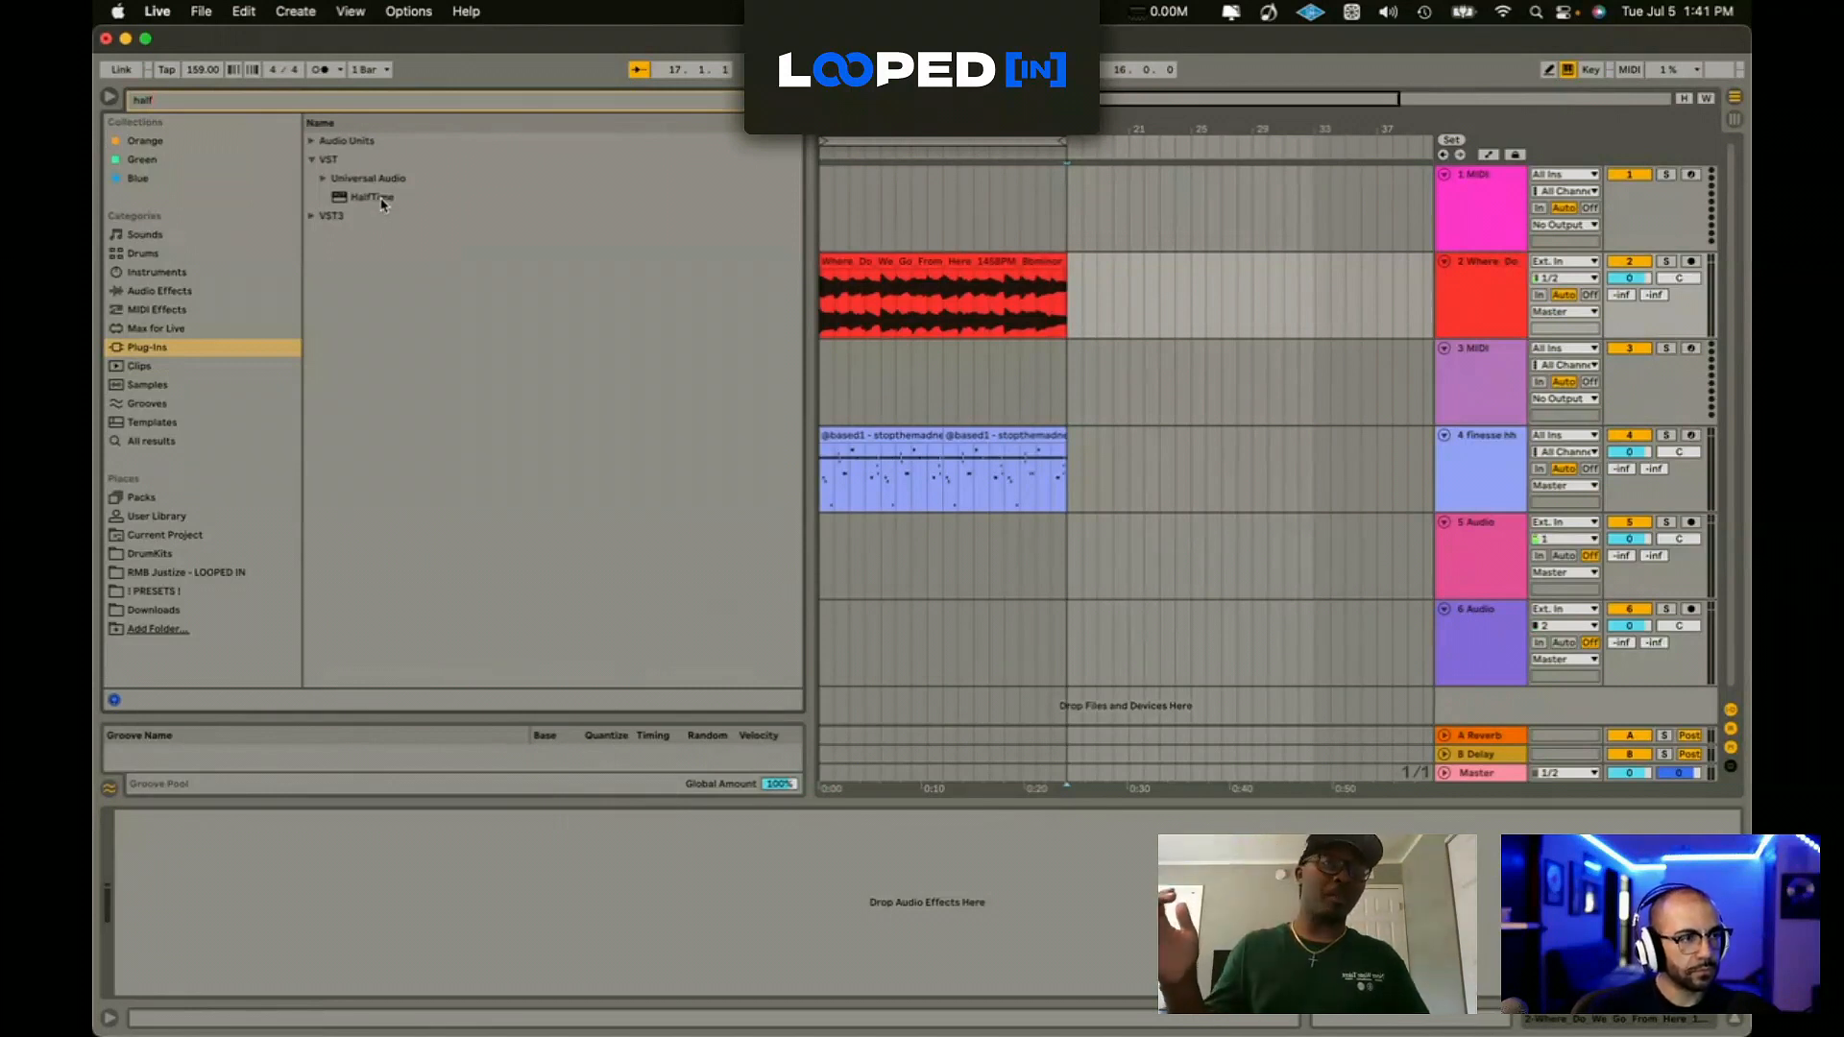
left_click(822, 295)
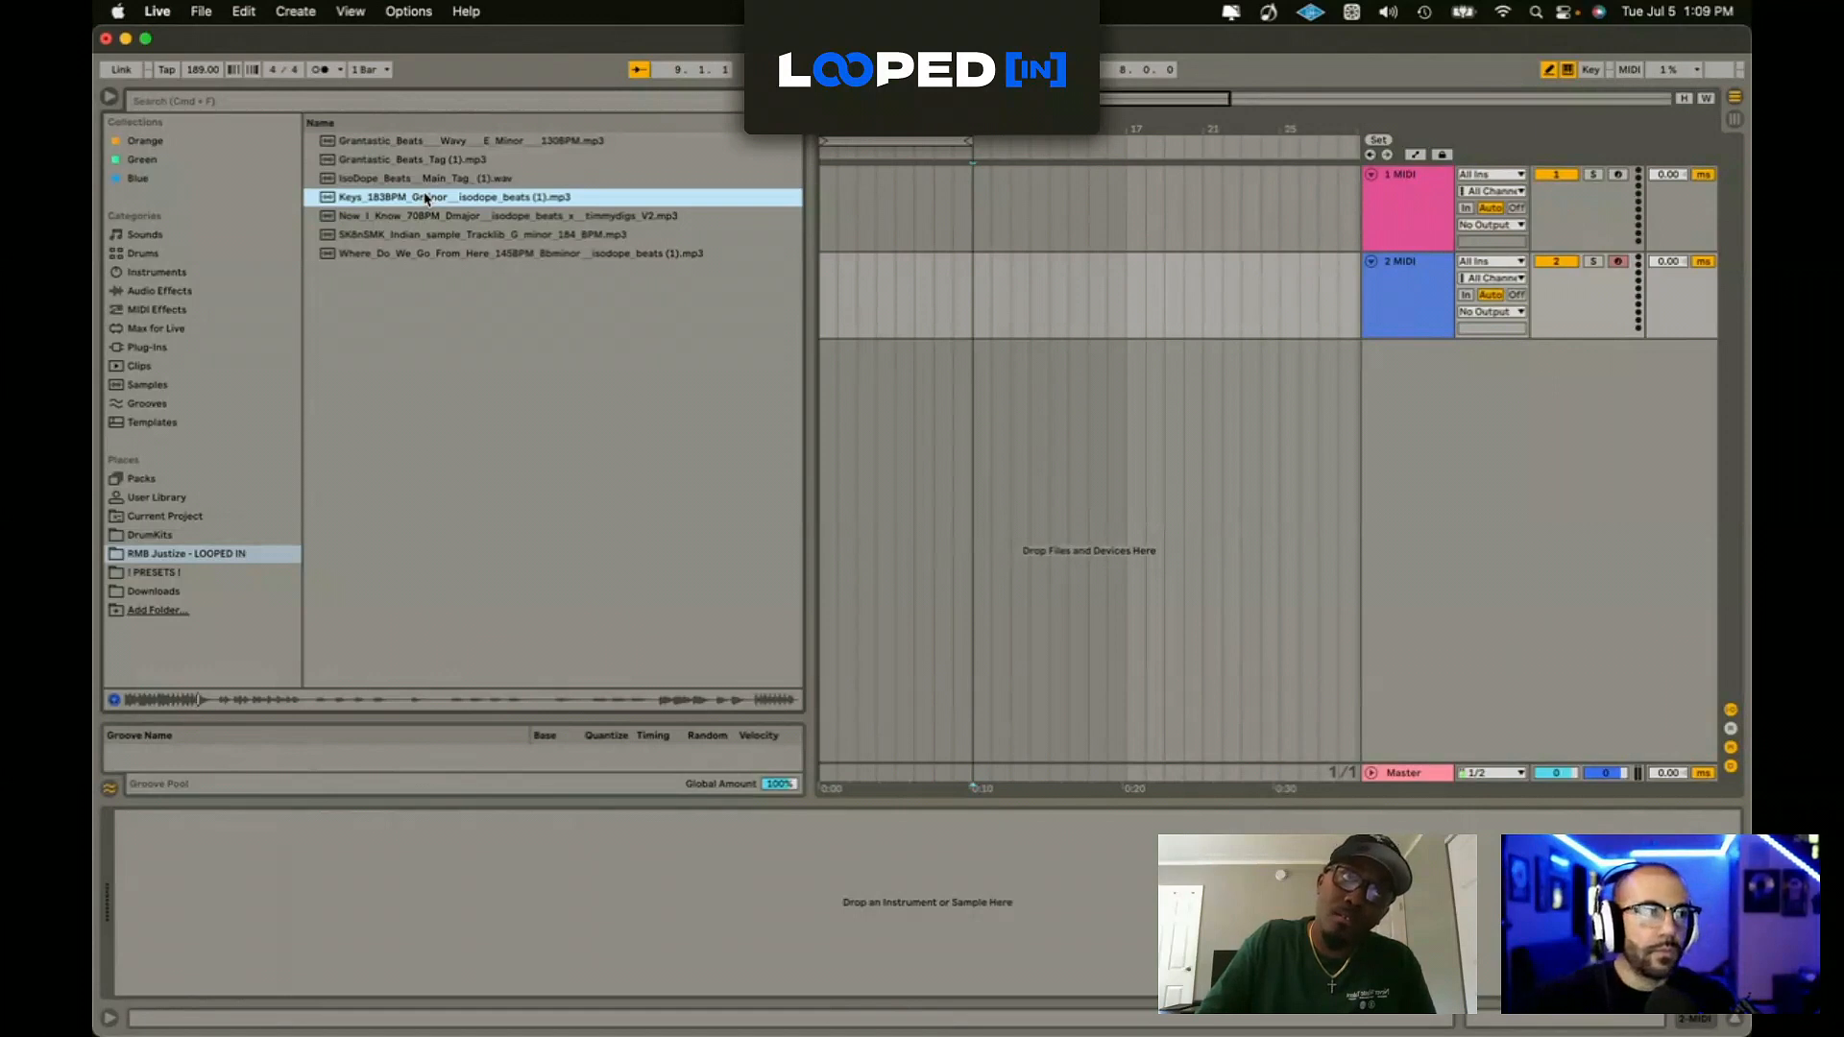
Step: Place the Now_I_Know 70BPM loop at the start of a new audio track and set the project tempo to 140 BPM
left_click(422, 219)
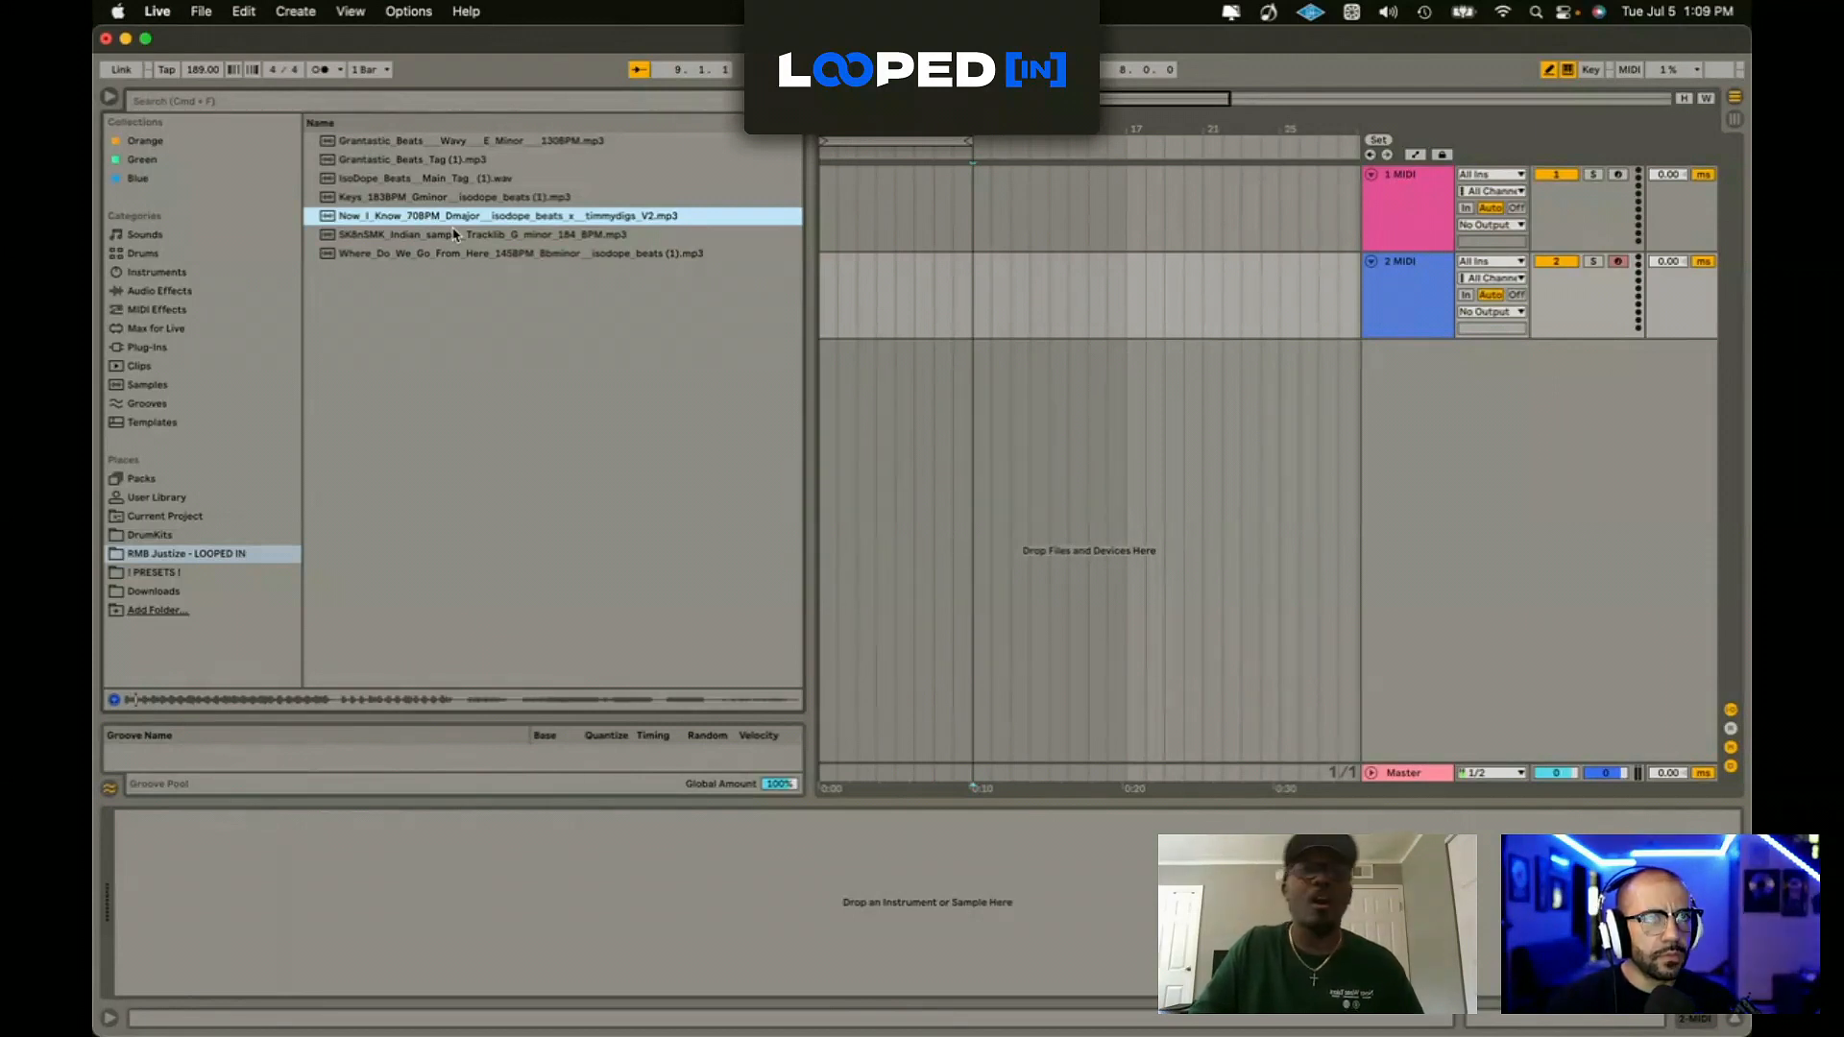
left_click_drag(482, 213, 831, 389)
double_click(198, 72)
type("1")
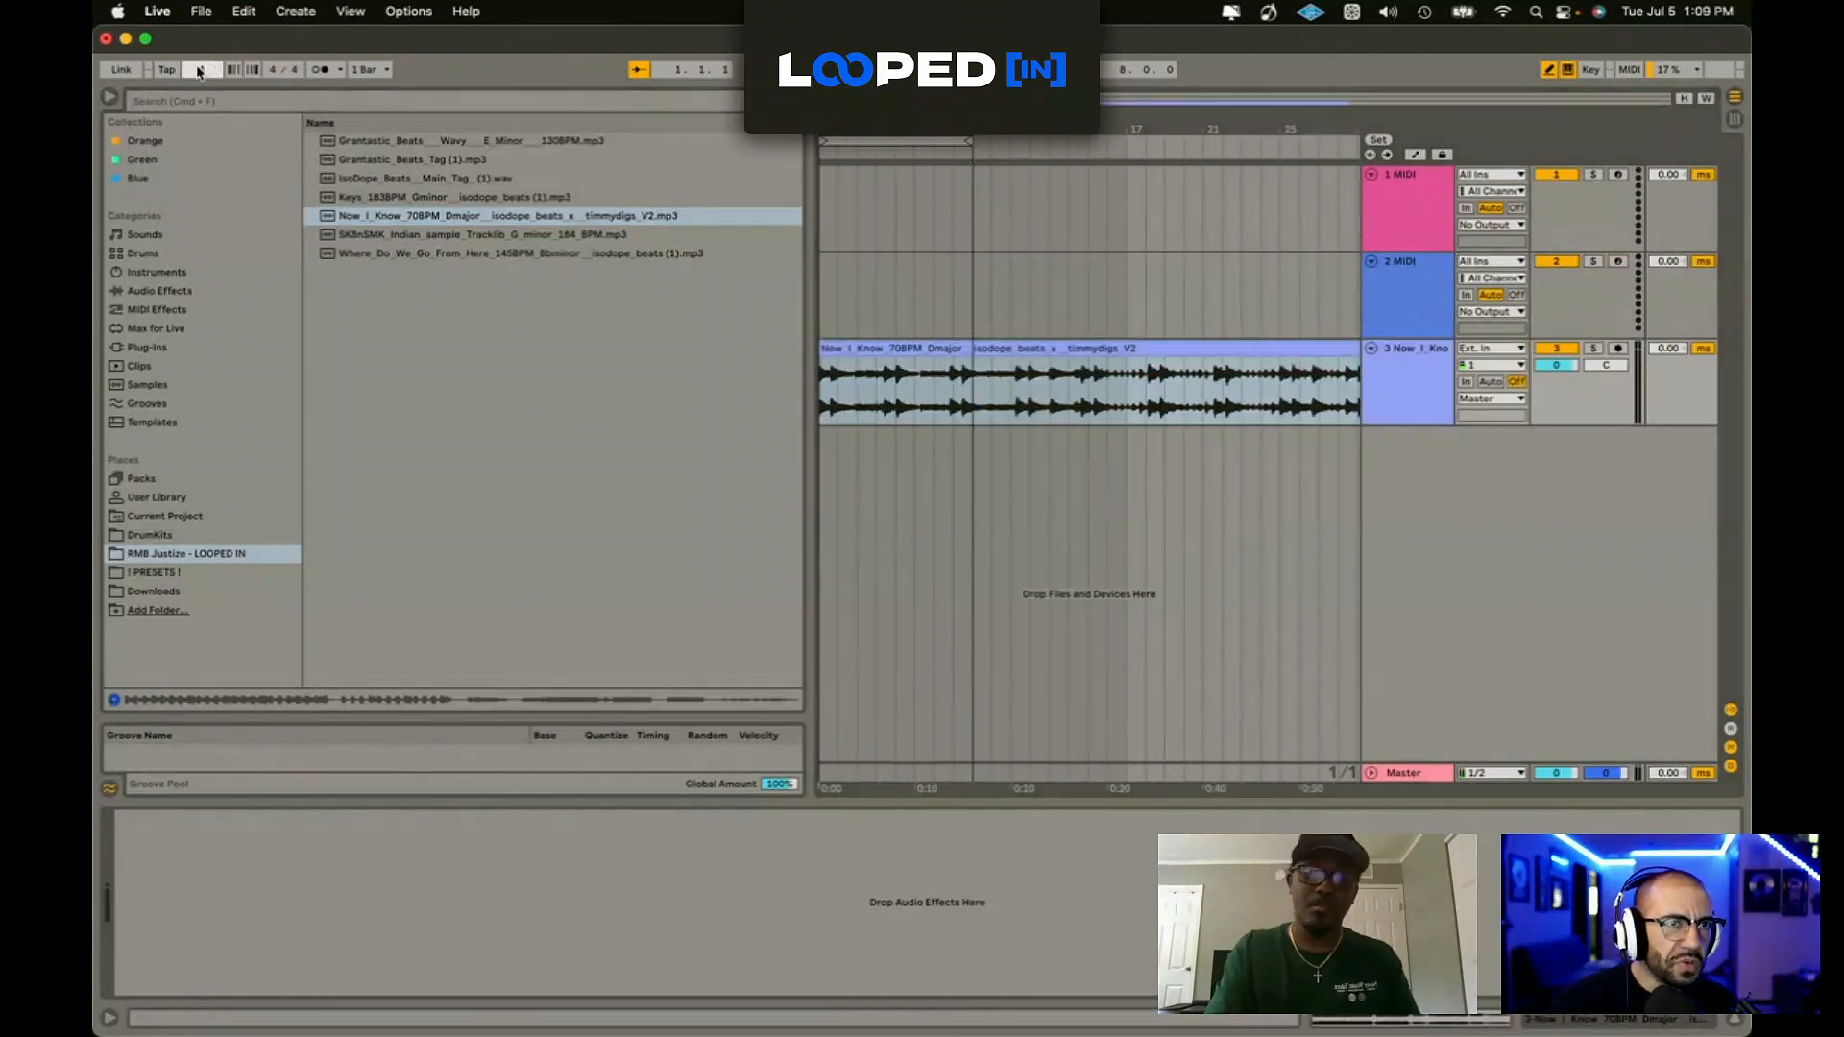
type("40")
key("Return")
Step: Inspect the Now_I_Know clip's sample settings and play the arrangement from the beginning of the clip
left_click(917, 349)
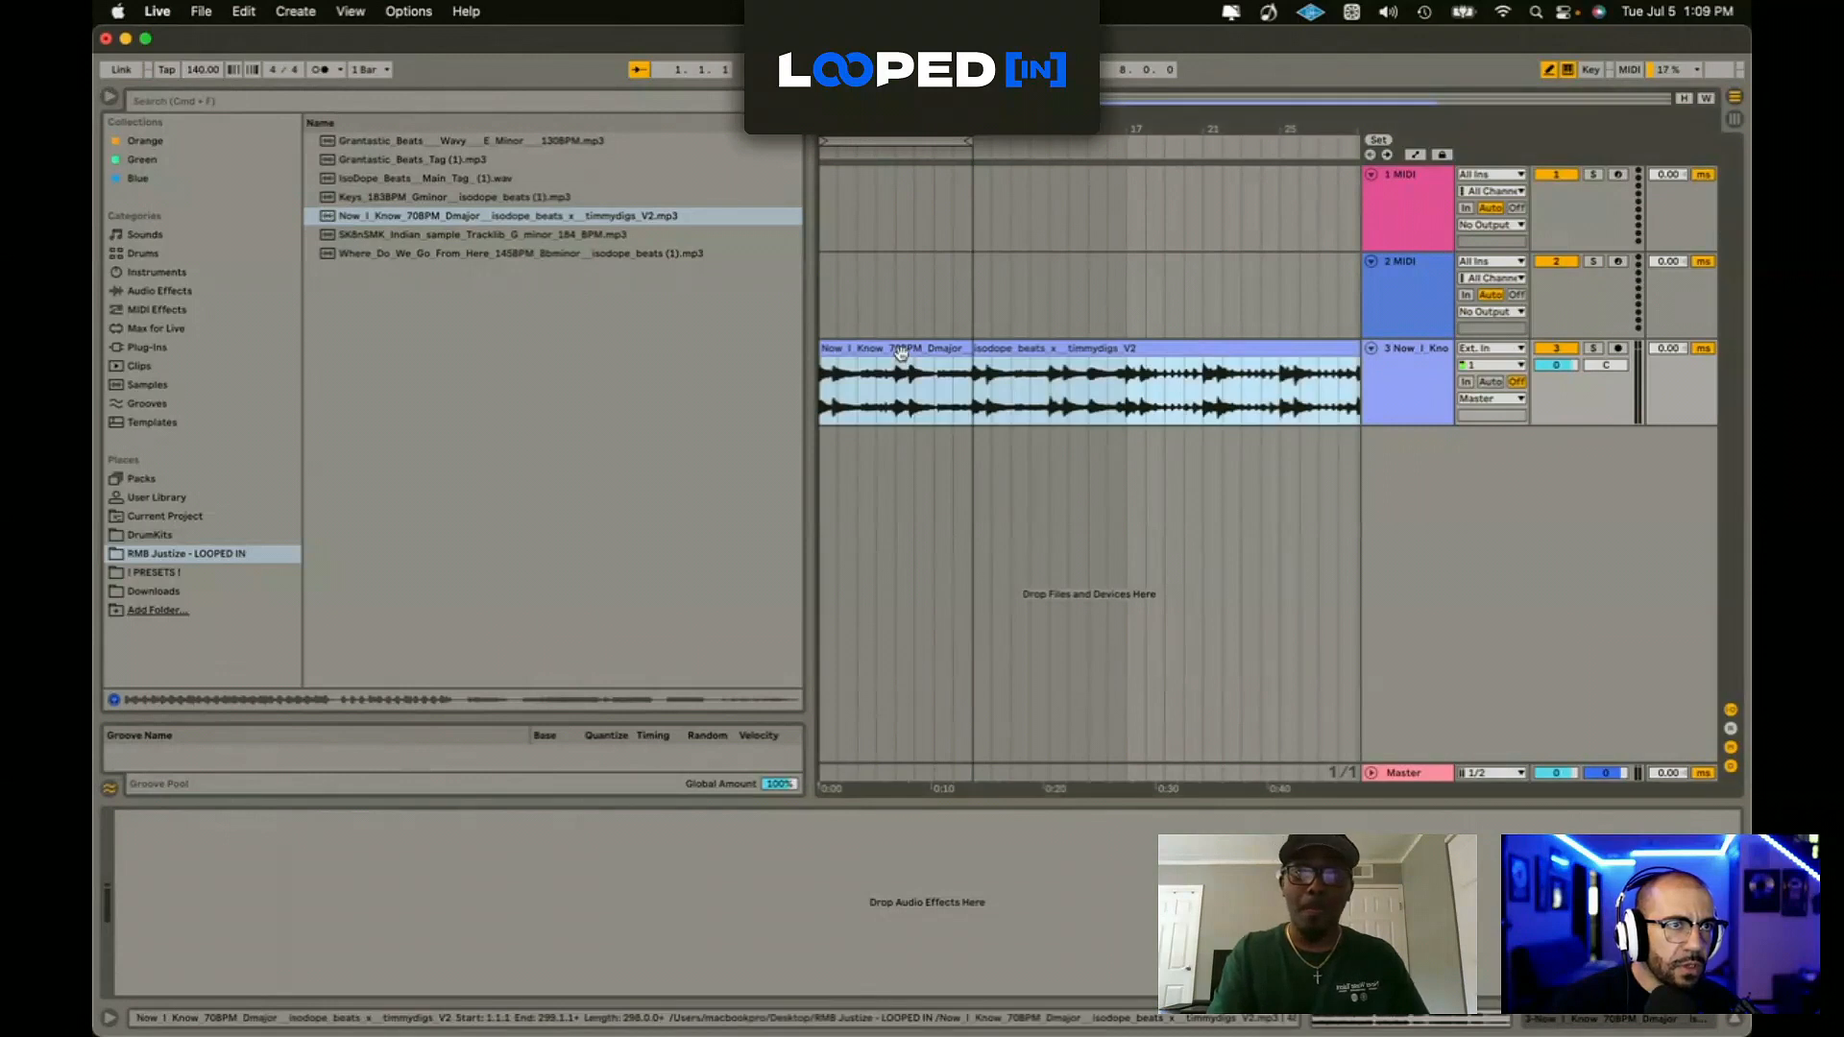
double_click(917, 348)
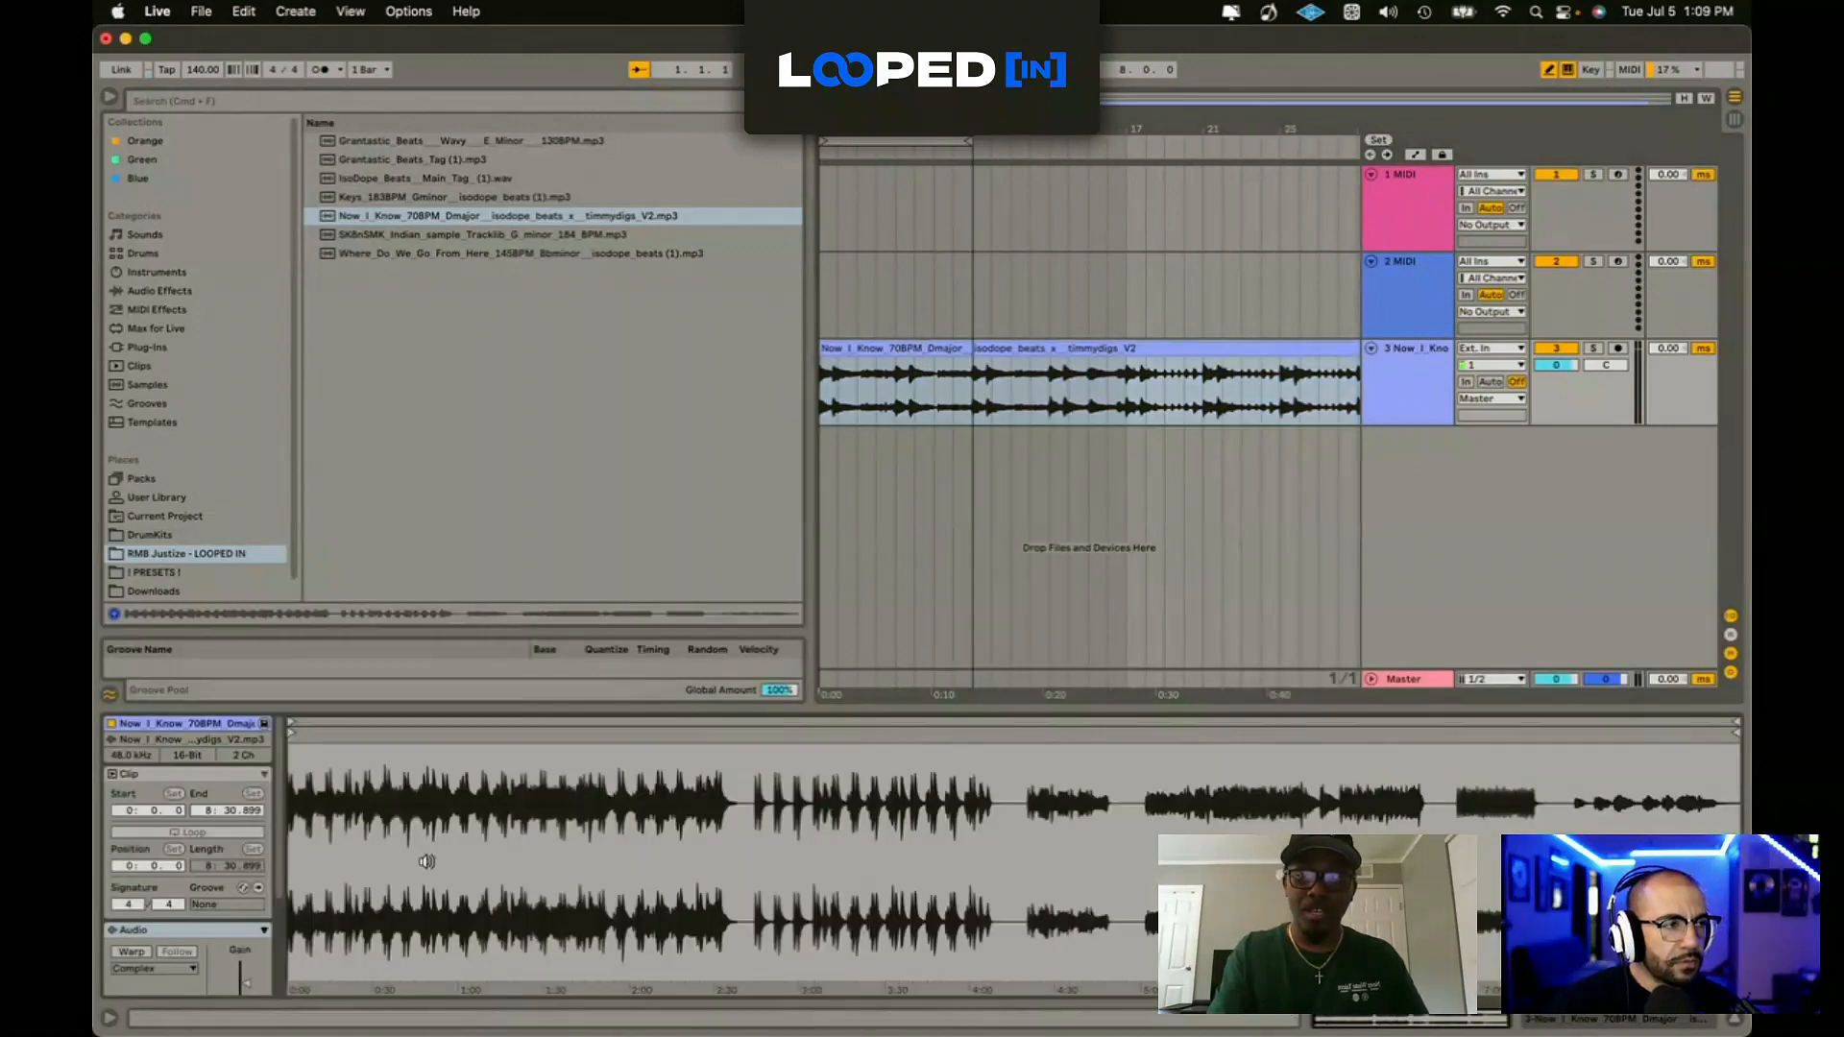
scroll(247, 920, "down", 3)
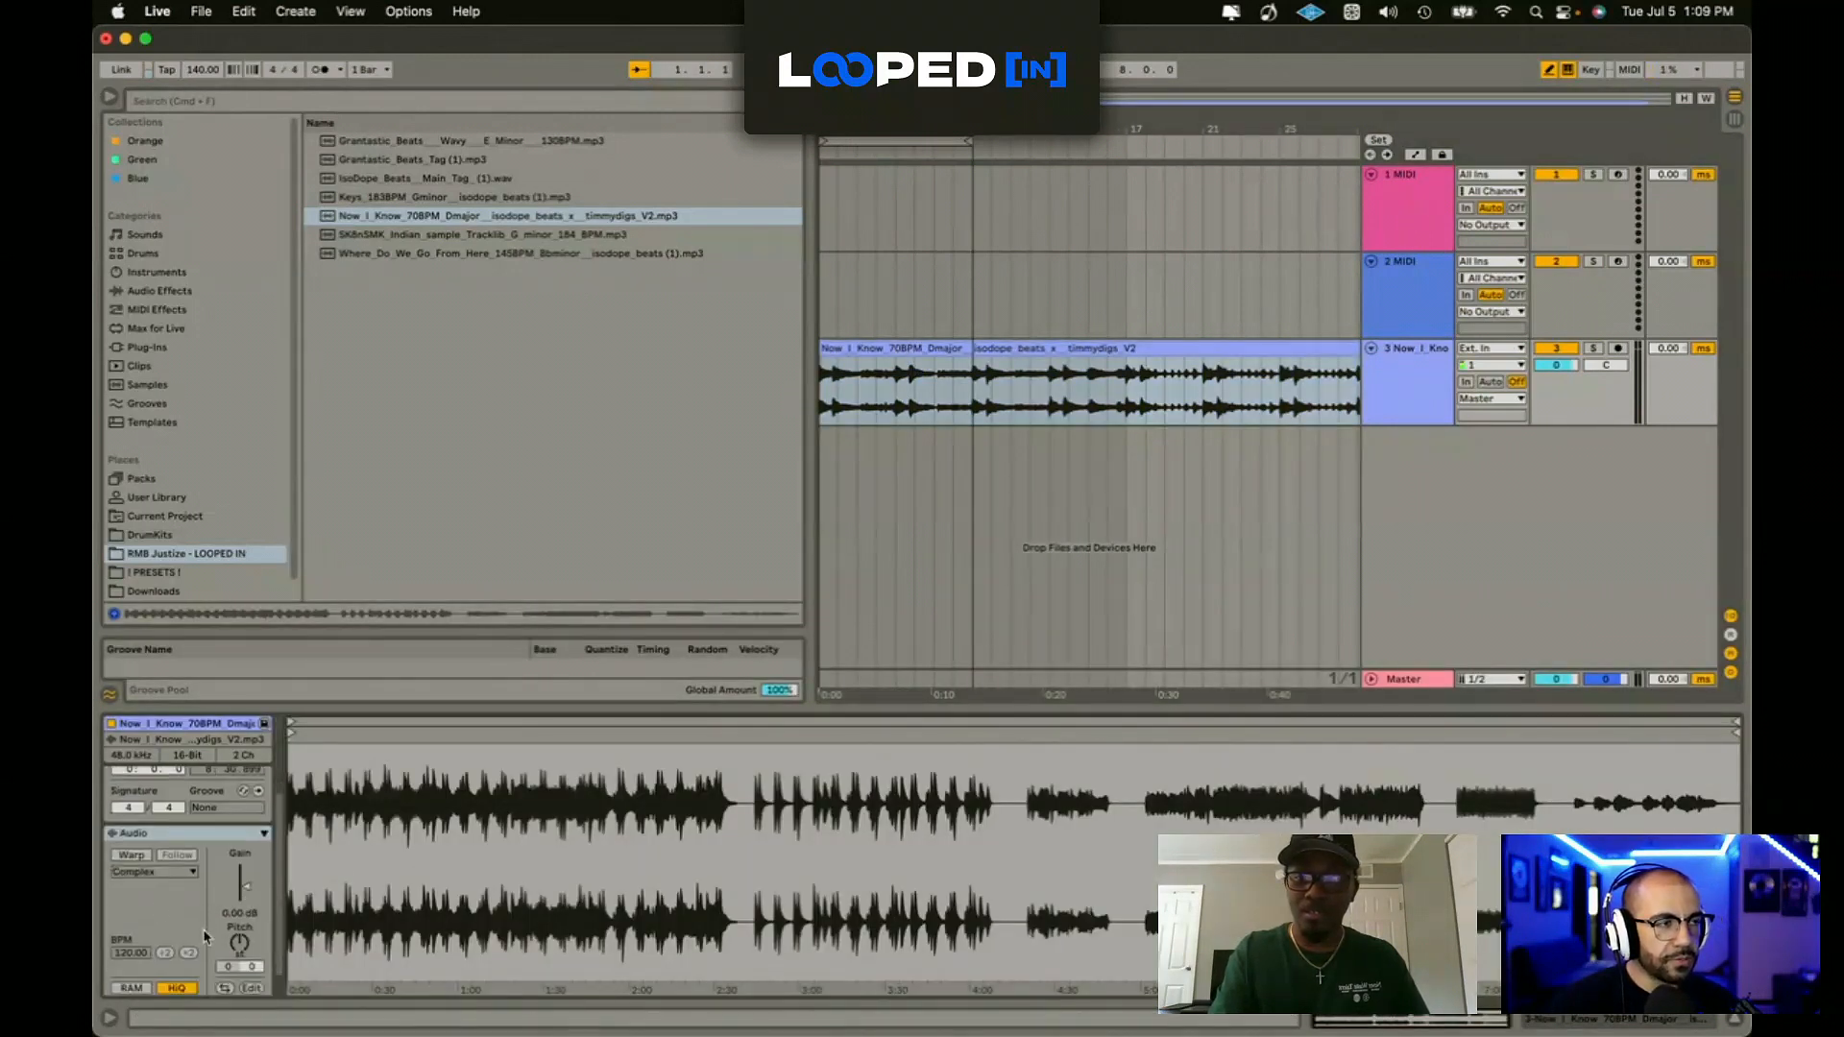
left_click(827, 396)
key("plus")
key("plus")
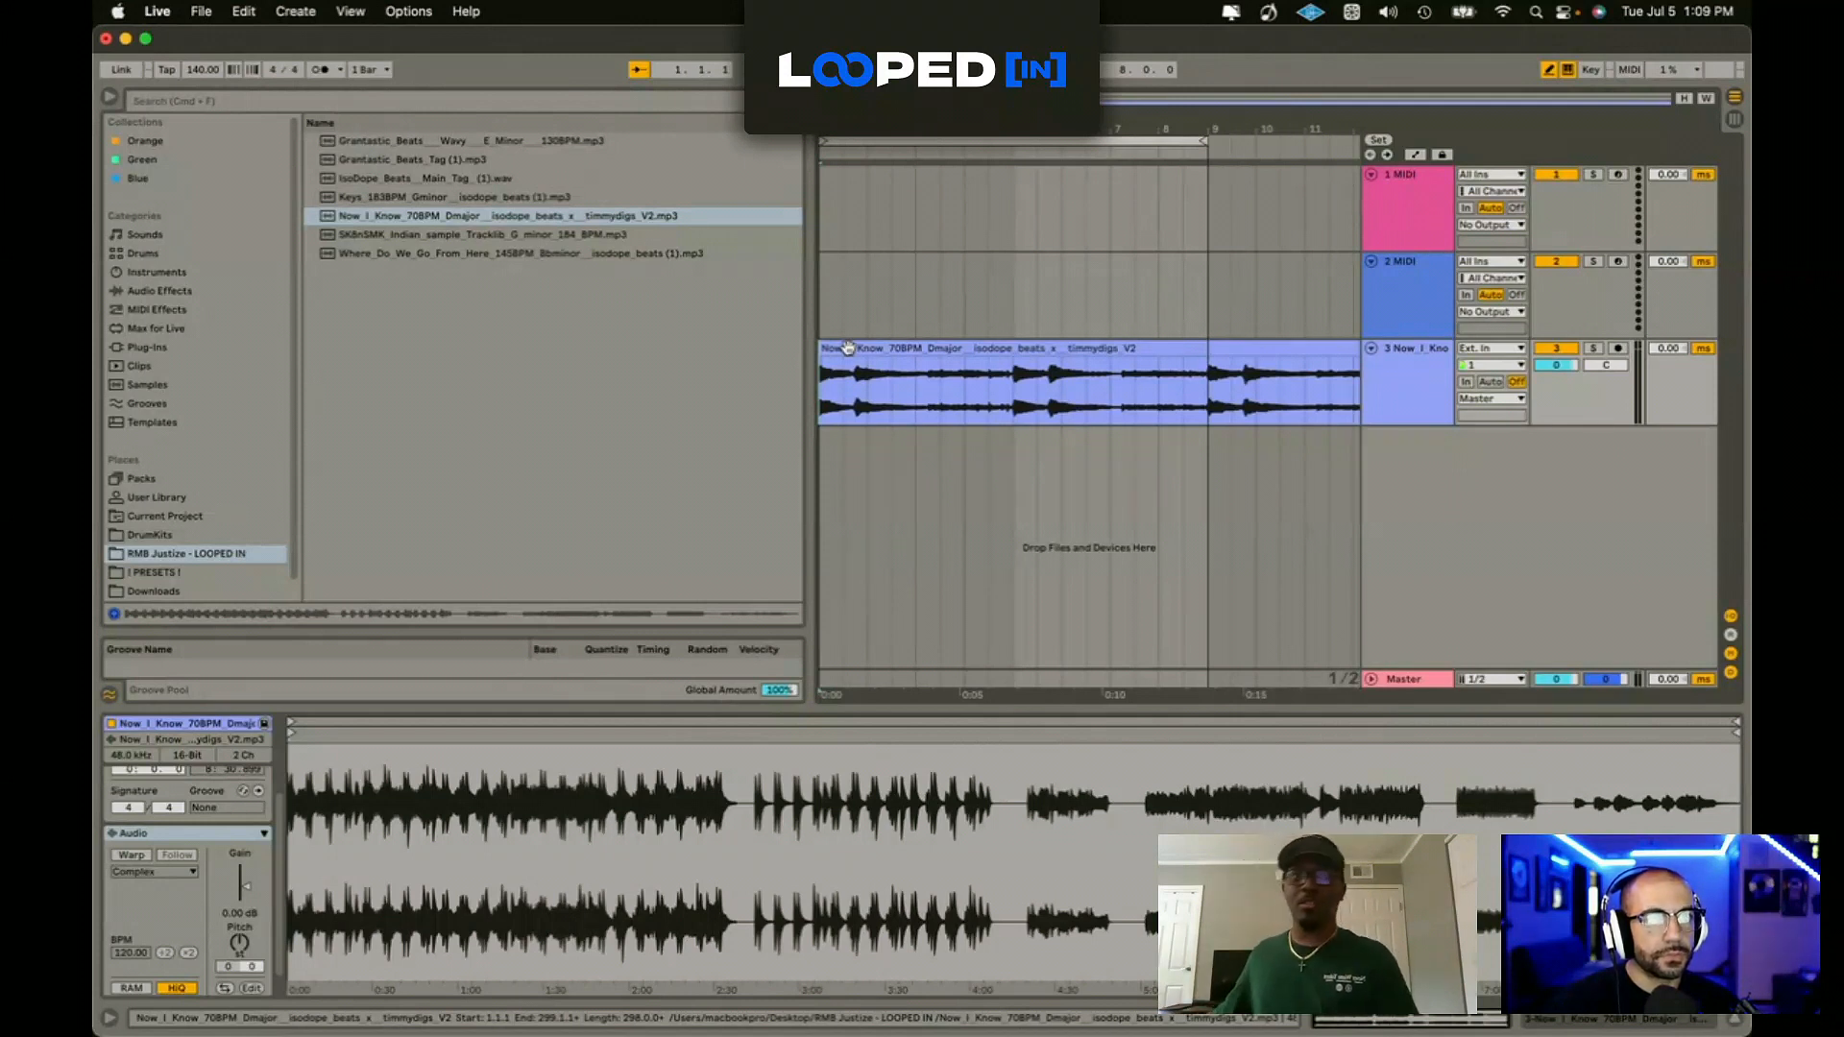
key("space")
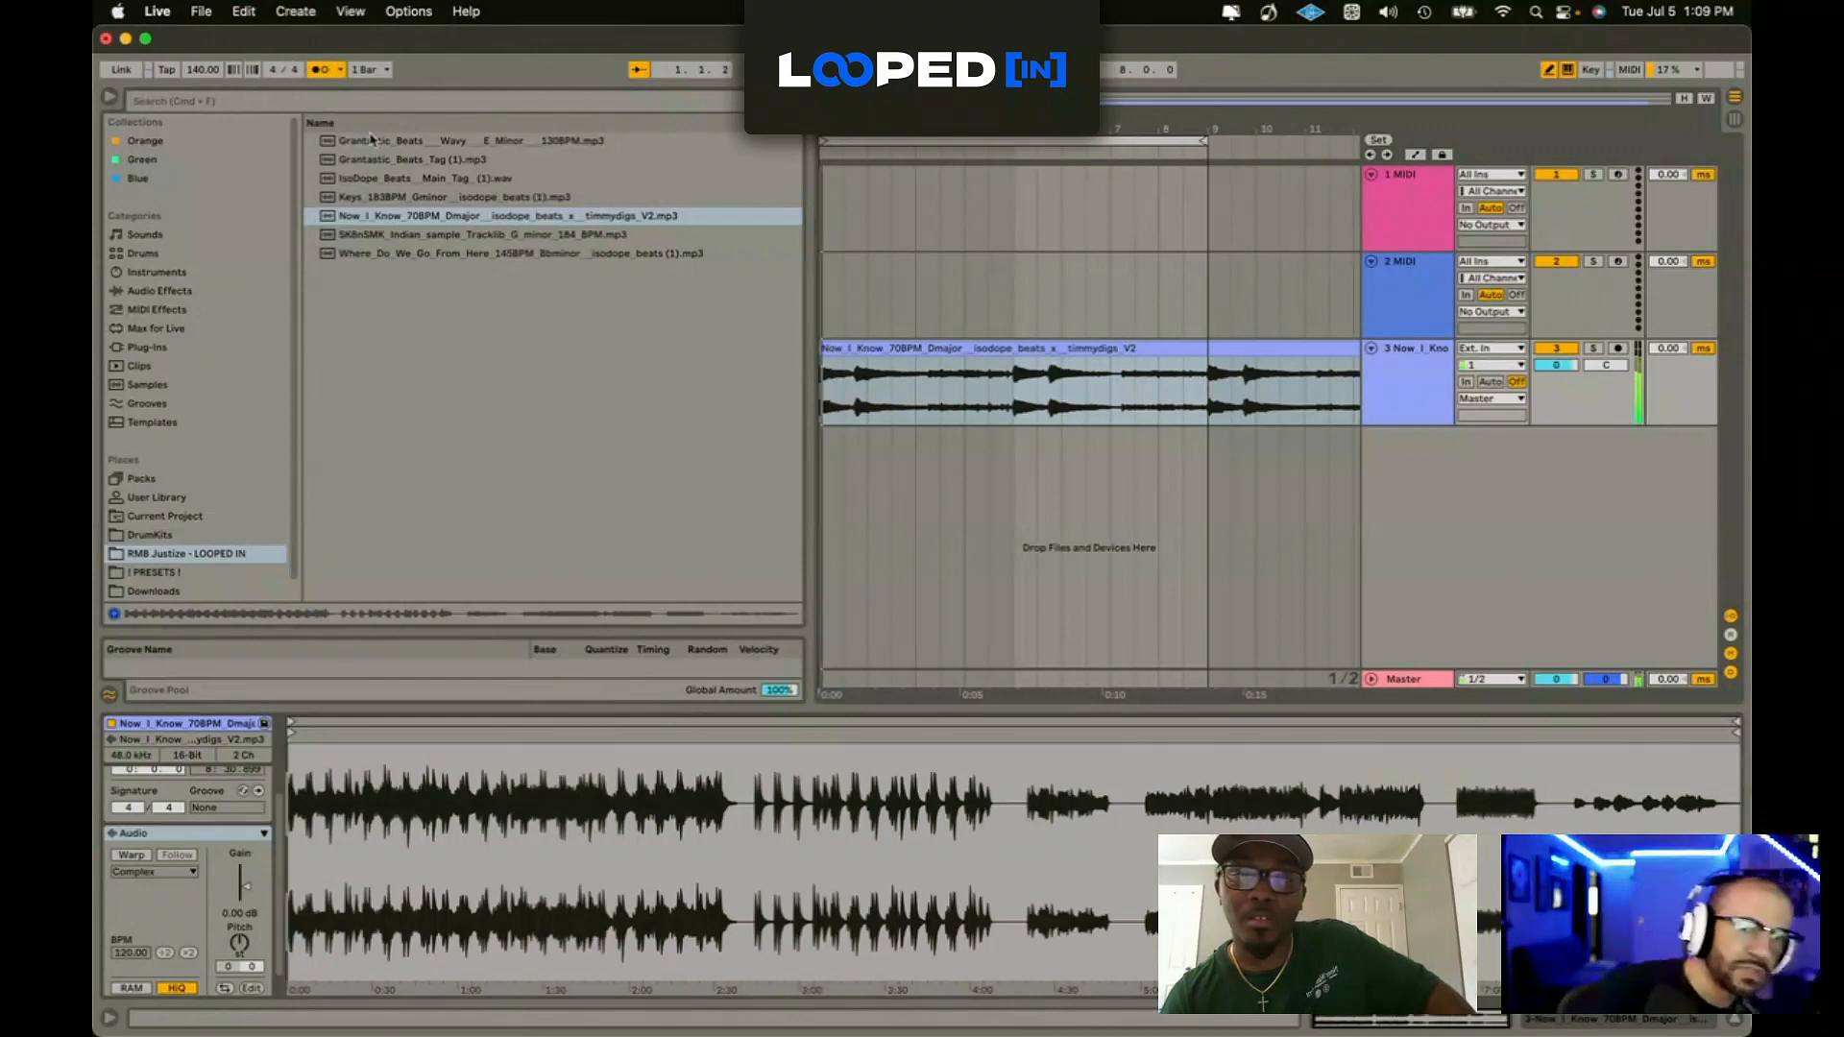
Step: Loop the first 16 bars of the arrangement and add a new MIDI track below the Now_I_Know track
scroll(841, 378, "down", 5)
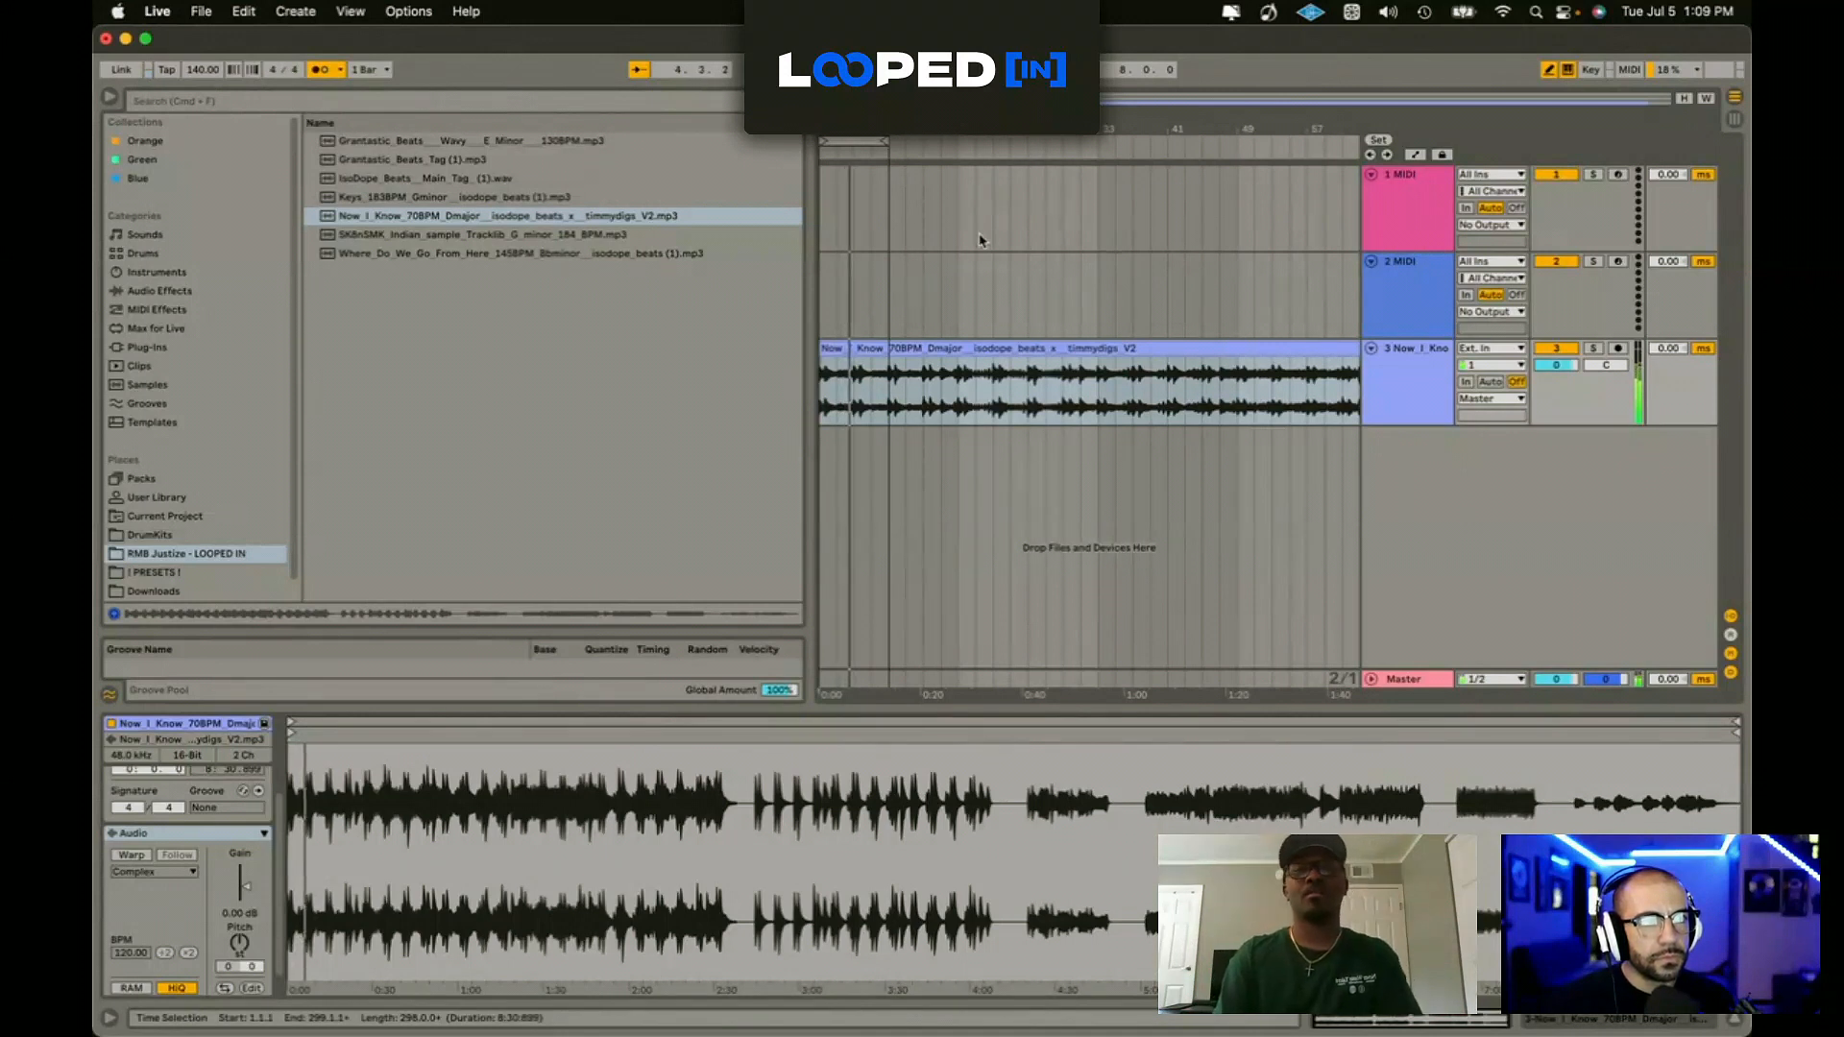
left_click(844, 288)
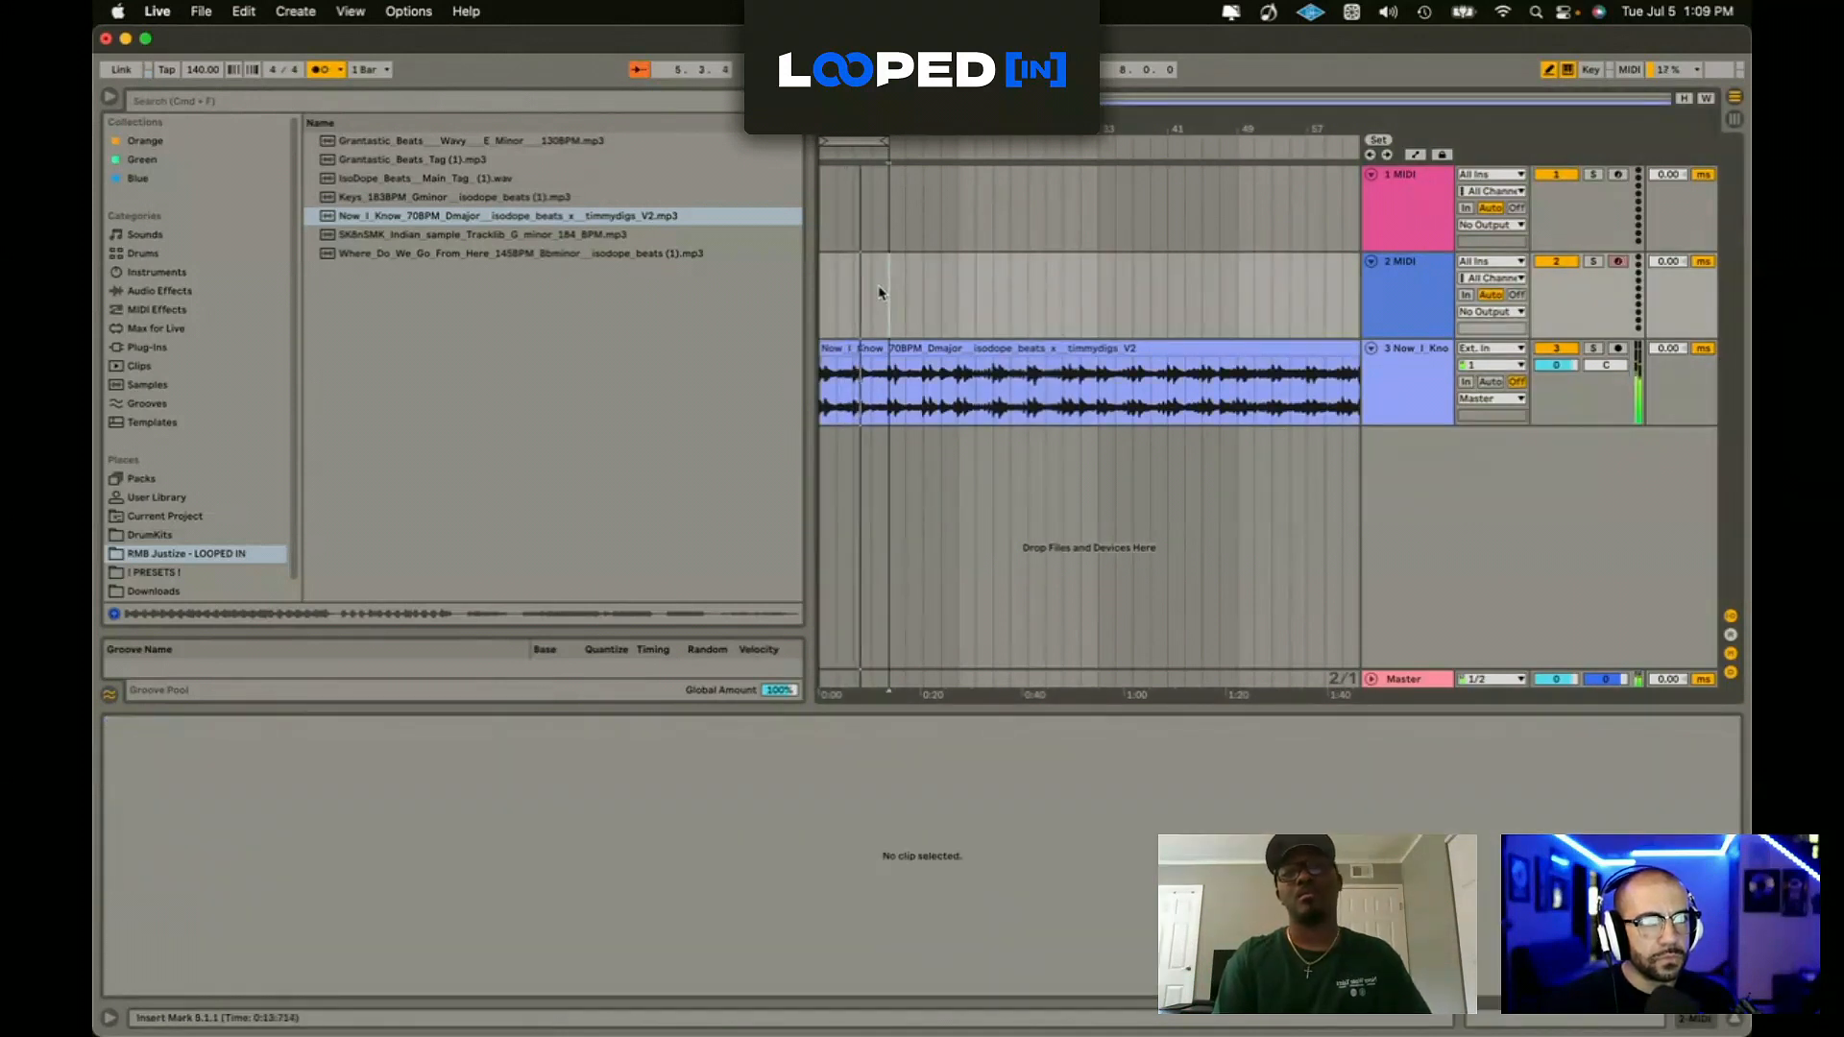
key("super+a")
left_click(888, 297)
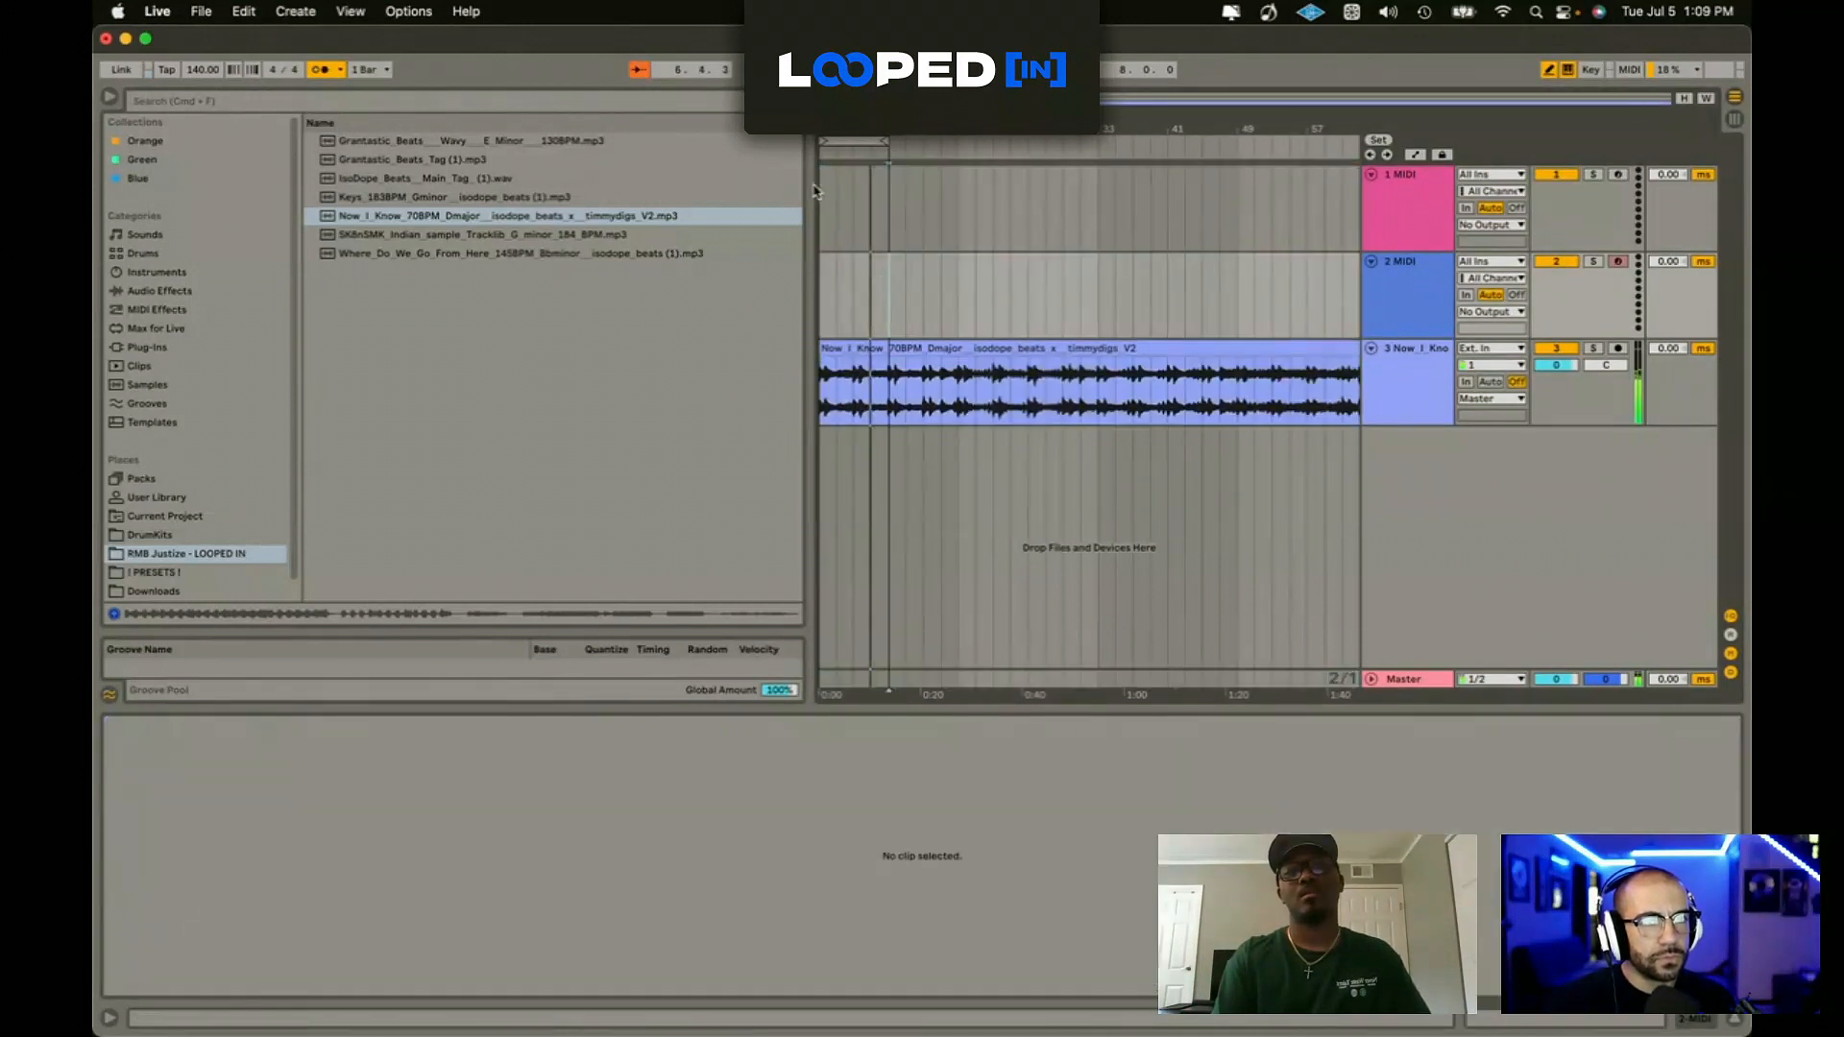
left_click_drag(961, 372, 765, 355)
key("super+l")
key("space")
key("super+shift+t")
Step: Load air hihat.wav from the ! Daily Hihats folder in DrumKits onto the new MIDI track
scroll(192, 547, "down", 1)
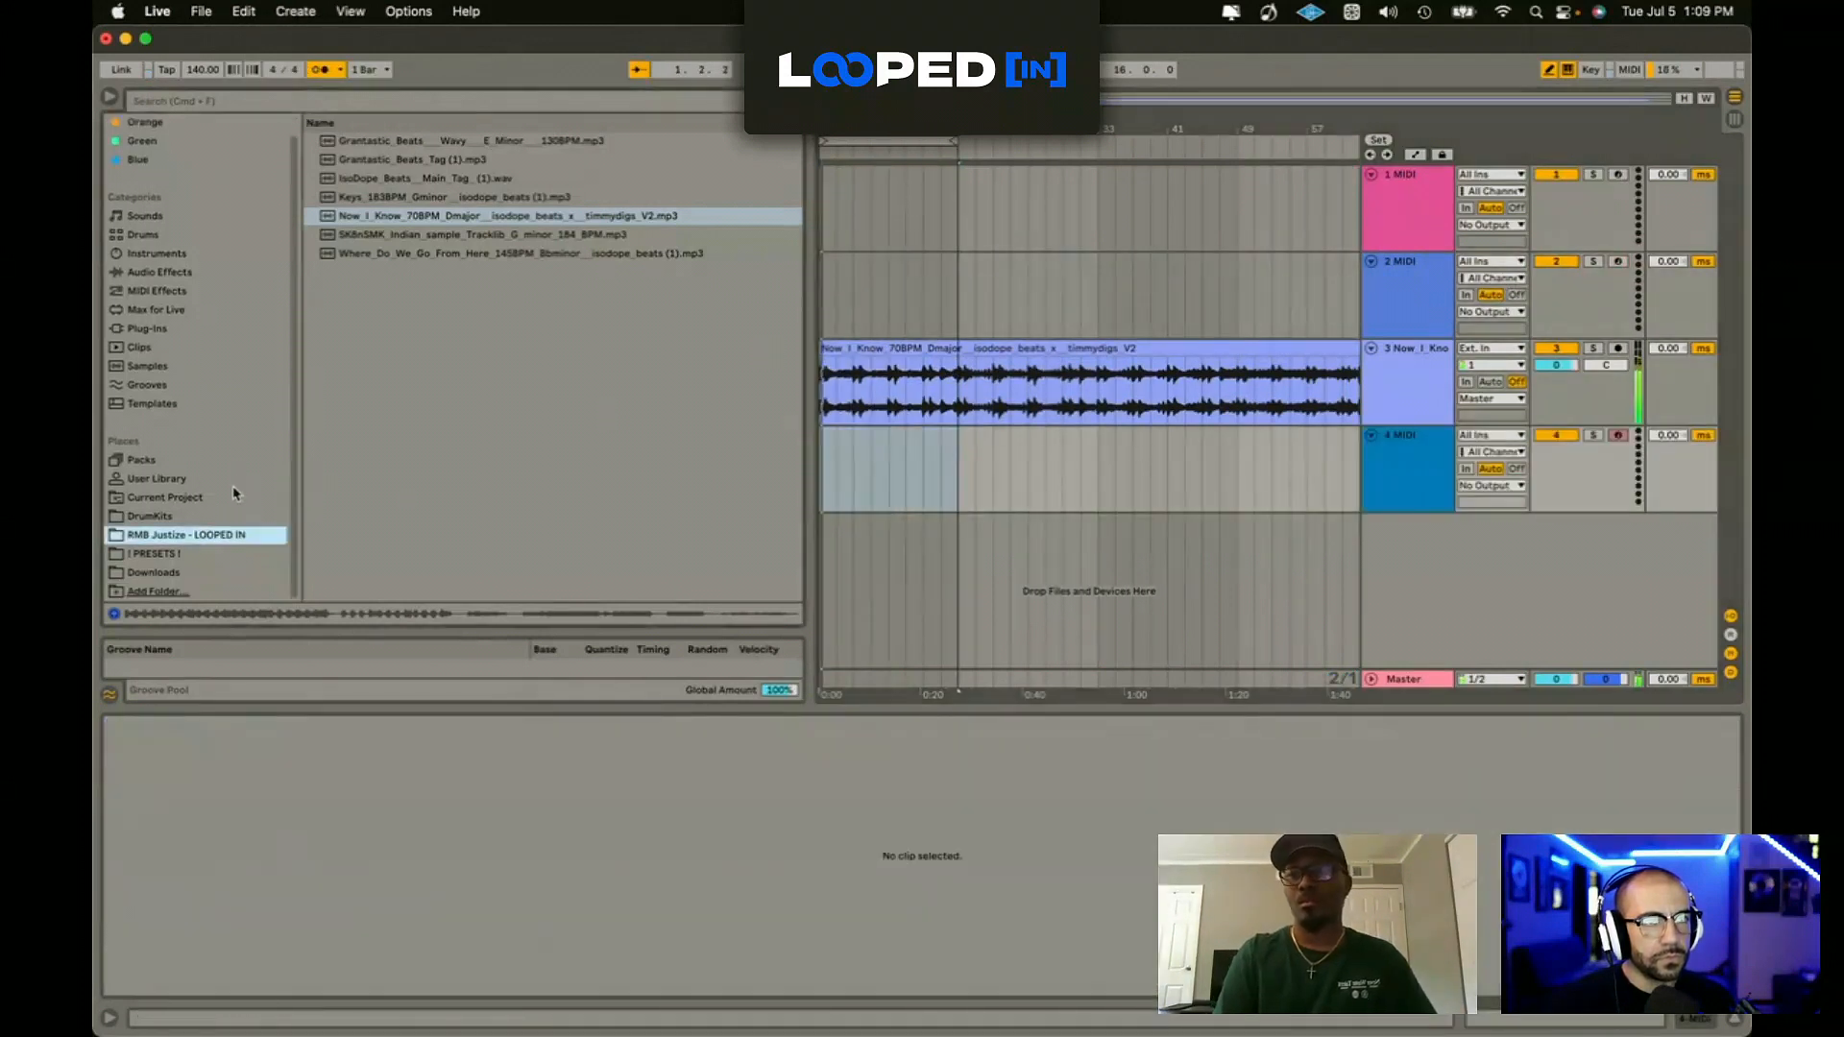
left_click(149, 516)
scroll(336, 358, "up", 6)
left_click(354, 140)
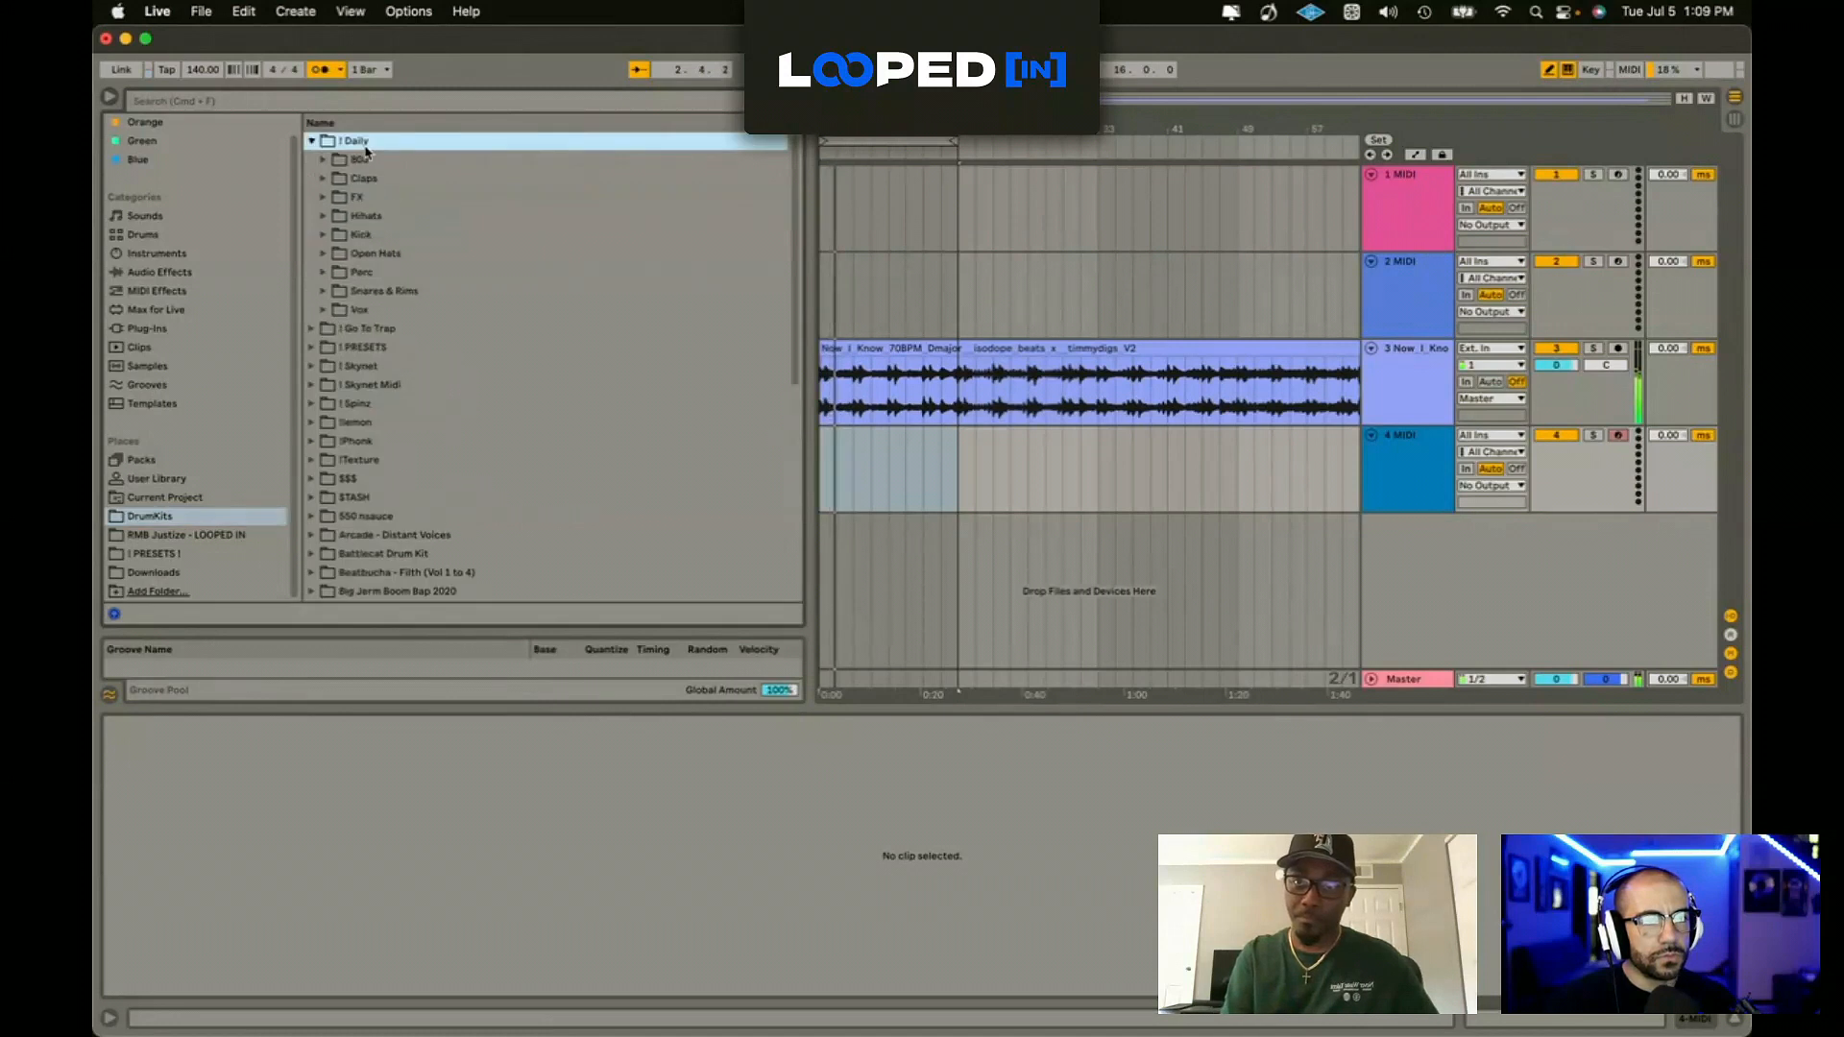
left_click(377, 233)
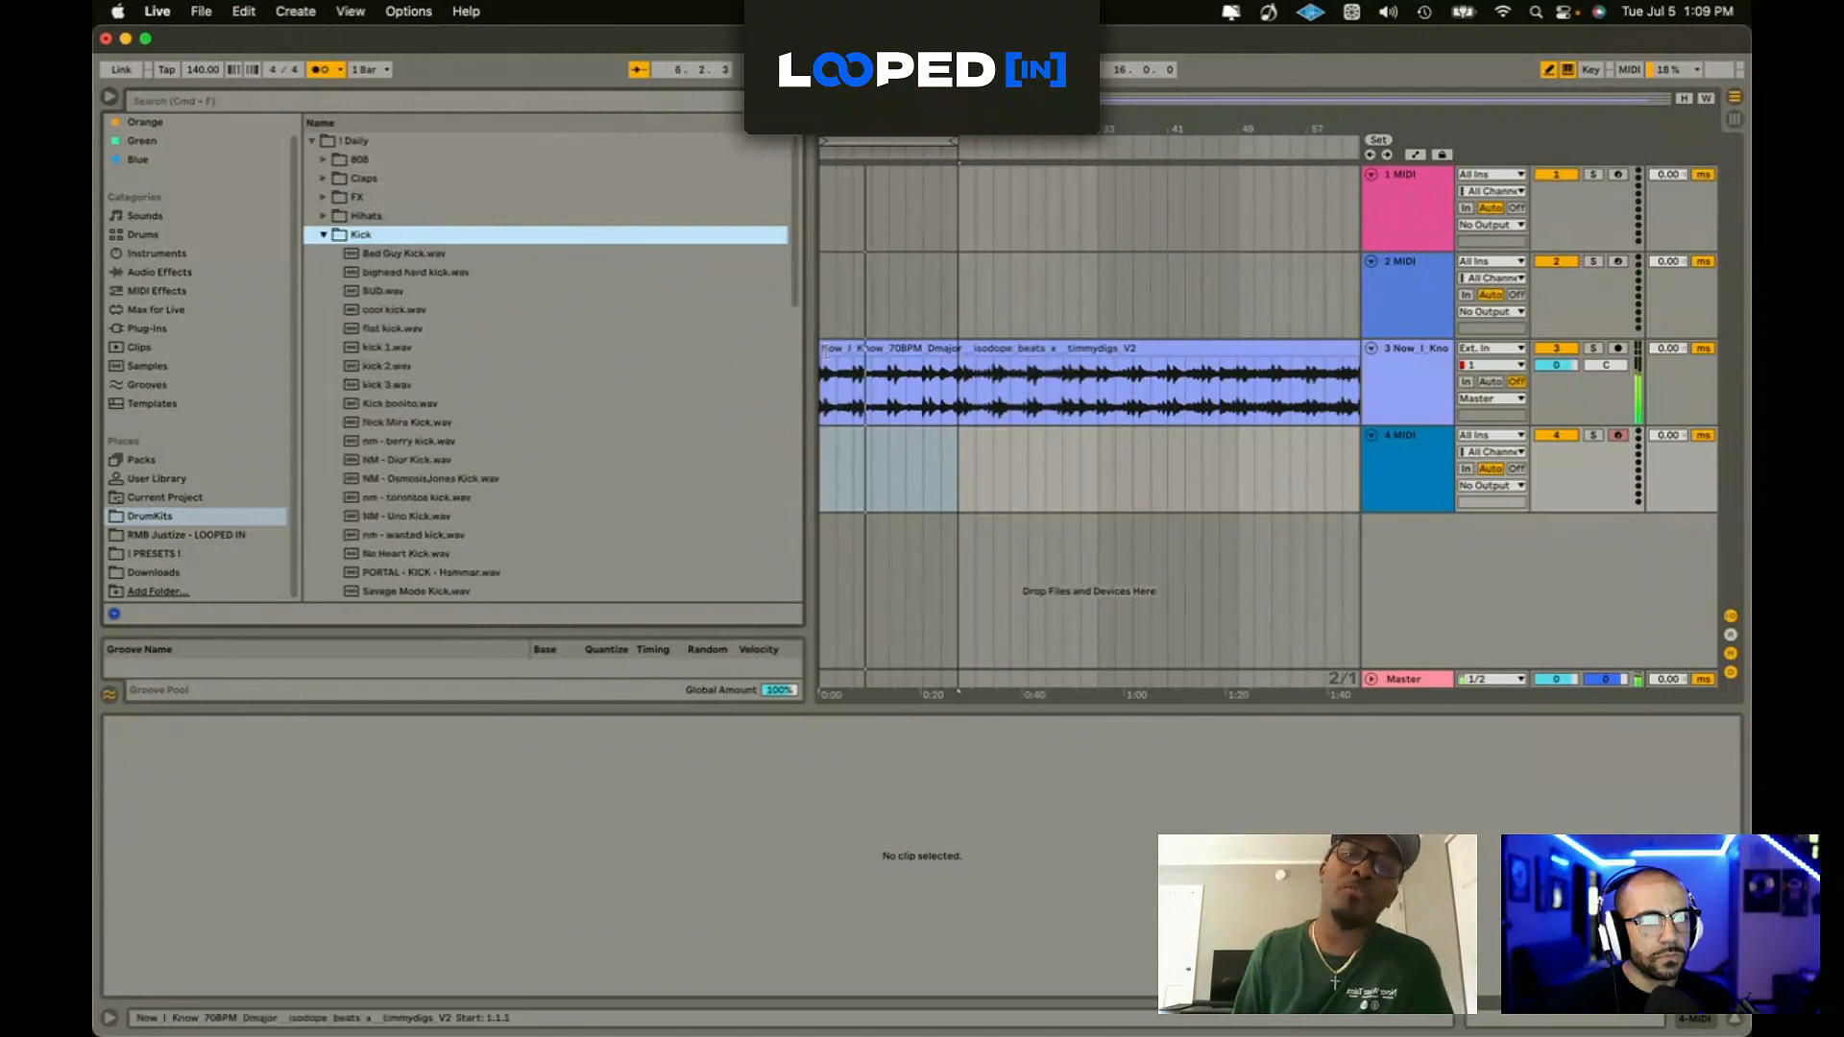
left_click(365, 215)
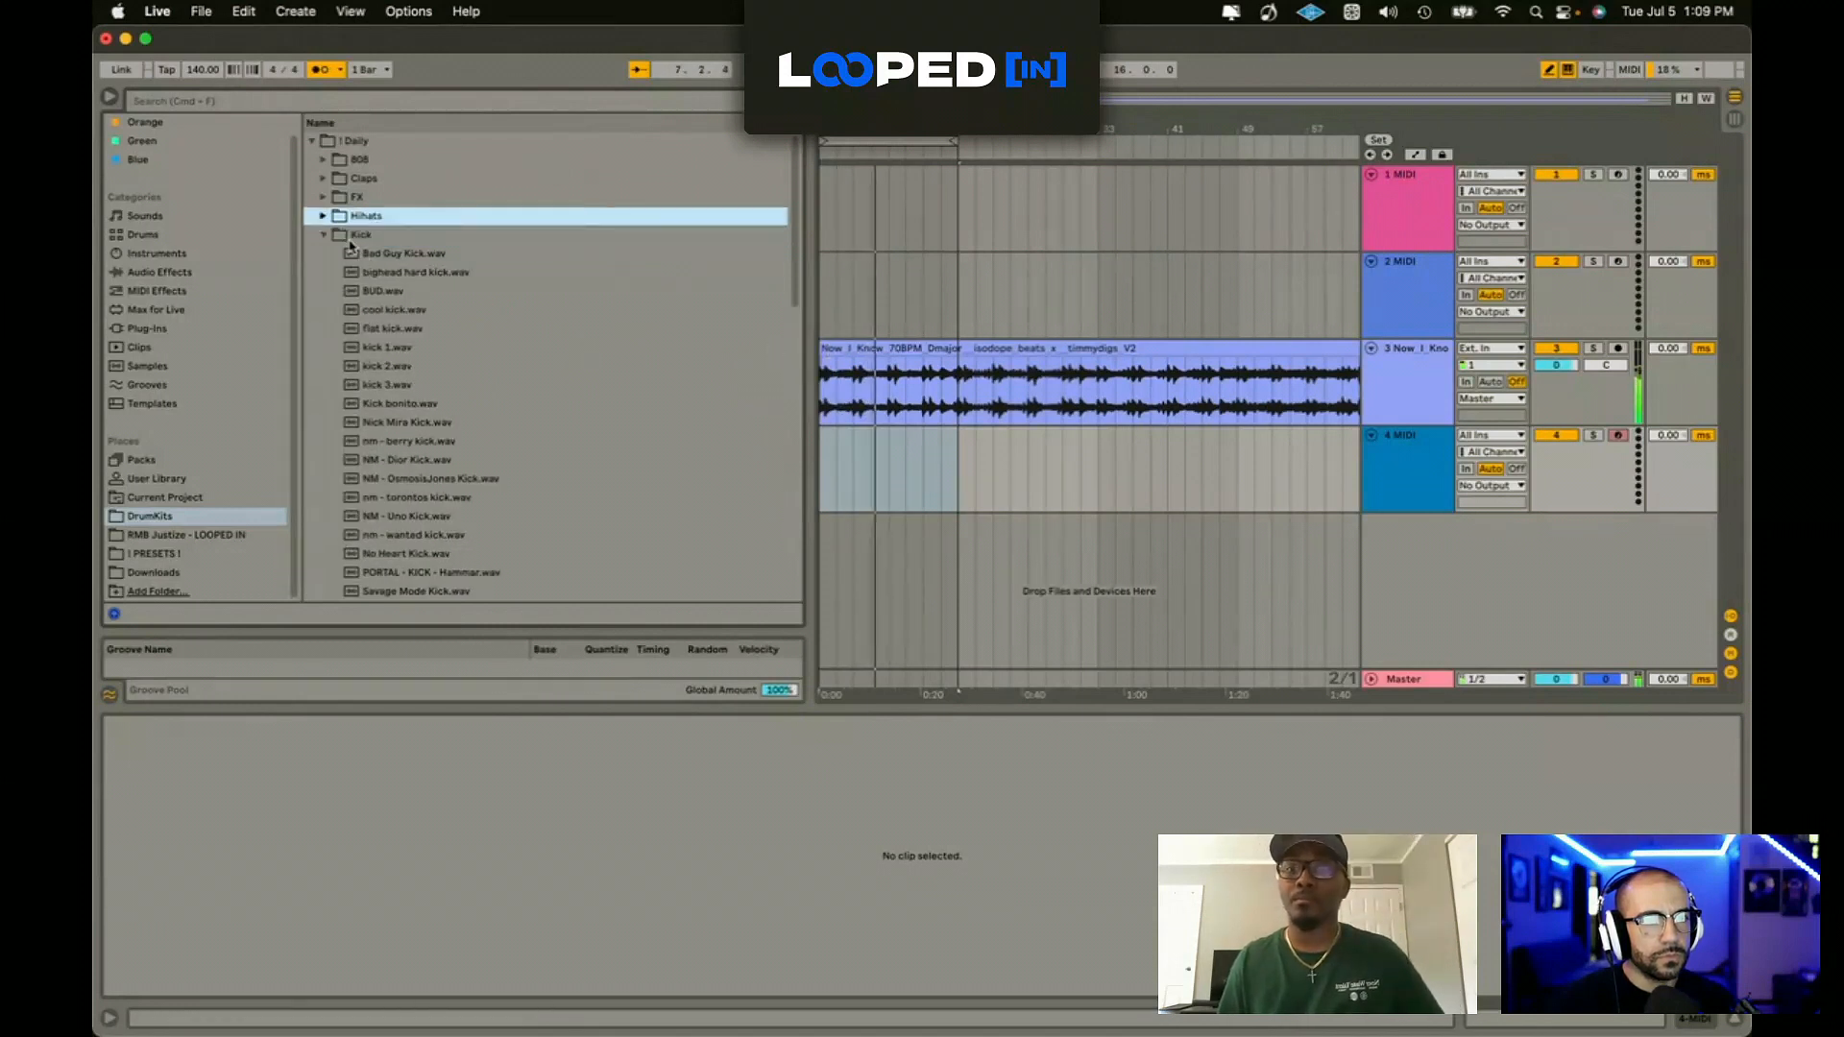
left_click(394, 252)
left_click(414, 291)
double_click(408, 253)
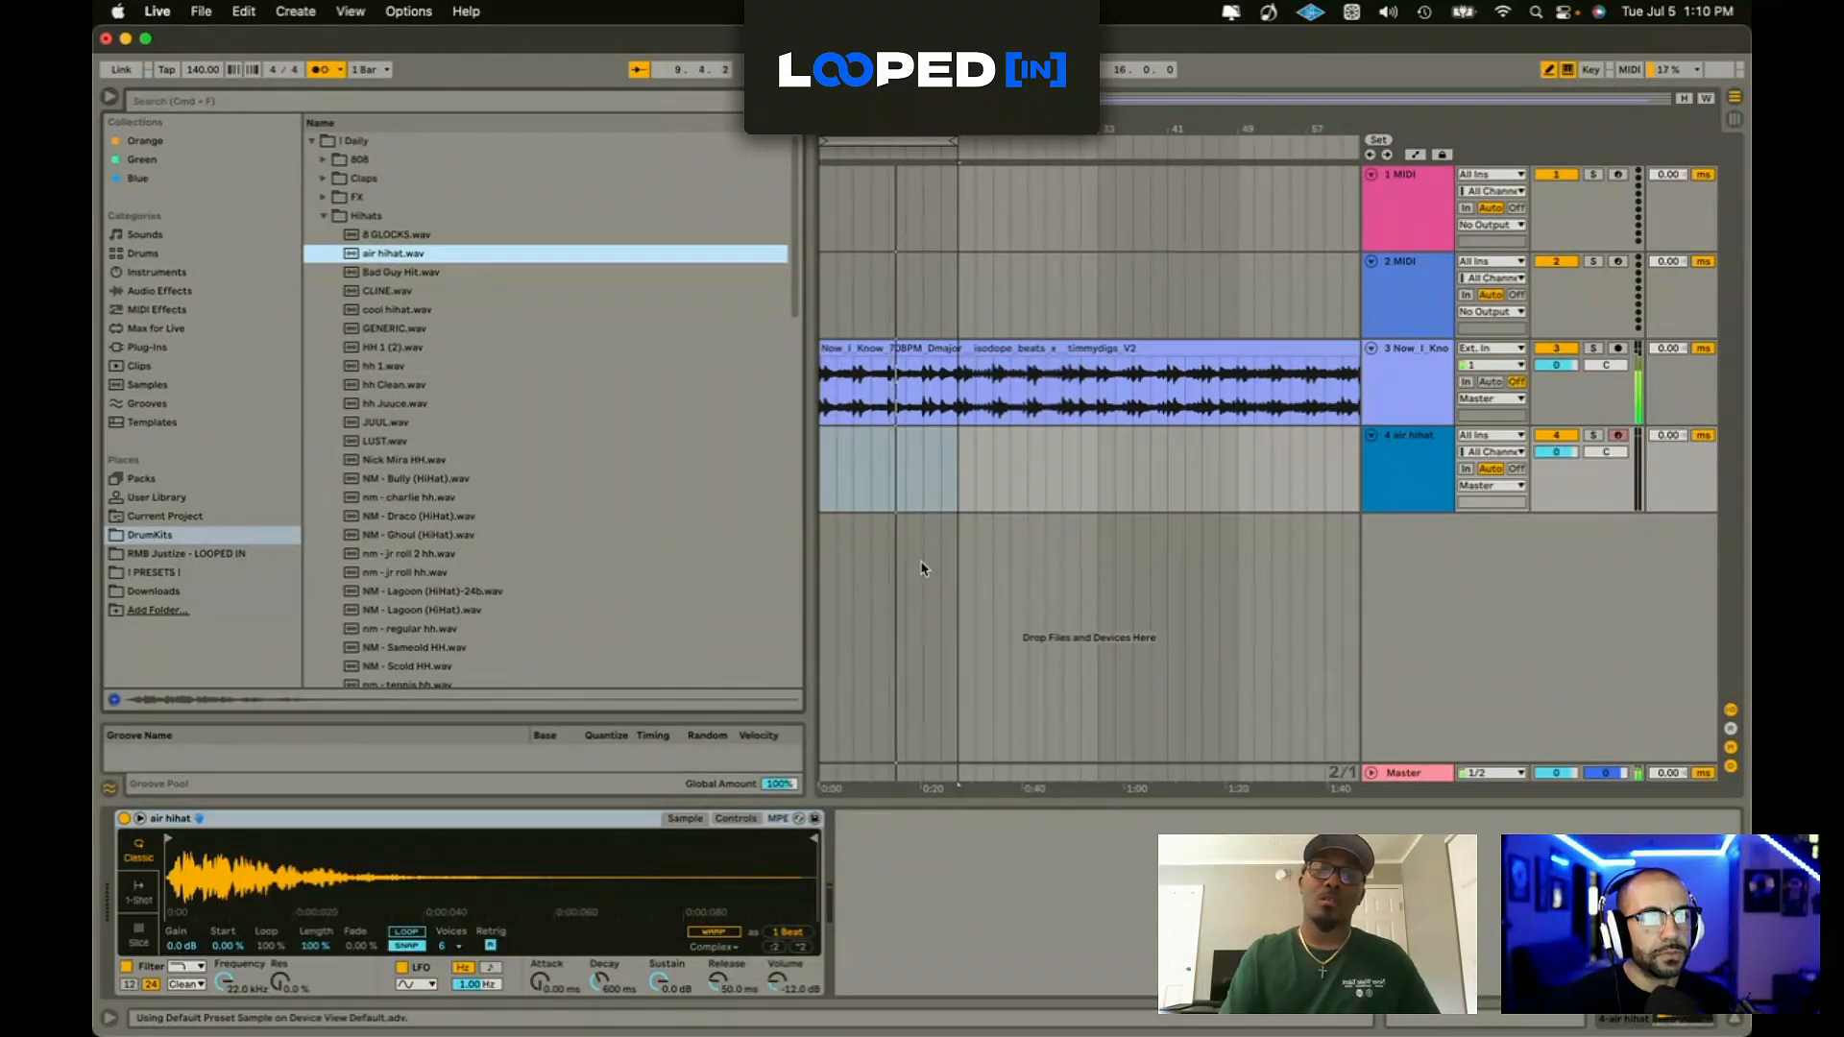
Step: Collapse the ! Daily folder in DrumKits and open the ! Skynet Midi folder
left_click(220, 591)
left_click(227, 571)
left_click(232, 538)
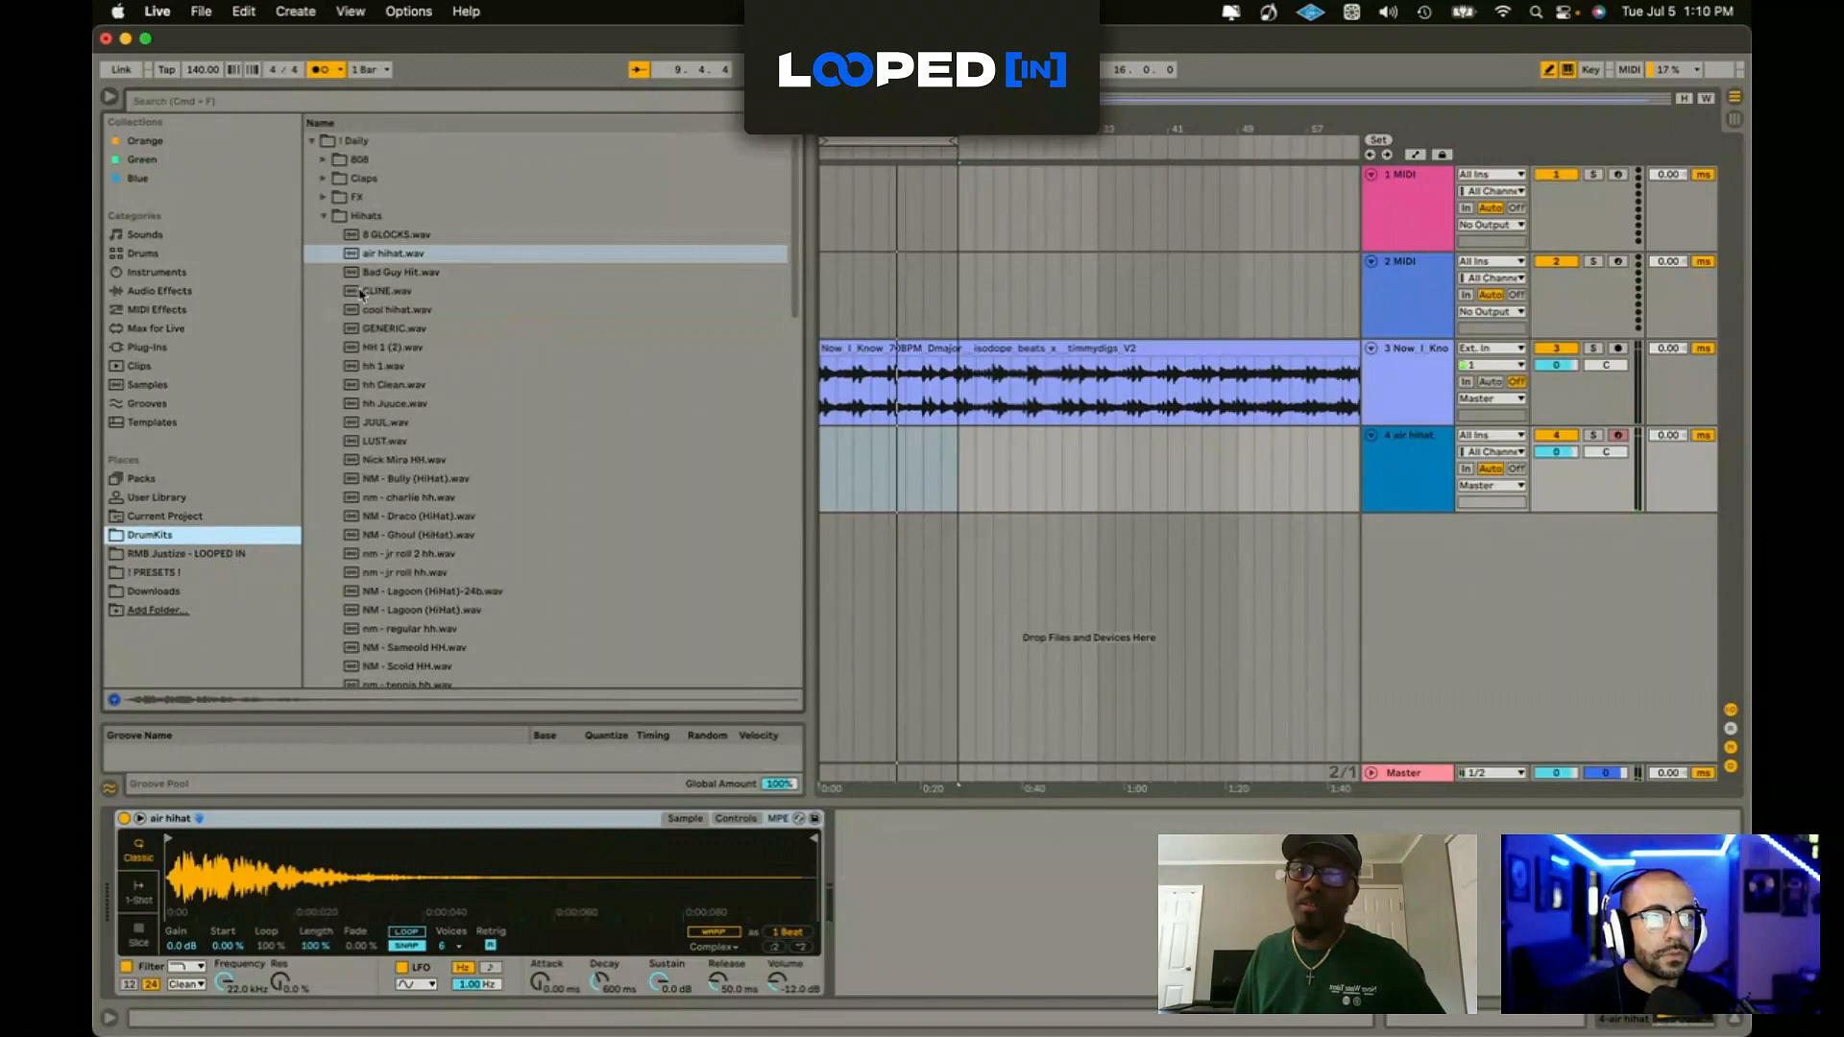
left_click(318, 142)
left_click(345, 217)
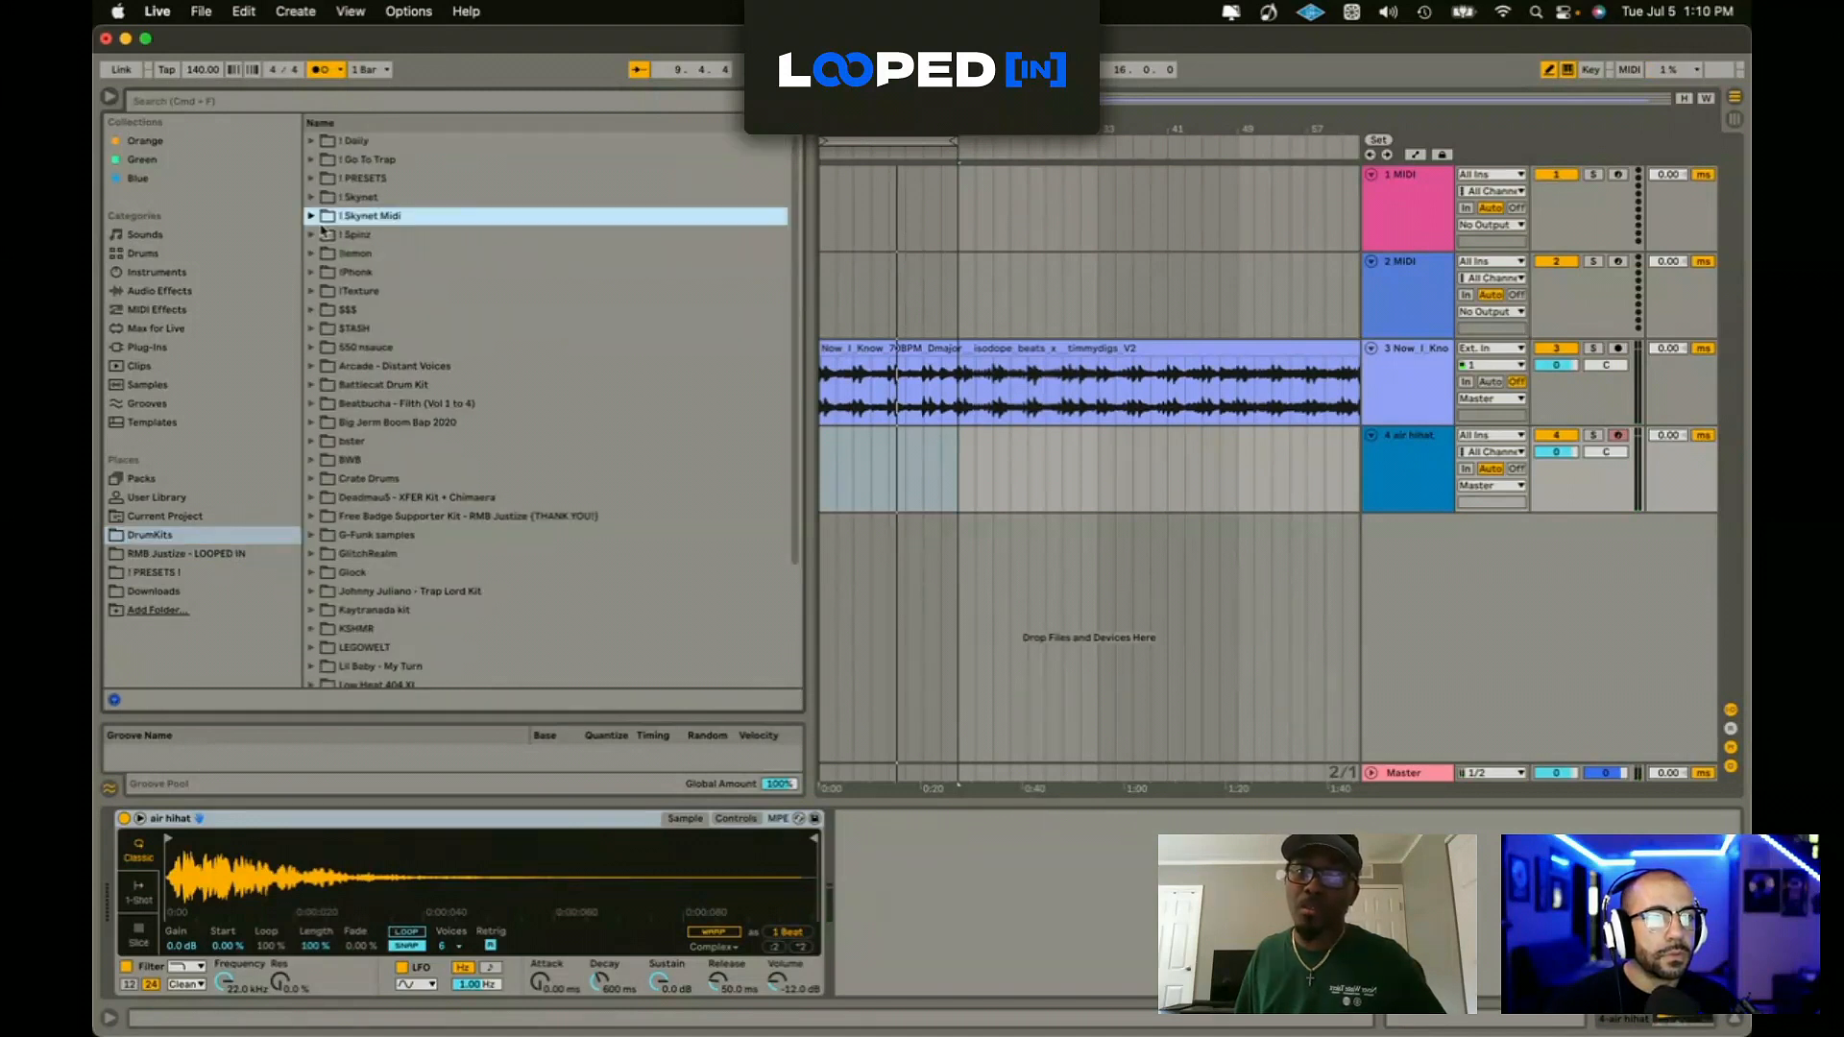
Step: Try the hh - cuba.mid pattern at the start of the air hihat track
scroll(473, 521, "down", 1)
left_click_drag(415, 474, 836, 471)
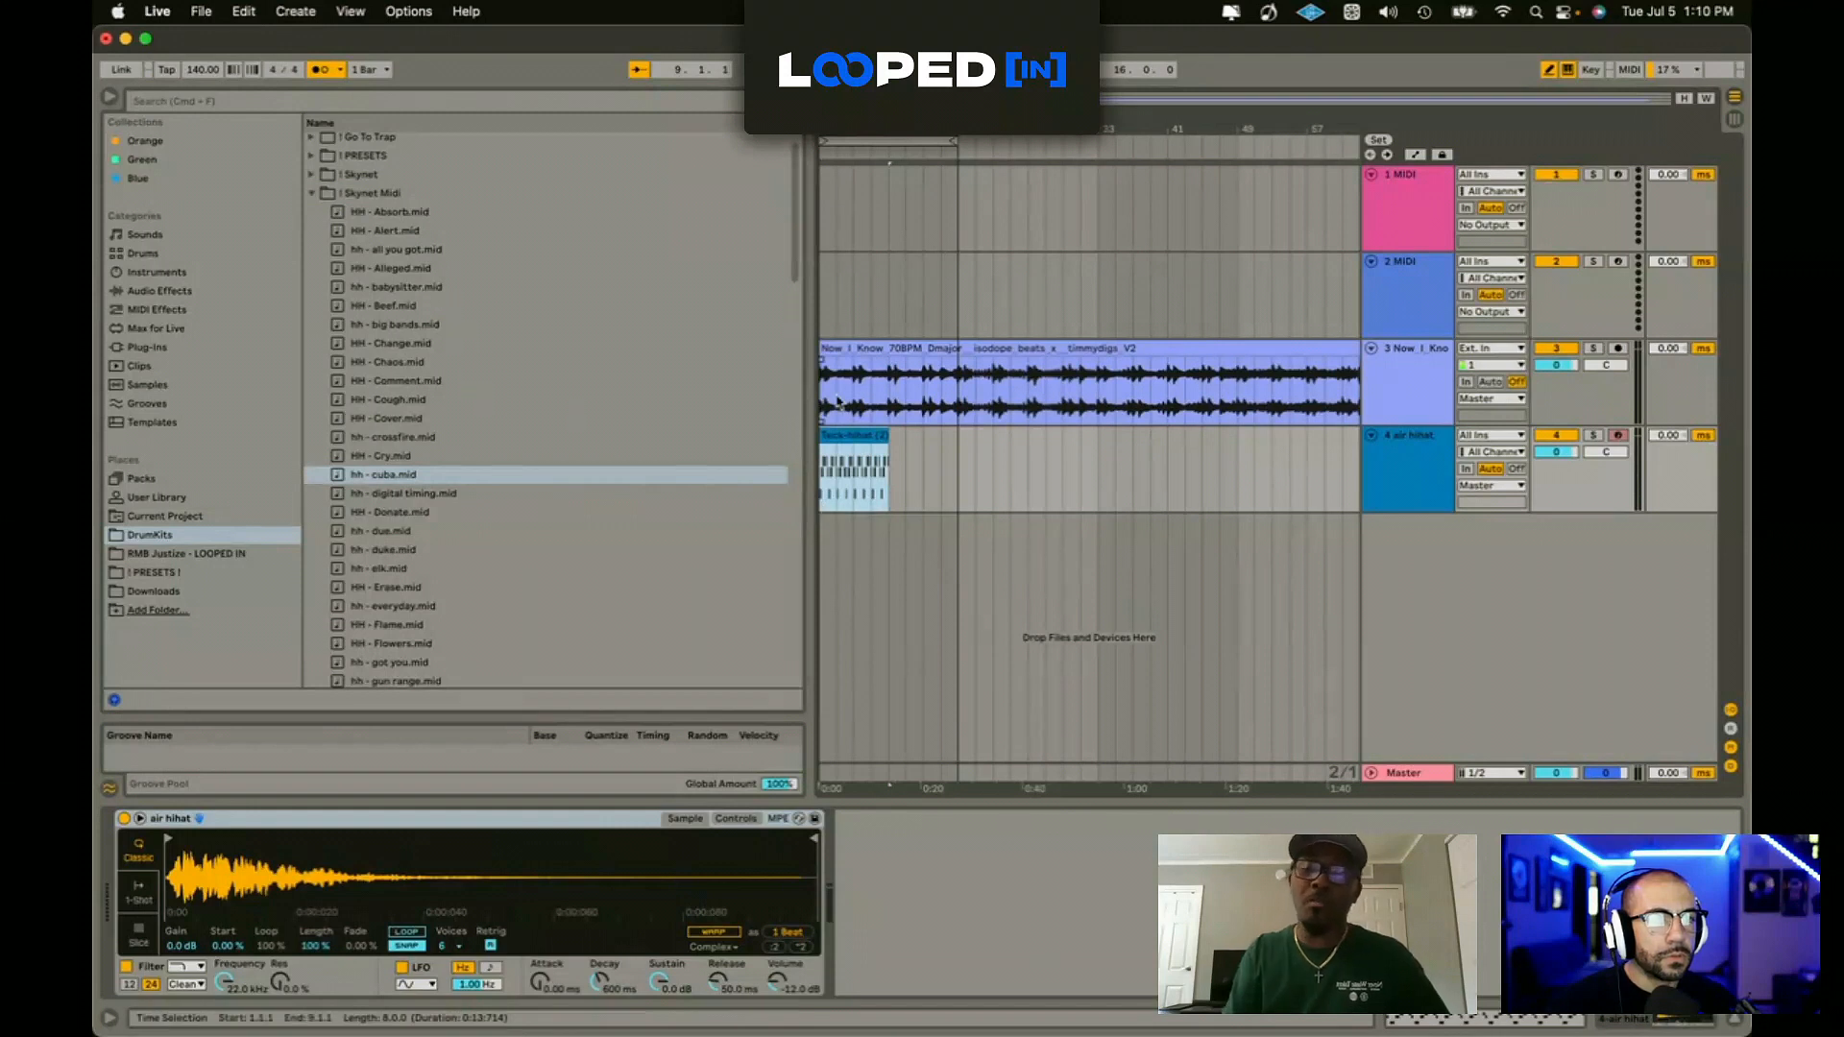
key("super+z")
Step: Place the HH - Flowers.mid pattern at the start of the air hihat track and collapse the ! Skynet Midi folder
left_click(386, 478)
scroll(420, 475, "down", 3)
left_click_drag(355, 557, 827, 478)
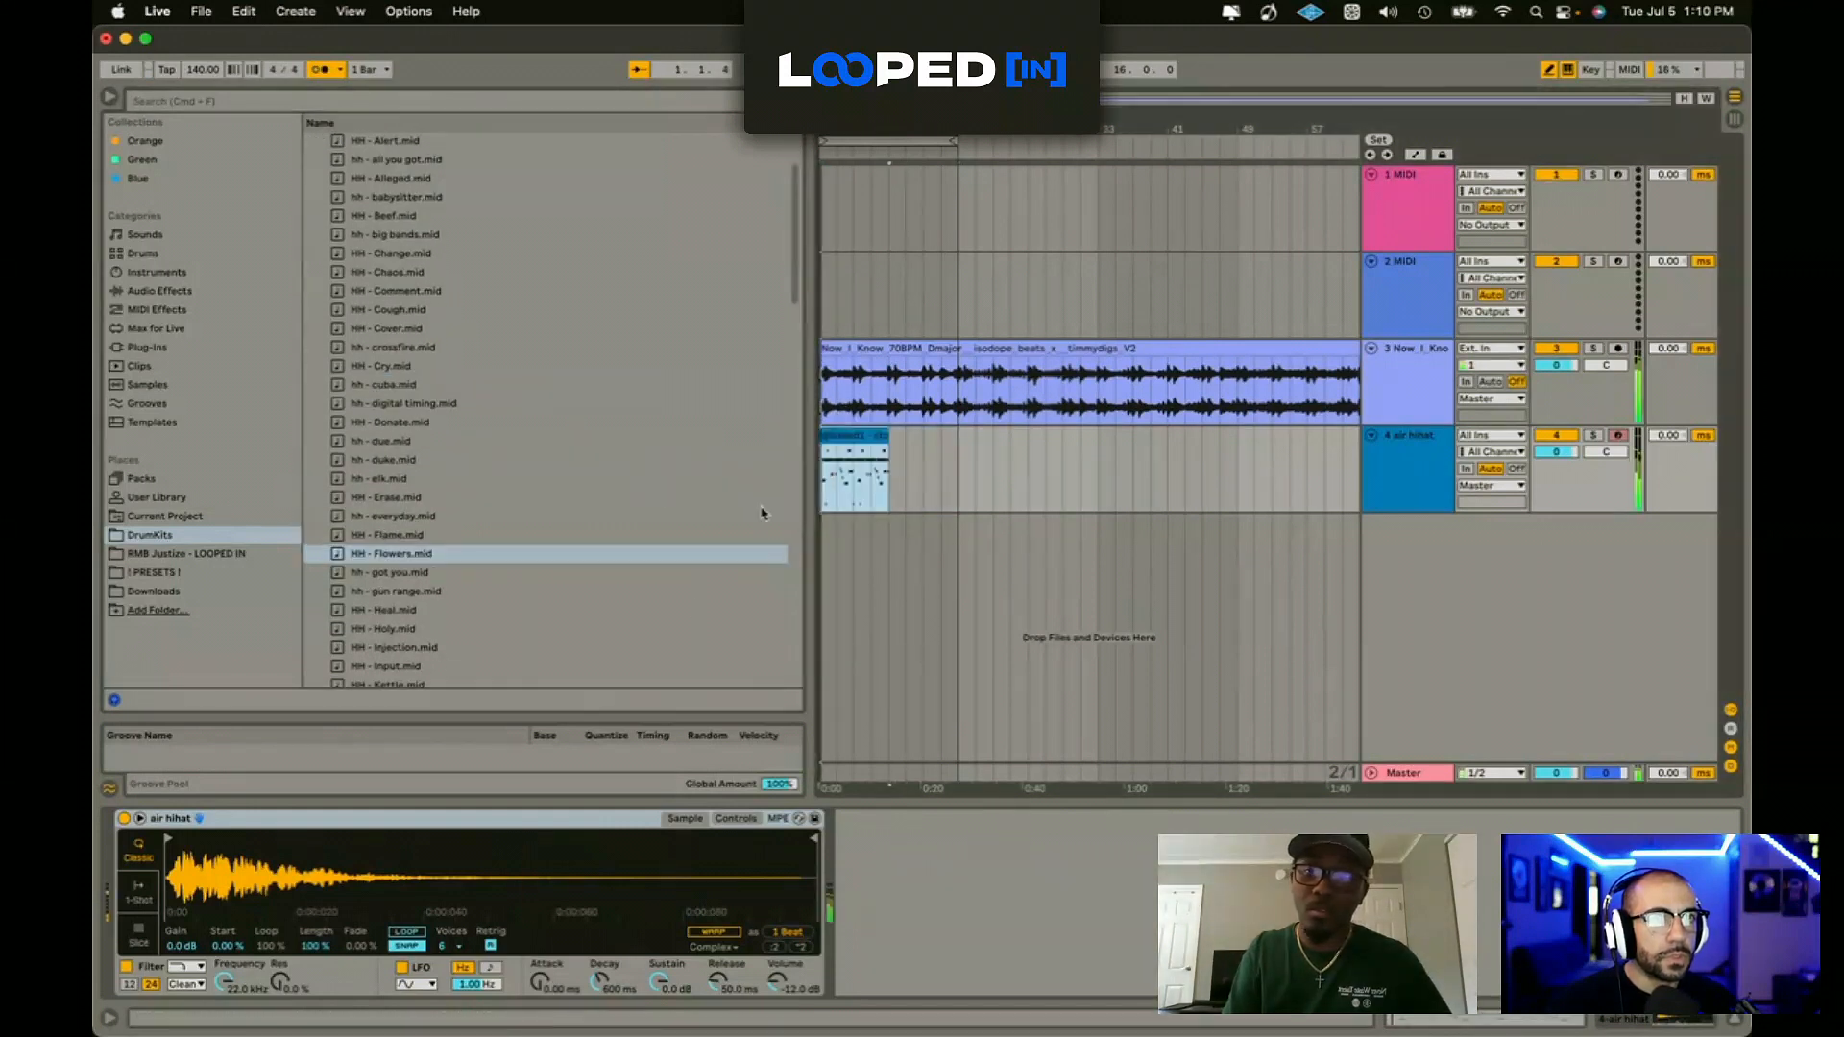
scroll(638, 297, "up", 3)
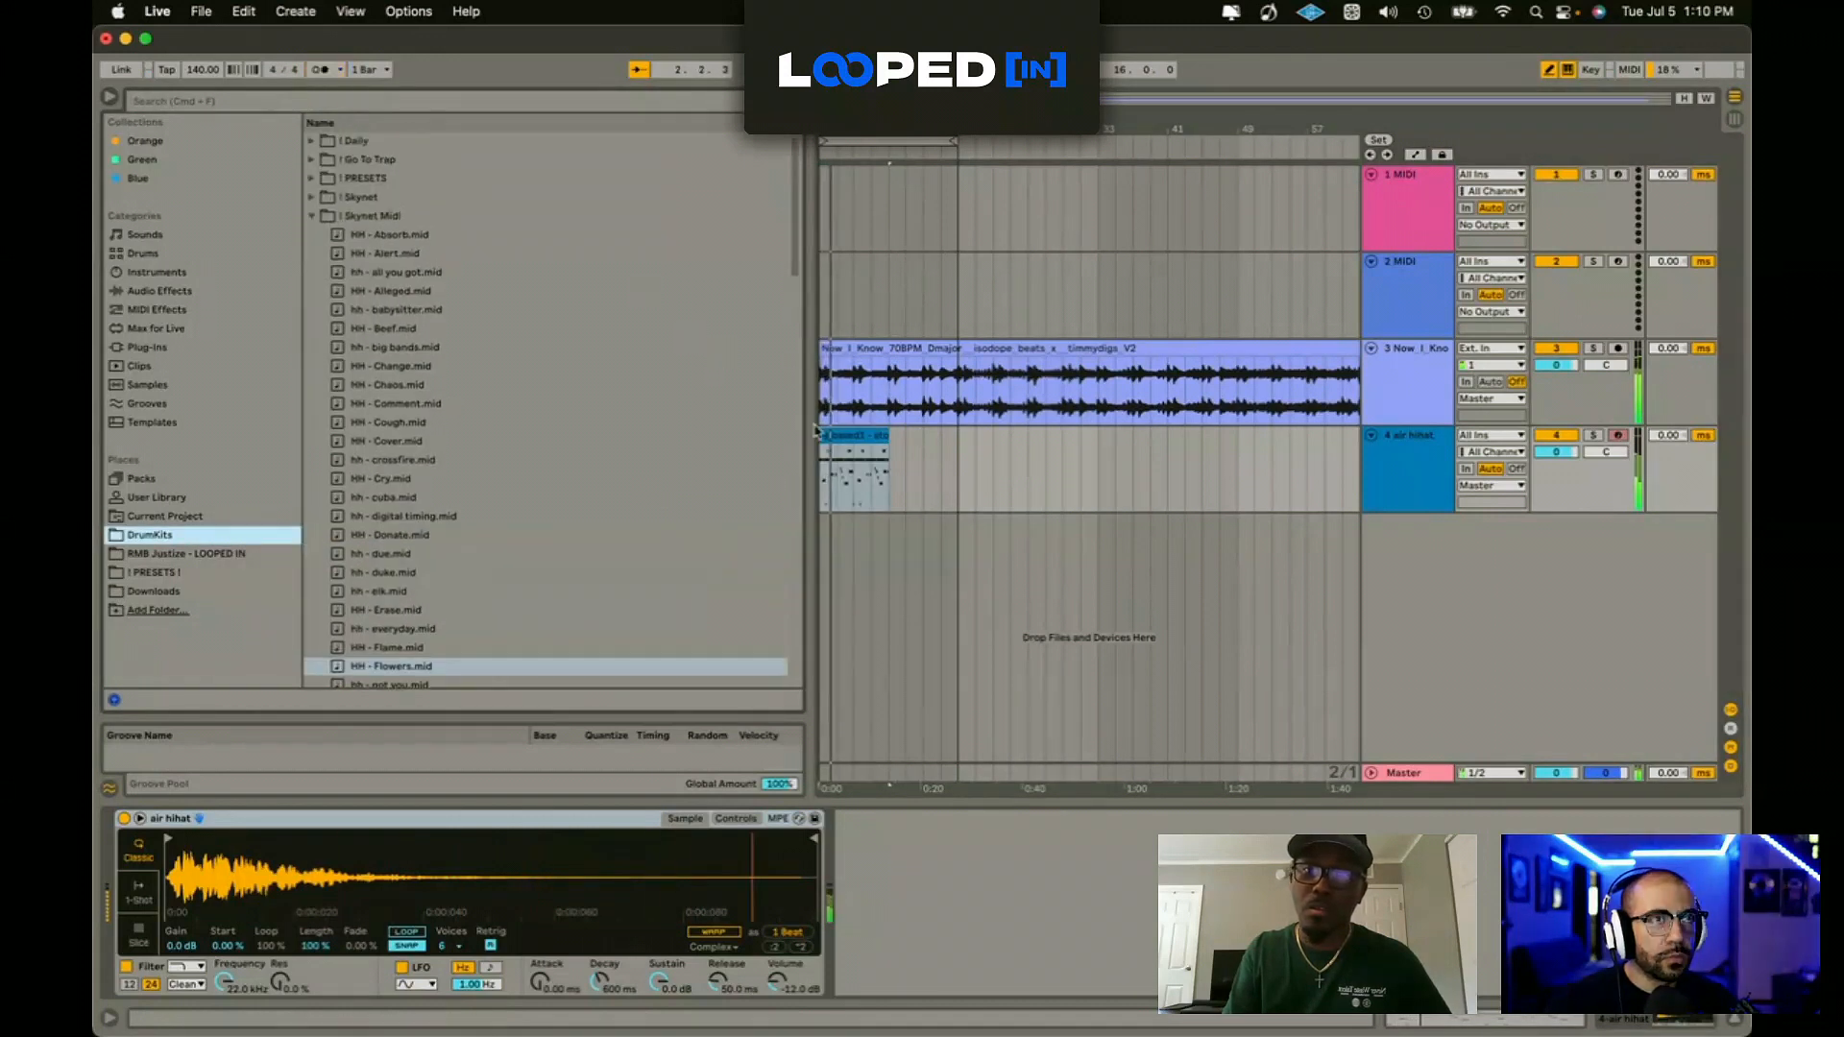
left_click(311, 216)
Step: Duplicate the hi-hat pattern clip directly after itself and add a new MIDI track below the air hihat track
left_click(868, 438)
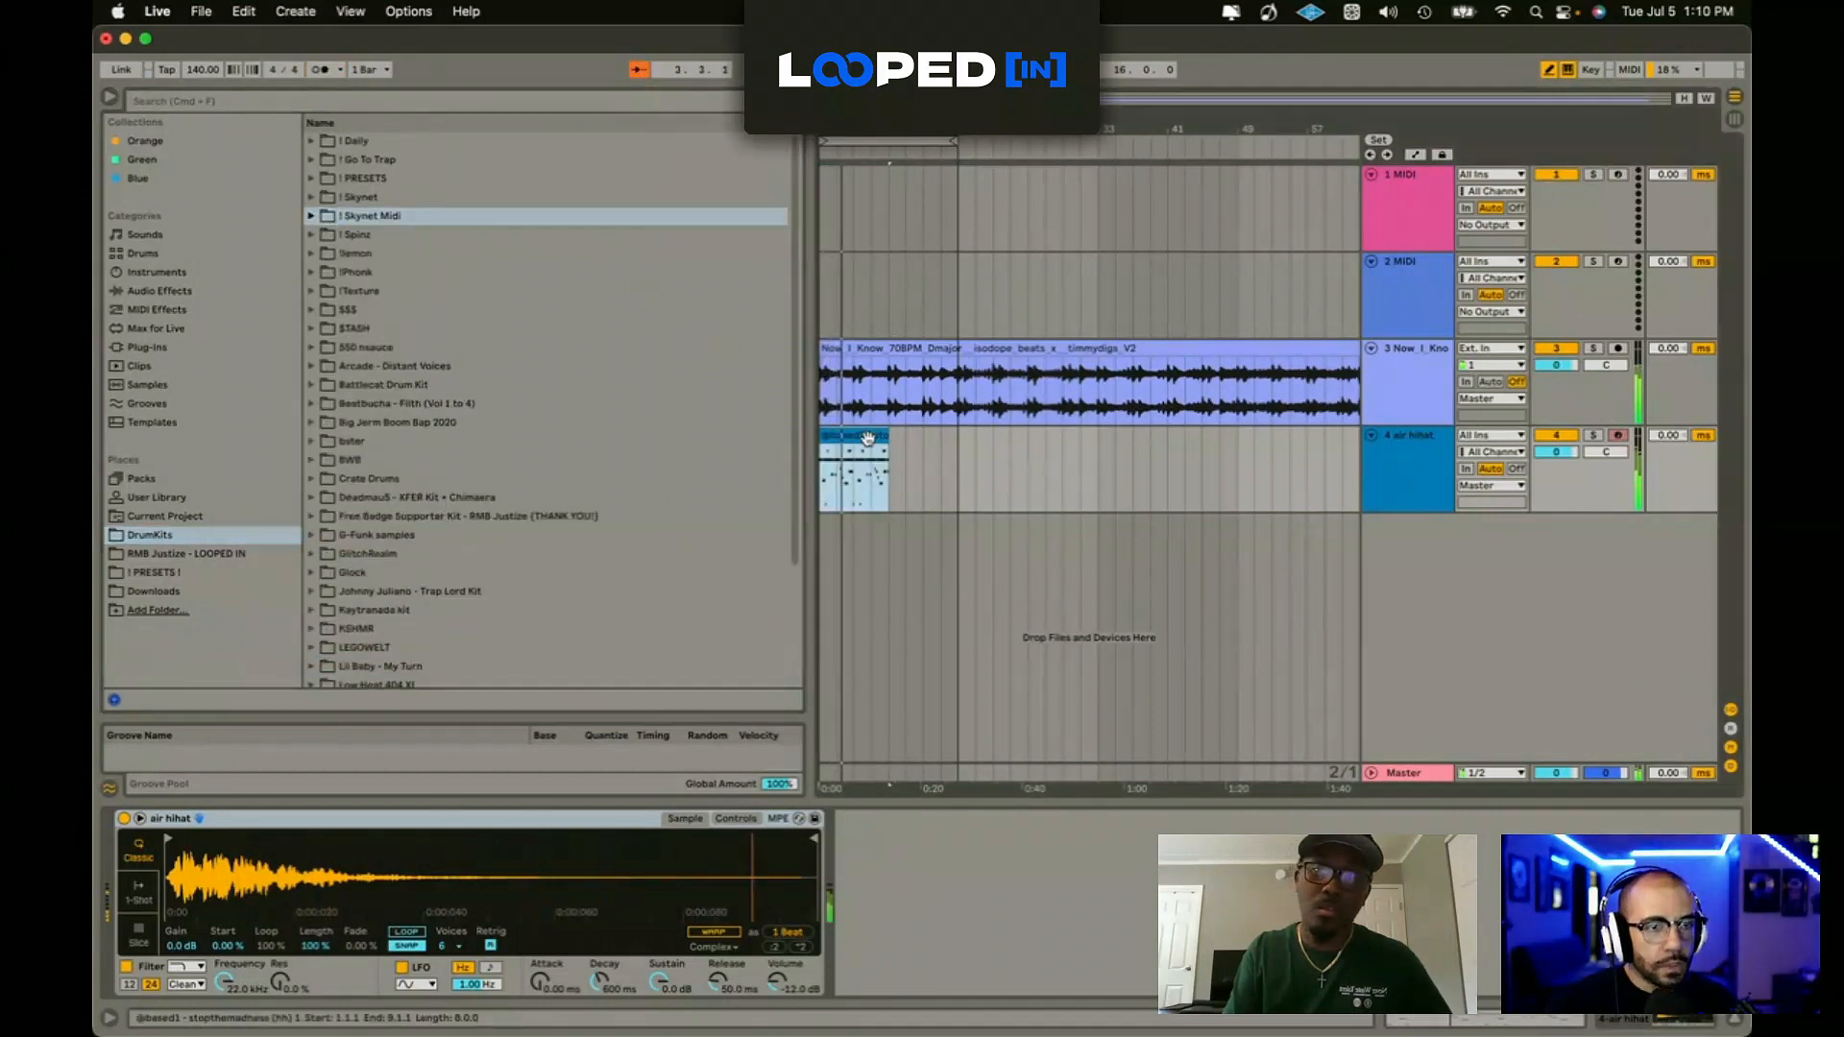
key("super+d")
left_click(919, 462)
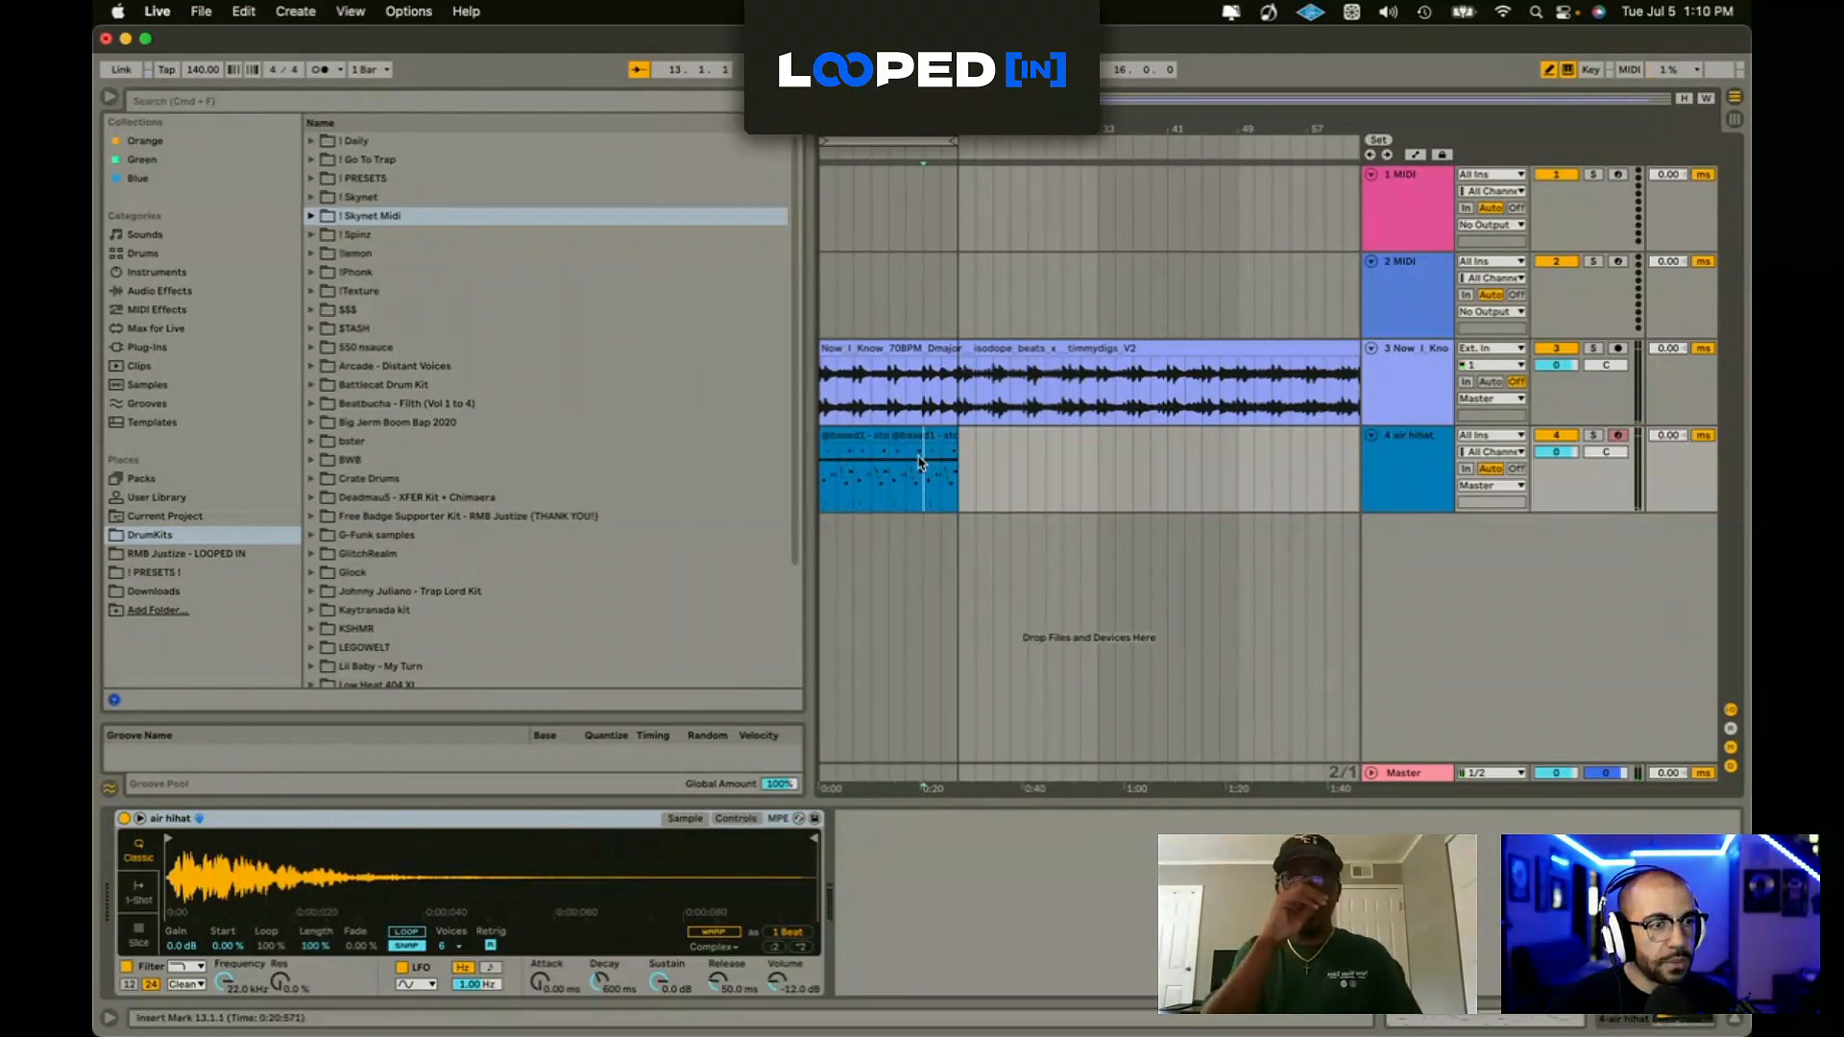
key("super+shift+t")
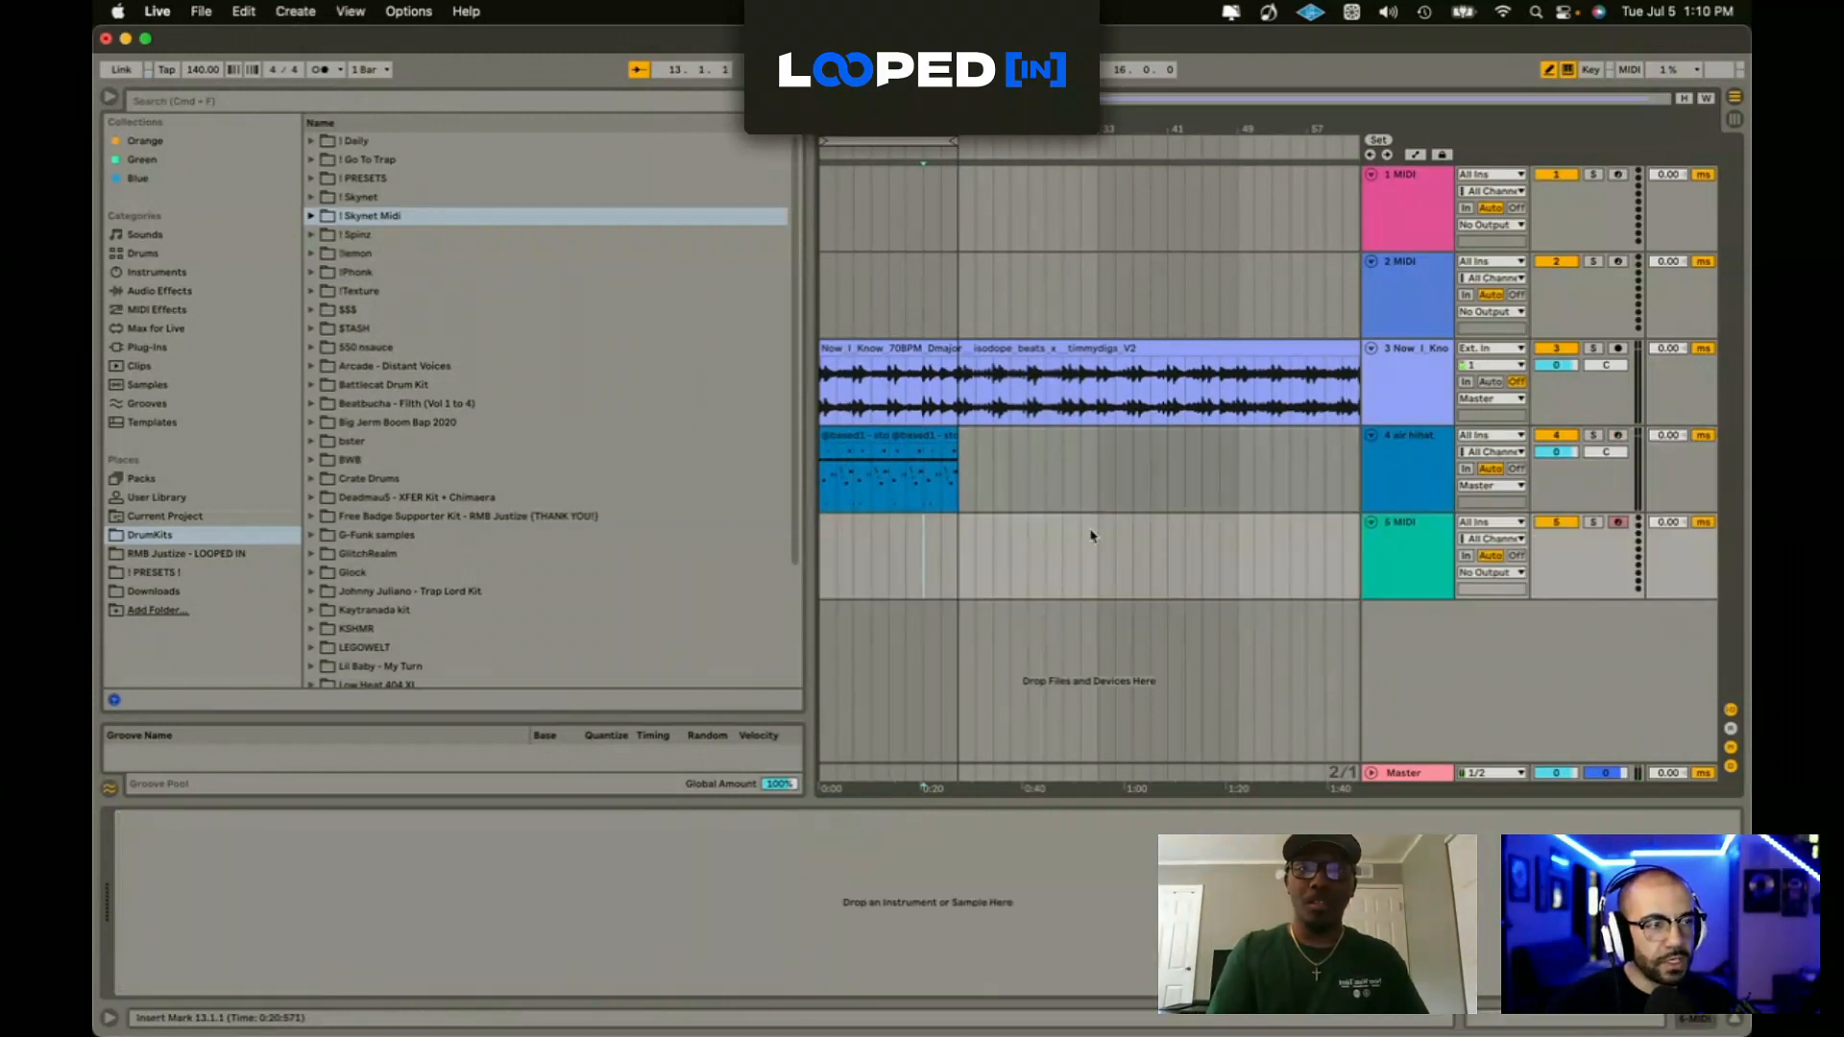
left_click(1408, 532)
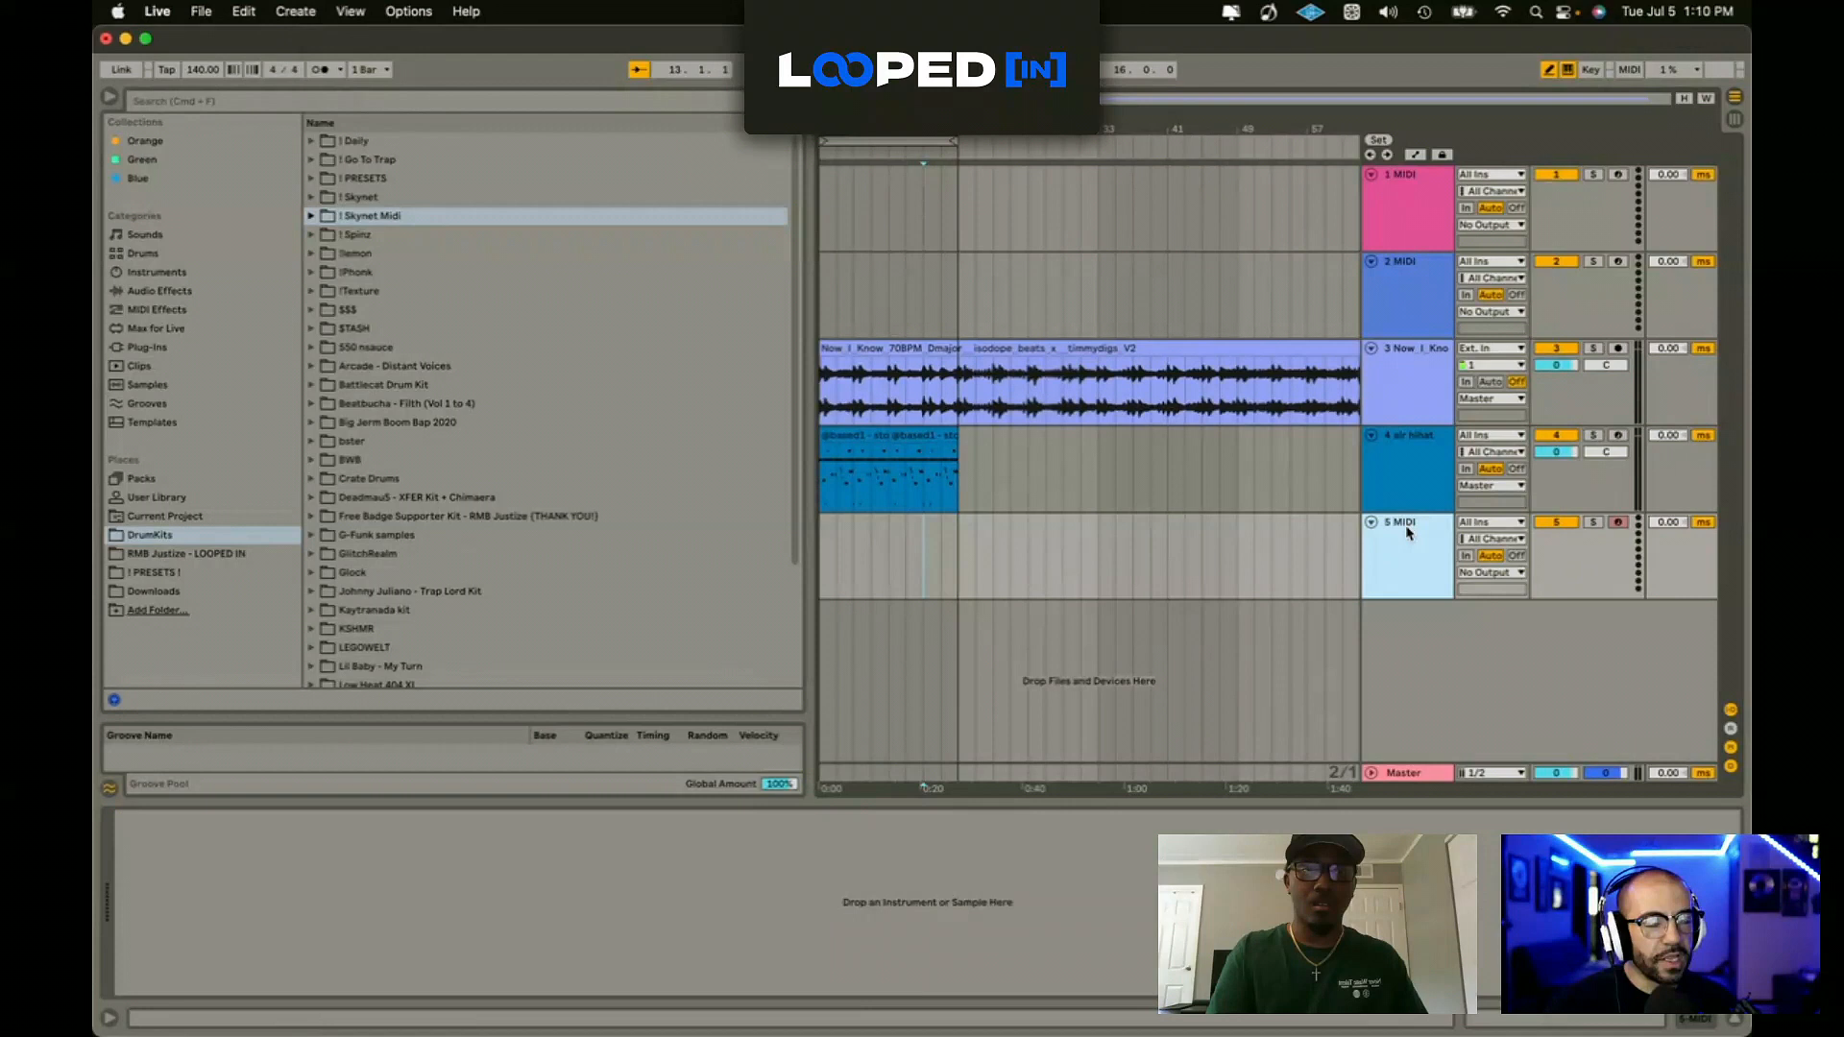
Step: Load geek rim.wav from the rim folder of ! Skynet onto the new MIDI track
left_click(375, 200)
left_click(373, 200)
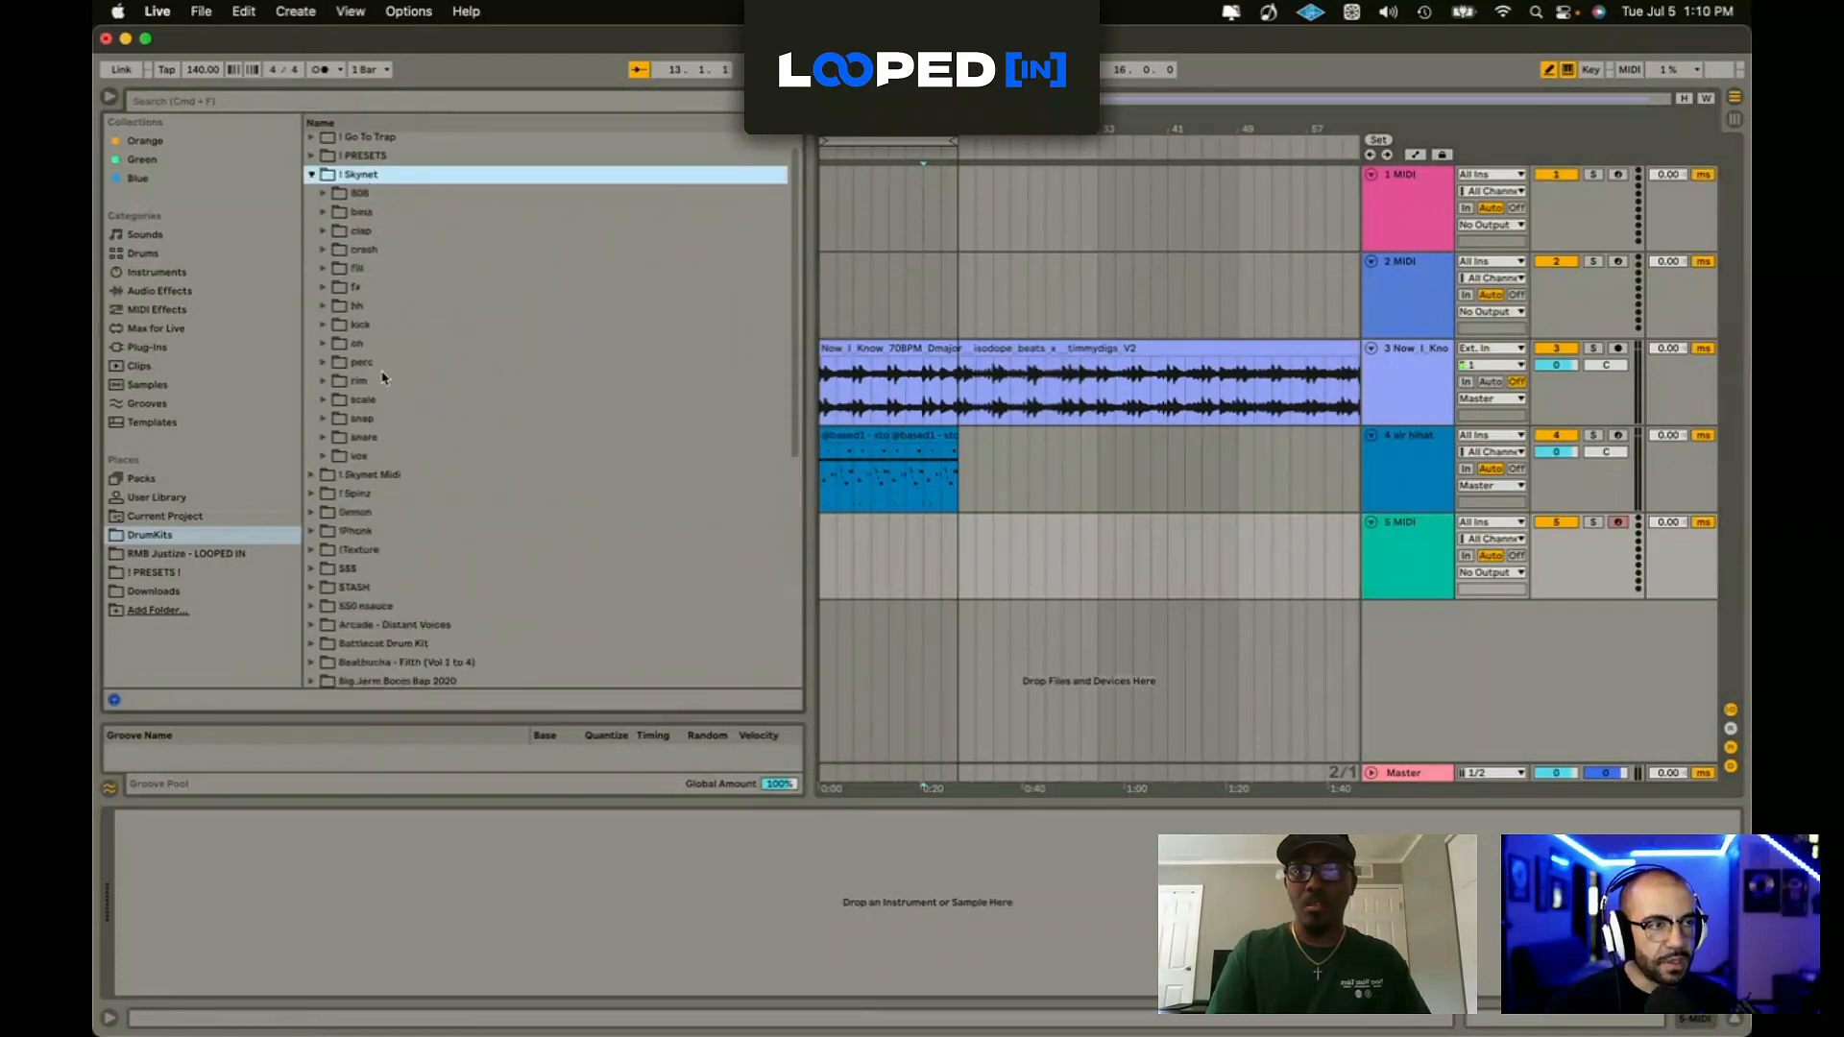
left_click(377, 402)
double_click(377, 383)
scroll(416, 500, "down", 3)
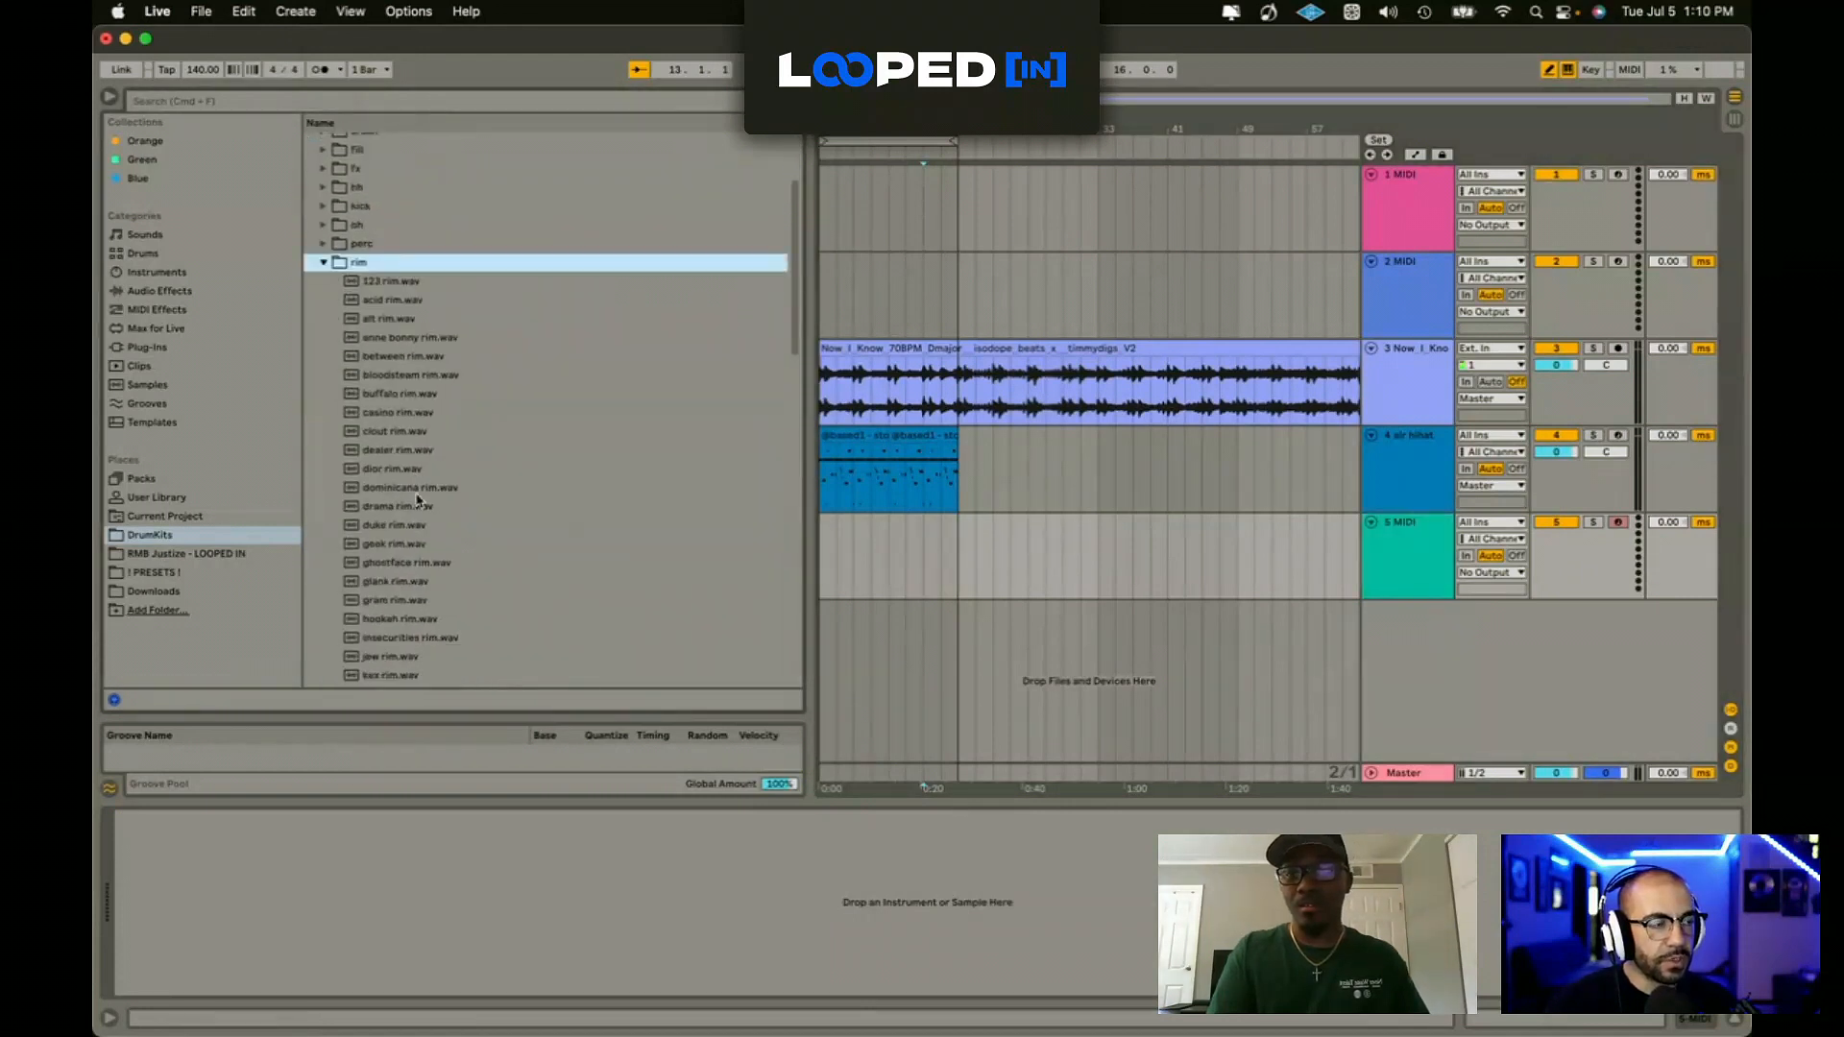
double_click(401, 545)
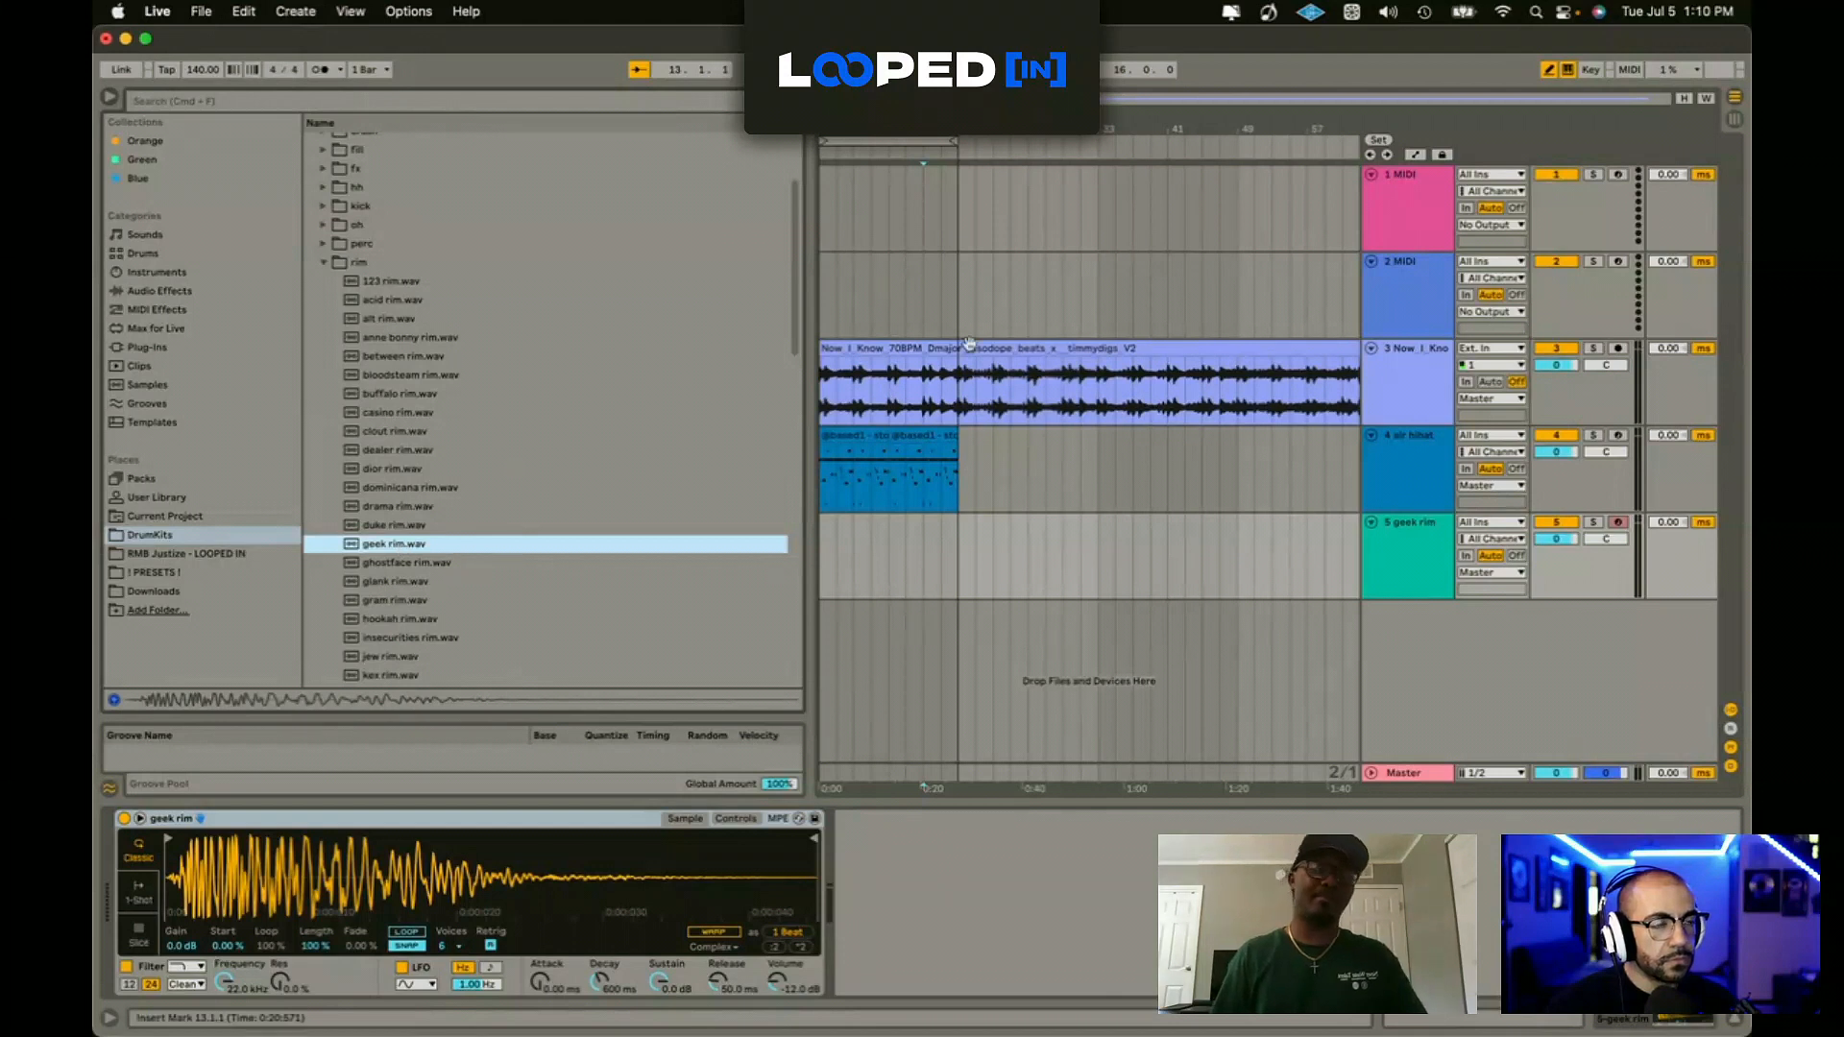
Step: Remove five notes from the repeating C3 row within the first three bars of the first hi-hat clip
double_click(871, 434)
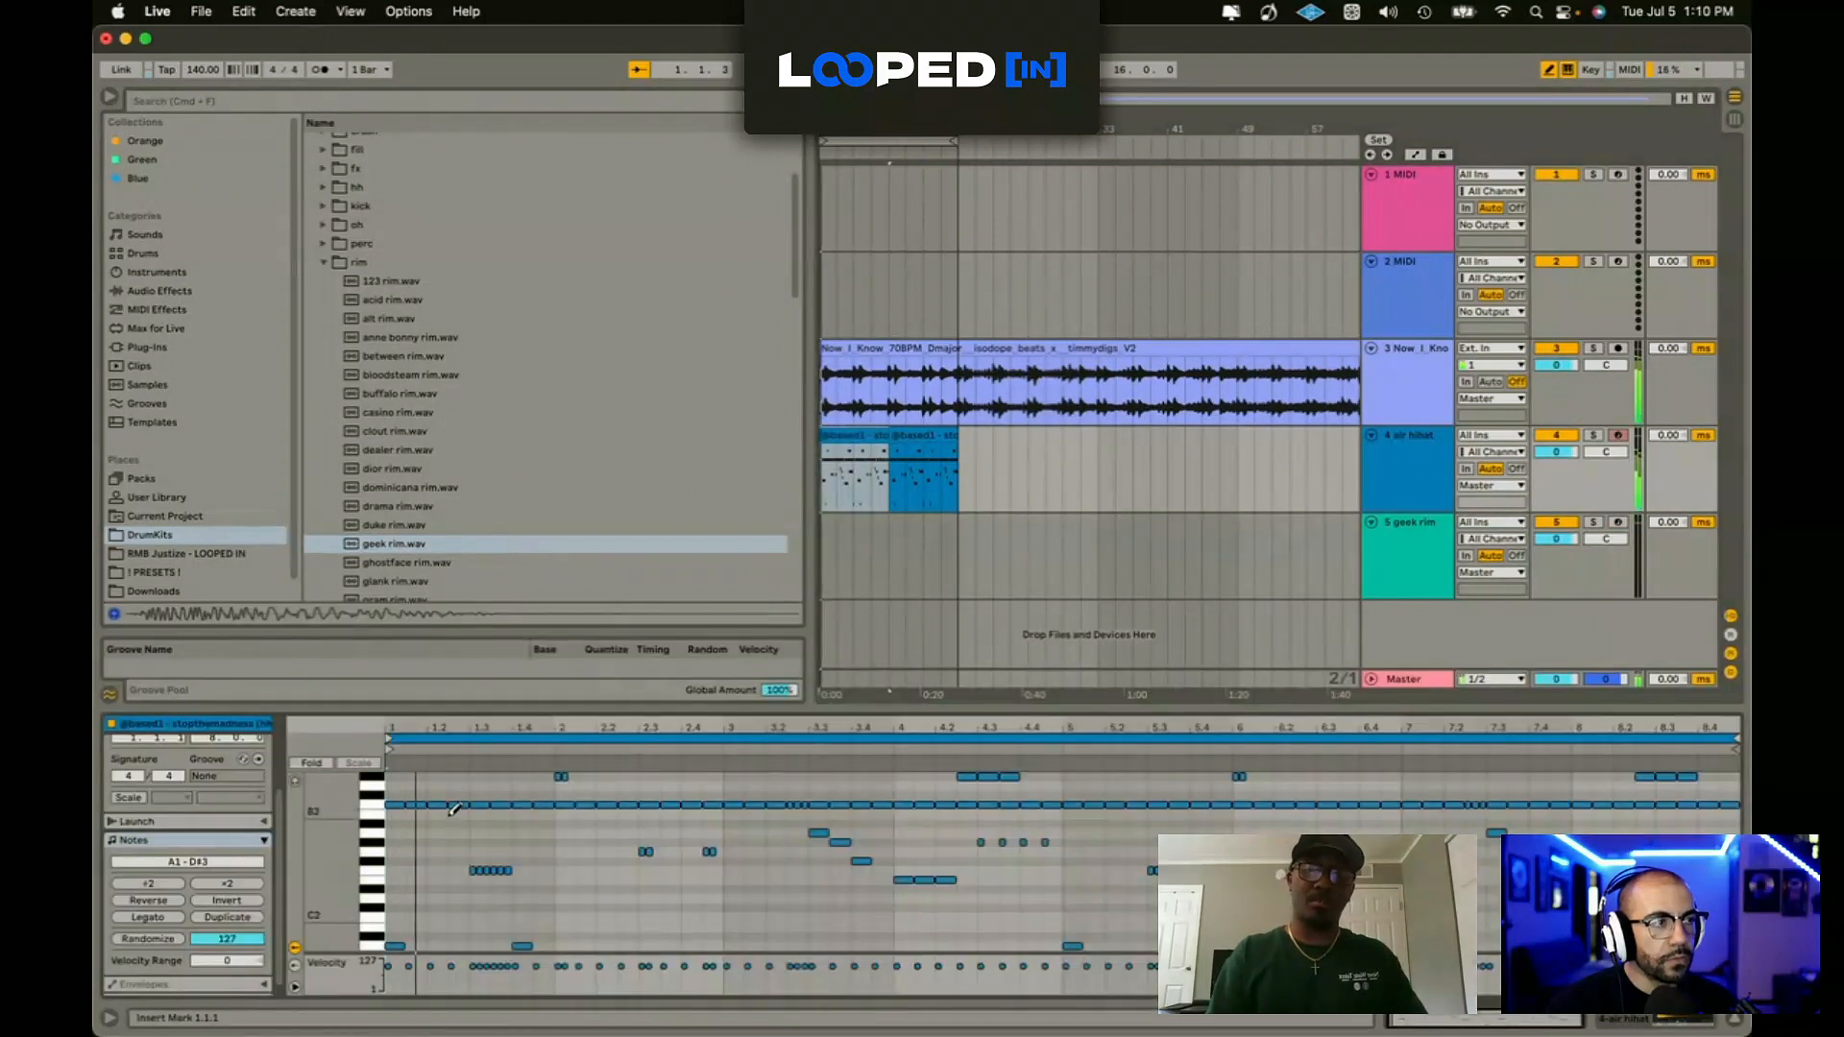
left_click(466, 797)
left_click(586, 804)
left_click(716, 803)
left_click(842, 804)
left_click(884, 804)
Step: Rename the air hihat track ch and consolidate its two clips into one 16-bar clip named closed
left_click(1428, 465)
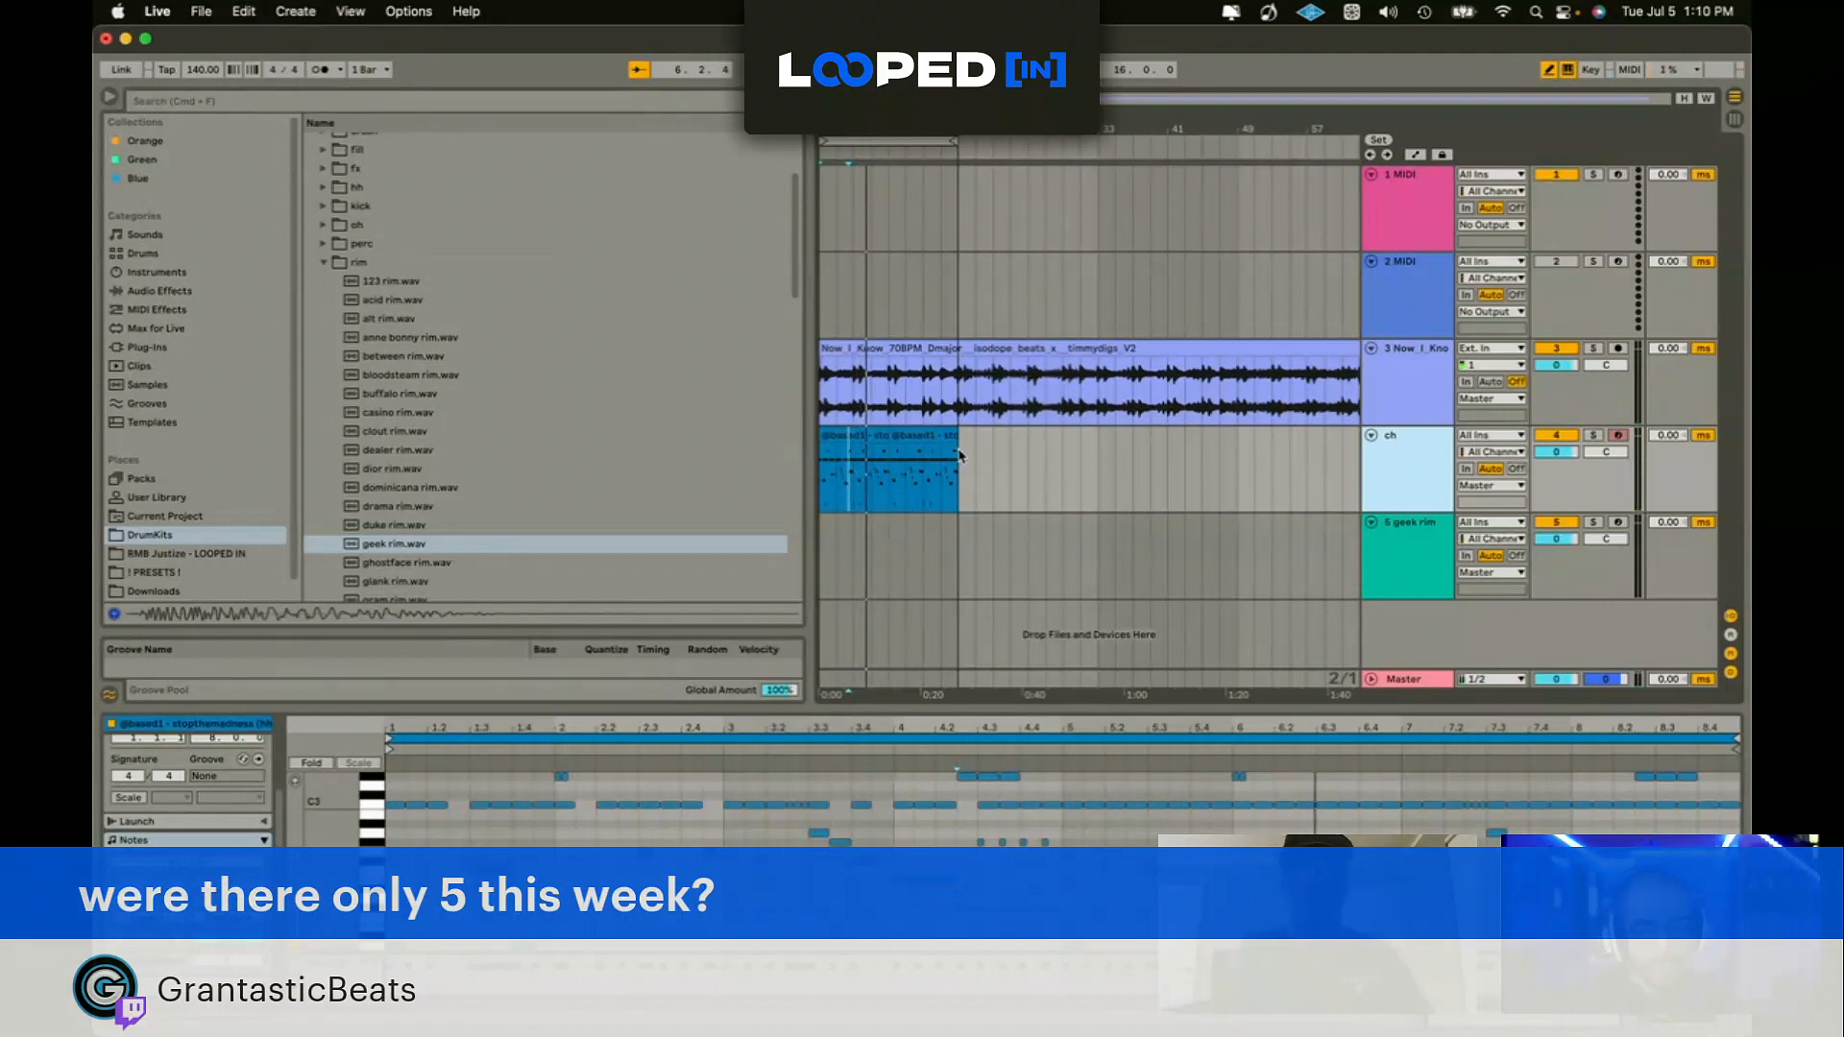
key("space")
right_click(893, 425)
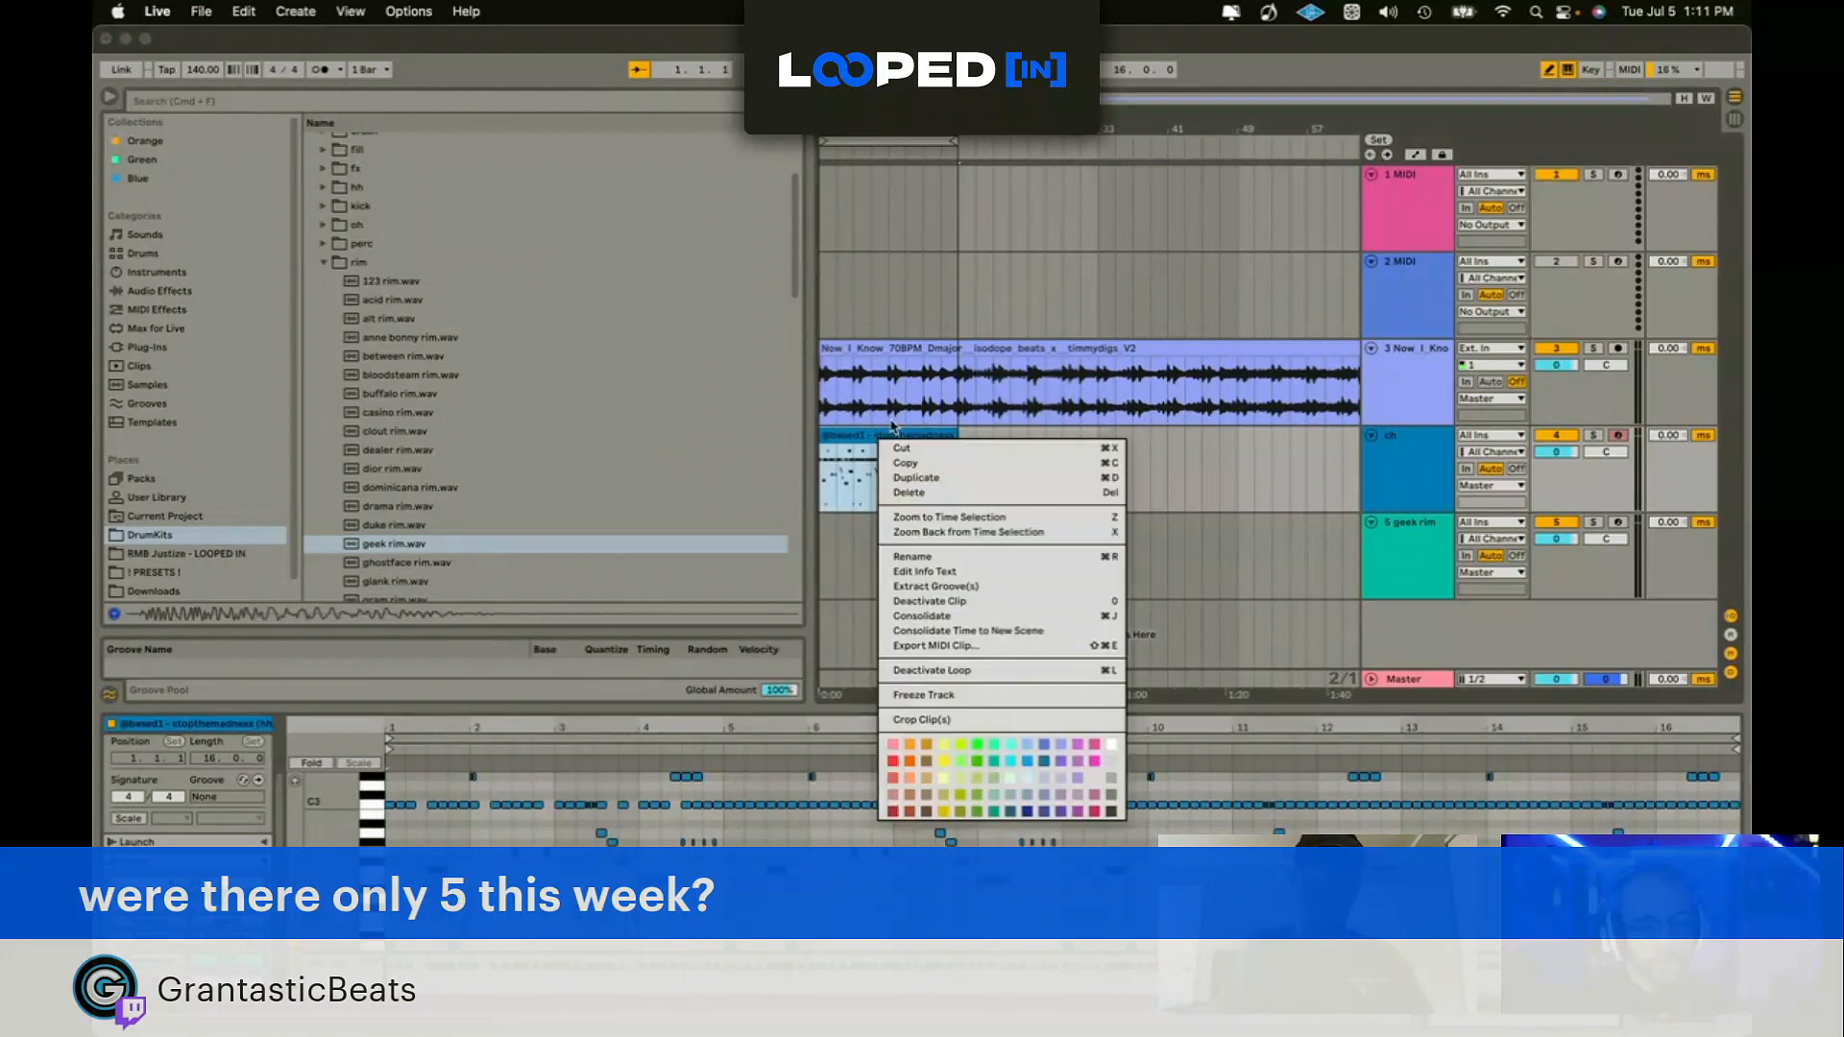
left_click(949, 557)
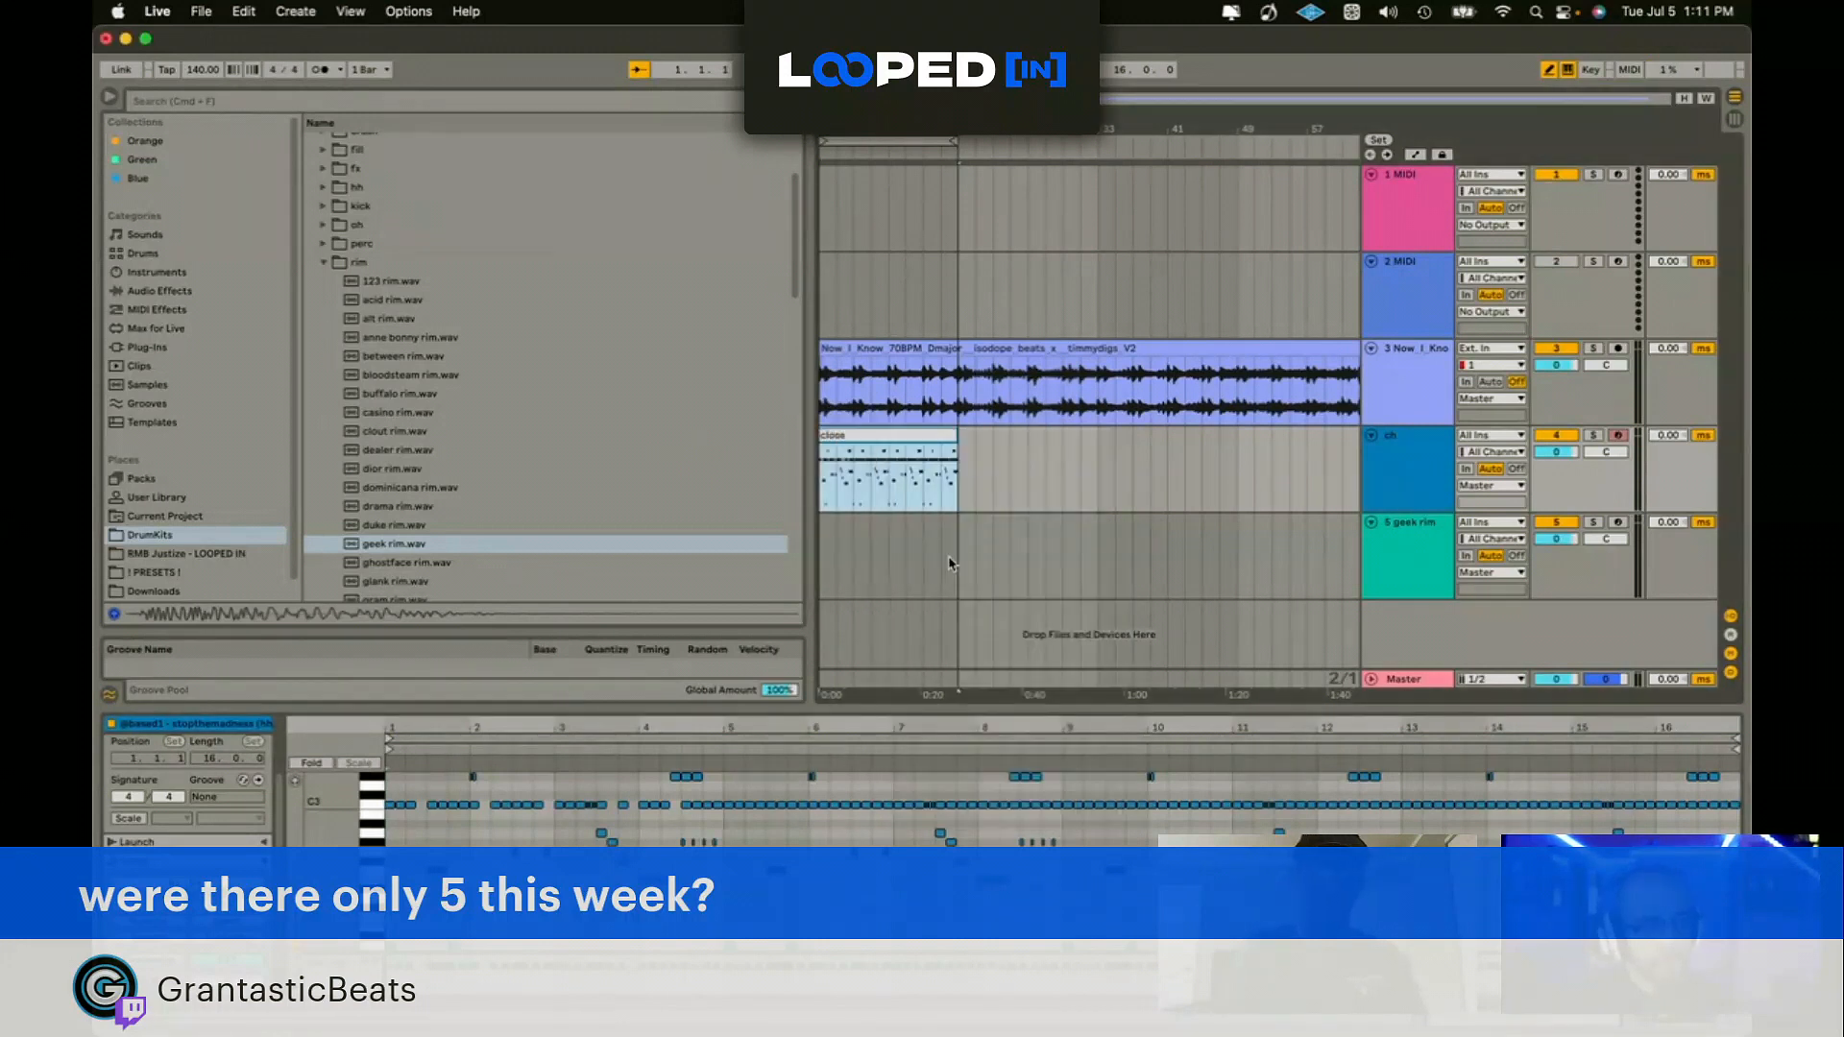
Step: Add a MIDI track below the geek rim track and record a rim pattern of about four bars on geek rim
left_click(1037, 527)
key("super+shift+t")
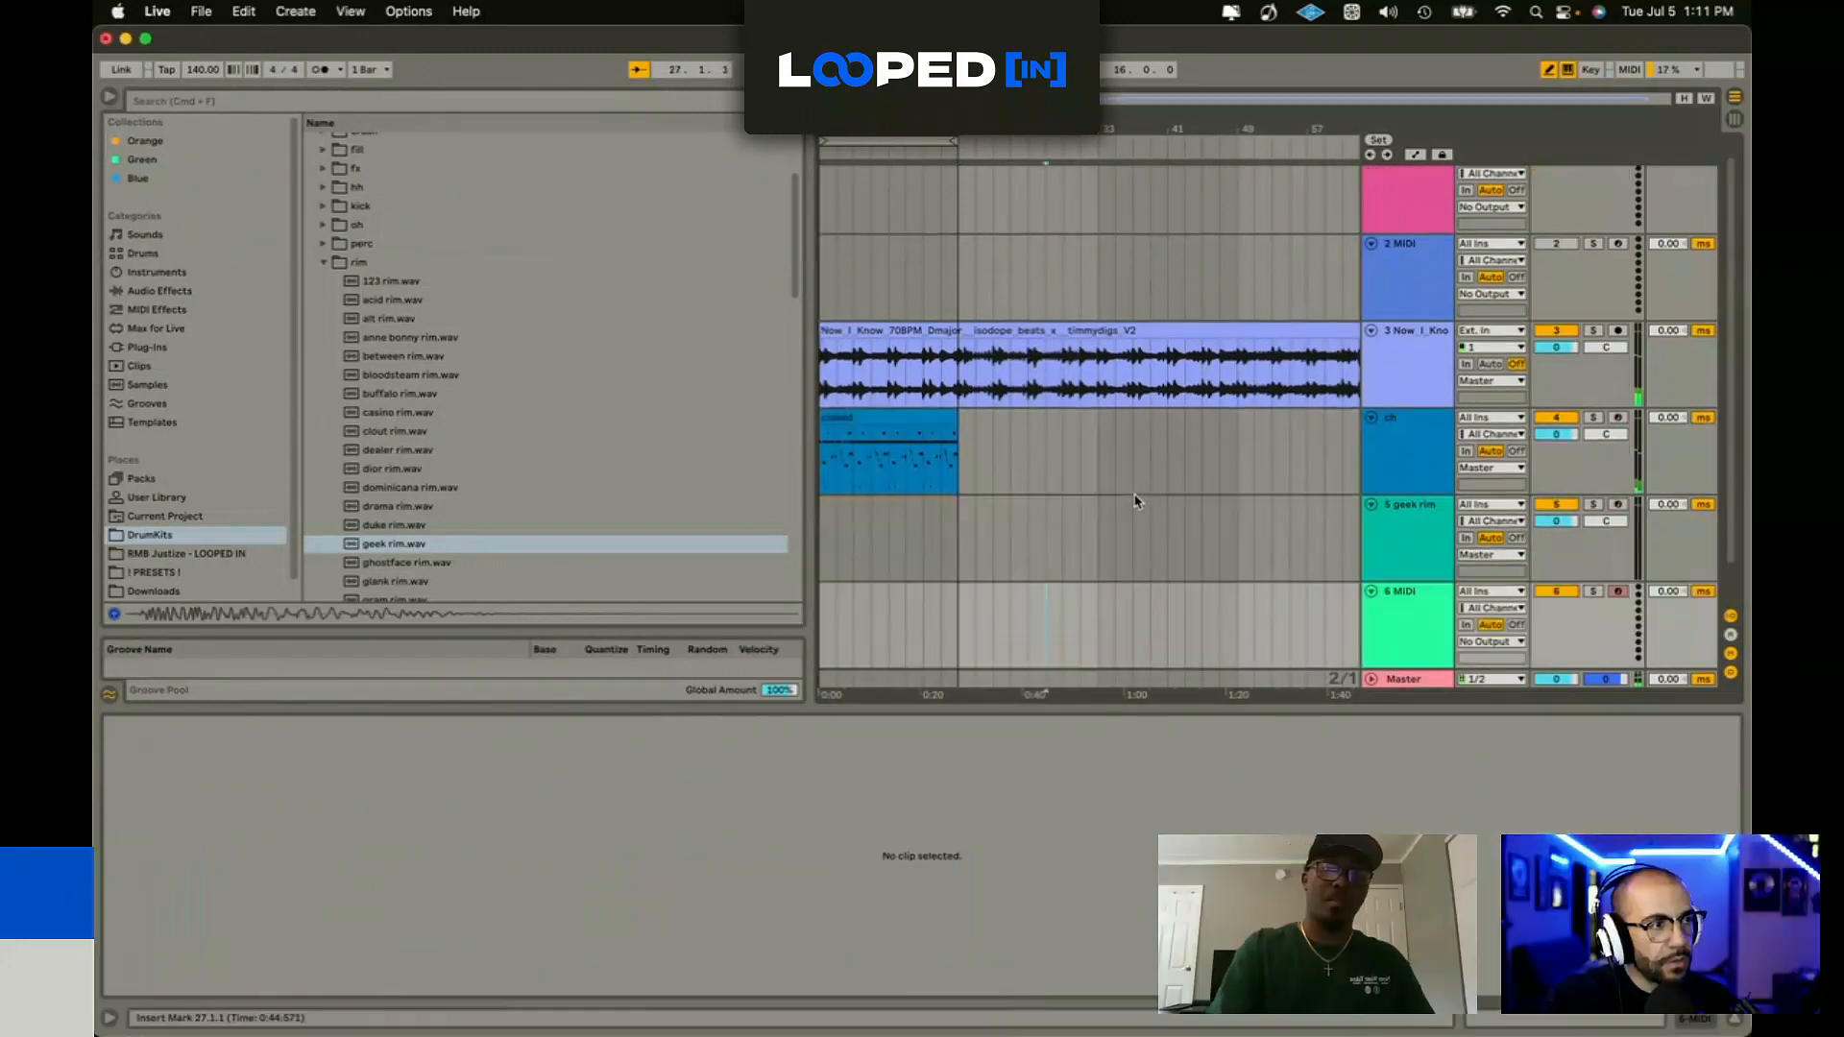
key("space")
key("space")
key("F9")
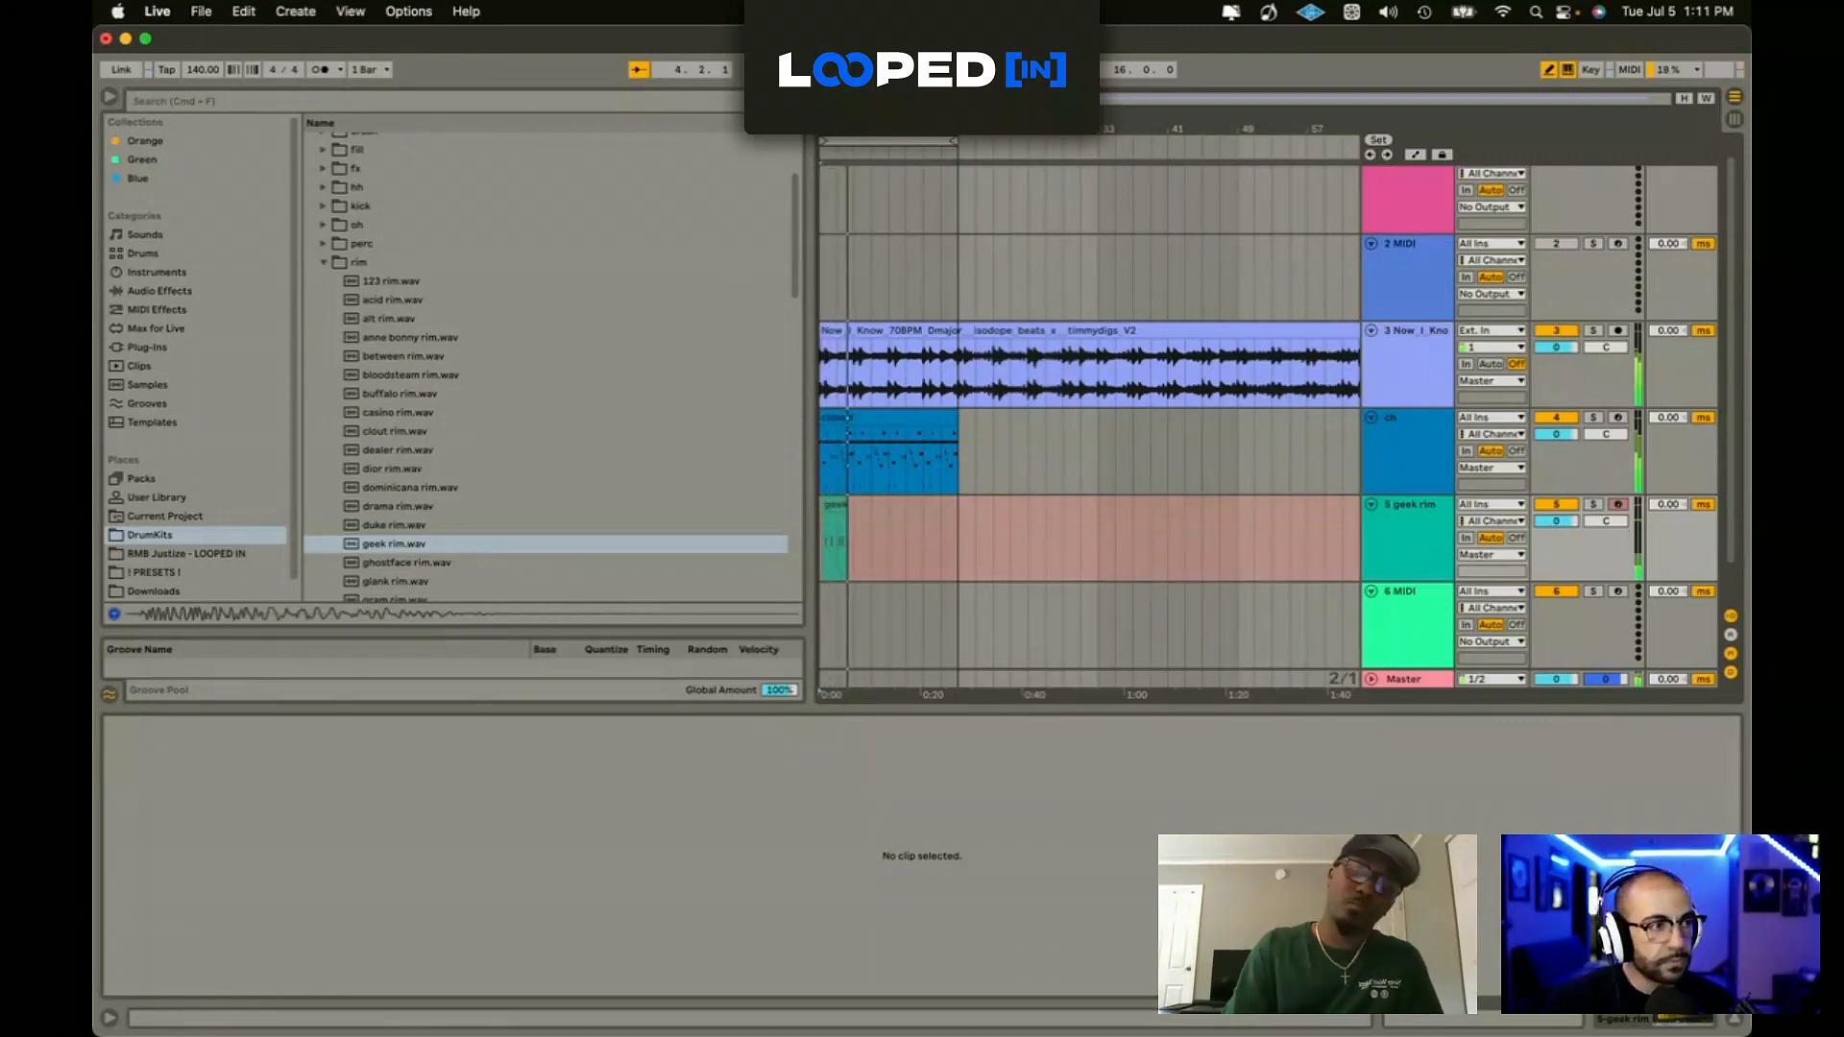
key("F9")
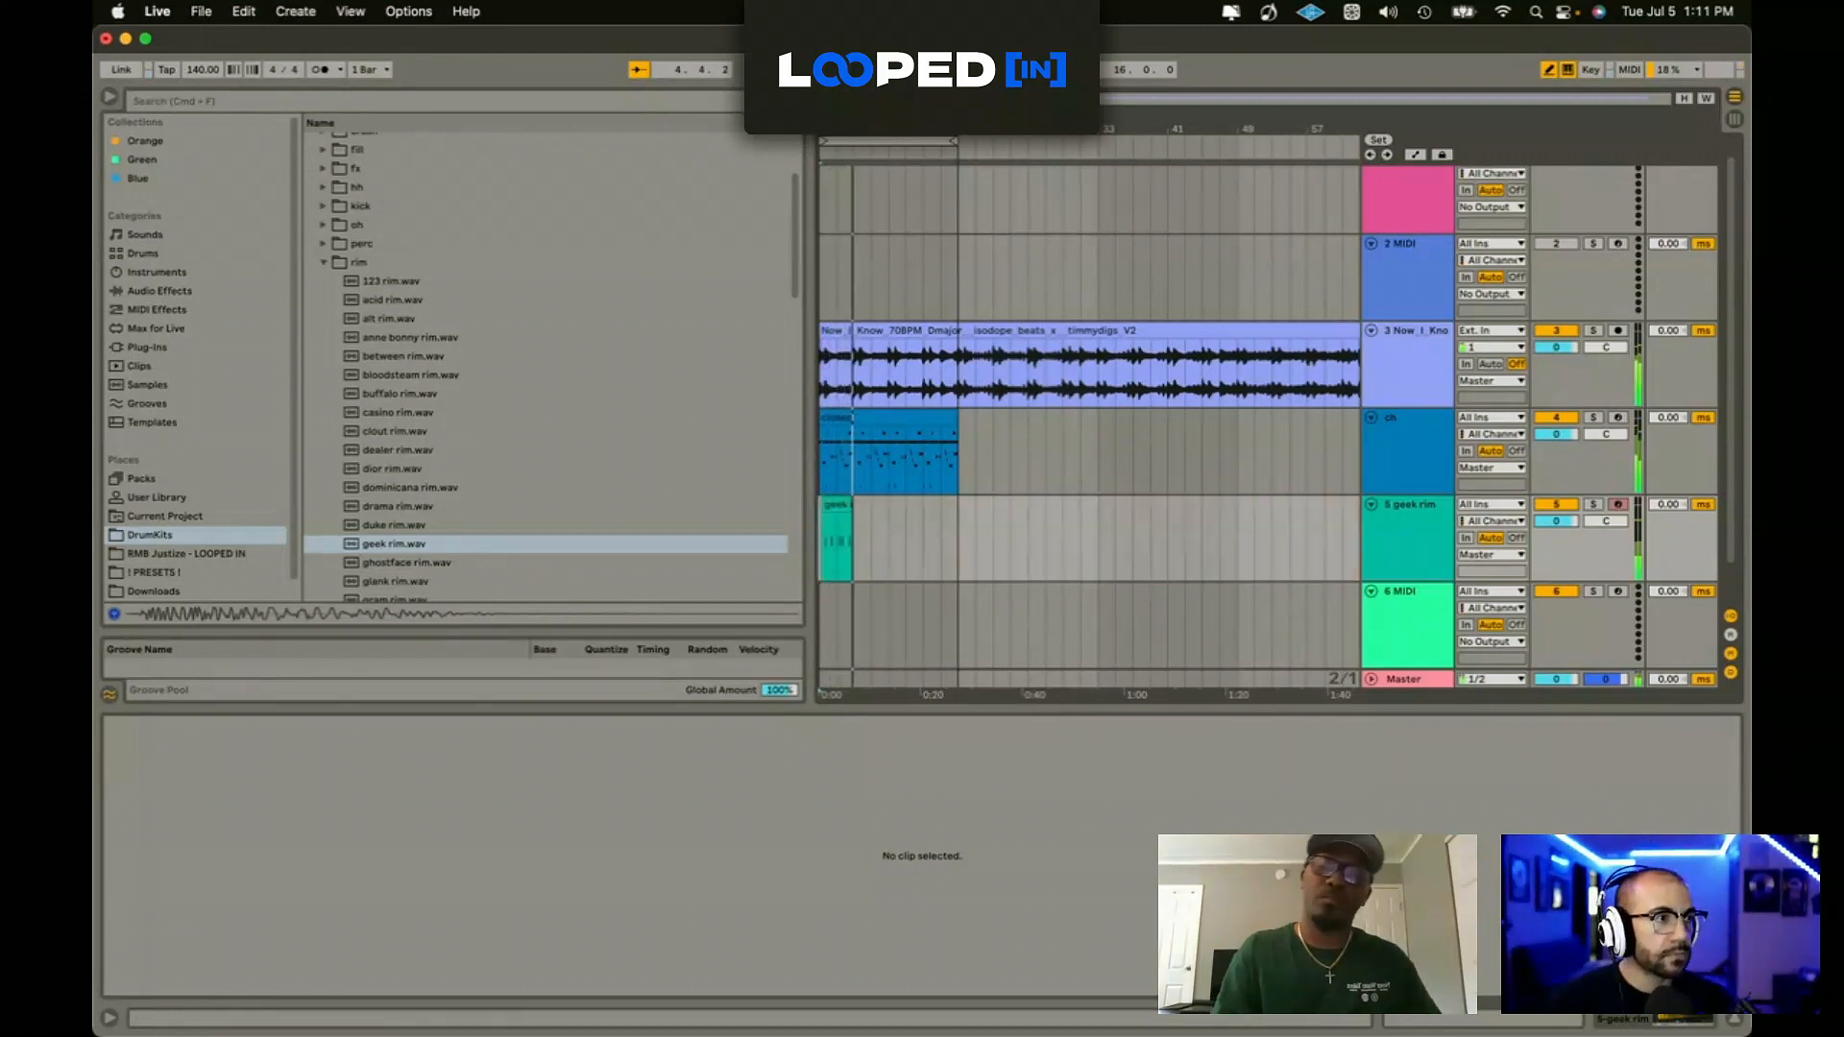
Step: Duplicate the four-bar geek rim clip three times to fill the 16-bar loop
left_click(831, 510)
left_click_drag(854, 535, 768, 522)
key("super+d")
key("super+d")
key("super+d")
Step: Load bound kick.wav from the kick folder of ! Skynet onto the empty MIDI track below geek rim
key("Down")
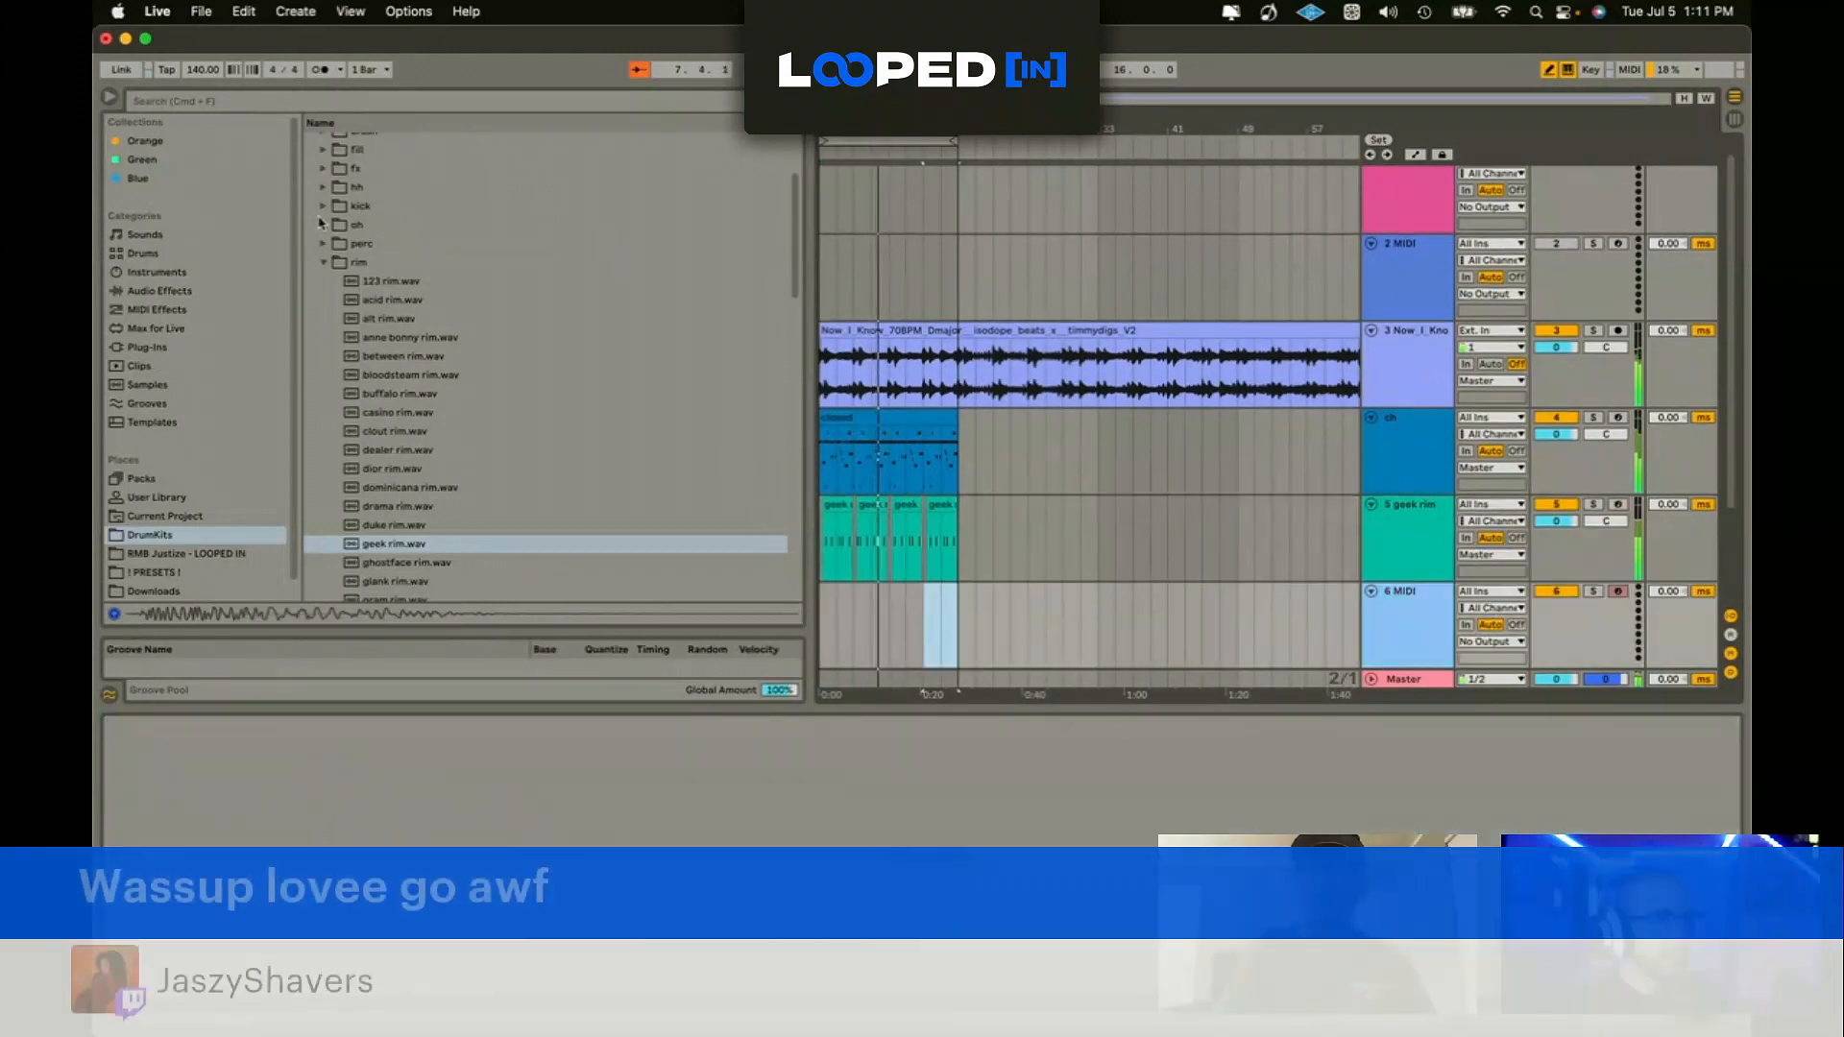
left_click(361, 206)
right_click(389, 231)
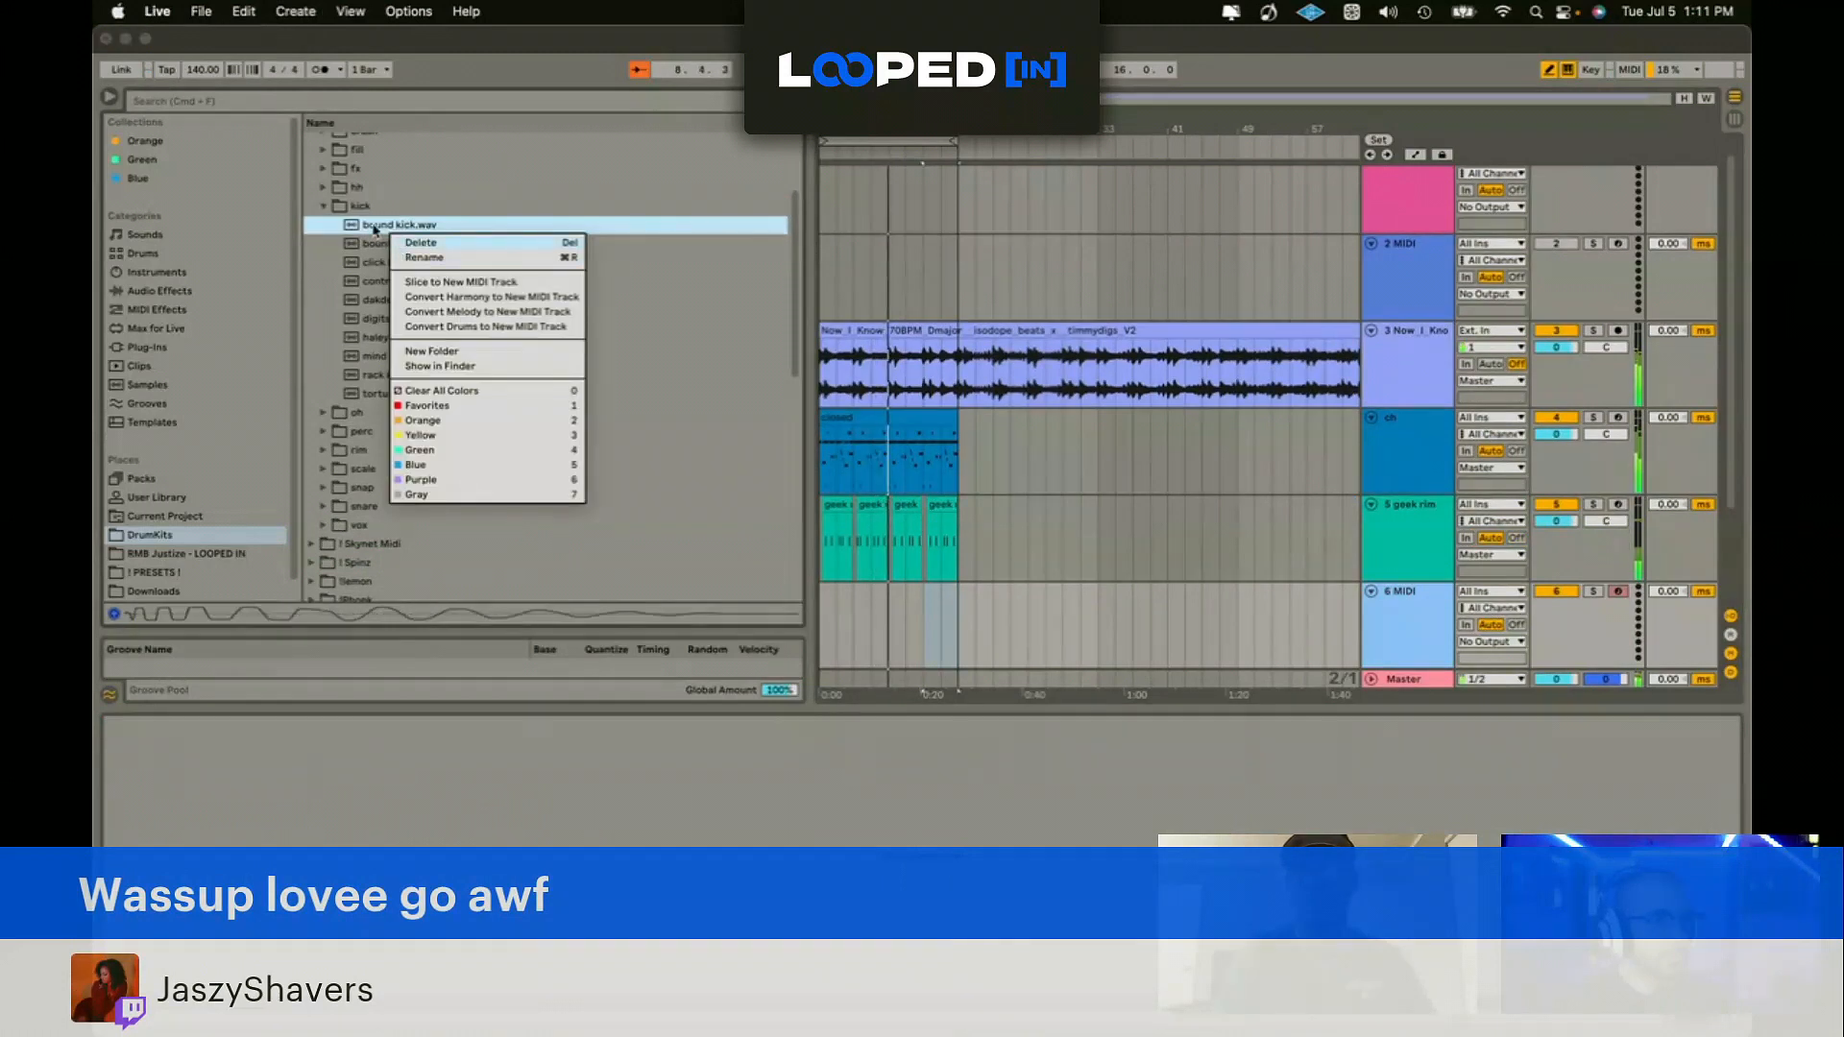
left_click(374, 229)
double_click(375, 228)
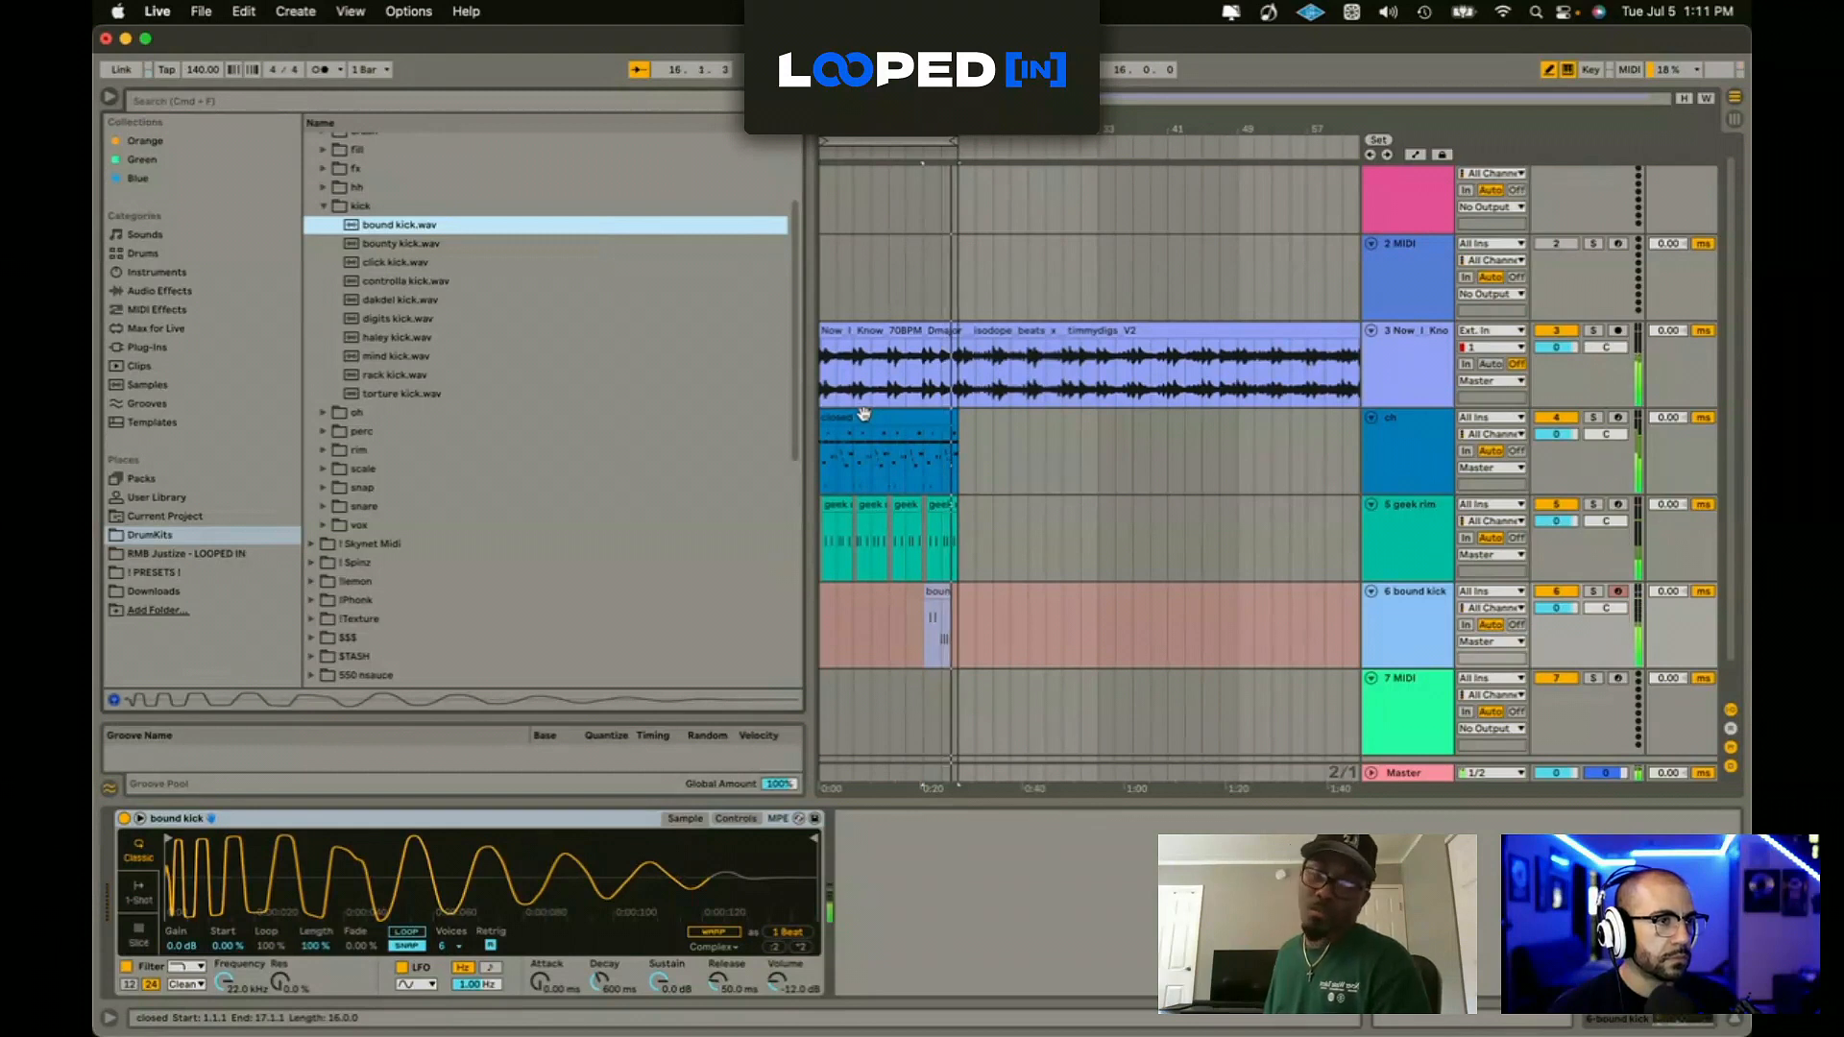
Step: Record a kick pattern of about four bars at the start of the bound kick track
key("space")
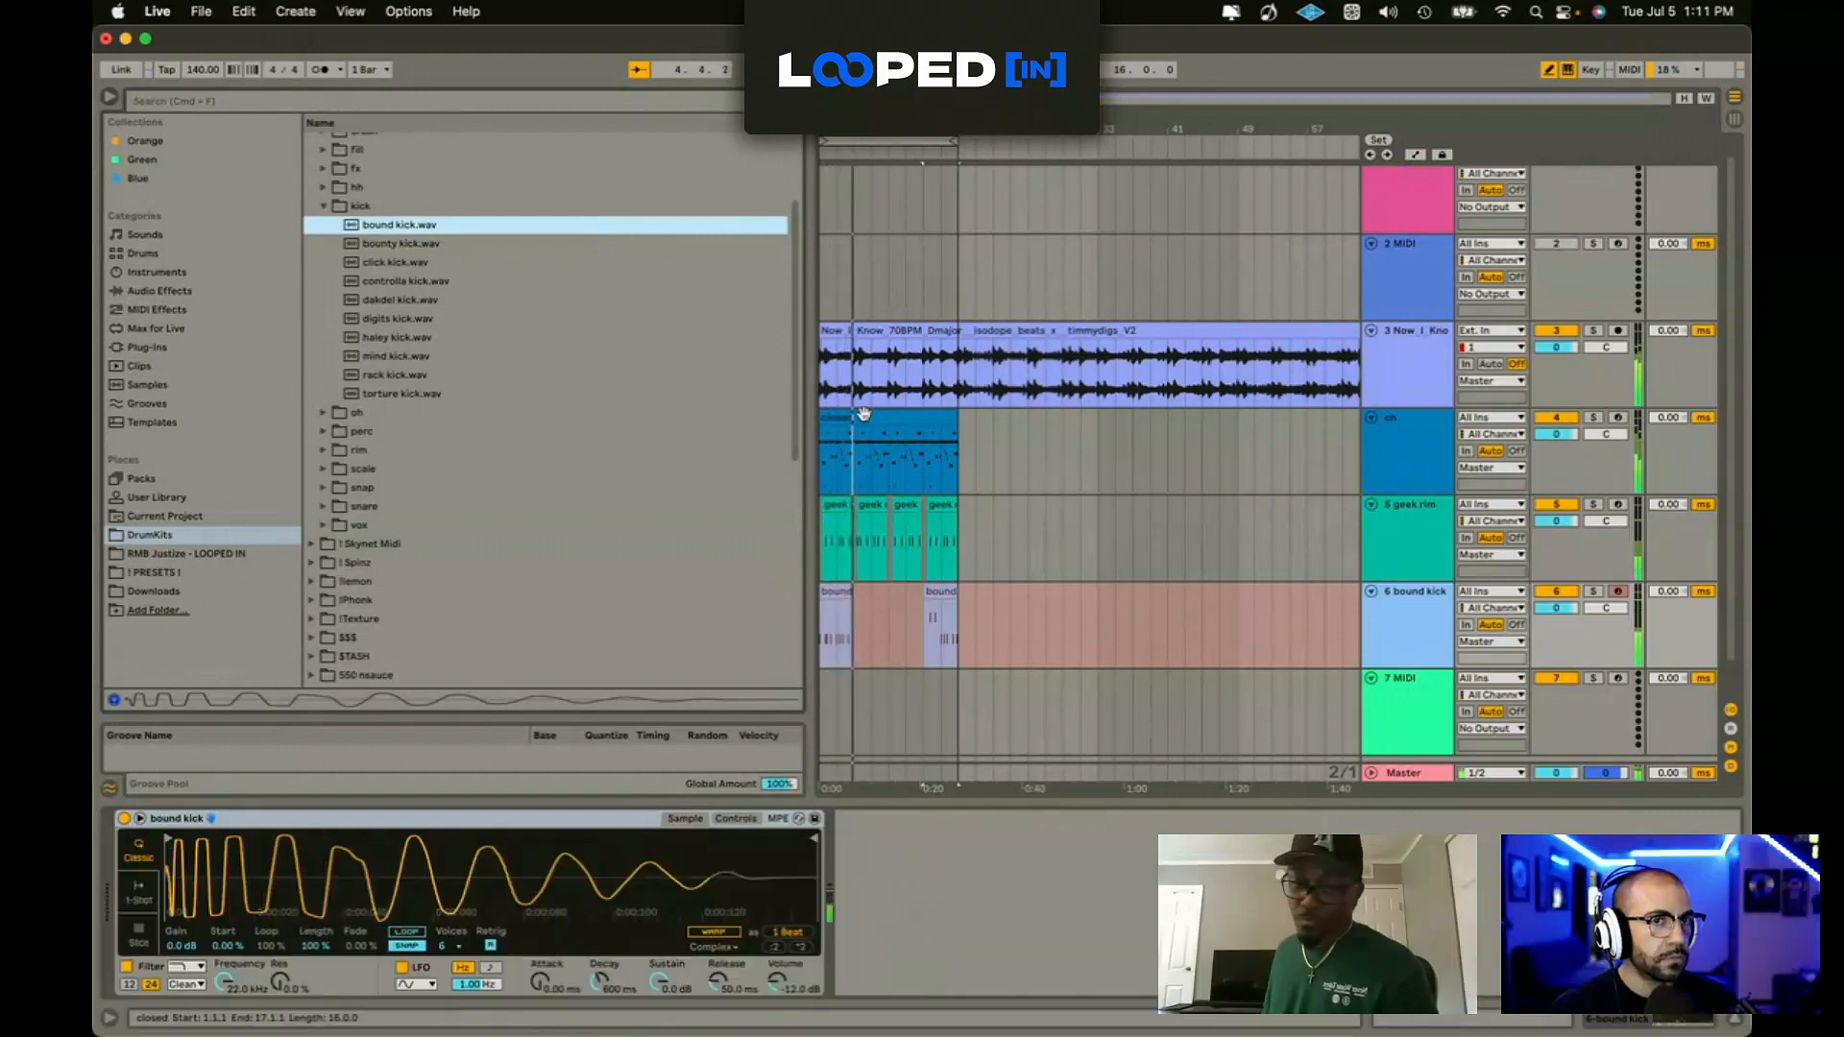
key("space")
key("space")
Step: Select all notes in the recorded kick clip, then duplicate the clip three times to fill the 16-bar loop
double_click(832, 594)
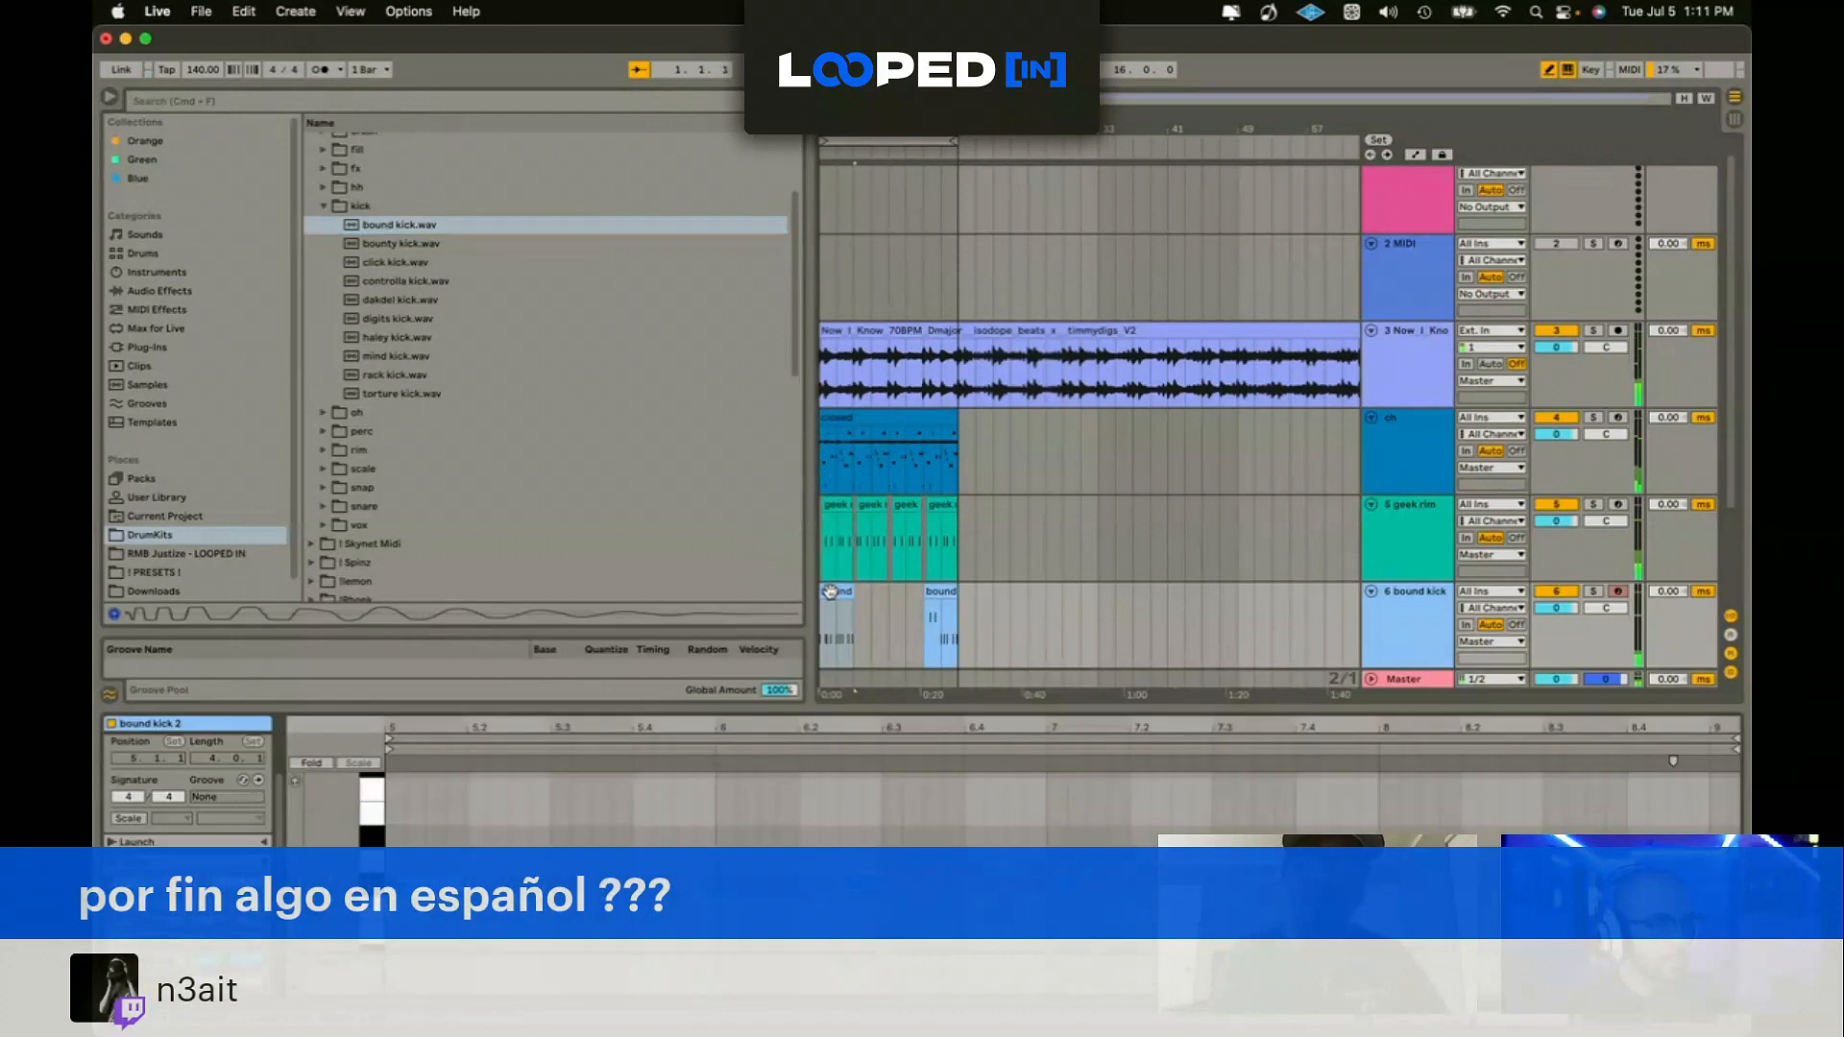
key("super+a")
key("space")
key("space")
left_click(842, 594)
key("space")
key("super+d")
key("super+d")
key("super+d")
key("space")
Step: Add a MIDI track below the bound kick track and collapse the kick folder in the DrumKits browser
key("super+shift+t")
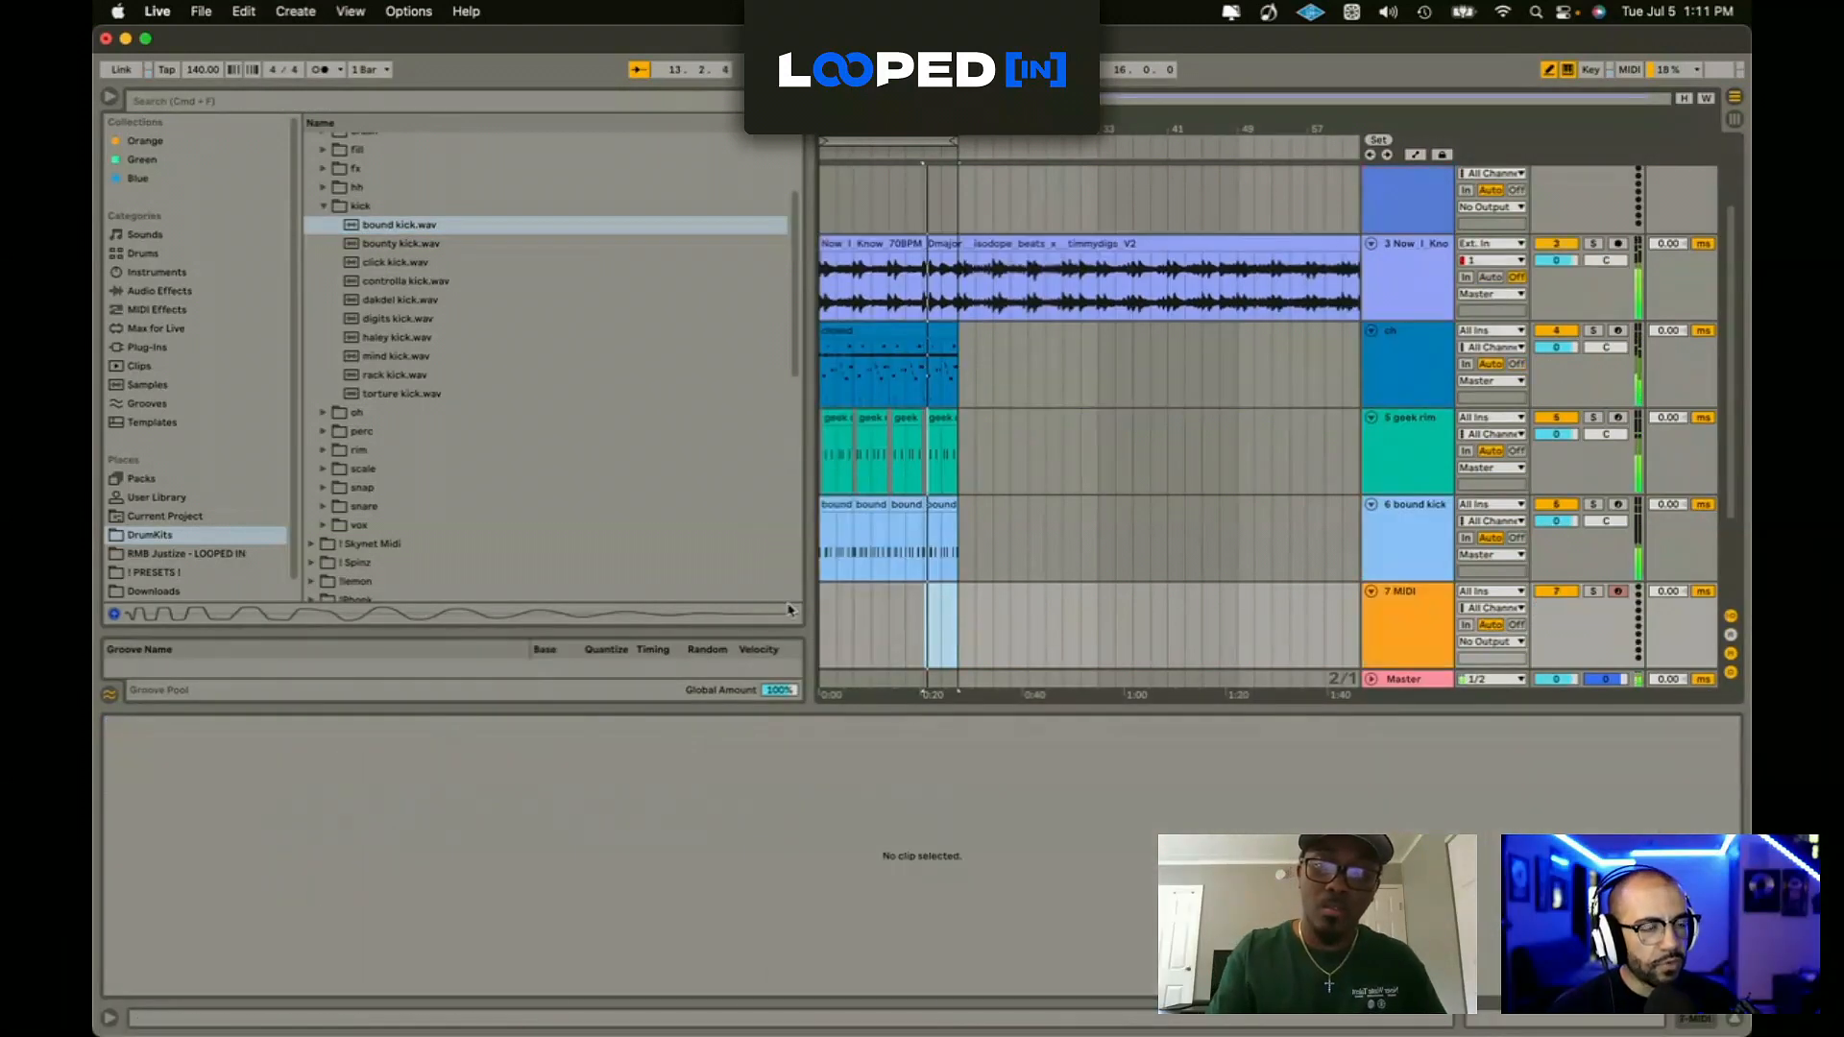
left_click(1398, 613)
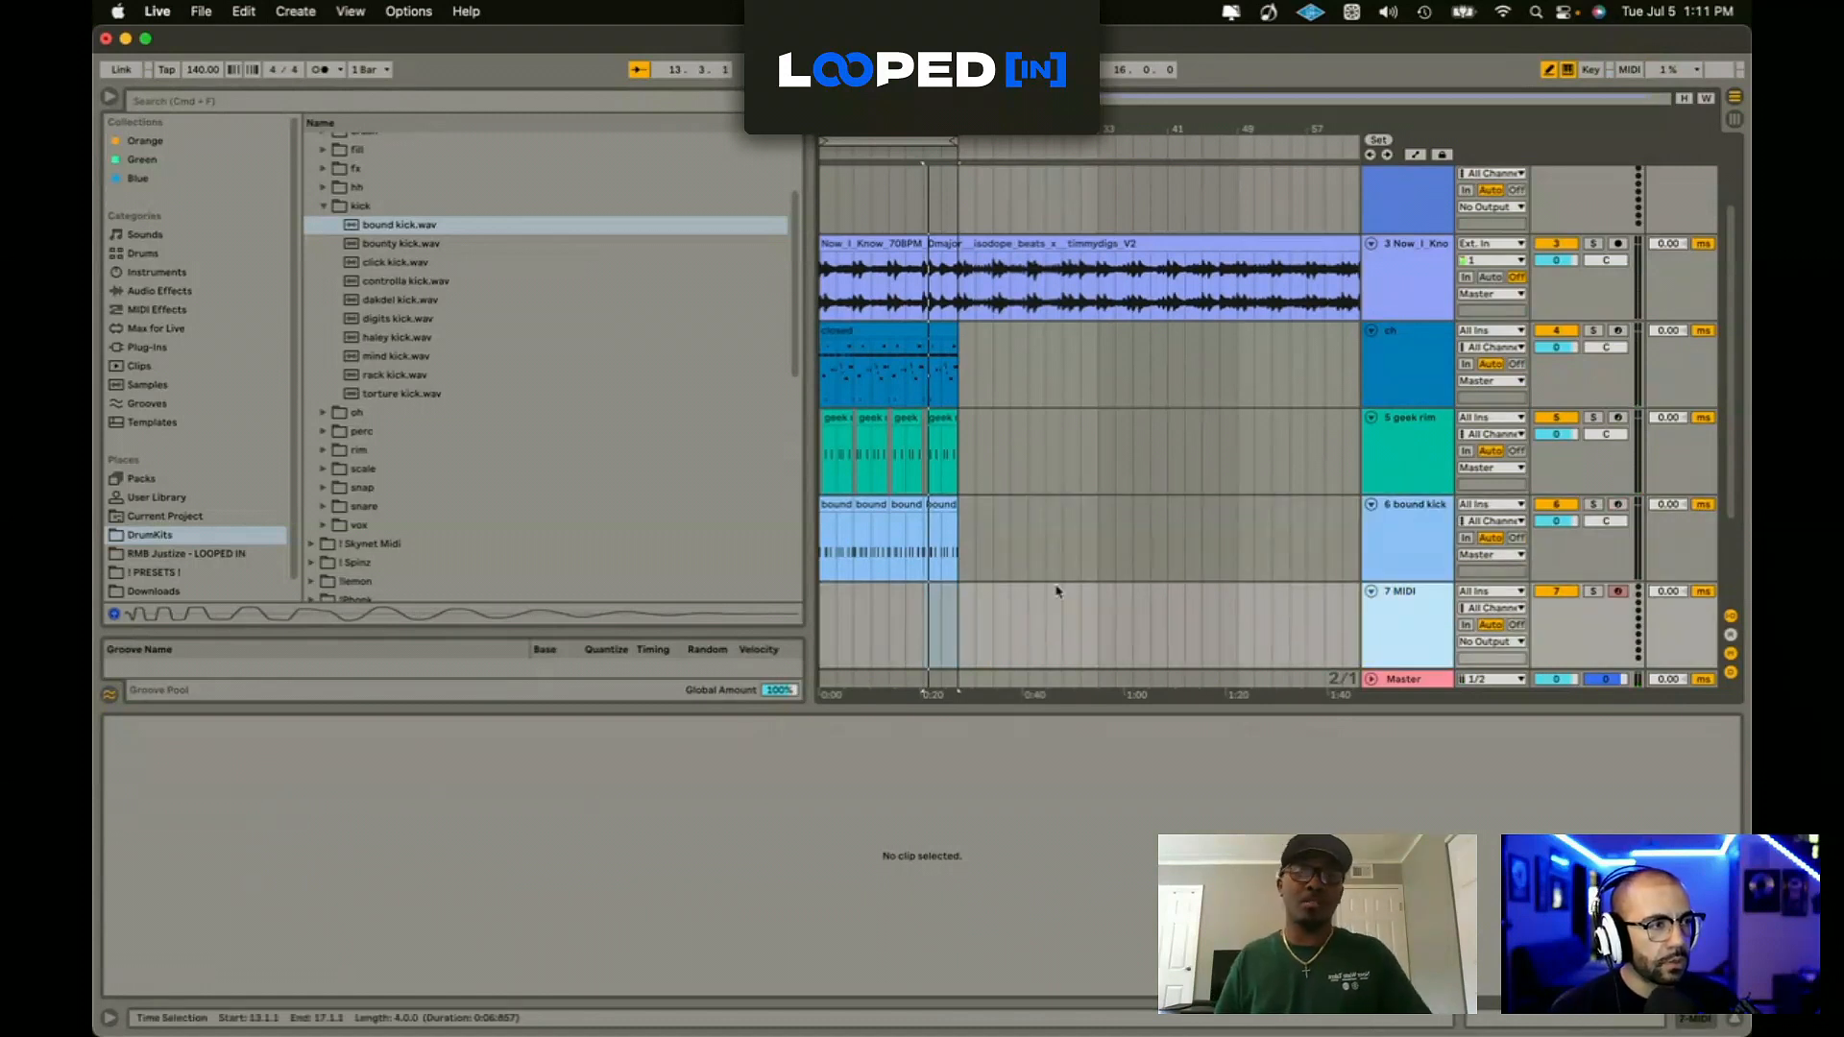
left_click(948, 567)
left_click(958, 622)
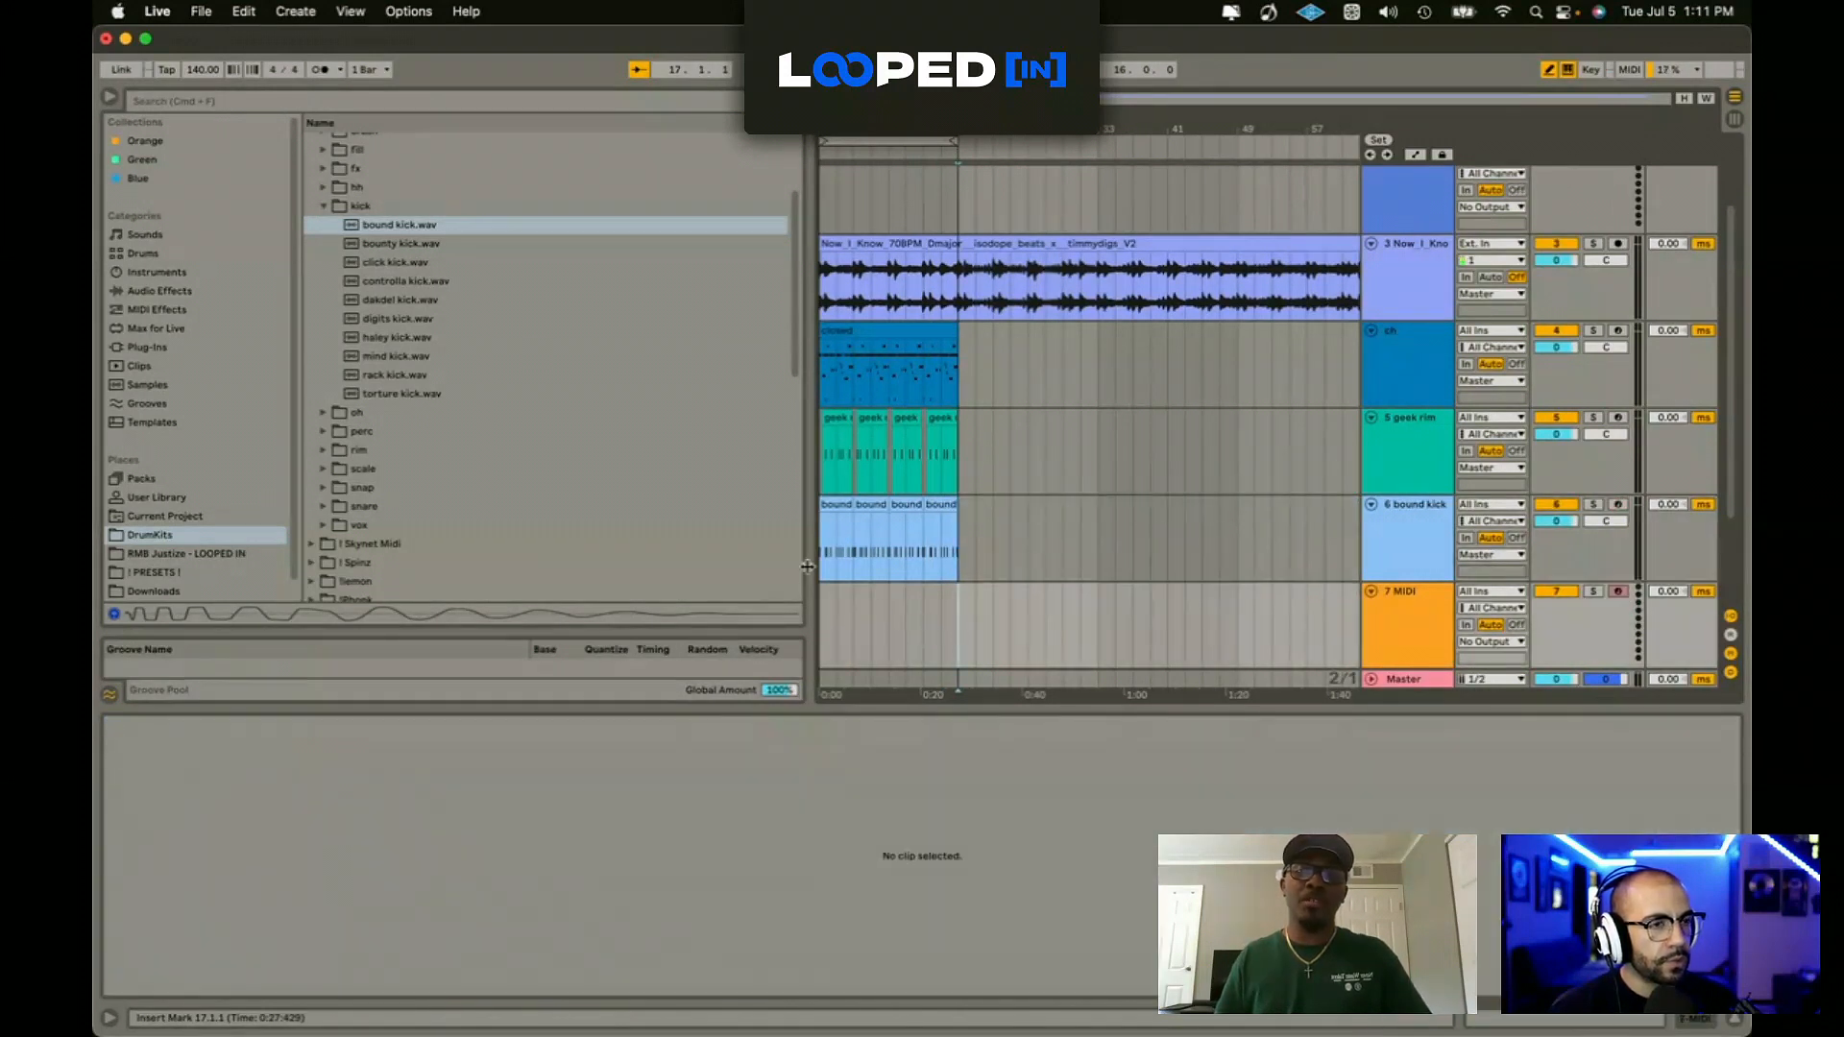
left_click(323, 205)
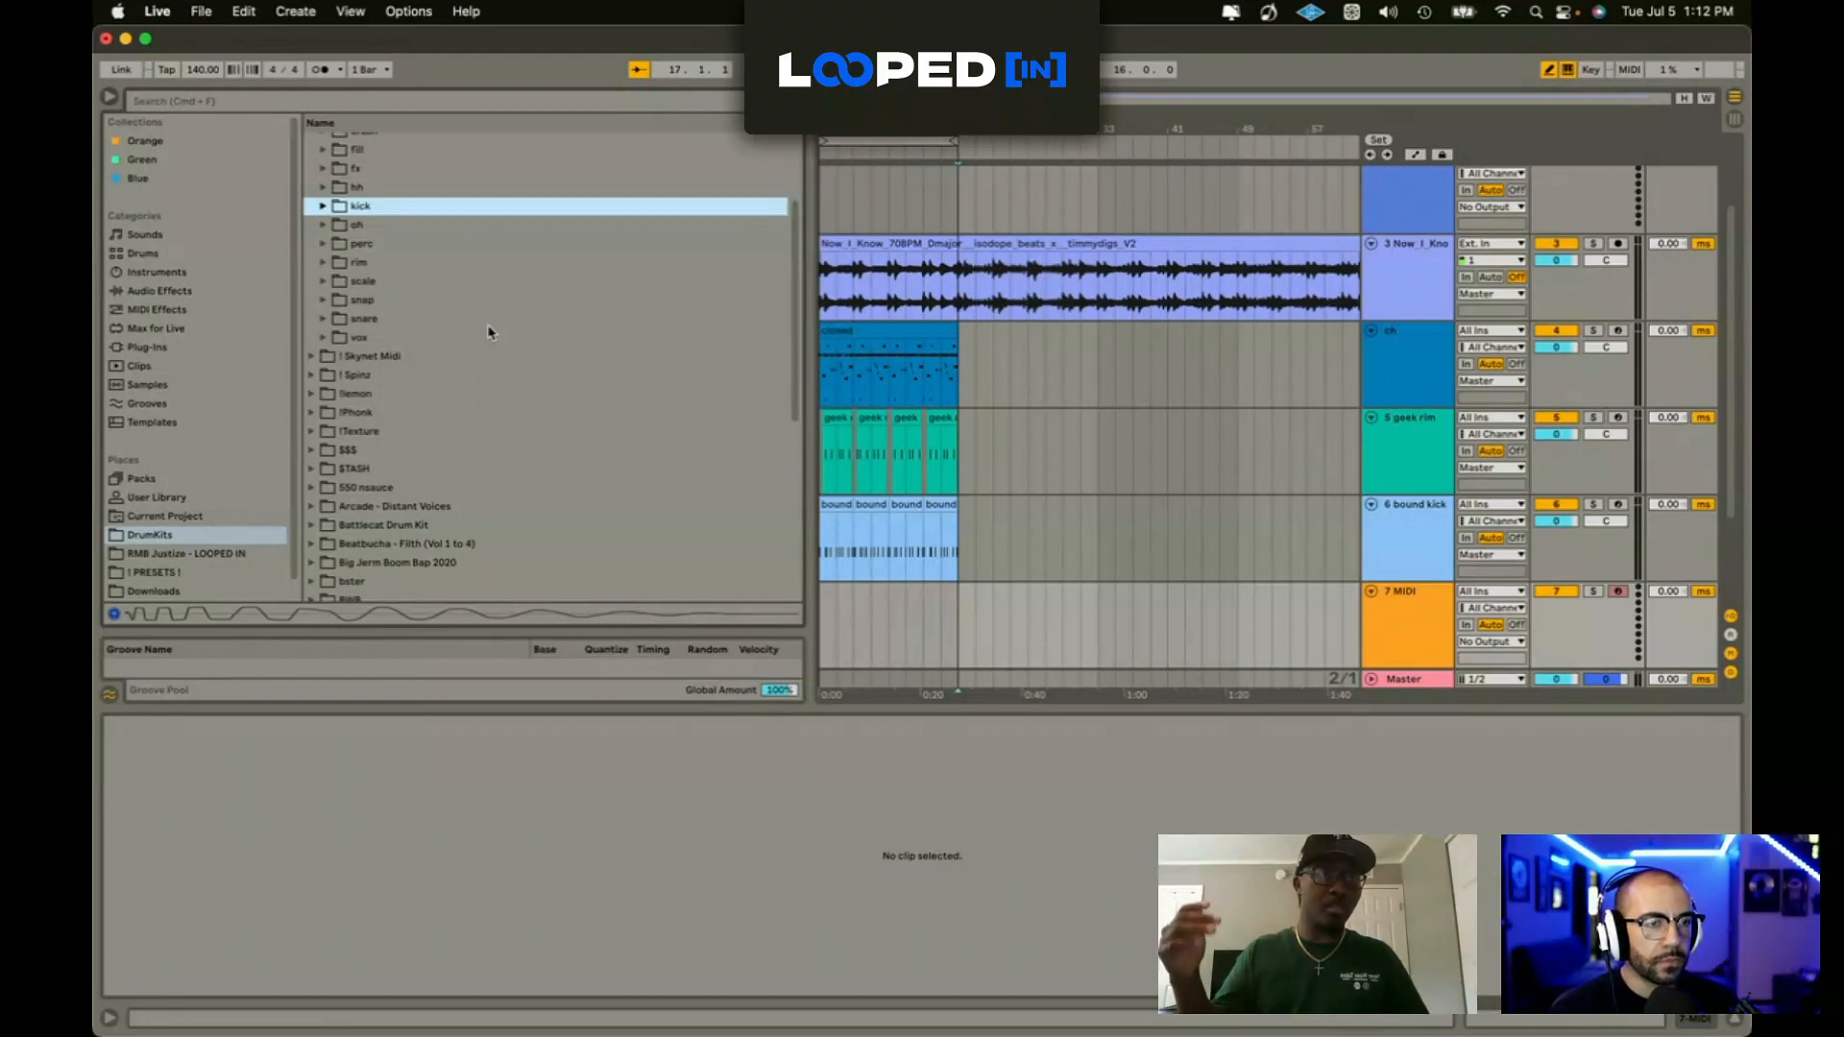
left_click(966, 539)
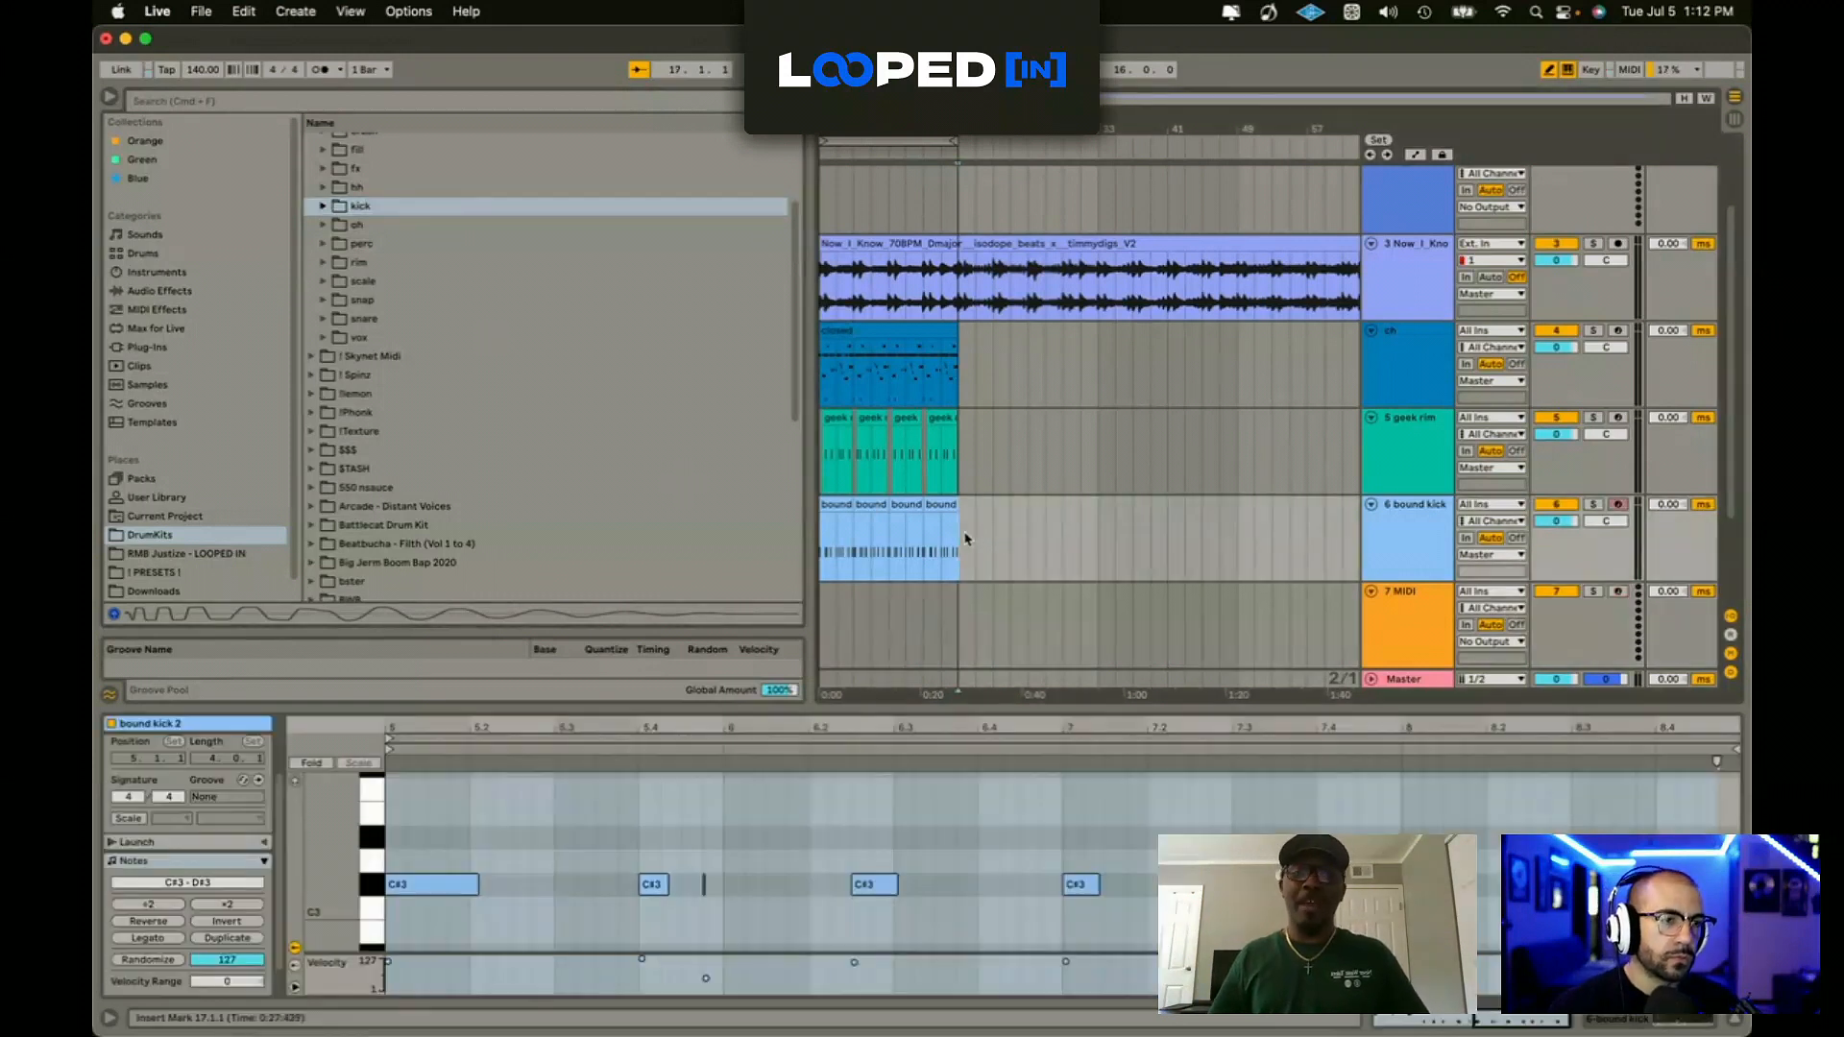
left_click(1422, 638)
scroll(499, 517, "down", 3)
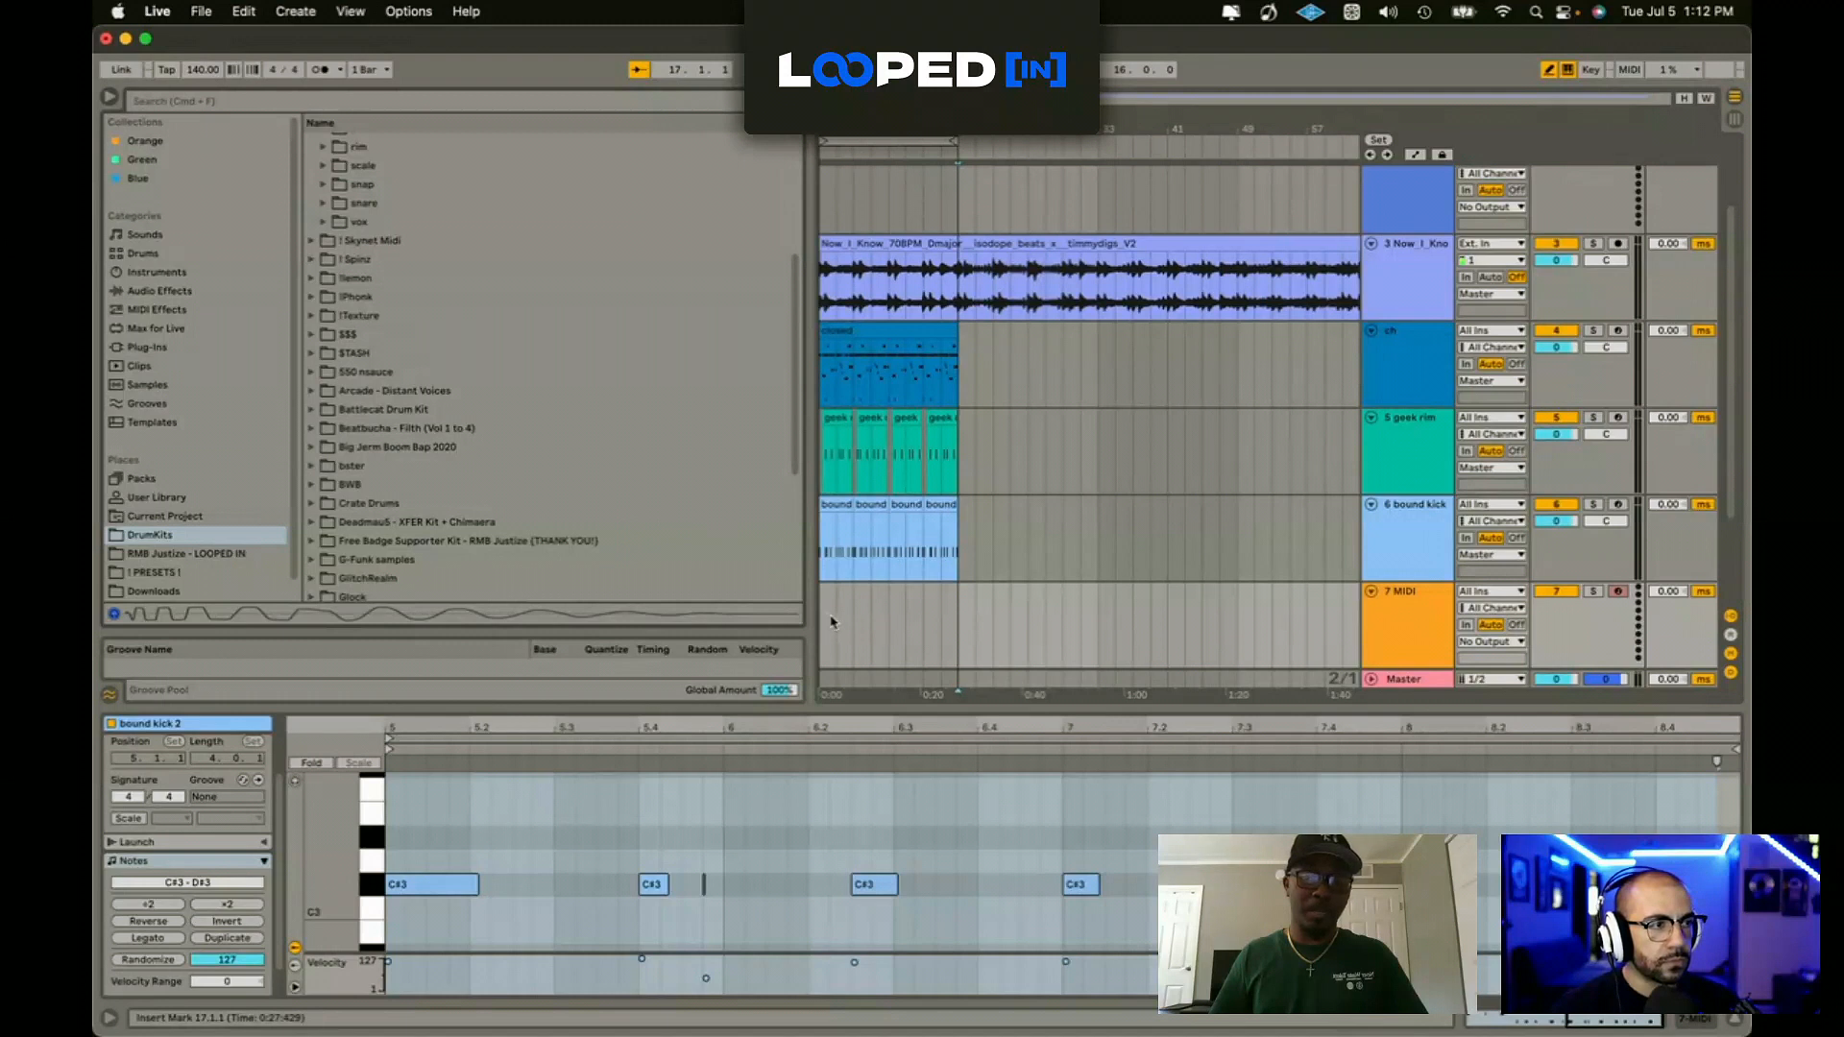
Step: Set the bound kick sampler's volume to -8.00 dB and play the loop
left_click(1426, 543)
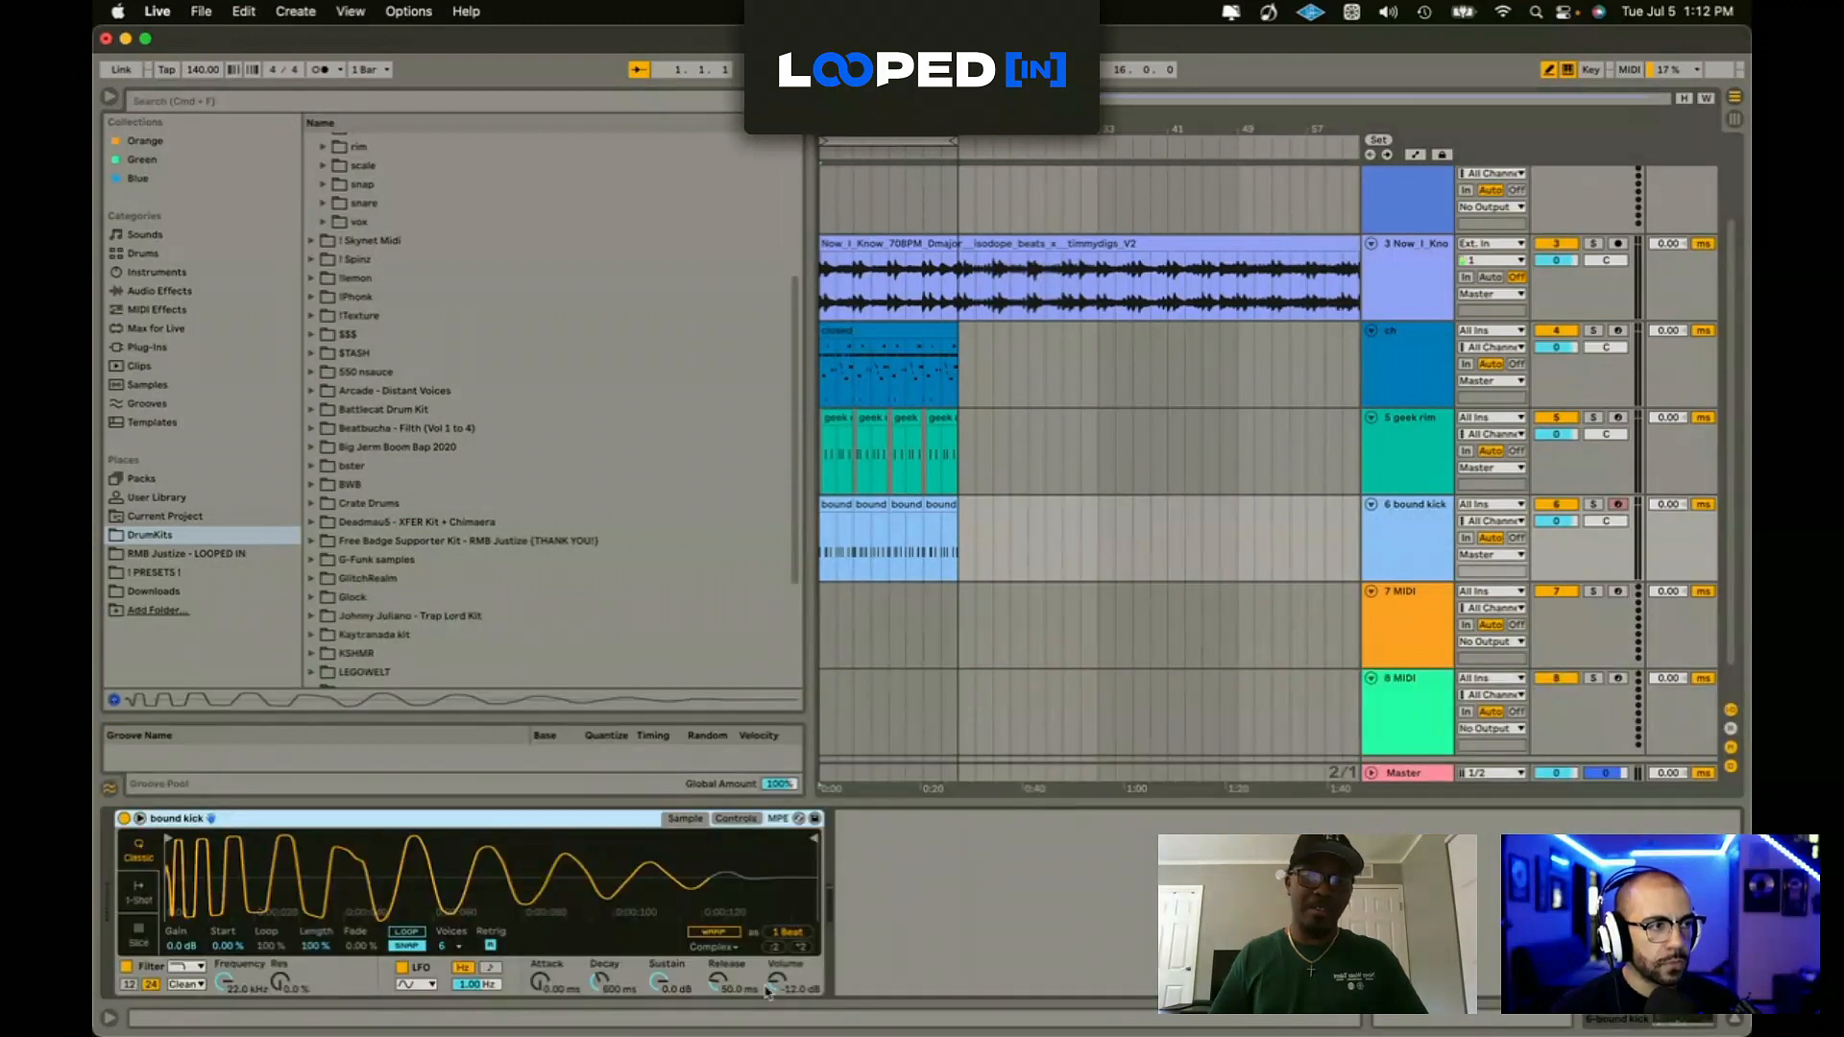
left_click(772, 983)
key("space")
left_click(887, 522)
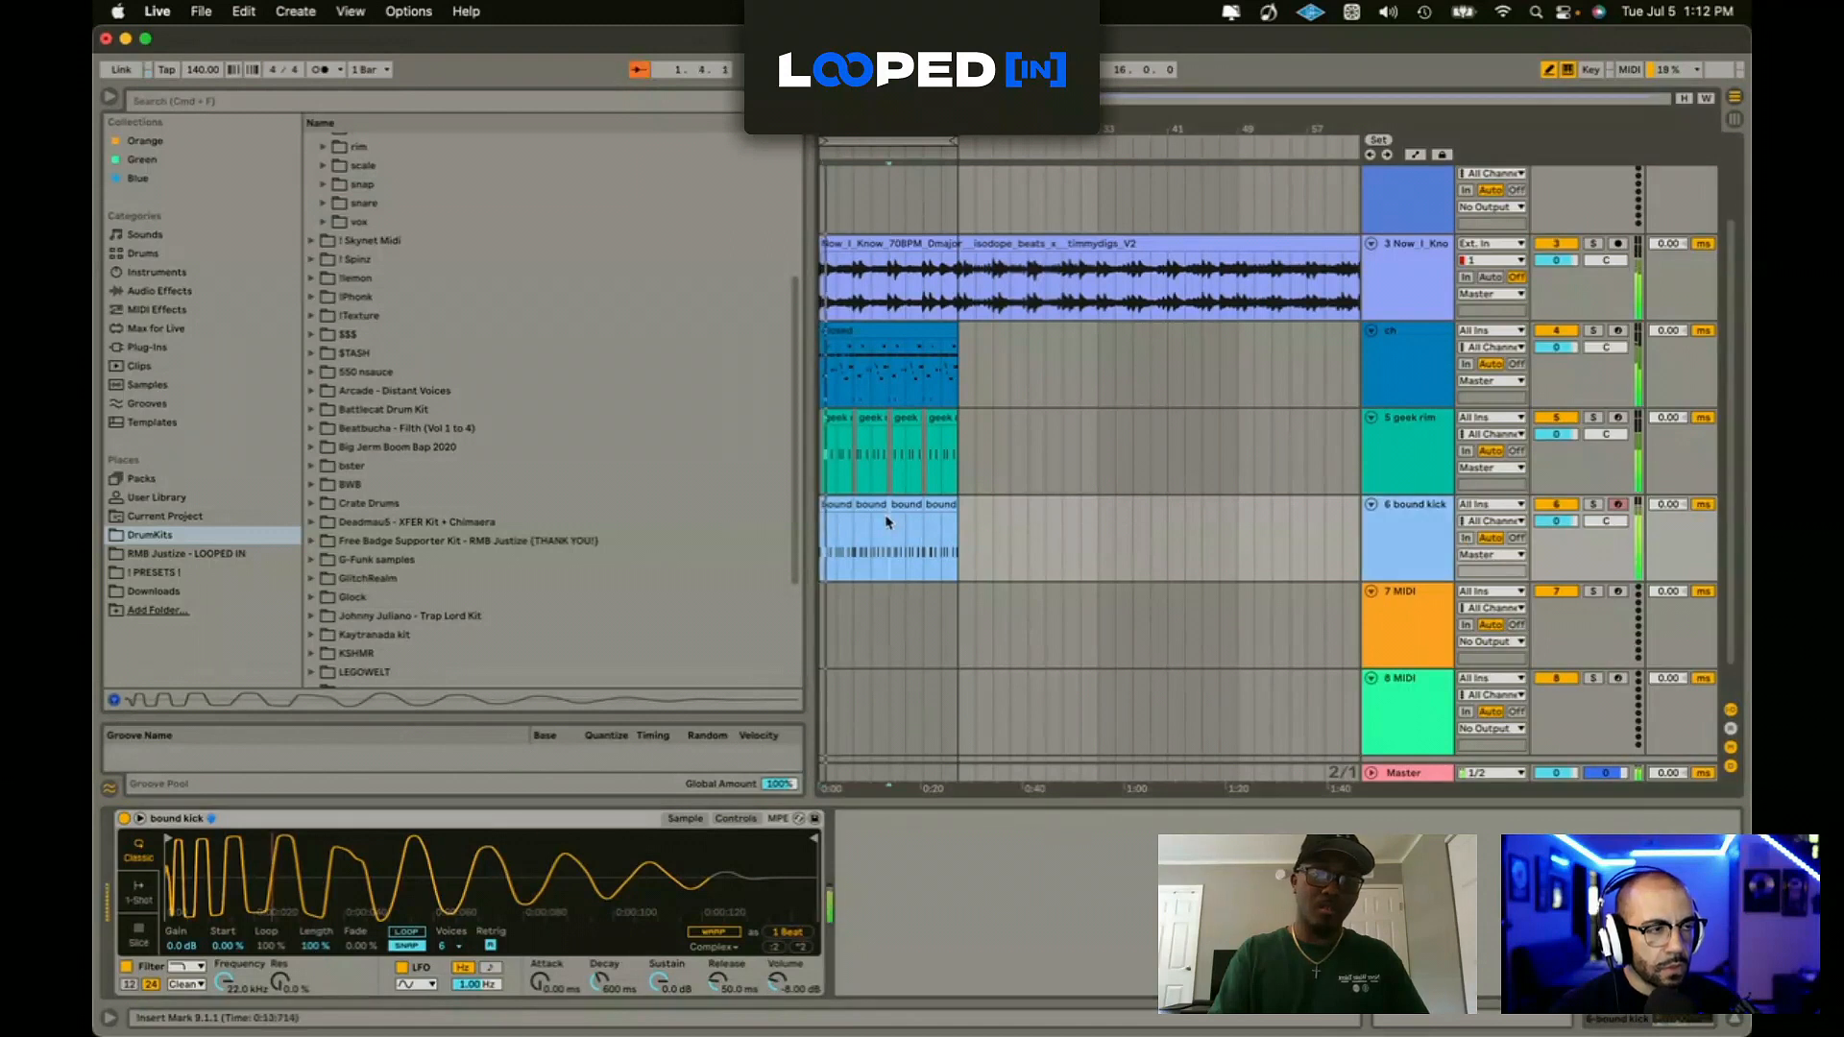
Step: Delete the very short stray kick note just before the second bar of the first bound kick clip
double_click(844, 528)
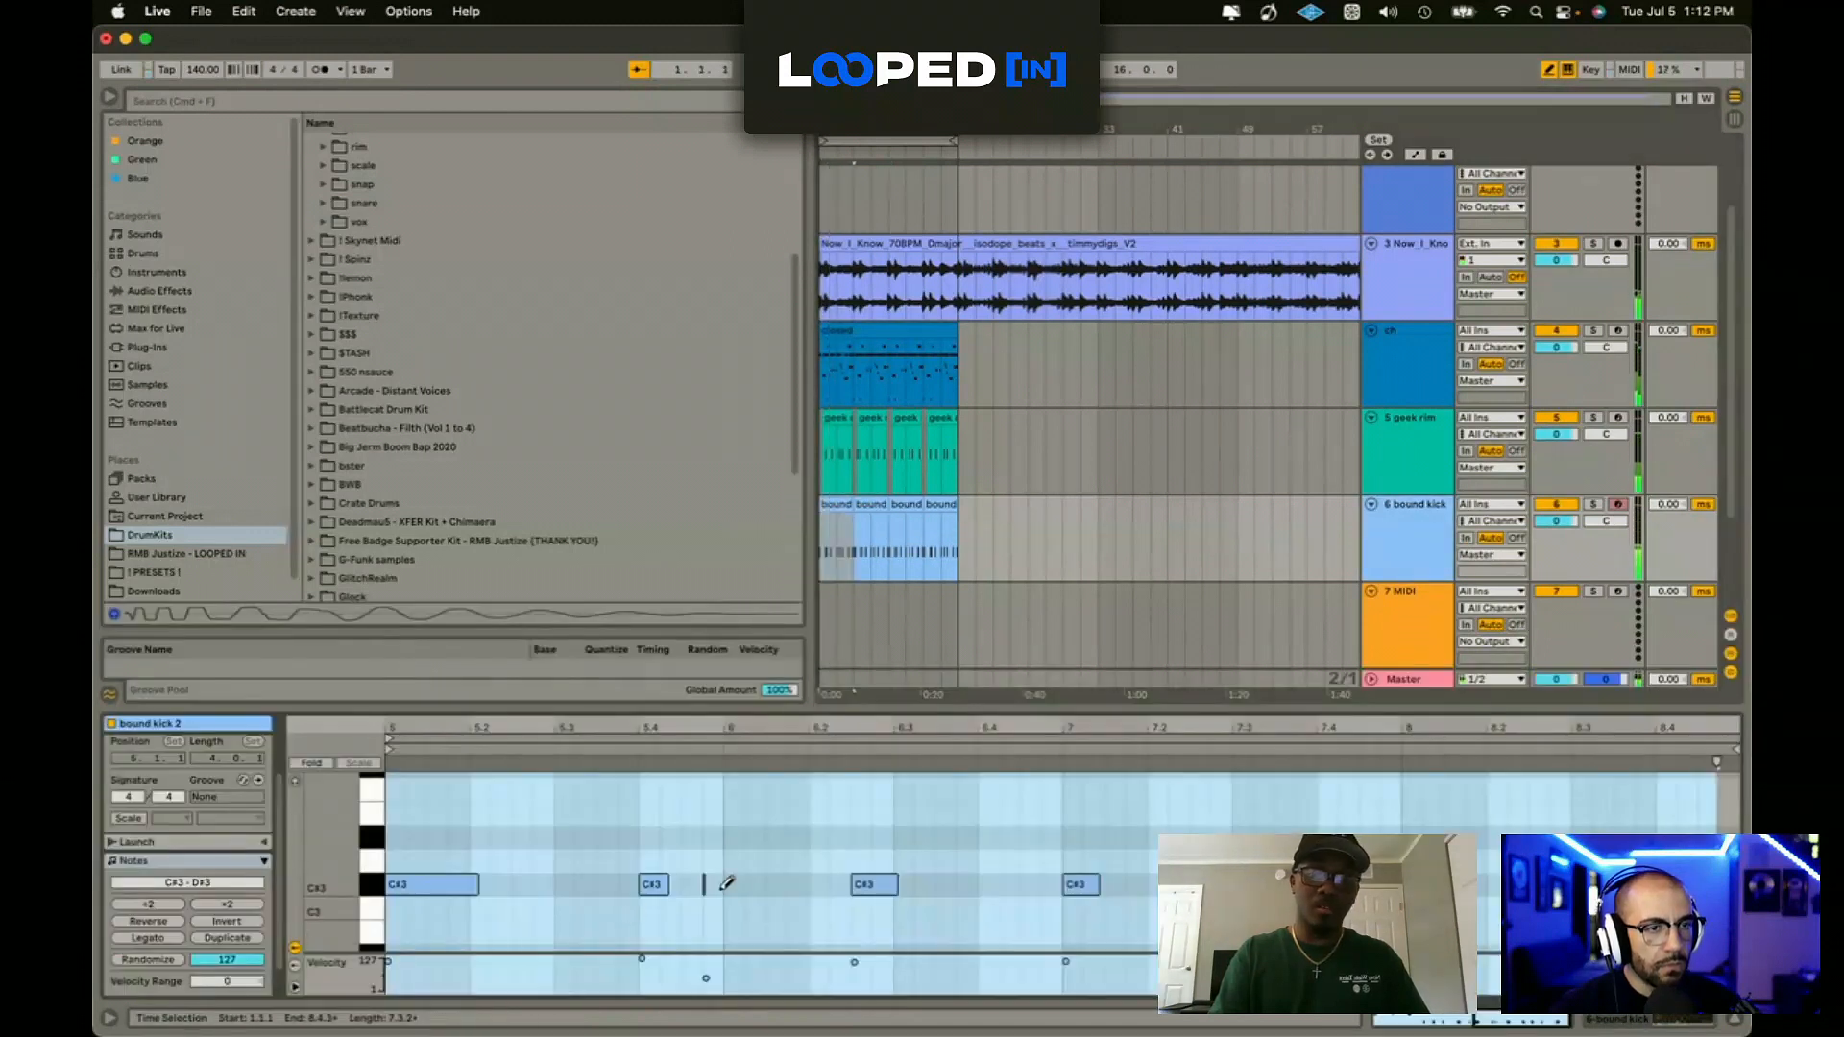
key("b")
left_click_drag(728, 887, 684, 890)
left_click(689, 894)
Step: Duplicate the cleaned first kick clip three times over the remaining bars and add a MIDI track below bound kick
left_click_drag(860, 548, 771, 530)
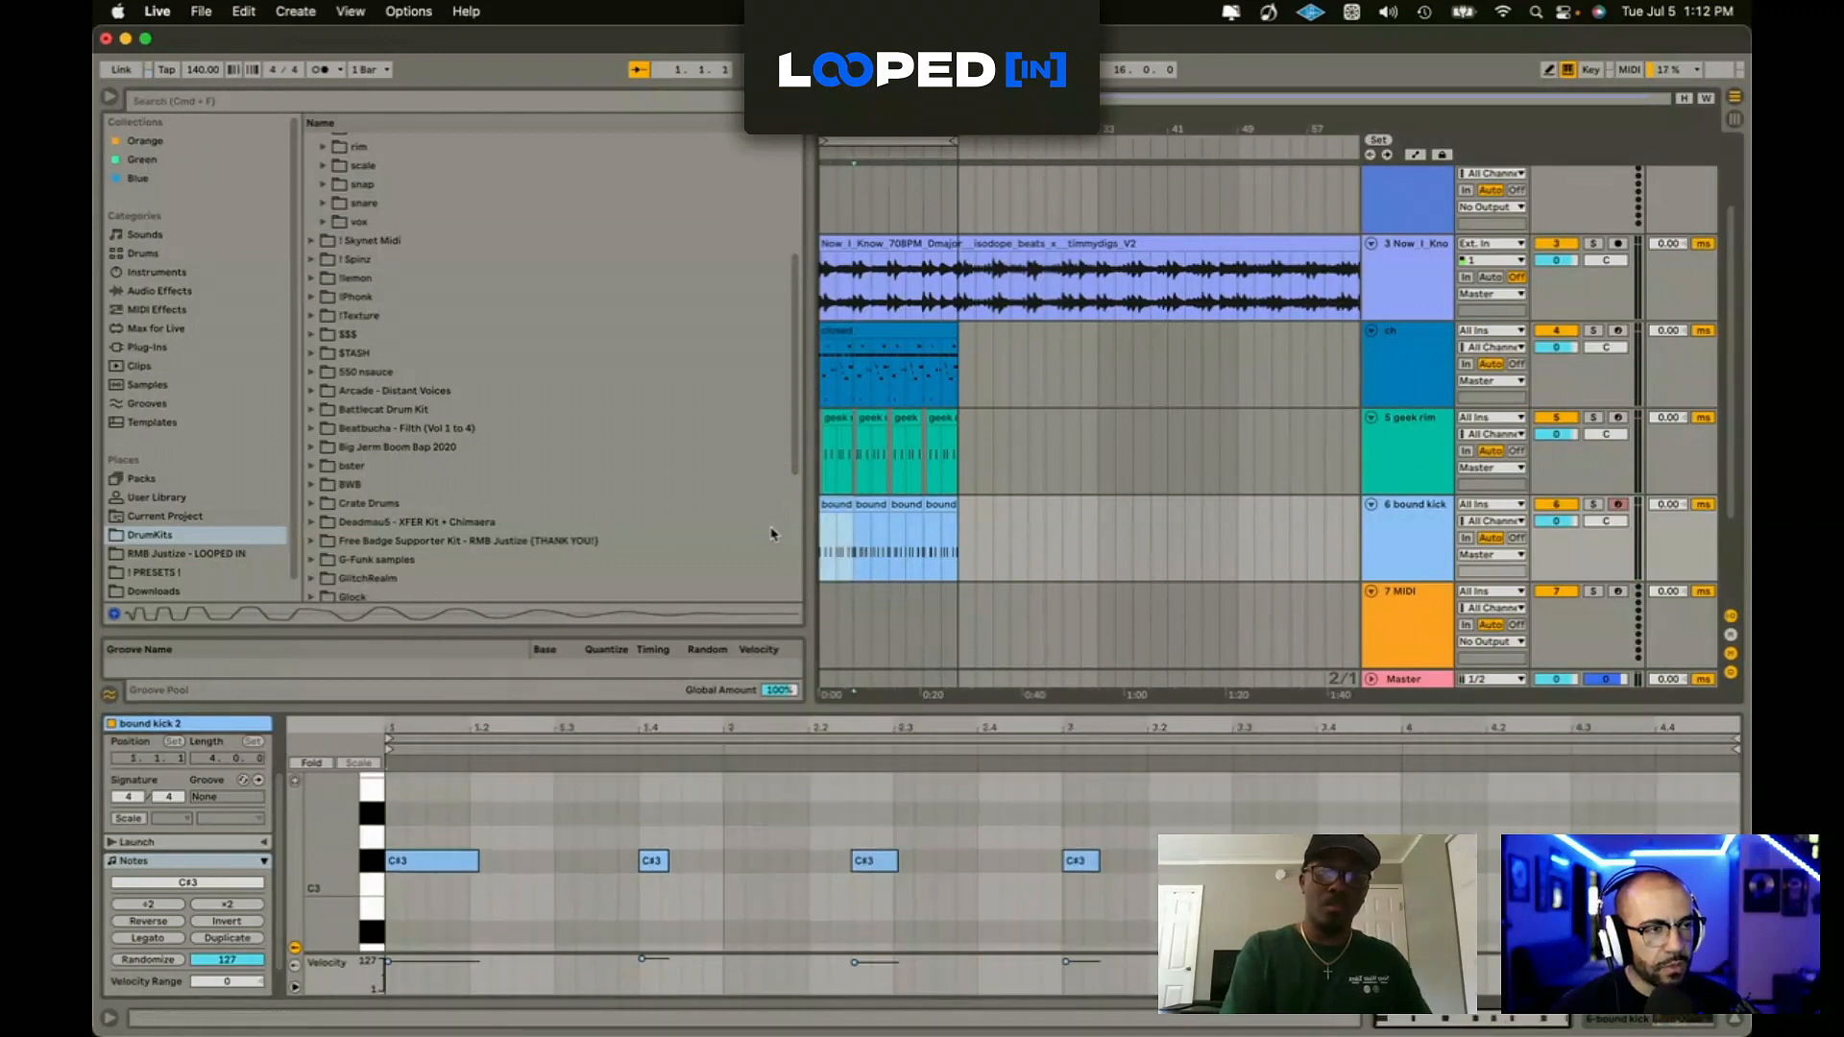
key("super+d")
key("super+d")
key("super+d")
key("Down")
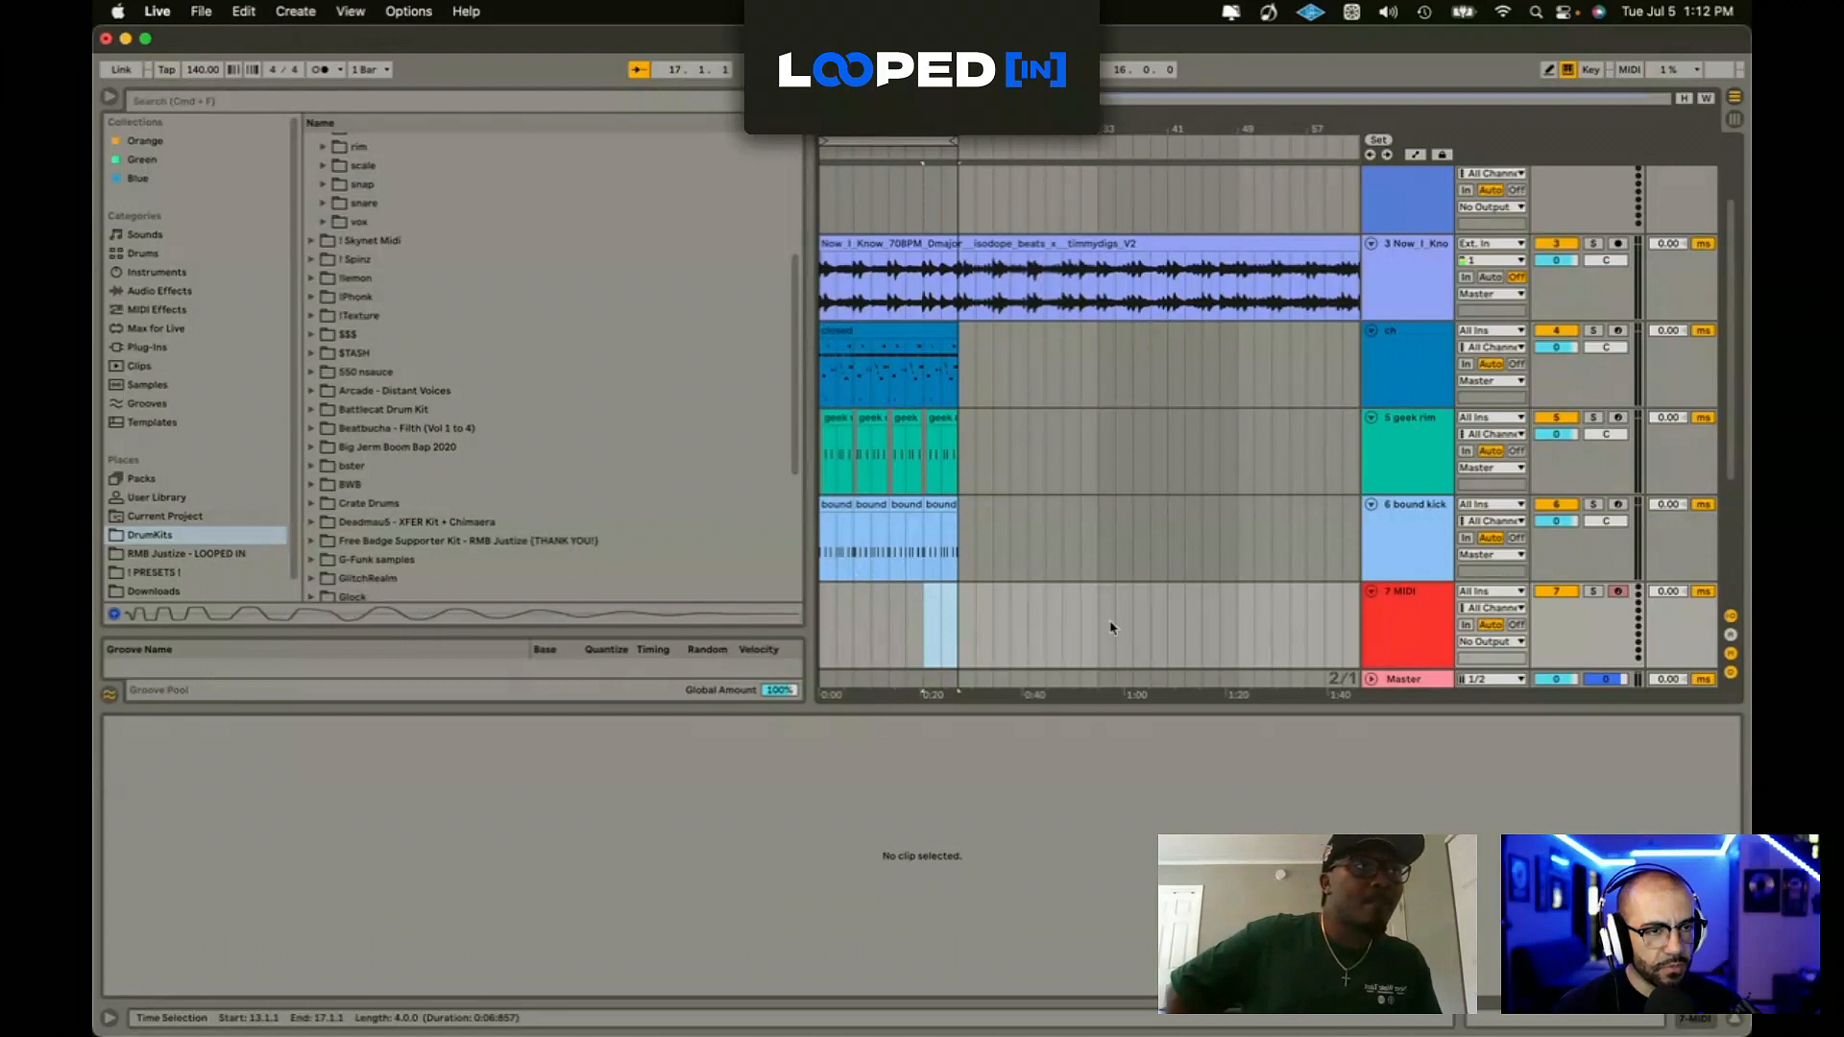
left_click_drag(962, 540, 943, 534)
left_click(984, 502)
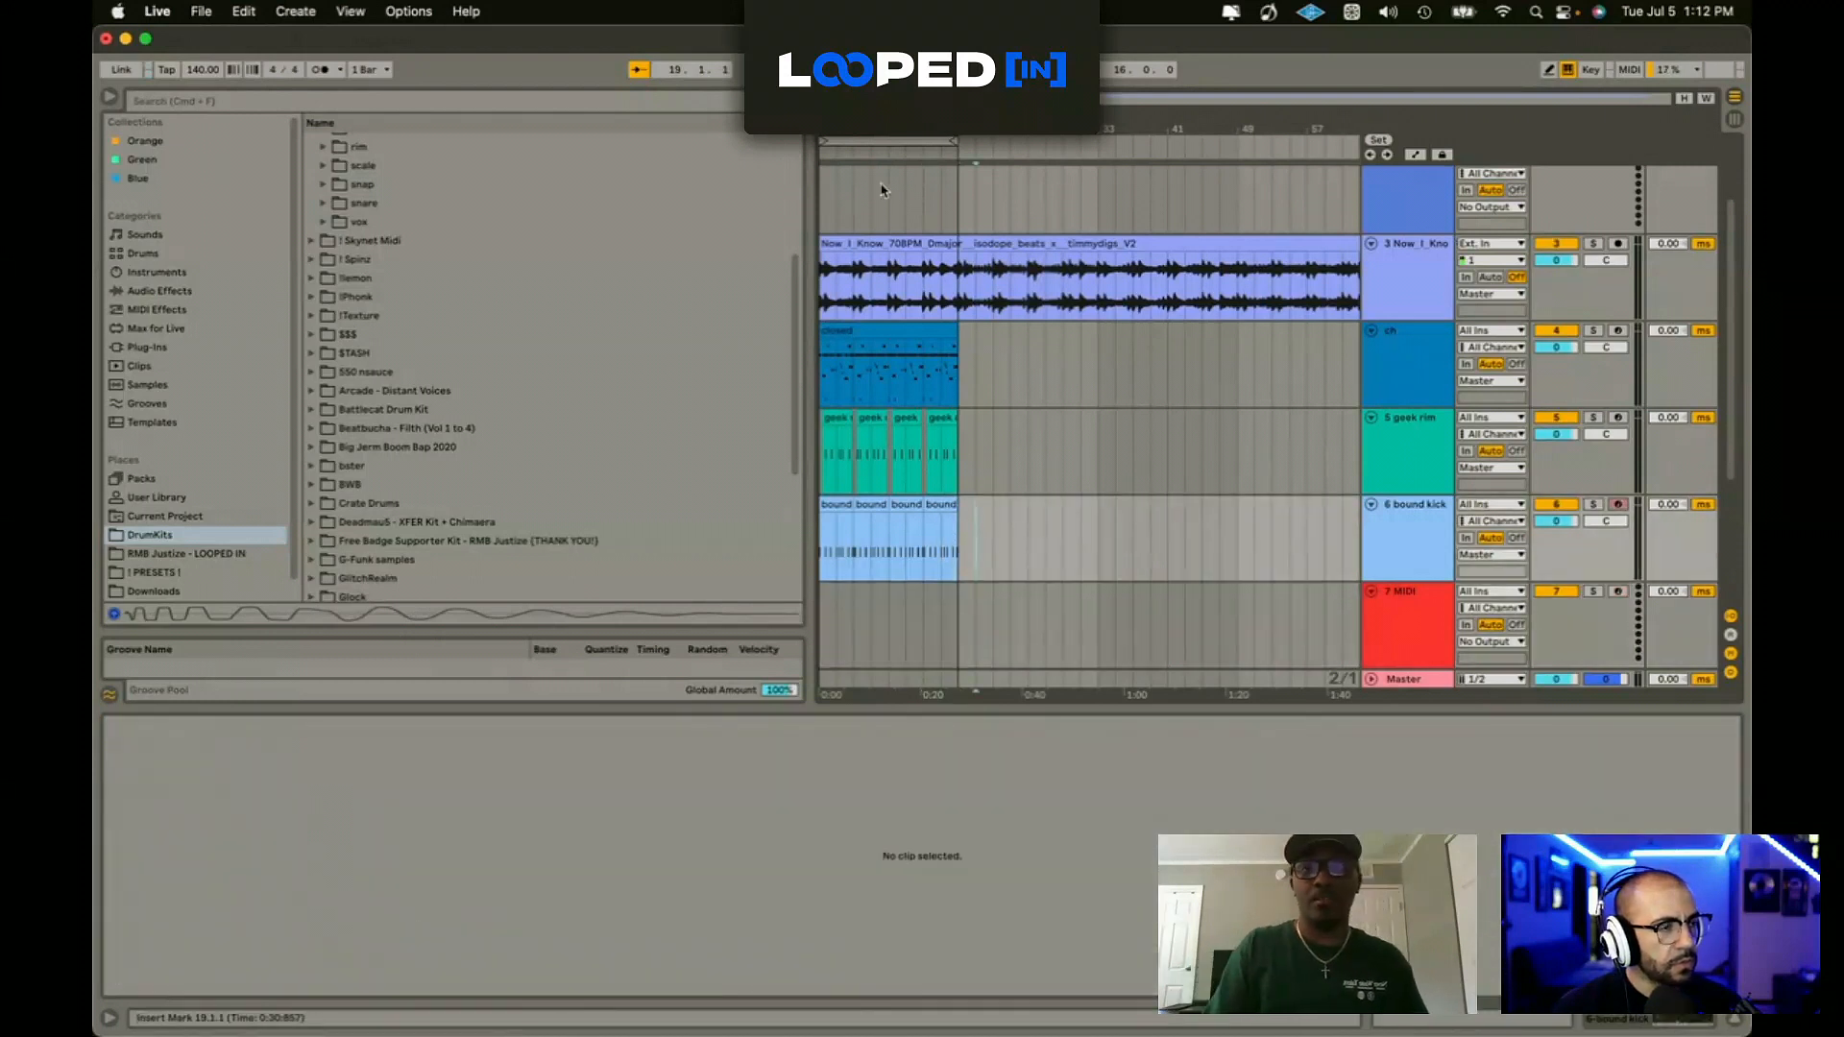
Step: Place MUNNYLOGICSPARKLERS.wav from the $TASH folder at the start of the track below bound kick and duplicate it to fill 16 bars
key("Home")
key("space")
scroll(382, 306, "up", 5)
scroll(380, 364, "down", 4)
left_click(378, 423)
scroll(378, 429, "down", 10)
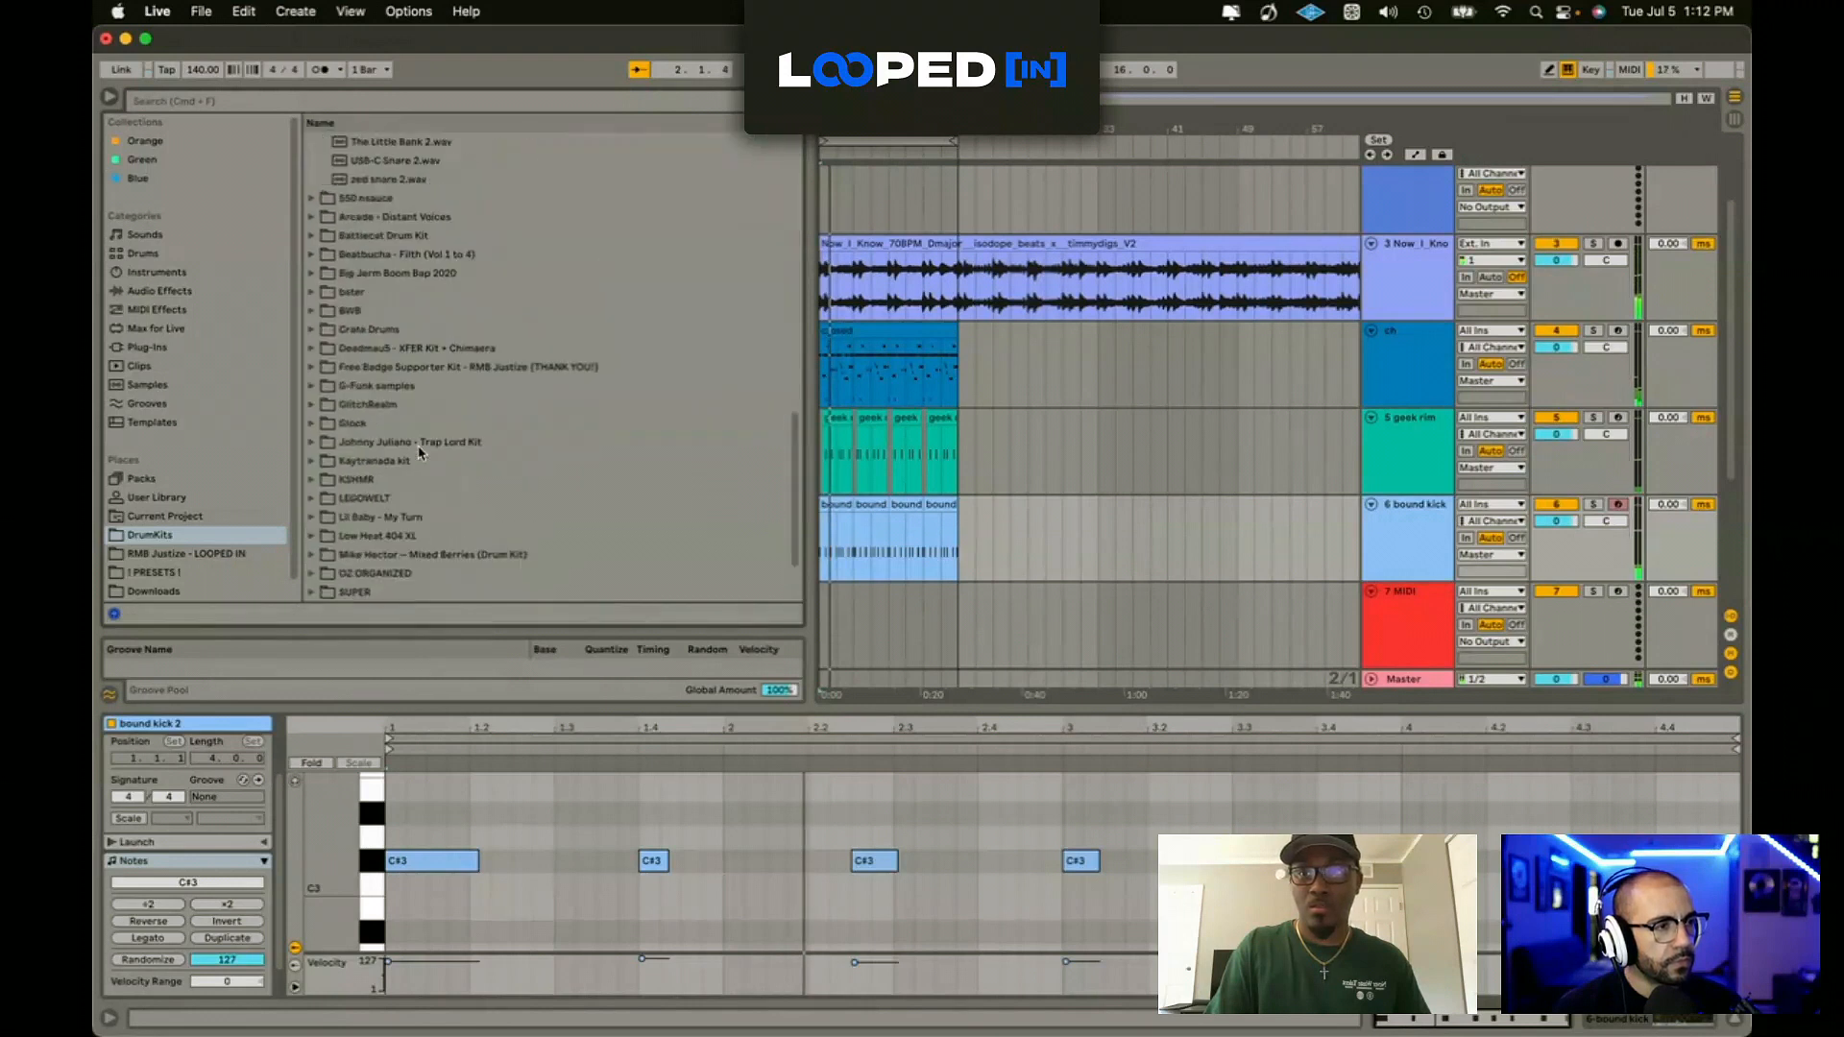
left_click_drag(469, 221, 828, 616)
left_click(1150, 619)
left_click(868, 589)
key("super+d")
left_click(975, 636)
left_click(942, 623)
Step: Add a MIDI track below the Now_I_Know sample track and load the Lounge Lizard EP-4 VST plug-in on it
left_click(826, 286)
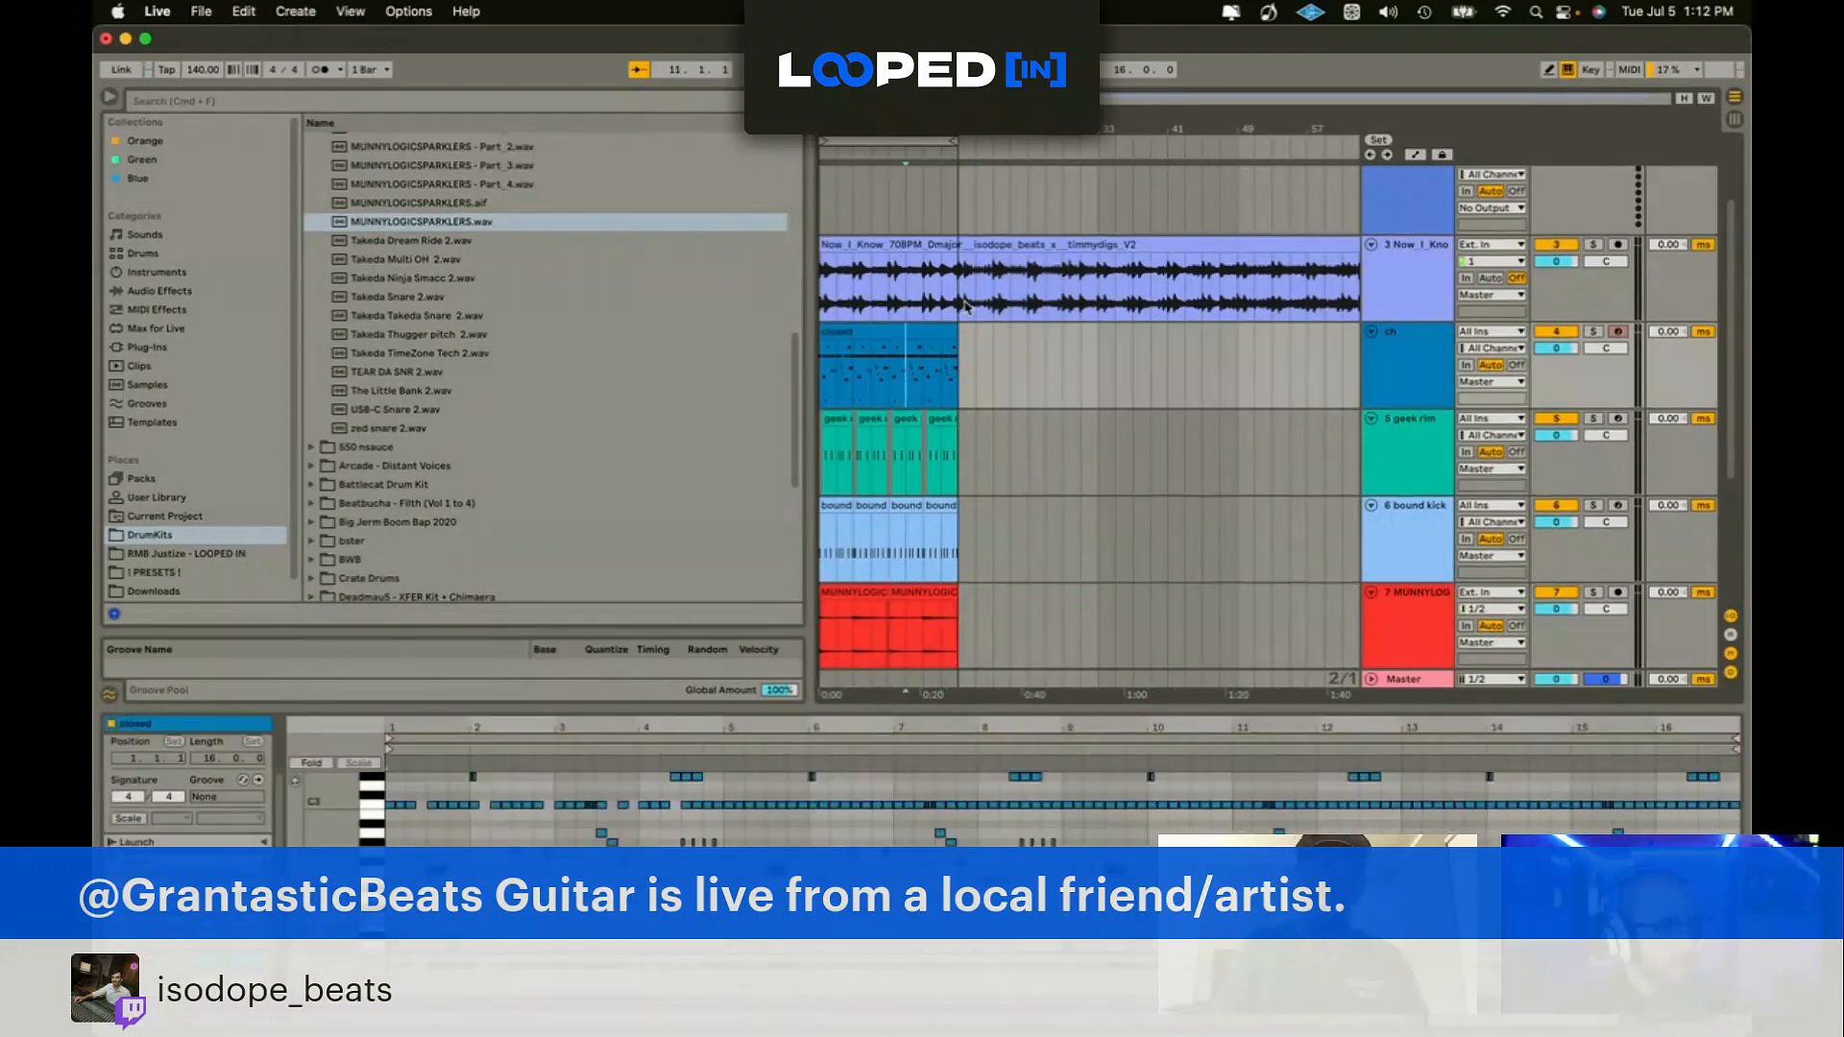
key("space")
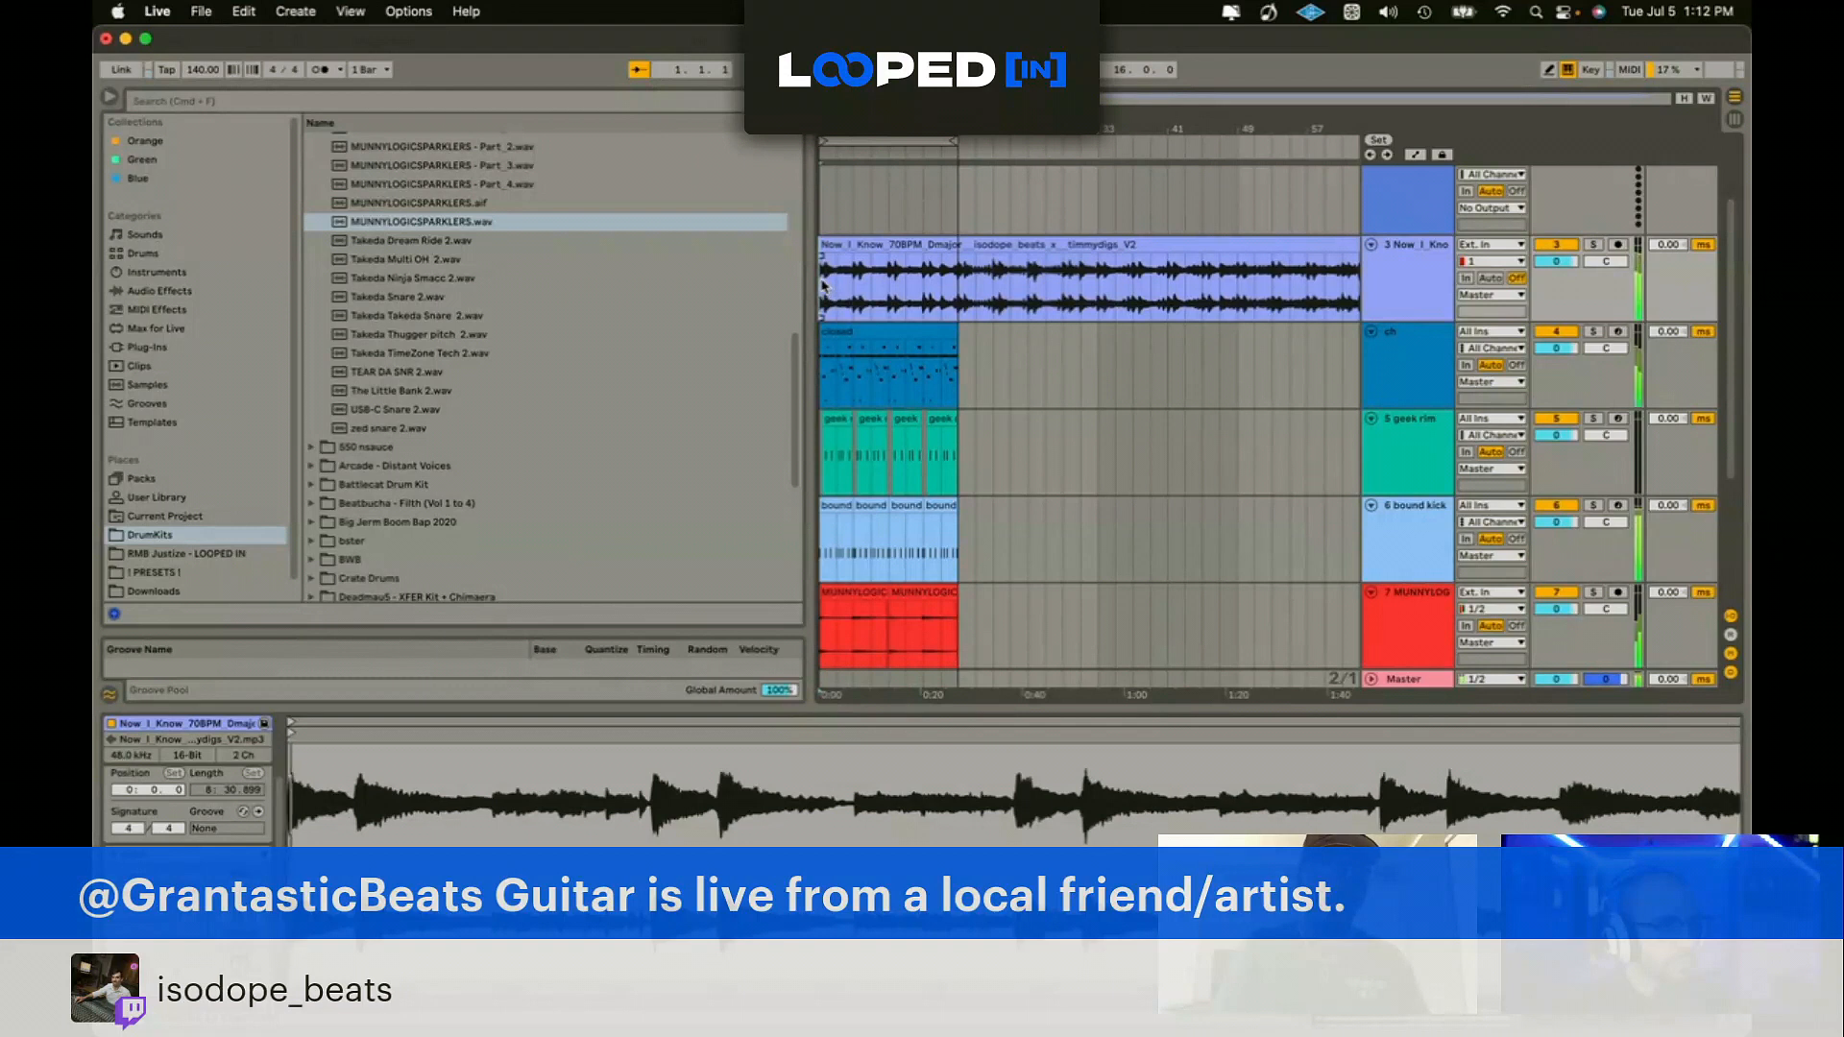
key("super+shift+t")
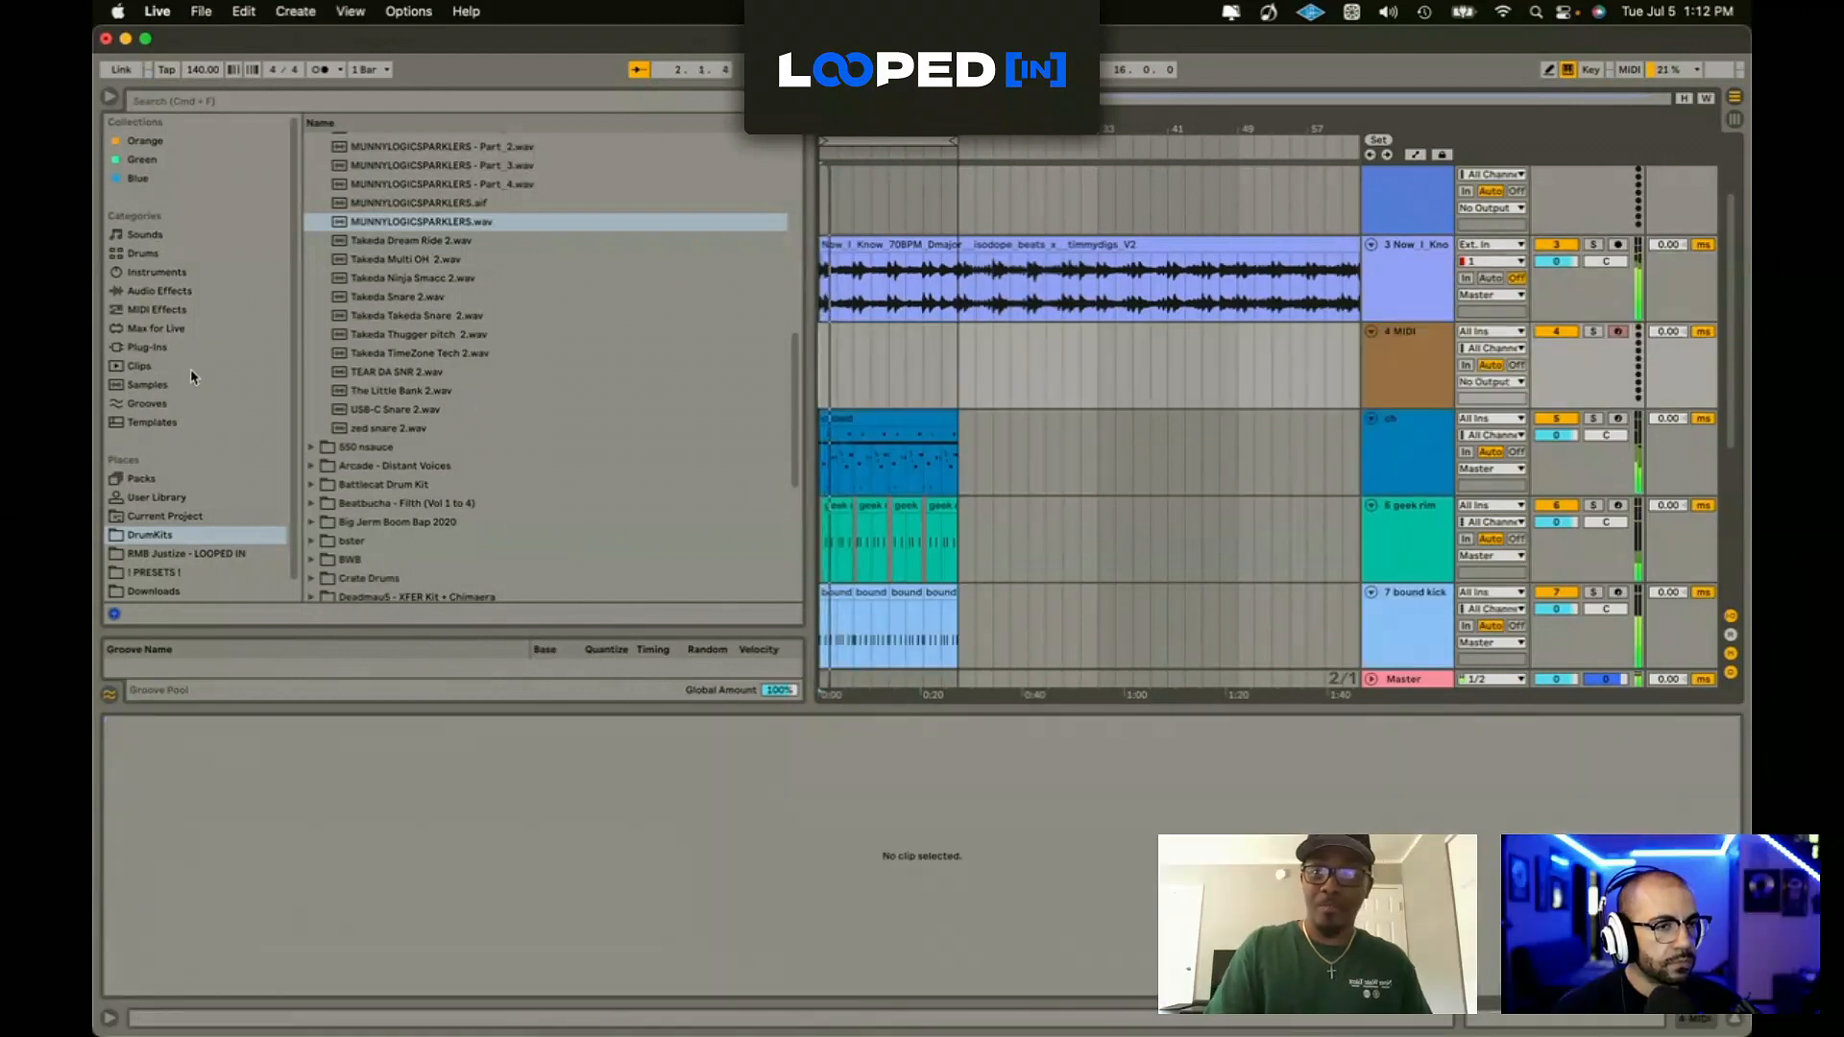
left_click(147, 347)
left_click(333, 101)
type("lounge")
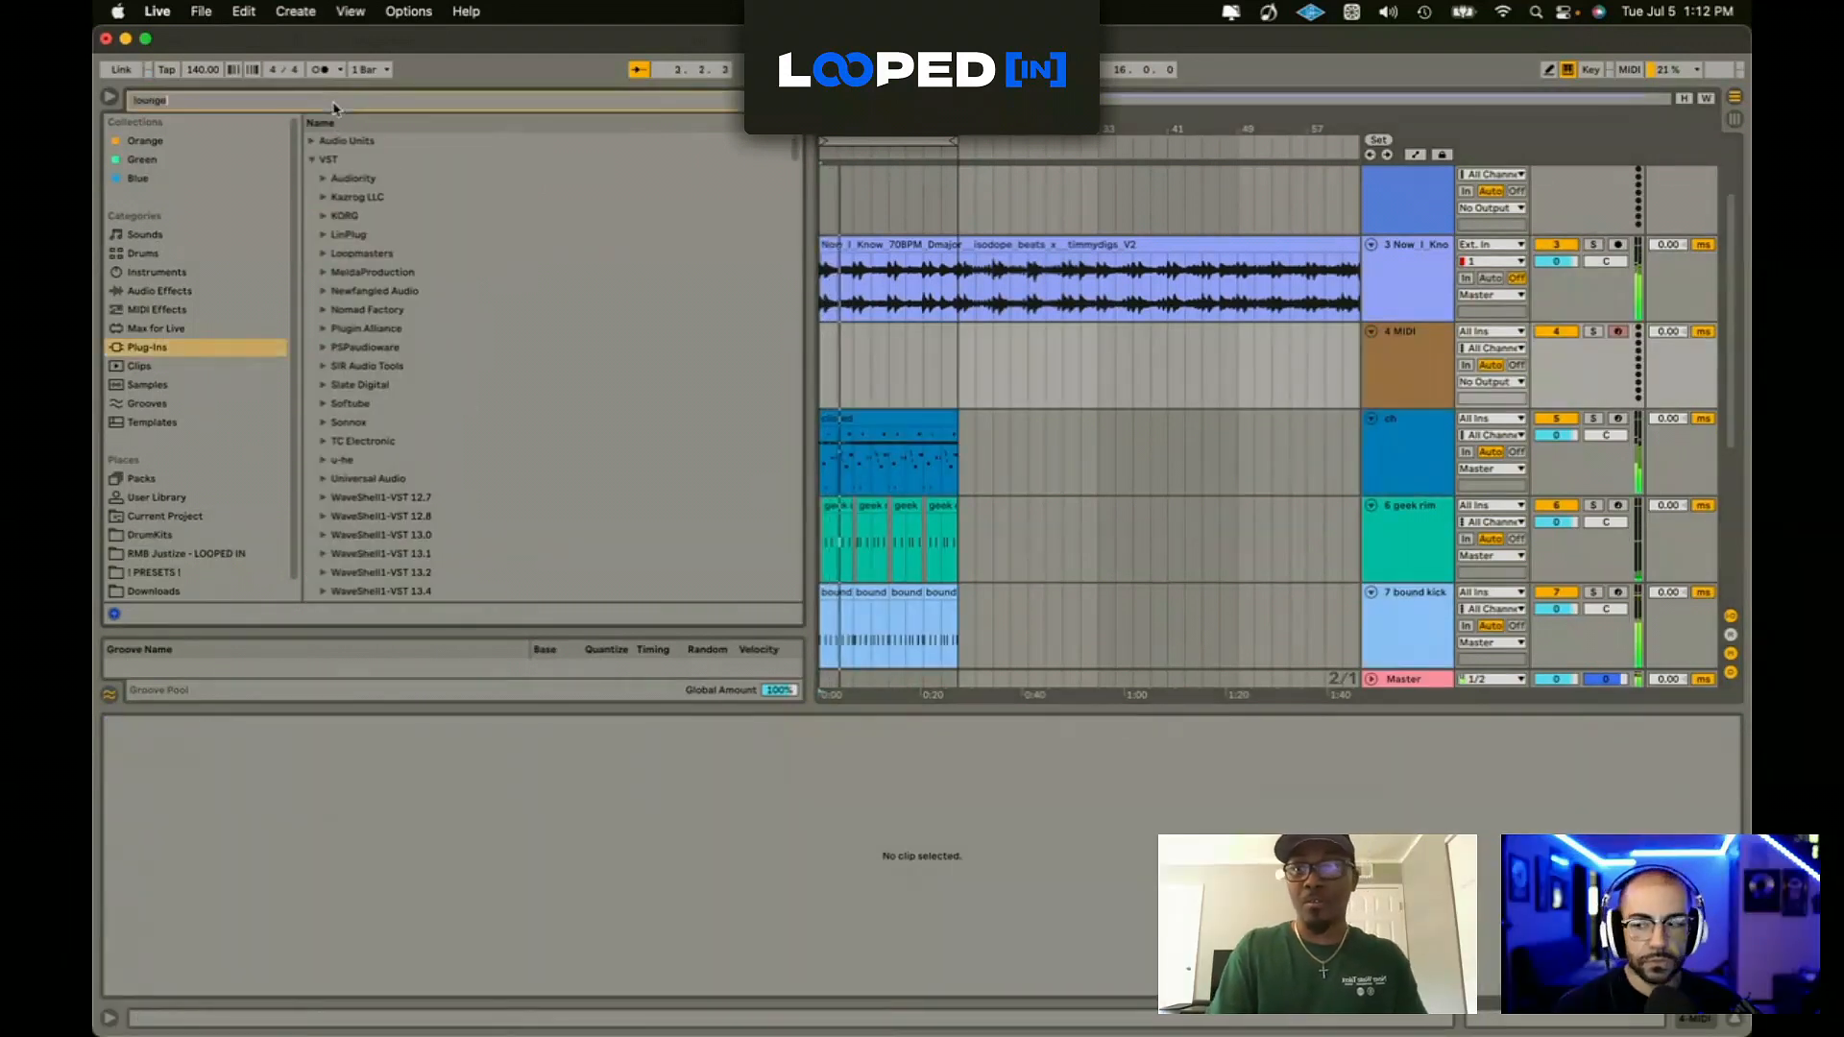
left_click(360, 179)
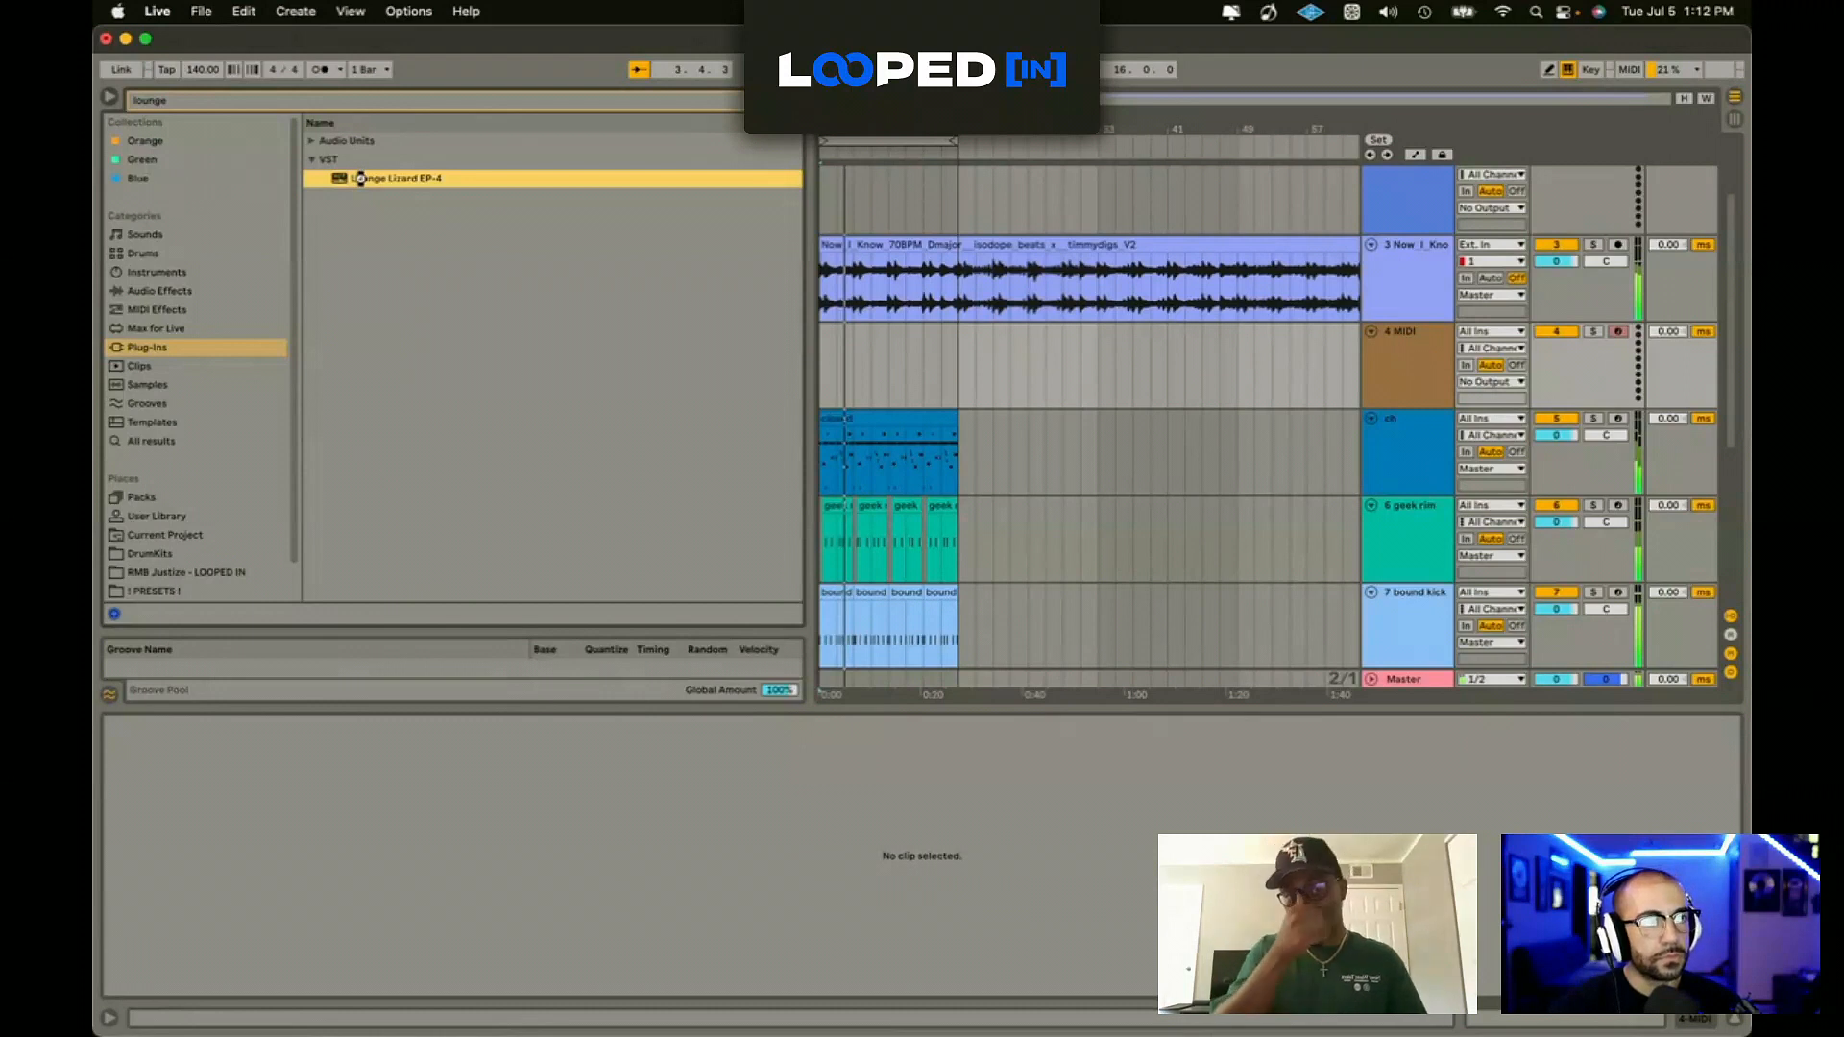
double_click(360, 179)
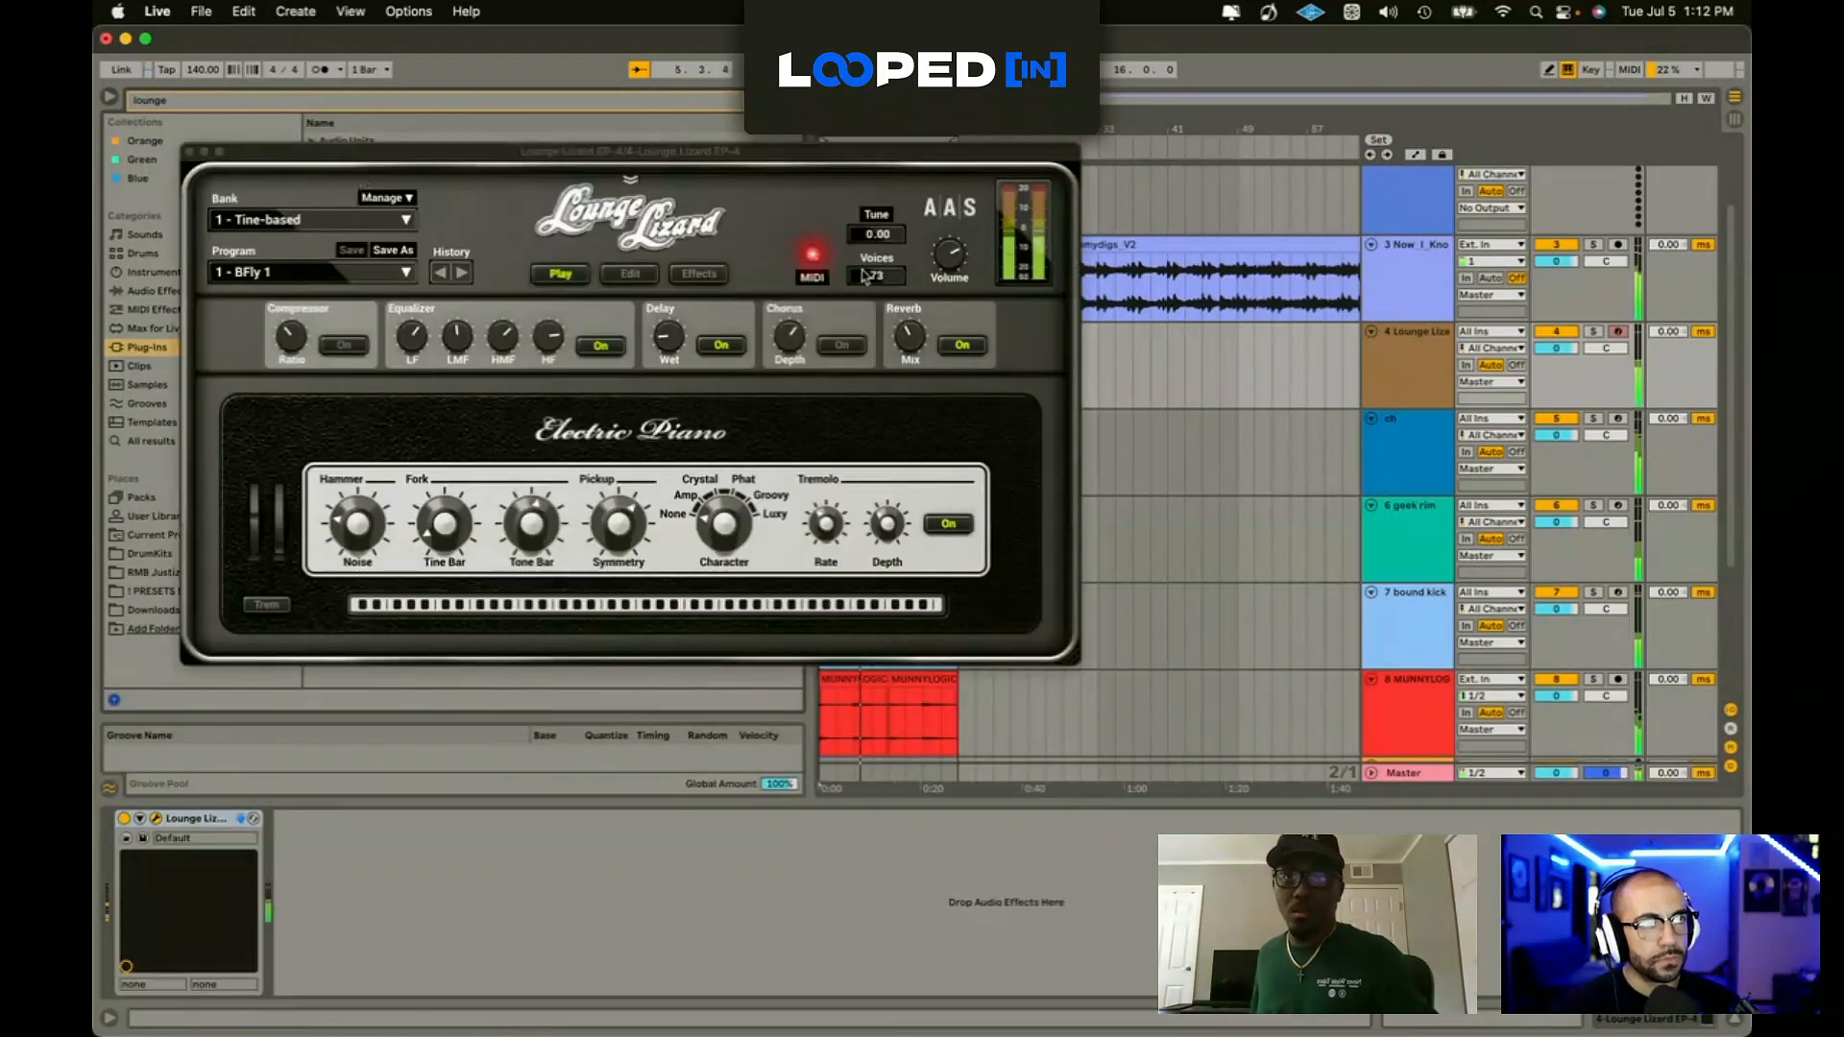
Step: Set Lounge Lizard's Tune to -4.00 and record an eight-bar electric piano part, repeated across the 16-bar loop
left_click_drag(869, 238, 869, 252)
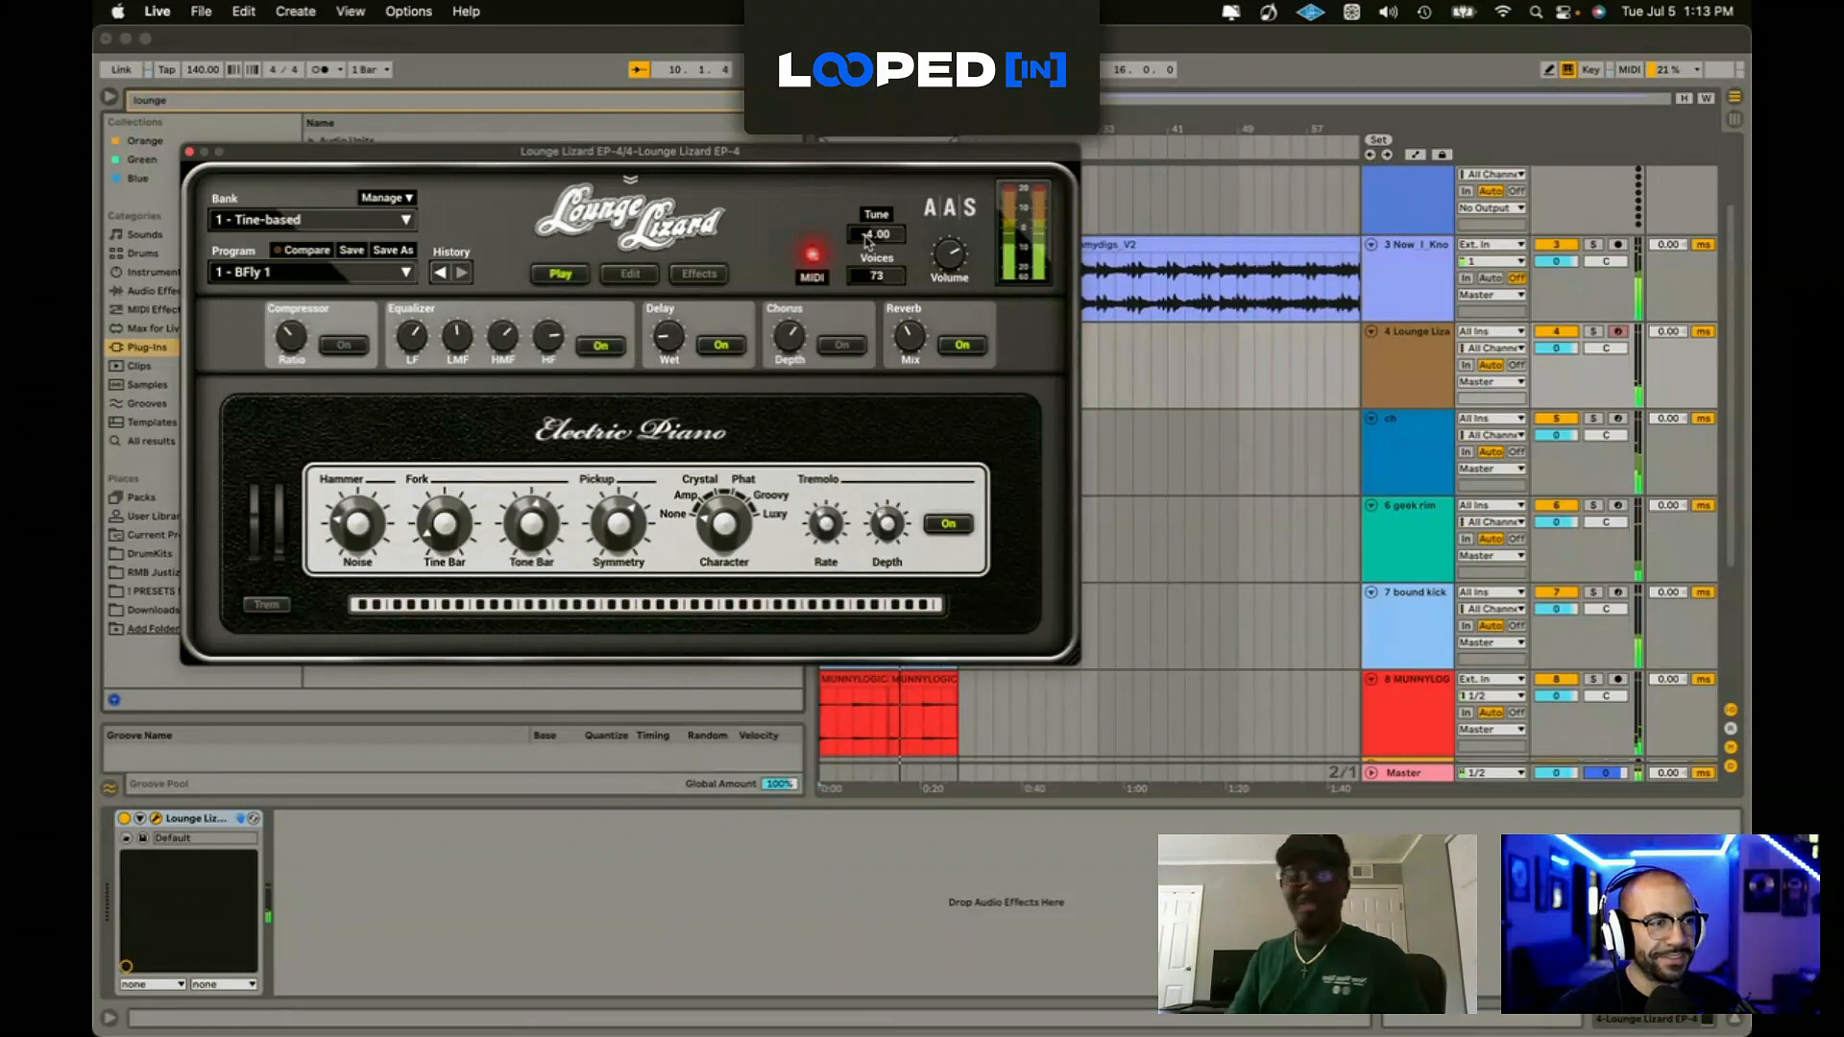
left_click(191, 151)
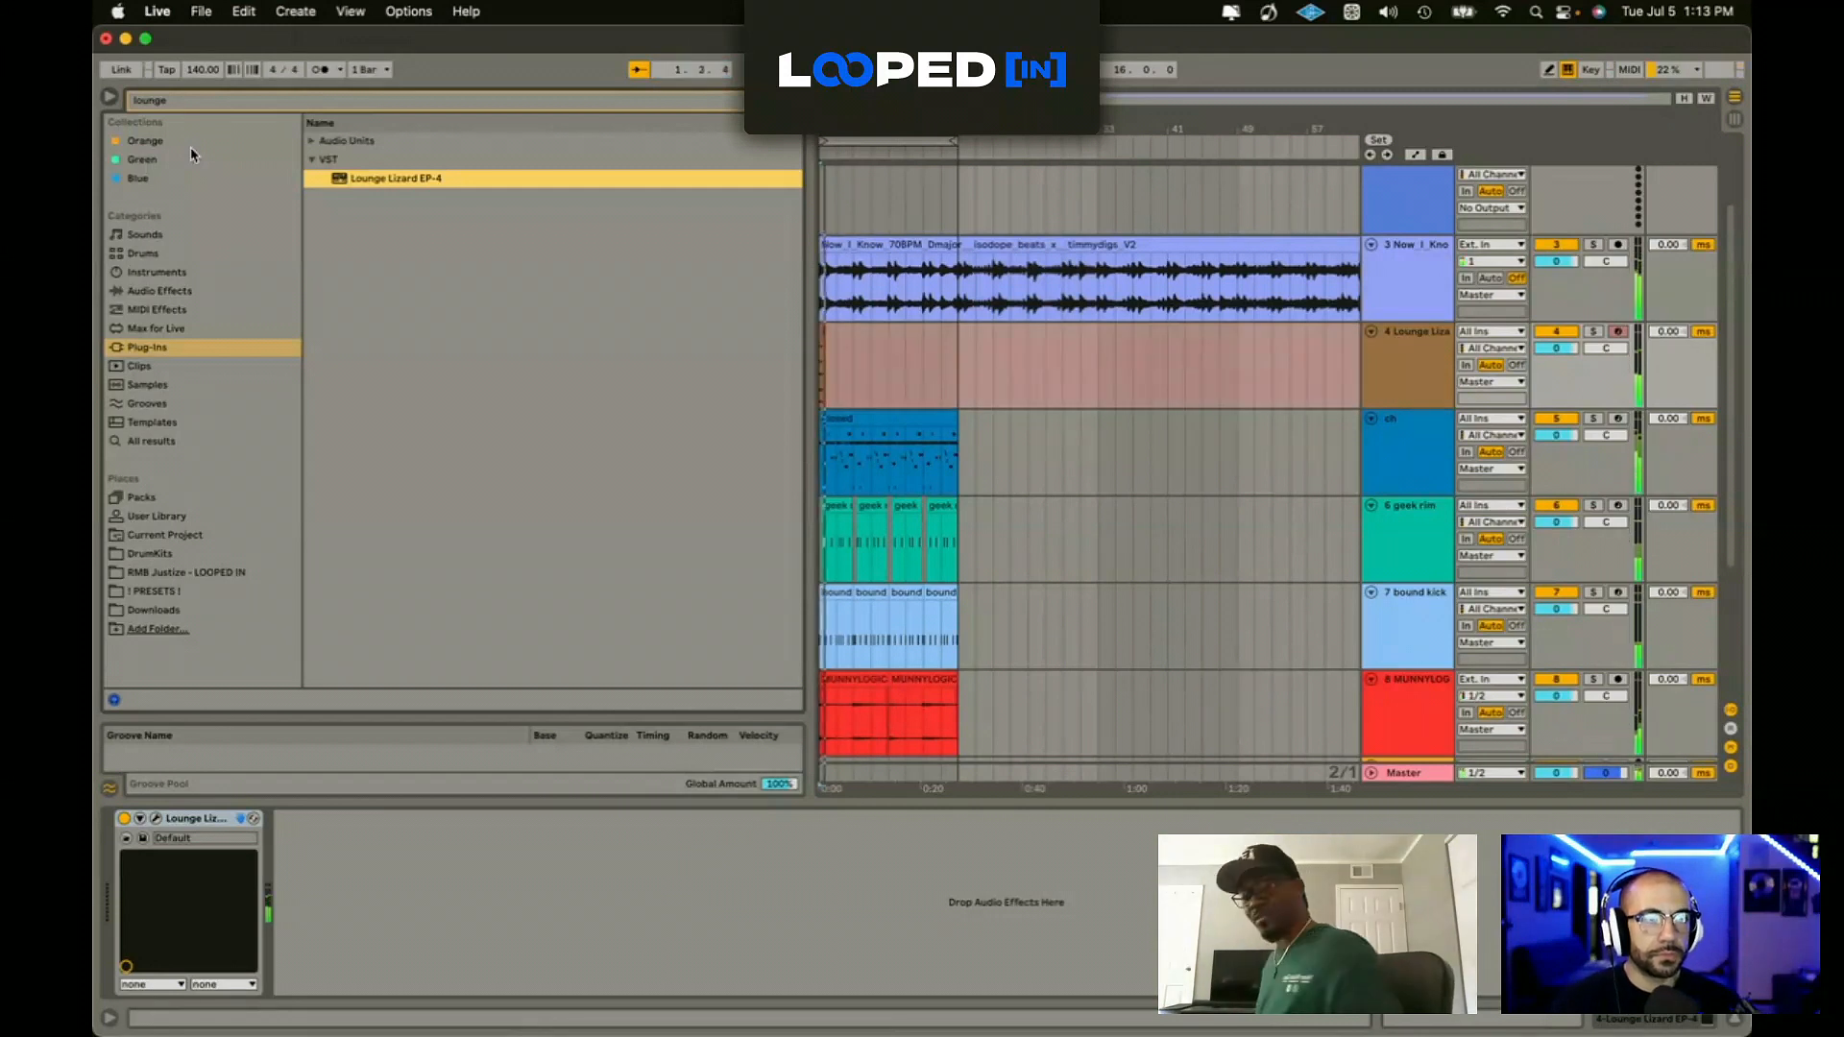
key("F9")
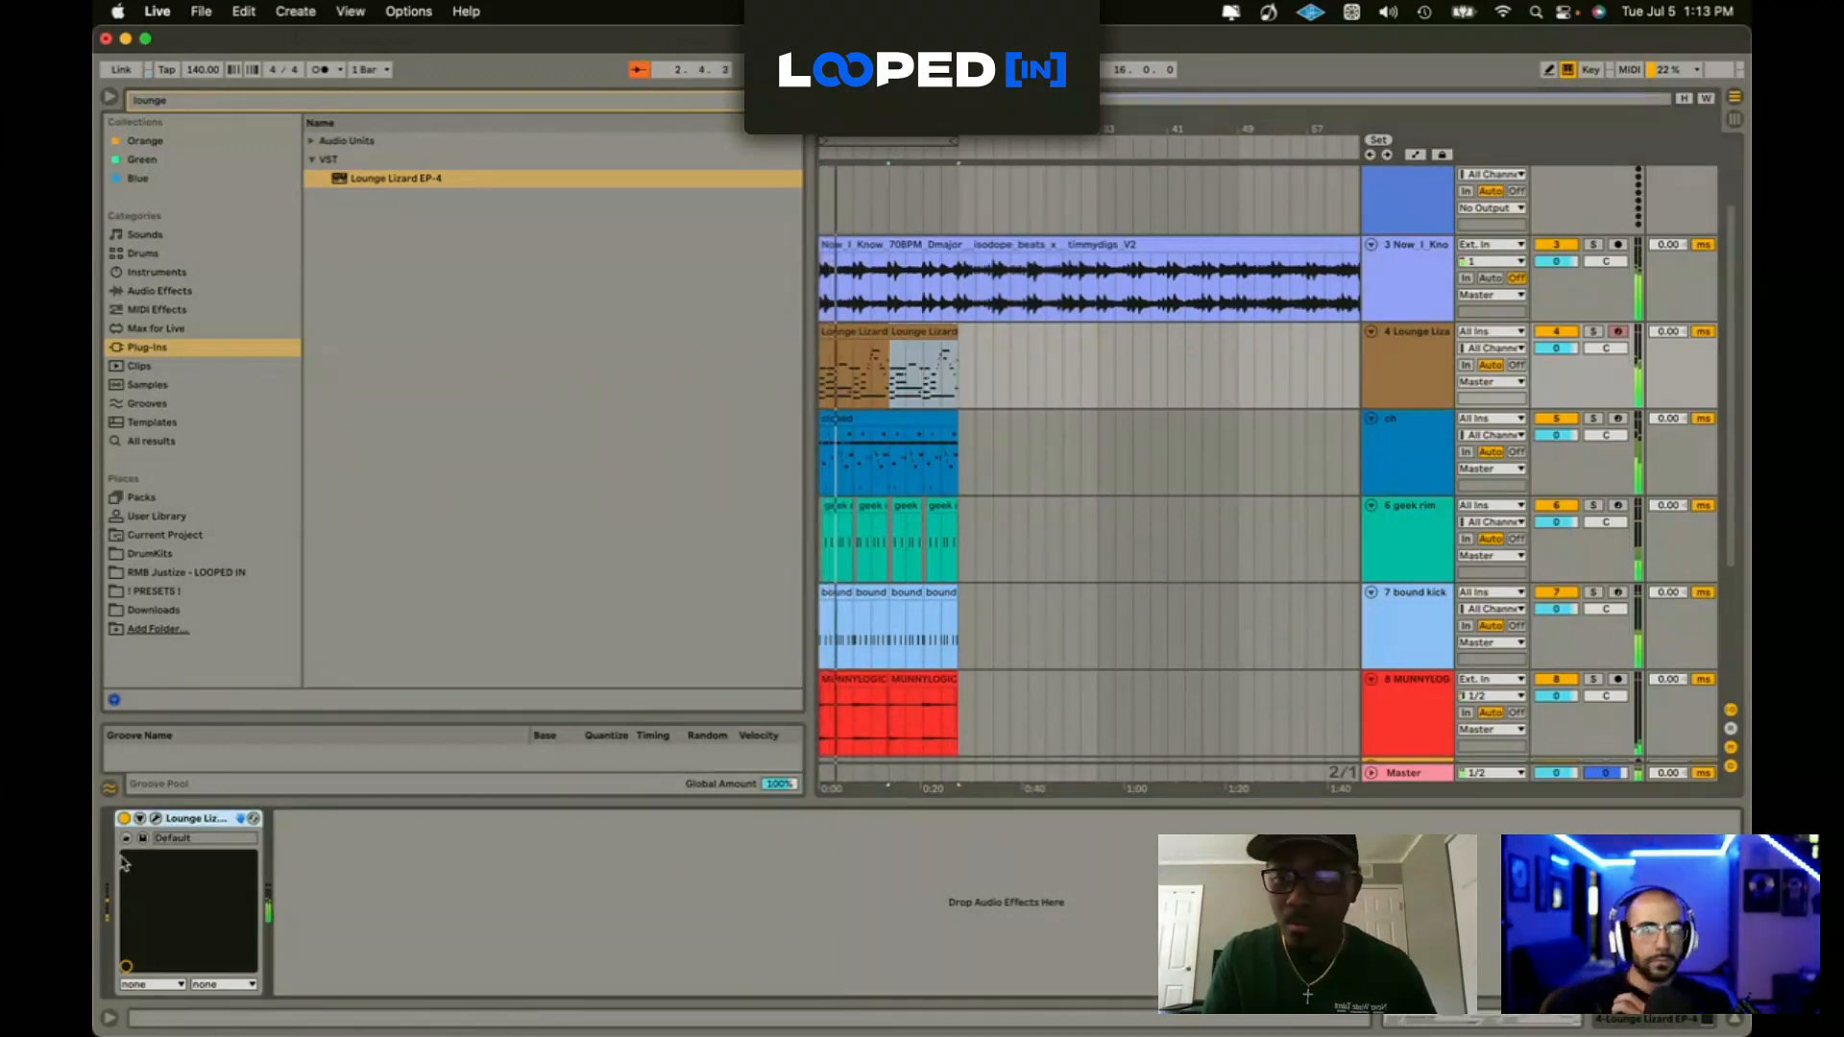
Step: Reopen the Lounge Lizard plug-in window, toggle its Chorus effect and close the window
left_click(140, 819)
left_click(156, 819)
left_click(840, 348)
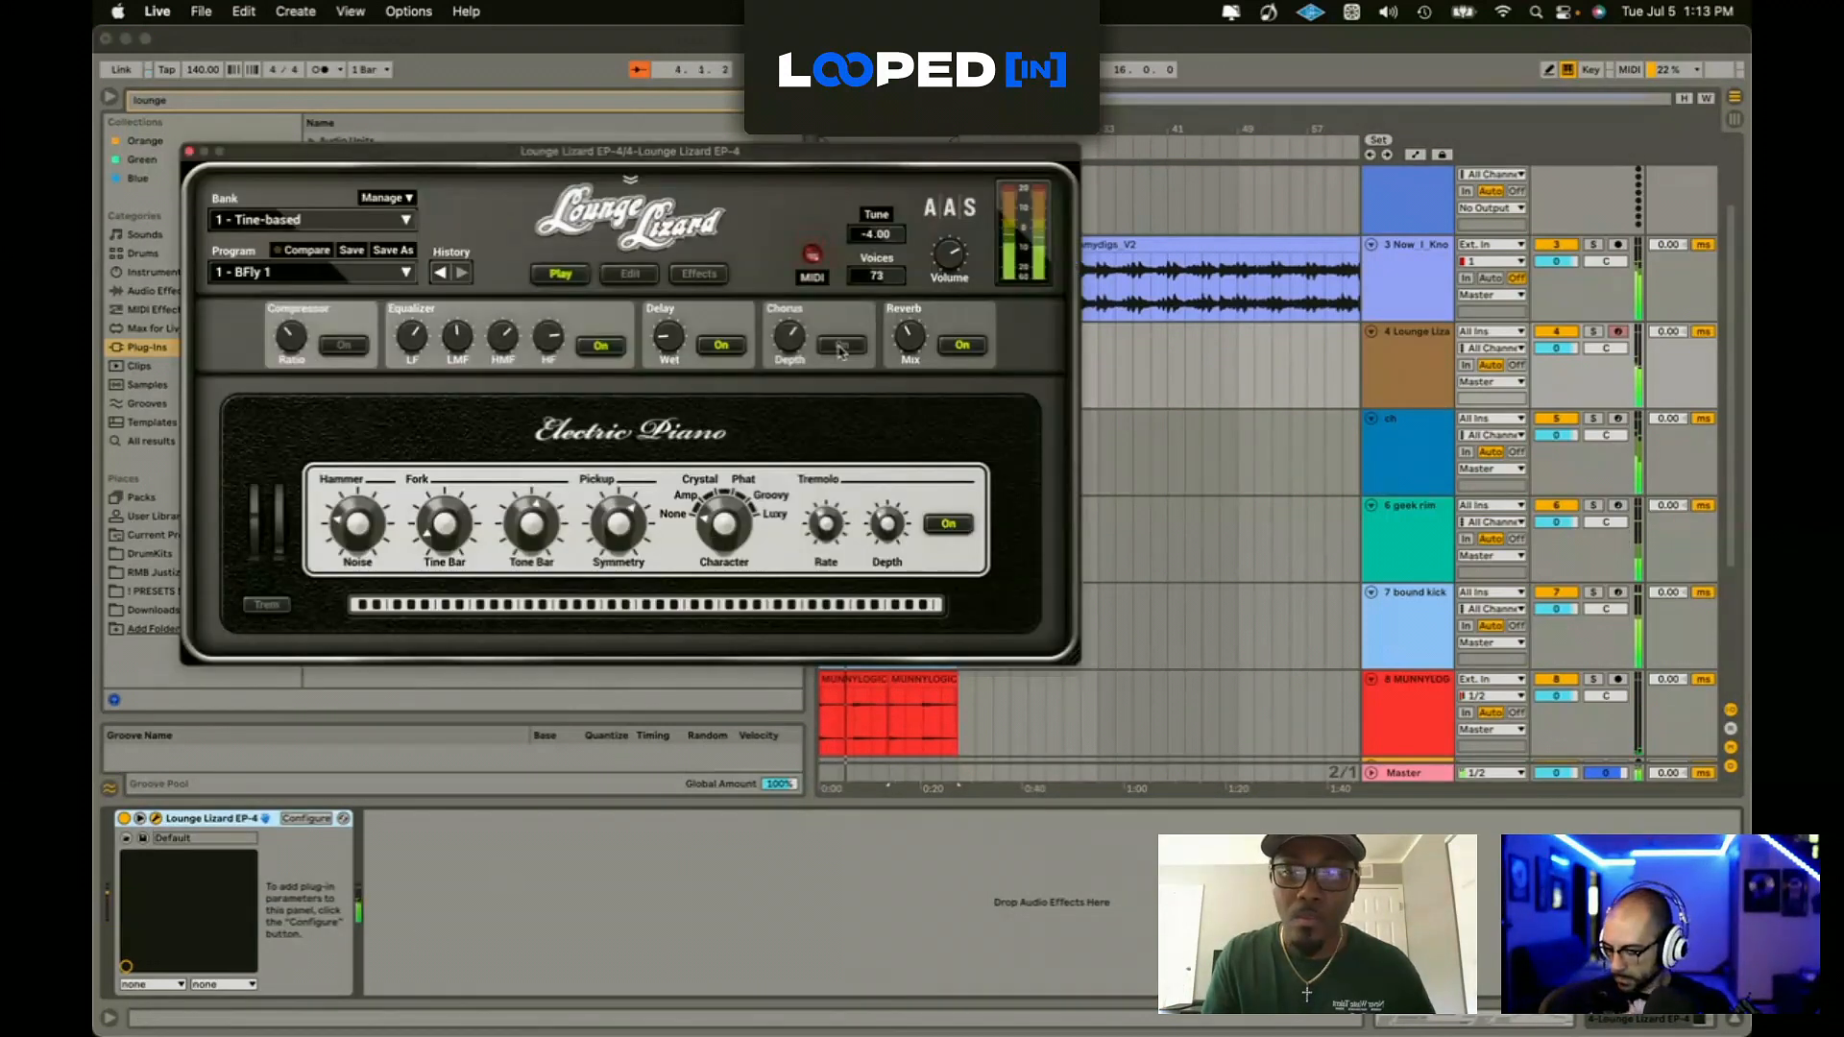
left_click(189, 152)
Step: Add a MIDI track below the Lounge Lizard track and duplicate the geek rim track with its clips
key("super+shift+t")
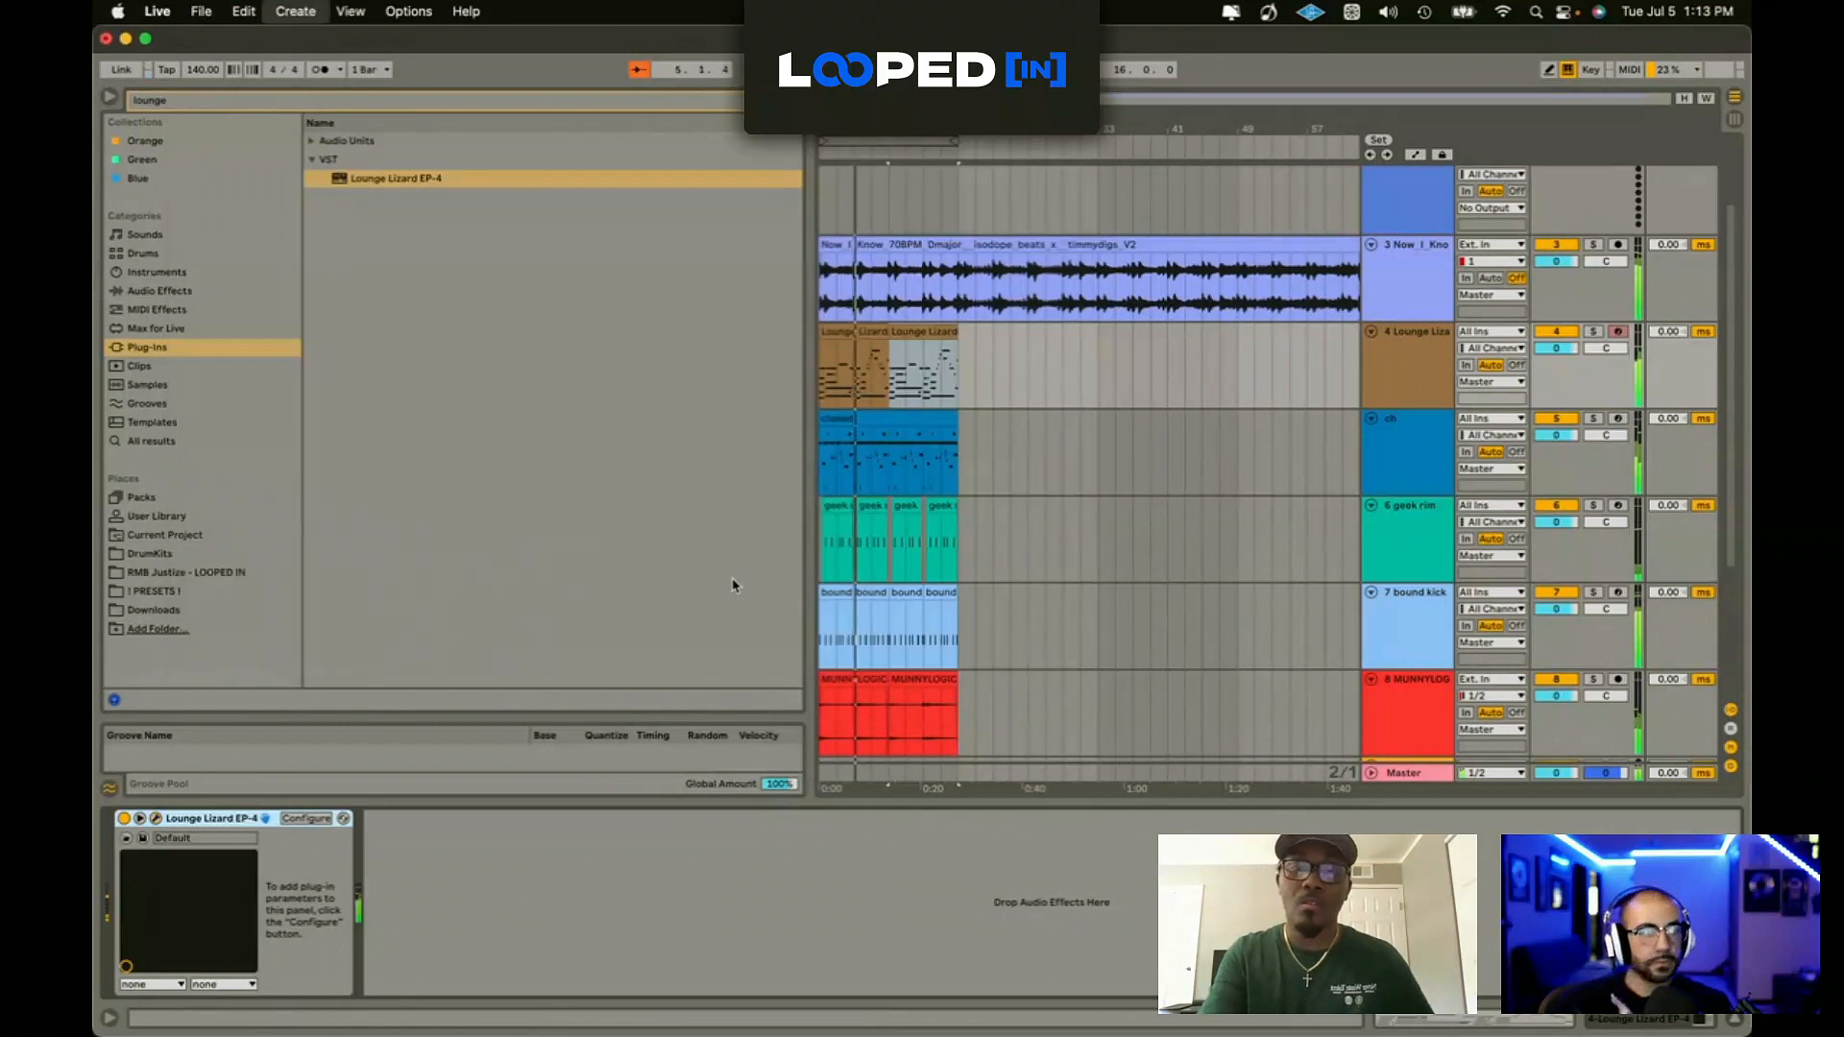
scroll(1178, 597, "down", 4)
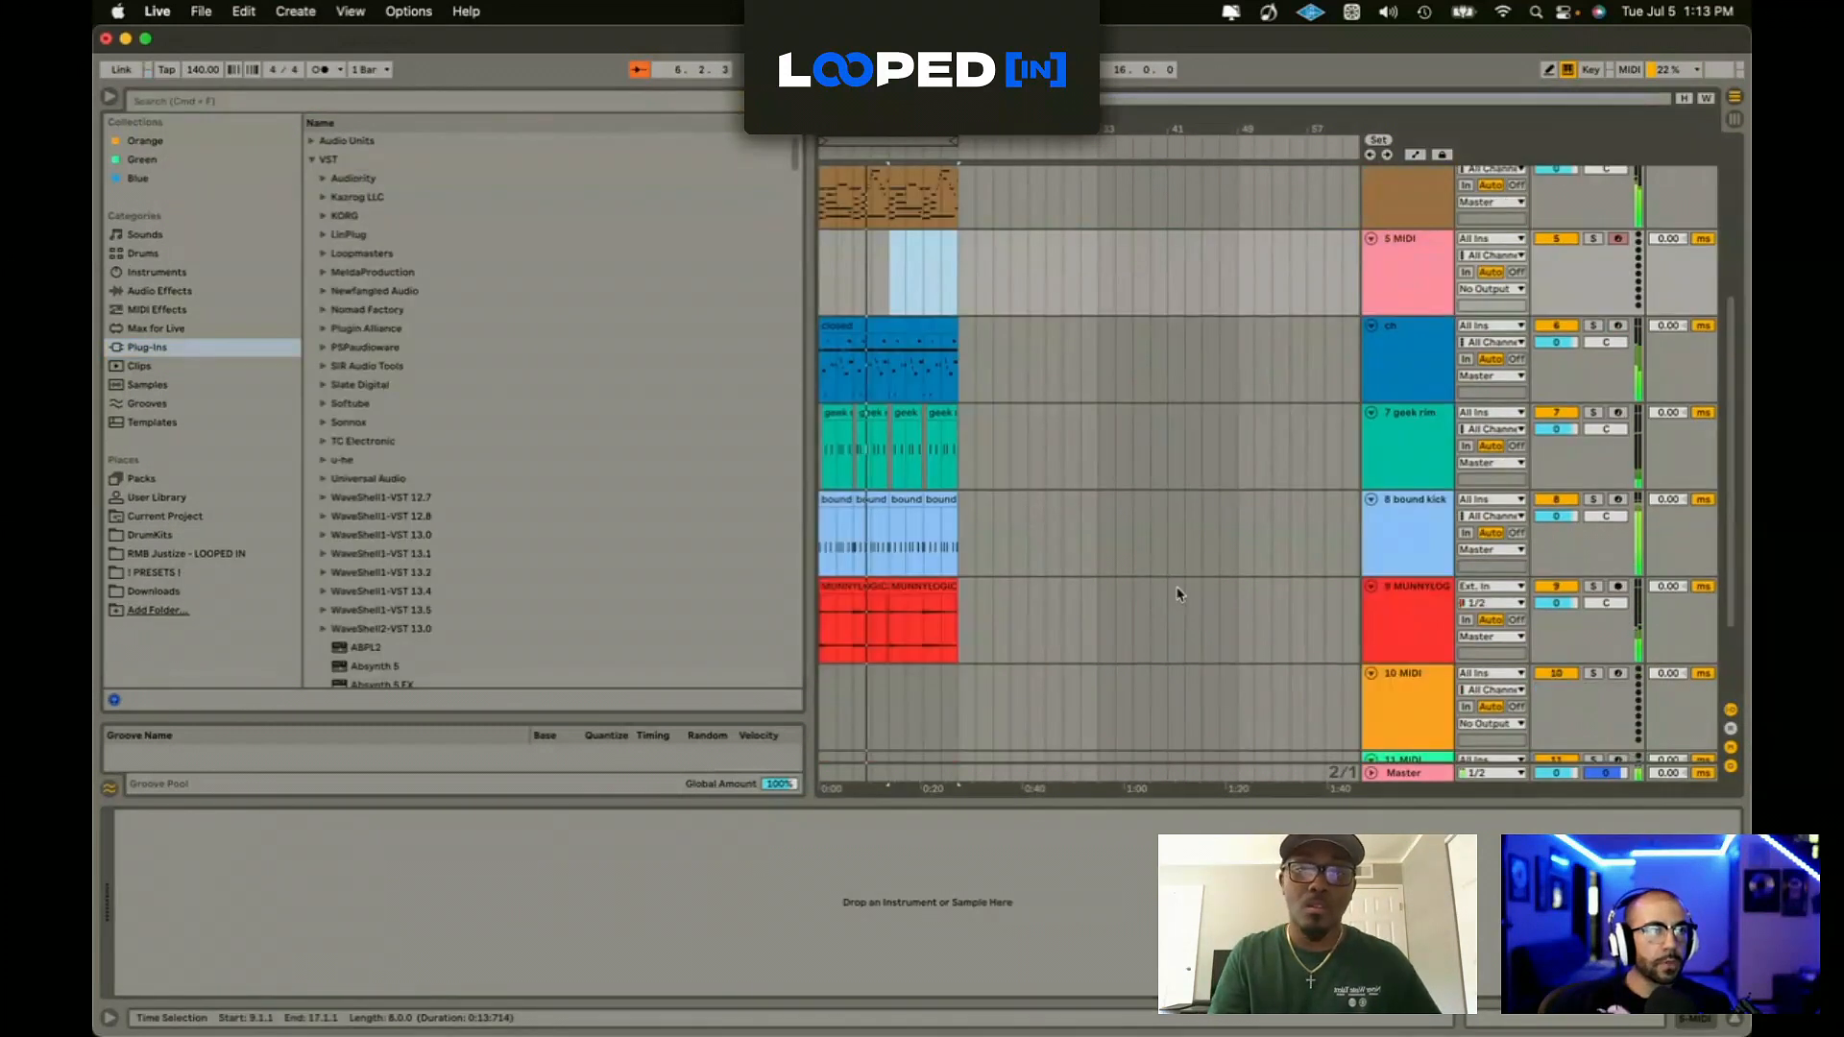
left_click(1381, 472)
key("super+d")
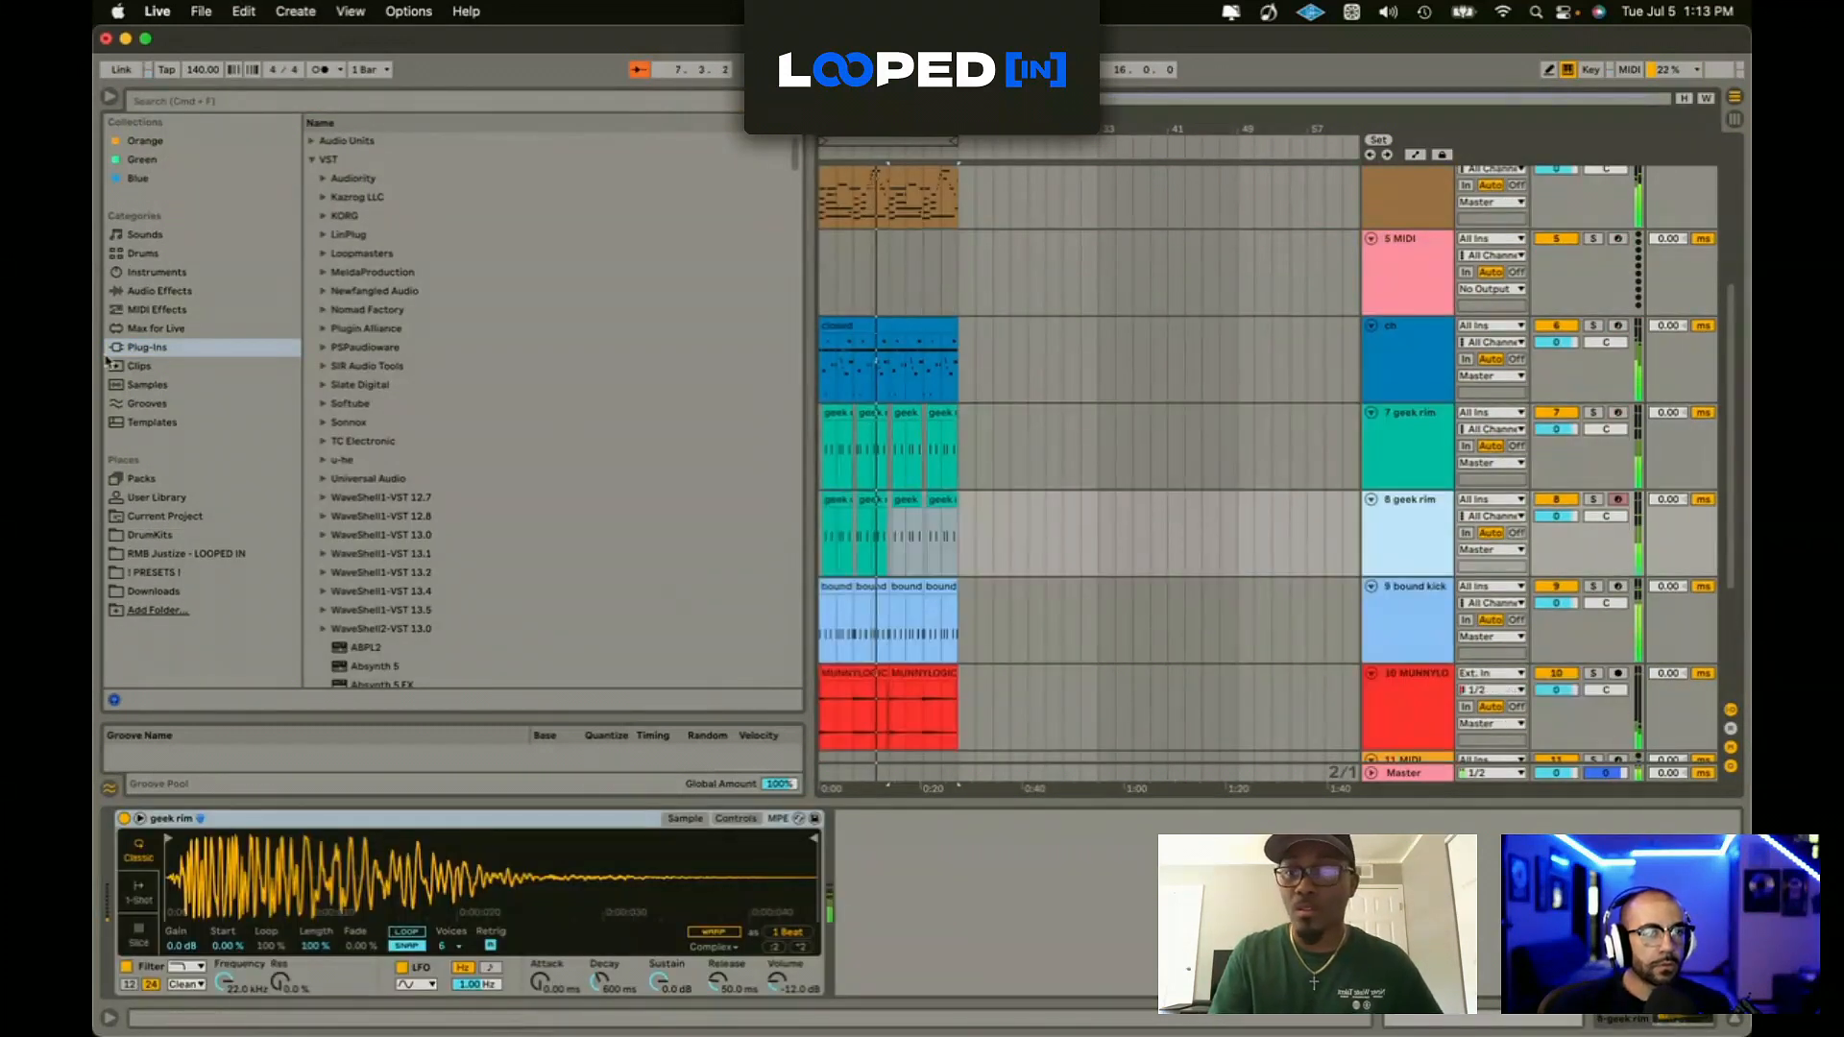
Step: Replace the duplicated rim track's sample with idgf snap.wav from the snap folder of ! Skynet and stop playback
left_click(150, 534)
scroll(470, 335, "up", 10)
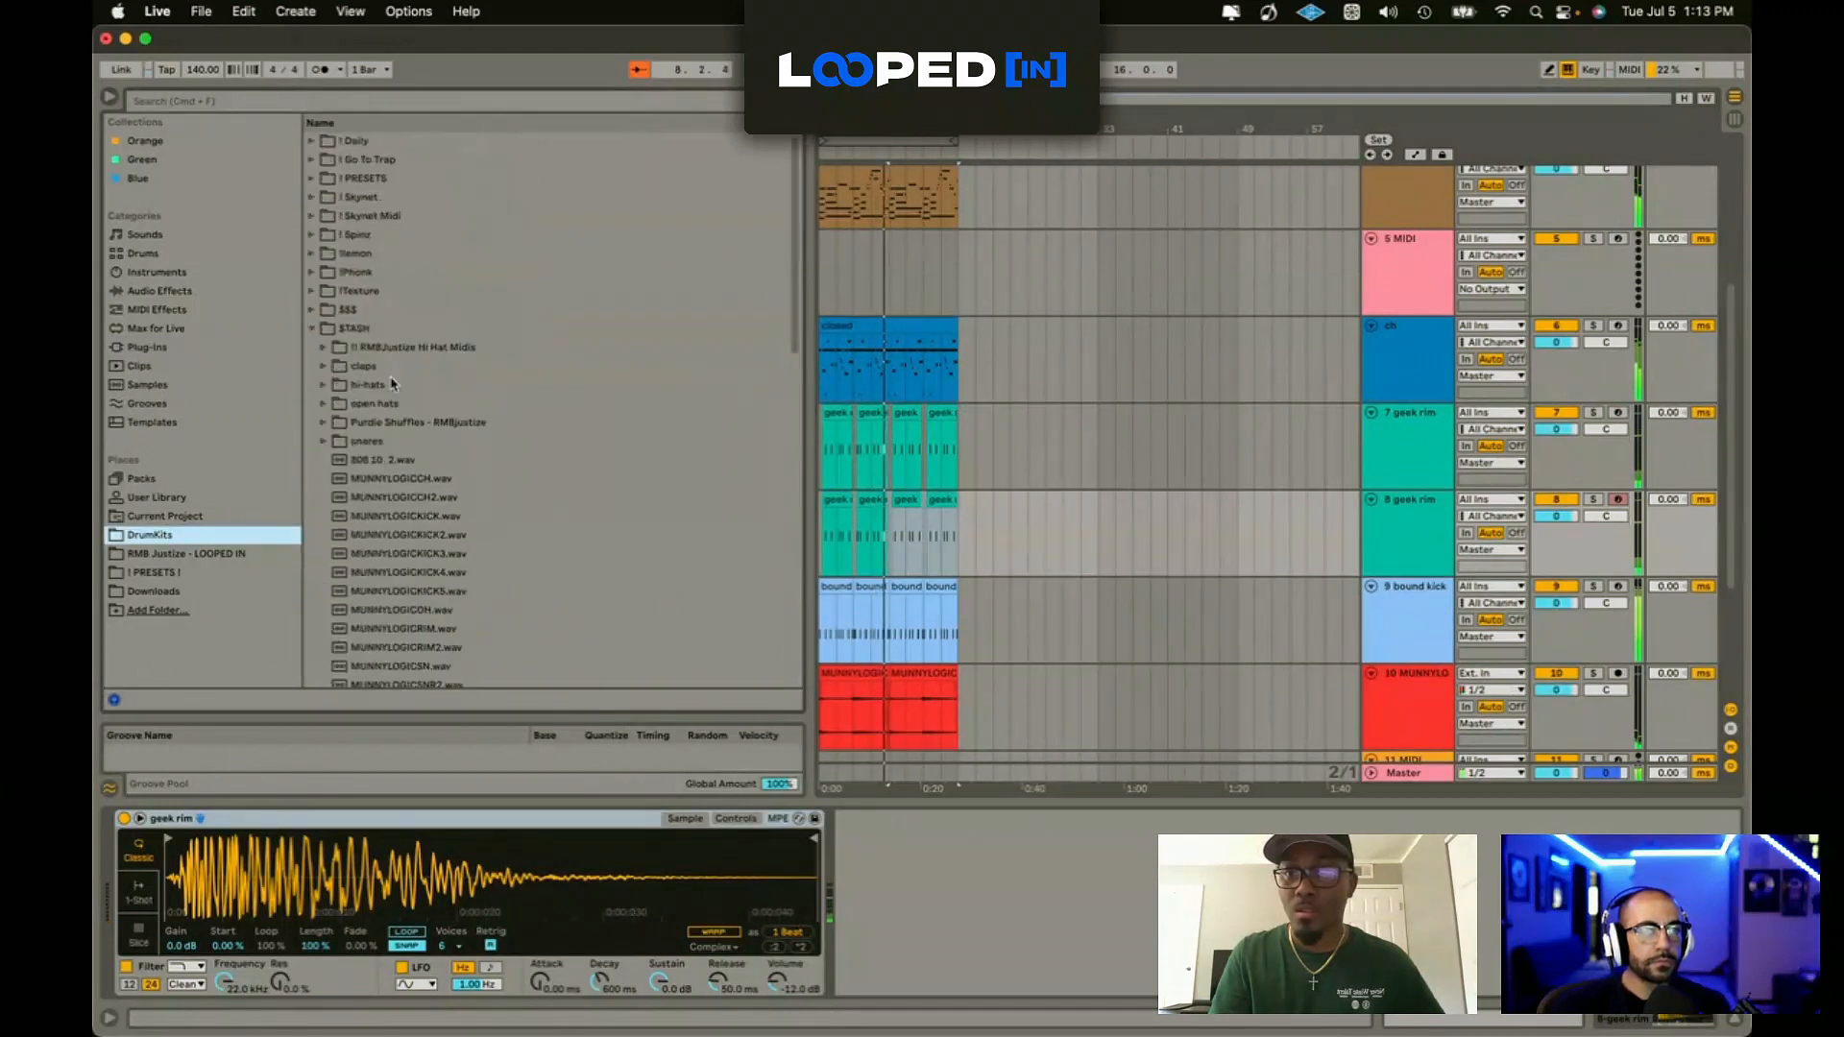
left_click(311, 159)
left_click(311, 160)
left_click(311, 198)
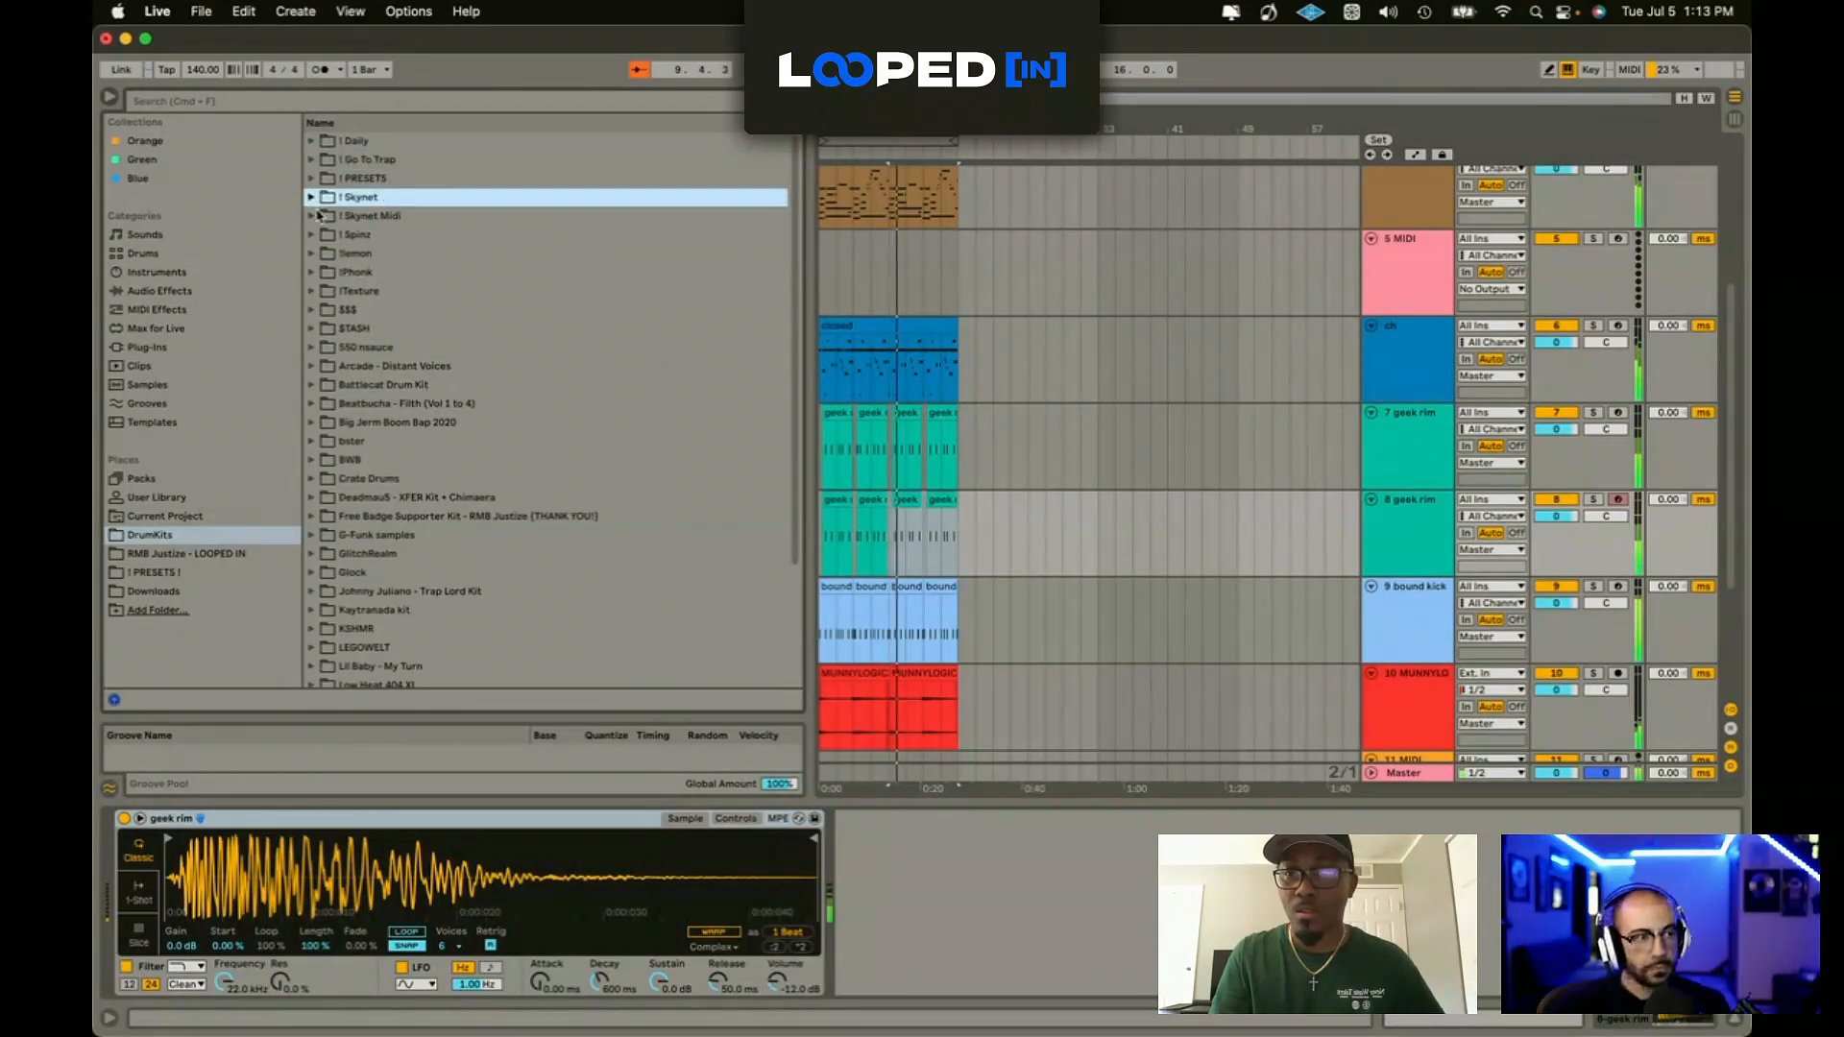
left_click(357, 441)
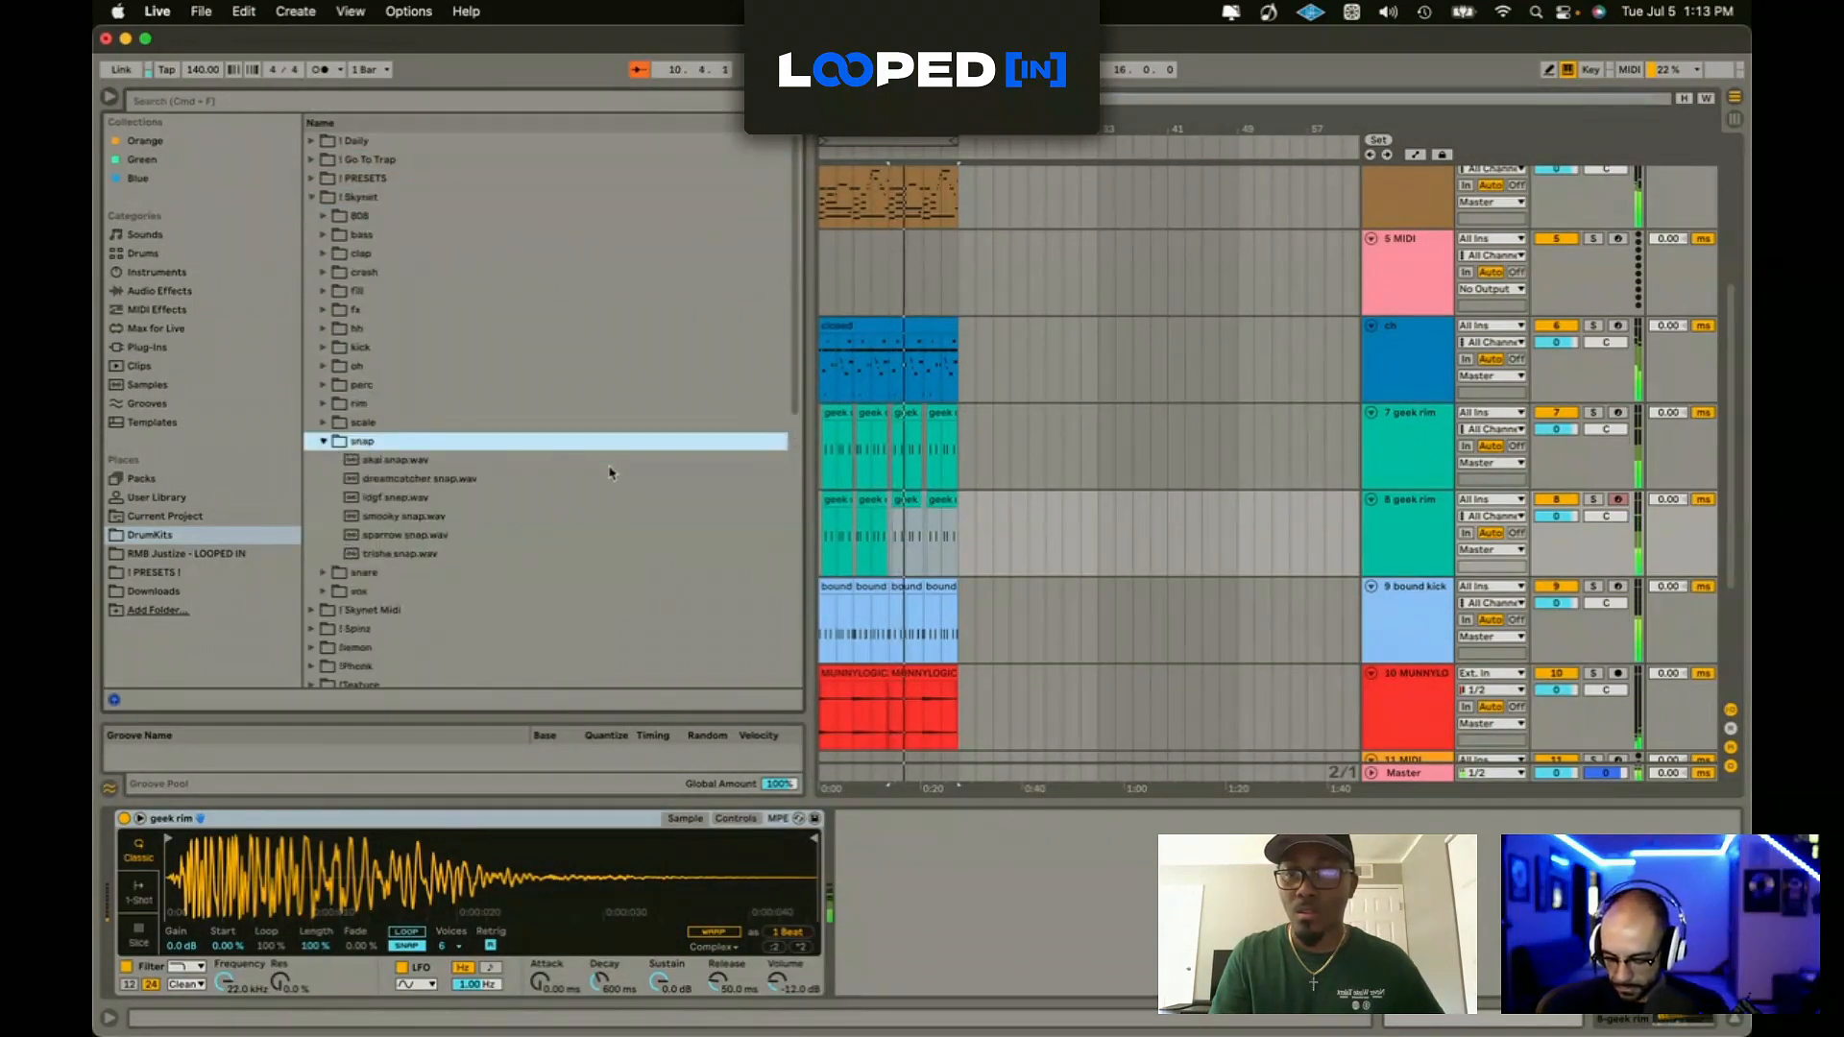
double_click(399, 497)
key("space")
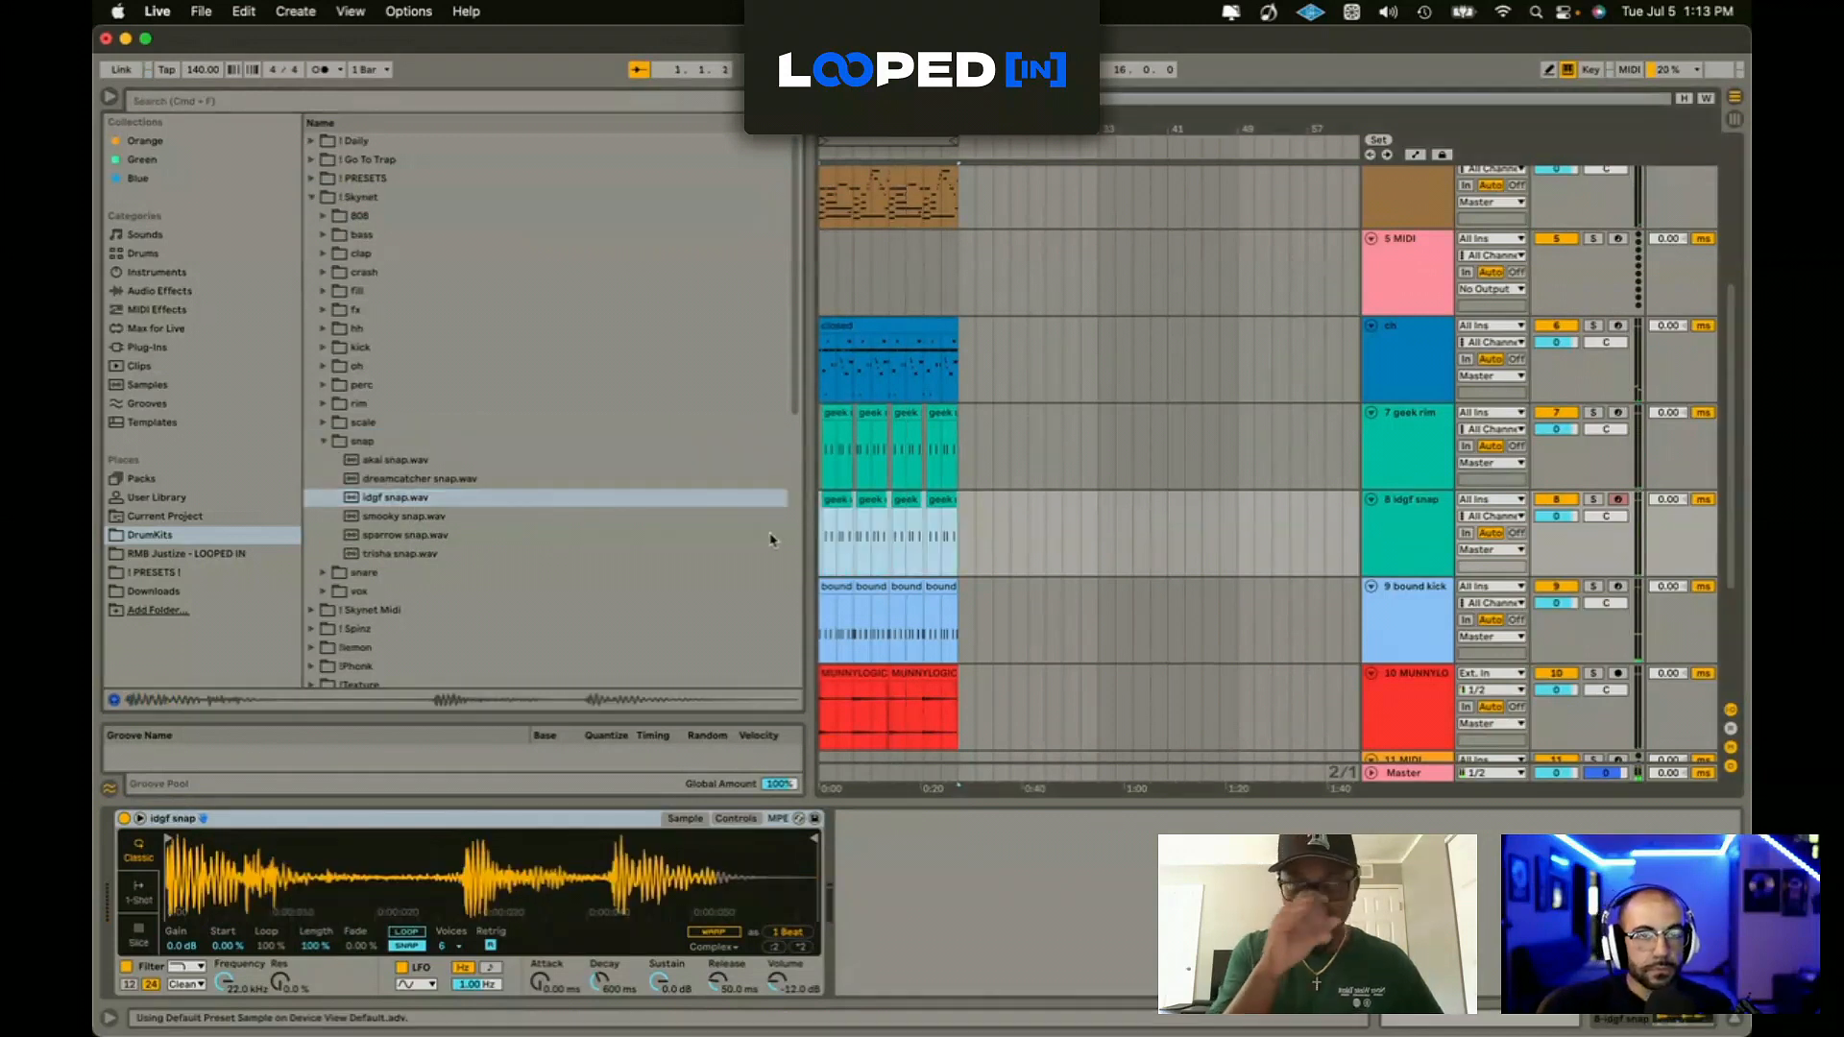
Step: Consolidate the idgf snap clips, set that track's delay to -11.00 ms, lower its volume and set the geek rim volume to 1.6 dB
key("super+j")
left_click_drag(1692, 503, 1562, 538)
key("space")
left_click_drag(1560, 430, 1560, 427)
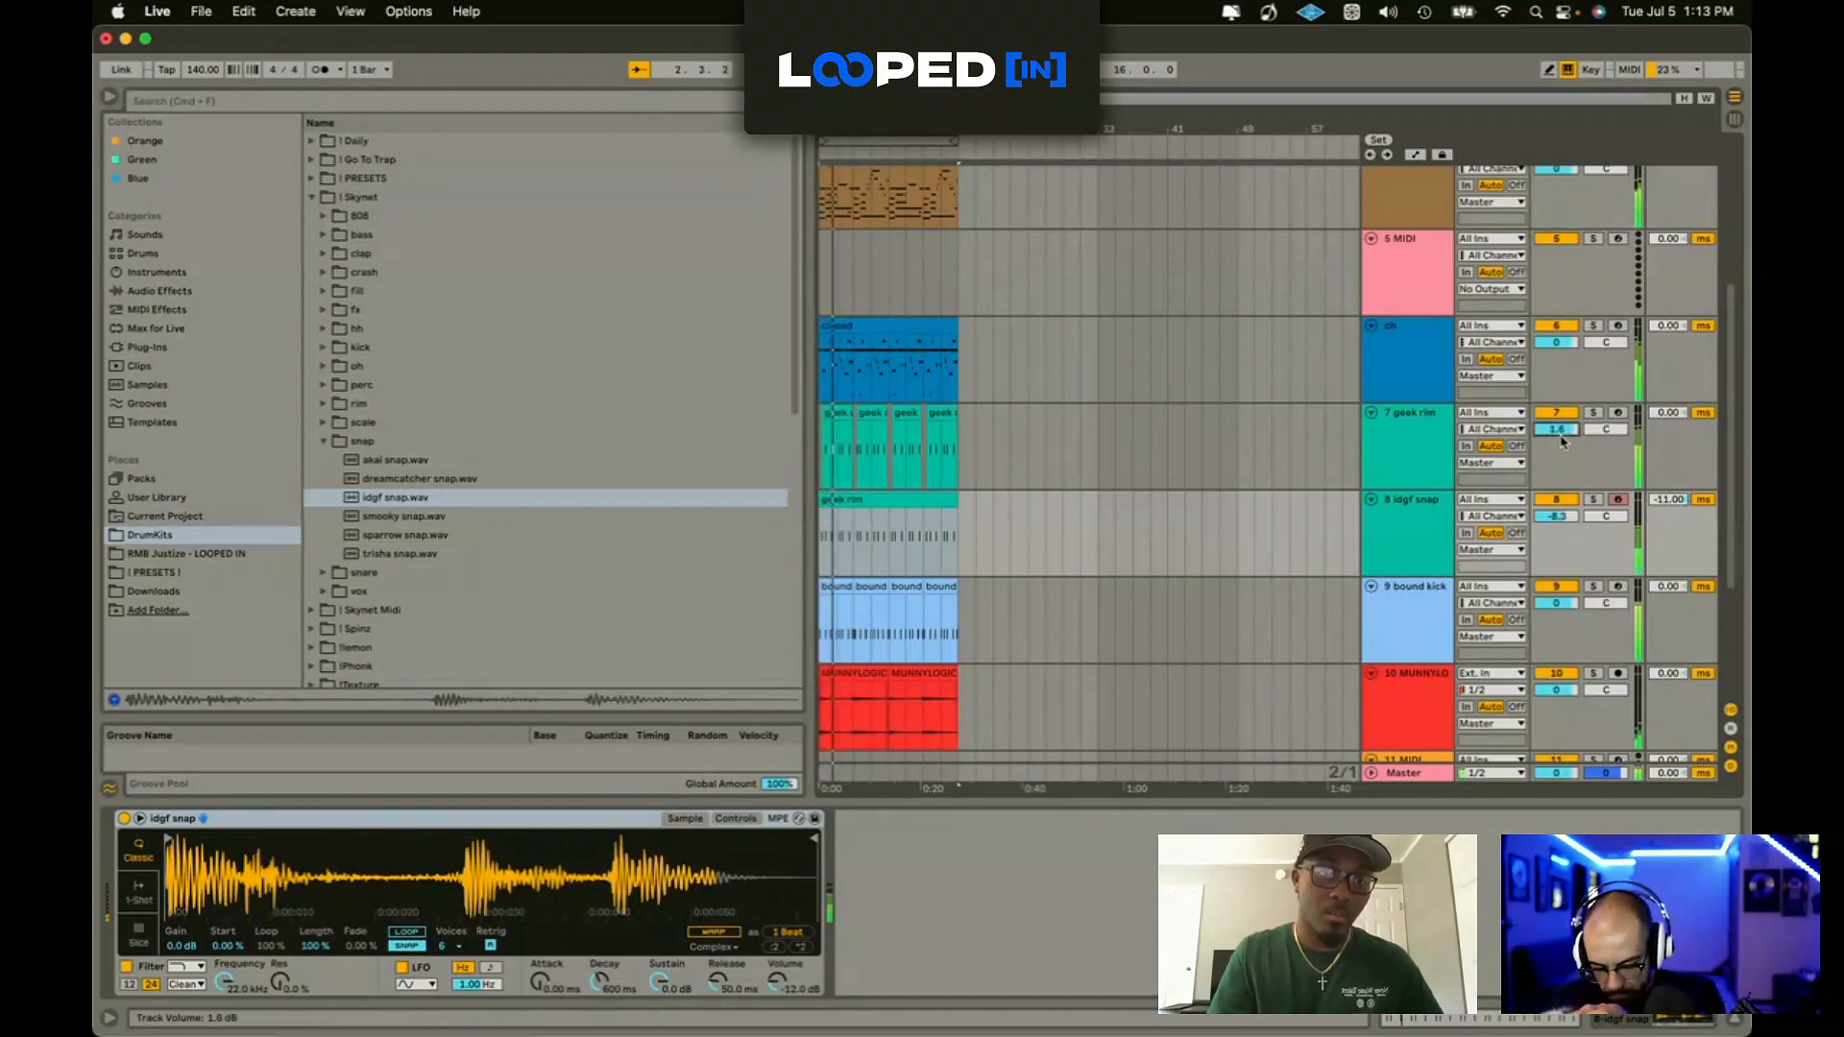
Step: Insert a new MIDI track between the idgf snap and bound kick tracks and select it
key("shift+super+t")
scroll(982, 586, "down", 5)
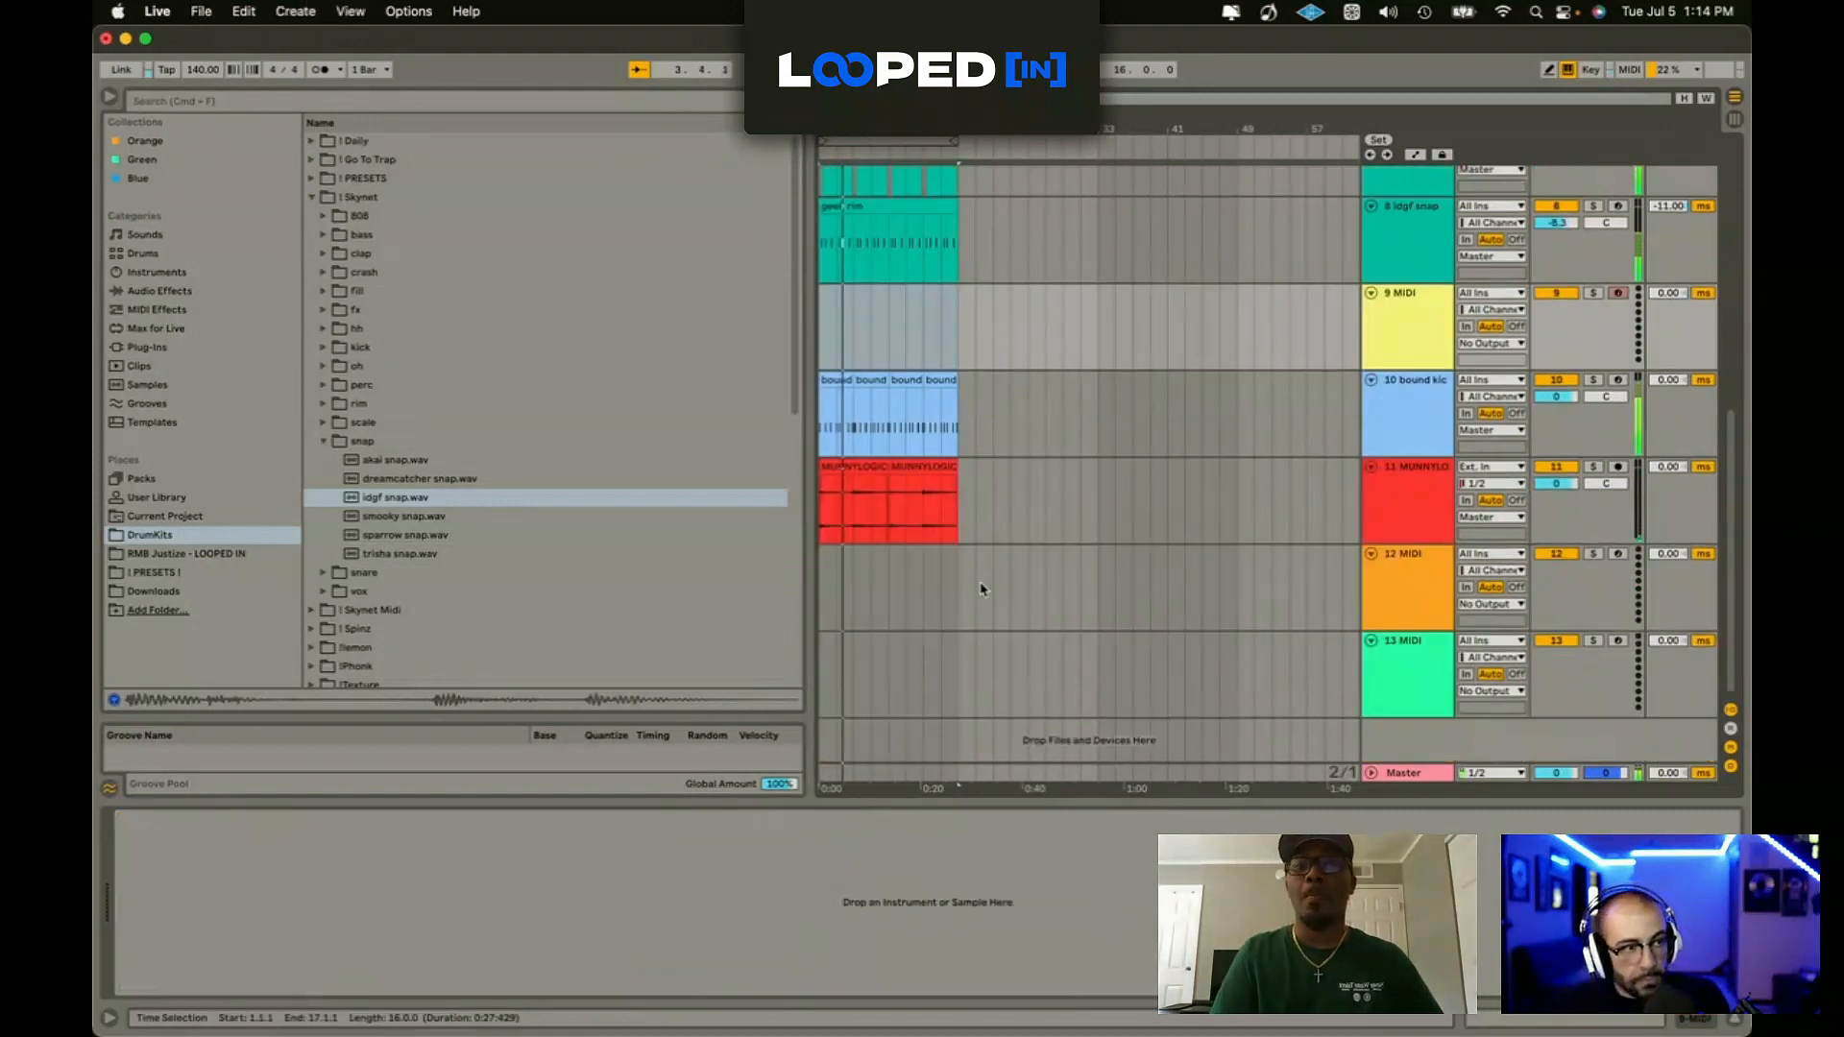
left_click(970, 409)
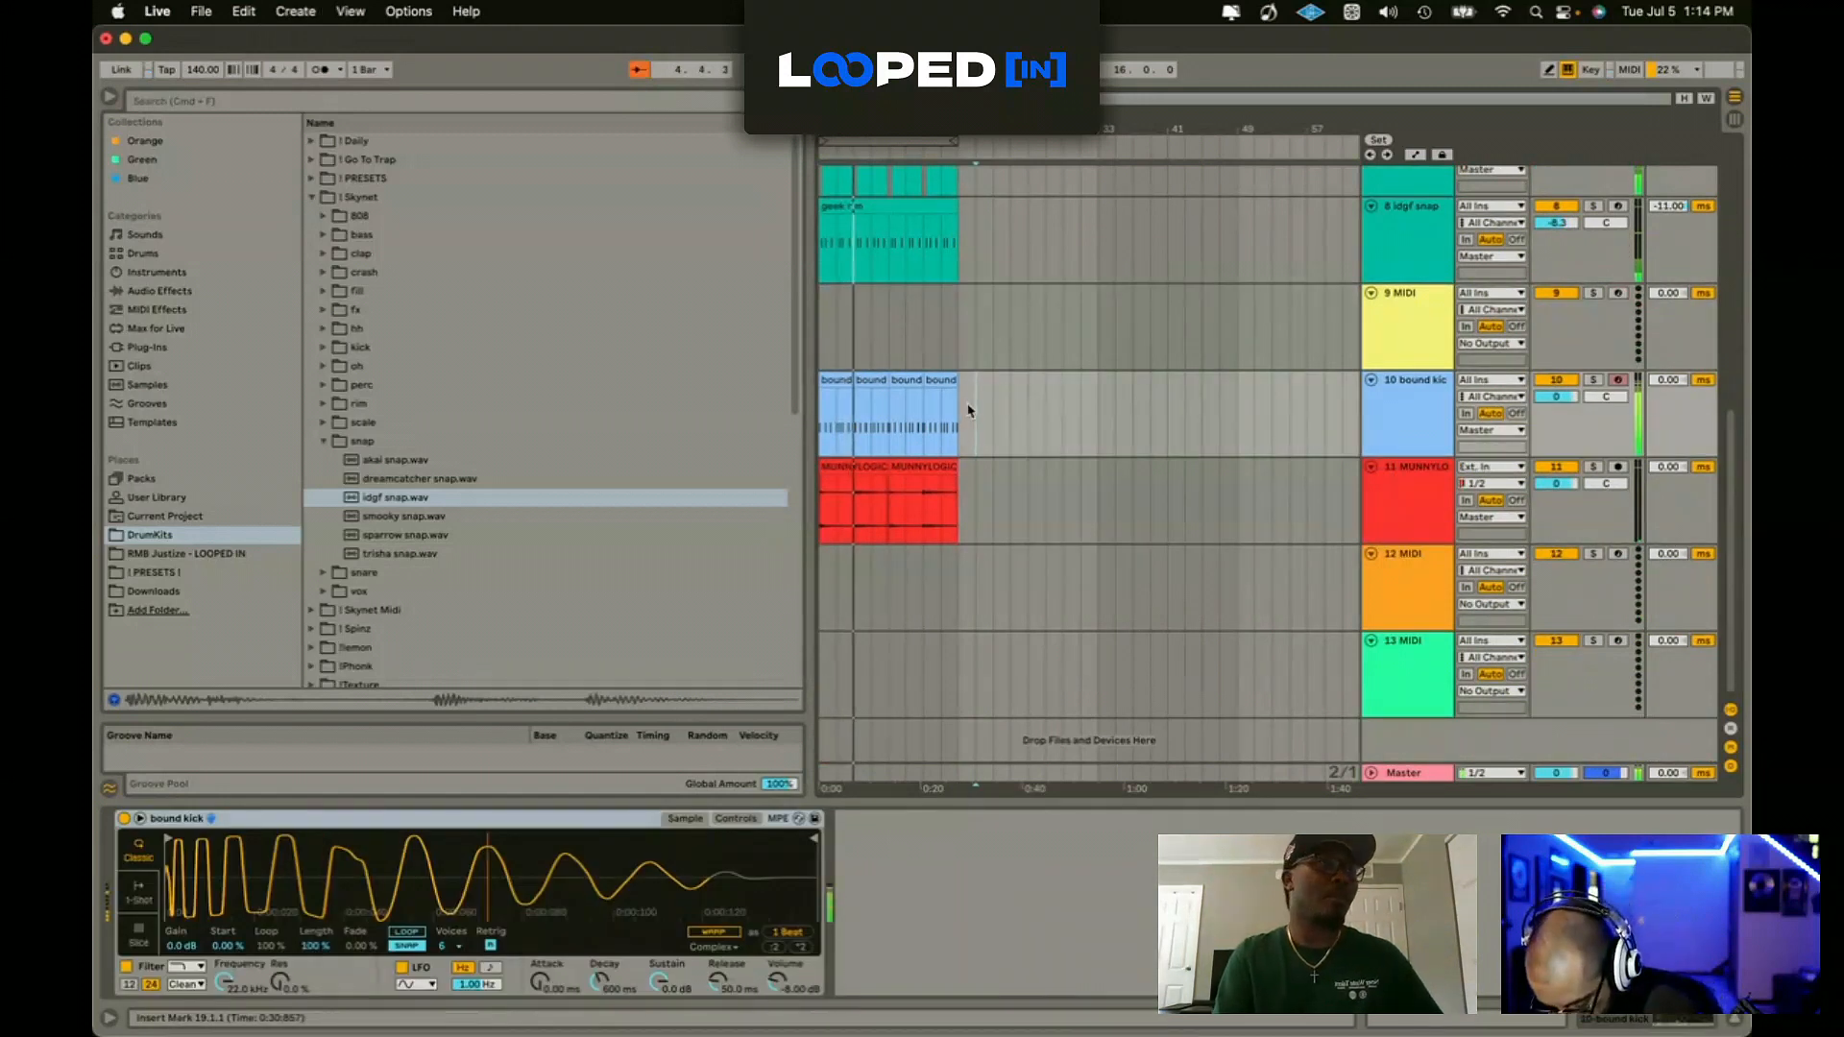
left_click(961, 415)
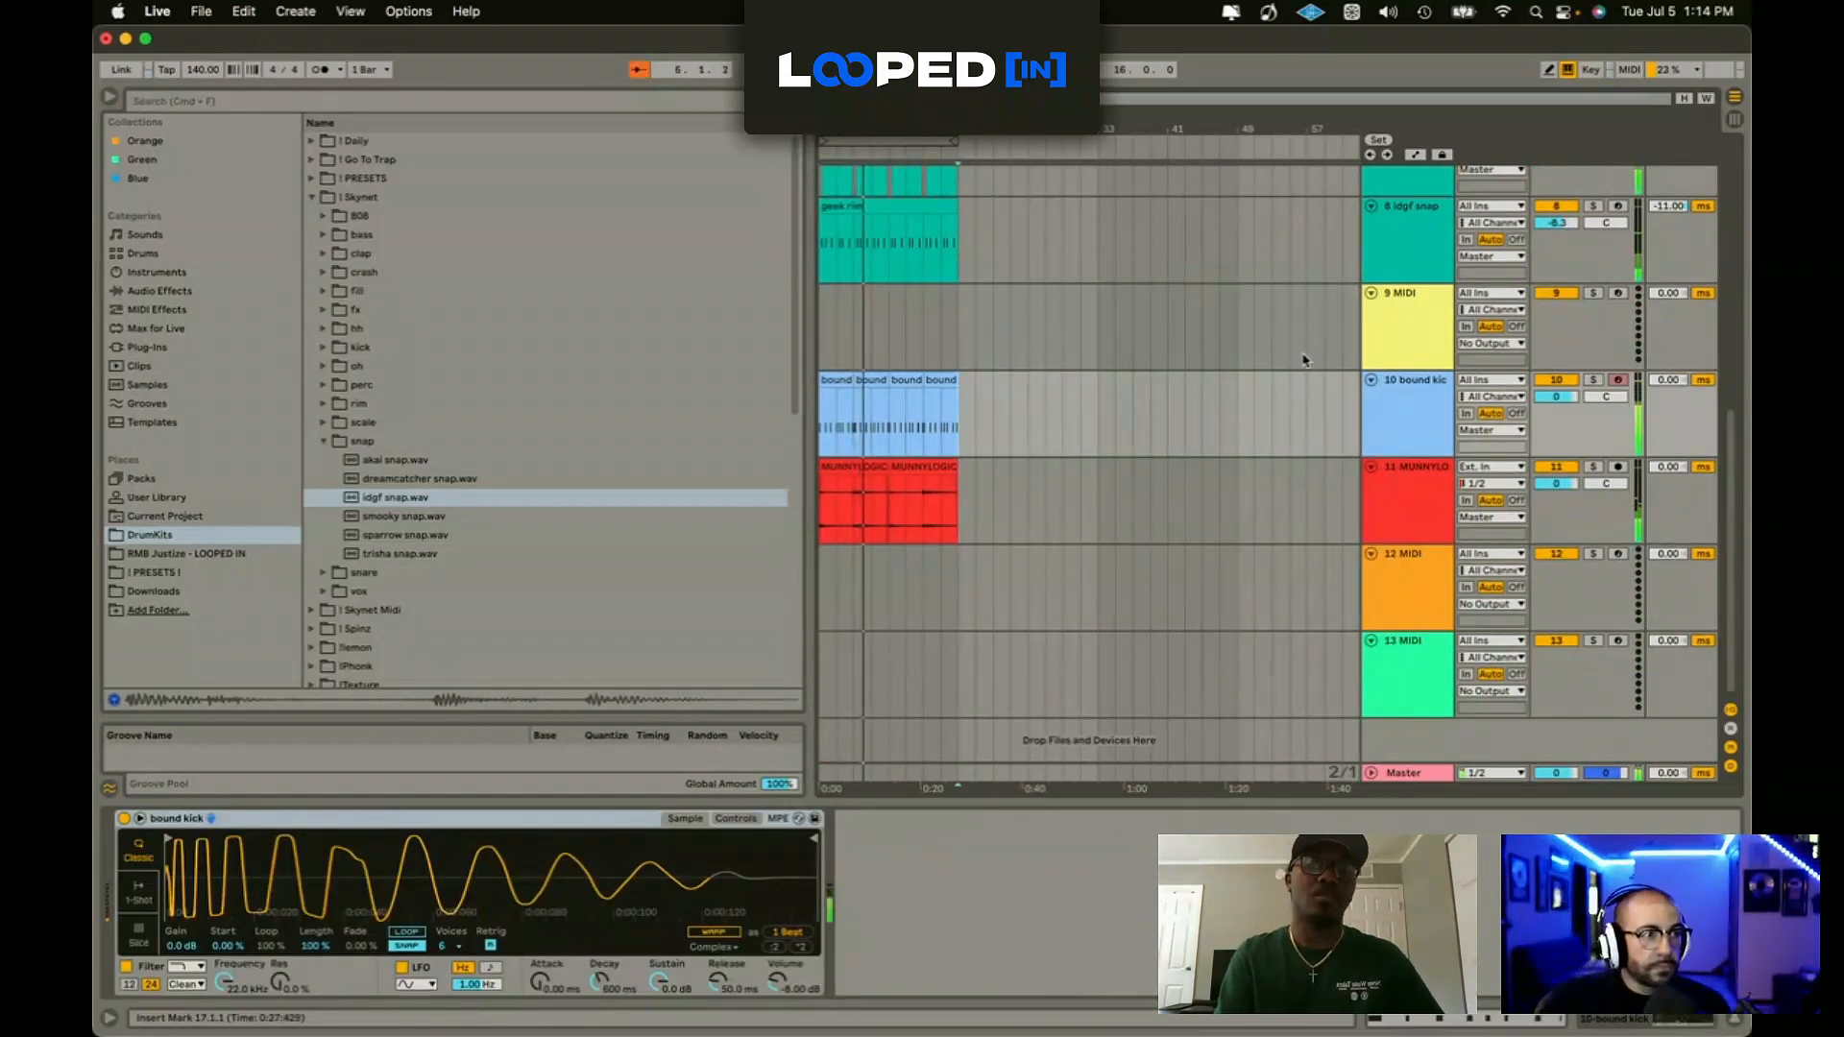
left_click(1401, 338)
scroll(990, 416, "up", 10)
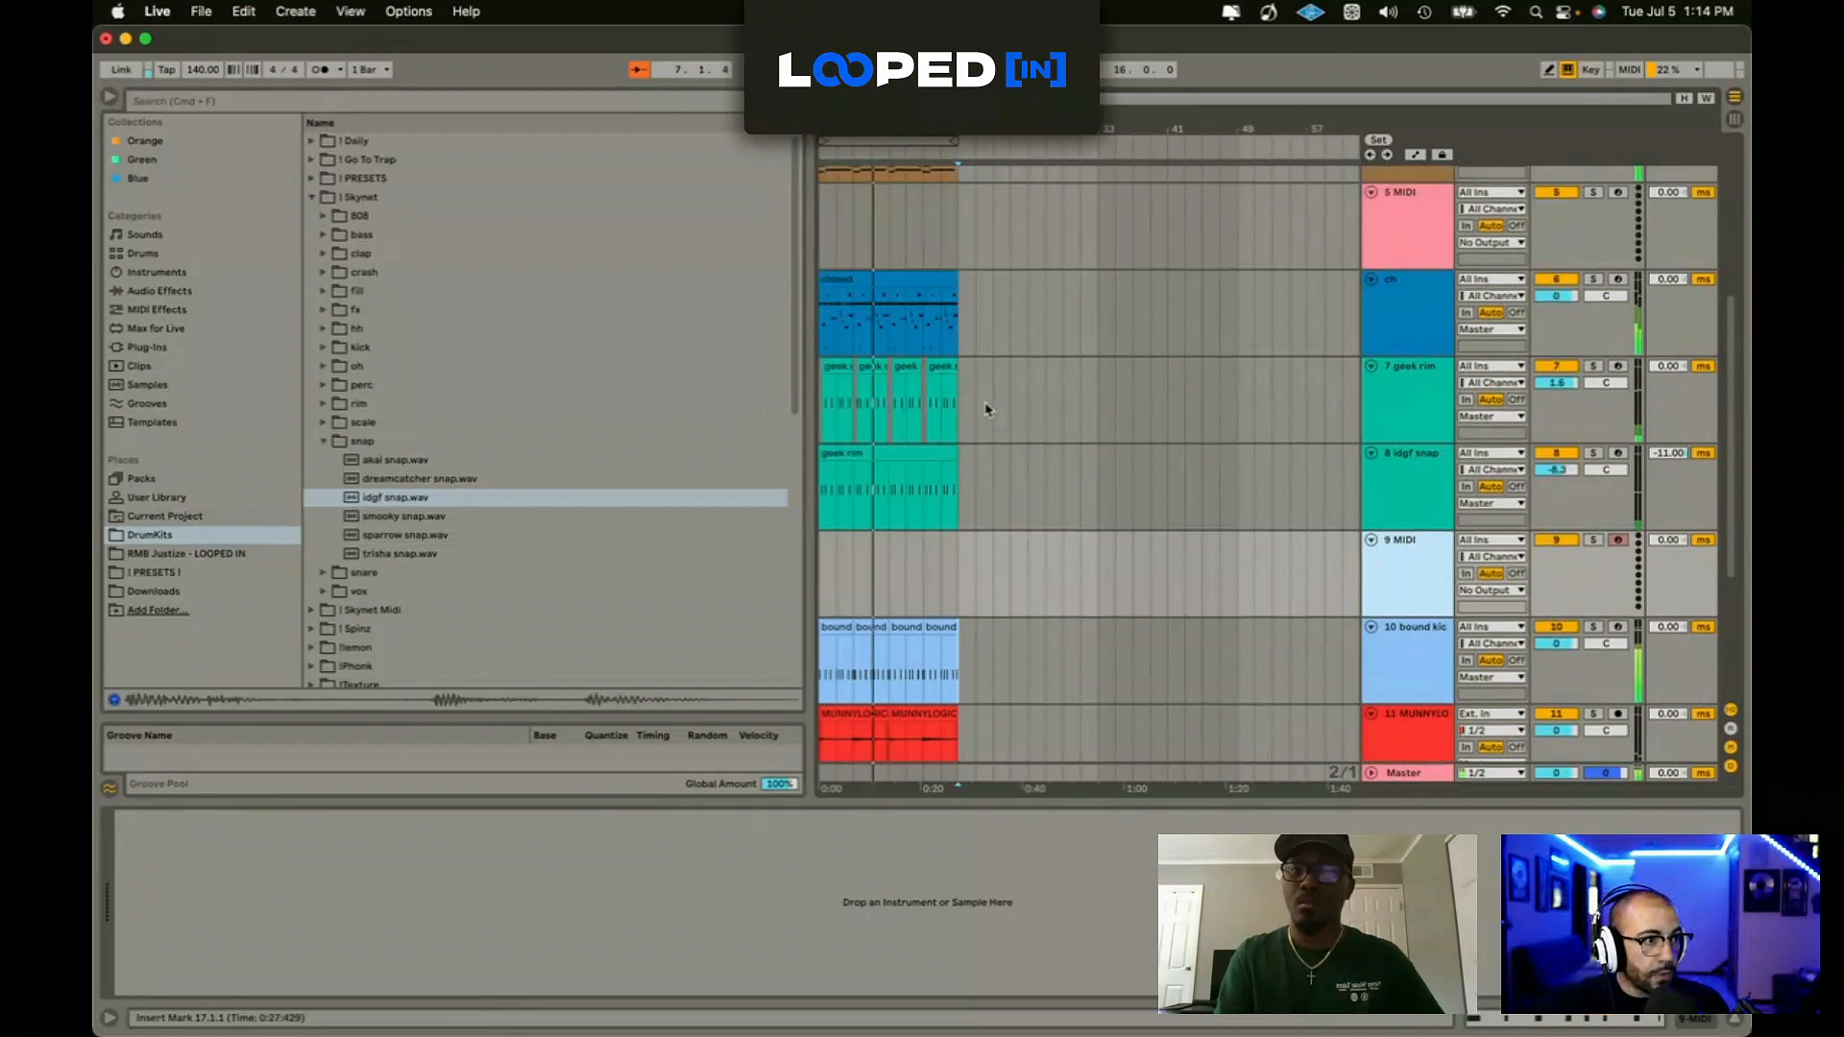
Step: Try a different project tempo and undo the change
left_click(941, 437)
left_click_drag(188, 76, 187, 70)
key("super+z")
Step: Try consolidating the first 16 bars of the Now_I_Know sample and moving the remaining audio farther along the timeline
left_click(961, 378)
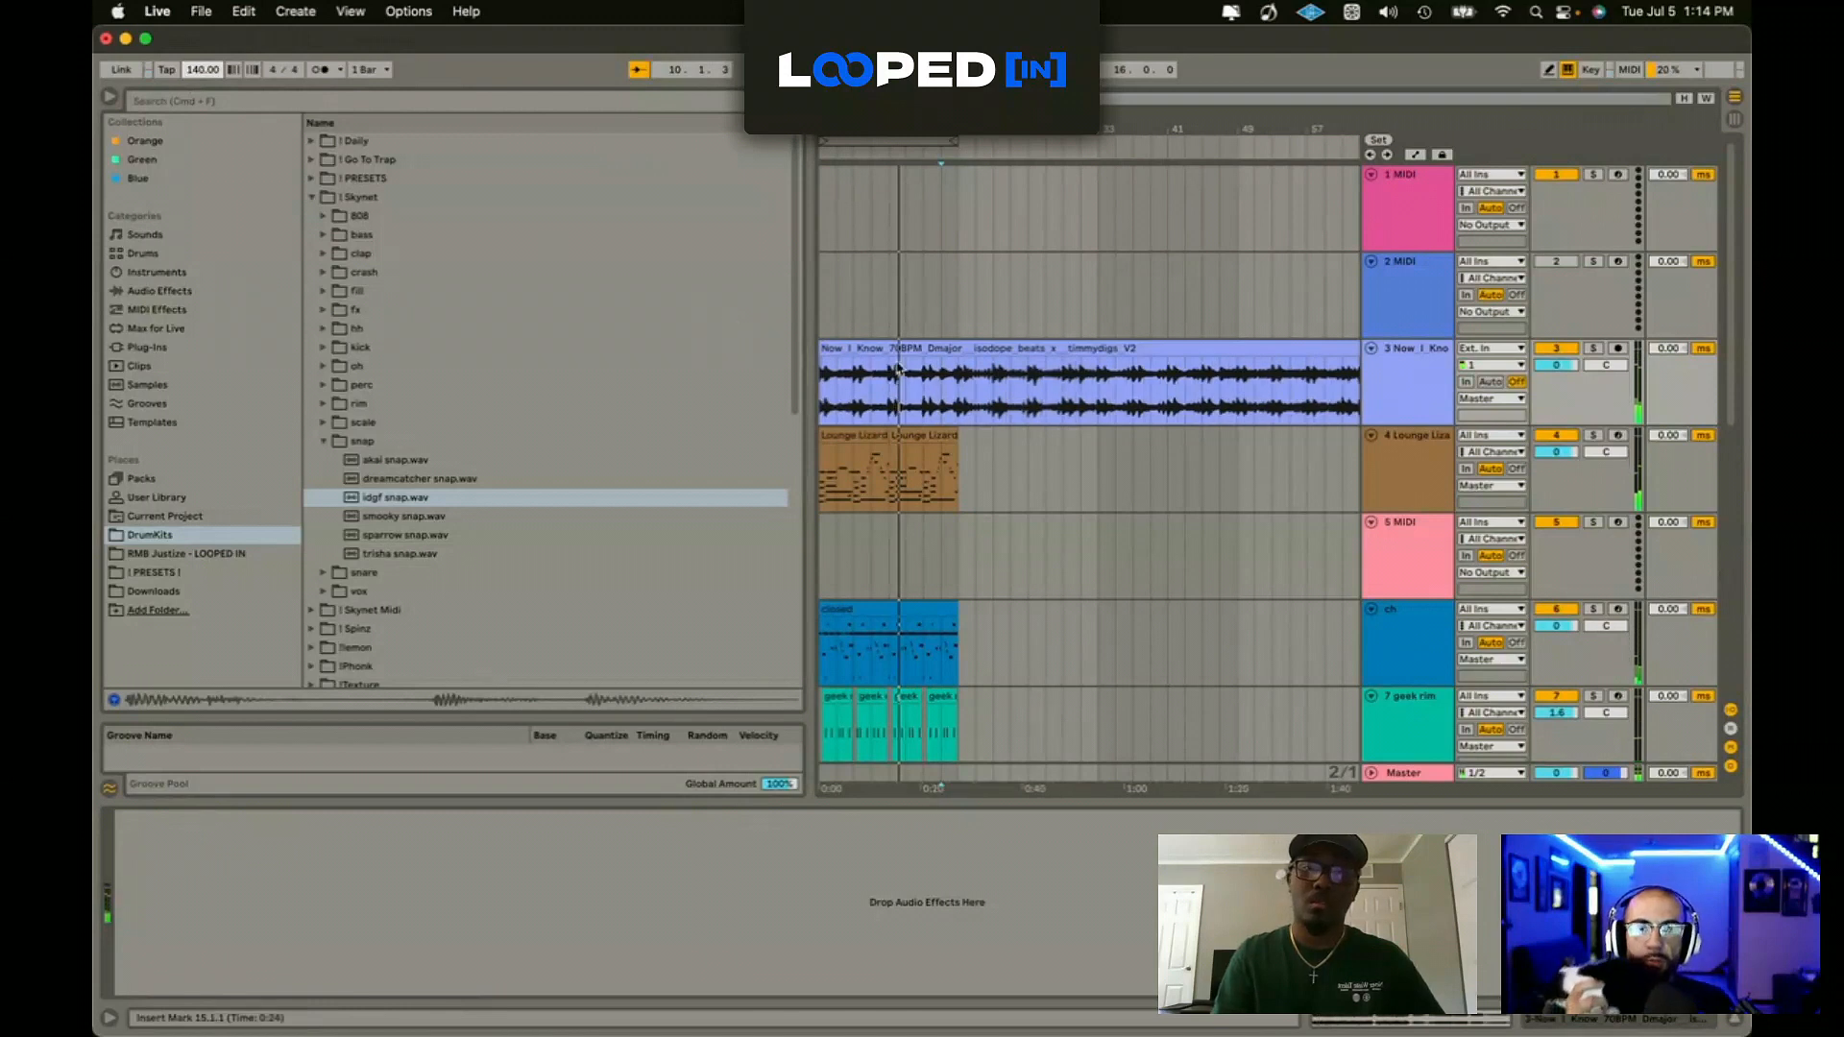
key("space")
left_click_drag(945, 373, 793, 365)
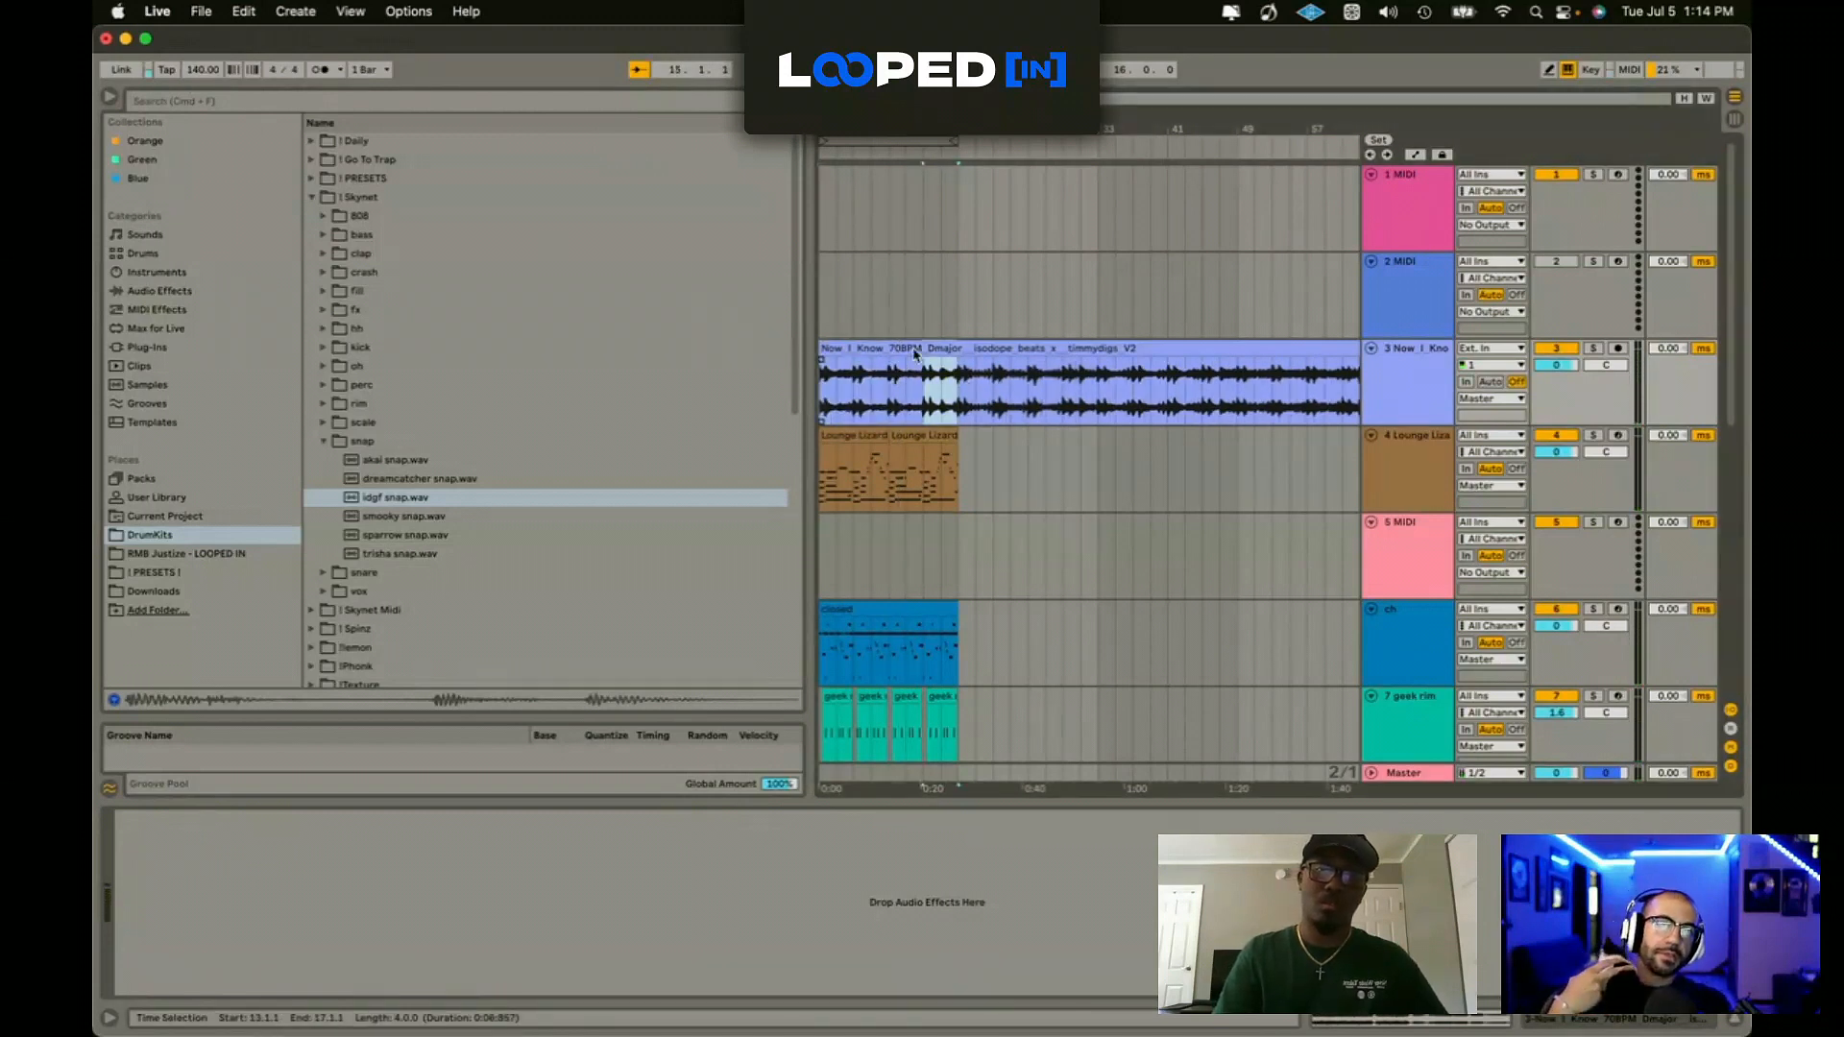
key("super+j")
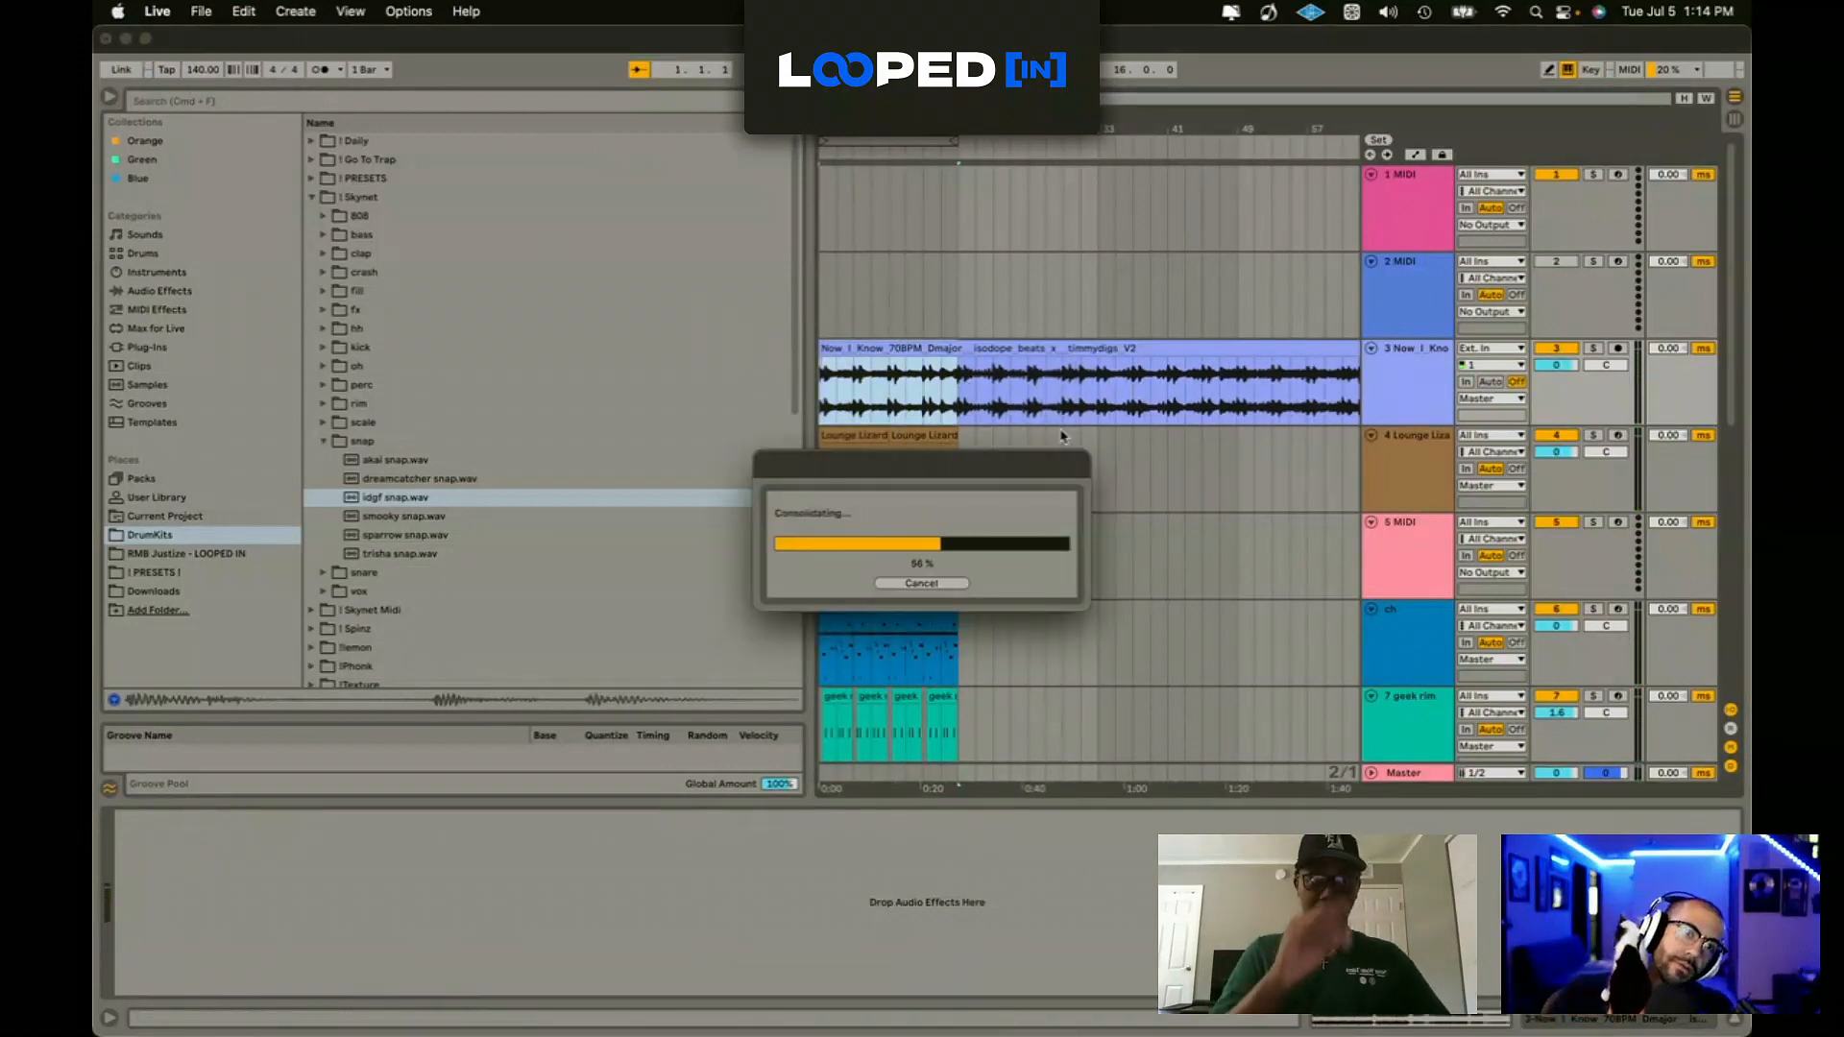
left_click(933, 372)
left_click(931, 350)
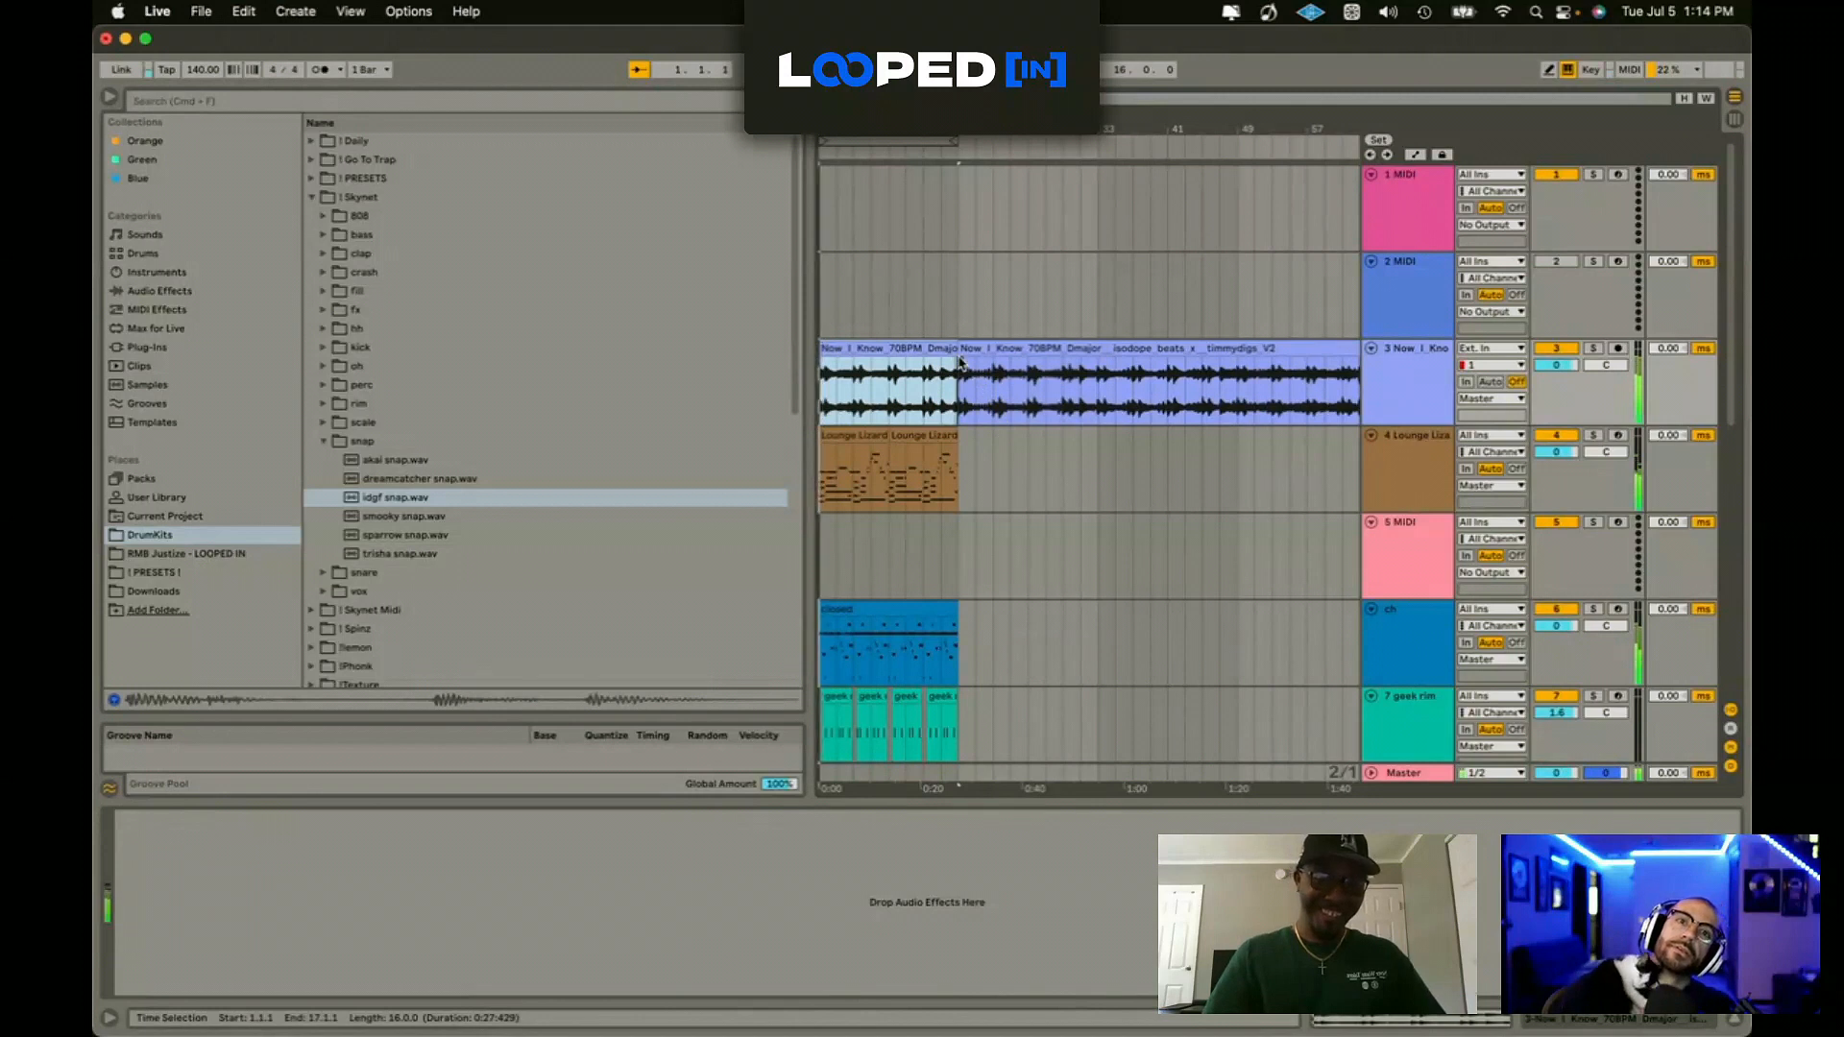
left_click(1086, 368)
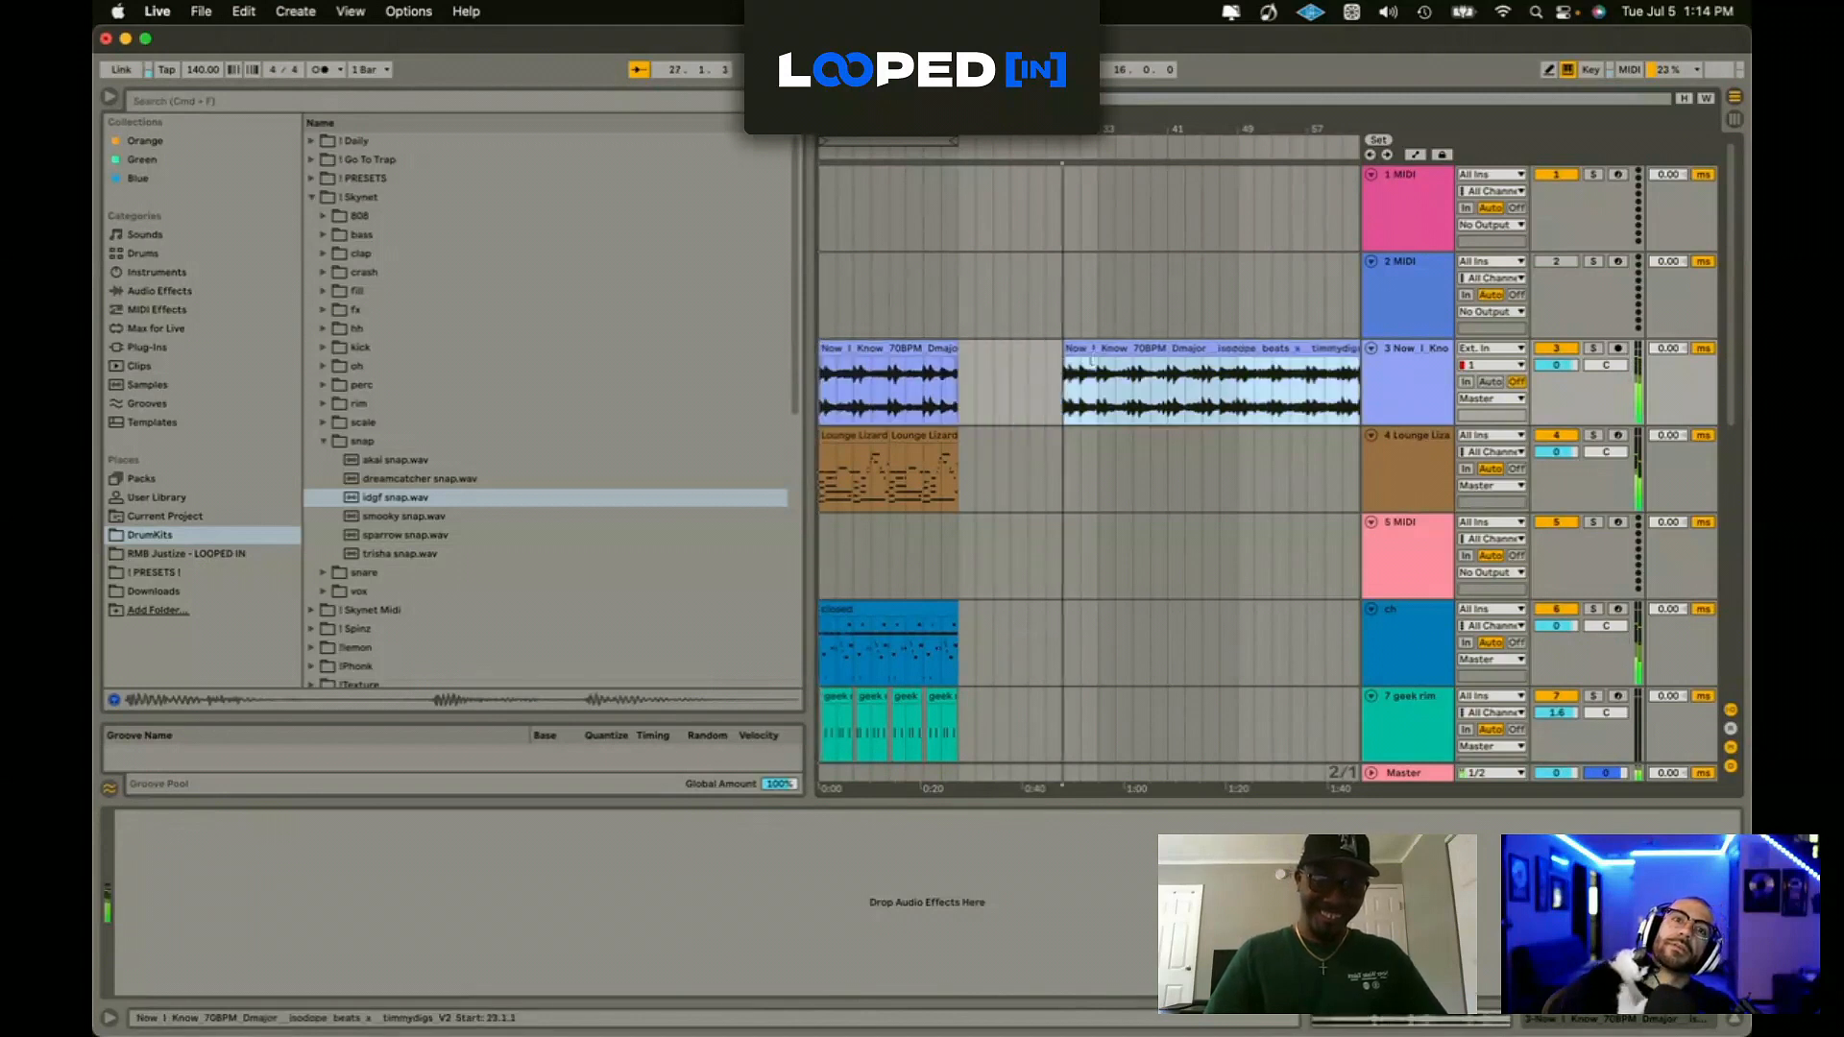
Step: Turn on Warp for the full Now_I_Know clip at 140.00 BPM and set the project tempo to 152.00 BPM
left_click(930, 350)
double_click(931, 350)
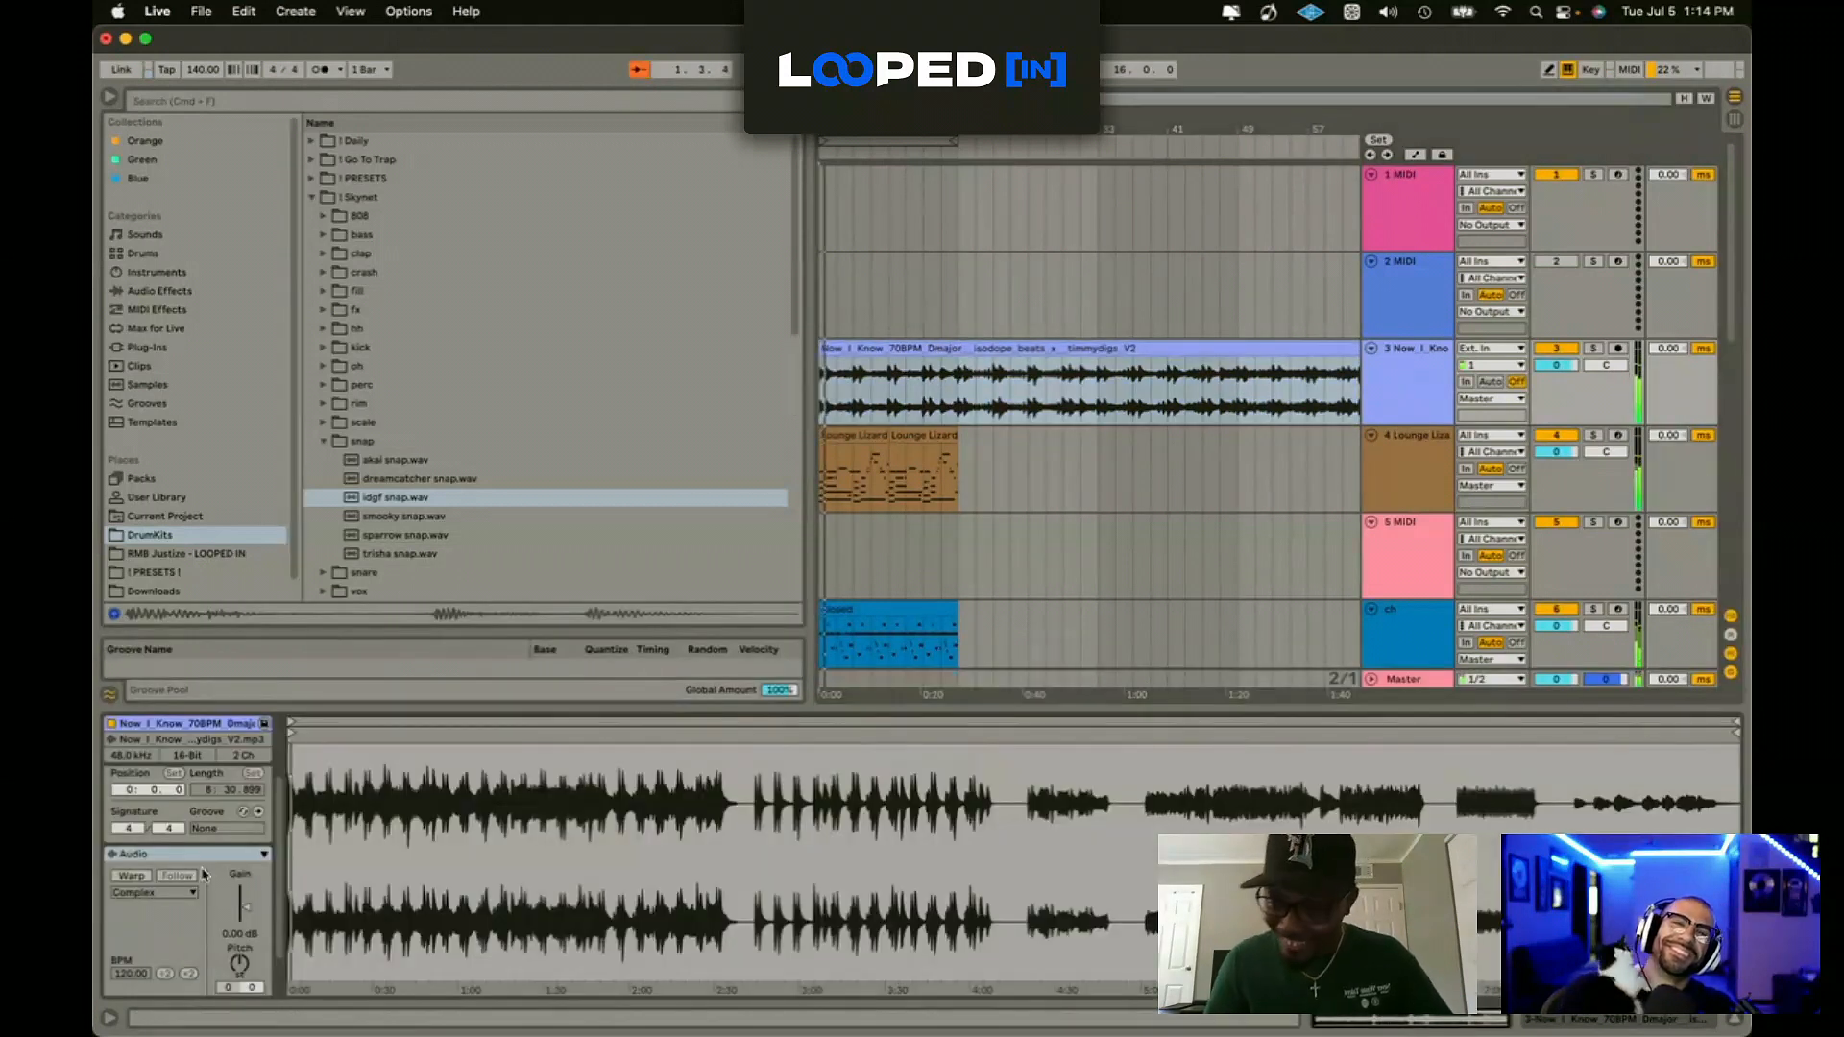
left_click_drag(200, 70, 200, 49)
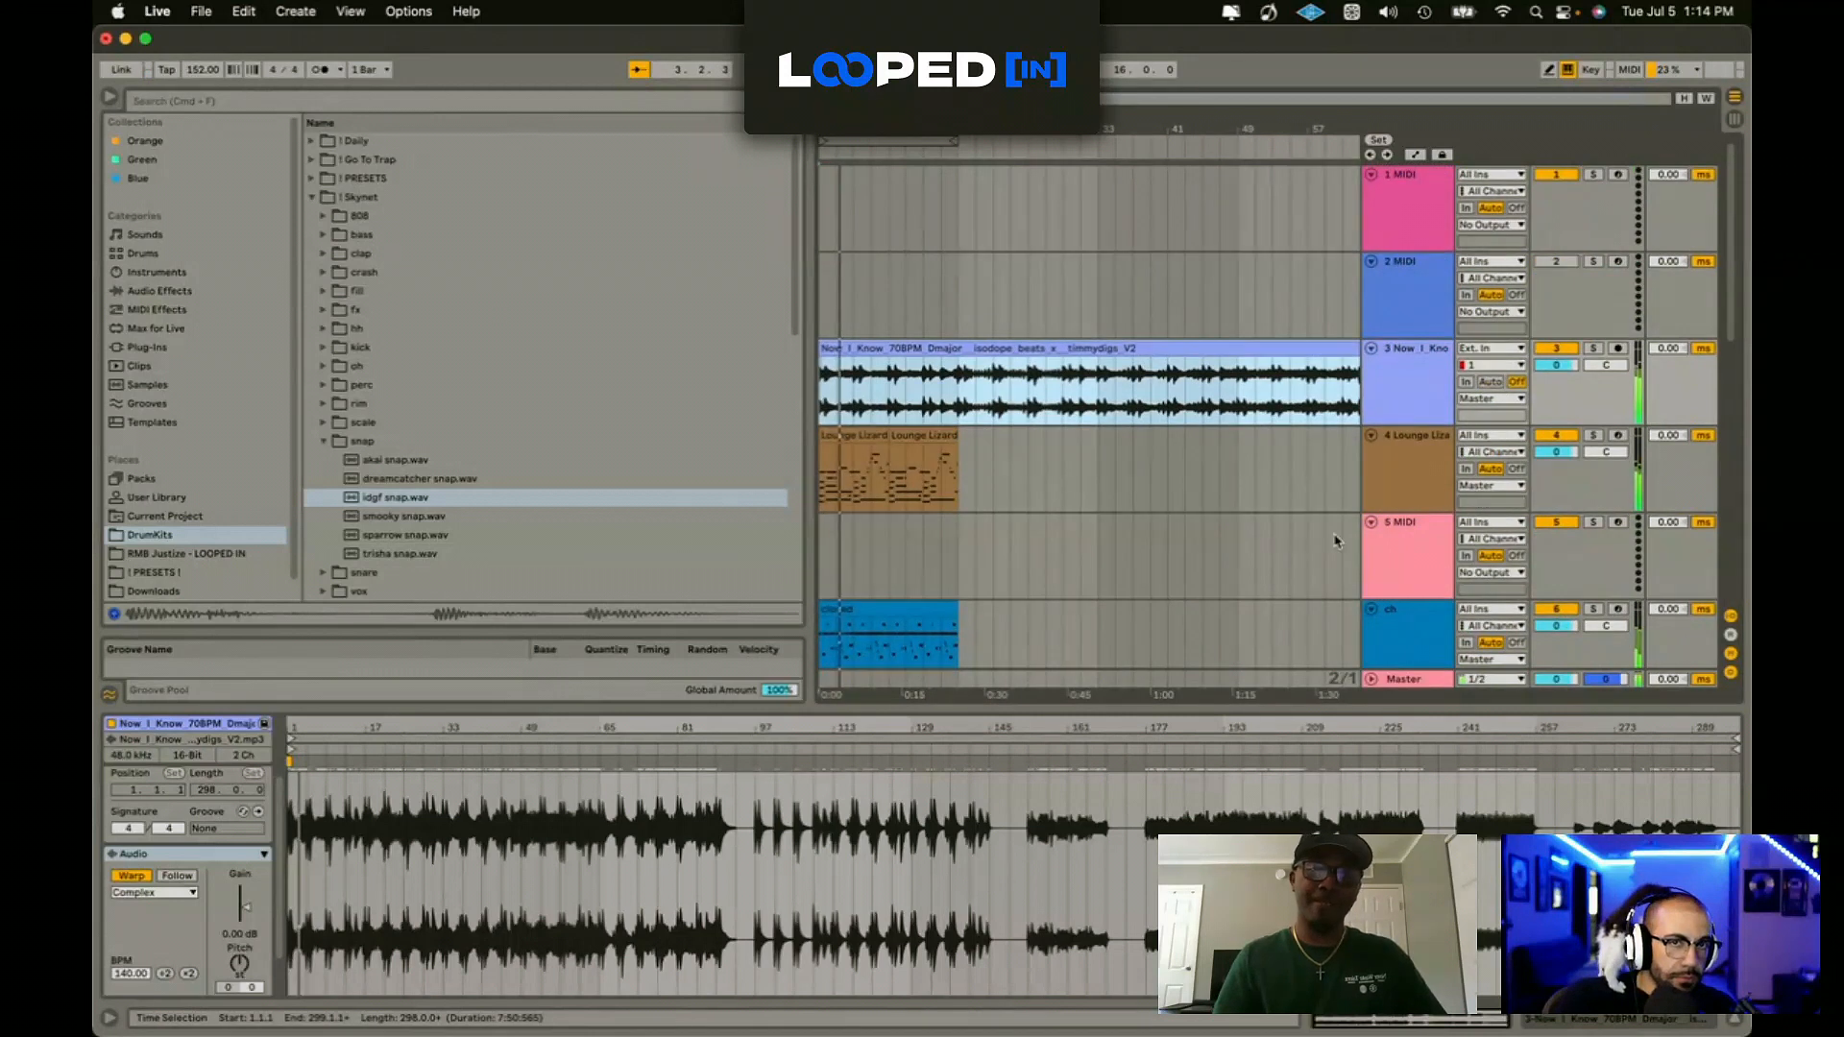
Step: Find the u-he Diva VST plug-in and load it onto the empty MIDI track 5 below Lounge Lizard
left_click(1335, 541)
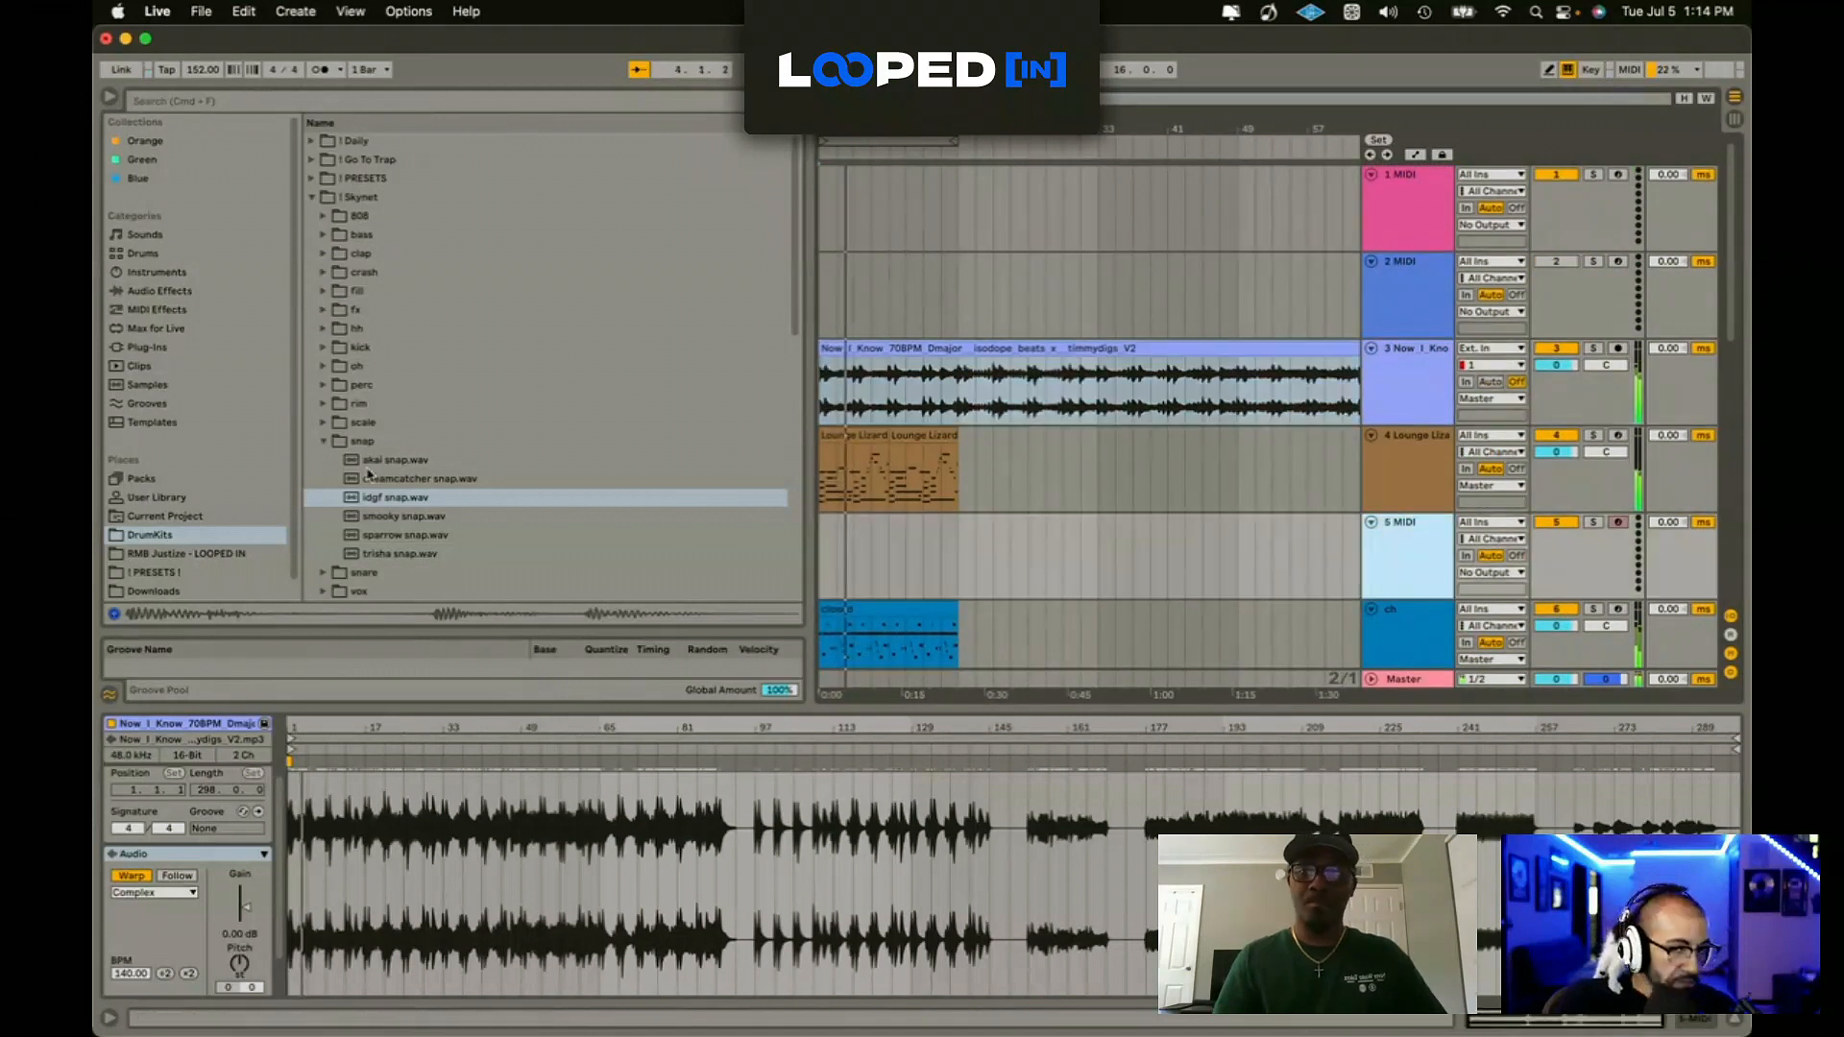
left_click(149, 347)
key("super+f")
type("diva")
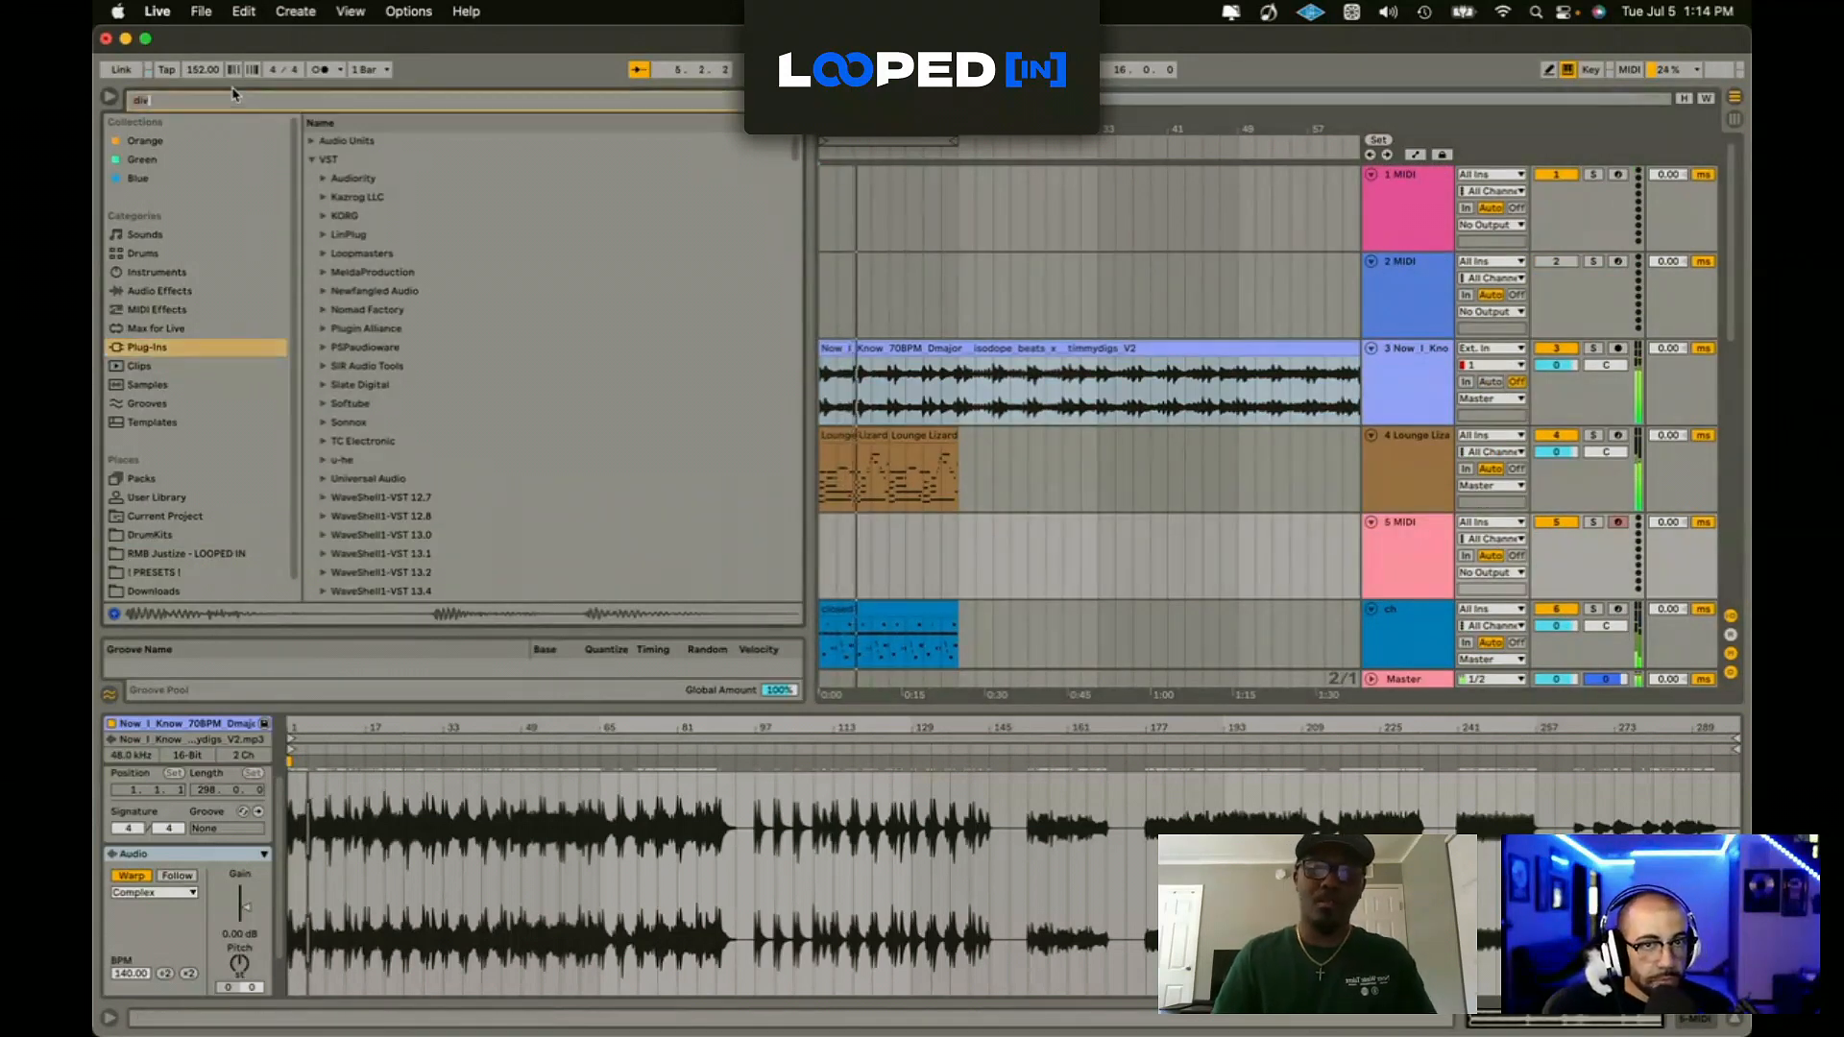
left_click(324, 178)
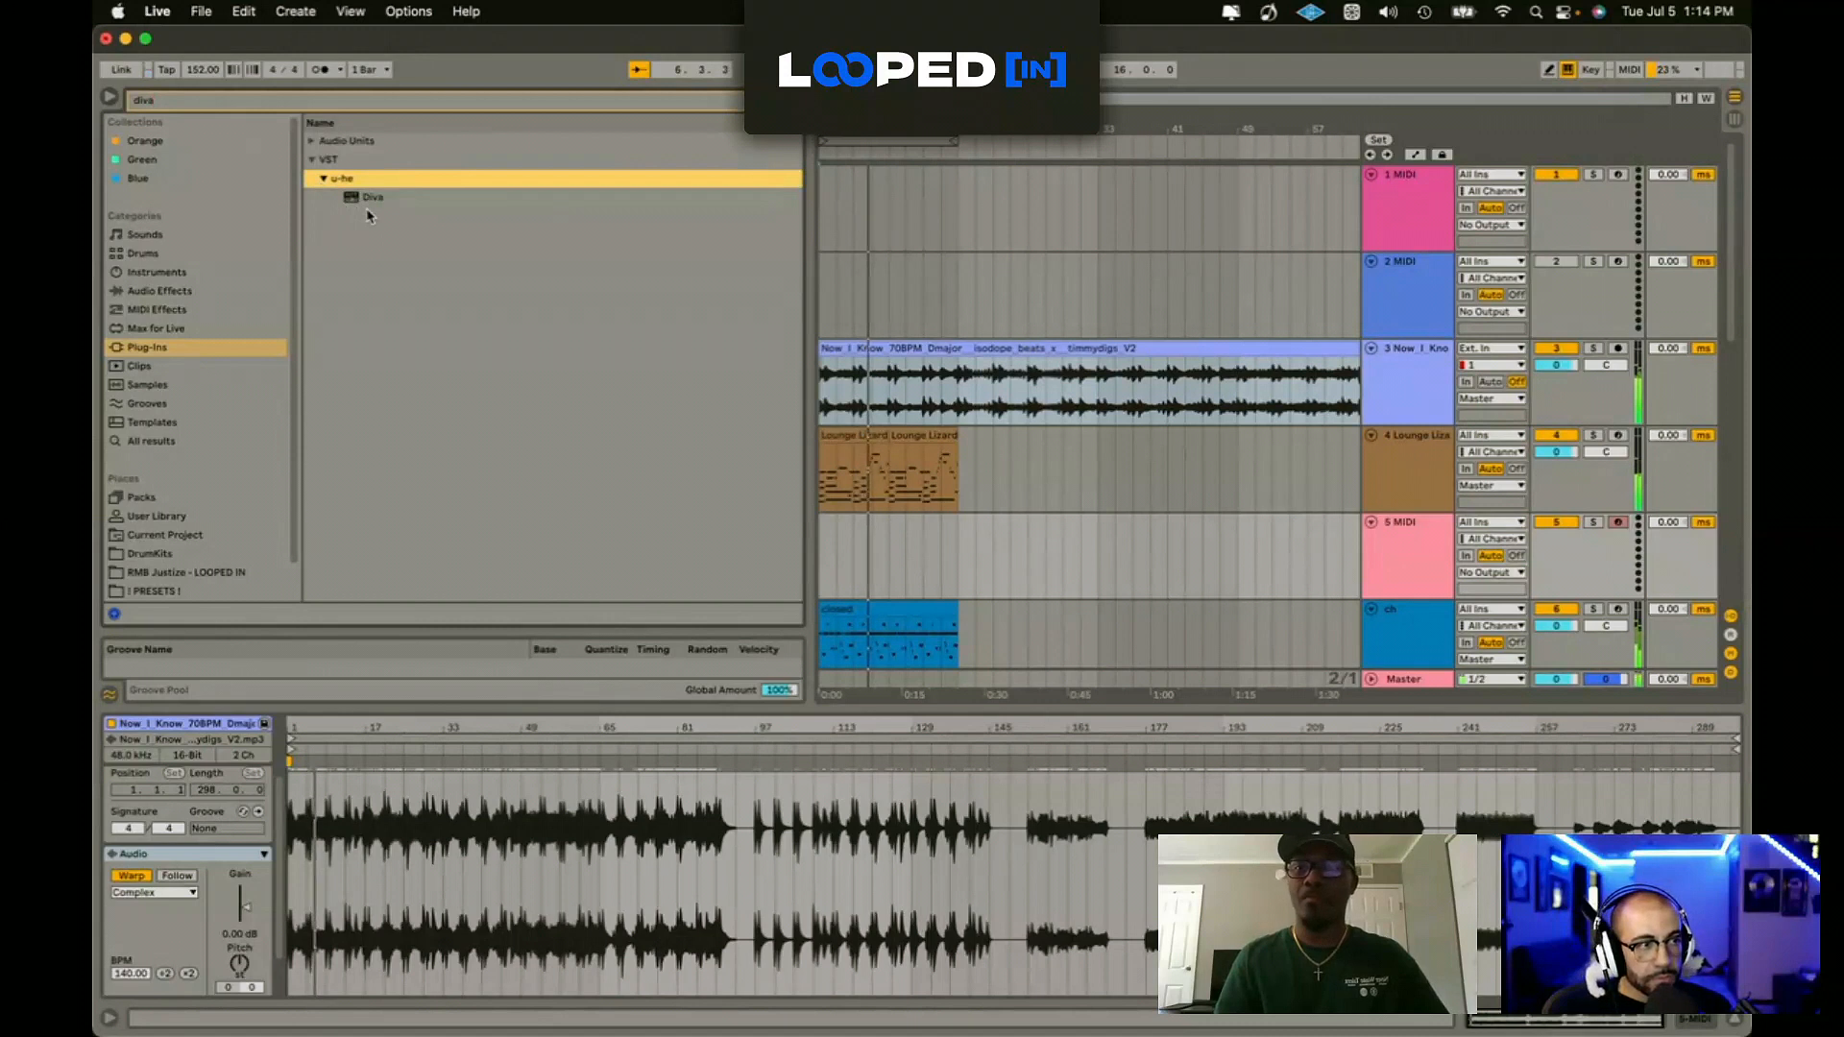
double_click(363, 197)
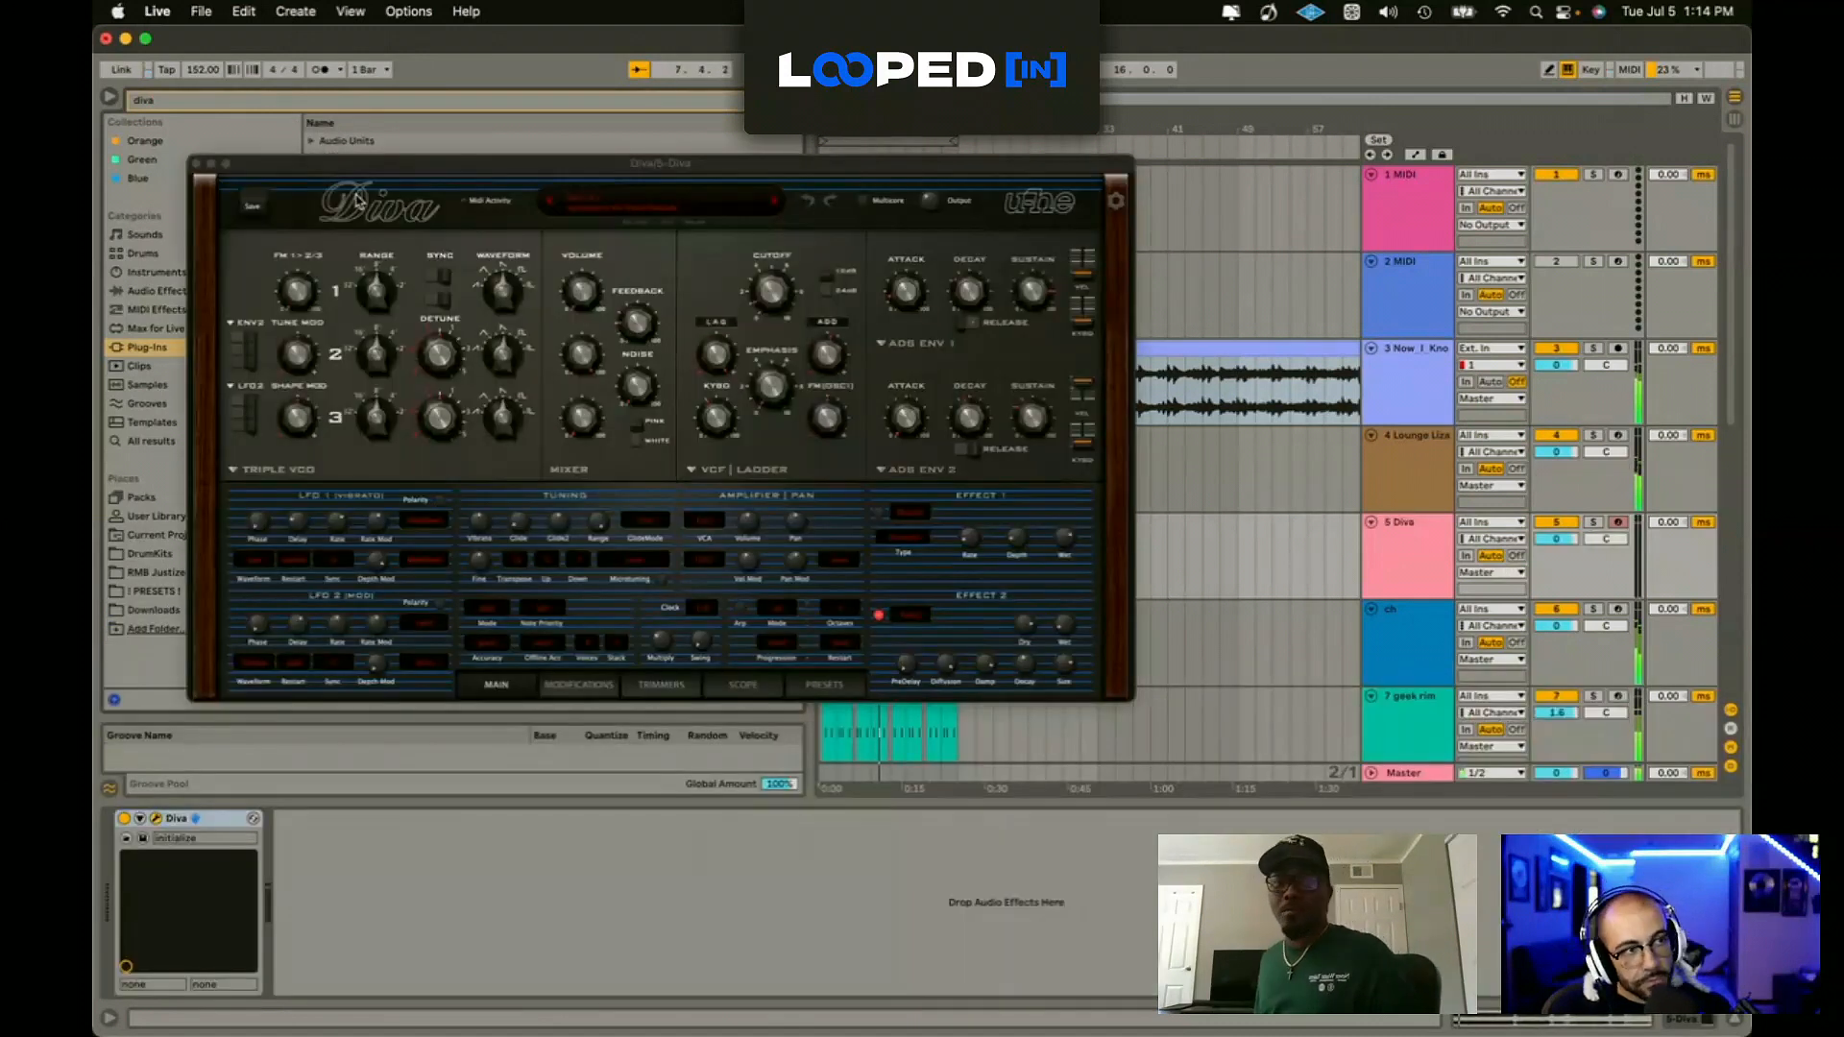
Step: Load Diva's Lead - Smoove preset from the OB Bundle folder and close the plug-in window
left_click(818, 684)
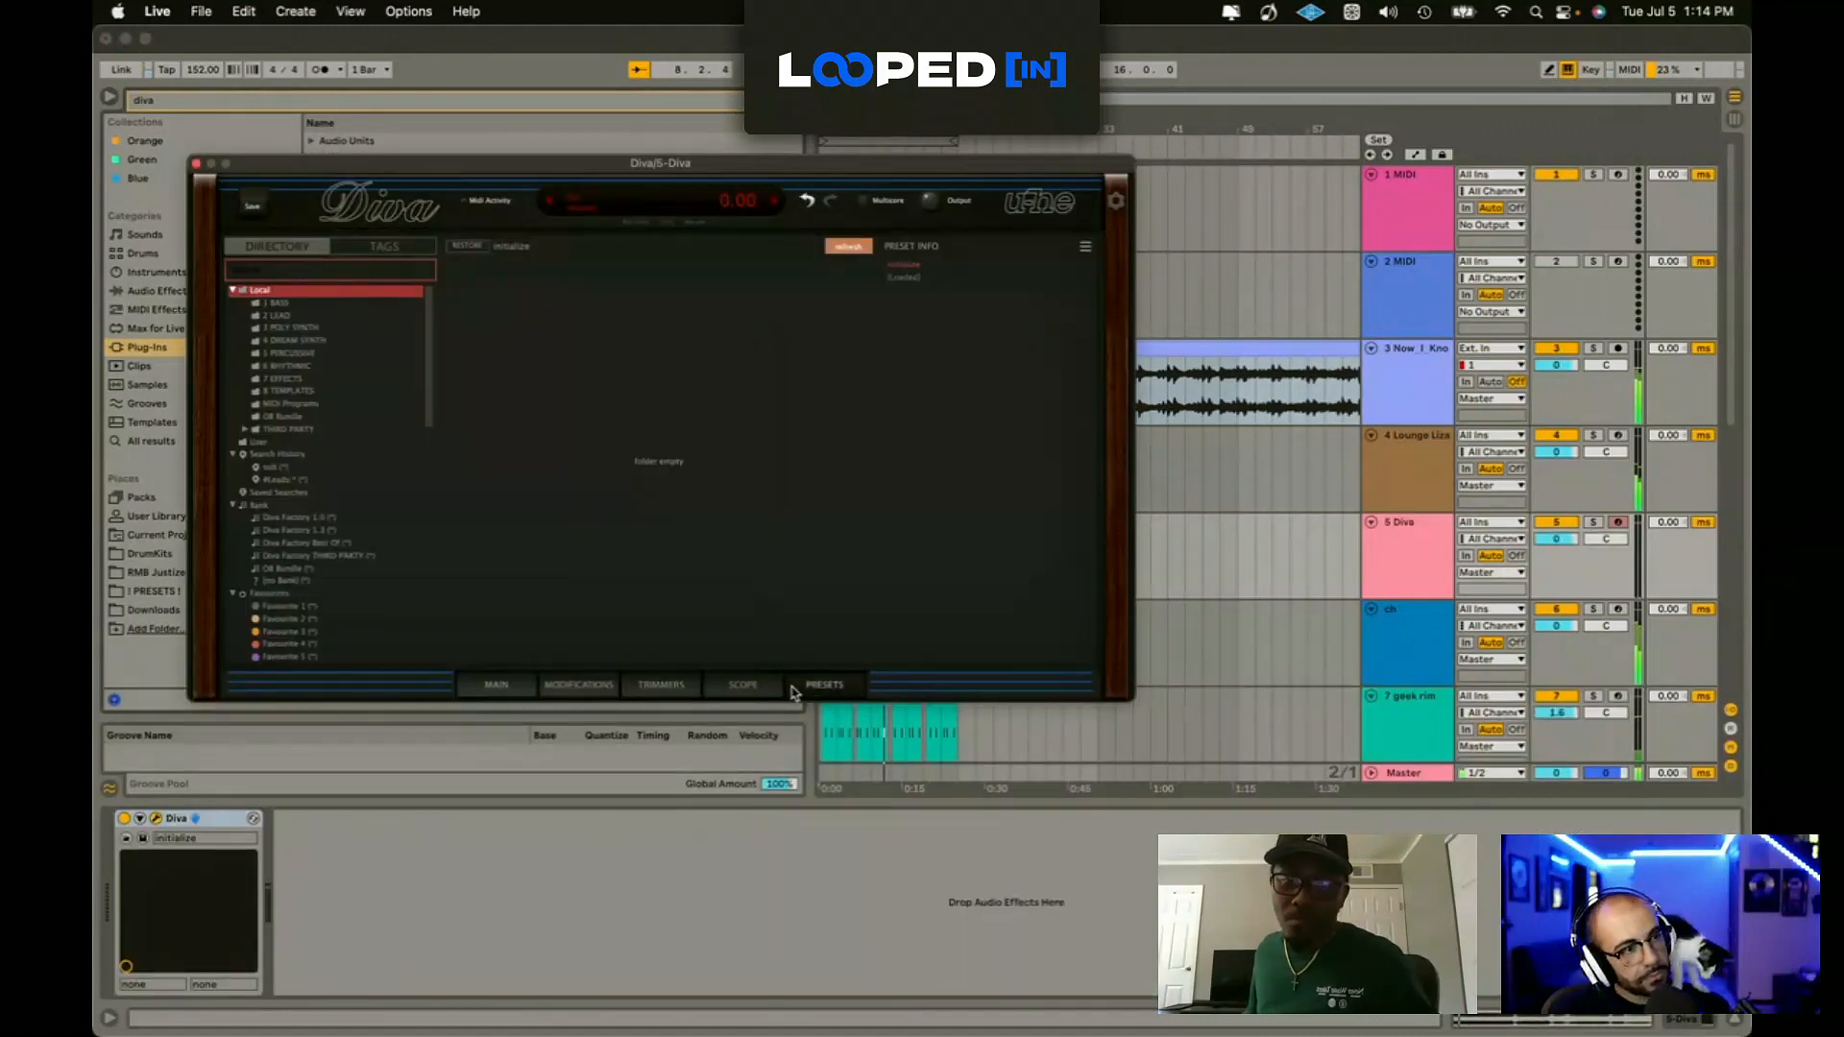
left_click(287, 316)
left_click(285, 418)
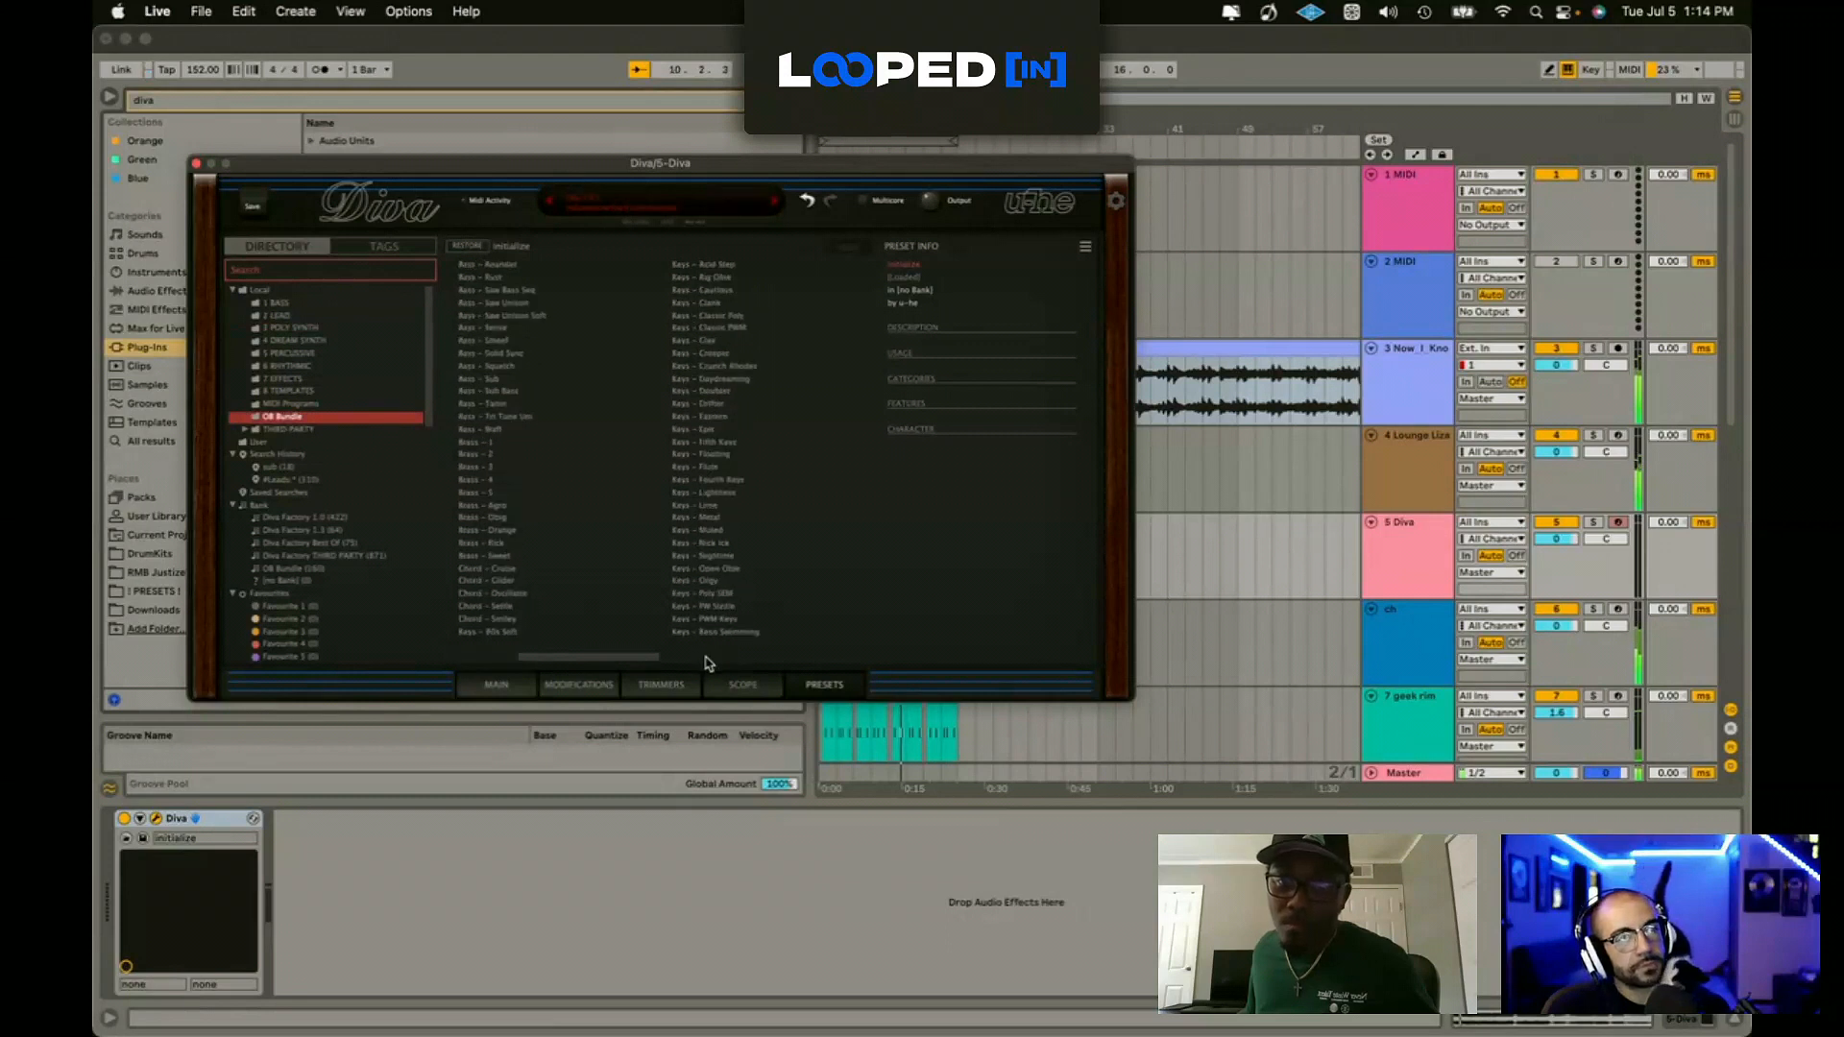
left_click(715, 661)
left_click(718, 571)
left_click(715, 558)
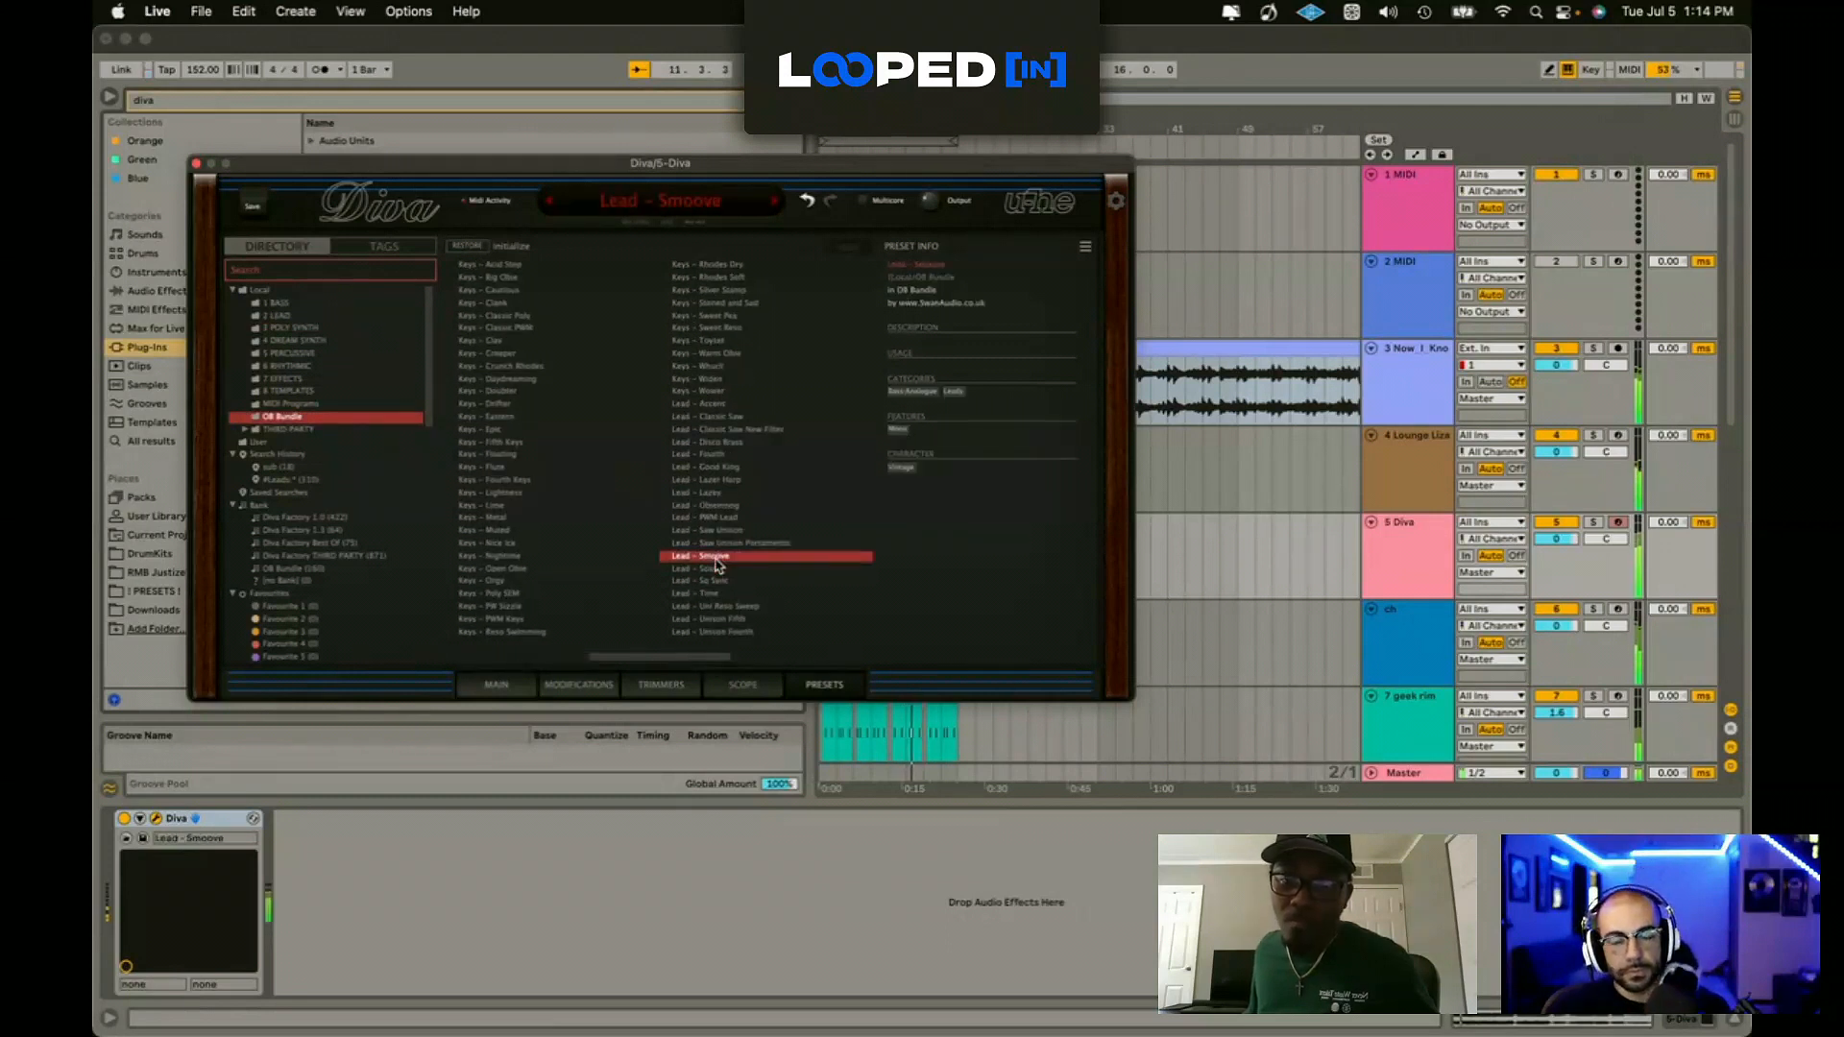
left_click(180, 165)
left_click(197, 186)
left_click(196, 163)
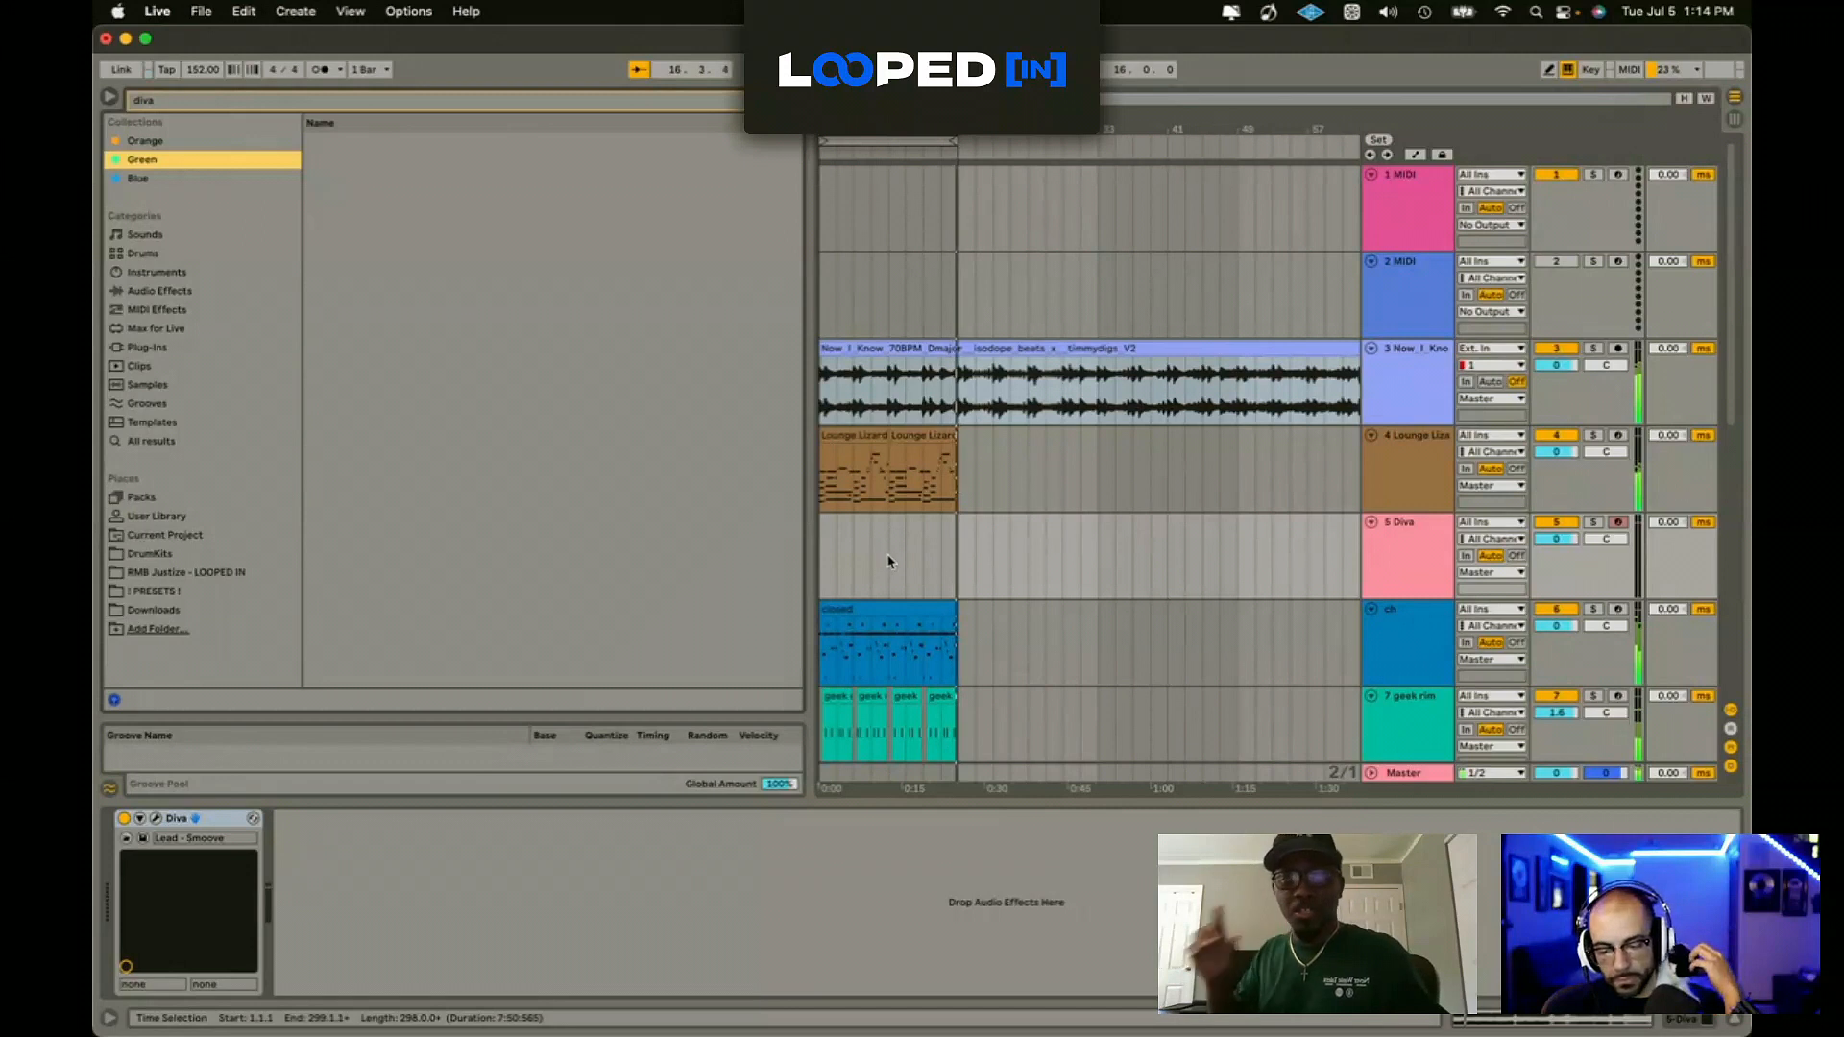
Step: Add the Pitch MIDI effect in front of Diva and set its pitch to -2 st
left_click(197, 346)
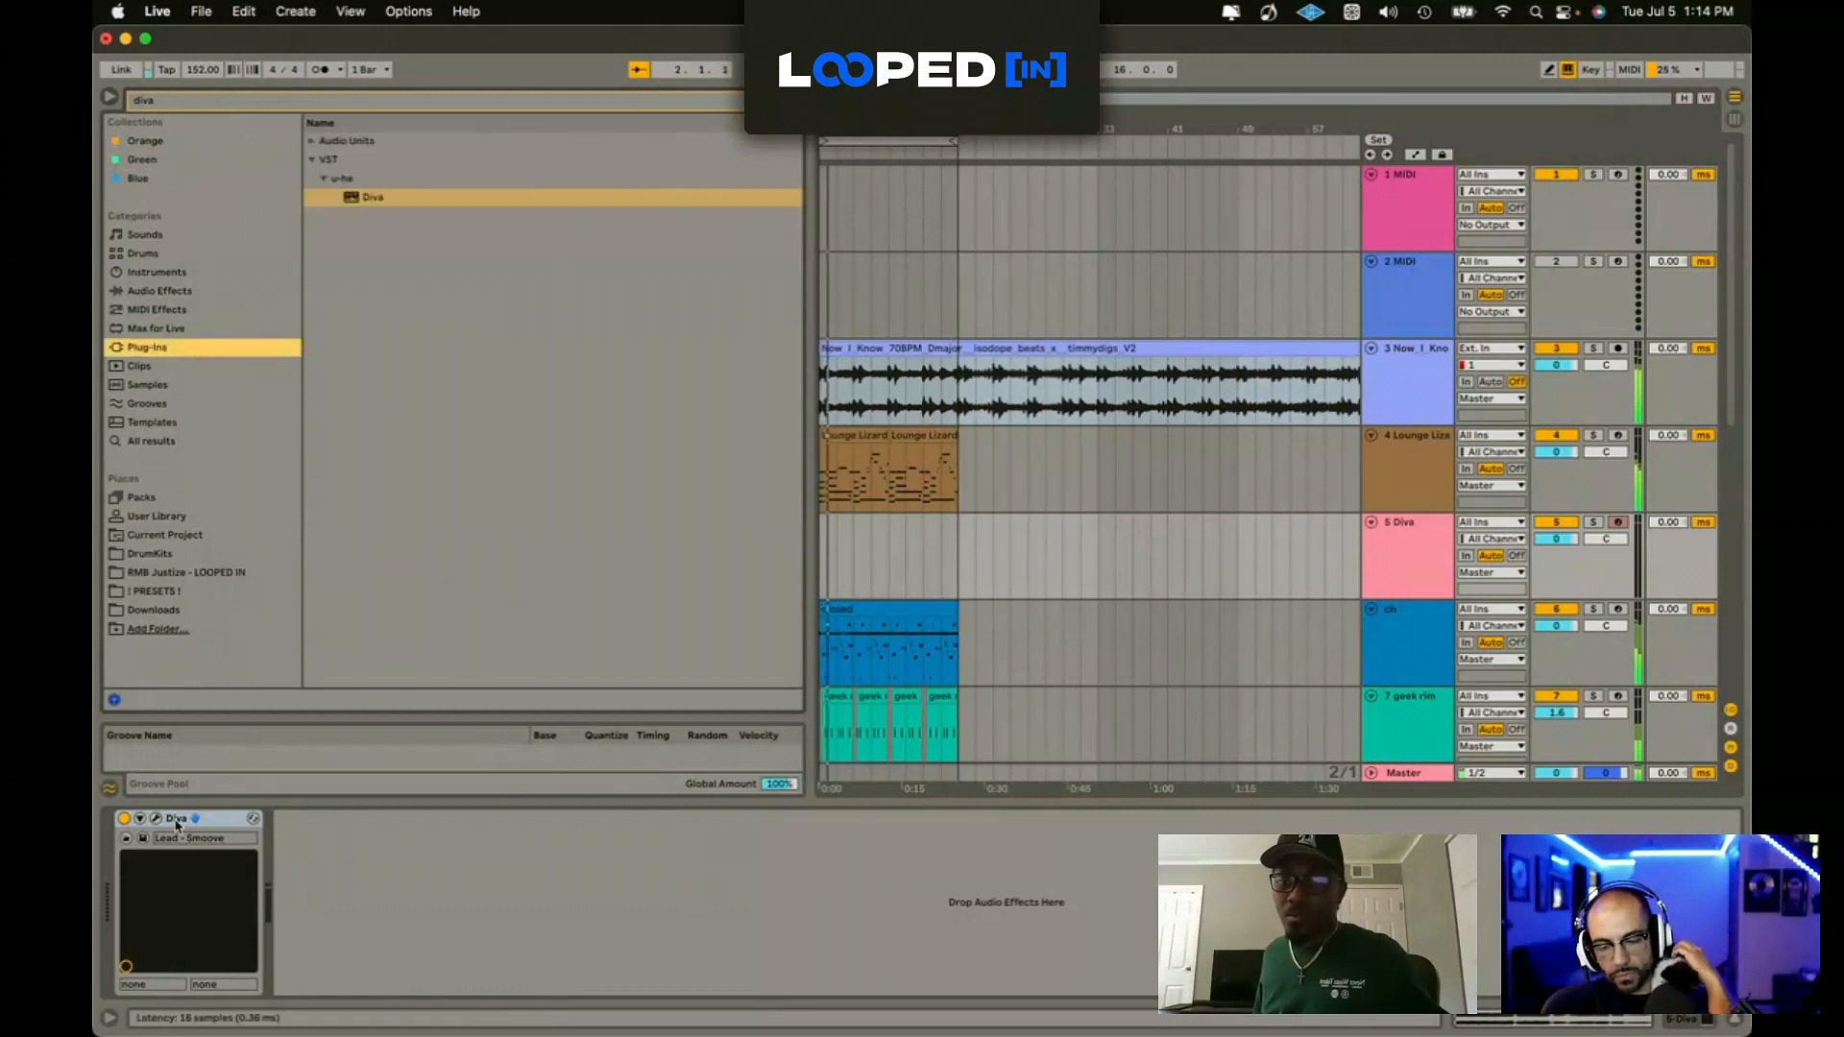
left_click(192, 312)
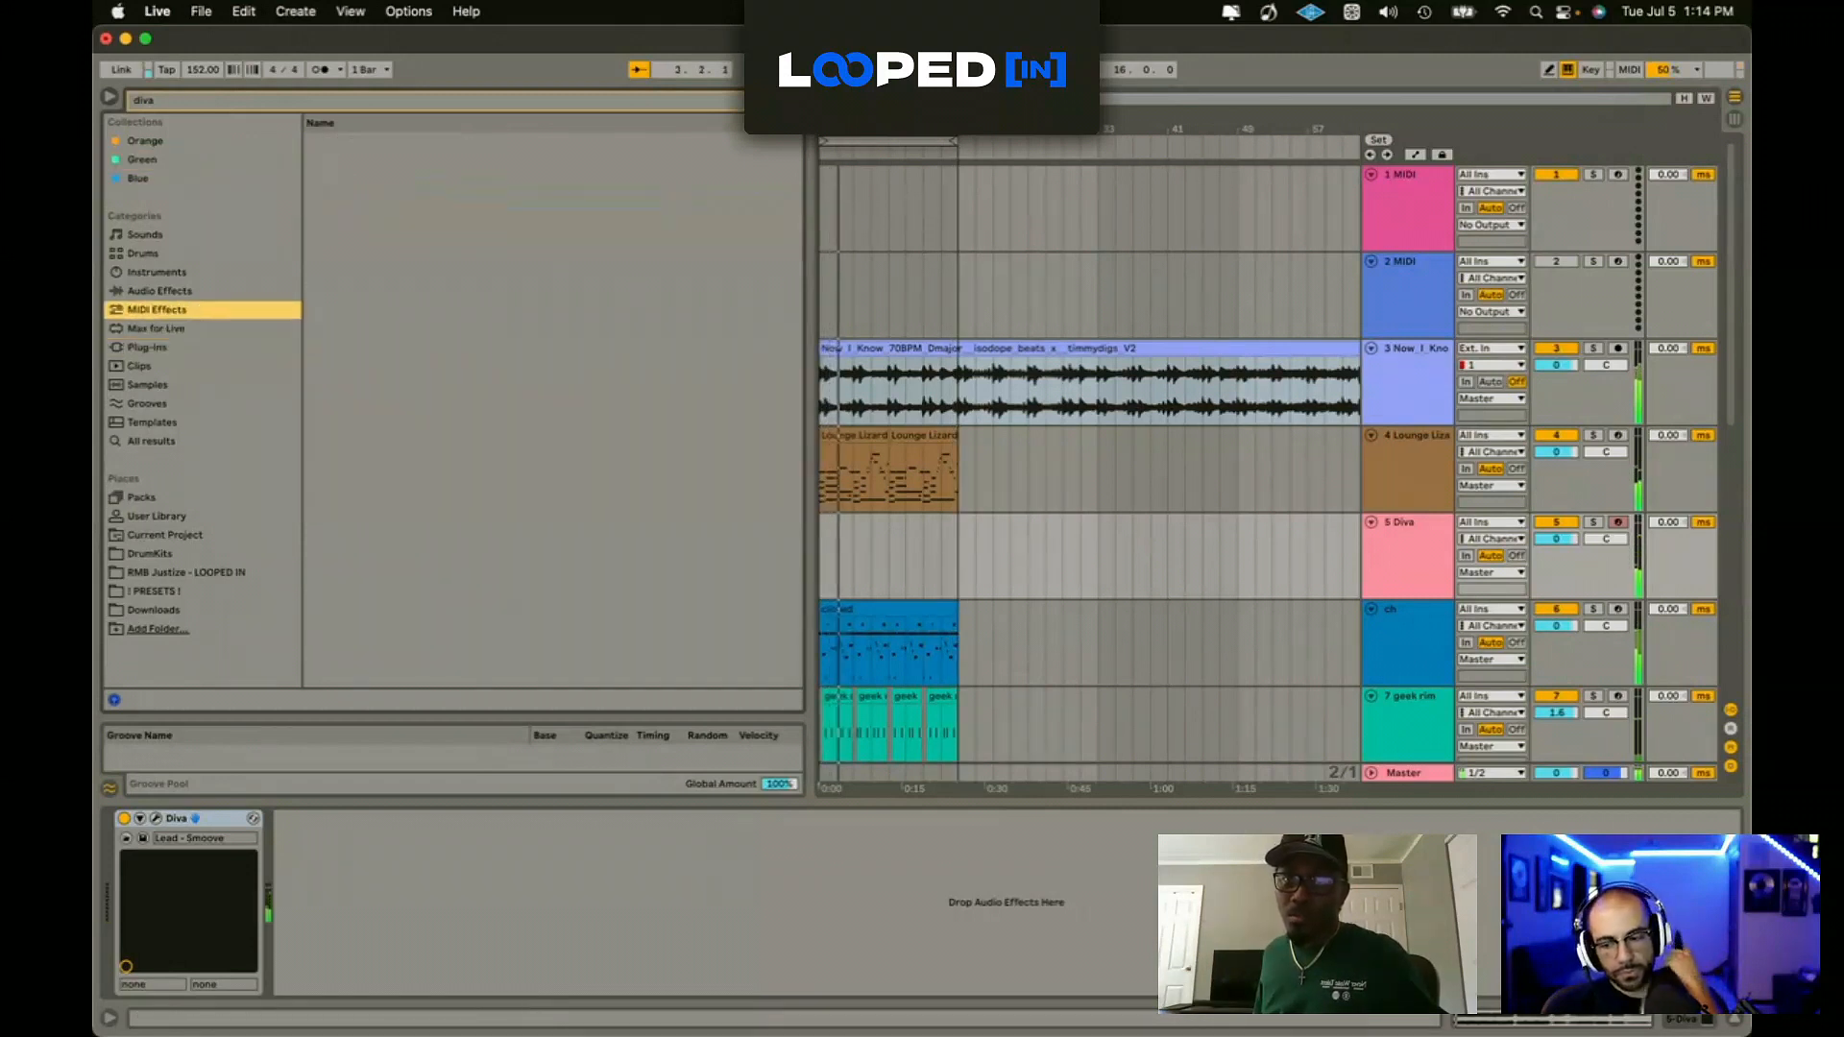
key("Escape")
left_click(363, 310)
key("Return")
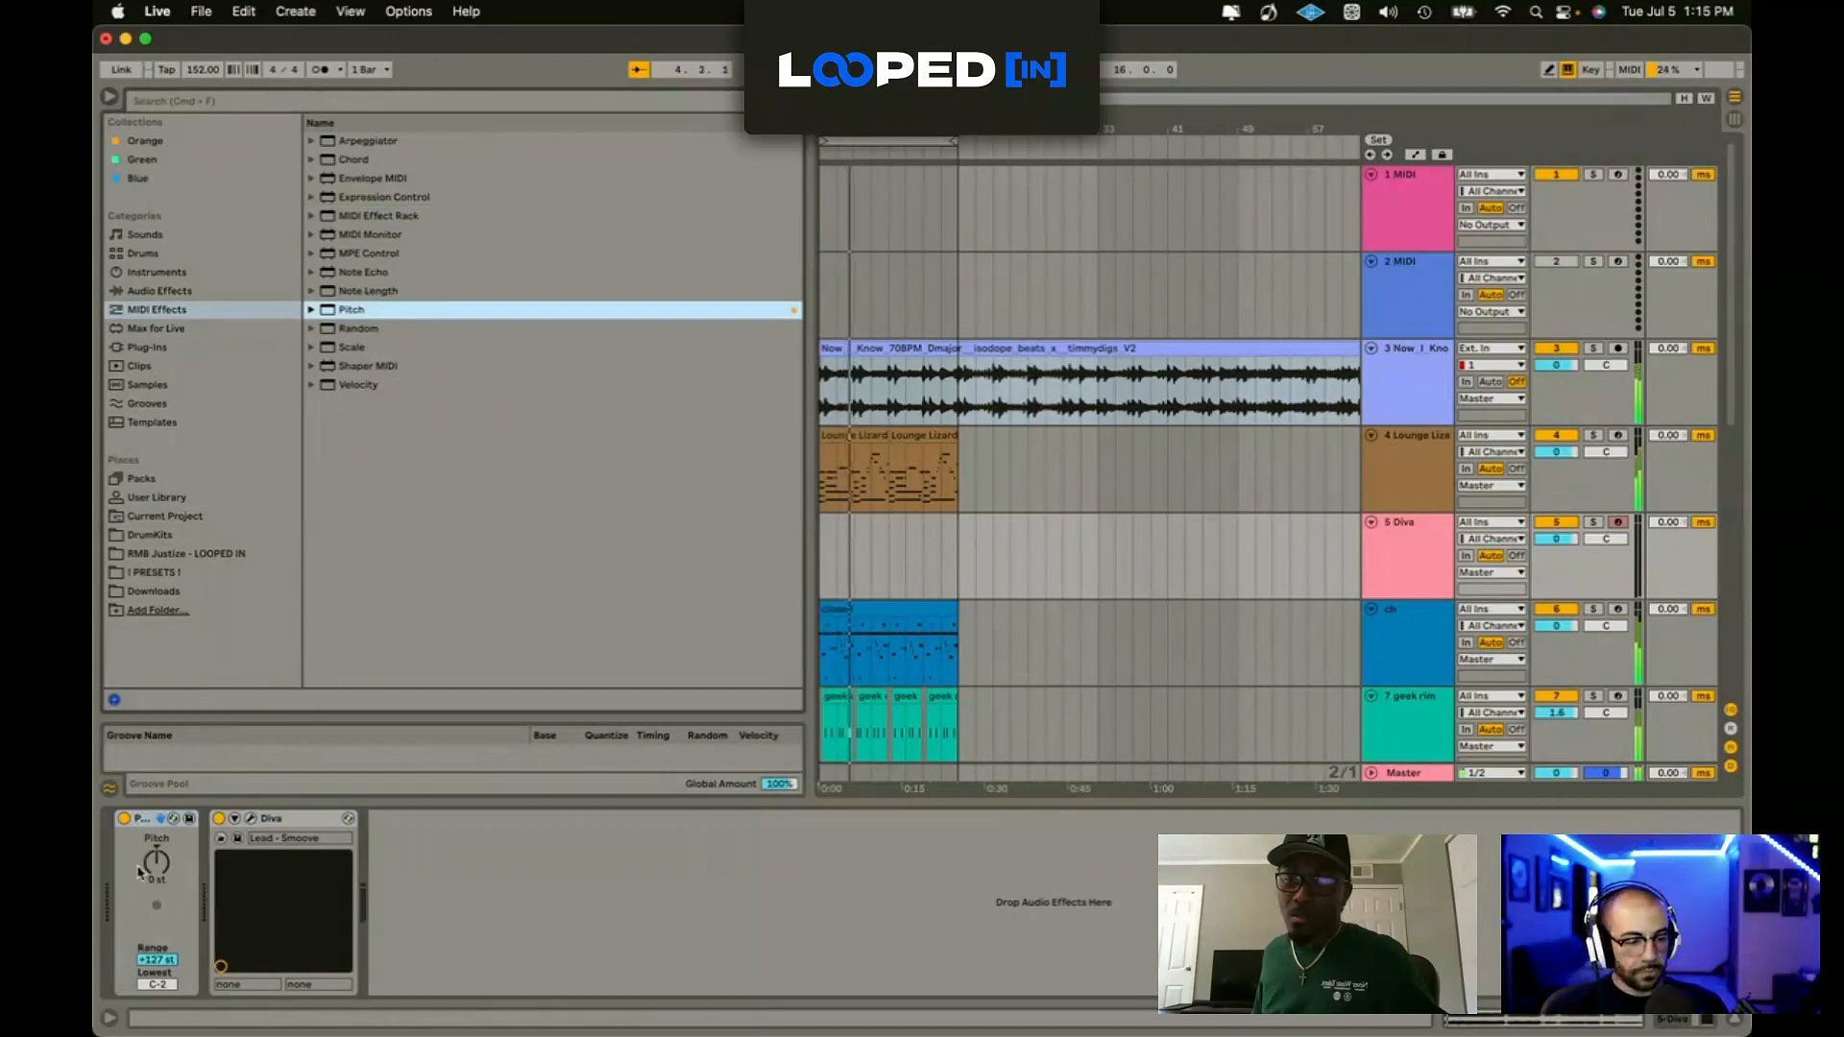
left_click_drag(157, 862, 157, 863)
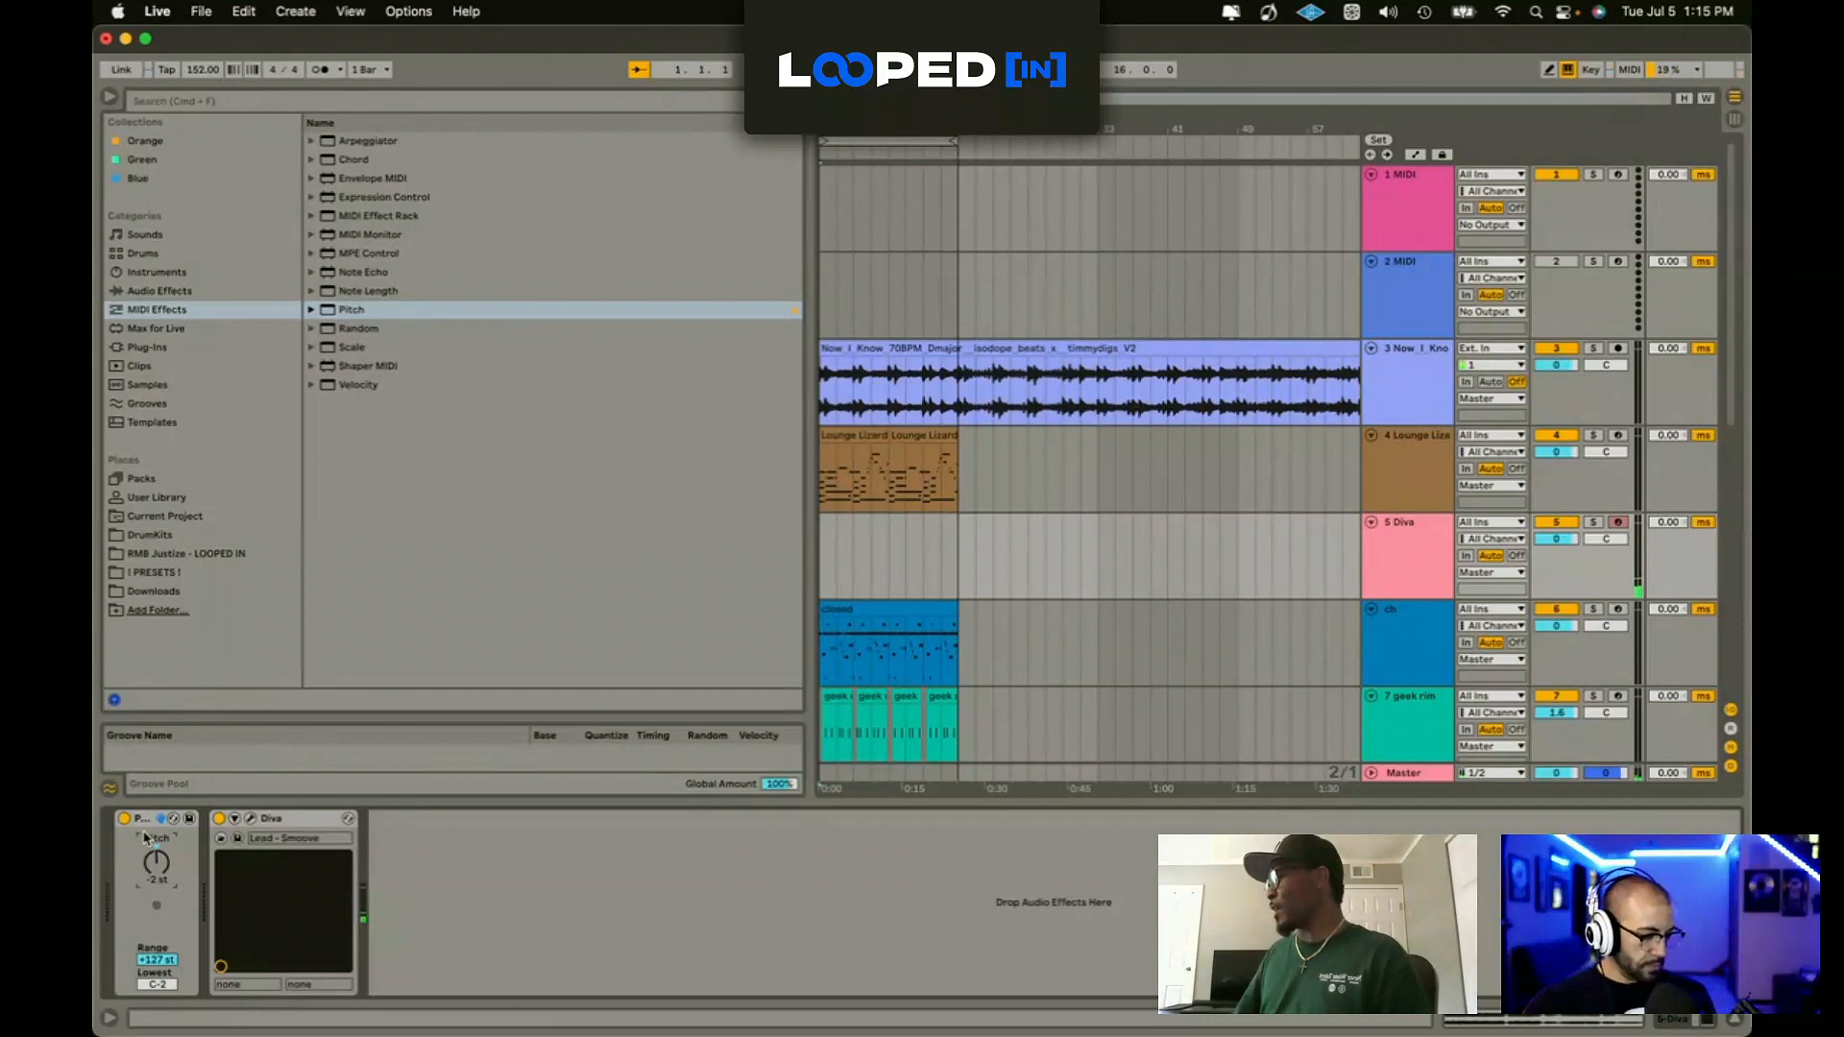
Step: Play the loop and set the Pitch effect on the Diva track to -4 st
key("space")
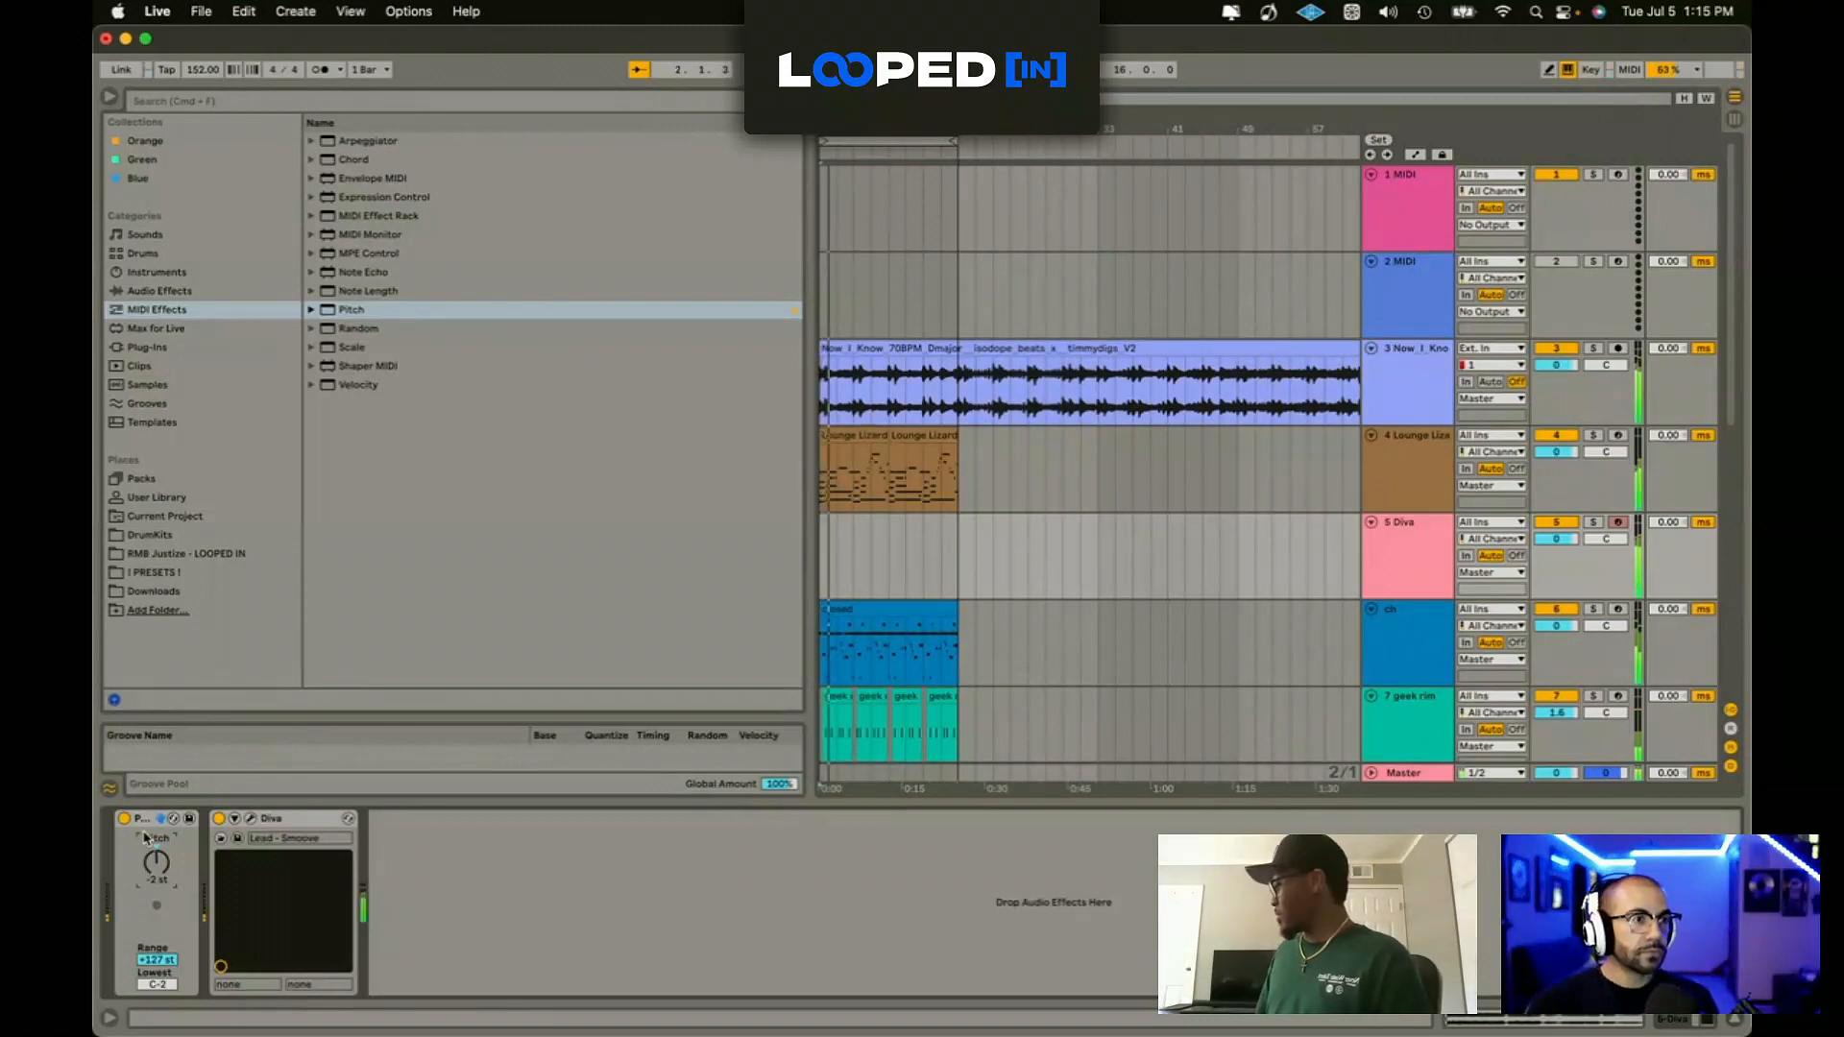
right_click(152, 865)
left_click(154, 864)
left_click_drag(156, 863, 156, 874)
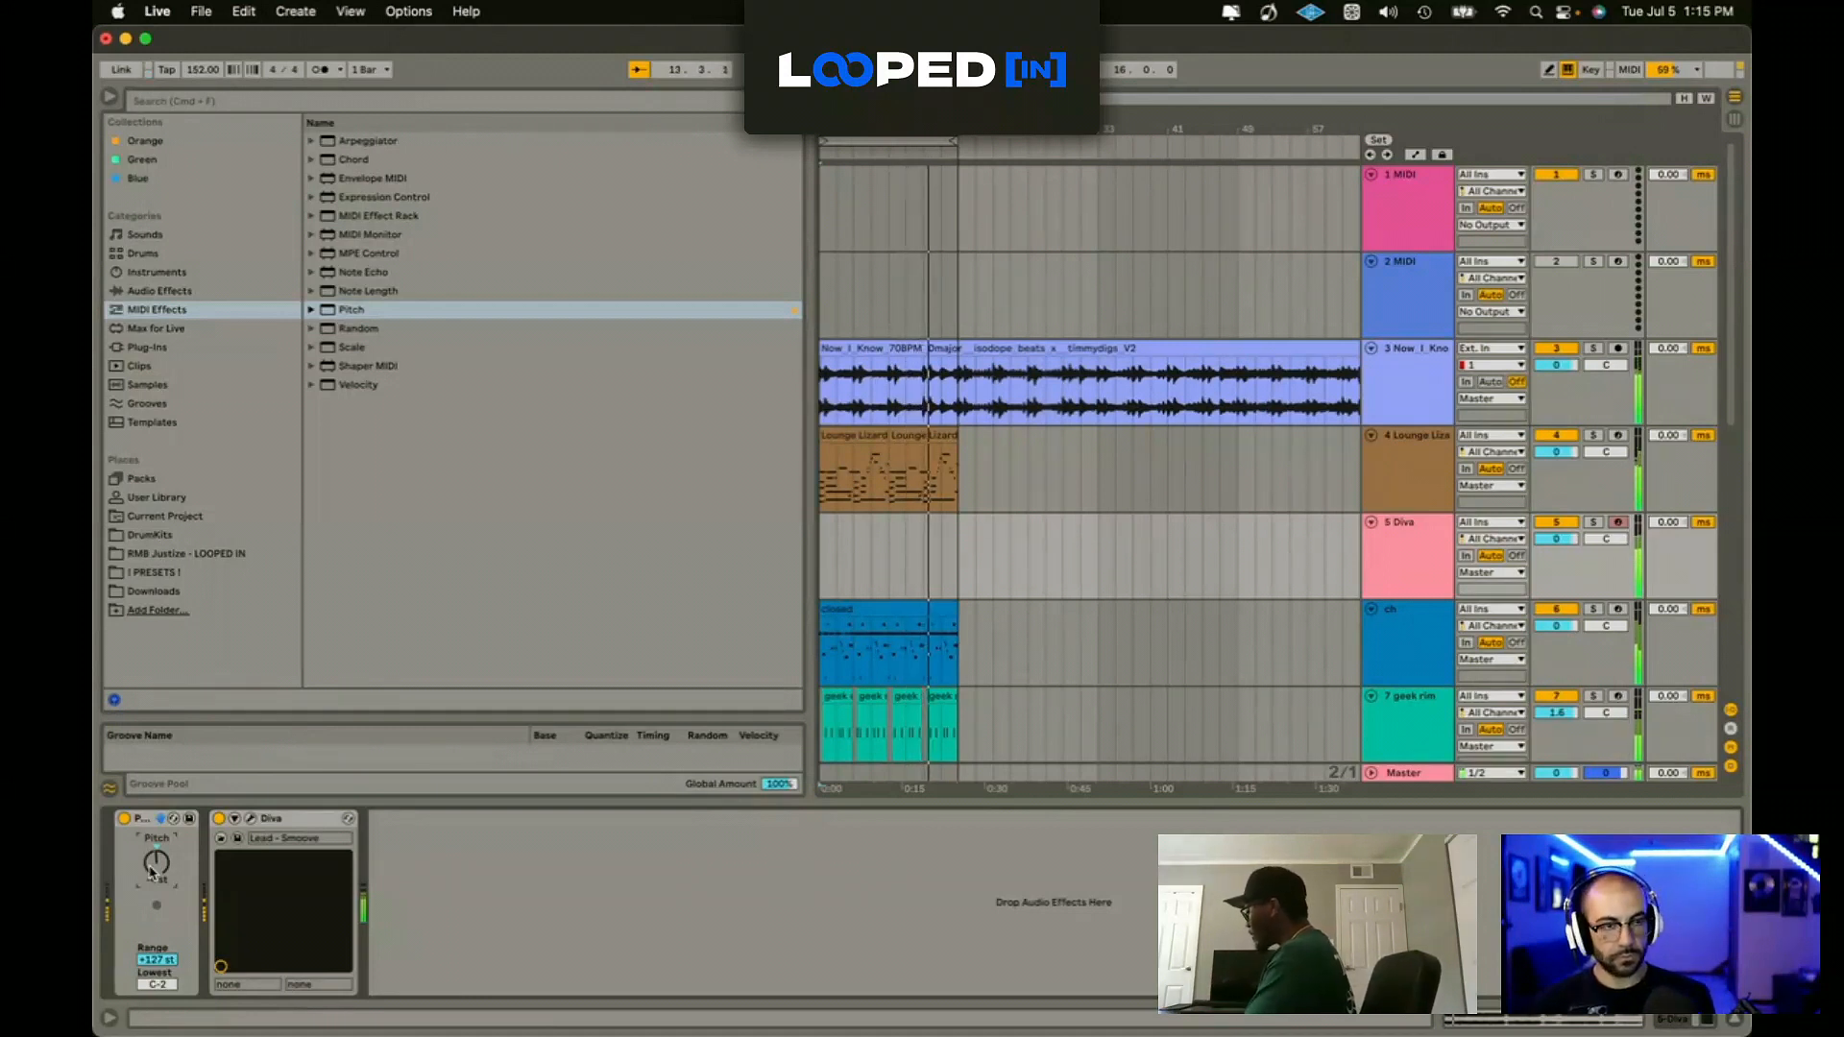
Step: Try recording a Diva lead part over the loop and discard the recorded clips
key("F9")
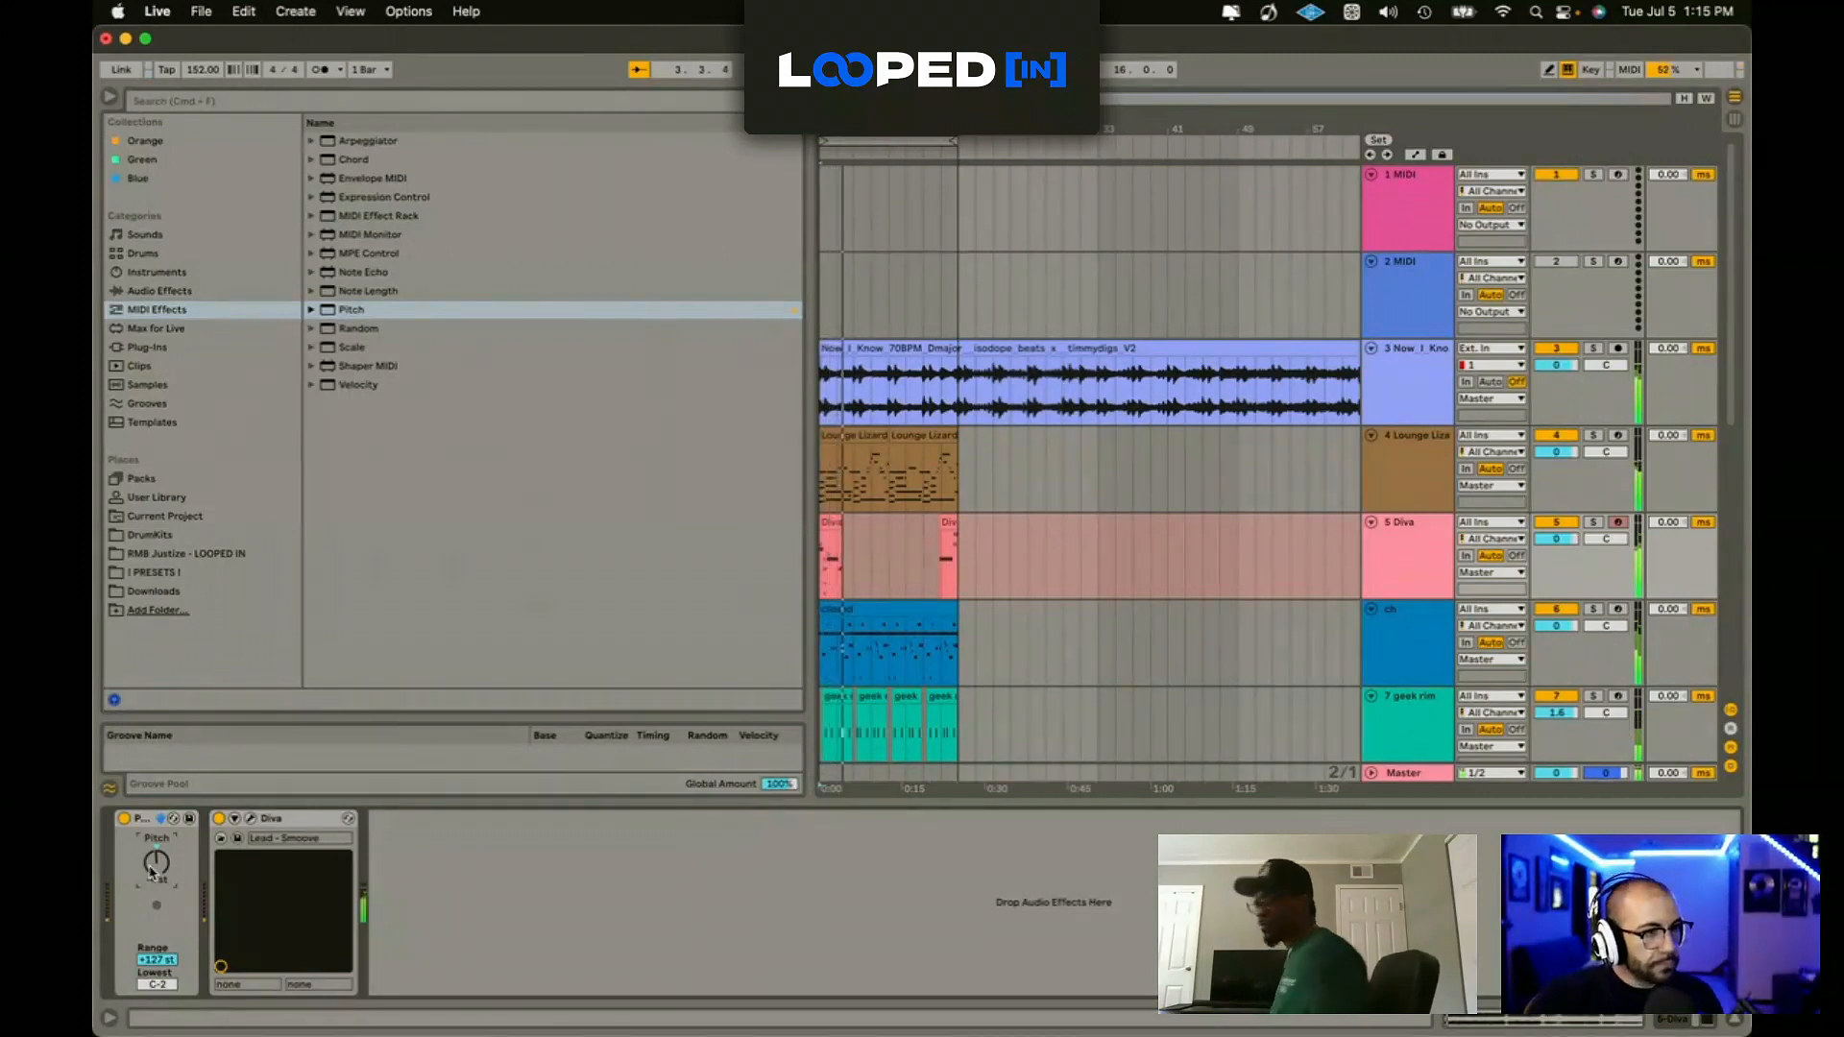
key("super+z")
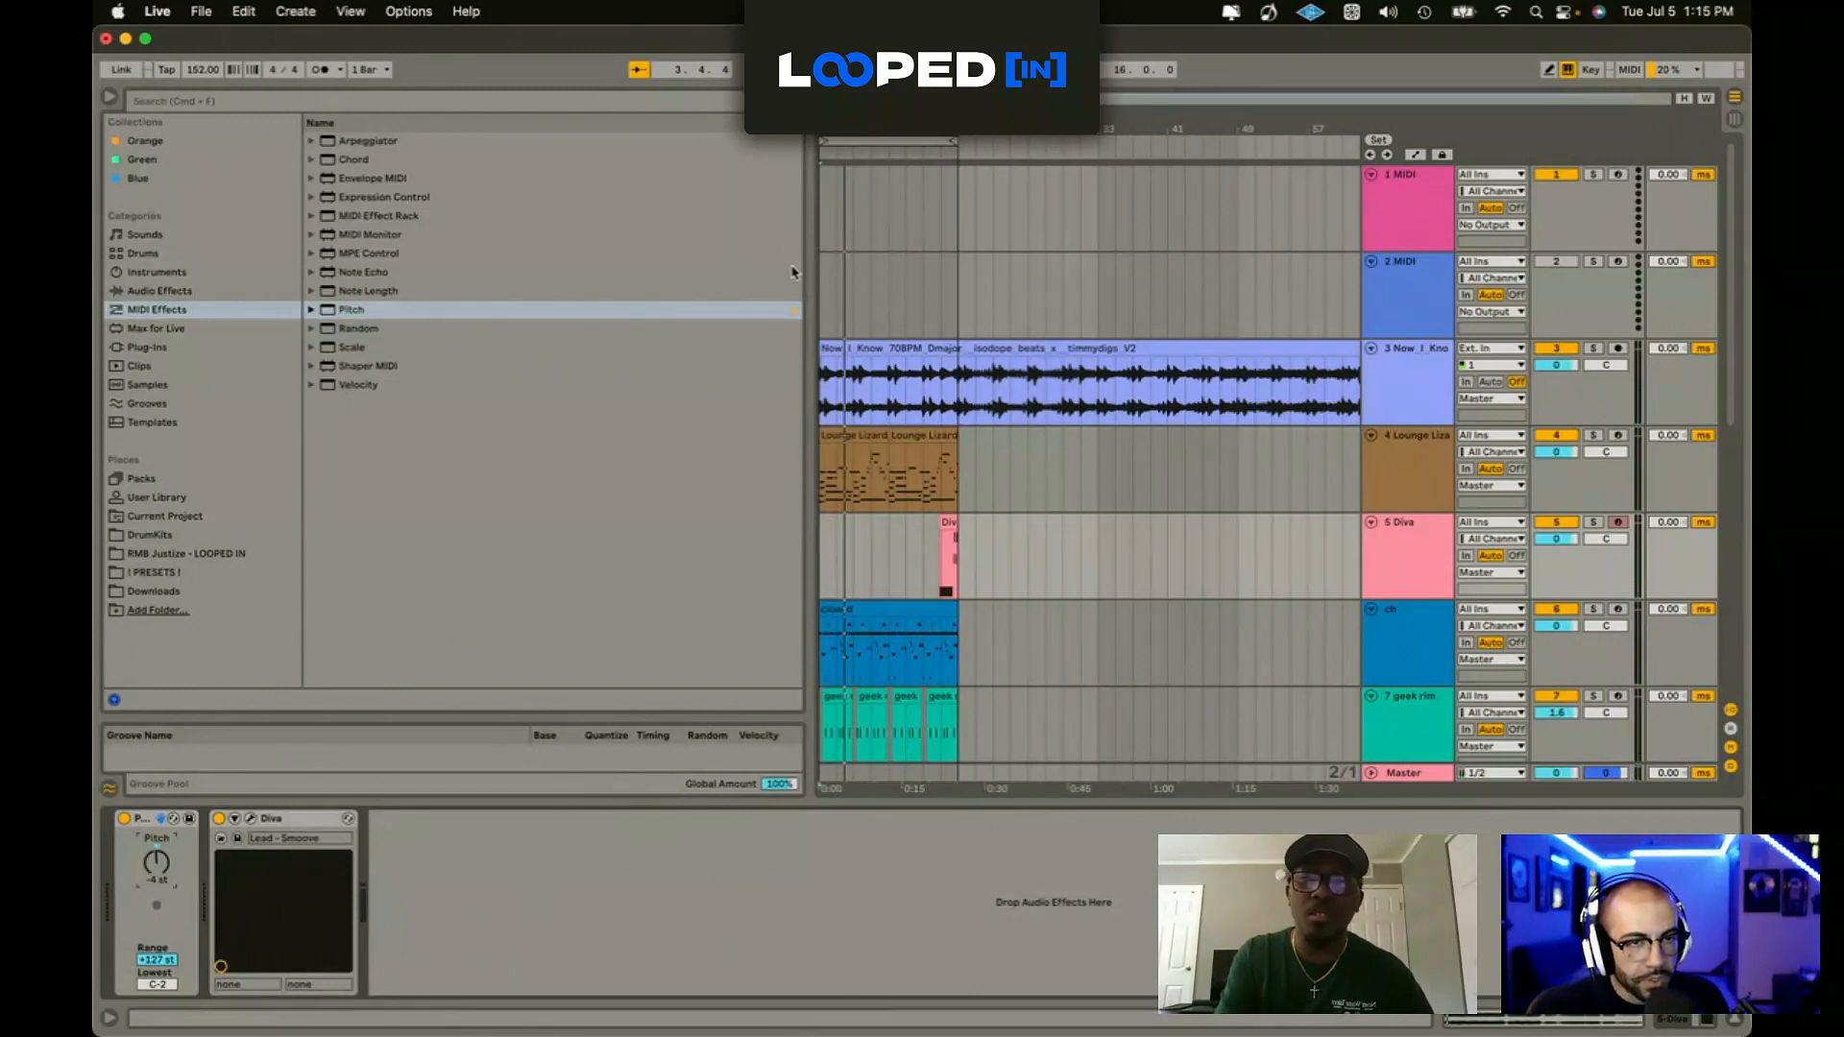
left_click(772, 70)
left_click_drag(1020, 520, 862, 557)
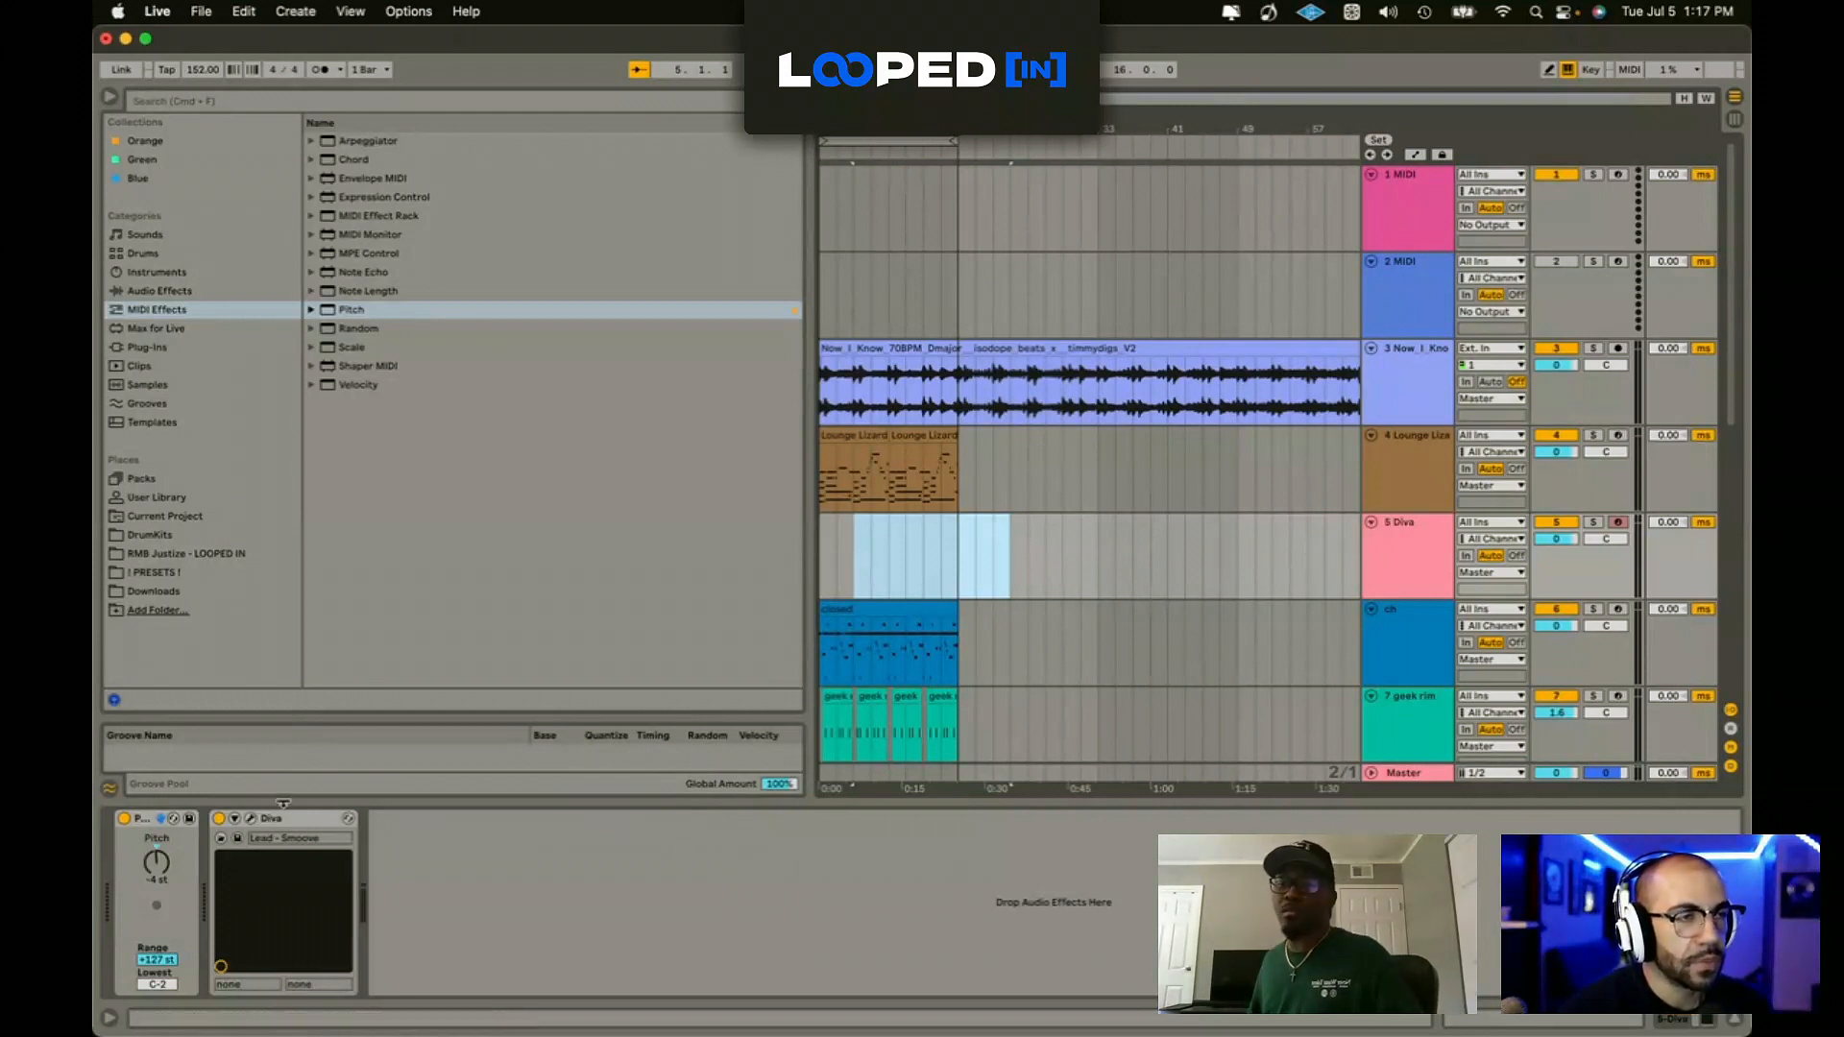
Step: Switch Diva to the Lead - PWM Lead preset and close the plug-in window
left_click(253, 819)
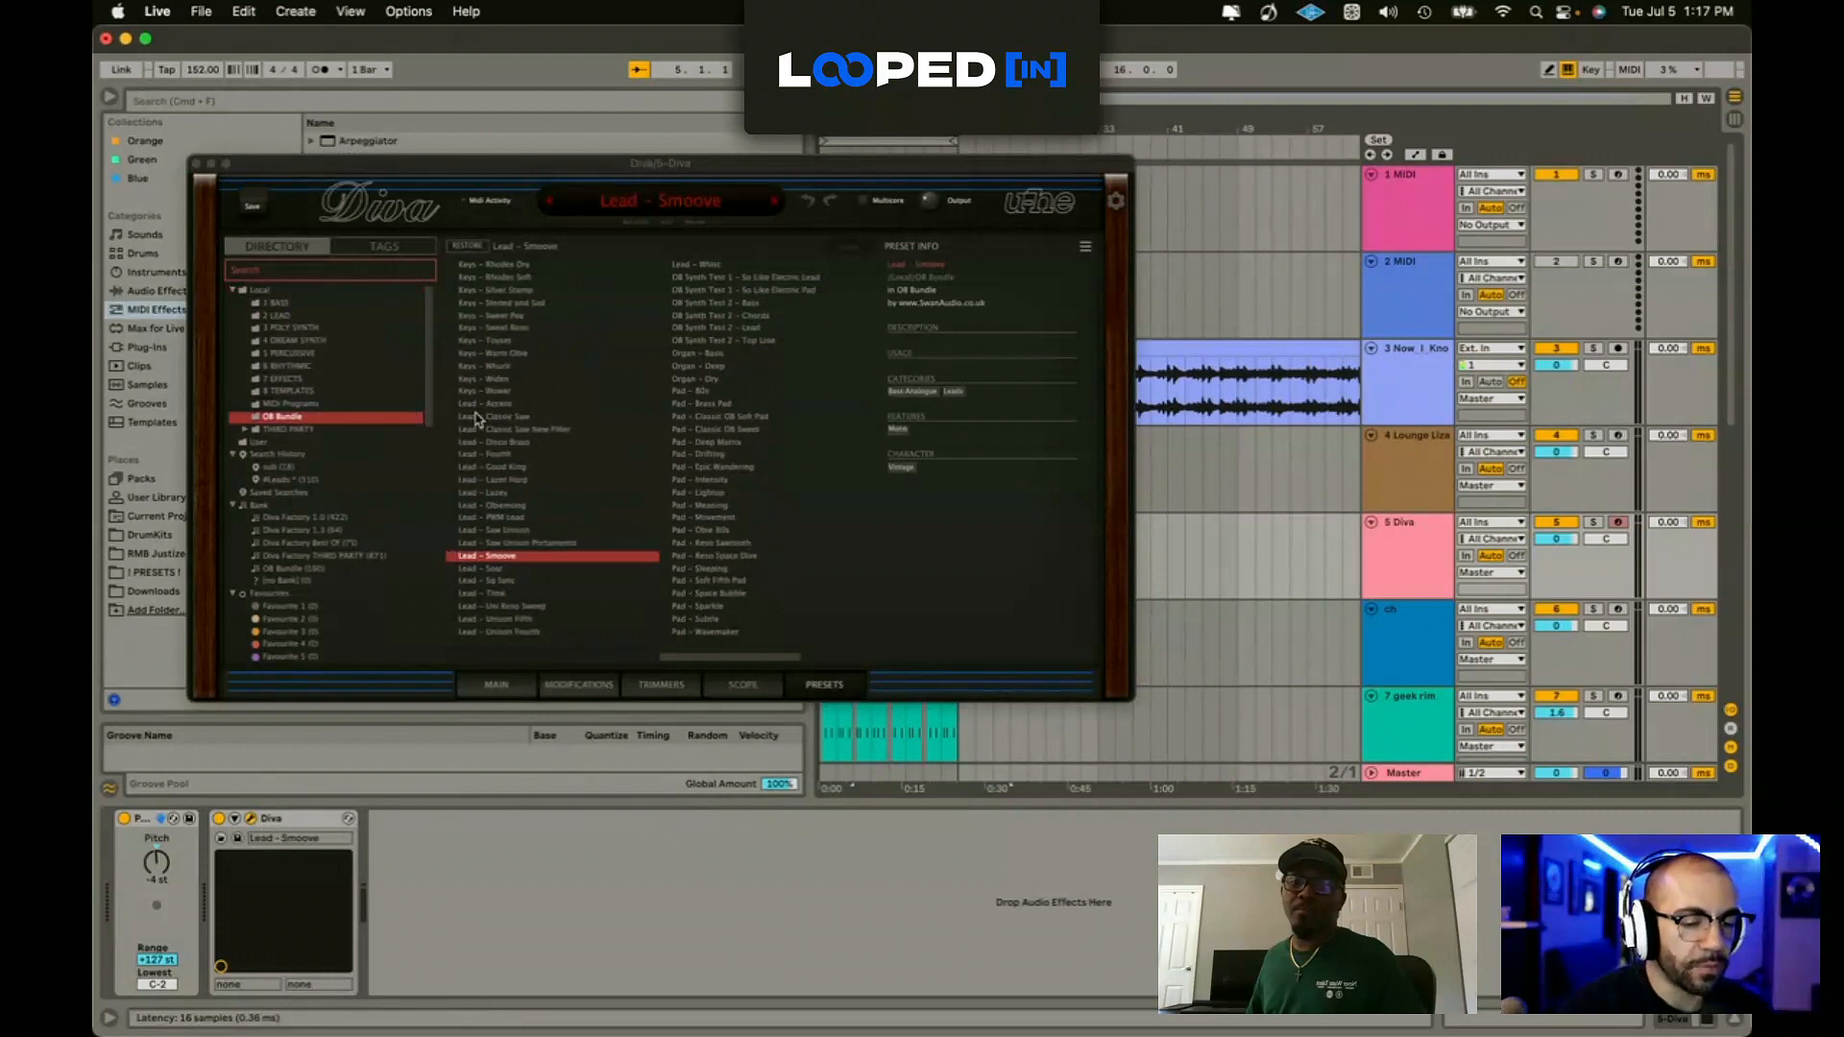
left_click(506, 518)
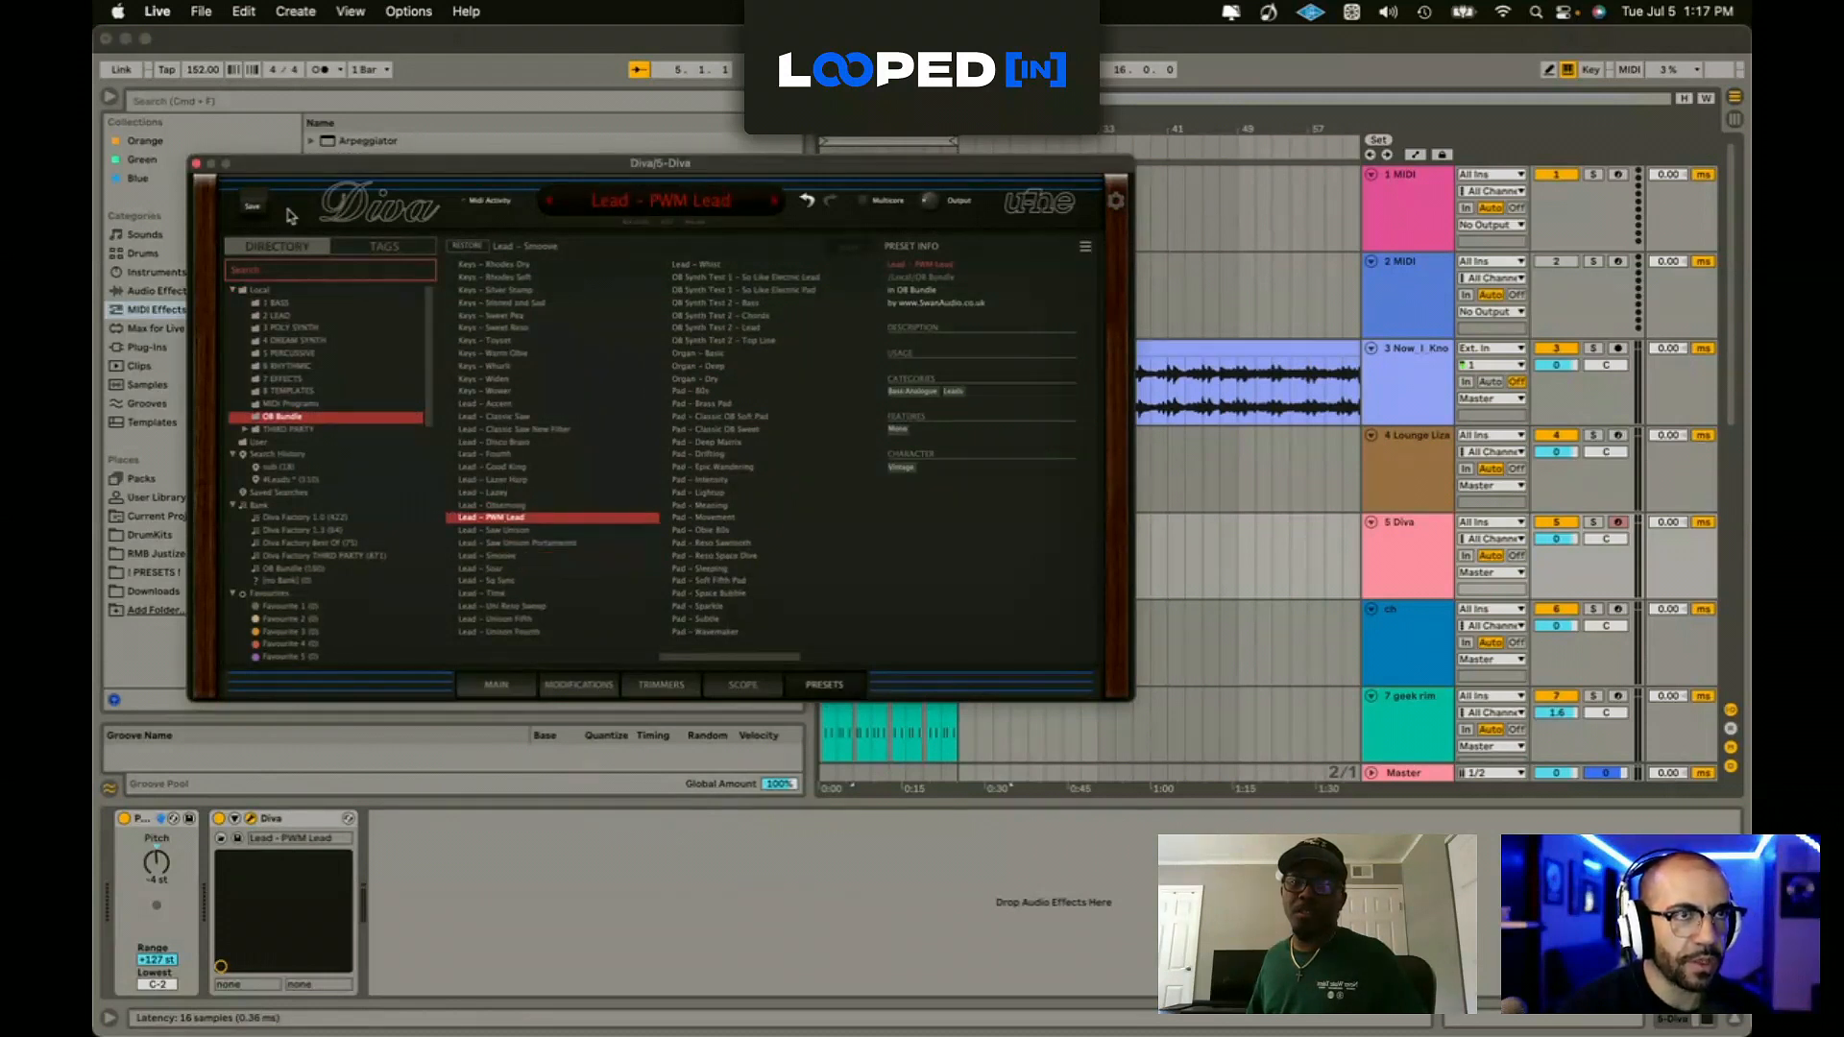
left_click(196, 164)
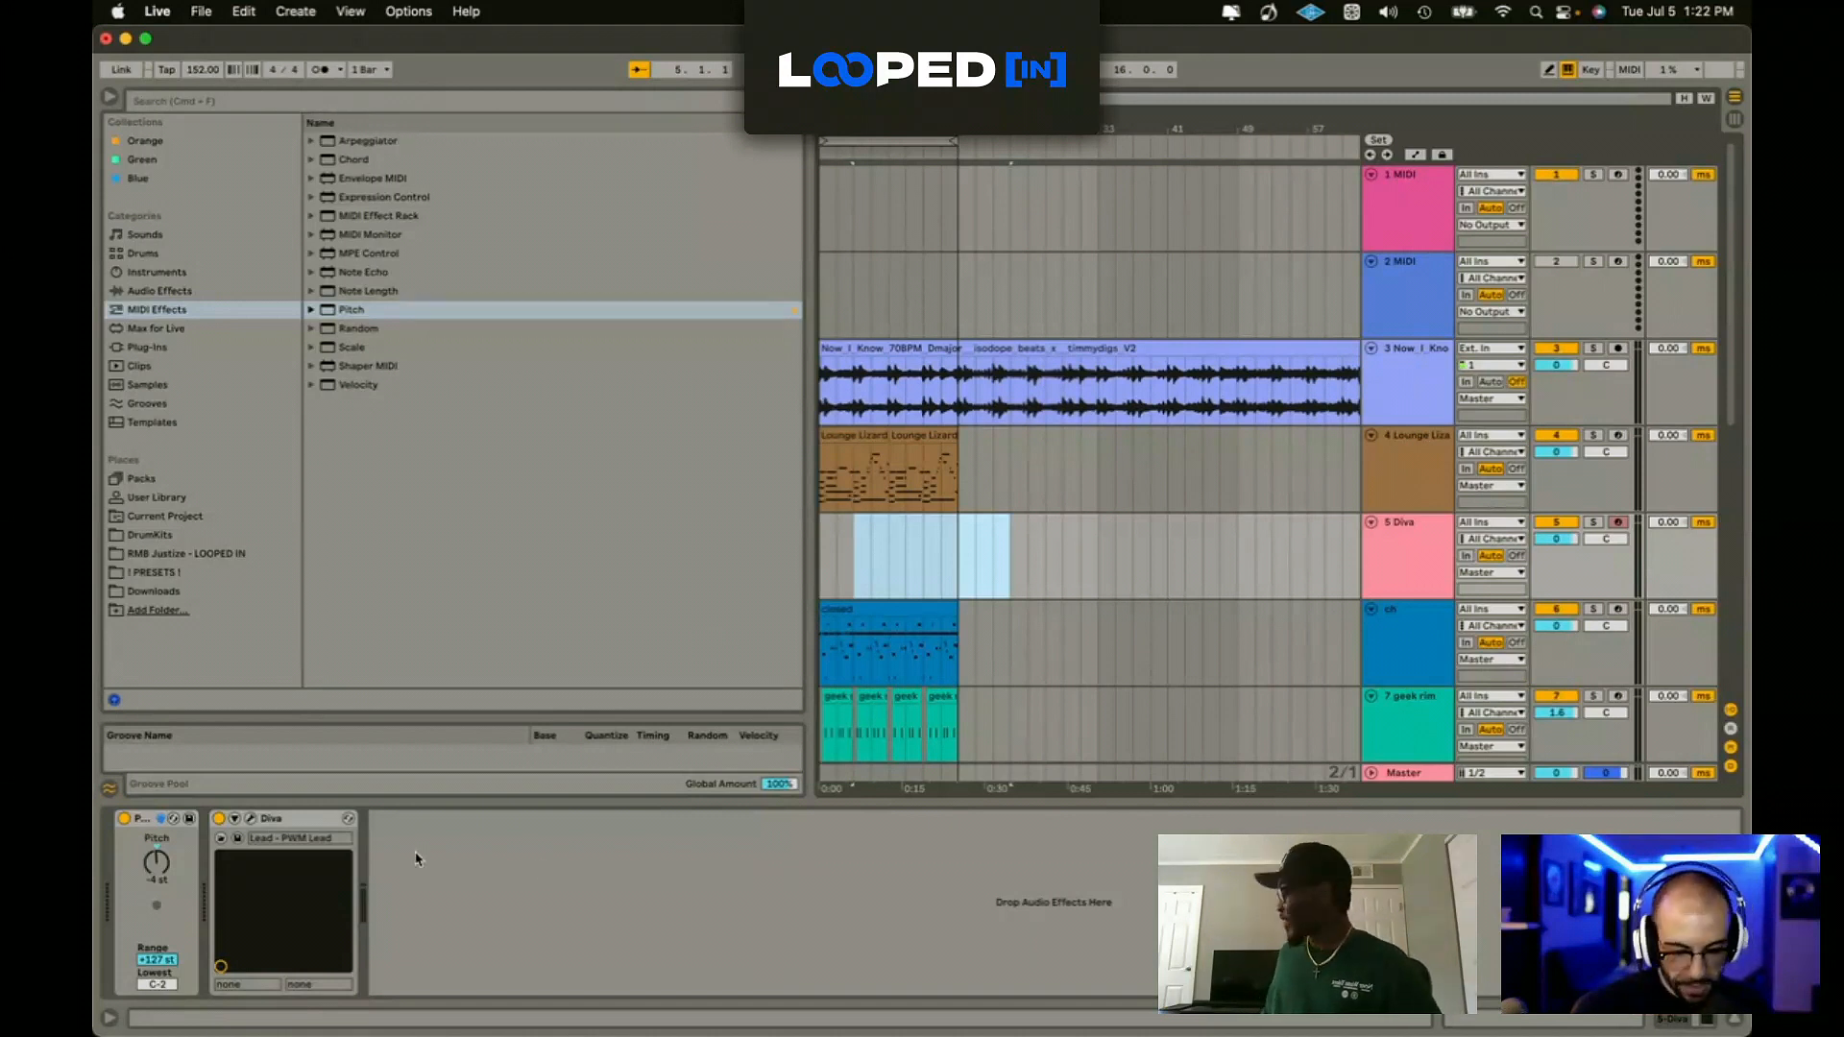
left_click(260, 824)
left_click(251, 818)
left_click(252, 819)
left_click(236, 818)
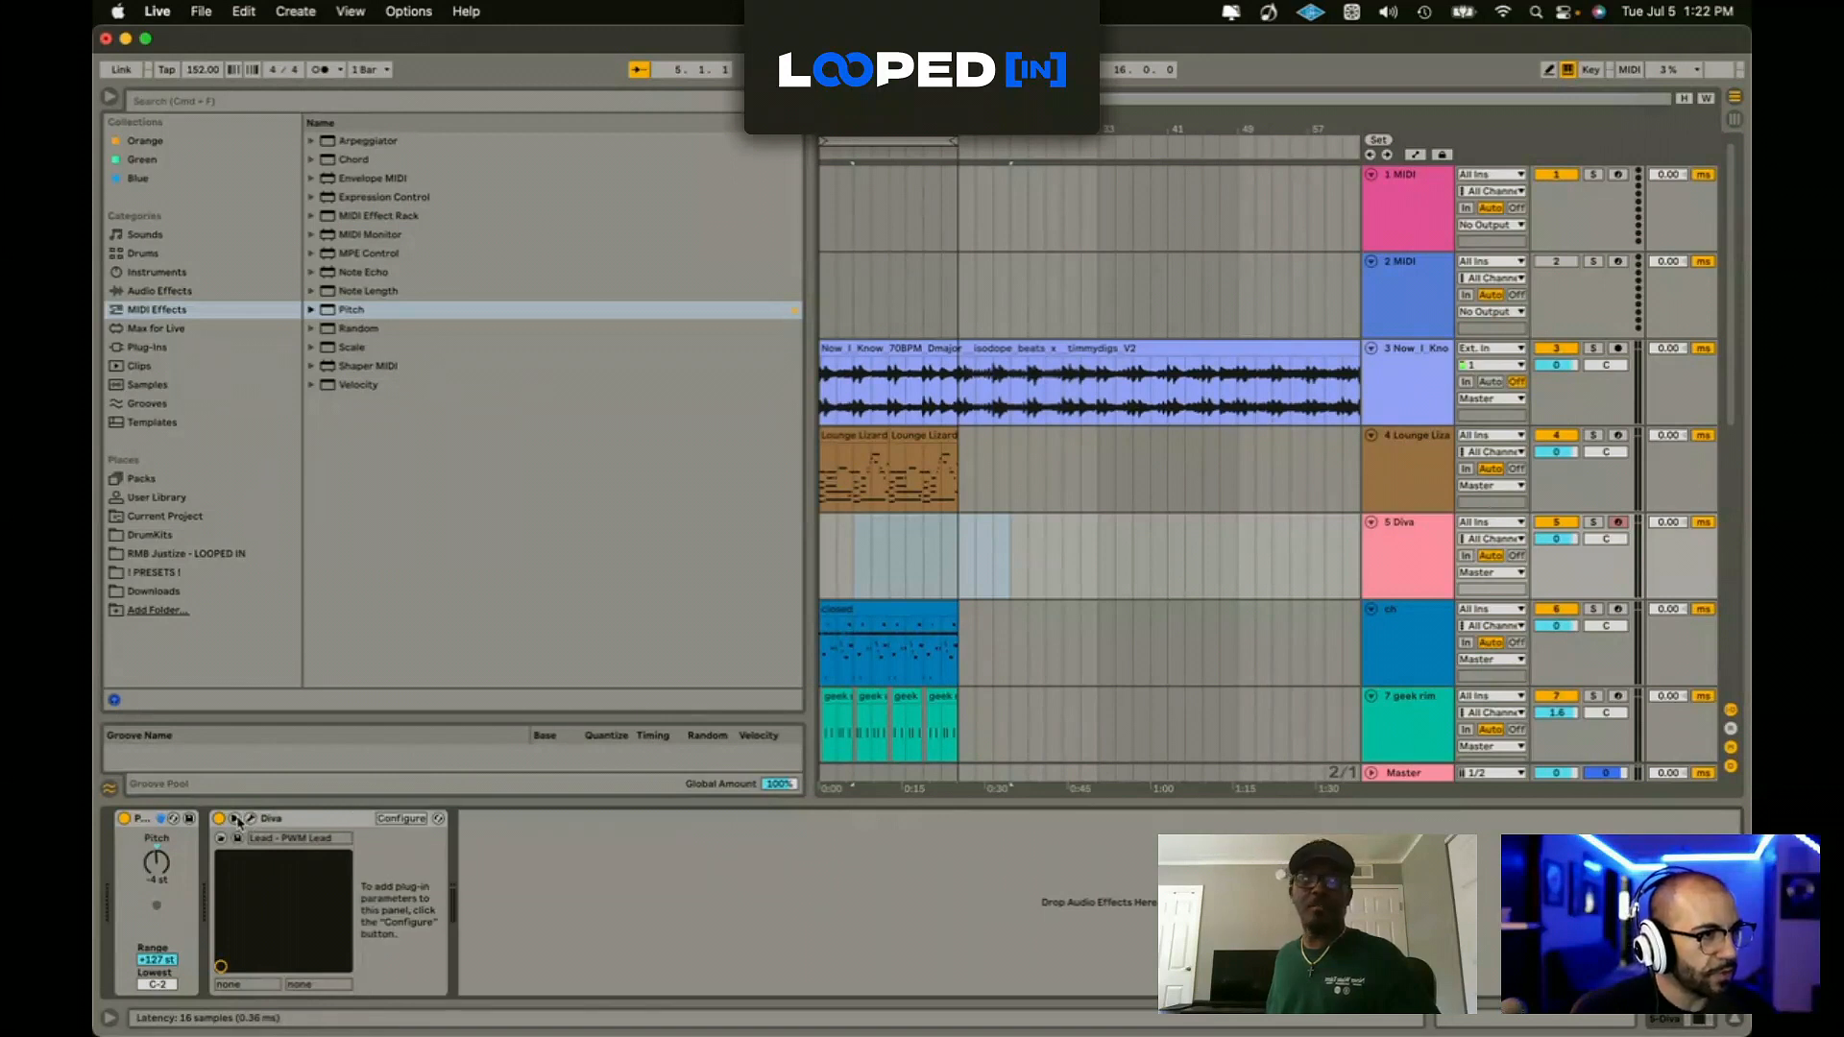
left_click(236, 818)
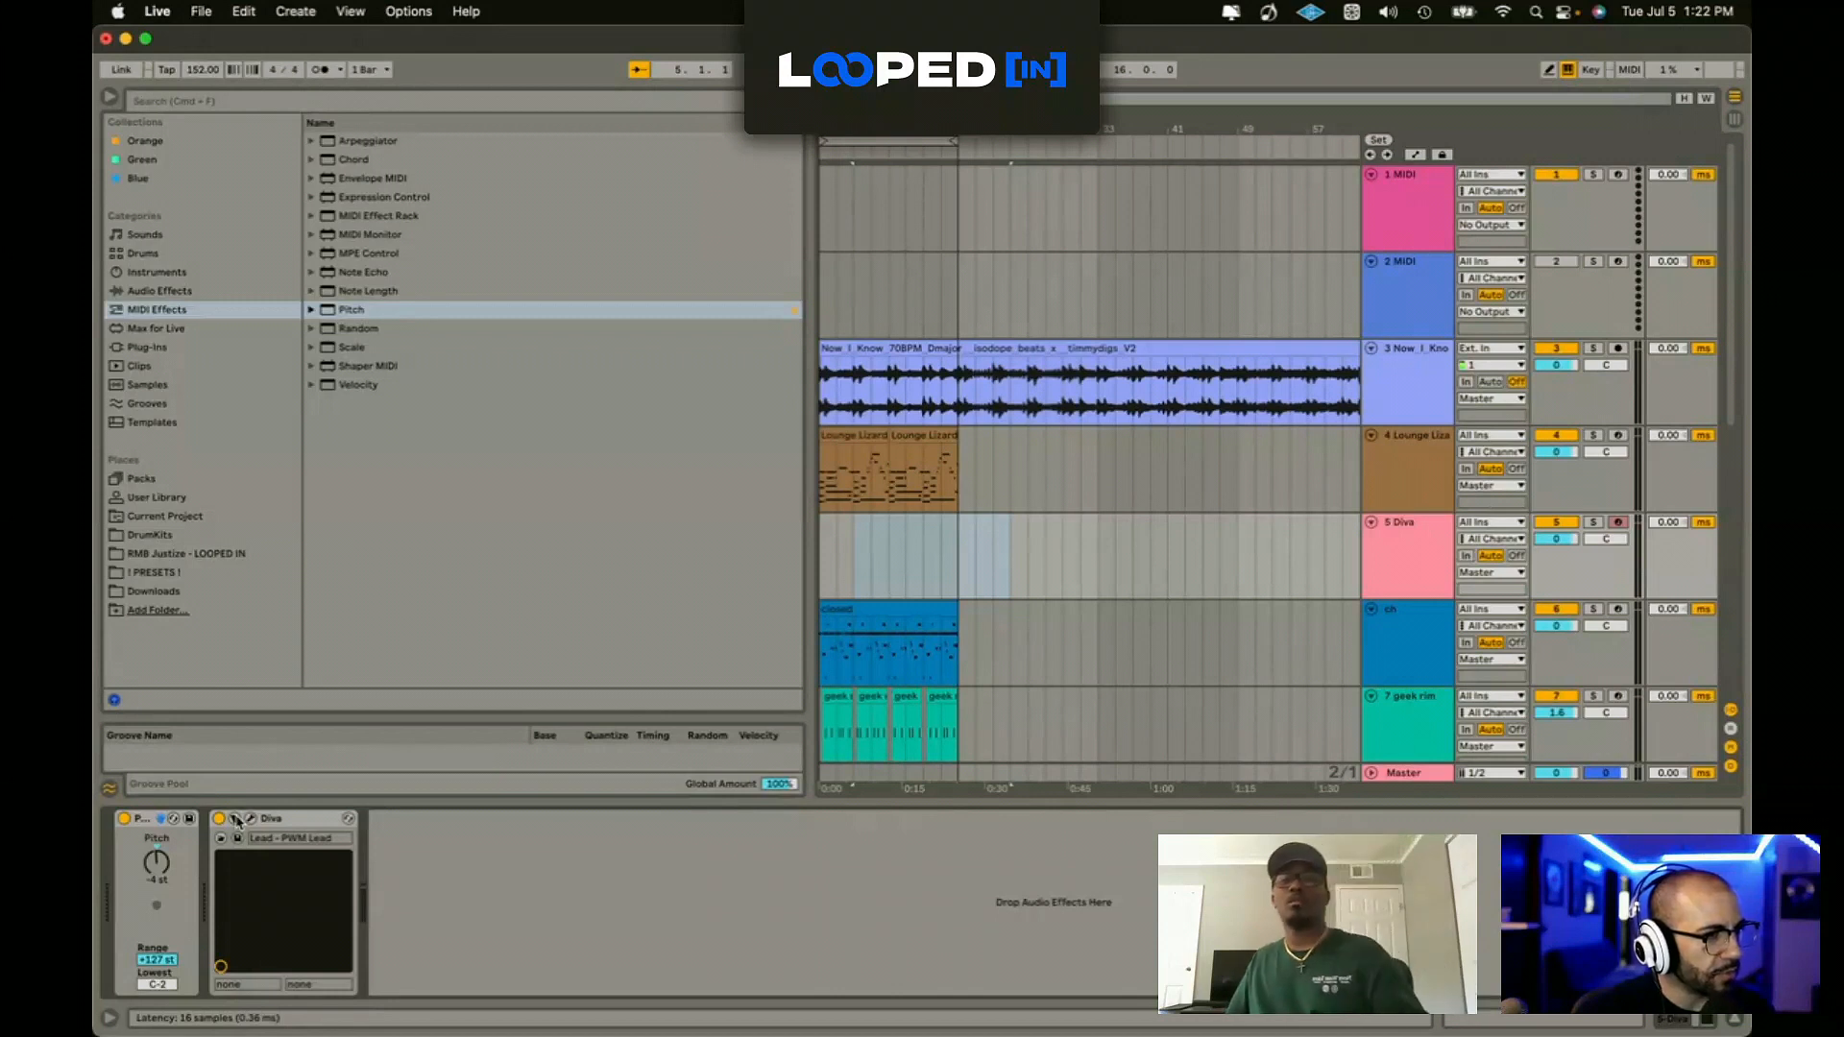
Step: Check the pitch setting of the Now_I_Know sample clip
left_click(851, 348)
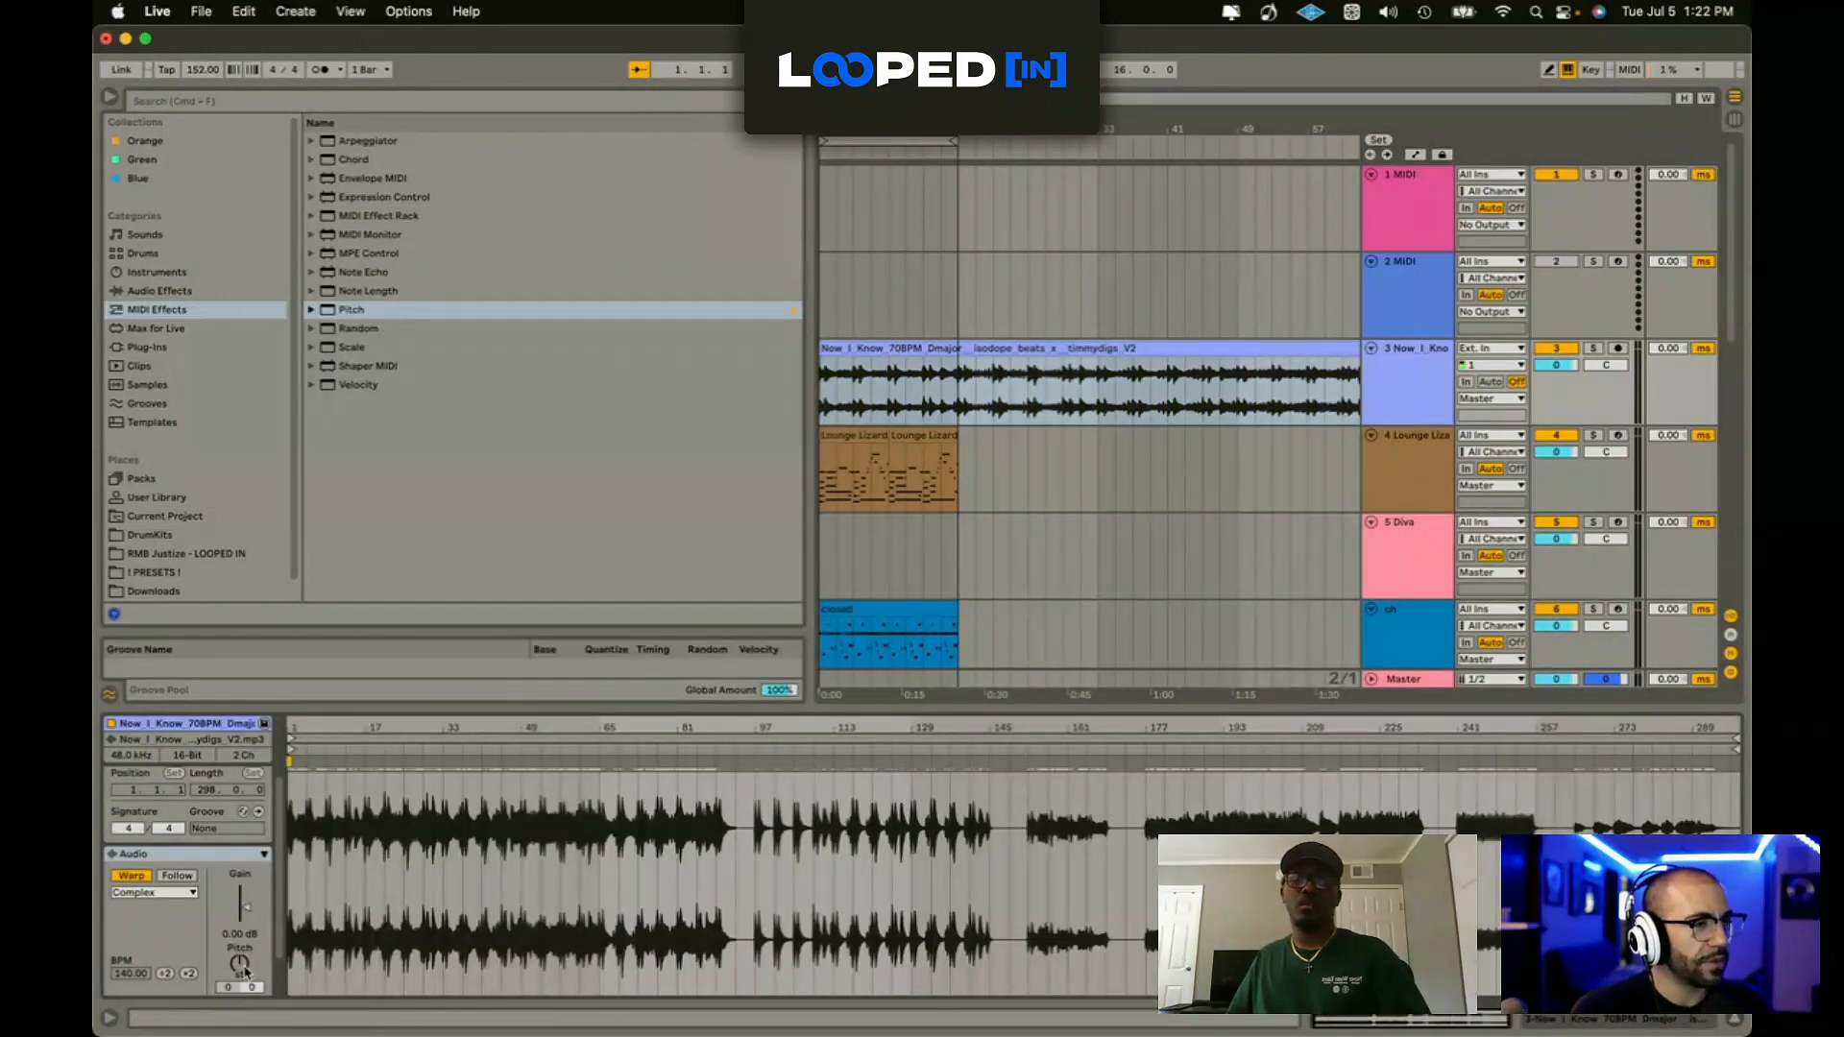
left_click_drag(245, 973, 245, 977)
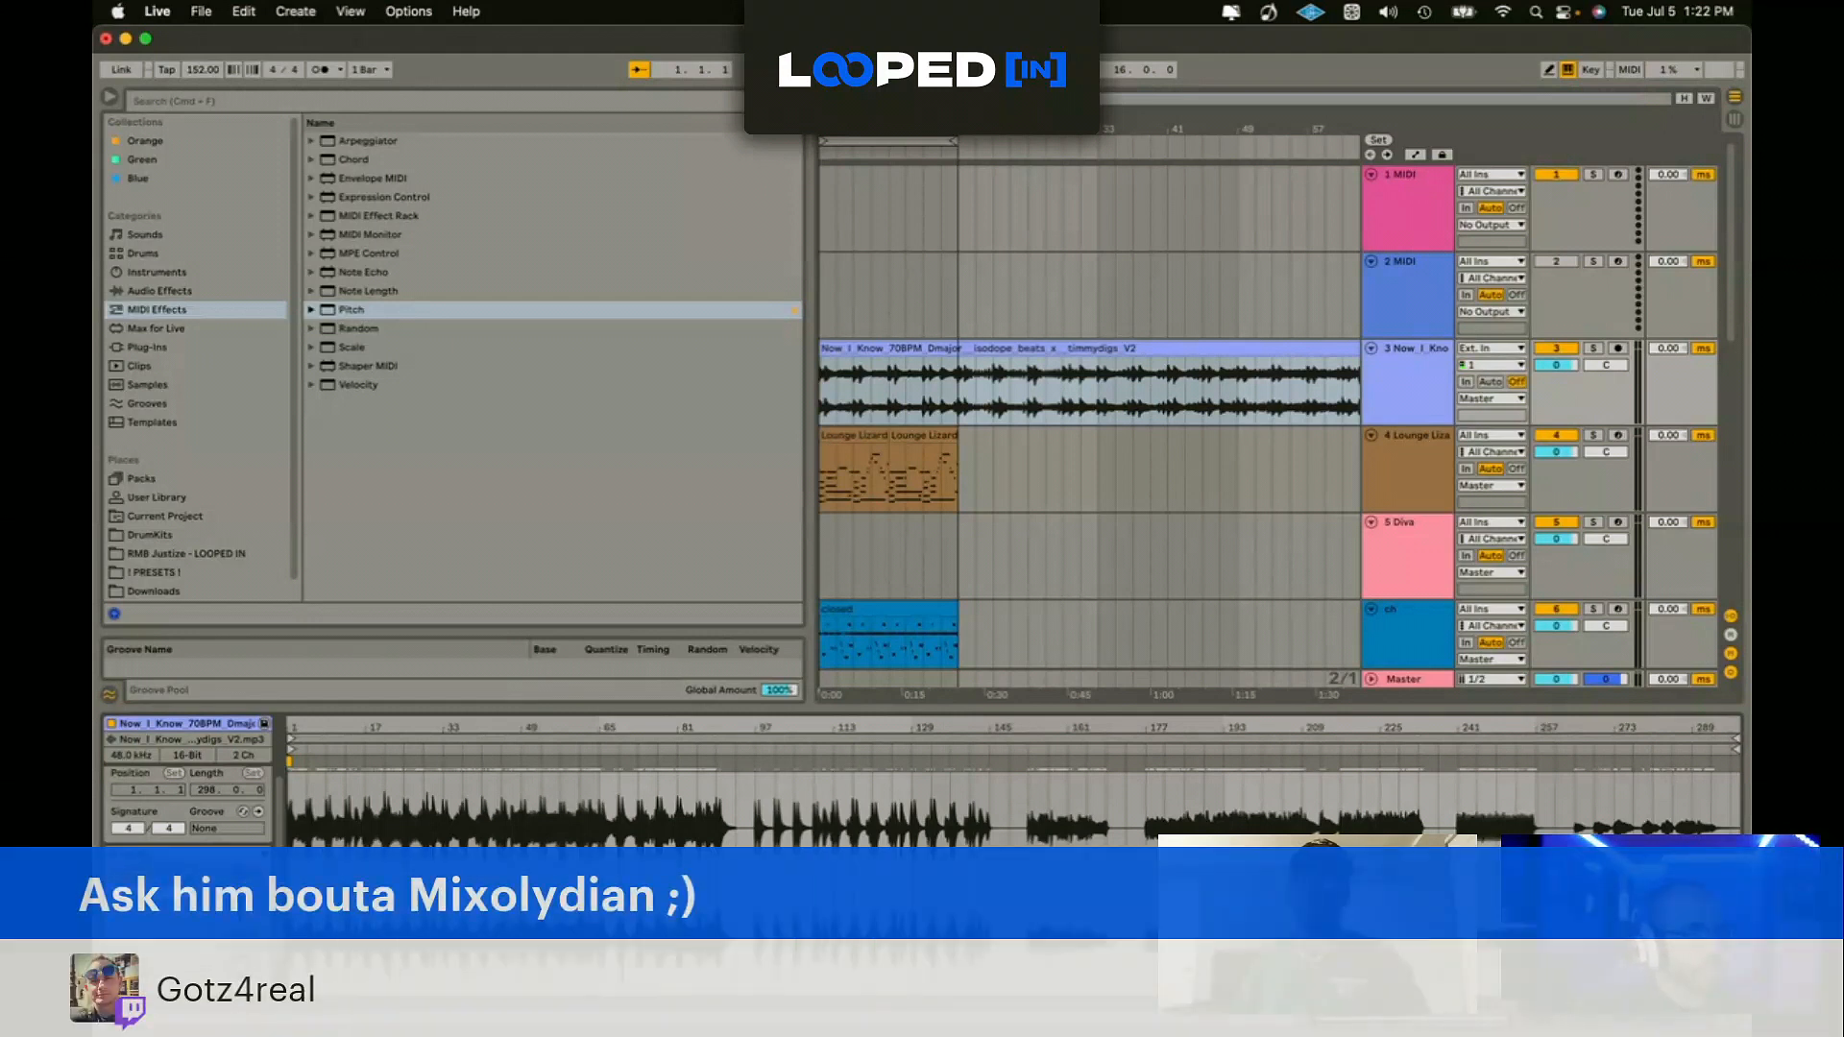
left_click(975, 540)
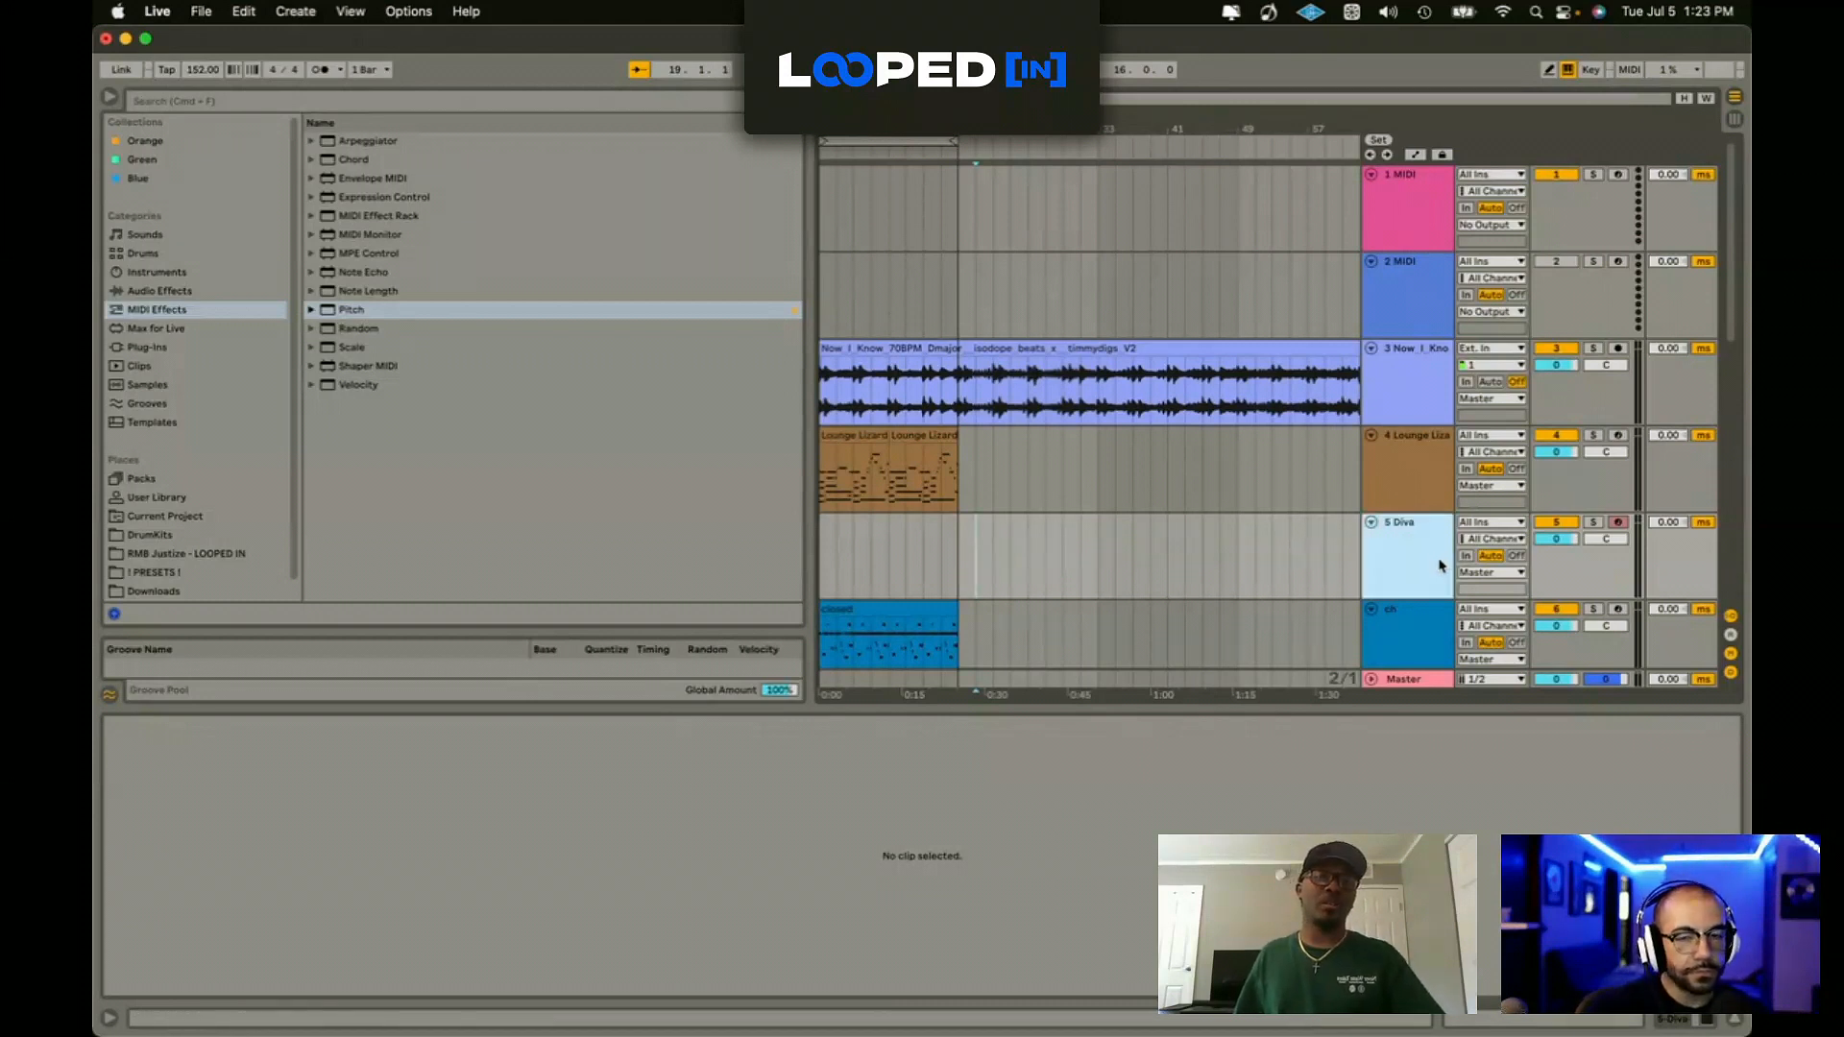
Step: Try the Mixed In Key SE plug-in on the empty MIDI track 9 and remove it again
scroll(1438, 561, "down", 5)
left_click(1427, 534)
left_click(158, 347)
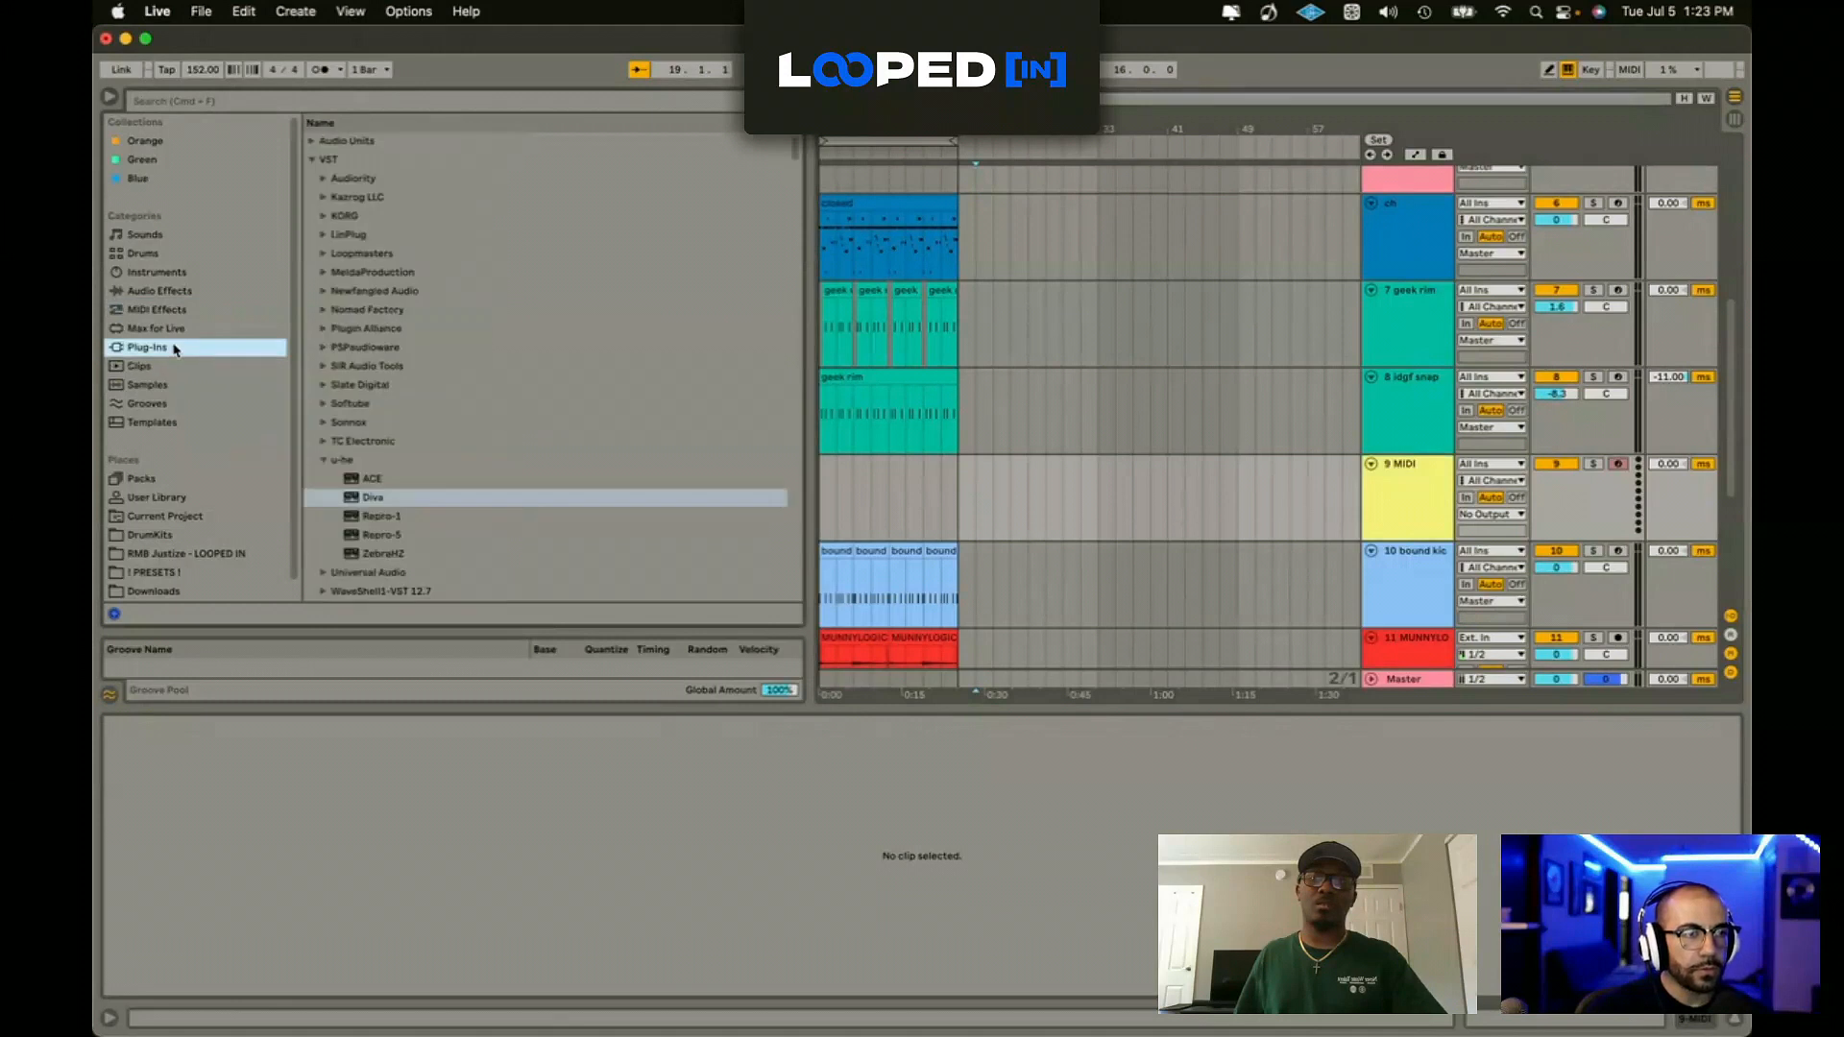
left_click(224, 101)
type("mixed in k")
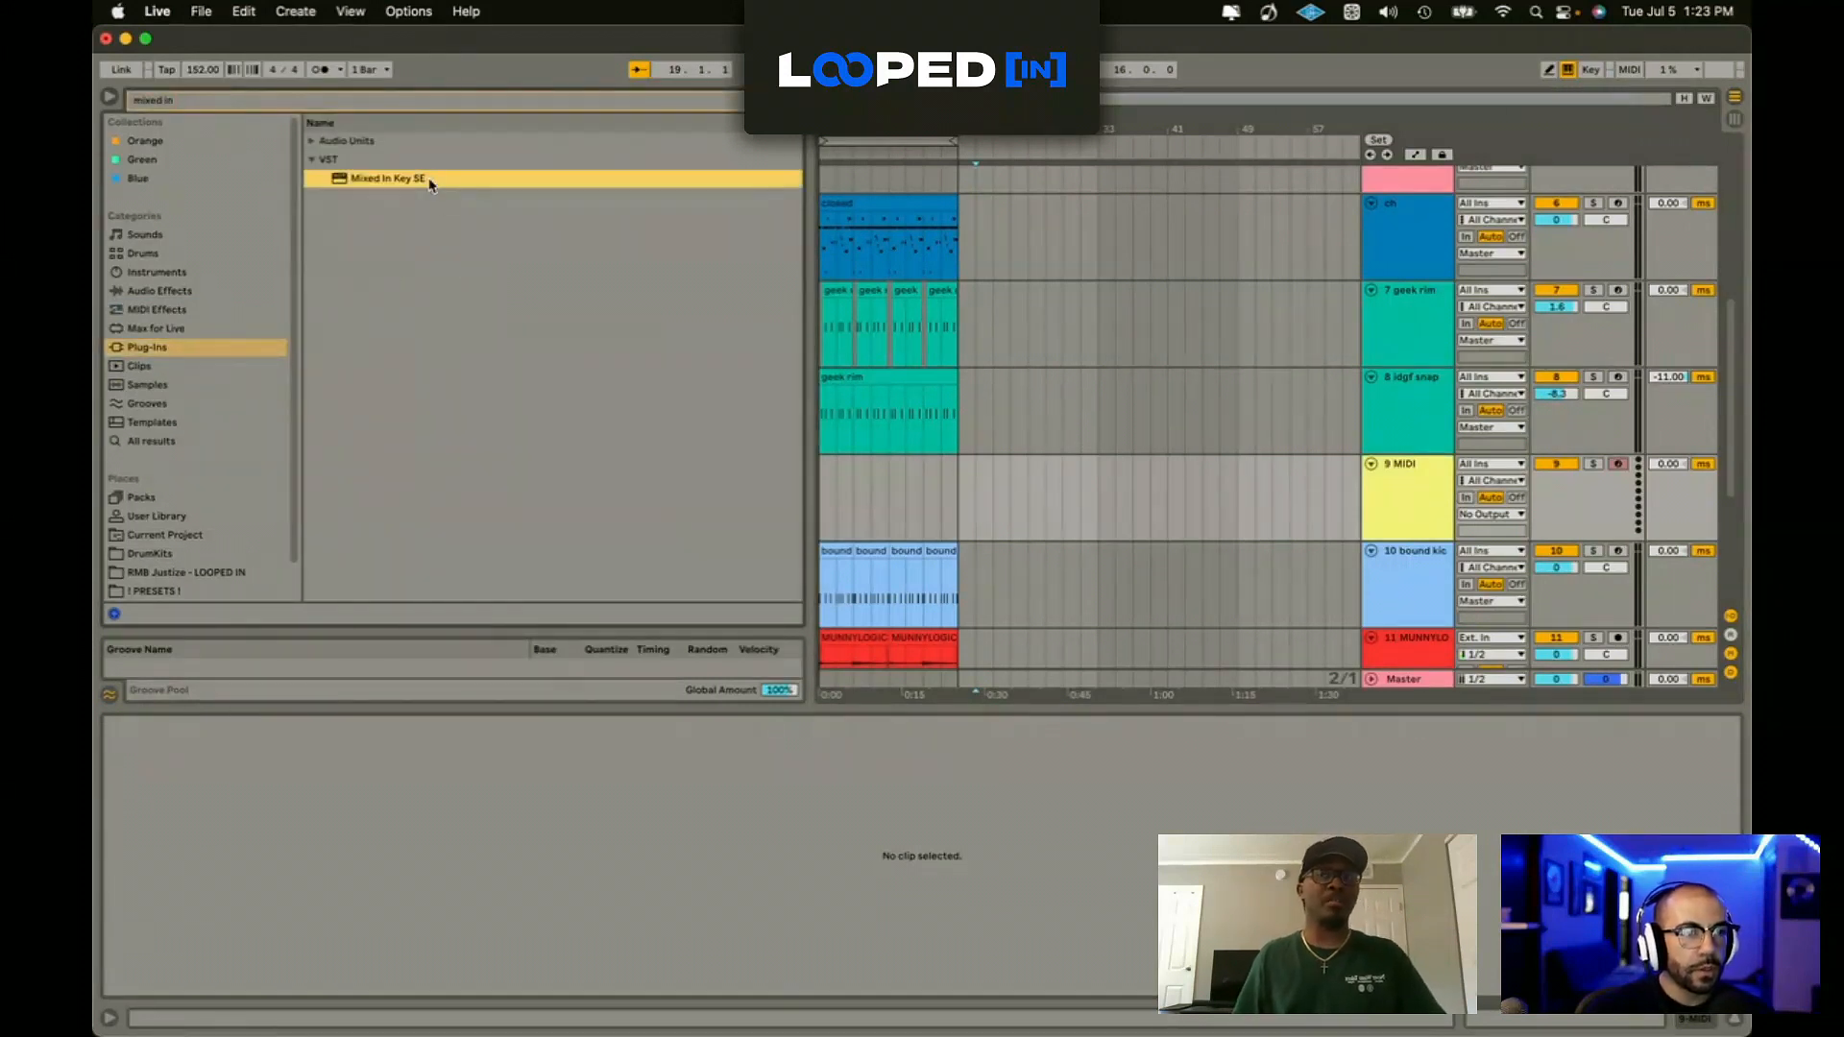
double_click(429, 183)
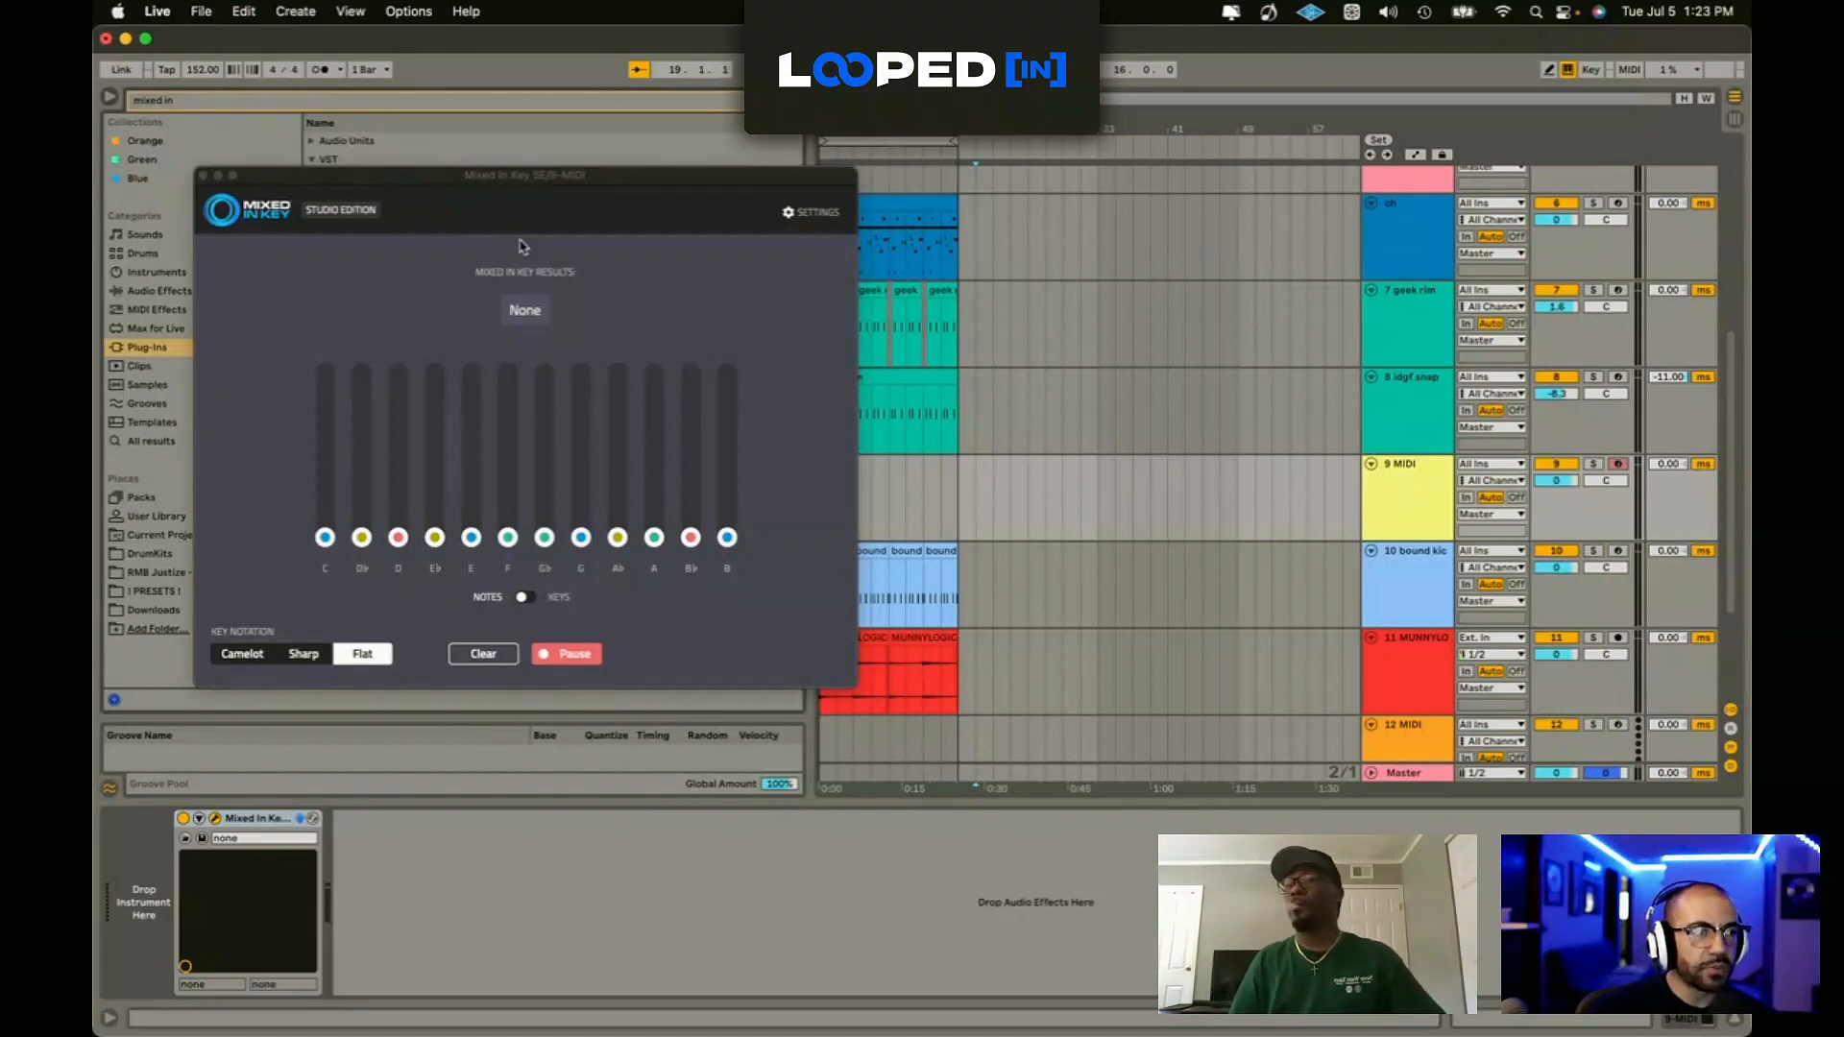
key("Delete")
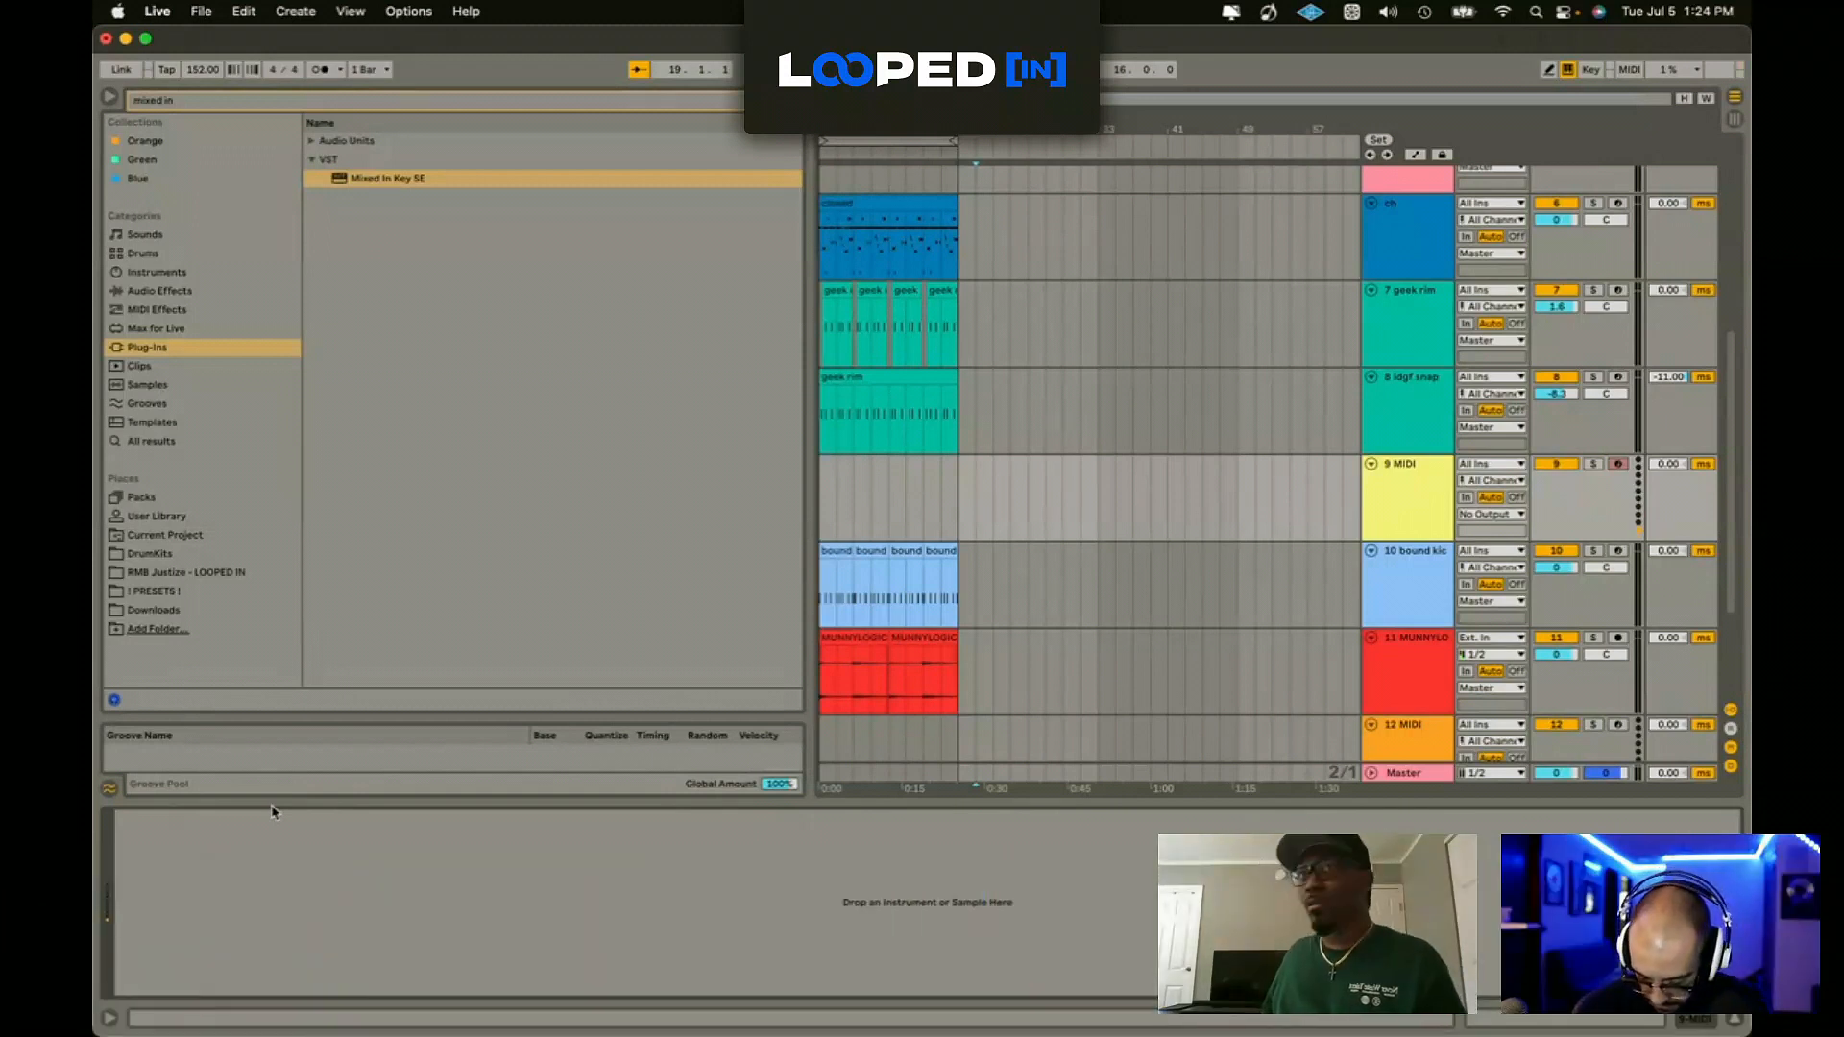
Step: Delete the empty MIDI track between the idgf snap and bound kick tracks
left_click(1435, 361)
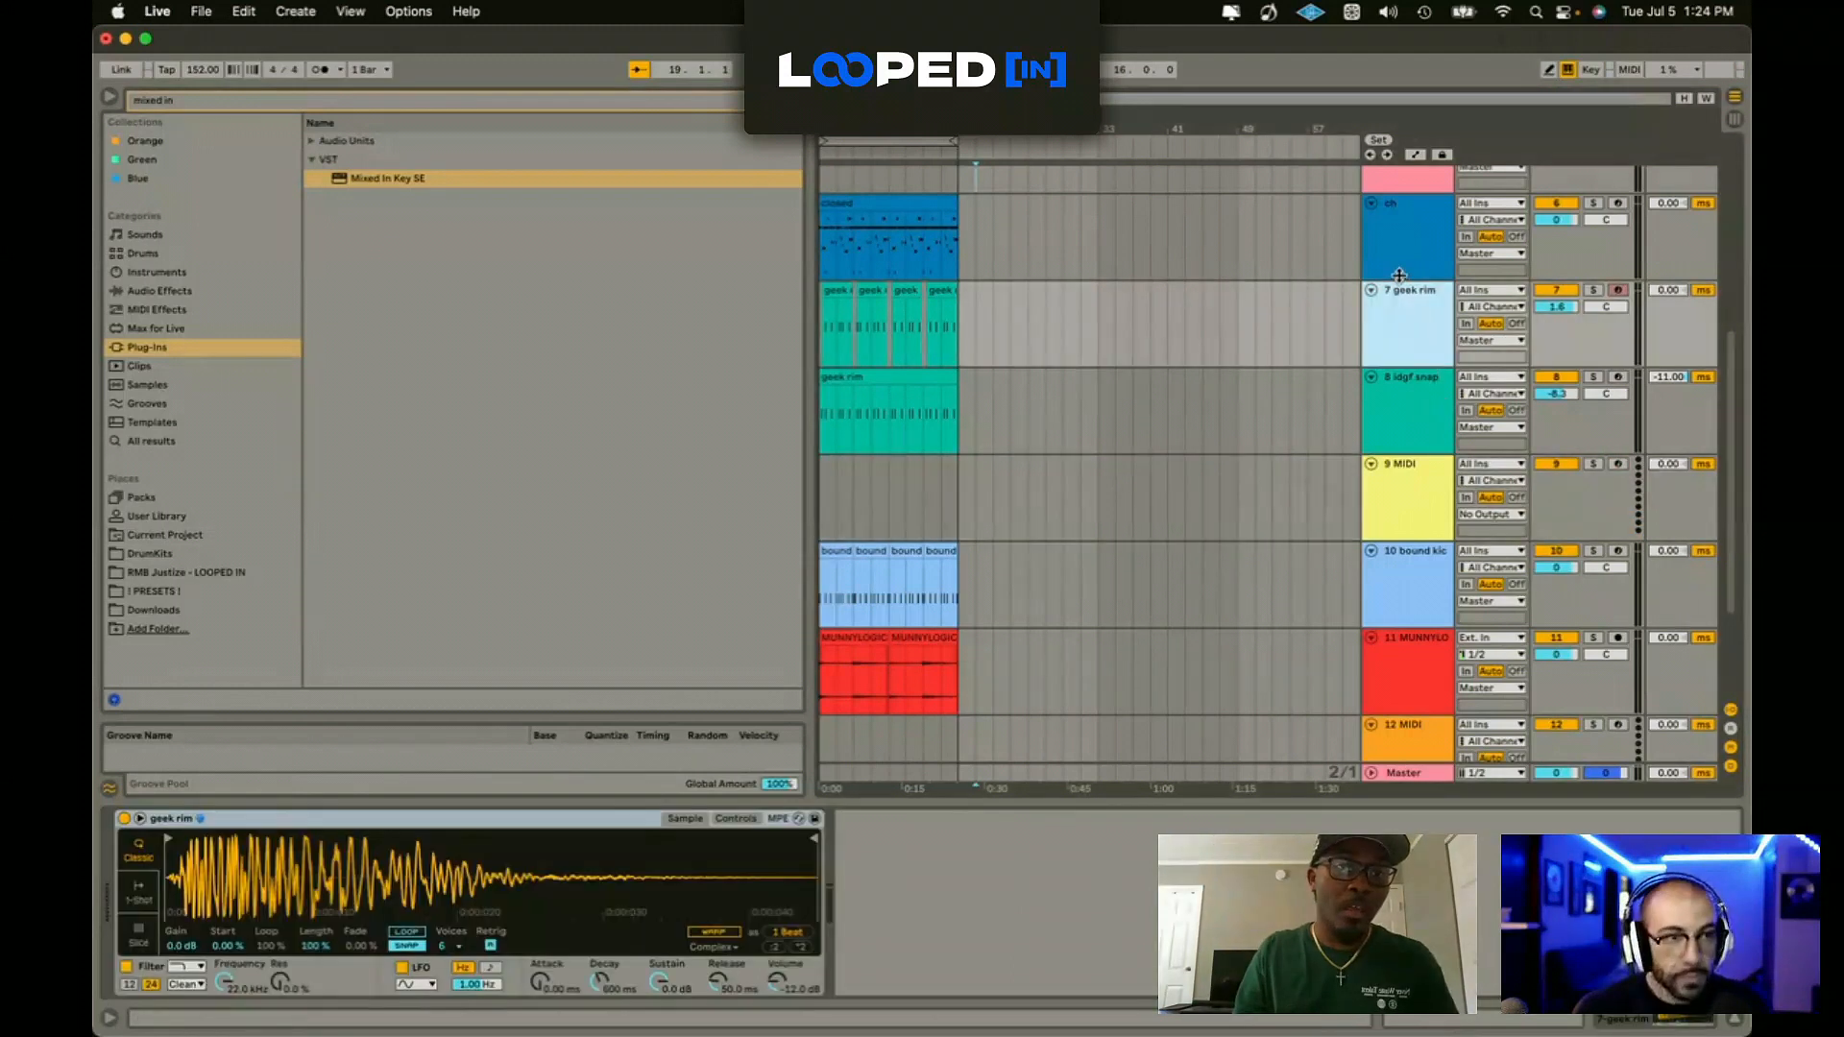
scroll(1431, 356, "down", 1)
left_click(1429, 551)
scroll(1391, 478, "up", 3)
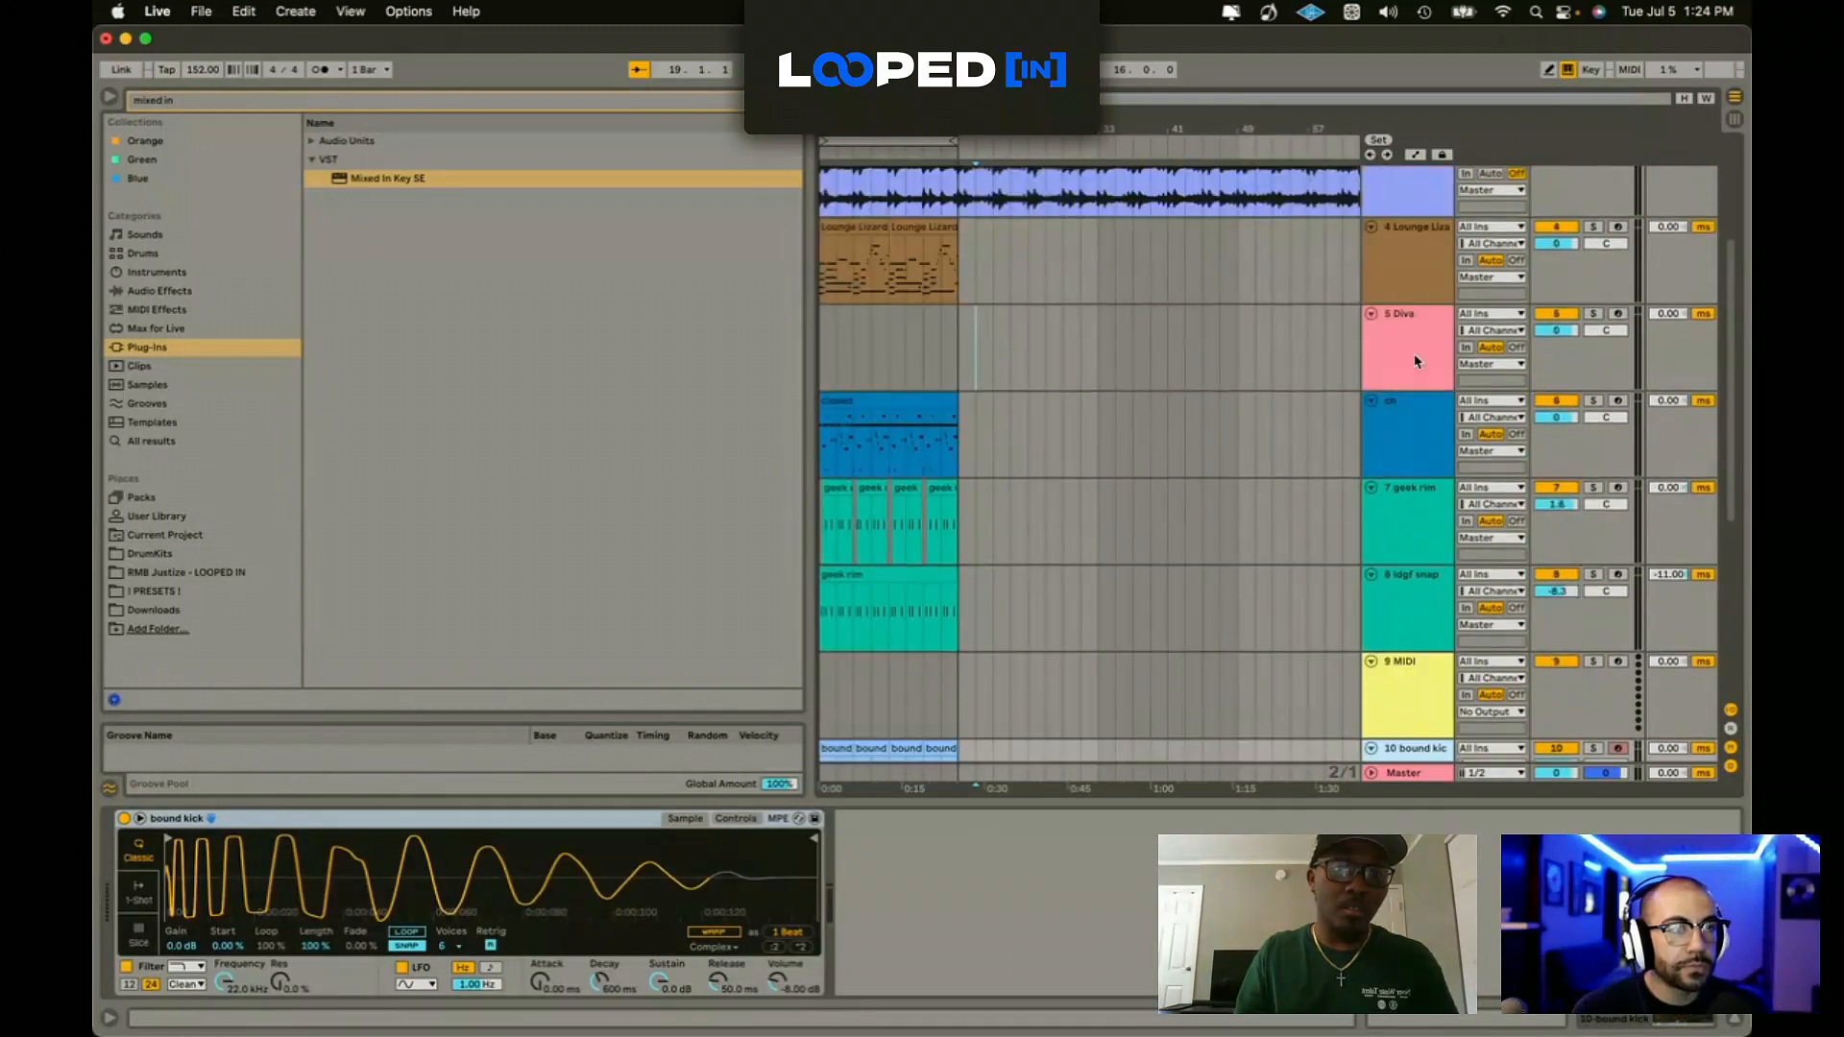
left_click(1409, 282)
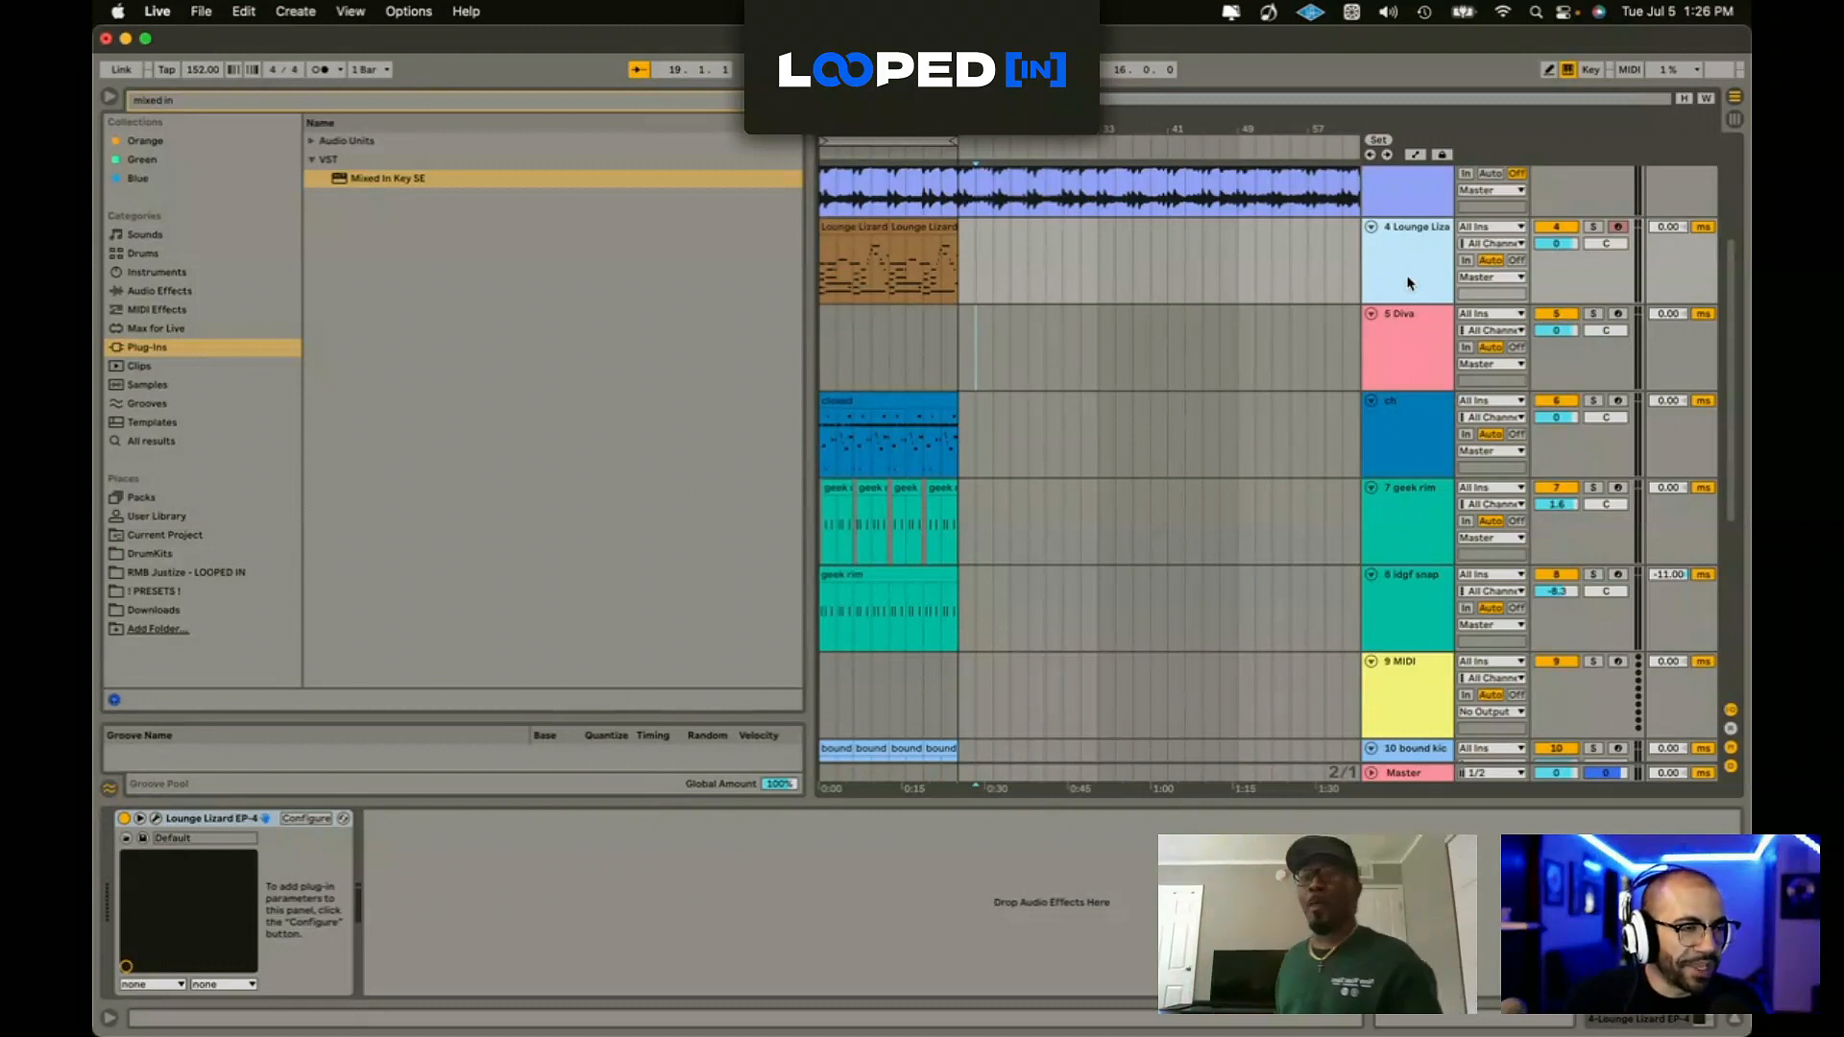
left_click(1417, 350)
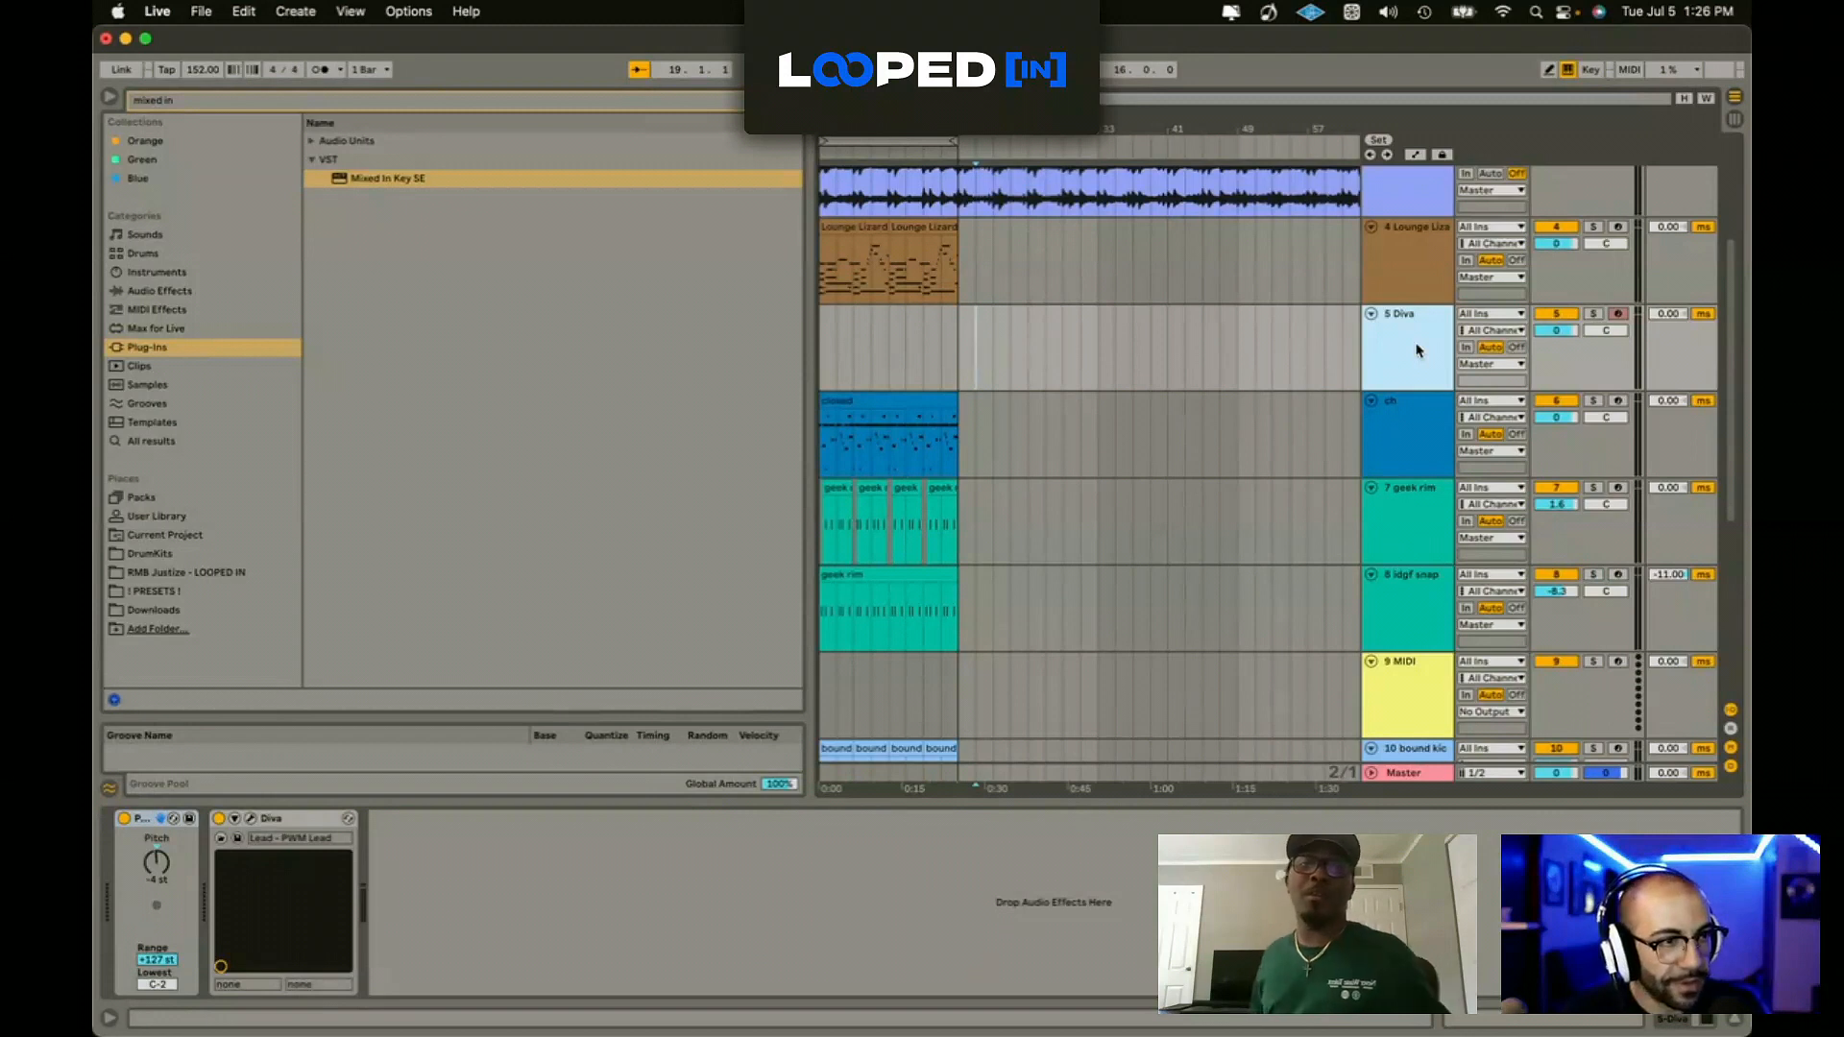
left_click(1424, 683)
key("BackSpace")
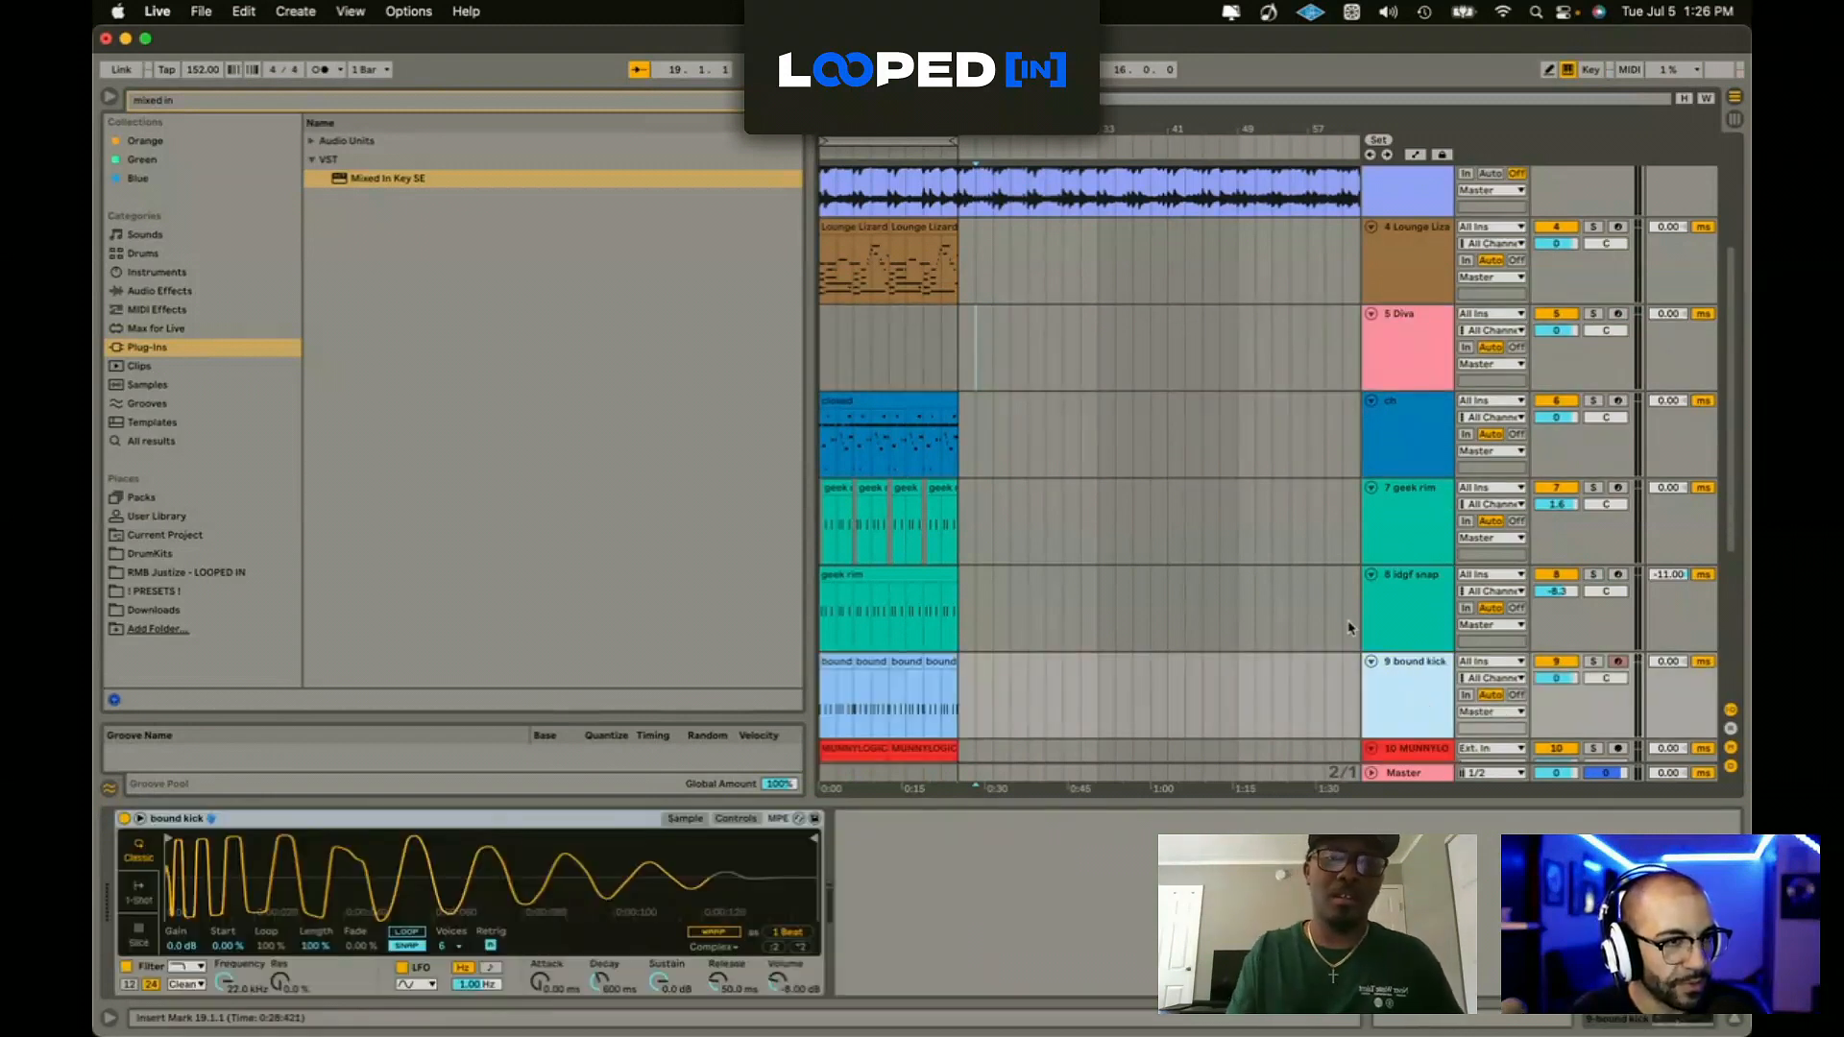
Step: Record a Diva lead part over the loop from bar 1 on the Diva track
left_click(826, 332)
key("space")
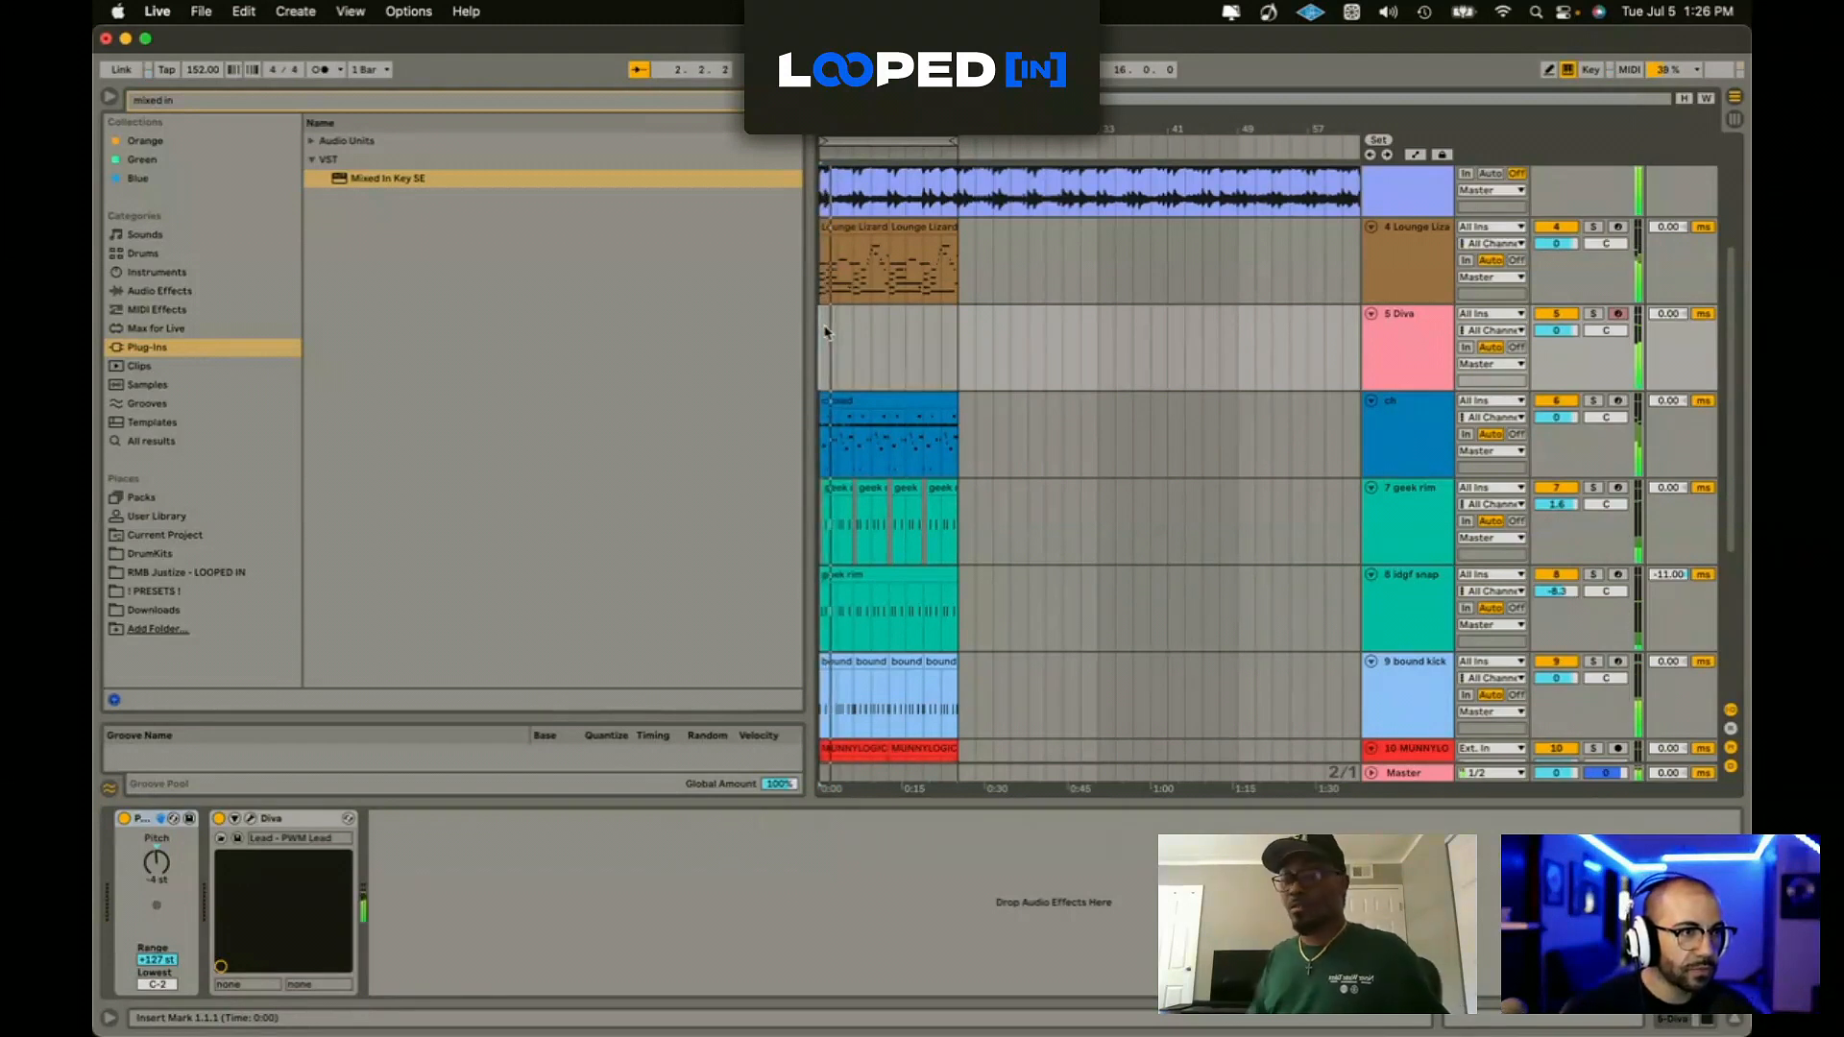
key("space")
key("F9")
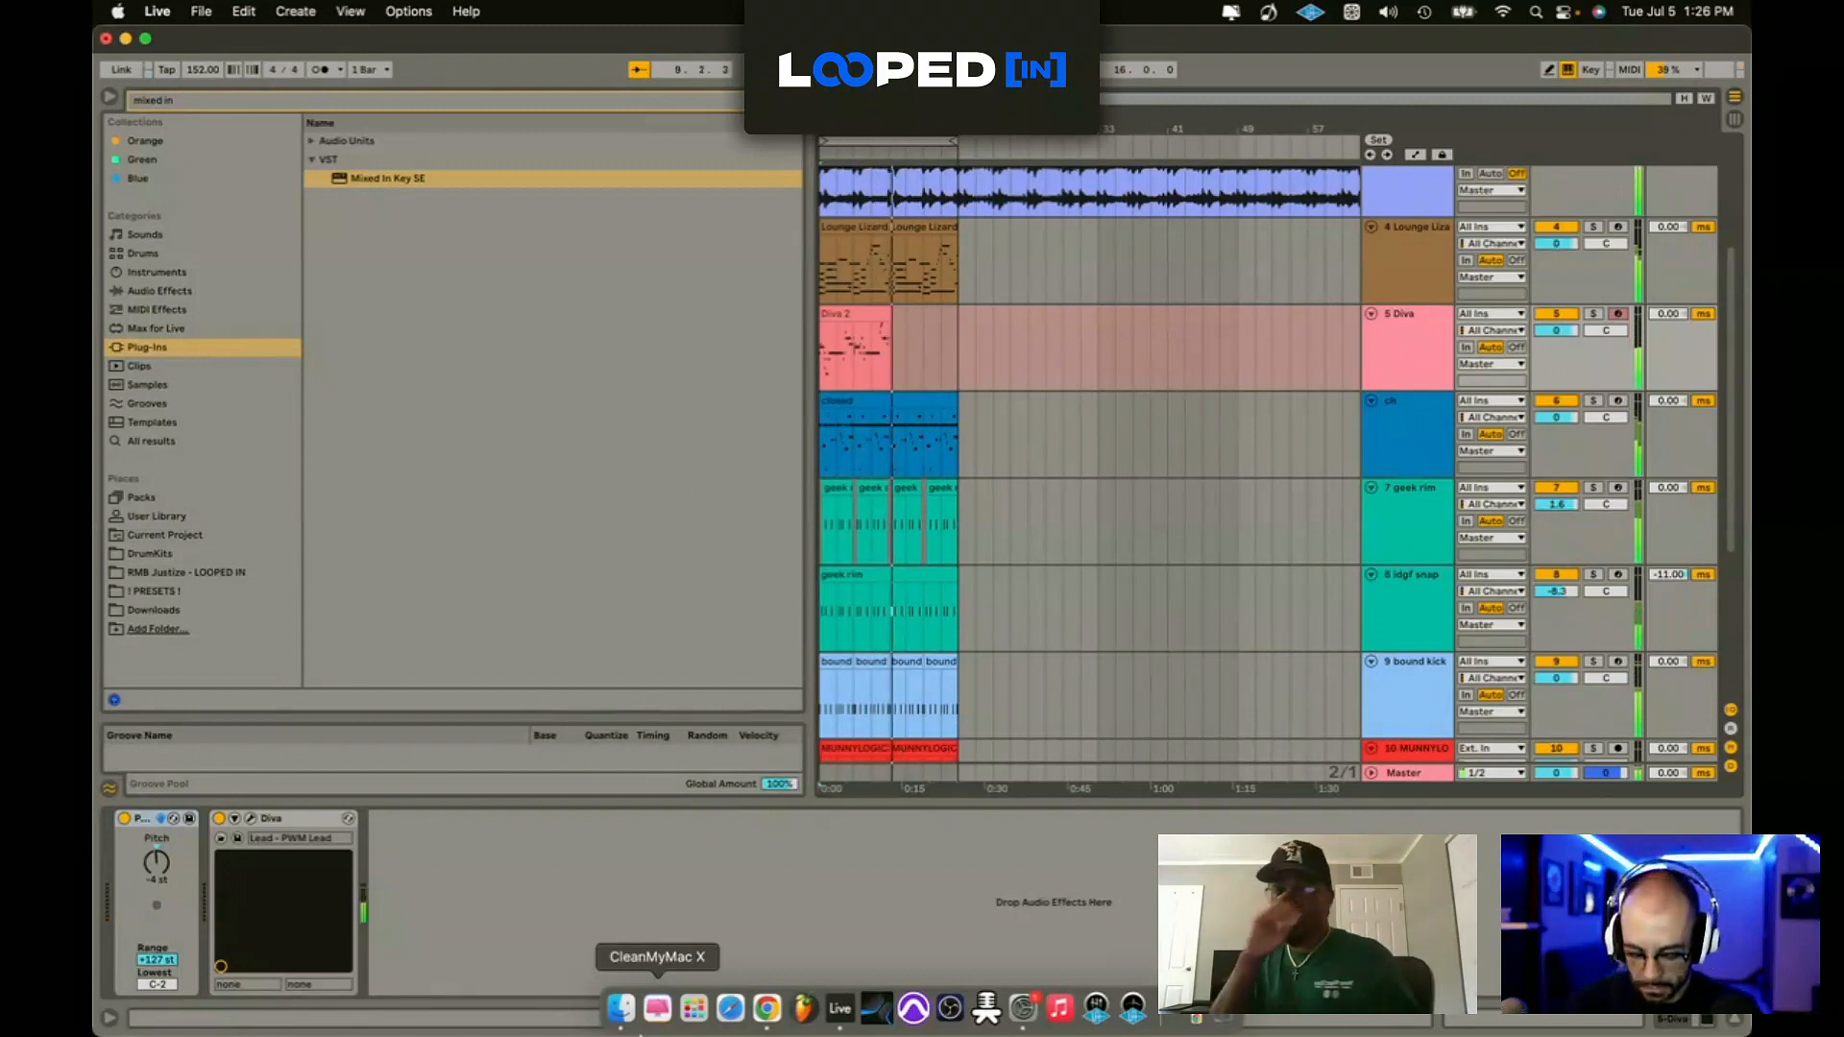
key("space")
Step: Play back the recorded Diva clip and duplicate its first eight bars to fill the 16-bar loop
double_click(878, 315)
key("space")
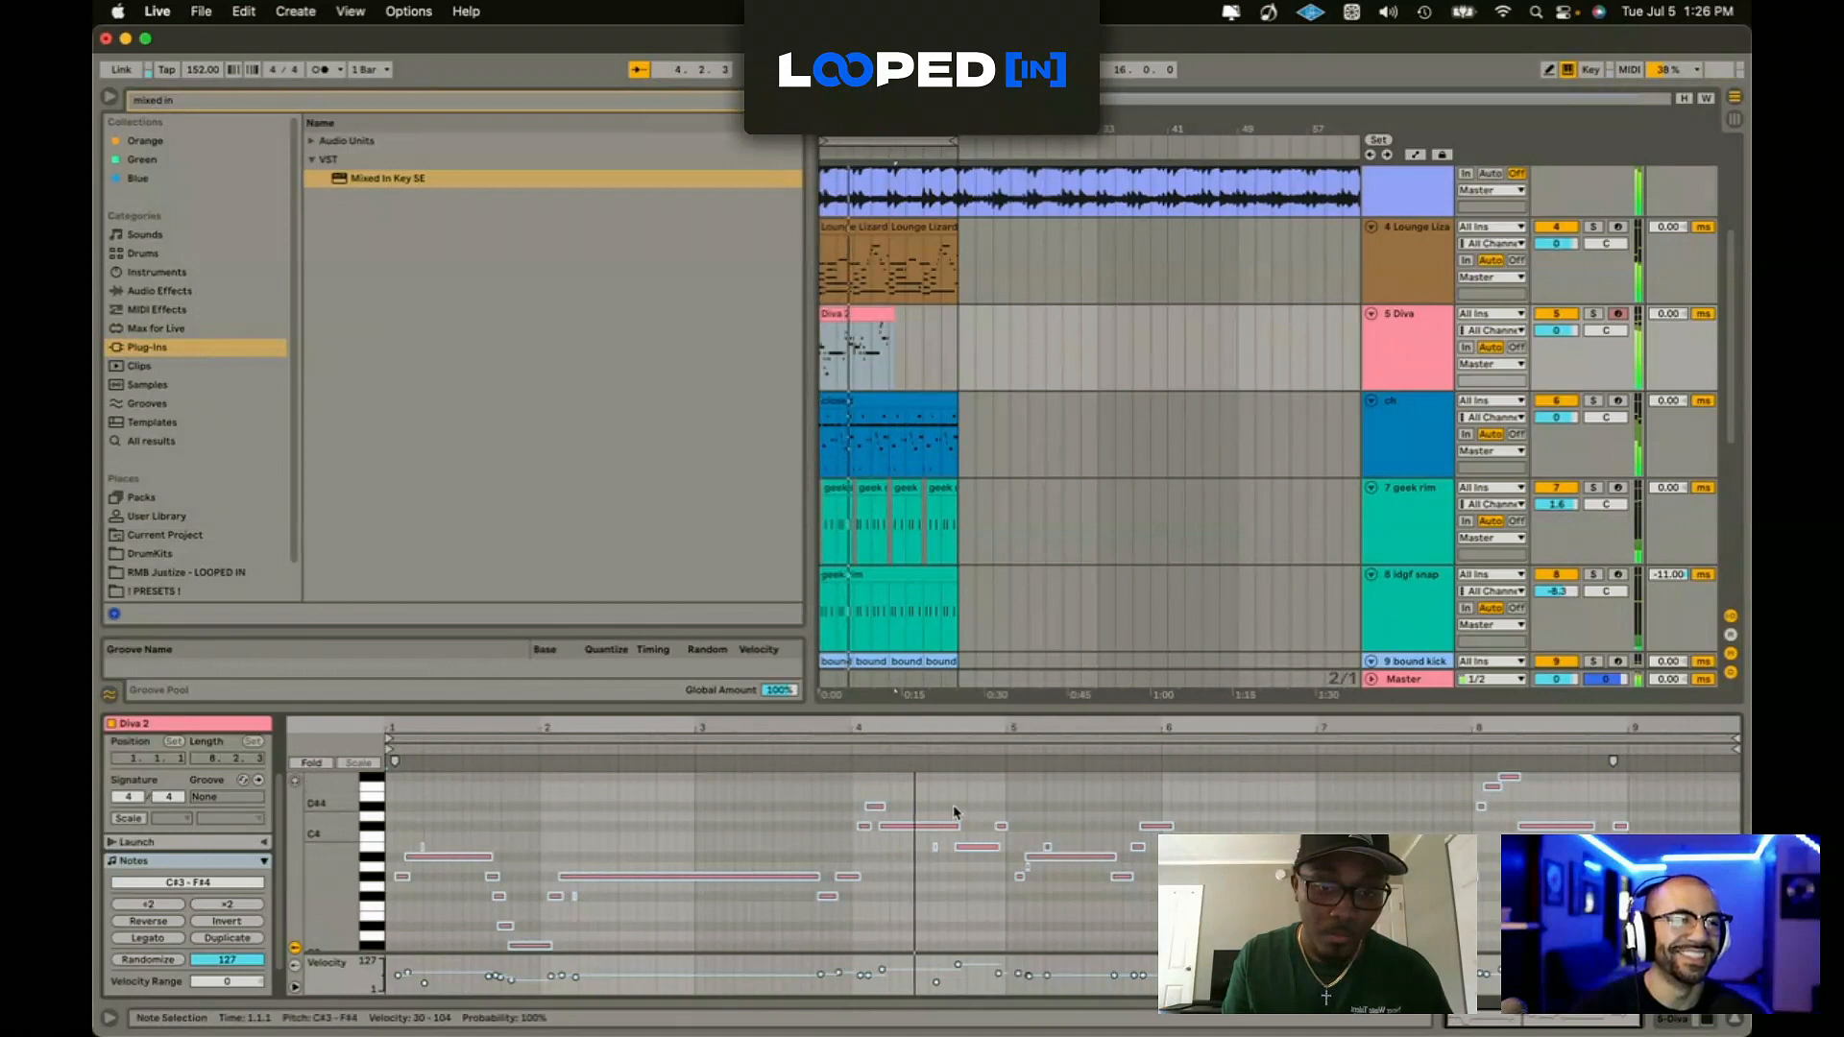
left_click(1032, 870)
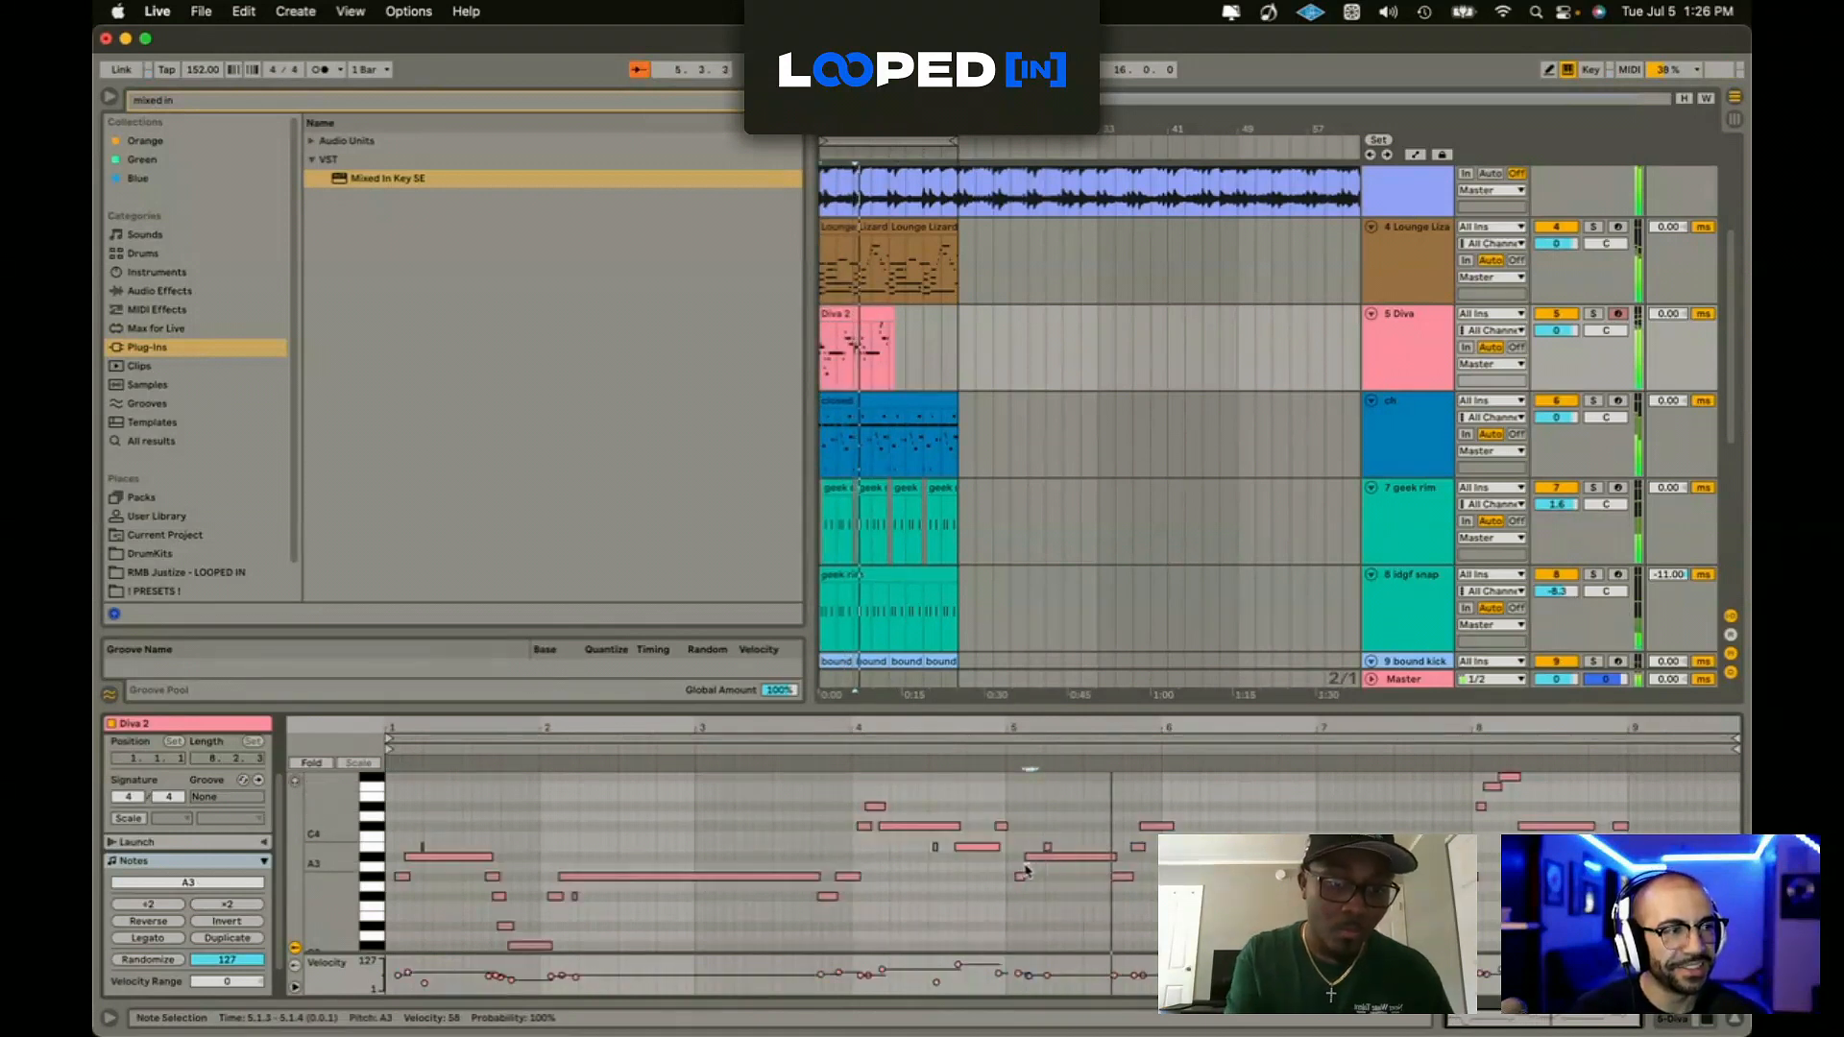
left_click_drag(889, 363, 774, 346)
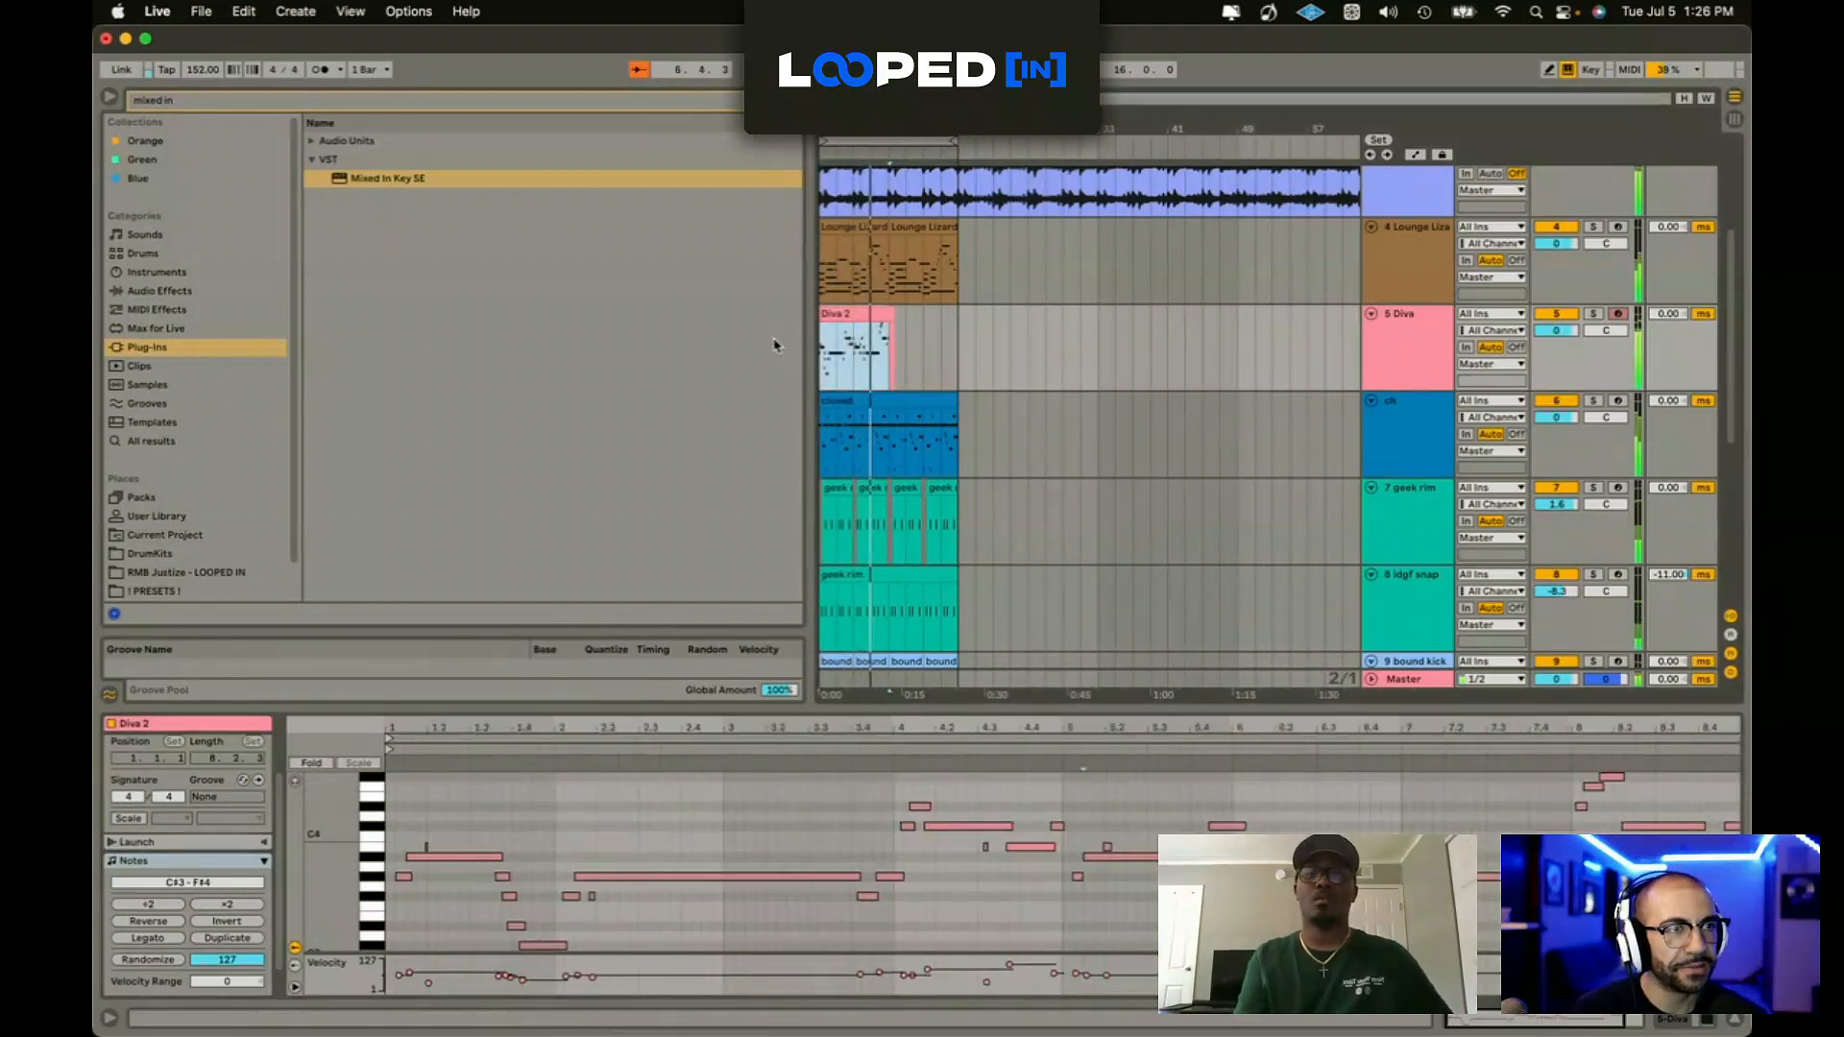
key("super+d")
Step: Insert a MIDI track below the Diva track and lower Diva's volume to -6.8 dB
left_click_drag(1556, 330, 1556, 336)
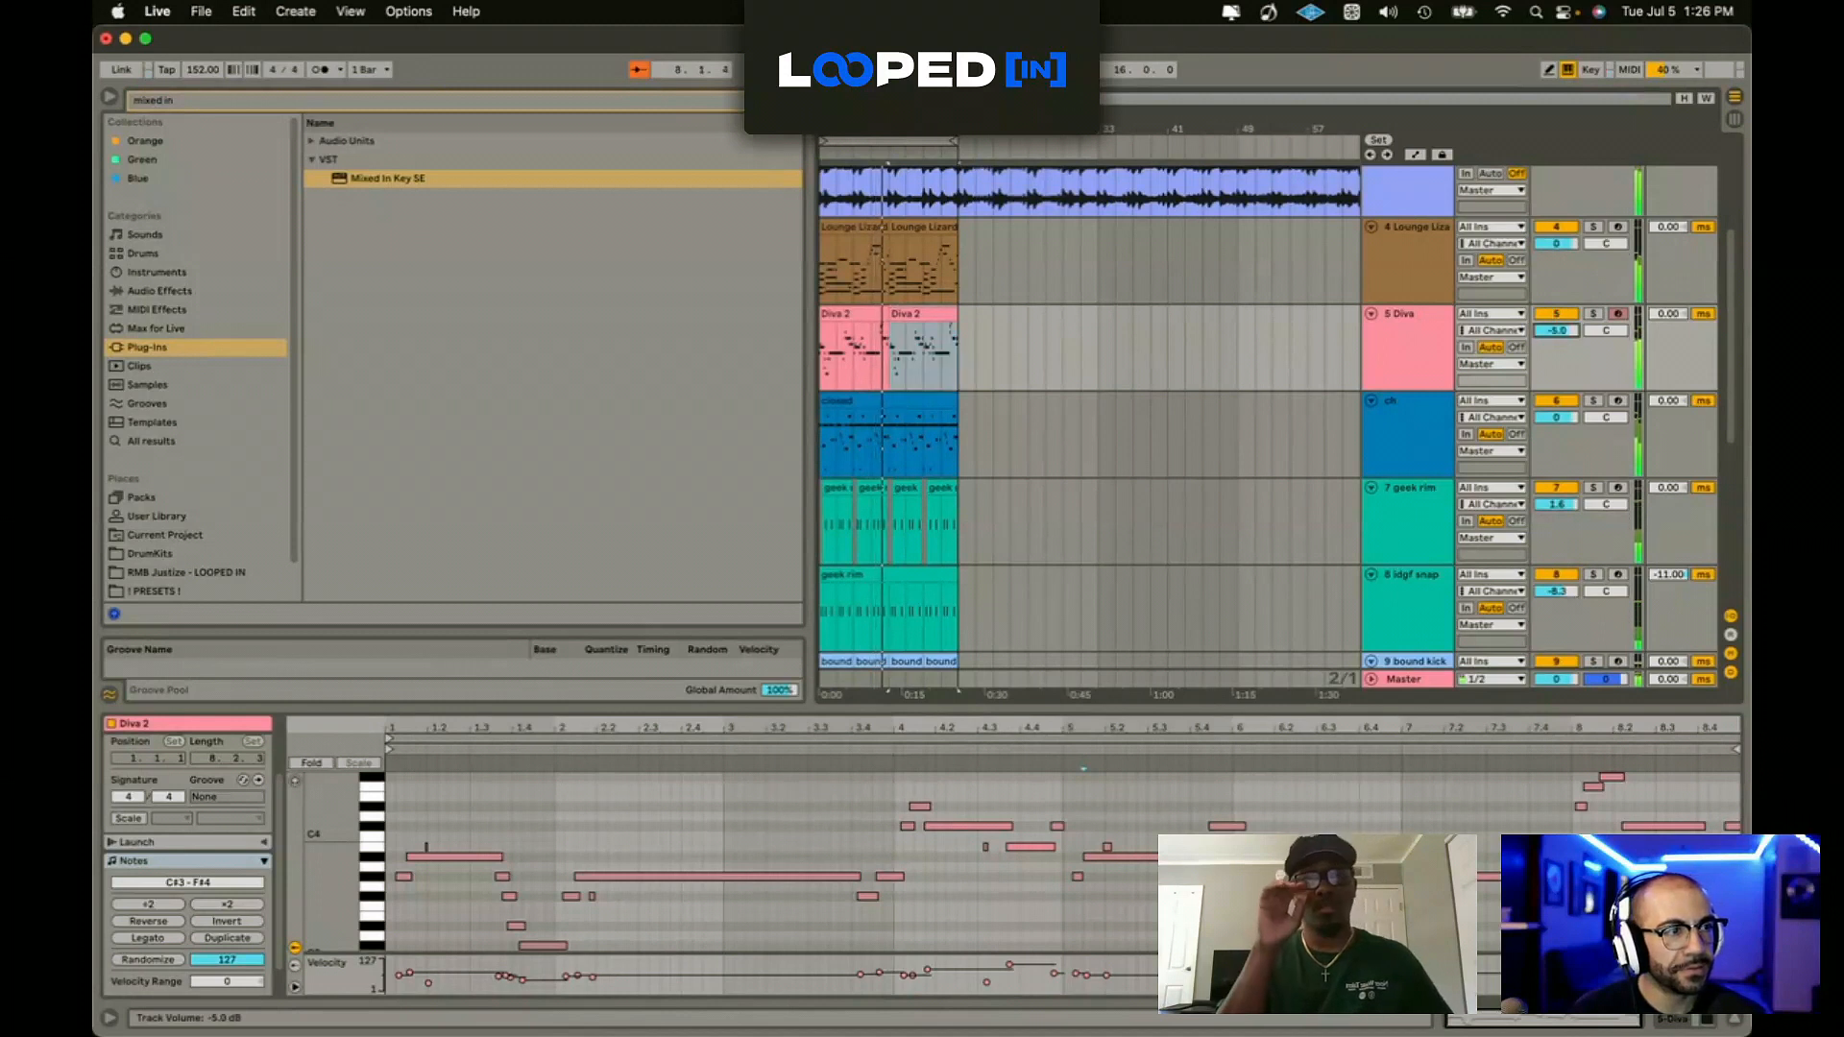
key("shift+super+t")
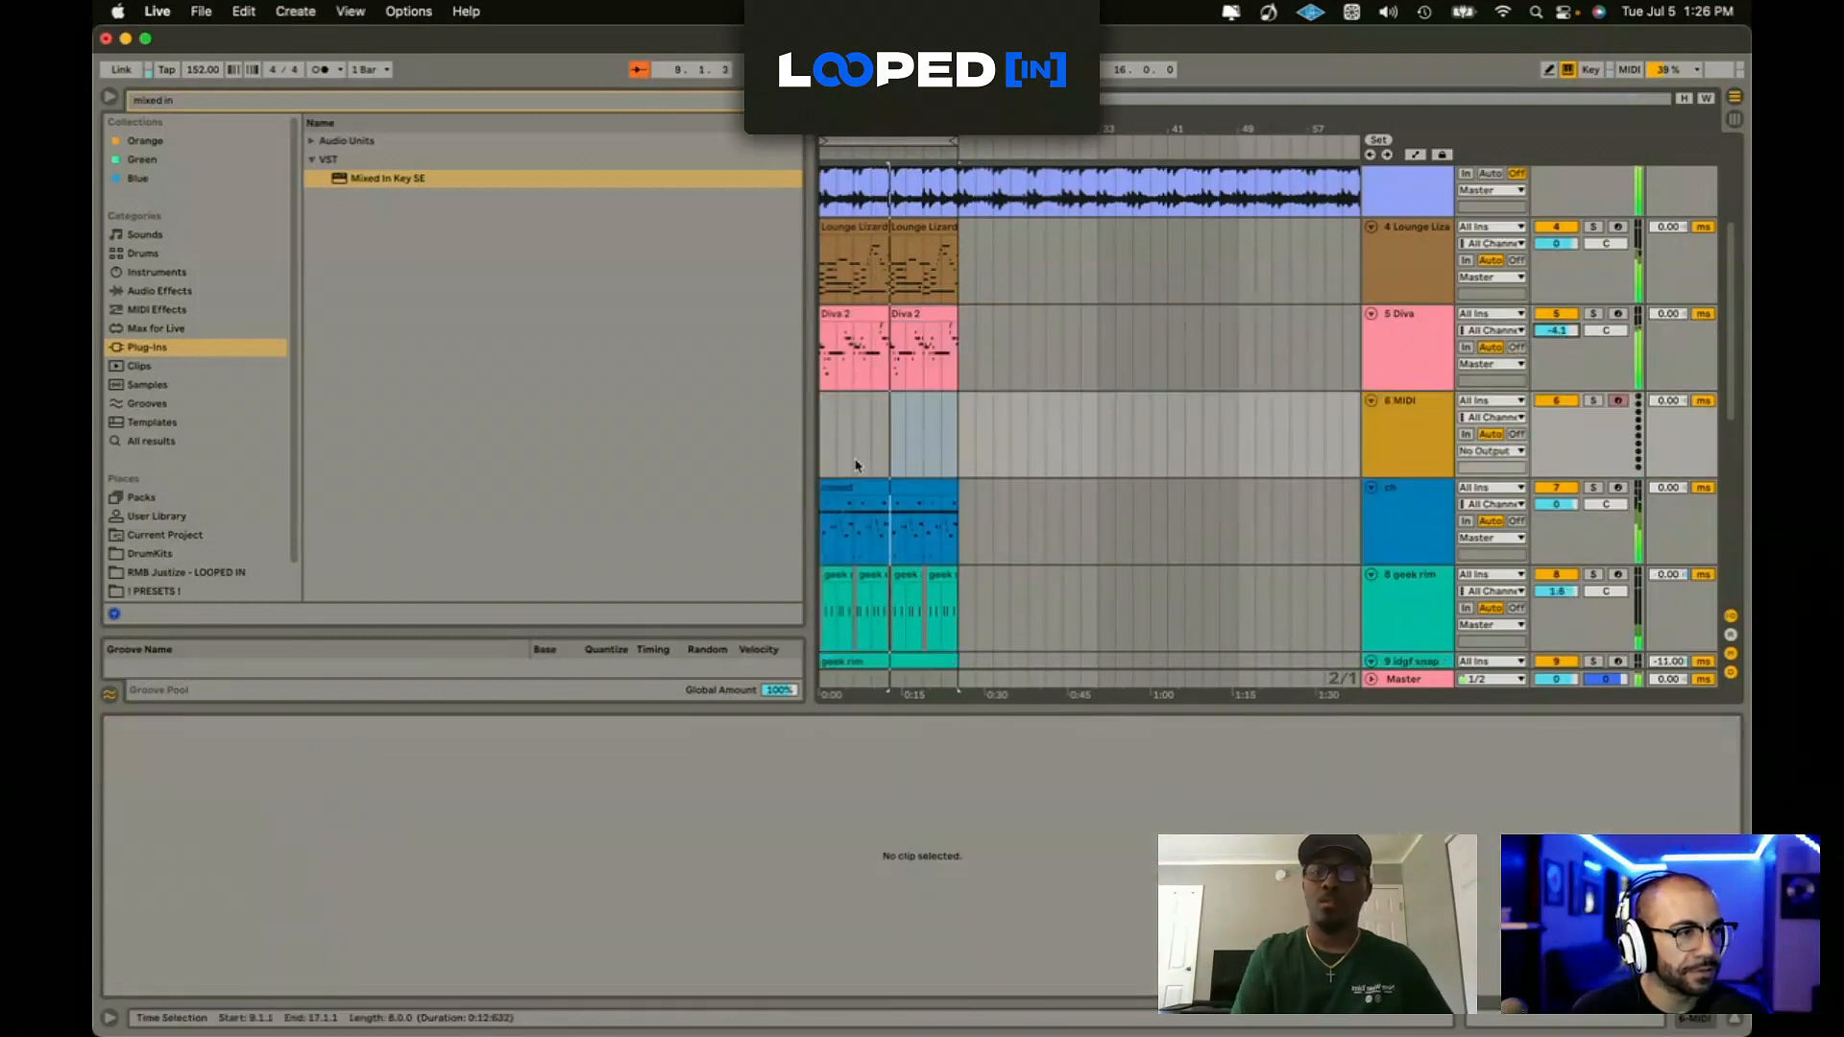
left_click(150, 552)
left_click(795, 100)
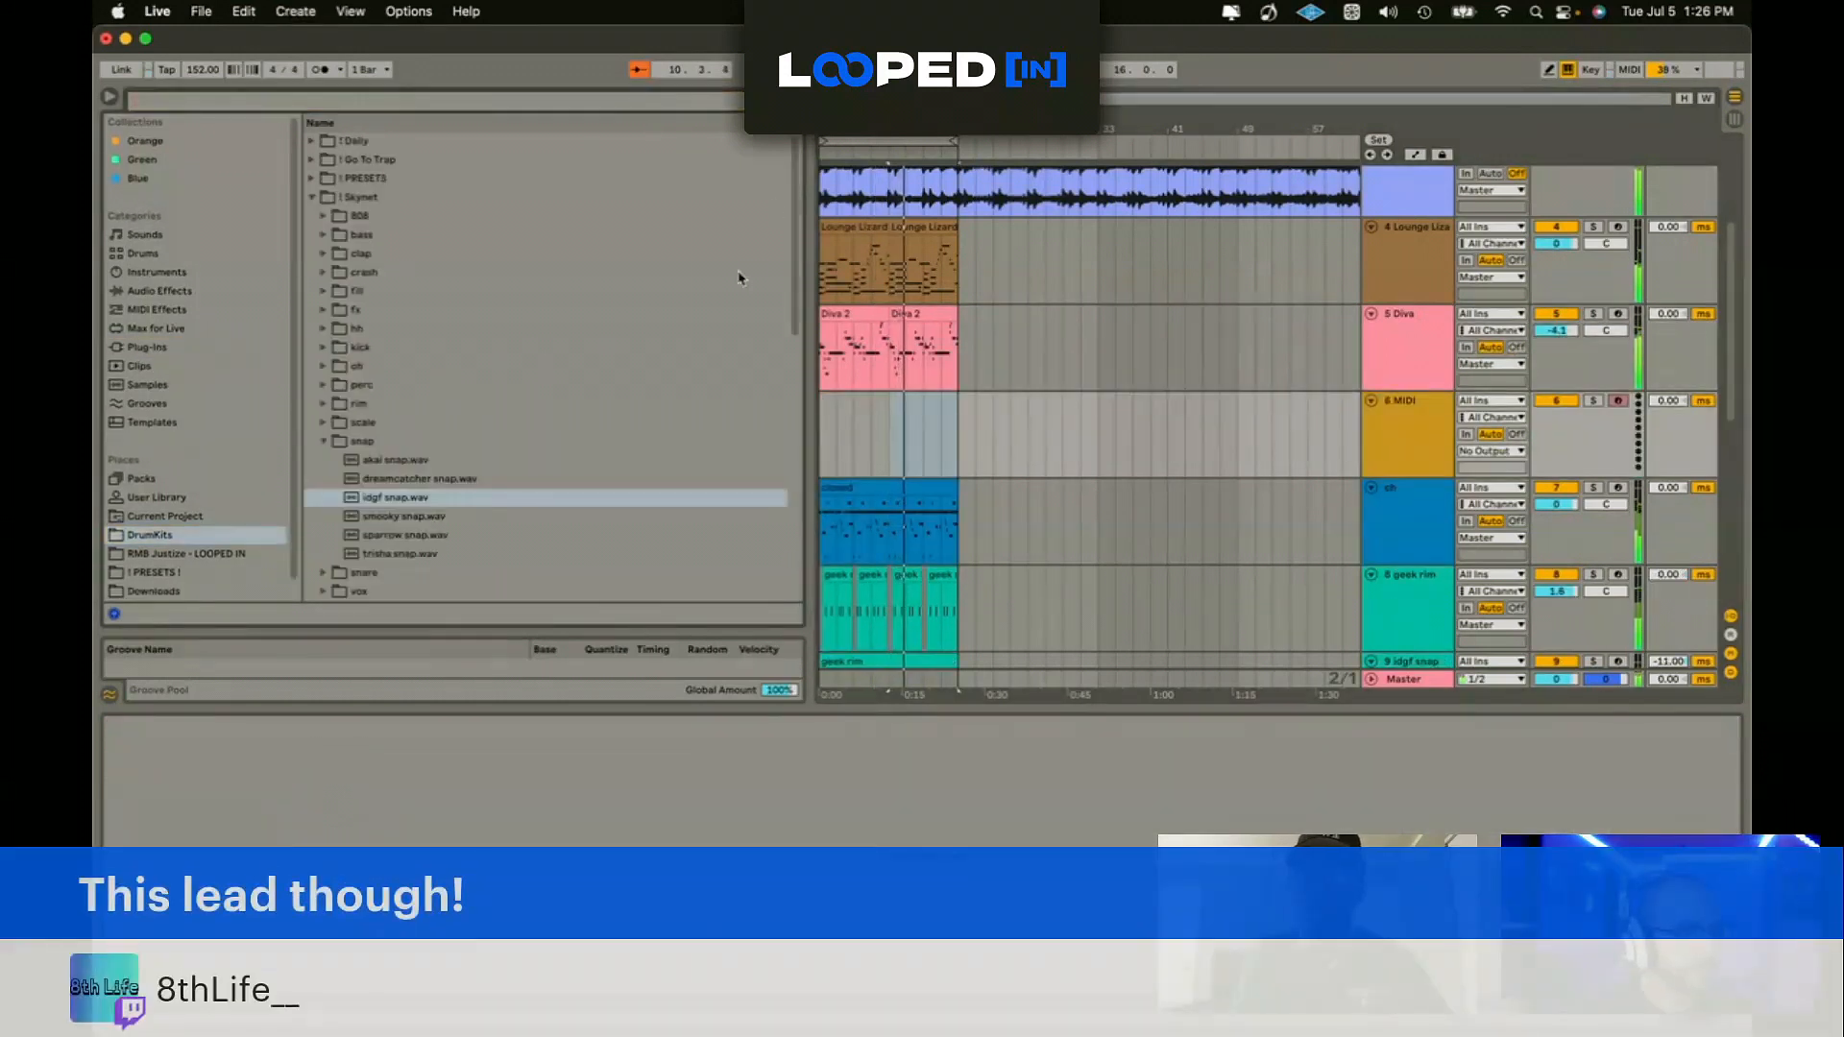
left_click_drag(1556, 331, 1555, 336)
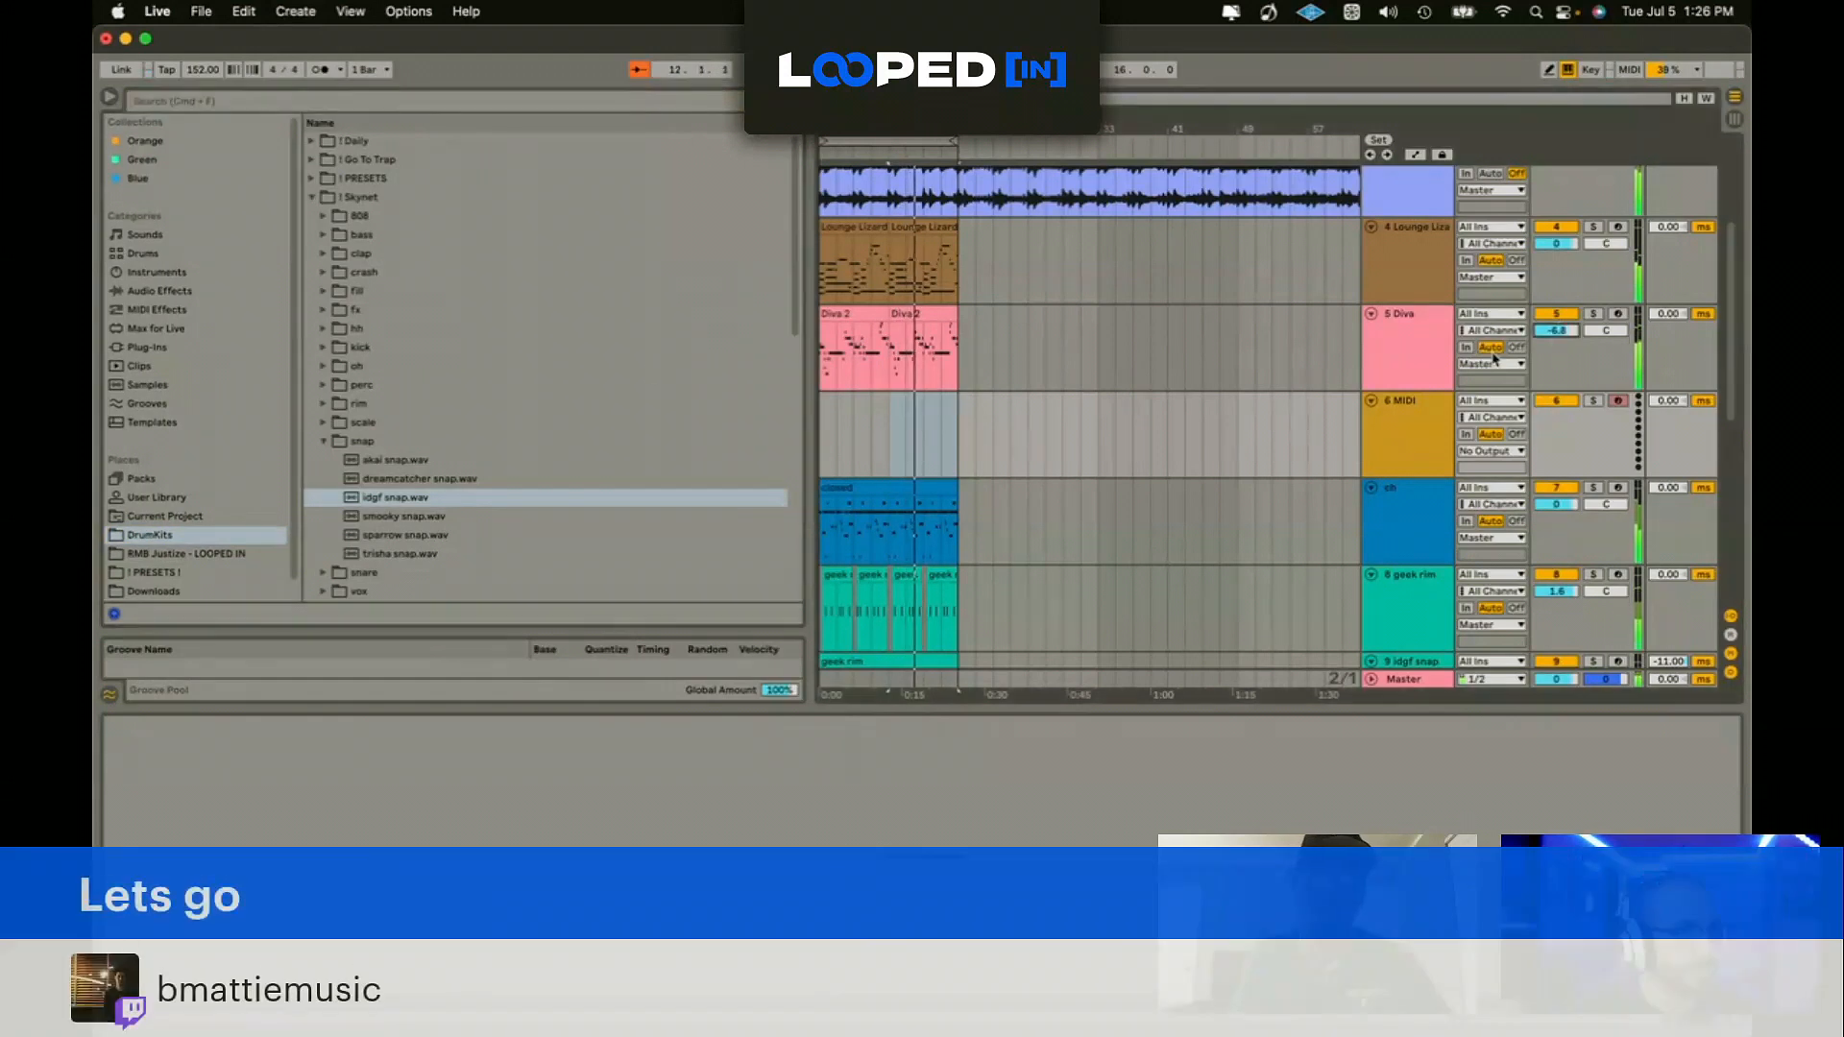
Step: Load the ogli bass.wav sample from the Skynet kit's short bass folder onto the new MIDI track
left_click(311, 198)
left_click(313, 215)
left_click(311, 198)
left_click(323, 234)
left_click(335, 272)
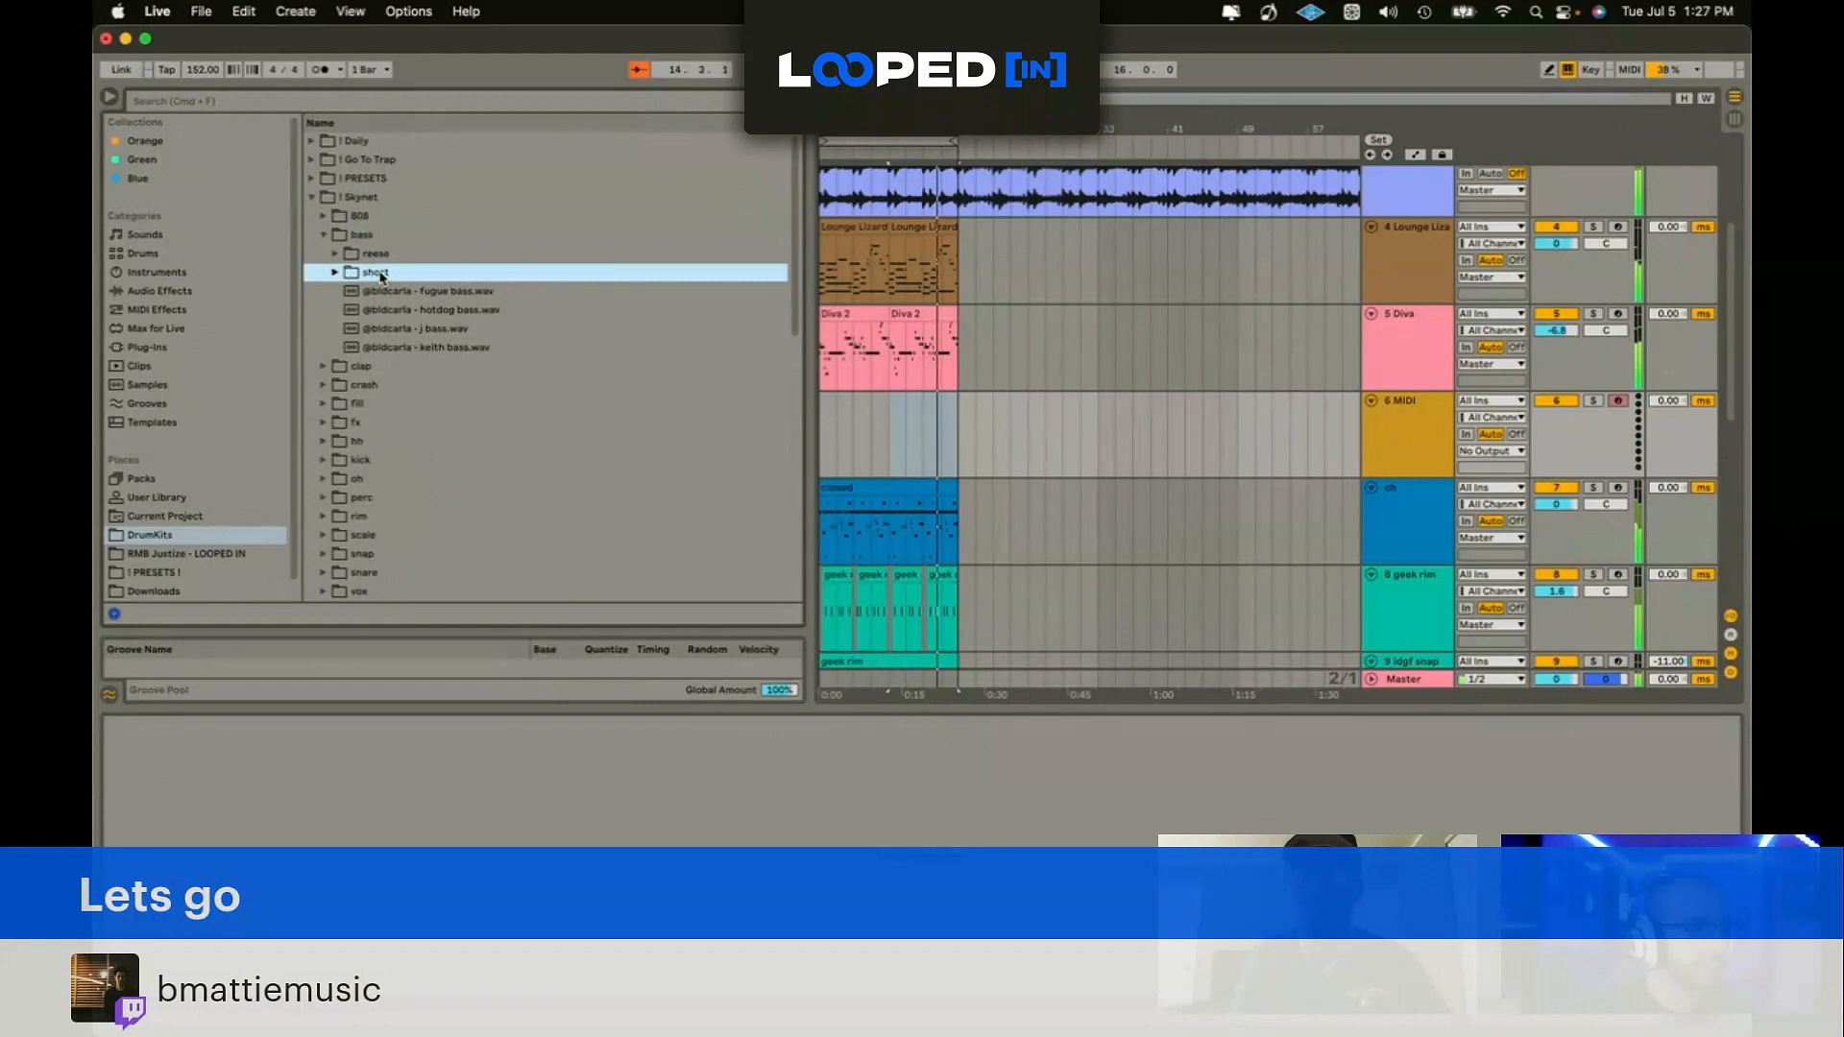
right_click(448, 331)
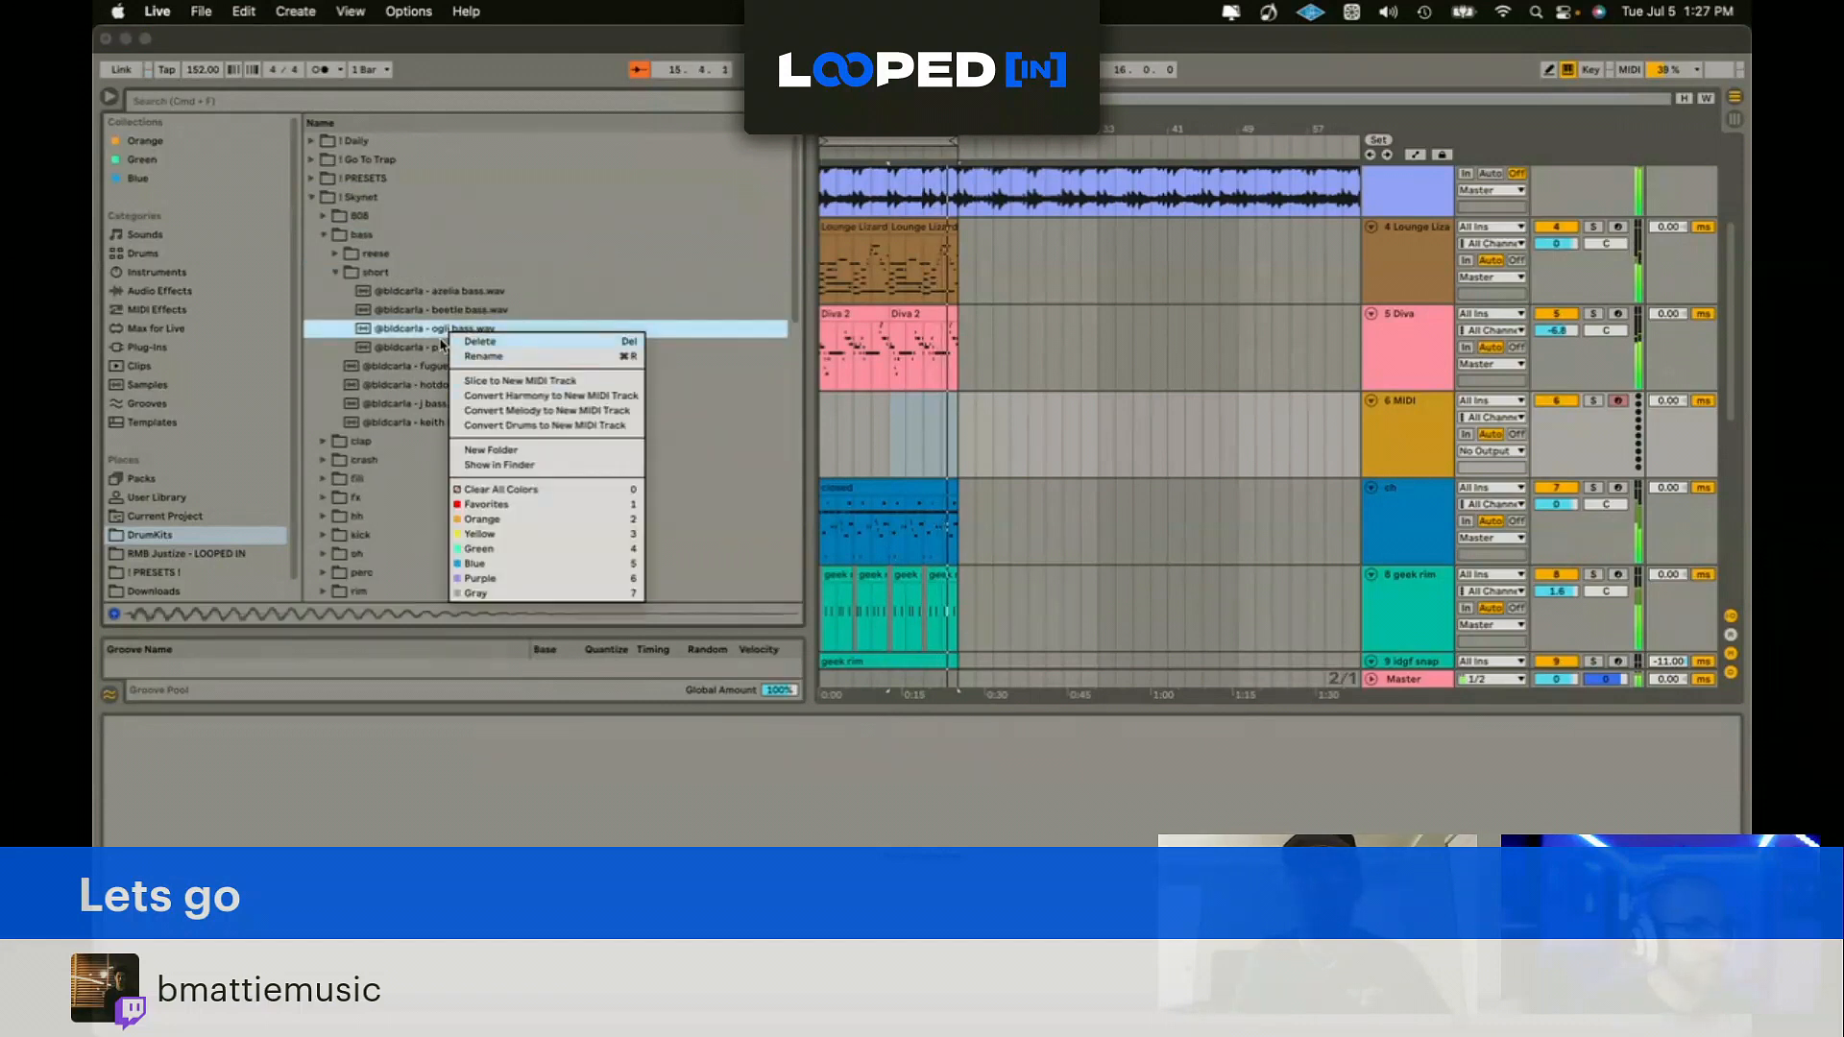
left_click(428, 332)
double_click(429, 333)
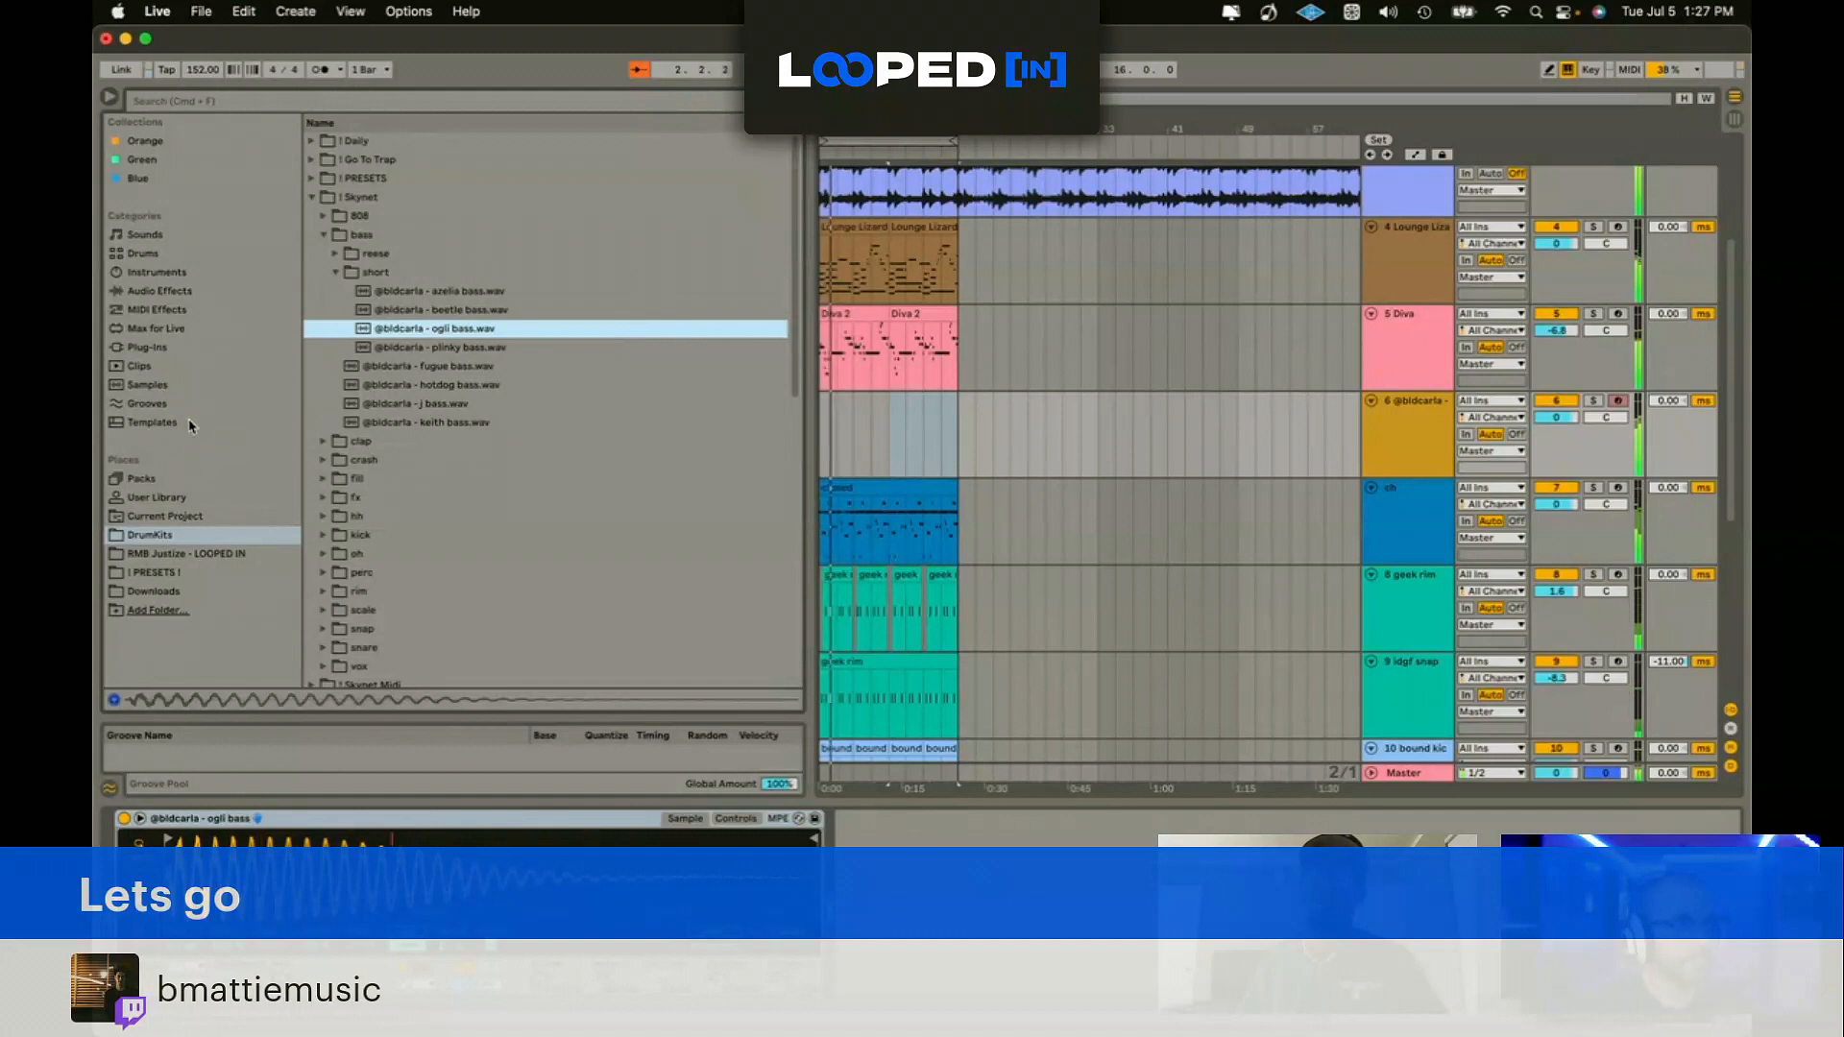
Step: Set the ogli bass sampler to 1 voice and raise its track volume to 4.7 dB
left_click(156, 497)
left_click(736, 819)
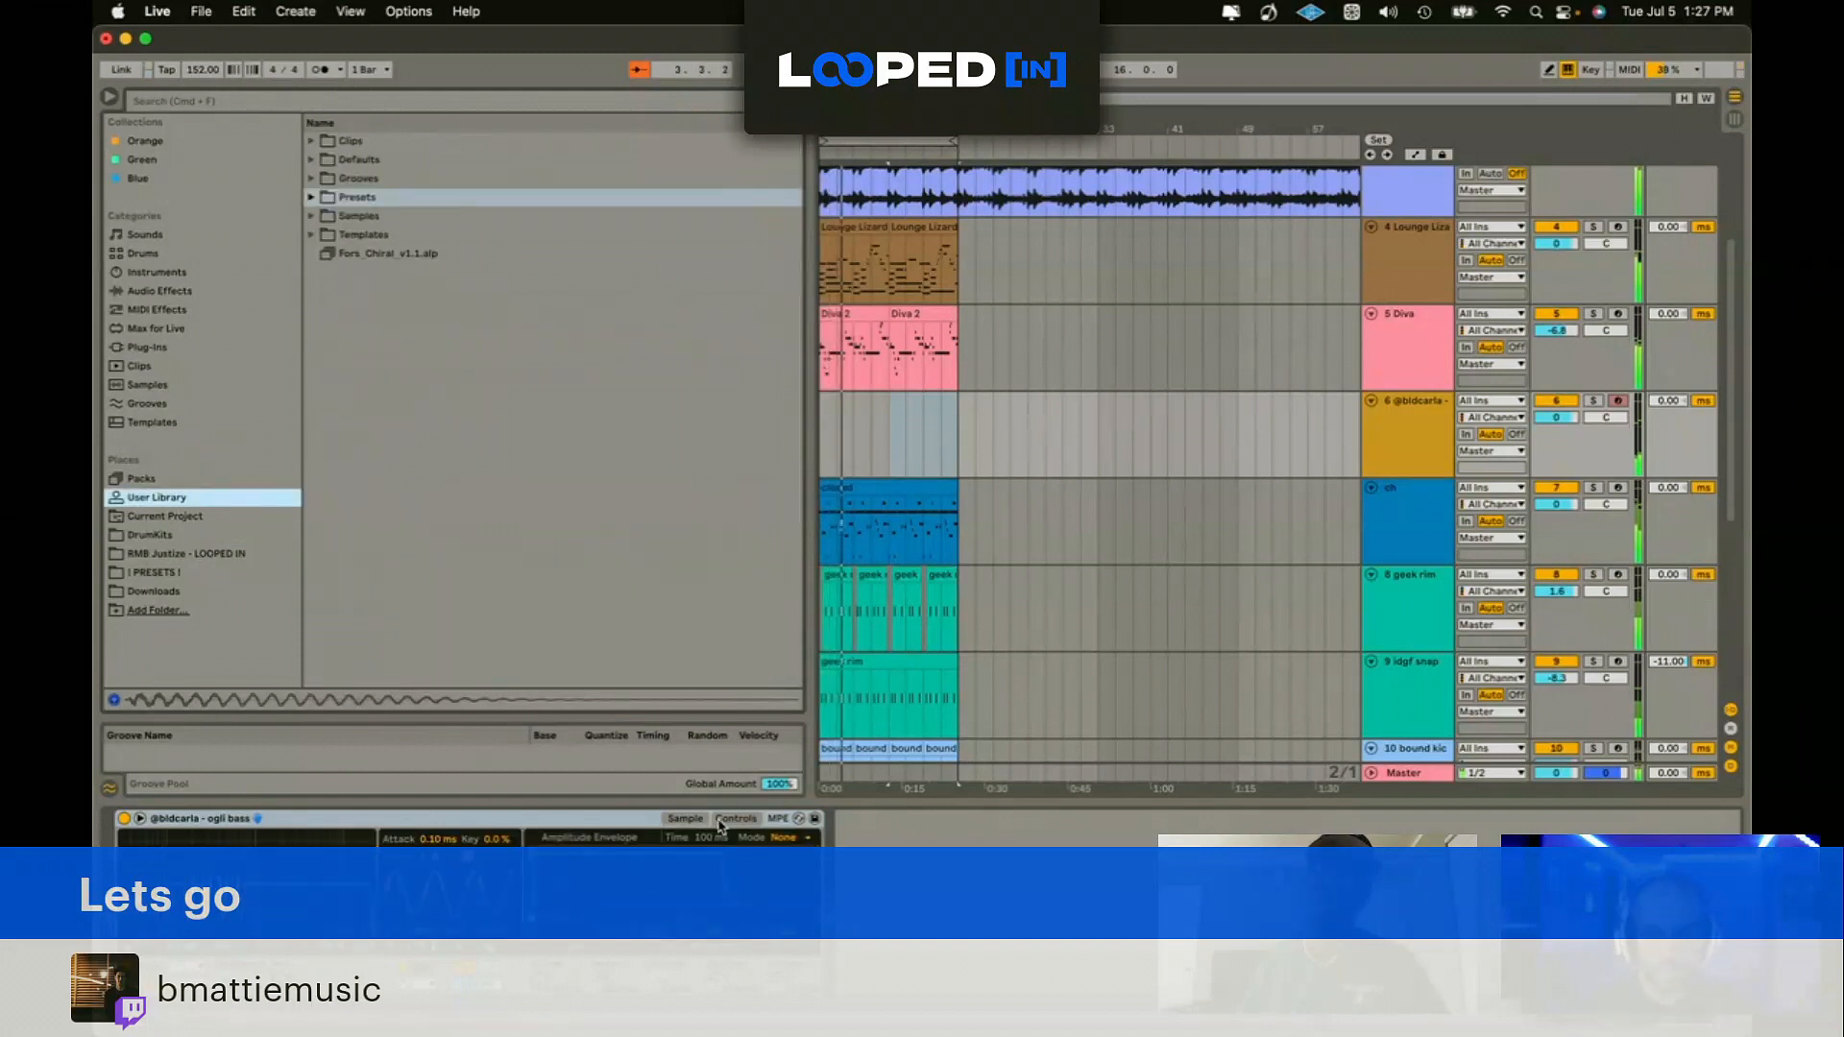
left_click(672, 946)
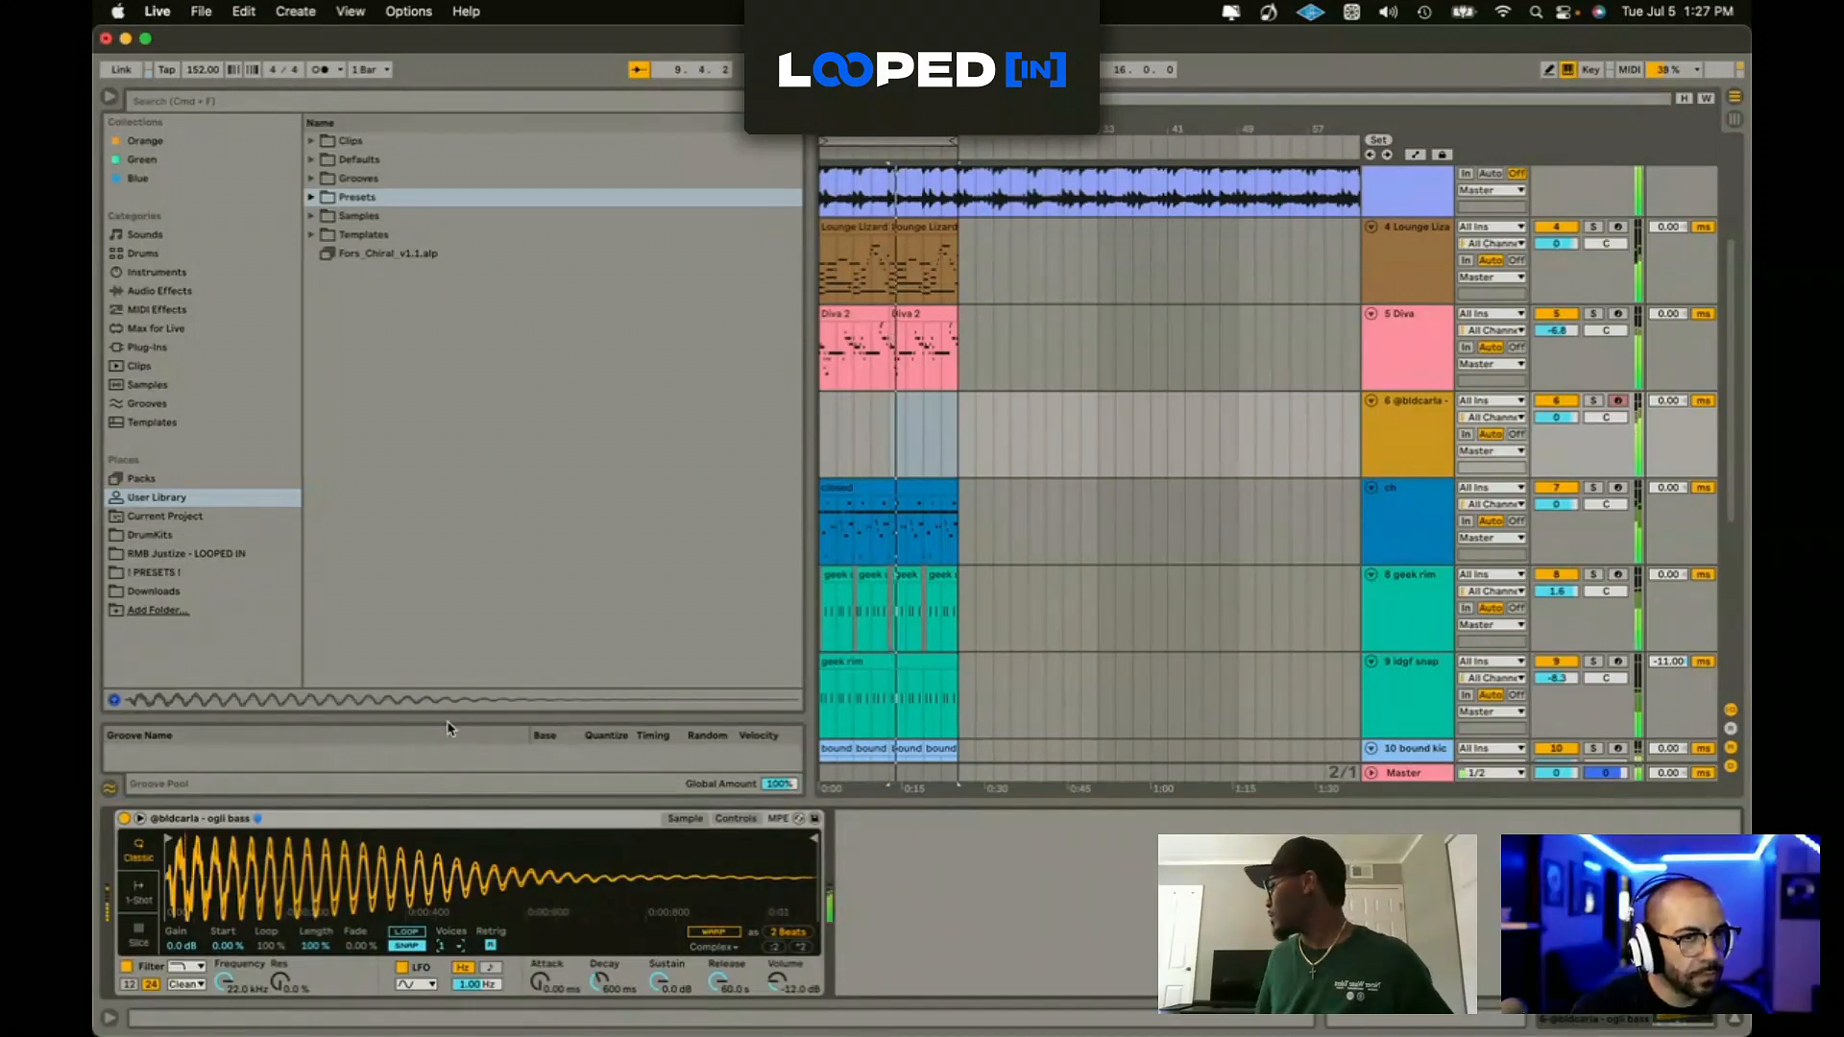
left_click_drag(1562, 419, 1563, 399)
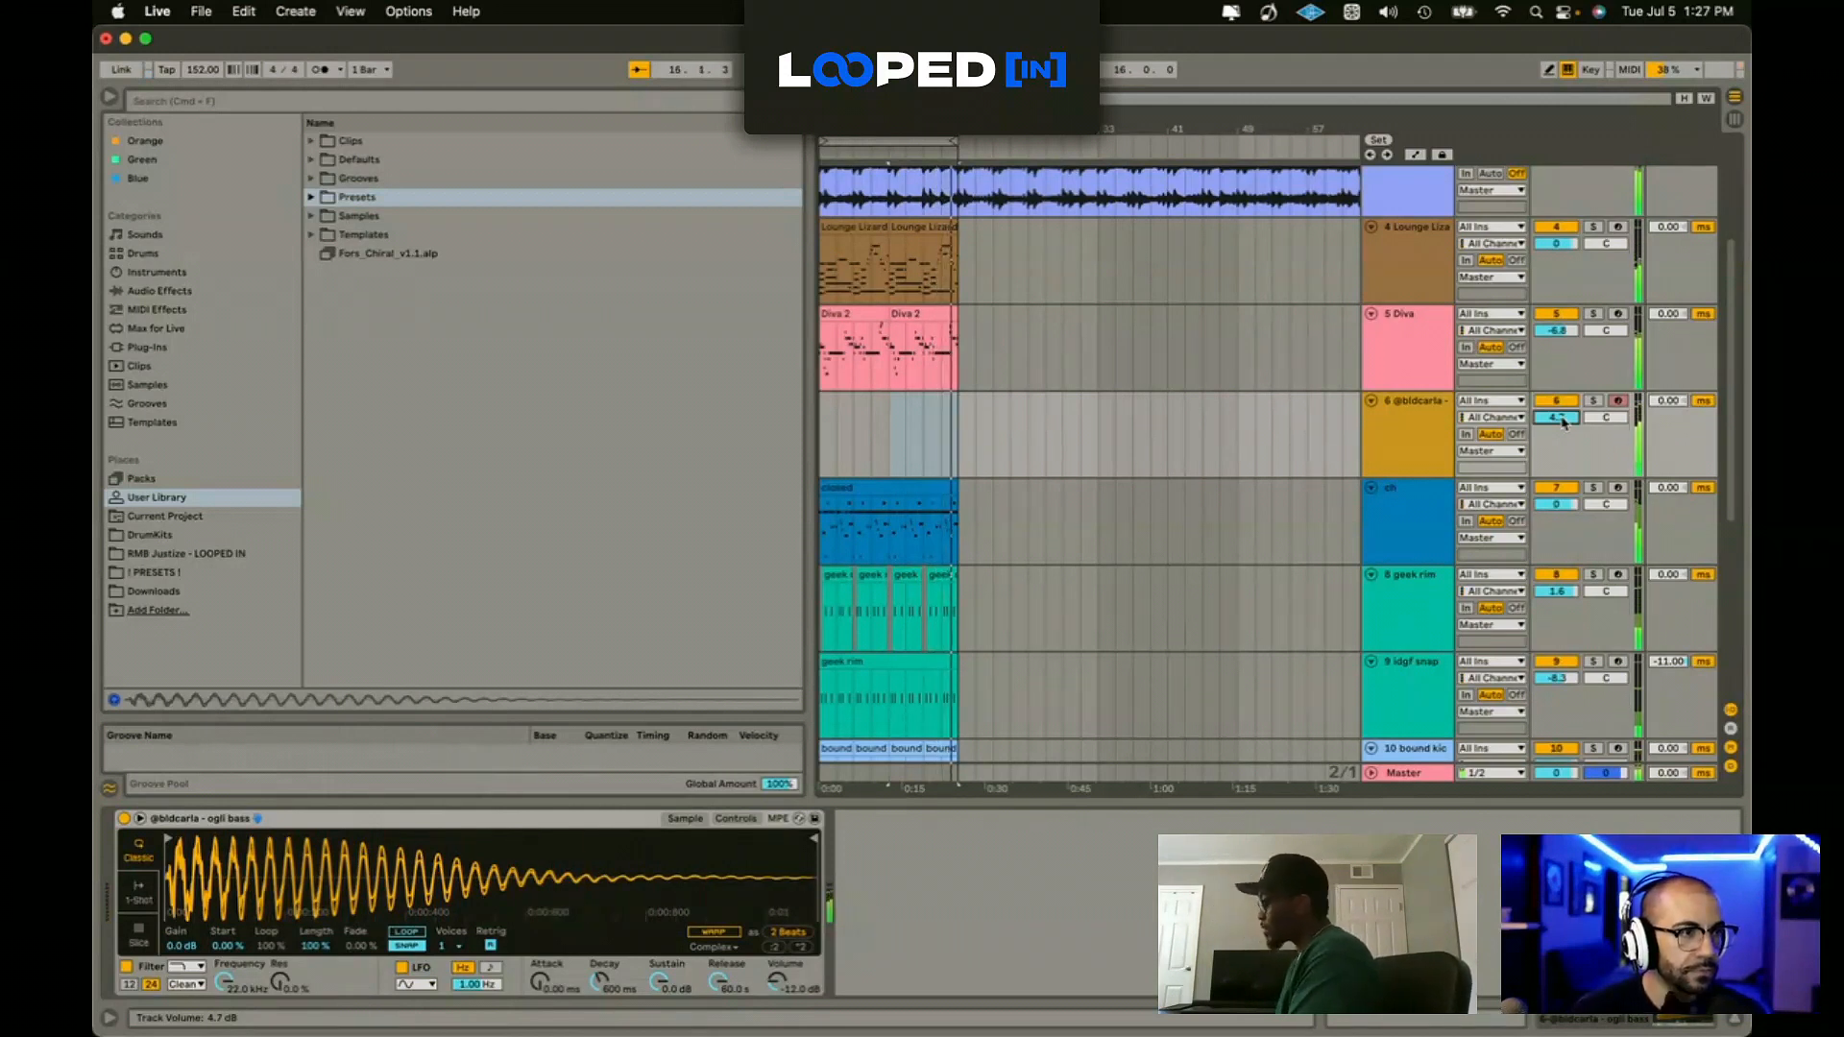
Step: Record an ogli bass part over the loop and duplicate its first eight bars to fill 16 bars
key("F9")
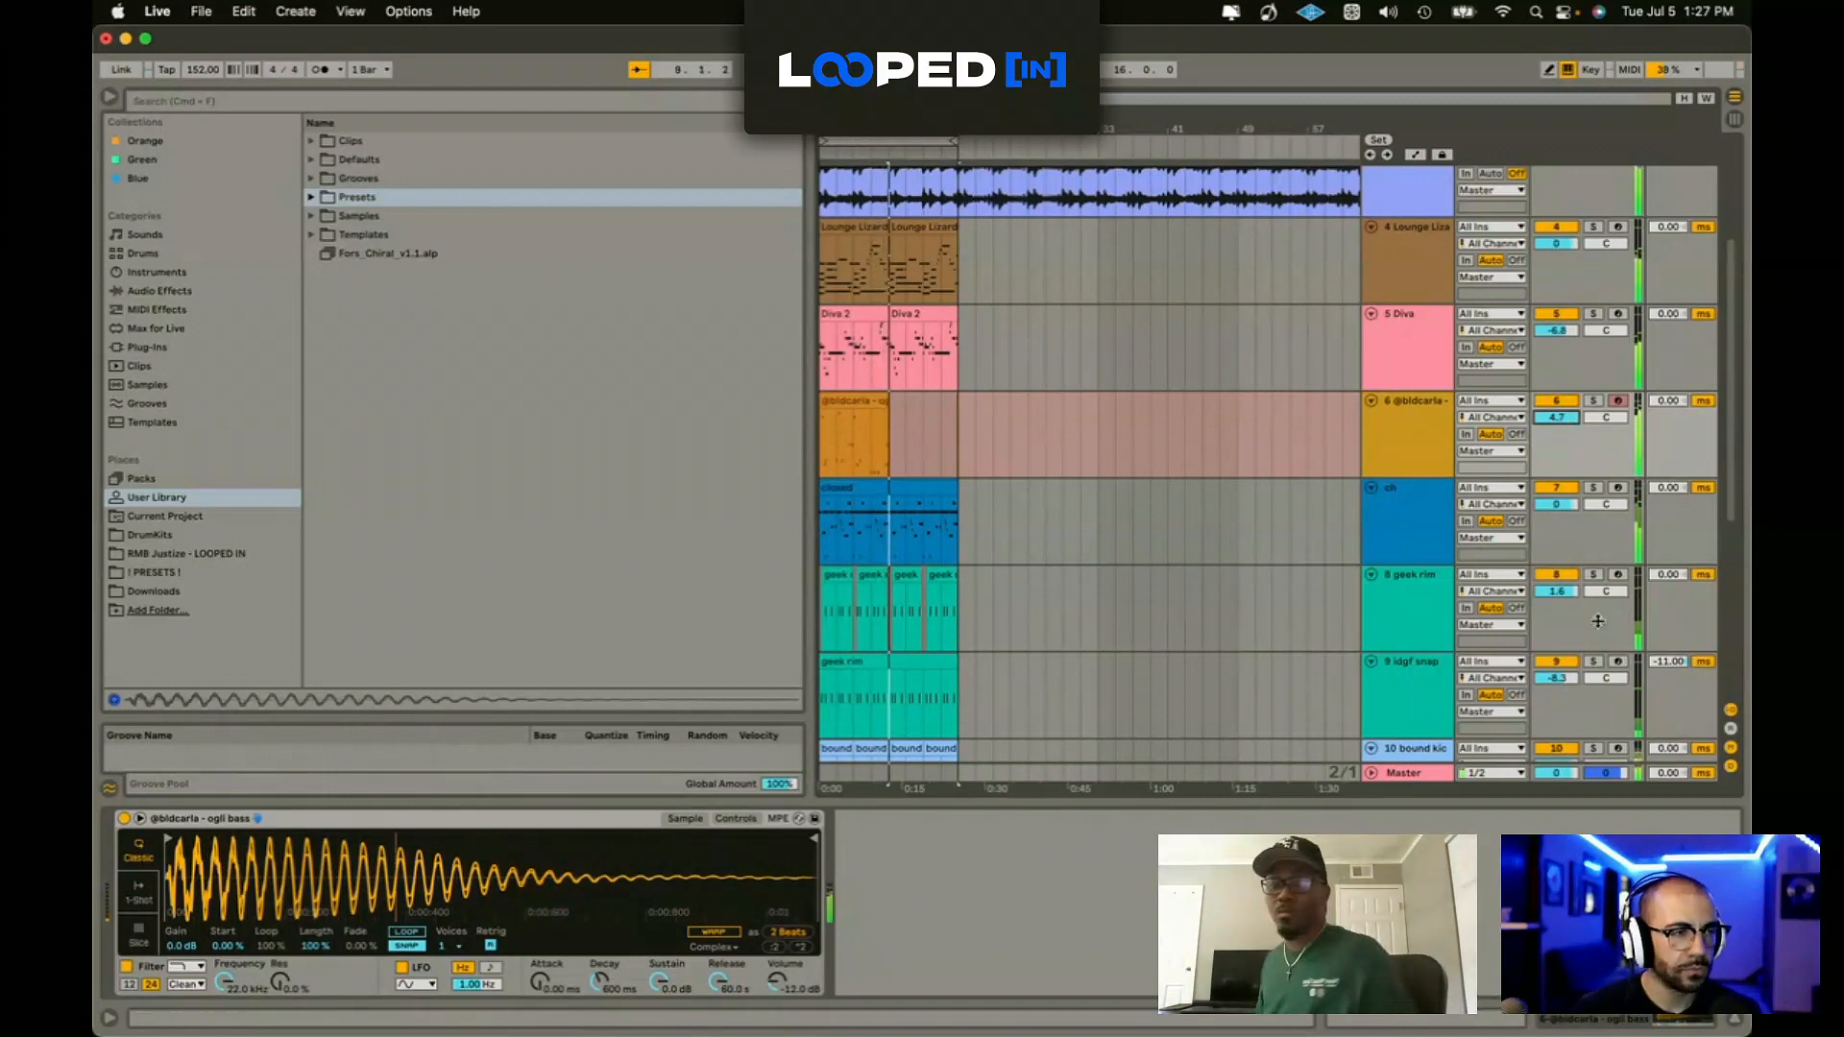
key("space")
key("space")
left_click_drag(884, 449, 766, 449)
key("super+d")
Step: Add a track below the bass and place E4.wav from Arcade - Distant Voices, Come To Peace, at bar 1
key("super+shift+t")
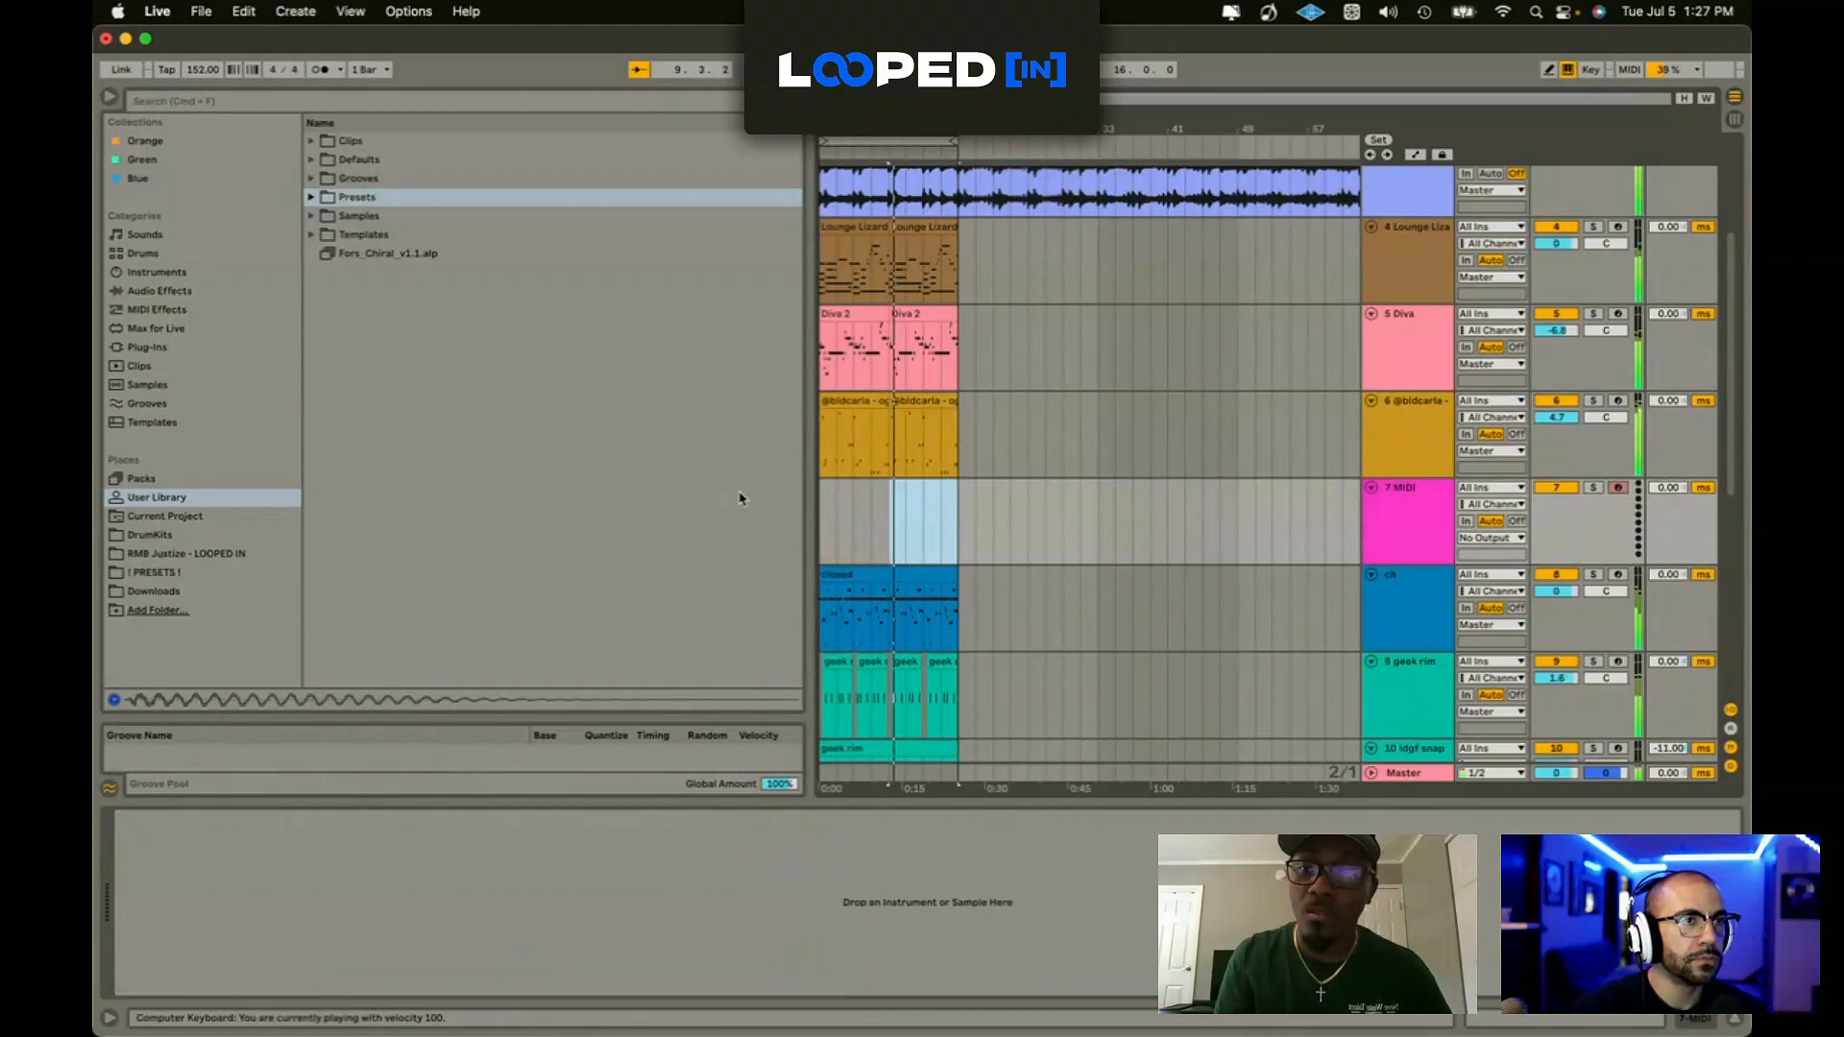
left_click(178, 553)
left_click(149, 346)
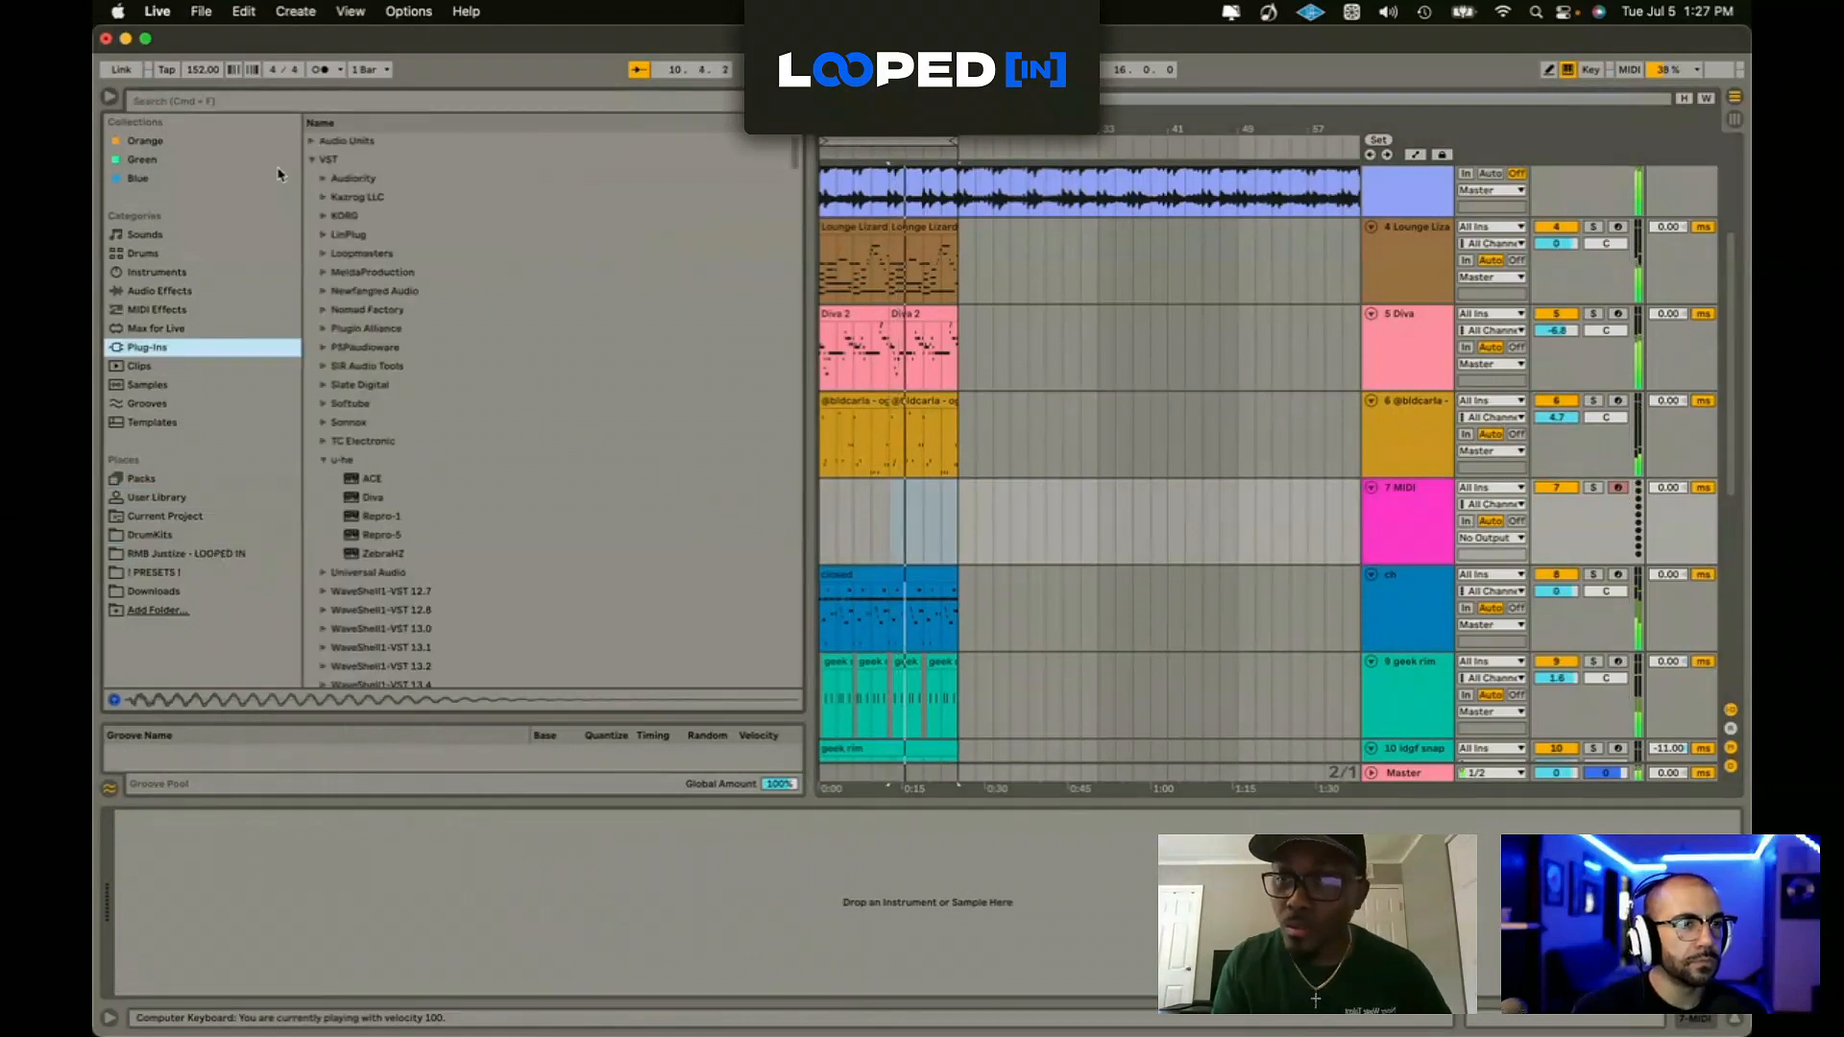
left_click(249, 534)
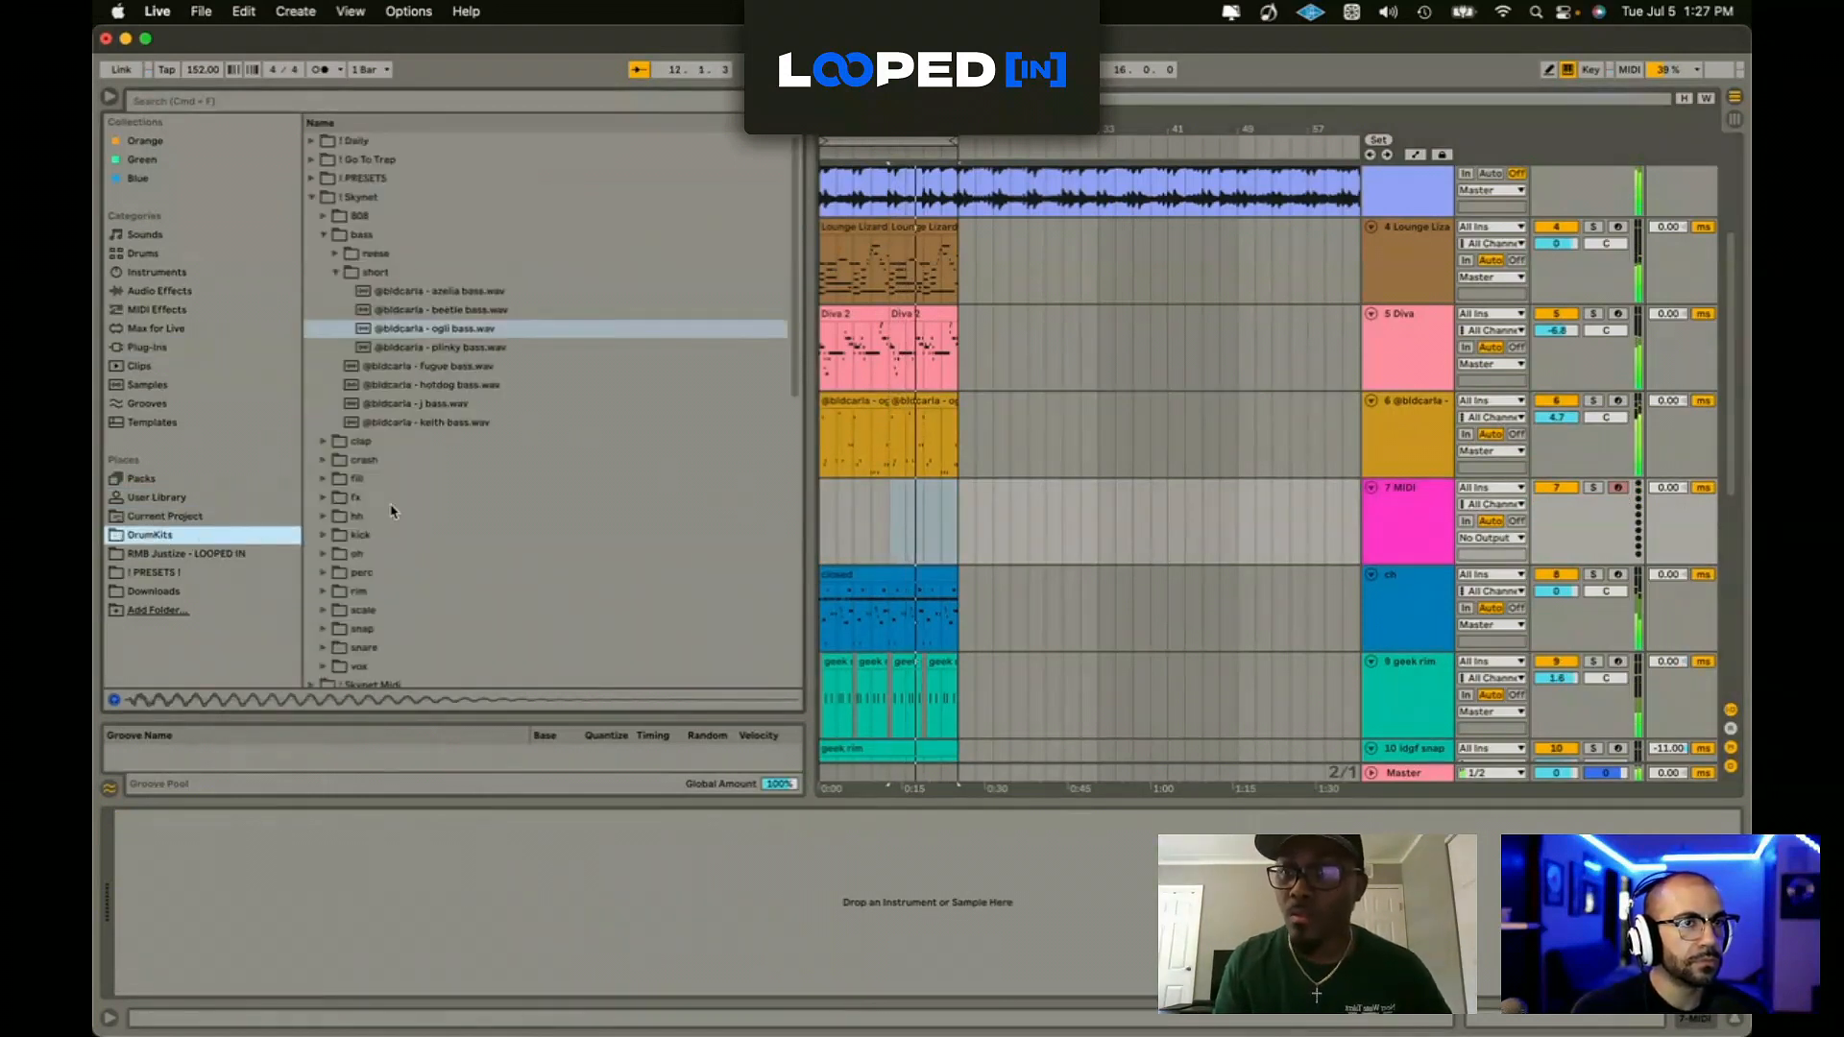
left_click(310, 199)
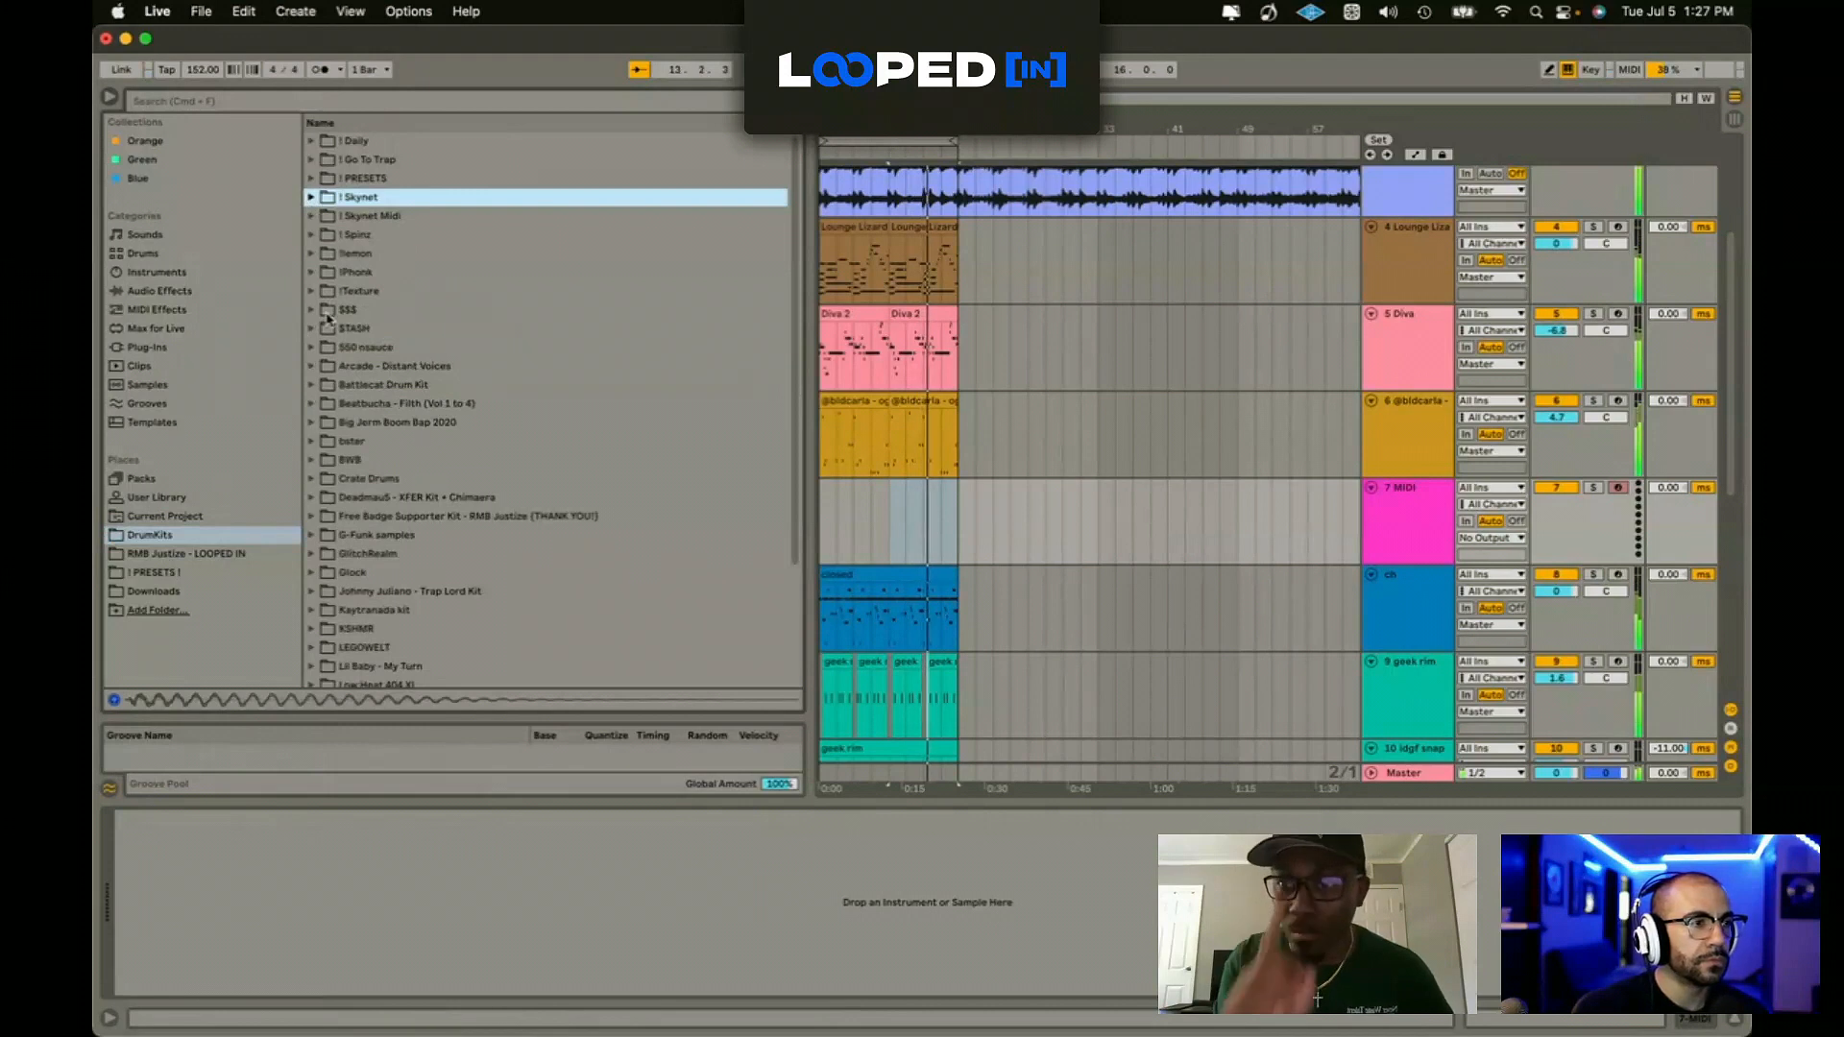
left_click(312, 365)
scroll(368, 433, "down", 1)
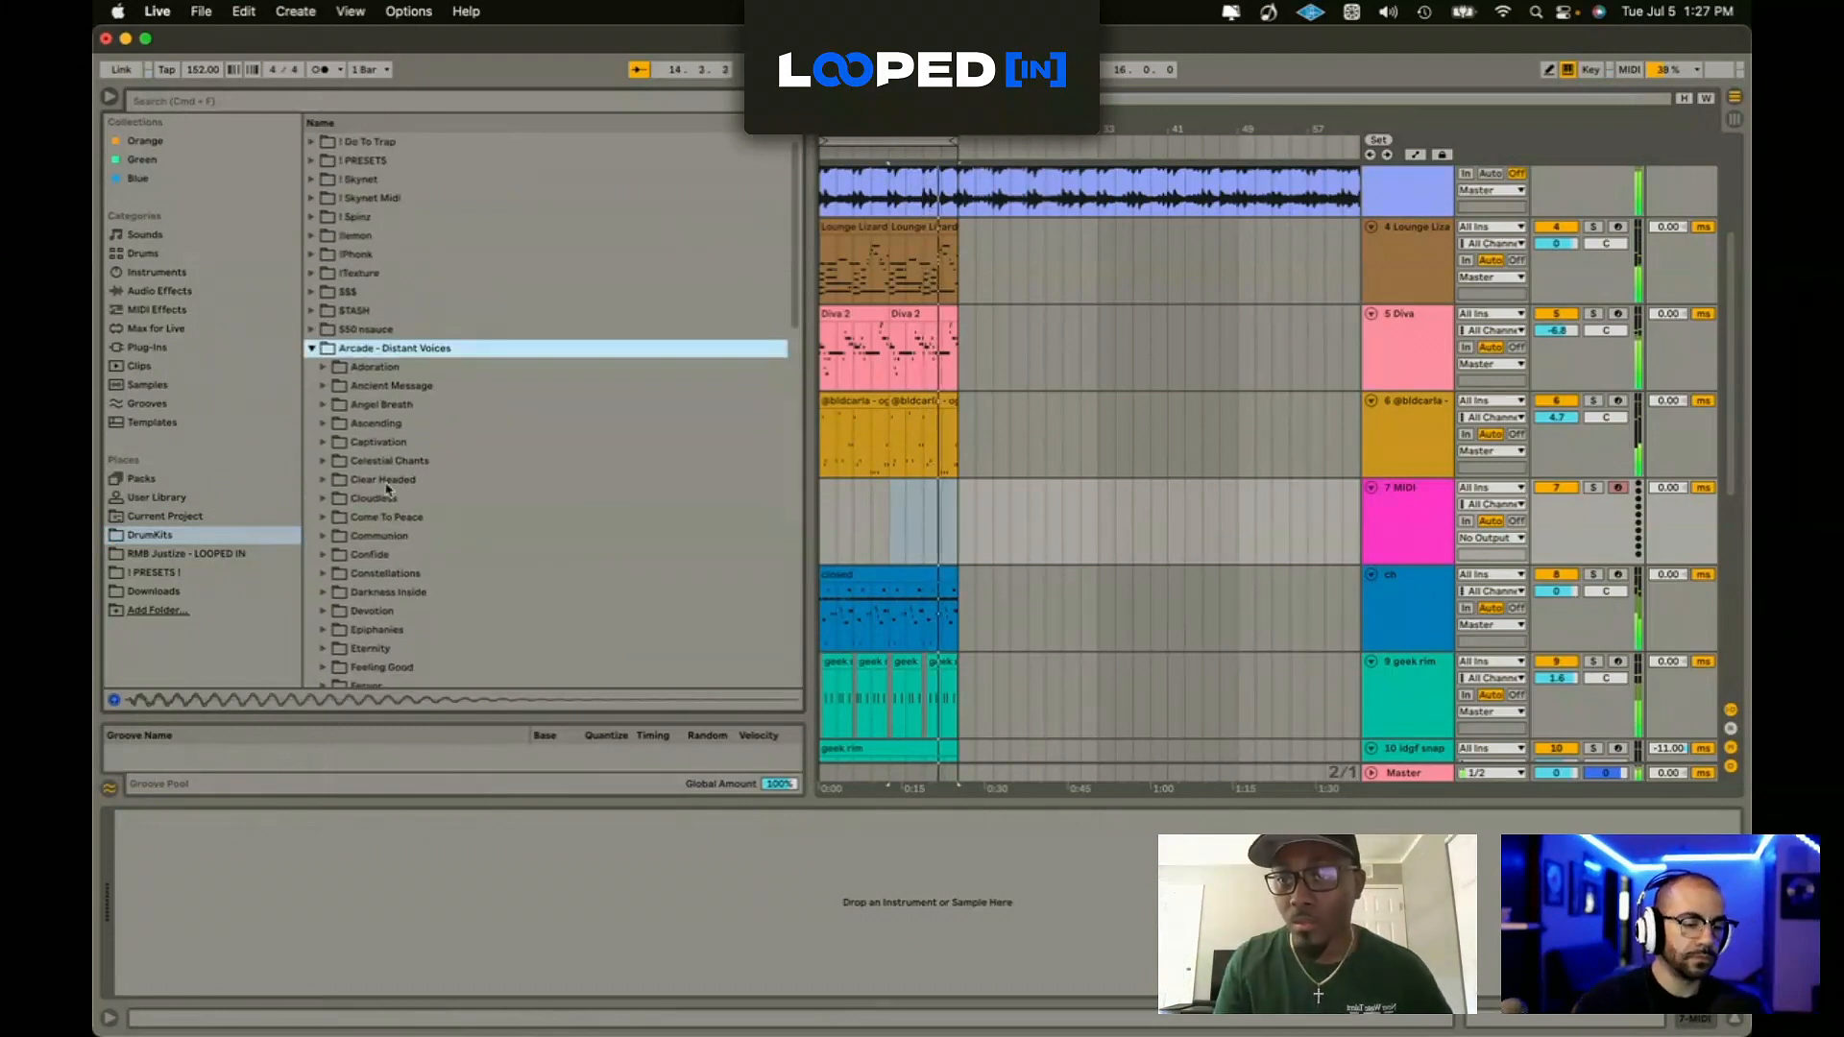
left_click(386, 517)
scroll(386, 514, "down", 4)
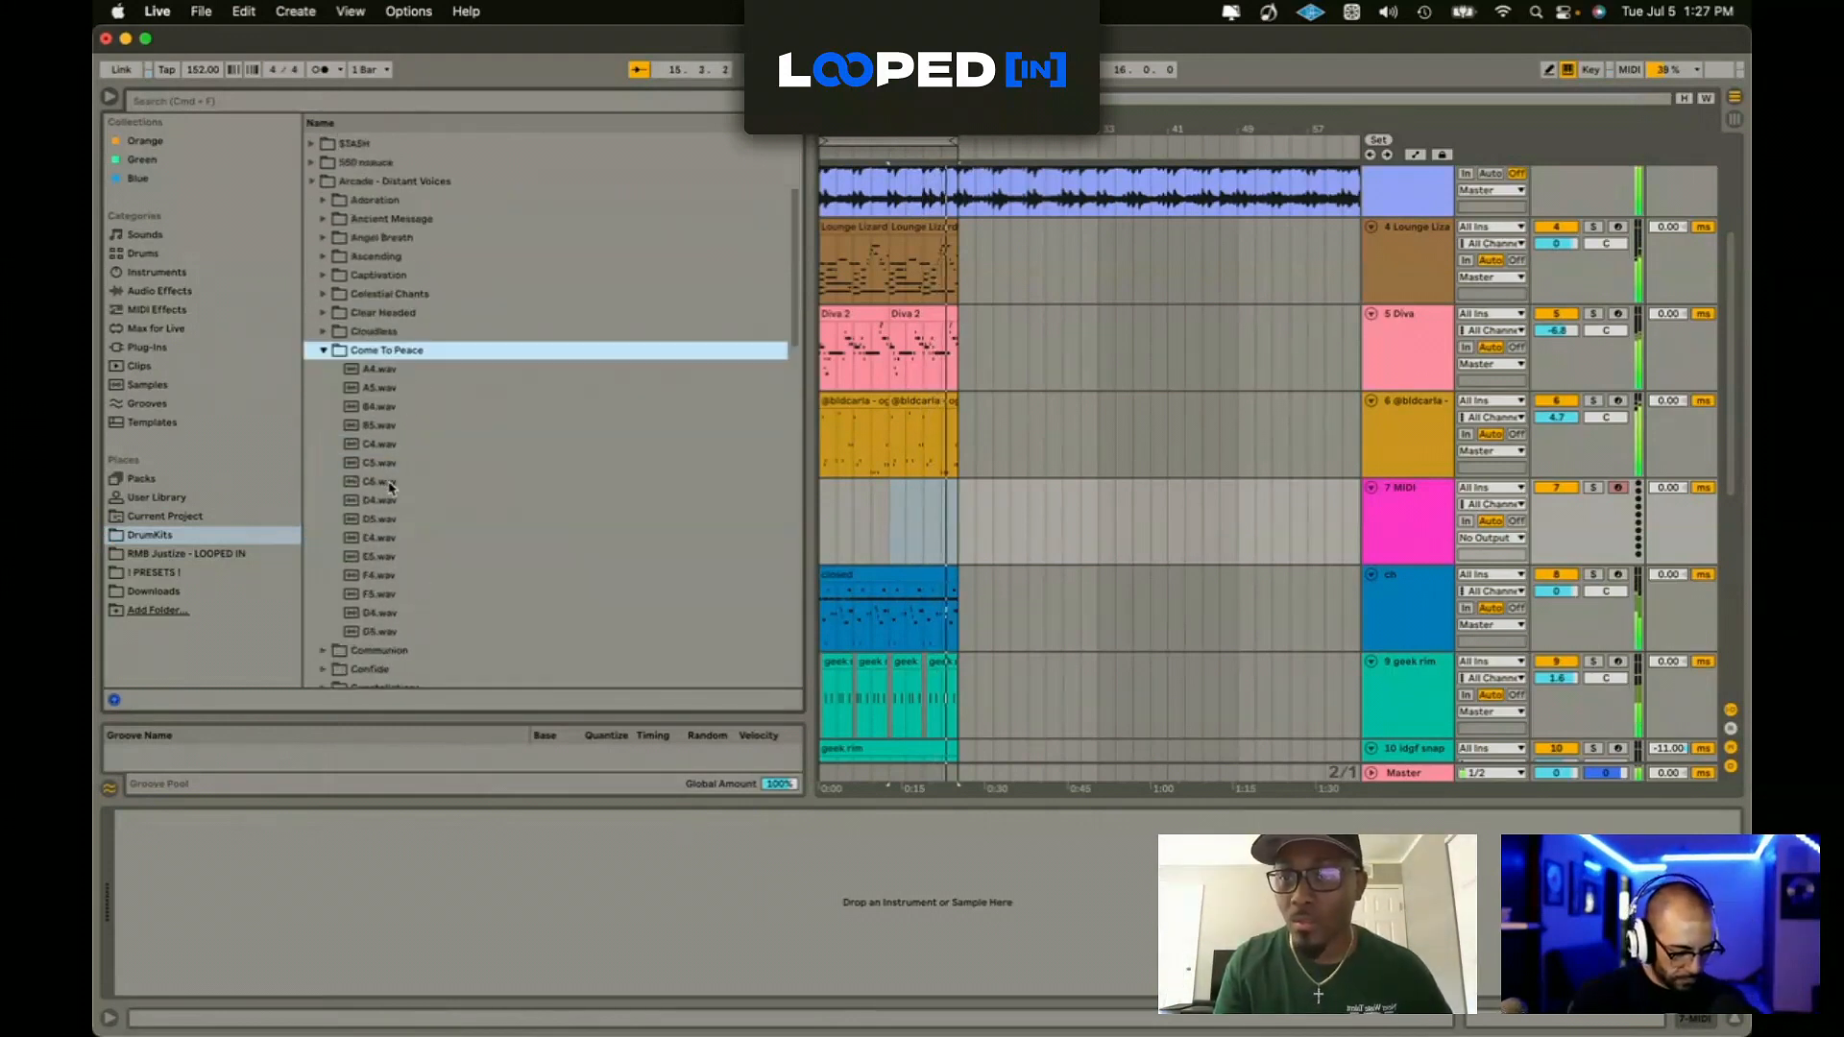
left_click(384, 536)
left_click_drag(384, 536, 832, 509)
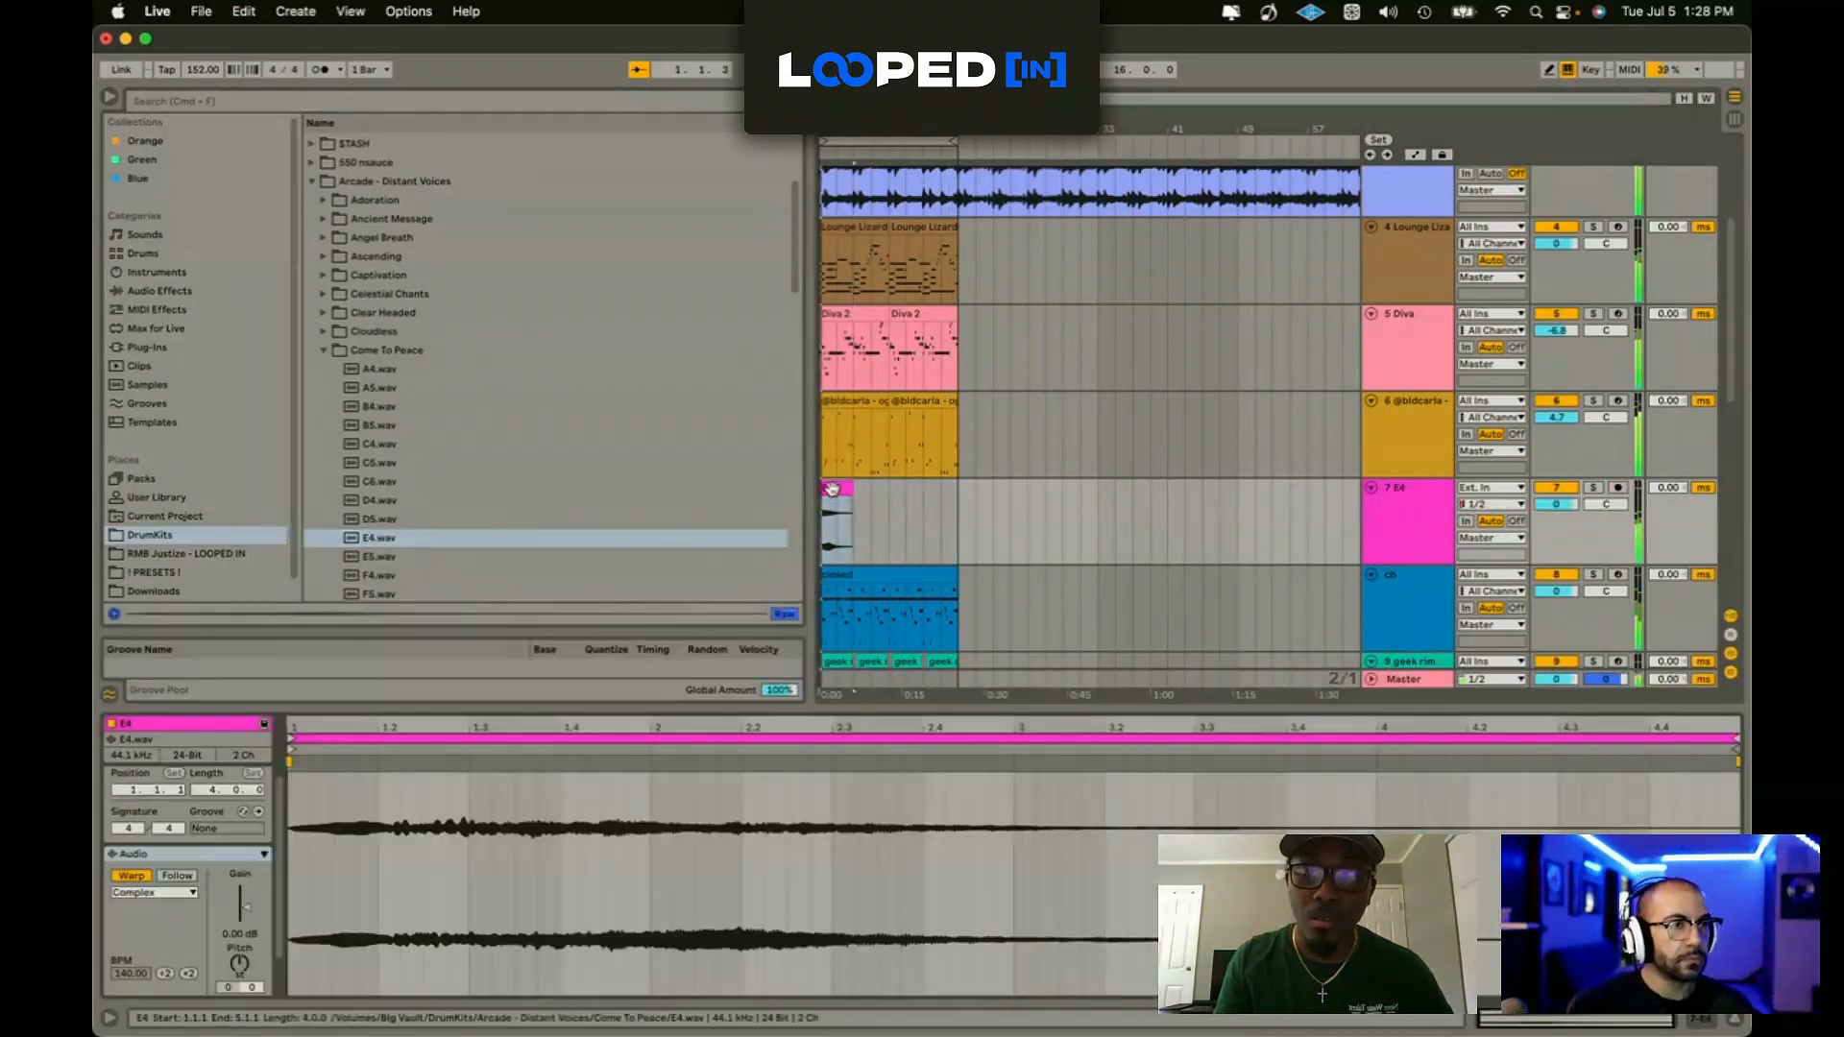
Step: Transpose the E4 audio clip up 4 semitones and raise its clip gain to 4.63 dB
key("space")
key("space")
left_click_drag(239, 963, 239, 949)
key("space")
left_click_drag(240, 909, 245, 902)
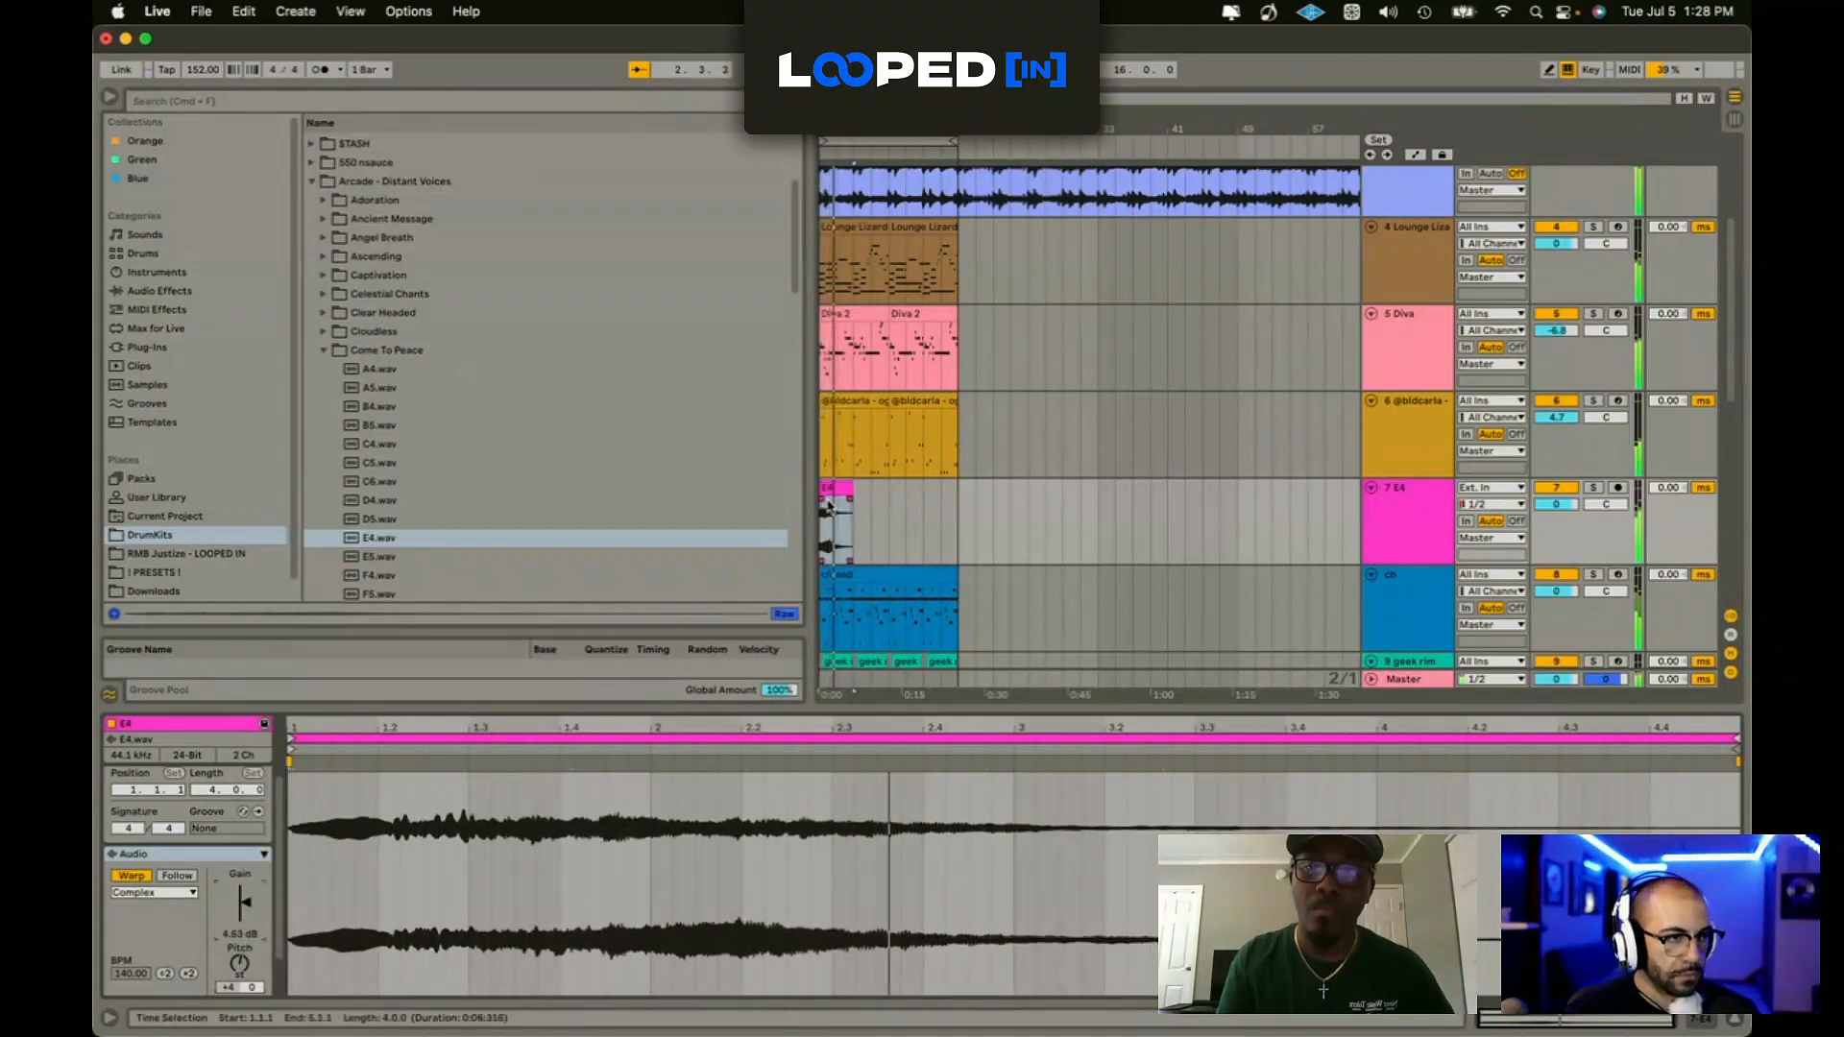
Step: Duplicate the first eight bars of the E4 track to bar 9 and add a MIDI track below it
left_click(877, 514)
left_click_drag(877, 514, 823, 517)
key("super+d")
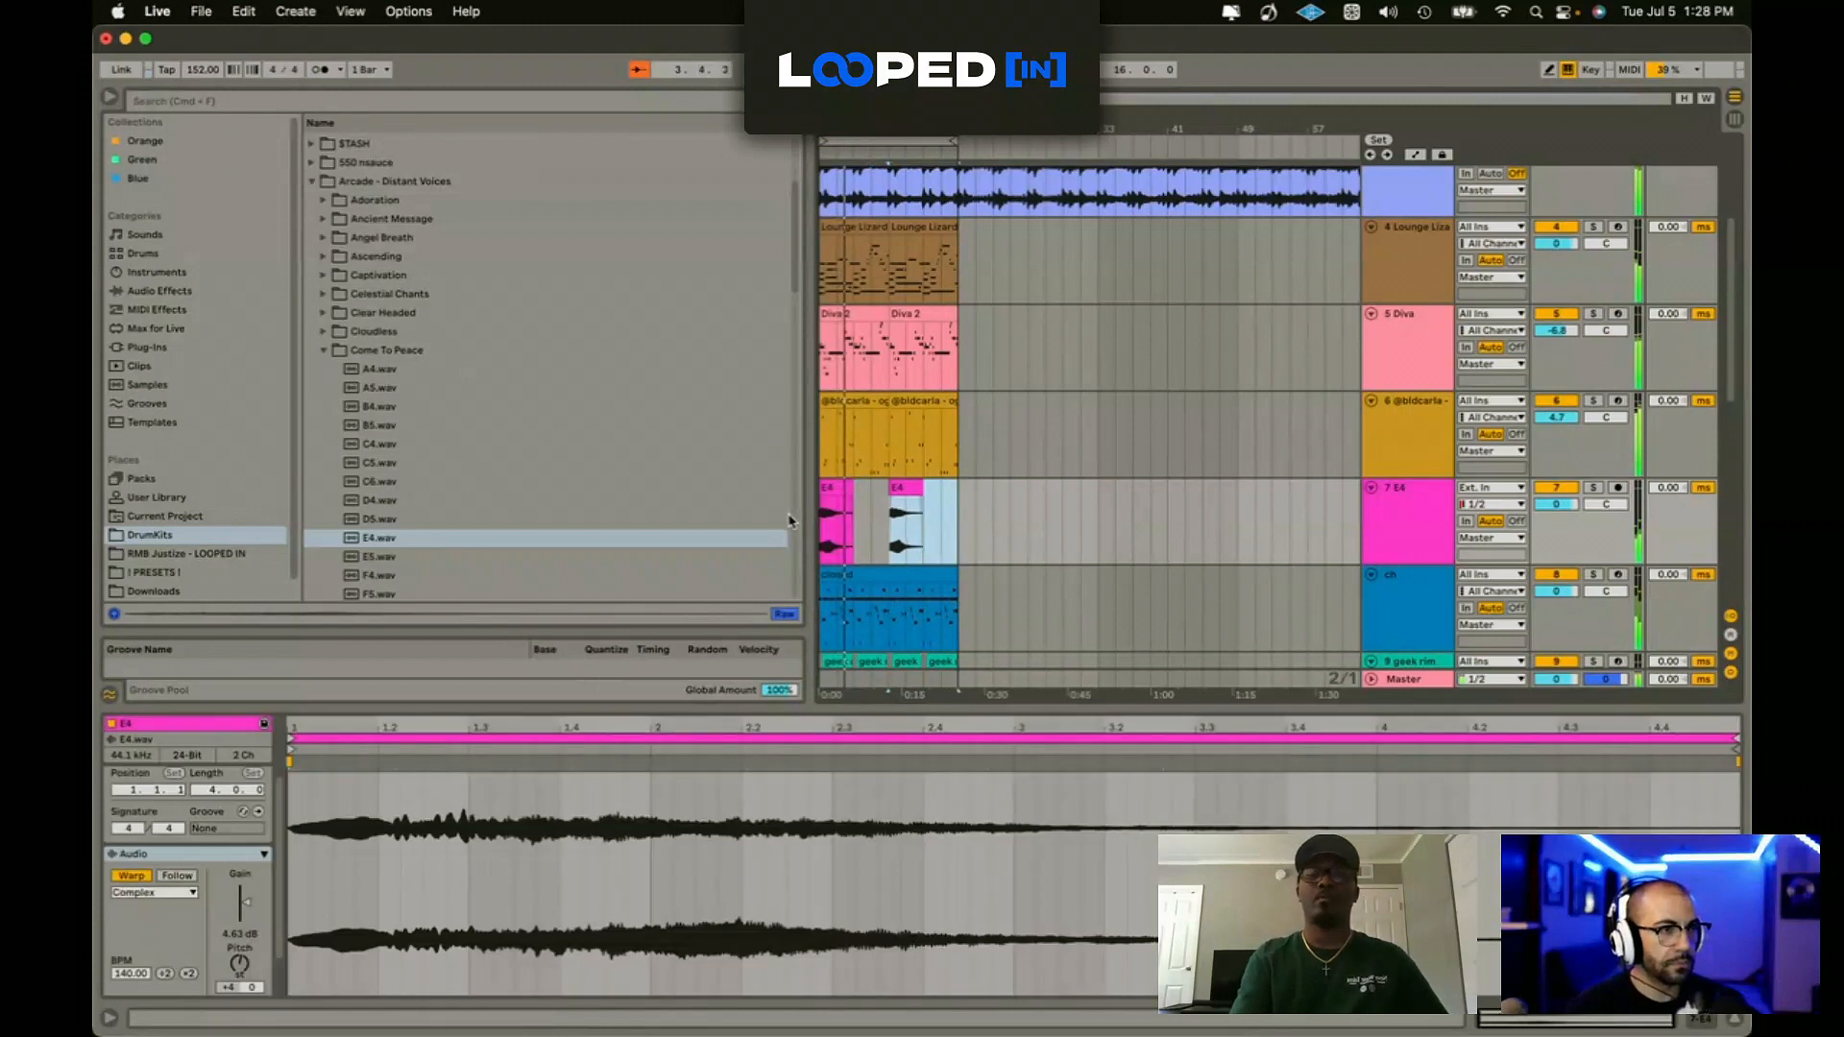
key("super+shift+t")
Step: Add the Reverb audio effect to the E4 track and lower its track volume to -1.6 dB
left_click(160, 290)
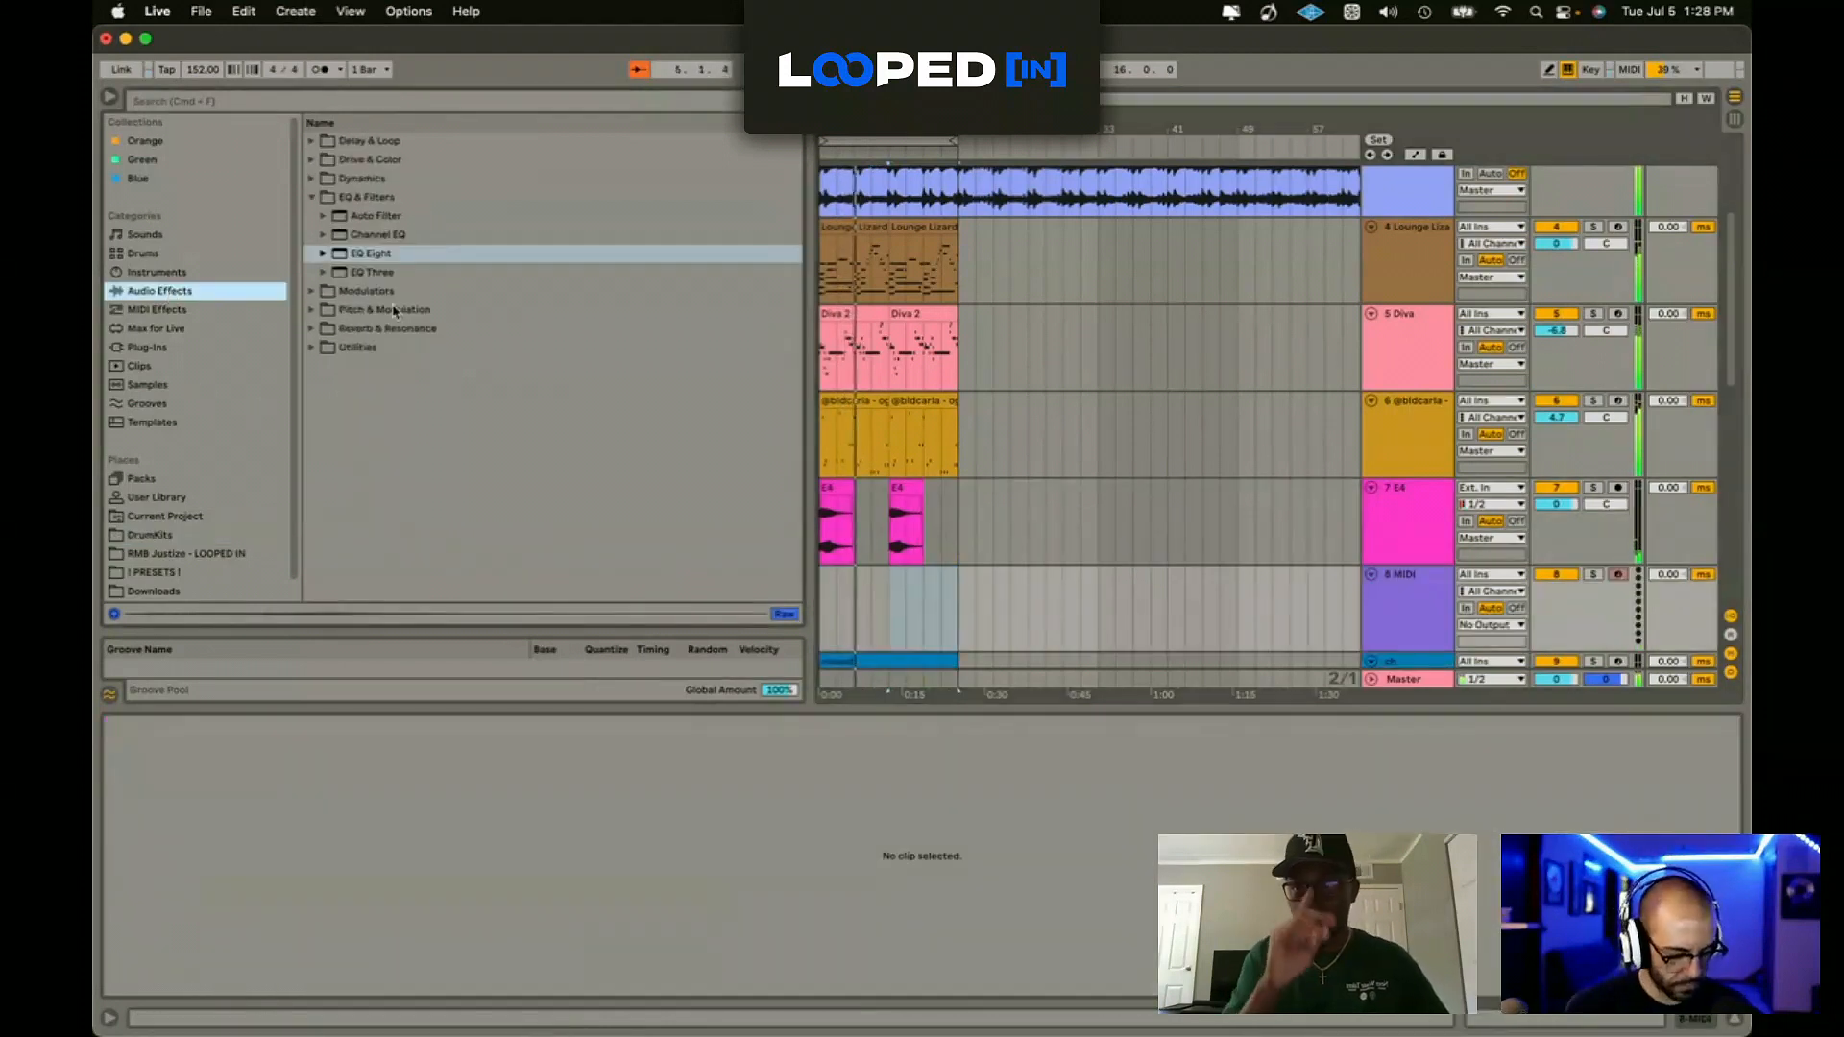
left_click(384, 327)
left_click_drag(441, 970, 1420, 530)
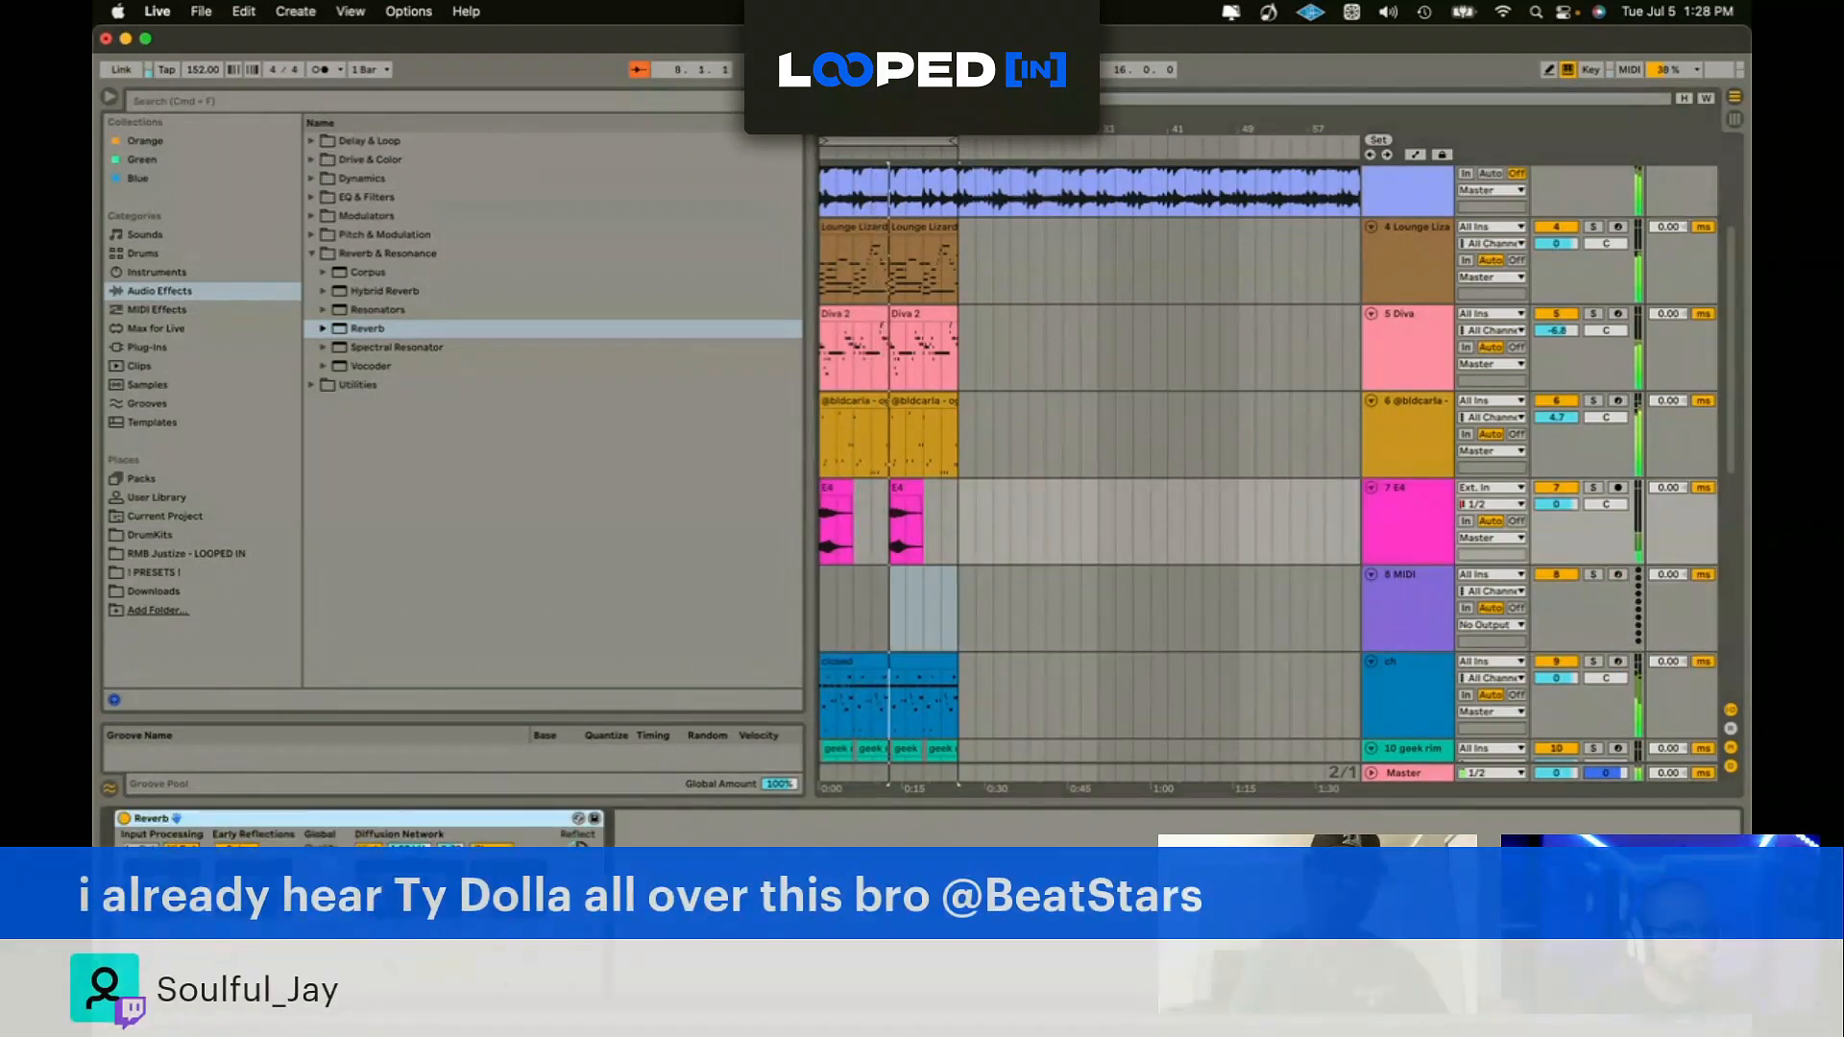
left_click_drag(1548, 504, 1547, 525)
left_click(1400, 608)
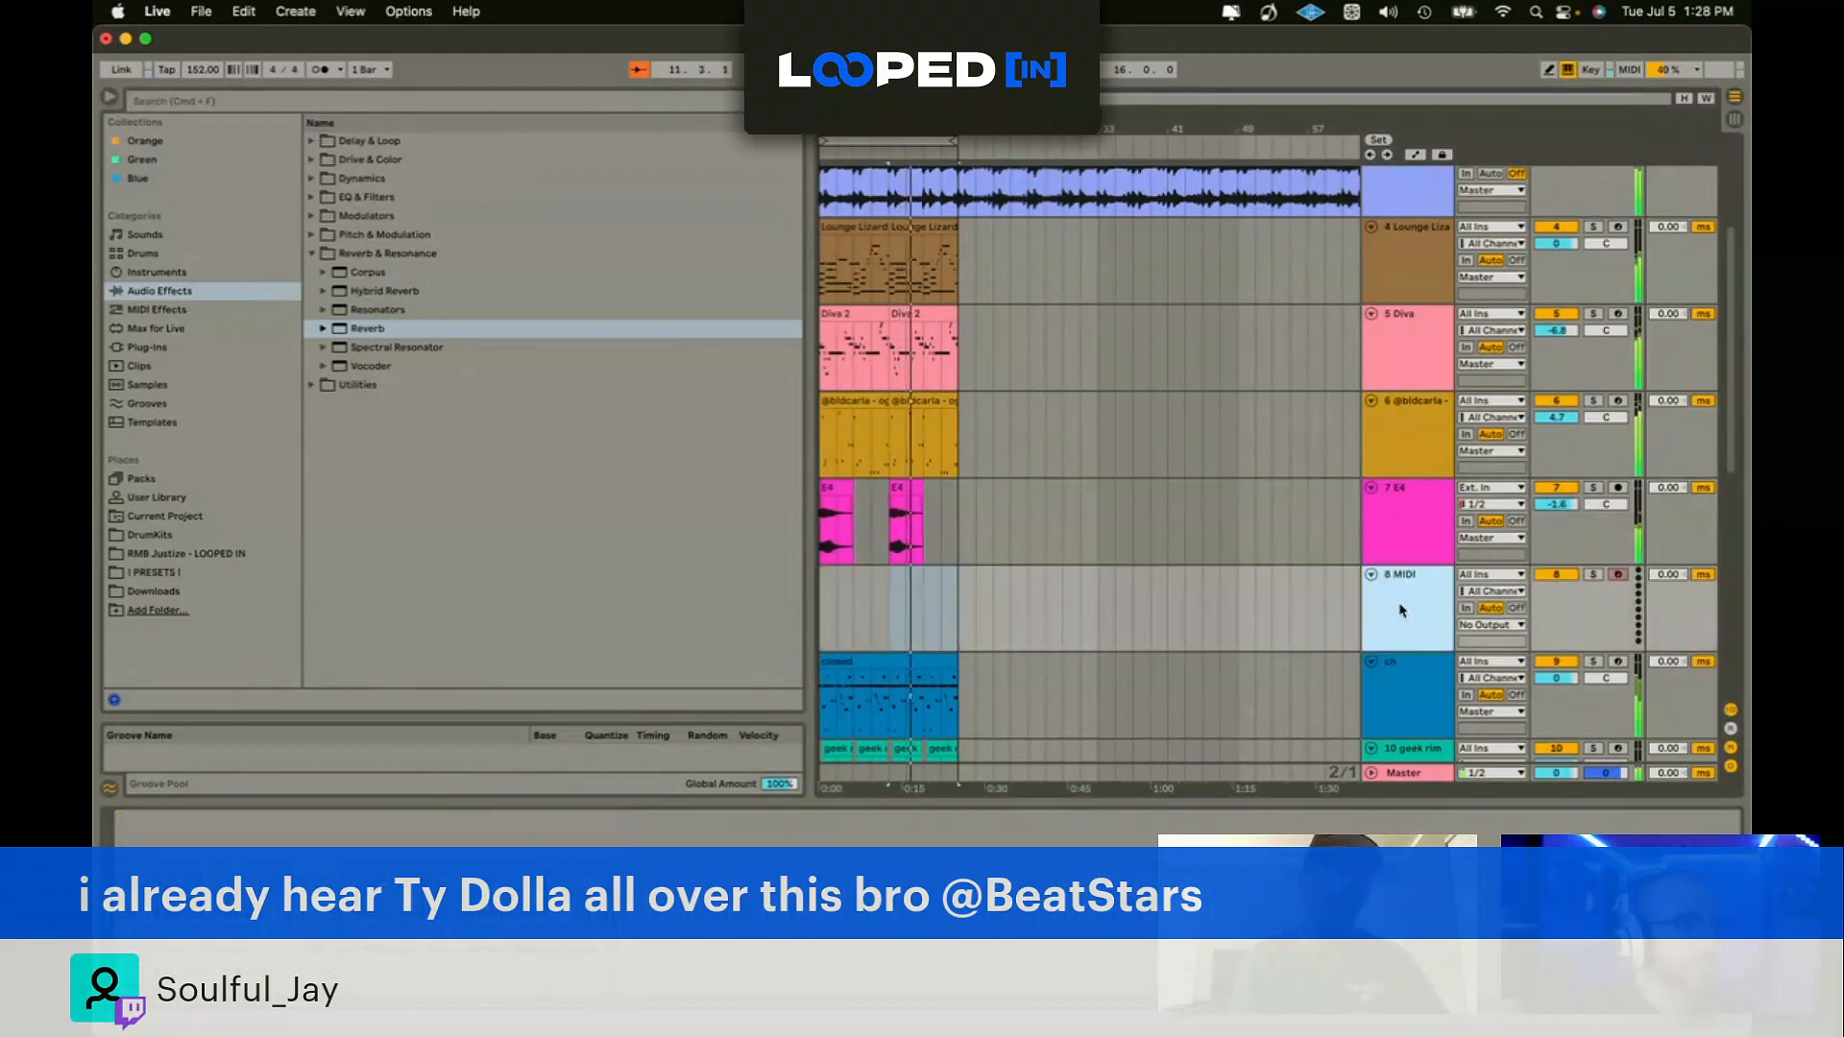
Step: Split the second MUNNYLOGIC clip at bar 15 and add a new MIDI track below its track
scroll(1013, 550, "up", 1)
scroll(1013, 550, "down", 6)
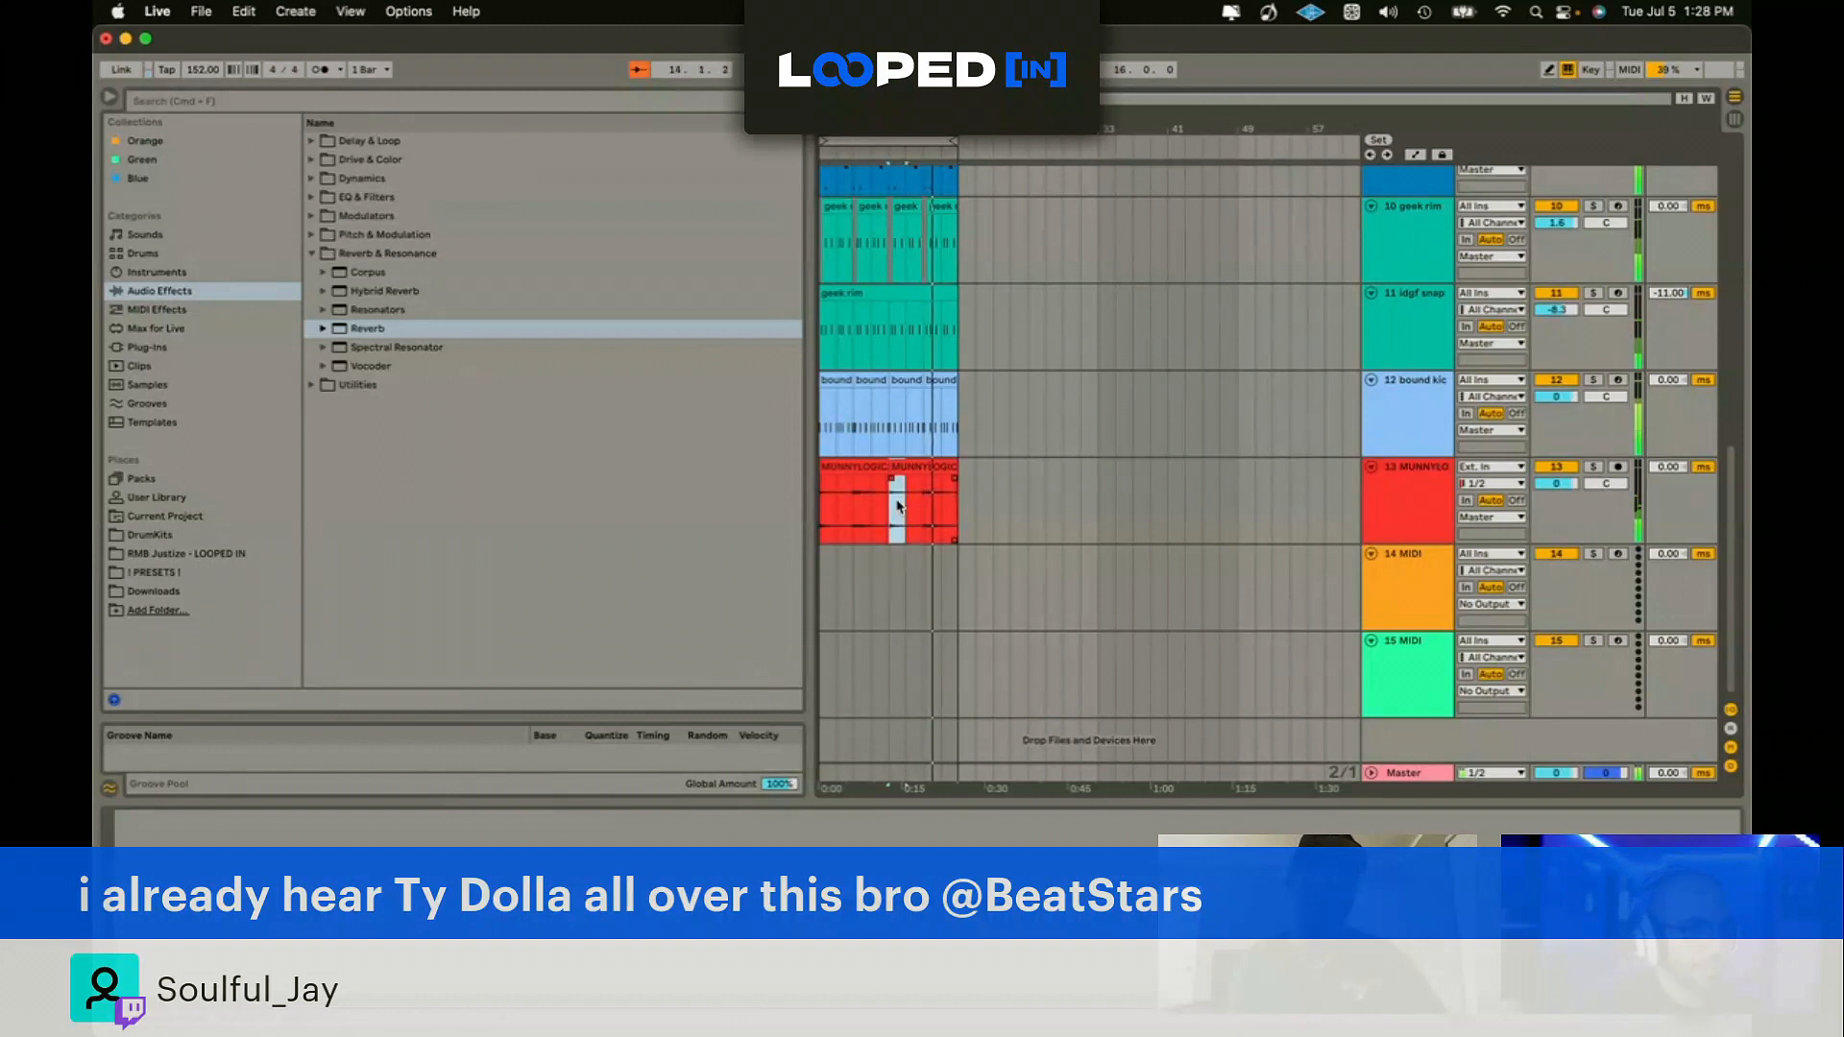
left_click(923, 508)
key("super+e")
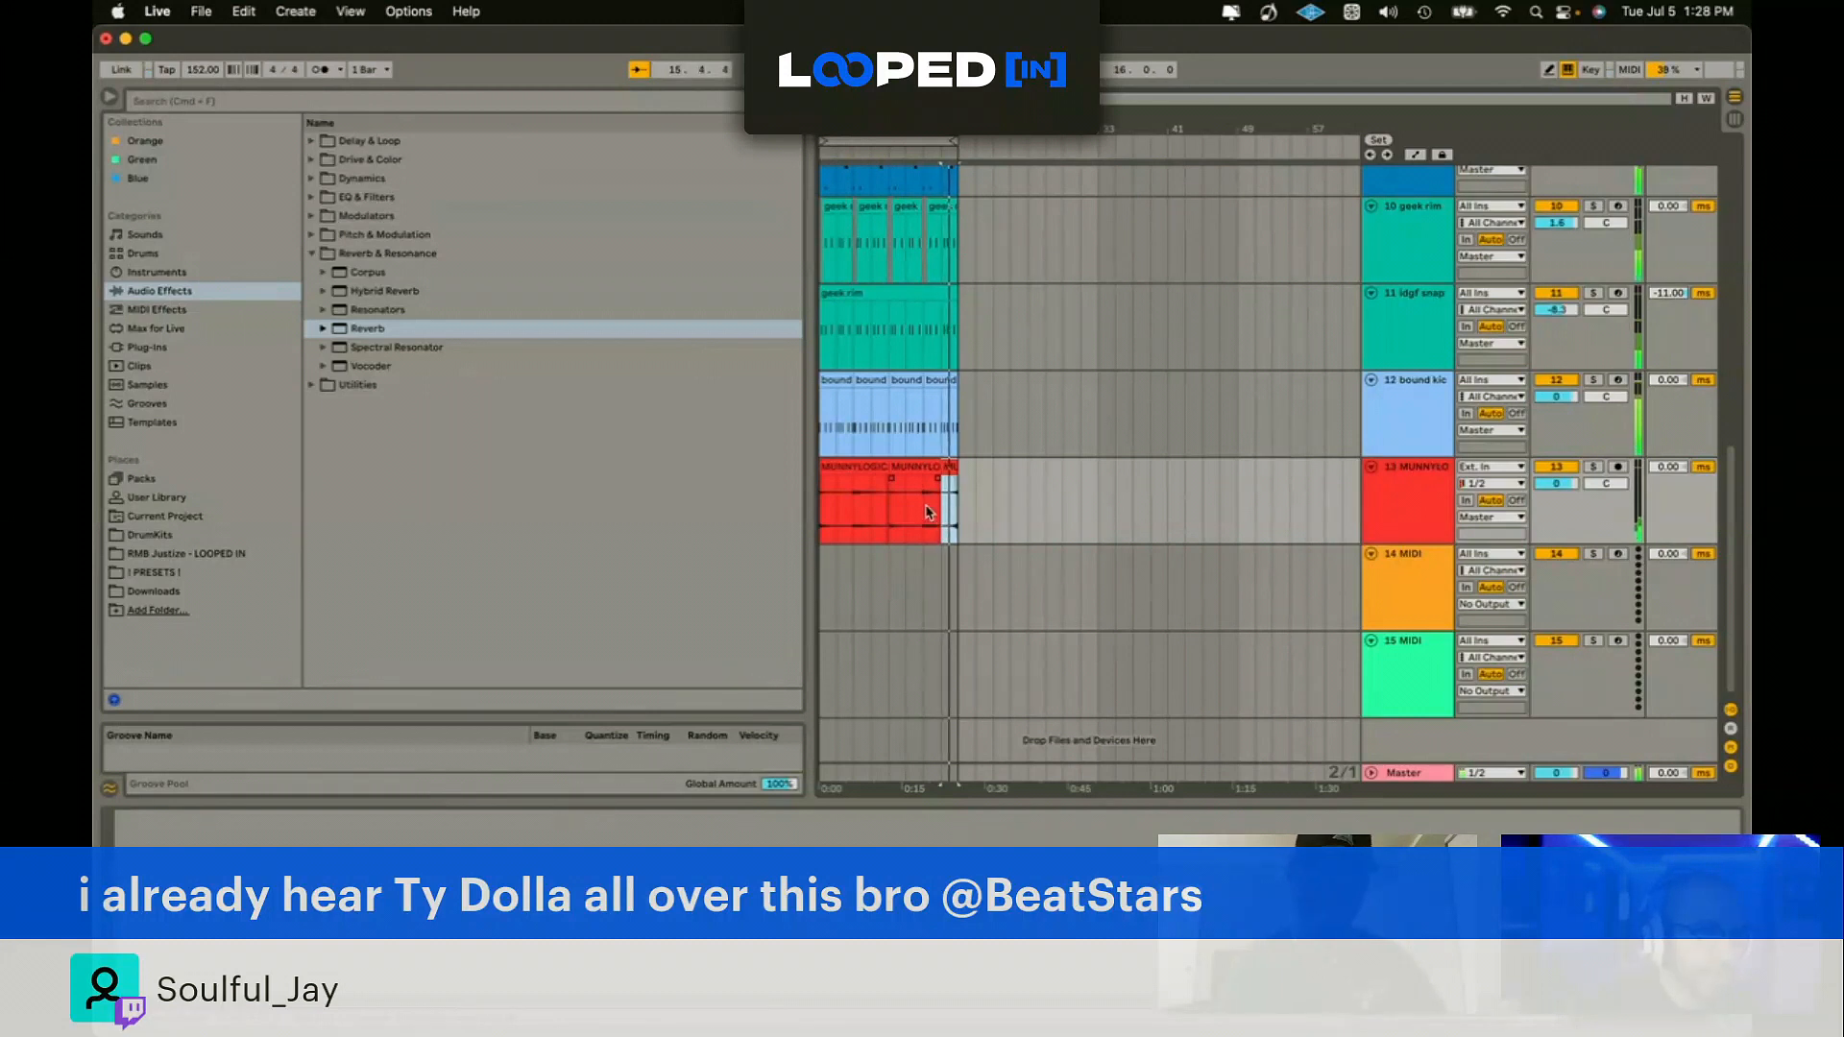
key("super+shift+t")
key("space")
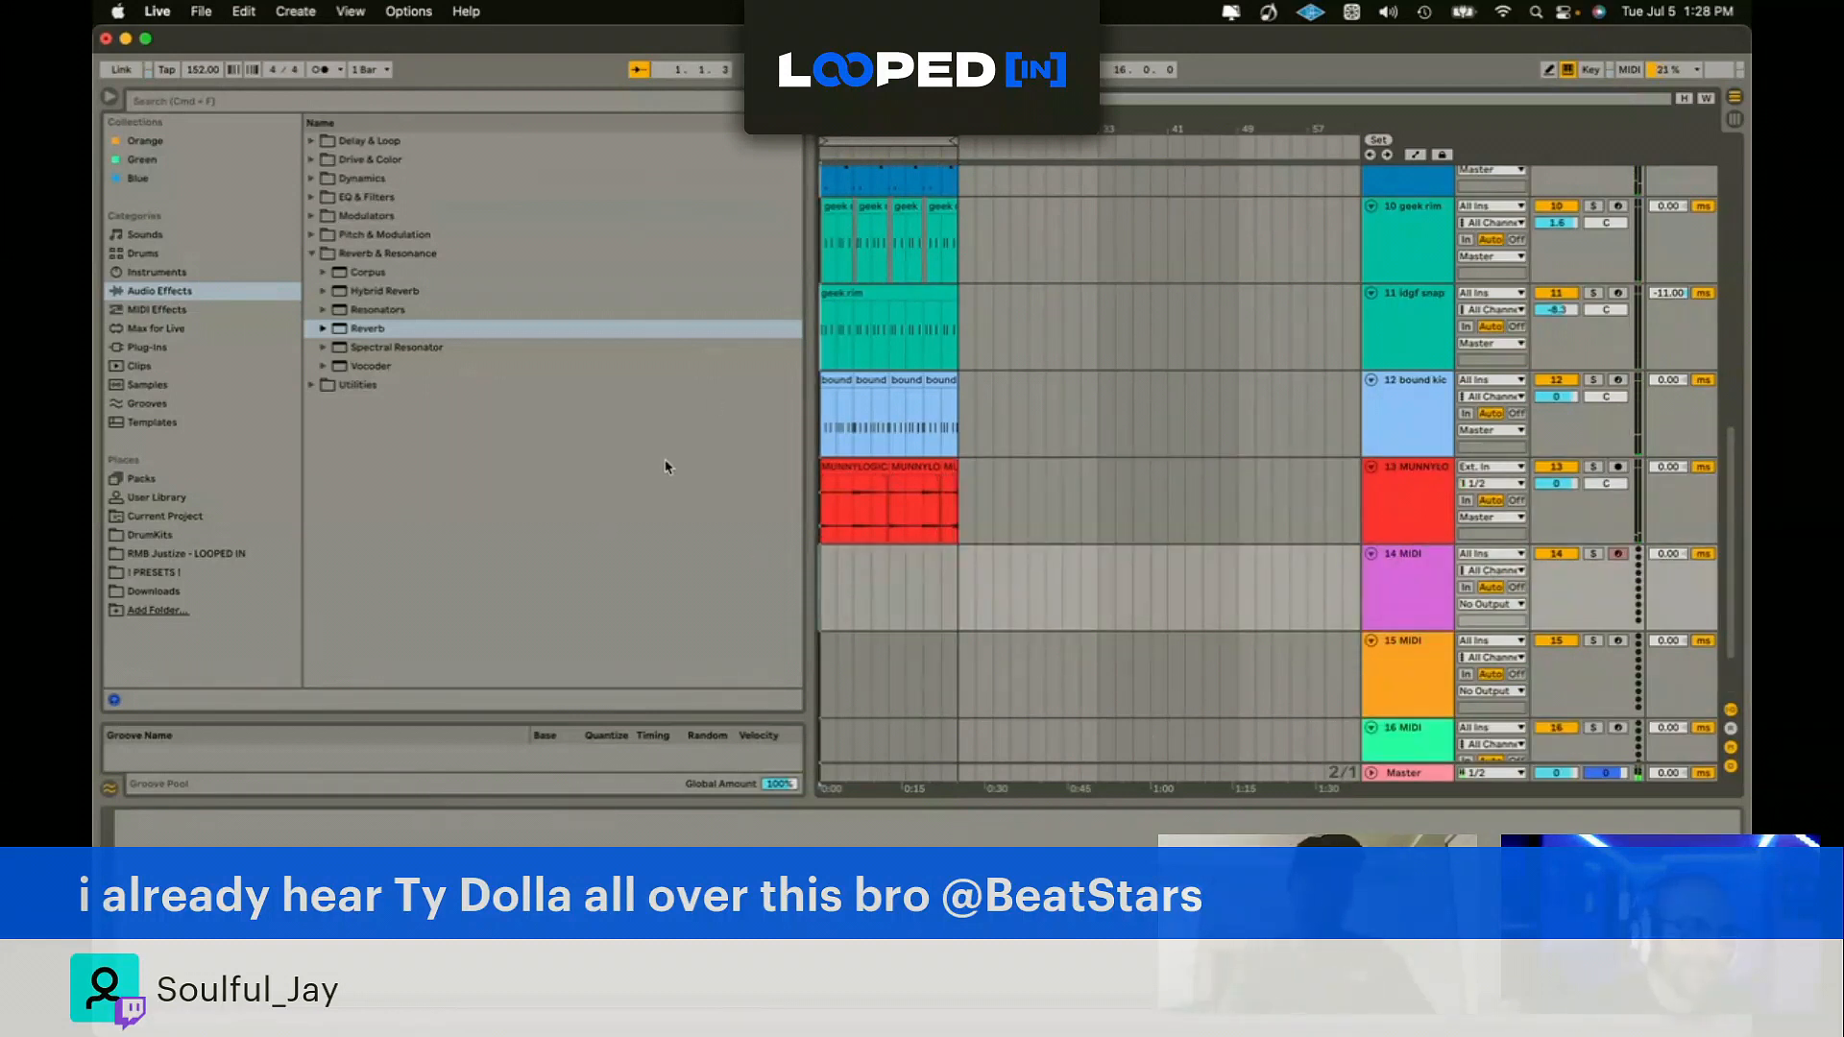
Step: Return to the DrumKits folder and collapse its Come To Peace and Arcade - Distant Voices folders
left_click(196, 554)
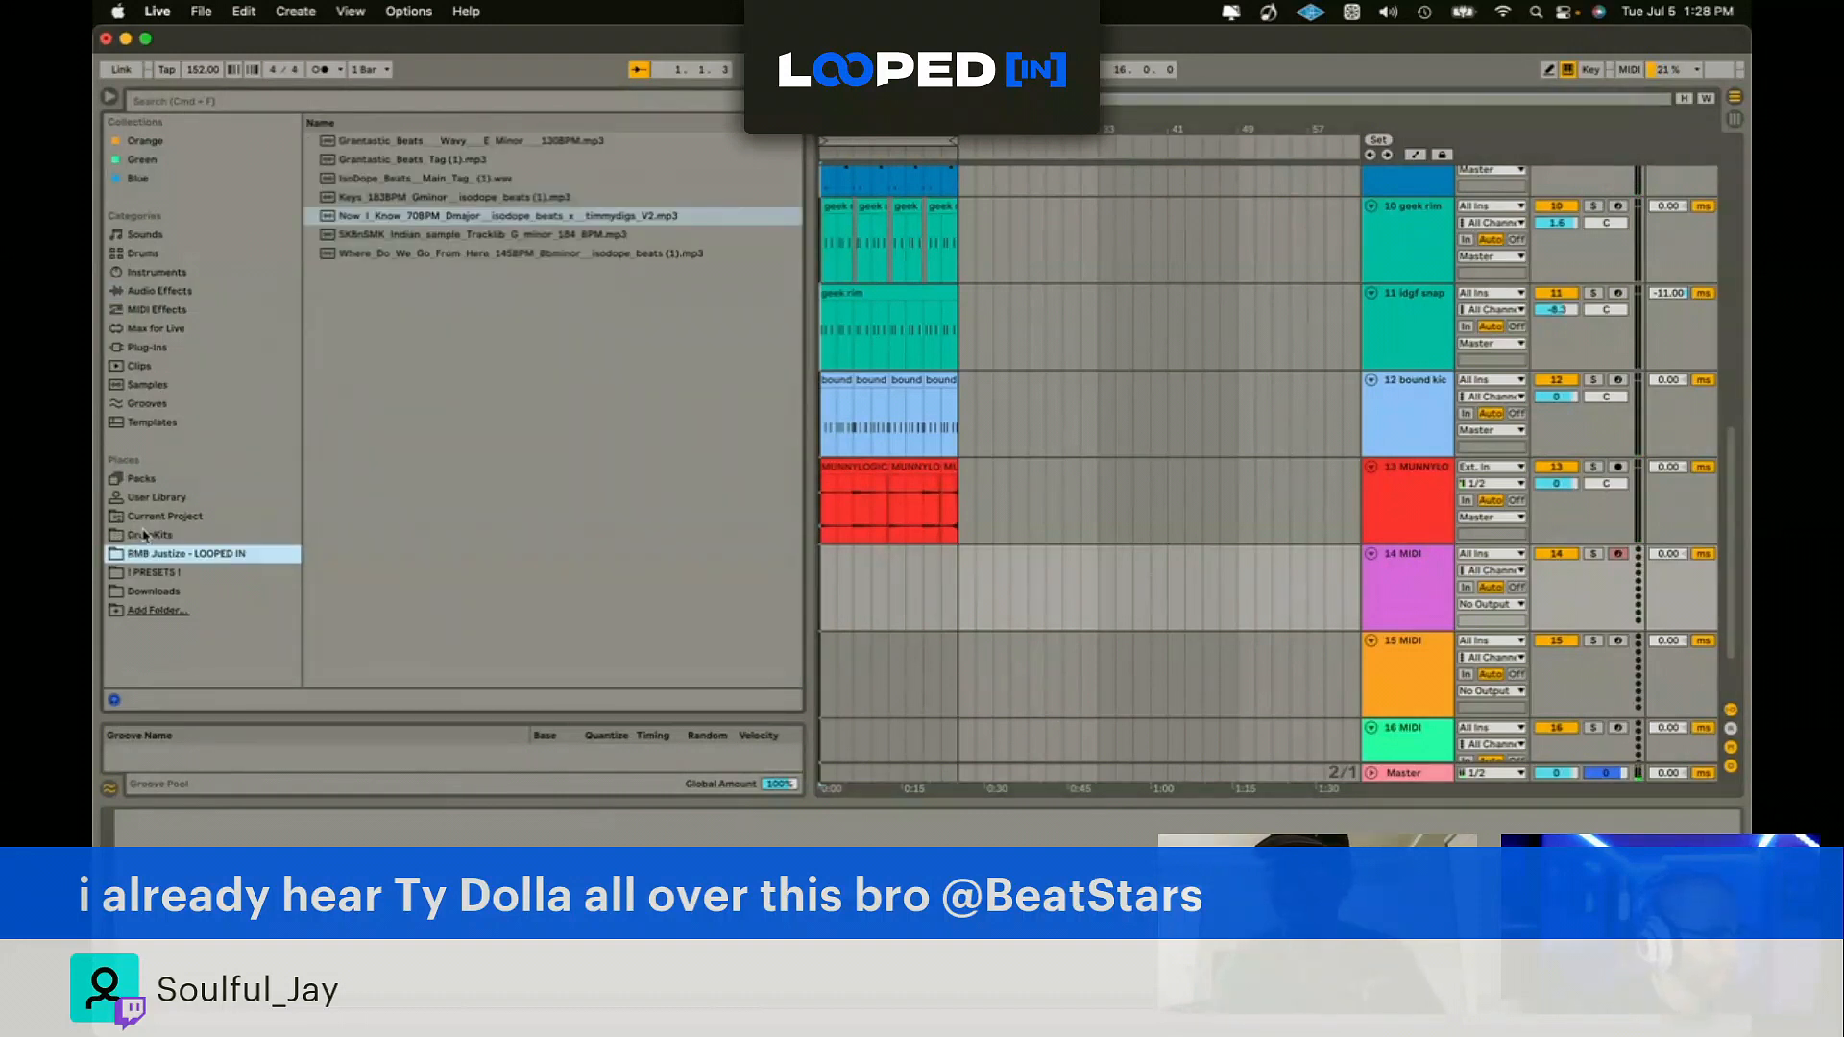
left_click(144, 534)
left_click(379, 350)
left_click(1061, 634)
left_click(888, 580)
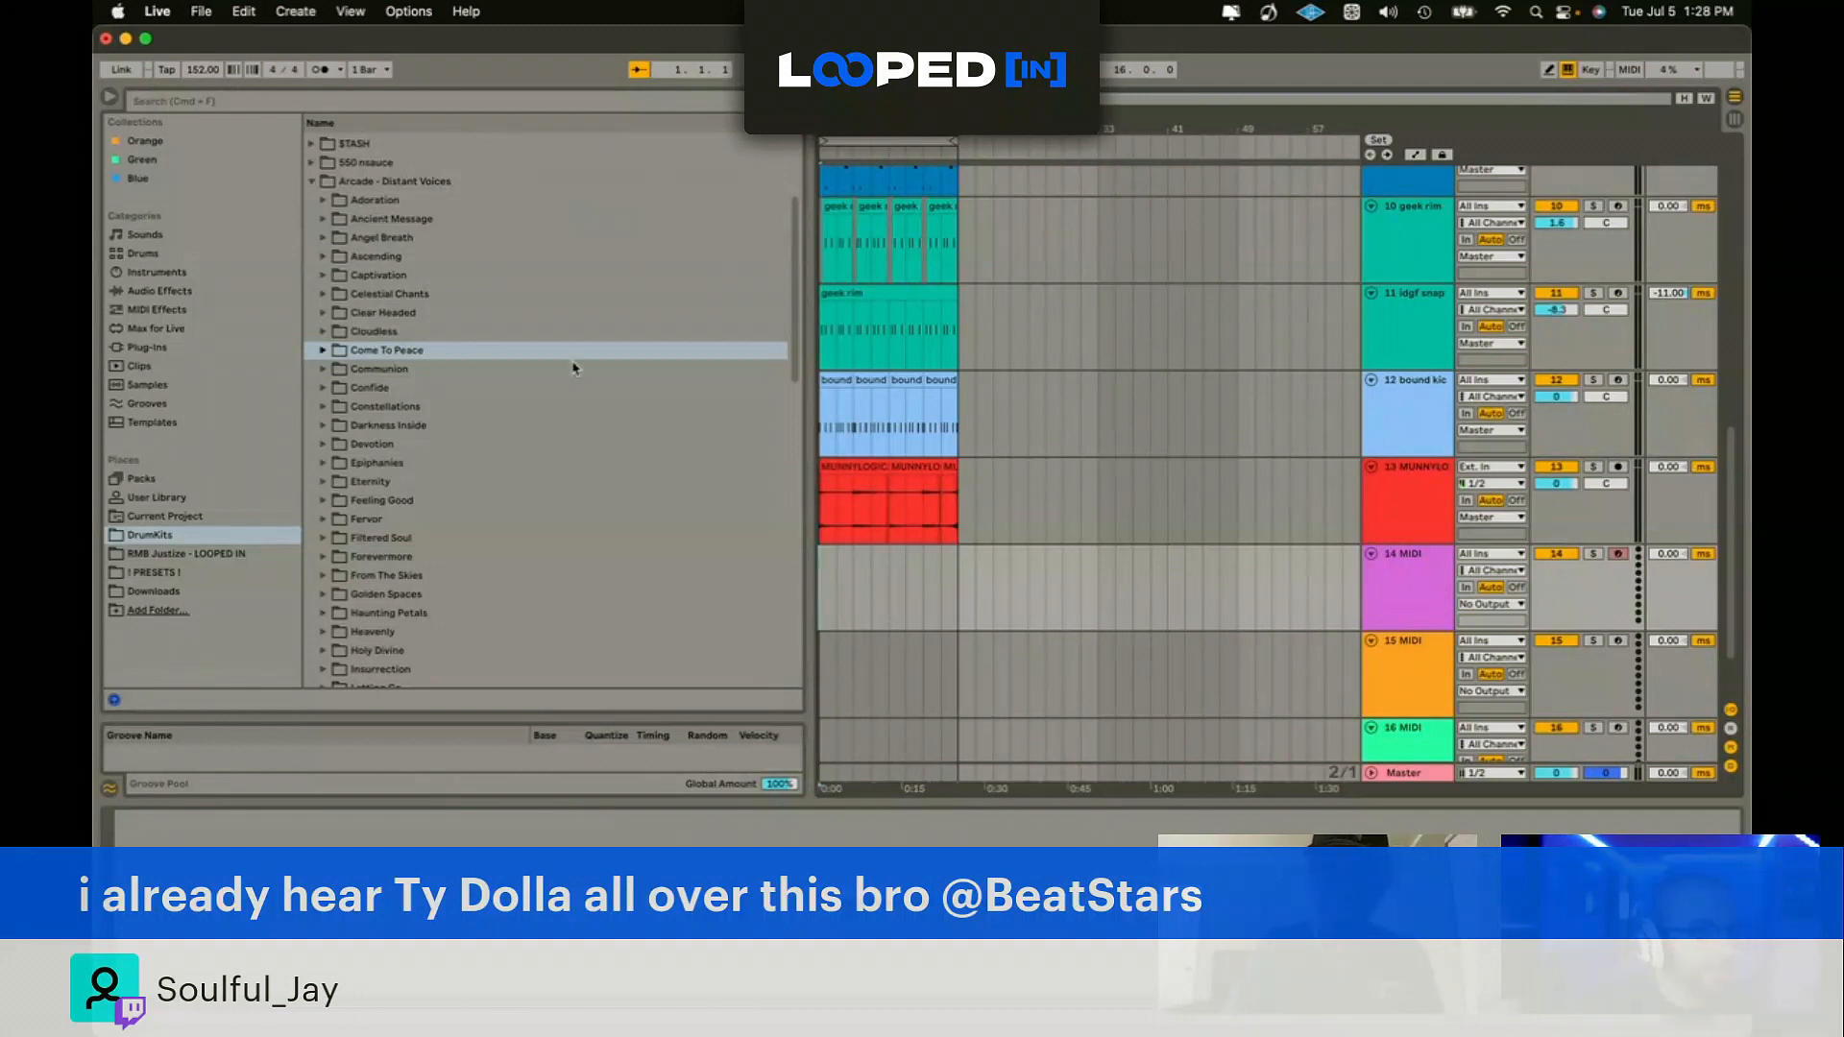
scroll(338, 432, "up", 4)
left_click(312, 373)
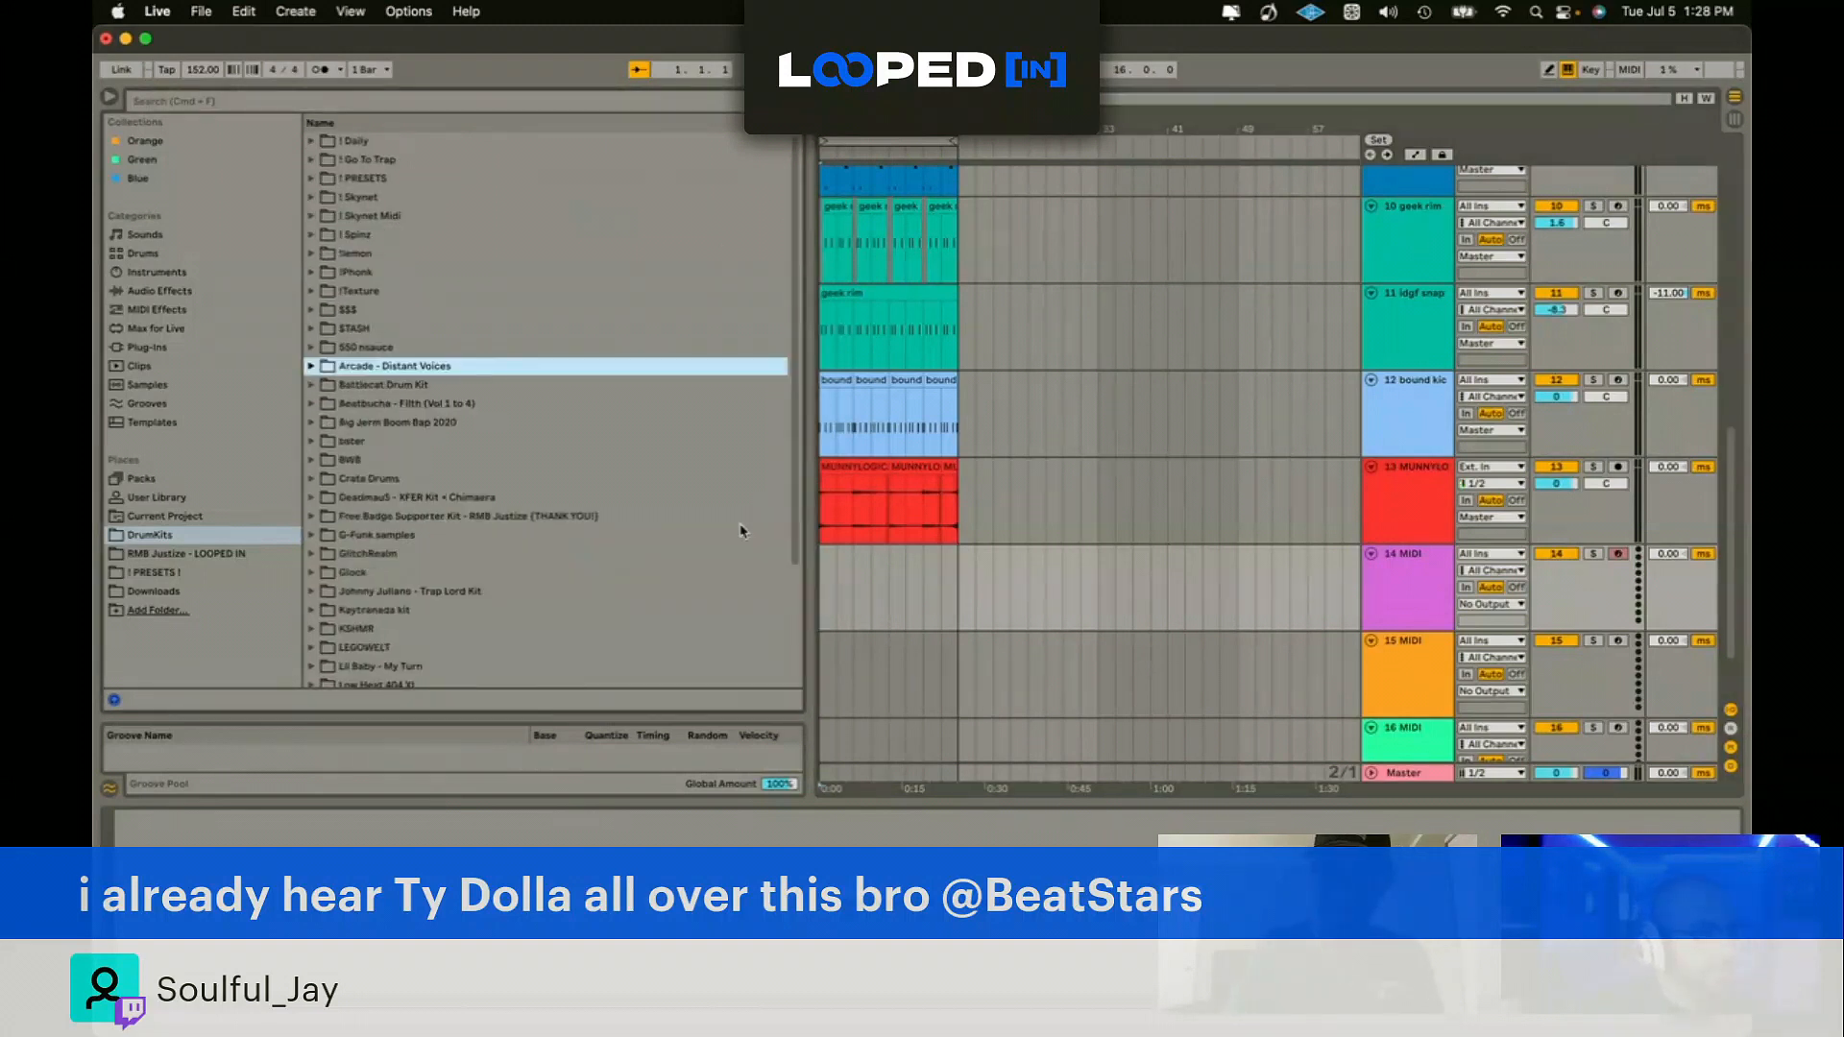
left_click(842, 586)
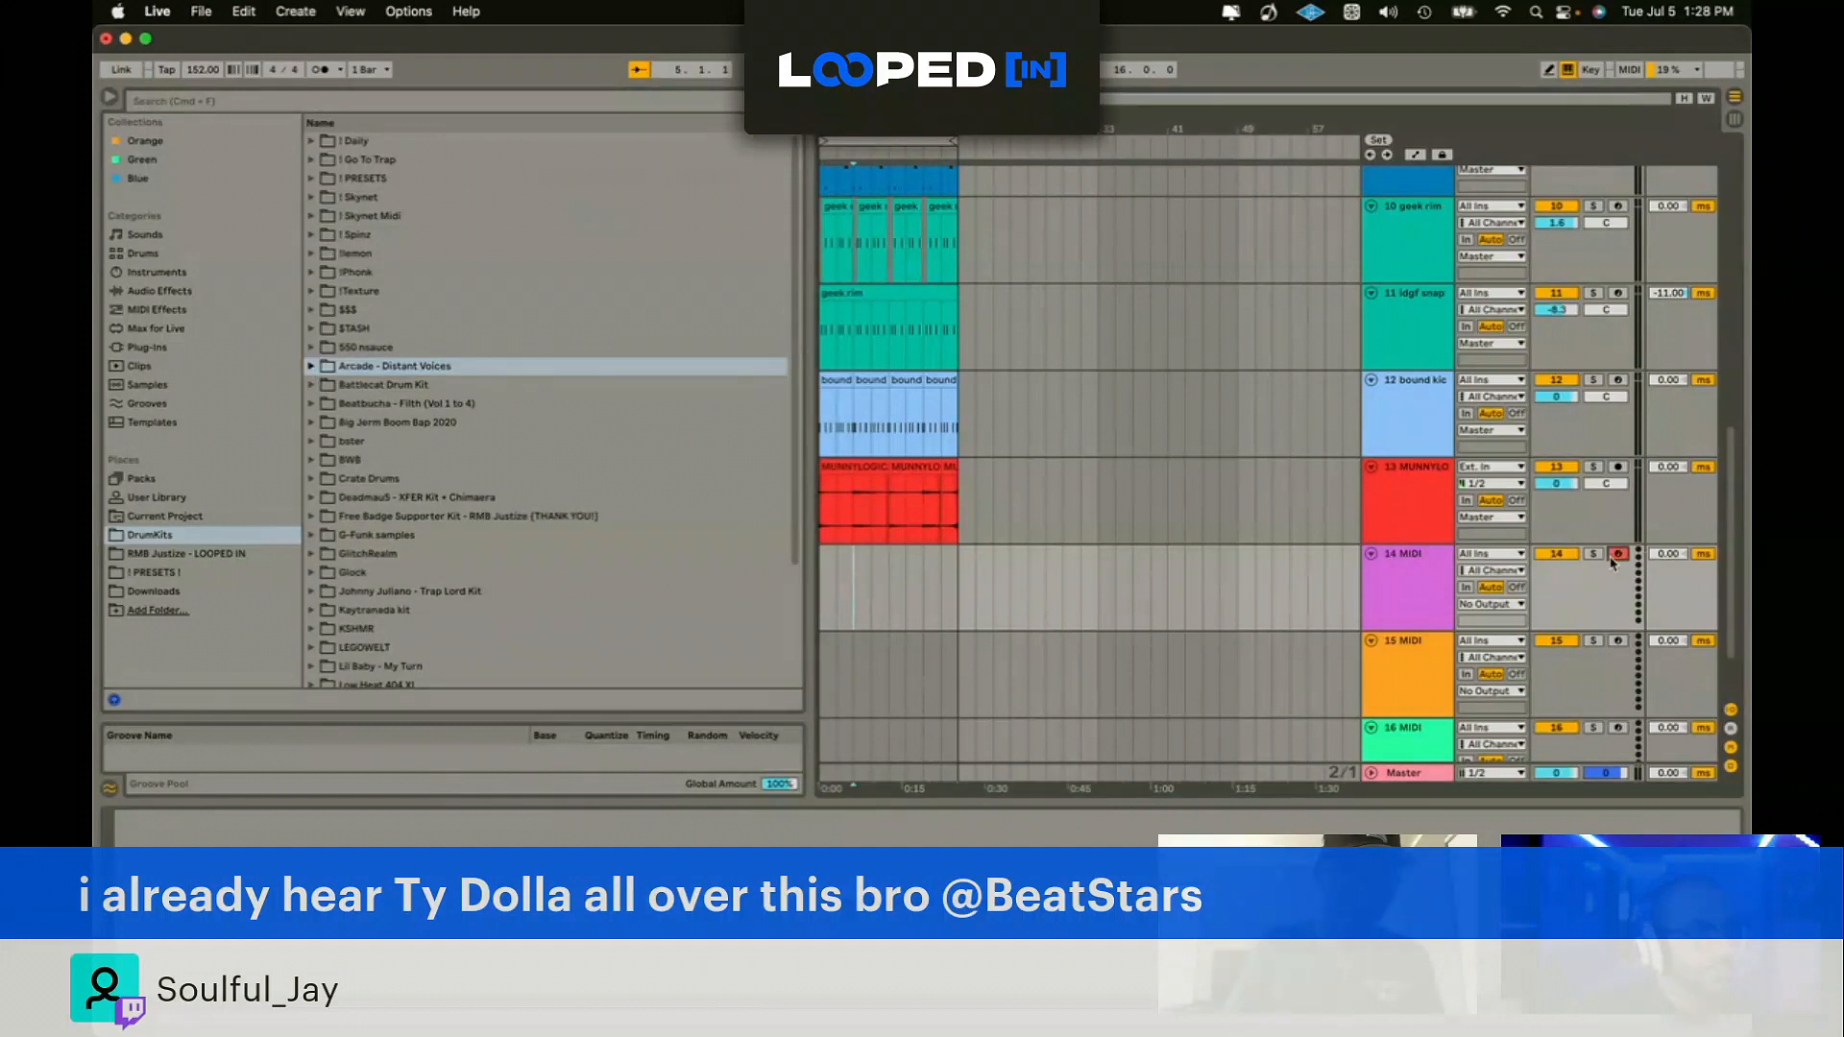
left_click(871, 581)
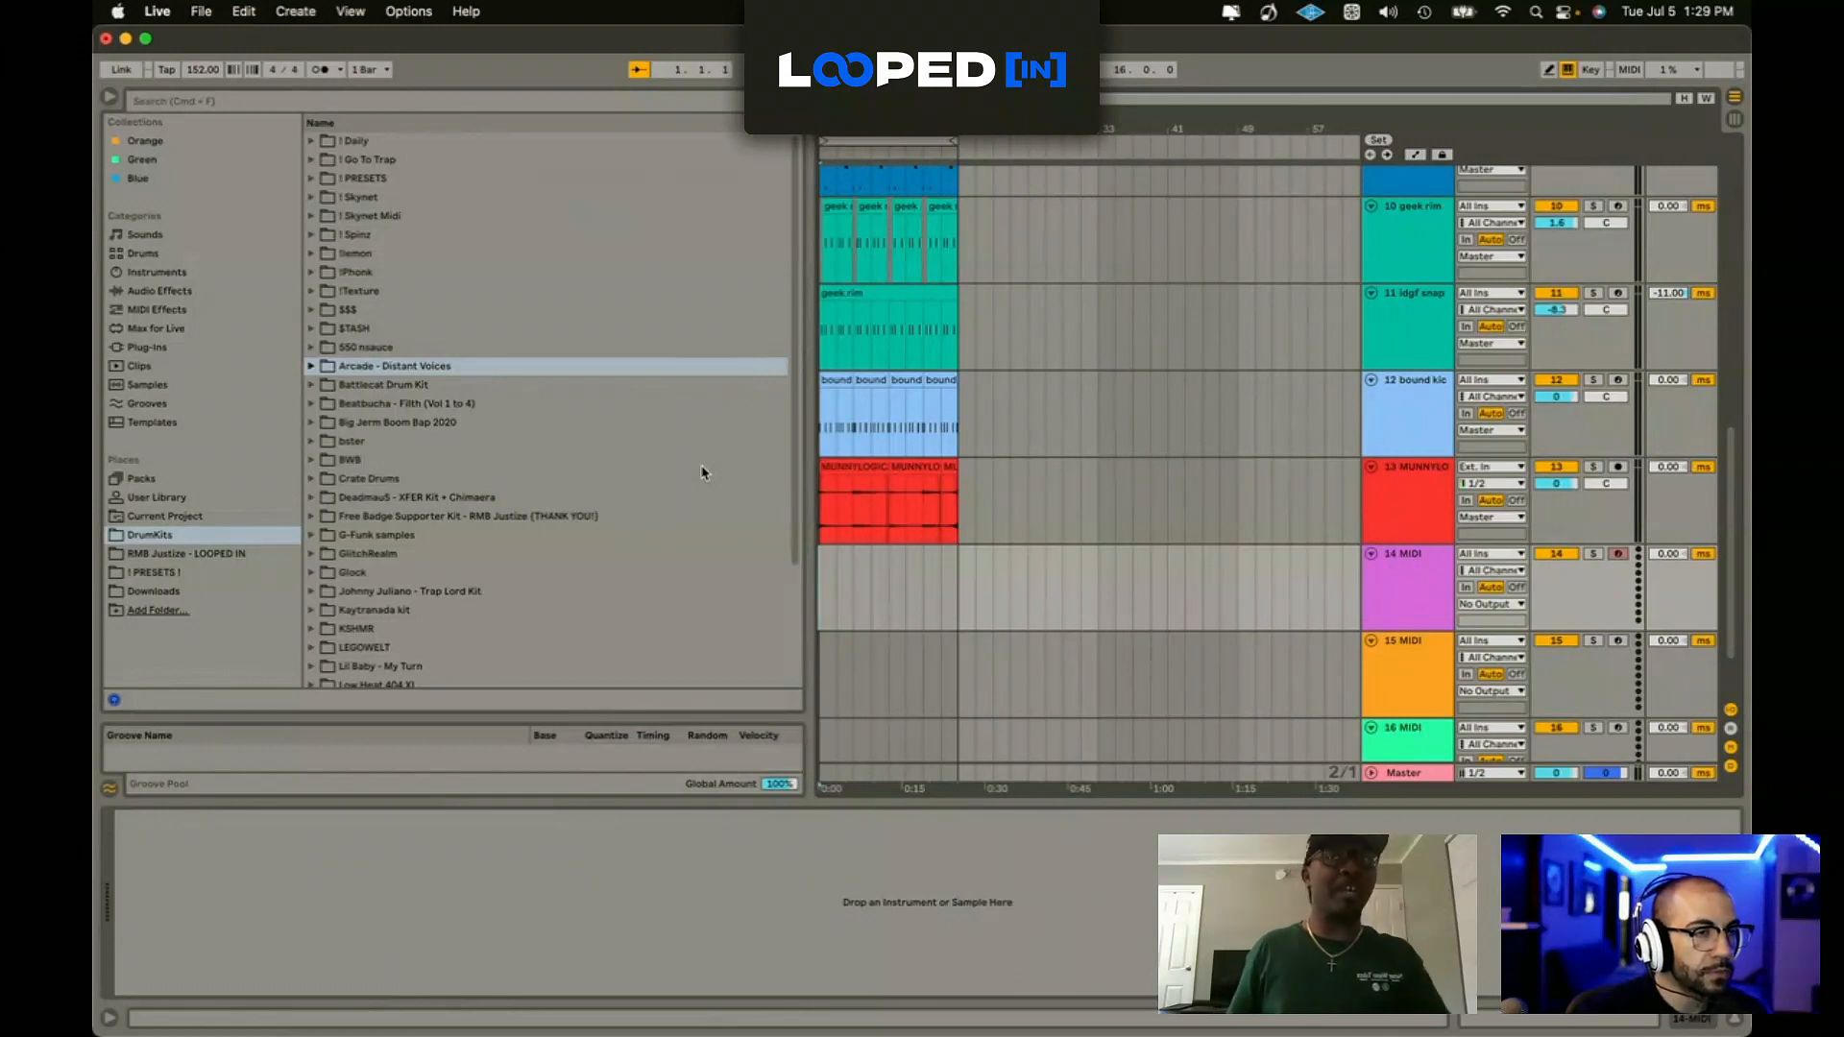
left_click(871, 598)
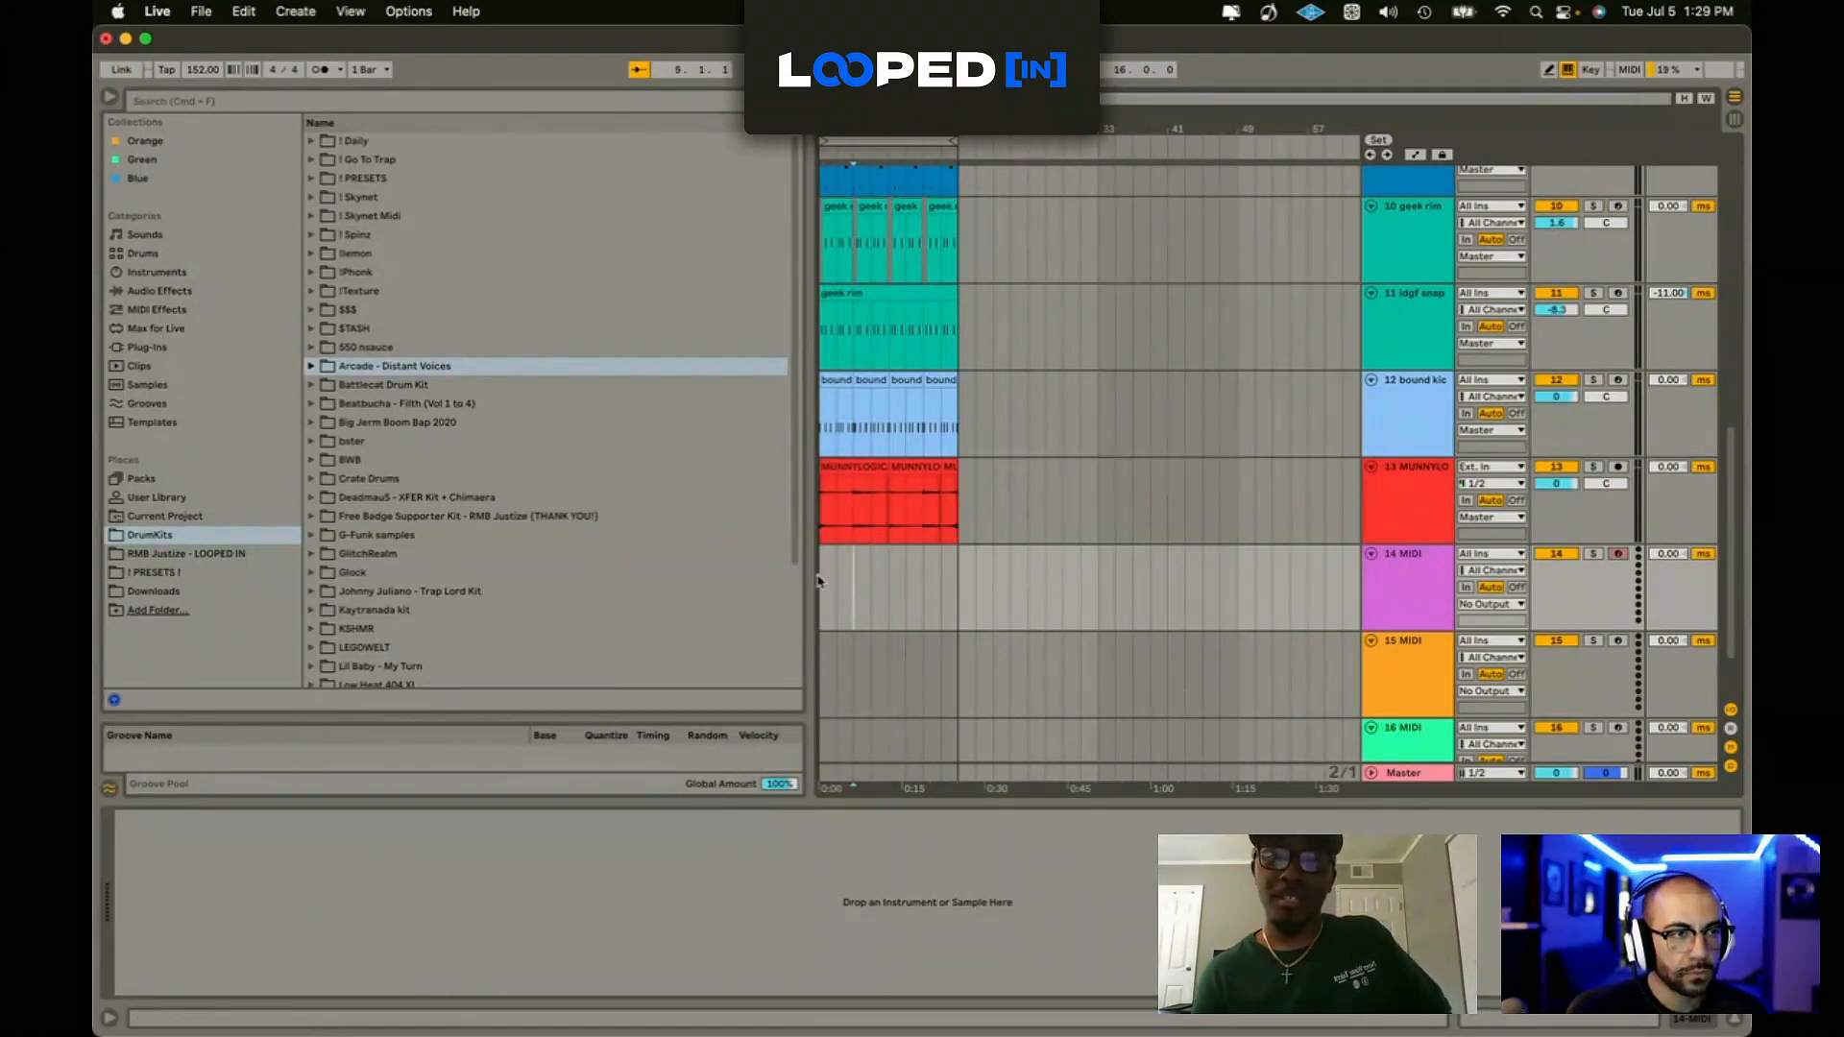
Step: Play the Now_I_Know sample from bar 17 to hear the part after the loop
scroll(927, 404, "up", 12)
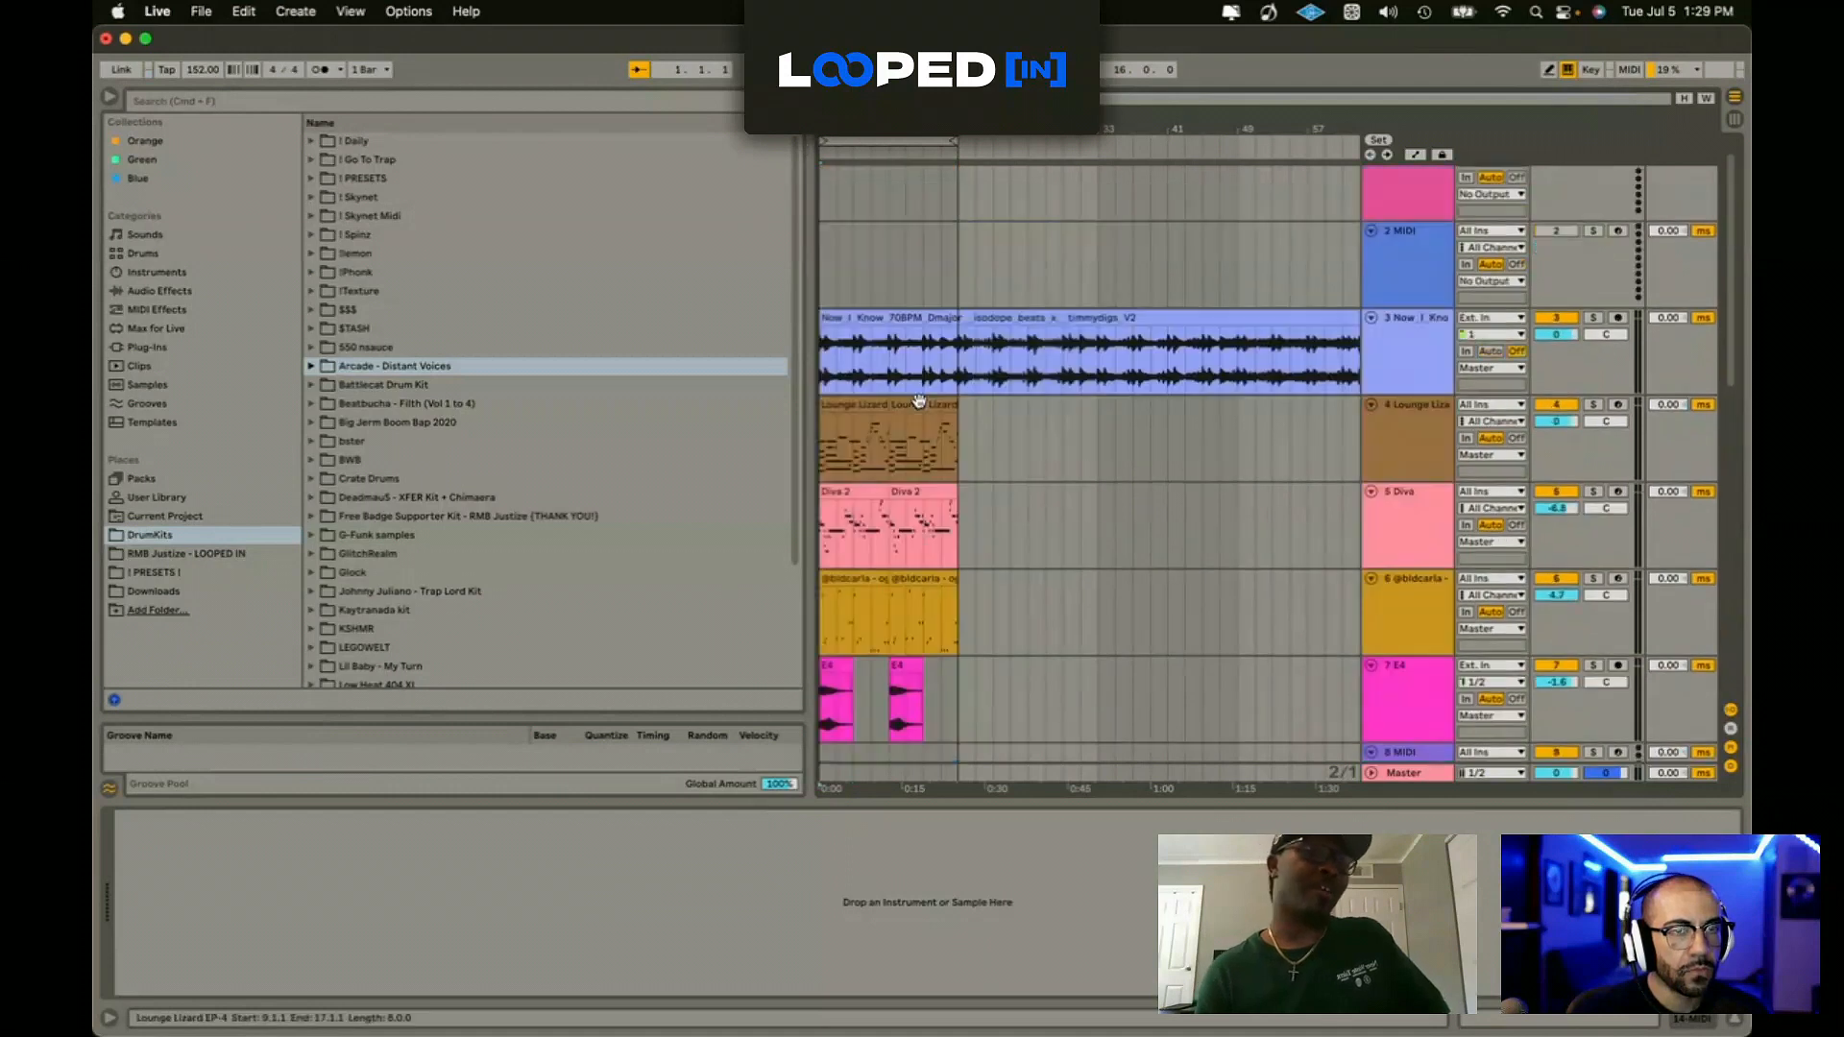
left_click(960, 394)
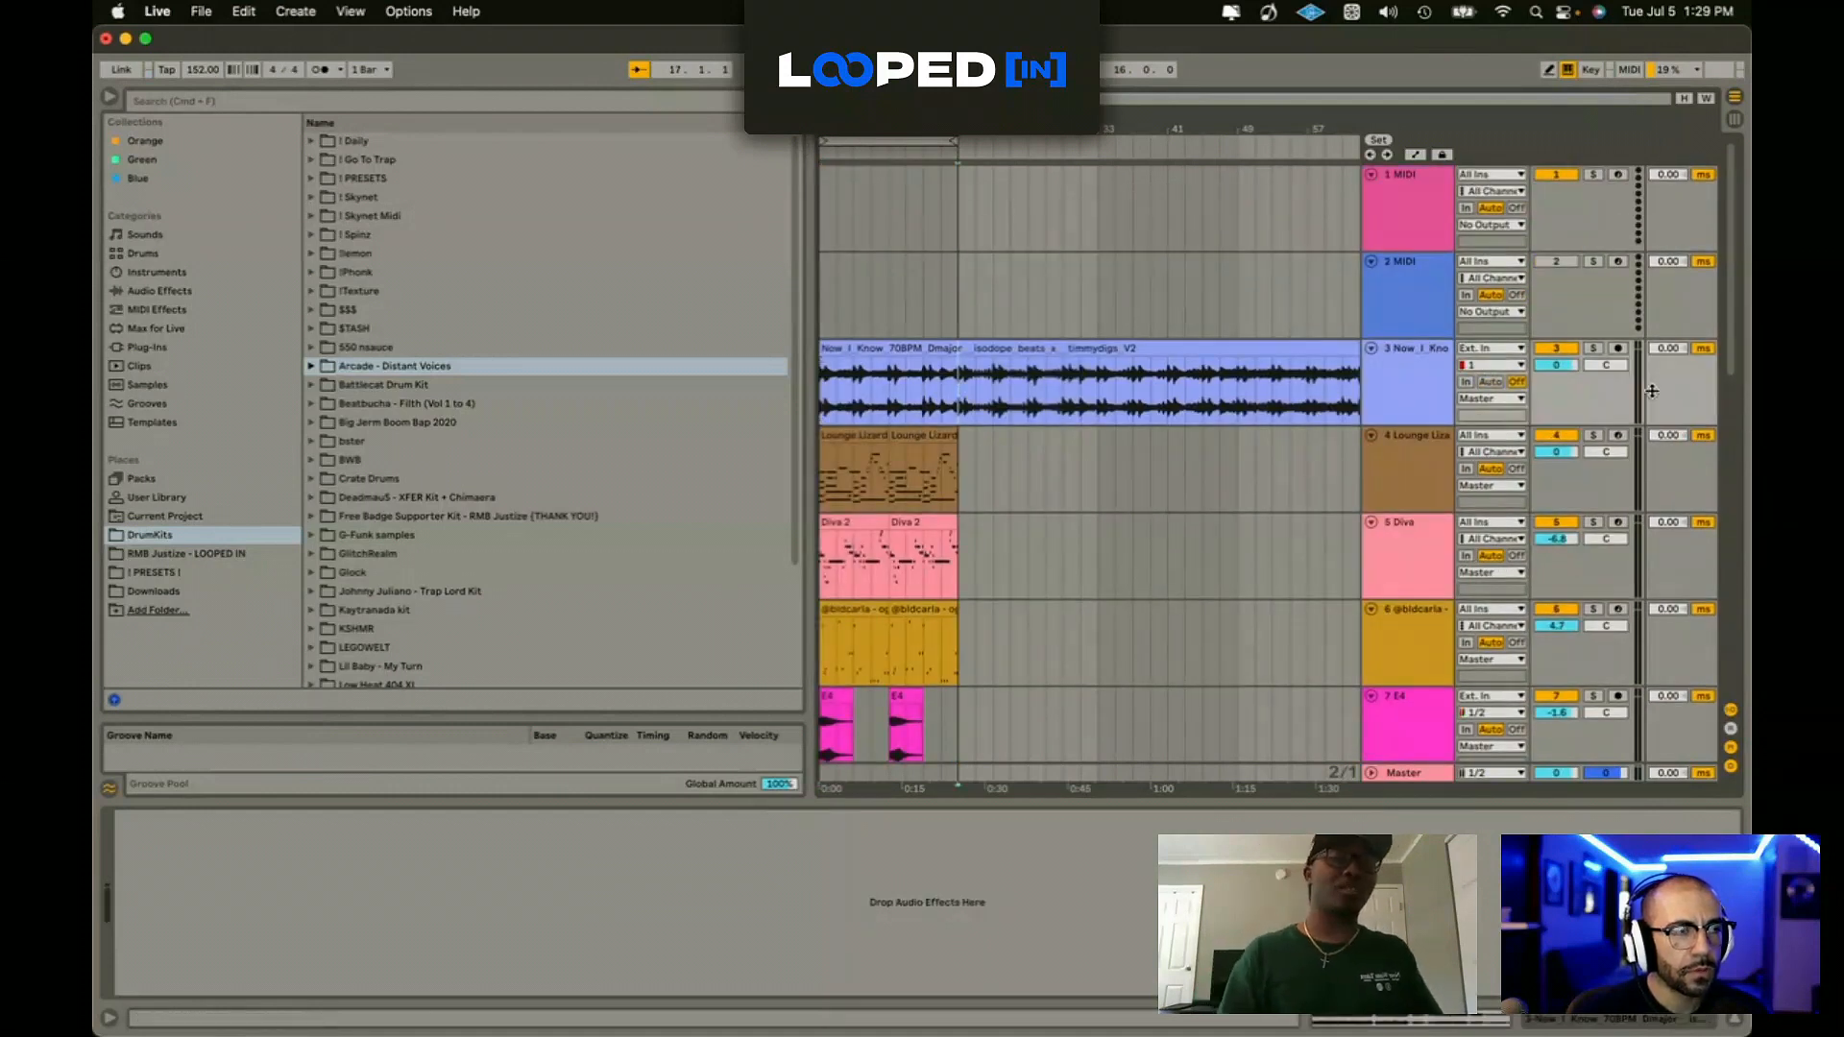
key("space")
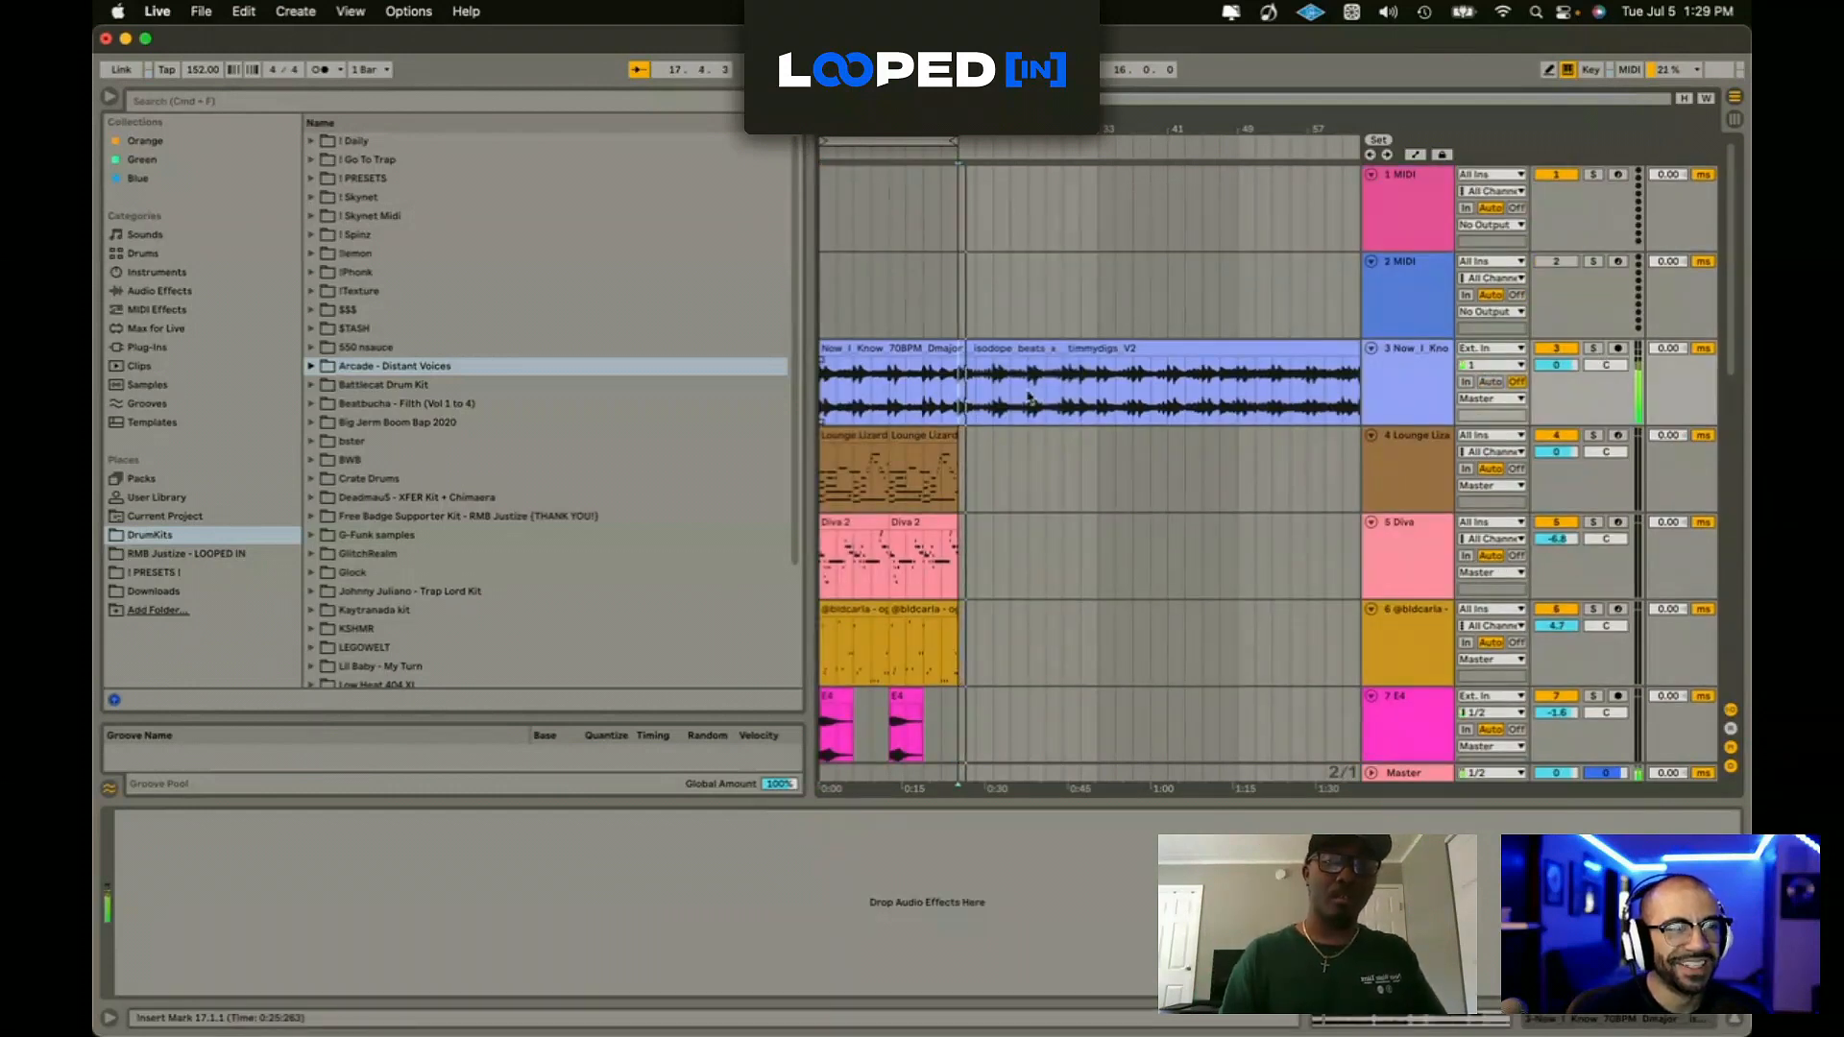
key("minus")
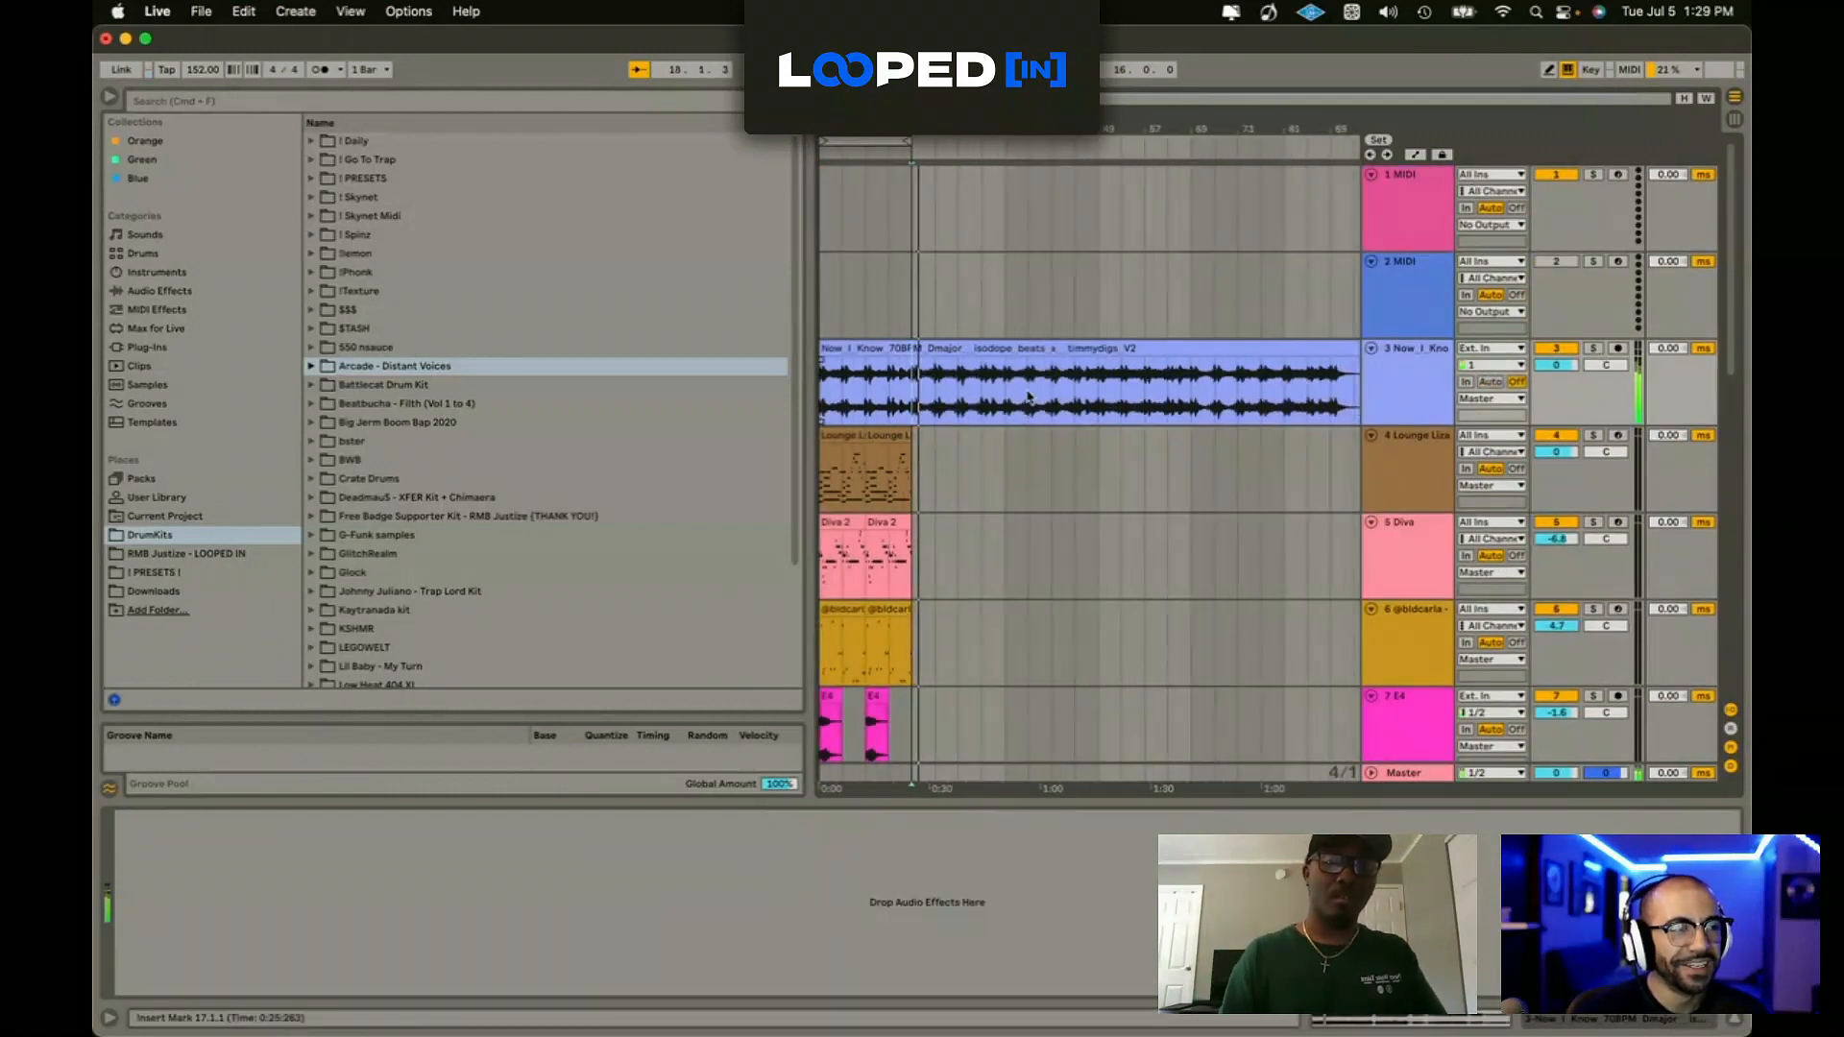
Step: Delete the two empty MIDI tracks above the Now_I_Know sample track
left_click(1405, 290)
left_click(1450, 247, "shift")
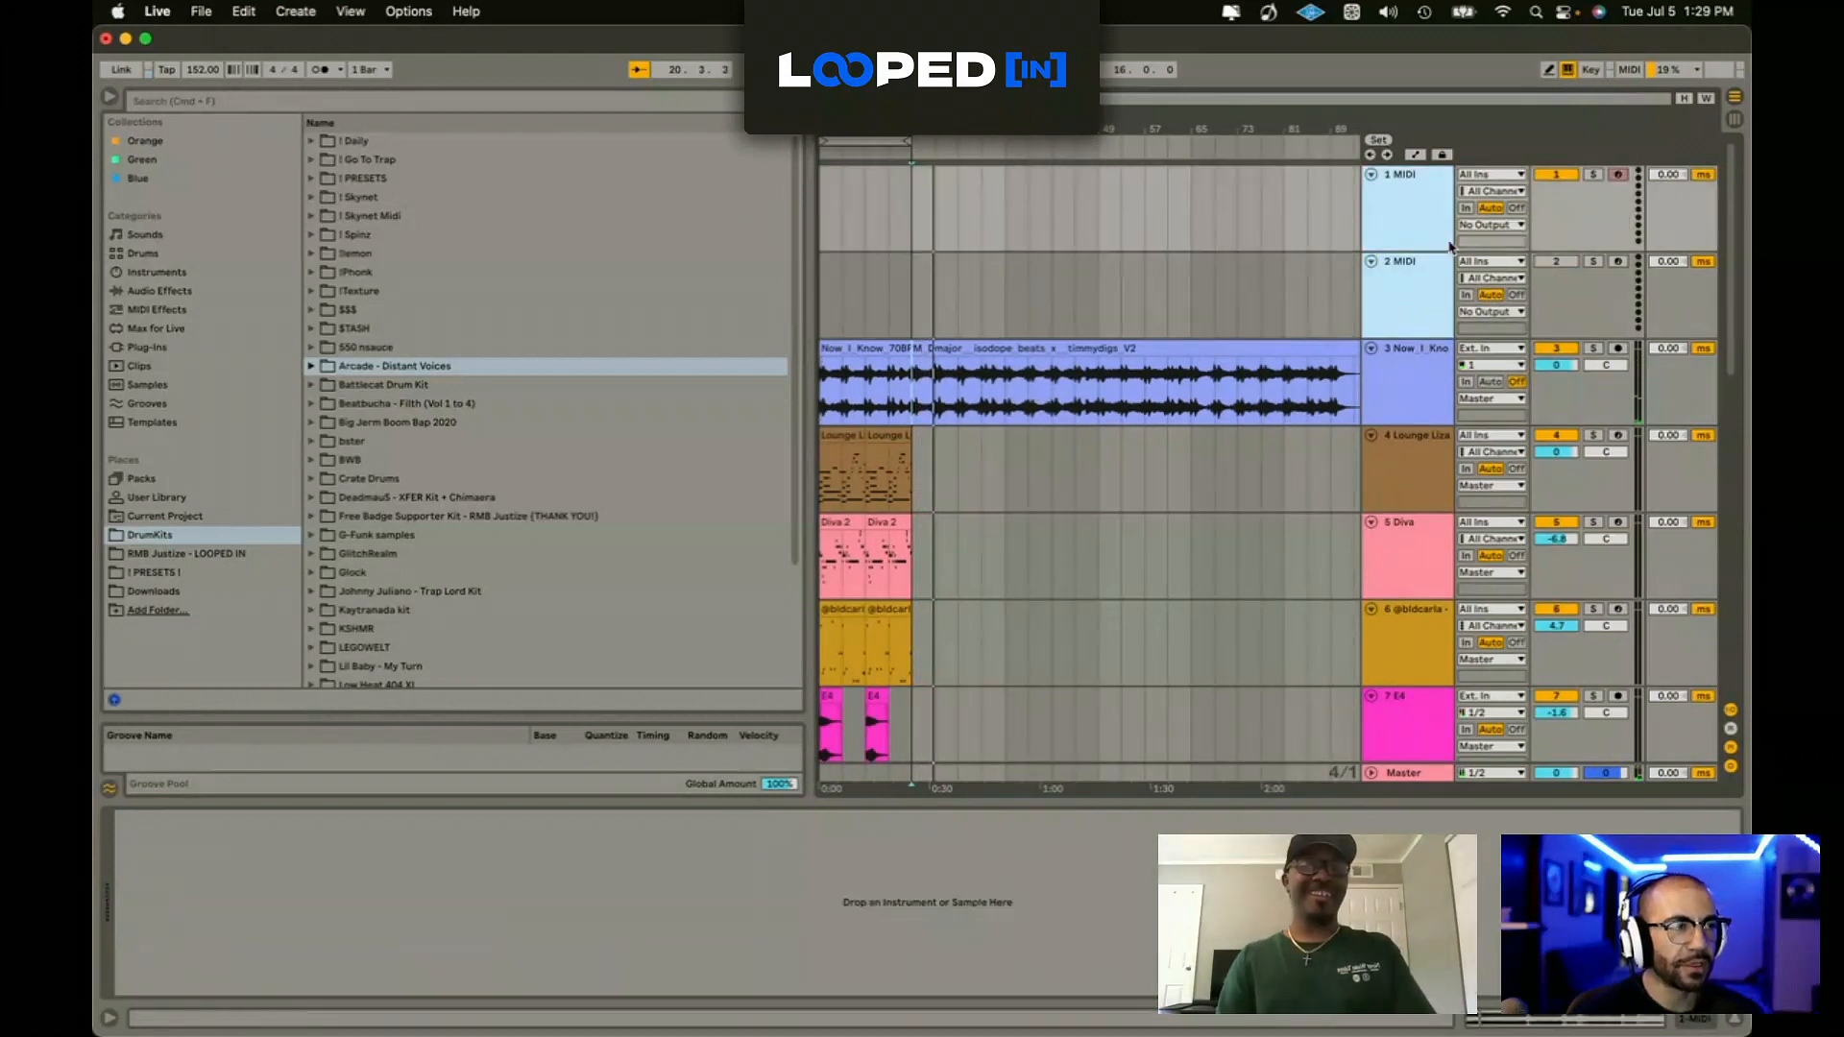
key("Delete")
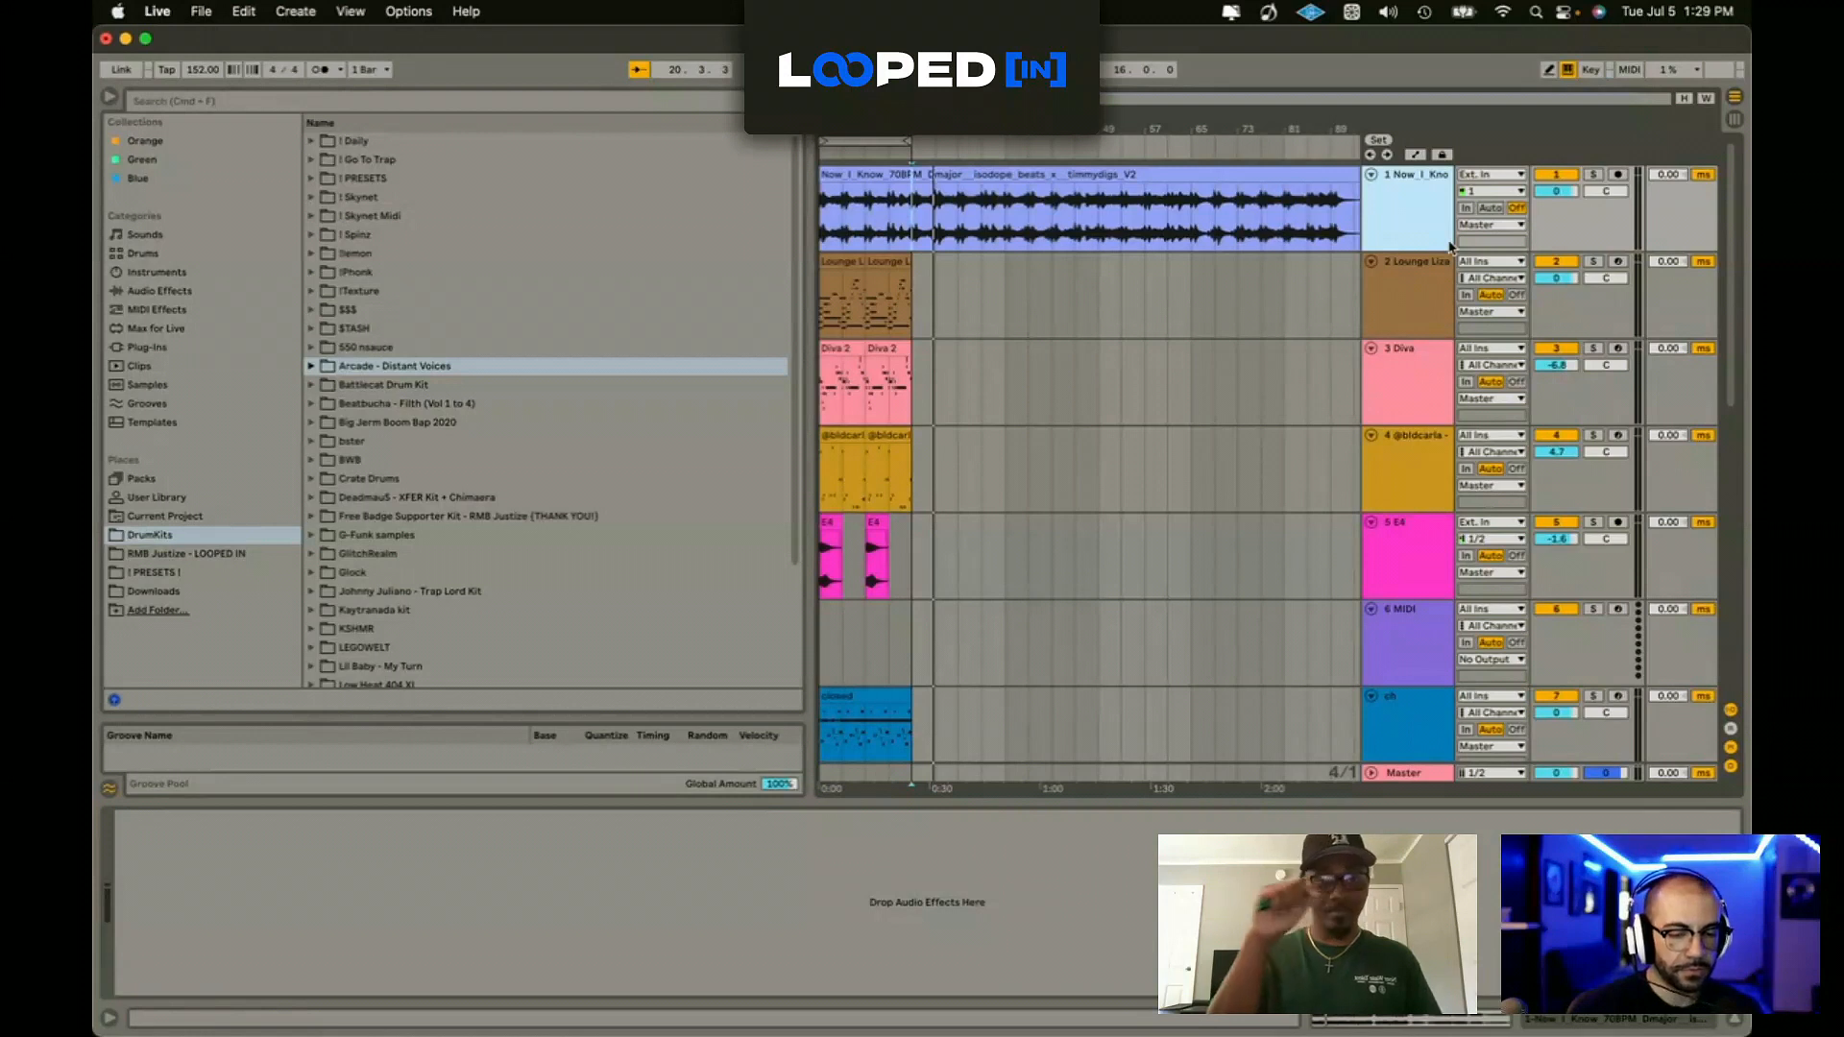
Step: Duplicate the 16-bar loop section on all tracks so the copy starts at bar 17
left_click(997, 240)
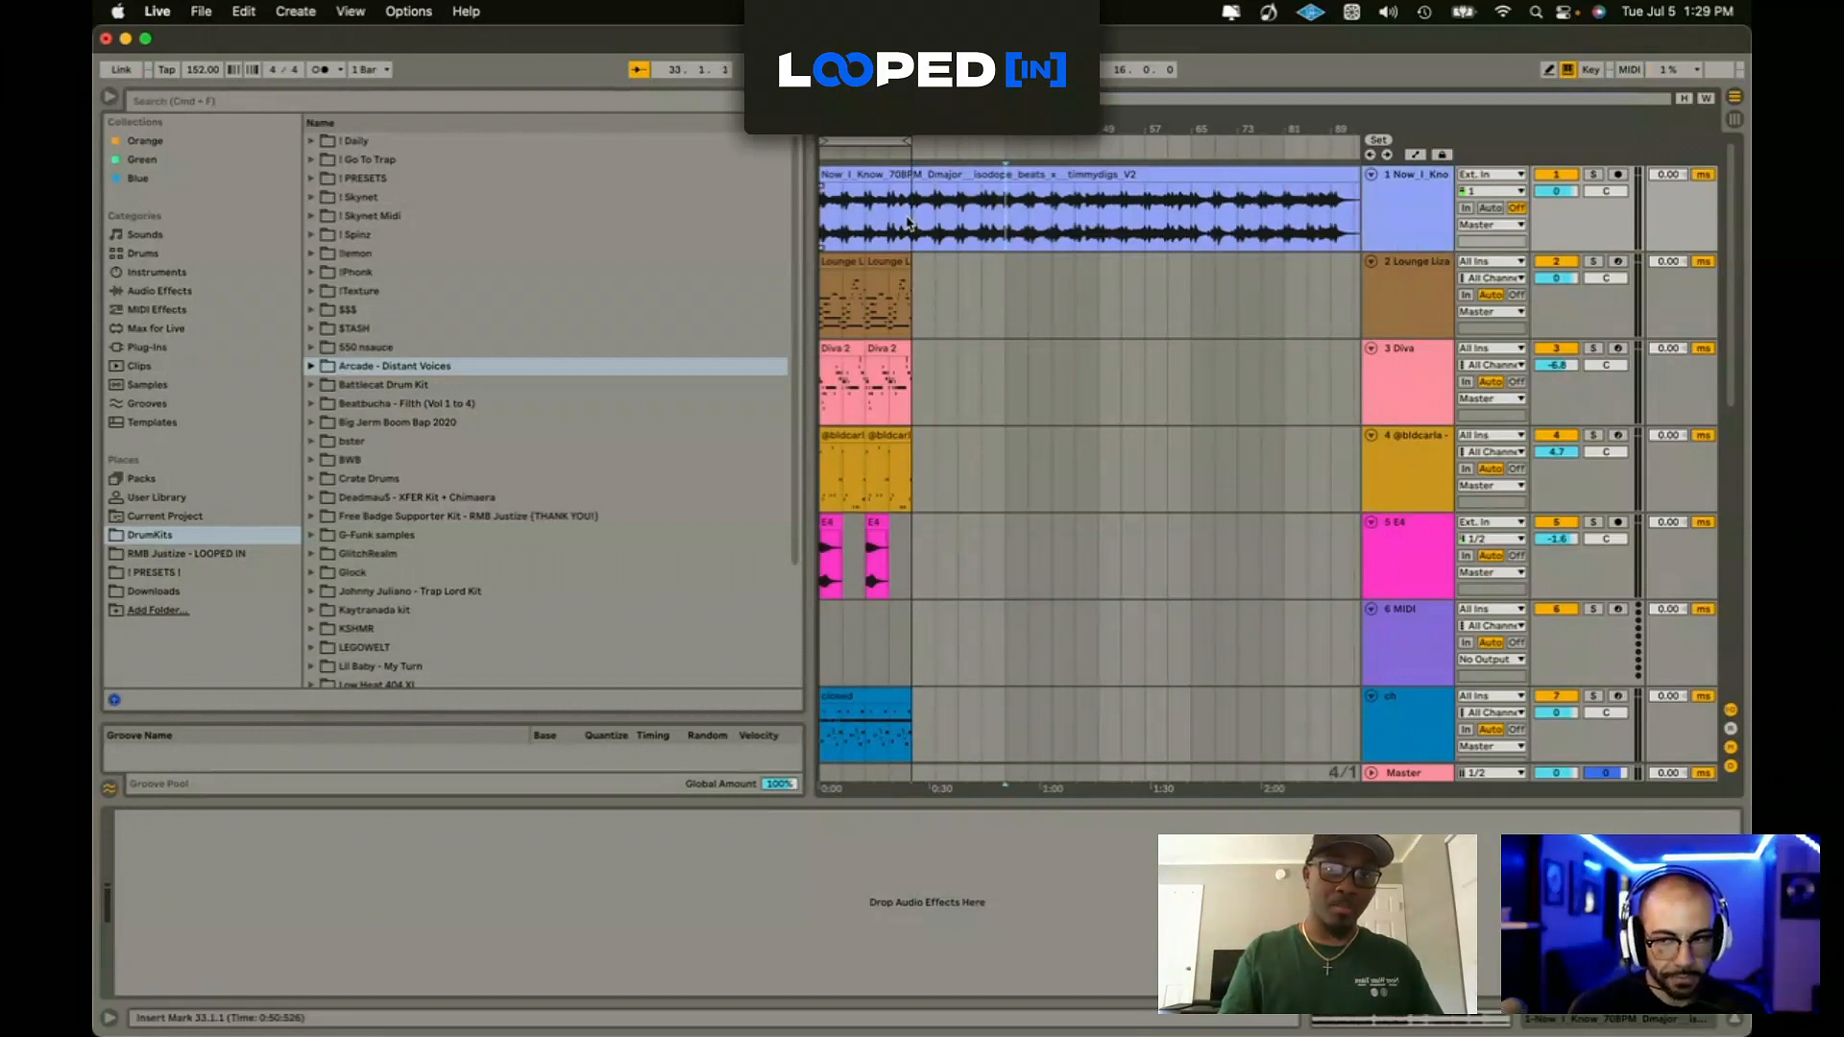
left_click(889, 141)
key("super+d")
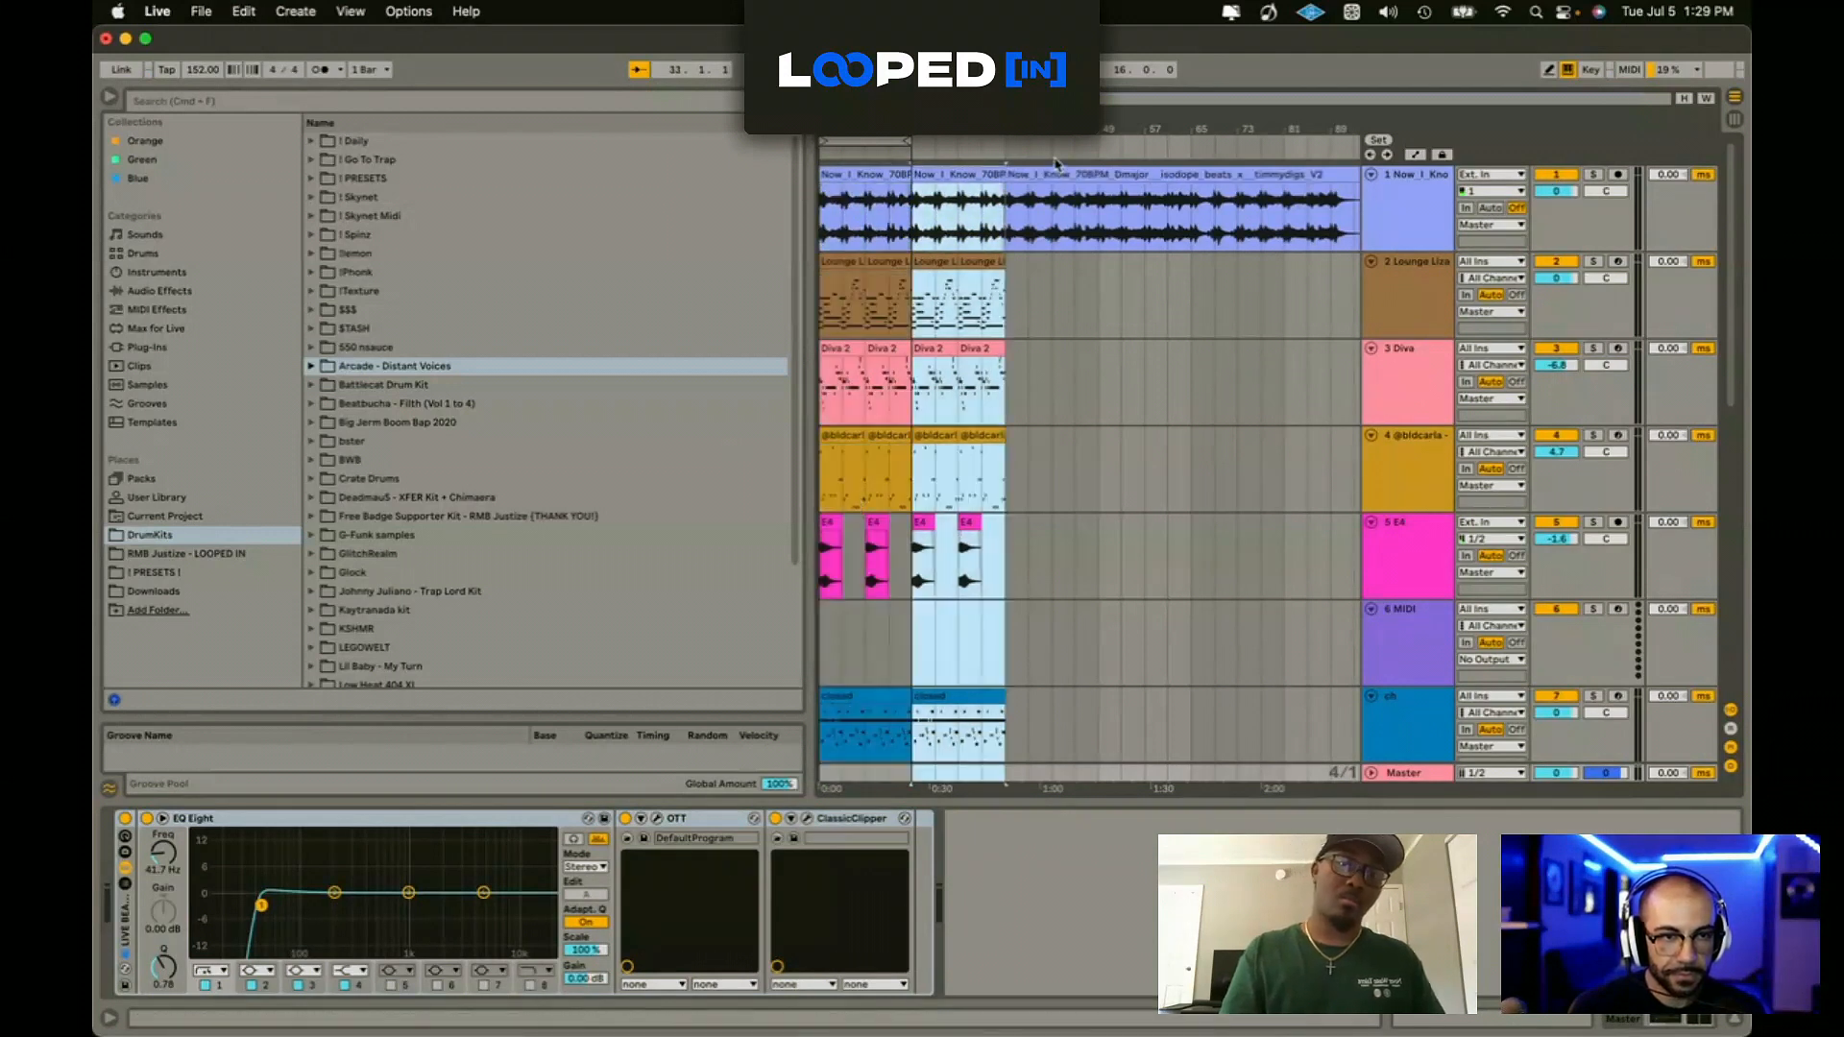
Step: Try to move the duplicated 16-bar section to bar 33 on all tracks, and undo the moves
key("super+d")
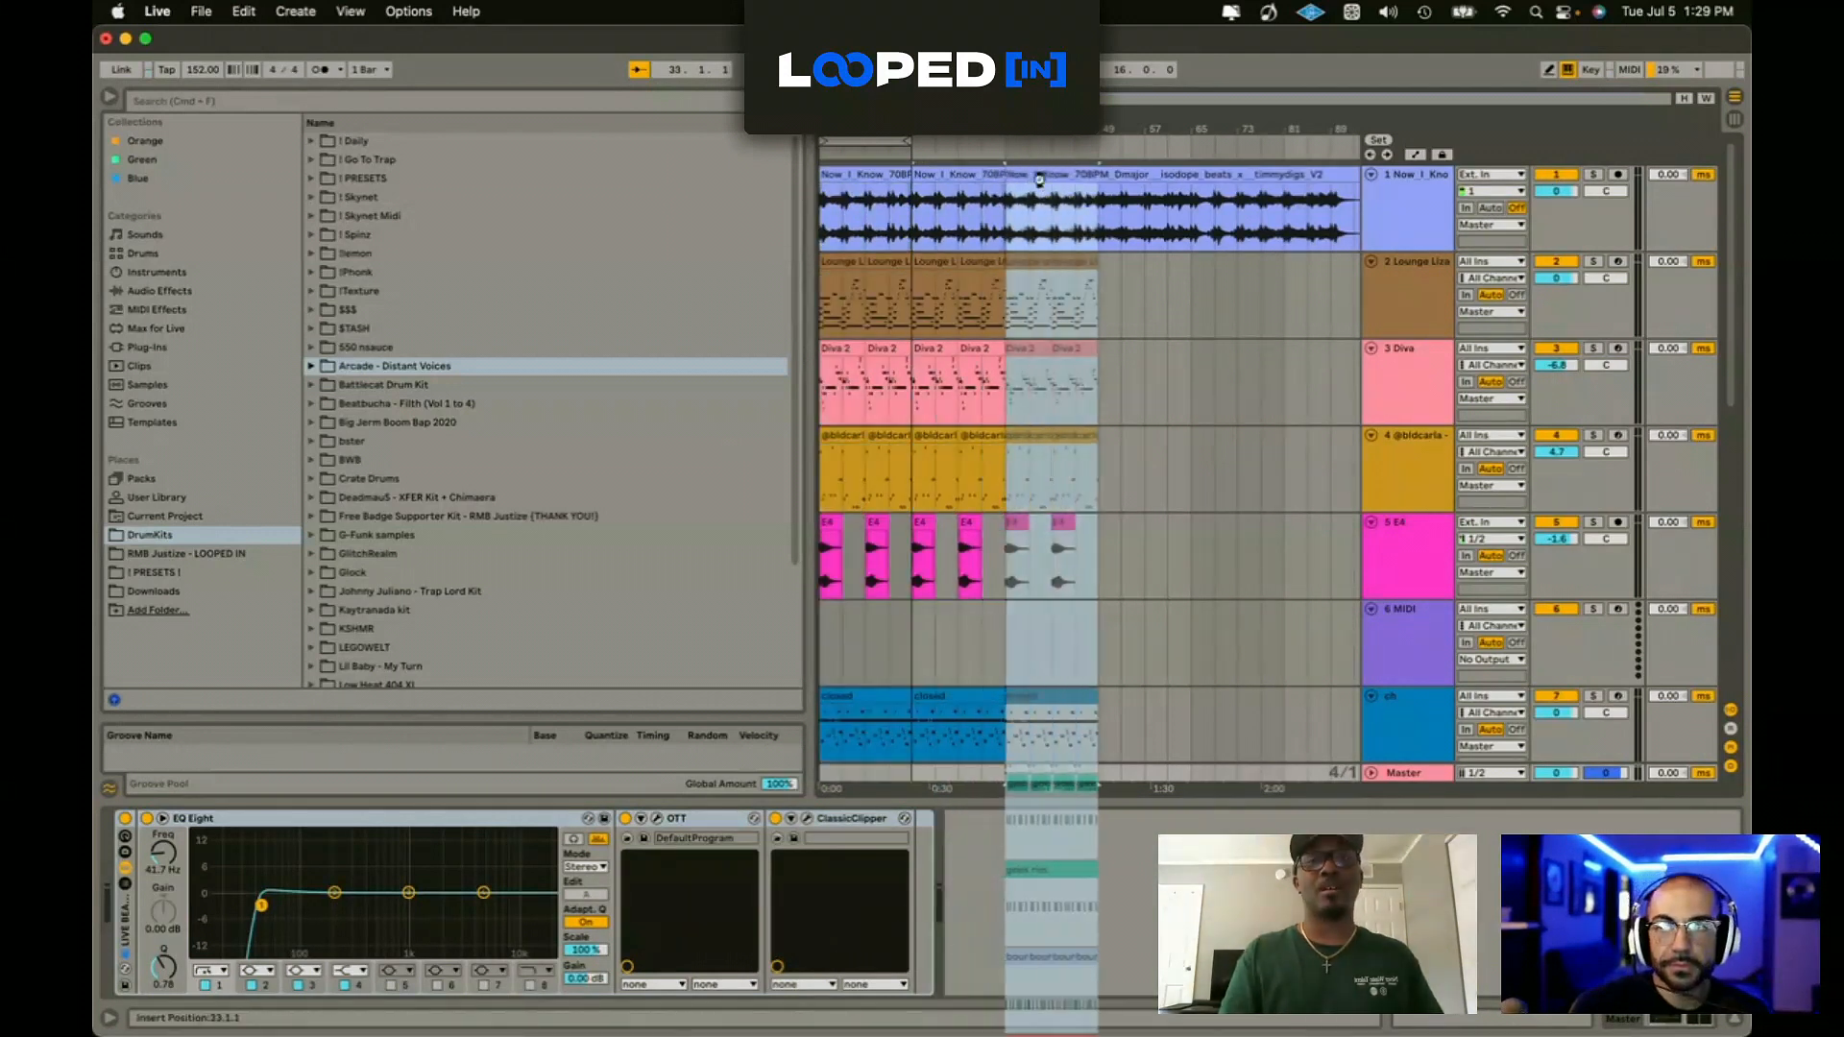
left_click_drag(1039, 180, 1039, 180)
left_click(984, 199)
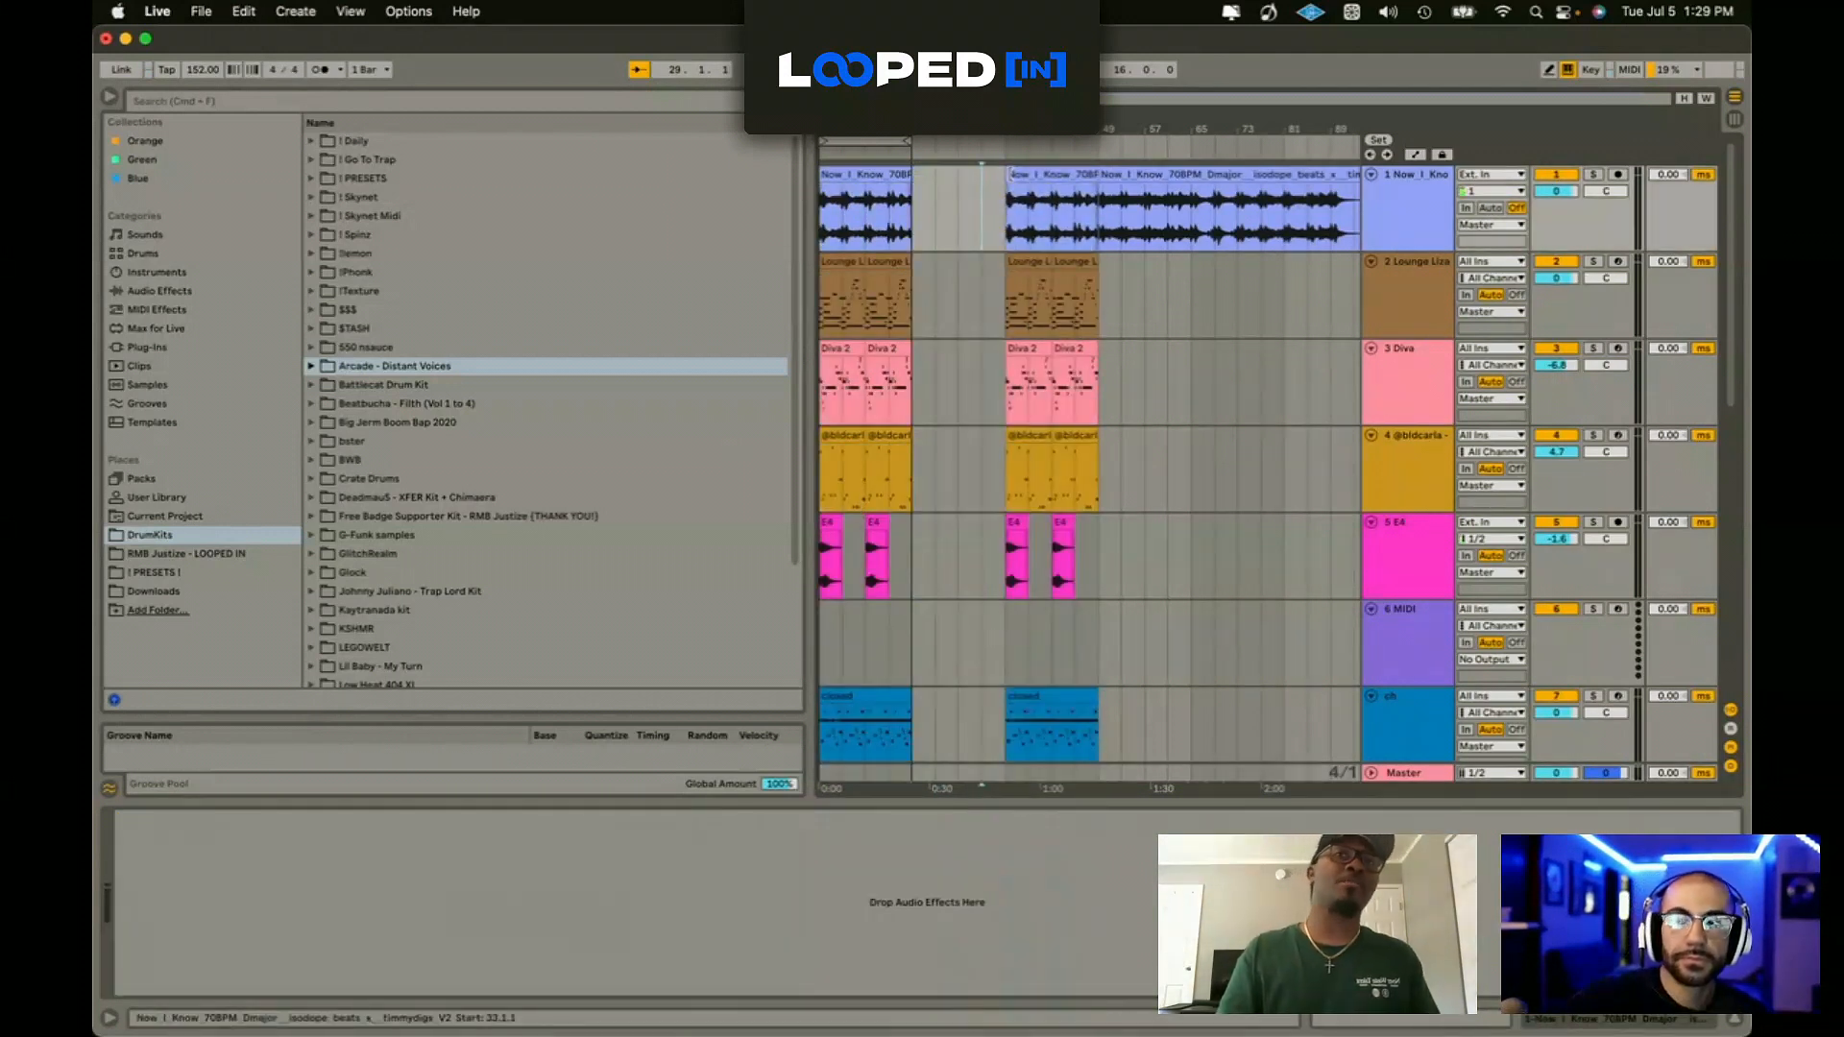
mouse_move(1011, 174)
left_mouse_down()
mouse_move(984, 170)
mouse_move(983, 192)
left_mouse_up()
key("super+z")
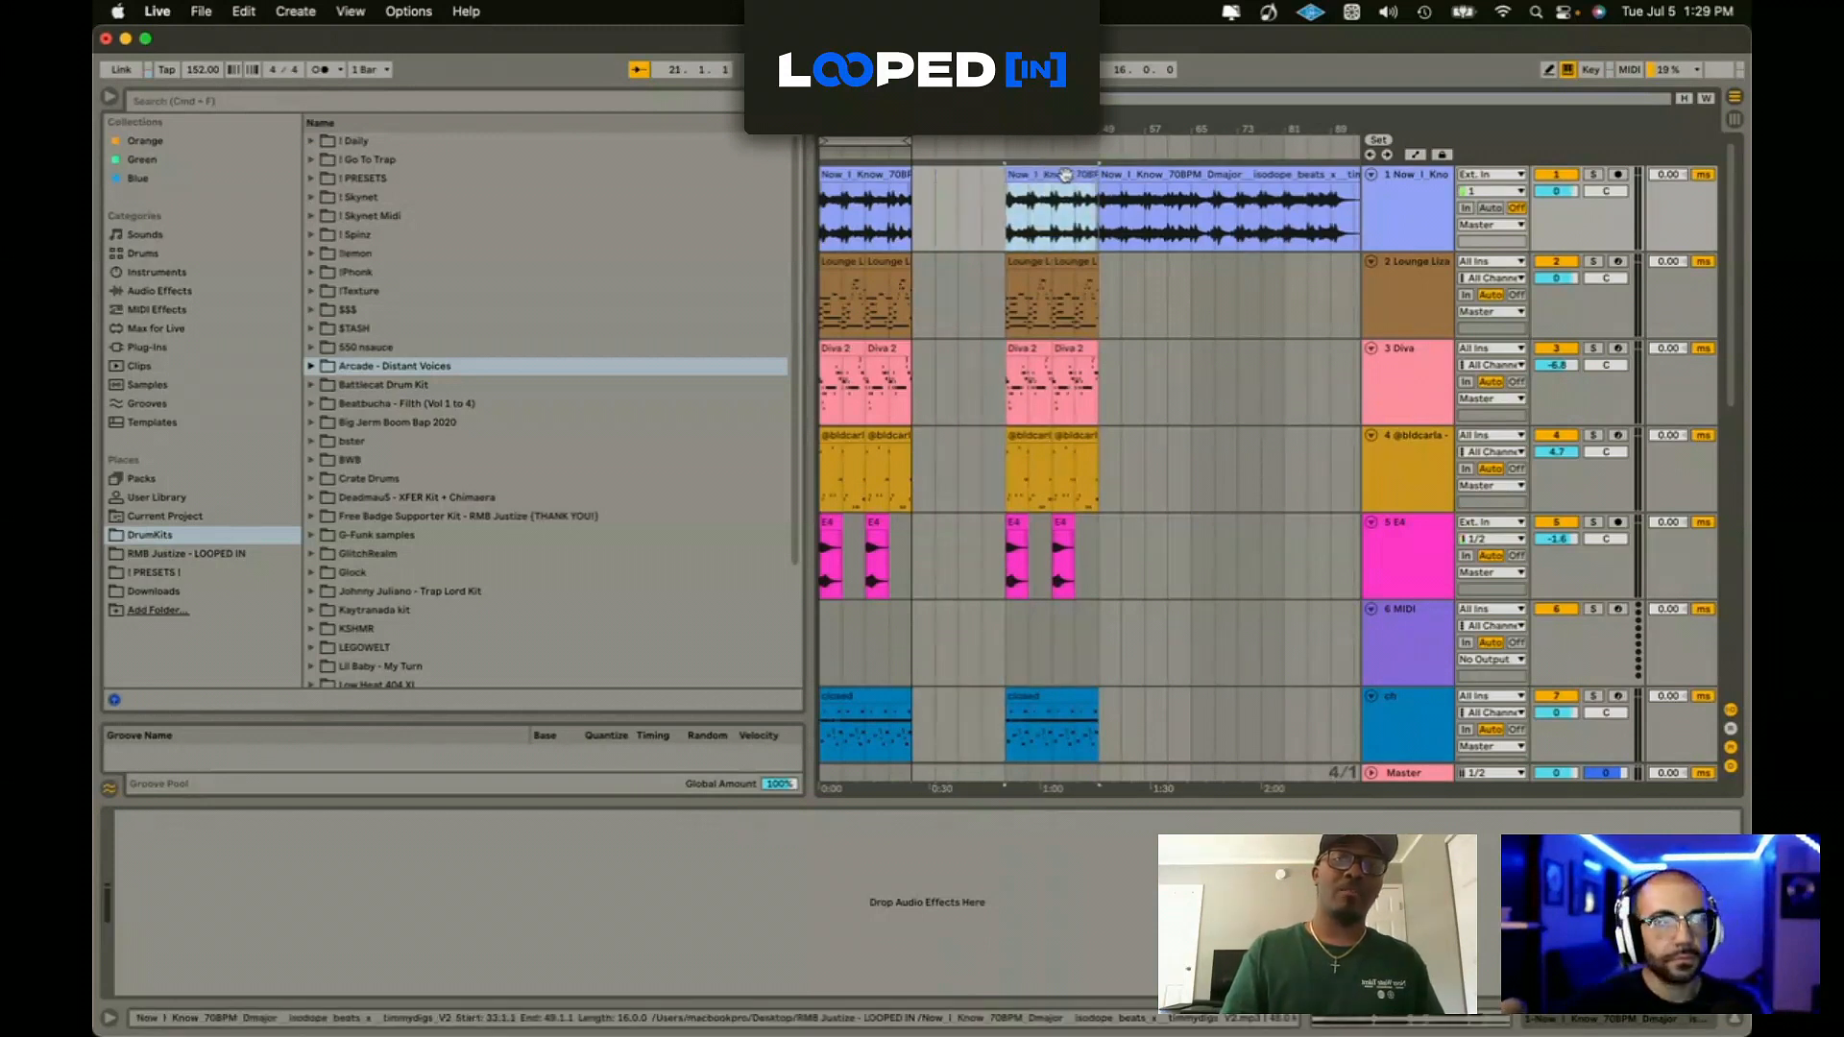
key("super+z")
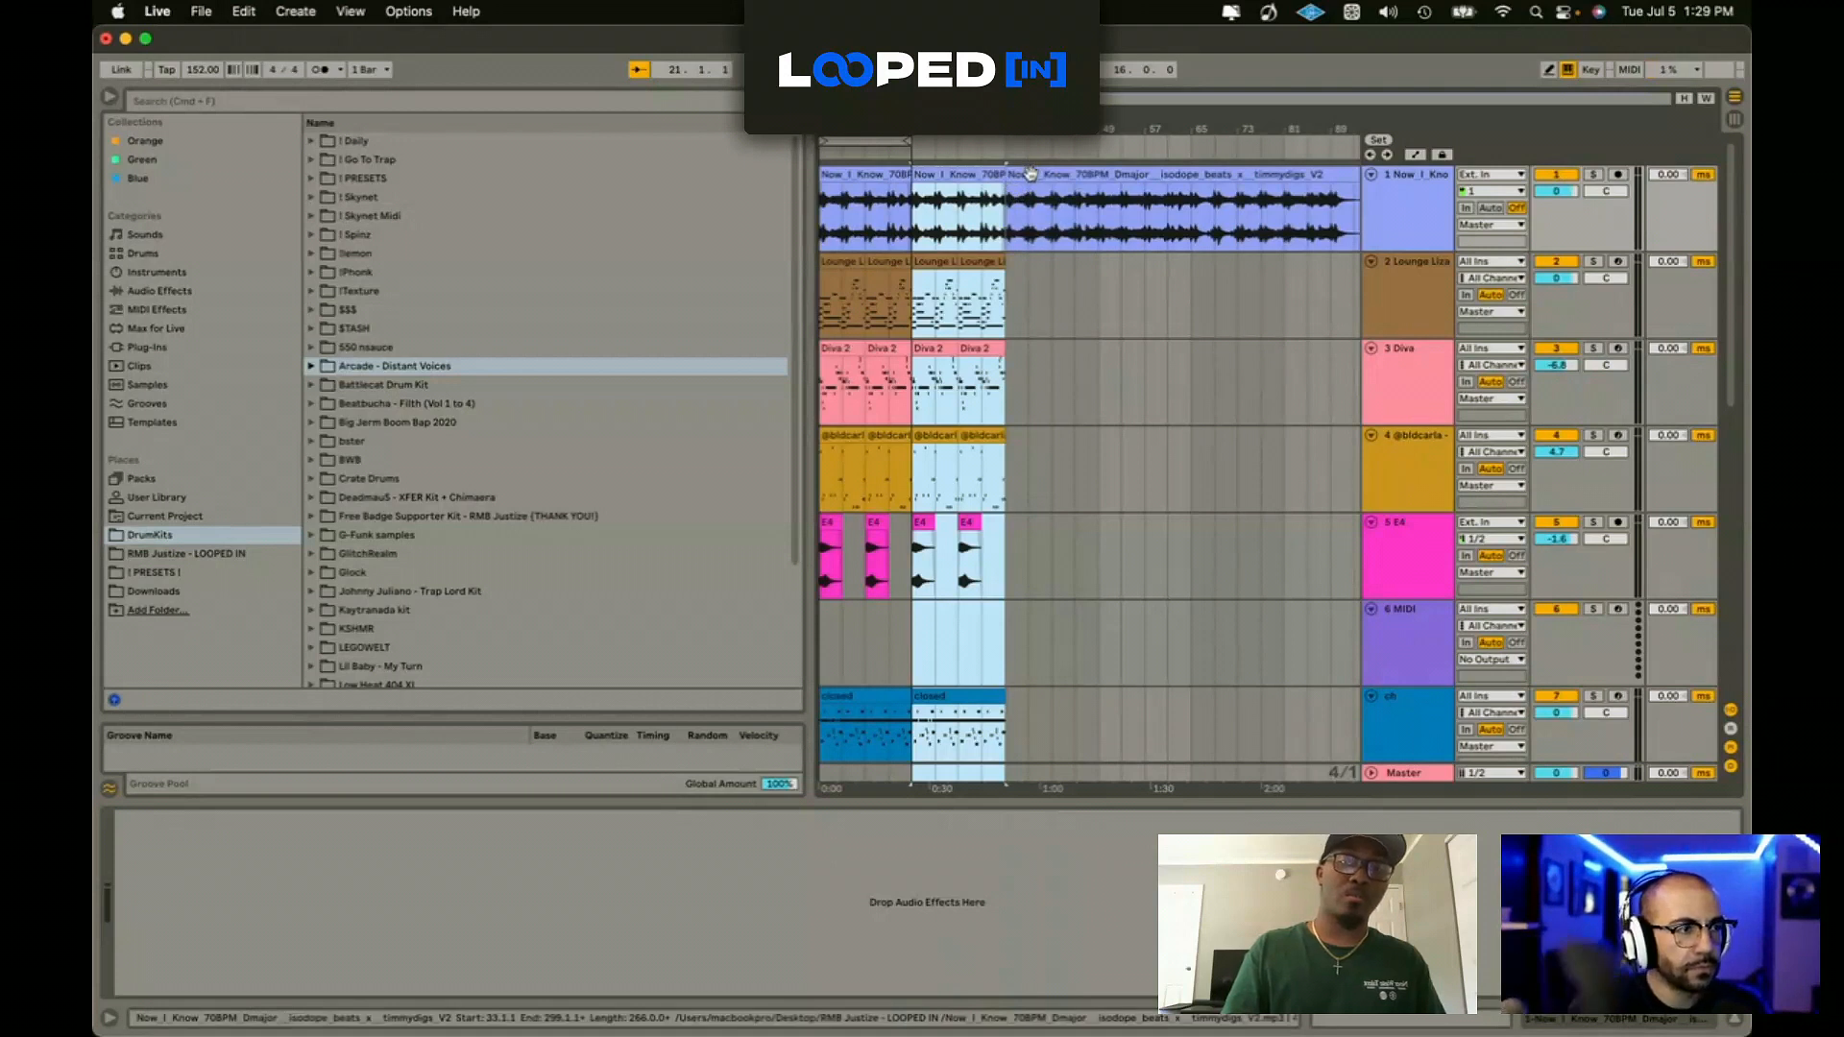
Step: Delete the leftover Now_I_Know clip after bar 33 and extend the bar 17 clip to about bar 37
left_click(1031, 172)
key("Delete")
left_click(955, 175)
left_click_drag(1004, 181, 1028, 184)
left_click(1006, 221)
key("space")
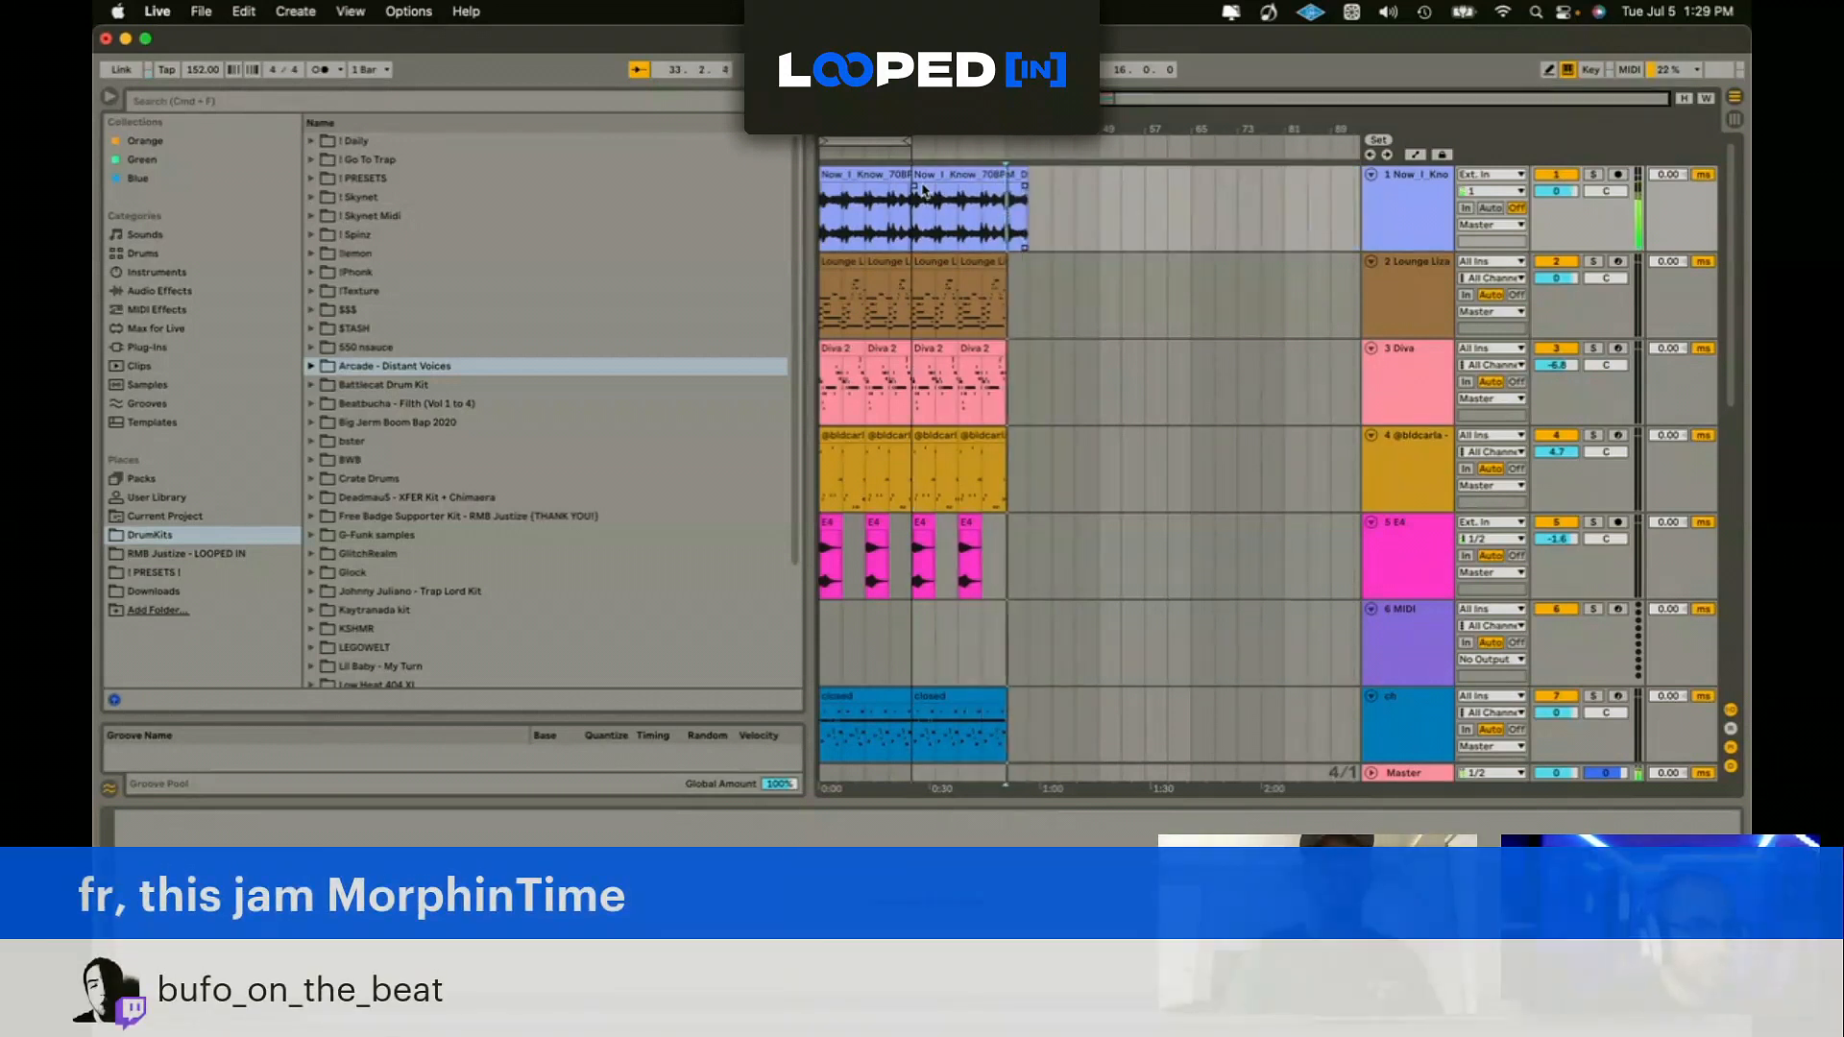
Step: Insert an audio track below the sample track and move the Now_I_Know clip from bar 17 onto it
key("super+t")
left_click_drag(950, 176, 950, 262)
key("space")
key("space")
left_click(161, 292)
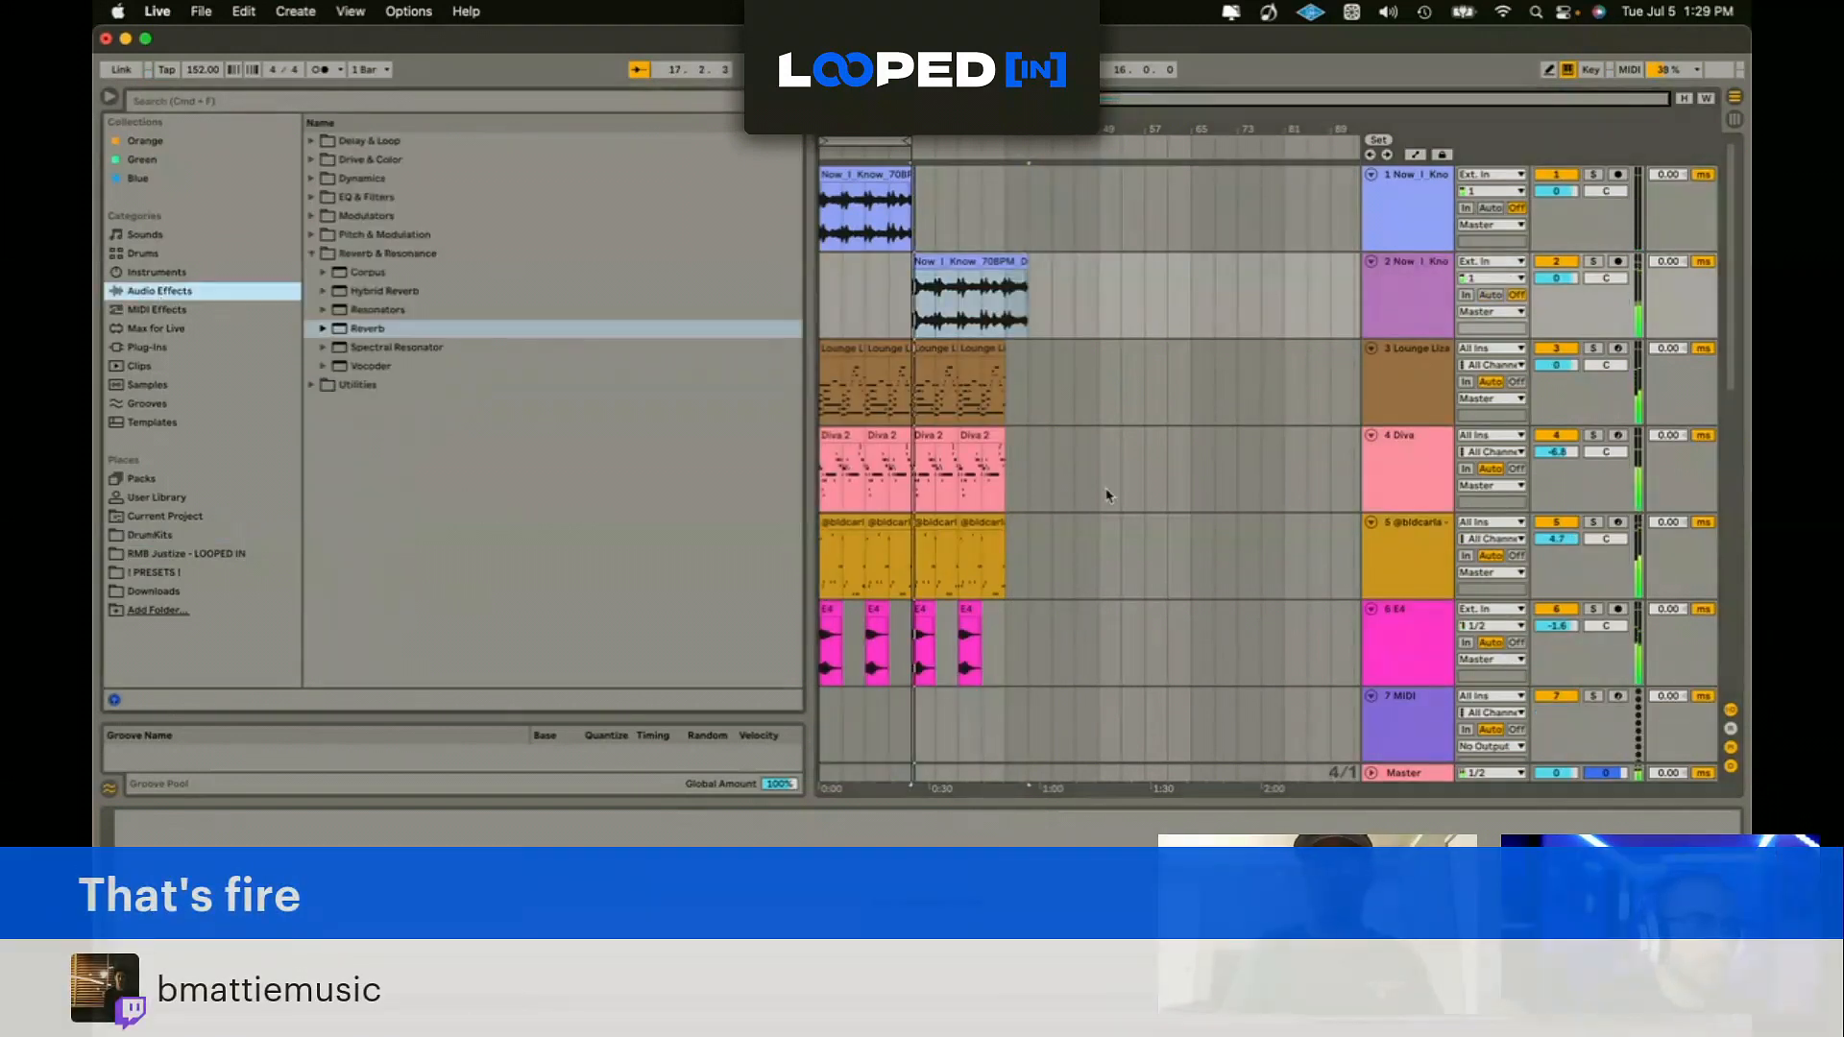
key("space")
Step: Delete the Diva clips from bar 17 to bar 33
scroll(1056, 437, "down", 5)
scroll(970, 384, "up", 2)
left_click_drag(1005, 317, 912, 305)
key("Delete")
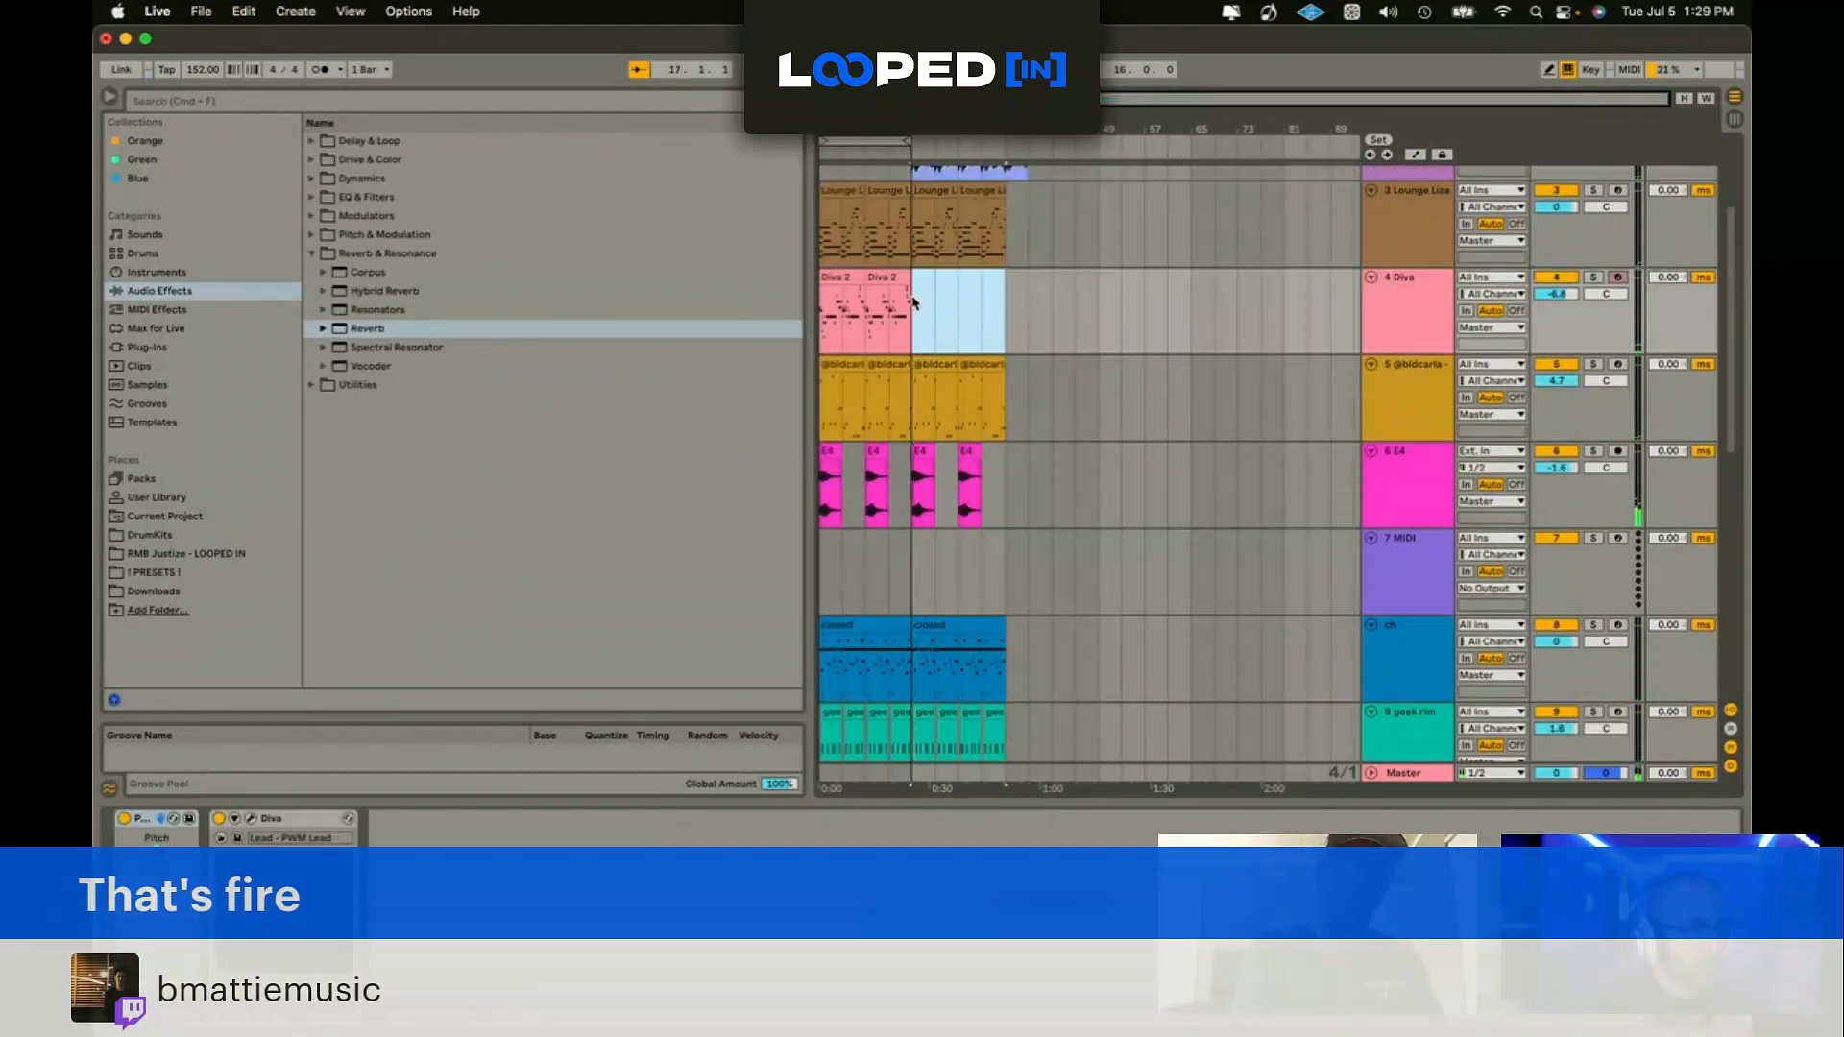
scroll(914, 304, "up", 3)
key("space")
Step: Play the second section from bar 17 and delete the E4 clip at bar 17
left_click(1070, 235)
left_click(908, 228)
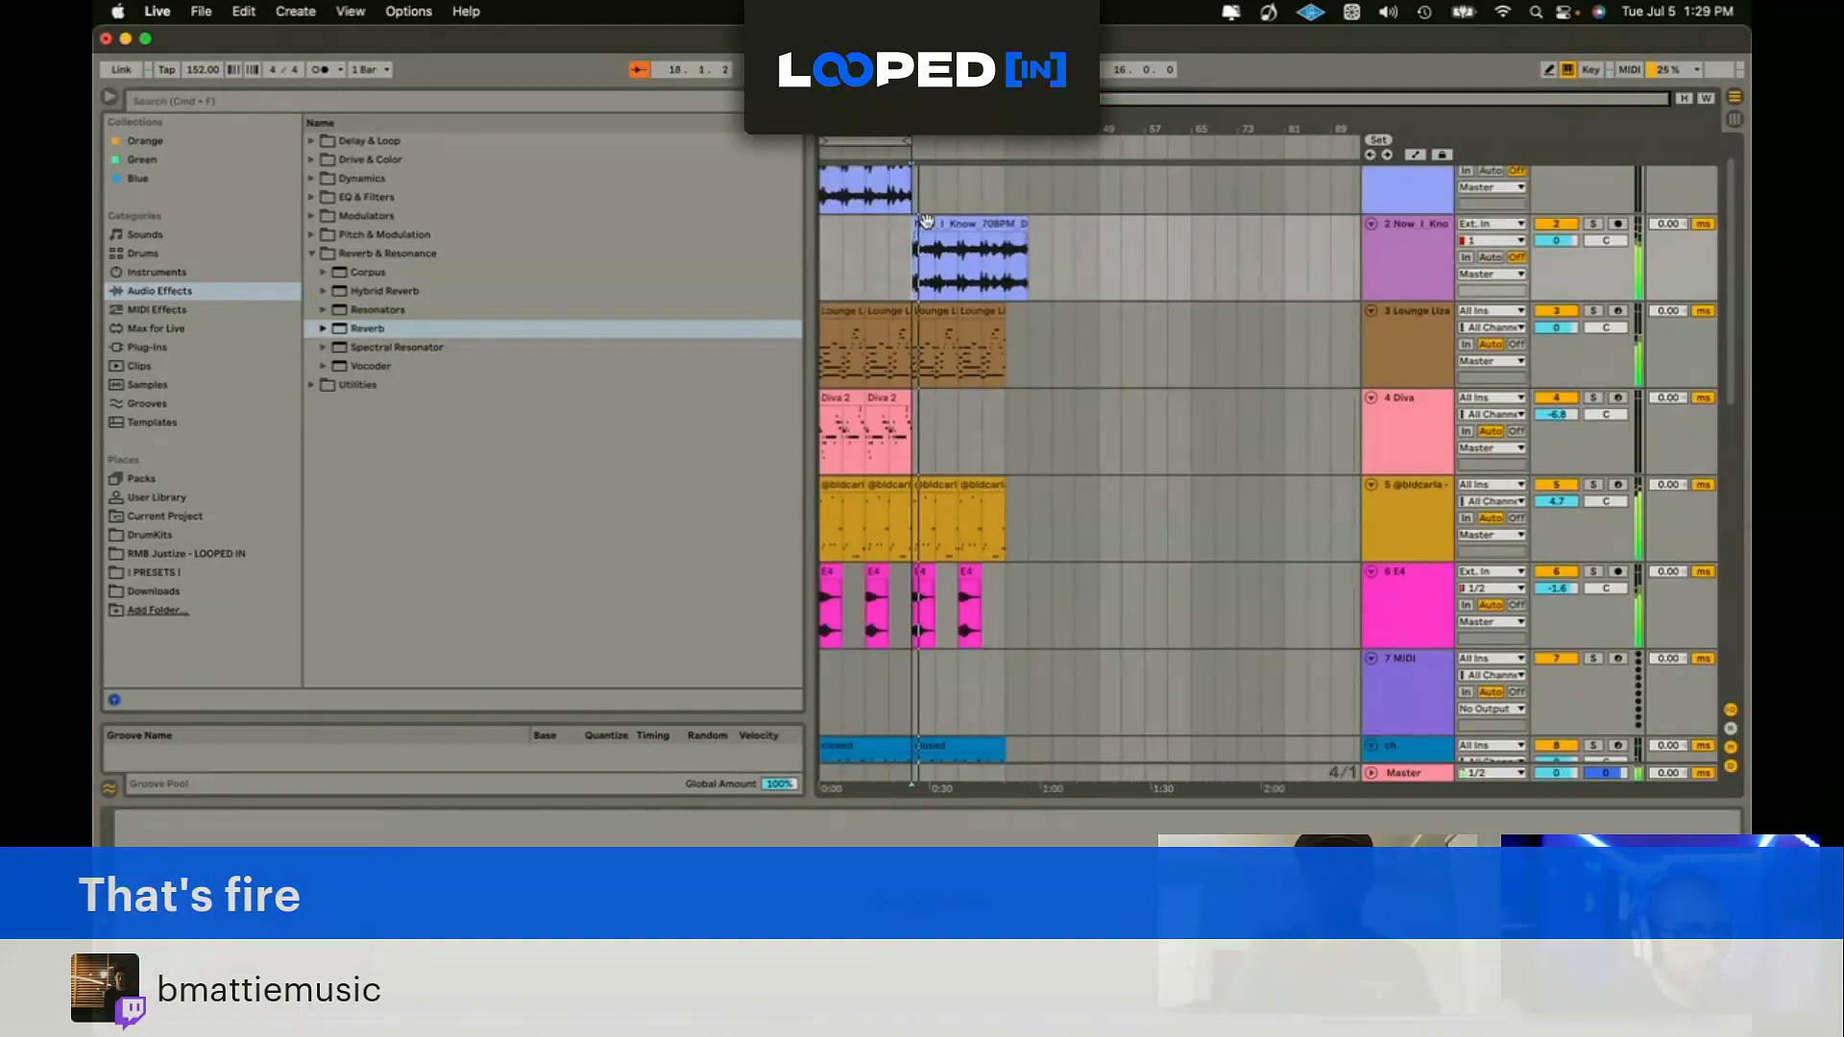
left_click(919, 574)
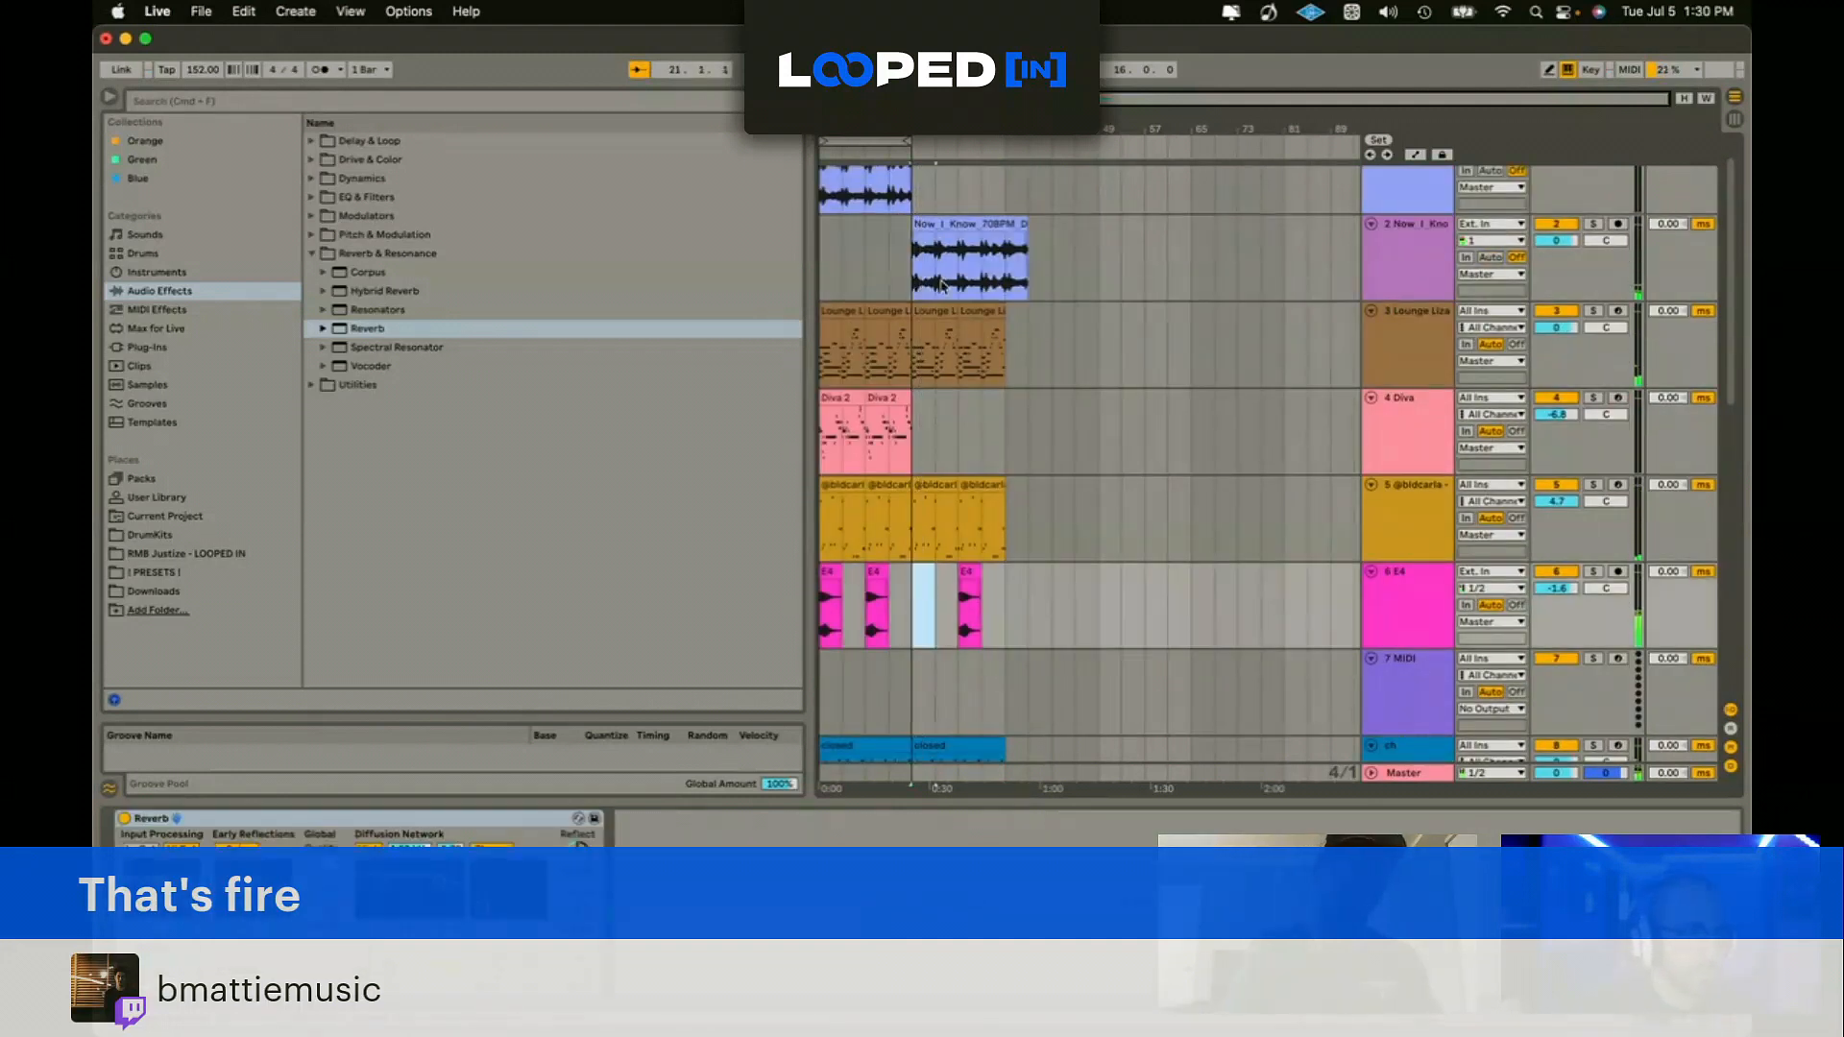
Step: Add an Auto Filter to the second Now_I_Know track and bring up its device controls
left_click(947, 220)
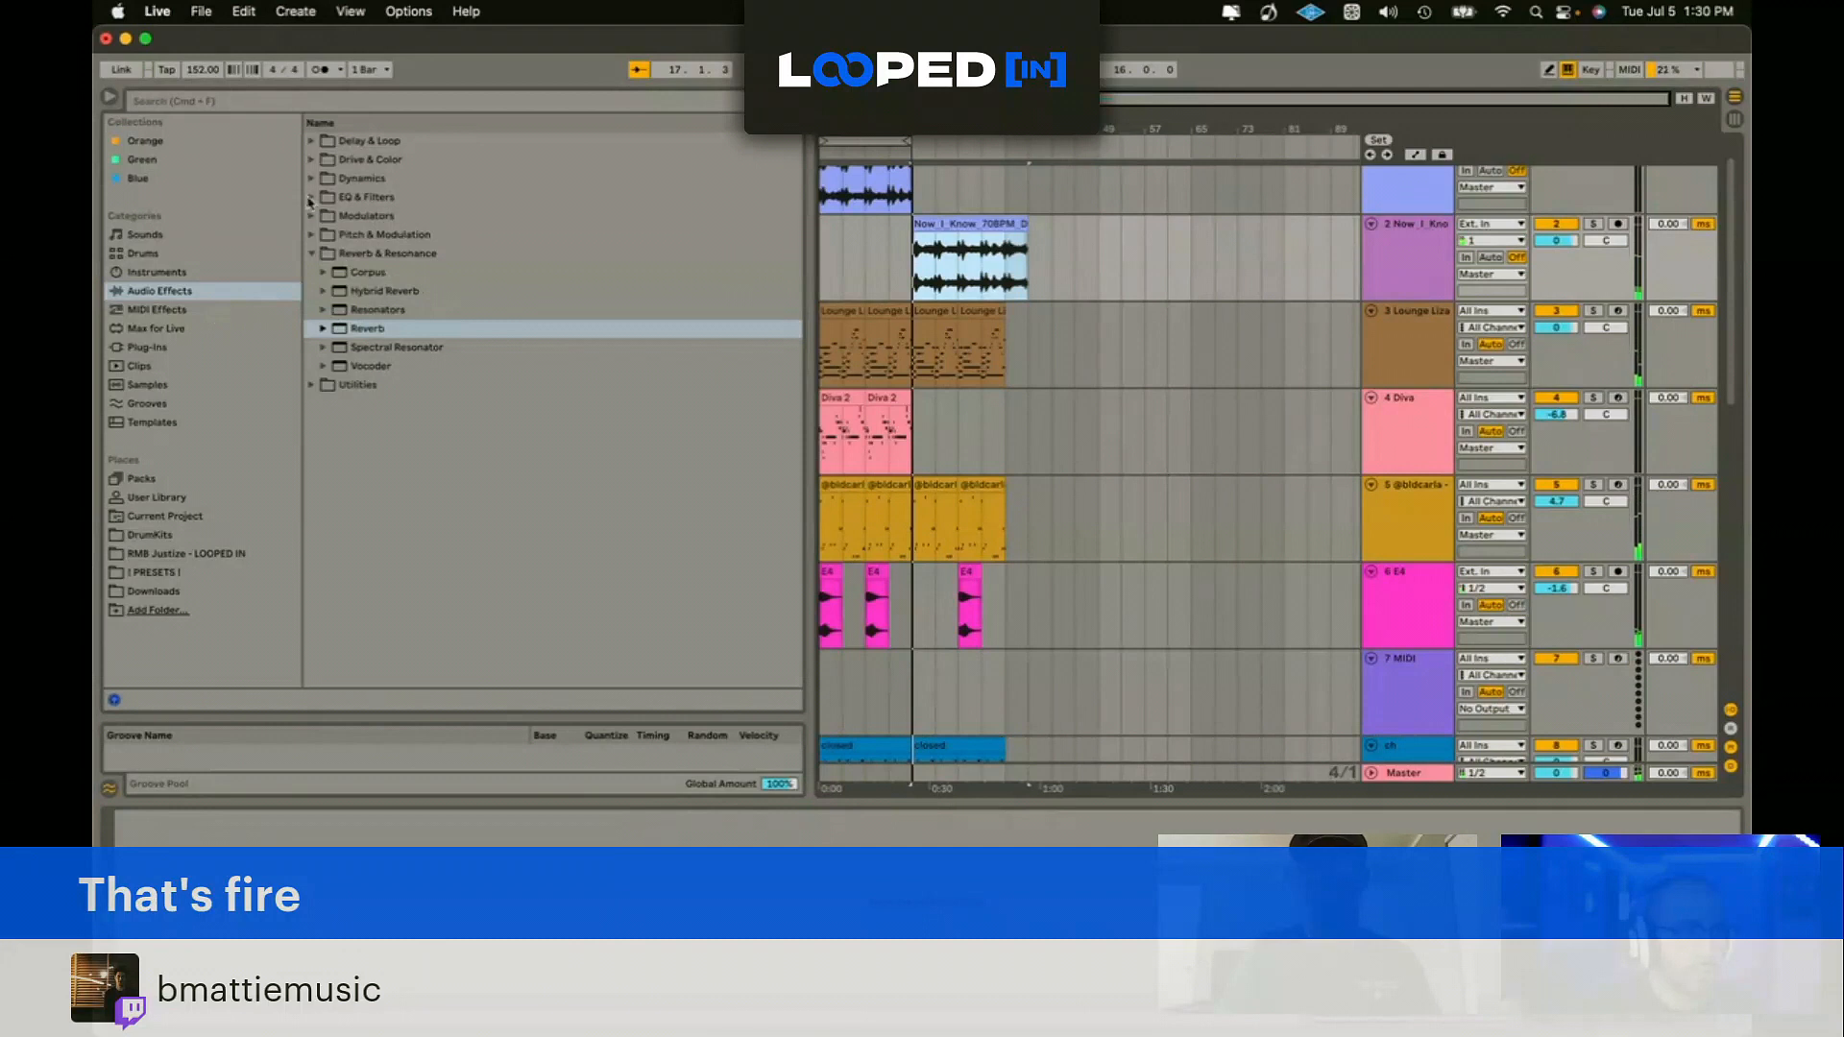
left_click(309, 197)
left_click(352, 217)
left_click_drag(343, 816, 344, 818)
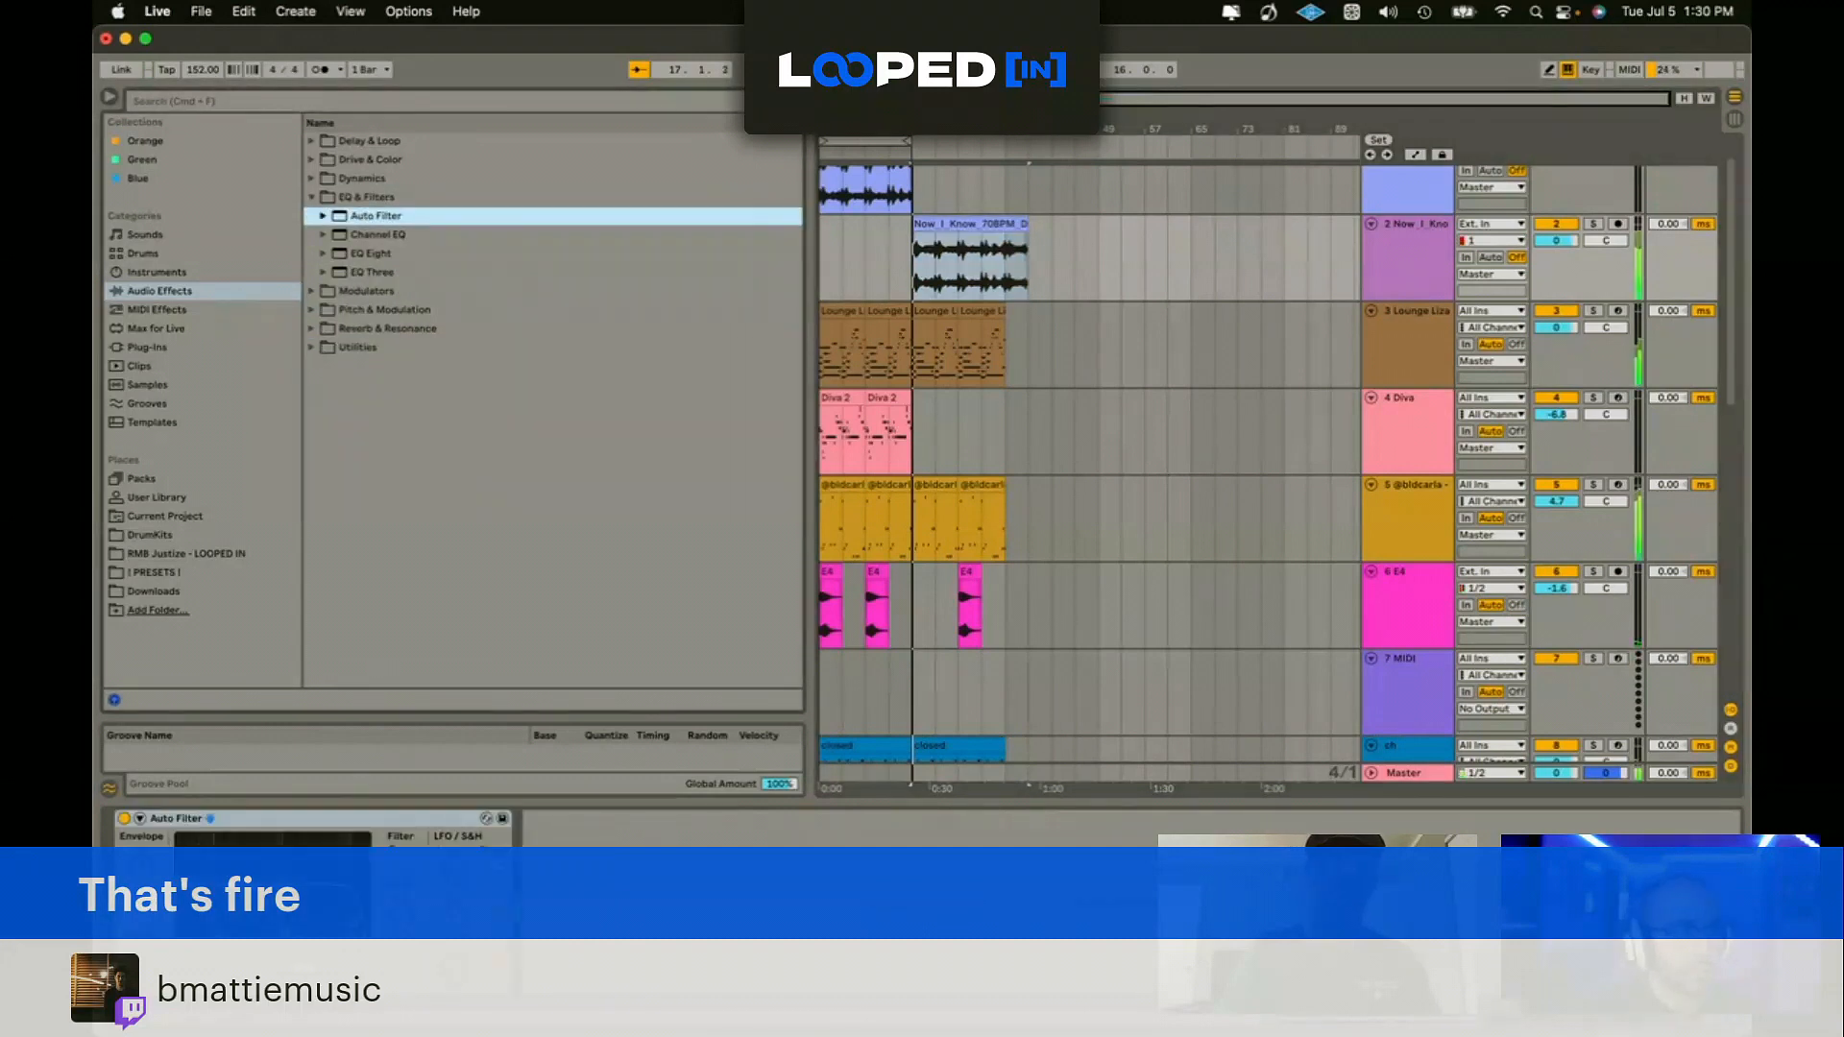
left_click(929, 219)
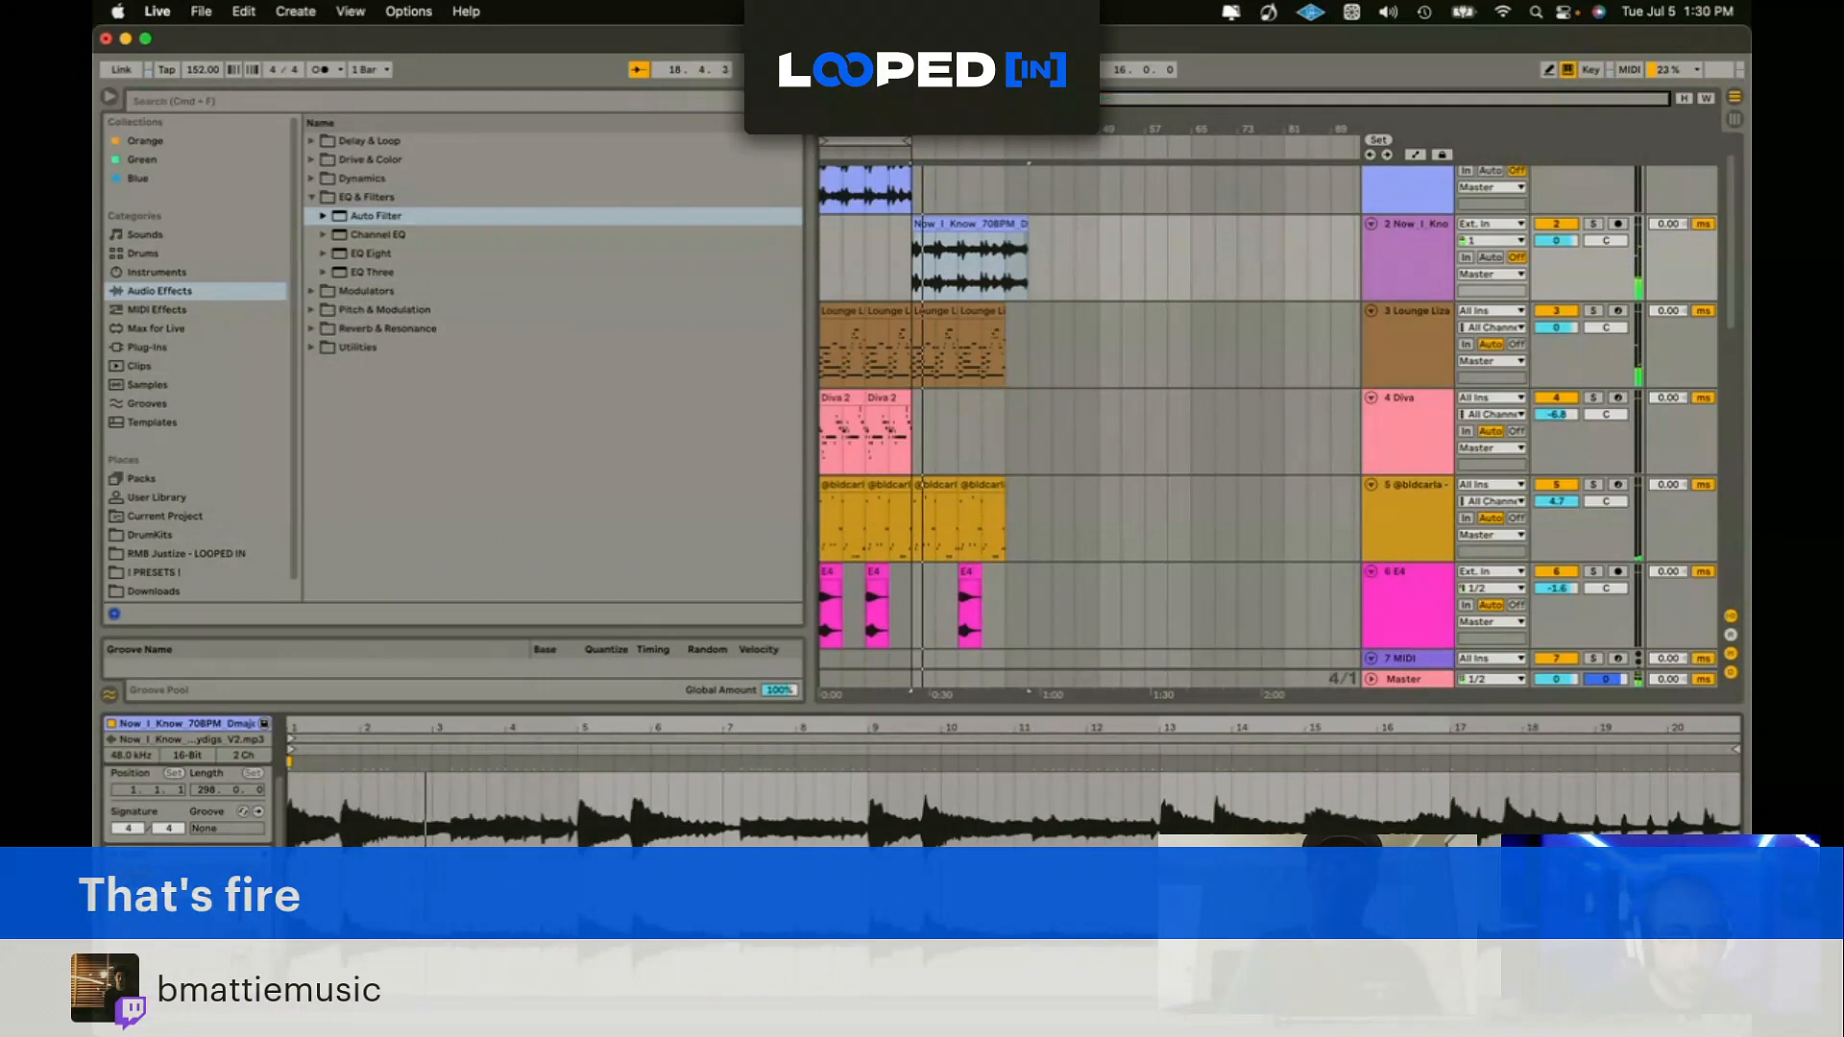
double_click(1414, 228)
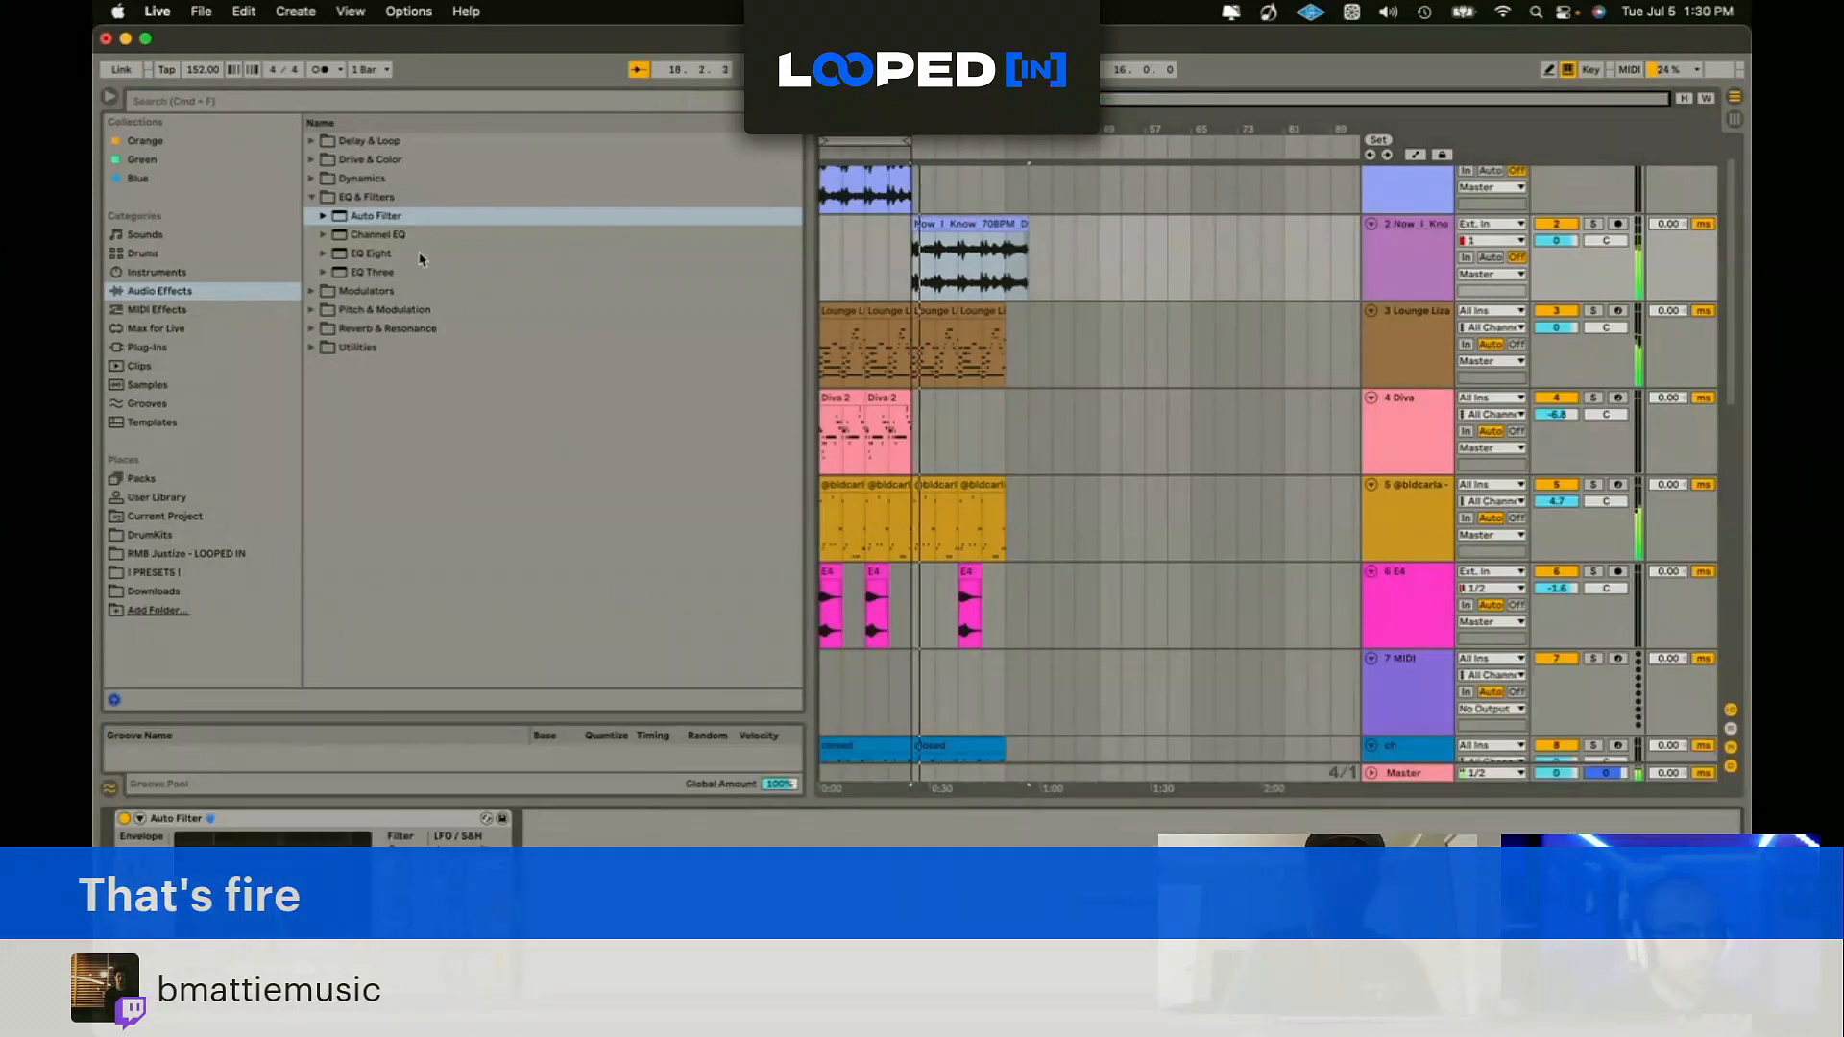
Step: Add another Auto Filter after the existing one on the second Now_I_Know track
double_click(375, 216)
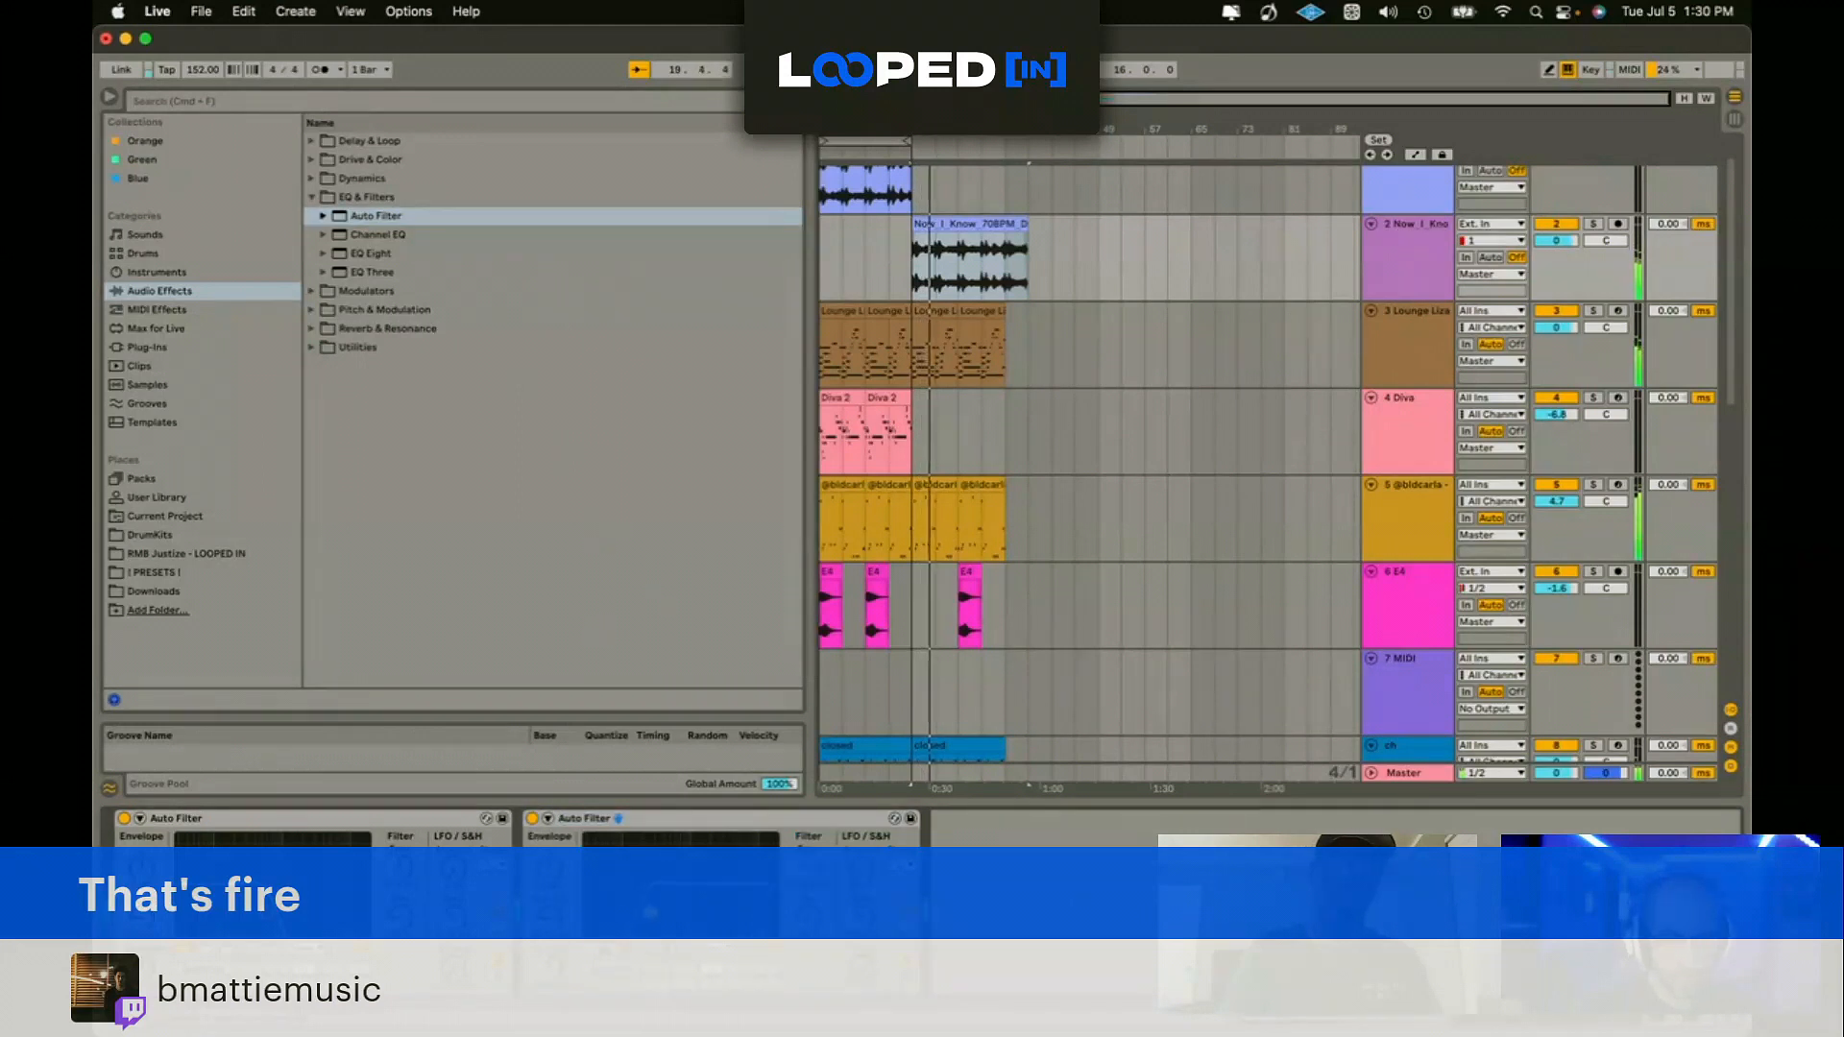
left_click(847, 264)
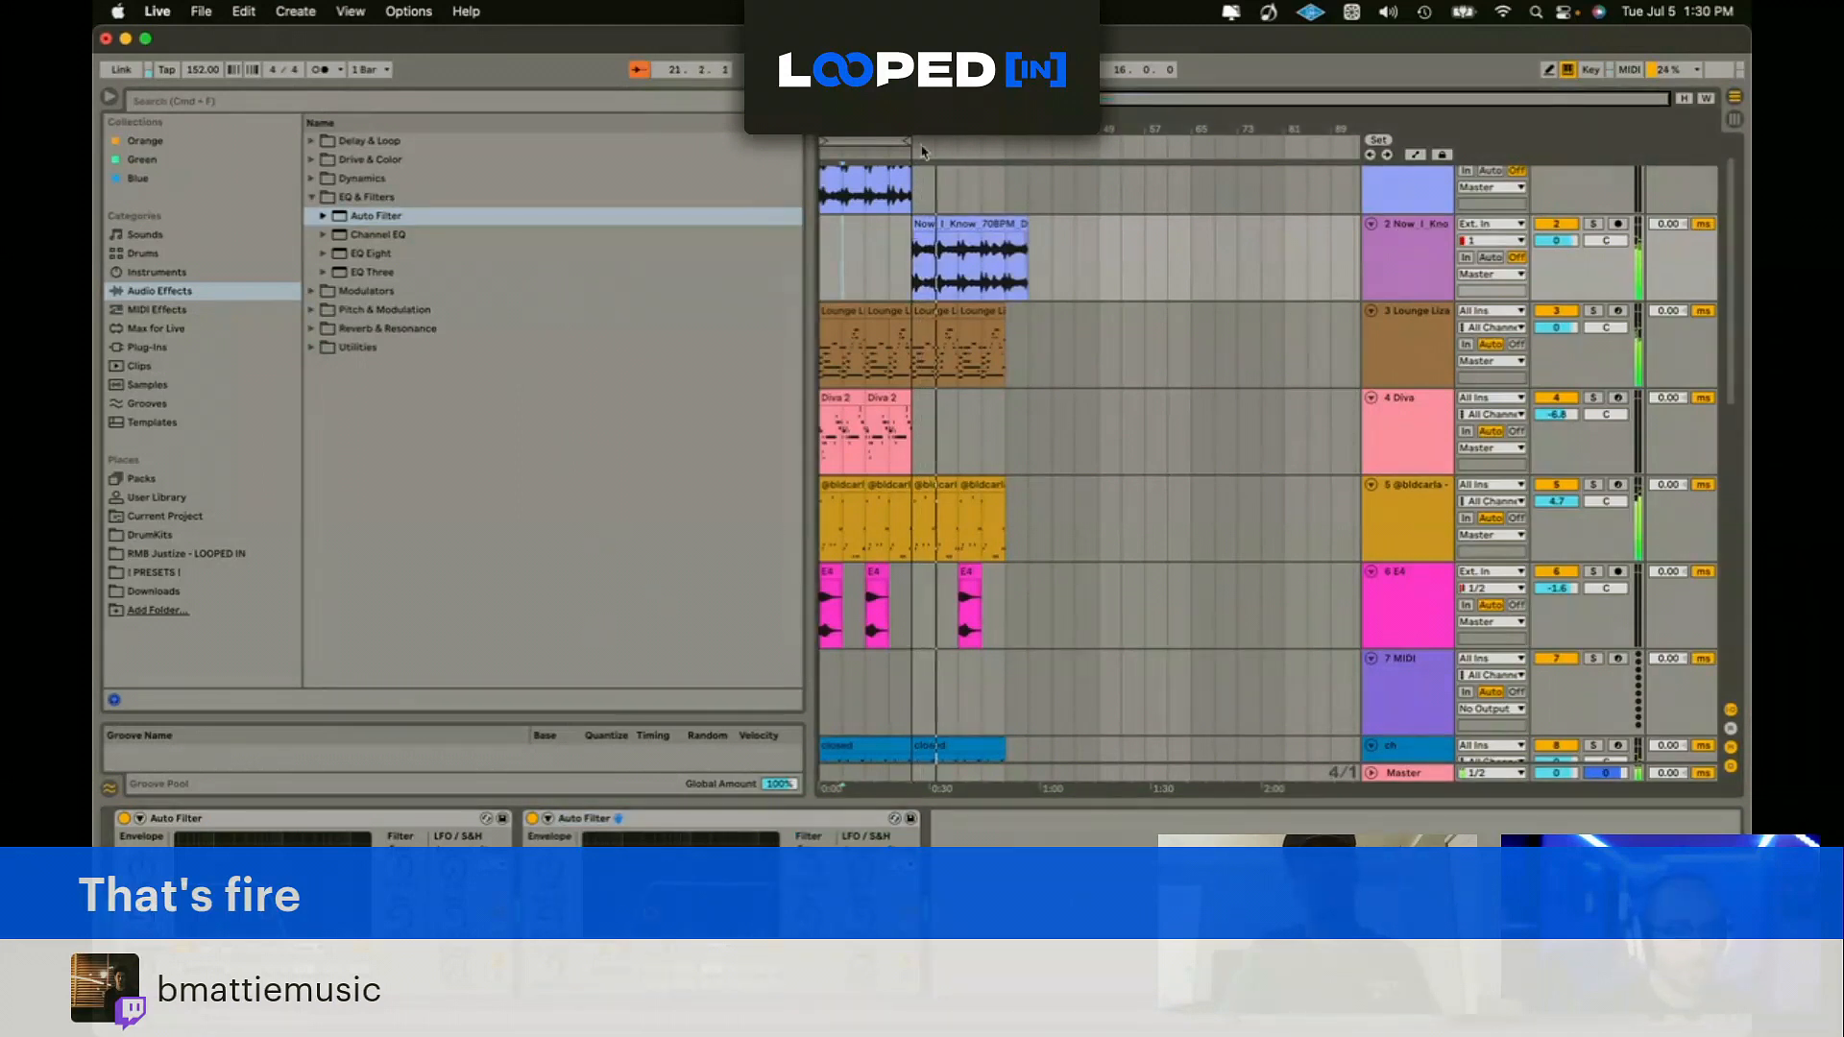
Step: Extend the arrangement loop to 32 bars and trim the second Now_I_Know clip so it ends at bar 33
left_click_drag(907, 141, 1001, 144)
left_click_drag(1025, 248, 1007, 252)
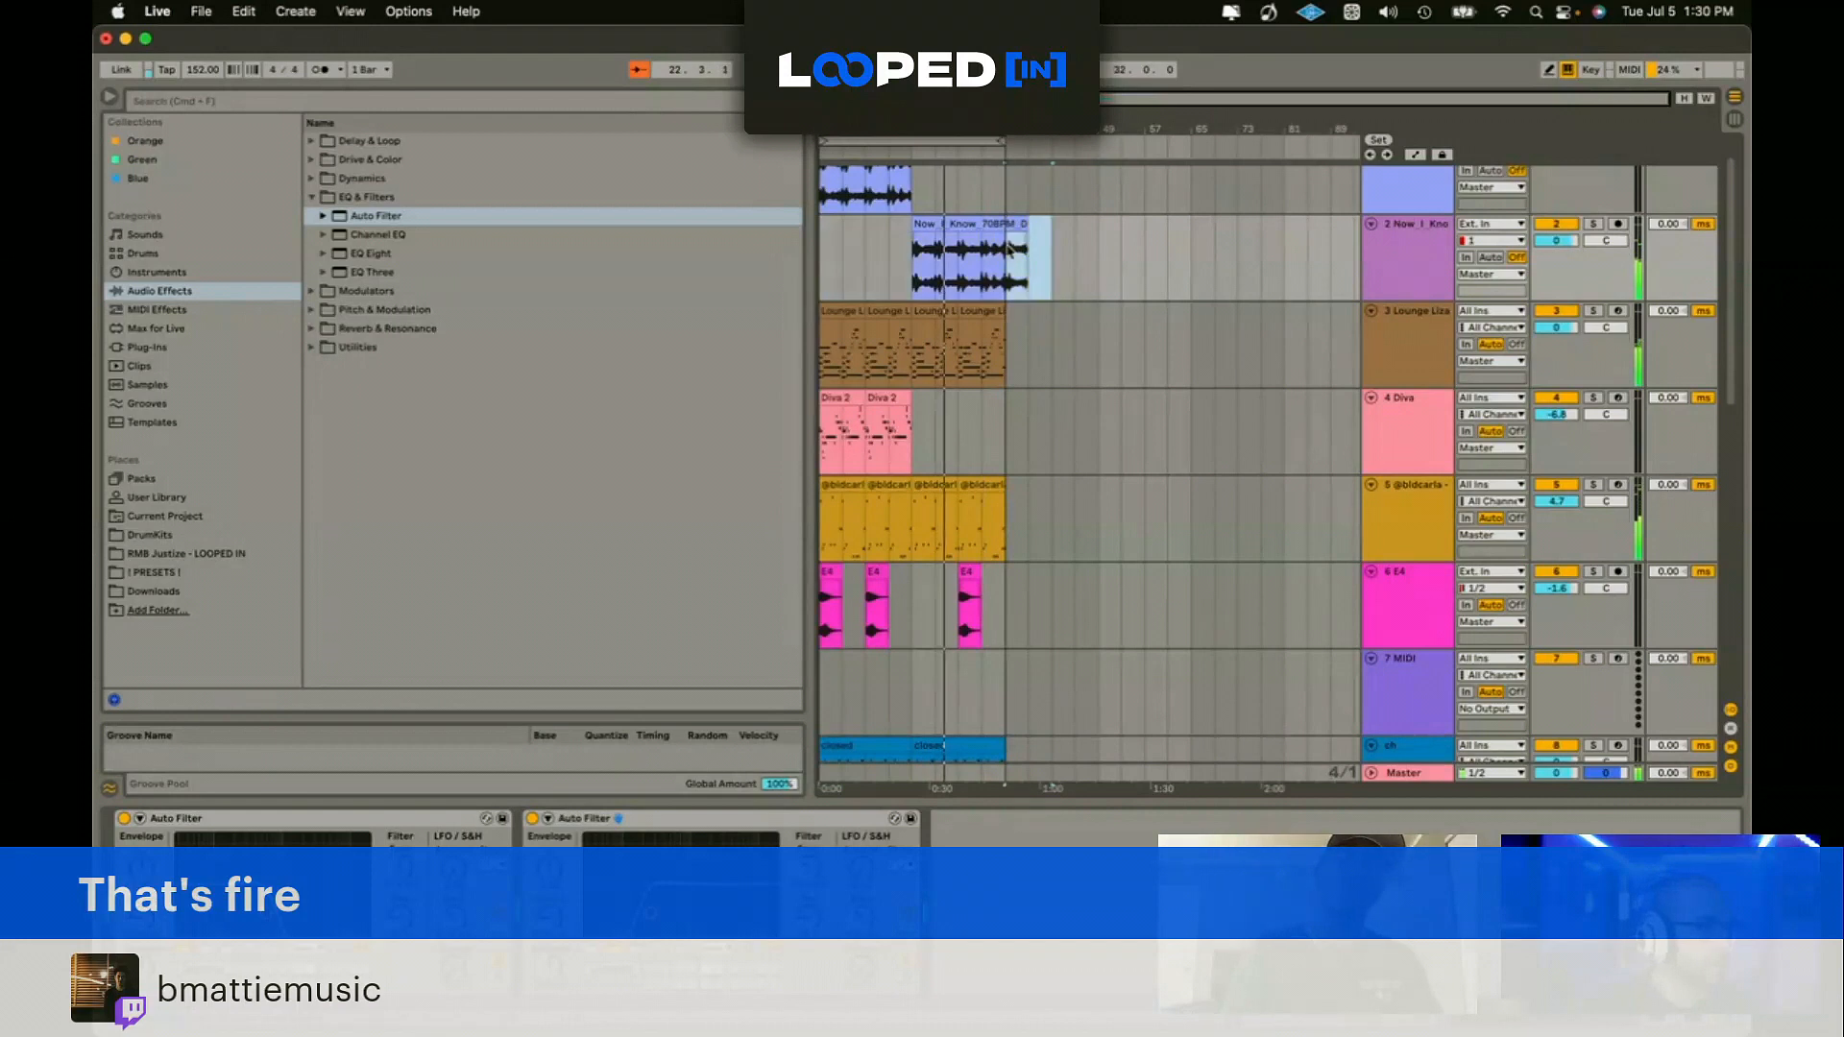
Step: Insert a MIDI track below the second Now_I_Know track and load the VST version of Kontakt on it
key("super+shift+t")
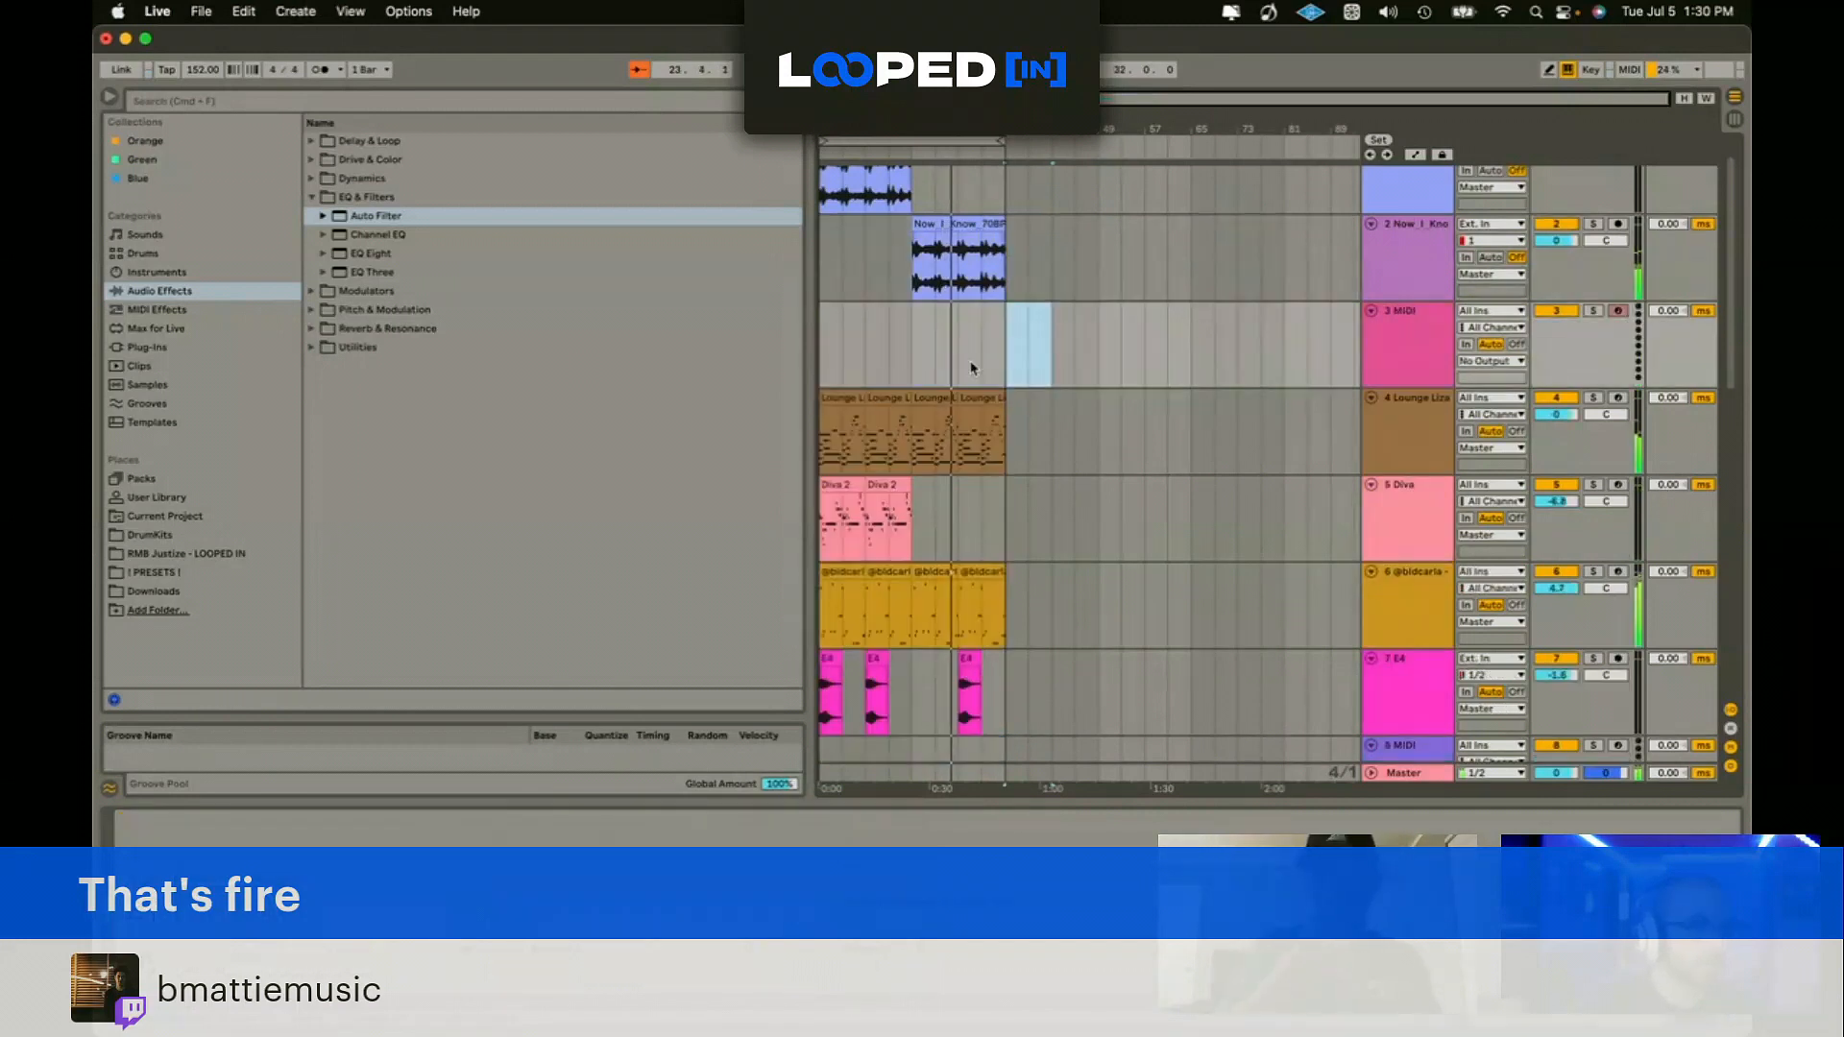
left_click(147, 347)
key("super+f")
type("kontakt")
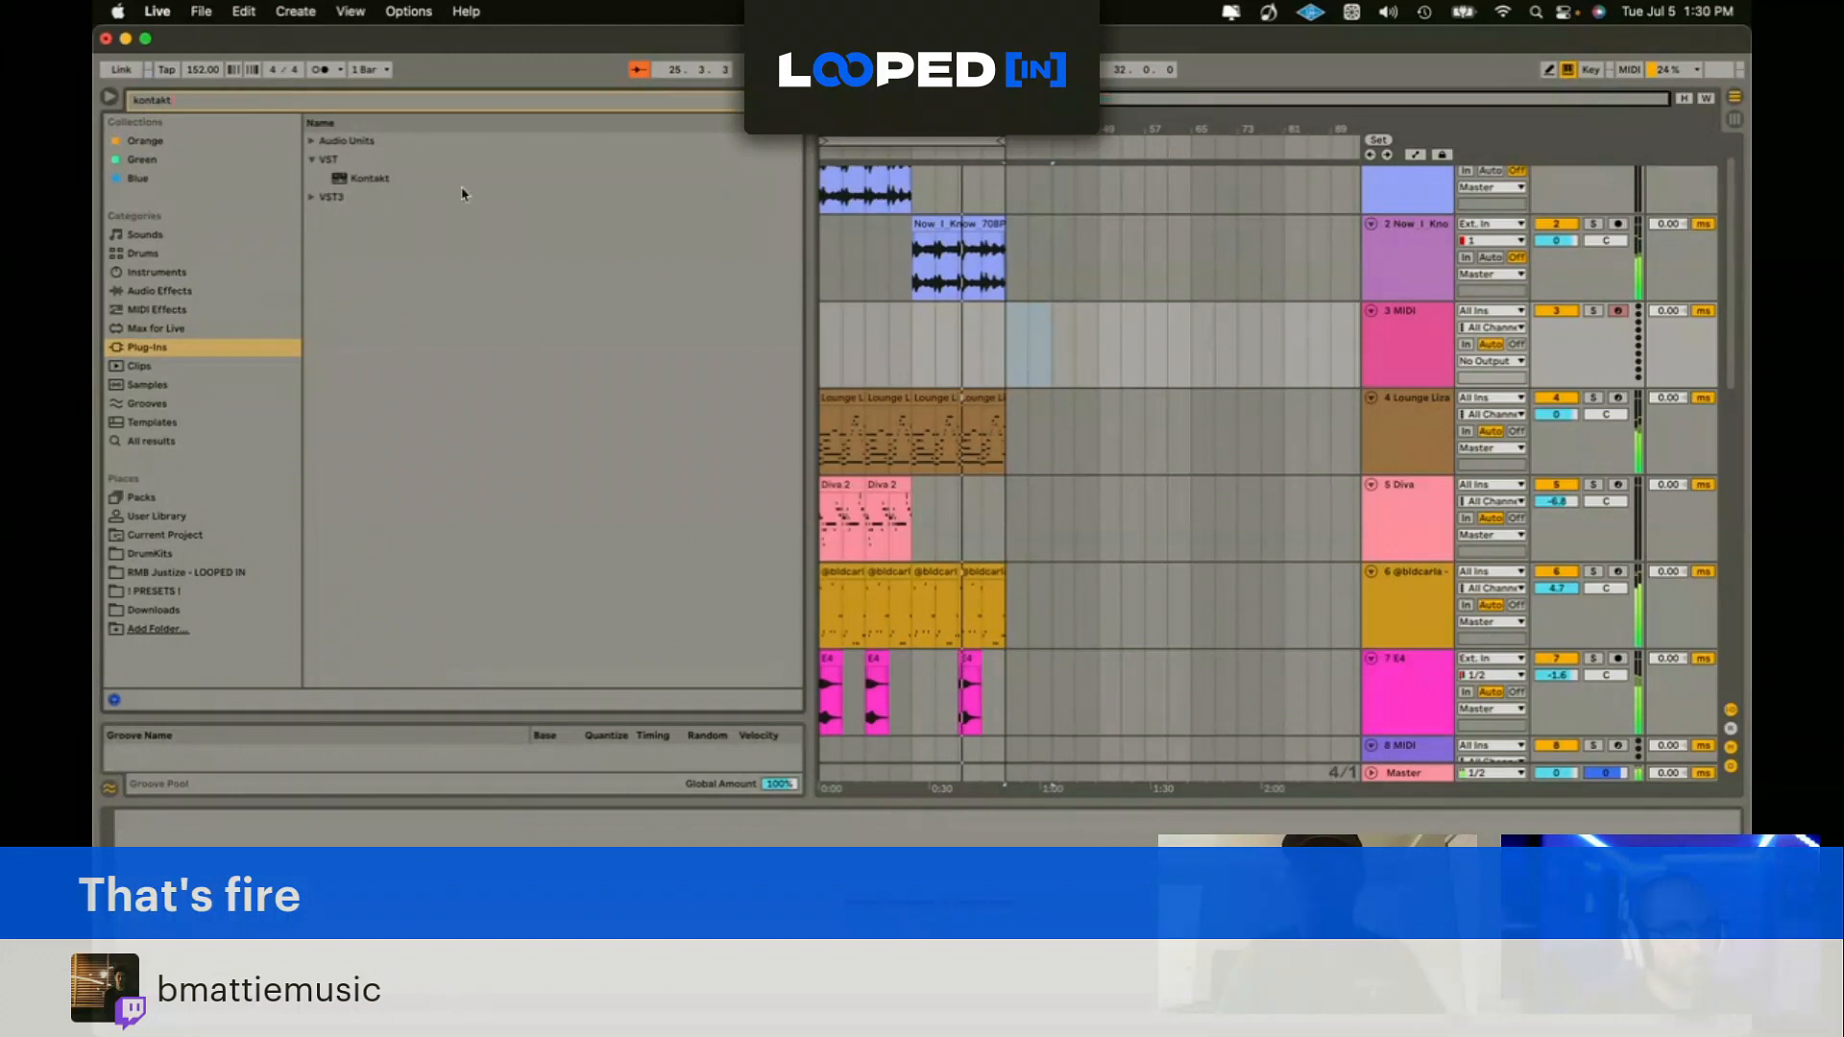
left_click(351, 179)
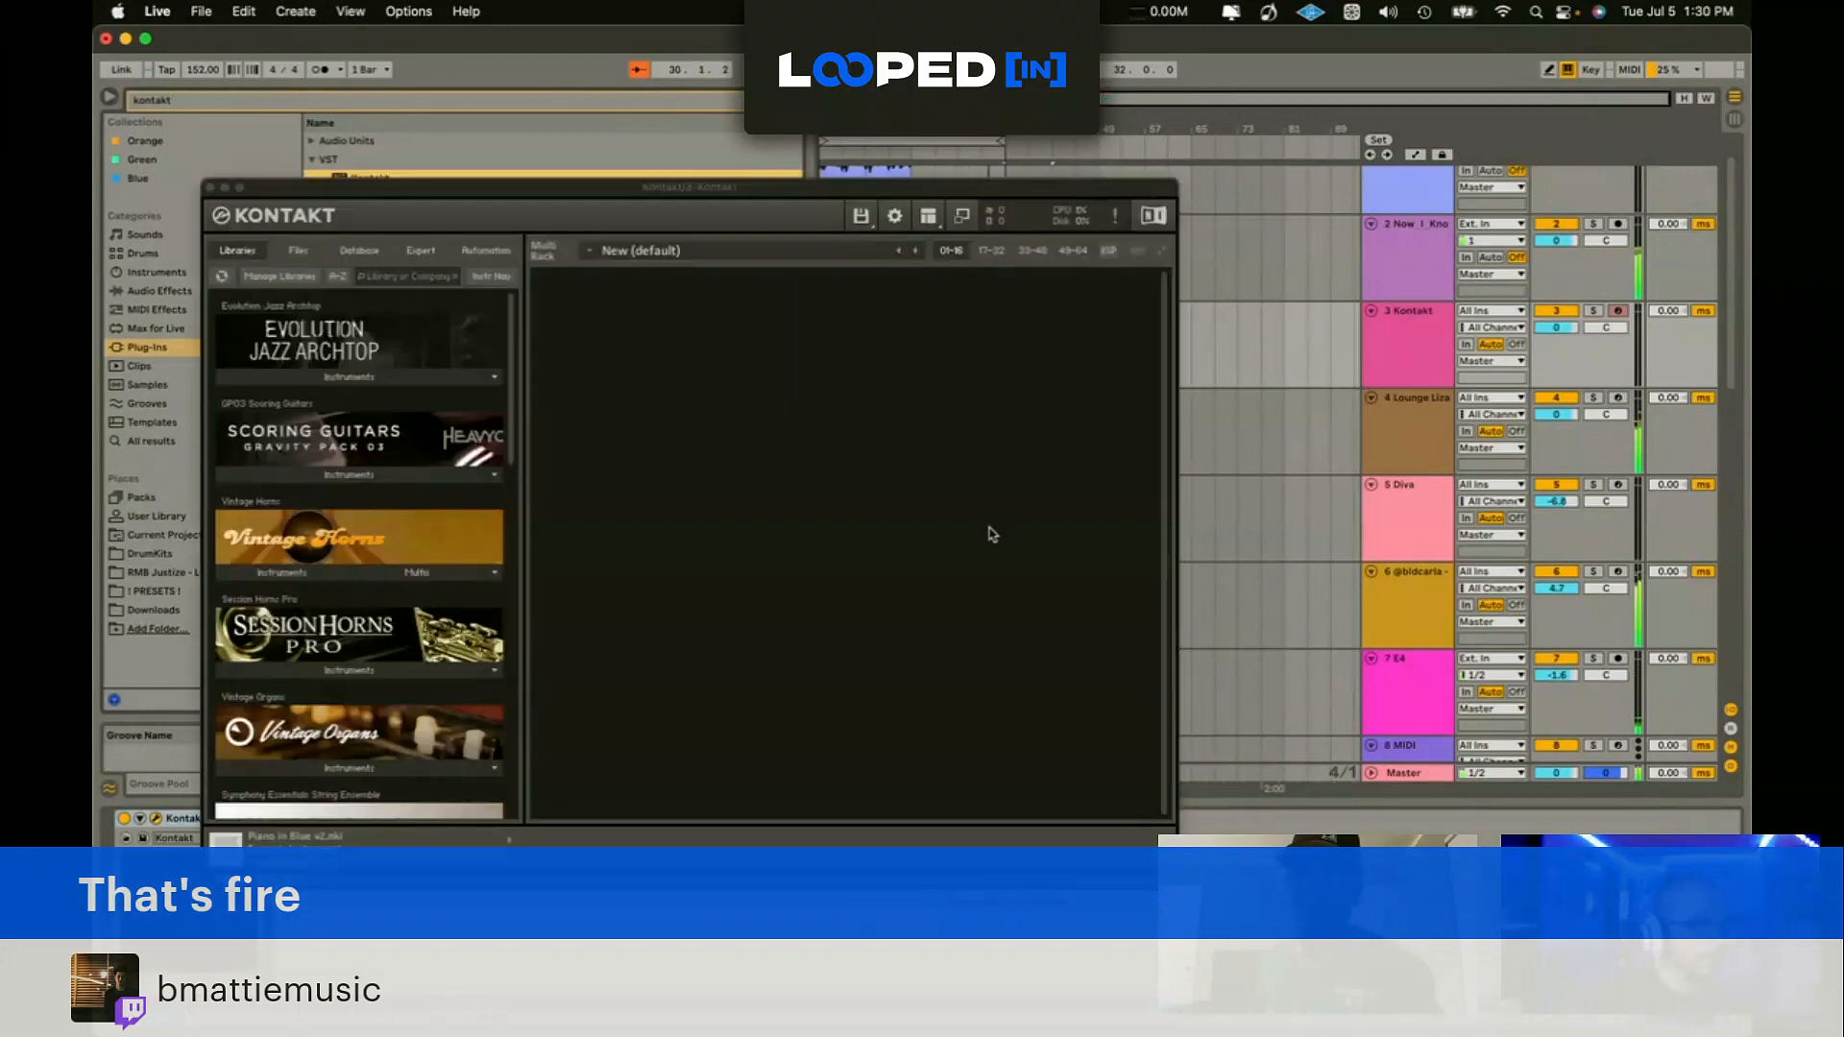
Step: Find the Evolution Strawberry library in Kontakt and load its instrument
scroll(390, 666, "down", 10)
left_click(384, 715)
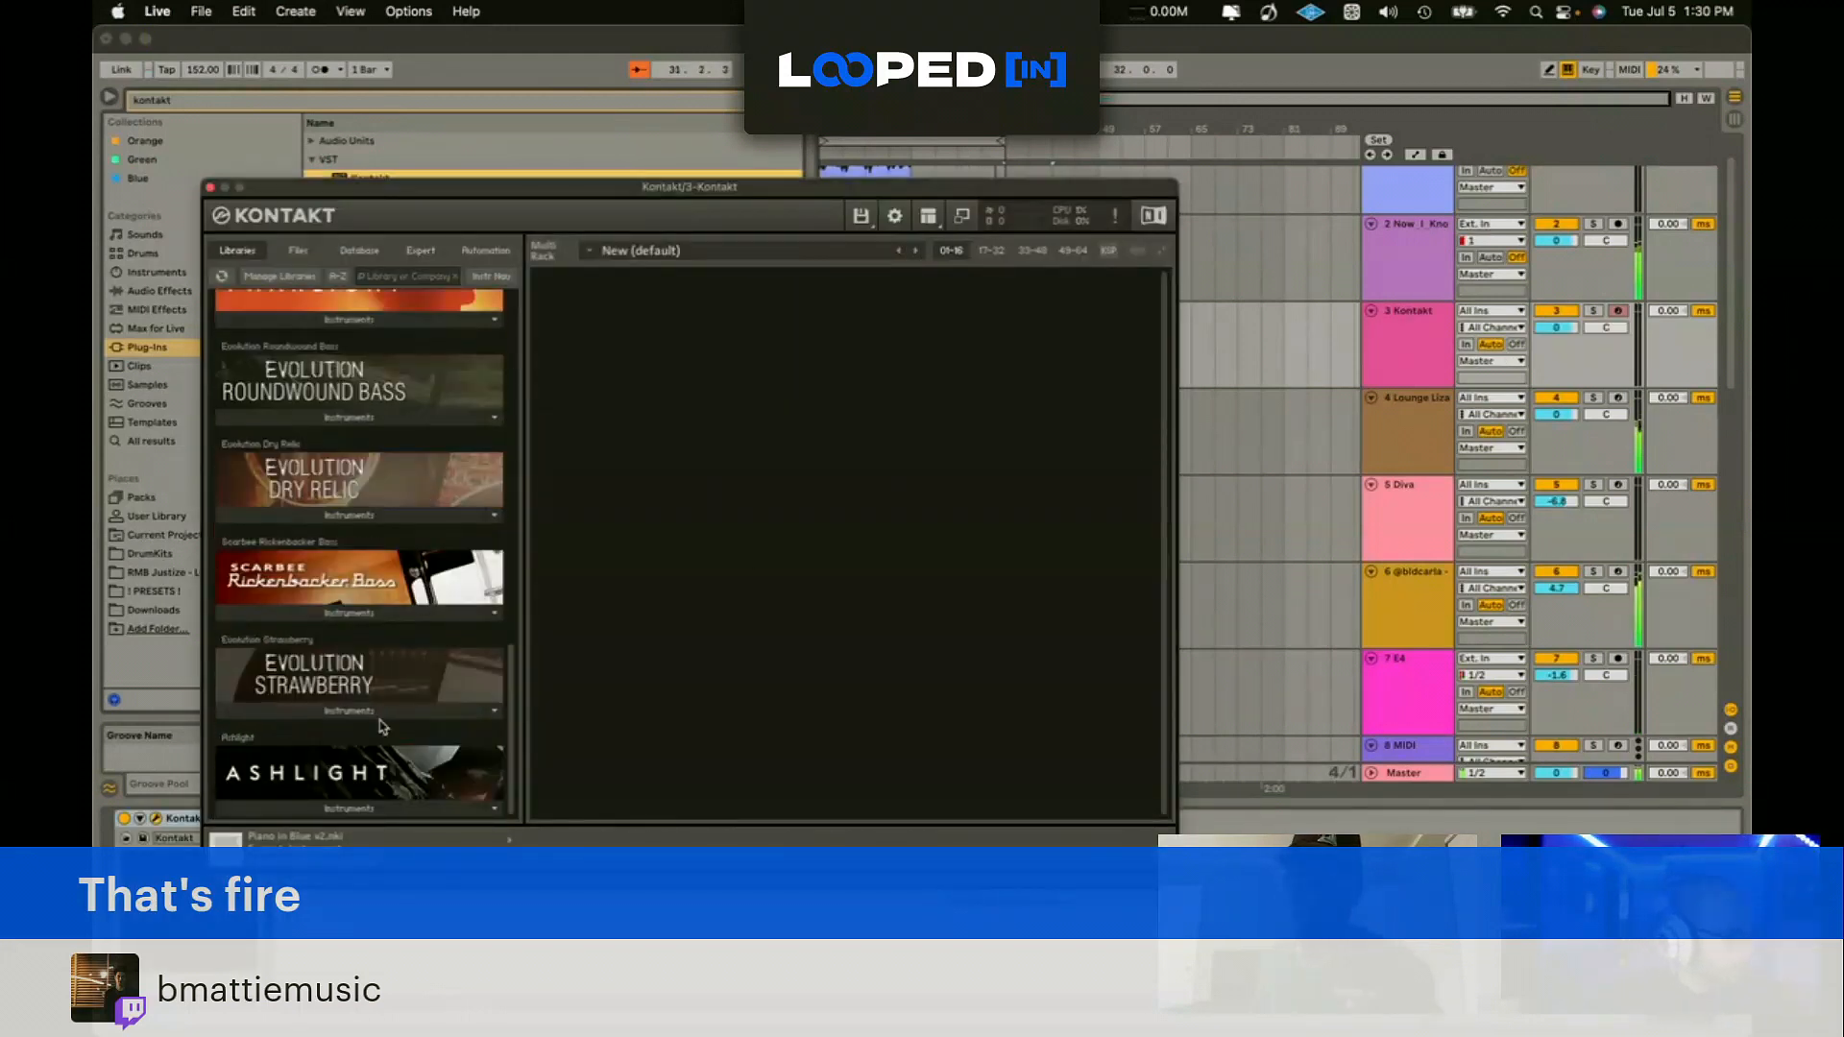
double_click(380, 738)
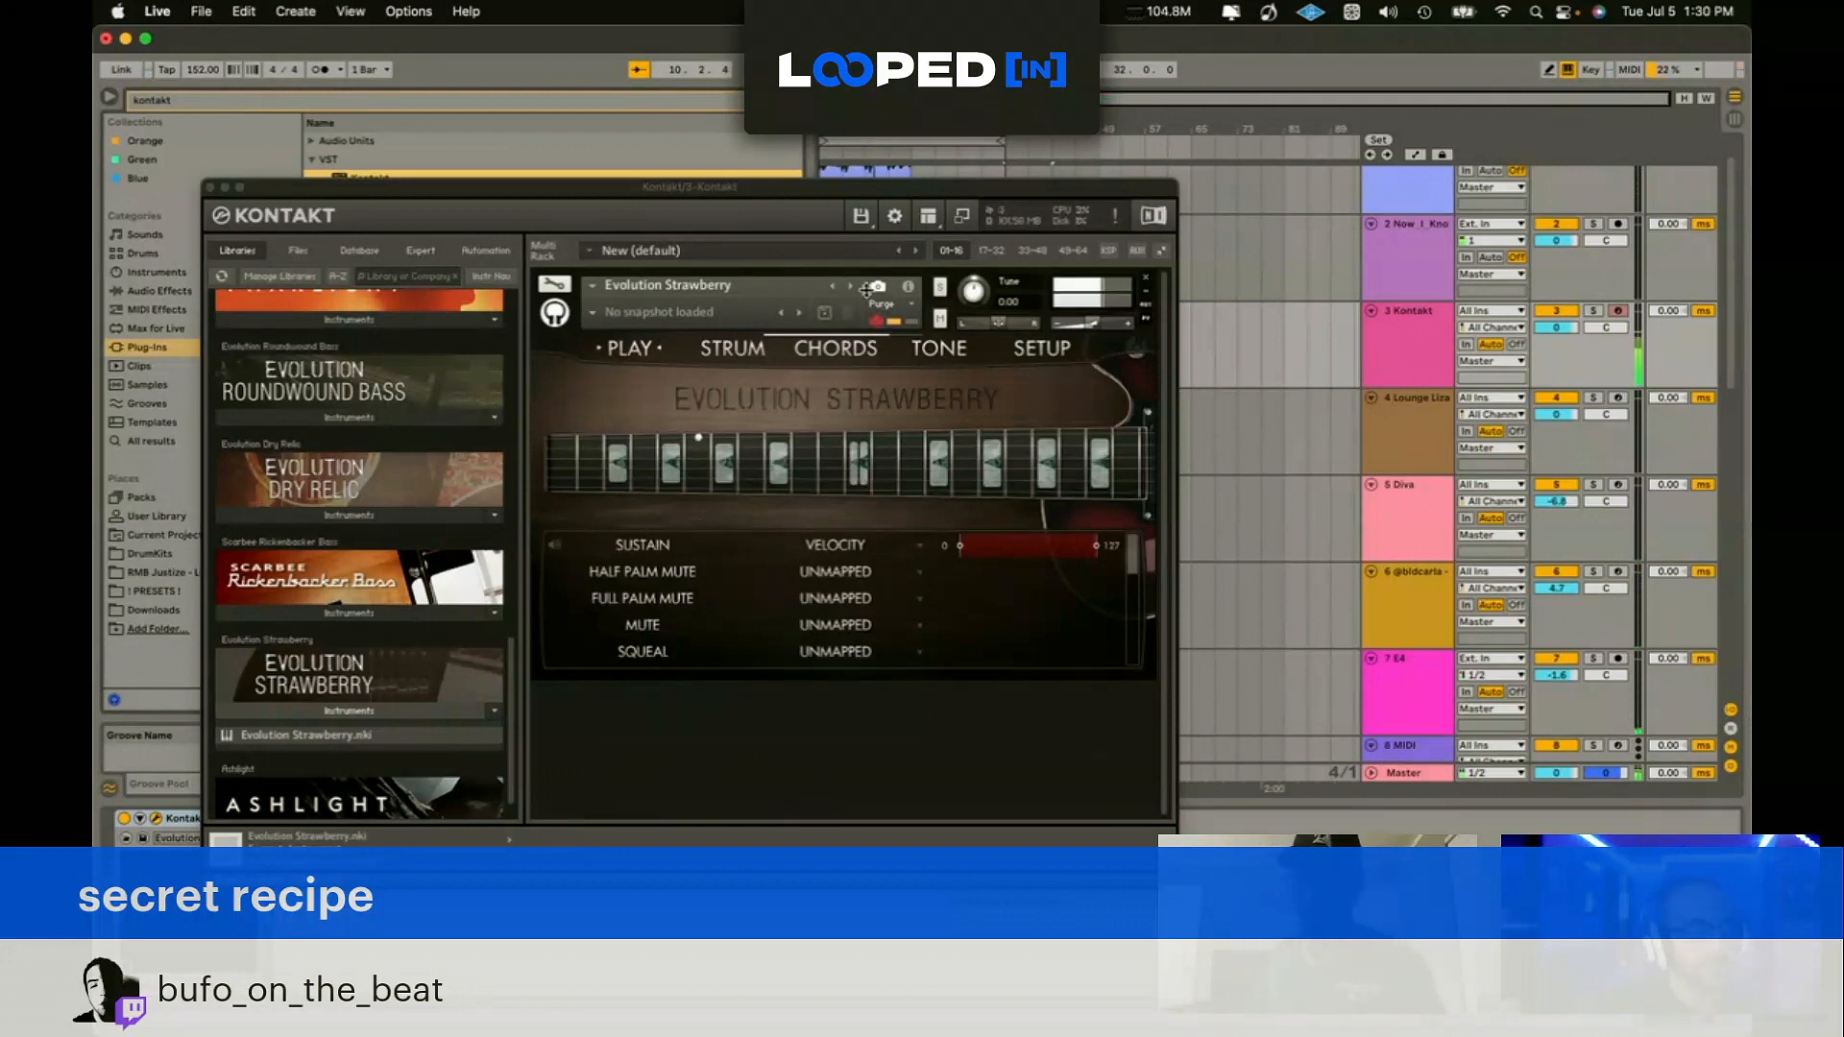
Step: Tune Evolution Strawberry to -4.00, load its Ambience snapshot and close the Kontakt window
left_click_drag(971, 293, 979, 316)
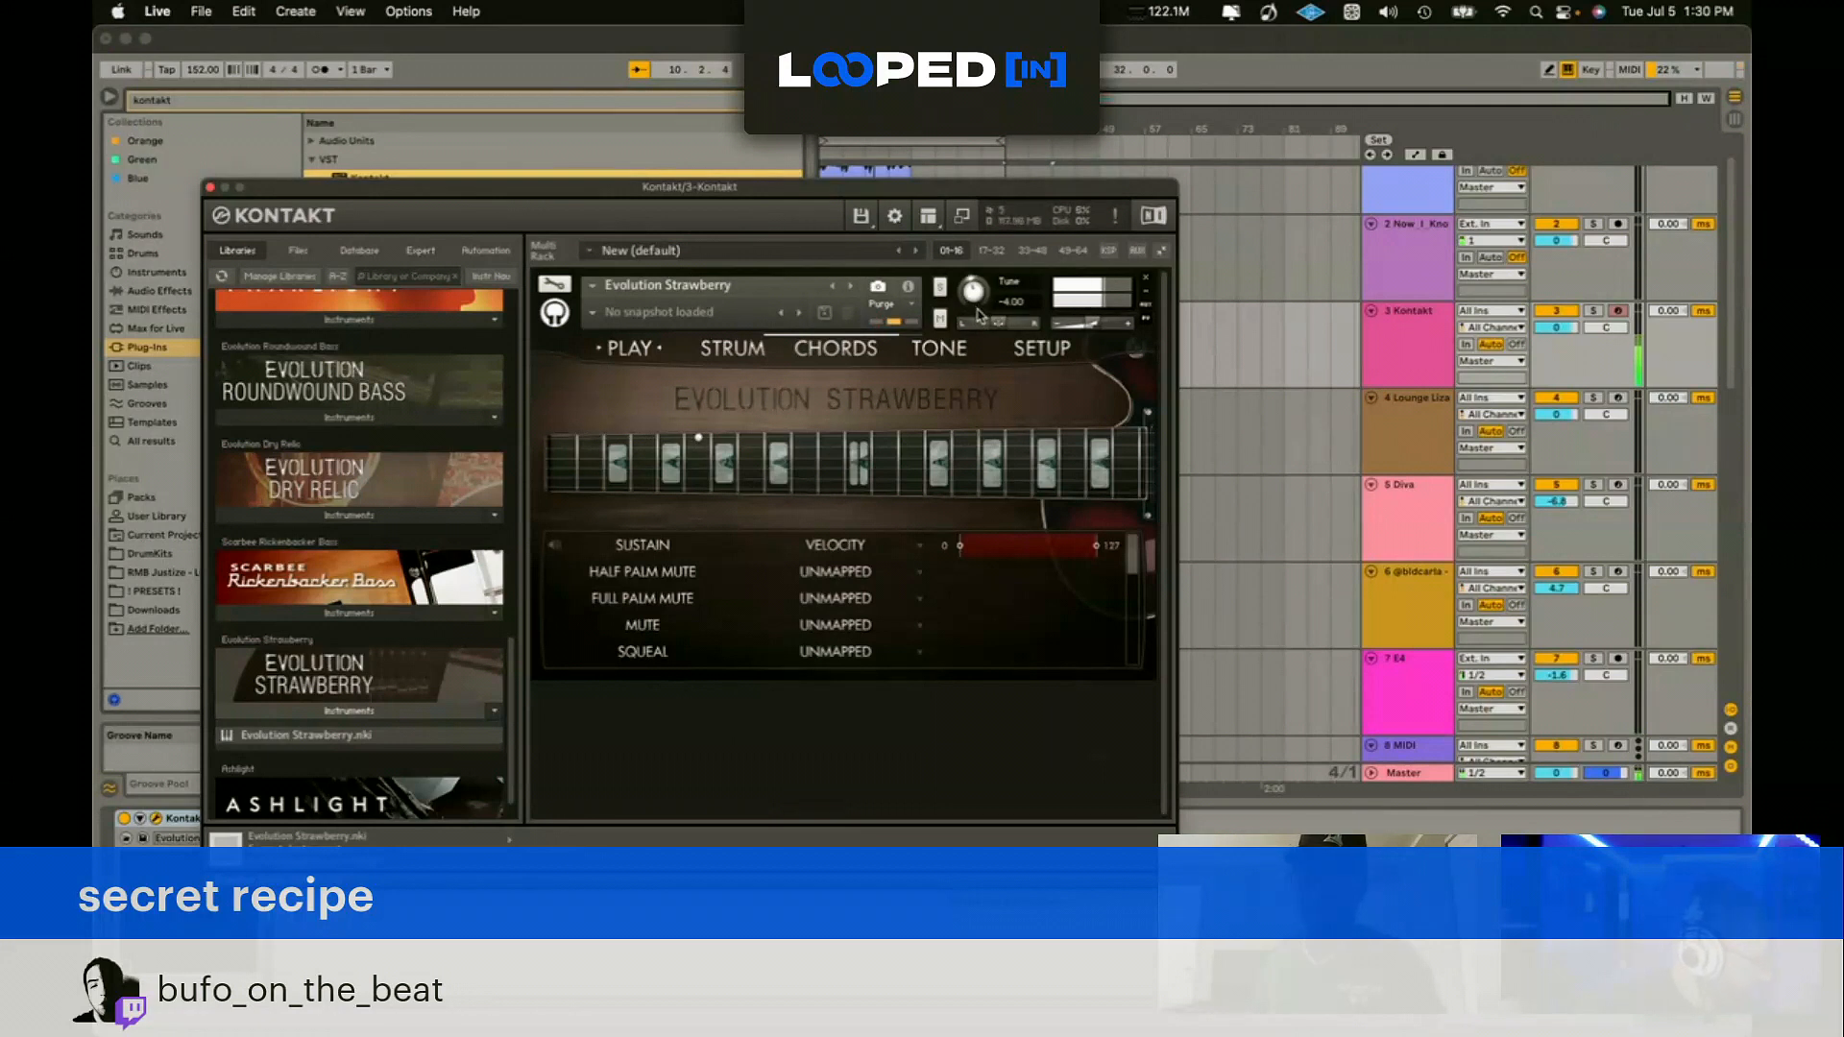
left_click(798, 313)
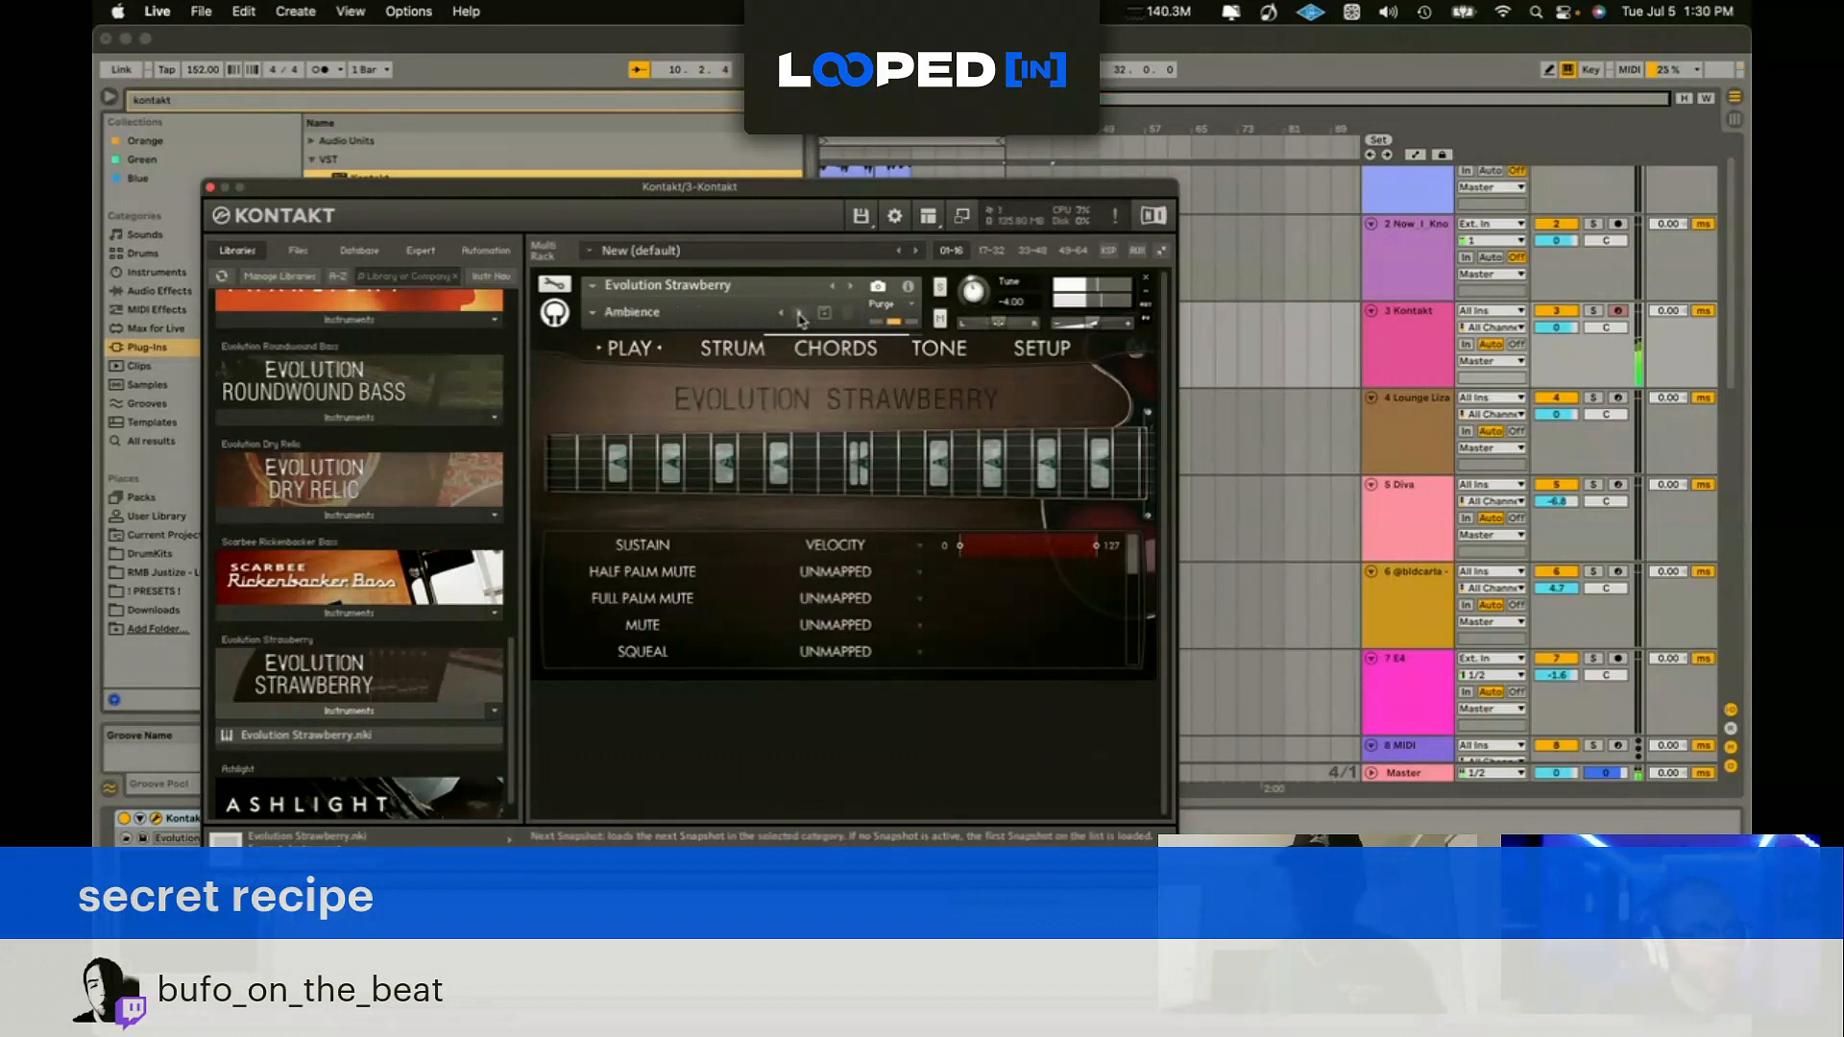
left_click(209, 187)
Step: Arm the Kontakt track and record a guitar melody over the second section from bar 17 to bar 33
left_click(906, 291)
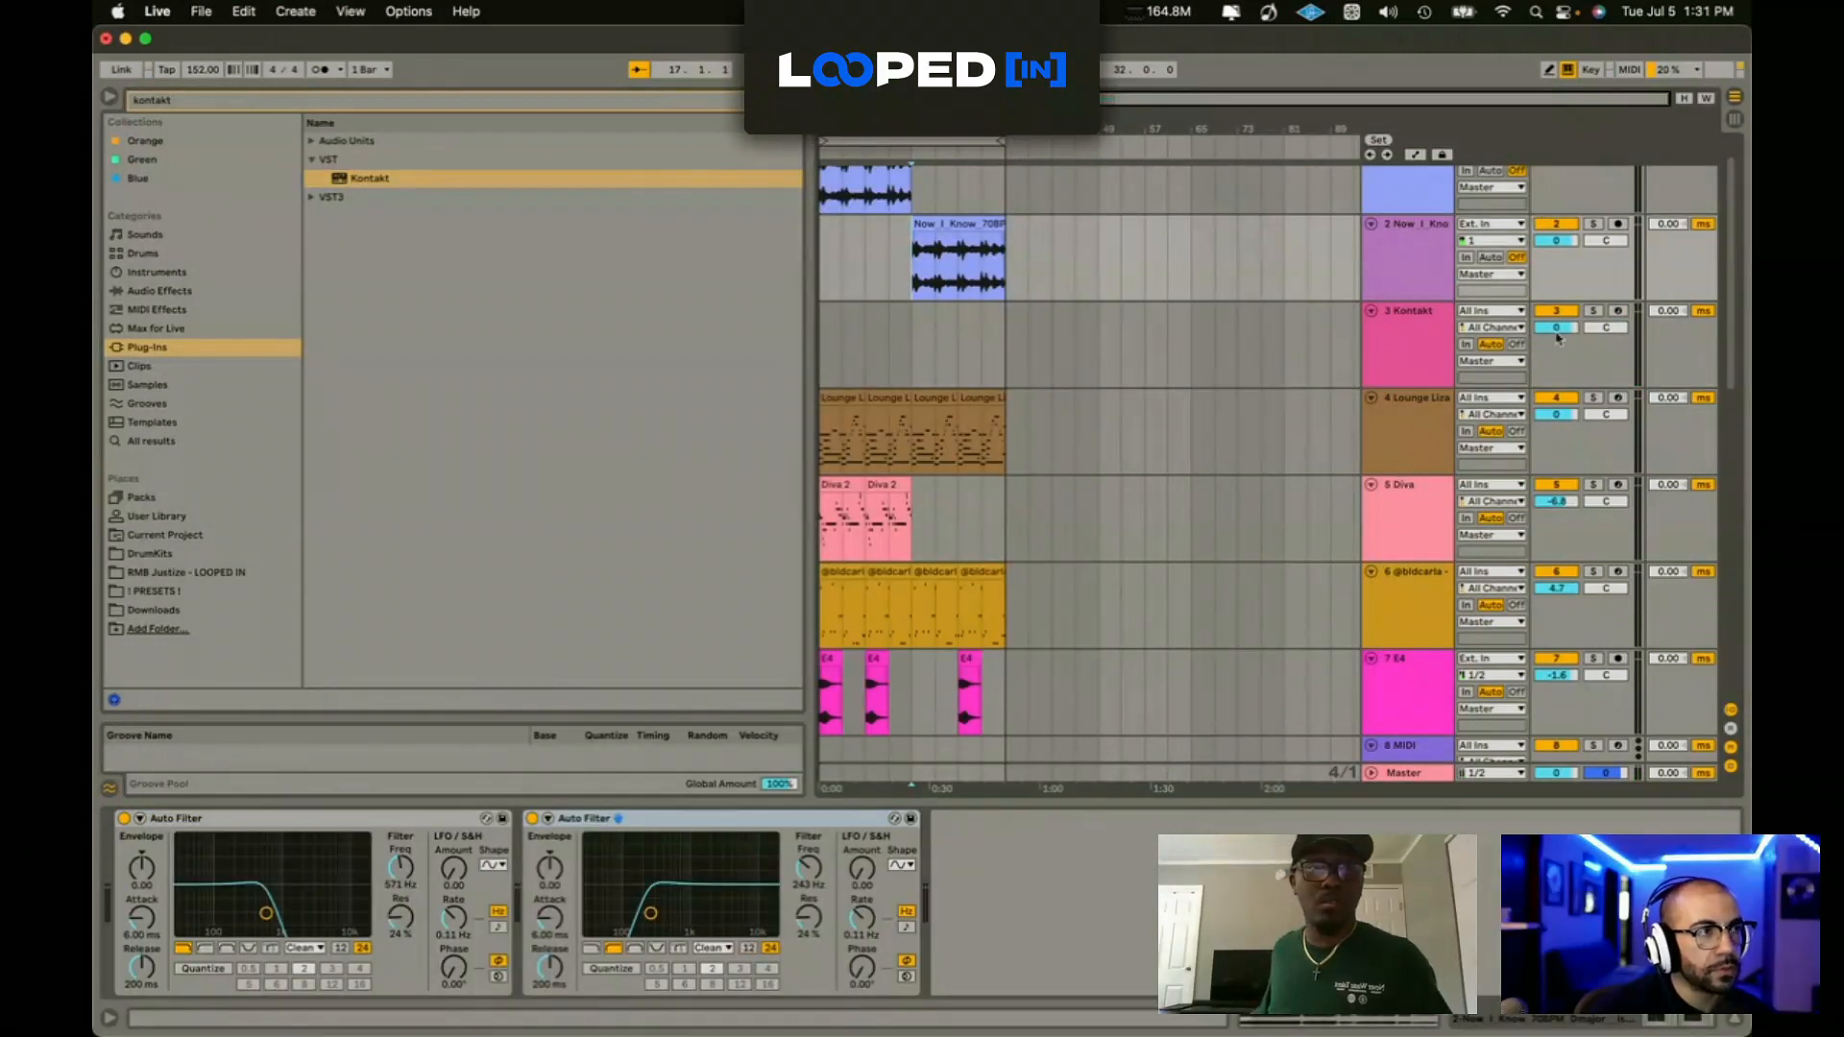
left_click(1618, 311)
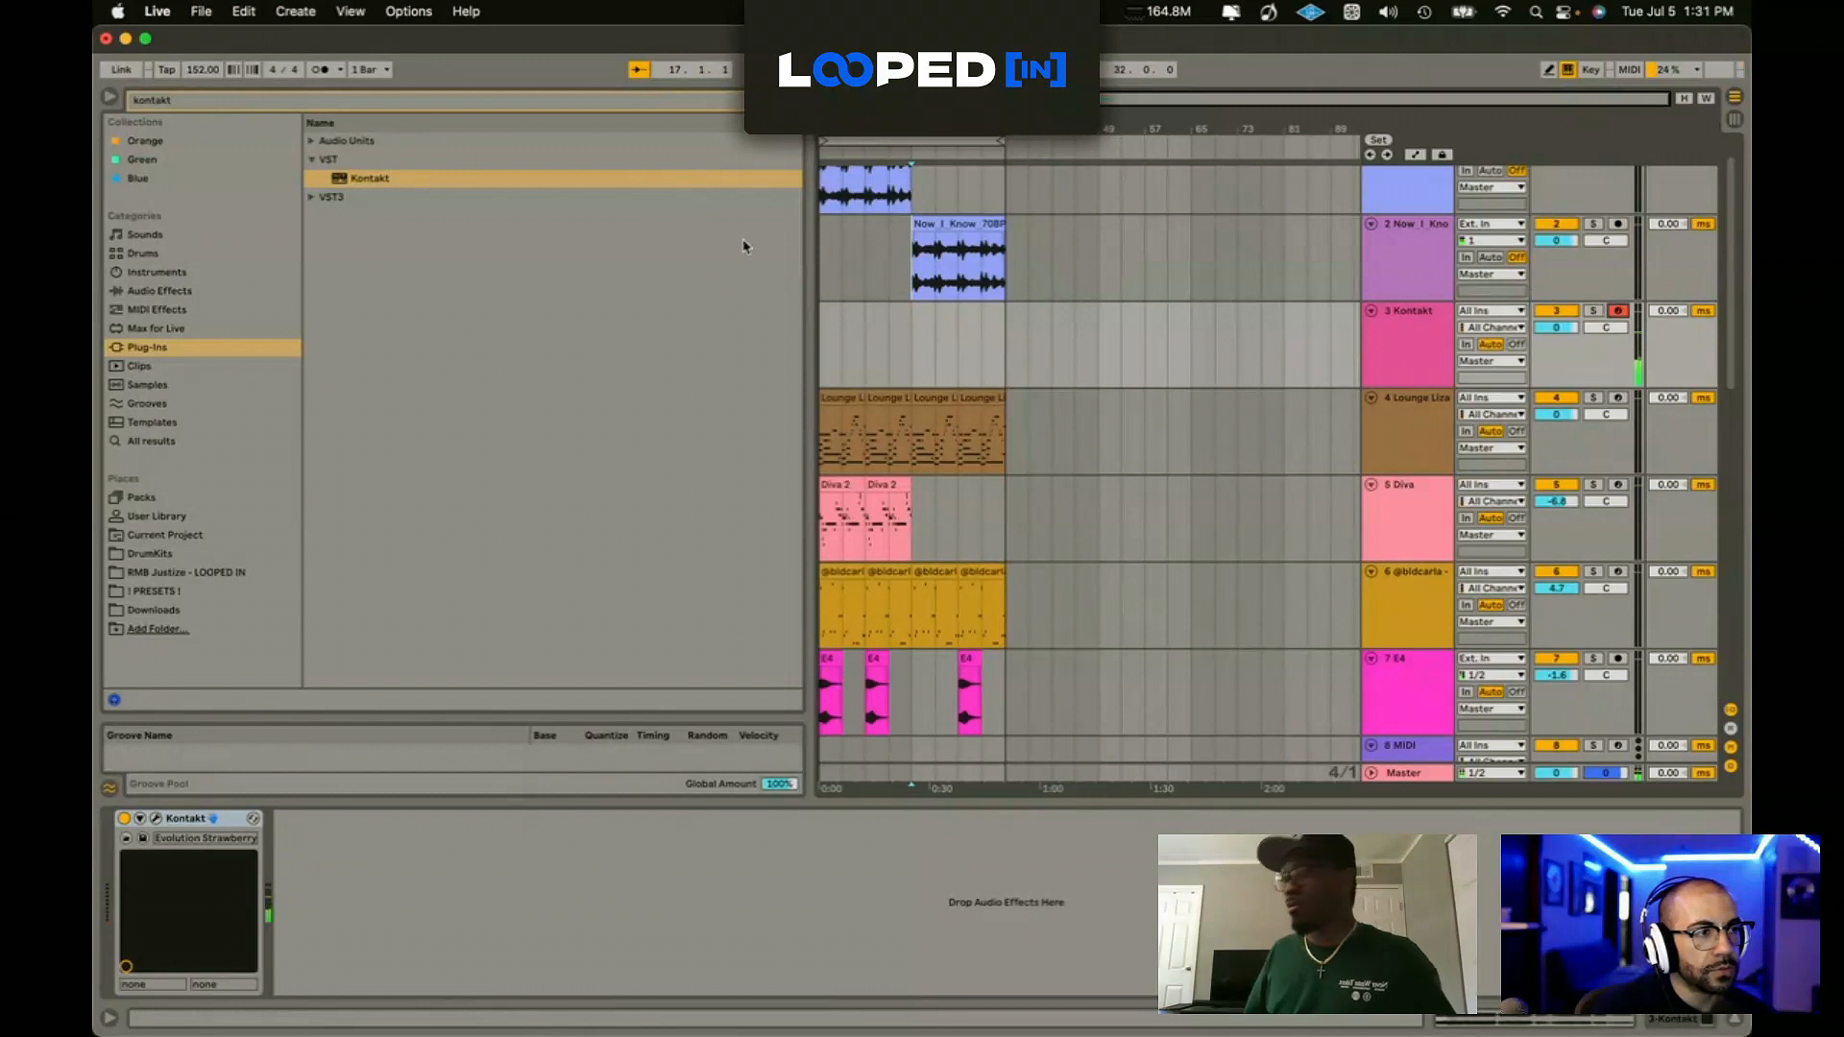
left_click(907, 331)
key("F9")
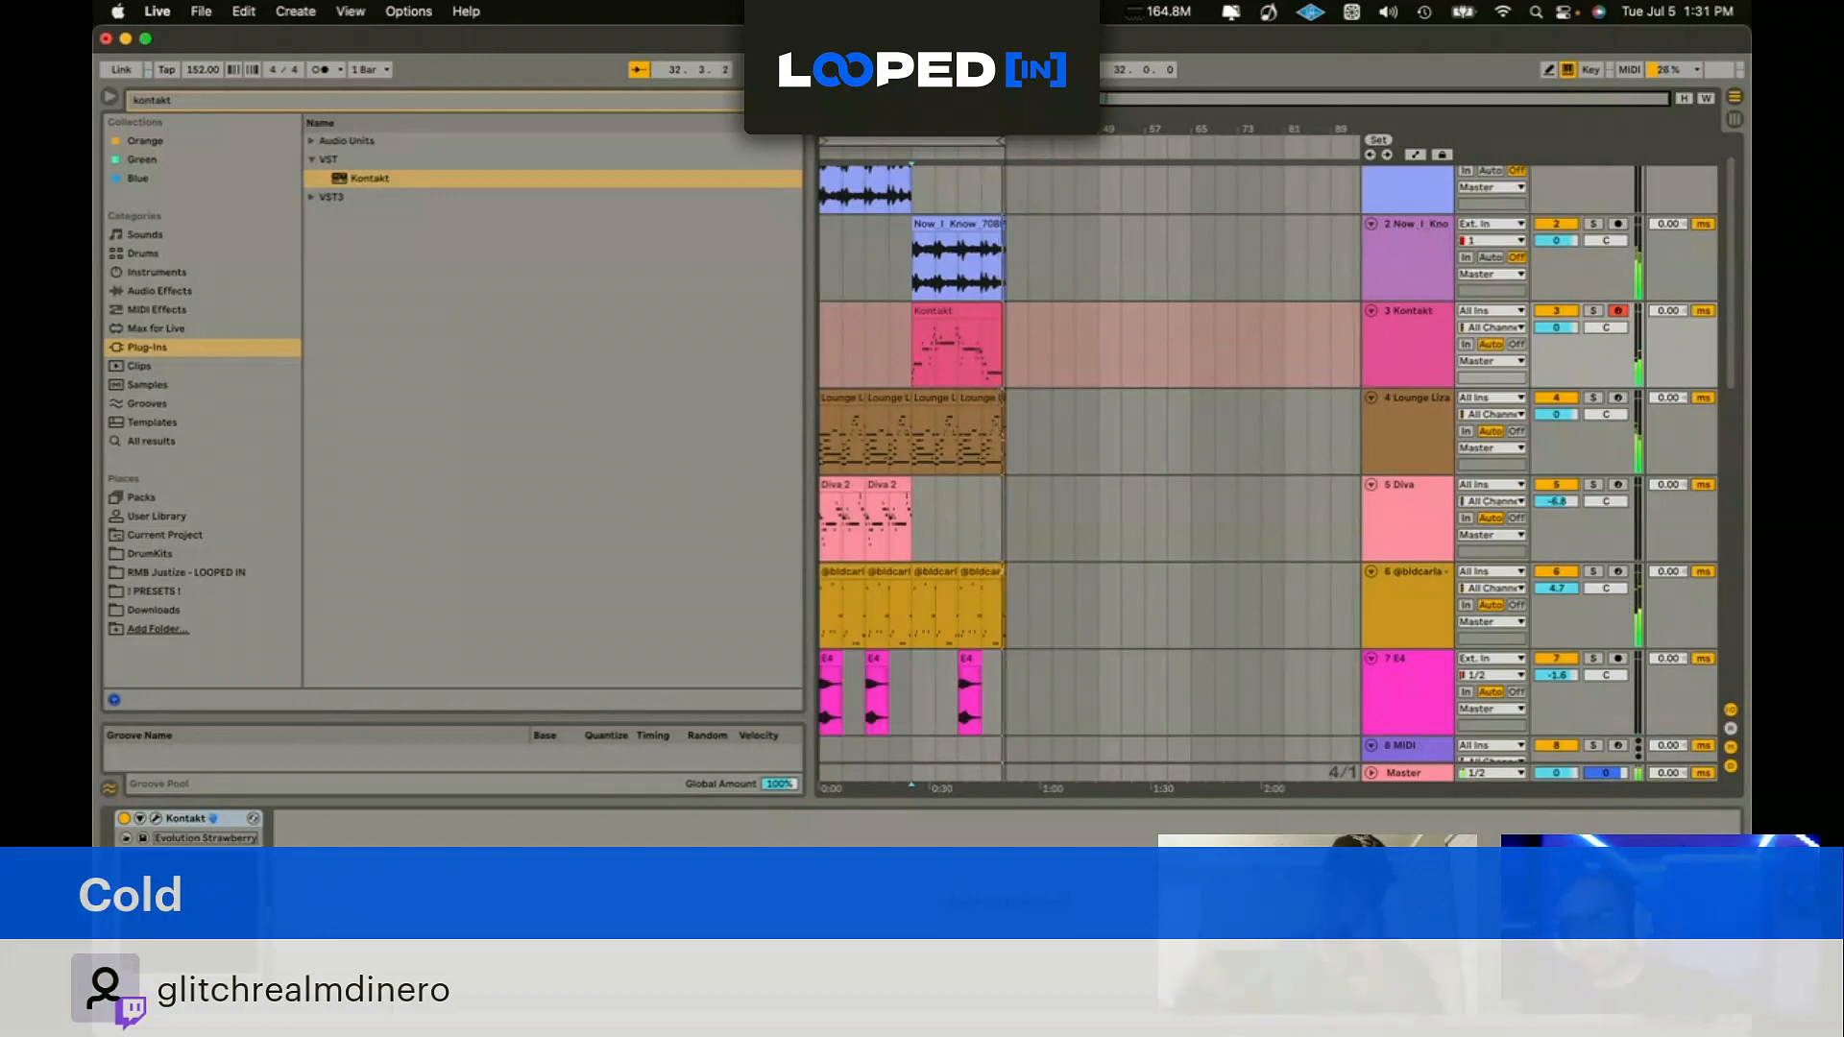
key("space")
Step: Shift the whole arrangement eight bars later and place an eight-bar Now_I_Know clip at bar 1 as an intro
scroll(845, 209, "up", 2)
key("super+a")
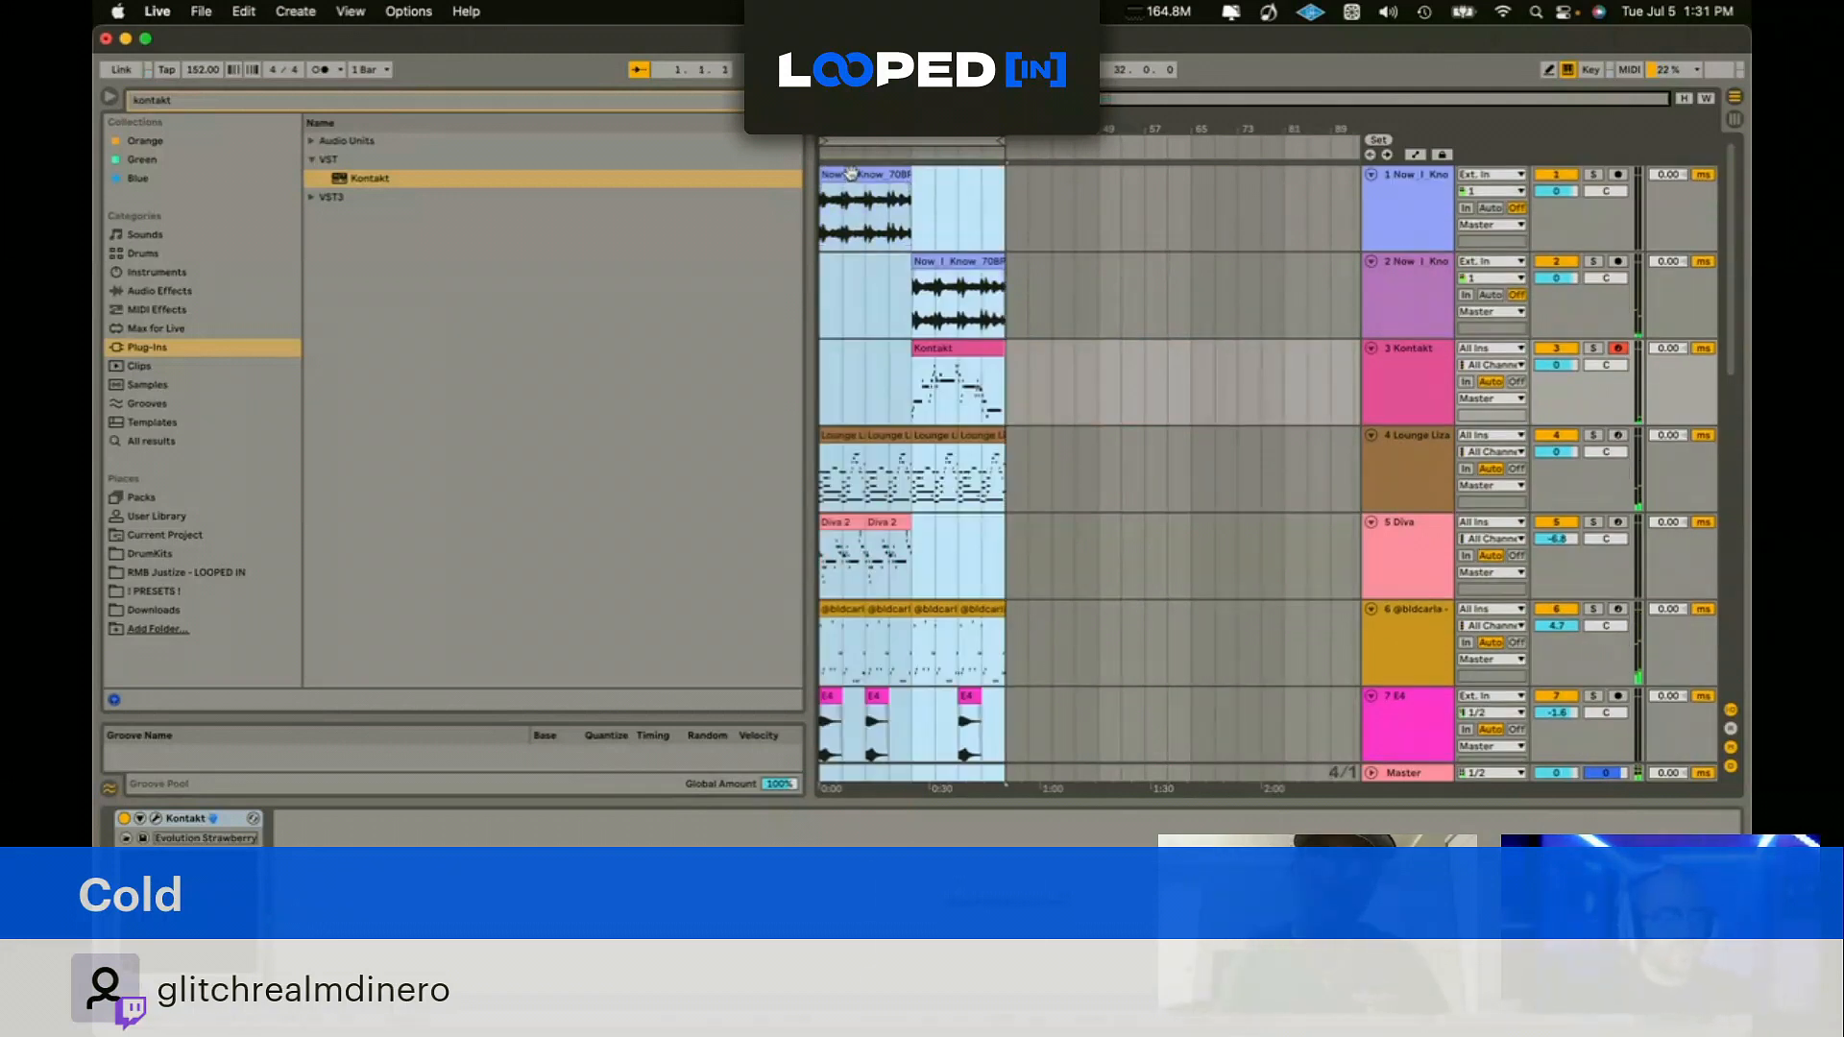
mouse_move(851, 174)
left_mouse_down()
mouse_move(915, 212)
mouse_move(849, 176)
left_mouse_up()
key("space")
Step: Insert an audio track below the first sample track and move the eight-bar intro clip onto it
key("super+t")
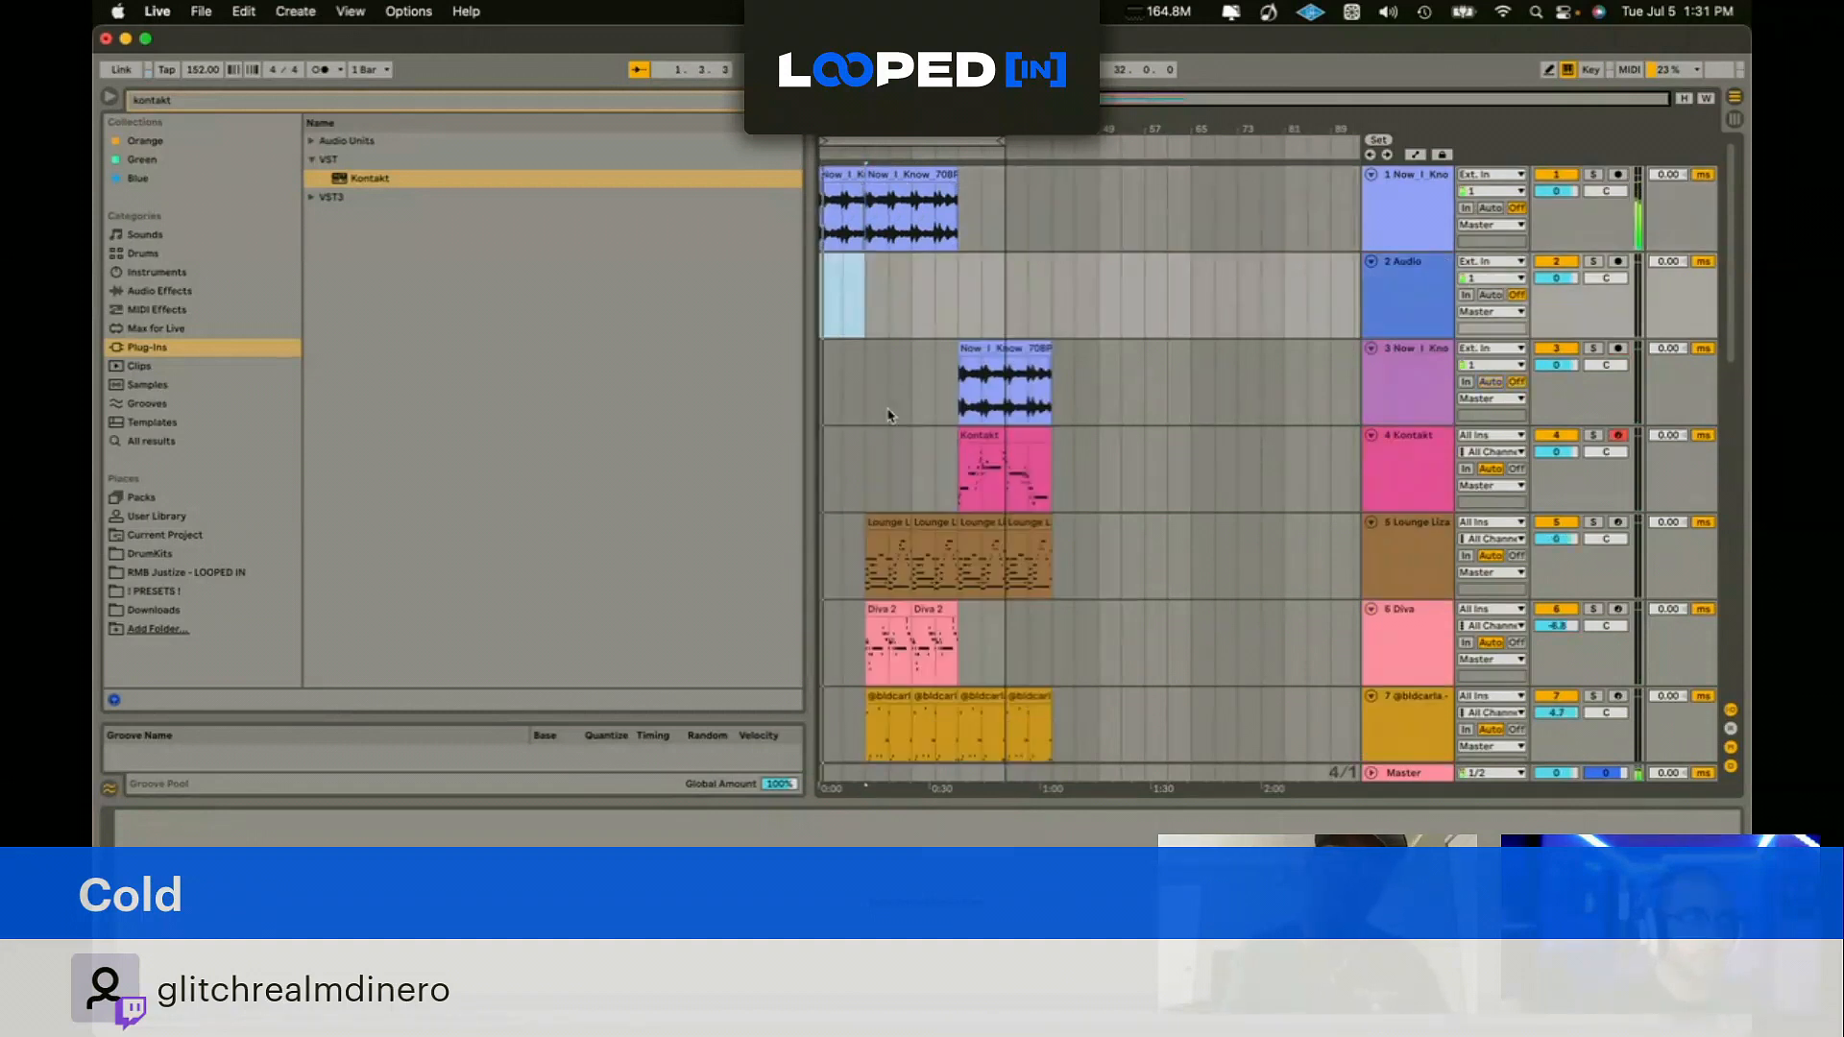
left_click_drag(832, 219, 832, 293)
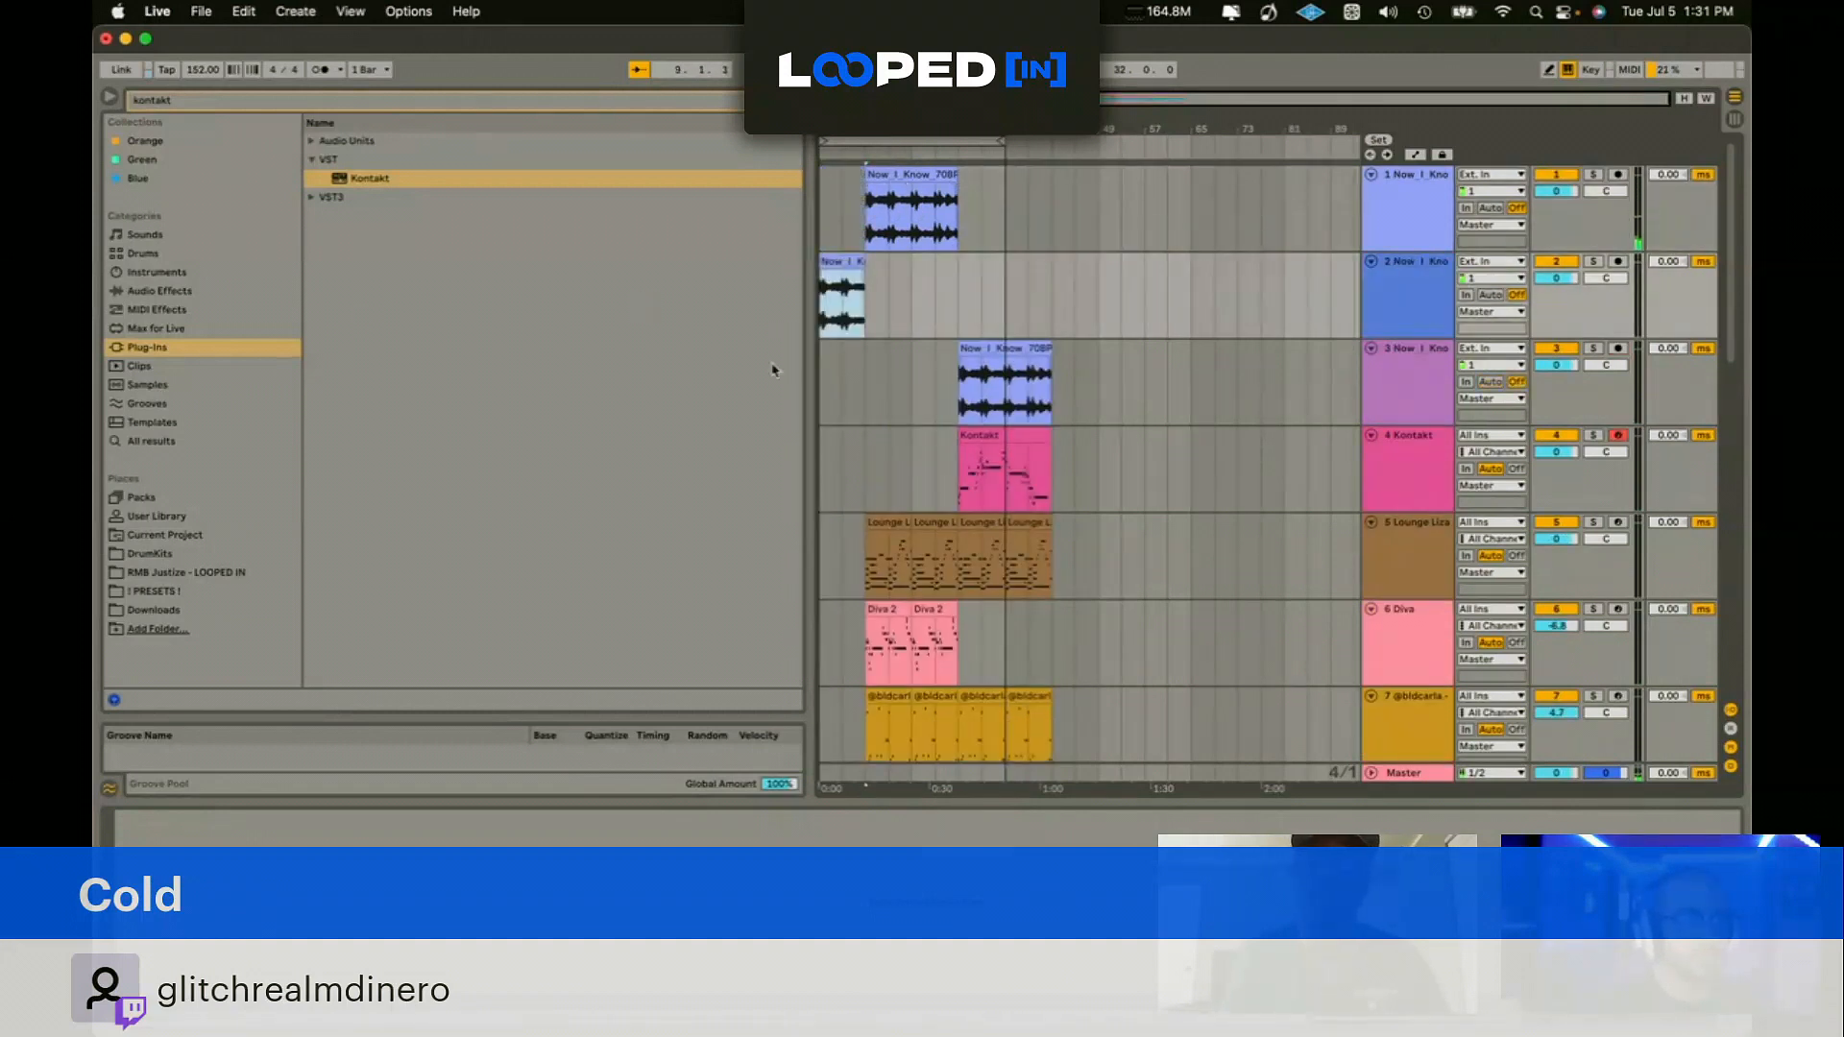
Step: Browse the audio effect folders and Audio Effect Rack presets for an intro effect, and play the intro from bar 1
left_click(192, 294)
left_click(793, 100)
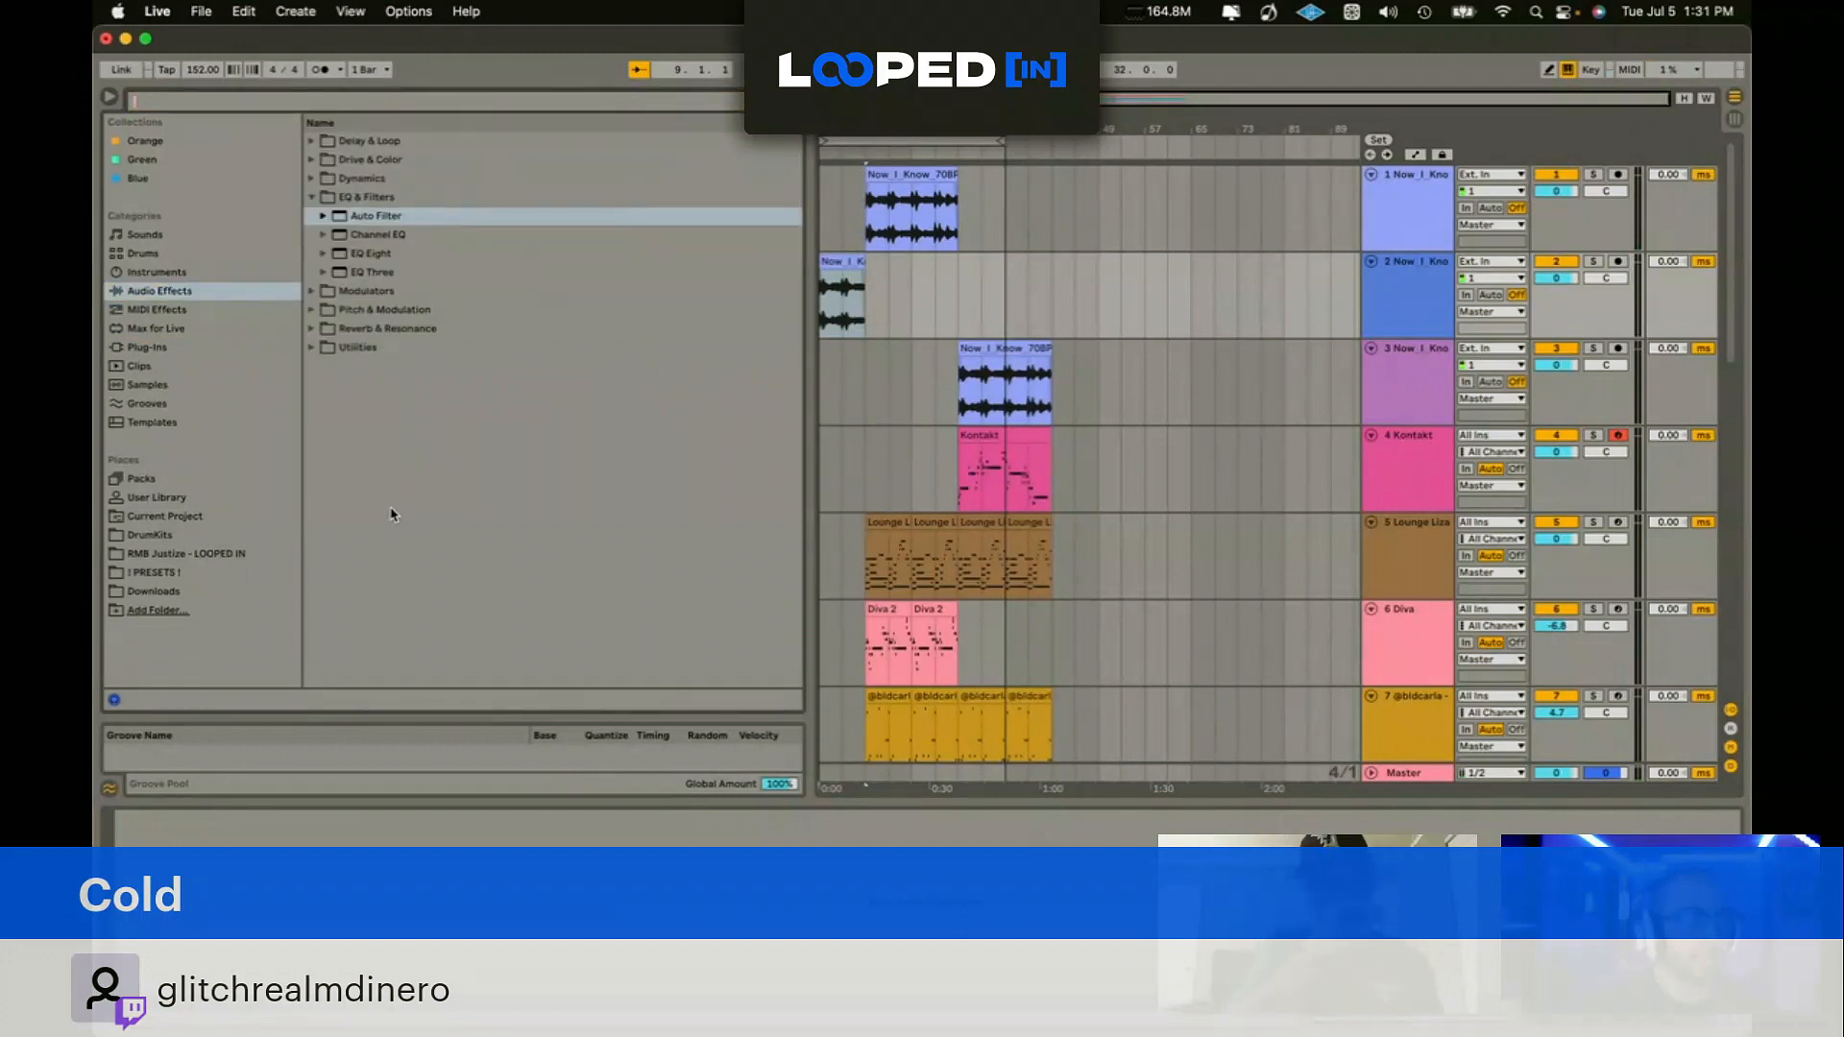
left_click(154, 535)
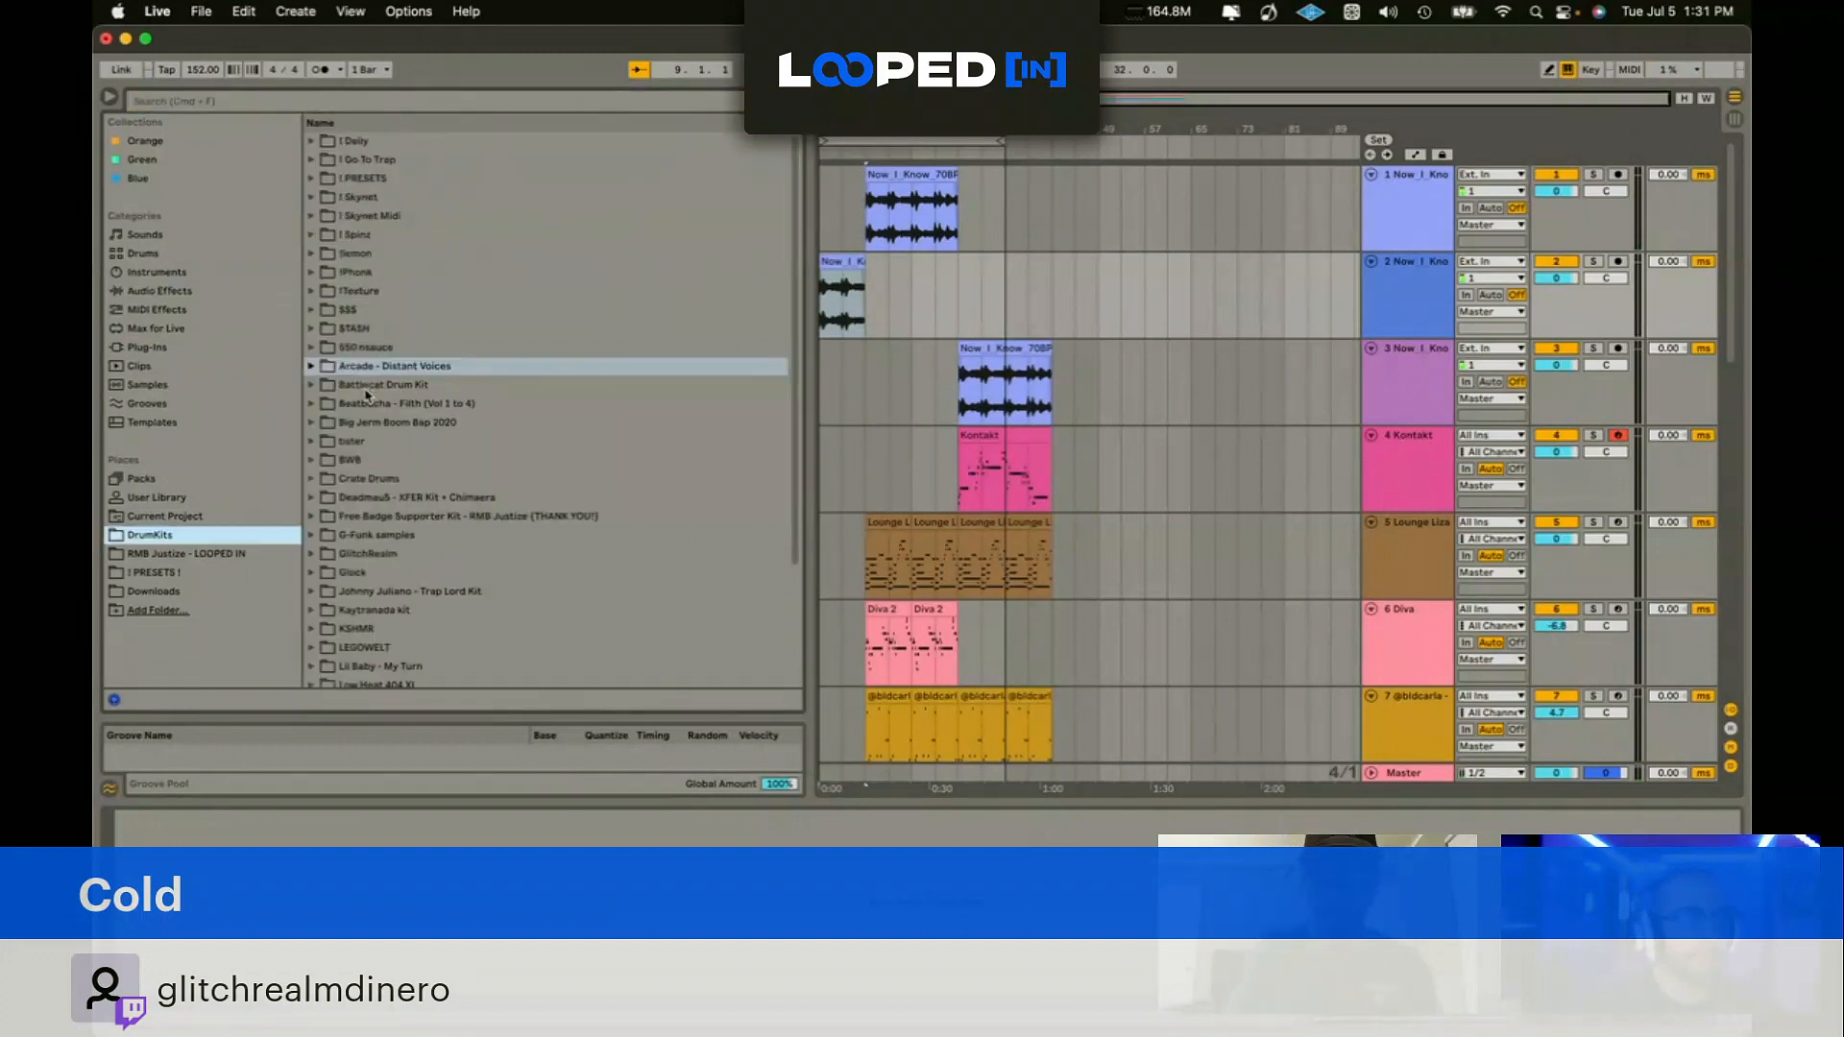
left_click(184, 293)
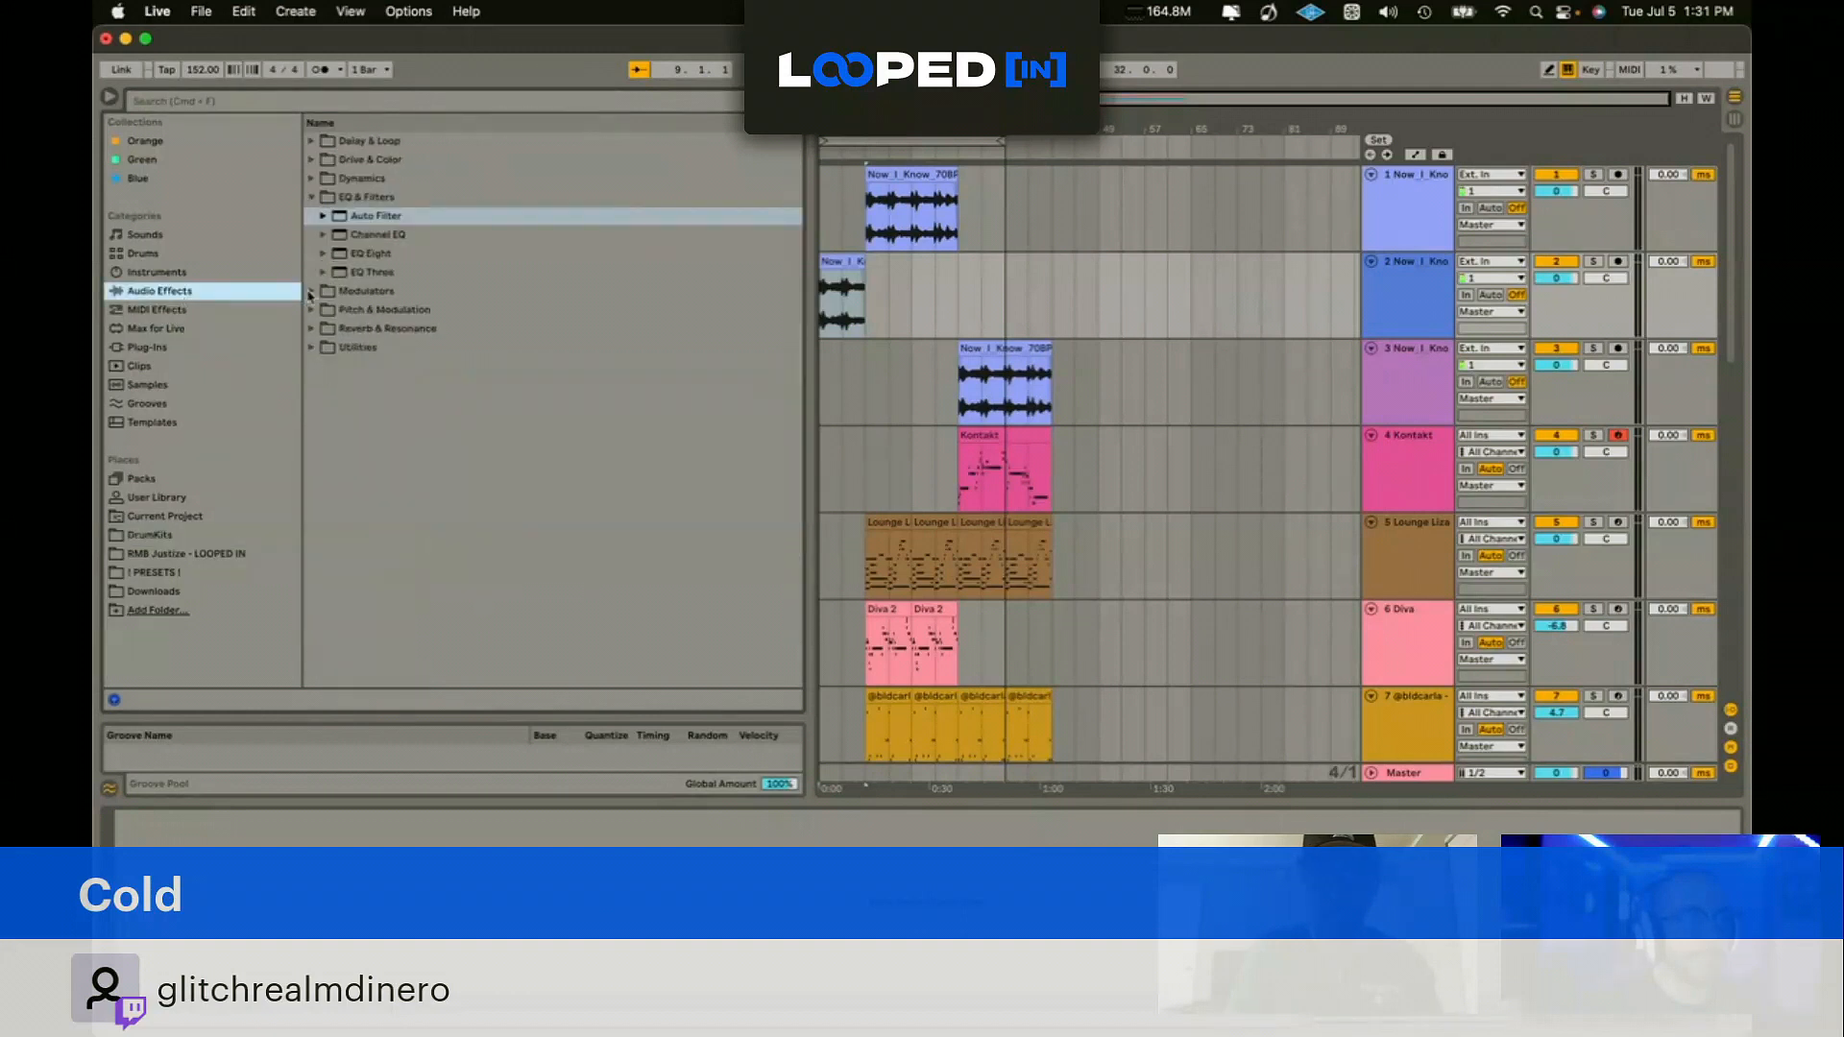
left_click(310, 198)
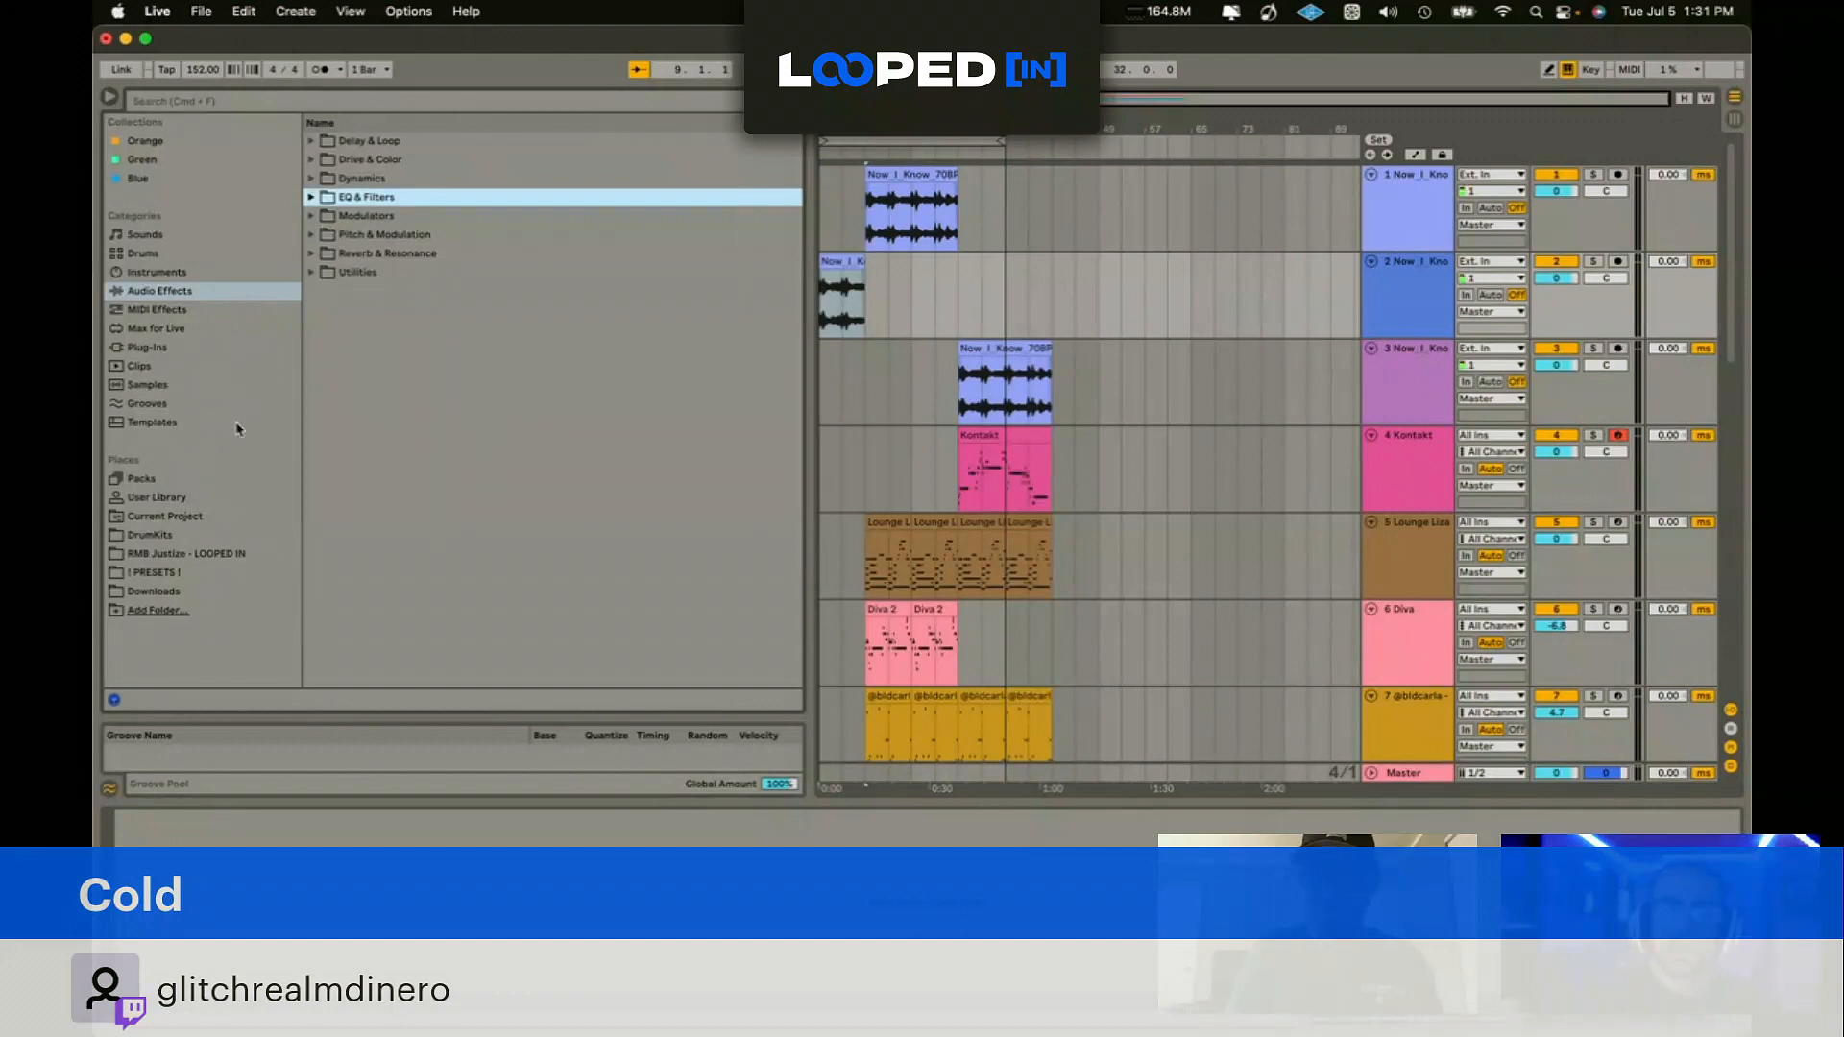
left_click(320, 277)
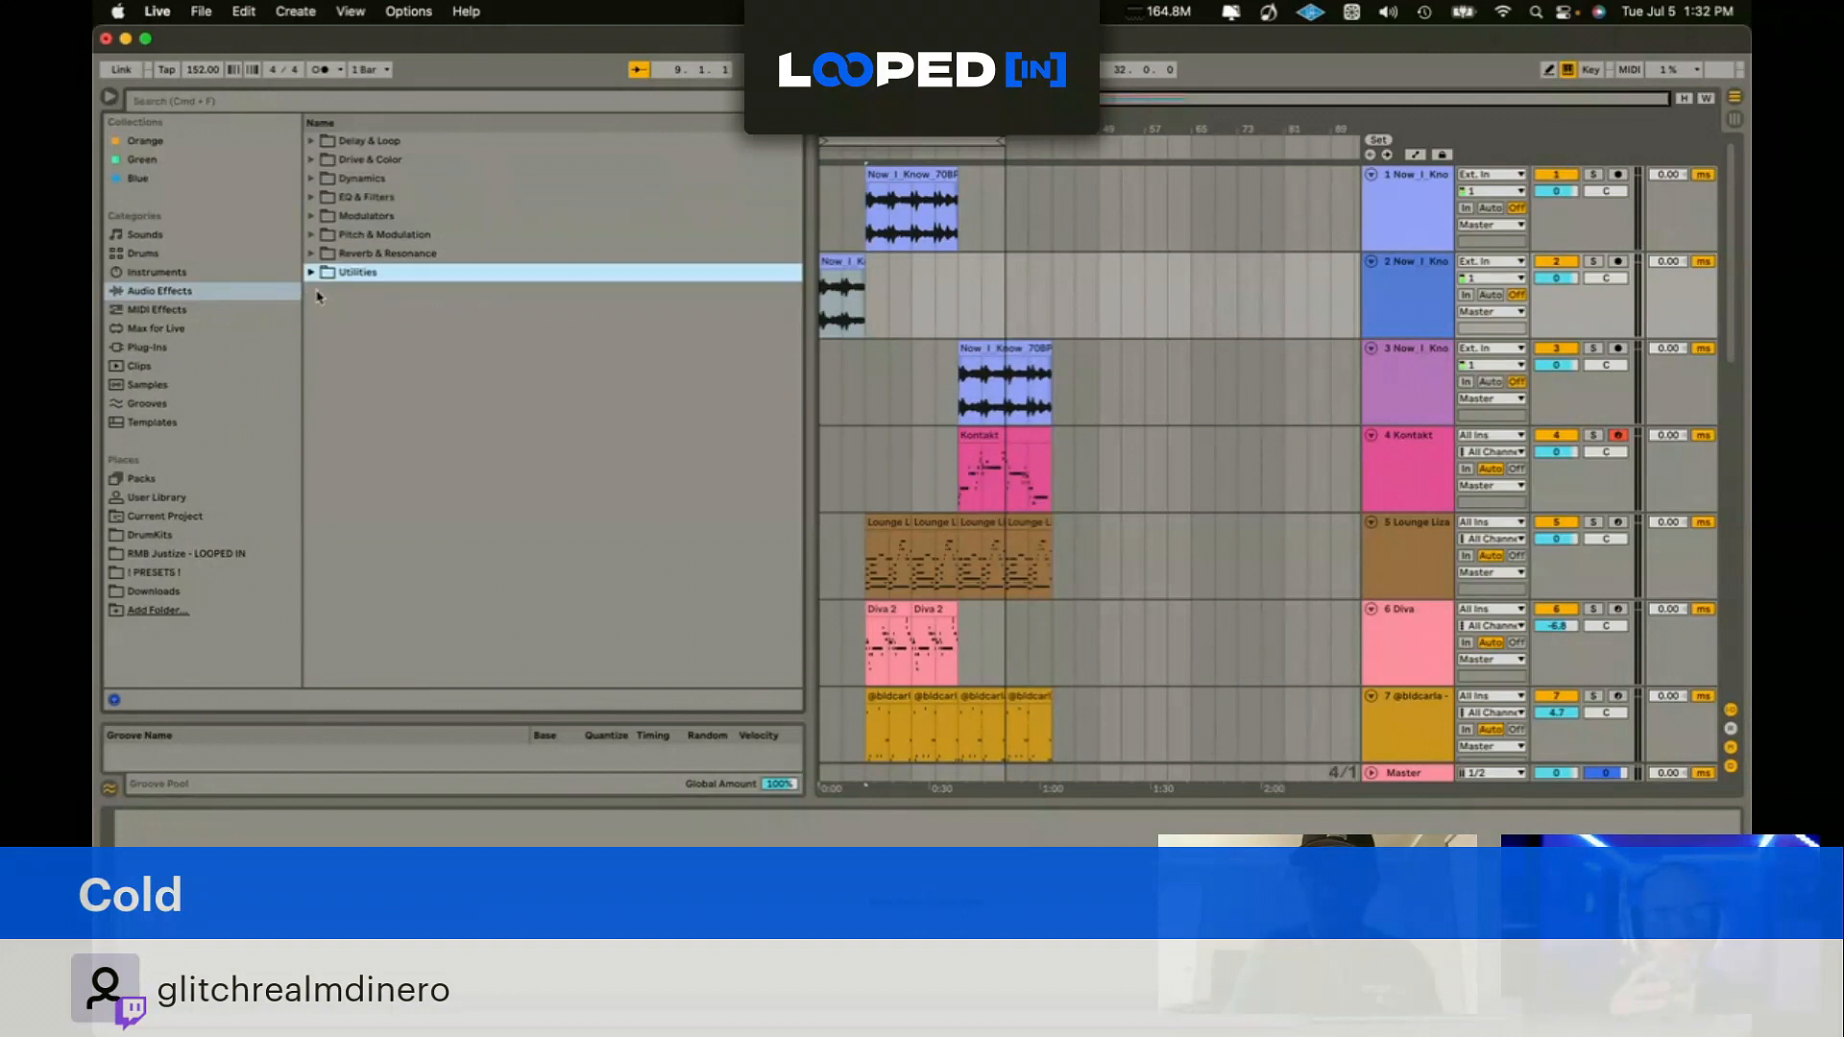
left_click(312, 275)
left_click(336, 366)
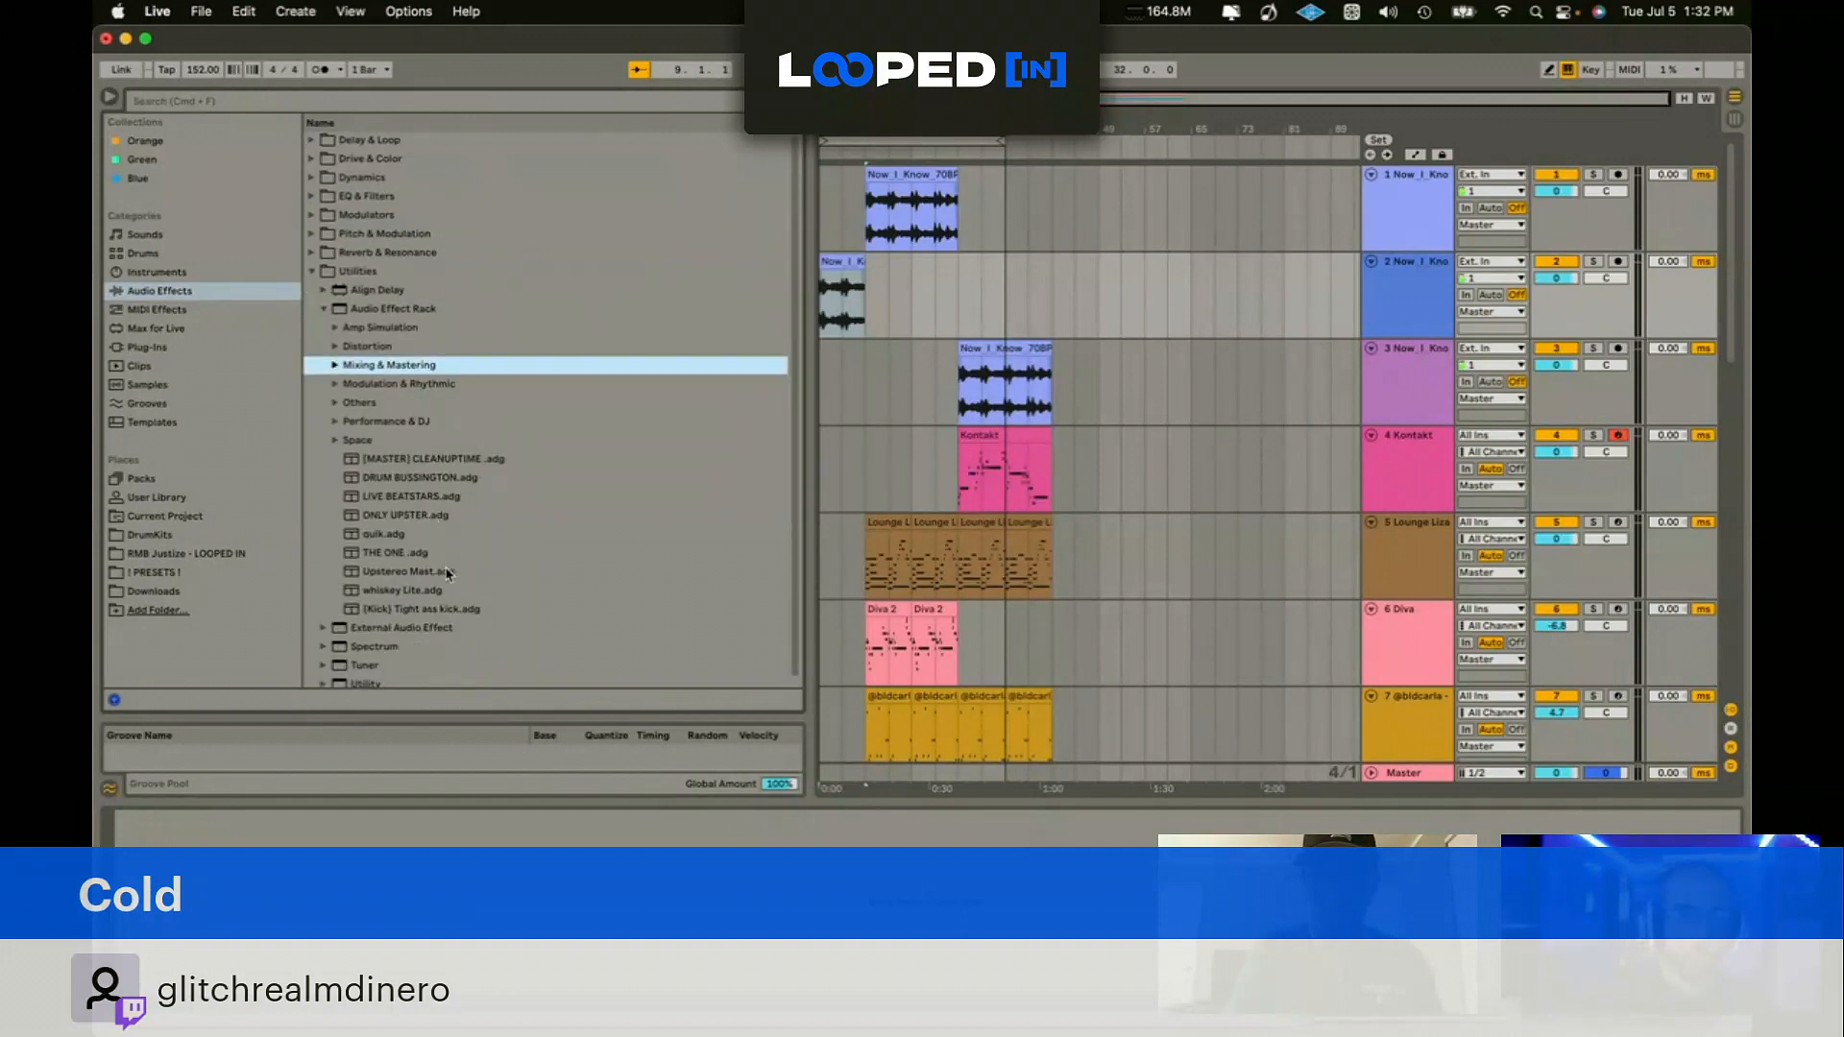
left_click(827, 308)
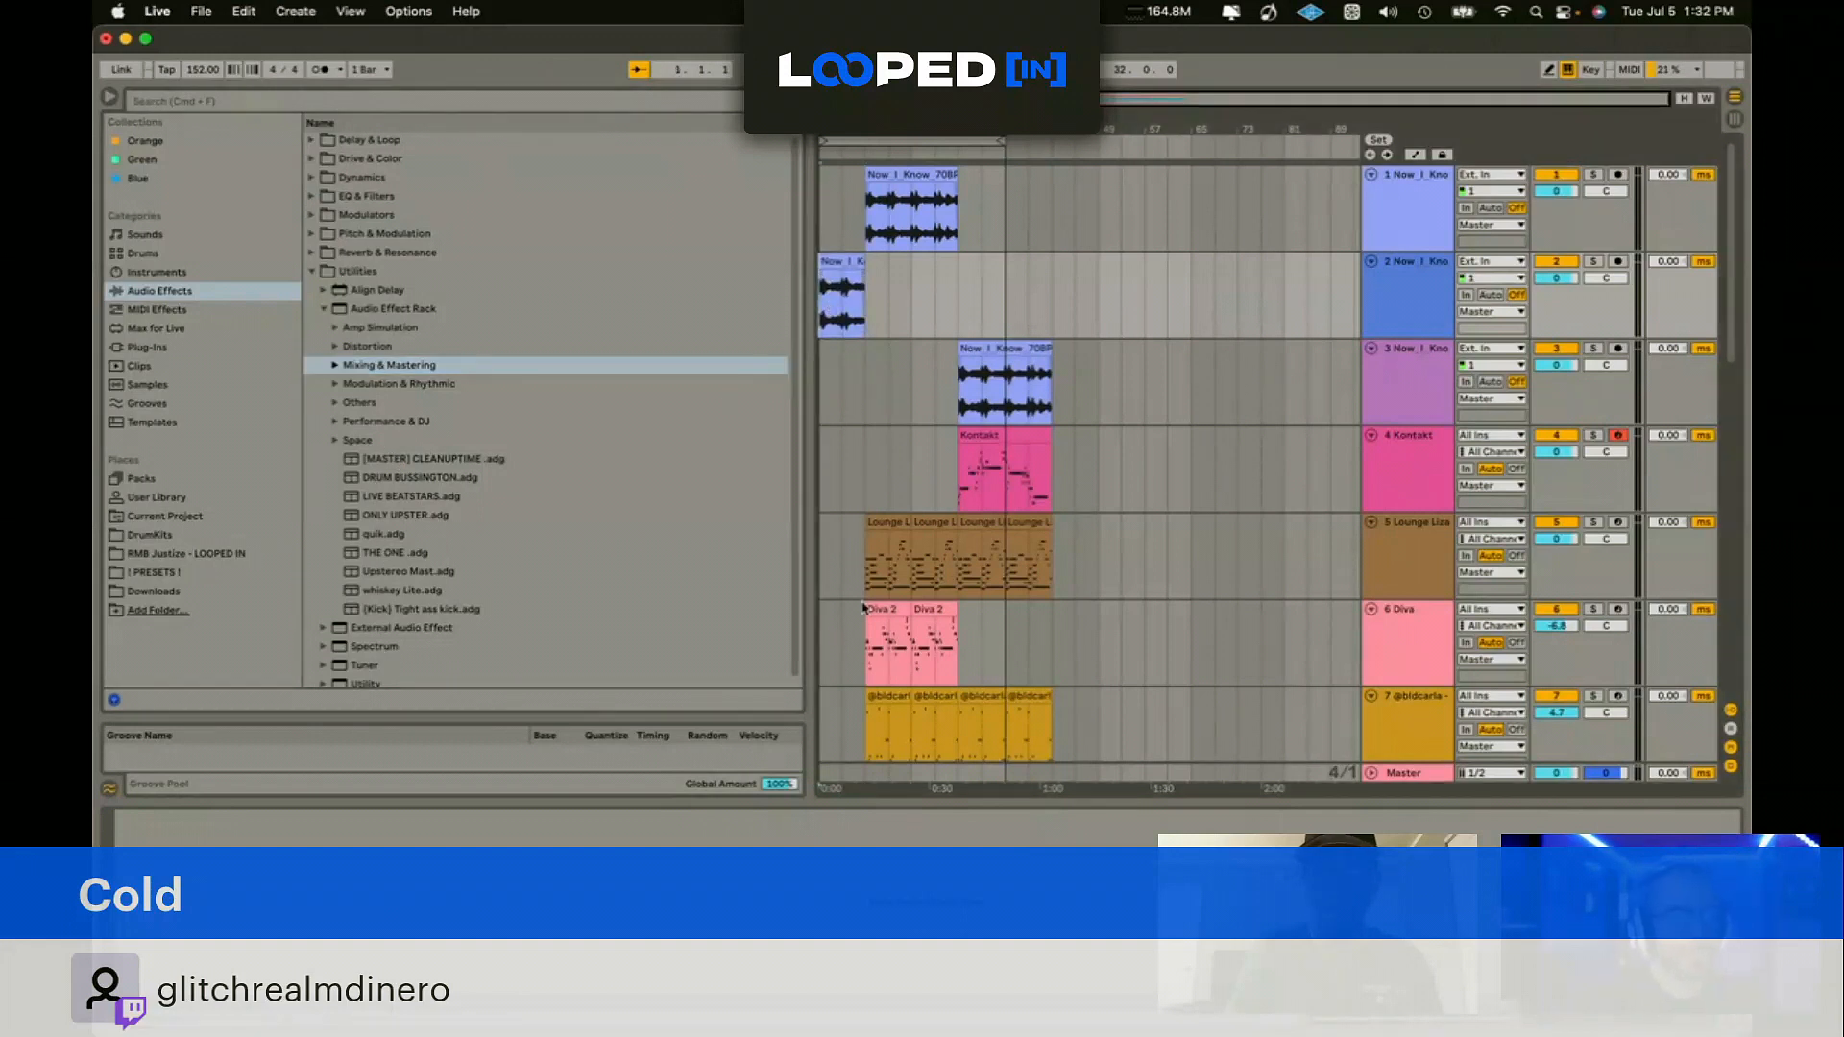
key("space")
left_click(312, 271)
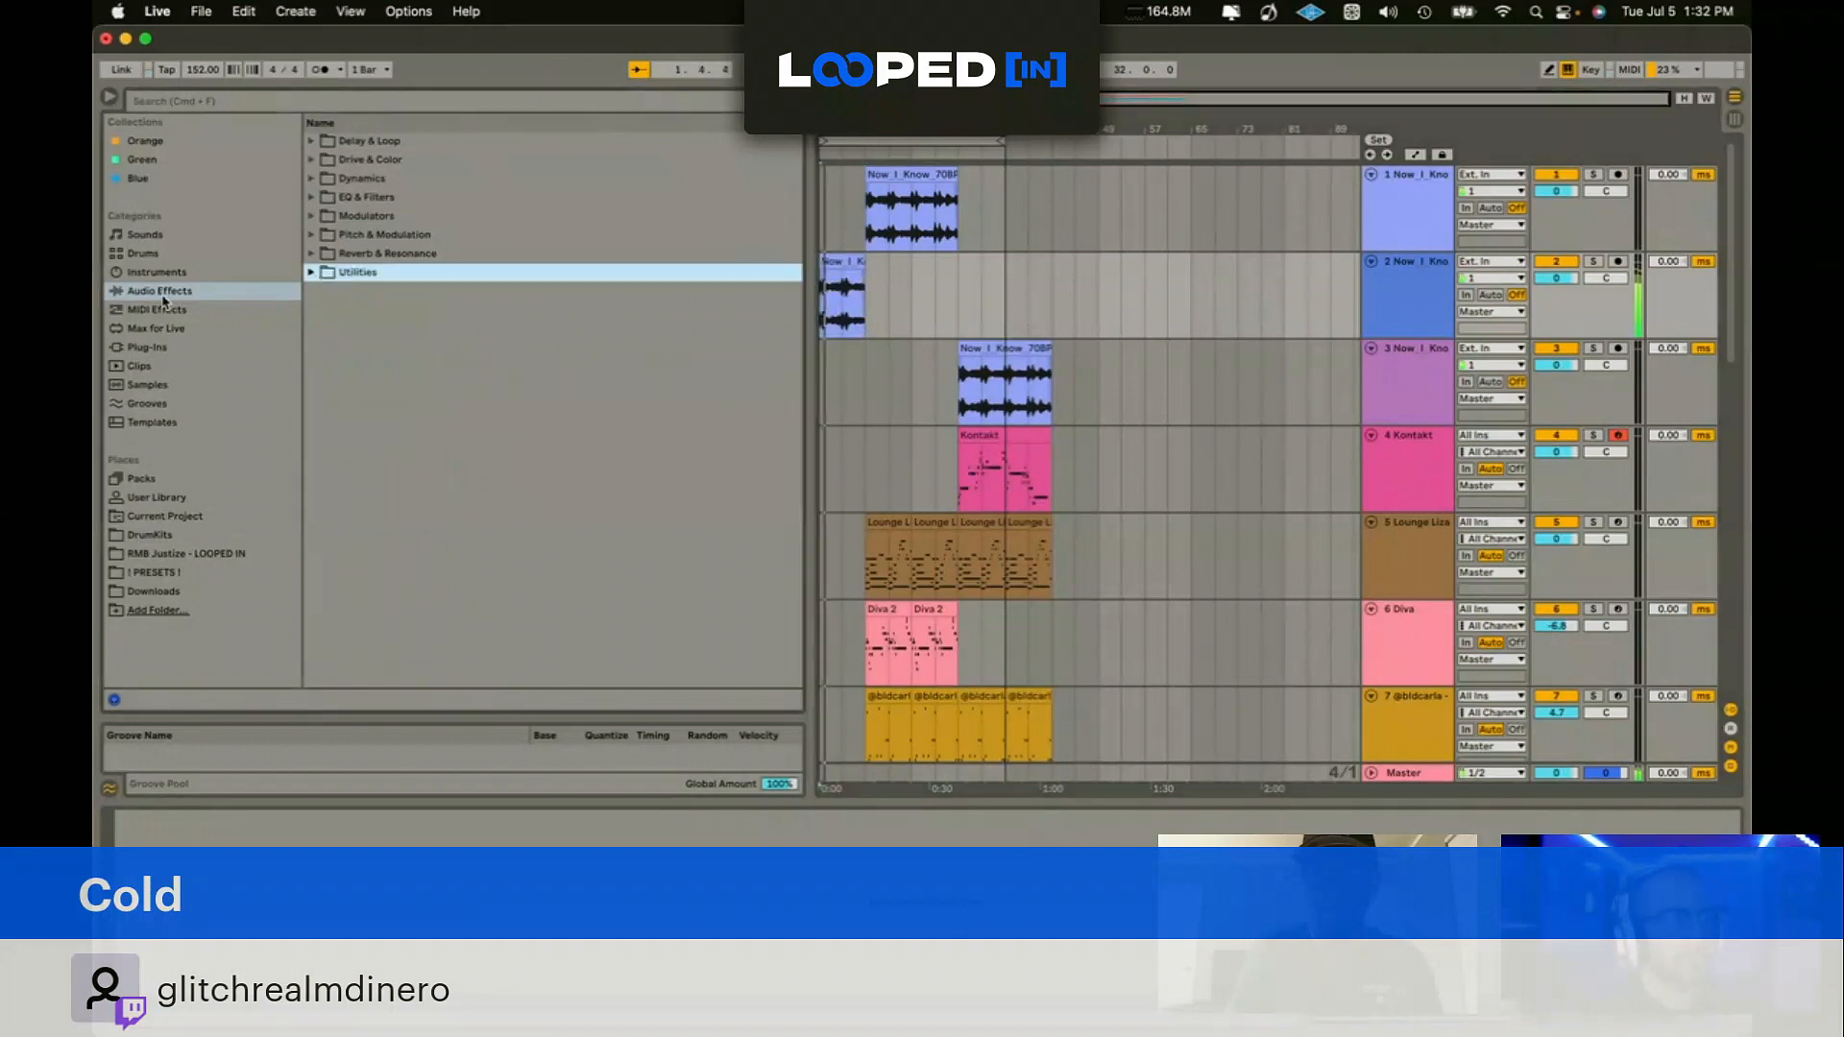
Step: Search the plug-ins for "reels" and load the VST version of Reels on the intro sample track
key("super+f")
type("reels")
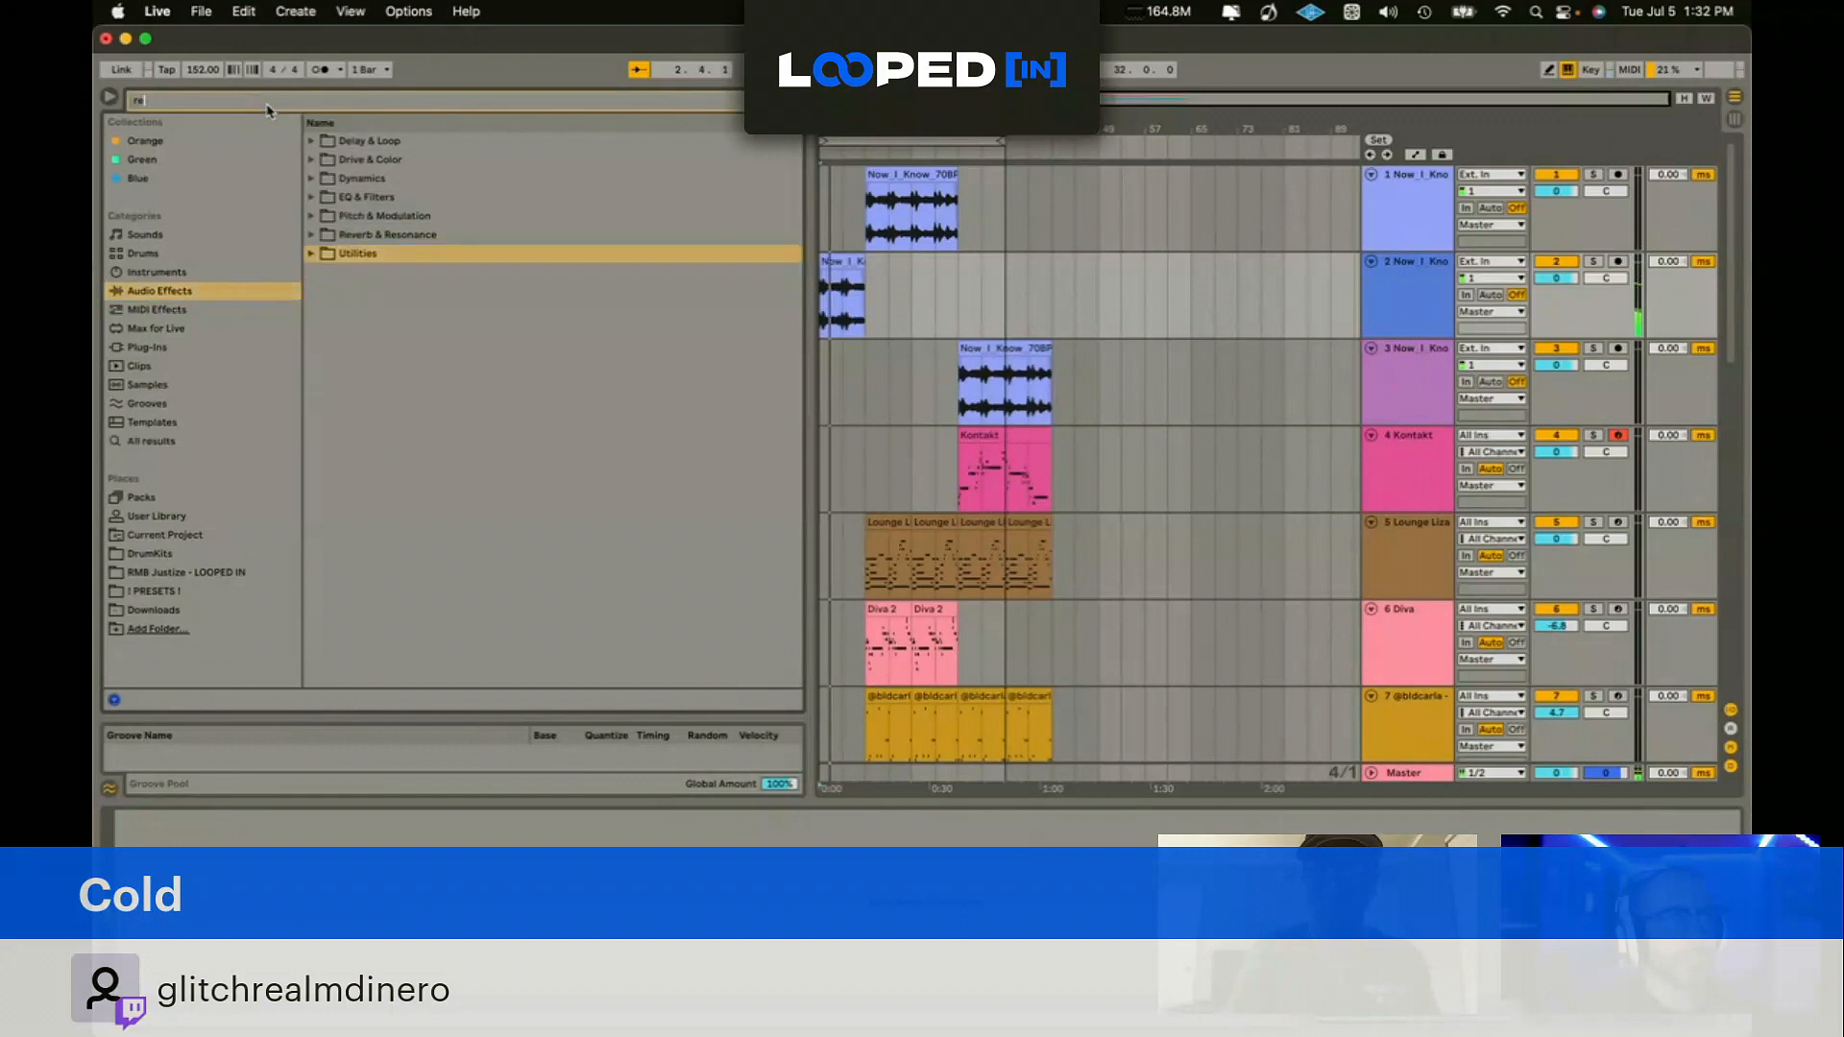
left_click(219, 347)
left_click(367, 178)
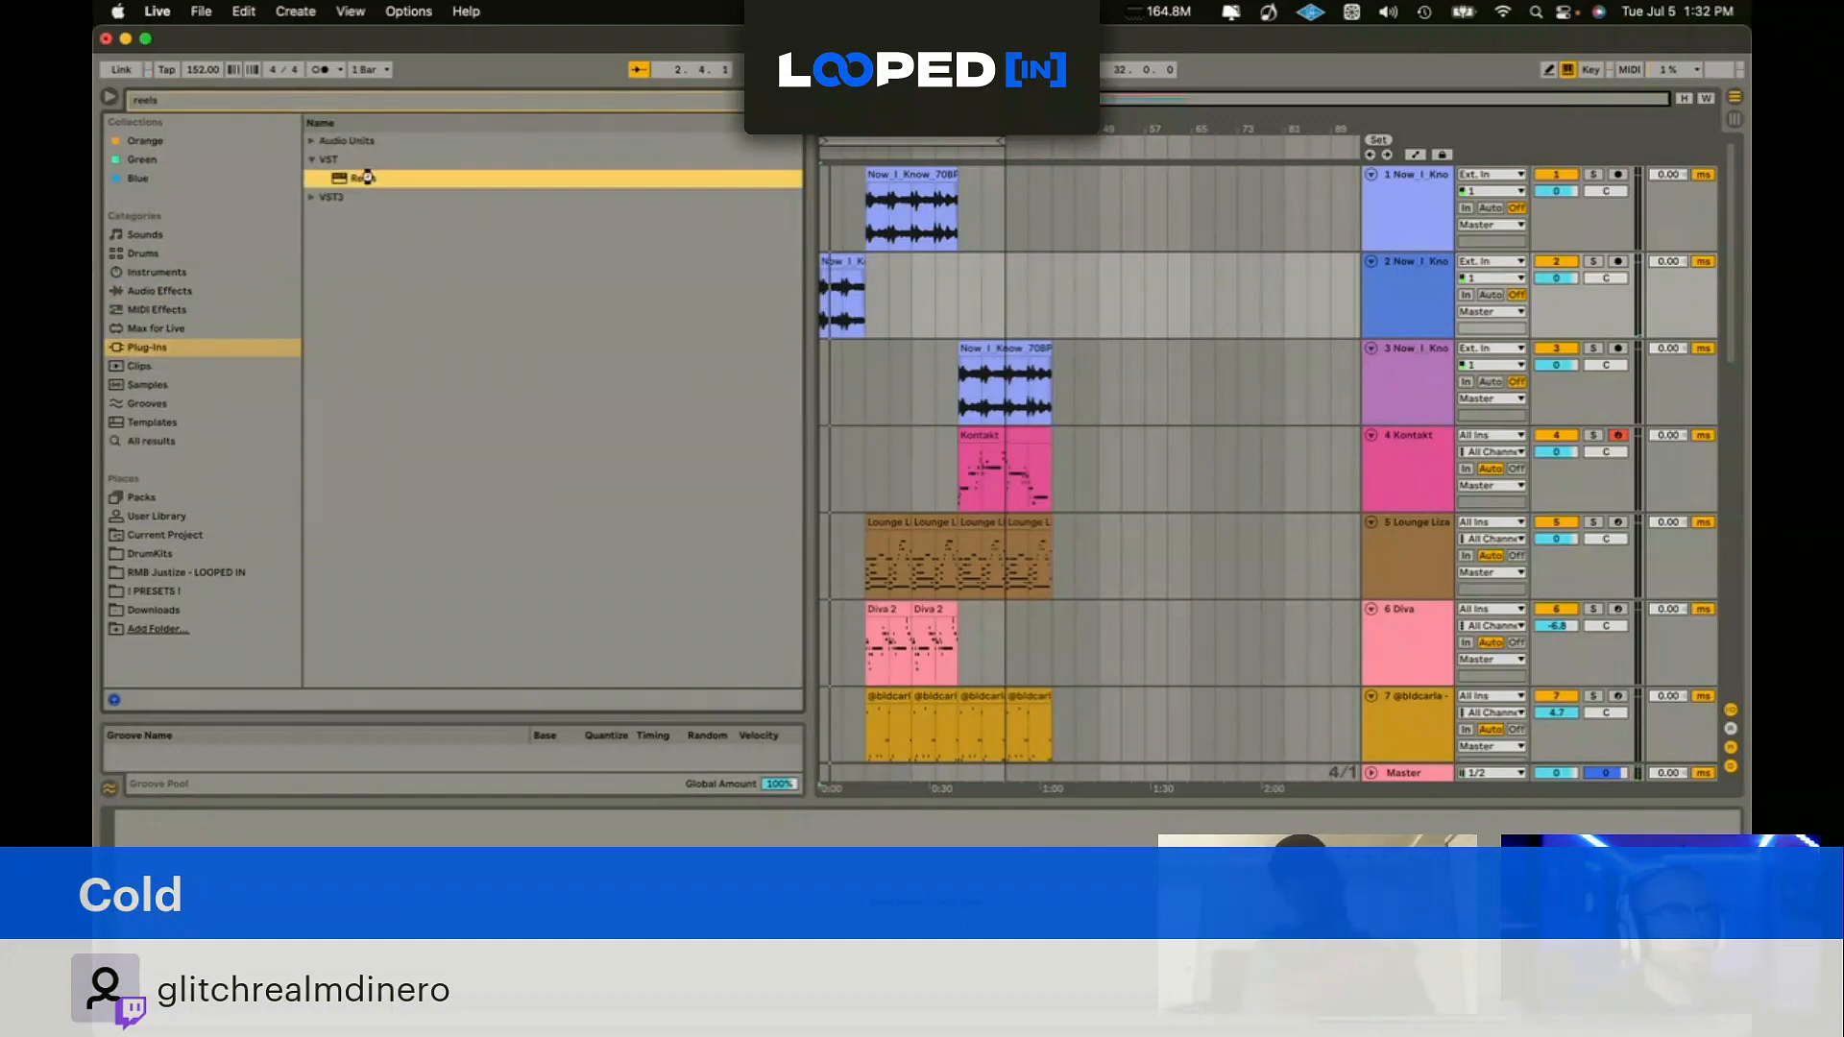
double_click(369, 179)
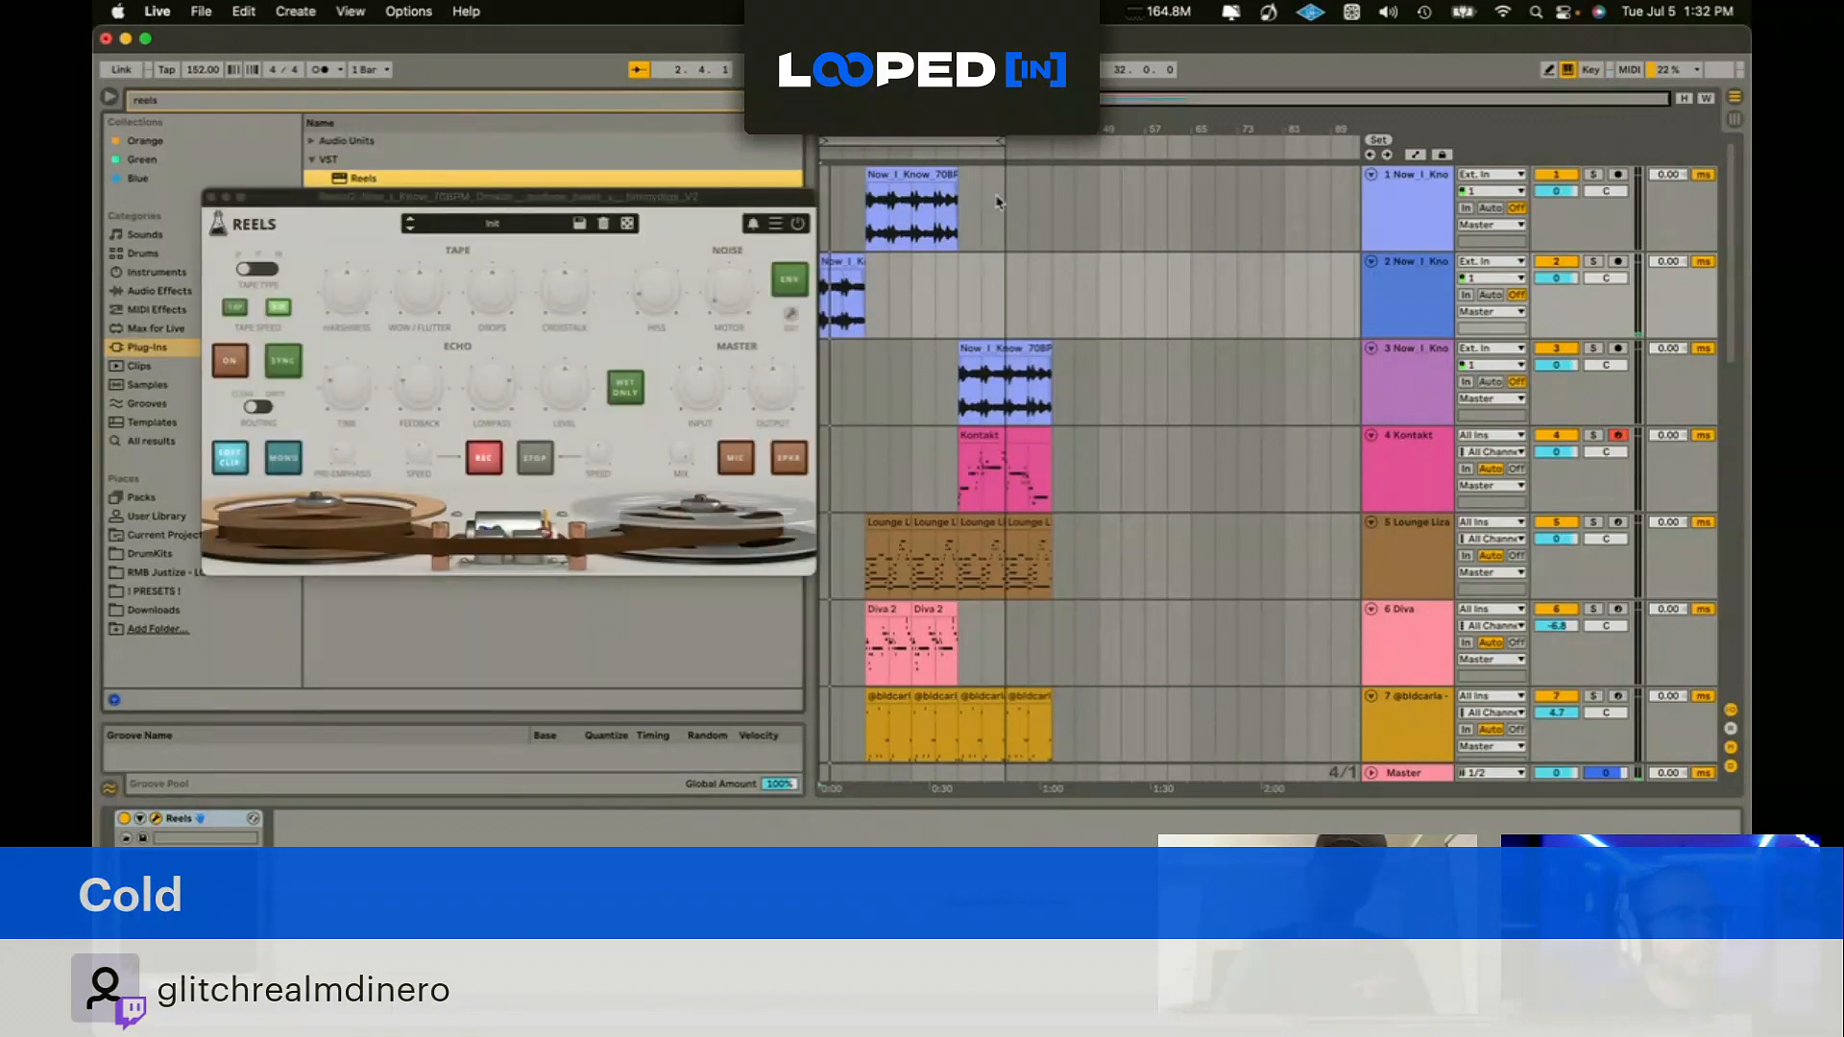
Step: Audition the Bad Tape preset in Reels from bar 1, switch to the Baked preset and close the plug-in window
left_click_drag(968, 142, 920, 139)
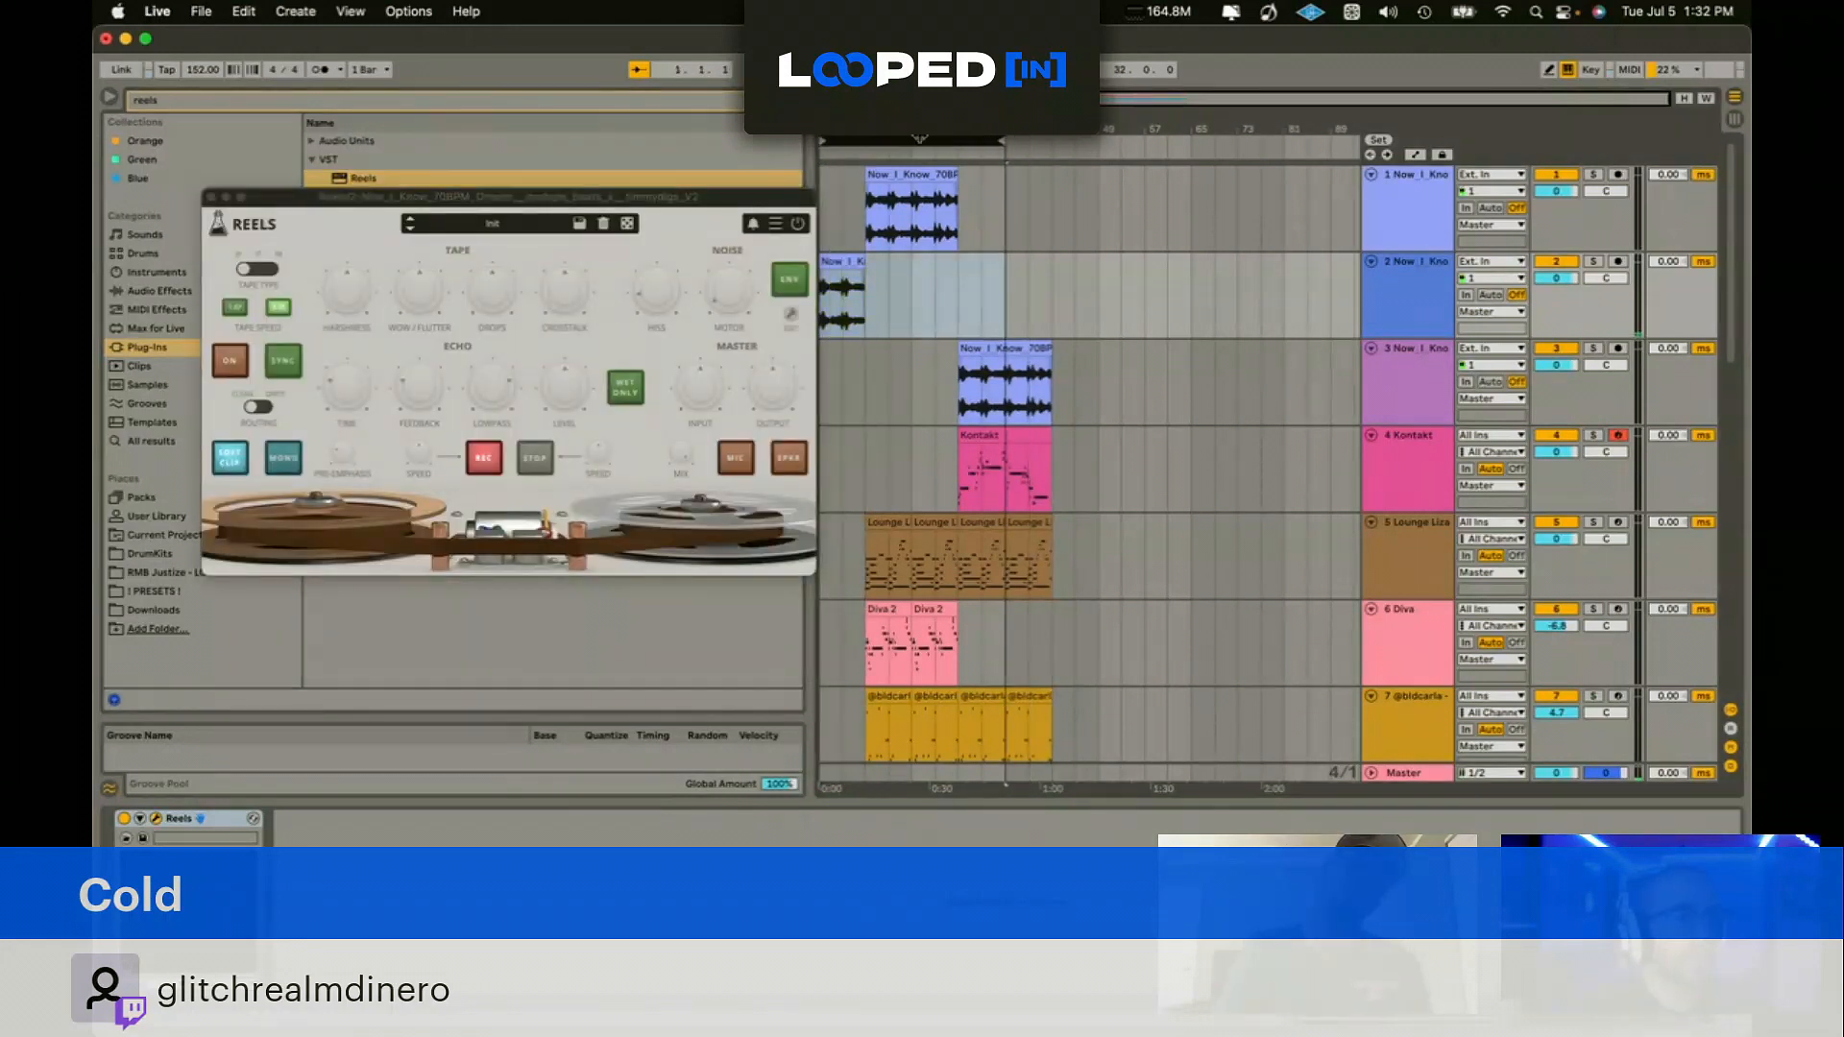
left_click(492, 222)
mouse_move(500, 243)
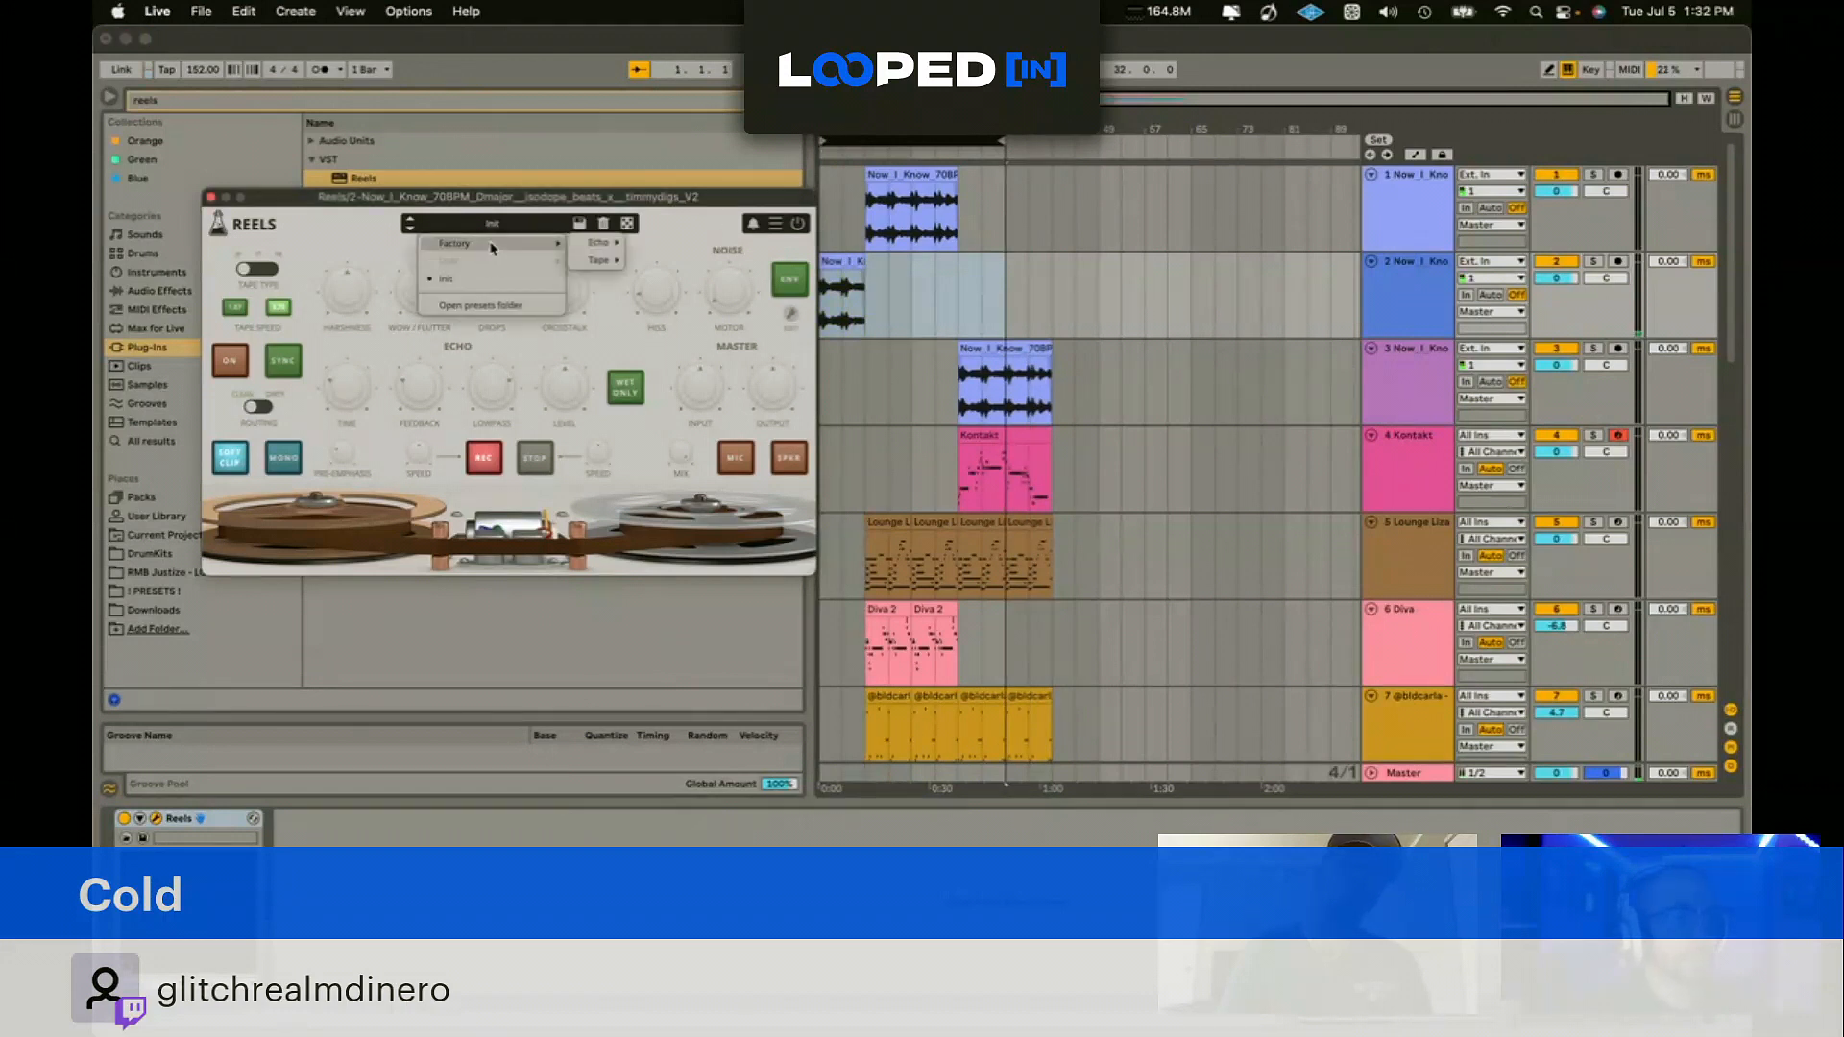
mouse_move(598, 254)
left_click(651, 276)
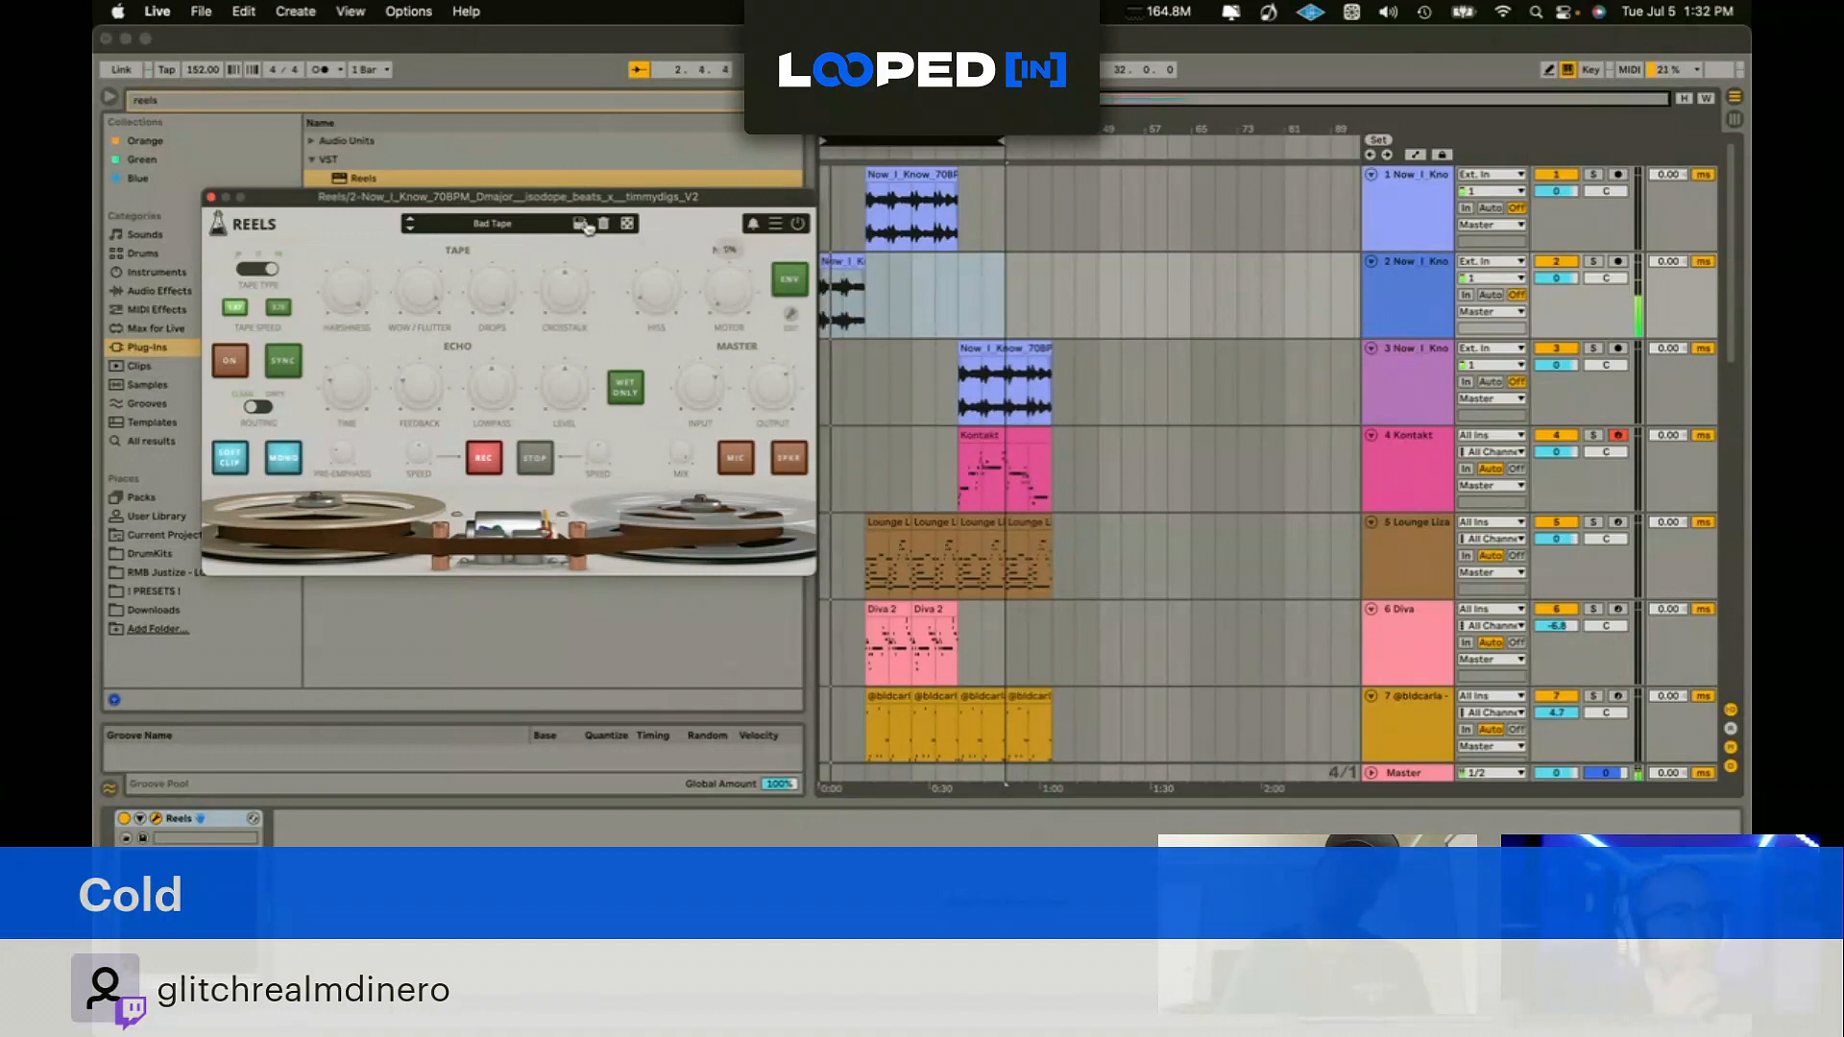
left_click(411, 230)
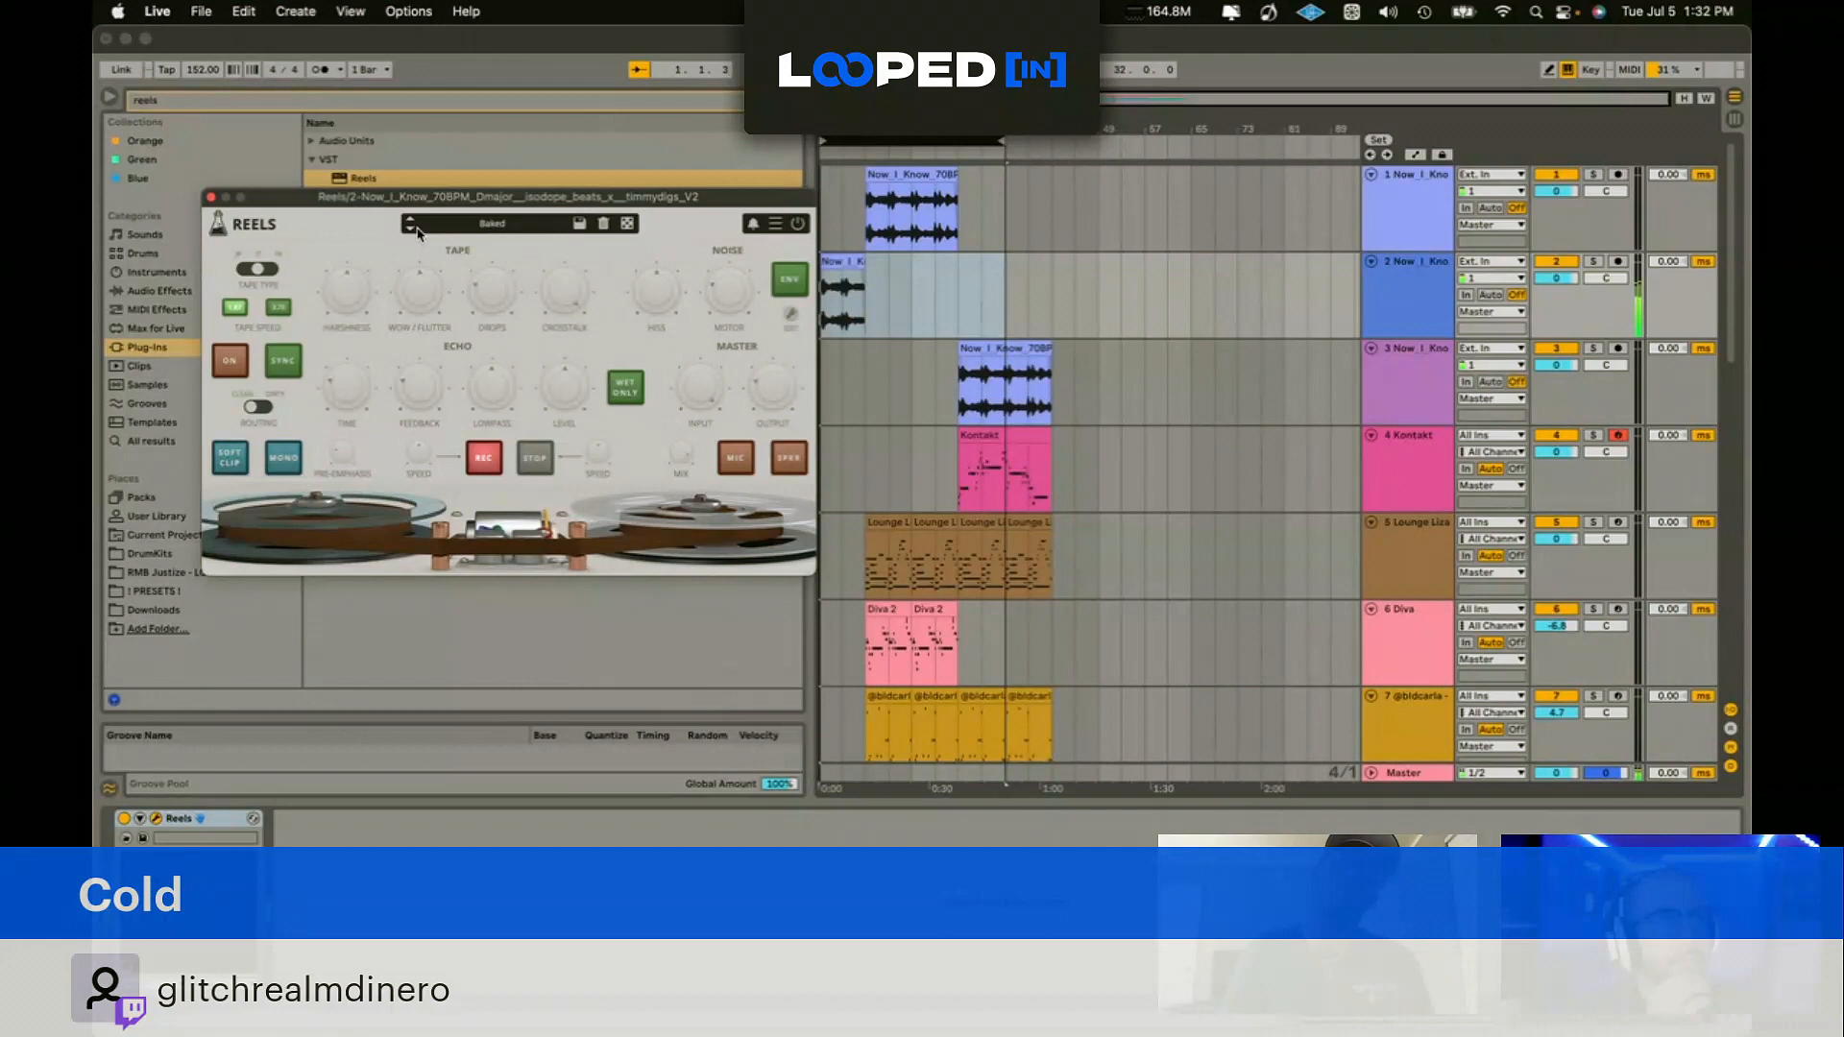
left_click(214, 199)
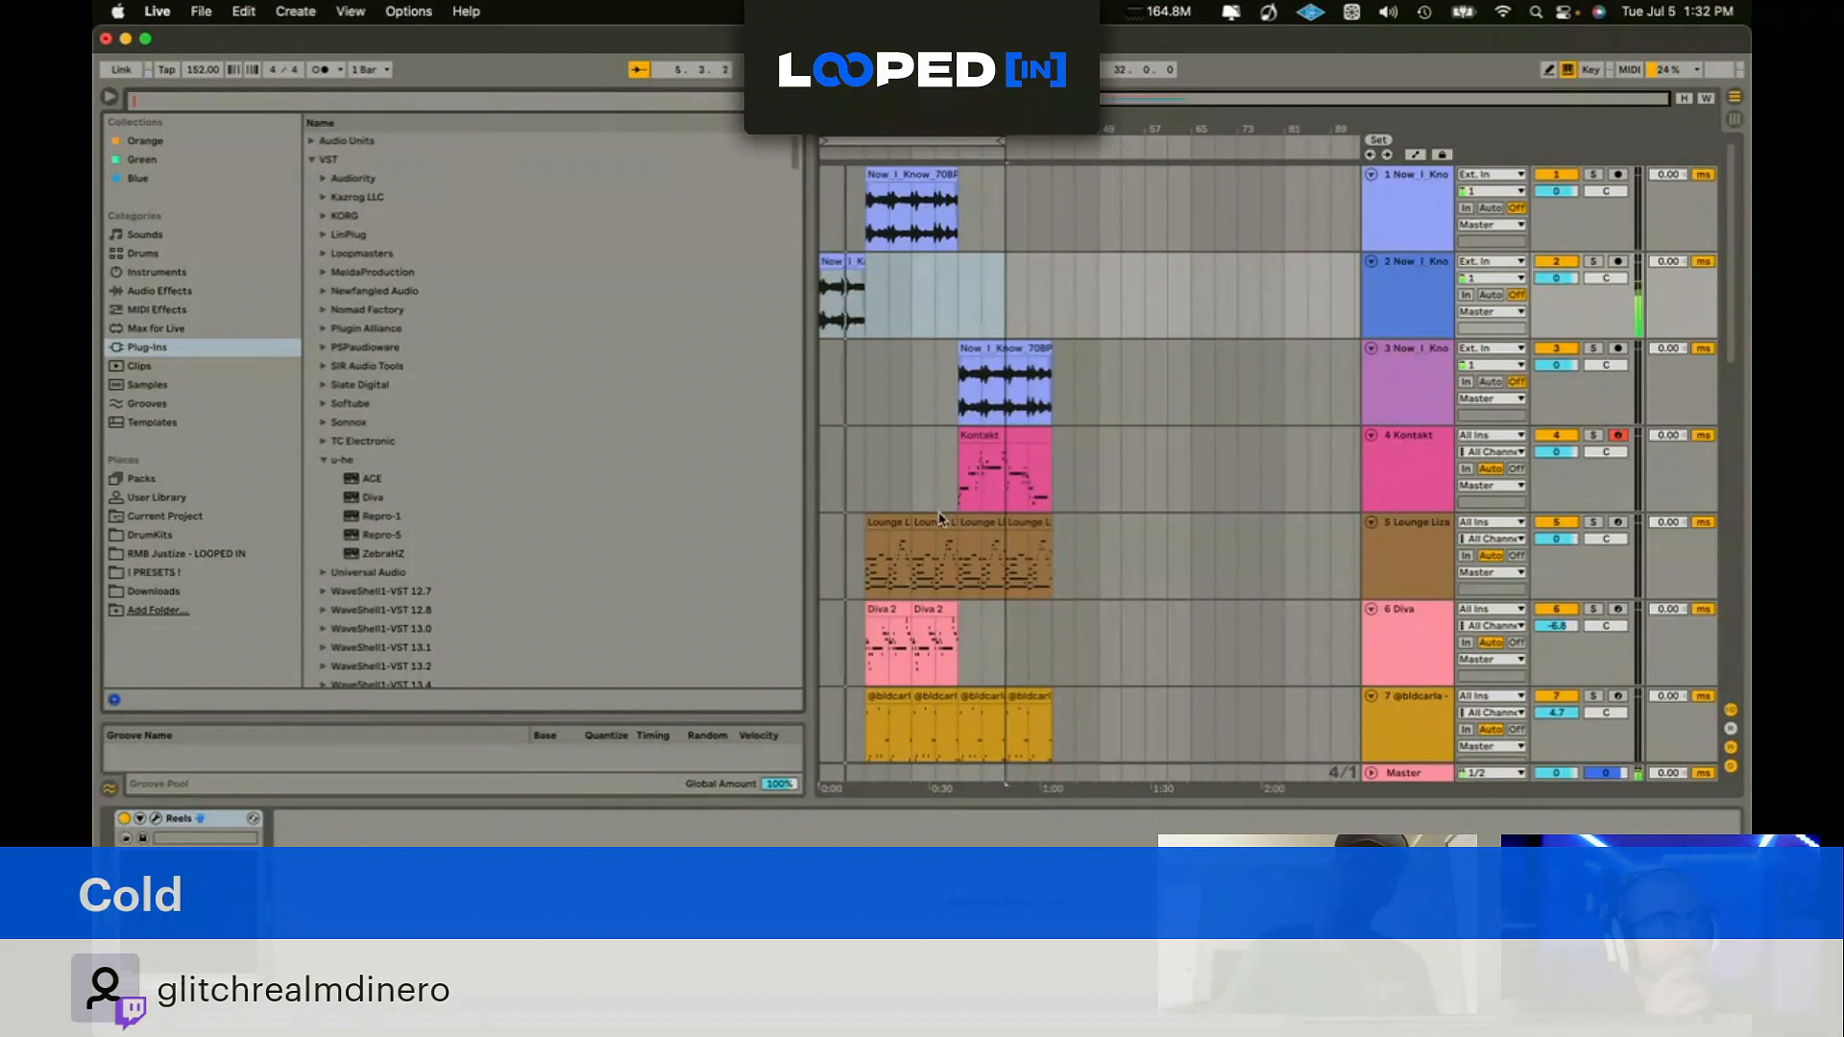
Step: Place a reversed copy of the E4 clip at bar 5, leading into bar 9, and play the intro
scroll(853, 593, "down", 2)
scroll(864, 586, "down", 4)
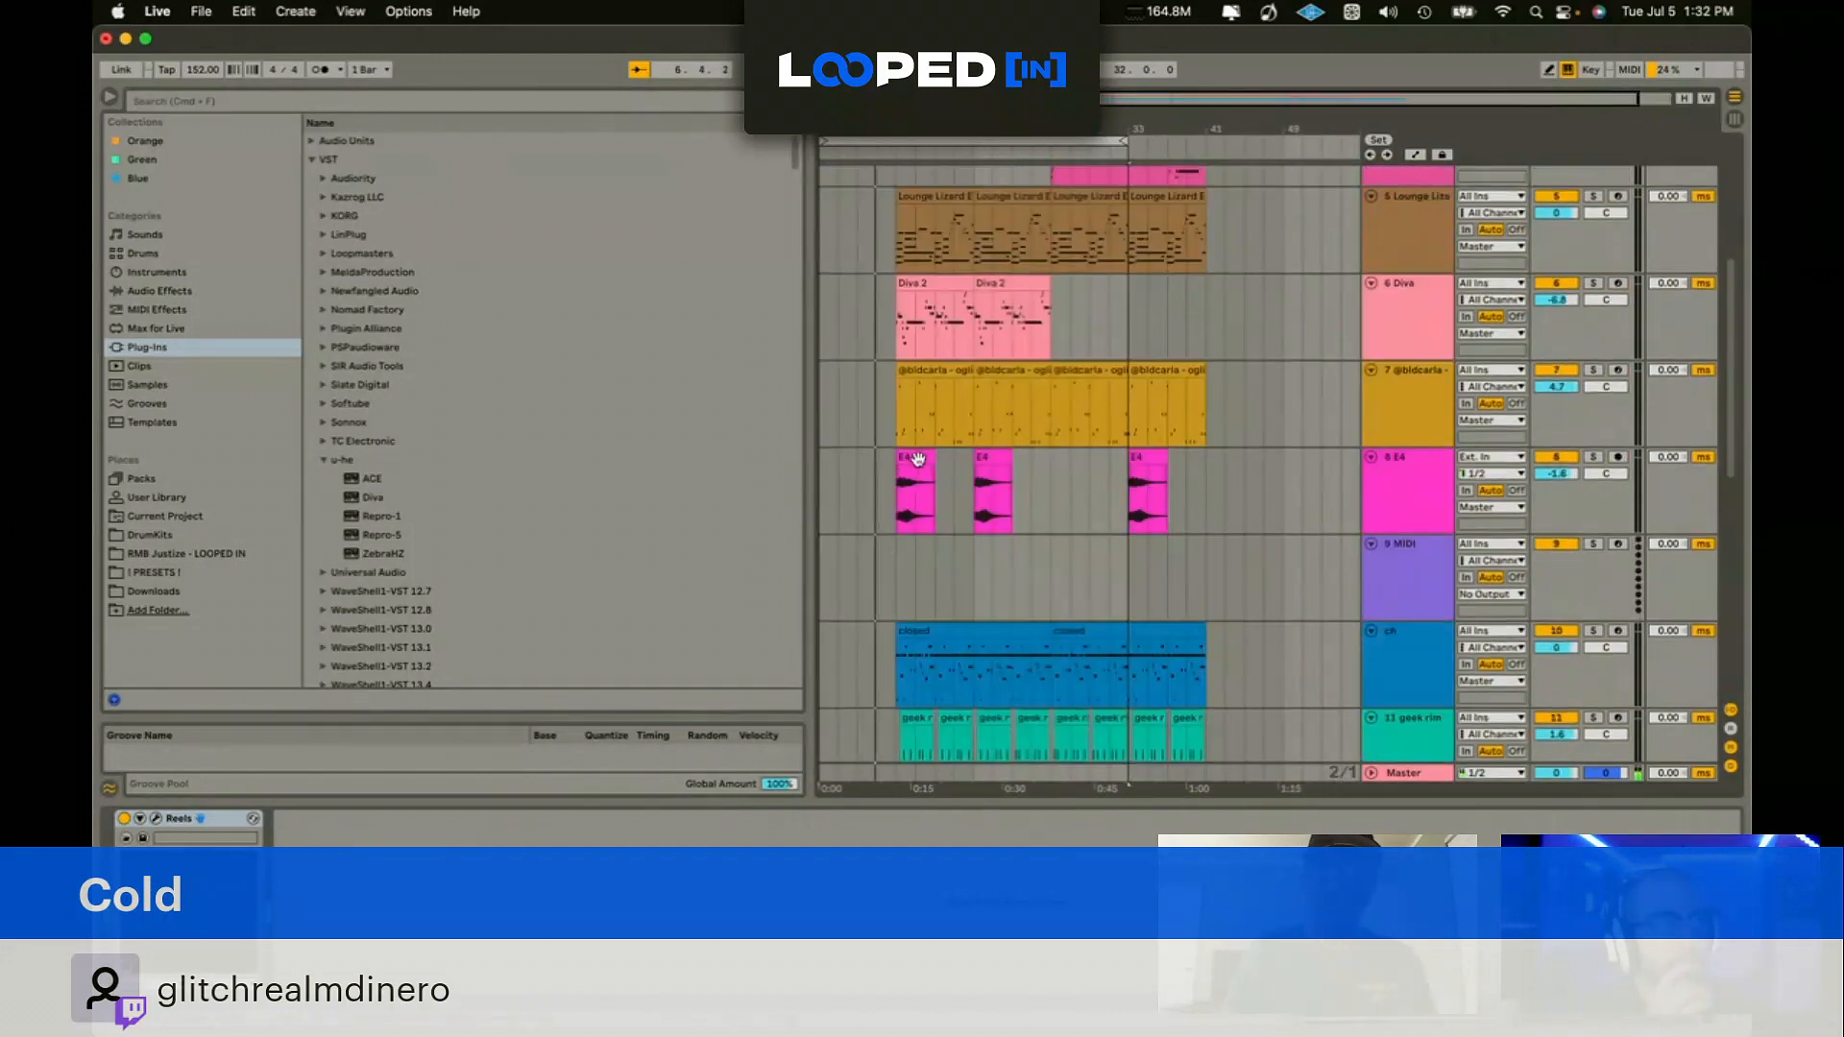
scroll(922, 577, "down", 3)
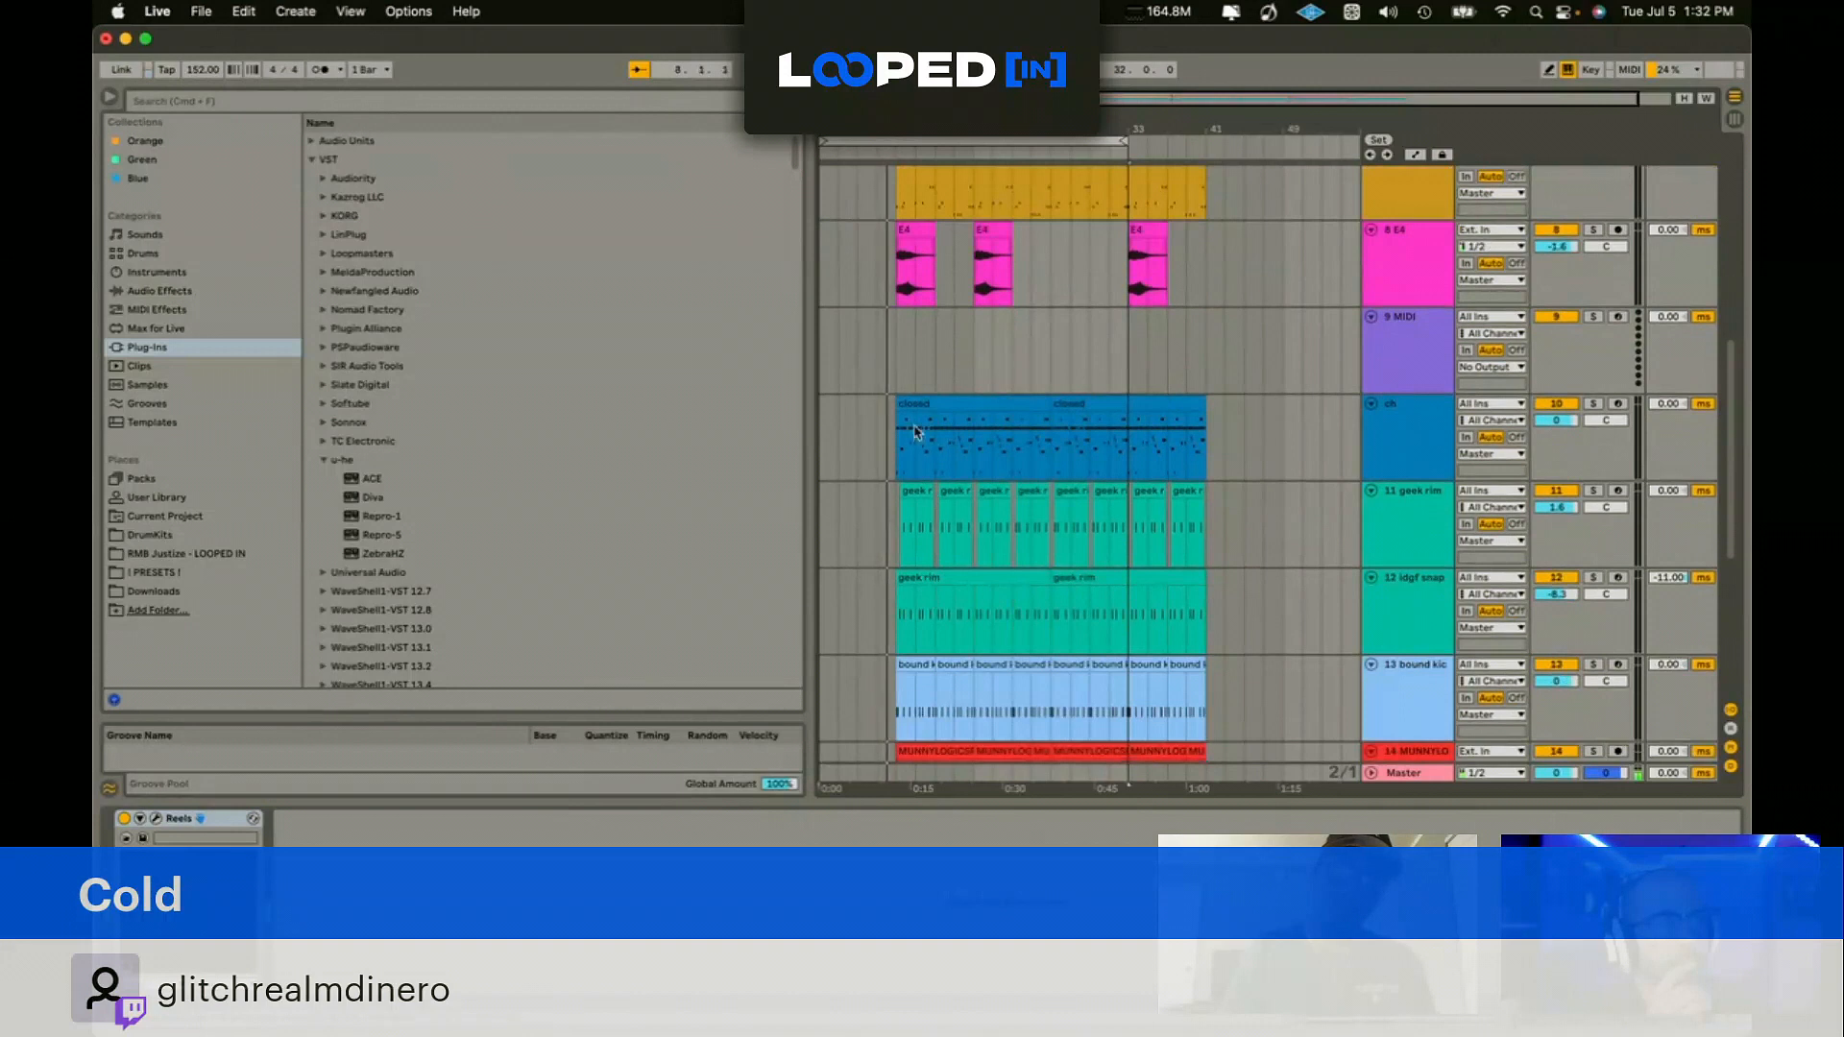
left_click_drag(909, 223, 873, 231)
key("space")
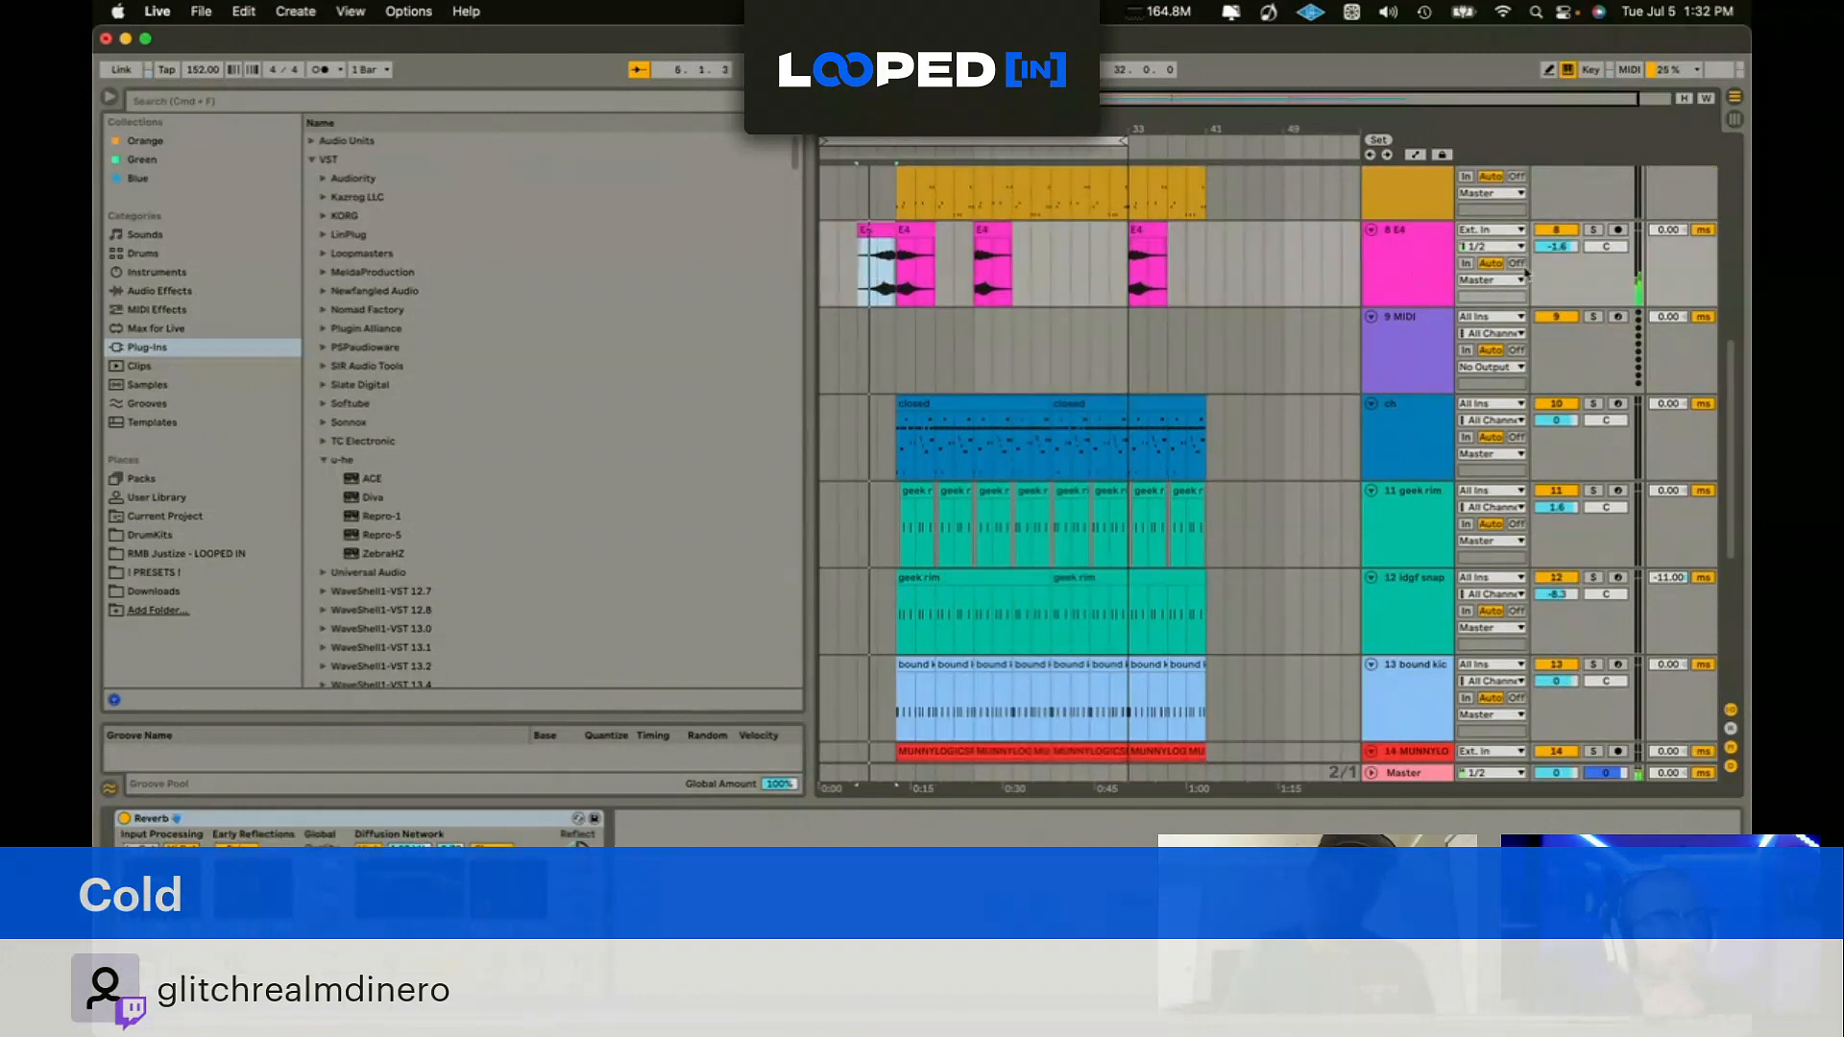
Step: Lower the E4 audio track's volume to -10.1 dB during playback
left_click_drag(1554, 246, 1555, 259)
scroll(1504, 332, "down", 3)
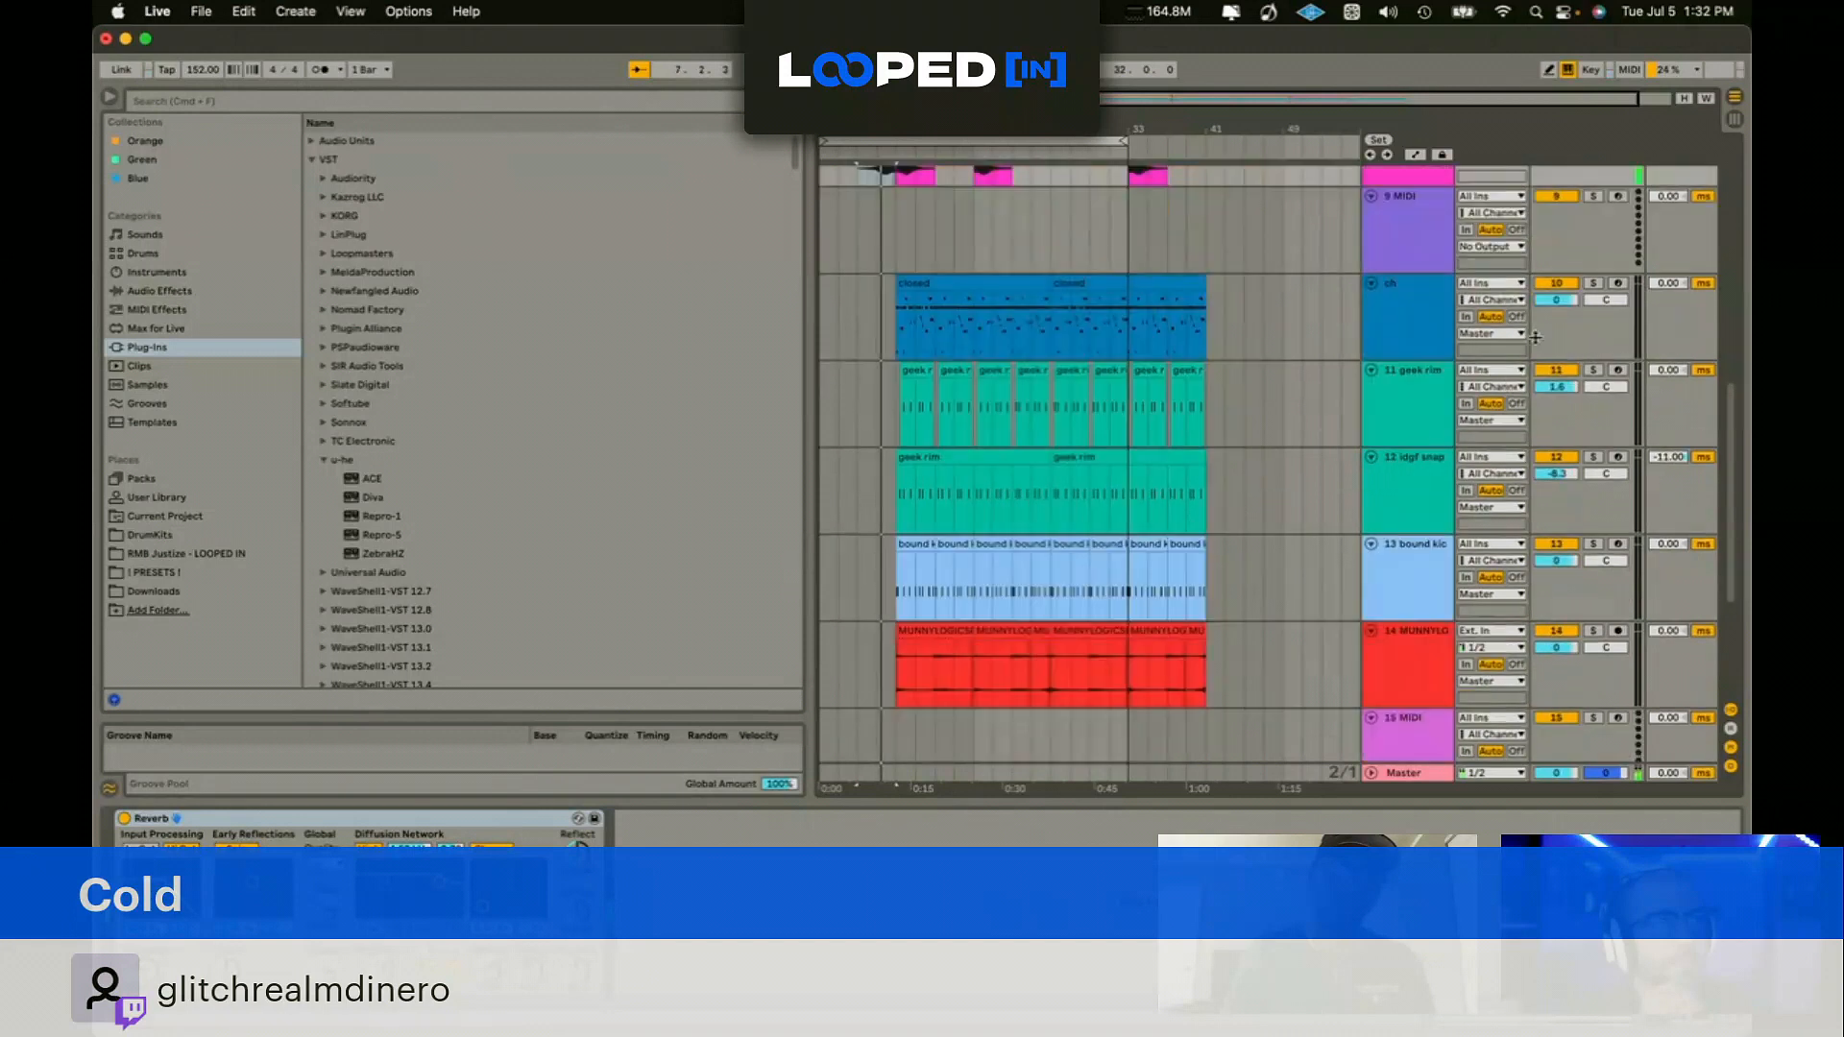
scroll(1528, 258, "up", 2)
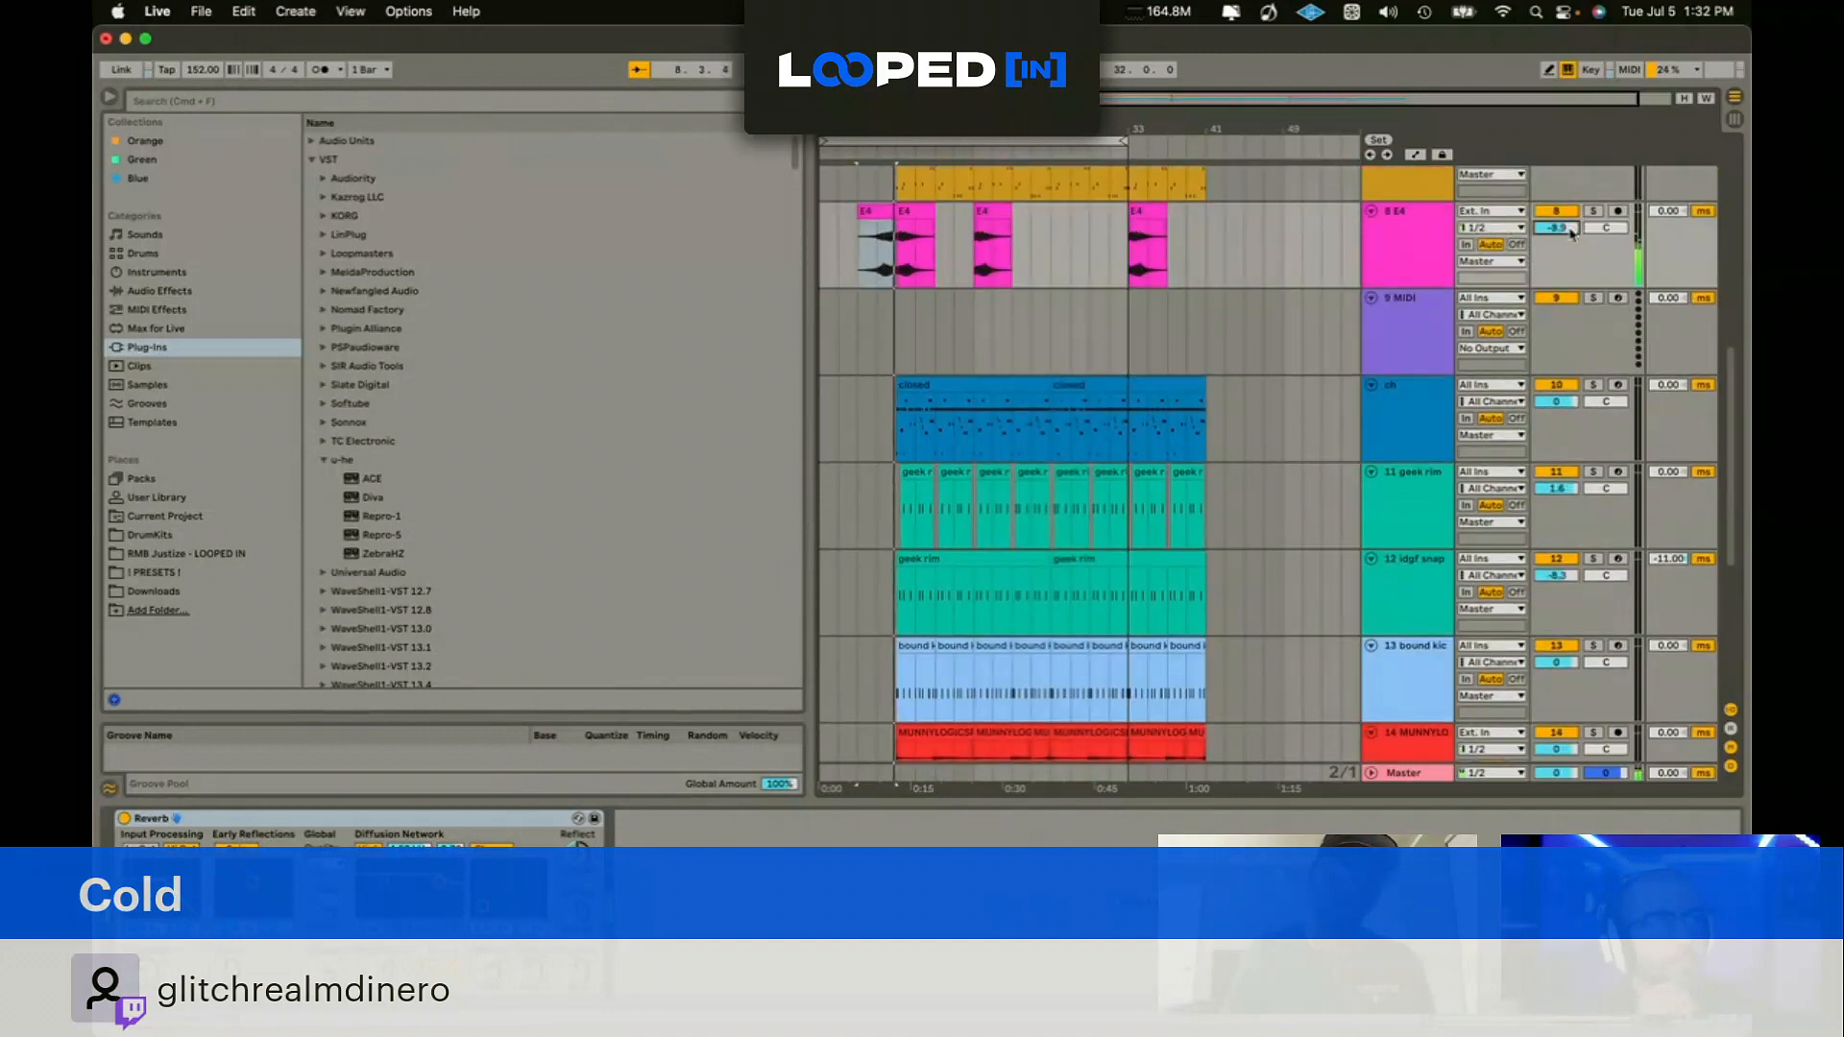
Step: Delete the unused tracks below the MUNNYLO audio track, starting with track 15 MIDI
scroll(963, 501, "down", 5)
left_click(1466, 501)
left_click(1421, 500)
left_click(1391, 646, "shift")
key("Delete")
scroll(1231, 624, "up", 1)
scroll(1231, 625, "up", 9)
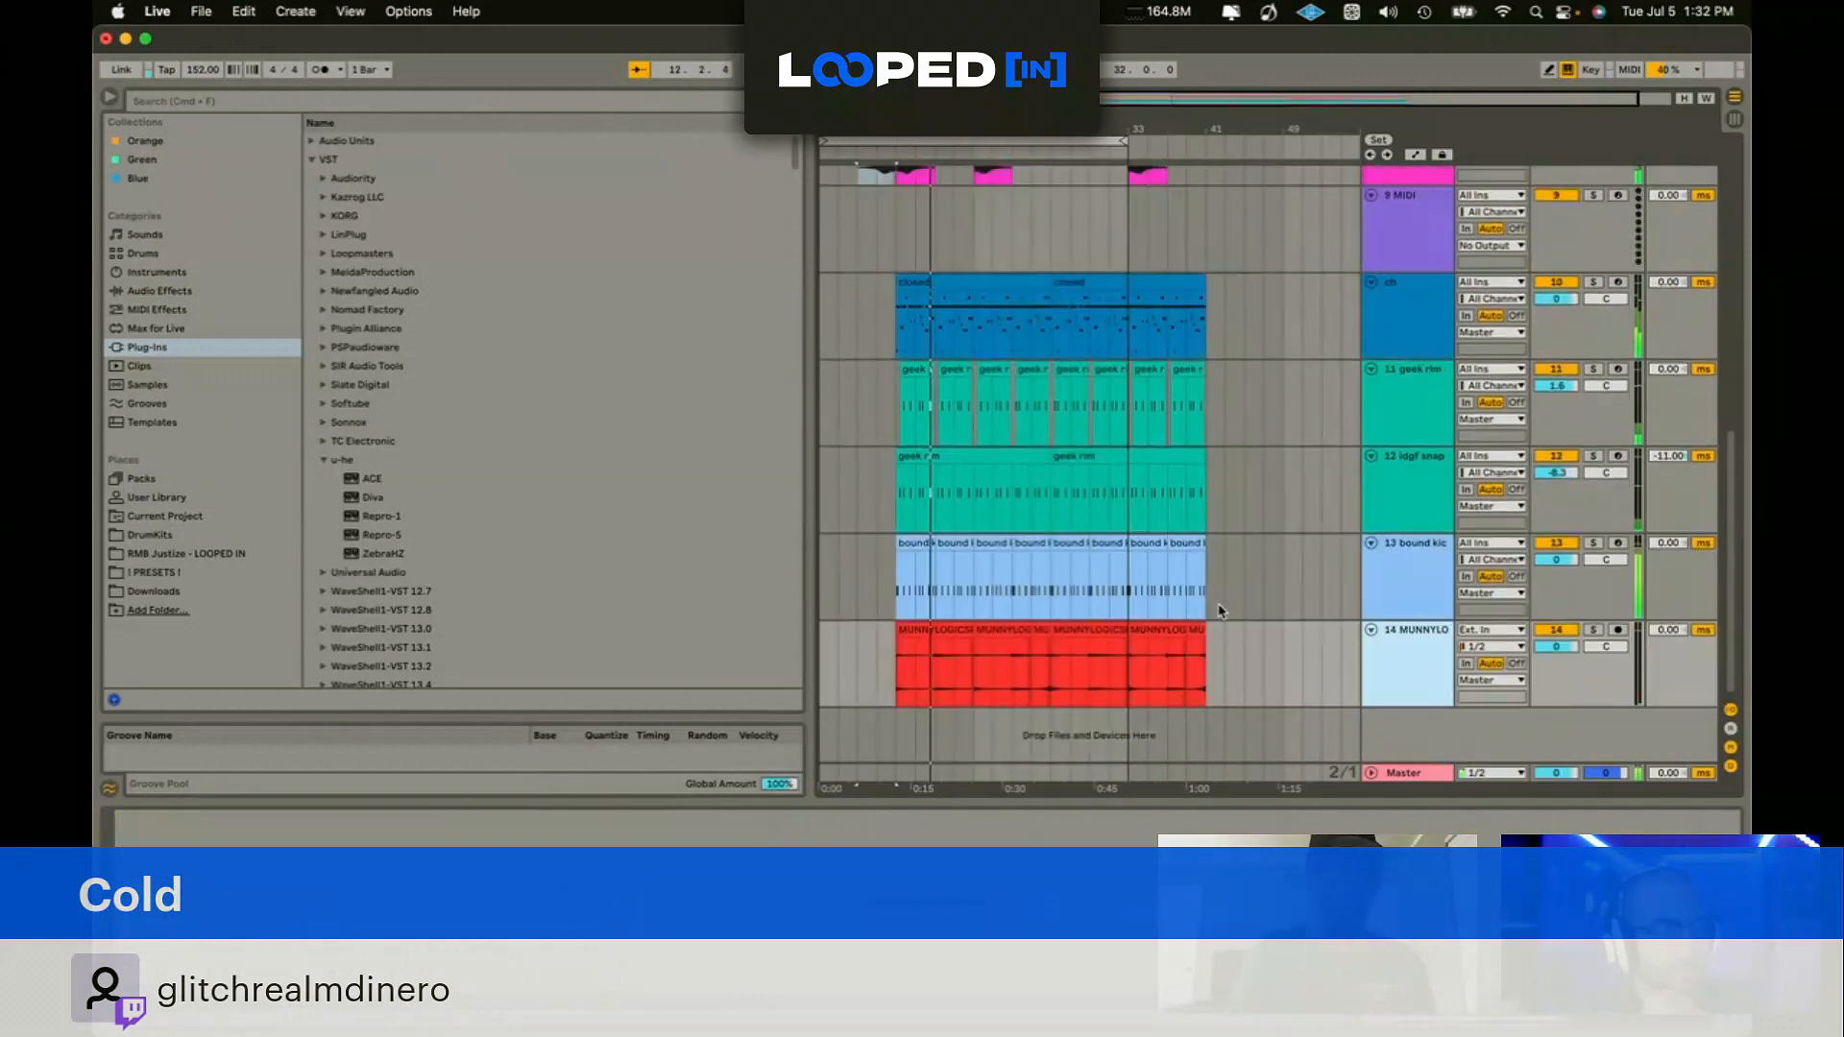
Step: Select the entire arrangement and duplicate it twice so the song runs for three passes up to bar 121
left_click(1117, 385)
key("super+a")
scroll(1117, 385, "up", 10)
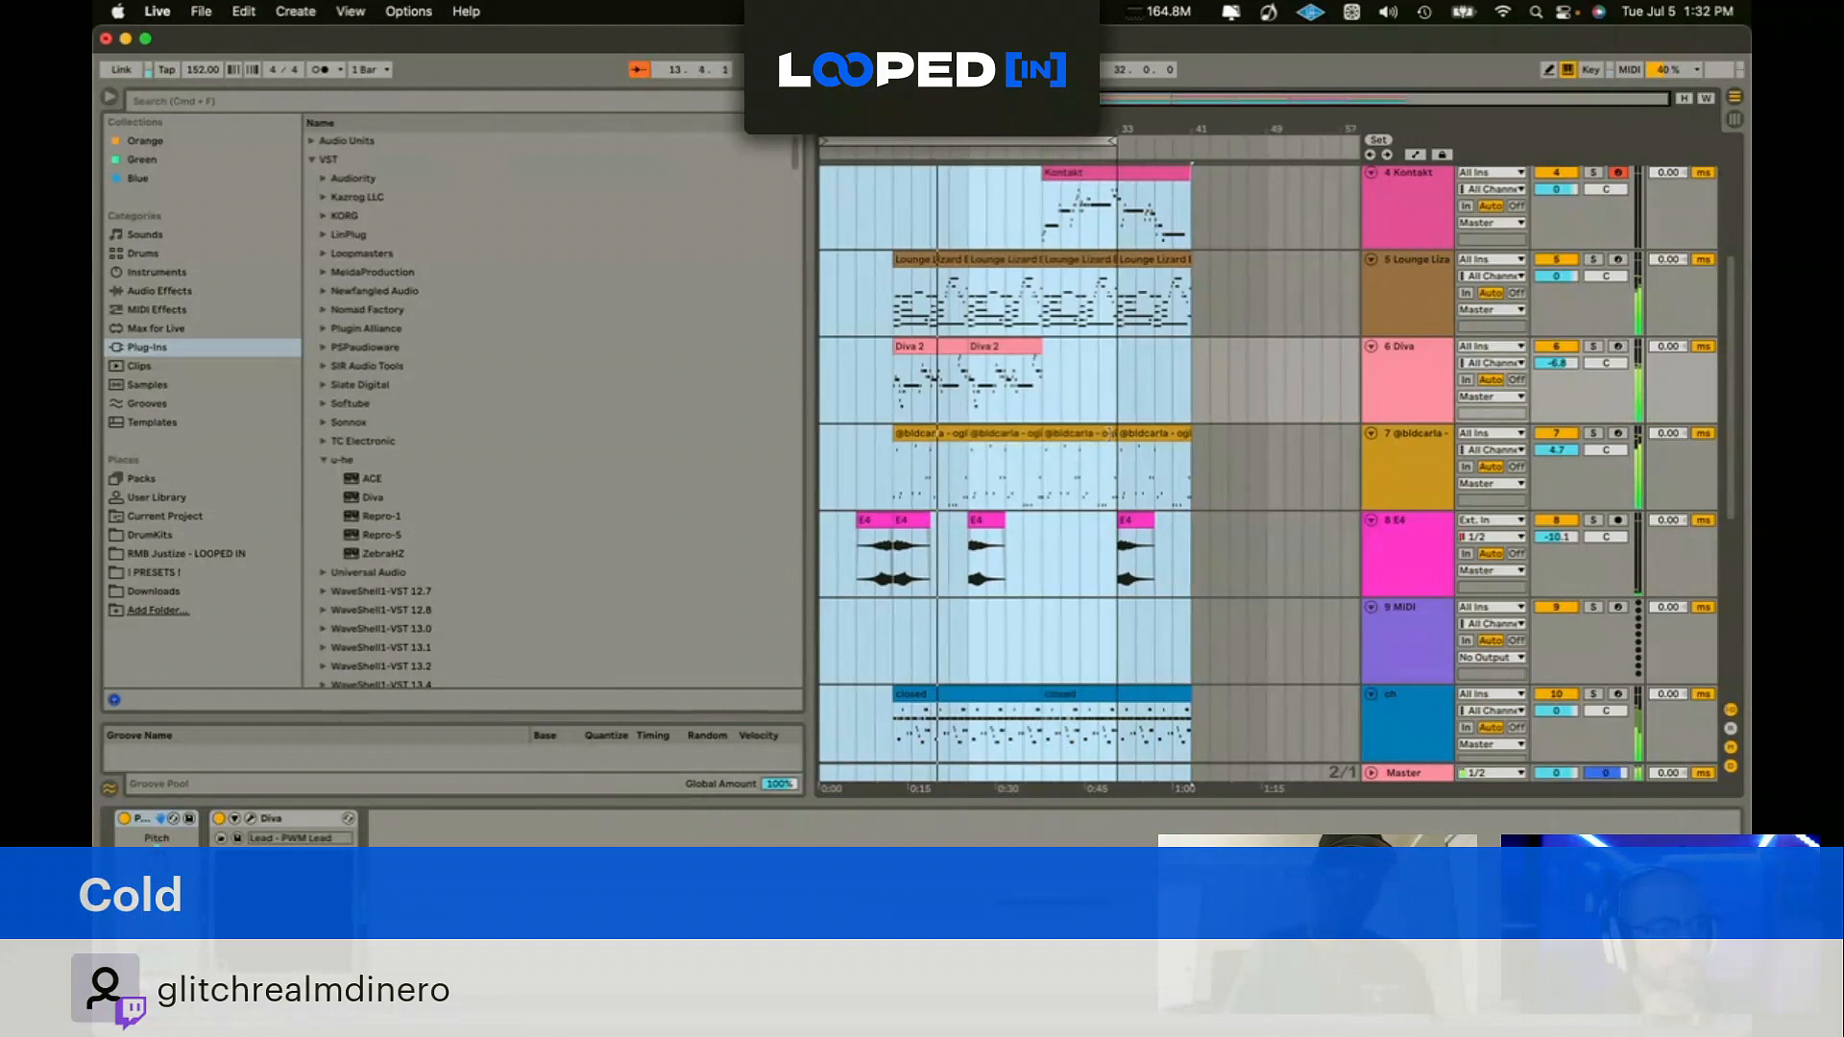
scroll(1104, 441, "right", 6)
key("z")
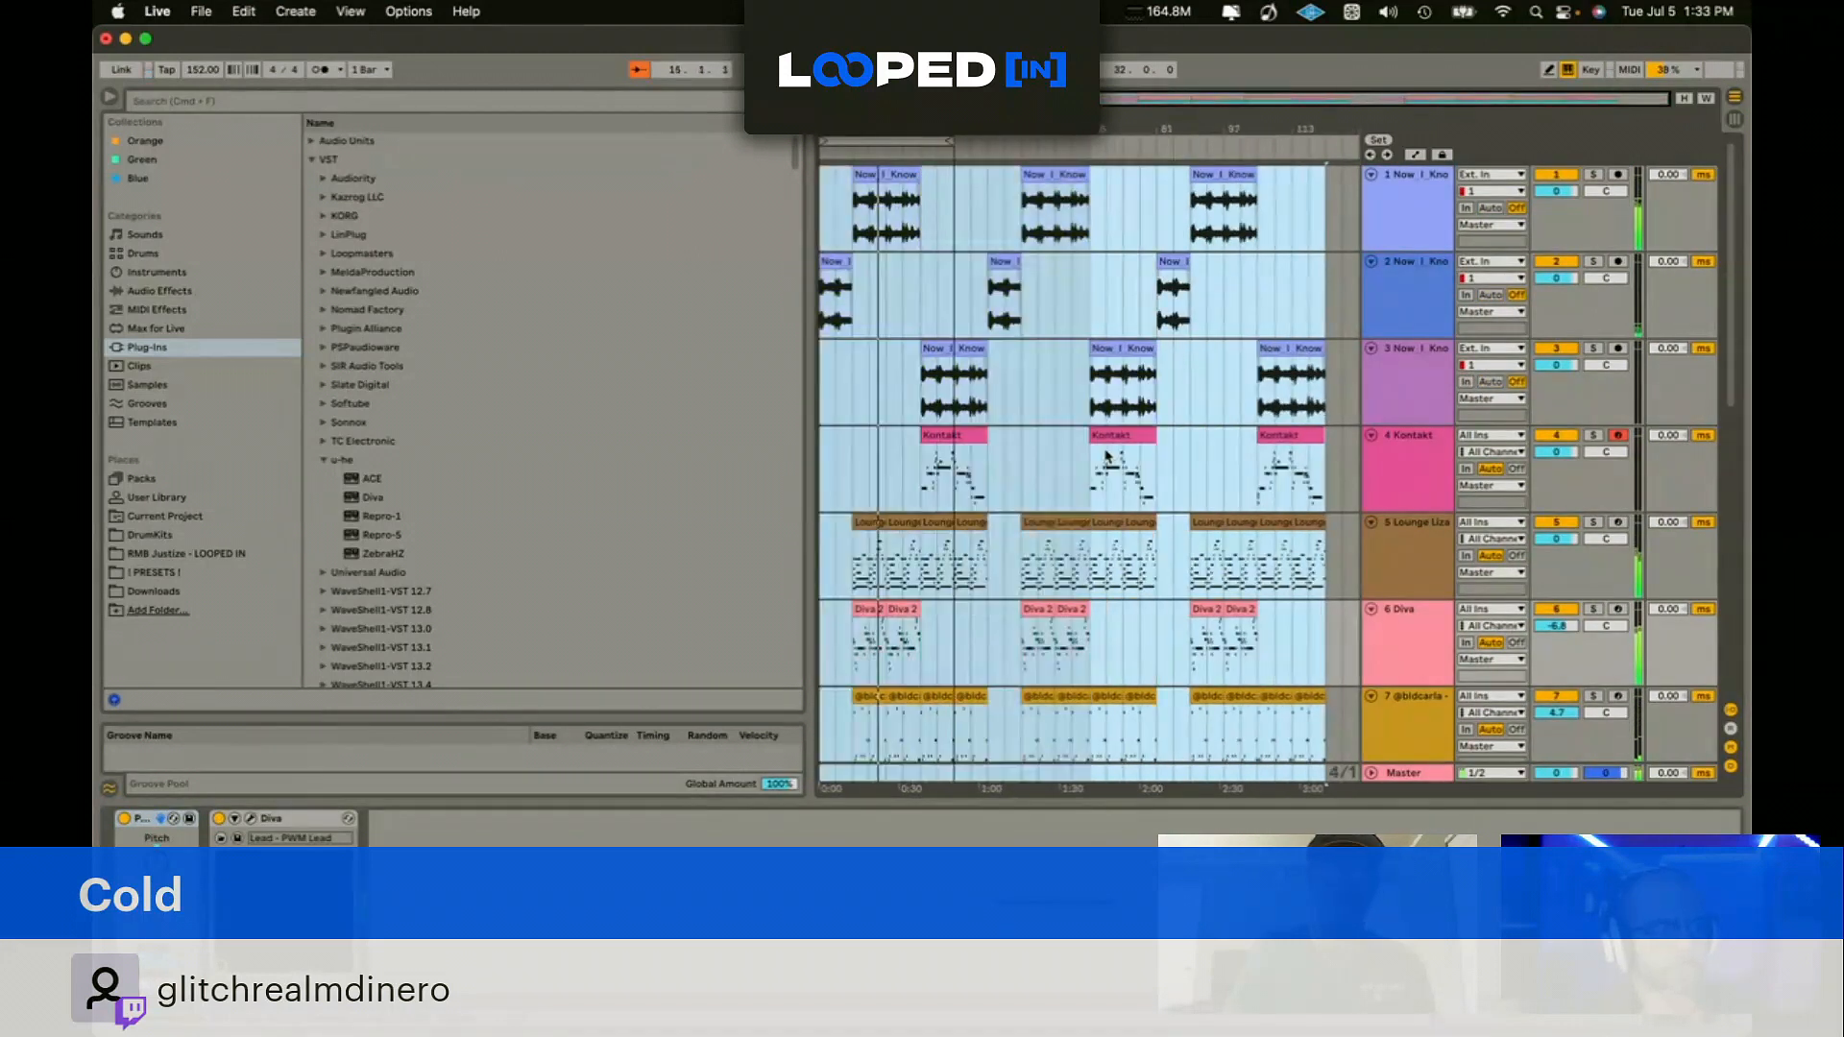
Step: Loop the full 120-bar arrangement and group all of its tracks into one group track
left_click(1405, 226)
scroll(1412, 384, "down", 10)
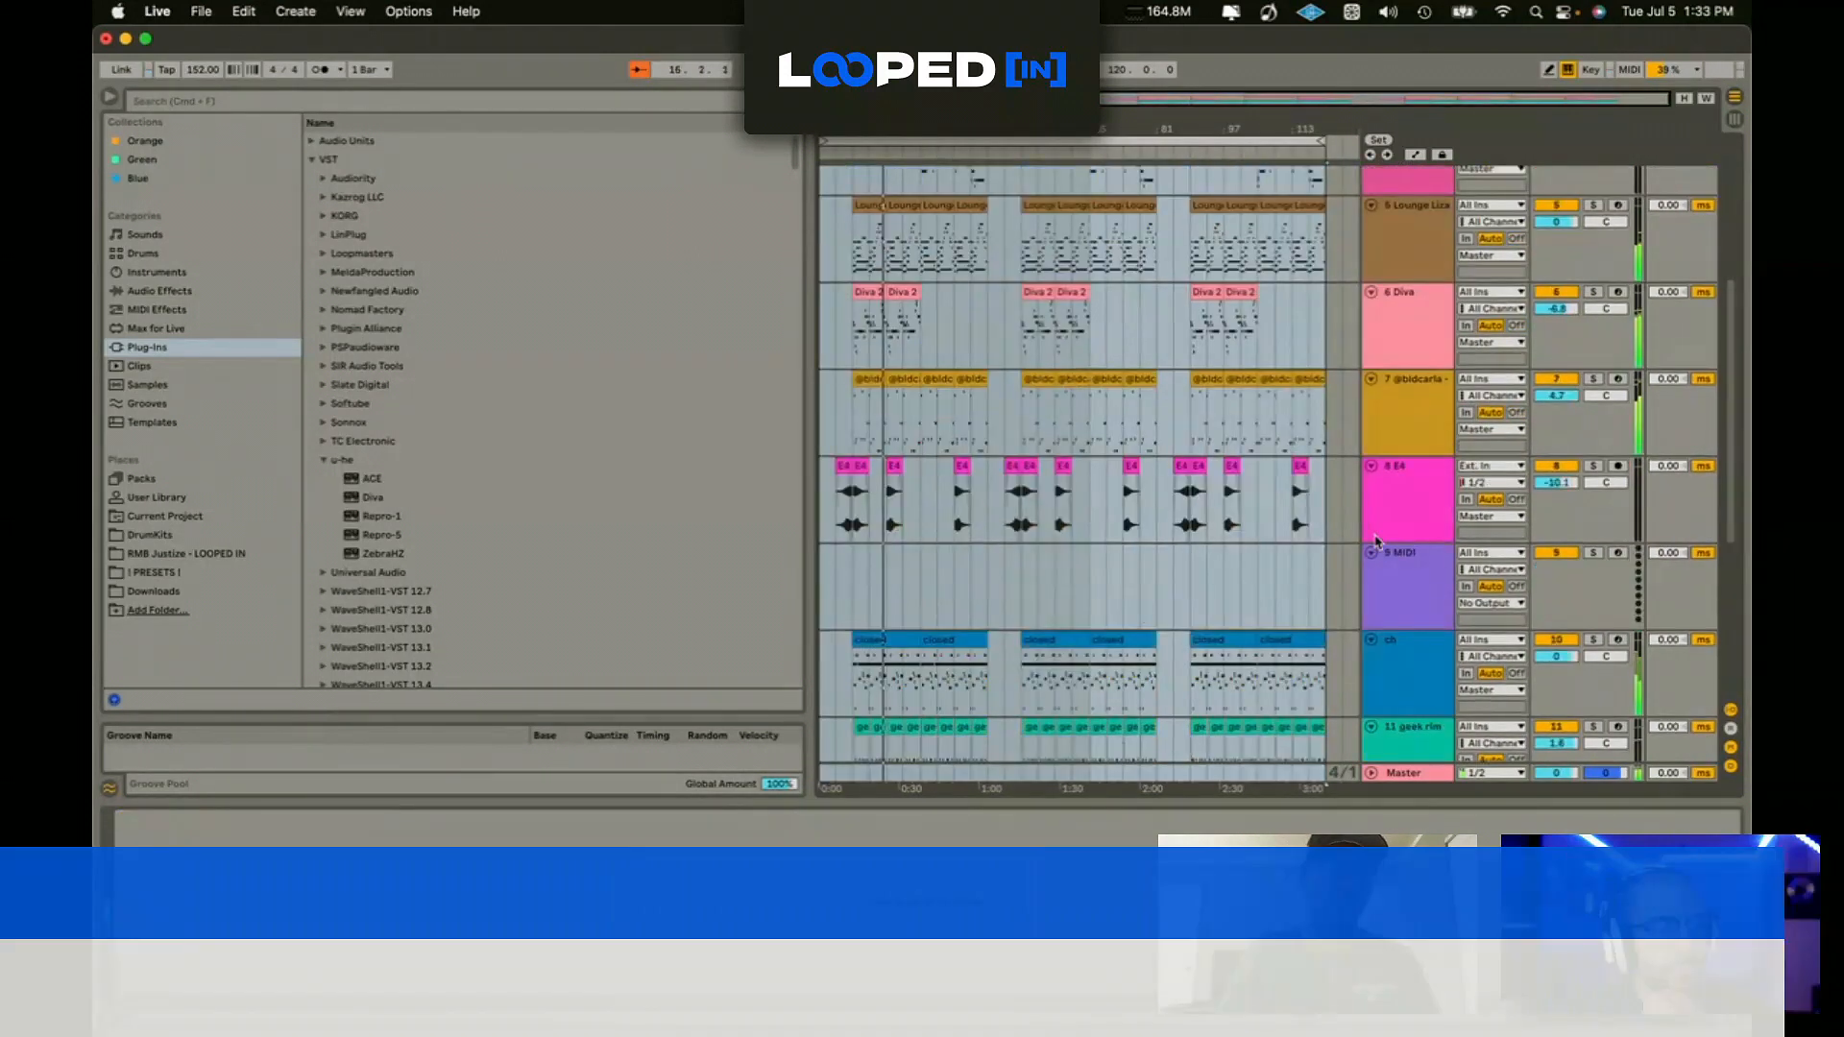
key("super+a")
key("Delete")
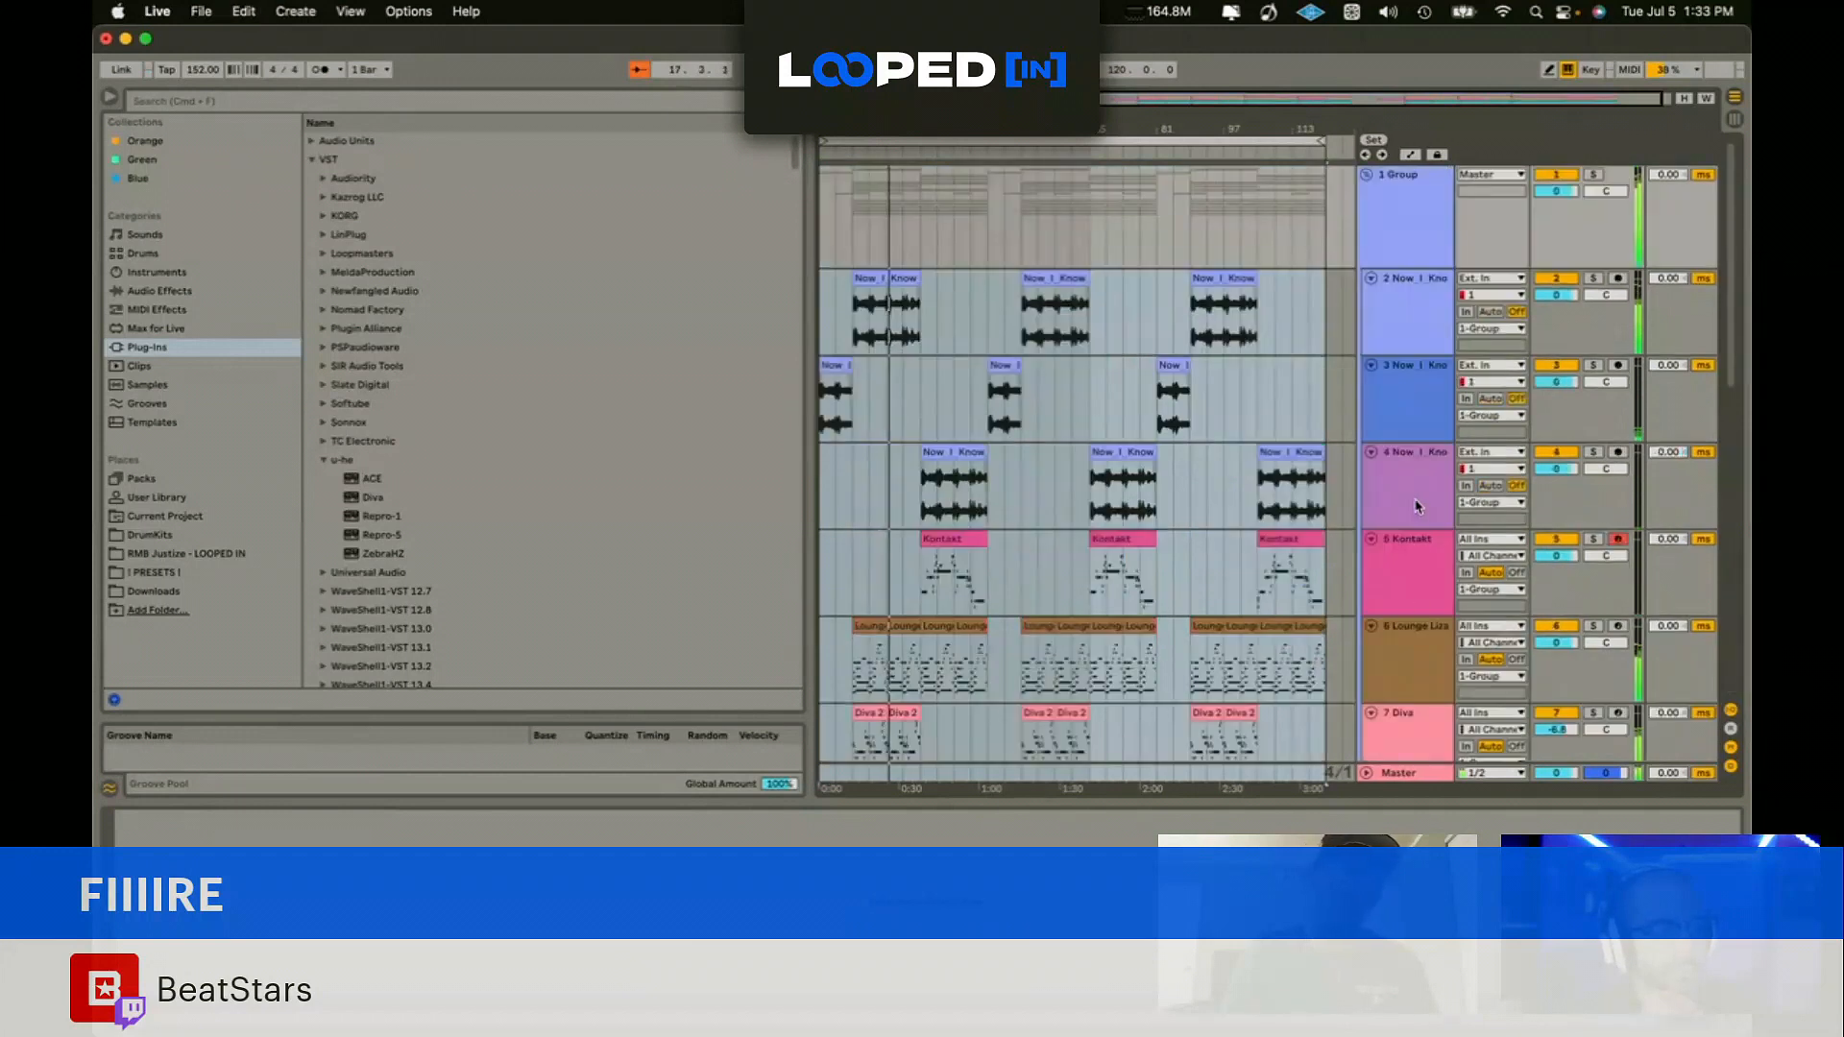
Step: Move the EQ Eight, OTT and ClassicClipper effect chain from the Master track to the group track
left_click(1380, 759)
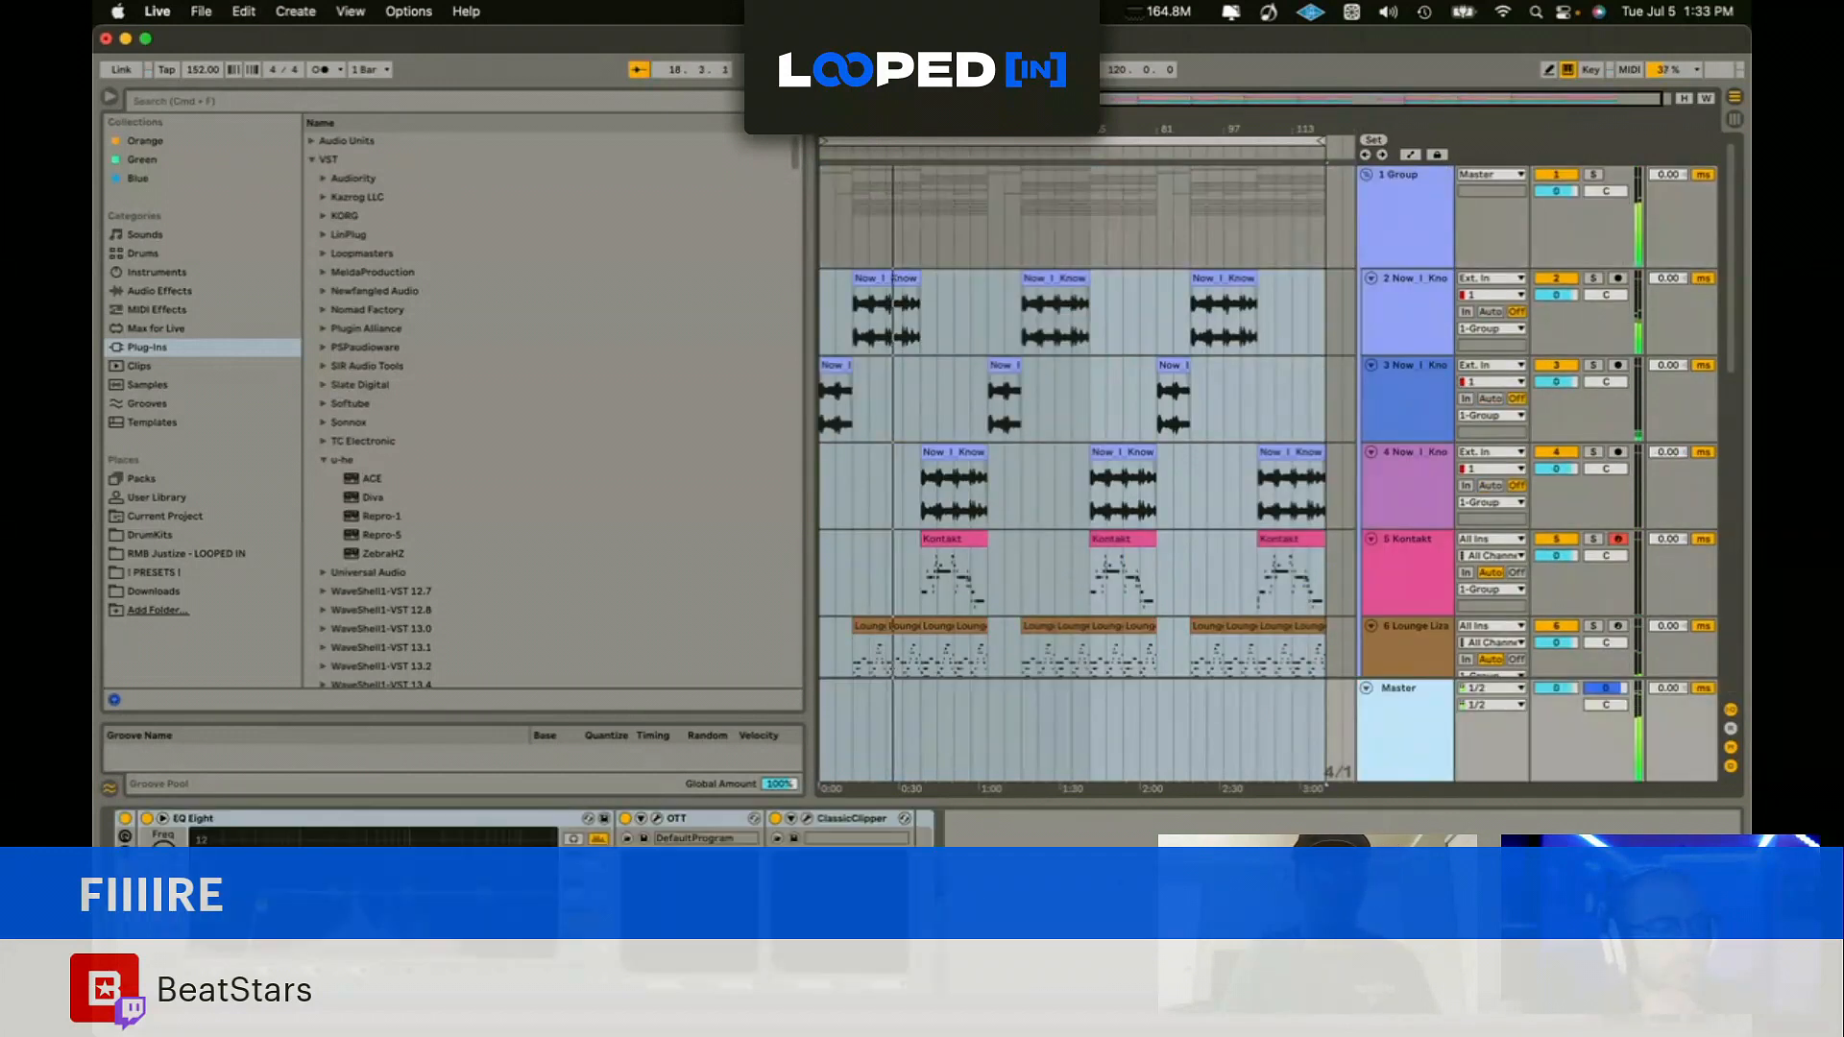
left_click(1008, 894)
key("super+a")
key("Delete")
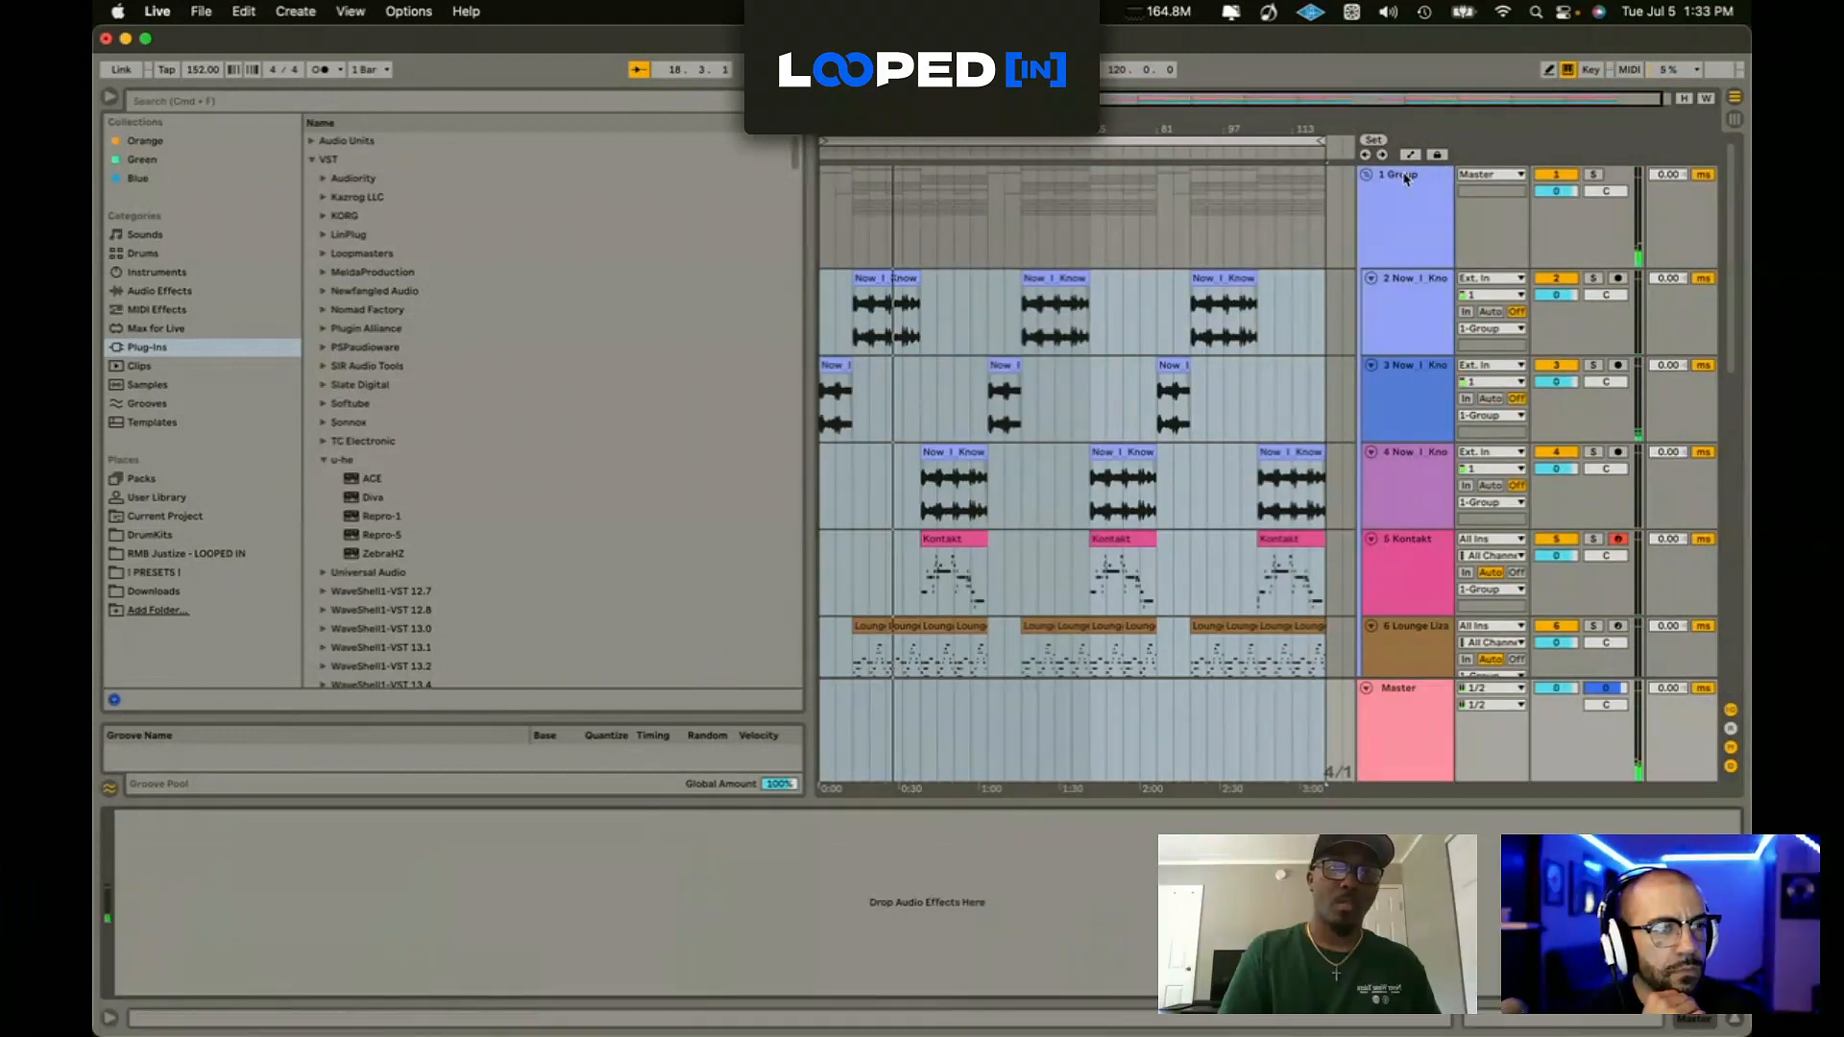
left_click(1409, 198)
key("super+z")
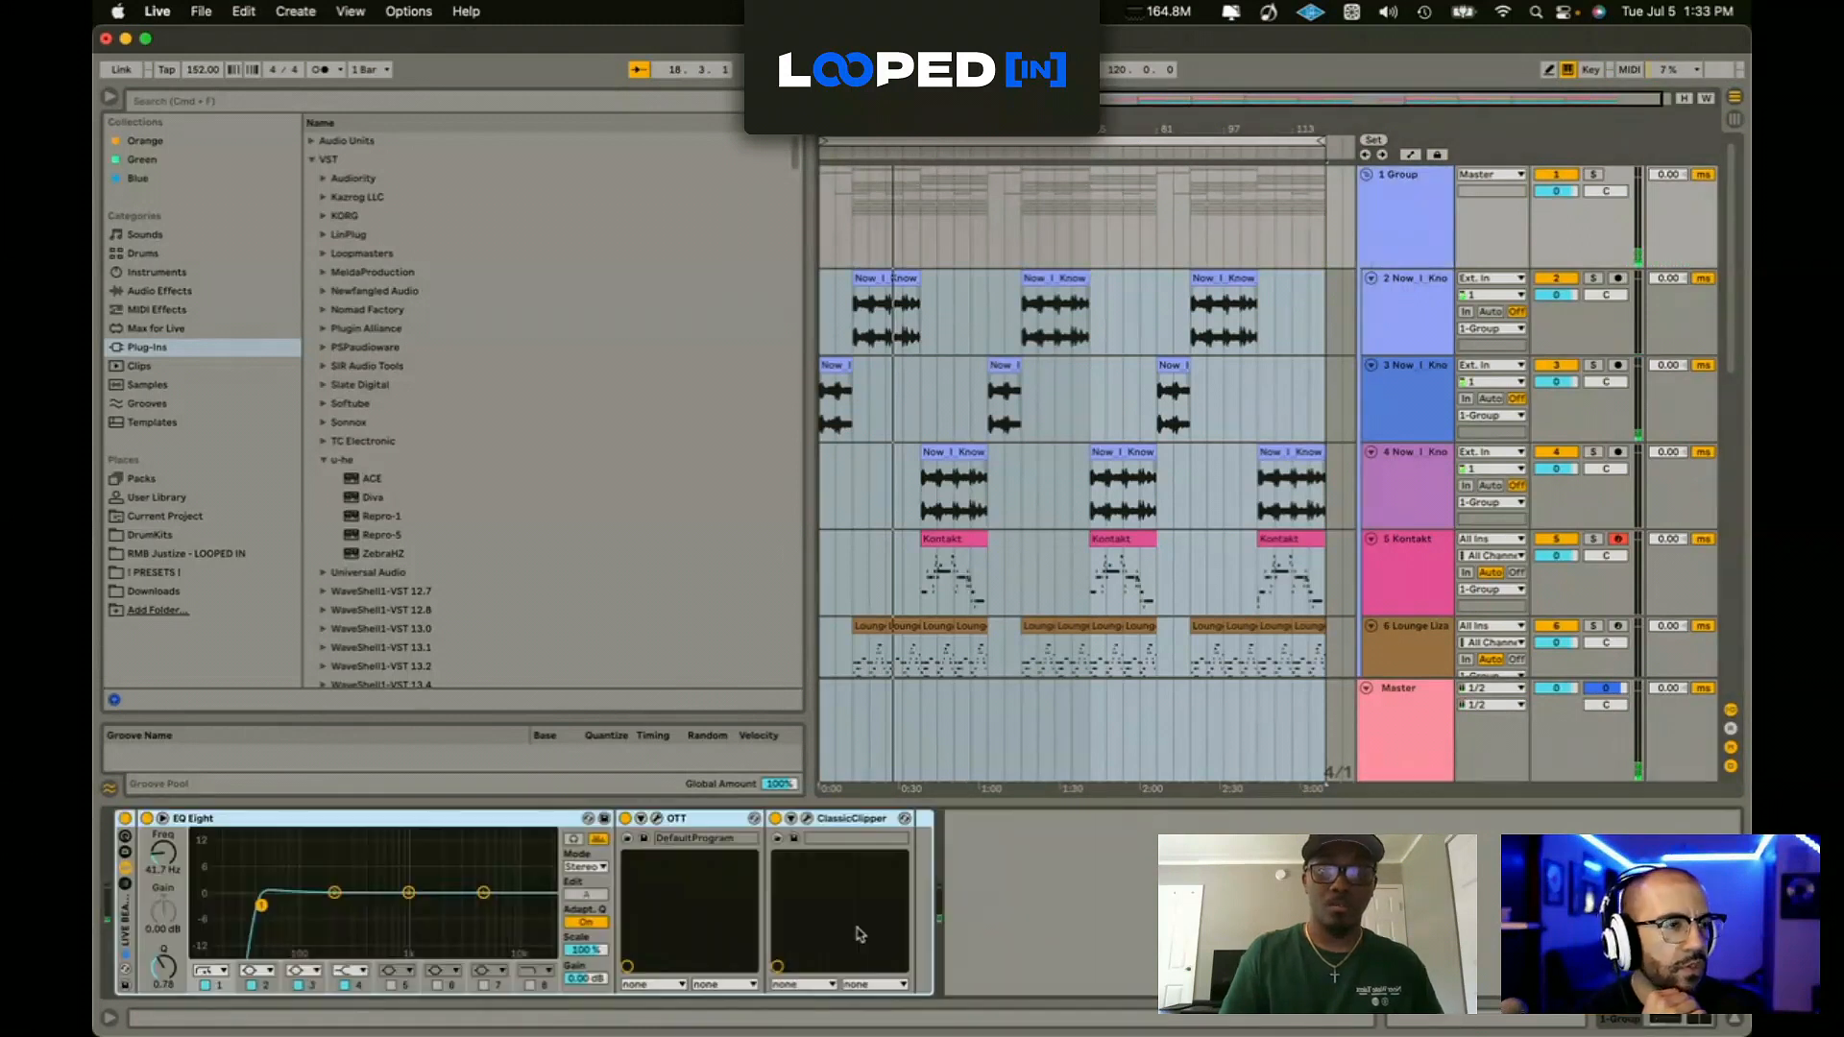
Step: Automate the group's track volume to fade from 0 dB at bar 105 to -inf dB at bar 121, and audition the fade
key("a")
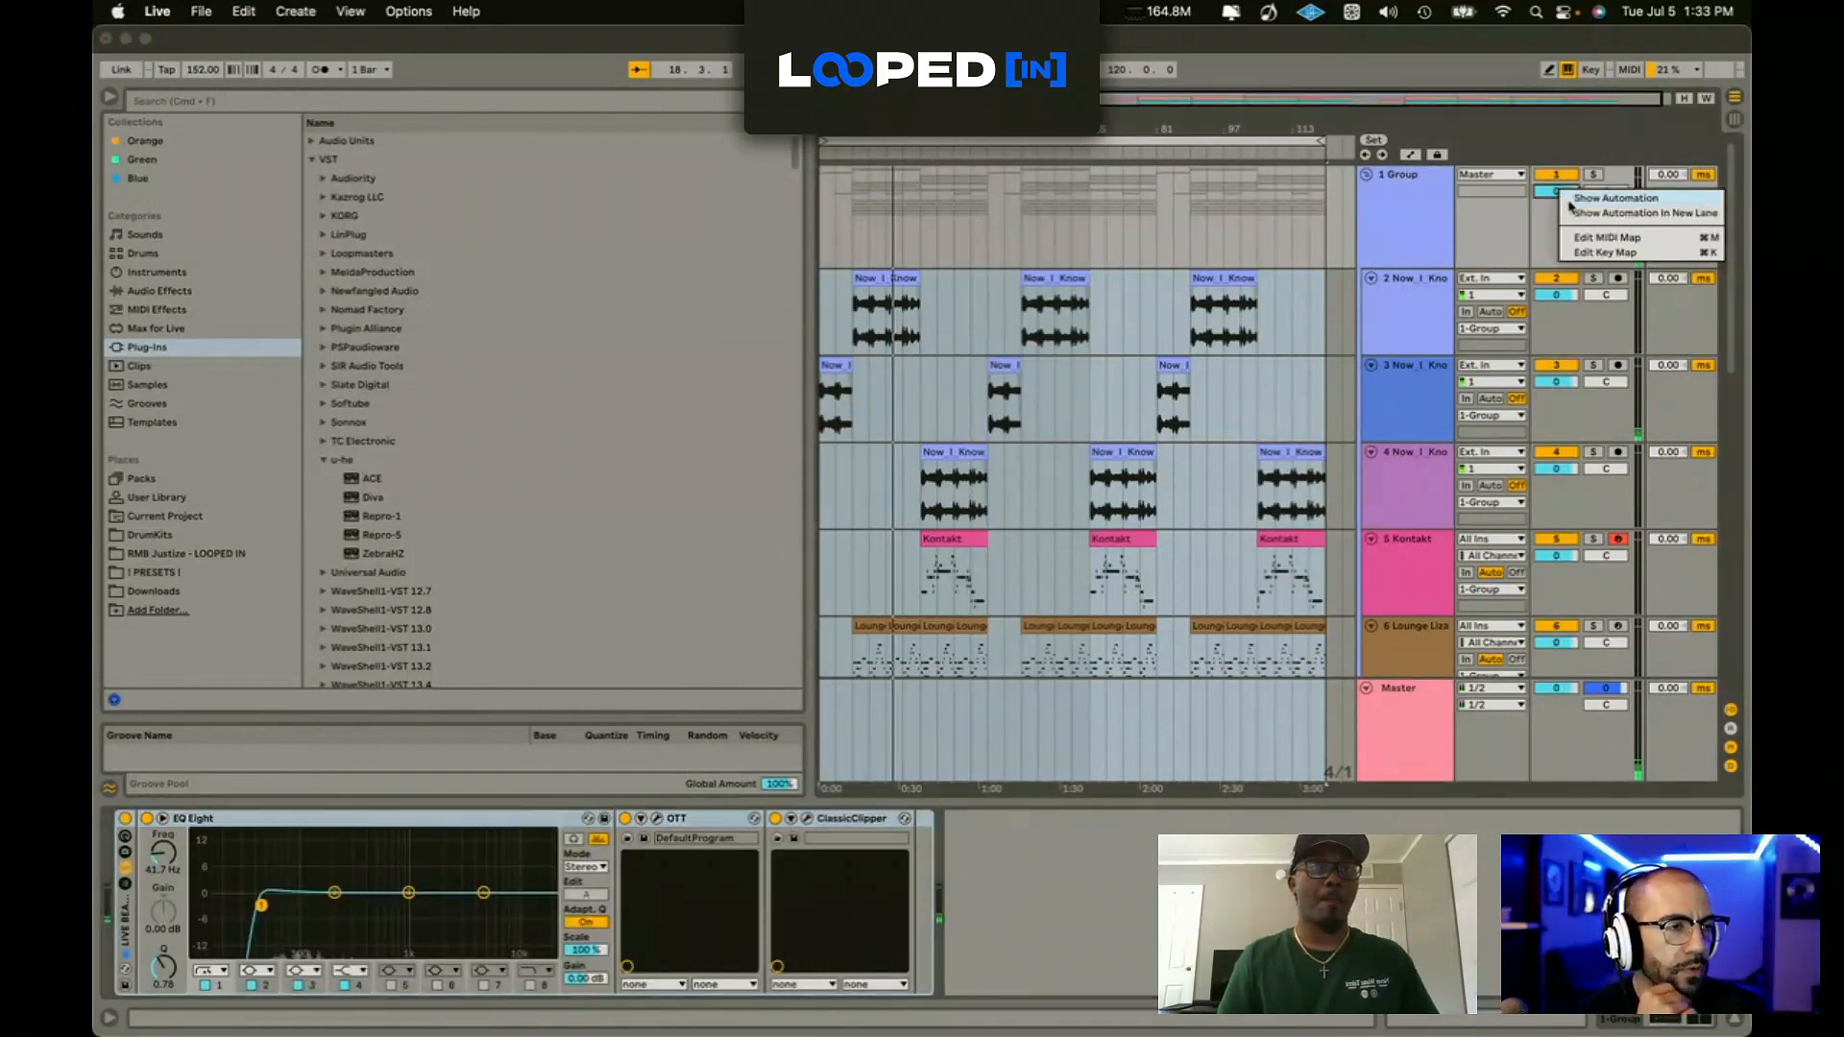
left_click(1257, 225)
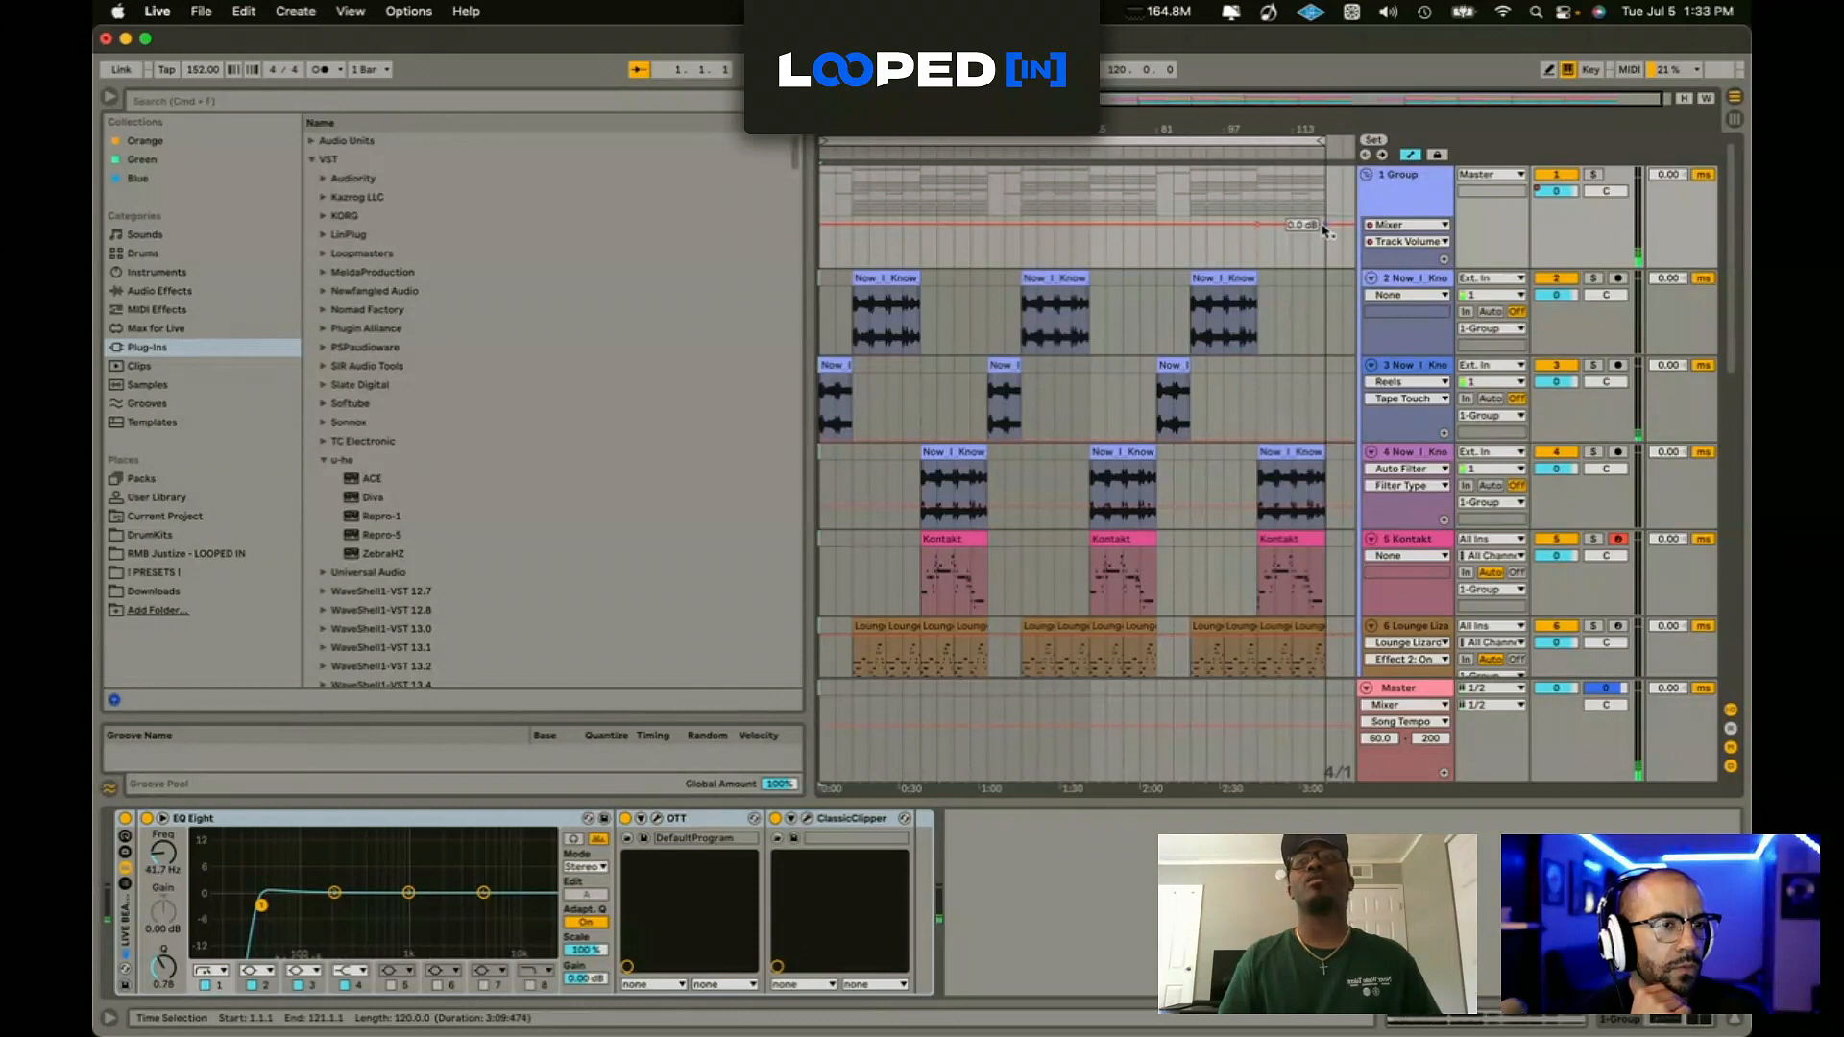
left_click_drag(1323, 231, 1326, 273)
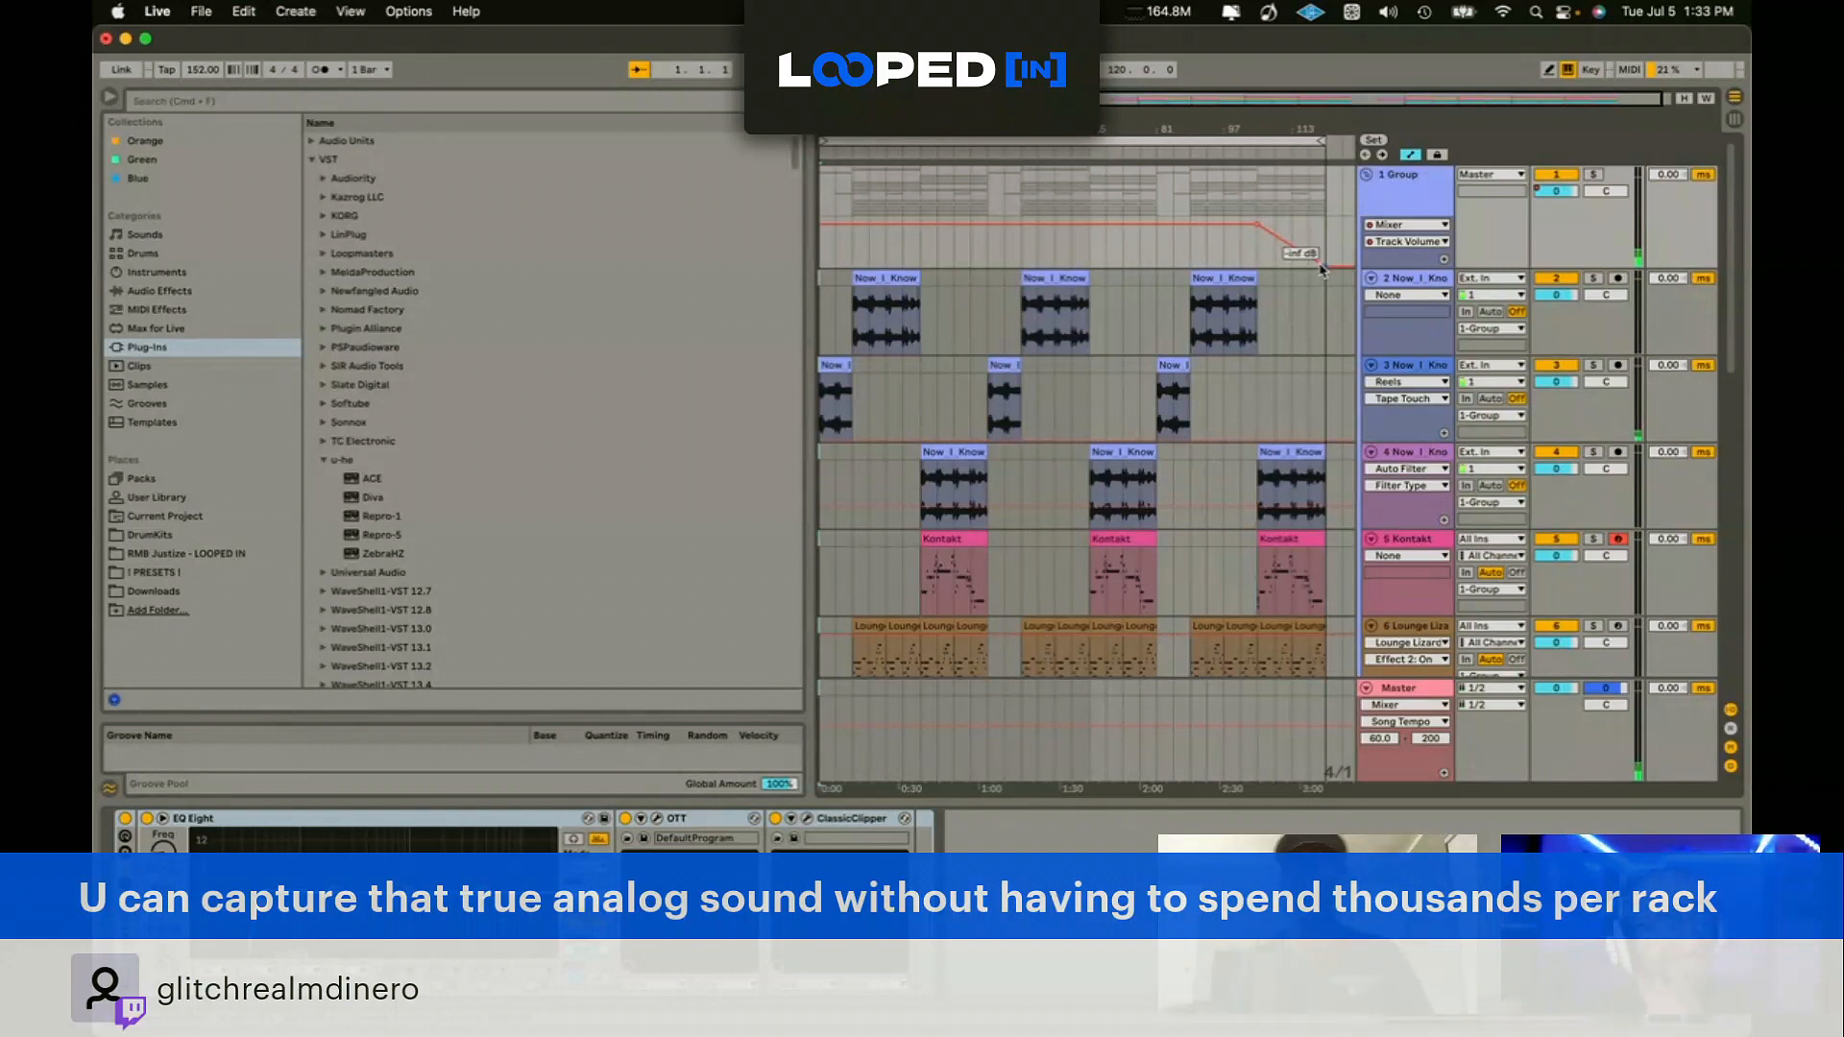
left_click(1263, 198)
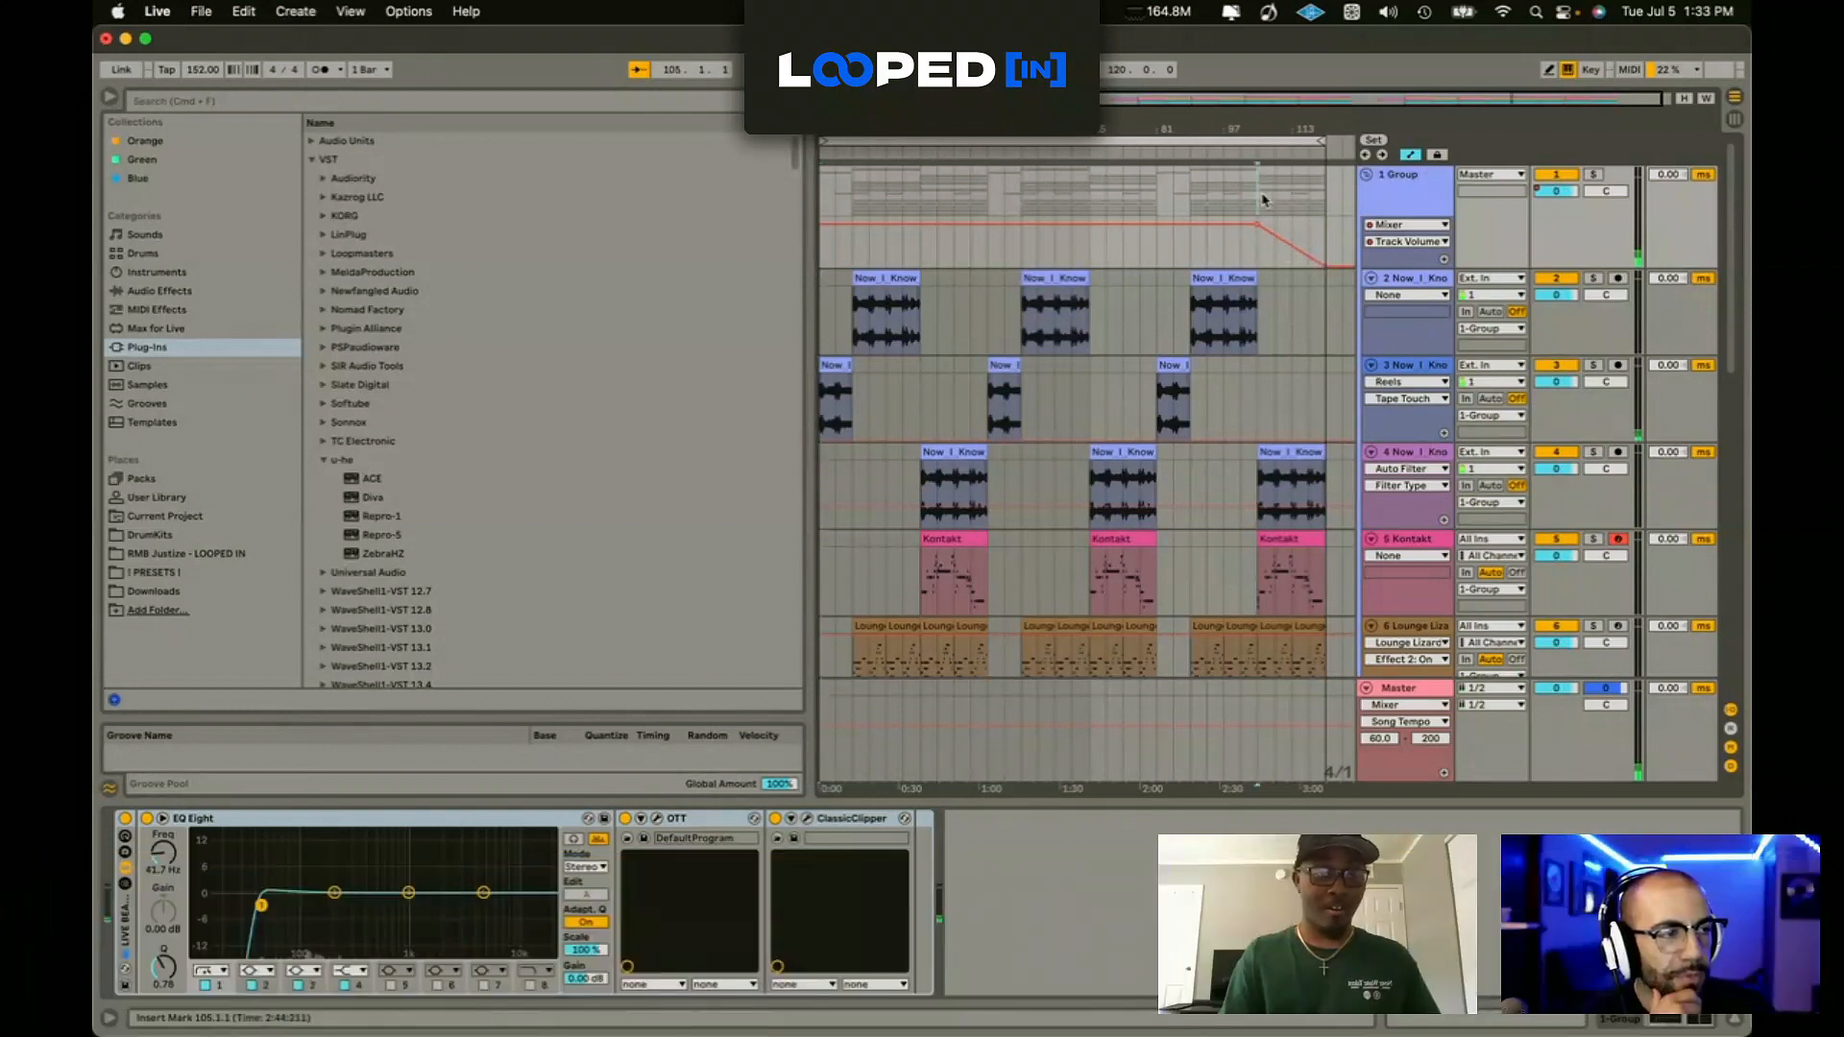
key("space")
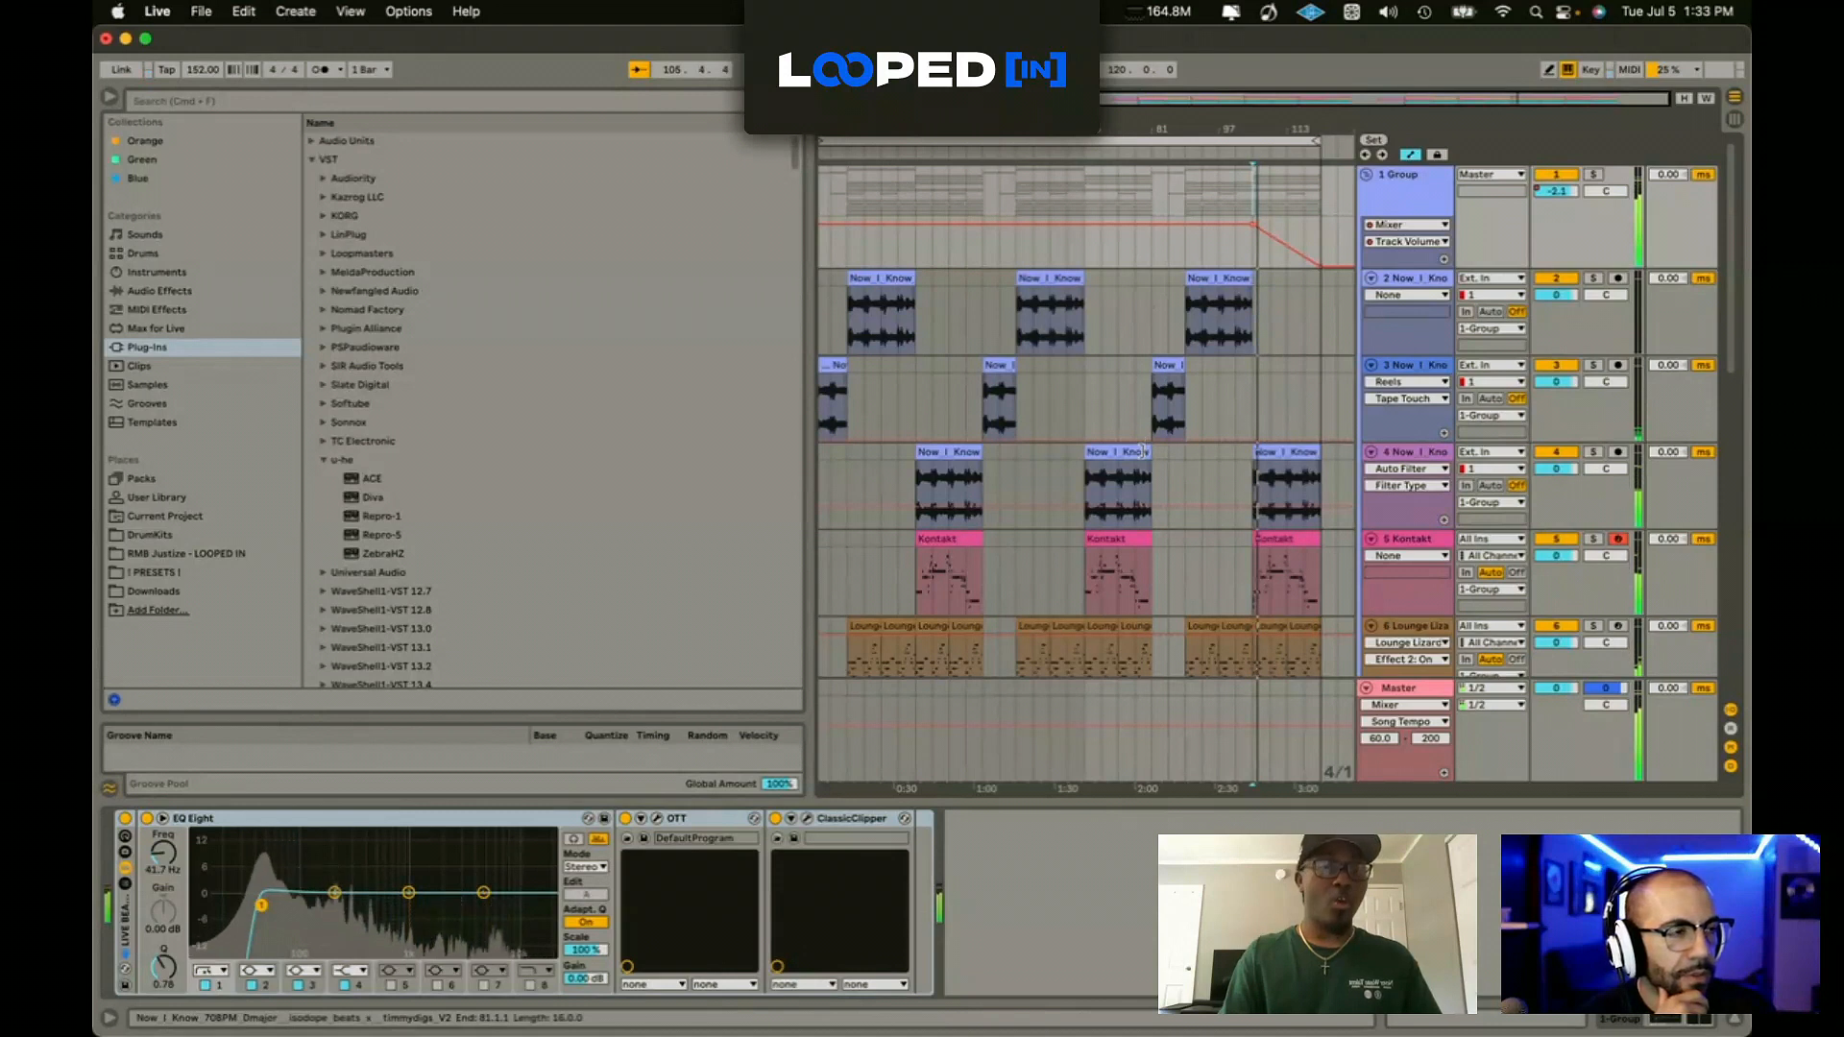
key("space")
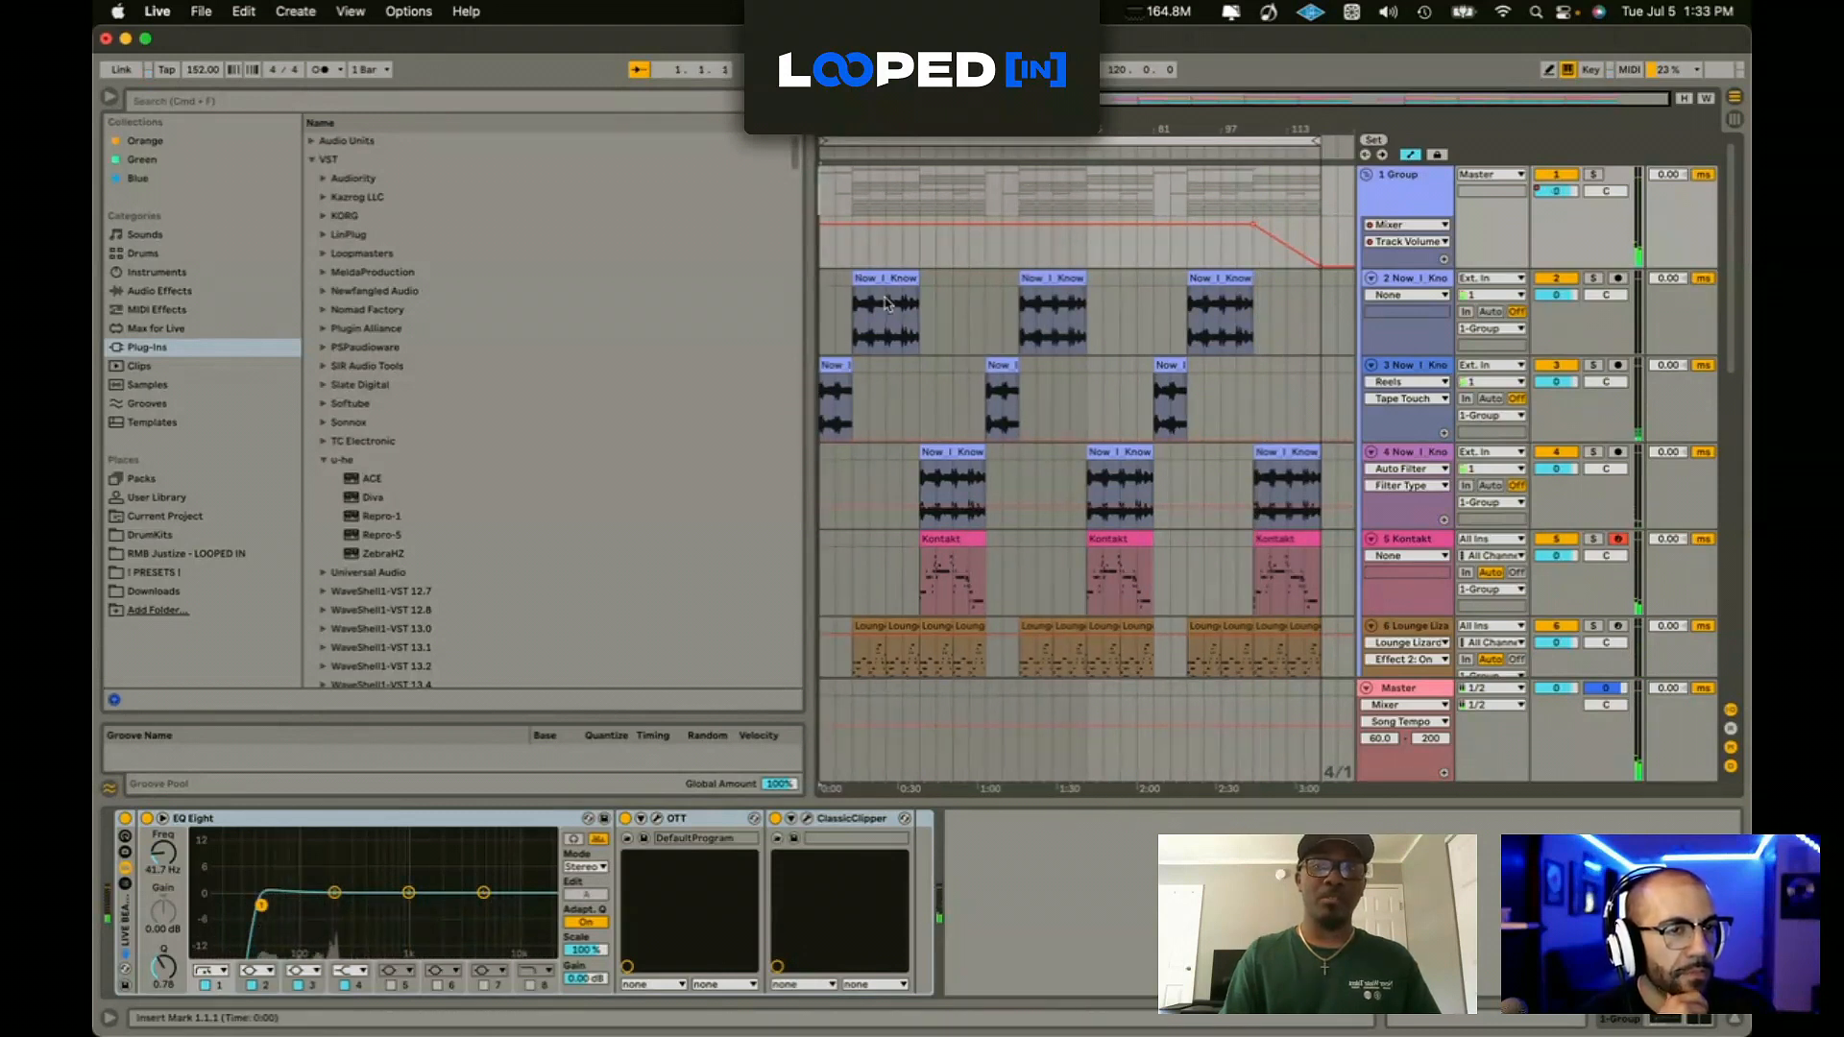
Step: Return to bar 1 and delete the empty 10 MIDI track from the group
left_click(824, 189)
scroll(1109, 392, "down", 10)
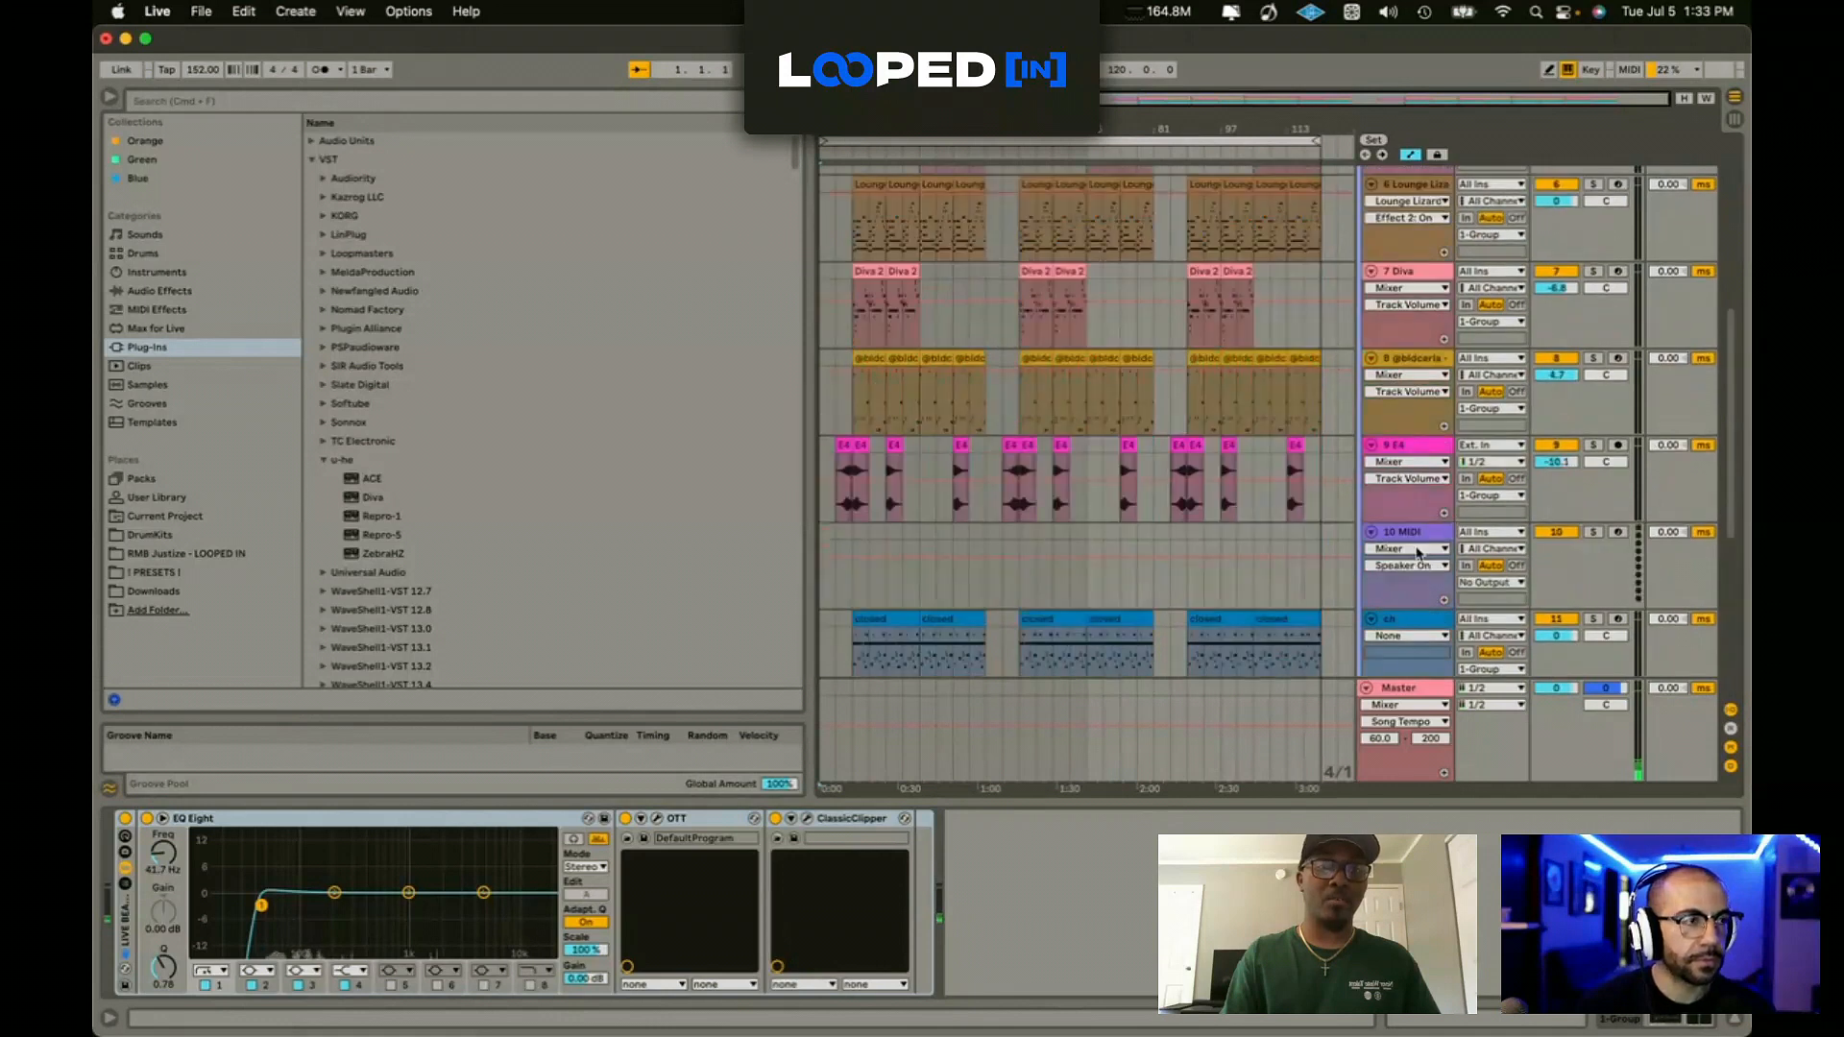
left_click(1409, 533)
key("Delete")
scroll(1345, 538, "up", 10)
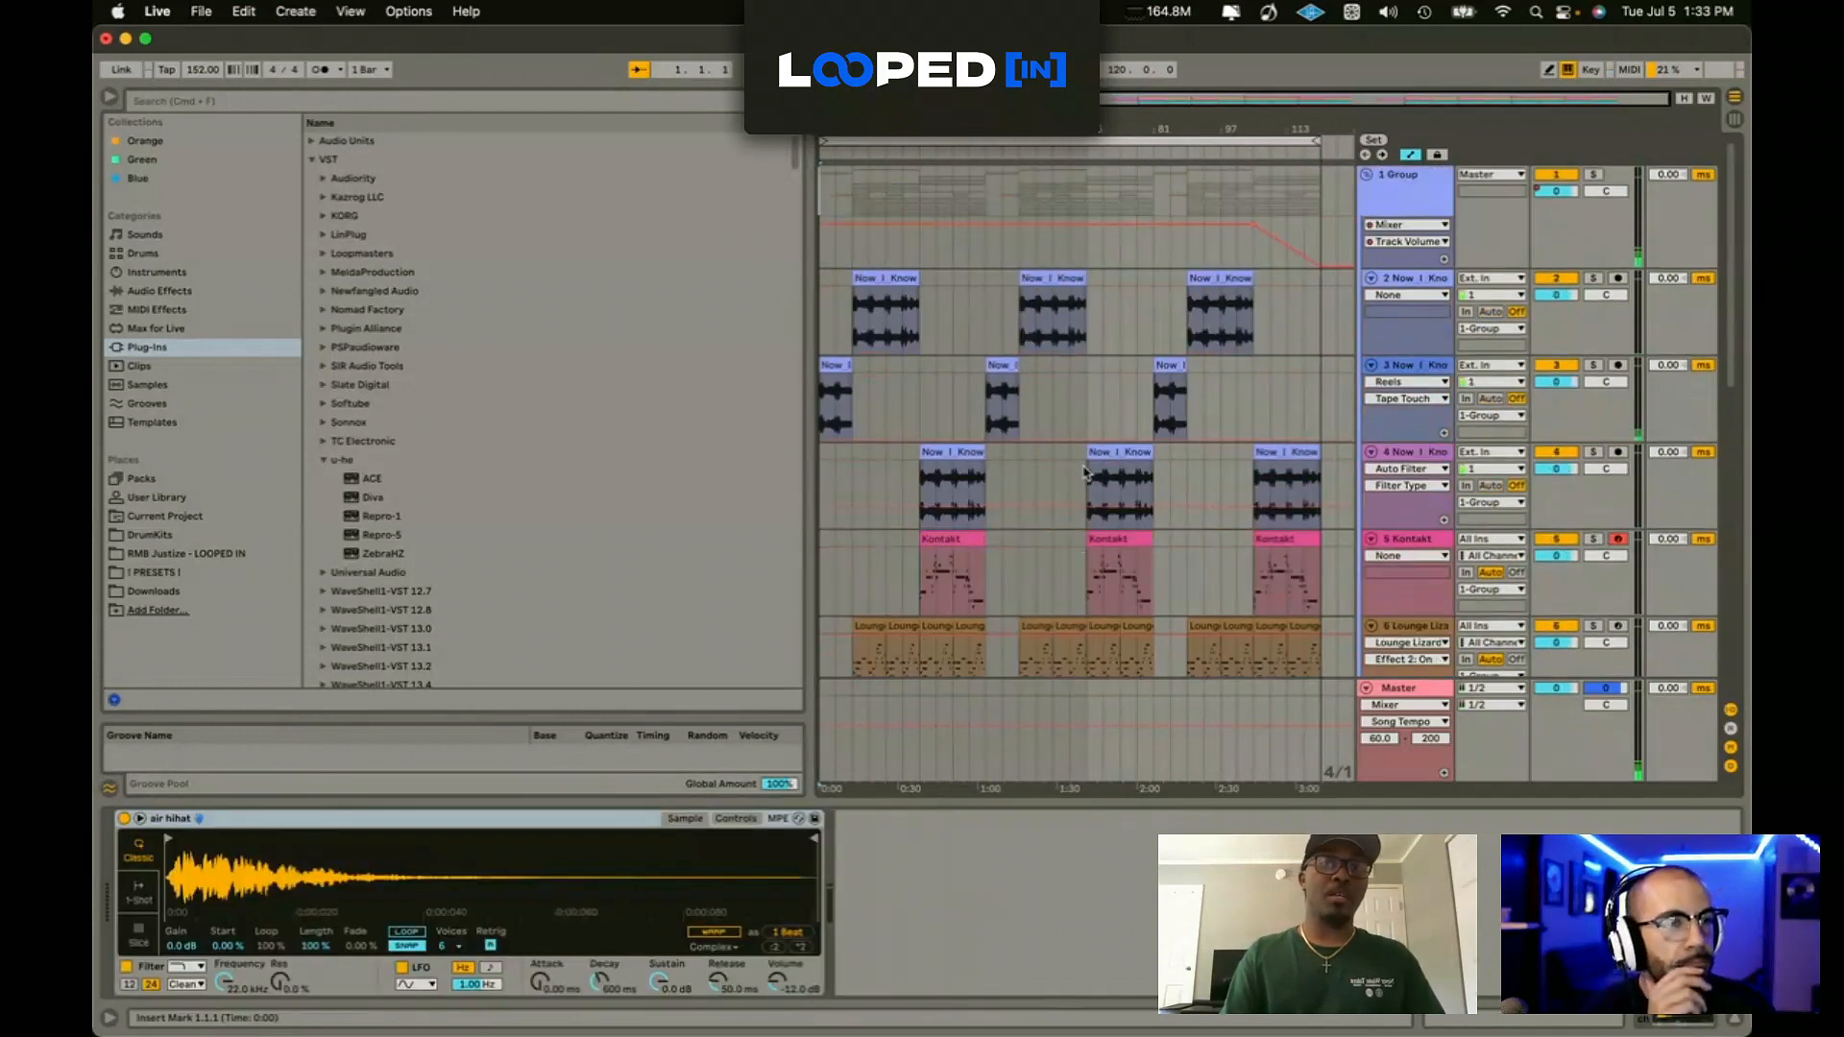
Step: Check the end of the arrangement at bar 121 across the grouped tracks
left_click(1311, 194)
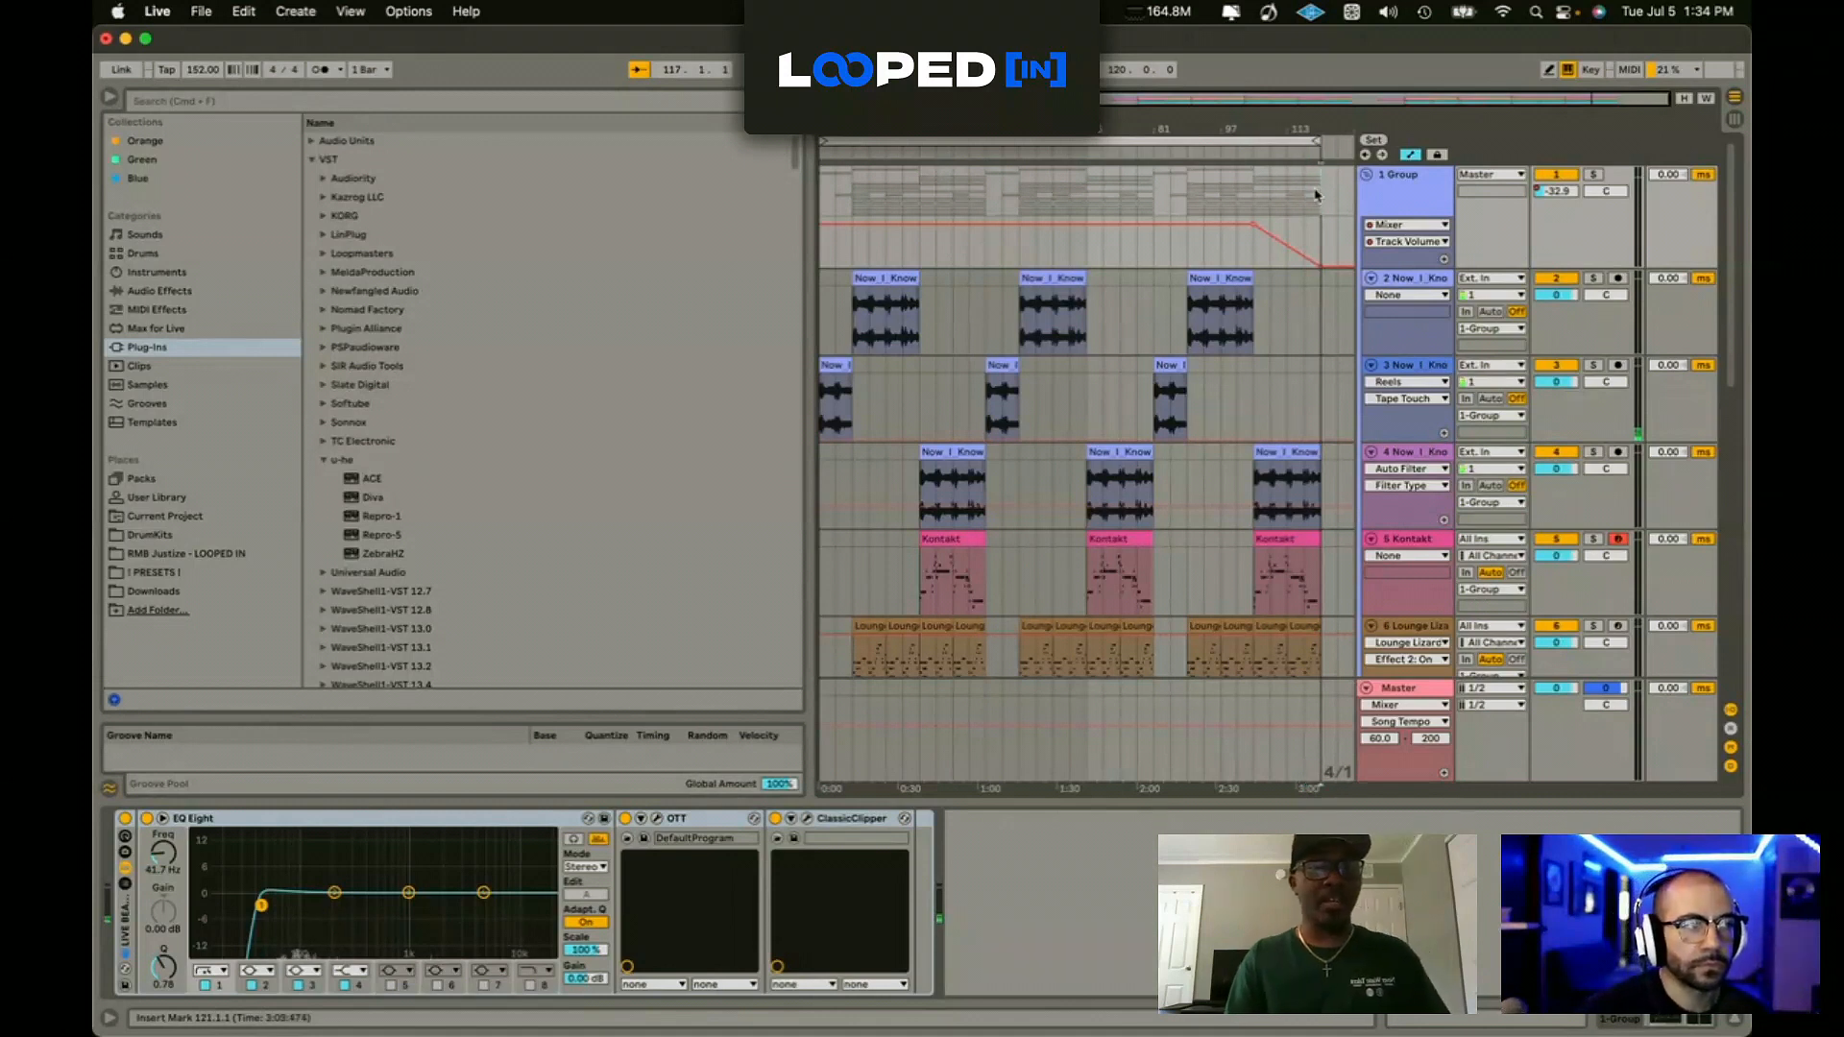
left_click(1320, 197)
scroll(1325, 240, "down", 10)
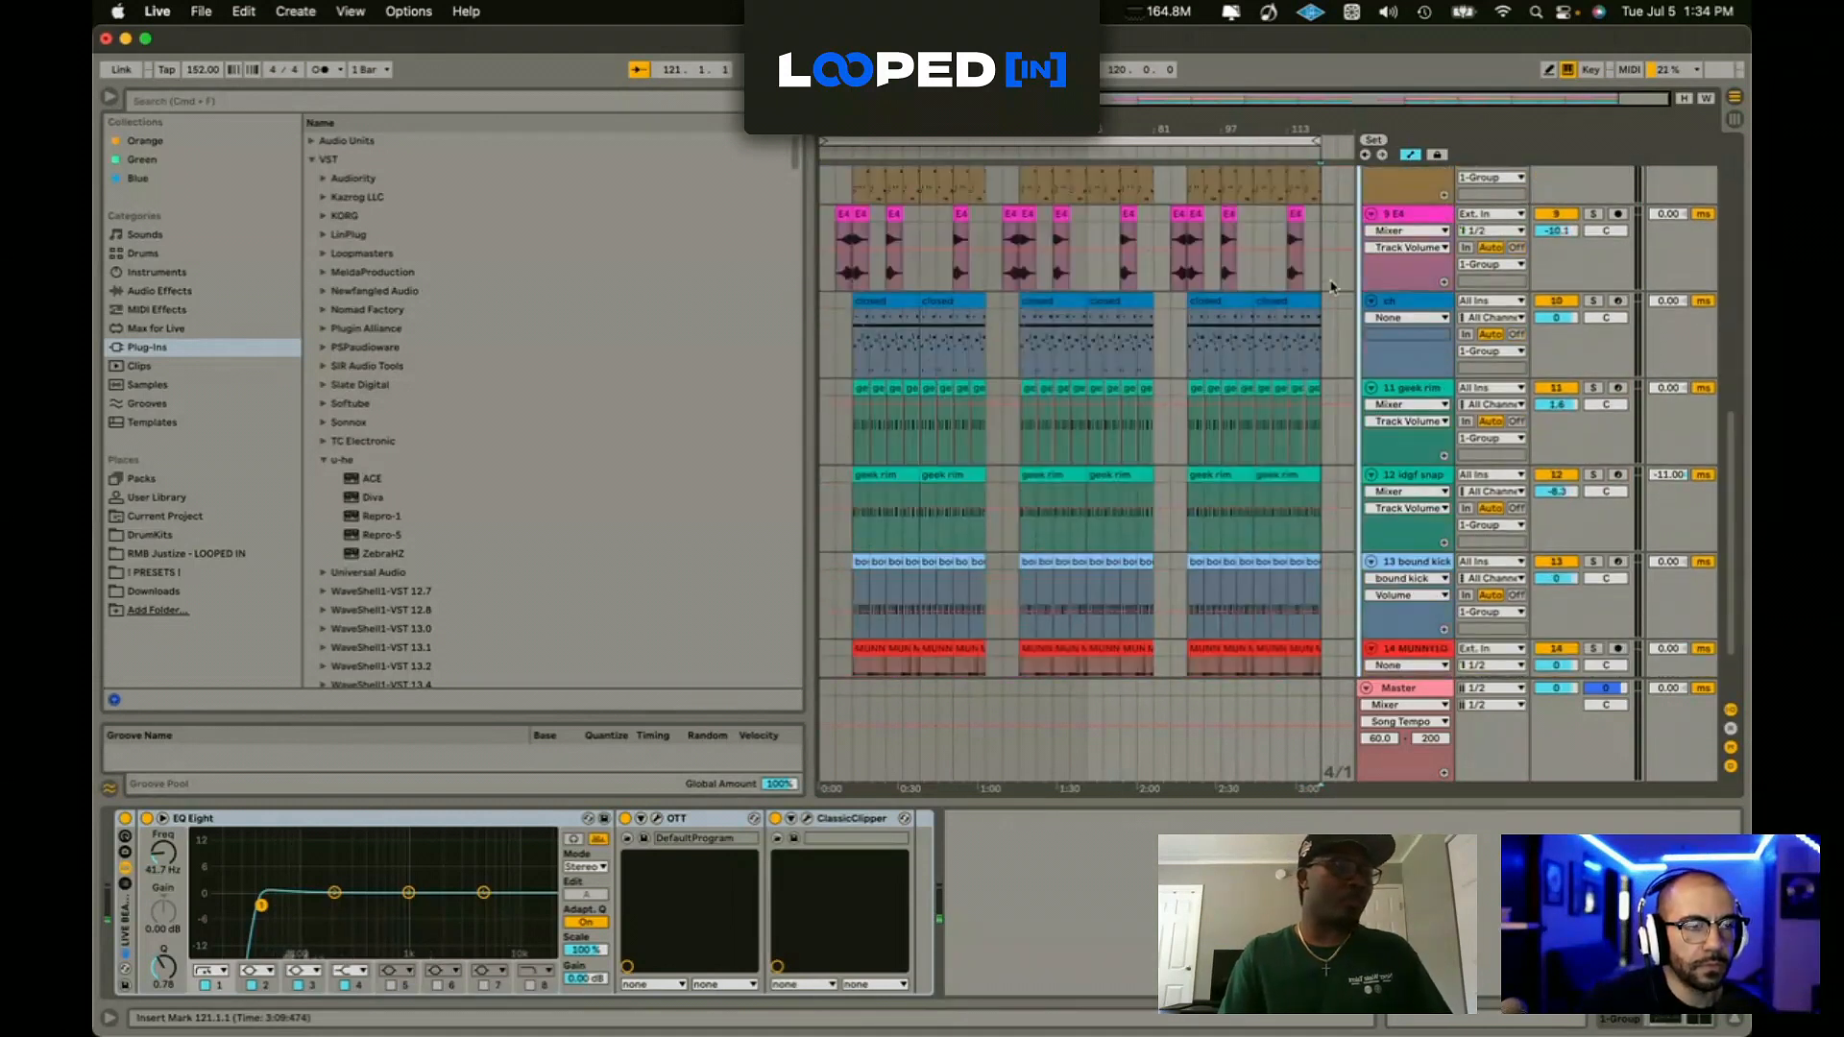
scroll(1332, 286, "up", 10)
left_click(1367, 177)
left_click(1368, 177)
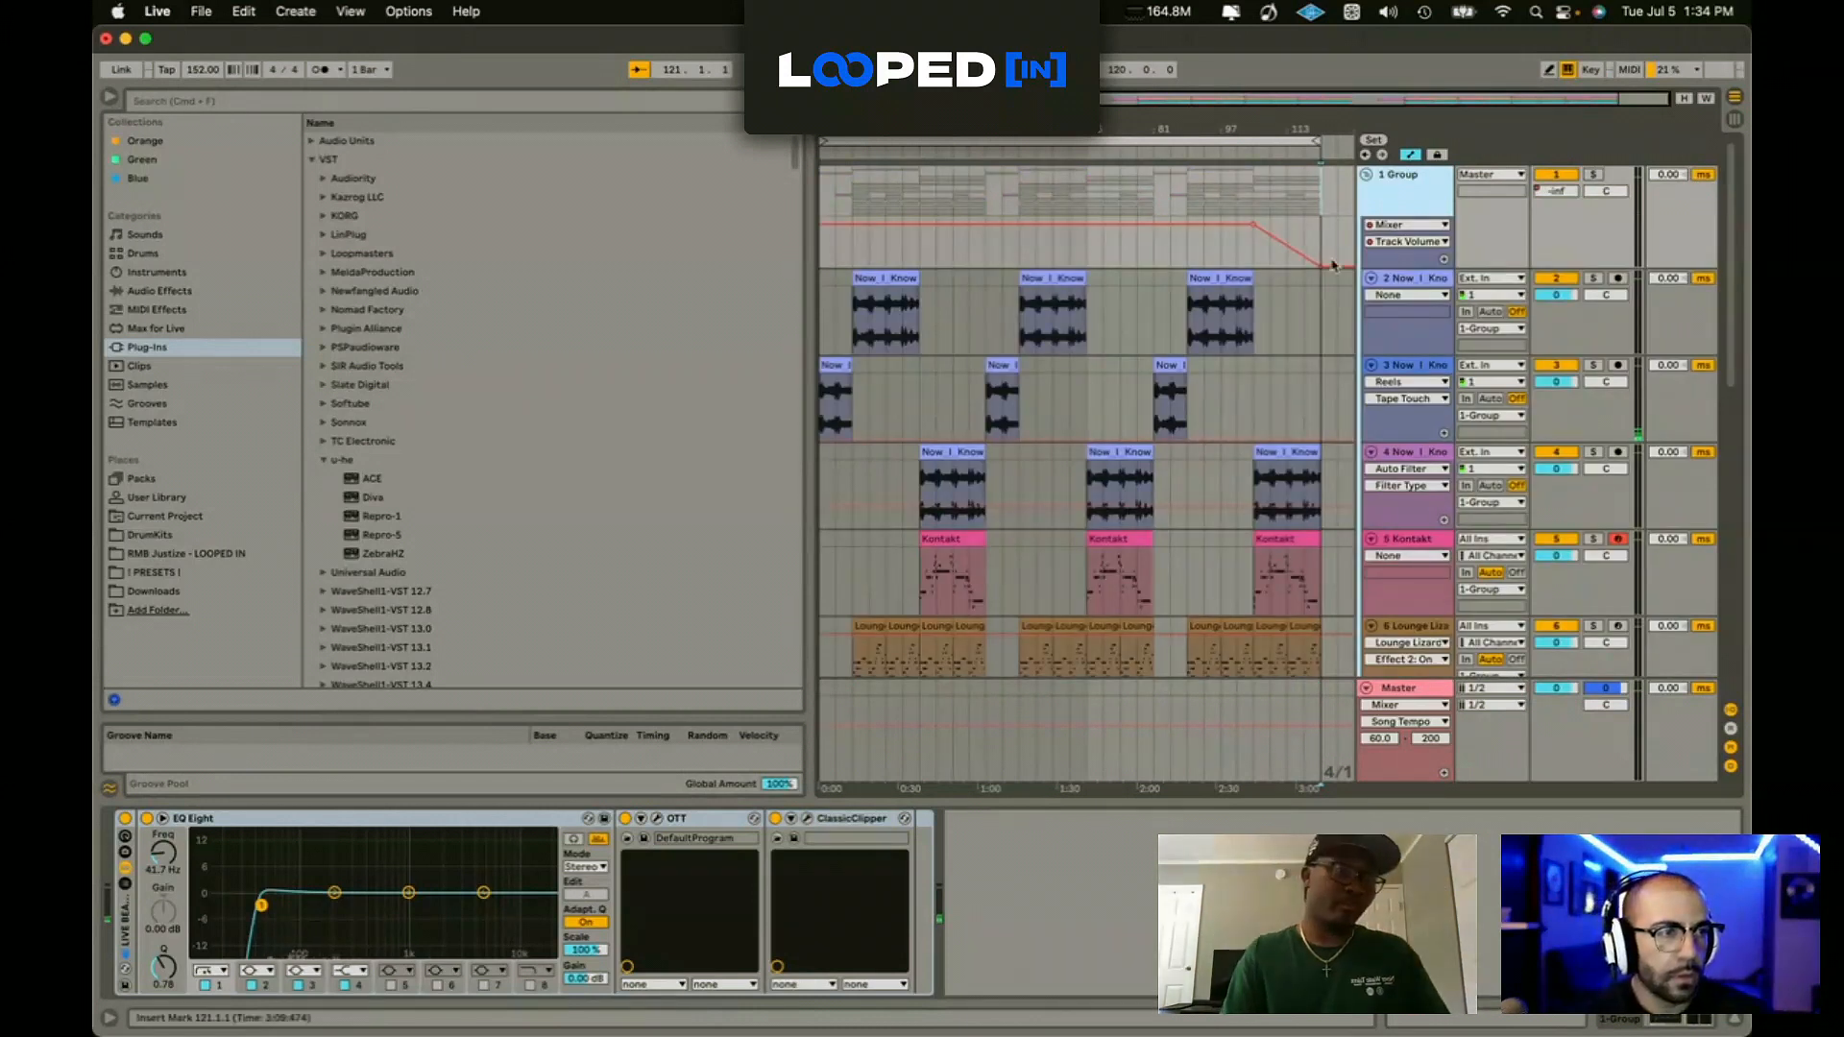
Step: Play the arrangement from bar 1 and review the drum tracks down to the bound kick
left_click(1254, 200)
key("Home")
key("space")
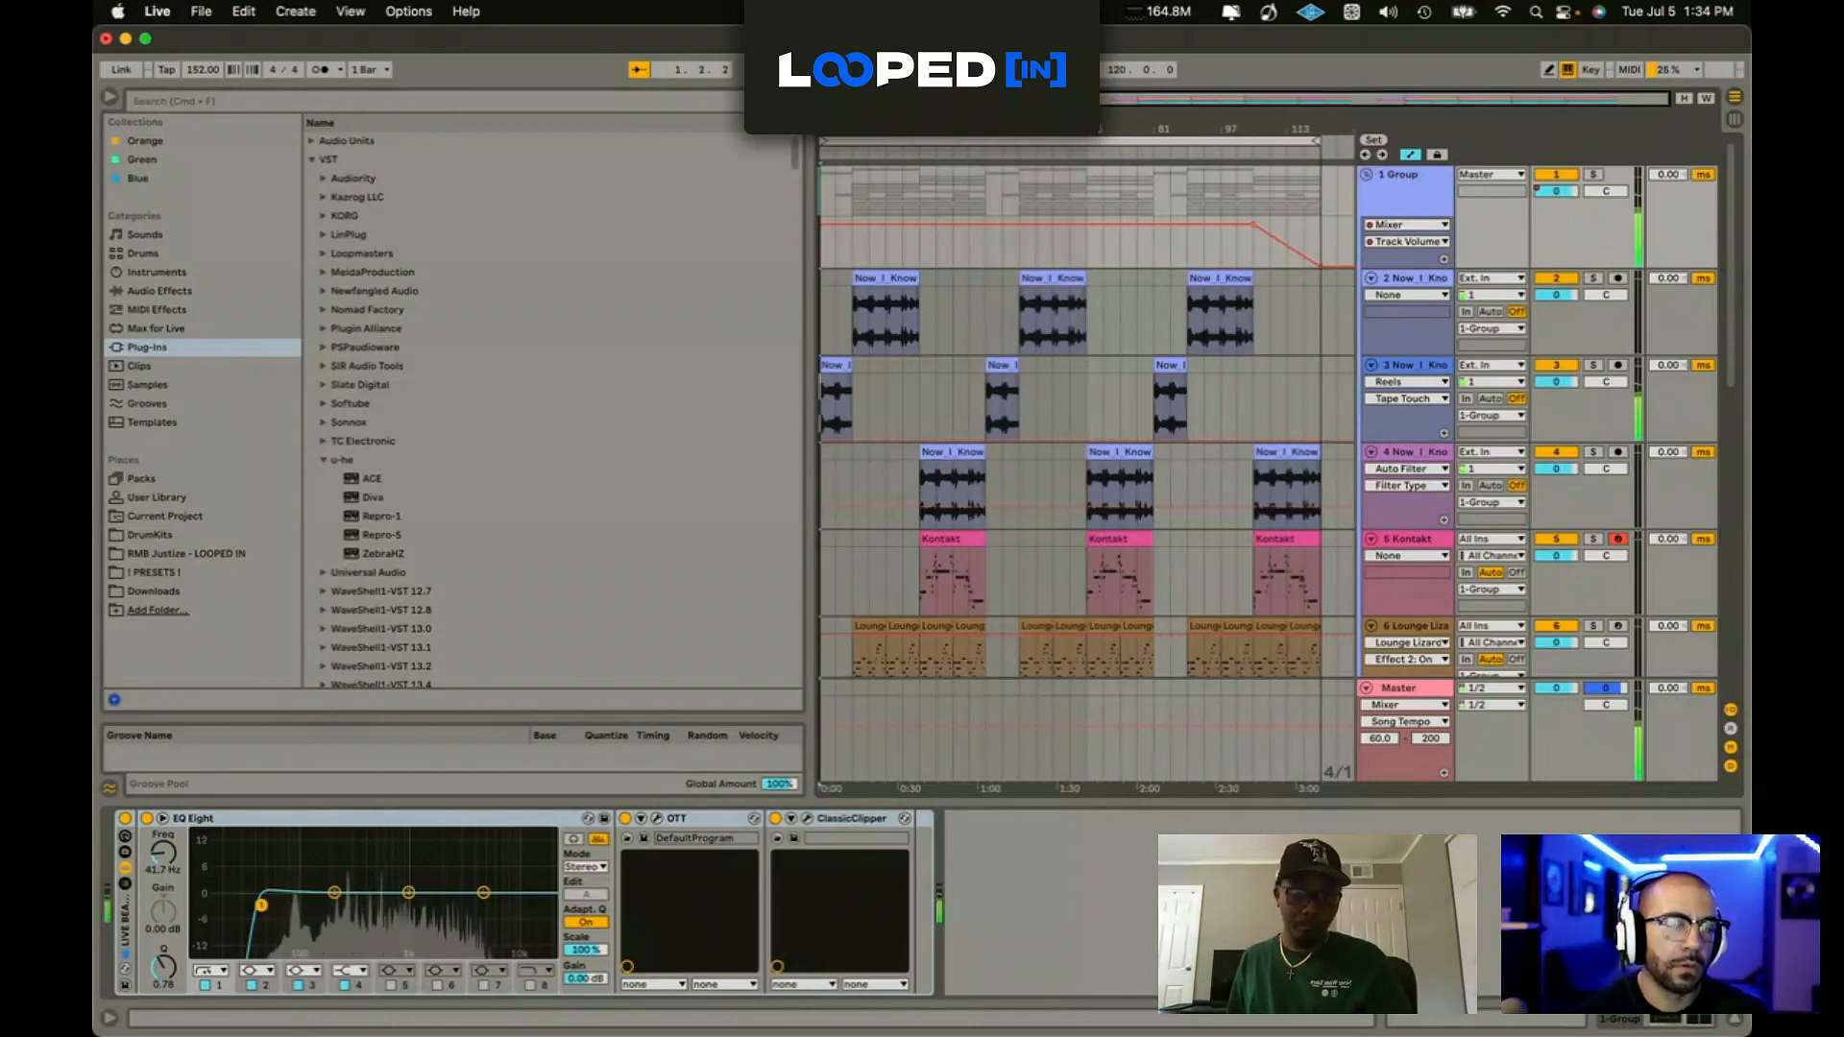
scroll(951, 423, "down", 5)
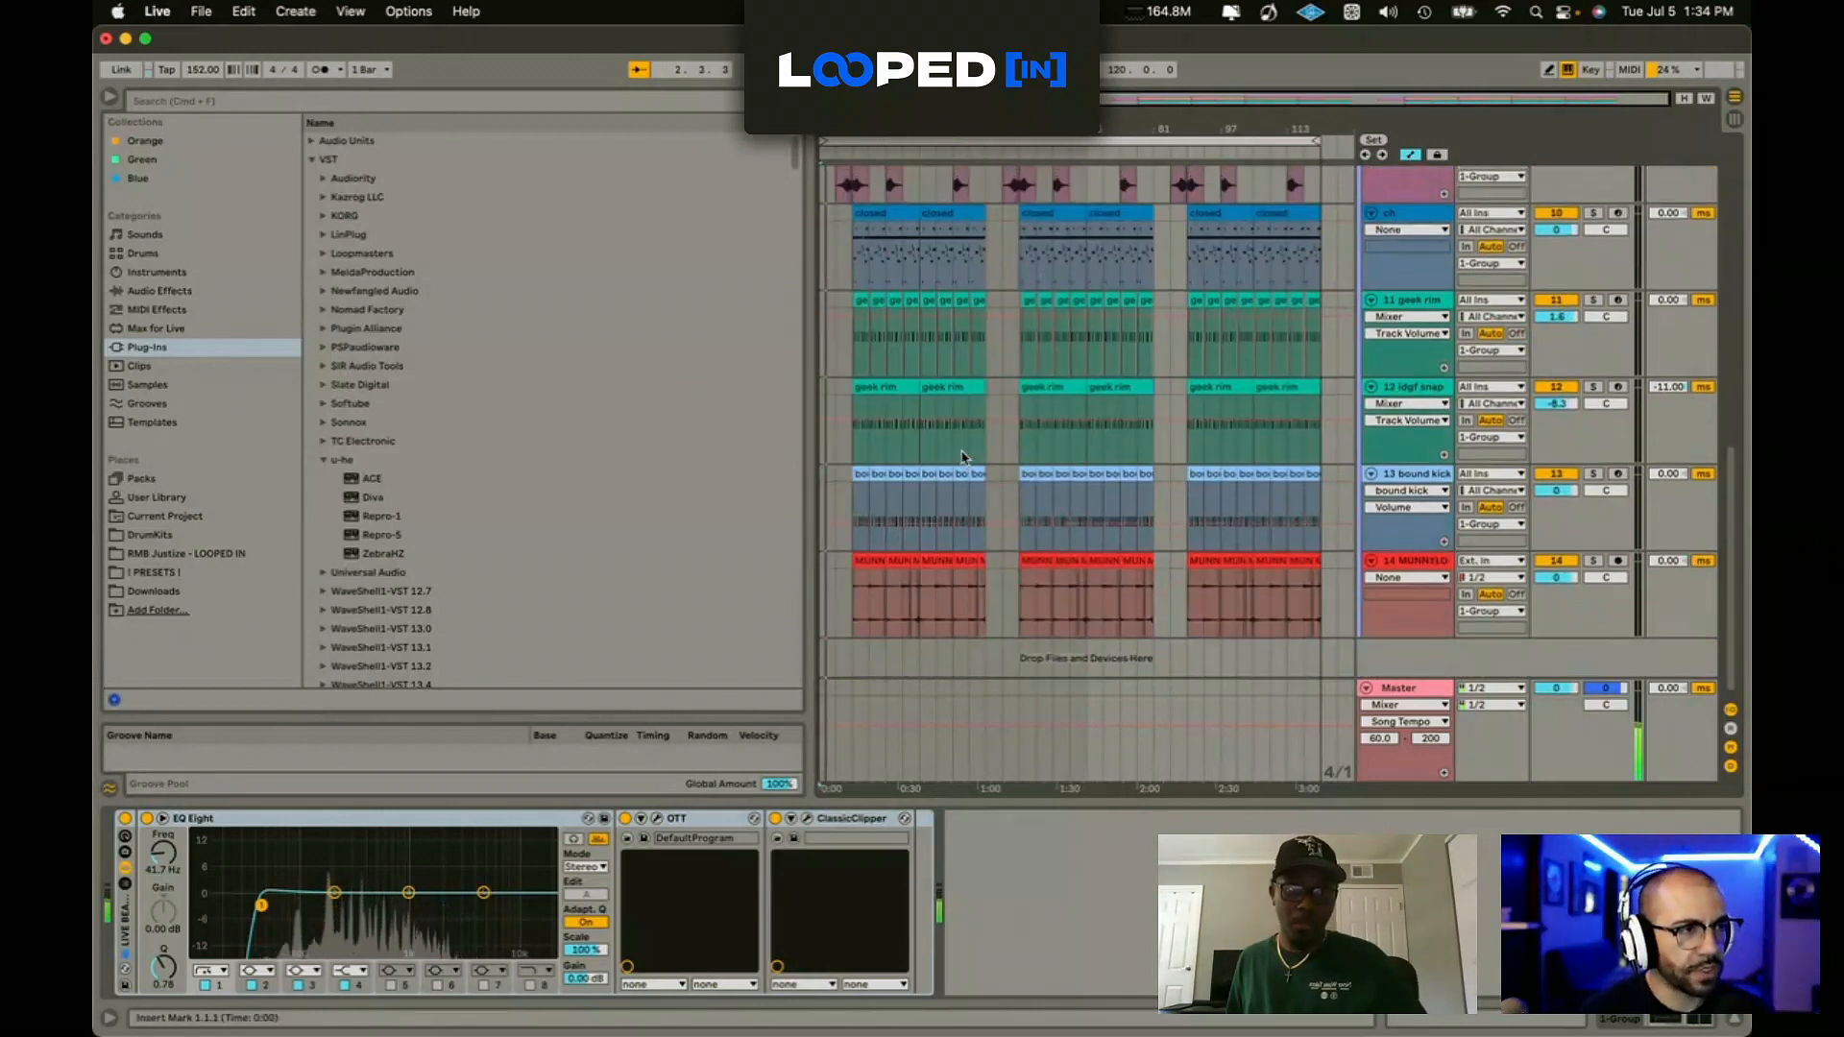
scroll(947, 408, "down", 5)
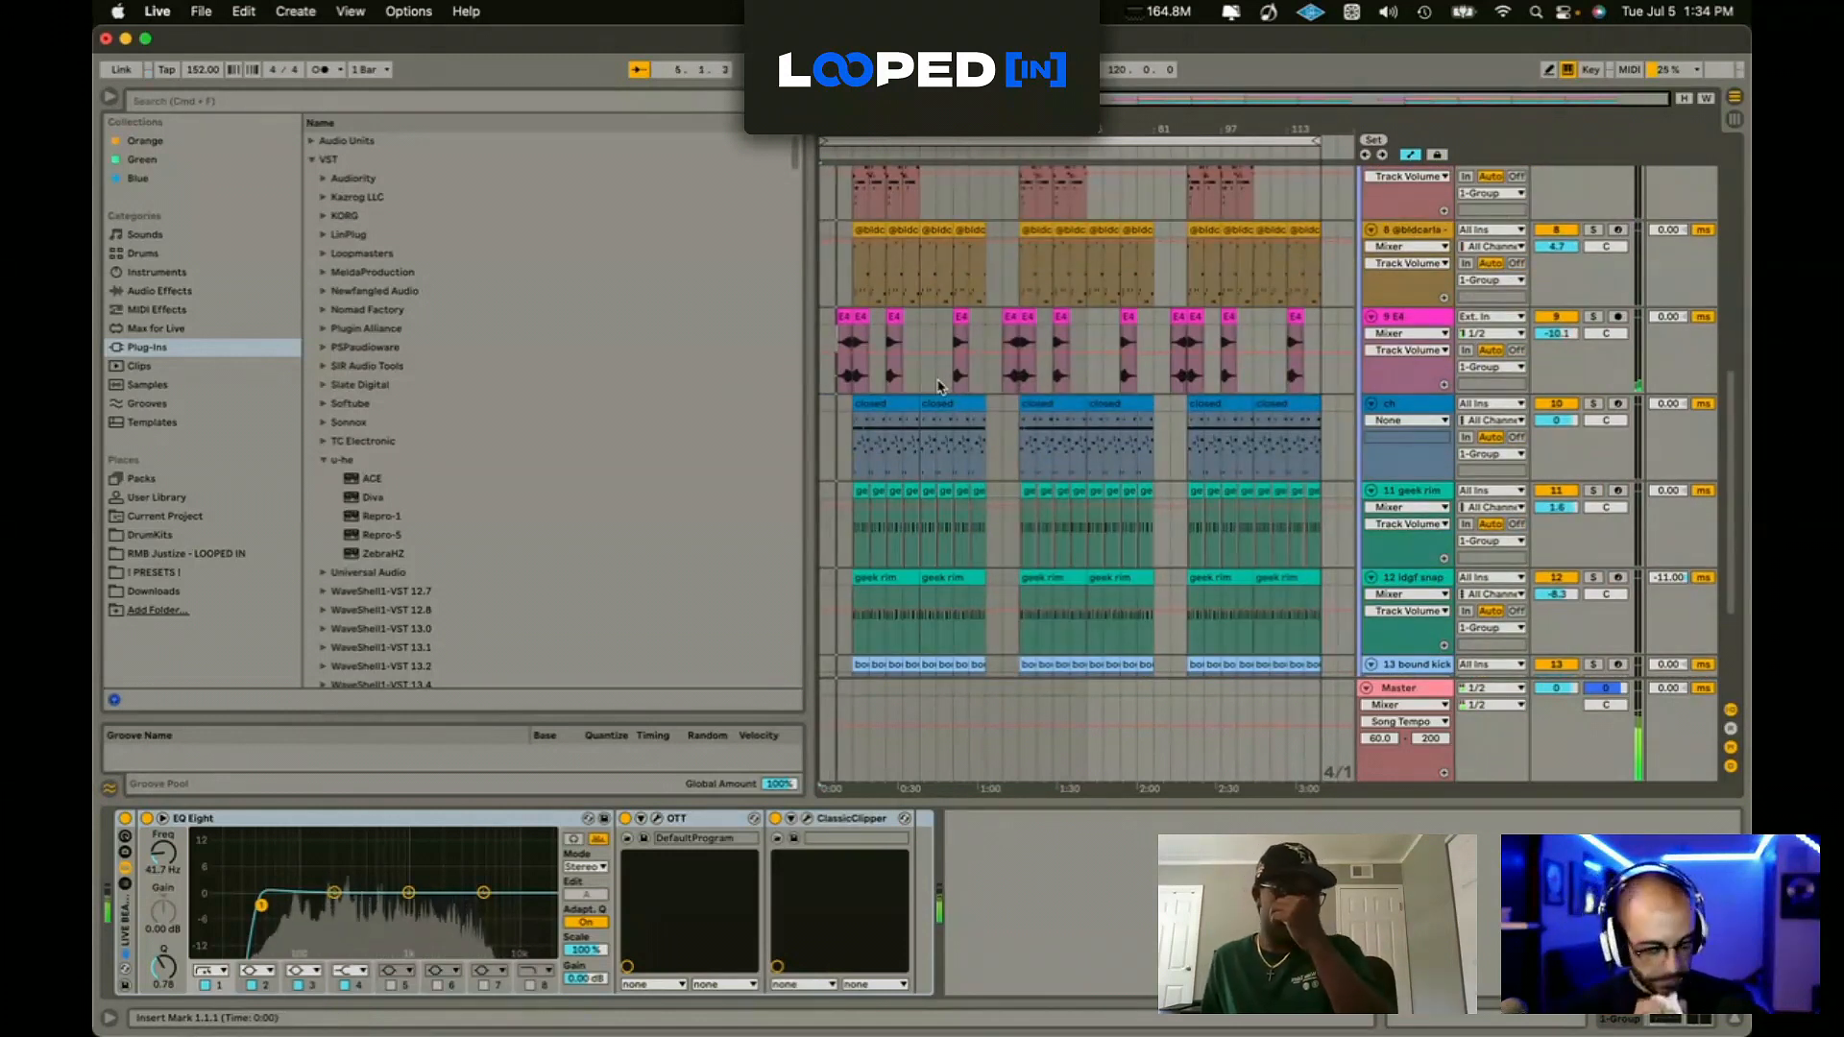
scroll(1004, 457, "down", 3)
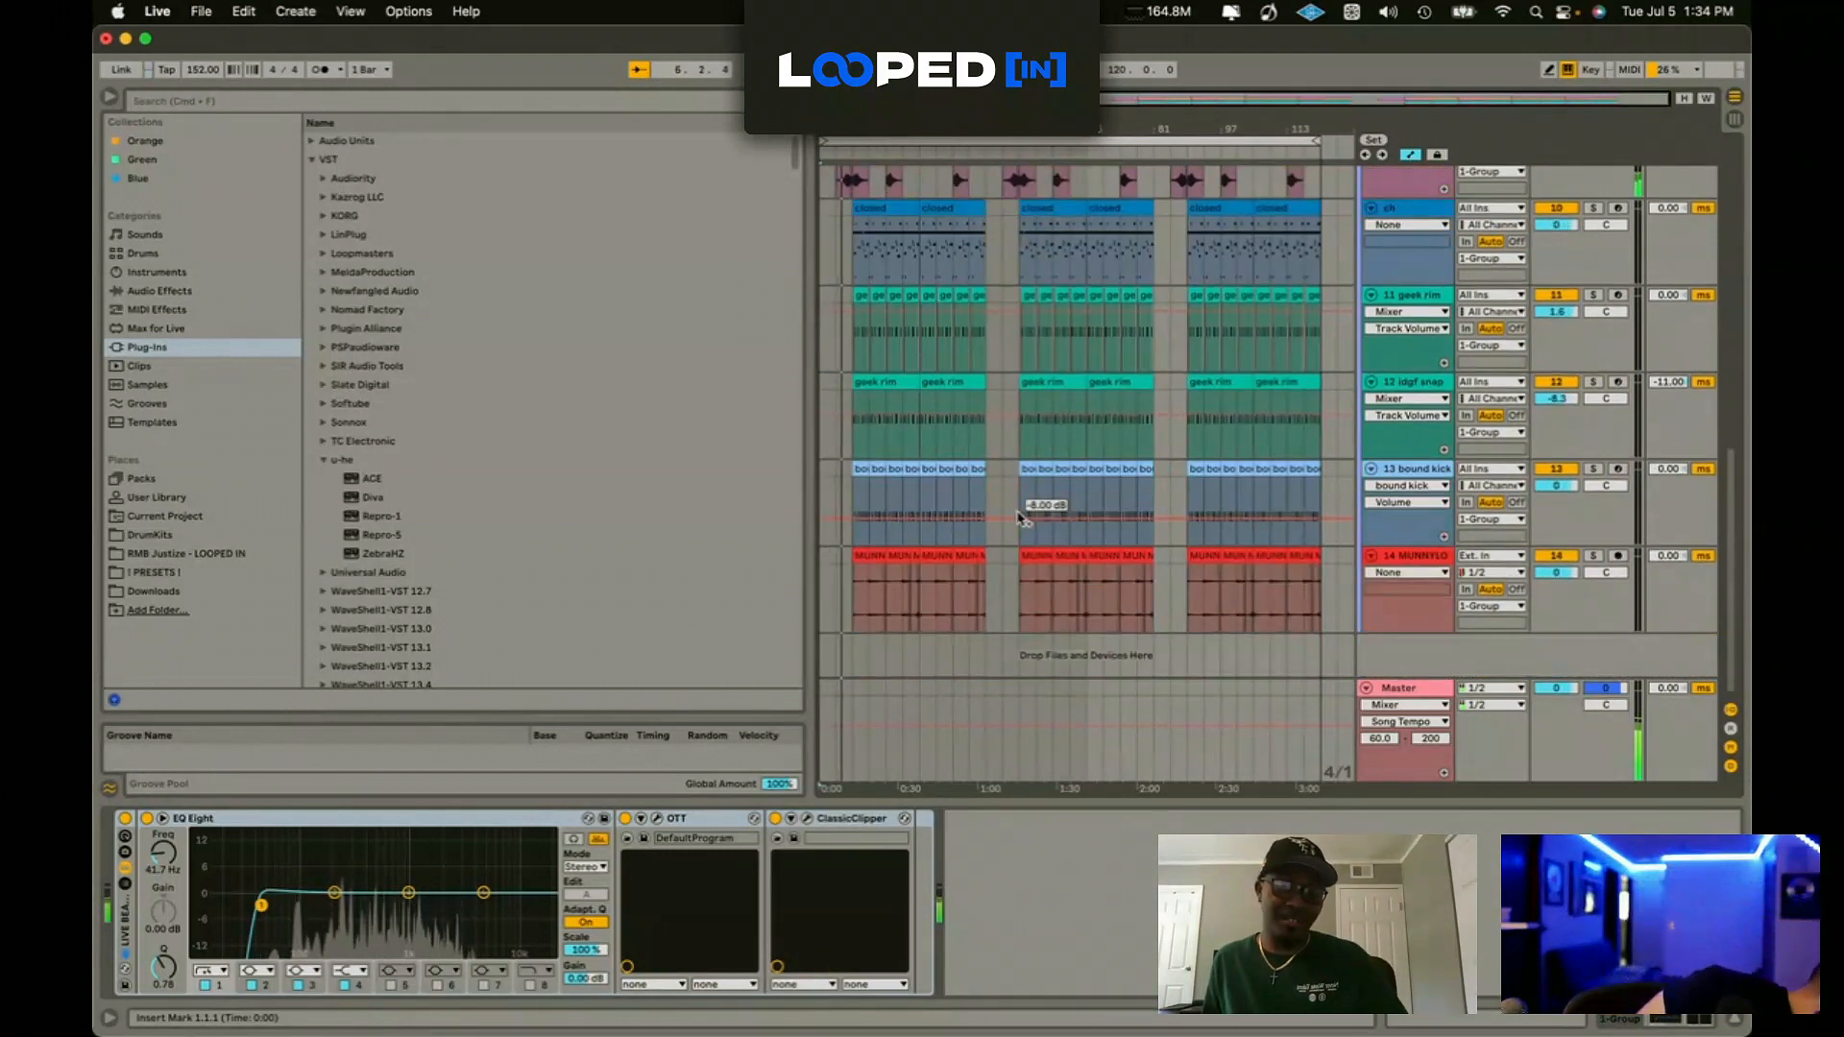
left_click(1015, 500)
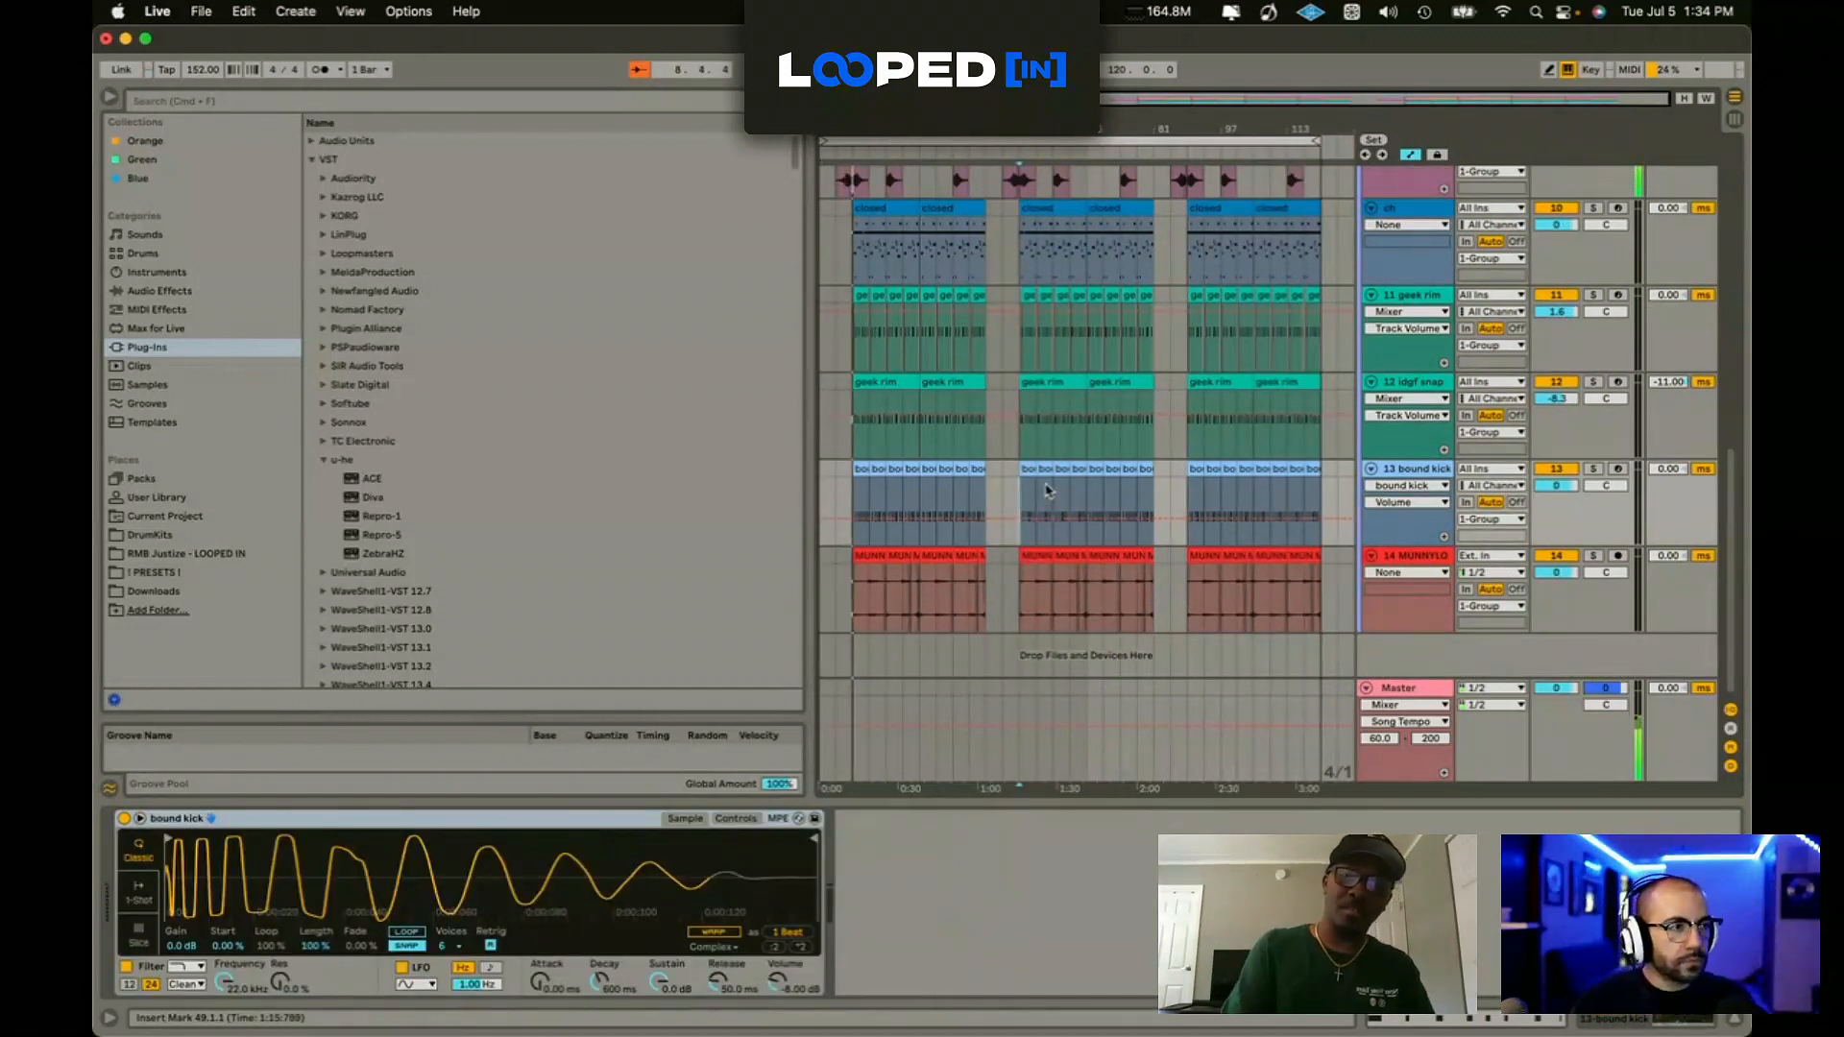
Step: Open the OTT plug-in on the group track and raise its Depth to 19 %
scroll(1145, 524, "up", 12)
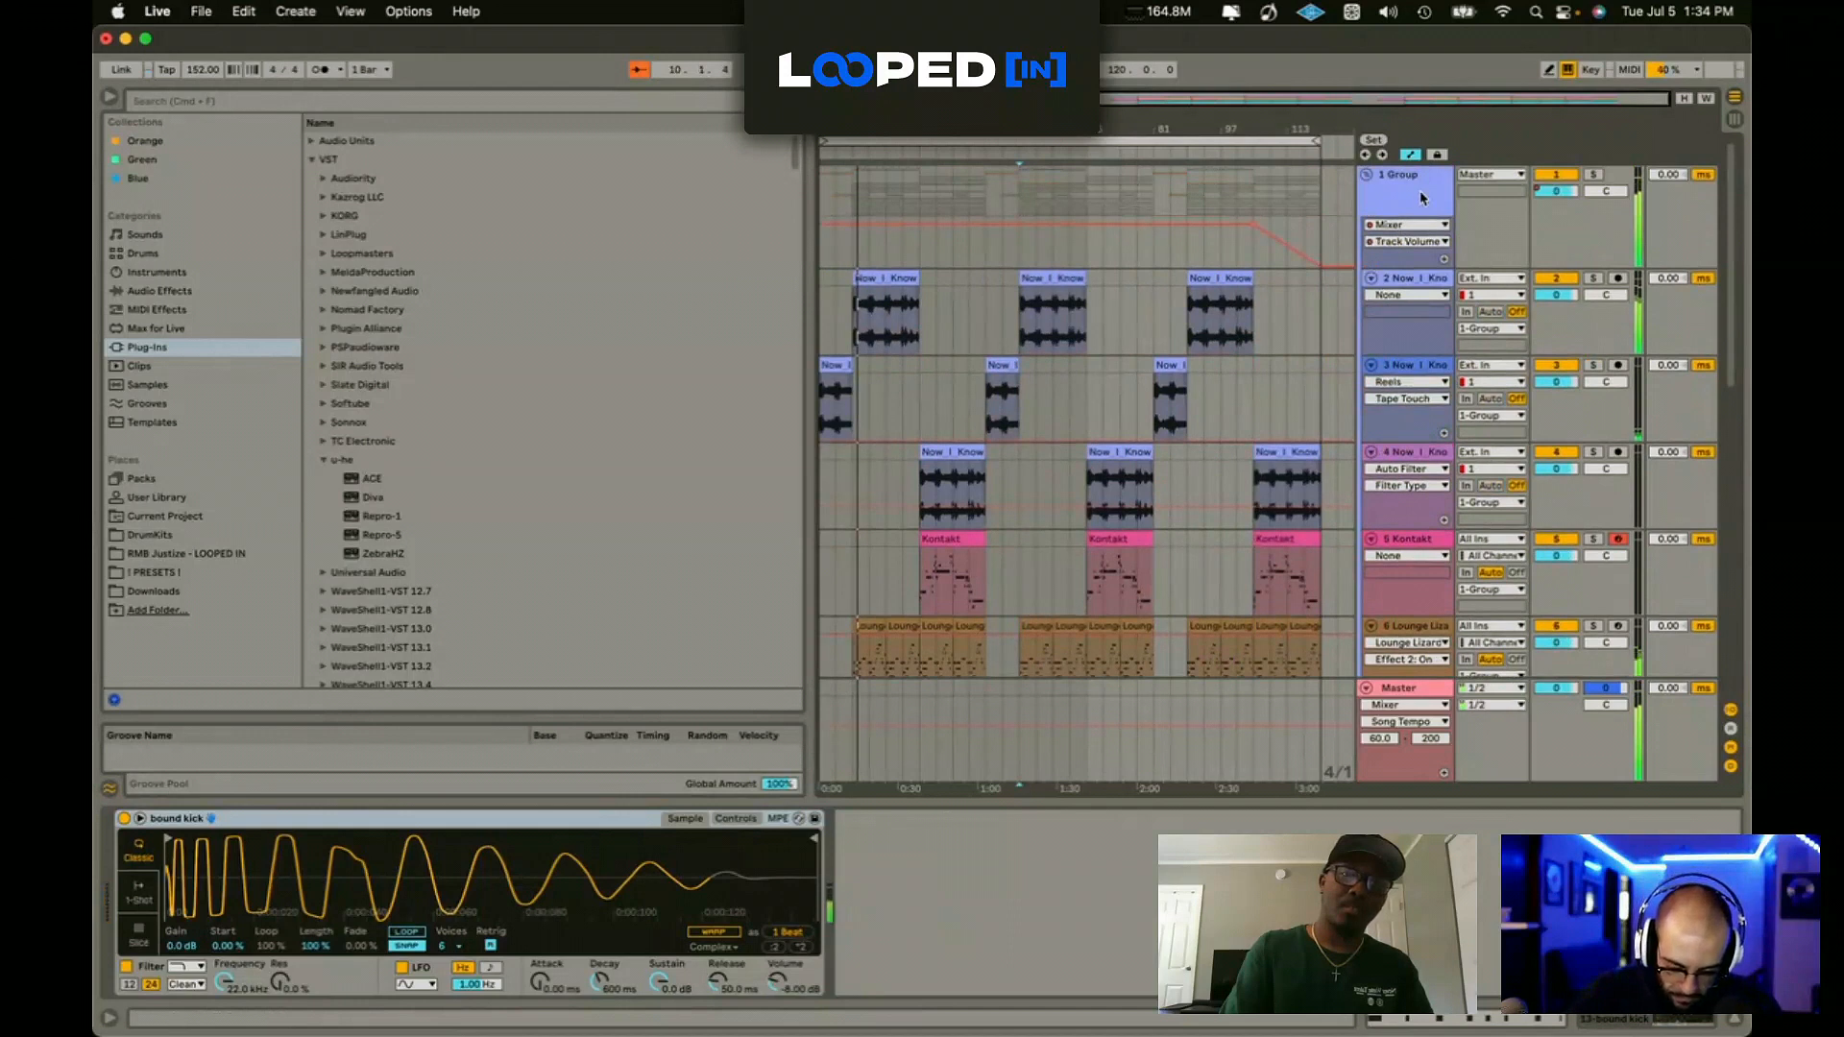
left_click(1467, 243)
left_click(657, 818)
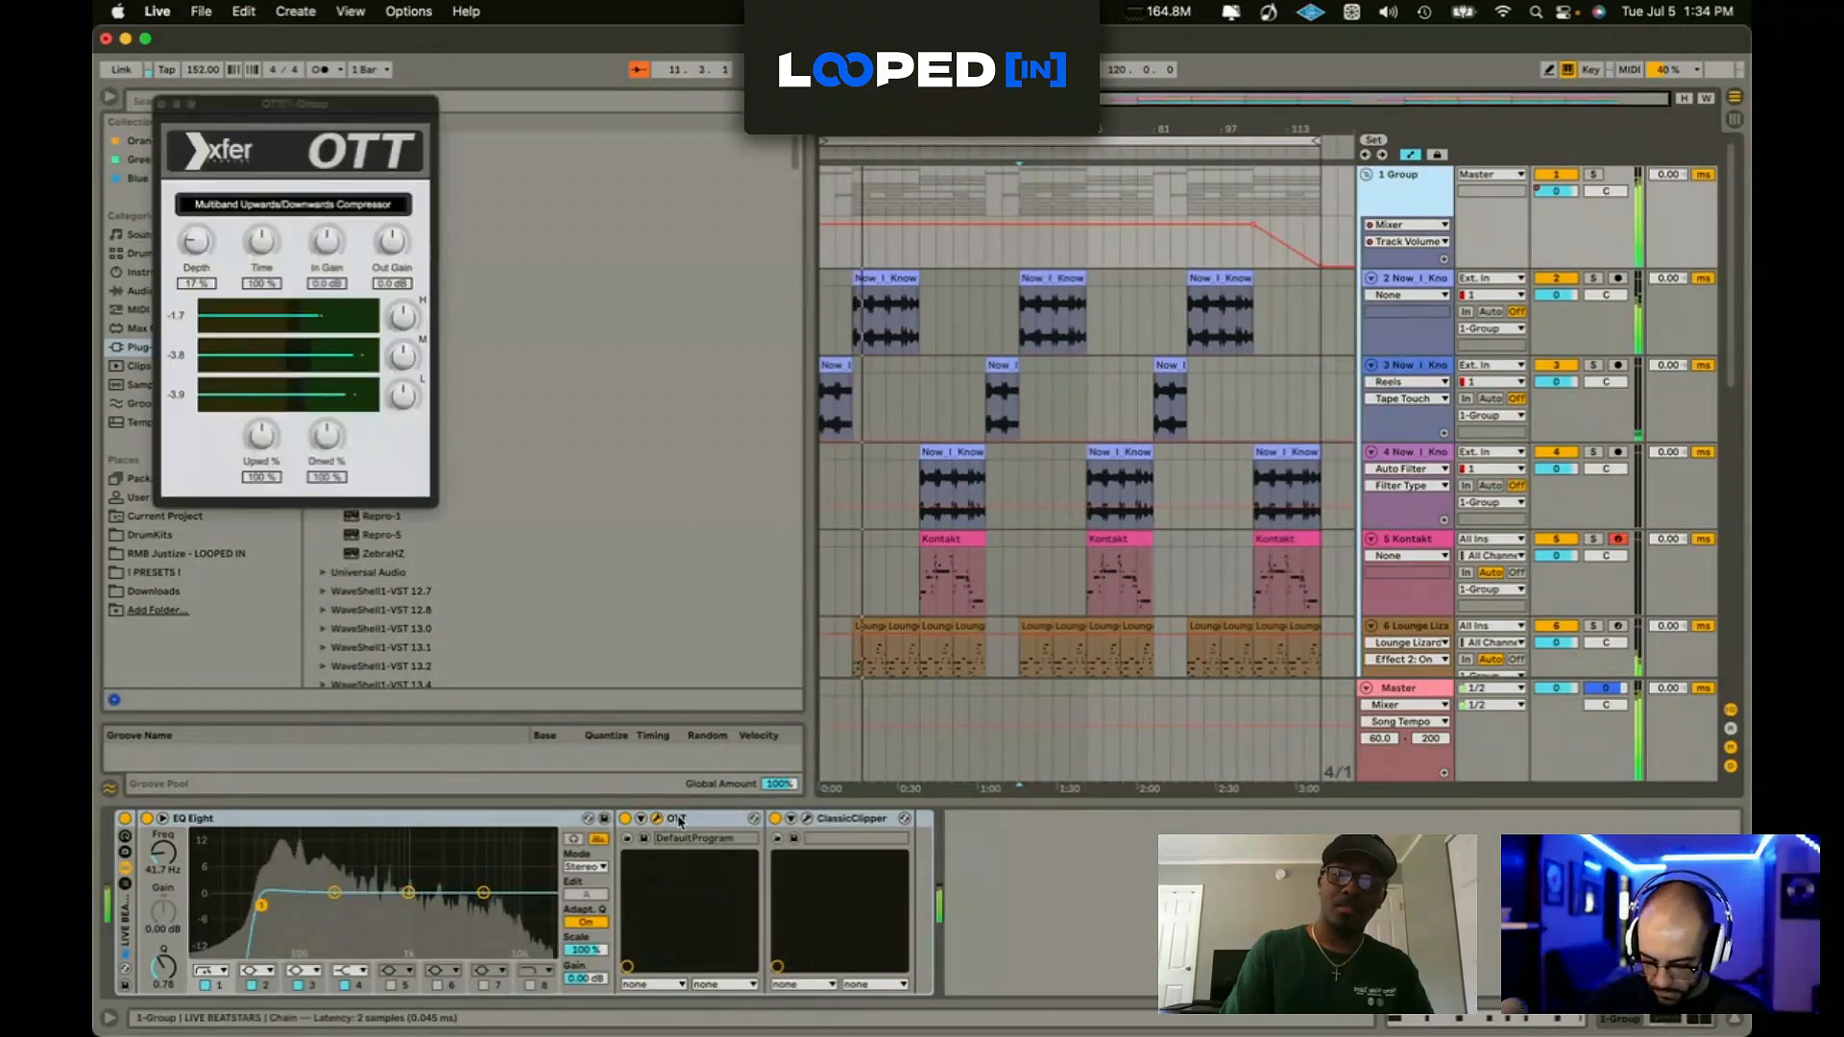
left_click_drag(199, 246, 203, 244)
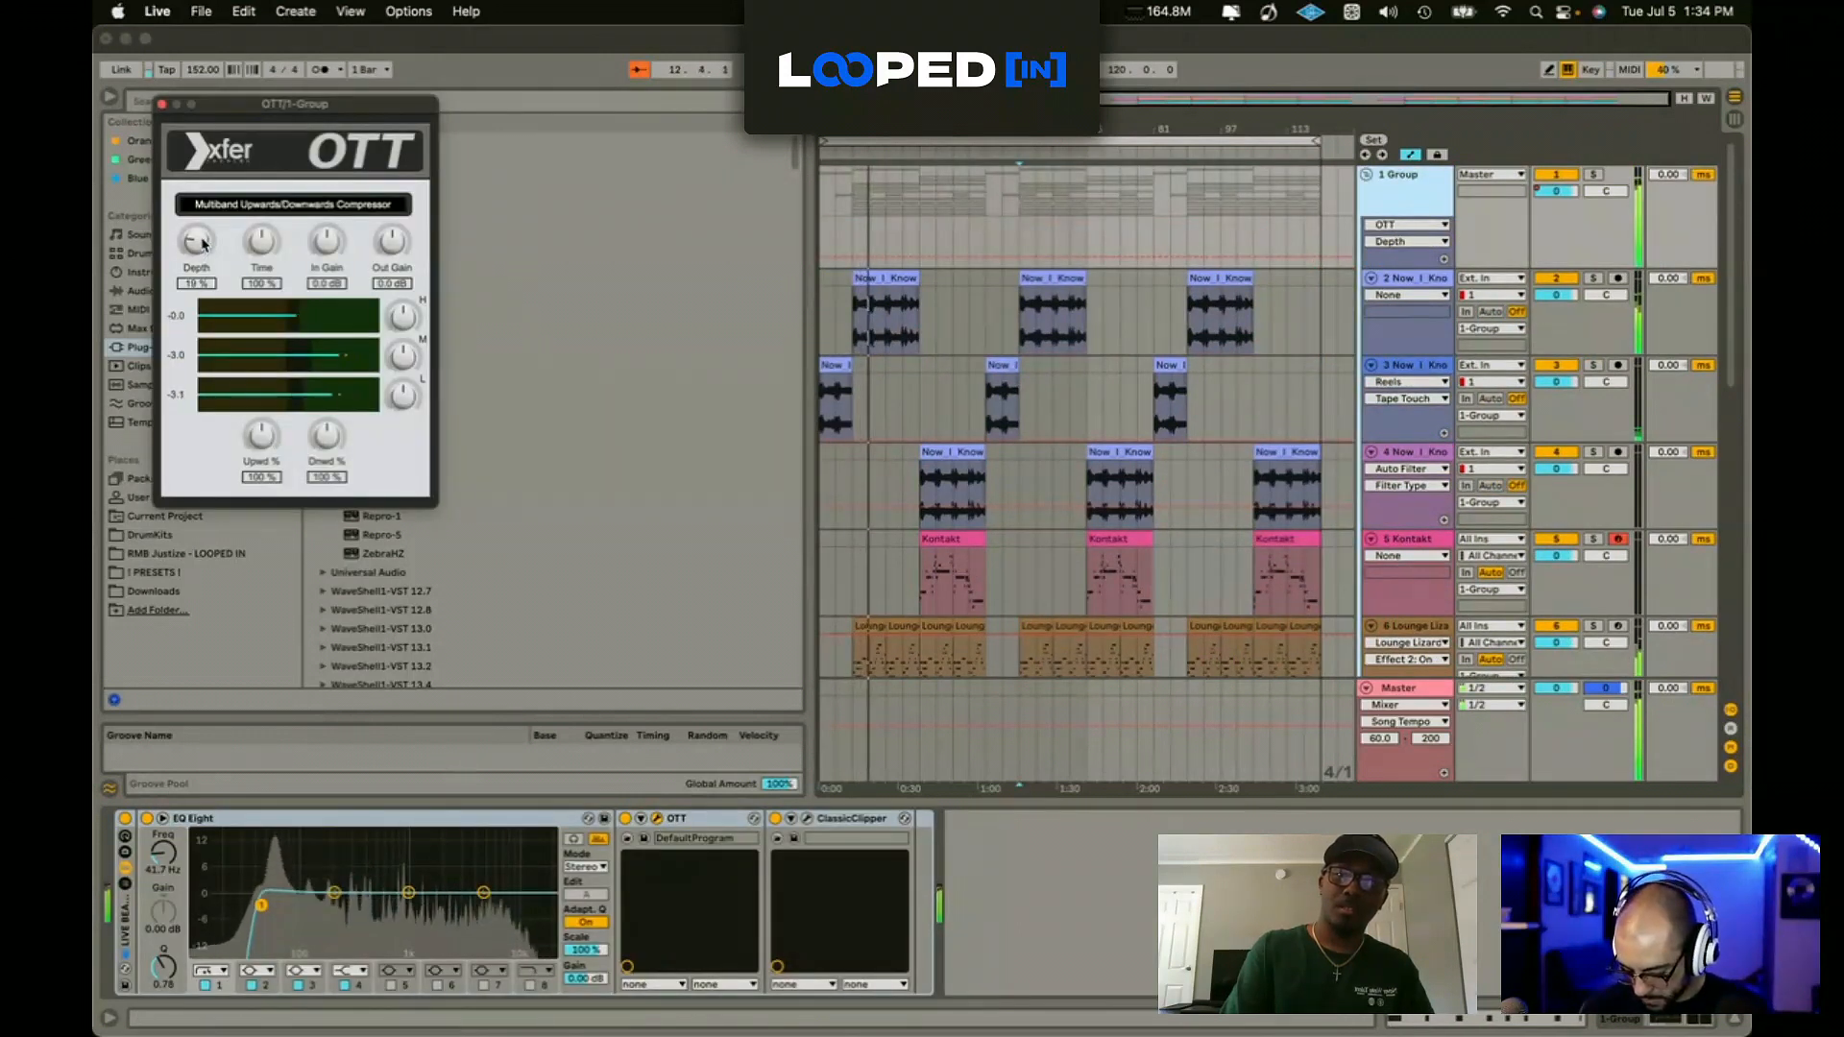
left_click_drag(400, 314, 400, 313)
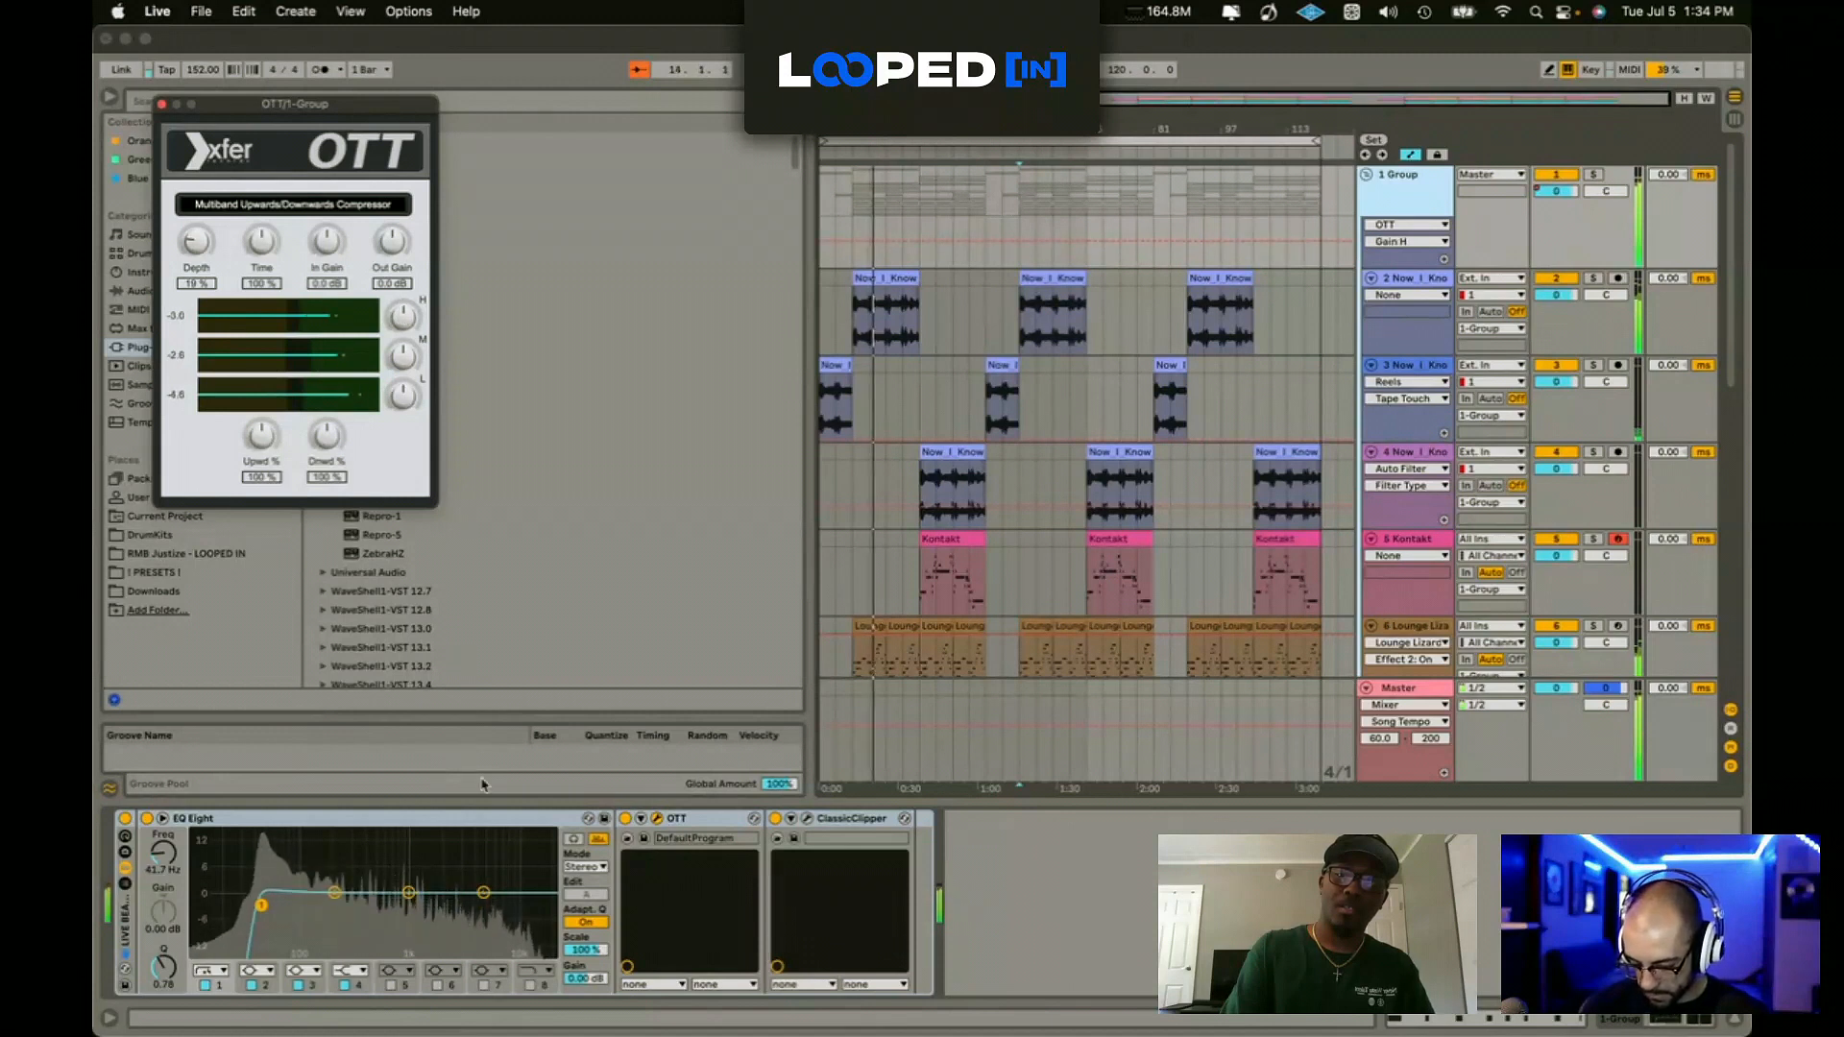
Step: Boost the group's EQ Eight high band by 4.59 dB at 7.74 kHz, listen through the tracks and close the OTT window
left_click_drag(483, 892, 503, 874)
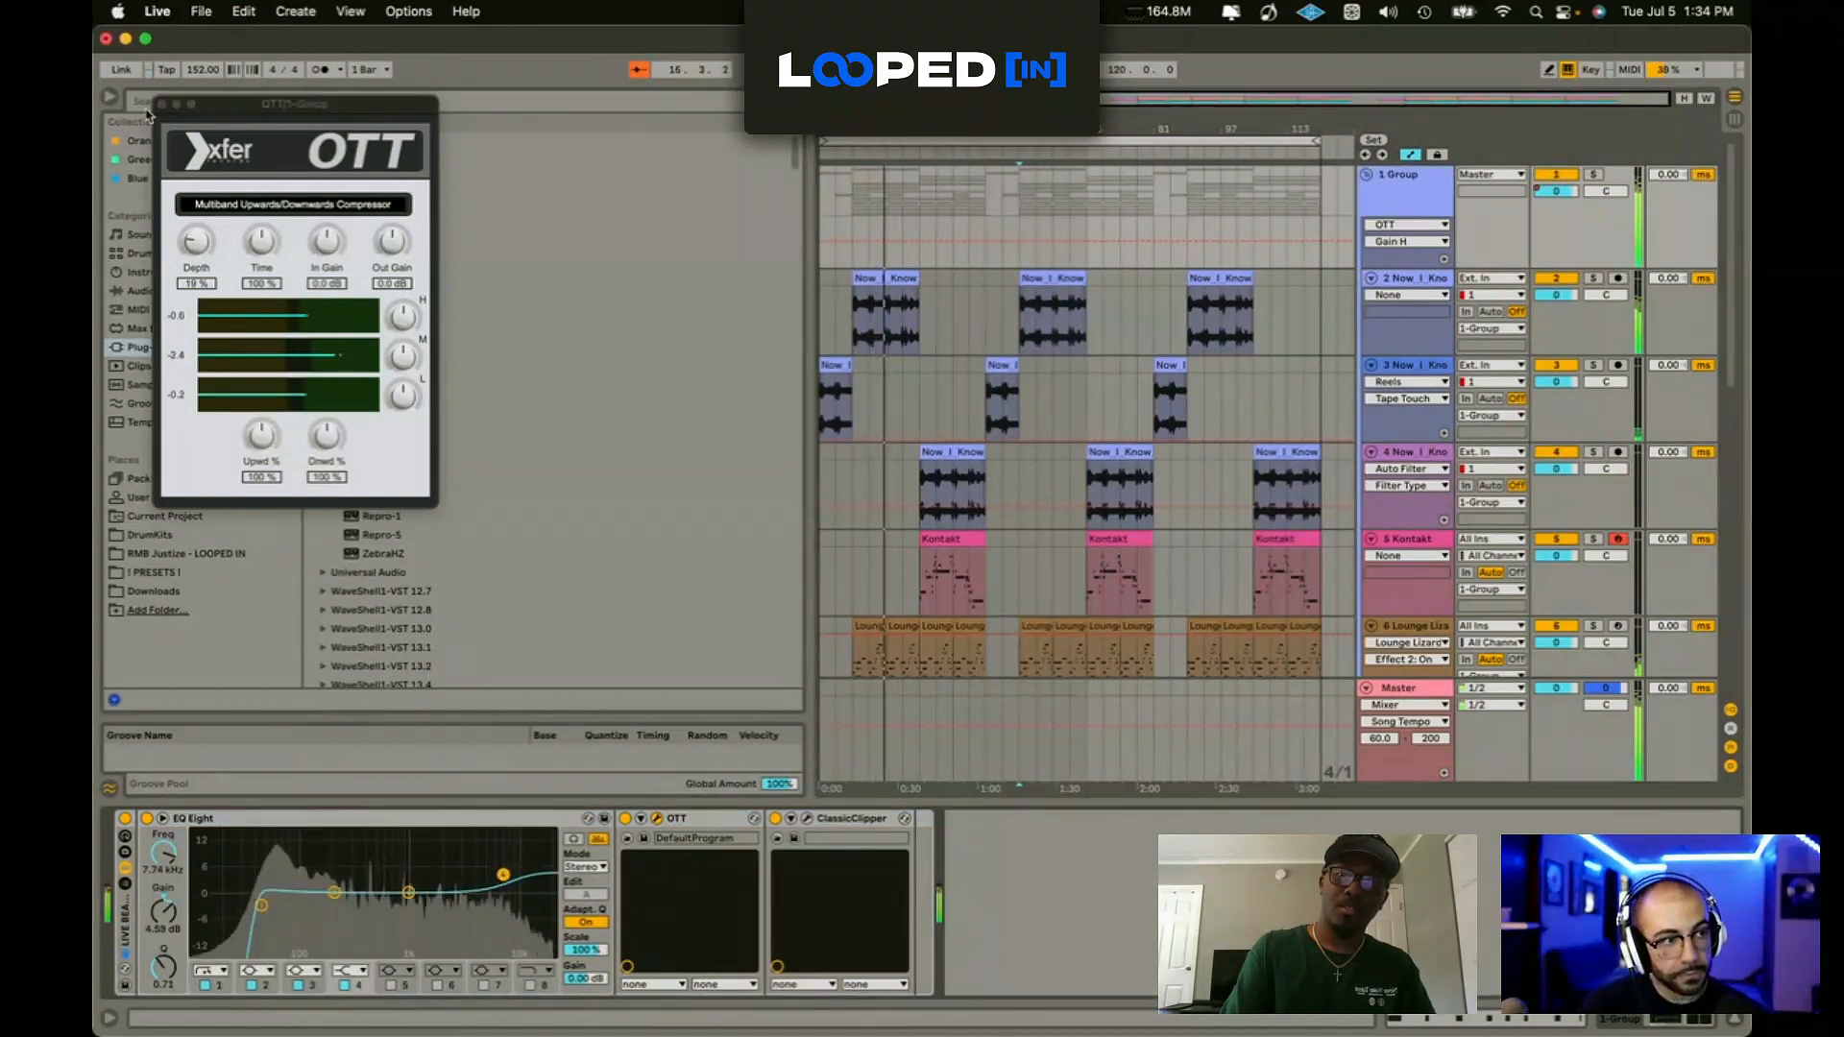
scroll(1263, 442, "down", 8)
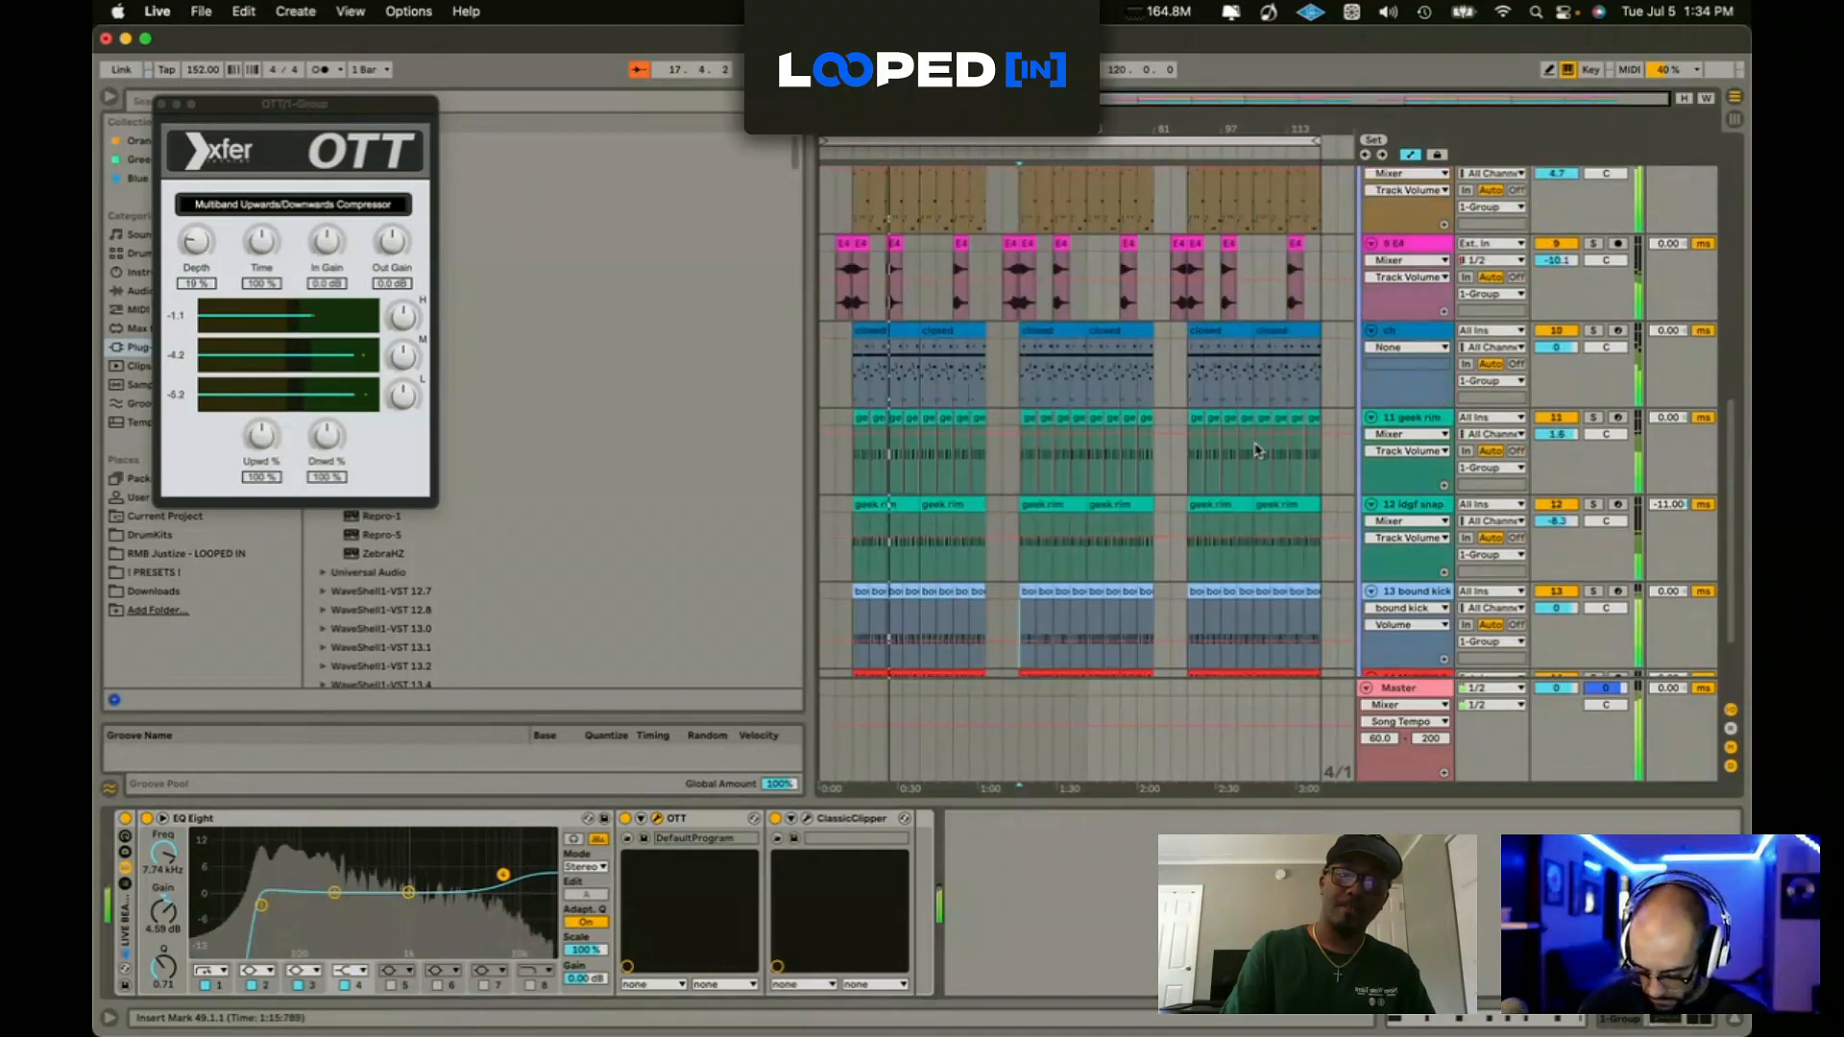
scroll(1261, 441, "up", 3)
scroll(1259, 441, "up", 3)
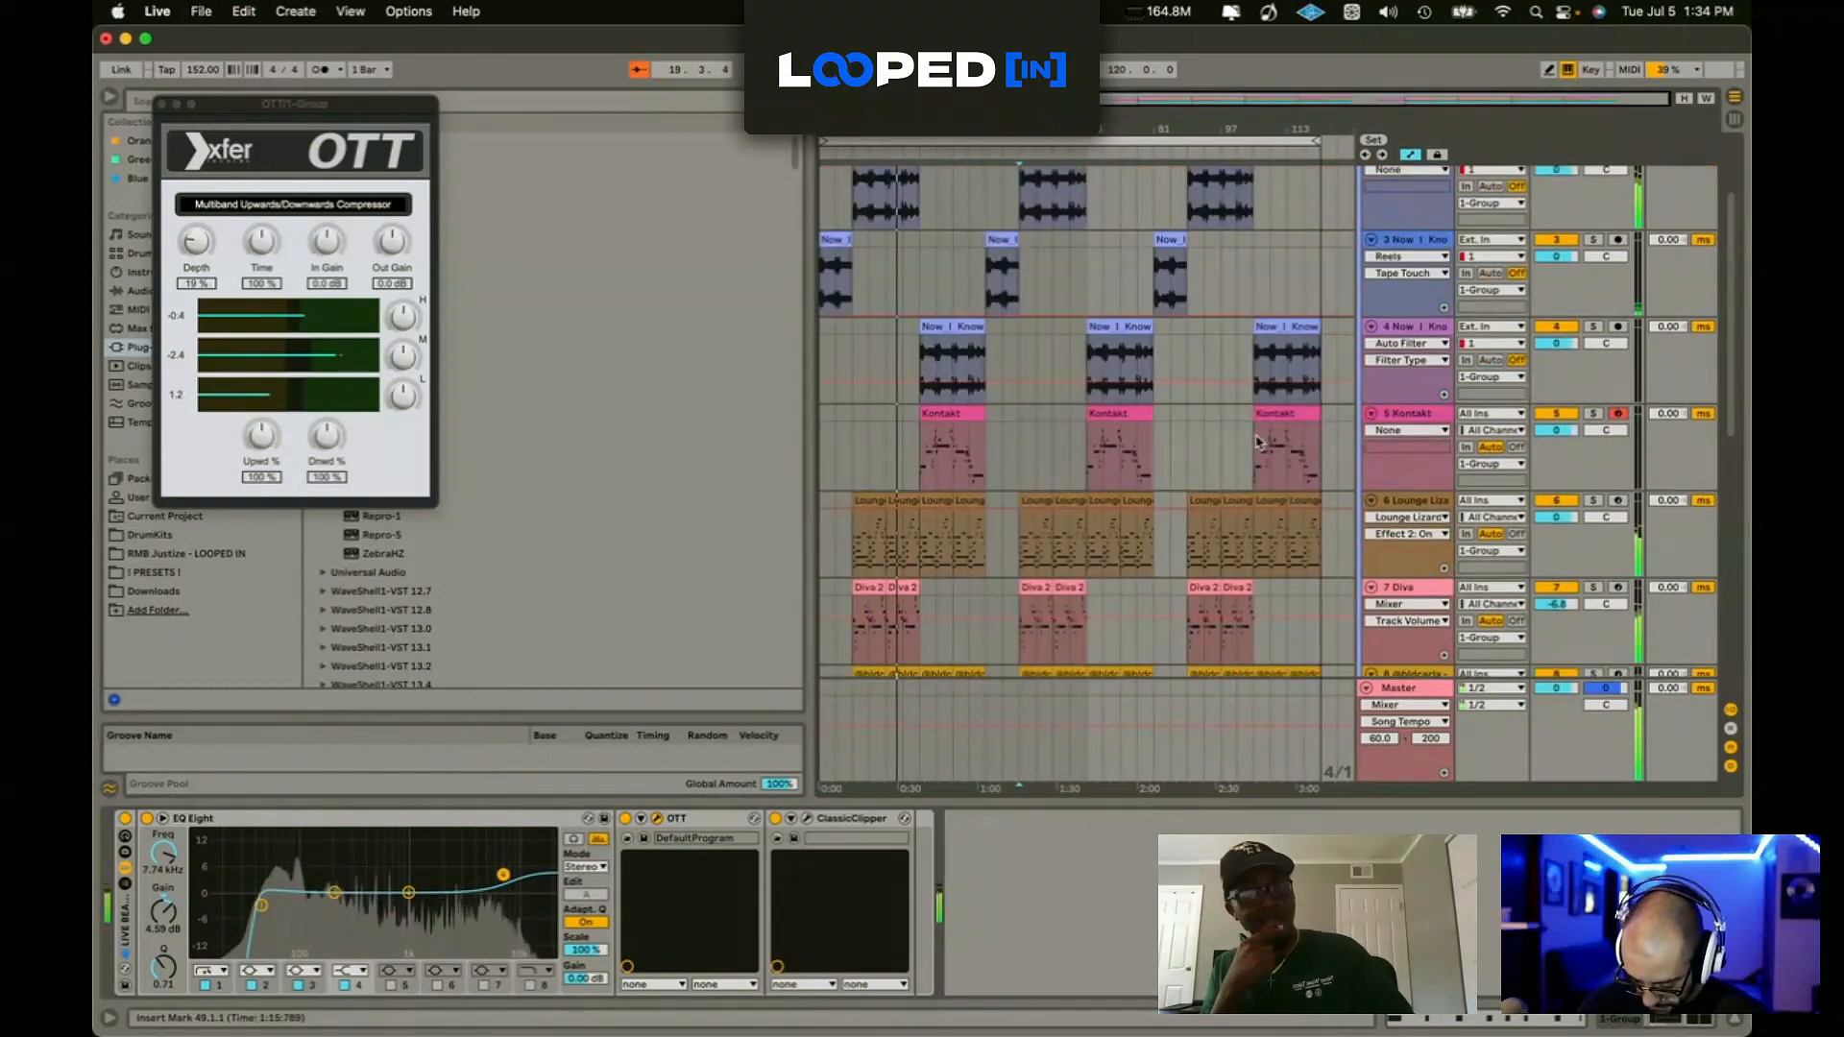
left_click(163, 103)
scroll(1277, 202, "up", 2)
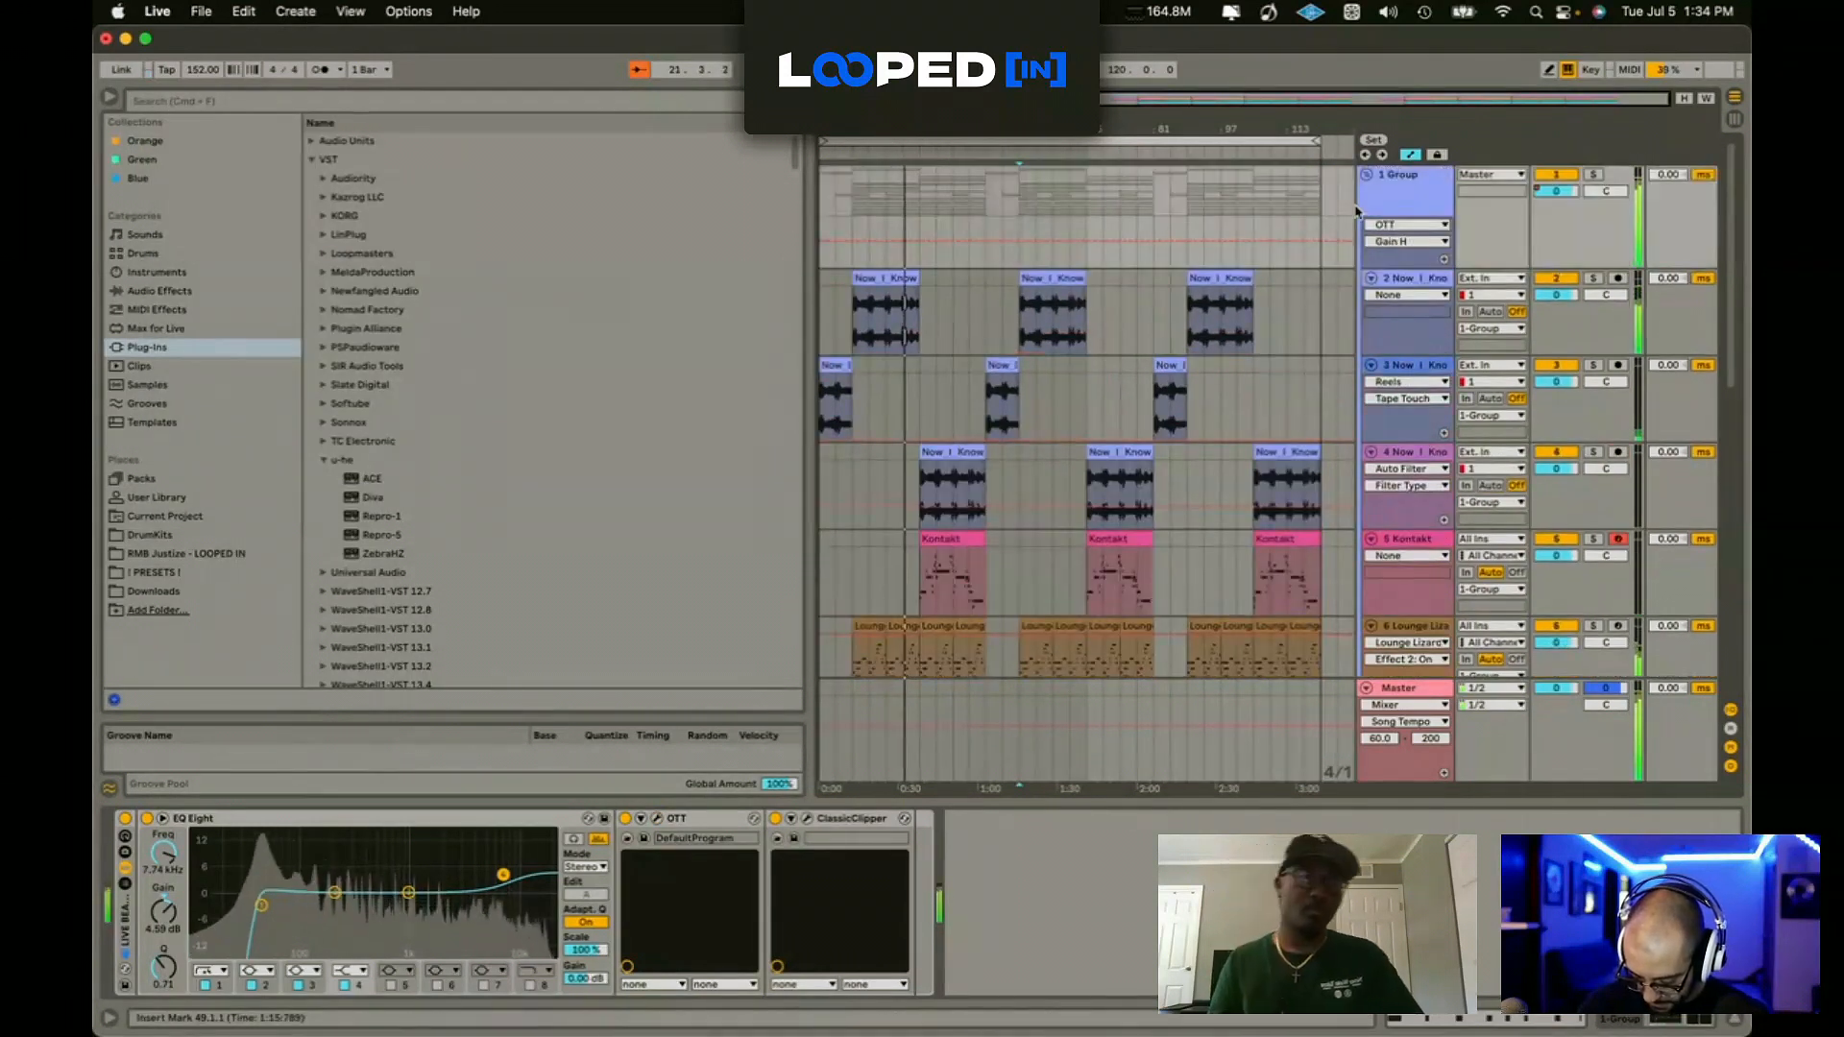
Step: Stop playback and show the main group's Mixer Track Volume automation to check the fade-out from bar 105
key("space")
key("super+a")
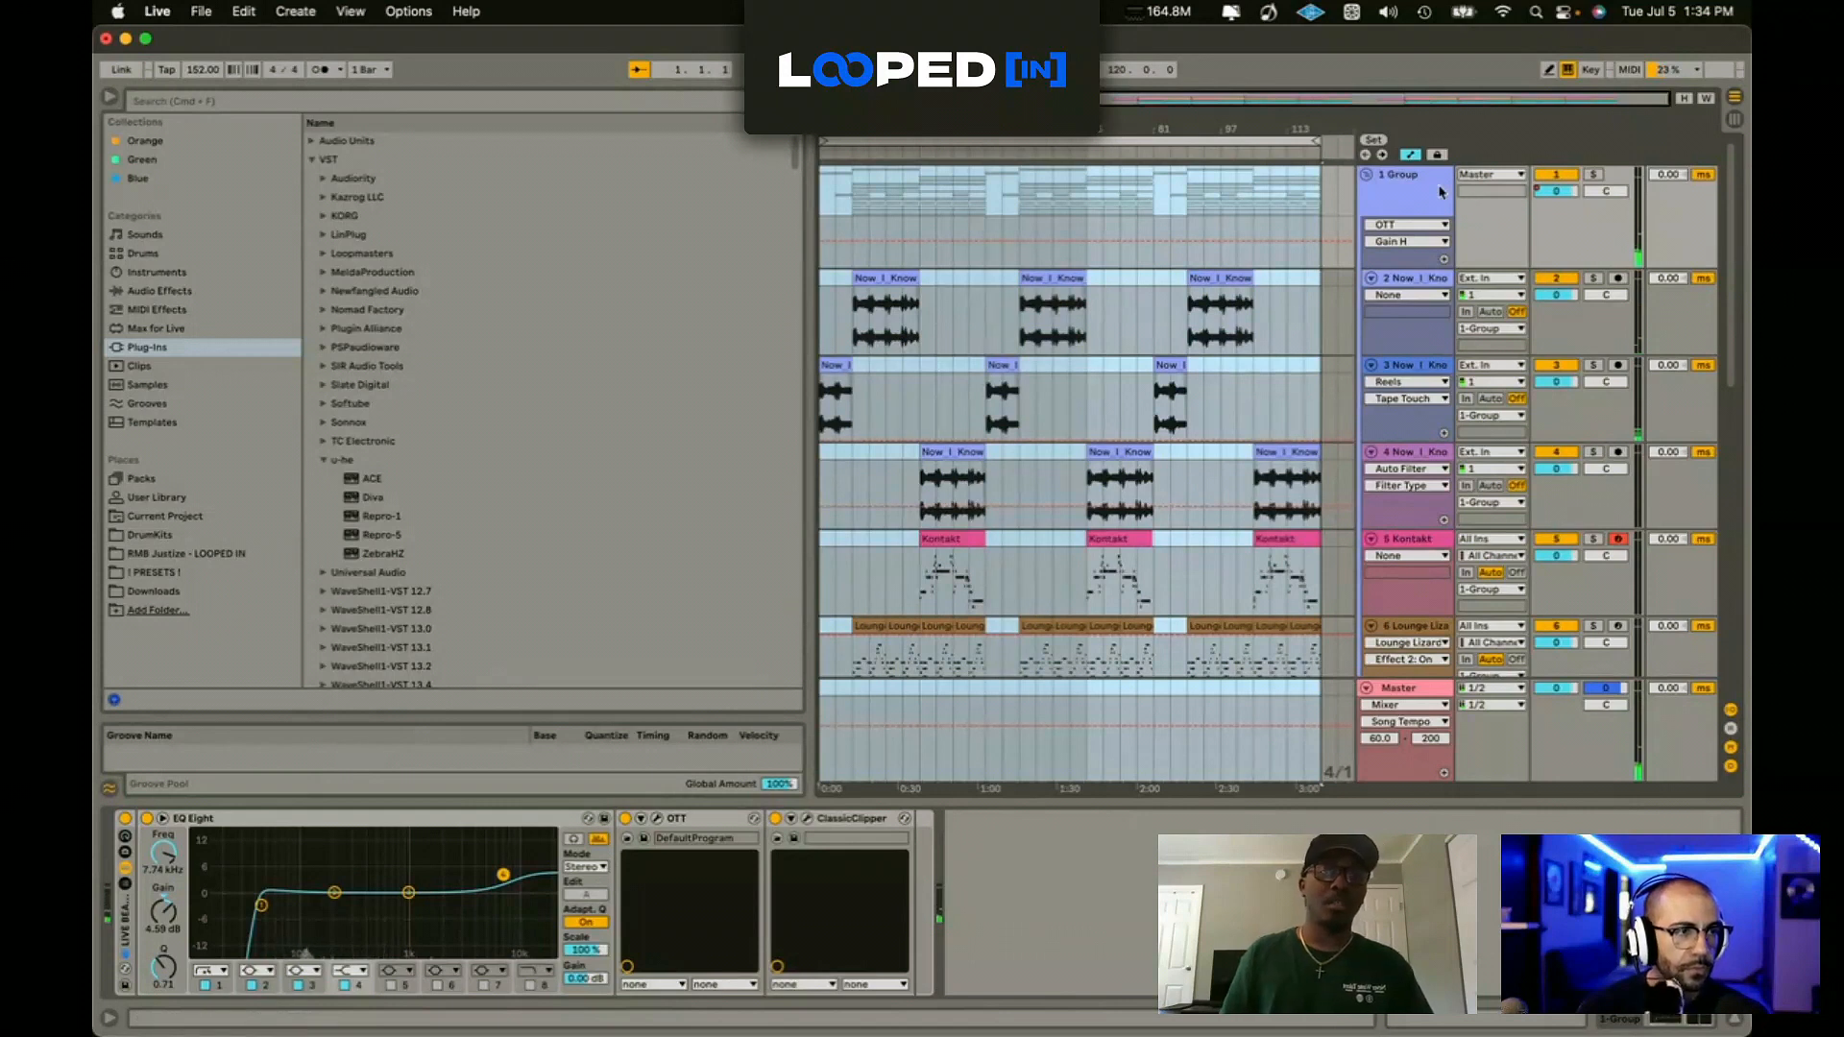
left_click(1445, 224)
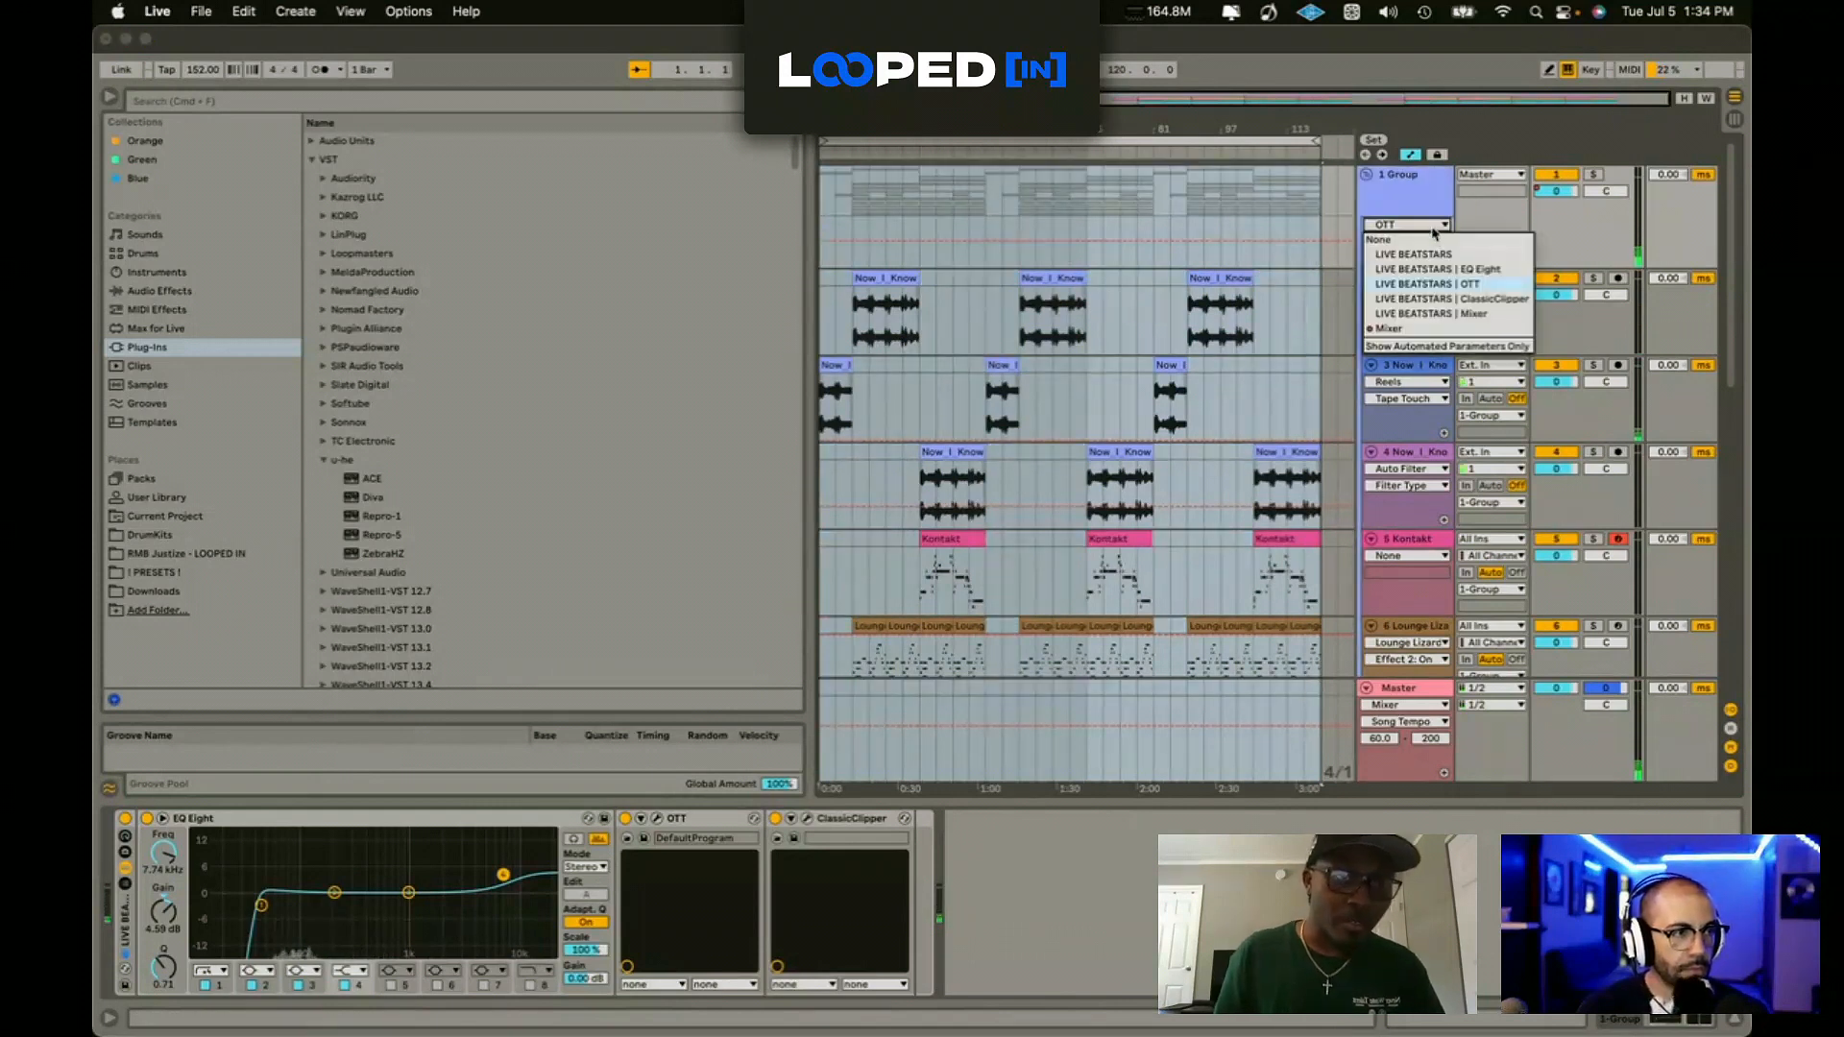
left_click(1435, 331)
left_click(1249, 199)
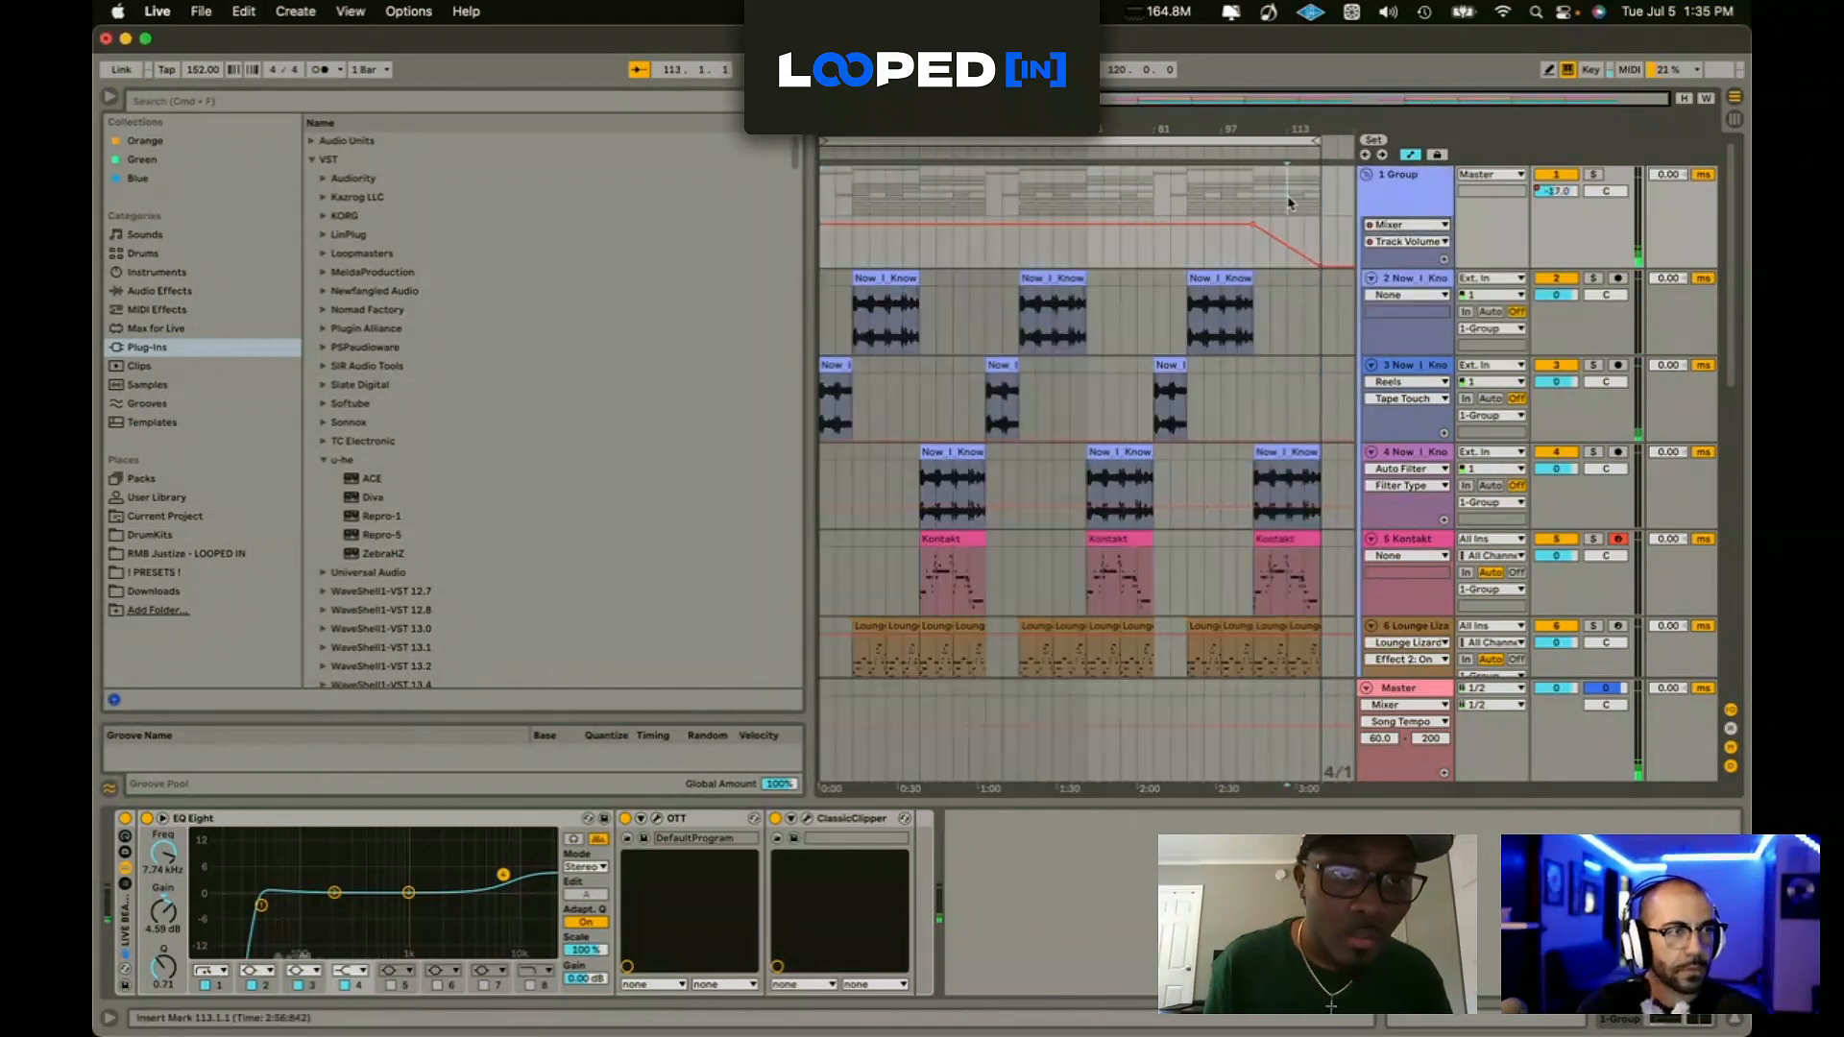
scroll(1143, 283, "down", 3)
scroll(1124, 269, "up", 3)
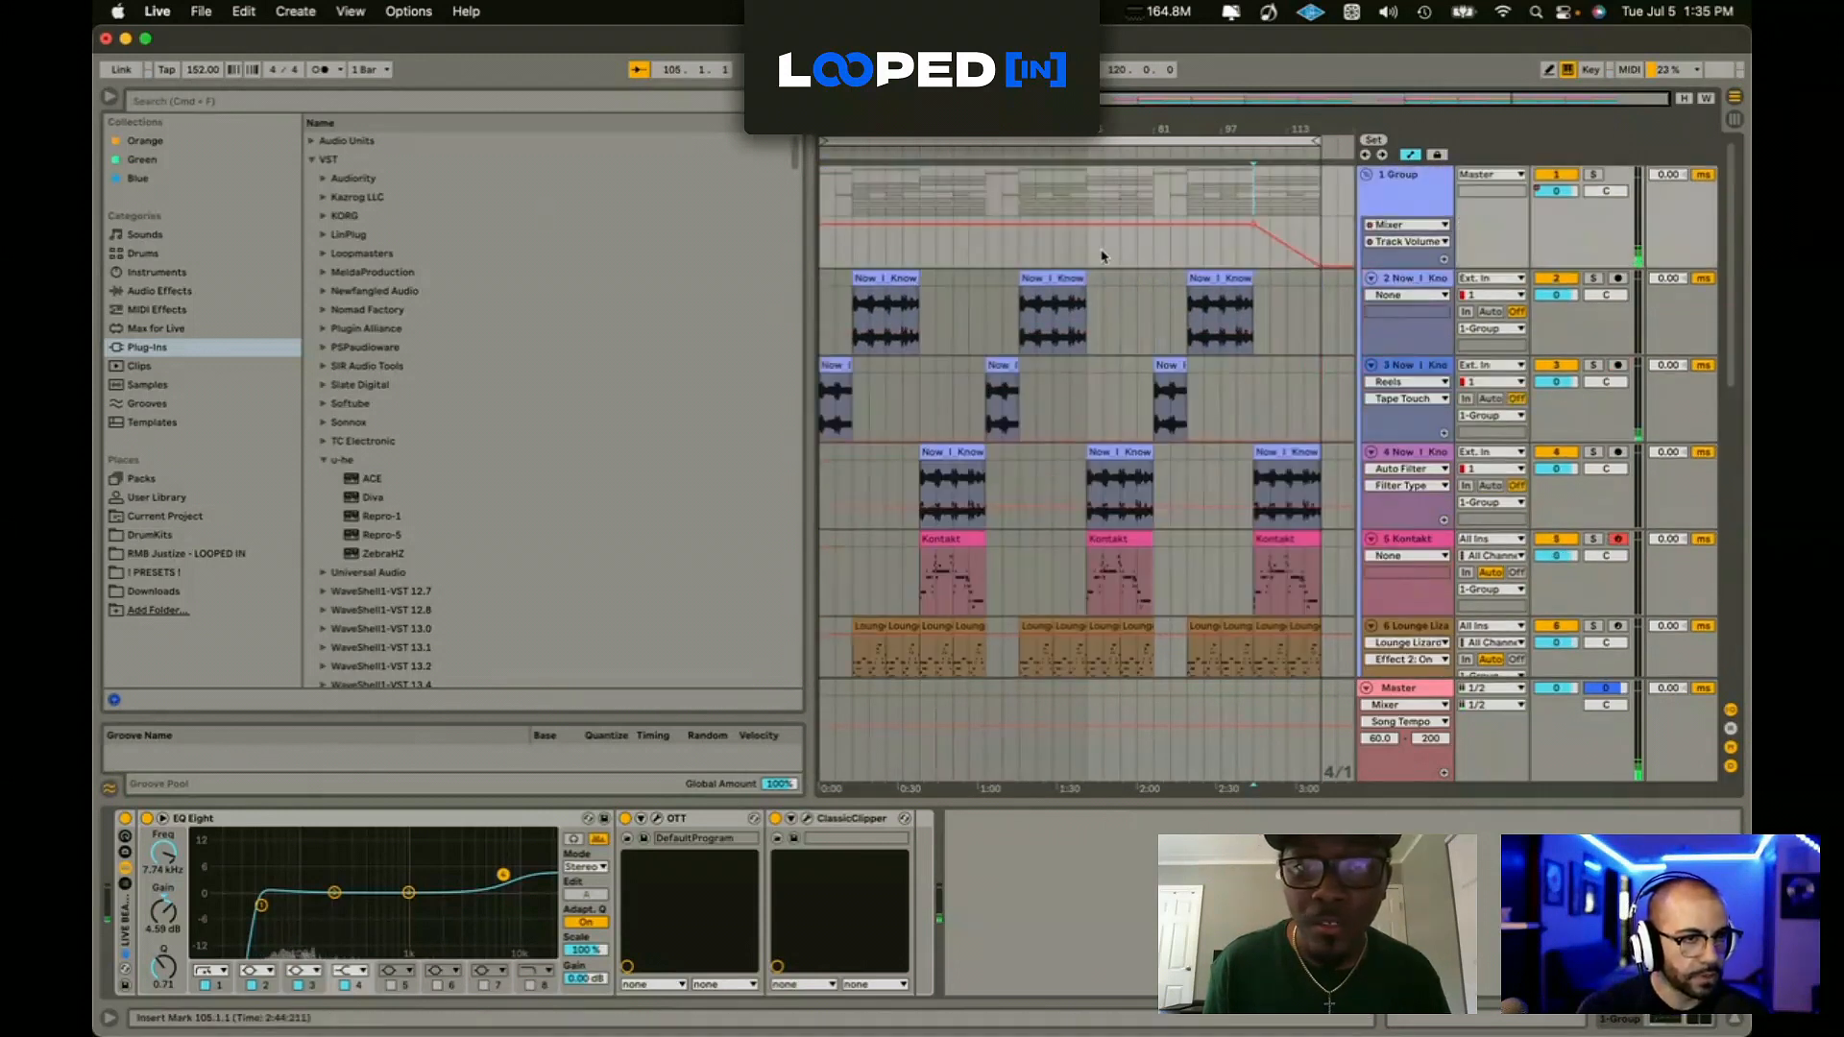
Step: Play the arrangement from bar 1 and look through the grouped tracks
left_click(837, 197)
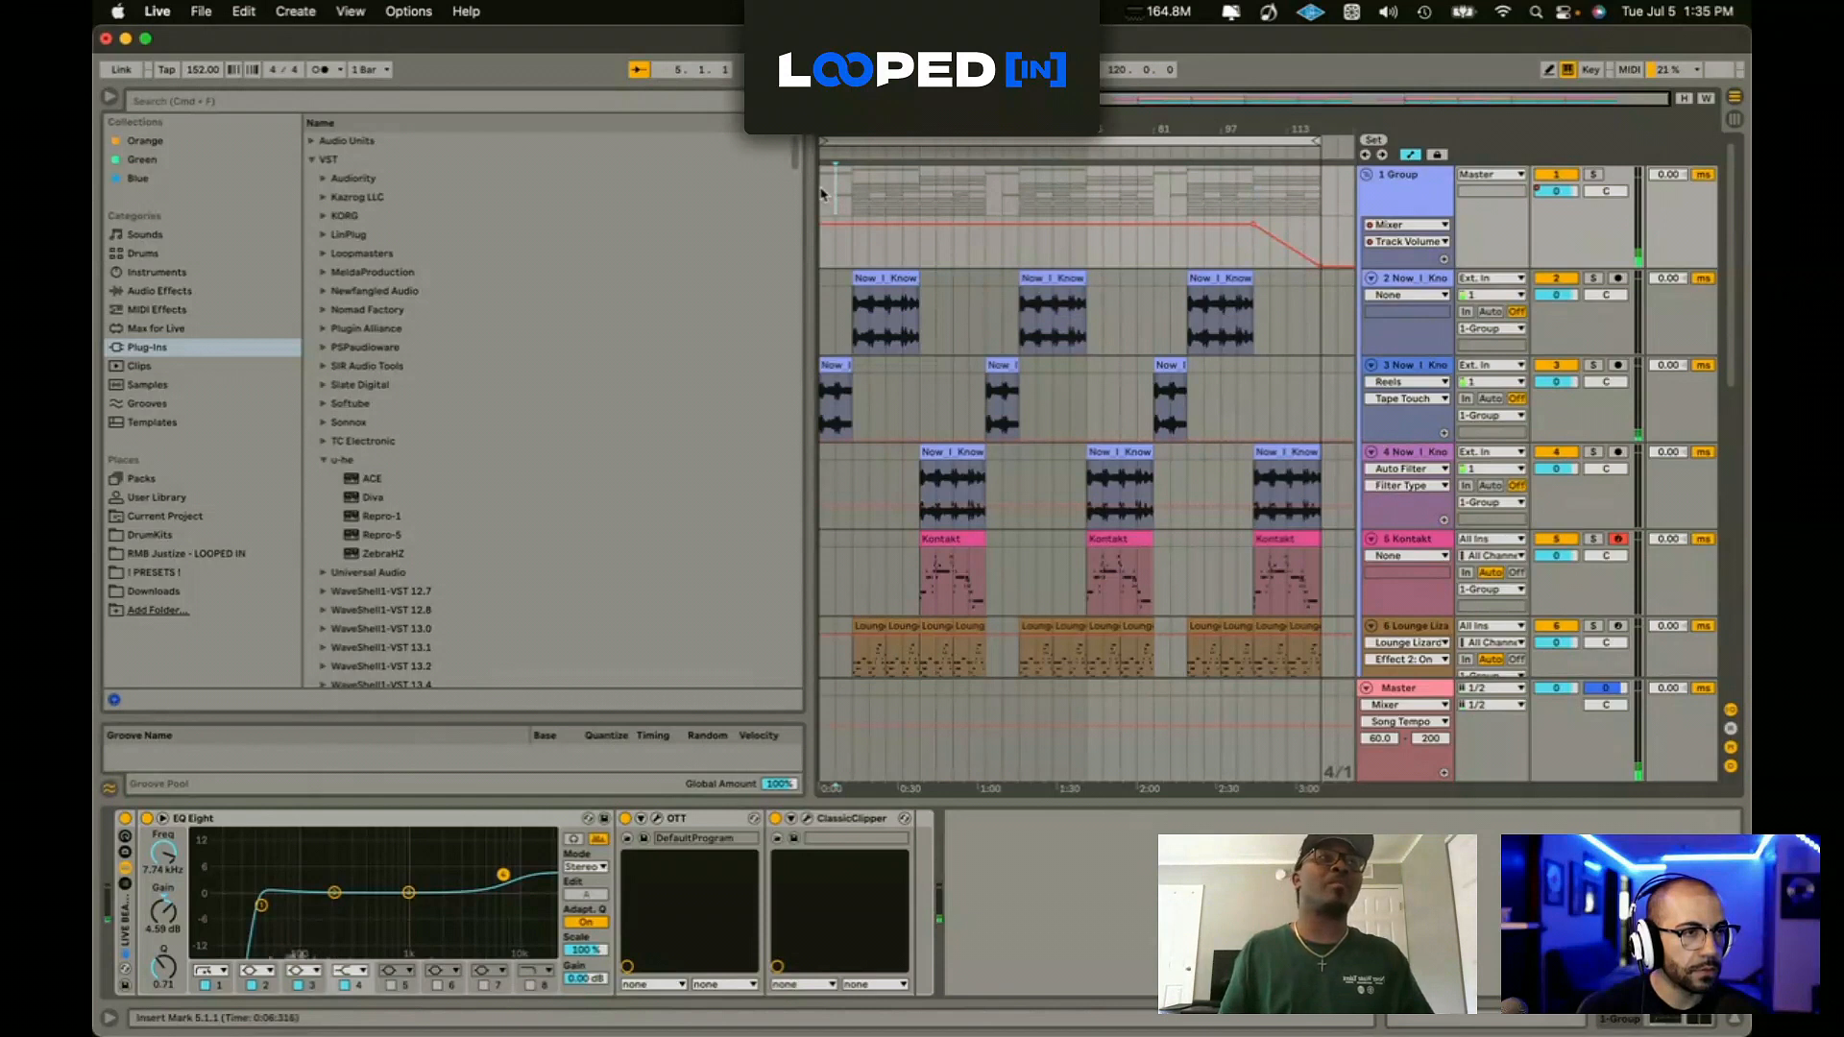
left_click(823, 194)
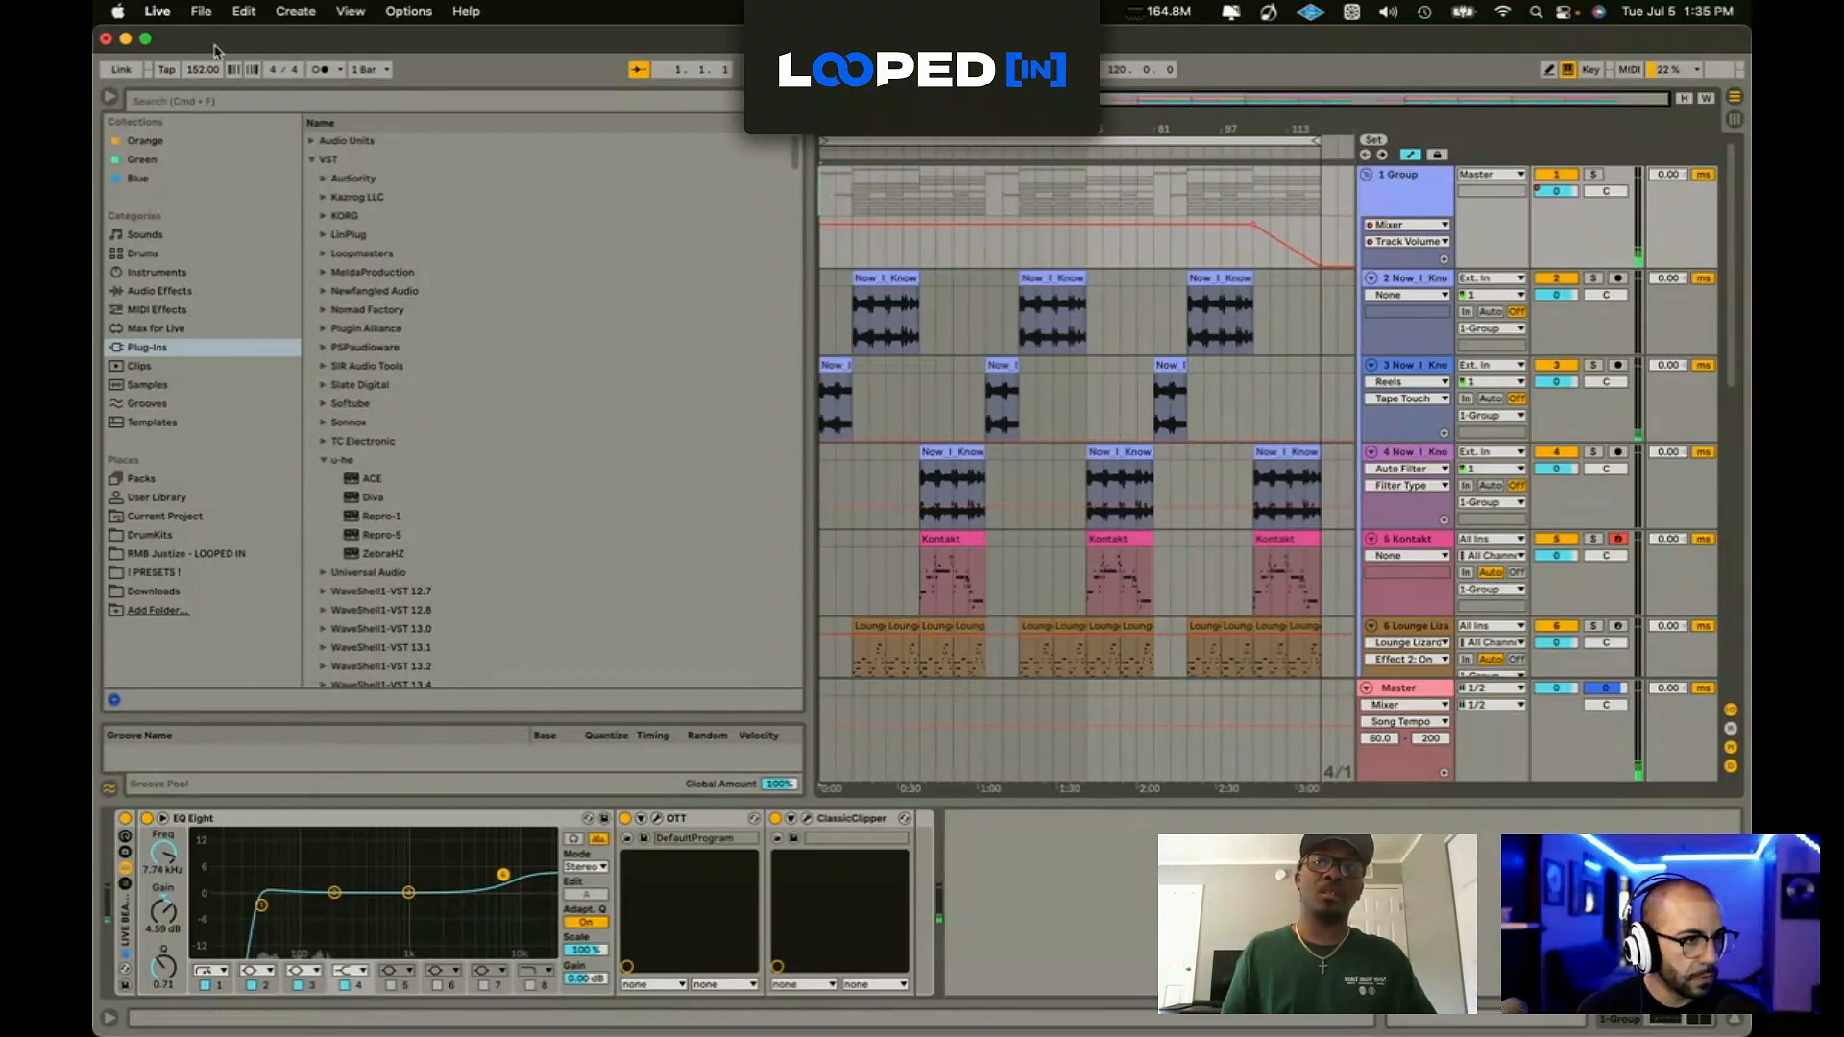
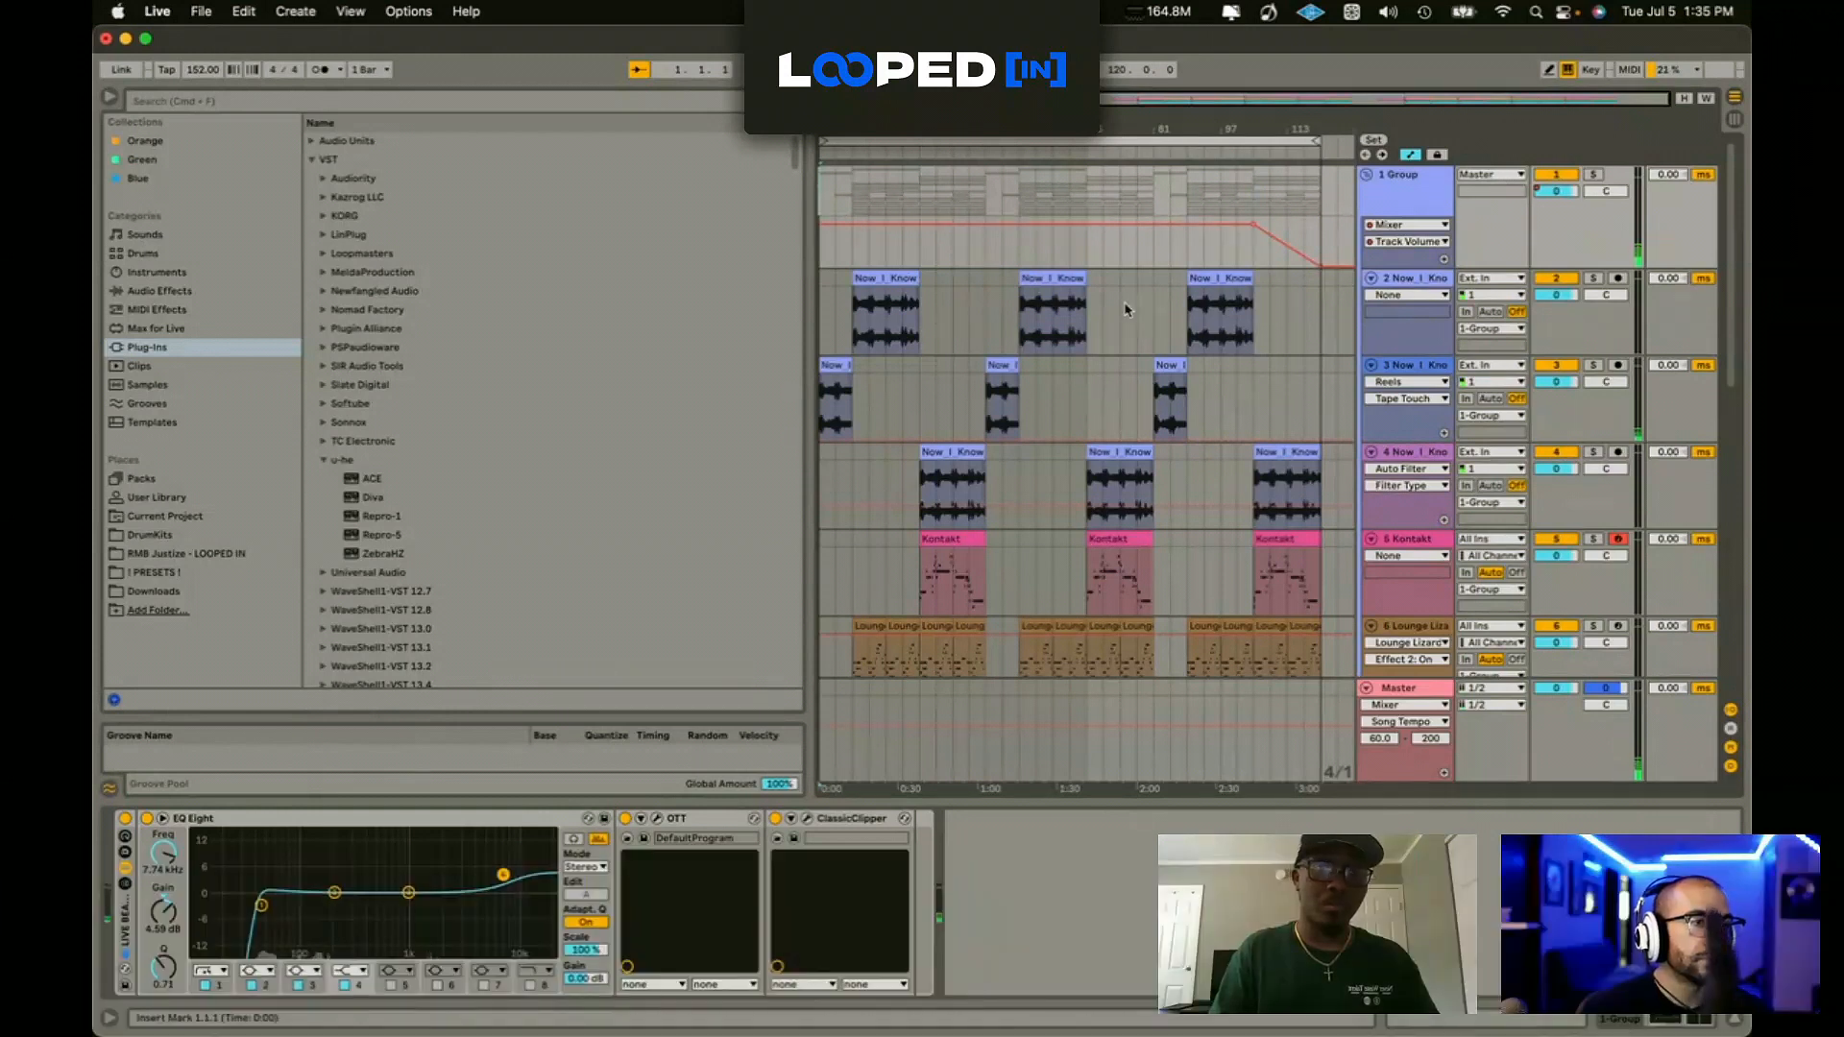
scroll(1024, 374, "down", 10)
key("space")
scroll(1023, 375, "up", 10)
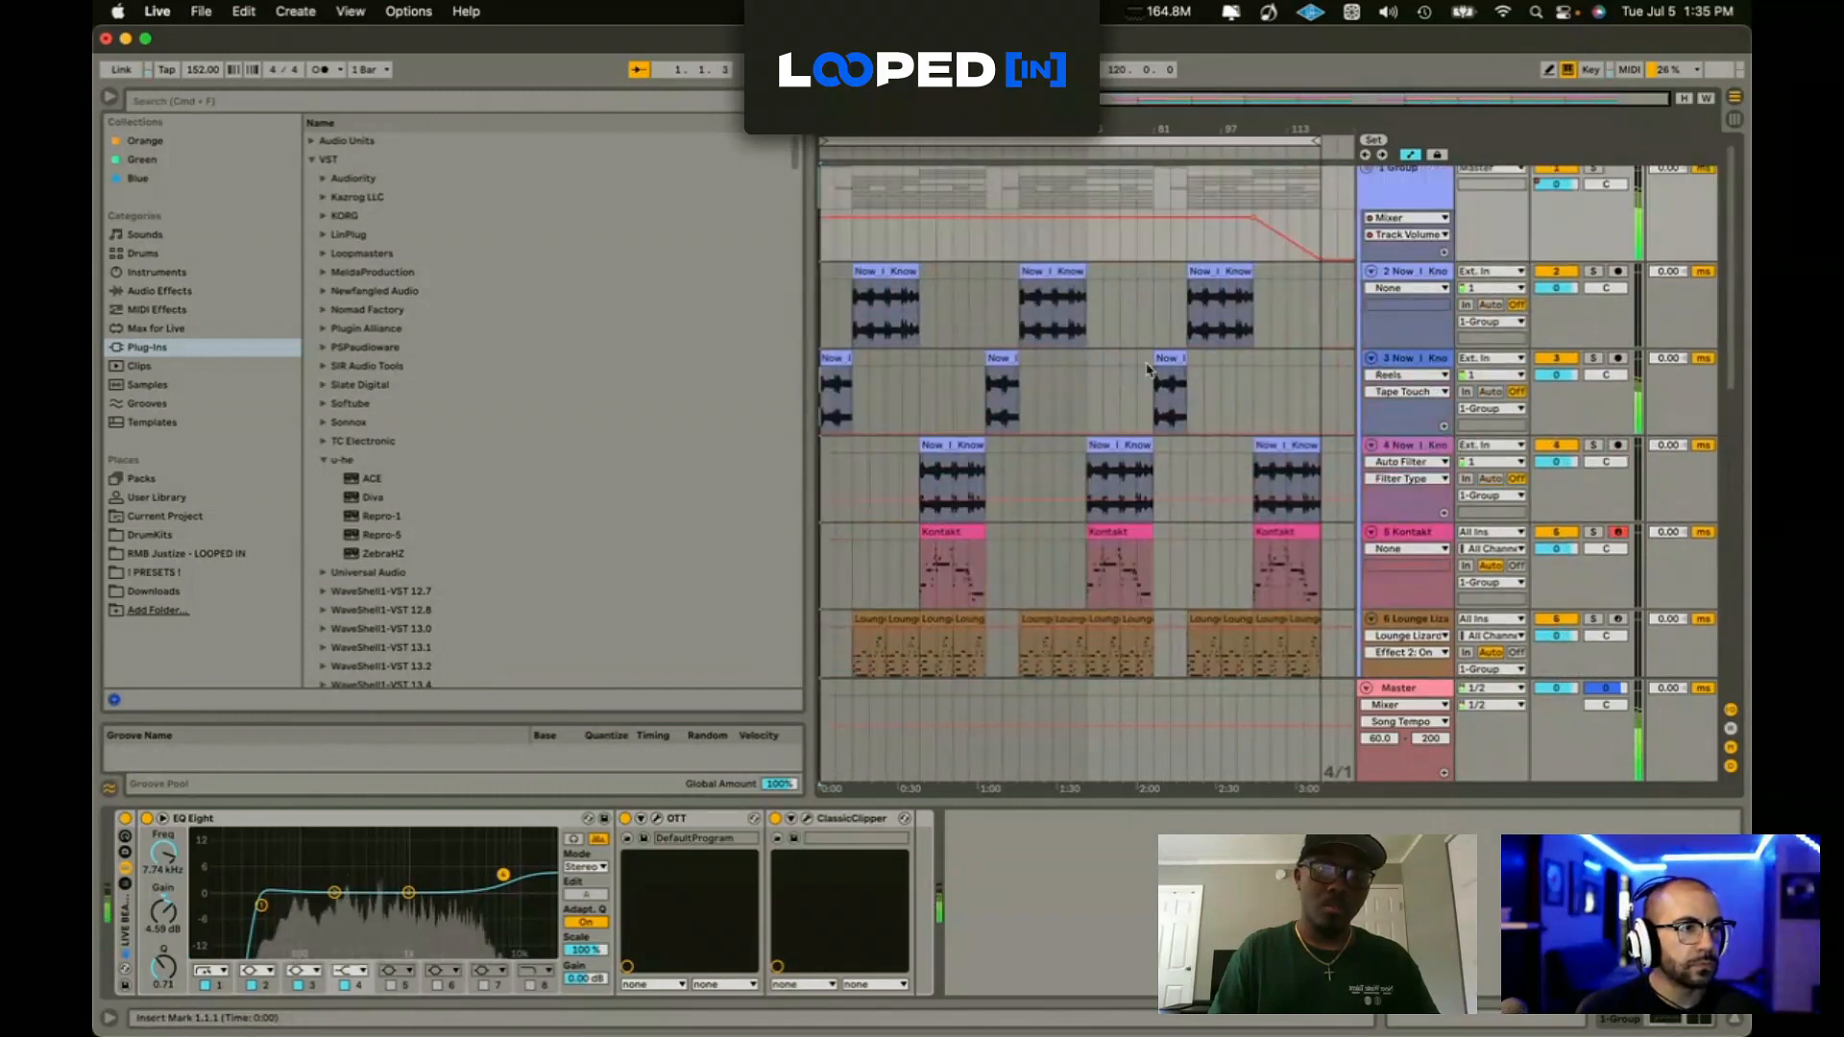
left_click(1421, 273)
left_click(1429, 442, "super")
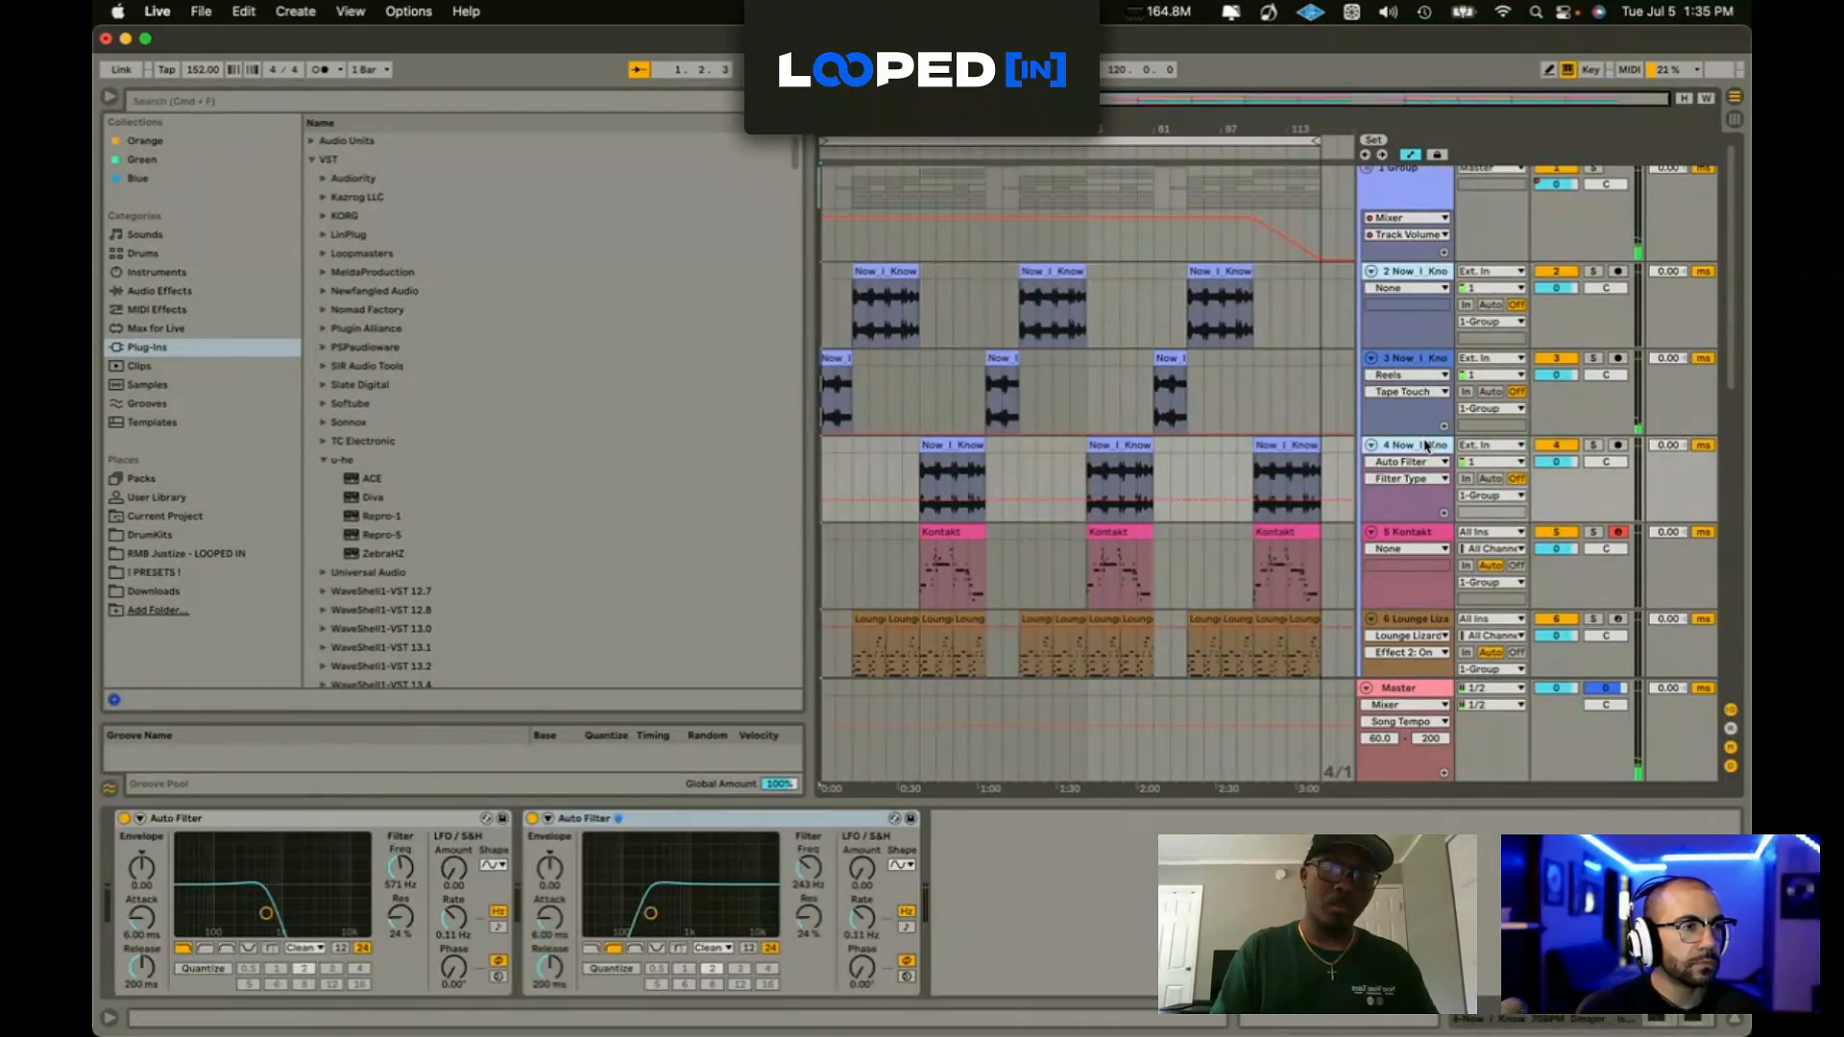
key("super+g")
key("super+z")
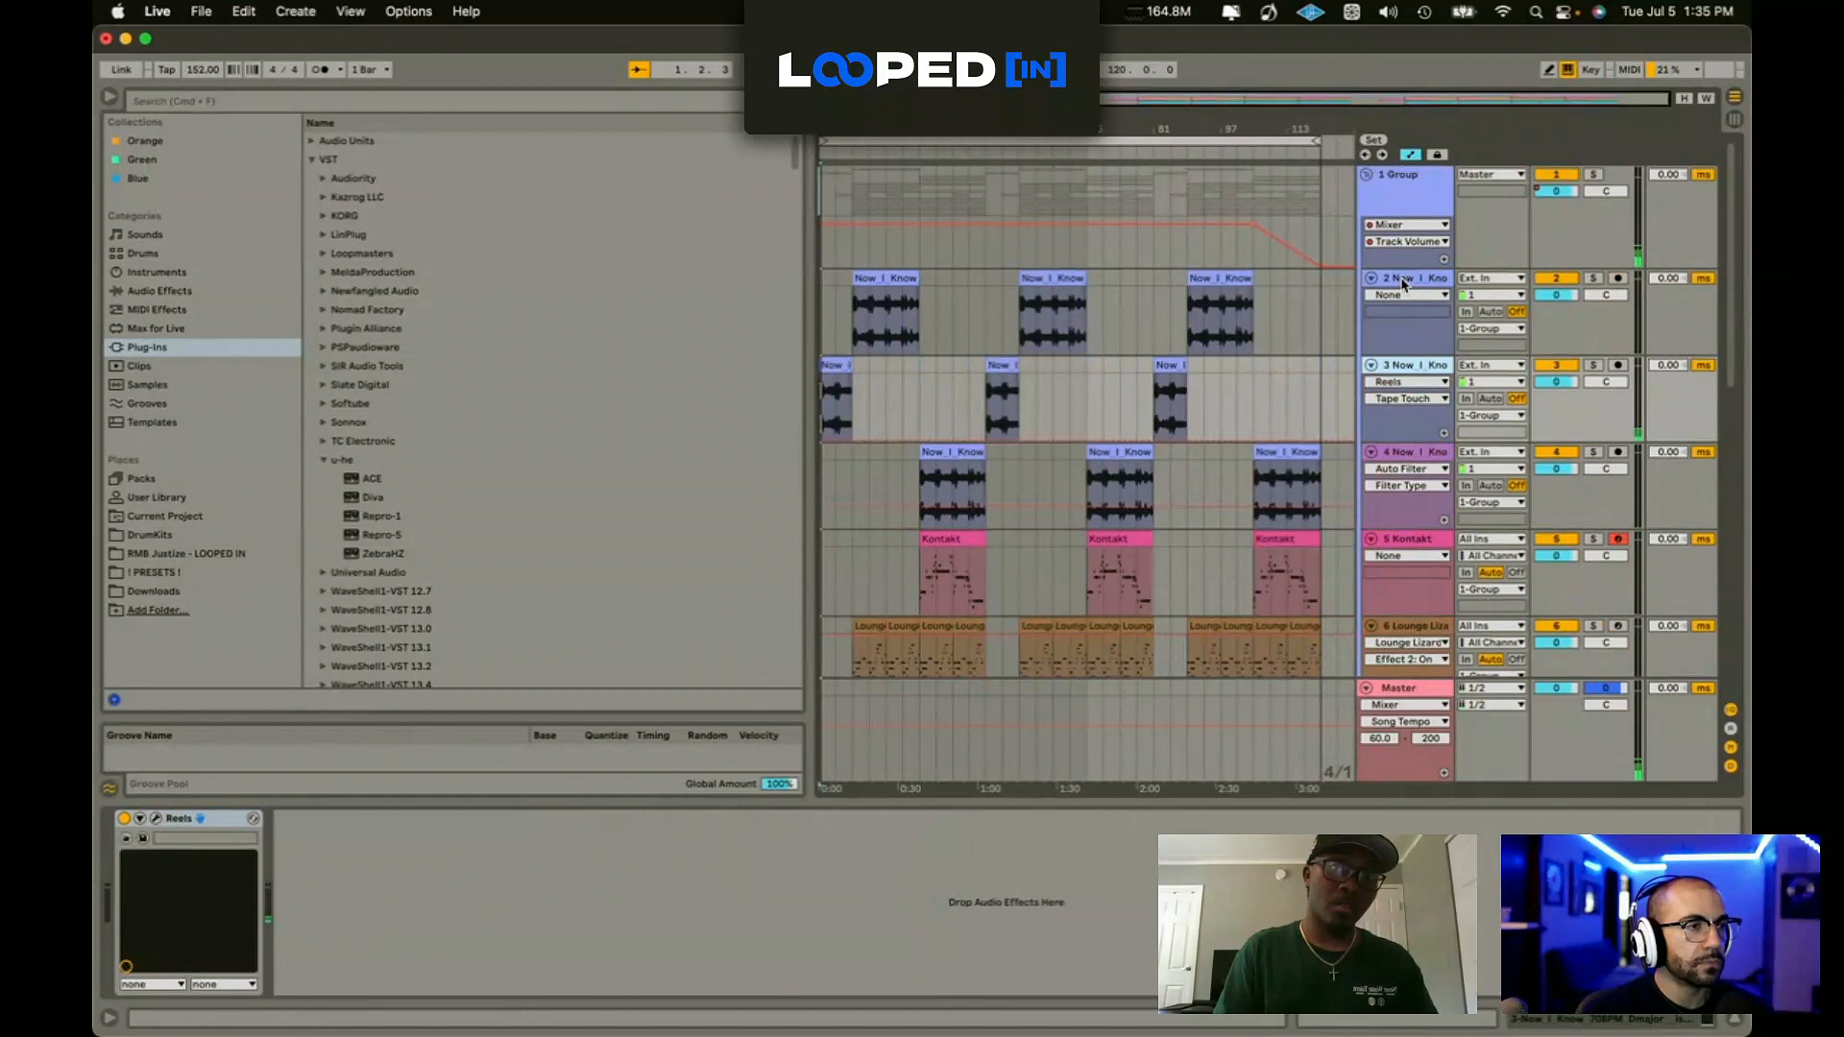
Step: Group the three Now_I_Know sample tracks inside the main group and load the Rev PLATE-140 reverb on the new group
left_click(1428, 455)
key("super+g")
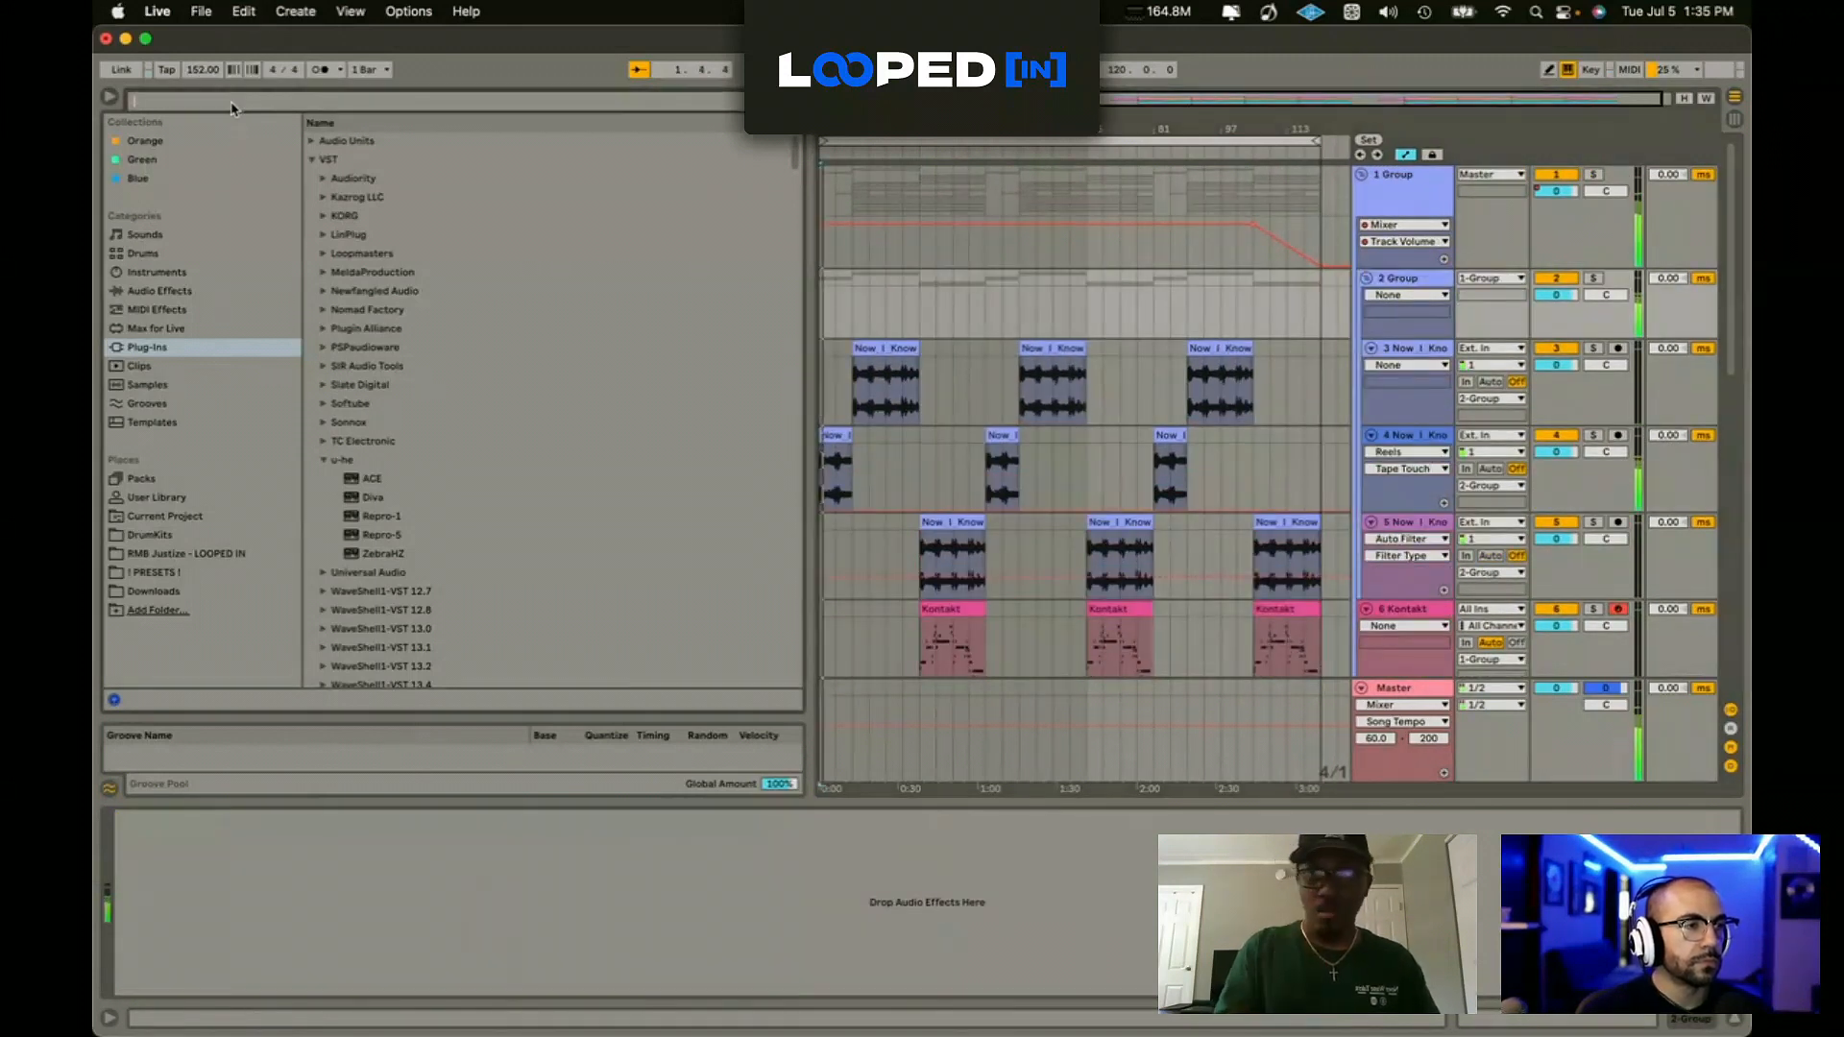
key("super+f")
type("rev")
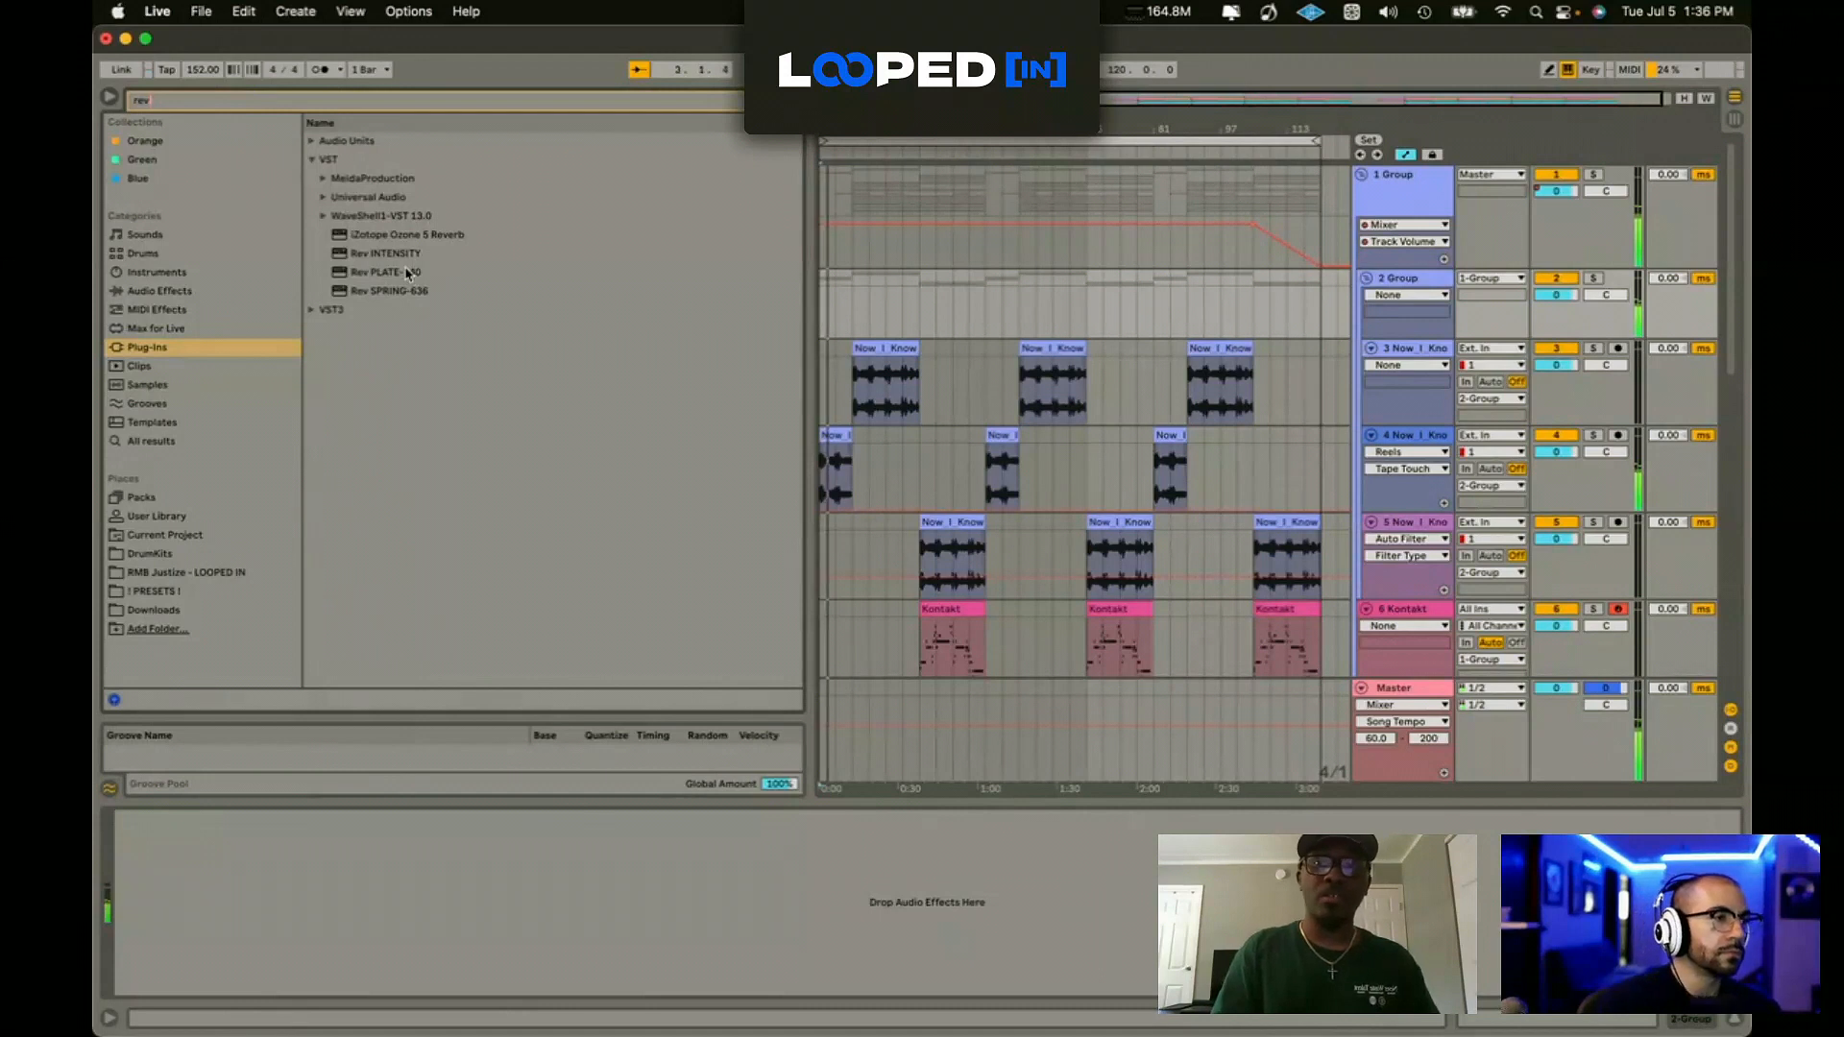
left_click(404, 271)
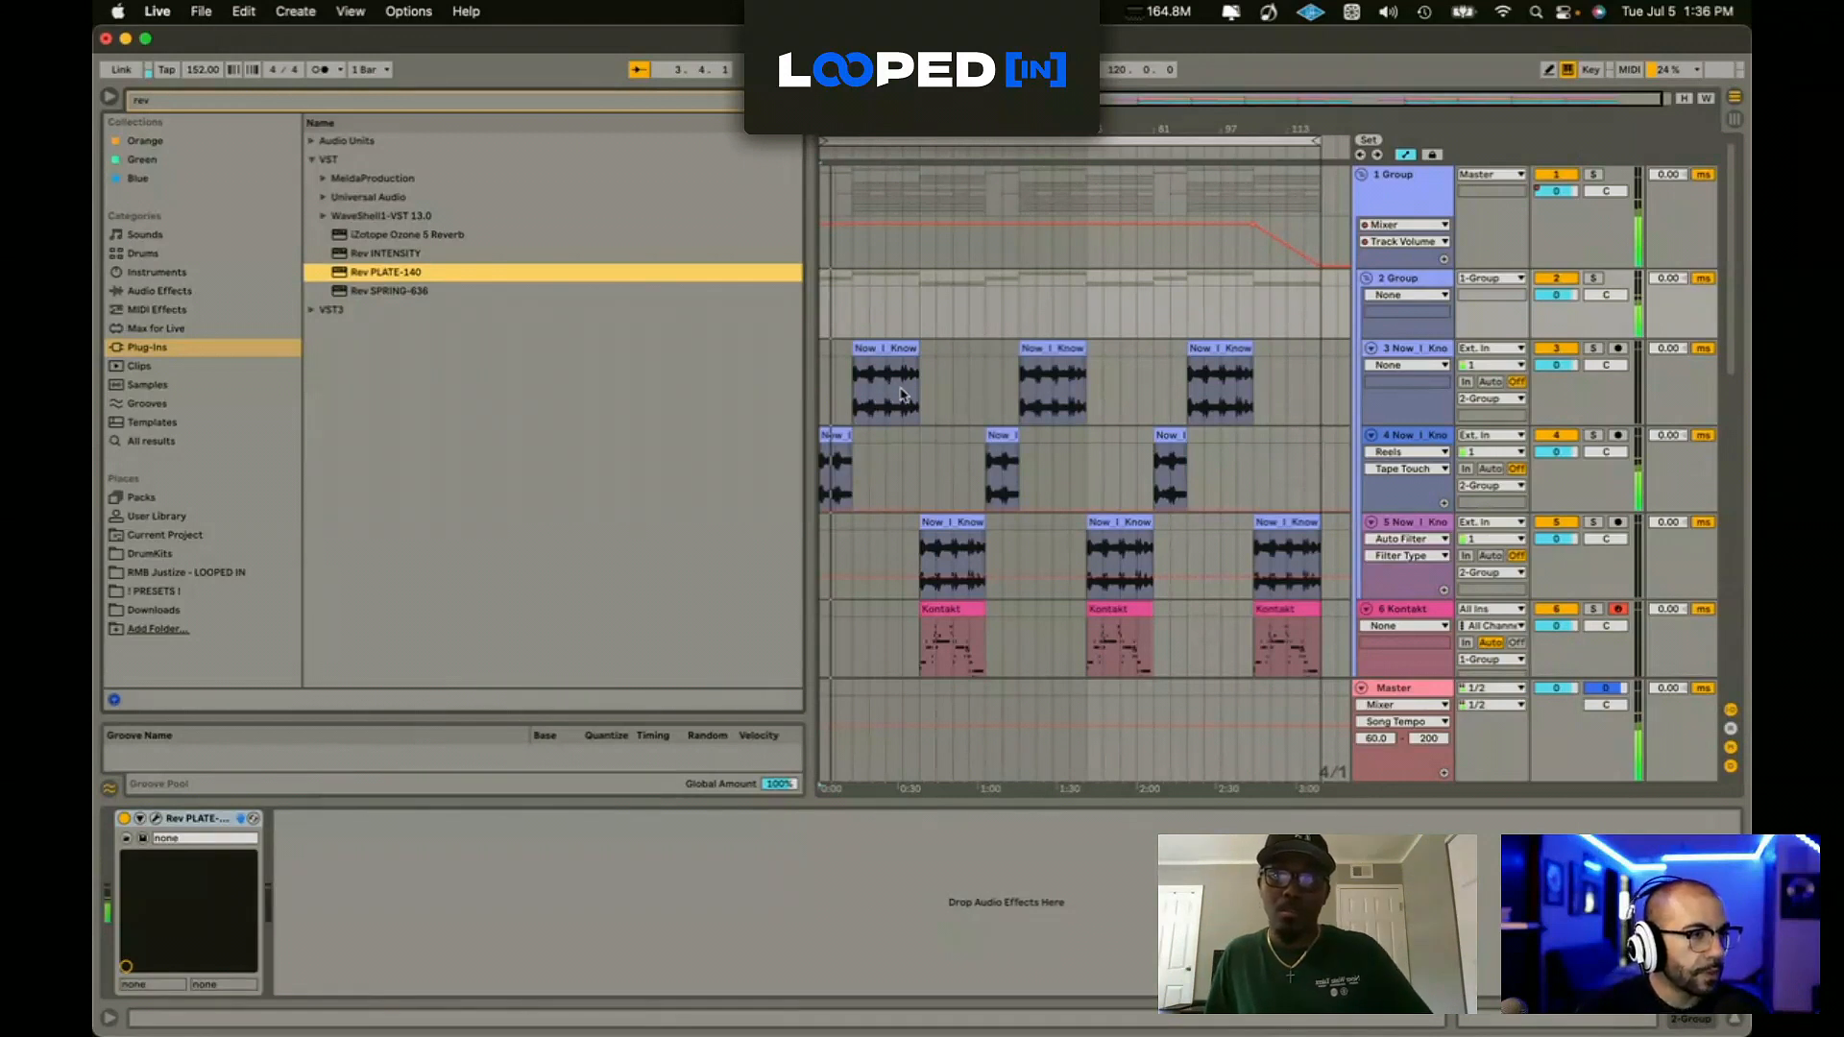
Step: Turn the Rev PLATE-140's Blend toward dry on the sample group and close the plug-in window
left_click_drag(852, 265, 852, 307)
left_click_drag(537, 123, 583, 472)
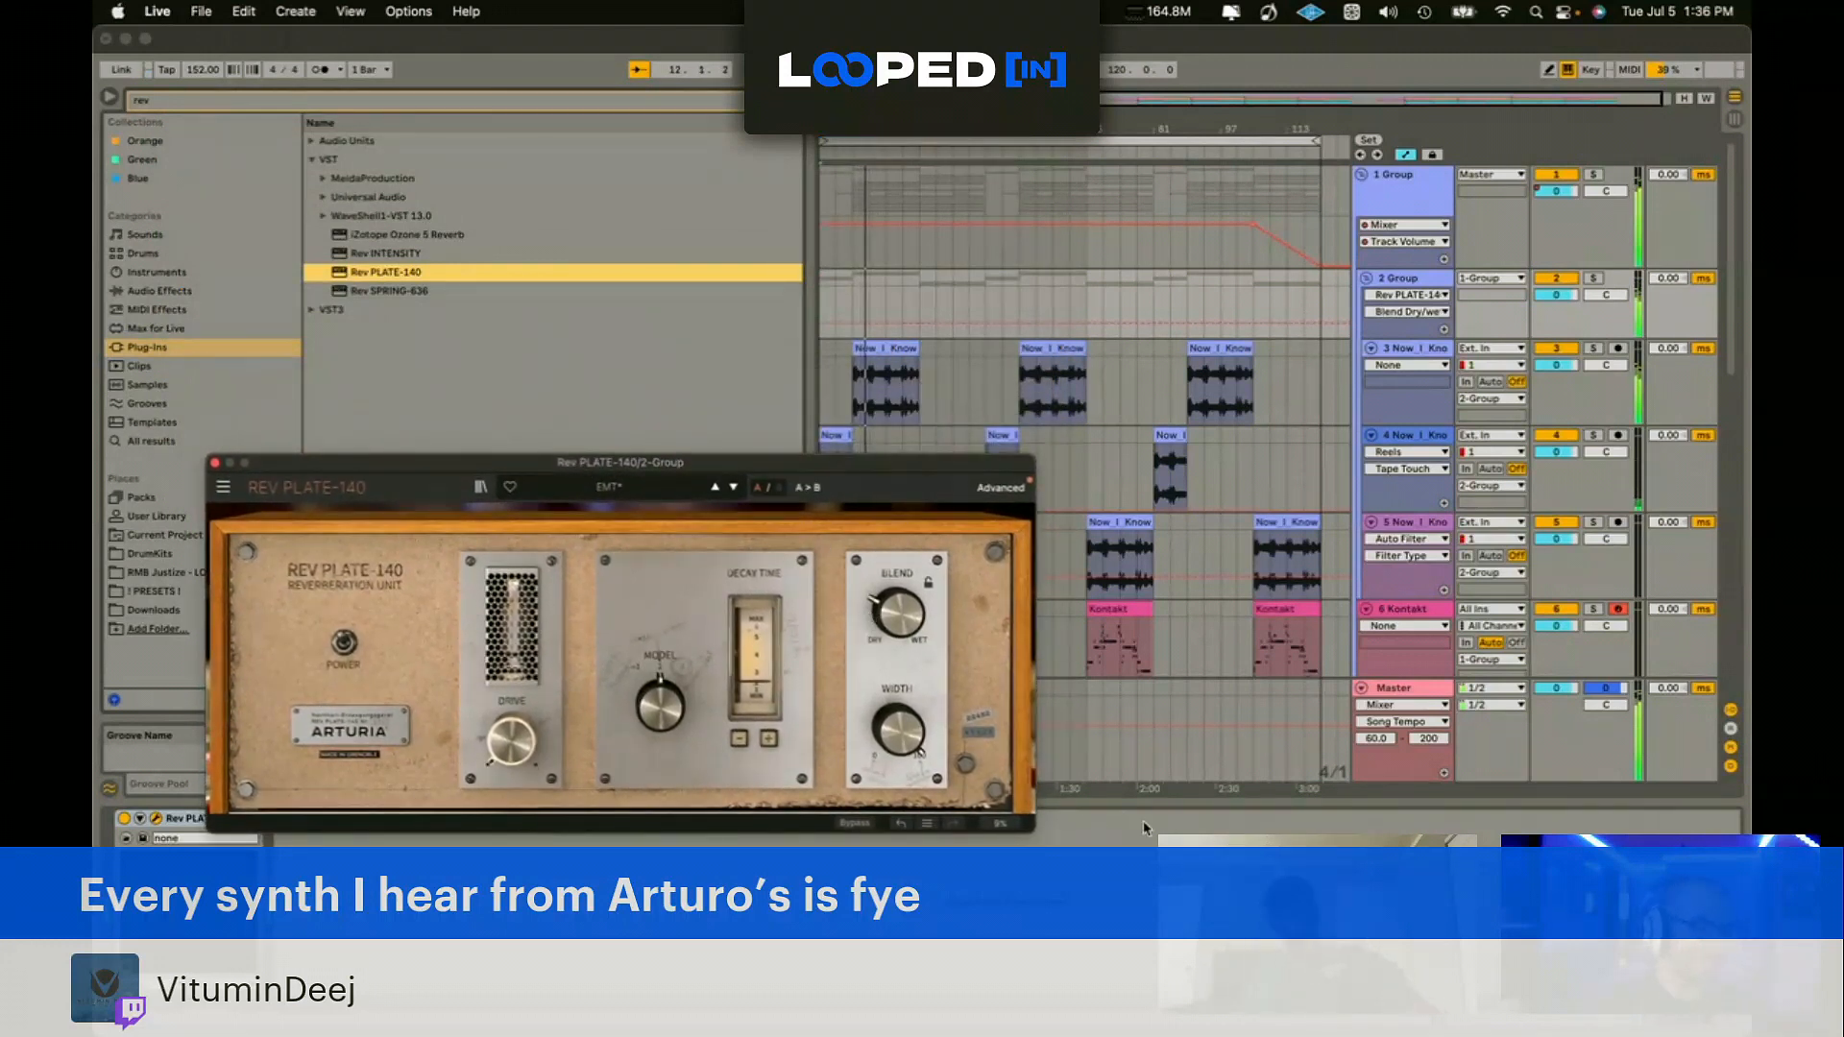
left_click(215, 462)
left_click(1402, 280)
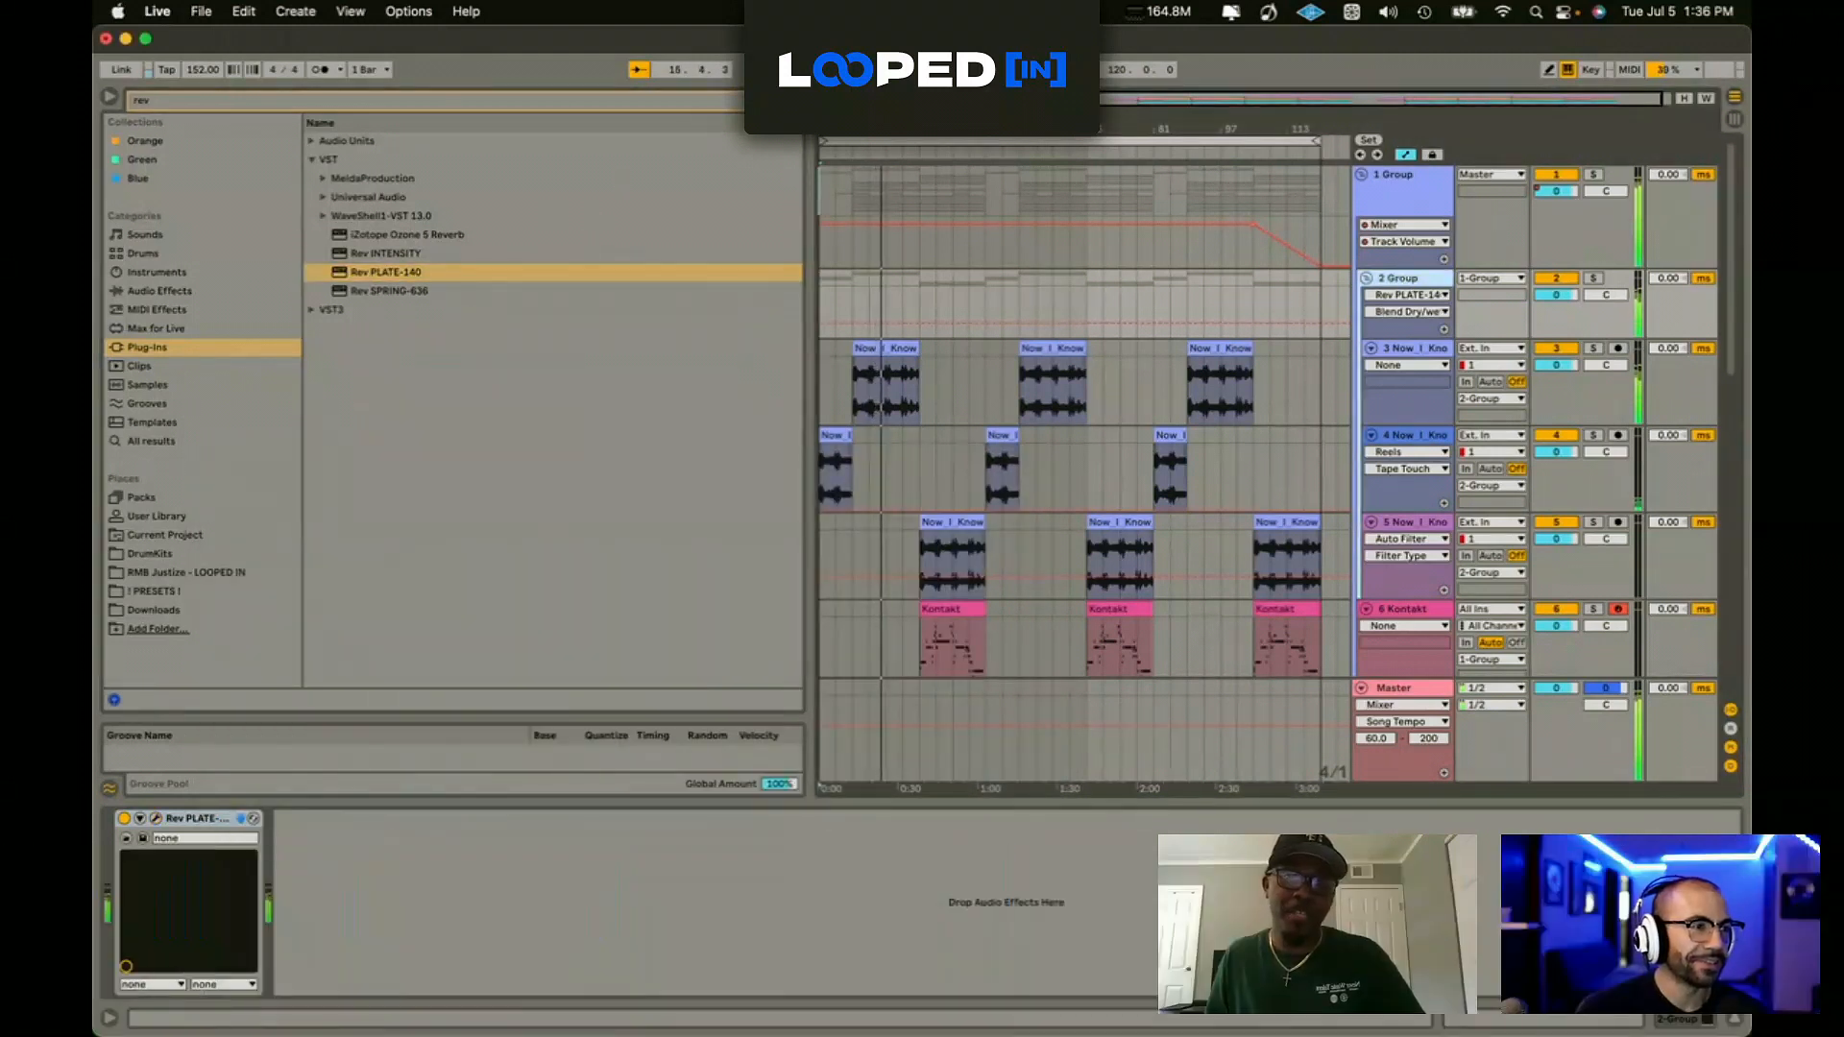
left_click(794, 100)
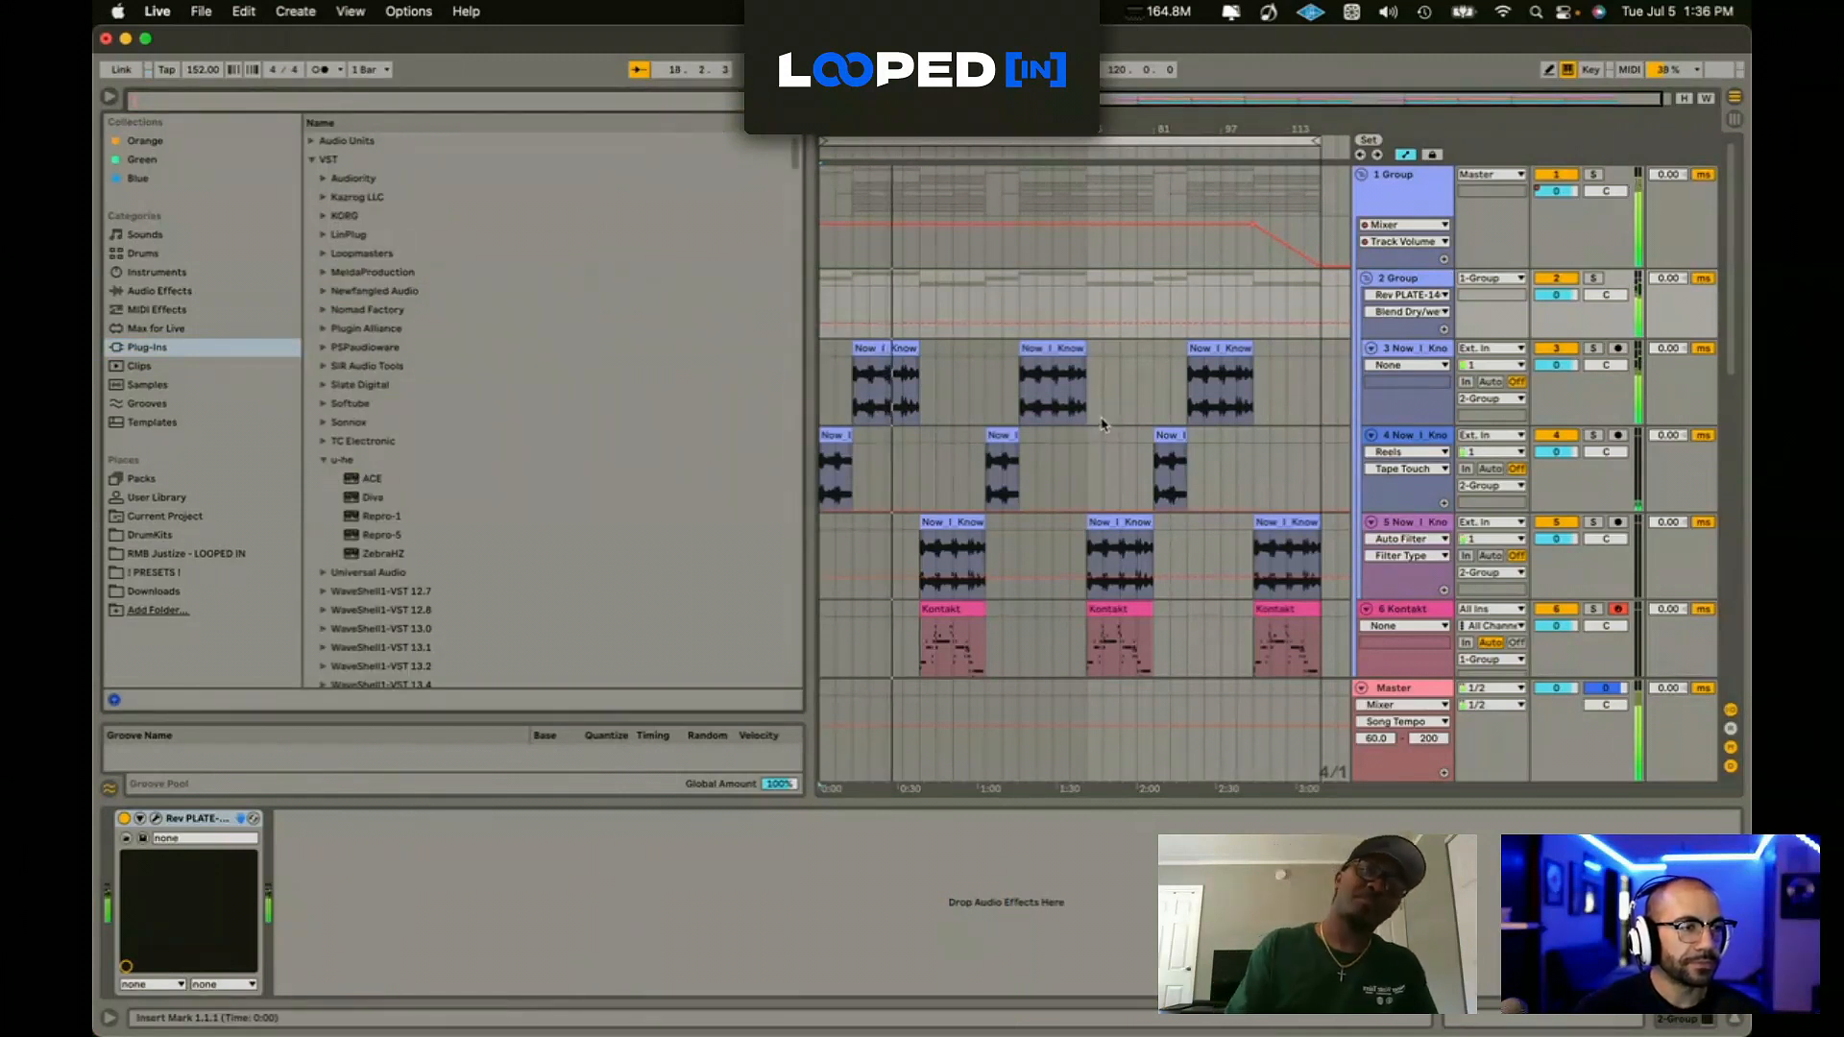
Step: Check the main group's fade-out end at bar 121 and stop playback
left_click(1306, 188)
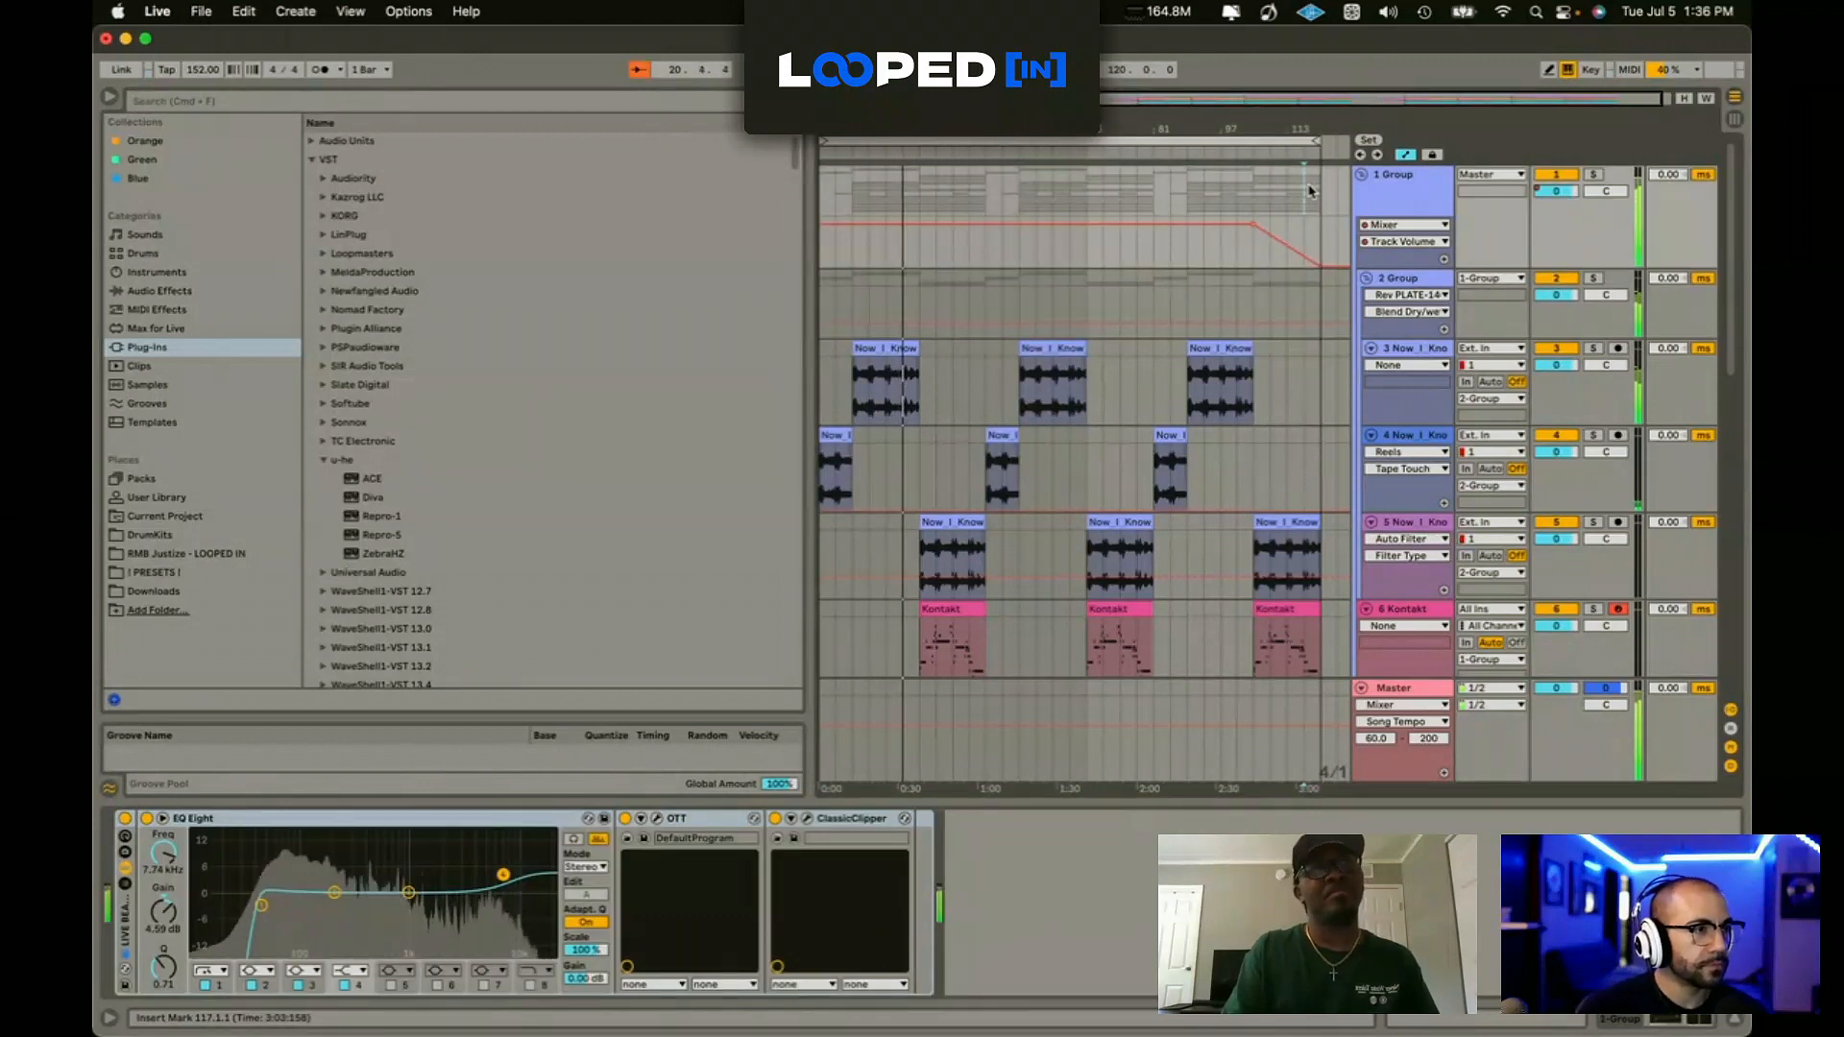
left_click(1317, 192)
key("space")
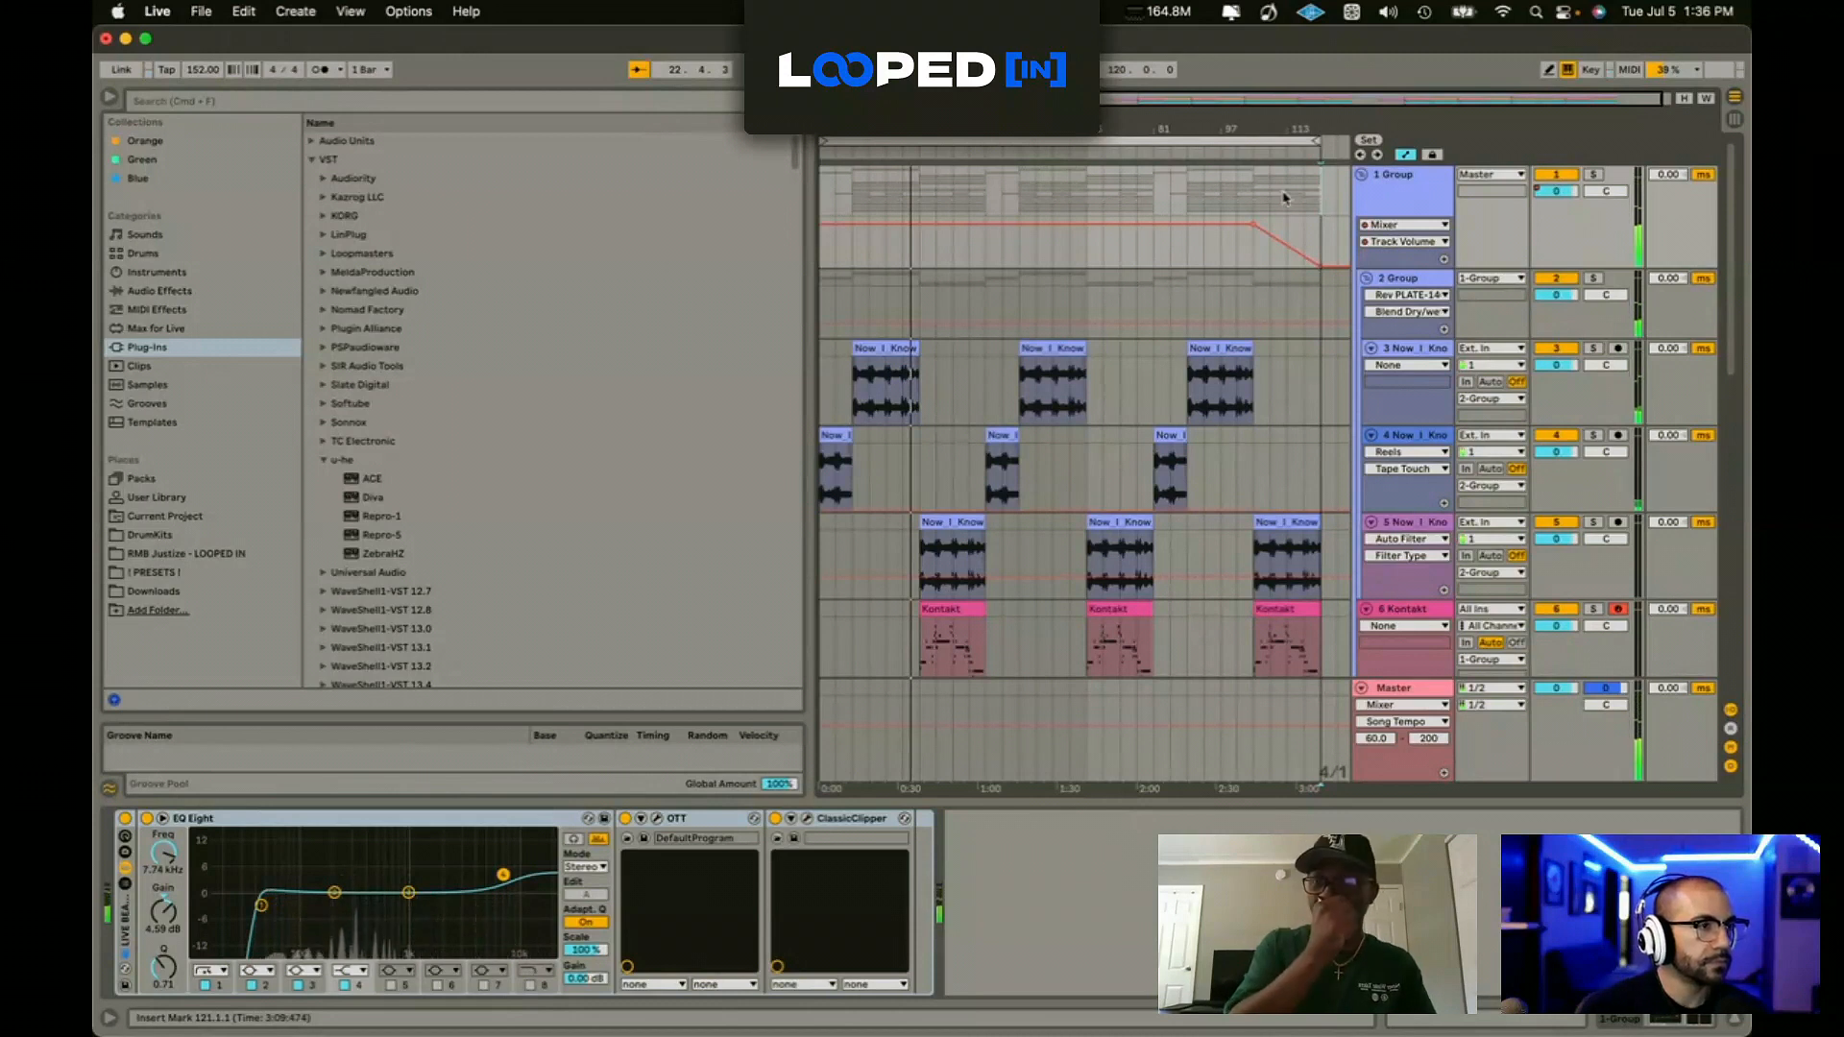
left_click(200, 11)
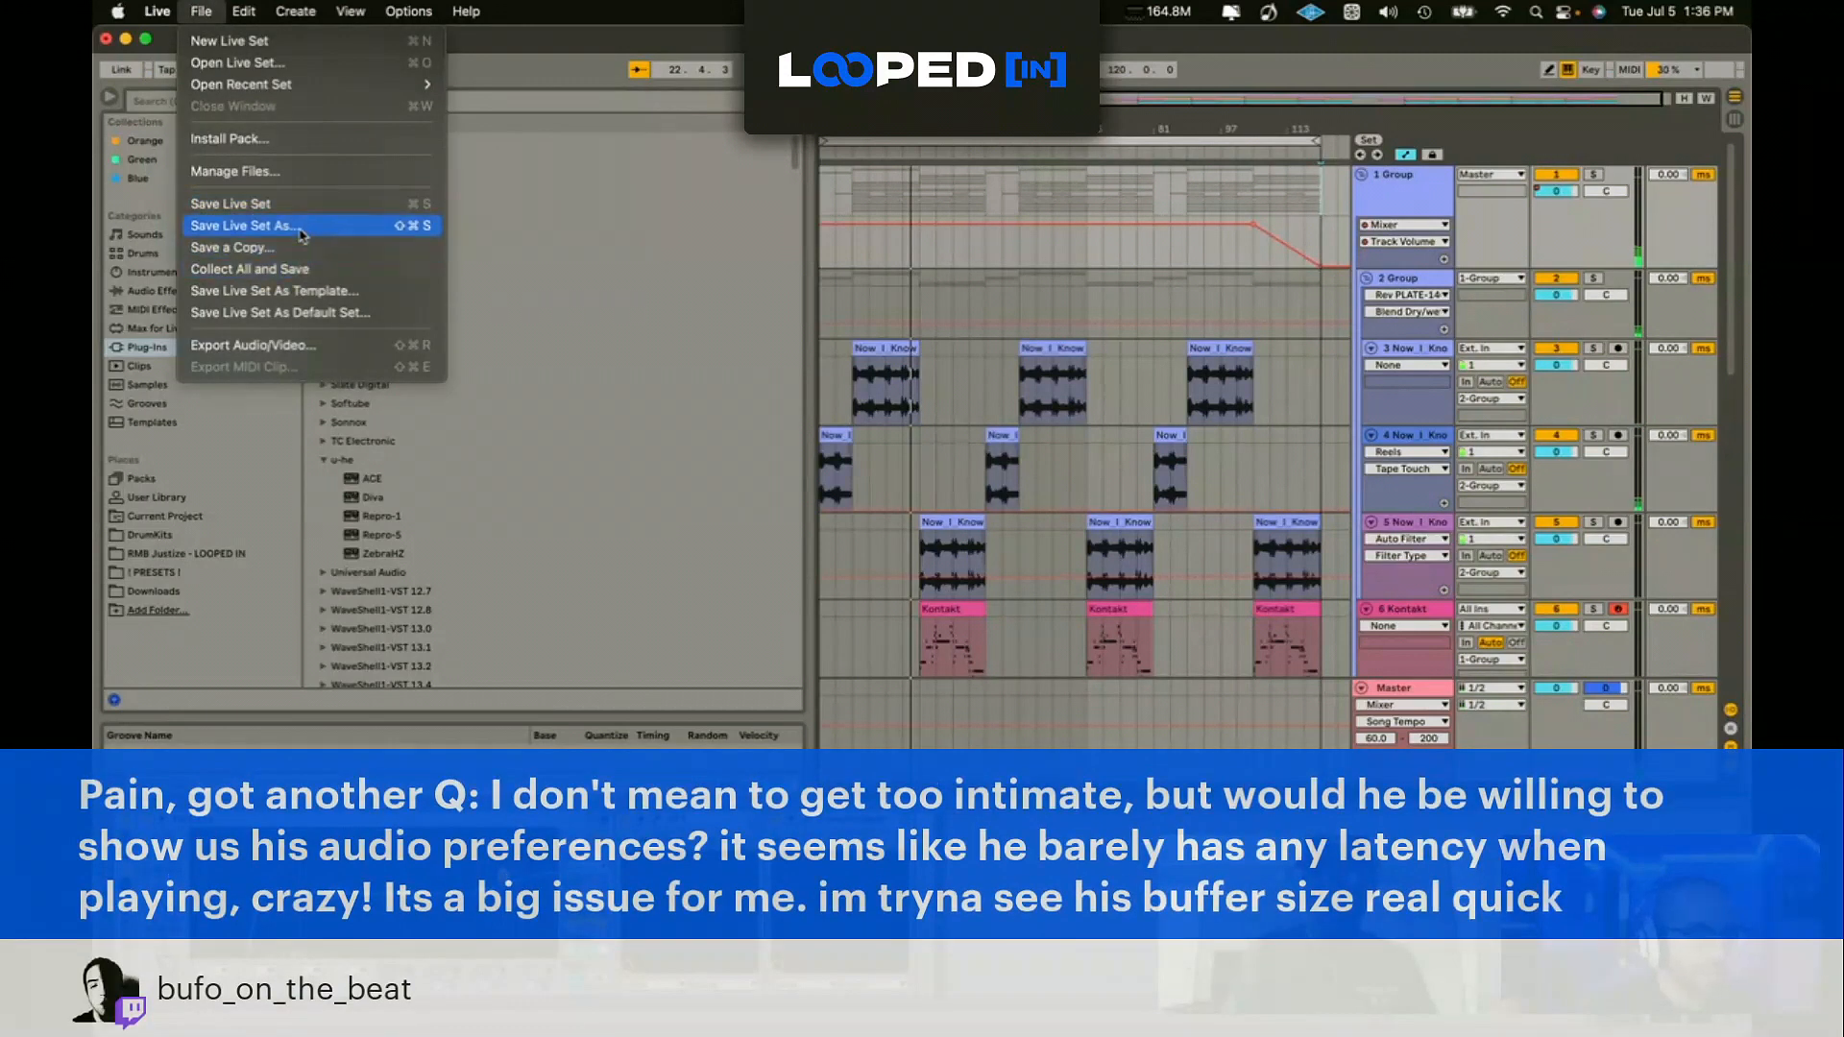
left_click(853, 187)
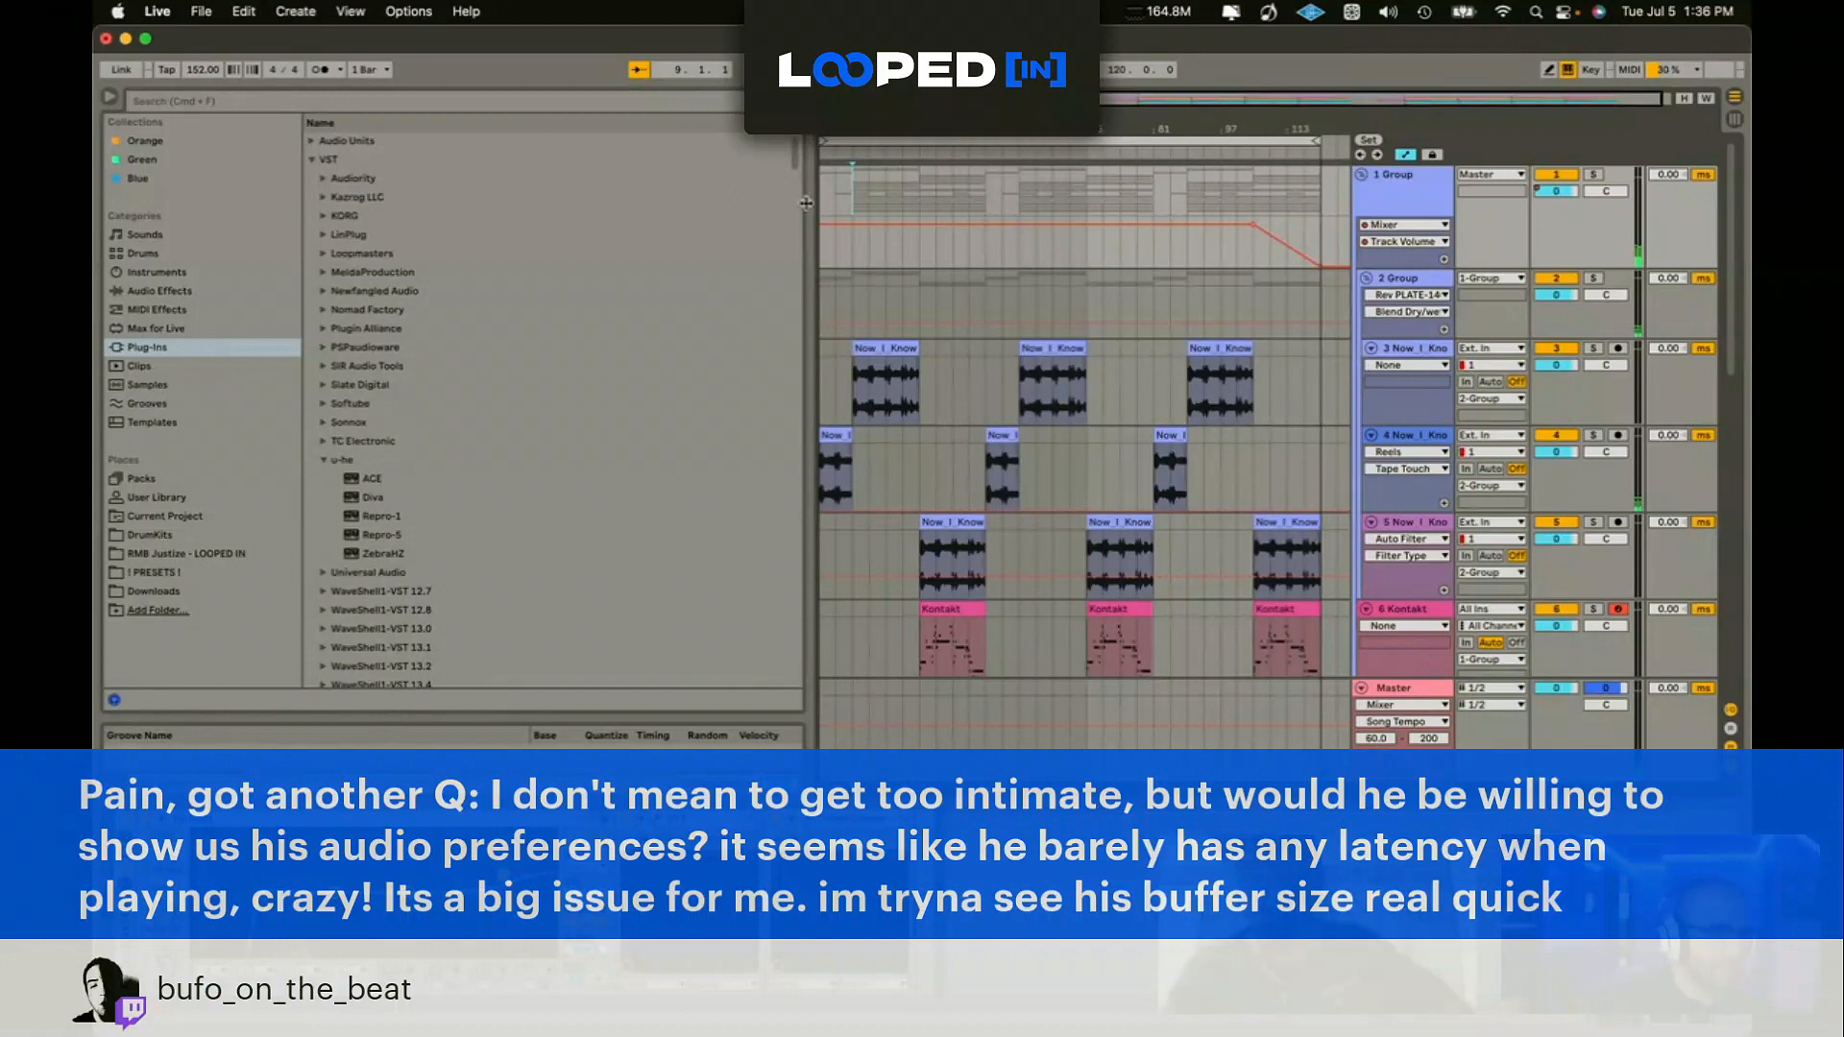
Step: Examine the Buffer Size options in the audio preferences, trying 64 Samples and returning to 256 Samples
left_click(158, 12)
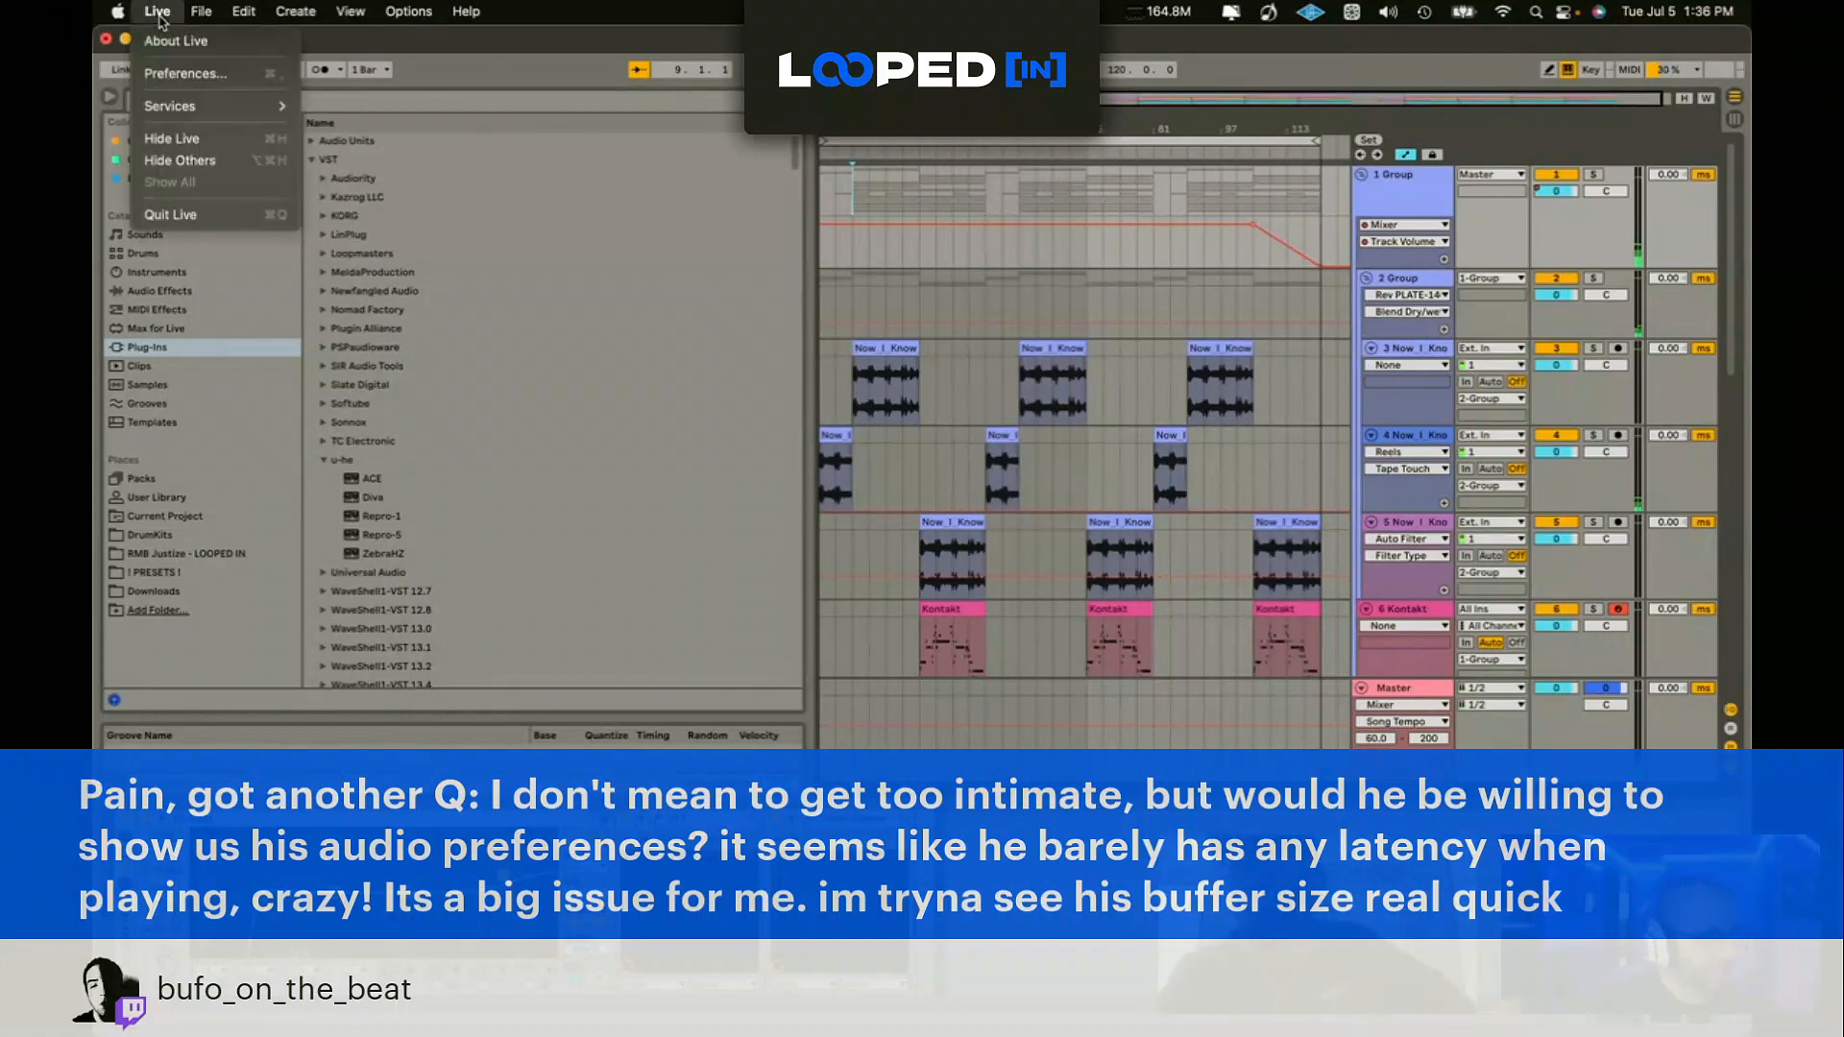
left_click(179, 72)
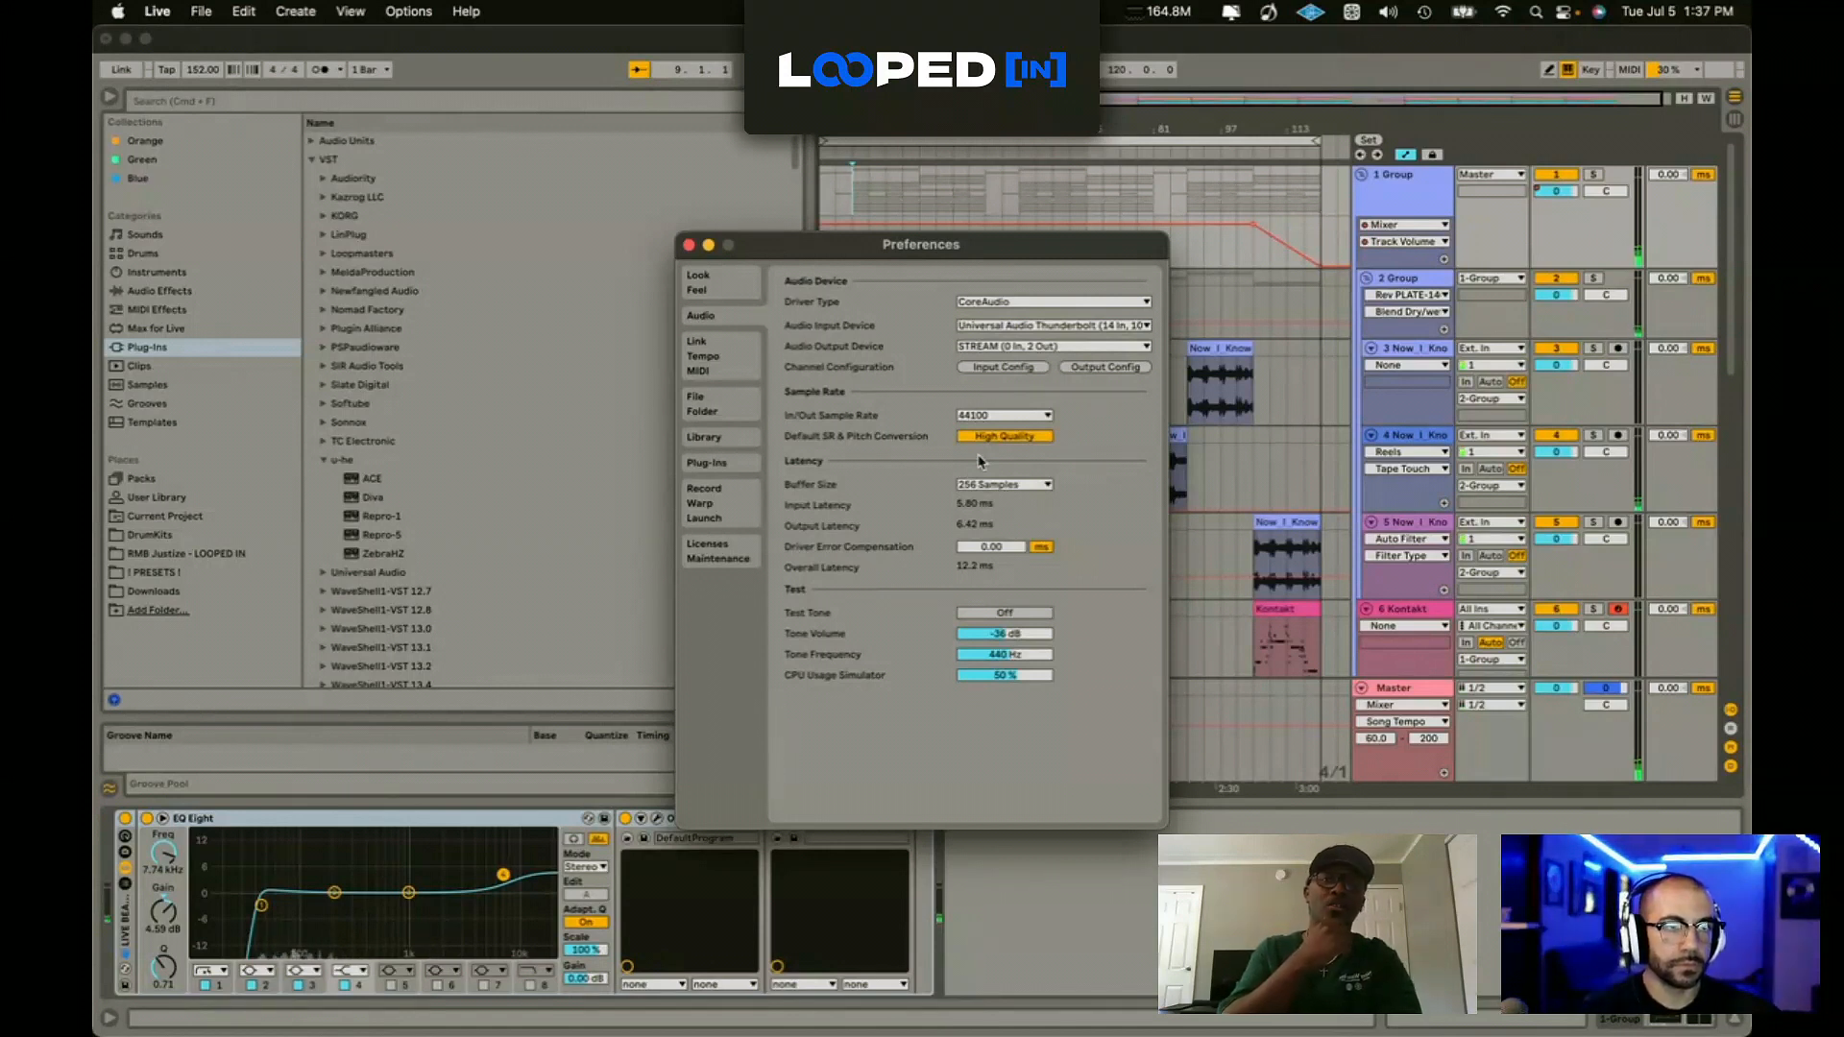
left_click(983, 483)
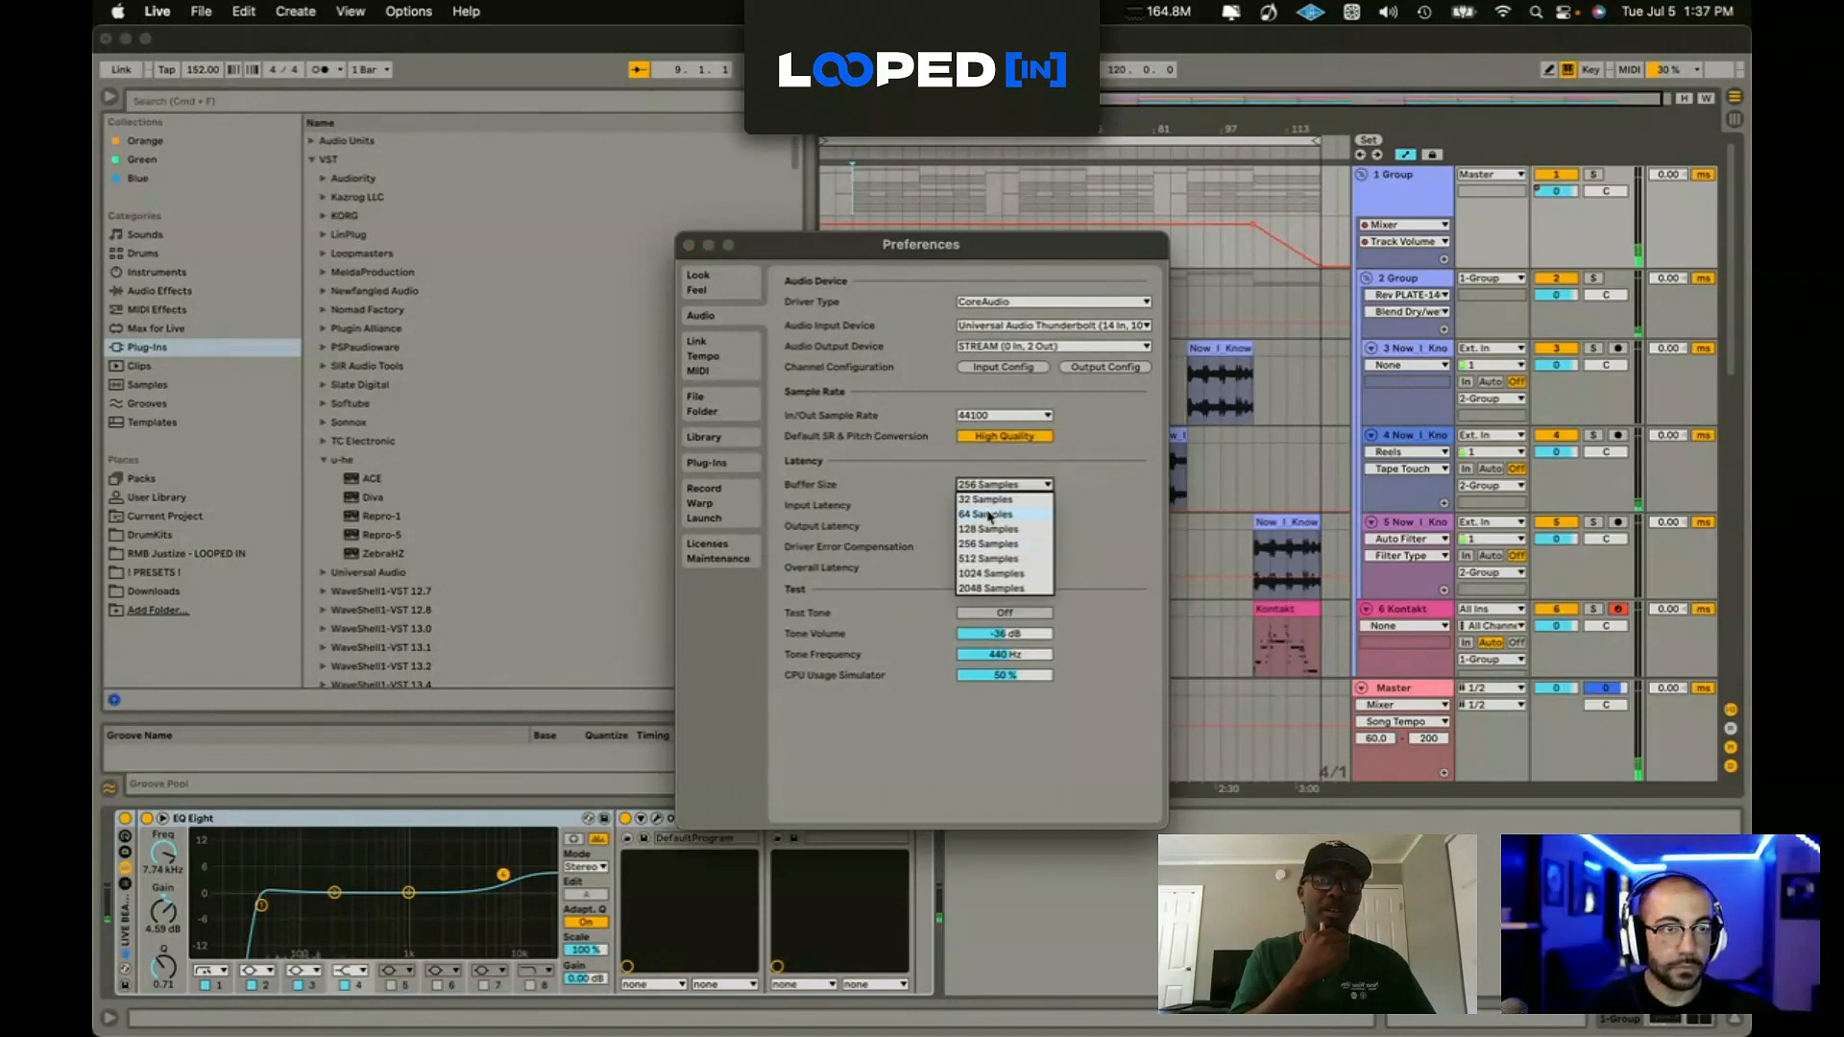
left_click(1045, 485)
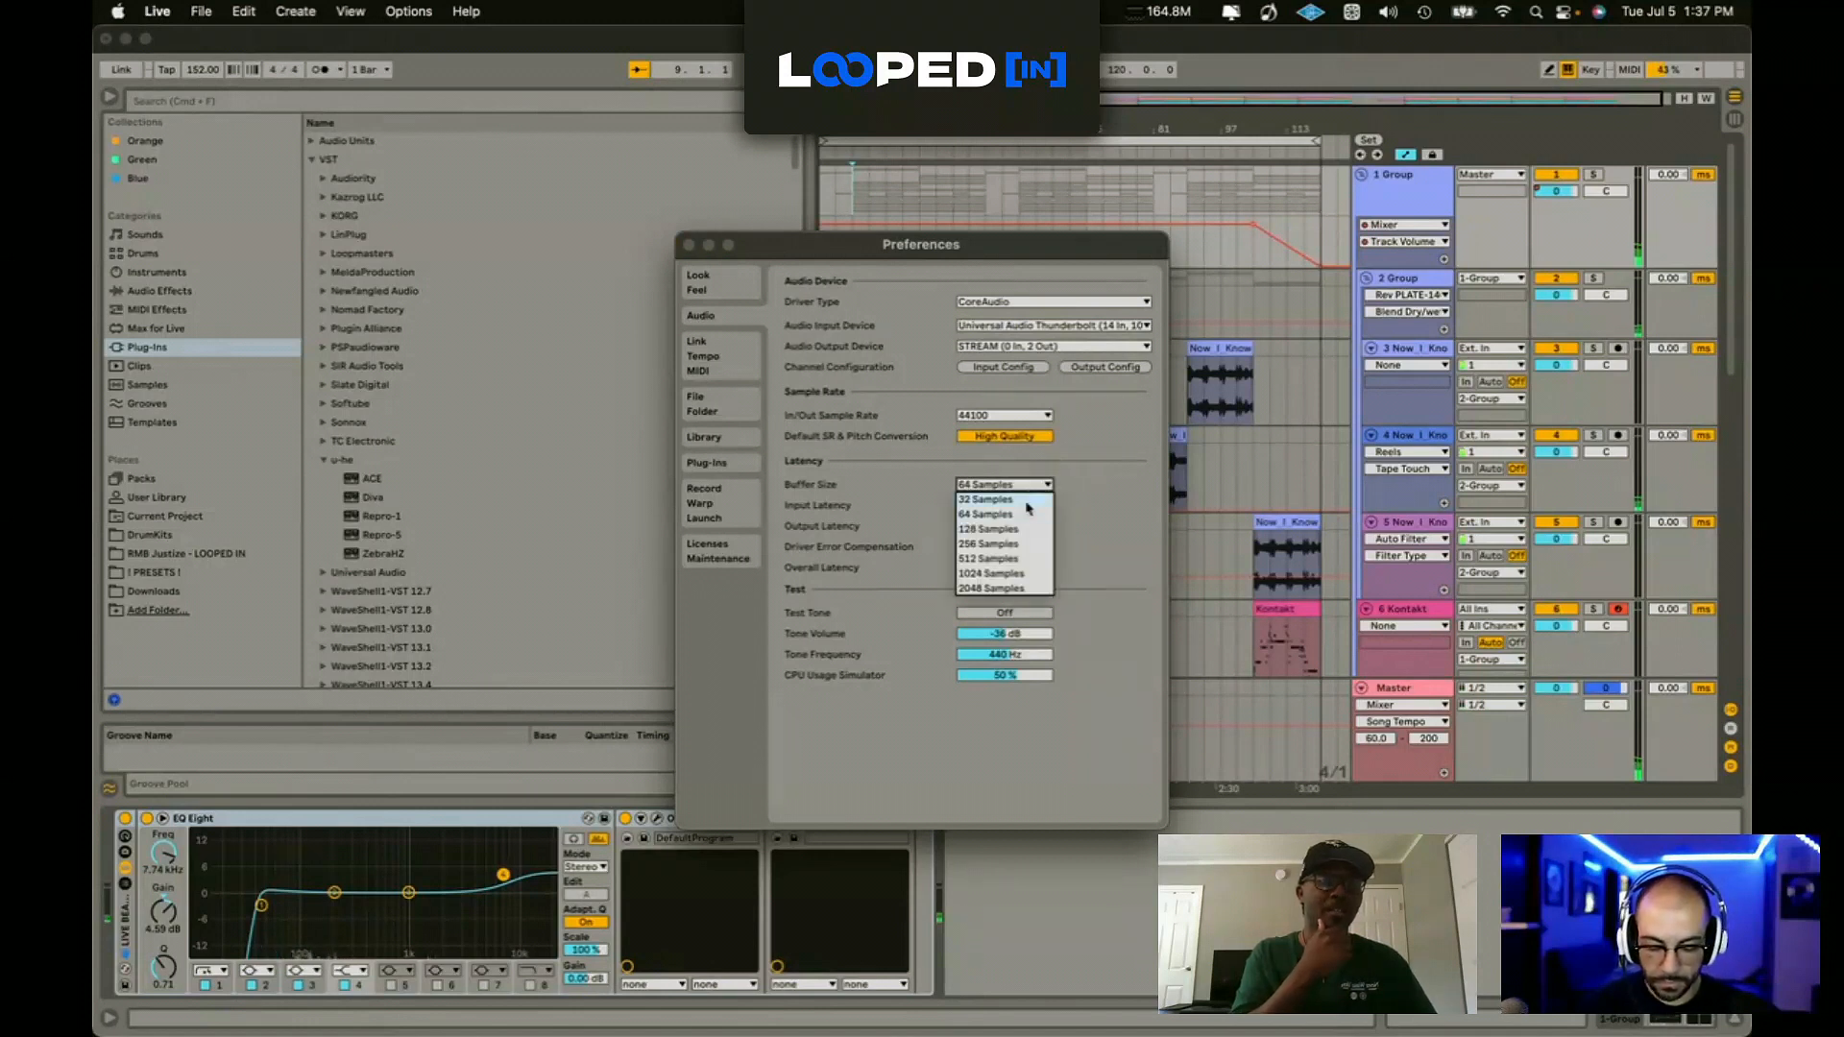
left_click(1016, 544)
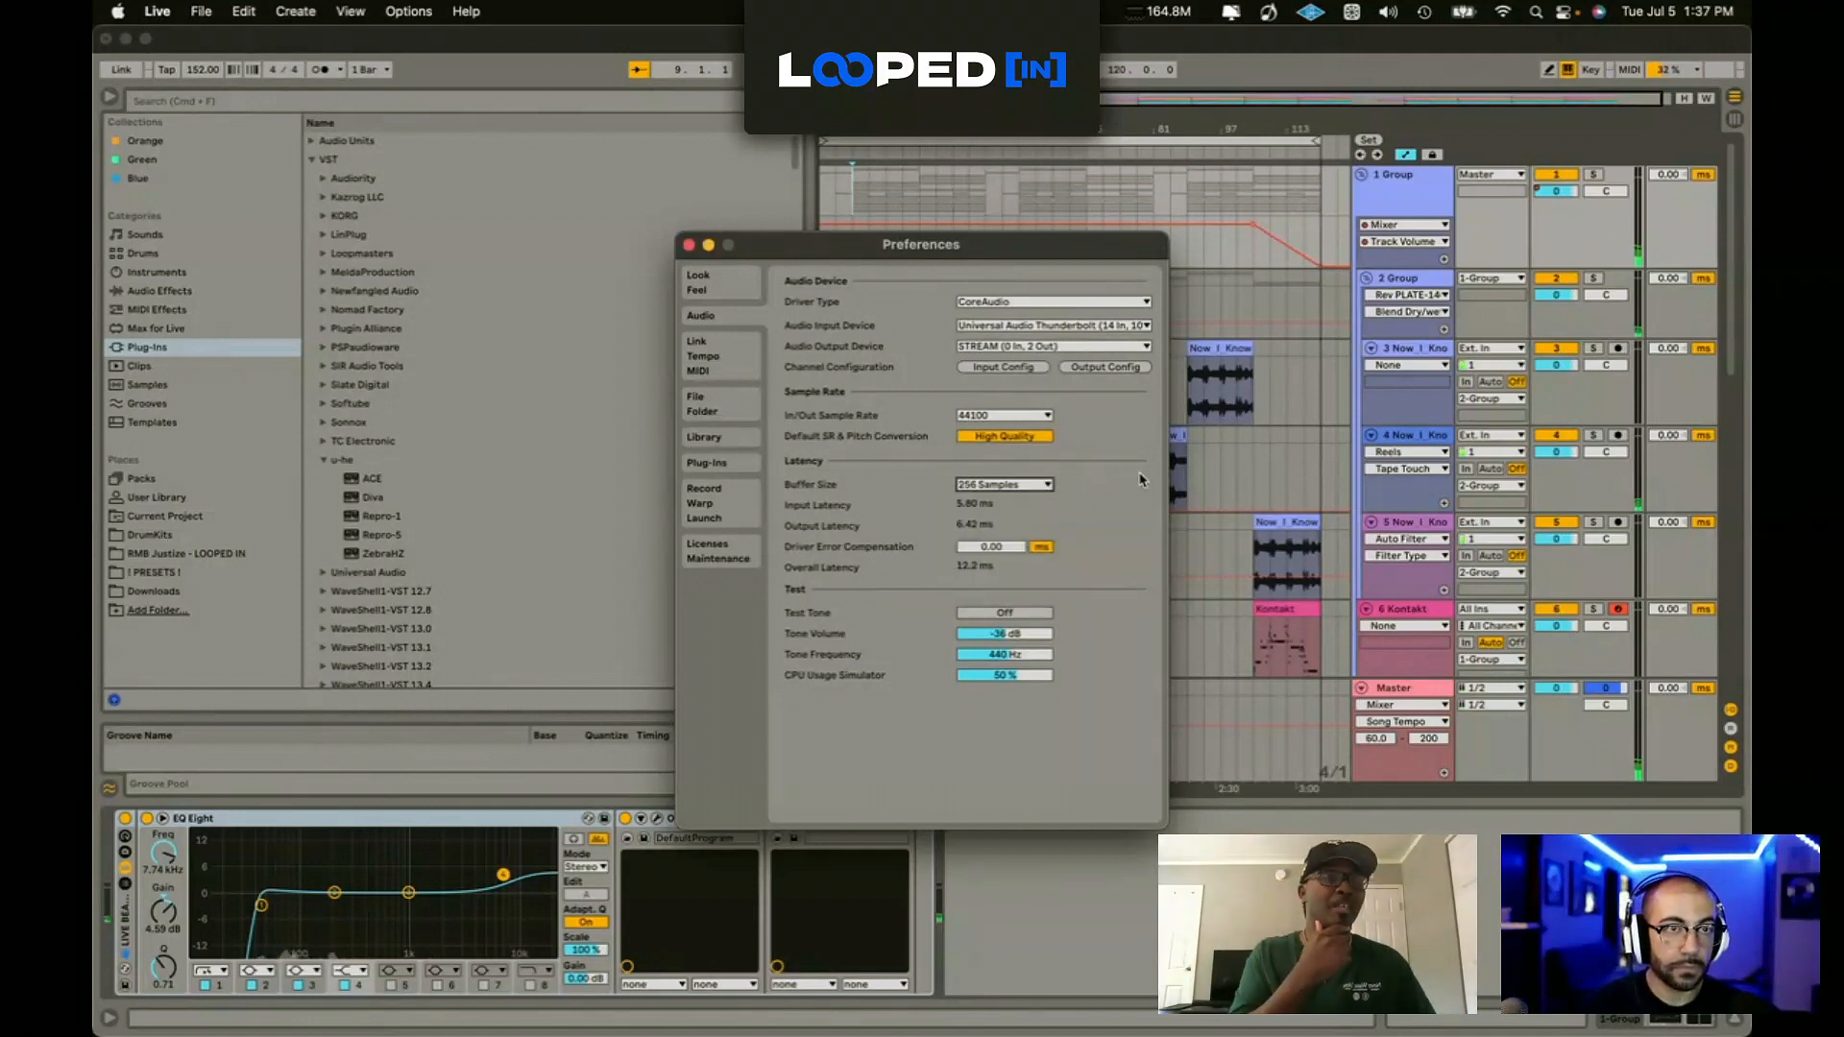
left_click(689, 245)
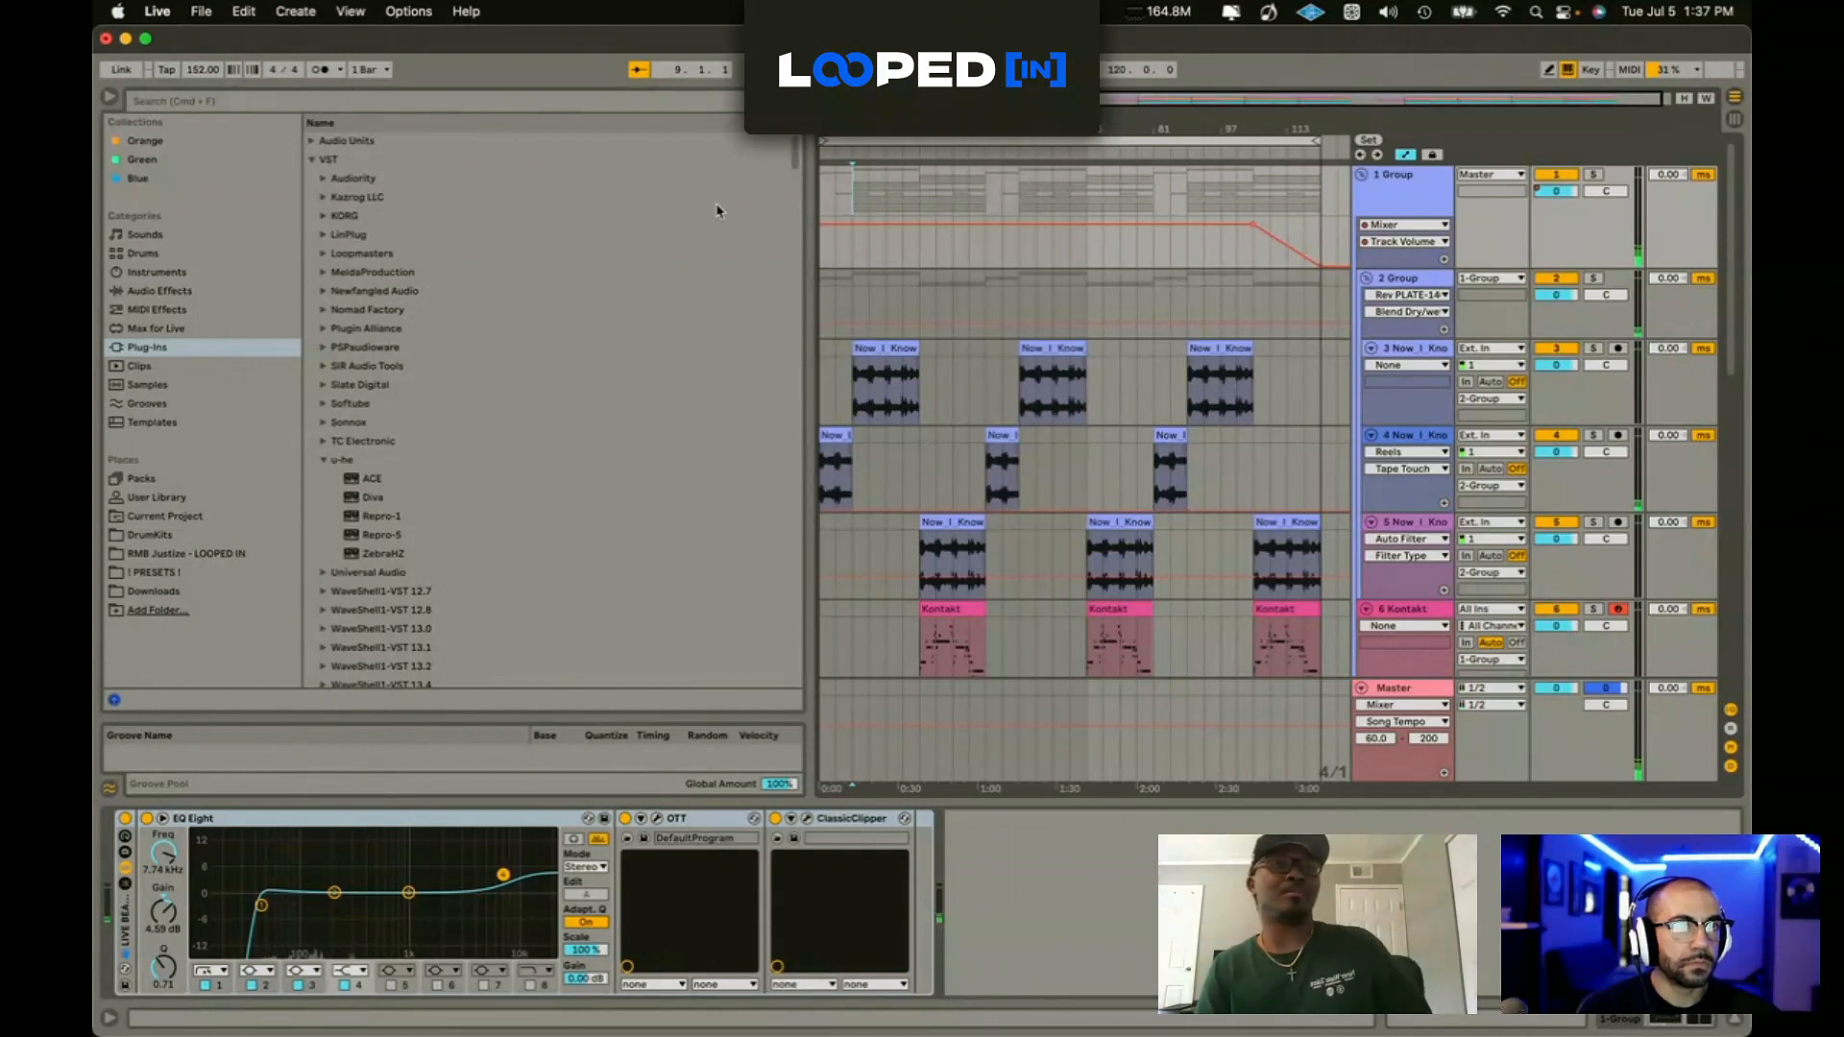
left_click(197, 11)
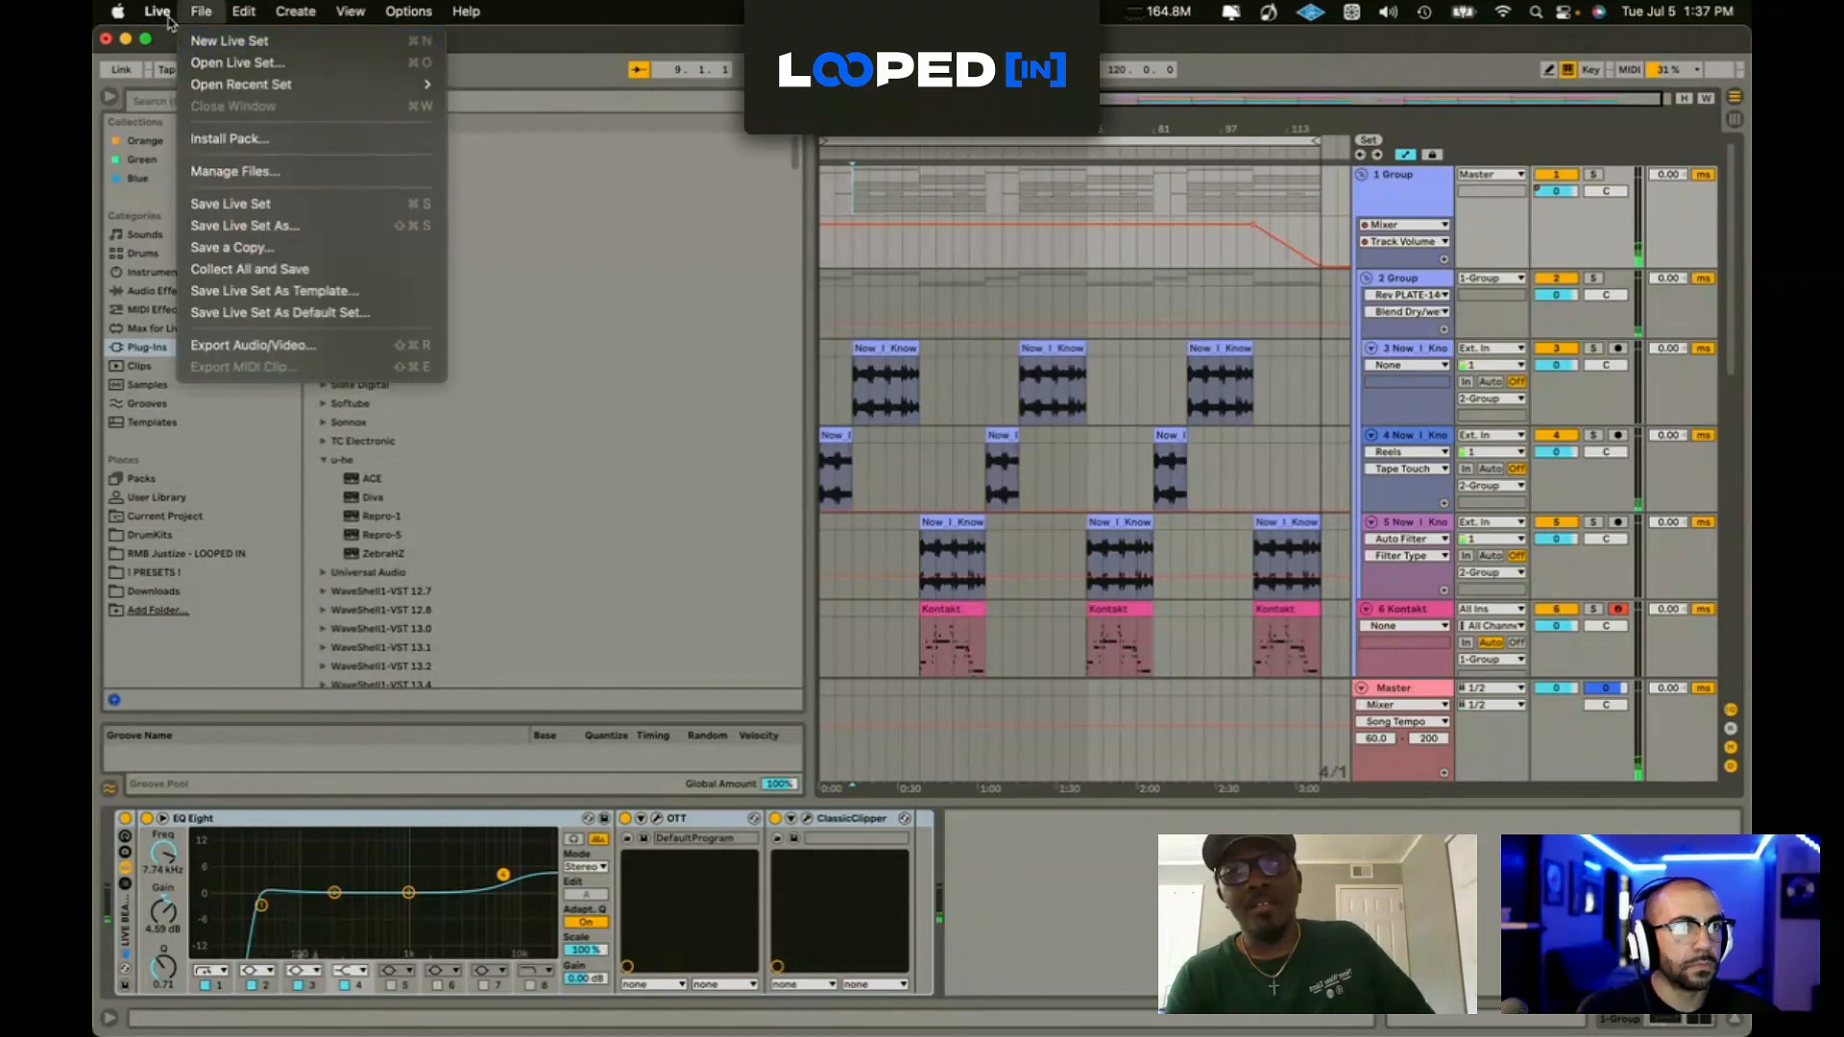
mouse_move(163, 13)
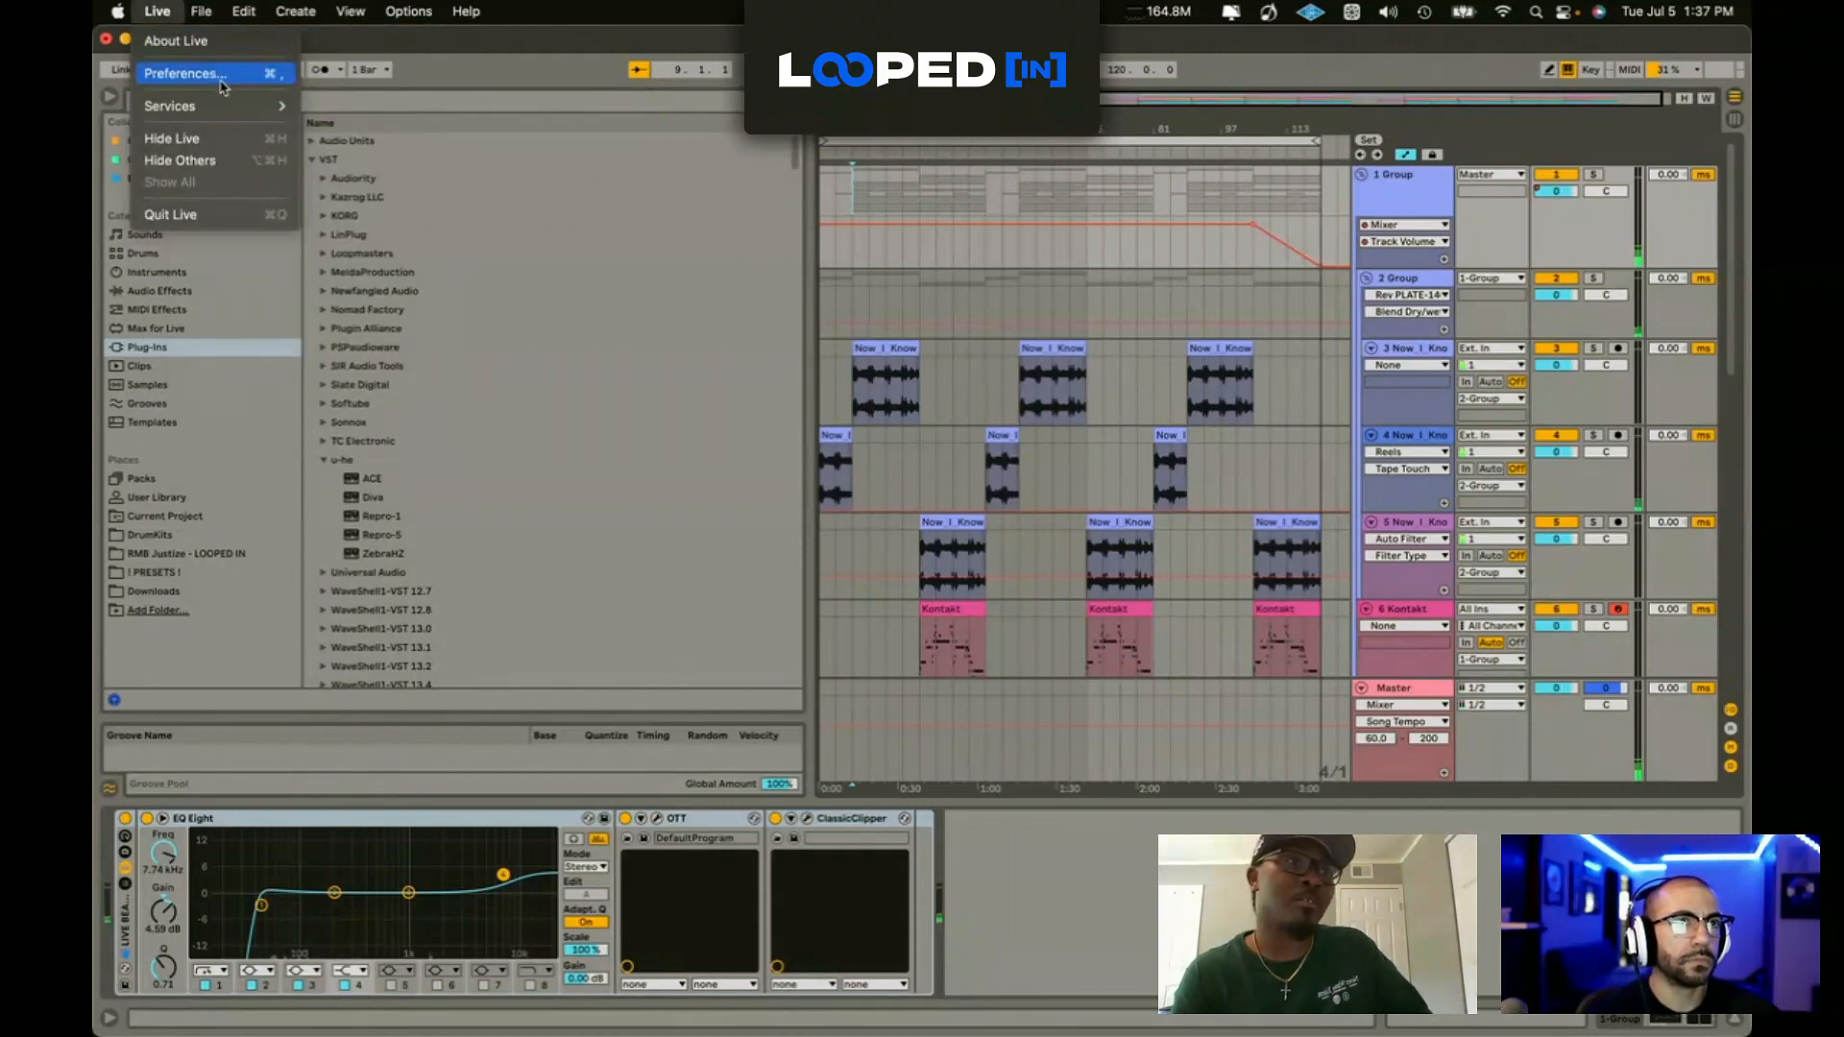
left_click(352, 54)
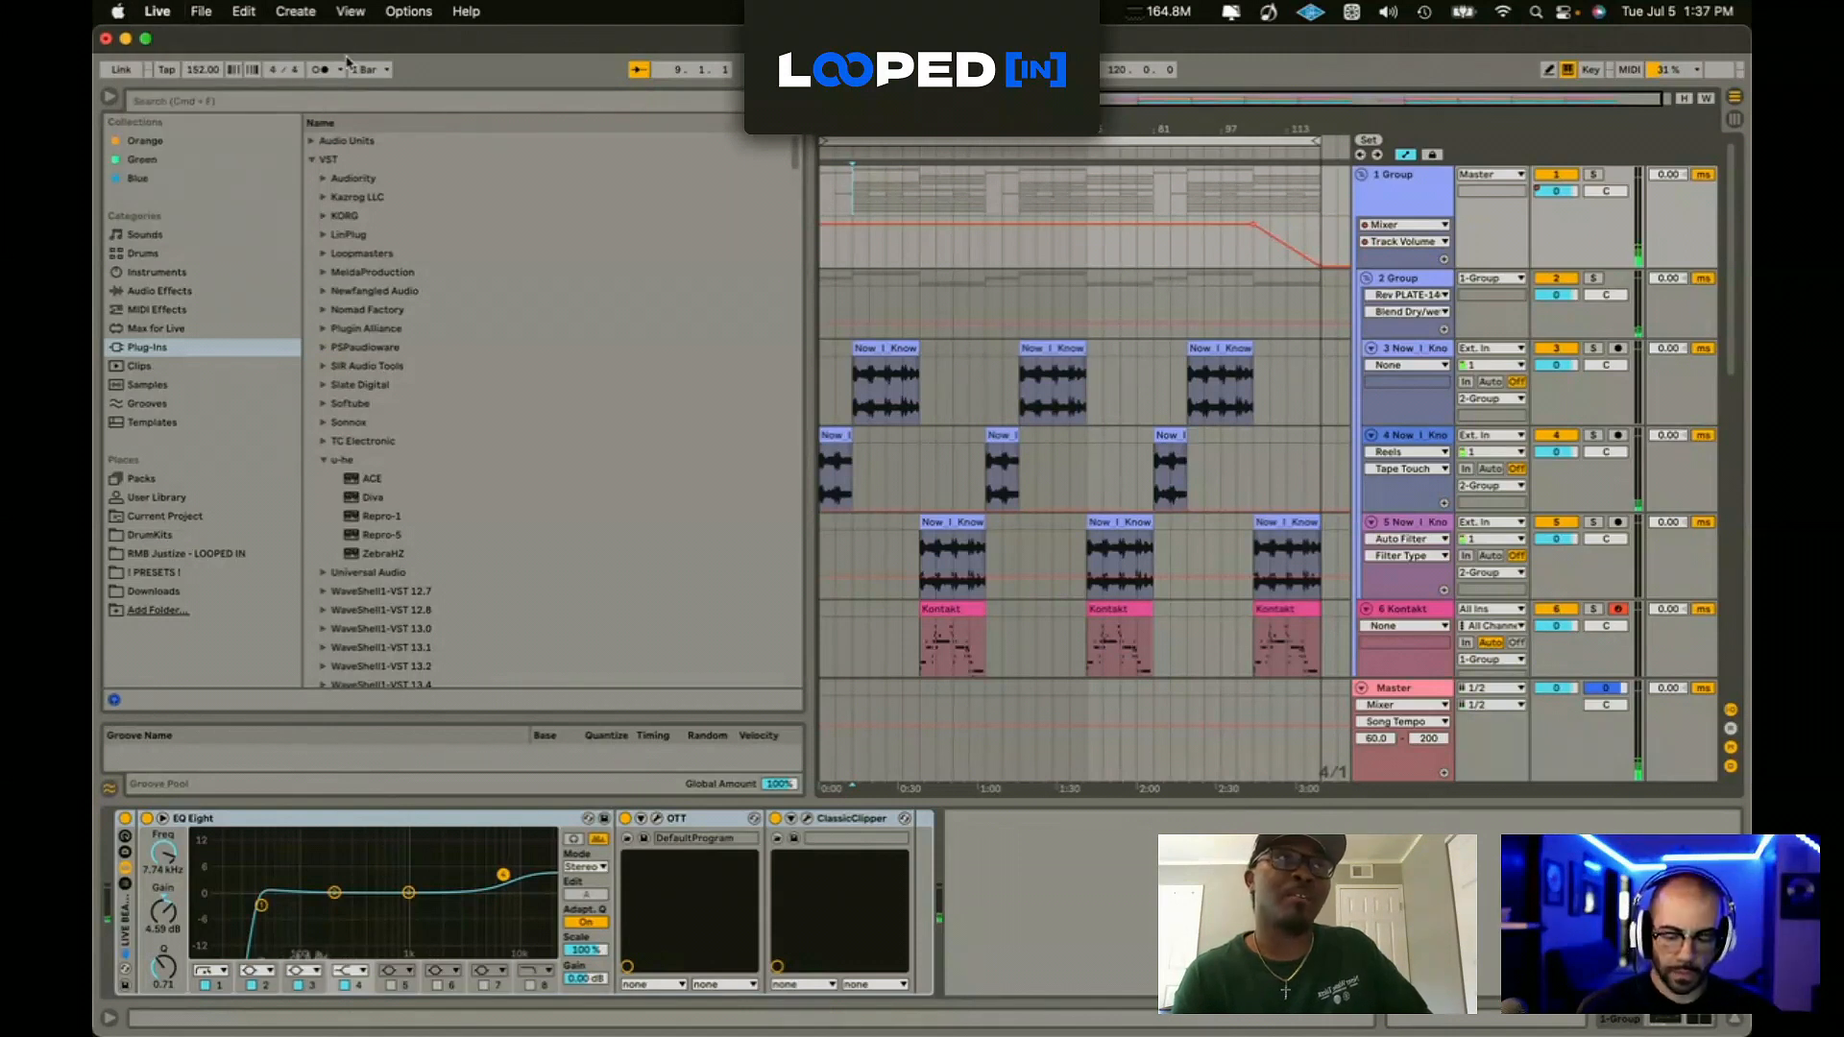
Step: Save the Live Set to the Desktop as "Cookup 1 Live" and leave the temporary project files in place
left_click(201, 11)
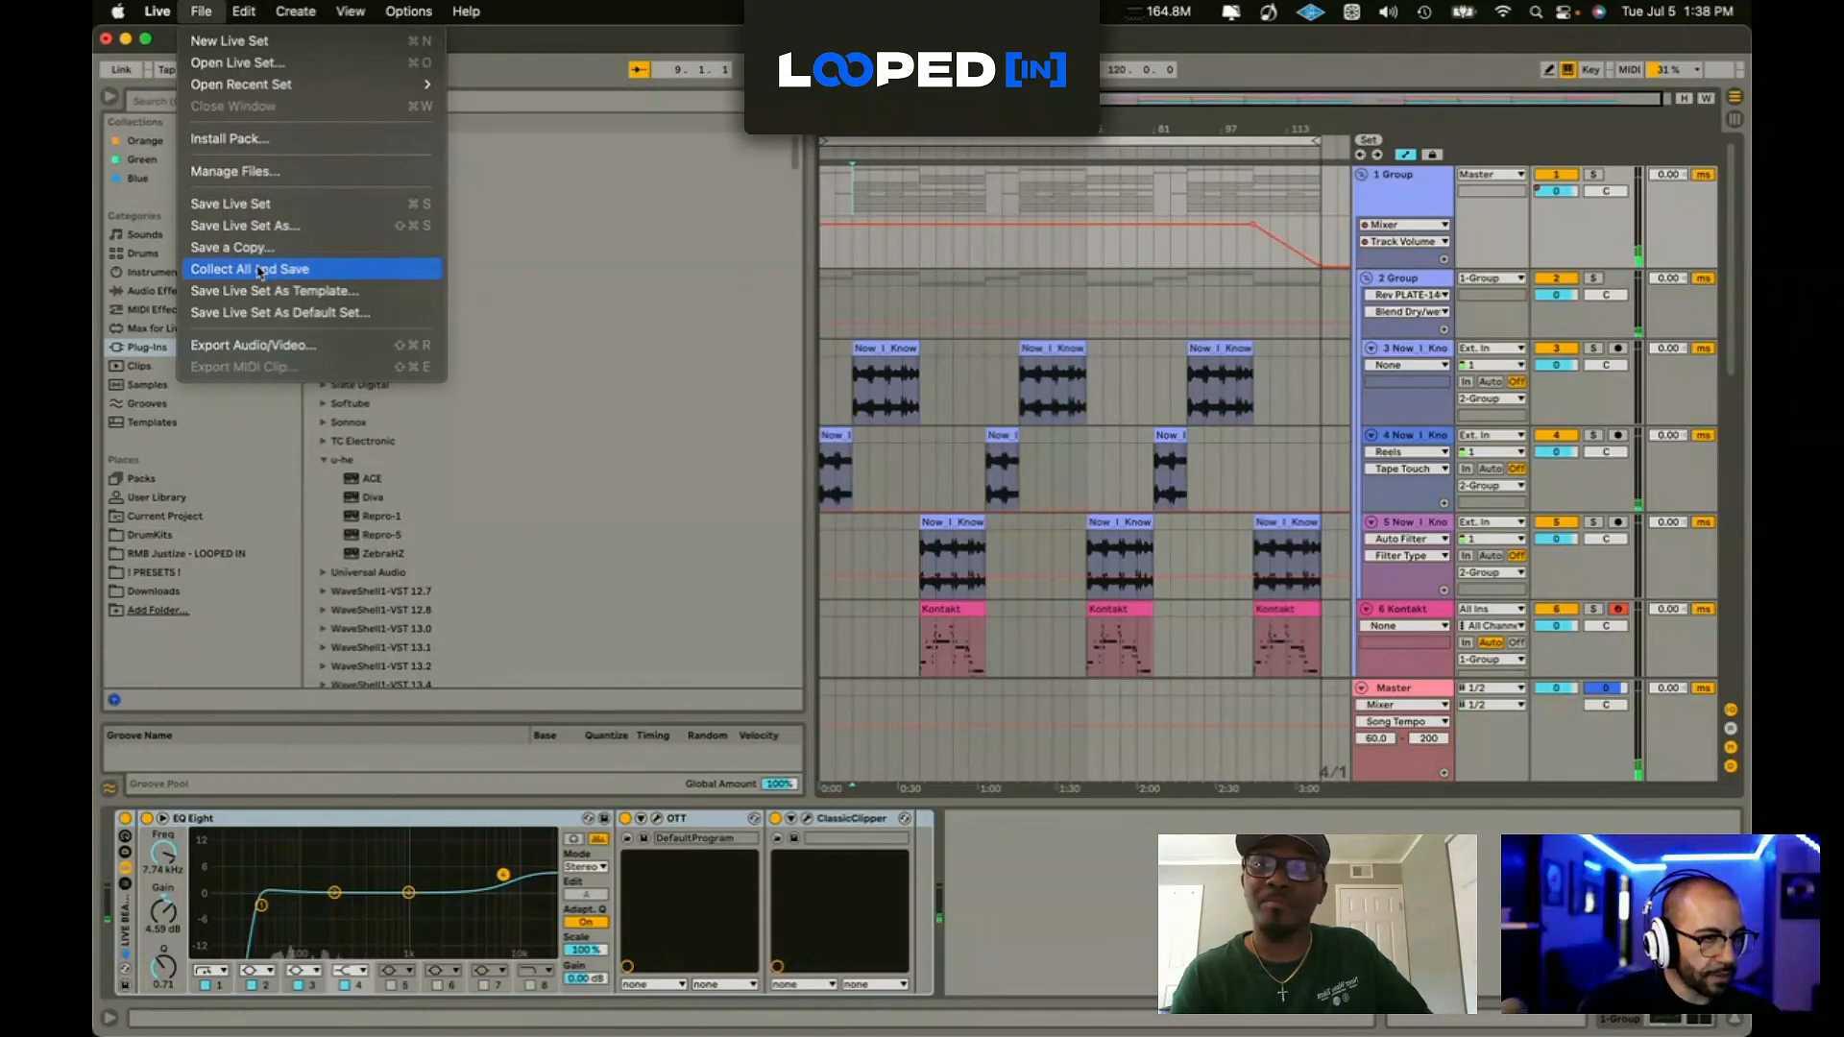
left_click(279, 213)
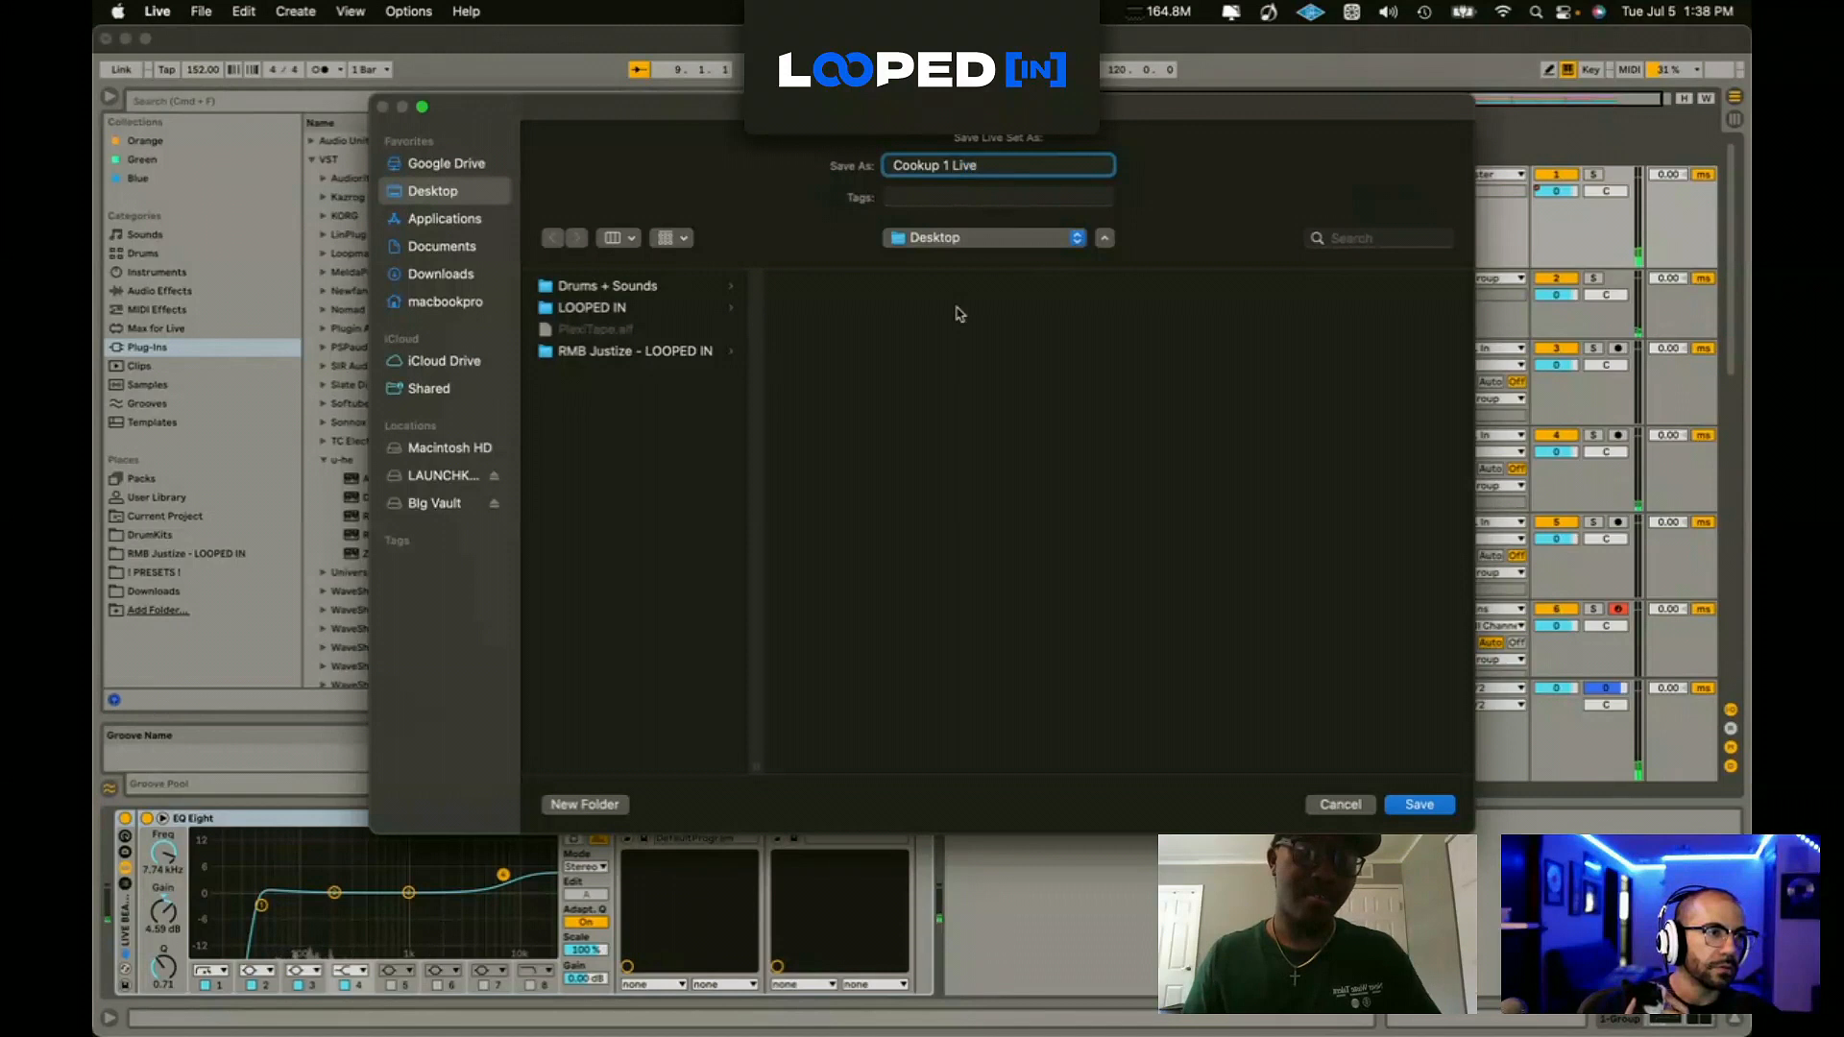
left_click(1436, 809)
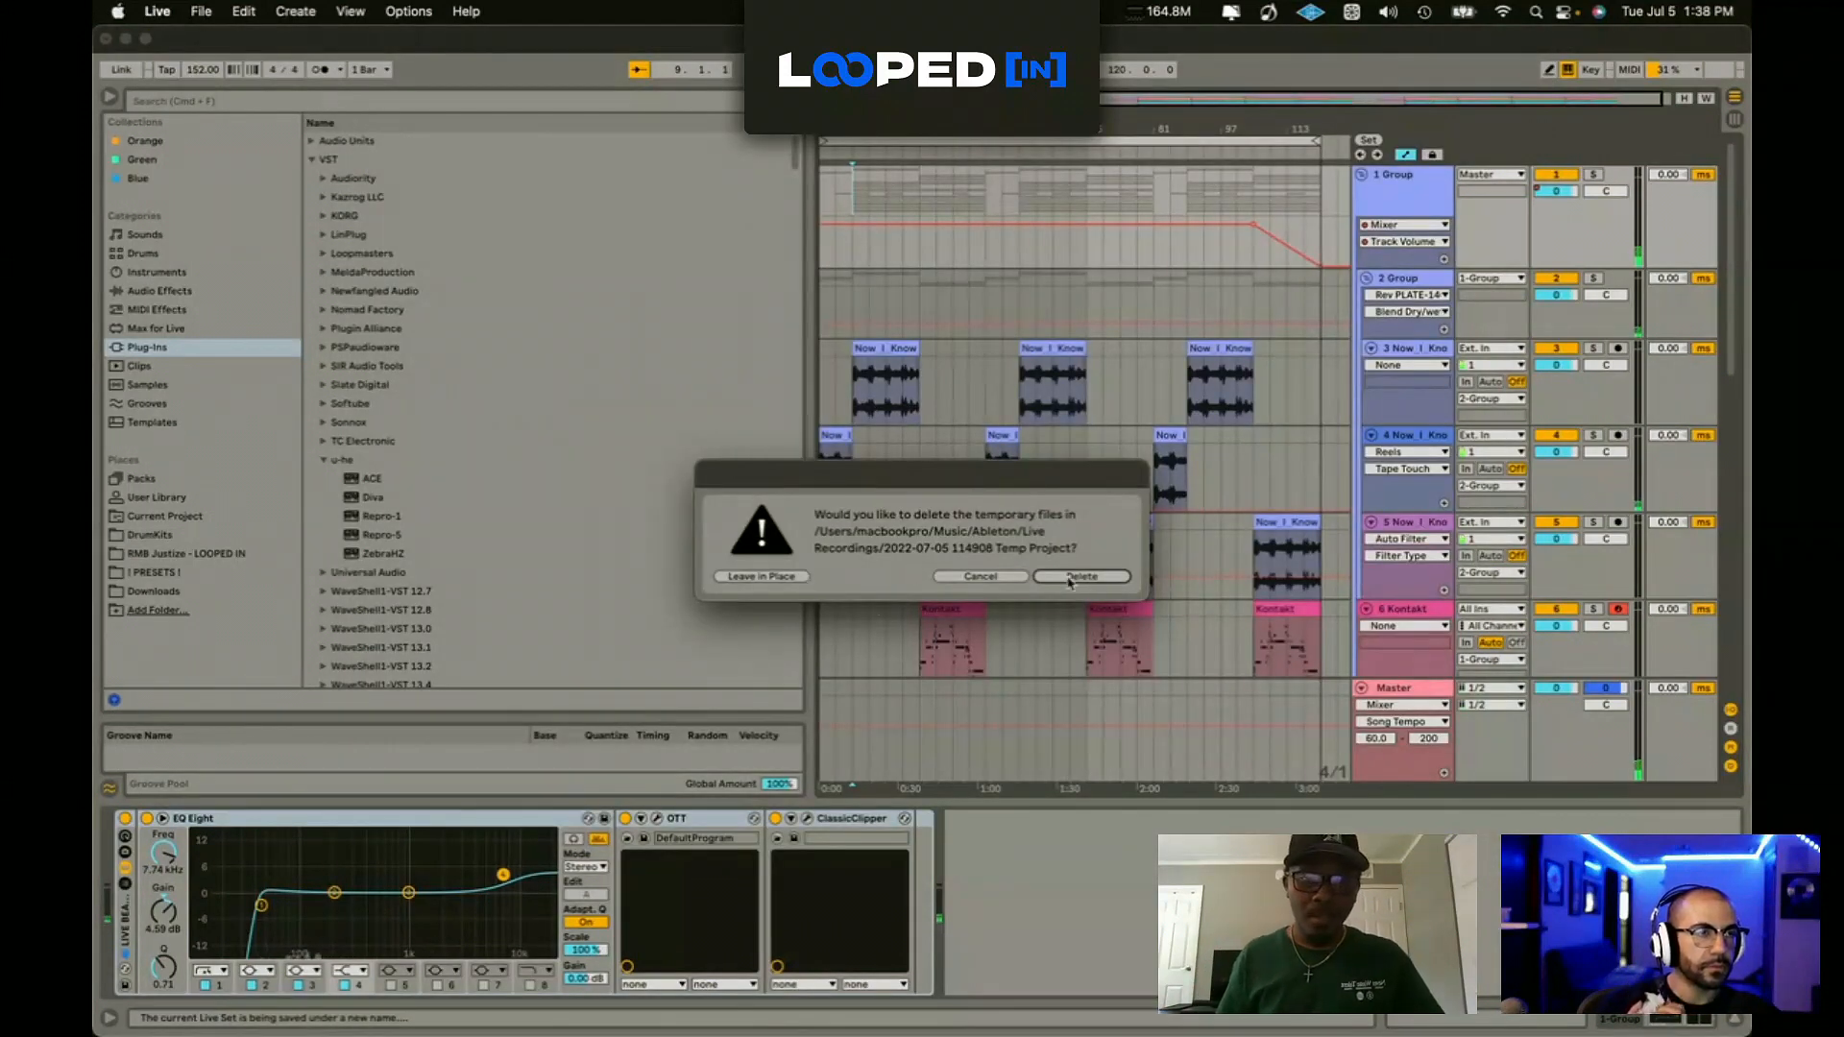
left_click(768, 577)
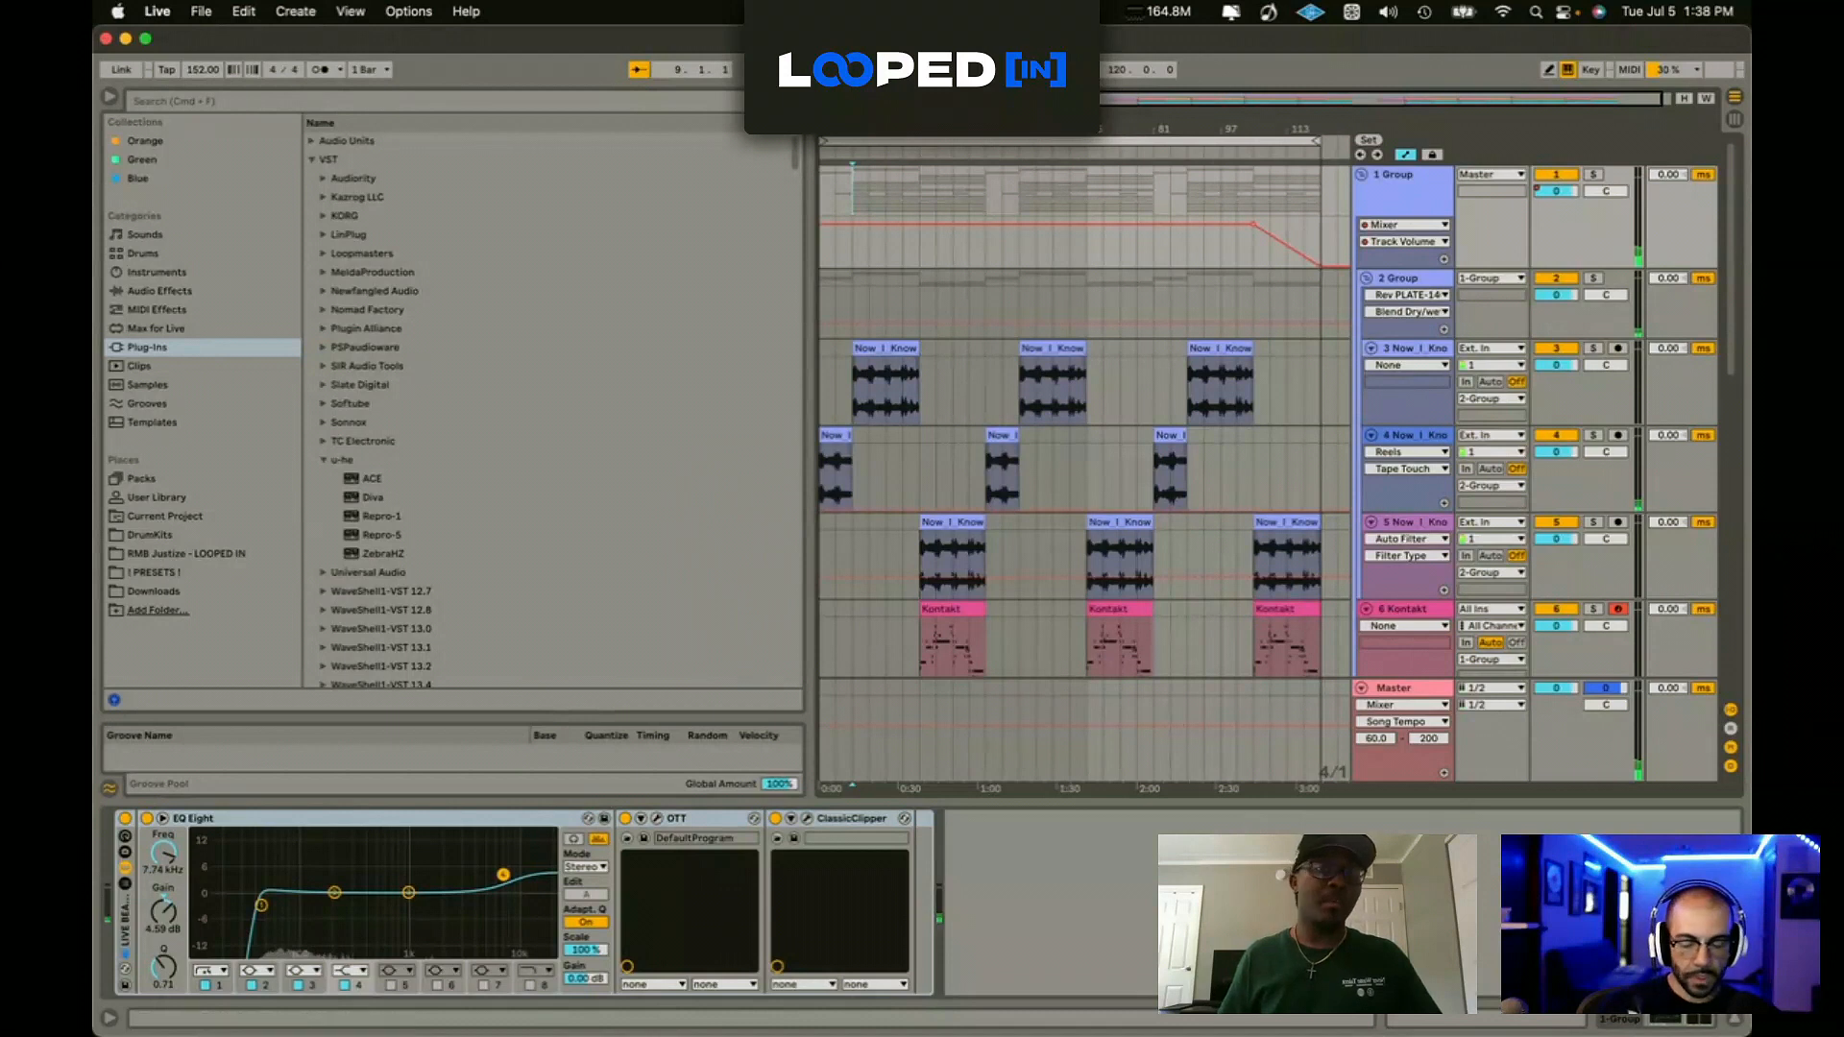
Step: Create a new, empty Live Set
left_click(201, 12)
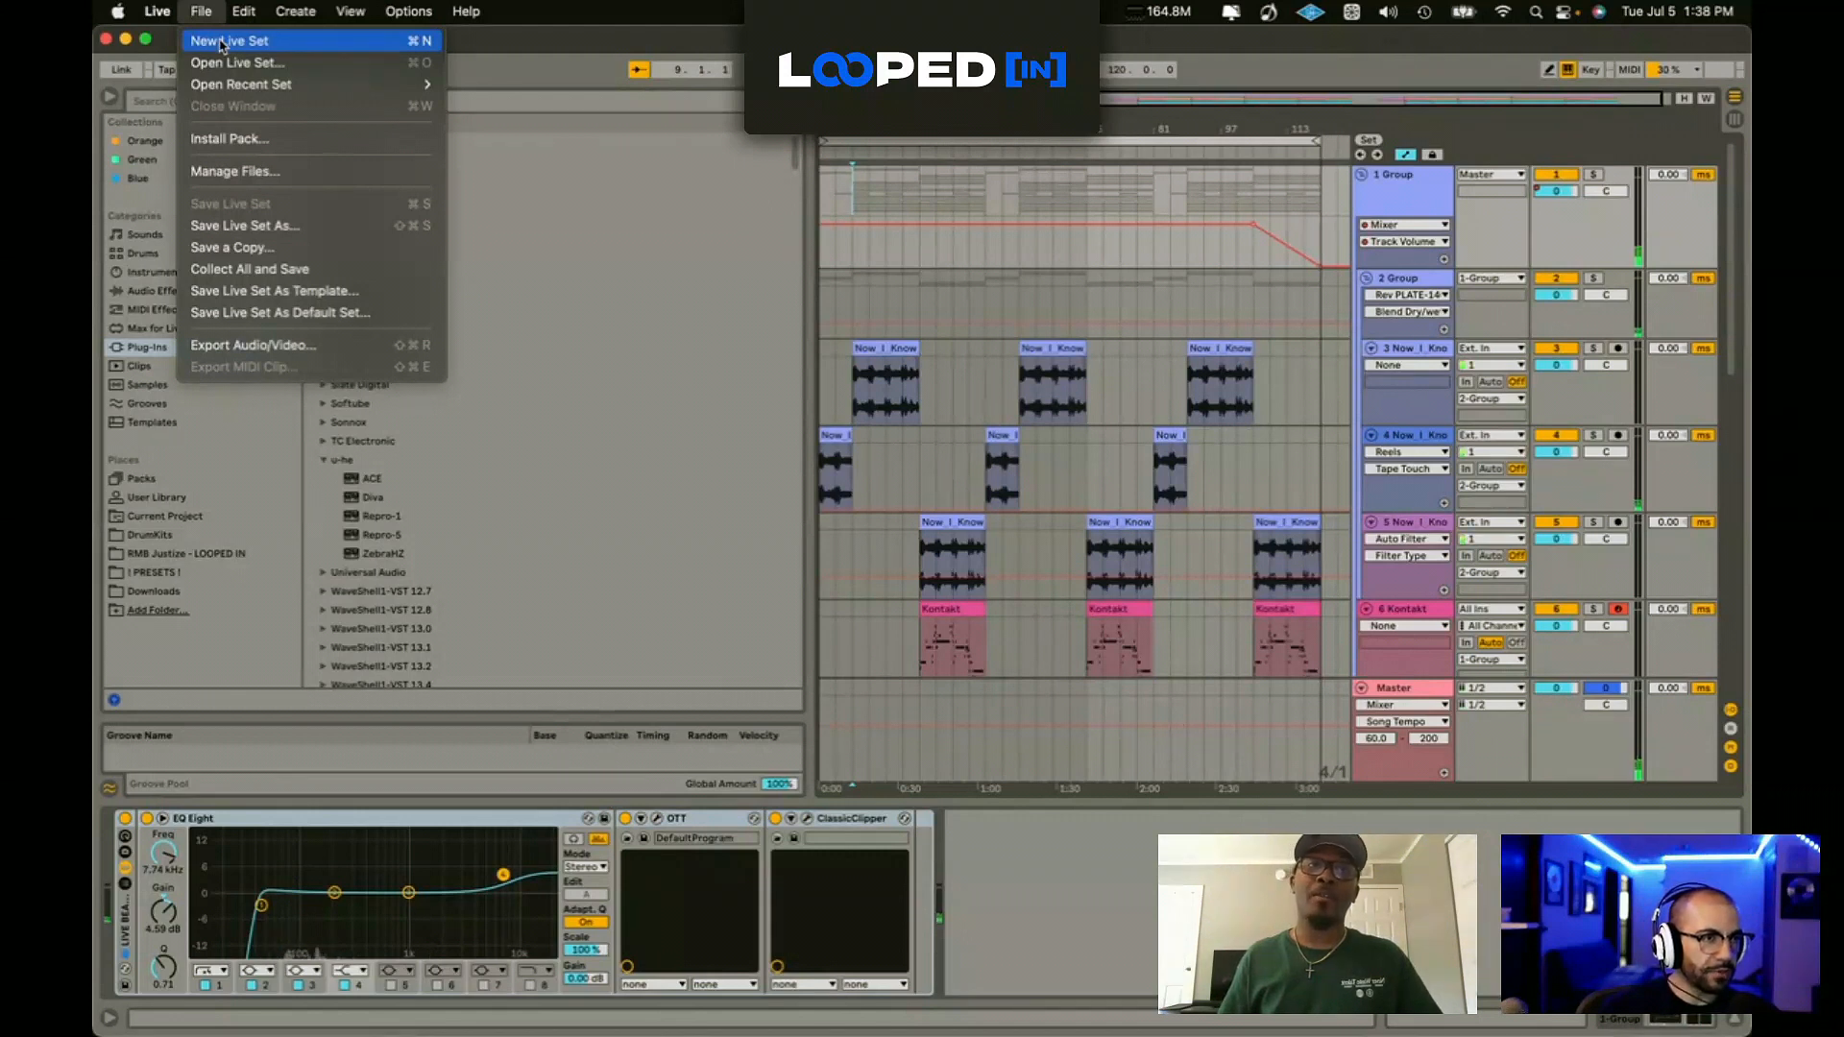
left_click(221, 42)
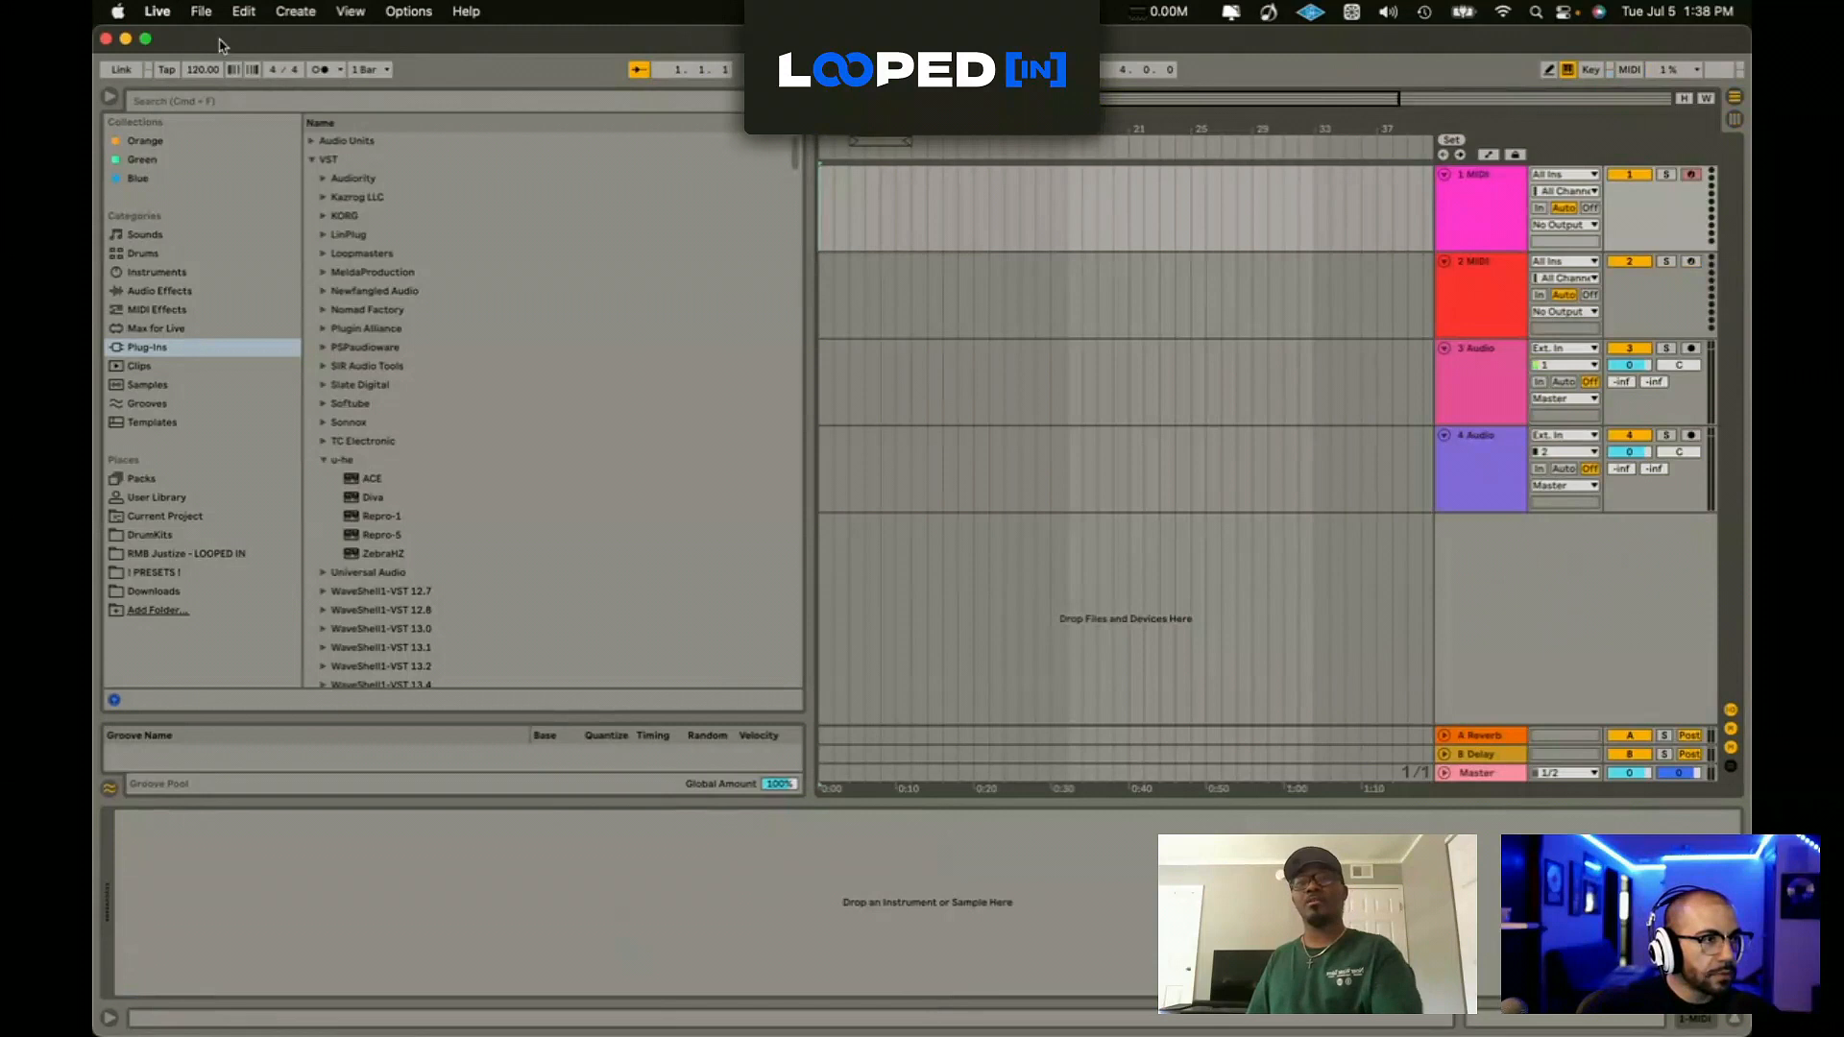
Step: Browse the Audio Effect Rack presets in the Utilities audio effects and select LIVE BEATSTARS.adg
left_click(156, 10)
left_click(831, 213)
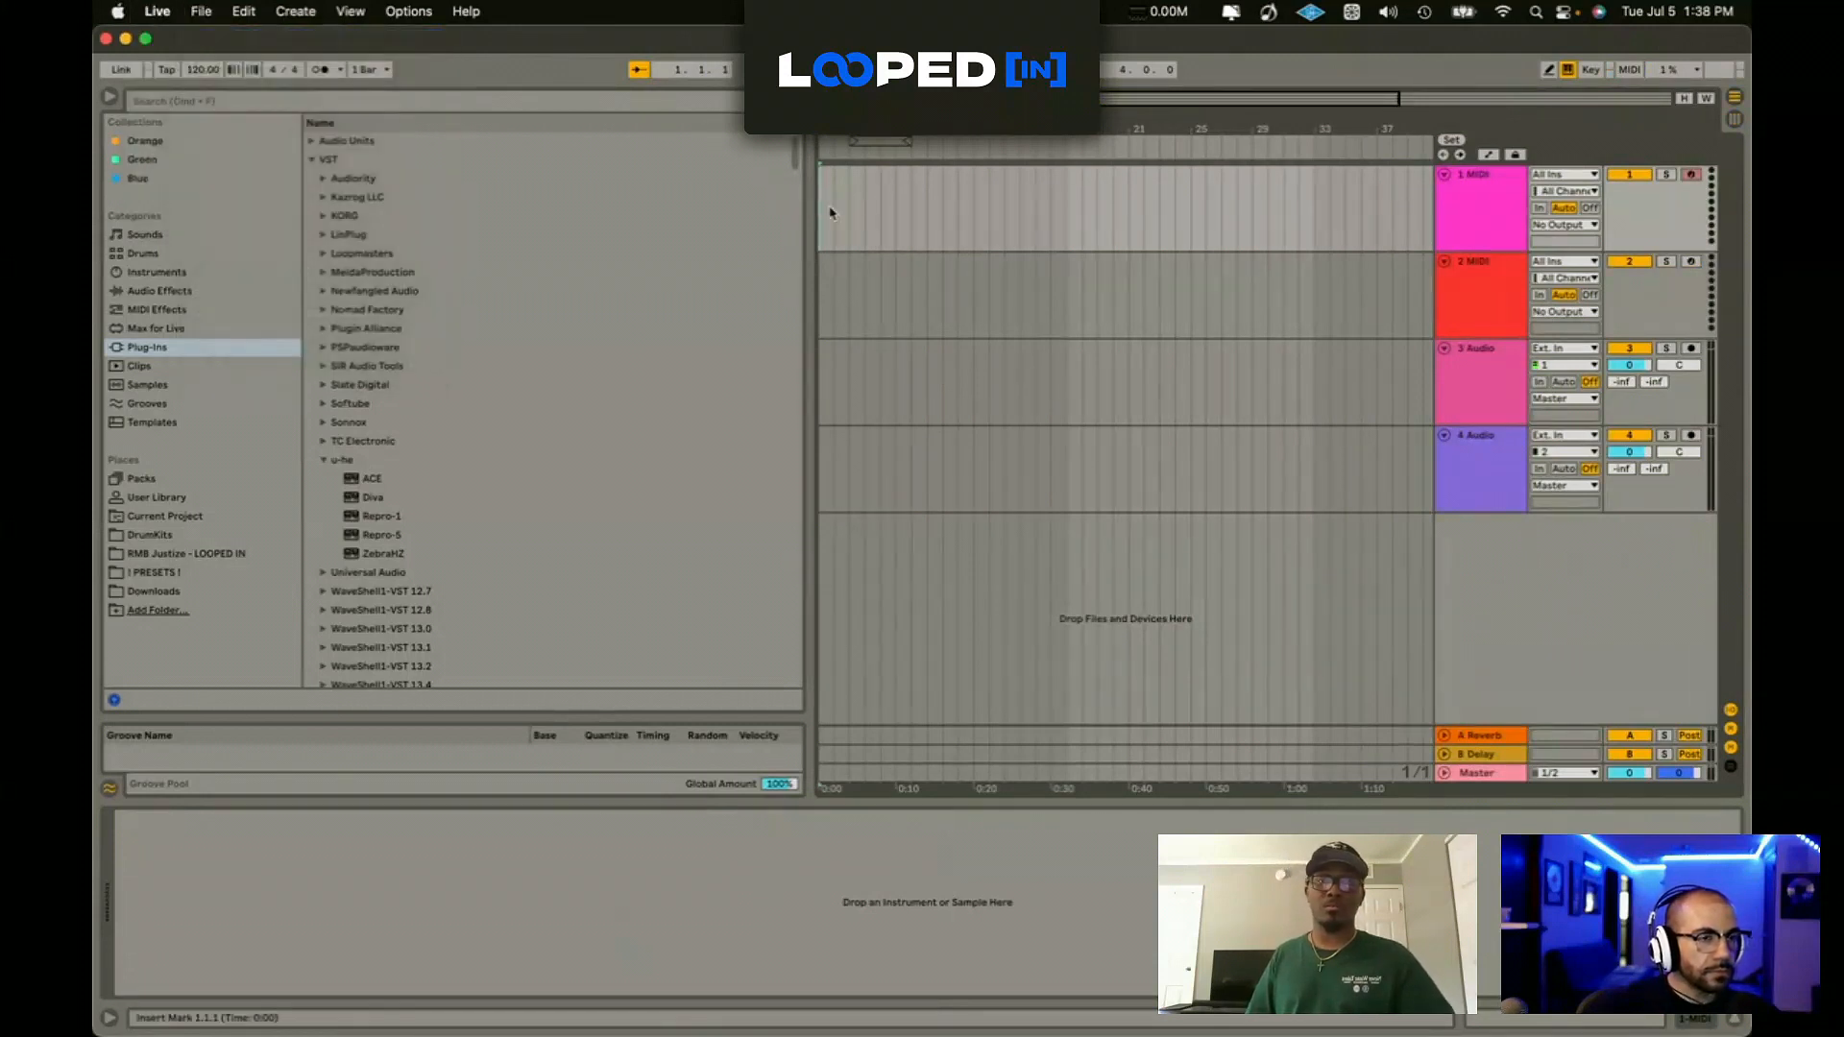
left_click(162, 290)
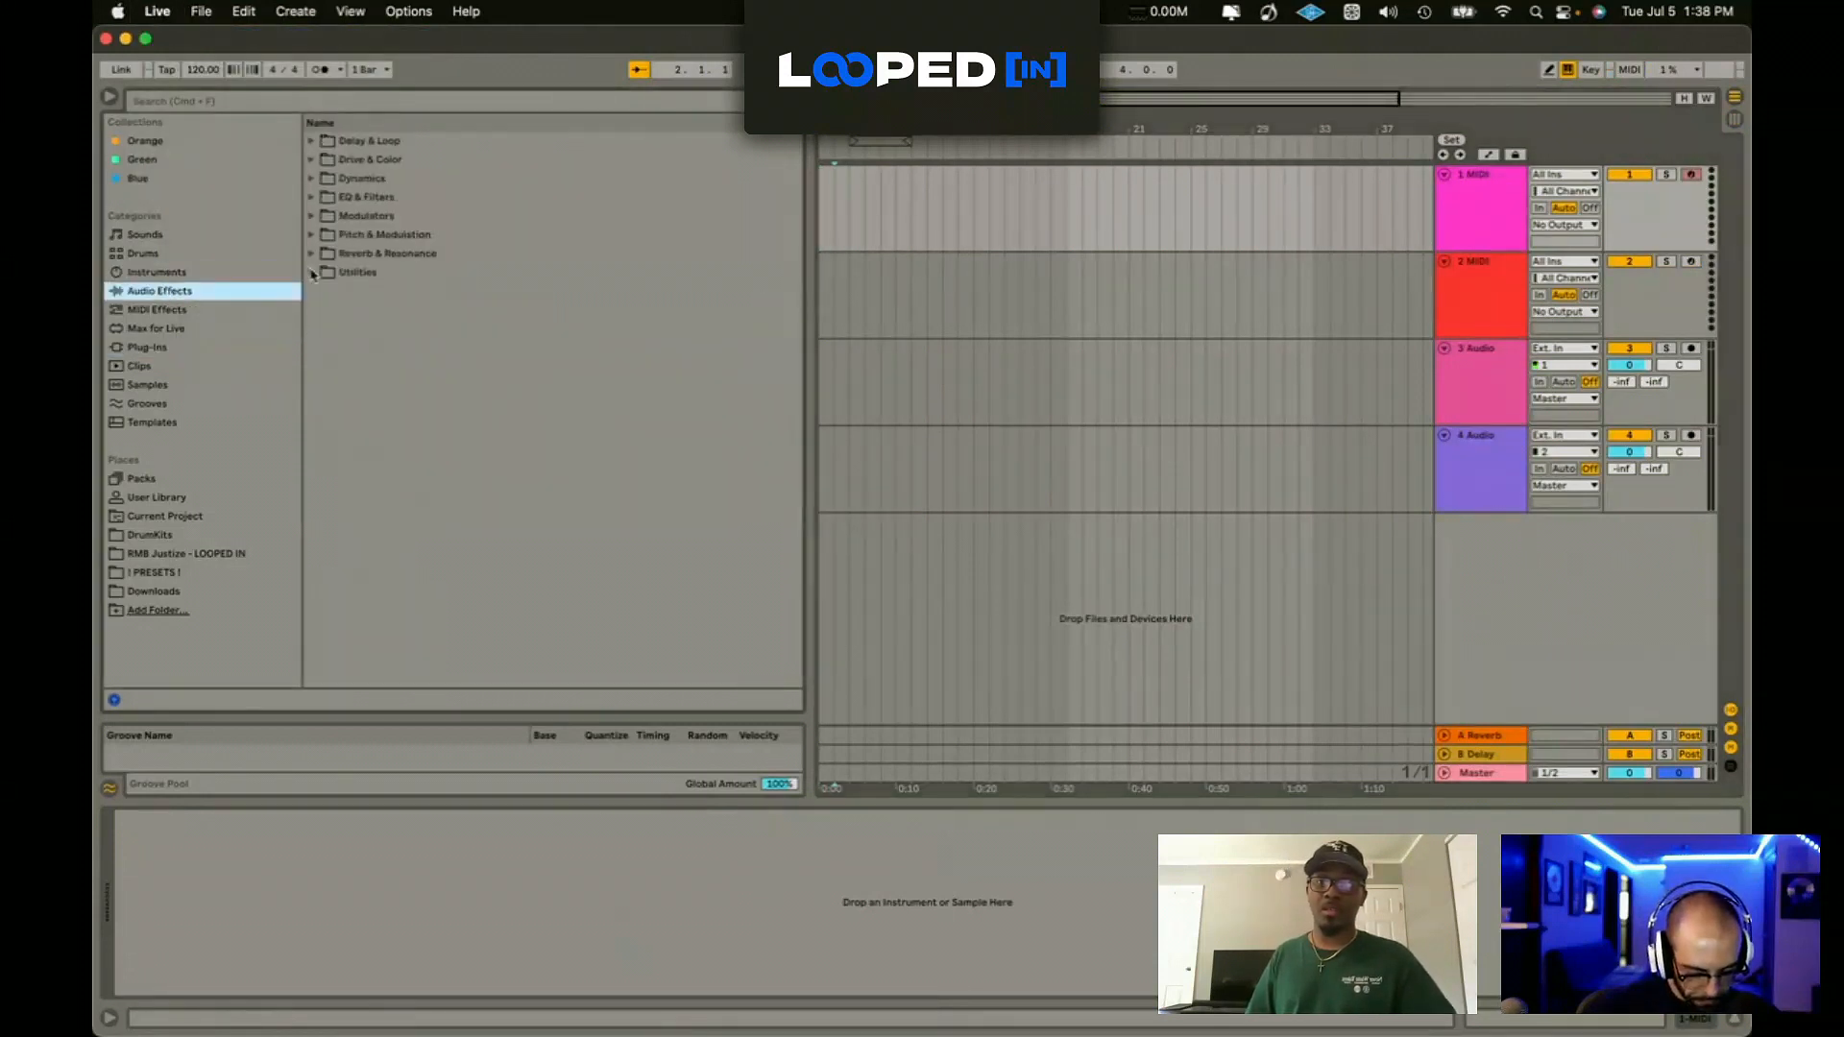
left_click(312, 273)
scroll(385, 505, "down", 1)
scroll(419, 538, "up", 1)
left_click(413, 534)
left_click(418, 517)
left_click(421, 498)
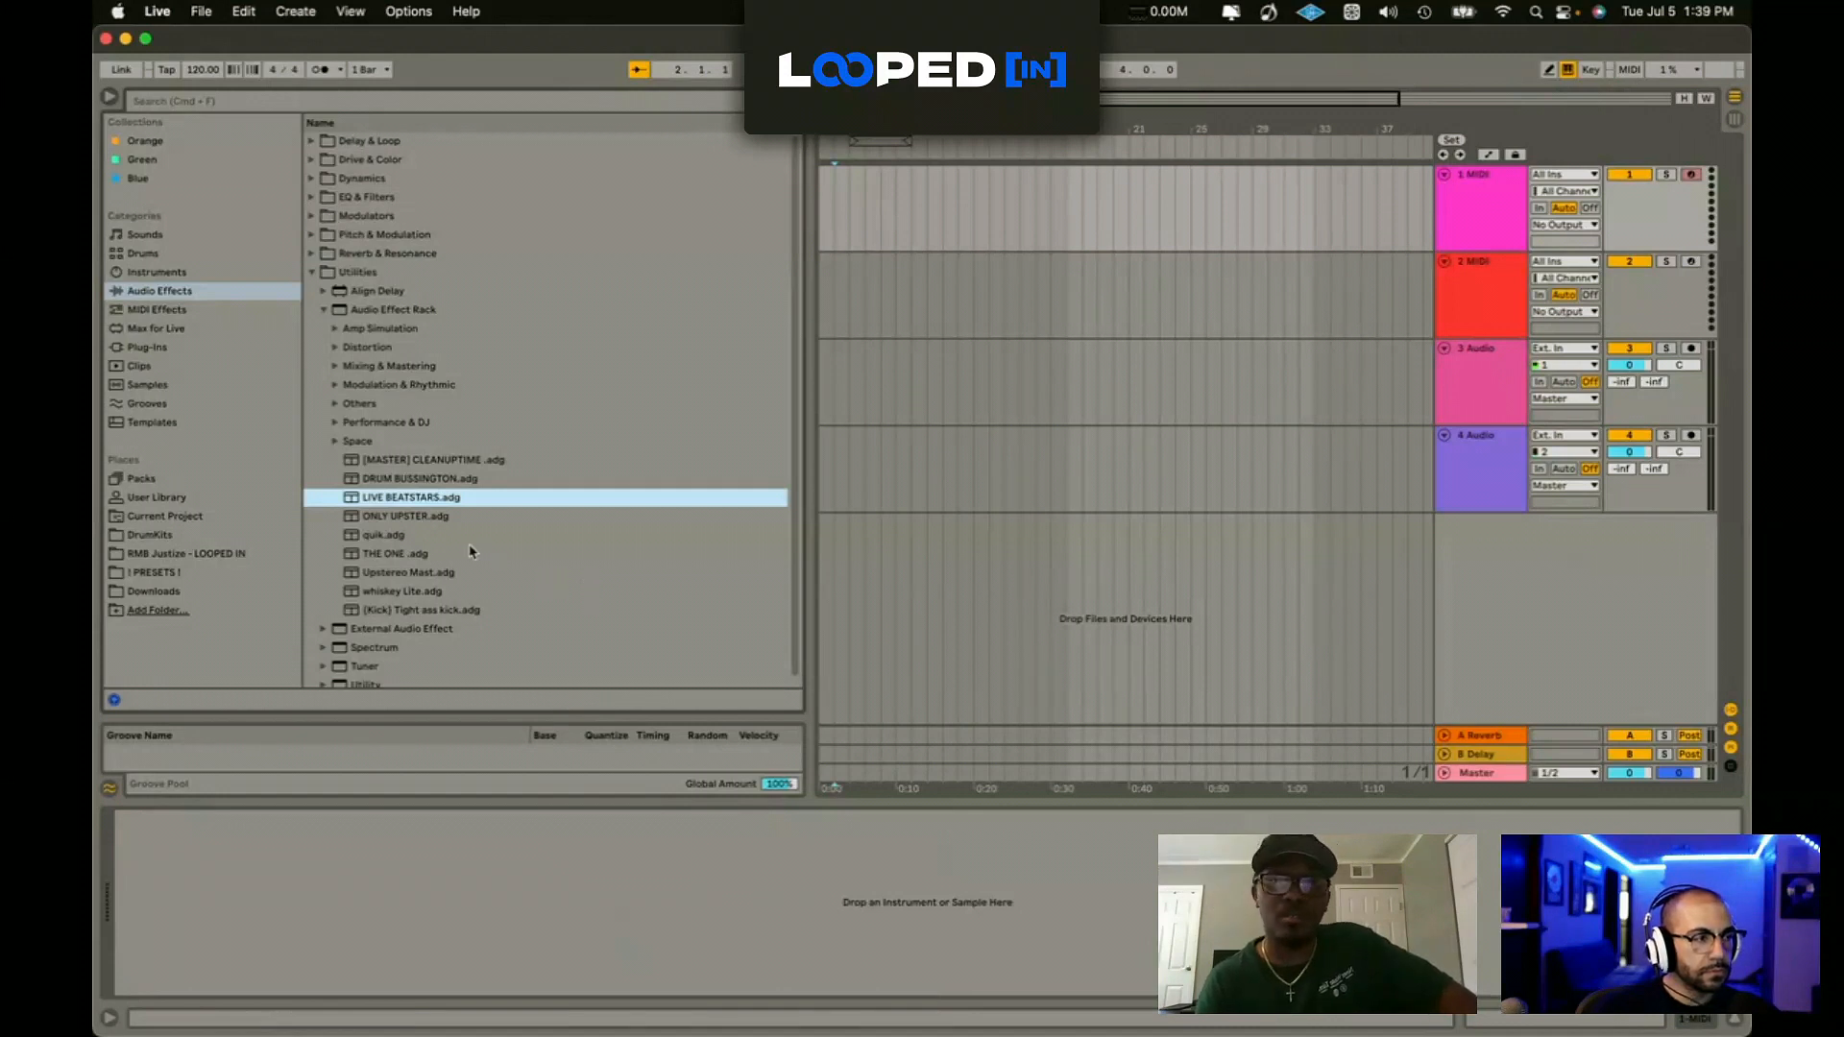
scroll(471, 551, "down", 1)
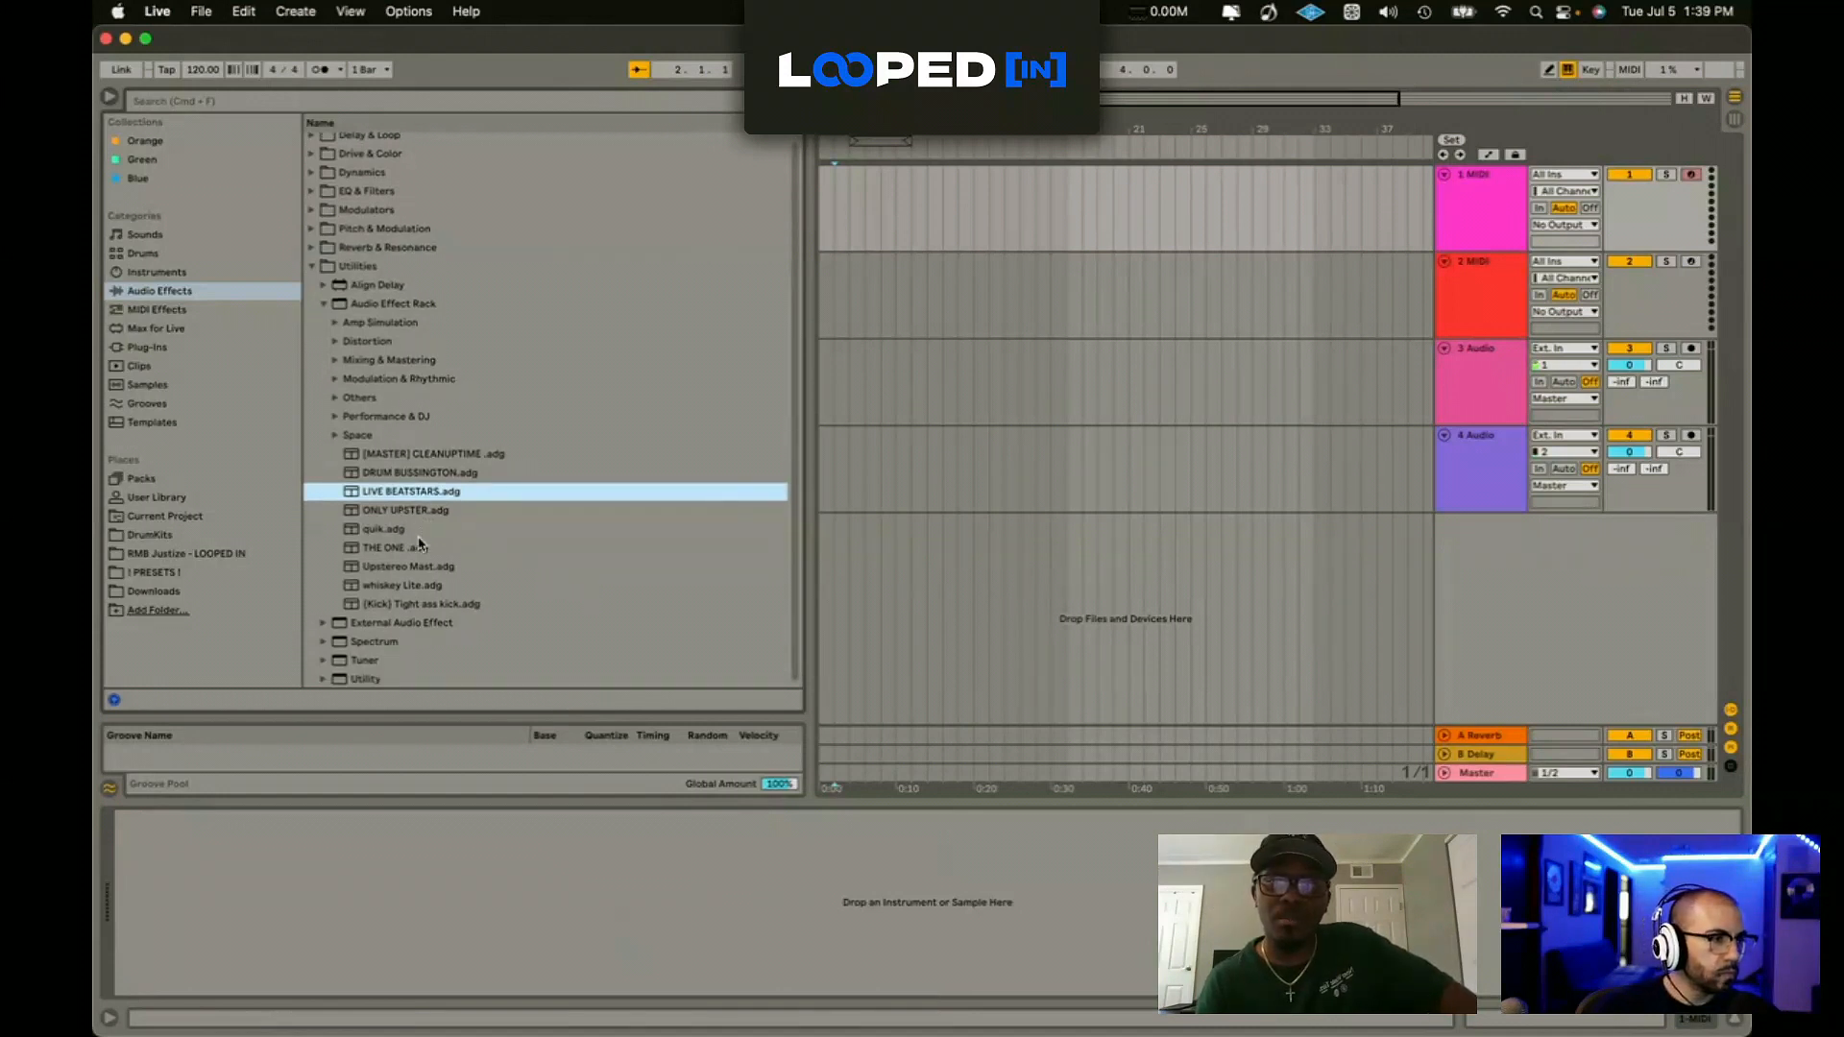
Step: Load the LIVE BEATSTARS.adg rack onto the Master track and close its plug-in windows
double_click(416, 495)
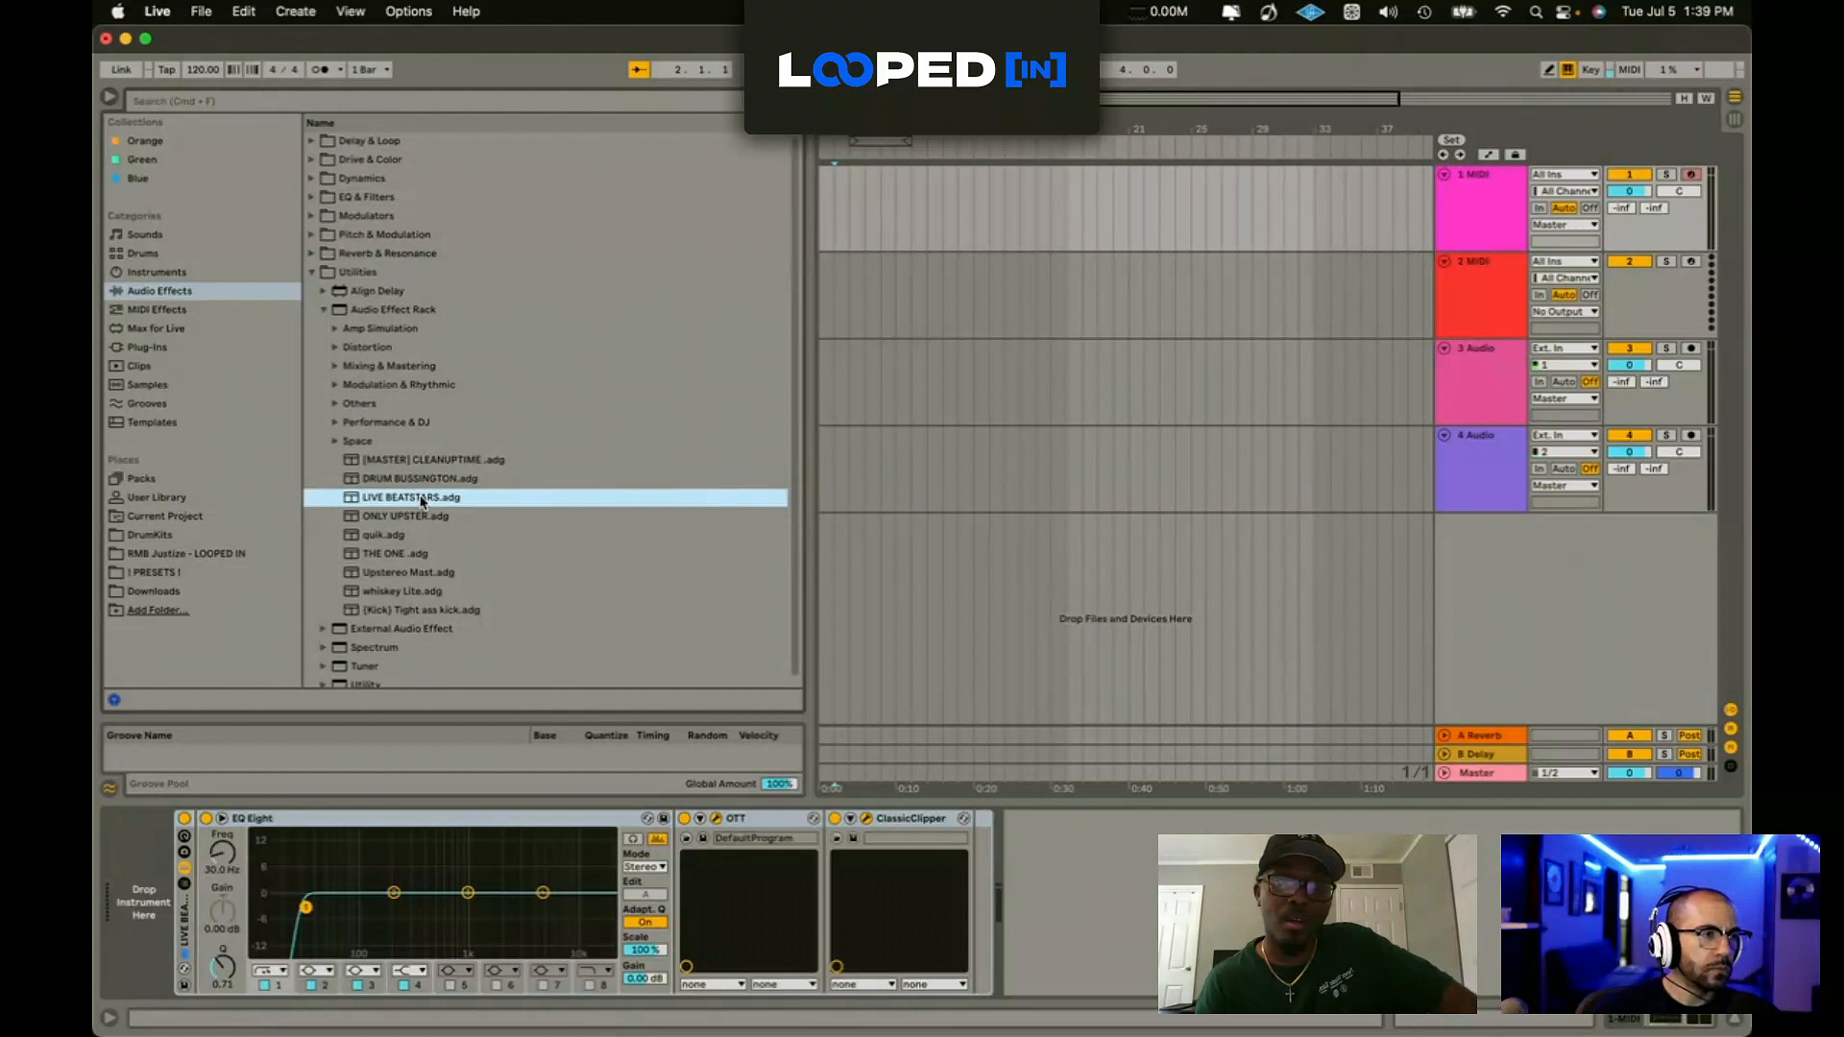
key("super+z")
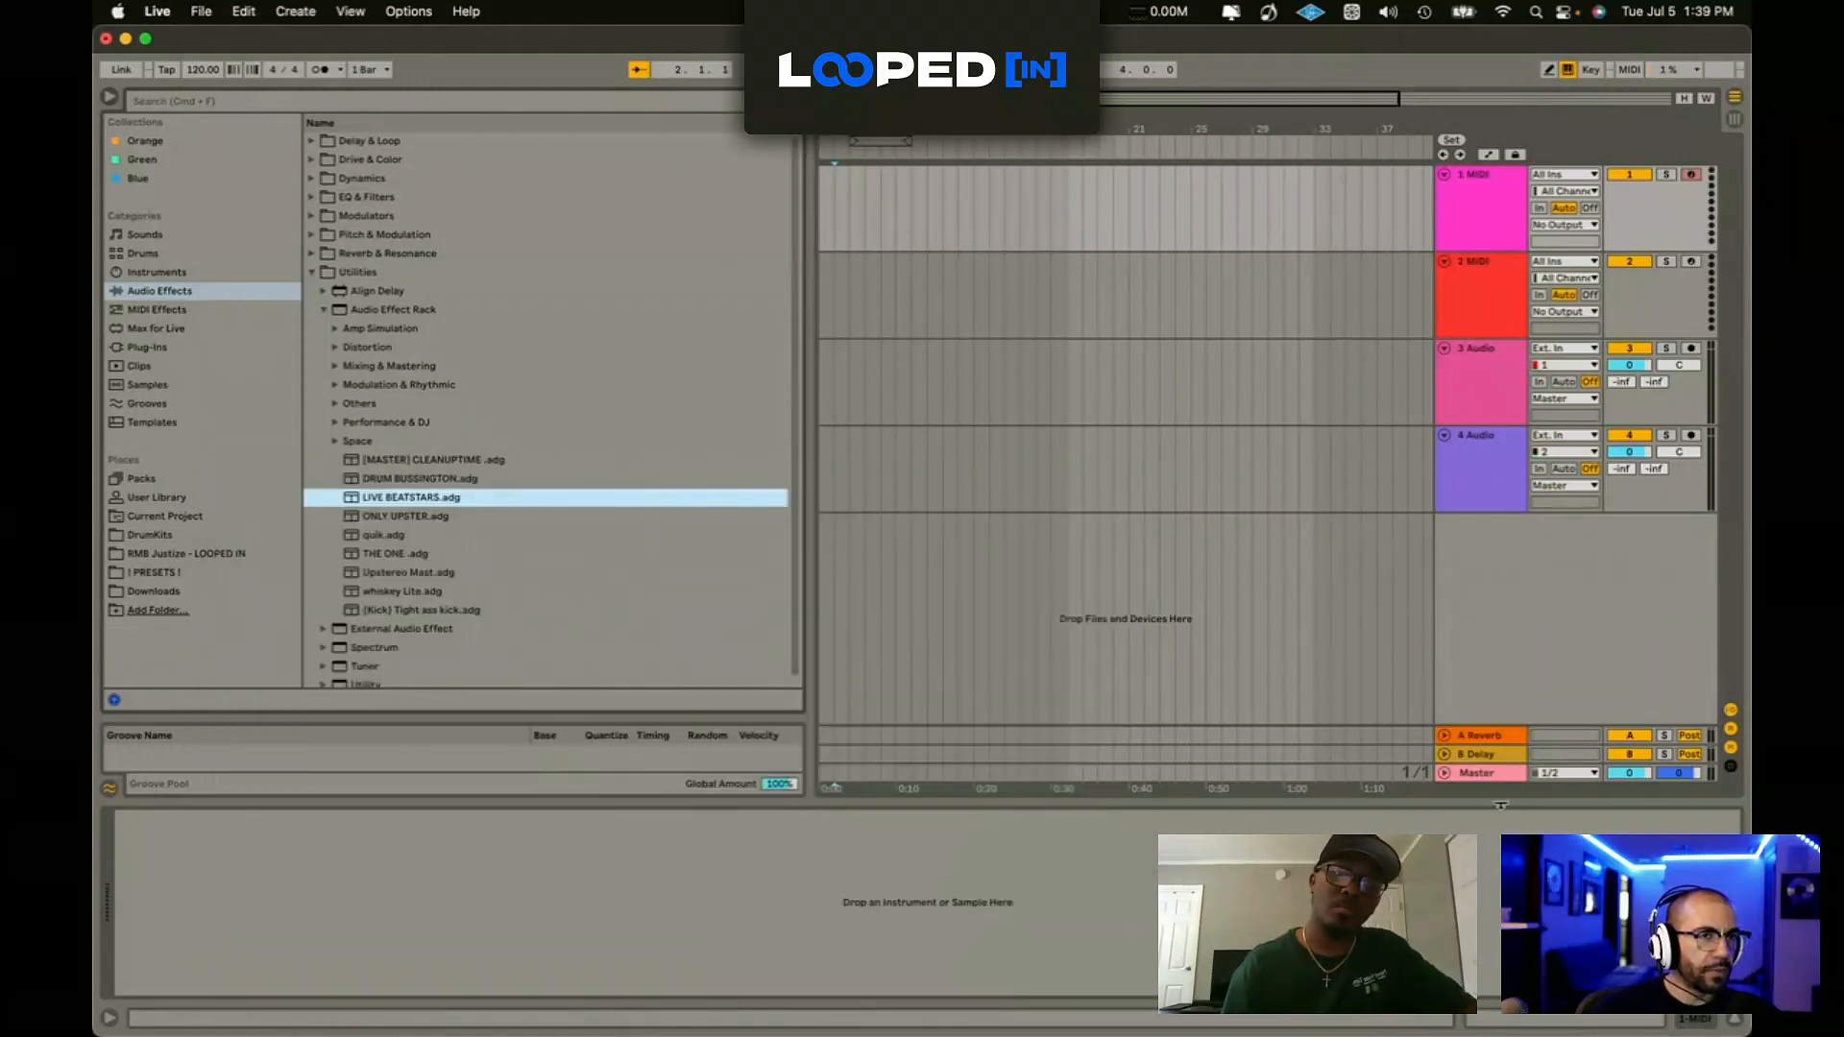
left_click(1488, 780)
double_click(434, 503)
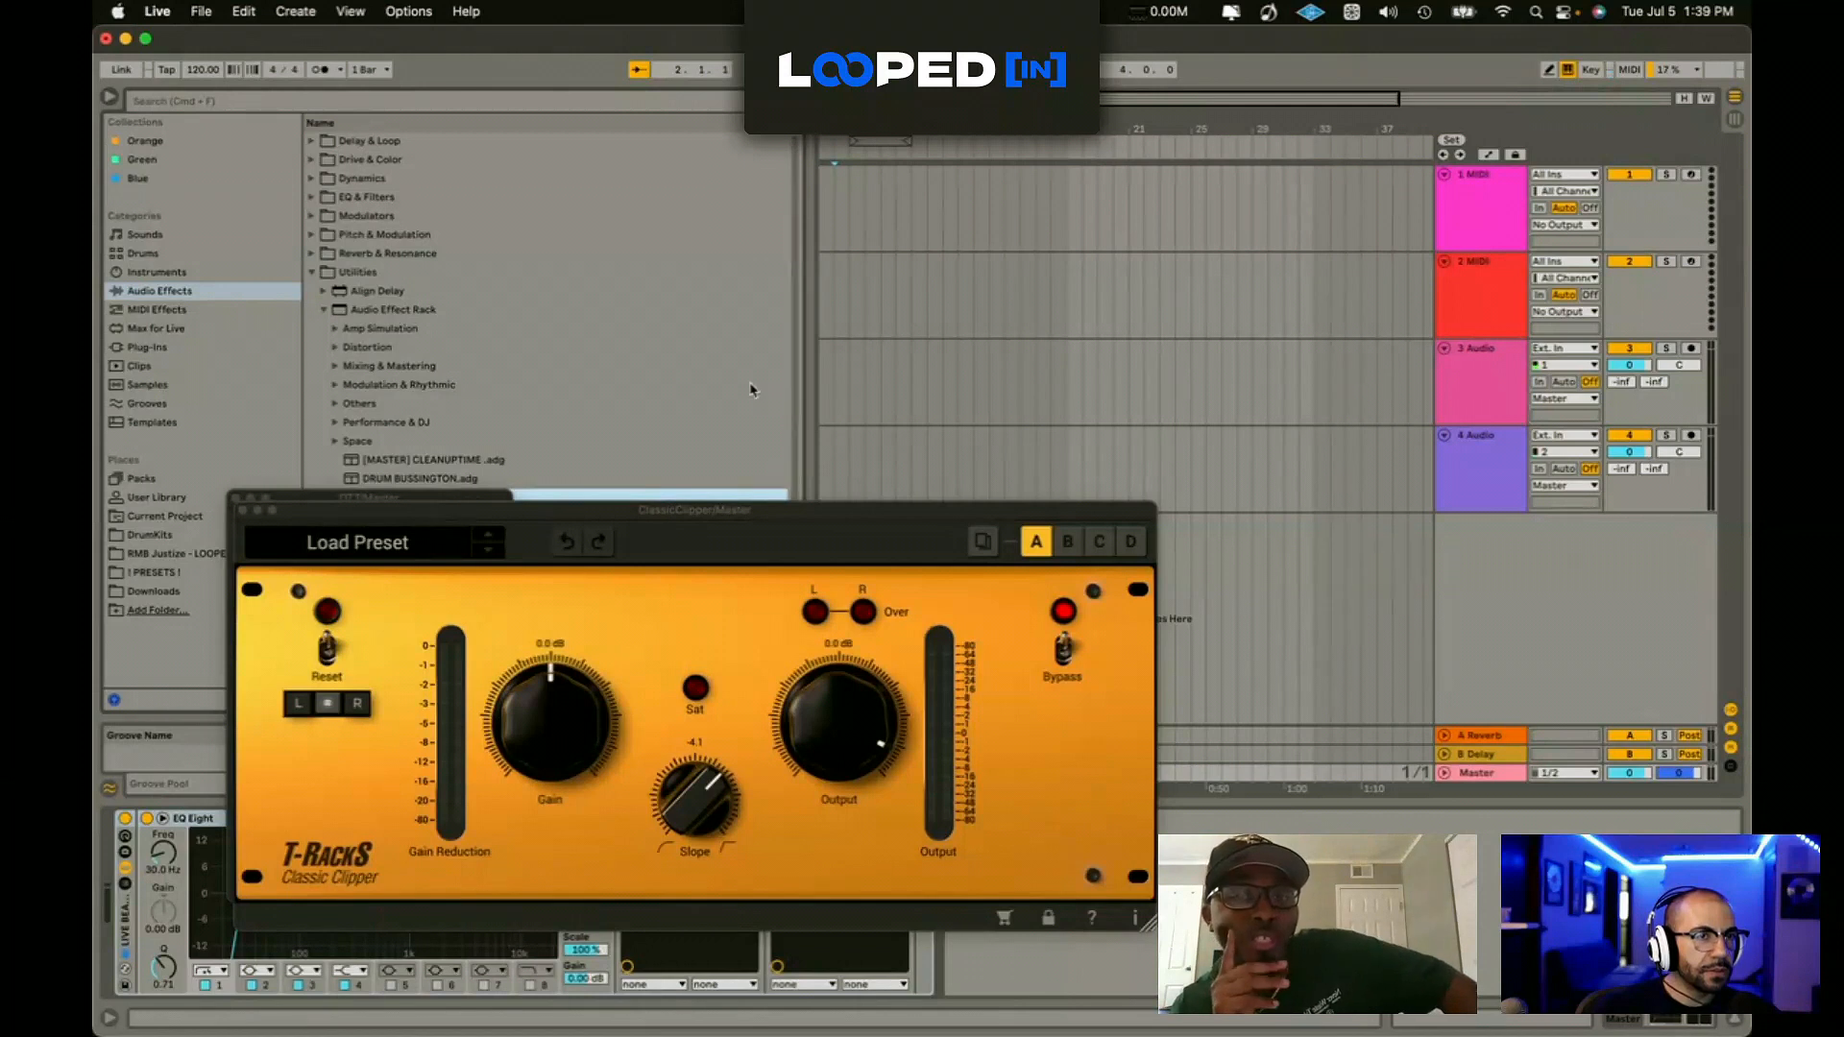
left_click(240, 510)
left_click(238, 501)
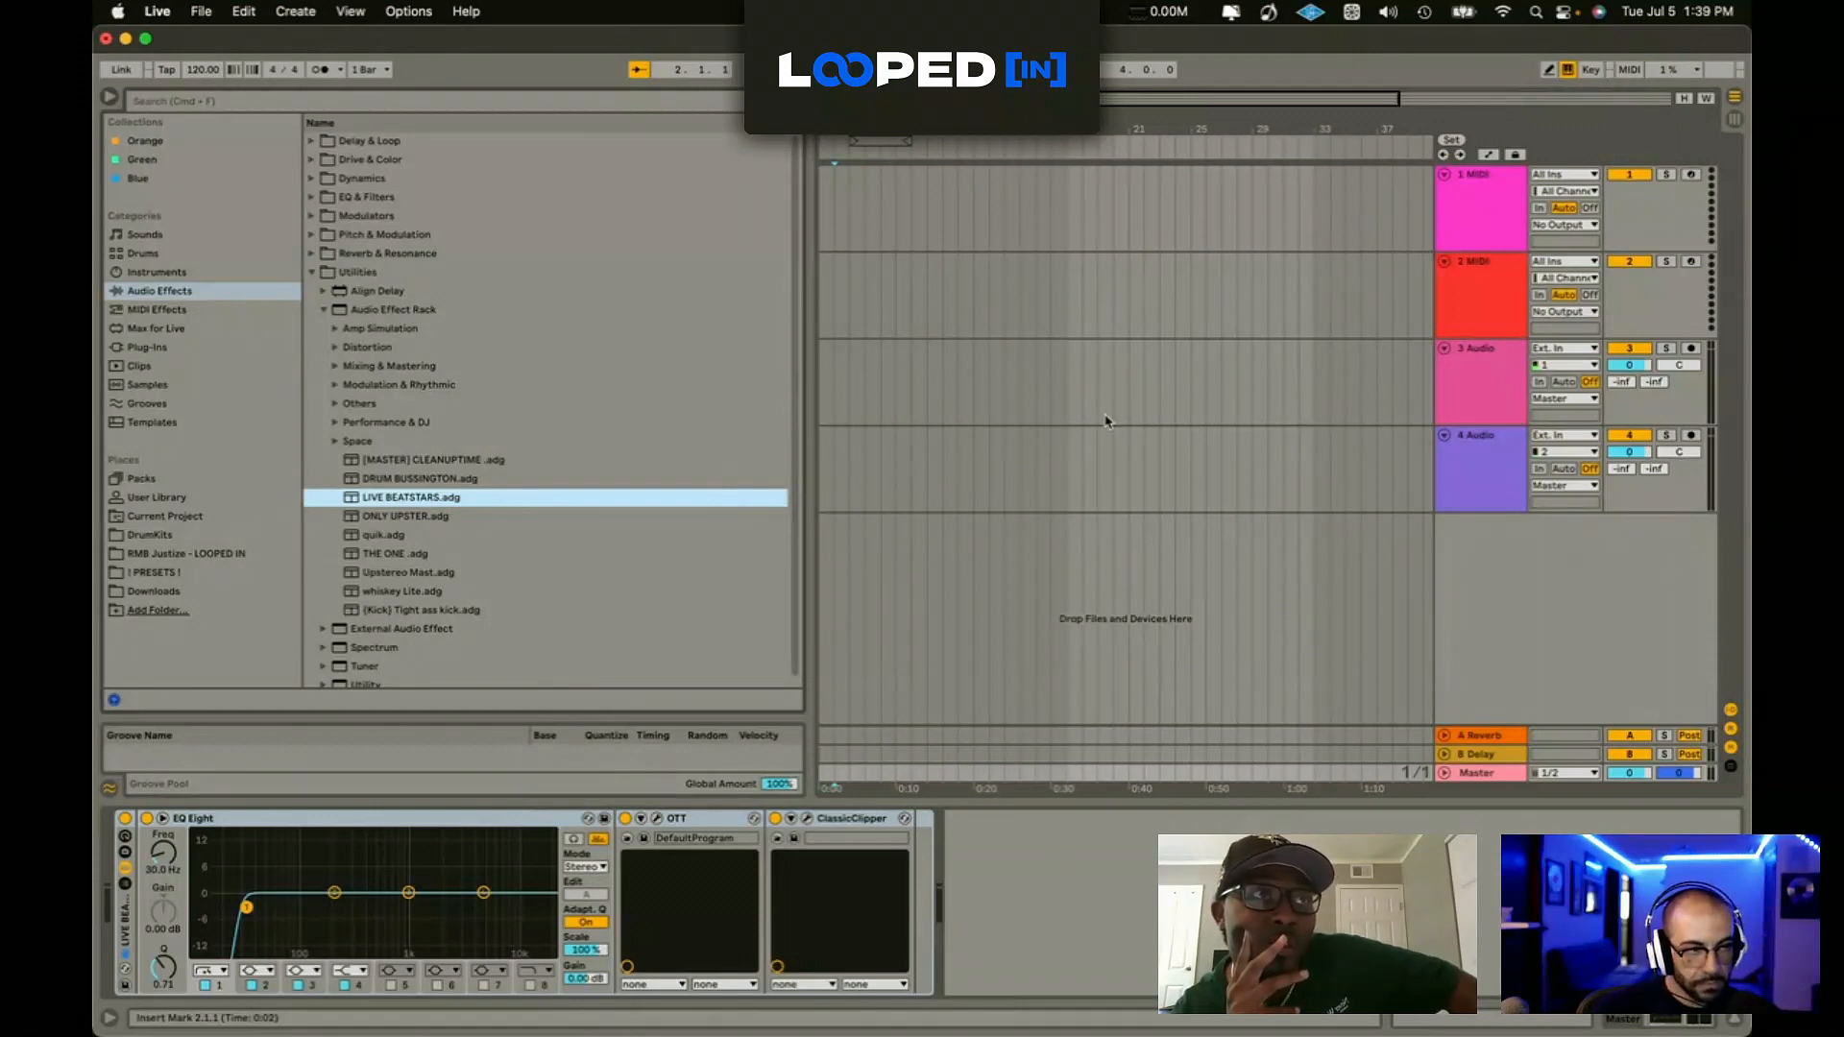
left_click(292, 830)
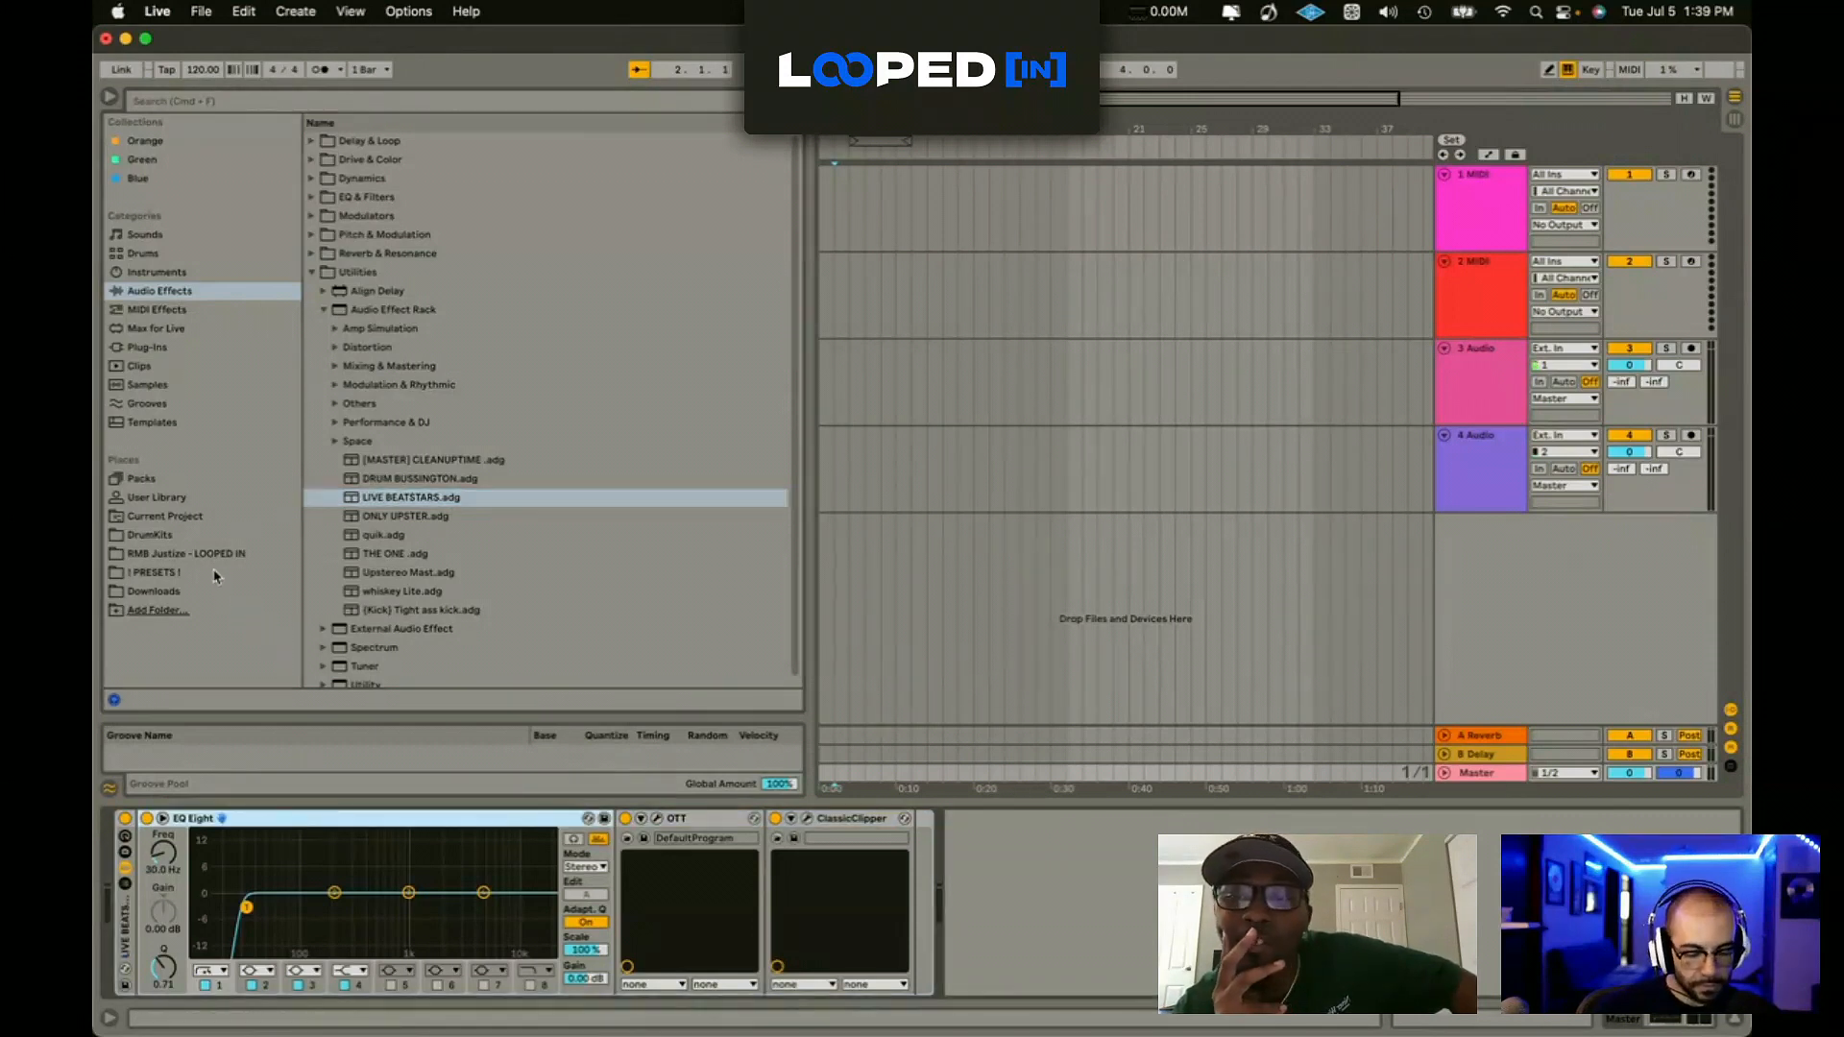
Step: Preview samples in the RMB Justize - LOOPED IN folder and place the Where_Do_We_Go_From_Here 145BPM sample at the start of track 2
left_click(202, 555)
left_click(437, 360)
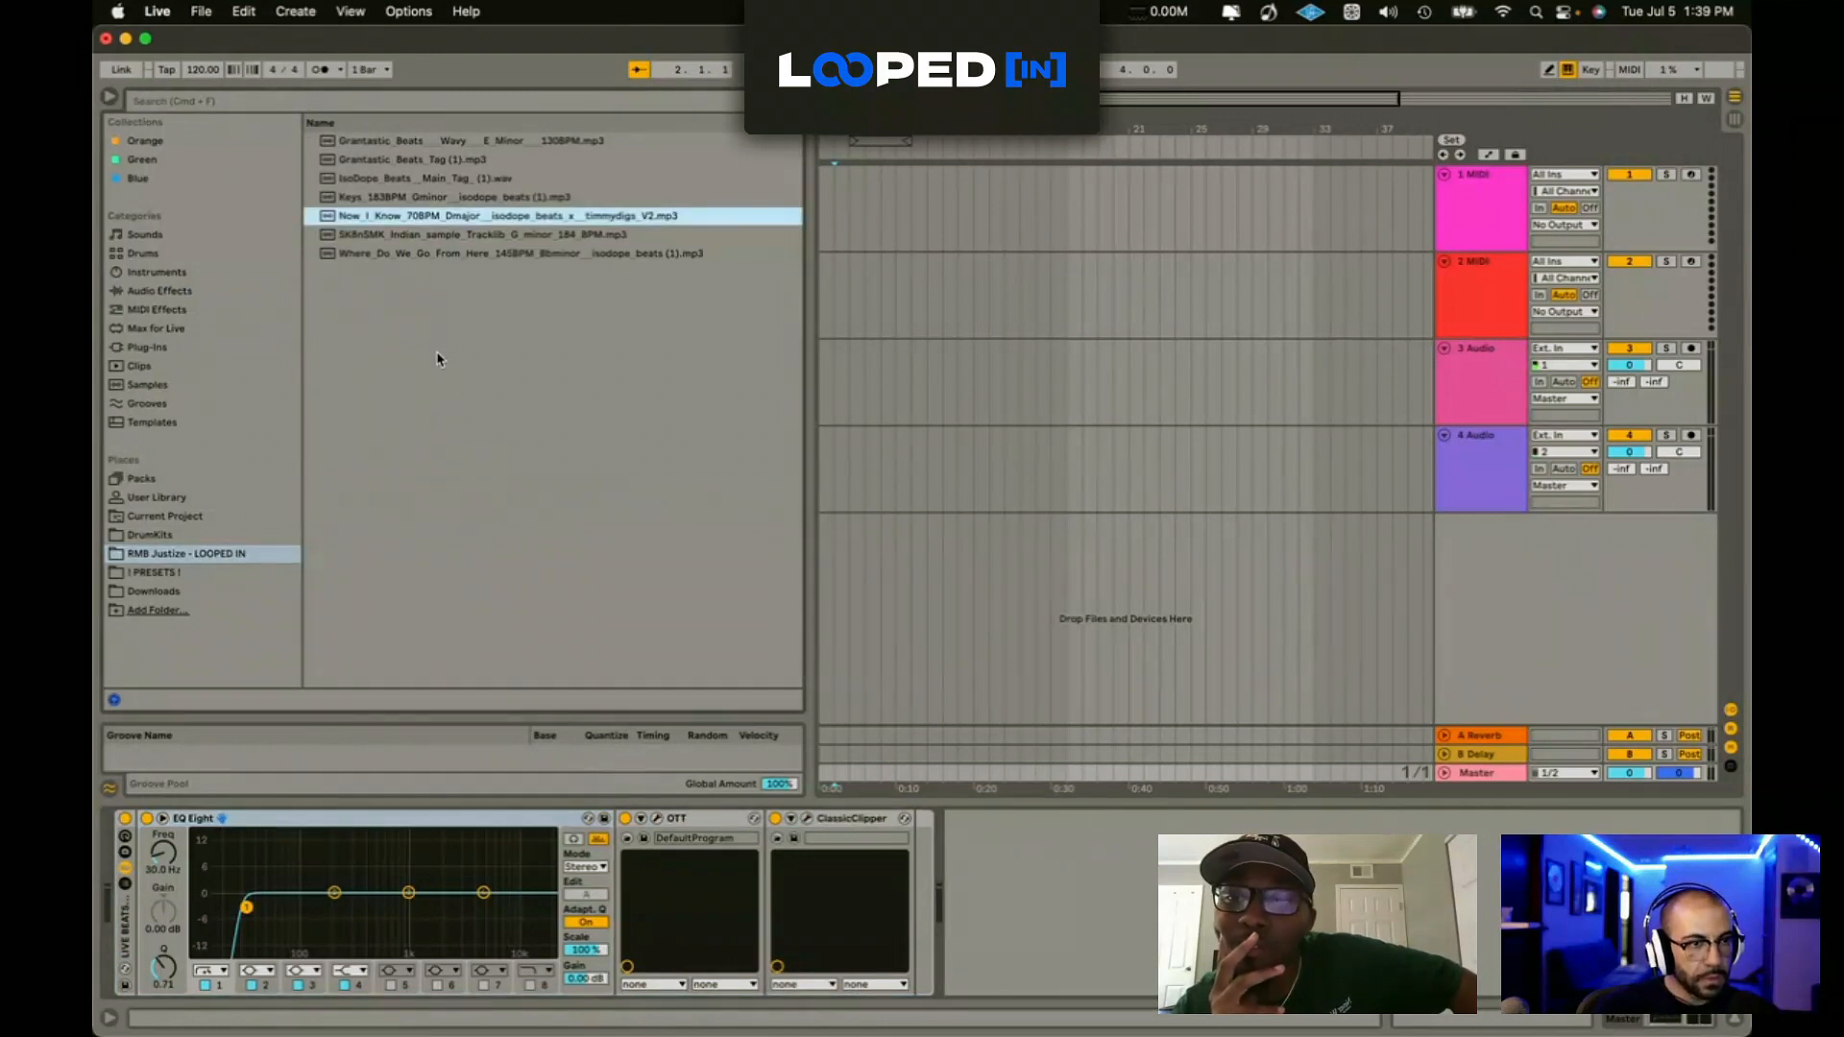
left_click(422, 238)
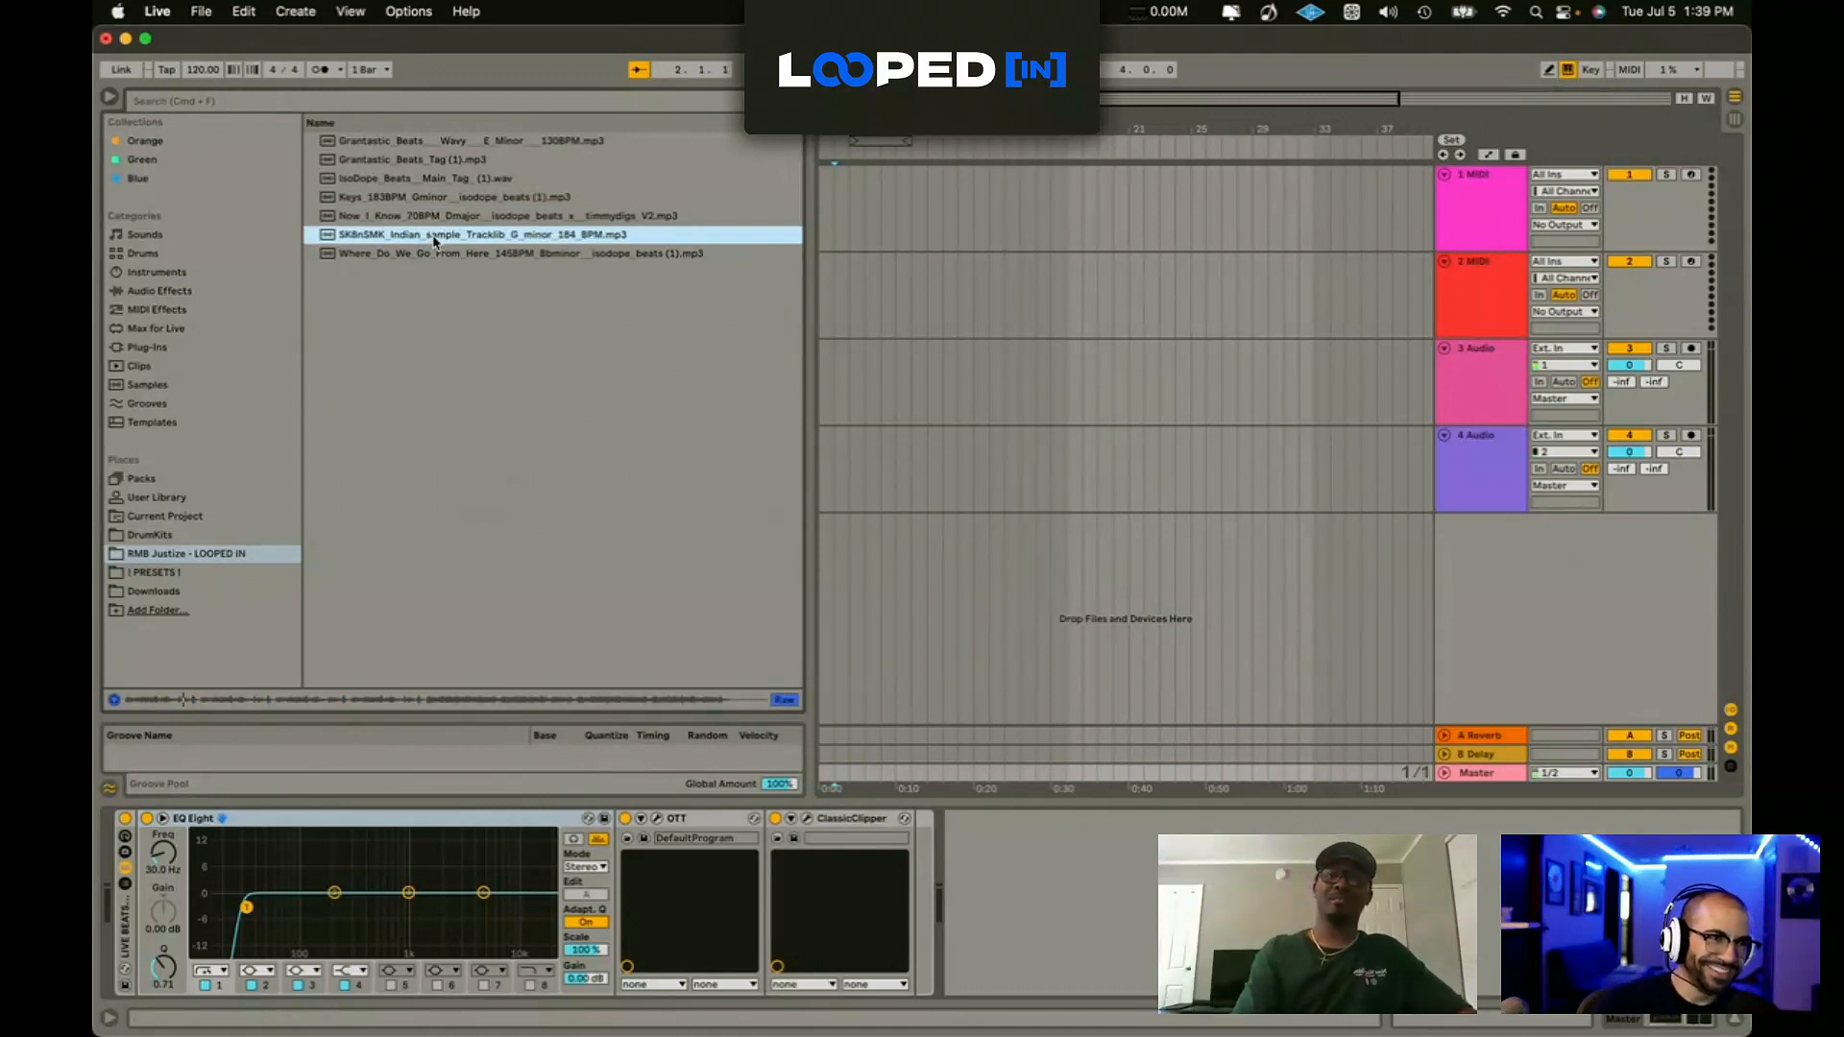
left_click(440, 254)
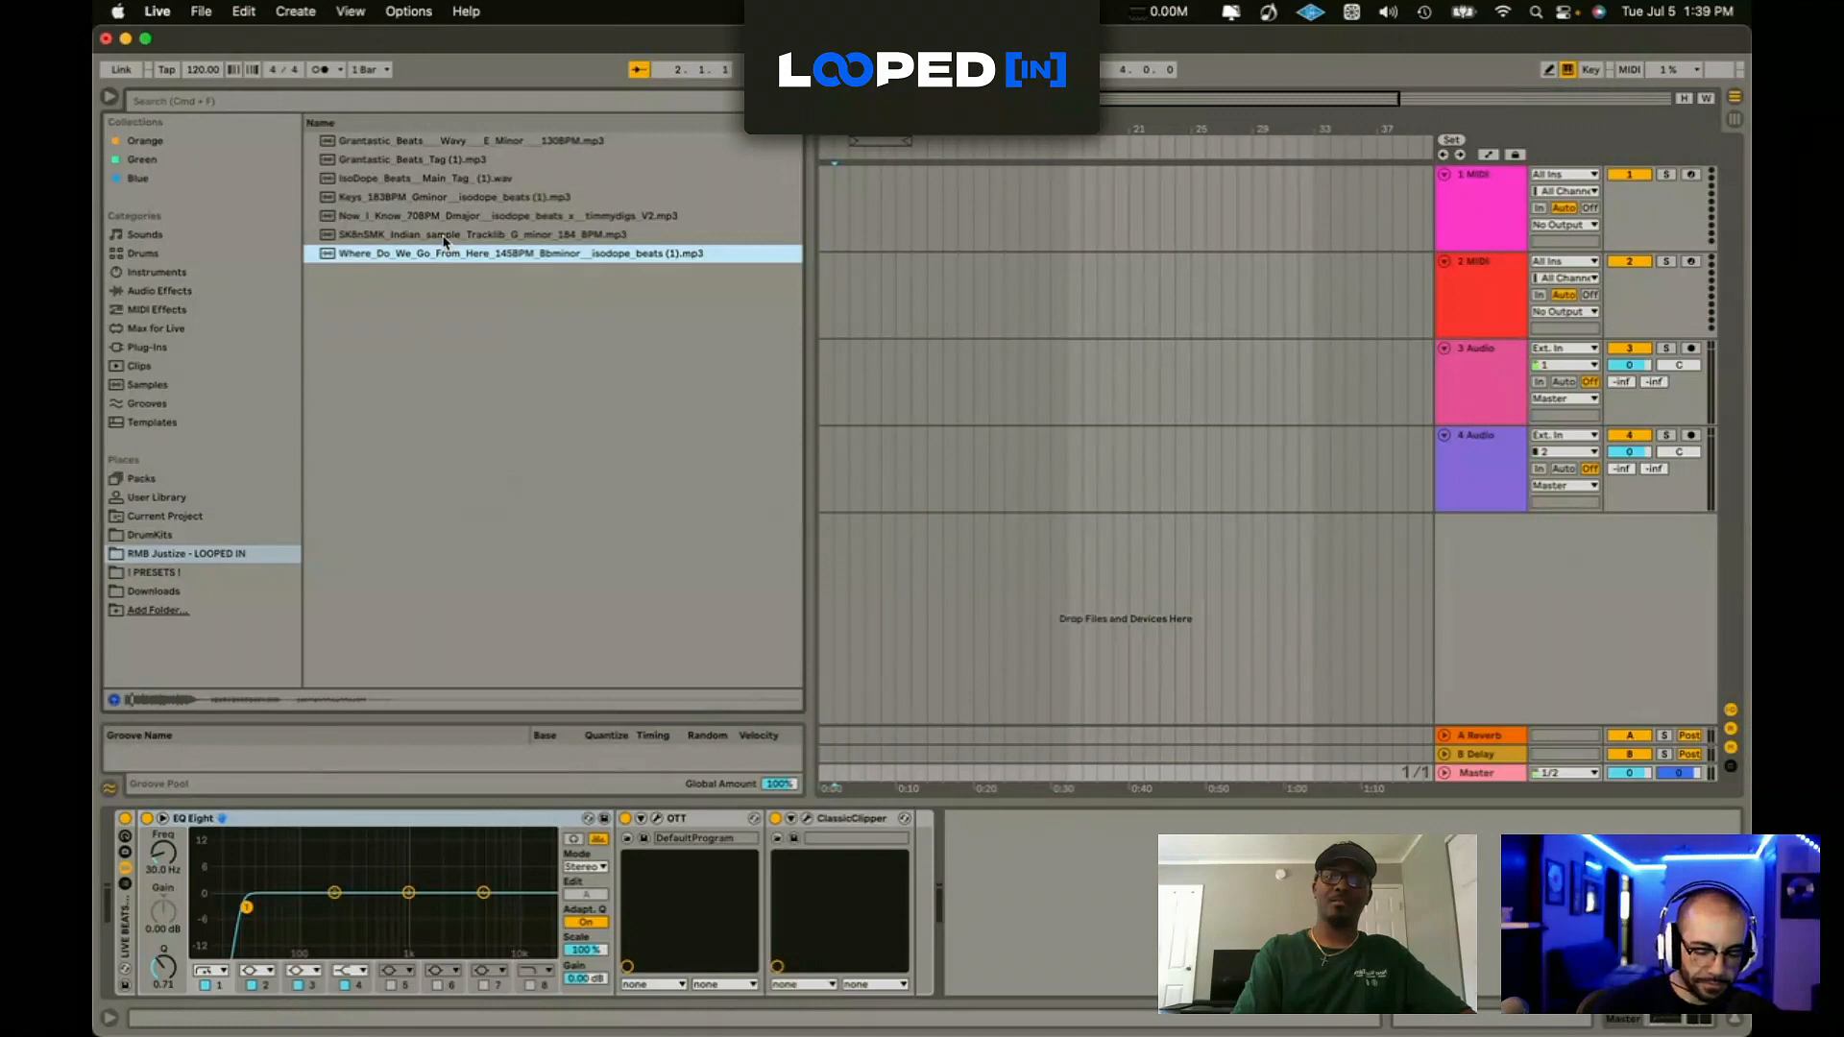
left_click_drag(444, 258, 828, 298)
double_click(924, 262)
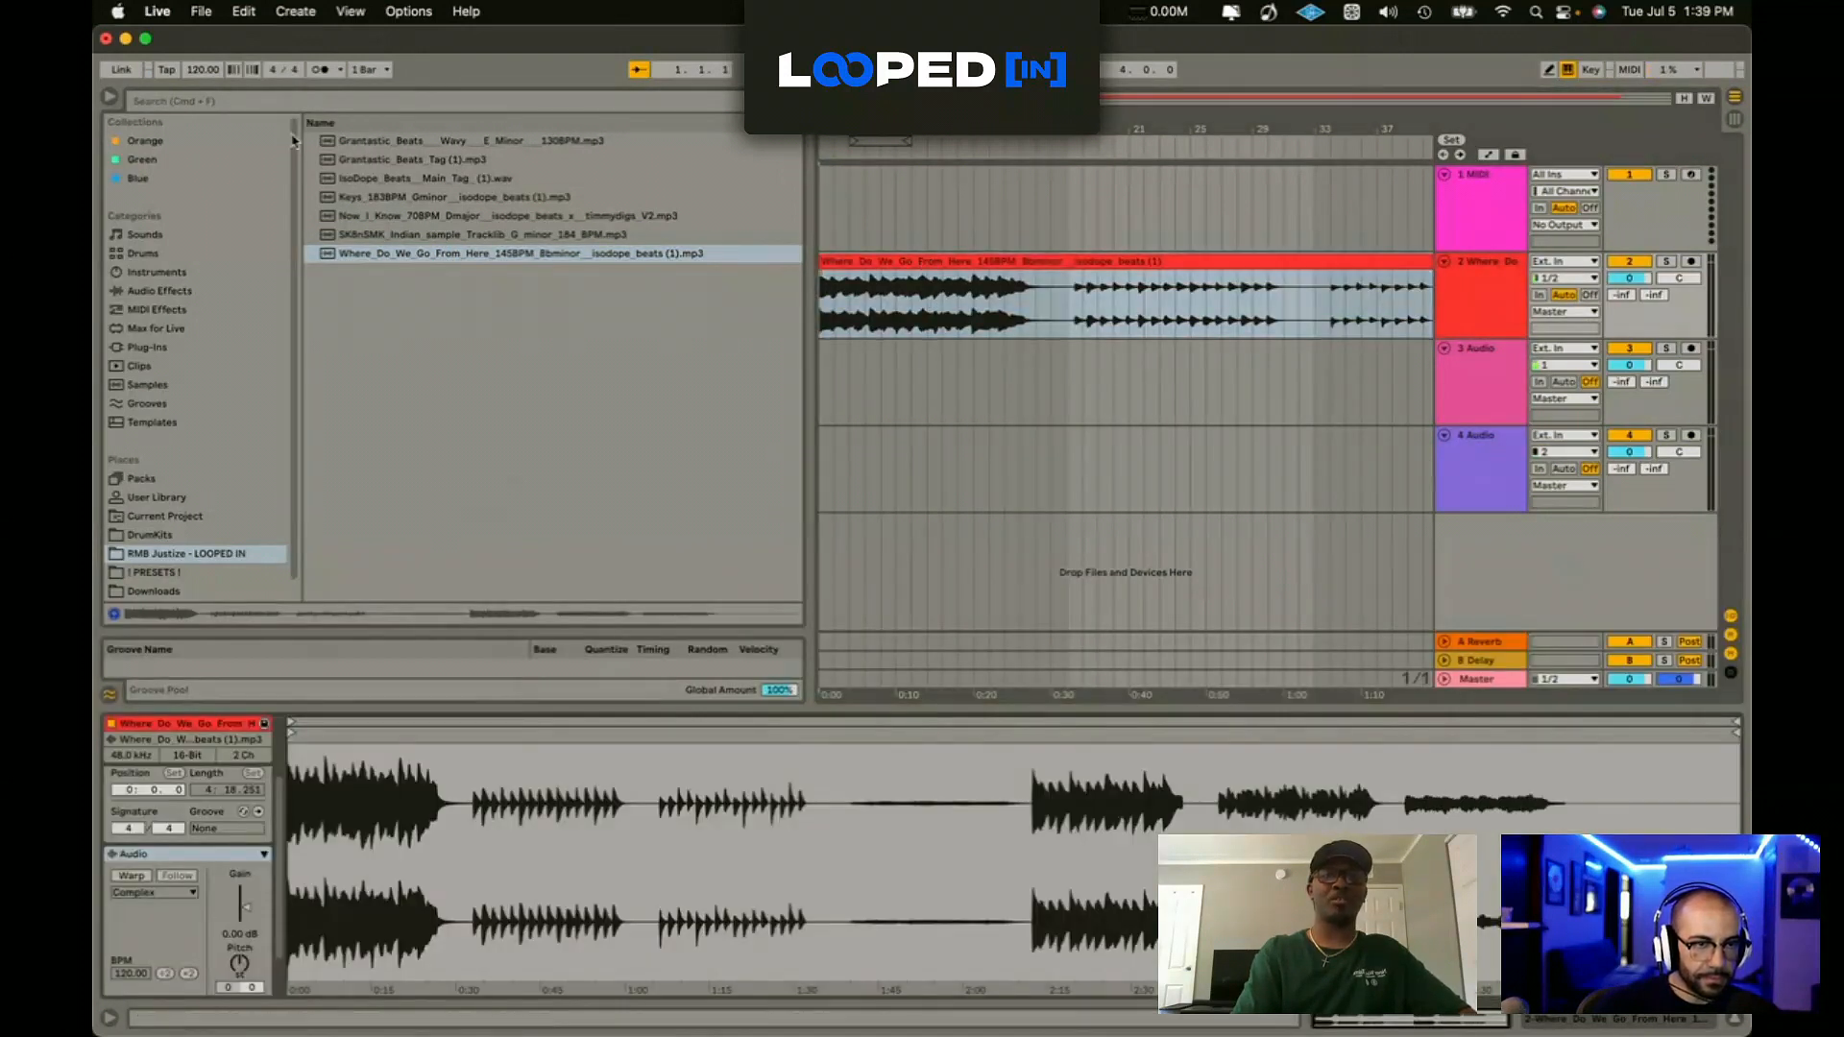
Step: Set the project tempo to 145 BPM and start playback
left_click(209, 66)
type("145")
key("Return")
key("space")
Step: Delete the part of the sample clip after its first 16 bars, so it ends at bar 17
left_click(1069, 288)
left_click_drag(1071, 291, 1298, 292)
key("Delete")
left_click(1329, 263)
key("Delete")
left_click(960, 259)
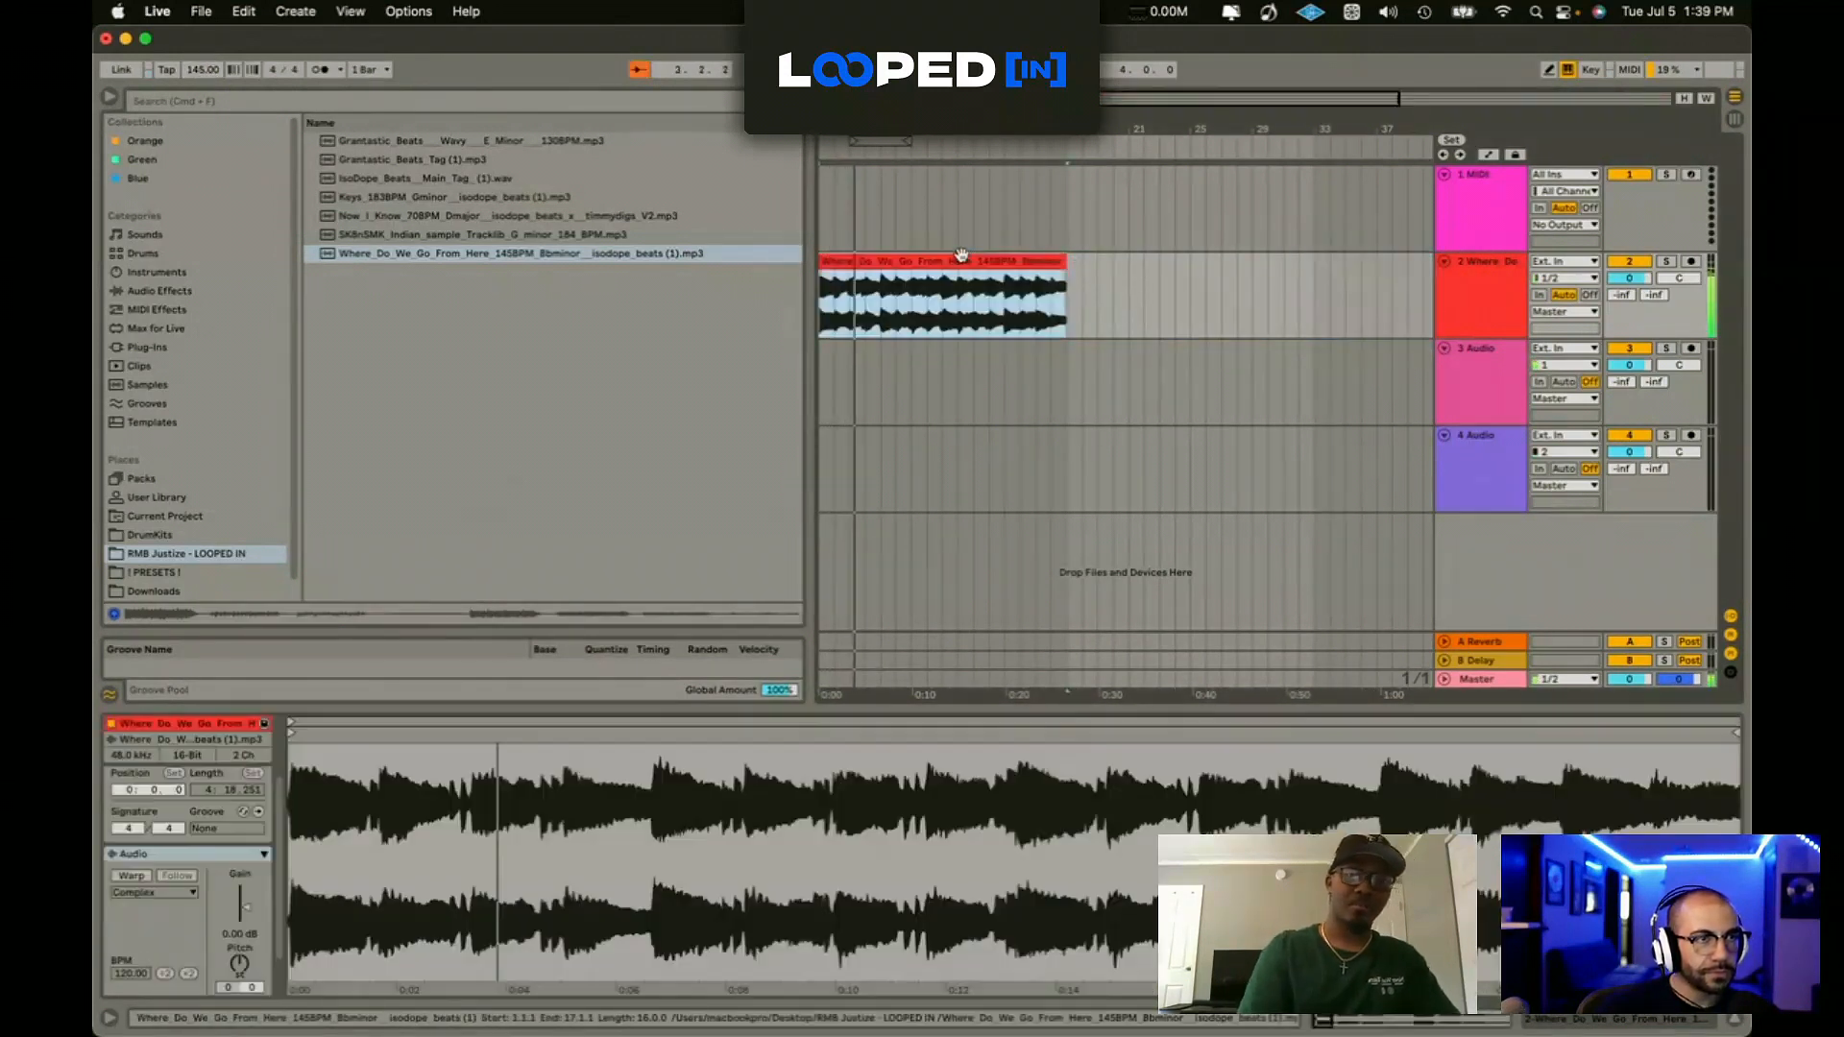
Step: Add a MIDI track below the sample track and load finesse hh.wav from the ! Skynet drum kit's hh folder onto it
left_click(1465, 307)
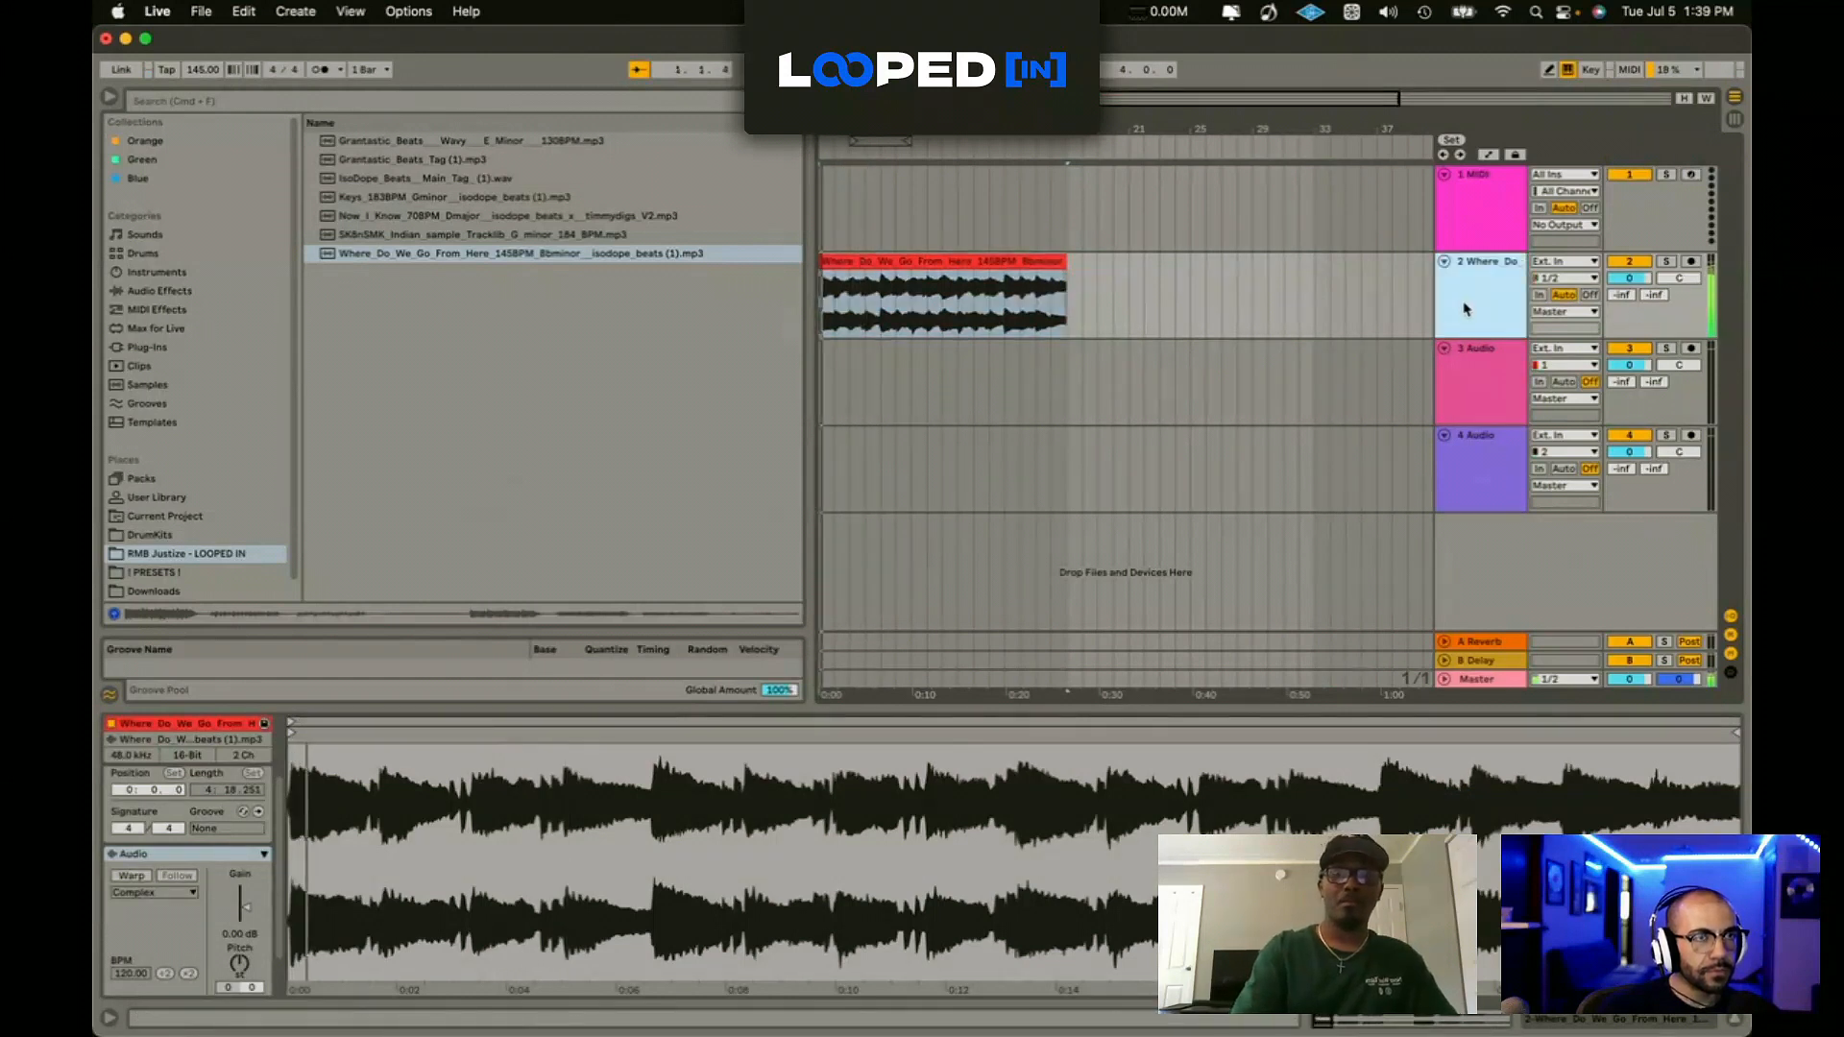
key("super+shift+t")
scroll(175, 557, "down", 1)
left_click(176, 571)
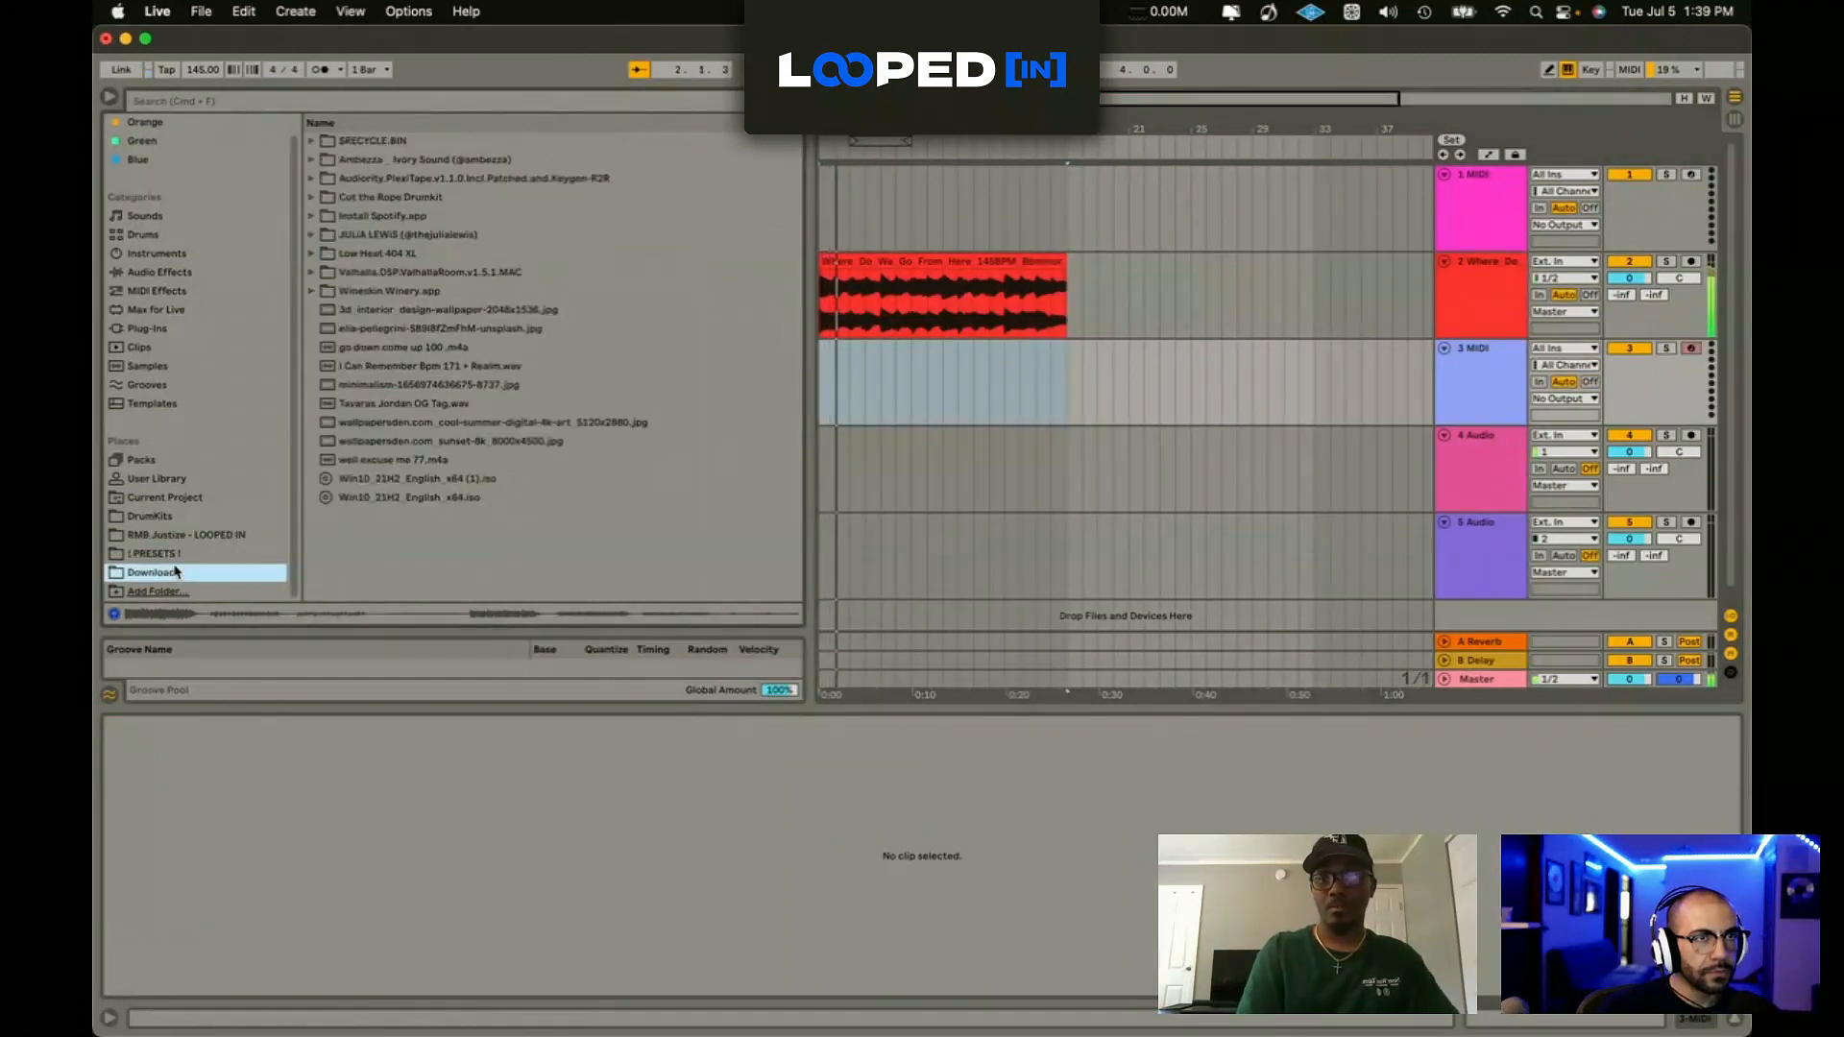
left_click(149, 516)
left_click(368, 199)
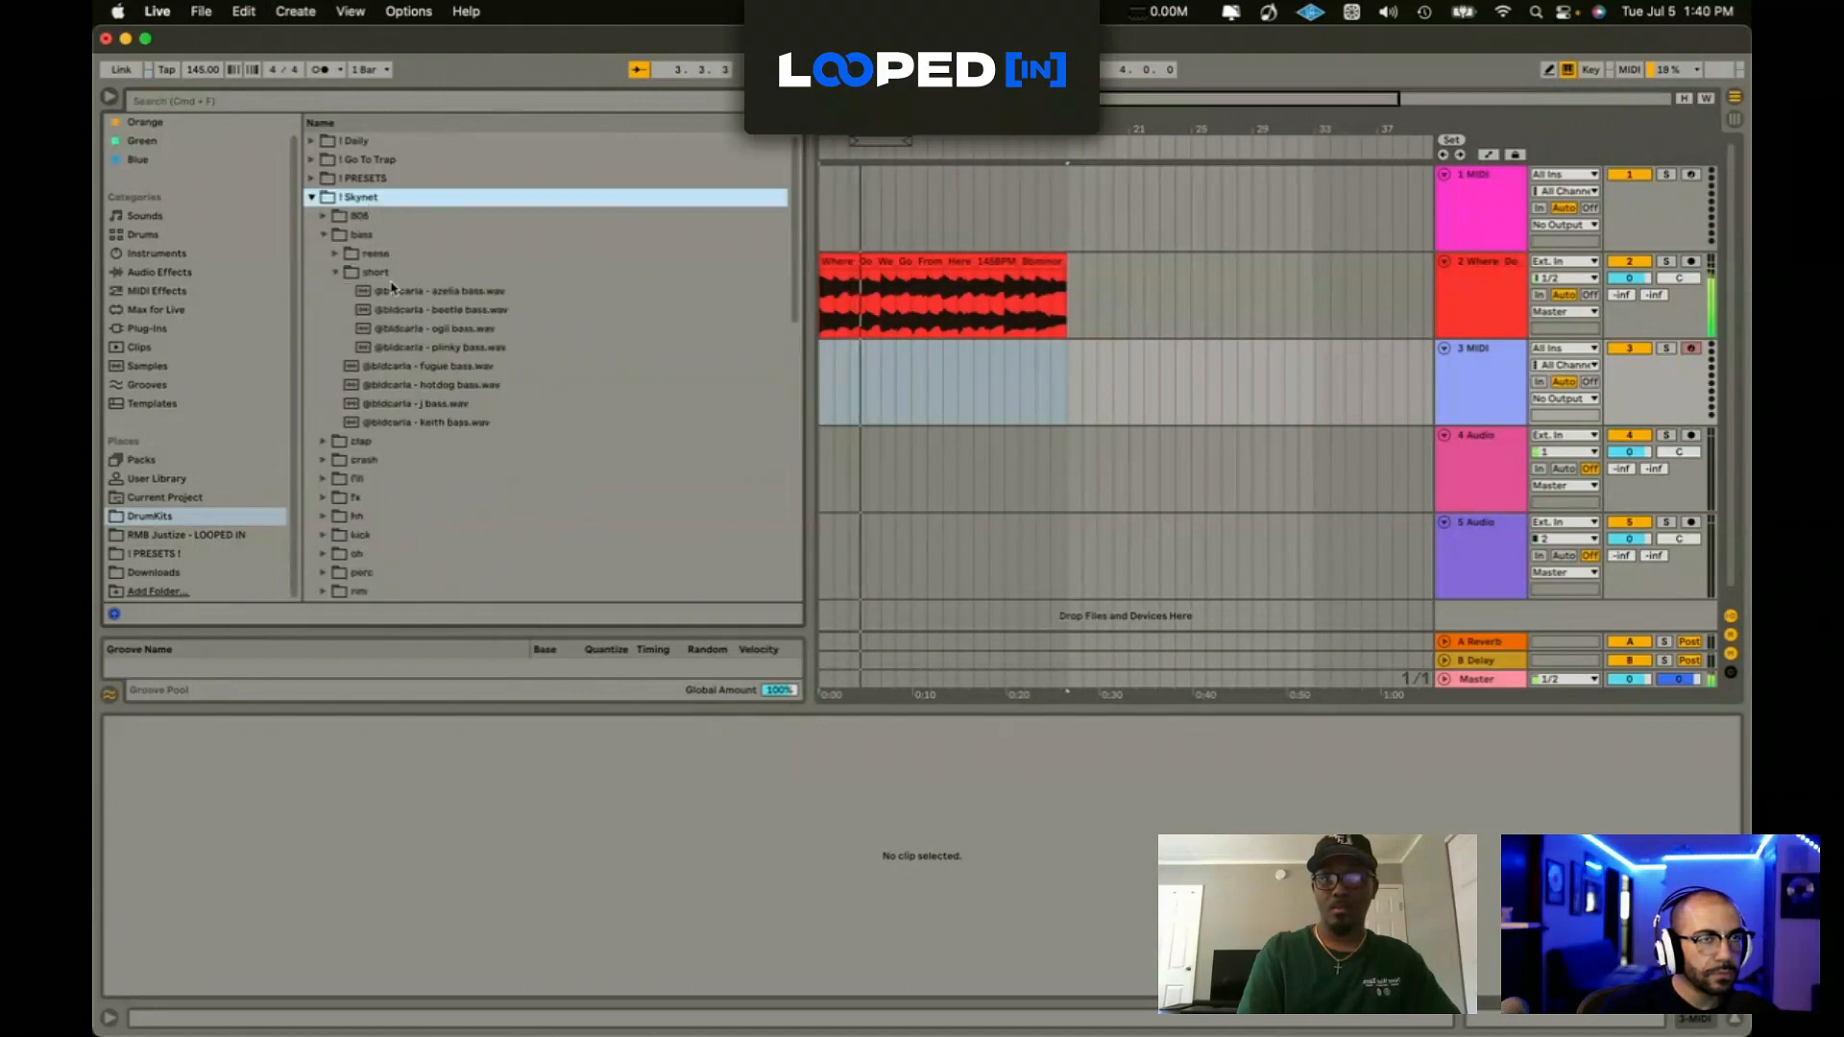
left_click(367, 519)
scroll(376, 504, "down", 2)
left_click(378, 488)
left_click(408, 544)
left_click(408, 560)
double_click(406, 580)
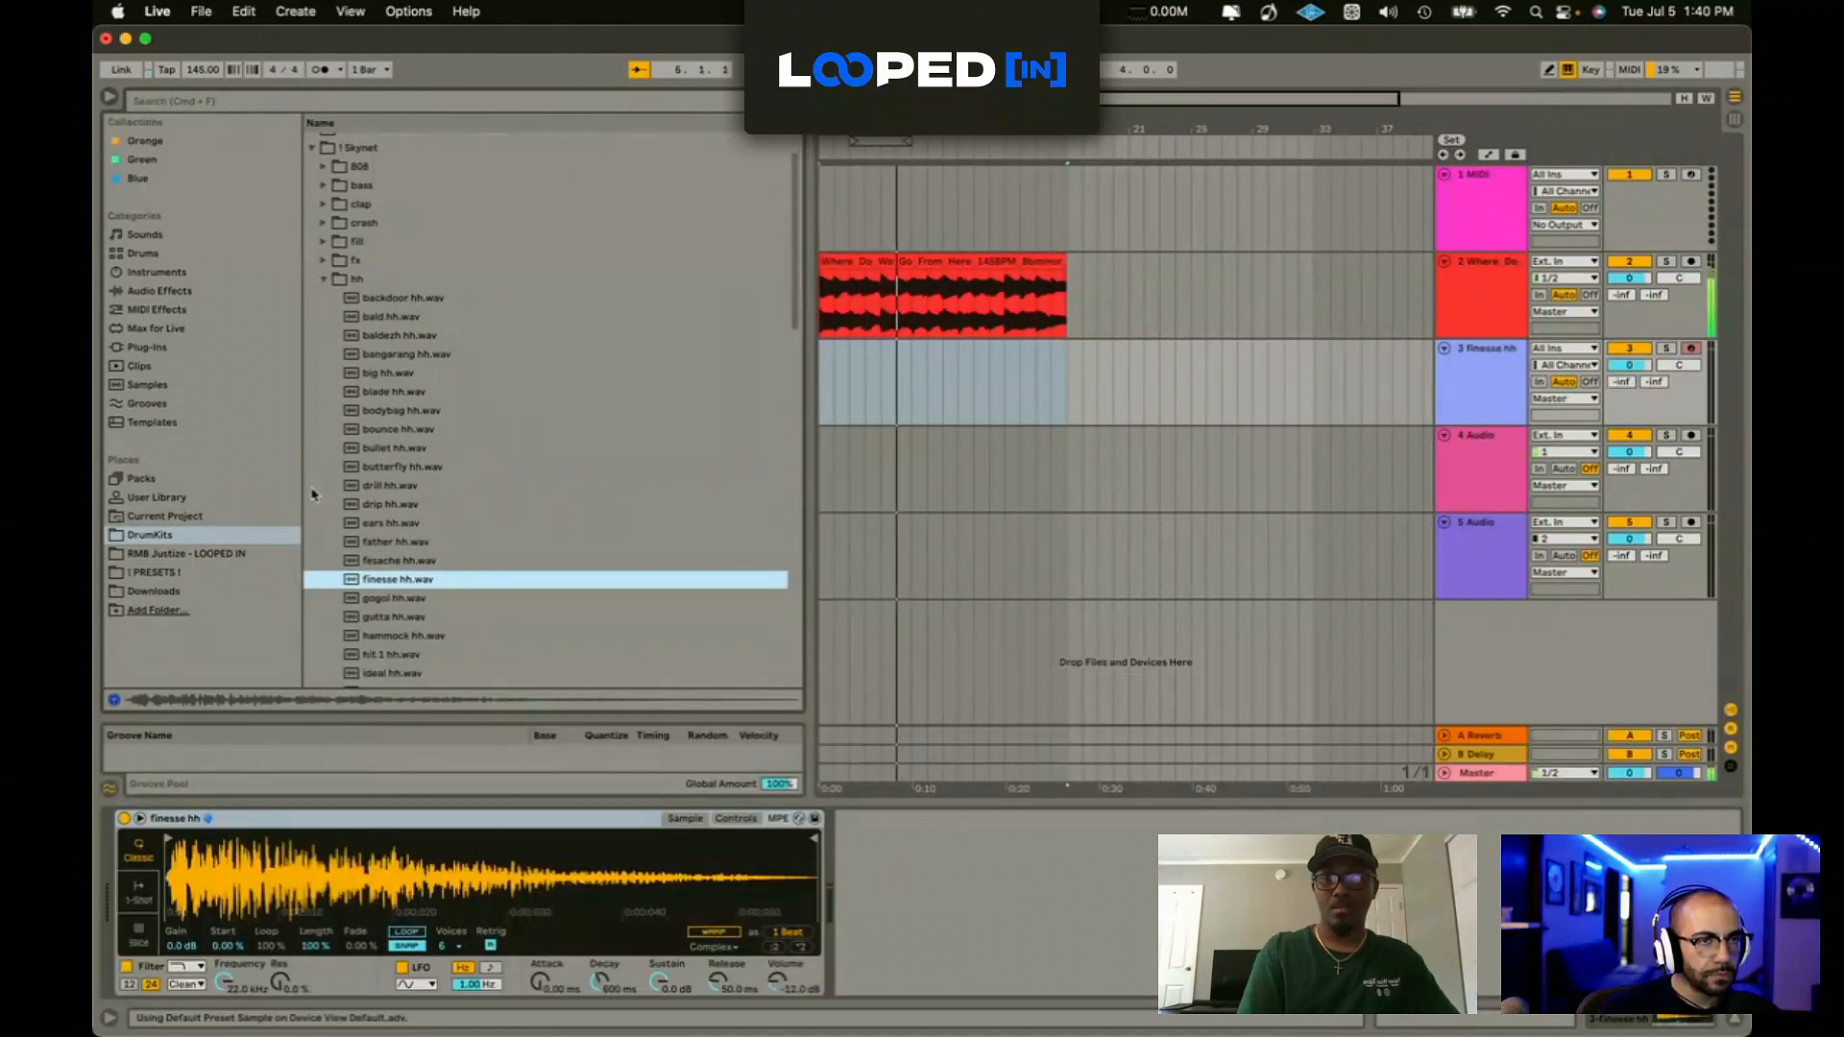
Step: Collapse the ! Skynet kit folder and expand the ! Skynet Midi folder
scroll(346, 384, "up", 2)
left_click(312, 198)
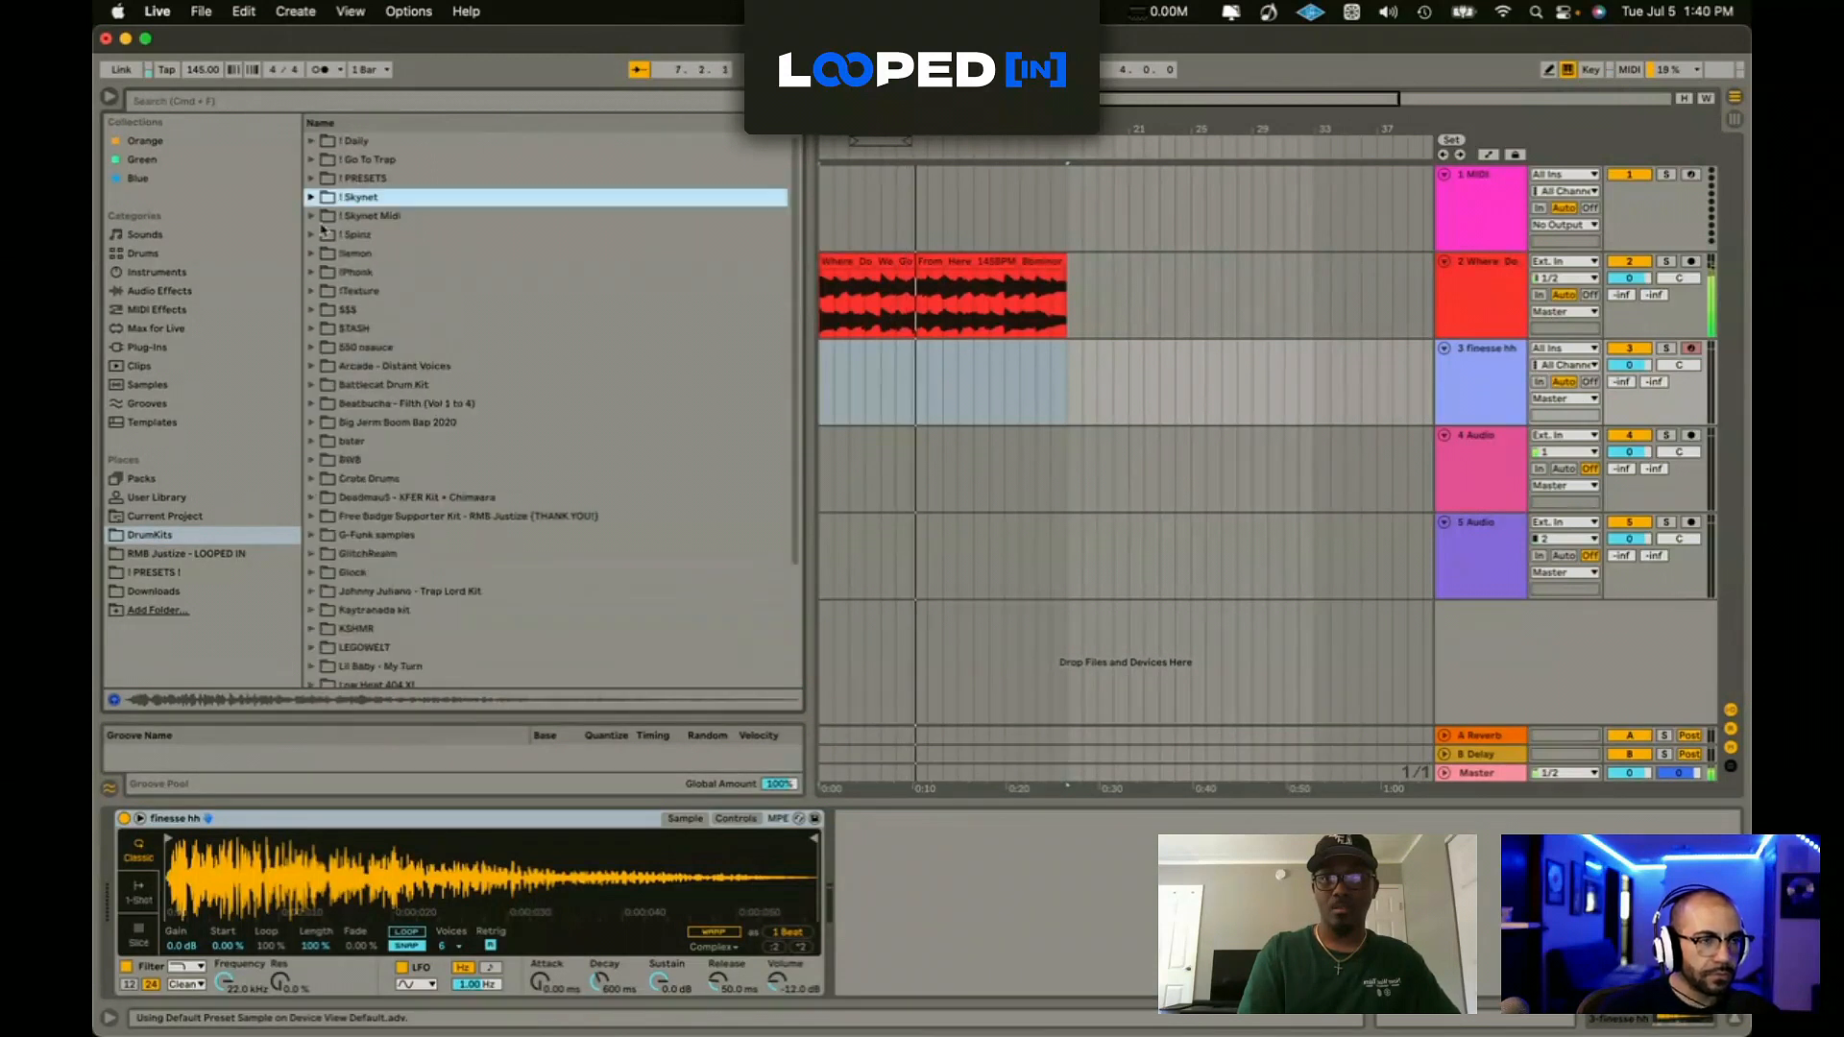
left_click(312, 215)
Step: Try several hi-hat MIDI patterns on the finesse hh track, including HH - Kettle.mid and hh - mario.mid, undoing each placement
left_click_drag(403, 516, 949, 382)
left_click_drag(413, 591, 945, 394)
key("super+z")
left_click(398, 588)
scroll(397, 579, "down", 5)
left_click_drag(397, 581, 960, 373)
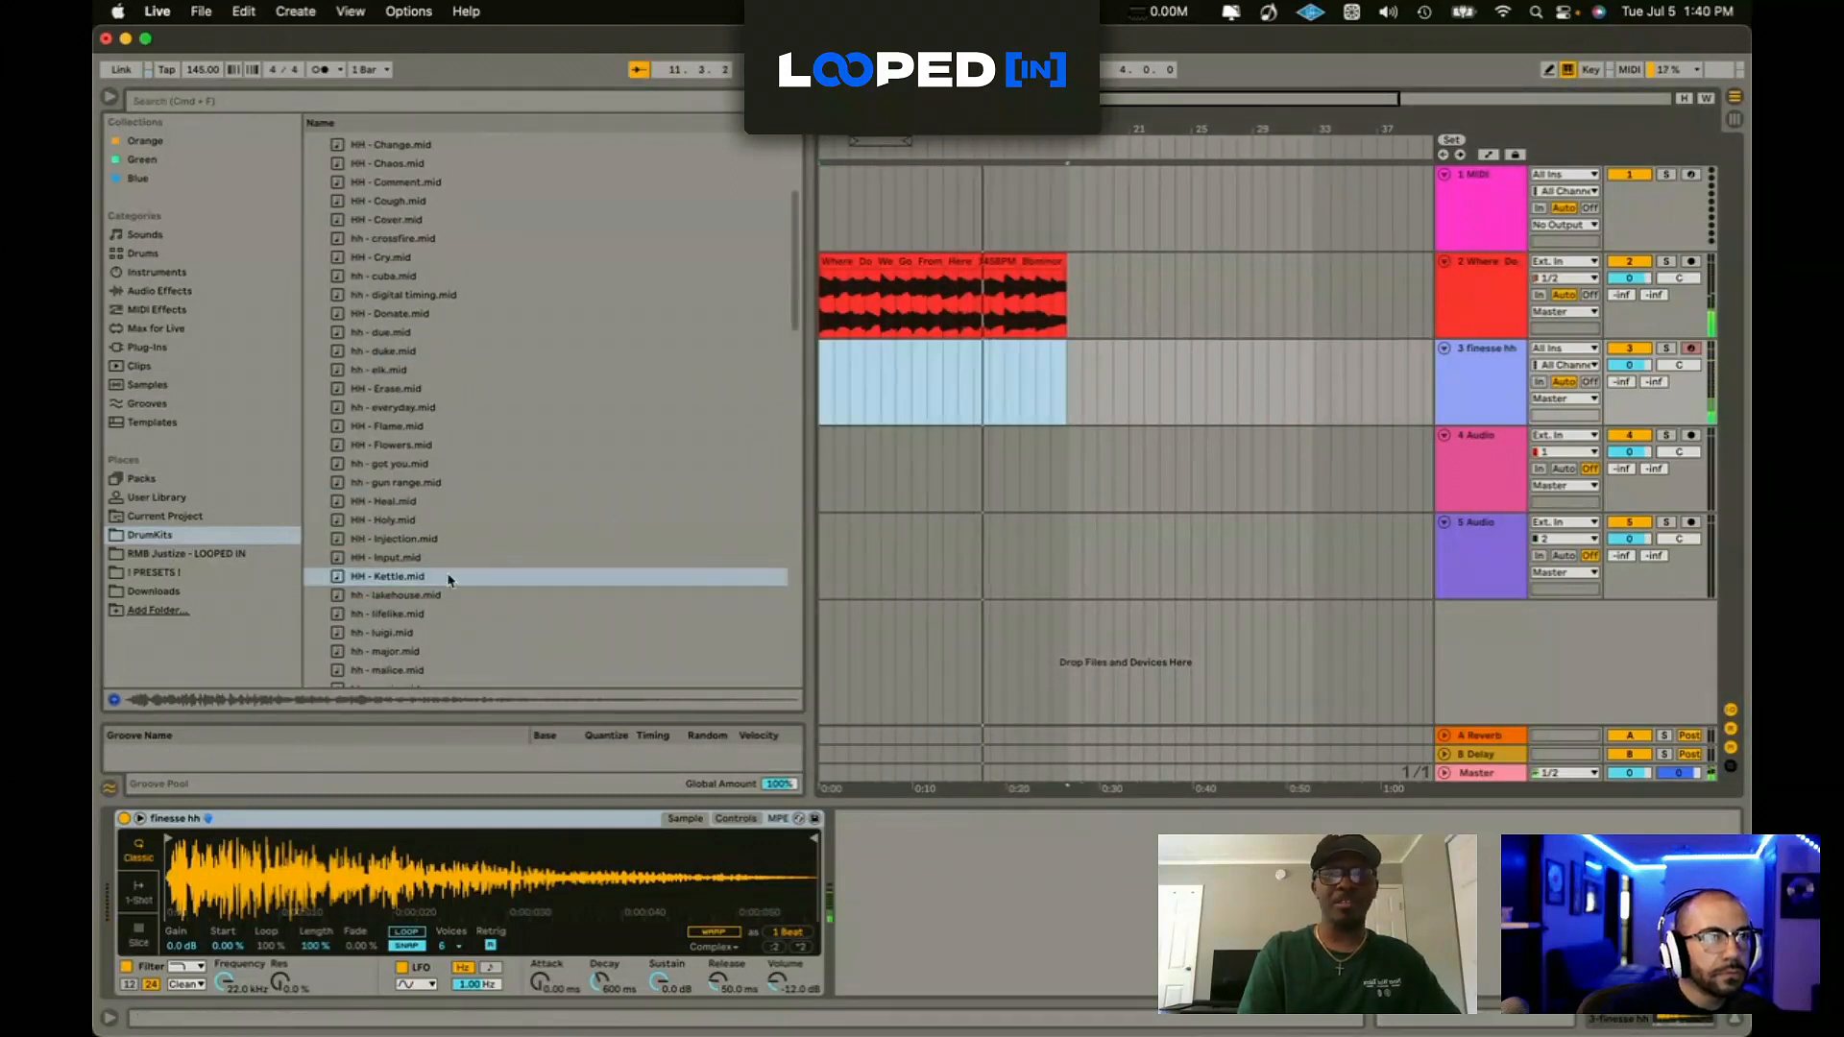
key("super+z")
scroll(486, 567, "down", 2)
left_click_drag(397, 583, 945, 401)
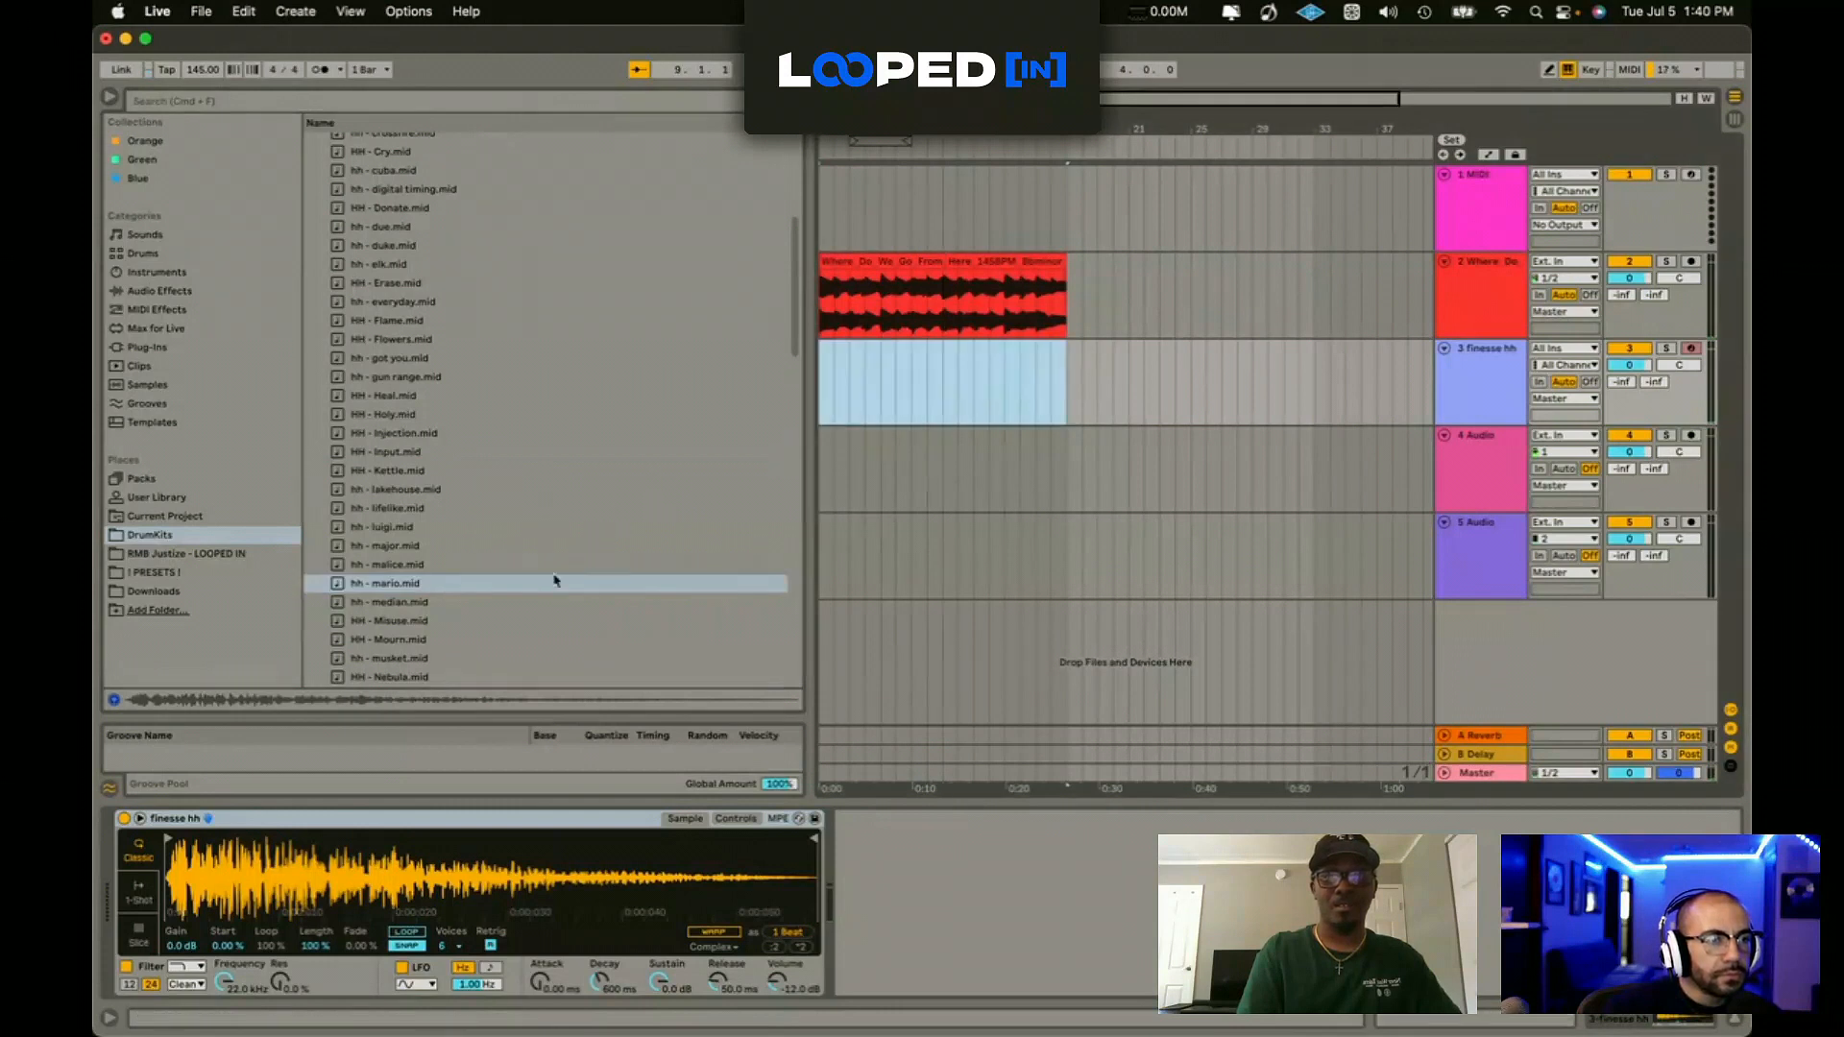
key("super+z")
scroll(375, 576, "down", 3)
Step: Reopen the RMB Justize - LOOPED IN folder and play the sample clip from bar 1
left_click(826, 393)
left_click(927, 280)
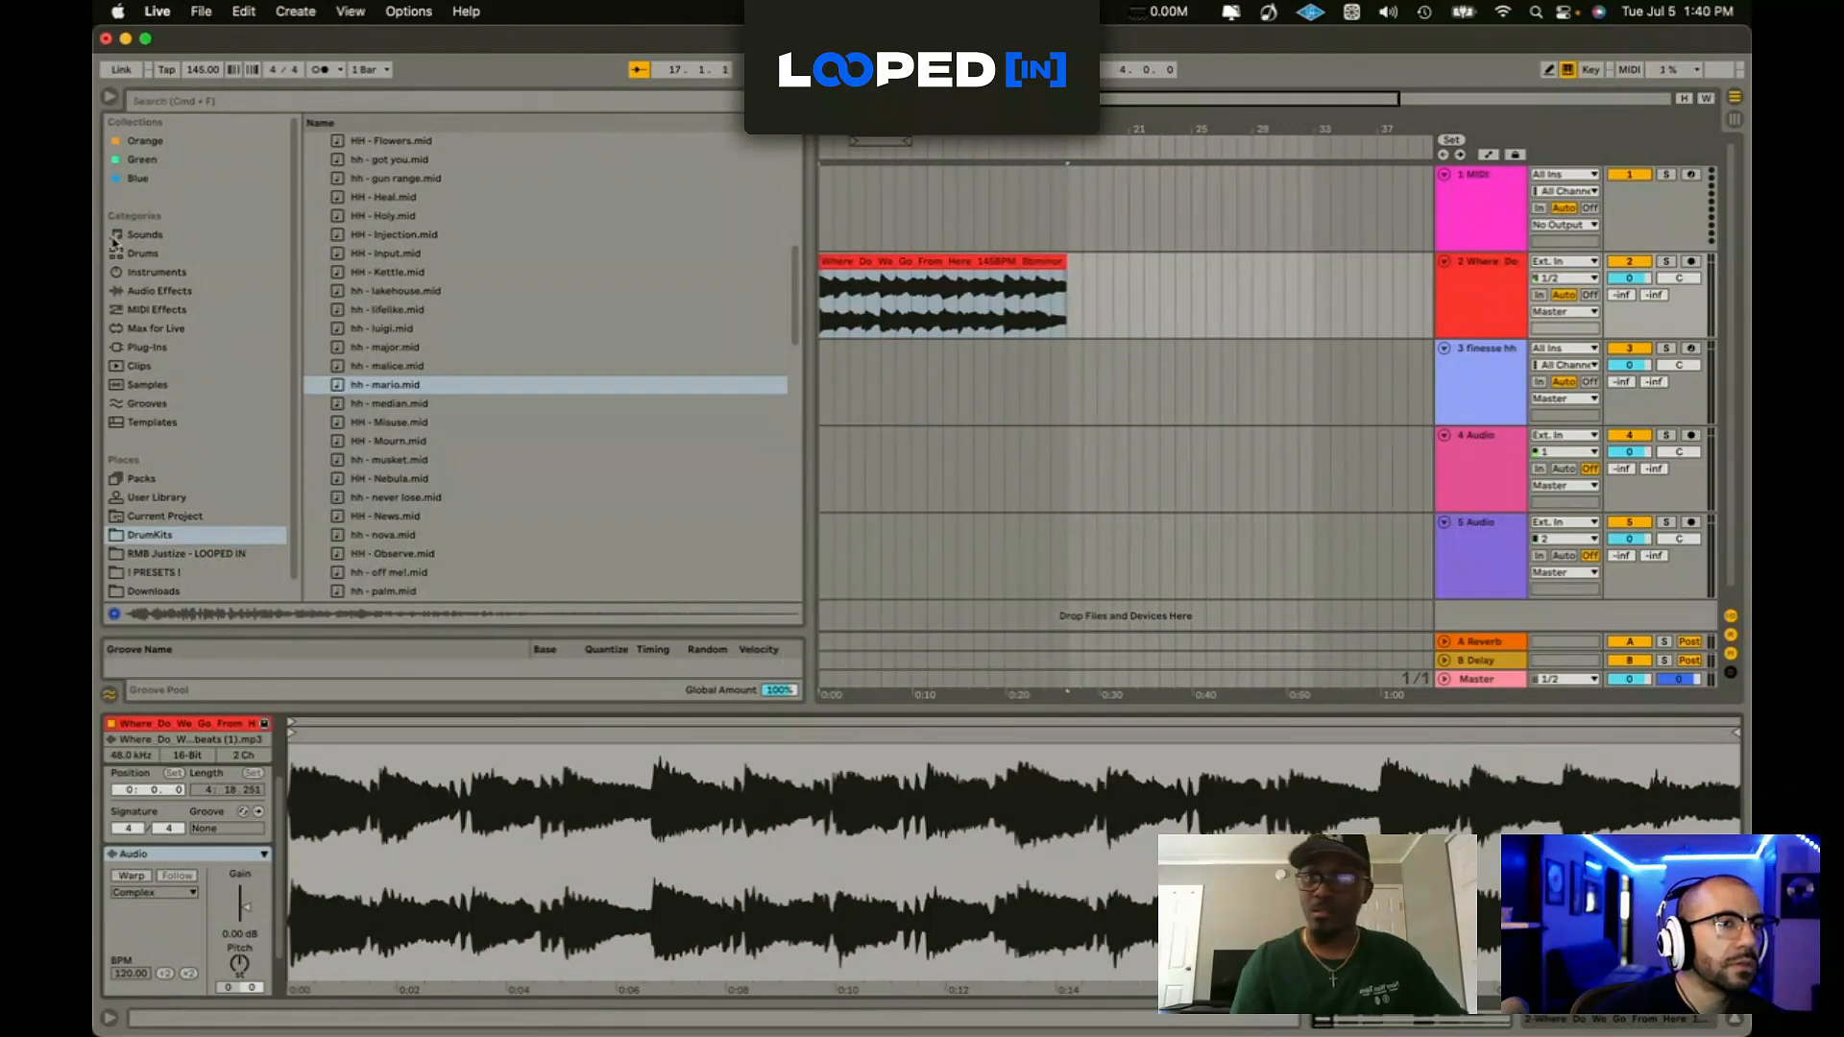
scroll(165, 547, "down", 1)
left_click(167, 536)
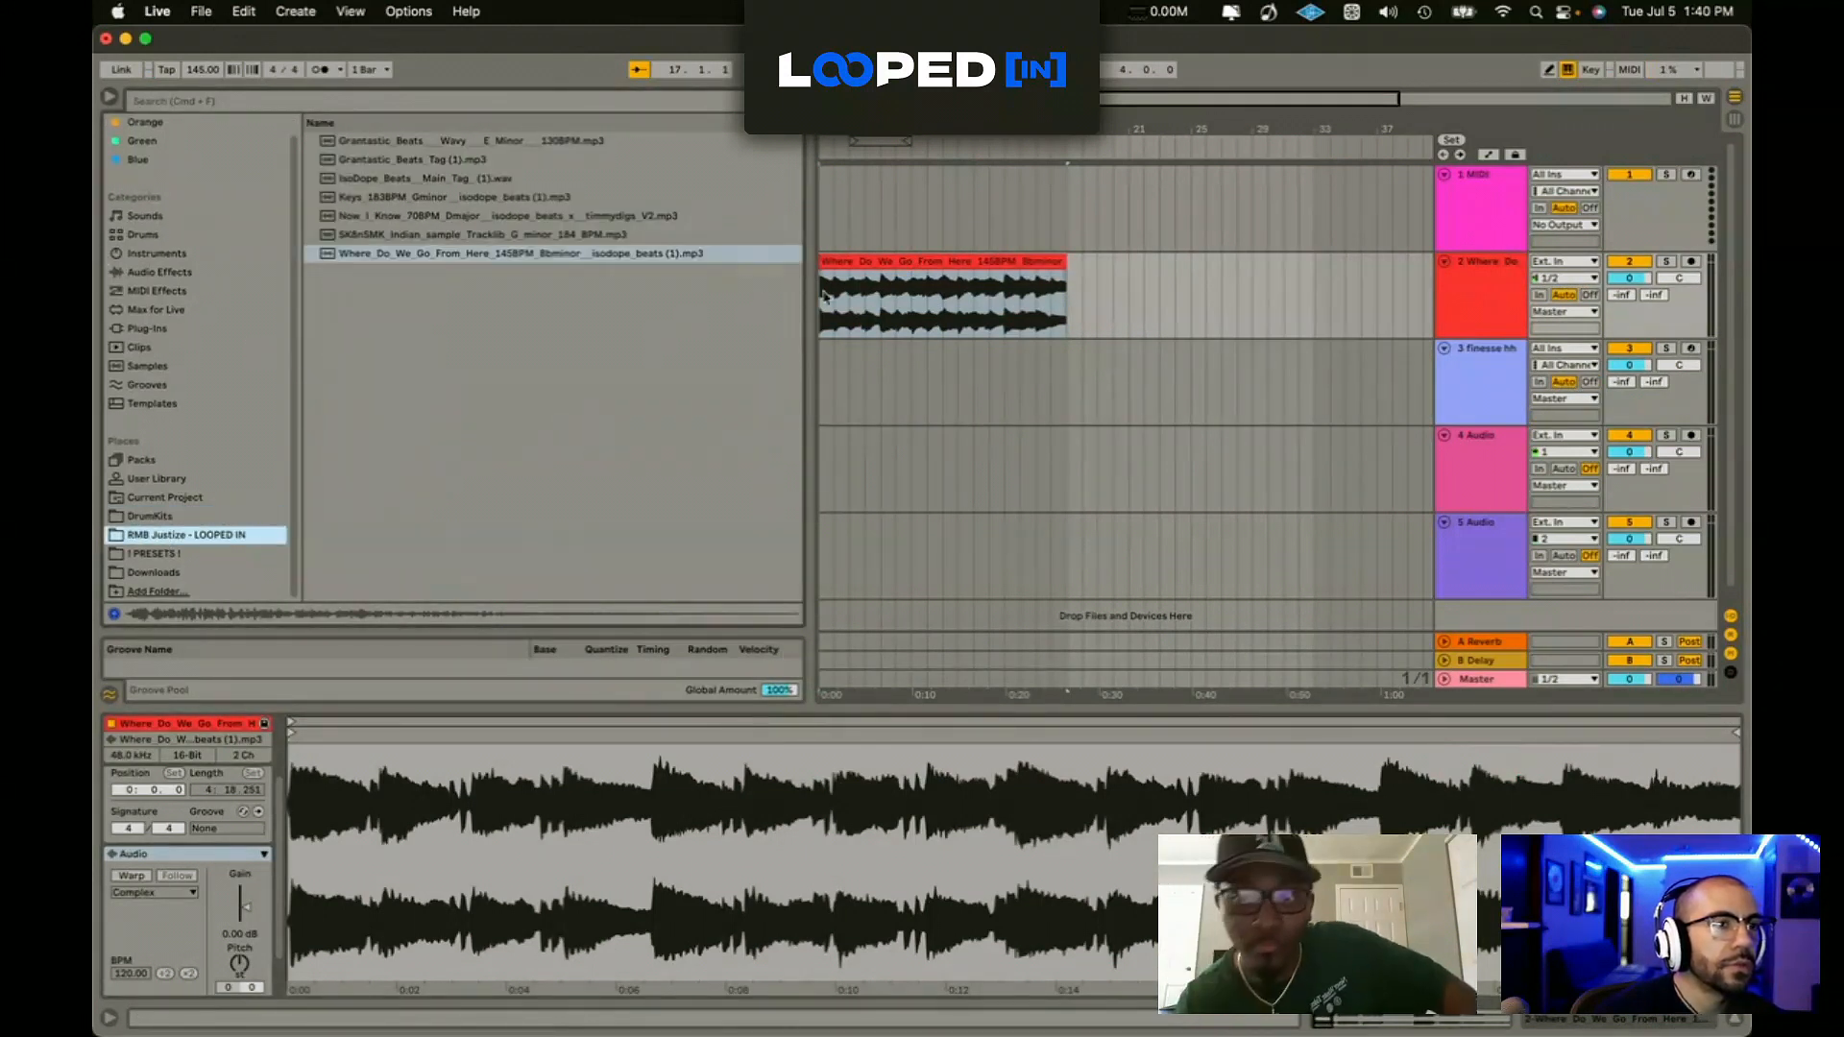
left_click(826, 294)
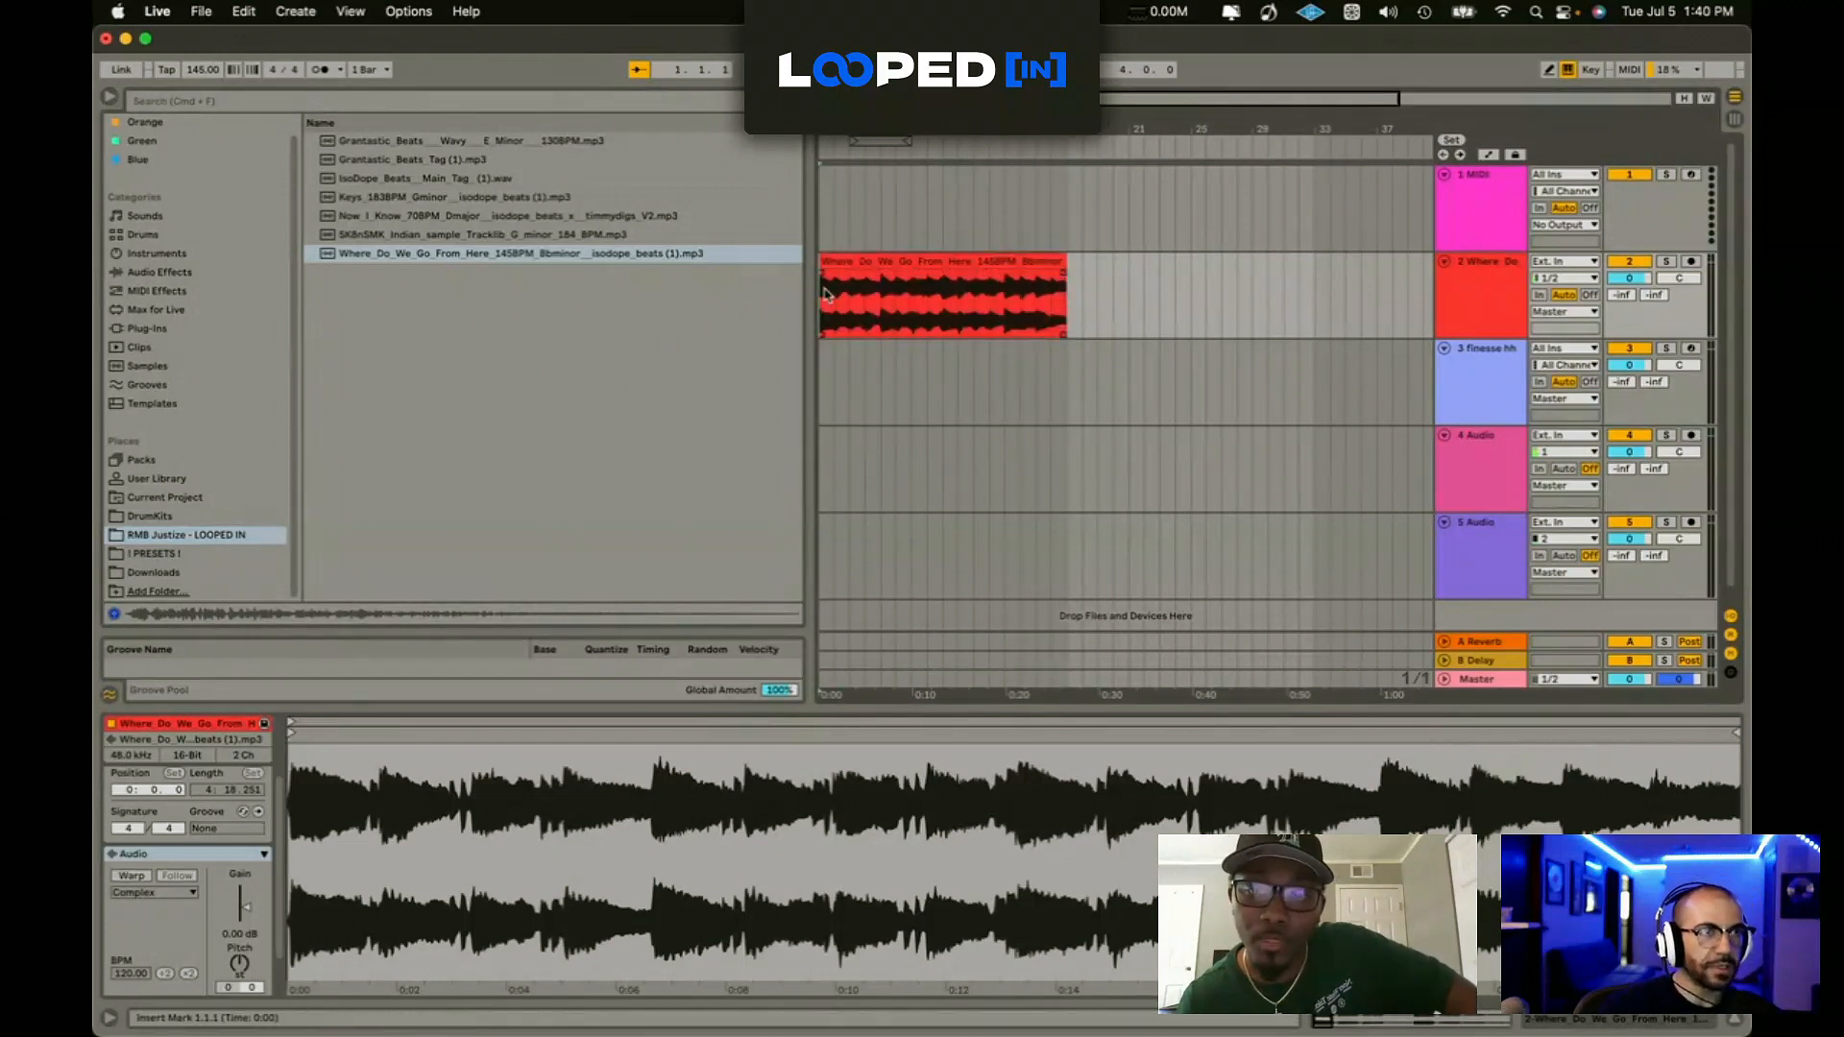
key("space")
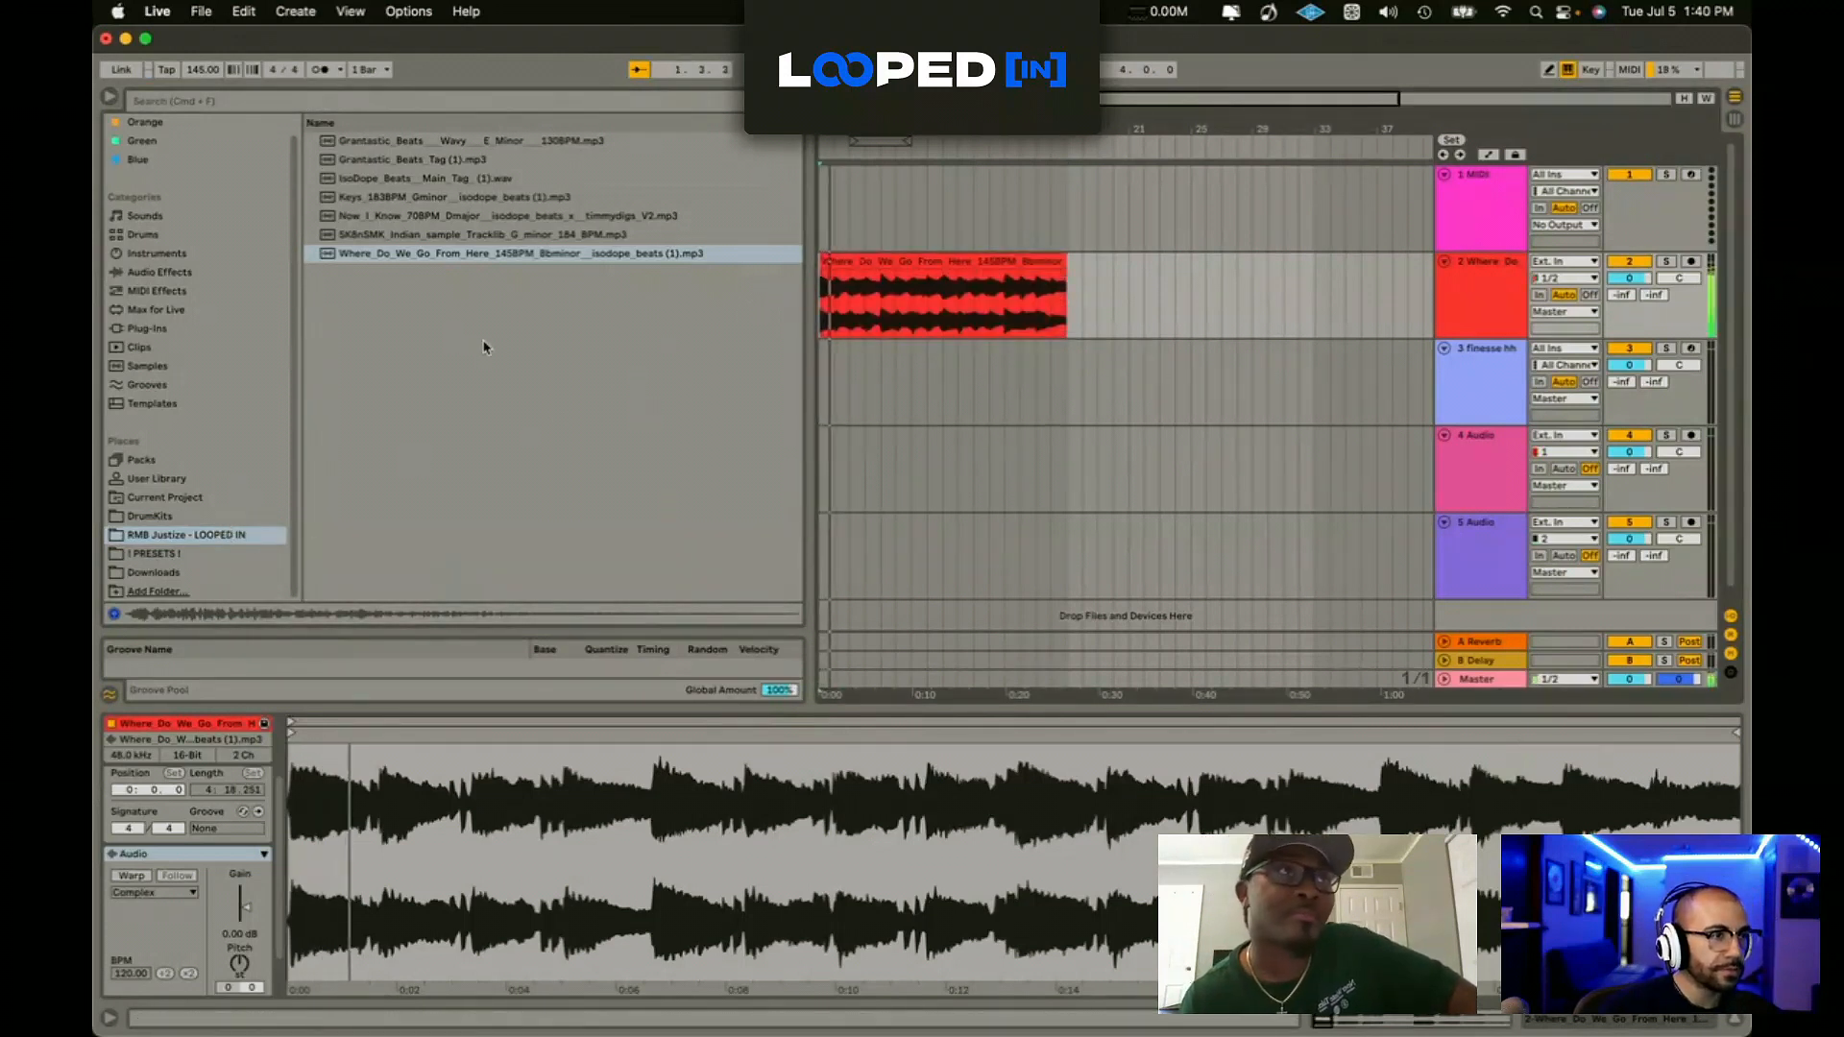
Step: Place the HH - Please.mid hi-hat pattern from the DrumKits folder at bar 1 of the finesse hh track
left_click(150, 516)
scroll(515, 528, "down", 3)
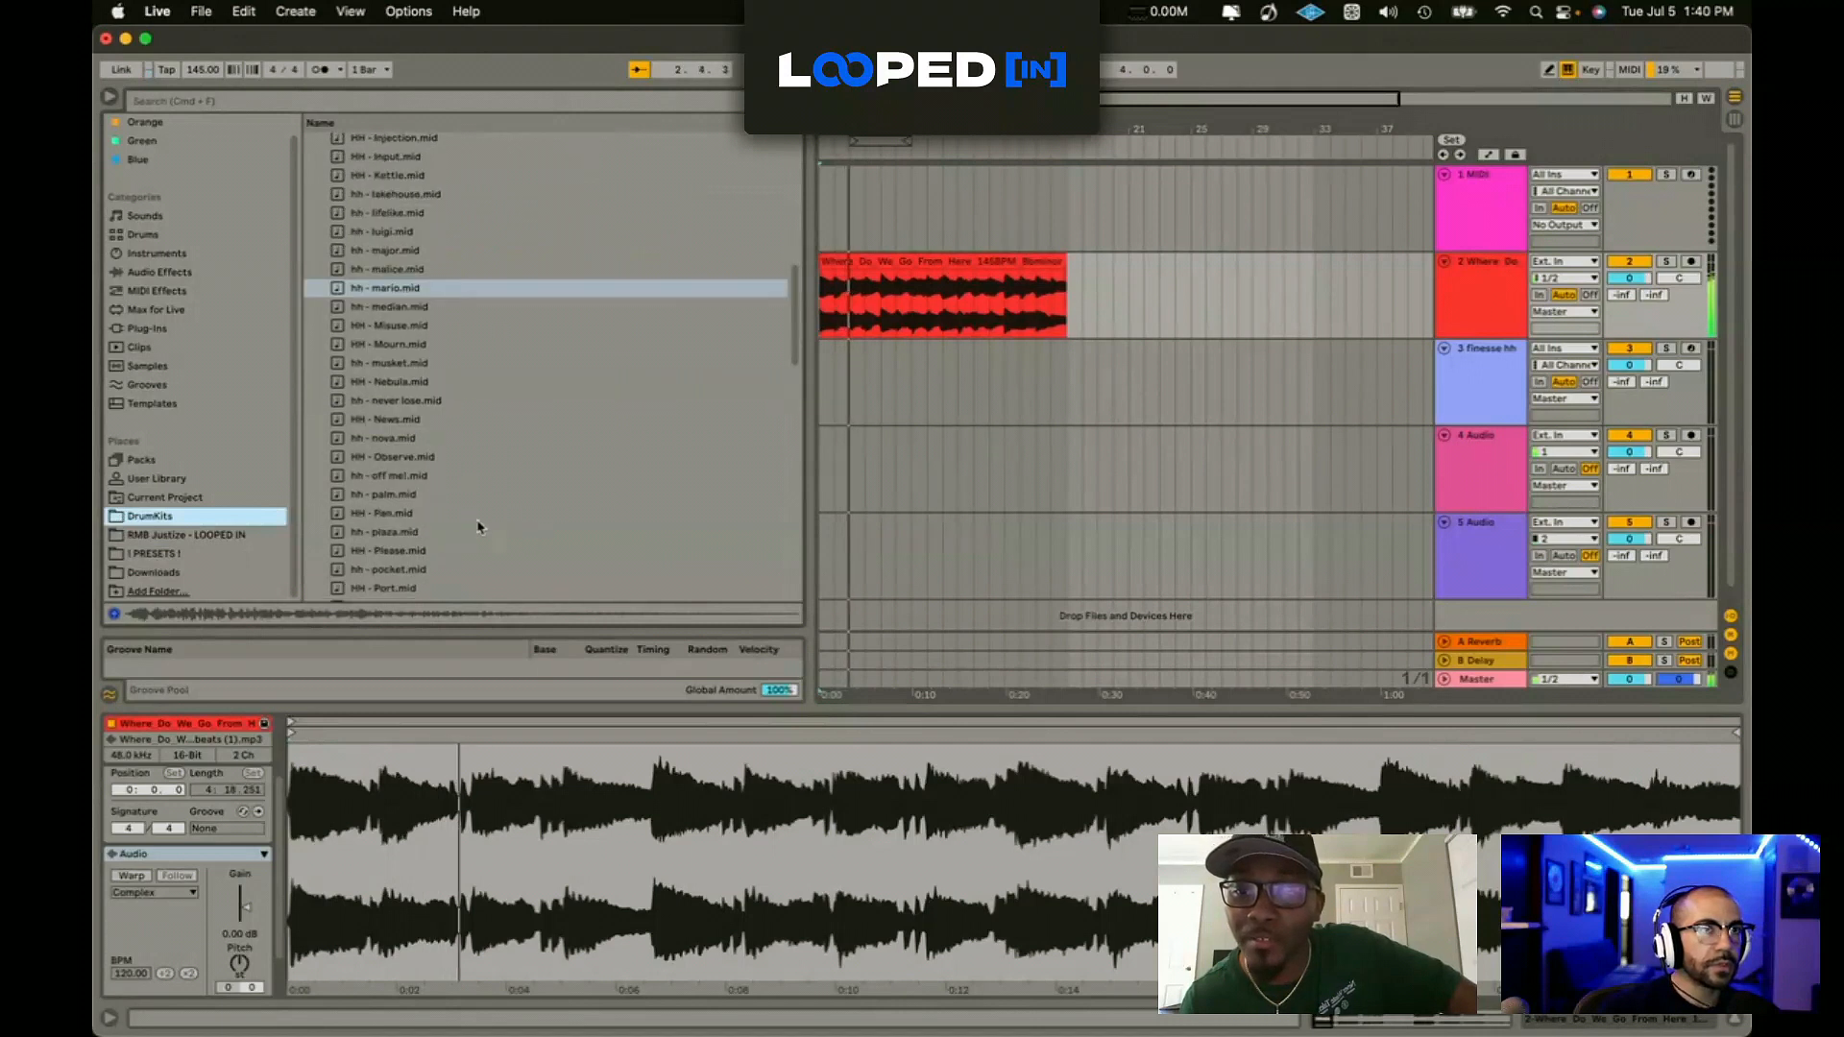
left_click_drag(373, 495, 824, 360)
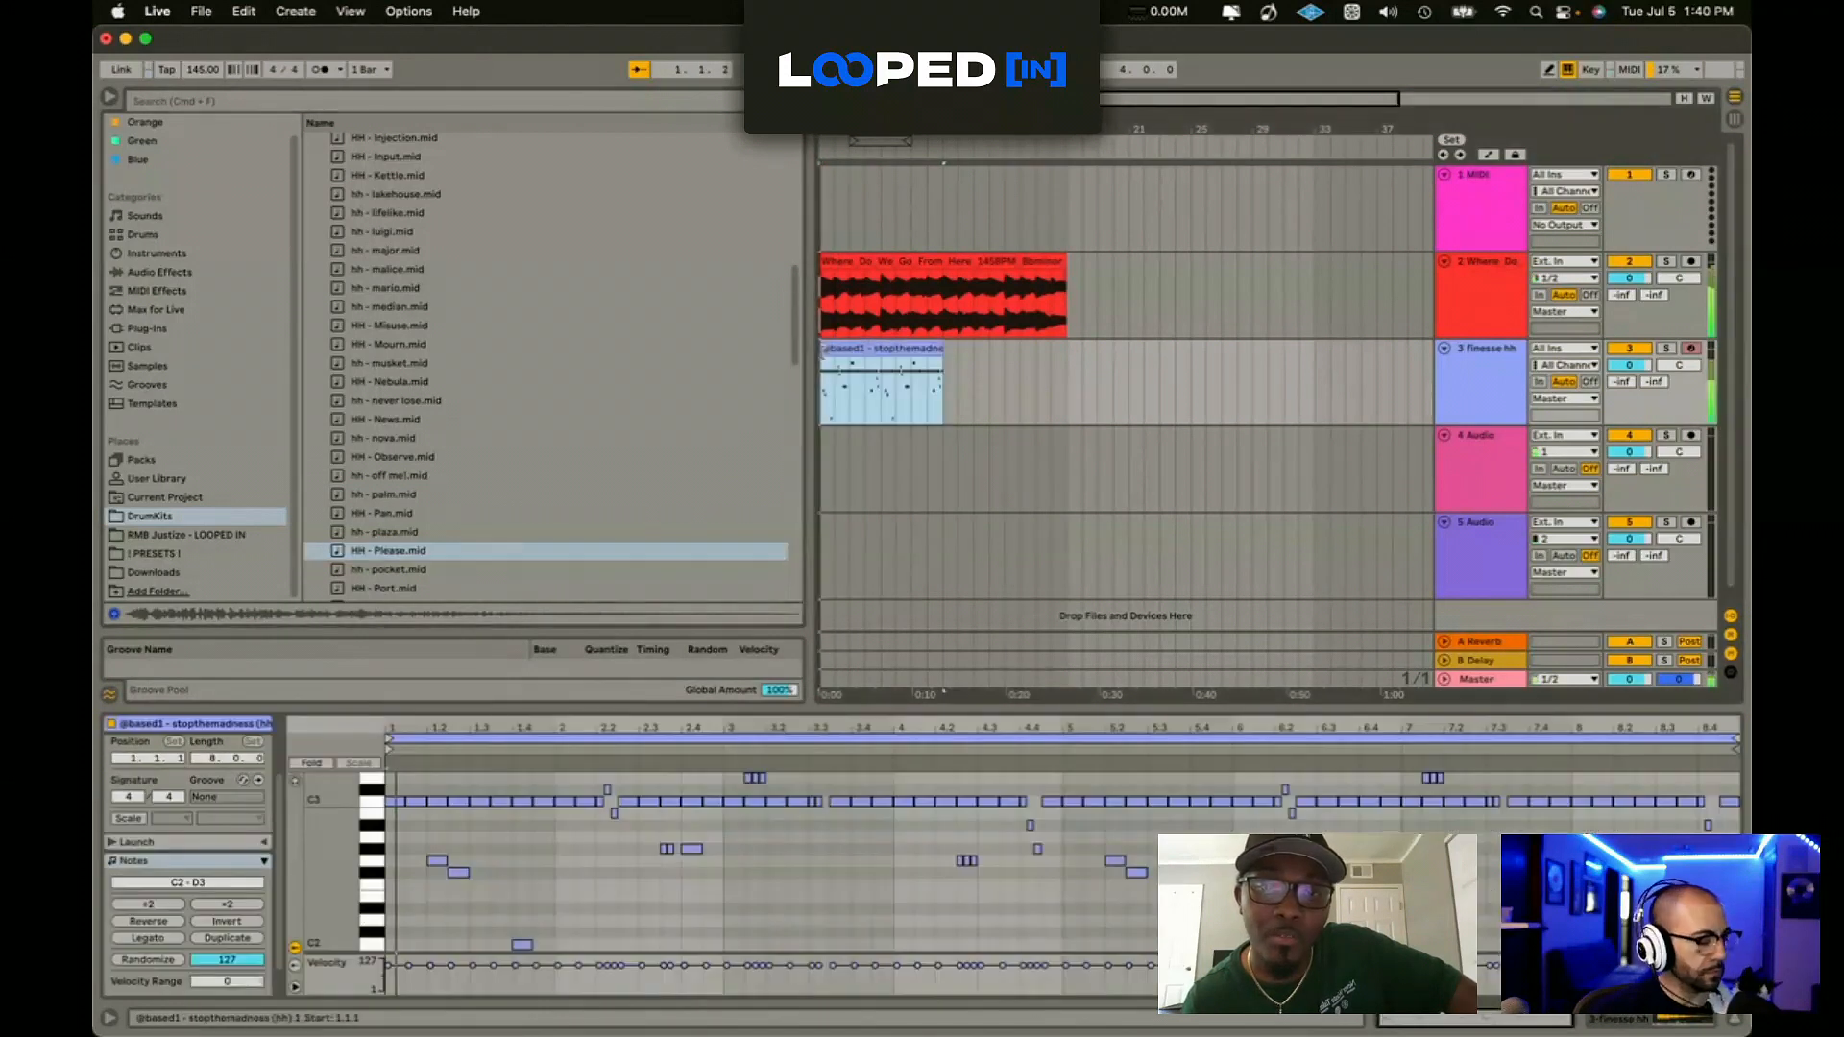
Step: Turn on warping for the red melody clip and set the project tempo to 159 BPM
left_click(903, 262)
left_click(131, 876)
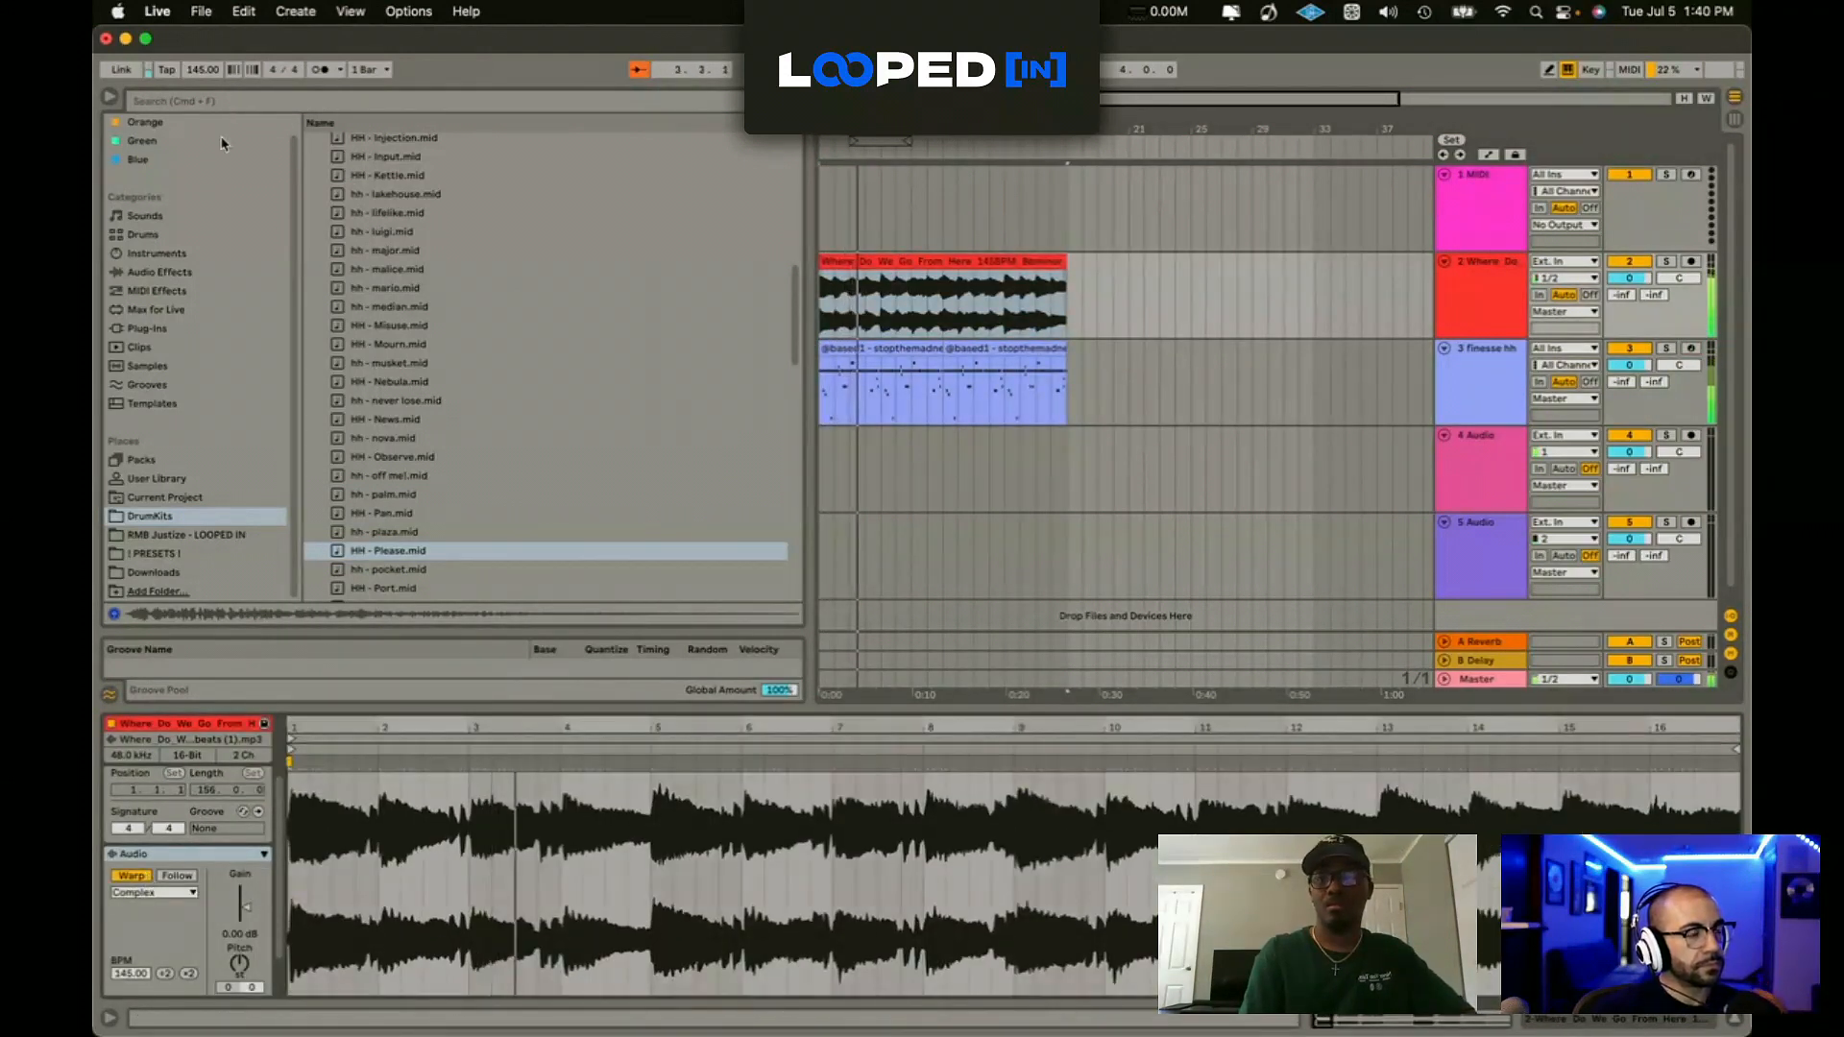
left_click_drag(203, 70, 203, 56)
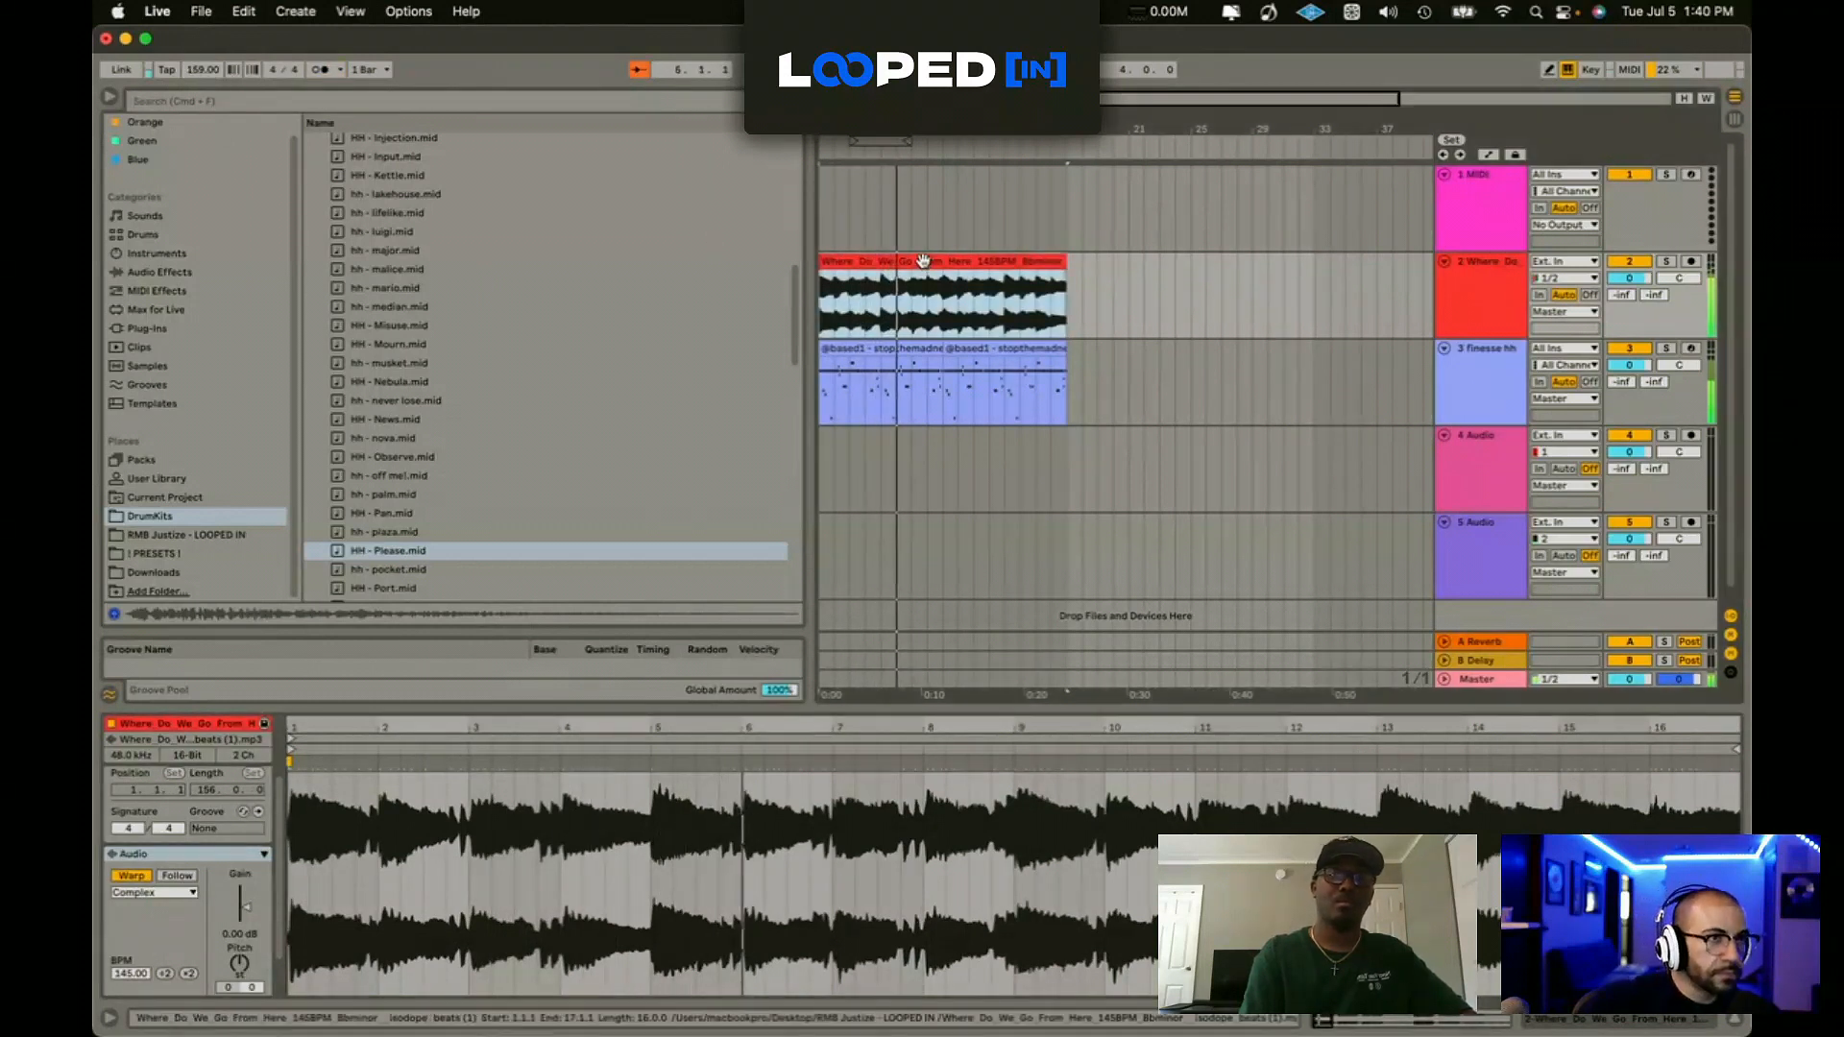
Step: Select all the clips and set the arrangement loop to span their full 16 bars
left_click(1062, 381)
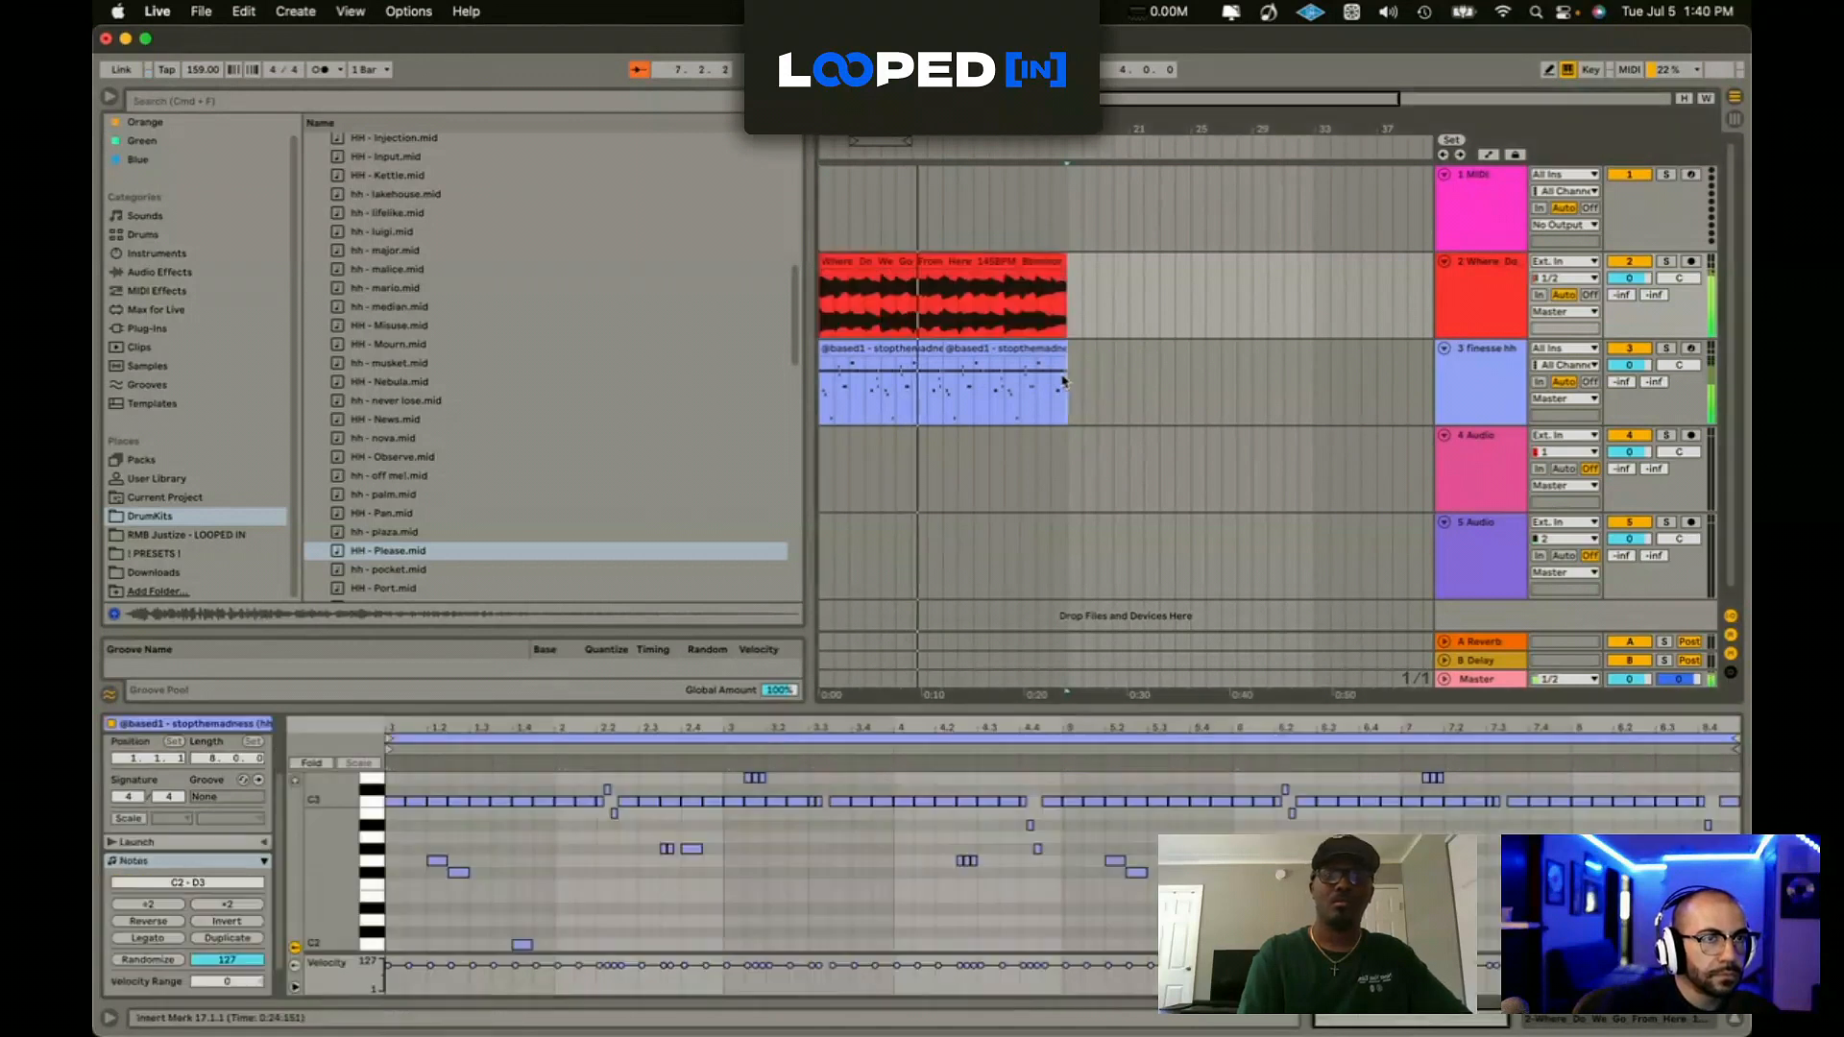
key("super+a")
key("super+k")
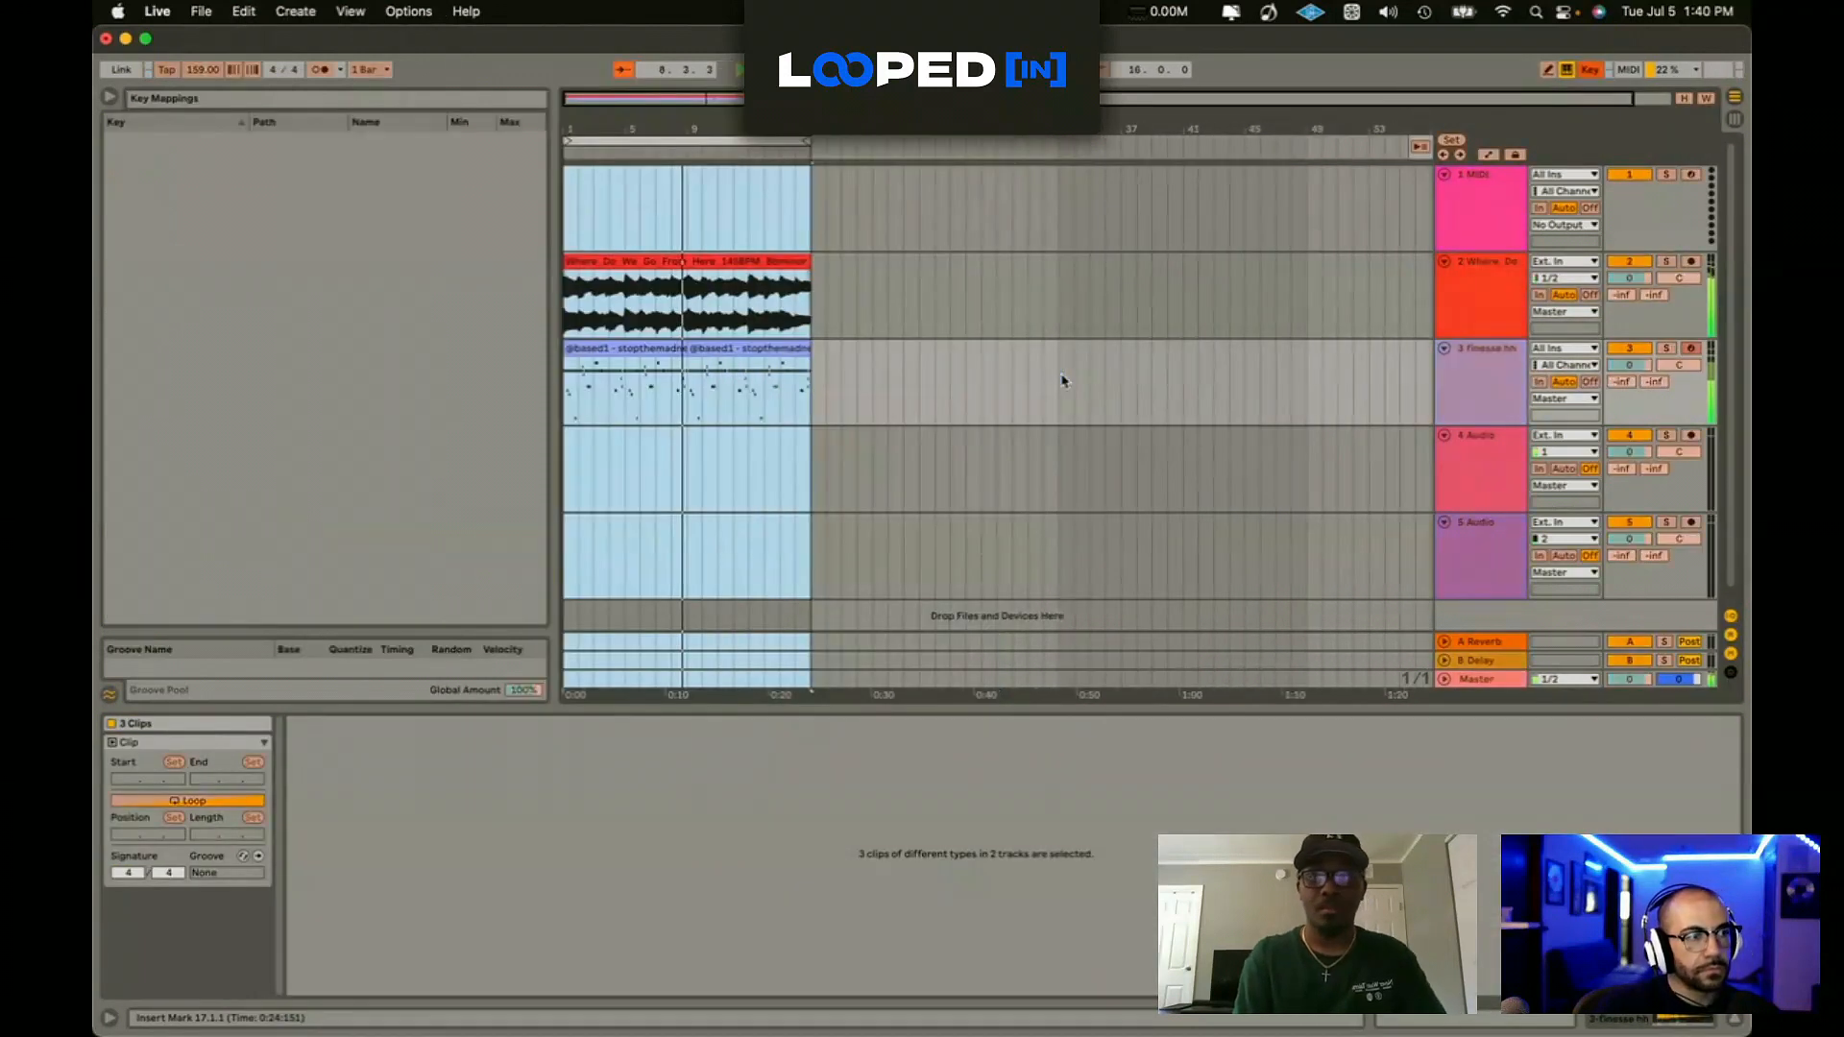
left_click(1548, 70)
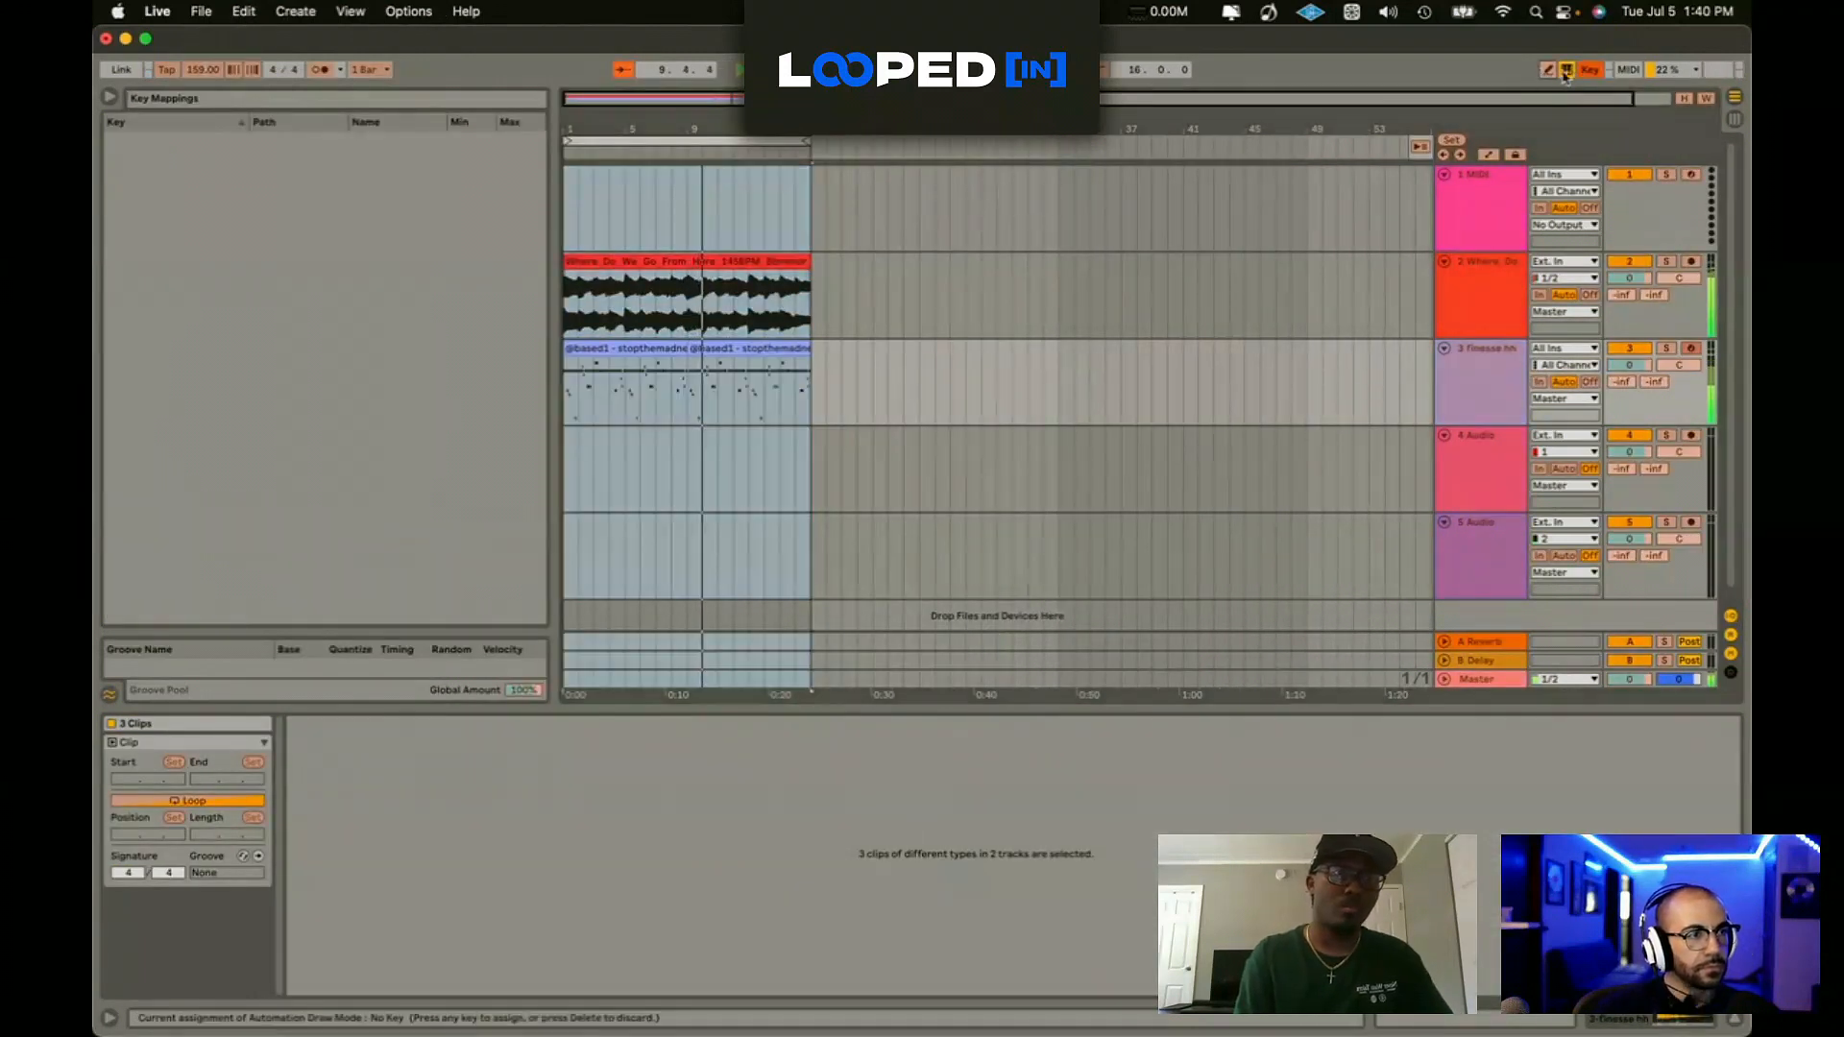
left_click(1169, 407)
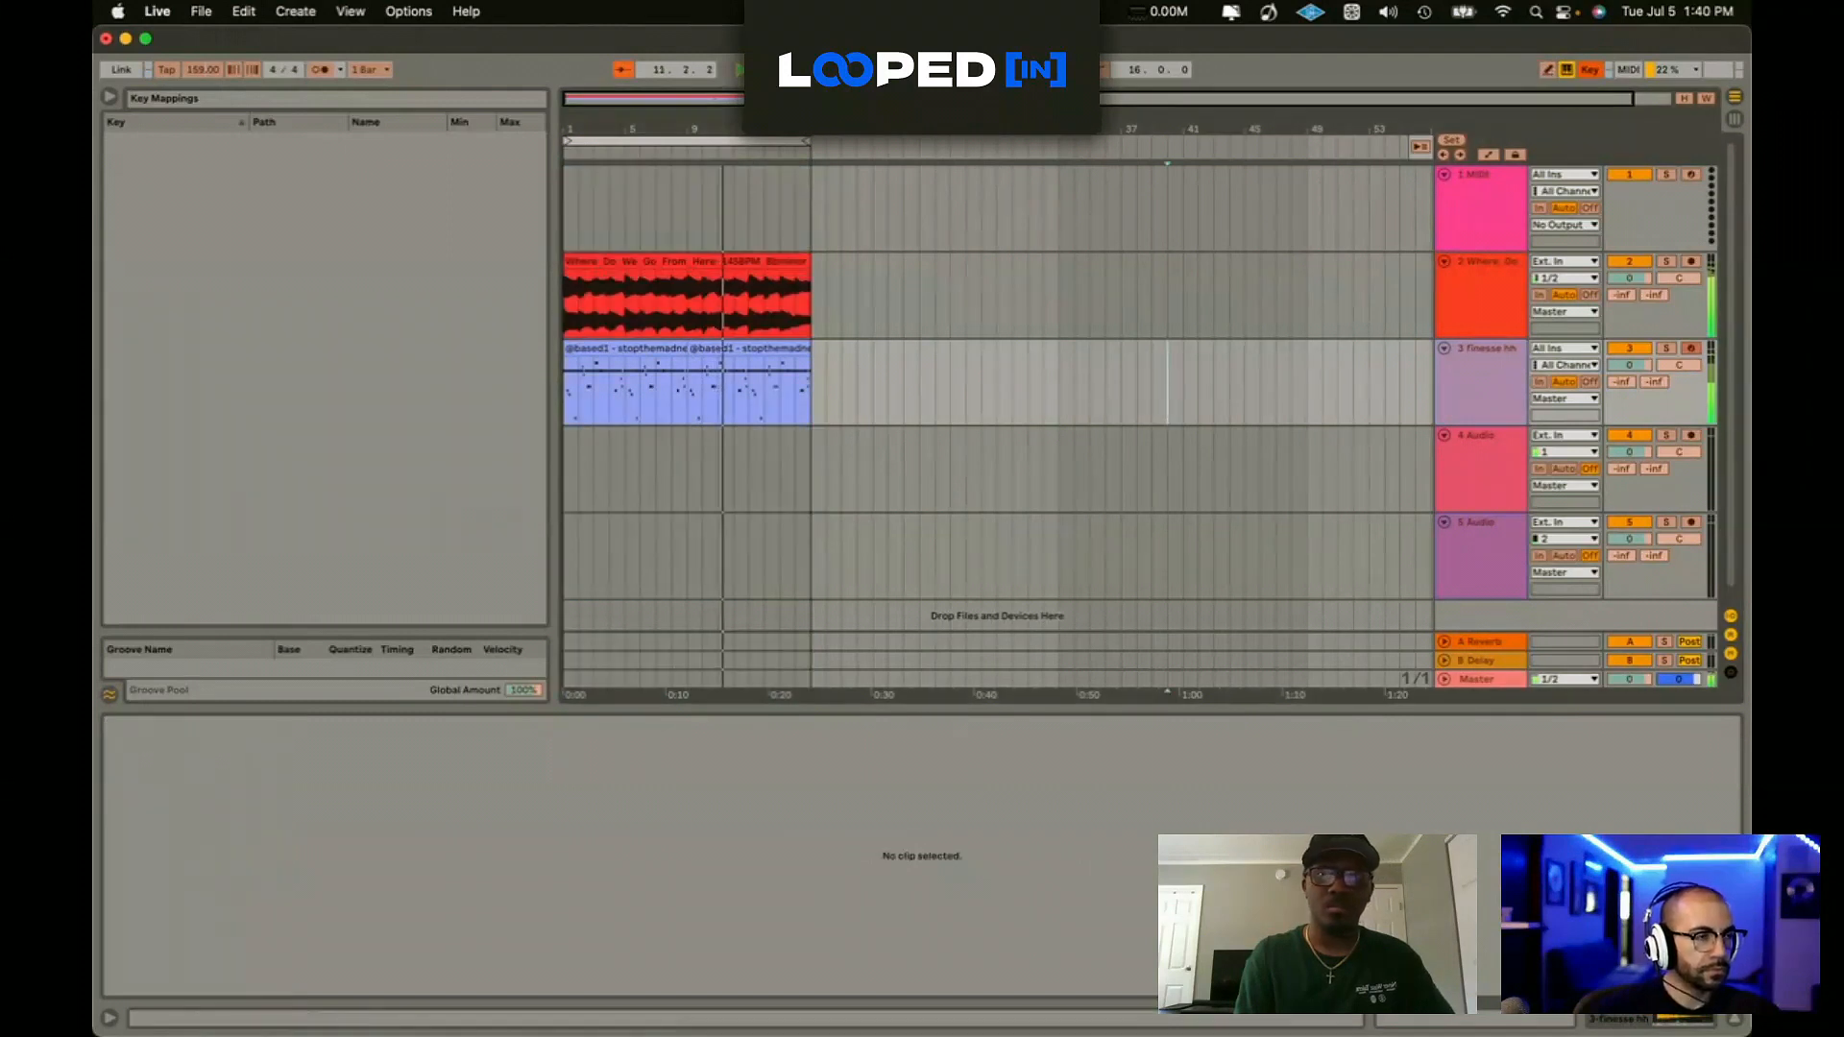
left_click(1589, 70)
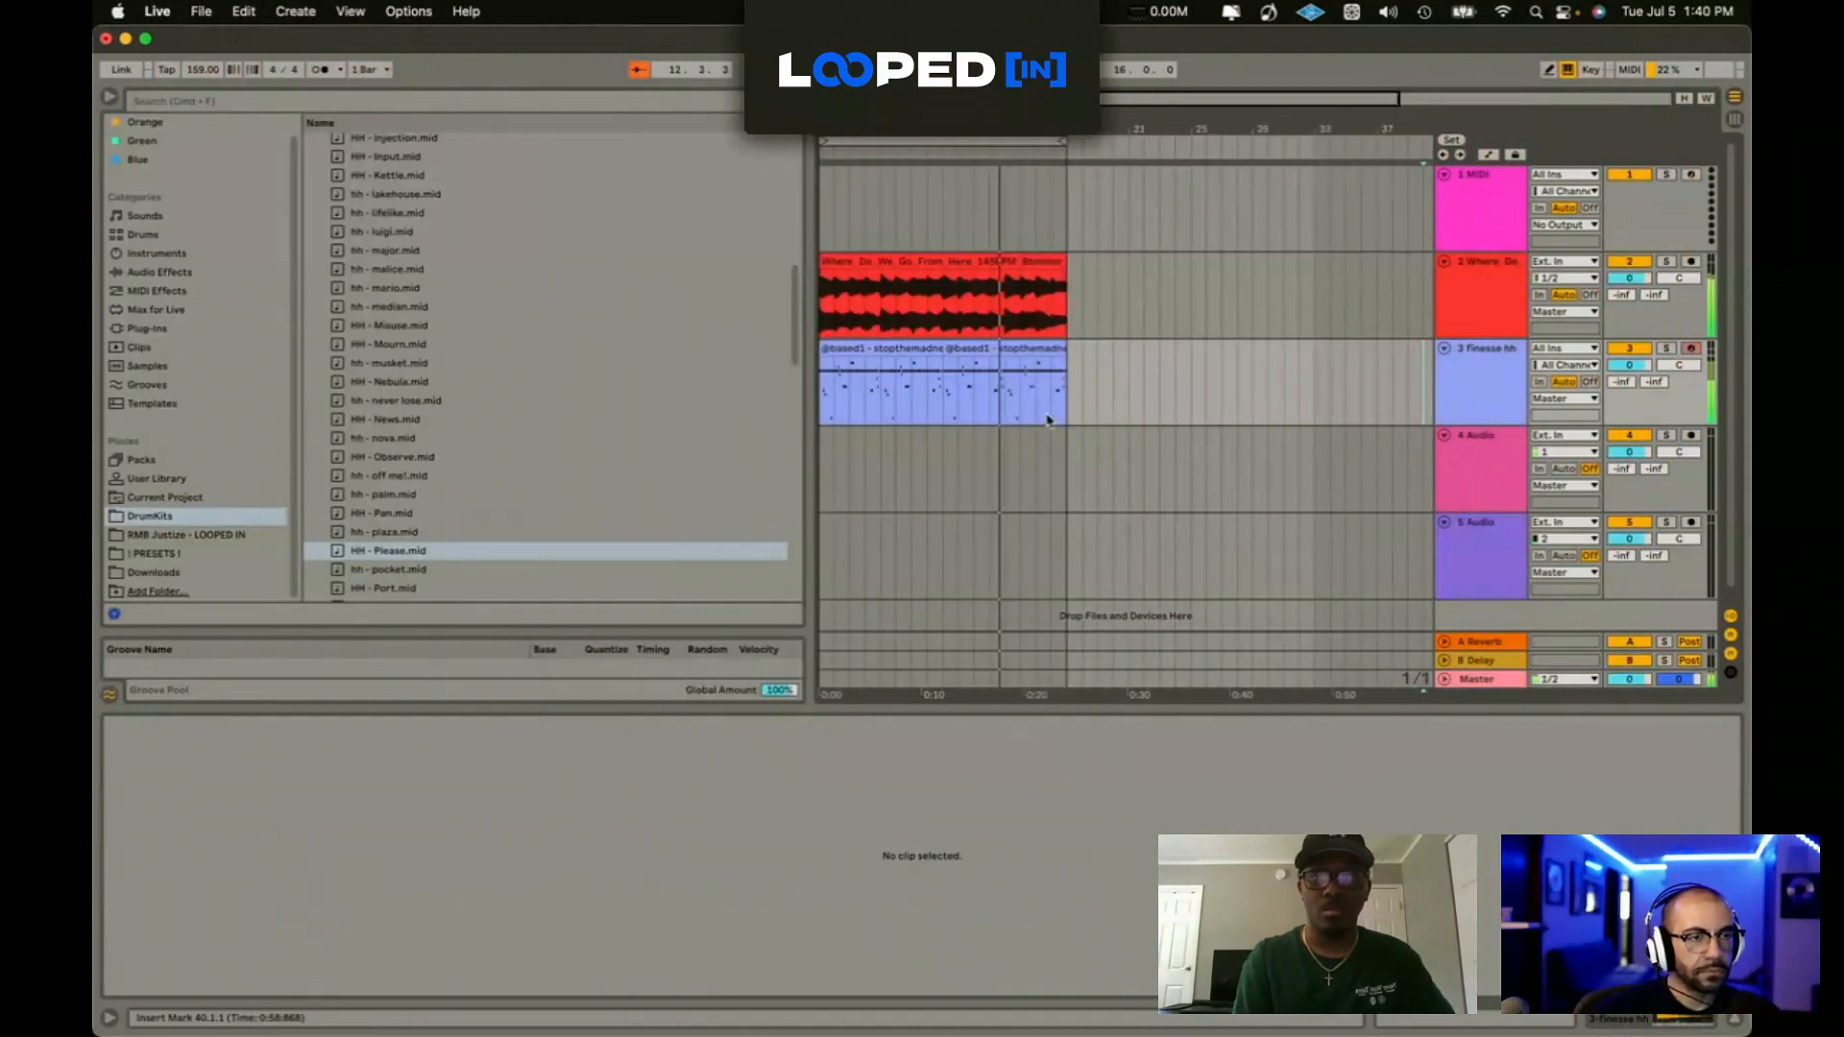
Step: Transpose the melody clip up 3 semitones, keeping the Complex warp mode
left_click(919, 267)
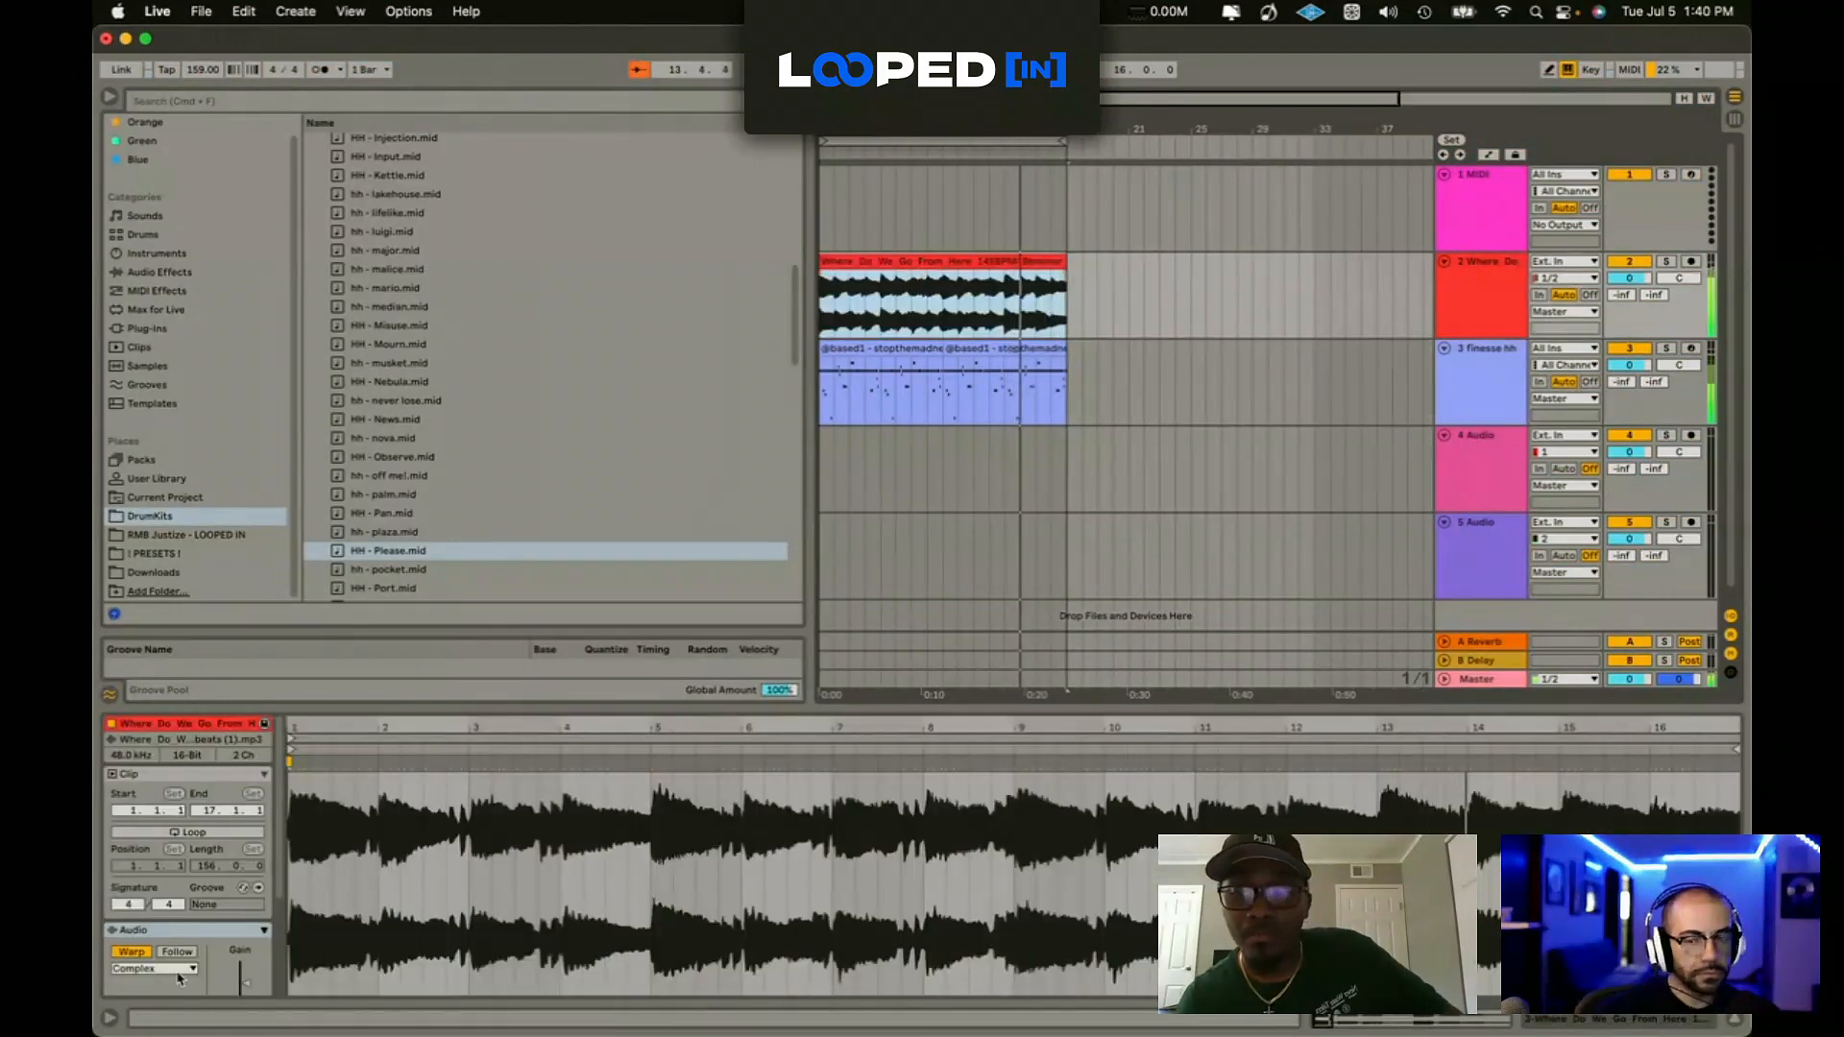
scroll(171, 958, "down", 1)
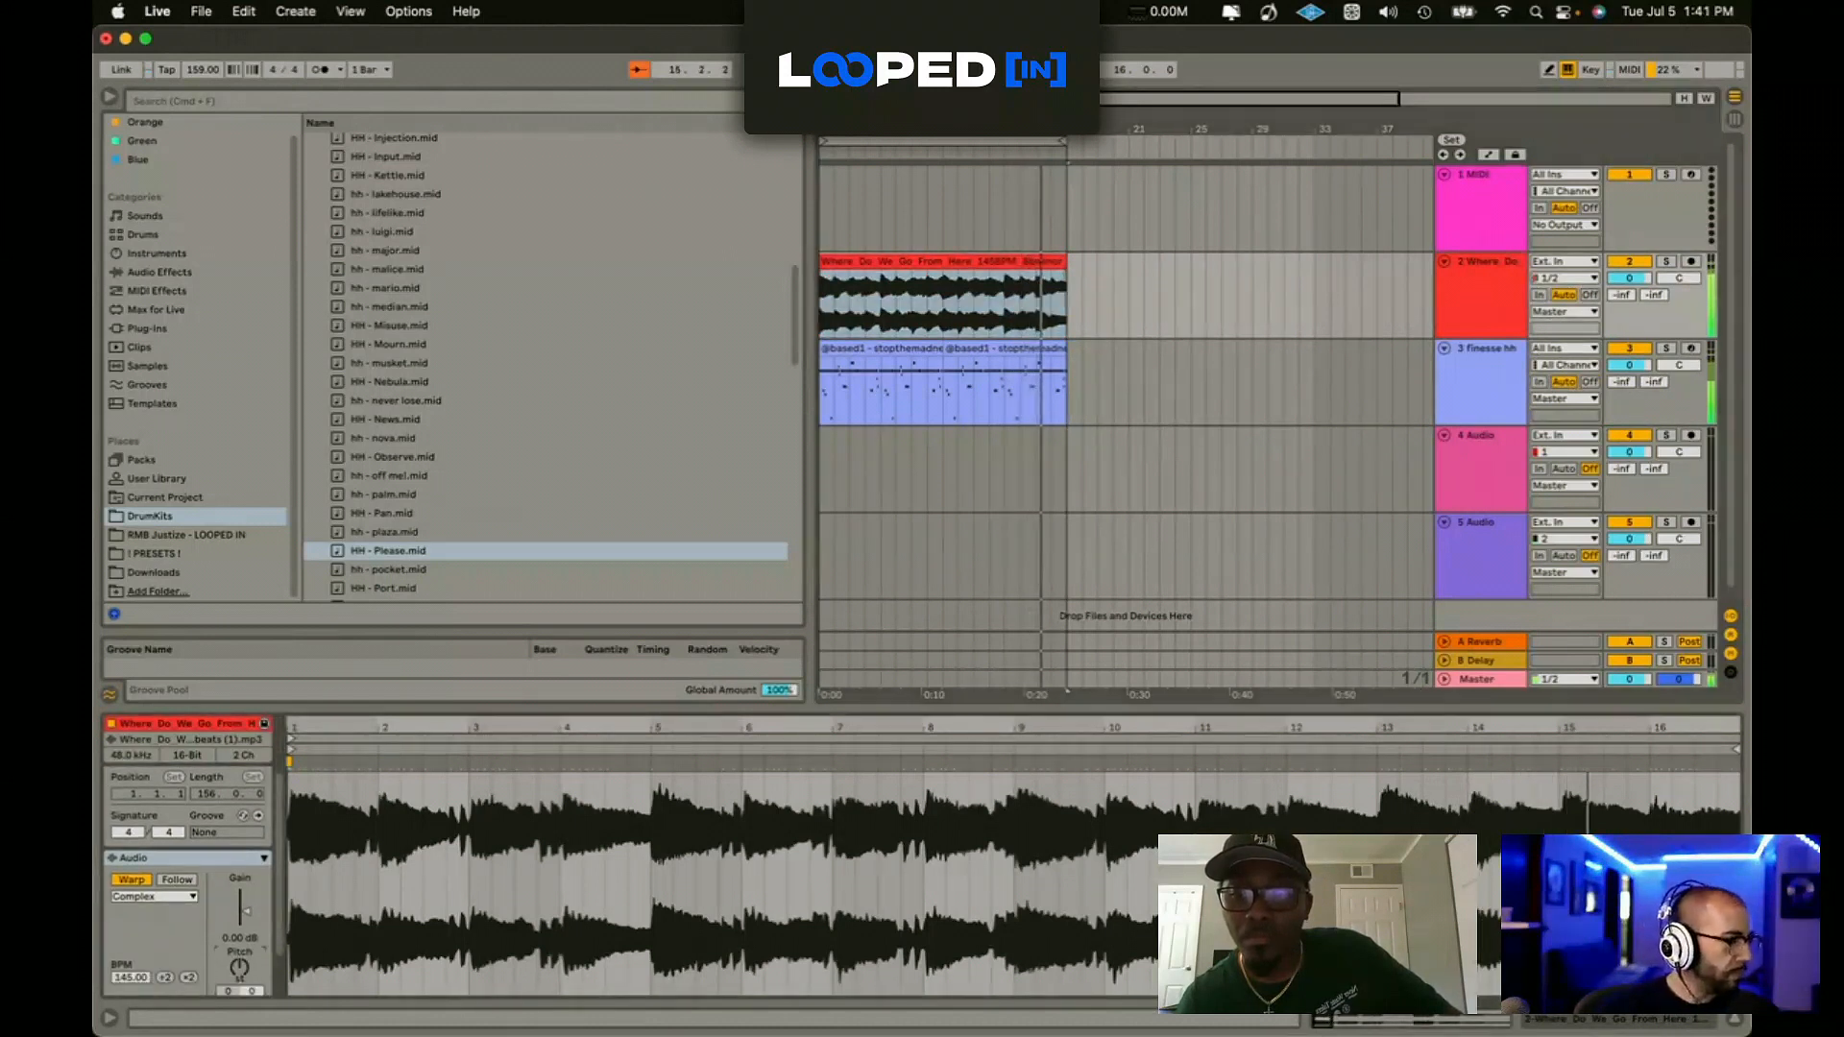
right_click(238, 970)
left_click(190, 897)
left_click(176, 897)
left_click(173, 971)
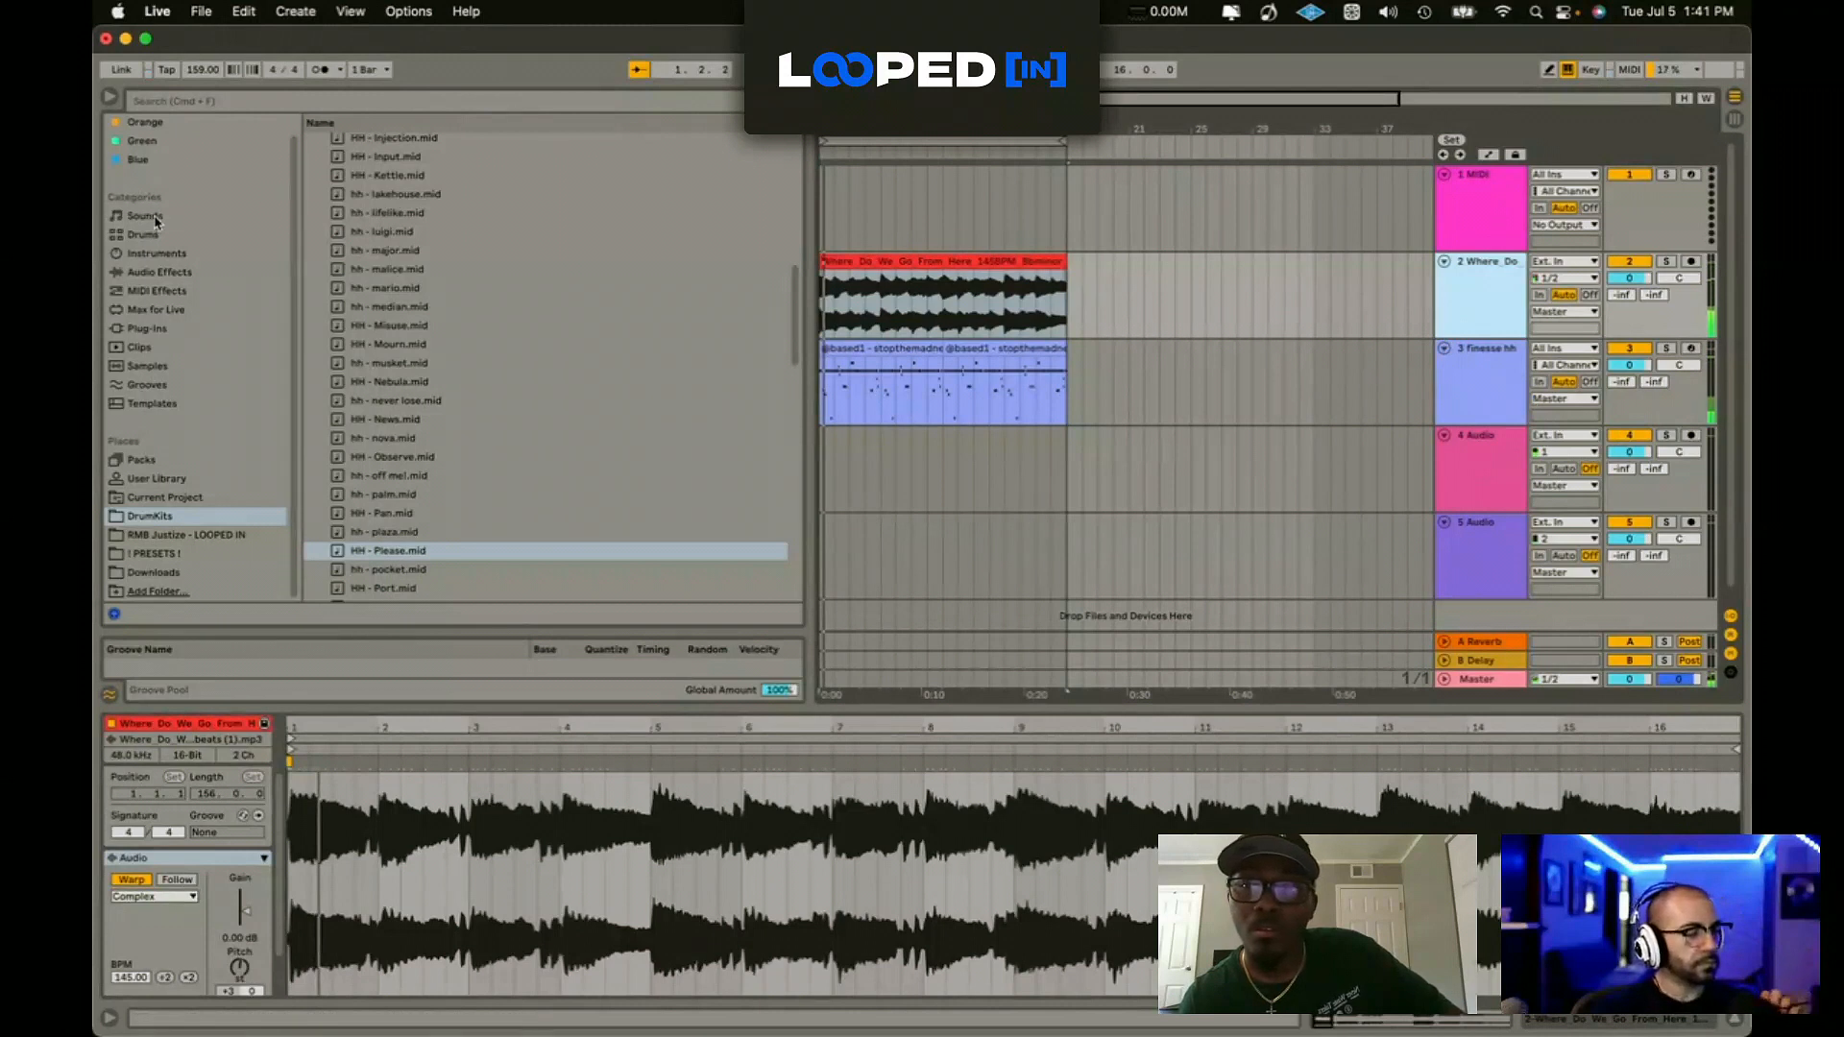
Step: Load the MEL FLIP B preset from the MELODY folder of the presets onto the melody track
left_click(159, 272)
left_click(324, 592)
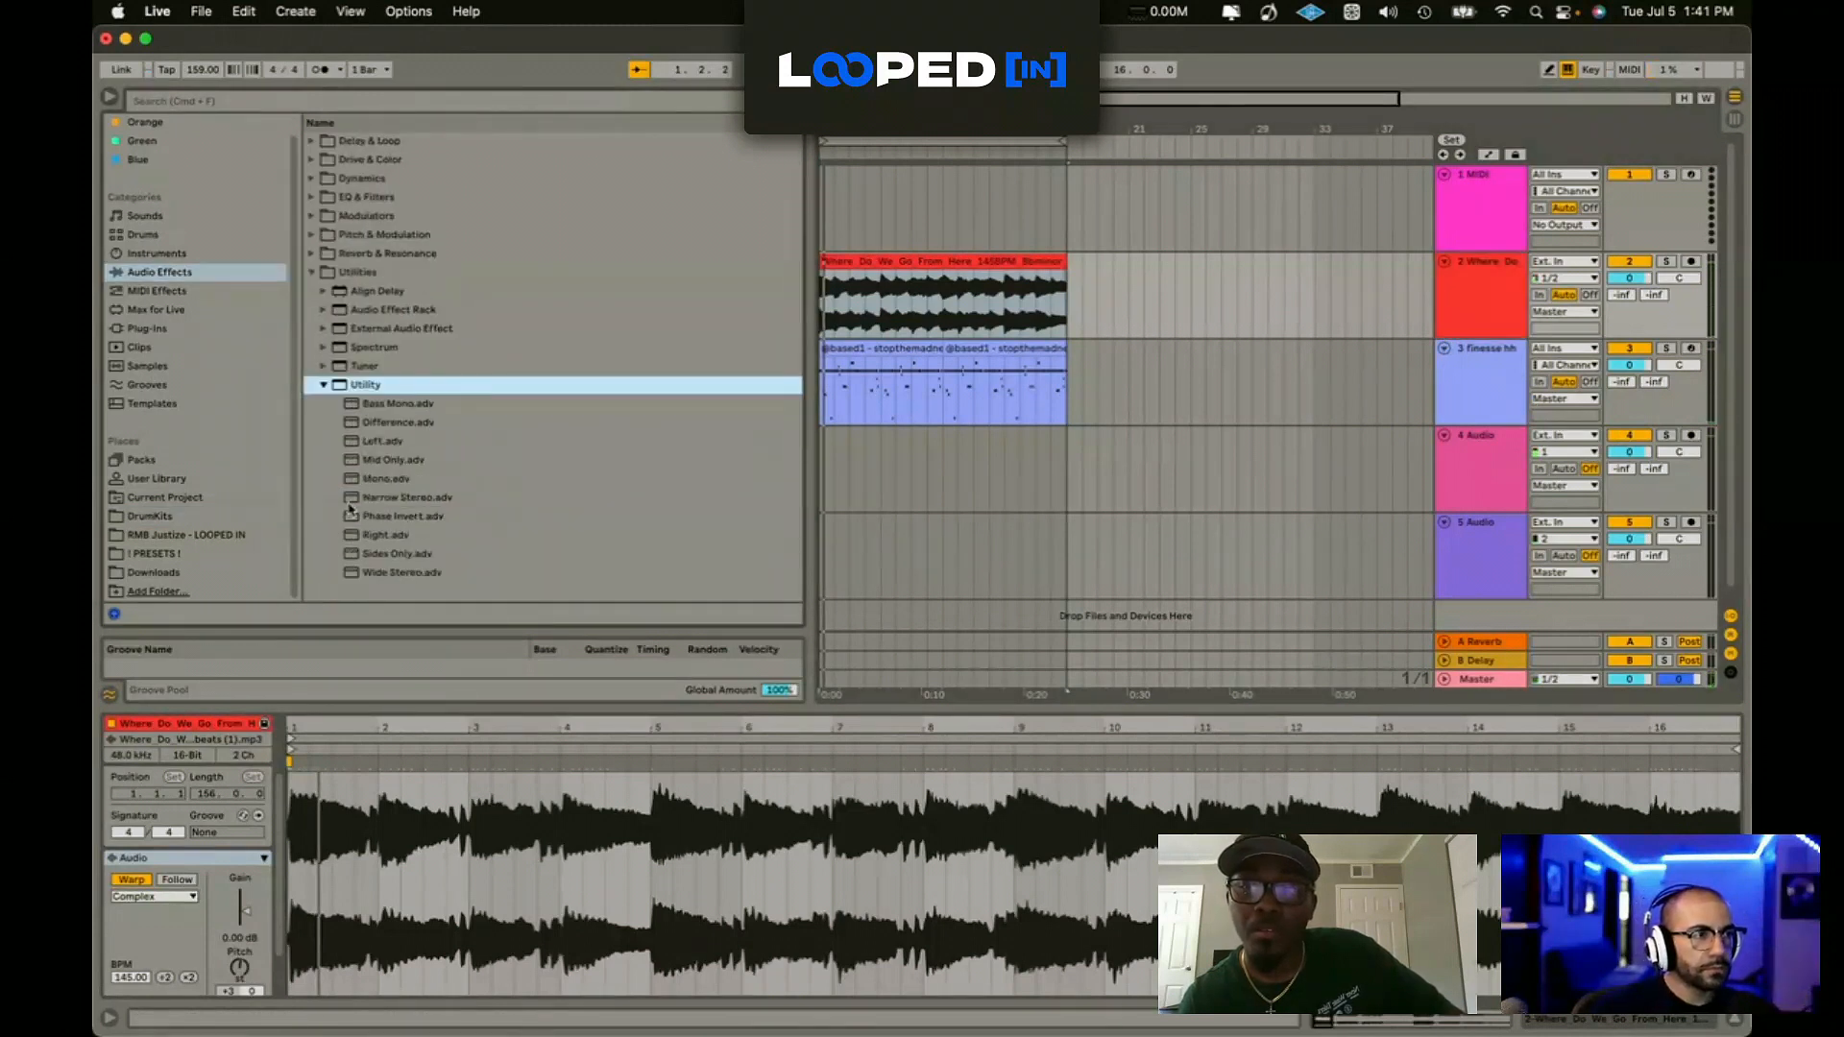
left_click(324, 273)
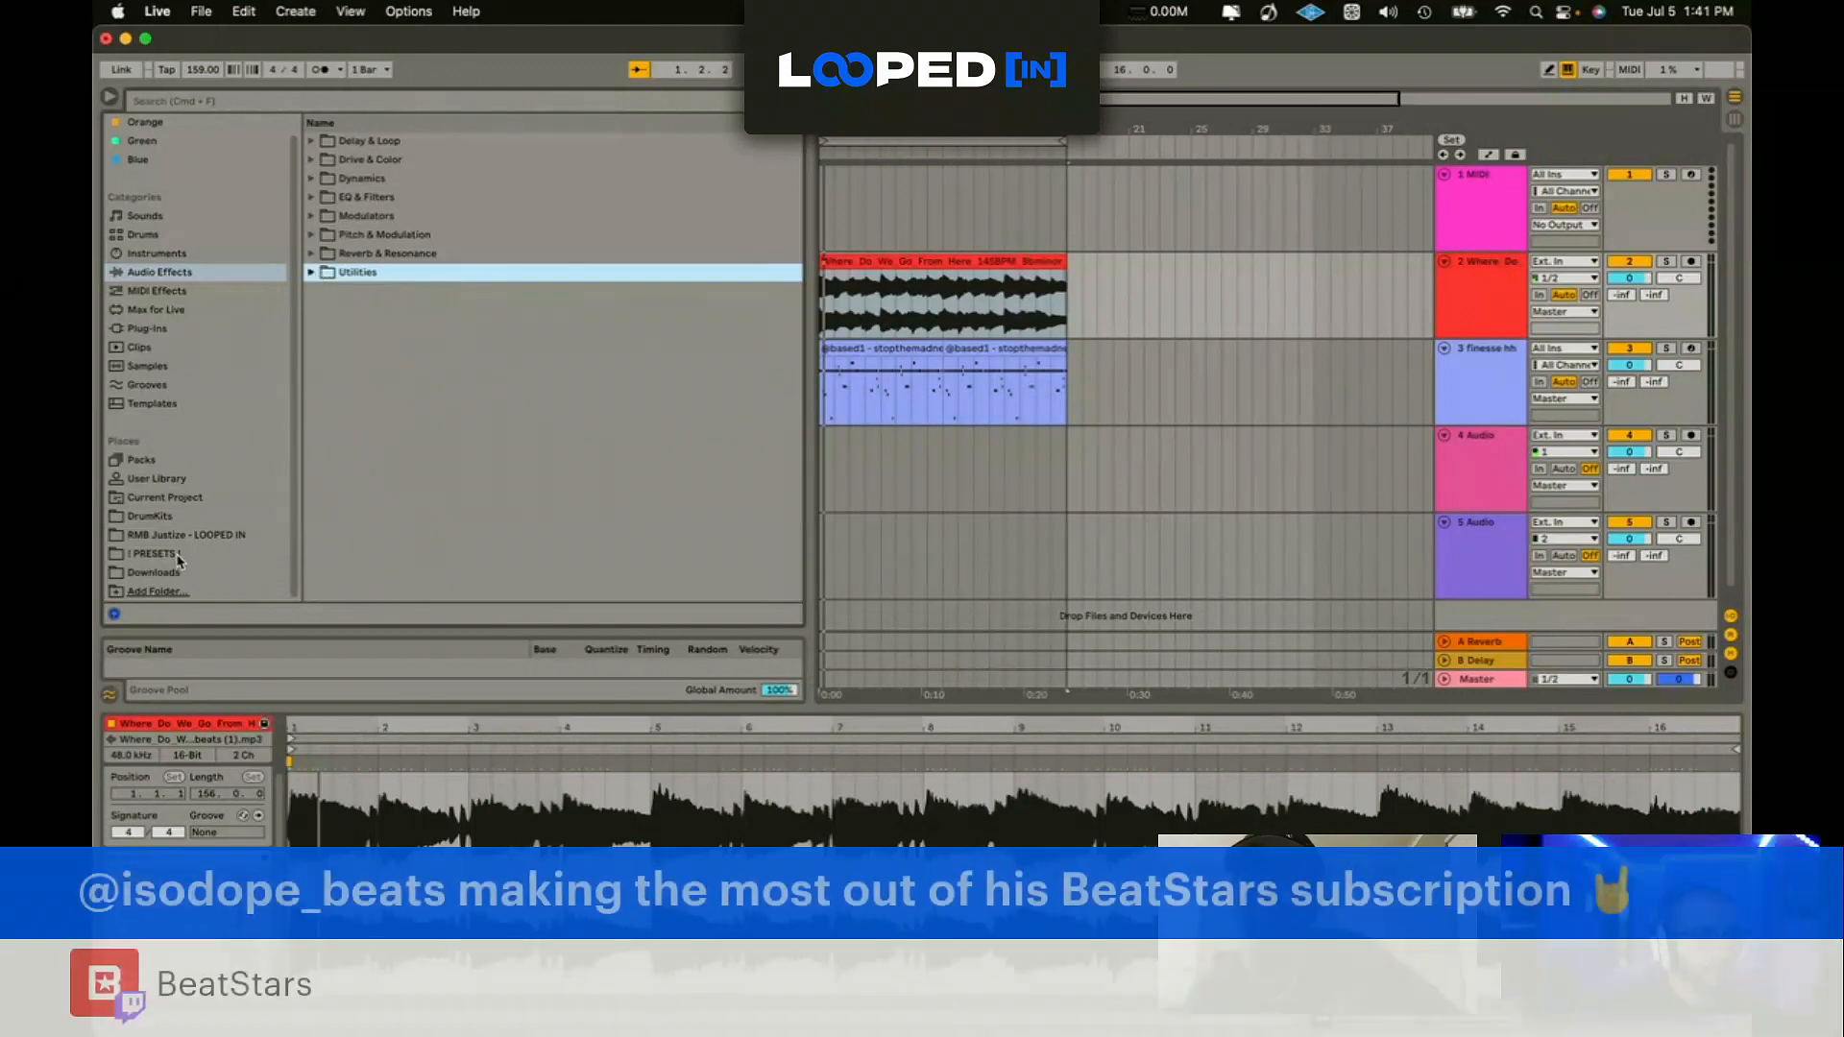
left_click(230, 555)
left_click(324, 309)
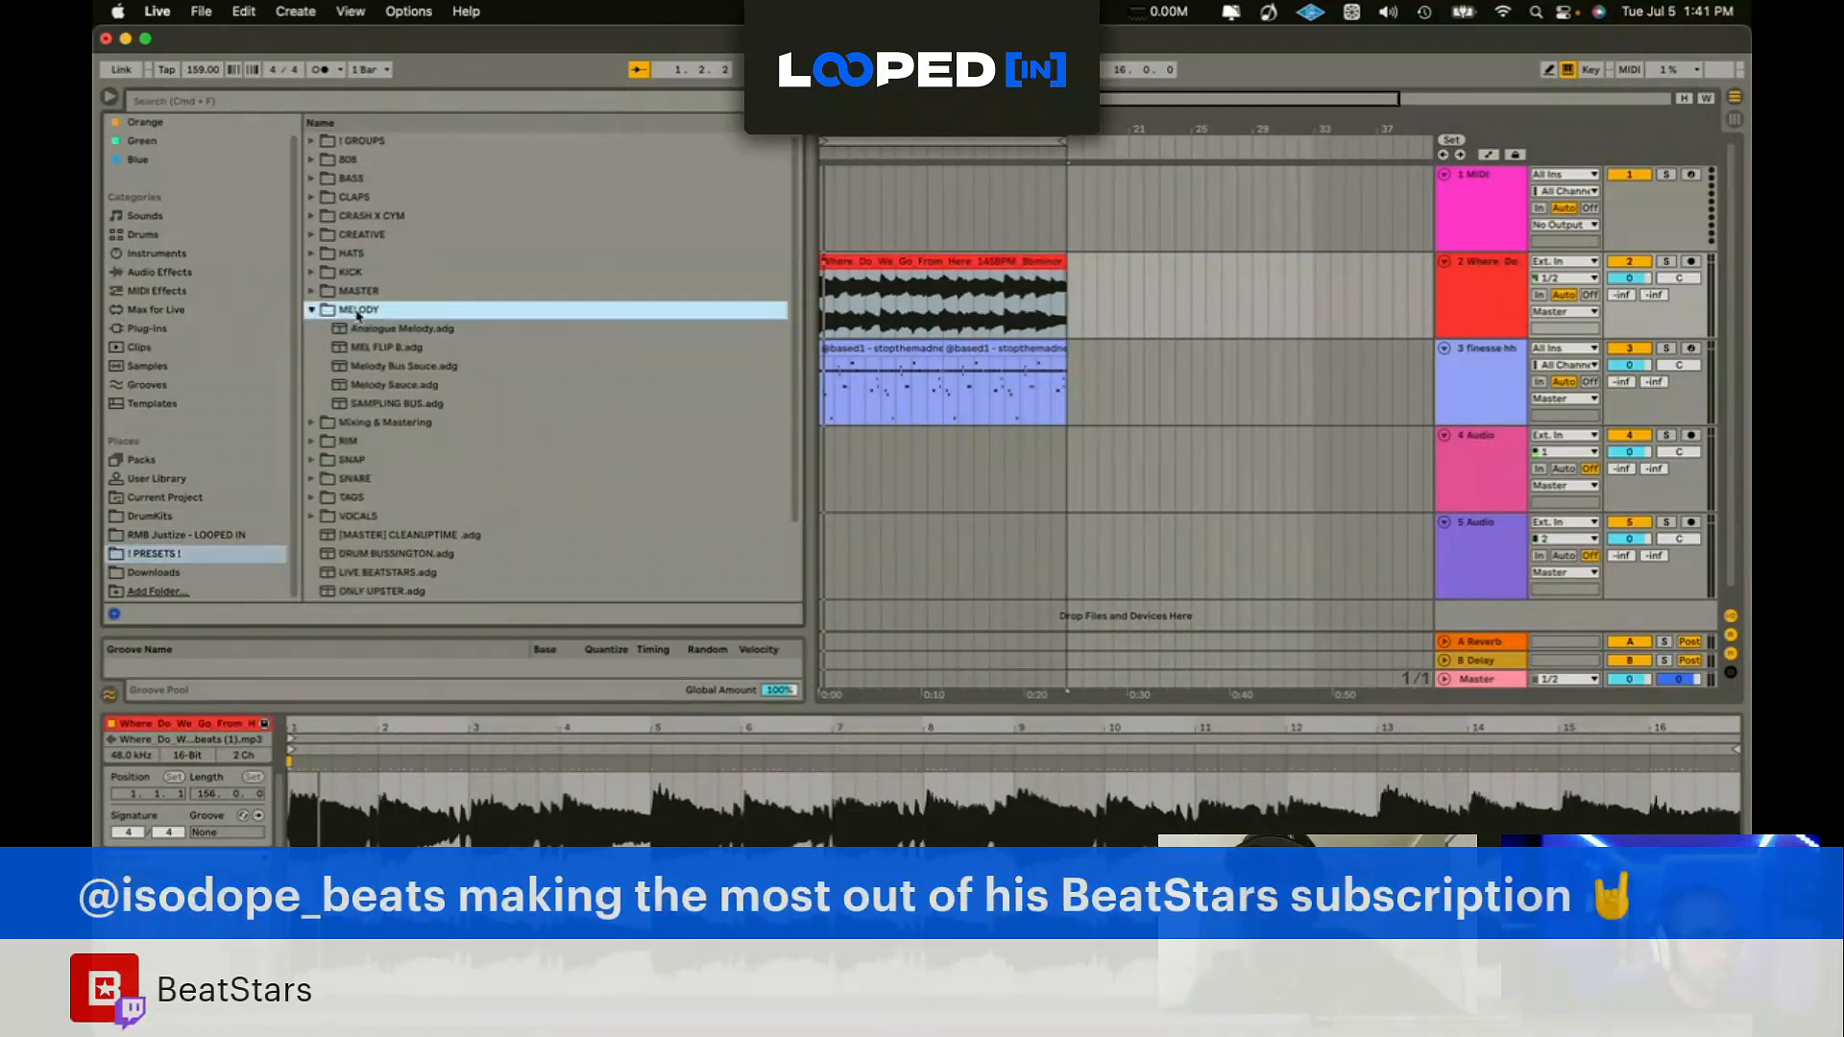
left_click(410, 384)
left_click(409, 349)
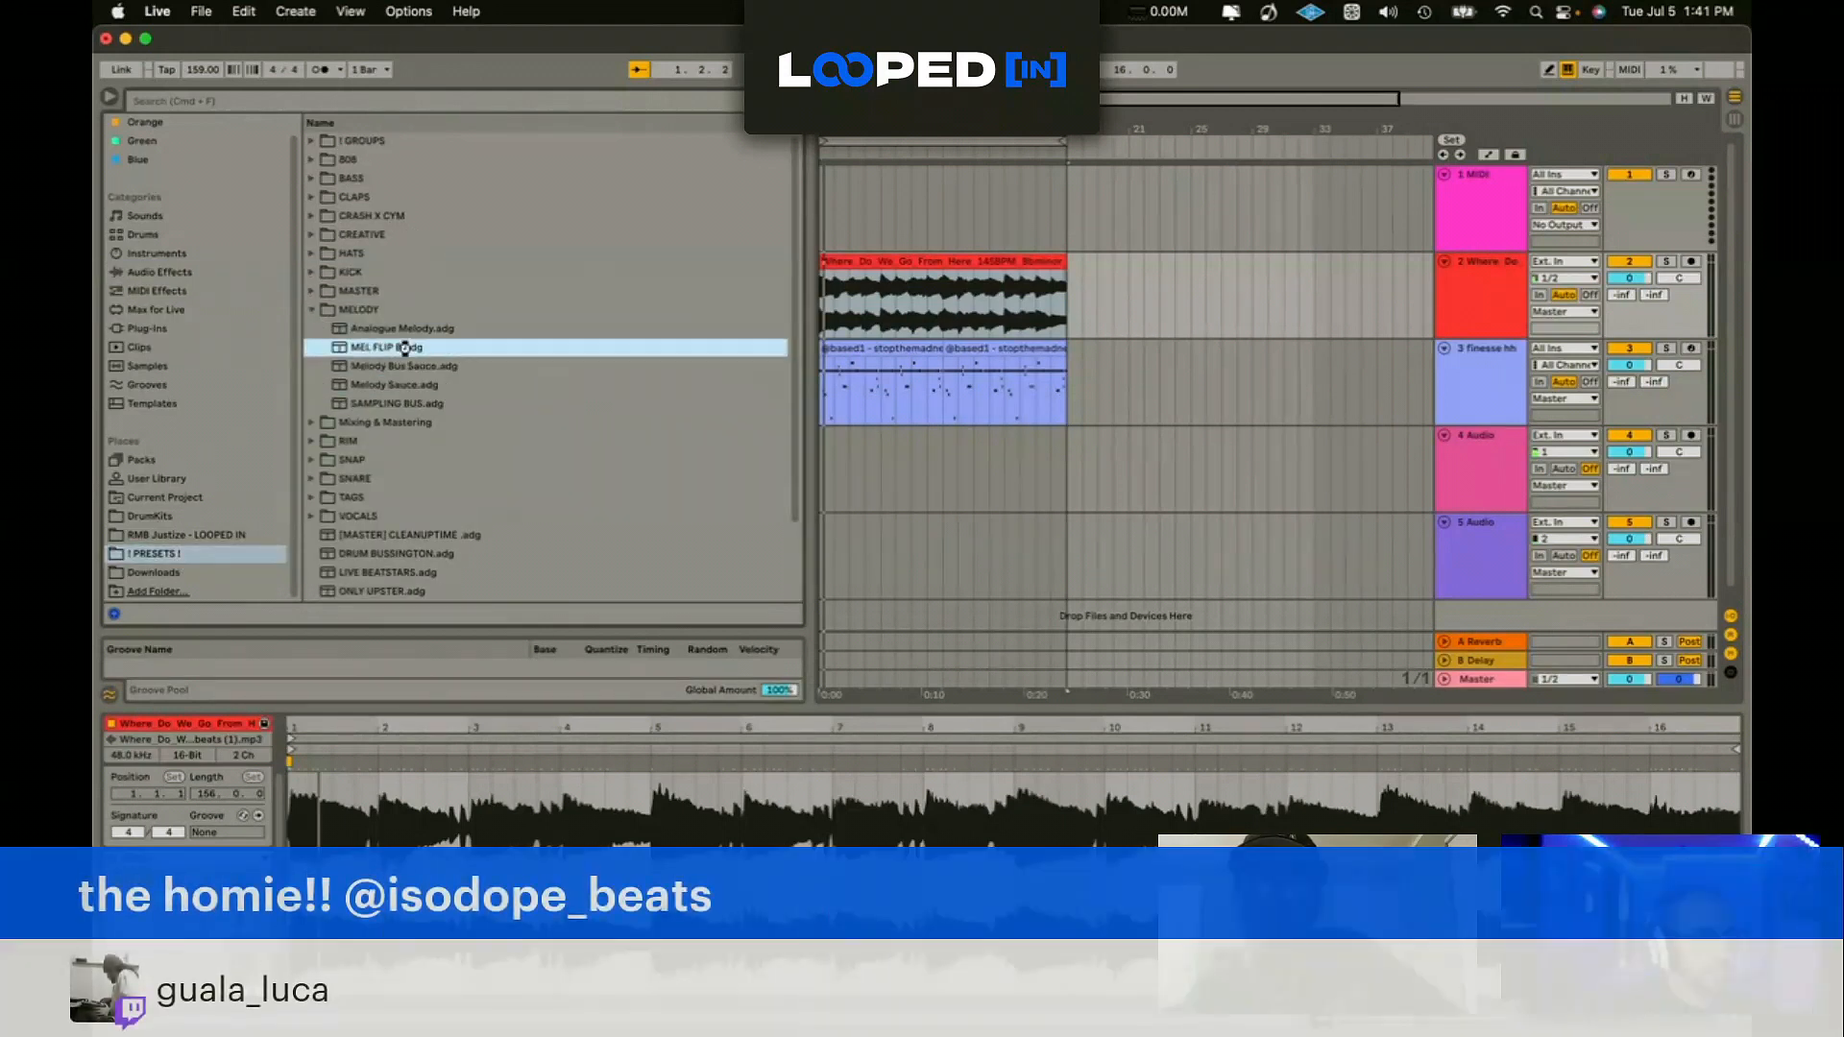
double_click(404, 348)
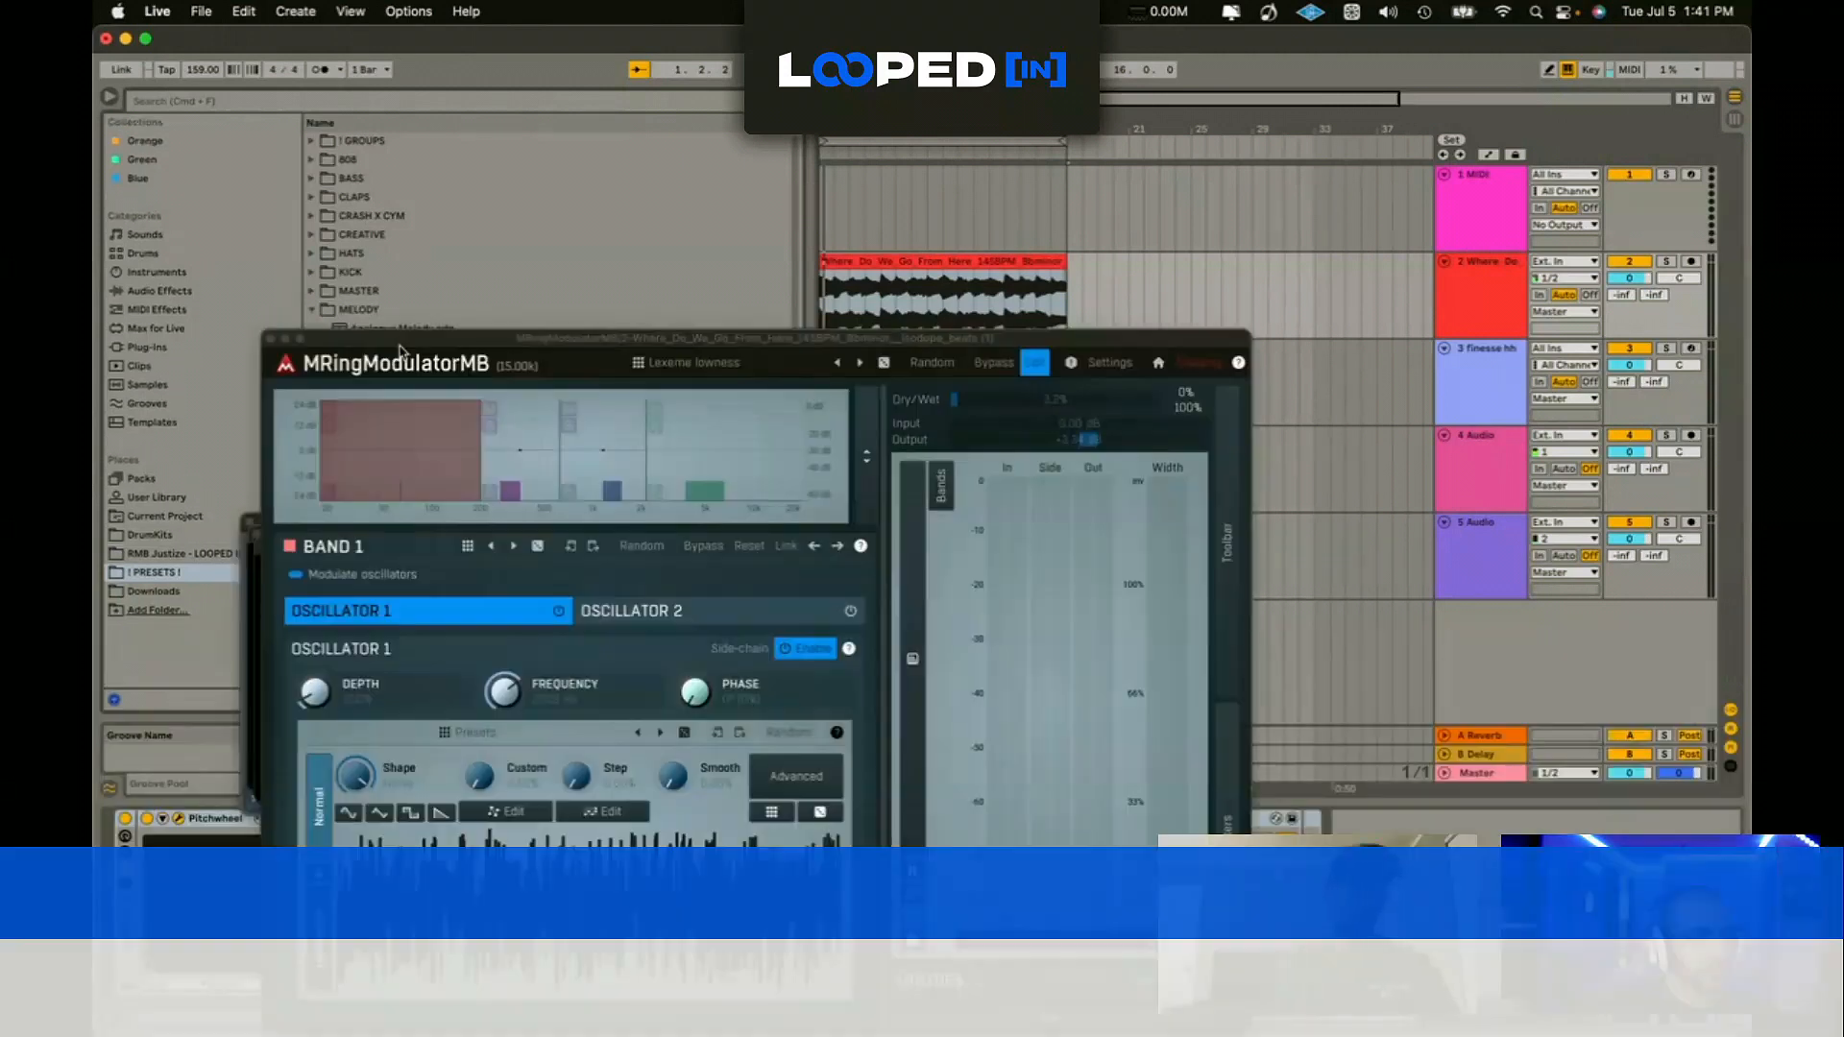
Step: Start playback and close the MRingModulatorMB, HalfTime and Pitchwheel plug-in windows
left_click(270, 338)
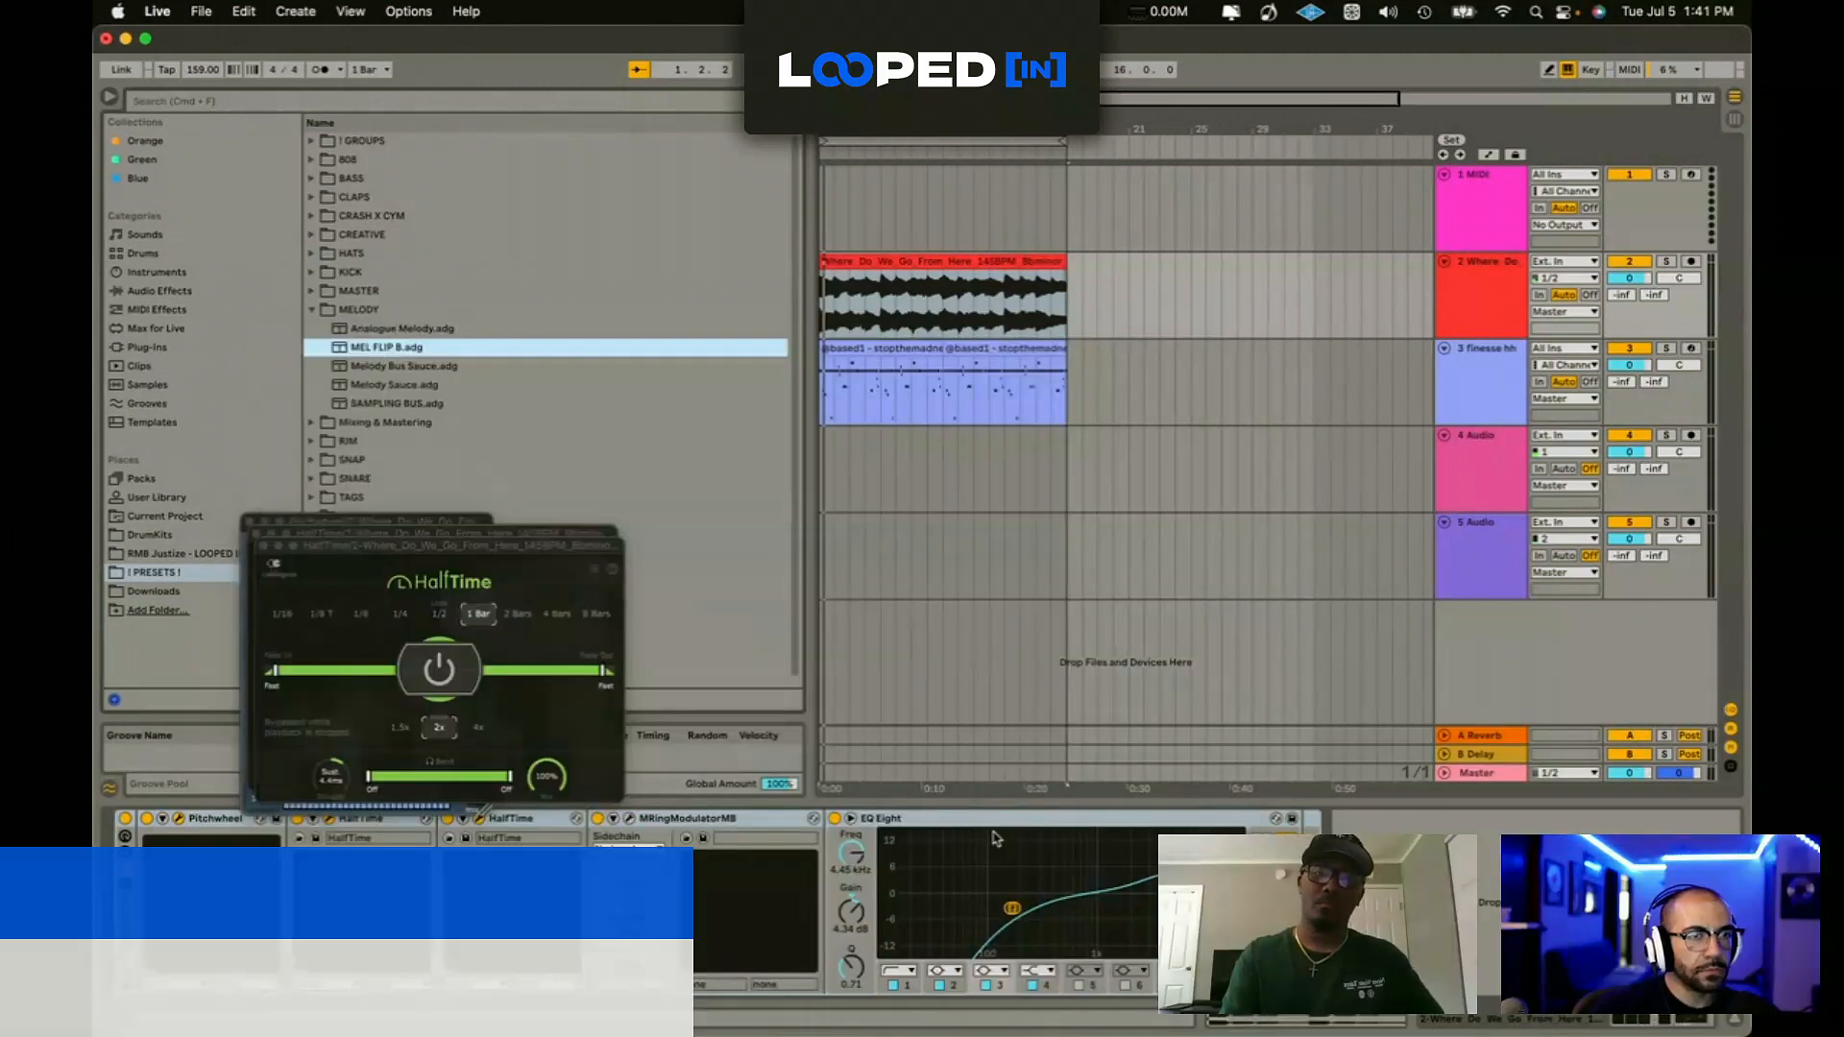
key("space")
left_click(263, 546)
left_click(256, 534)
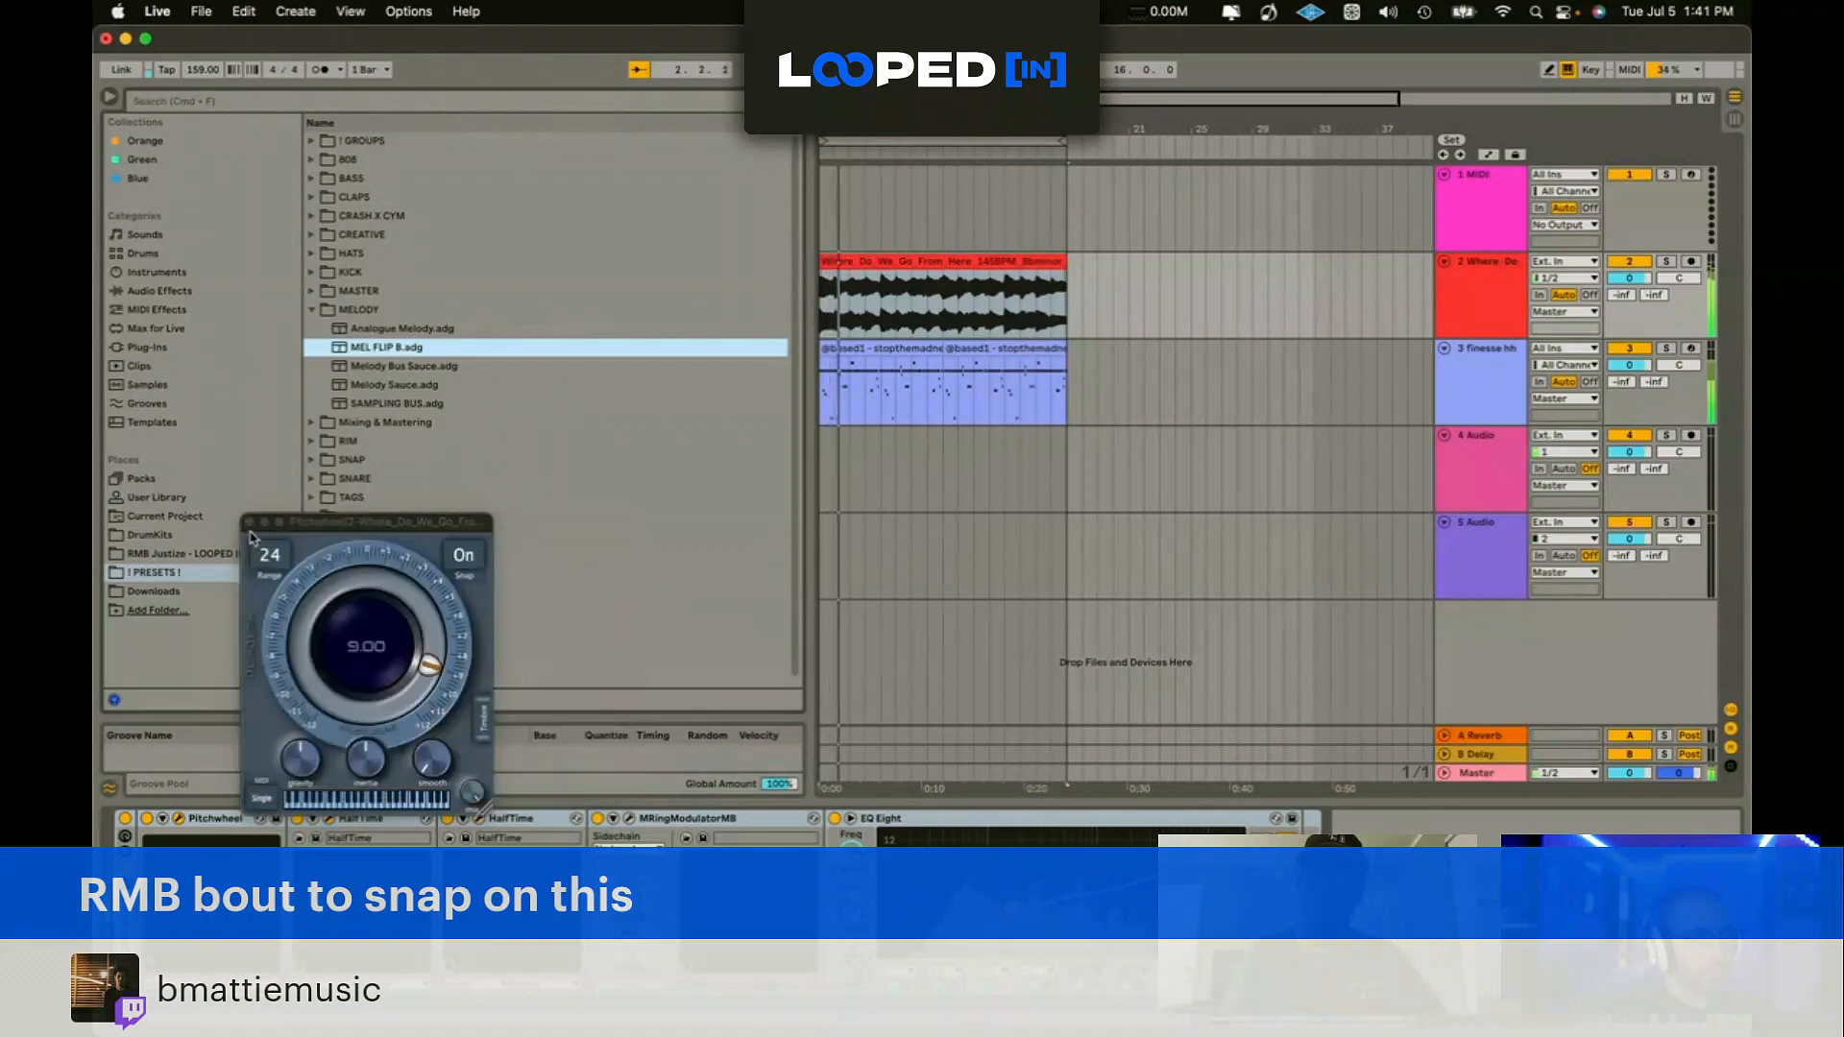
left_click(250, 522)
Step: Audition the melody through the MEL FLIP B rack, stop playback and delete the rack from the track
left_click(838, 551)
left_click(1450, 303)
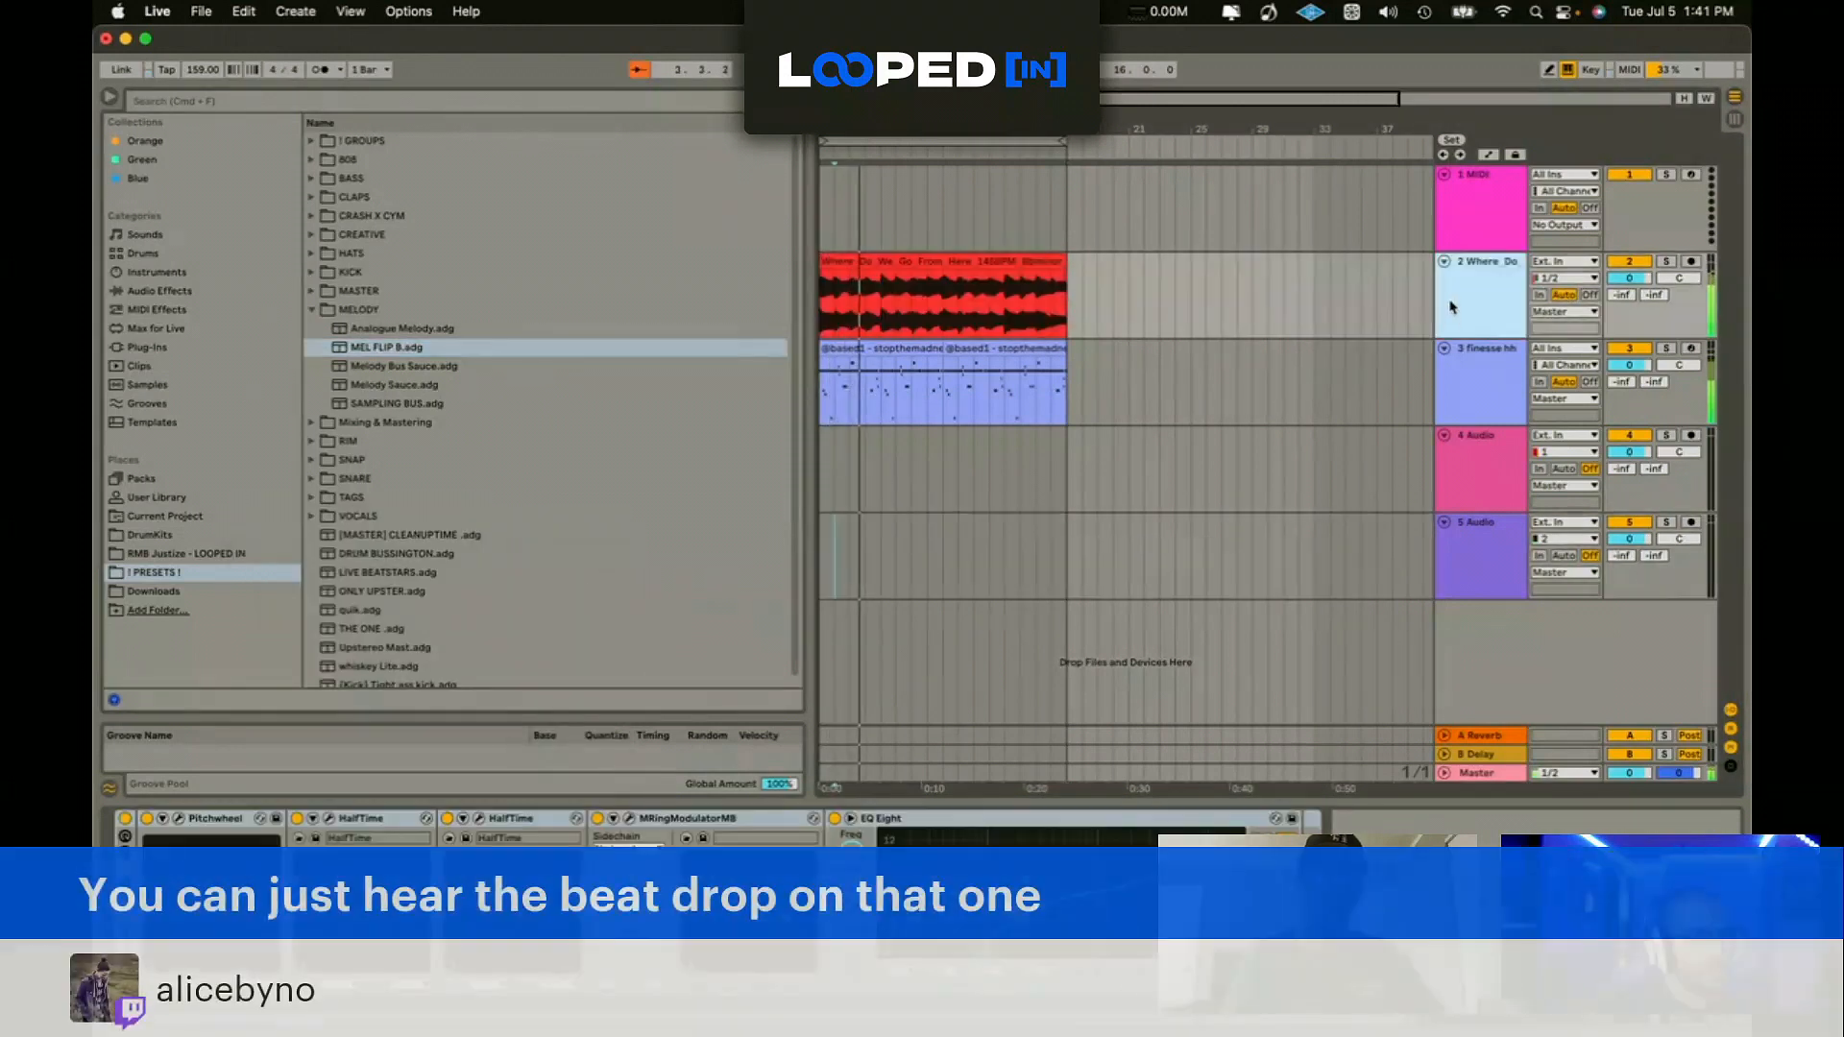
left_click(745, 819)
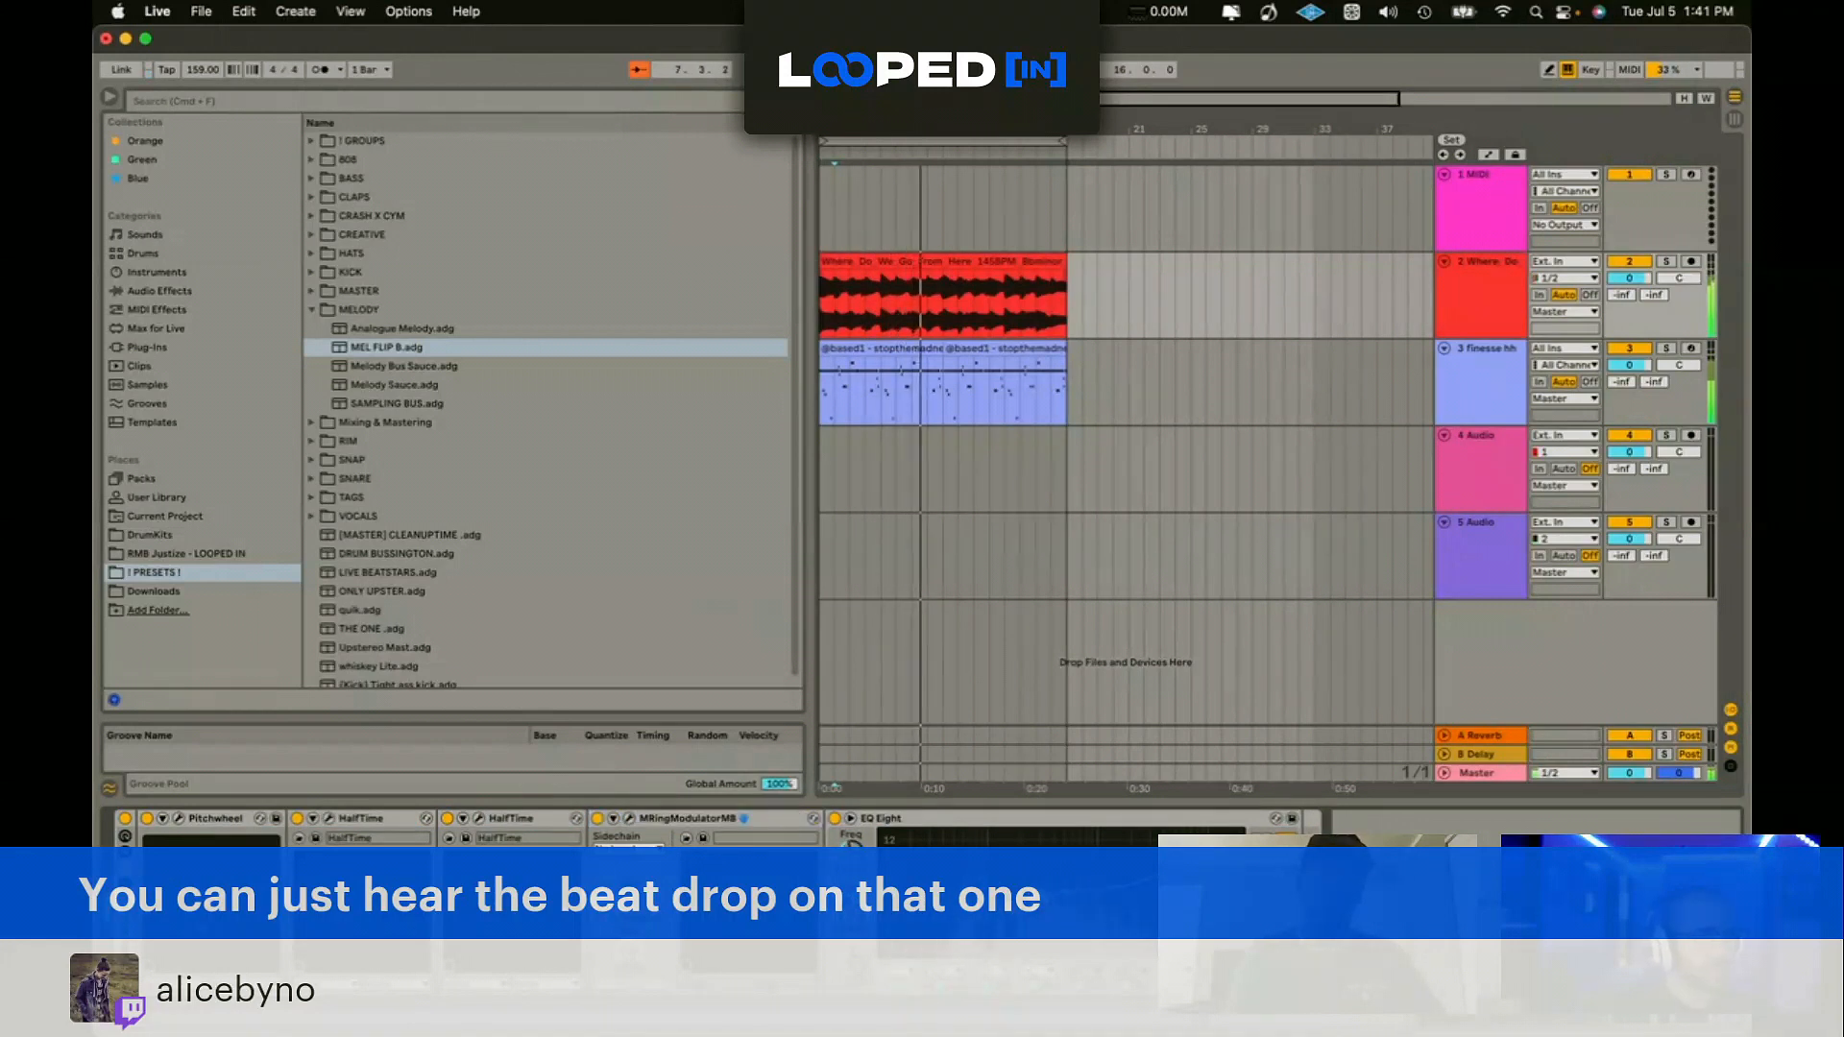
key("XF86AudioMute")
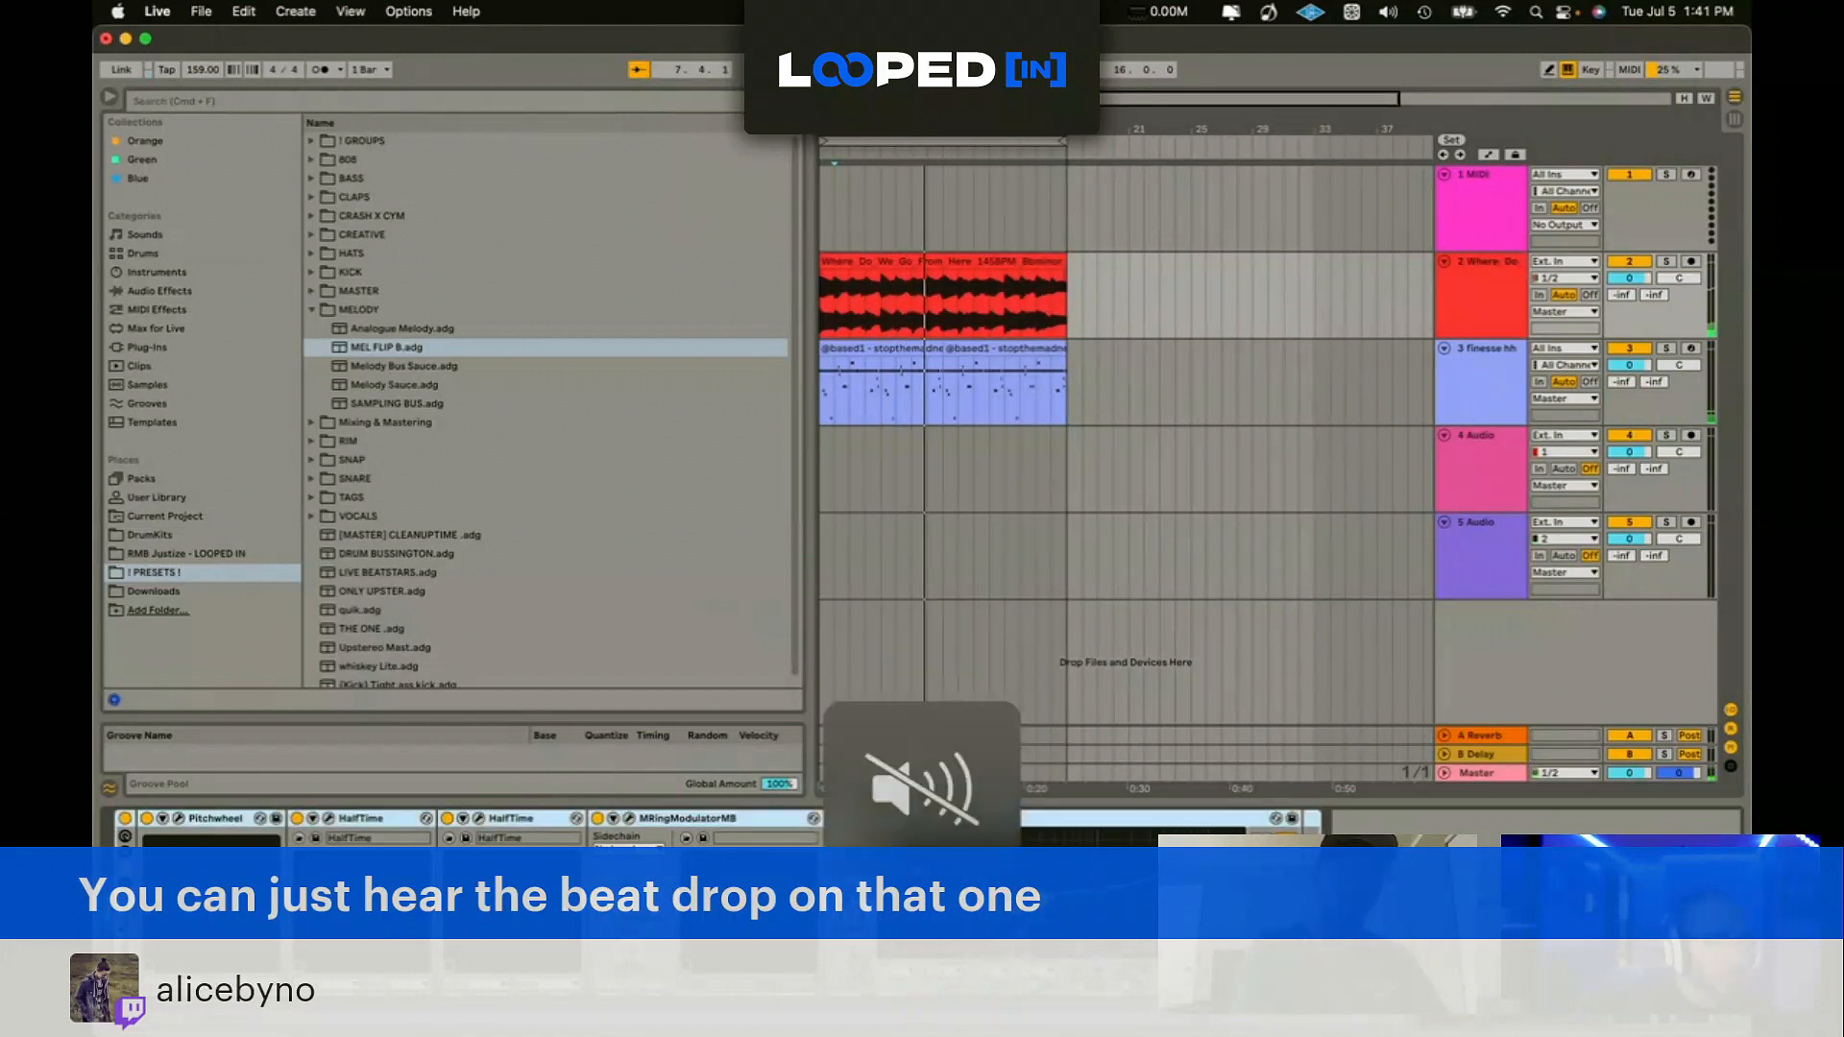
key("super+space")
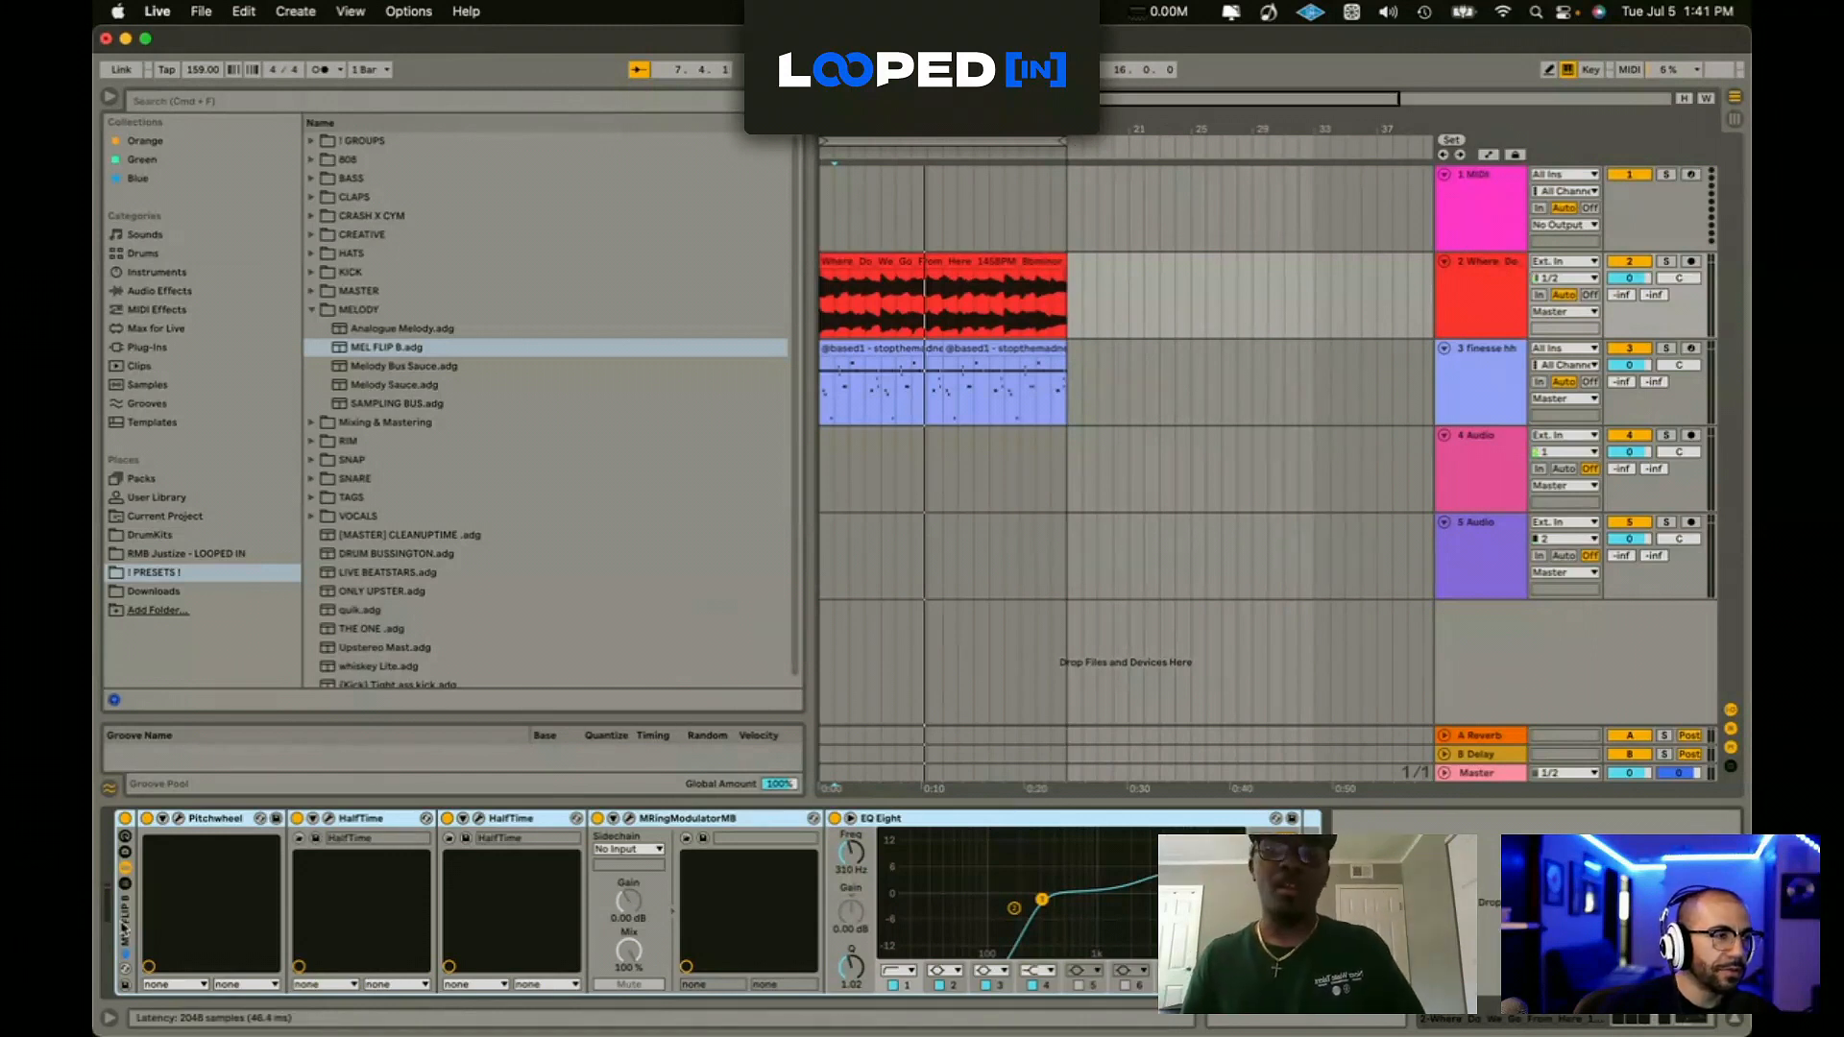
key("Delete")
Step: Insert a new MIDI track directly below the melody track
left_click(1067, 361)
left_click(1068, 317)
key("super+shift+t")
Step: Search the plug-ins for "half", play the melody from the start and add HalfTime to its track
left_click(149, 350)
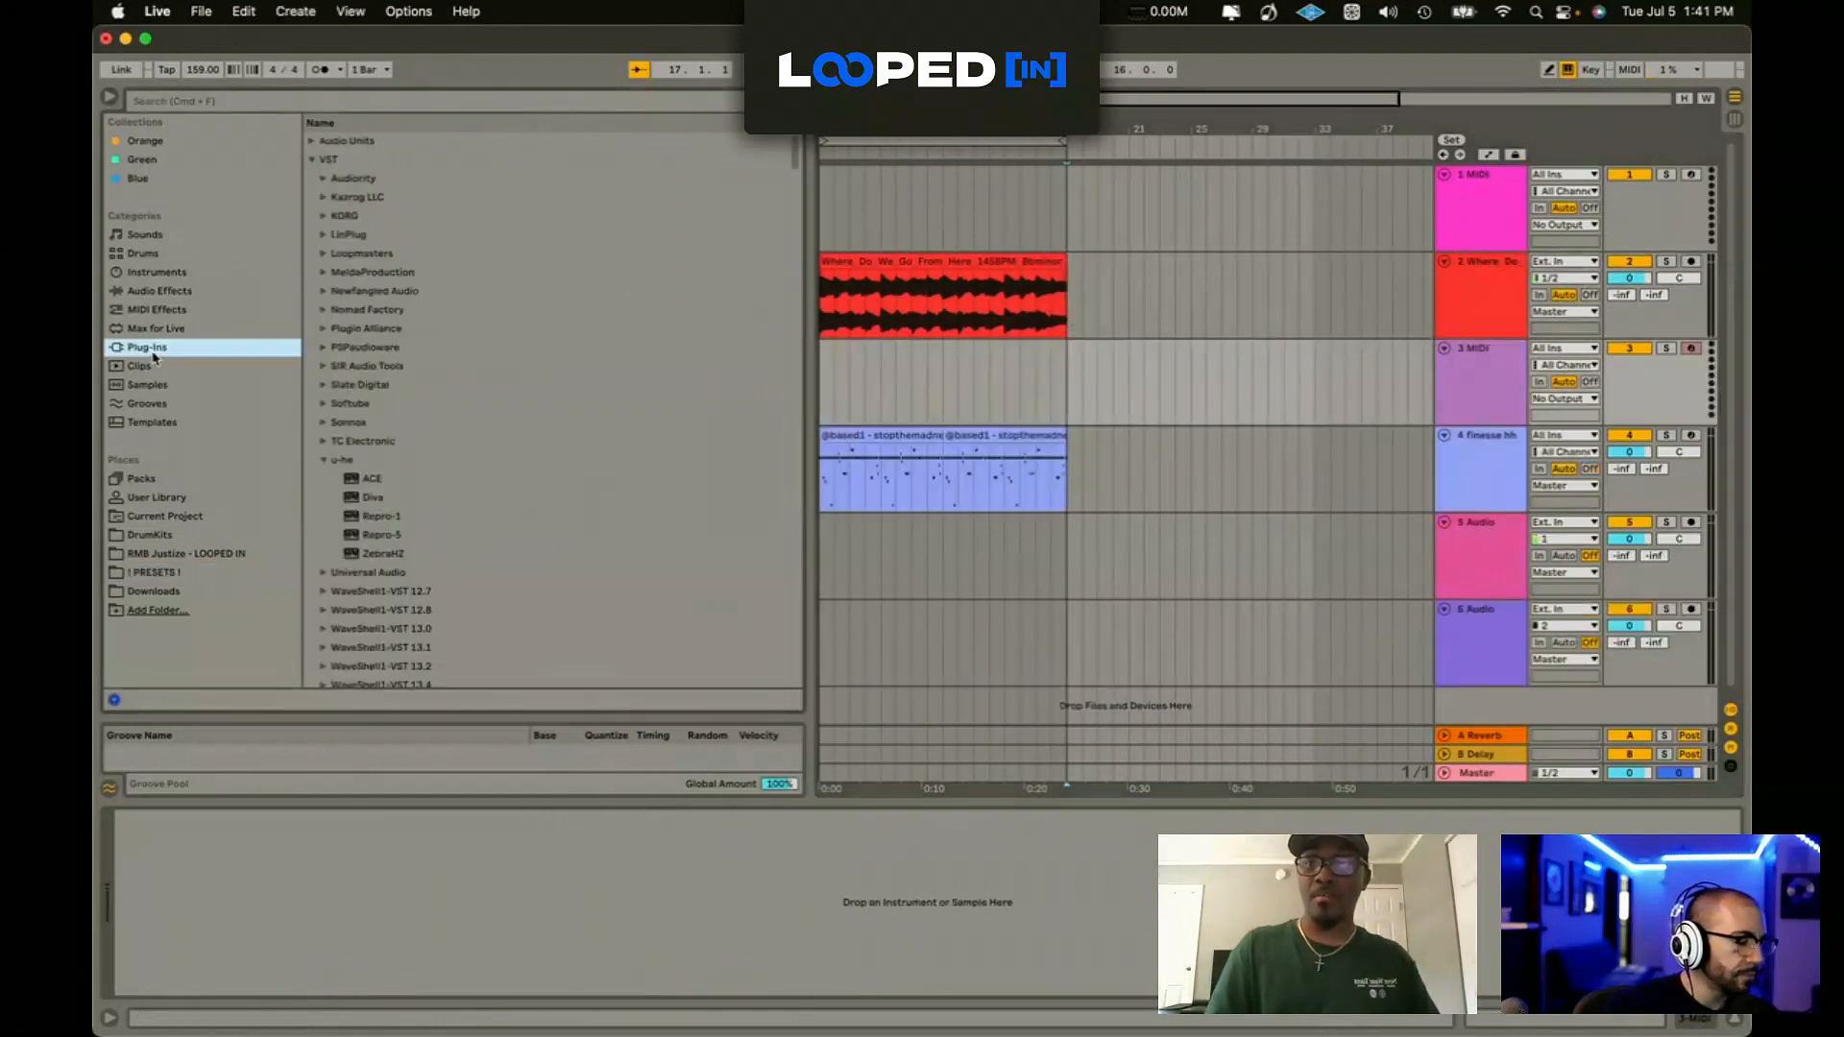
left_click(1505, 304)
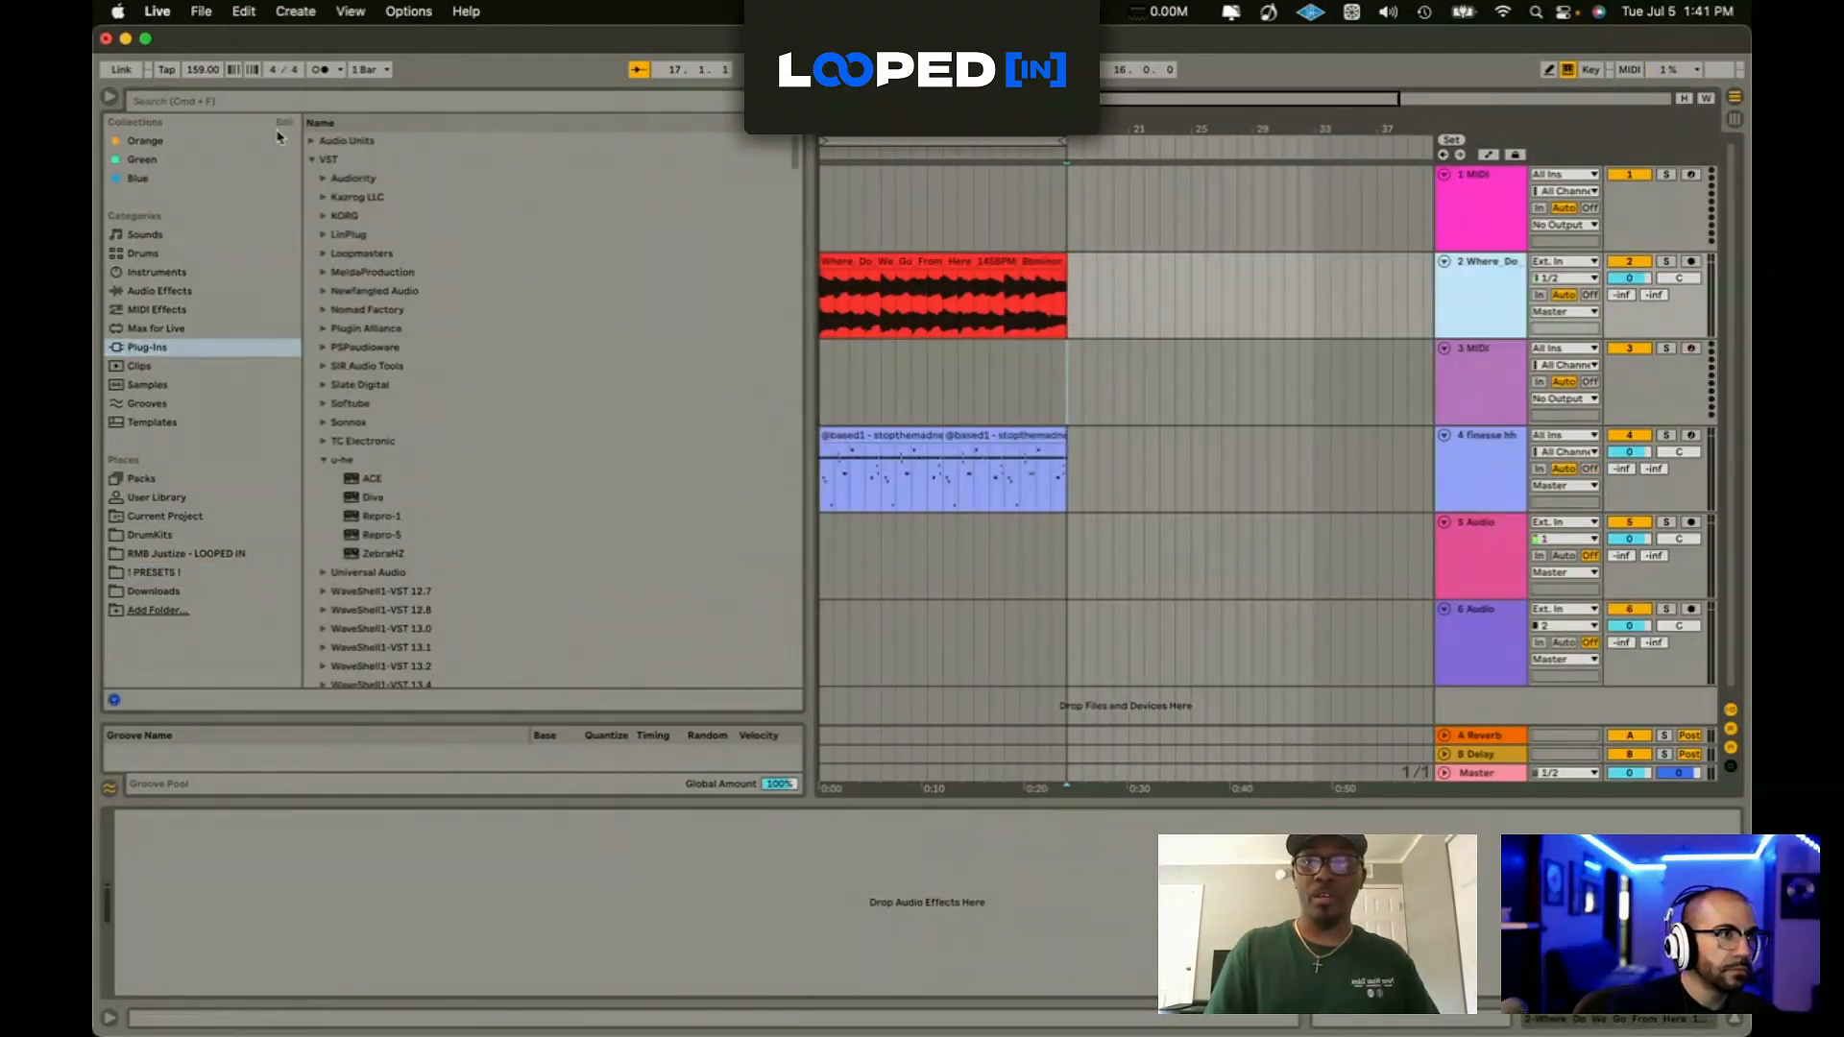
key("super+f")
type("half")
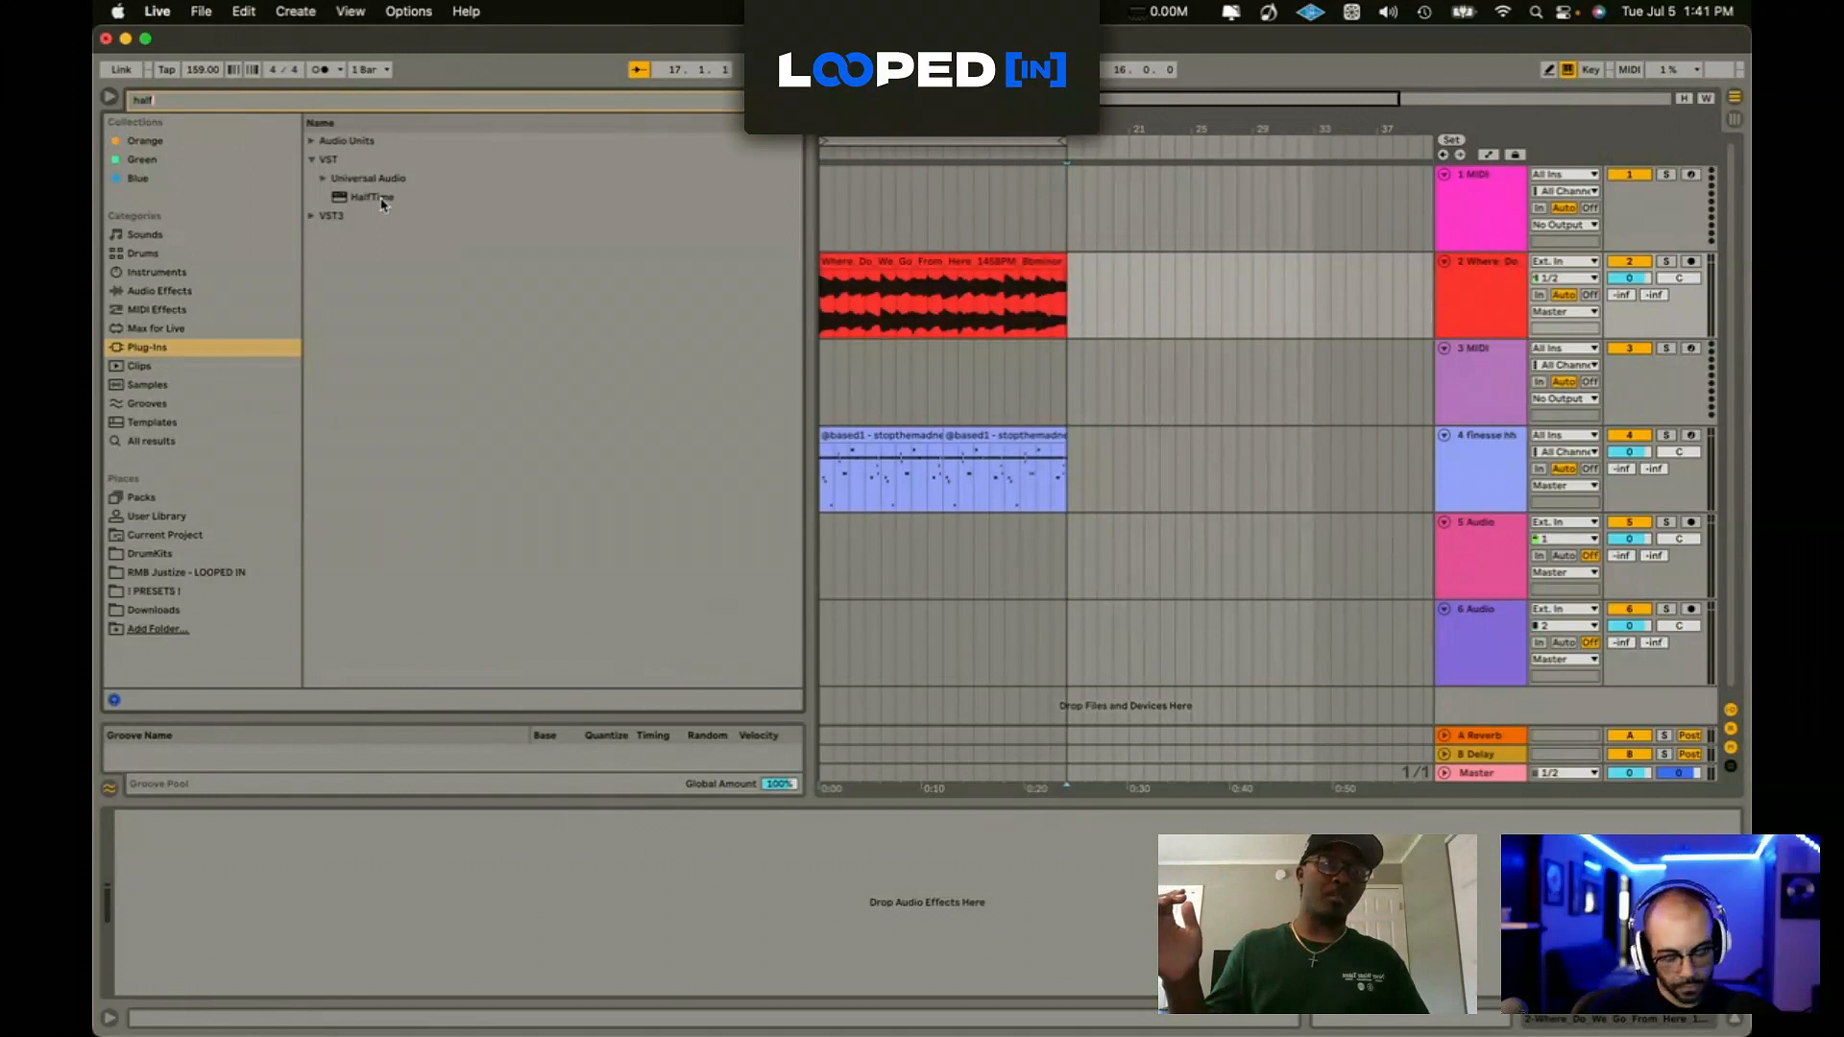
left_click(819, 297)
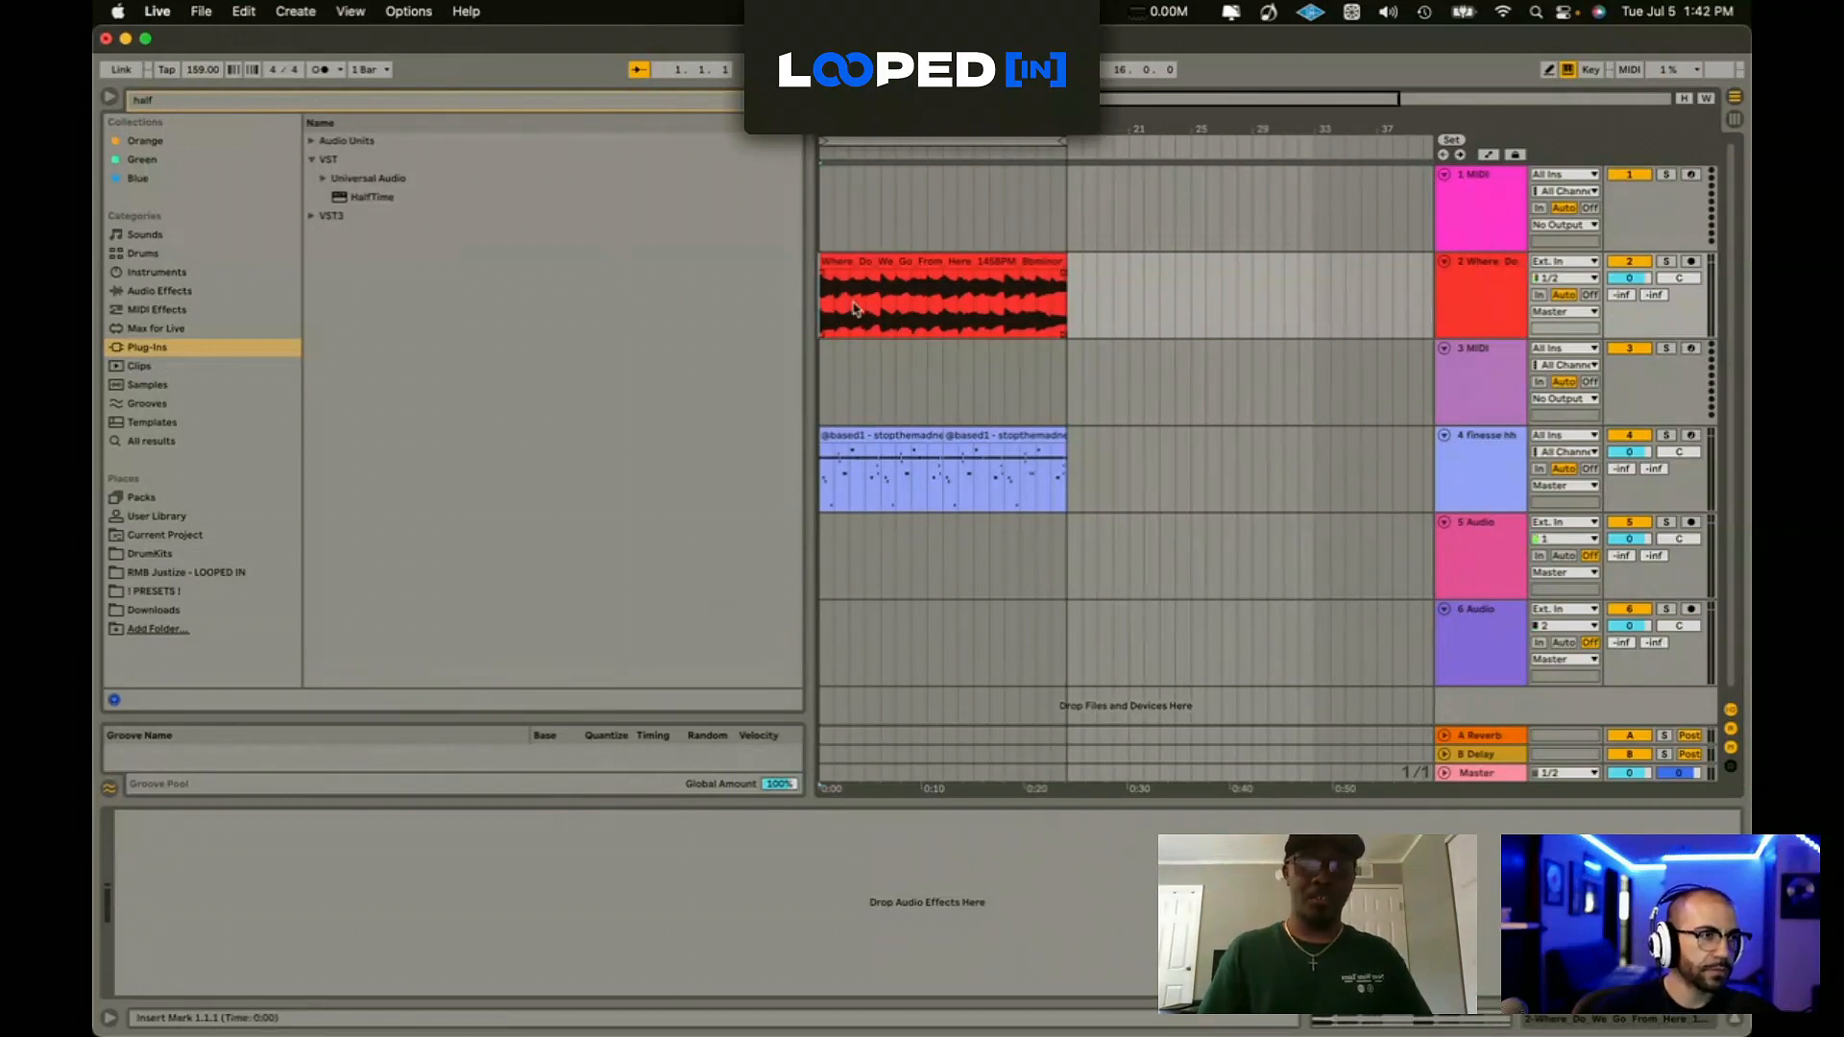
key("space")
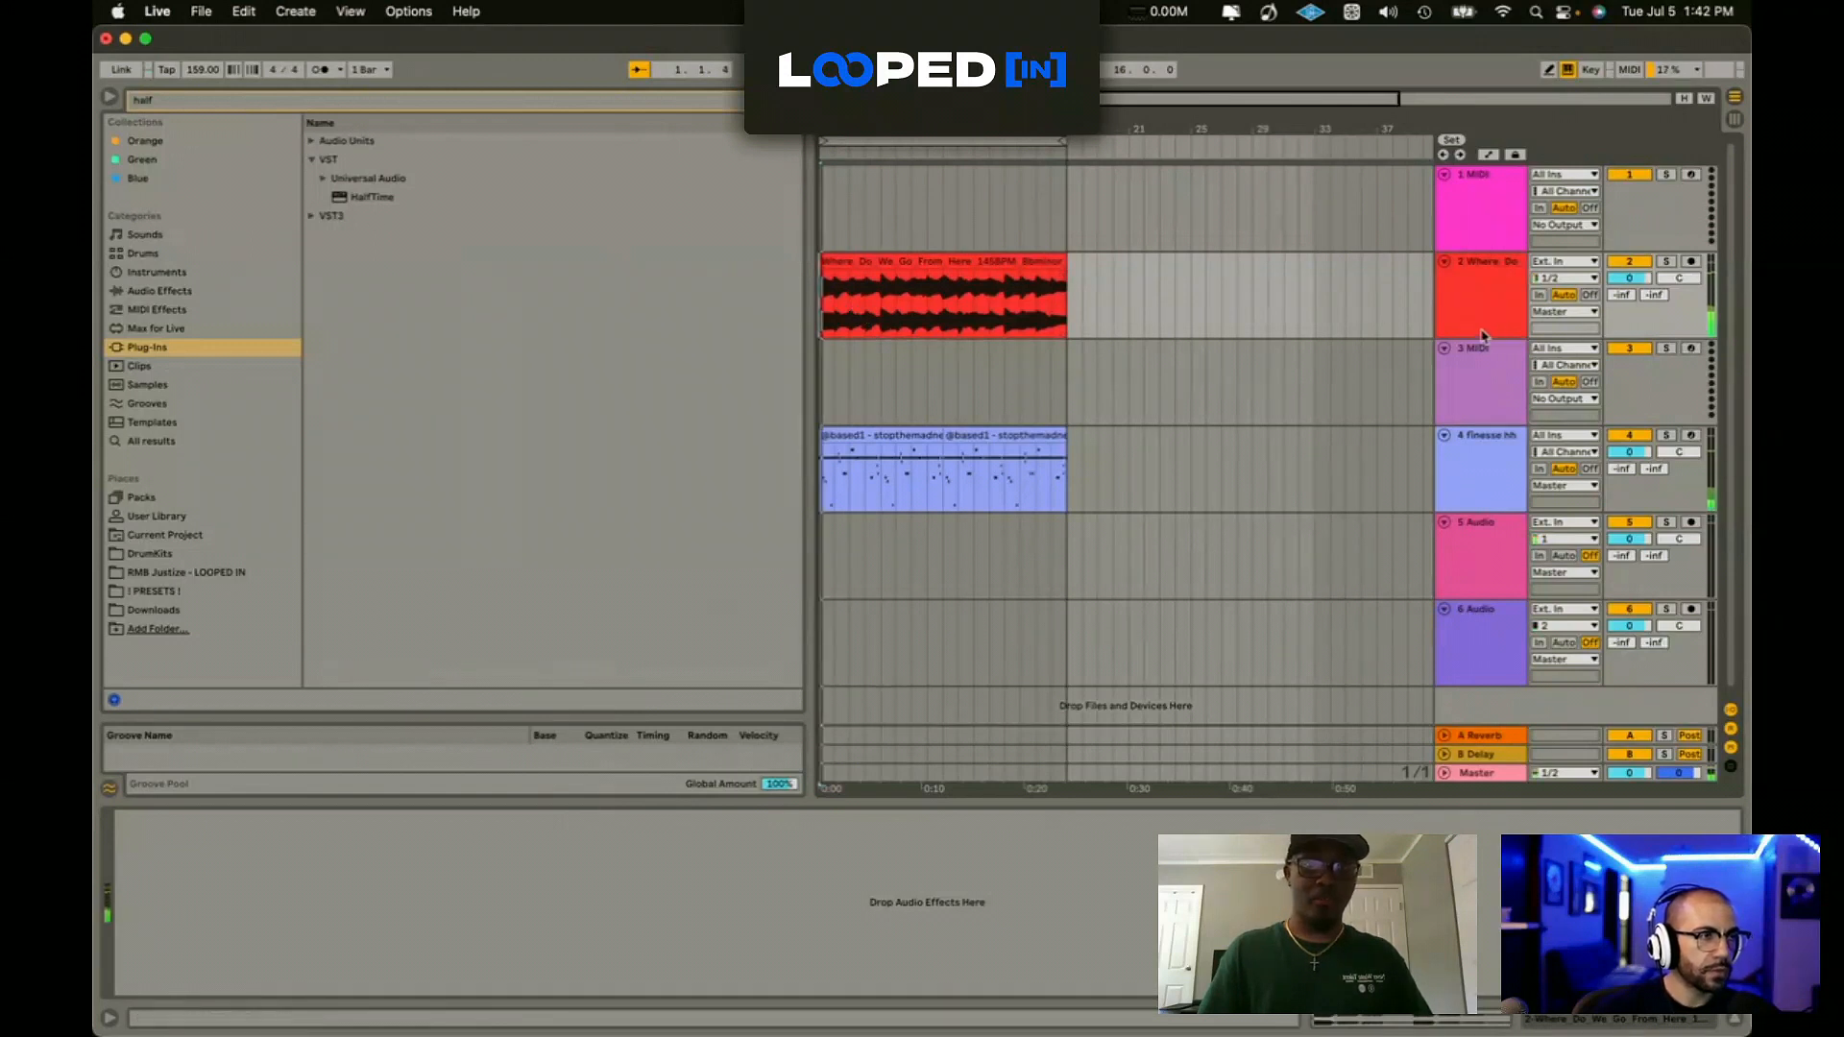
left_click(917, 308)
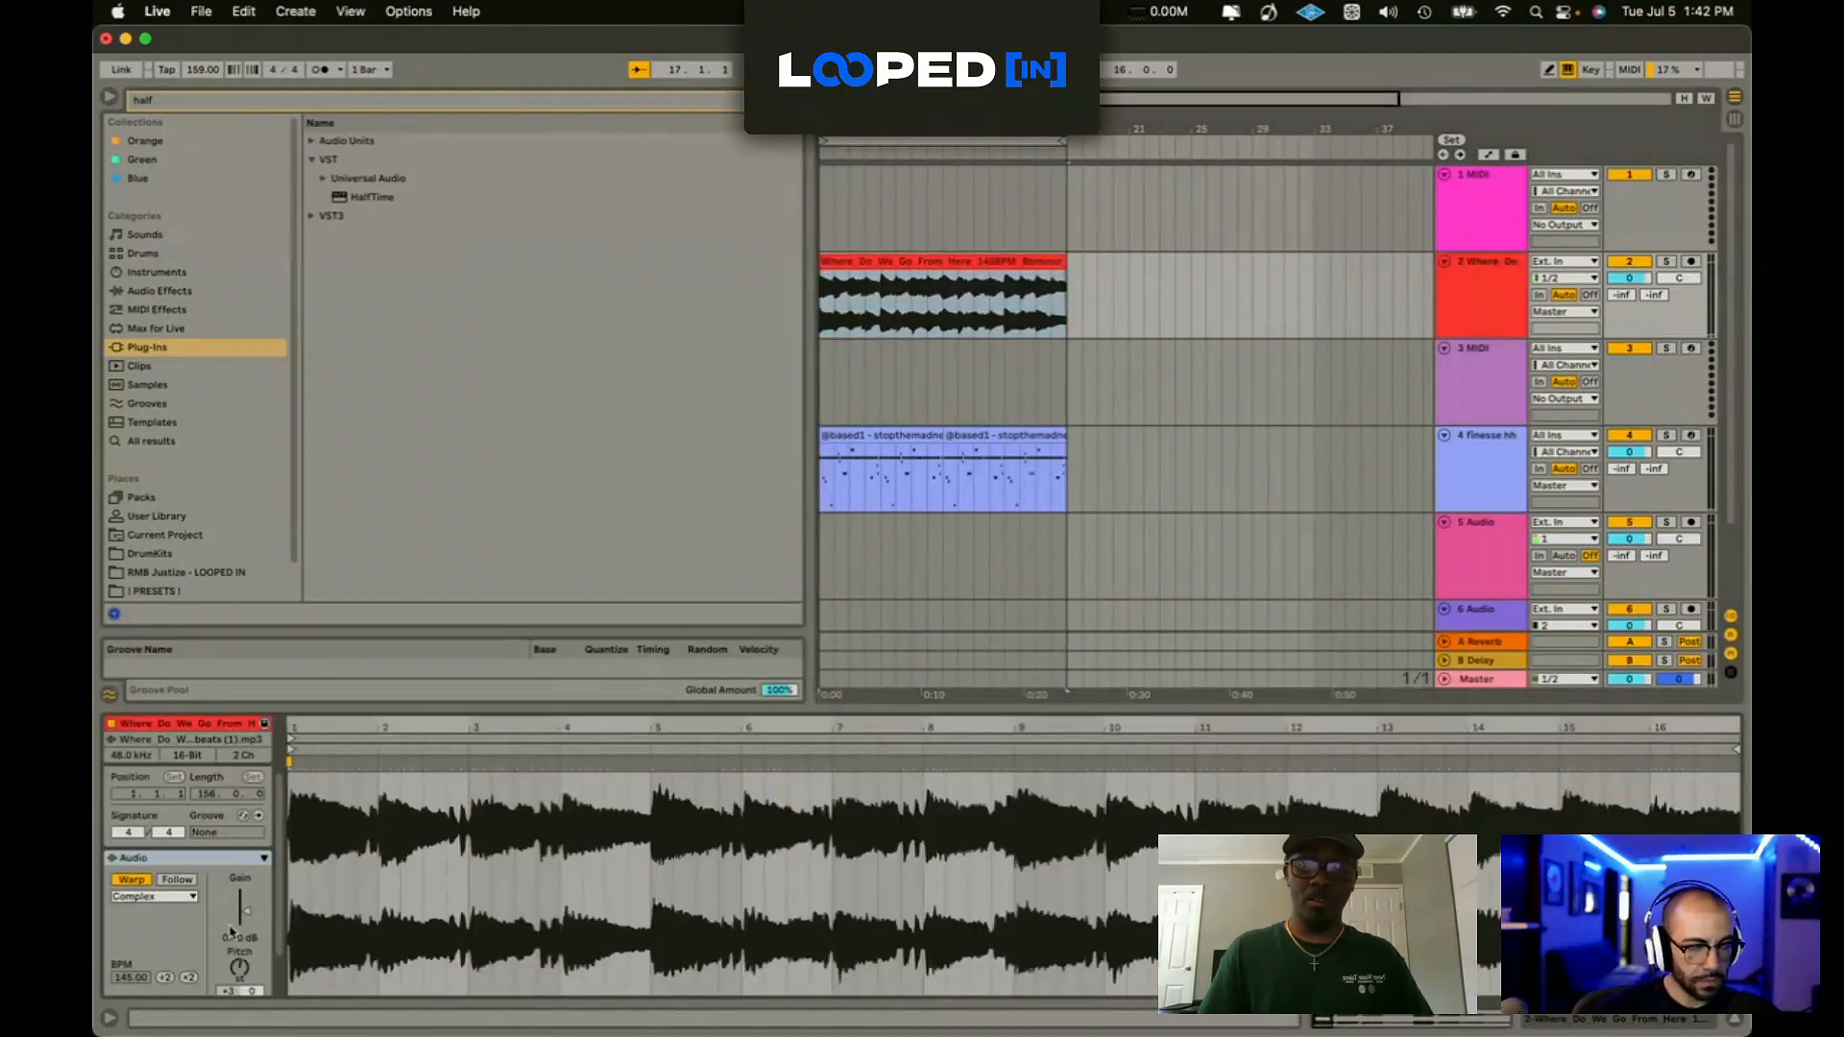
double_click(367, 197)
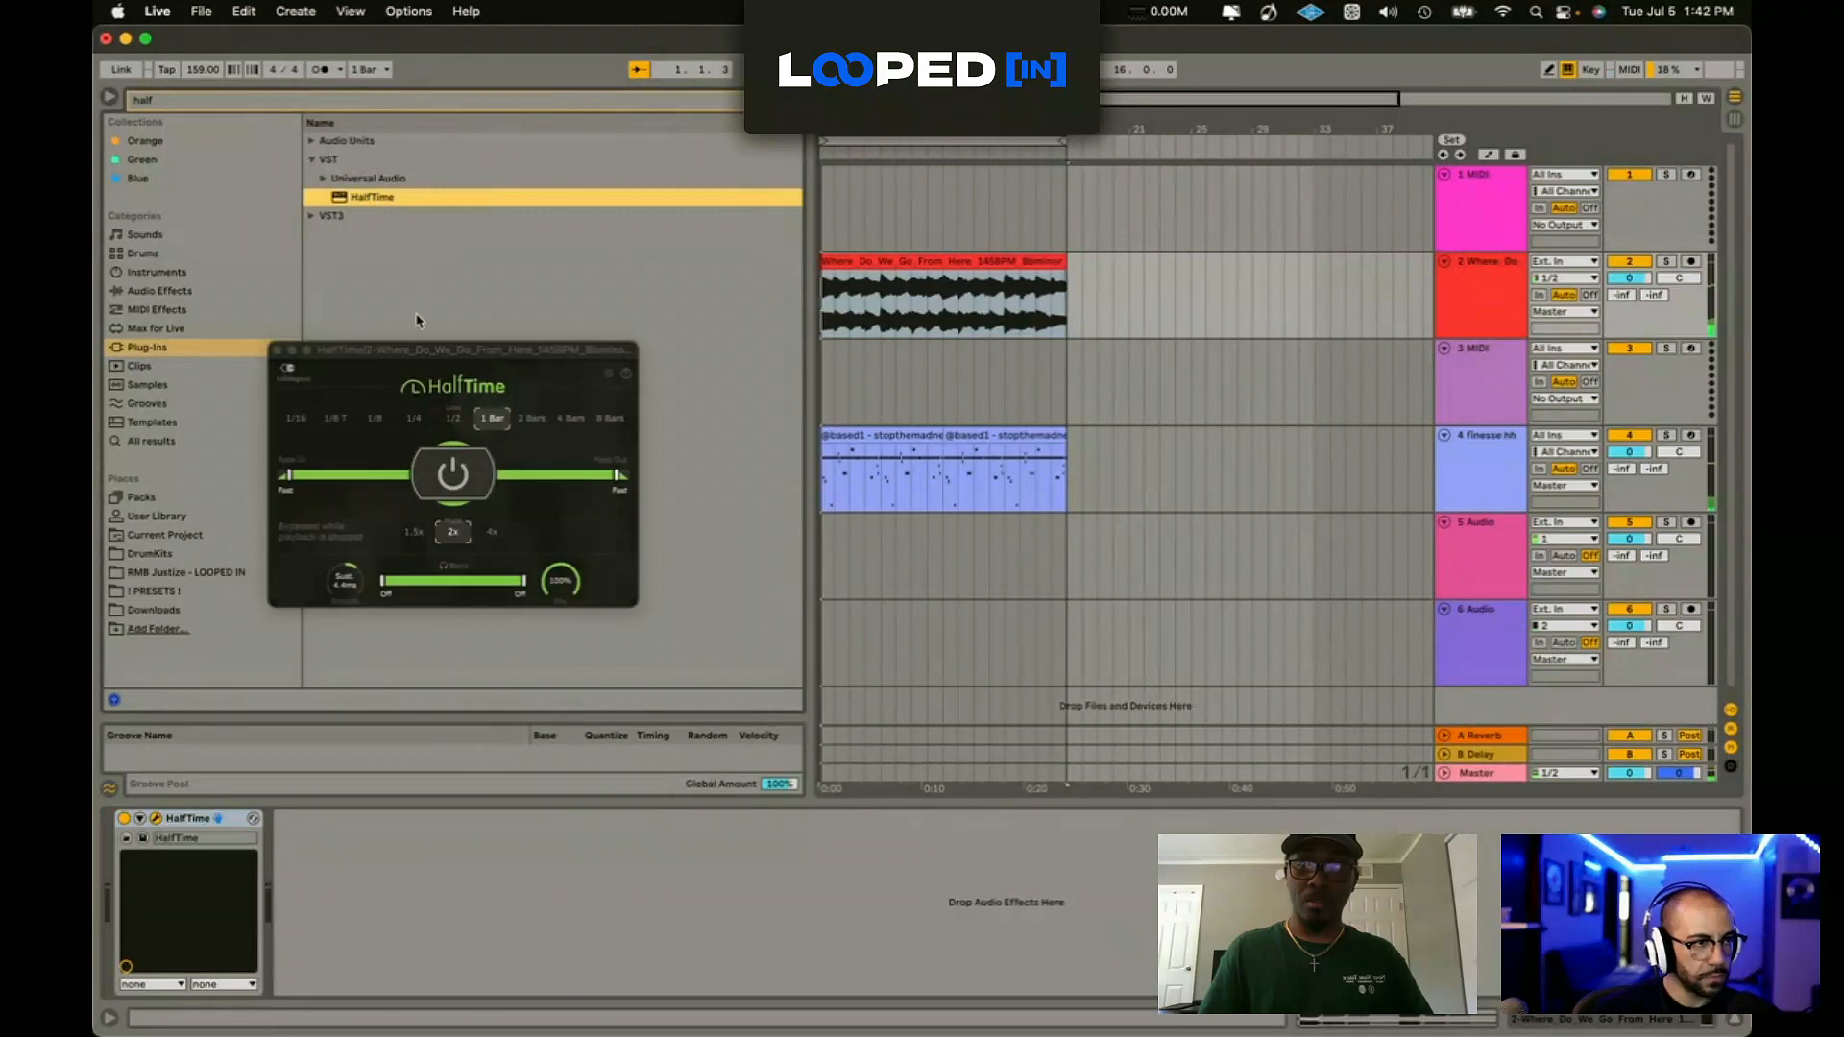
Step: Search the plug-ins for "pitchw" and add Pitchwheel to the melody track, leaving its range at 12
left_click(179, 98)
type("pitchh")
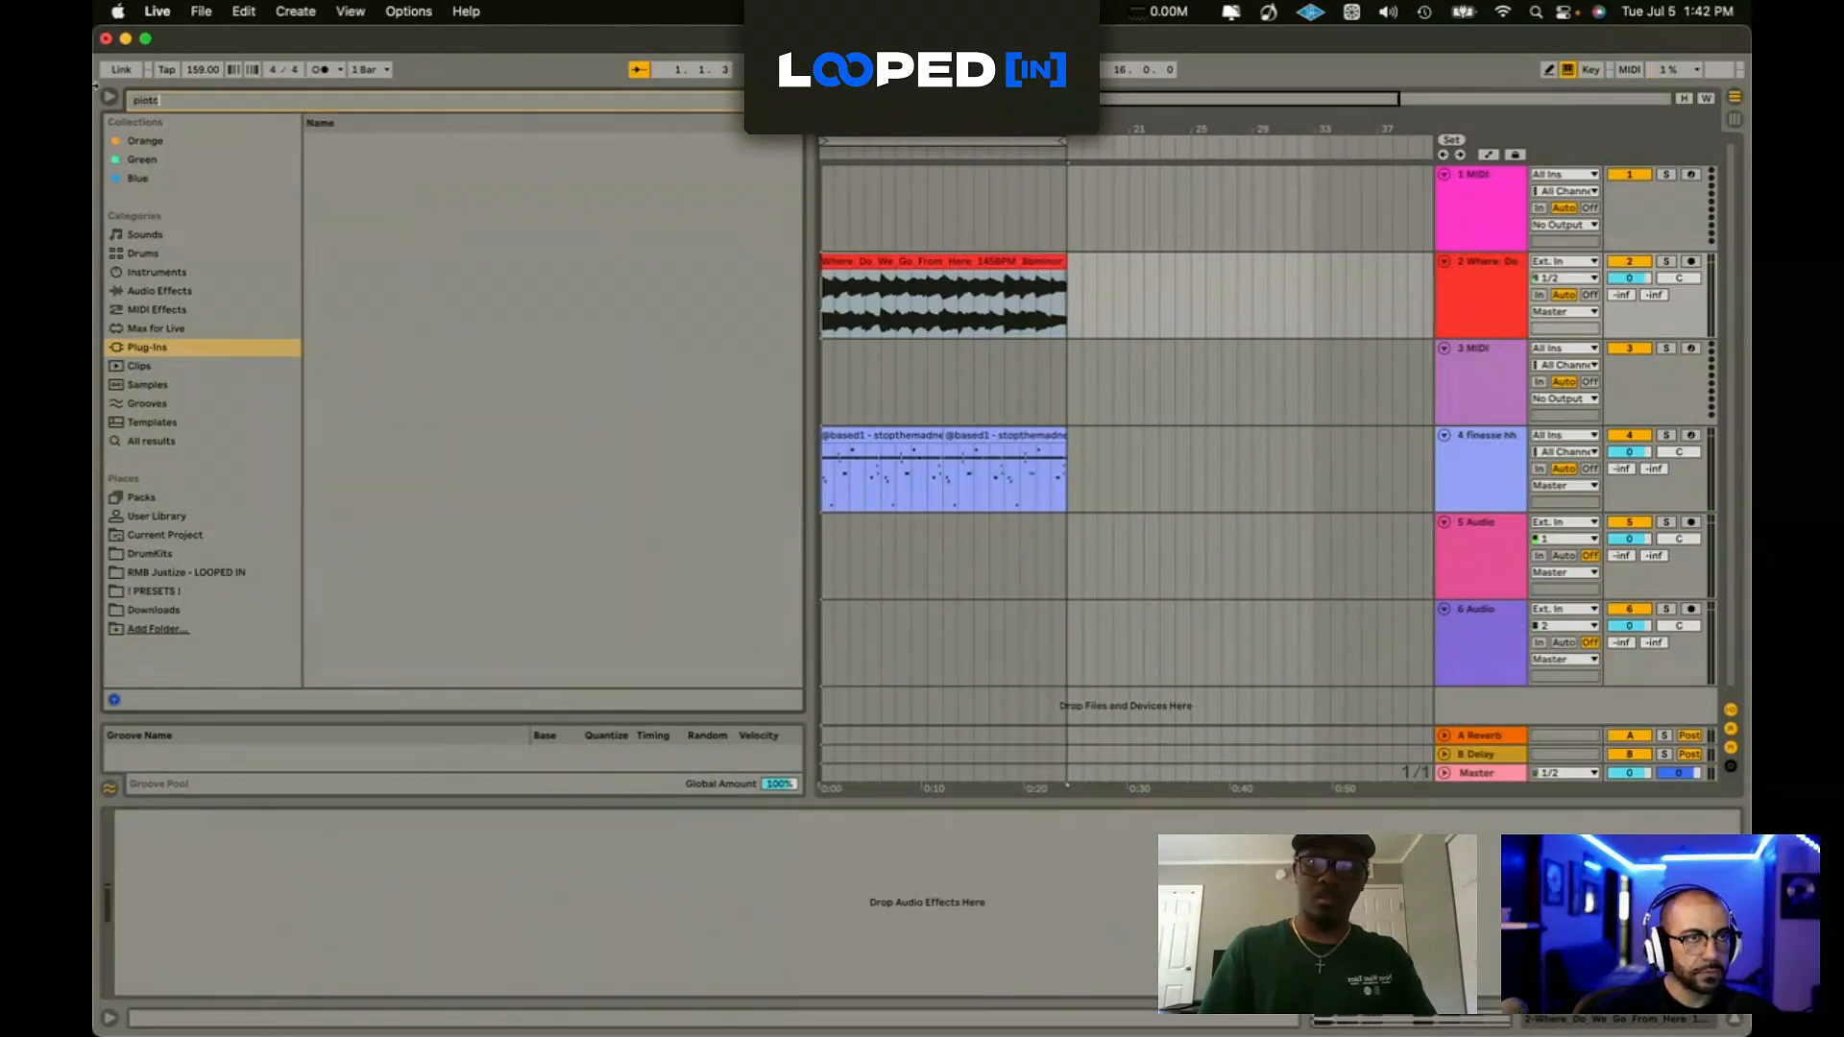
key("BackSpace")
key("BackSpace")
type("hw")
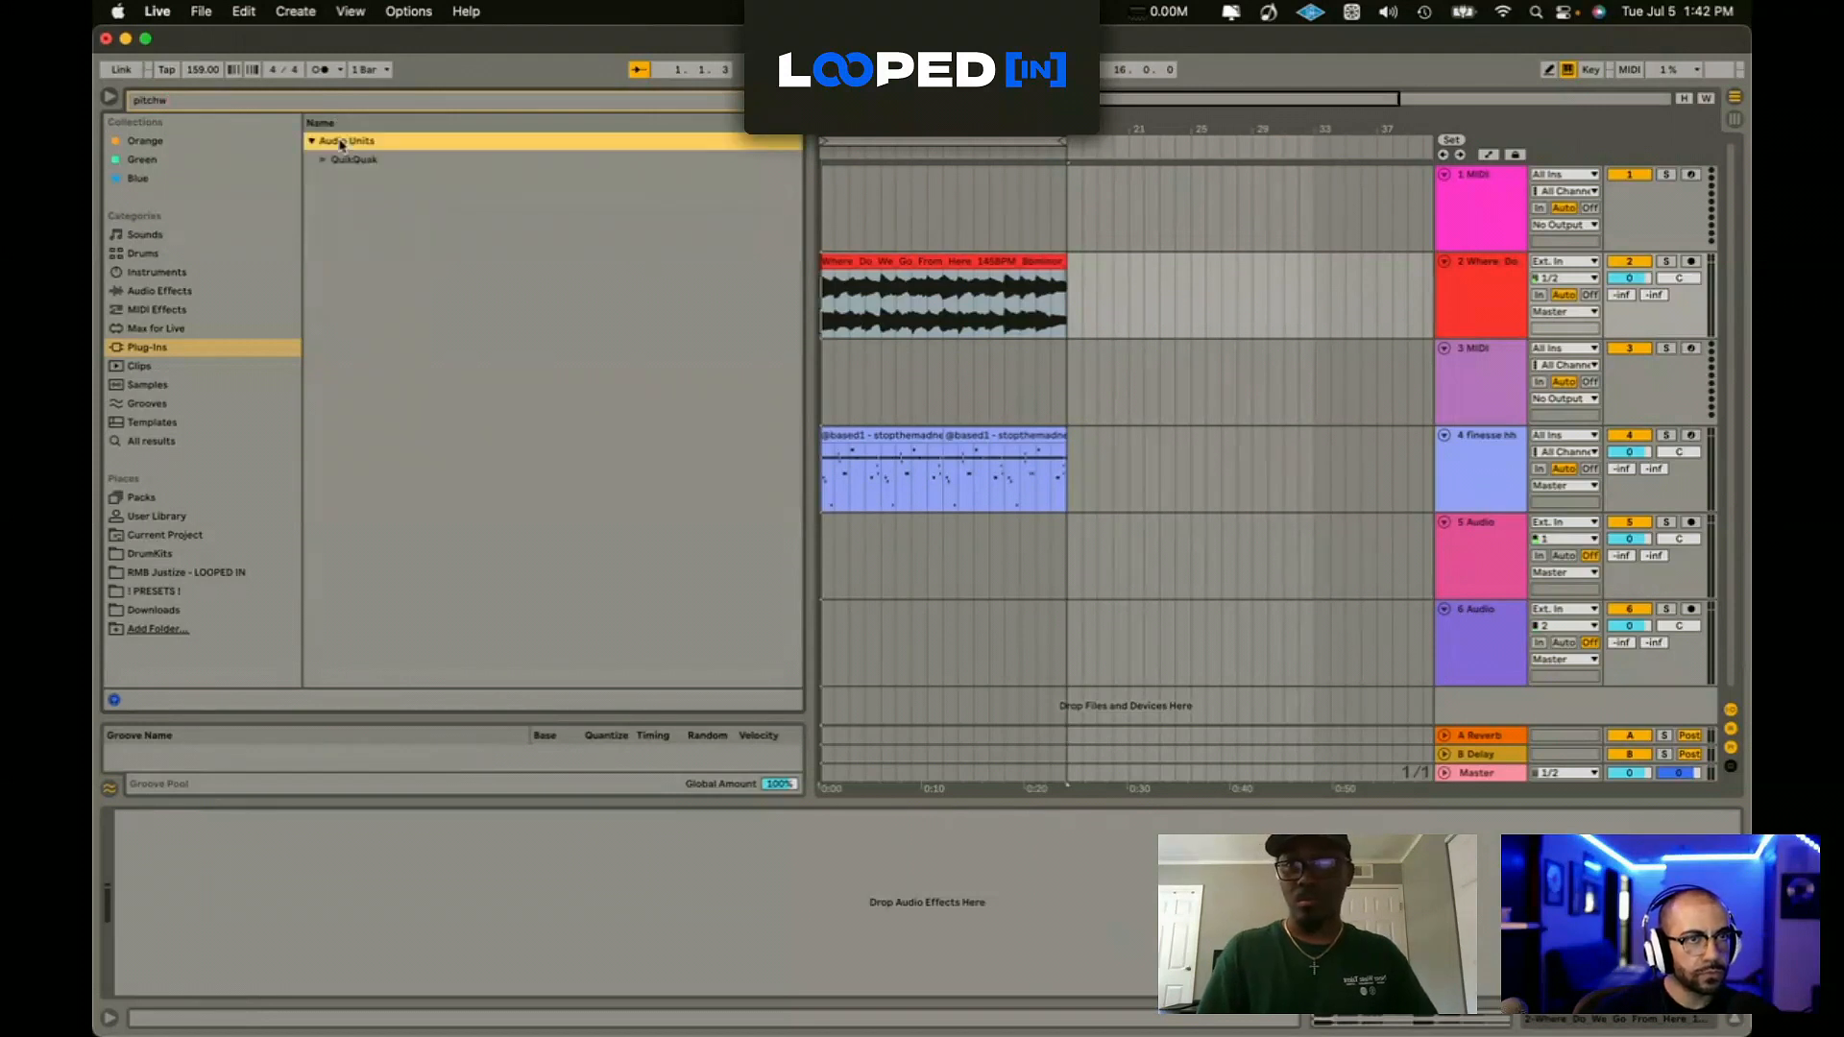
double_click(351, 175)
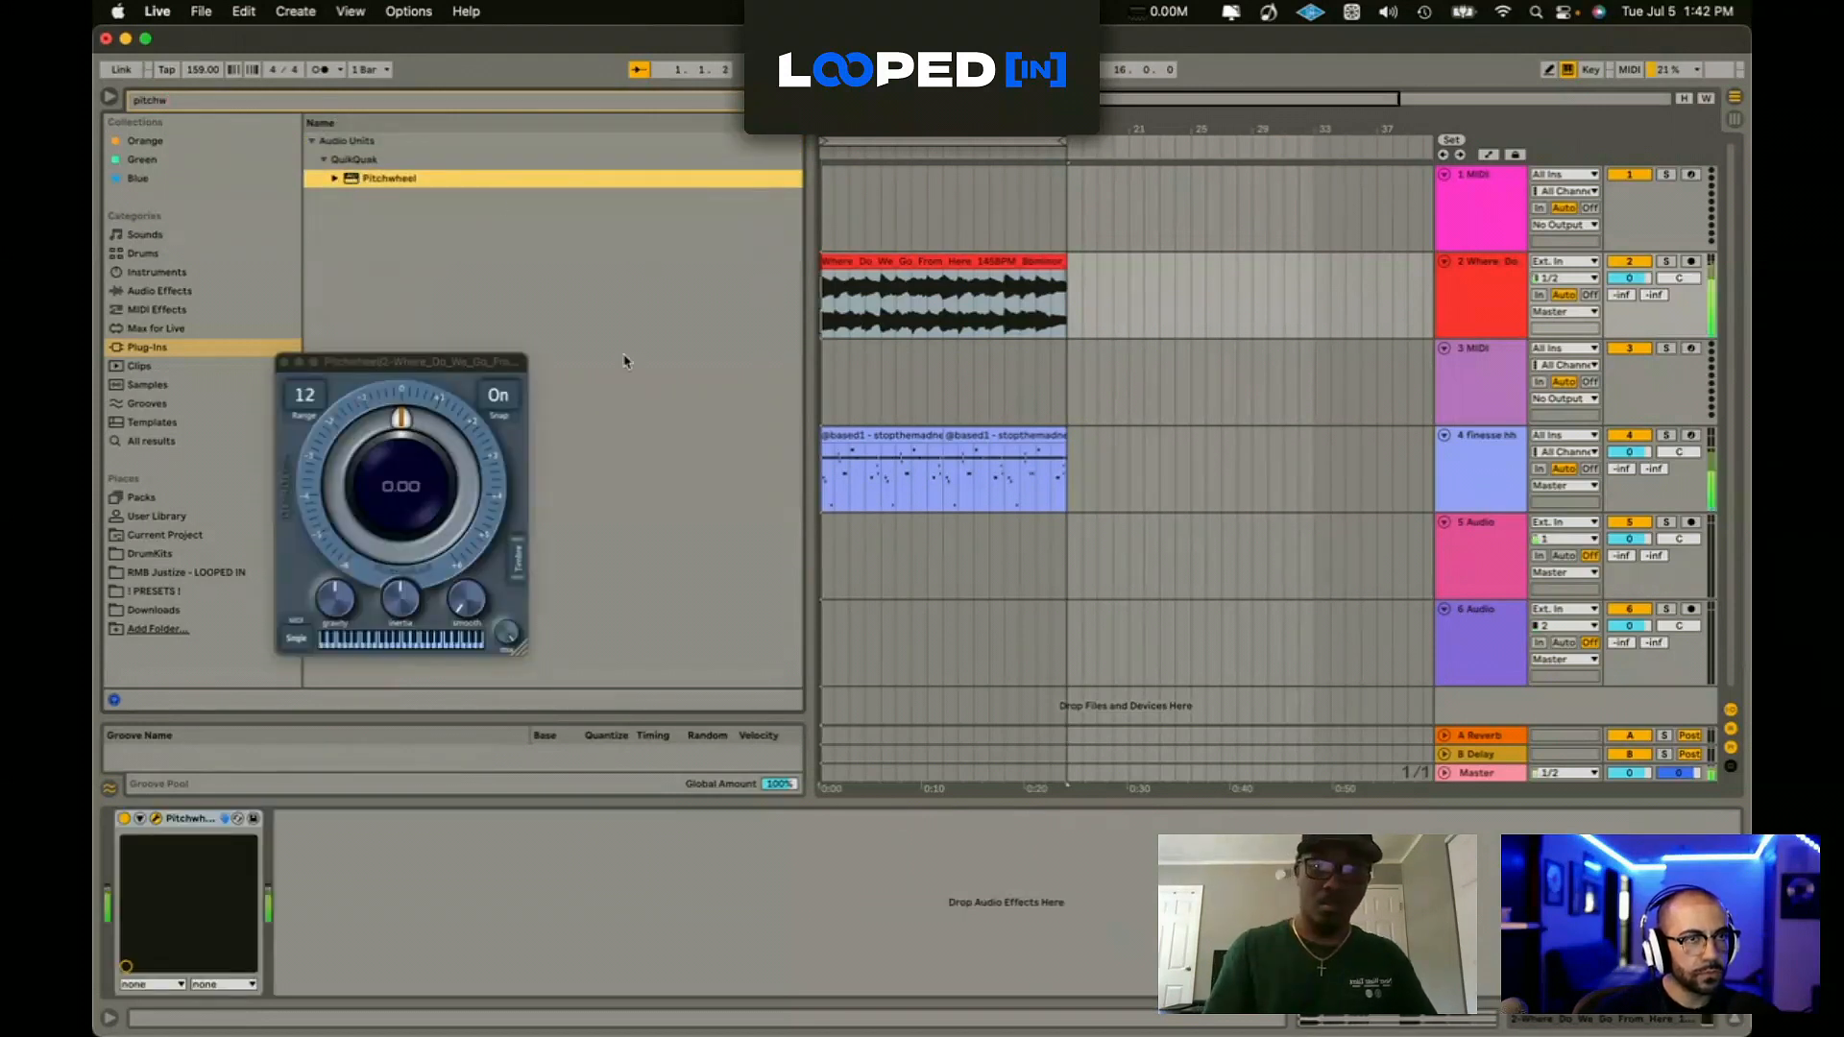
left_click(304, 394)
left_click(1479, 299)
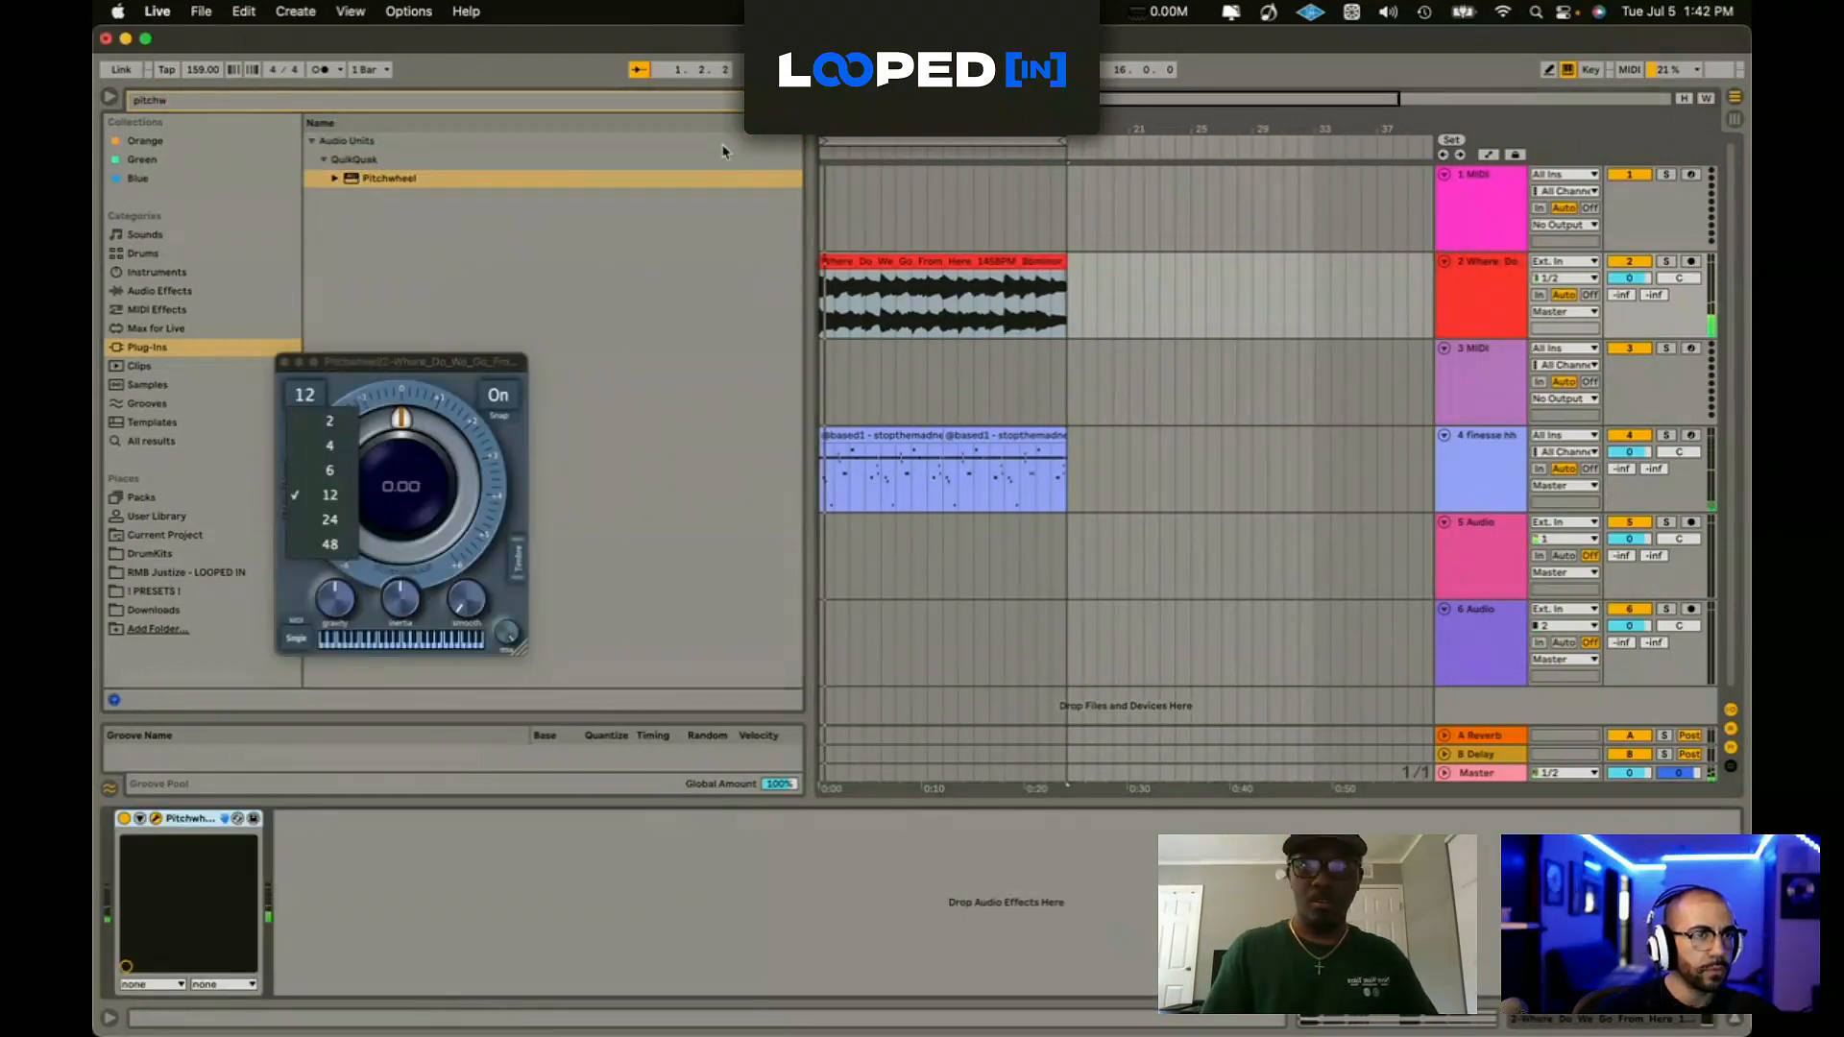
key("Escape")
Step: Add an Auto Filter after Pitchwheel on the melody track and make it a high-pass with the cutoff at about 187 Hz
left_click(202, 290)
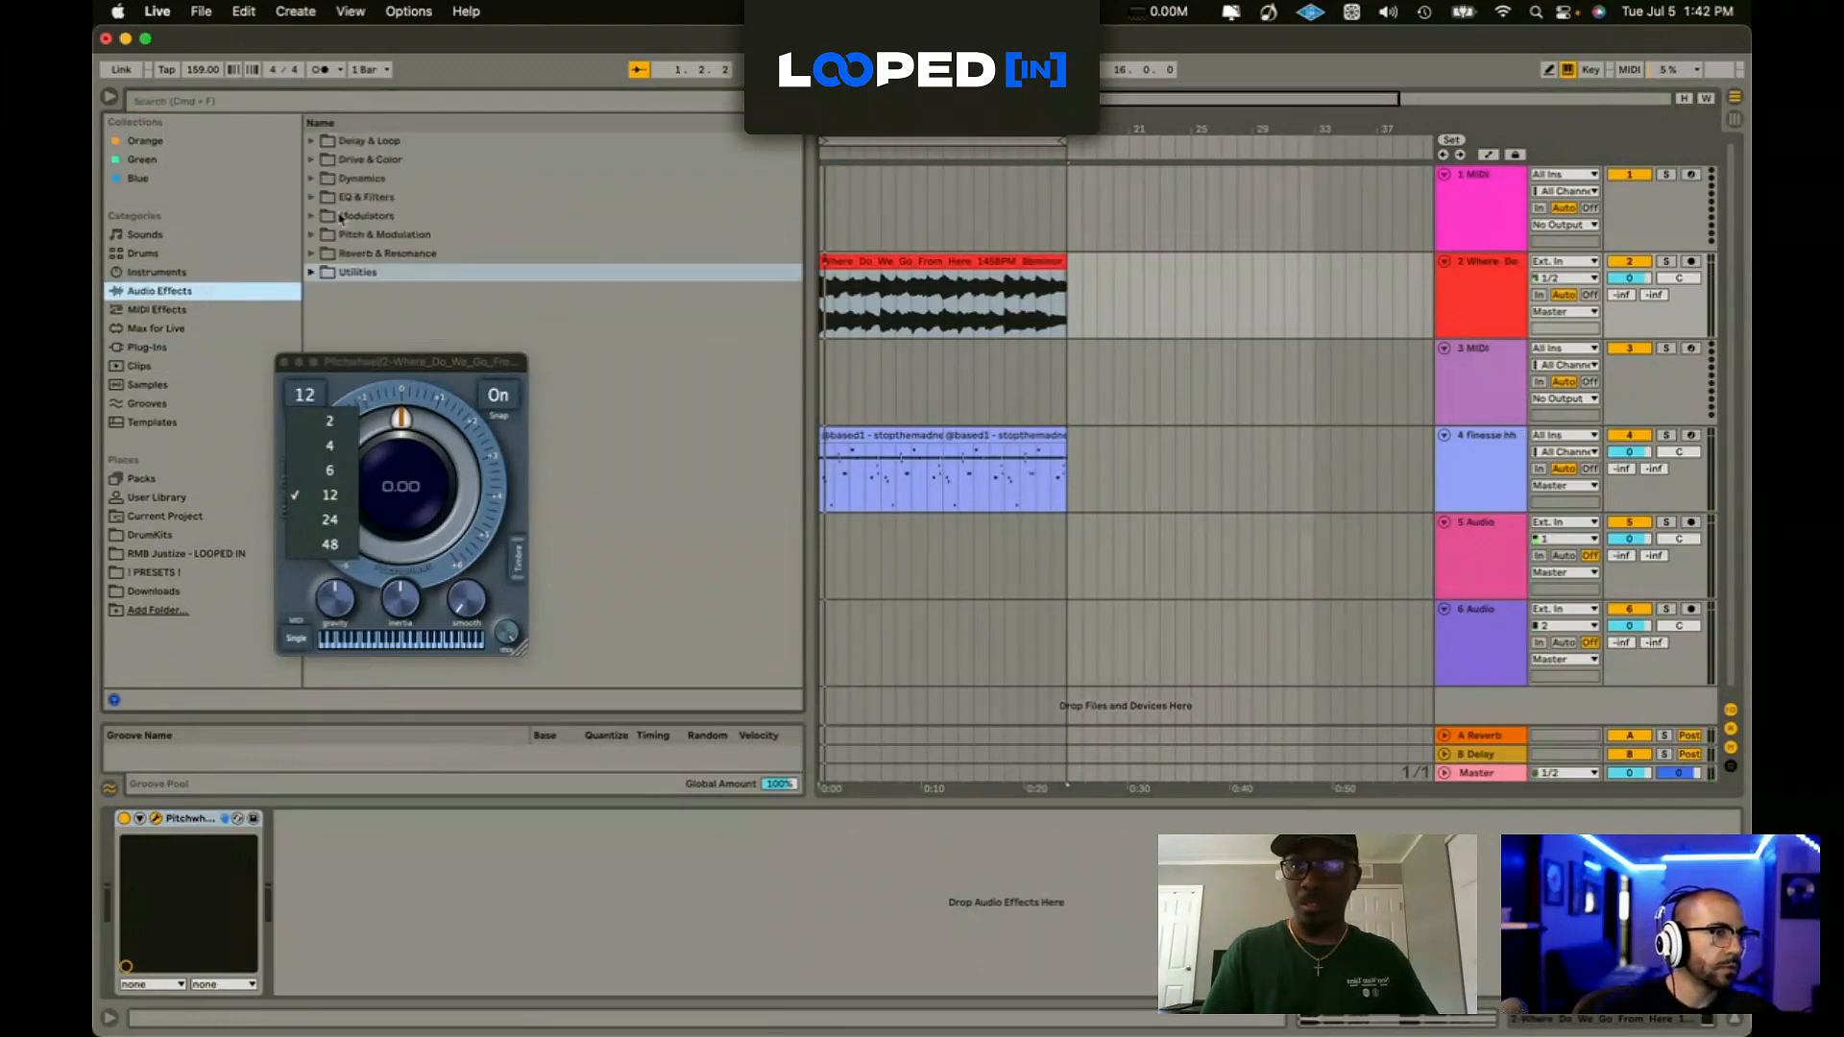
left_click(360, 197)
left_click_drag(379, 217, 415, 852)
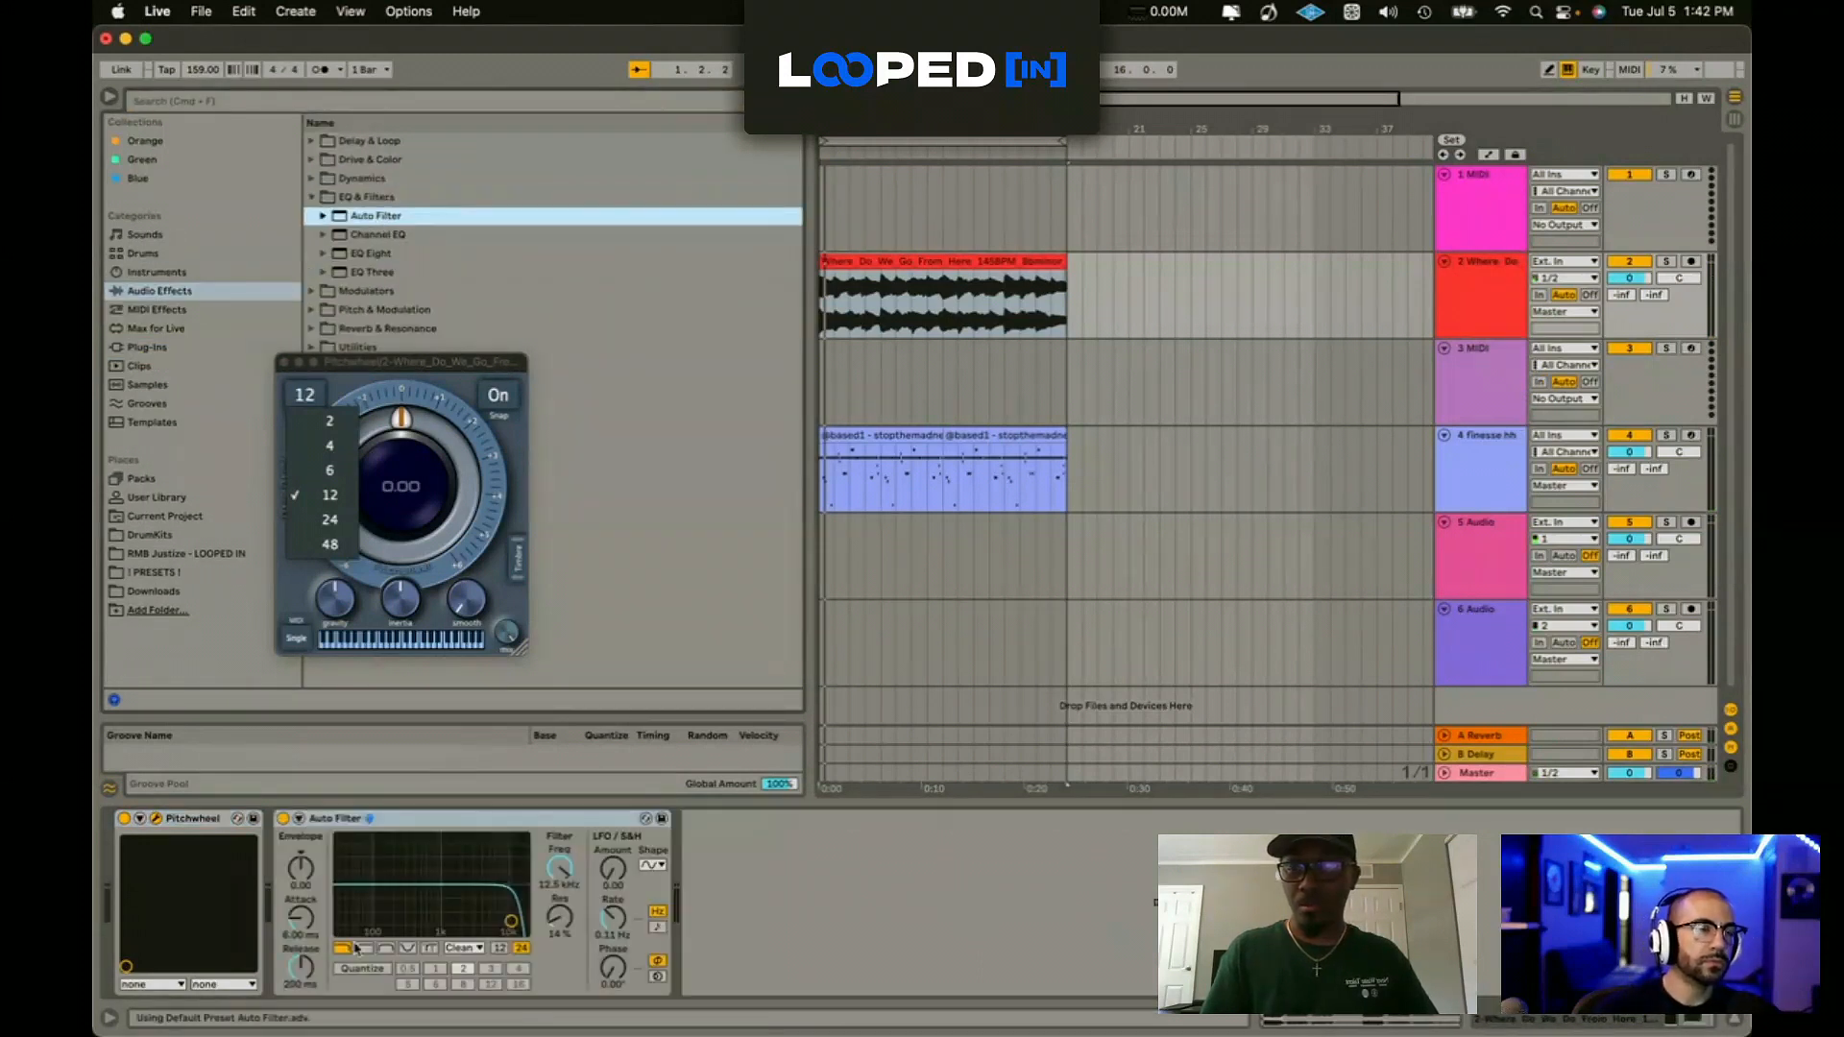
left_click(363, 948)
left_click_drag(511, 922, 396, 932)
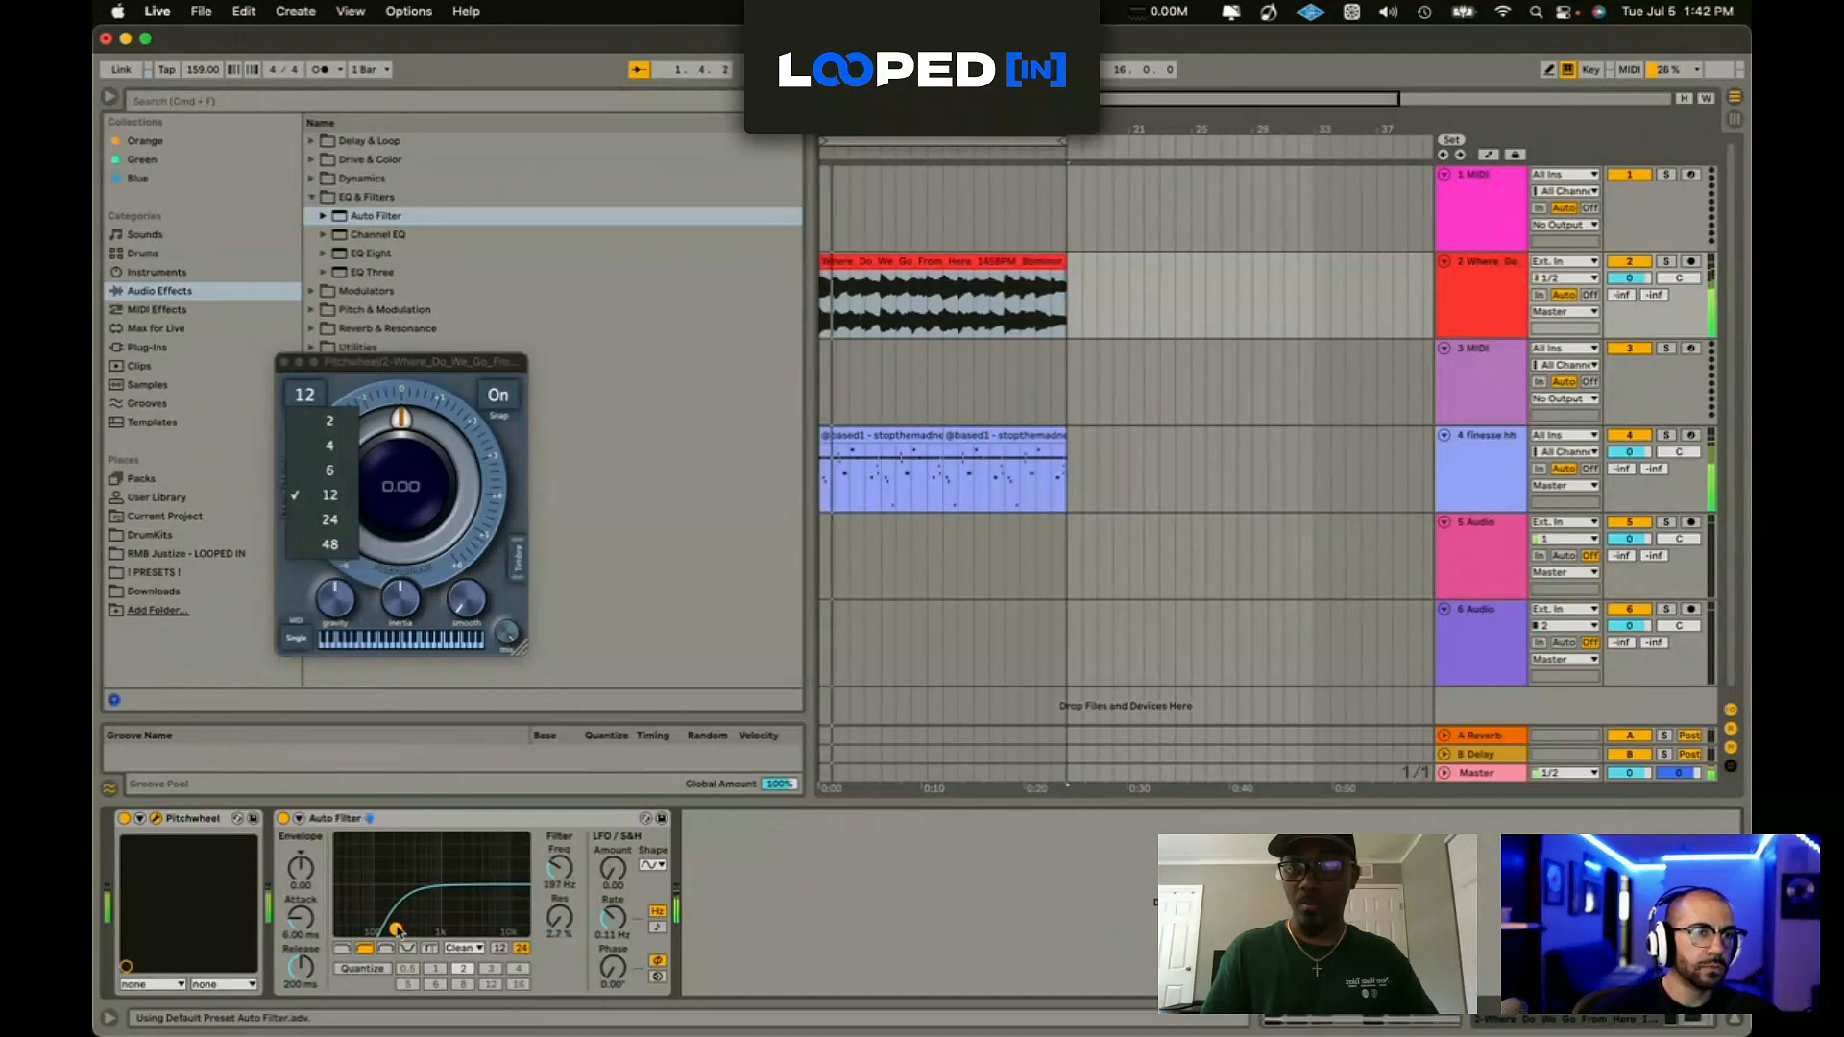
Step: Set Pitchwheel's range to 24 and turn its pitch wheel up to 8.00 on the melody track
left_click(420, 510)
left_click_drag(419, 508, 437, 404)
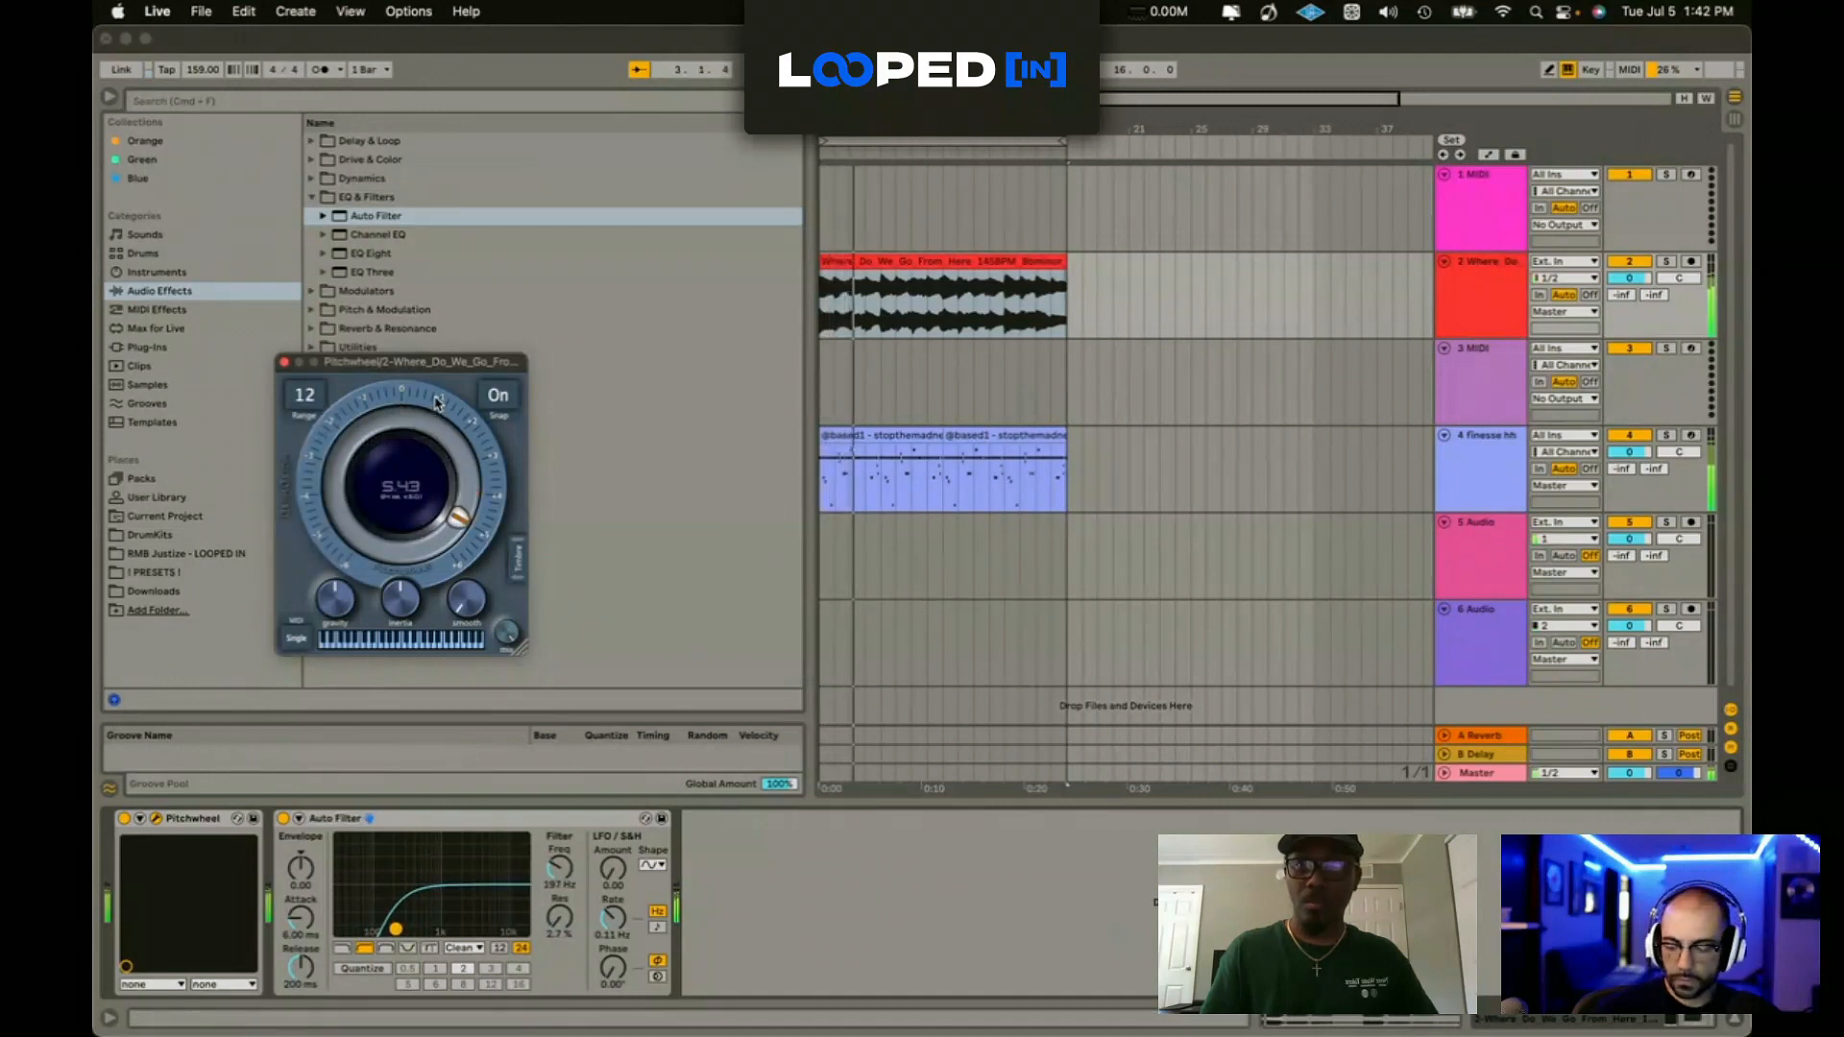
left_click(305, 395)
left_click(317, 524)
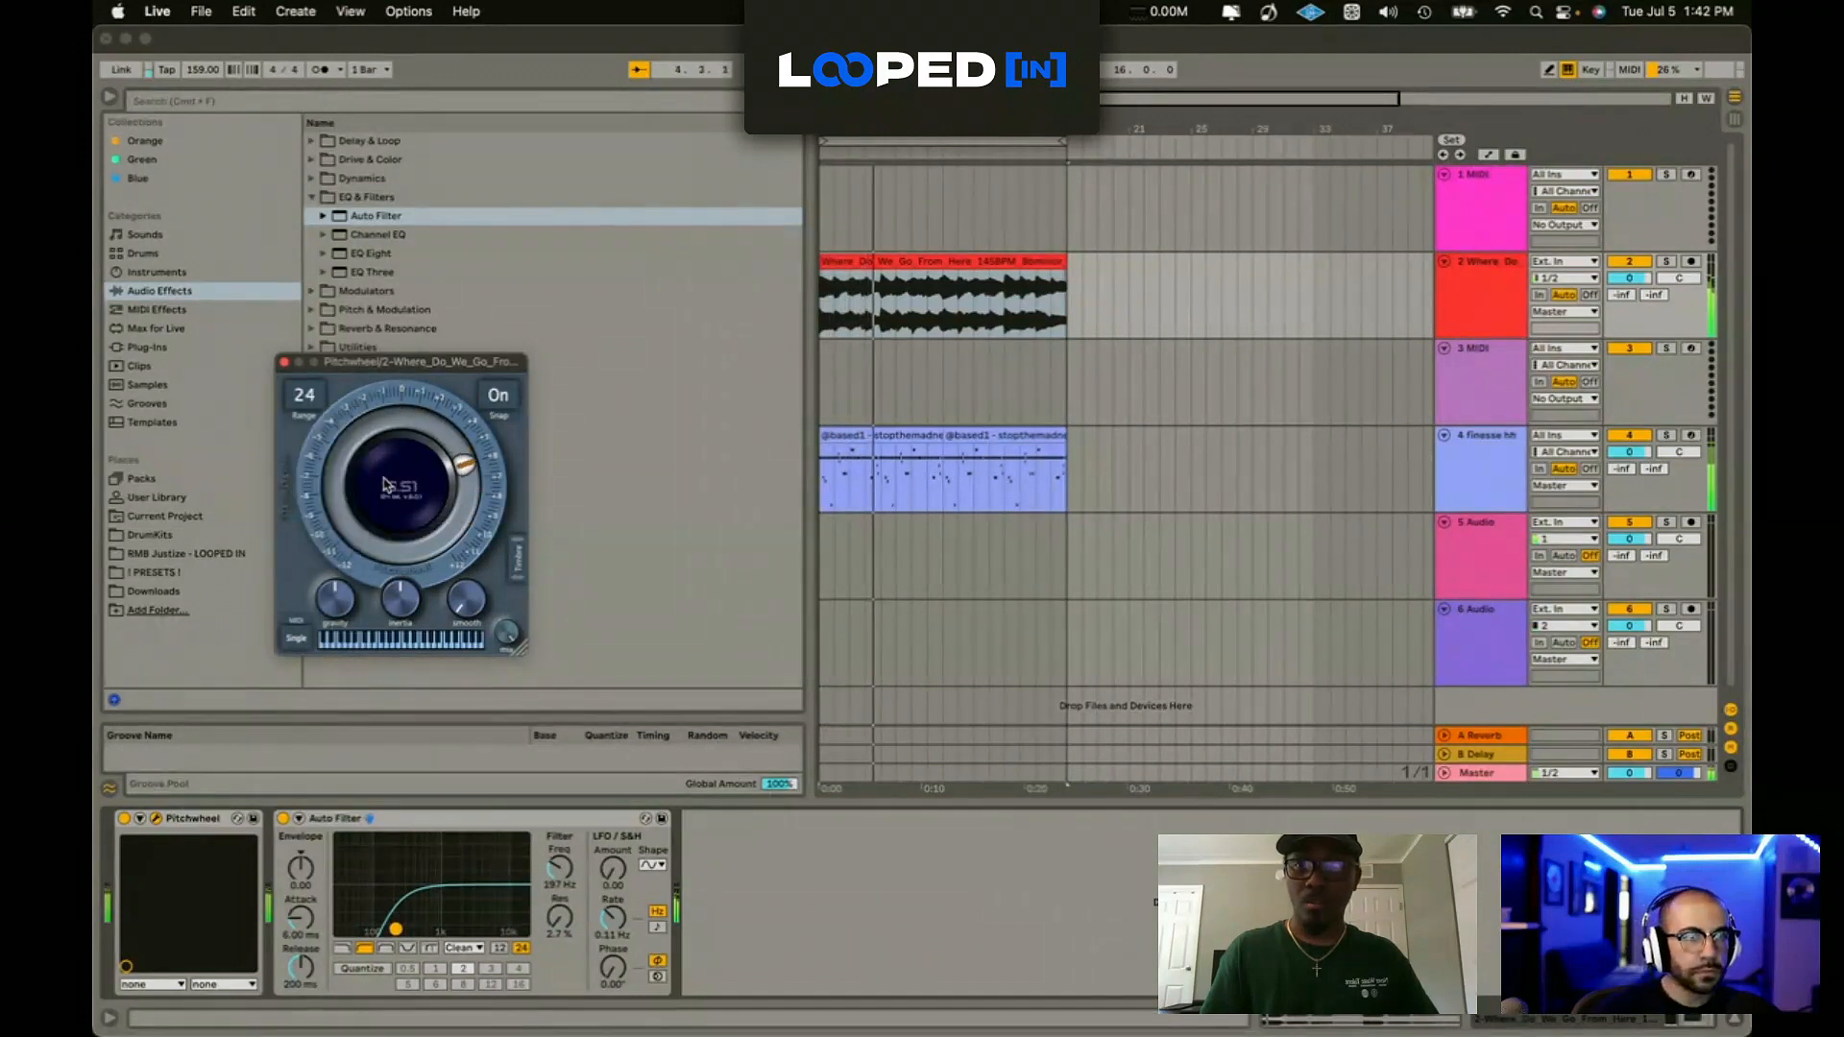
Step: Search the plug-ins for "half" and add two HalfTime instances after Auto Filter, with the first one's speed at 1.5x
left_click(161, 97)
type("ha")
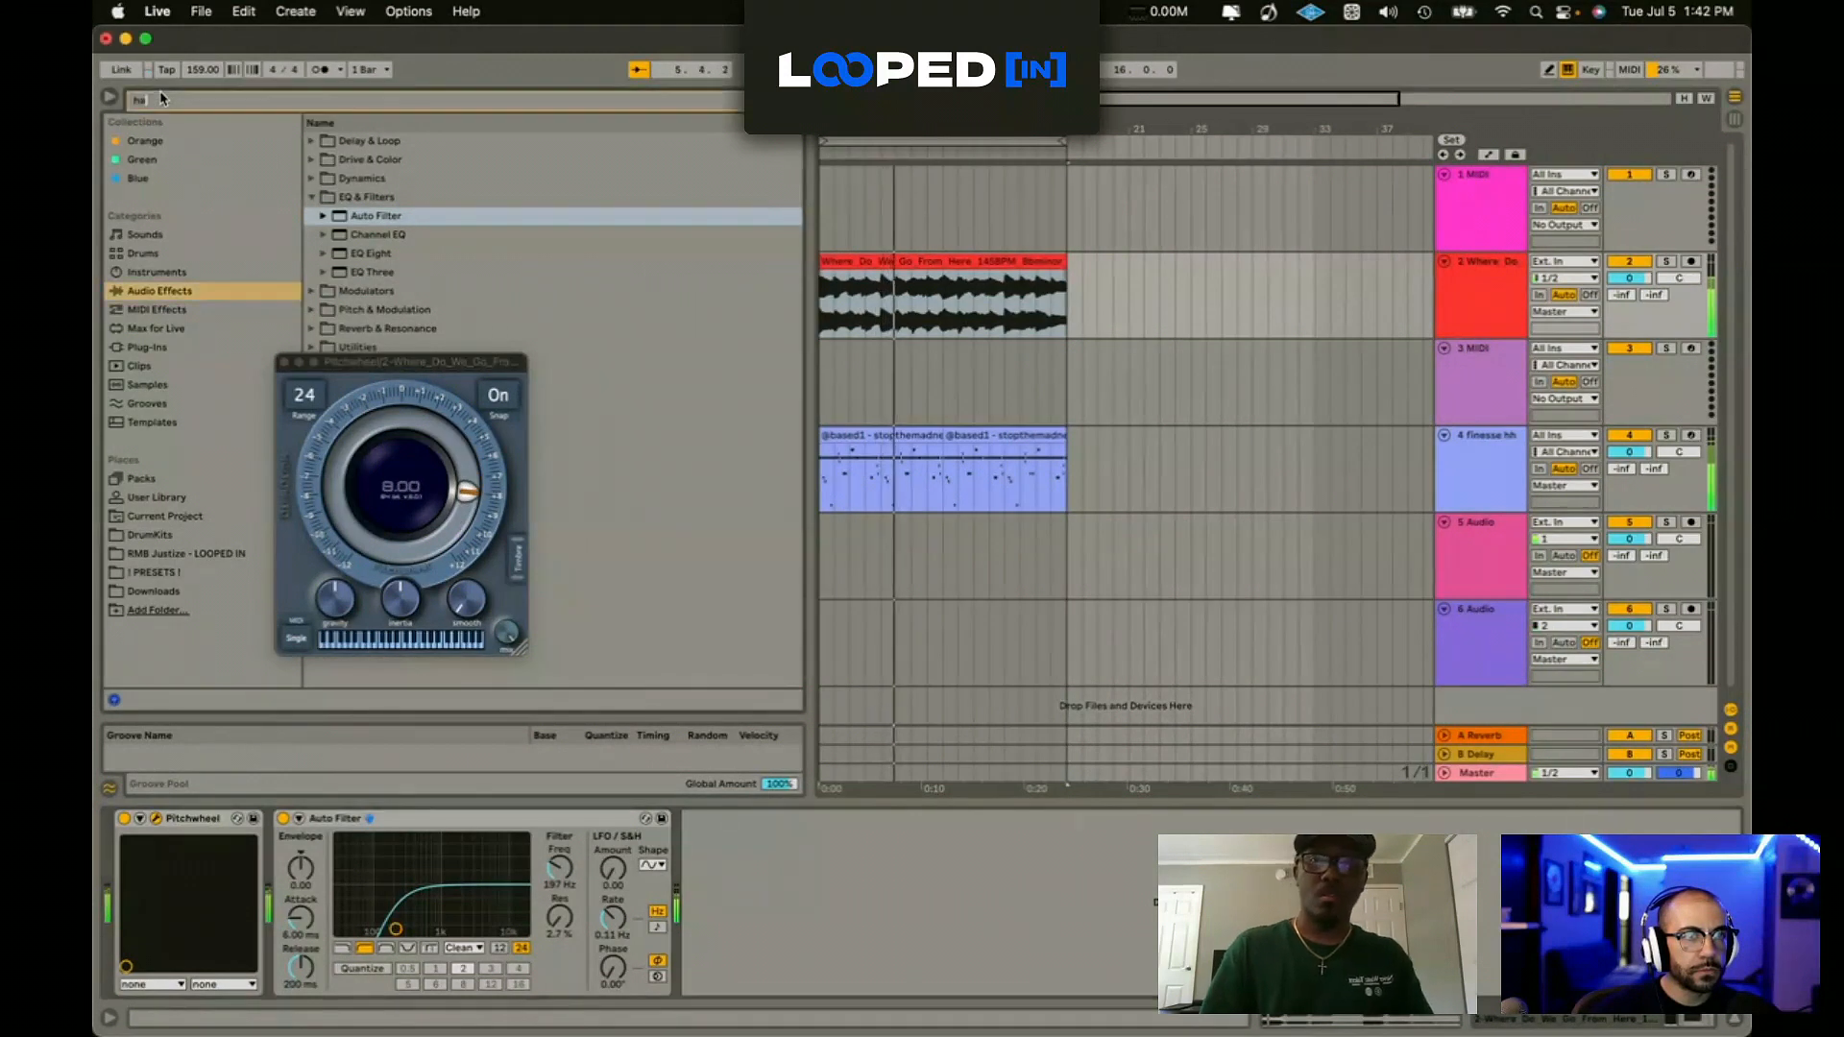
type("lf")
left_click(149, 347)
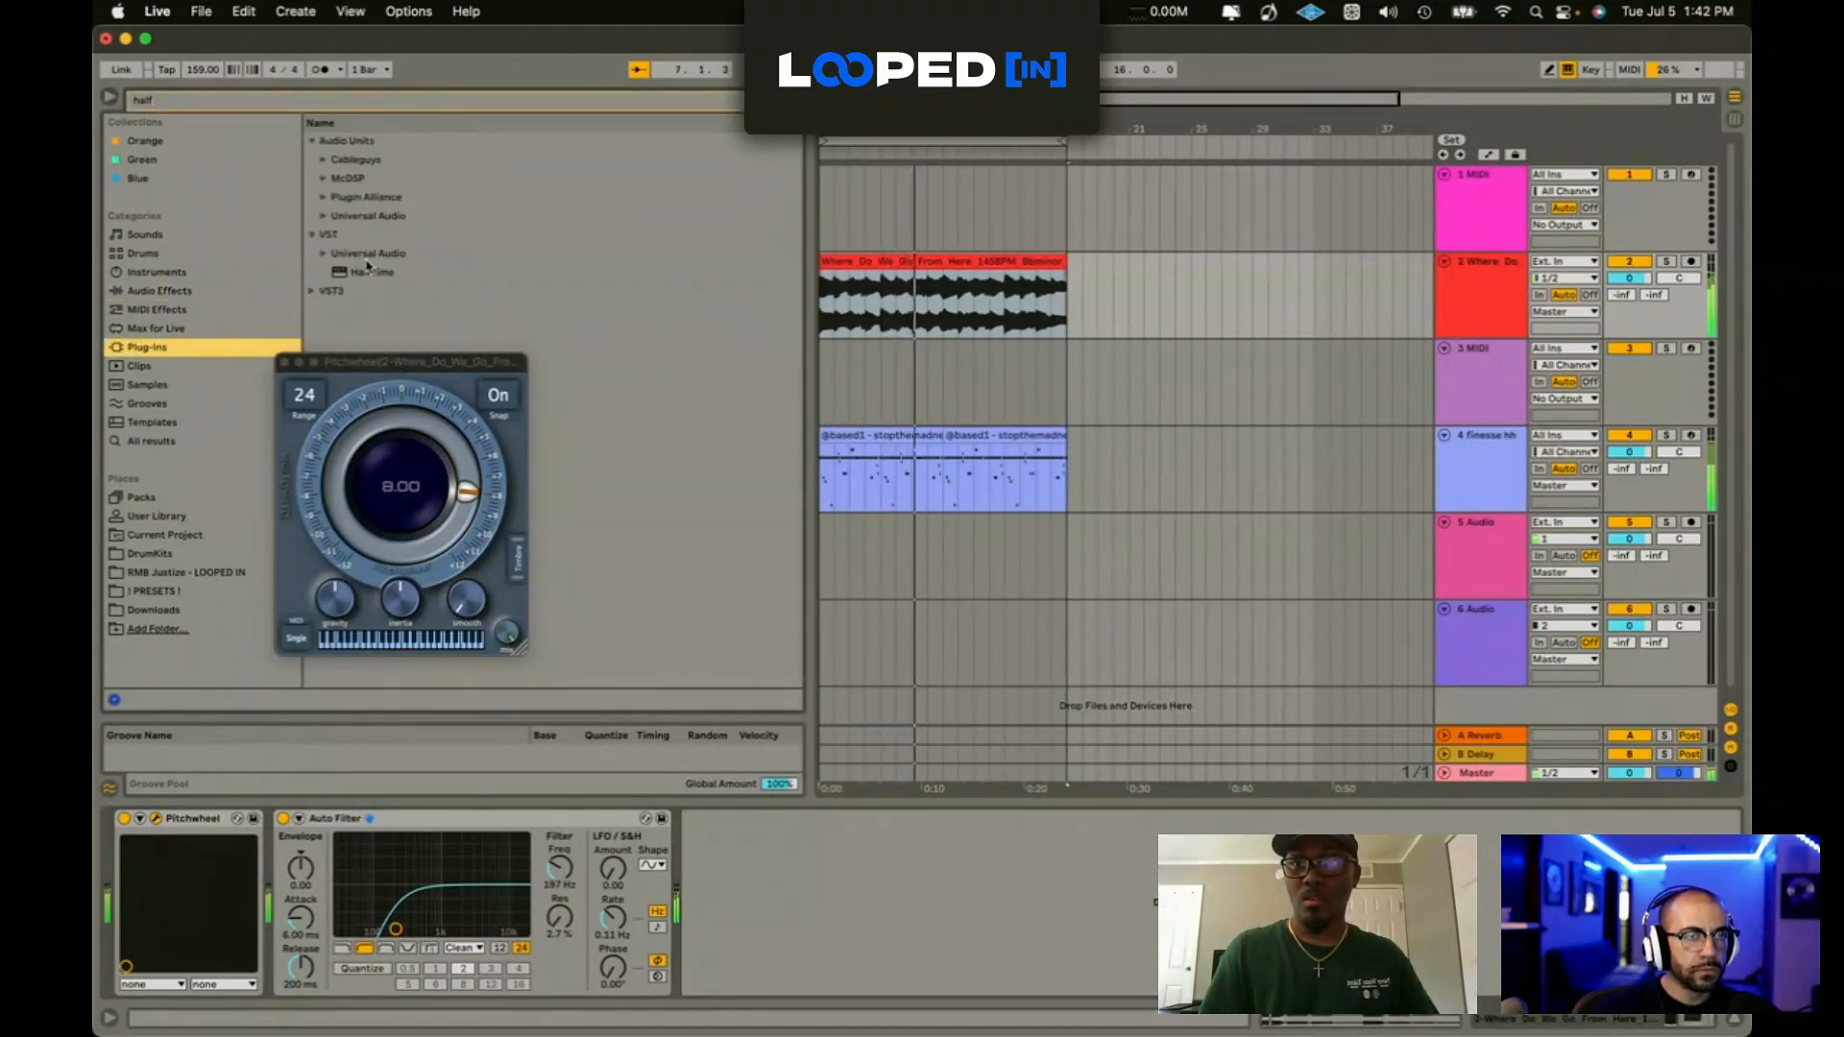
left_click(382, 288)
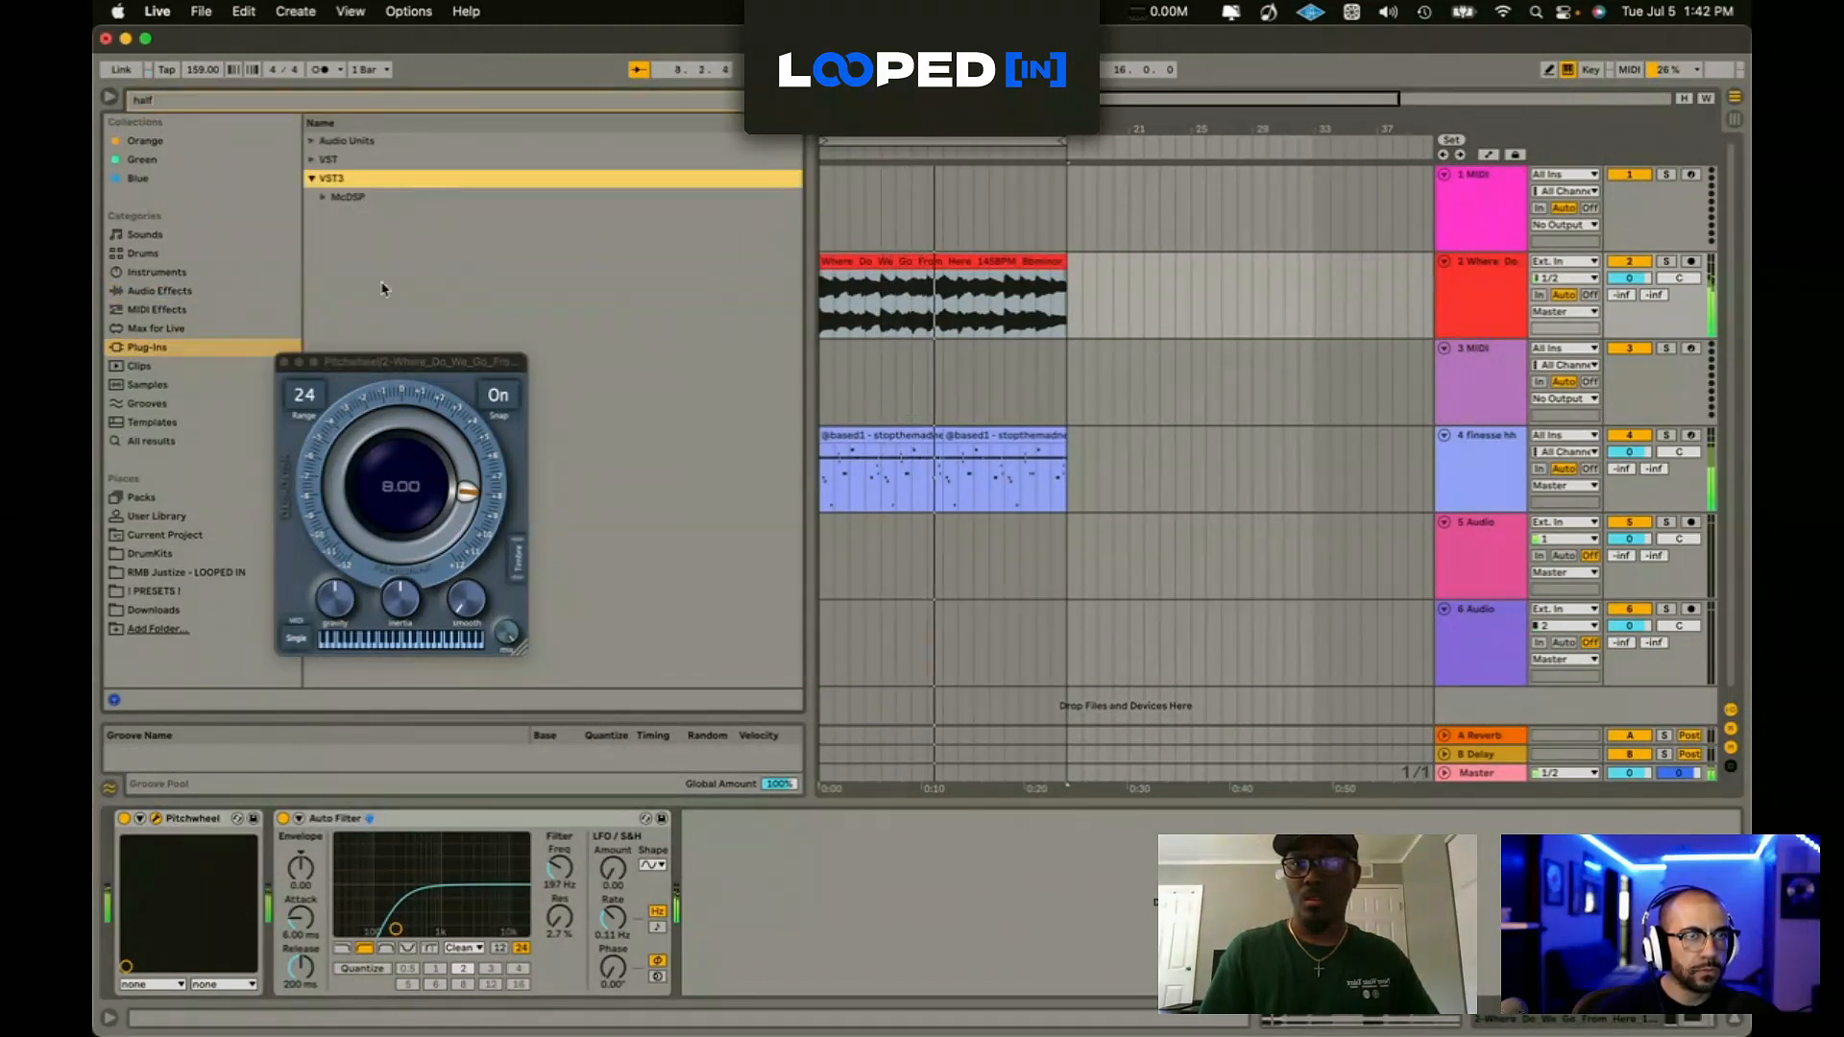
left_click(354, 161)
double_click(374, 197)
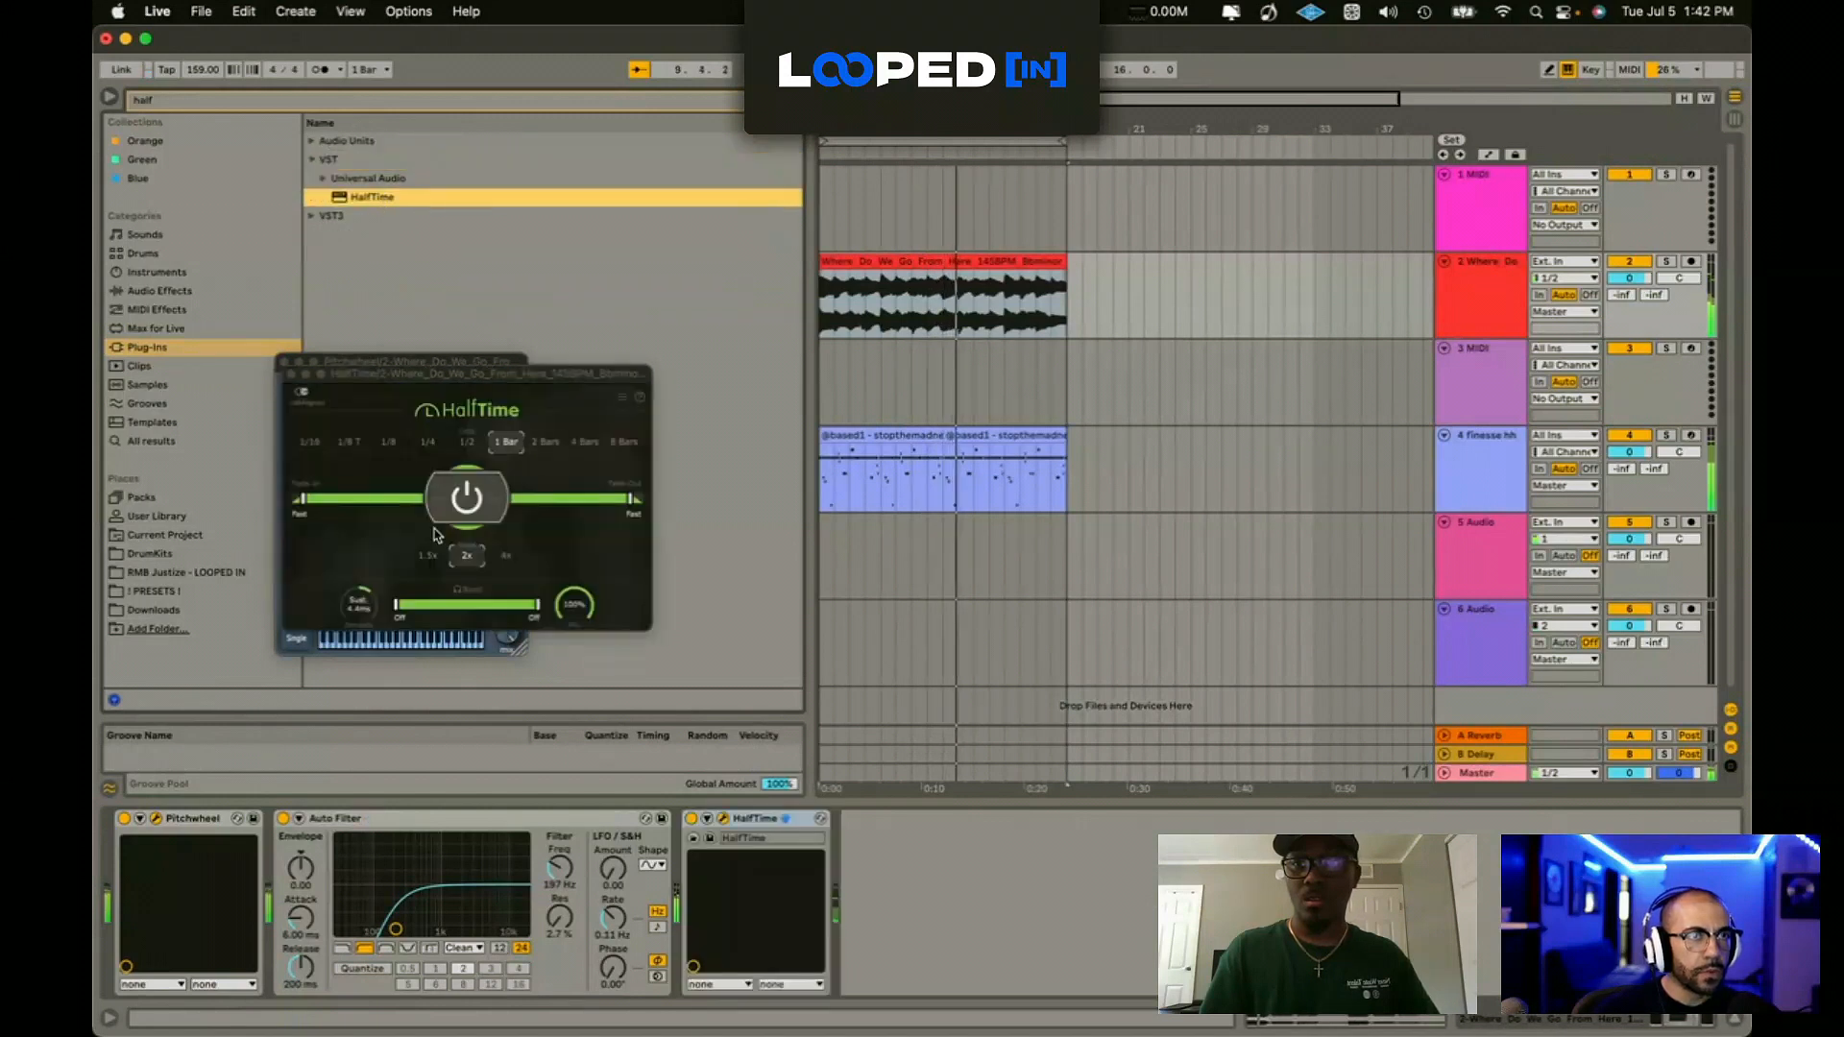
left_click_drag(165, 100, 96, 93)
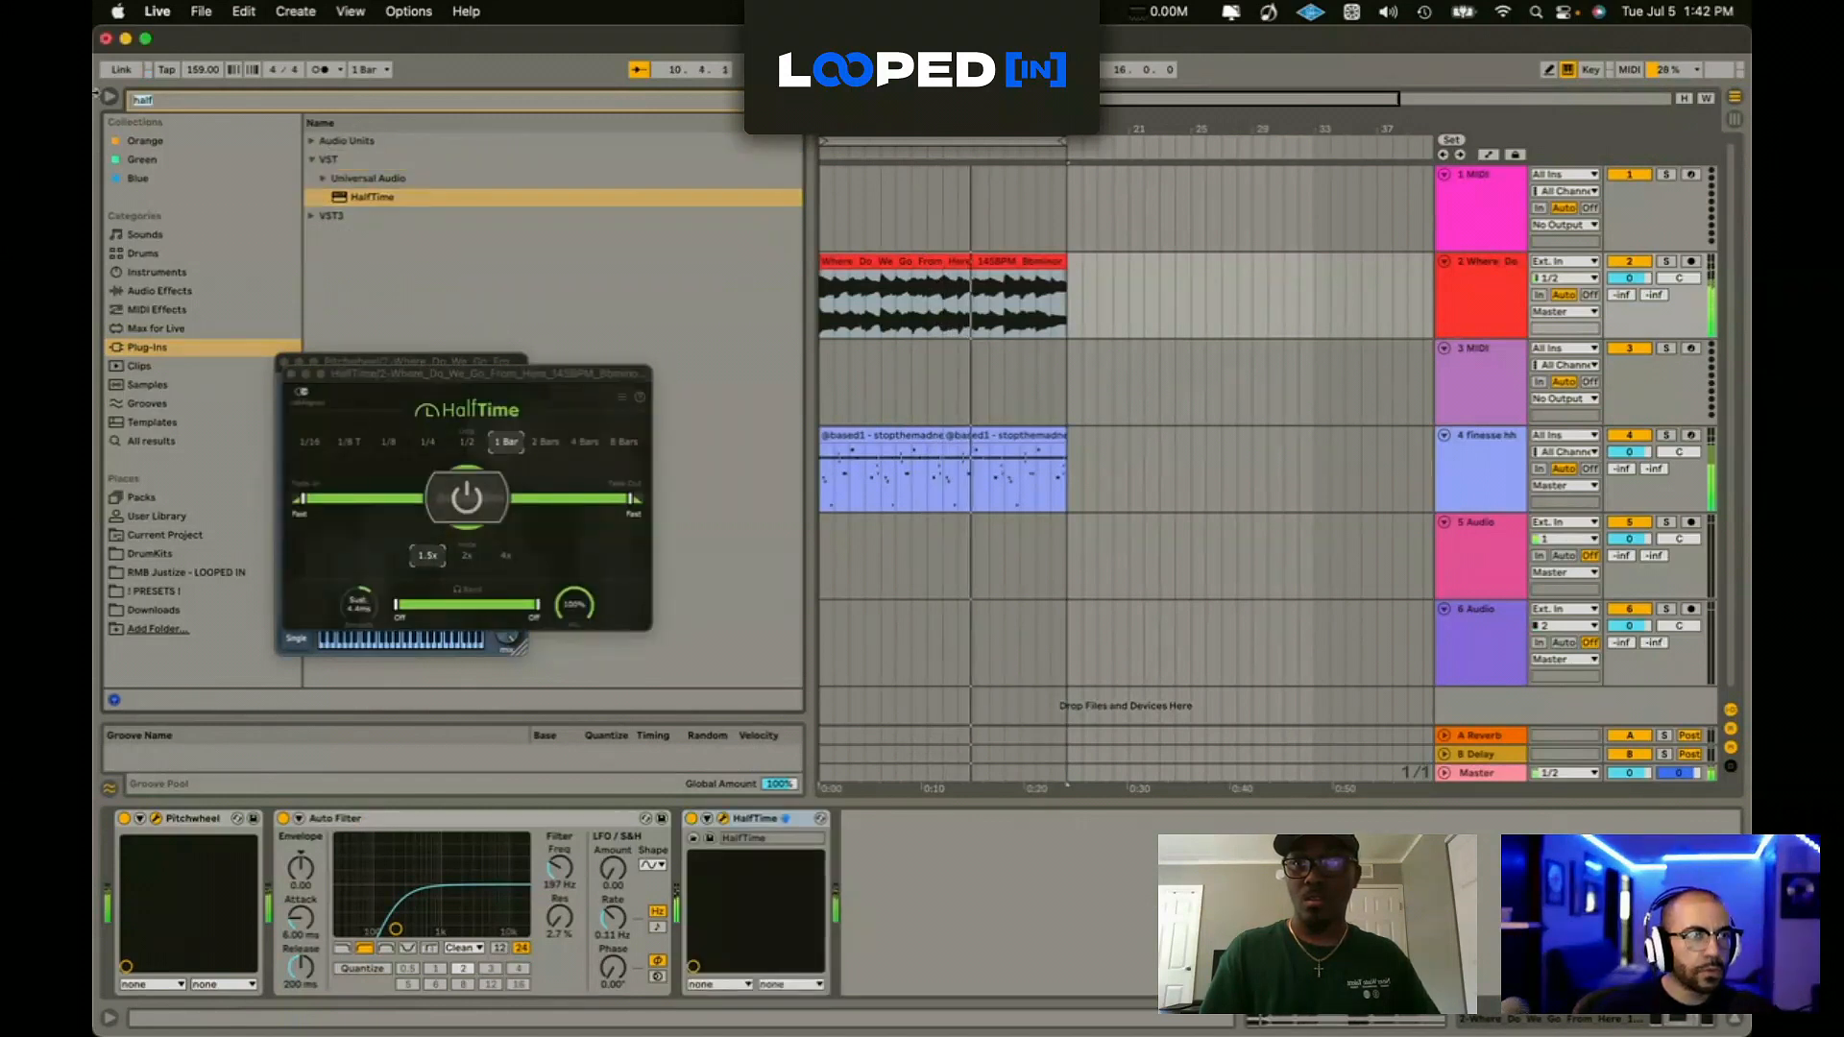
double_click(415, 209)
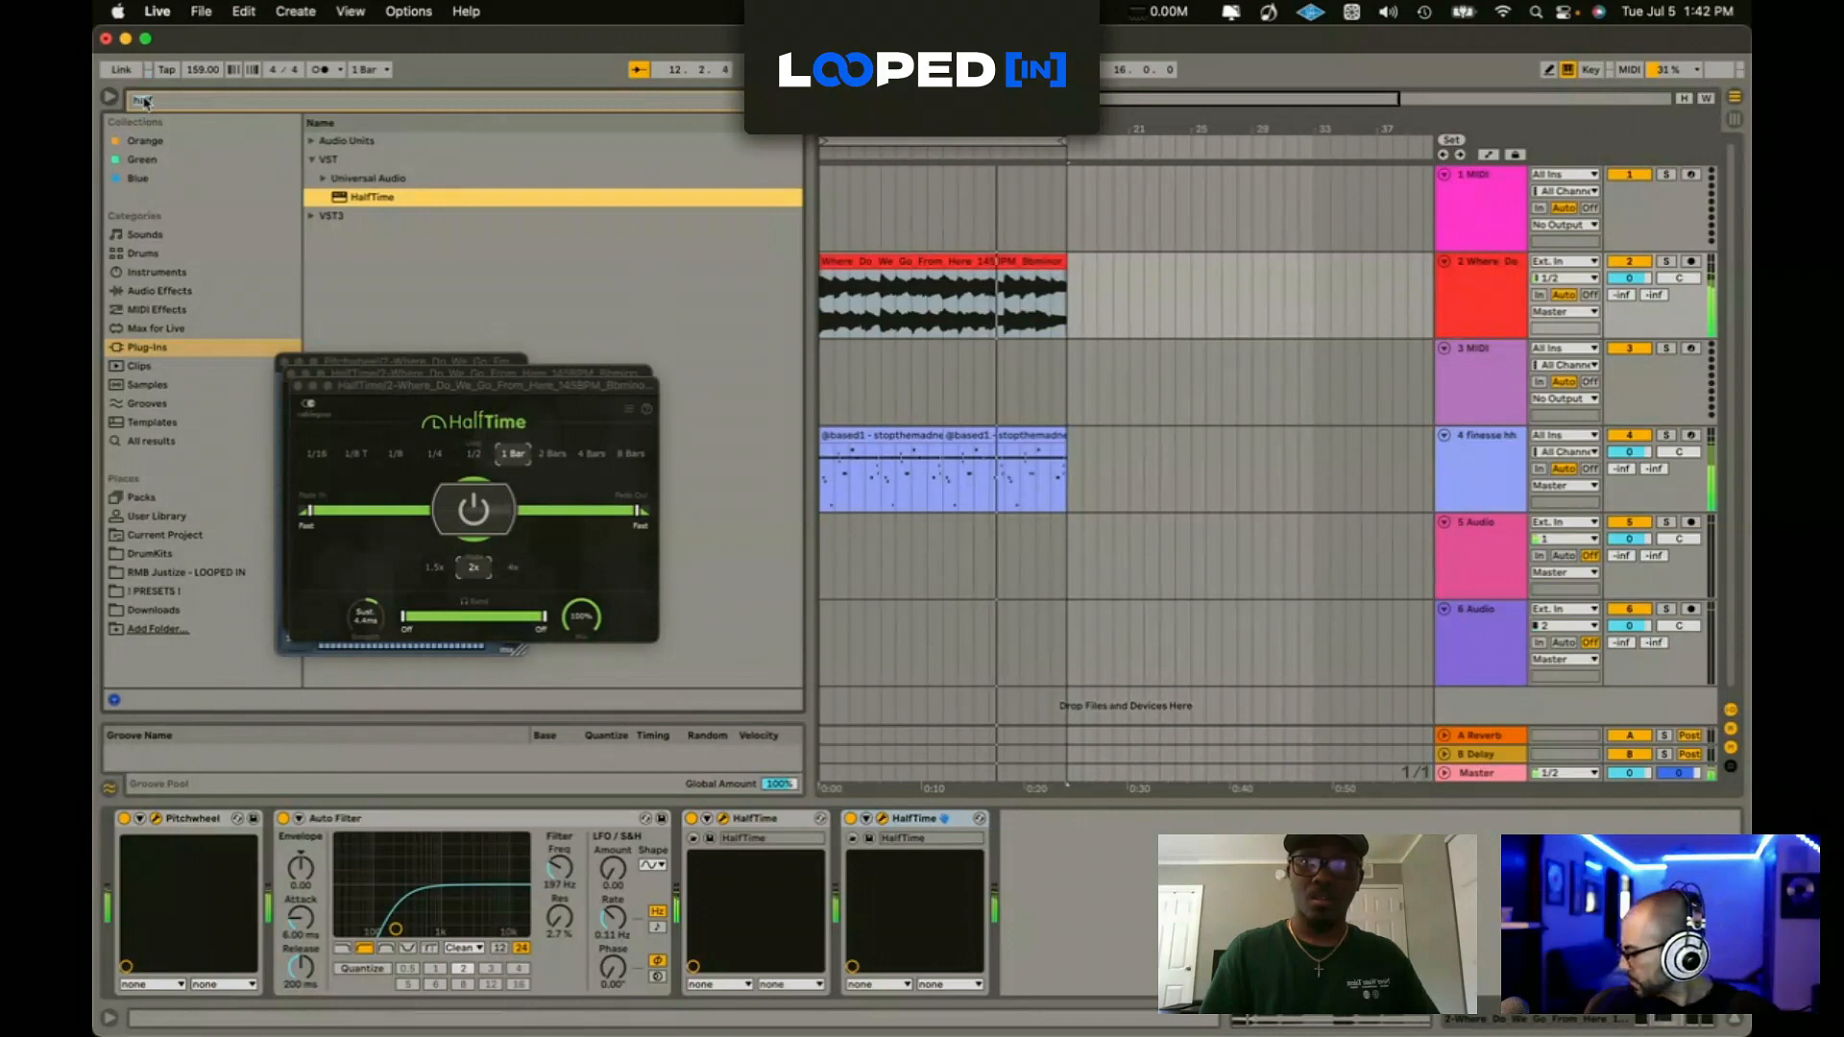
Step: Search the plug-ins for "lfo", add LFOTool after the HalfTime devices and load a preset with a 1/2 rate
left_click_drag(152, 101, 96, 102)
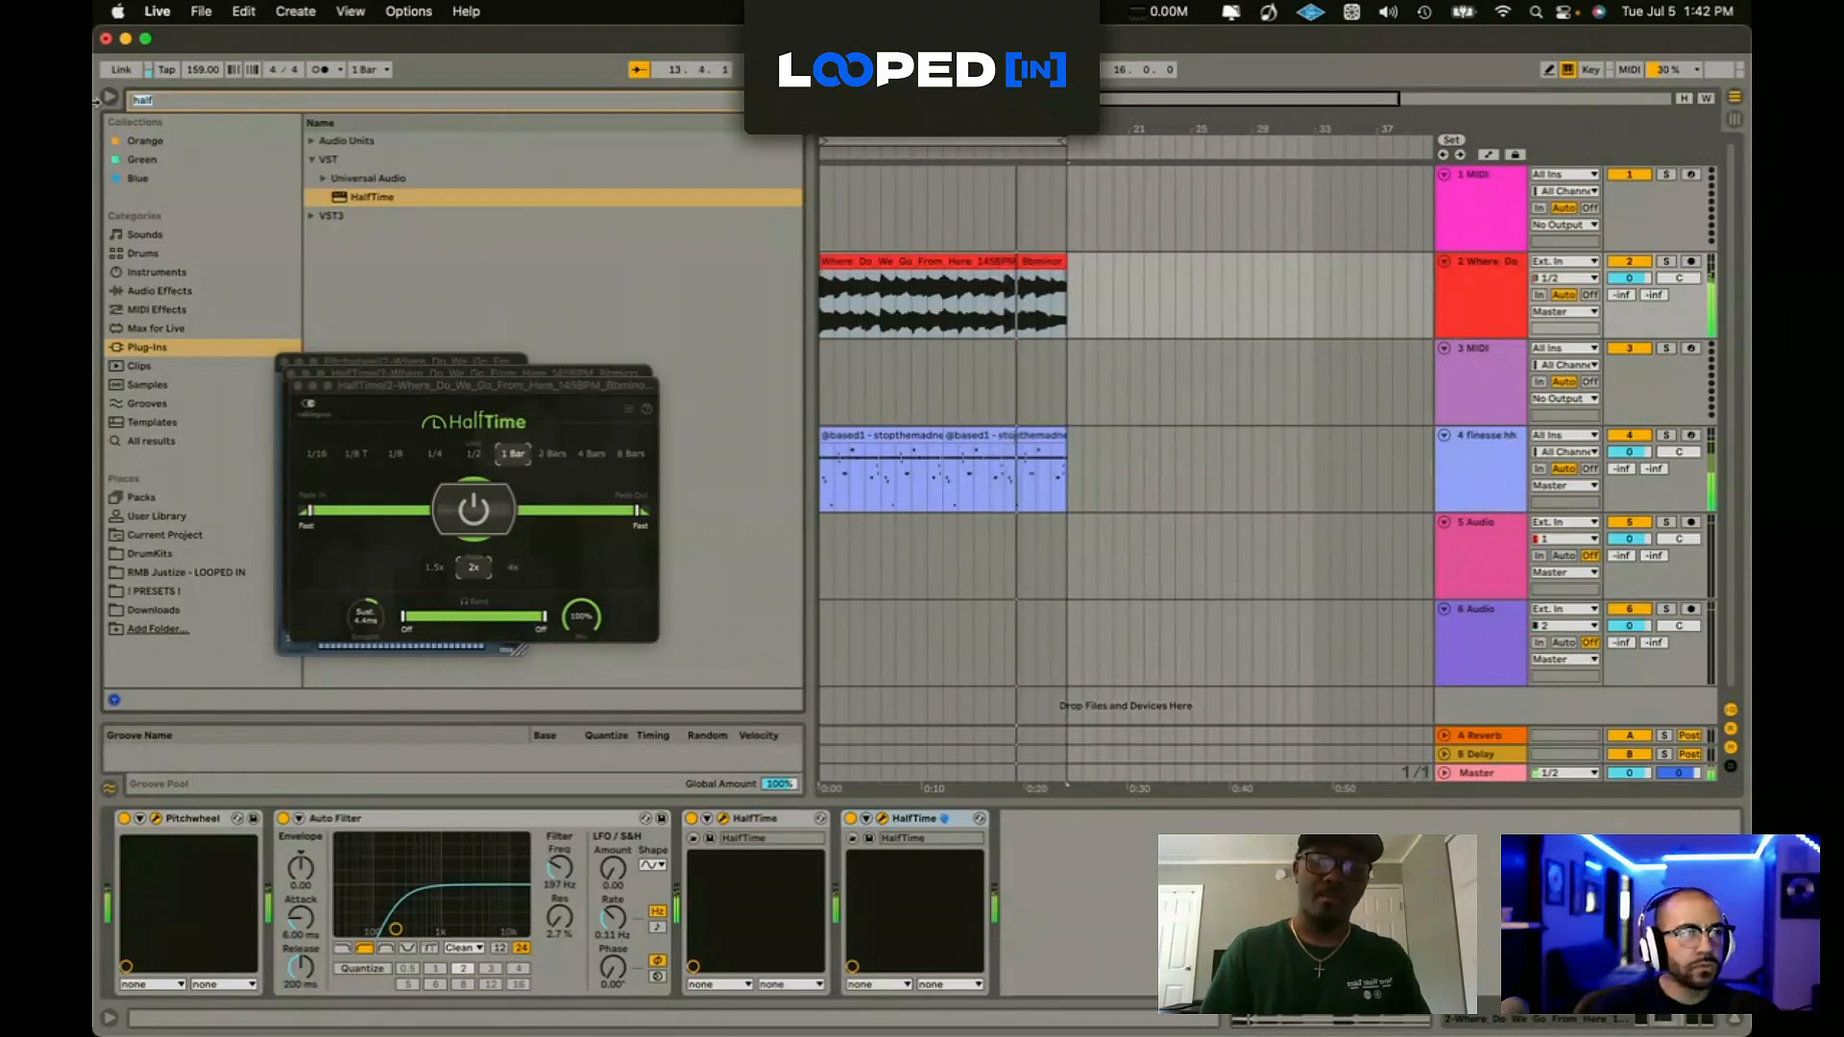
type("lfo")
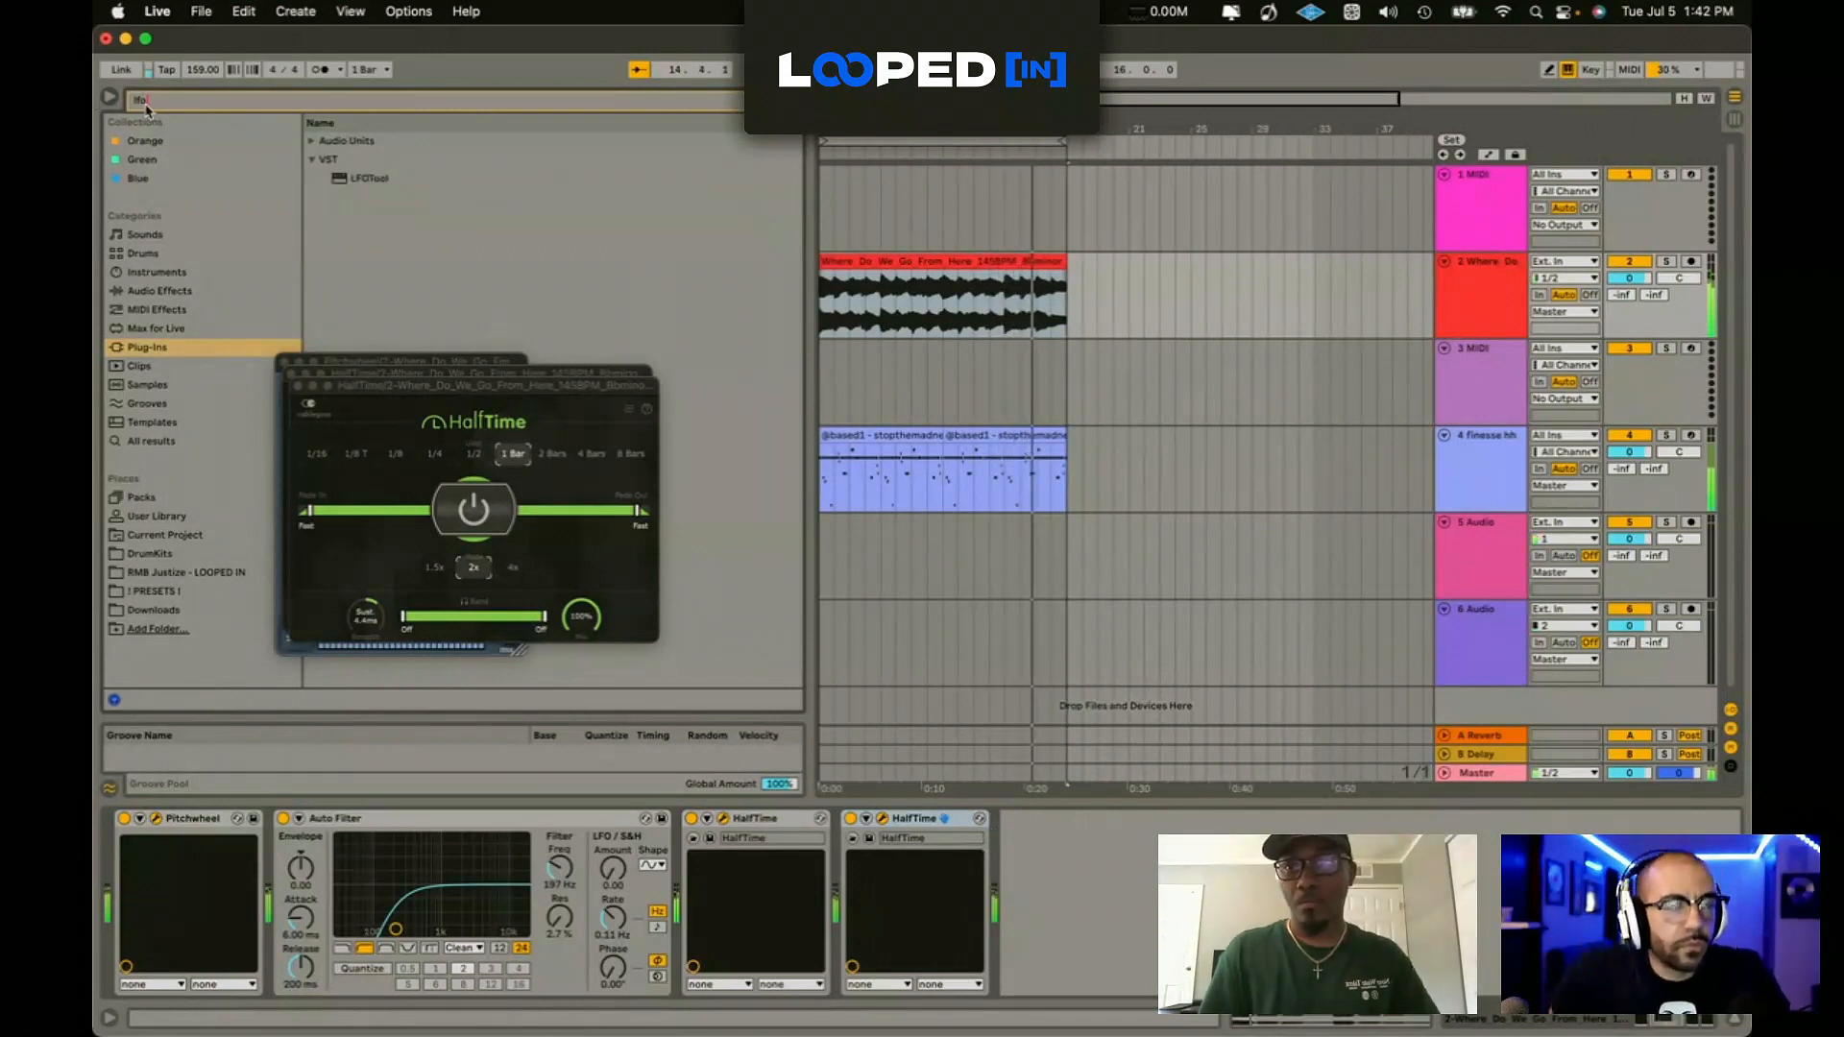
double_click(358, 184)
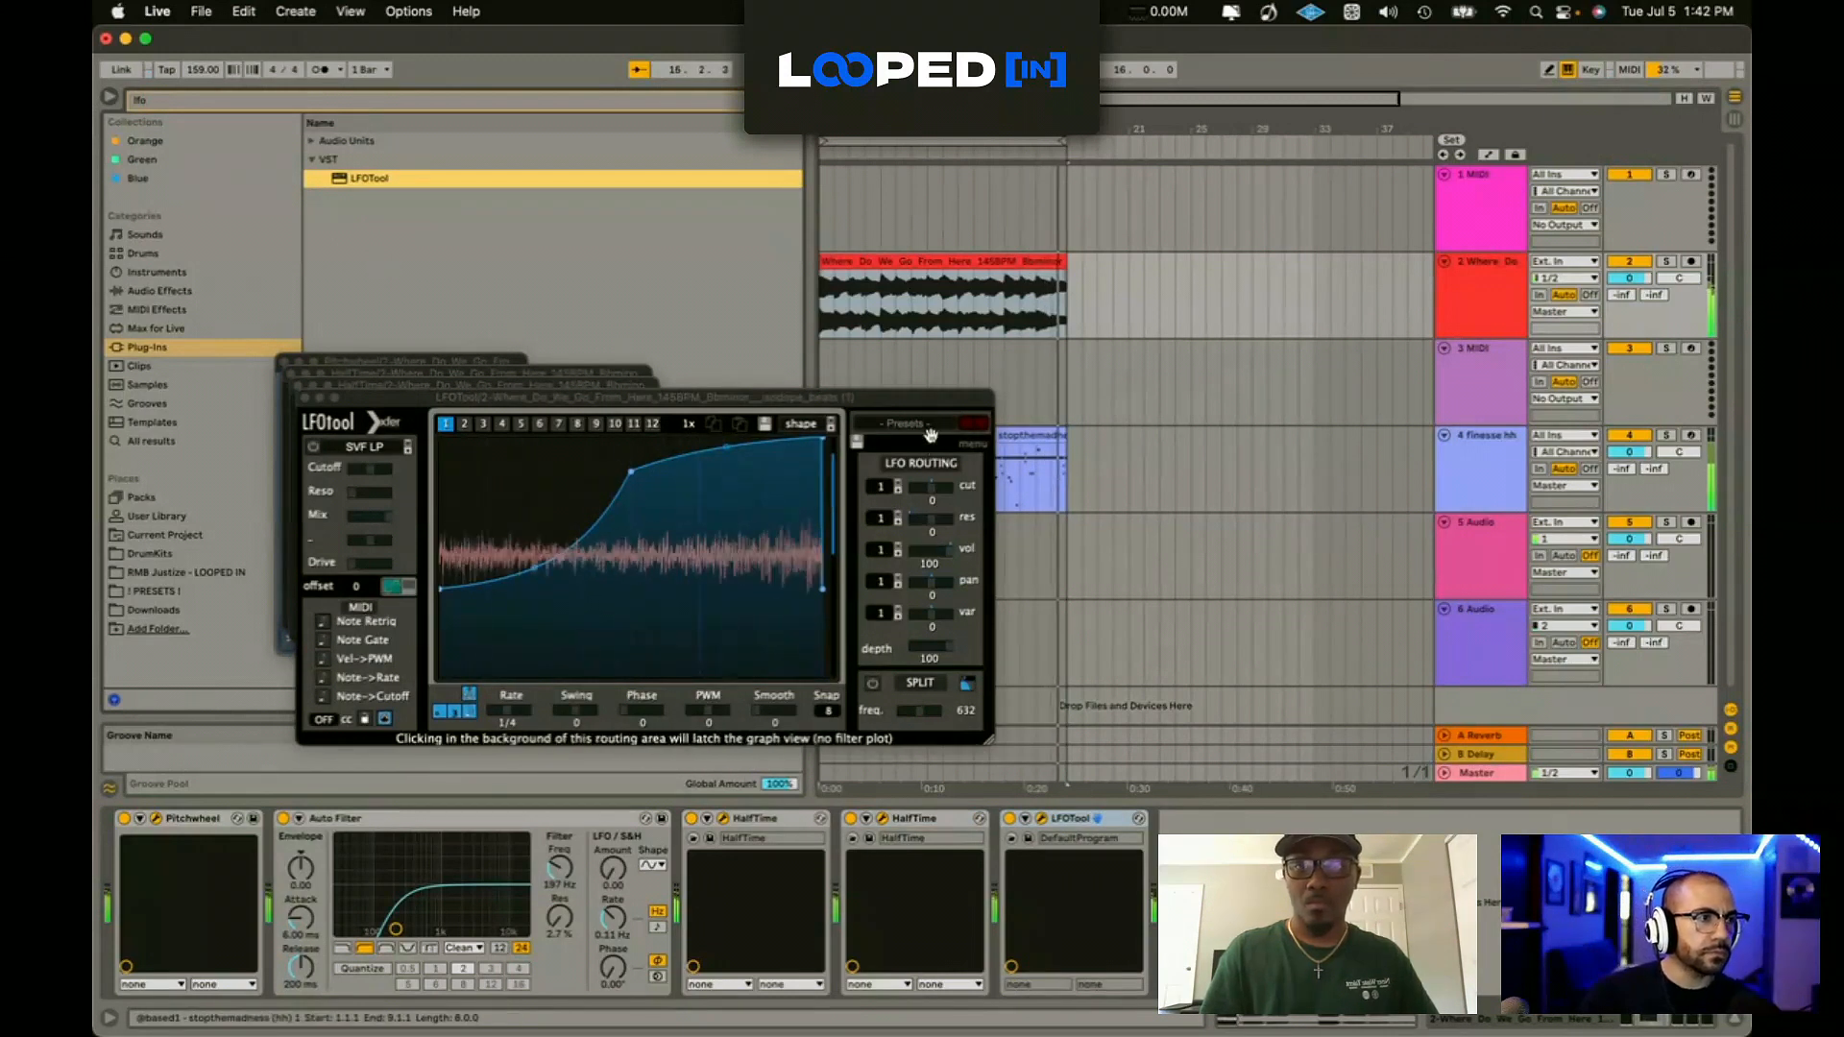
left_click(930, 435)
left_click(889, 725)
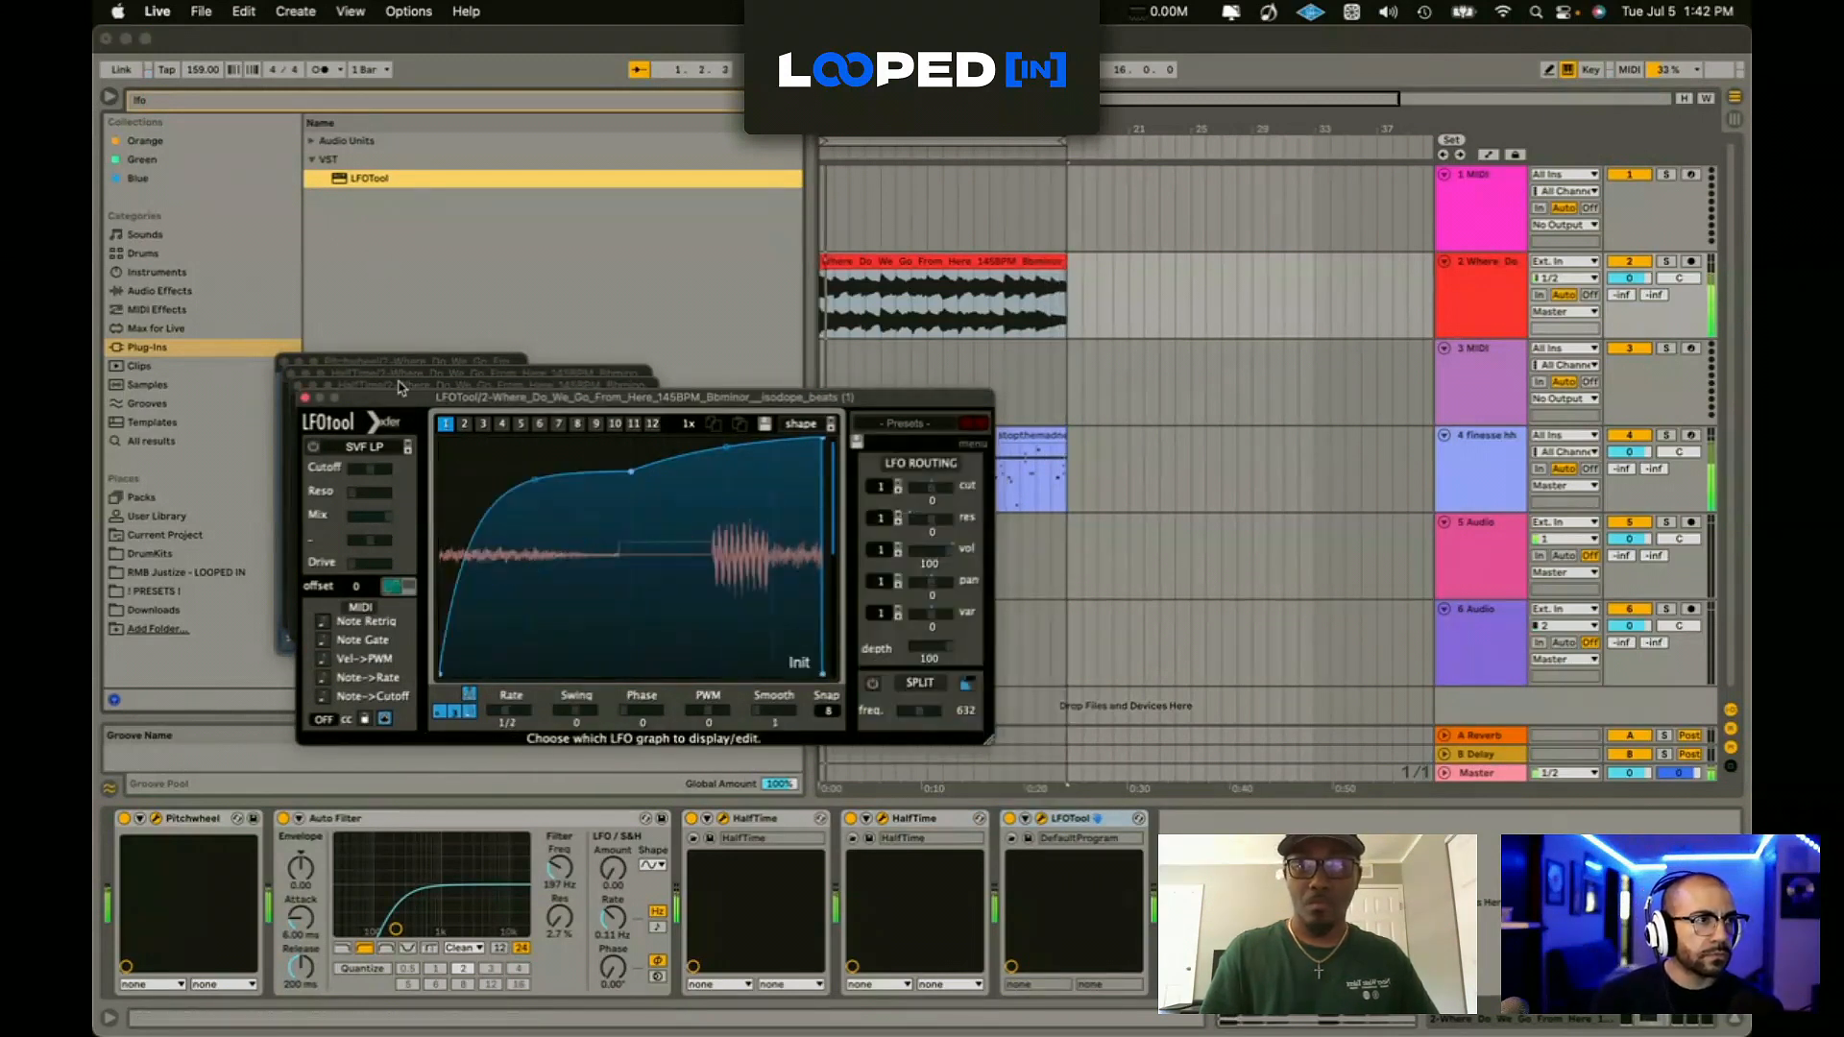
Step: Move Auto Filter to the end of the melody's device chain, with its cutoff at about 153 Hz and resonance at 20%
left_click(304, 397)
left_click(292, 384)
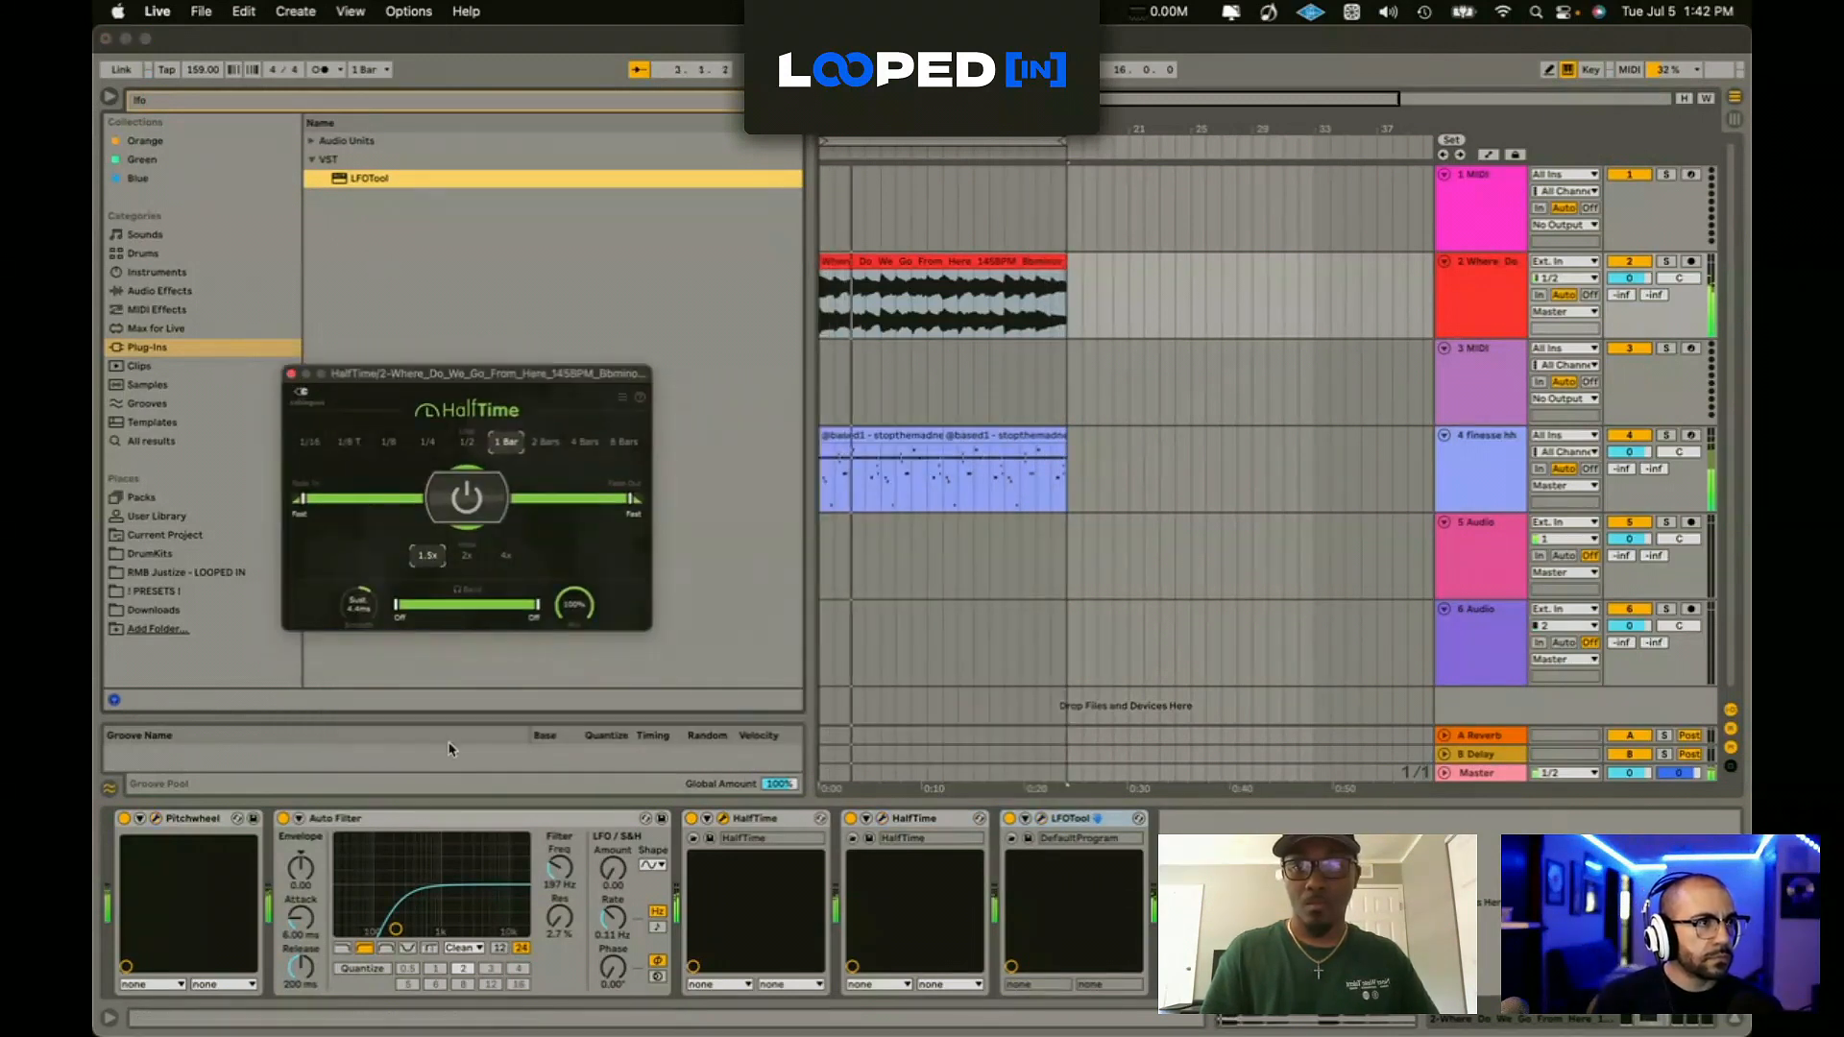
left_click_drag(326, 818, 1148, 864)
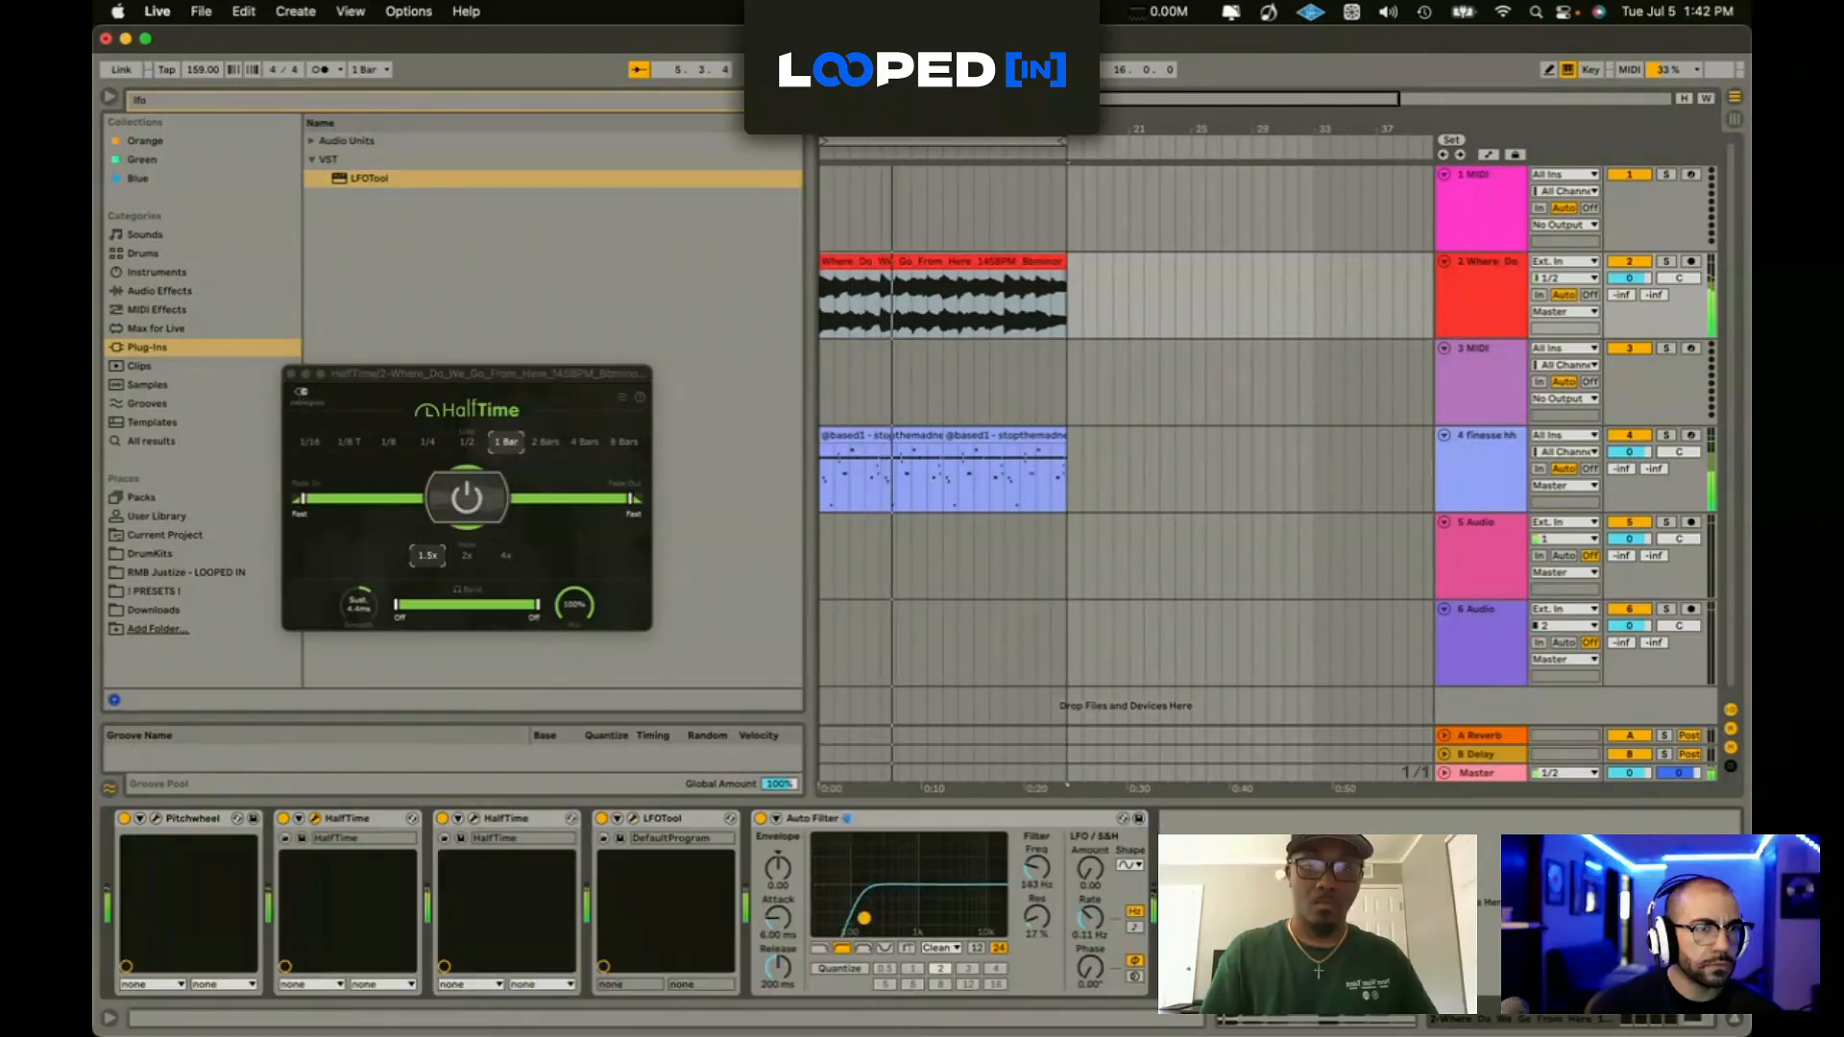
key("space")
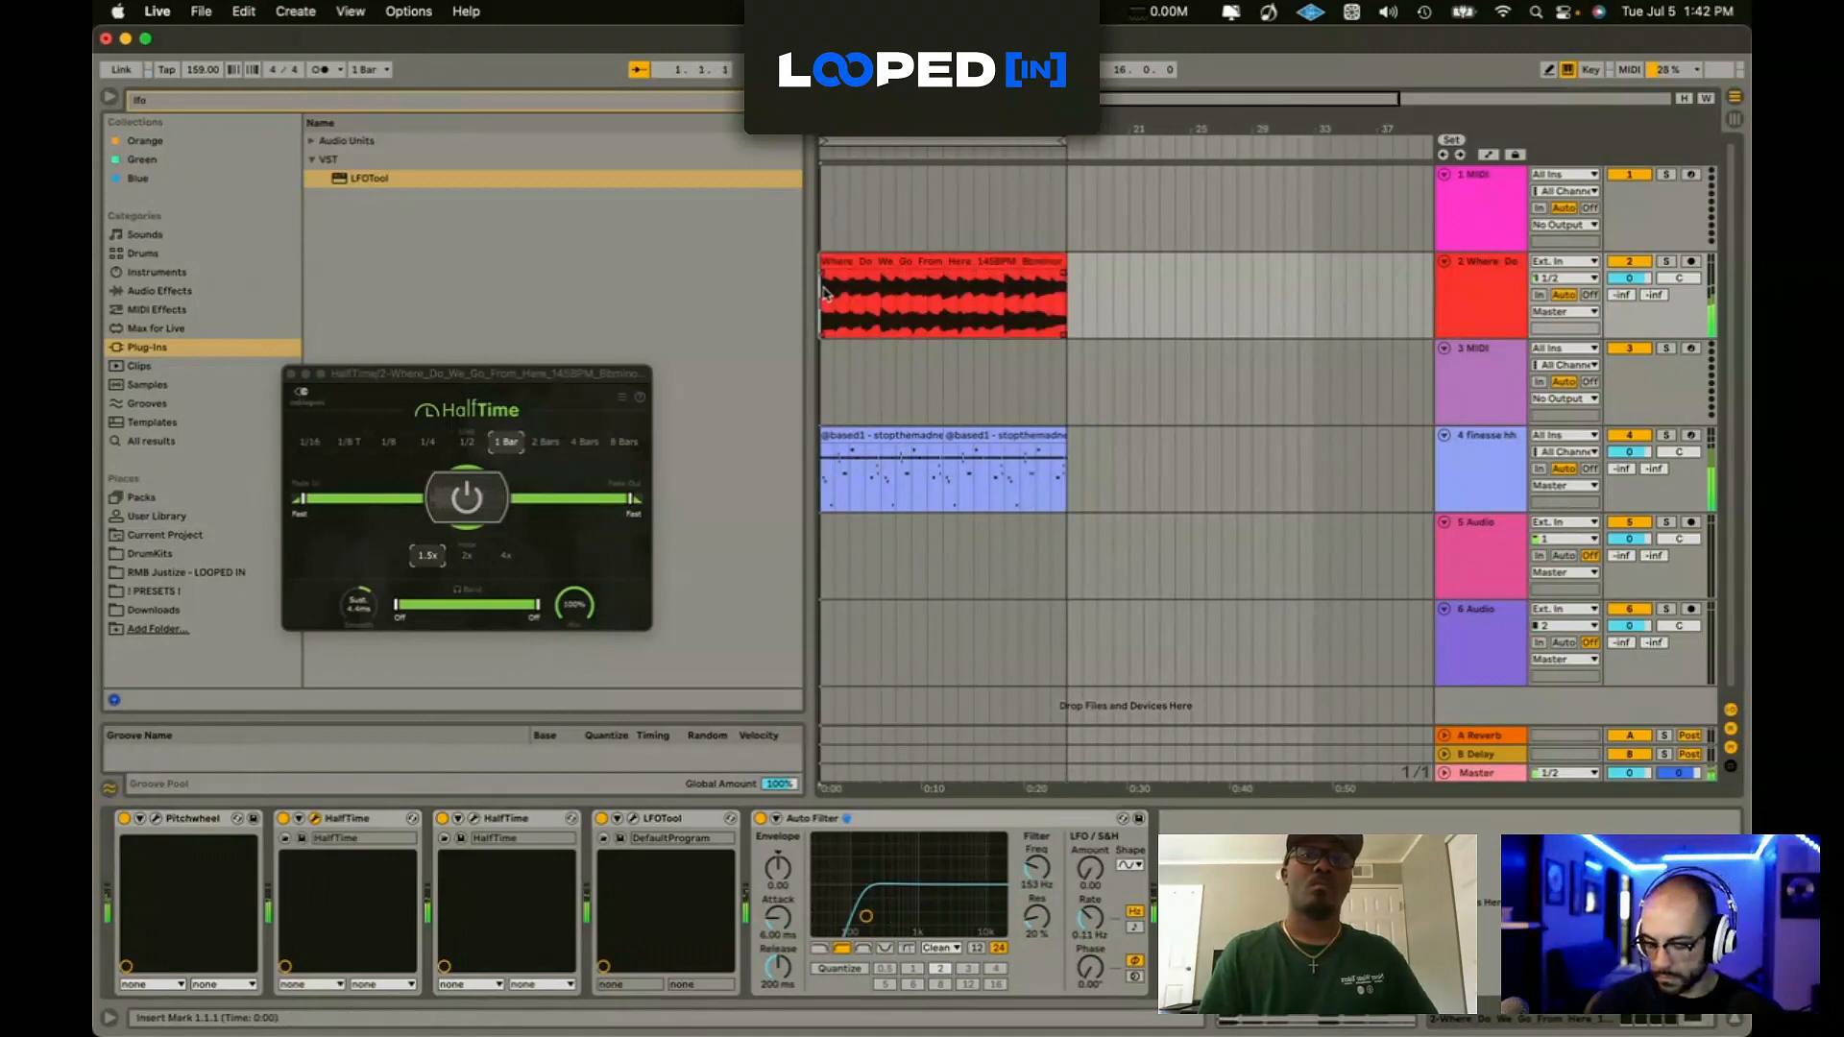
Step: Cut the melody clip down to its first four bars and duplicate it three times to fill 16 bars
left_click_drag(1064, 288, 1308, 281)
key("space")
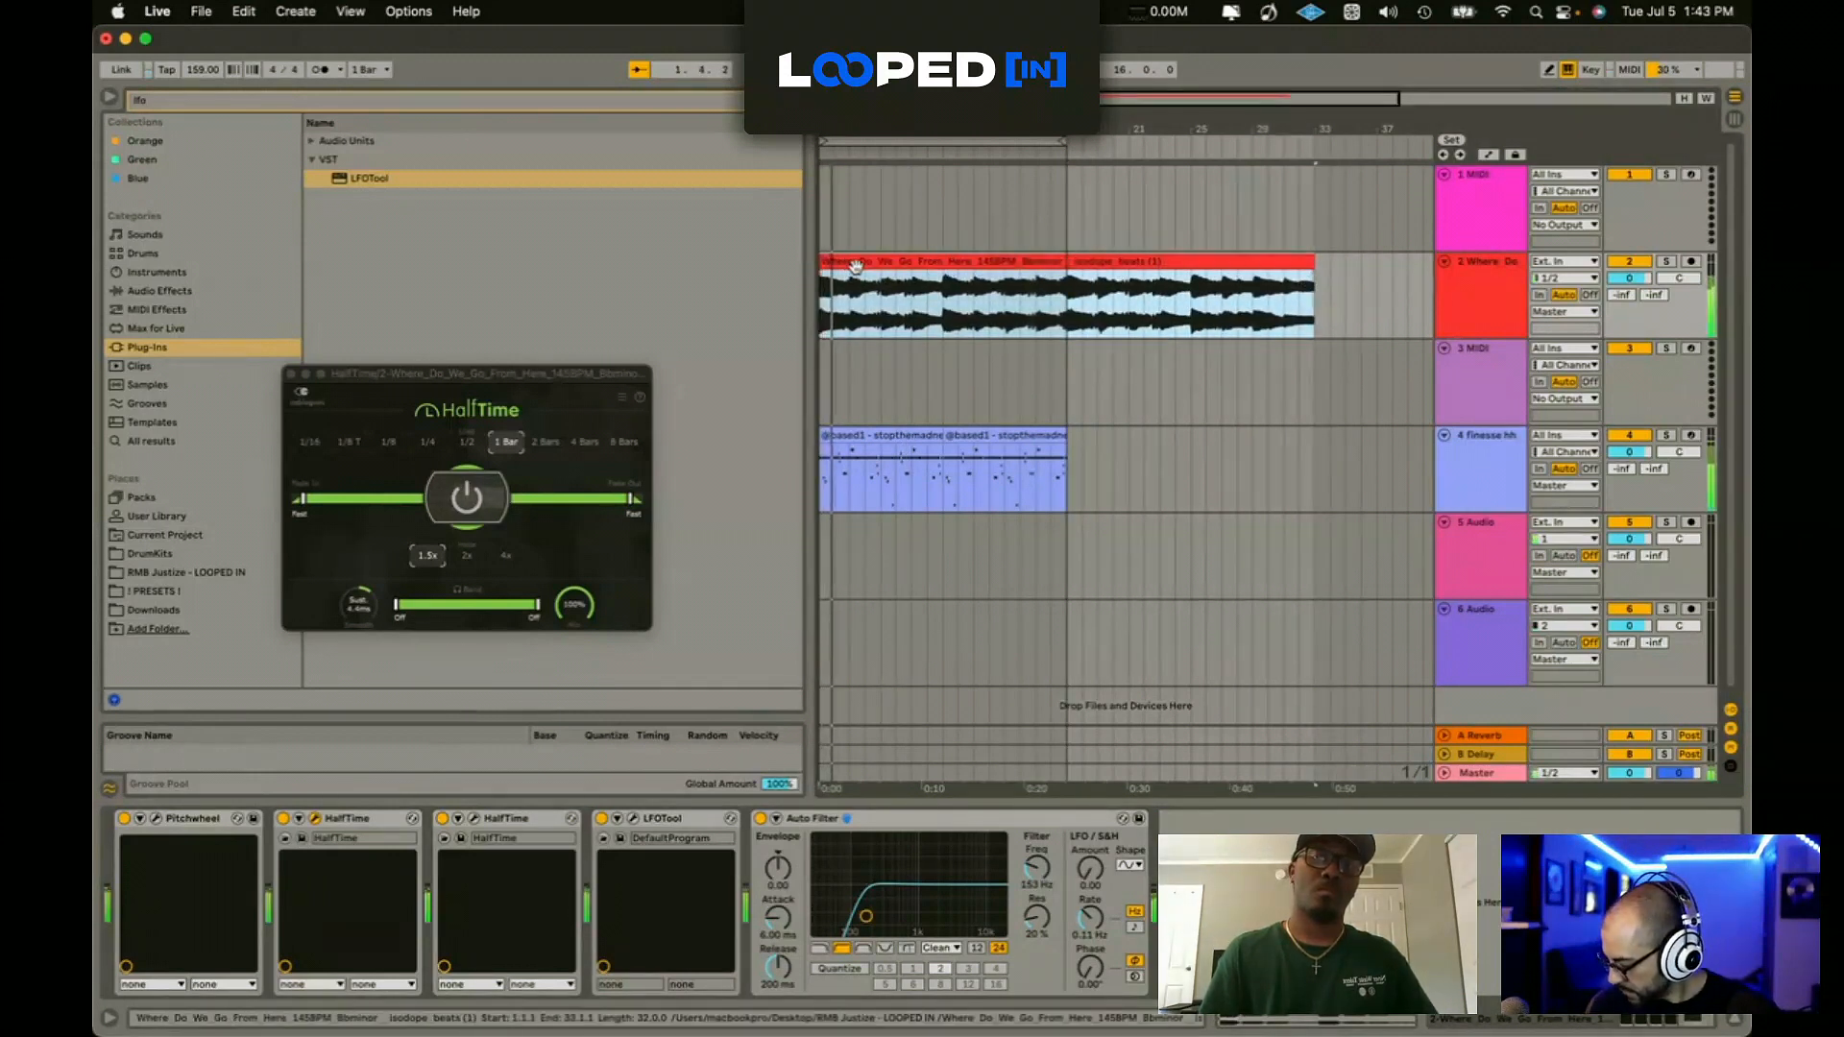
left_click_drag(880, 285, 1314, 280)
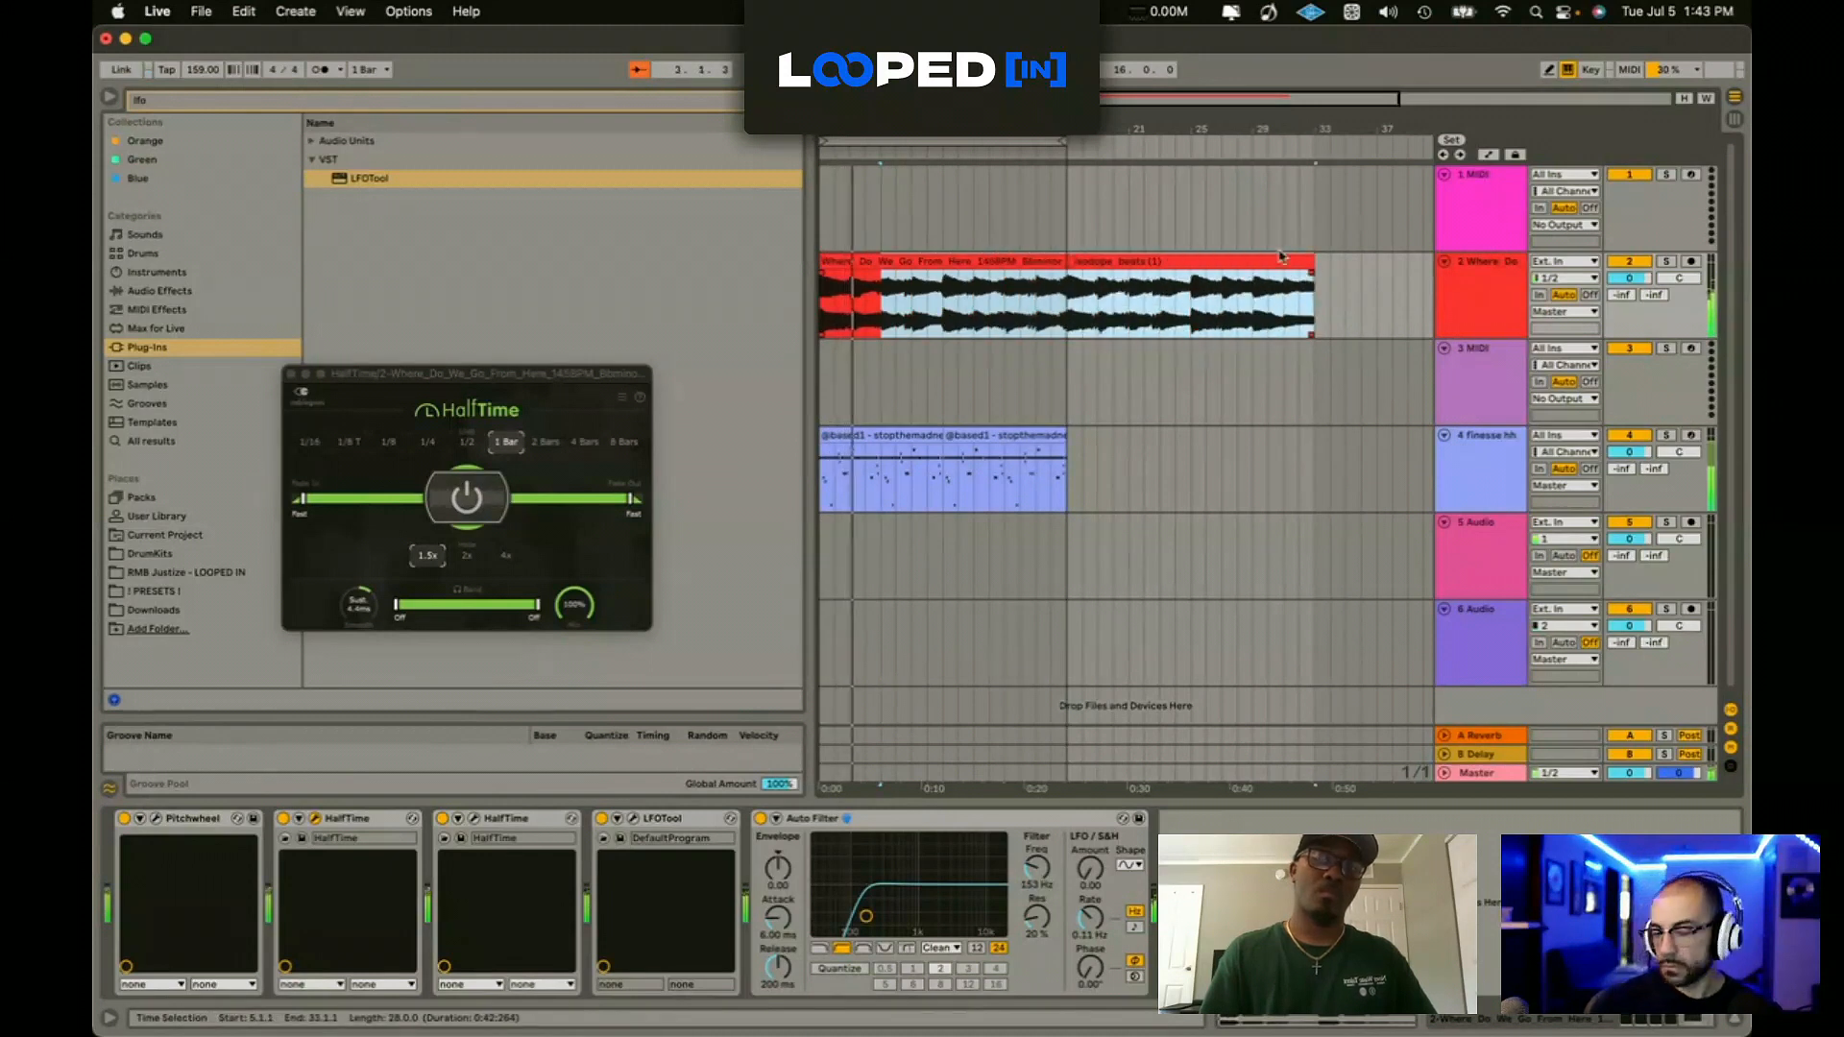
key("Delete")
left_click(849, 262)
key("super+d")
key("super+d")
key("super+d")
Step: Insert a new MIDI track below the melody and place the insert marker at its start
key("super+shift+t")
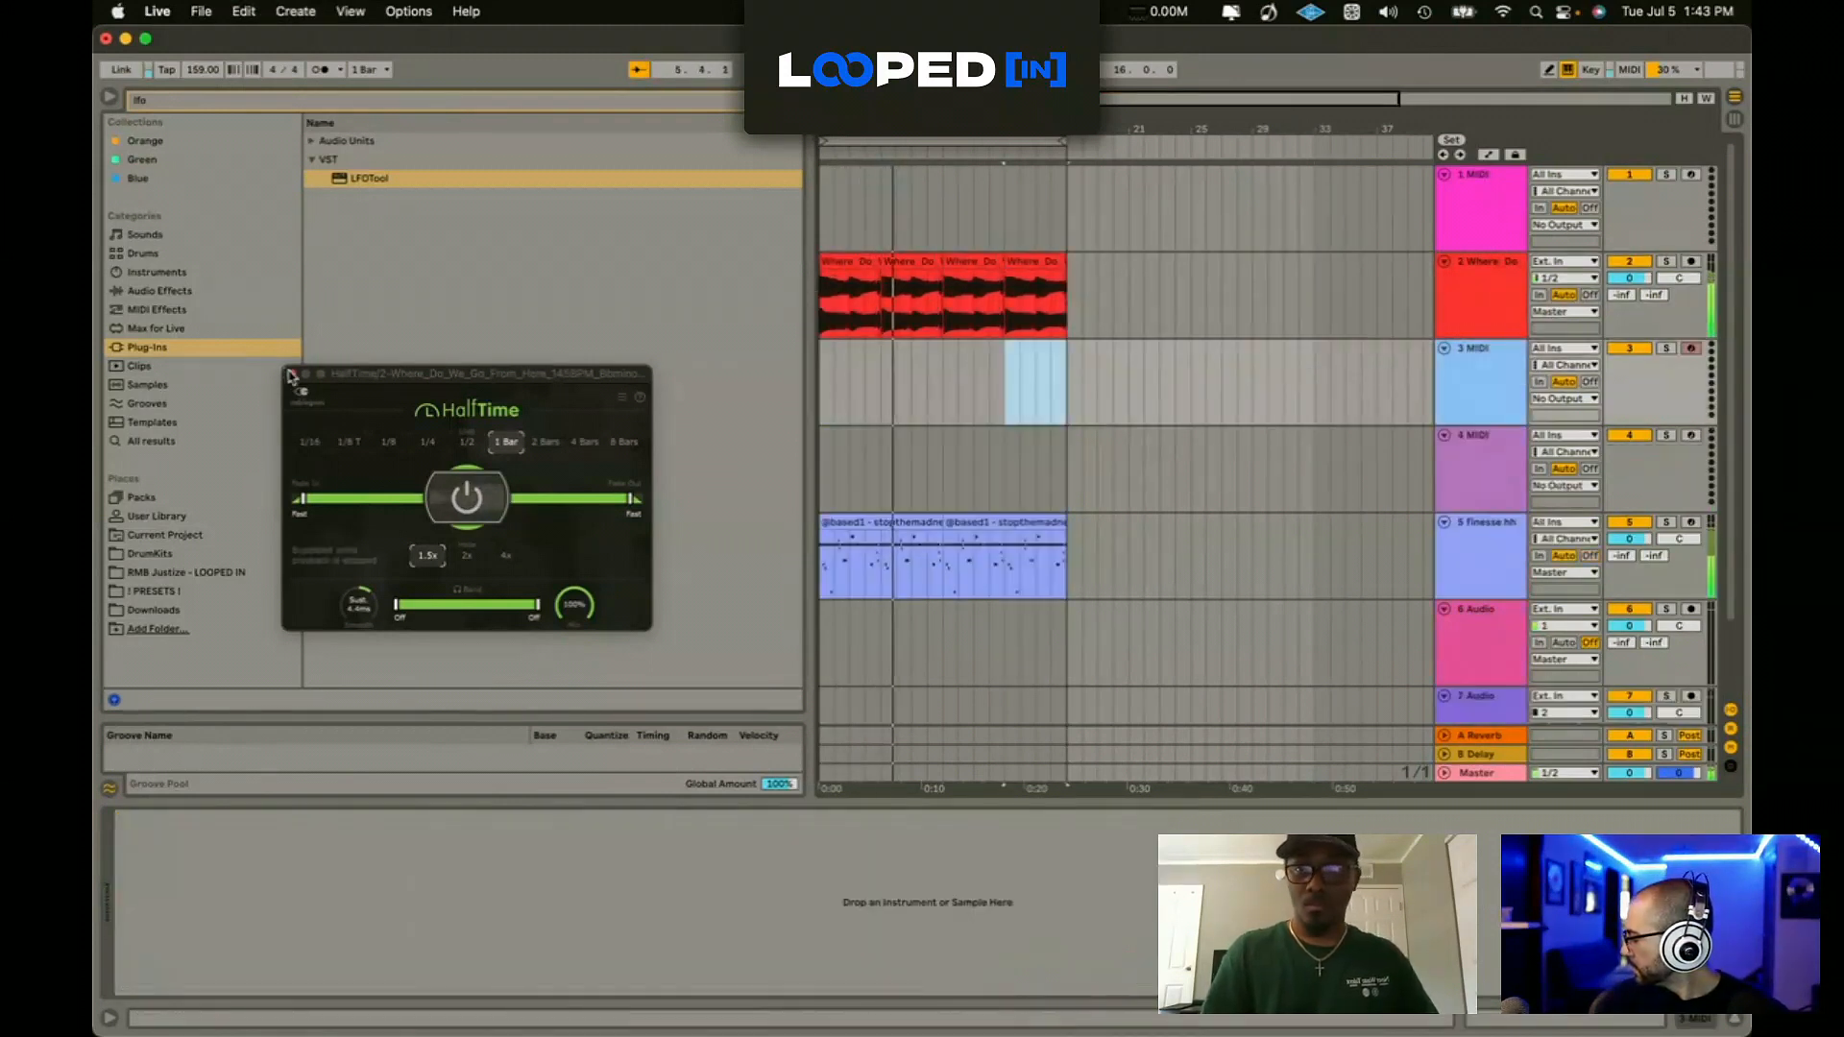
key("Escape")
key("space")
left_click(820, 327)
left_click(819, 378)
Step: Load dior rim.wav from the rim folder of the ! Skynet drum kit onto the new MIDI track
scroll(462, 482, "down", 10)
left_click(212, 573)
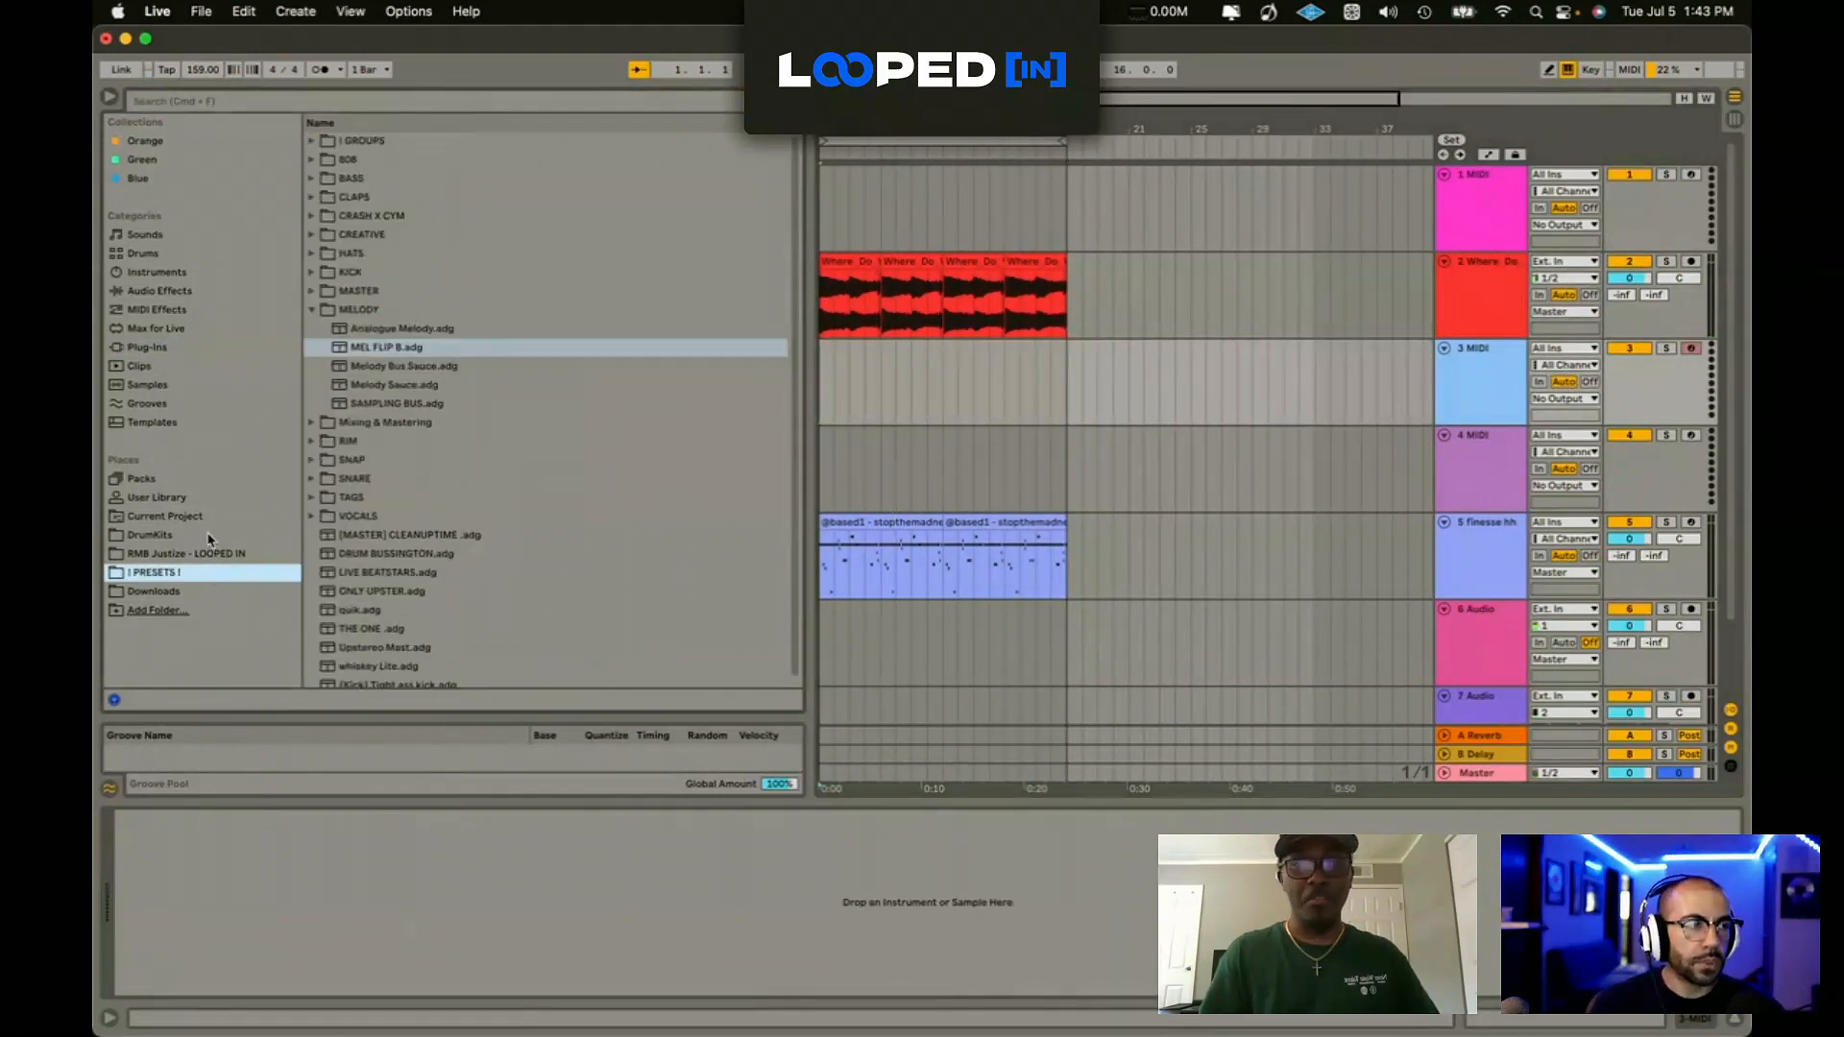
left_click(209, 539)
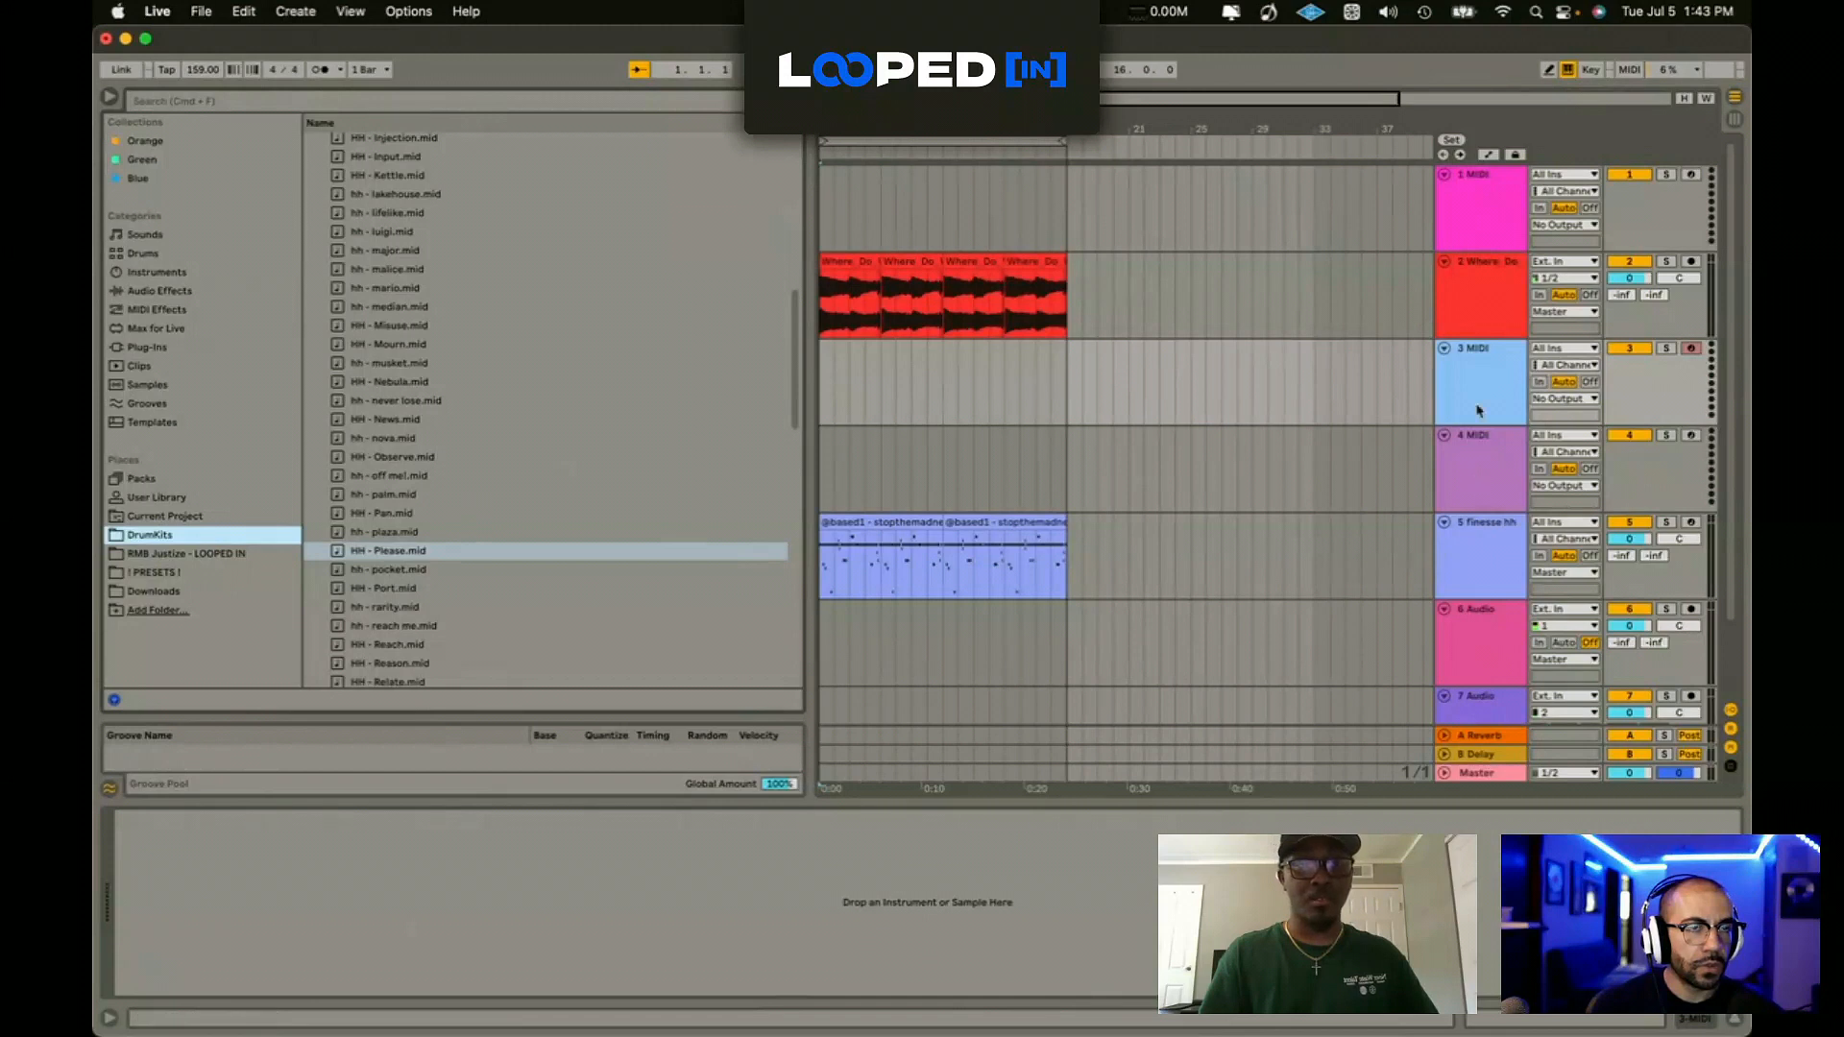
scroll(465, 420, "up", 10)
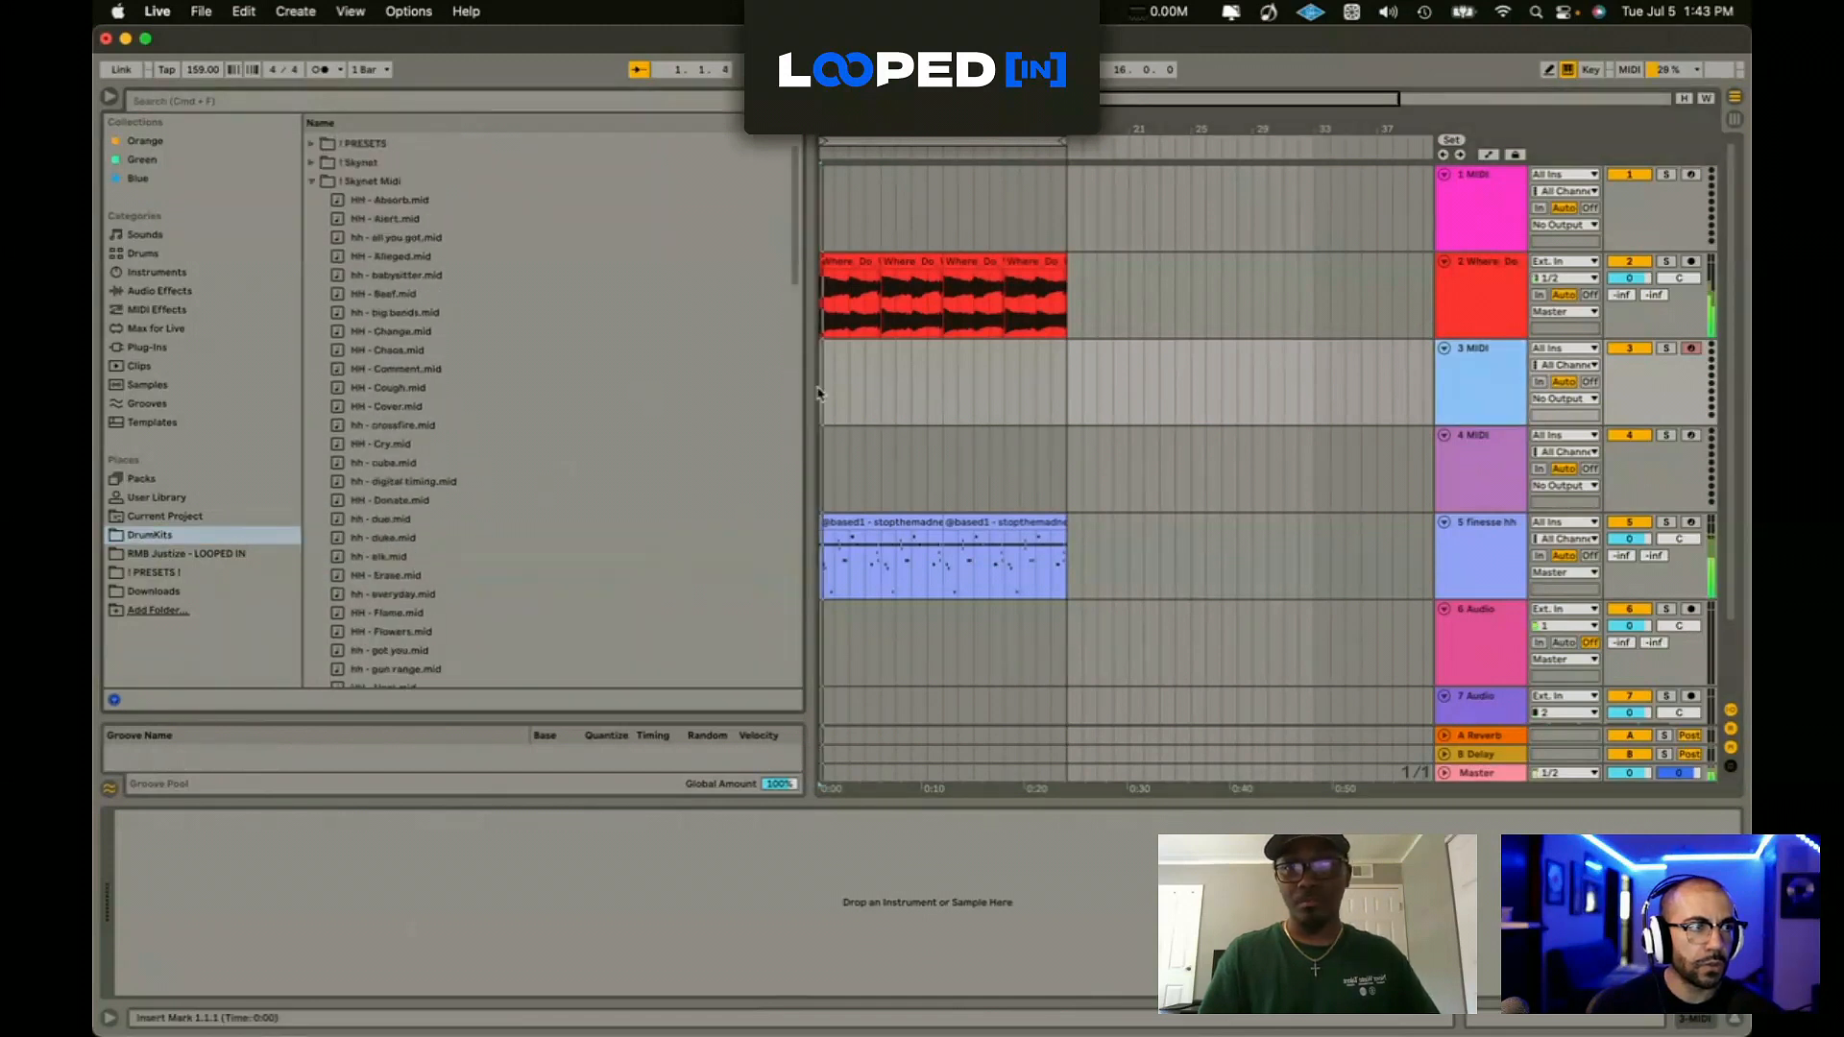
scroll(461, 249, "up", 2)
left_click(311, 217)
left_click(312, 199)
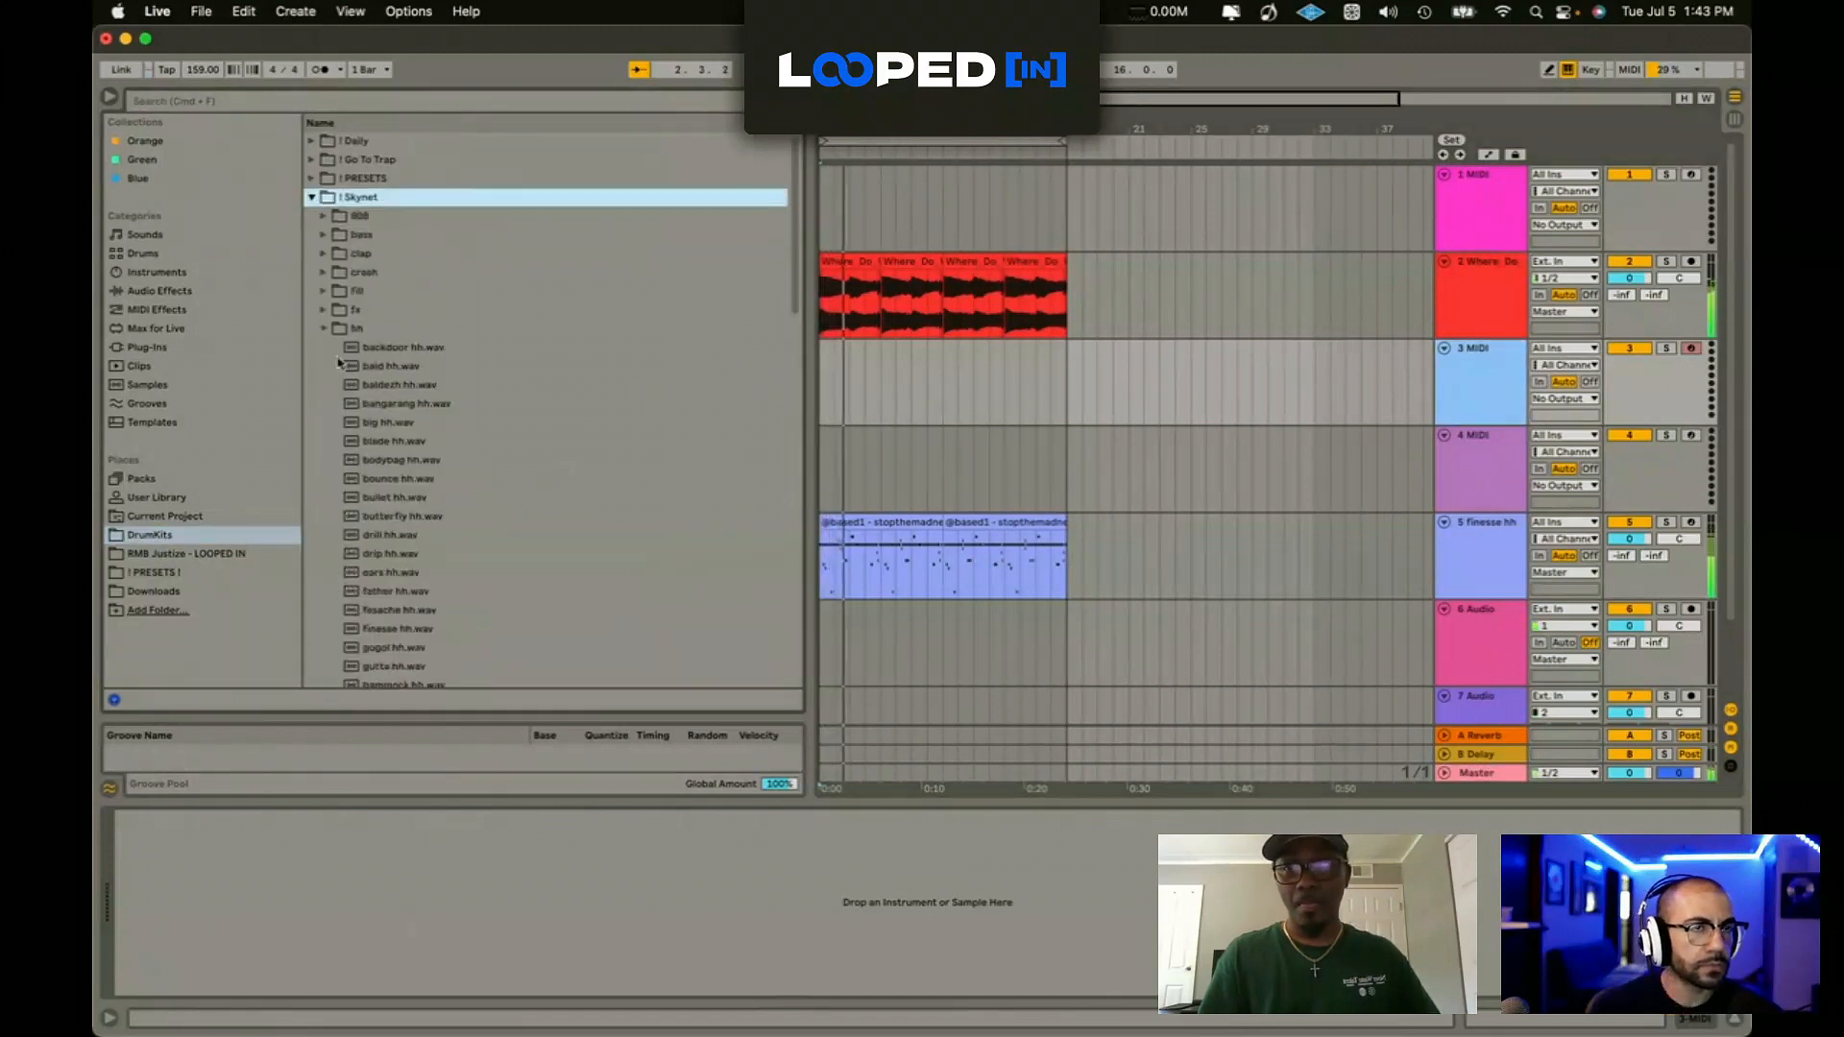
left_click(323, 329)
left_click(325, 403)
scroll(465, 527, "down", 5)
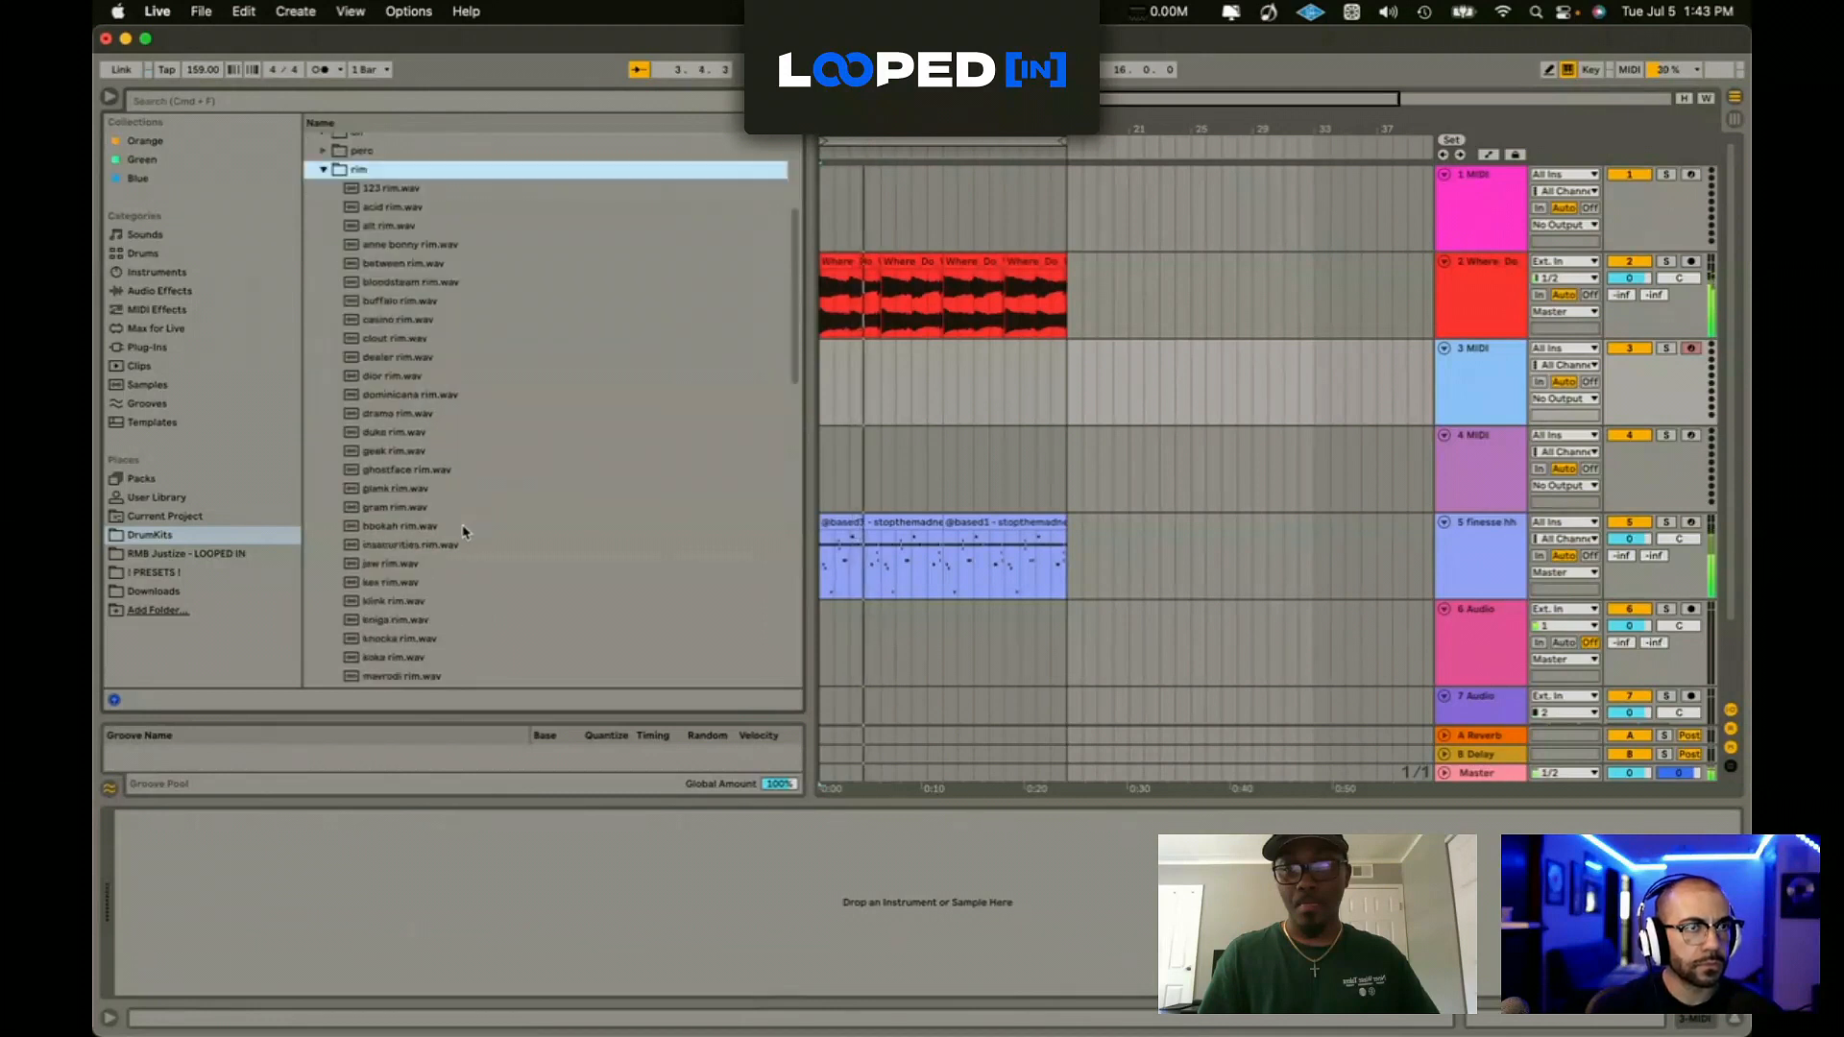
double_click(435, 380)
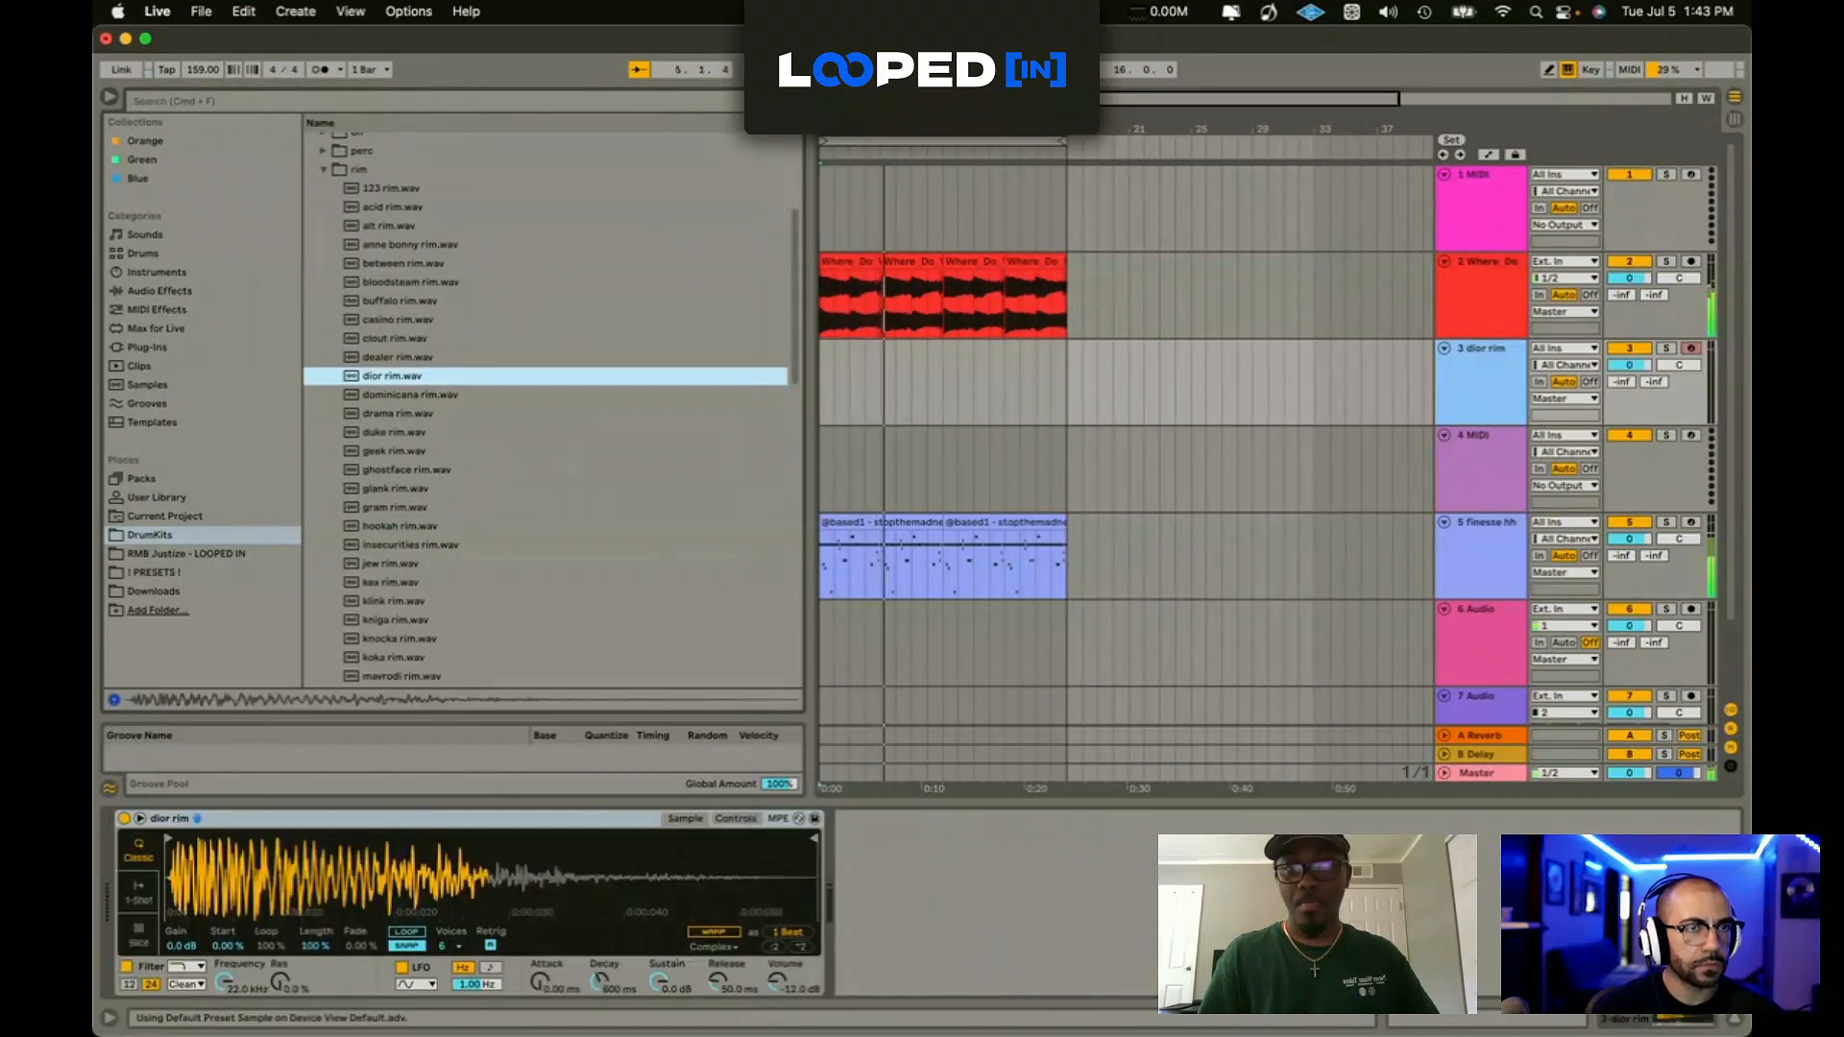
Step: Record a rim pattern of repeated C3 hits on the dior rim track, starting around bar 5
key("a")
key("a")
key("a")
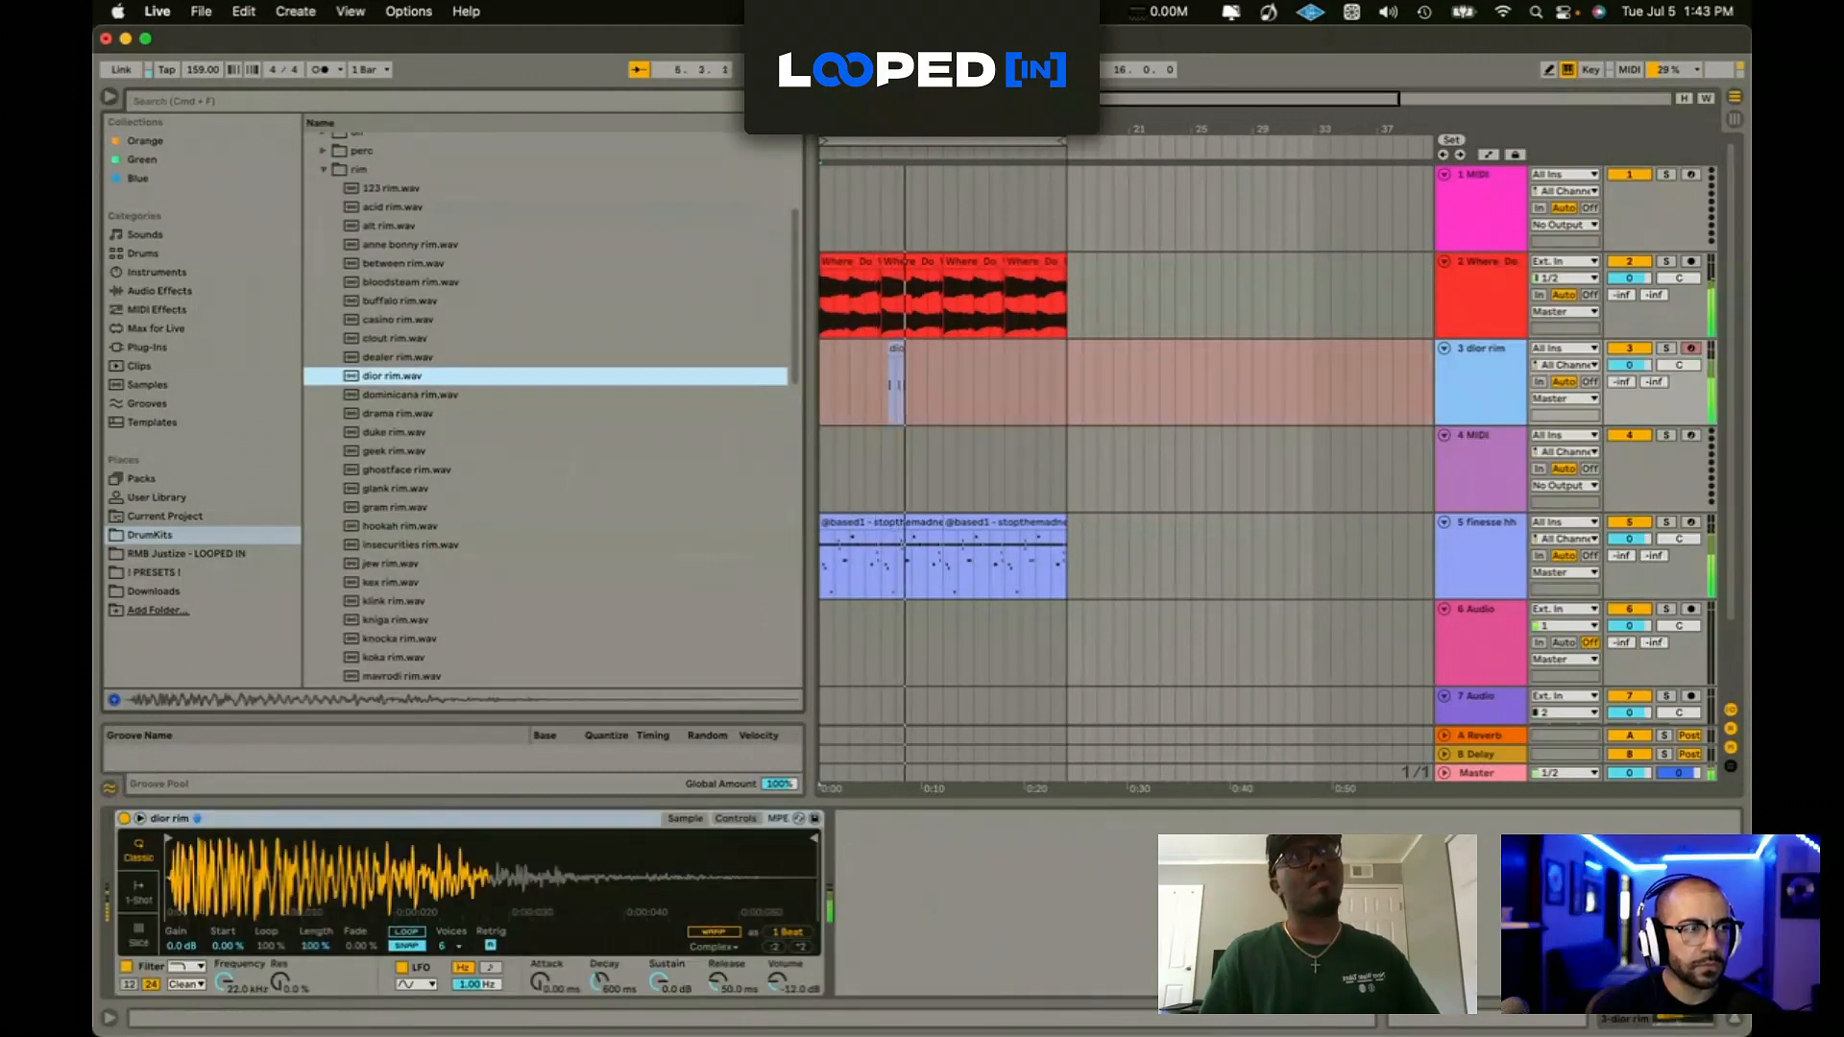
key("a")
key("a")
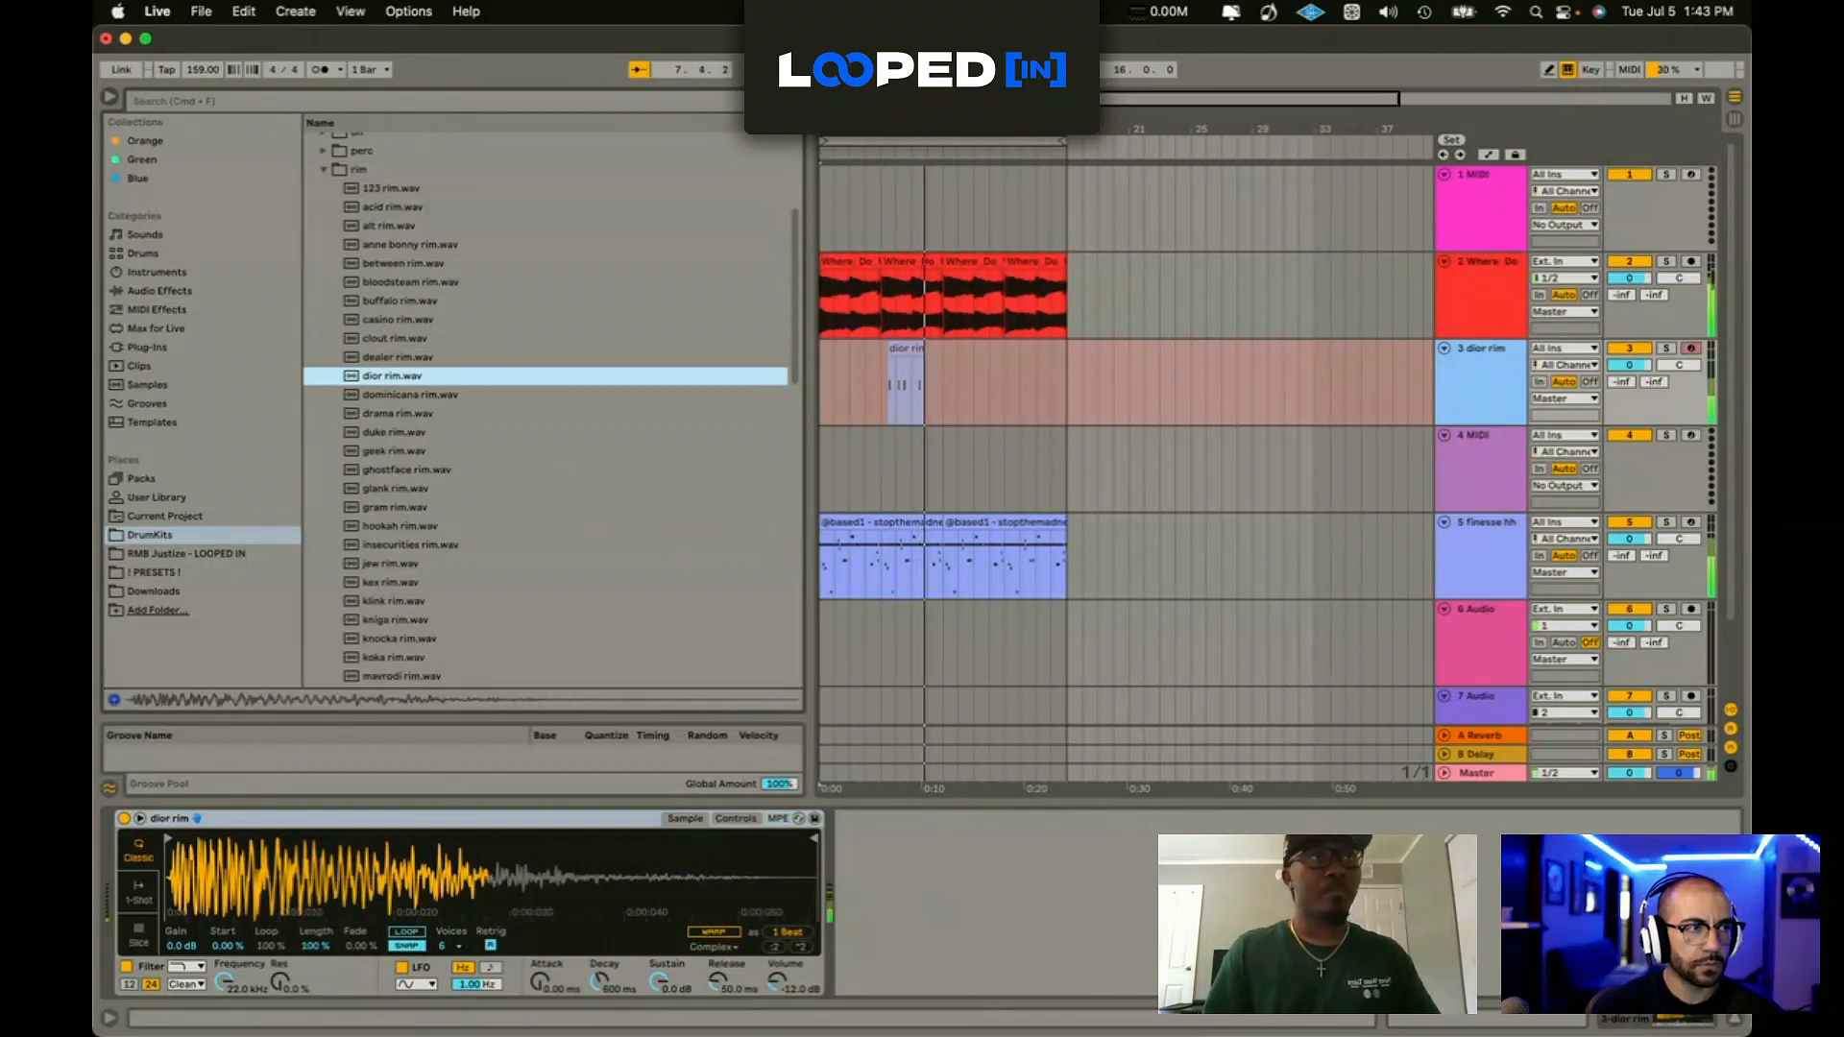
key("a")
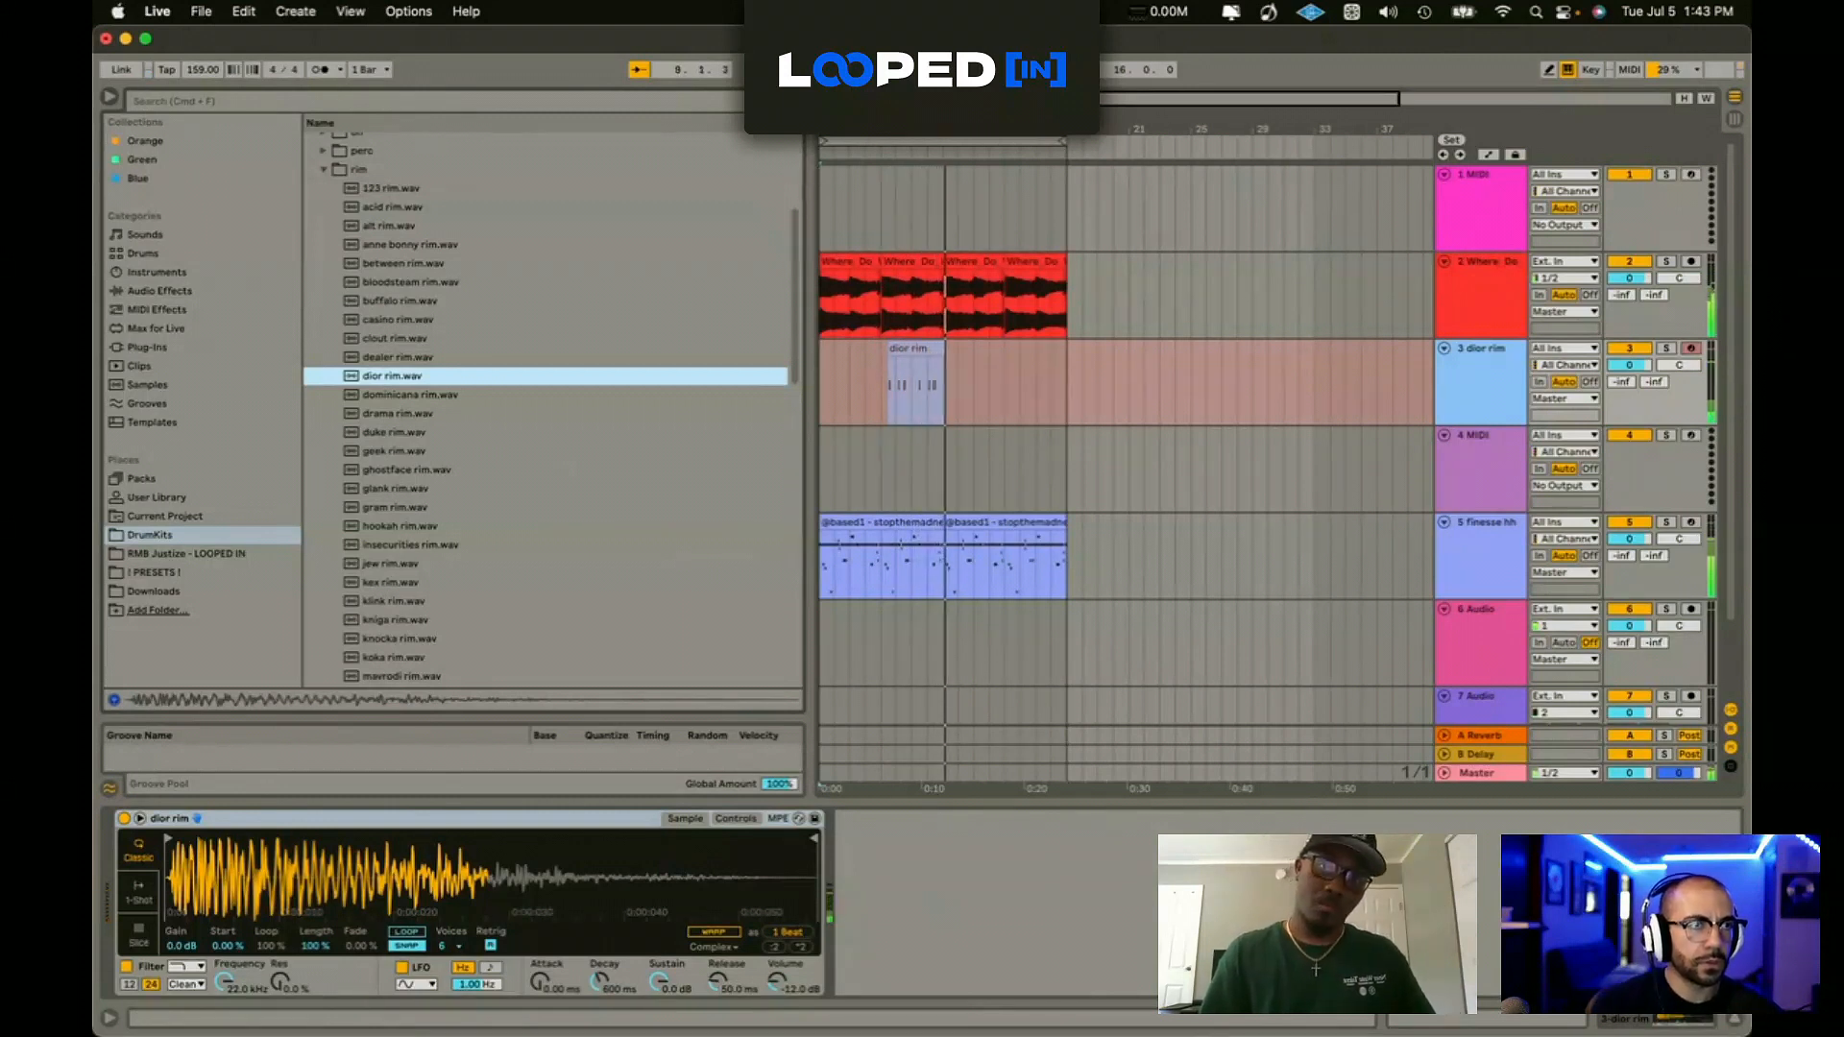
left_click(793, 69)
Step: Edit the recorded rim clip into a two-bar pattern starting at bar 1 of the dior rim track
double_click(912, 369)
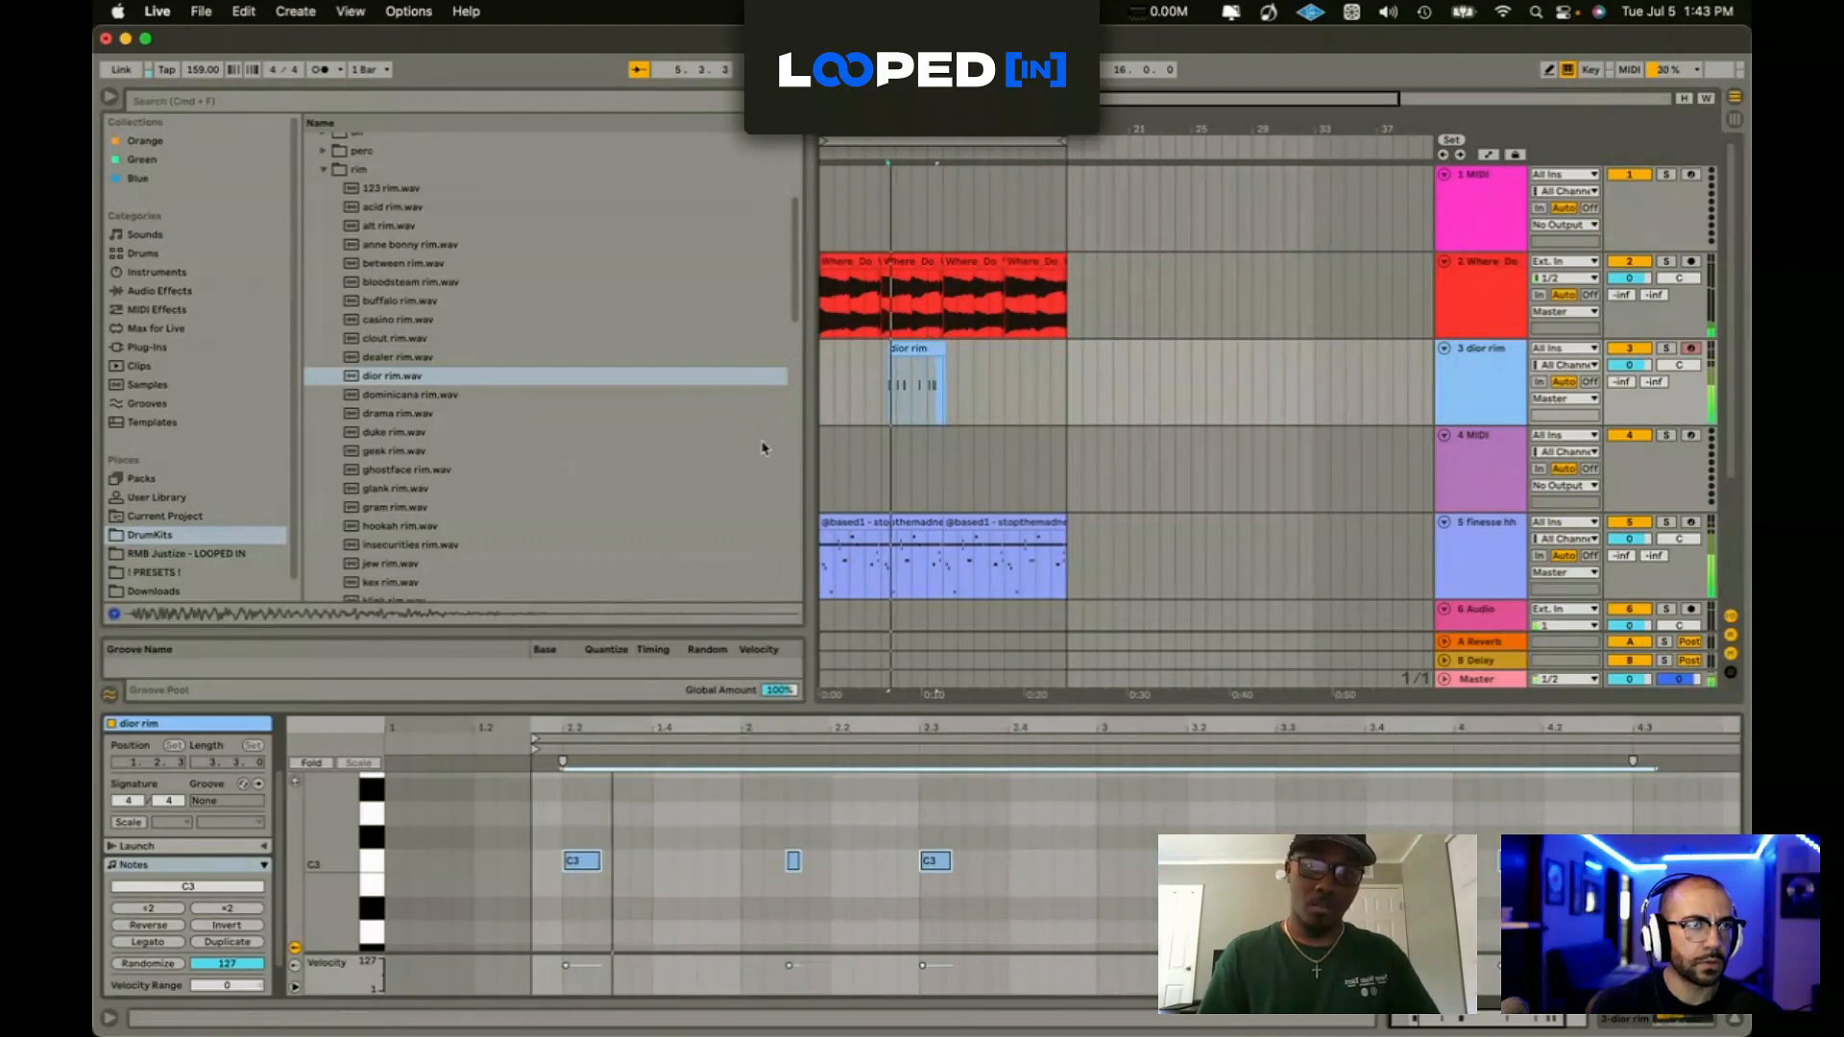
left_click_drag(880, 394, 823, 358)
key("super+j")
key("space")
Step: Show the melody track's devices and turn off the second HalfTime during playback
left_click(850, 288)
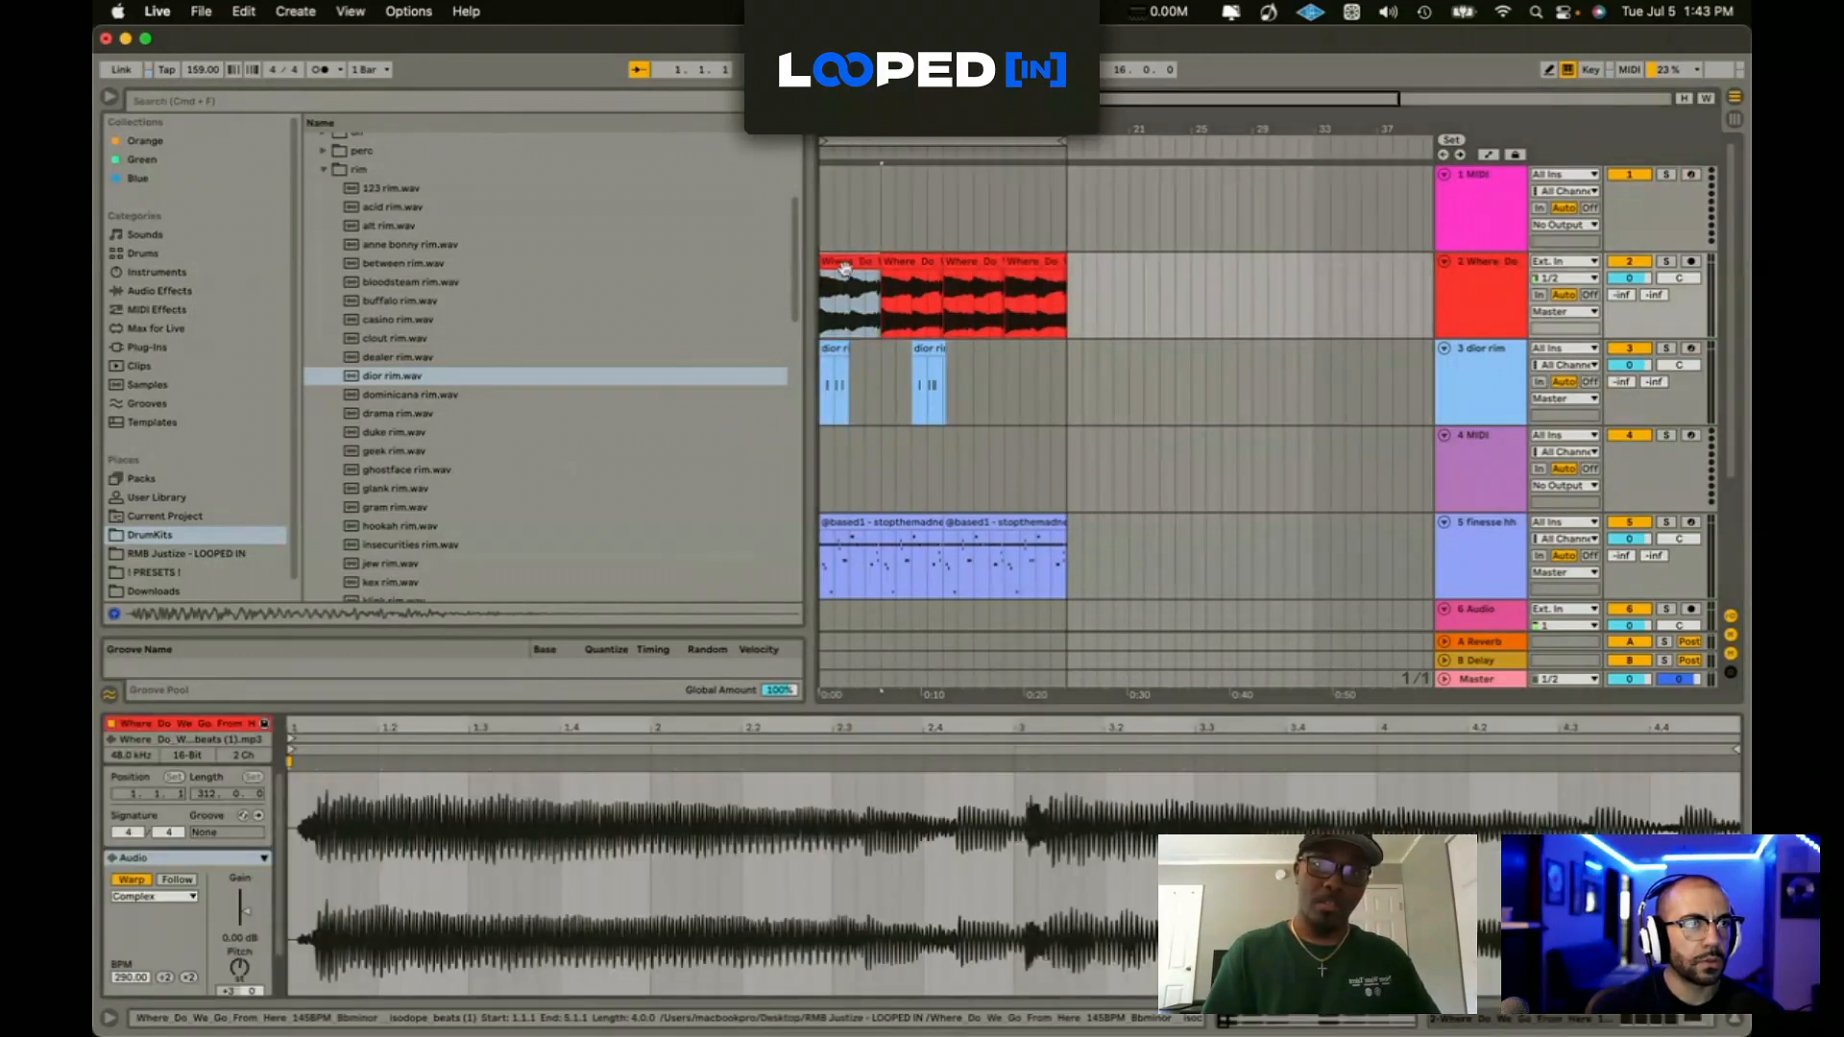
double_click(1487, 281)
key("space")
left_click(443, 819)
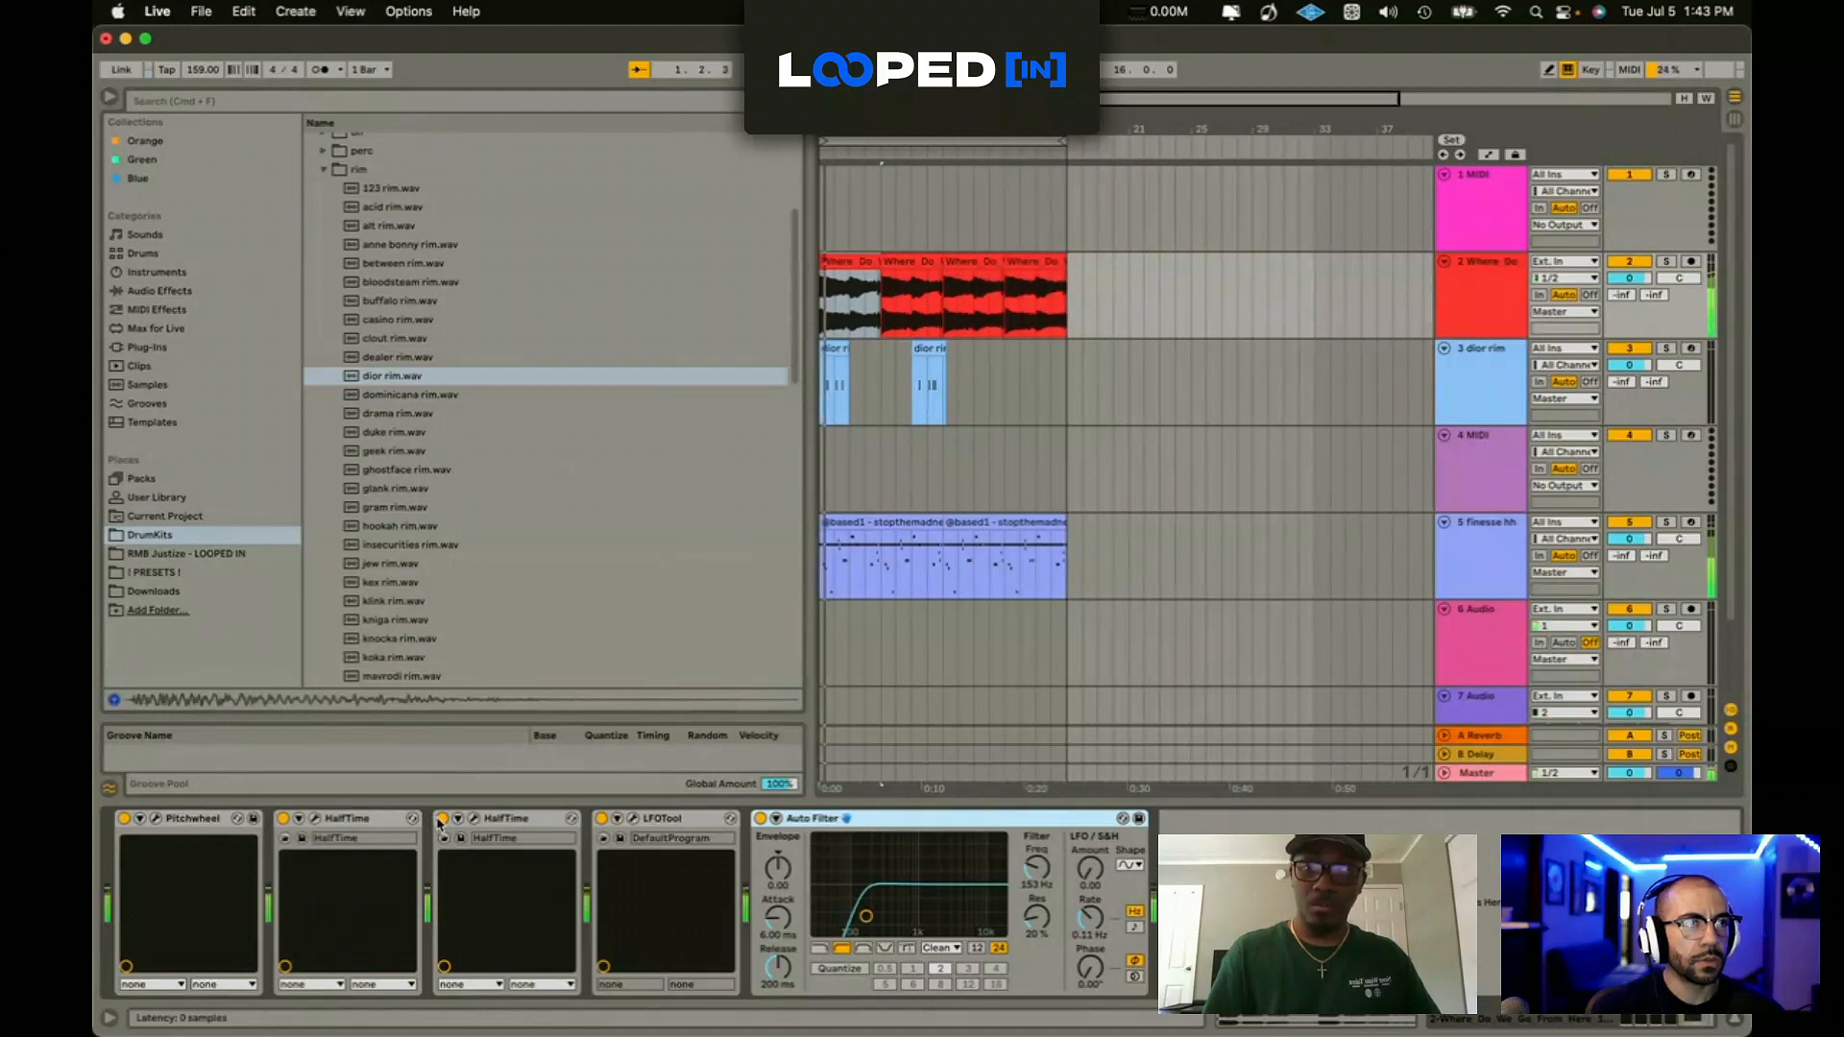
Step: Open Pitchwheel on the melody track, set its pitch to 1.99 and close its window
left_click(156, 818)
key("space")
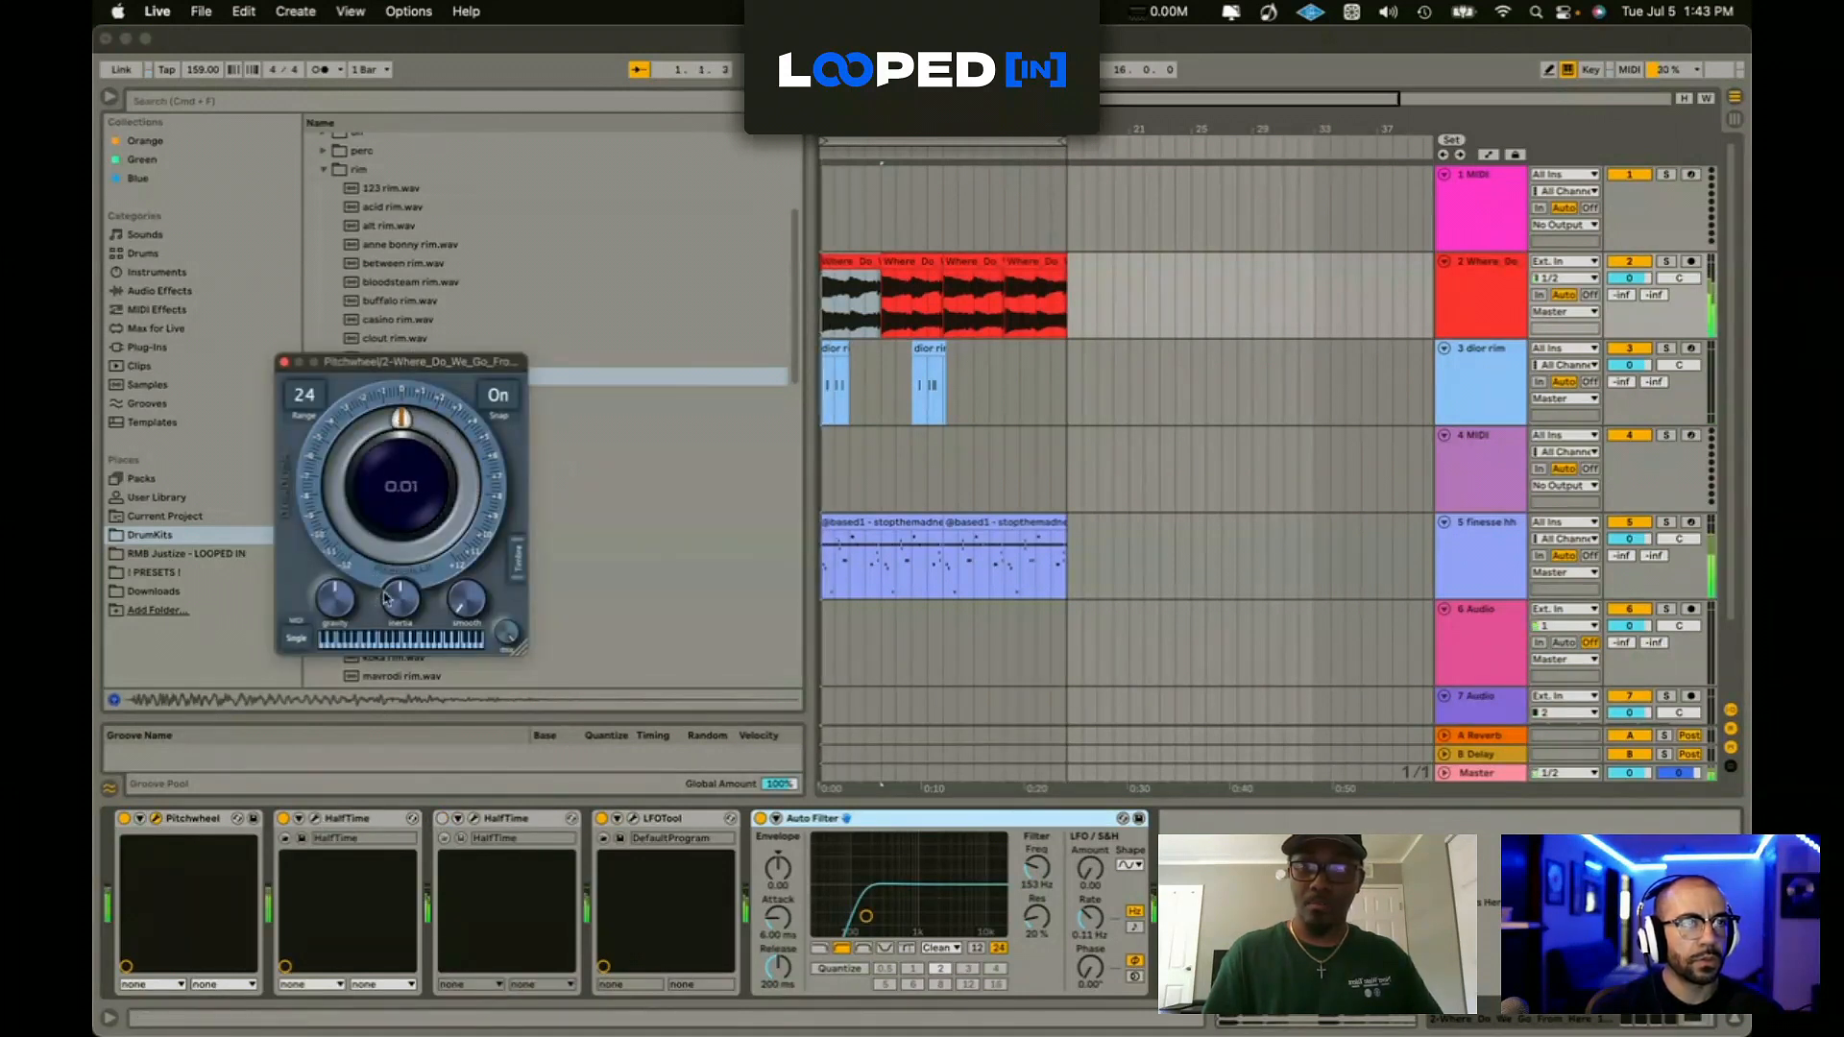
left_click_drag(398, 525, 398, 506)
key("space")
key("space")
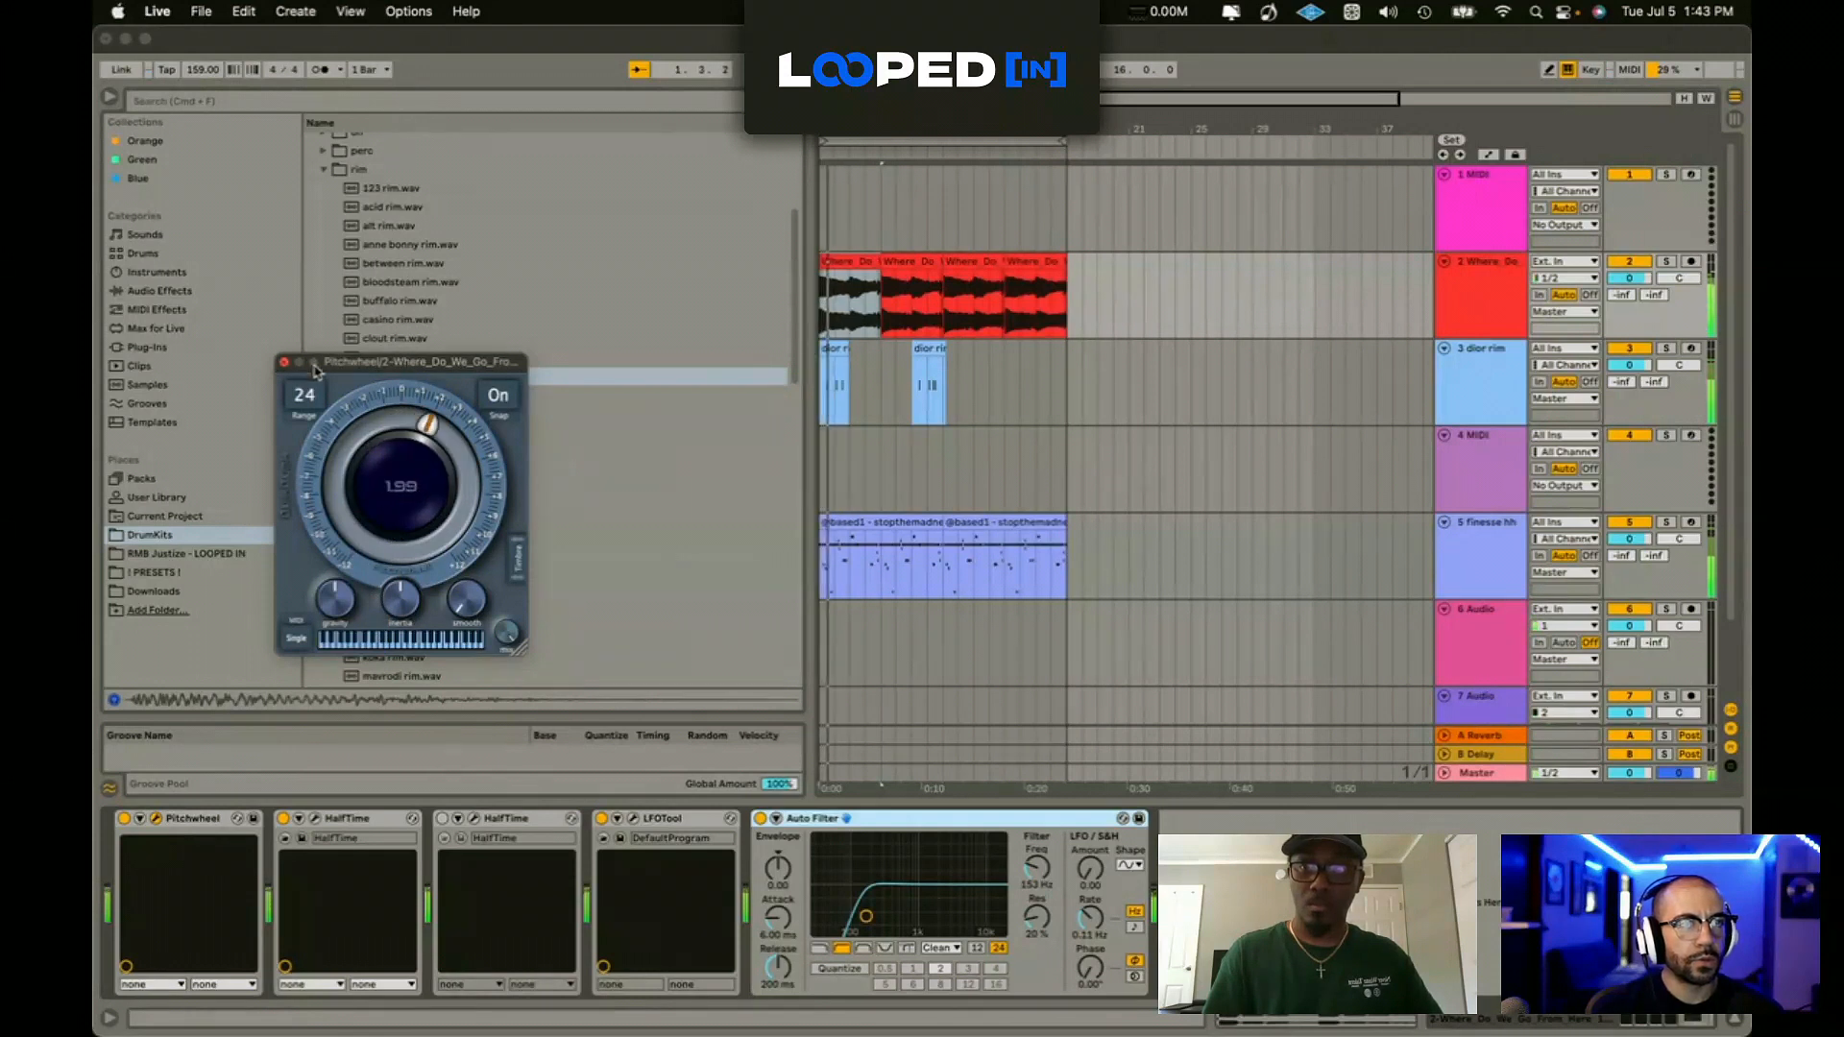
left_click(284, 363)
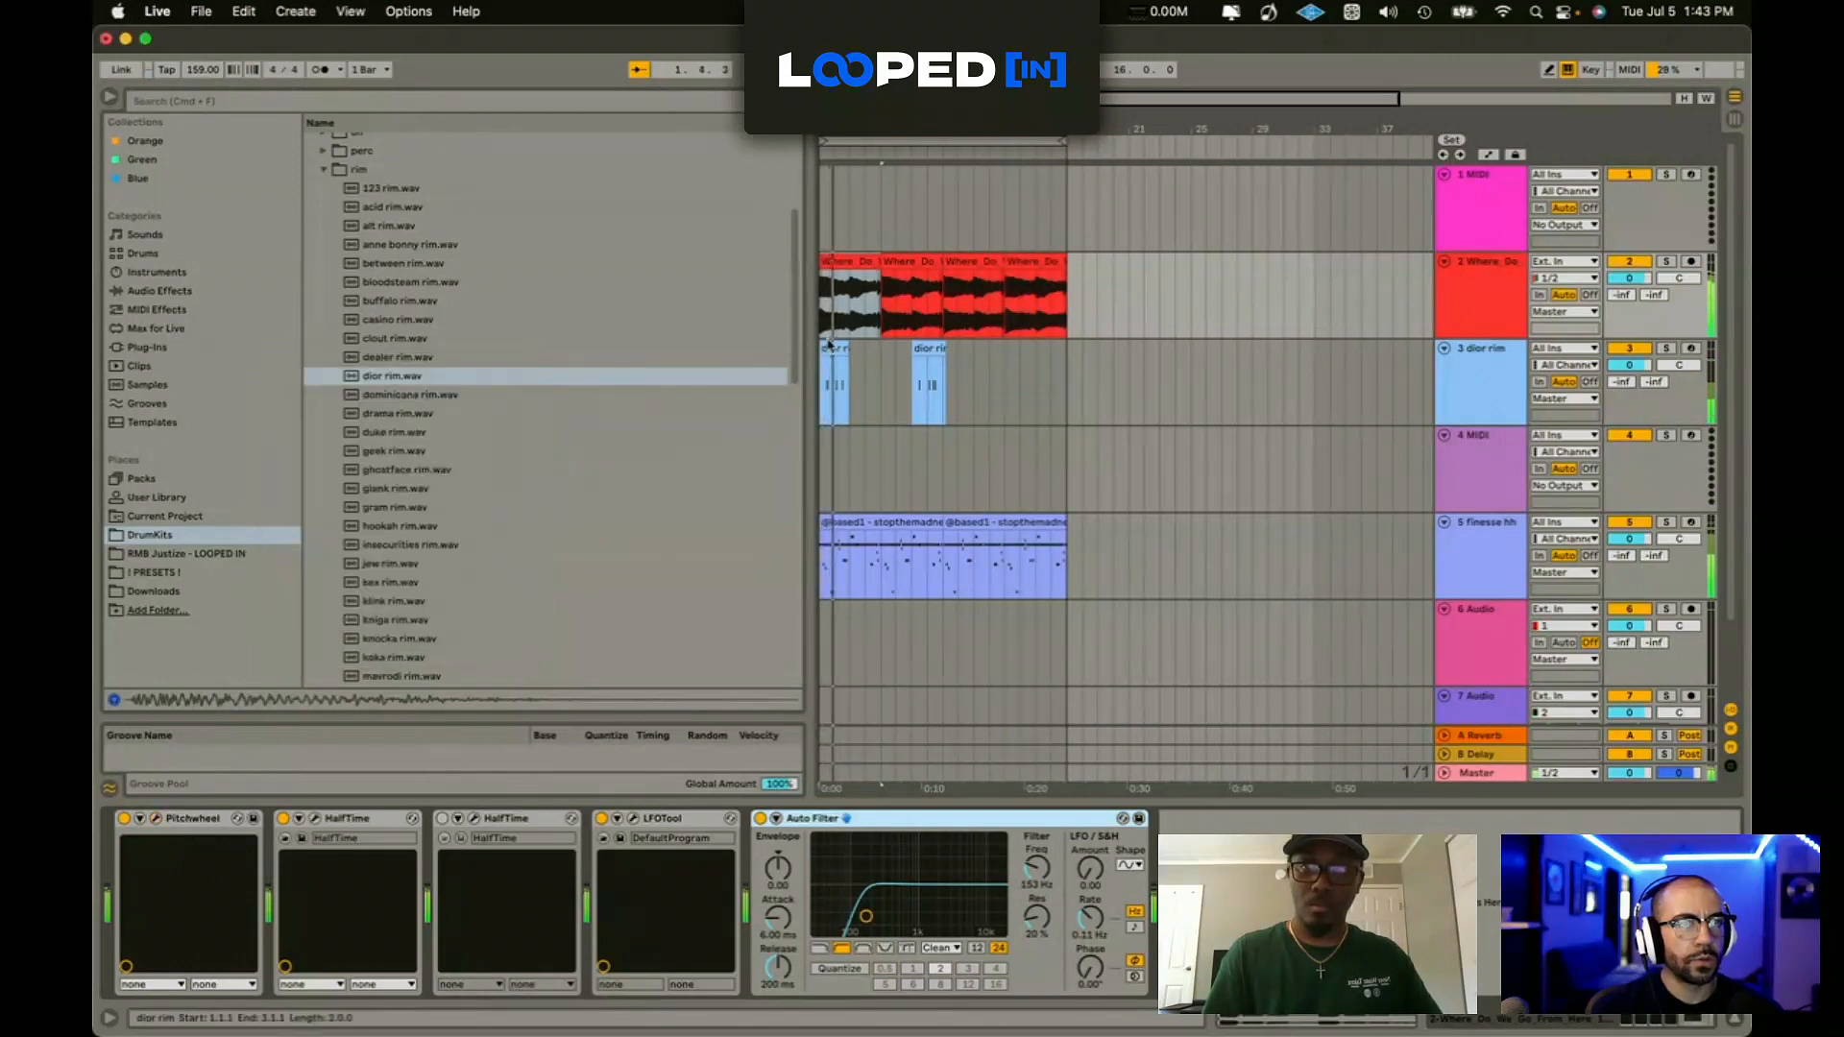
Step: Duplicate the two-bar rim clip seven times to fill 16 bars, and insert a new MIDI track below it
left_click(828, 348)
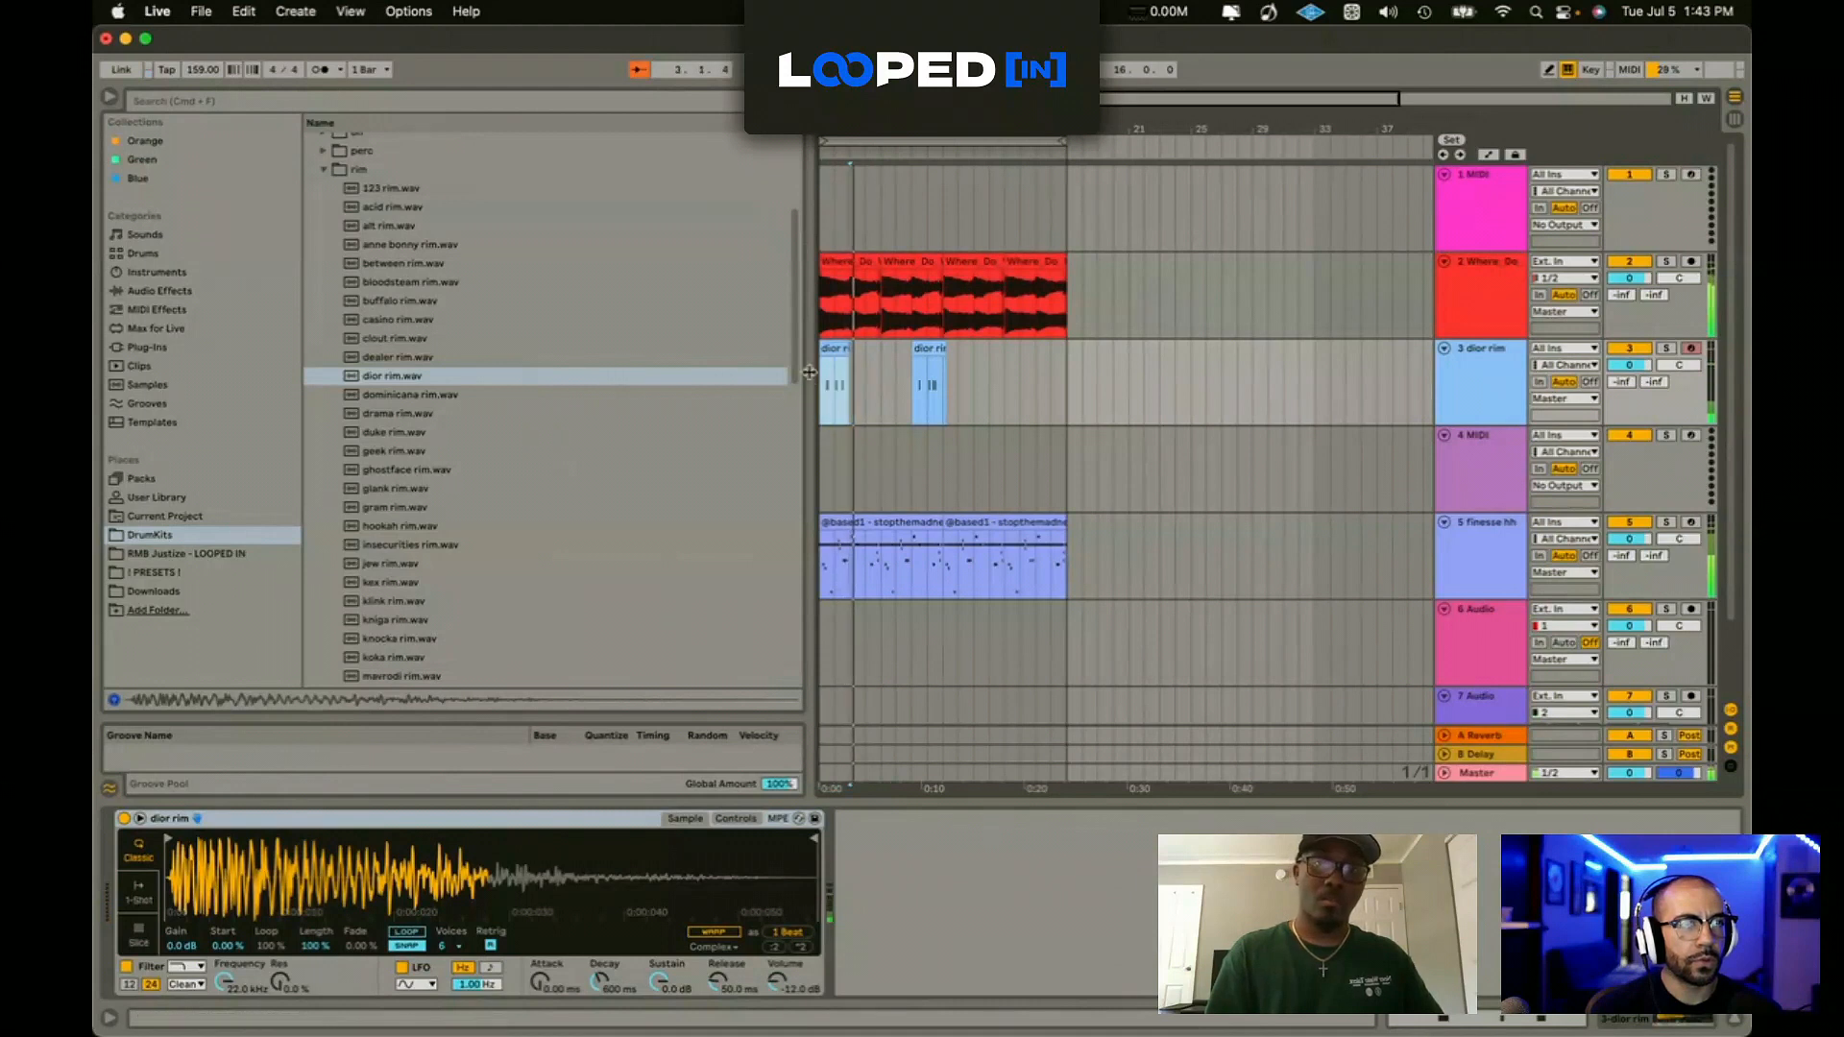
key("ctrl+d")
key("ctrl+d")
key("ctrl+d")
key("ctrl+d")
key("ctrl+d")
key("ctrl+d")
key("ctrl+d")
key("ctrl+shift+t")
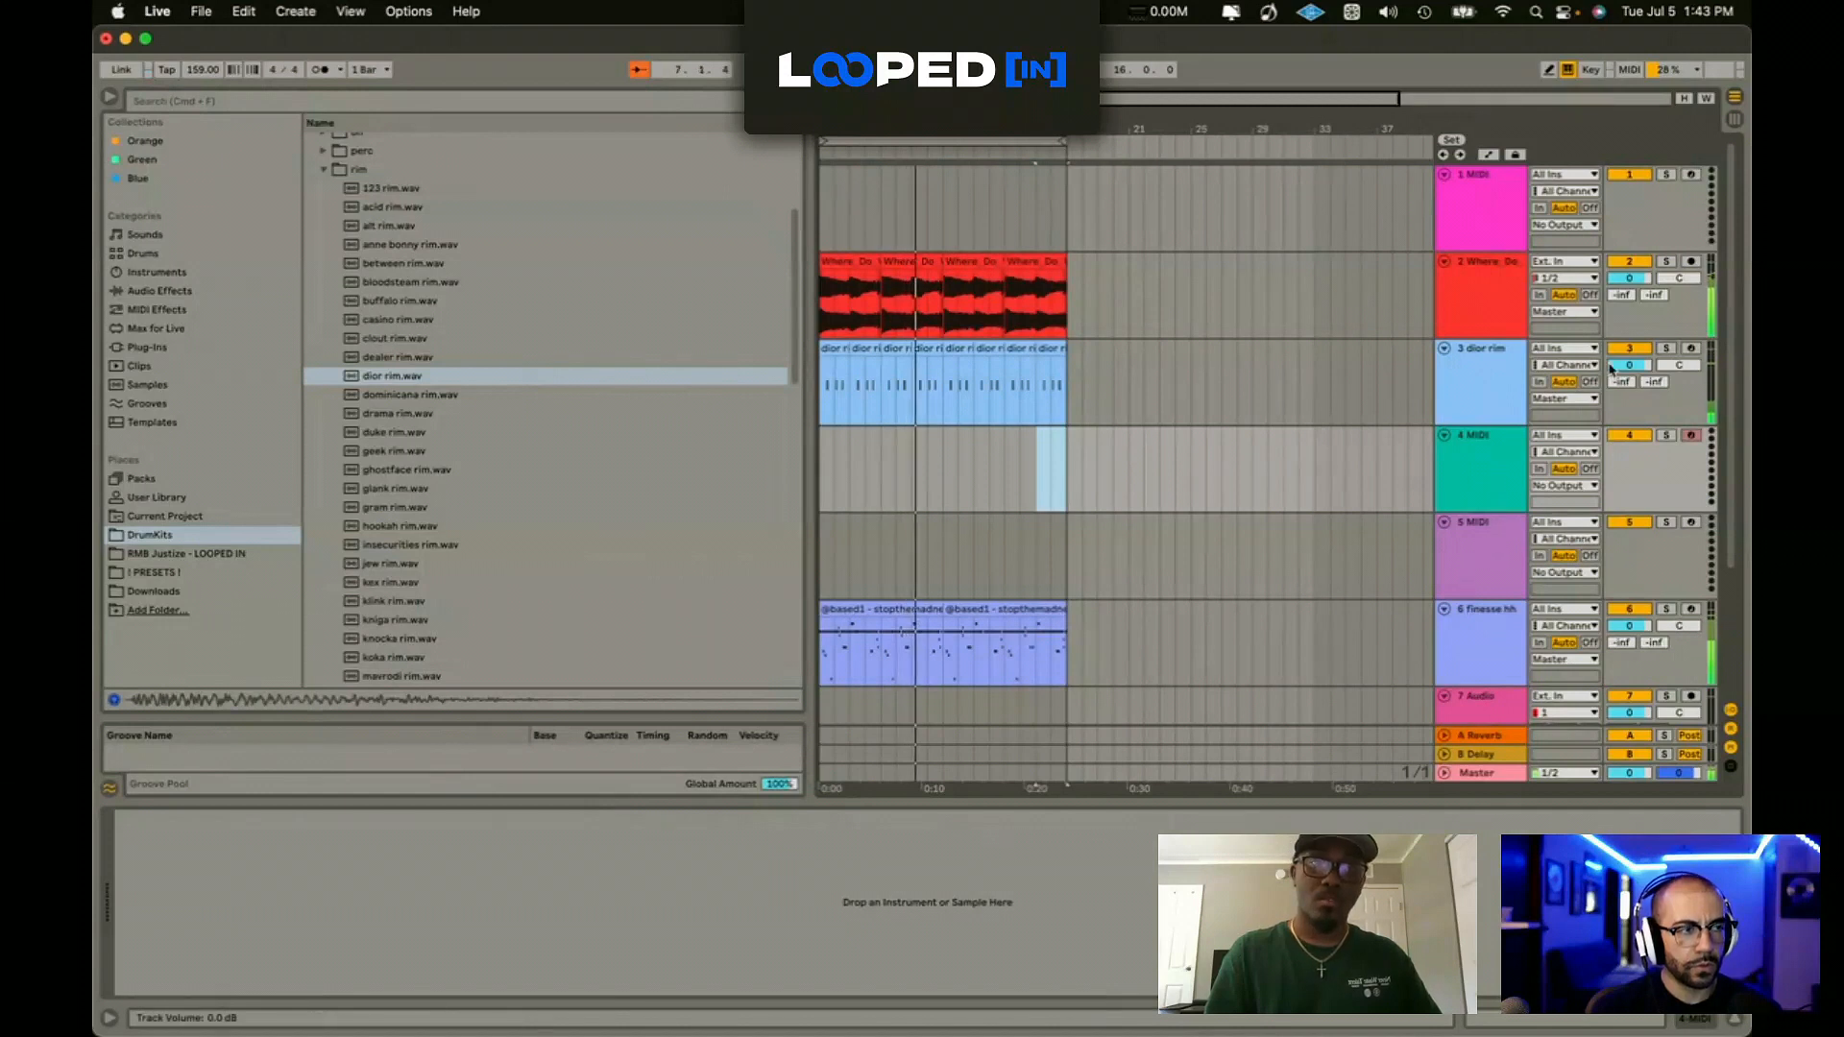
Step: Set the dior rim track's volume to 3.4, select the empty MIDI track below it and collapse the rim sample folder
left_click_drag(1630, 365, 1629, 352)
left_click(1479, 461)
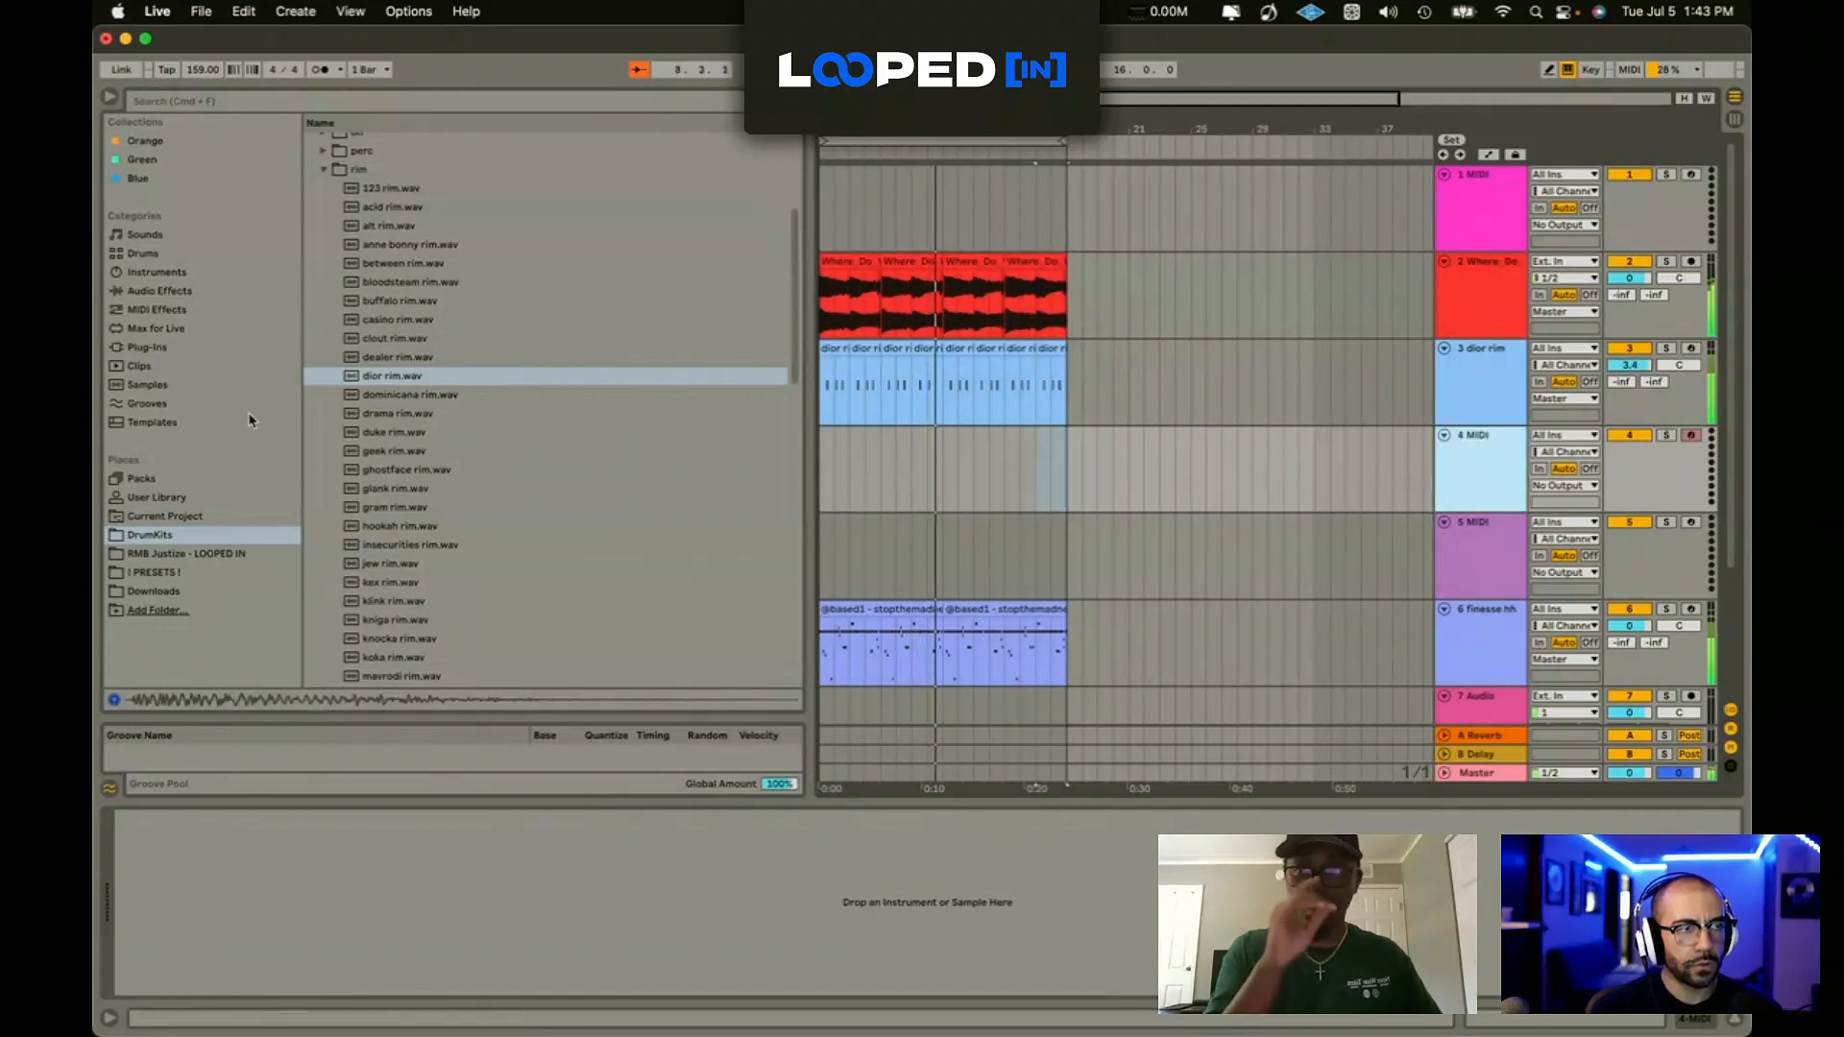
left_click(327, 171)
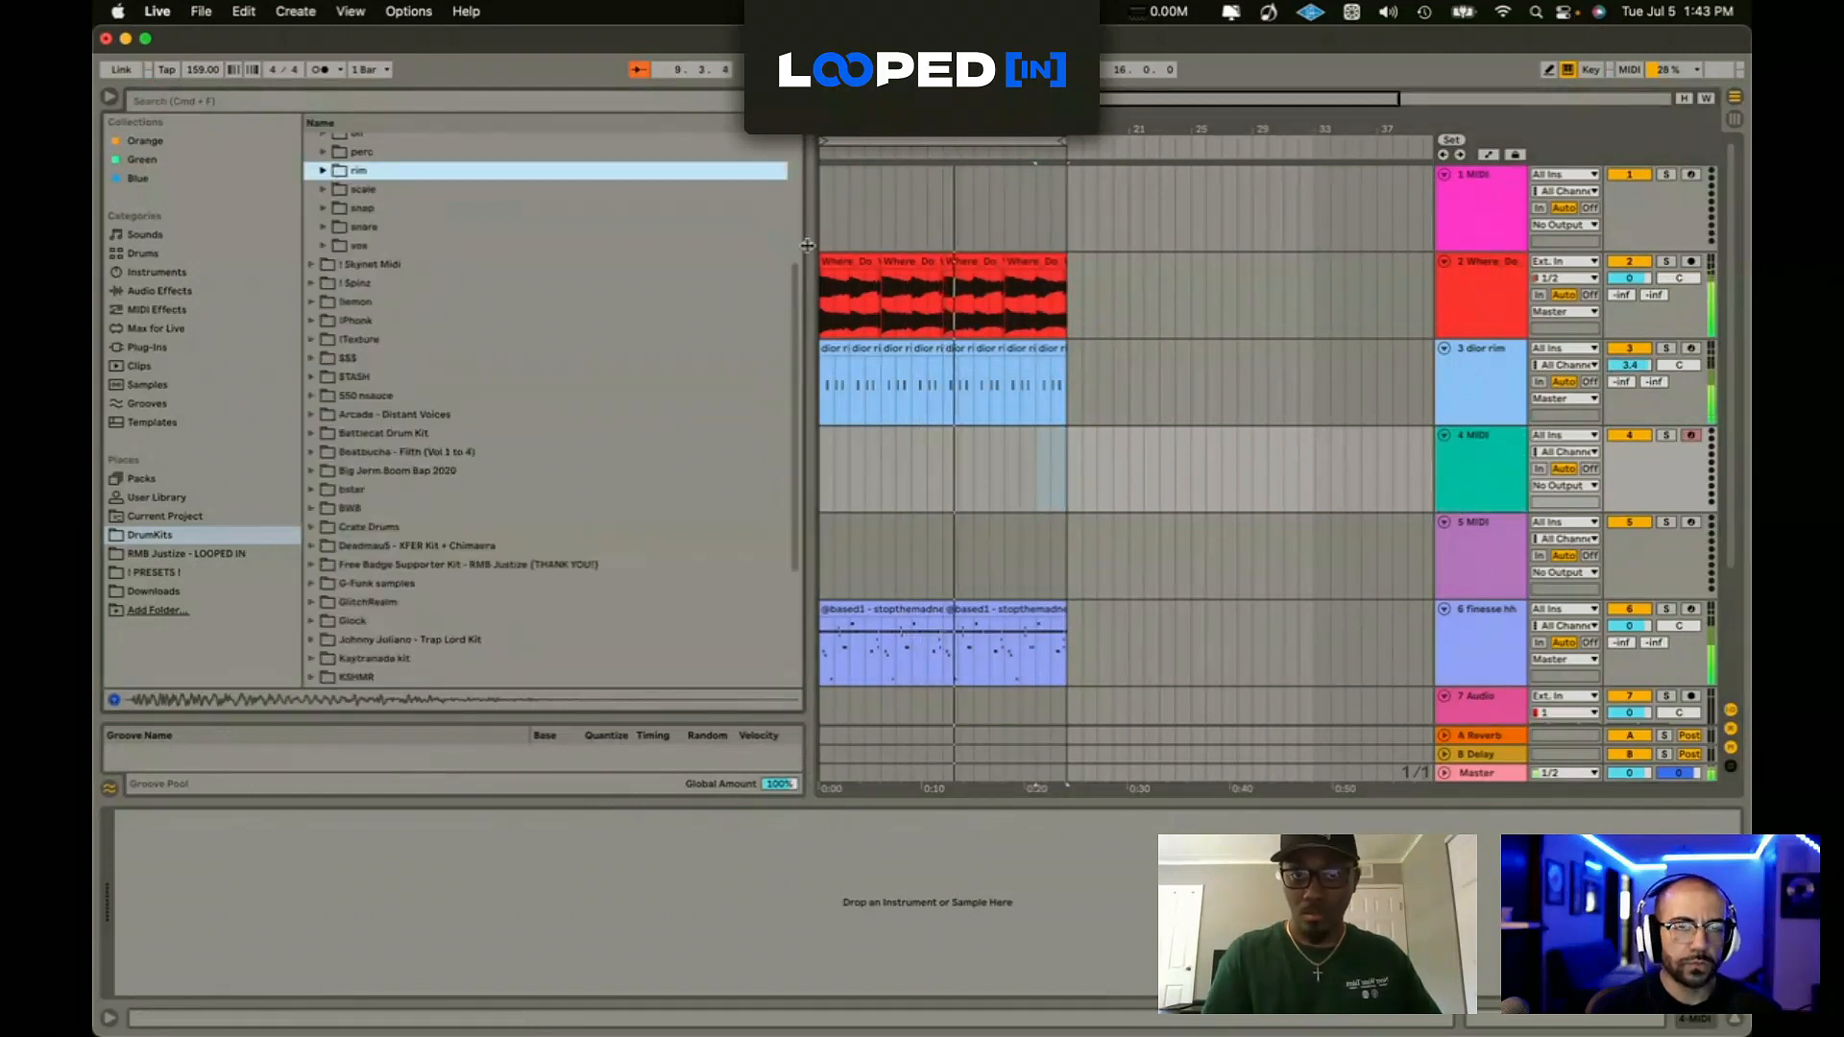
Step: Transpose the first two melody clips to -9 semitones and restart playback
left_click_drag(938, 297, 750, 259)
key("space")
left_click(857, 265)
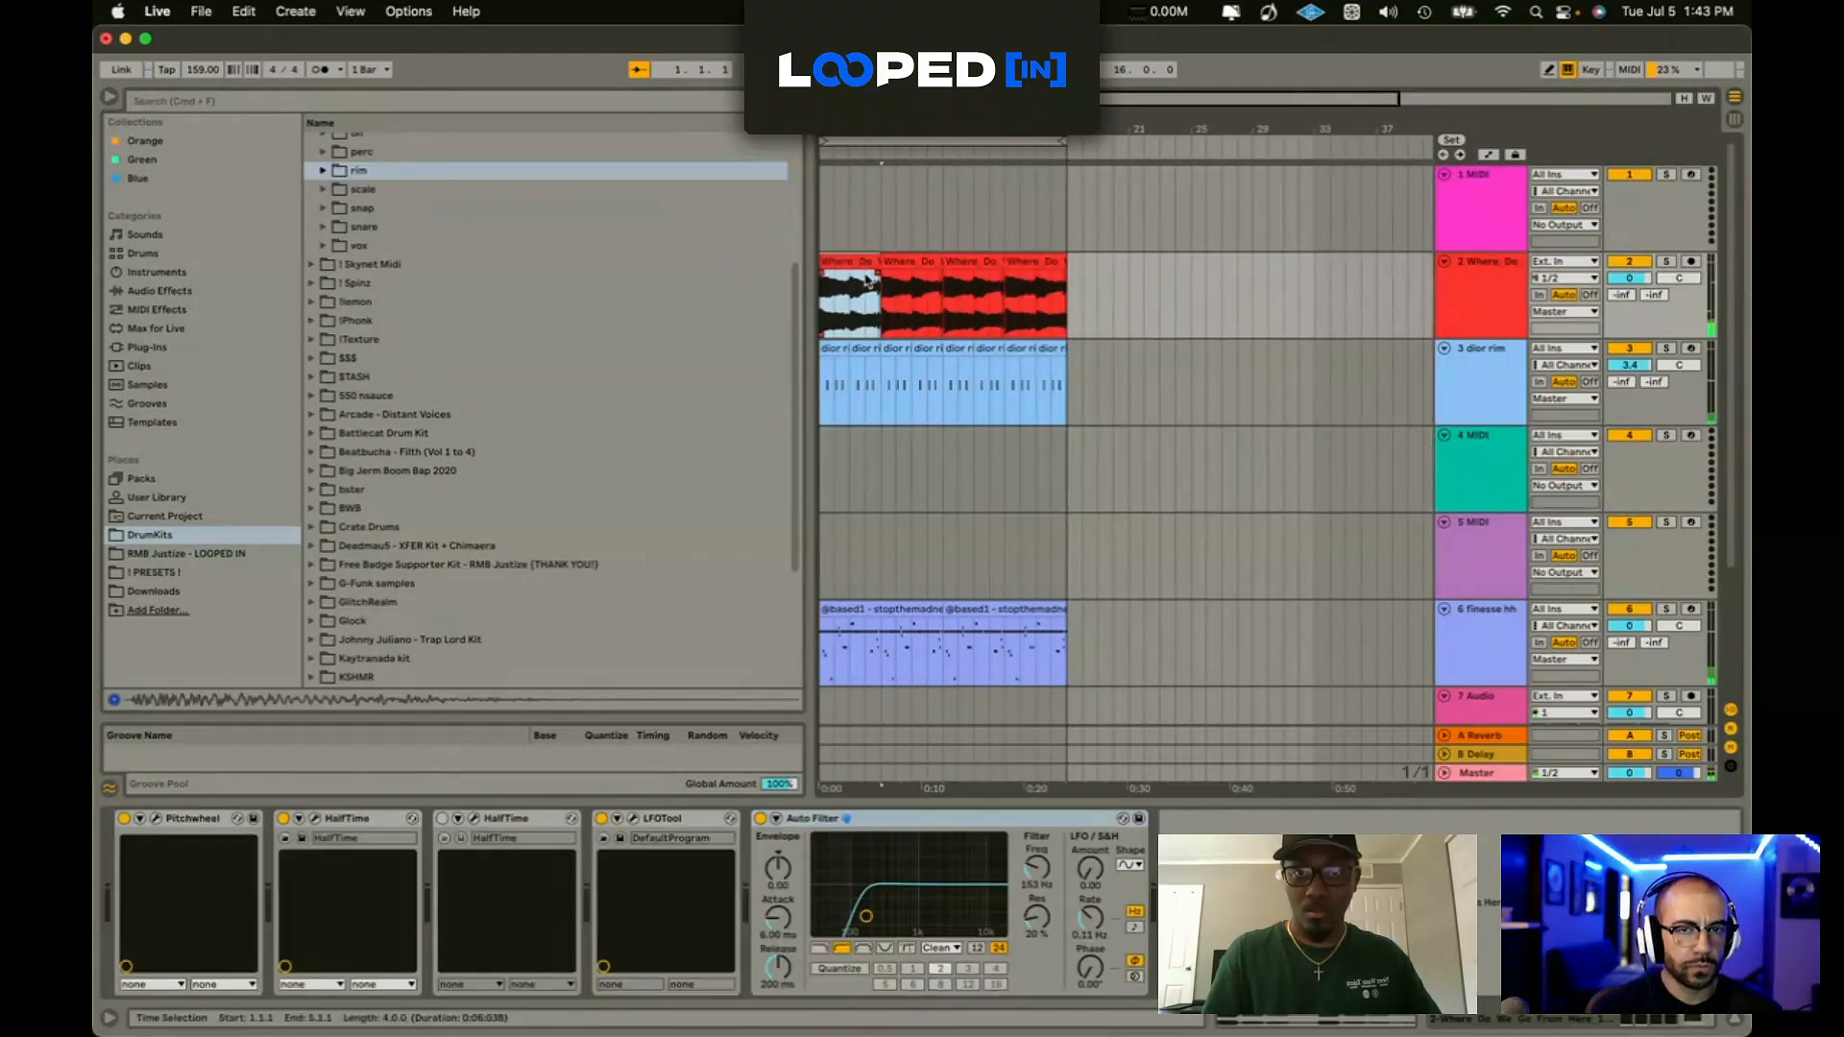
double_click(870, 280)
left_click_drag(937, 300, 823, 279)
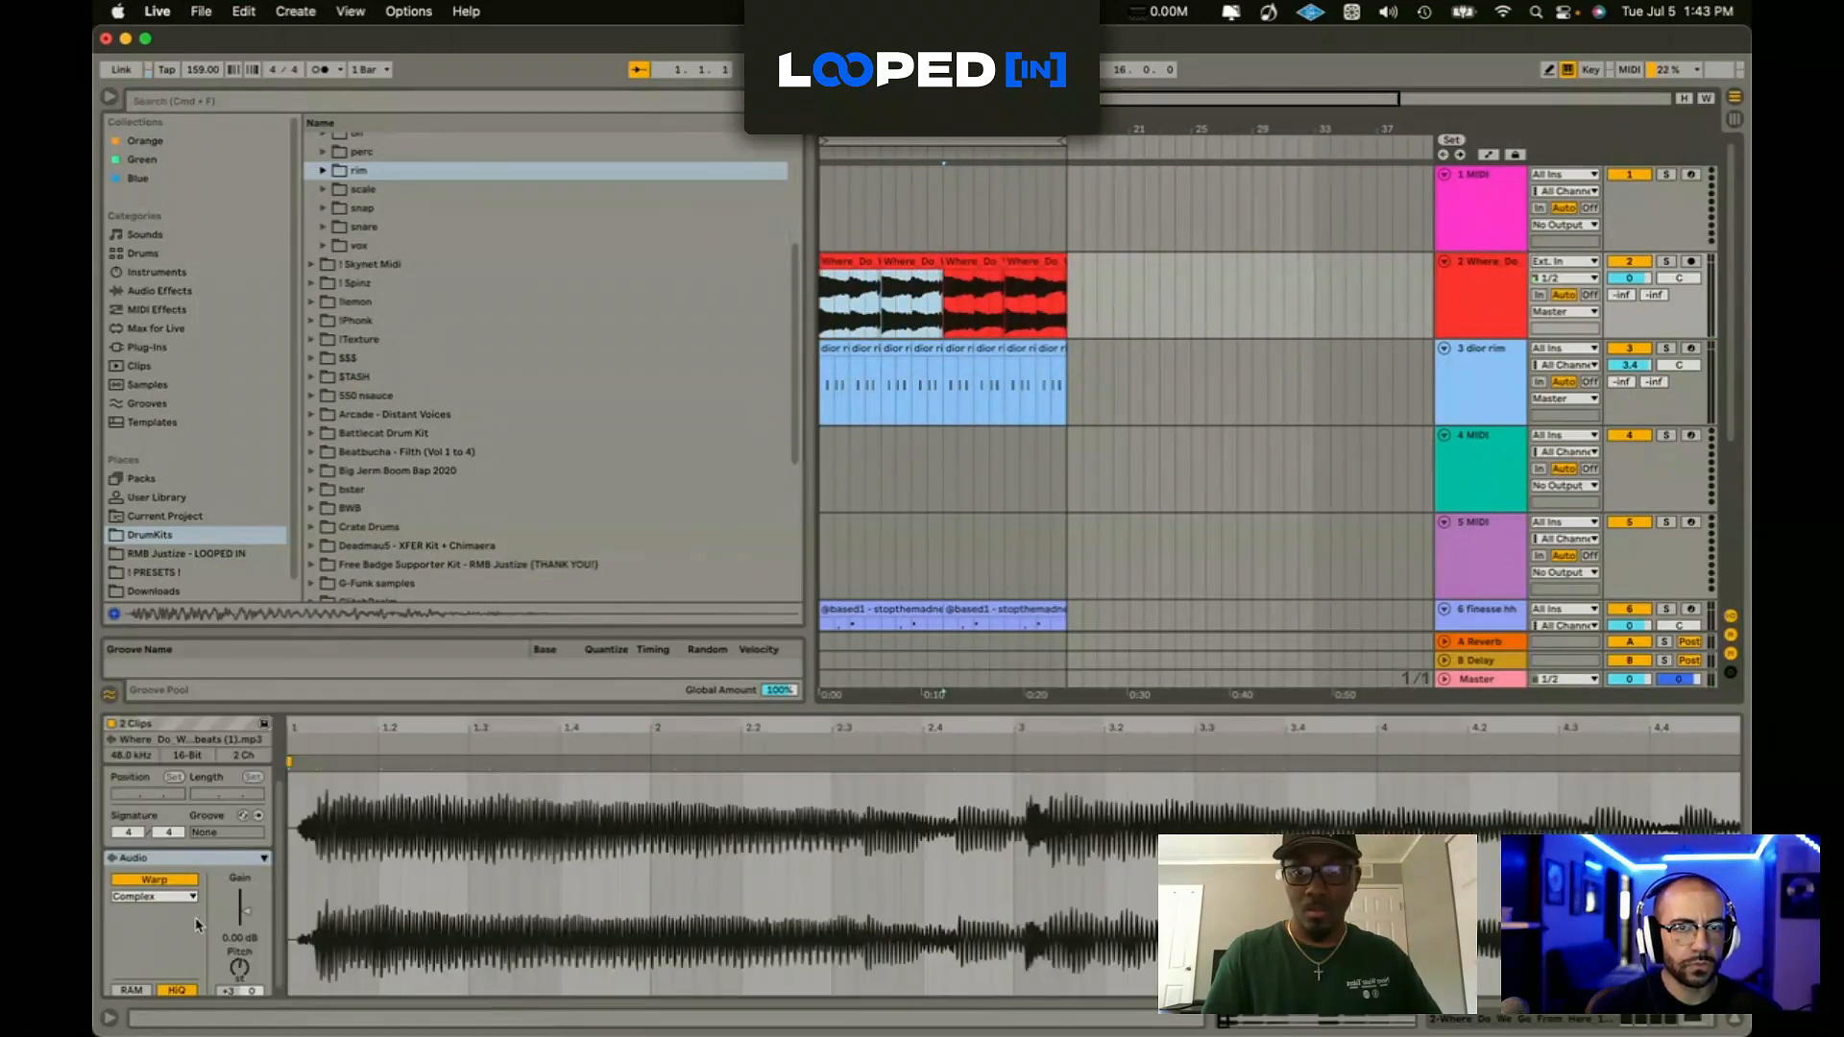
left_click_drag(237, 973, 237, 998)
key("space")
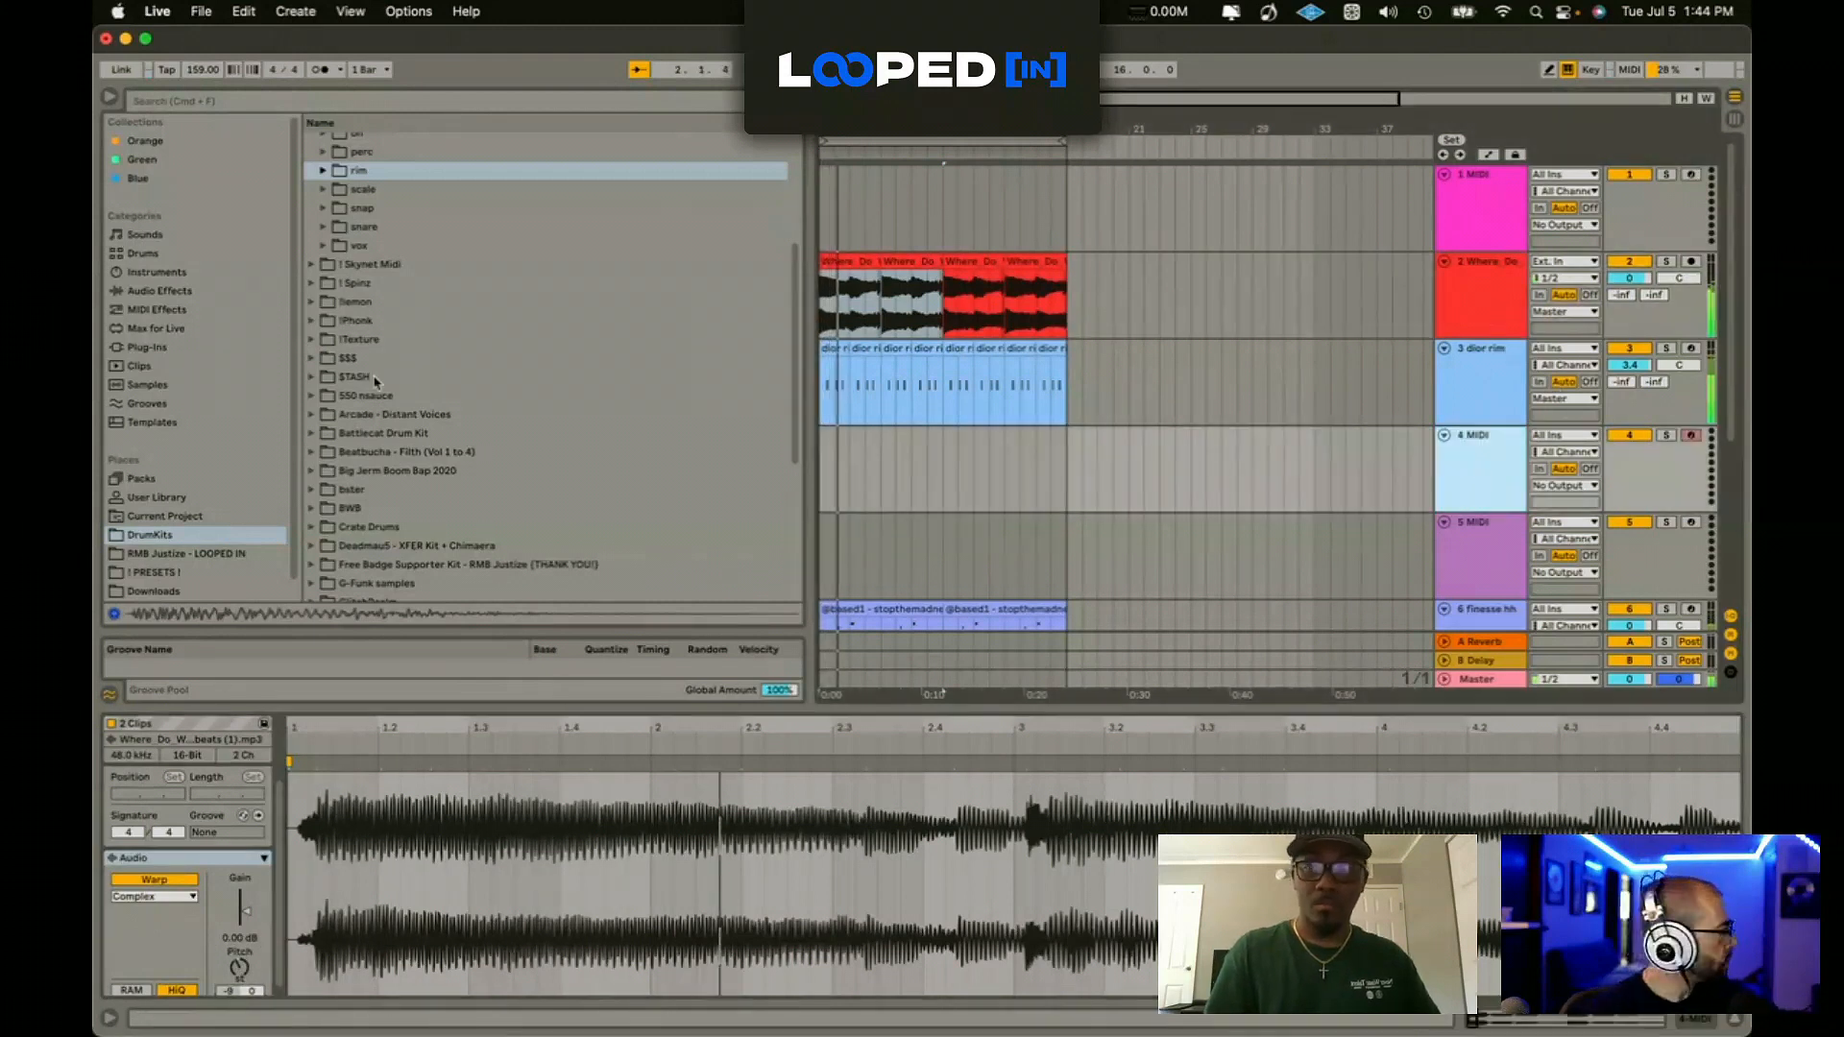
Step: Load BIGSPIN.wav from the Free Badge Supporter Kit folder onto the empty MIDI track below dior rim
scroll(384, 384, "down", 3)
left_click(403, 374)
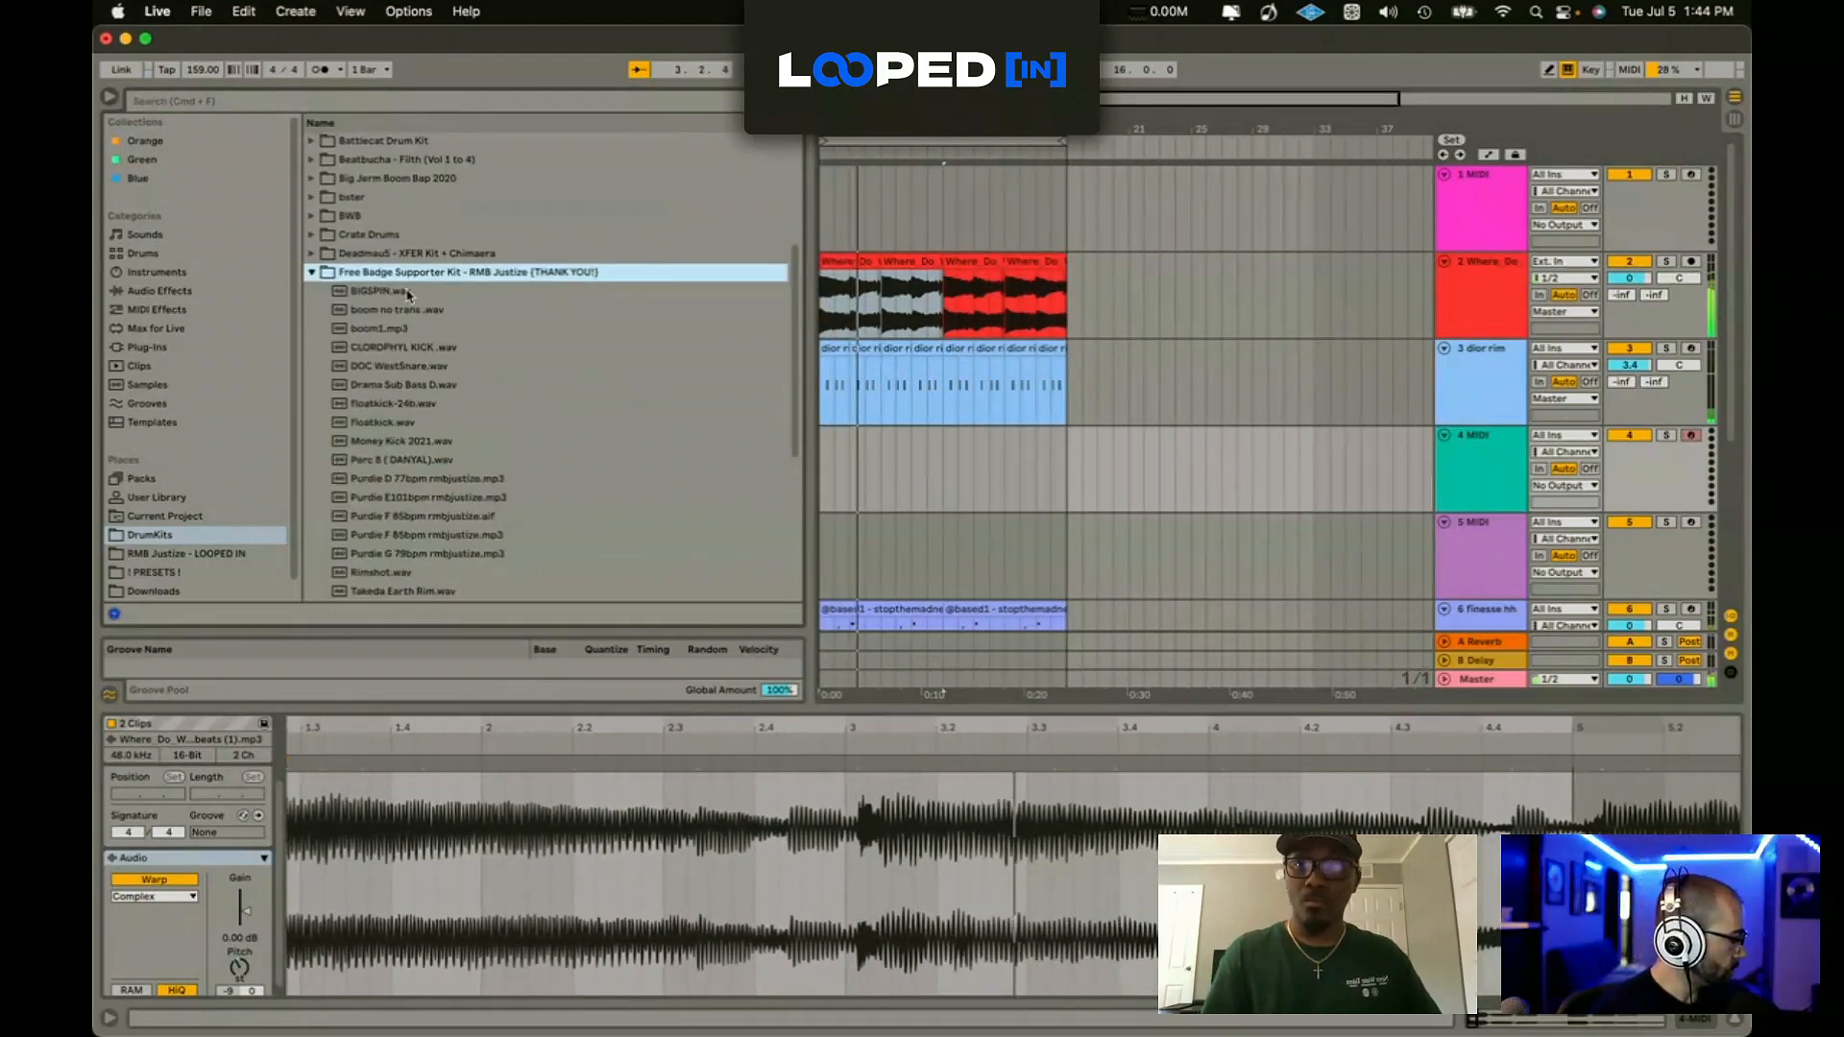
double_click(408, 291)
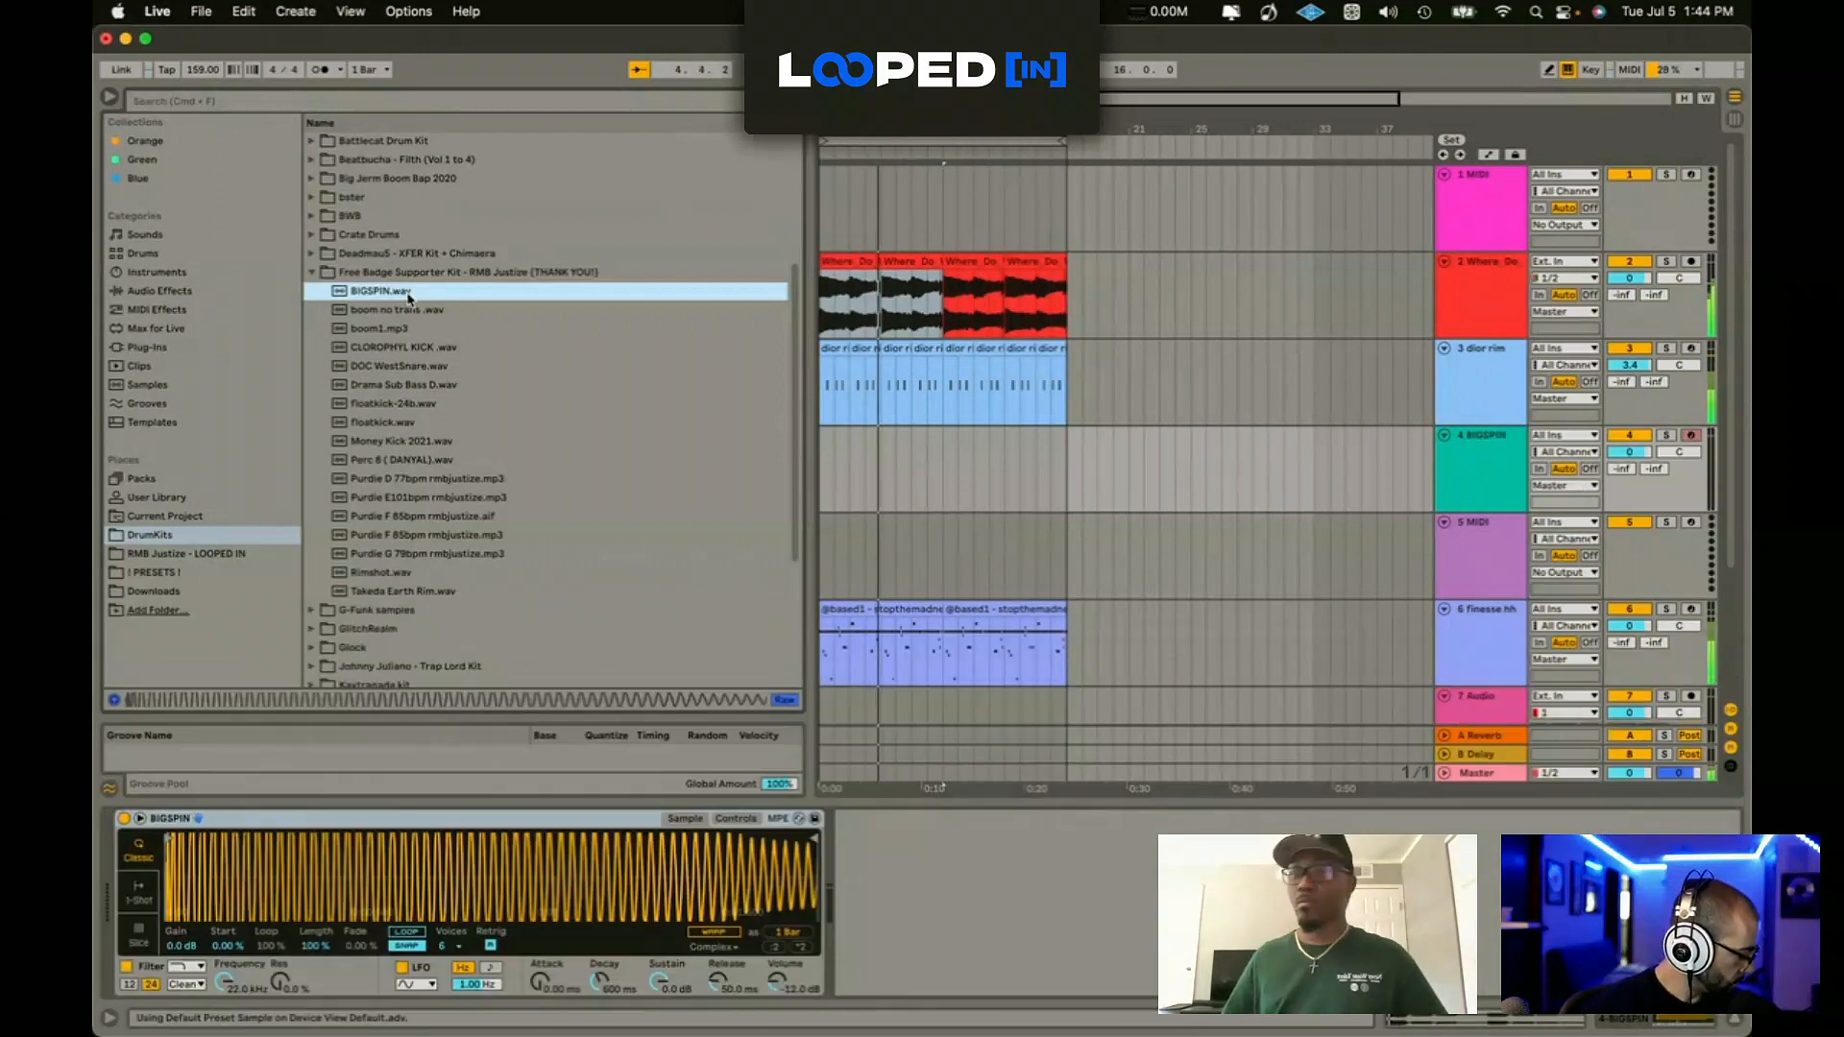
Step: Set the BIGSPIN sampler's transpose to -3 st and its voices to 1
left_click(415, 910)
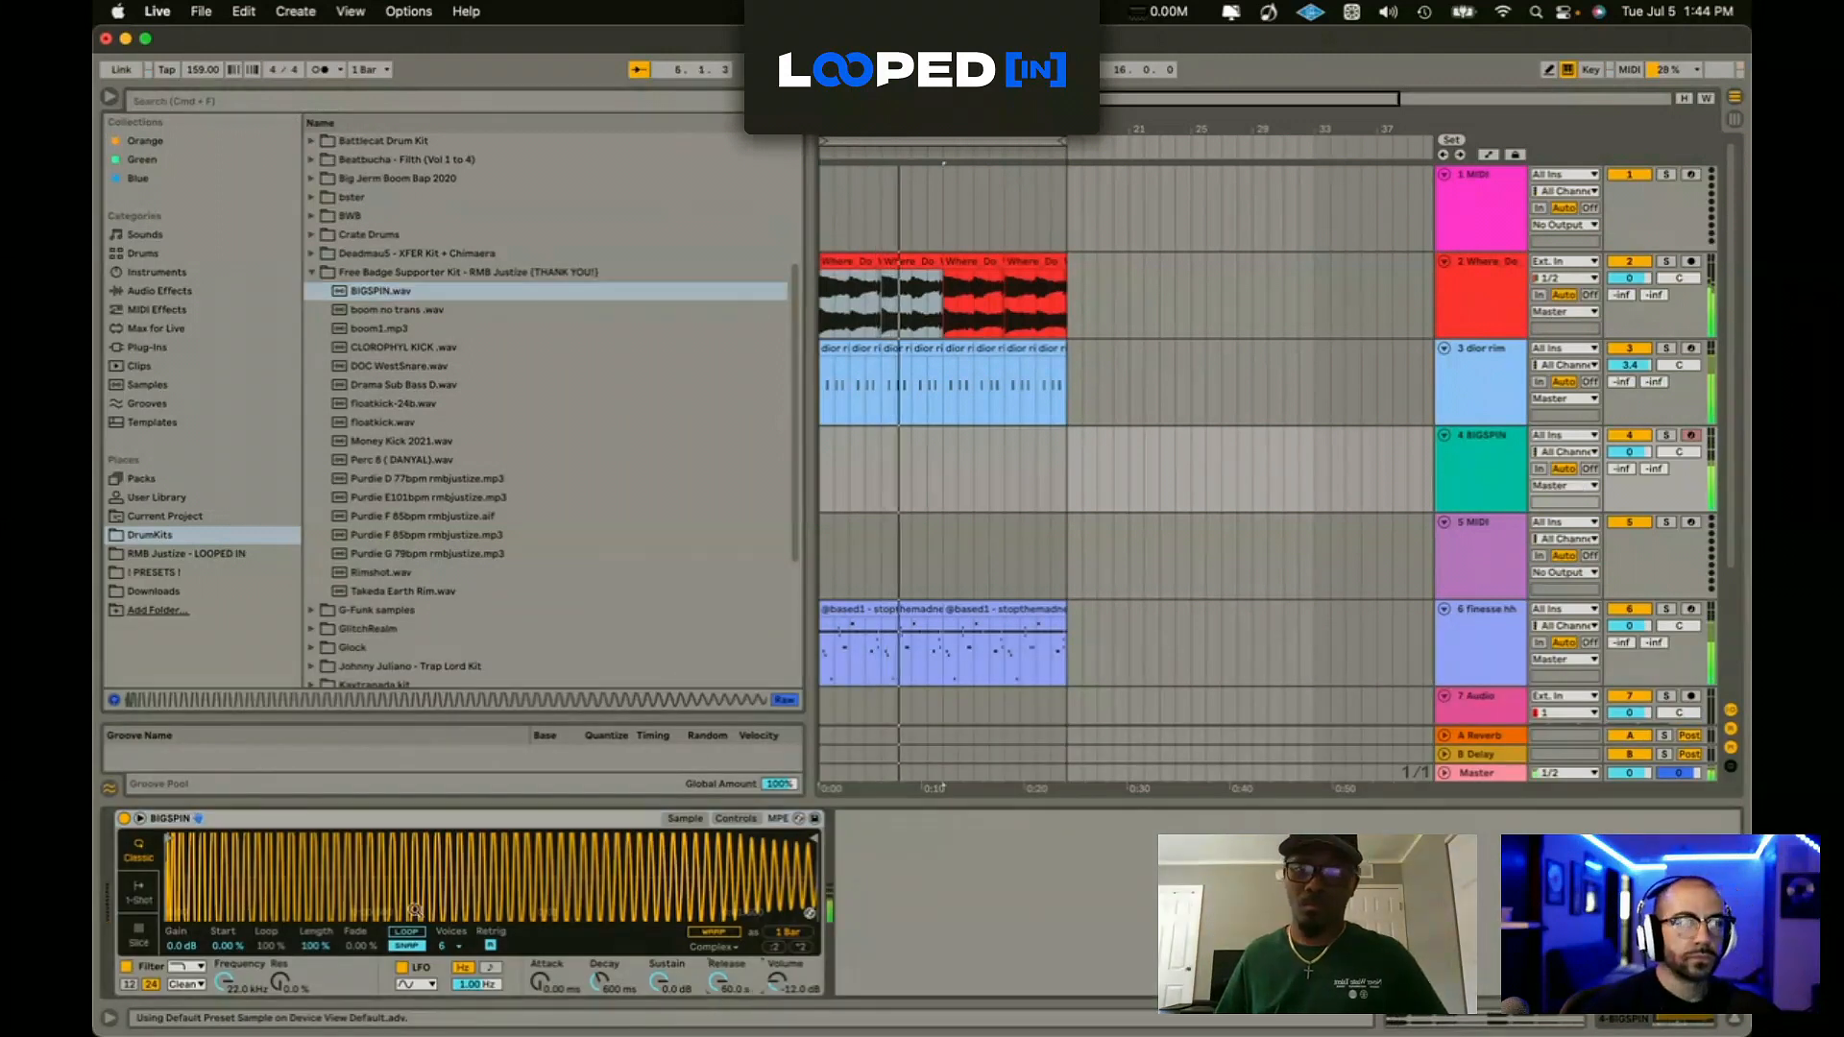
left_click(666, 972)
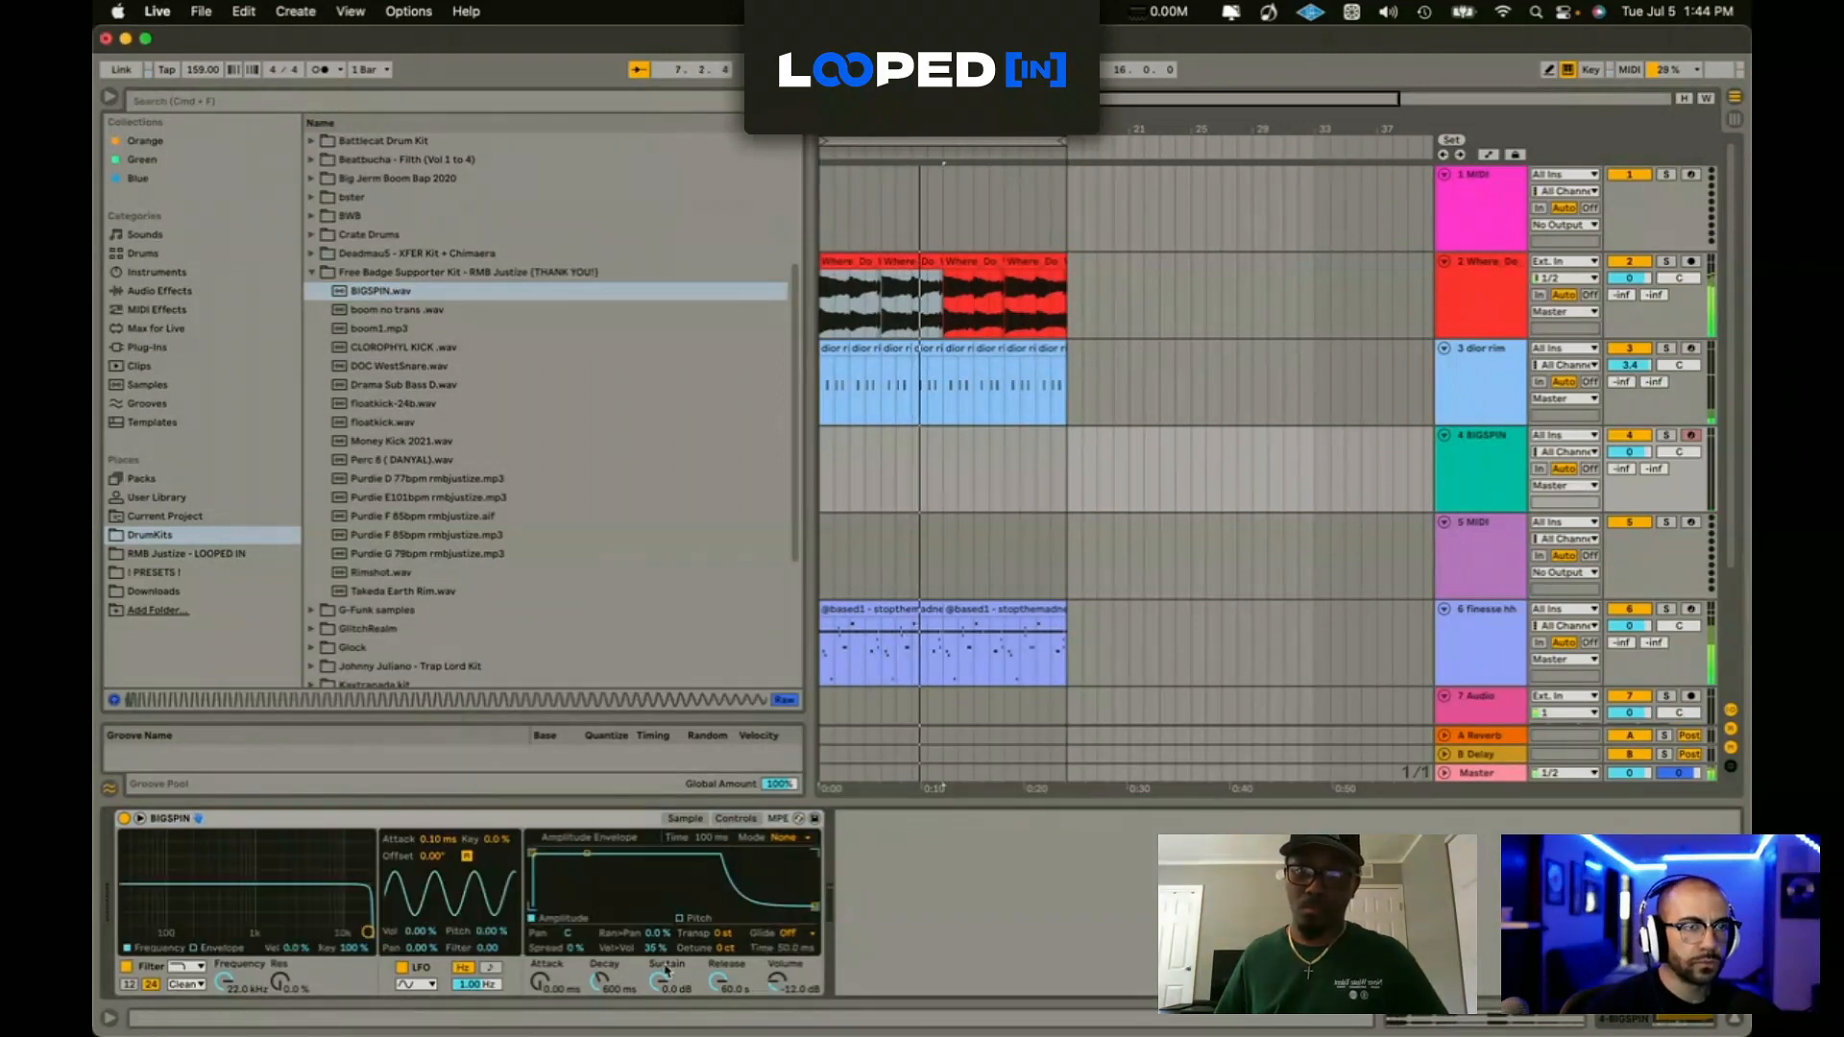
left_click_drag(718, 932, 718, 951)
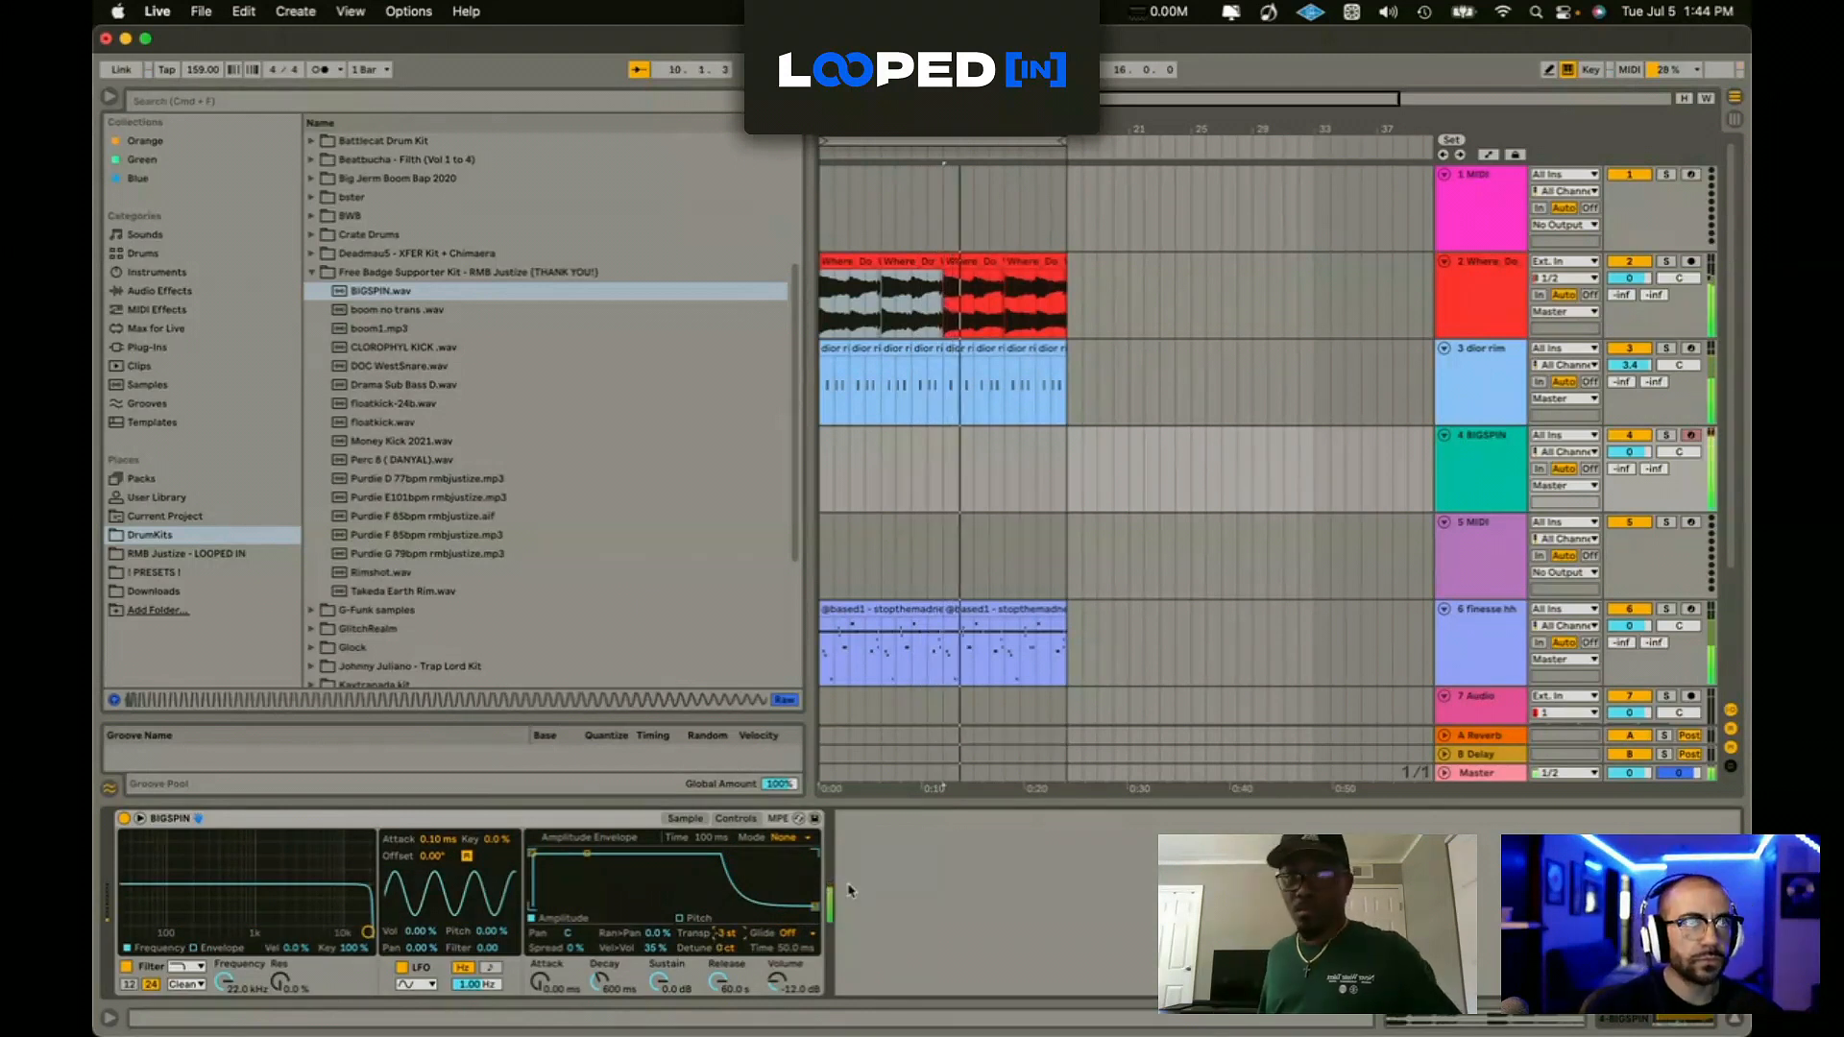
left_click(685, 818)
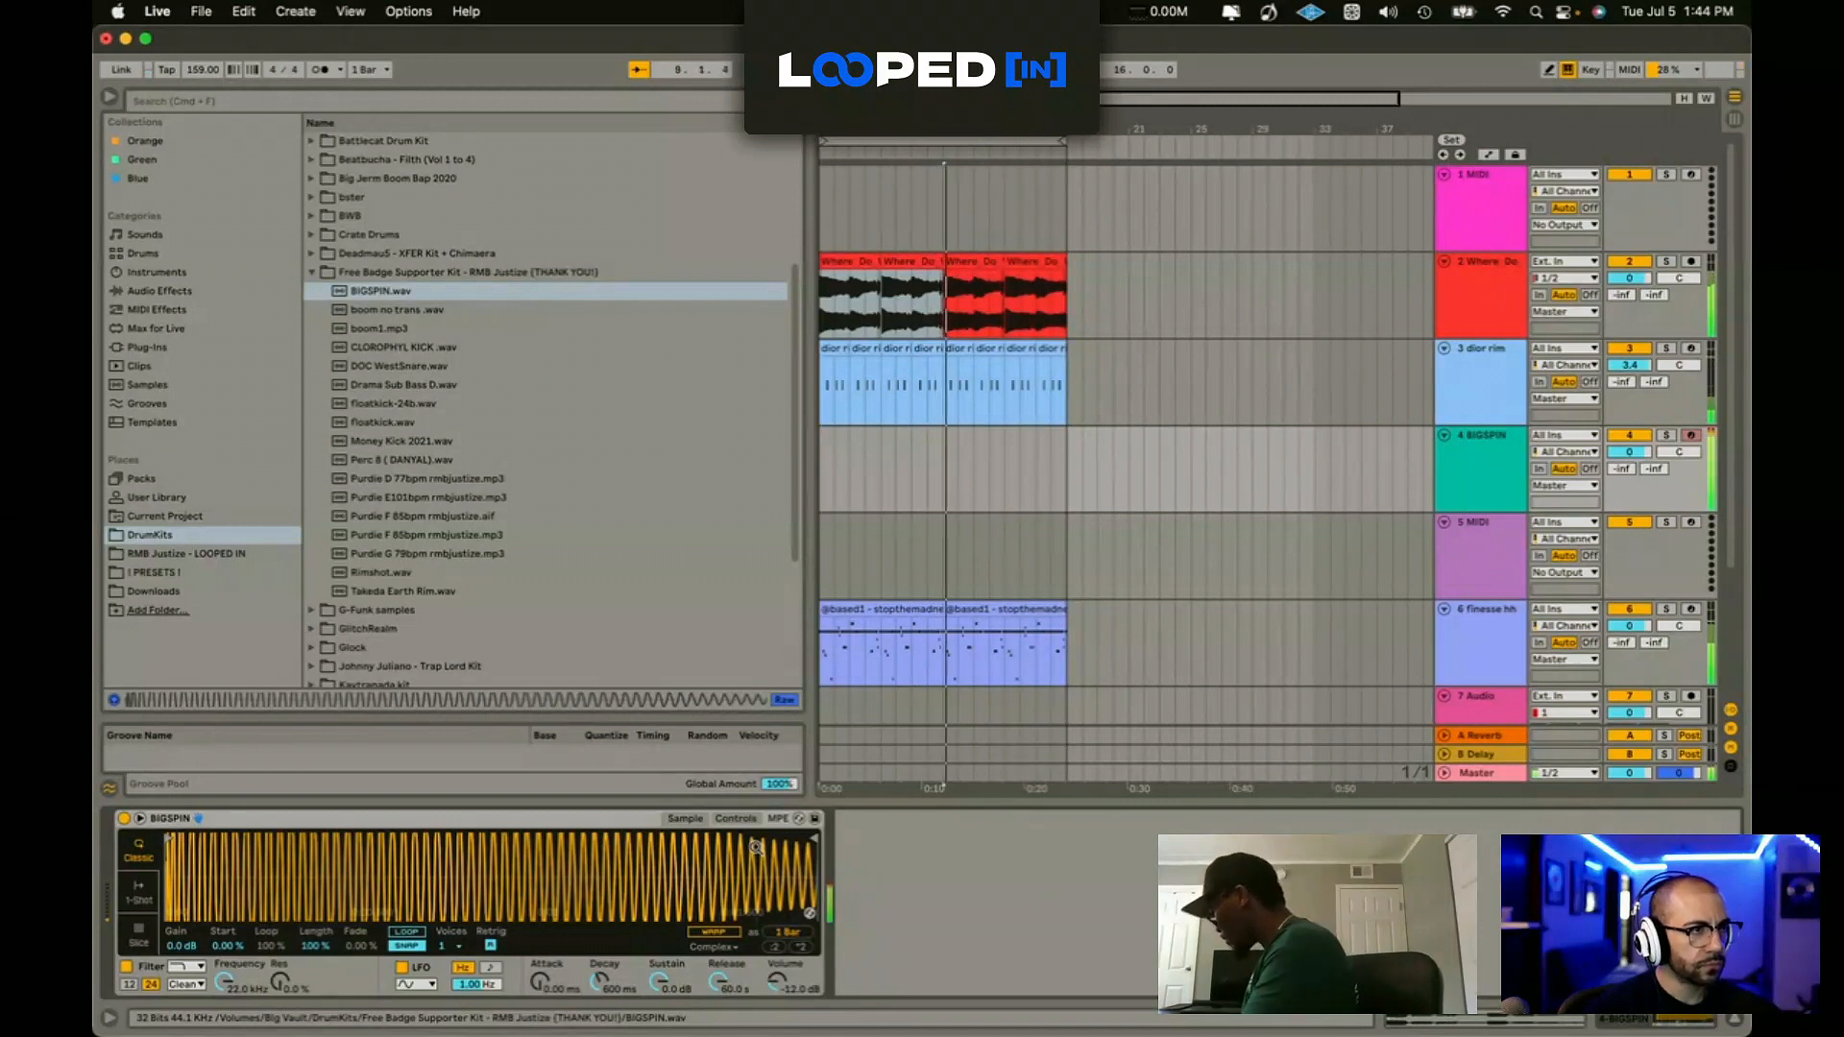
Step: Record a BIGSPIN pattern in two passes, replacing everything from bar 9 with the second take, to cover all 16 bars
key("space")
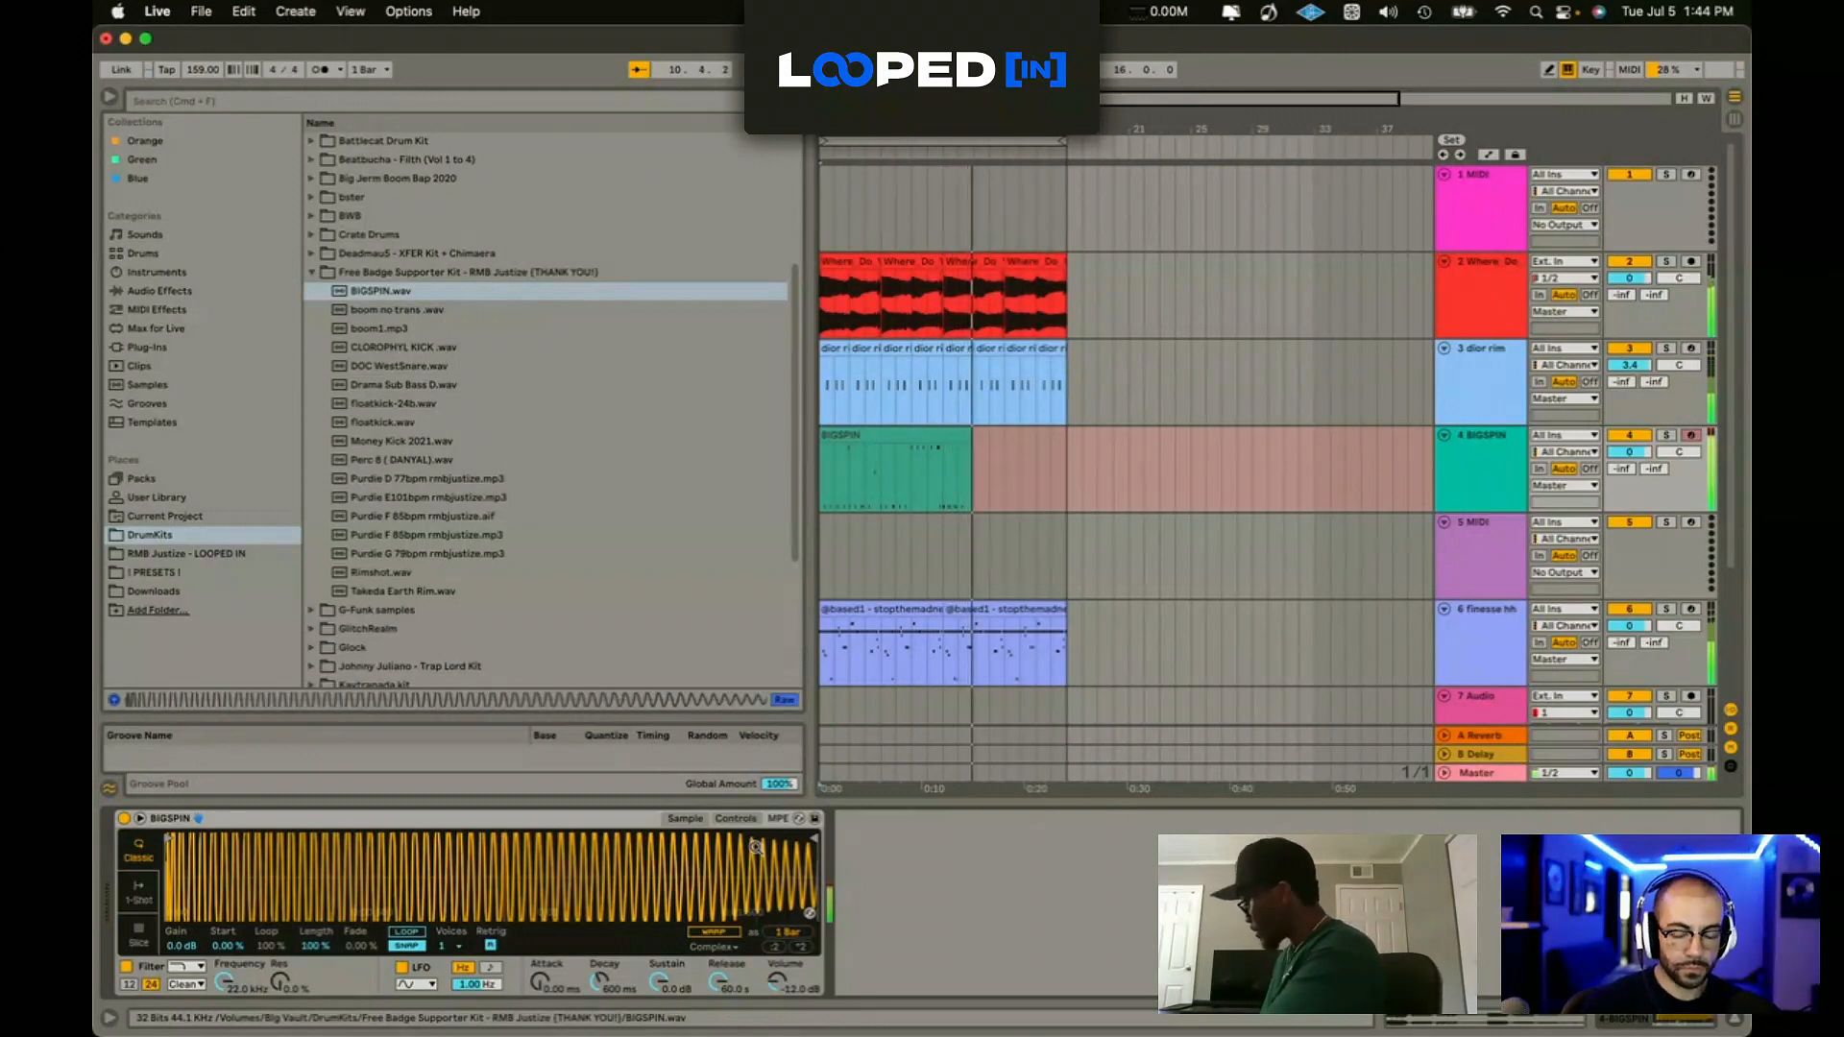
key("space")
left_click_drag(958, 478, 1130, 442)
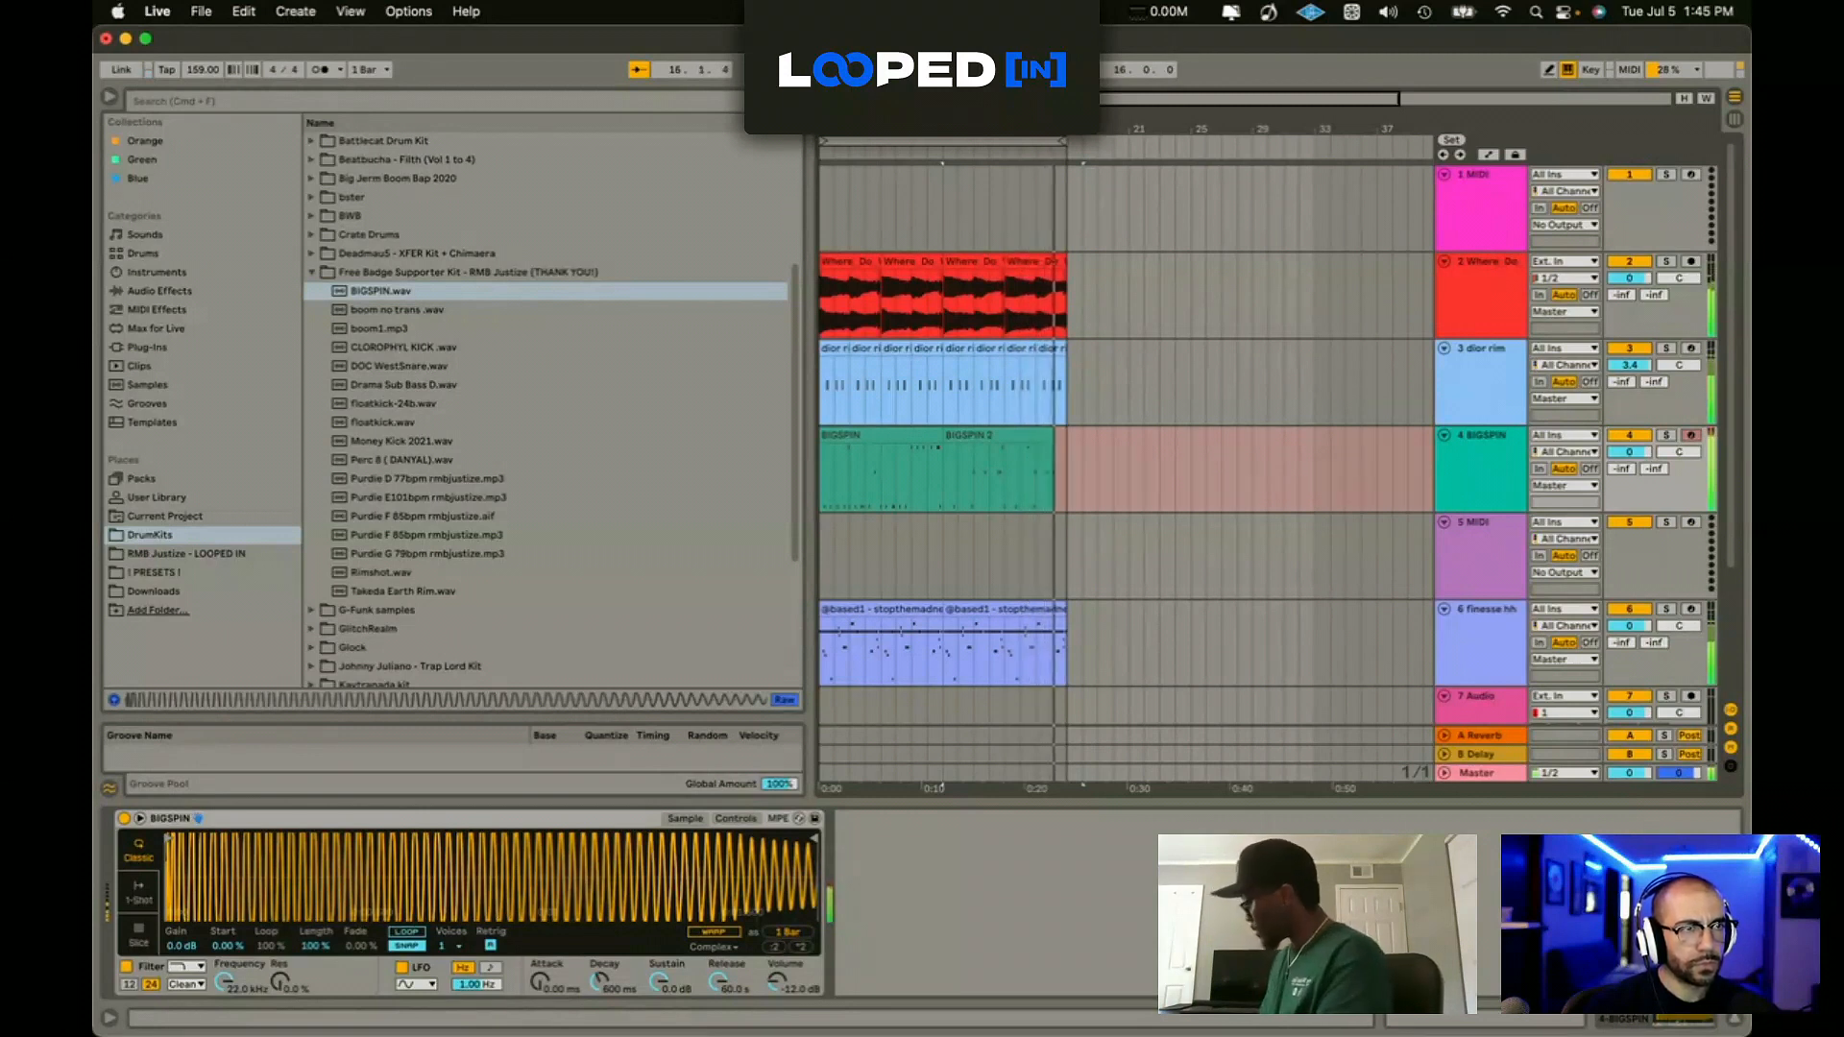
key("space")
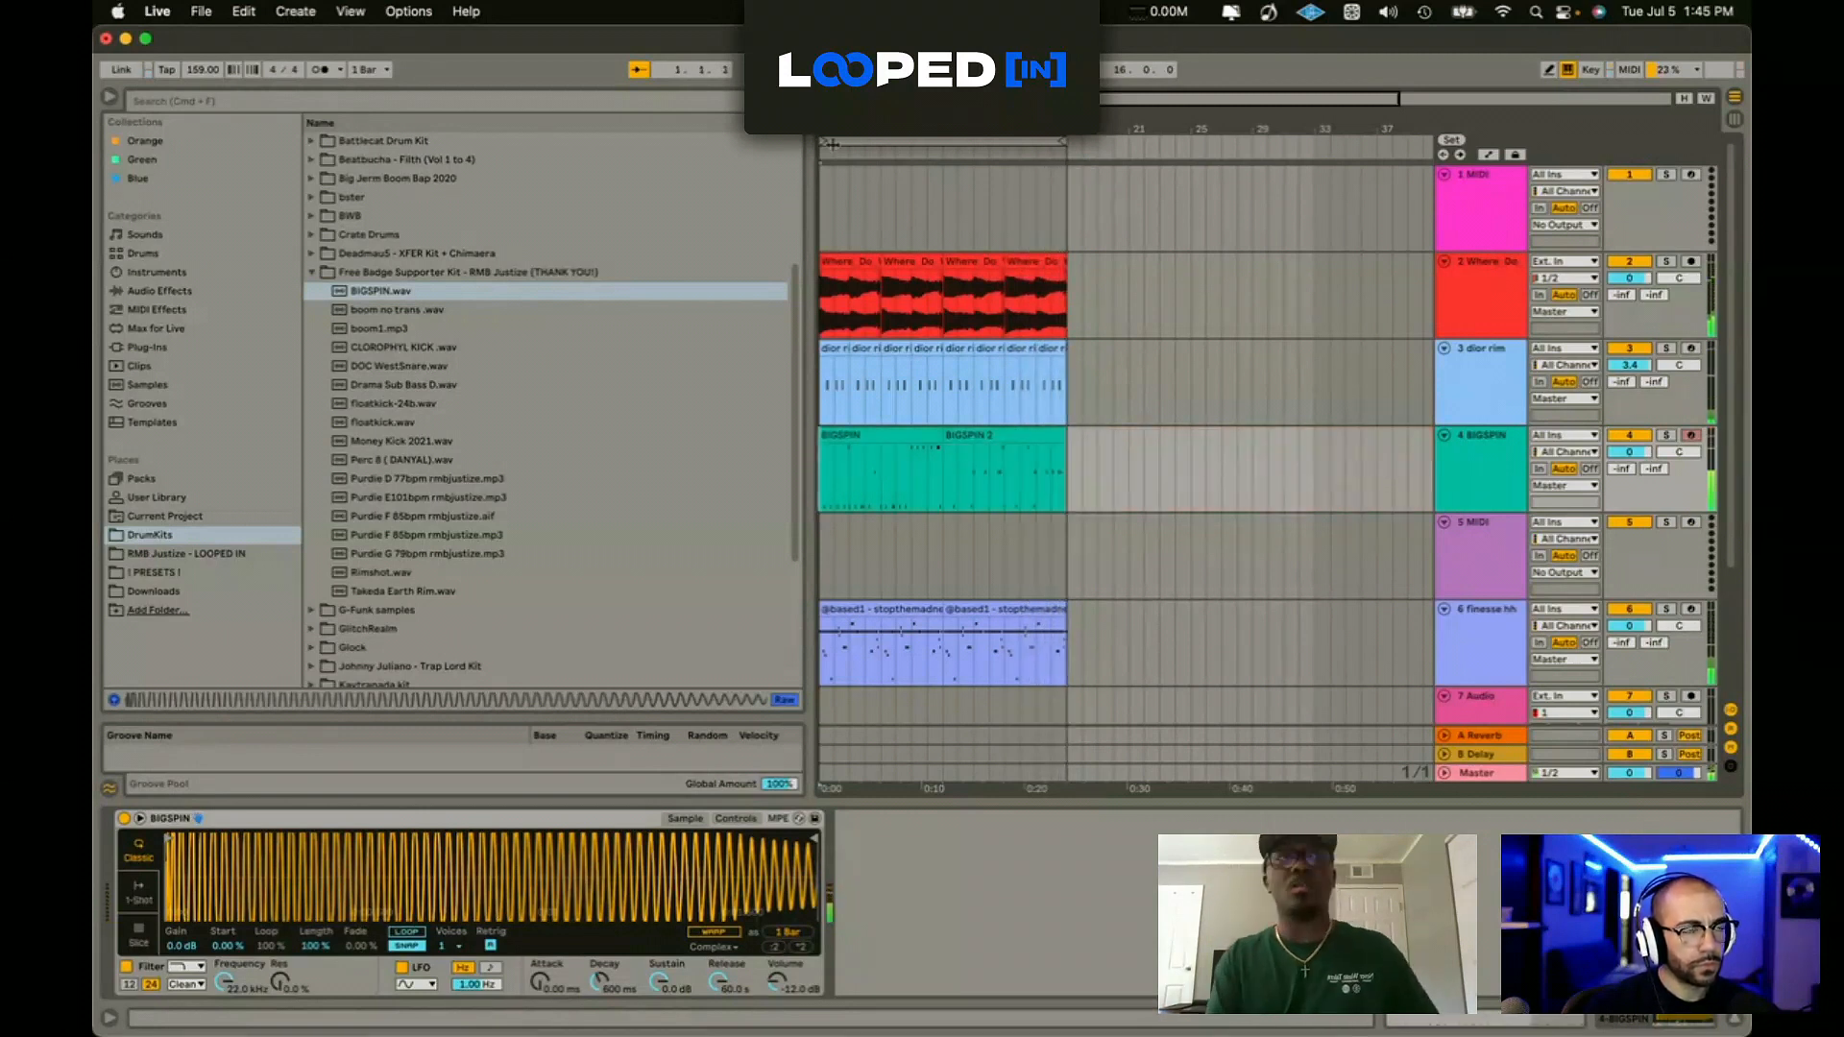
Step: Consolidate the two BIGSPIN clips into one 16-bar clip and quantize all of its notes
left_click(1060, 471)
key("super+j")
key("space")
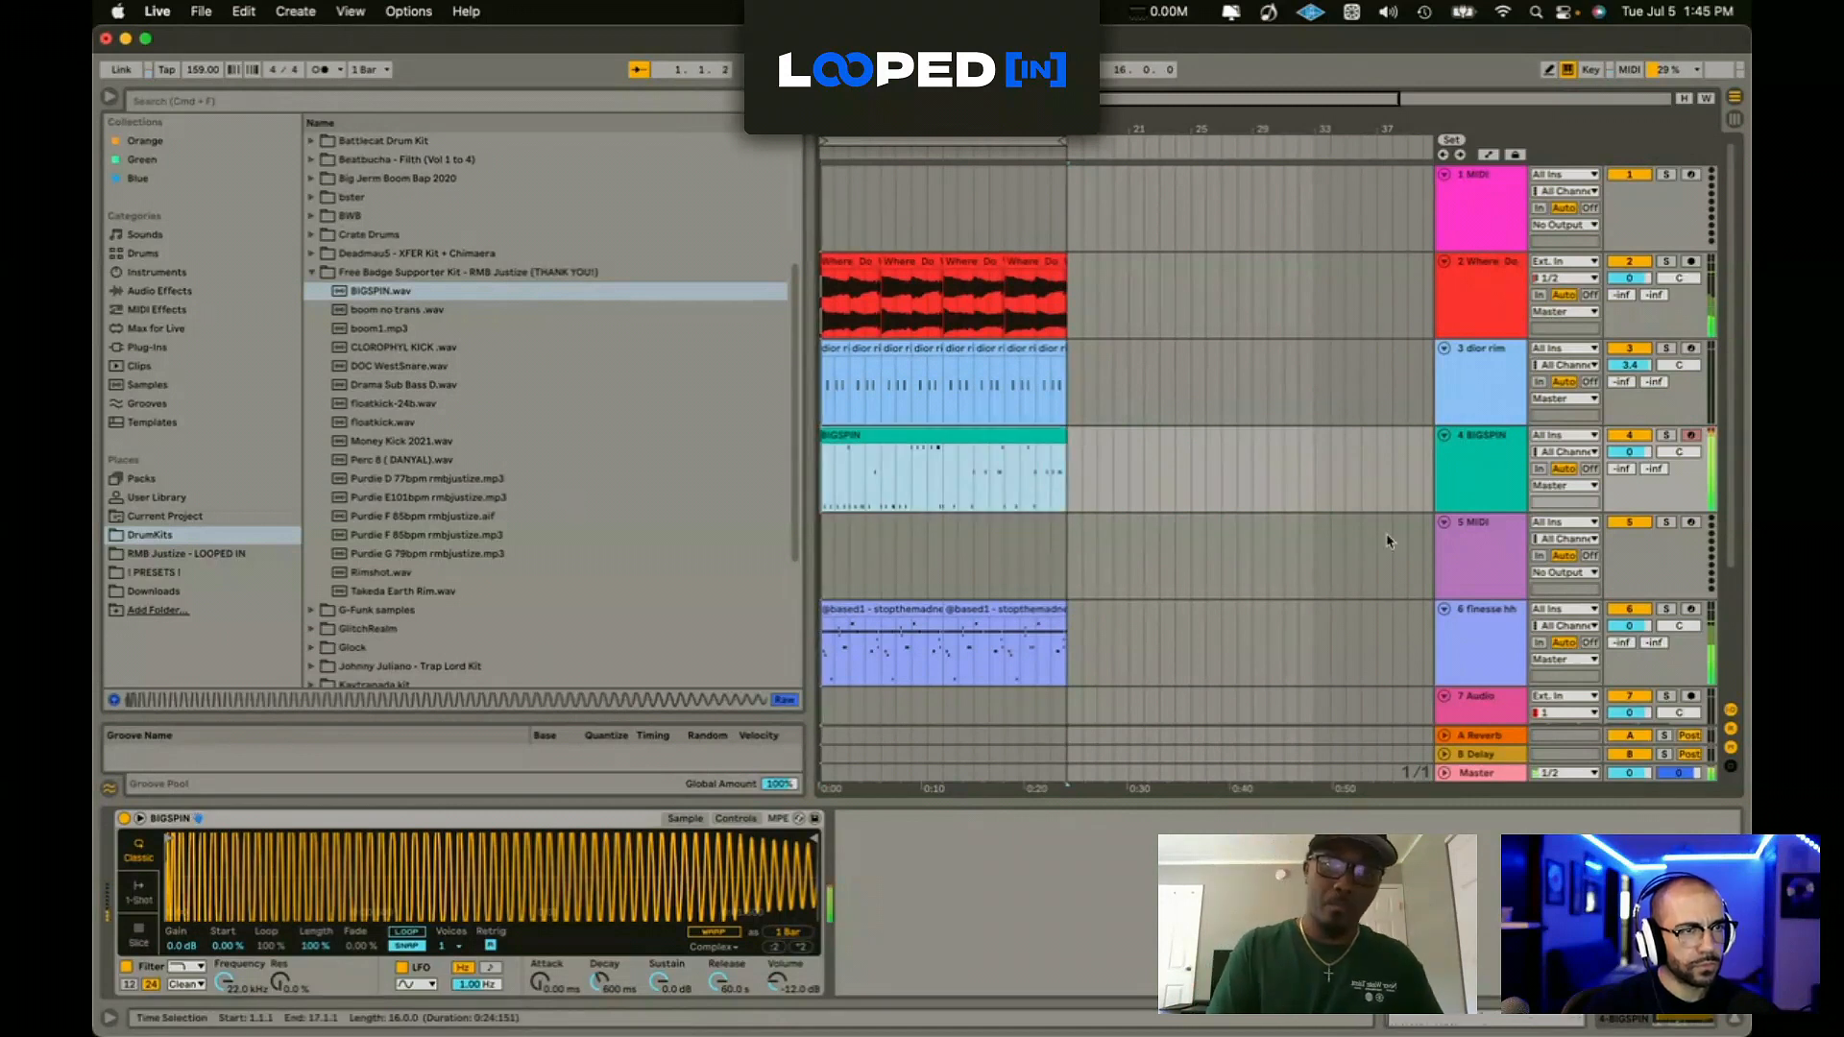
double_click(963, 434)
left_click(1016, 848)
key("super+a")
key("super+u")
Step: Insert a new MIDI track below BIGSPIN and set the BIGSPIN track's volume to -2.8
key("super+shift+t")
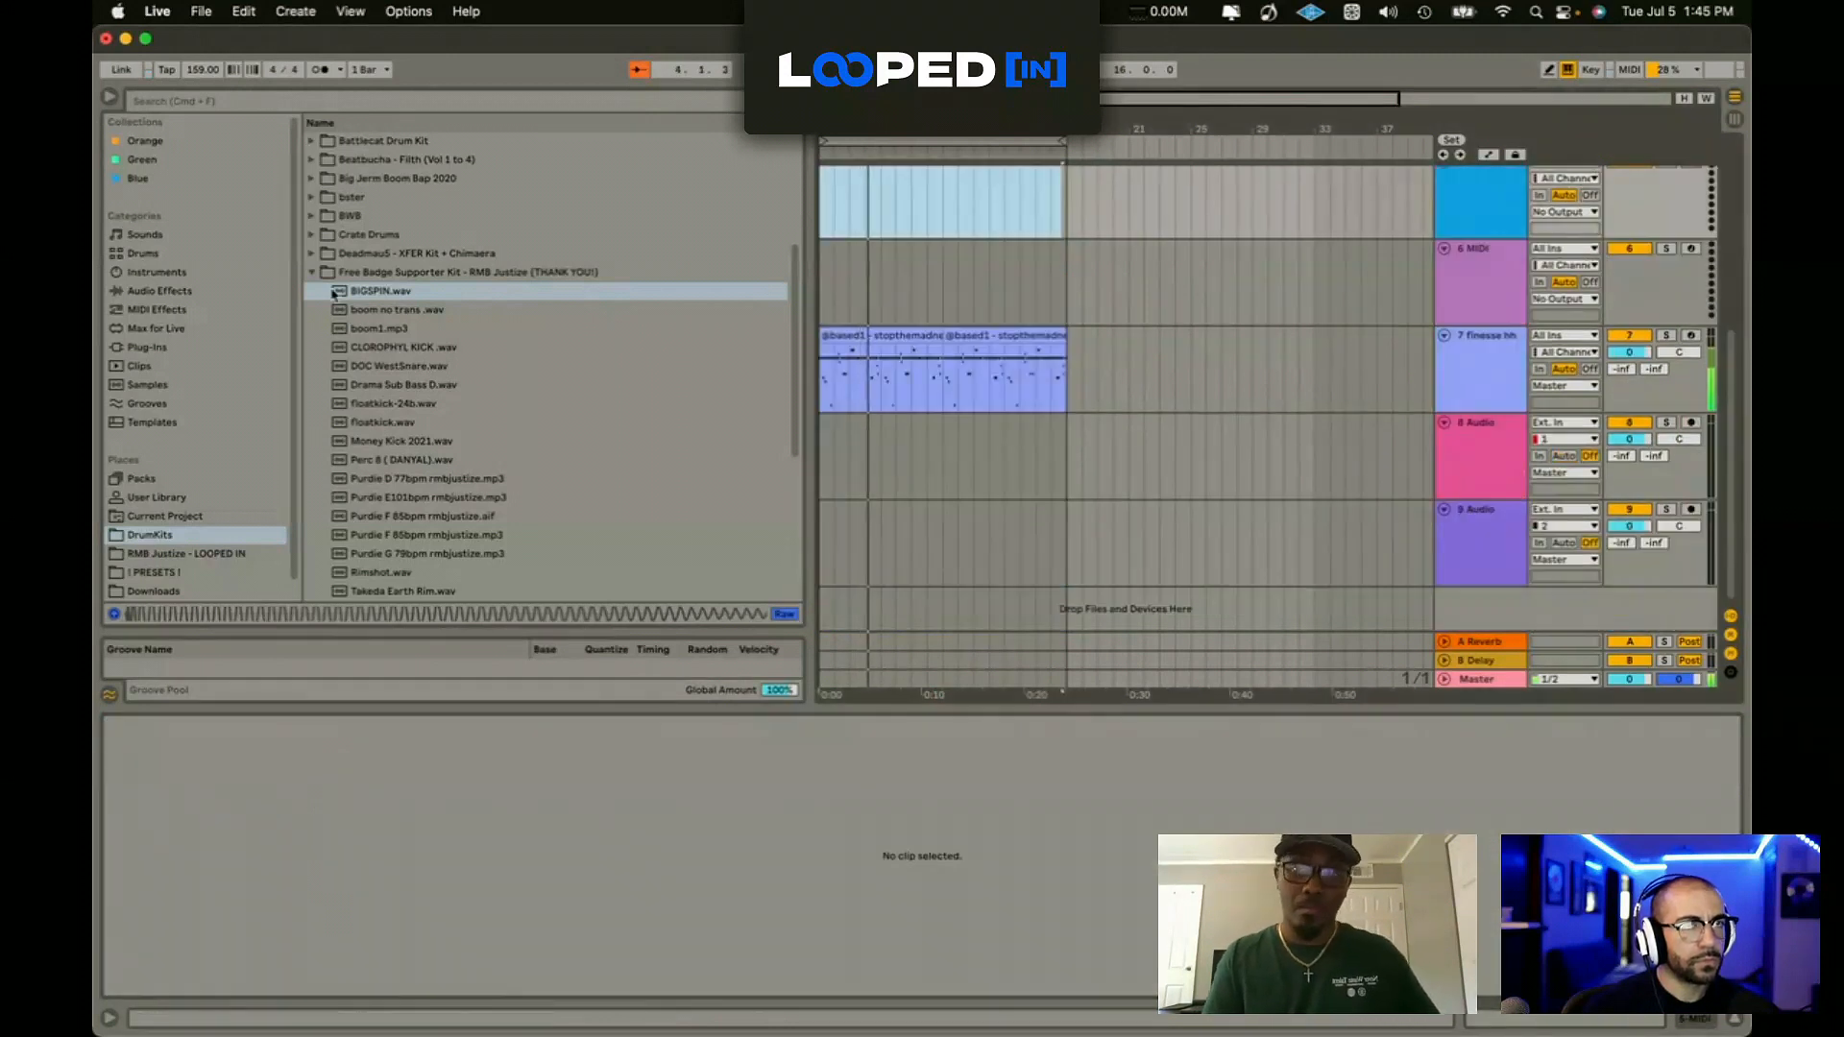
scroll(1630, 304, "up", 2)
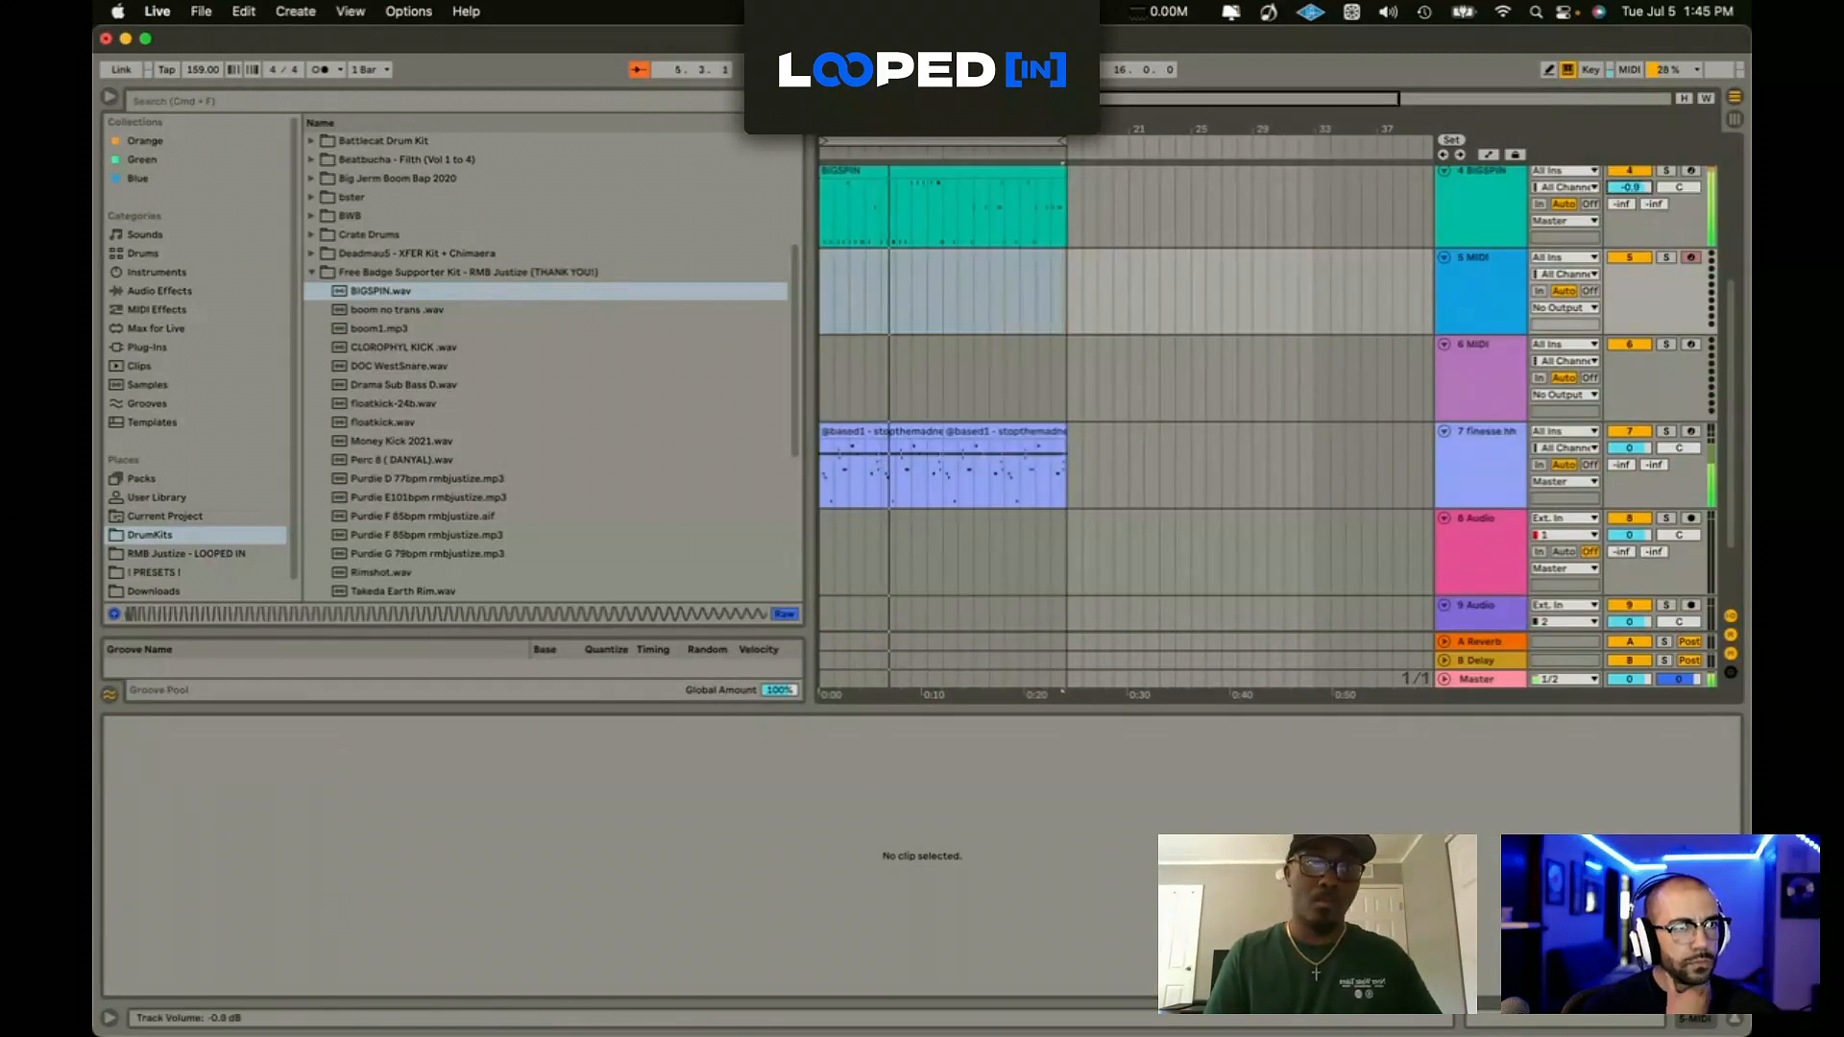
Step: Load the drzb oh.wav open hat from the ! Skynet kit's oh folder onto the new MIDI track
left_click(323, 273)
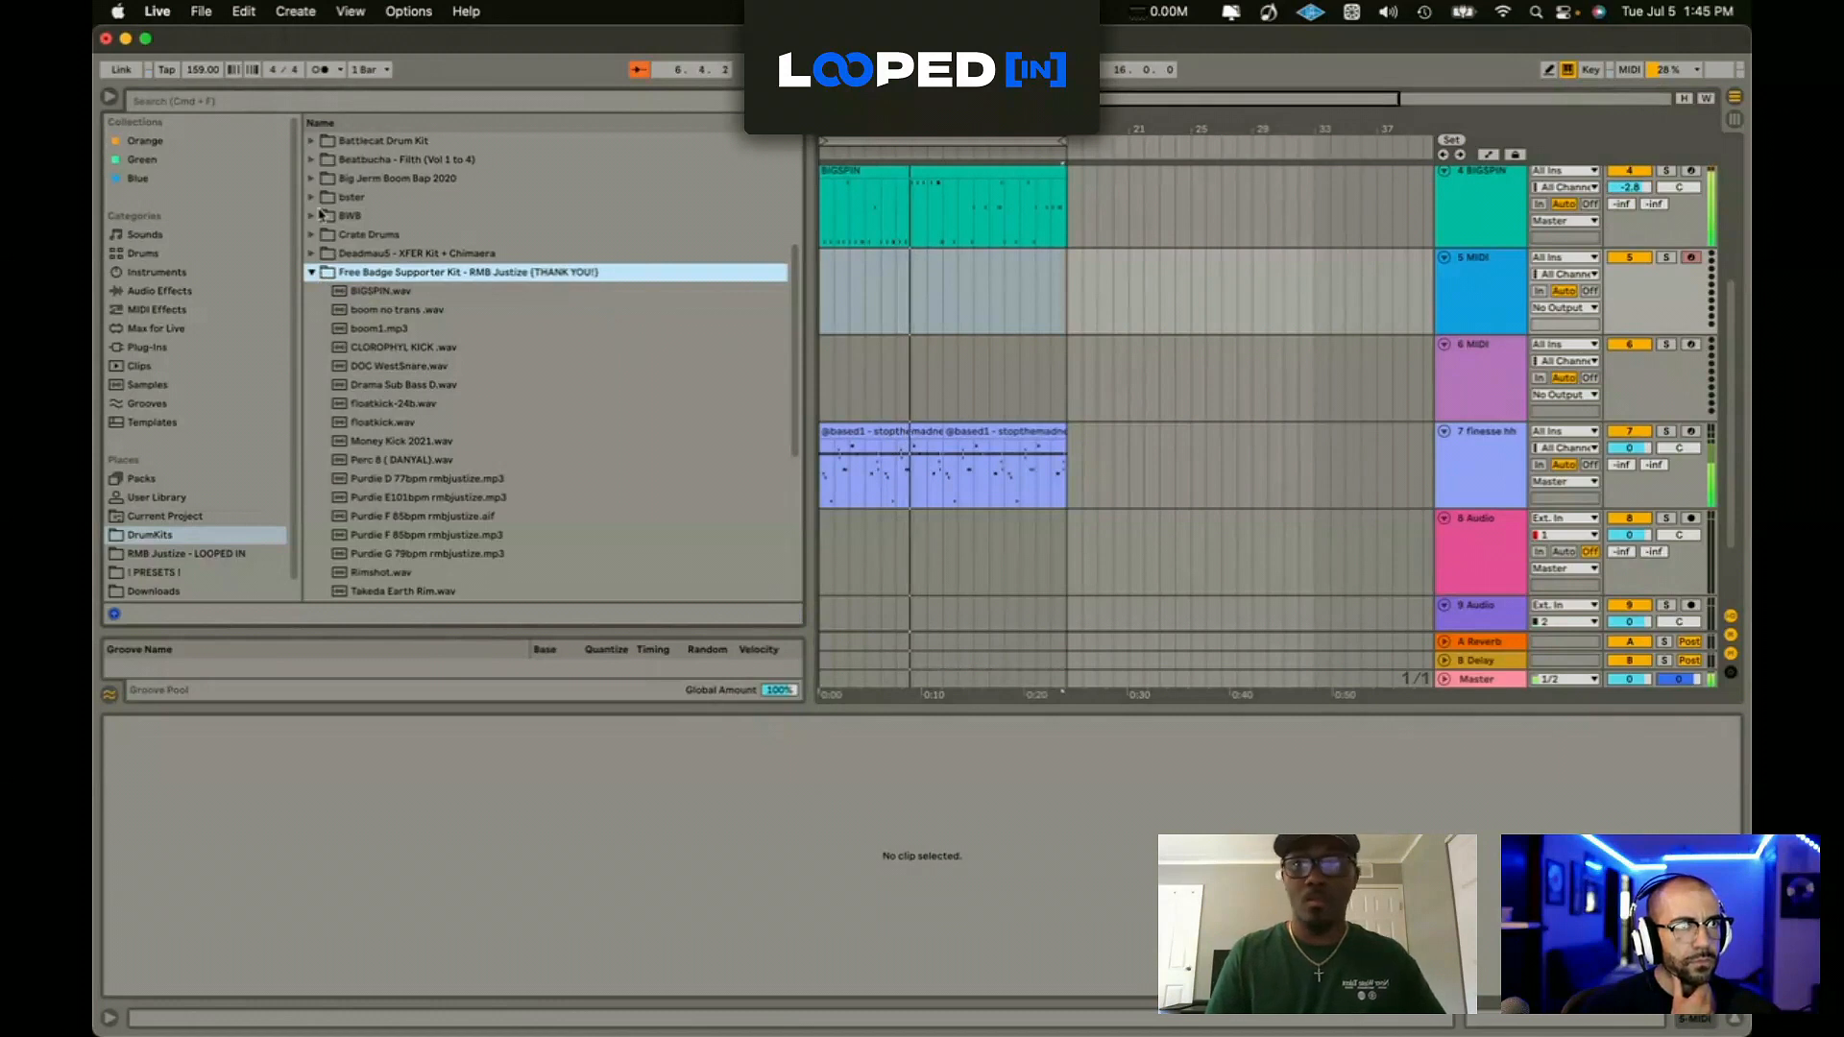
scroll(323, 177, "up", 5)
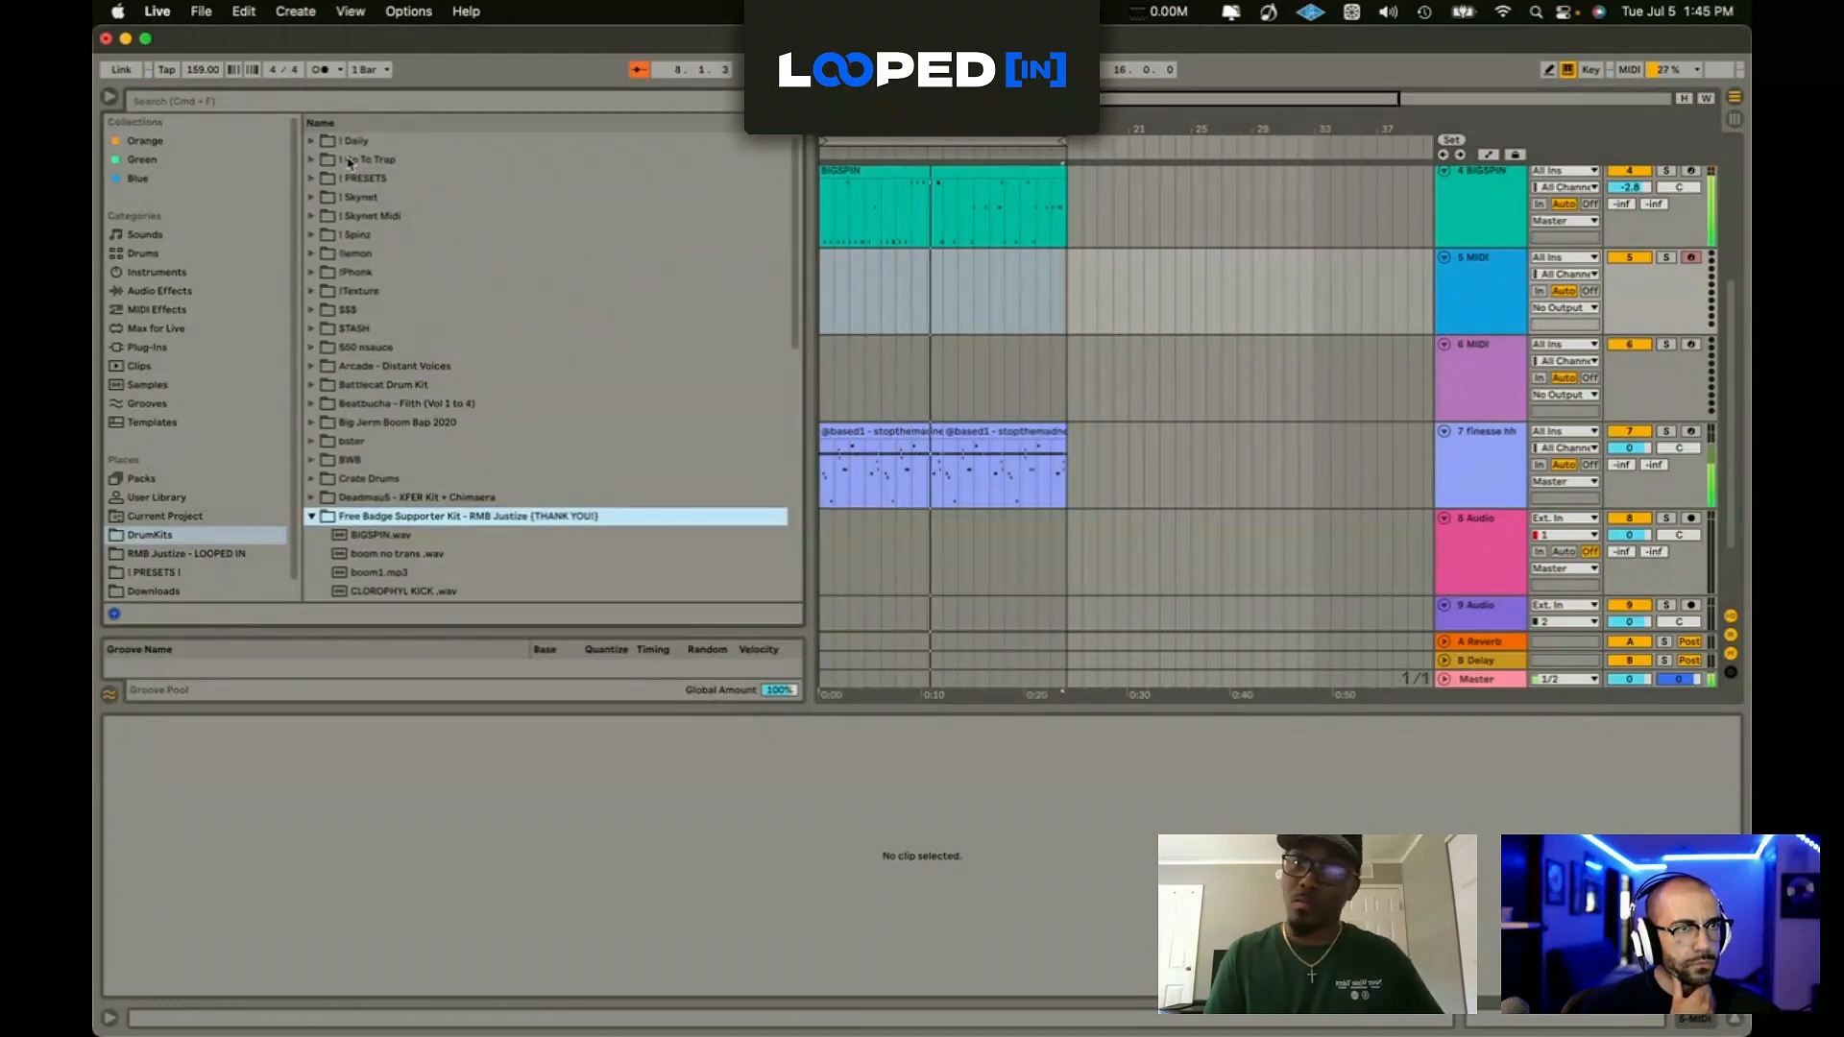
left_click(363, 197)
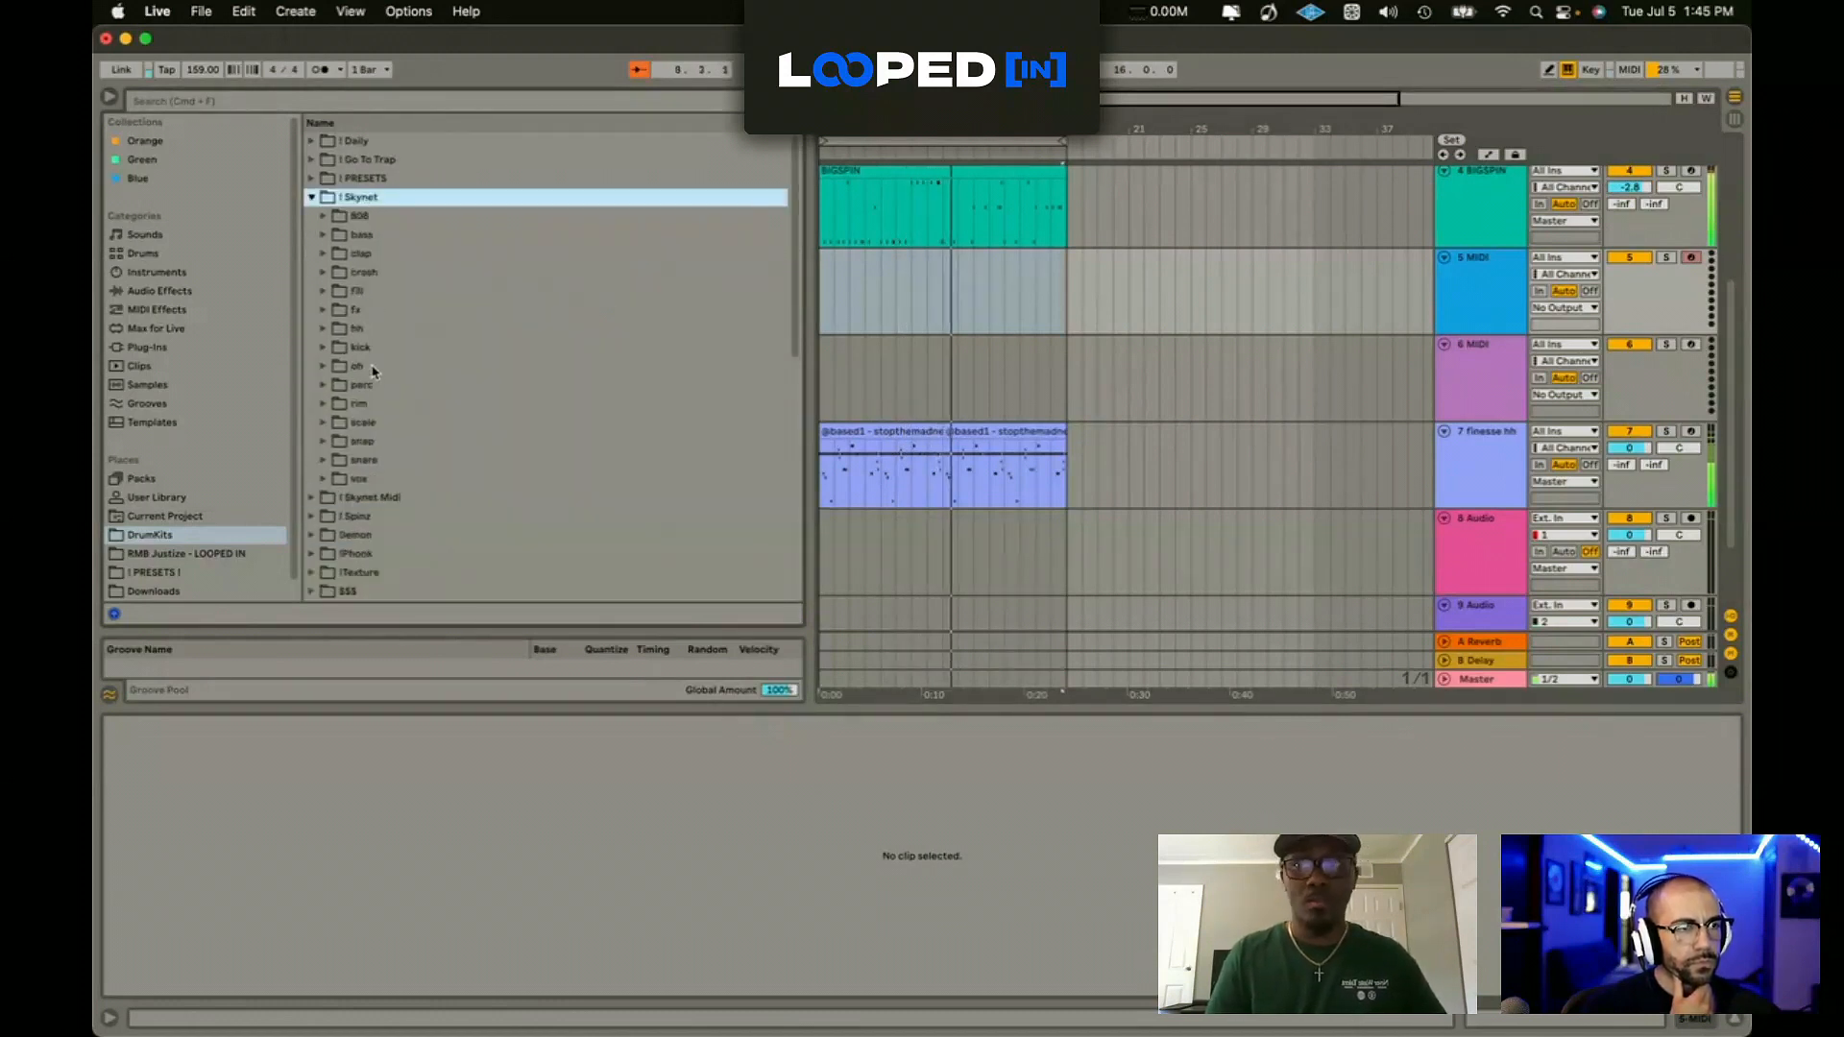
left_click(374, 369)
scroll(403, 380, "down", 5)
left_click(429, 388)
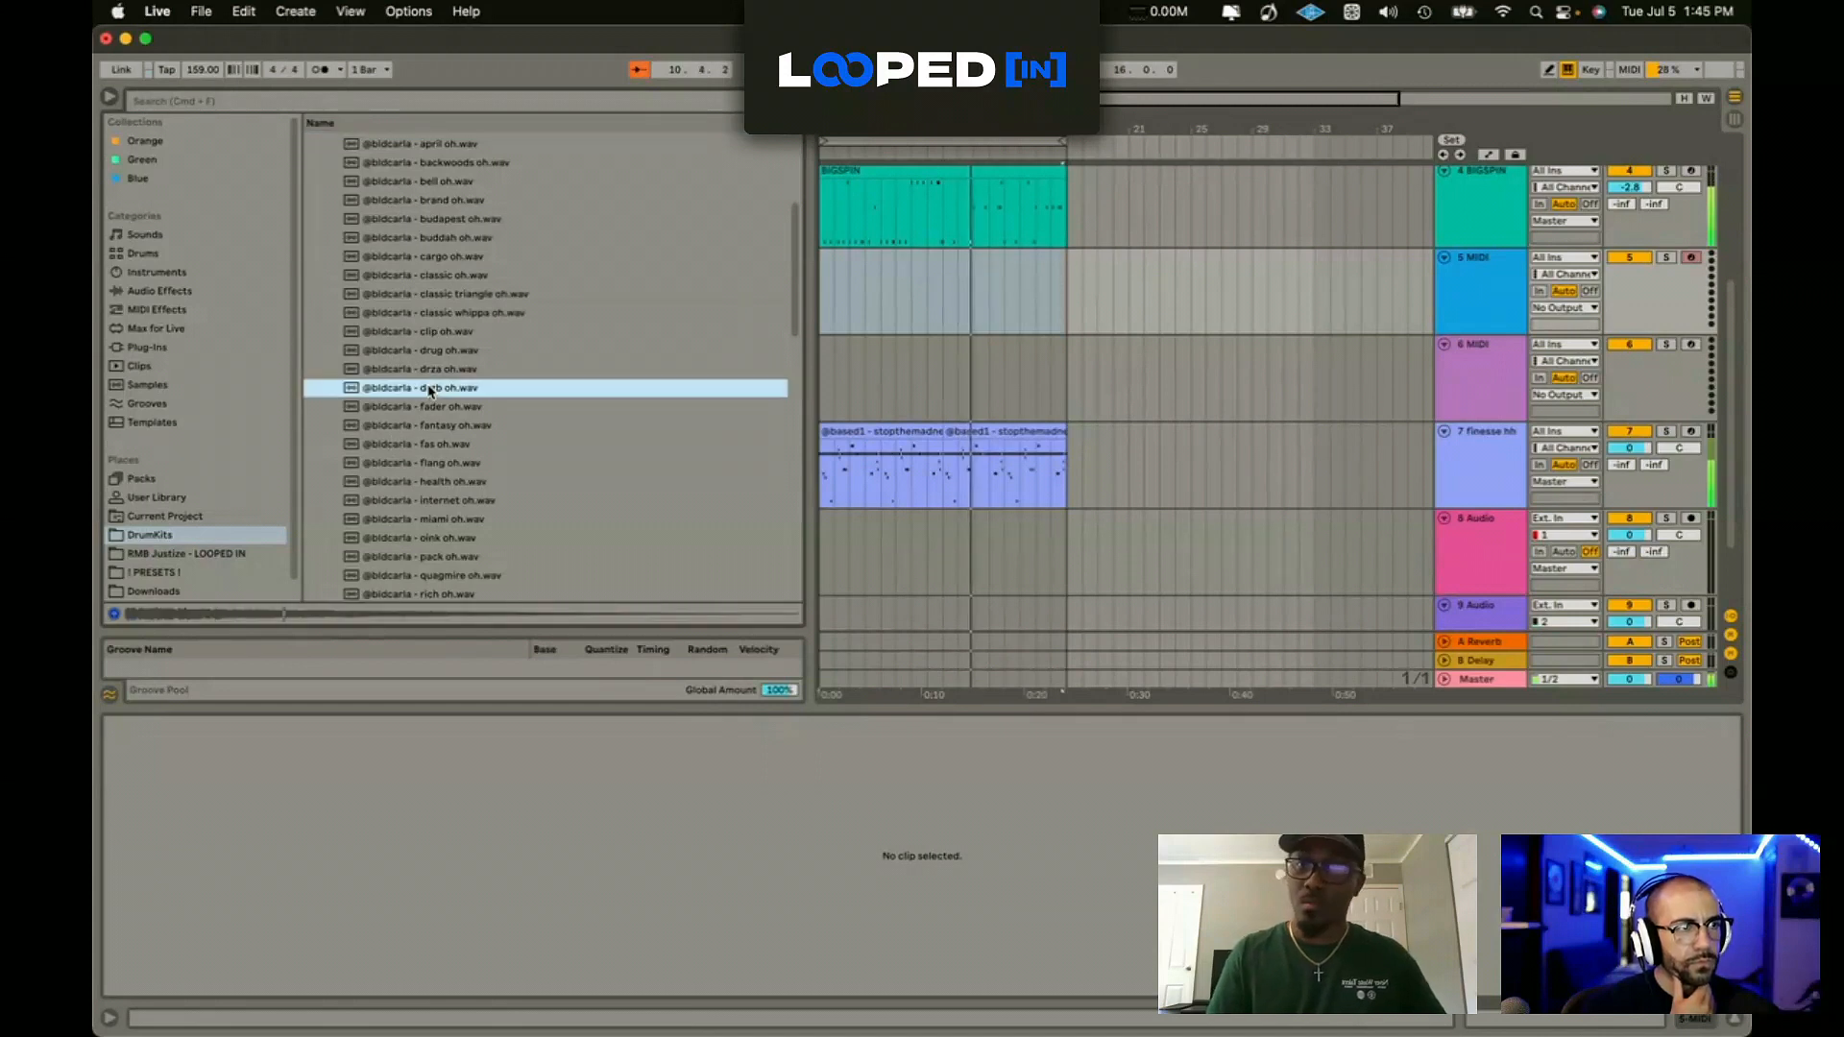
double_click(427, 387)
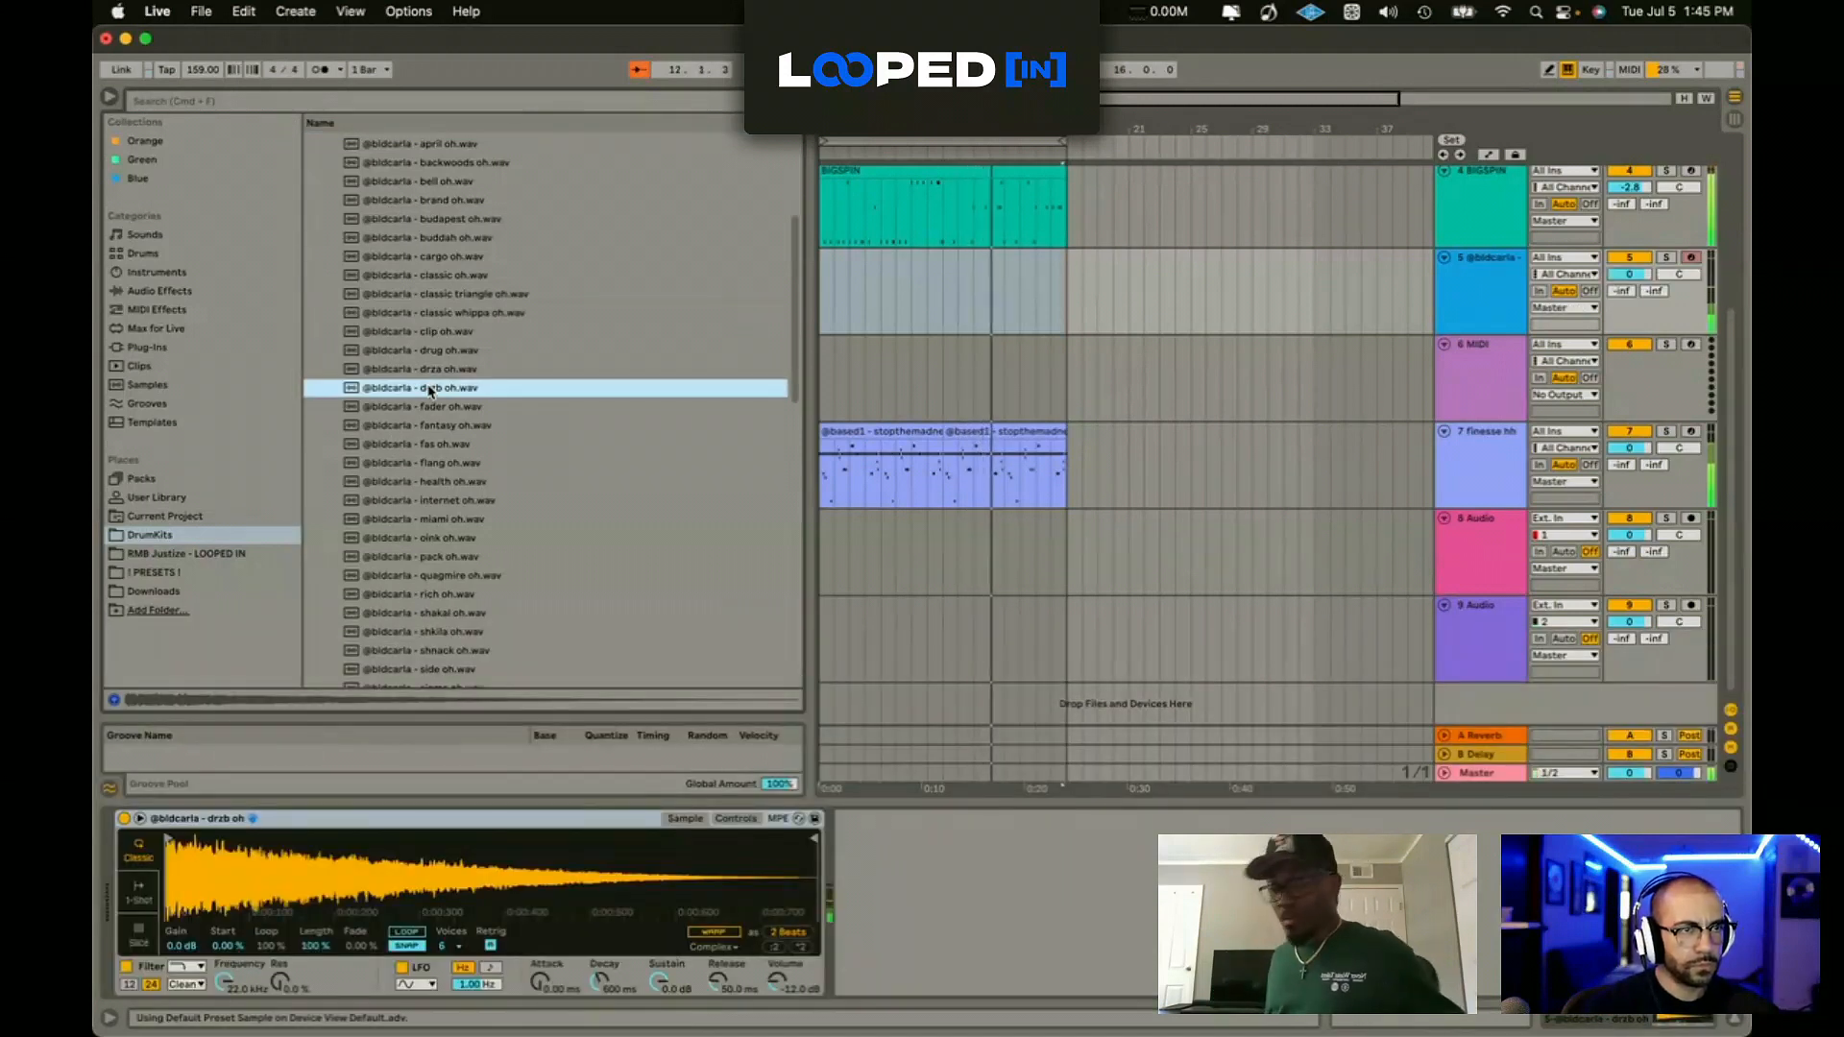
Step: Record a four-bar open-hat clip from bar 13 and copy it so the pattern fills bars 1 to 16
key("F9")
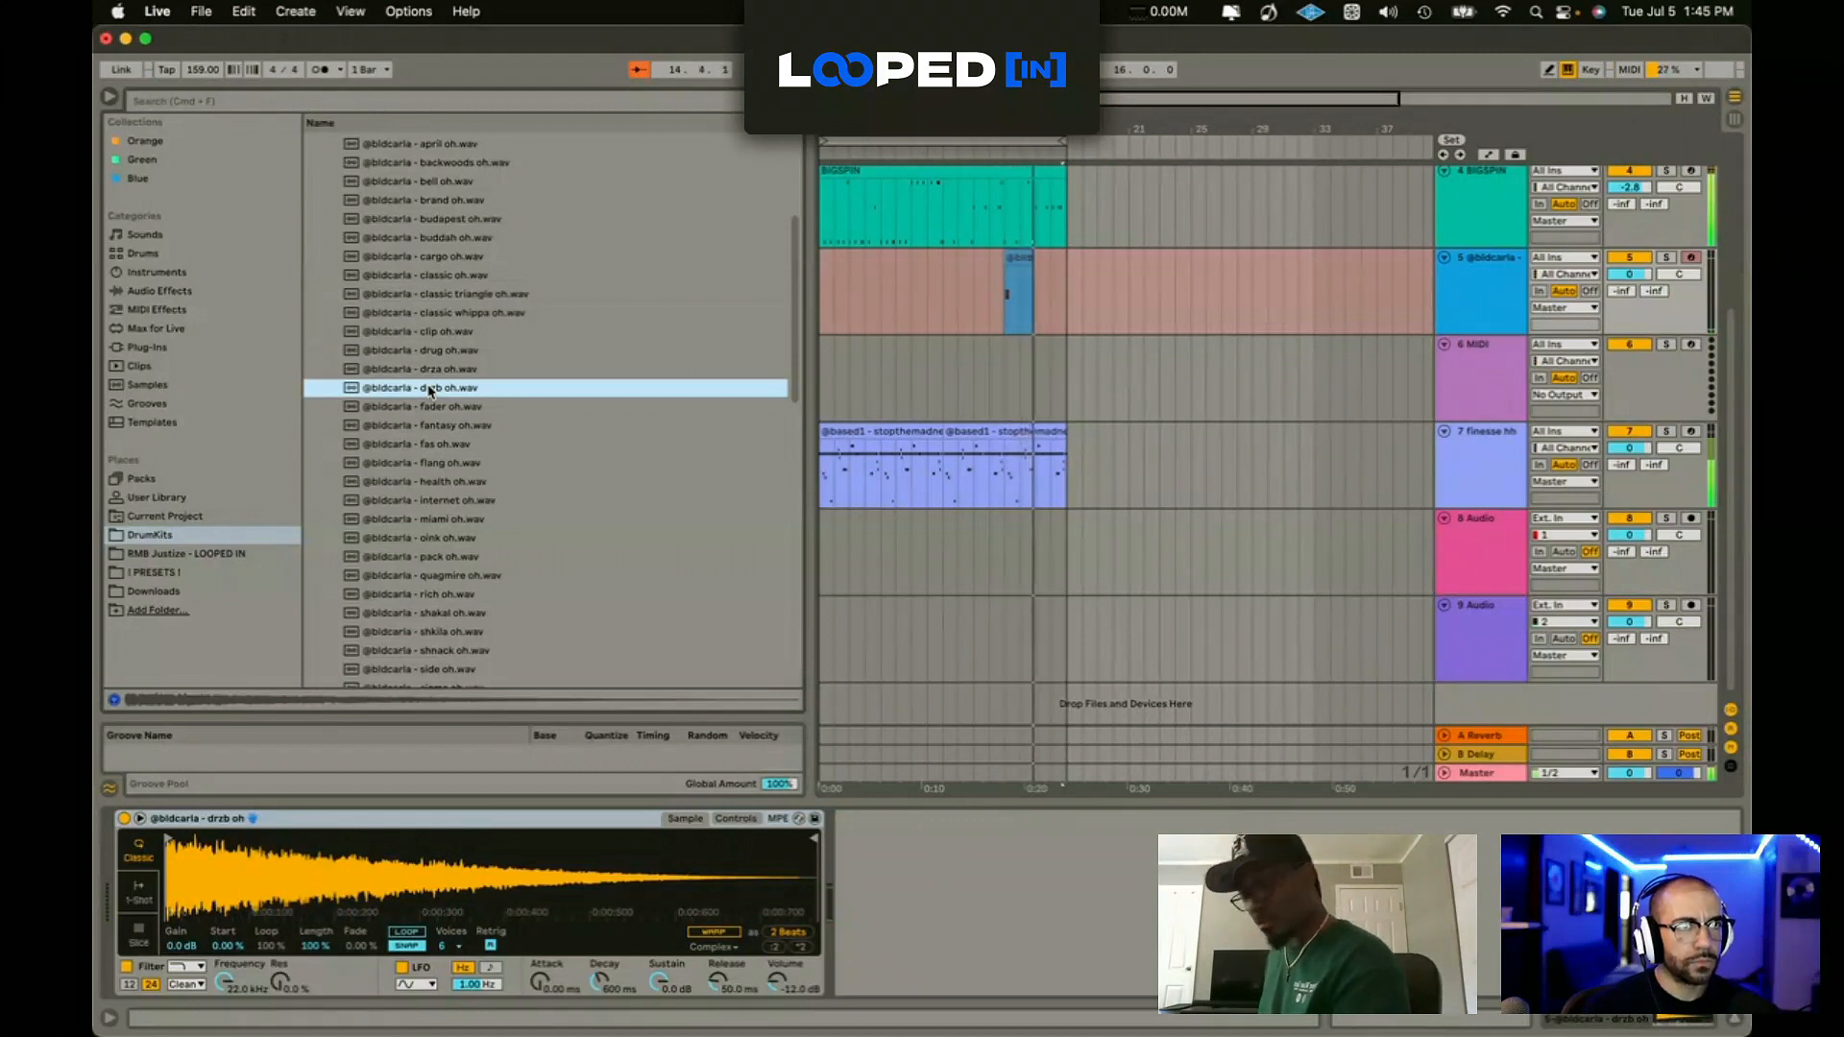
key("F9")
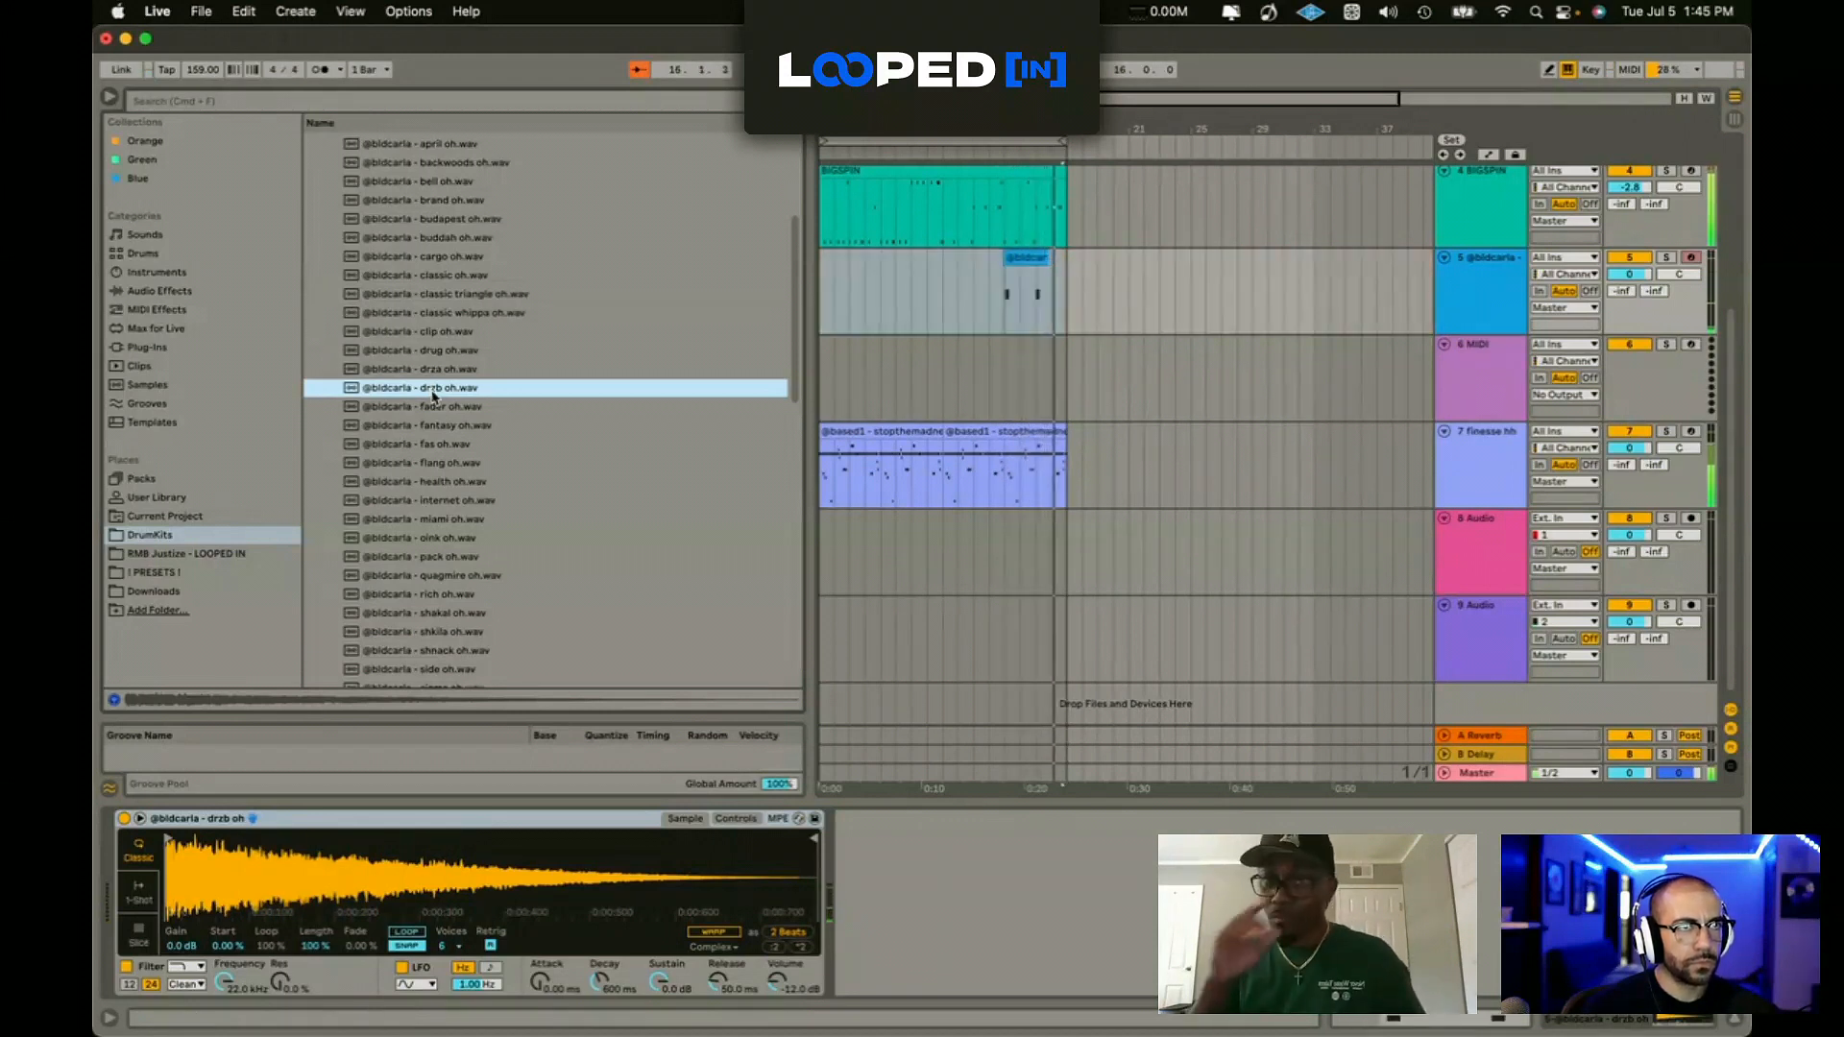
left_click_drag(1004, 298, 851, 257)
key("super+j")
key("super+d")
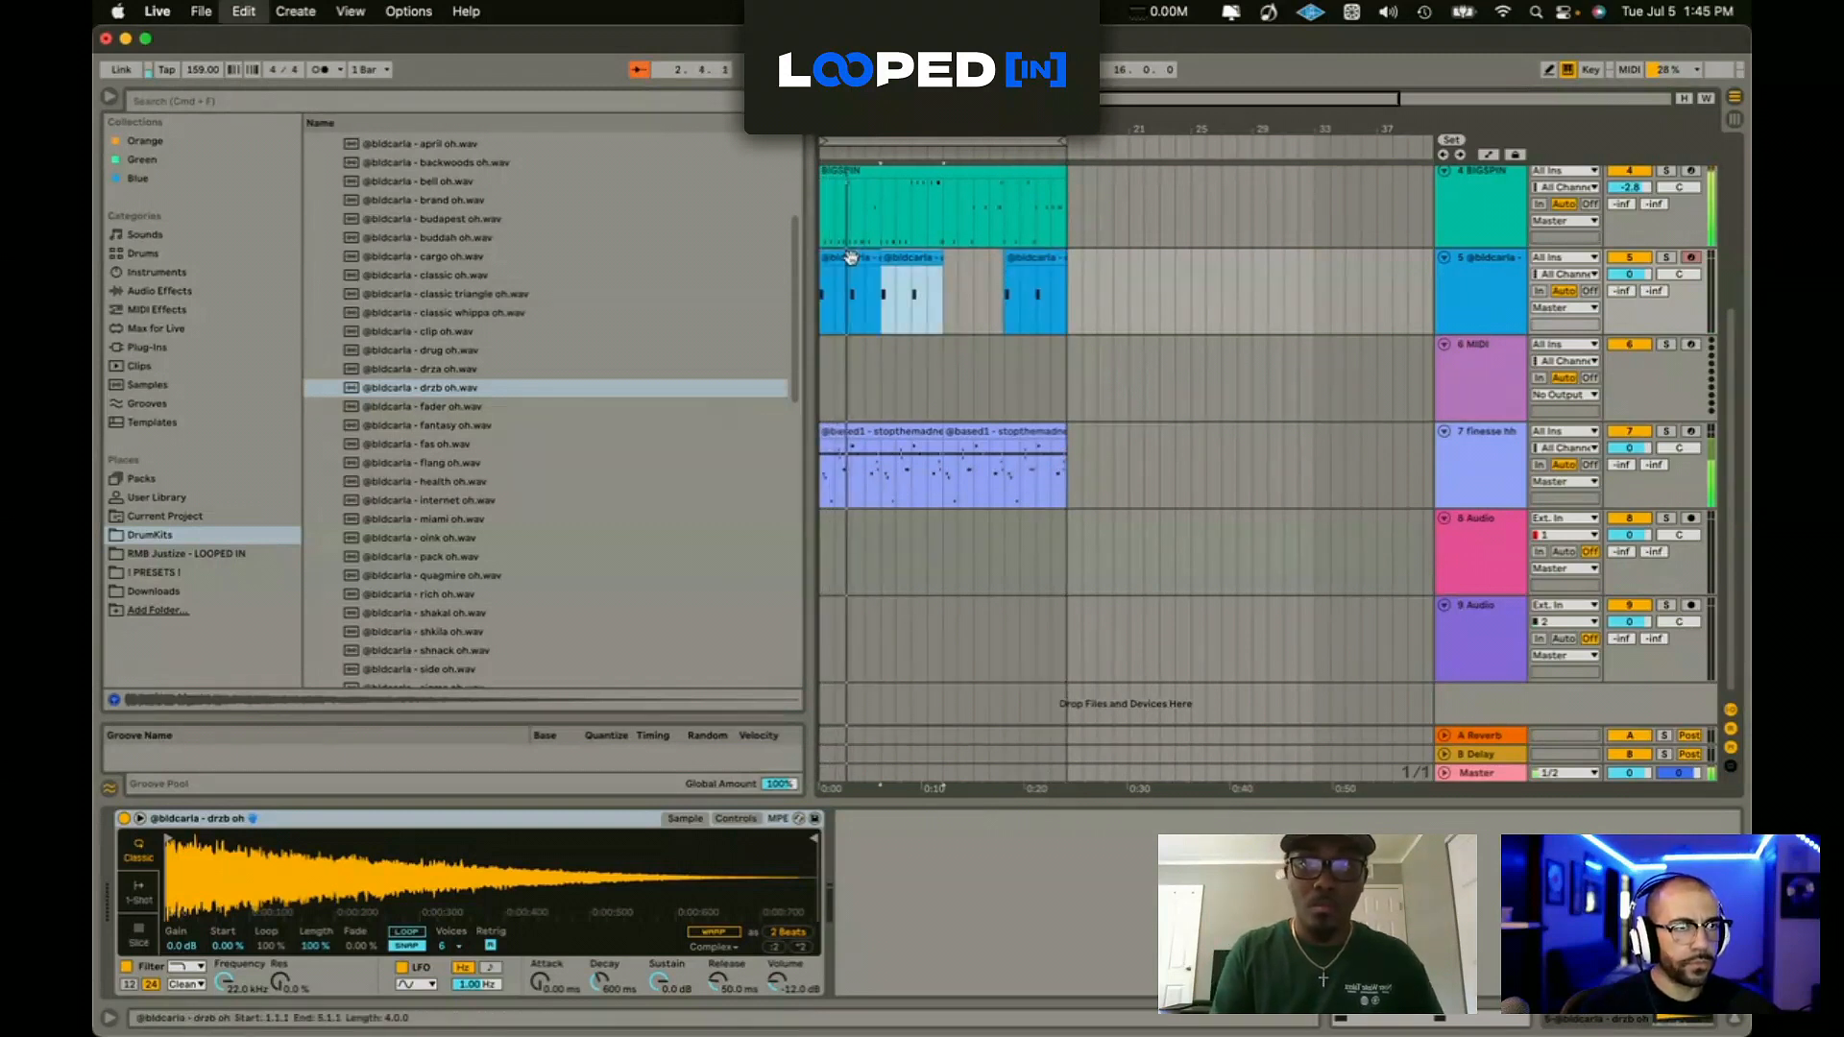
key("super+d")
Step: Insert a new MIDI track below the open hat and open the ! Skynet kit's snare folder
key("super+shift+t")
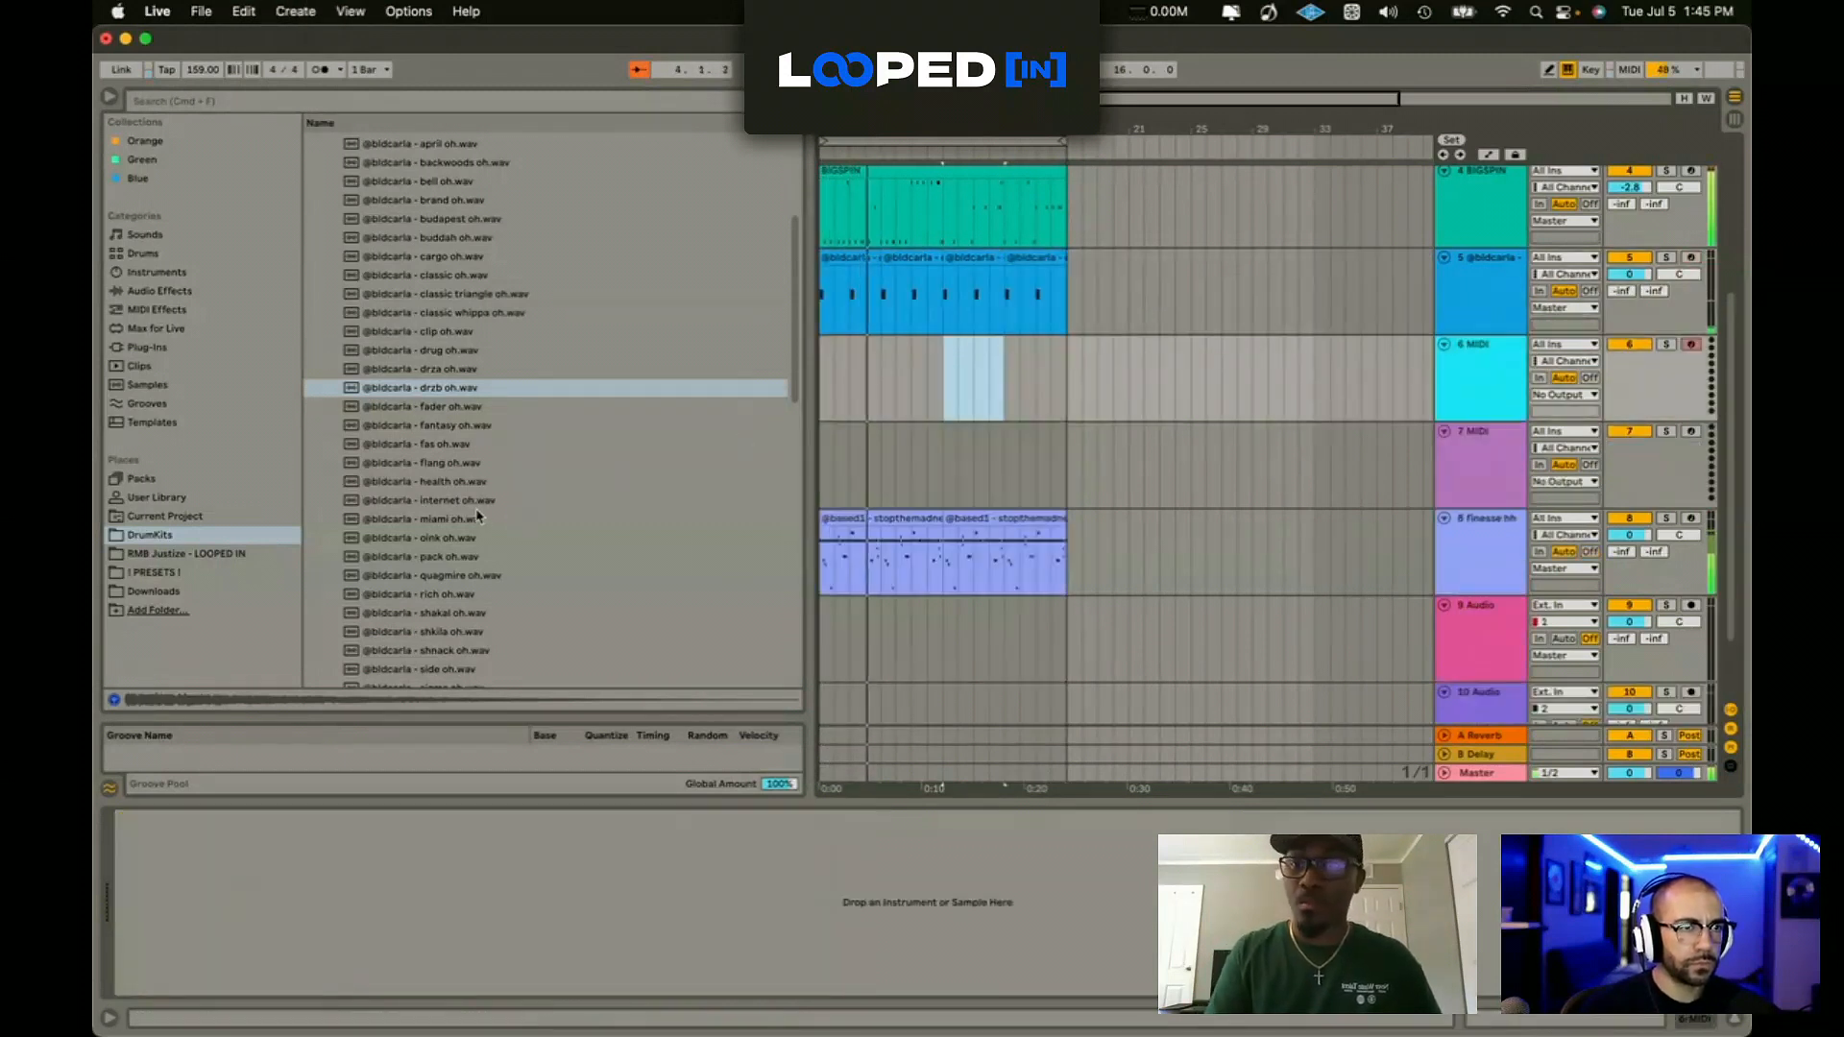
scroll(477, 515, "up", 5)
left_click(323, 318)
double_click(396, 413)
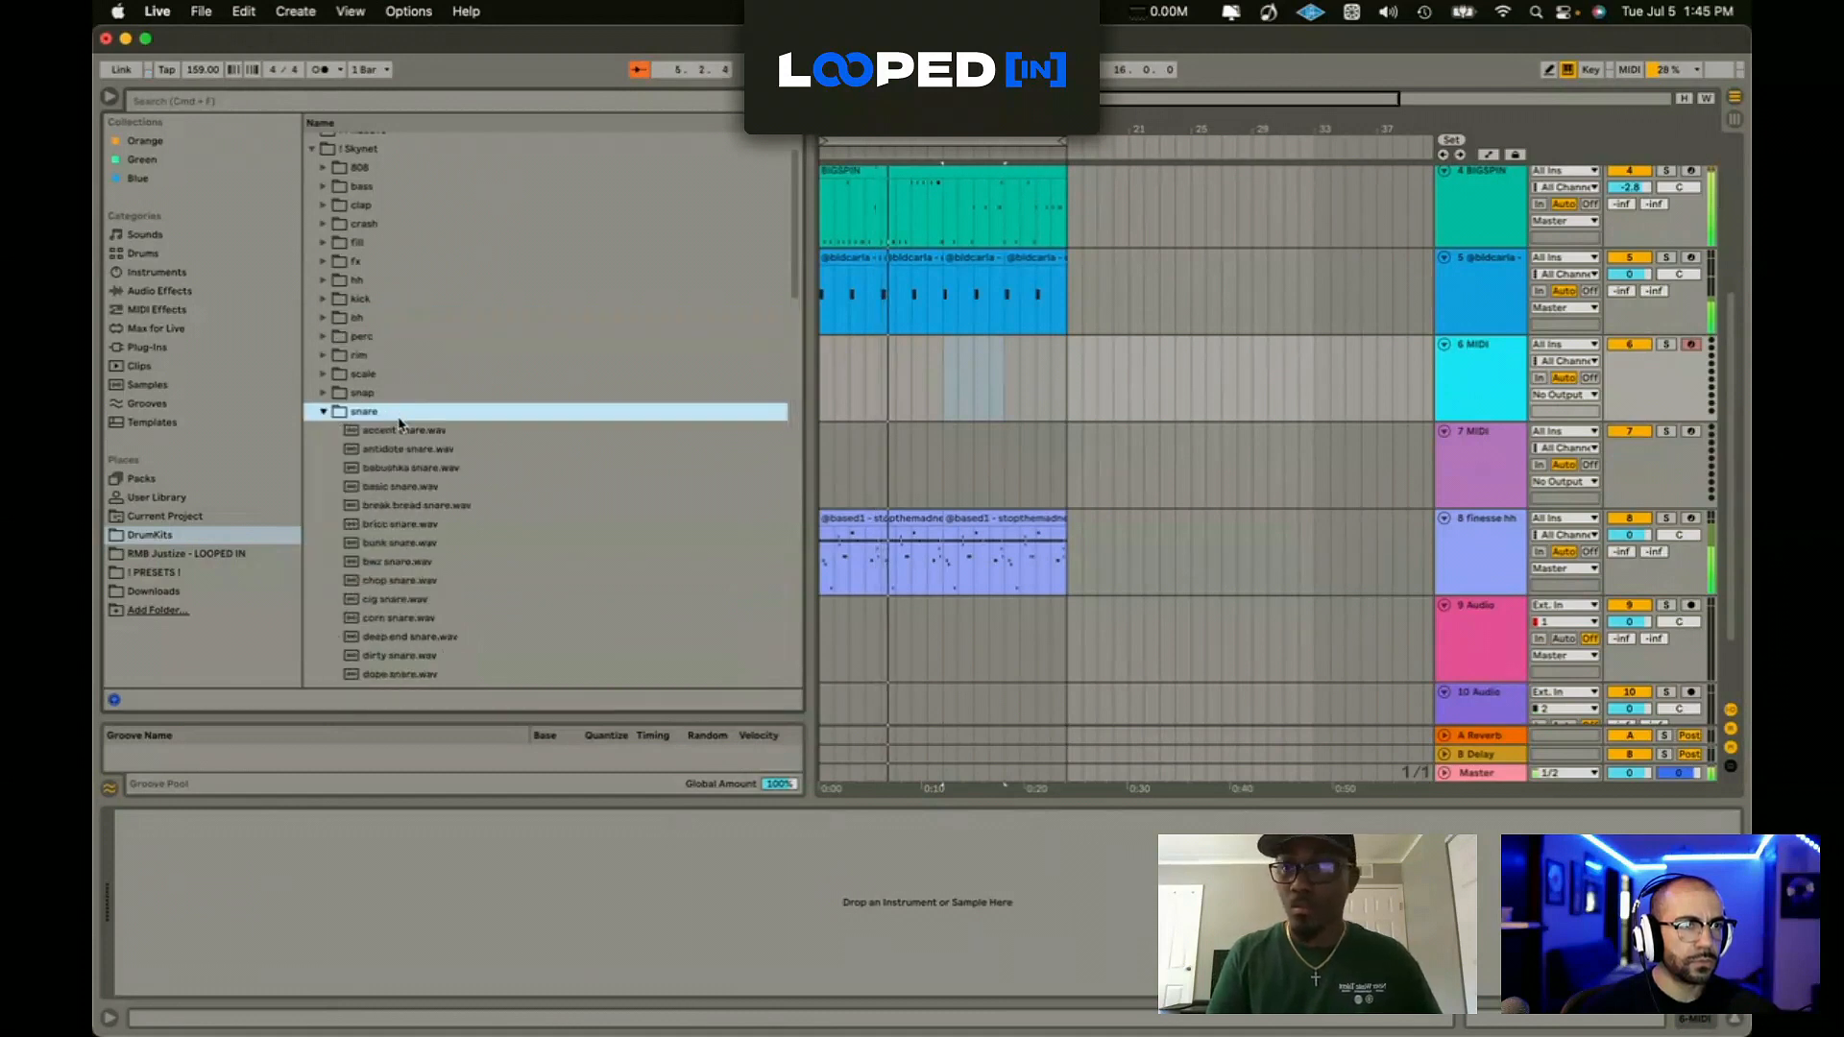
Step: Audition several snare samples and load ghast snare.wav onto the new MIDI track
scroll(400, 424, "down", 5)
left_click(408, 492)
left_click(415, 547)
left_click(407, 473)
left_click(415, 418)
left_click(421, 396)
left_click(419, 360)
left_click(416, 544)
double_click(416, 528)
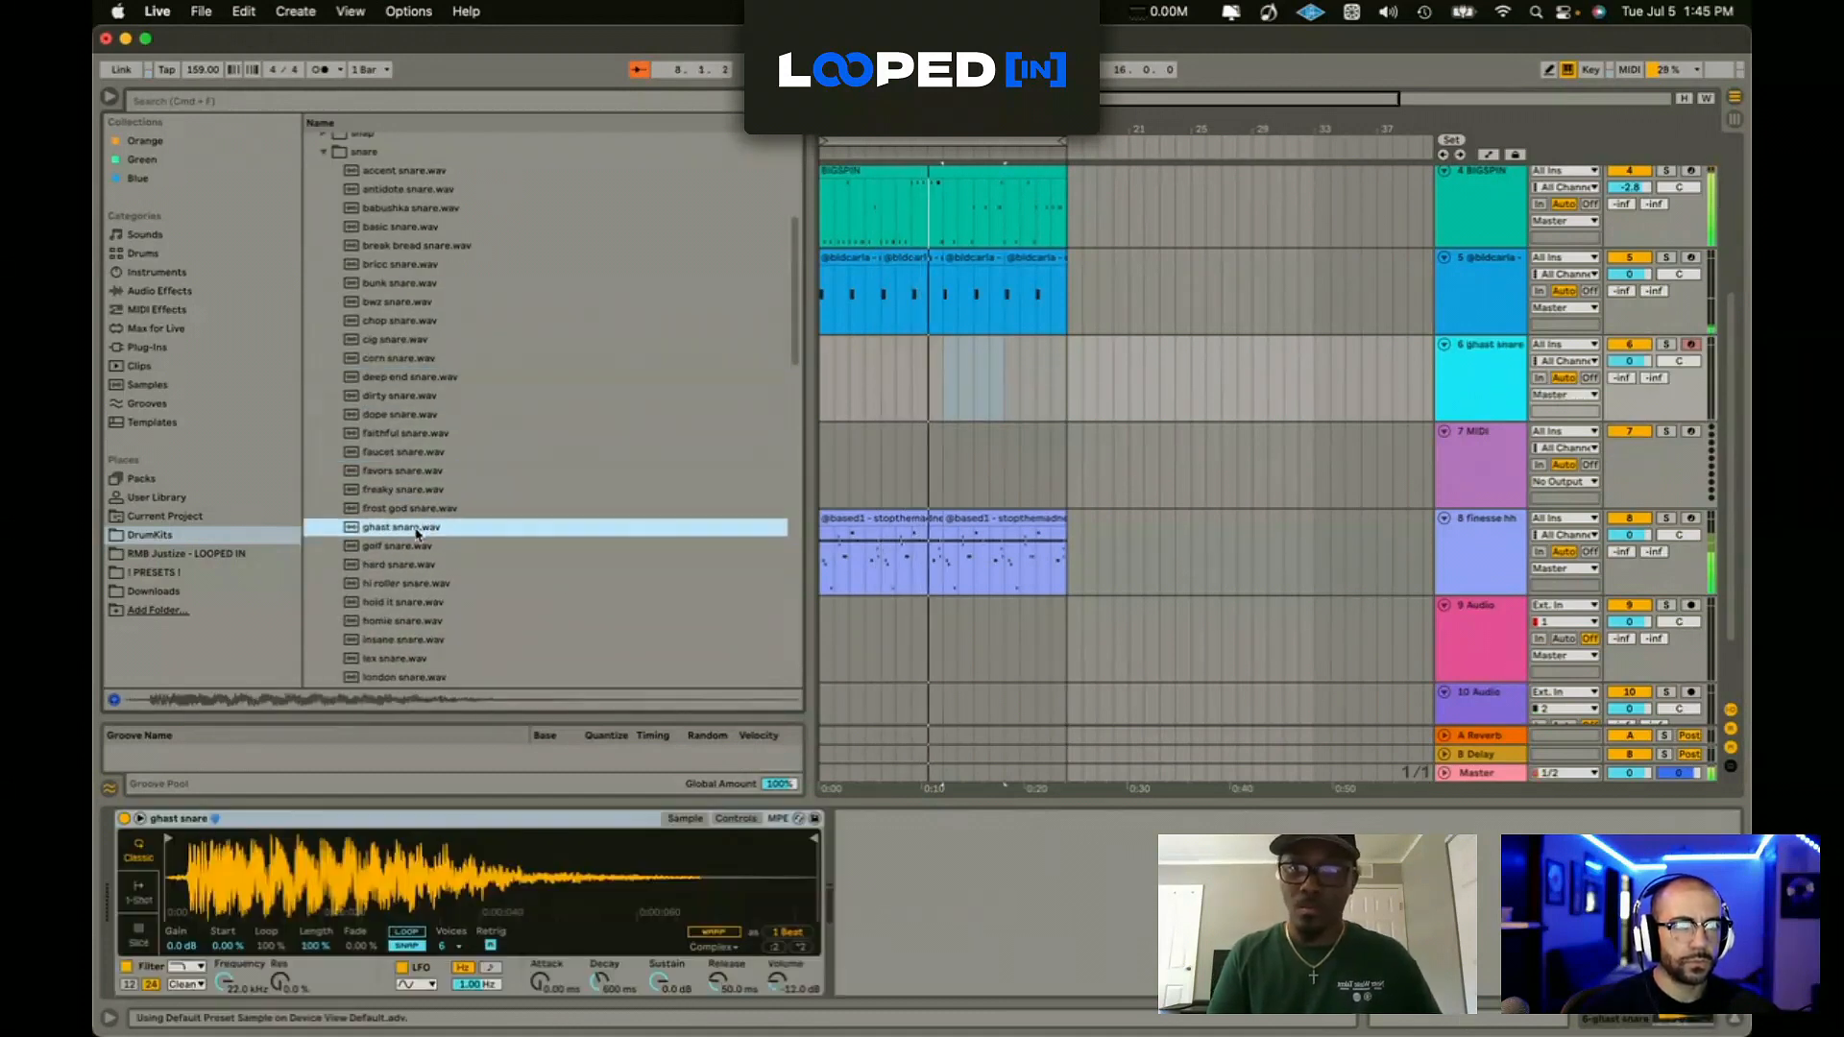
Step: Record a snare pattern of about four bars on the ghast snare track from bar 9 and stop playback
key("F9")
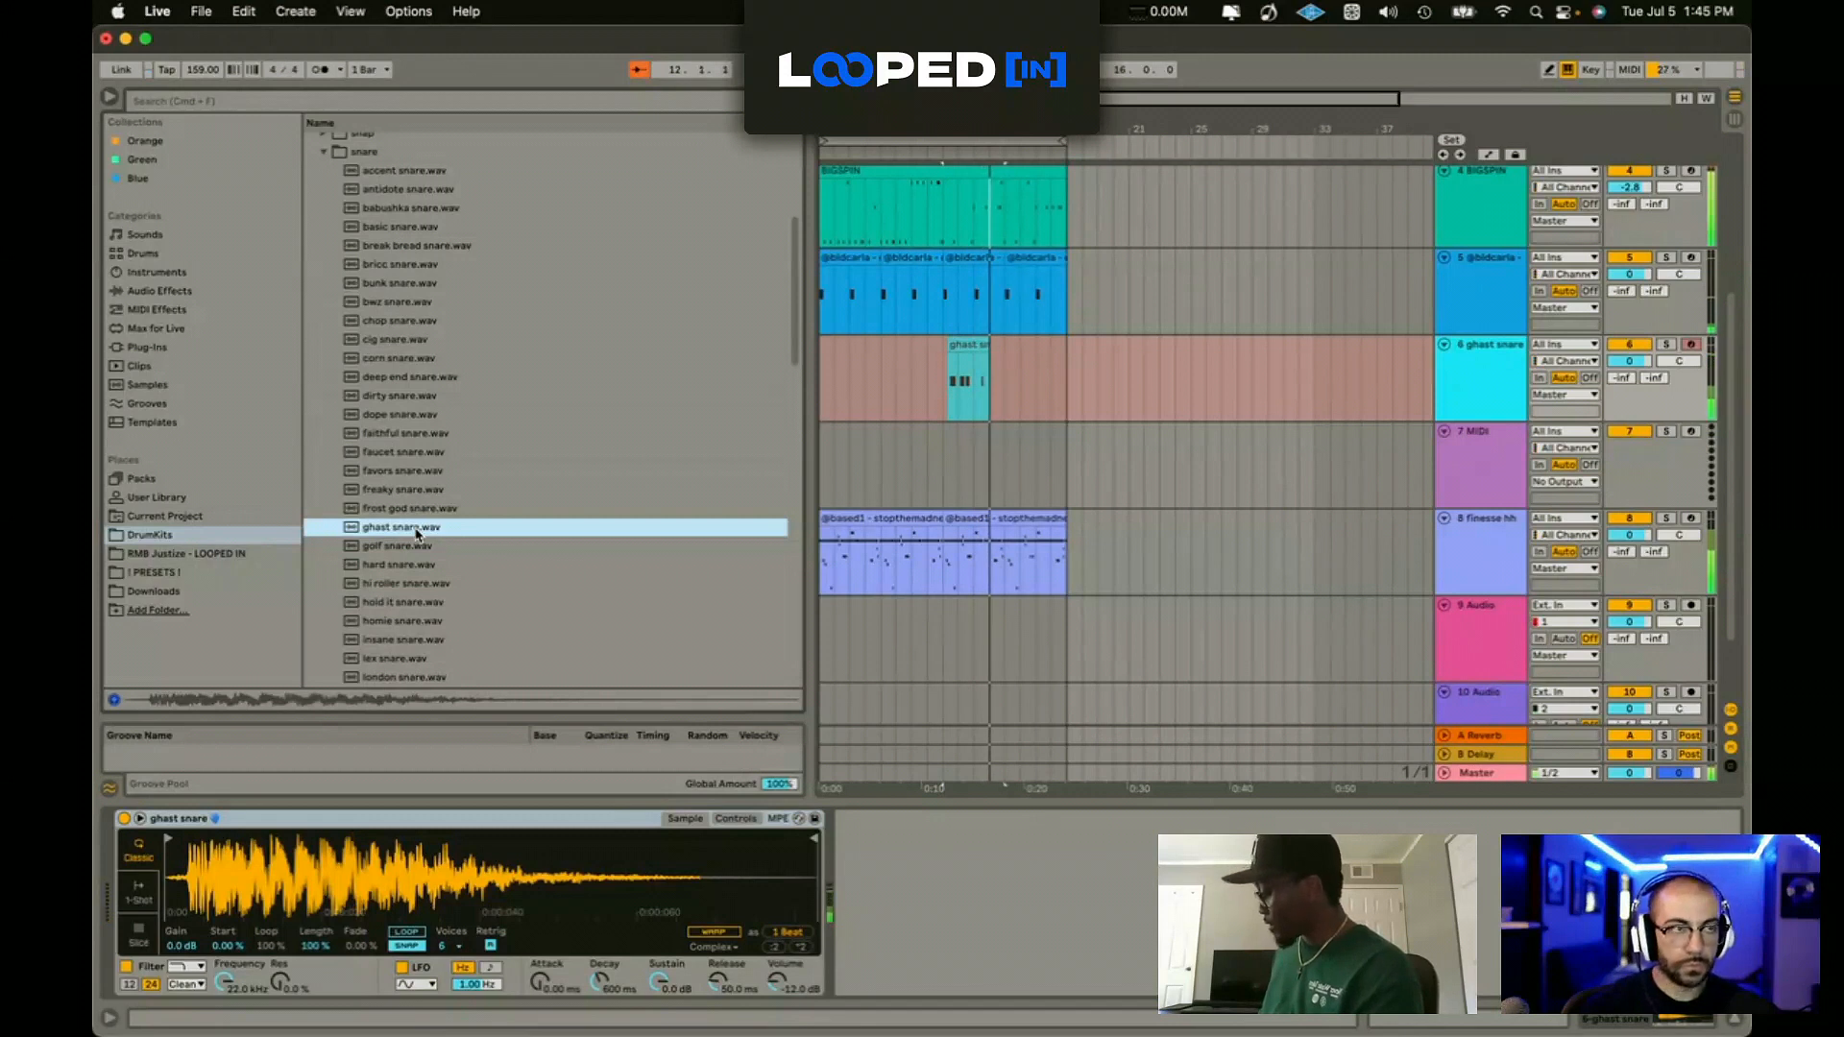
key("F9")
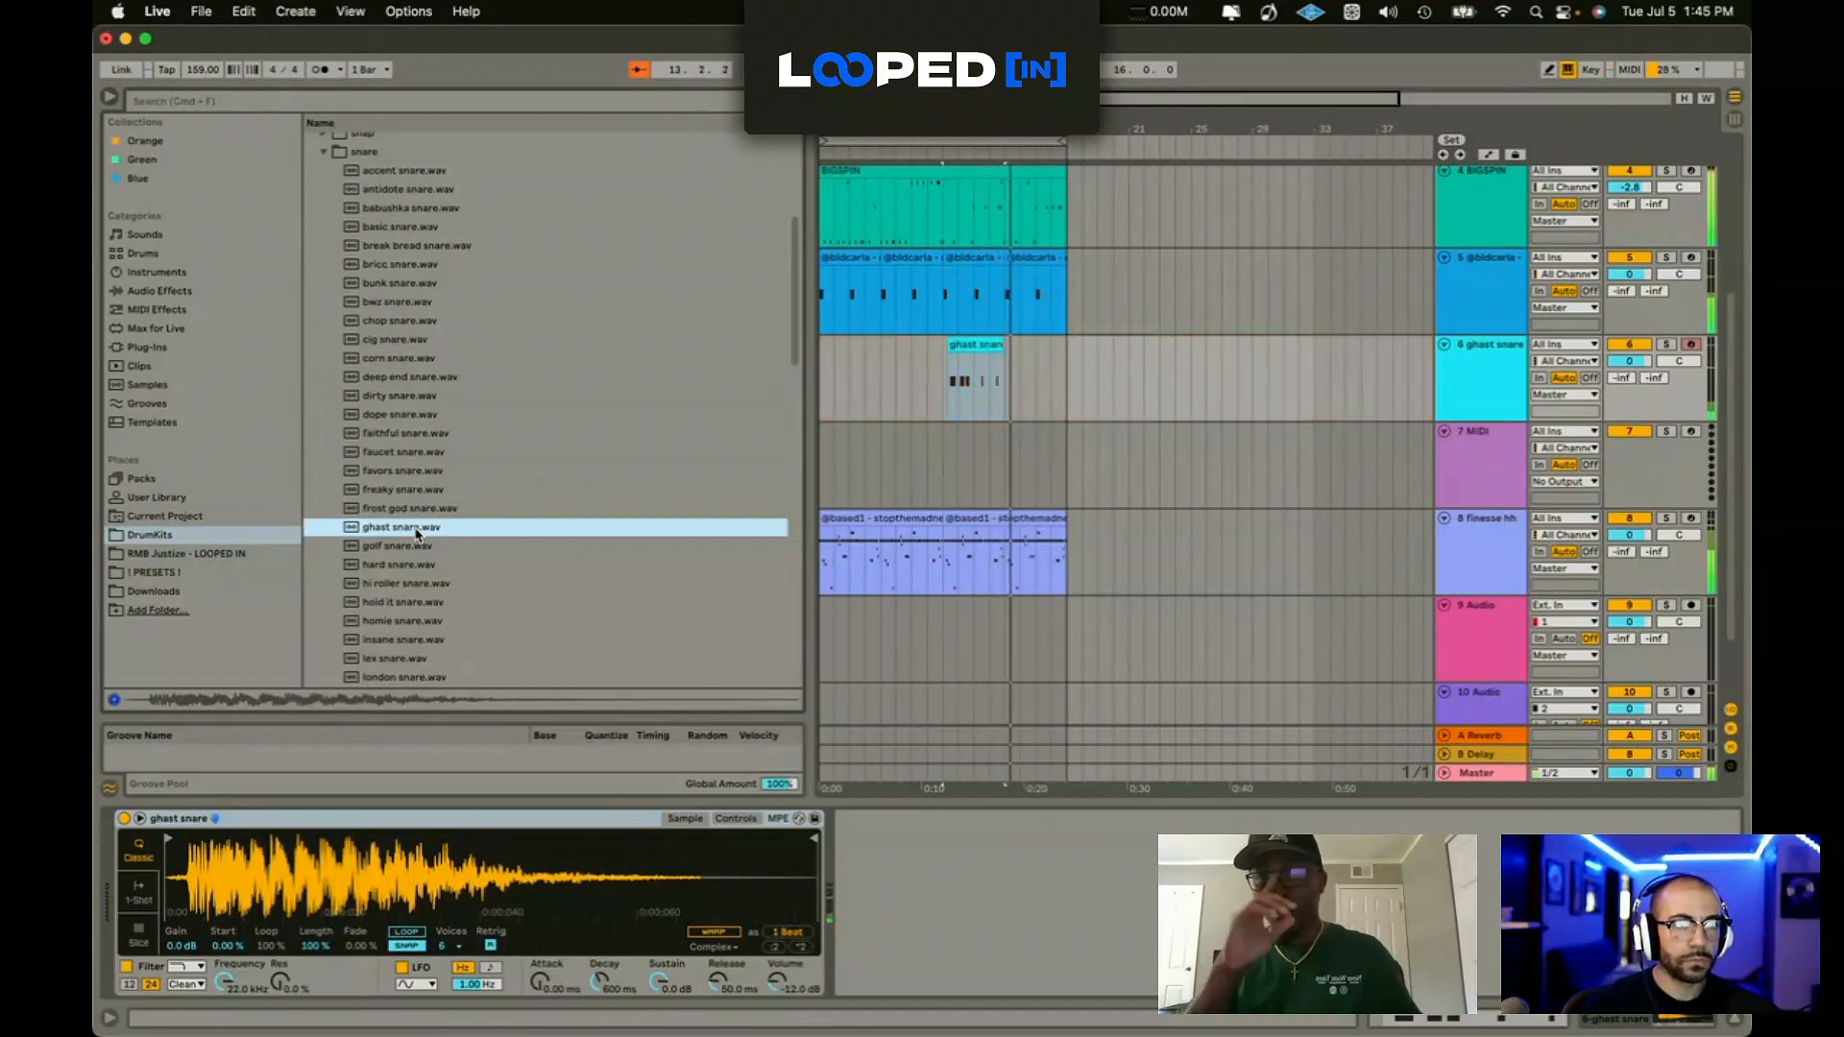
key("space")
Step: Open the recorded ghast snare clip and quantize its notes
double_click(989, 172)
left_click(1367, 805)
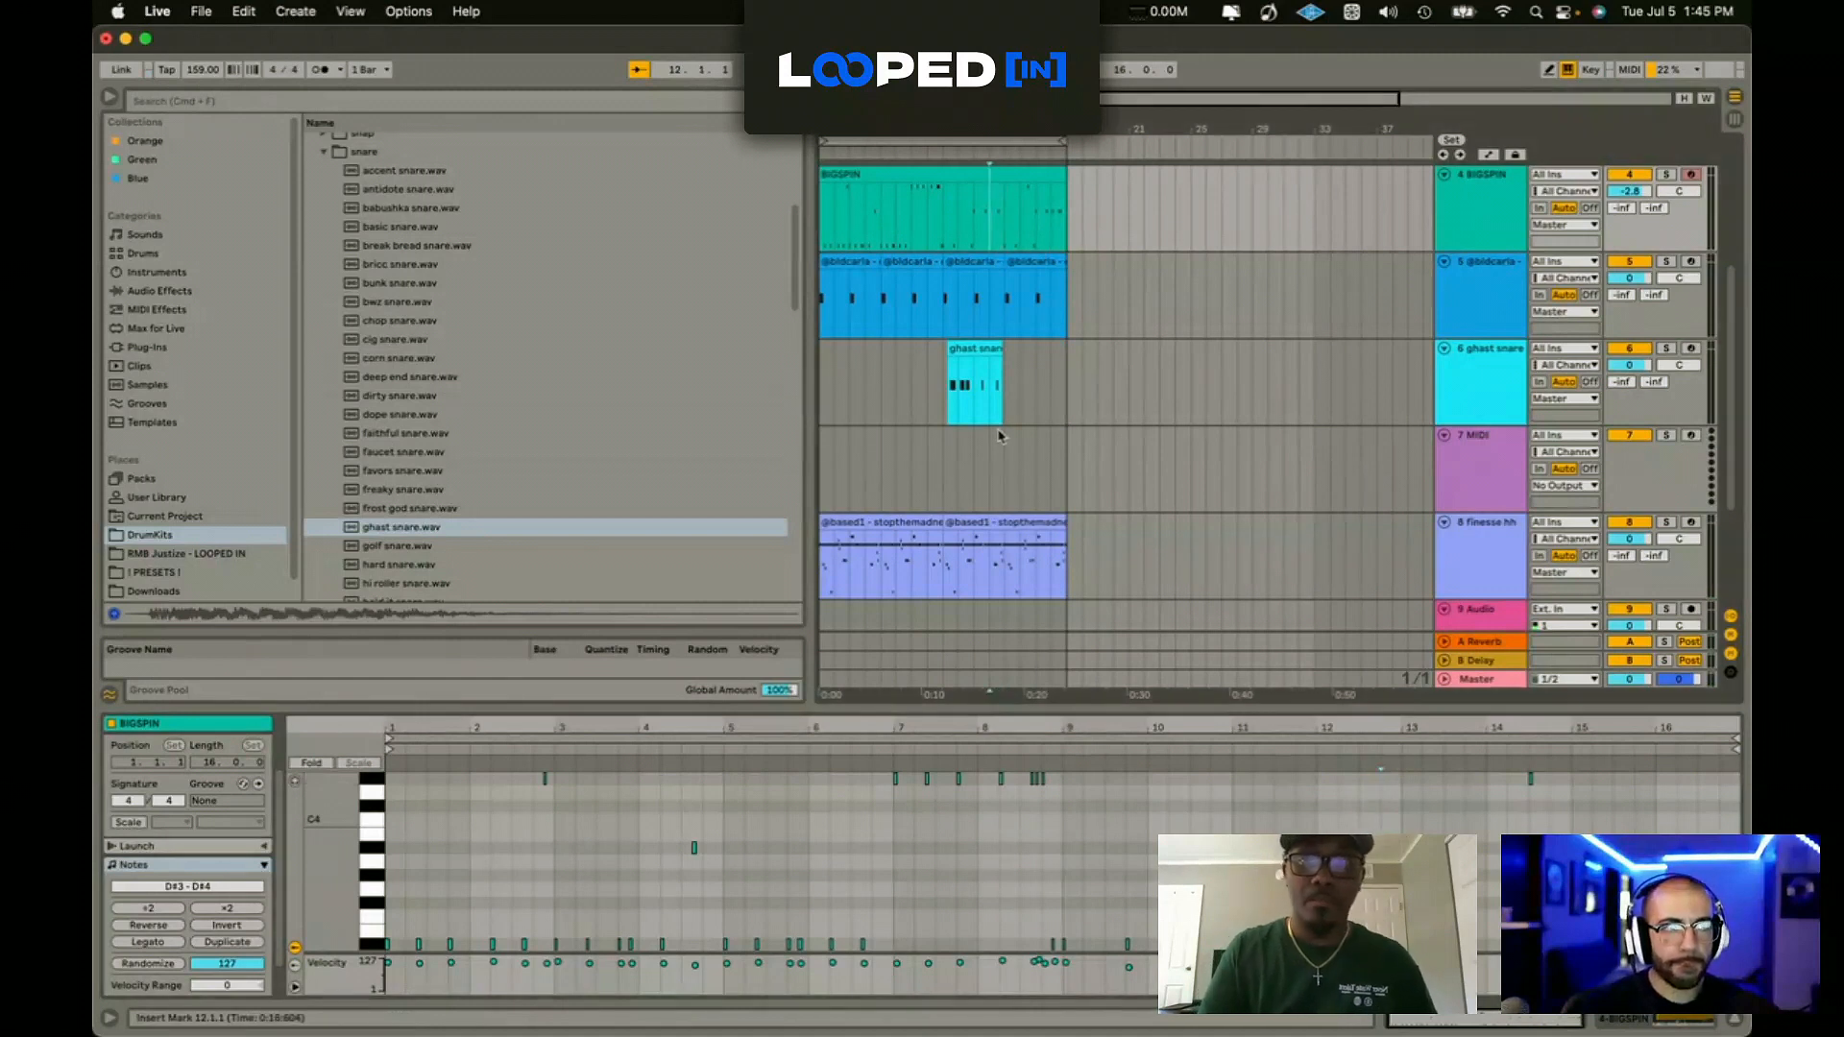
left_click(975, 384)
left_click(1104, 836)
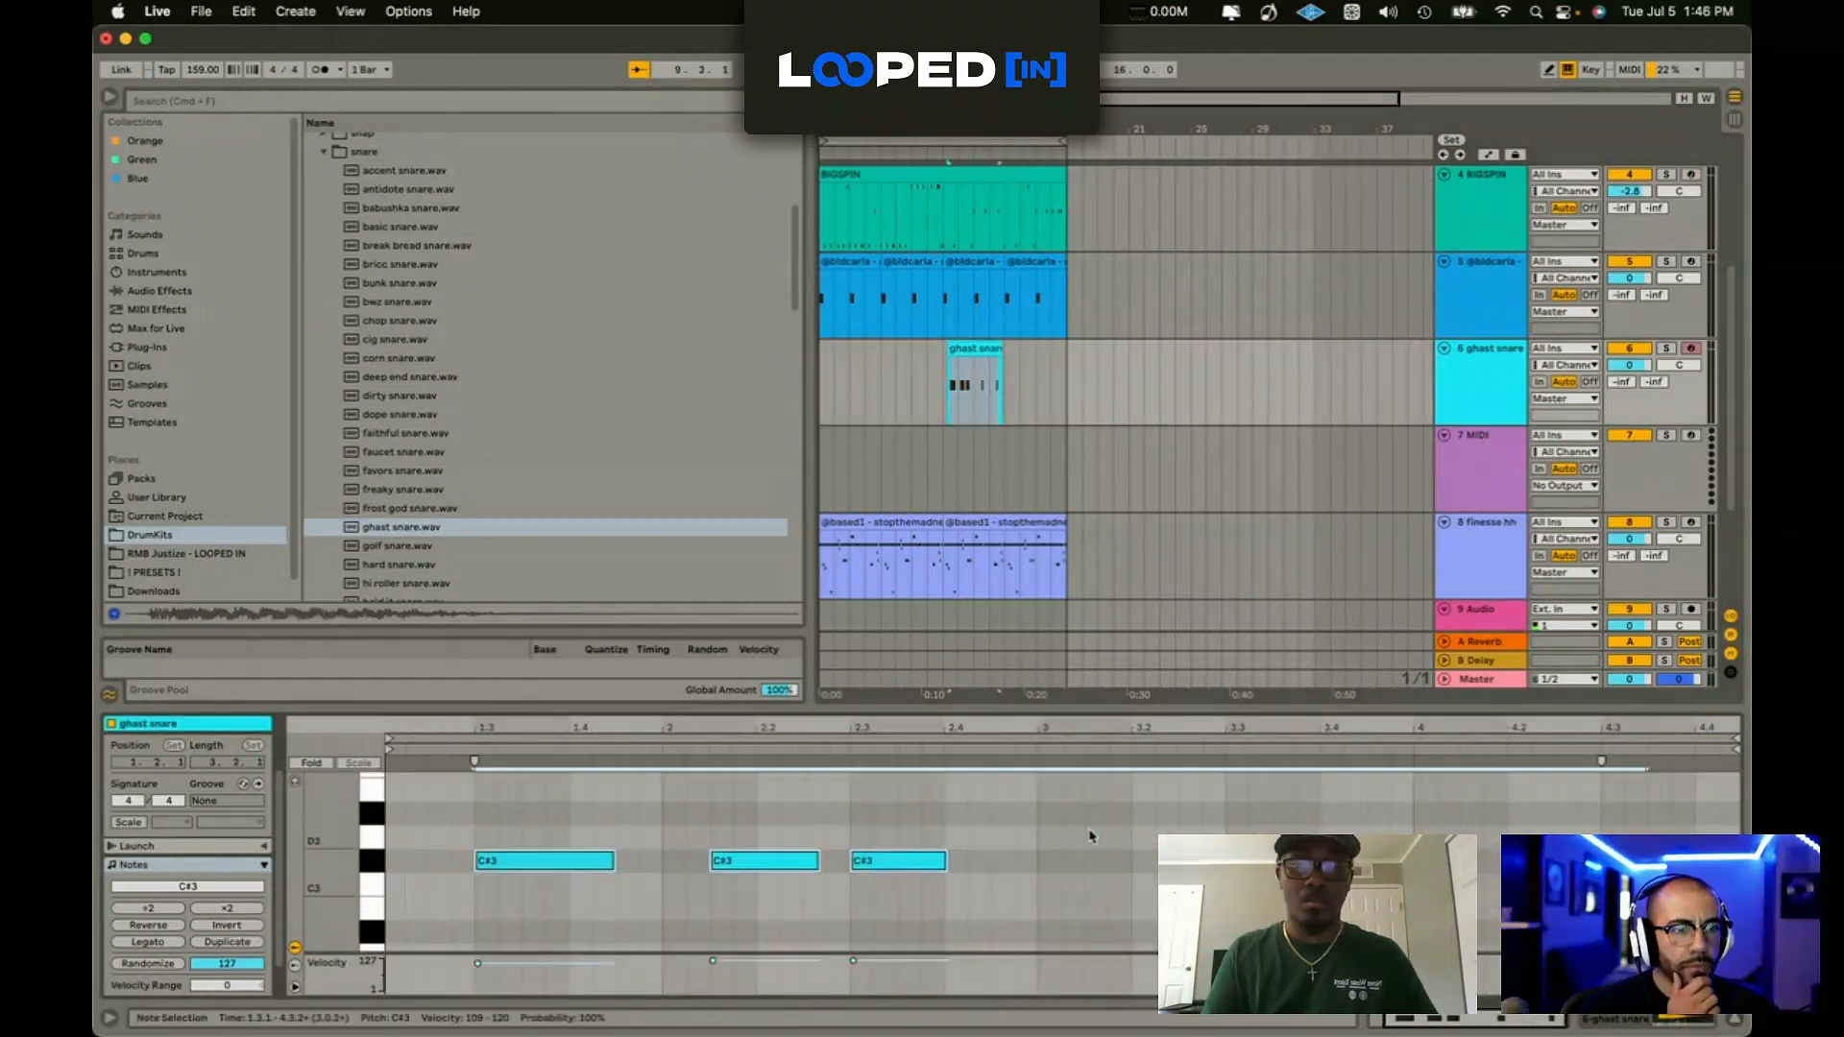
left_click(982, 457)
Step: Consolidate the snare pattern into a four-bar clip at bar 1, duplicate it to fill 16 bars, and play the whole arrangement
left_click_drag(946, 397, 831, 355)
key("super+j")
key("super+d")
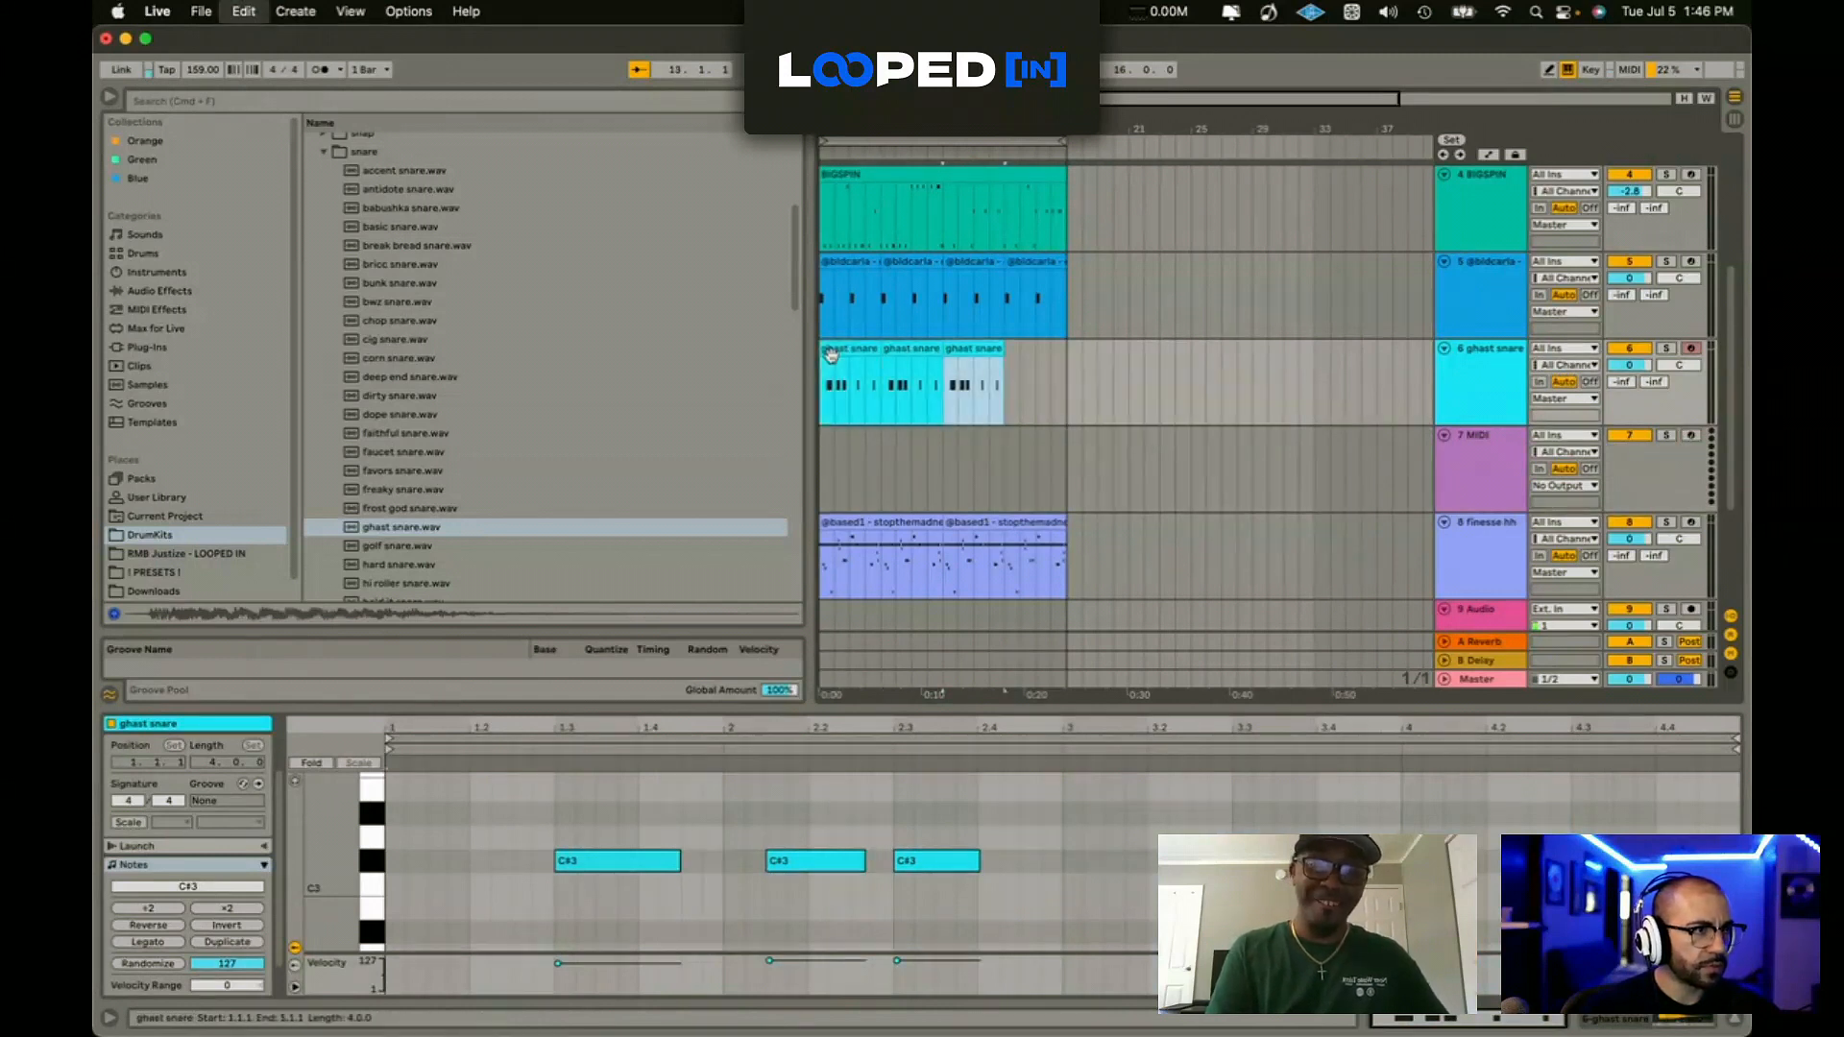
key("super+d")
key("super+d")
key("super+a")
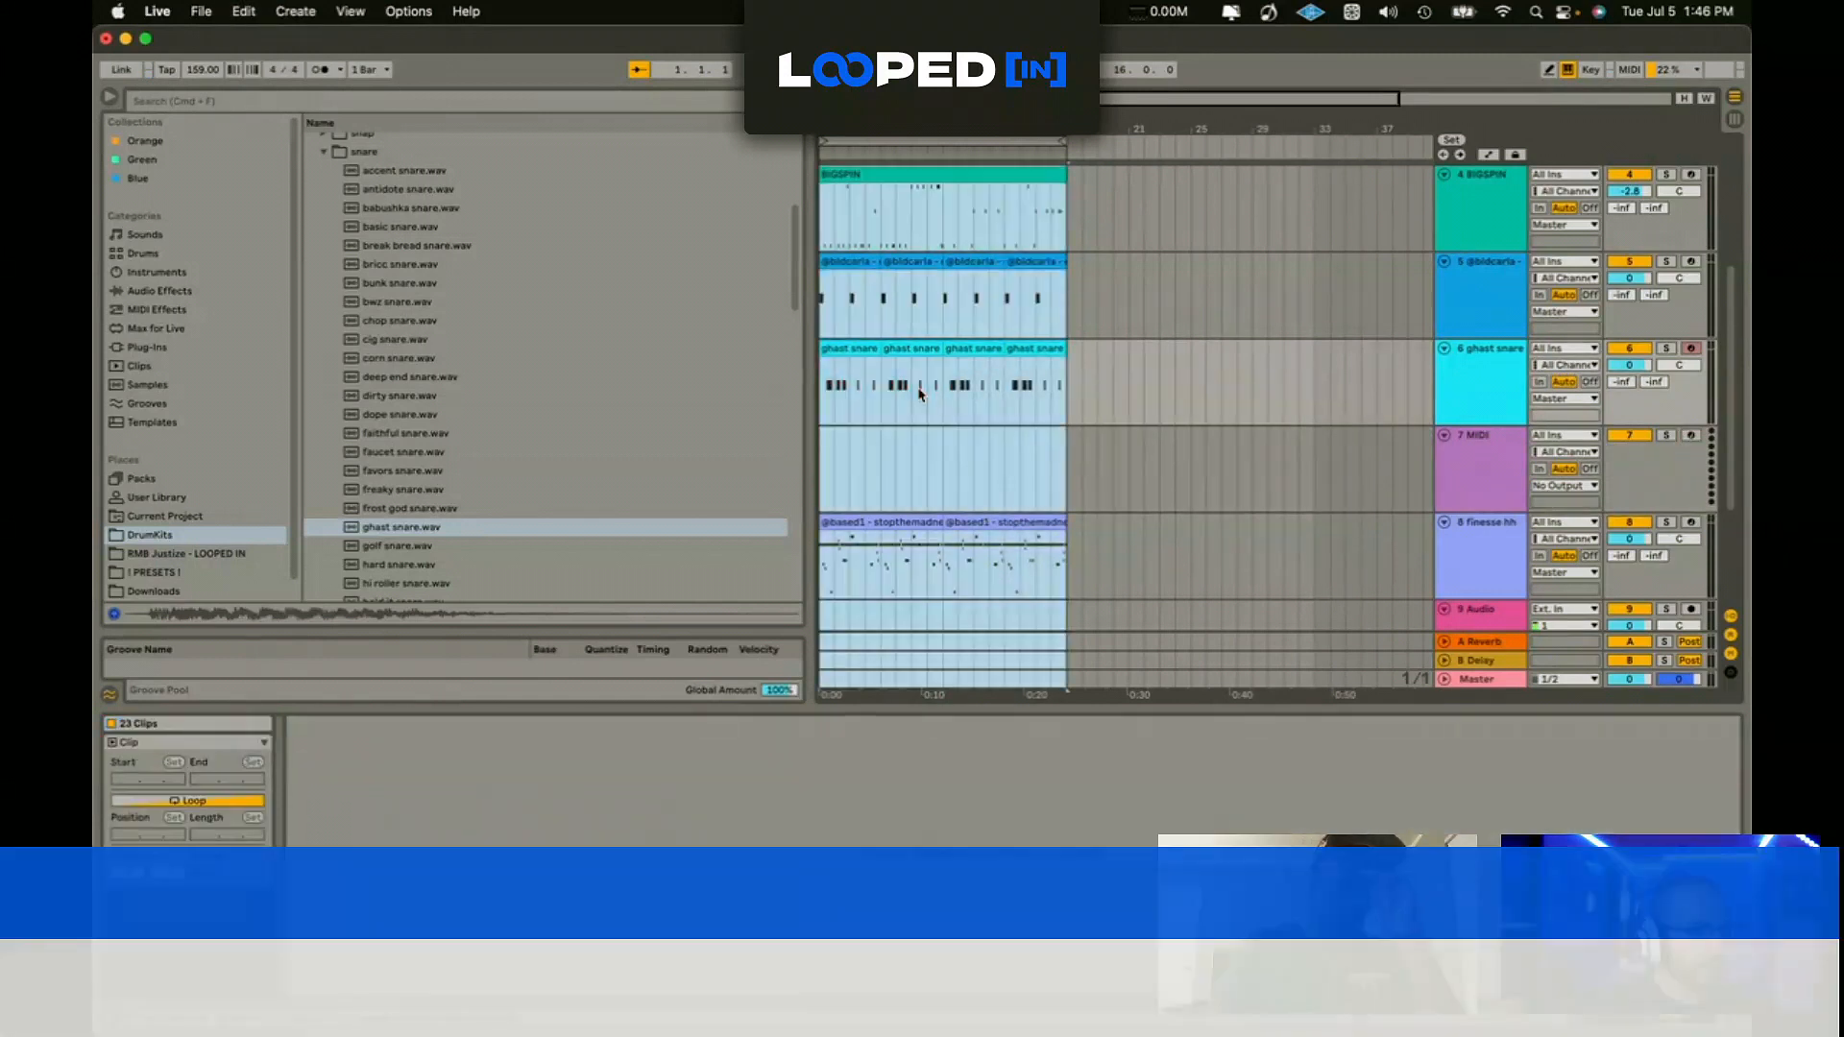
key("space")
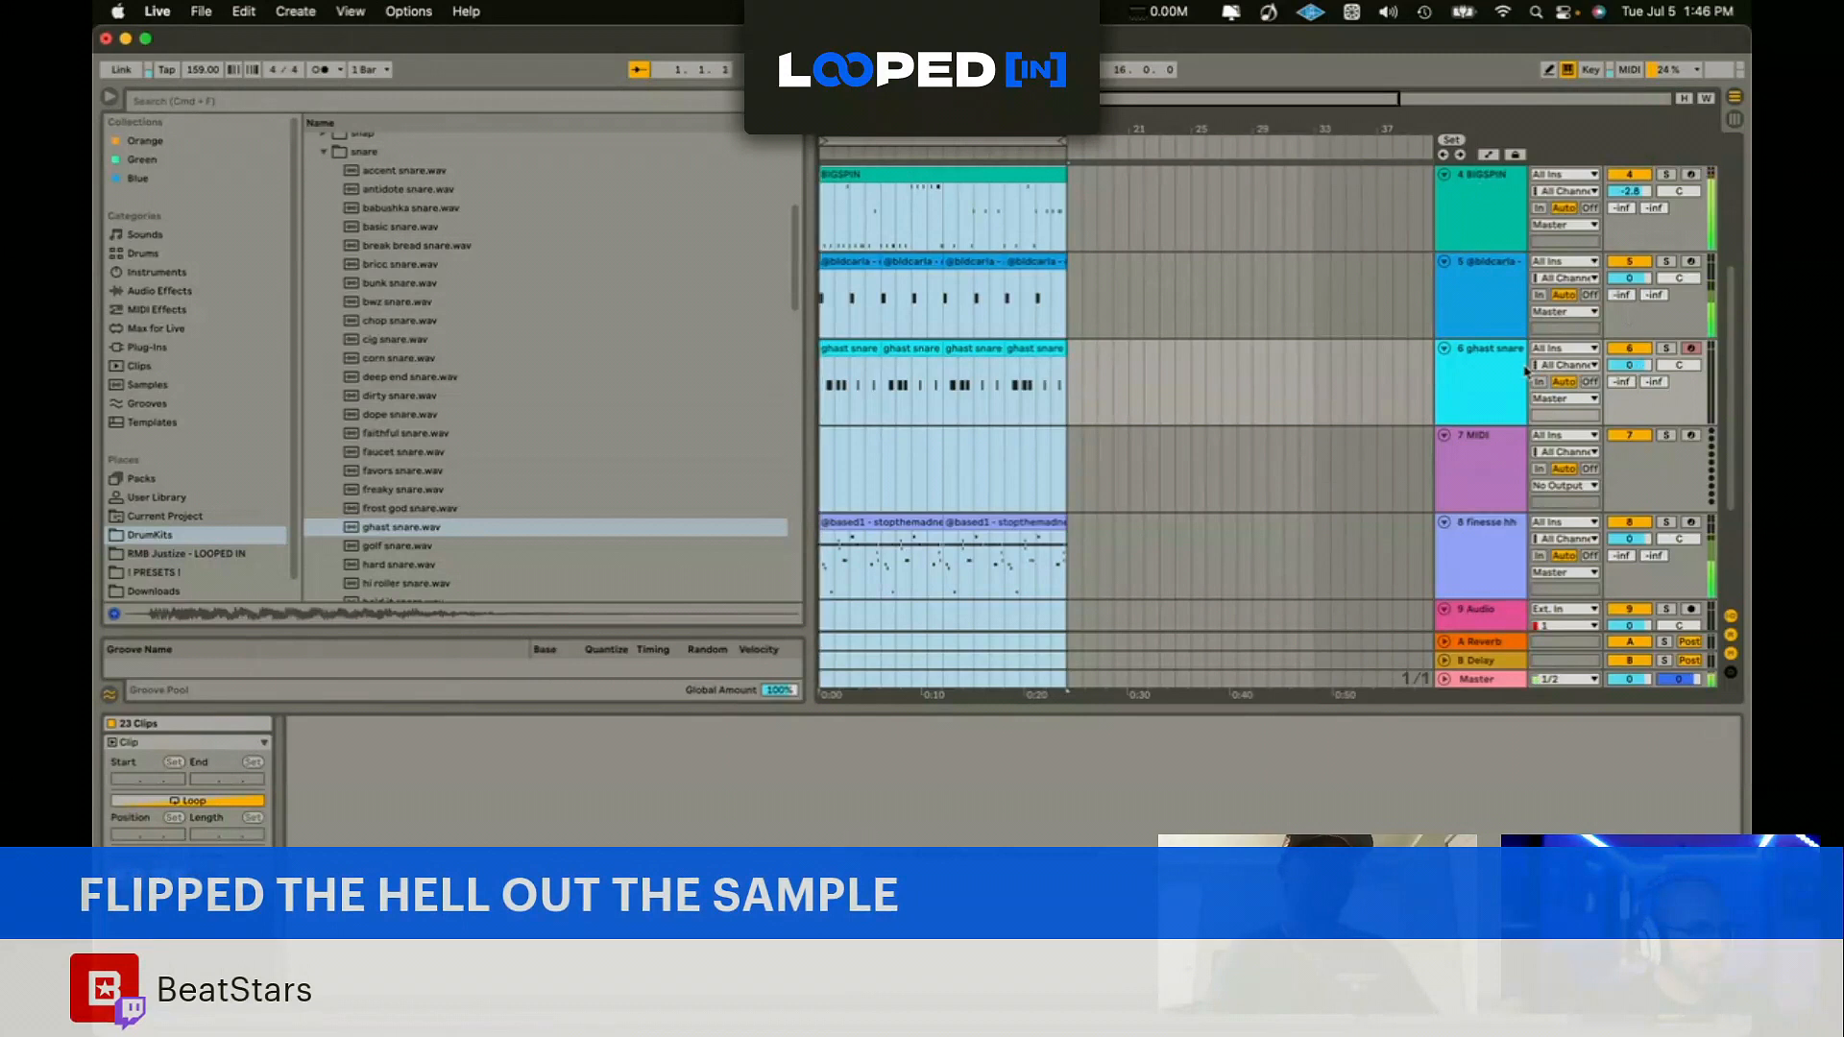
Step: Delete the empty MIDI track between the ghast snare and finesse hh tracks
left_click(1142, 482)
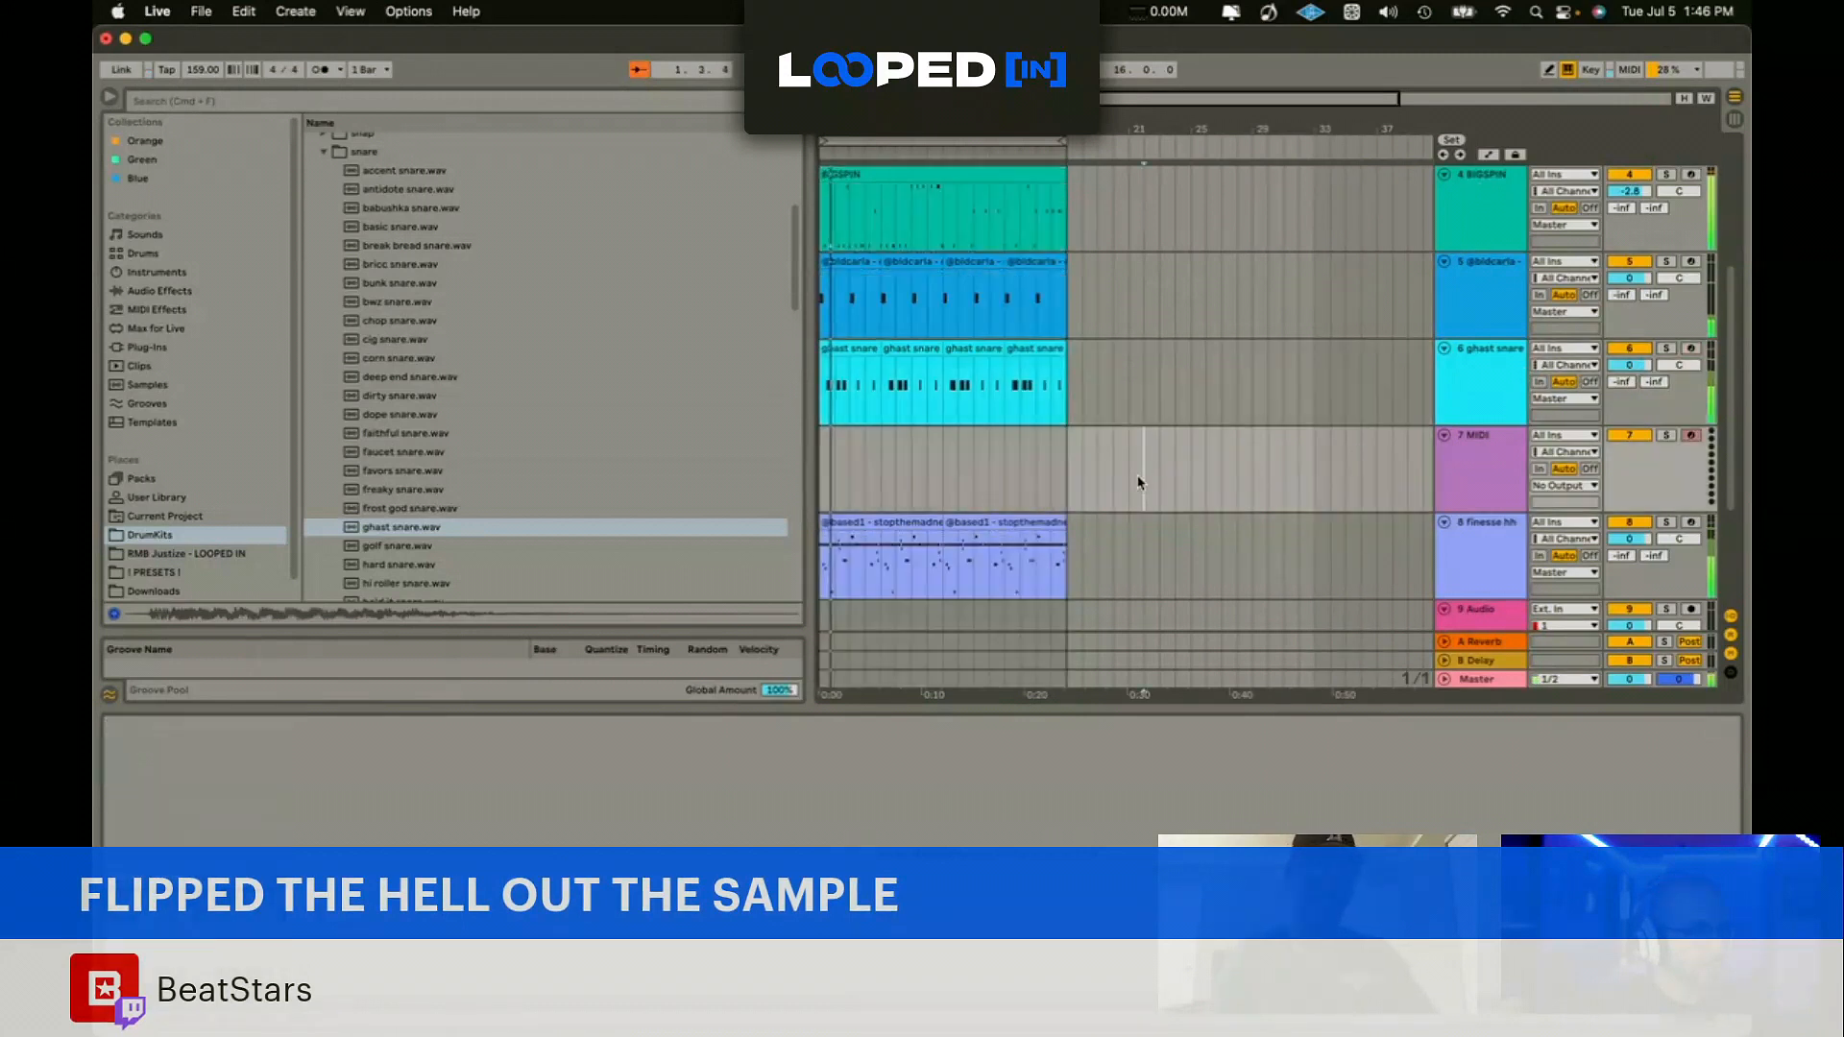
left_click(1431, 468)
key("Delete")
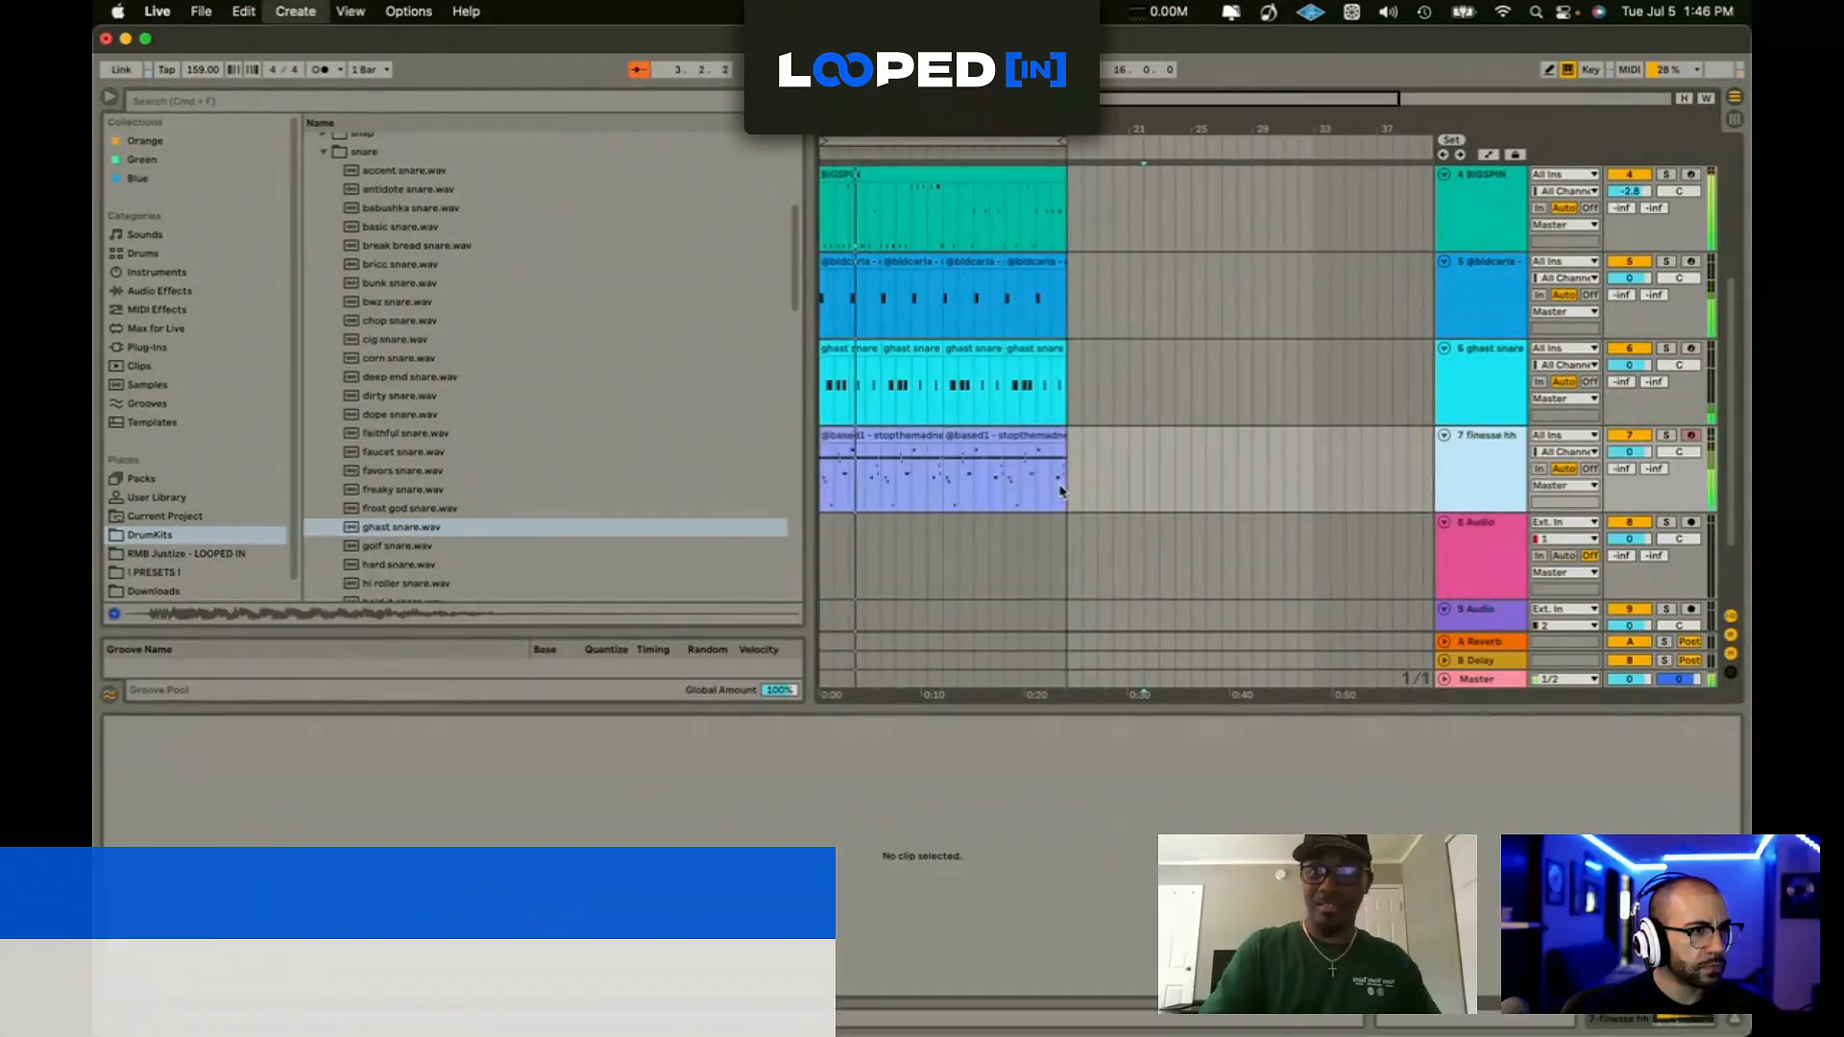
Step: Add a new MIDI track below finesse hh and load bound kick.wav from the kick folder onto it
key("super+shift+t")
left_click(323, 152)
scroll(331, 168, "up", 4)
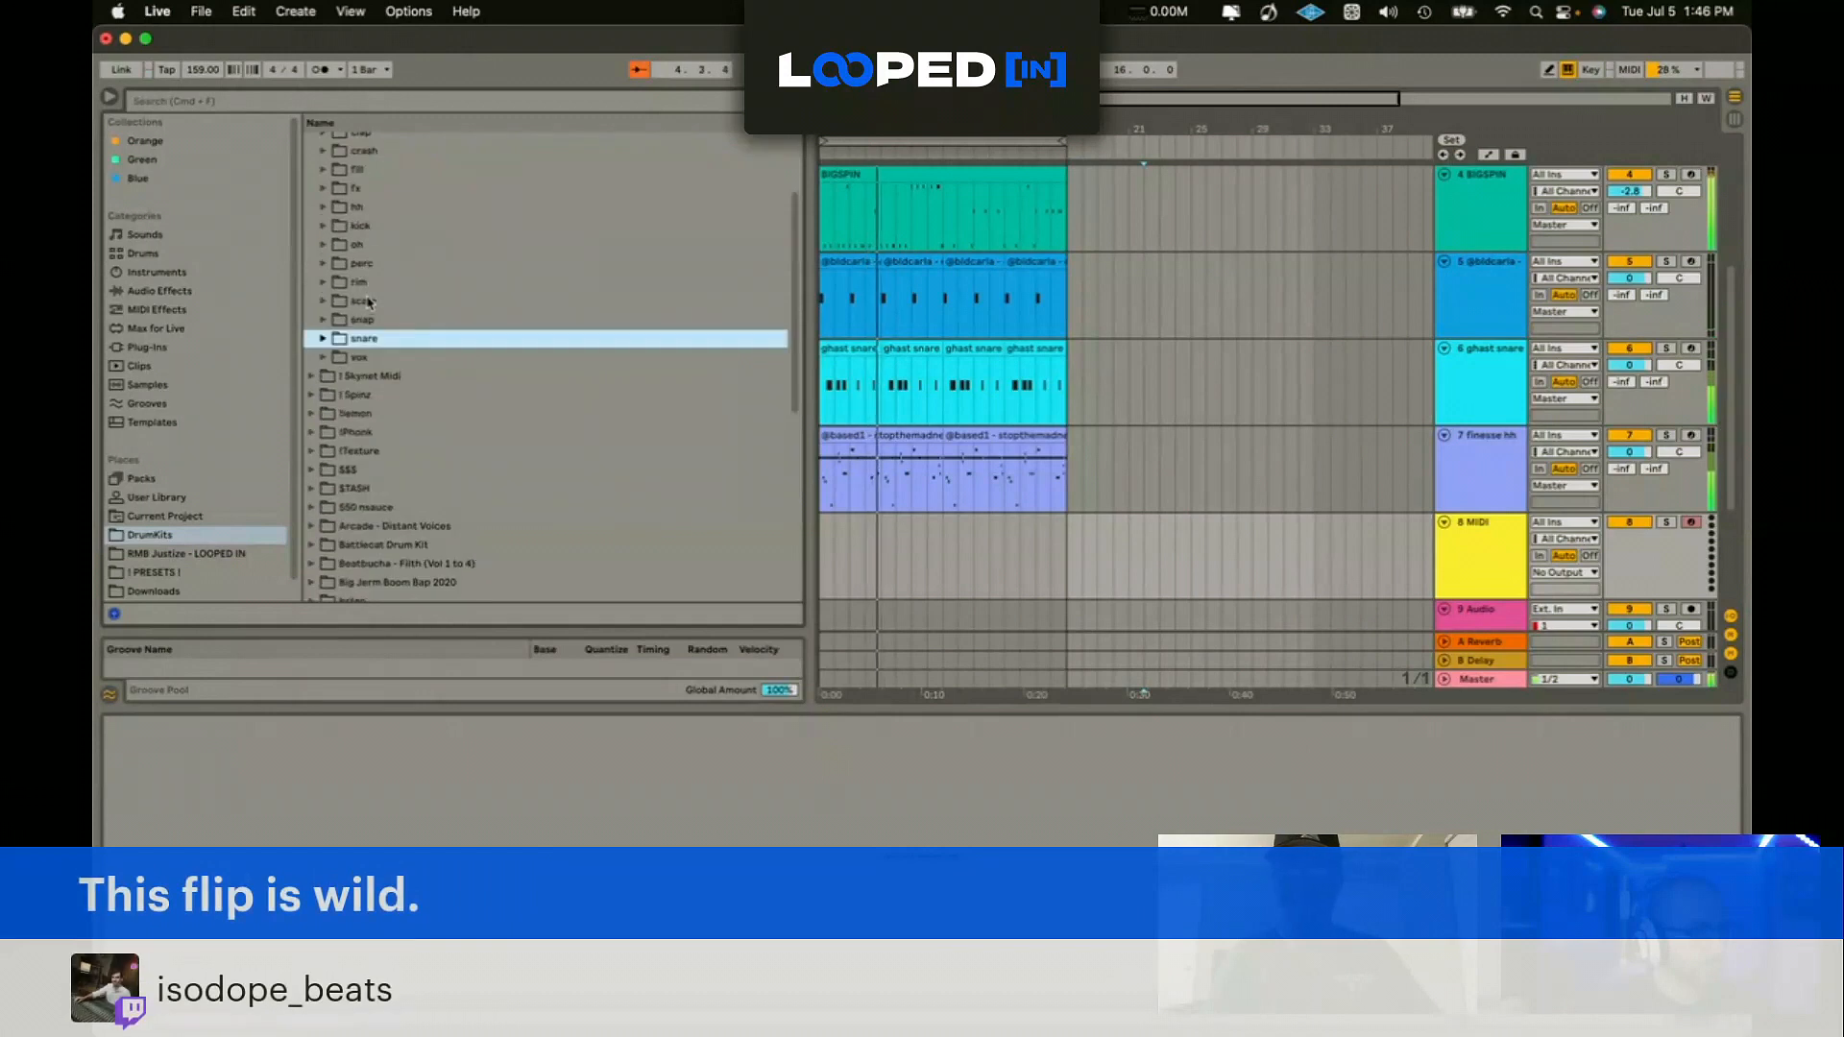
left_click(373, 228)
double_click(445, 250)
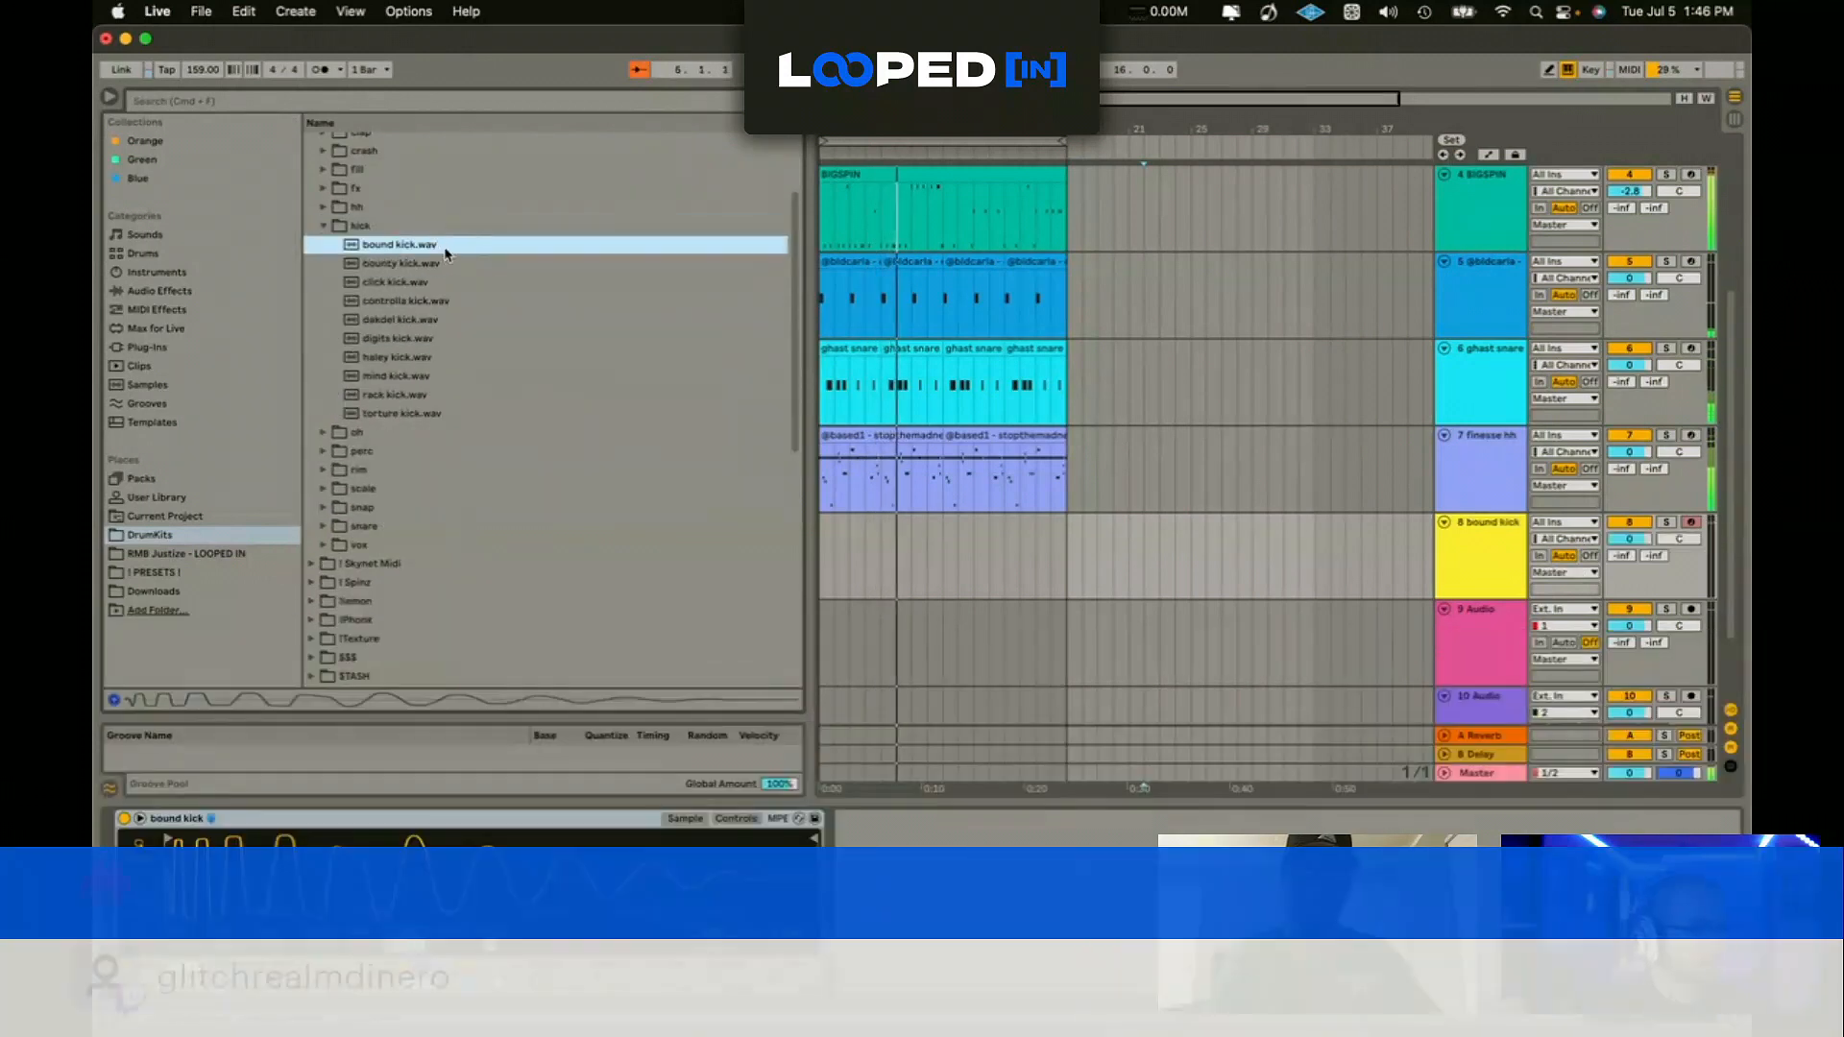
left_click(408, 945)
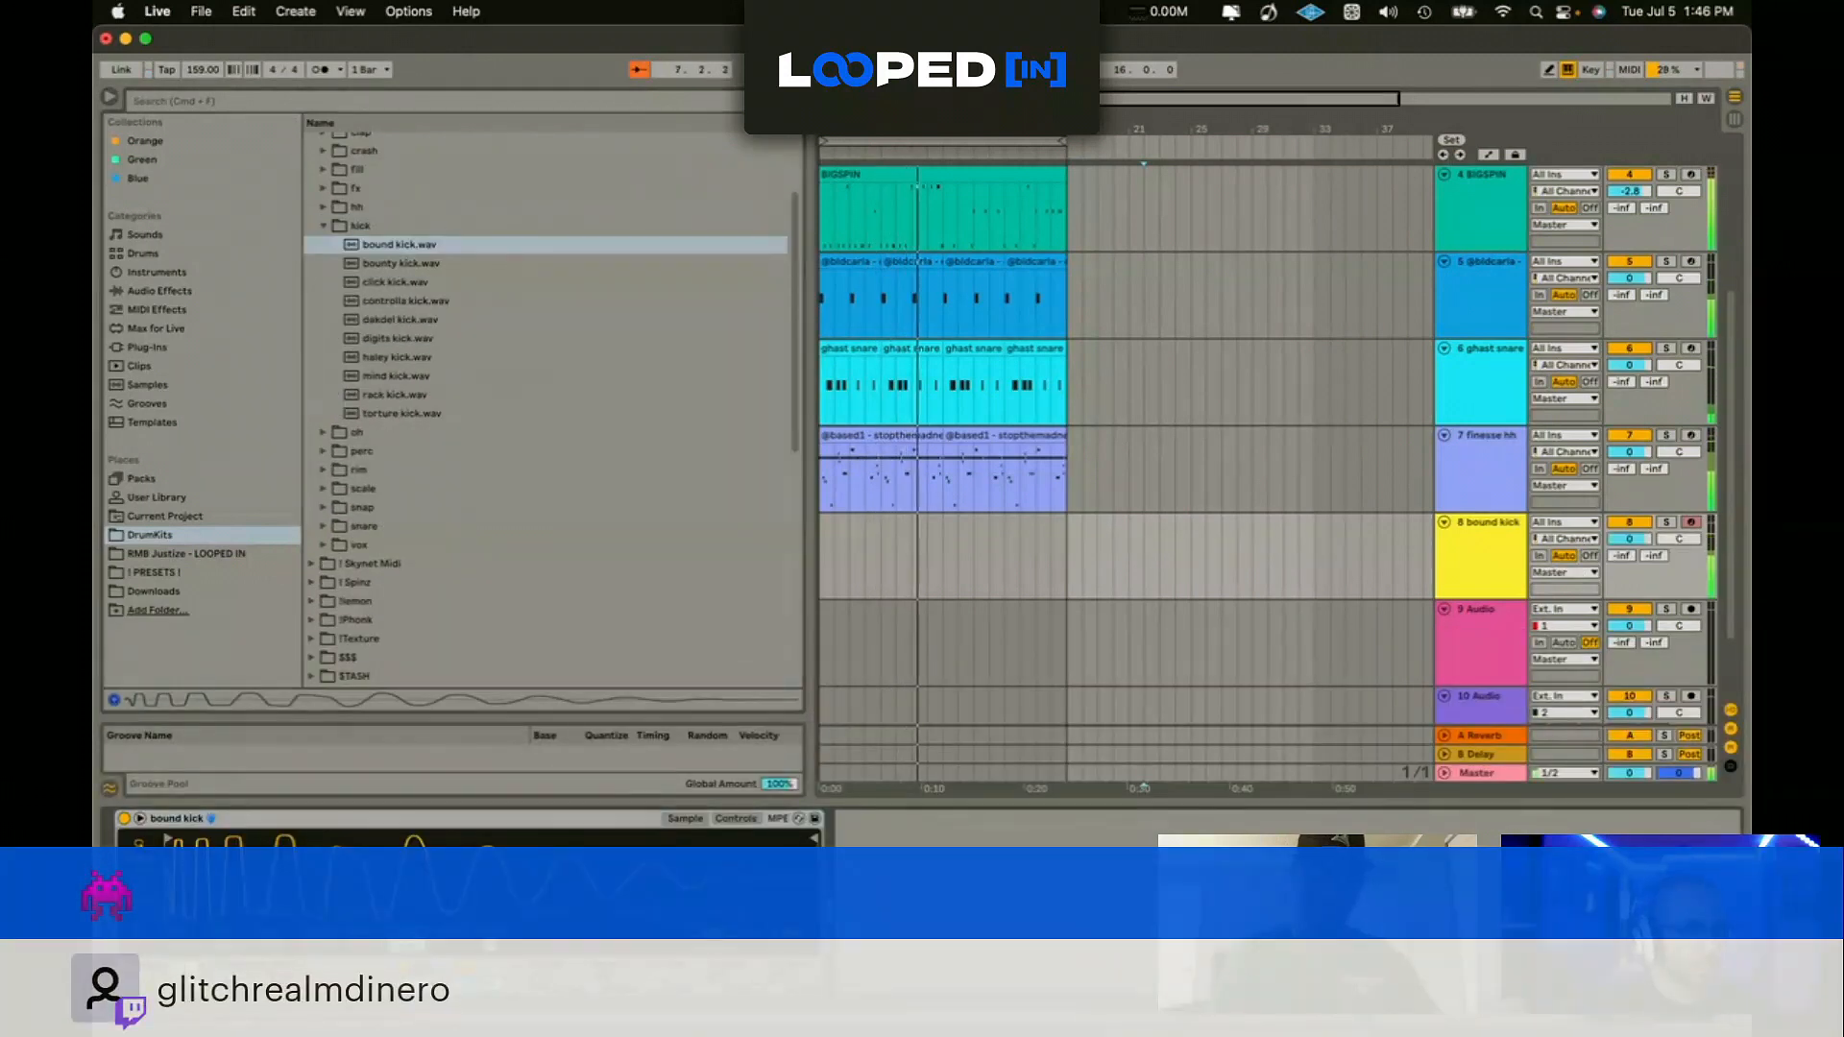
Step: Record a kick pattern of about two bars on the bound kick track from bar 9 and stop playback
key("F9")
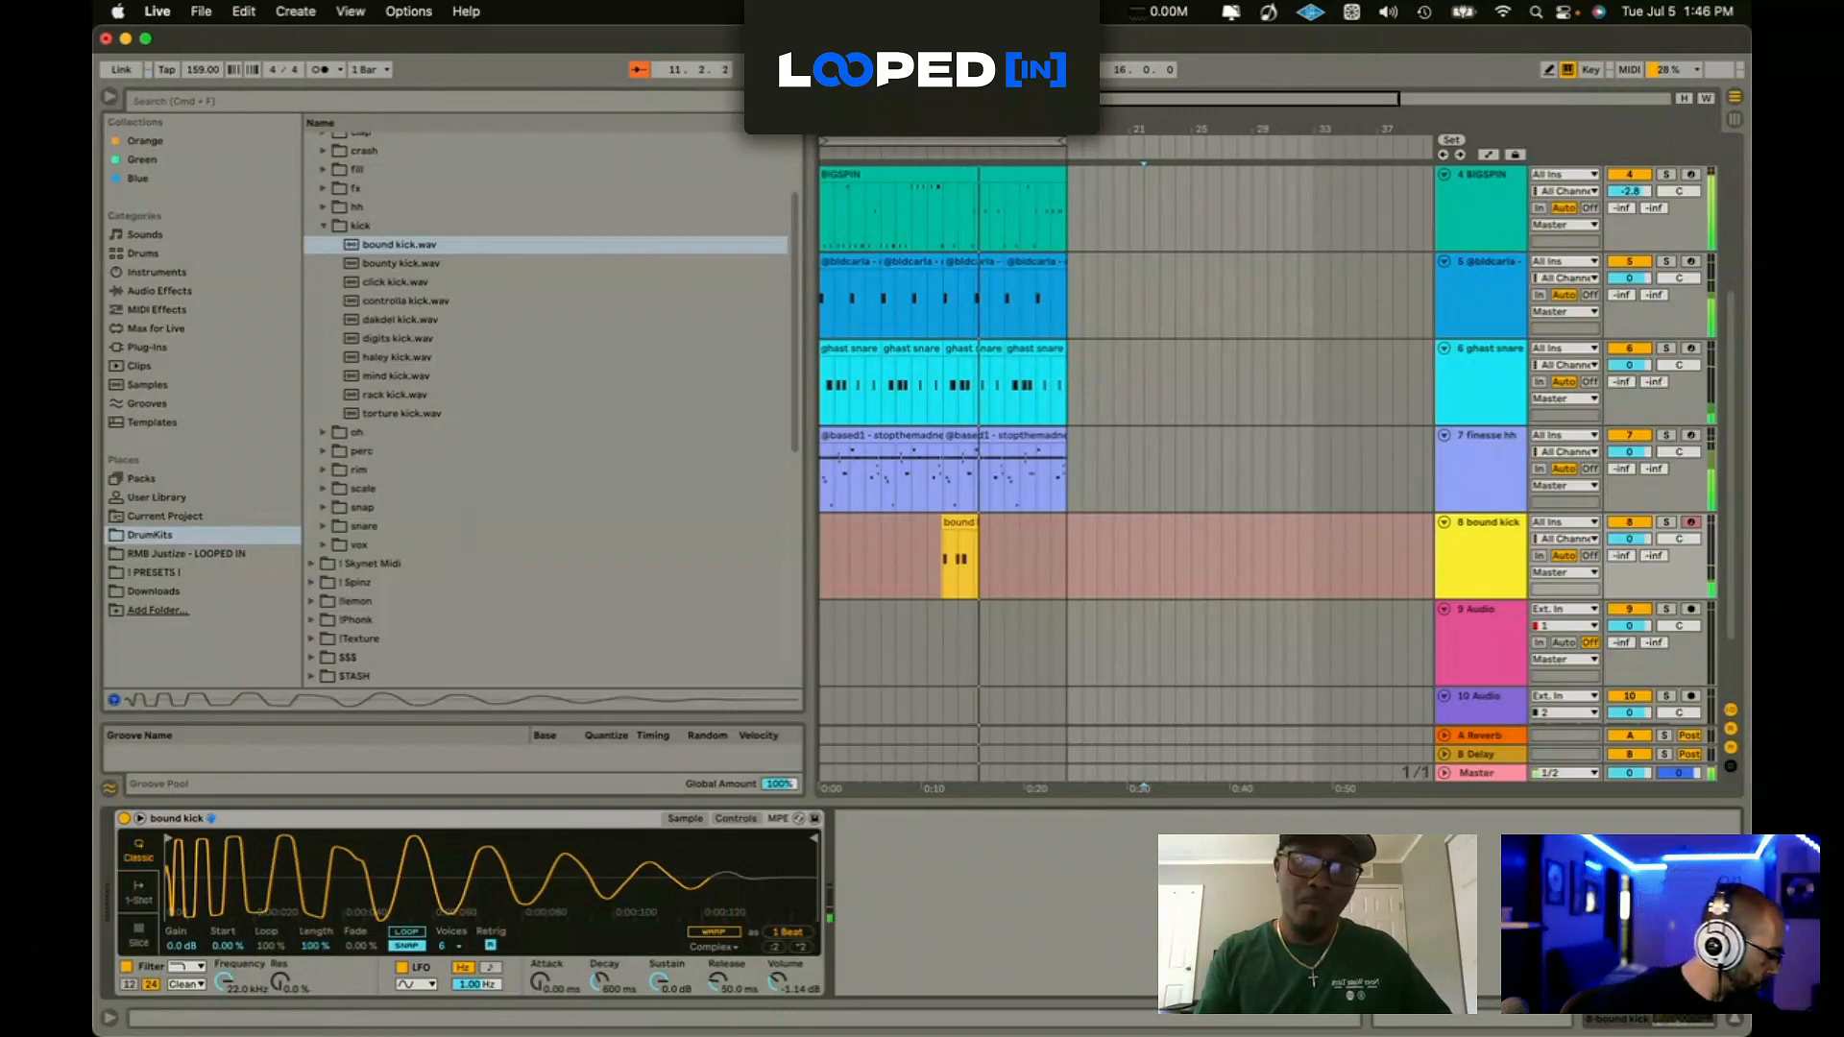
key("F9")
key("space")
Step: Open the recorded kick clip and consolidate bars 9 to 11 into a two-bar clip
double_click(957, 524)
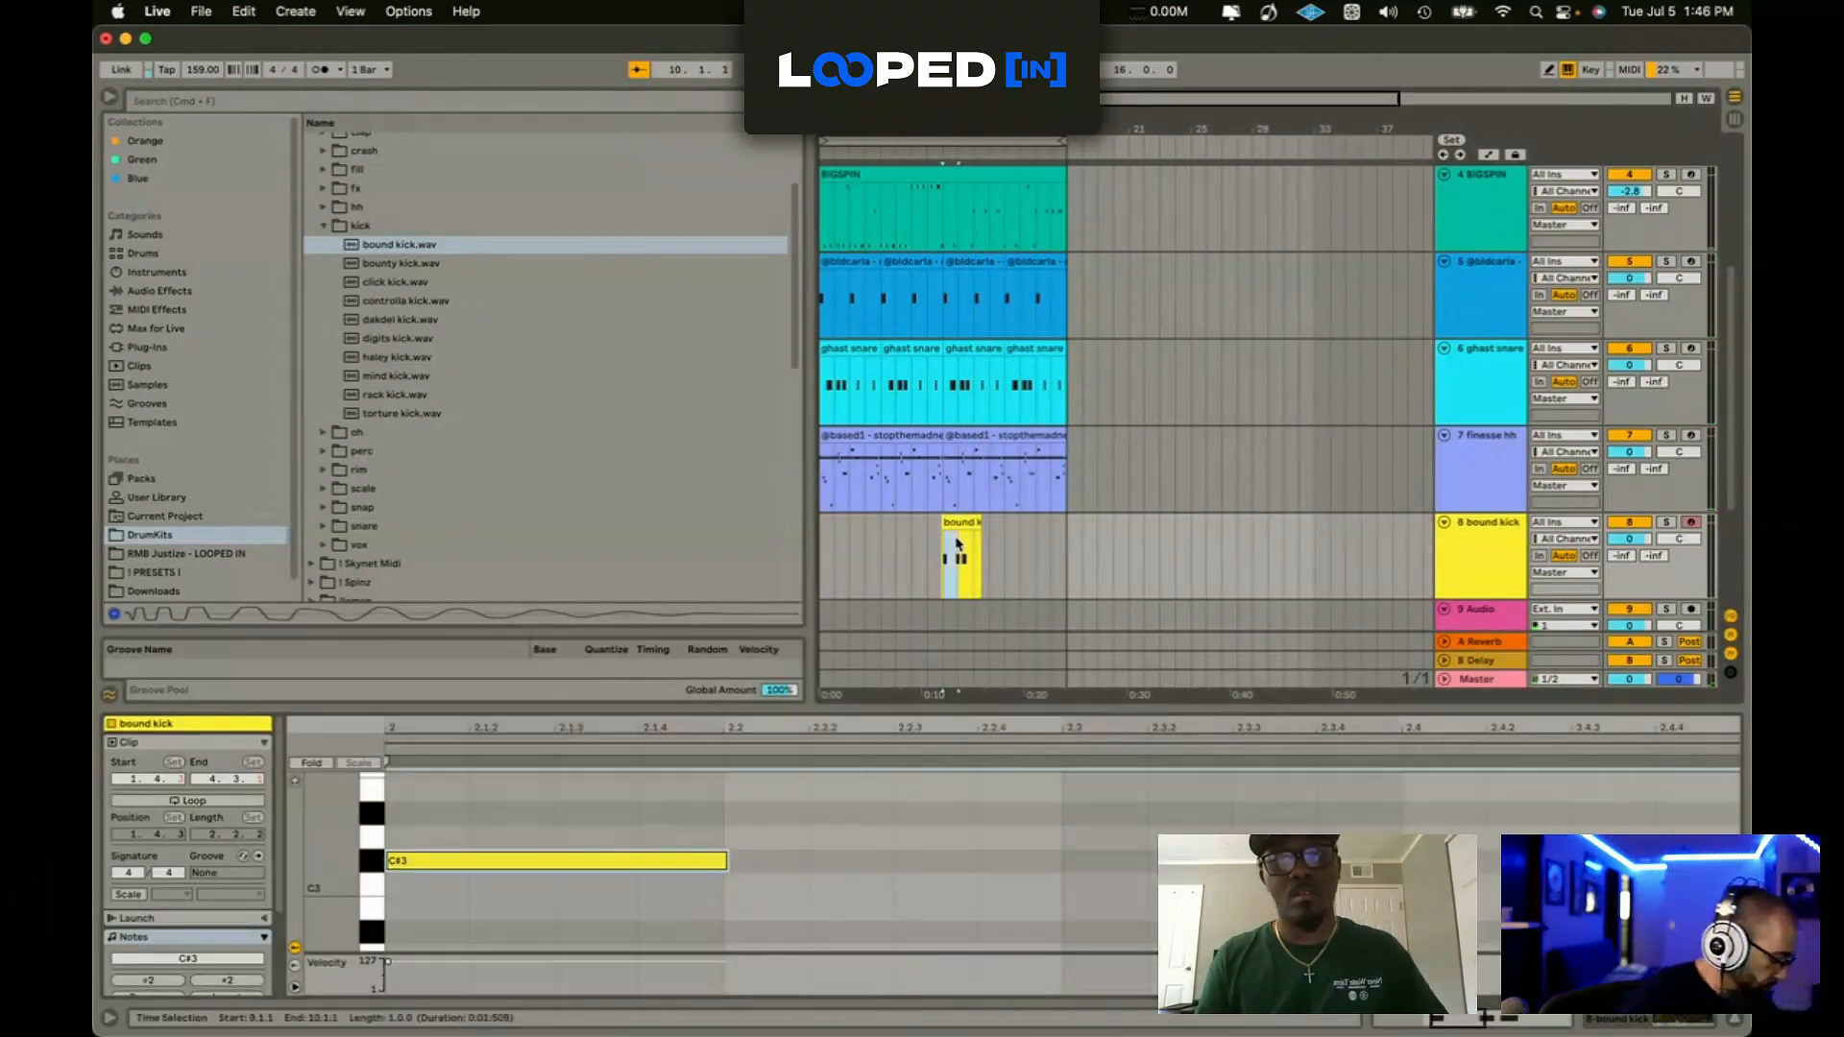
right_click(966, 540)
left_click(966, 540)
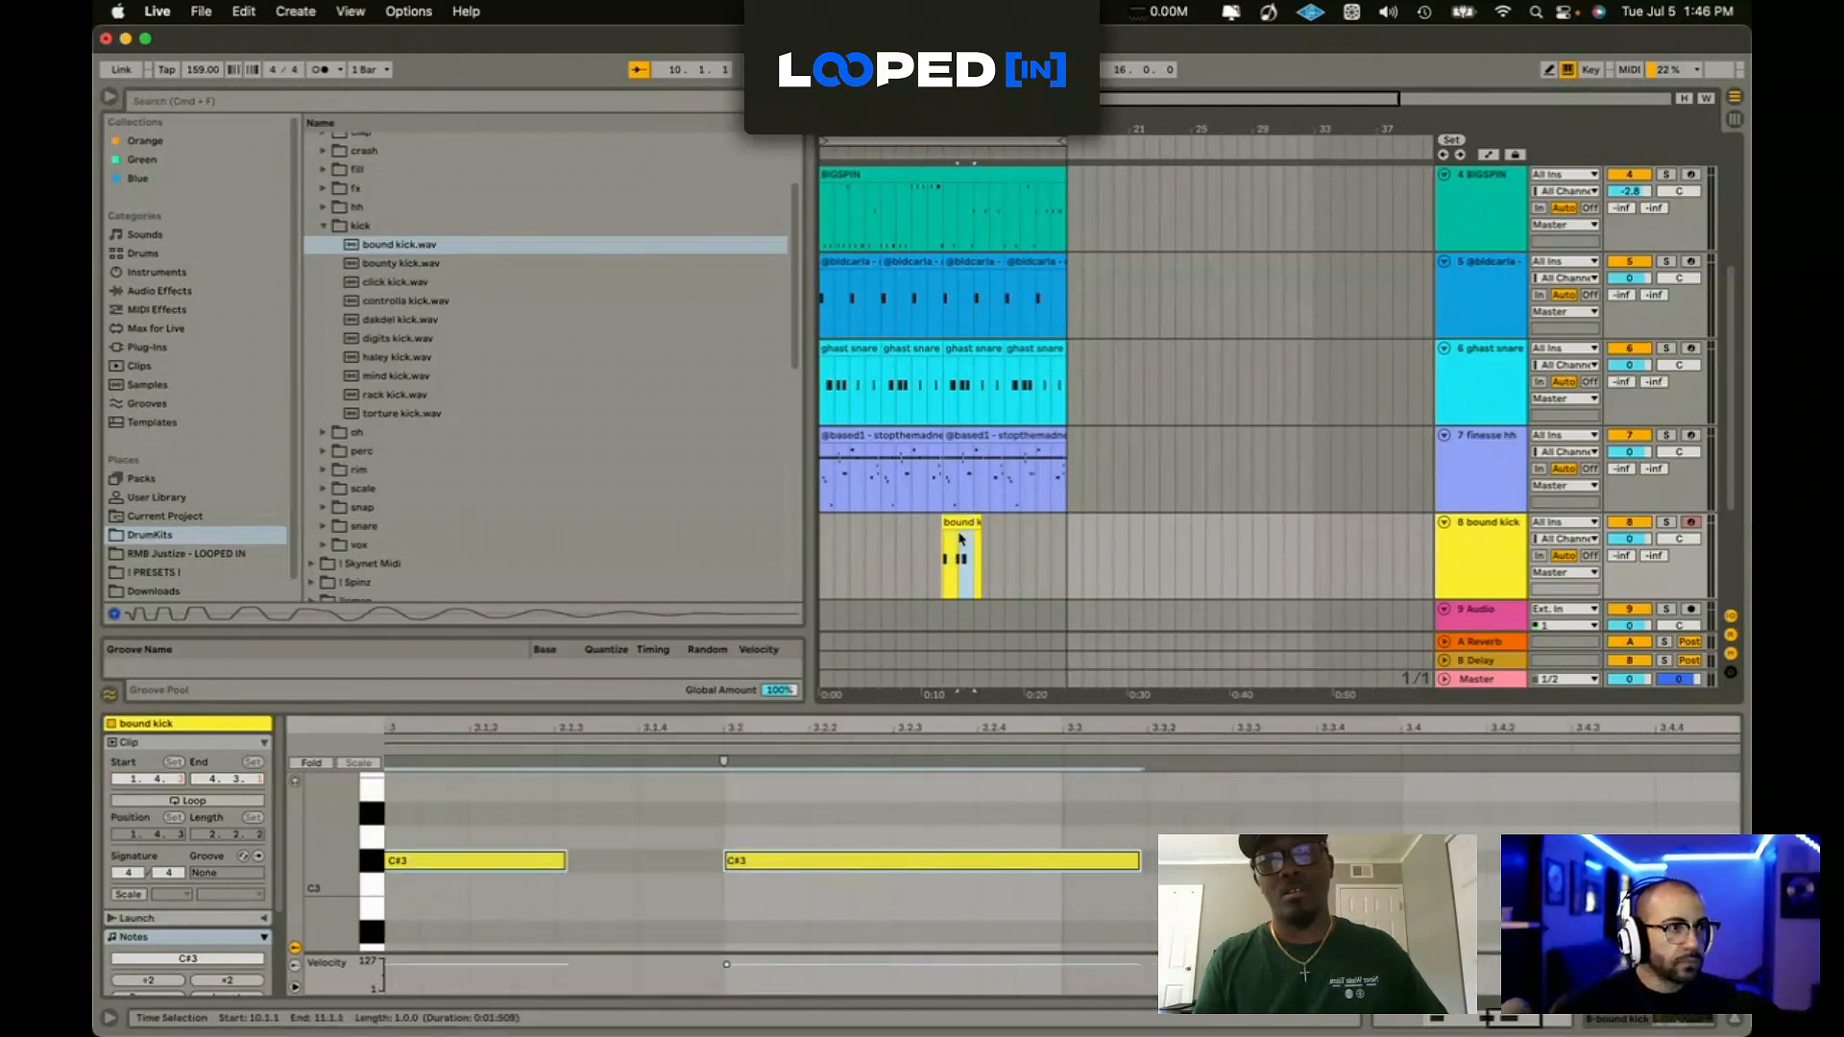
key("super+j")
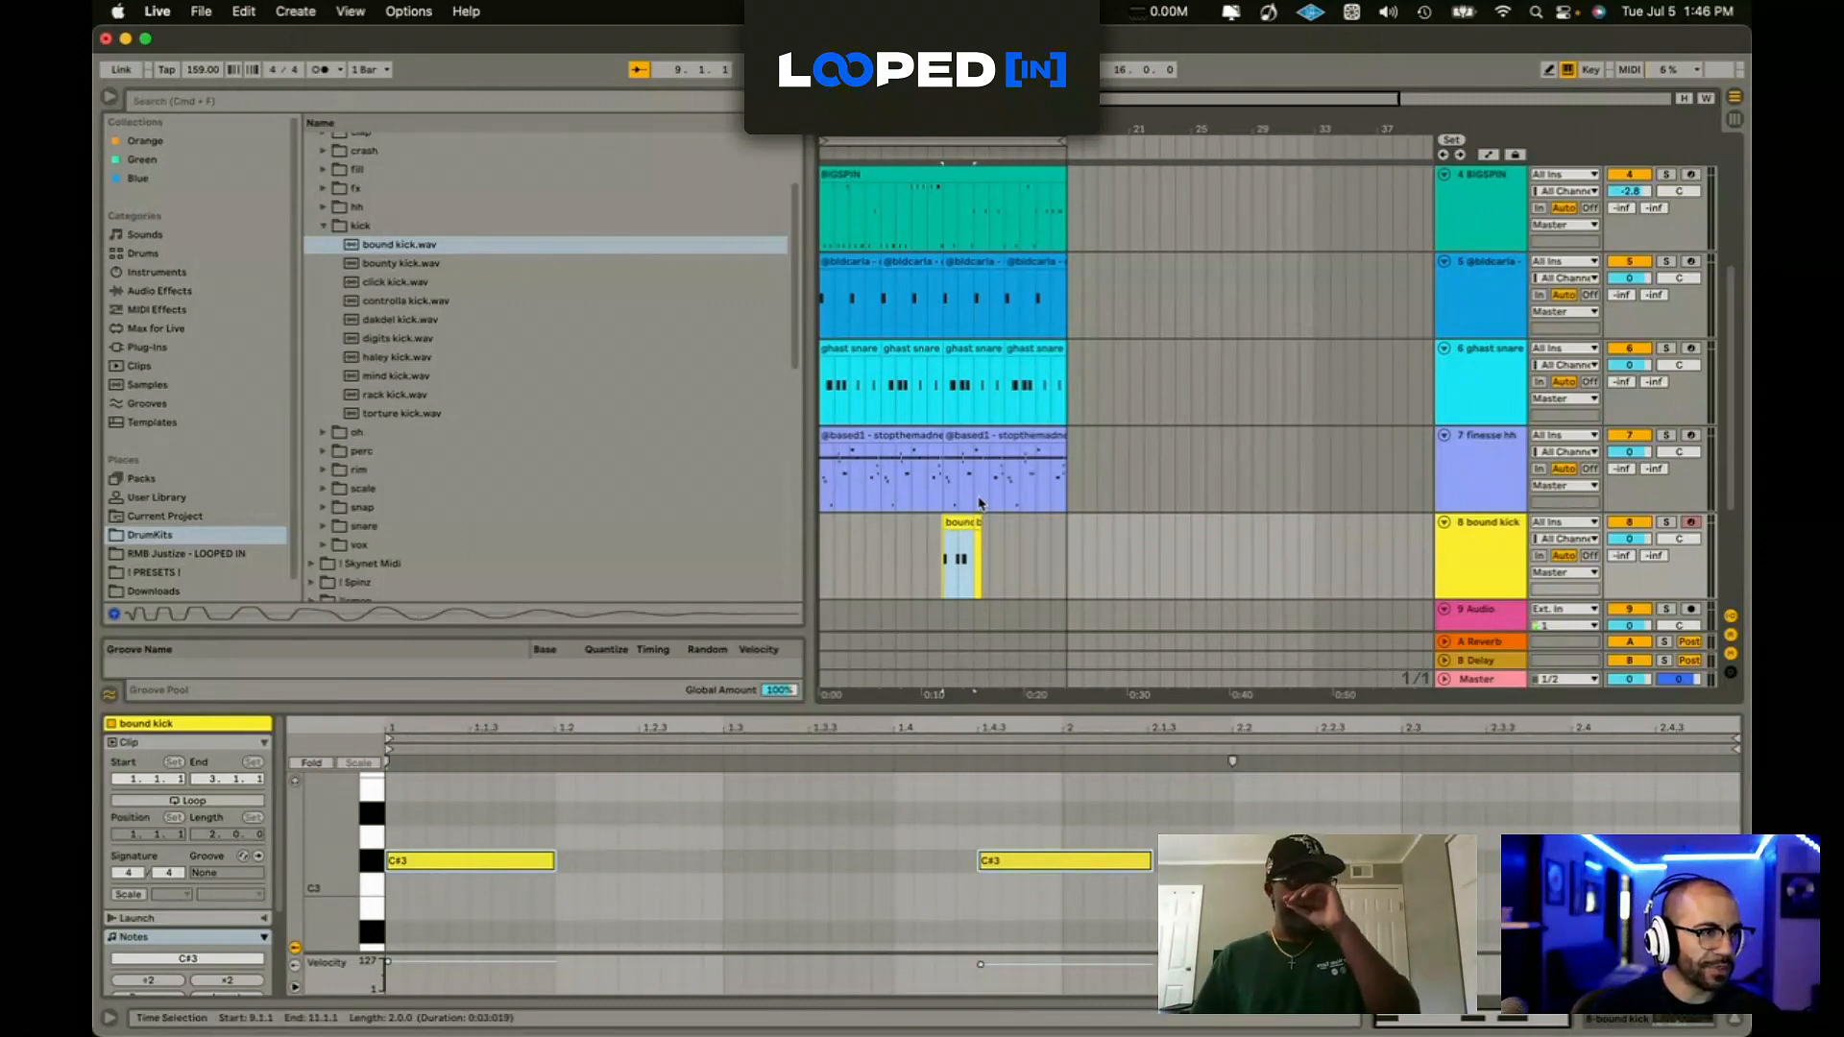
Step: Move the two-bar kick clip to bar 1 and duplicate it until it fills 16 bars
left_click_drag(955, 522, 824, 544)
key("super+d")
key("super+d")
key("super+d")
key("super+d")
key("super+d")
key("super+d")
key("super+d")
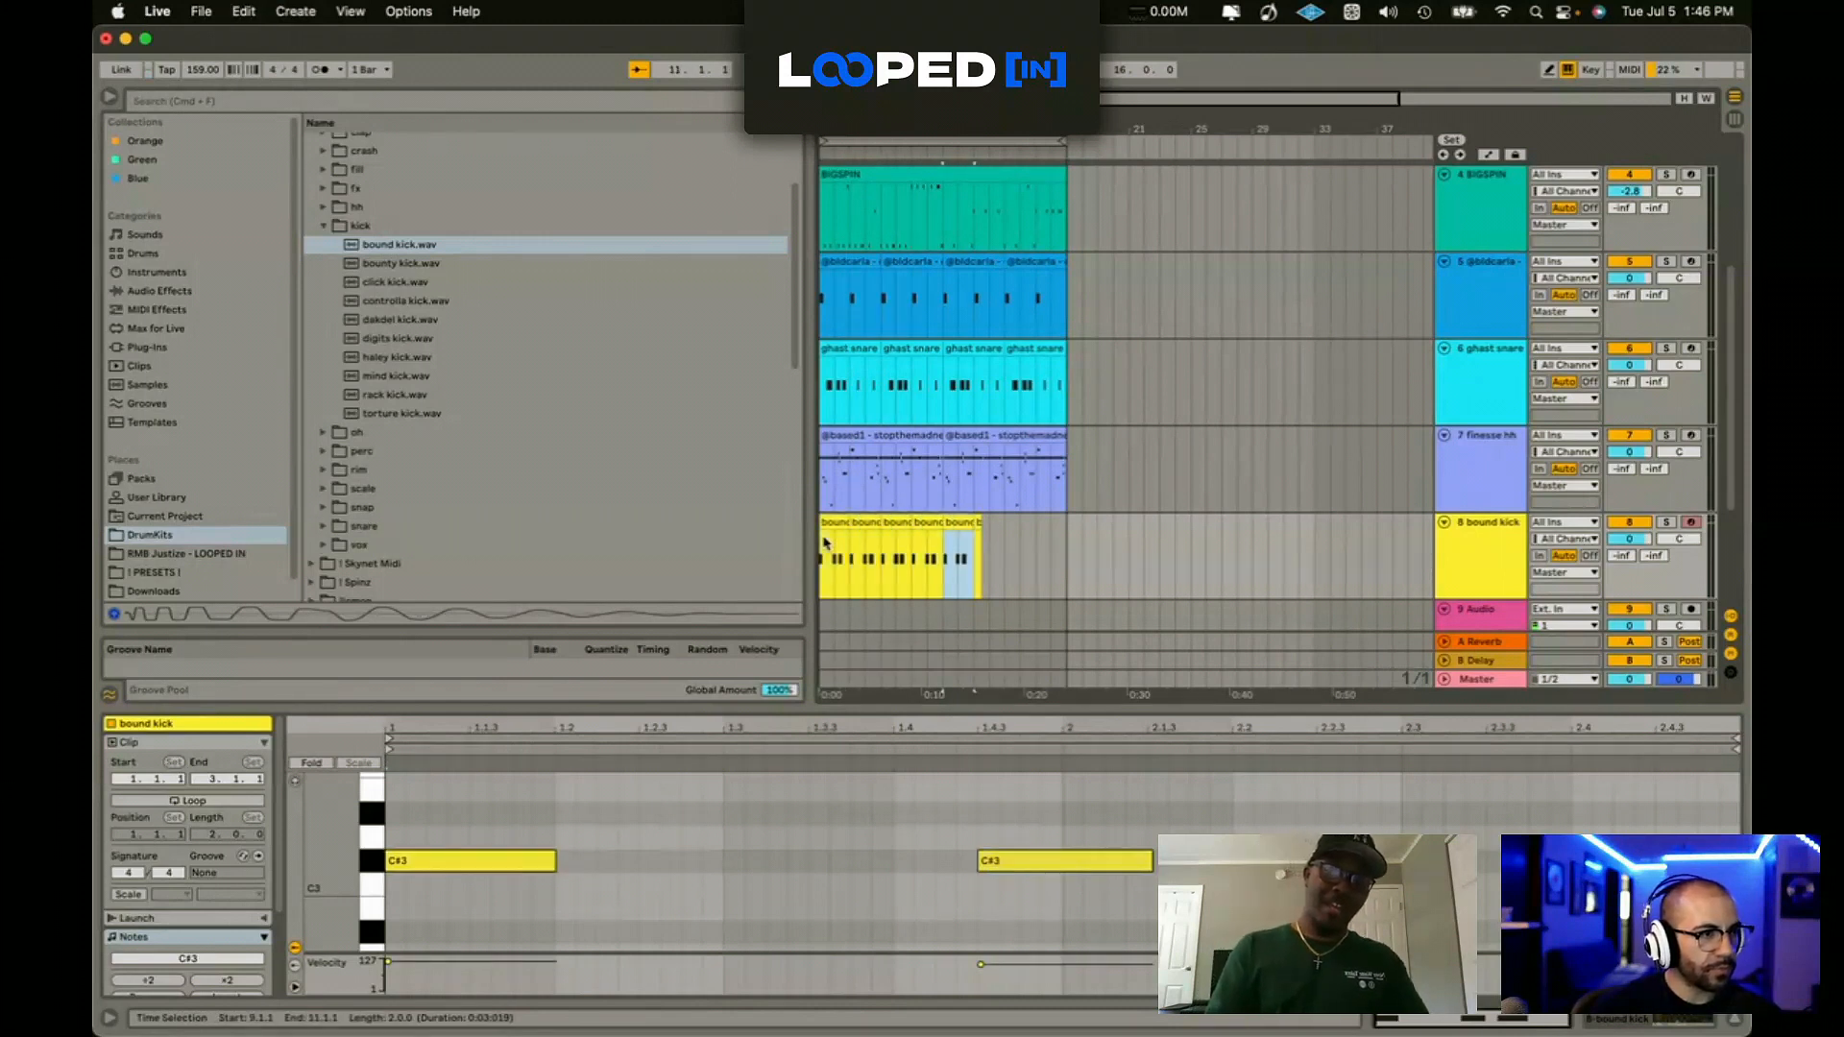
left_click(1173, 568)
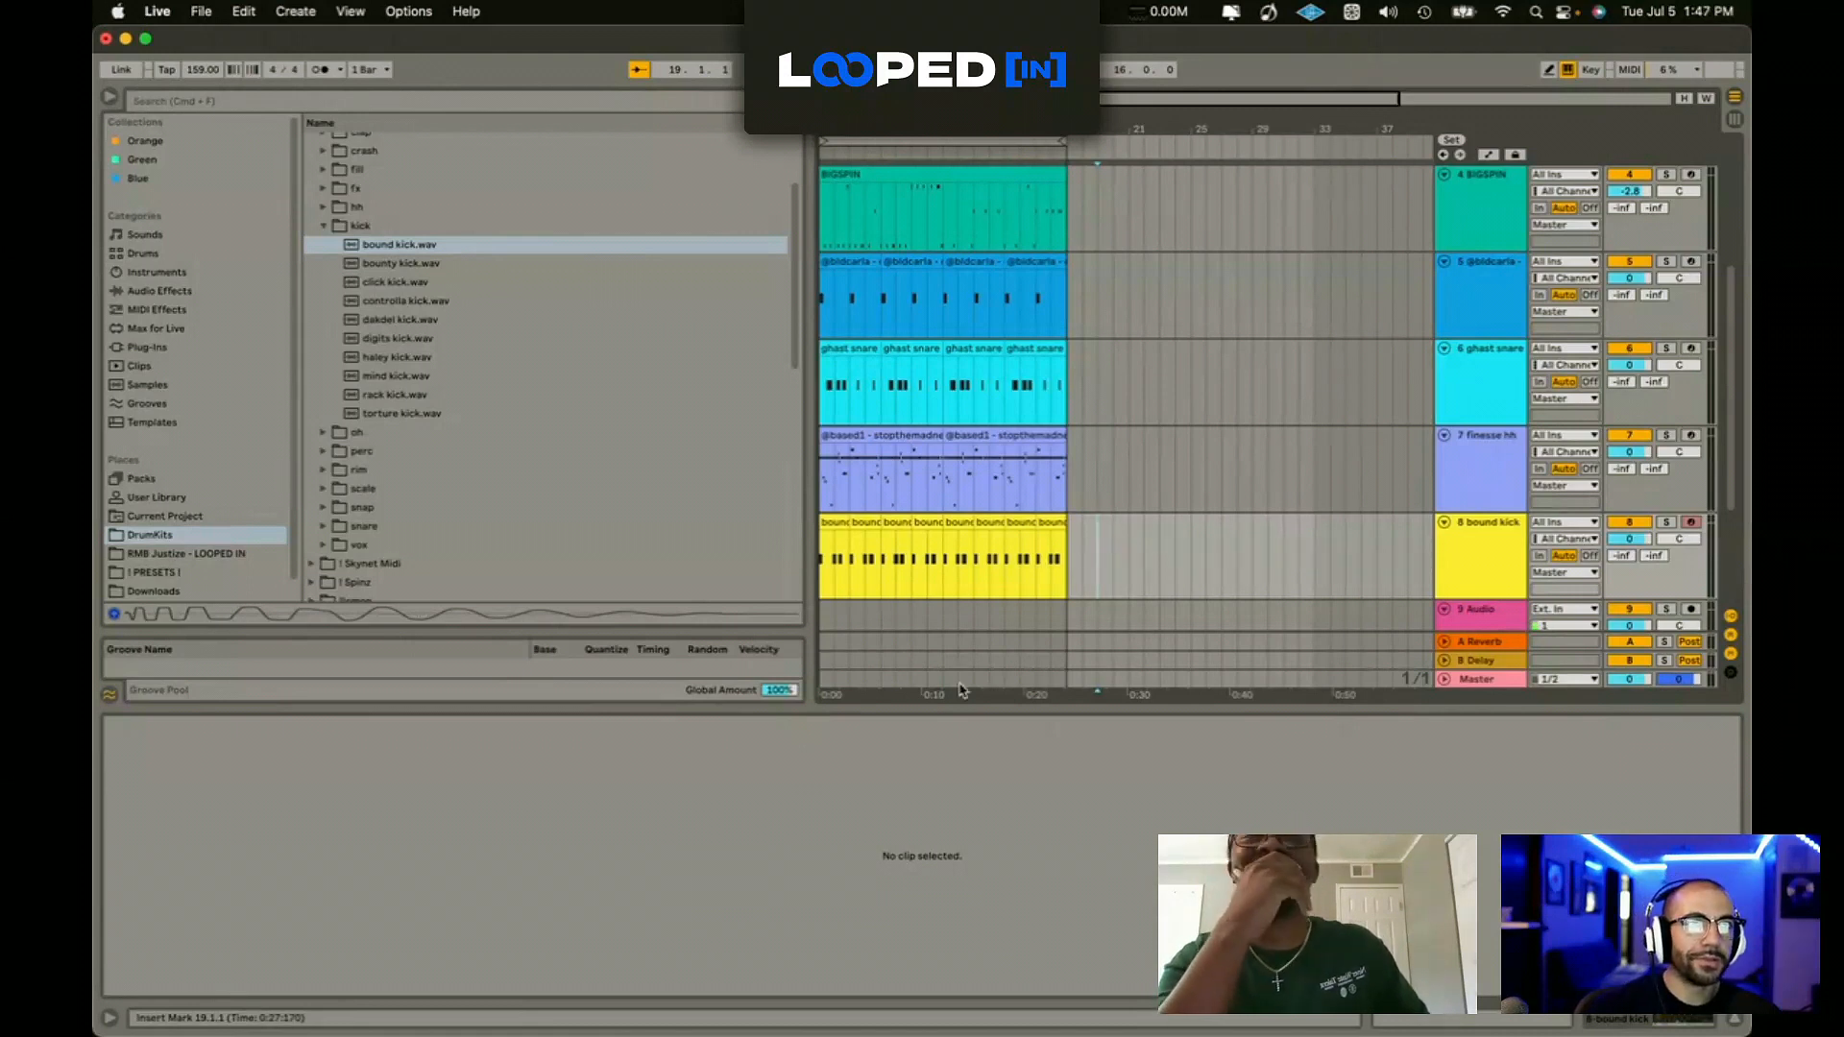
left_click(1065, 546)
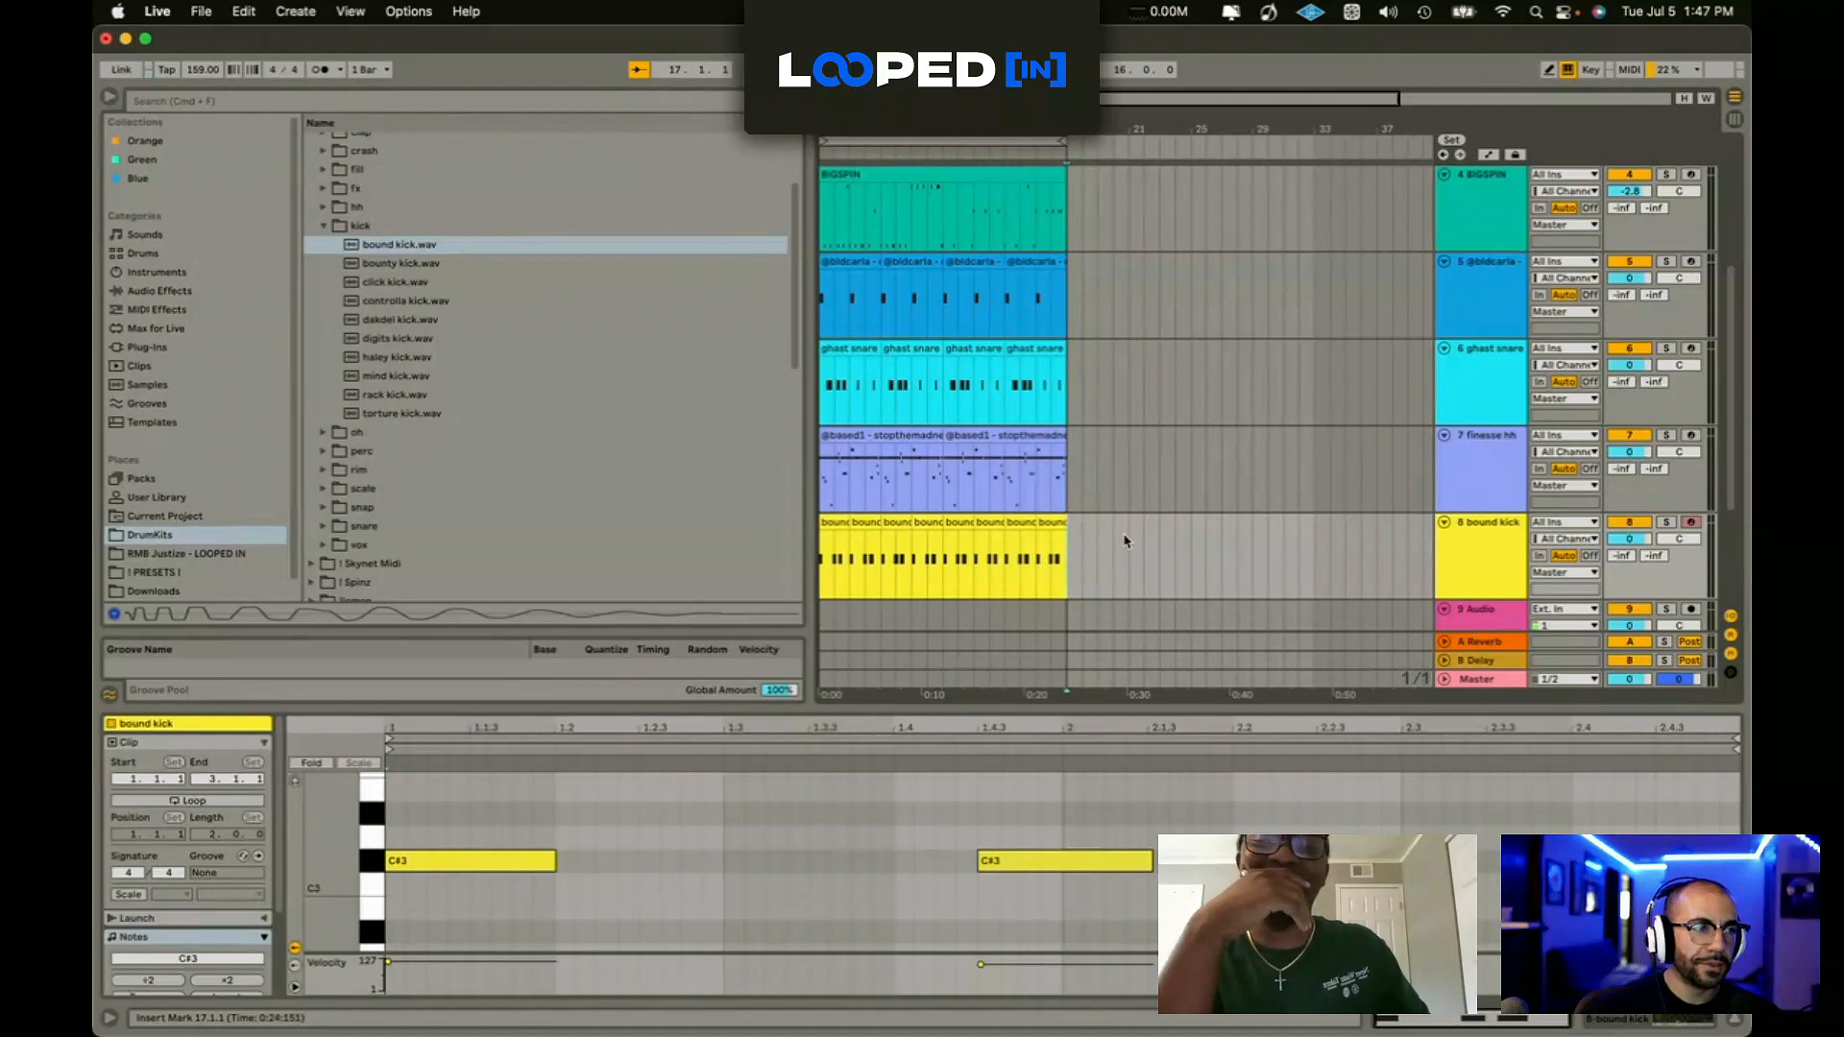
Step: Delete the two unused audio tracks below bound kick and the empty MIDI track above the melody sample
scroll(1019, 497, "down", 4)
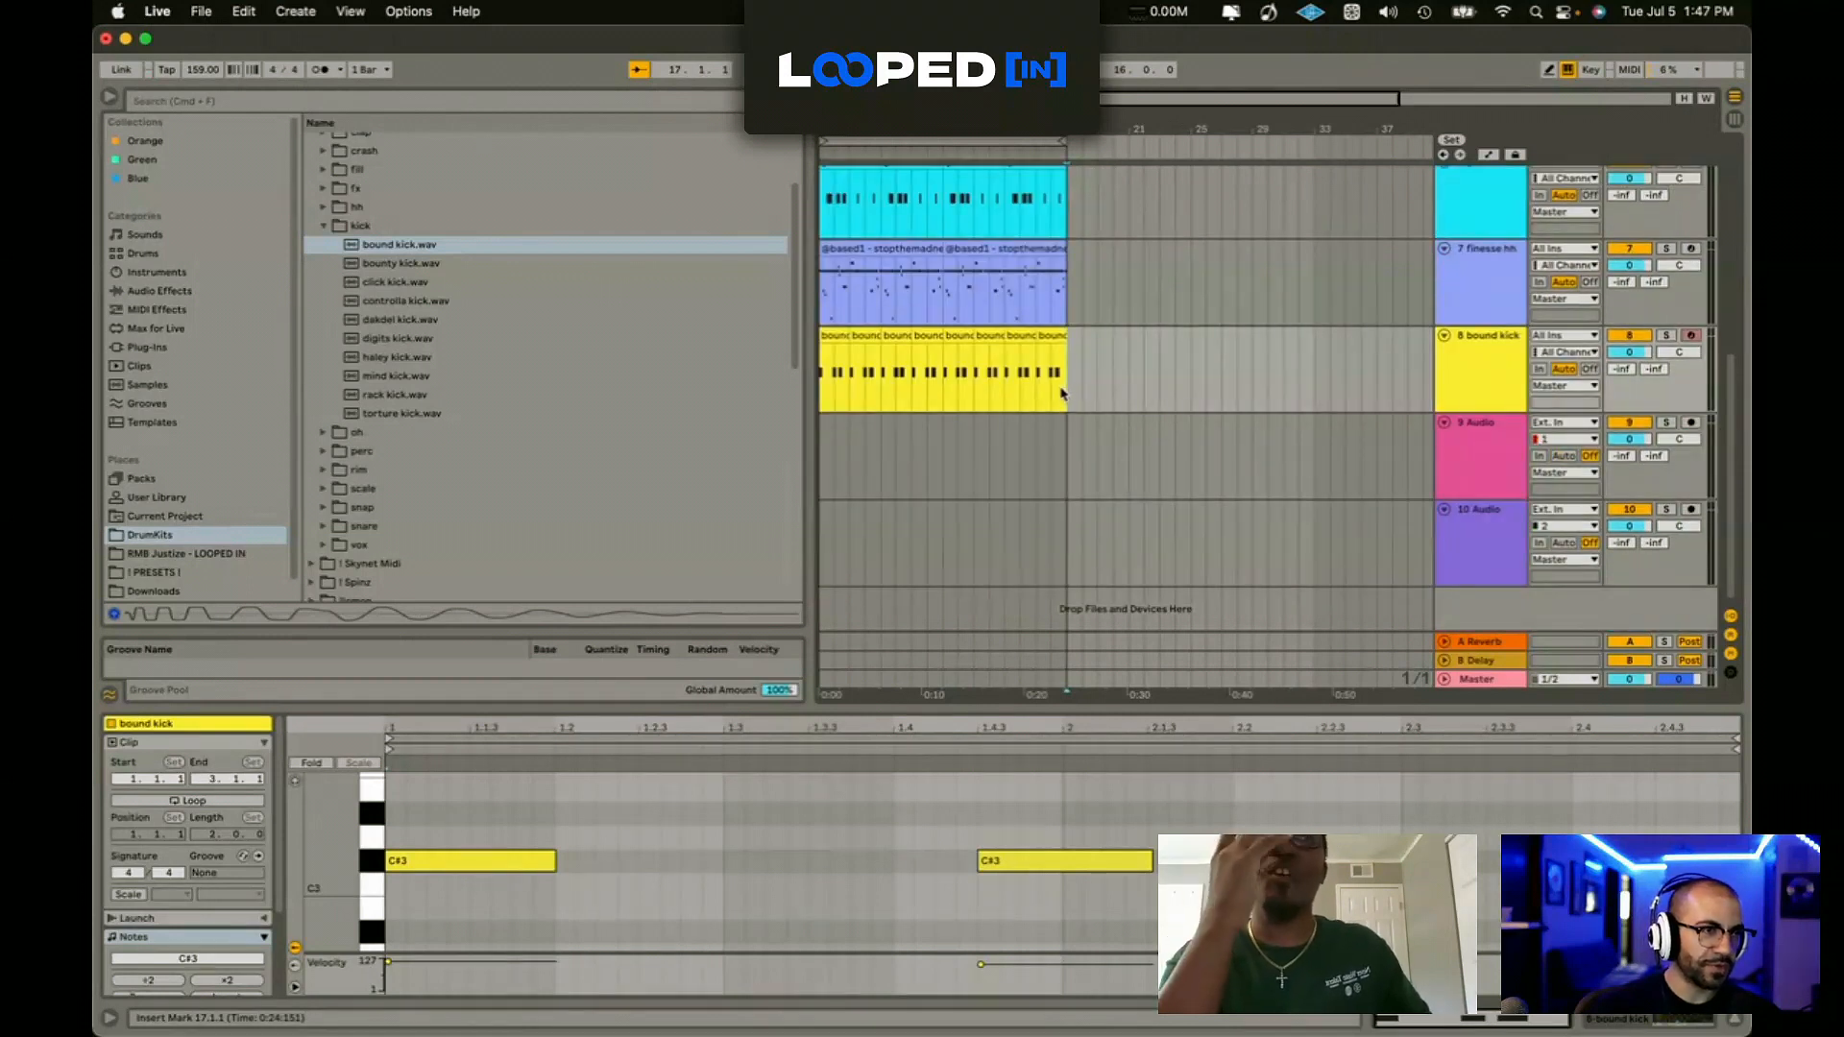
left_click(1452, 488)
left_click(1459, 523)
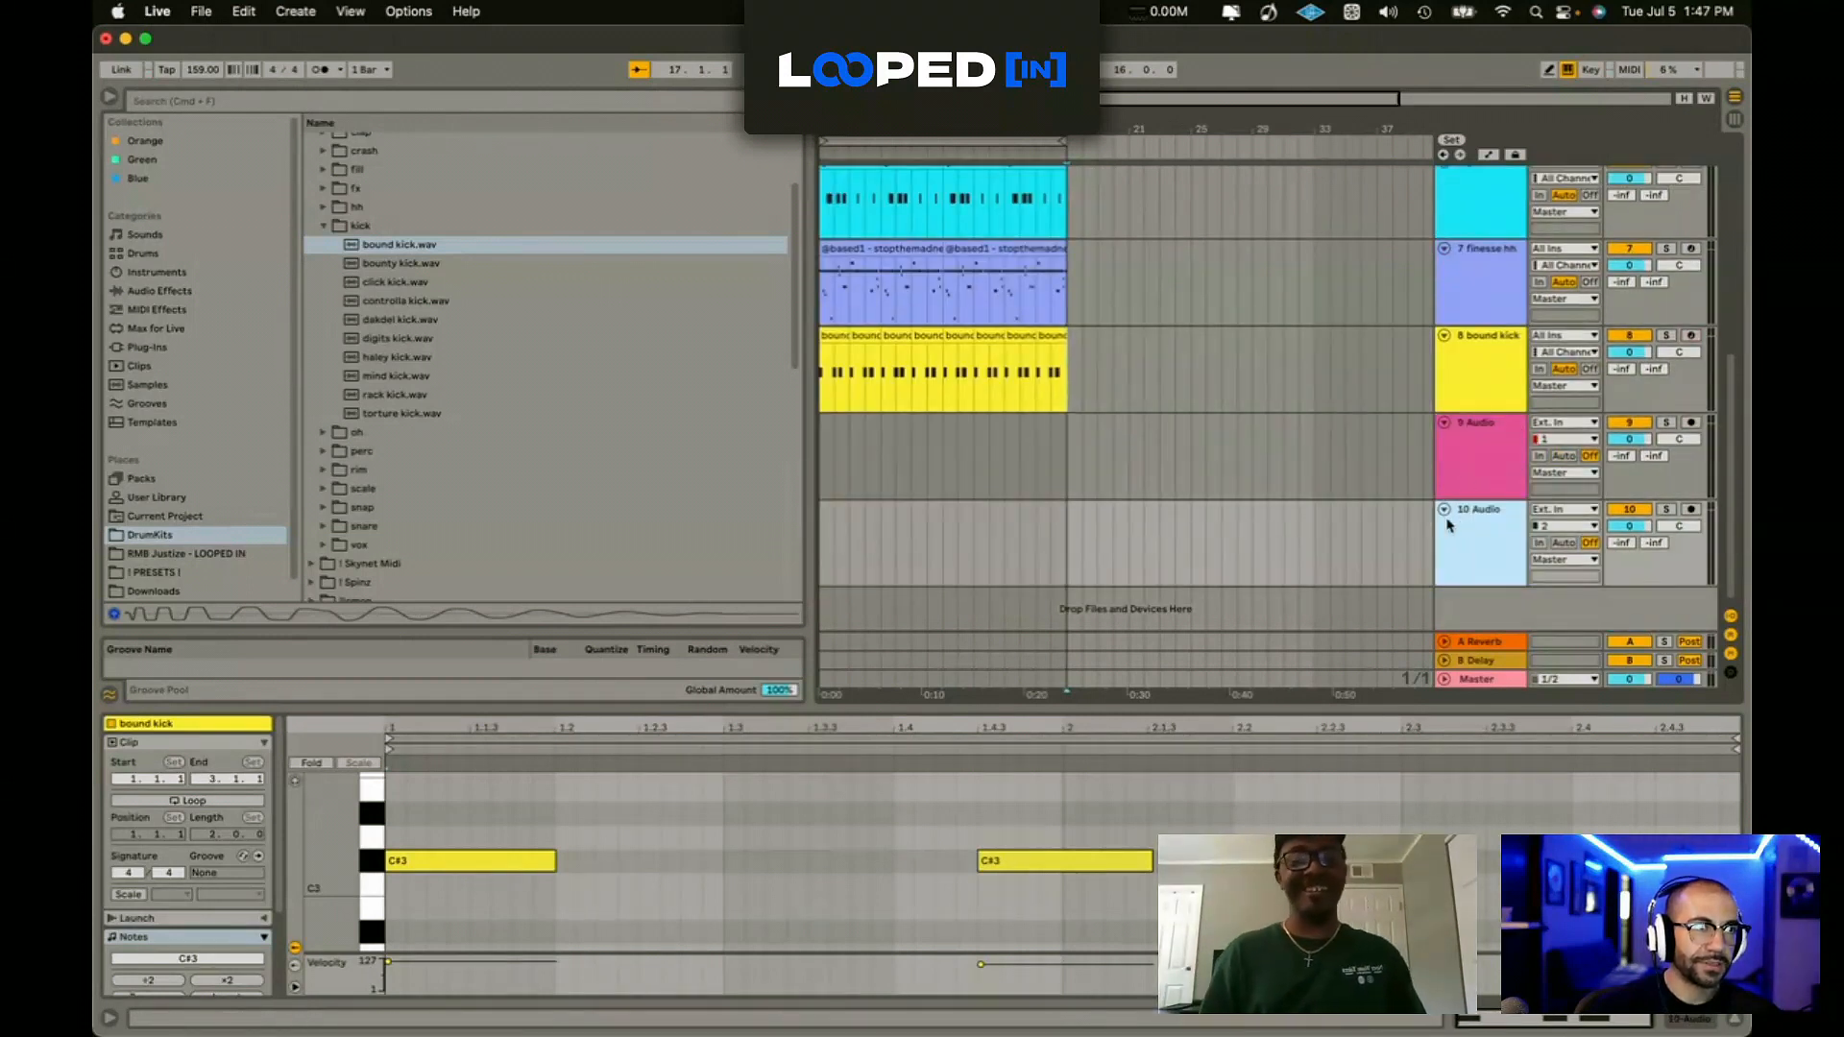
left_click(1467, 478)
scroll(1085, 288, "up", 10)
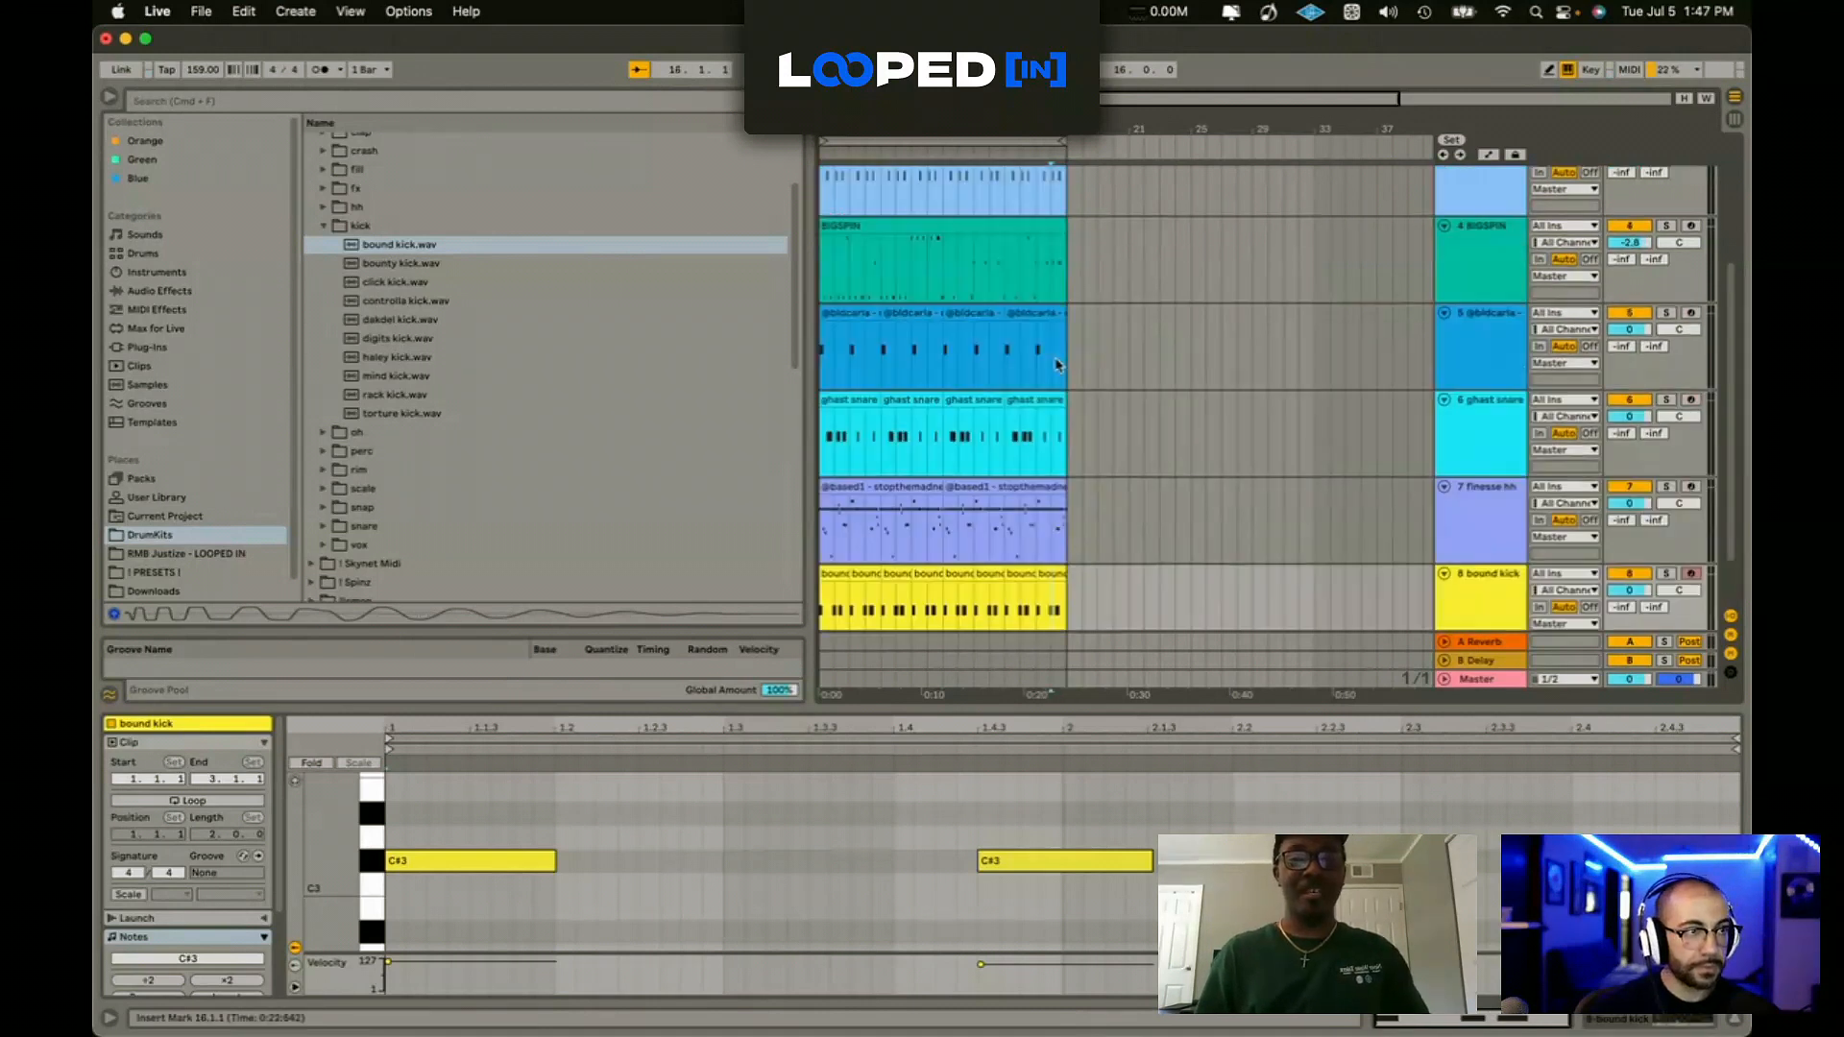
left_click(1447, 213)
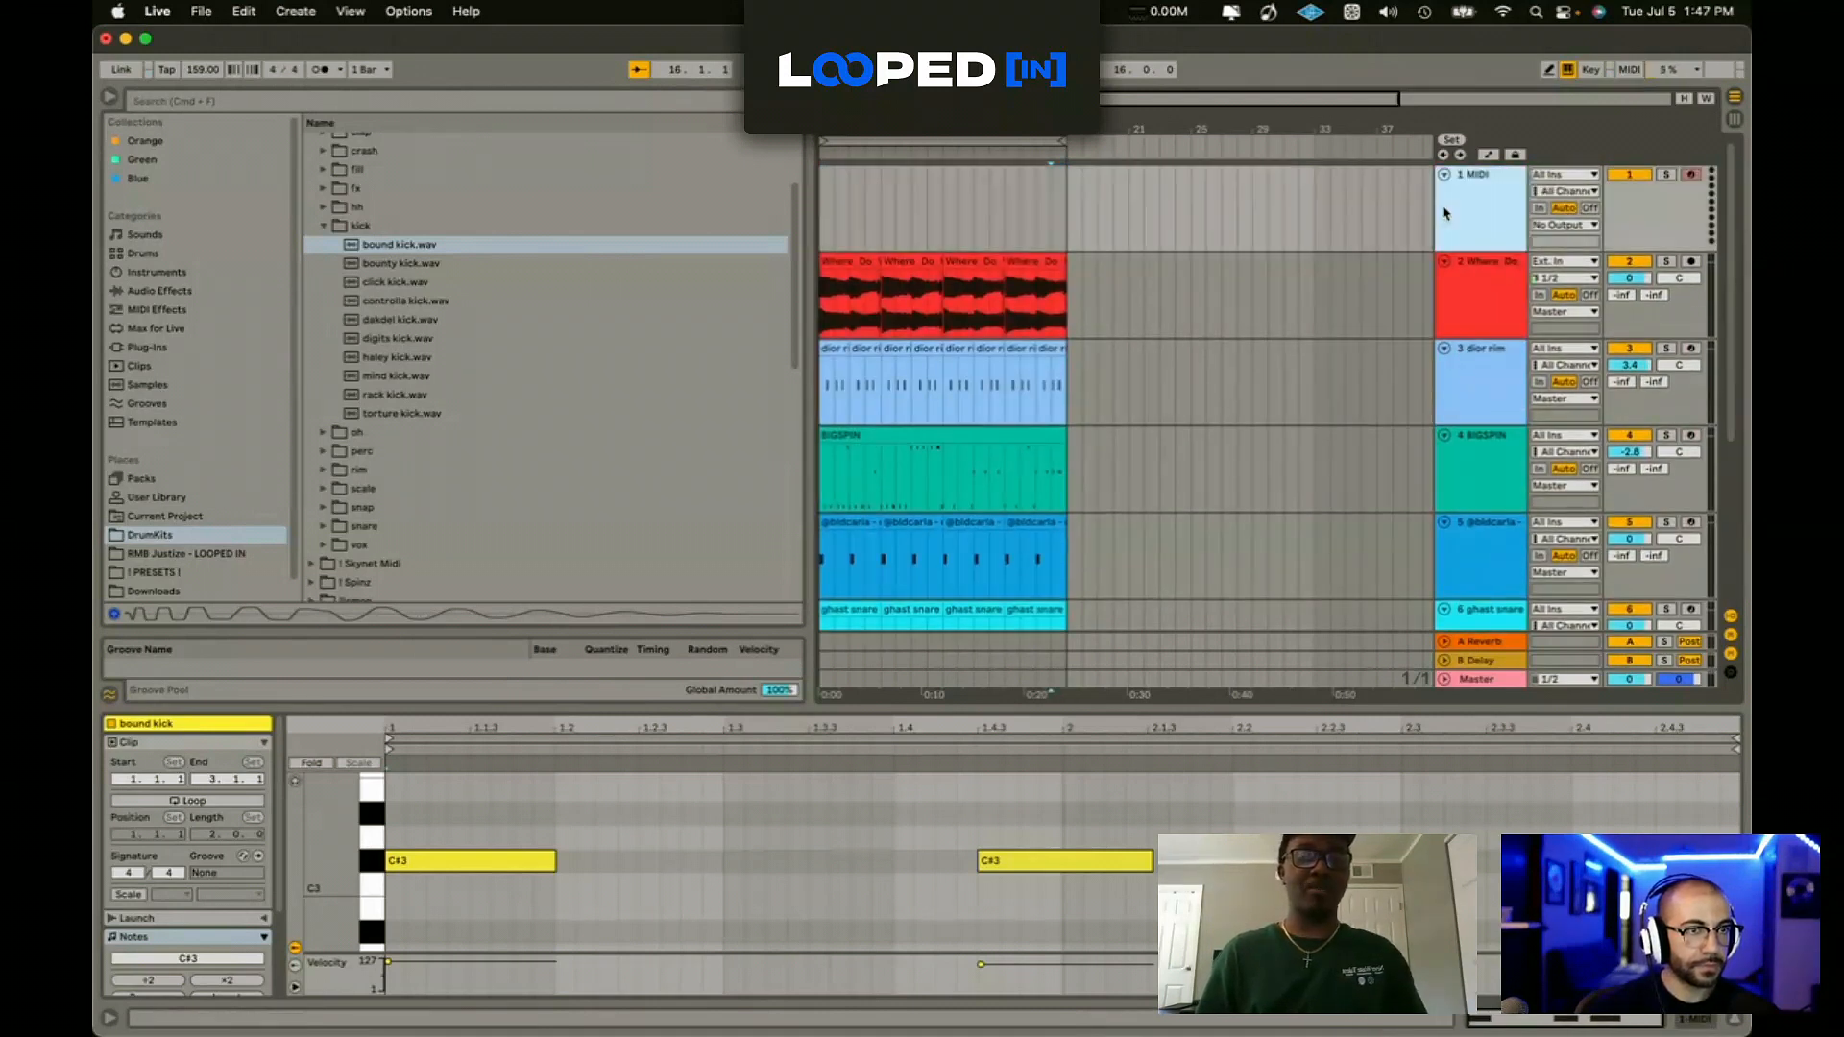
key("Delete")
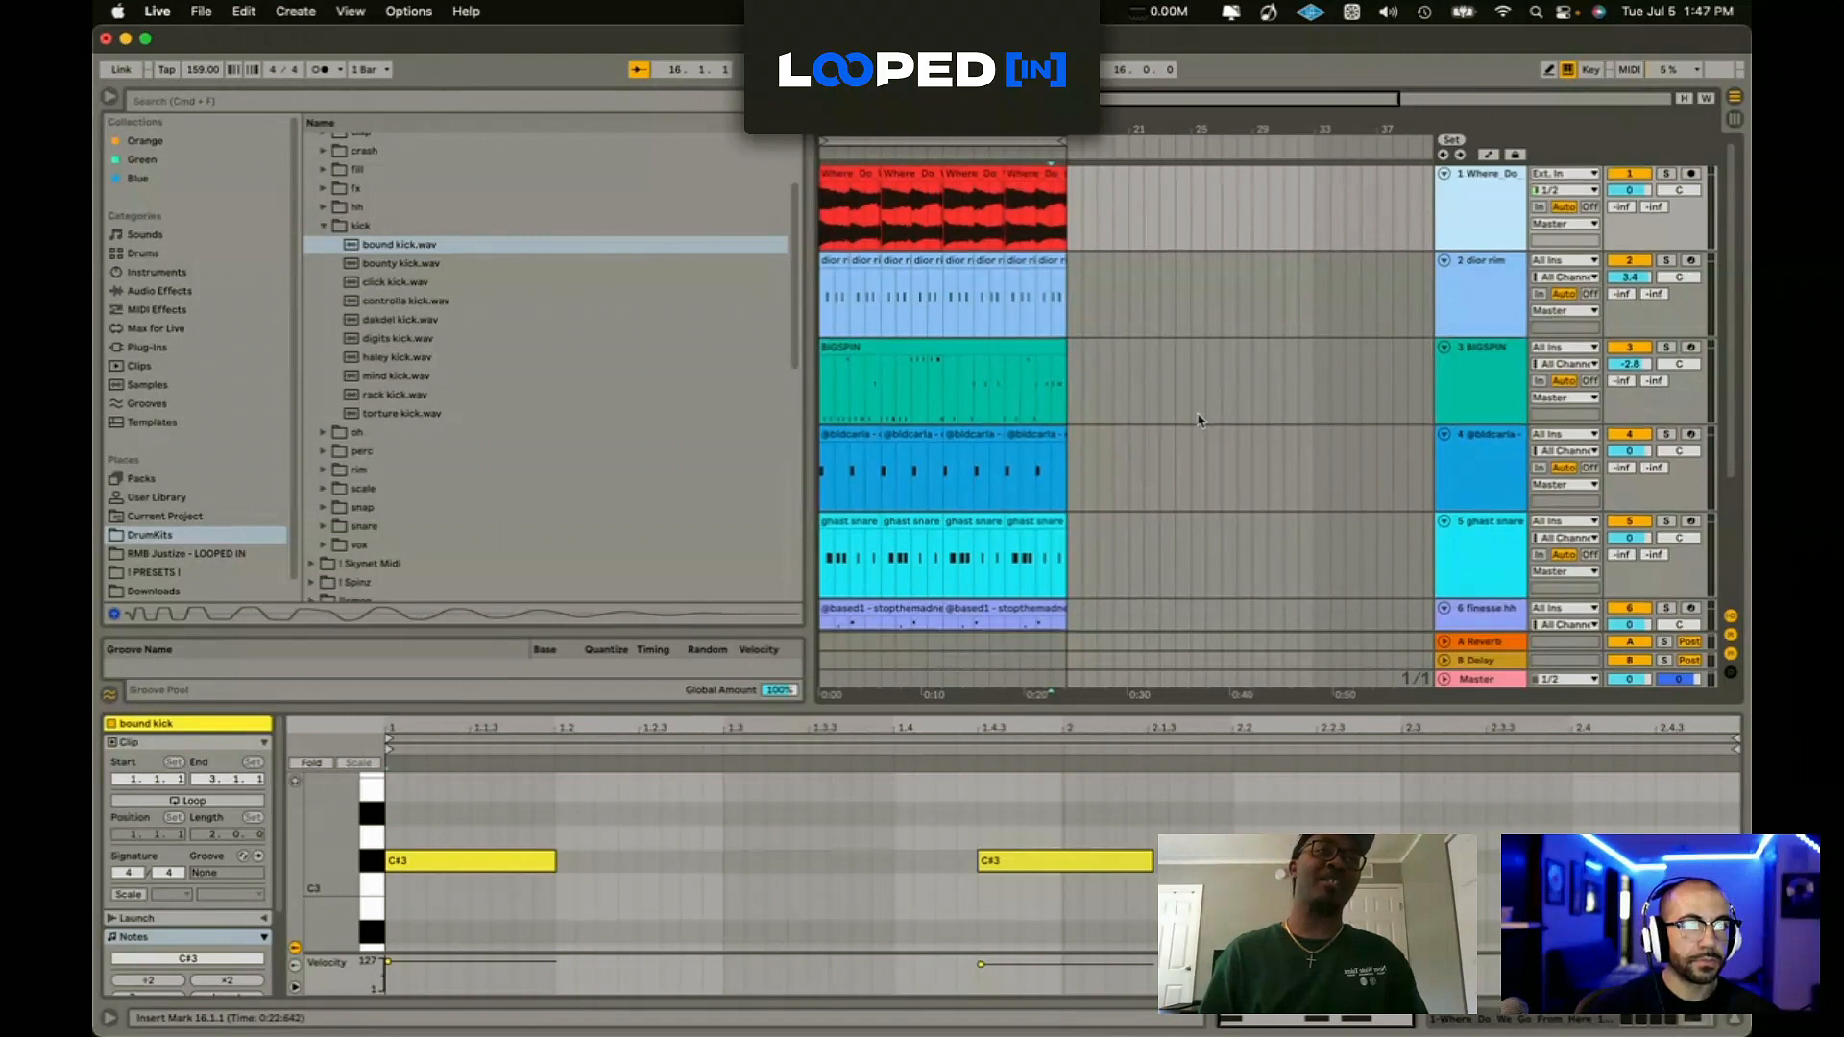
Step: Collapse the kick sample folder, select all seven tracks and lower their volumes together by 1.2 dB
scroll(1198, 419, "down", 5)
left_click(1076, 515)
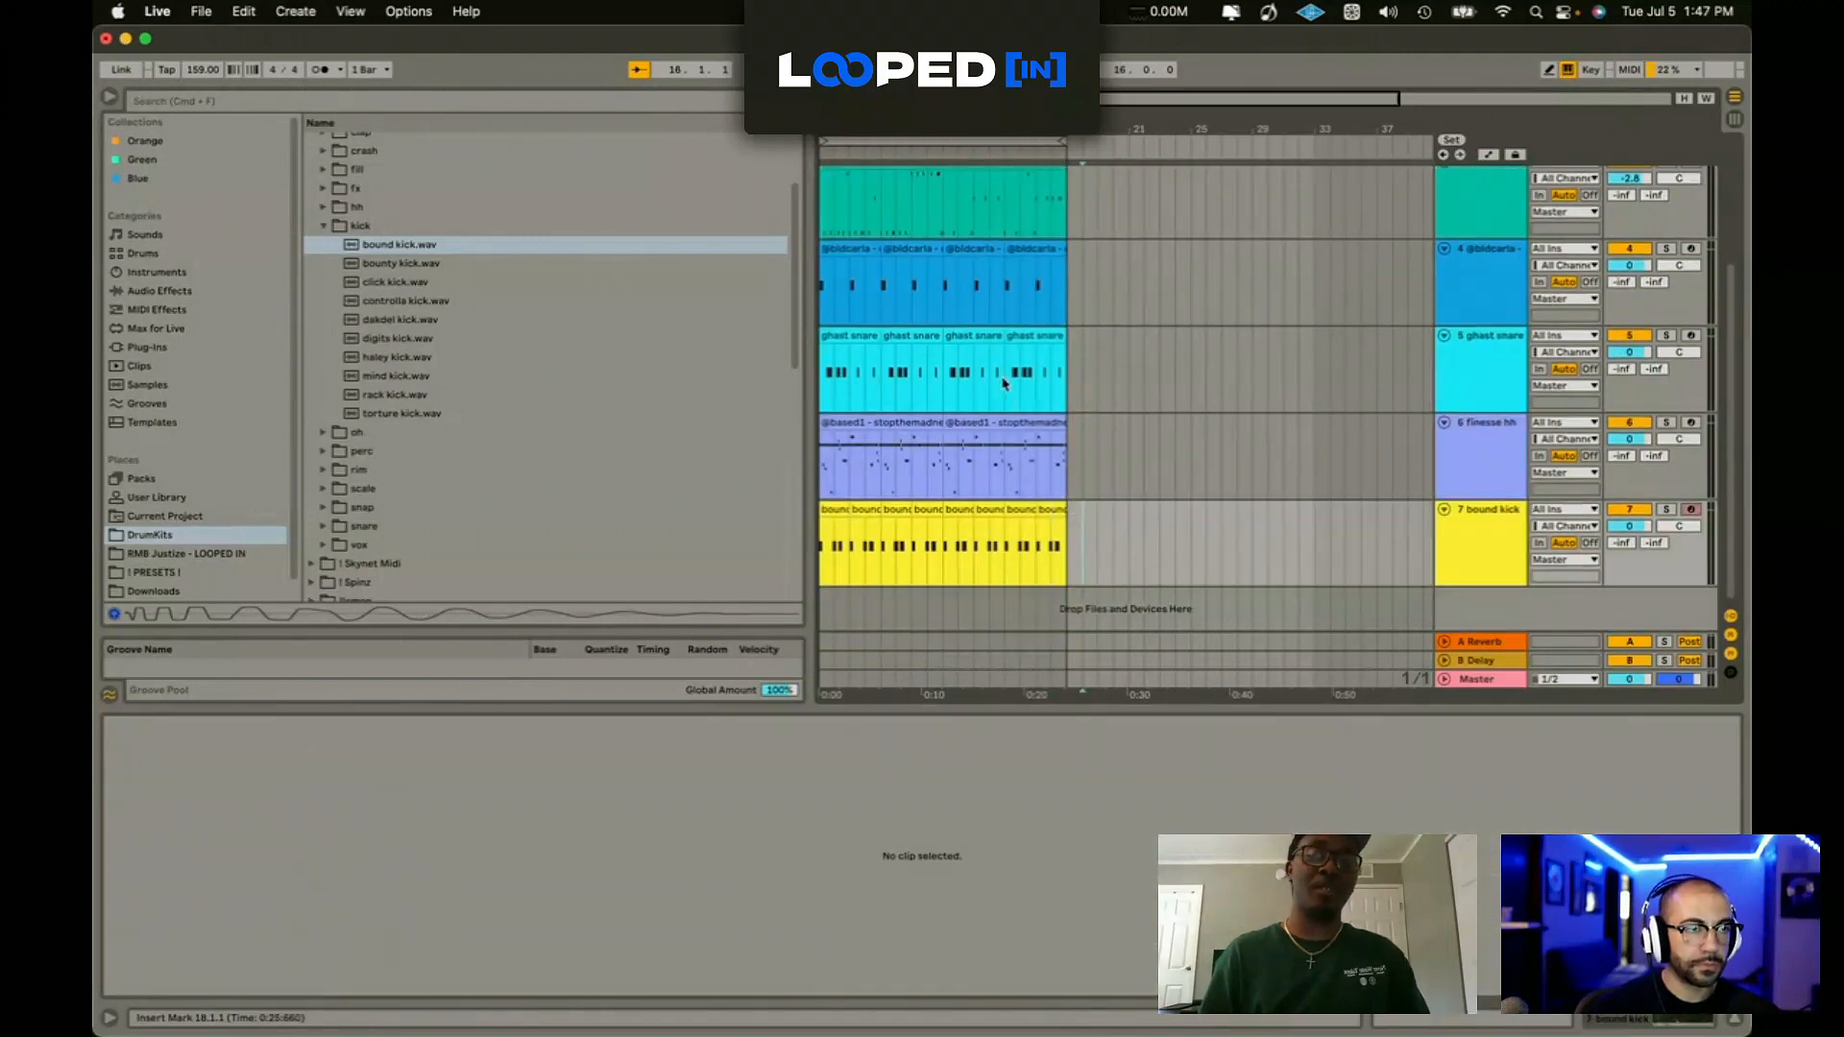
left_click(400, 228)
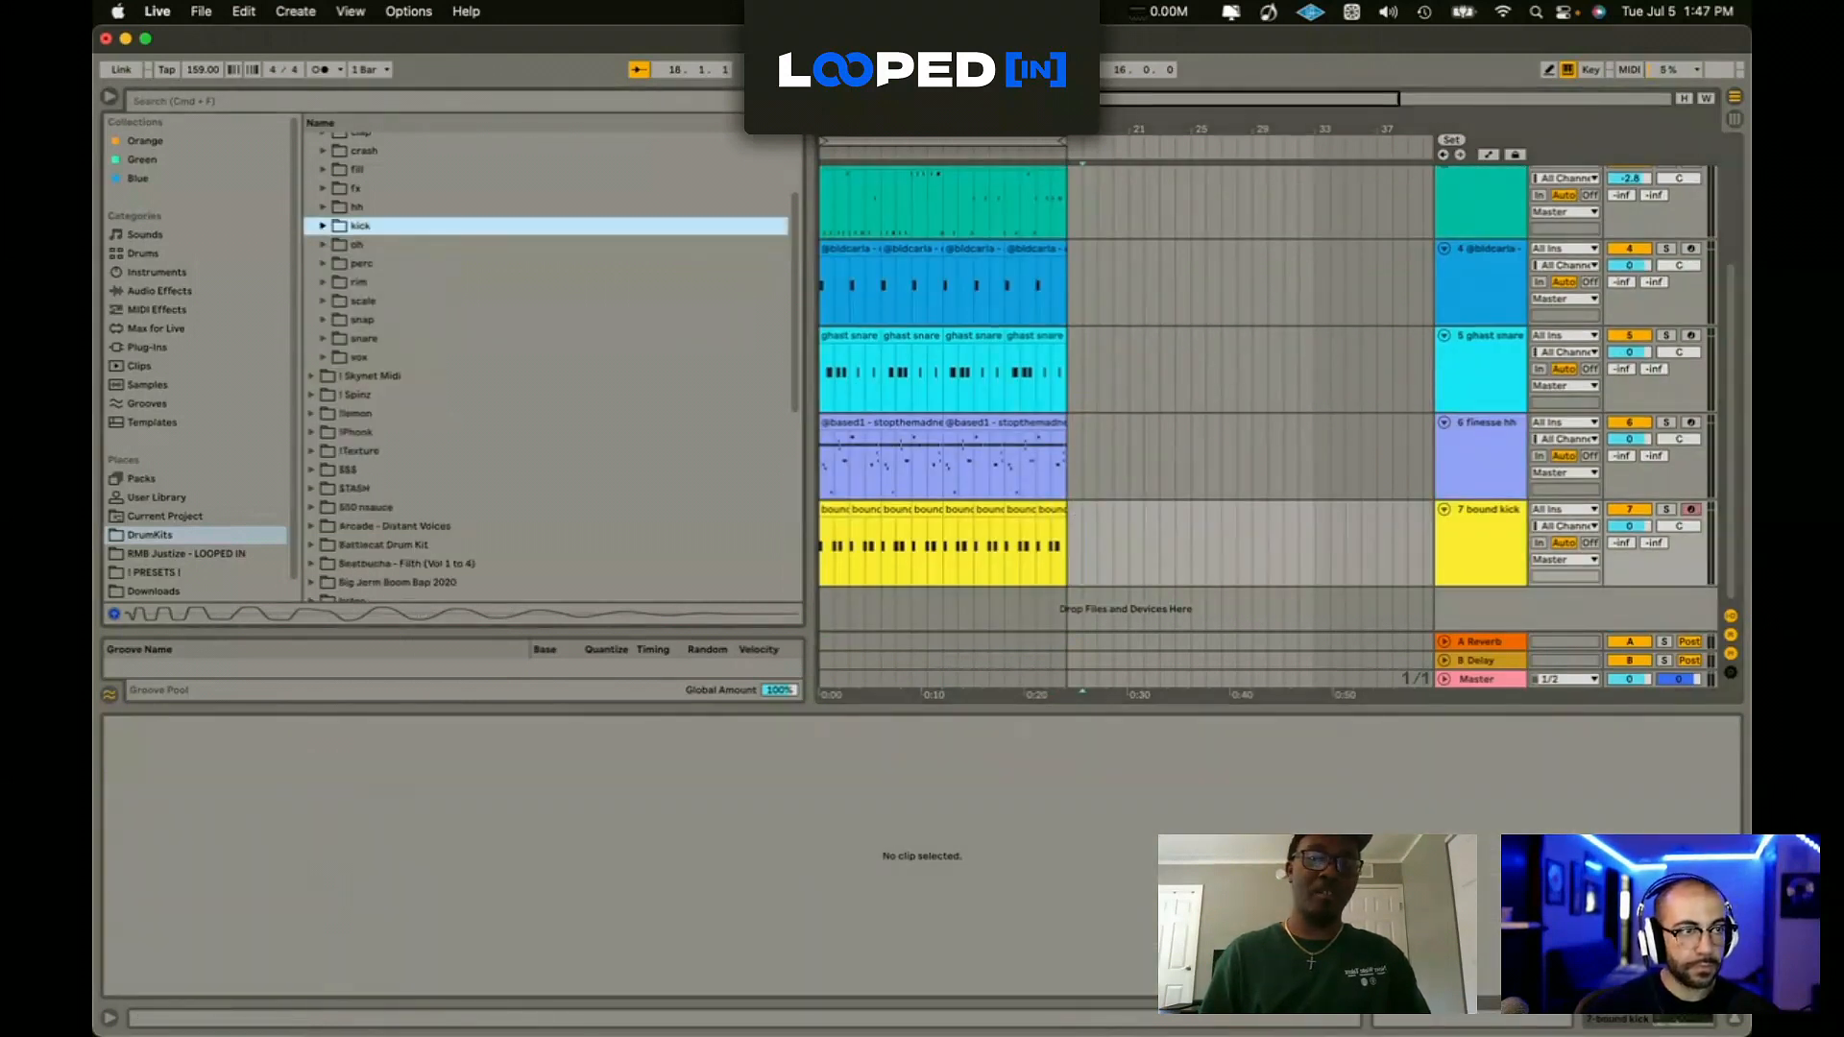
left_click(1489, 542)
scroll(1487, 523, "up", 5)
left_click(1502, 197, "shift")
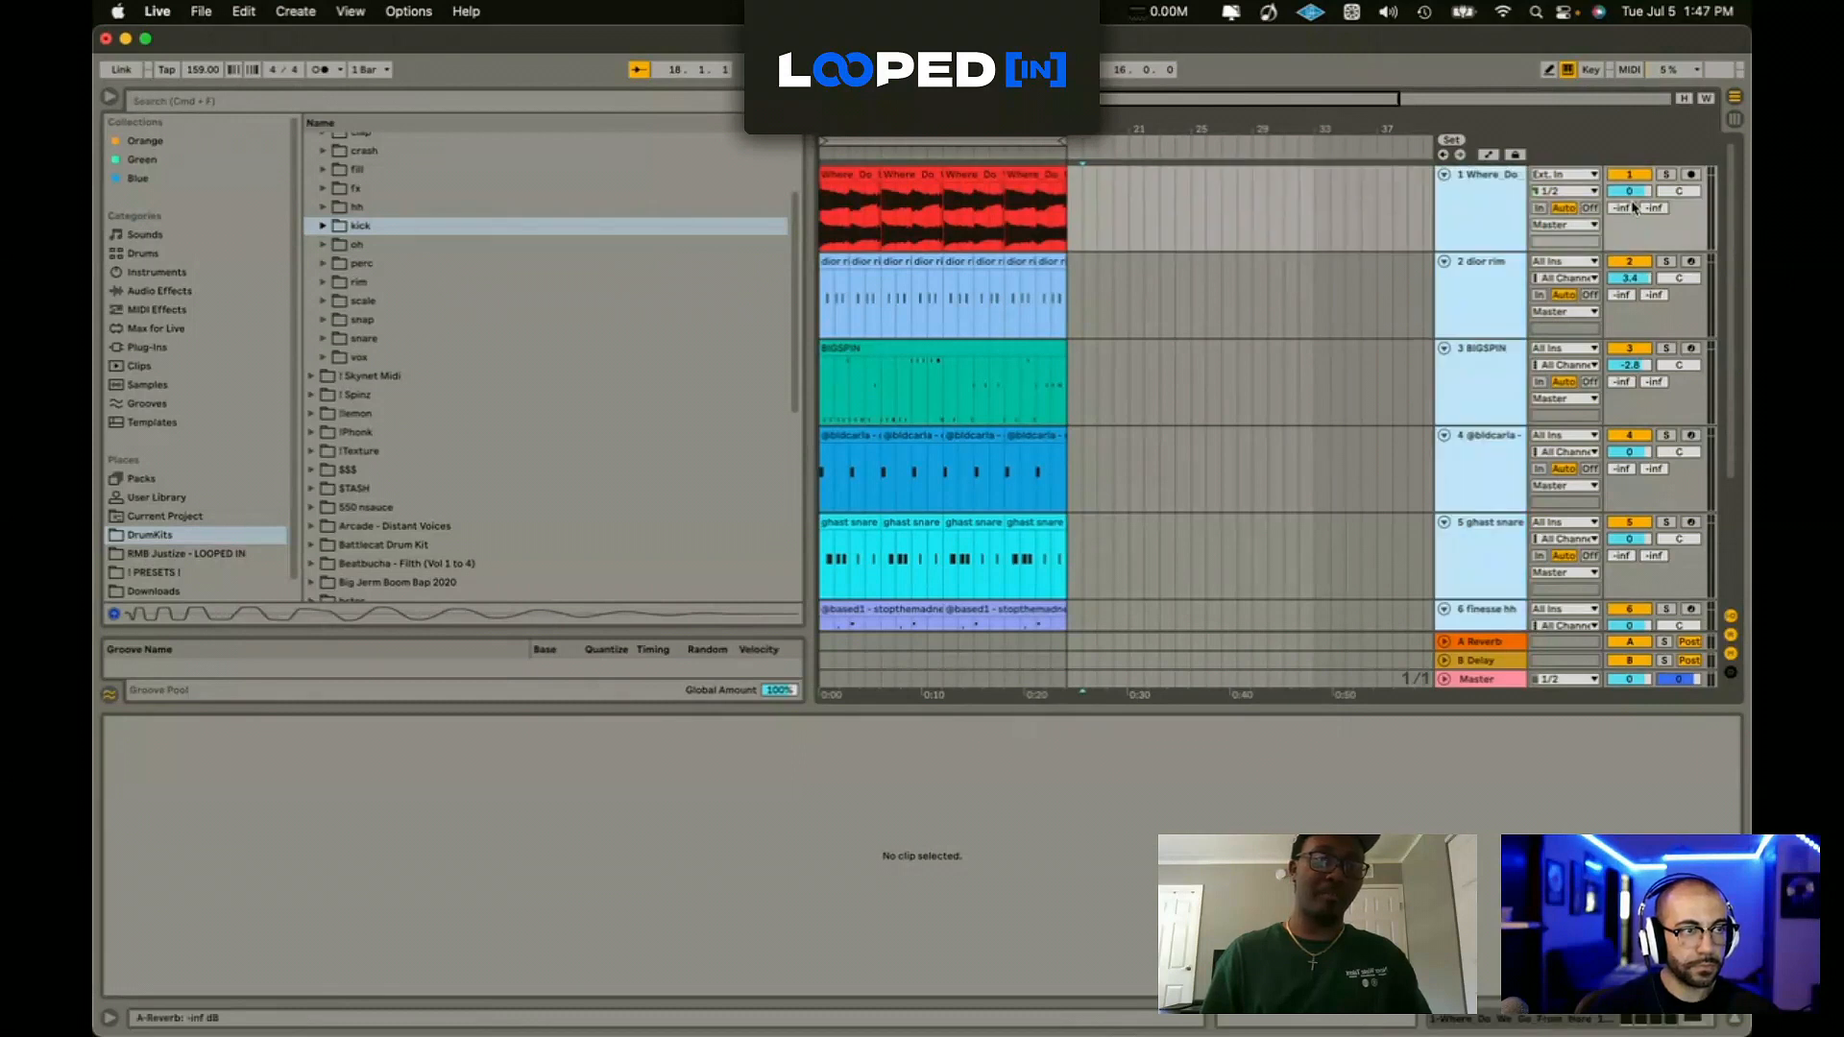
left_click_drag(1632, 193, 1632, 205)
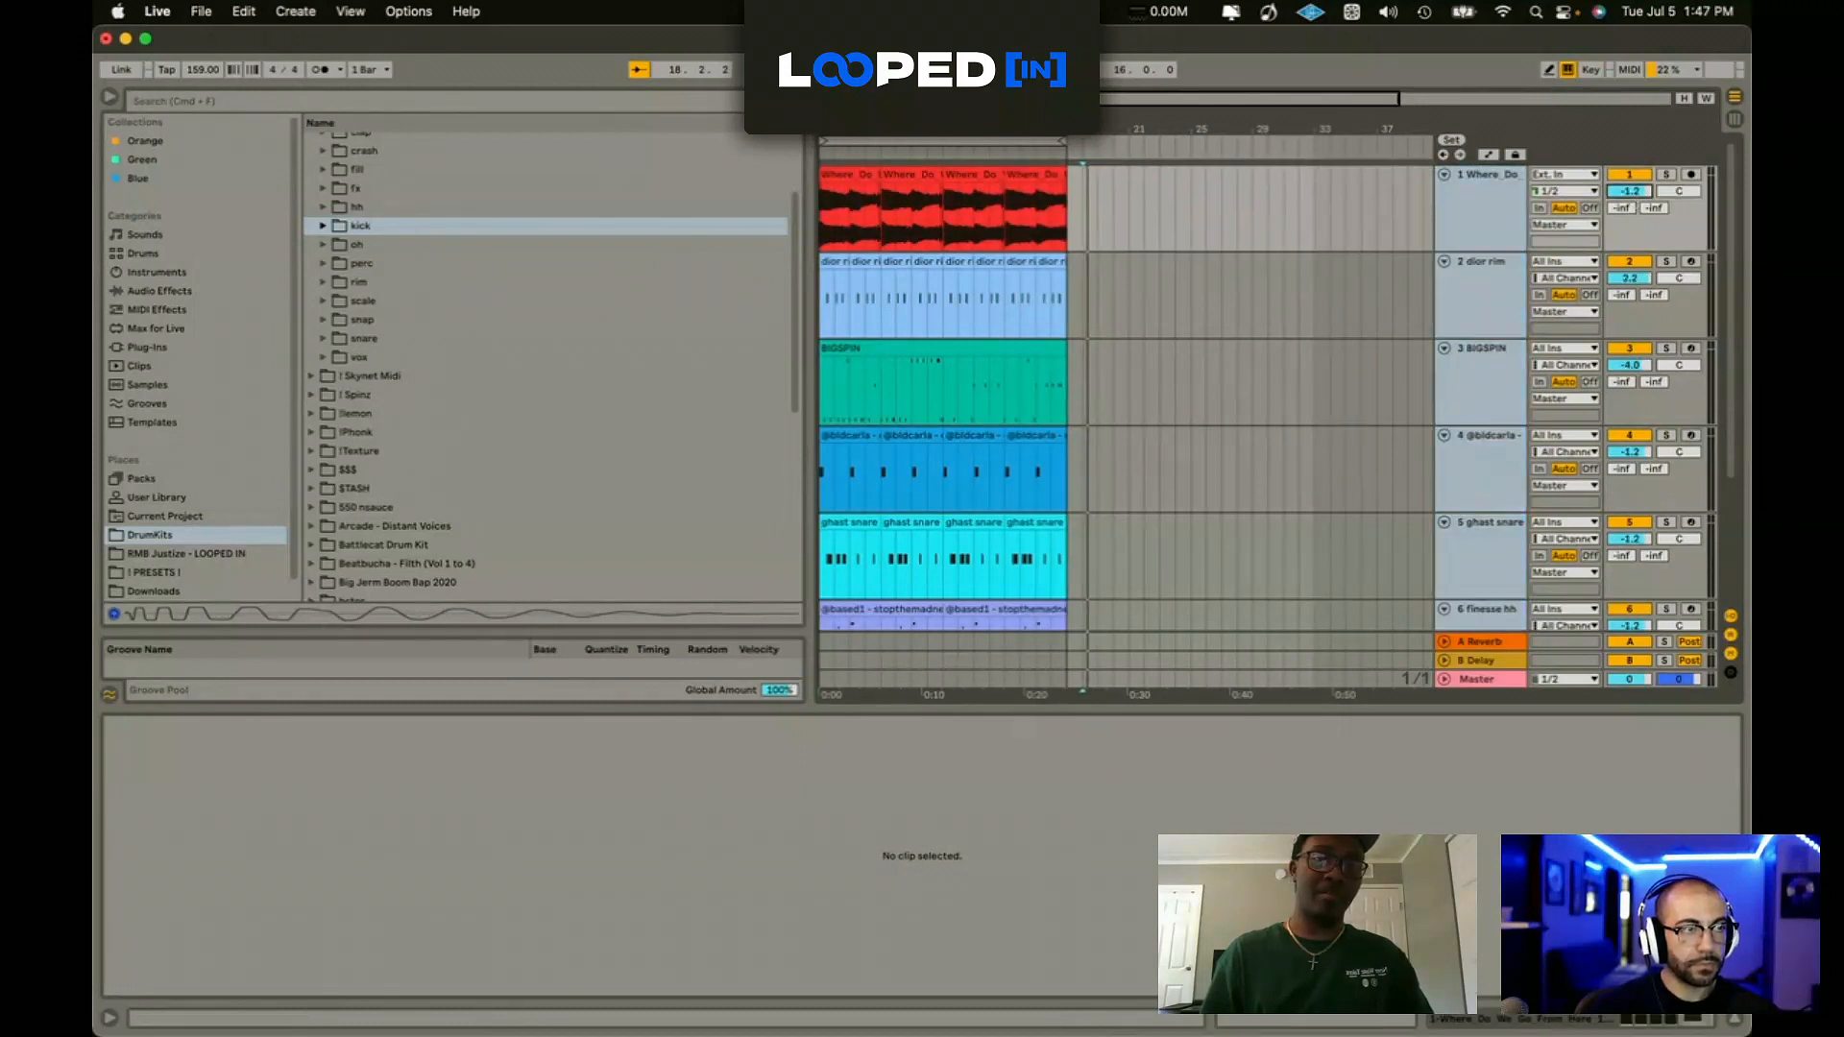
Step: Shift the full arrangement to start at bar 9, place a four-bar melody clip at bar 1 and play it
key("Home")
key("space")
left_click(851, 176)
key("space")
key("super+a")
mouse_move(851, 176)
left_mouse_down()
mouse_move(992, 193)
mouse_move(860, 176)
left_mouse_up()
key("space")
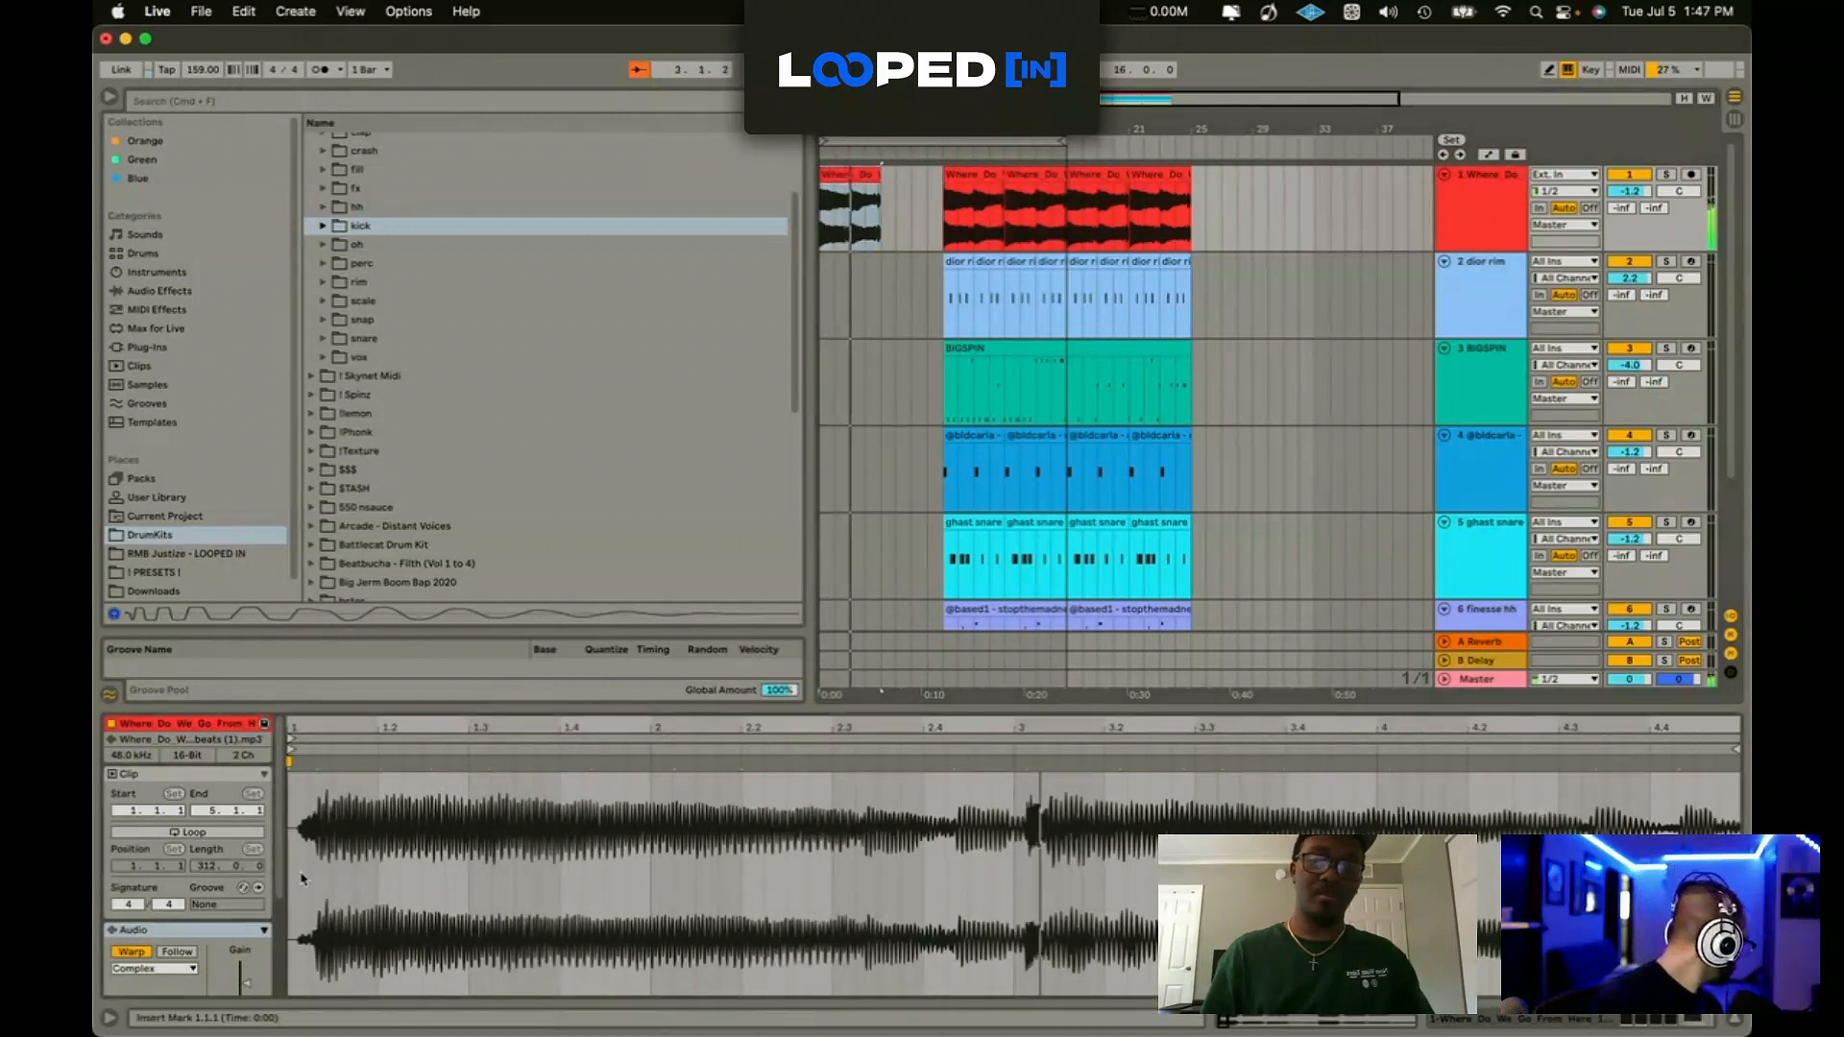
Step: Duplicate the four-bar melody clip so the intro fills bars 1 to 9
scroll(193, 865, "down", 3)
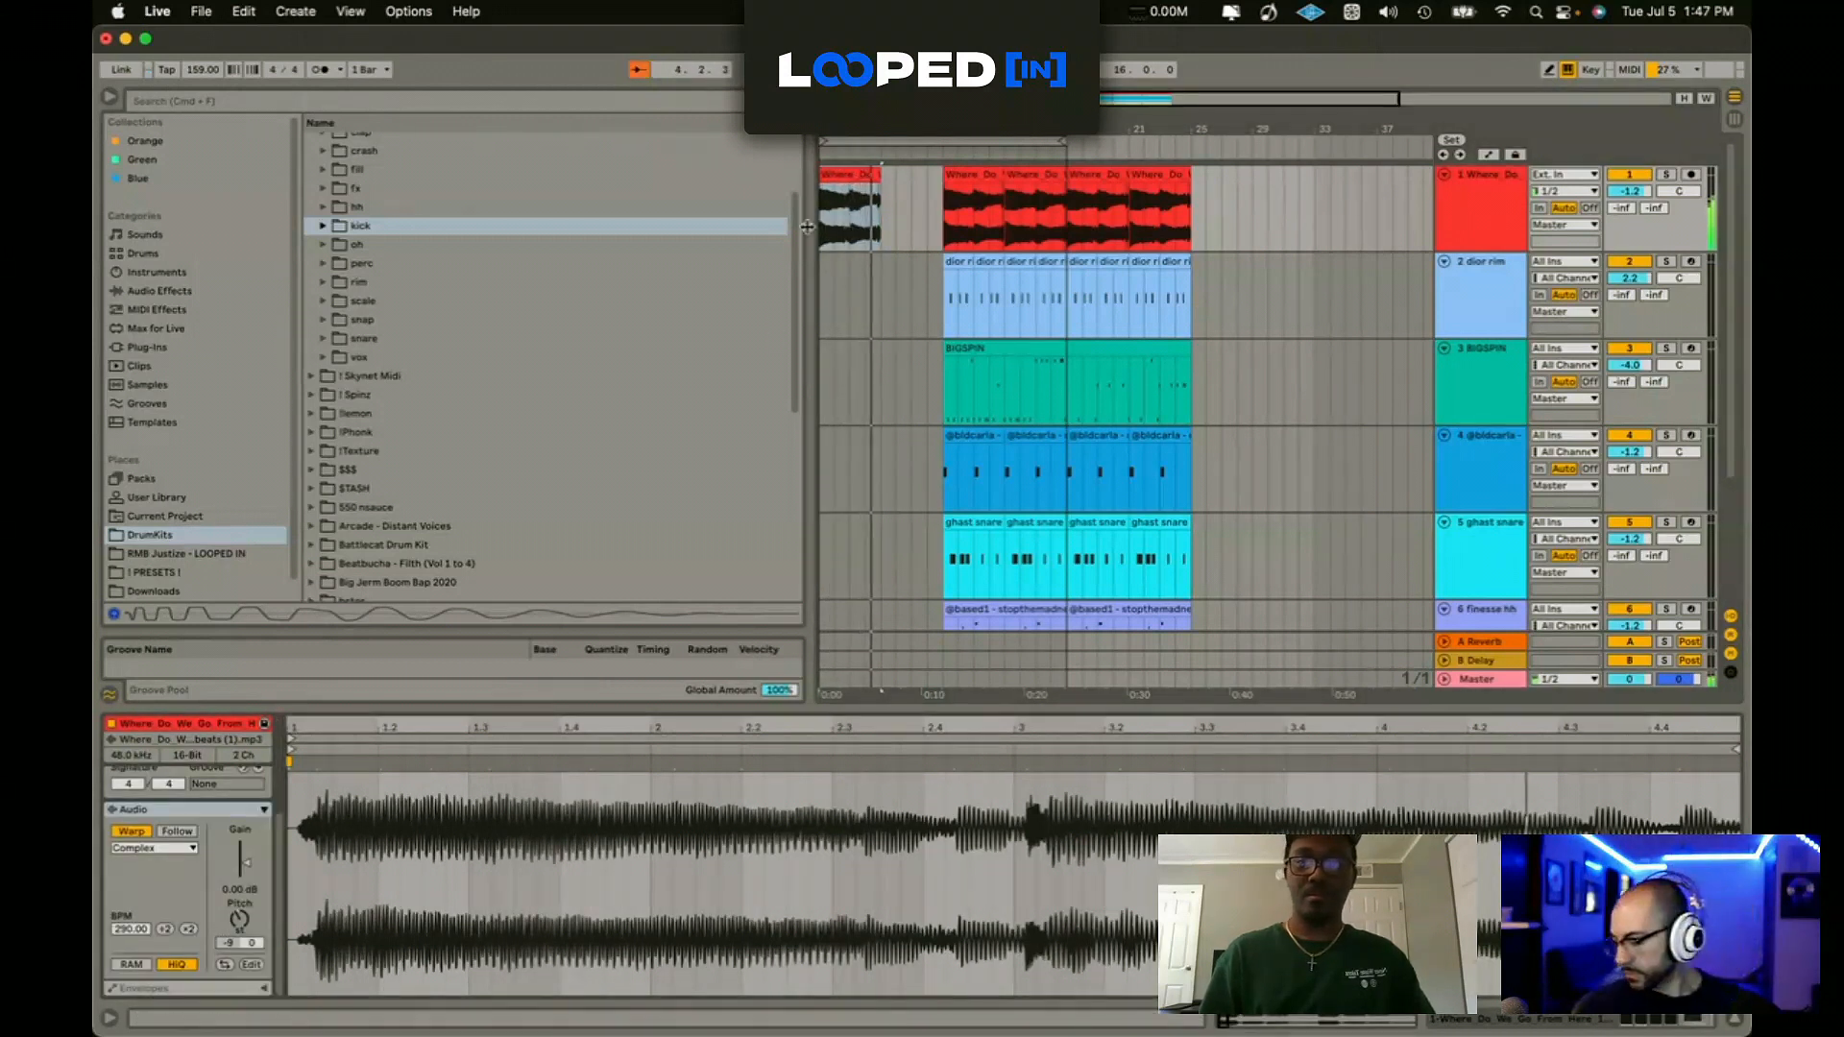
left_click(845, 177)
key("super+d")
scroll(849, 193, "up", 4)
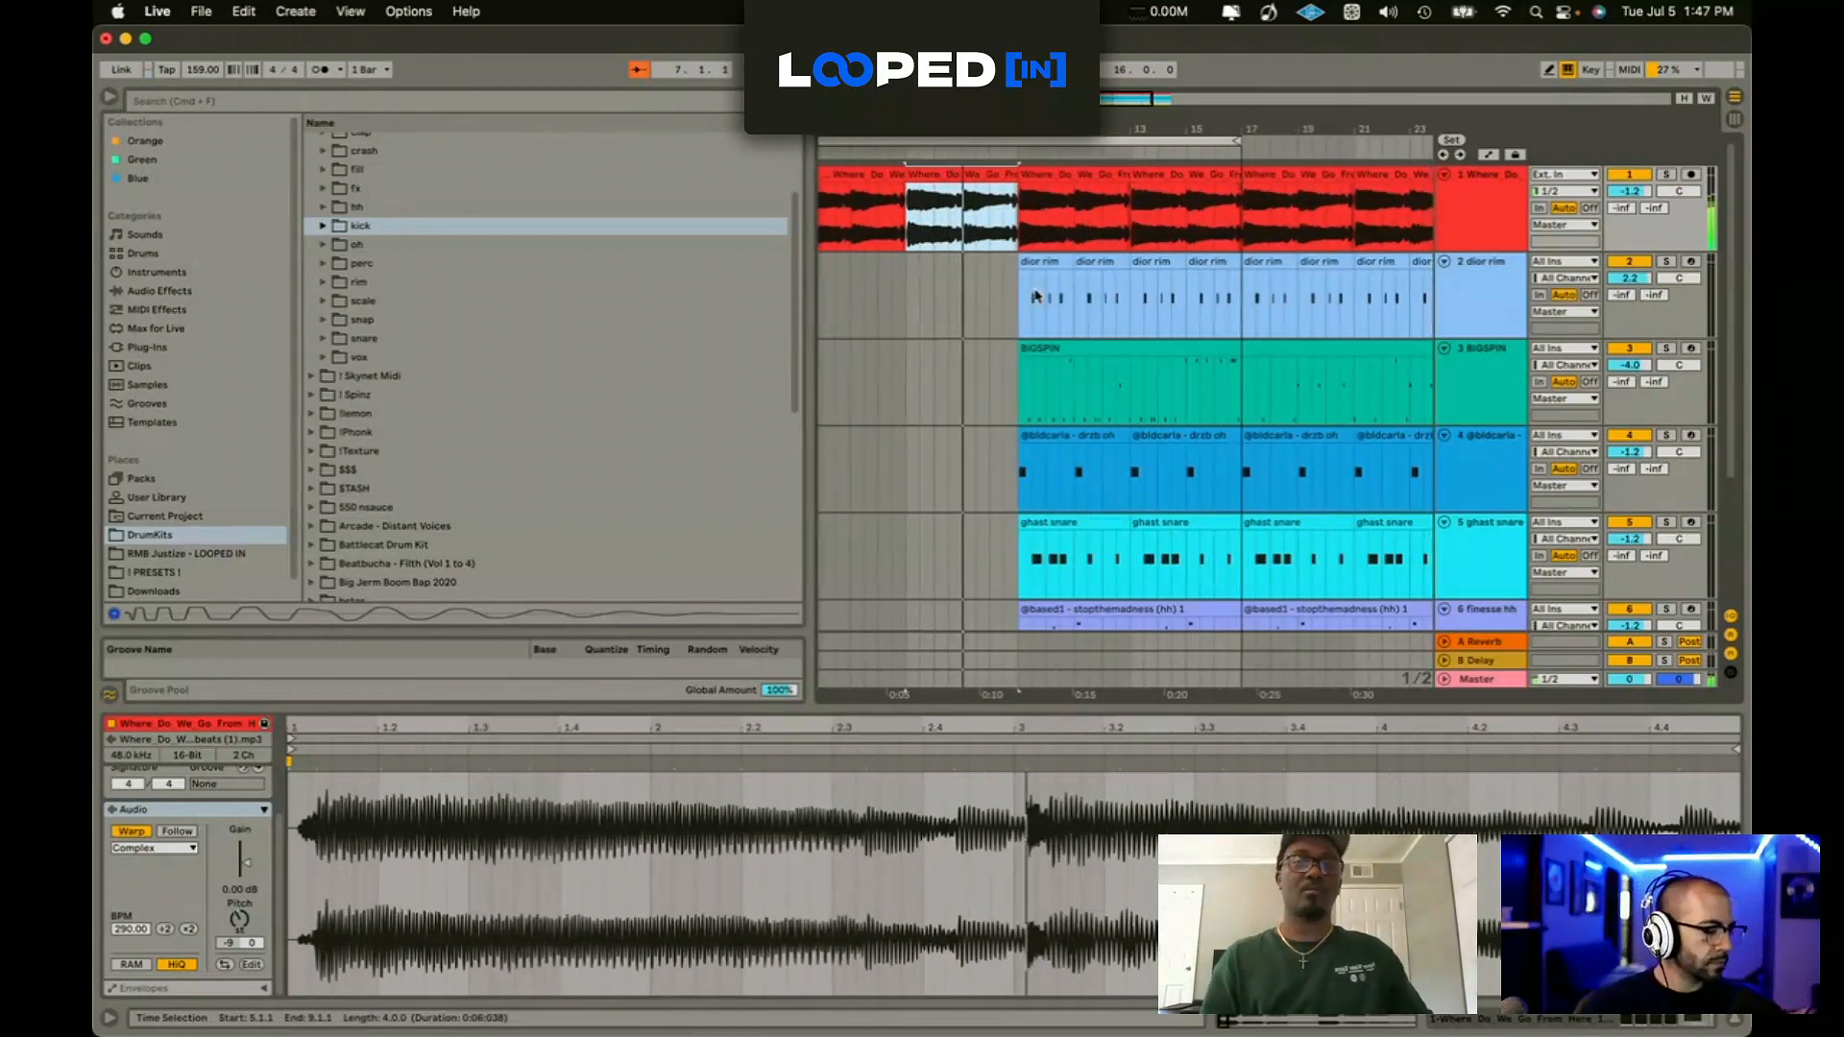
Step: Play from bar 9 and set the loop to the 16-bar section from bar 9 to bar 25
scroll(1036, 295, "down", 8)
scroll(961, 259, "up", 5)
left_click(909, 215)
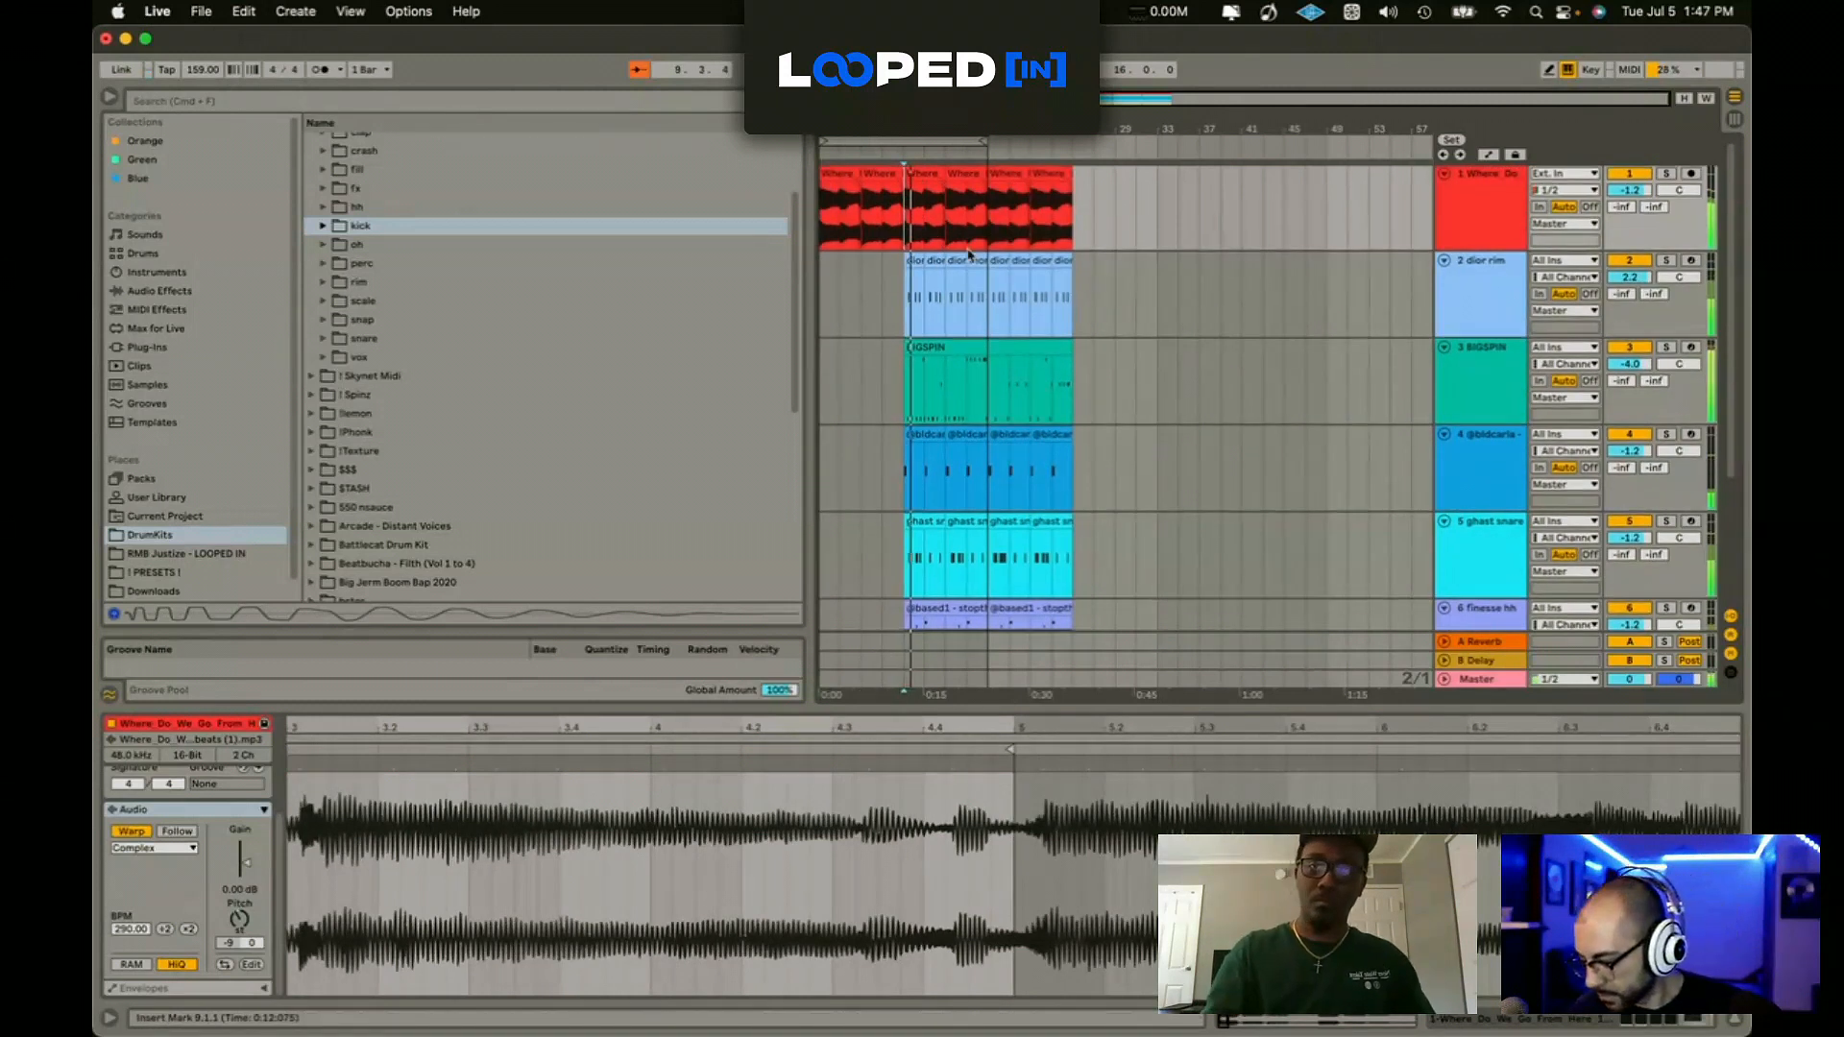
left_click_drag(917, 144, 995, 144)
scroll(1342, 403, "down", 1)
Step: Add a new MIDI track below bound kick, search the plug-ins for "addictive" and load Addictive Keys onto it
left_click(1471, 679)
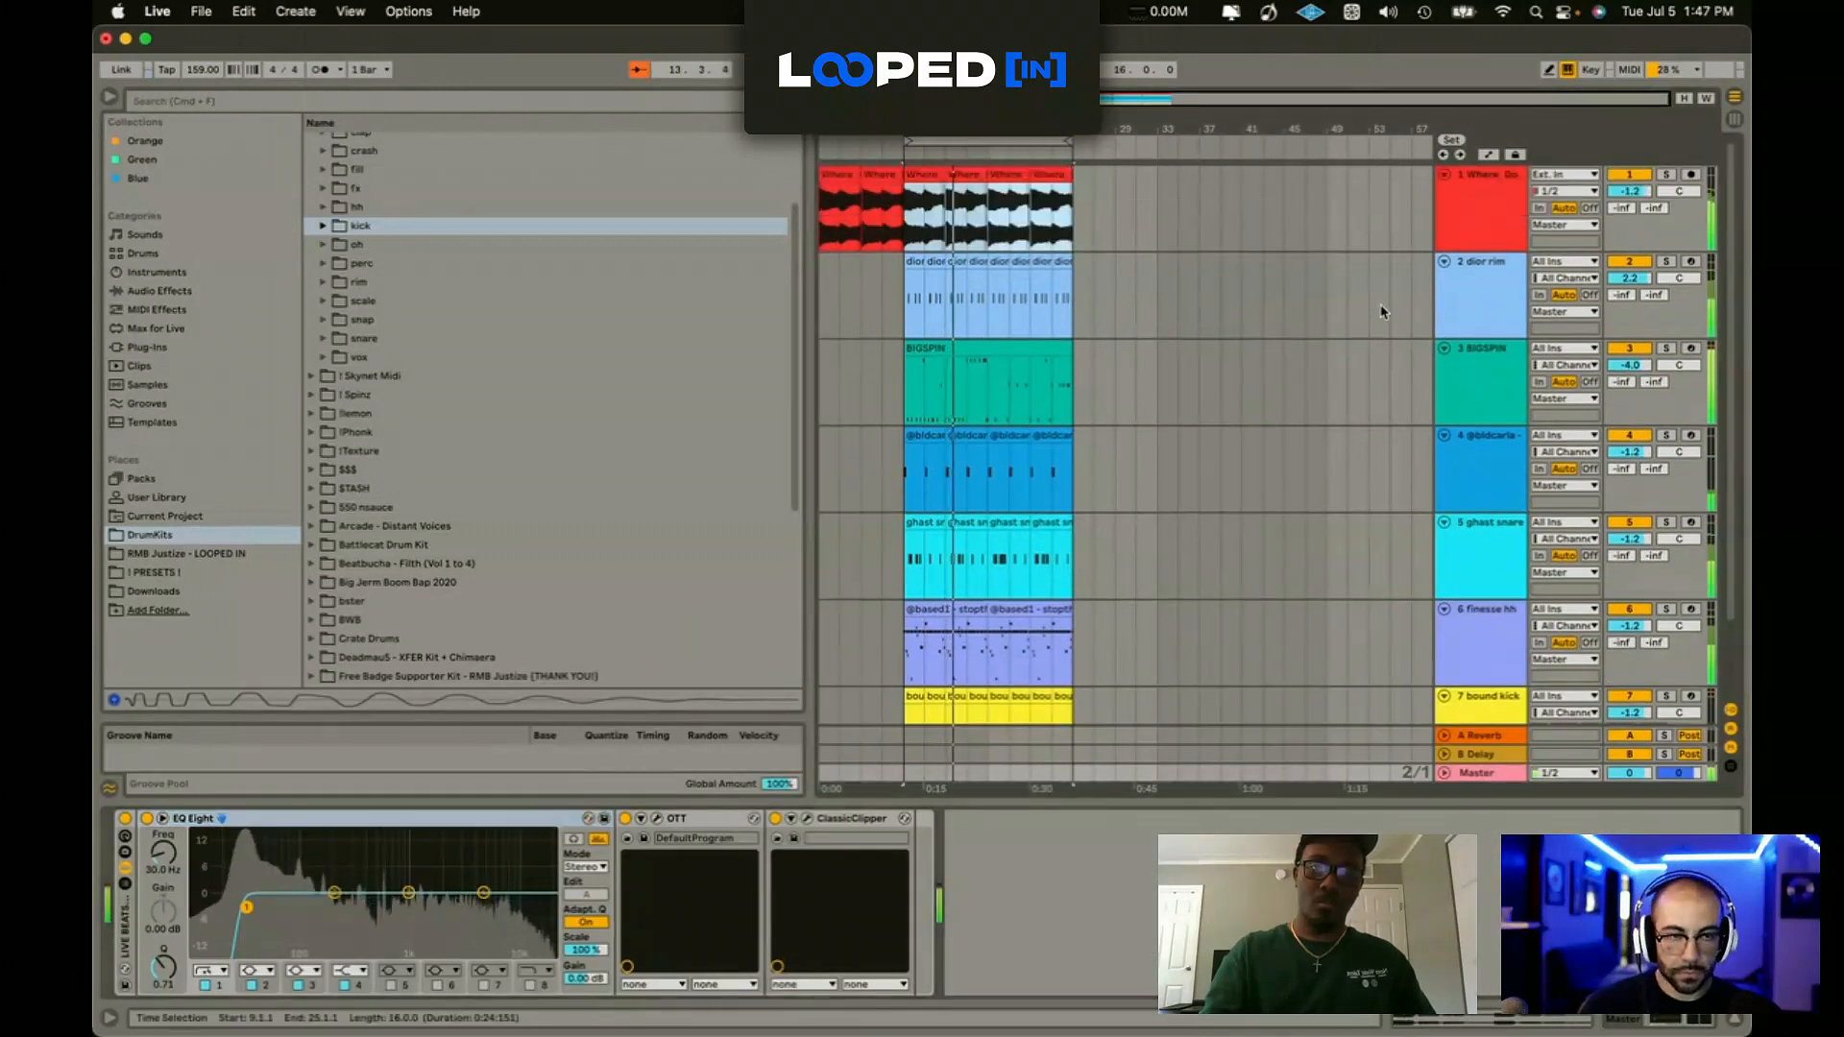
key("super+shift+t")
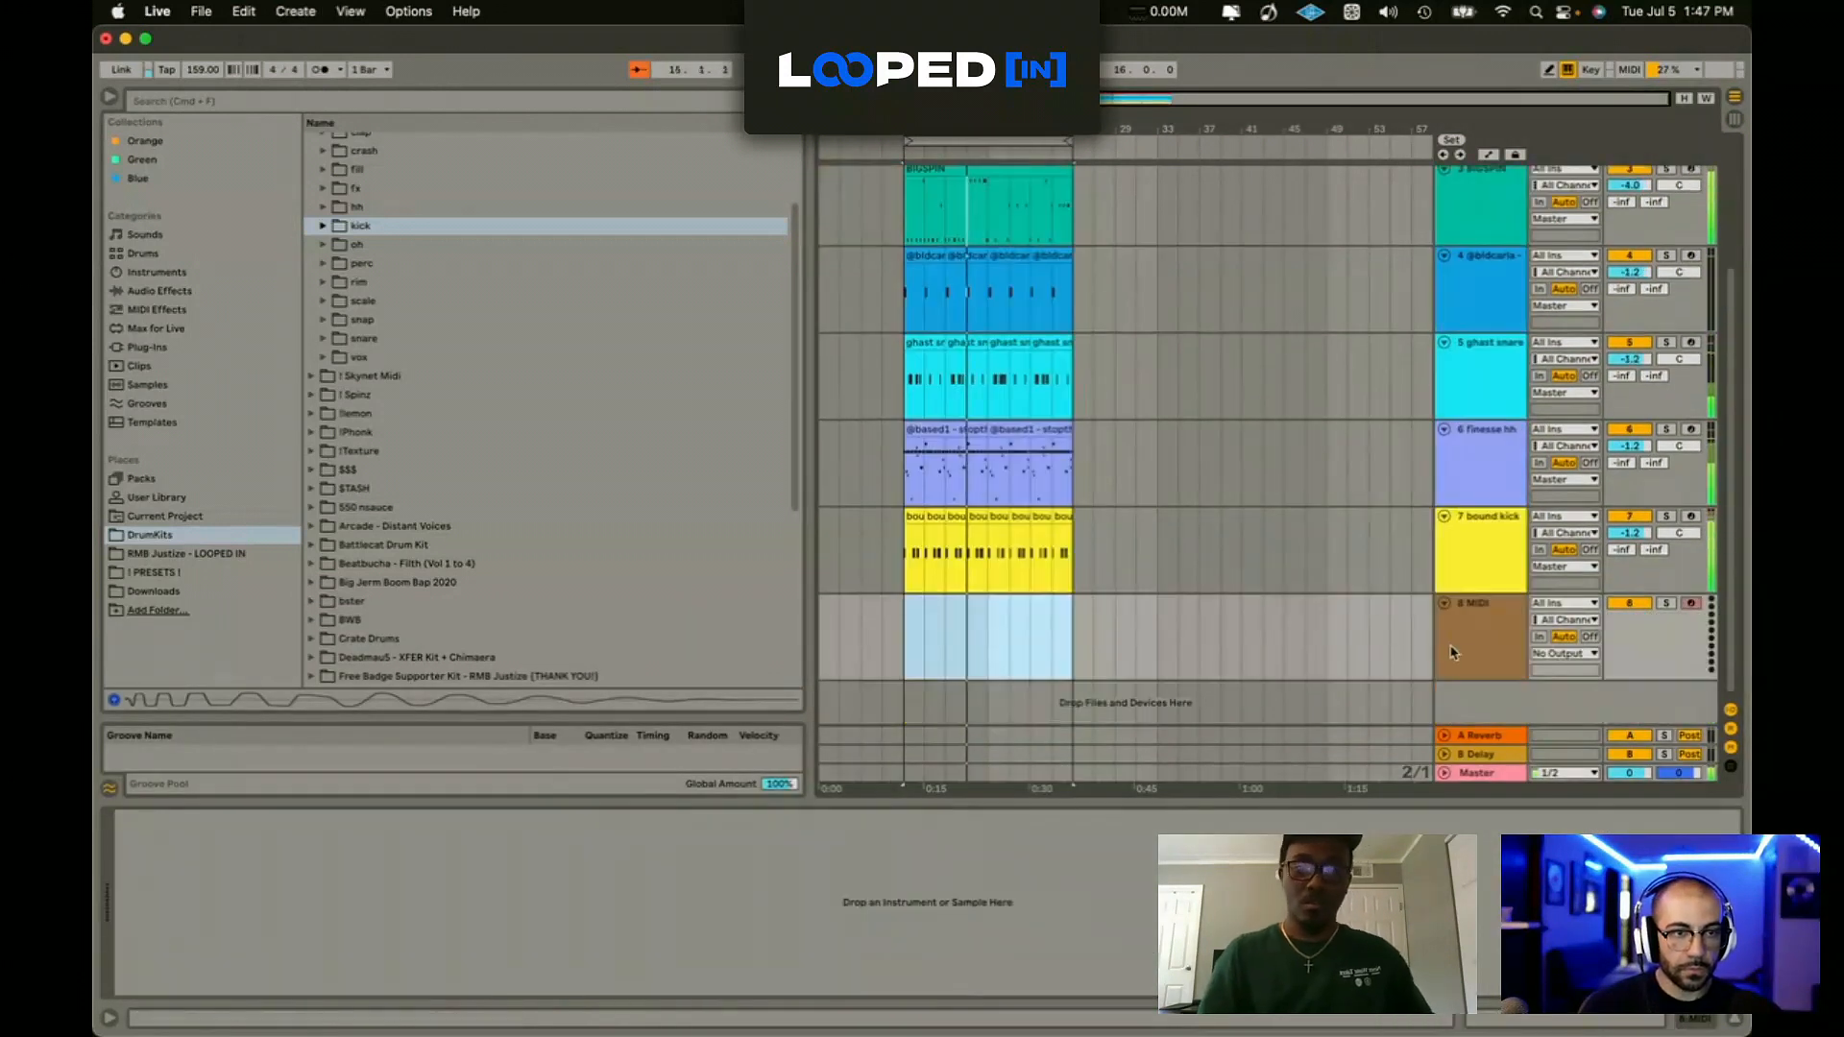
left_click(147, 347)
left_click(222, 104)
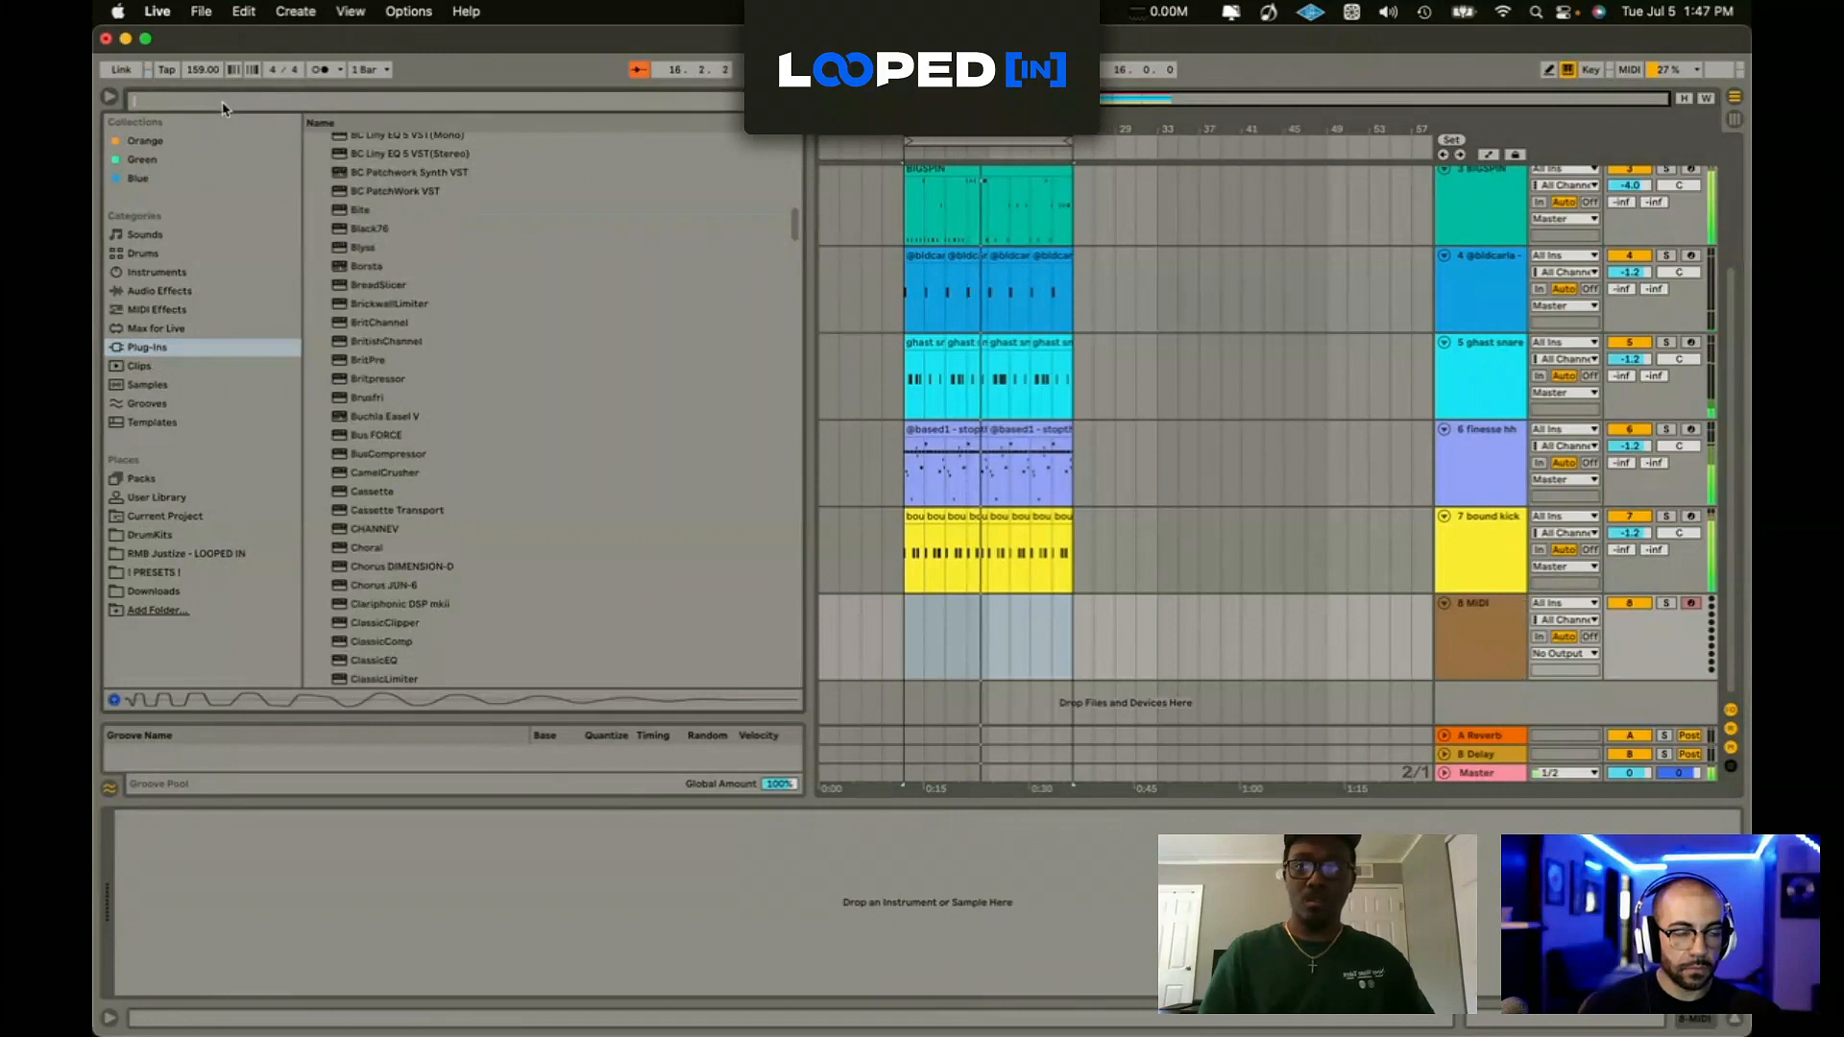
type("addictive")
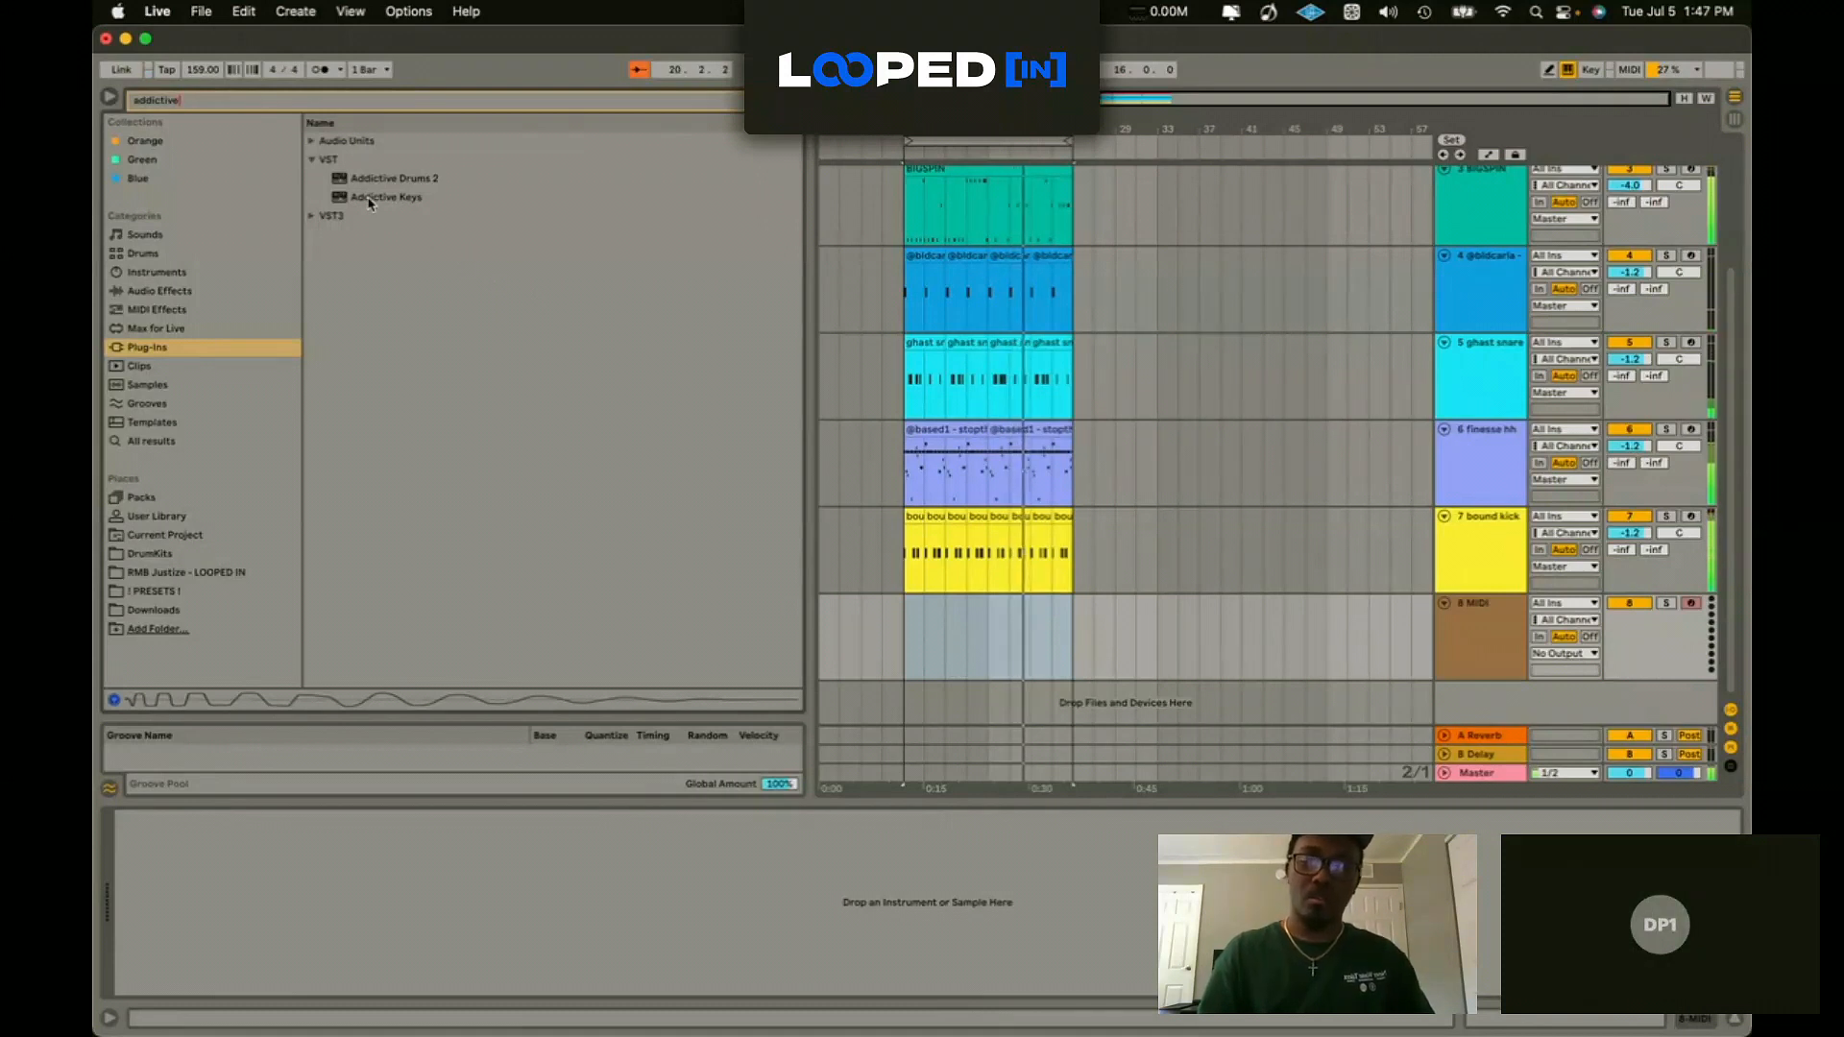
left_click(369, 199)
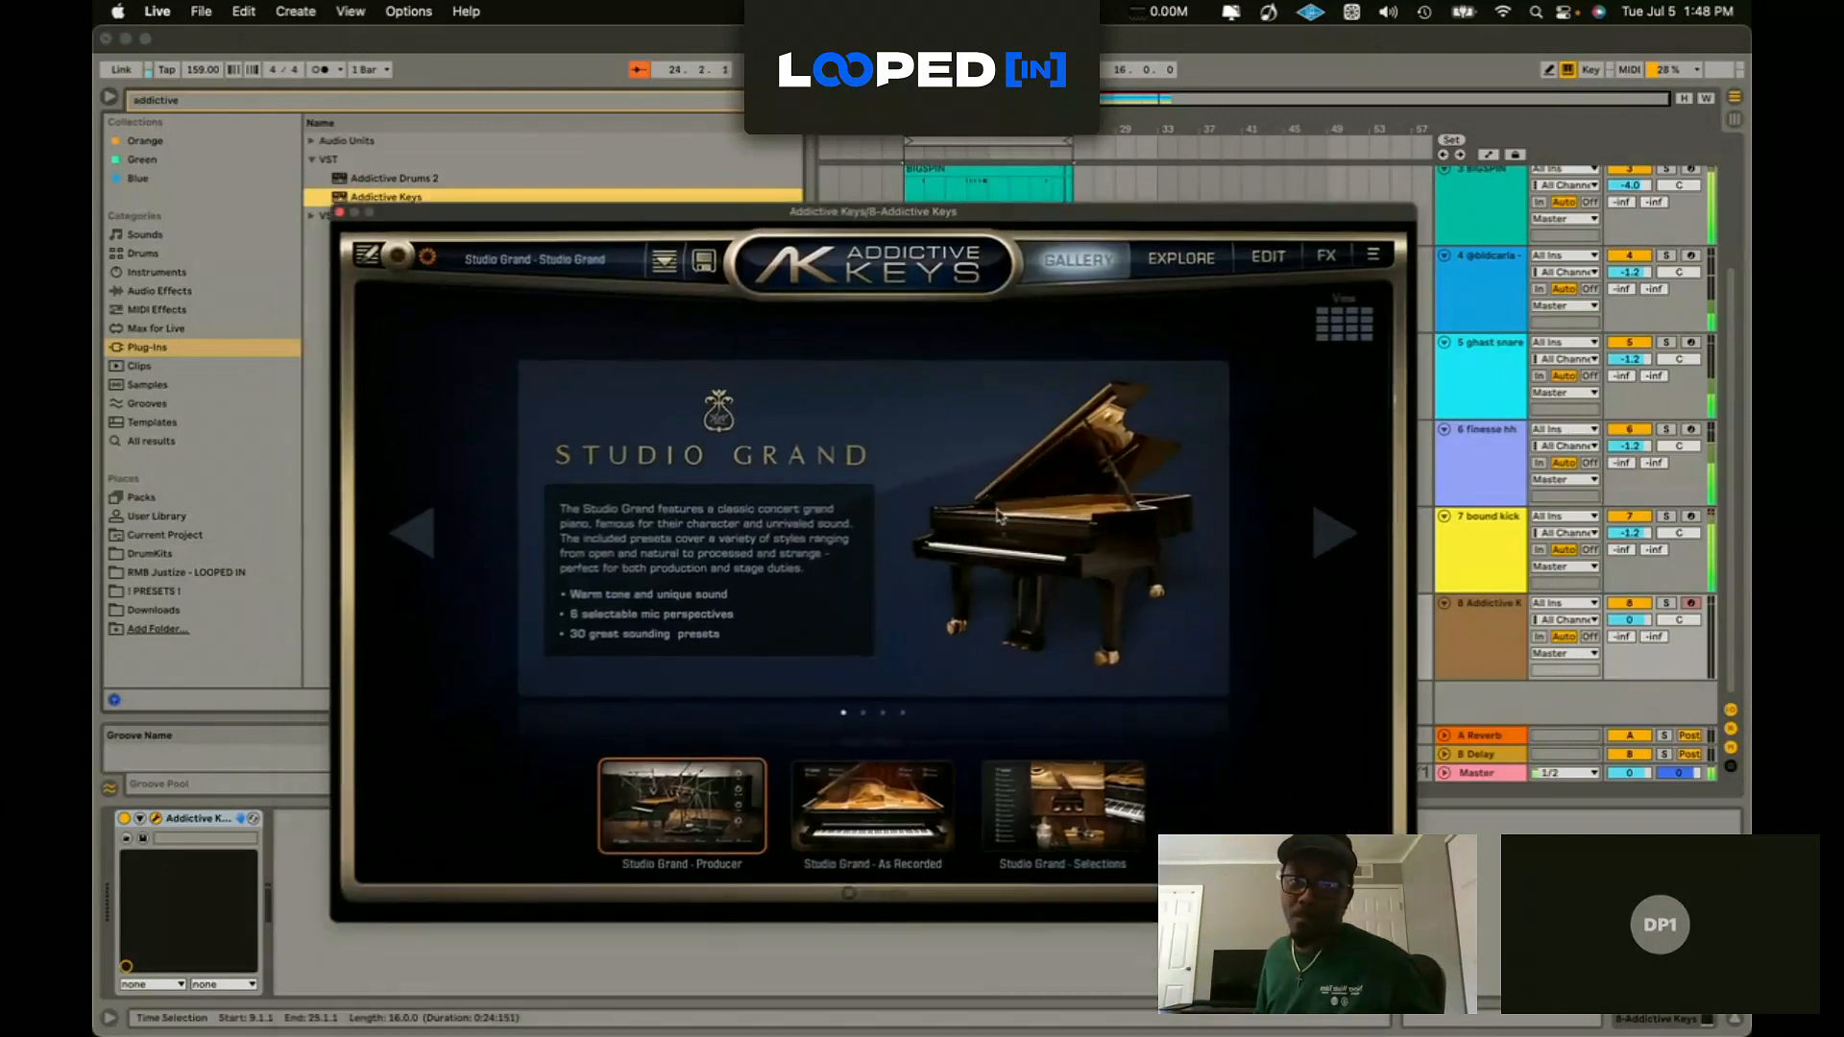
Step: Load the Acoustic Lofi preset from Electric Grand - Selections in Addictive Keys and close the plug-in window
left_click(1336, 336)
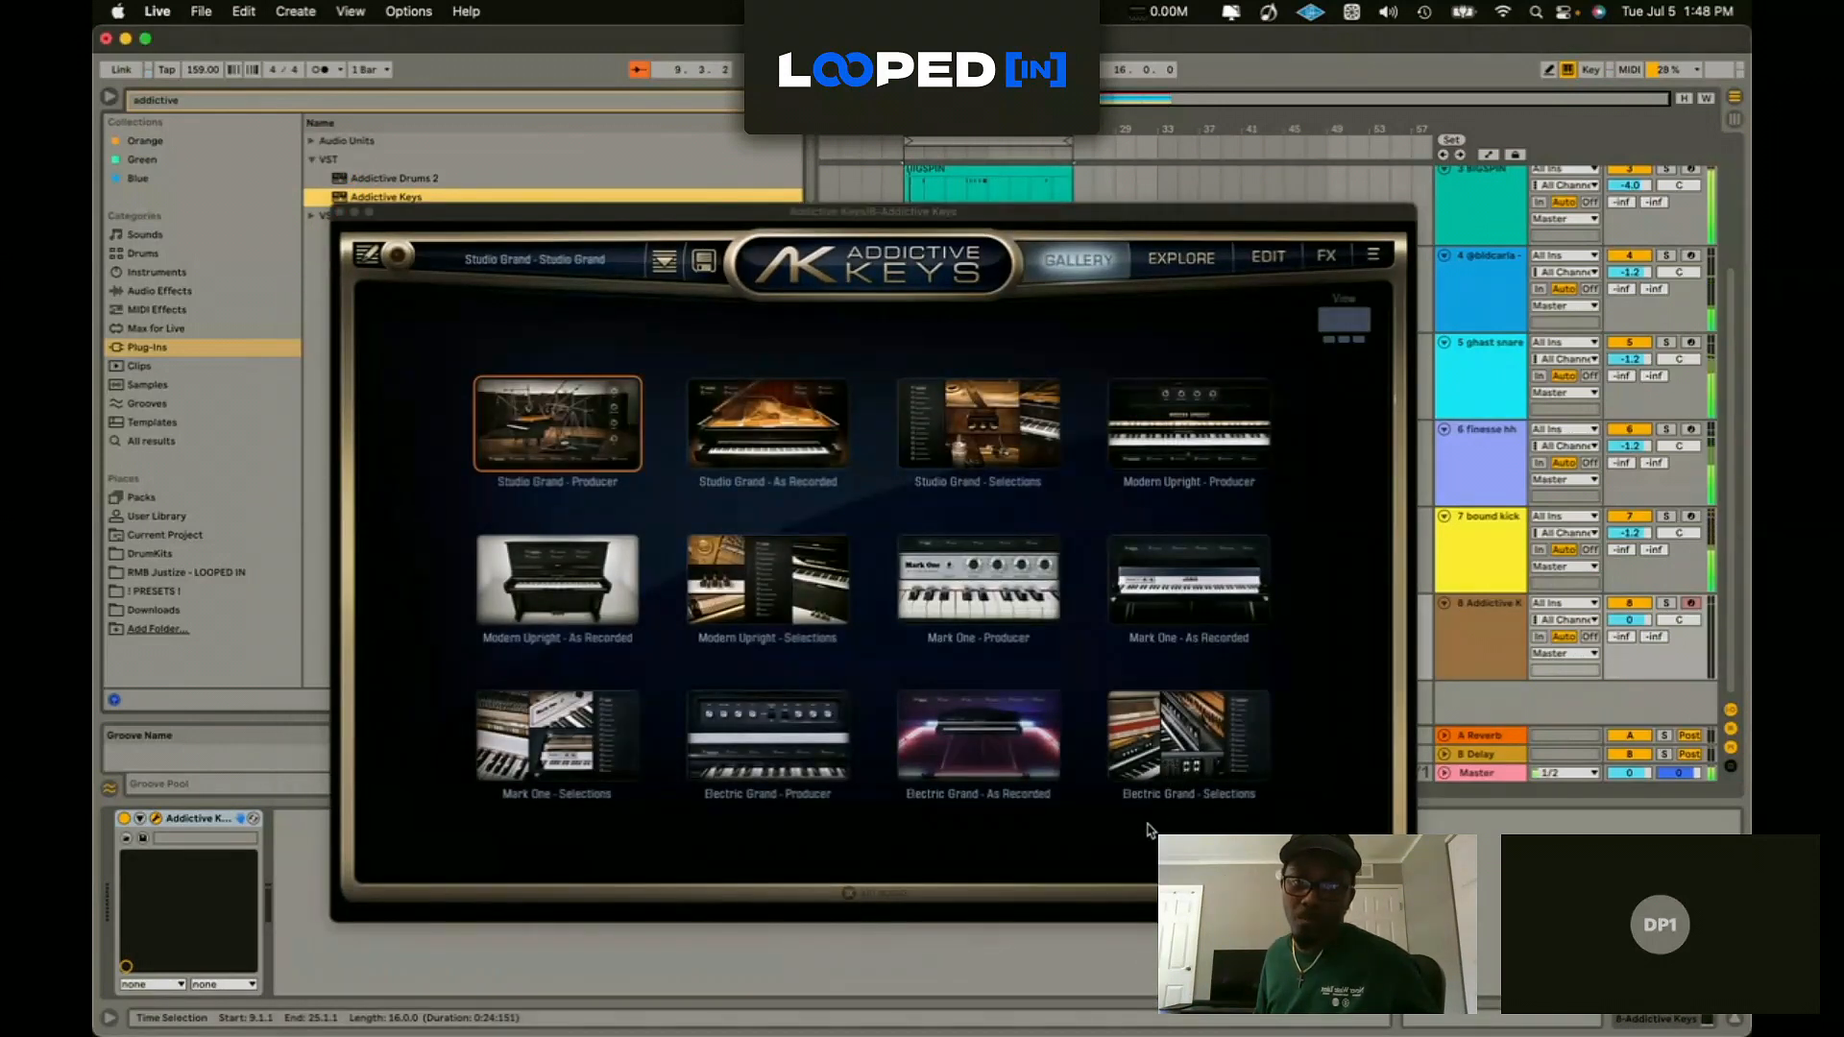
left_click(1230, 785)
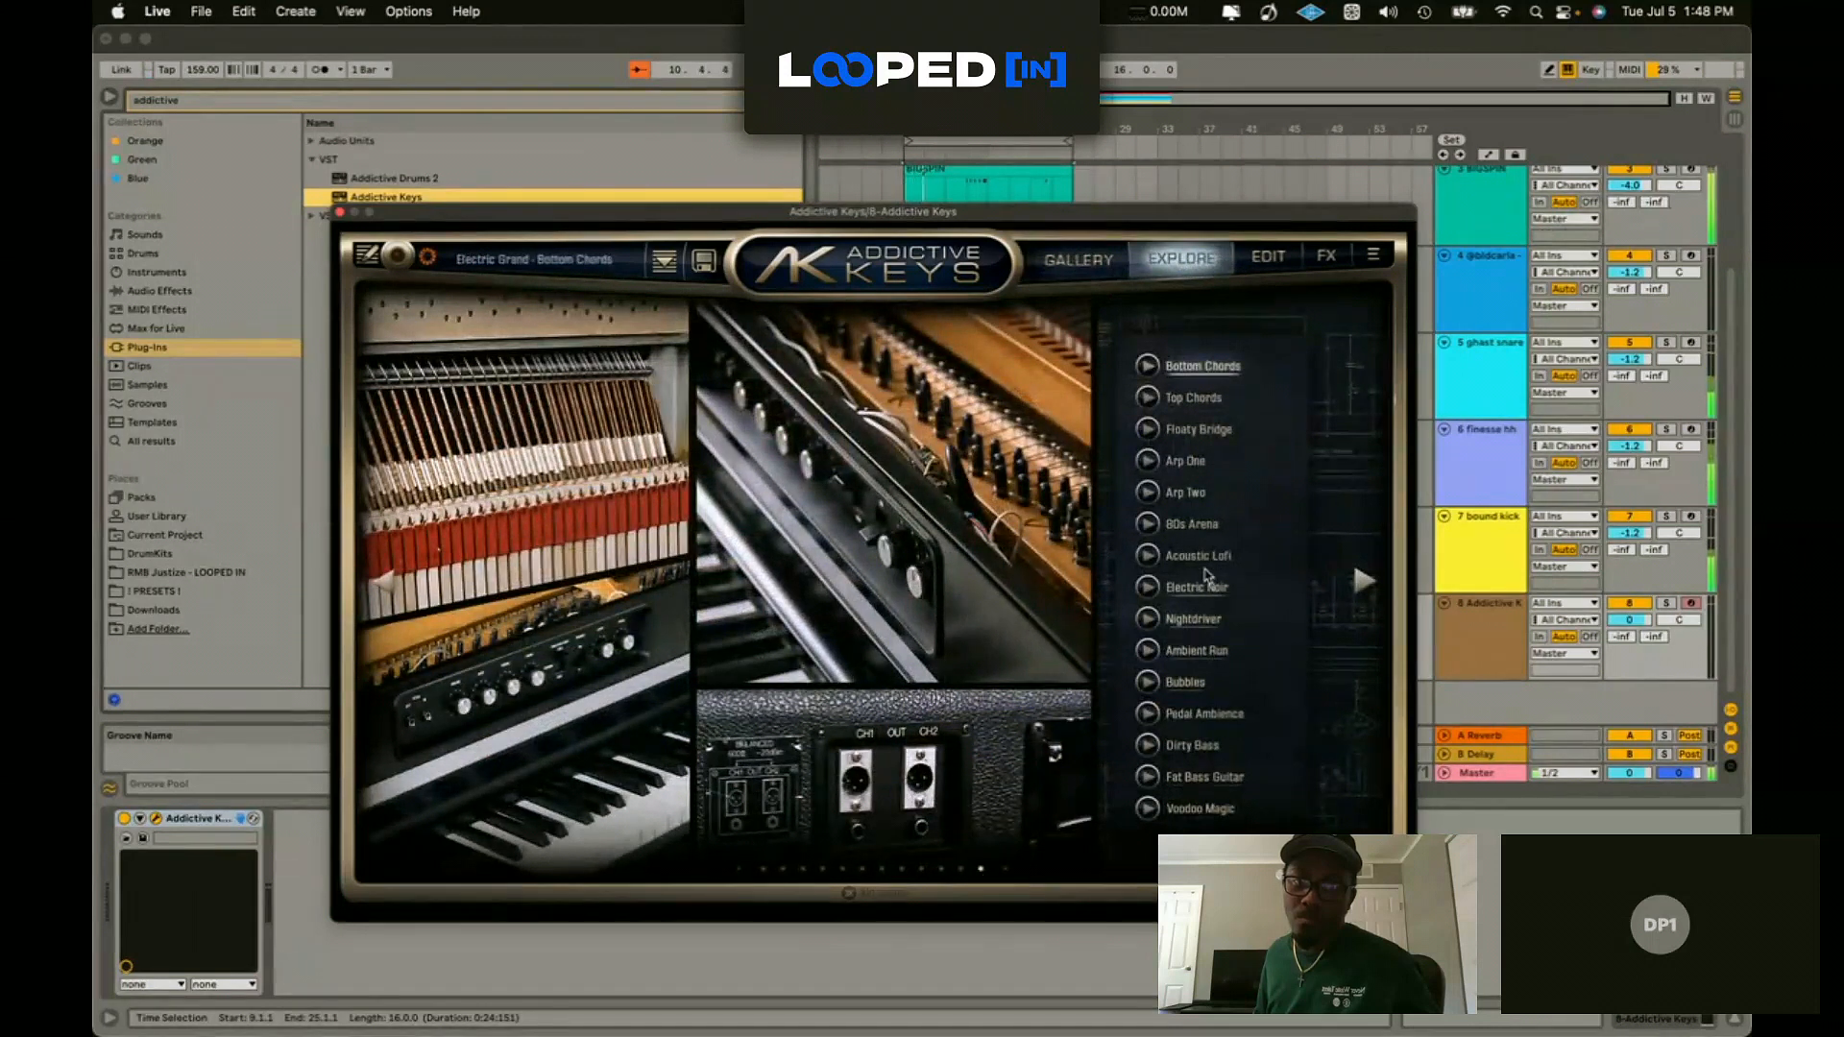
left_click(1199, 557)
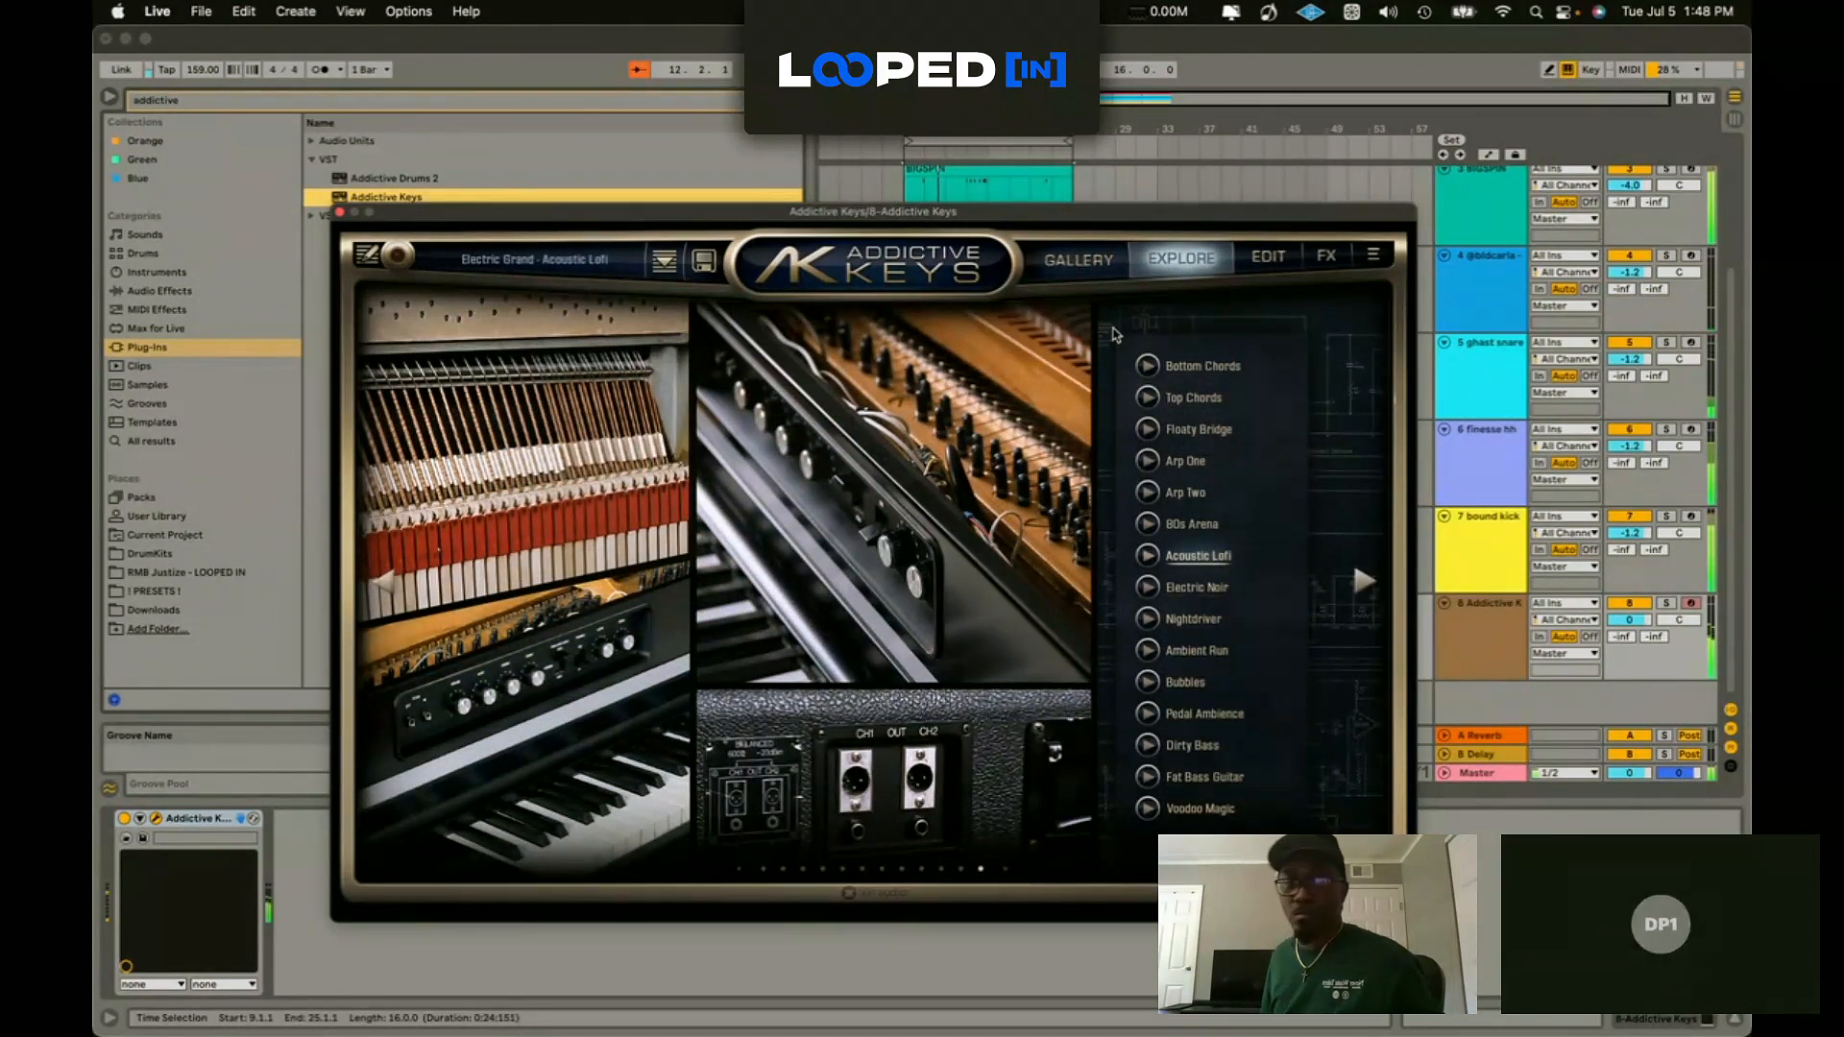
left_click(339, 212)
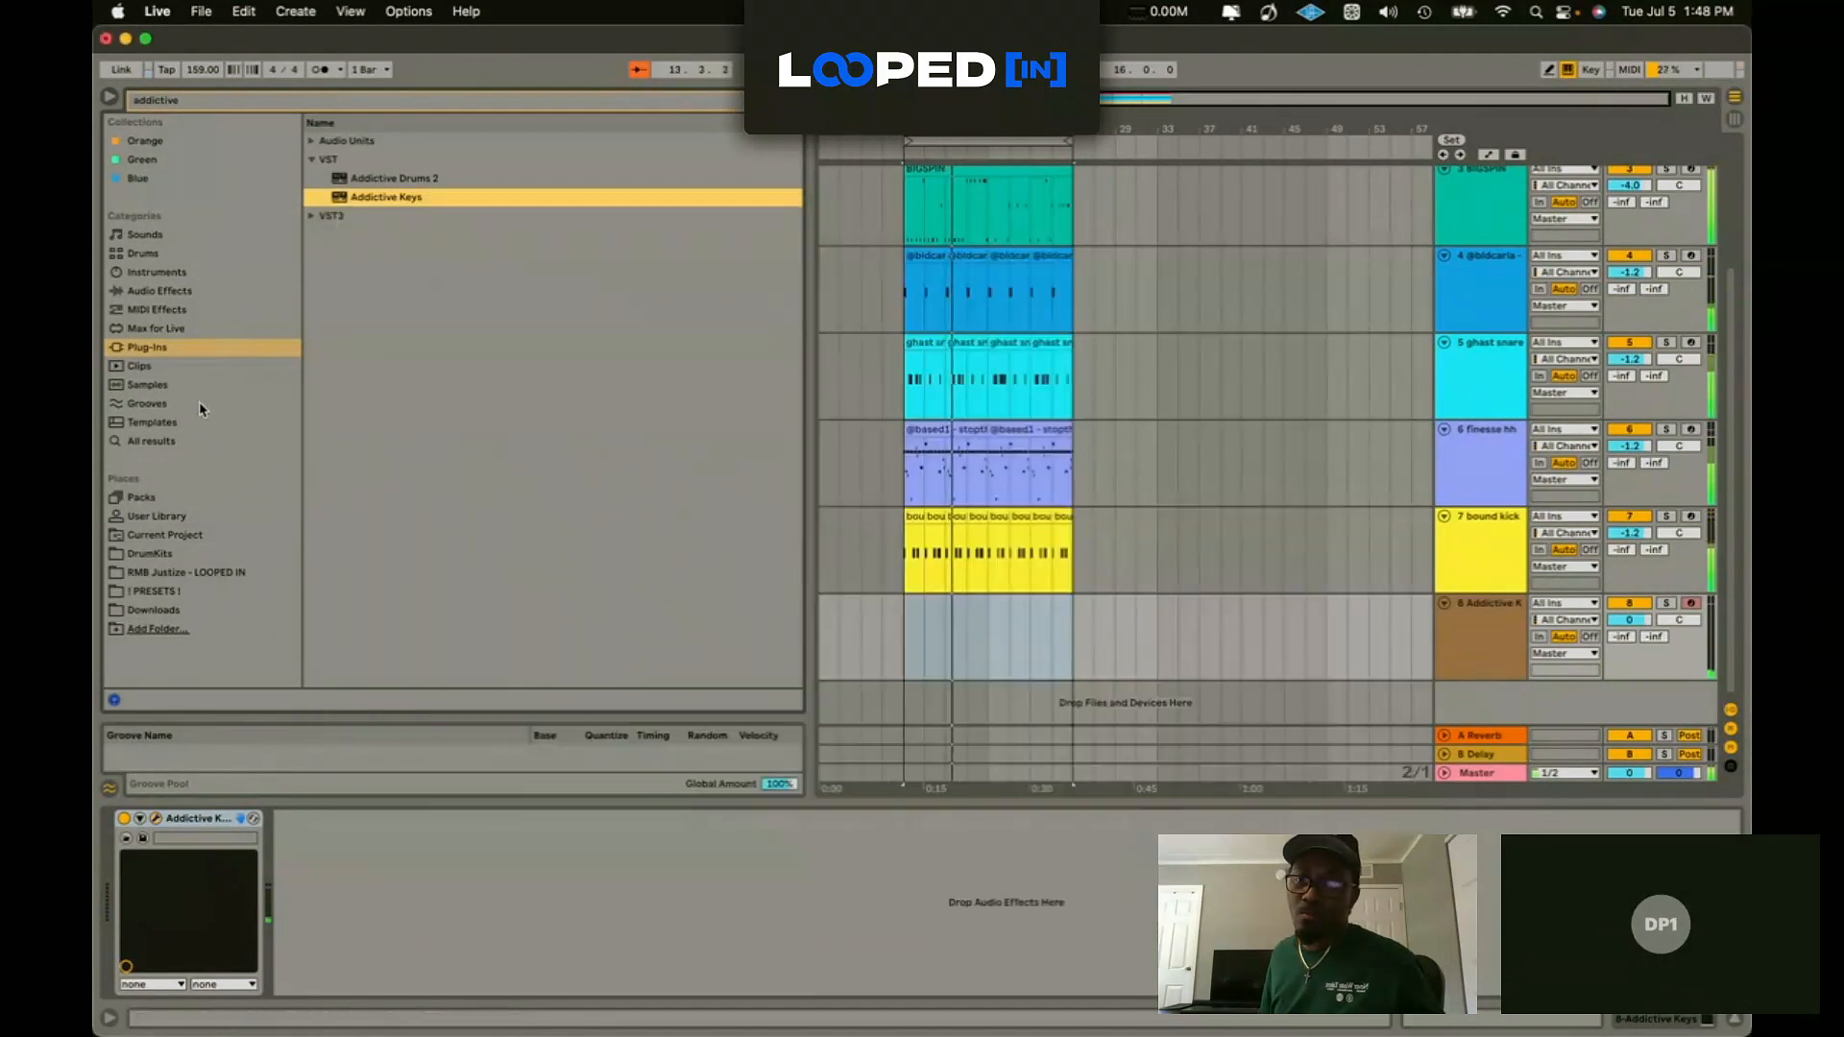
Step: Add the Pitch MIDI effect in front of Addictive Keys and set its pitch to -3 st
left_click(229, 310)
left_click(793, 99)
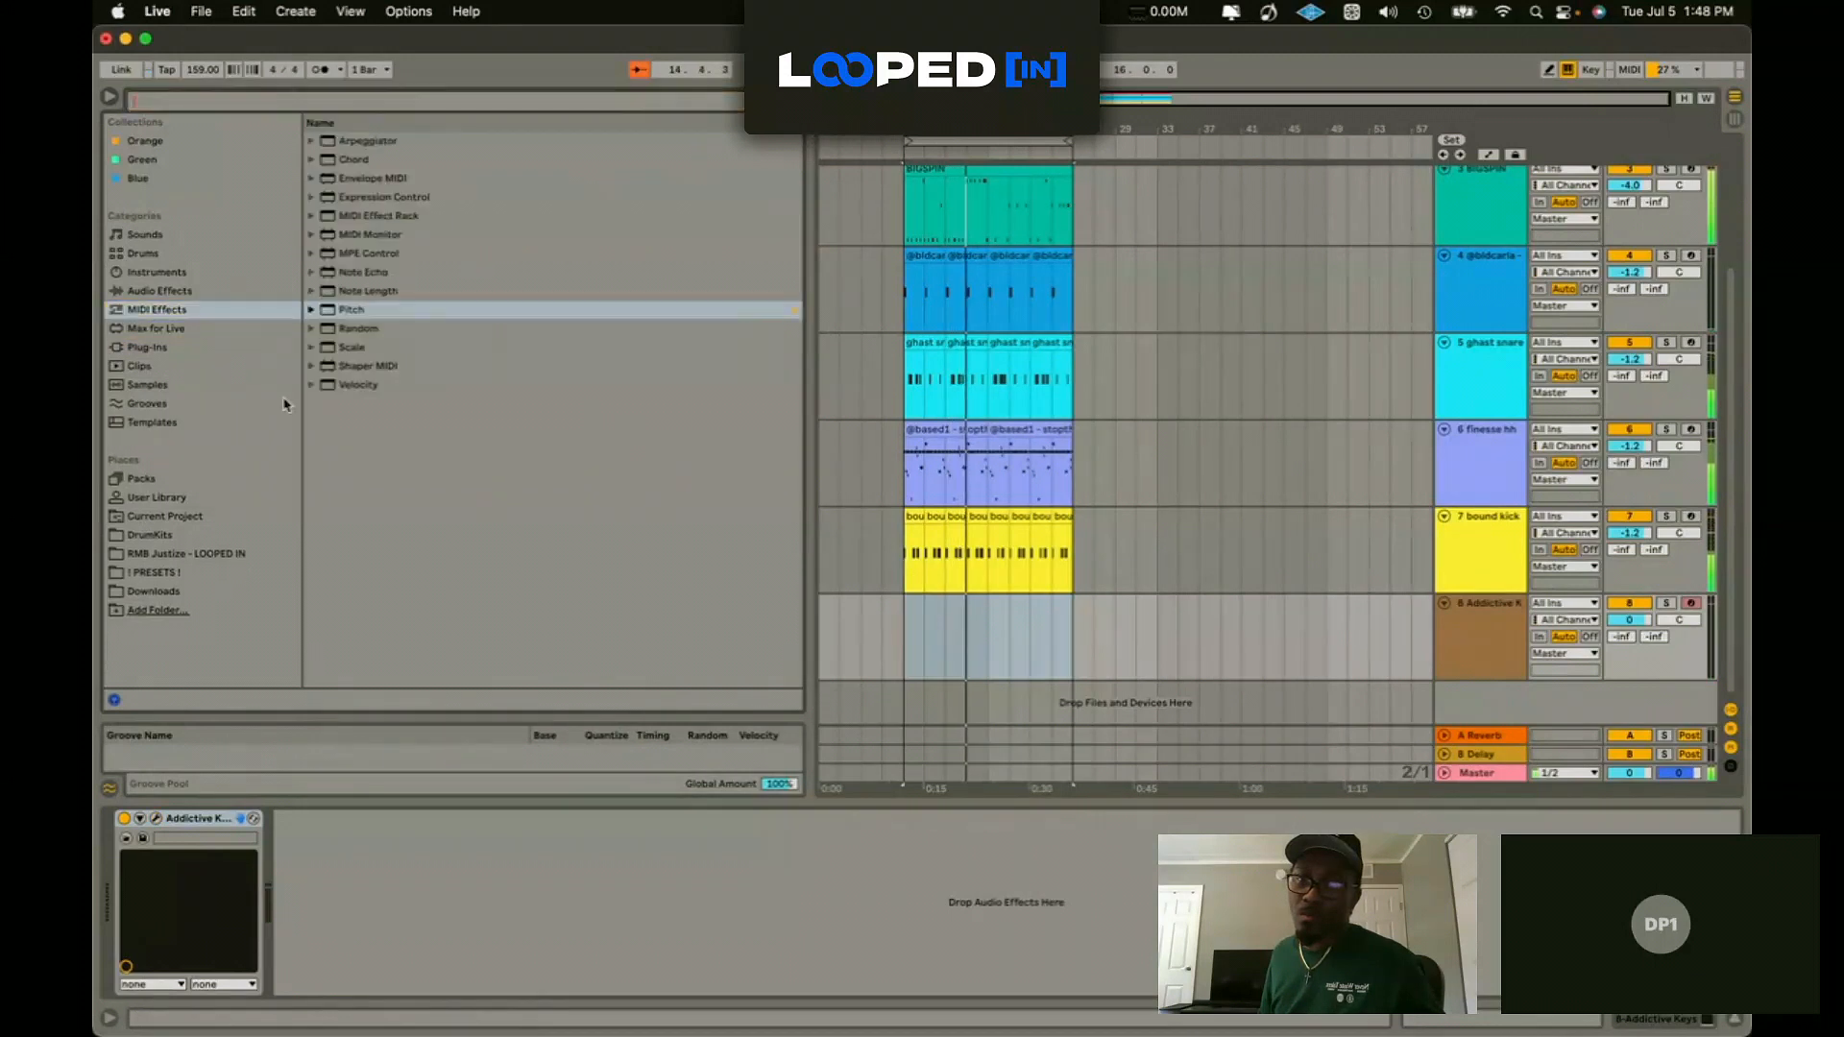
double_click(432, 312)
left_click_drag(148, 866, 148, 880)
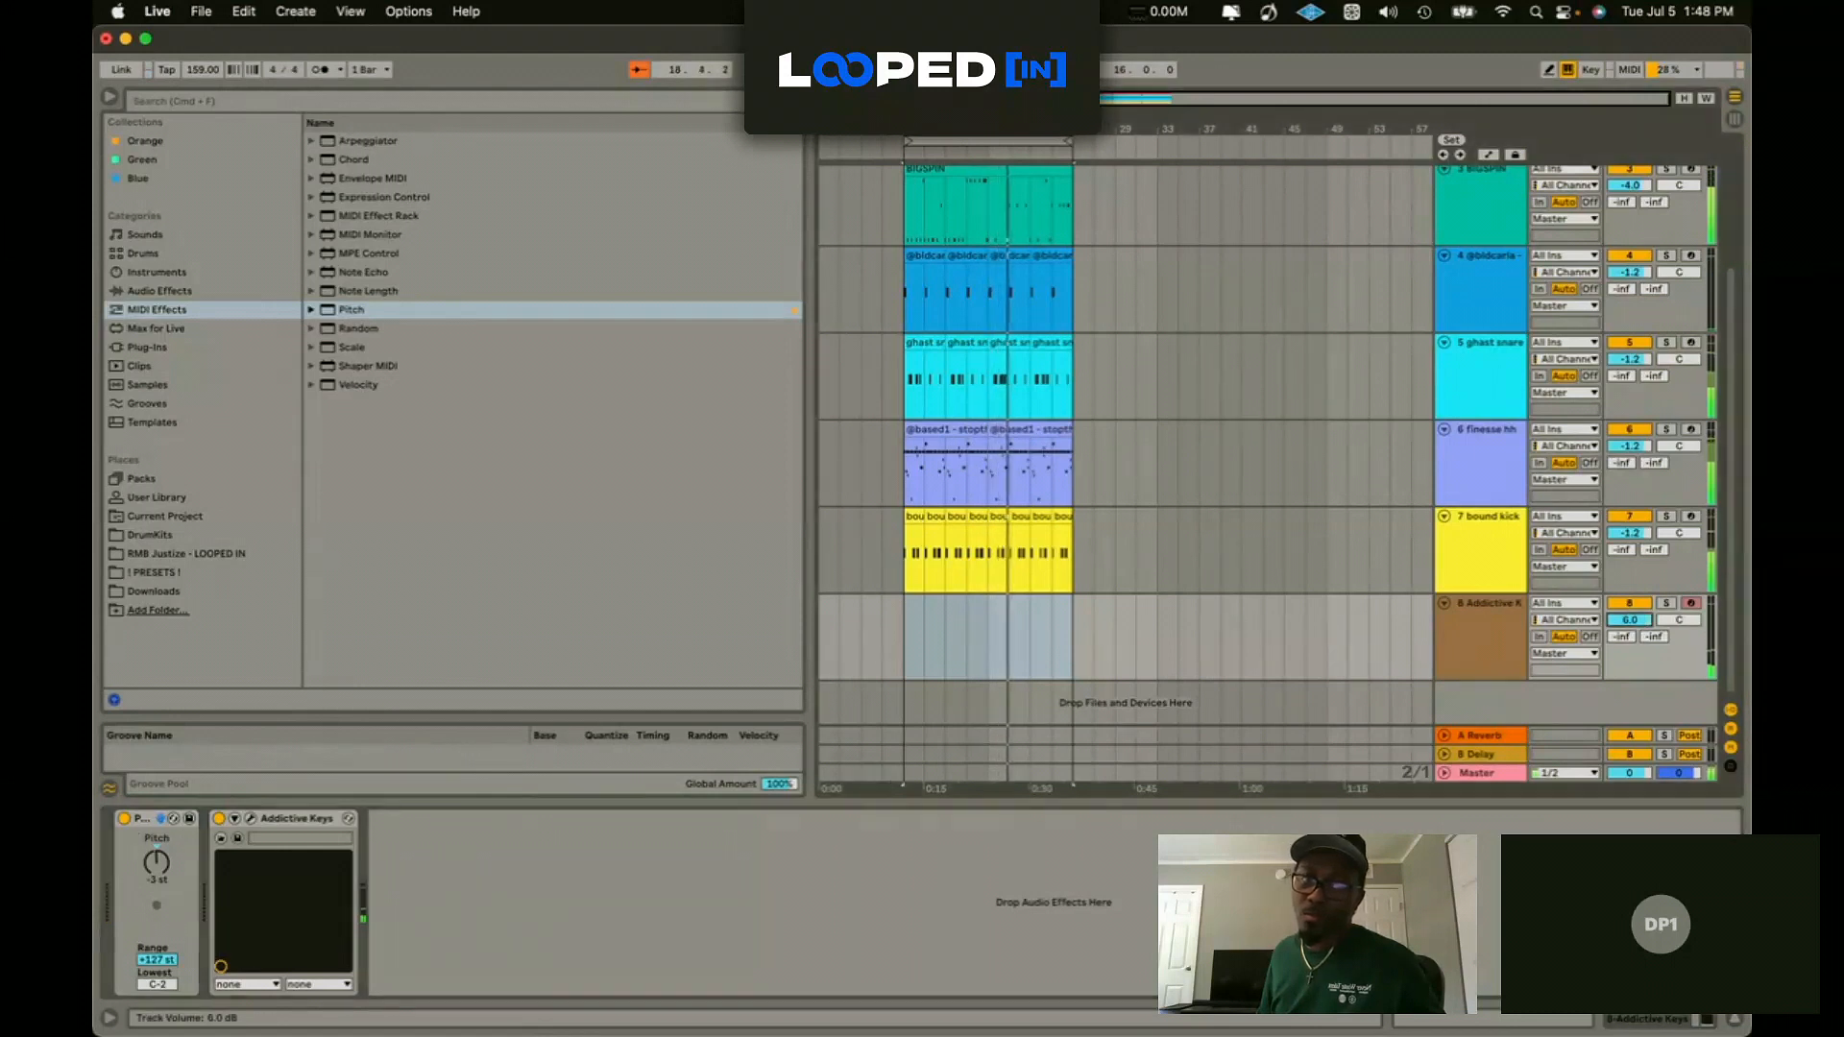
Step: Raise the Addictive Keys track volume to 6.0 dB and record a keys part from bar 9 to bar 25
left_click_drag(1643, 620, 1625, 582)
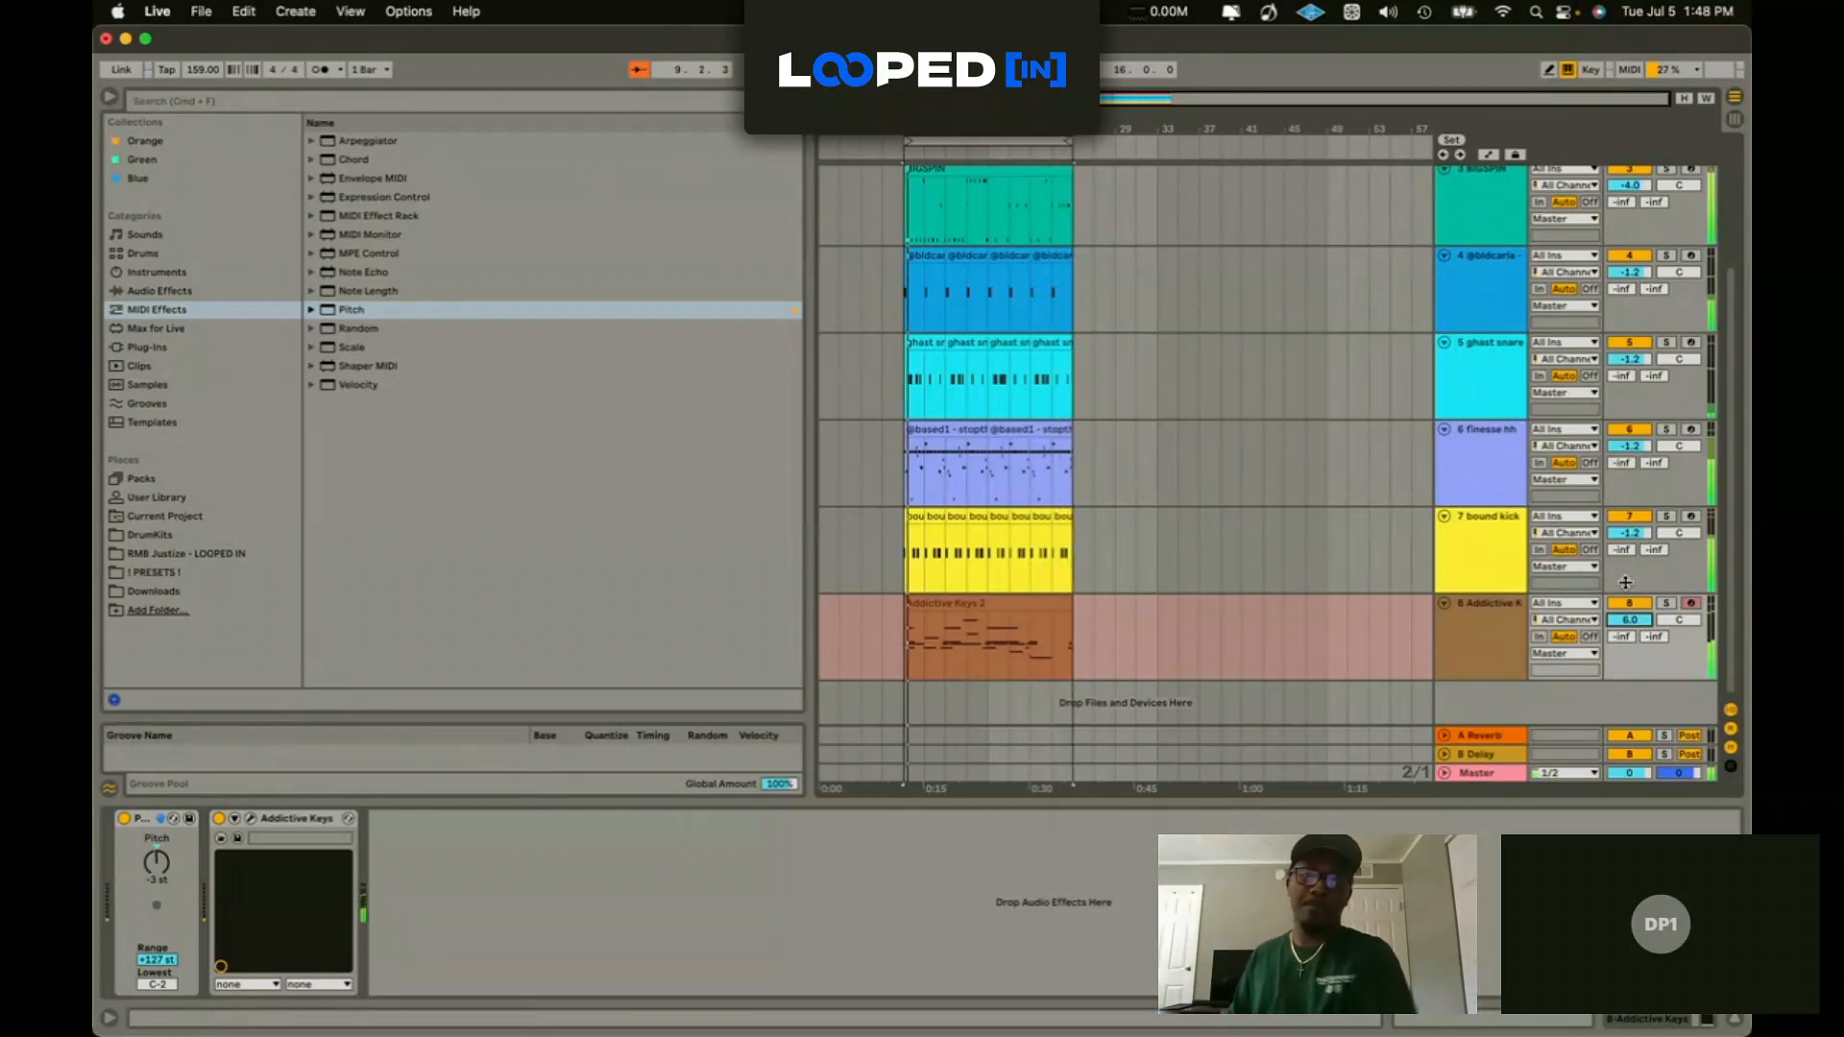
key("F9")
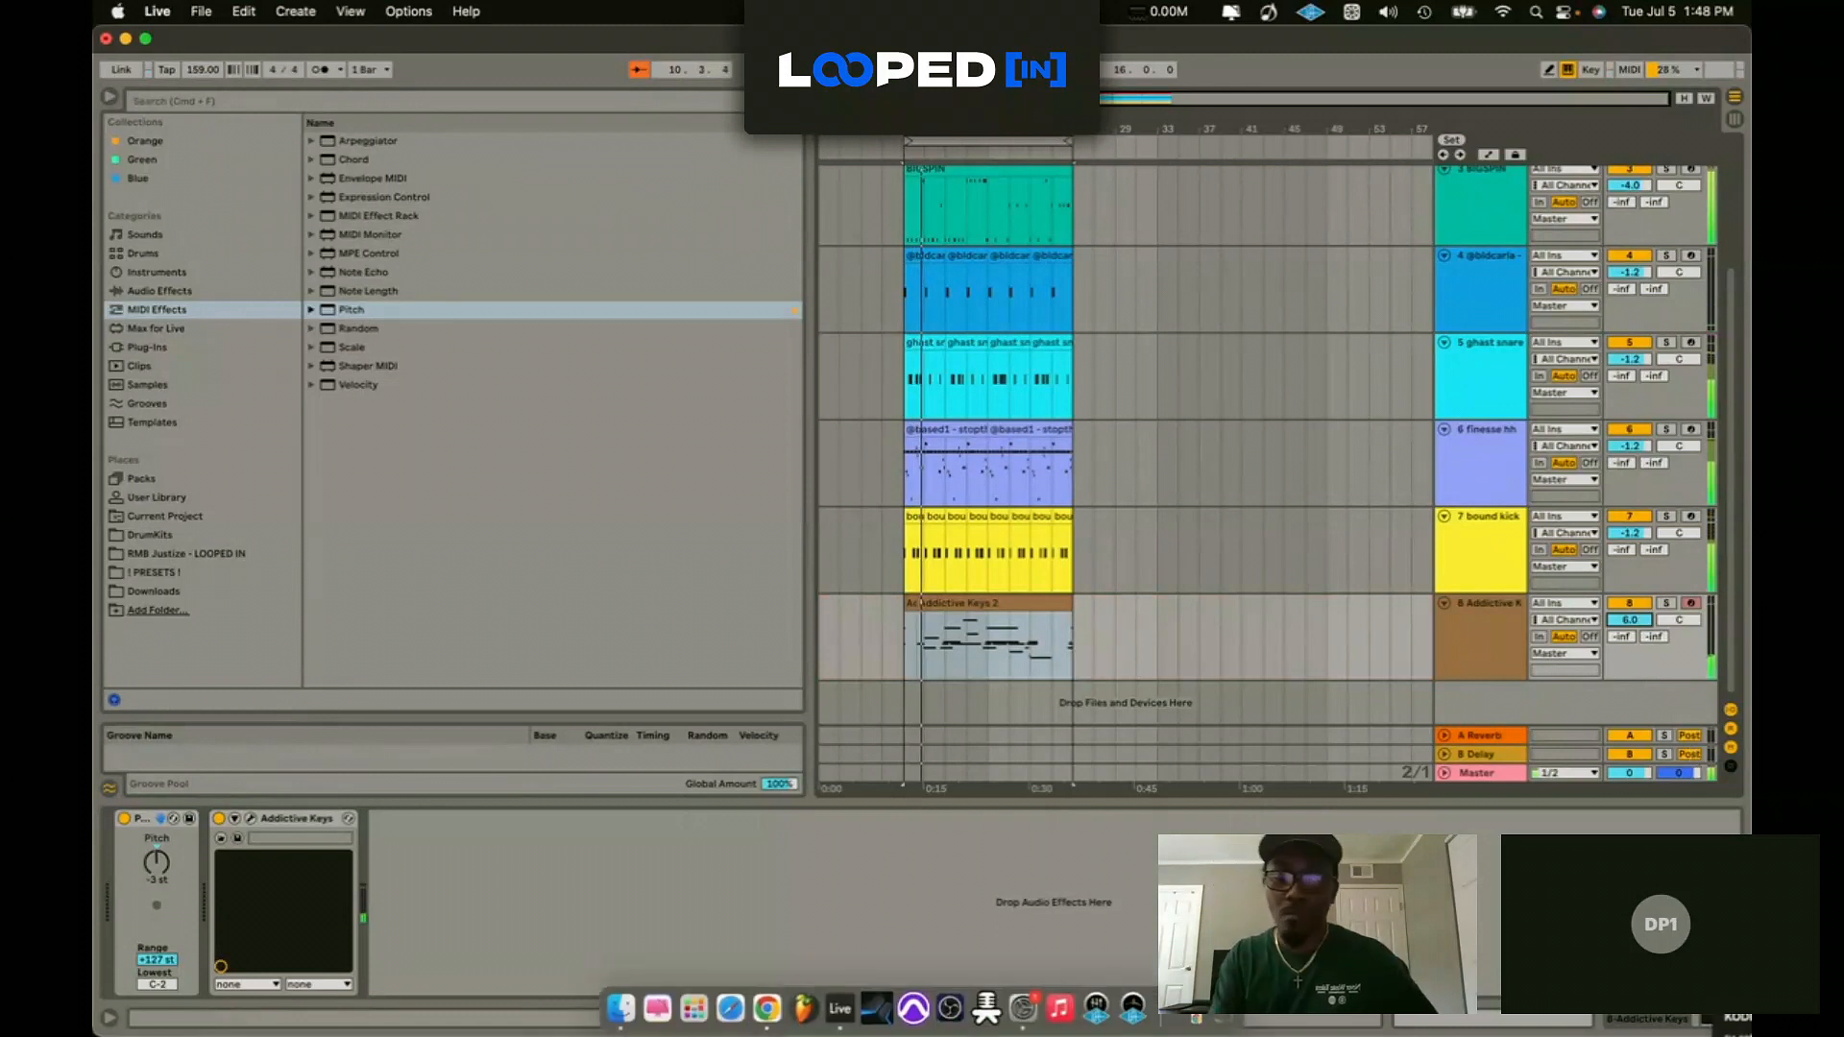
Step: Add a new MIDI track below Addictive Keys, search the plug-ins for "lounge" and load Lounge Lizard EP-4 onto it
key("super+shift+t")
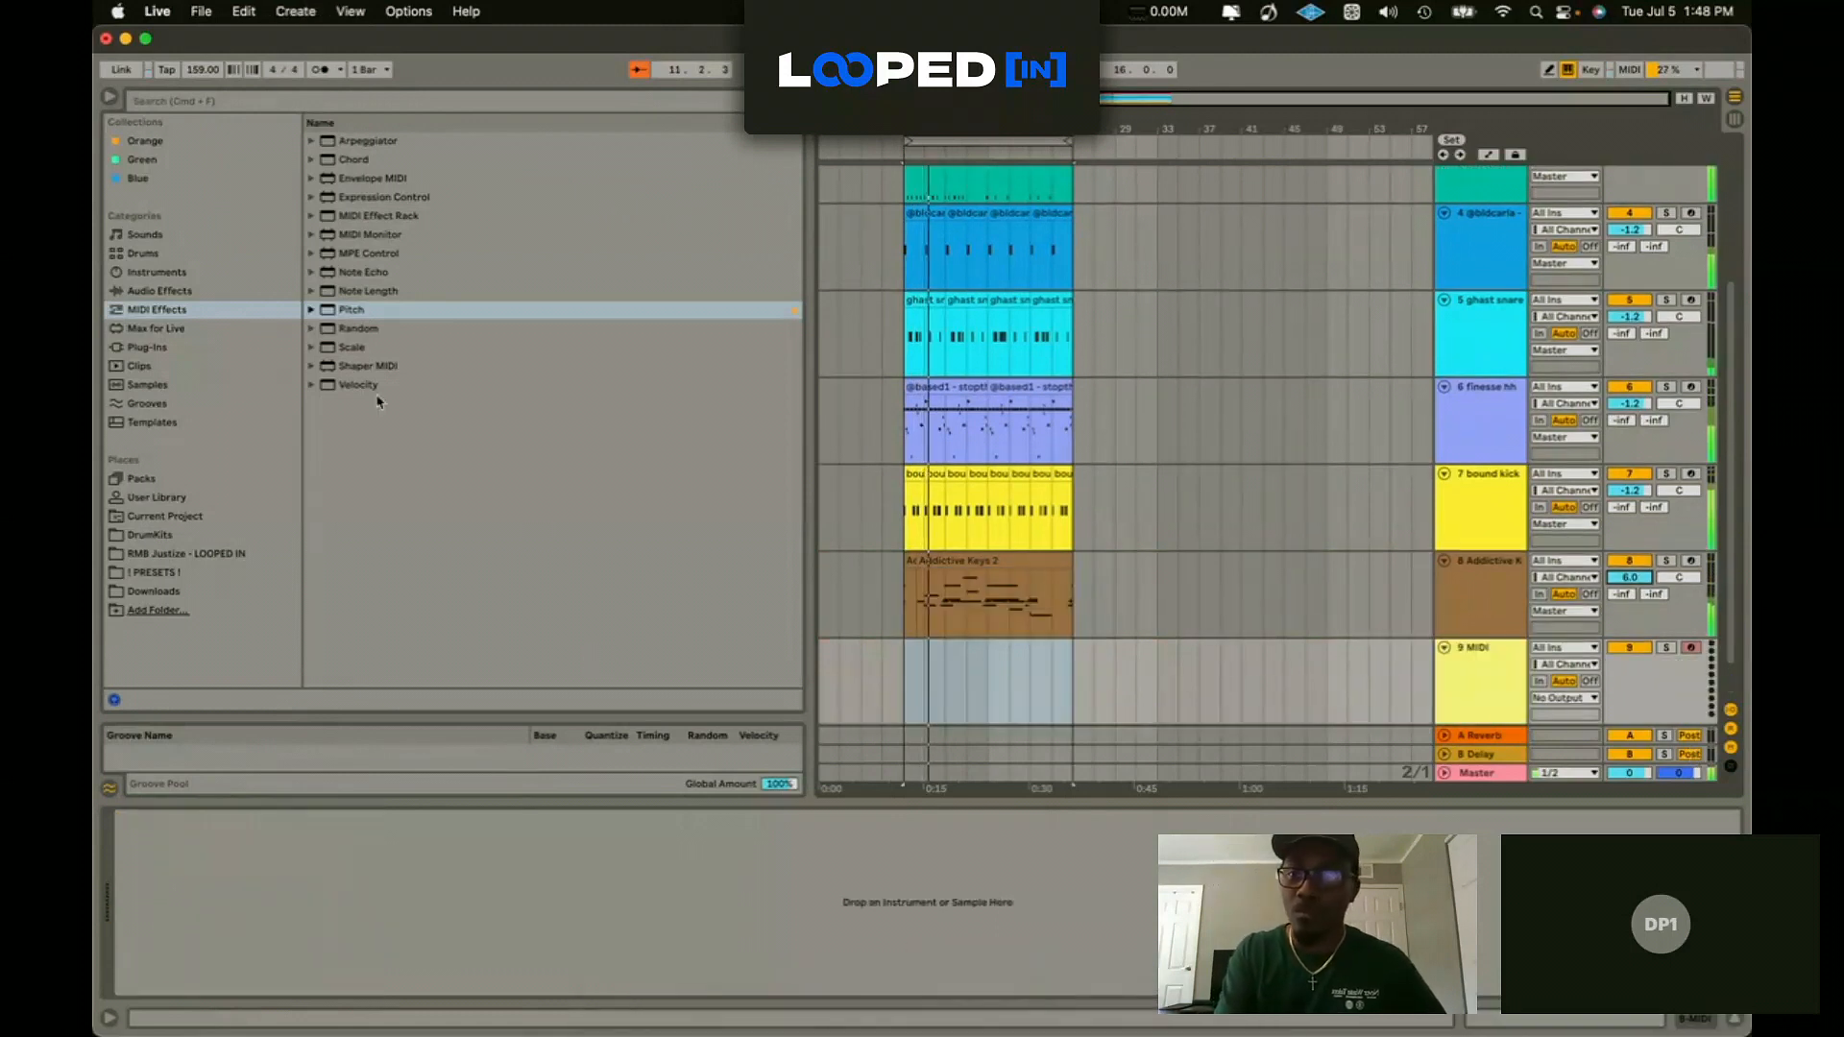
left_click(181, 104)
type("lounge")
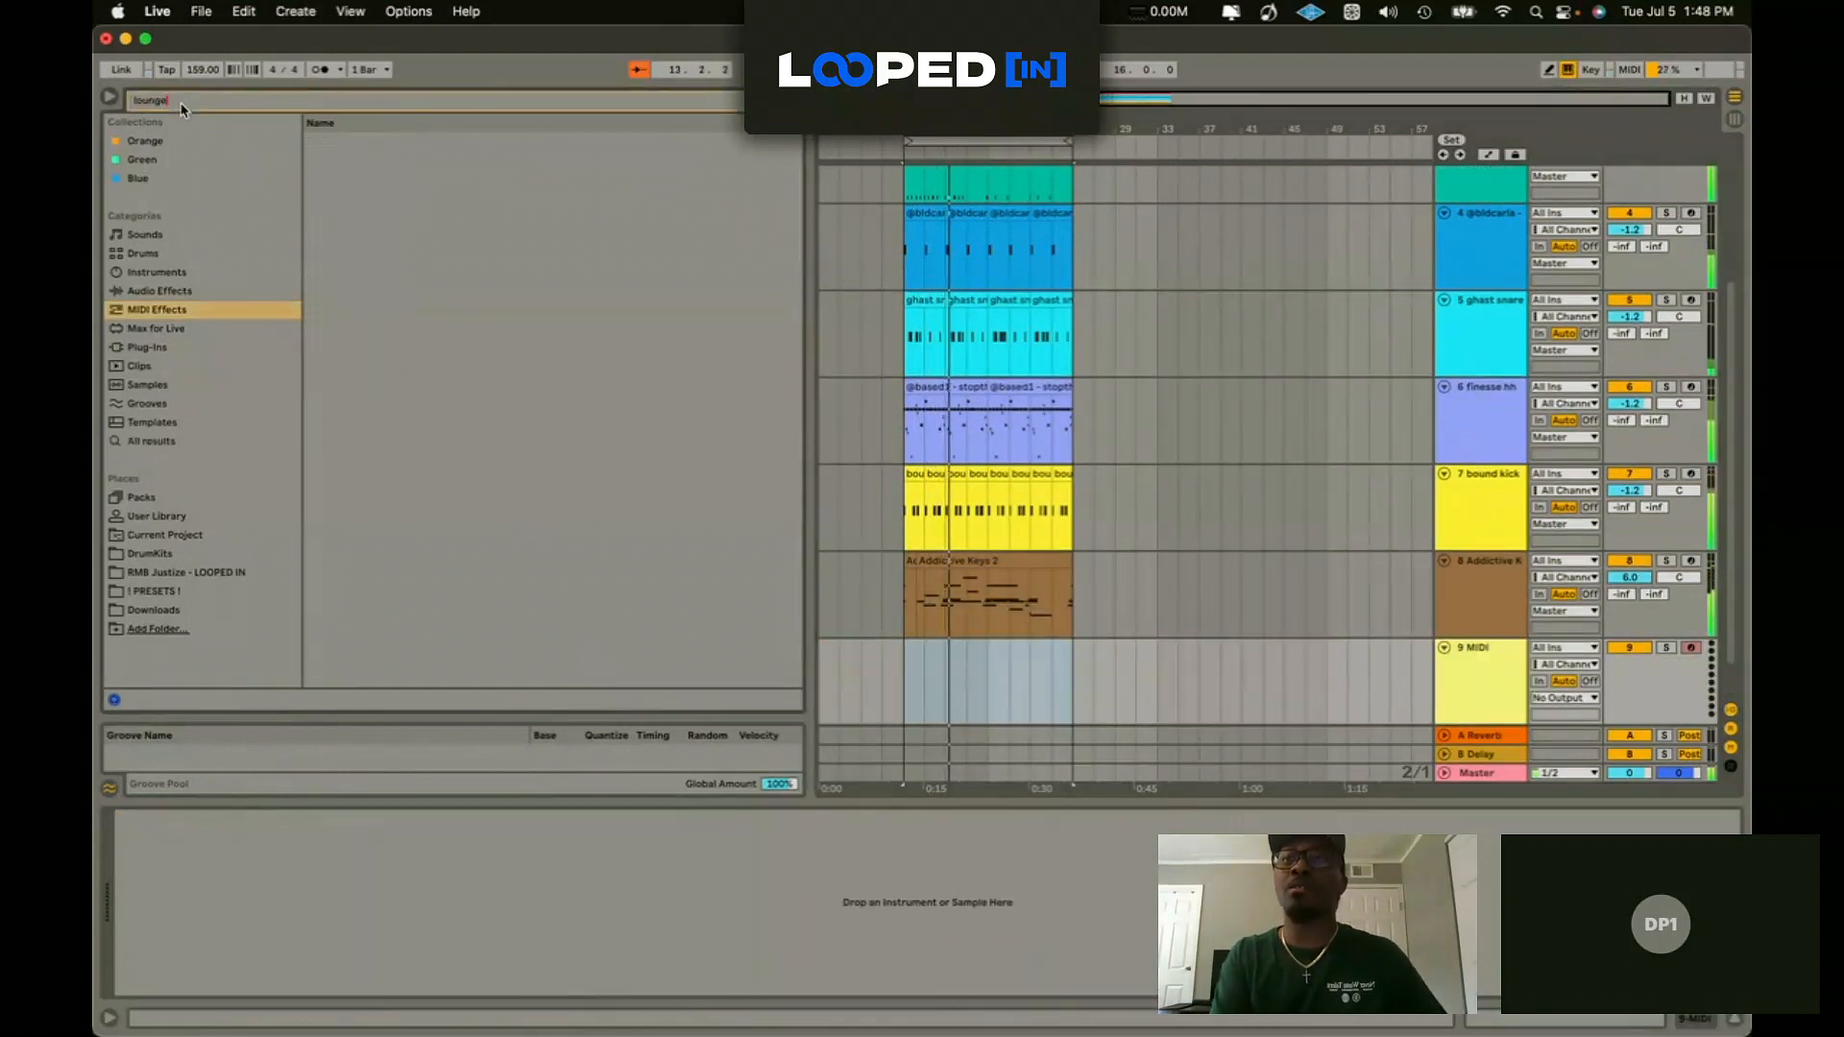
left_click(139, 365)
left_click(147, 347)
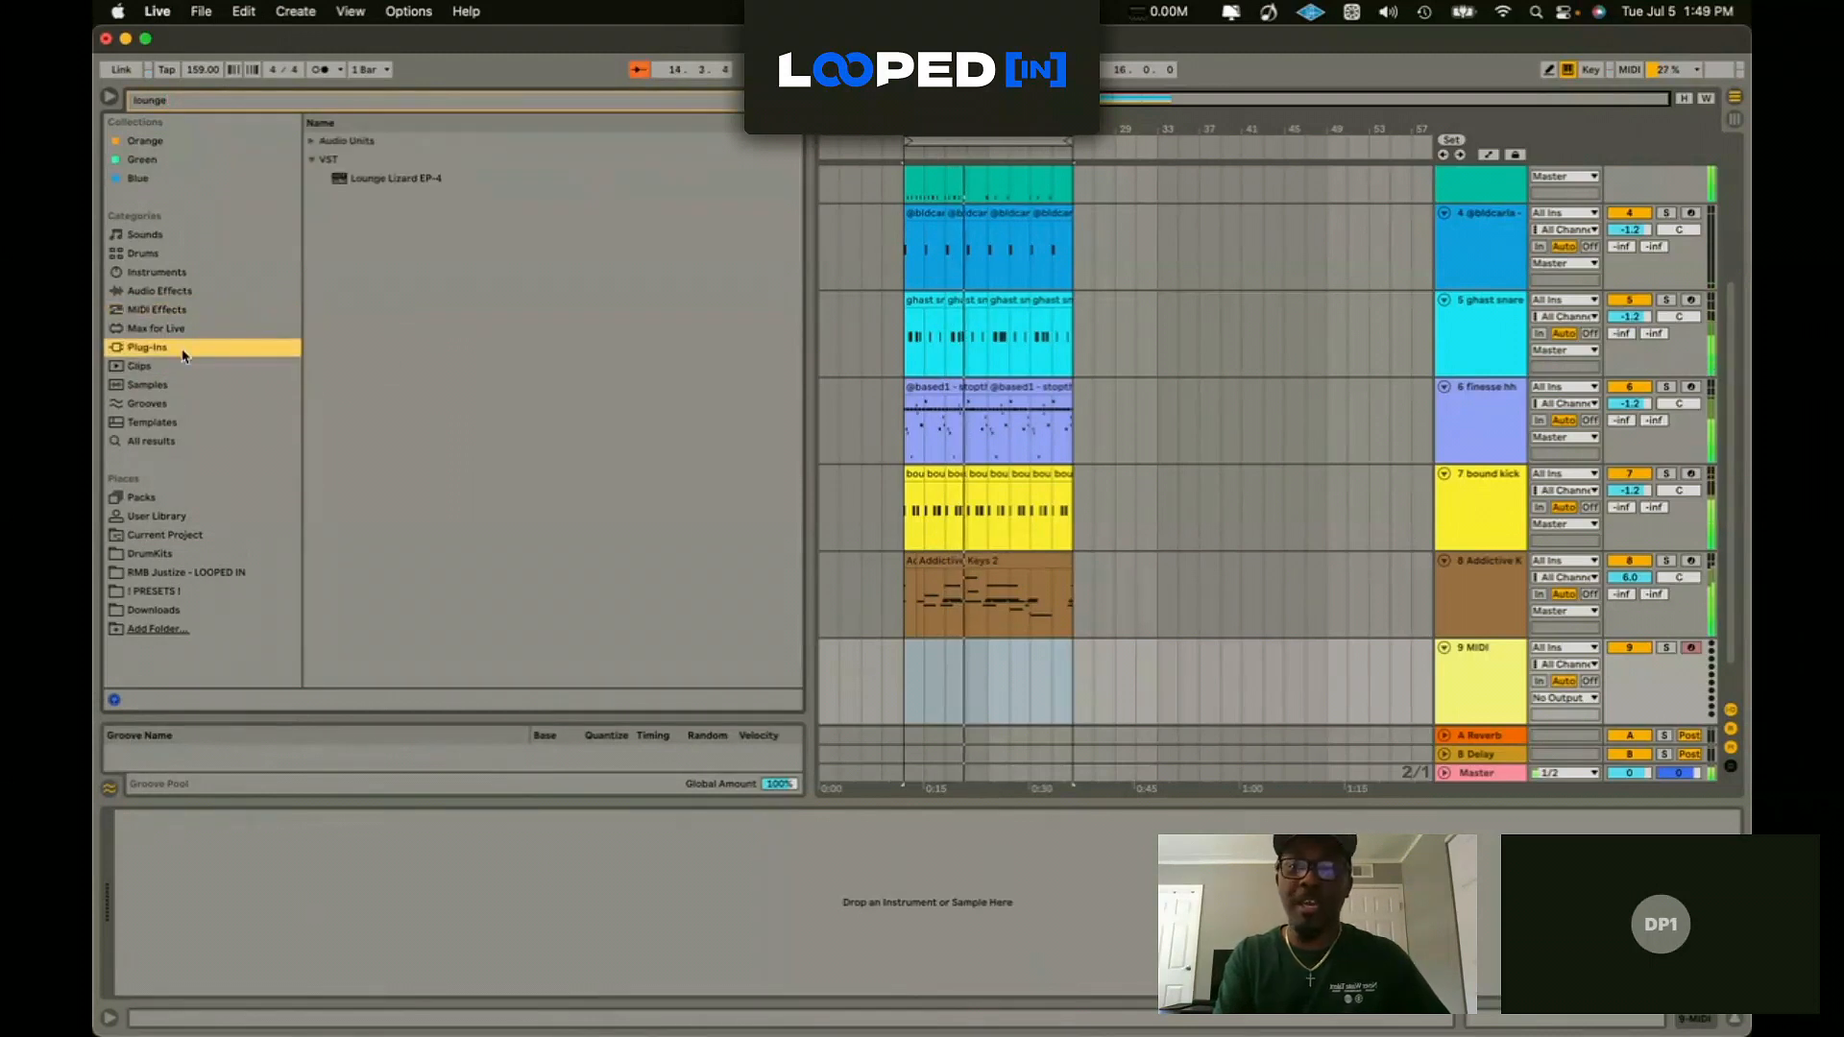
left_click(378, 178)
double_click(378, 178)
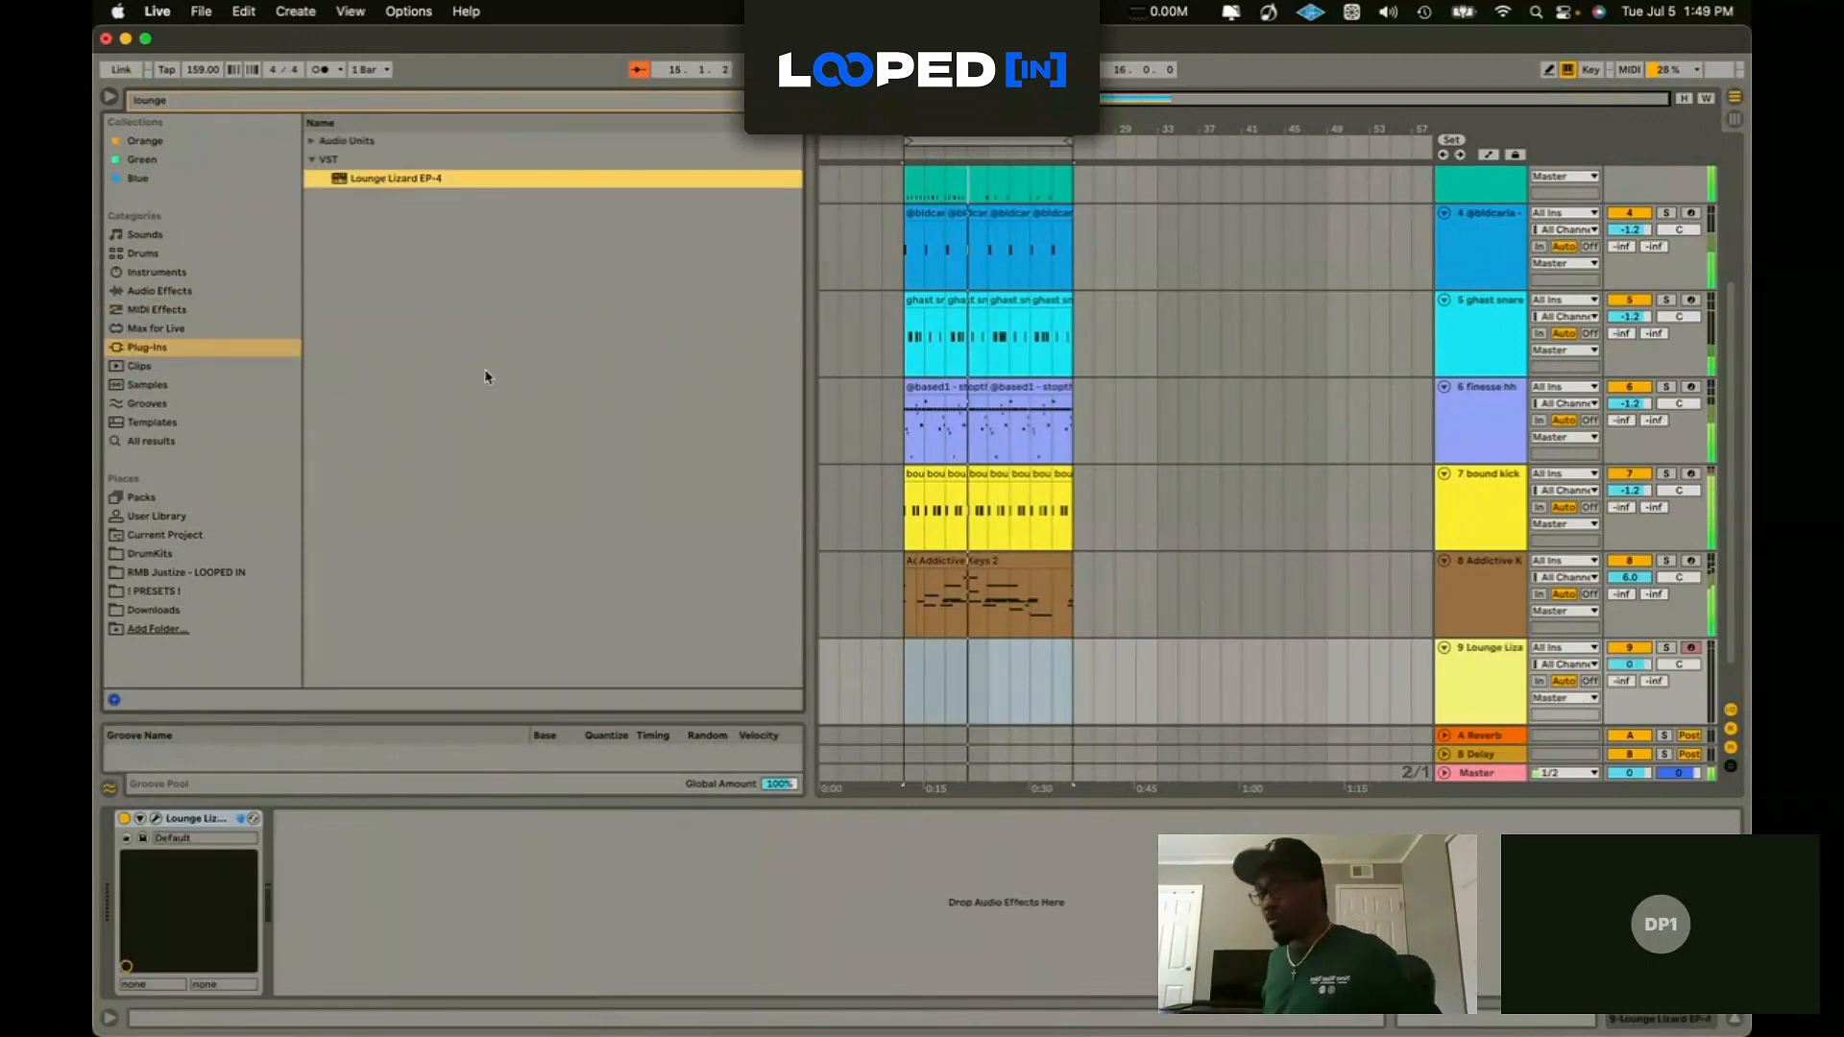
Step: Set Lounge Lizard's Tune to -3.00, record an electric piano part from bar 9 and close the plug-in window
left_click_drag(1021, 306, 1021, 315)
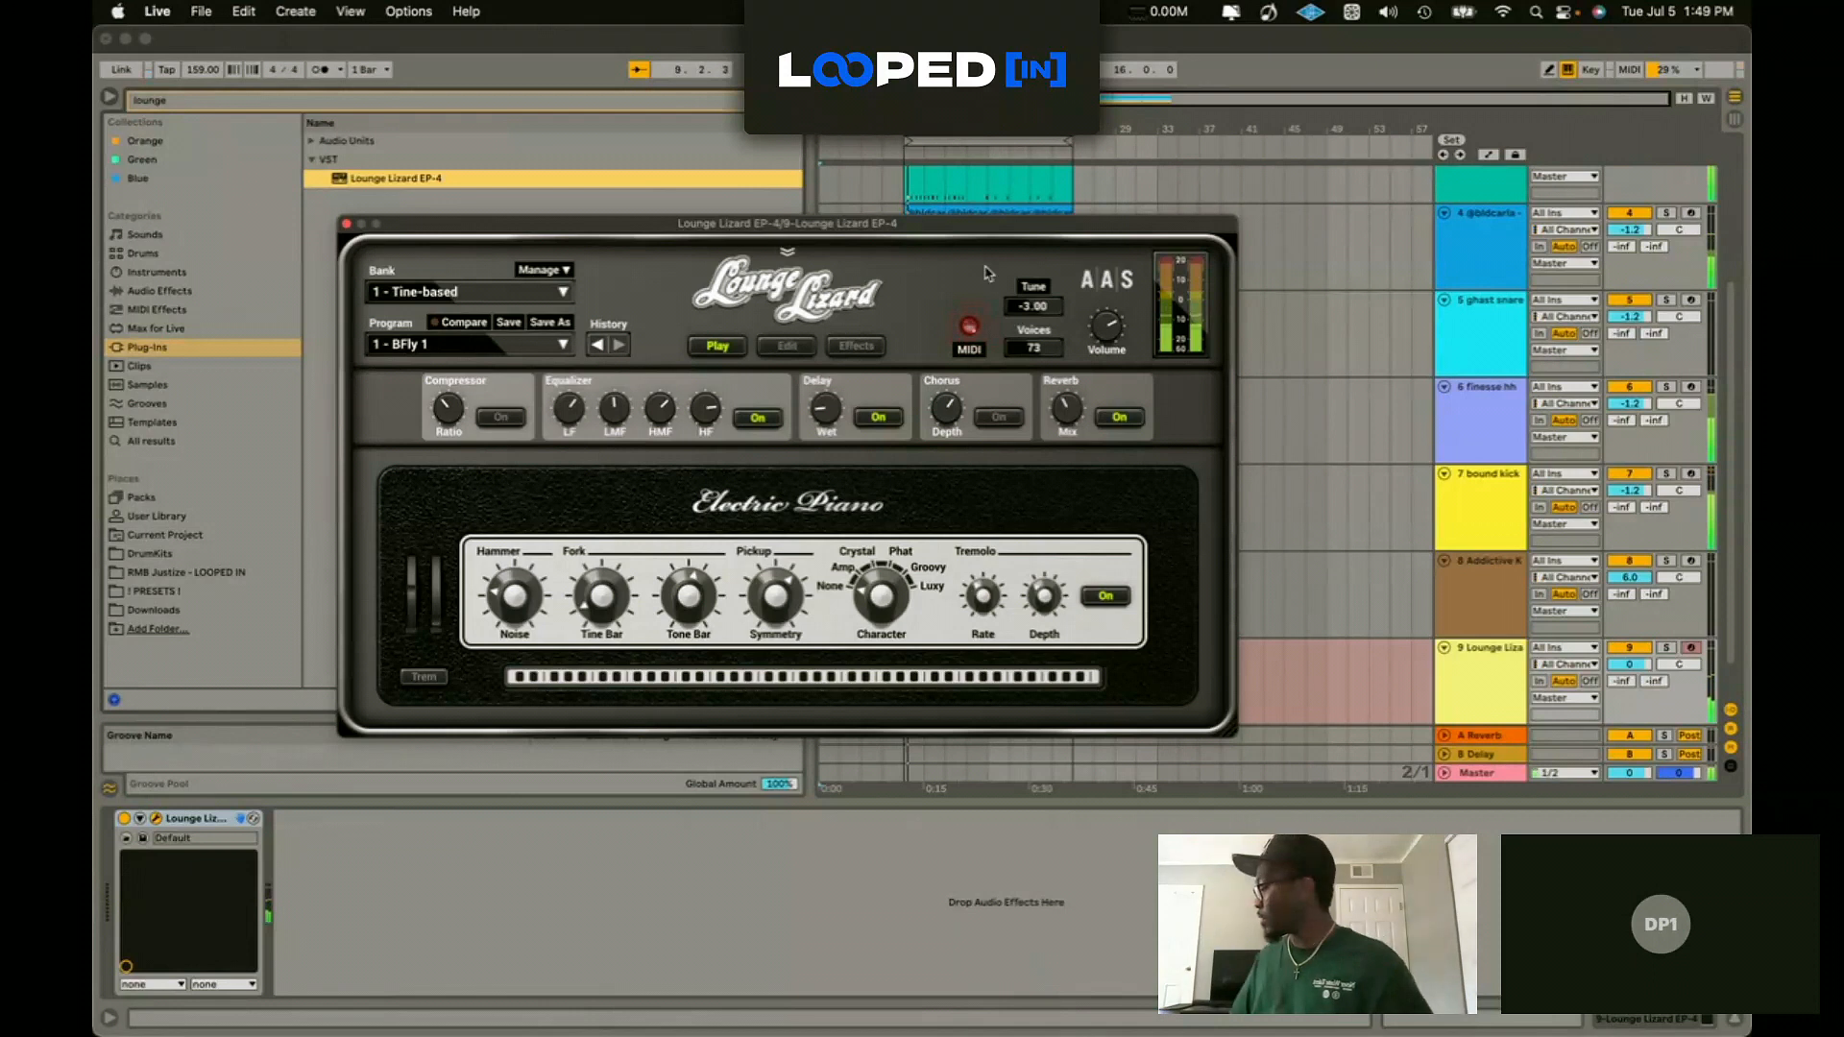
left_click(357, 225)
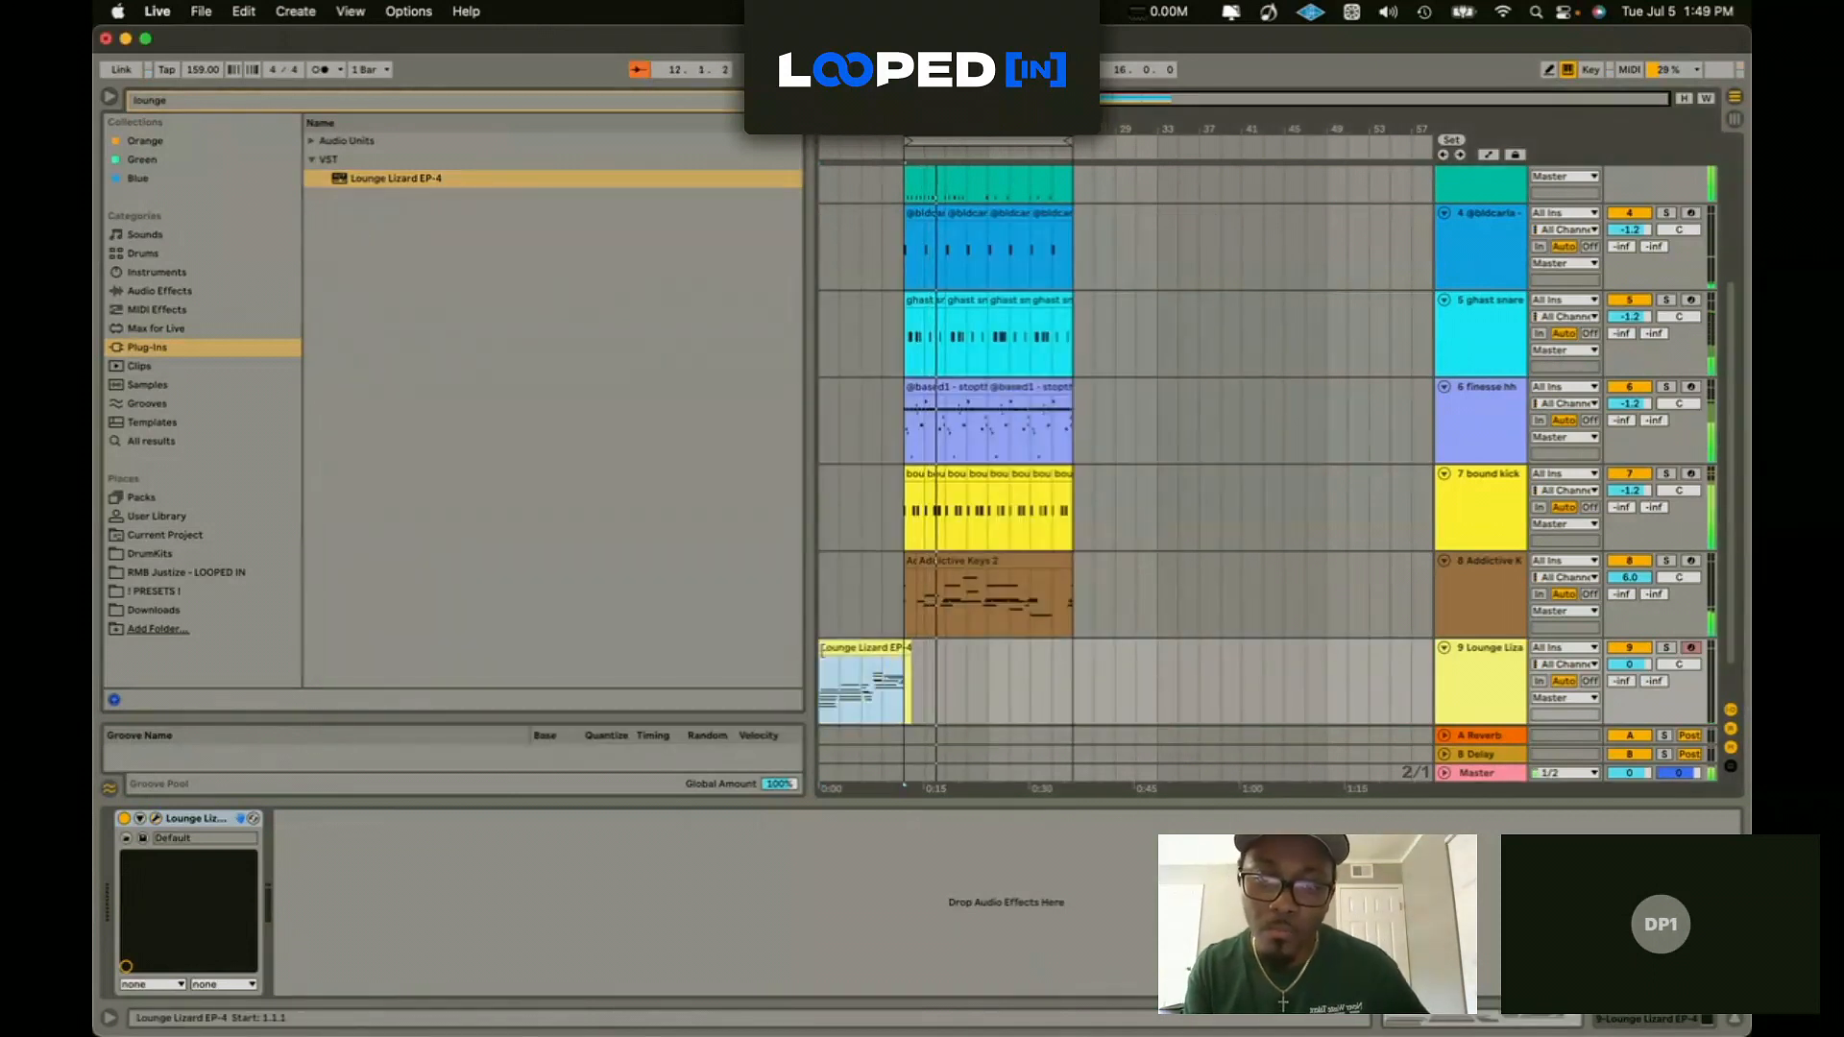
Step: Duplicate the eight-bar Lounge Lizard clip at bar 1 twice so it fills bars 1 to 25
key("super+d")
key("super+d")
Step: Duplicate the 16-bar section and the resulting 40-bar block across all tracks up to bar 121, and loop the whole arrangement
scroll(1056, 468, "up", 5)
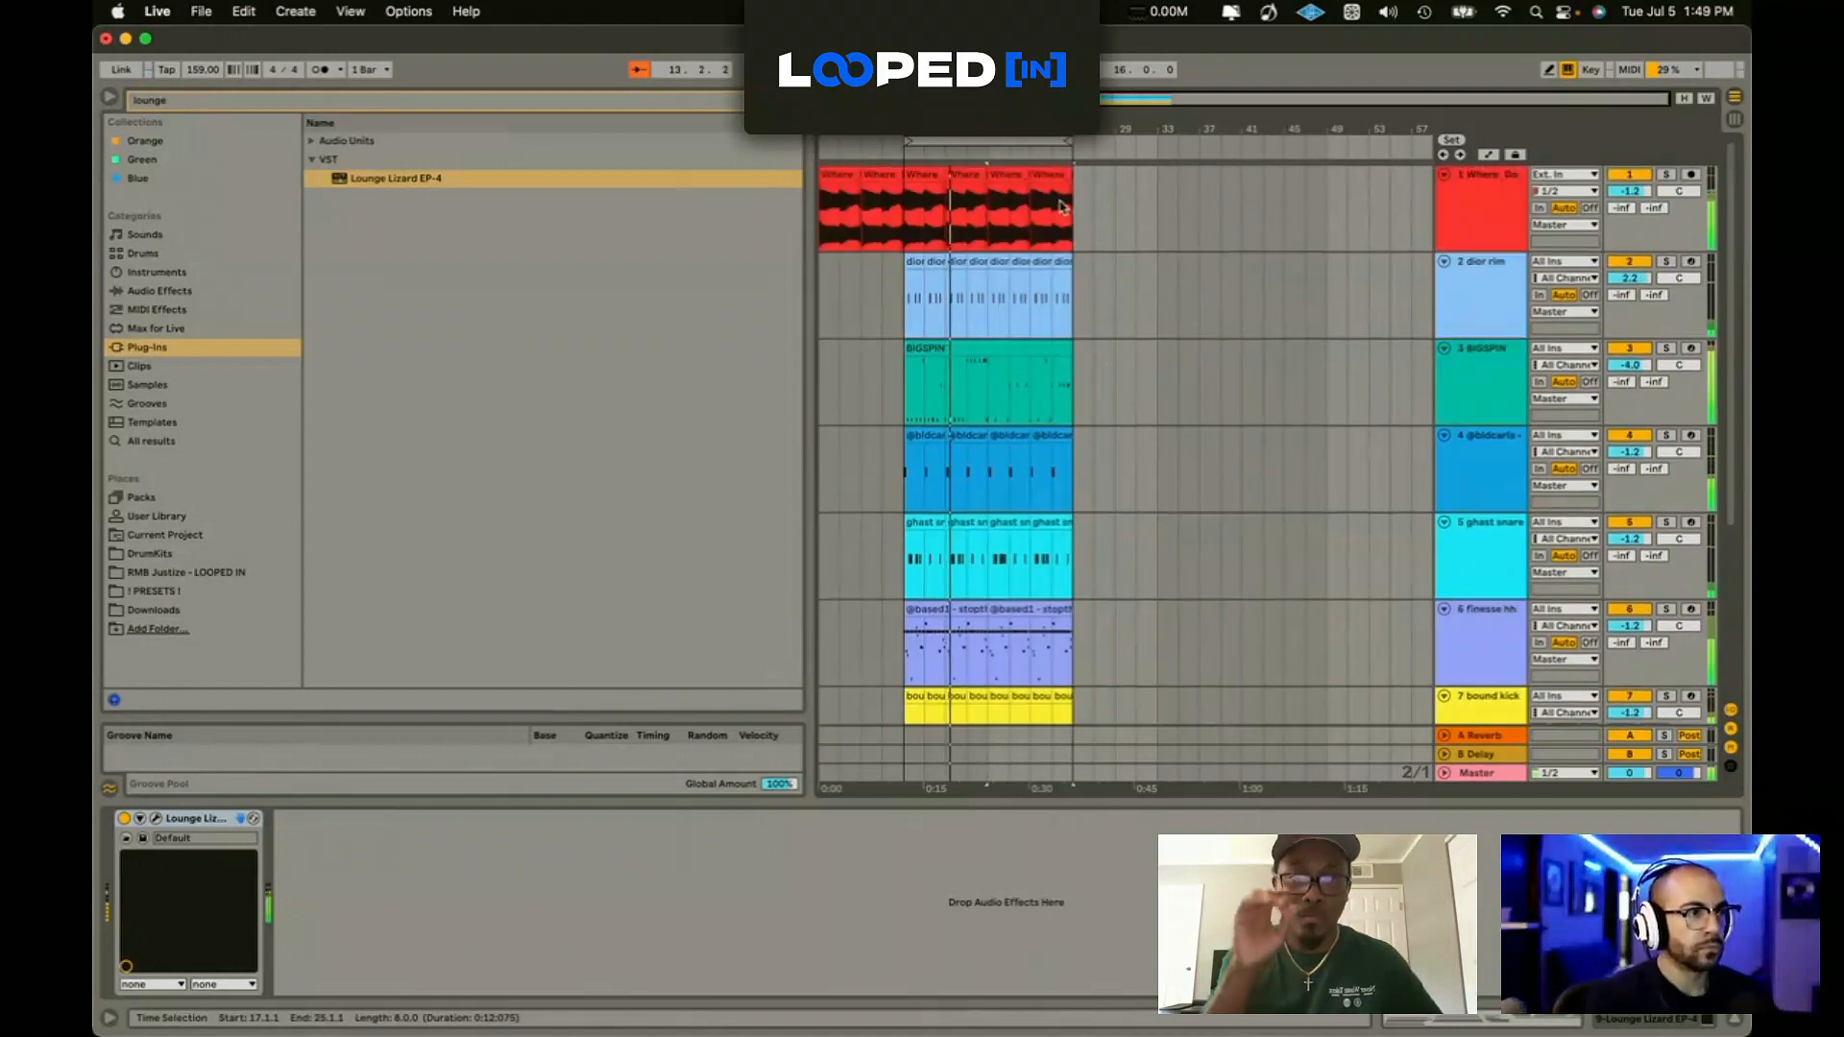
left_click_drag(1064, 232, 910, 972)
key("super+d")
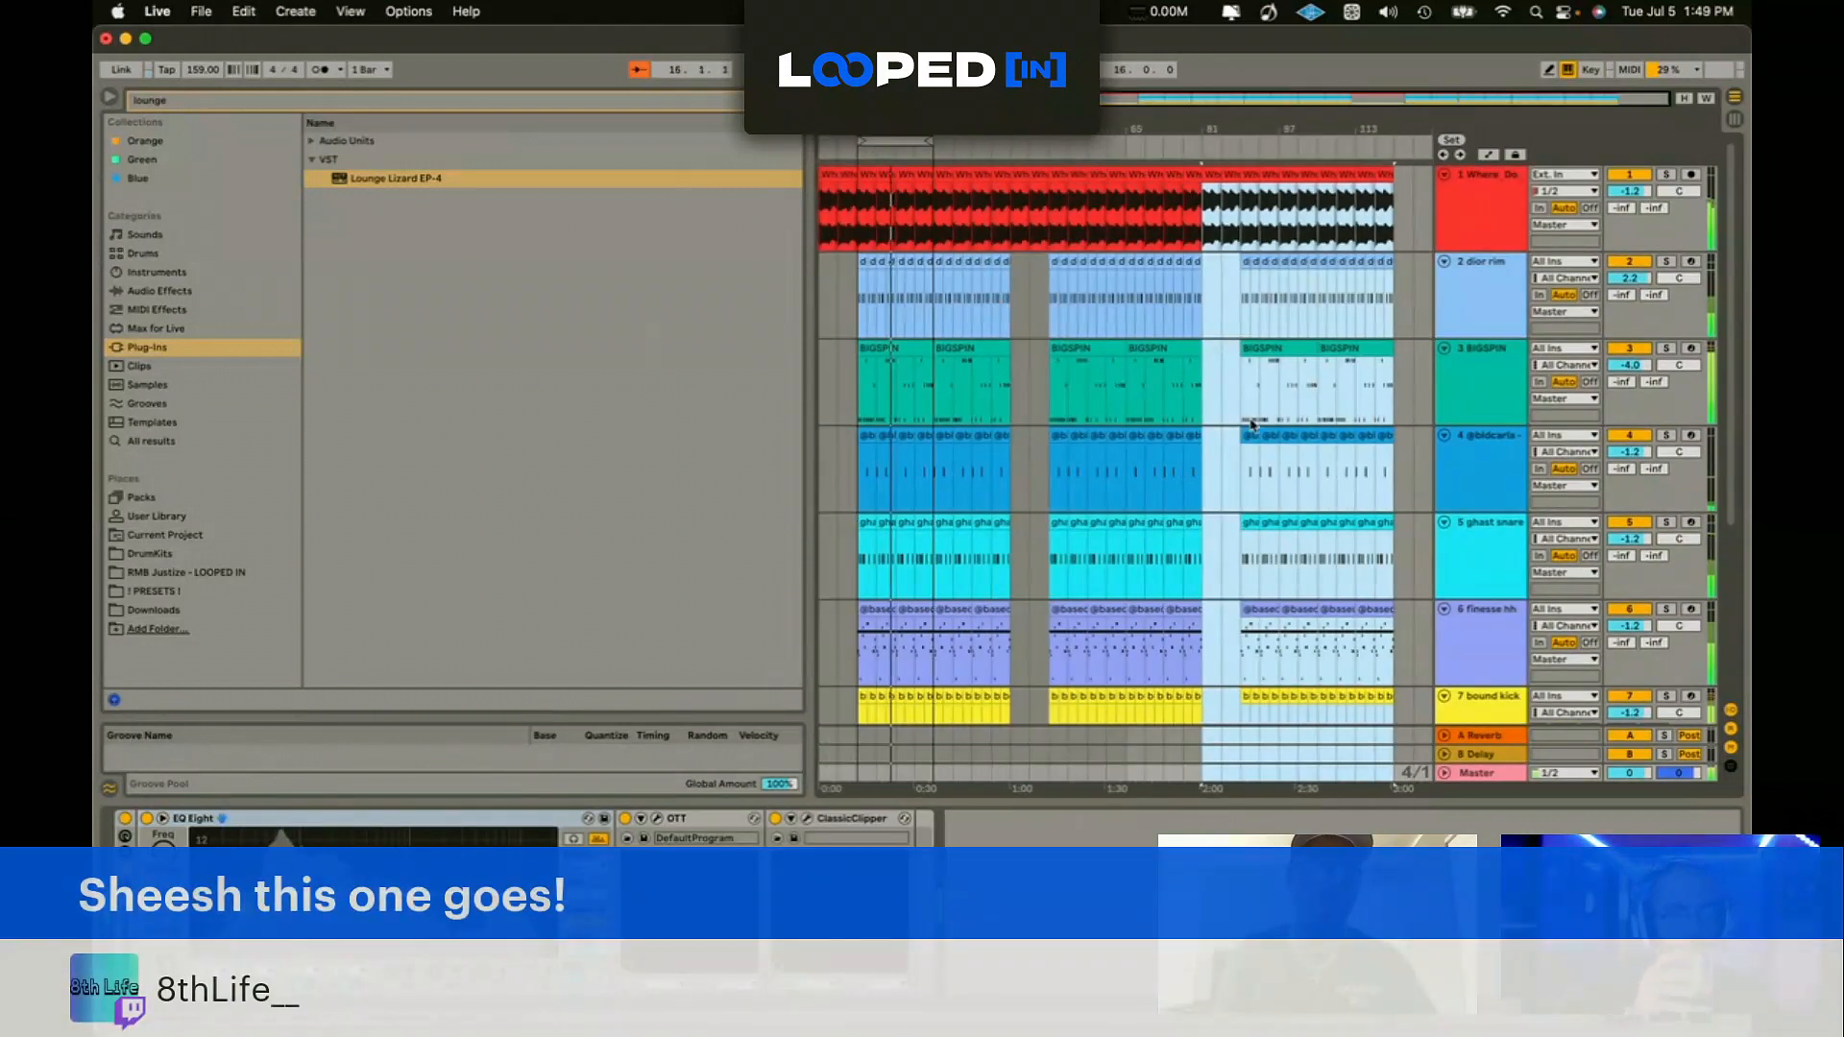
key("super+a")
key("super+l")
Step: Select all nine tracks and lower their volumes together by 1.8 dB, bringing the melody sample track to -3.0 dB
scroll(1239, 505, "down", 5)
scroll(1252, 499, "up", 5)
scroll(1304, 577, "down", 5)
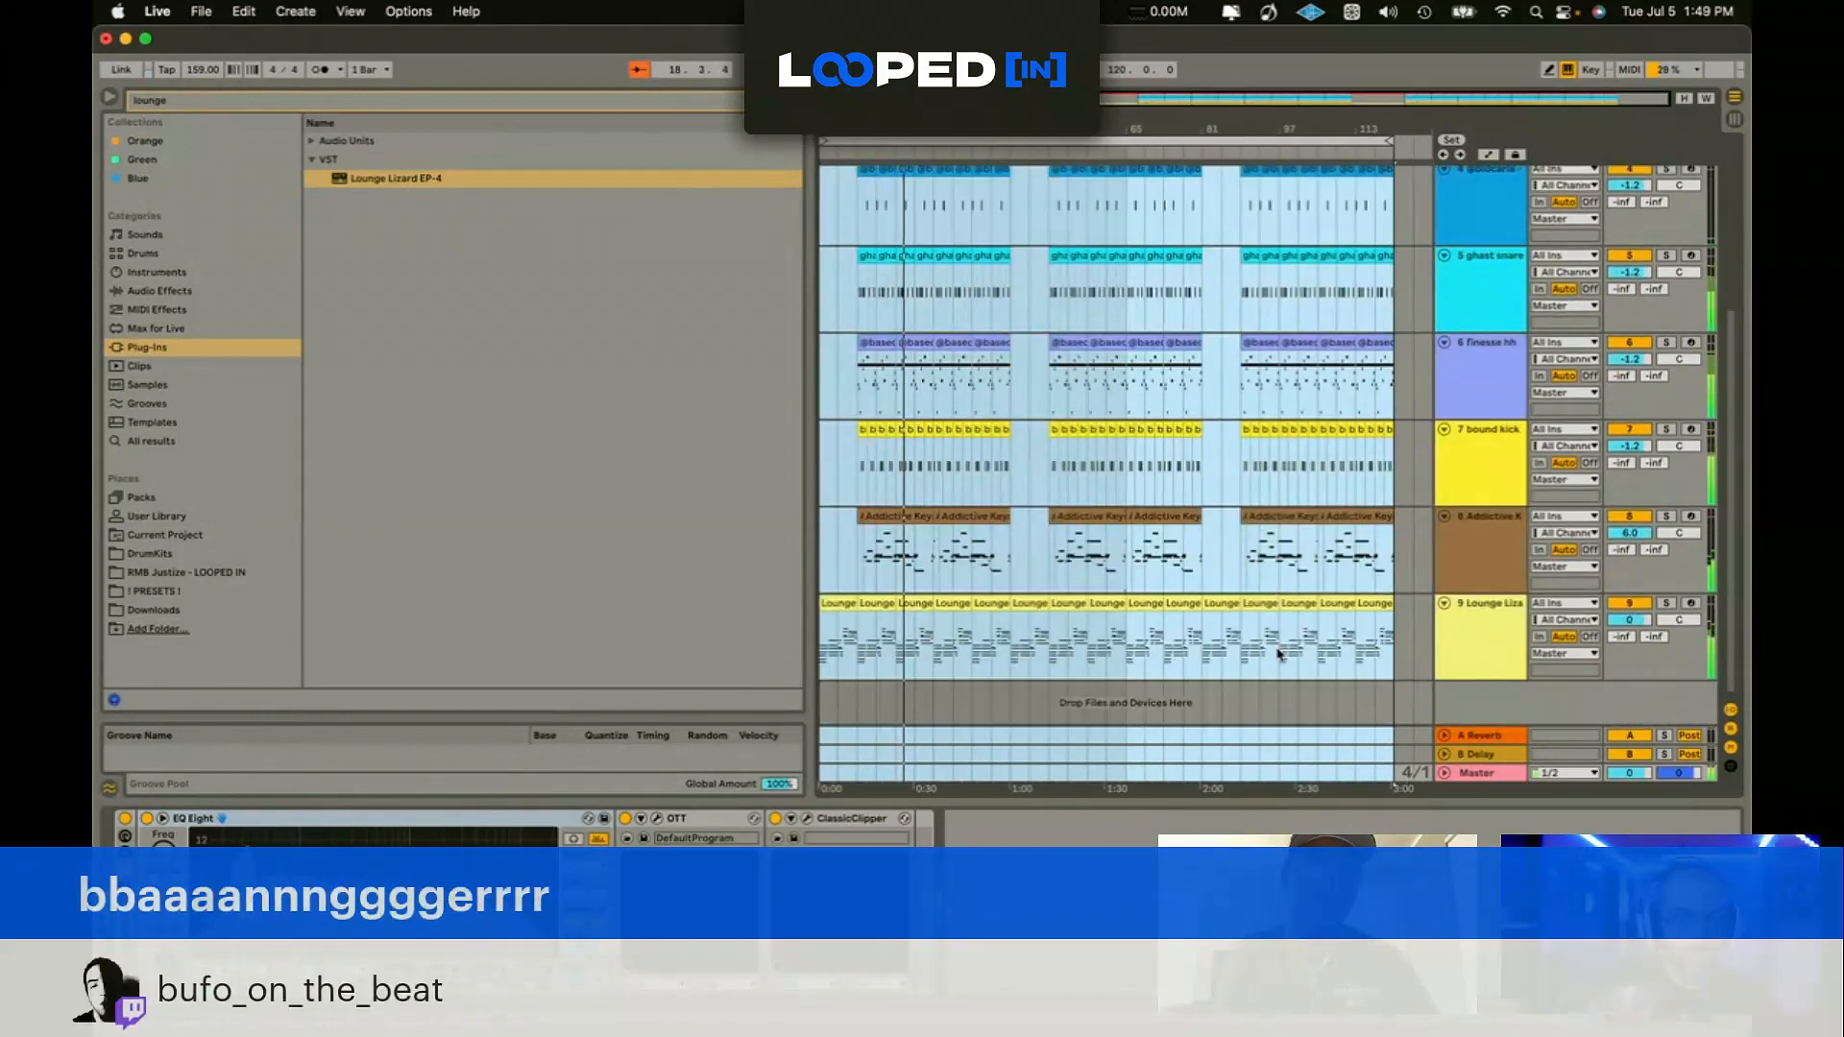
scroll(1546, 626, "up", 5)
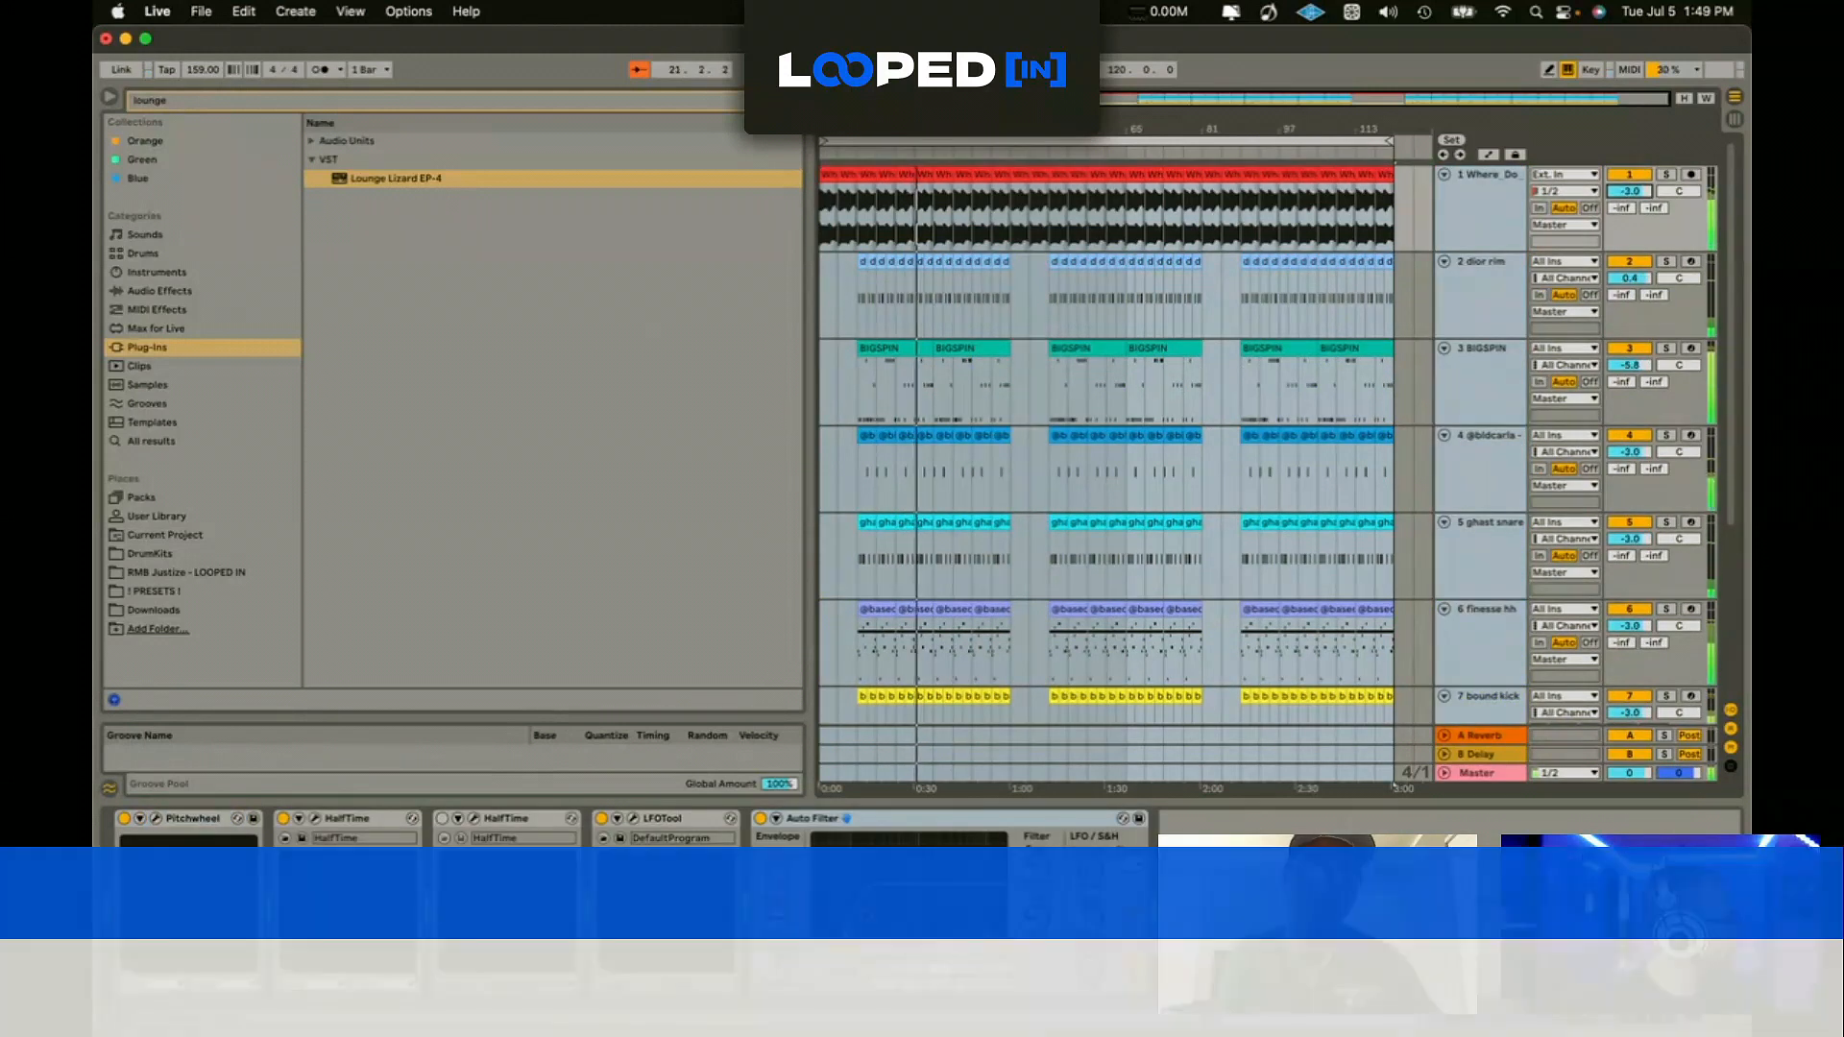
scroll(1279, 520, "down", 3)
scroll(1279, 519, "down", 2)
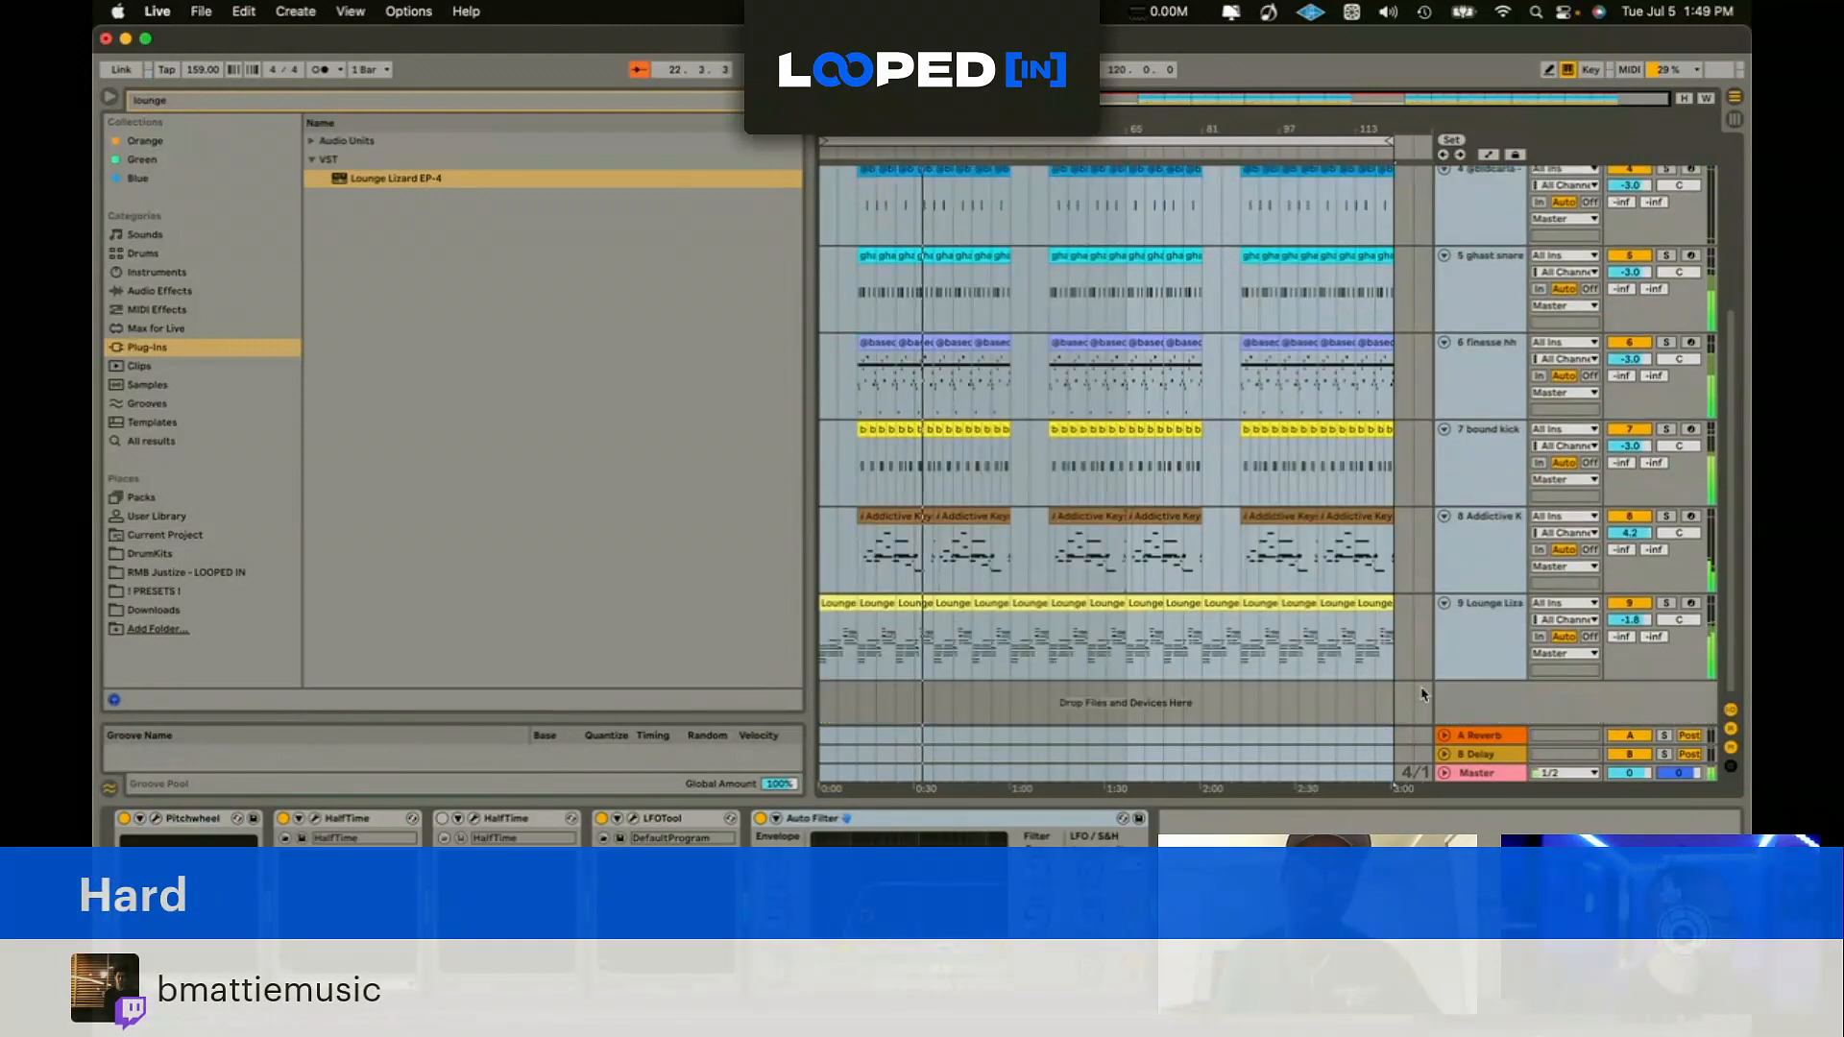
Step: Play from bar 21 and clear bar 24 on the drum and bass tracks from dior rim to bound kick
left_click(913, 582)
key("space")
key("space")
scroll(915, 581, "up", 10)
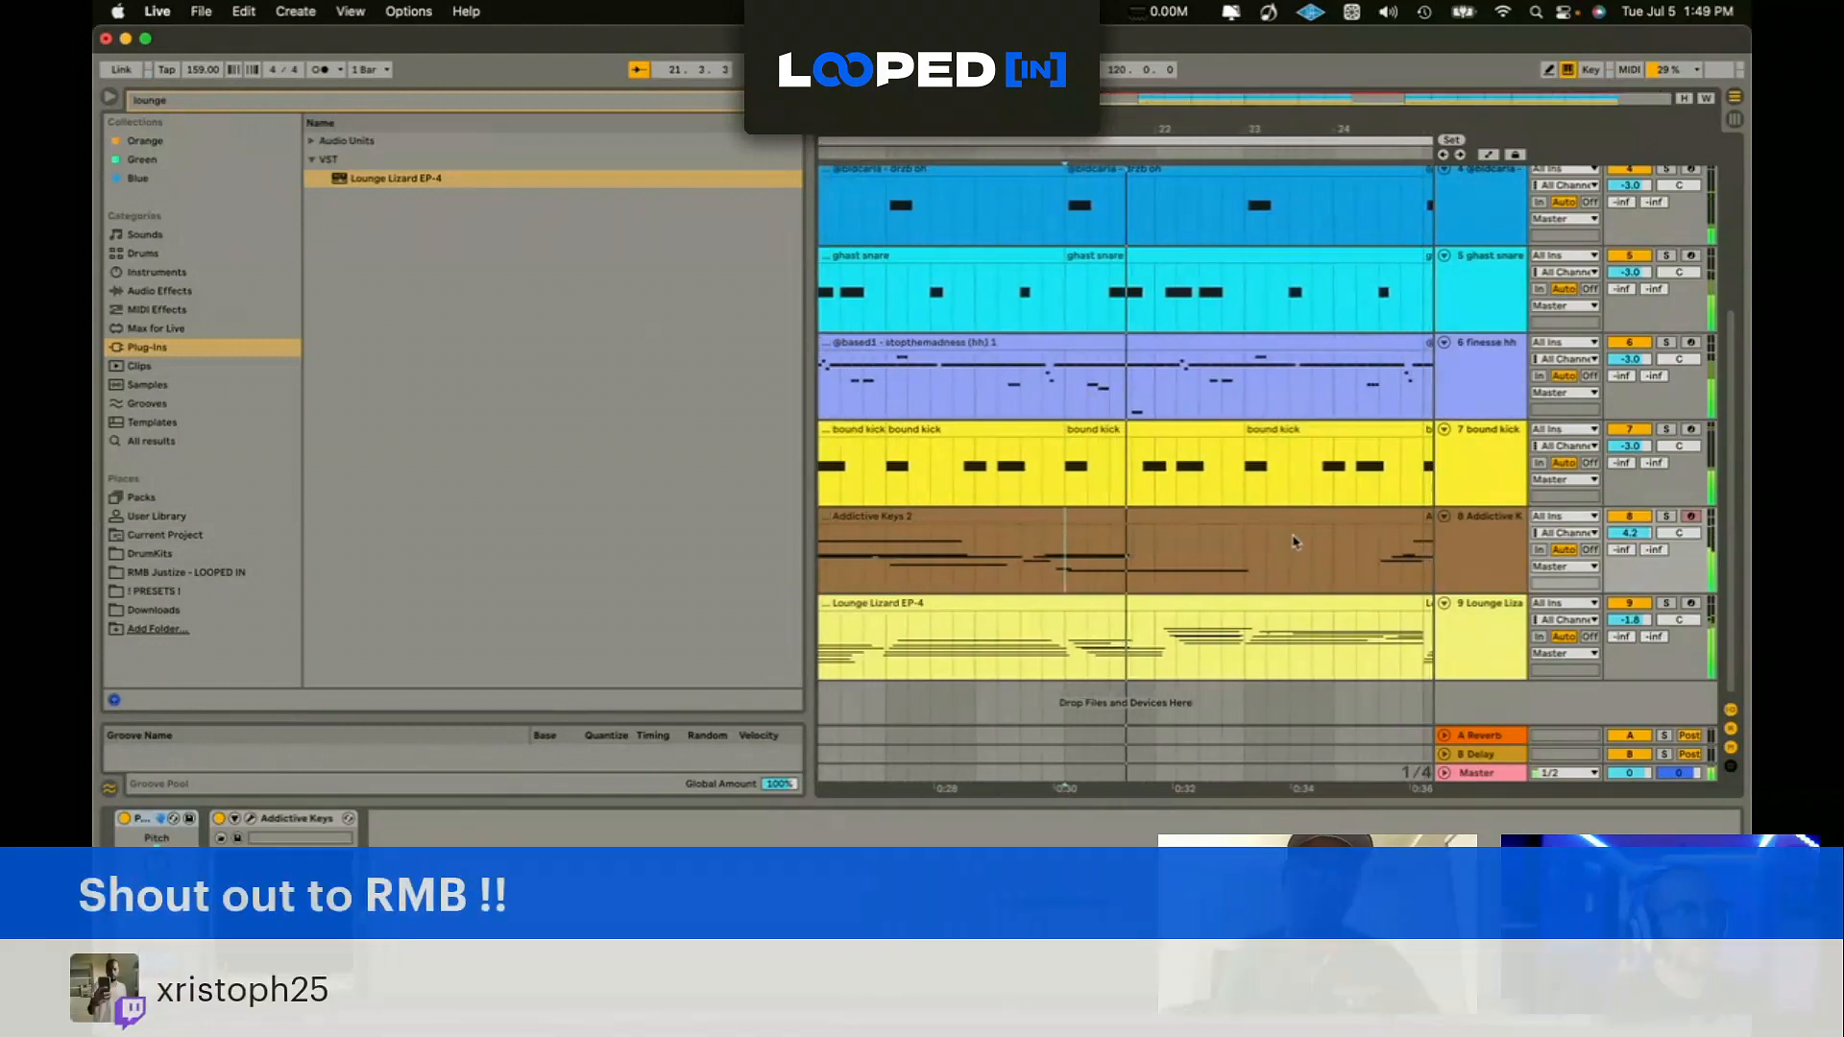
scroll(1287, 519, "up", 3)
left_click(1241, 236)
left_click_drag(1241, 236, 1302, 638)
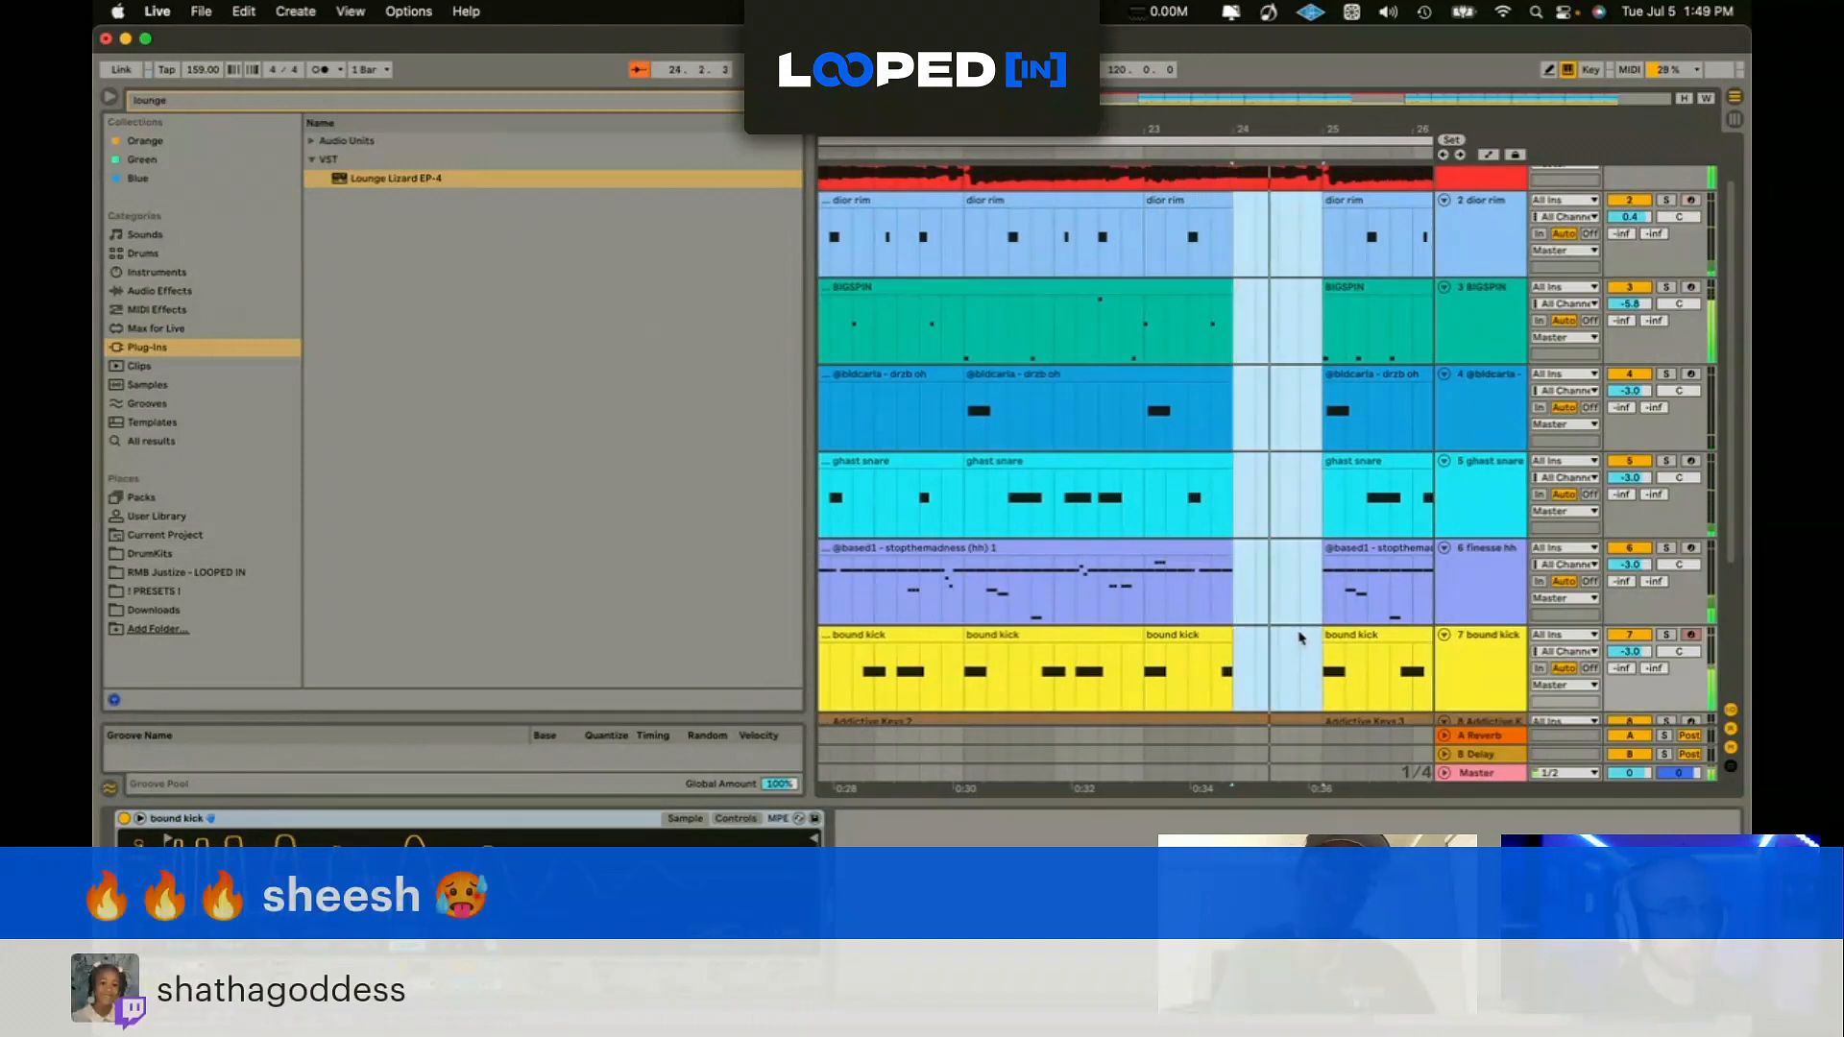
key("w")
Step: Delete the second Addictive Keys clip of the first drum section, ending at bar 41
scroll(941, 404, "down", 4)
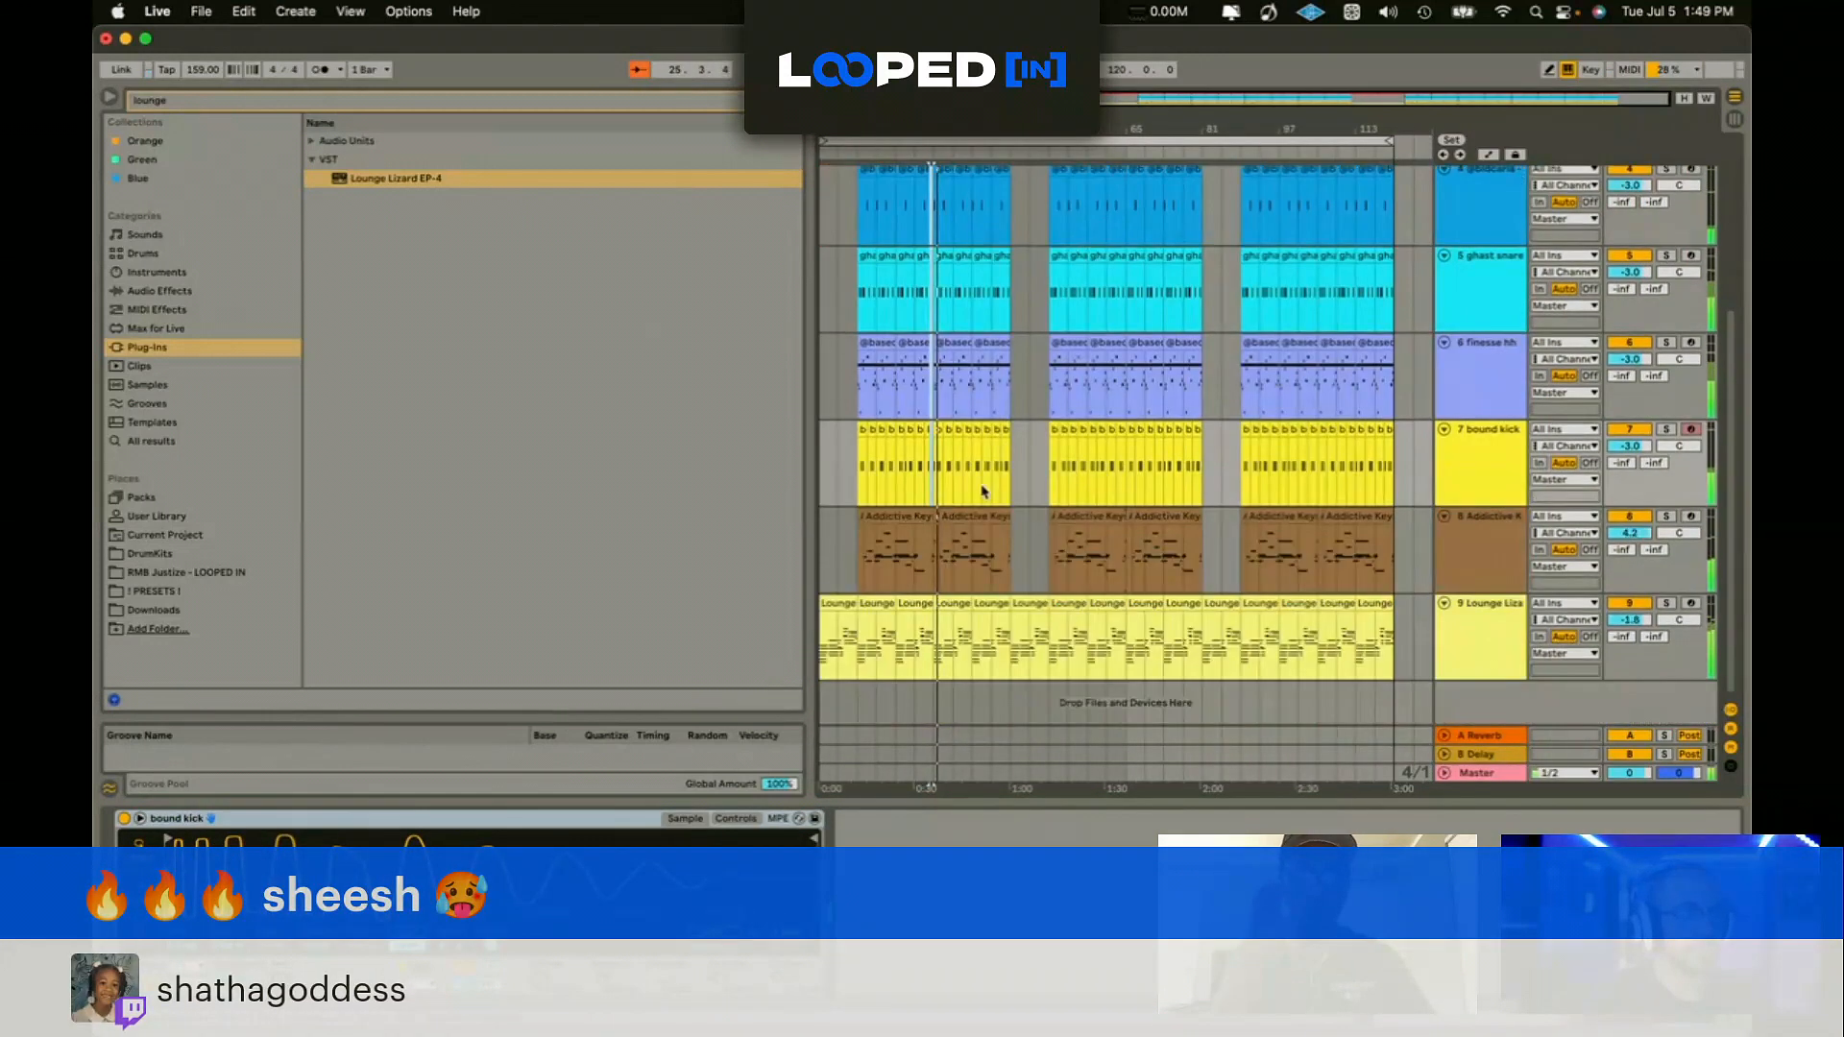
left_click(977, 525)
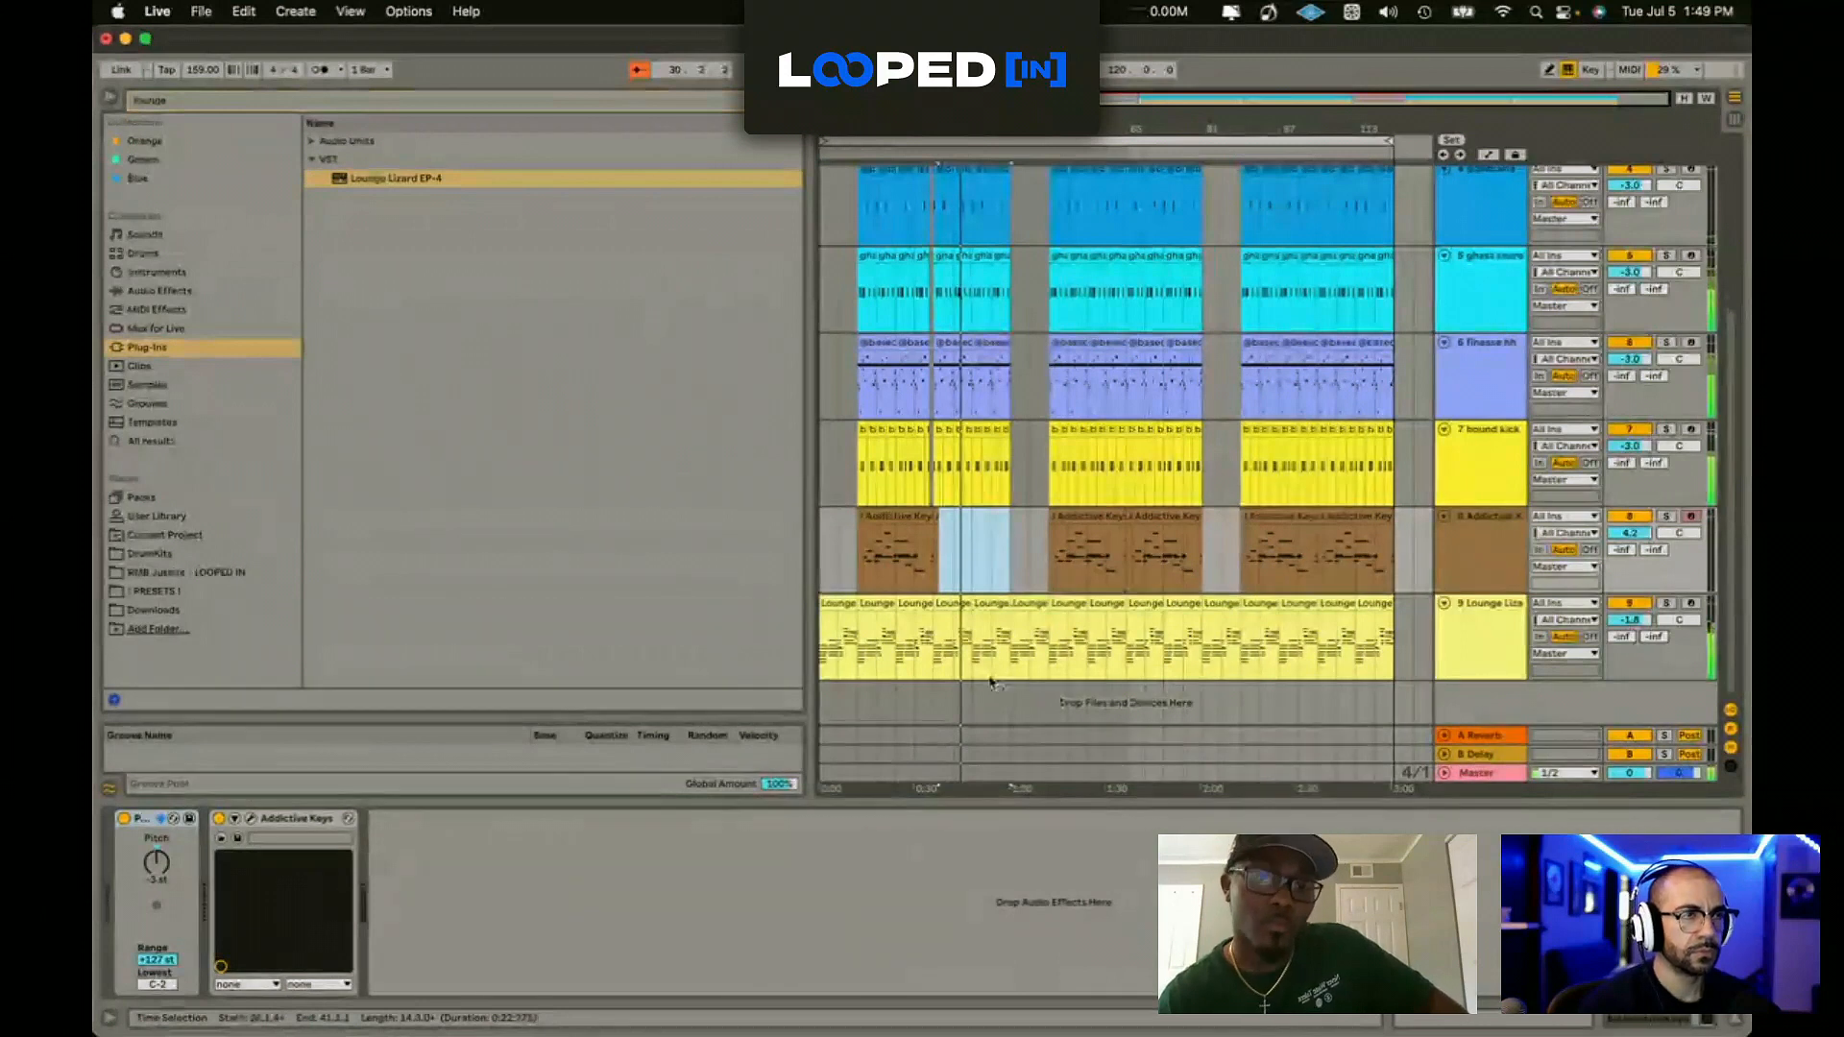
left_click(968, 639)
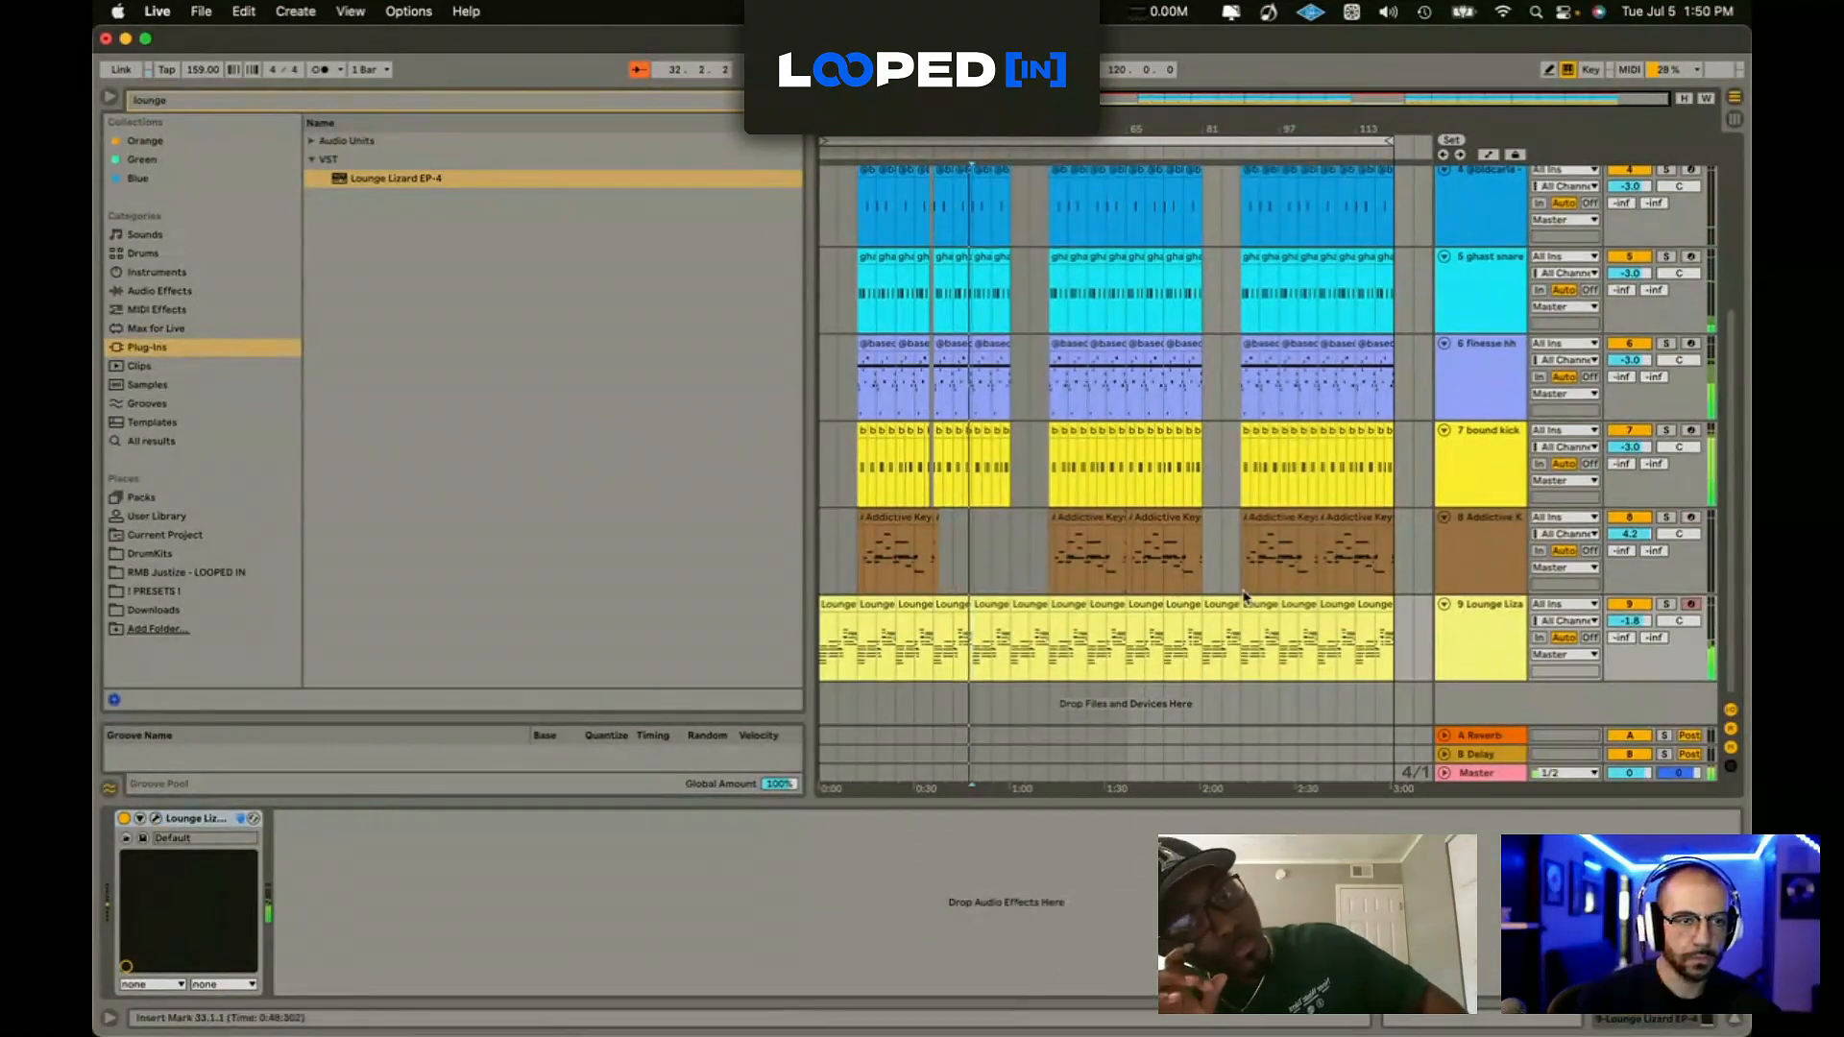
Step: Add a new MIDI track below the Lounge Lizard track
scroll(1345, 586, "up", 2)
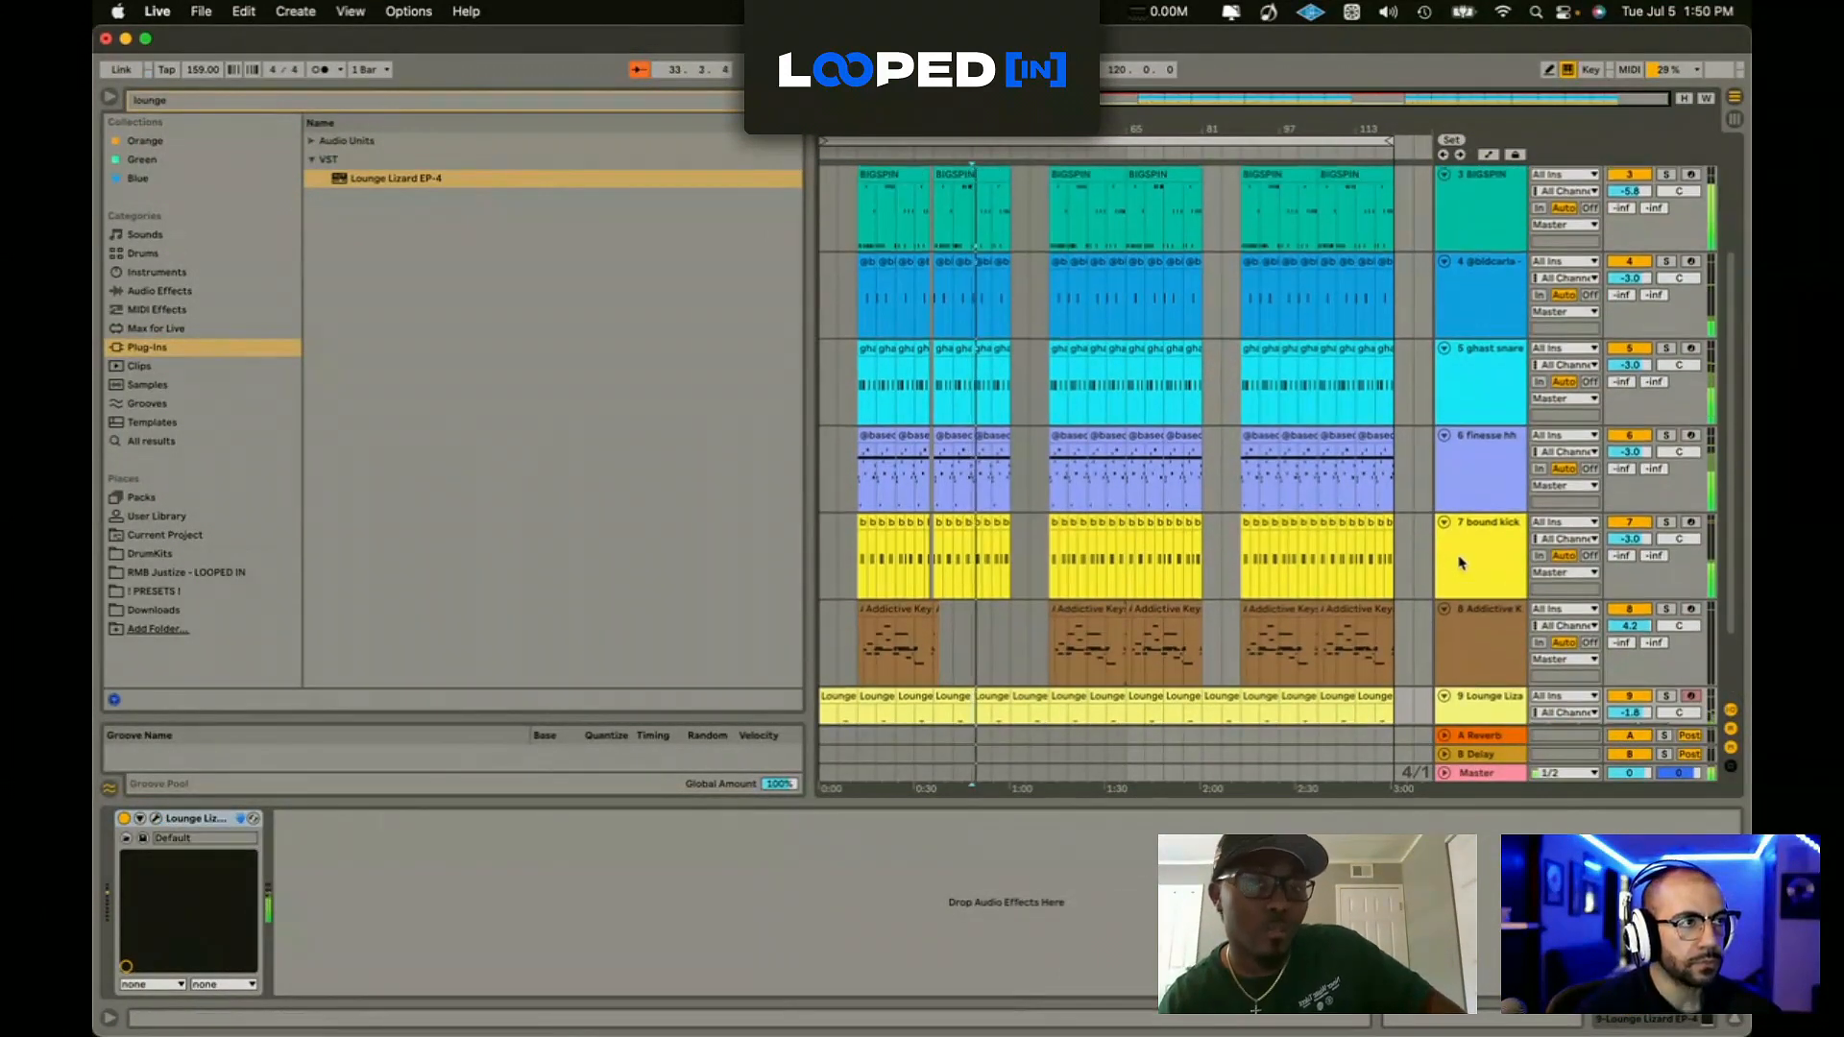
scroll(1460, 576, "down", 2)
left_click(1461, 616)
key("super+shift+t")
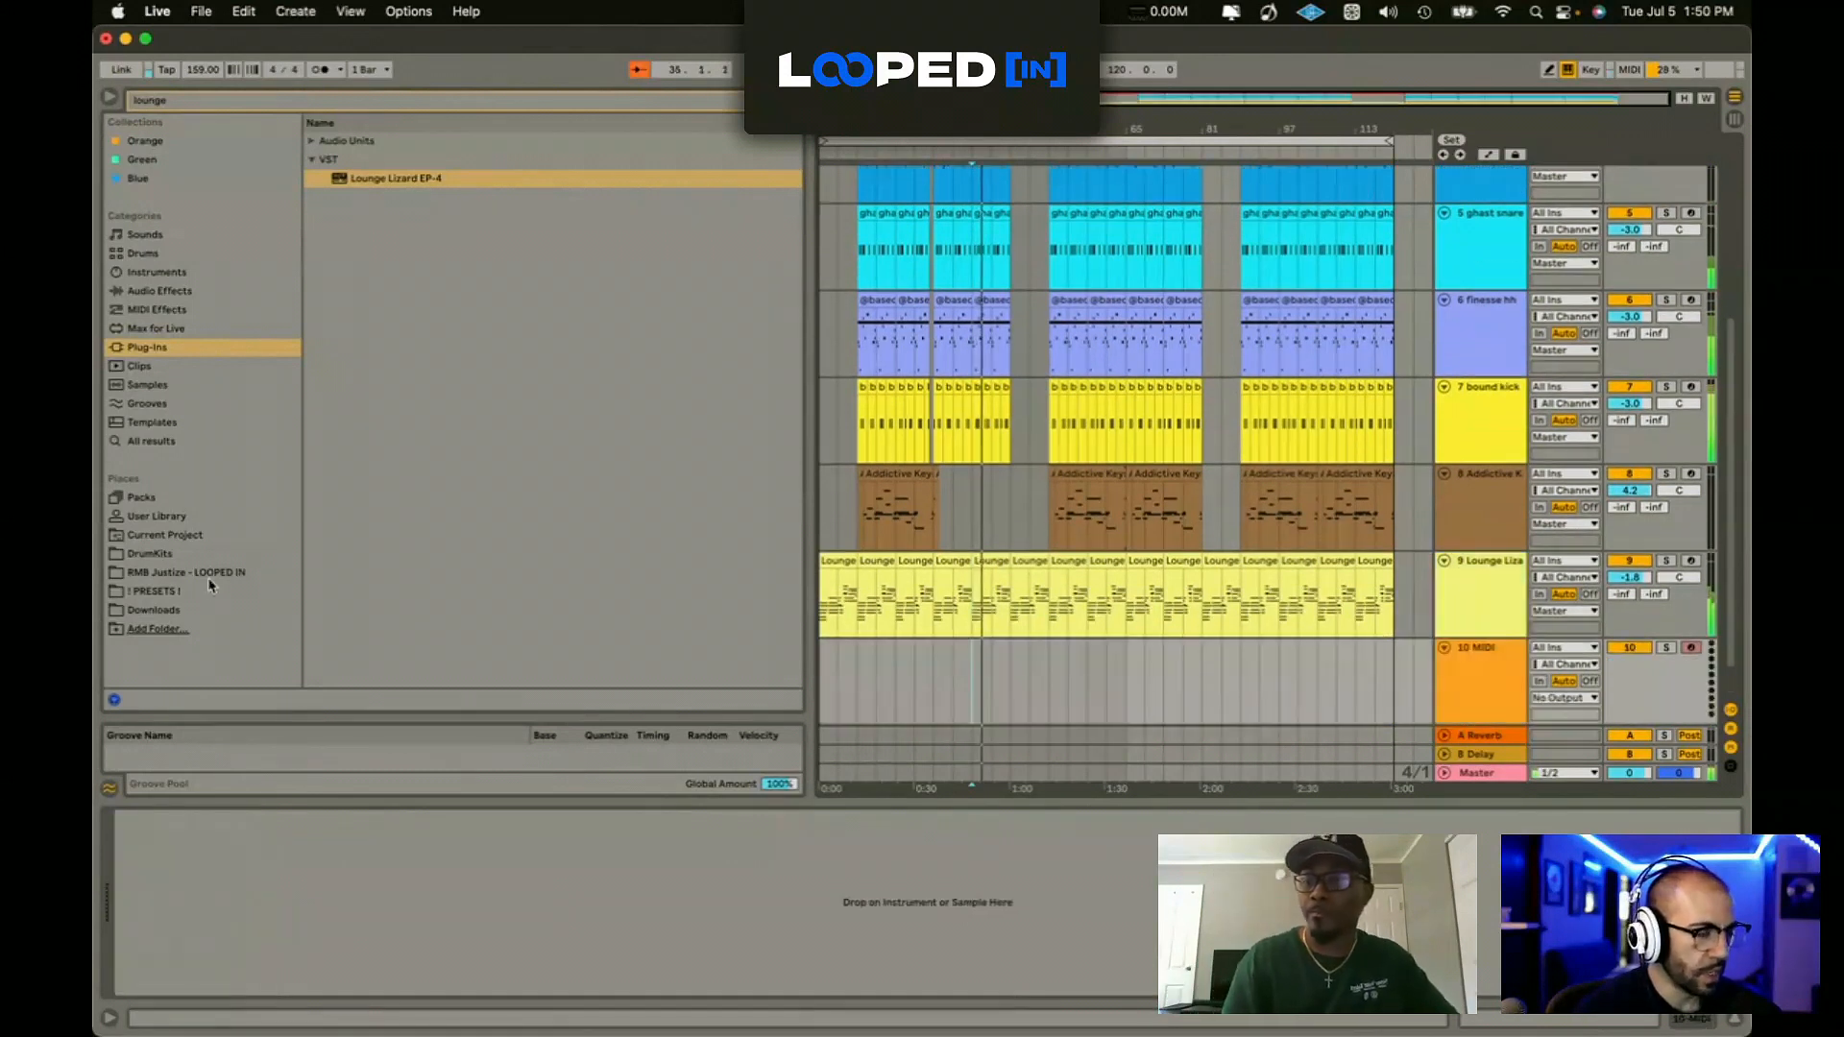
left_click(195, 538)
left_click(194, 552)
left_click(793, 100)
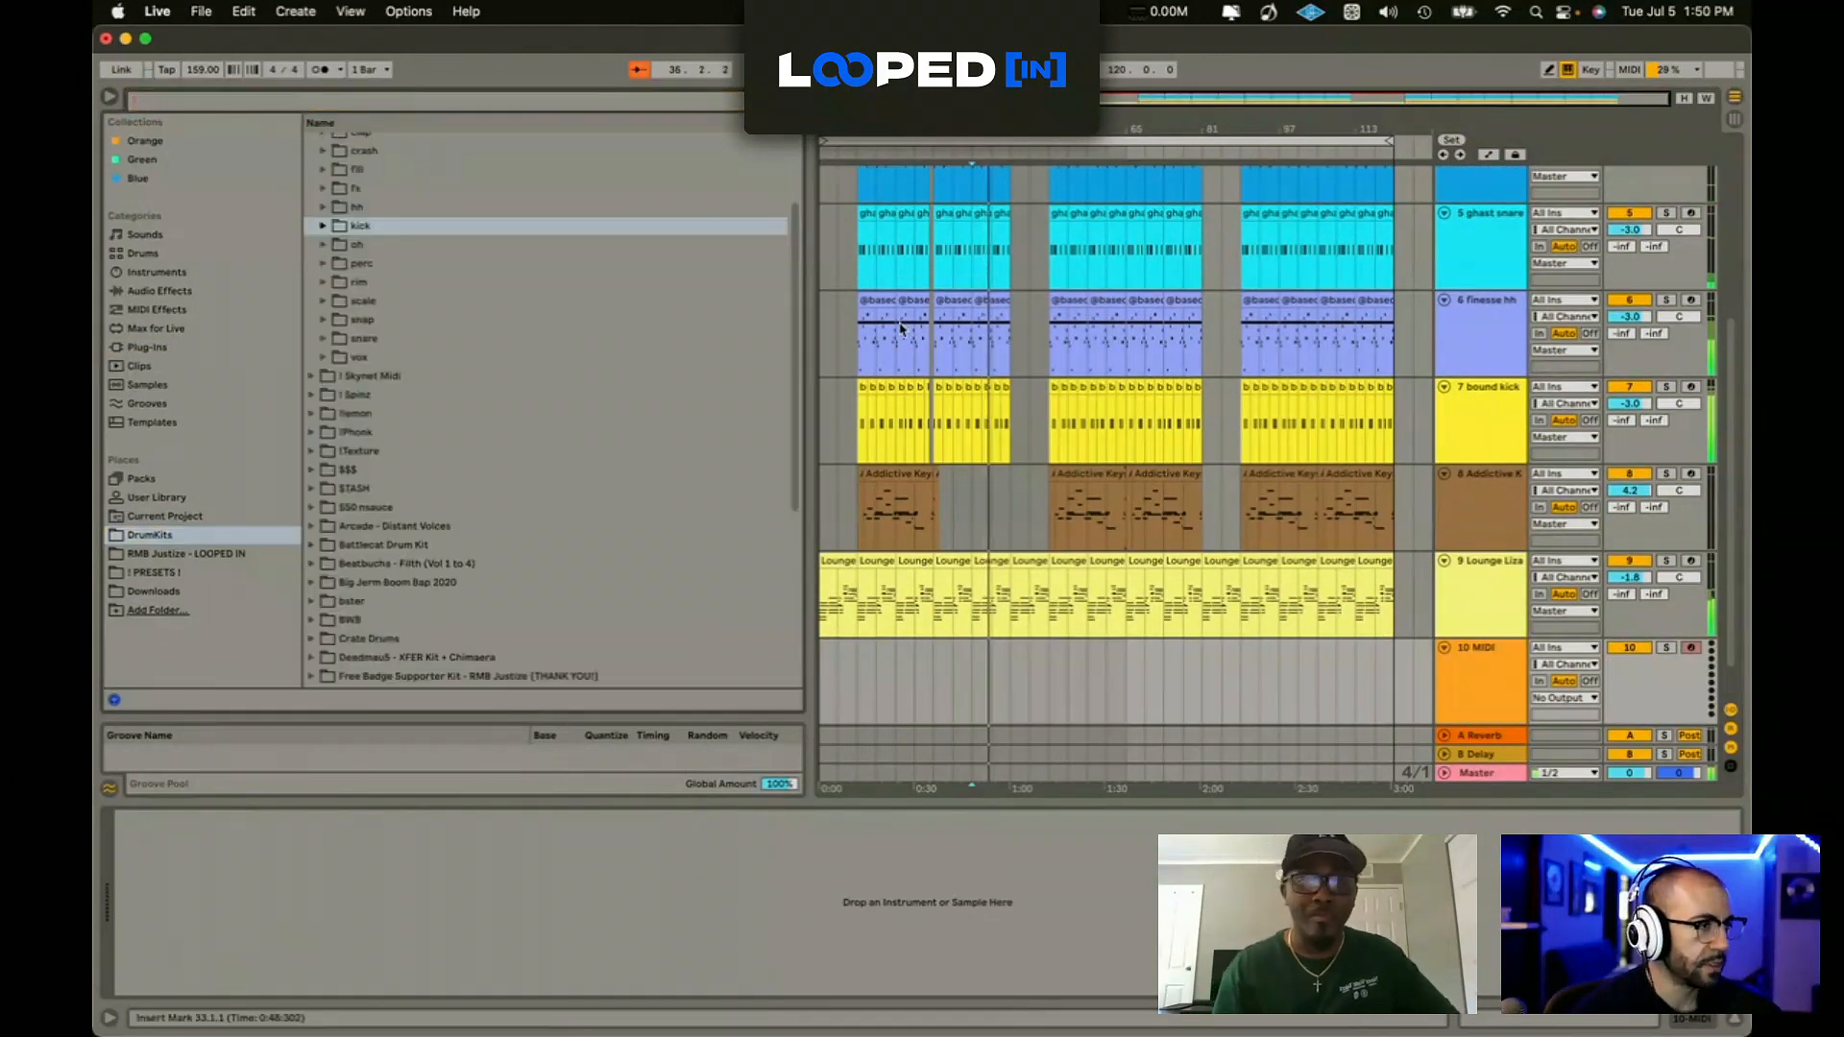
left_click(854, 334)
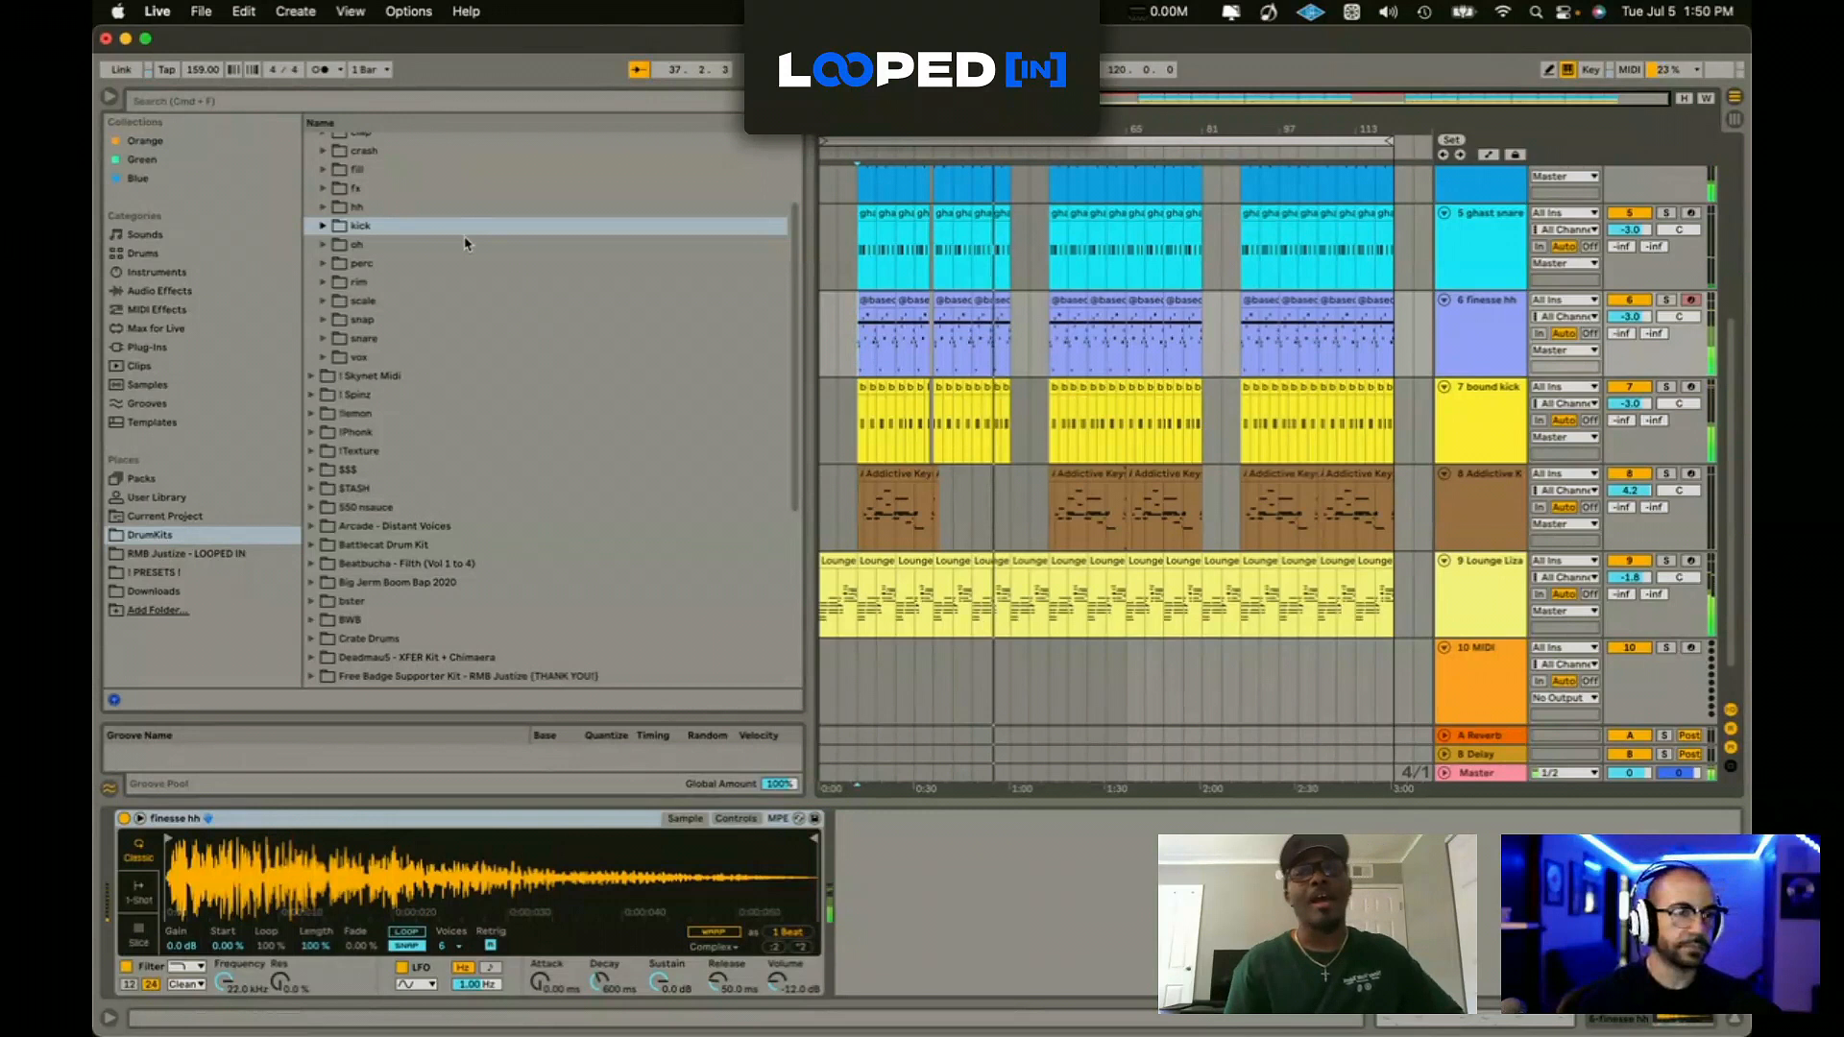
left_click(1466, 682)
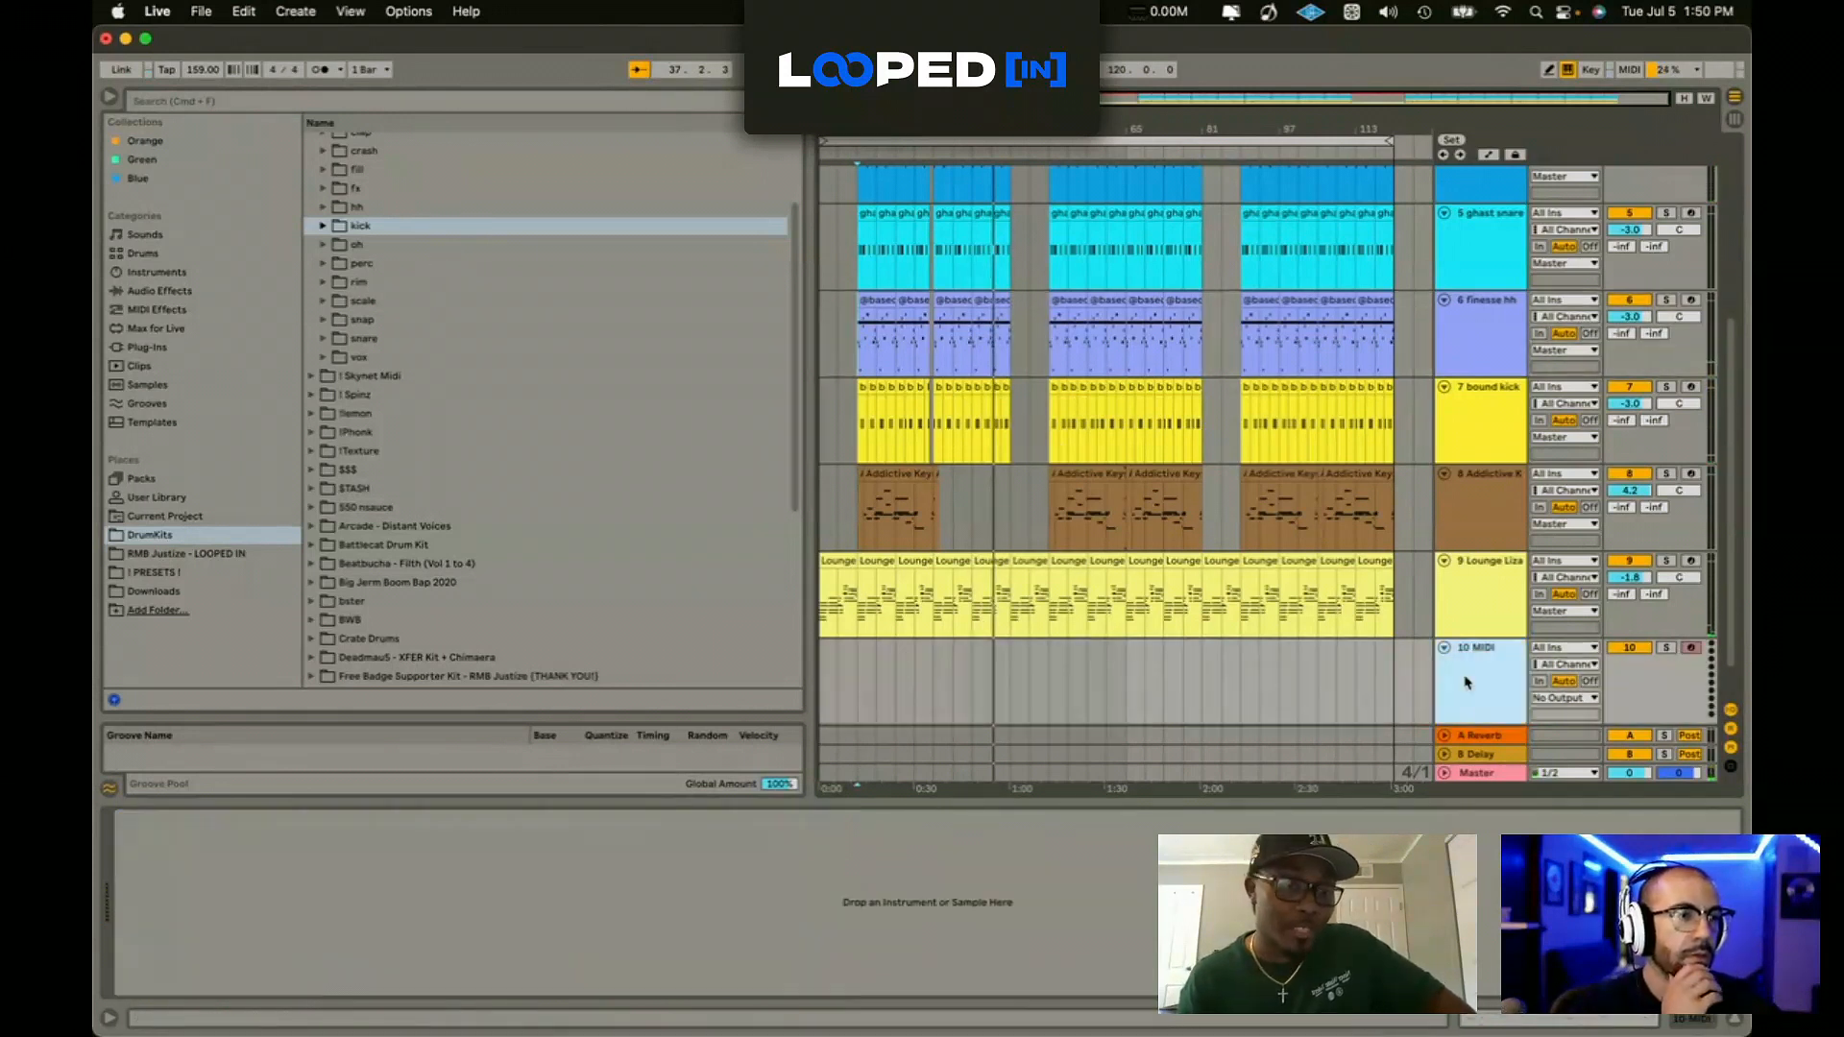
left_click(358, 248)
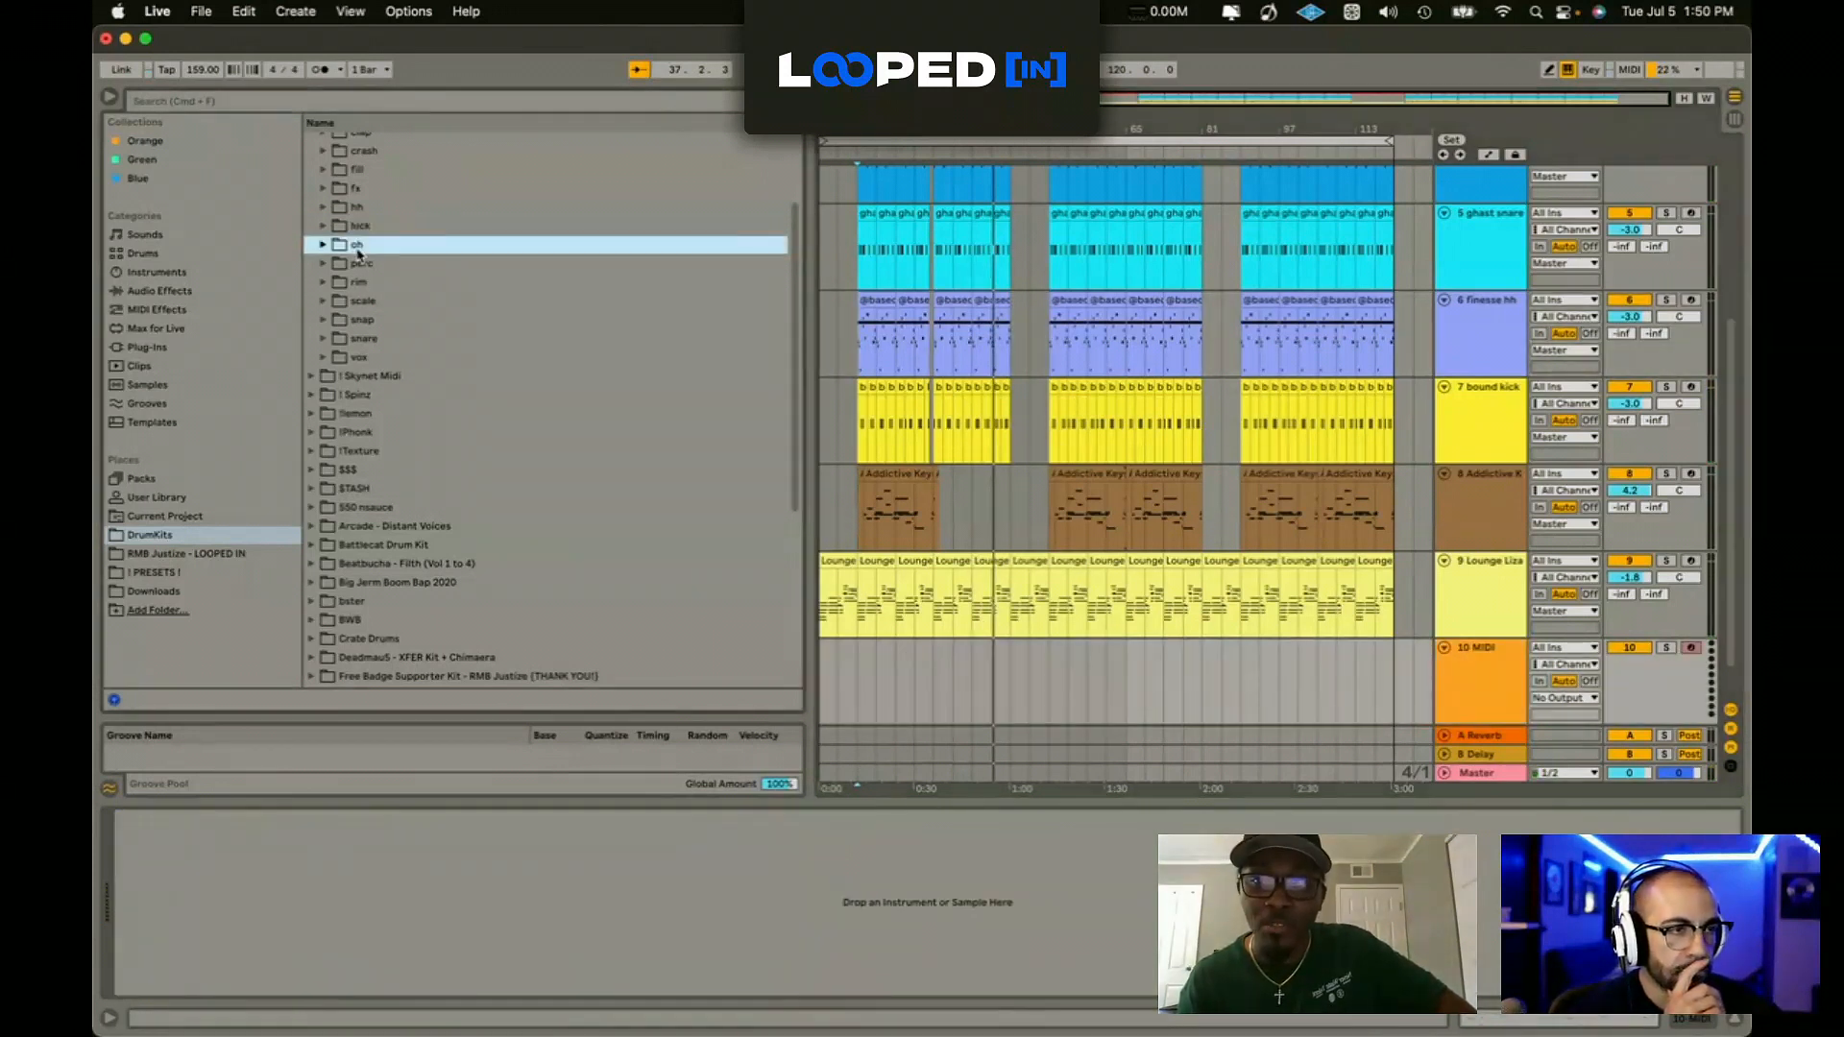
left_click(356, 248)
left_click(453, 433)
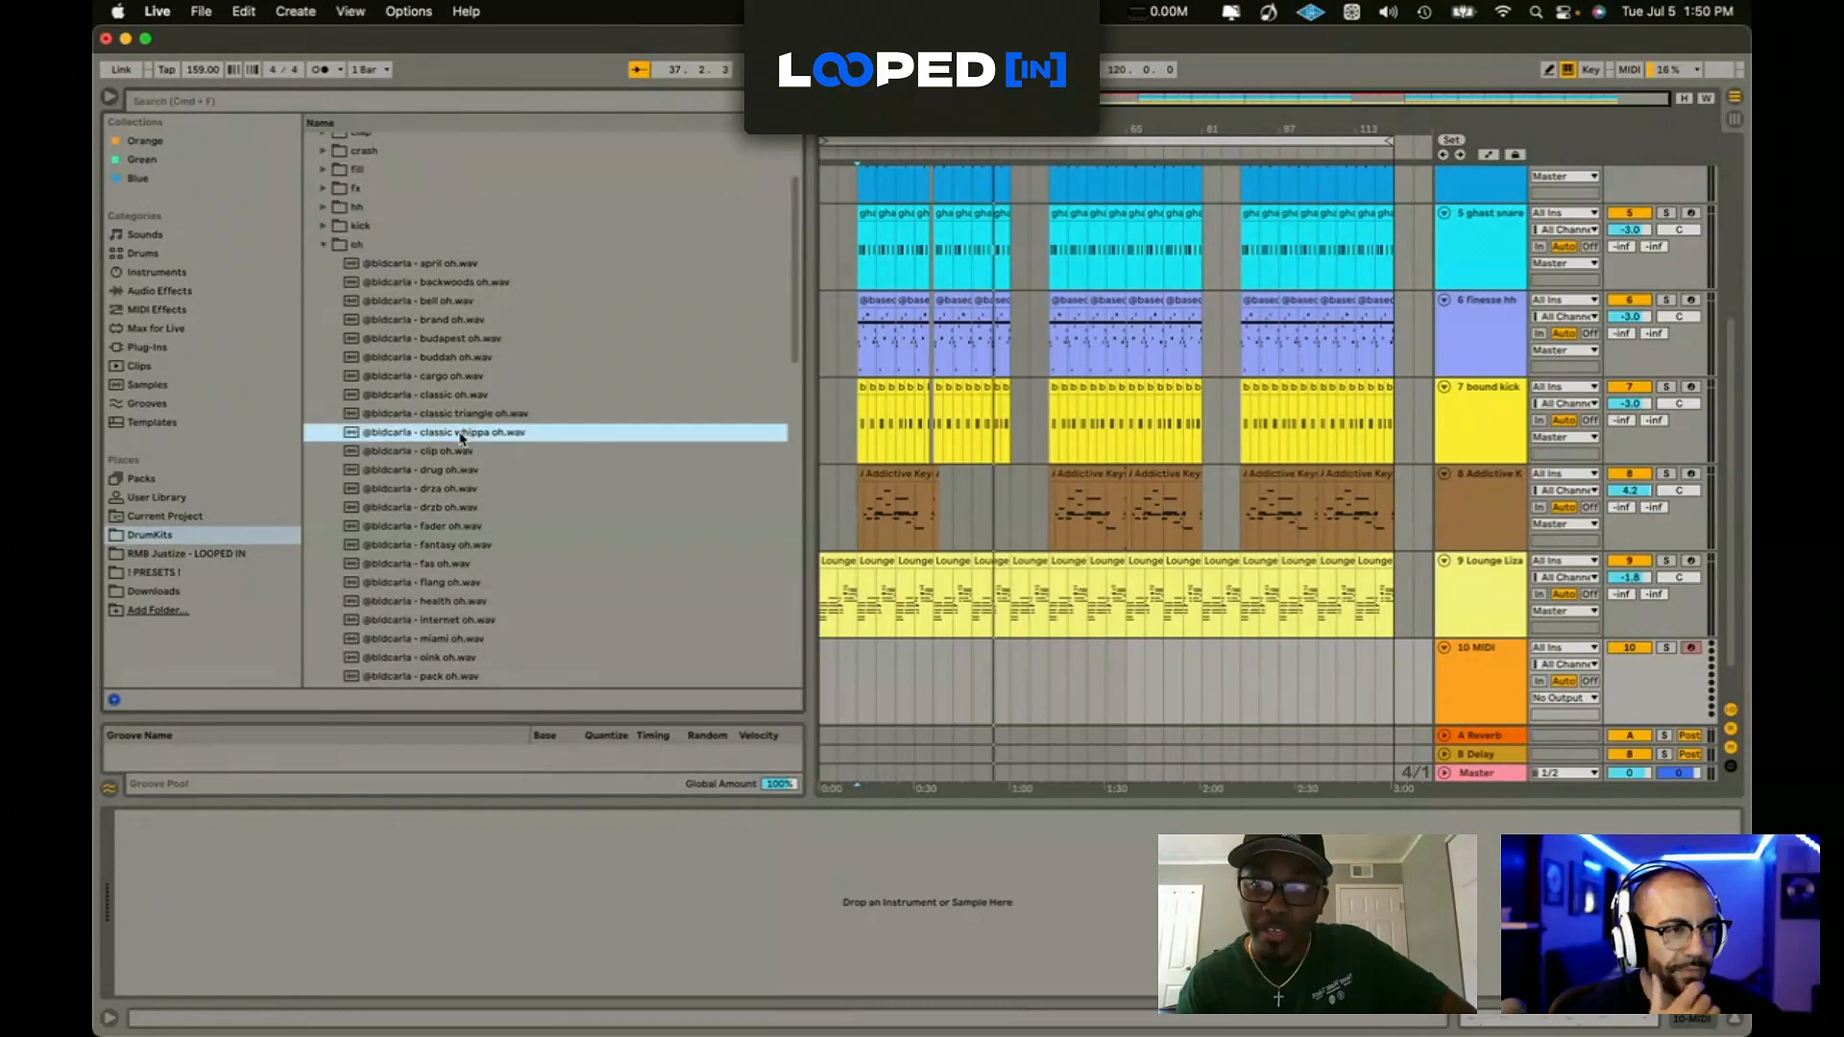
left_click(452, 453)
double_click(450, 451)
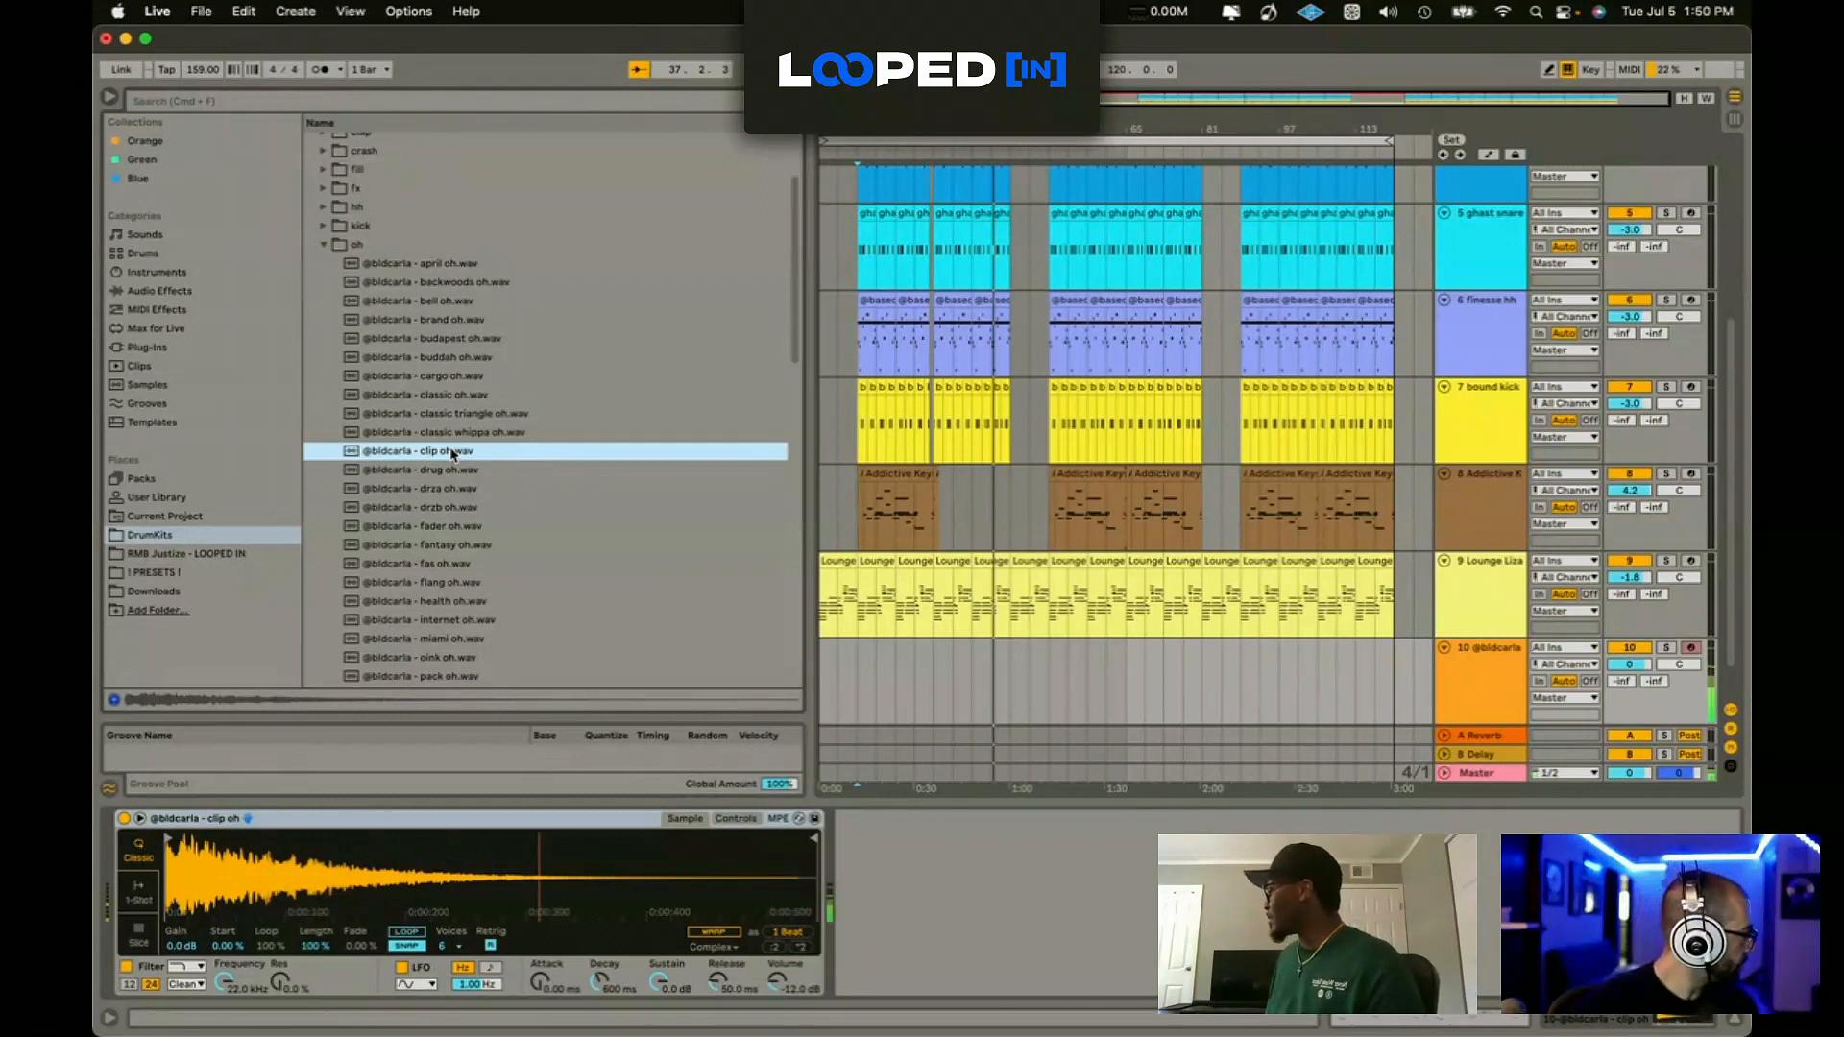
left_click(849, 494)
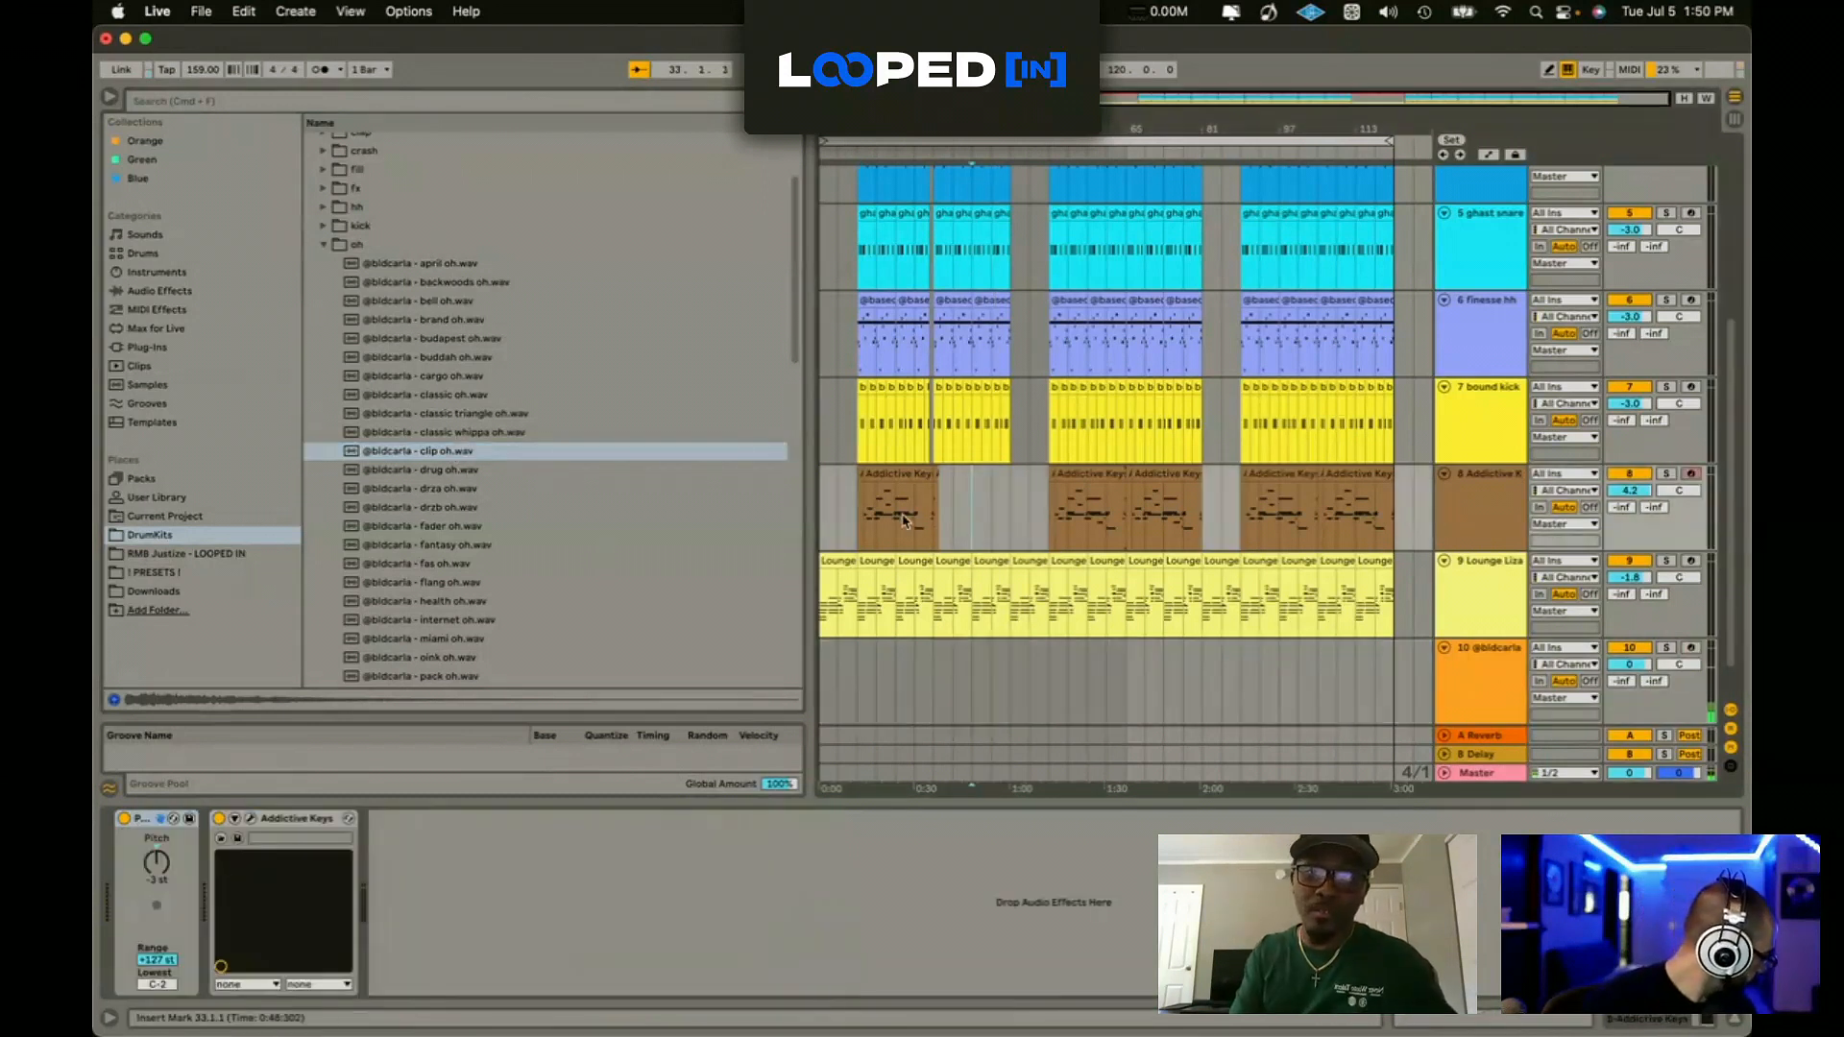
key("F9")
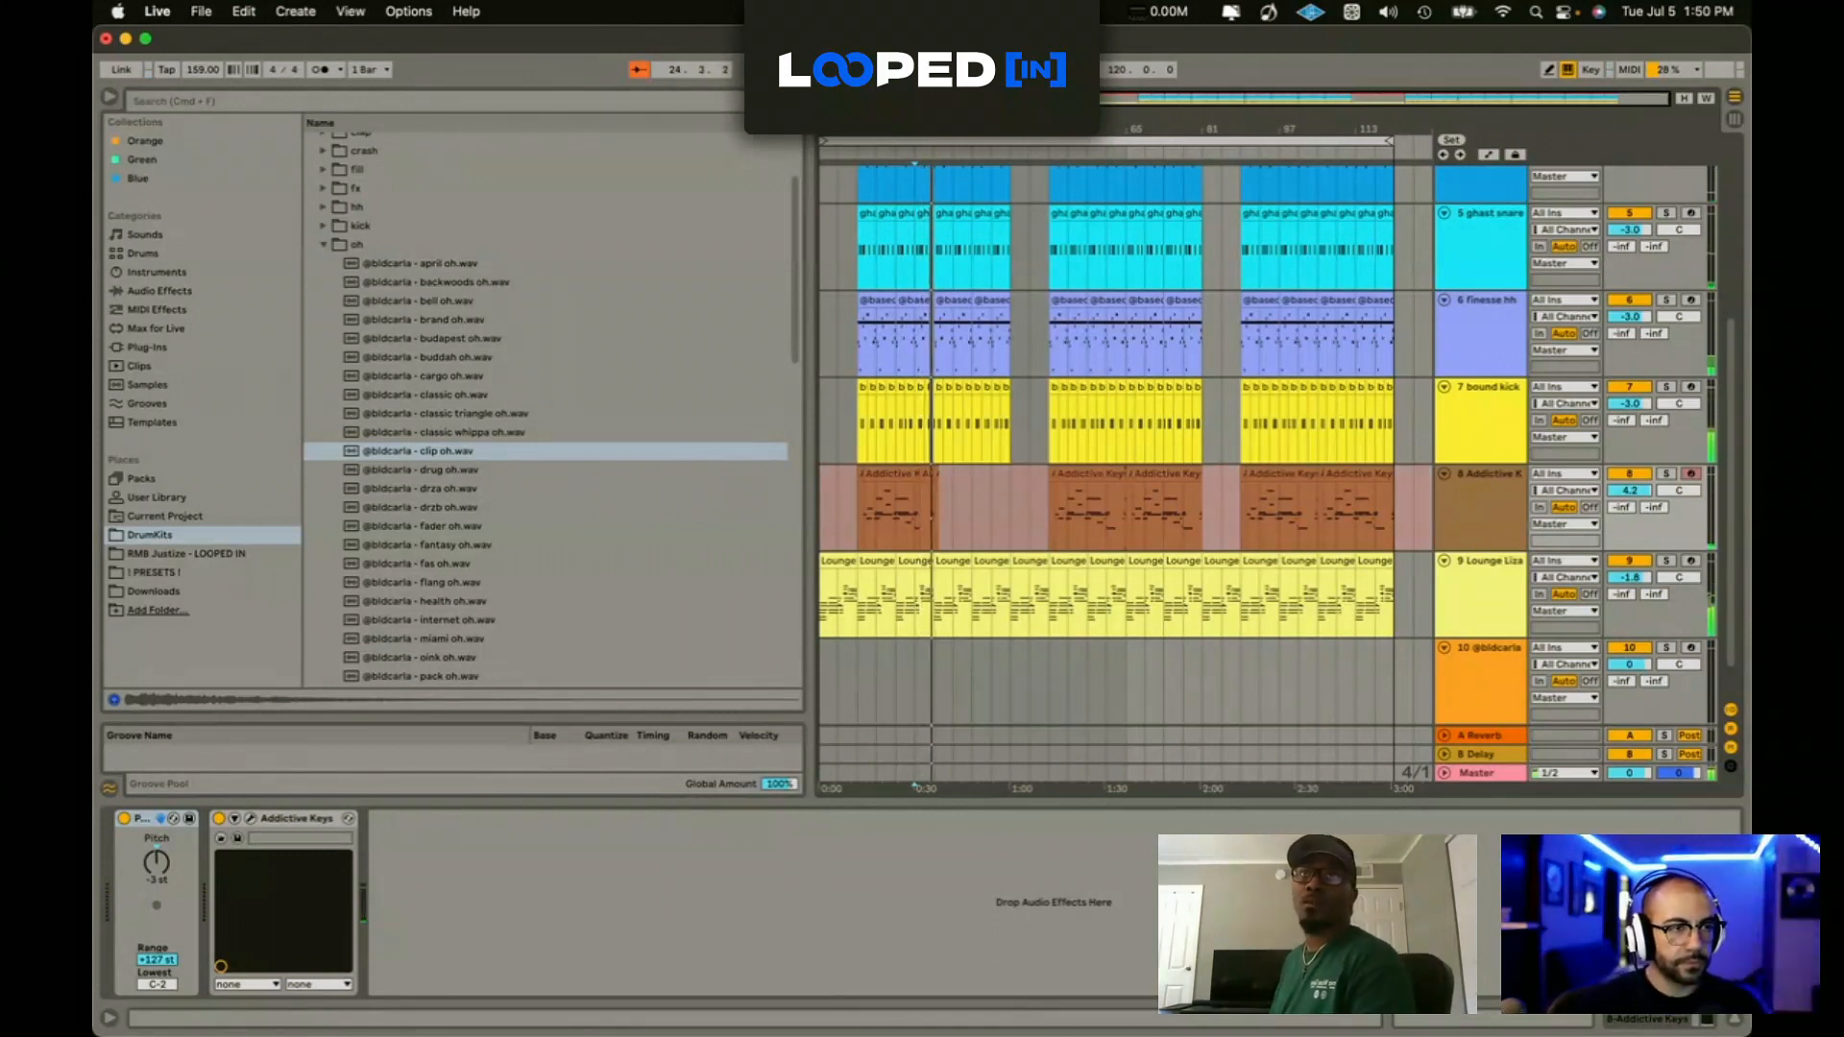
key("space")
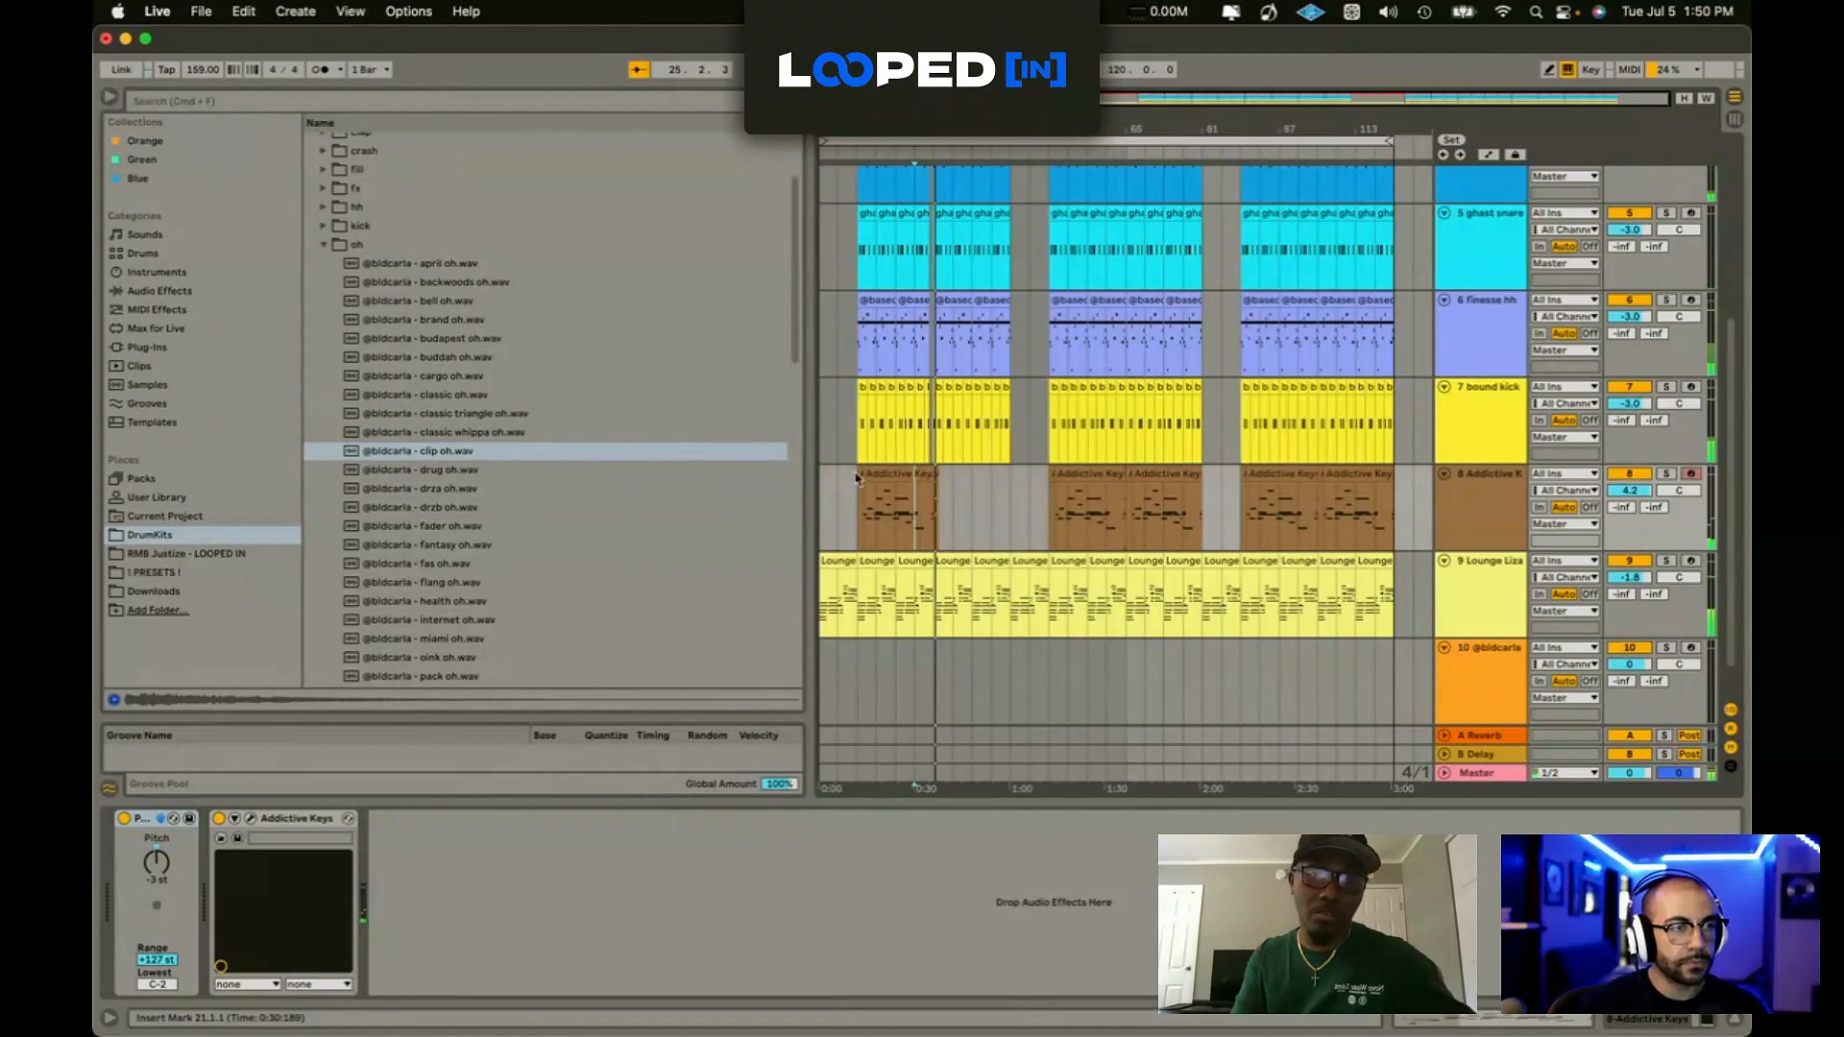
Step: Record a clip oh part on the new track, playing from bar 21 and covering about bar 24 to bar 33
left_click(917, 666)
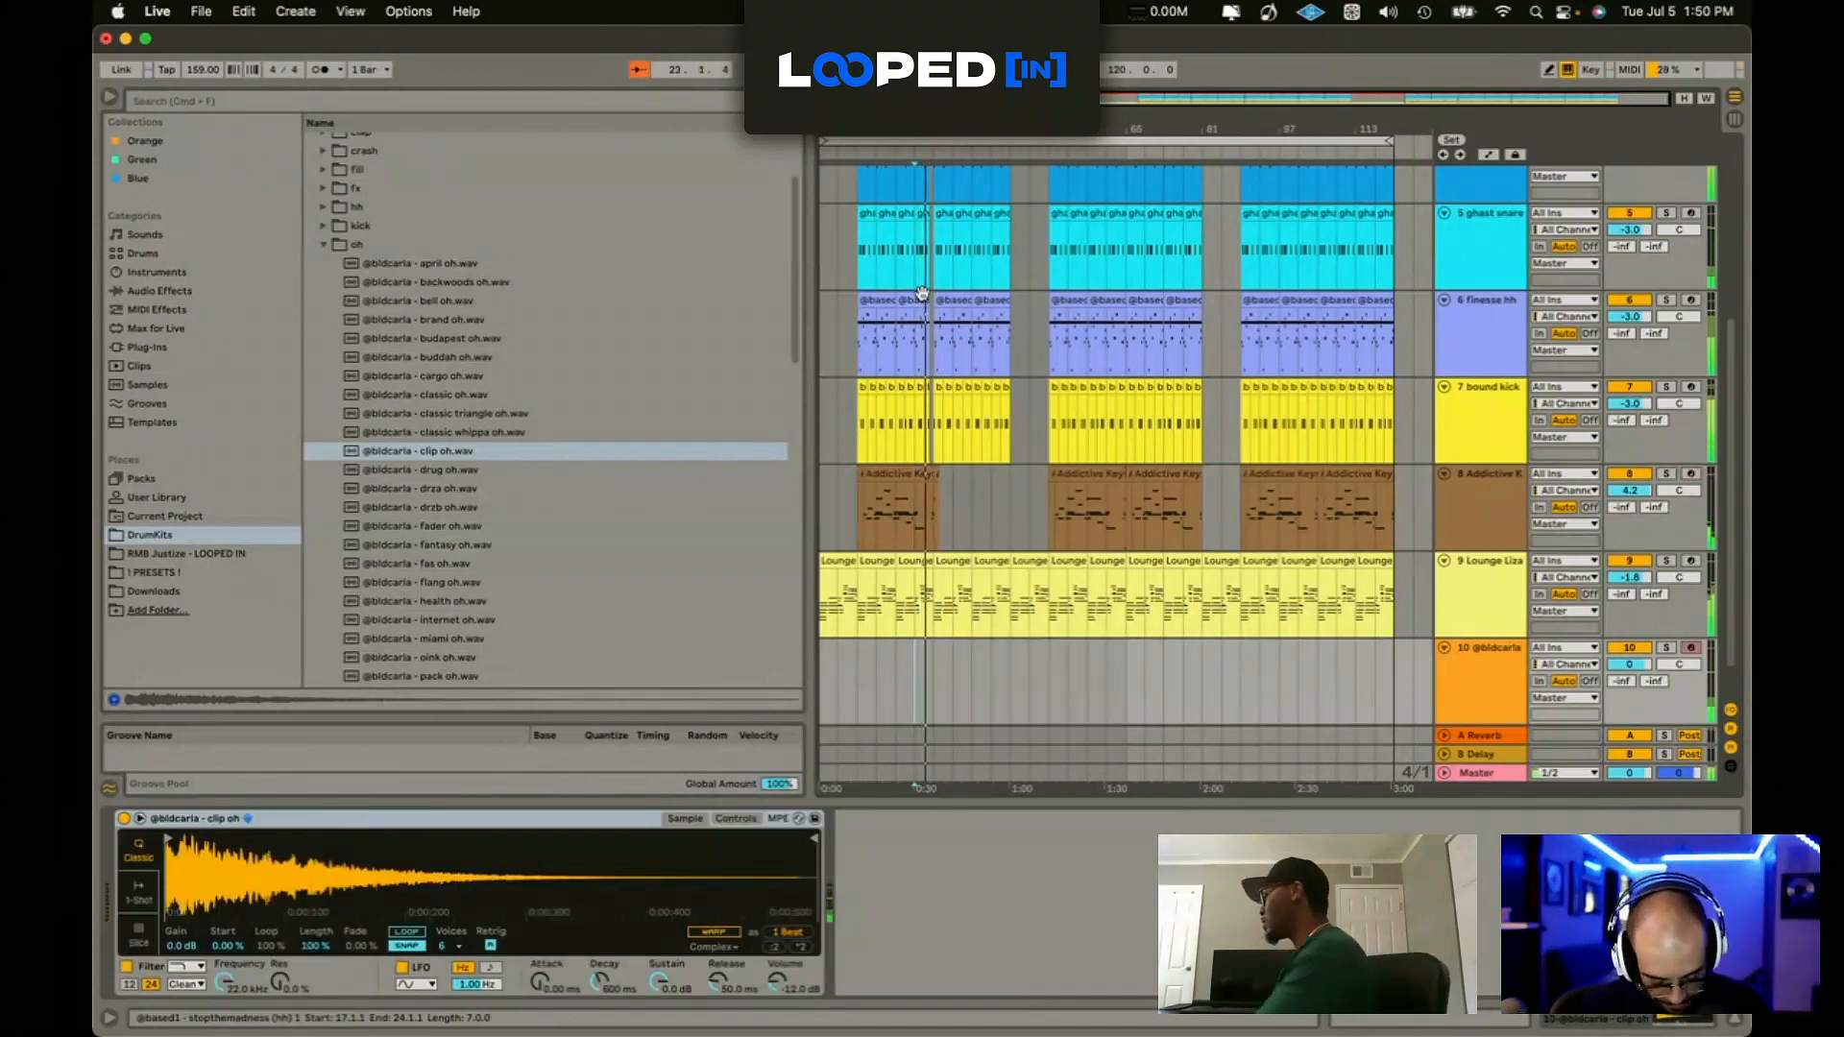
key("F9")
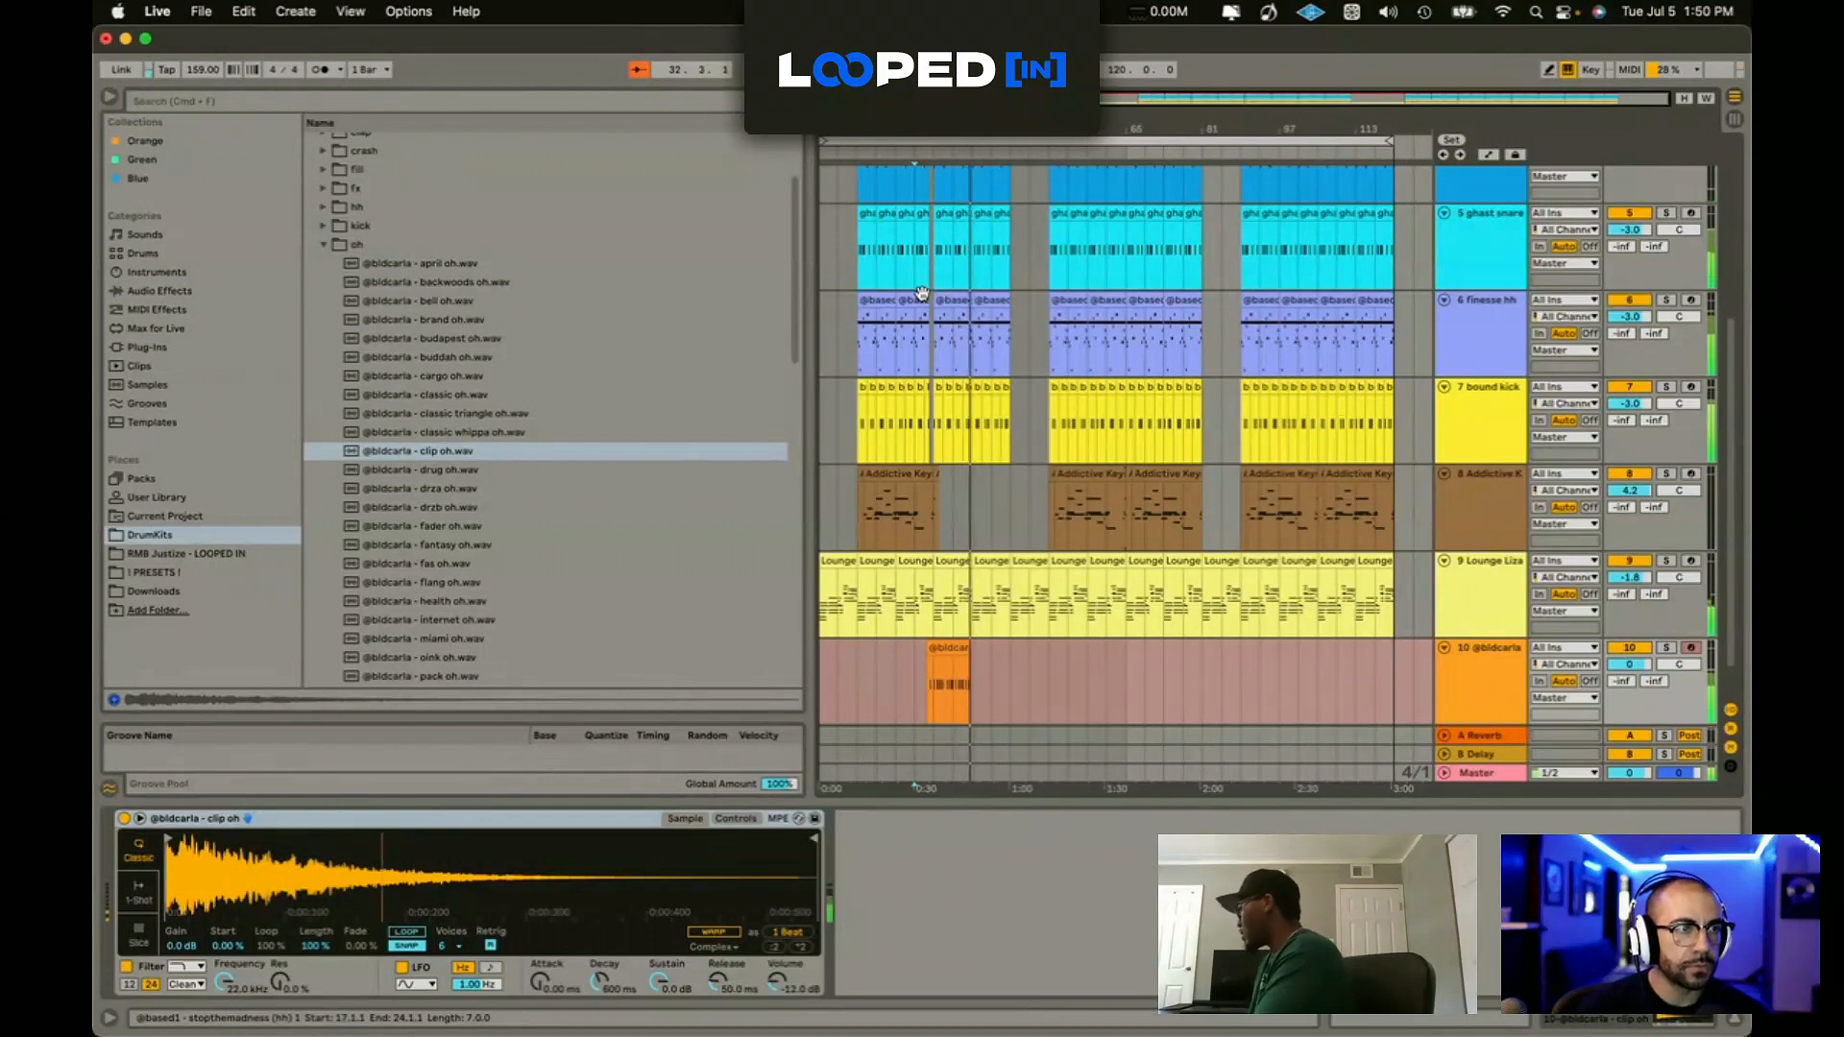
key("F9")
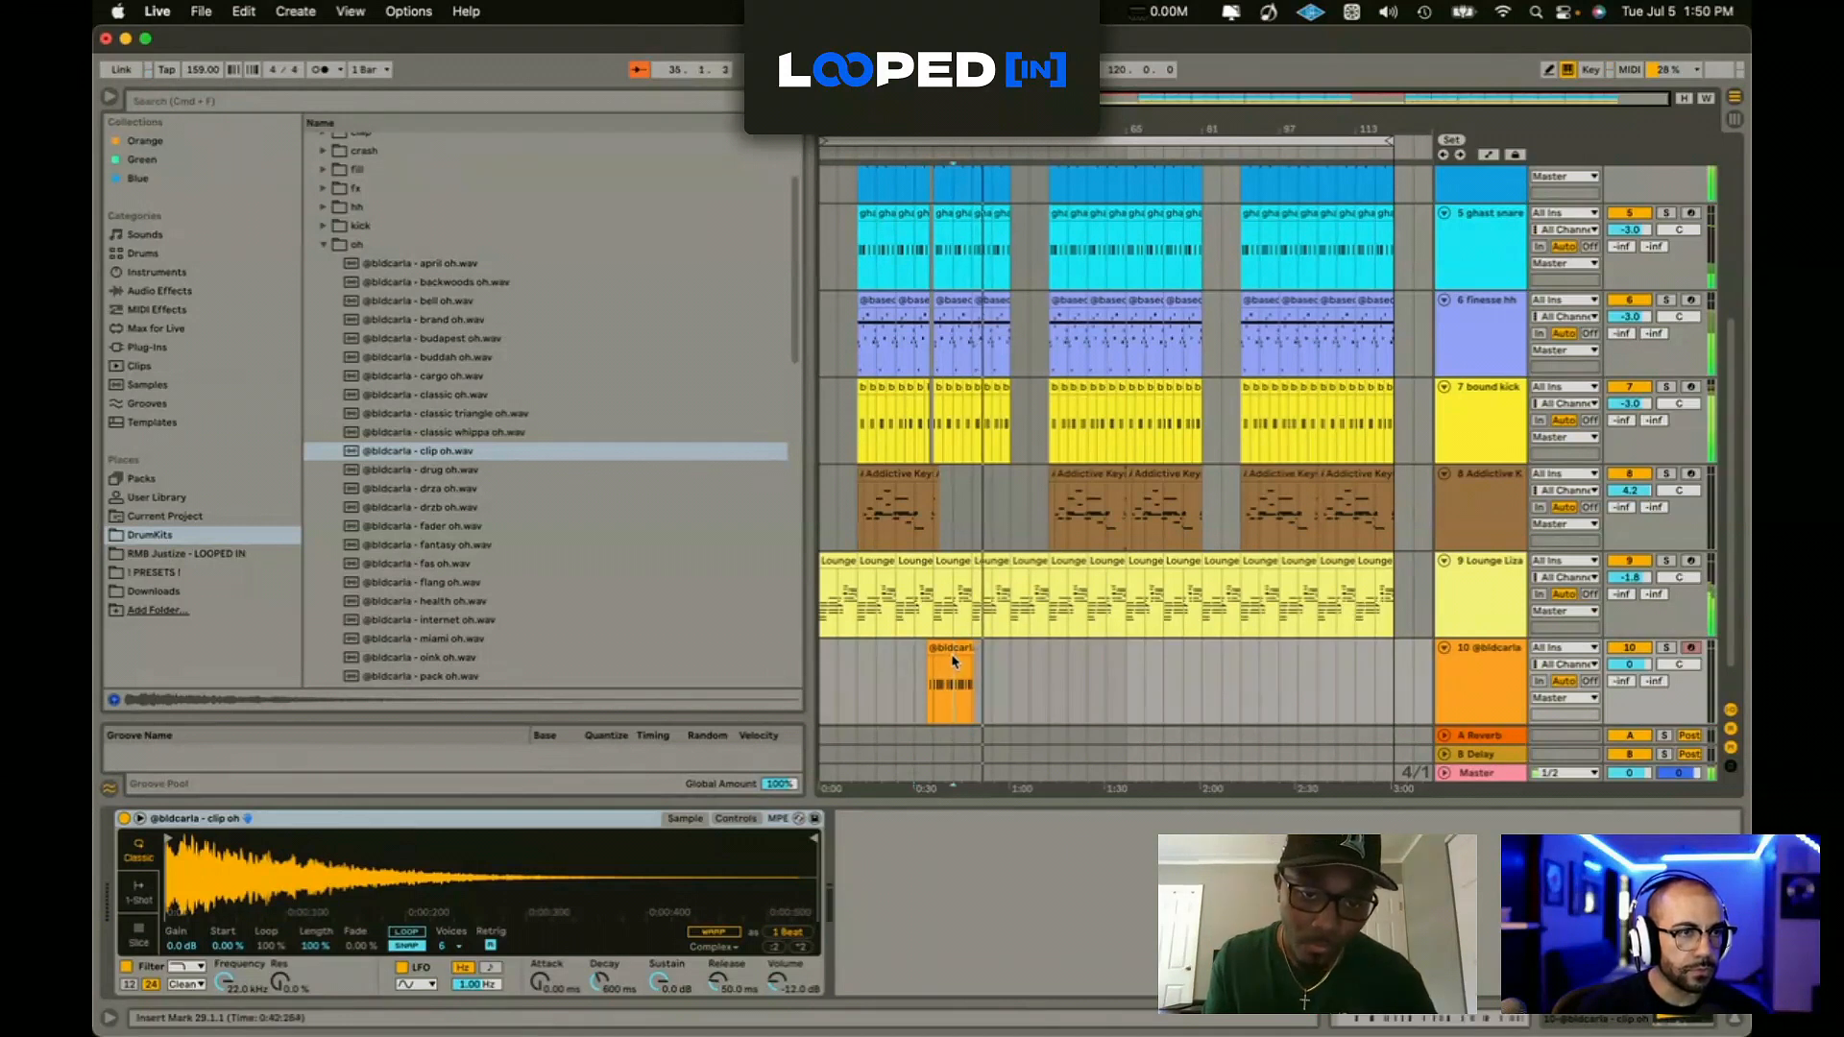
Step: Open the recorded clip oh clip and delete all of its notes
double_click(951, 682)
key("super+a")
key("Delete")
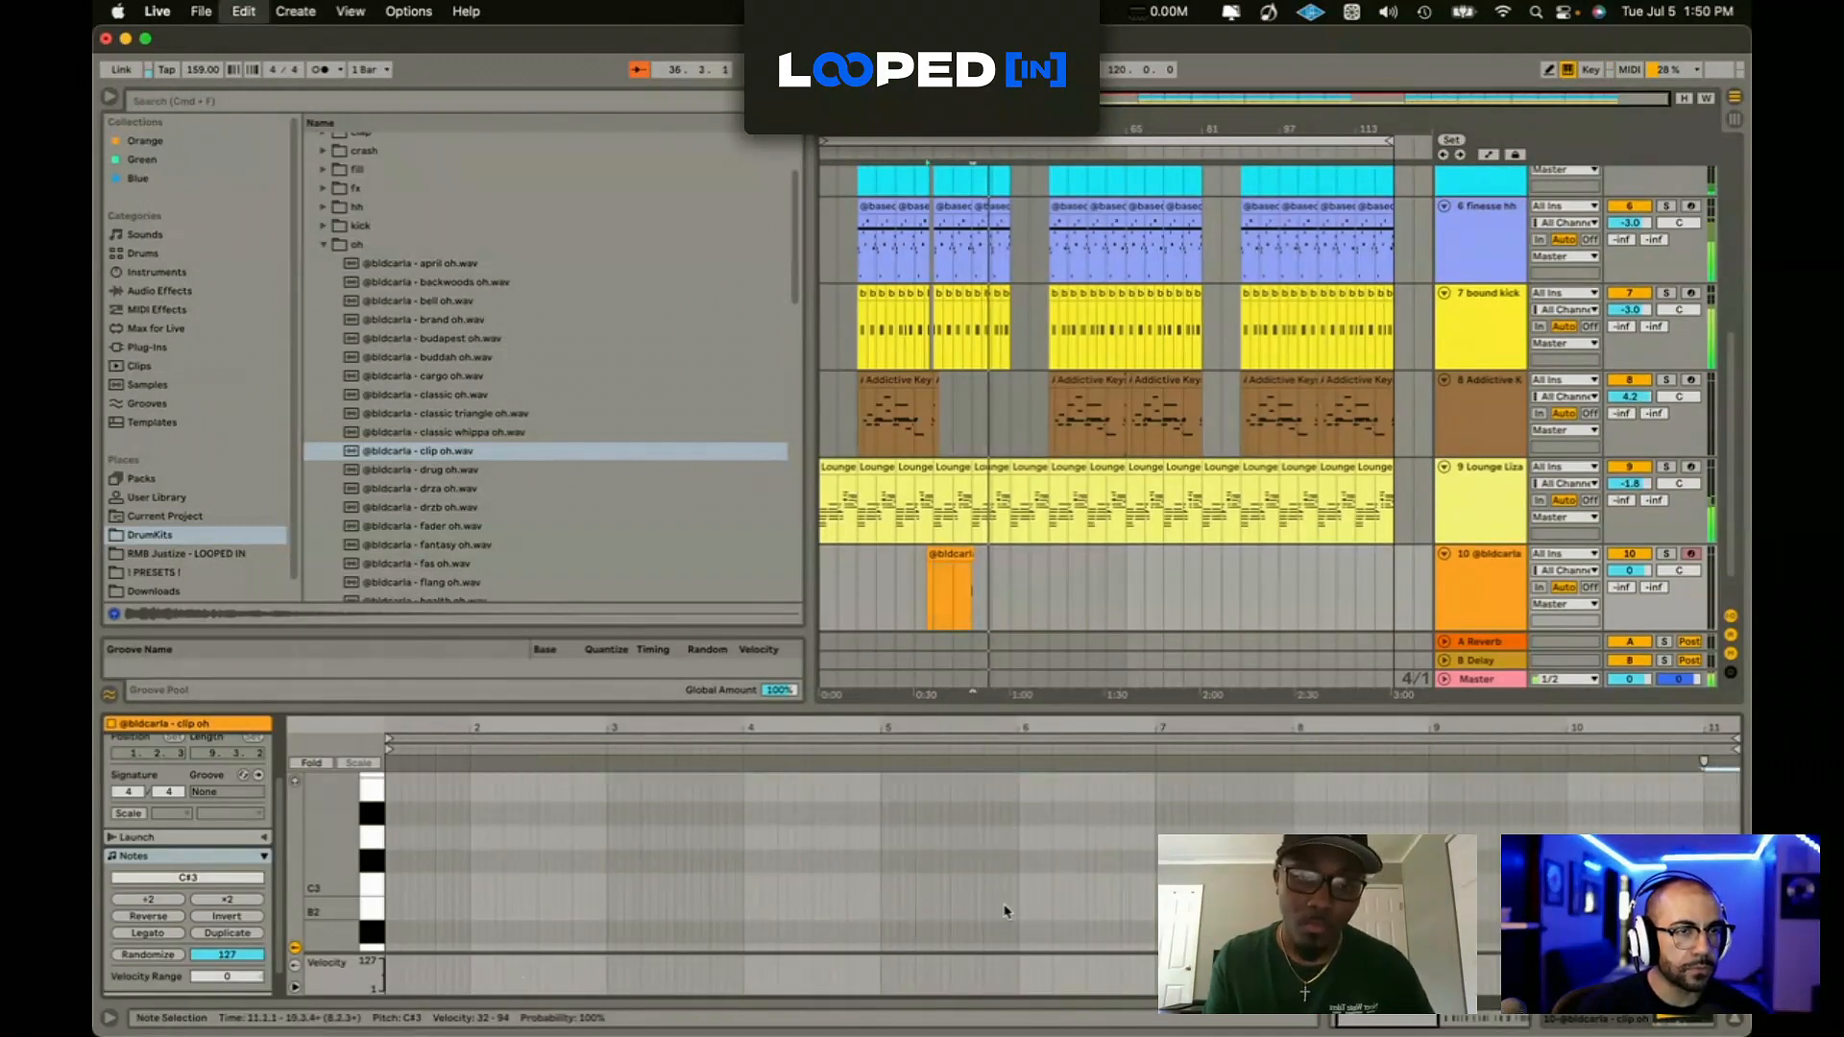
Step: Trim the start of the clip oh clip to about bar 25 and duplicate it so the part runs to bar 41
left_click(1047, 618)
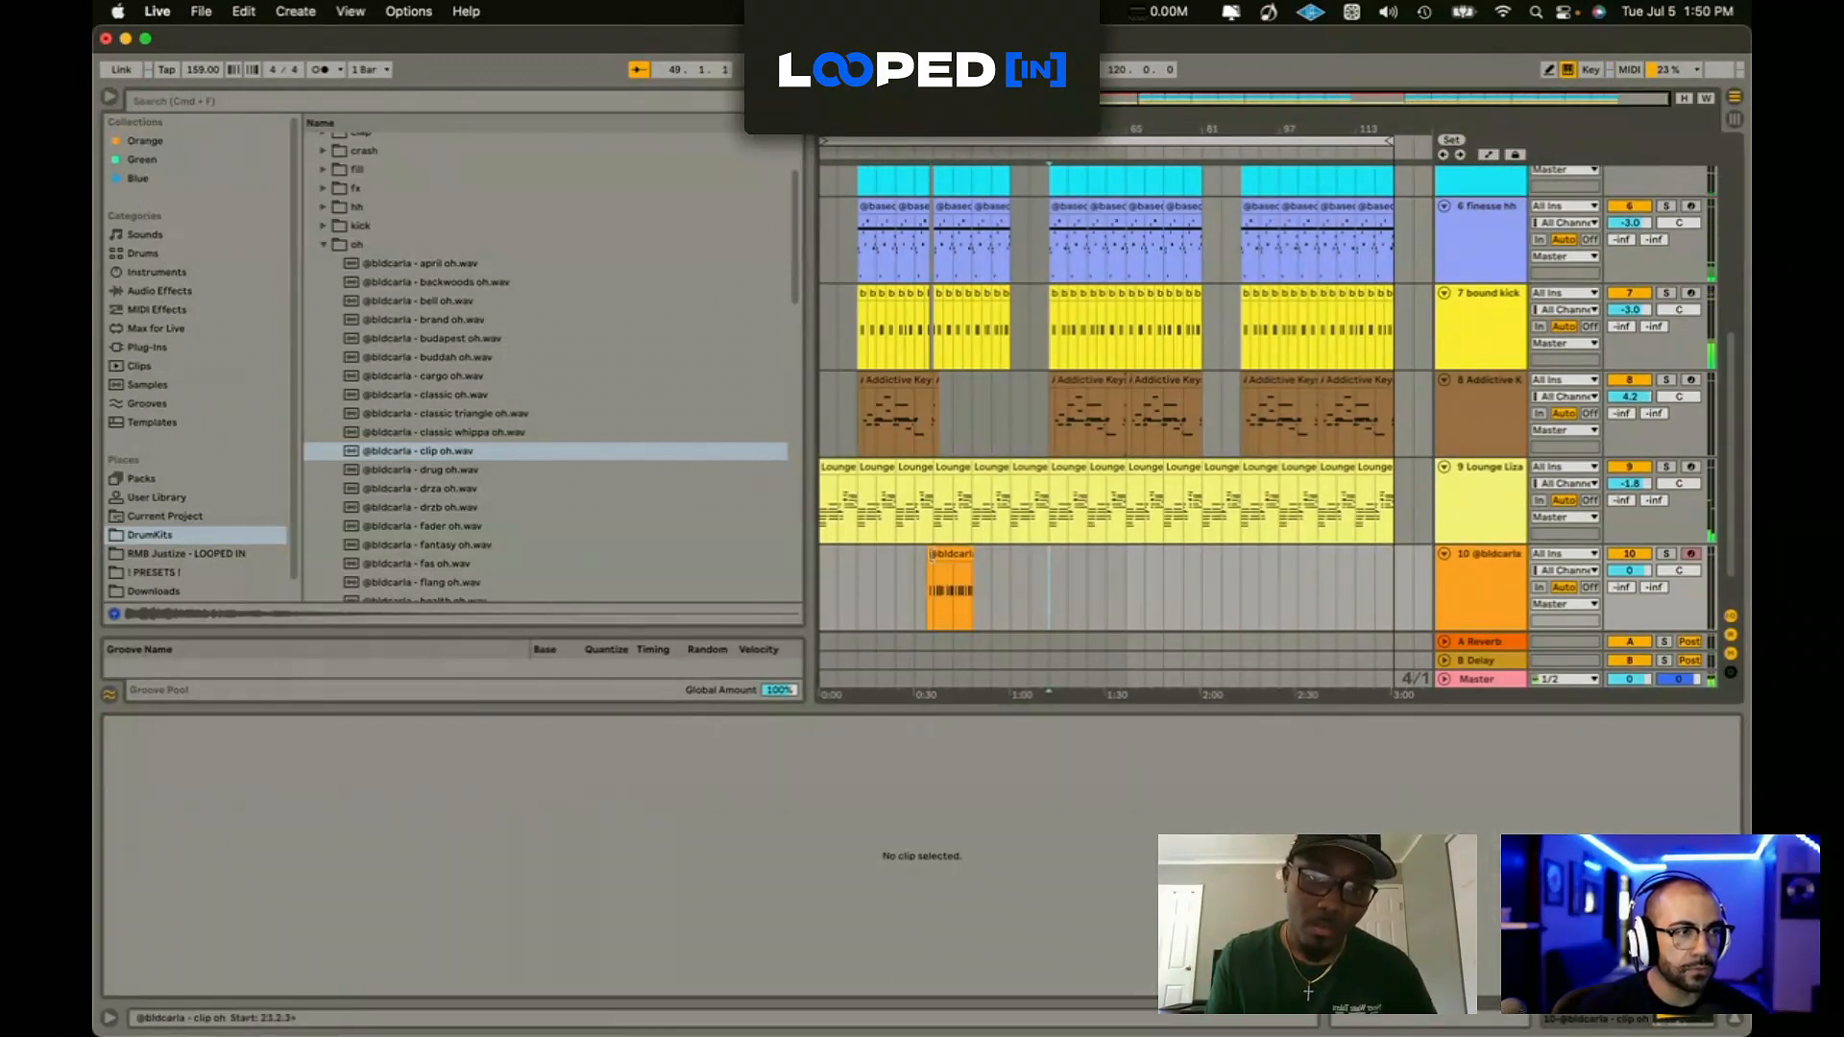
left_click(951, 576)
left_click_drag(917, 571, 935, 575)
left_click(943, 557)
key("super+d")
key("super+d")
Step: Consolidate the clip oh track from bar 1 to bar 41 into one clip, duplicate it twice, and play the song from the start
left_click_drag(1008, 591, 757, 567)
key("super+j")
key("super+d")
key("super+d")
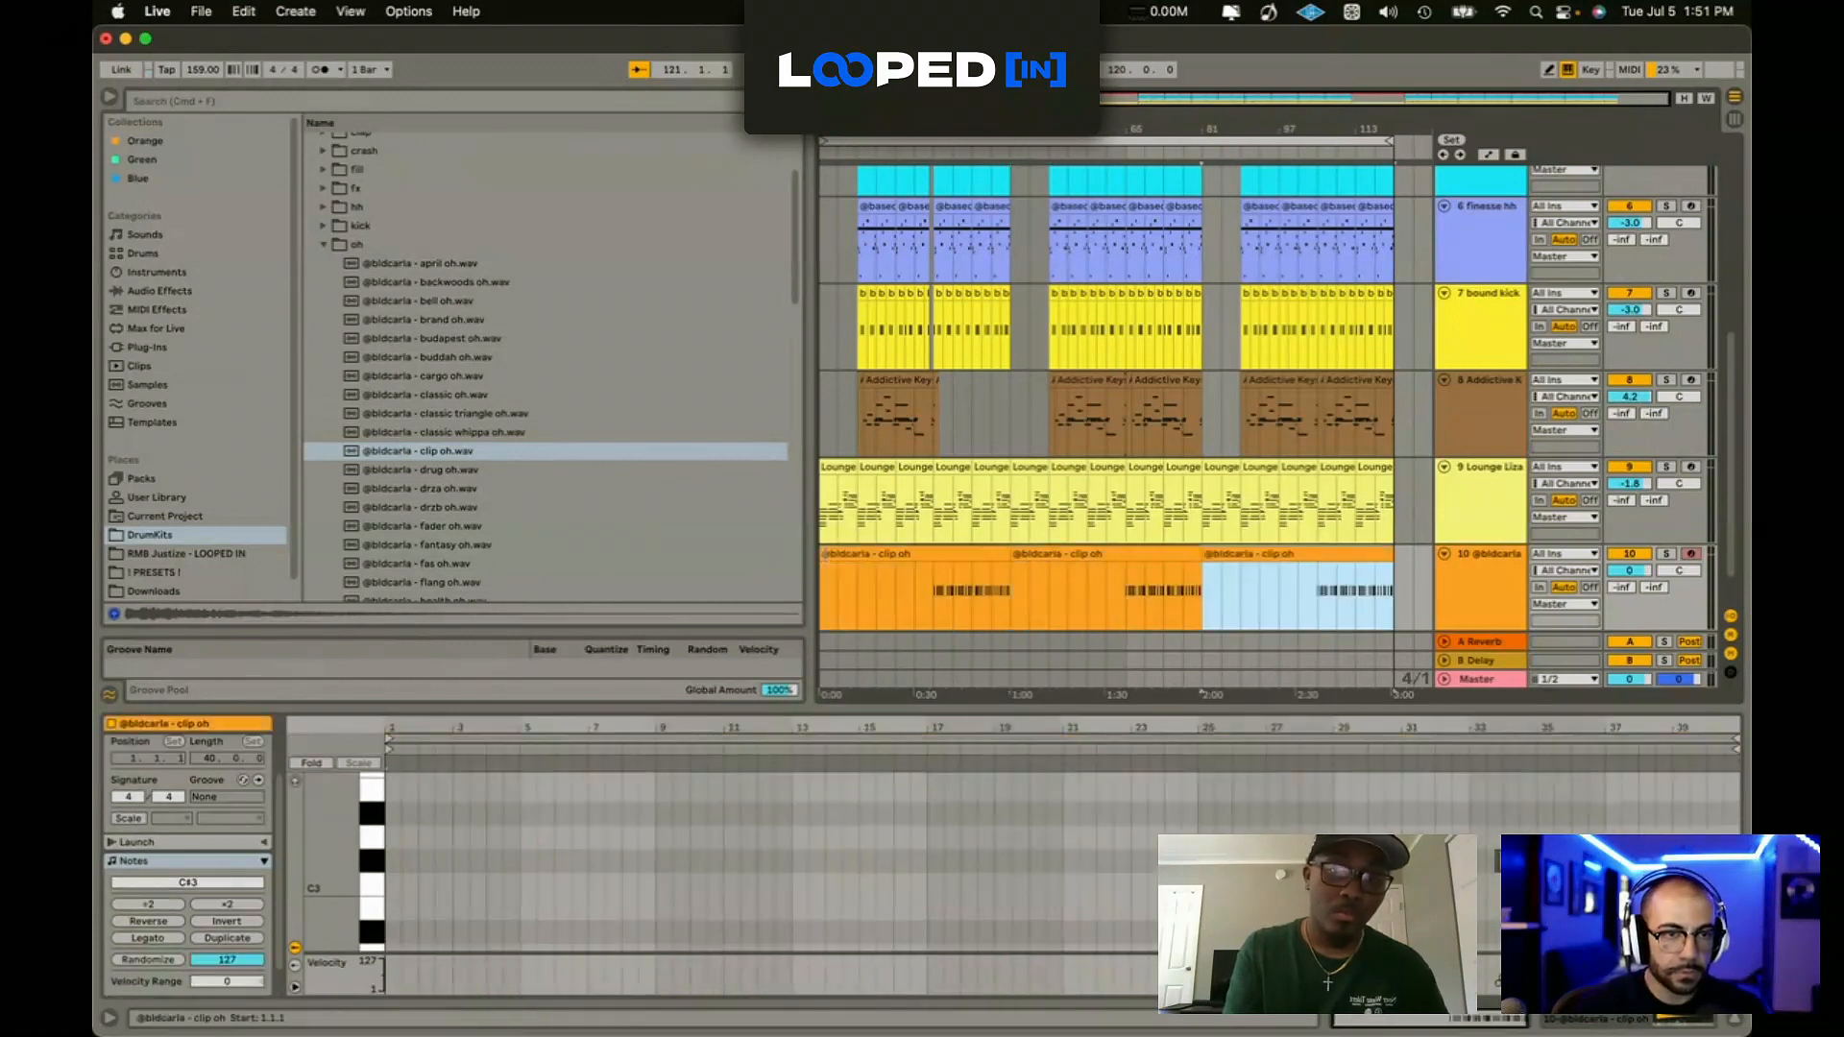
key("Home")
key("space")
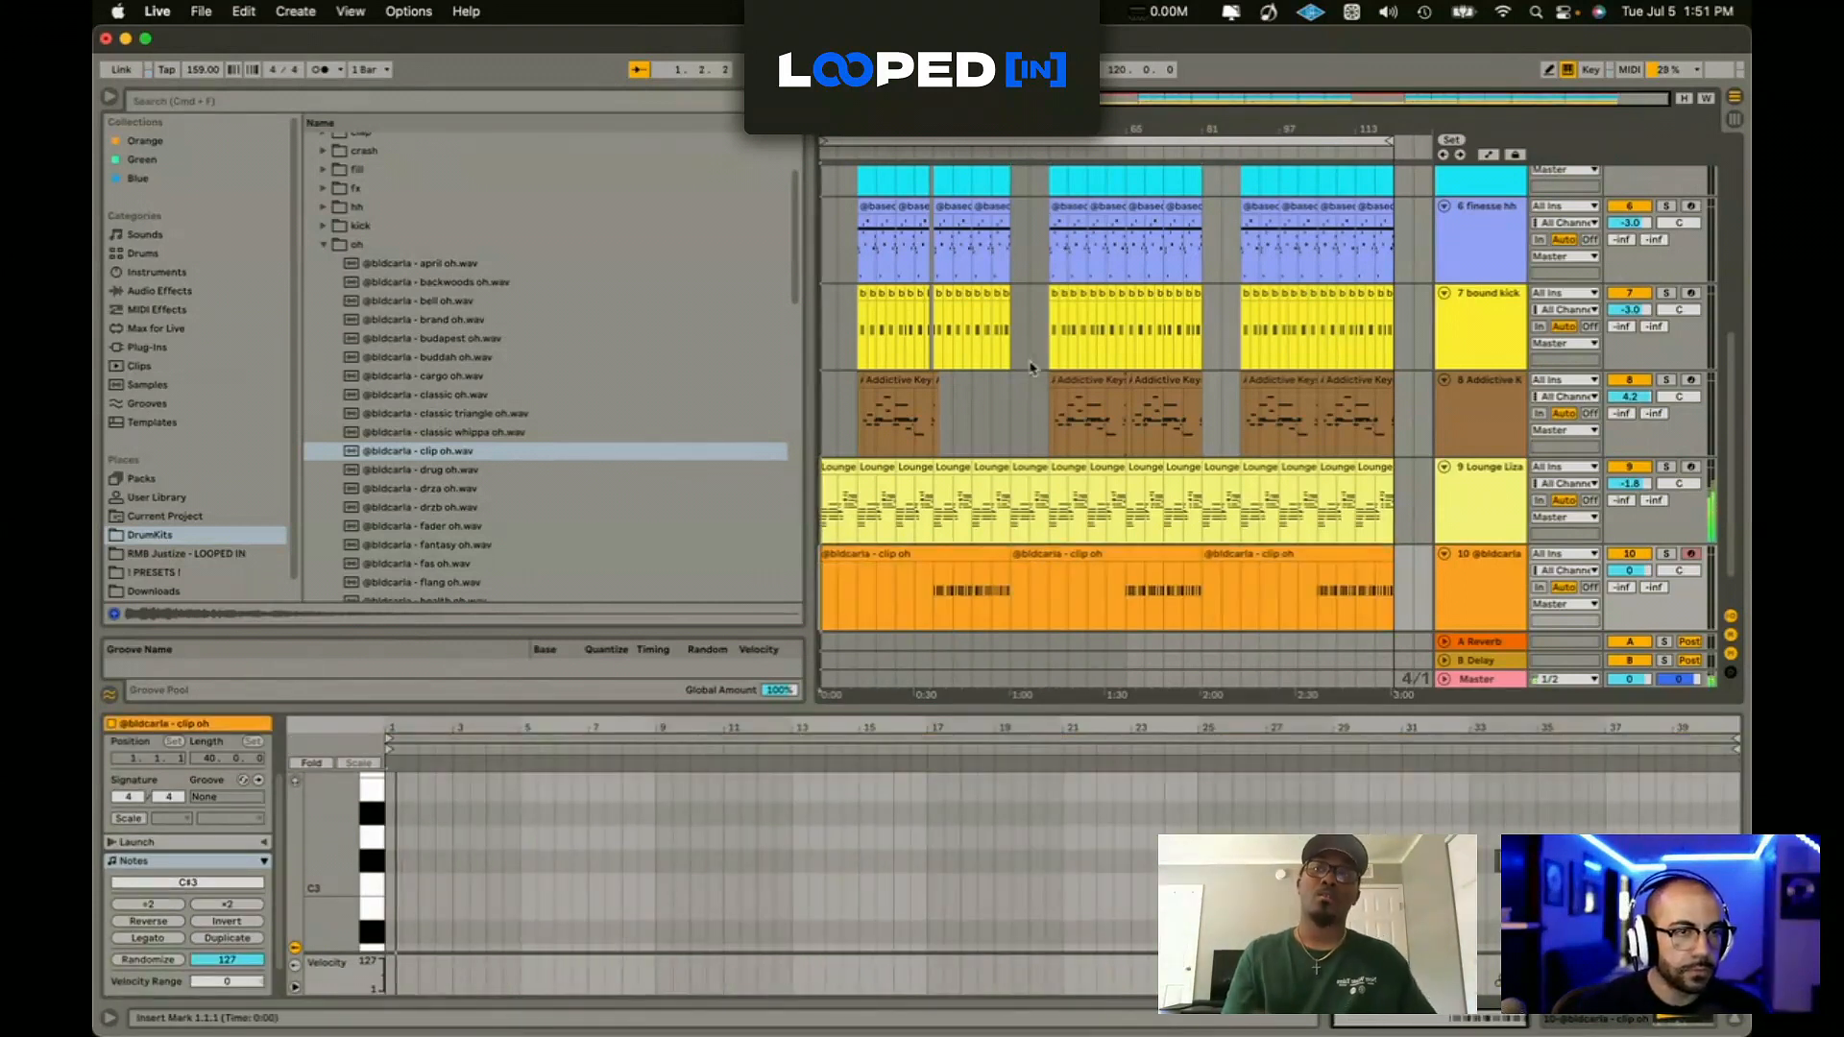
scroll(1031, 444, "down", 2)
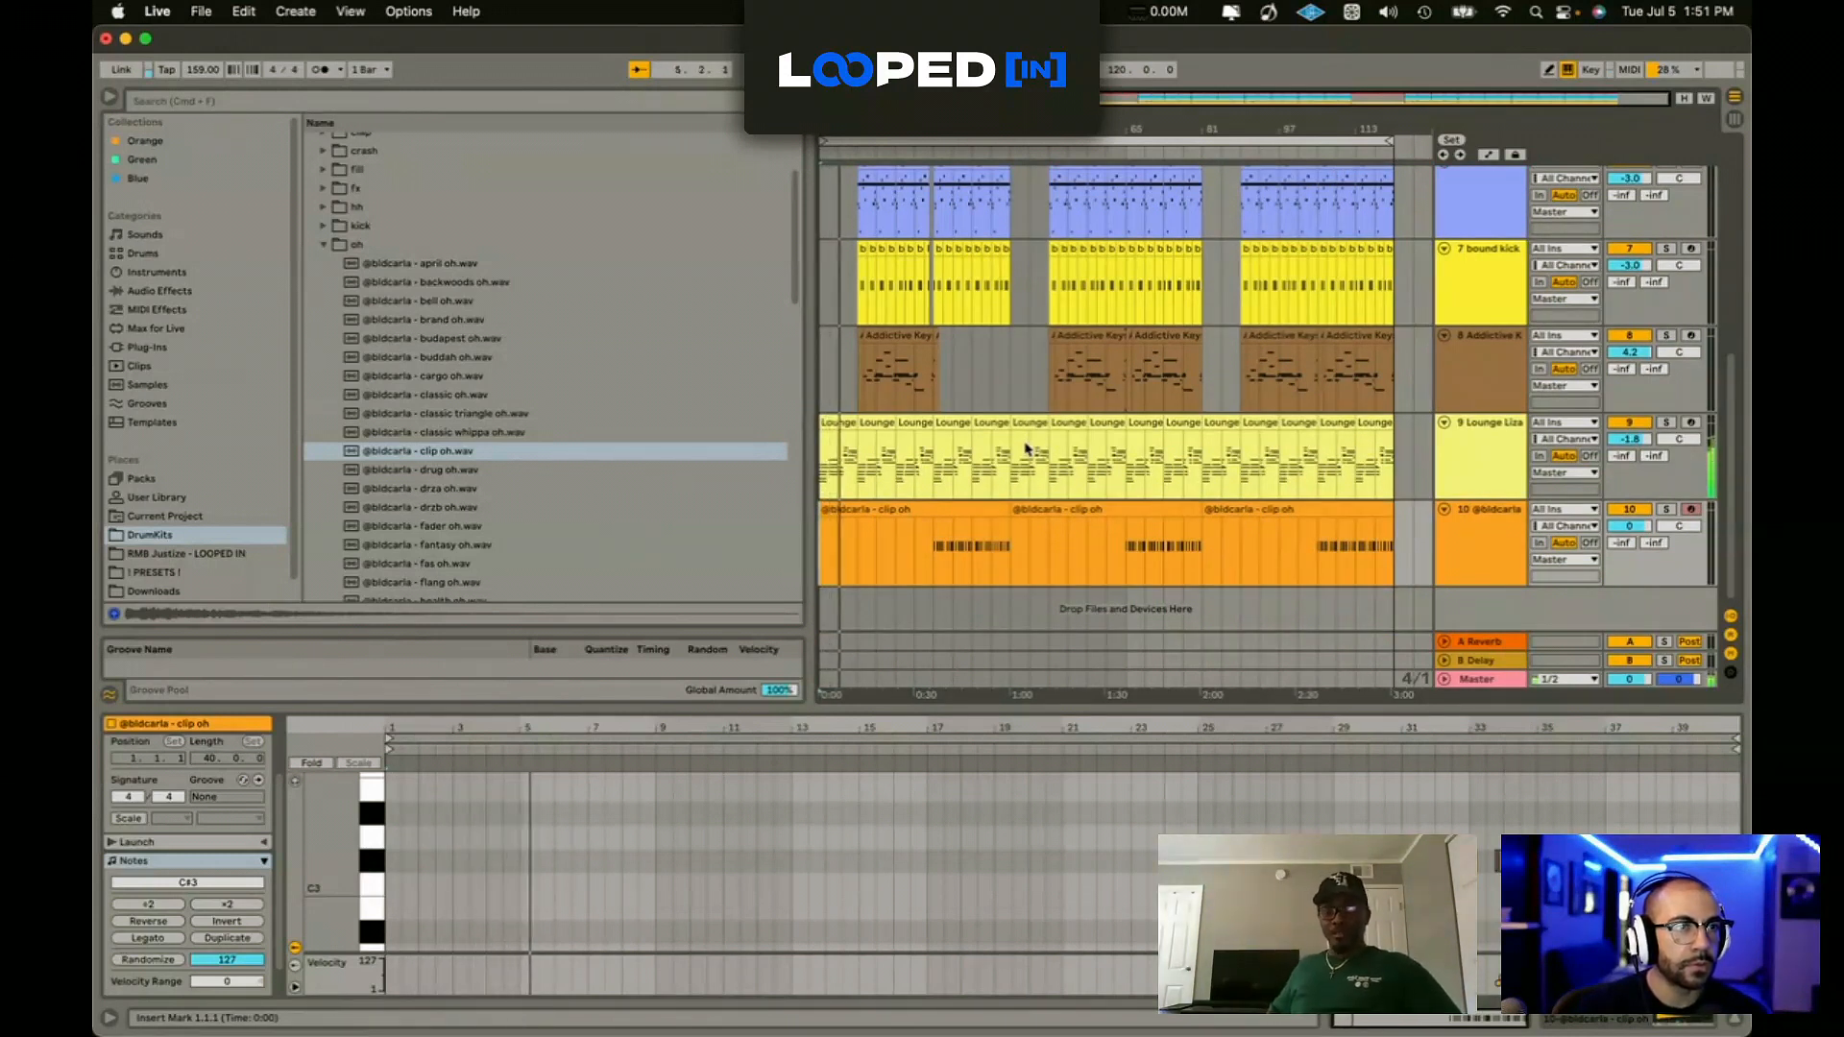
Step: Search the plug-ins for "rc-20", load the RC-20 Retro Color VST onto the Lounge Lizard track, and view its presets
left_click(1479, 465)
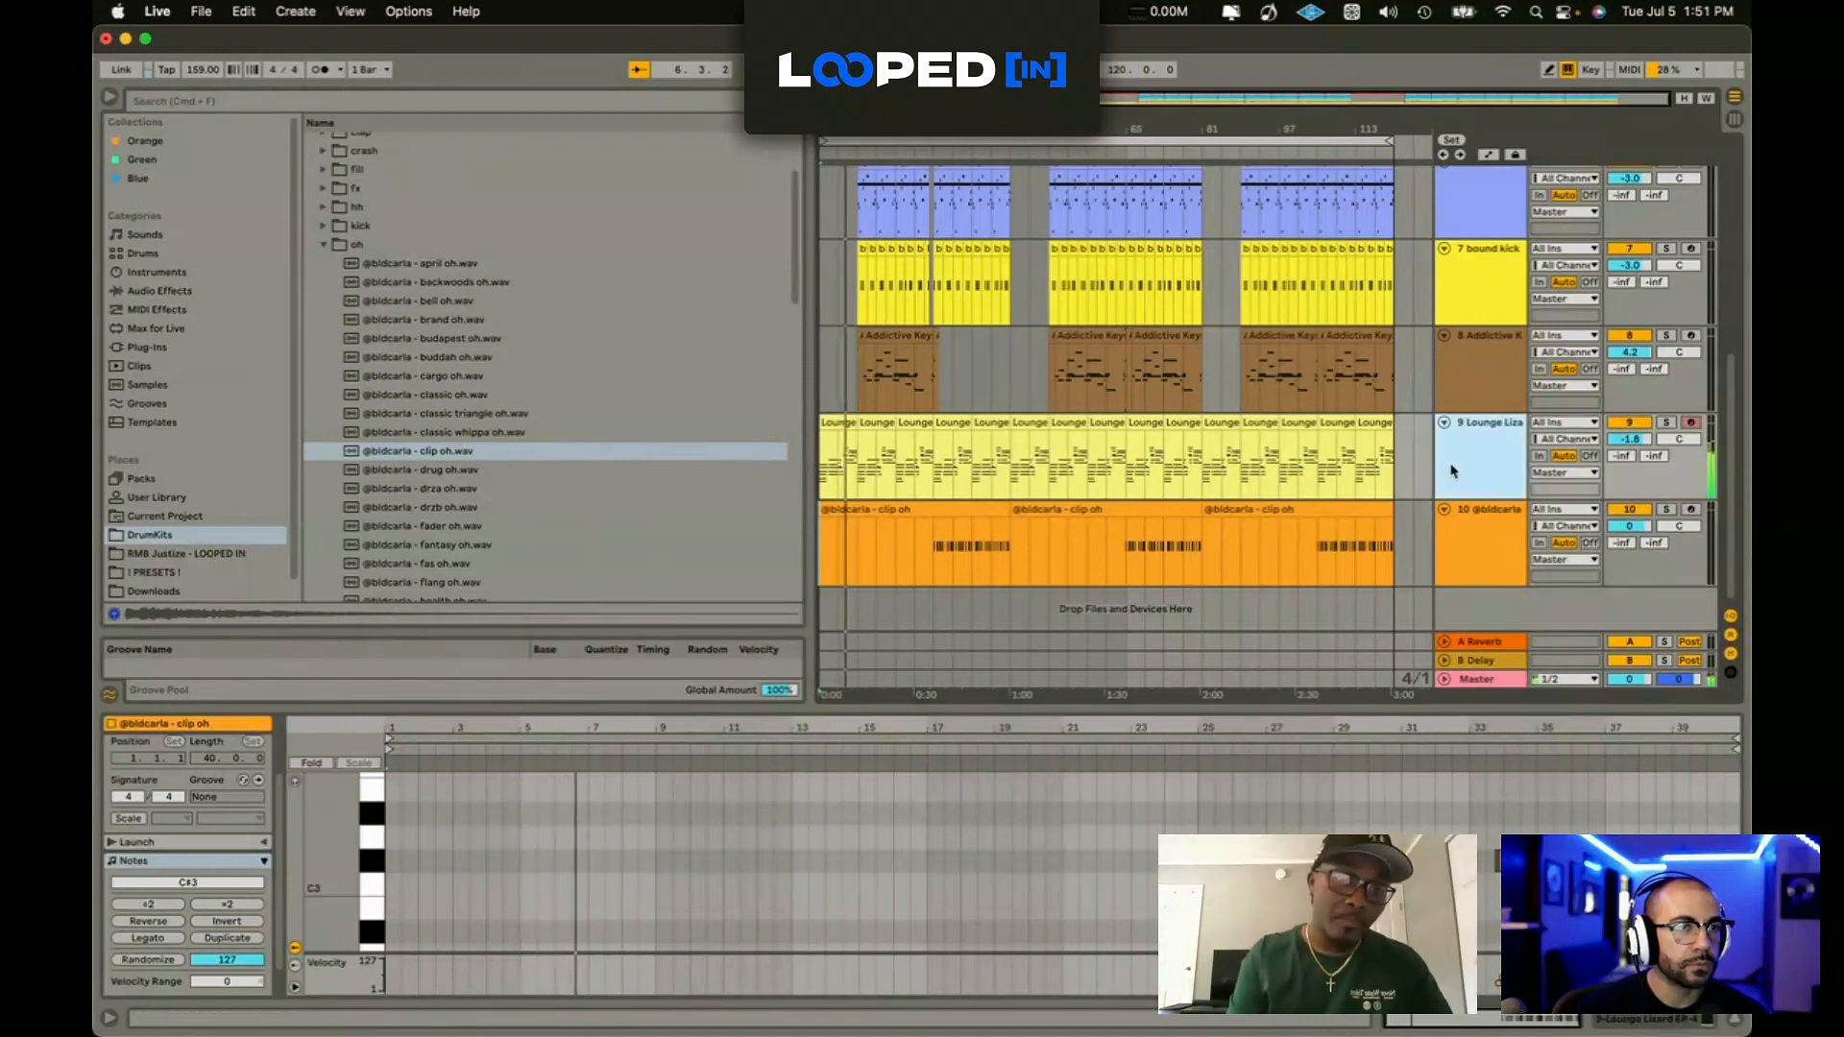
left_click(173, 348)
left_click(214, 101)
type("rc-20")
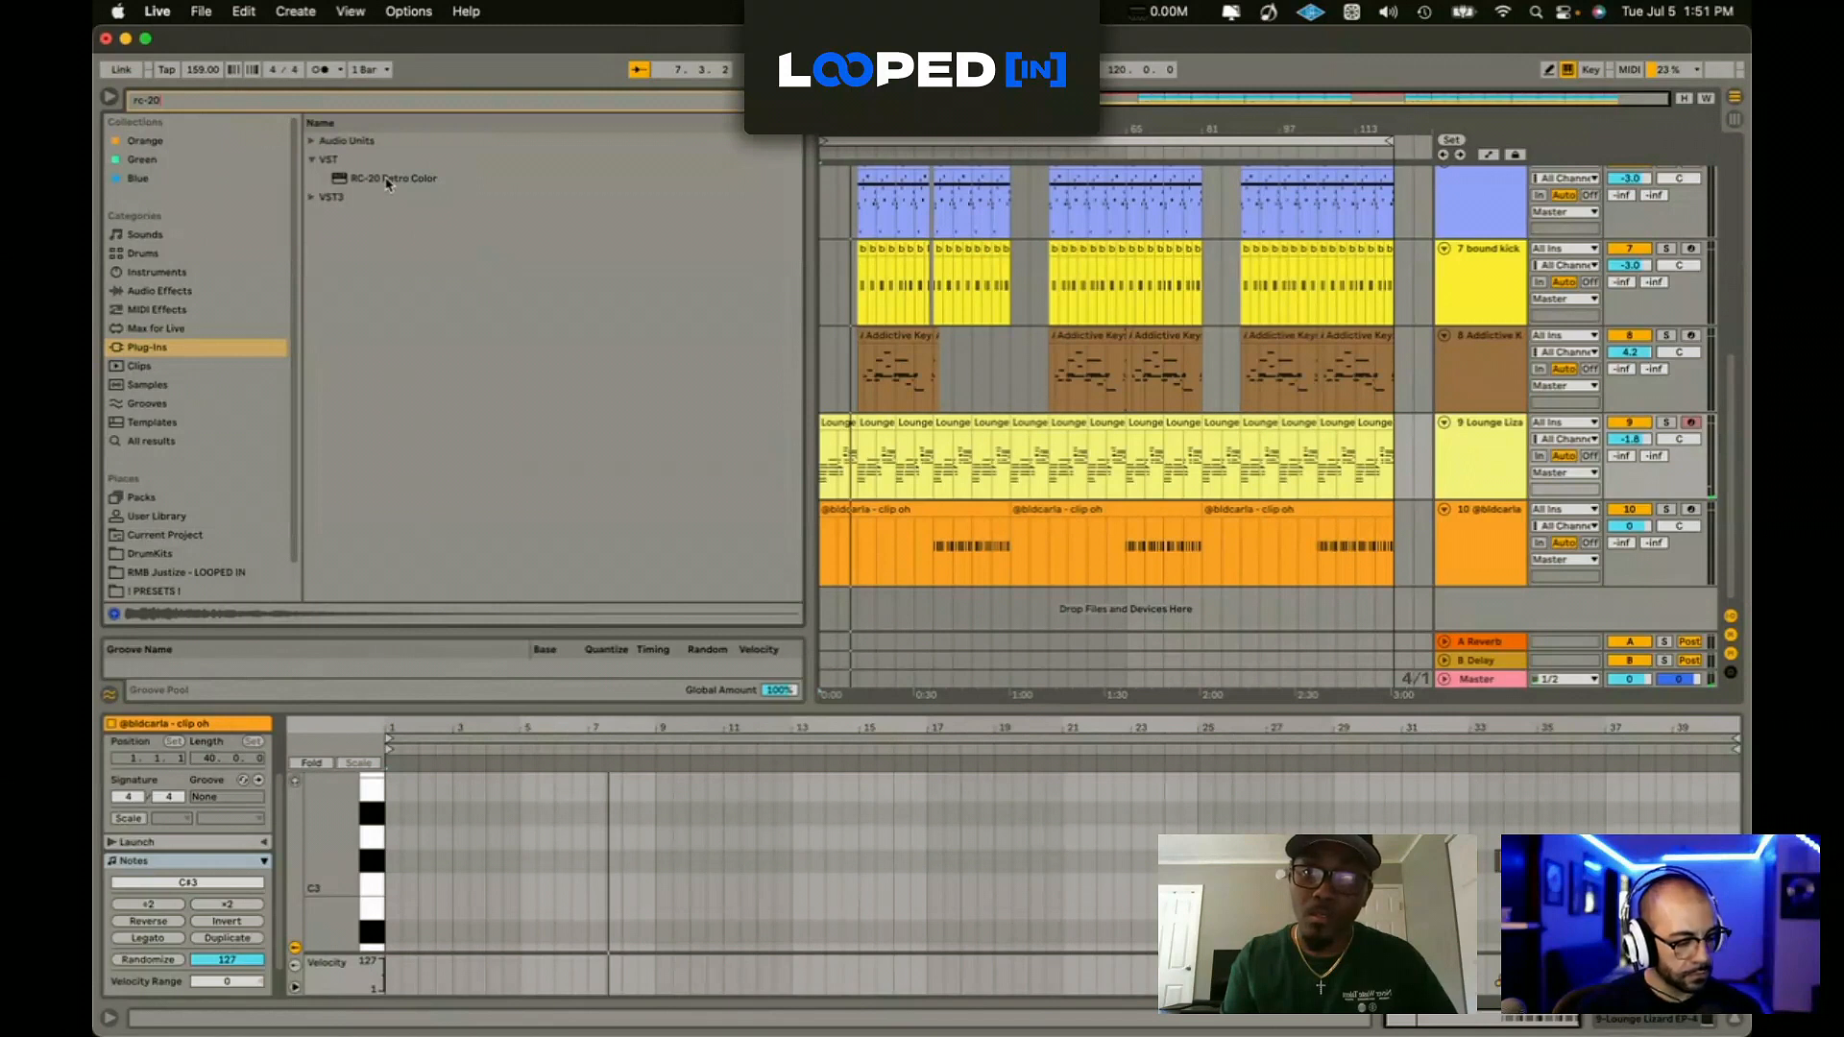
left_click(384, 179)
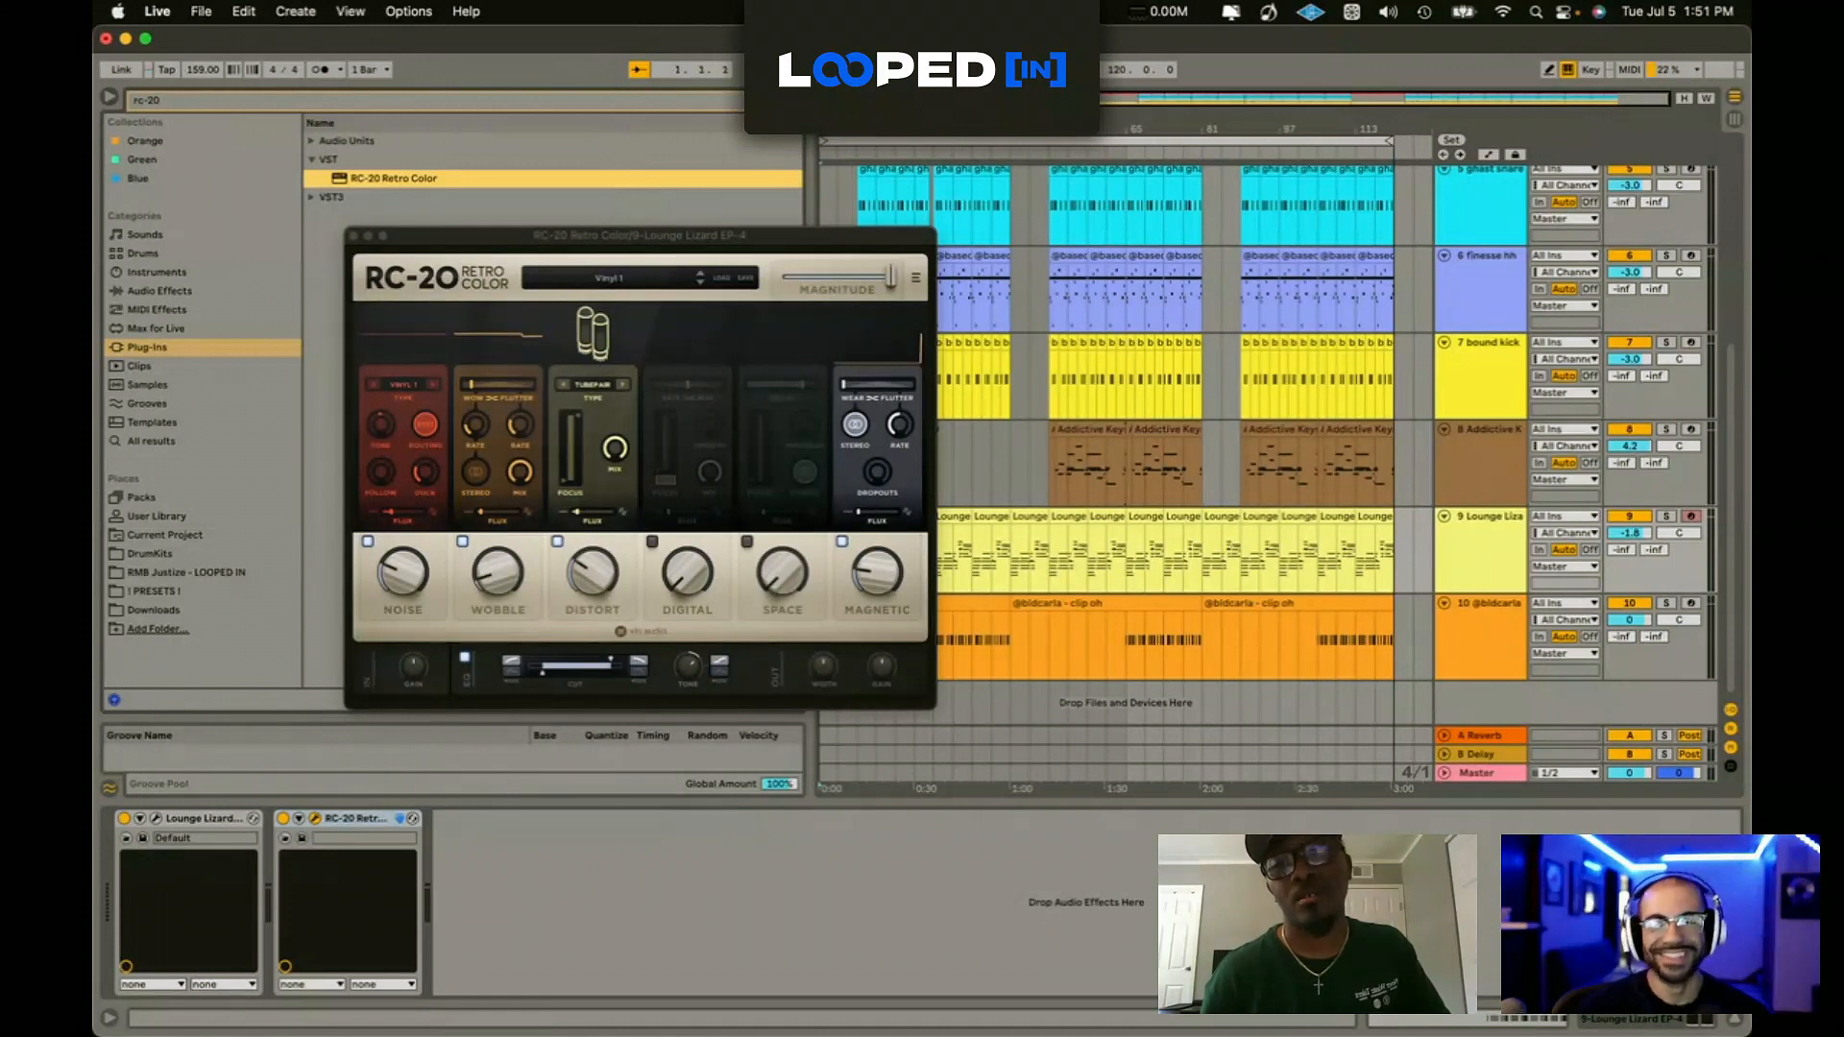
left_click(631, 277)
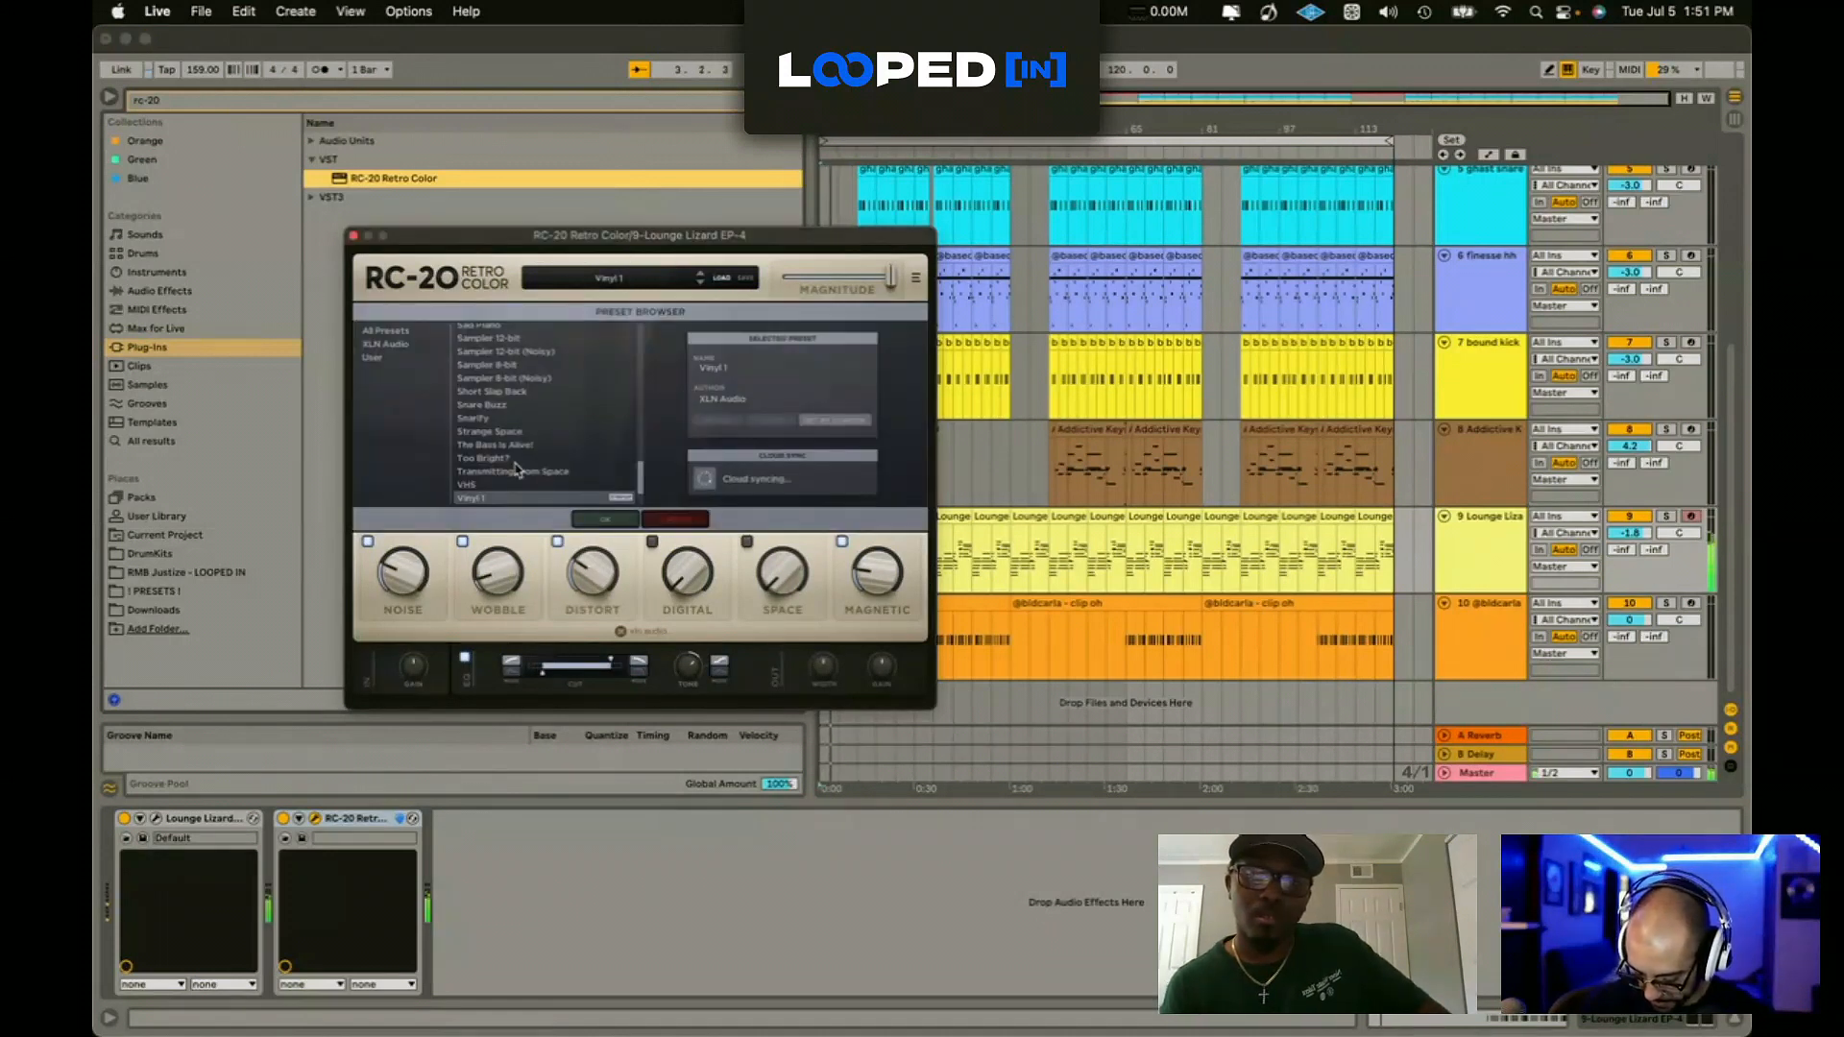
left_click(354, 235)
Step: Search the plug-ins for "vog" and load the UAD Little Labs VOG VST onto the BIGSPIN track
scroll(1082, 411, "up", 5)
left_click(1223, 384)
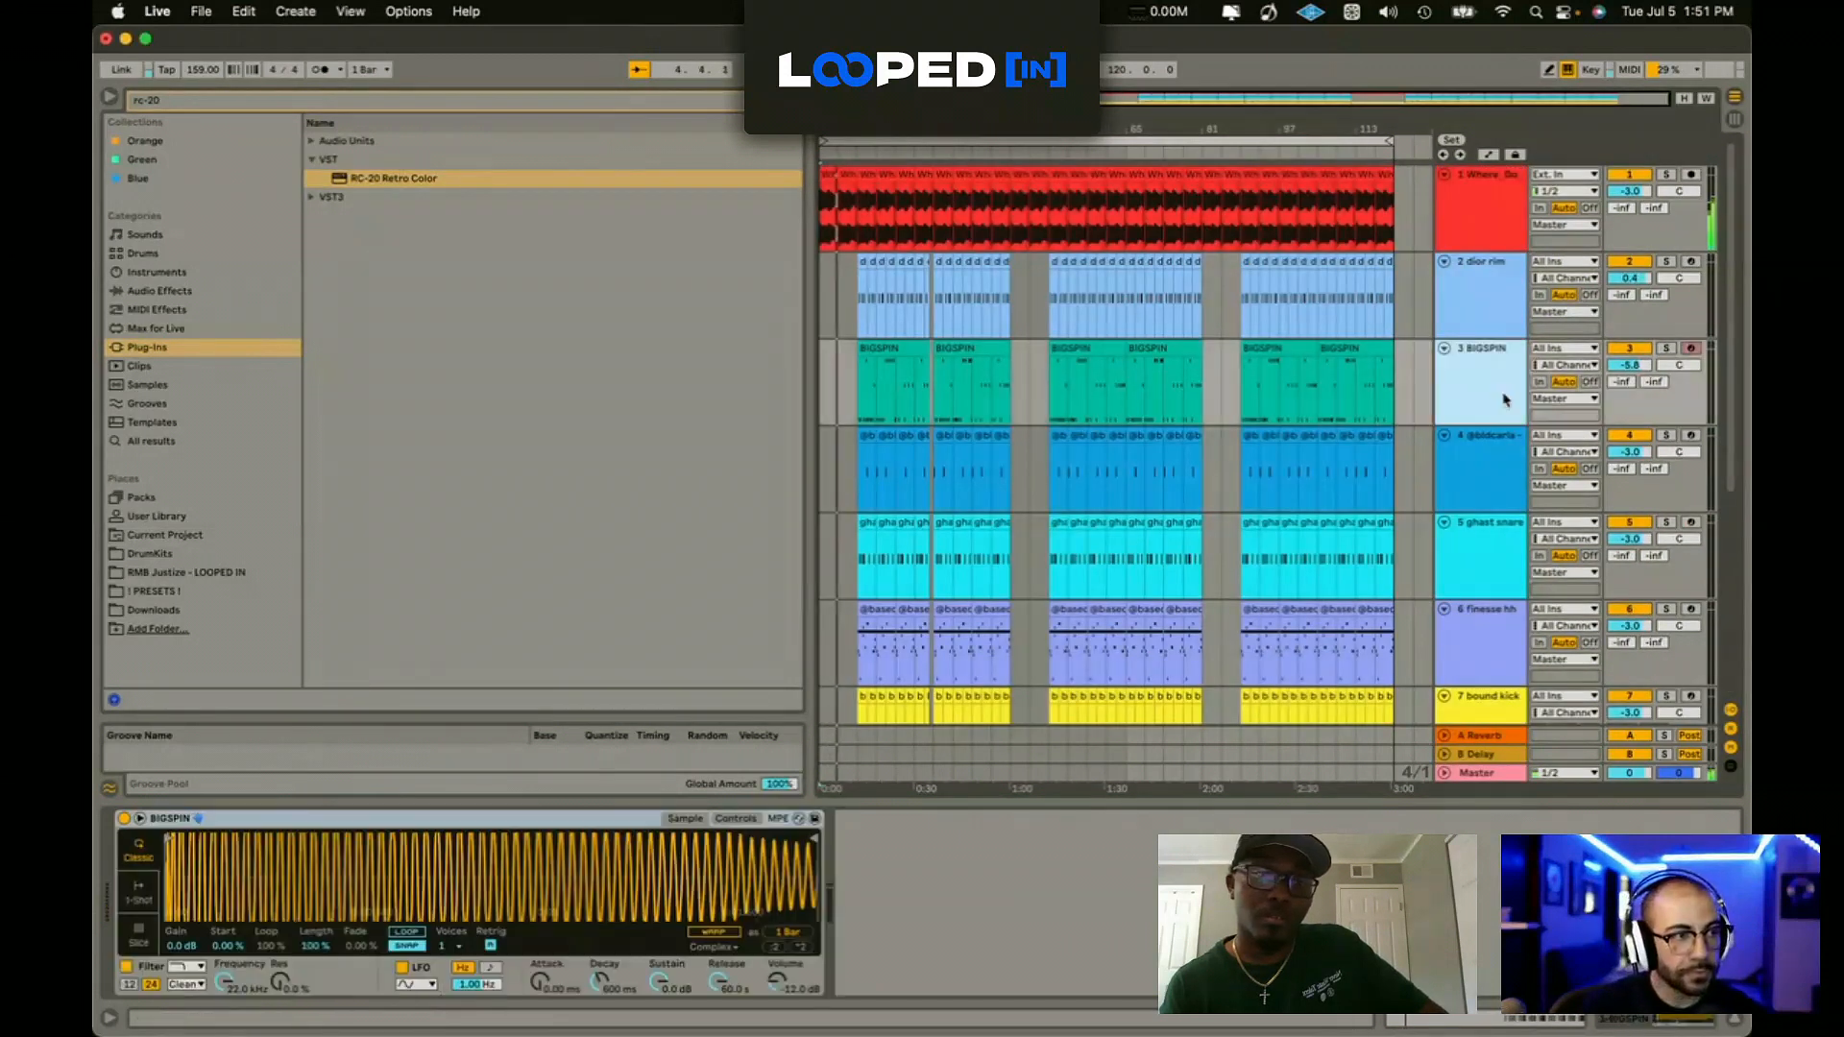
key("super+f")
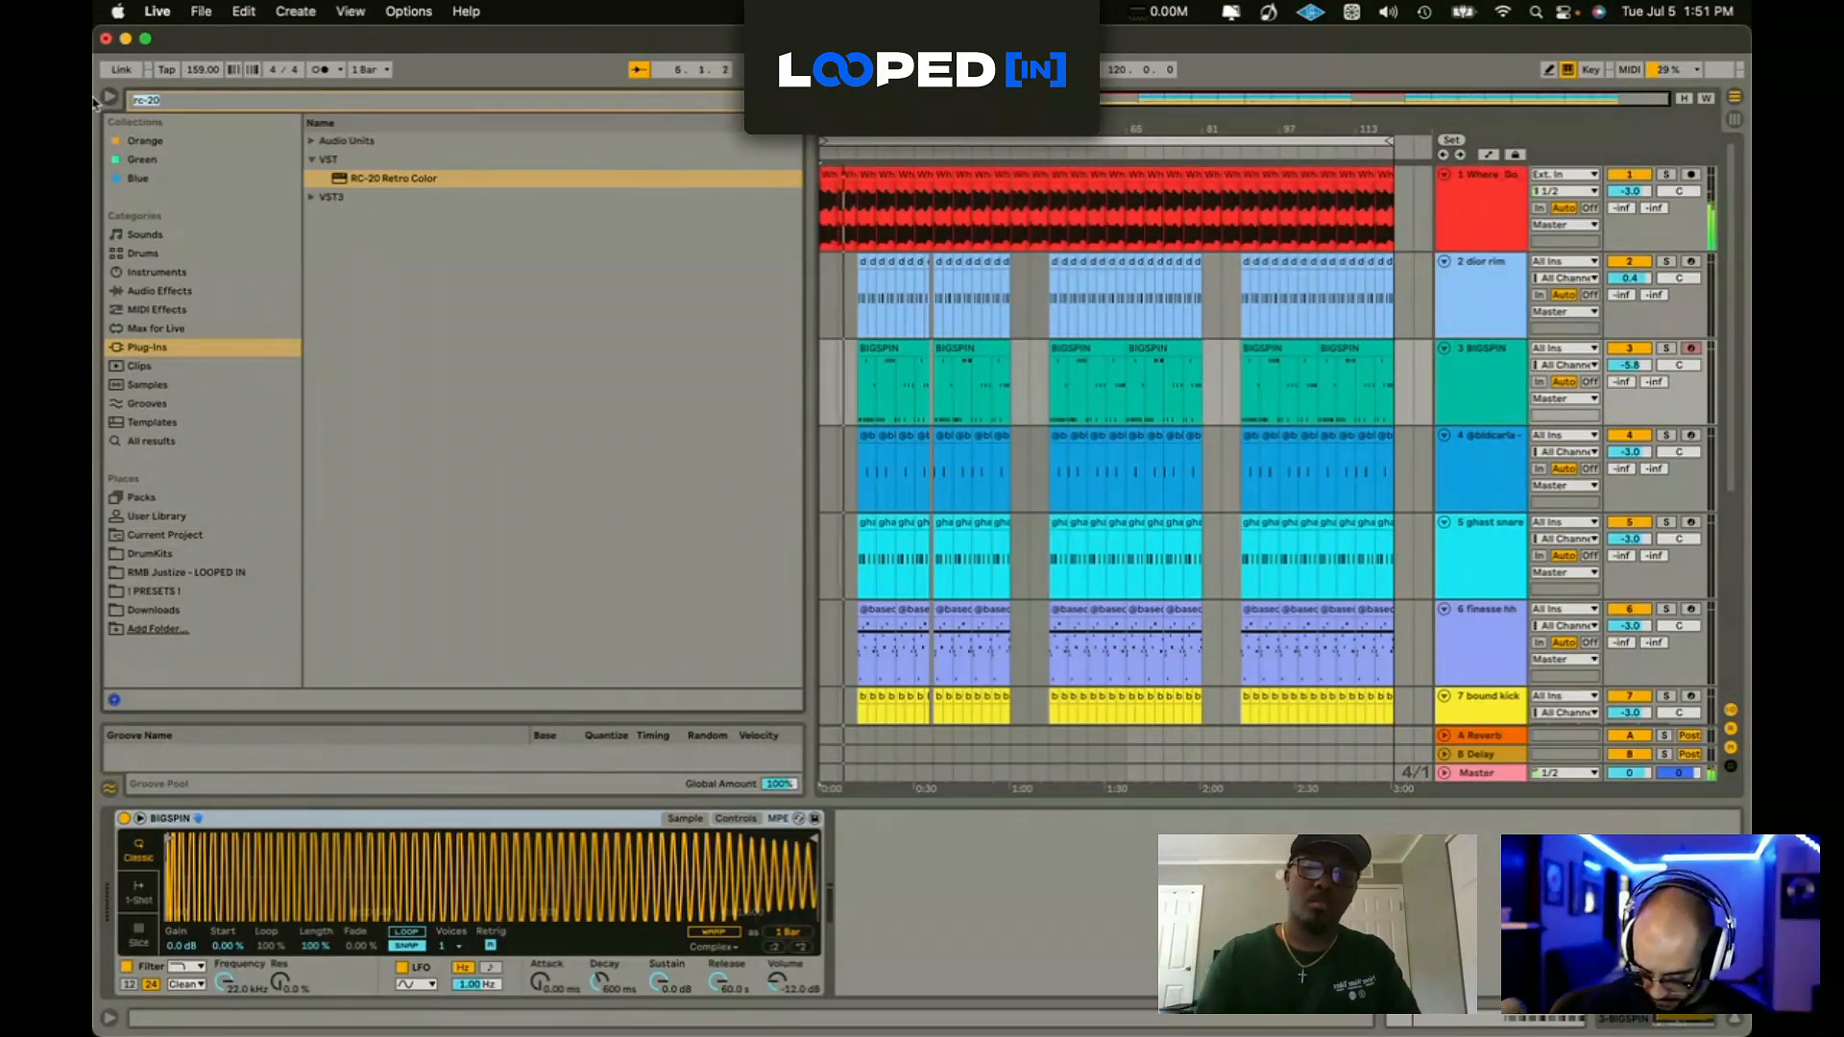
type("vog")
left_click(394, 179)
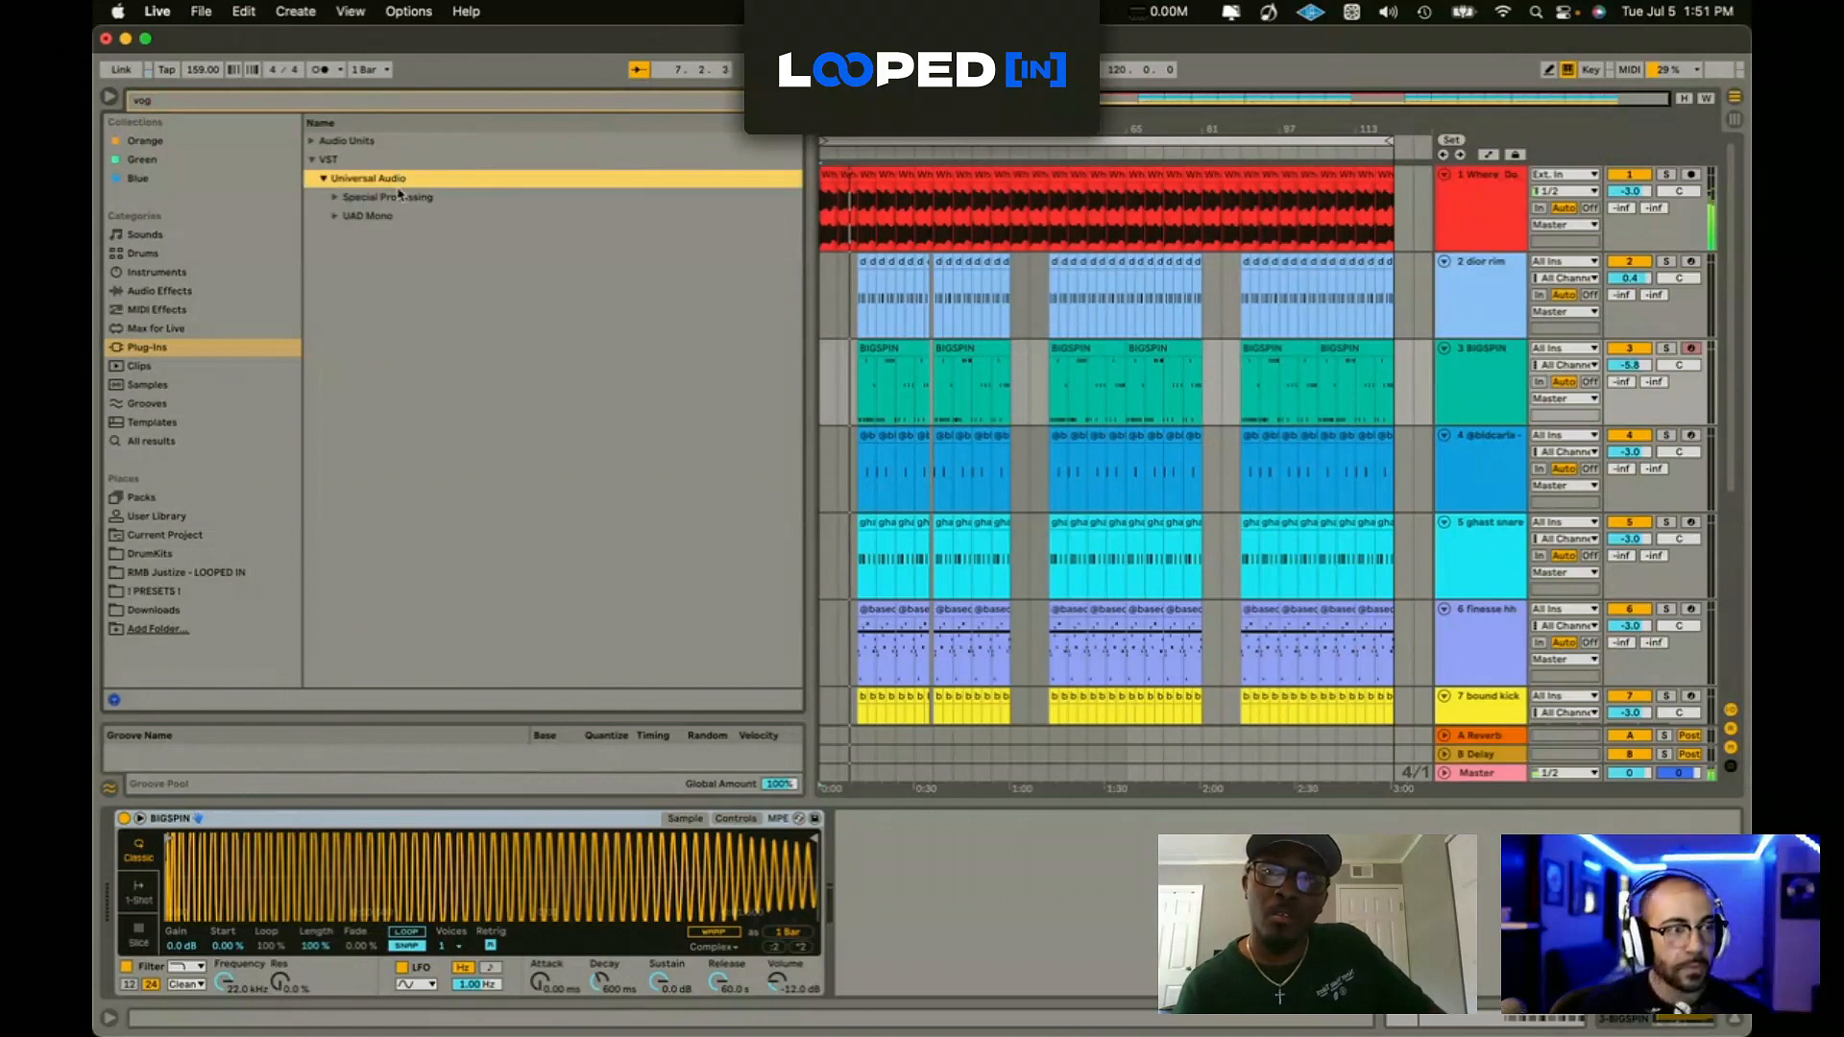
left_click(379, 197)
double_click(465, 216)
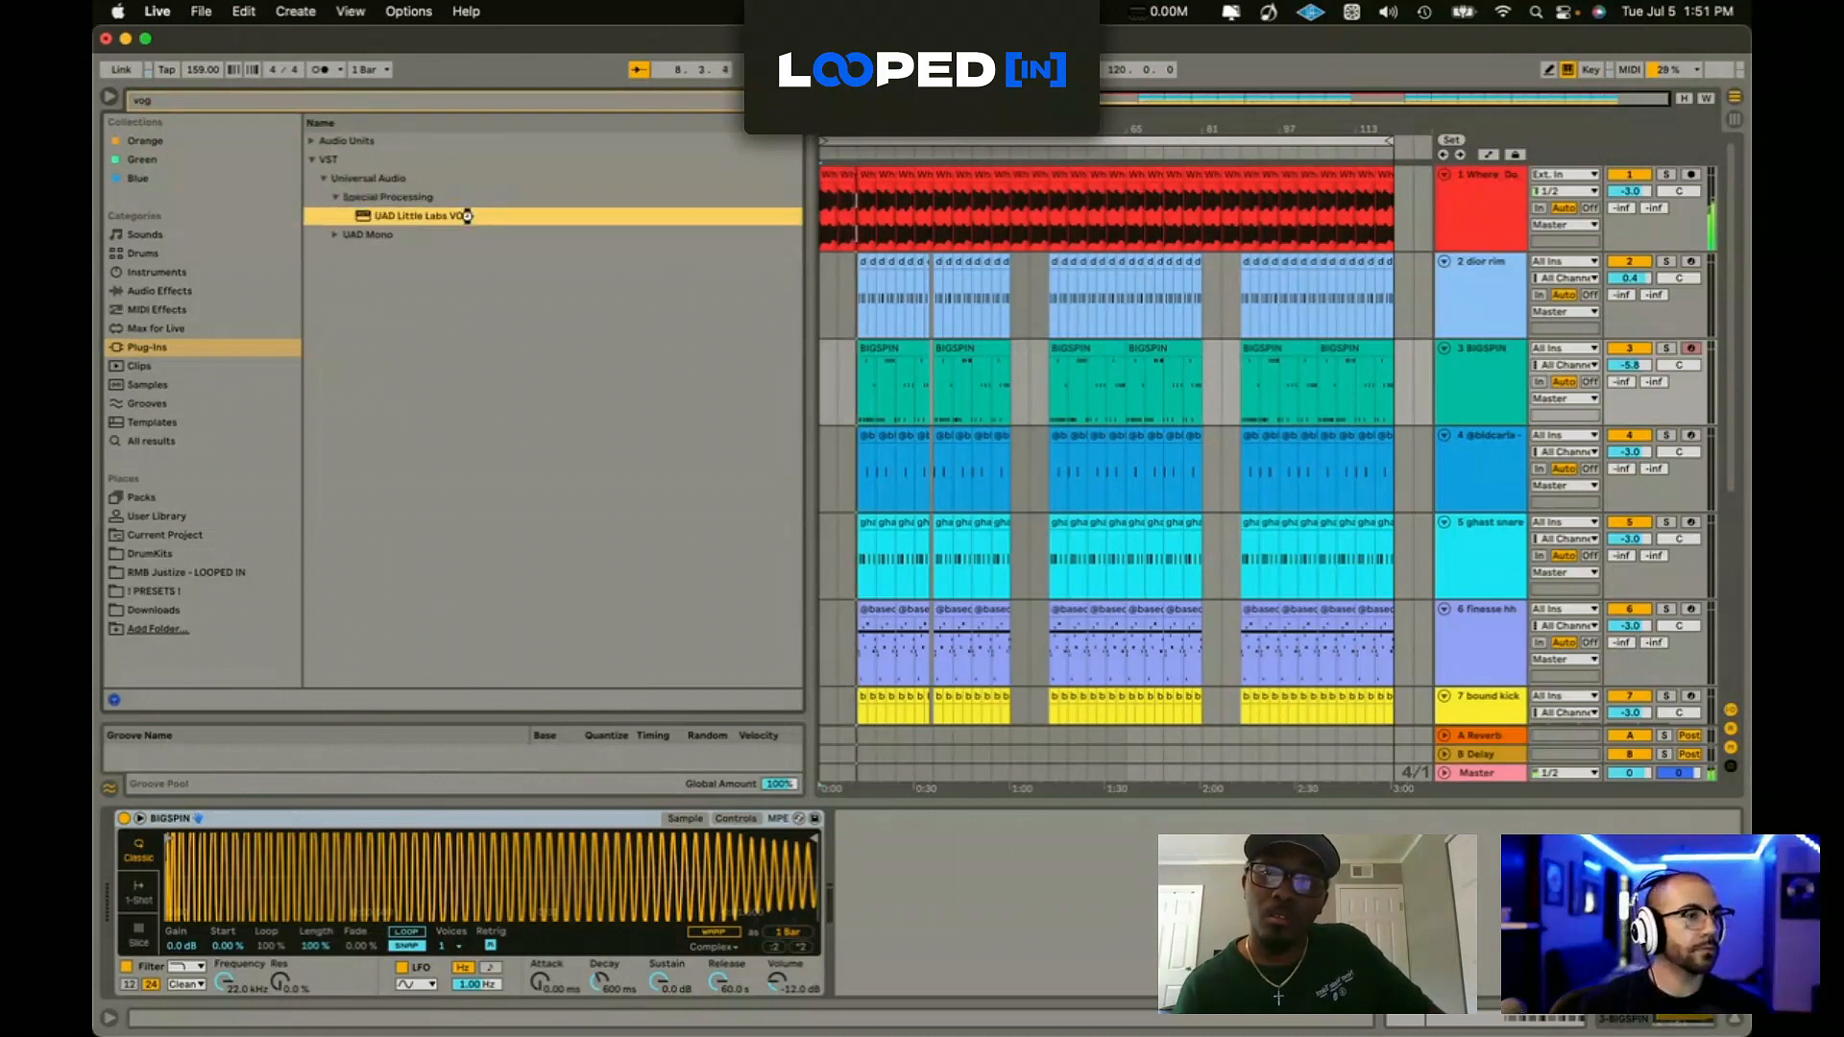
left_click_drag(496, 261, 649, 263)
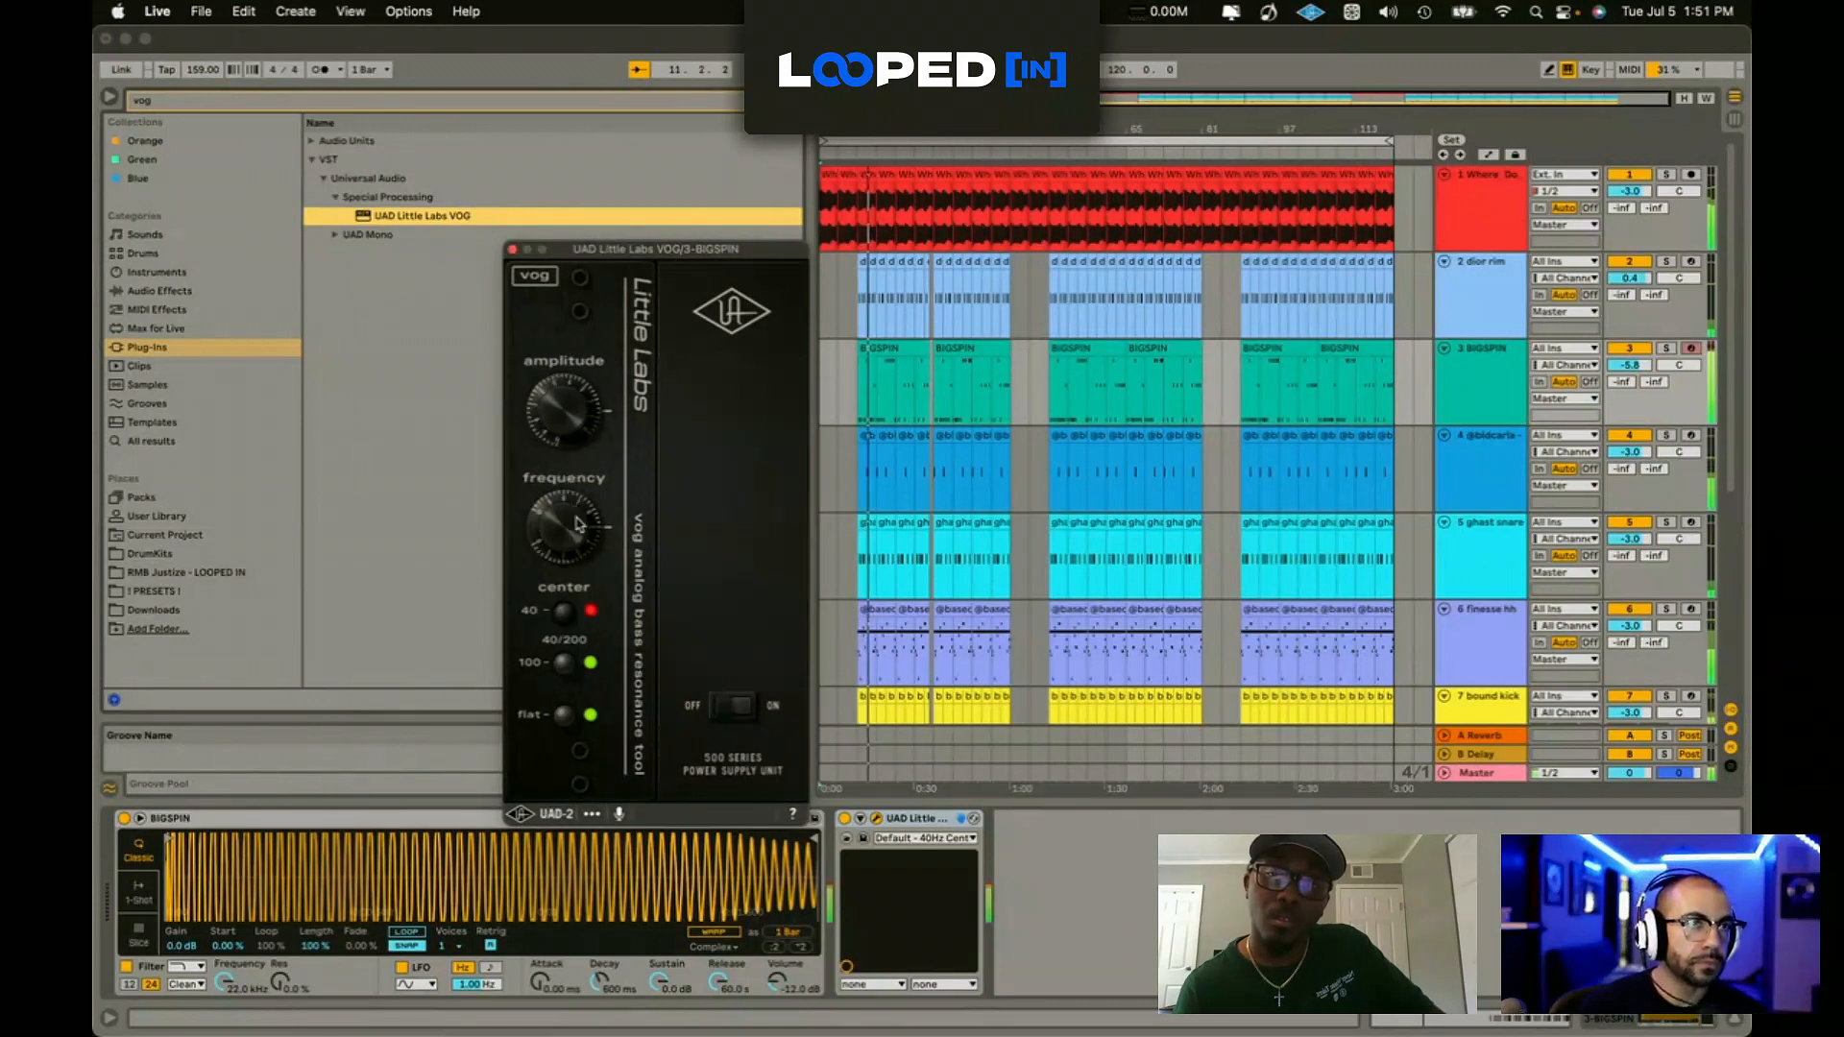
Step: Choose the Maximum Low-Mids preset for the VOG on the BIGSPIN track and adjust its amplitude and frequency
left_click_drag(576, 511, 609, 465)
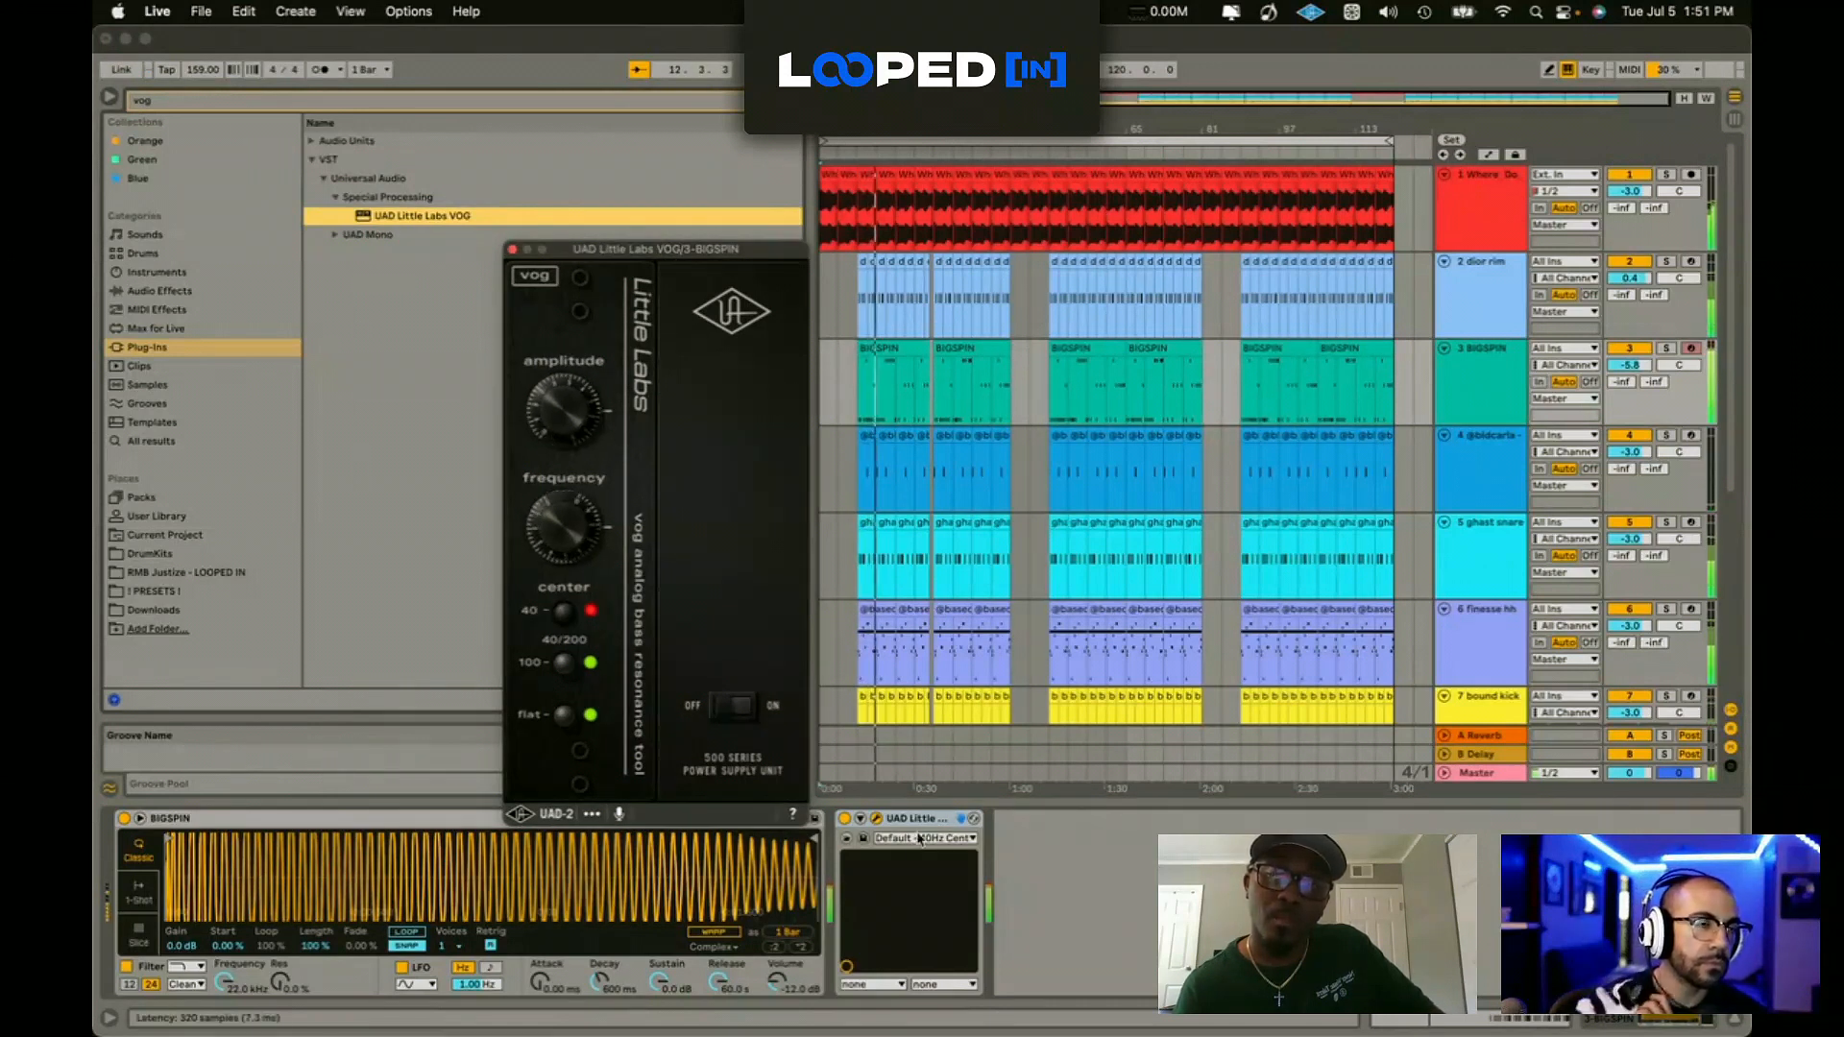
left_click(925, 838)
left_click(941, 913)
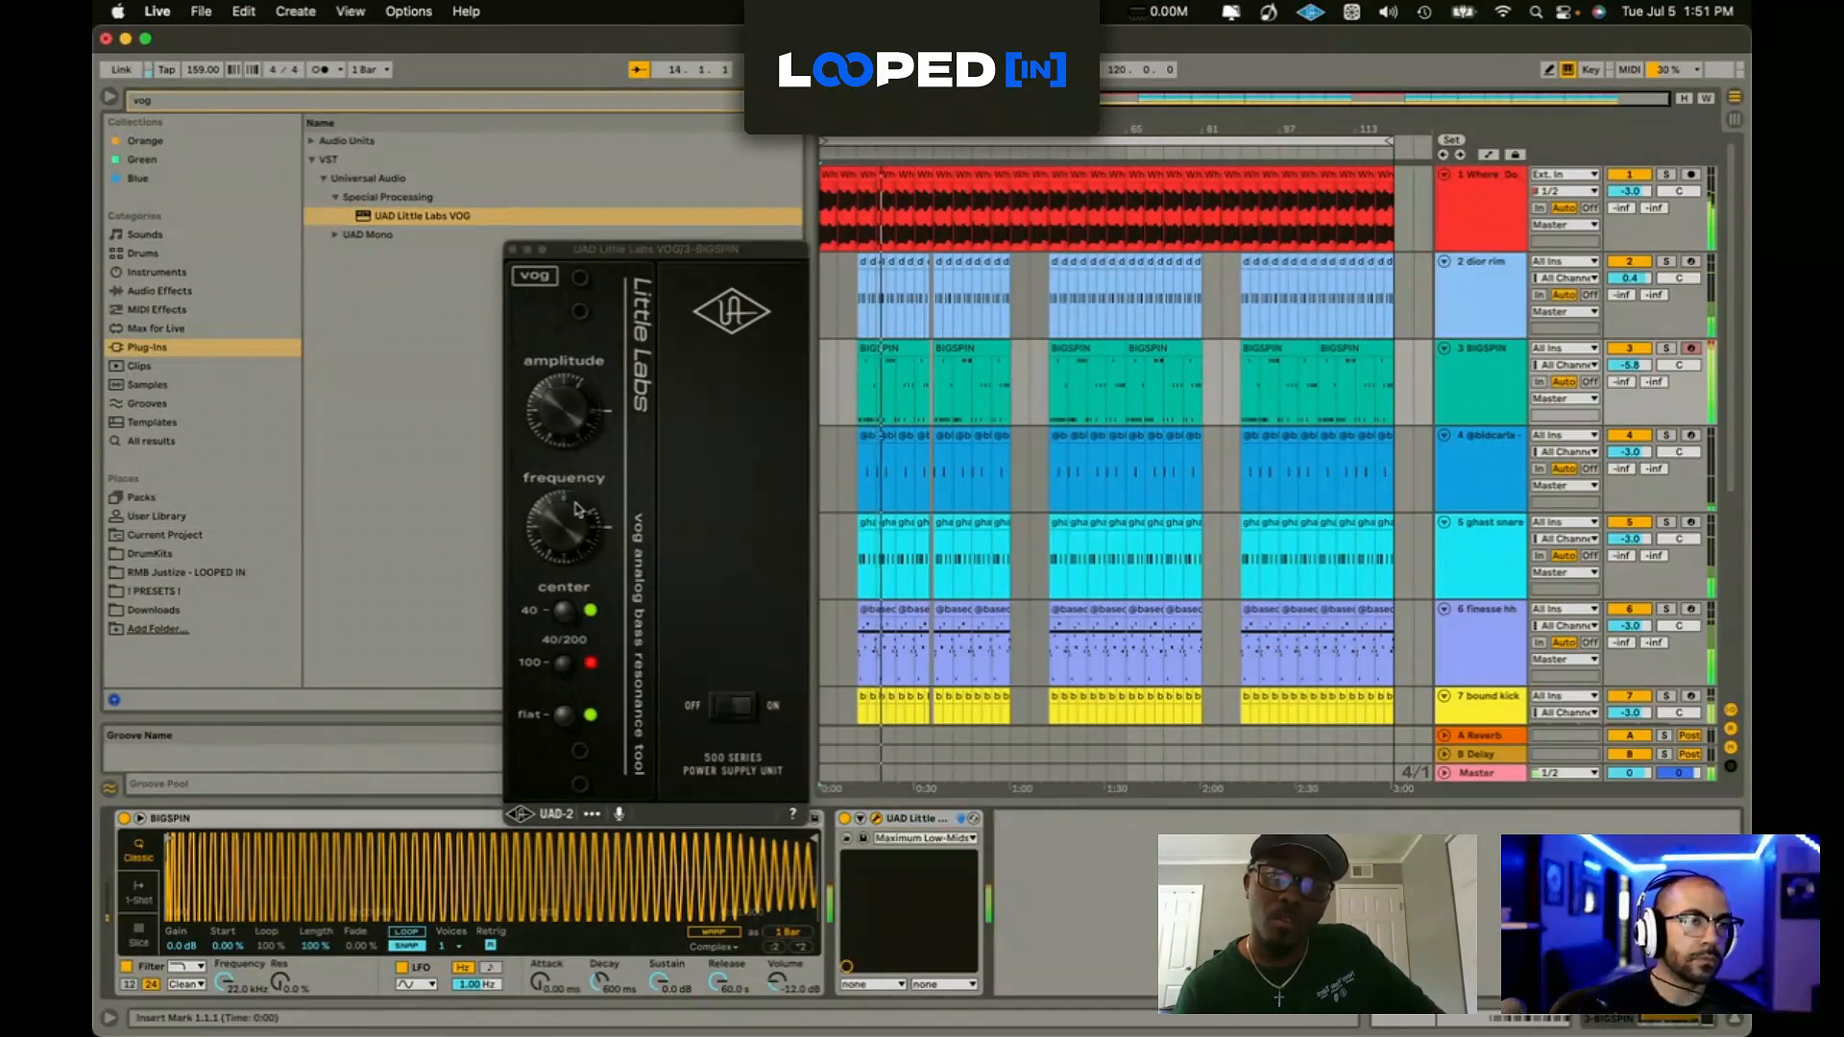
left_click_drag(564, 413, 576, 468)
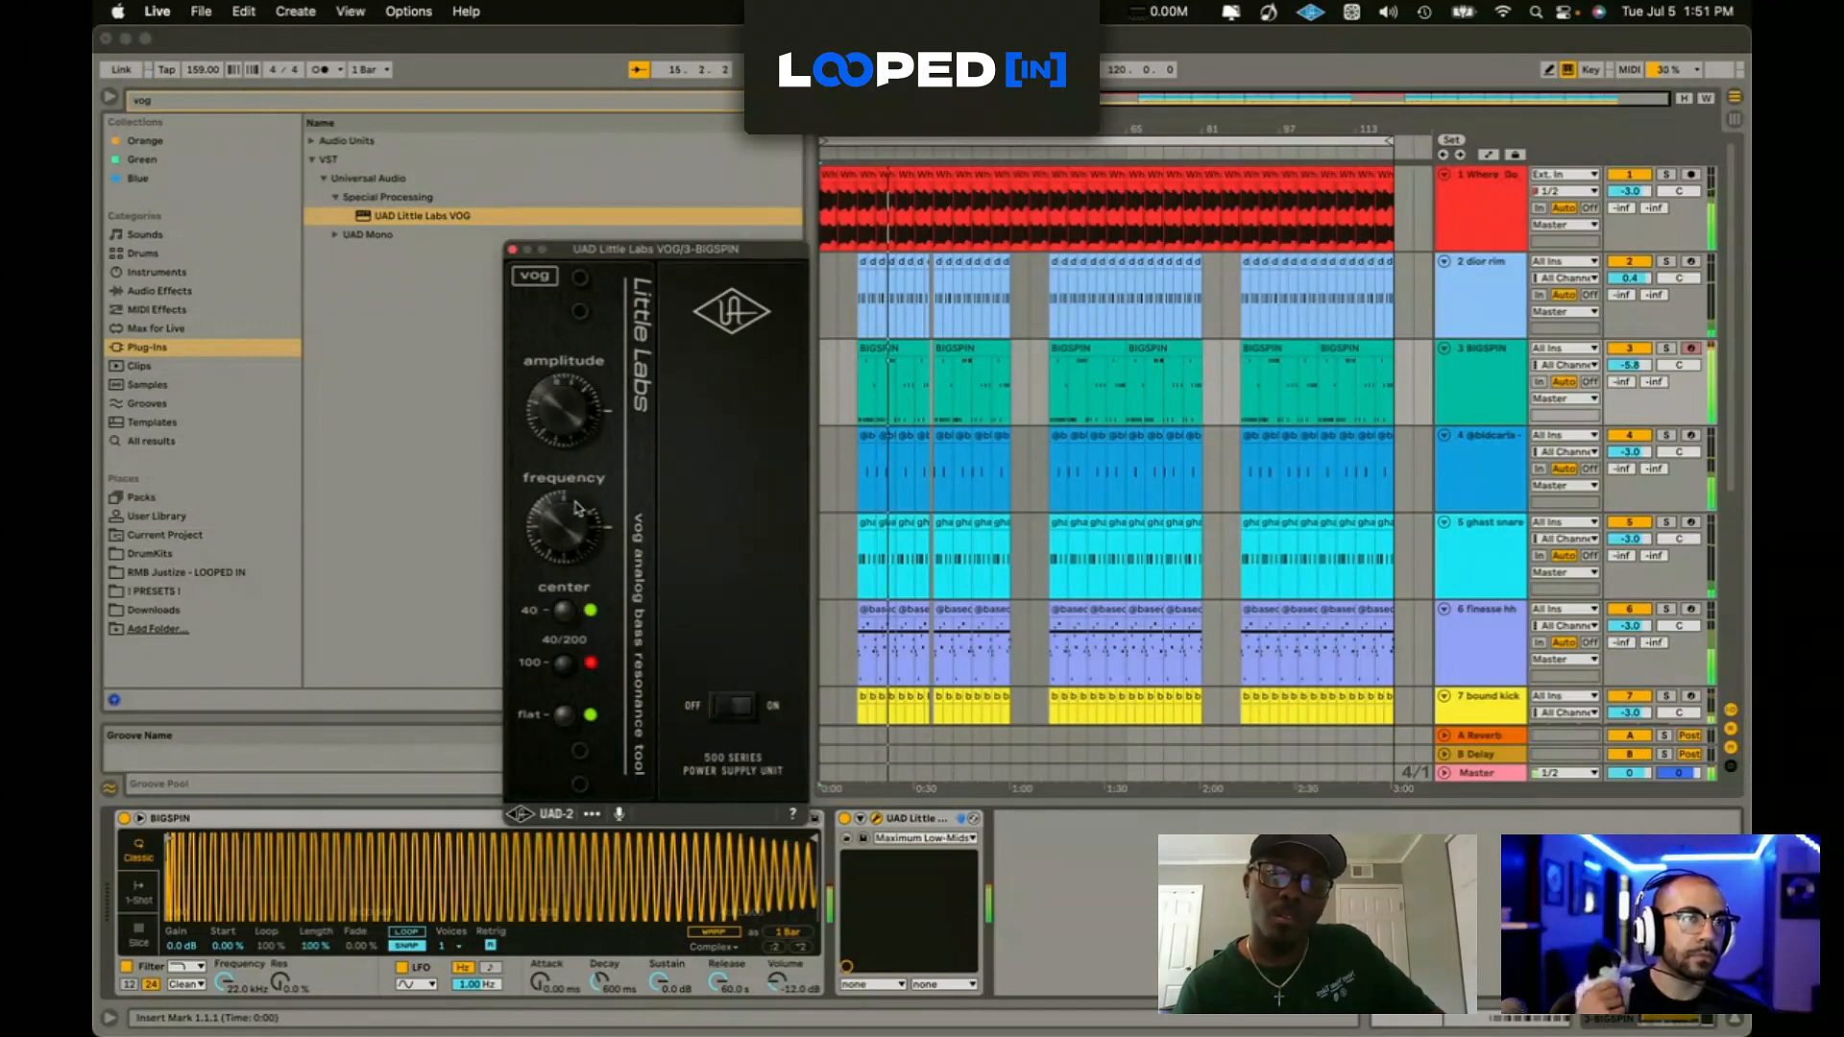
left_click_drag(574, 533, 581, 608)
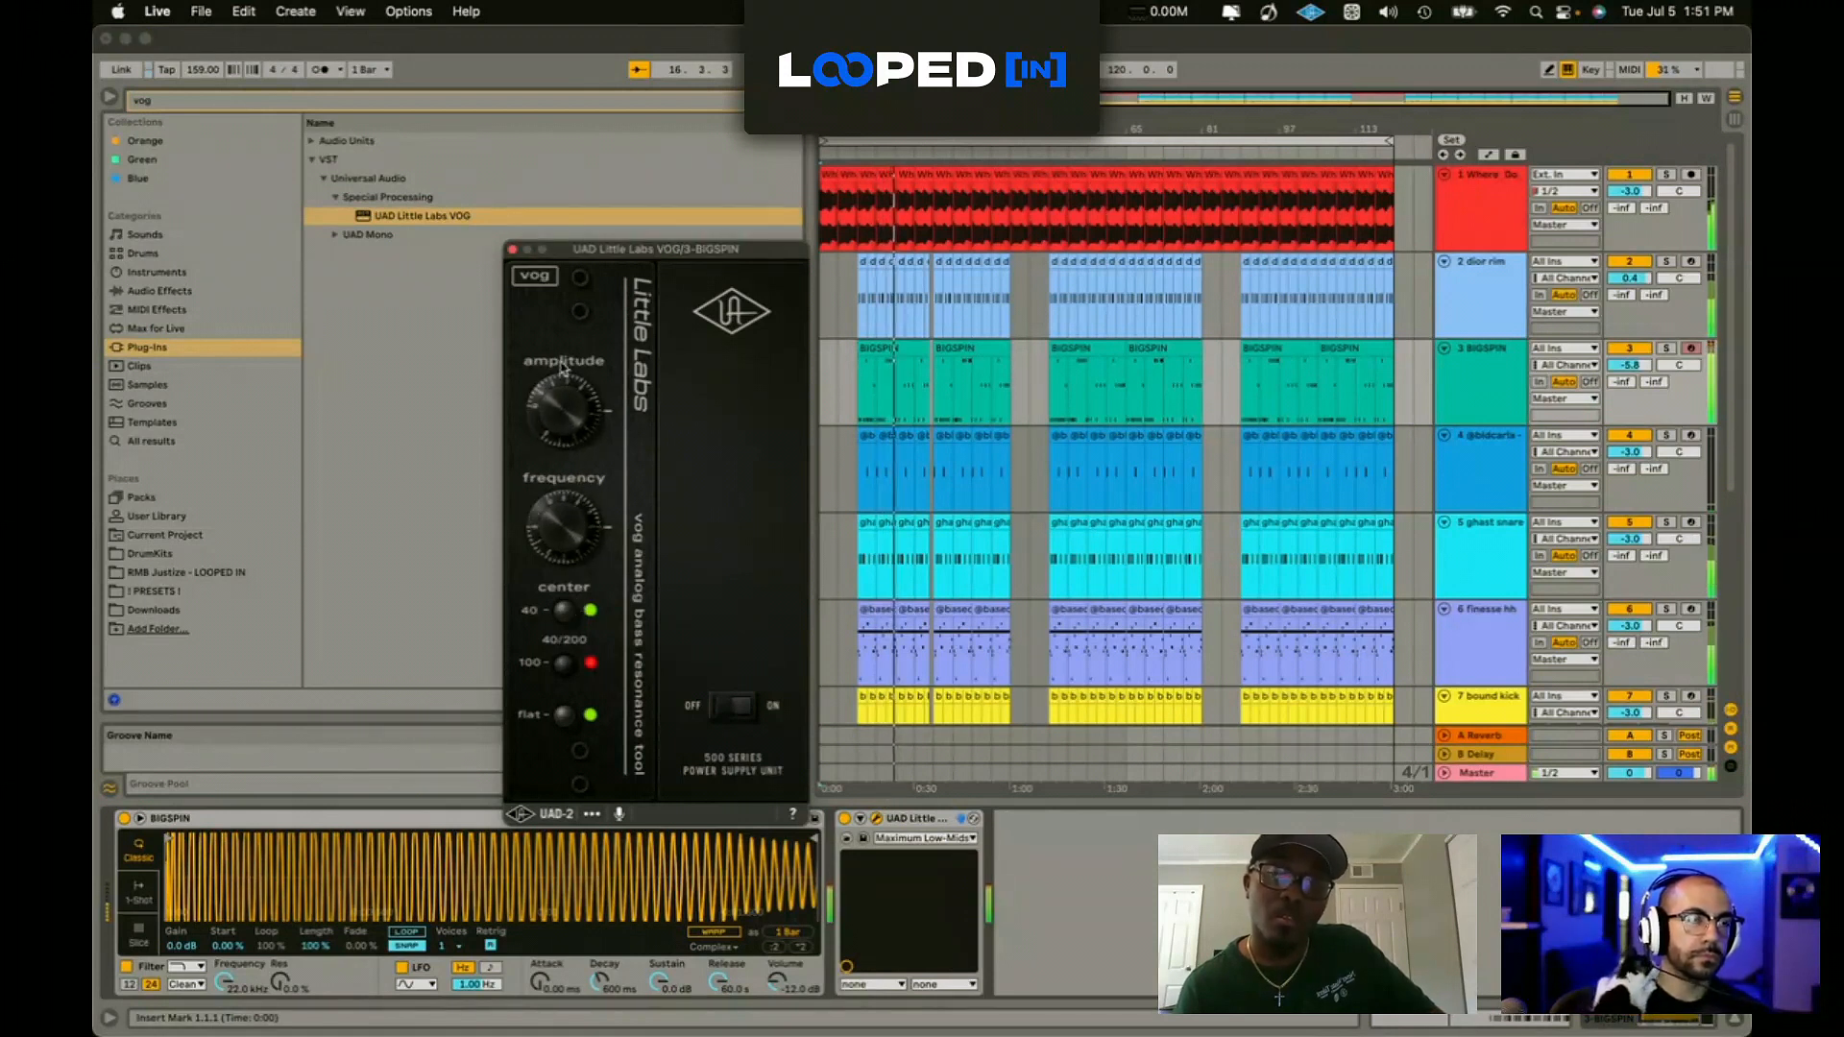
left_click(512, 248)
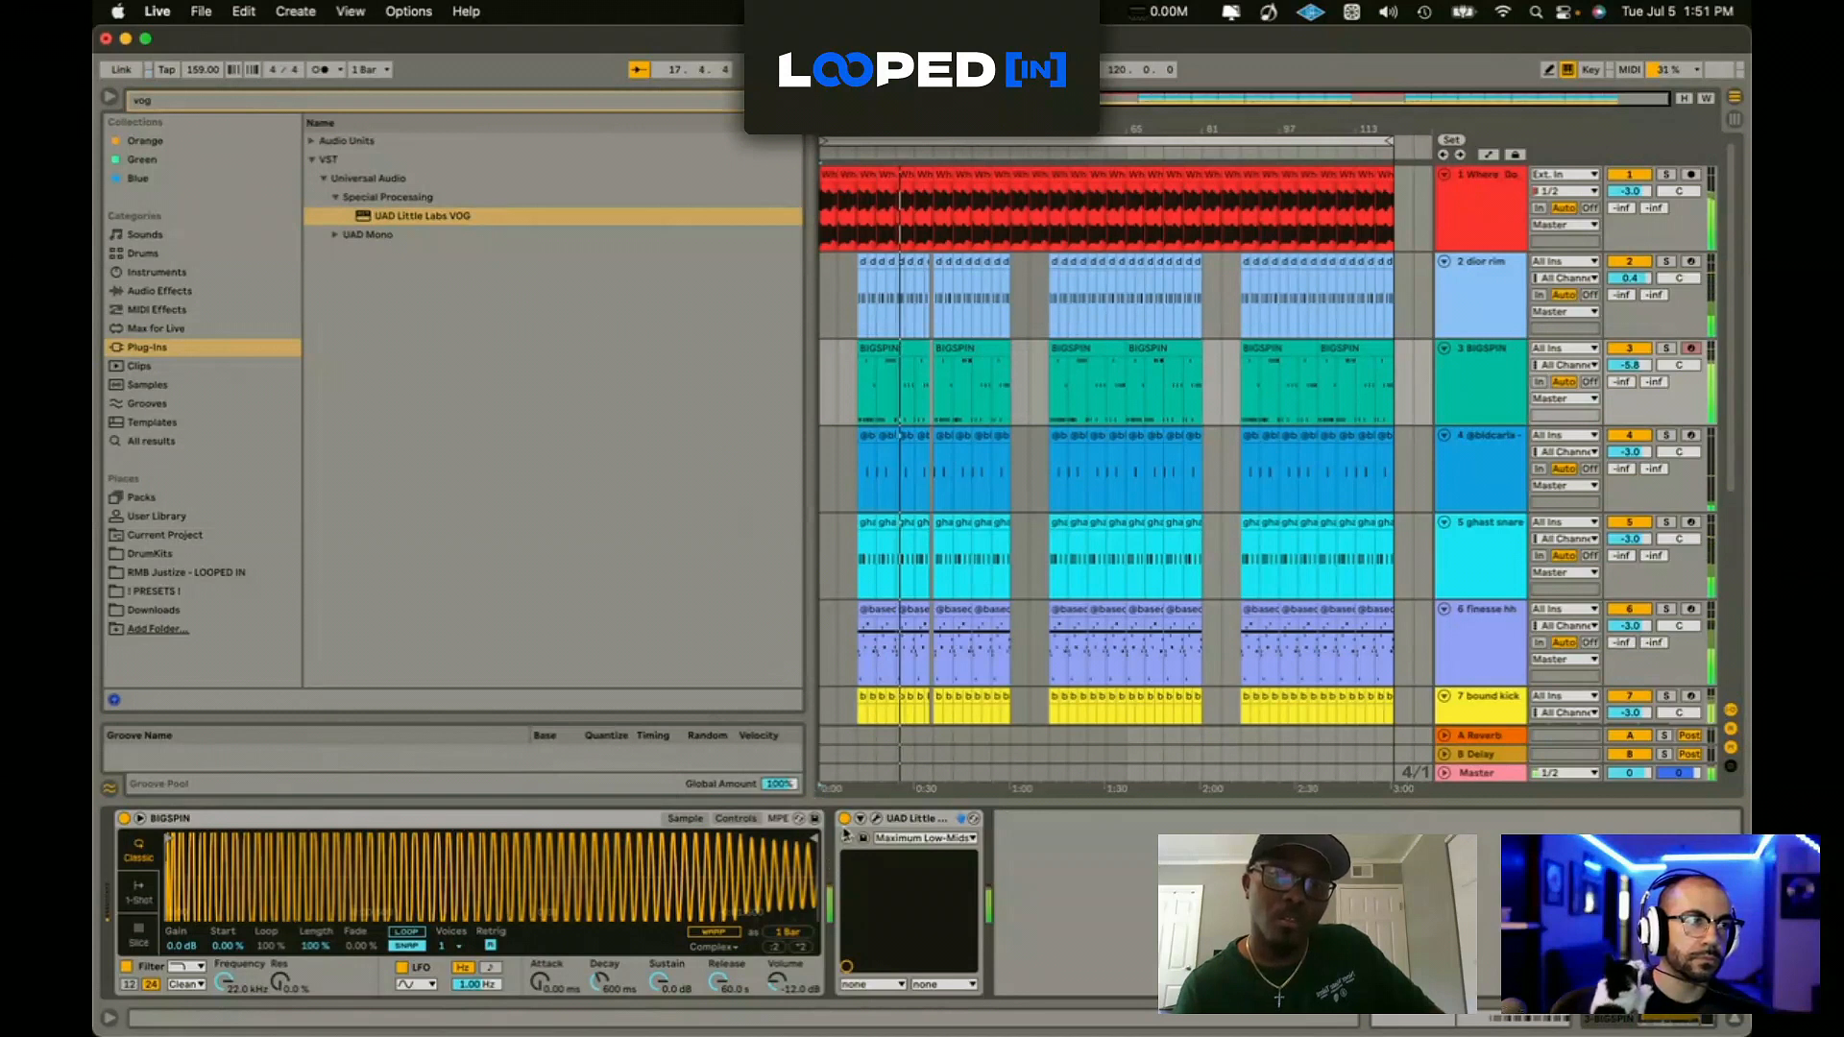
Step: Reopen the VOG and fine-tune its amplitude and frequency knobs, then close its window
left_click(874, 818)
left_click_drag(590, 389, 599, 325)
mouse_move(588, 528)
left_mouse_down()
mouse_move(589, 612)
mouse_move(596, 516)
left_mouse_up()
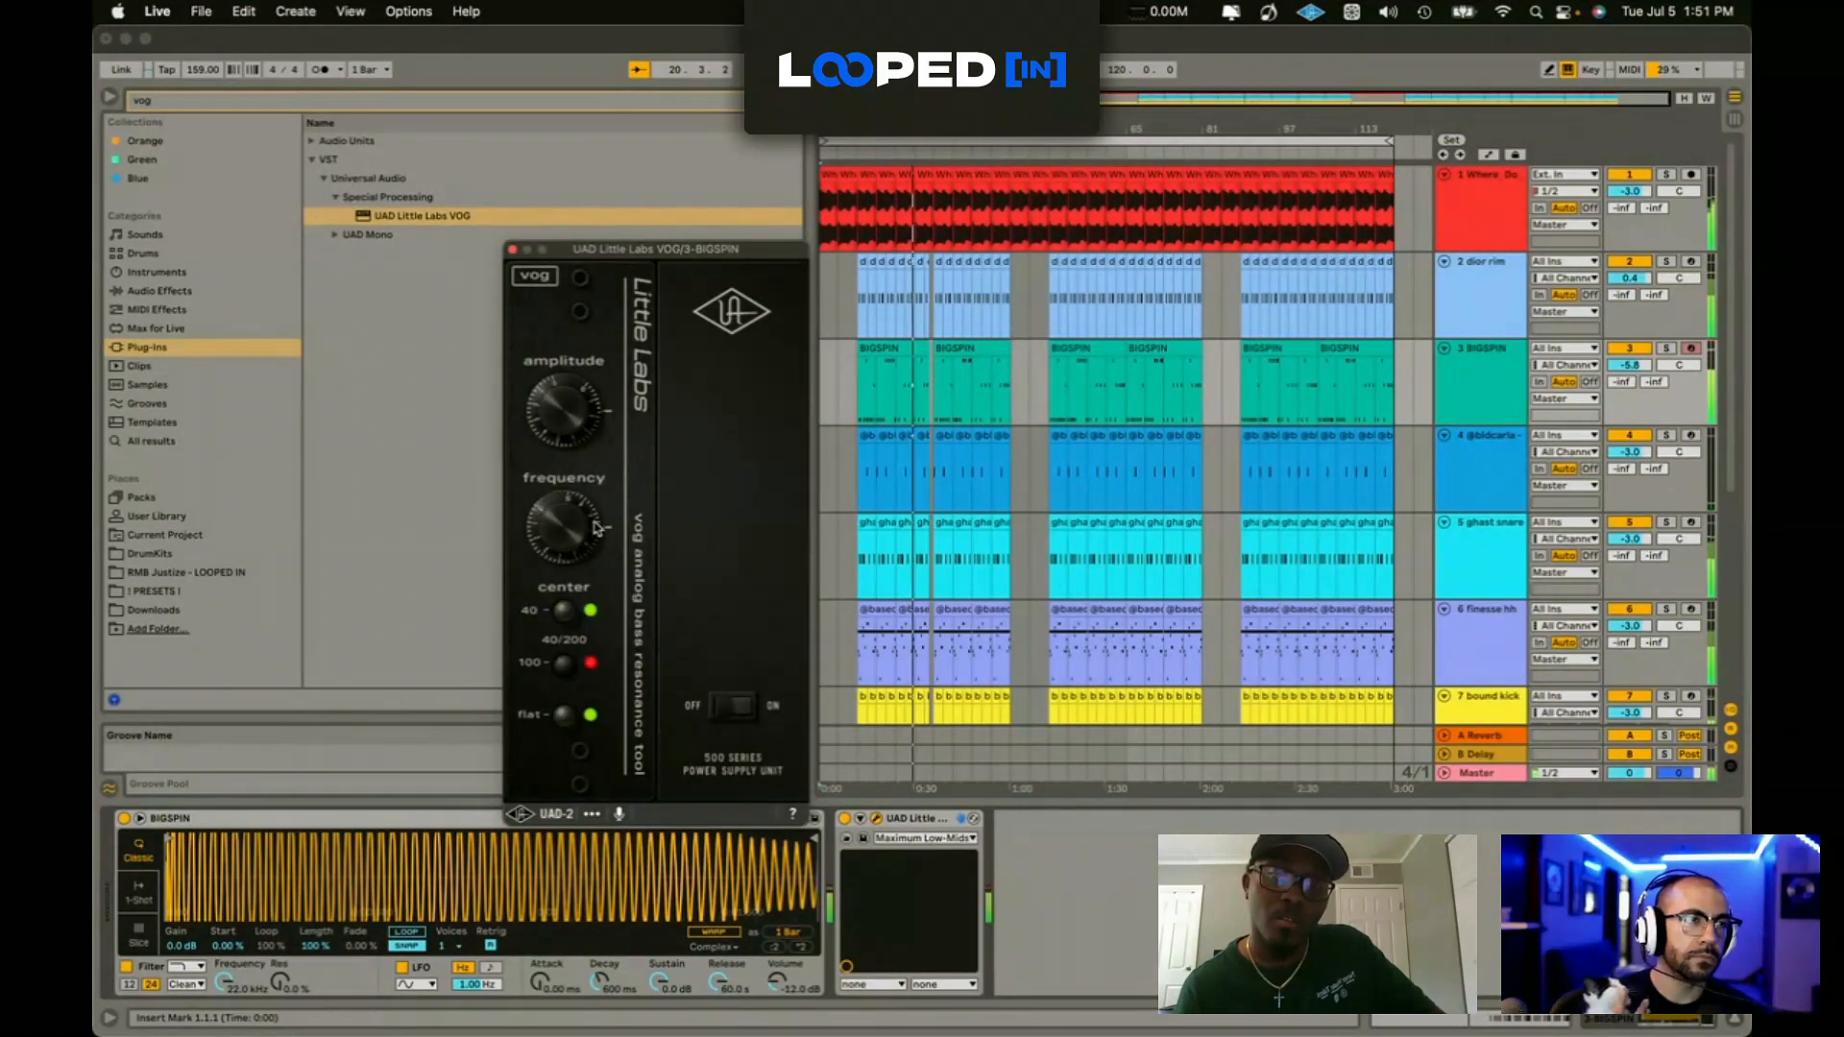
left_click(512, 249)
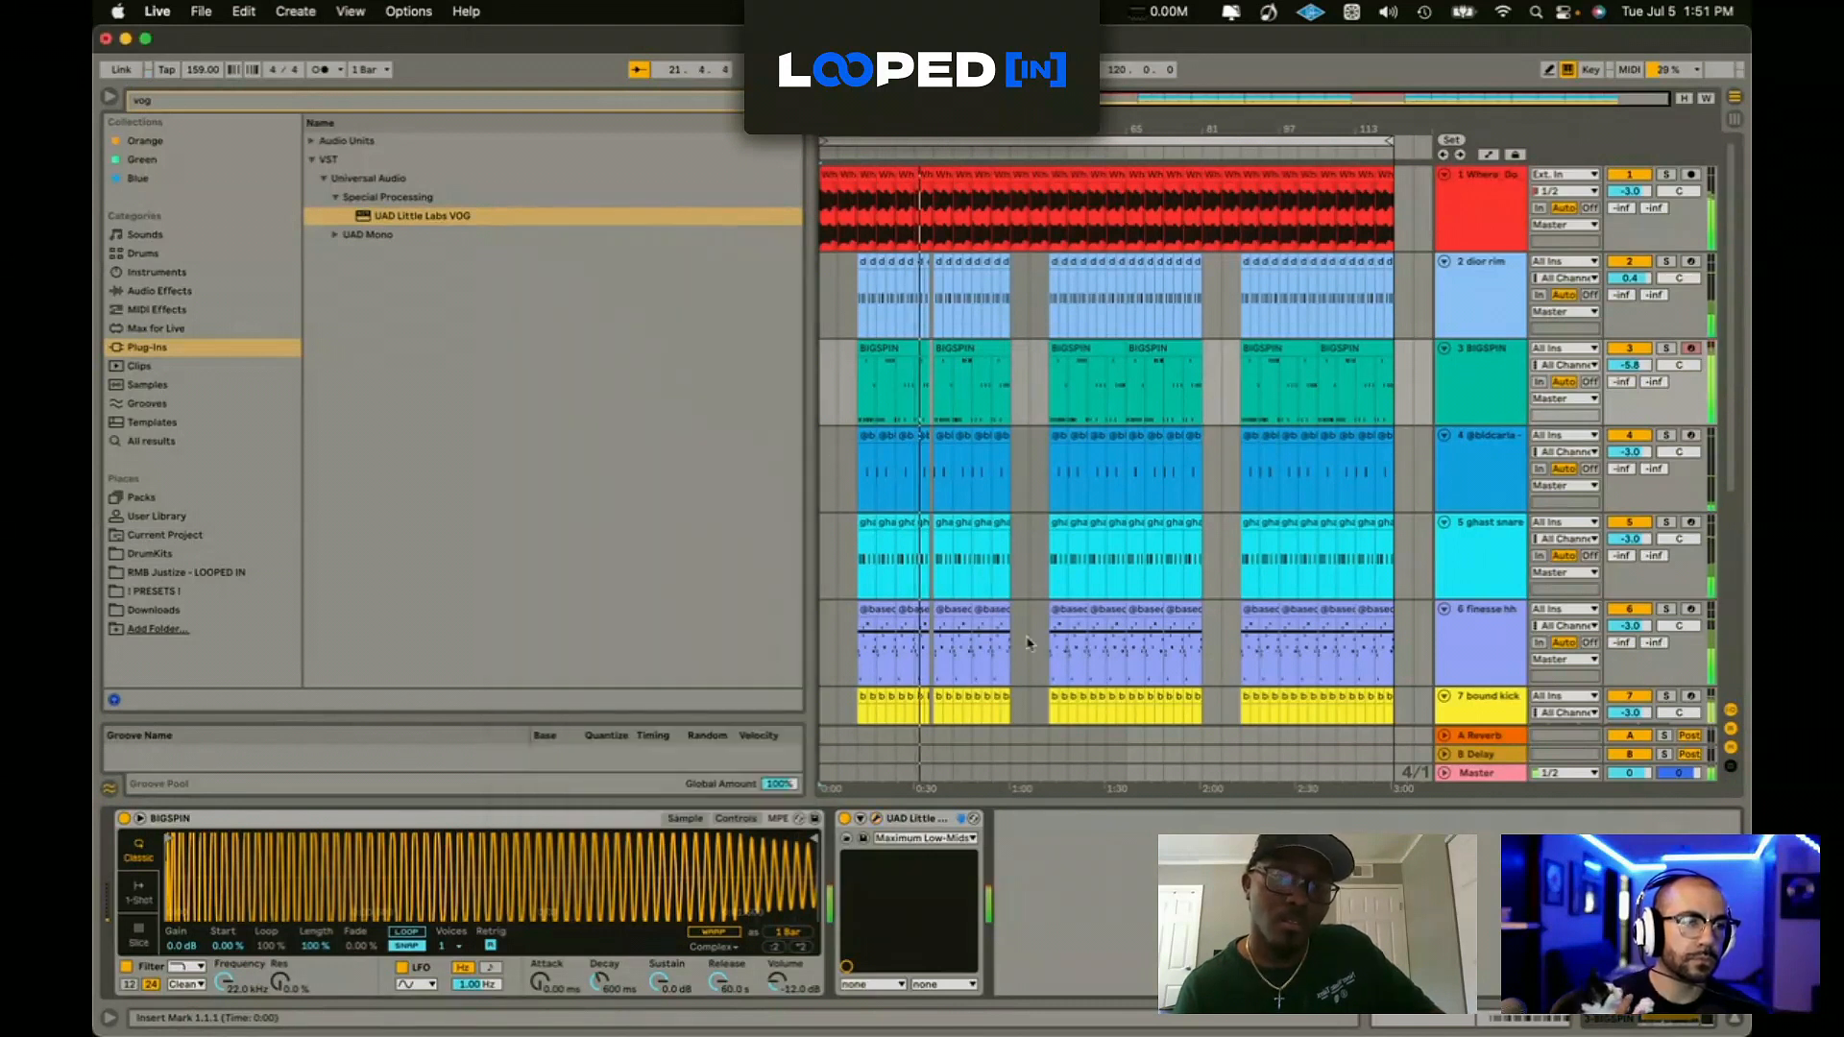
Step: Compare the bass with the VOG off and on, then toggle the VOG's 100 center switch
scroll(1027, 642, "down", 5)
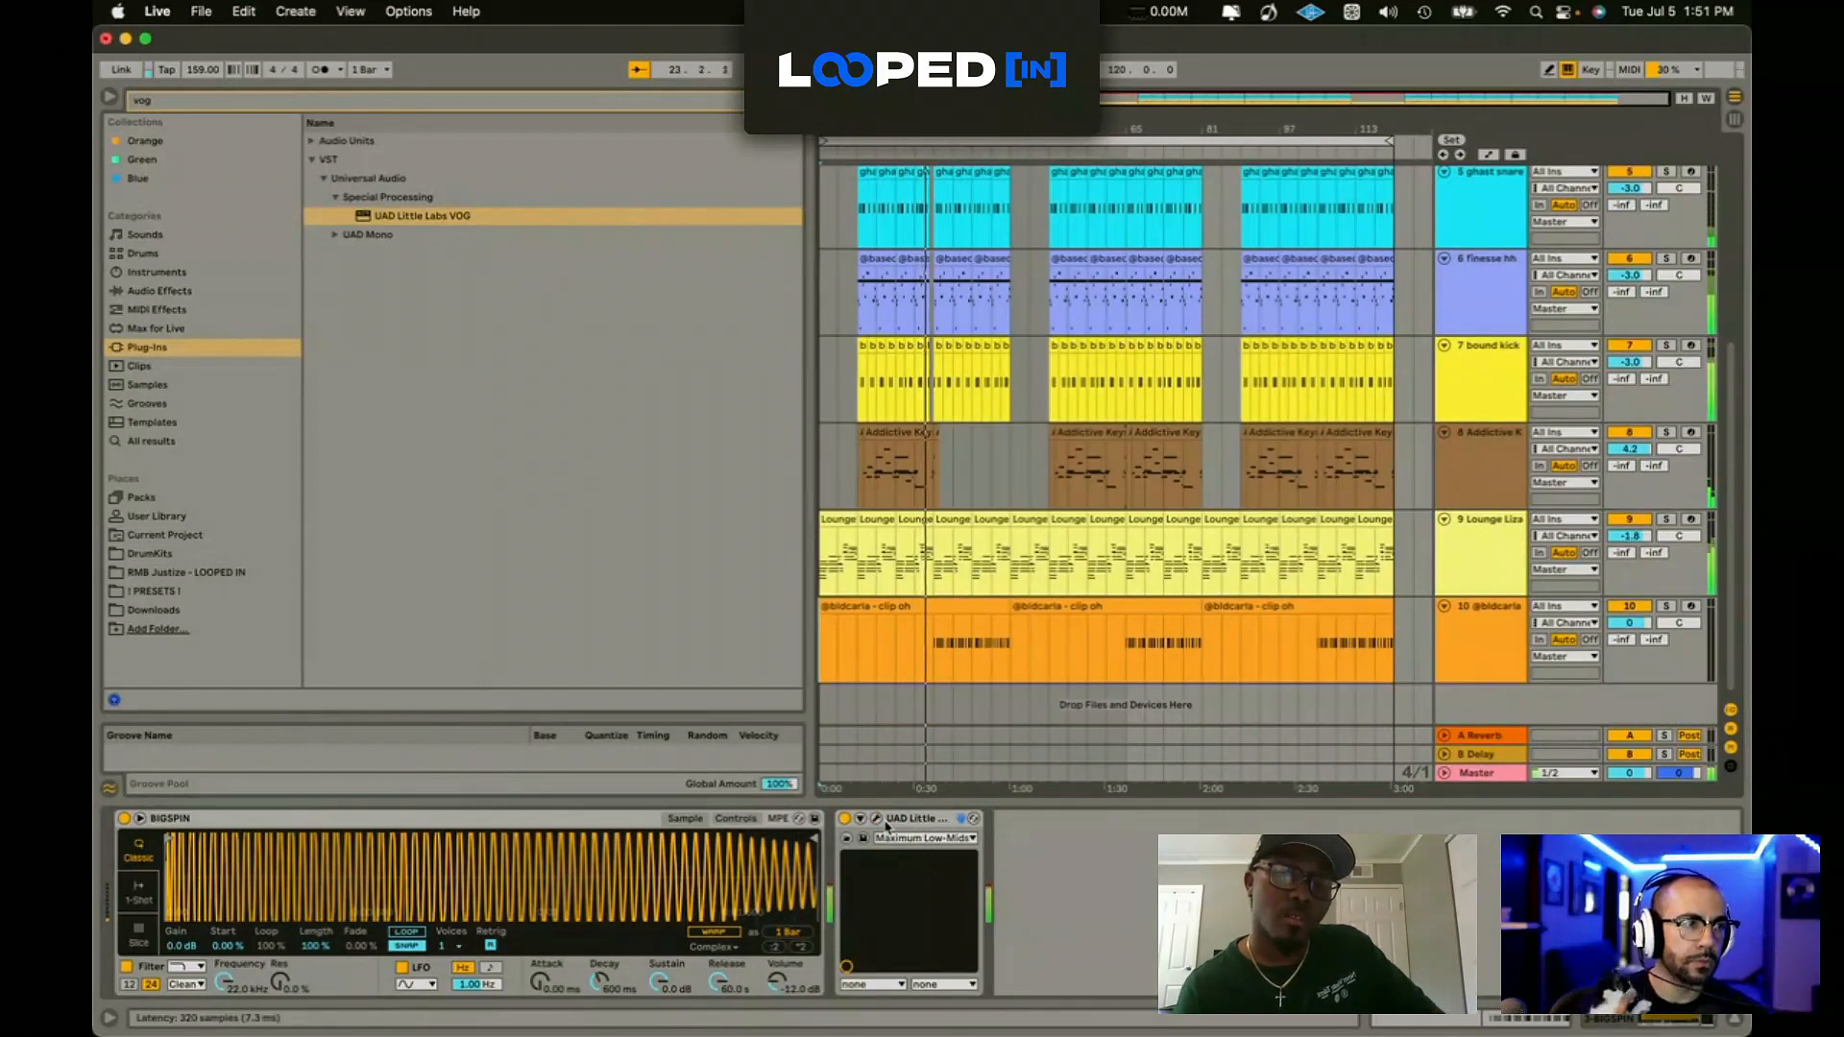
left_click(844, 819)
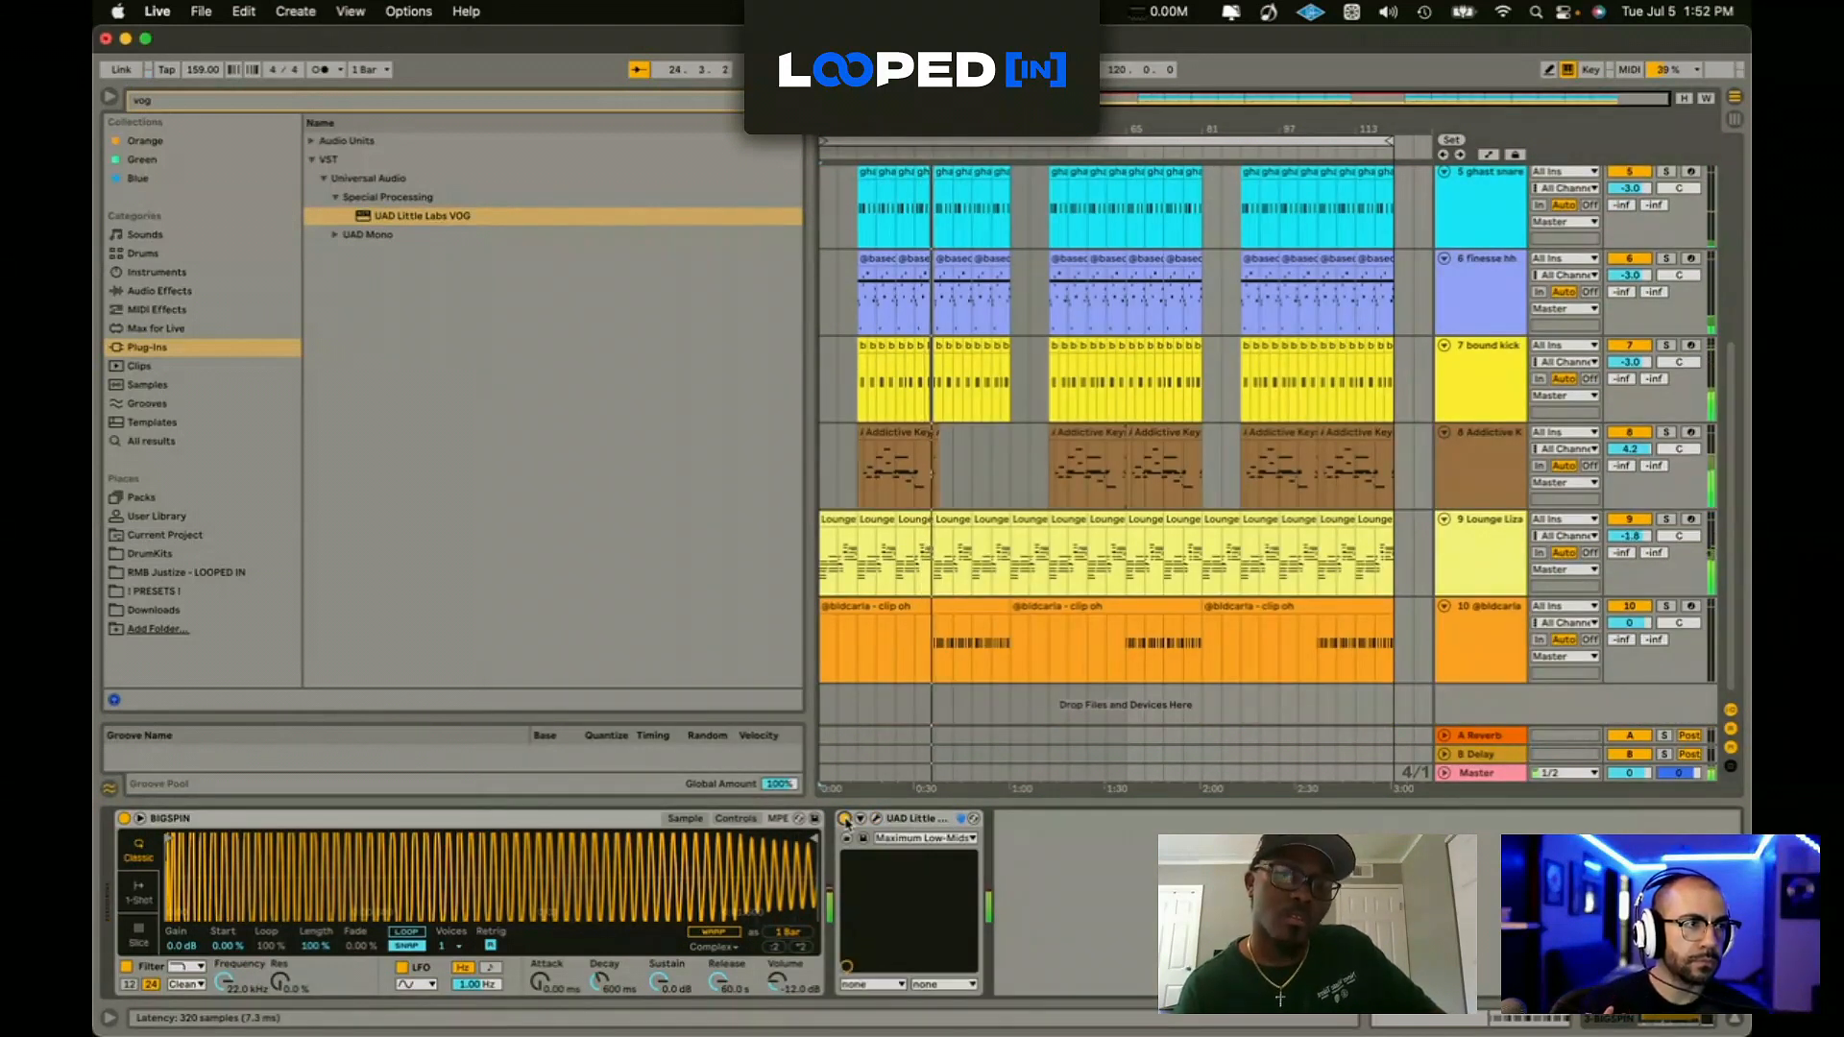
left_click(846, 819)
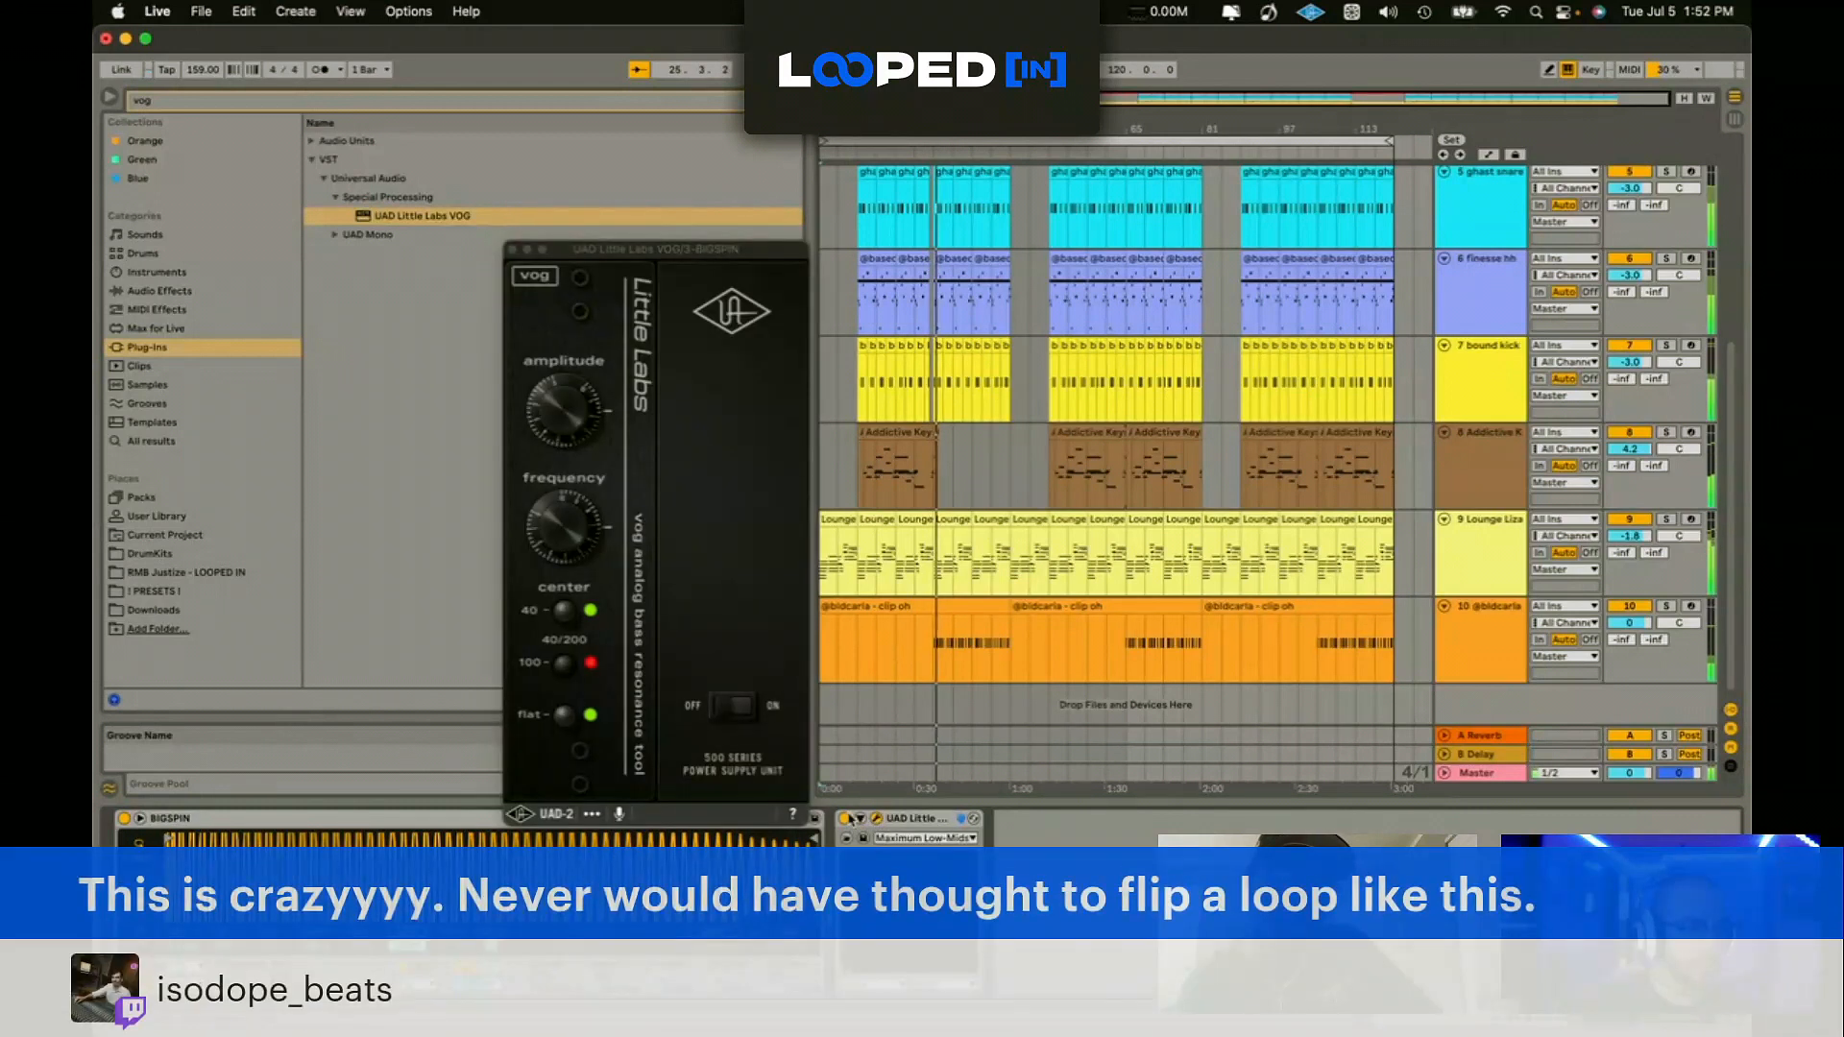
left_click(565, 661)
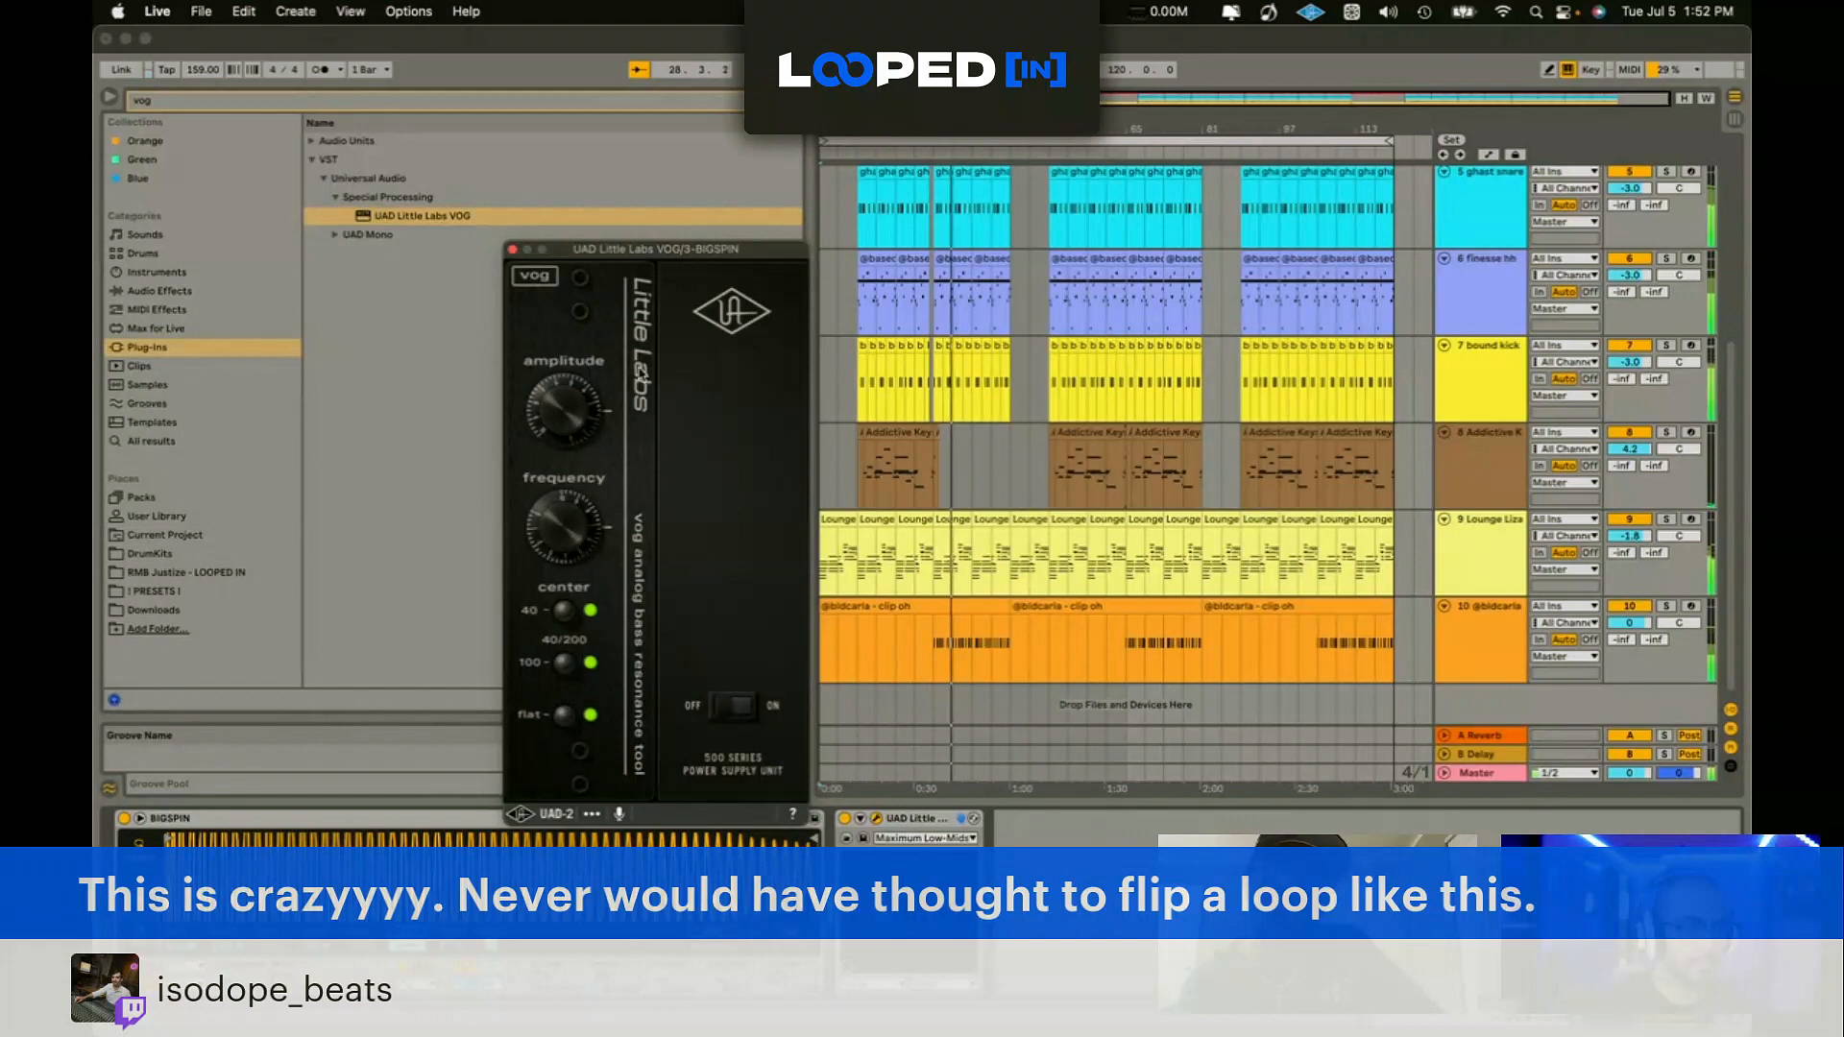
left_click(512, 249)
Step: Lower the Lounge Lizard track's volume to -6.0 dB and select the track
left_click(975, 498)
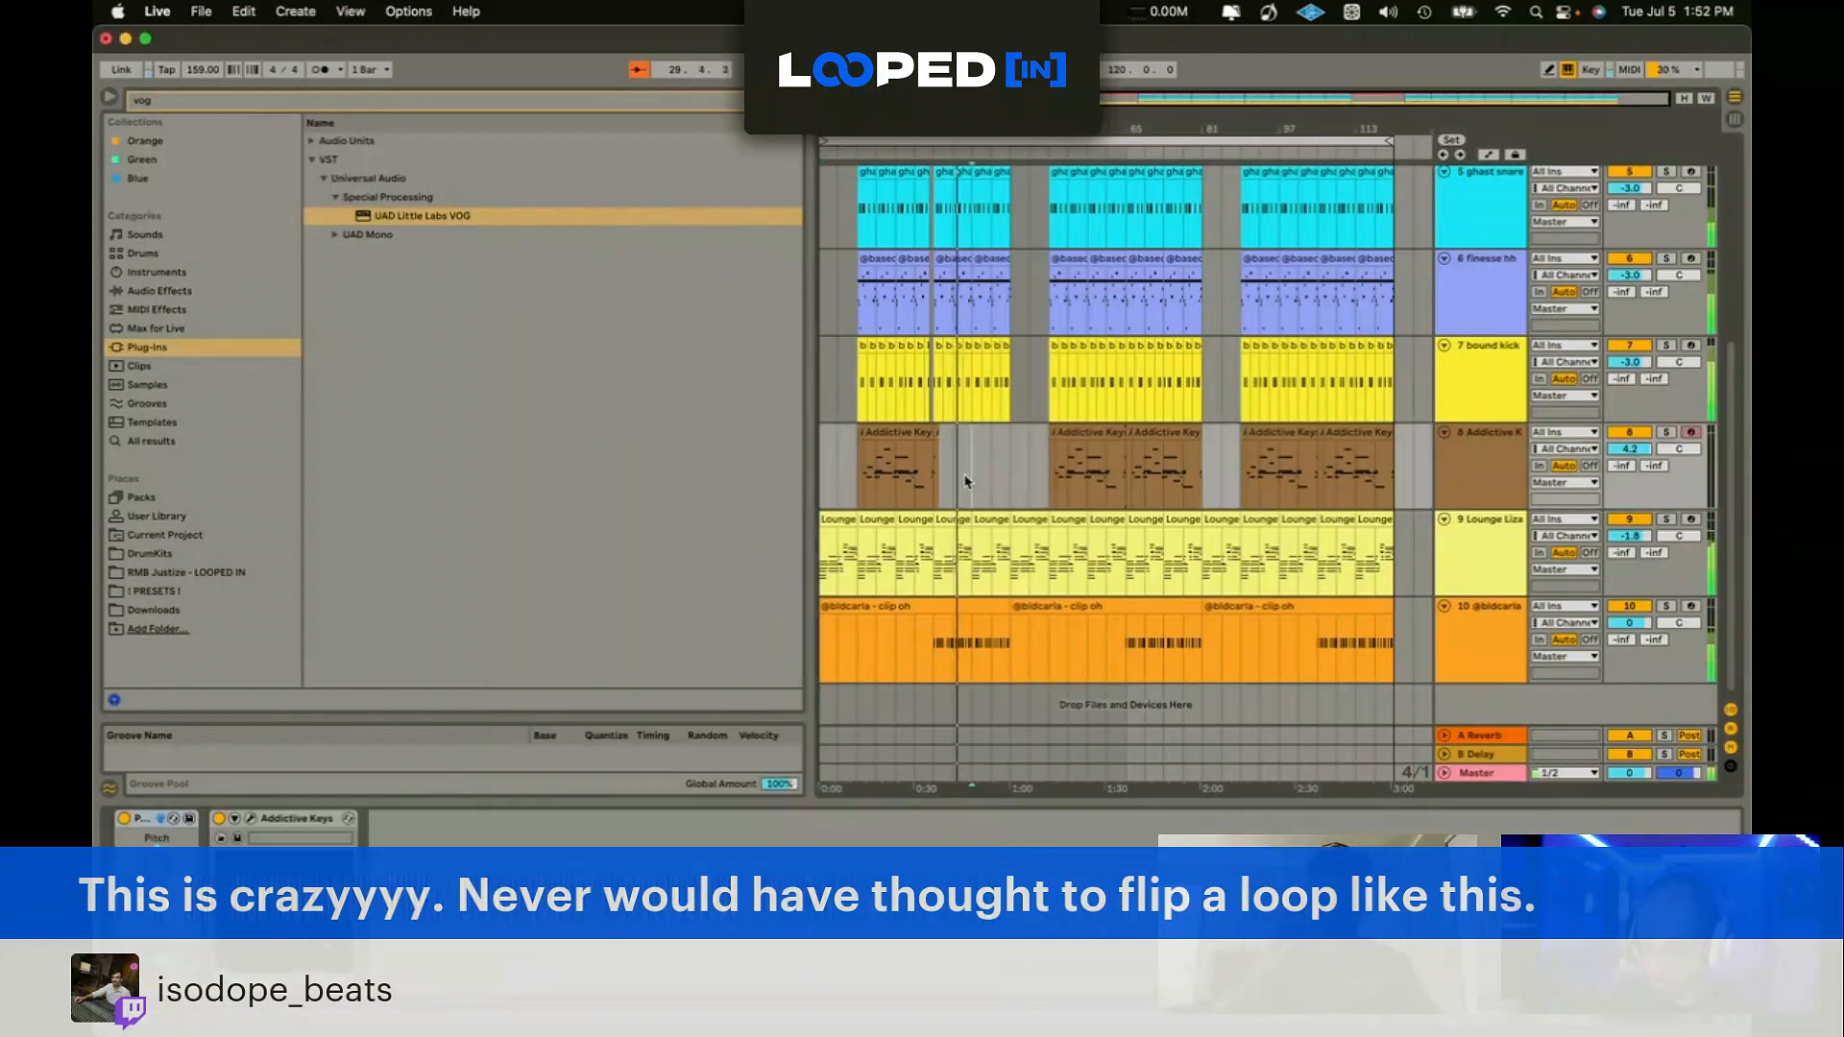
left_click_drag(1629, 537, 1630, 557)
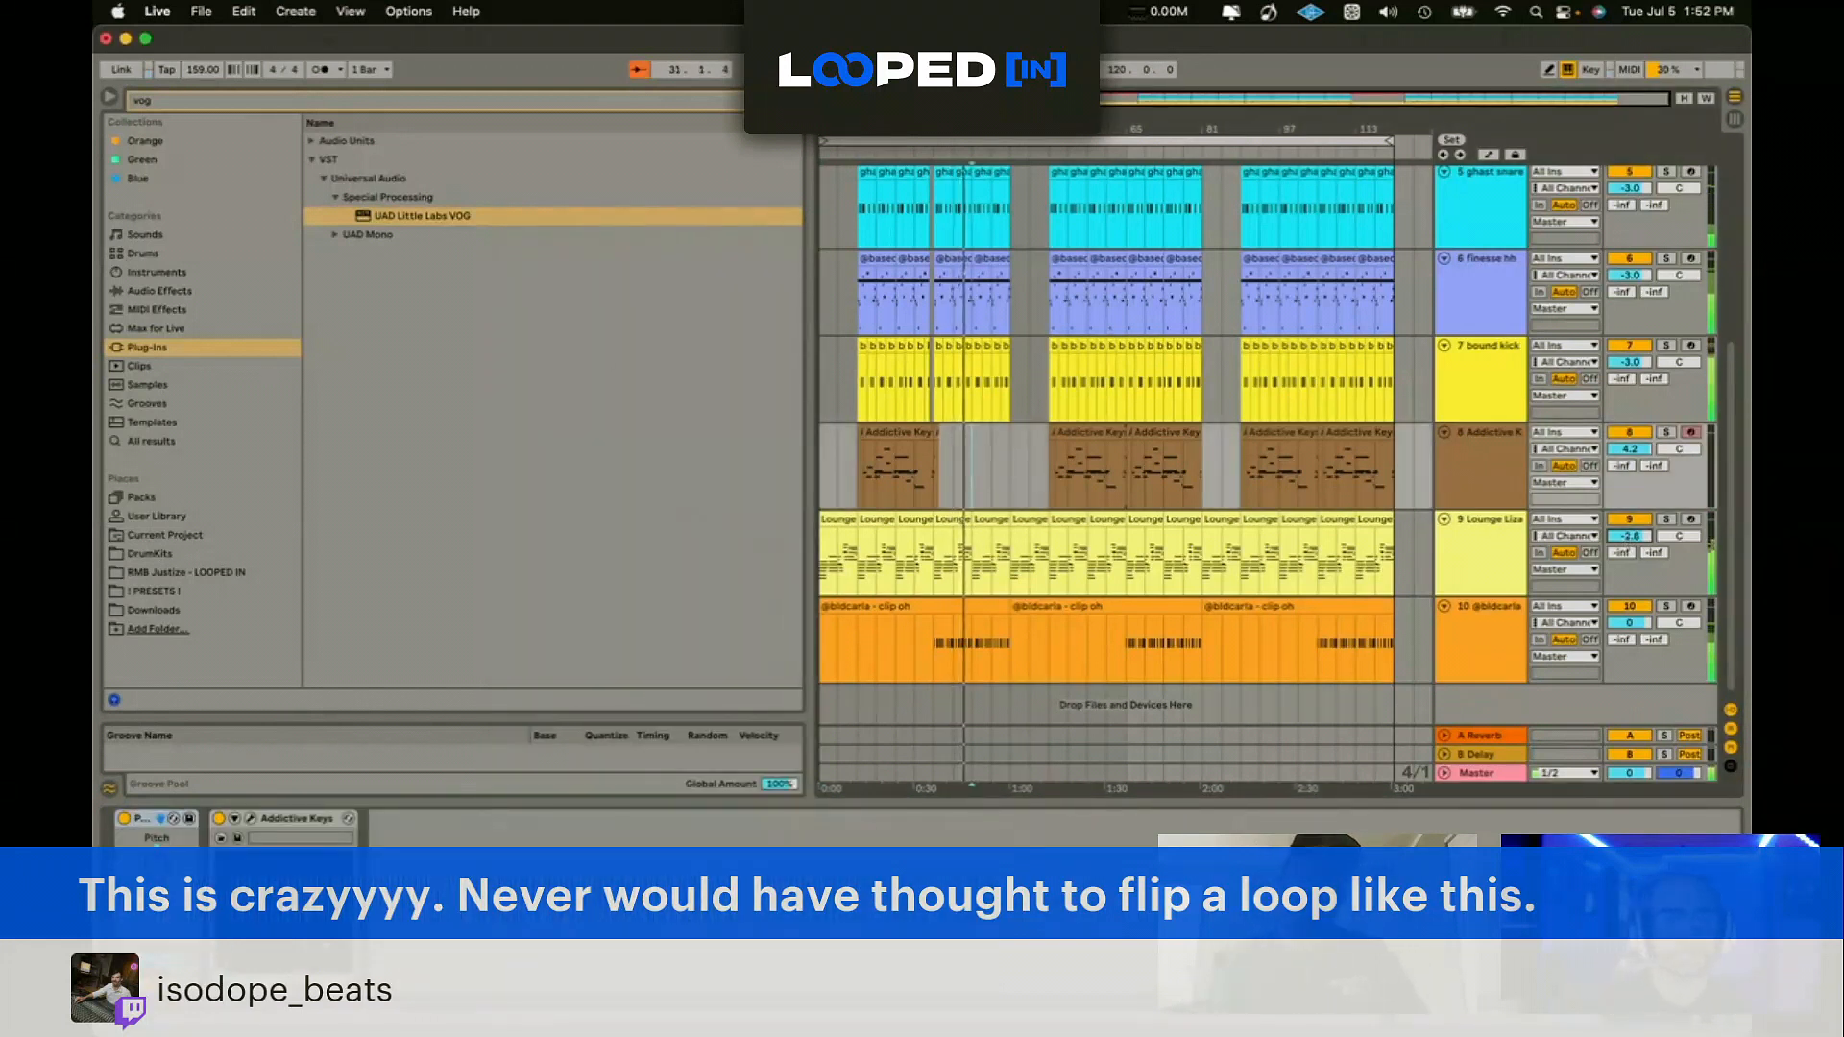
left_click(1482, 558)
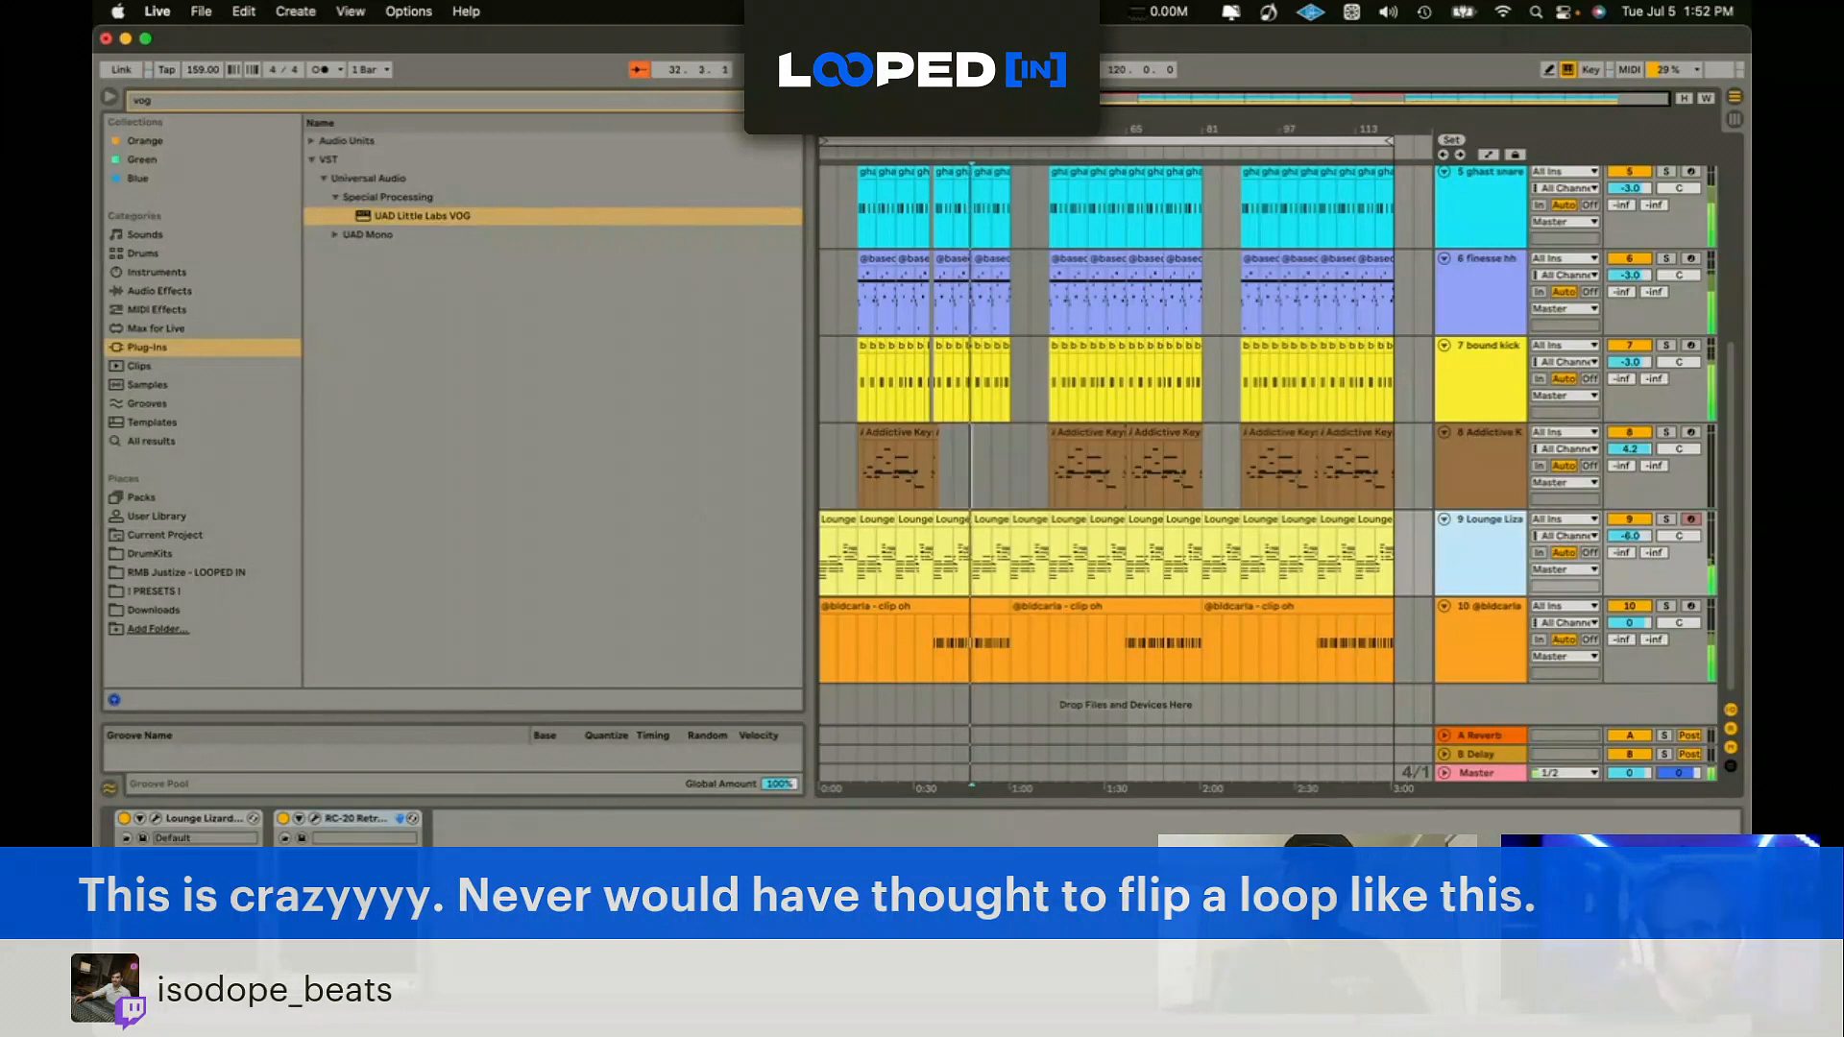
Step: Search the plug-ins for "plexi" and load the PlexiTape VST onto the Addictive Keys track
left_click(582, 101)
type("plexi")
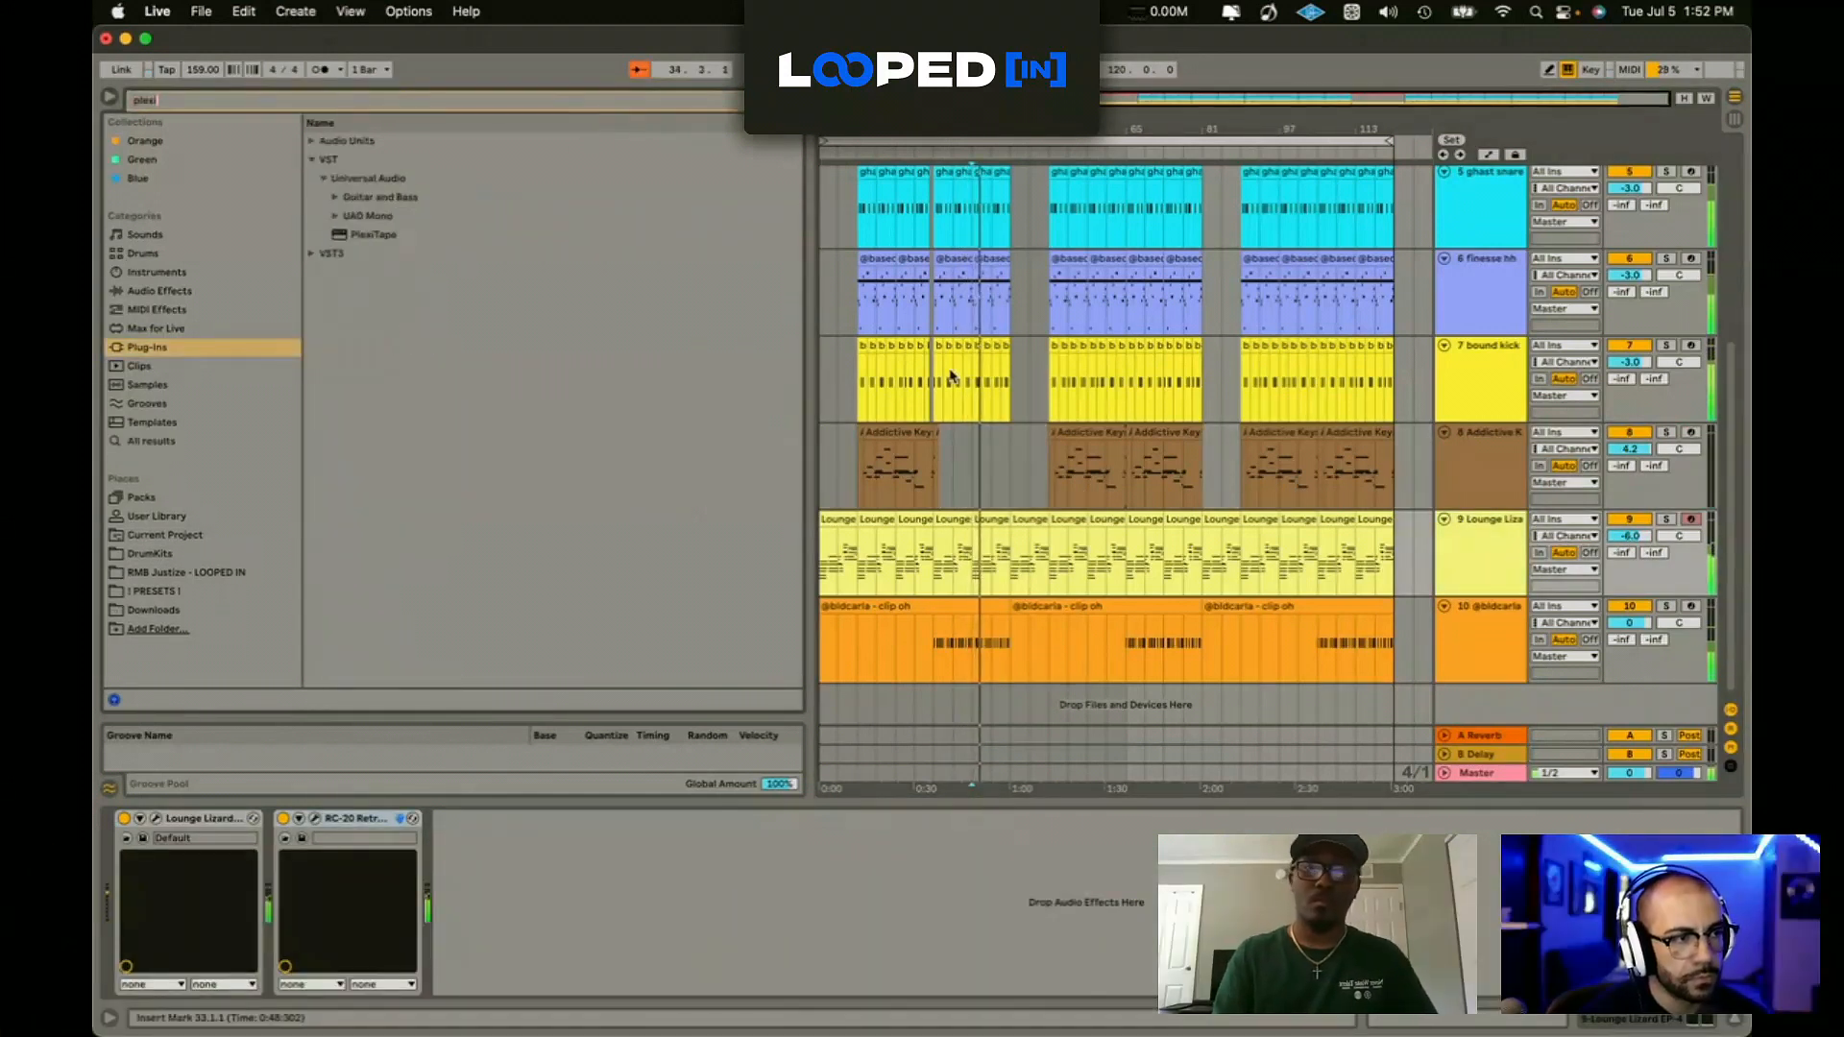
left_click(1438, 487)
key("space")
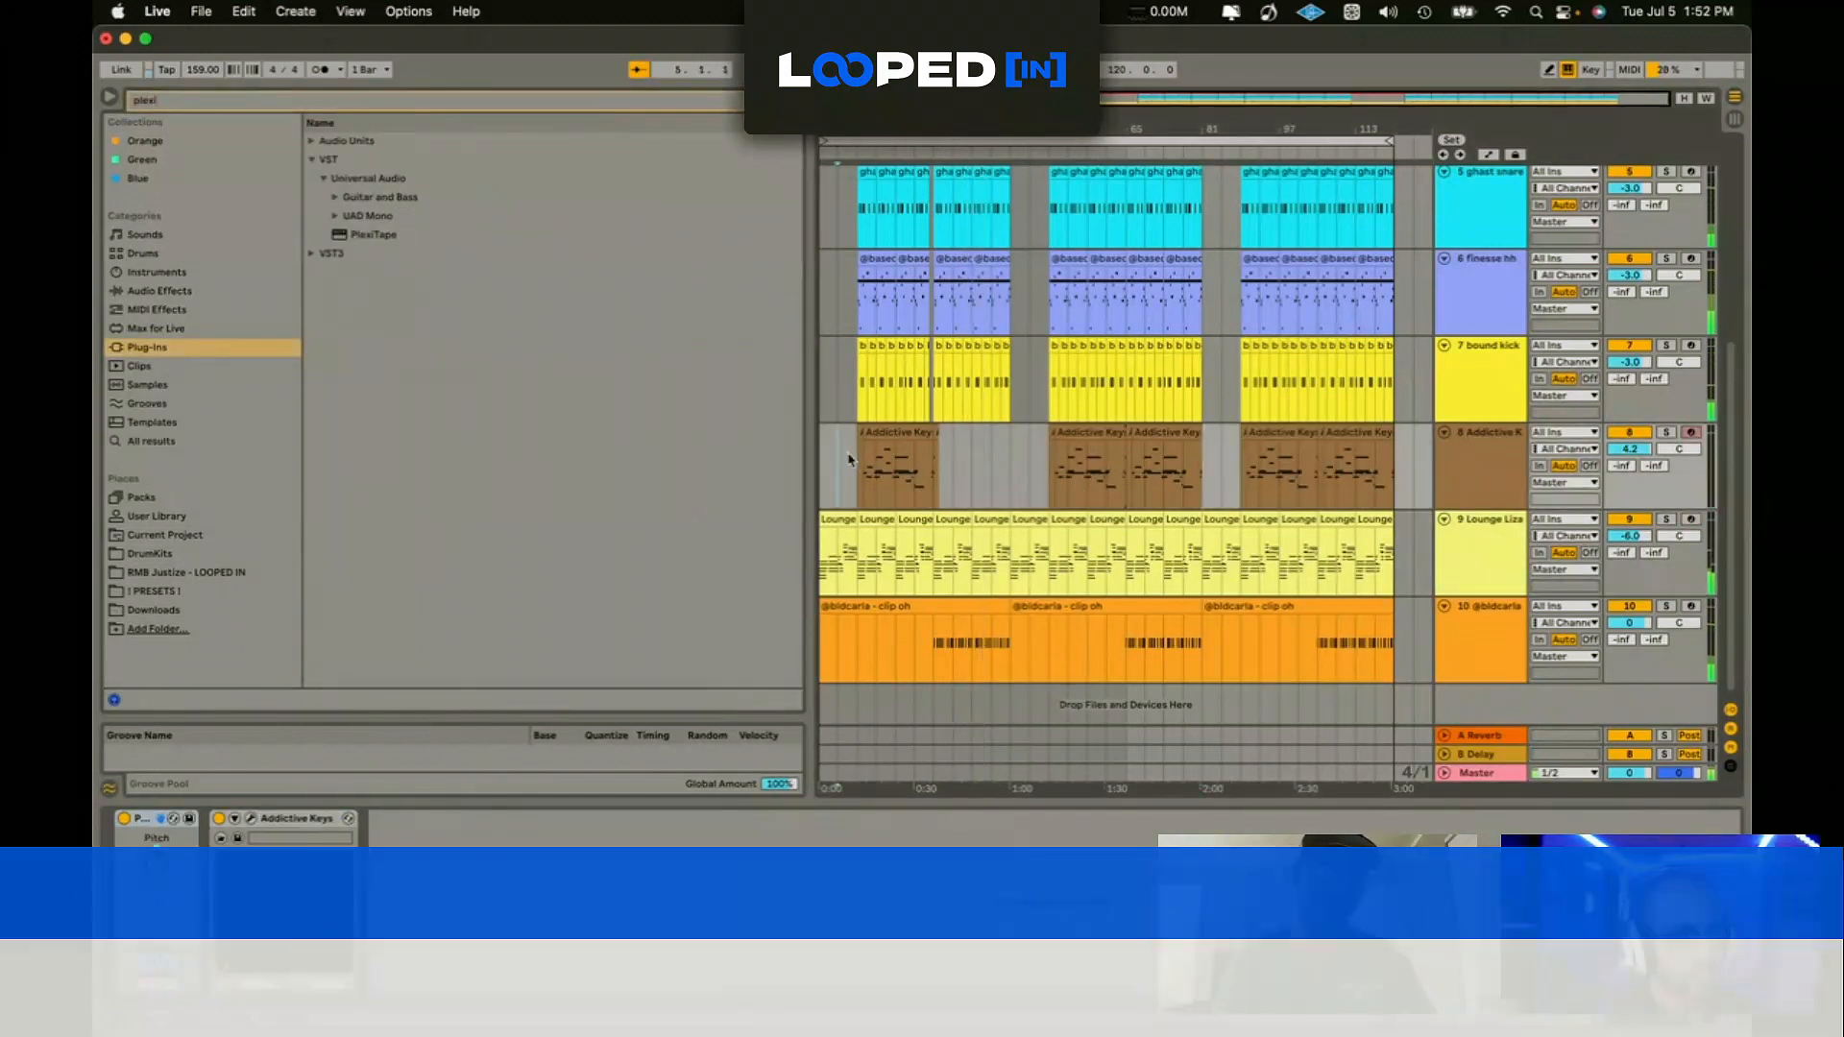
left_click_drag(863, 462, 932, 459)
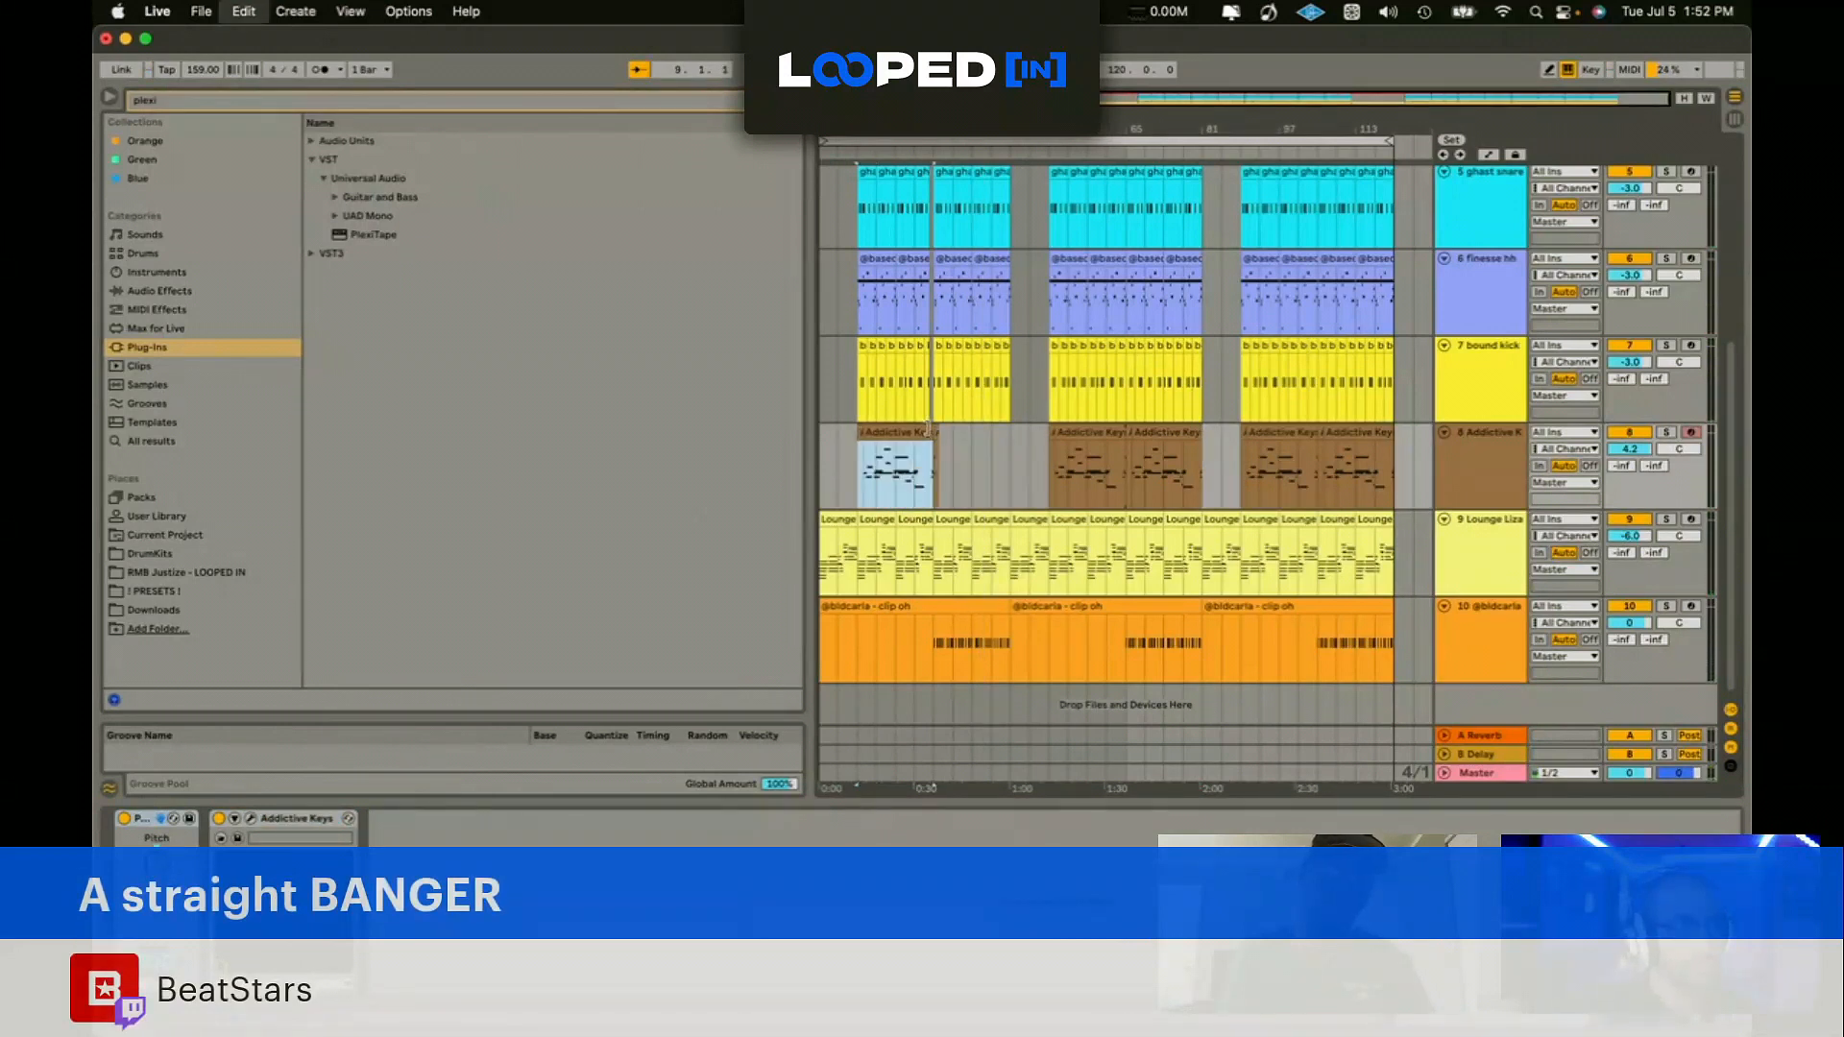
double_click(1480, 469)
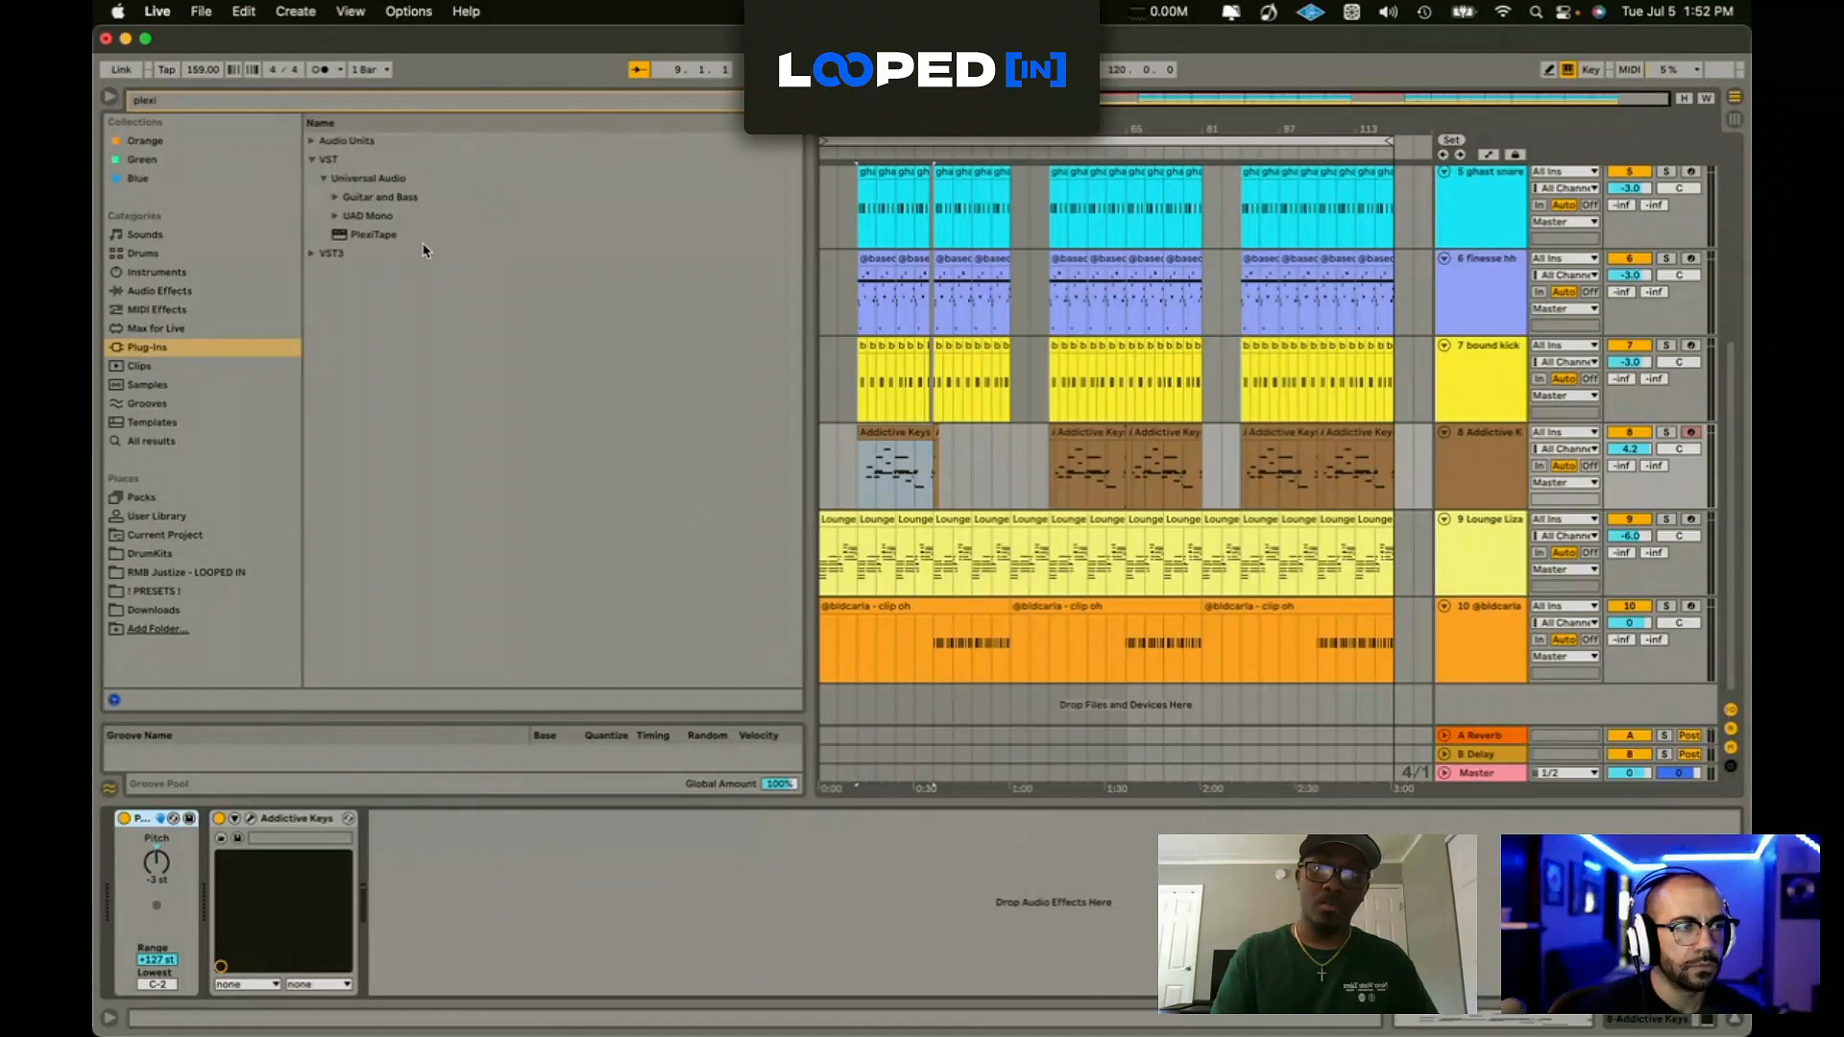
double_click(418, 235)
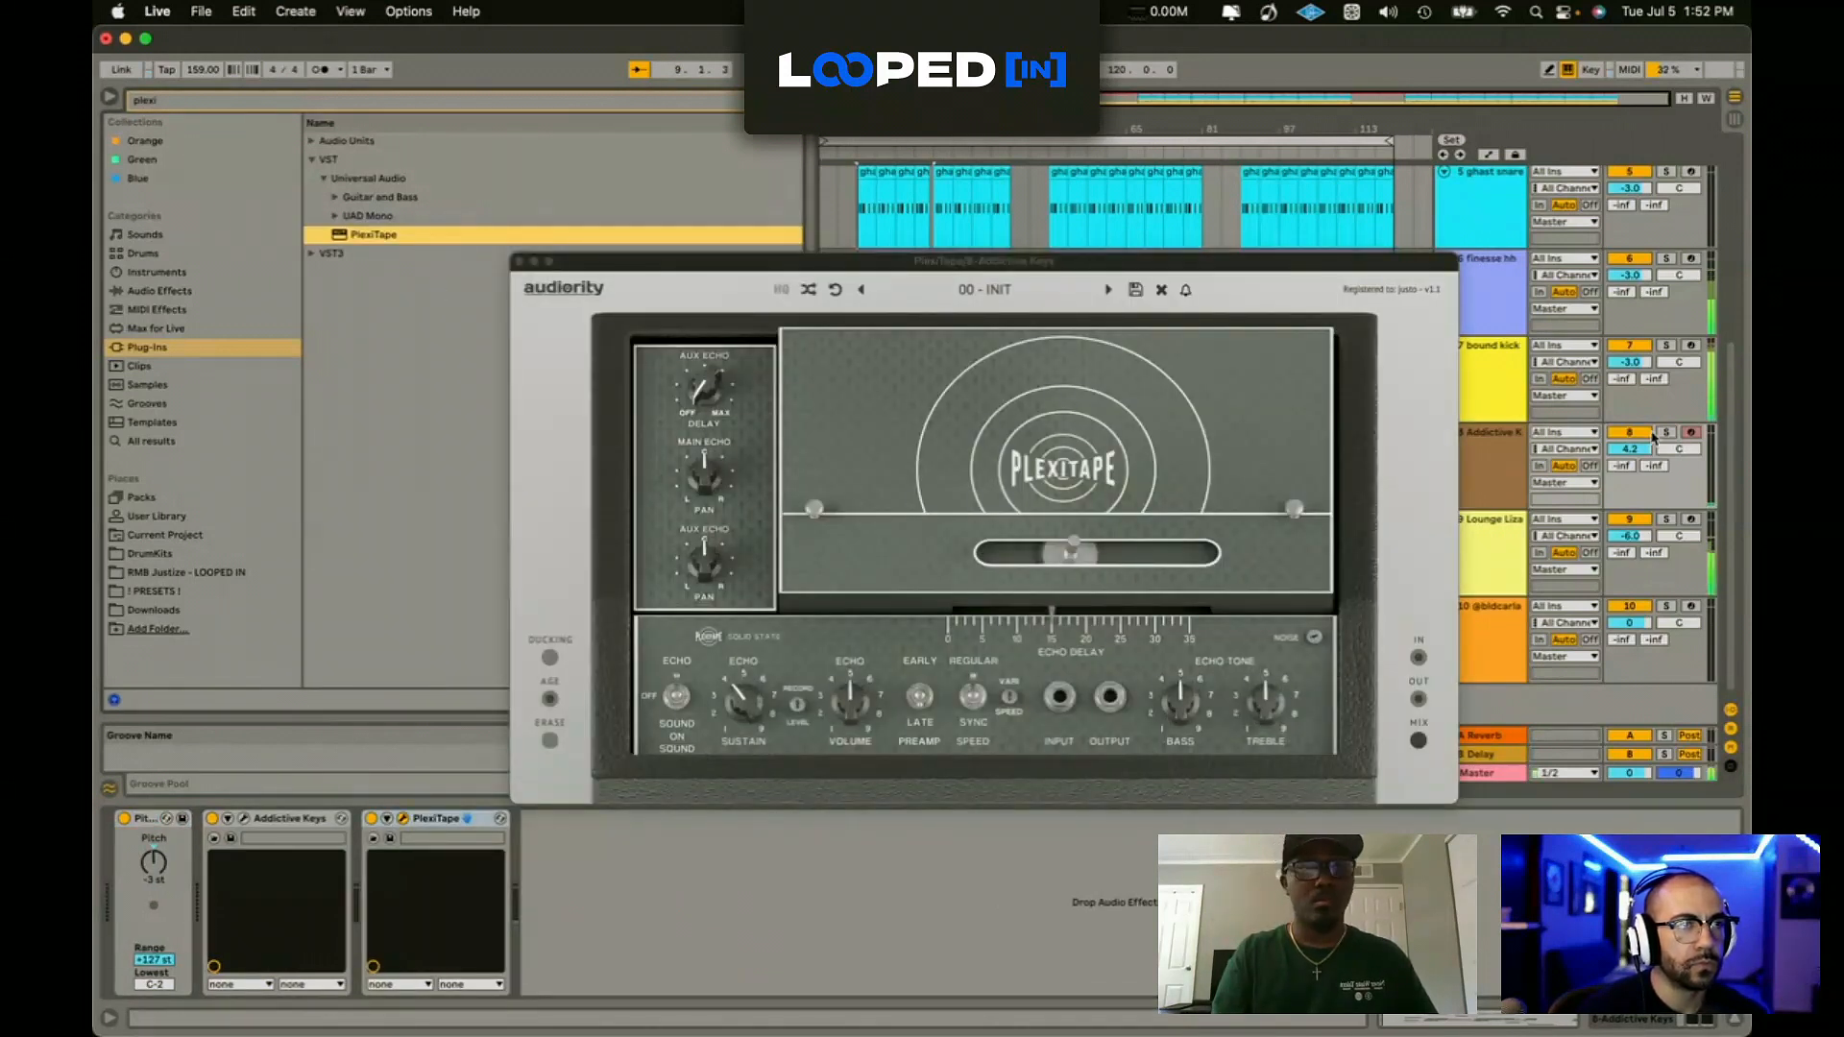
Step: Solo the Addictive Keys track and play it from bar 13 with the PlexiTape window moved clear of the arrangement
left_click(1663, 433)
left_click_drag(949, 263, 958, 604)
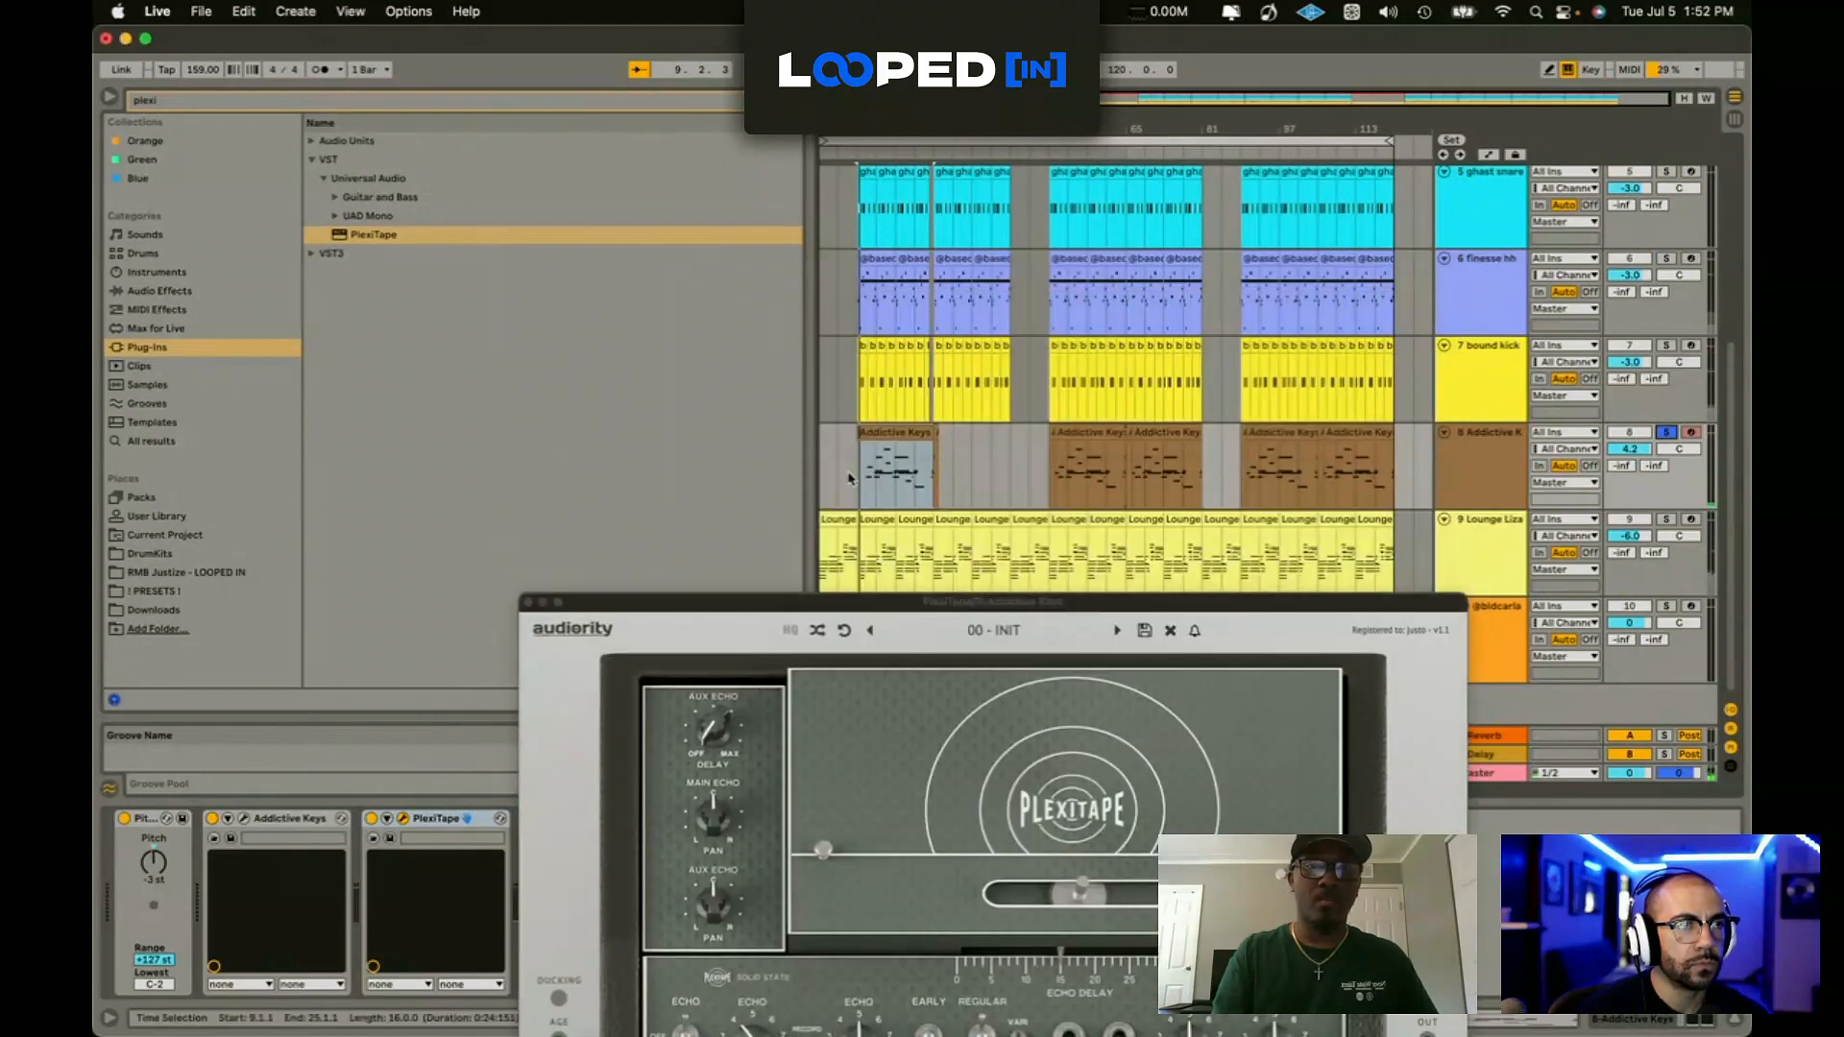
left_click(863, 509)
key("space")
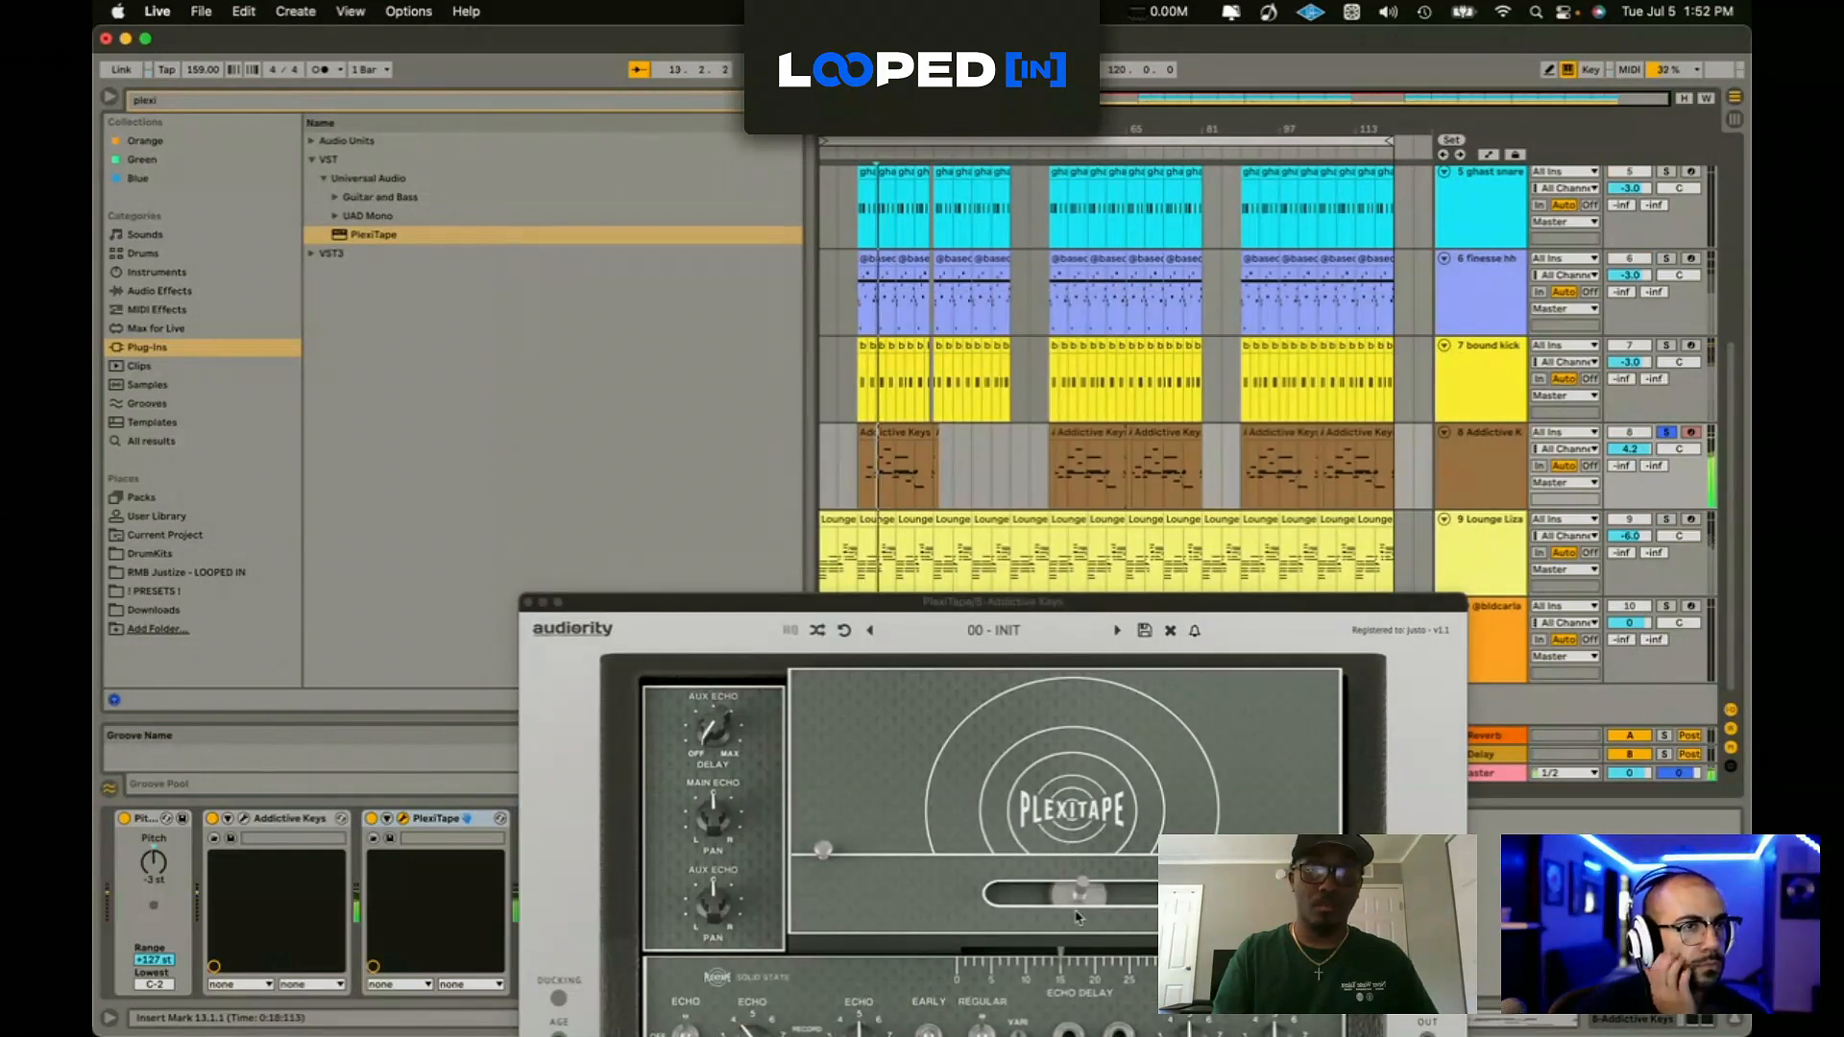
Step: Load the Dark Dub King preset from PlexiTape's Factory Classic bank
left_click_drag(1026, 611, 911, 444)
left_click(877, 464)
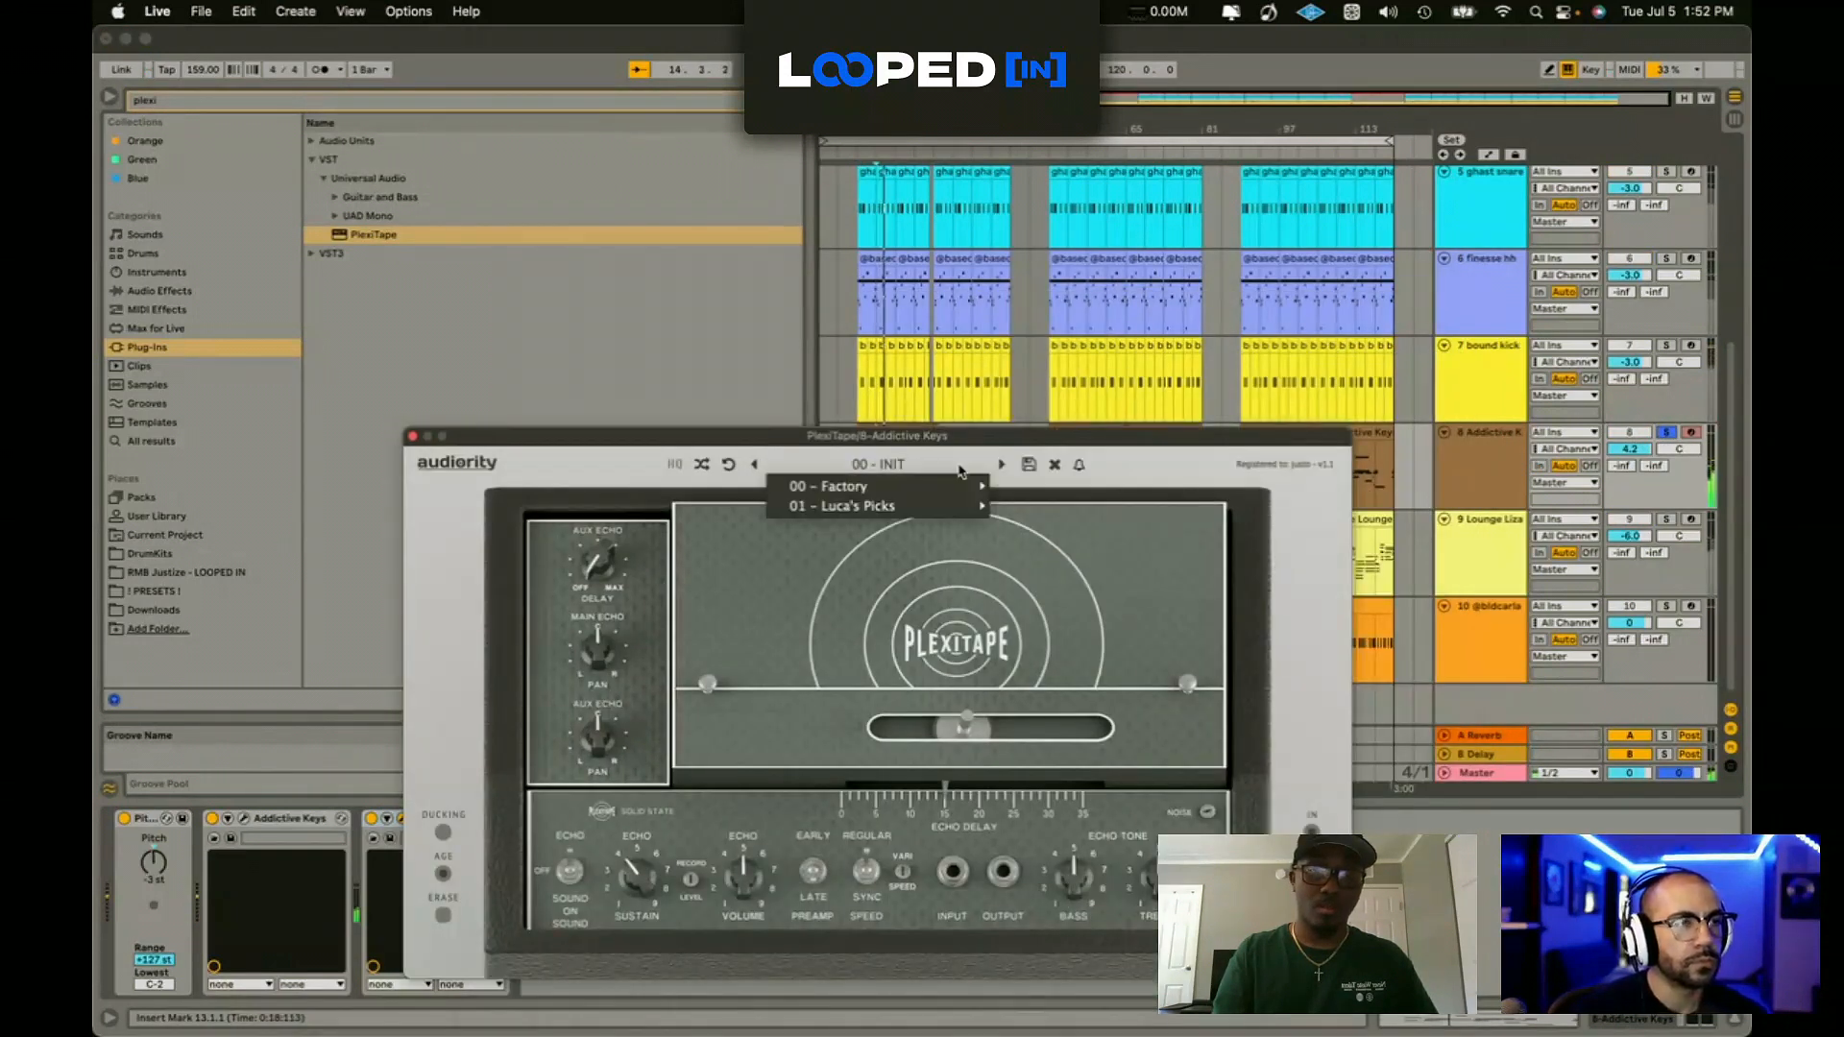
mouse_move(951, 487)
mouse_move(1106, 516)
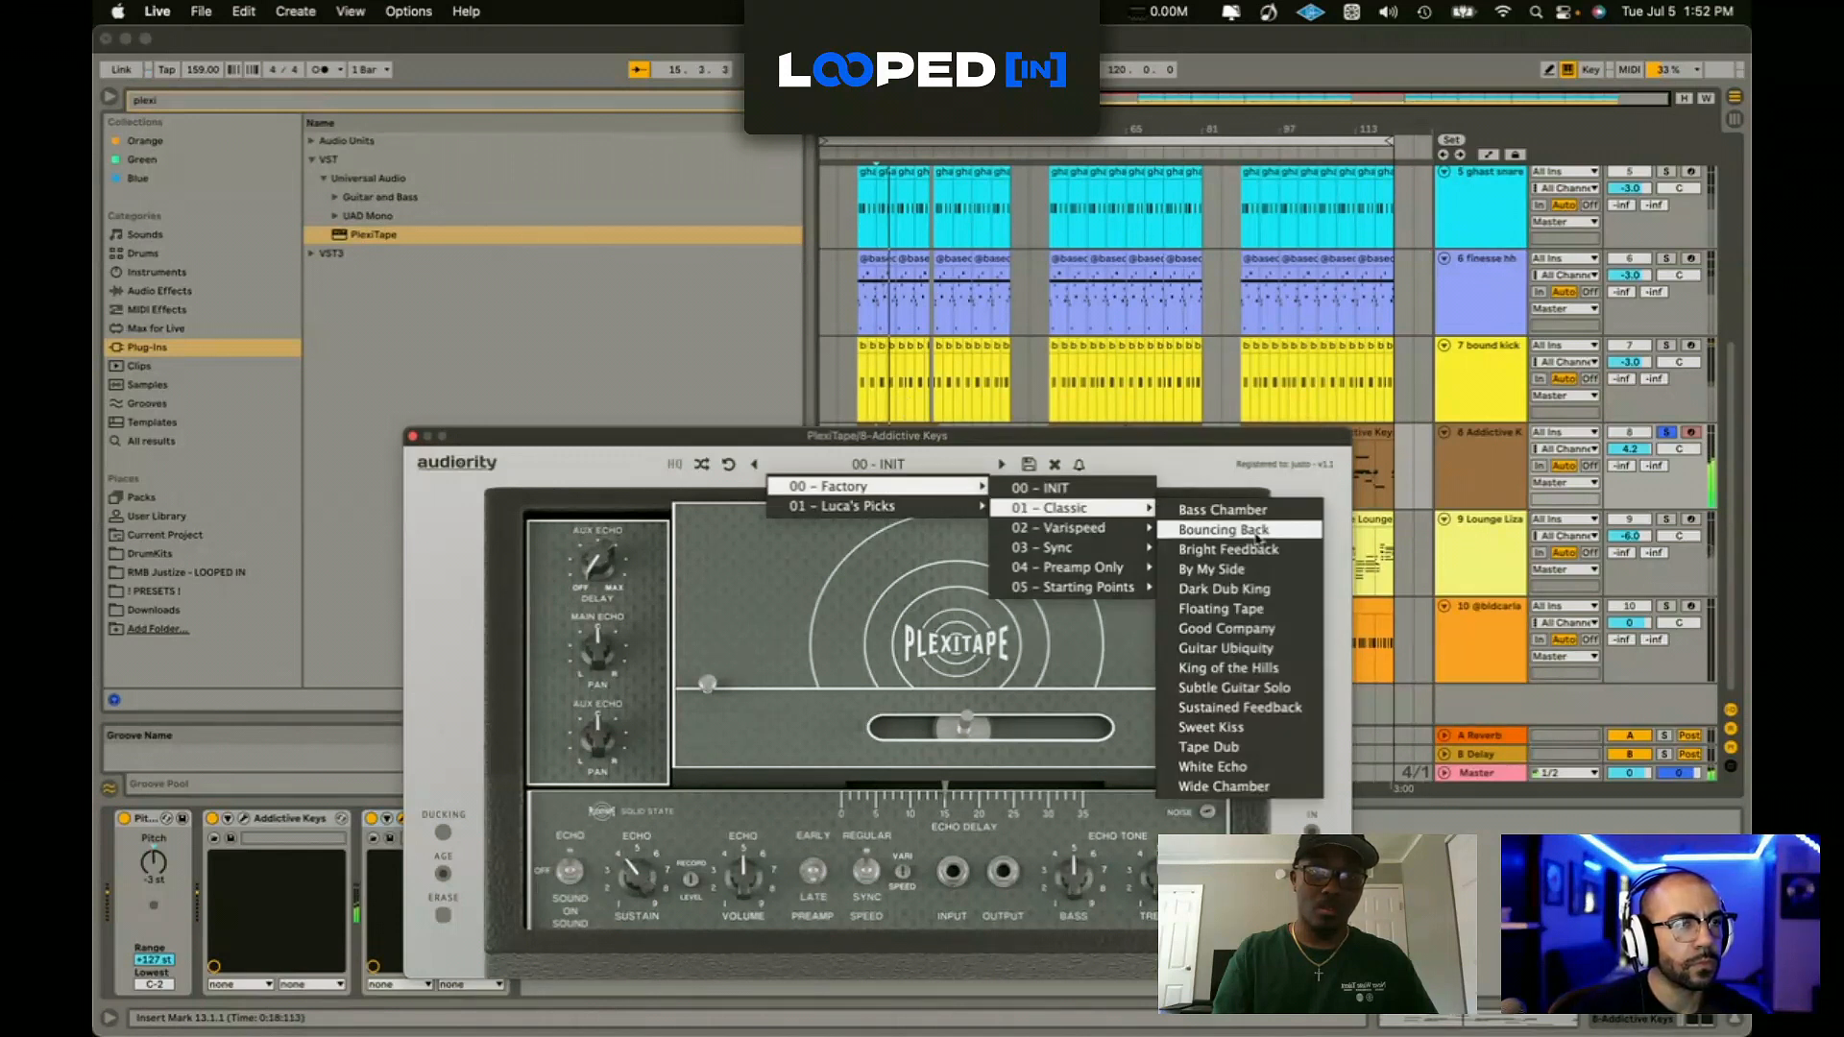
left_click(1237, 594)
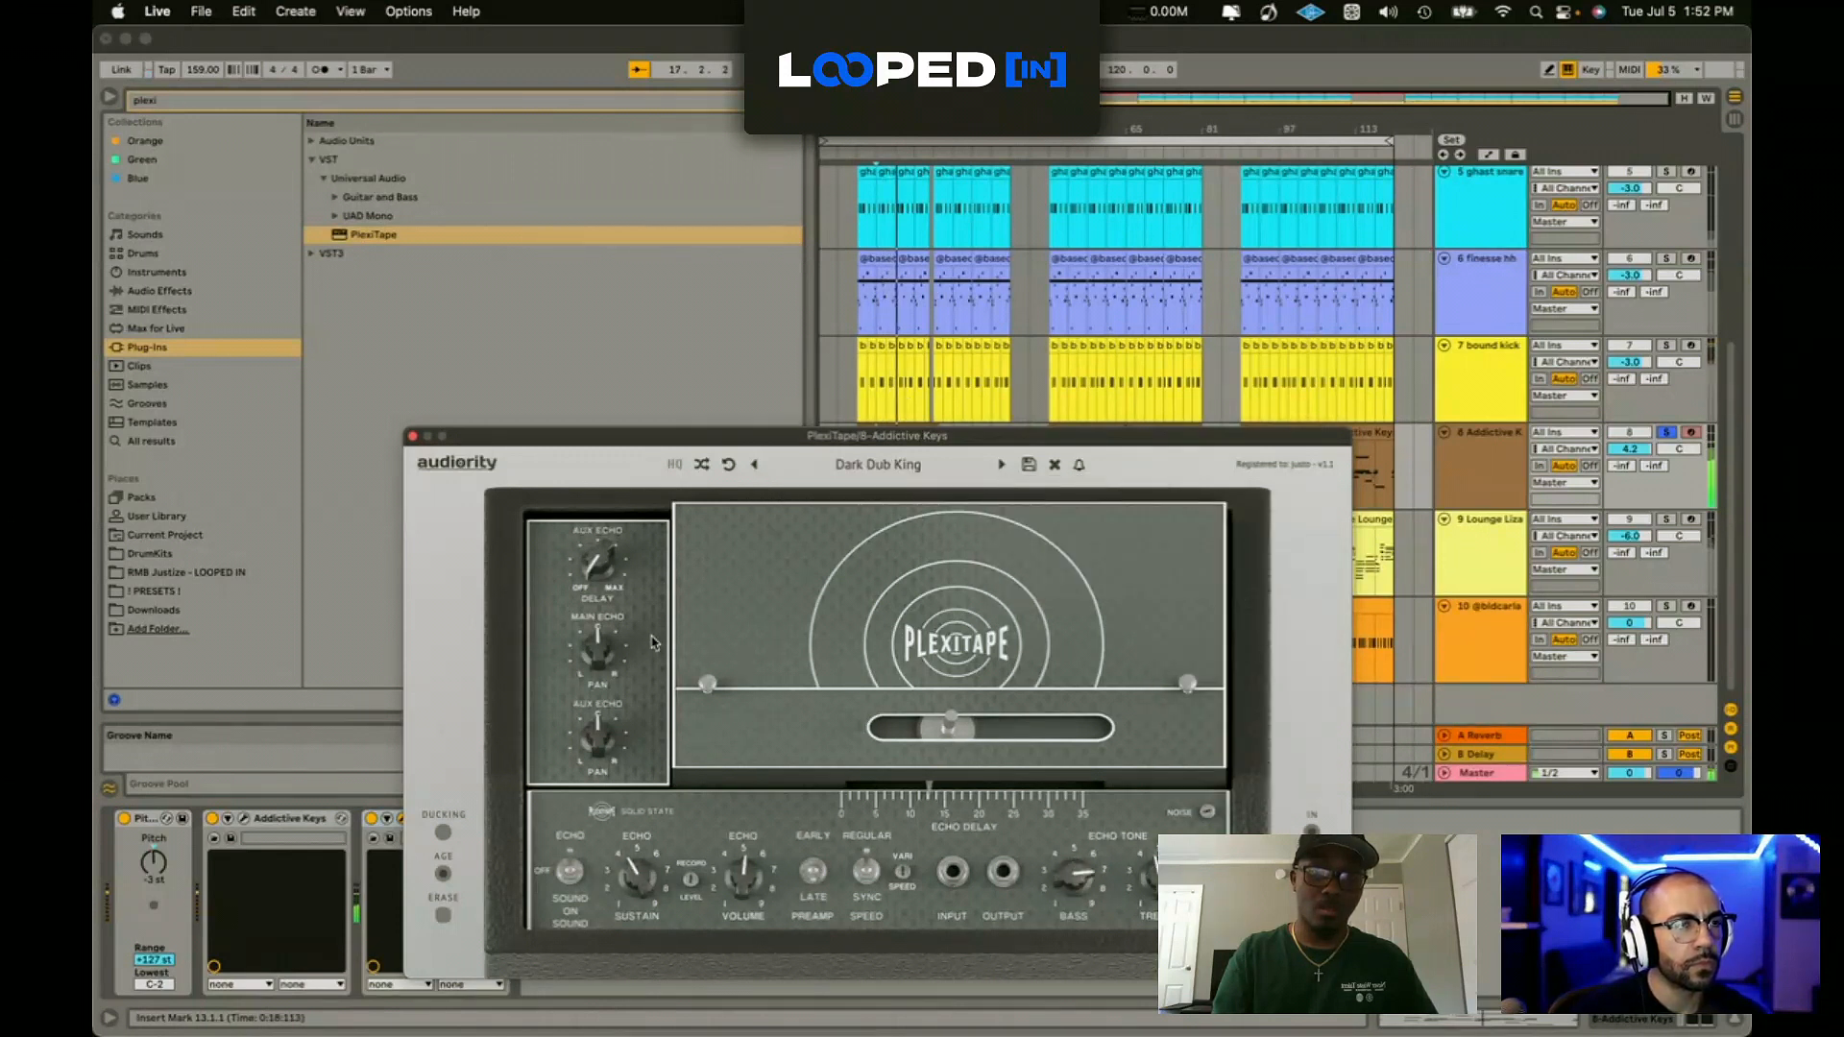
Step: Restart playback, lower PlexiTape's echo volume and close the plug-in window
key("space")
key("space")
left_click_drag(745, 876, 743, 959)
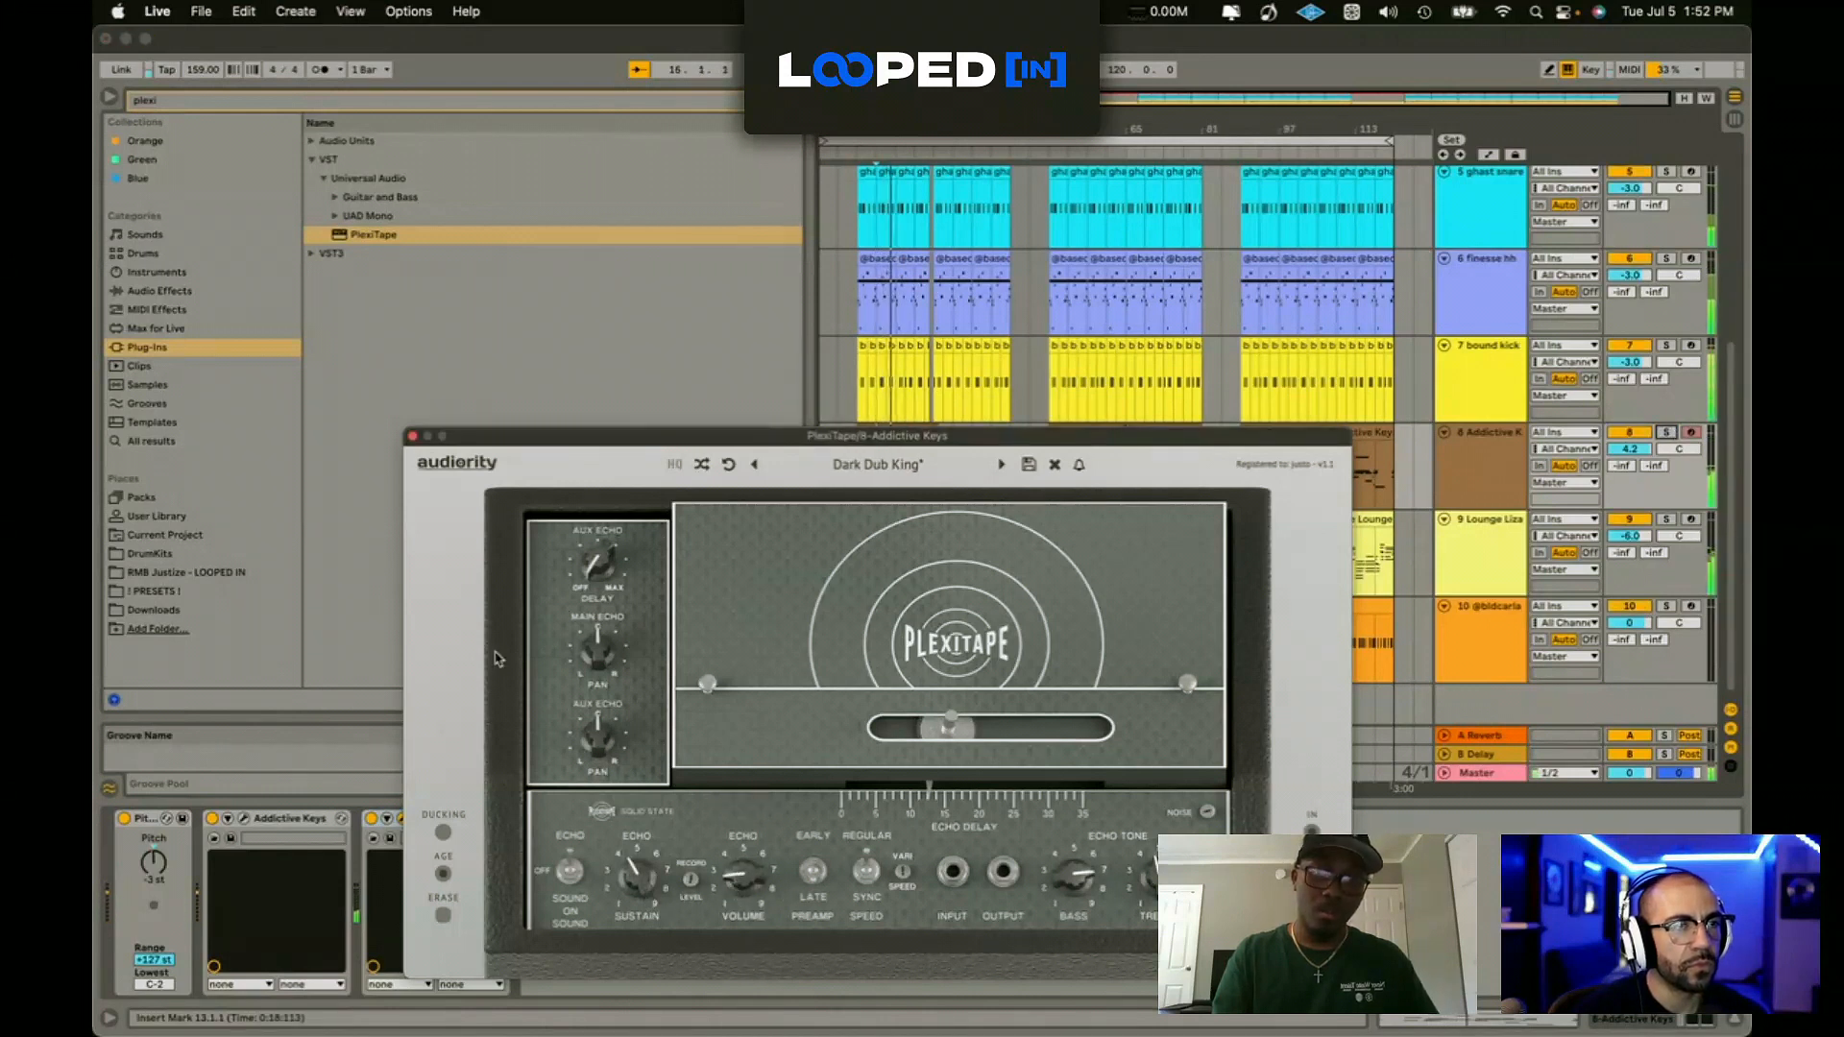
left_click(411, 437)
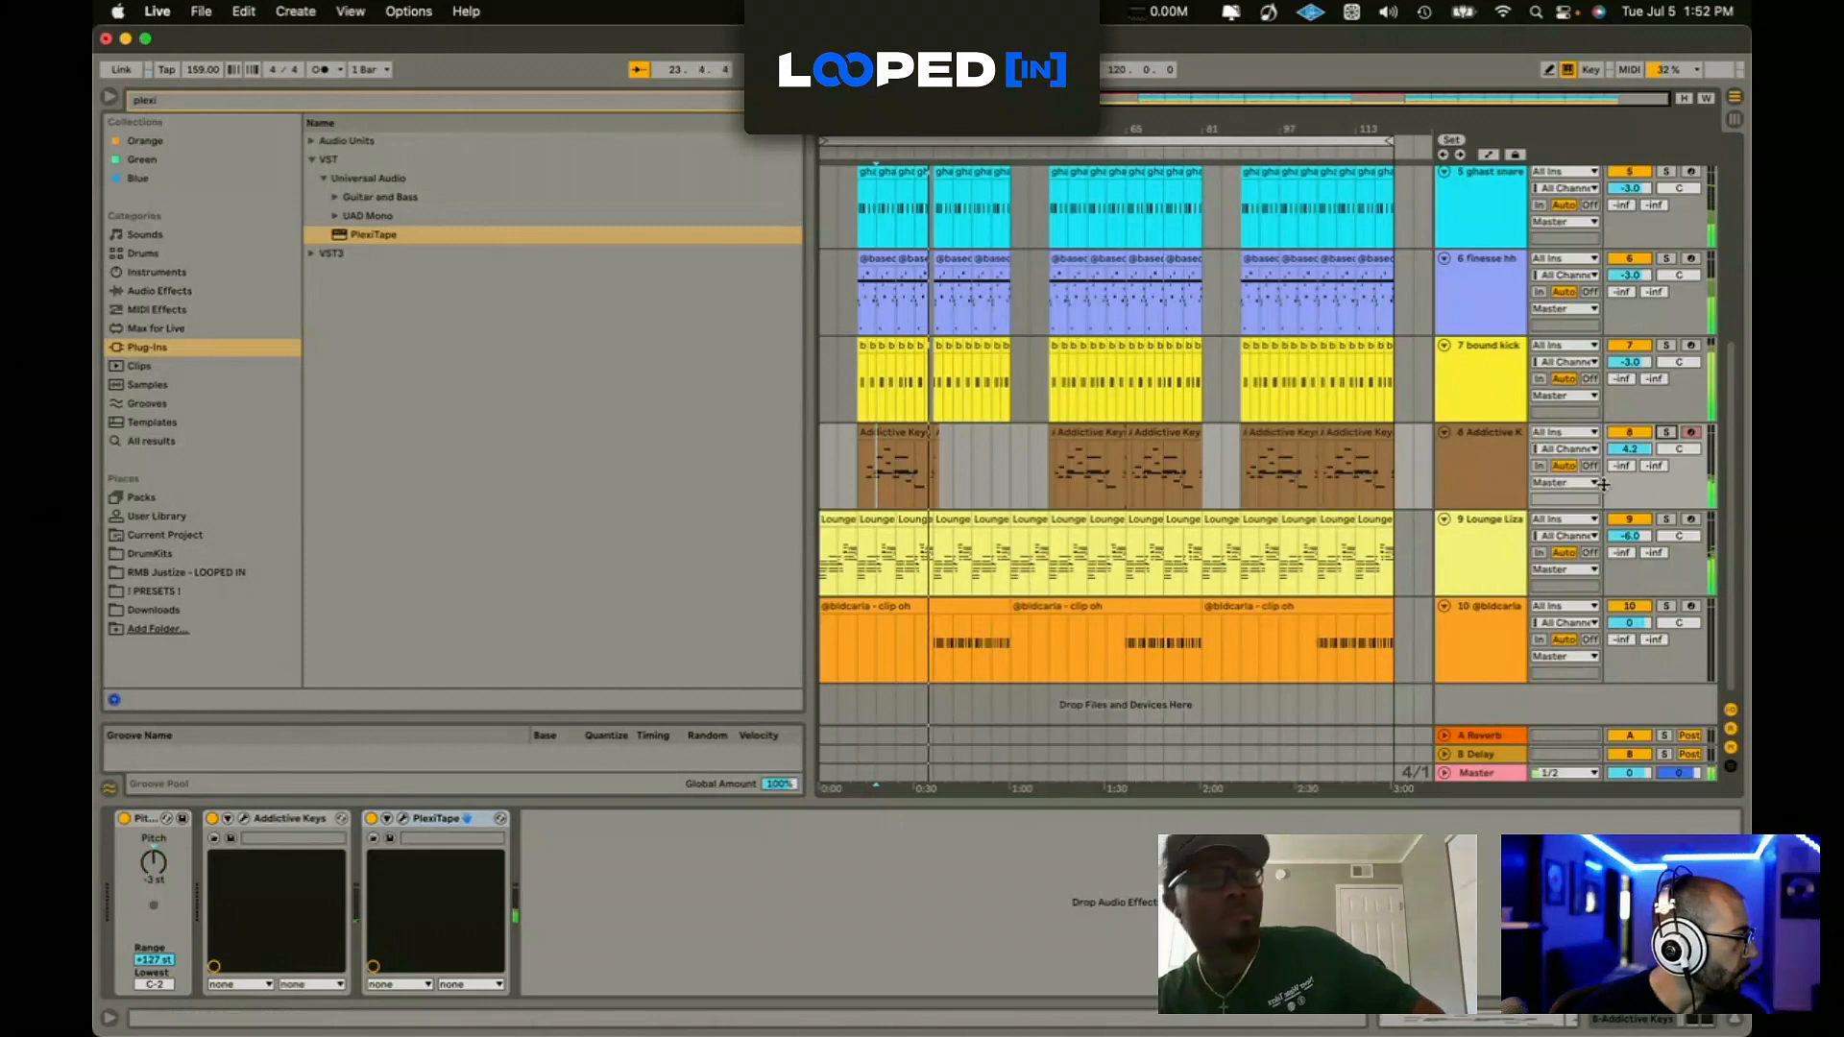
Step: Set the open hi-hat track's volume to -5.8 dB and select that track
left_click(1577, 560)
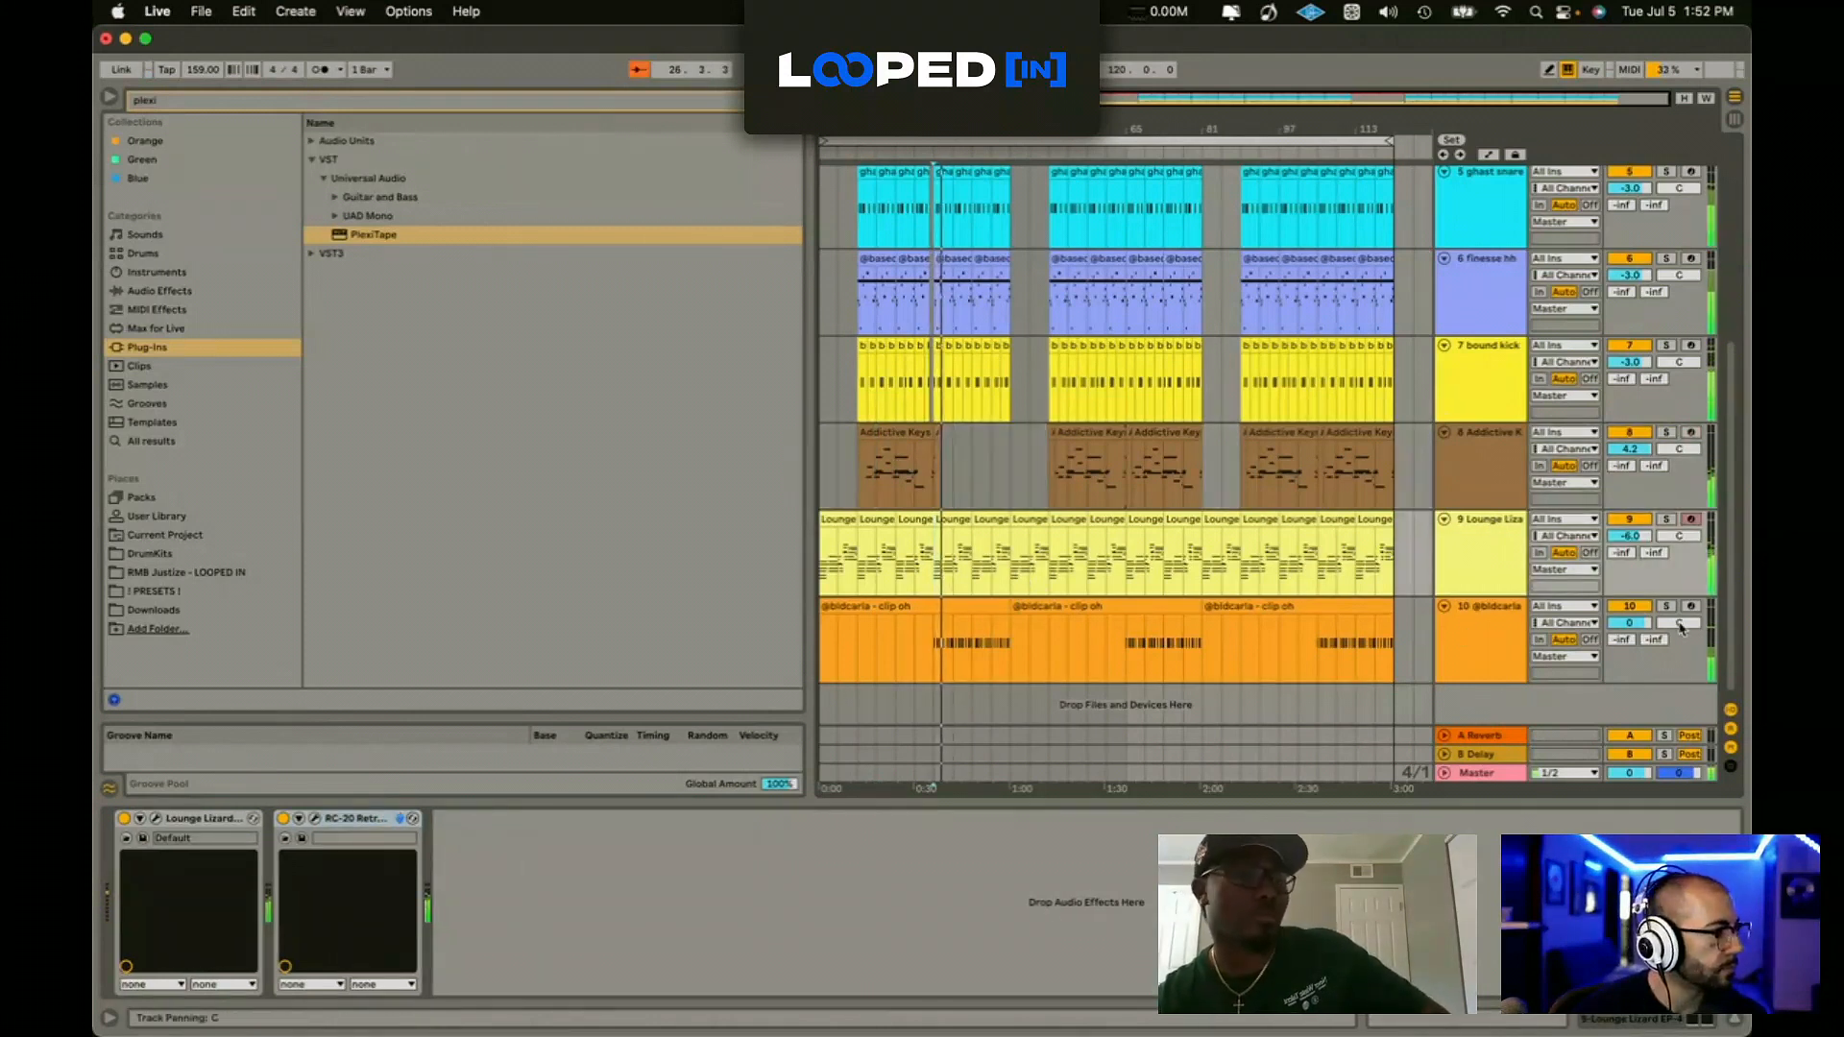
left_click_drag(1630, 623, 1630, 638)
left_click(1499, 649)
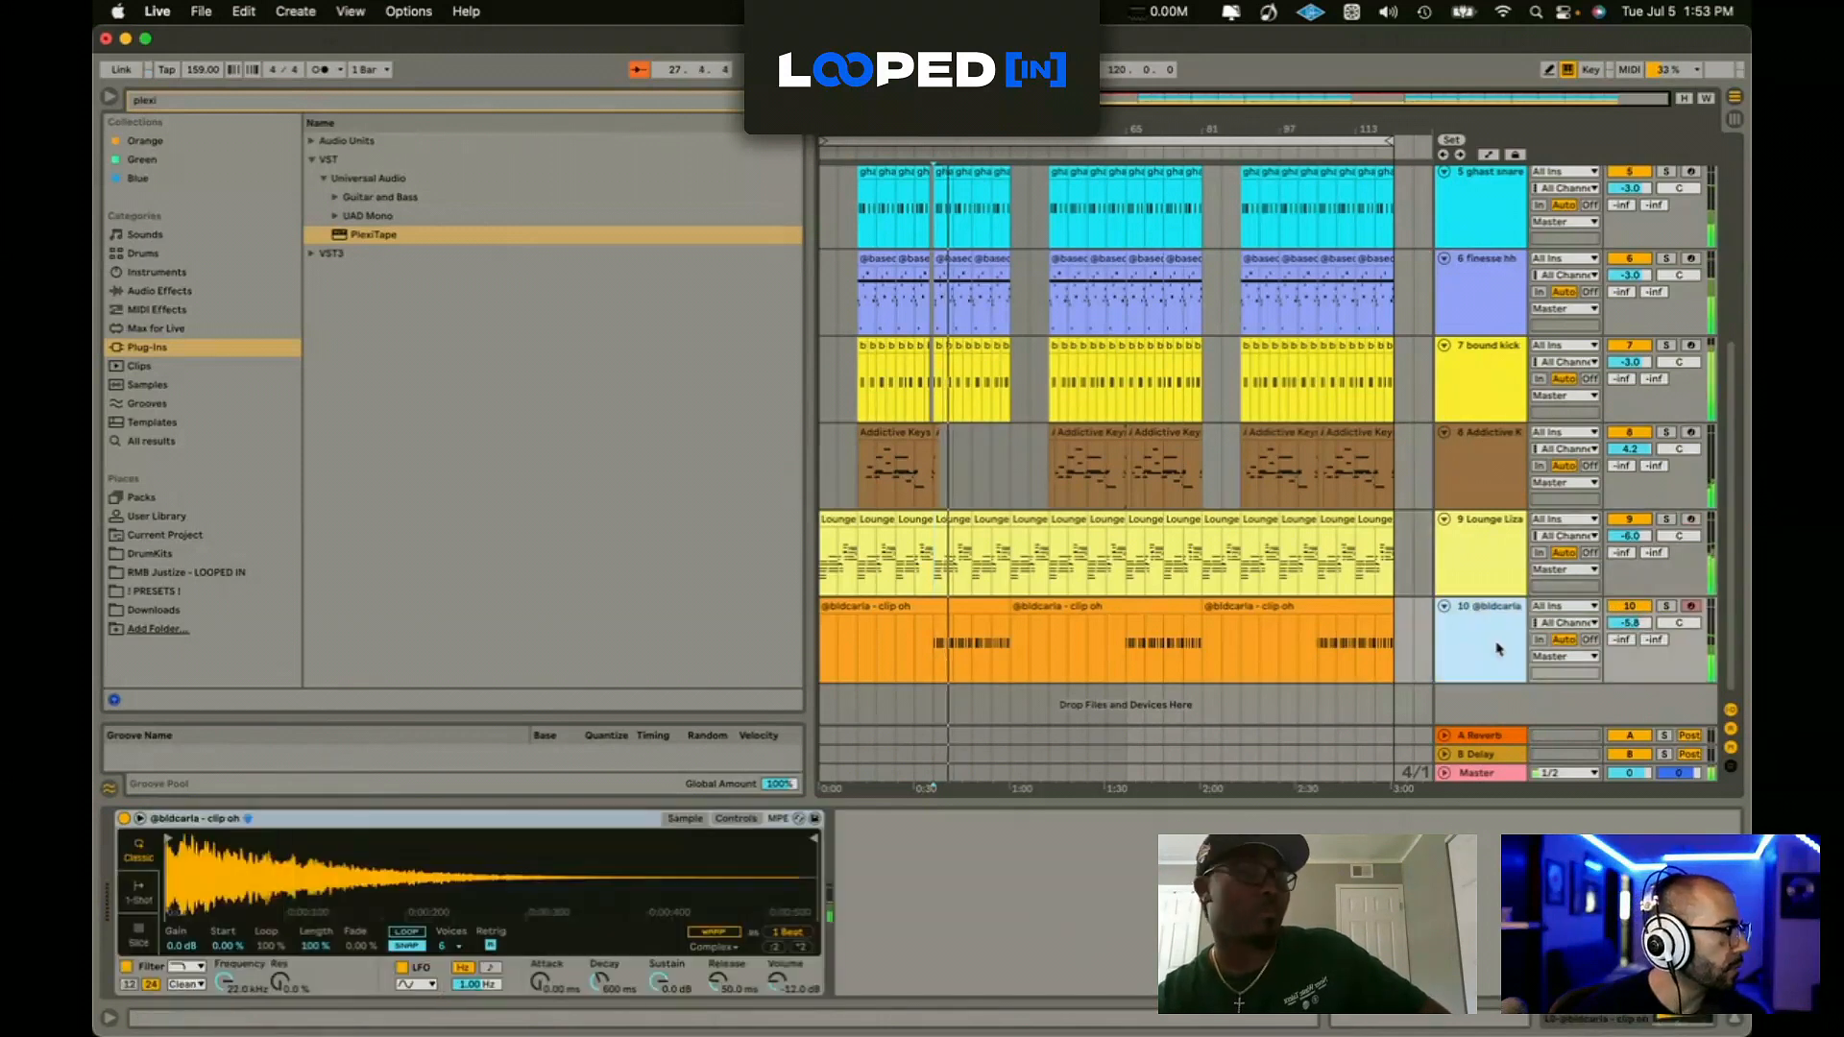
Step: Group all ten tracks, from the melody sample down to the open hi-hat
scroll(1474, 528, "up", 5)
left_click(1461, 435)
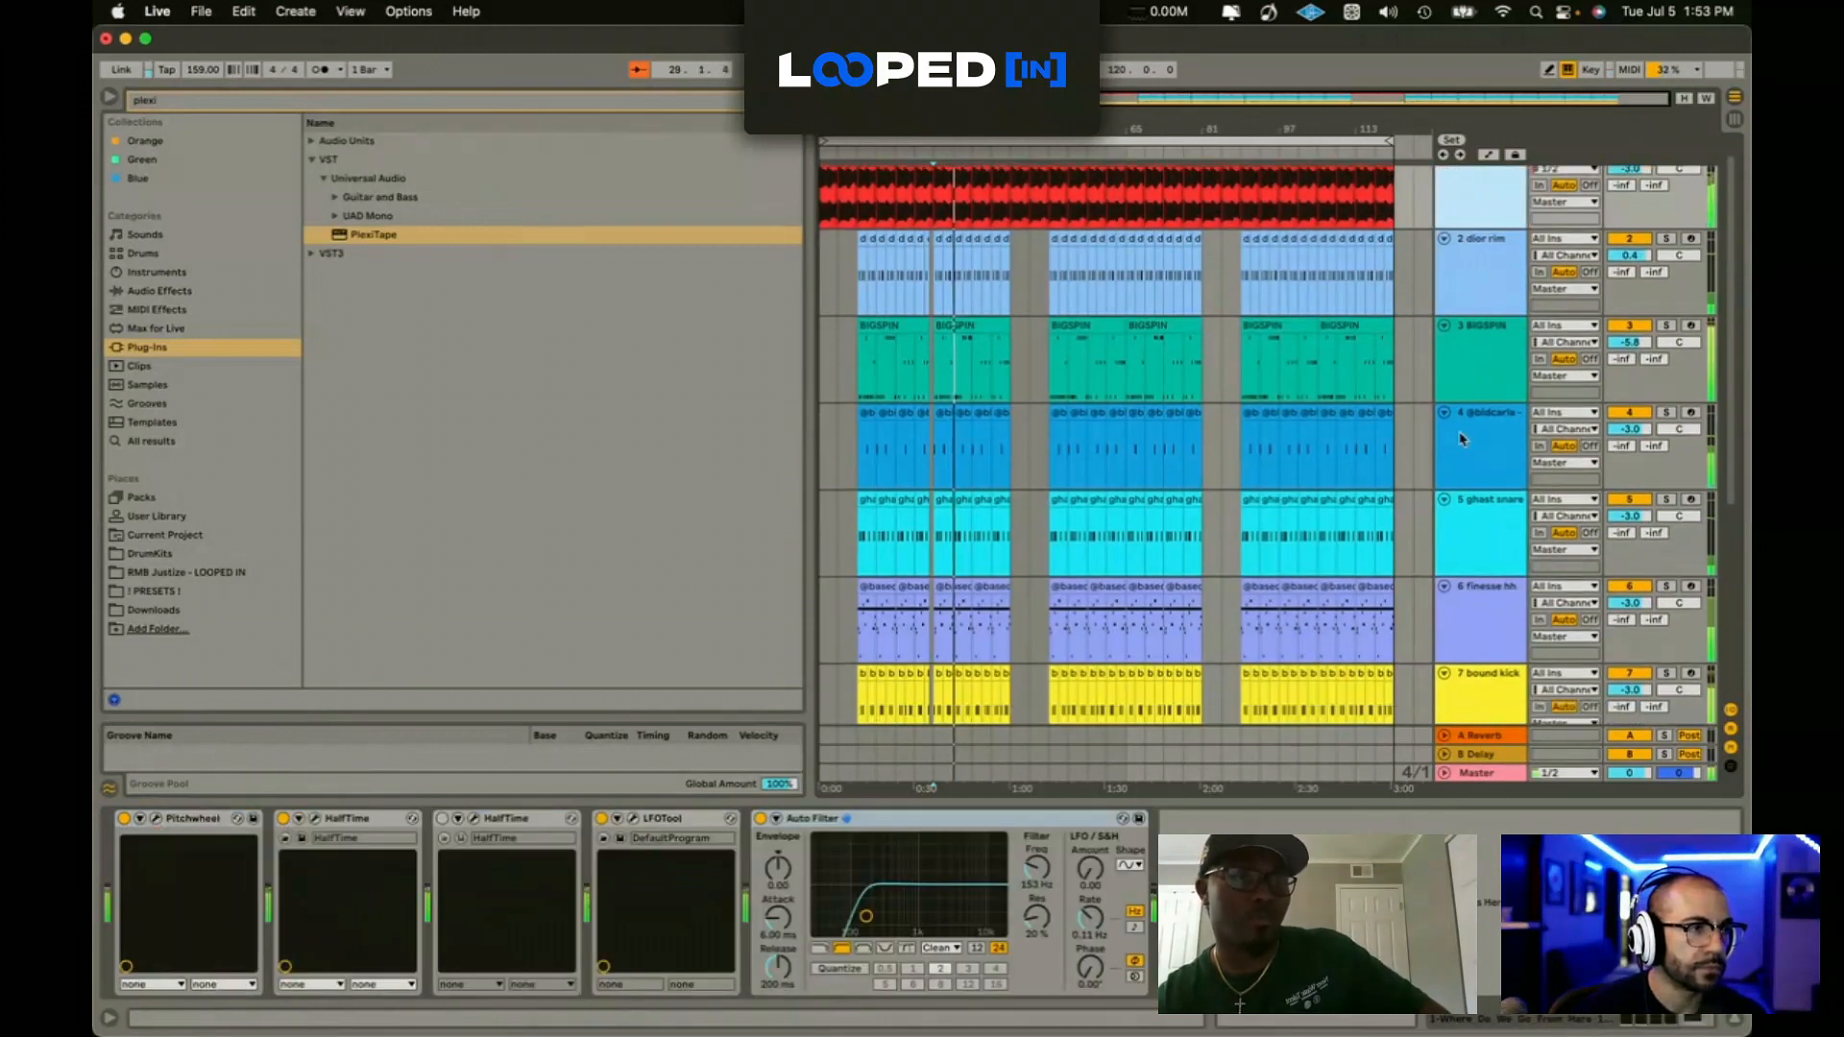
scroll(1463, 438, "down", 5)
left_click(1481, 638, "shift")
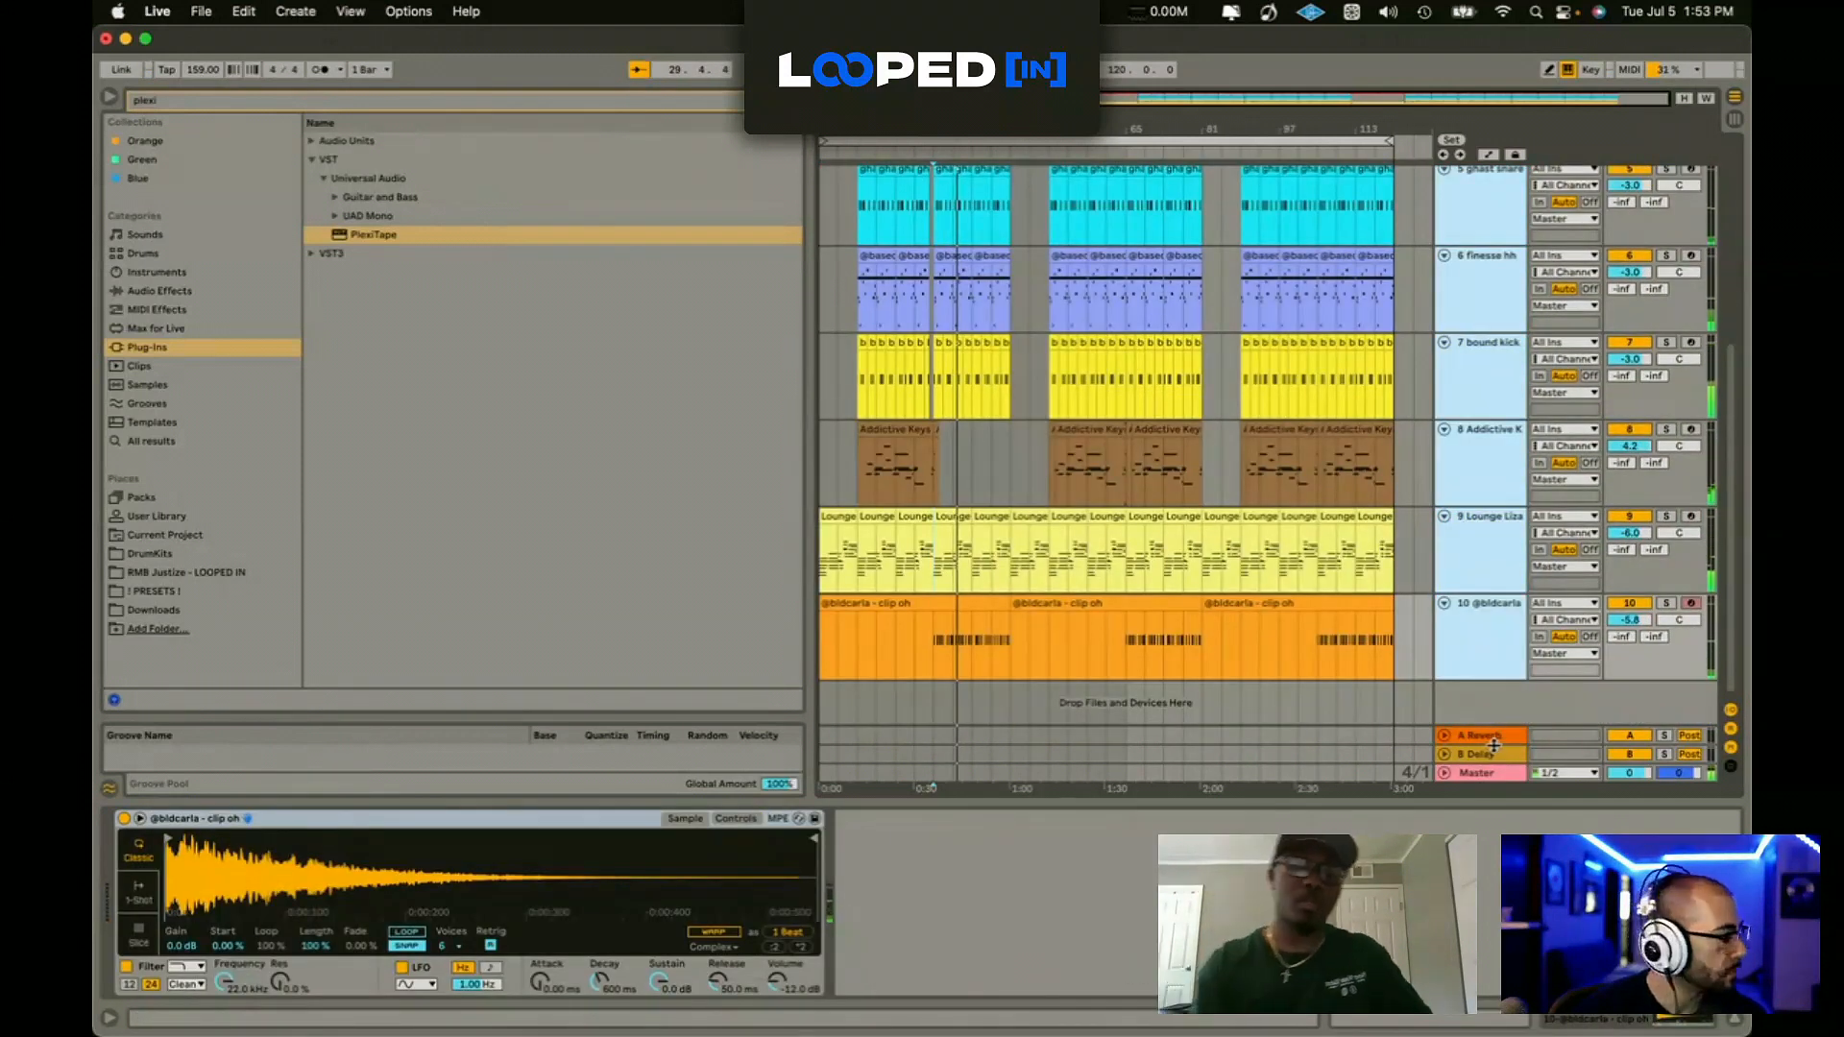
key("super+g")
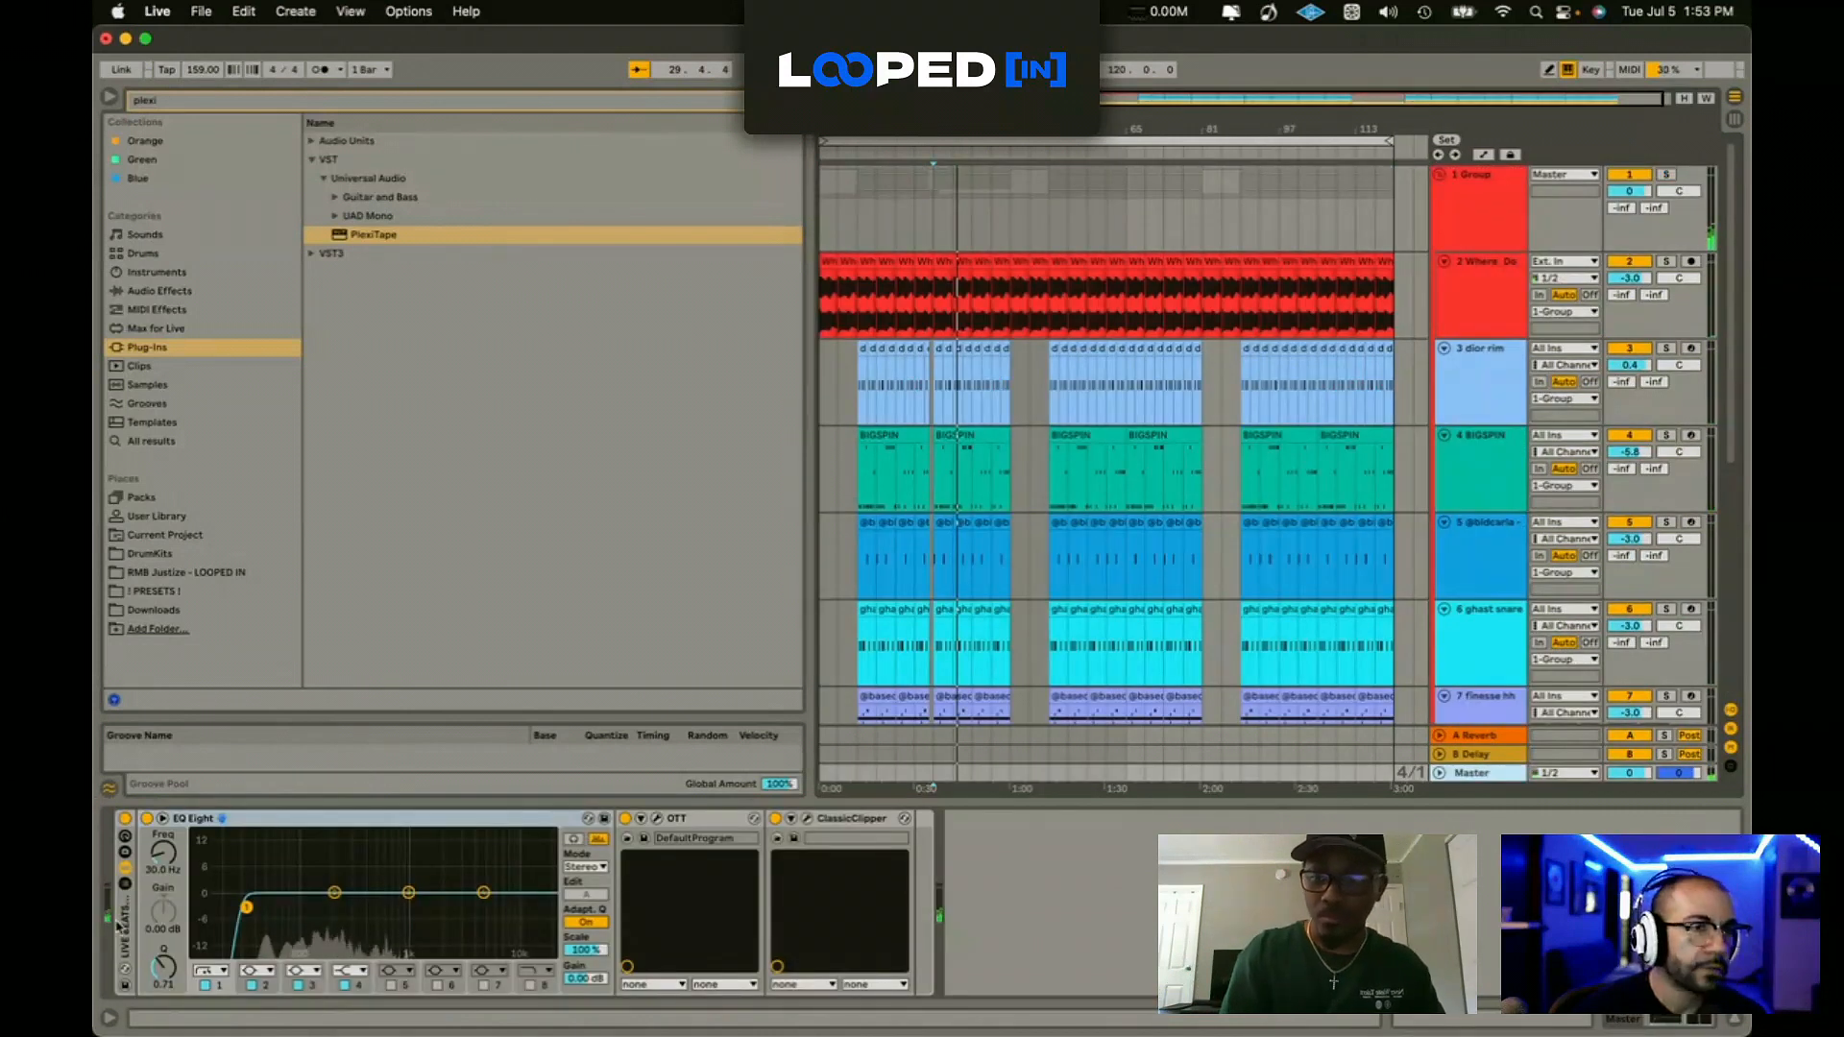
Step: Copy the Master's effect rack with EQ Eight, OTT and ClassicClipper onto the new group track
left_click(122, 927)
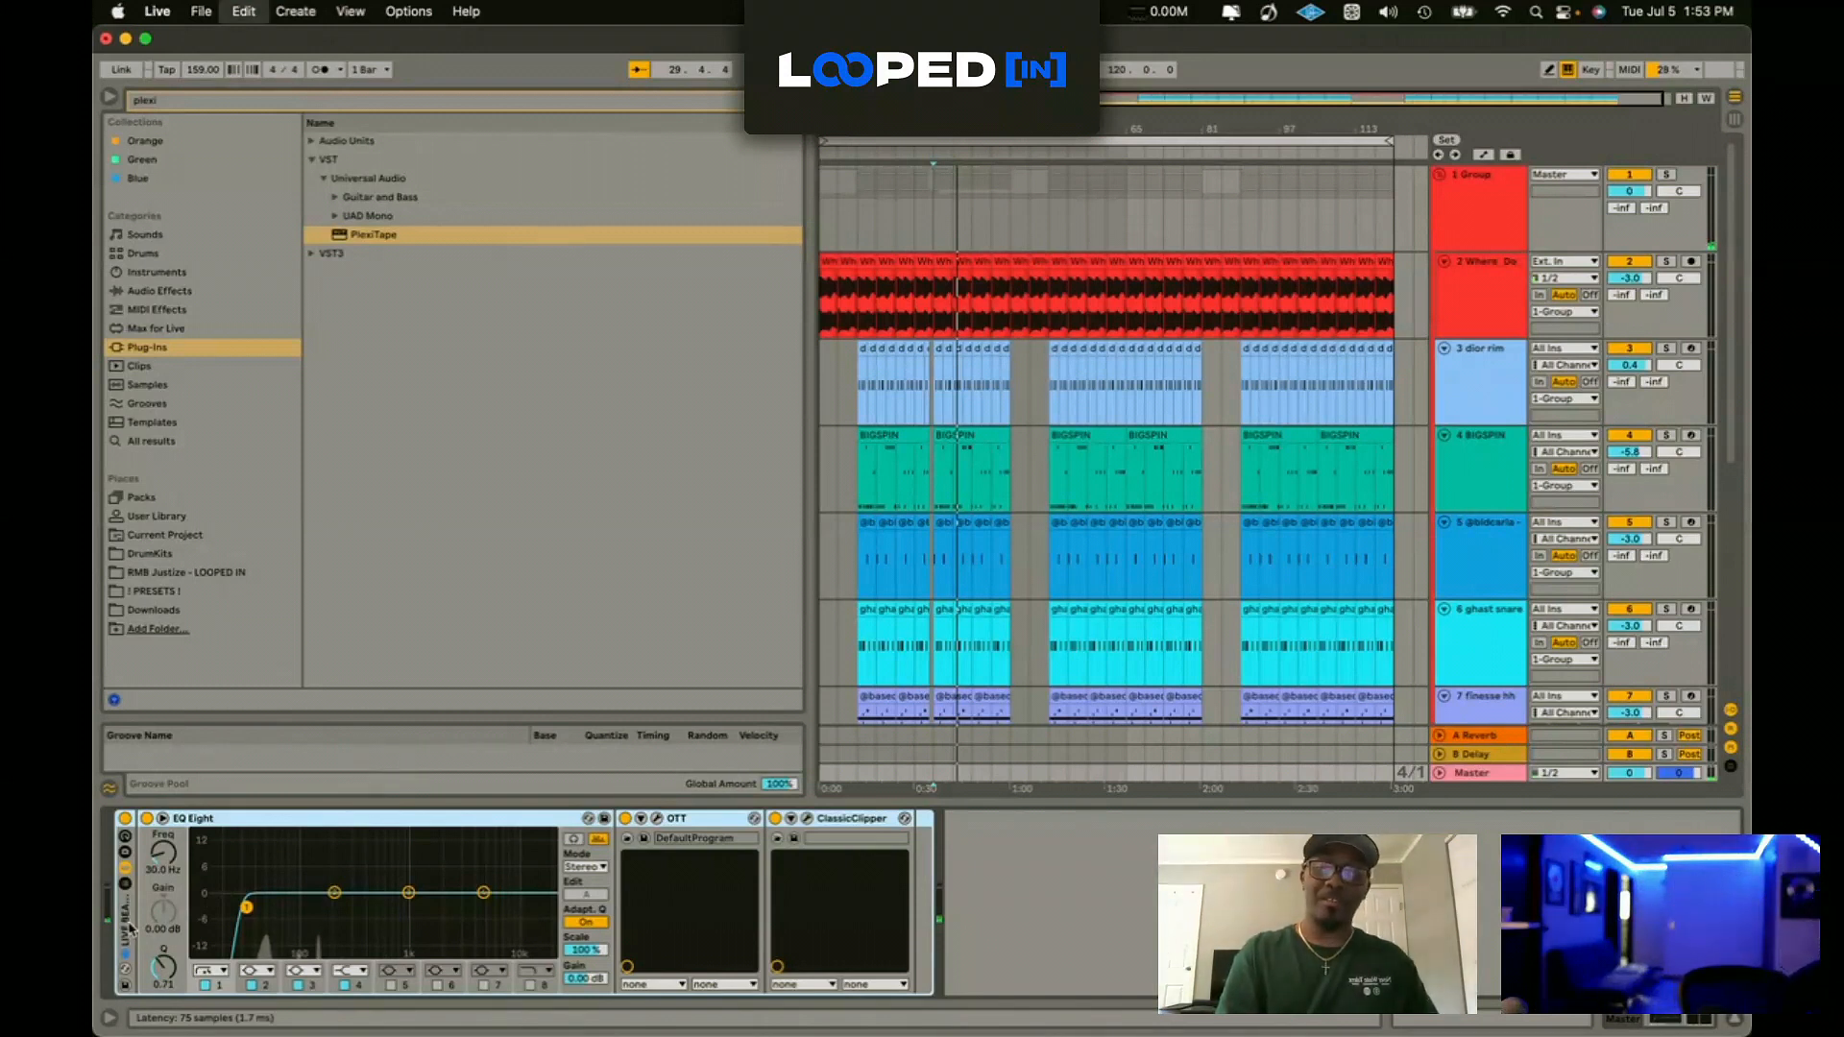
left_click(1479, 202)
left_click(1479, 201)
left_click(684, 872)
key("super+v")
left_click(1457, 244)
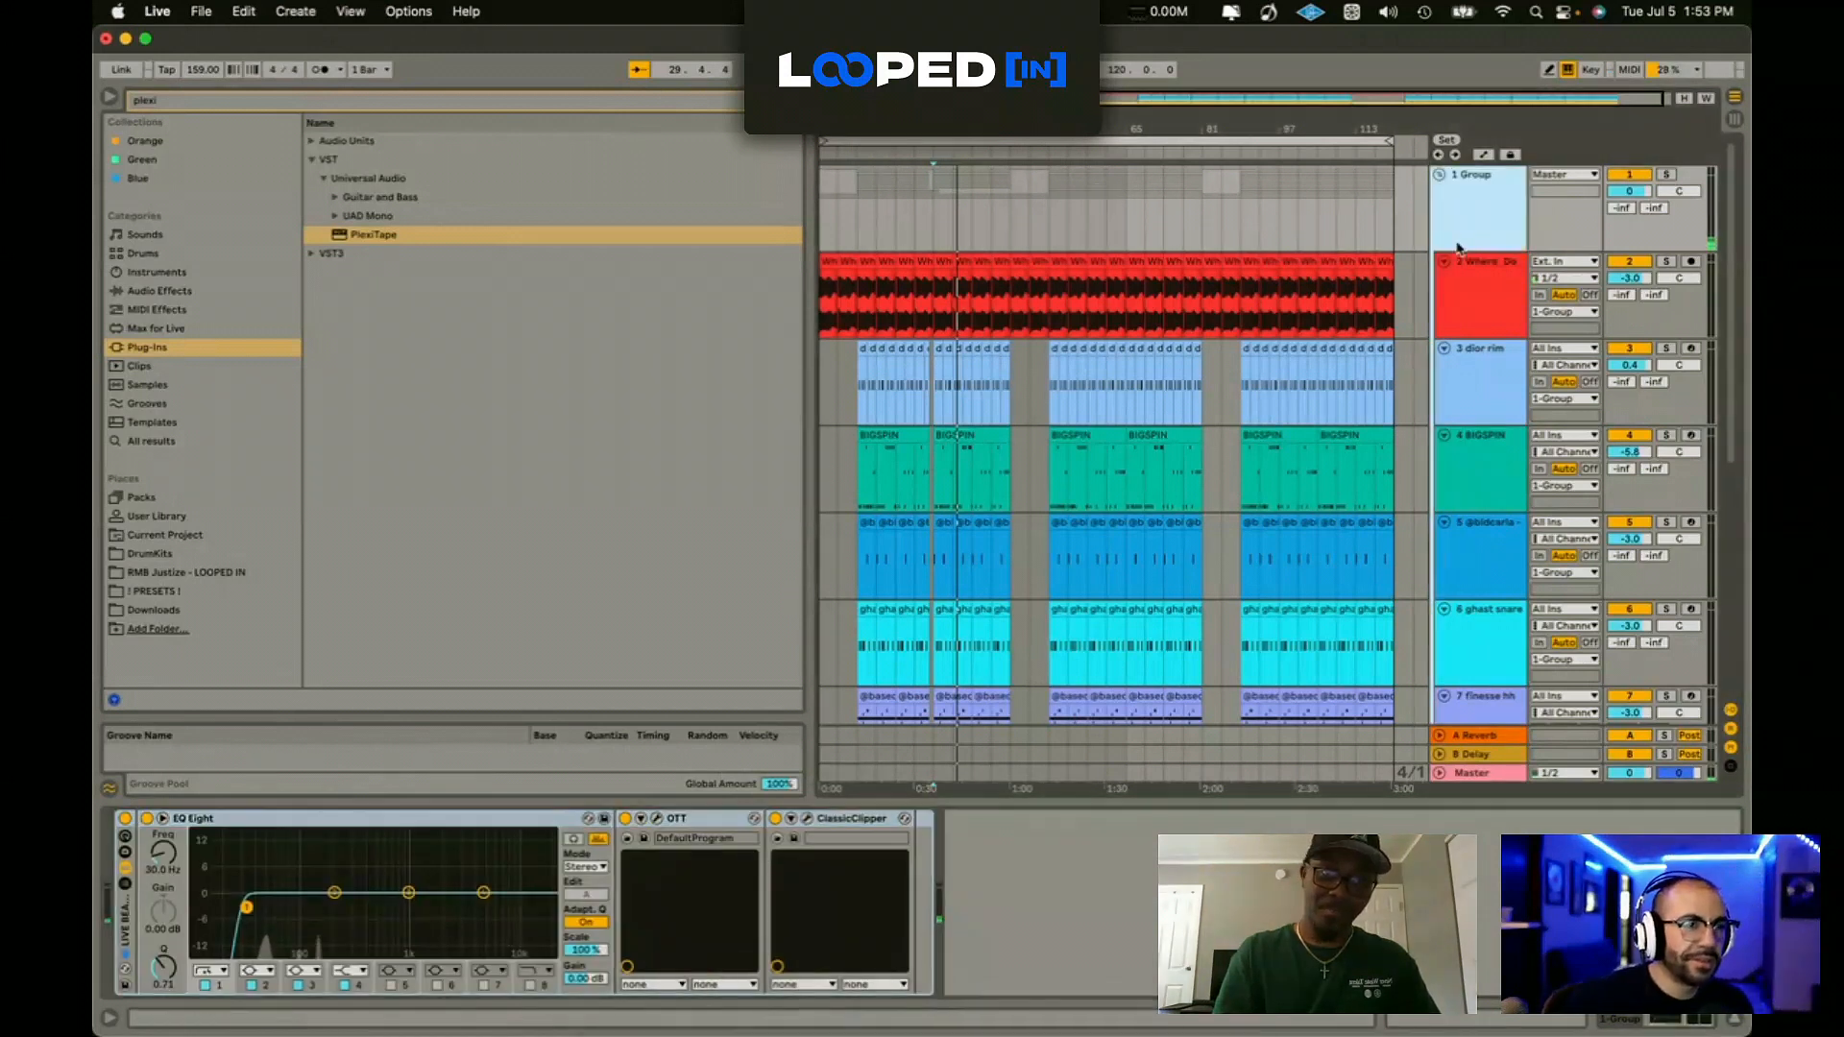
Step: Automate the group's track volume to fade out from 0 dB down to -inf at bar 121
right_click(1625, 193)
left_click(1612, 204)
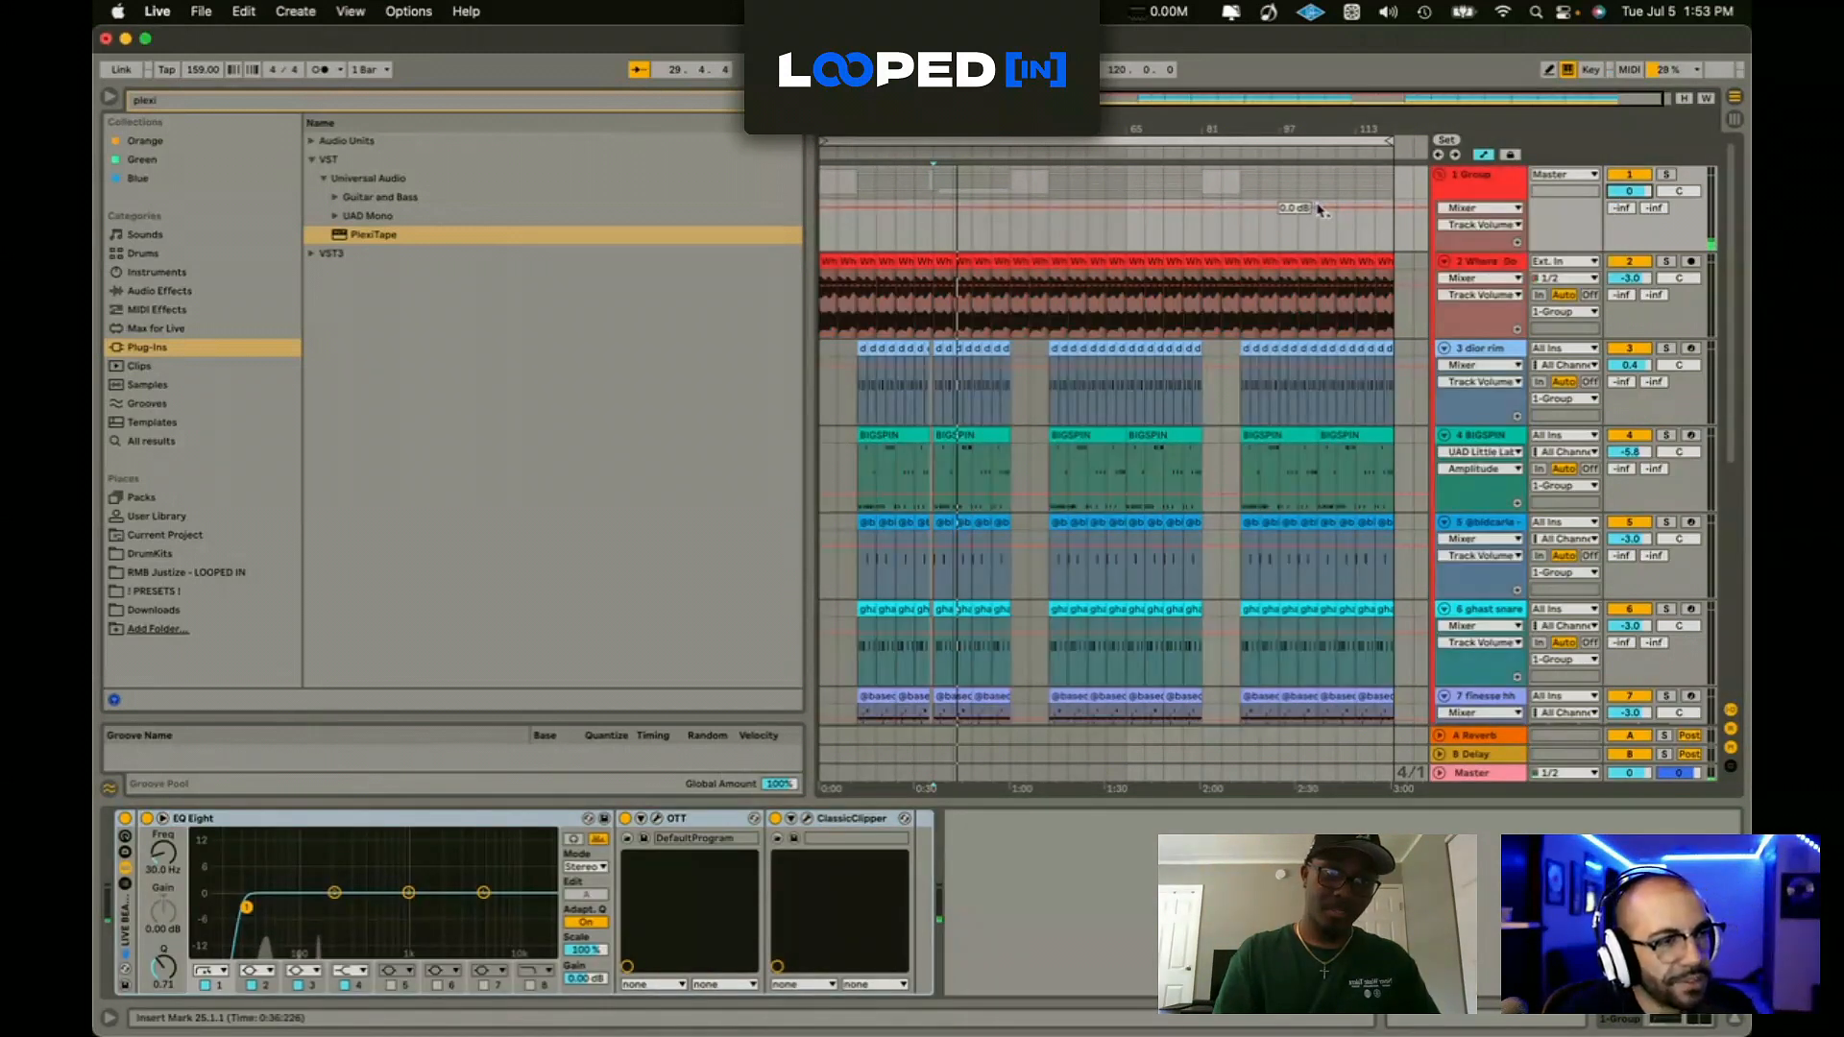
left_click(1337, 209)
left_click_drag(1395, 208, 1395, 252)
left_click(1396, 191)
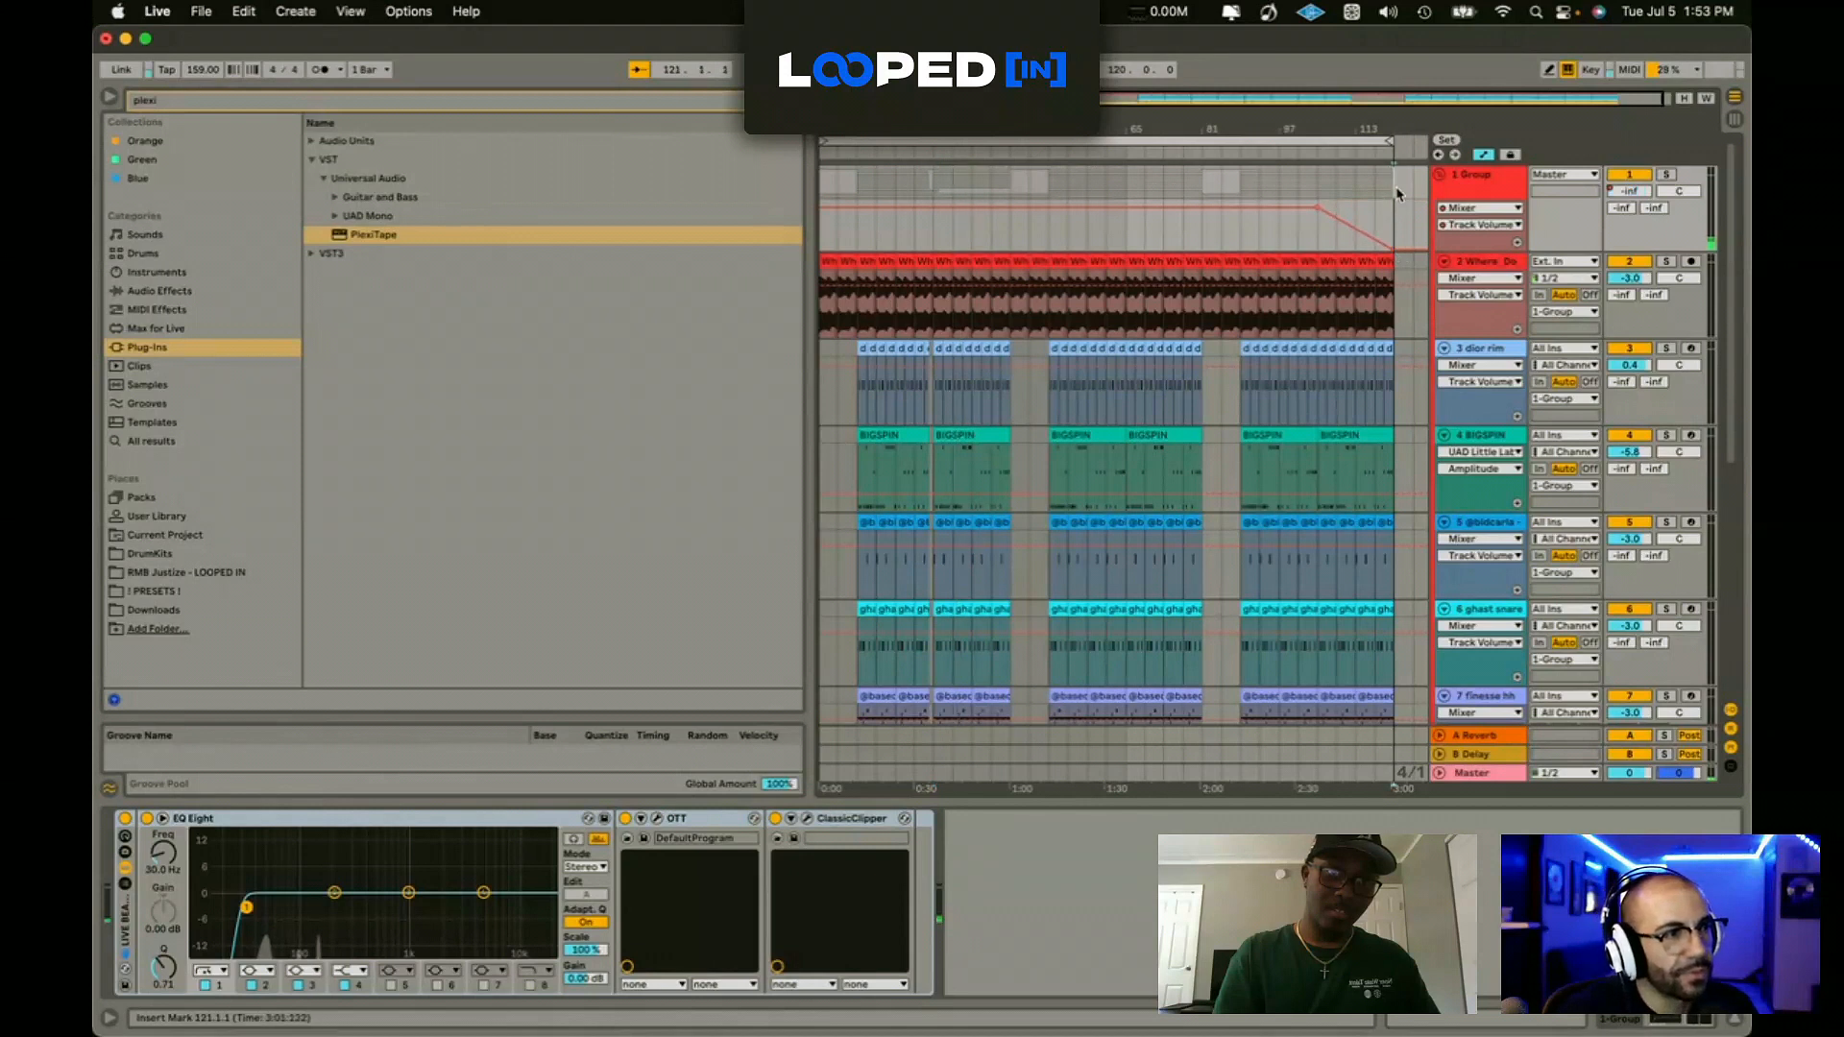
Step: Save the Live Set as "Beat 2 Isodope" in the Cookup 1 Live Project folder on the Desktop
left_click(203, 12)
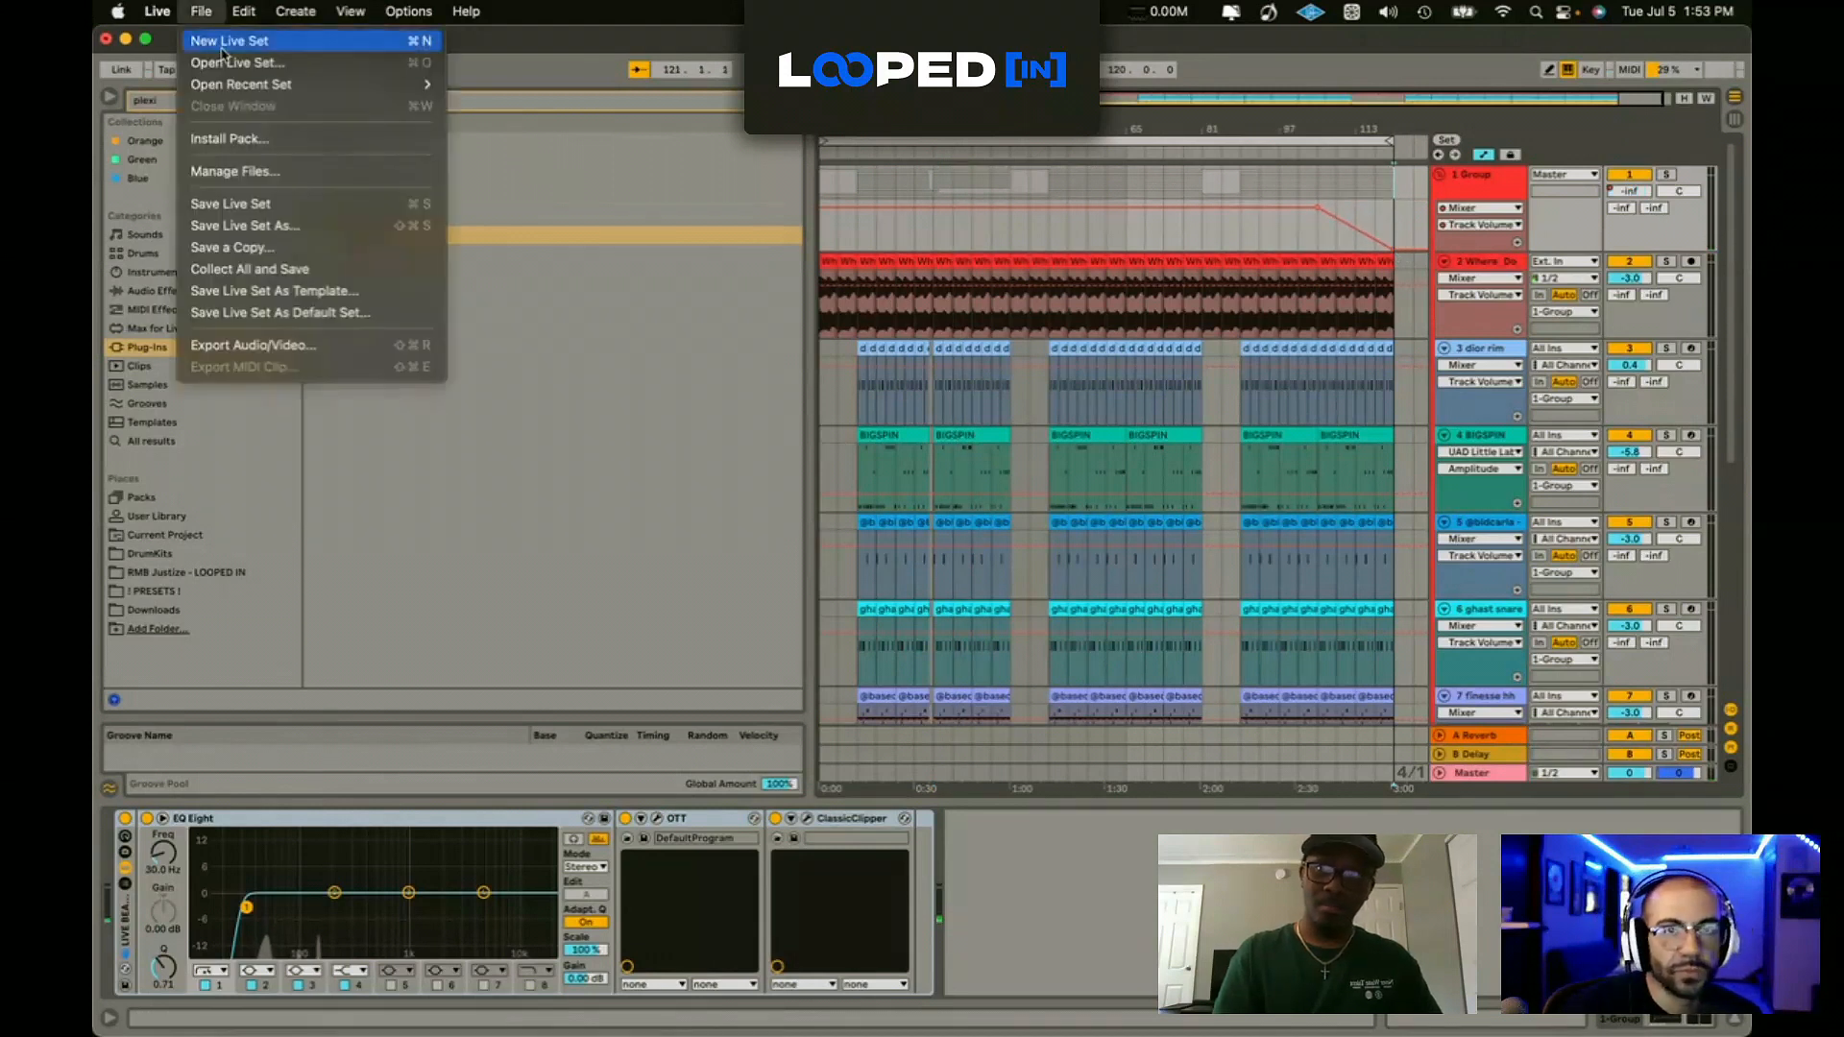
left_click(272, 204)
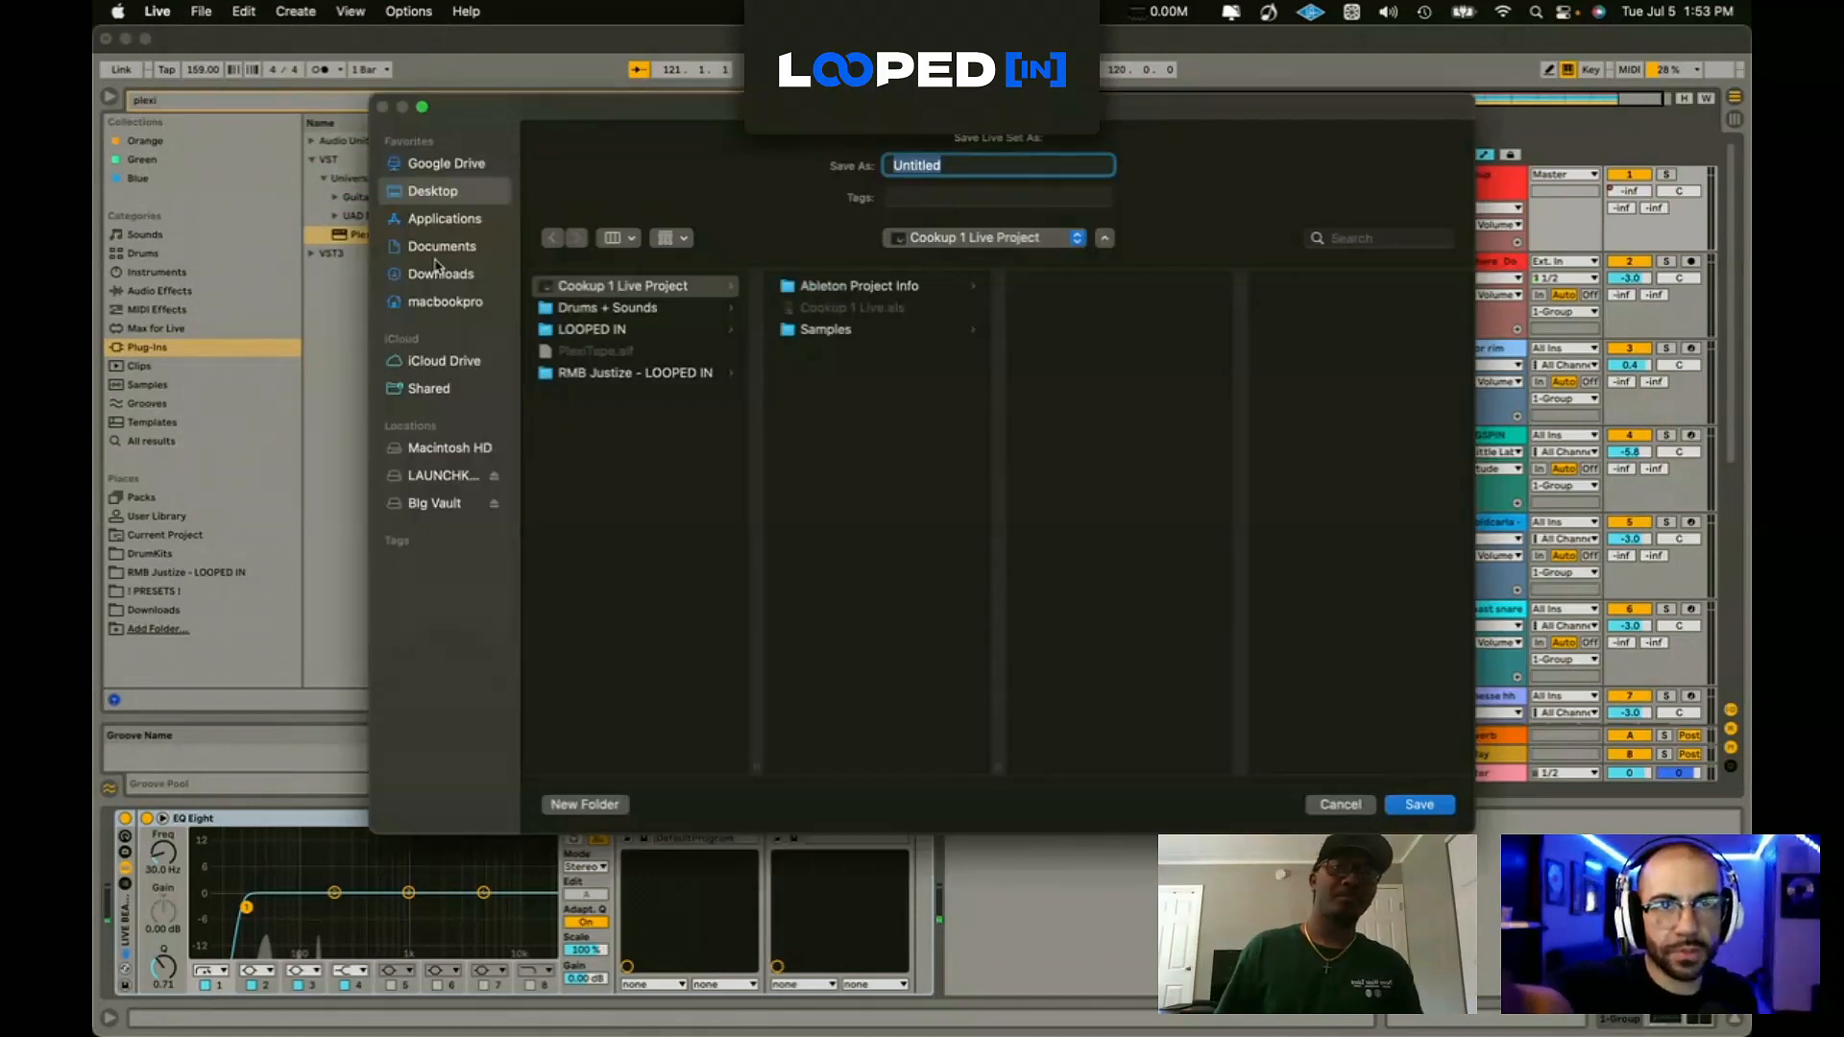
left_click(409, 197)
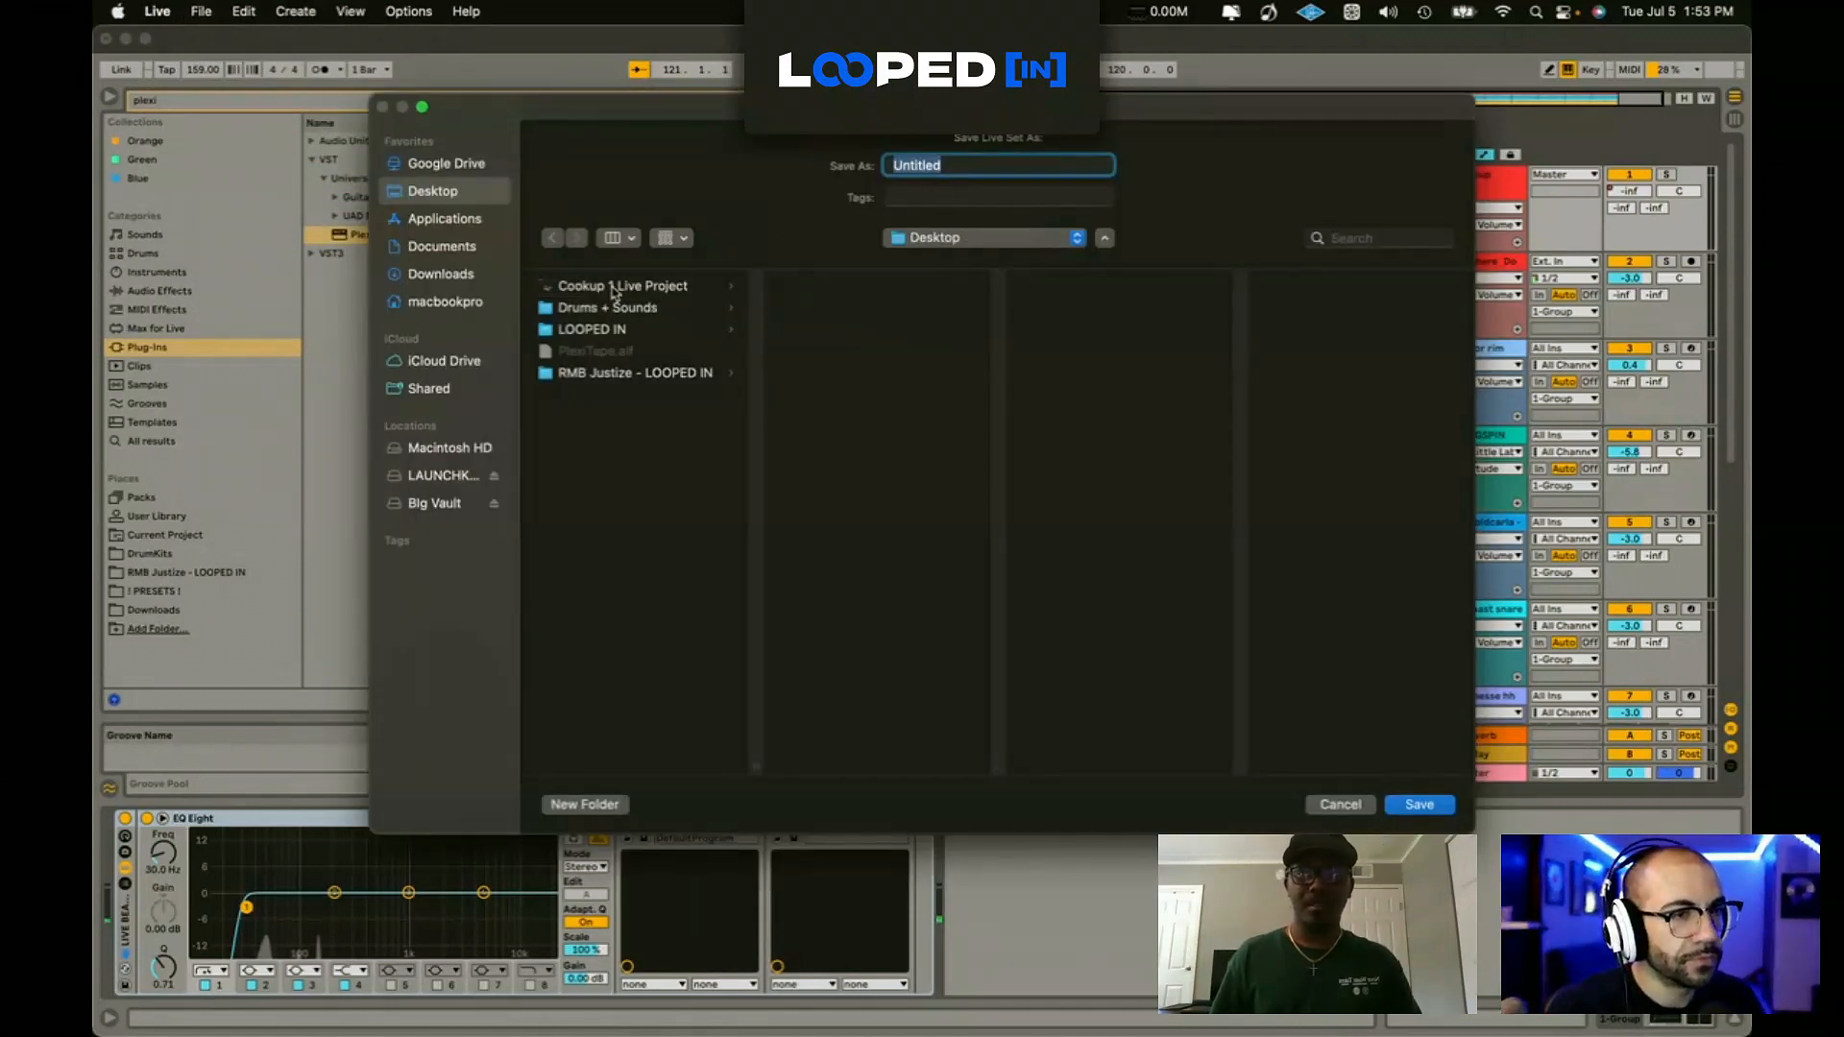
left_click(645, 292)
left_click(940, 166)
key("super+a")
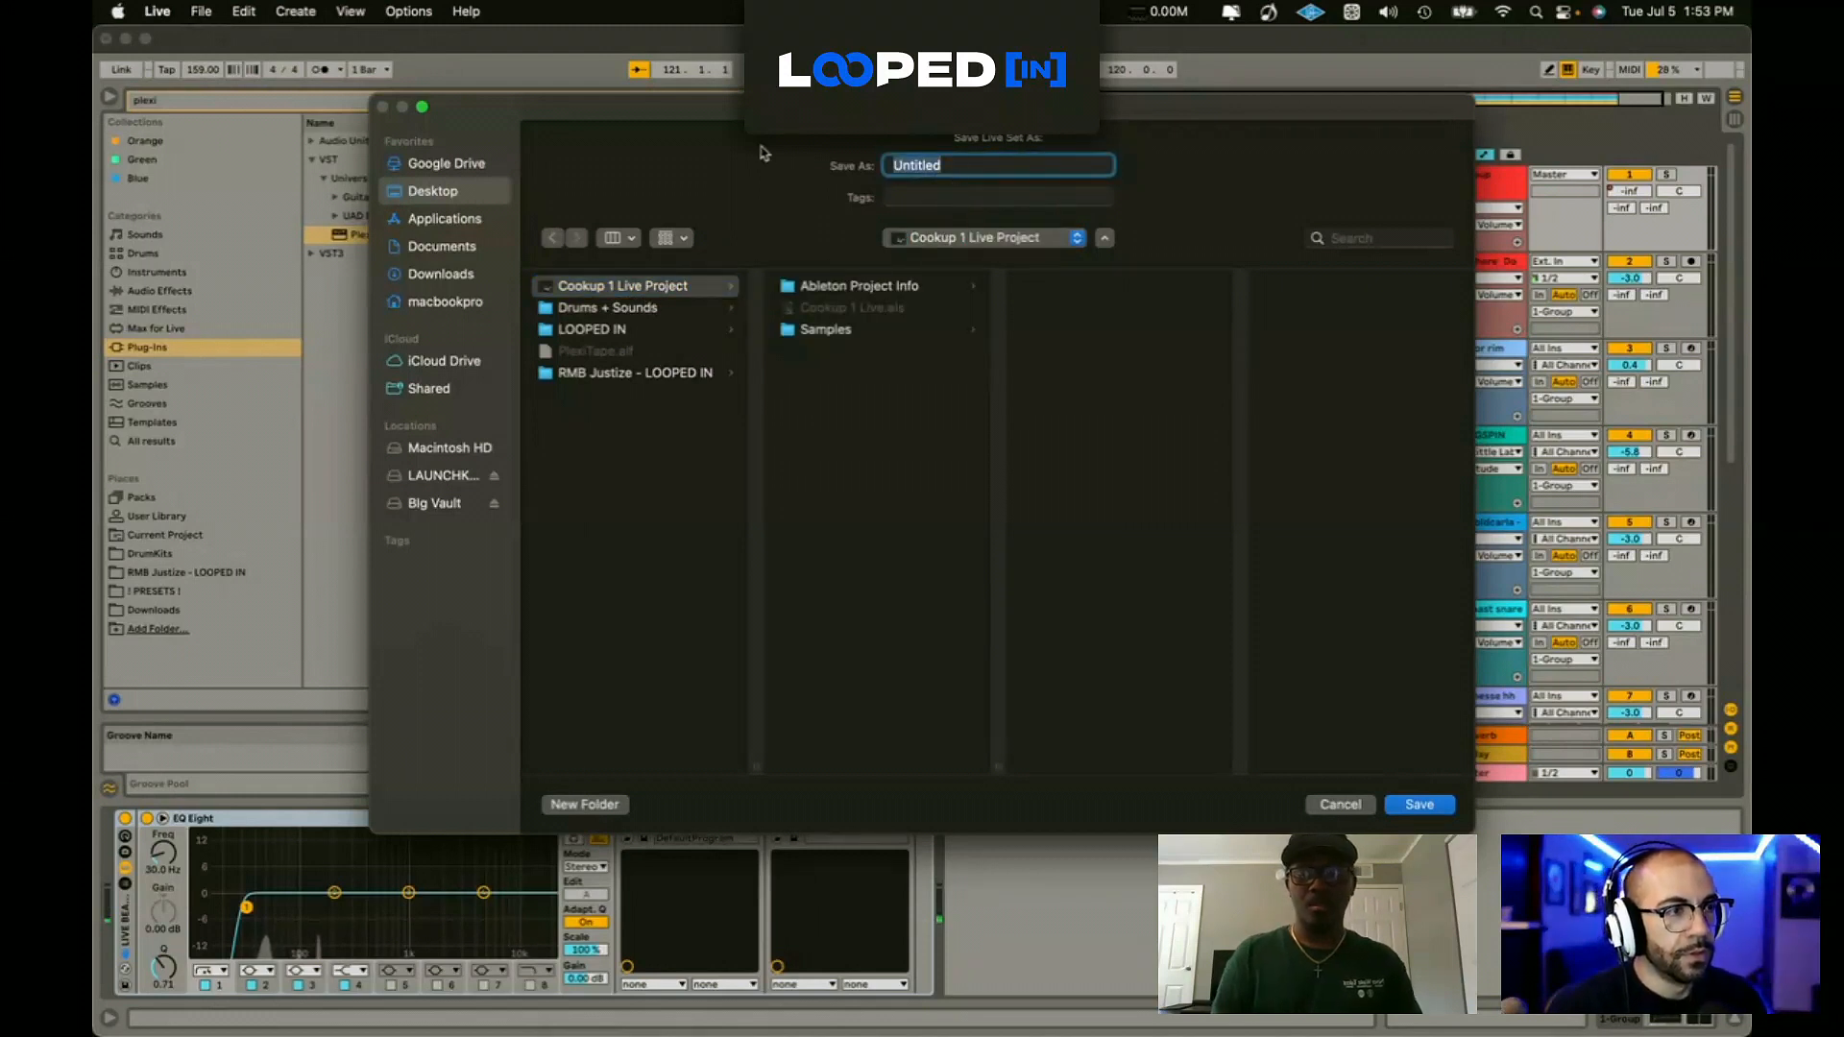
type("Beat 2 Isodope")
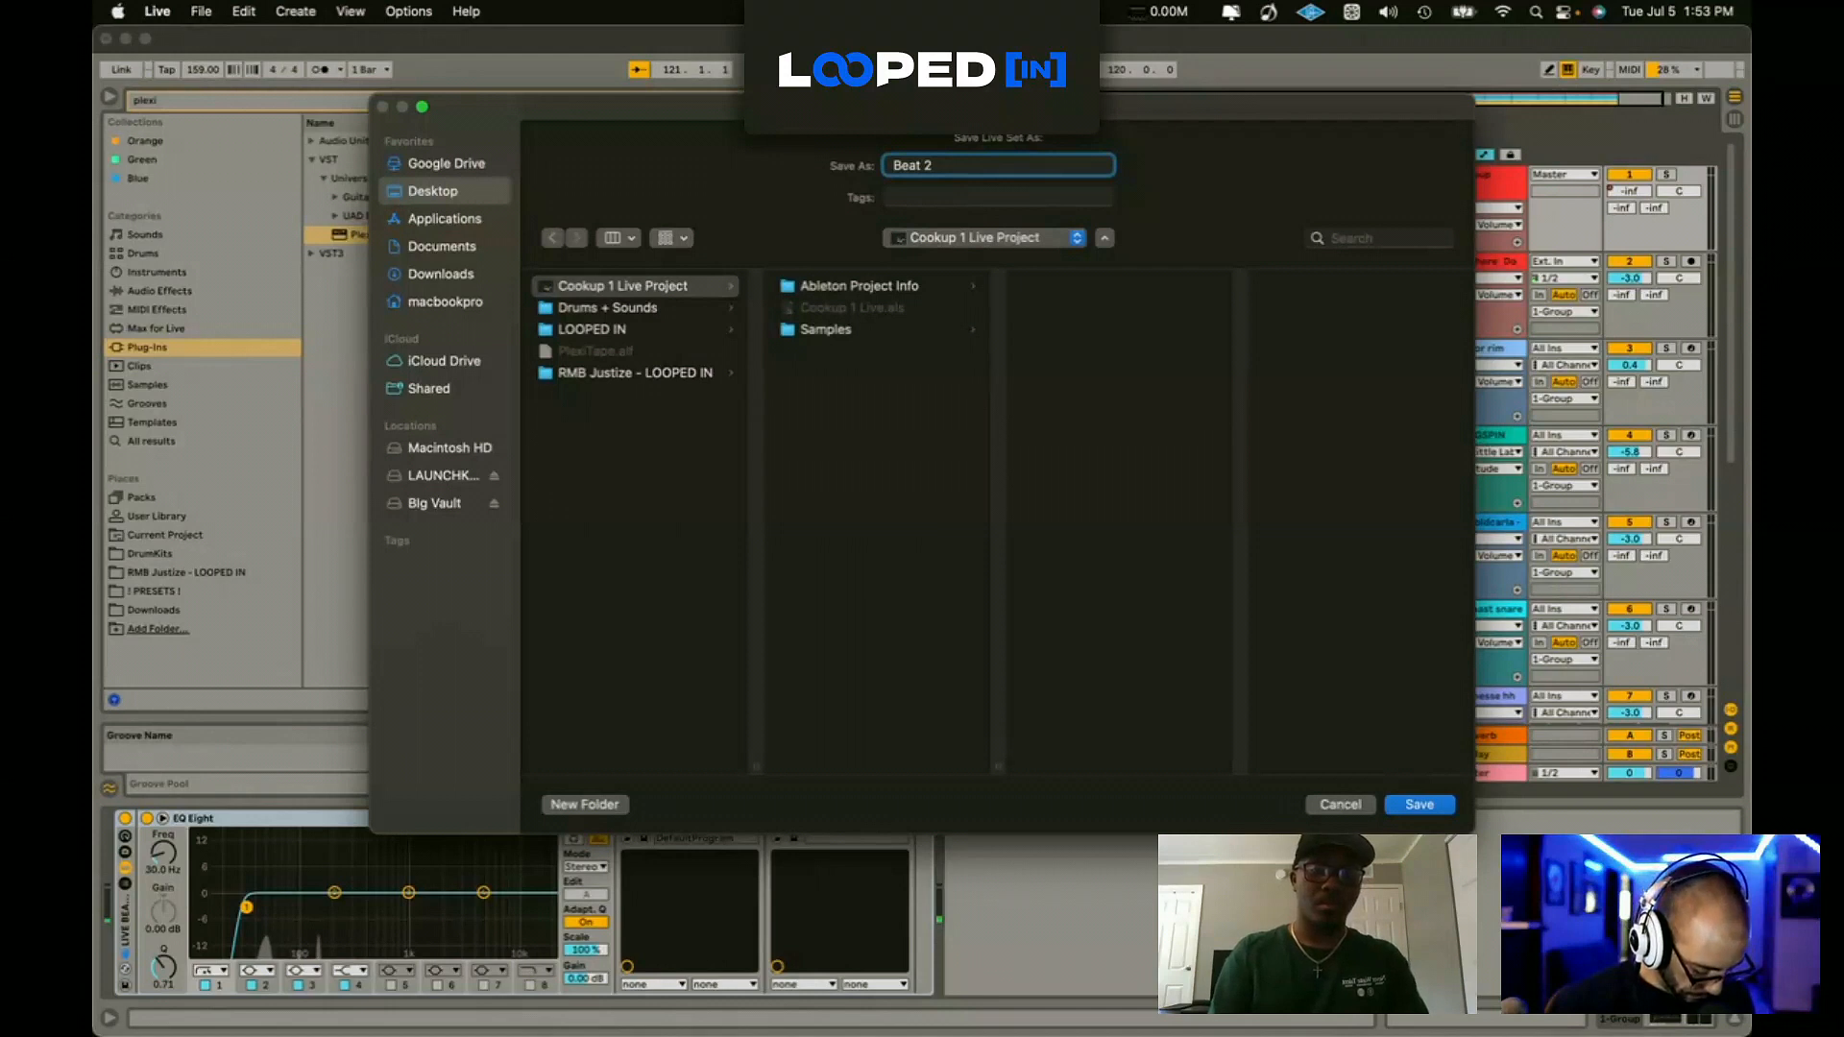
left_click(1431, 805)
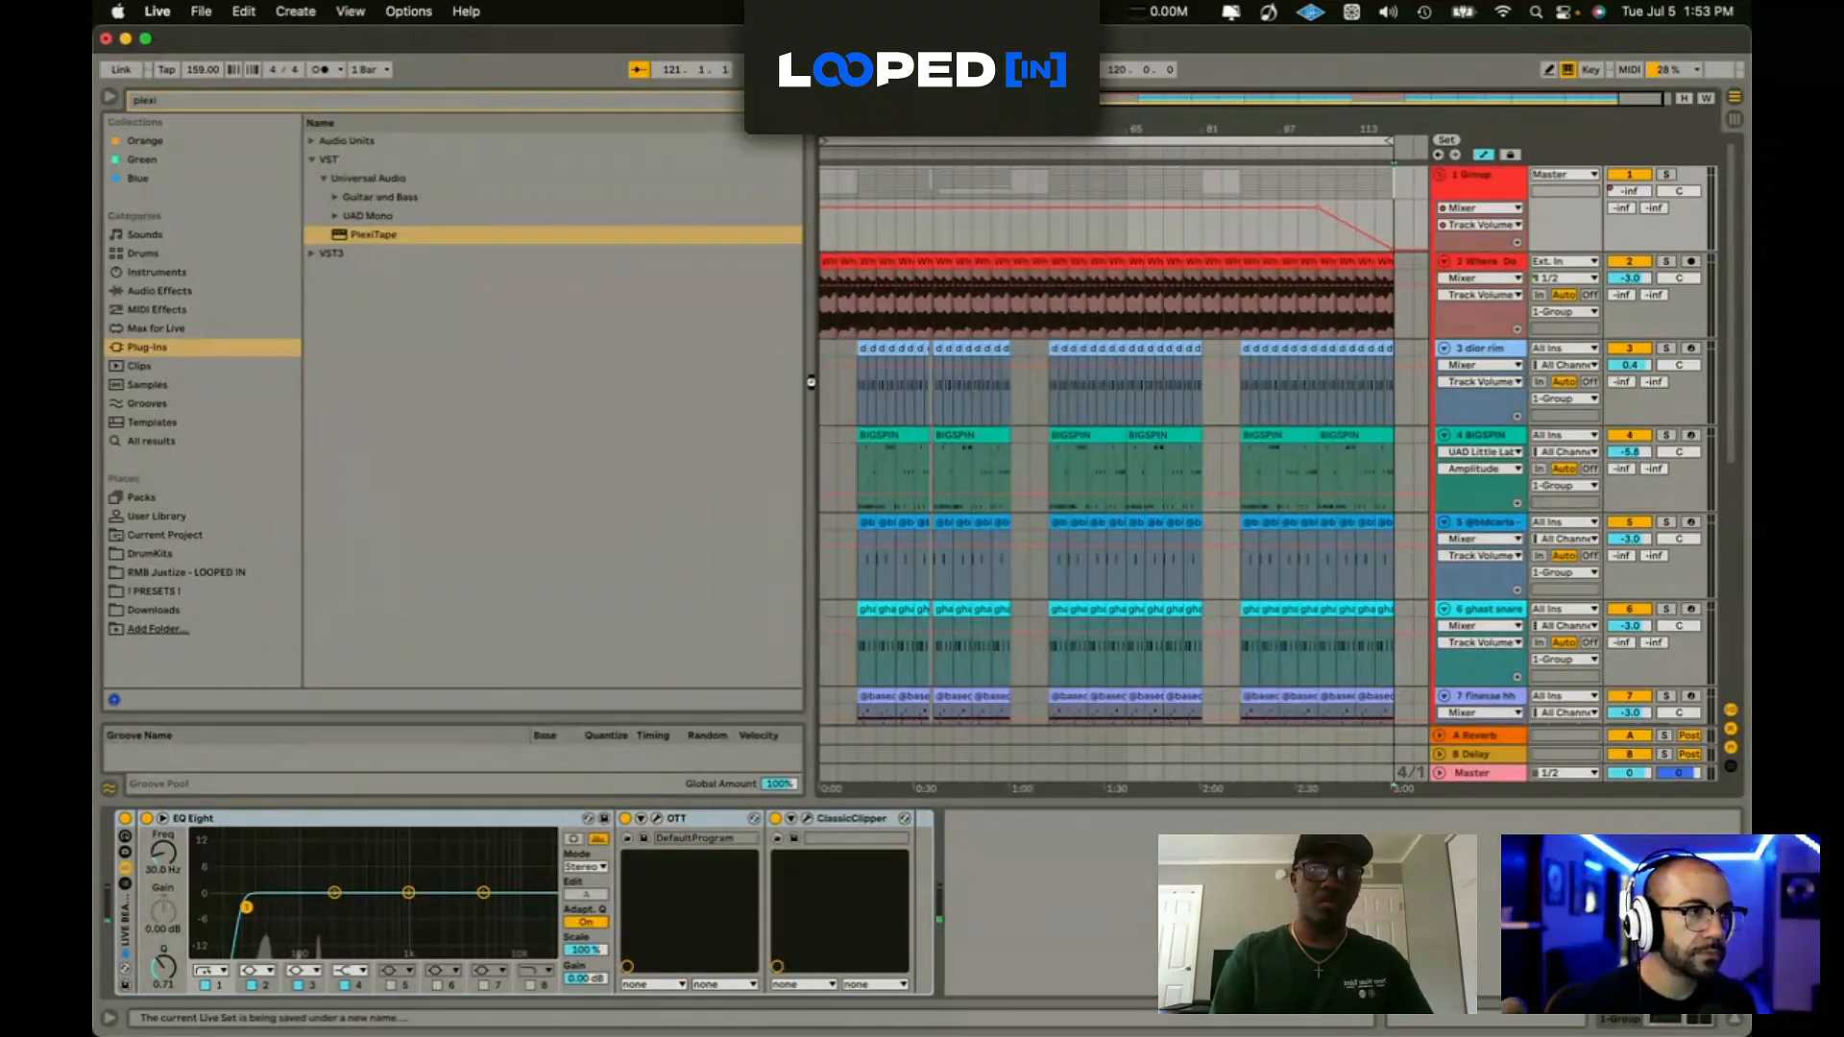
Step: Create a new Live Set in Arrangement View and browse the RMB Justize - LOOPED IN folder with the search cleared
left_click(200, 10)
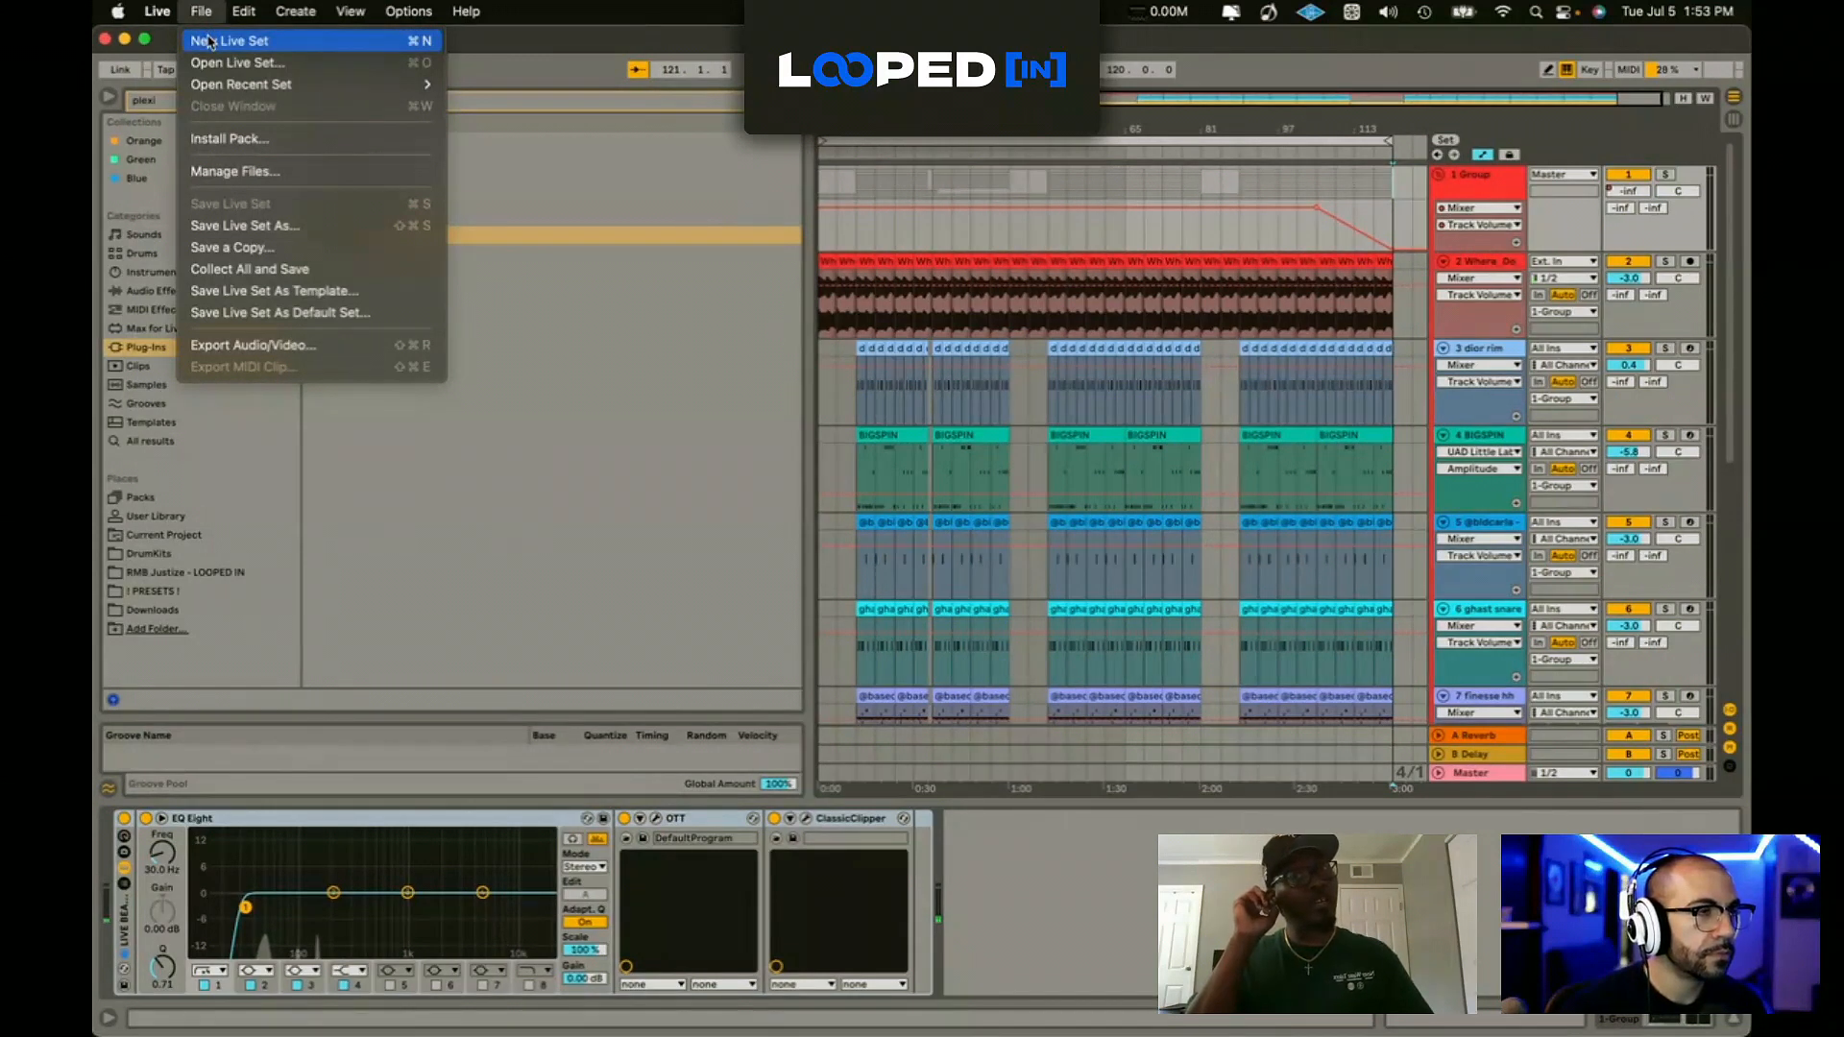
left_click(210, 42)
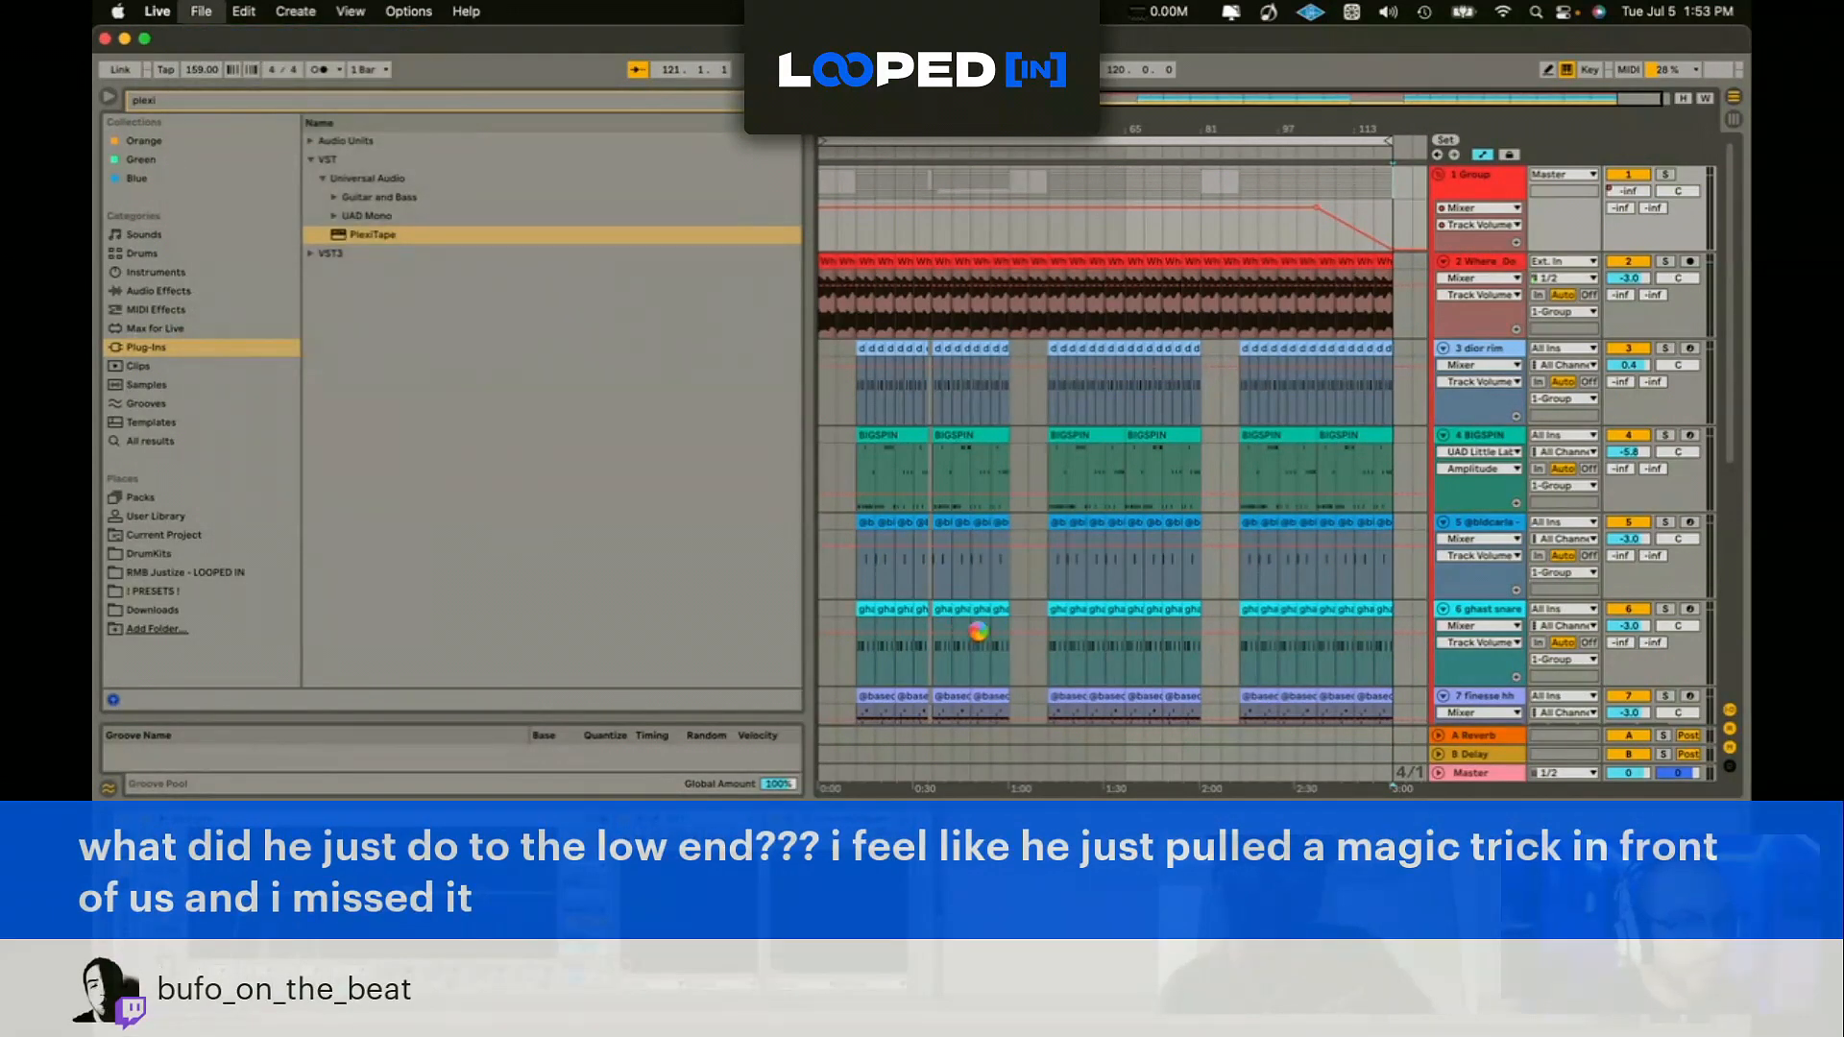
key("Tab")
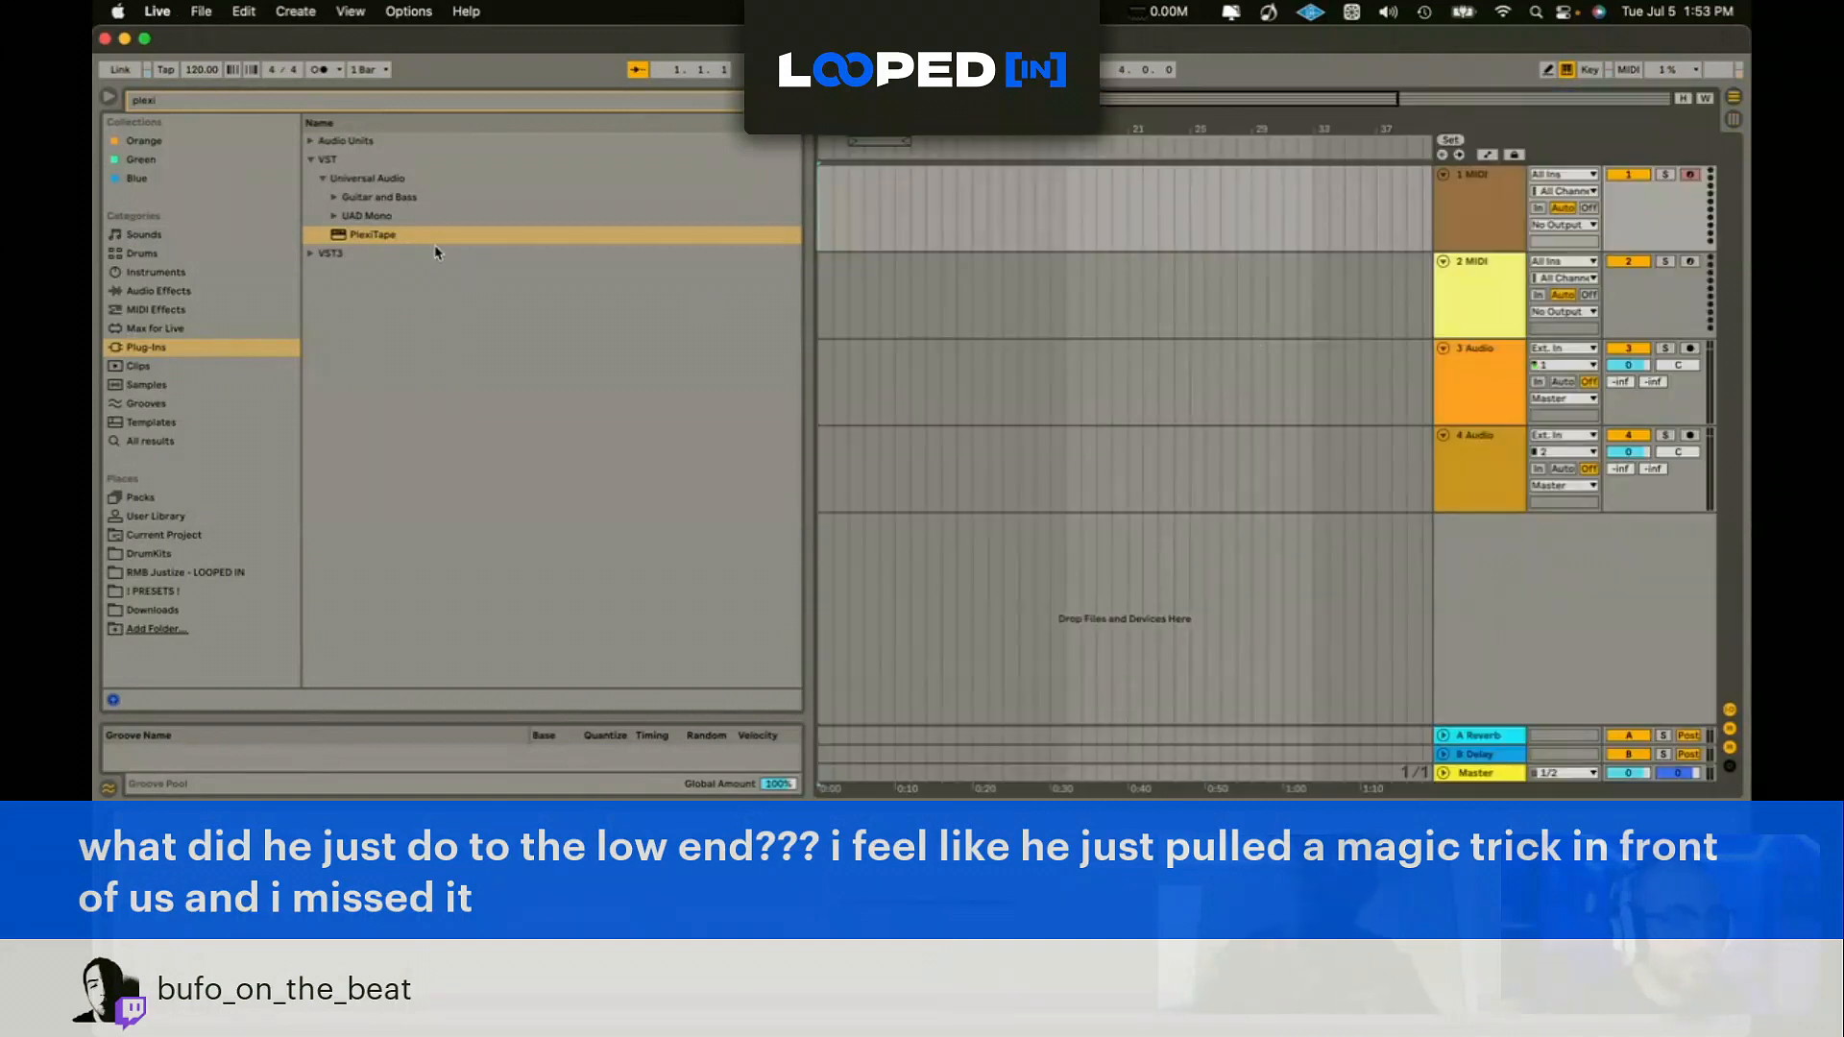
left_click(792, 100)
left_click(197, 559)
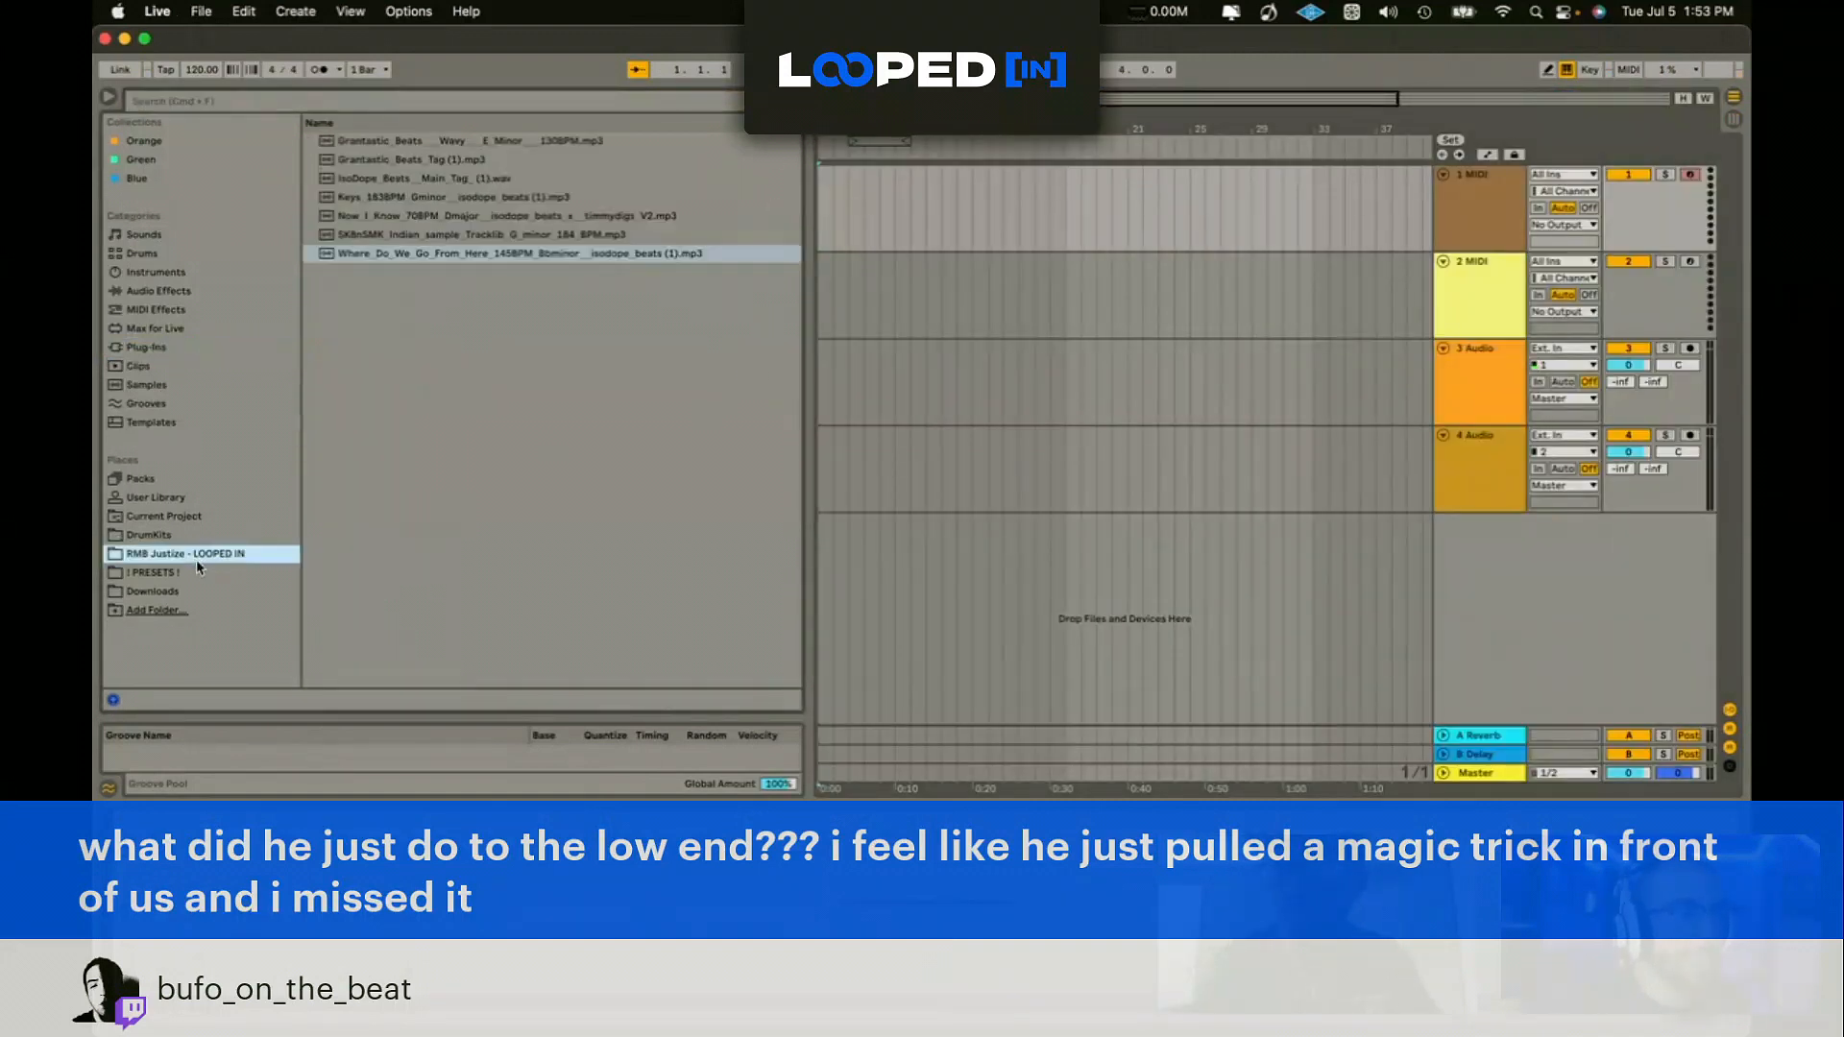
left_click(456, 363)
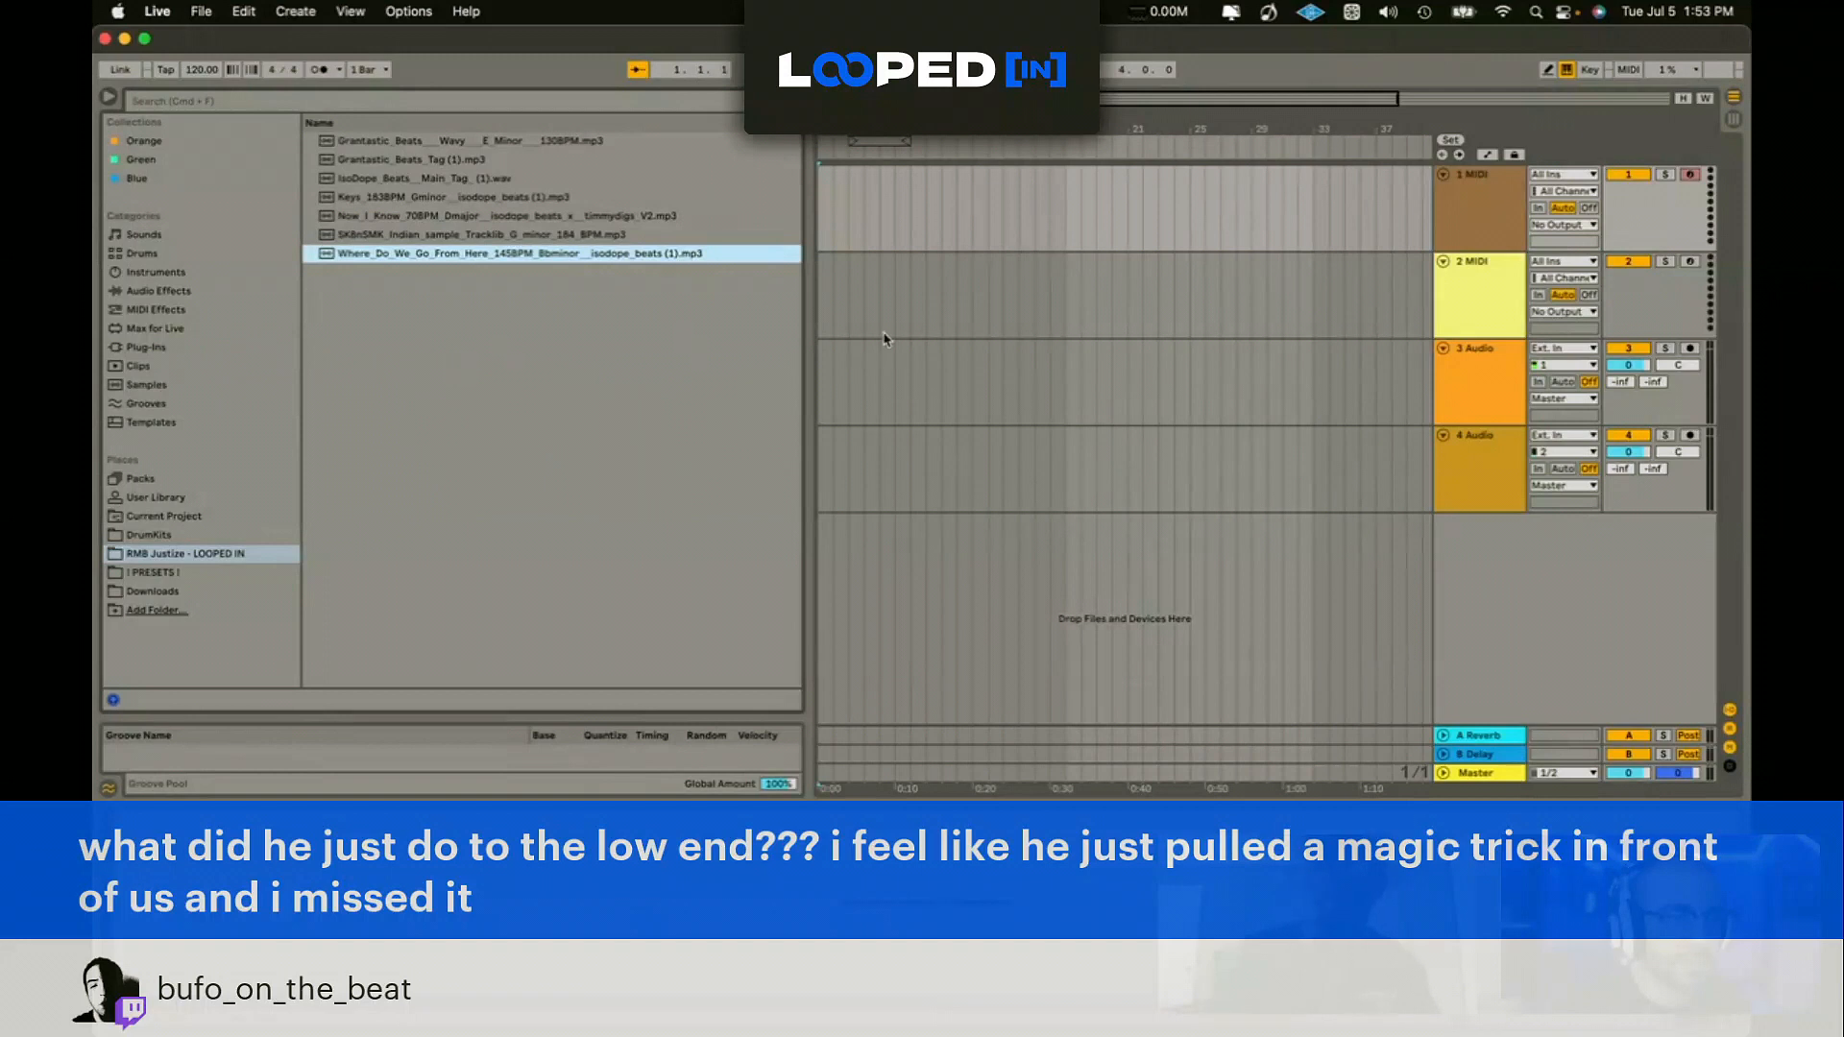
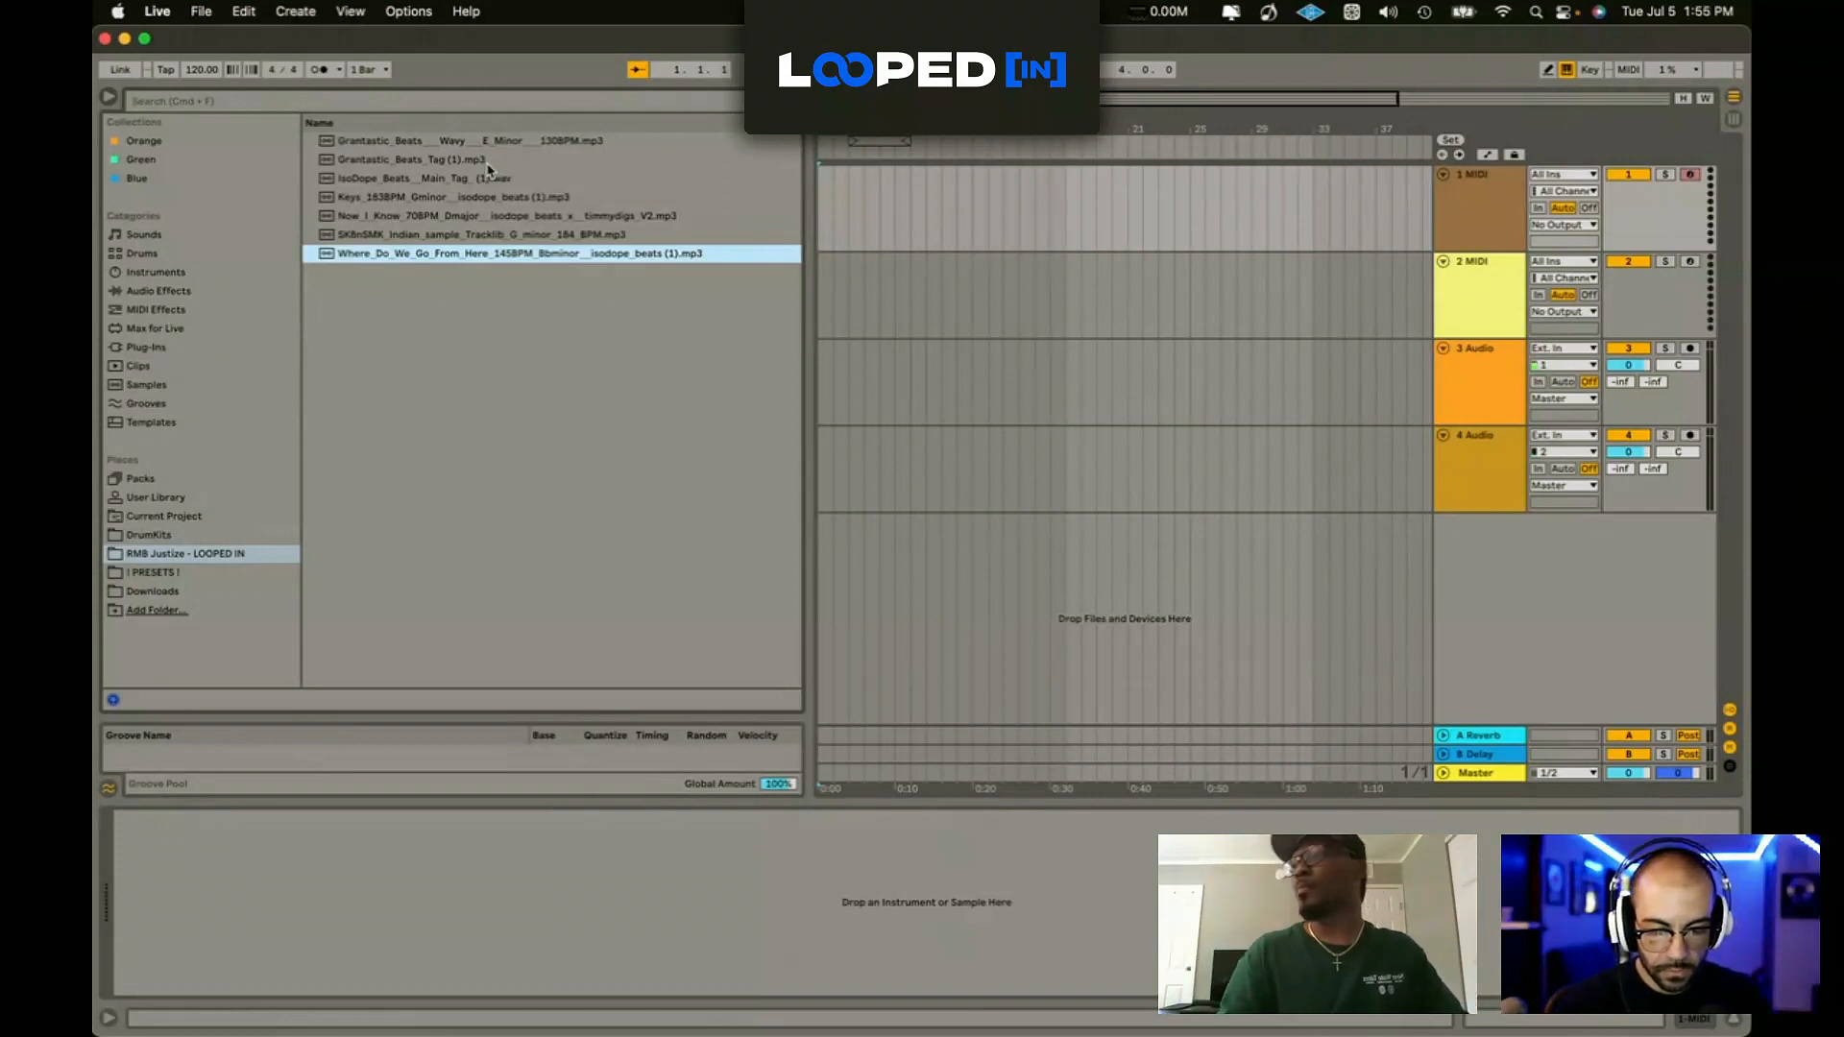
Step: Audition the producer tags, the 183 BPM keys loop and the SK8nSMK Indian sample in the folder
left_click(487, 163)
left_click(504, 178)
left_click(507, 197)
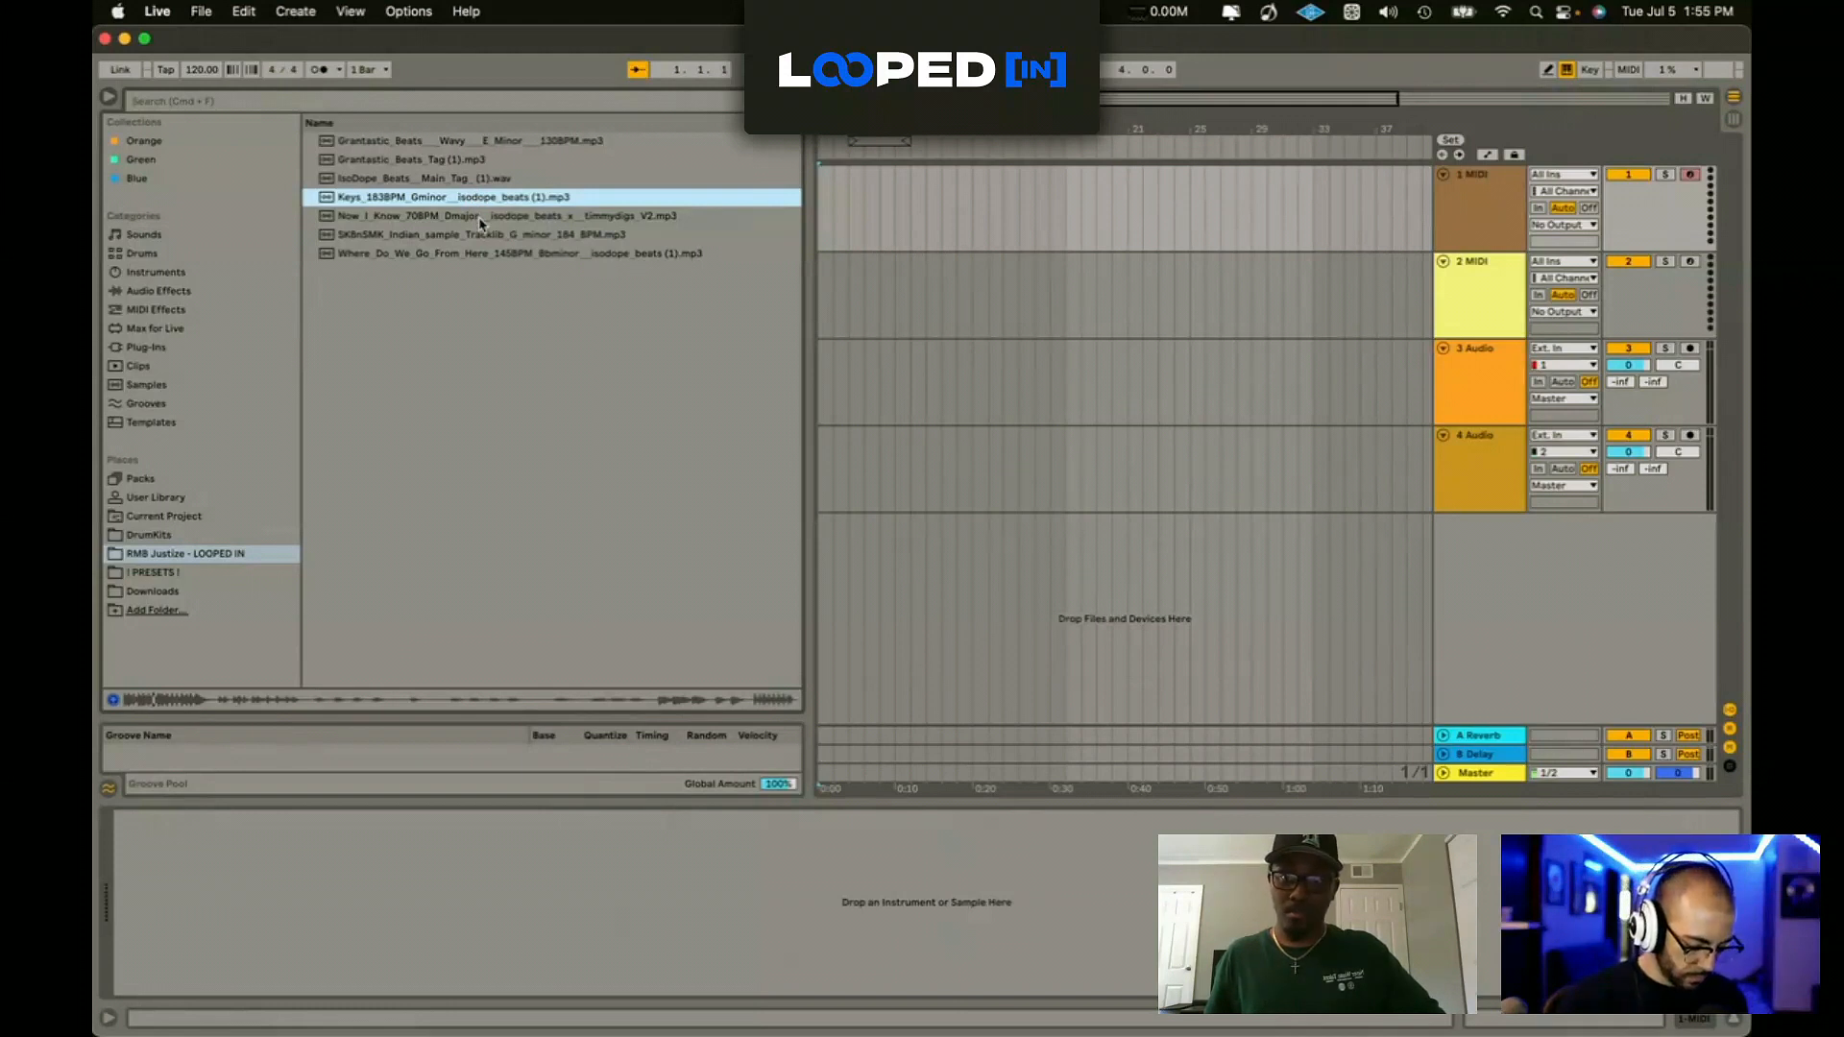
left_click(483, 239)
Step: Place the SK8nSMK Indian sample at bar 1 on a new audio track, open its clip and play it
left_click_drag(481, 242, 821, 555)
double_click(920, 523)
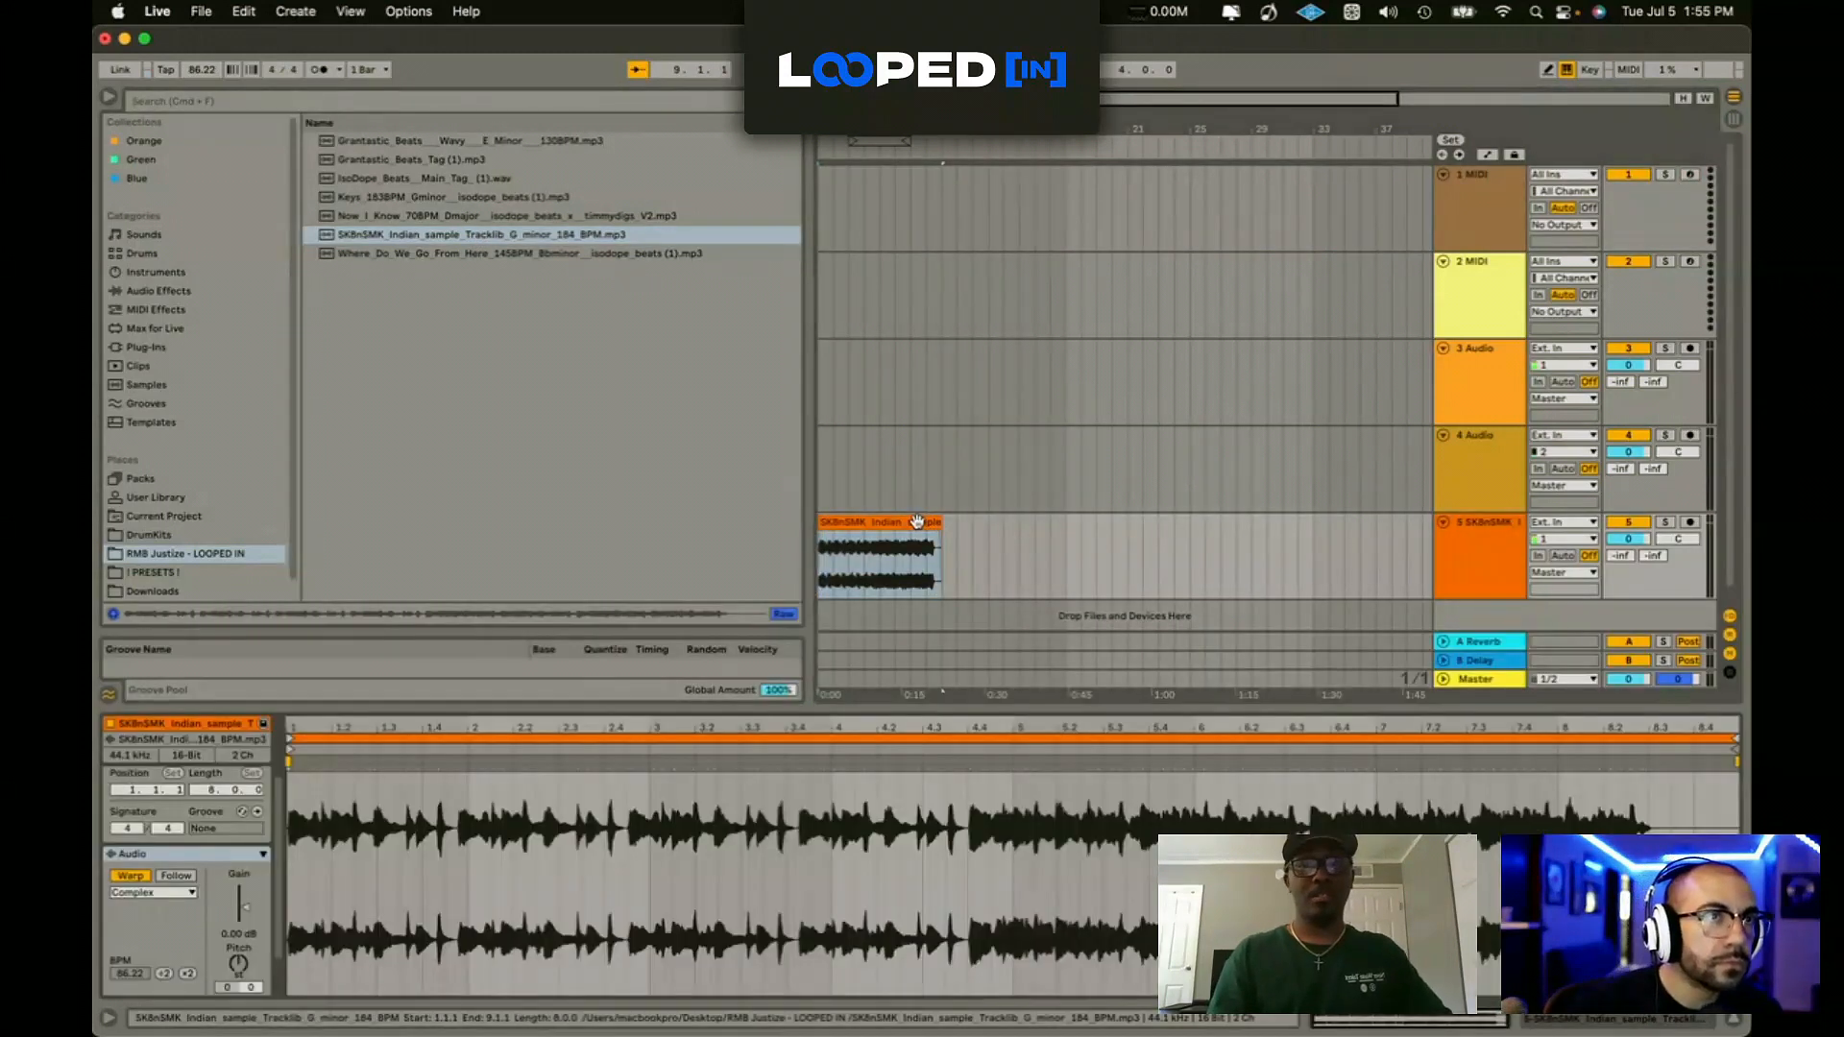
key("space")
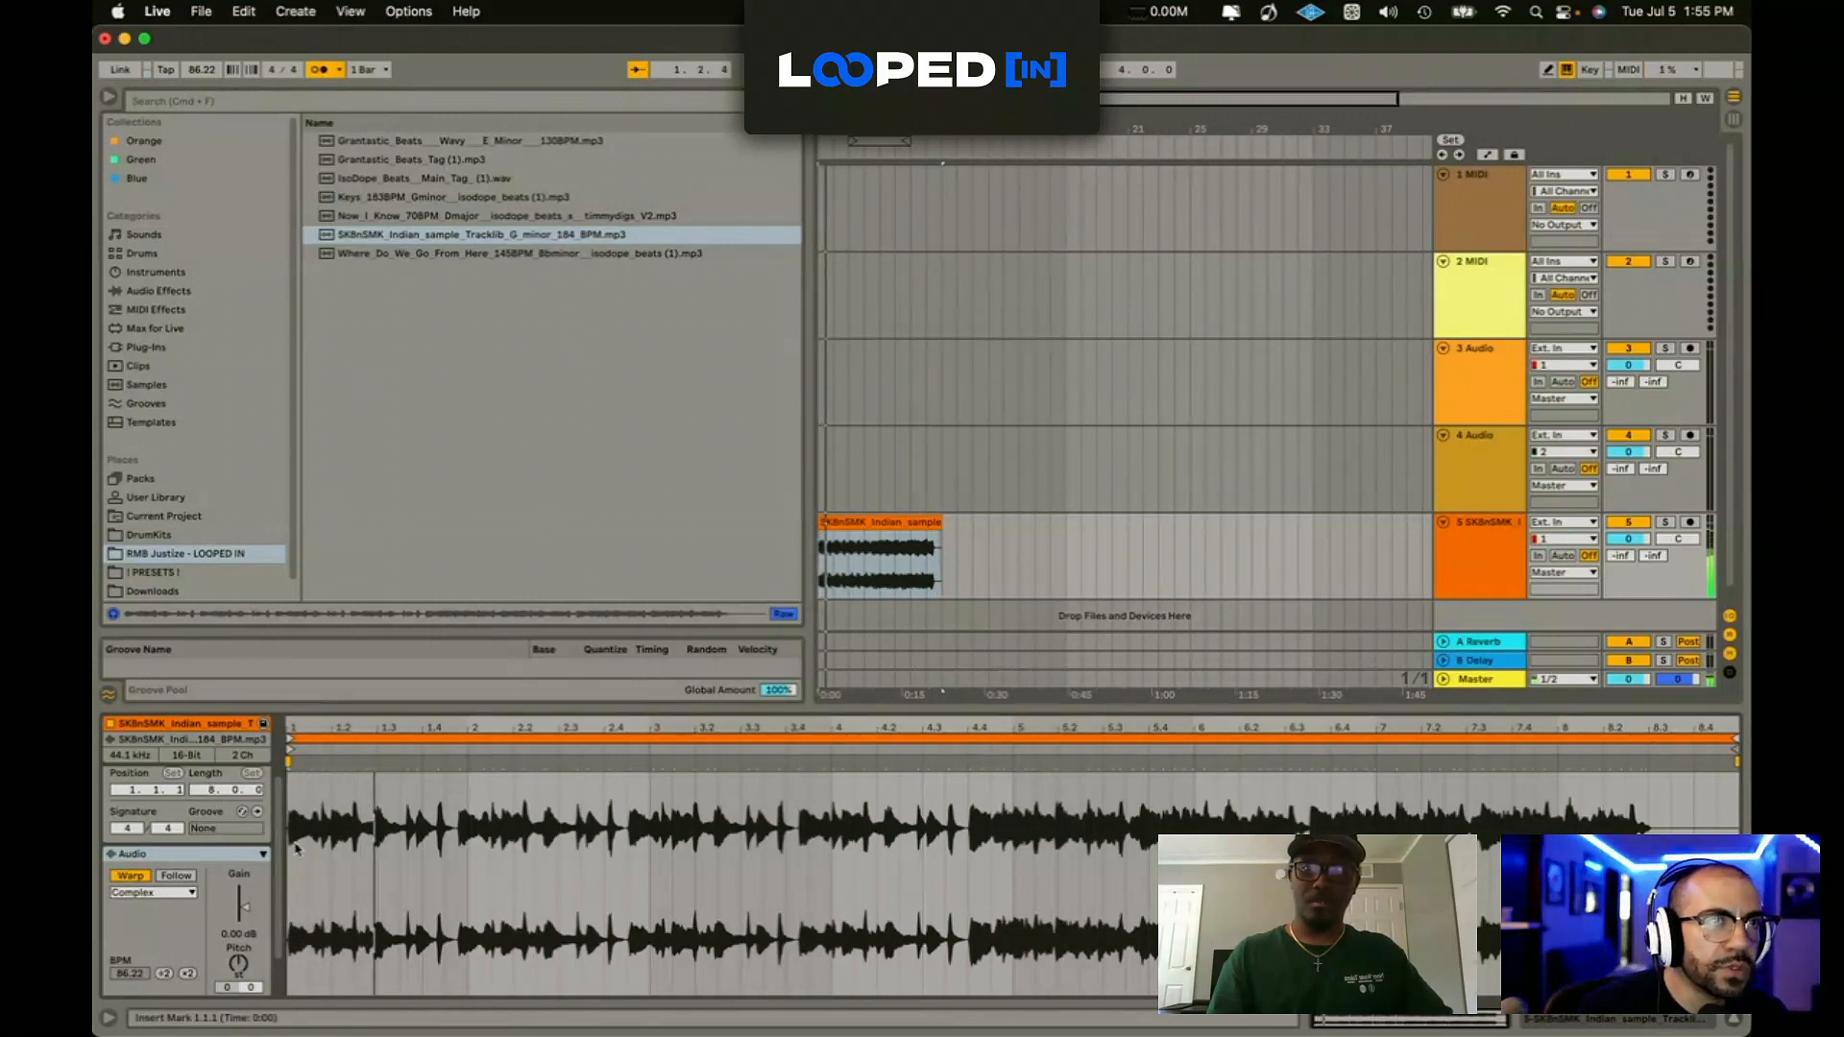
Step: Set the Indian sample clip's 1.1.1 position at its first transient
scroll(299, 849, "up", 2)
scroll(299, 849, "up", 3)
left_click(853, 520)
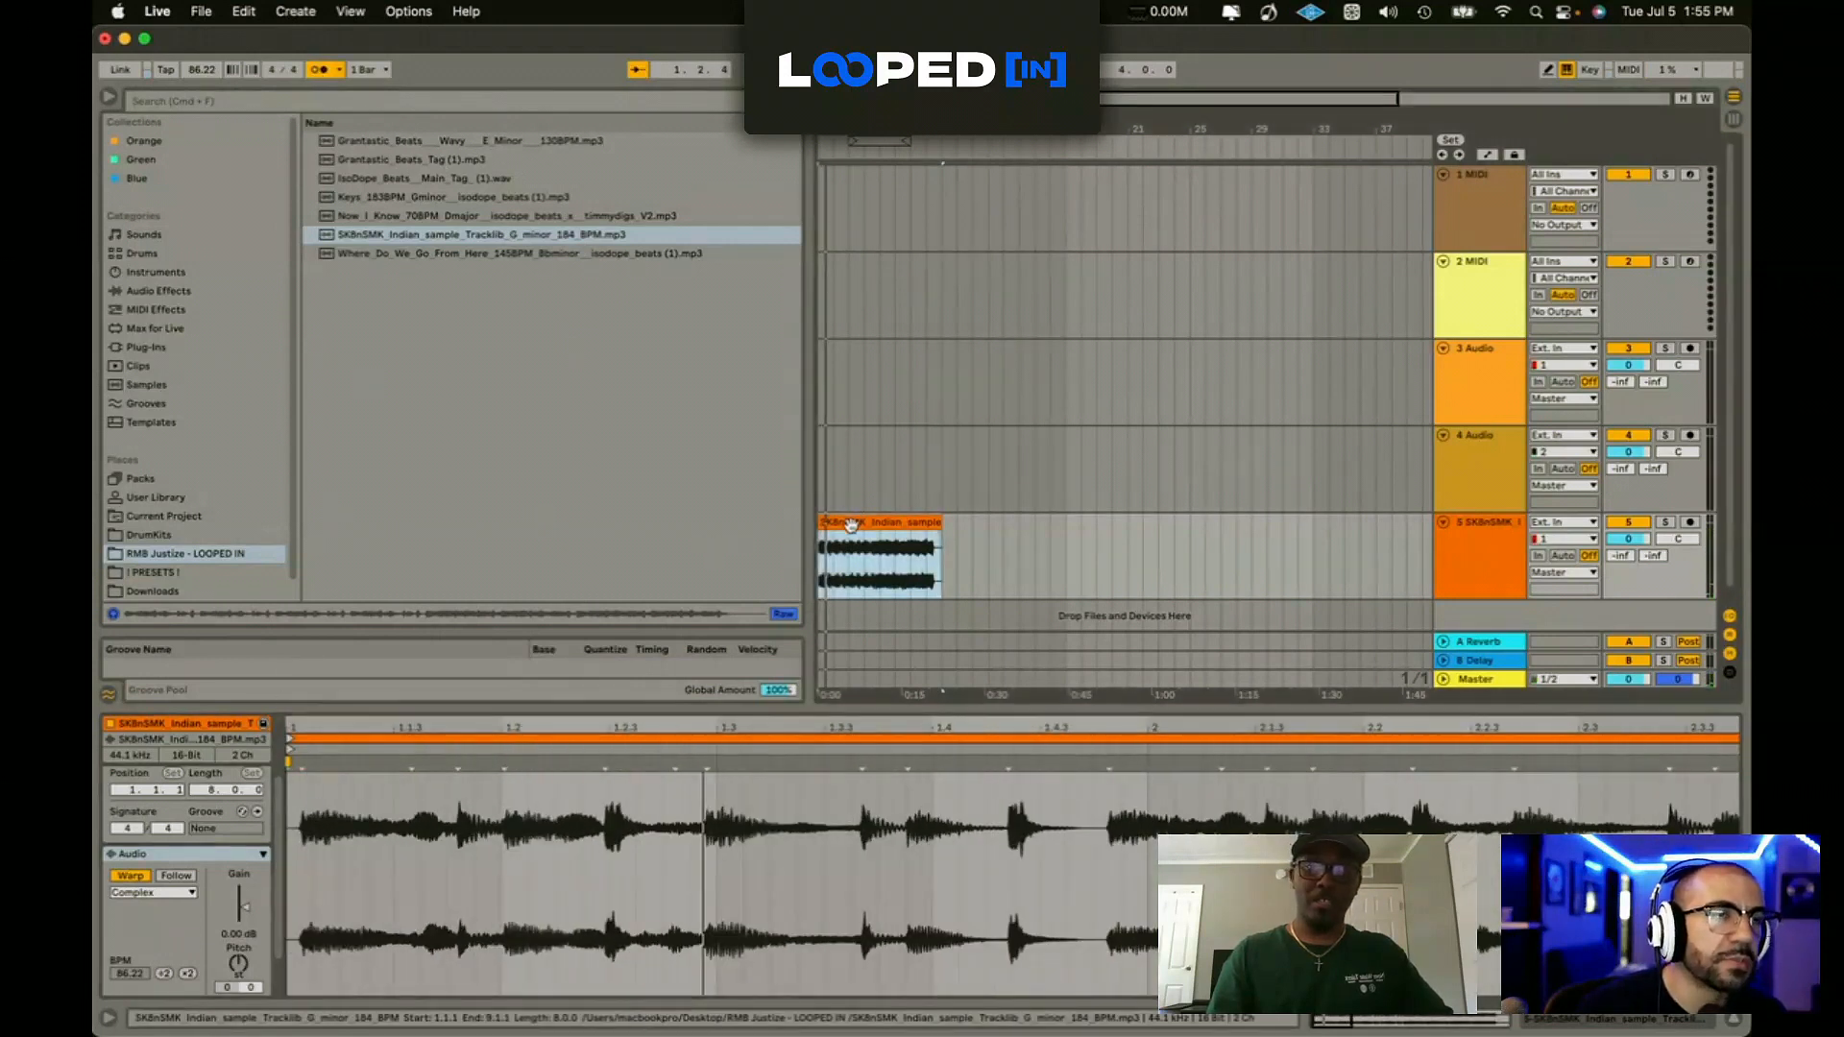
scroll(852, 523, "up", 3)
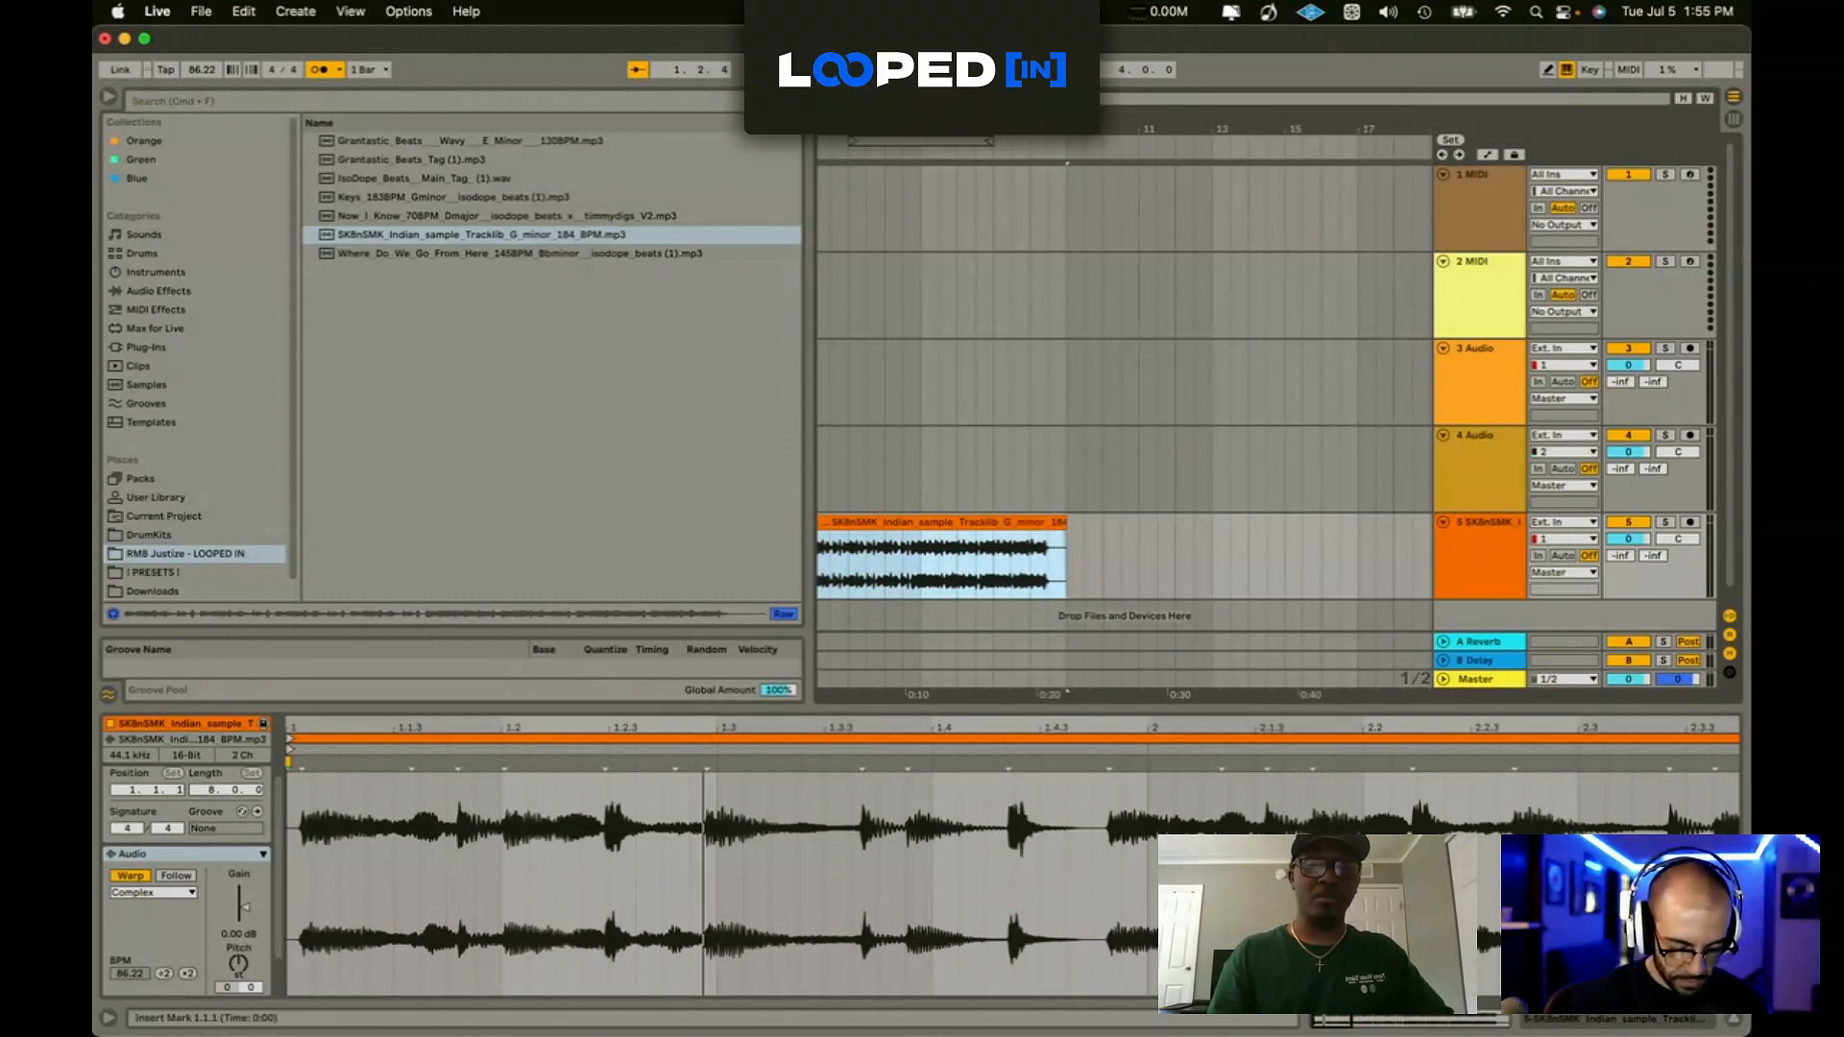
right_click(304, 762)
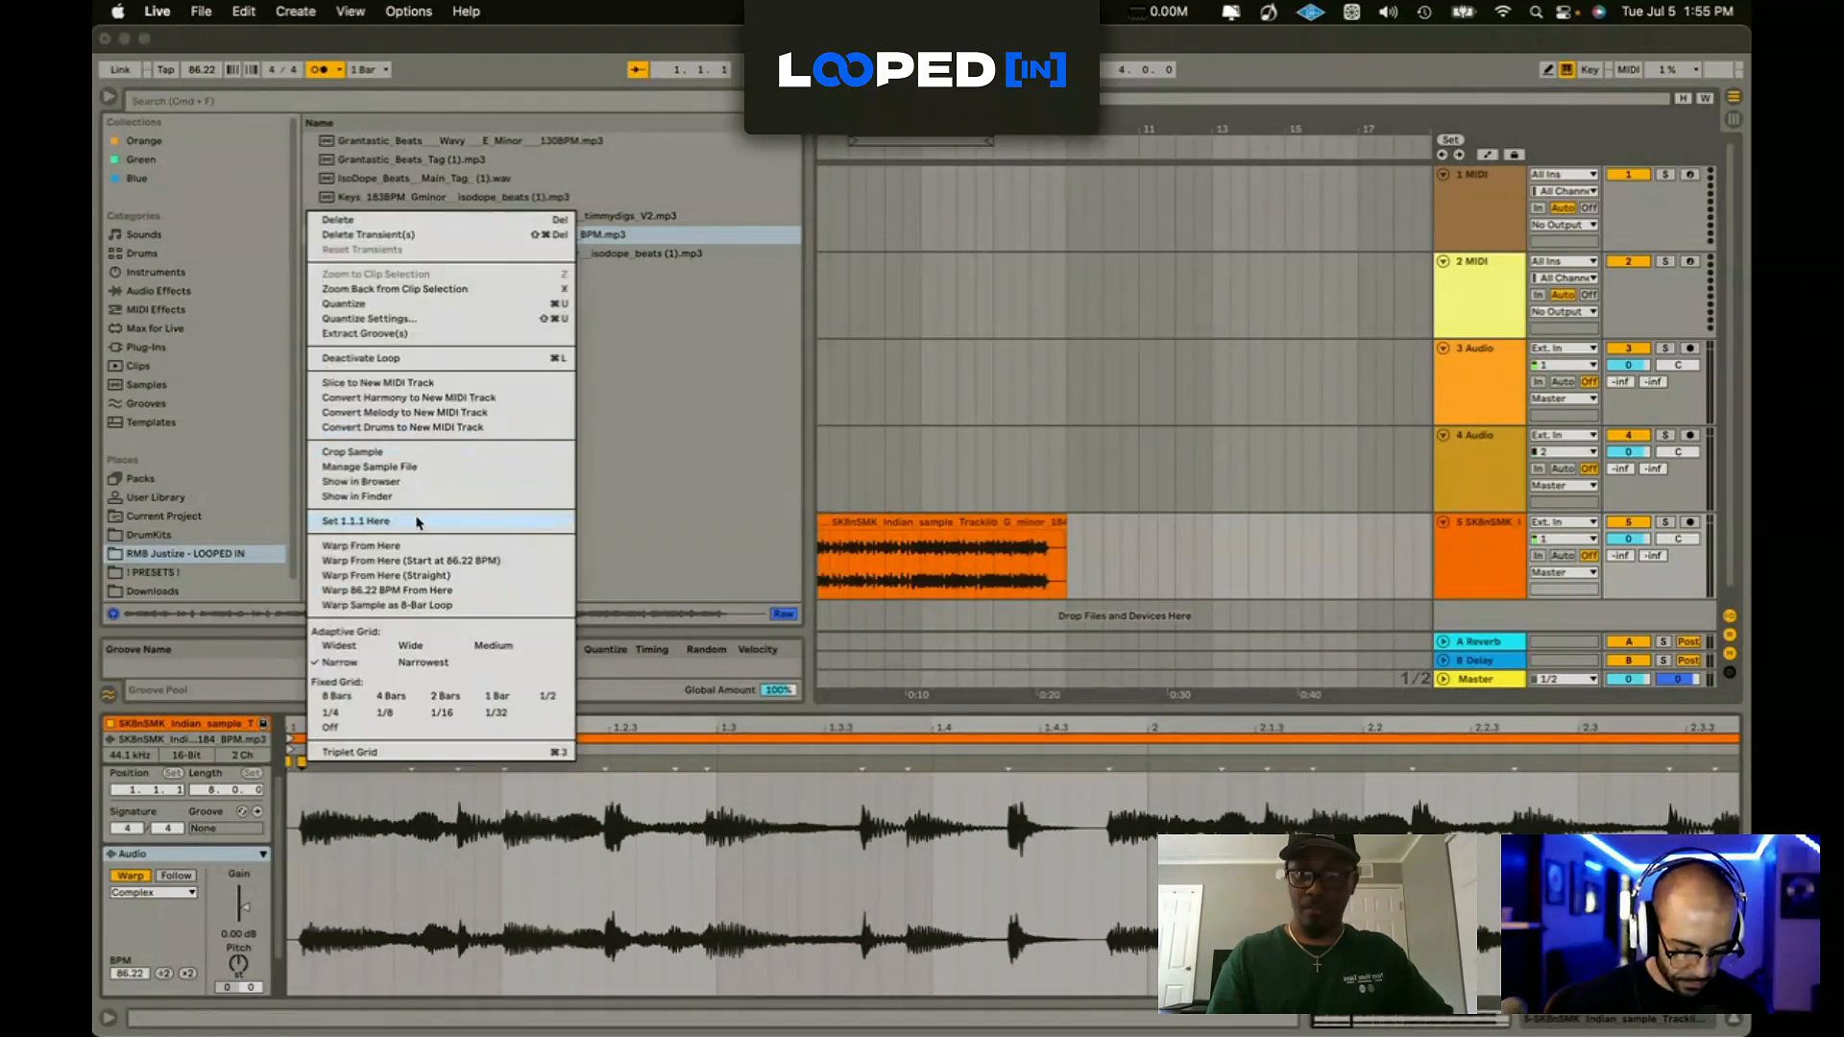
left_click(419, 522)
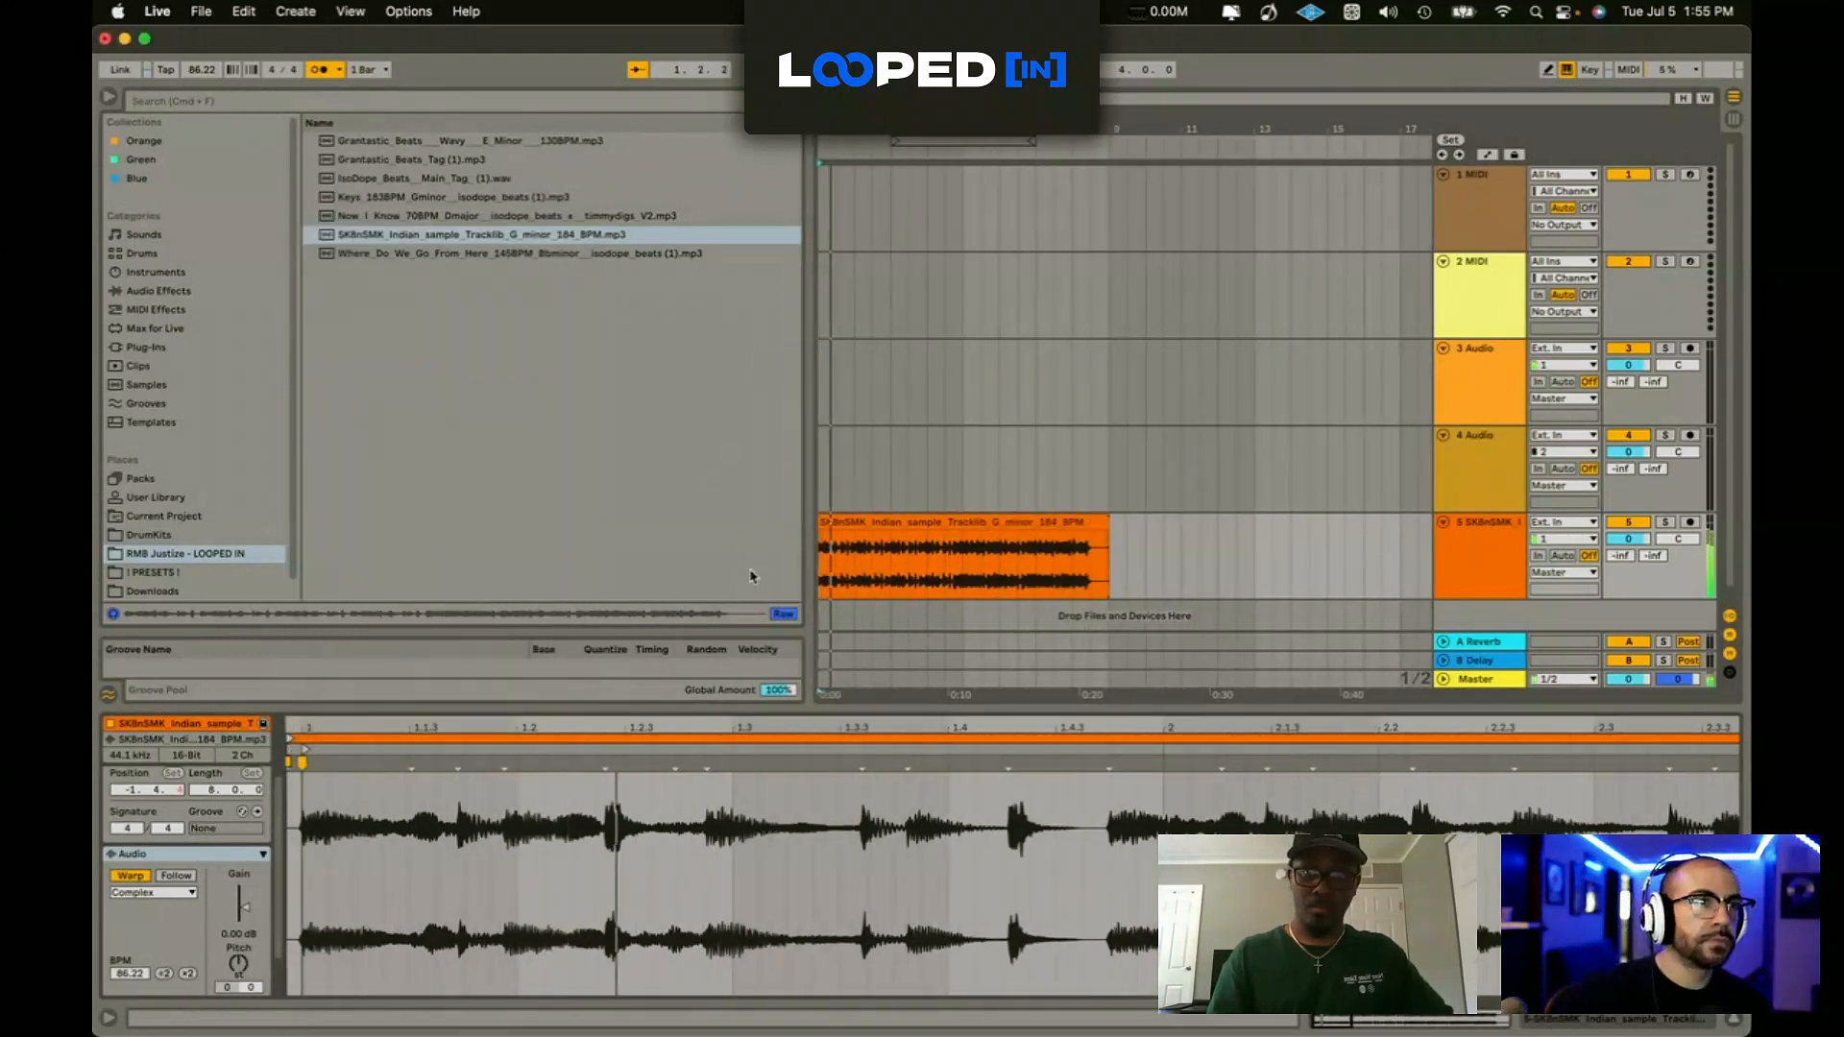
Step: Warp the Indian sample from its first transient, set again as 1.1.1, and set the project tempo to 100 BPM
right_click(305, 763)
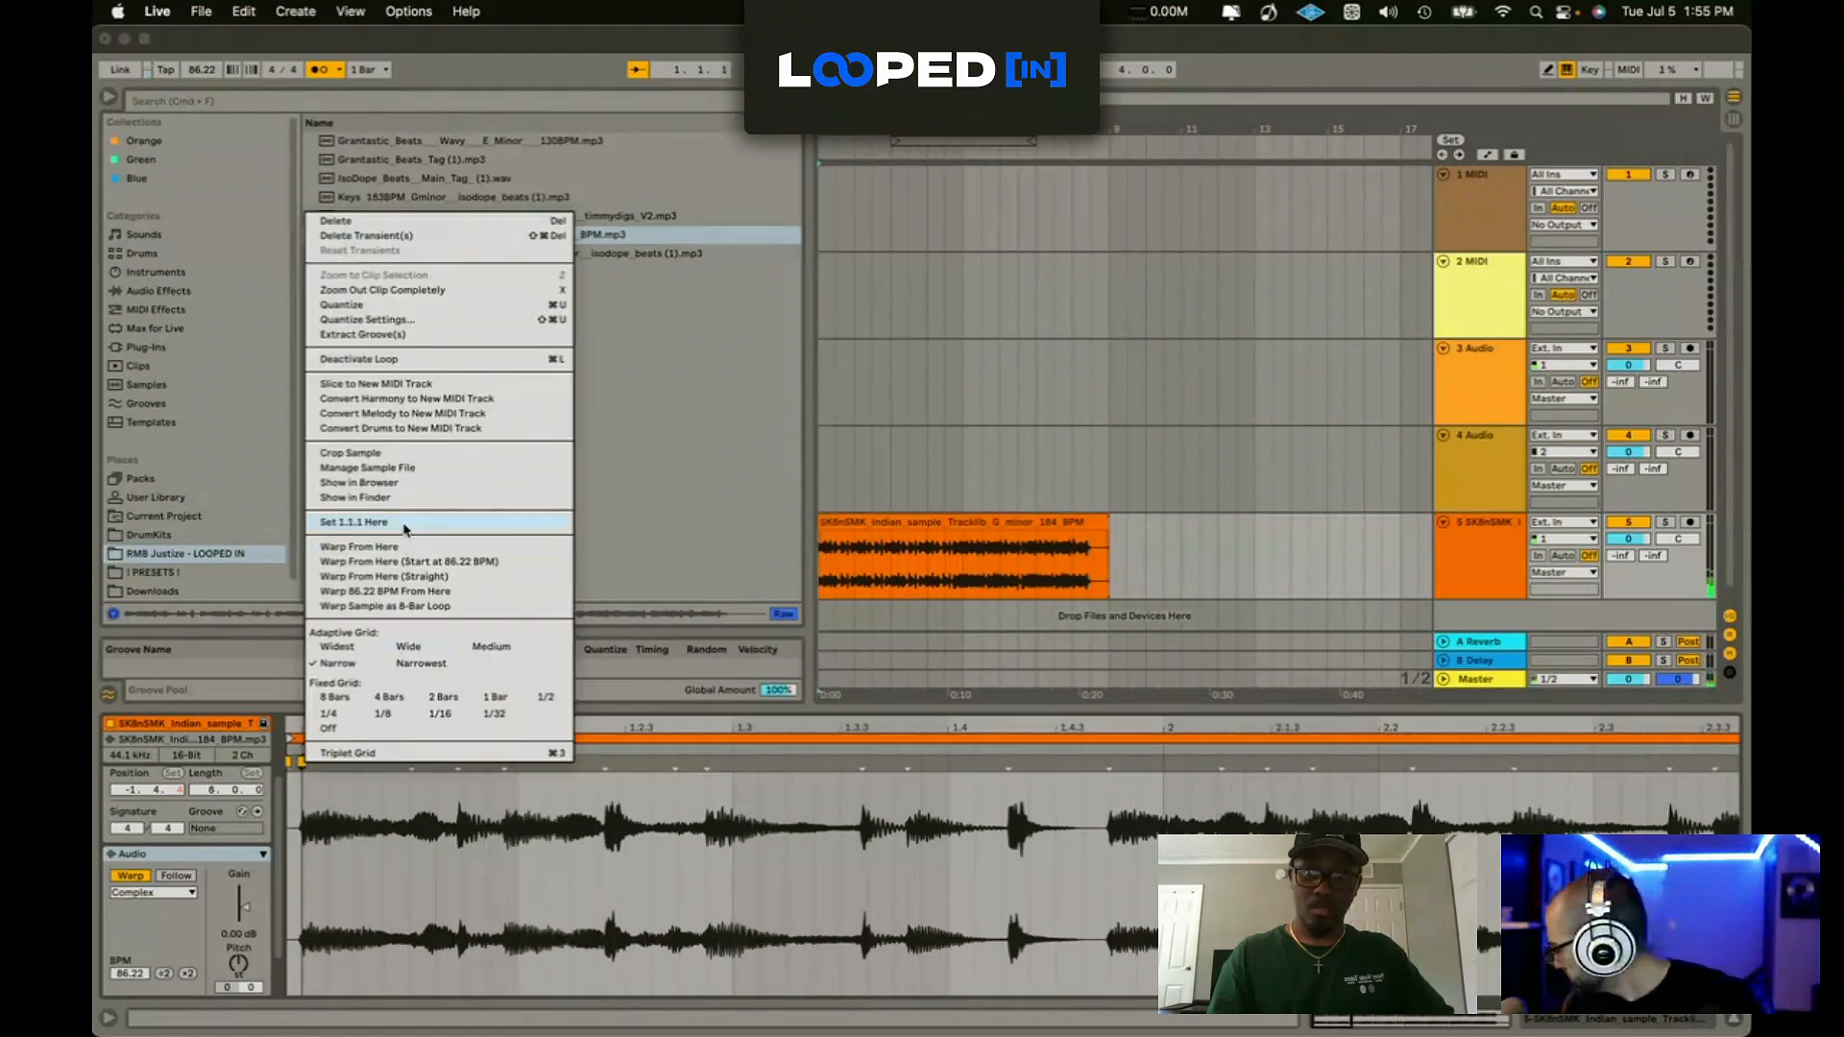
left_click(406, 524)
right_click(300, 763)
left_click(411, 539)
key("space")
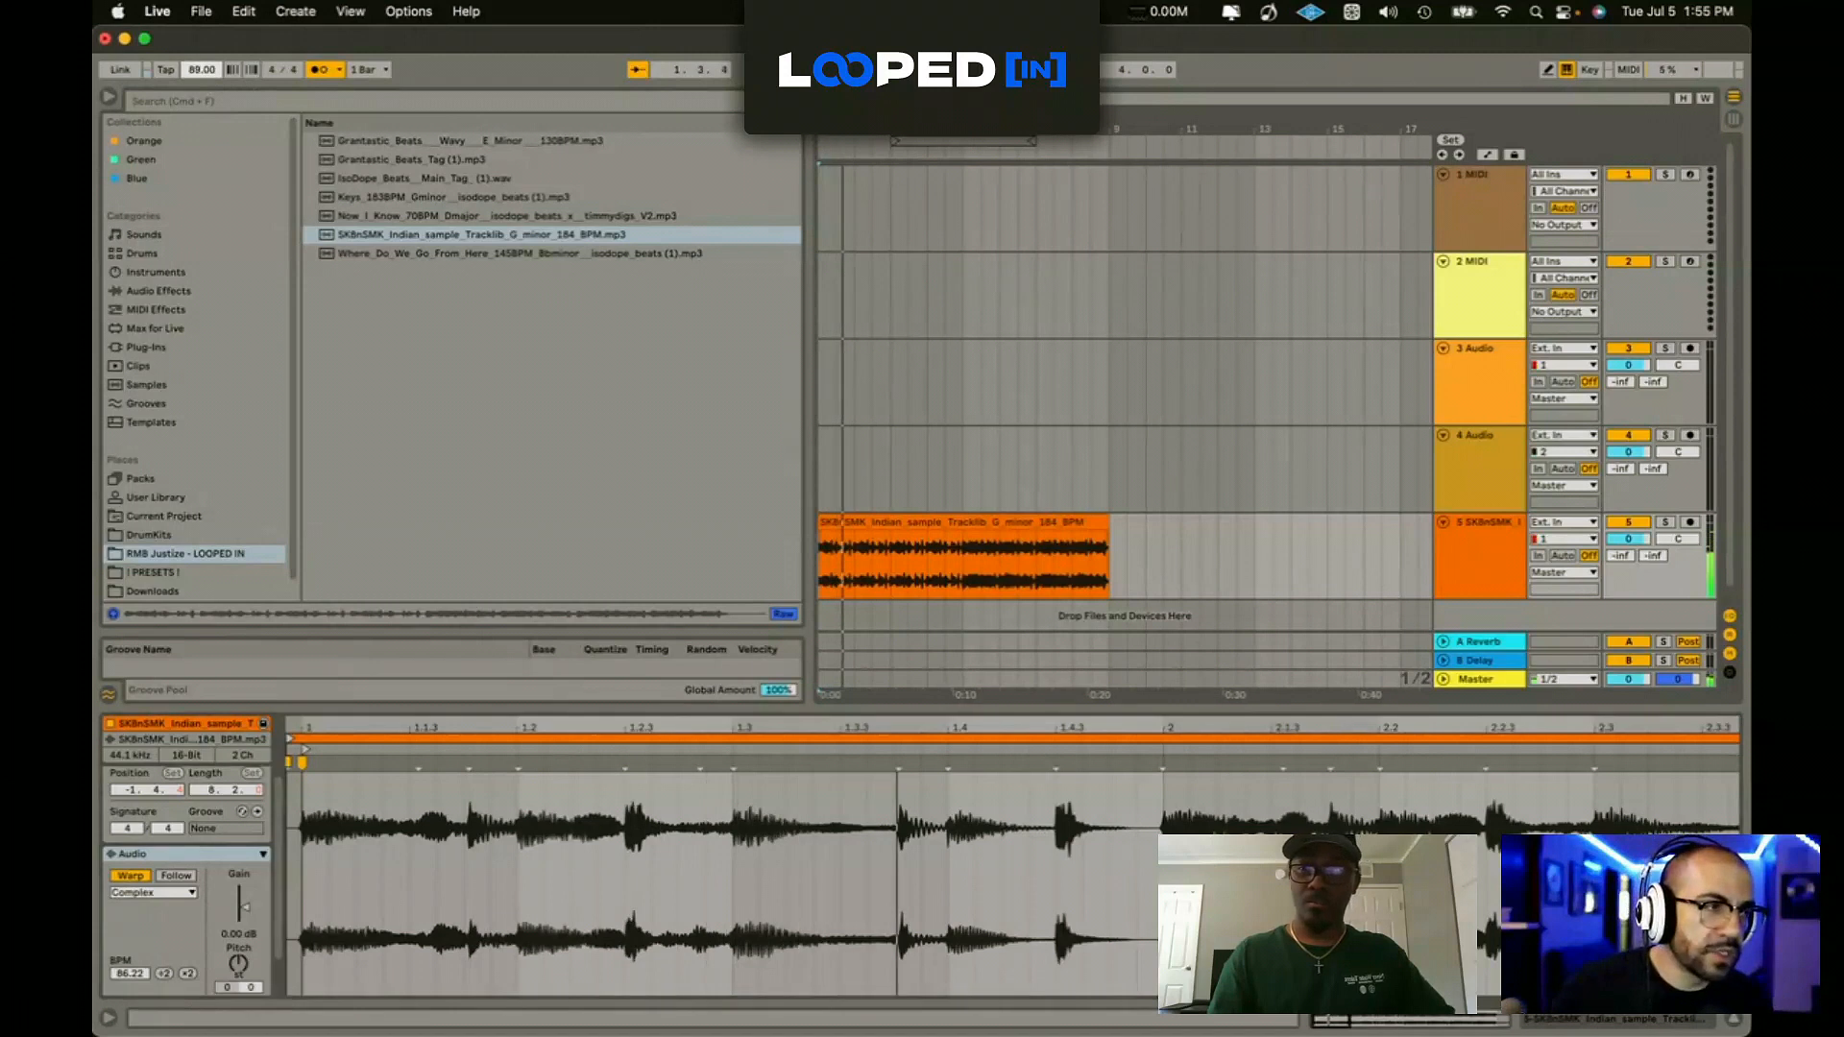
left_click_drag(201, 70, 201, 60)
left_click(1184, 592)
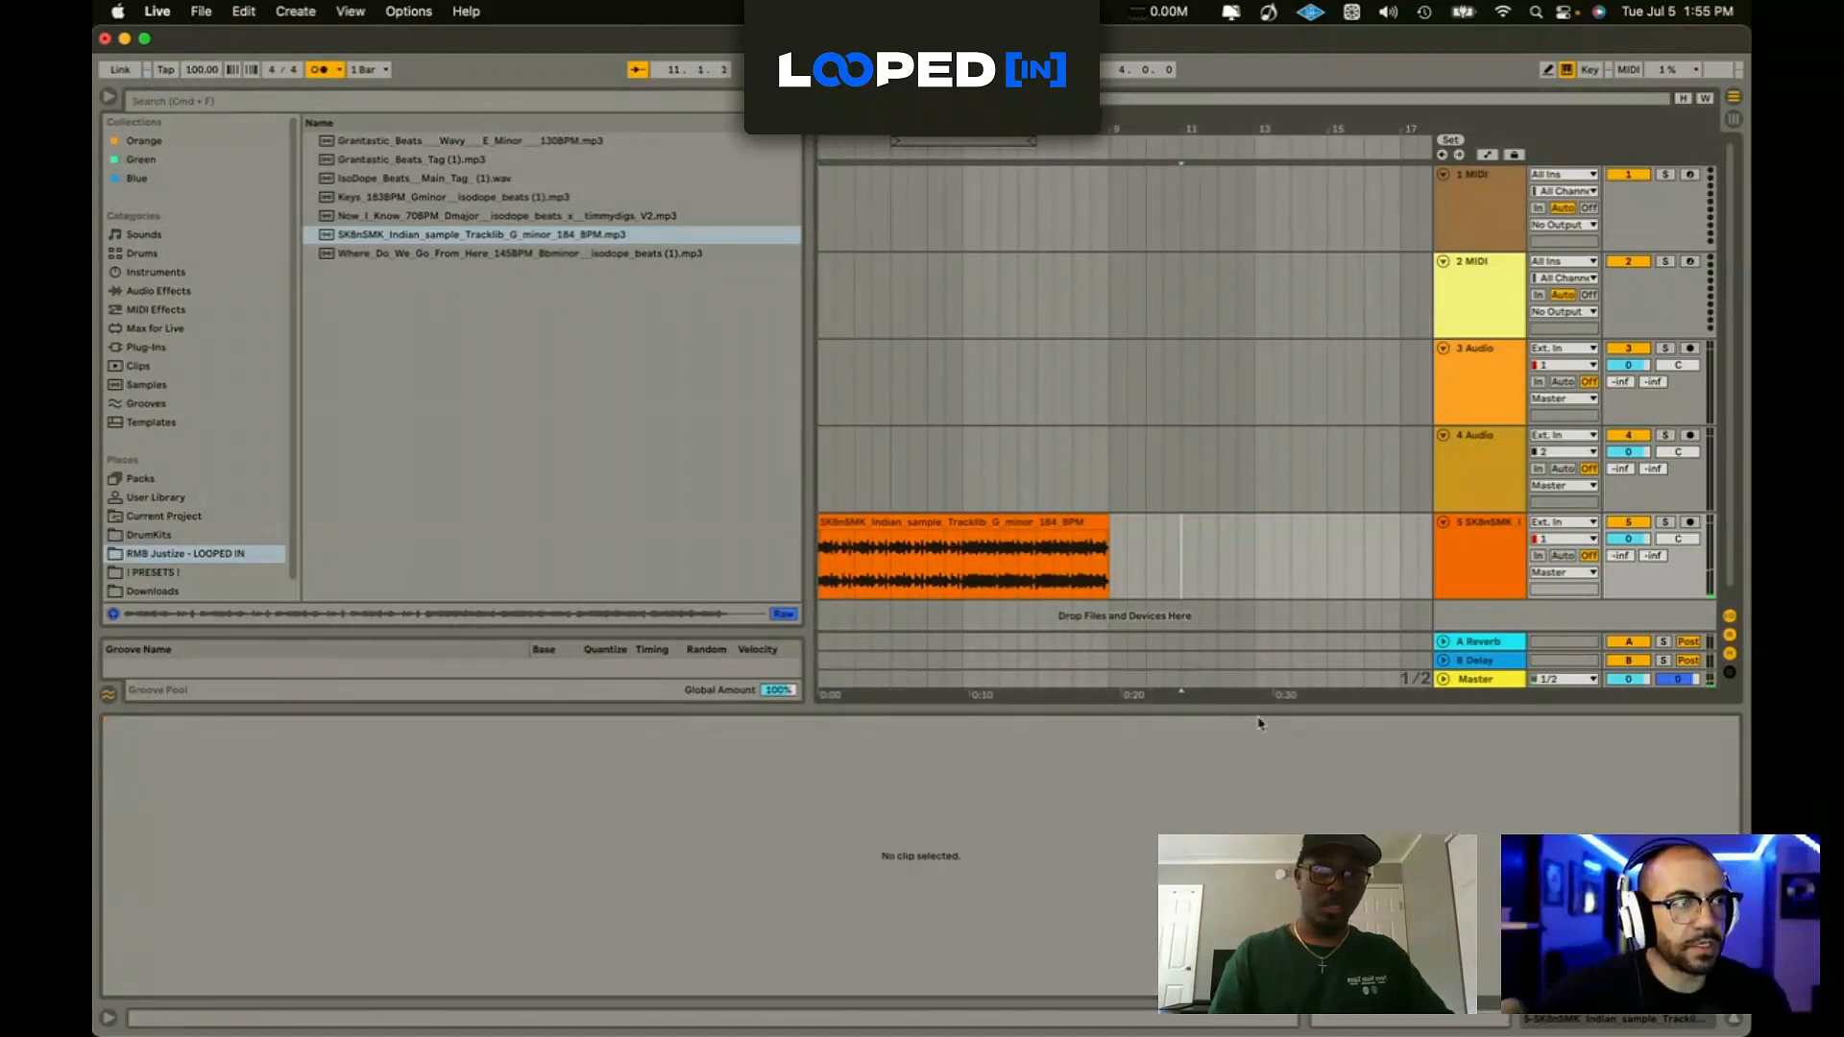
Step: Delete the four empty default tracks above the Indian sample track
left_click(1476, 490)
left_click(1496, 215, "shift")
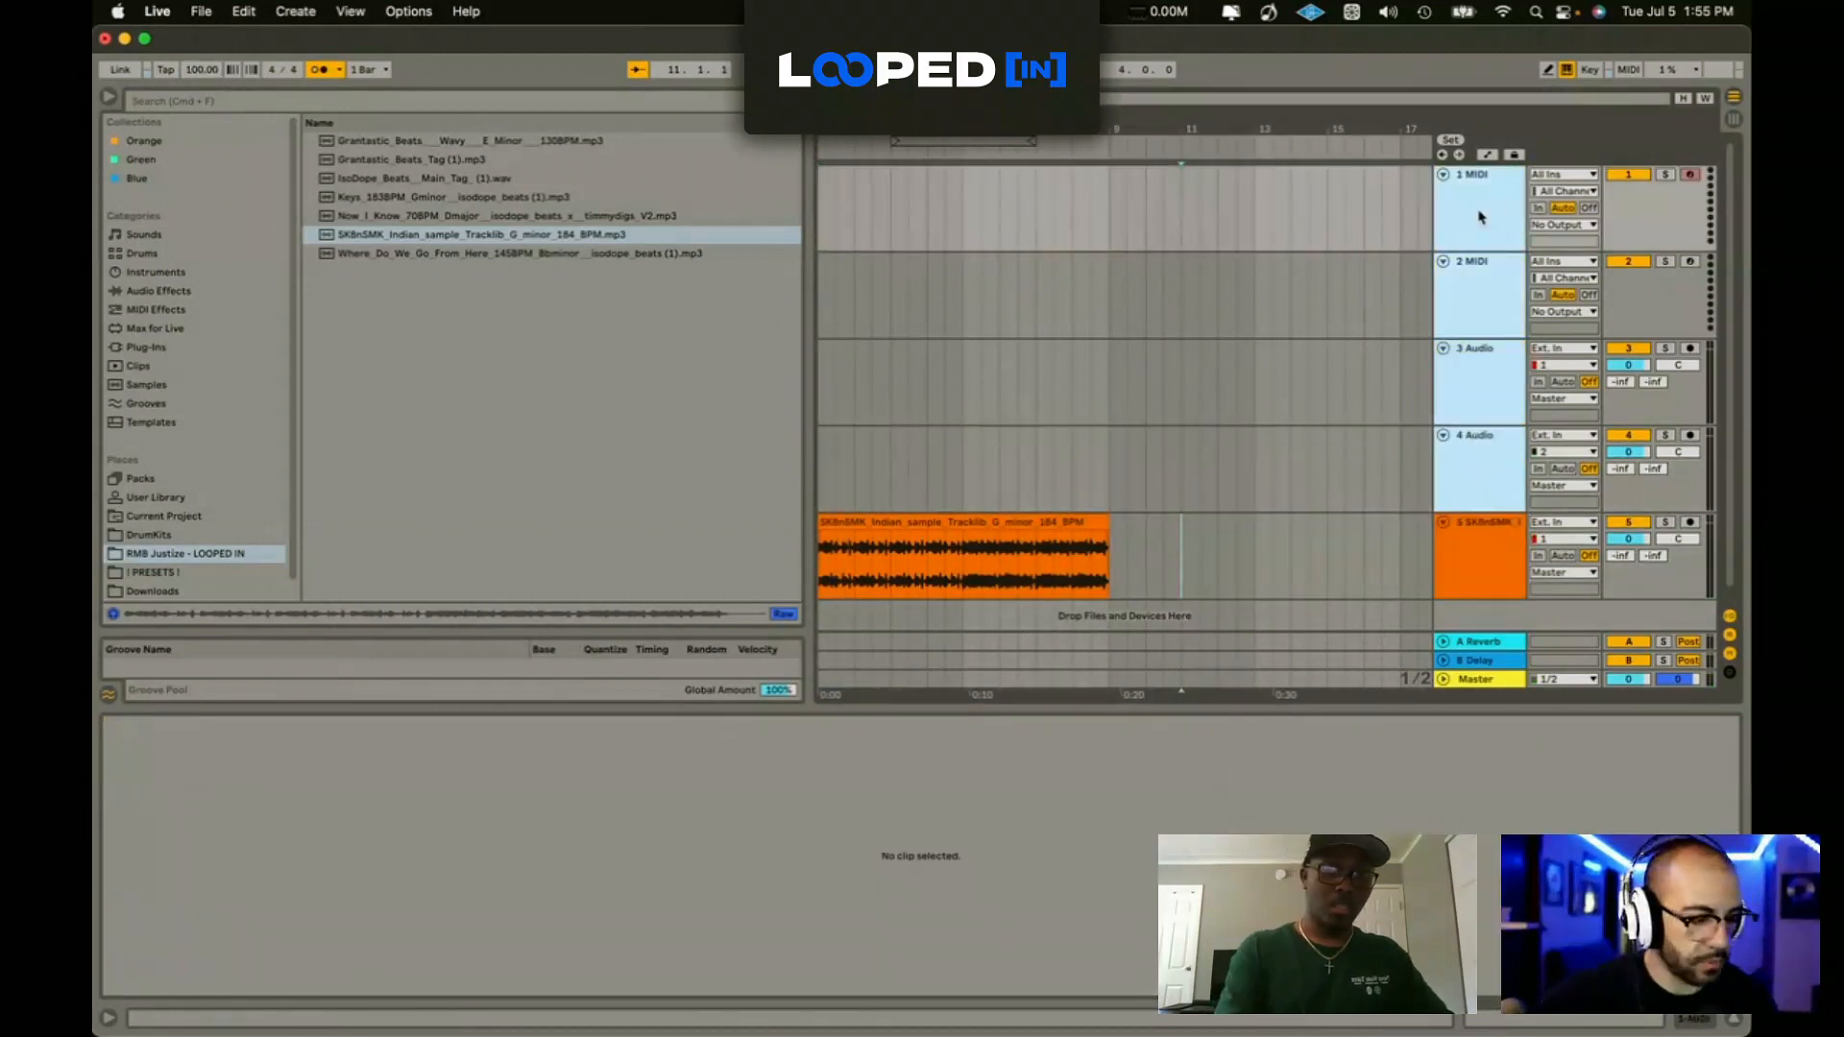
key("Delete")
Step: Load the LIVE BEATSTARS.adg audio effect rack on the Master track and close its plug-in windows
left_click(1484, 681)
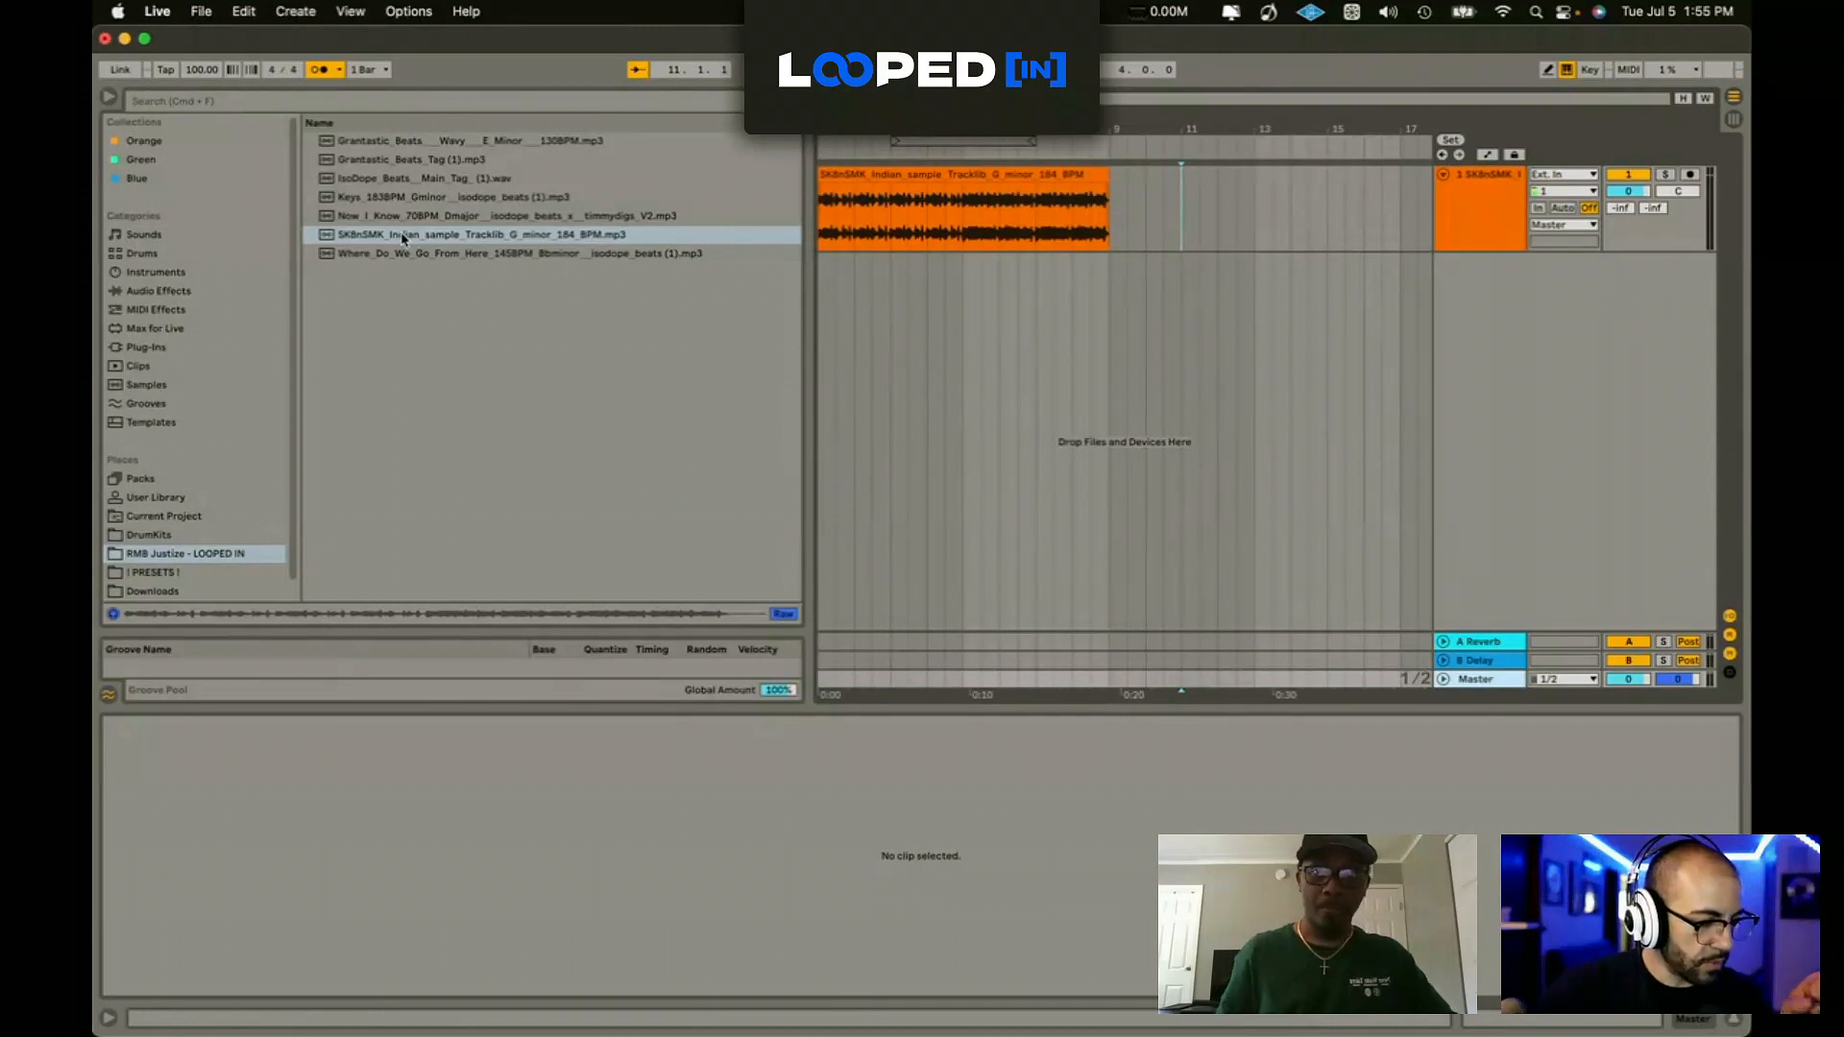
left_click(221, 288)
left_click(309, 348)
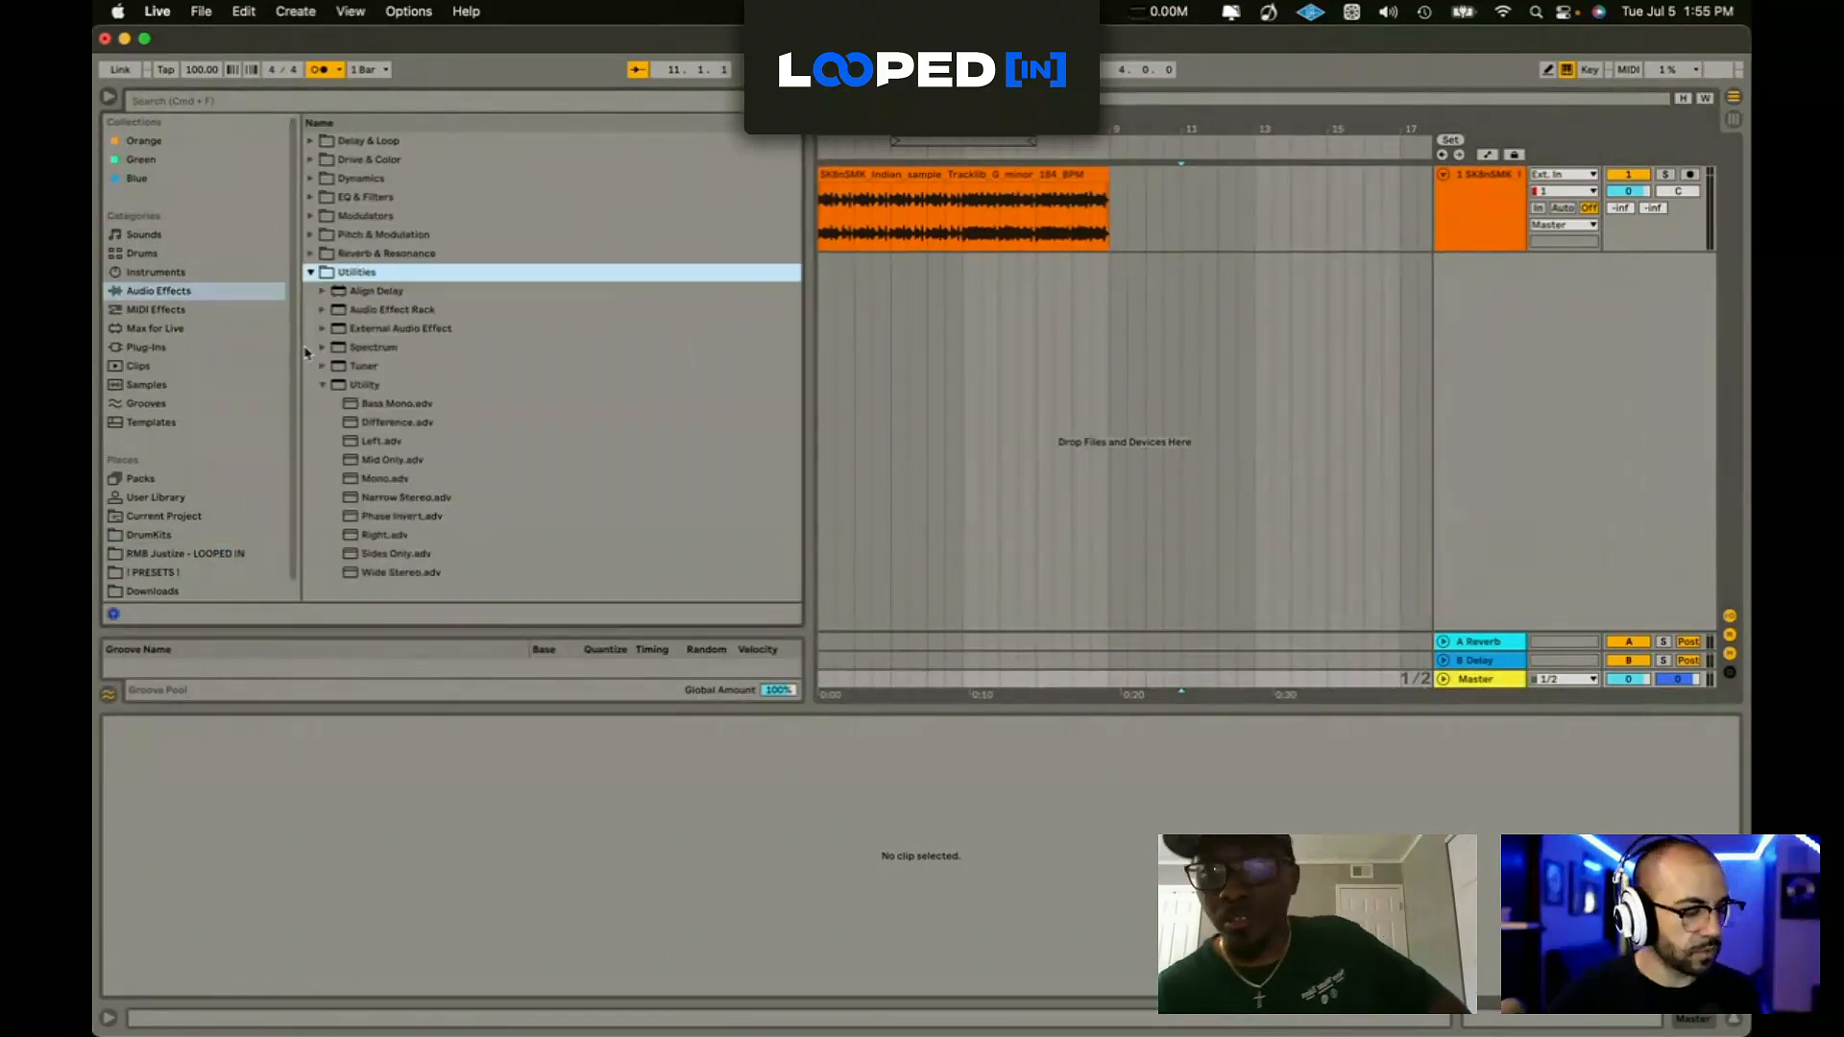
left_click(324, 309)
scroll(362, 420, "down", 3)
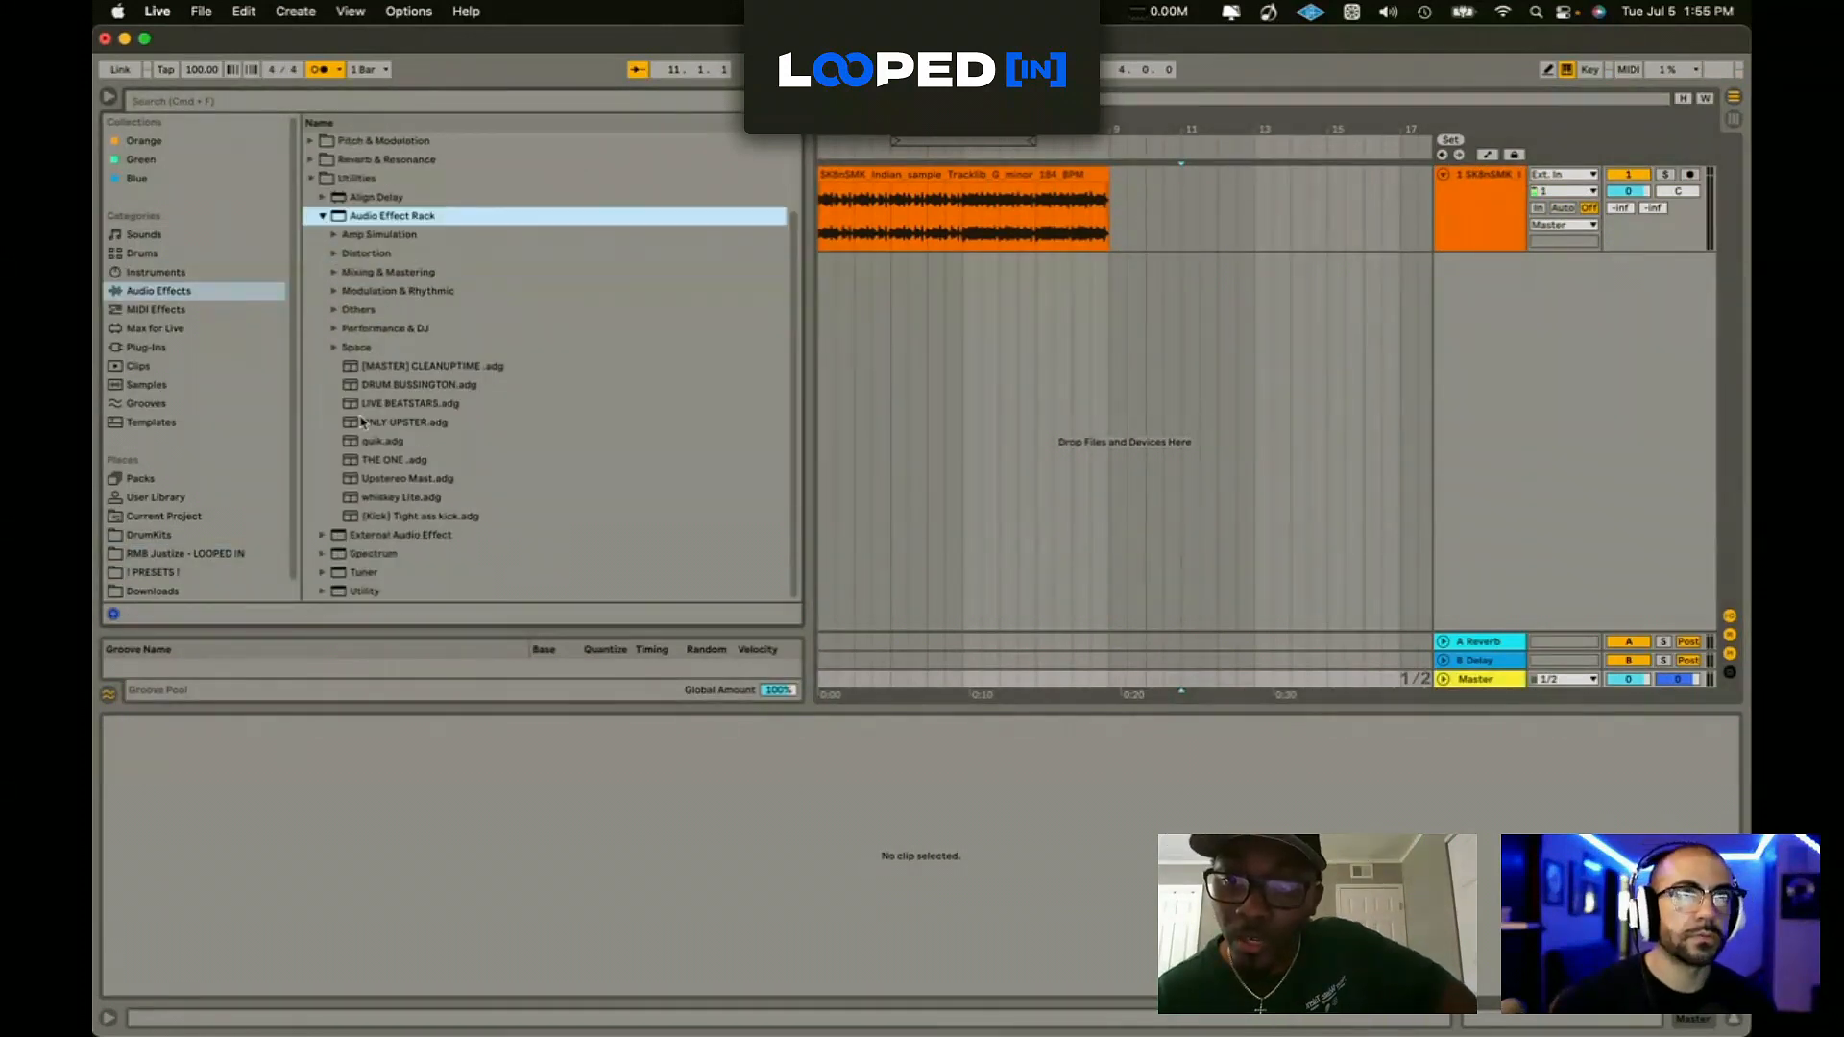
double_click(371, 404)
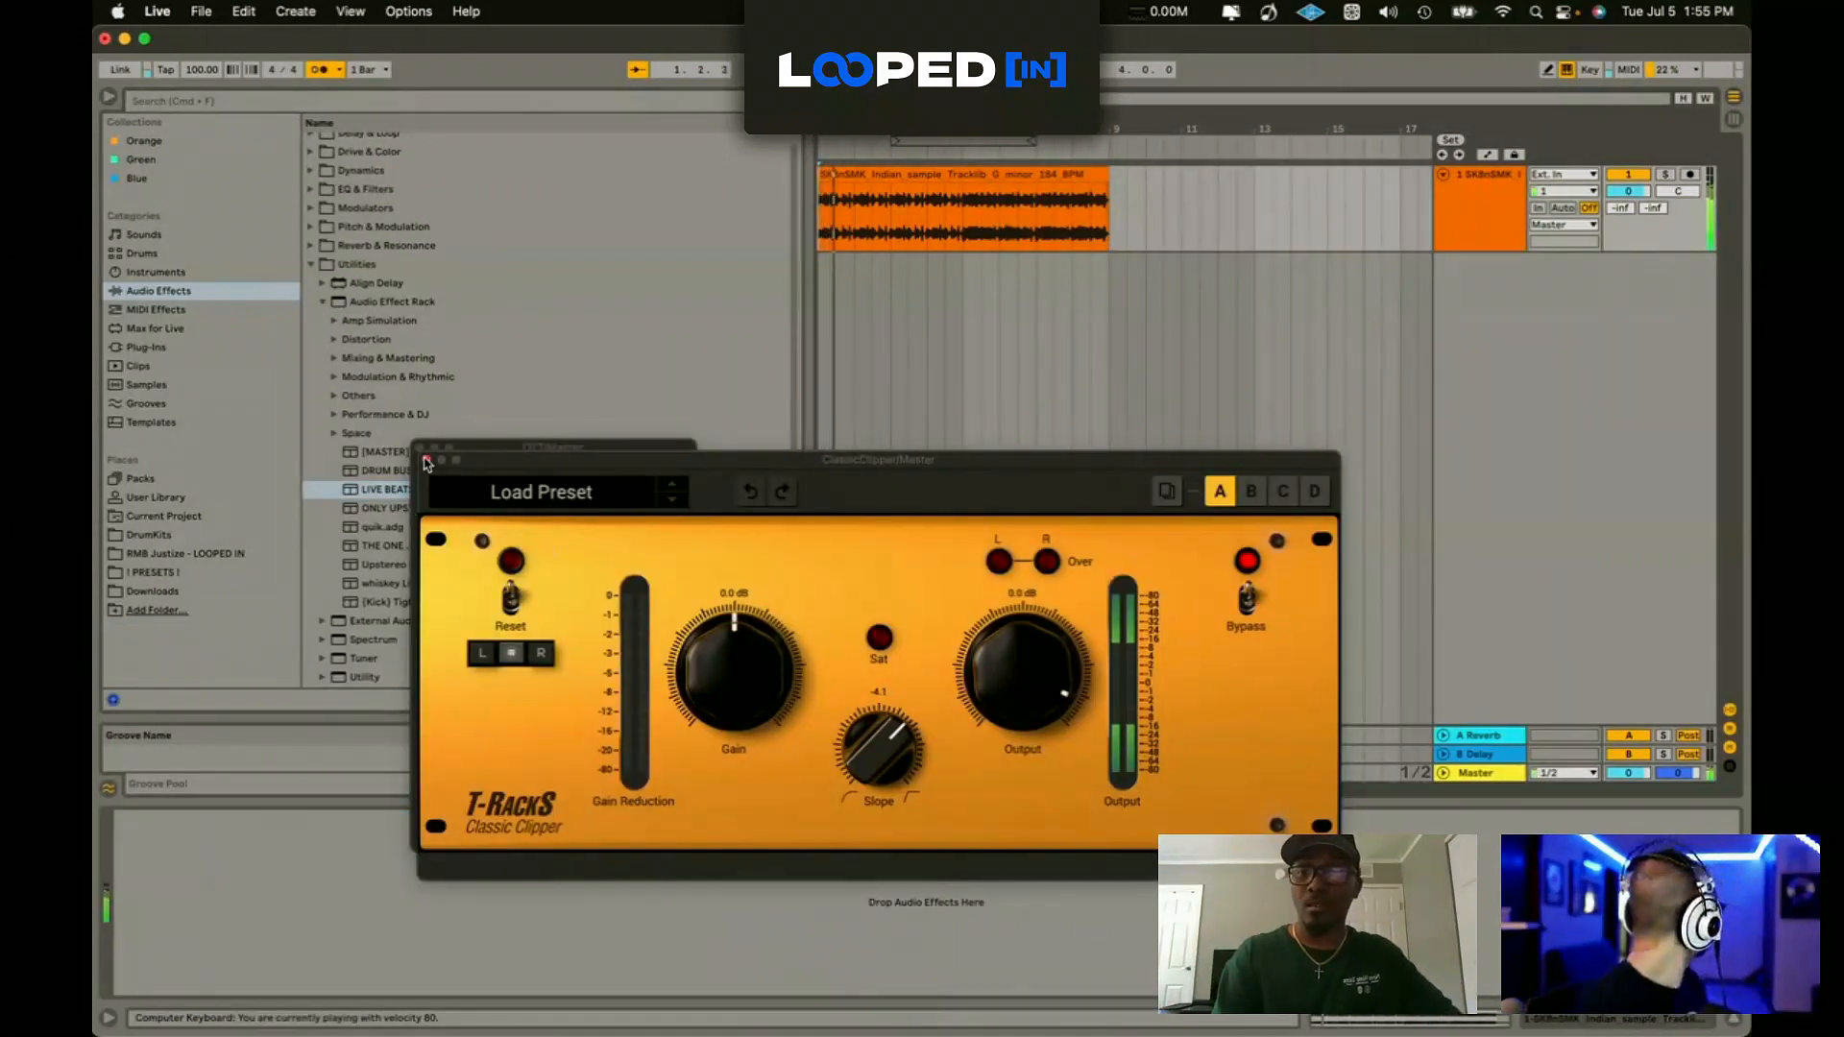
left_click(427, 462)
left_click(420, 448)
Step: Set the tempo to 92 BPM and add a MIDI track below the sample with its eight bars looped
left_click_drag(201, 70, 201, 97)
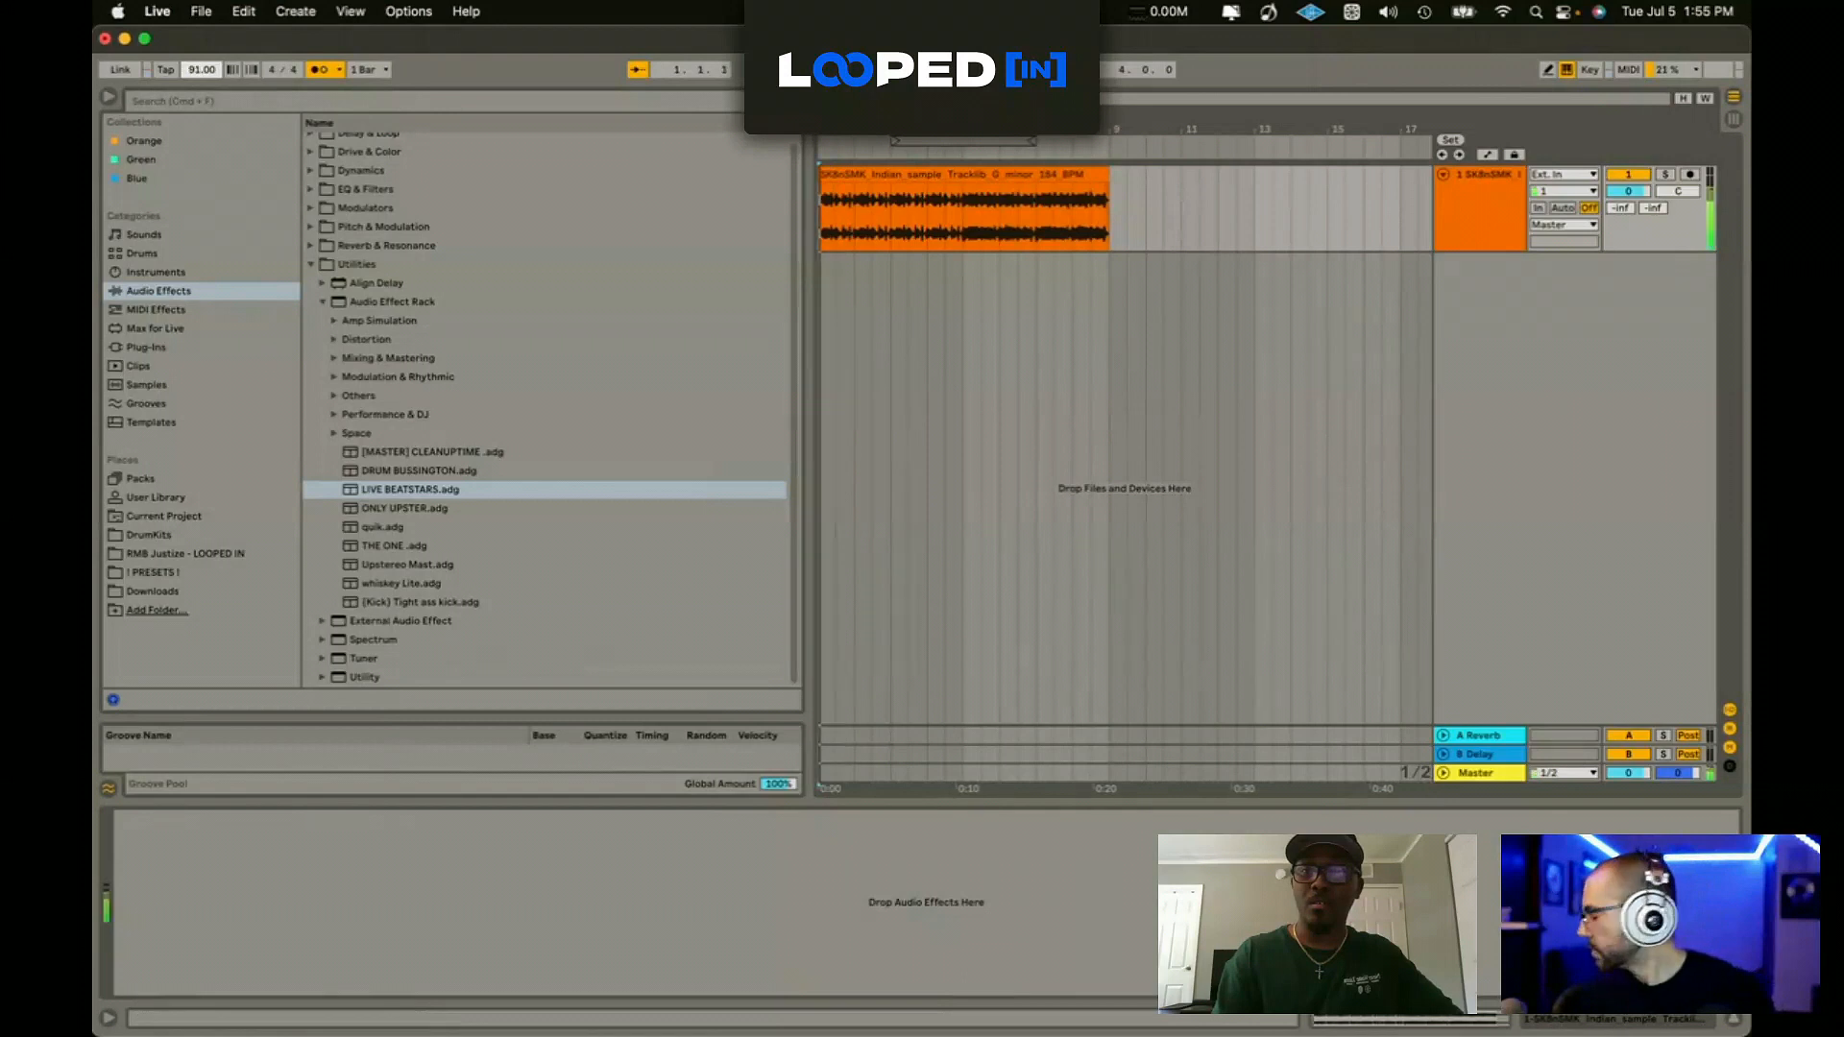
left_click(968, 177)
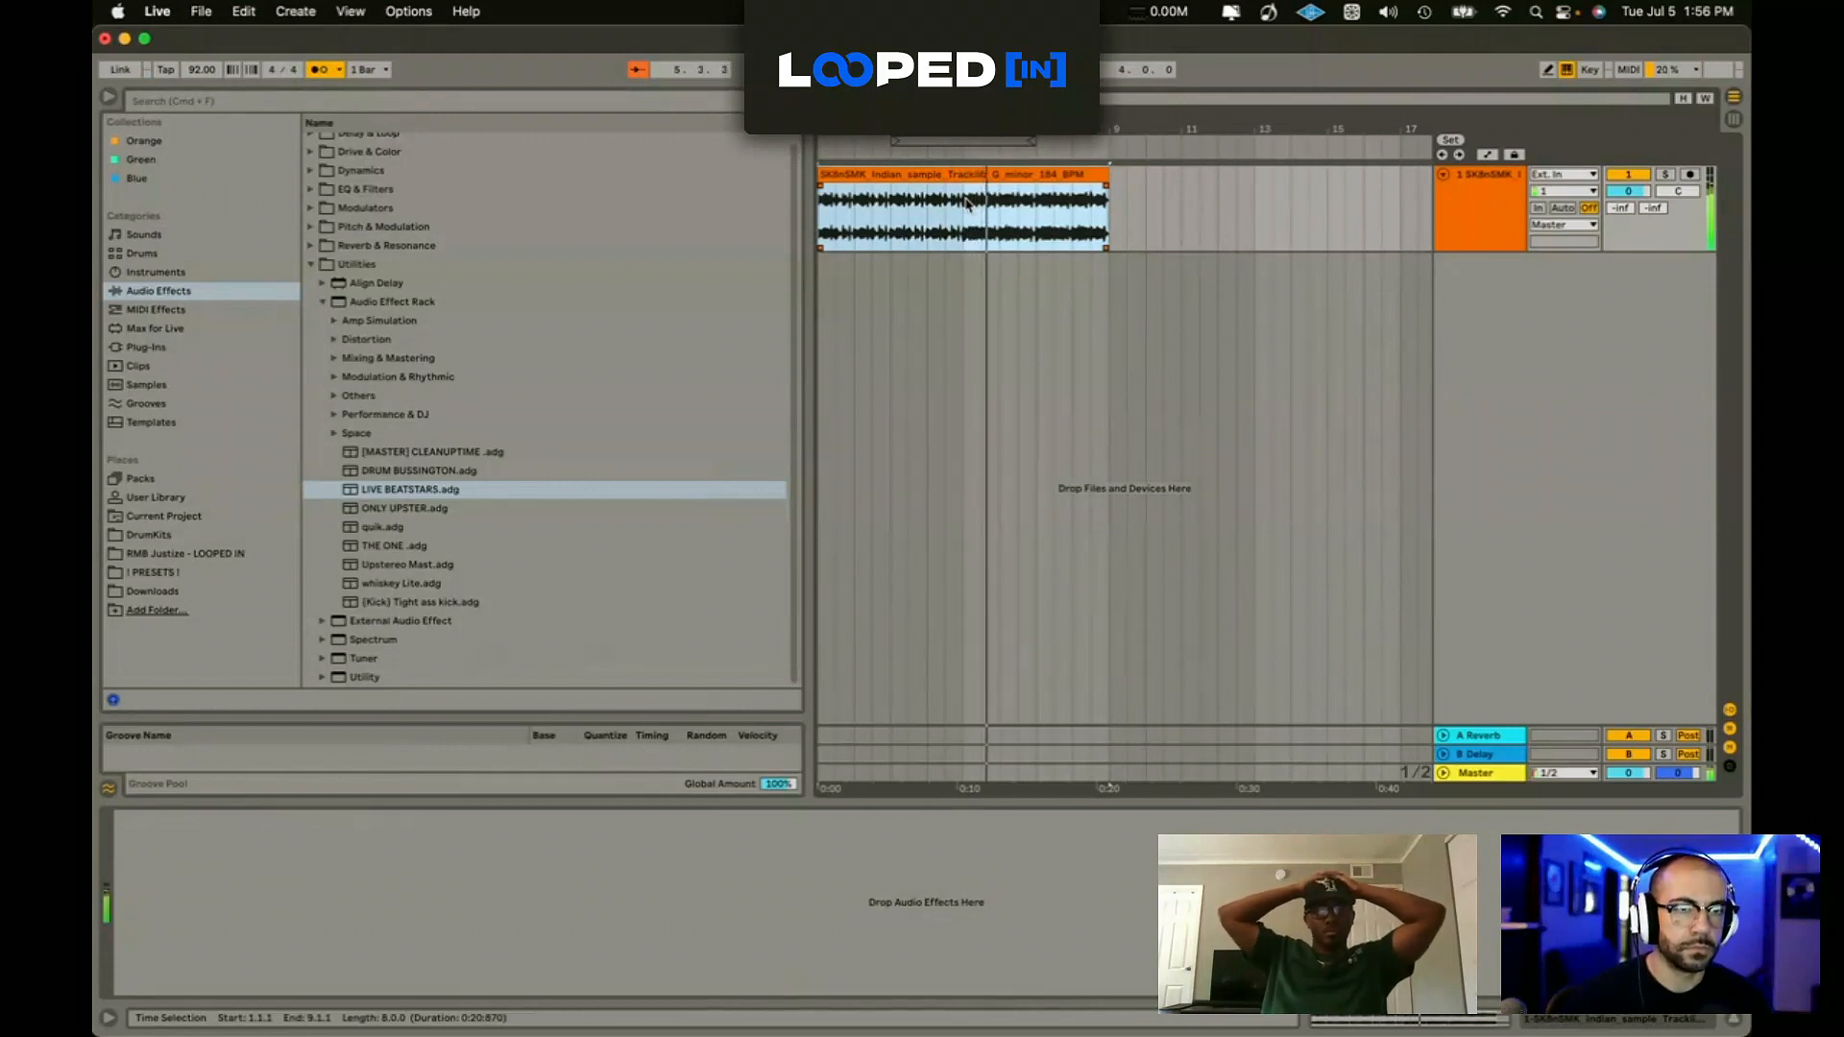
key("super+shift+t")
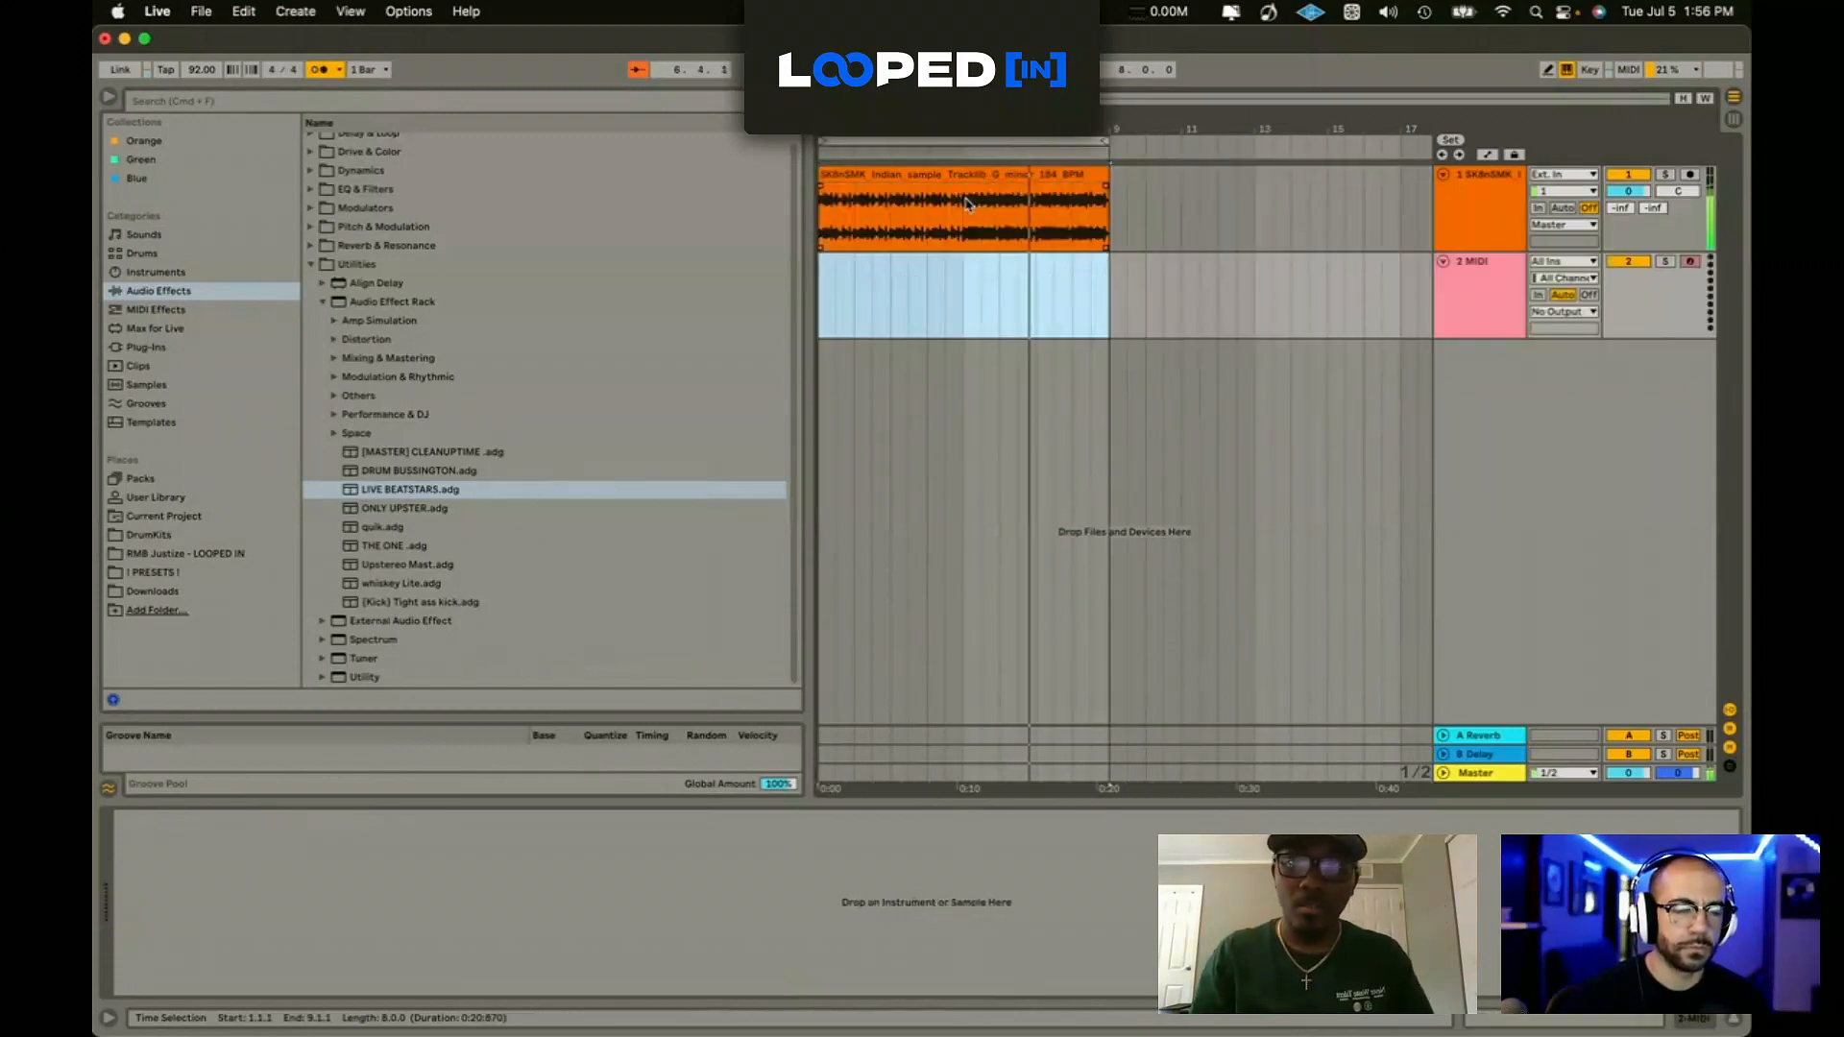
Step: Load bullet hh.wav from the DrumKits hh folder on the new MIDI track and record a two-bar hi-hat pattern
left_click(148, 534)
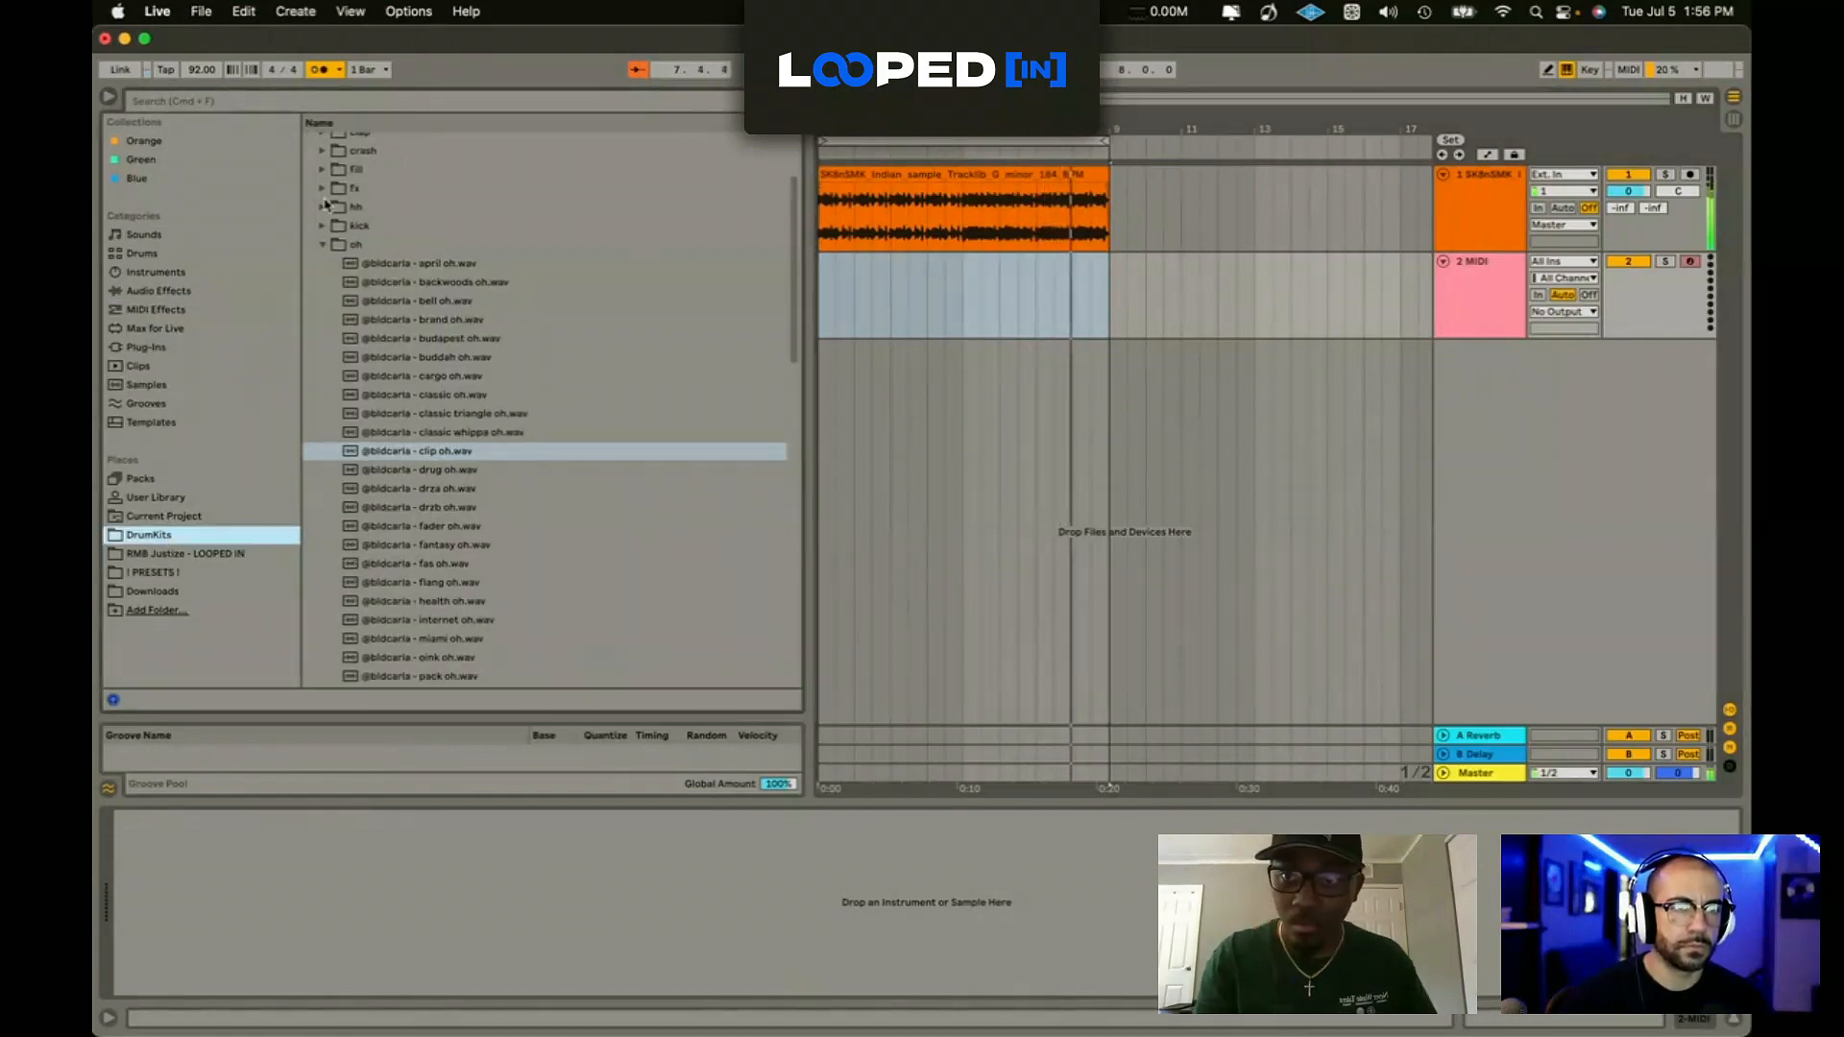
left_click(355, 206)
double_click(421, 376)
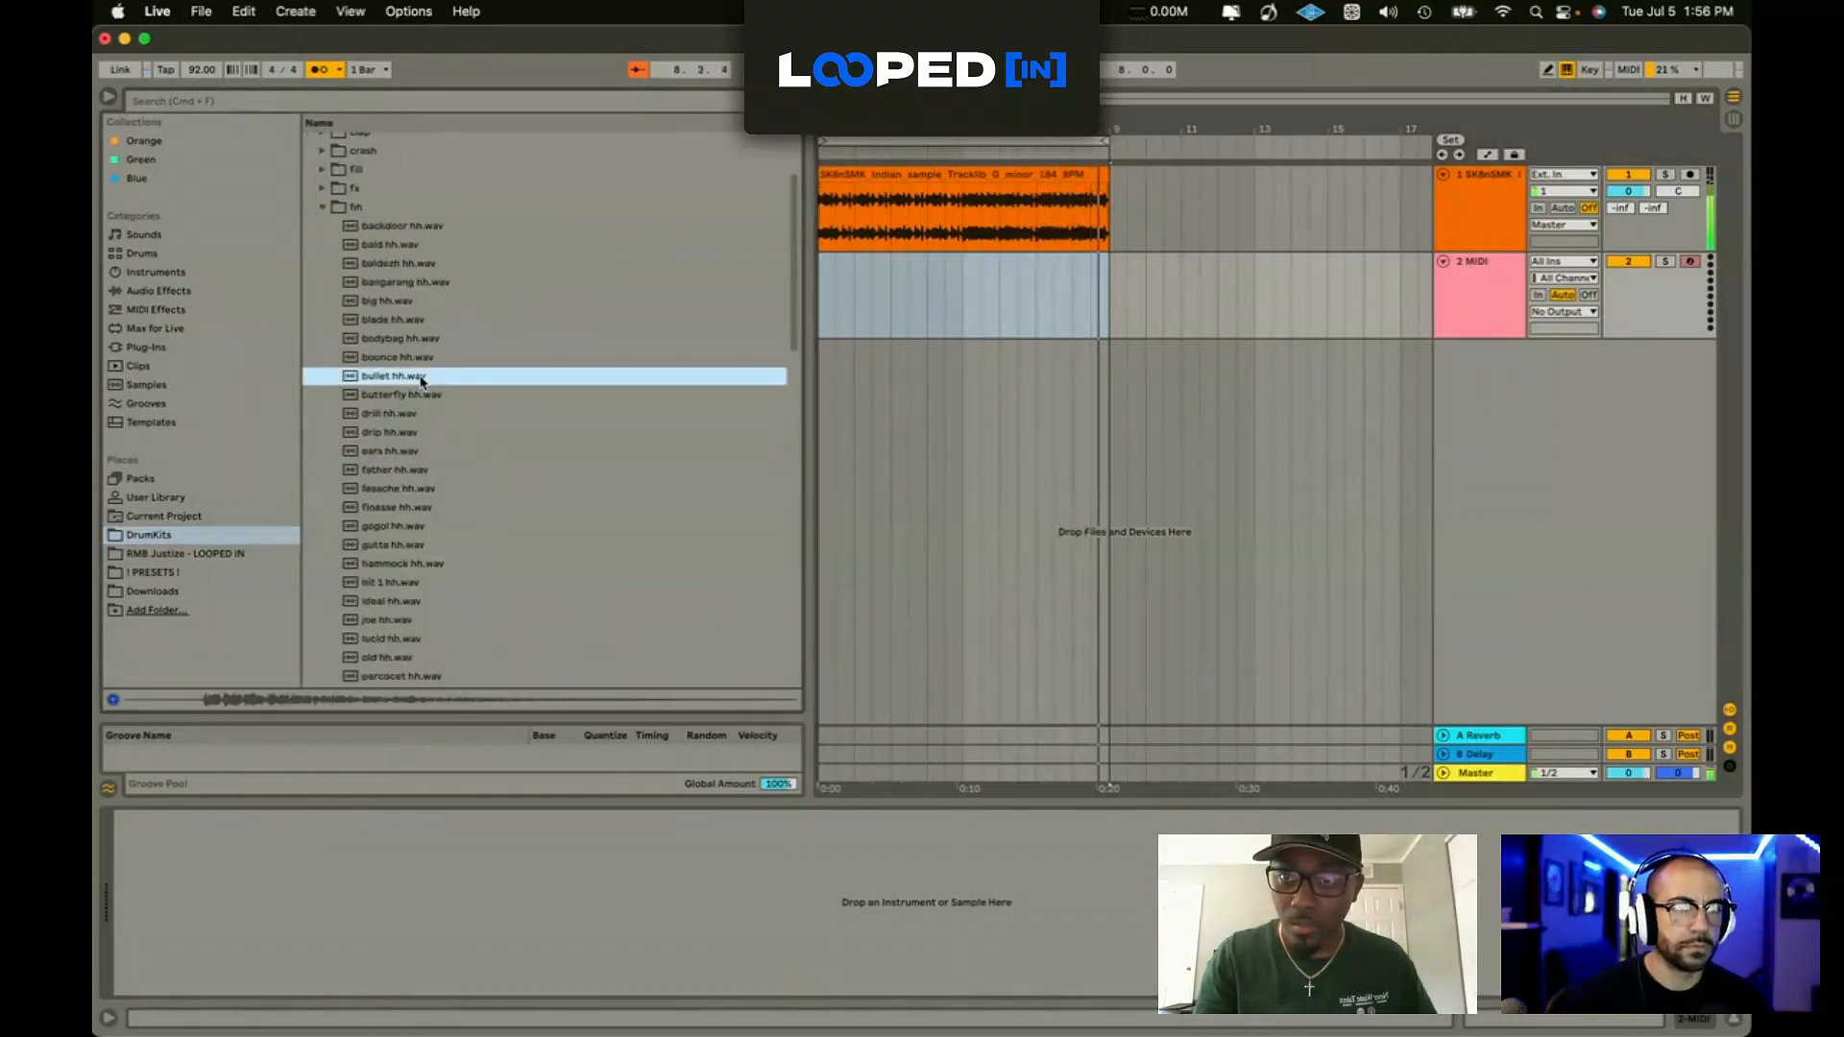
key("F9")
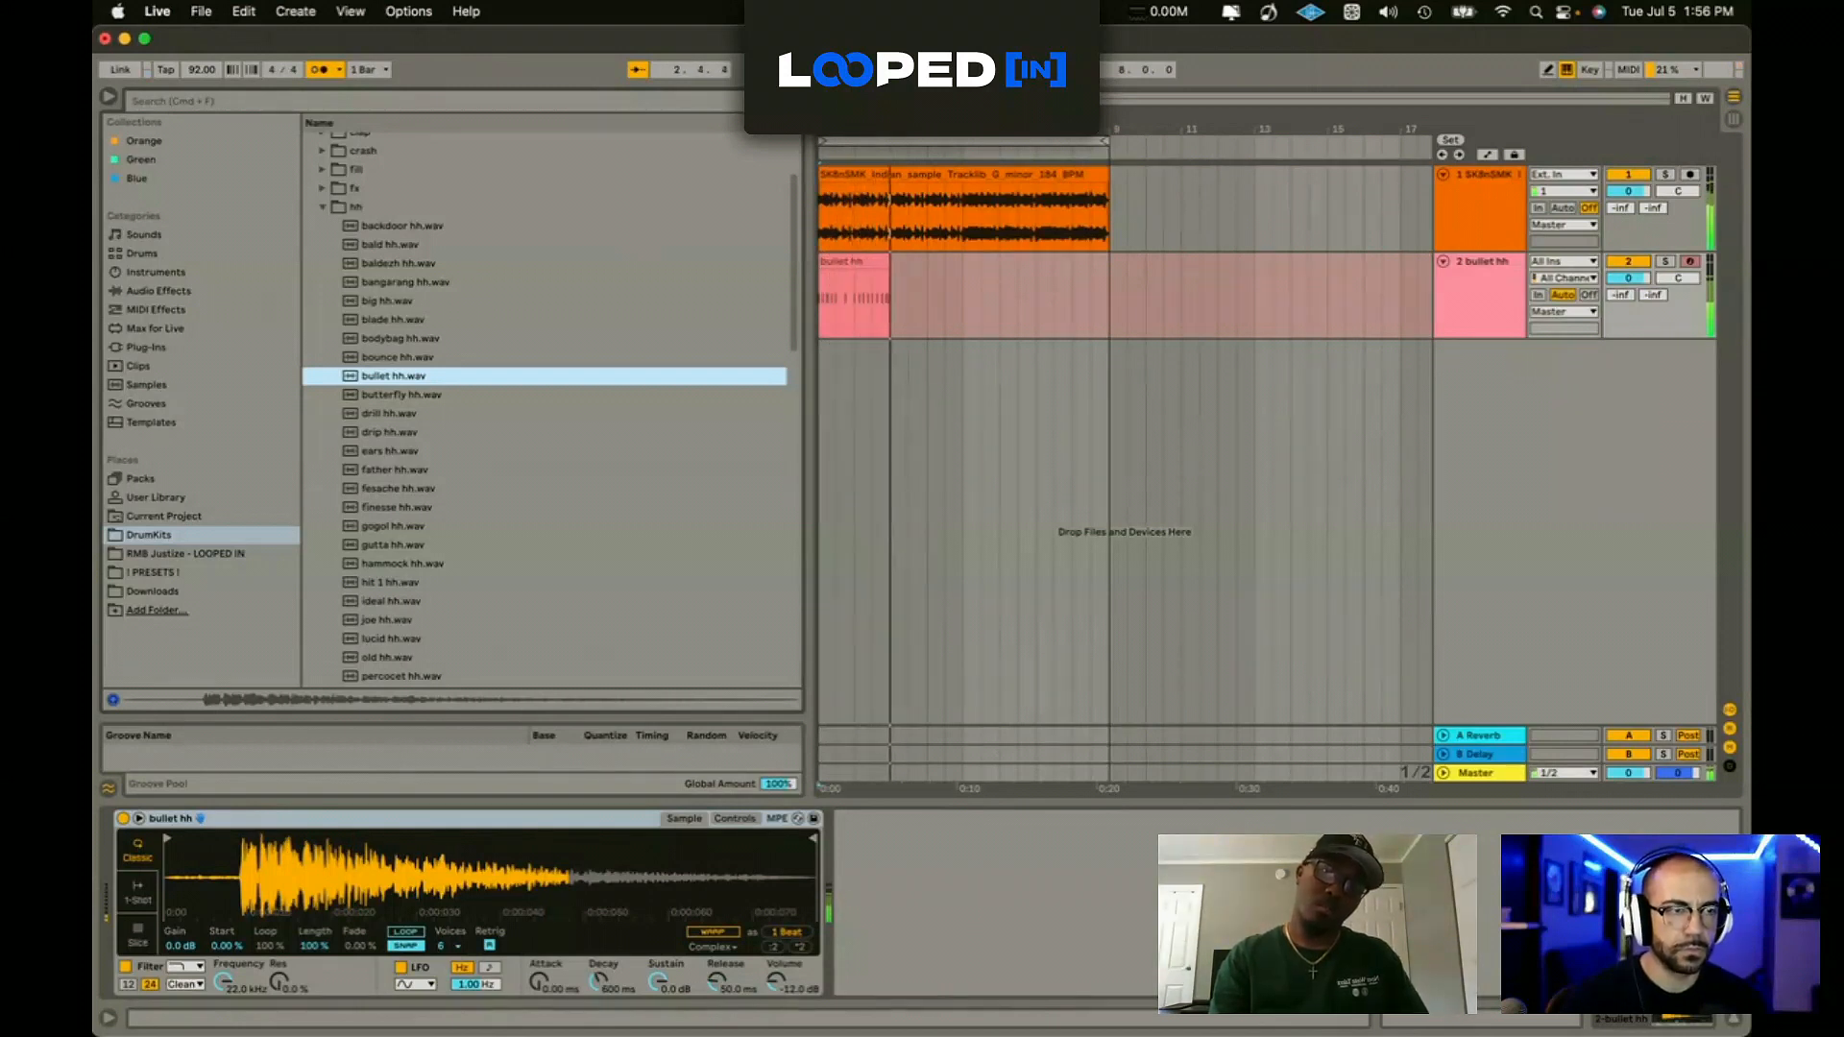
key("F9")
Step: Duplicate the two-bar hi-hat clip three times to fill the eight-bar loop
double_click(882, 298)
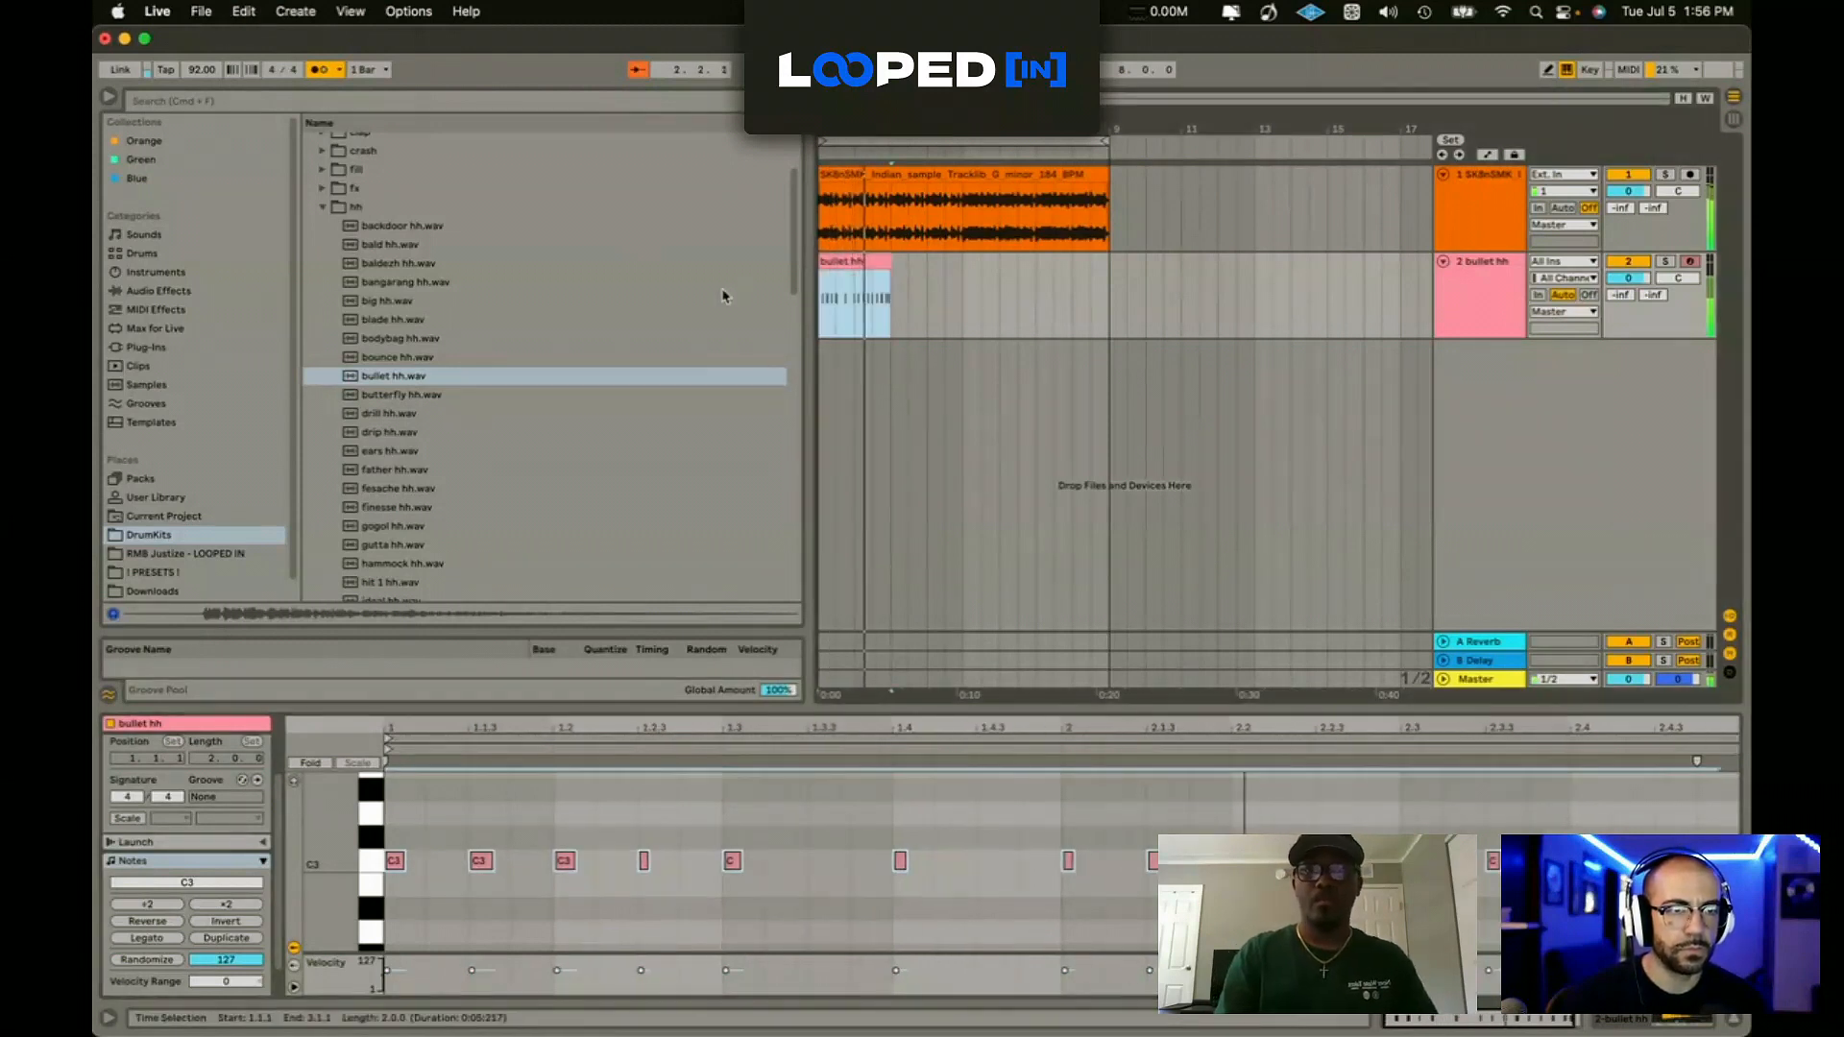
key("super+d")
key("super+d")
key("super+d")
Step: Add another MIDI track, audition samples in the rim folder and load between rim.wav on it
key("super+shift+t")
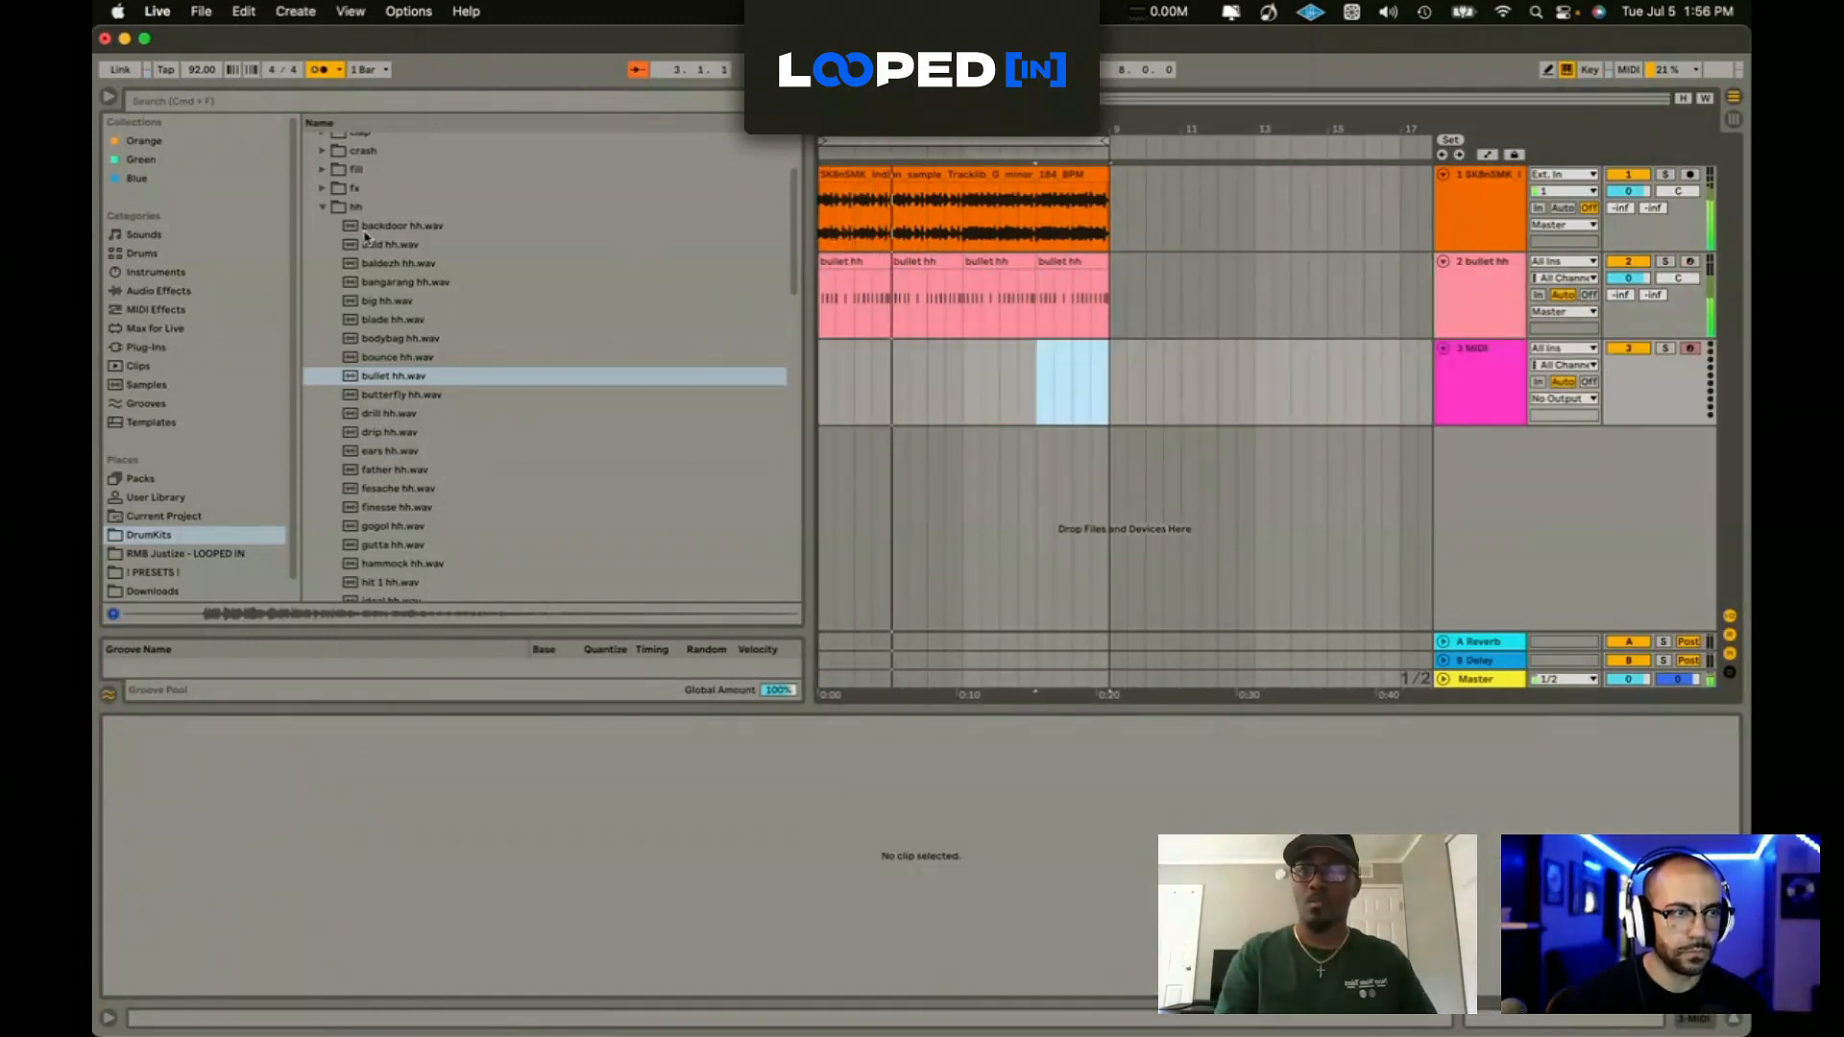
scroll(363, 154, "up", 3)
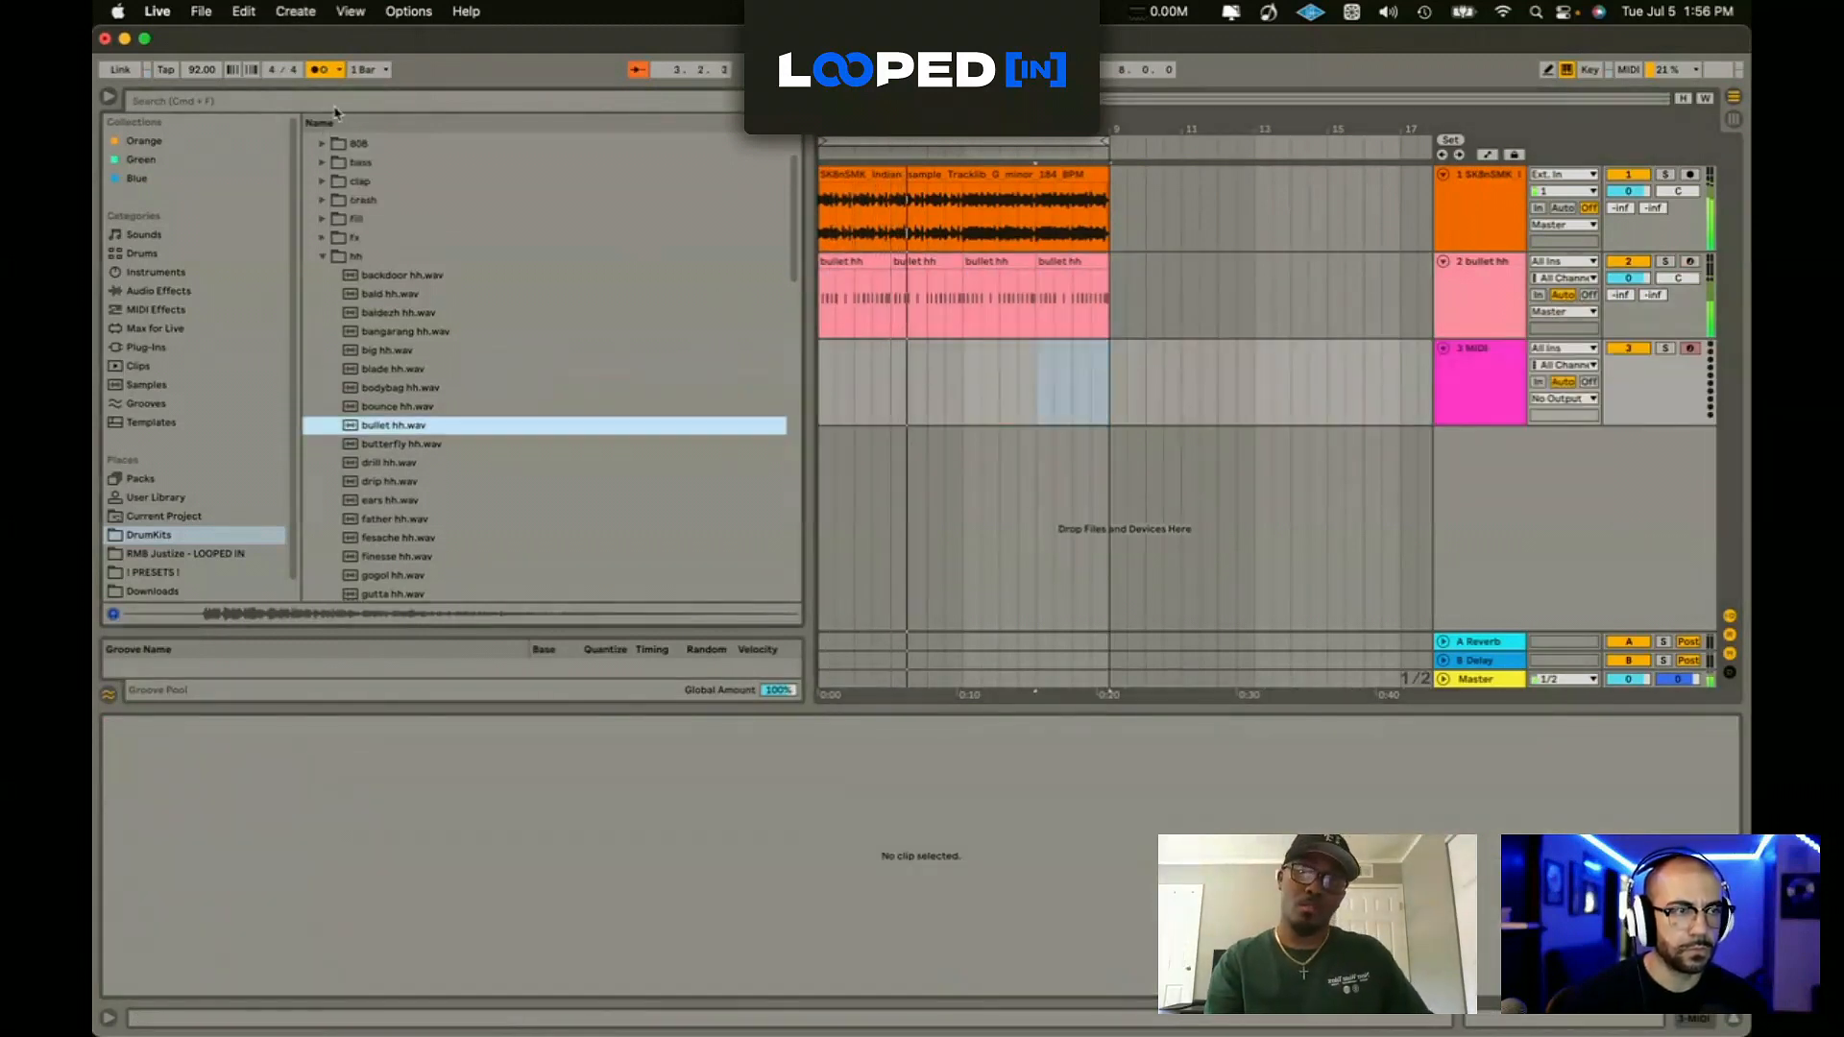
left_click(332, 258)
left_click(363, 330)
left_click(410, 410)
left_click(409, 428)
left_click(415, 485)
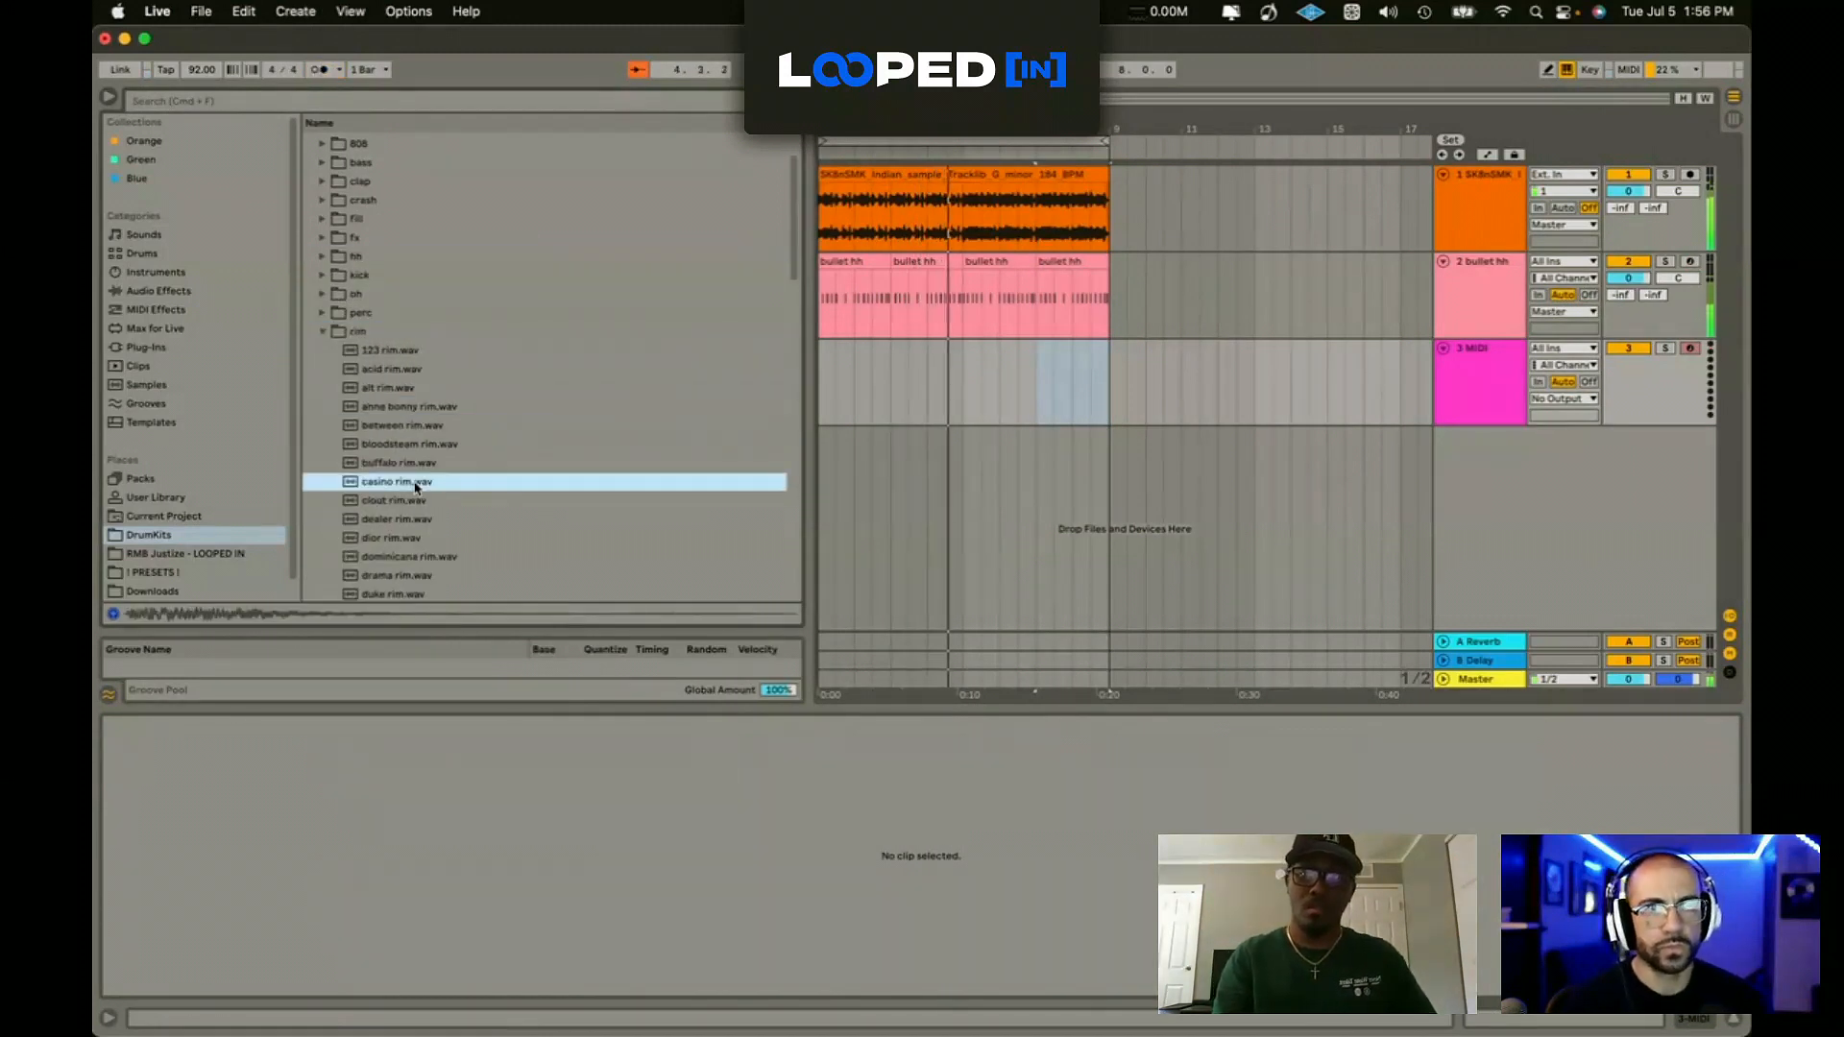
double_click(413, 426)
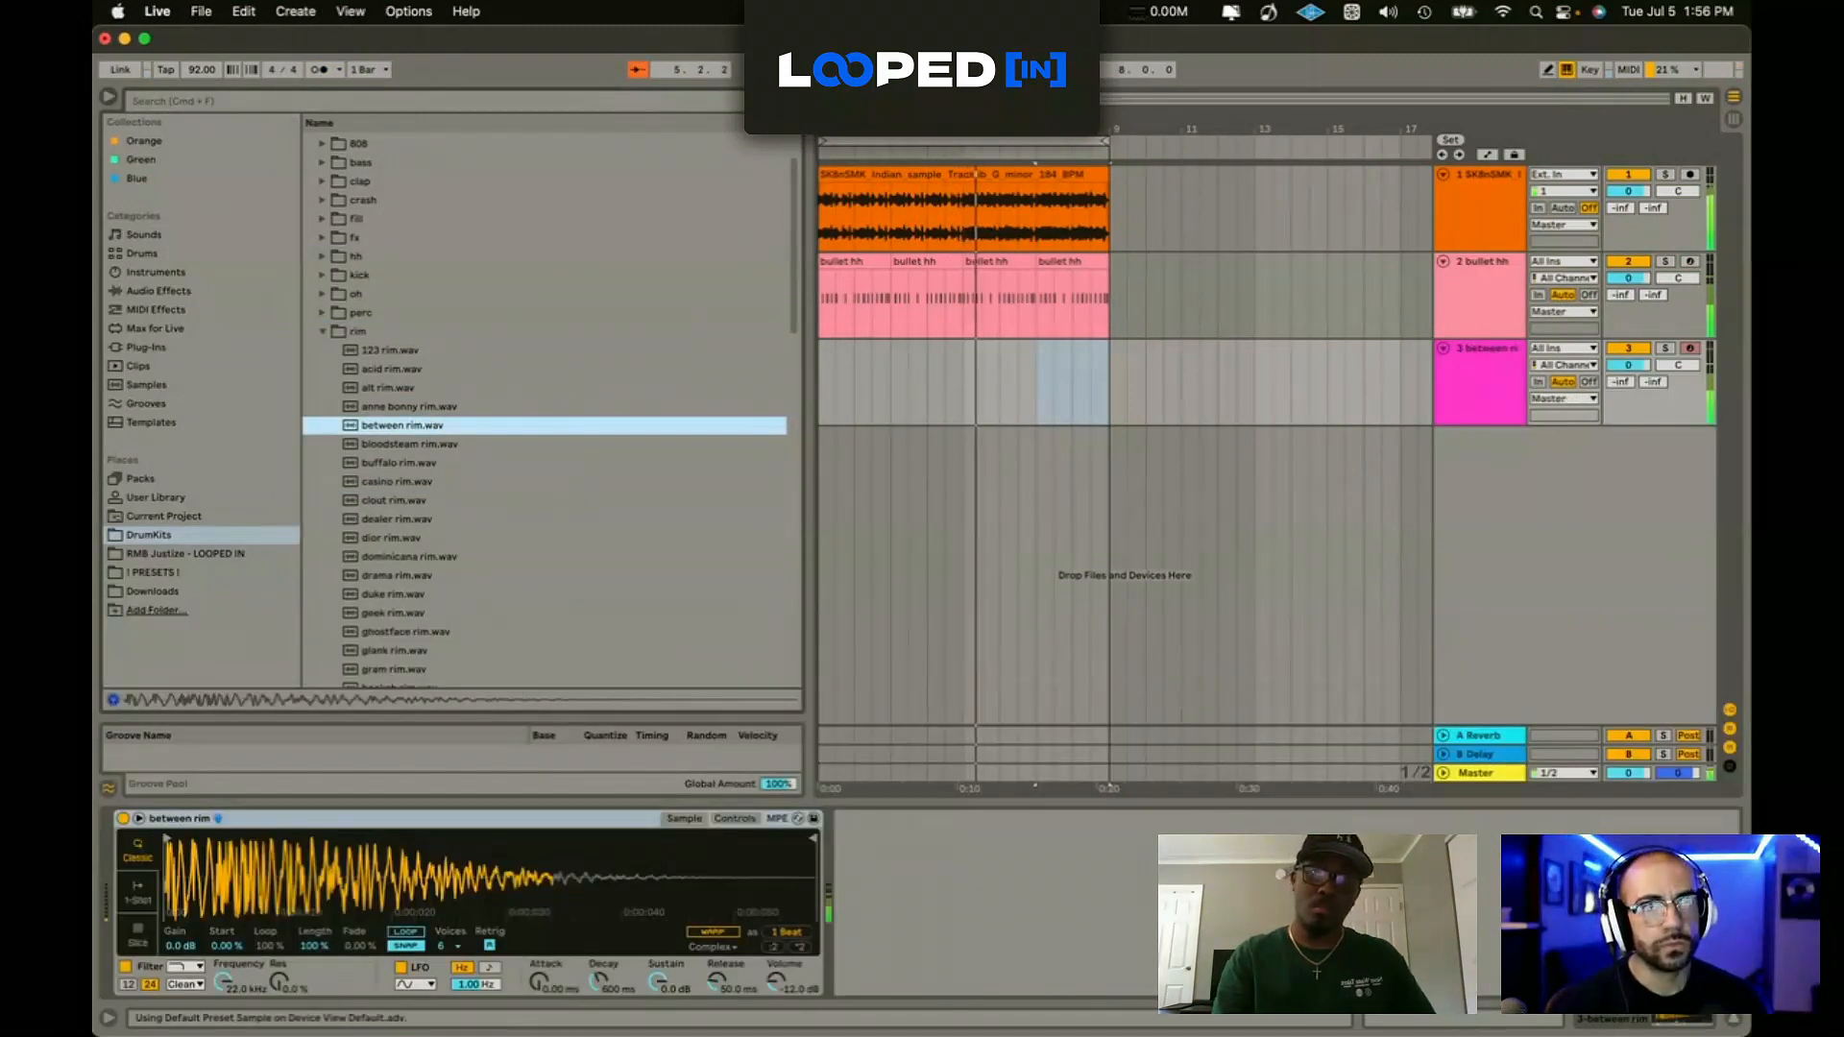
Step: Record a rim pattern on beats 2 and 4 over the first two bars of the loop
key("space")
key("F9")
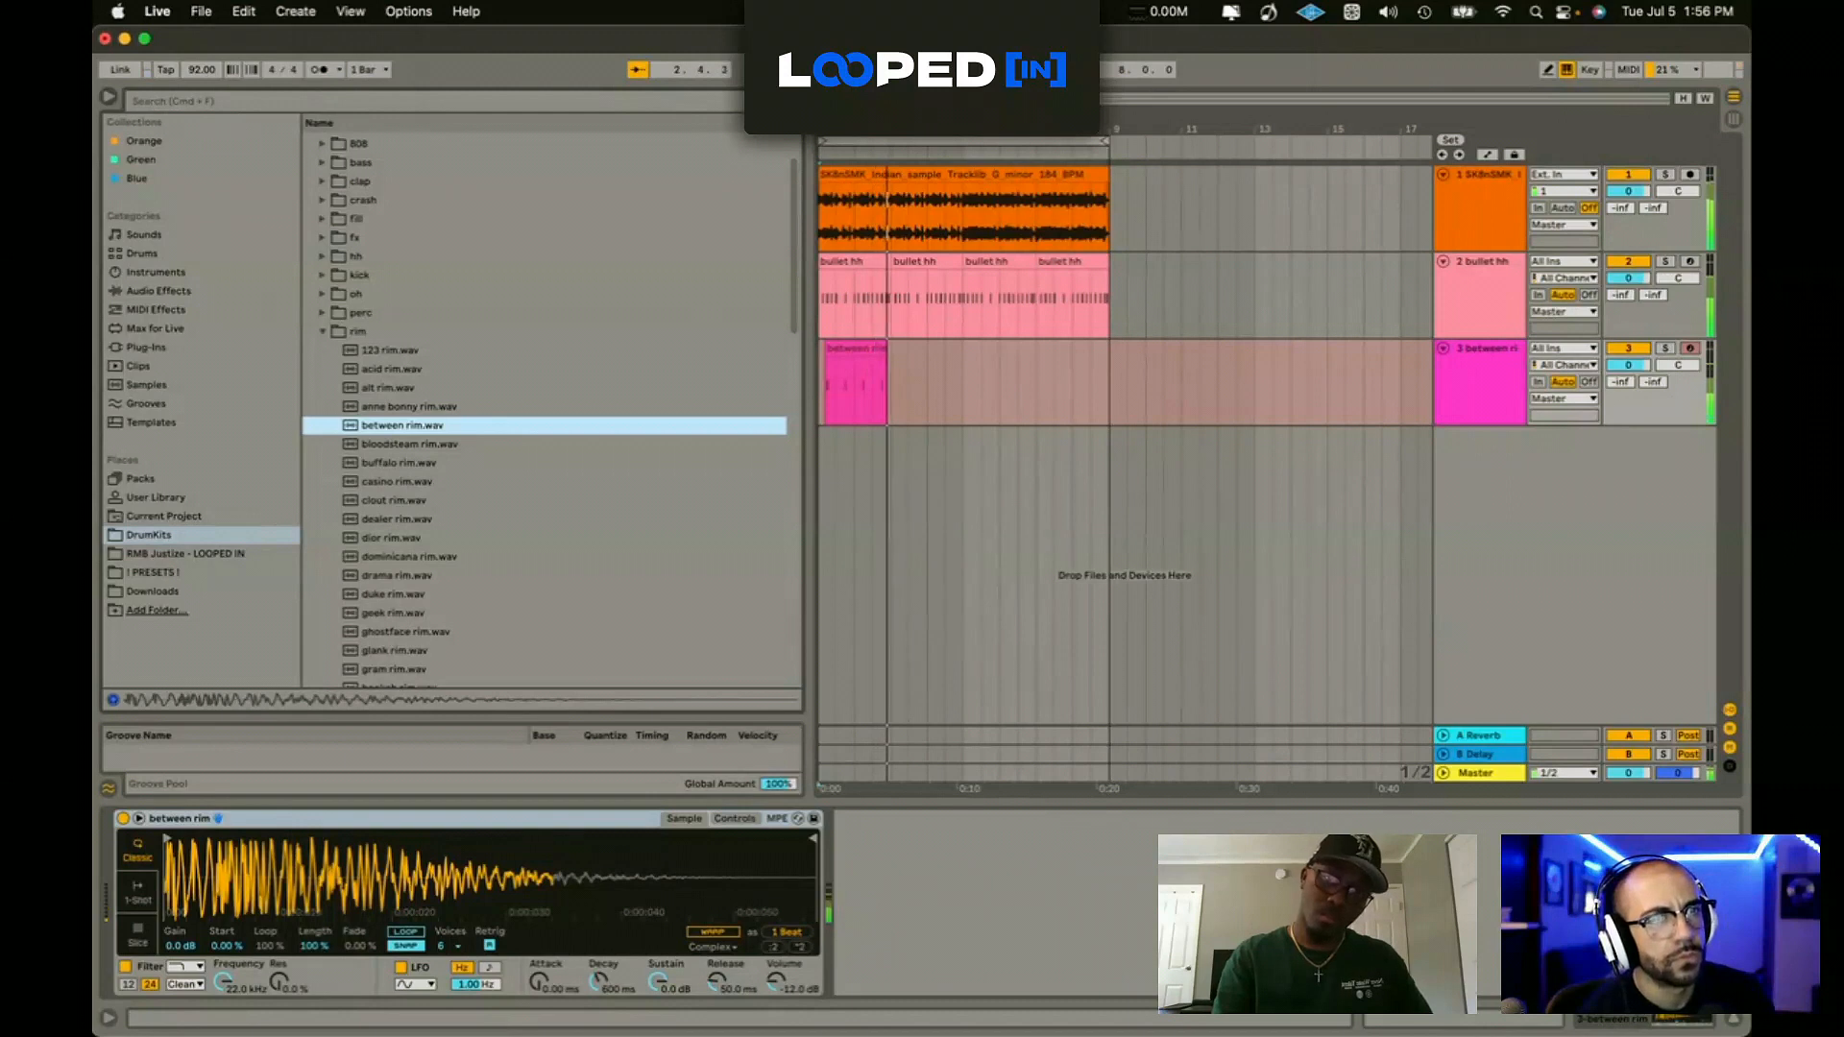
key("F9")
Step: Make the rim clip exactly two bars long and duplicate it three times to fill the eight bars
left_click(933, 857)
key("super+a")
left_click_drag(893, 389, 666, 373)
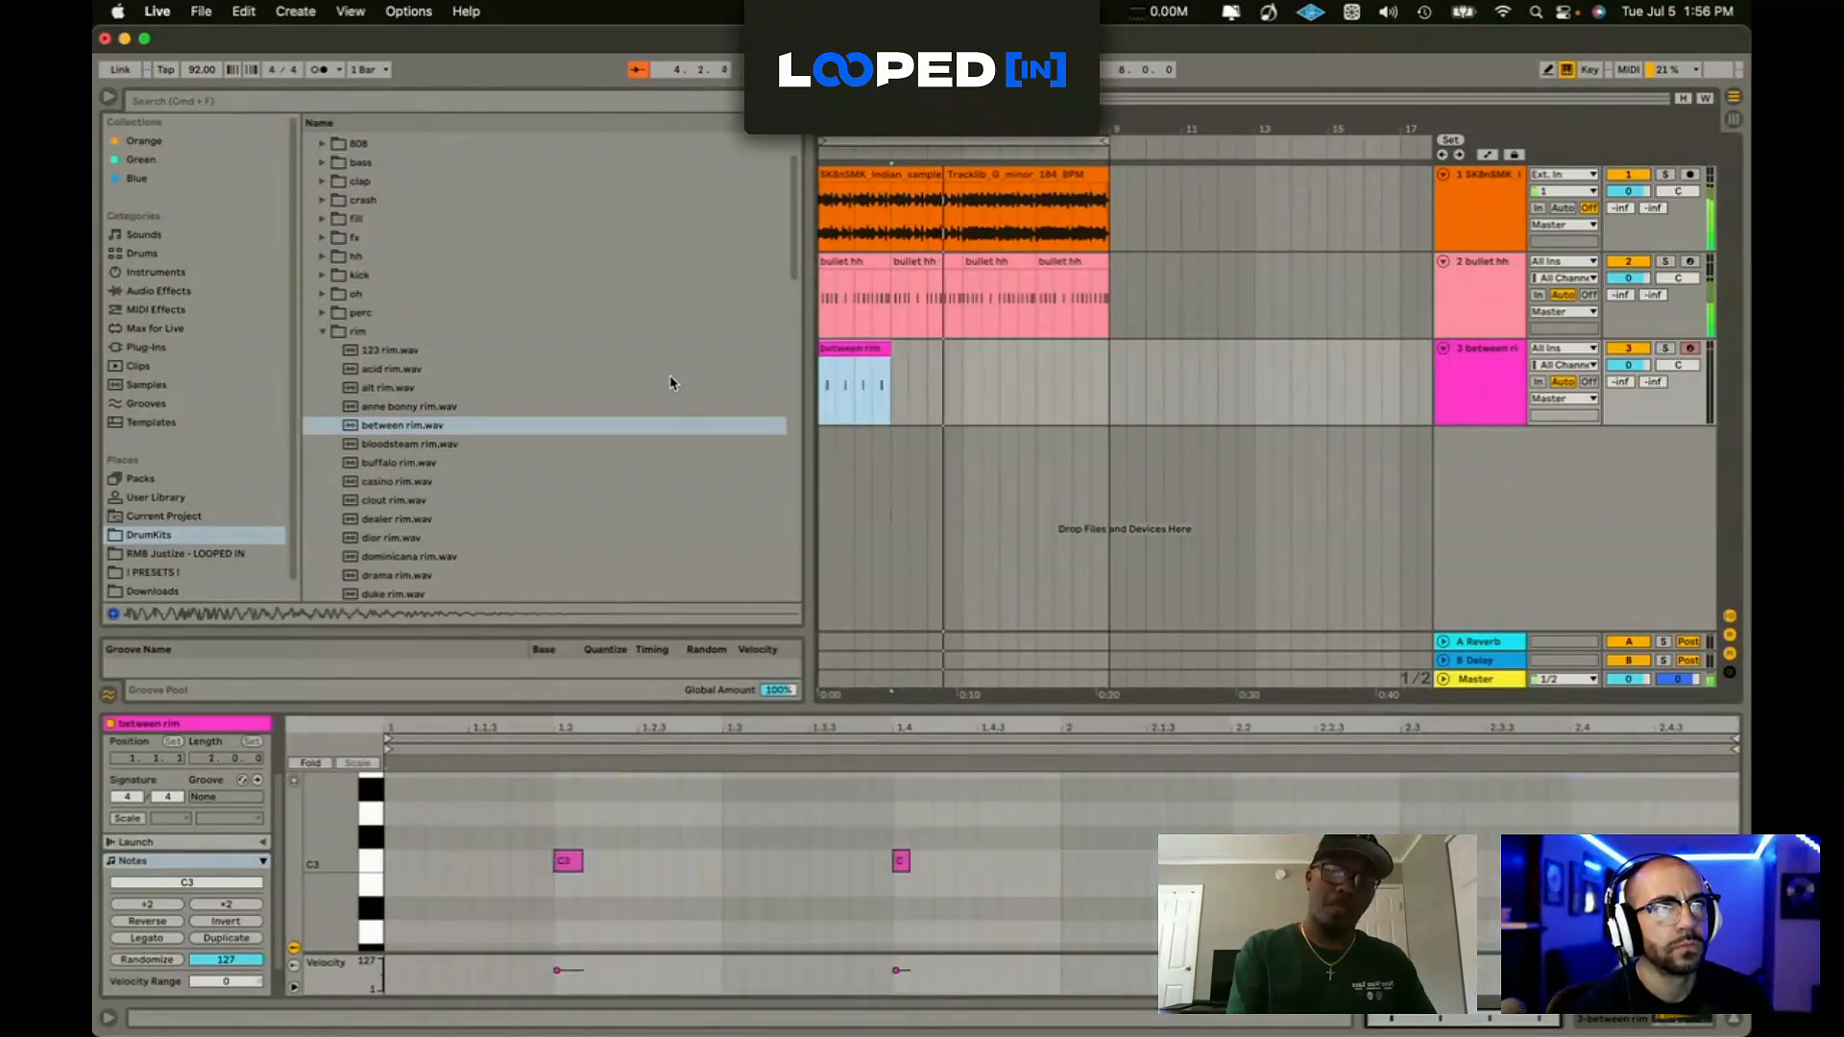
key("super+d")
key("super+d")
key("super+d")
Step: Lower the Indian sample track's volume to -5.3 dB and load FabFilter Pro-Q 3 on it
left_click_drag(1615, 193, 1616, 212)
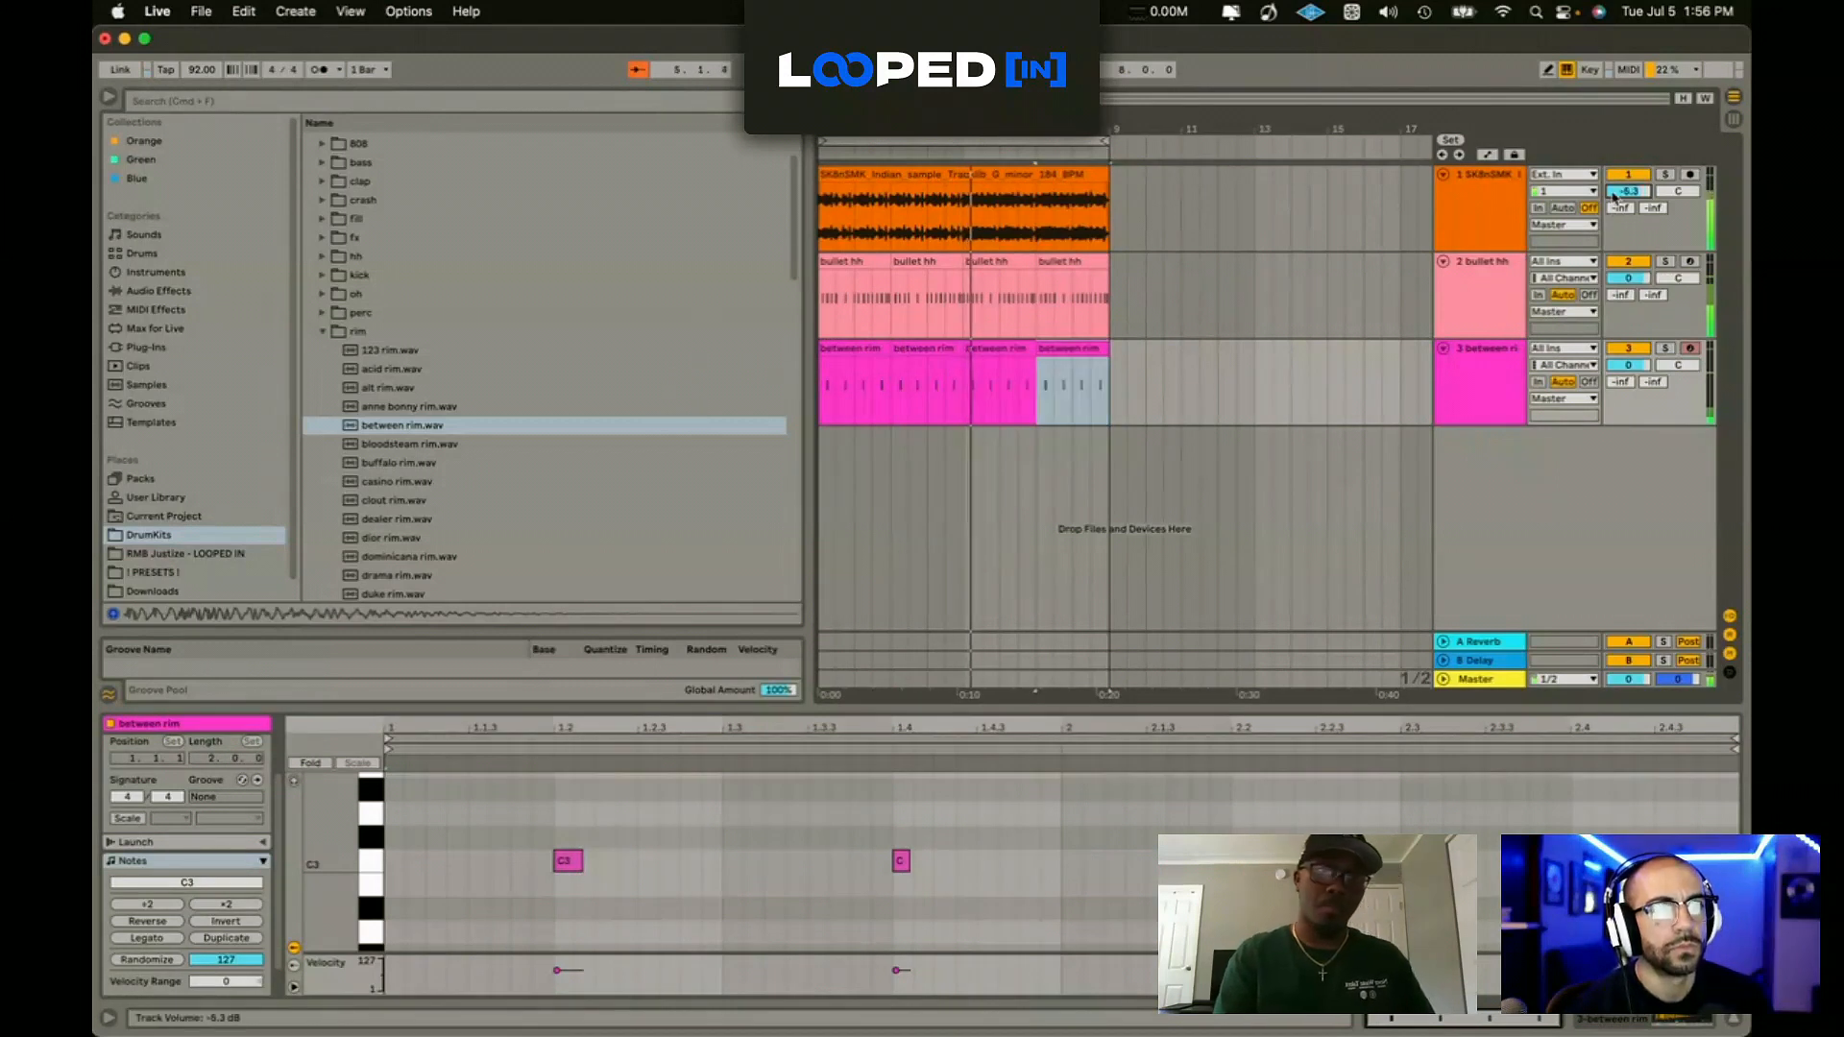
double_click(1497, 201)
left_click(127, 276)
left_click(144, 348)
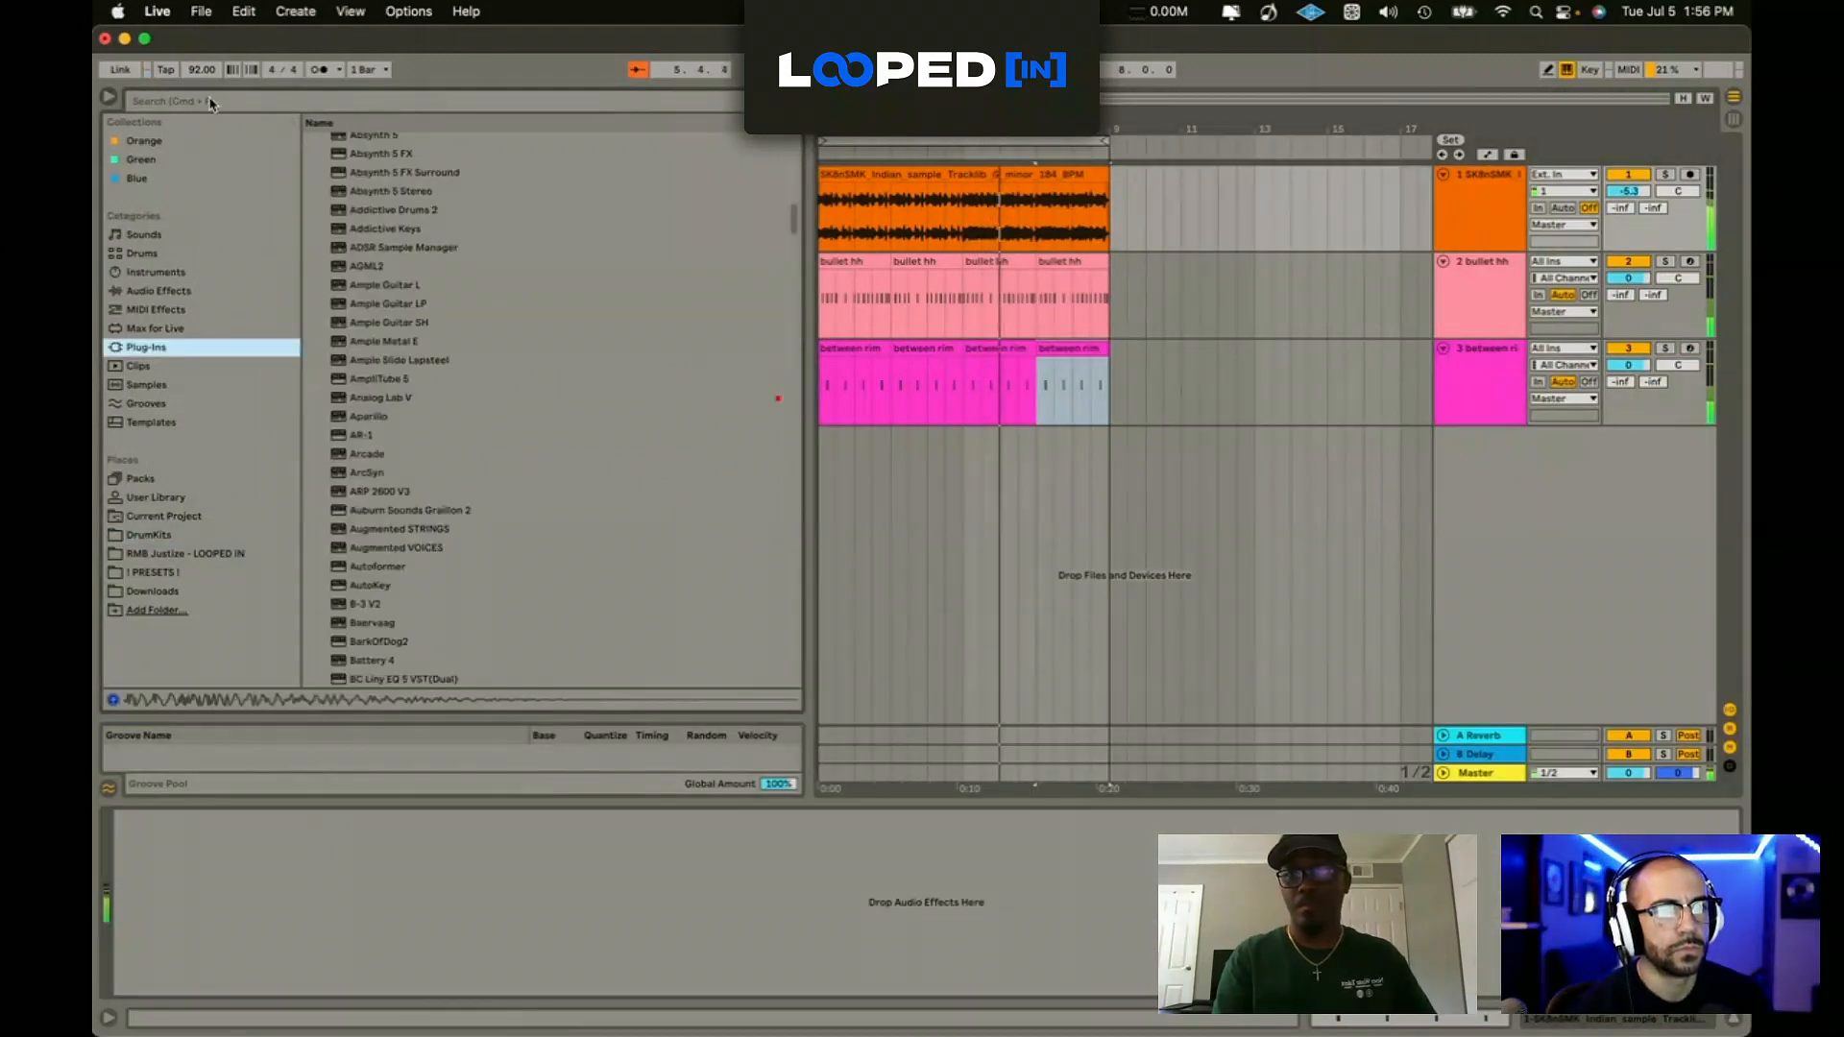
key("super+f")
type("fab")
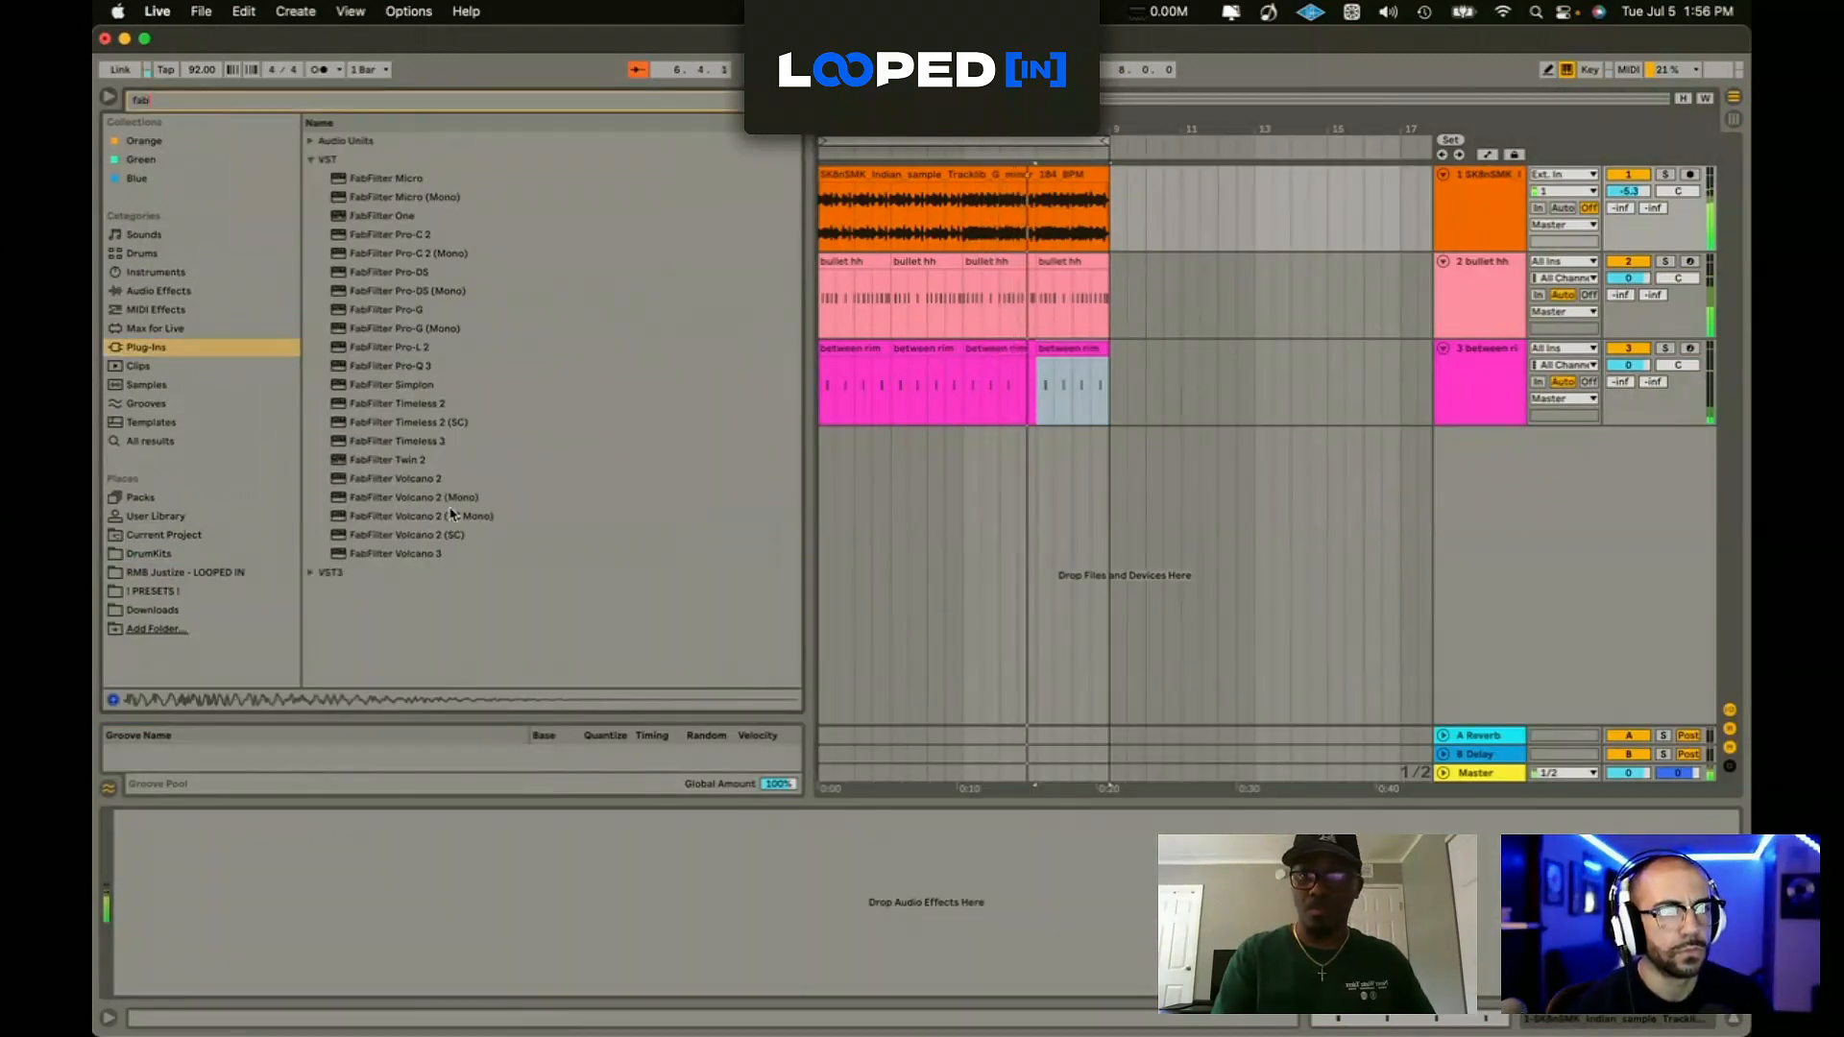
double_click(445, 366)
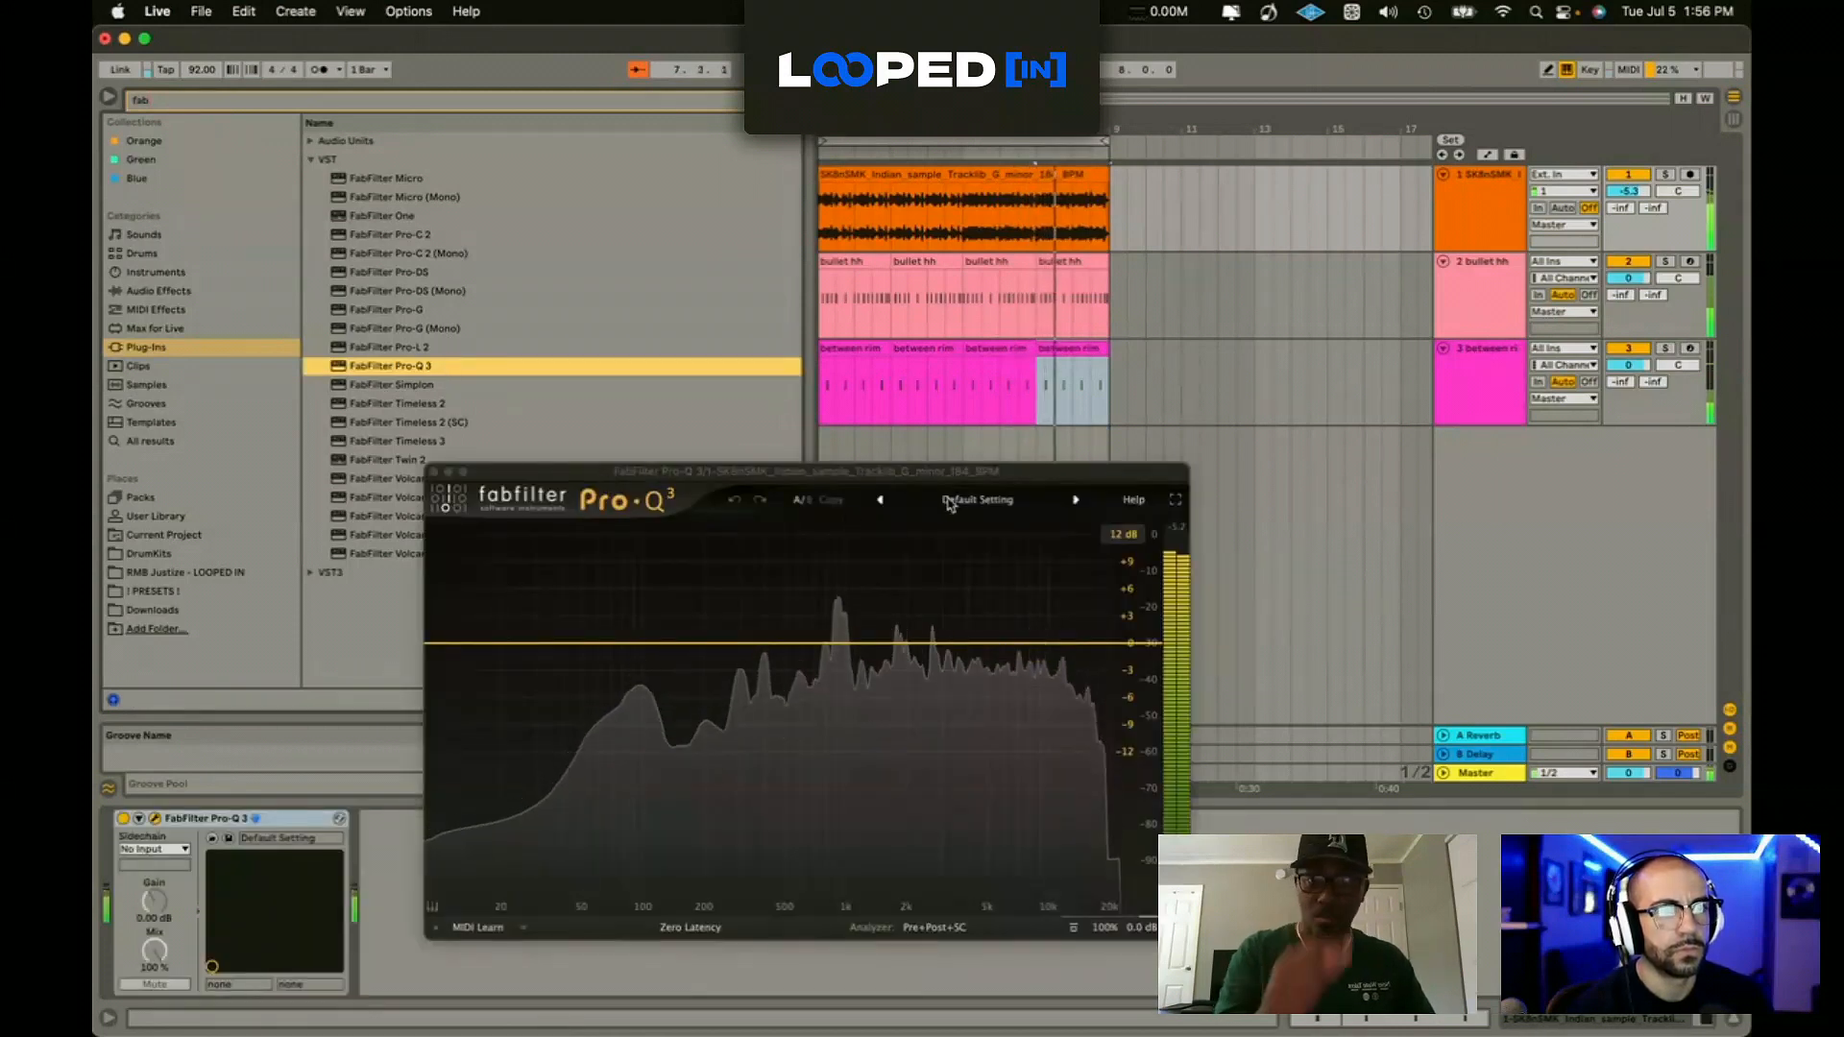
Step: Apply Pro-Q 3's Band Pass Narrow preset, widen the band to a Q of 0.330 and centre it at about 1401 Hz
left_click(977, 500)
left_click(1006, 668)
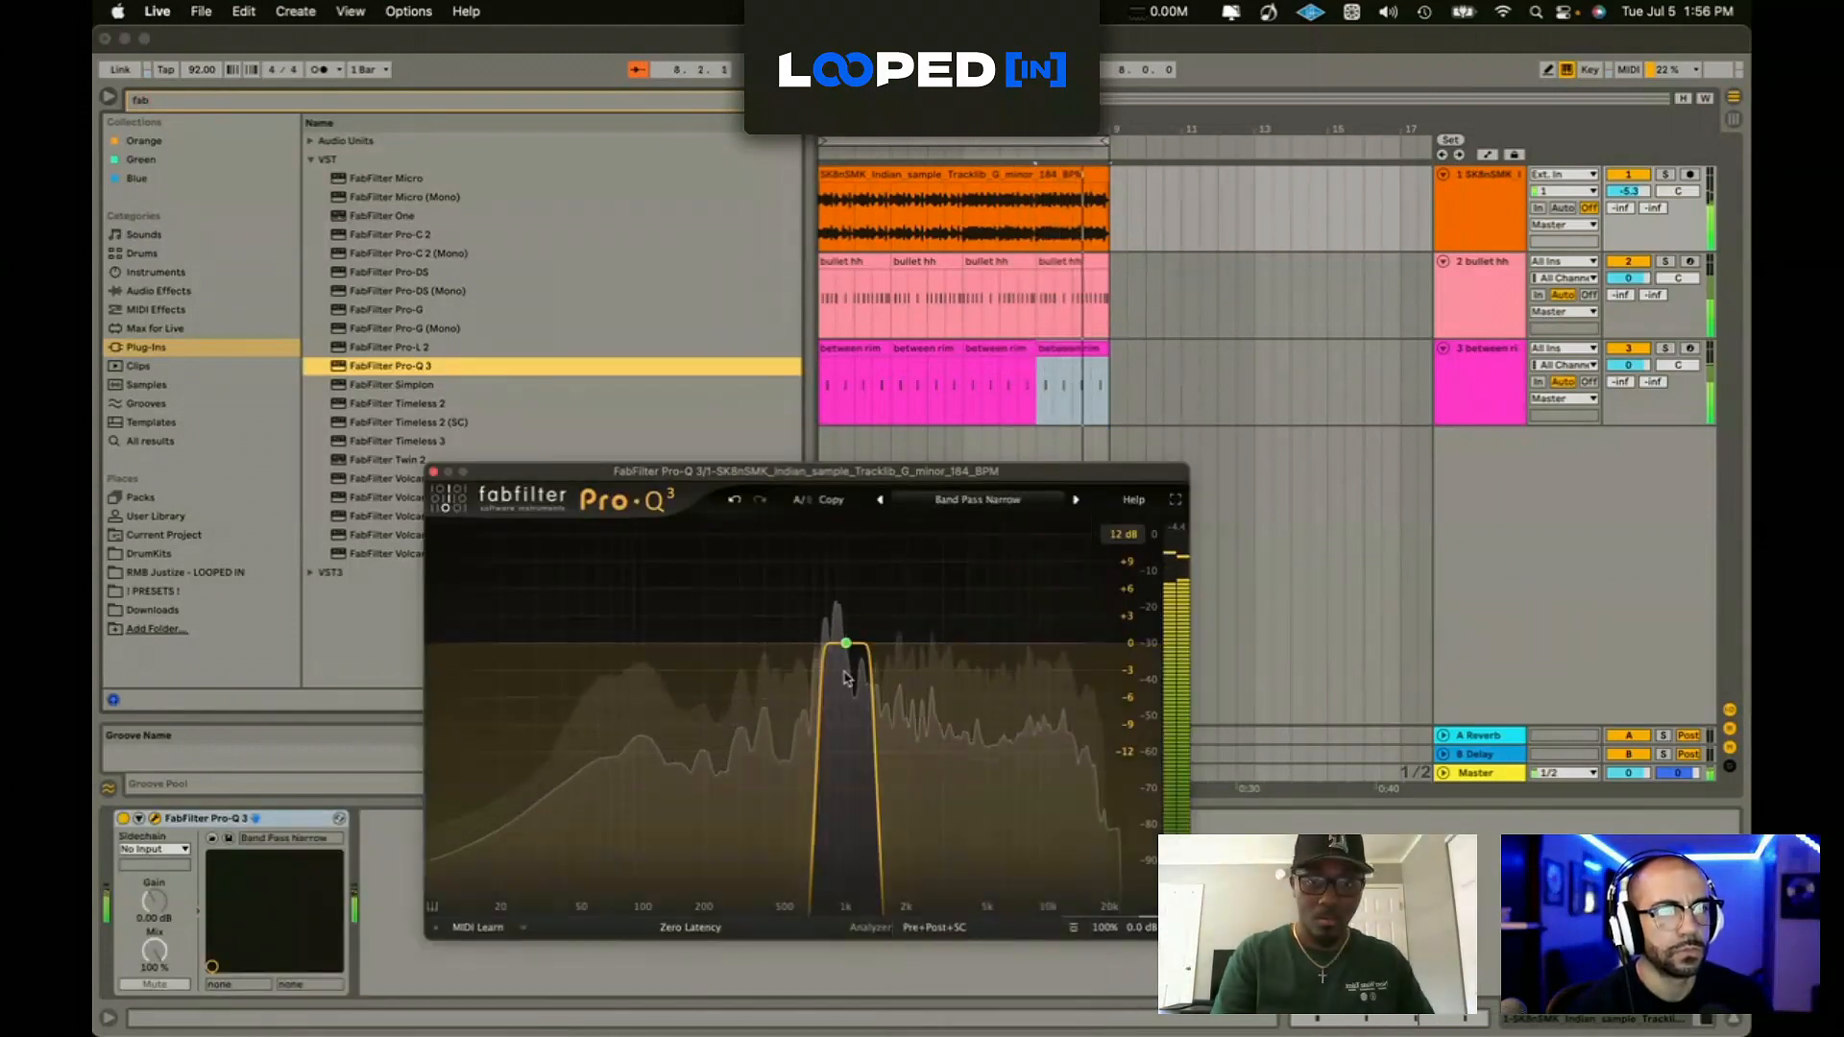
scroll(845, 645, "down", 10)
scroll(845, 648, "up", 5)
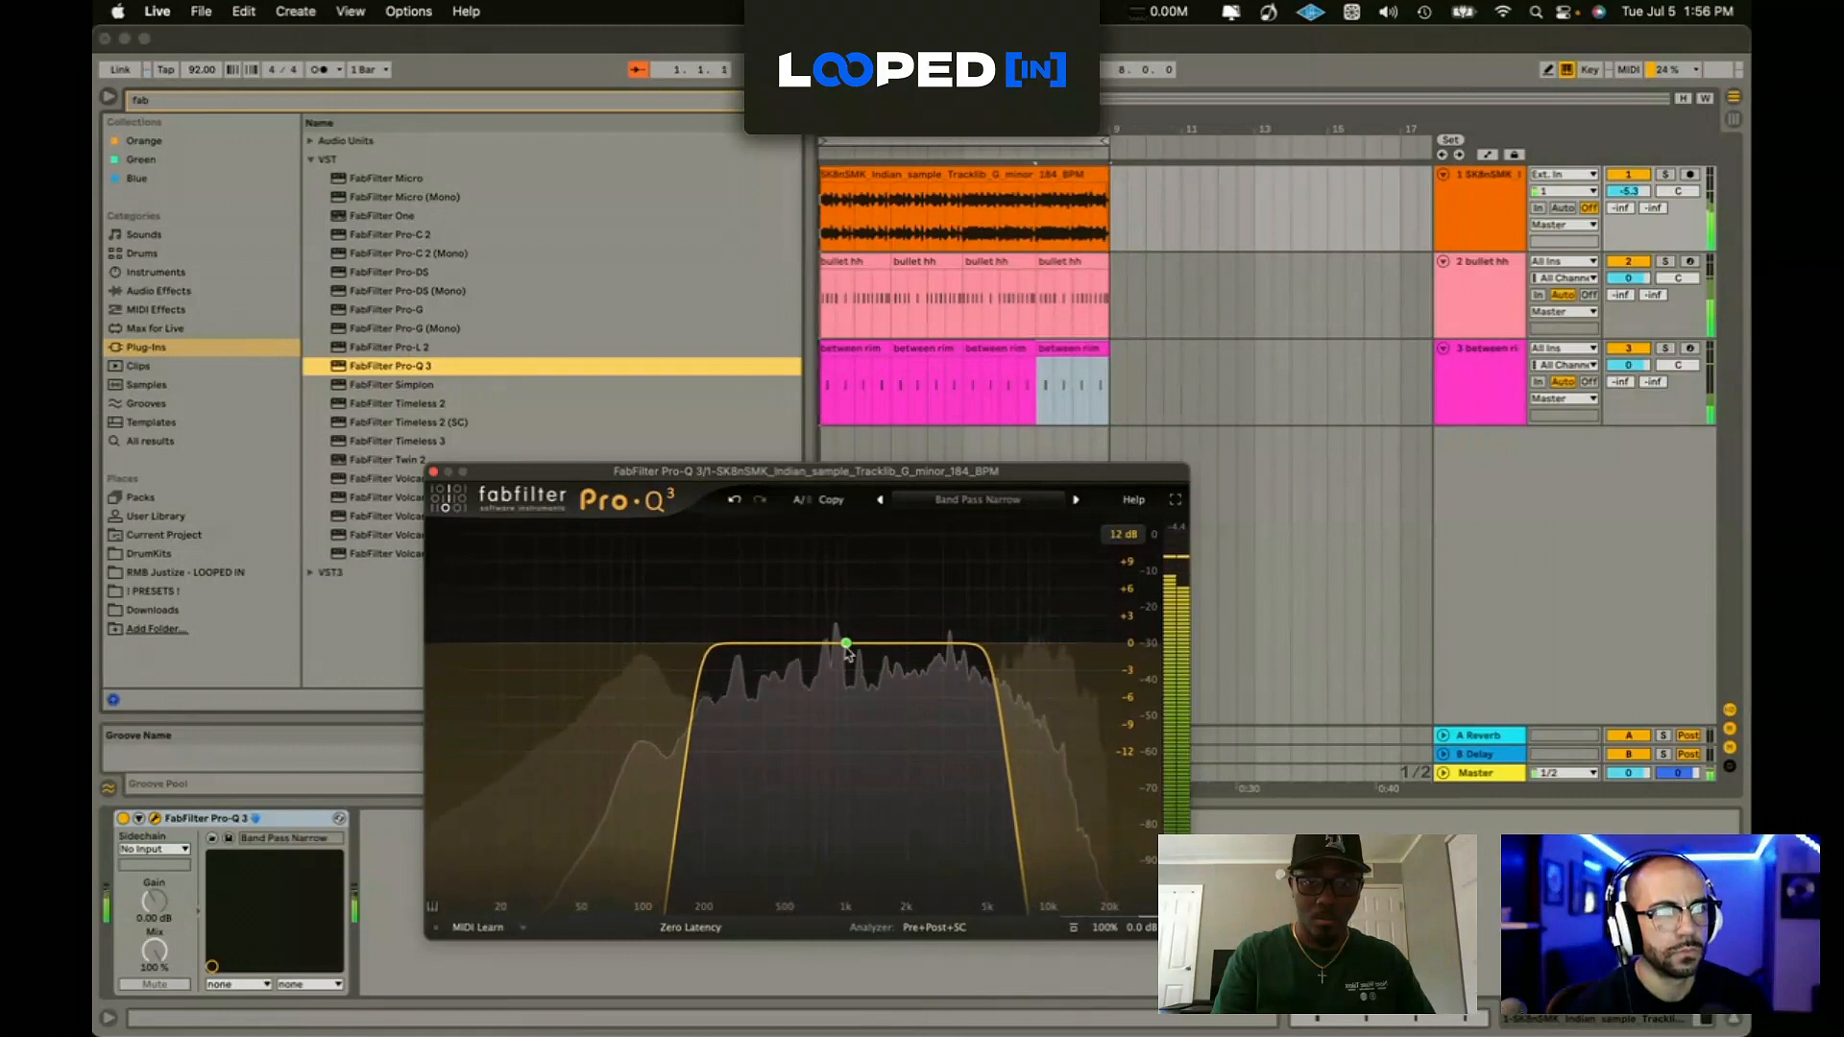
left_click_drag(845, 647, 875, 647)
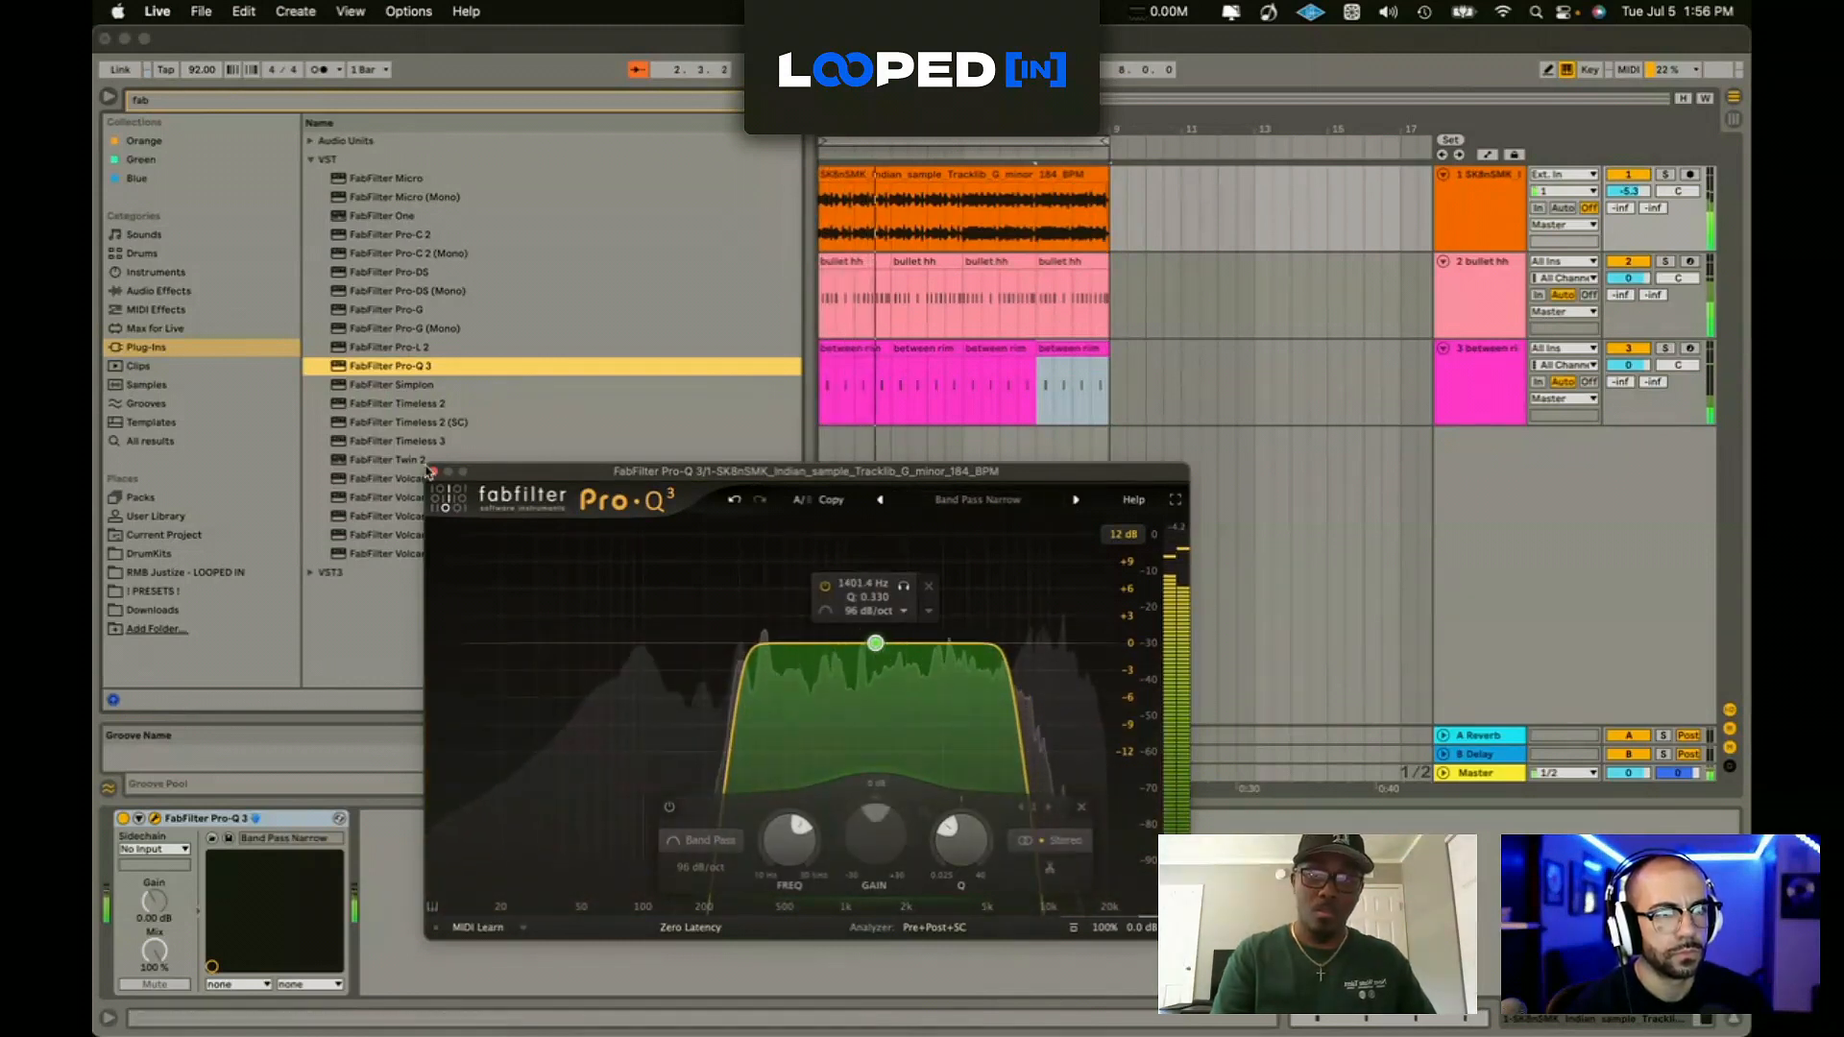
left_click(433, 472)
Step: Transpose the Indian sample clip up 6 semitones and restart playback to hear it
double_click(861, 176)
key("space")
key("space")
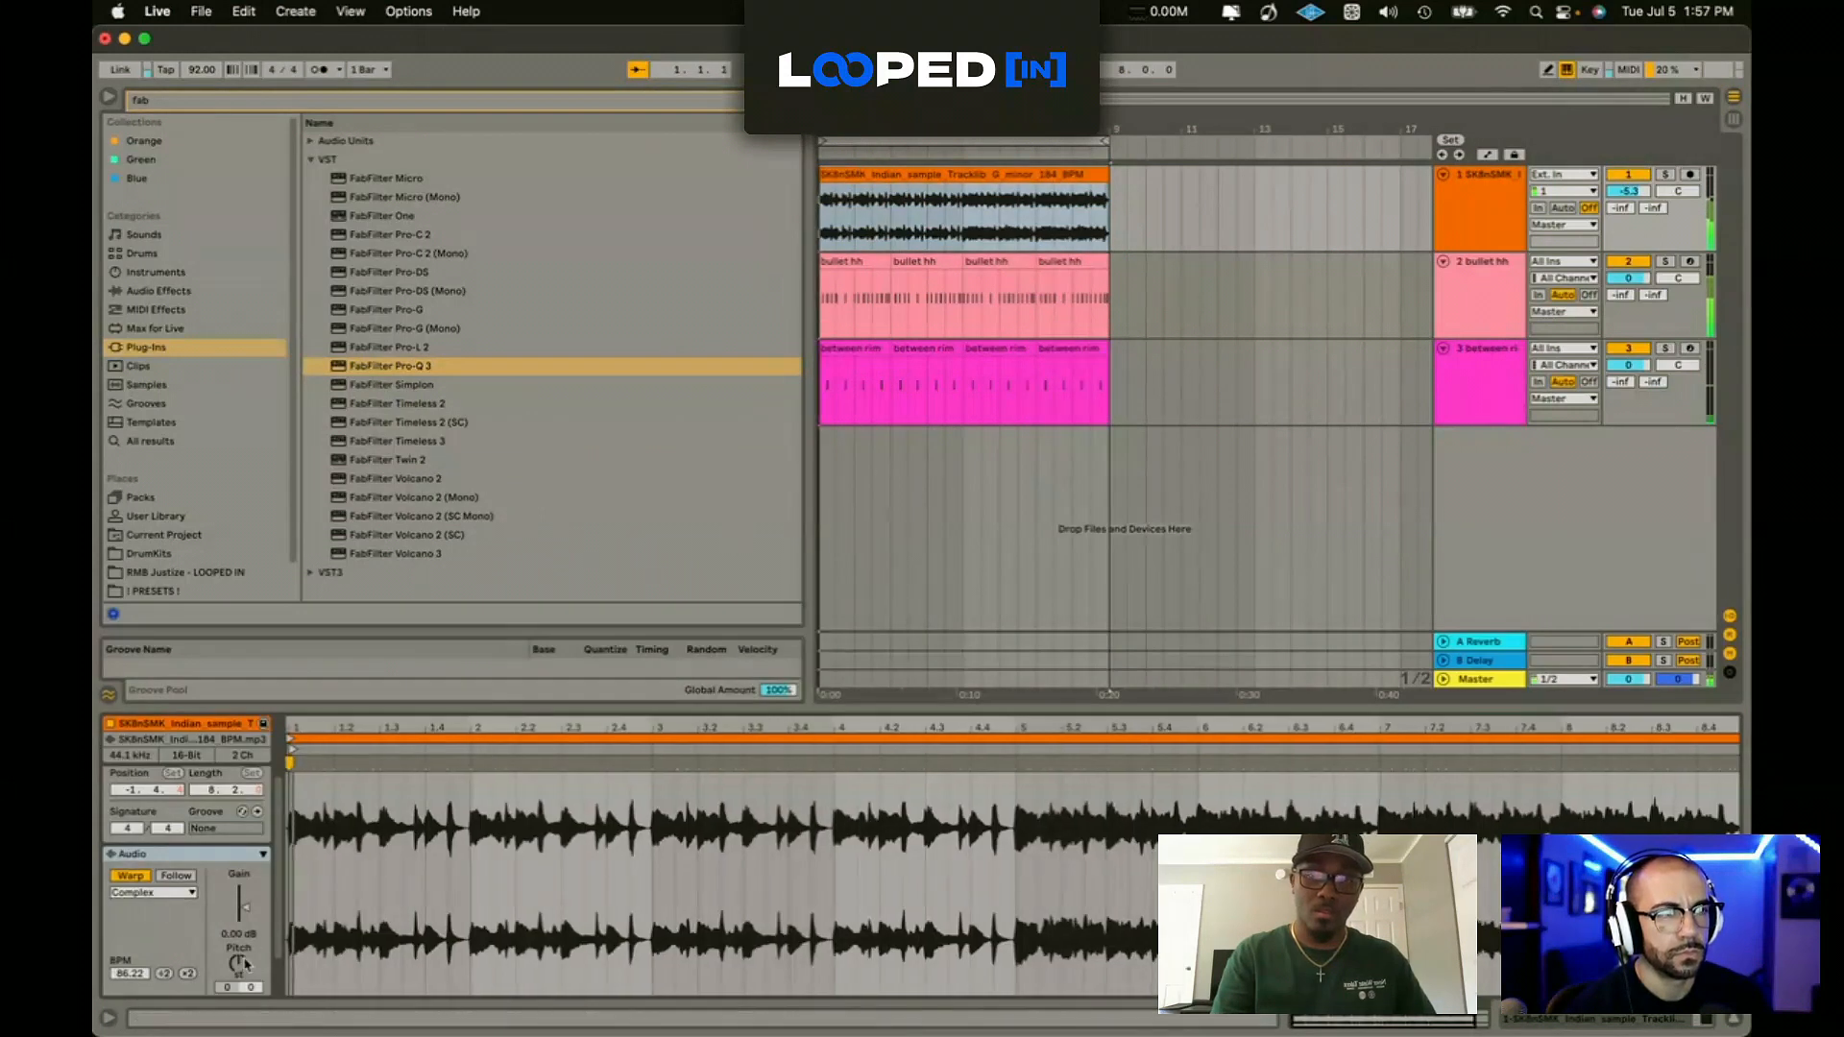
left_click(963, 212)
key("space")
key("space")
Step: Compare faster project tempos while restarting playback and settle on 96 BPM
left_click_drag(202, 70, 202, 63)
key("space")
key("space")
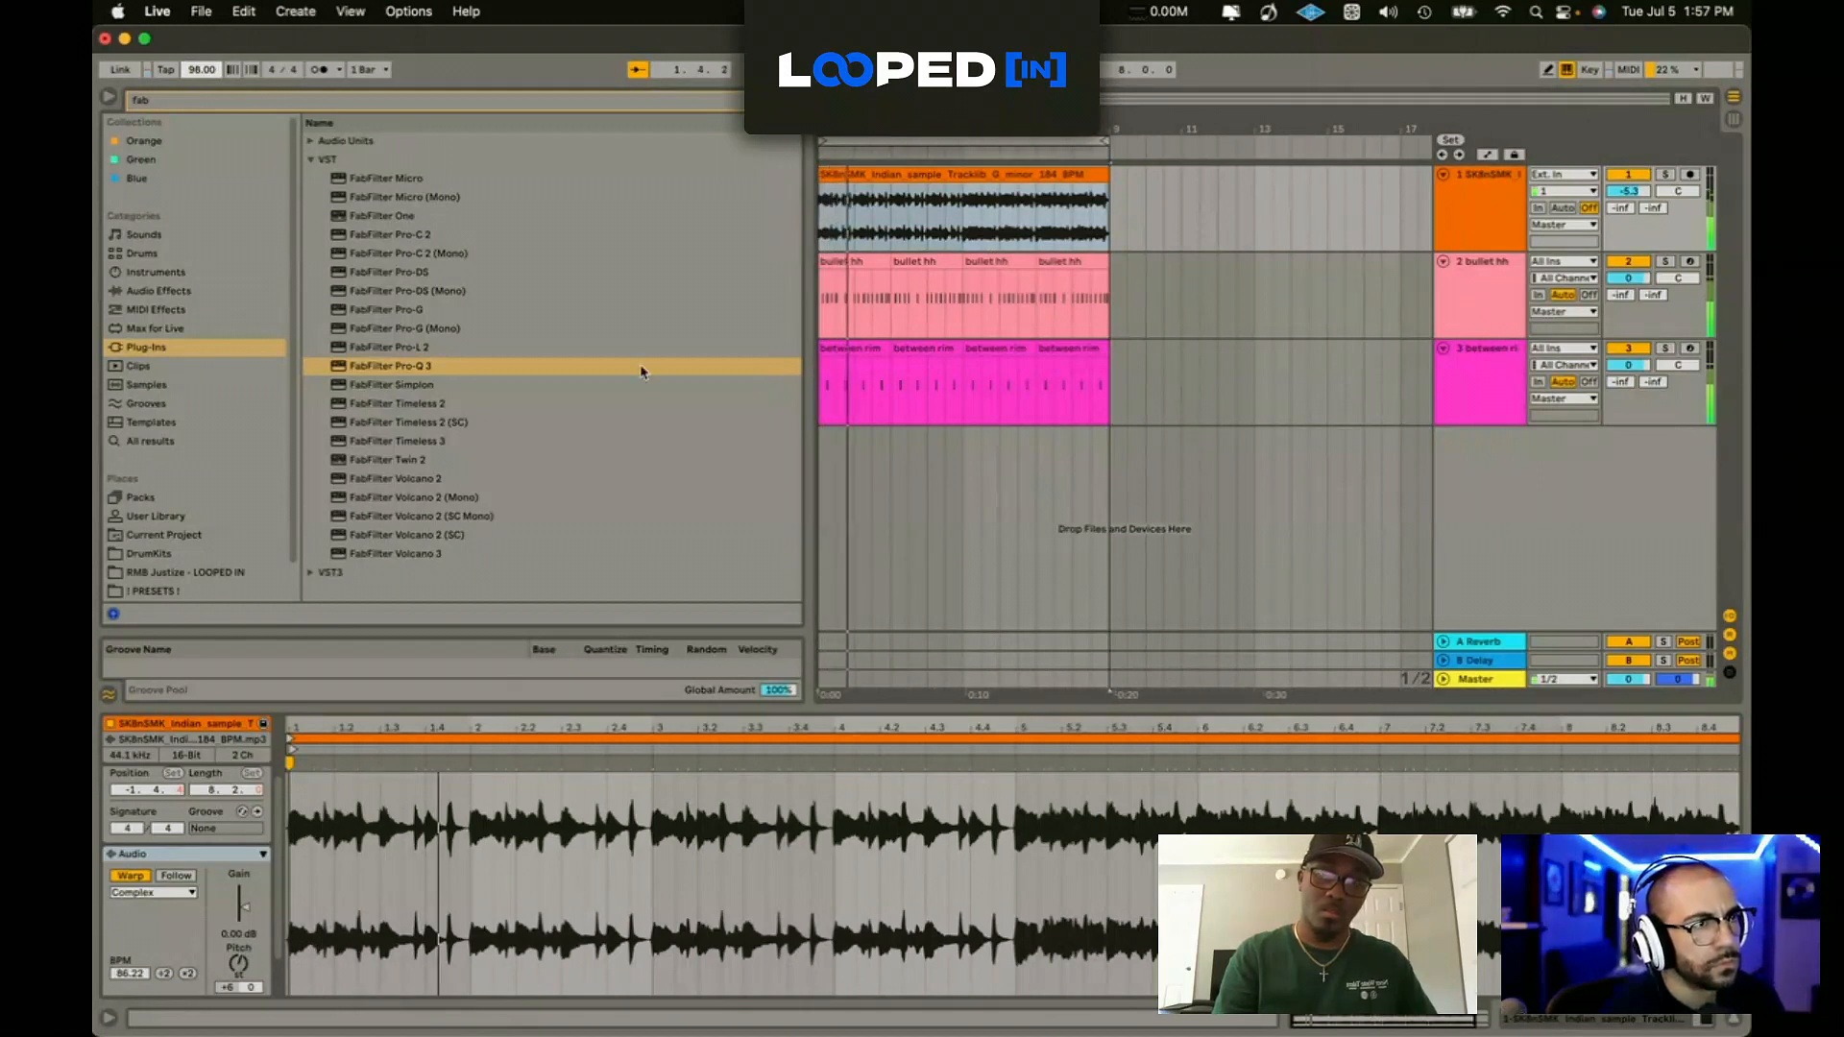
key("space")
key("space")
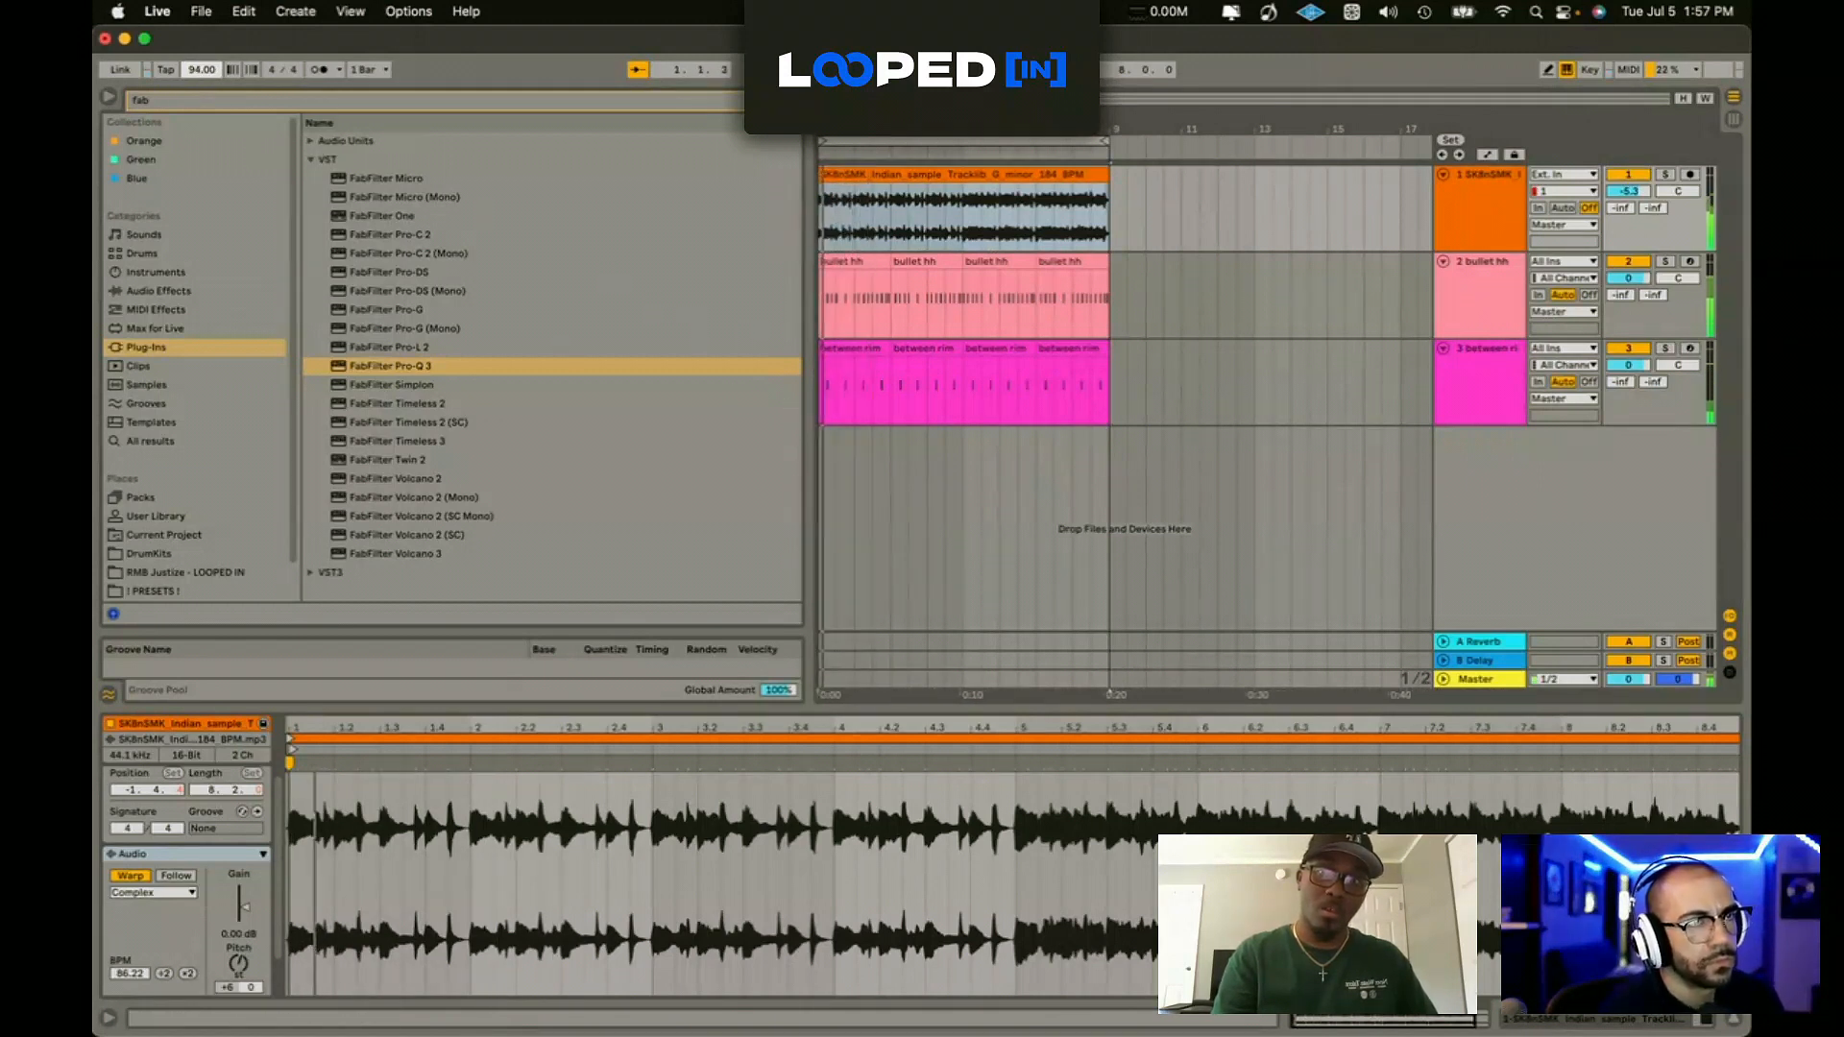
left_click_drag(202, 70, 202, 73)
Step: Add a MIDI track below the rim track and raise the rim track's volume to 6.0 dB
key("super+shift+t")
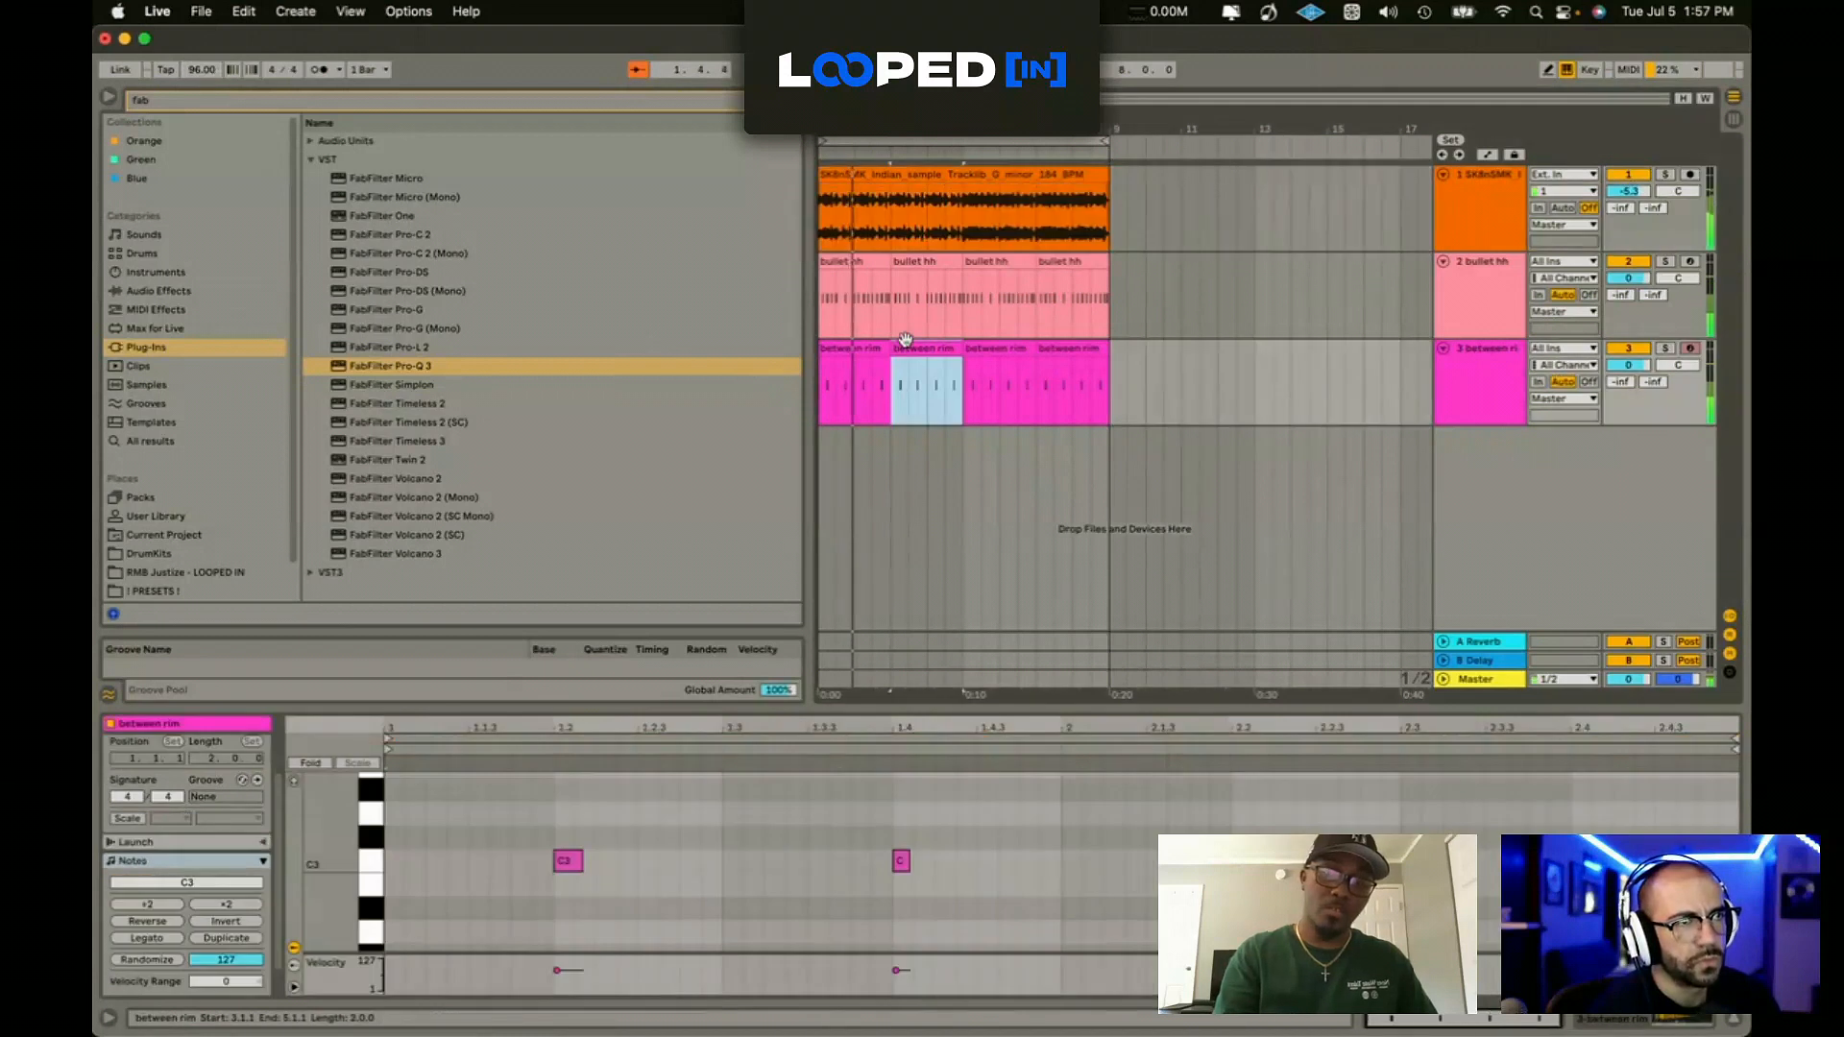
left_click(1456, 353)
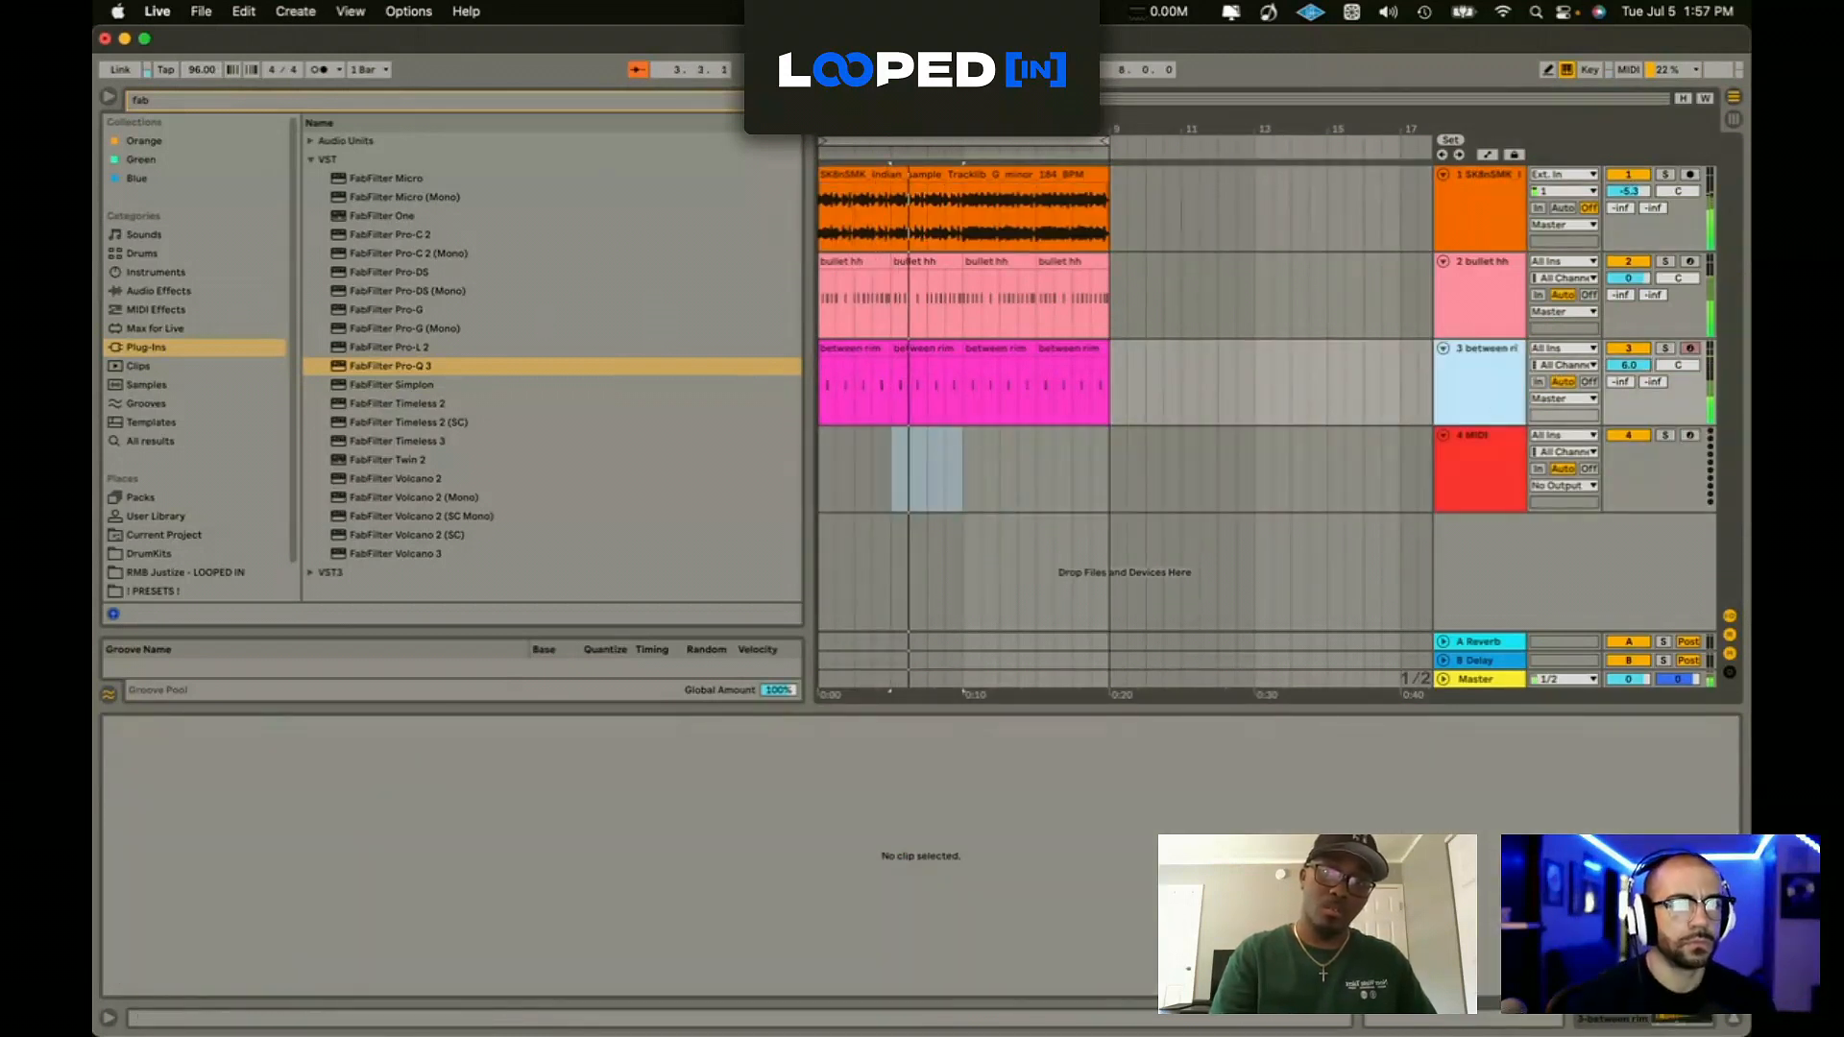
Step: Audition several samples from the ! Spinz folder in DrumKits
left_click(188, 551)
scroll(365, 159, "up", 2)
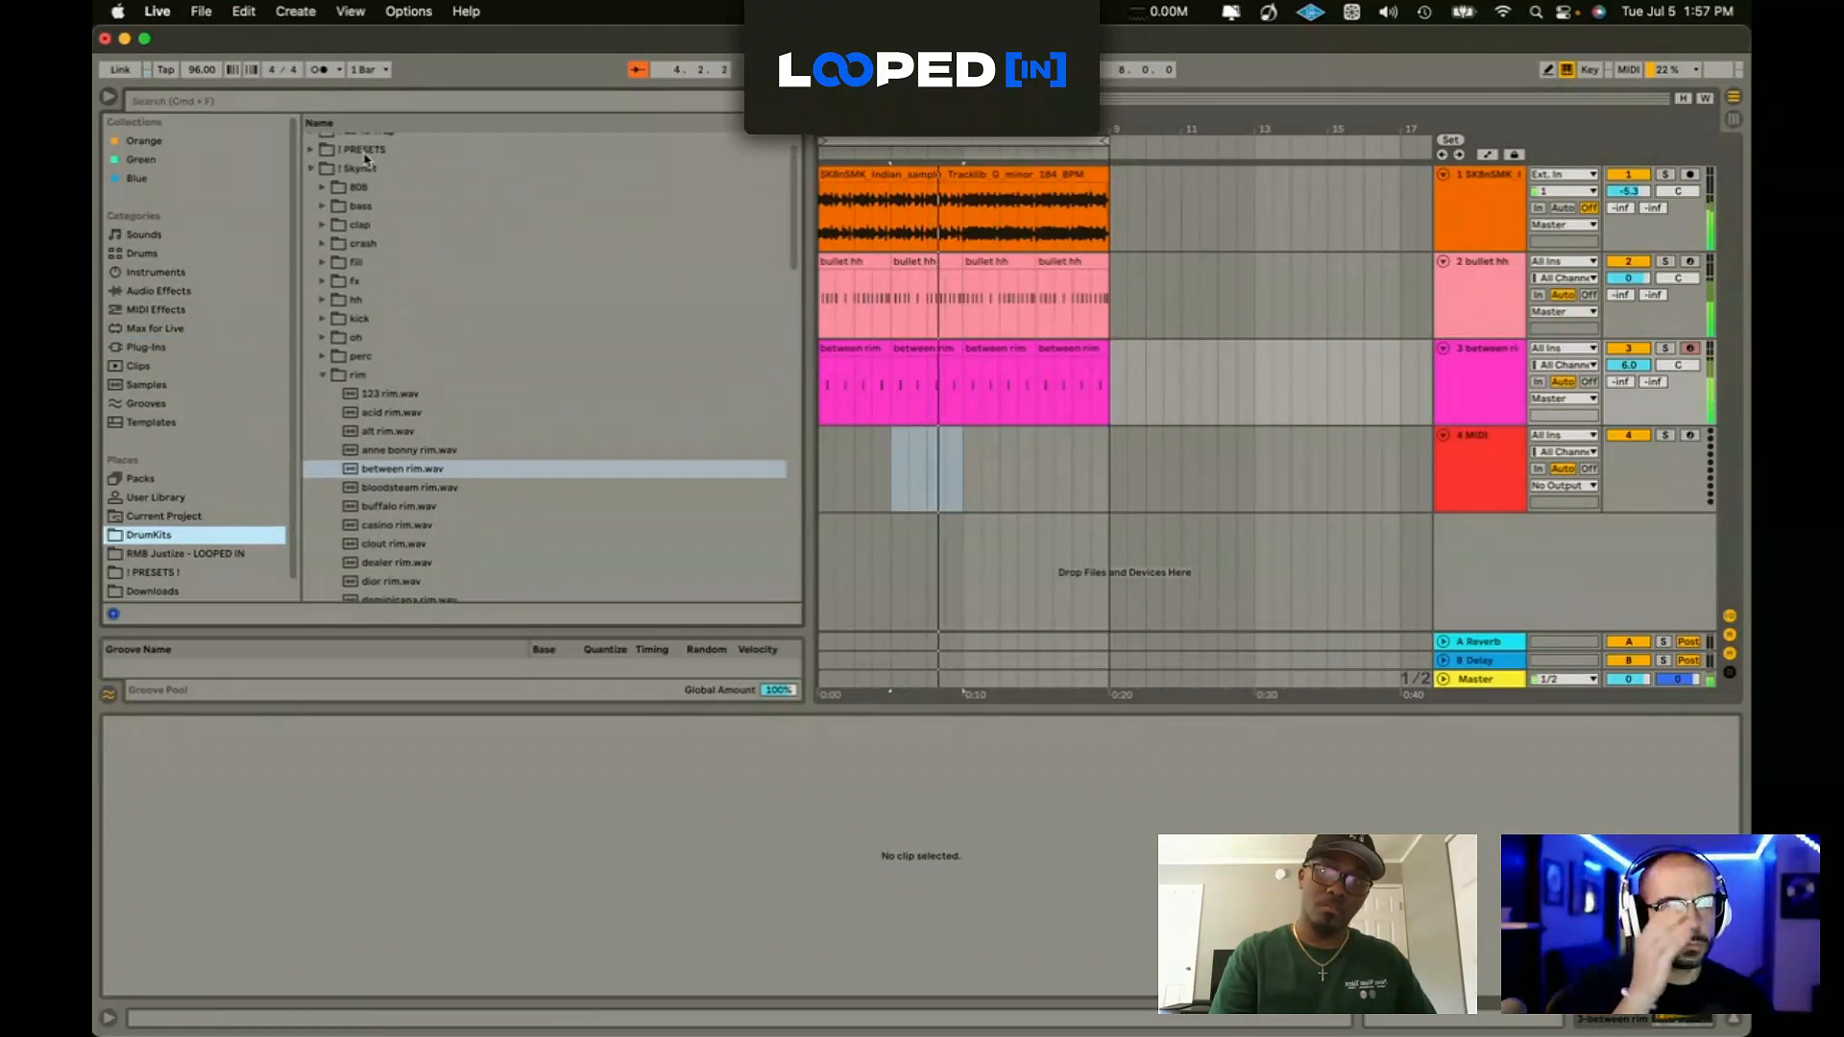
left_click(313, 169)
scroll(385, 326, "up", 1)
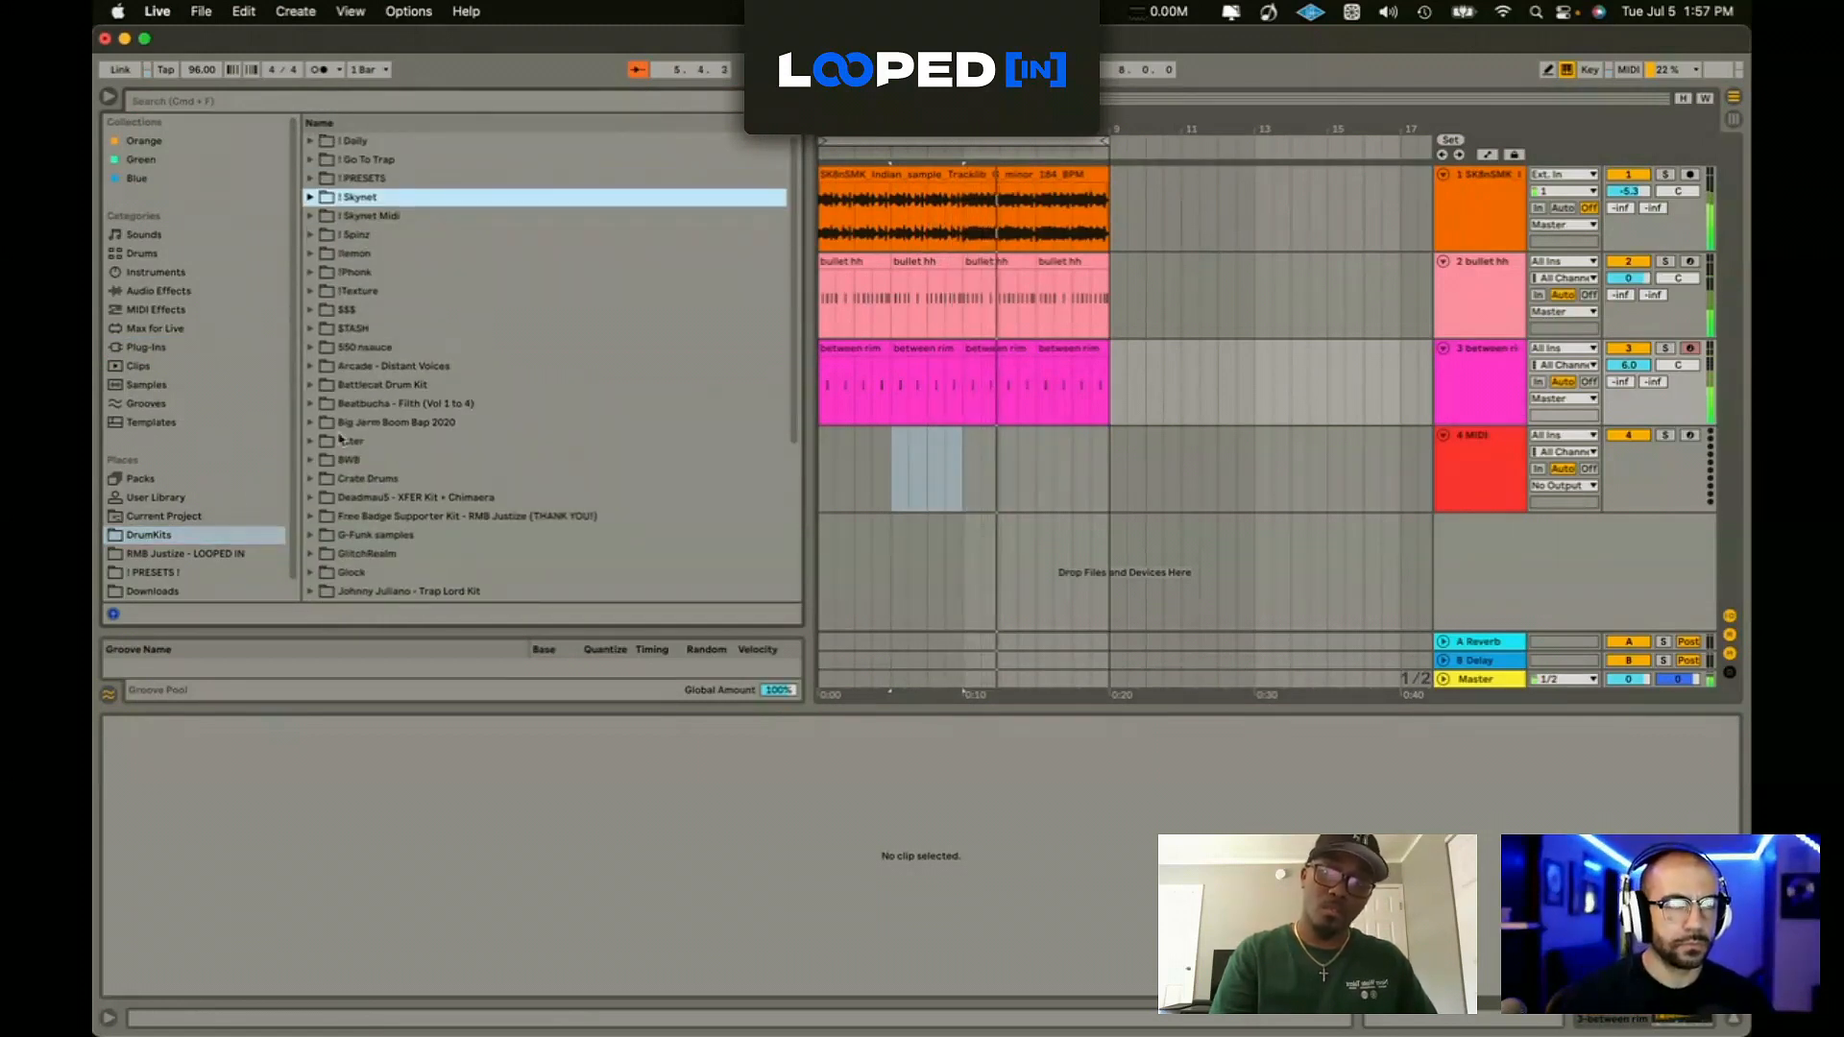
left_click(312, 234)
left_click(365, 310)
left_click(376, 404)
left_click(379, 441)
left_click(380, 460)
left_click(383, 516)
left_click(388, 554)
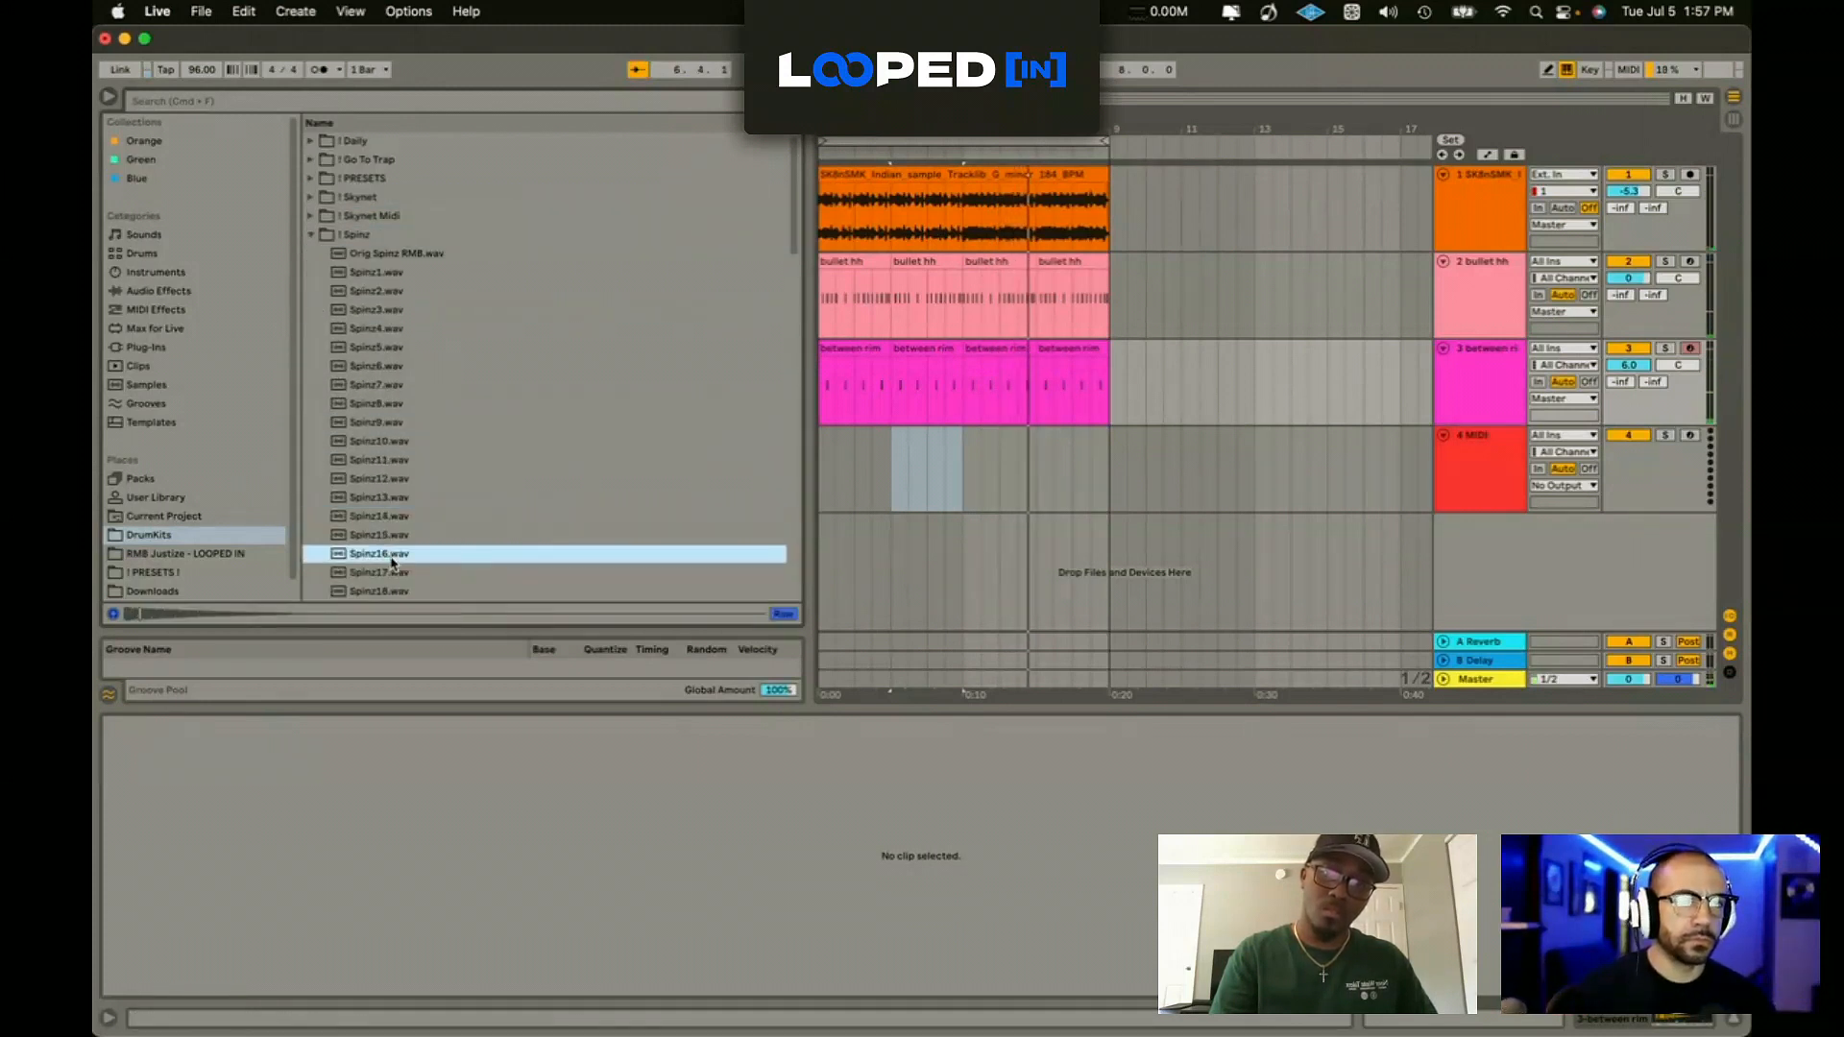
scroll(392, 564, "down", 2)
left_click(386, 432)
key("Return")
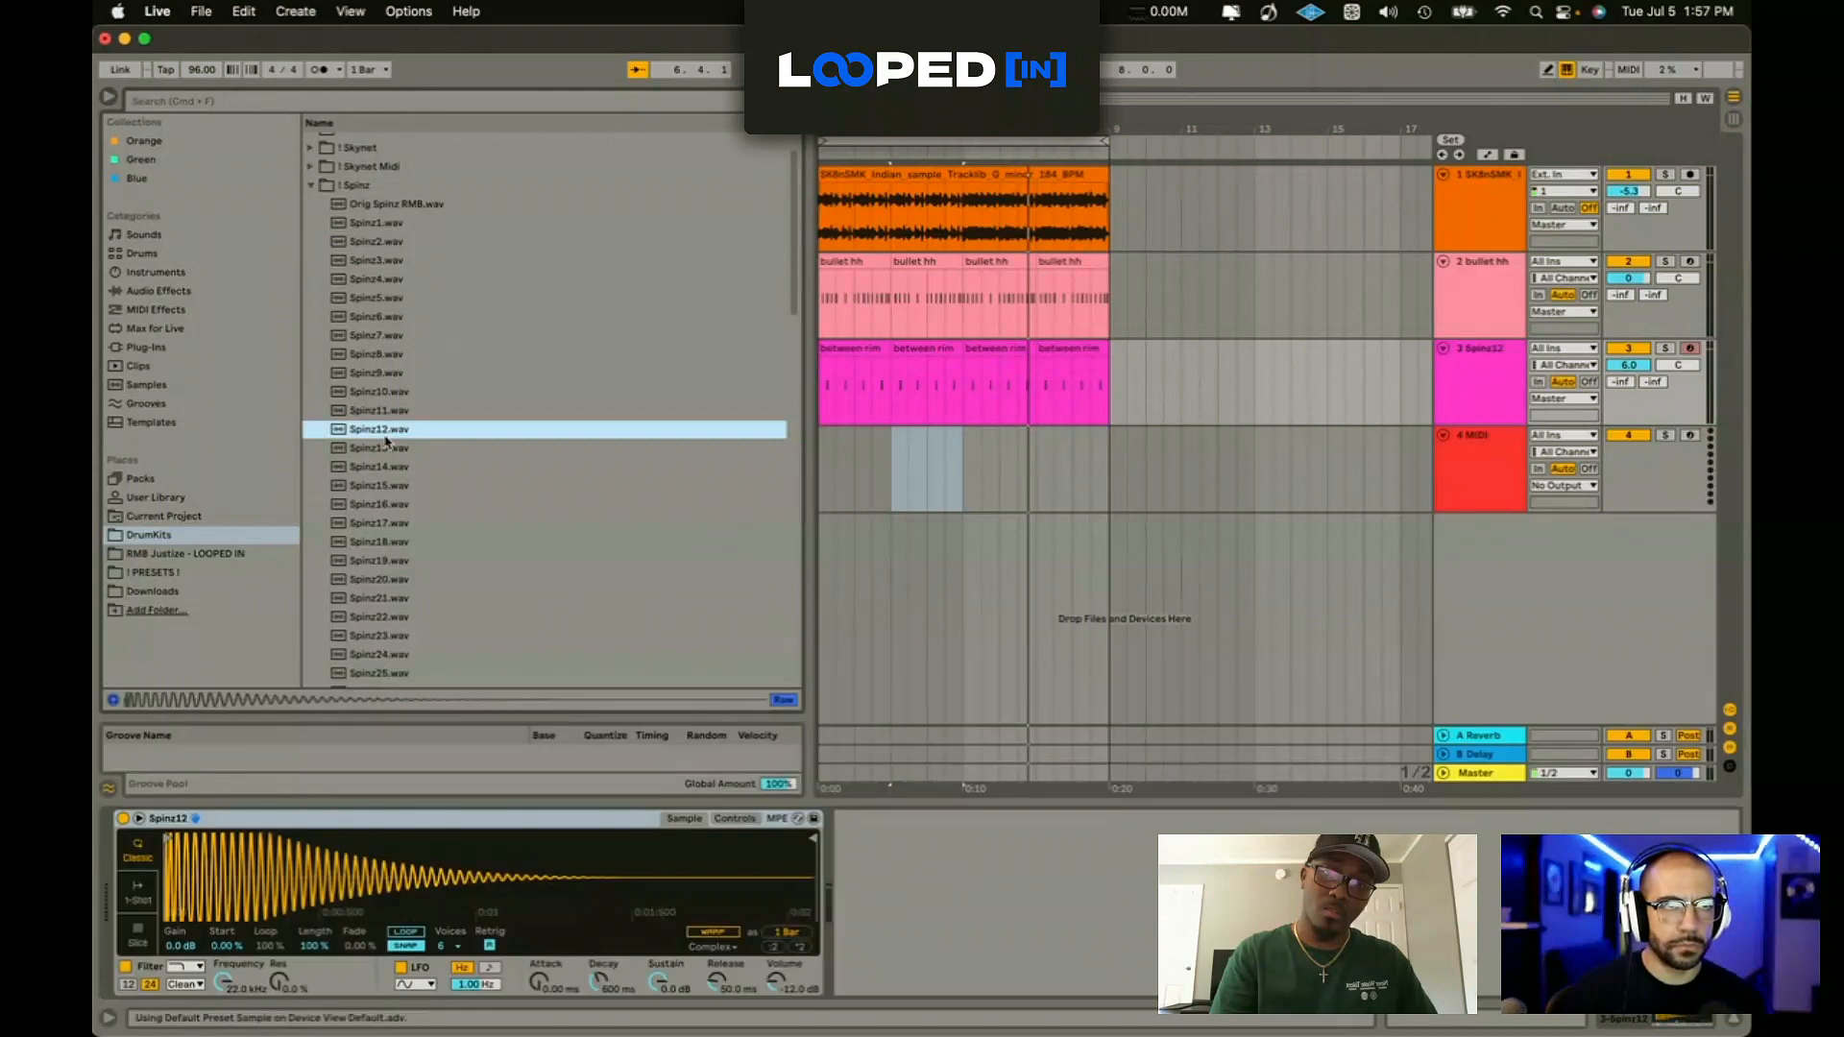
key("Home")
key("F9")
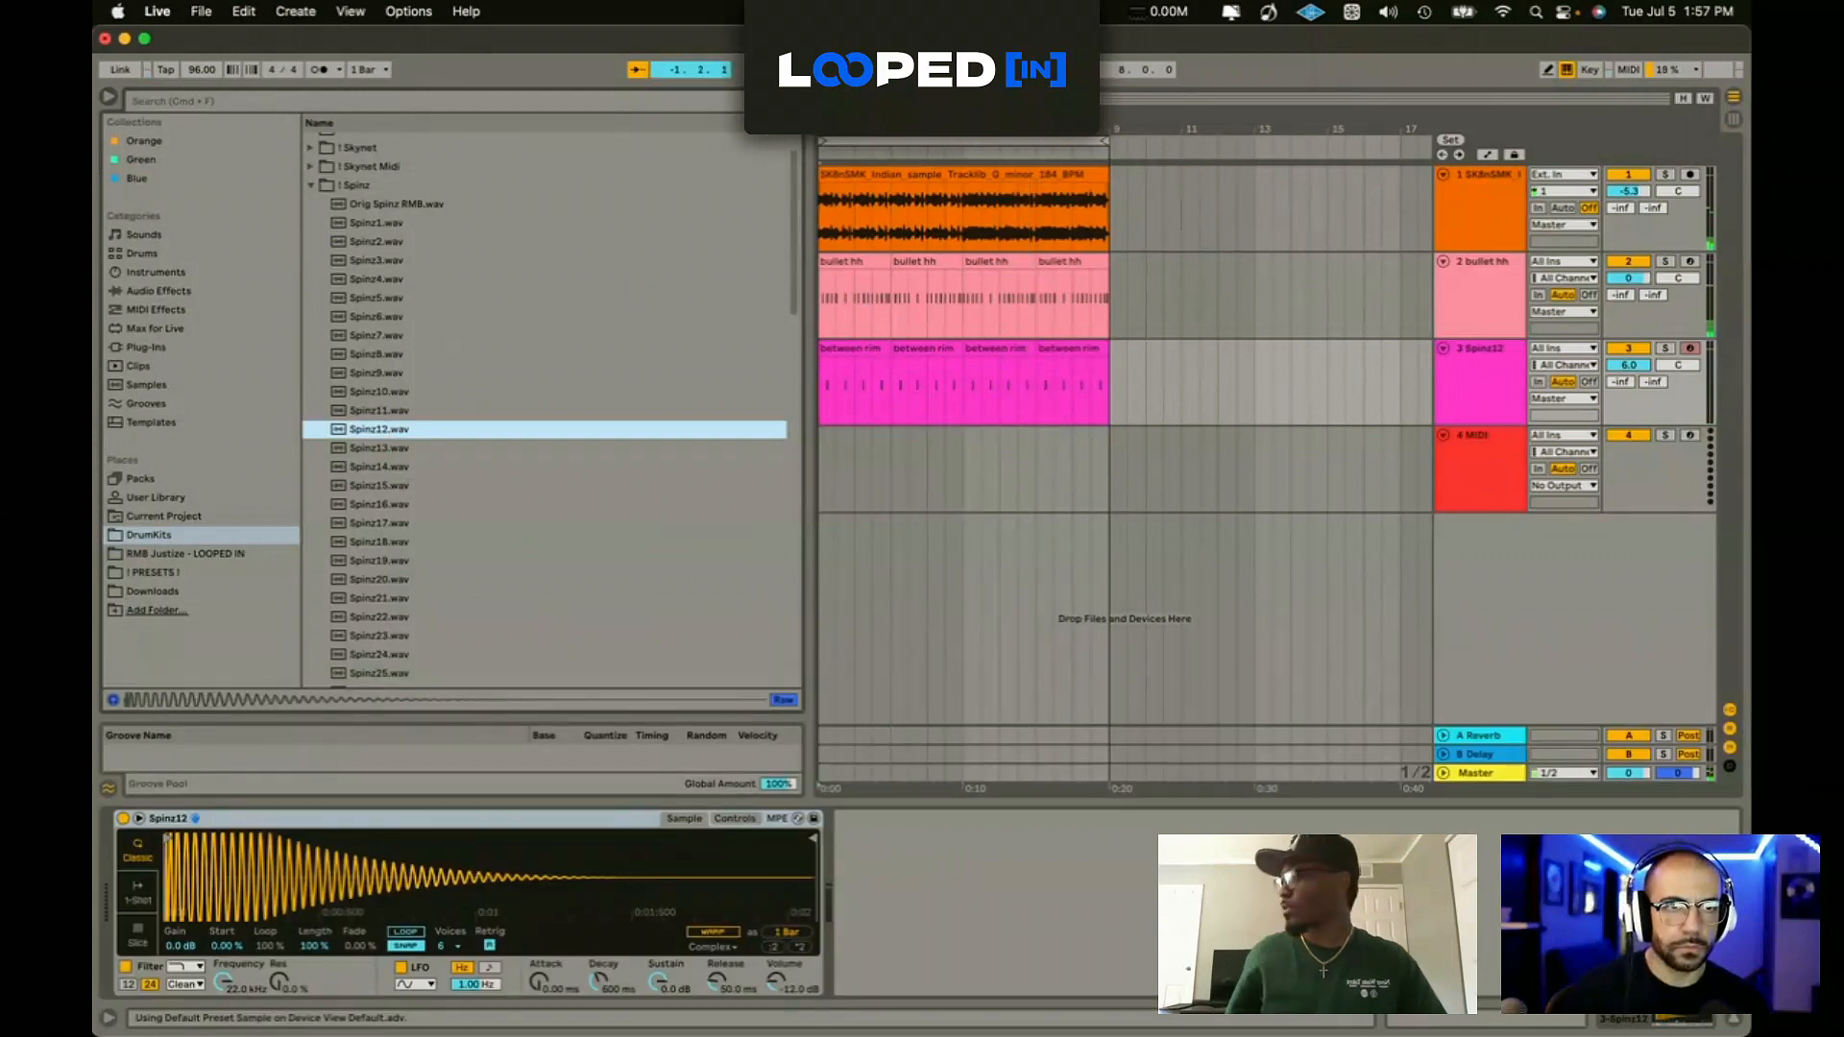
key("space")
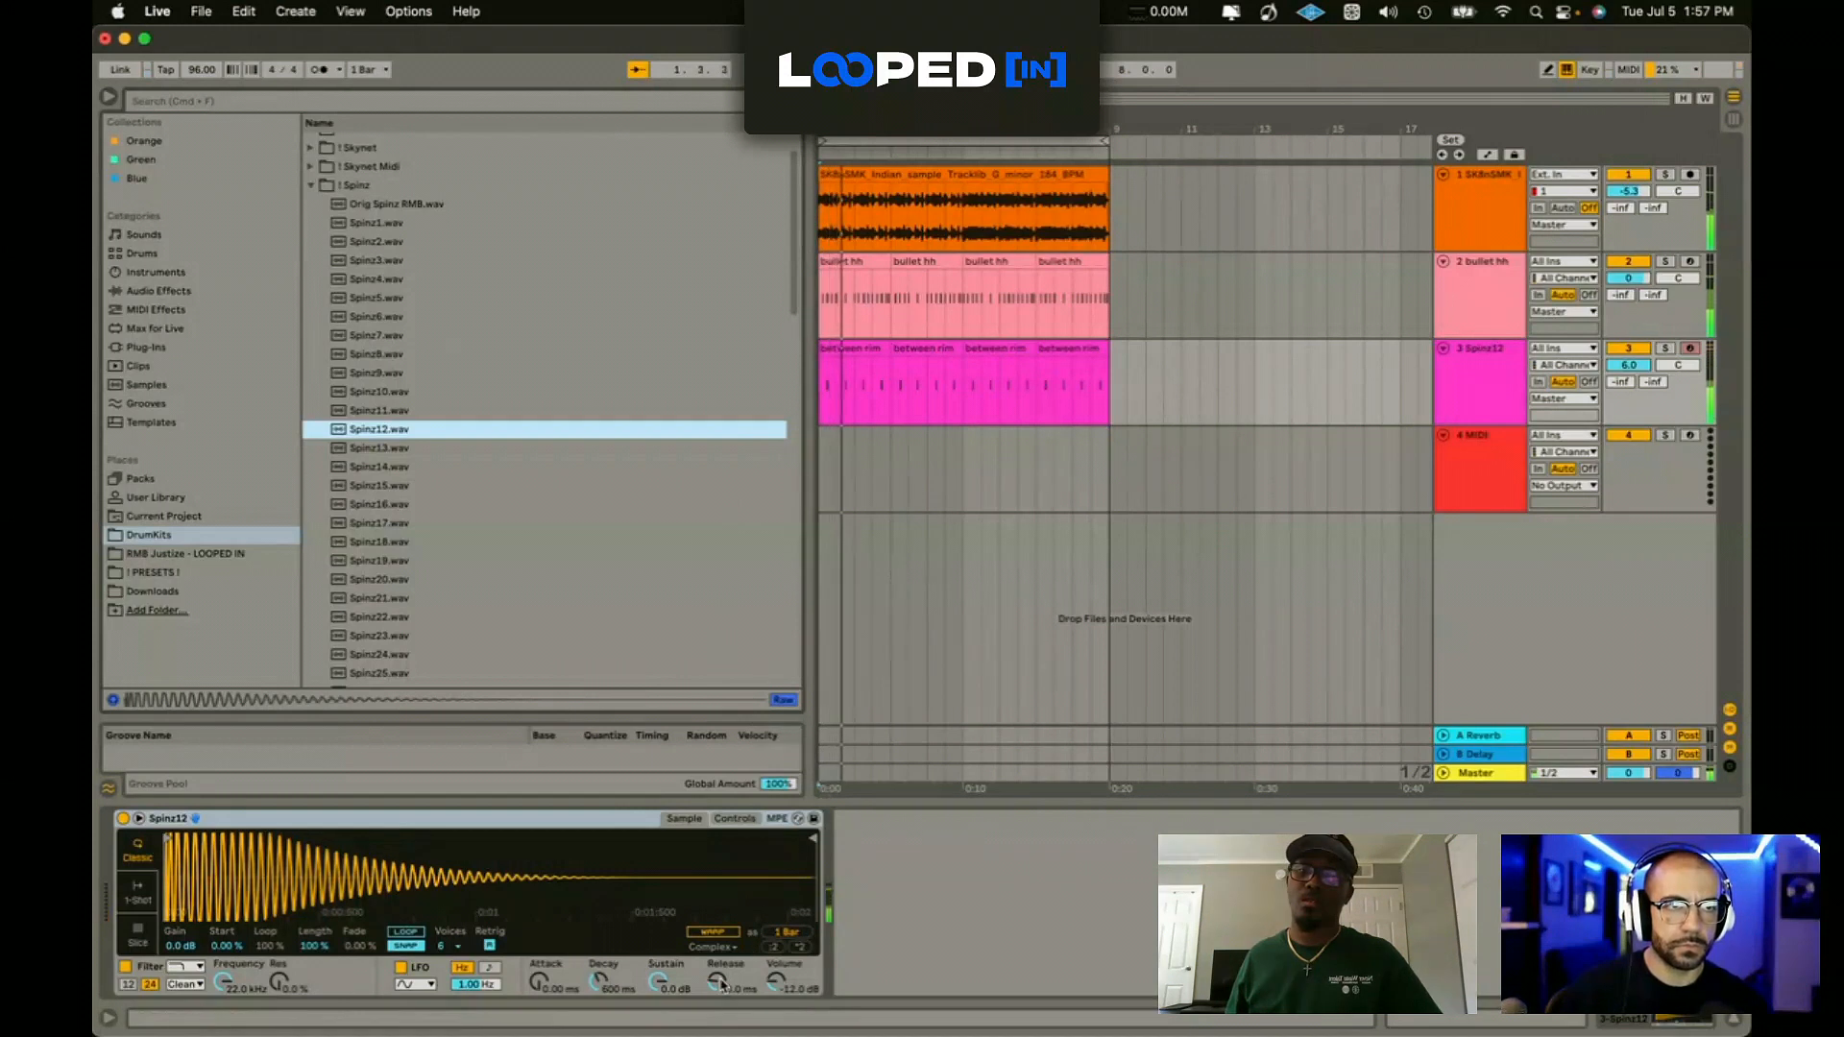
left_click(1468, 421)
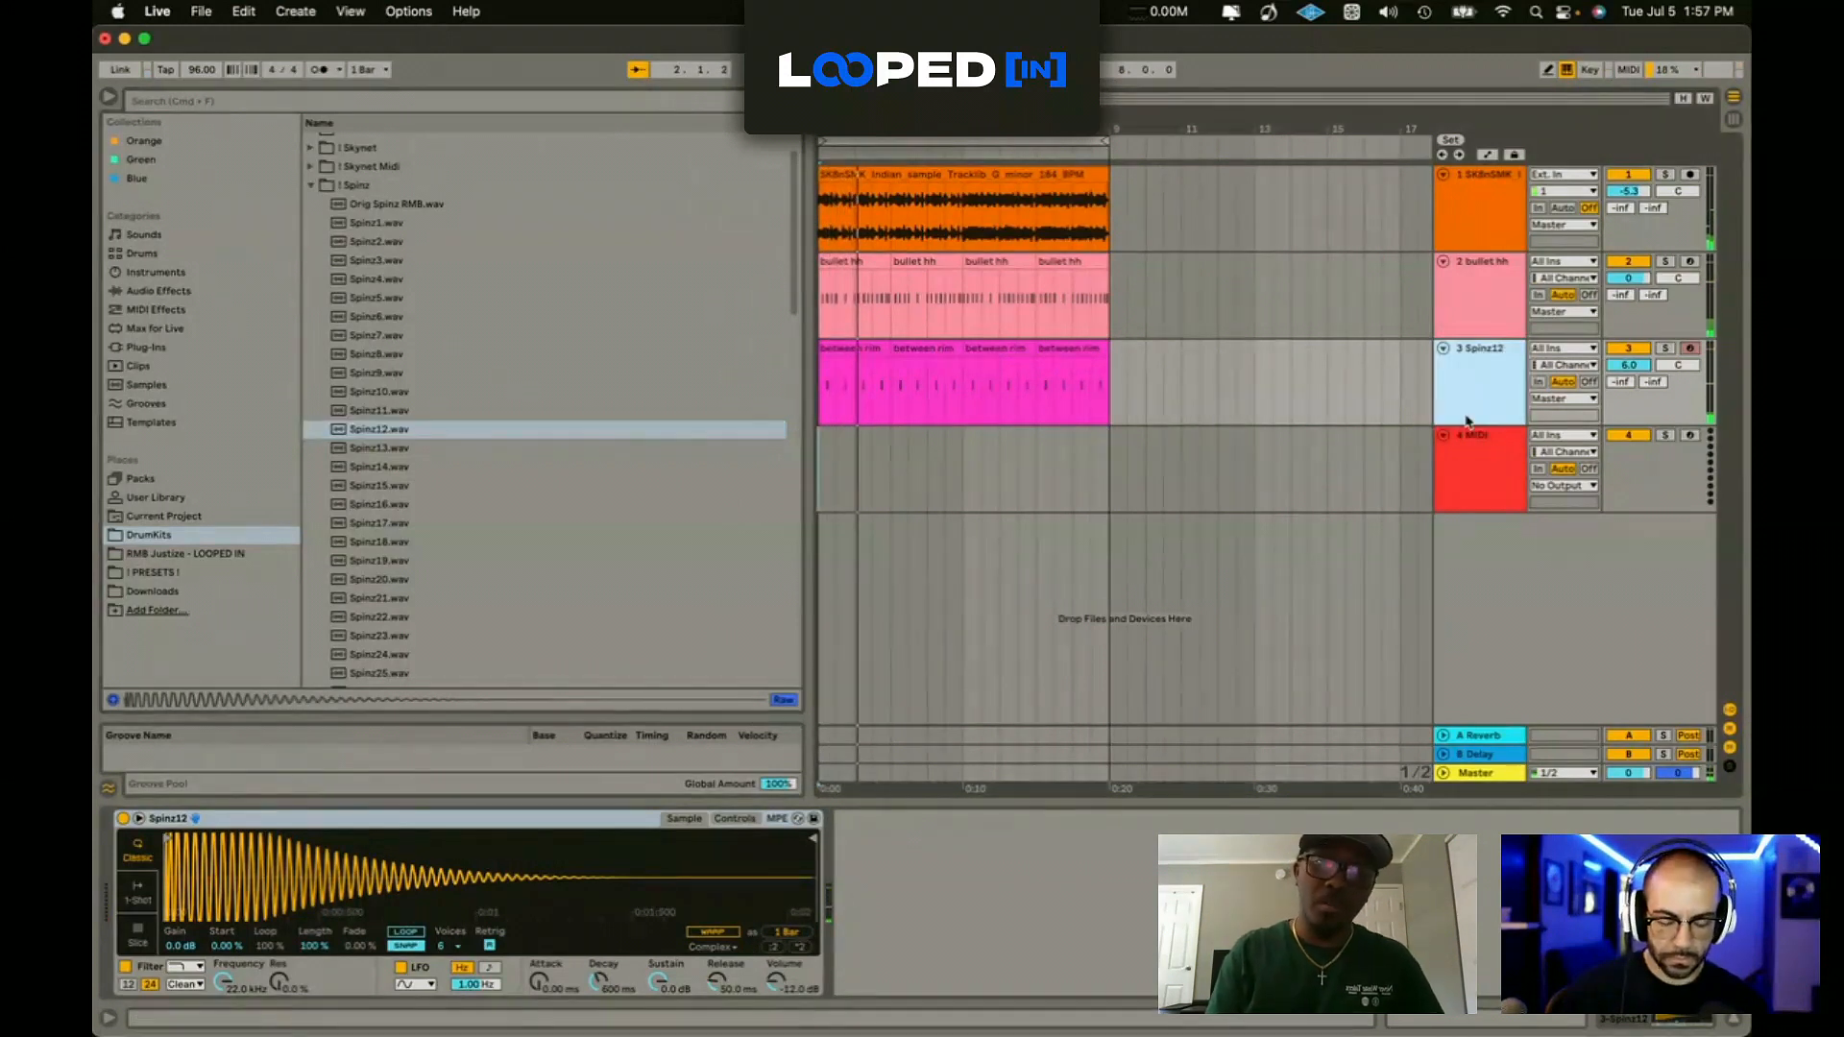
key("super+z")
Step: Load Spinz12.wav onto the empty MIDI track, with a 60 s release and a transposition of -2 semitones
left_click(1473, 463)
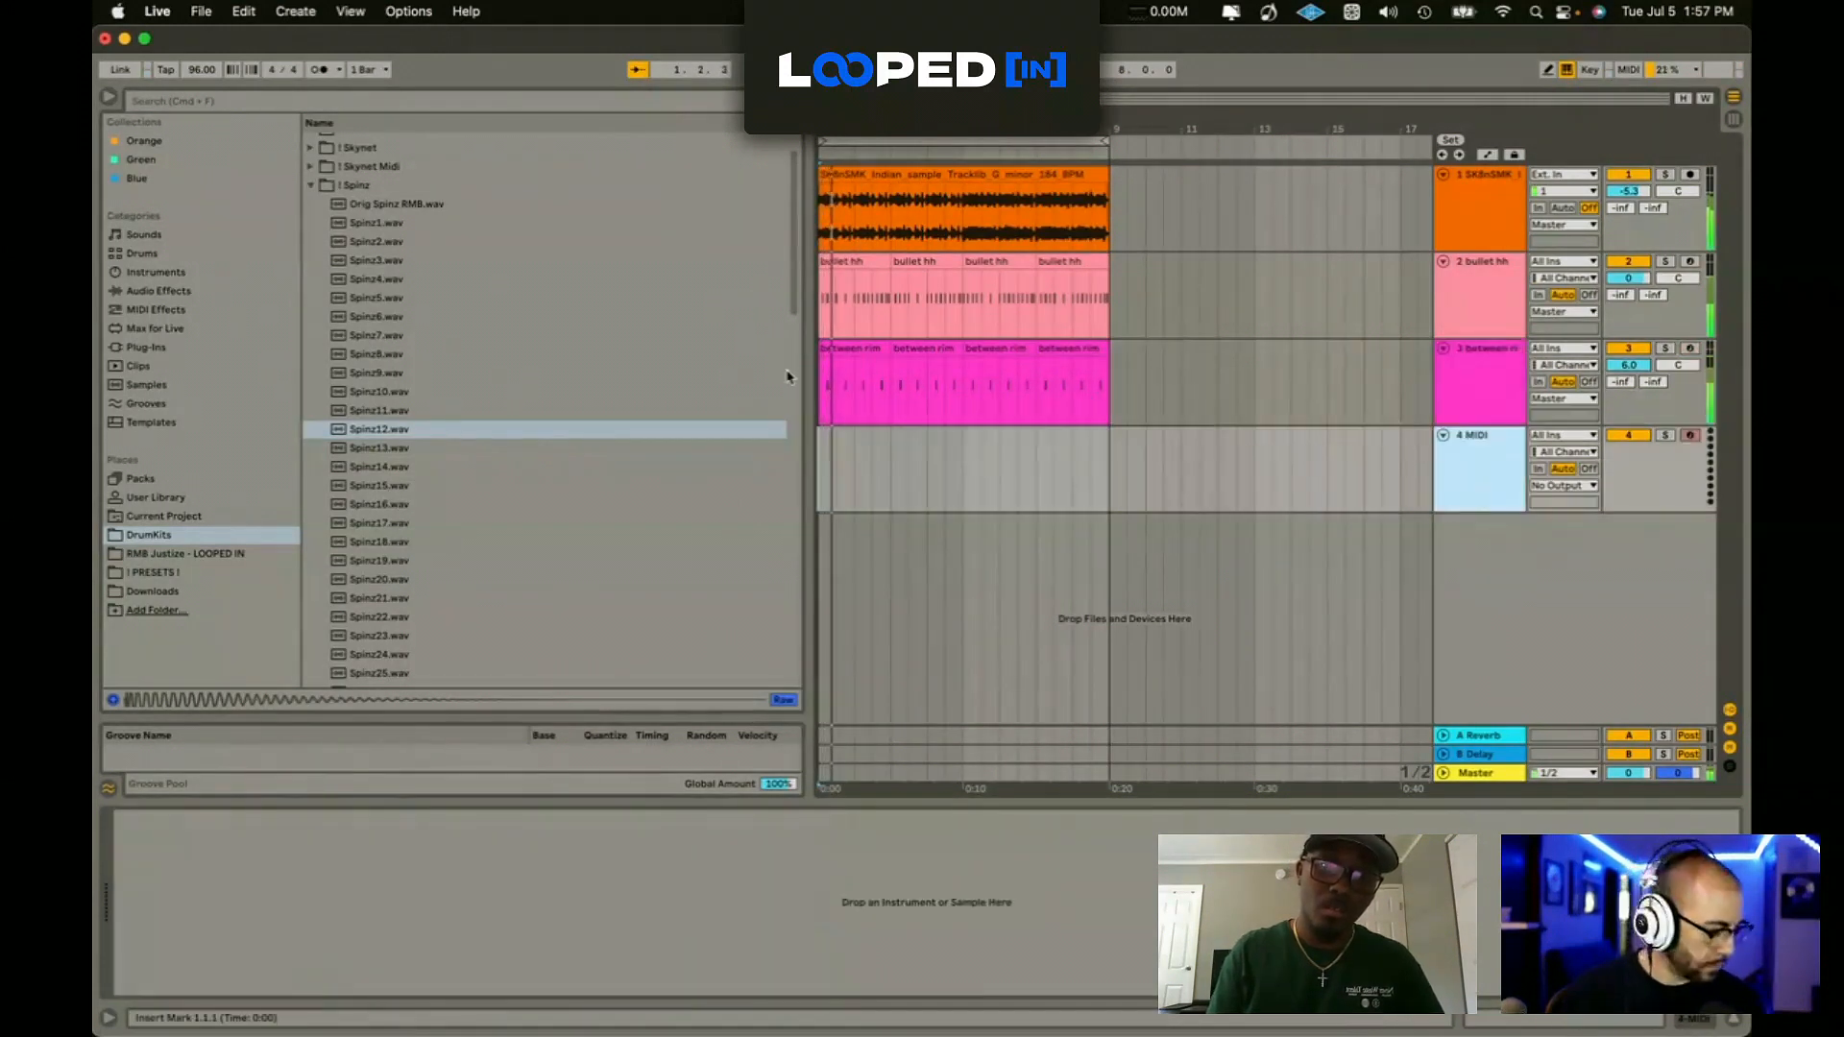
double_click(358, 432)
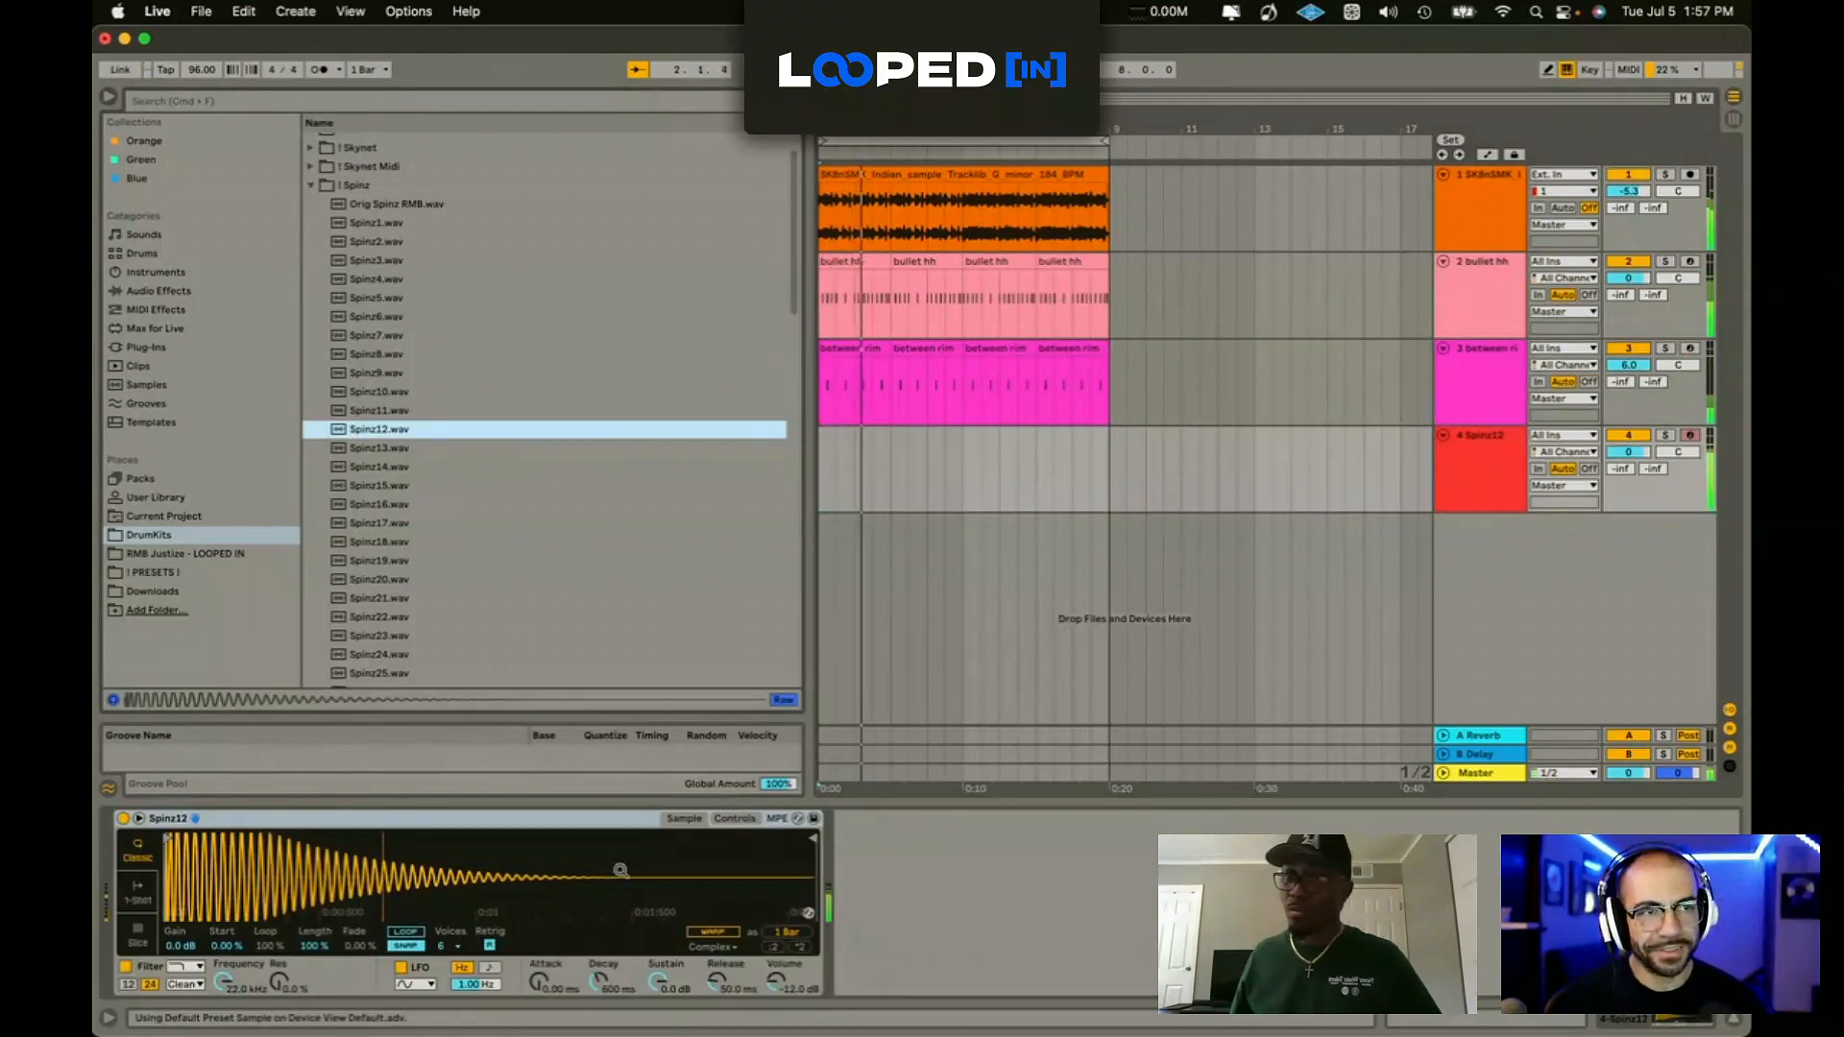
left_click(716, 984)
left_click(747, 819)
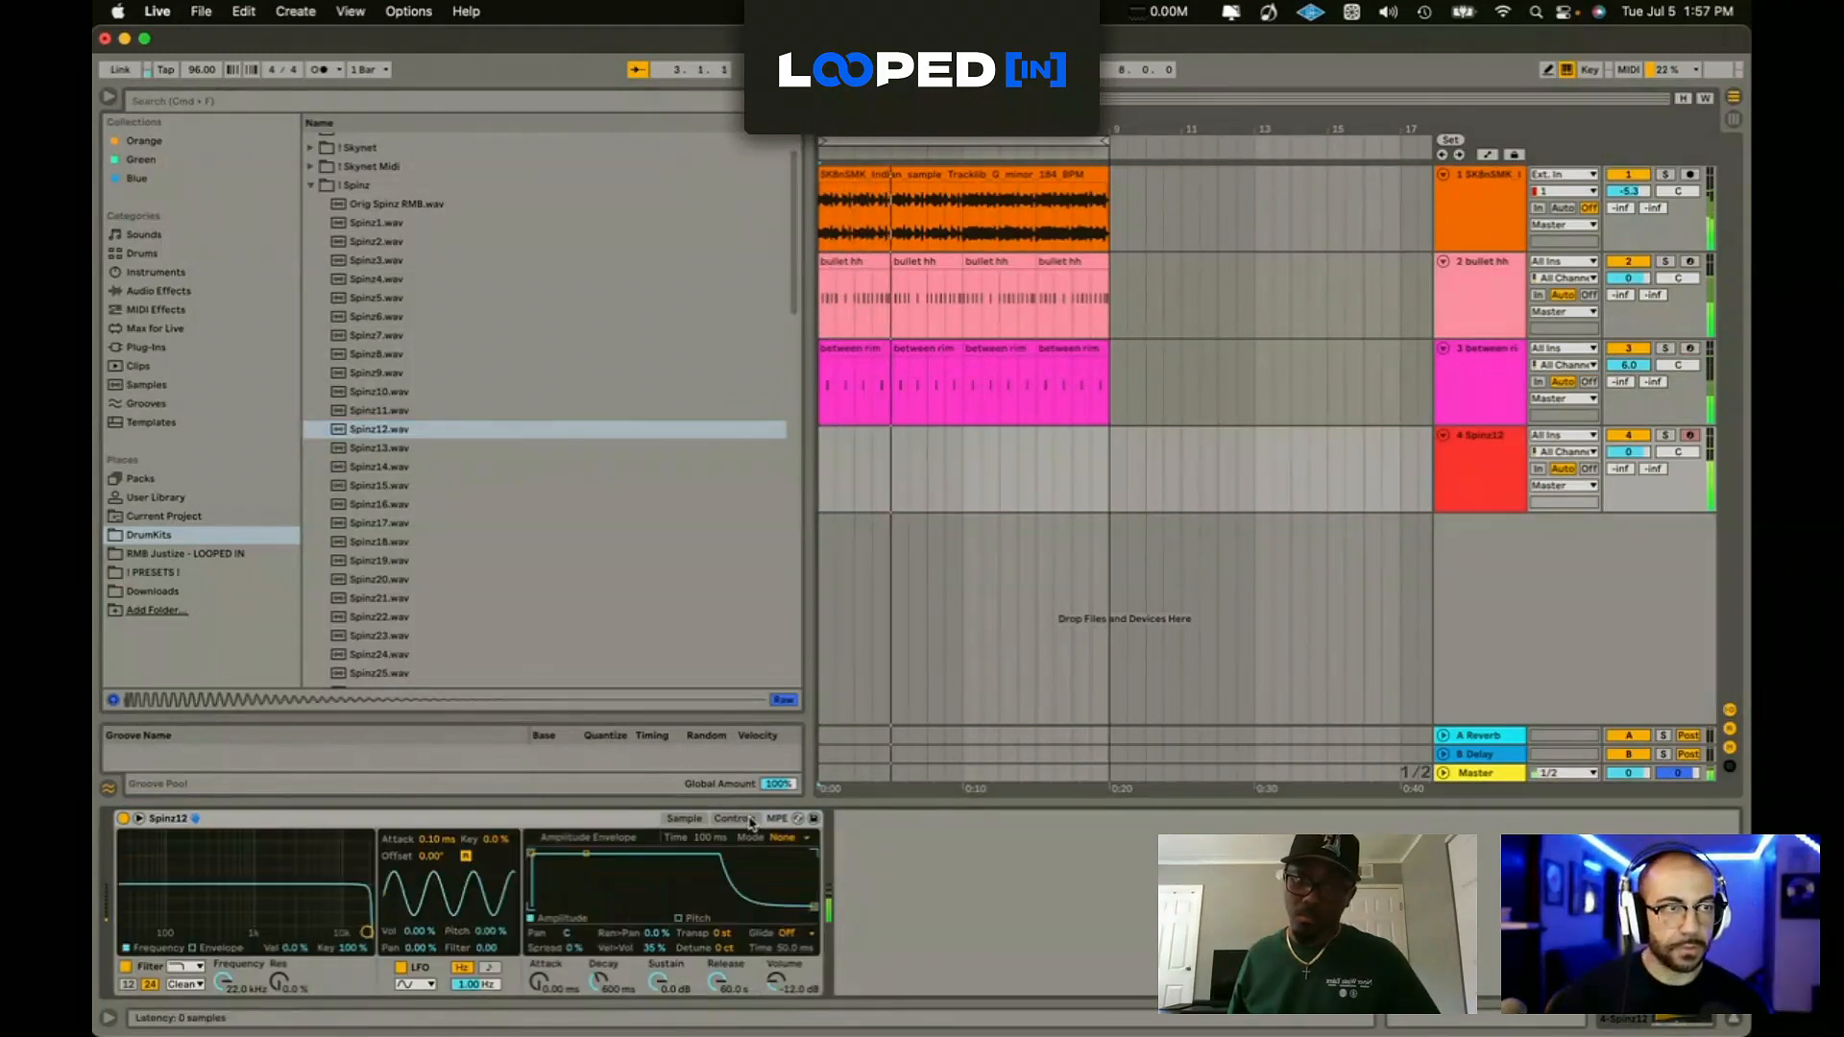
left_click_drag(715, 932, 712, 940)
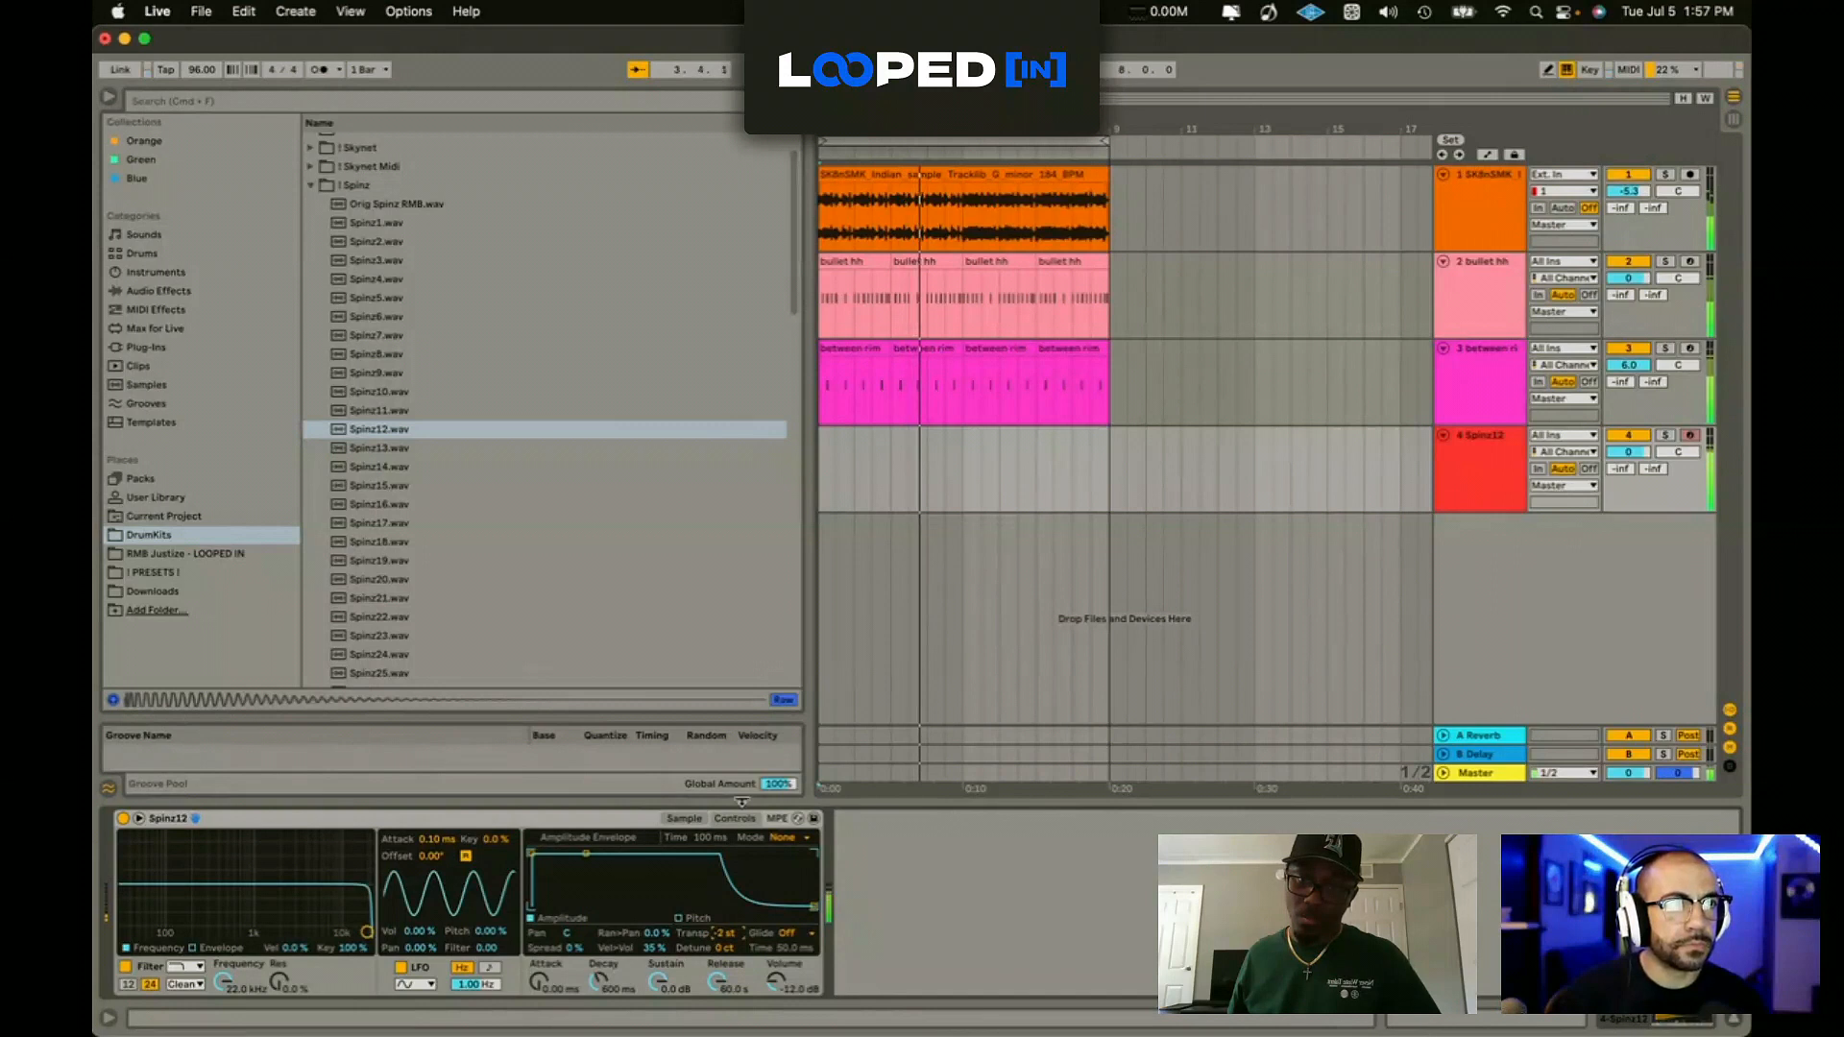
Step: Limit the Spinz12 instrument to 1 voice and raise its volume to 3.38 dB
left_click(685, 819)
left_click(447, 946)
left_click(443, 719)
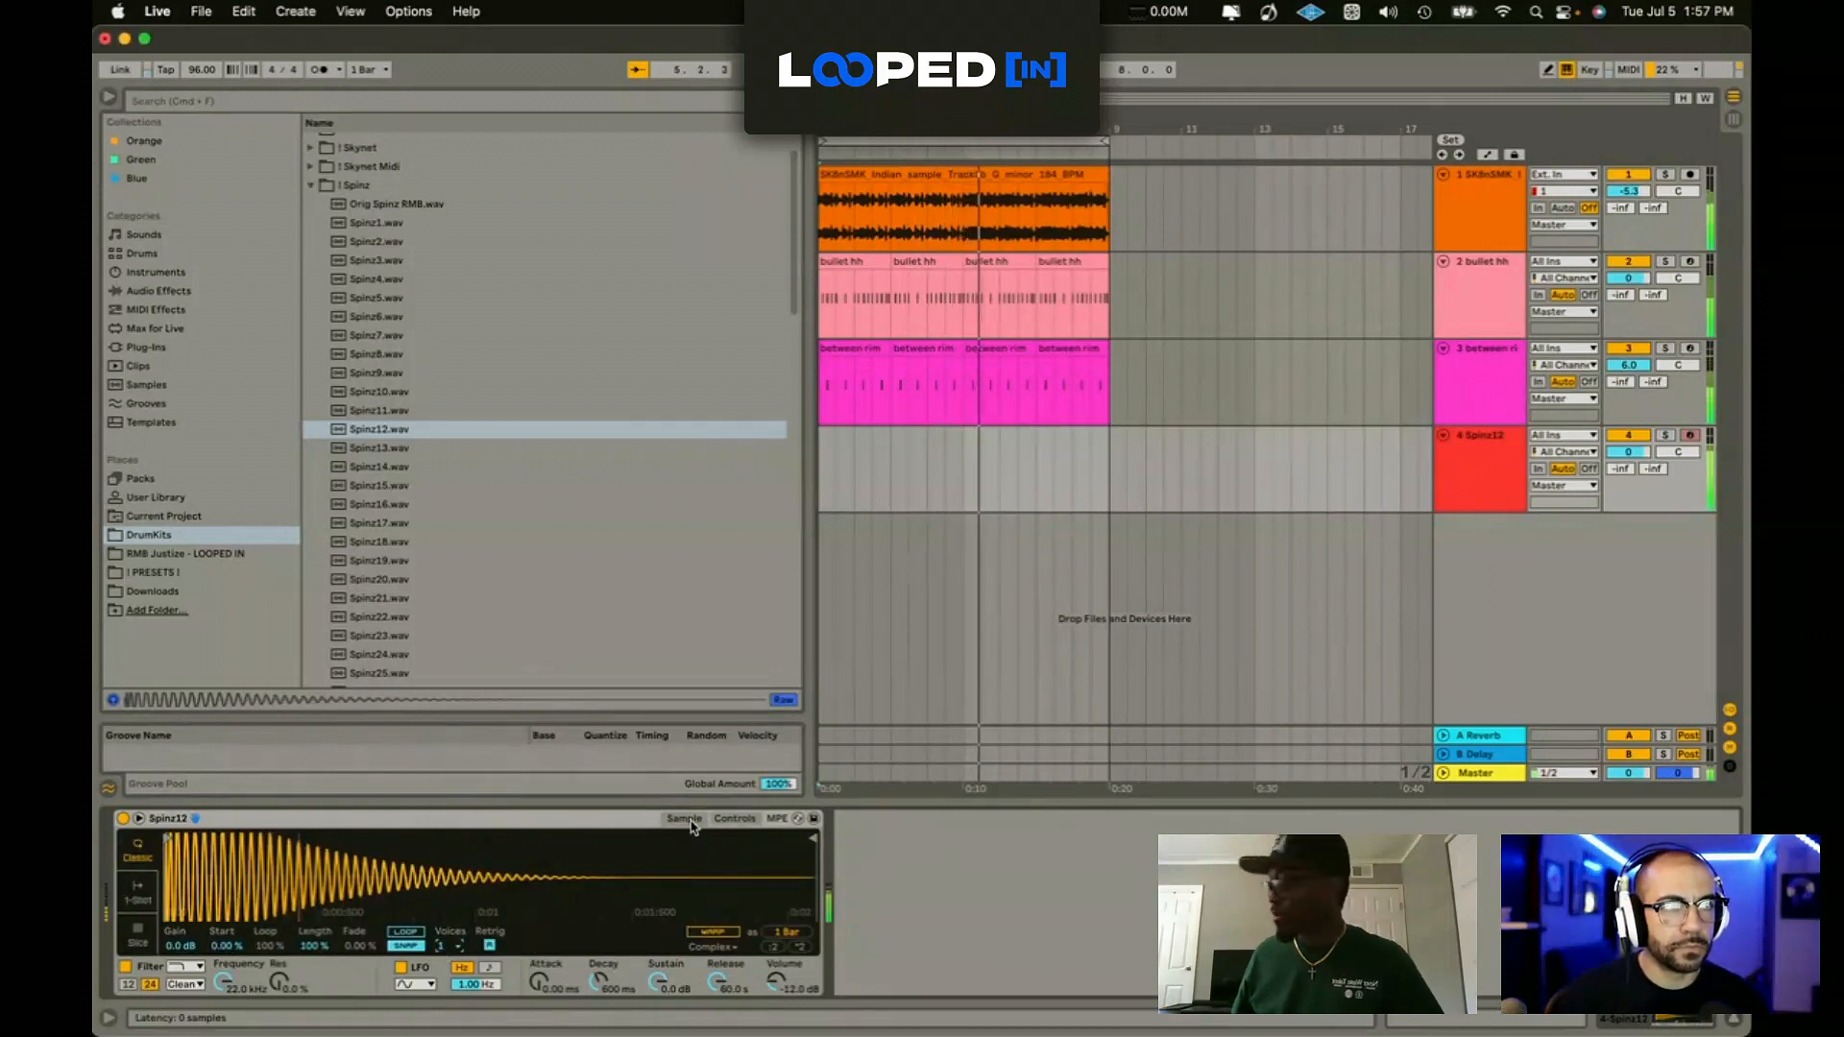
mouse_move(775, 981)
left_mouse_down()
mouse_move(775, 965)
mouse_move(775, 980)
left_mouse_up()
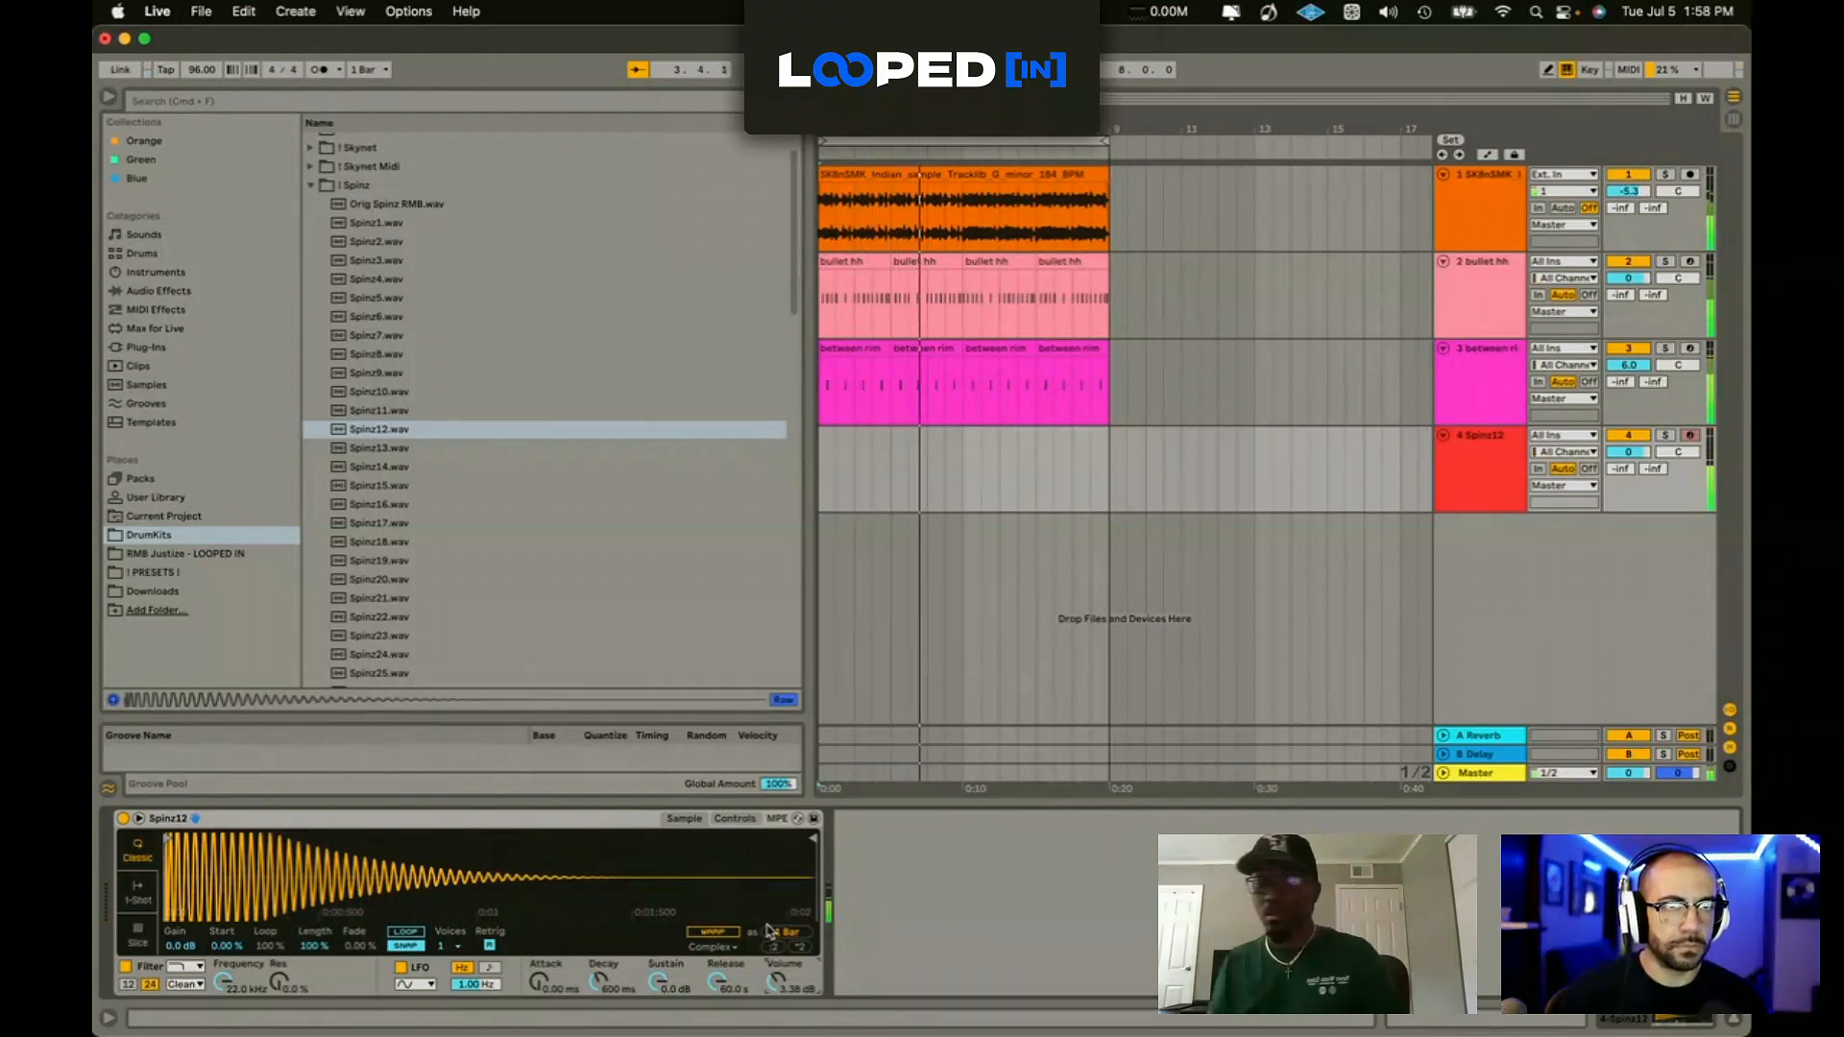
Step: Show the track delays and set the Indian sample track to 22 ms and the bullet hh track to 15 ms
left_click(1729, 767)
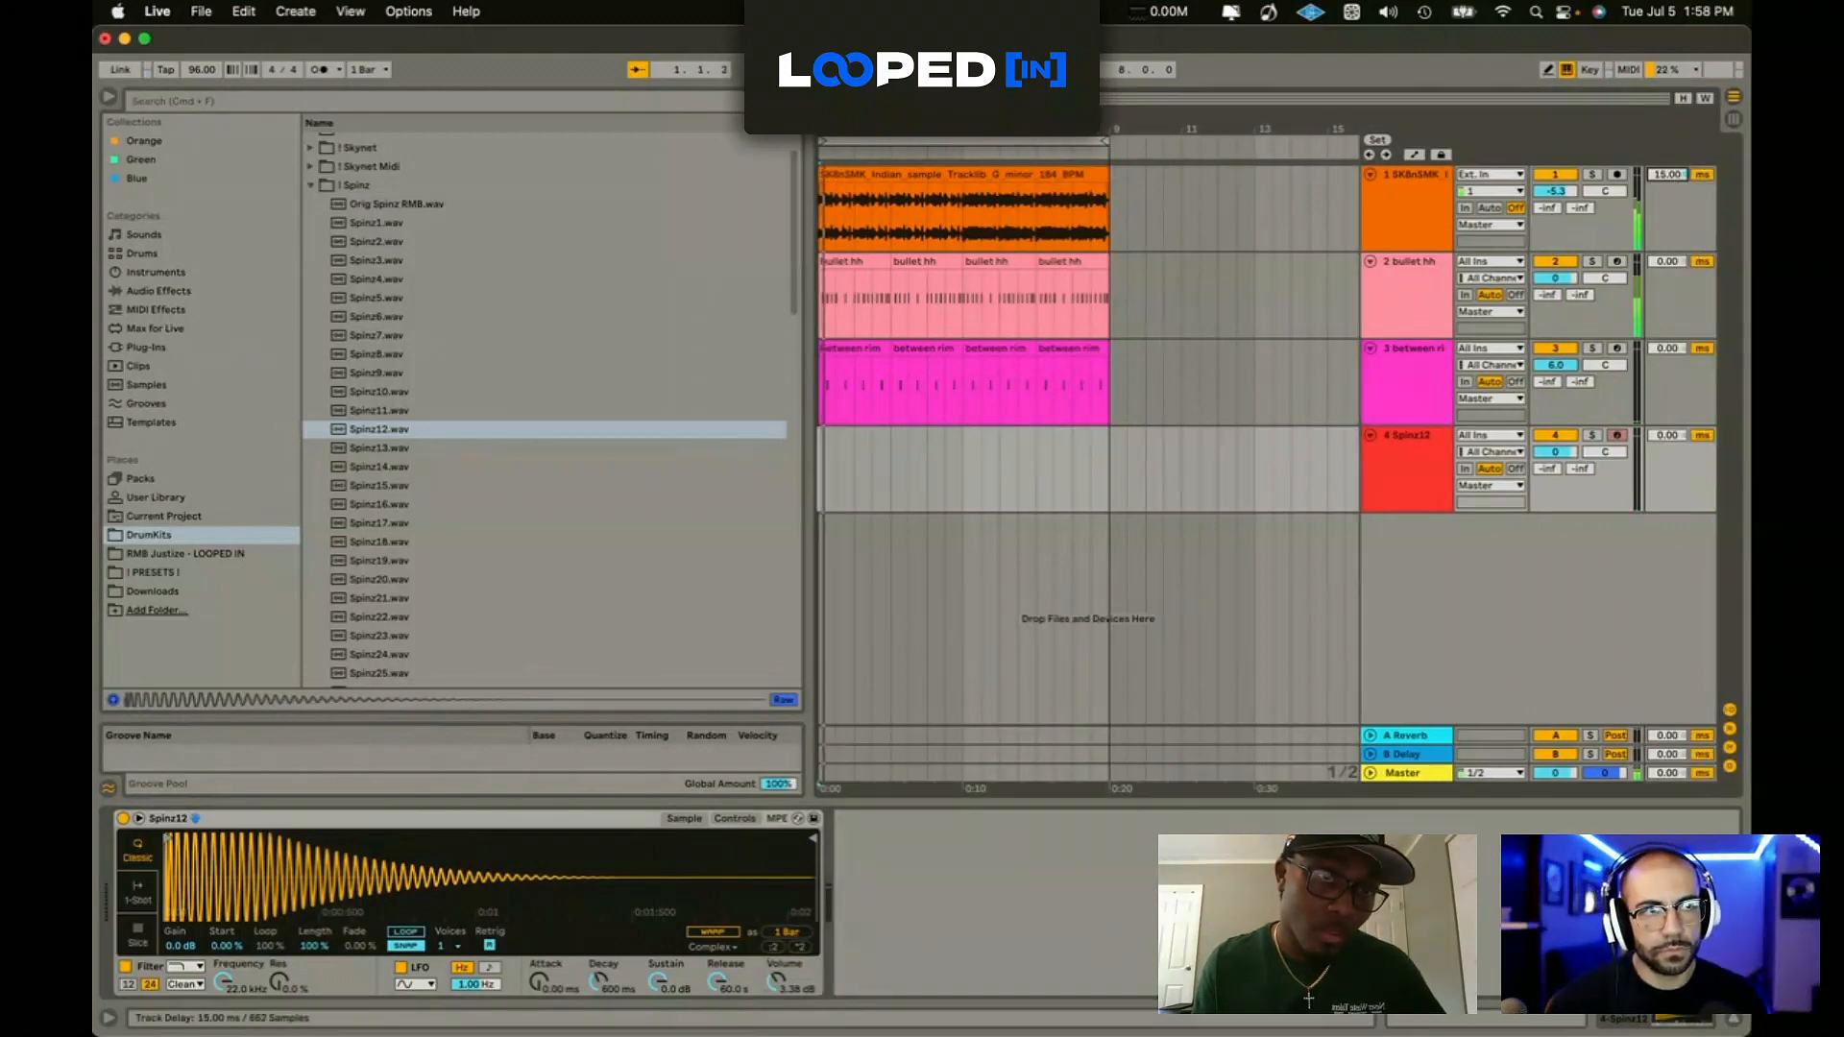
left_click_drag(1667, 175, 1667, 169)
left_click(1412, 279)
left_click_drag(1668, 262, 1668, 237)
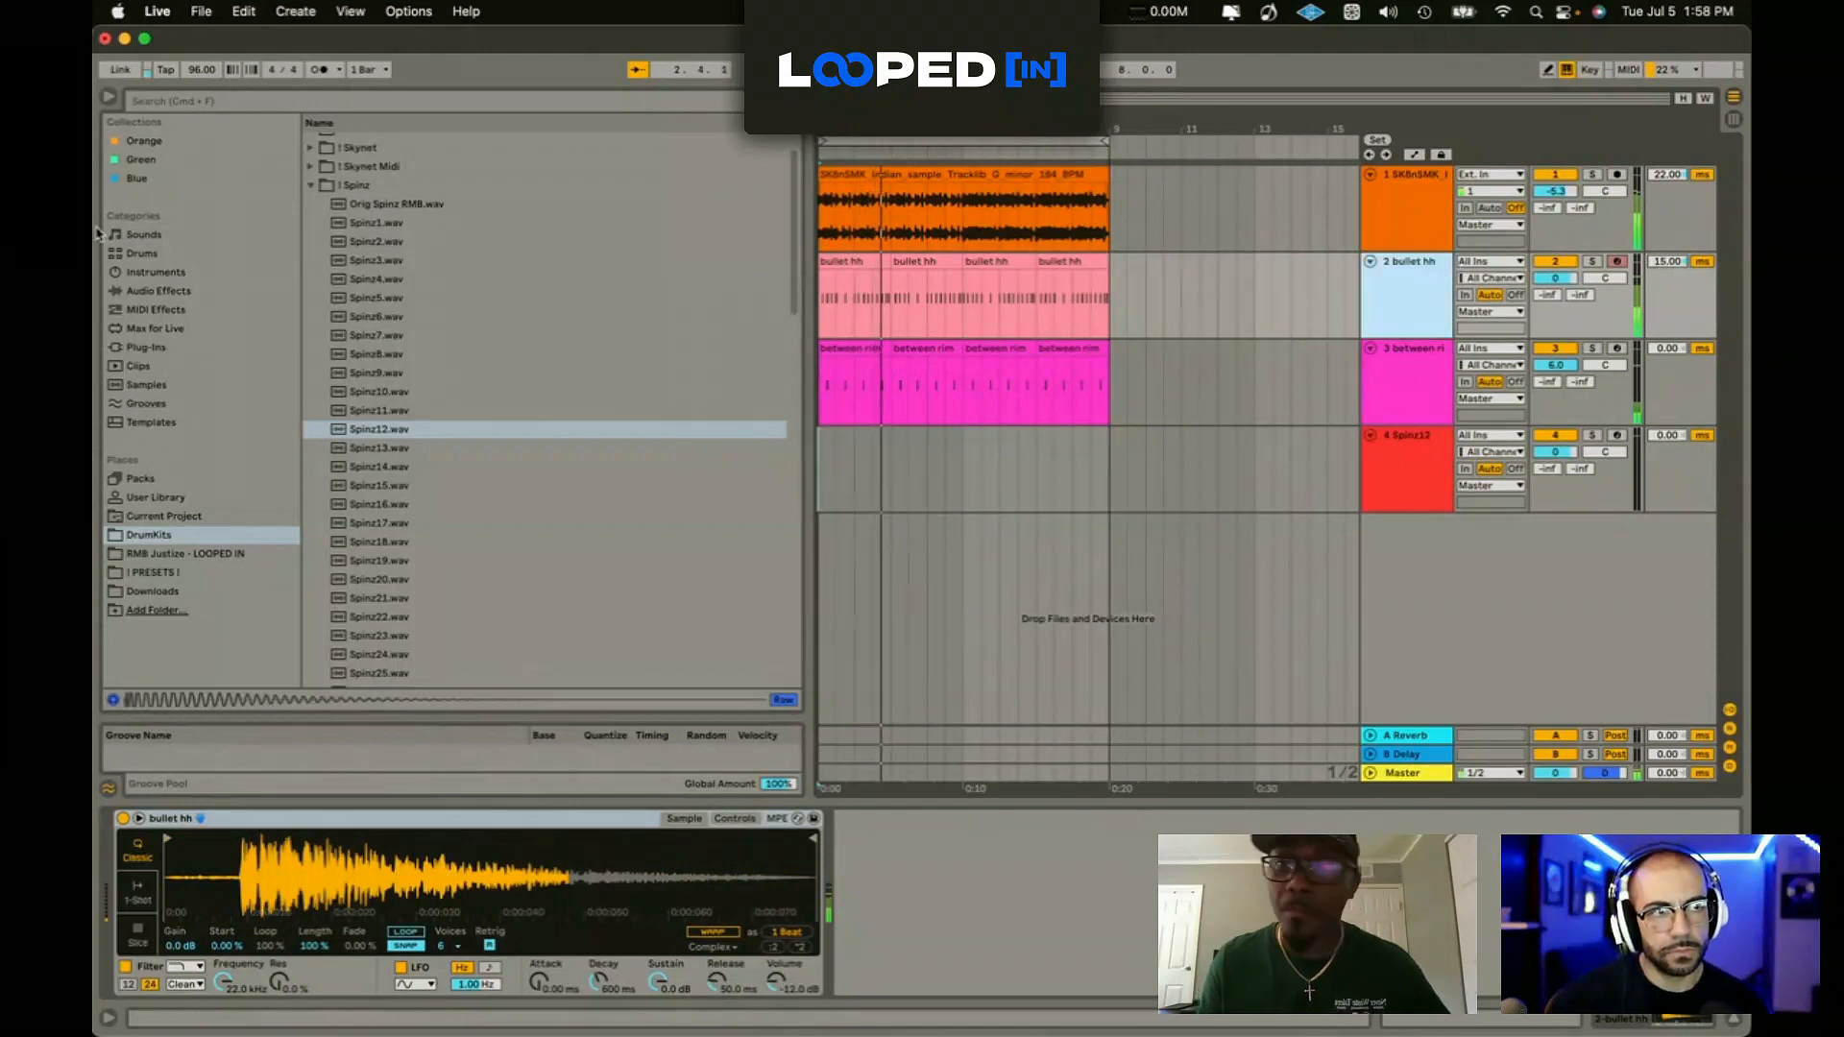
Step: Add the Hi-Hat Sauce .adg preset from the HATS folder to the bullet hh track and close its Effectrix windows
left_click(149, 309)
left_click(154, 290)
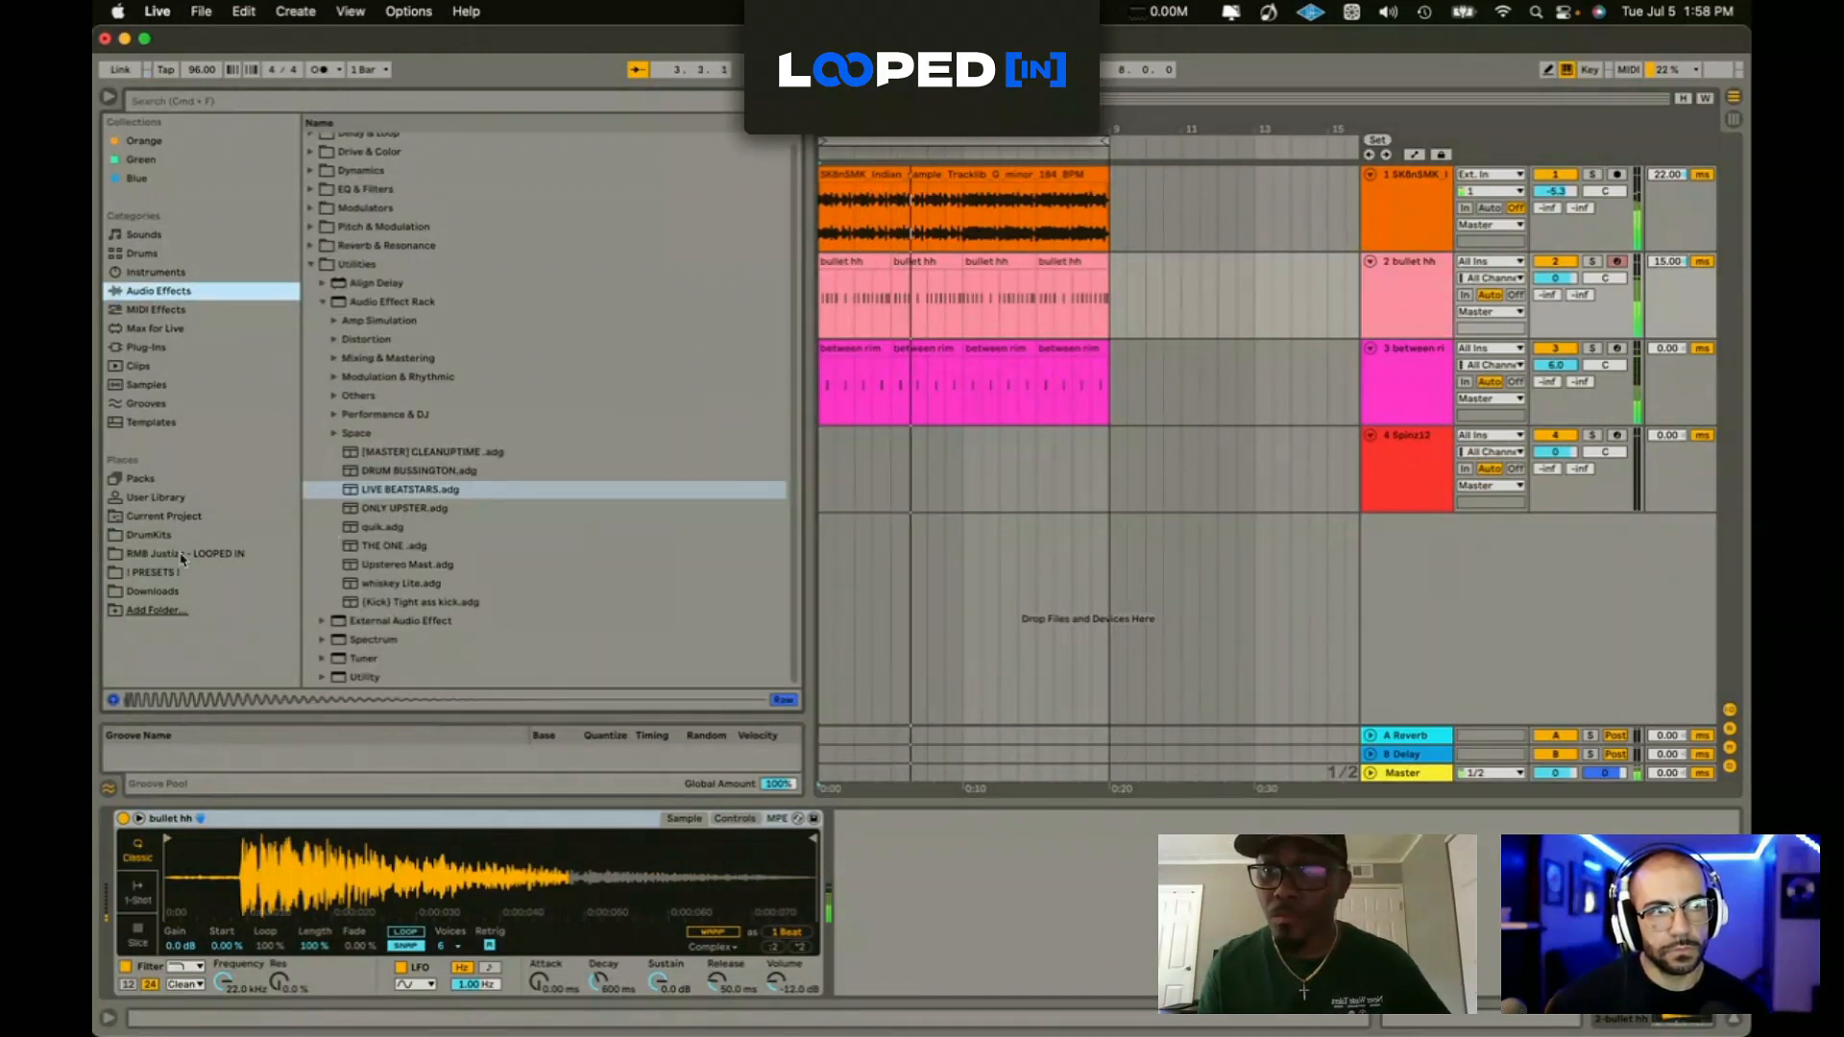
left_click(154, 572)
left_click(311, 254)
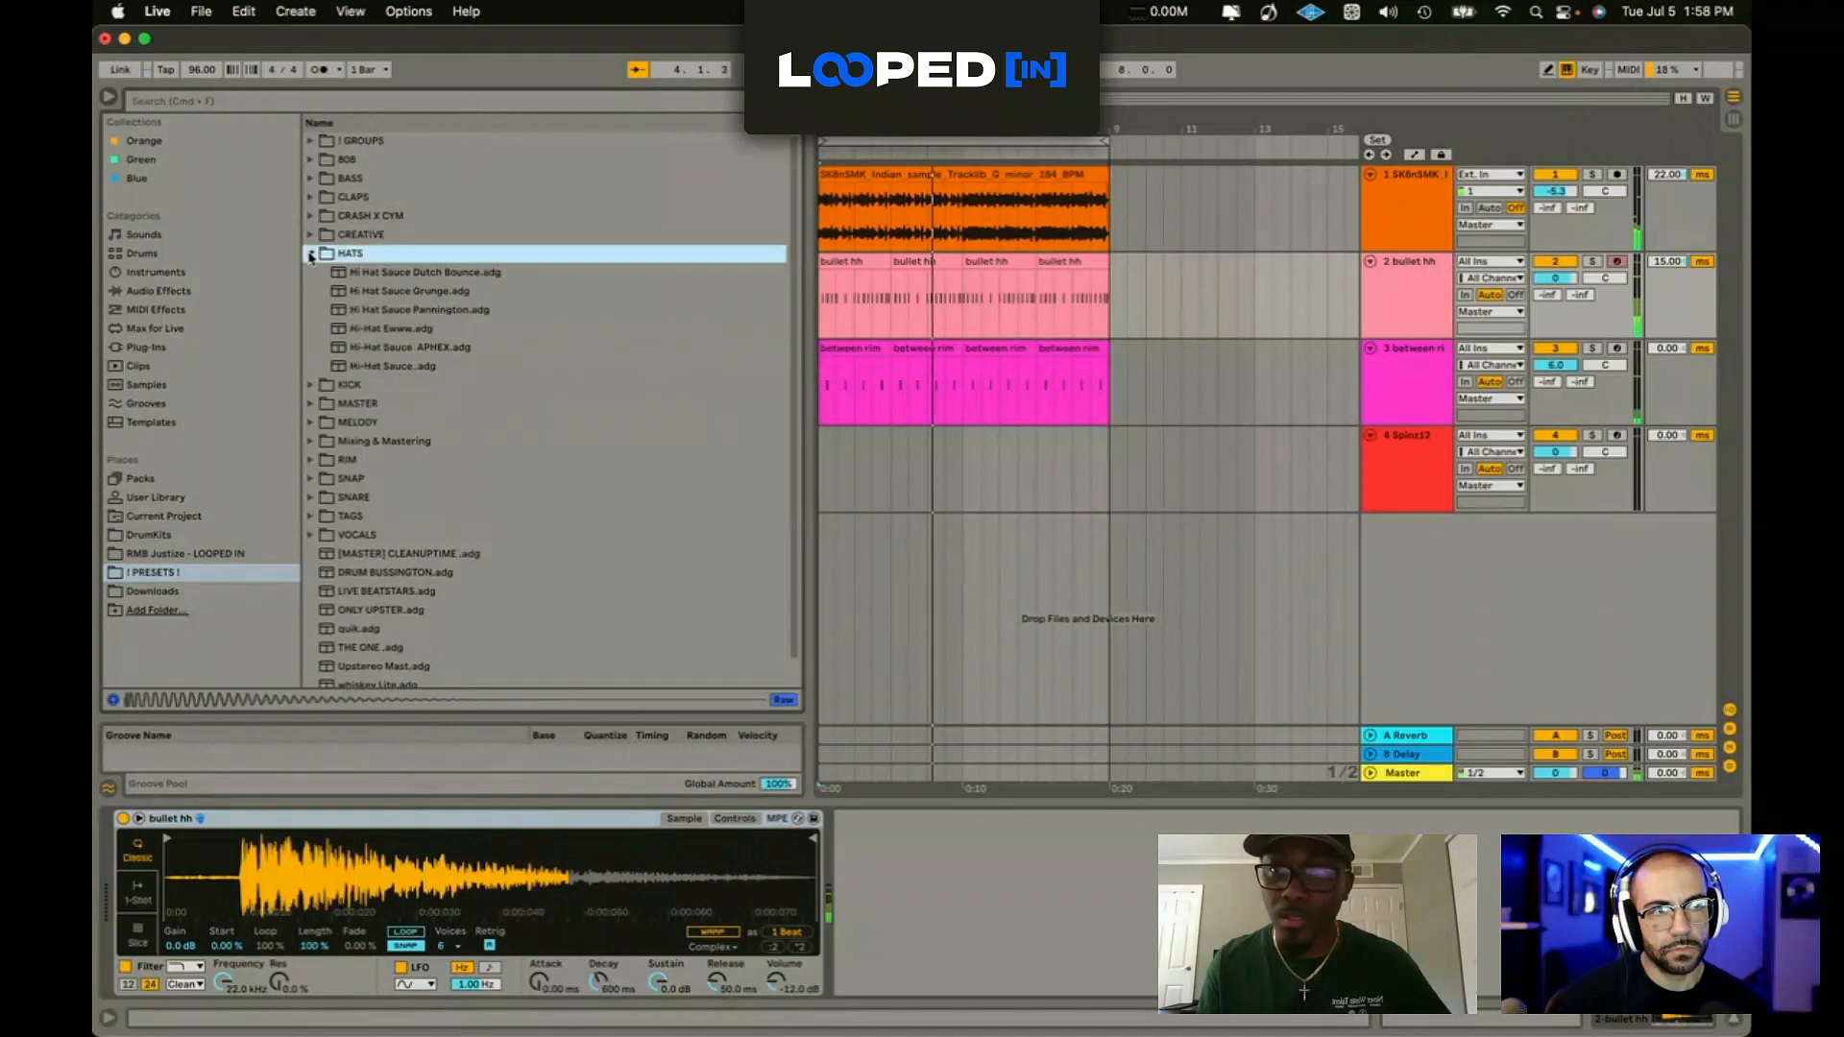
left_click(402, 369)
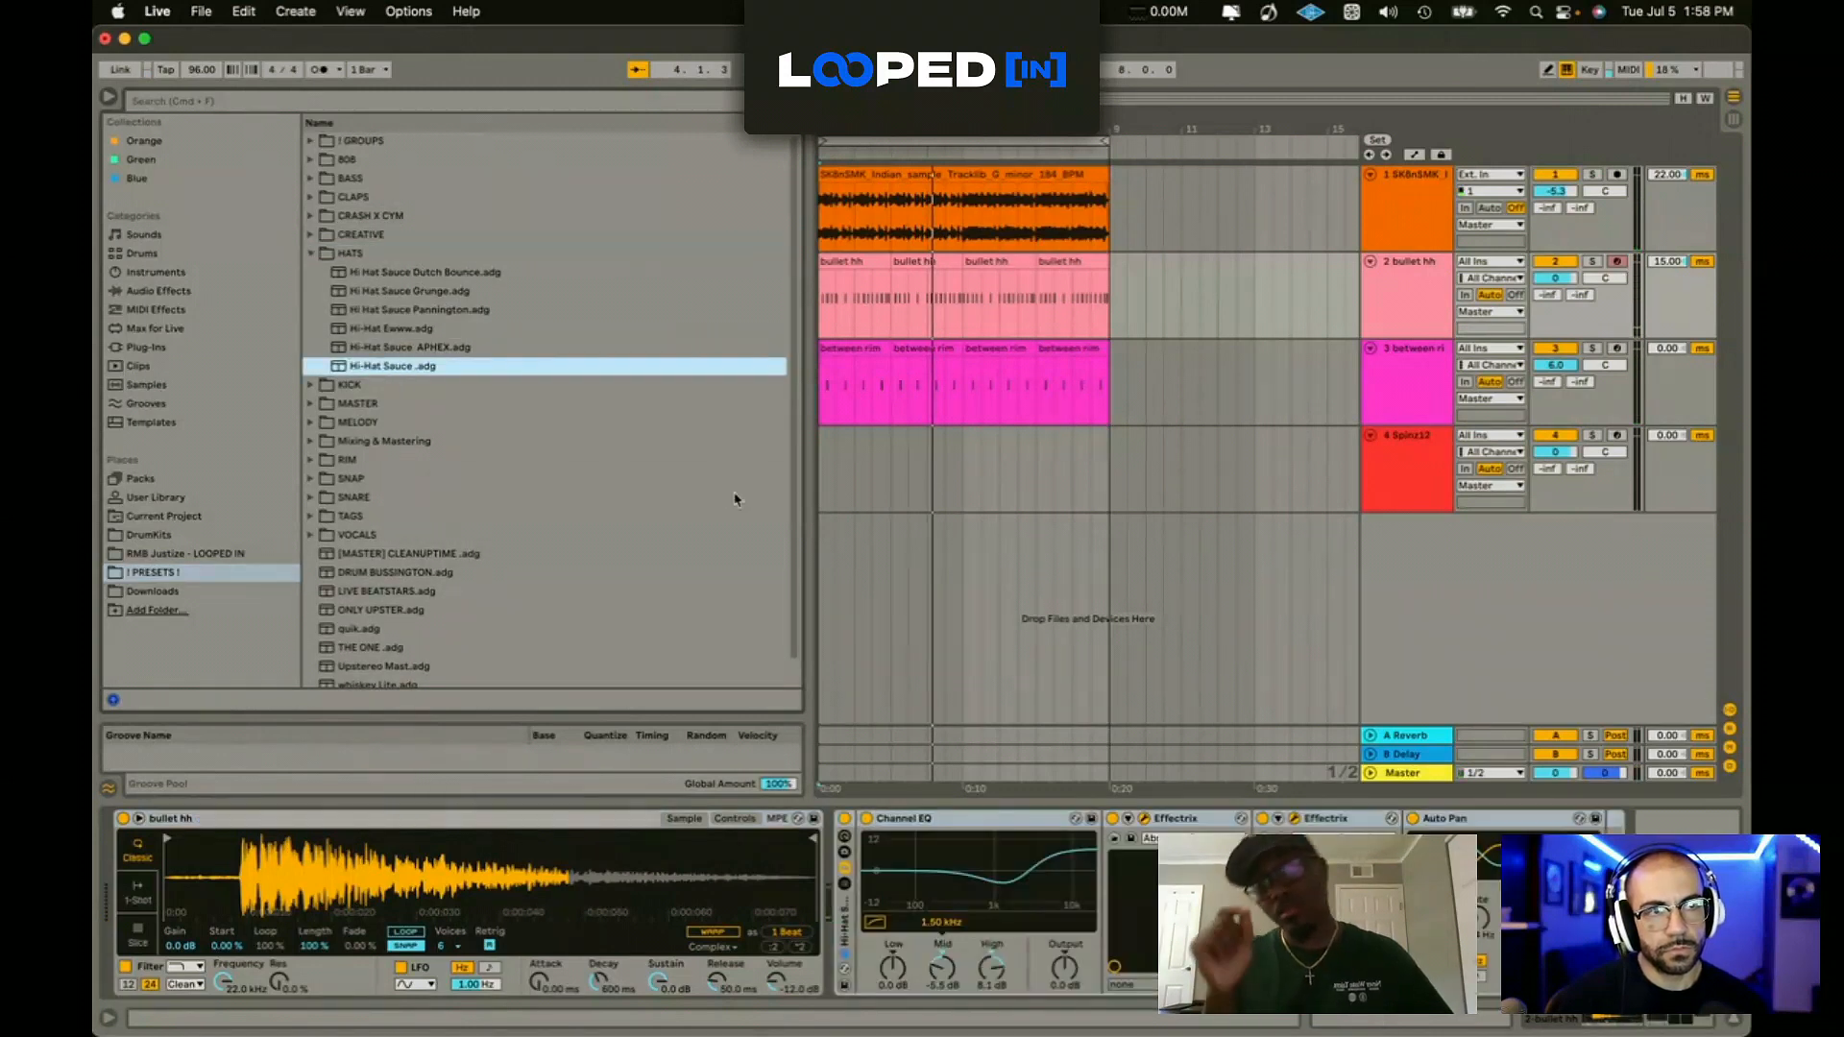
left_click(837, 215)
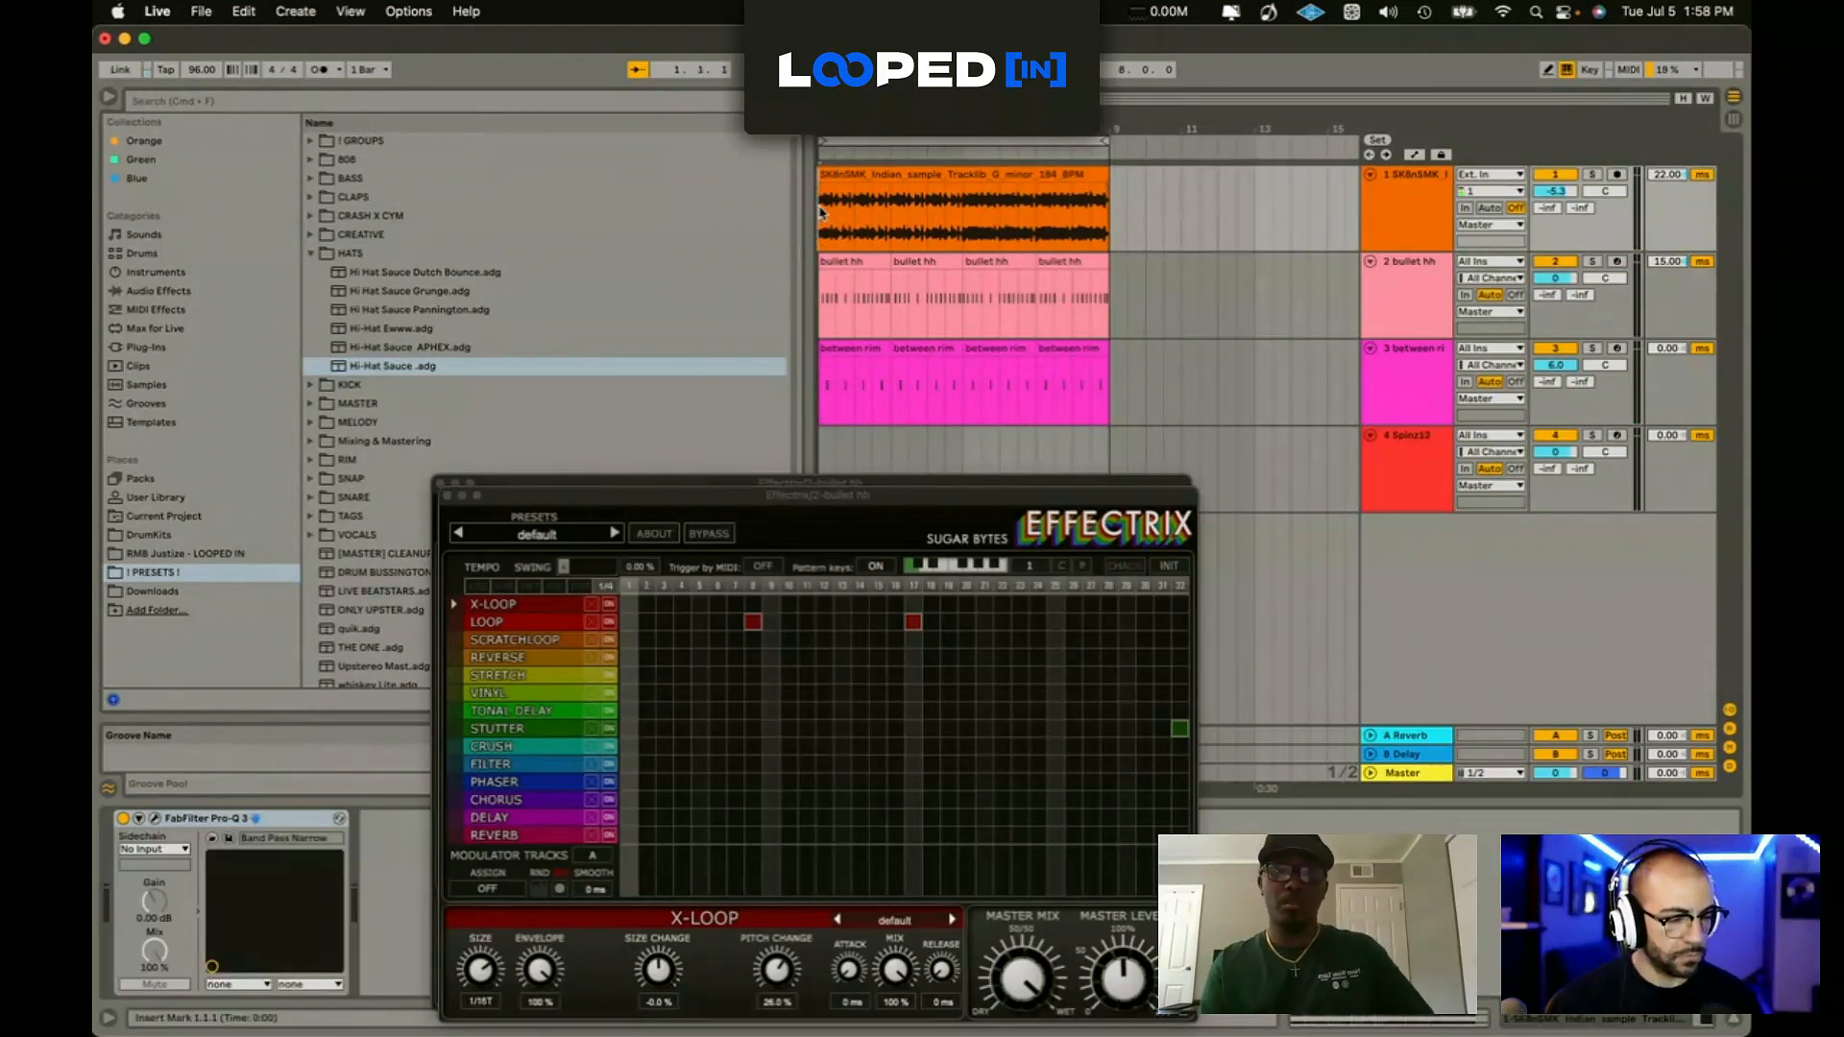
left_click(448, 495)
left_click(440, 484)
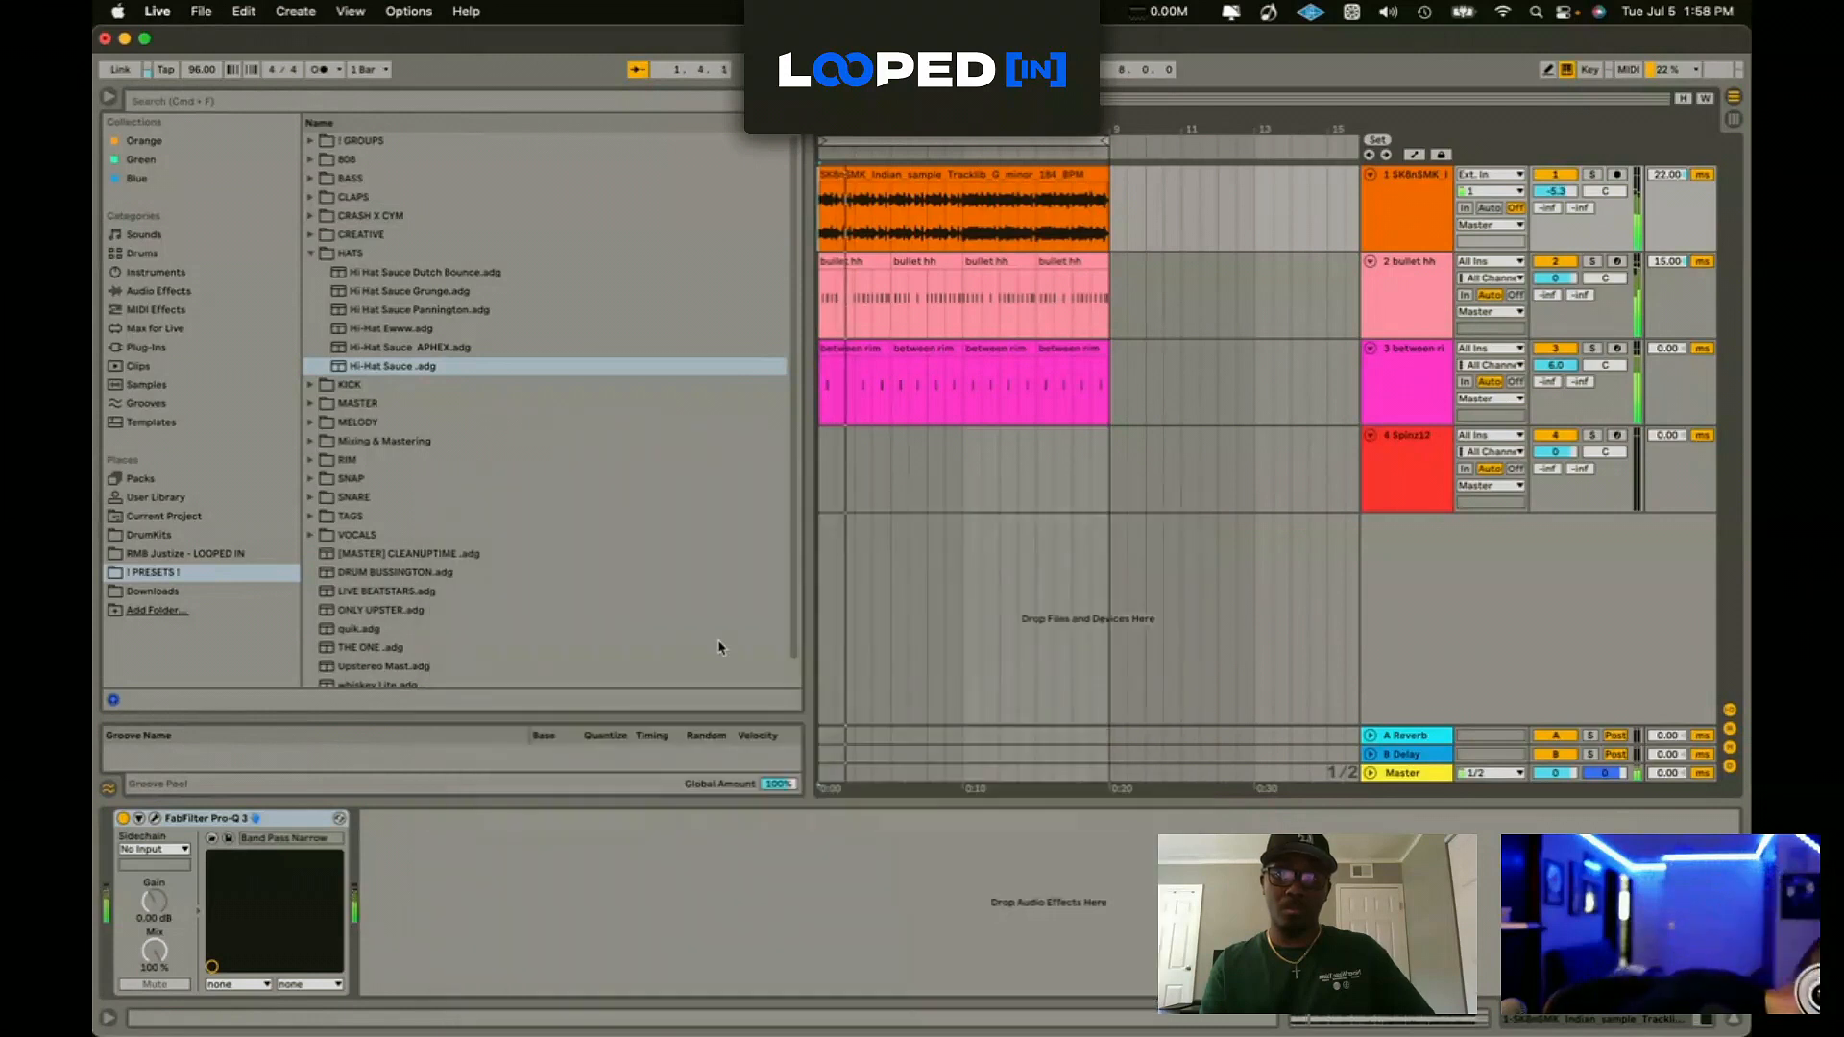
Step: Duplicate the rim track and replace the copy's sample with idgf snap.wav from the ! Skynet kit
left_click(1389, 392)
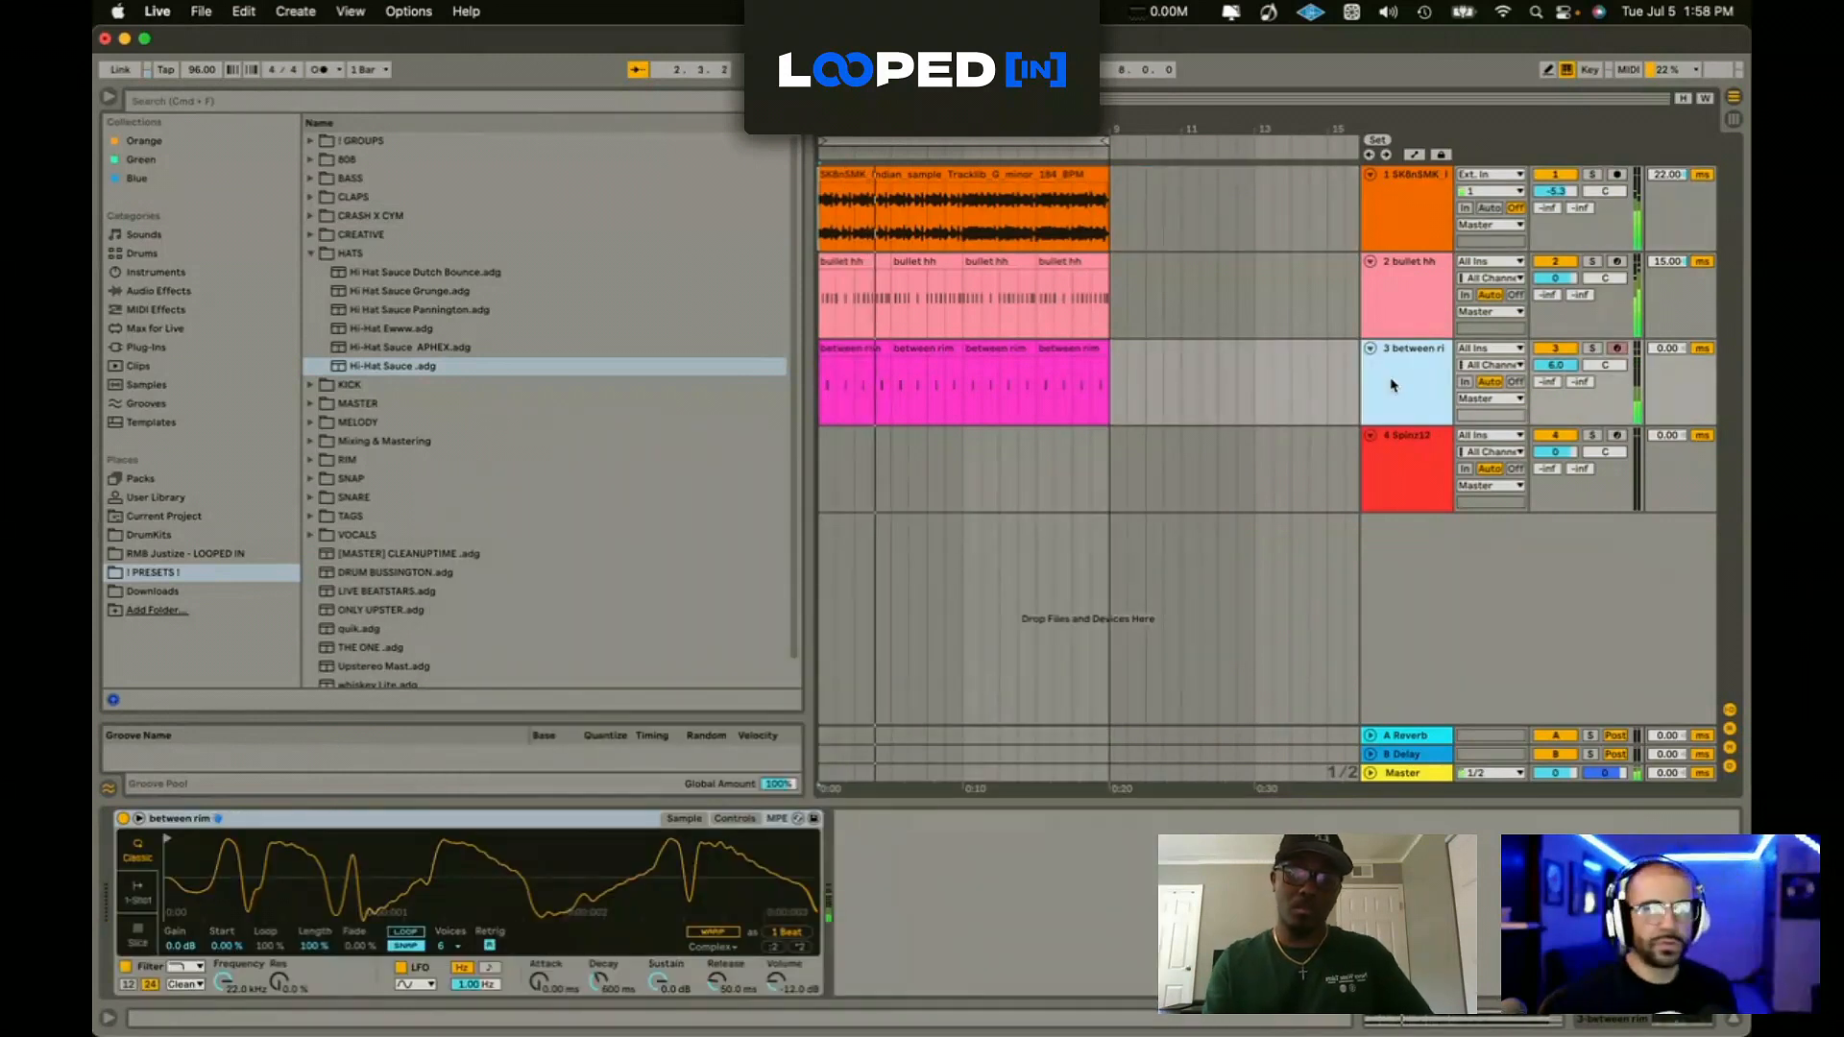
key("super+d")
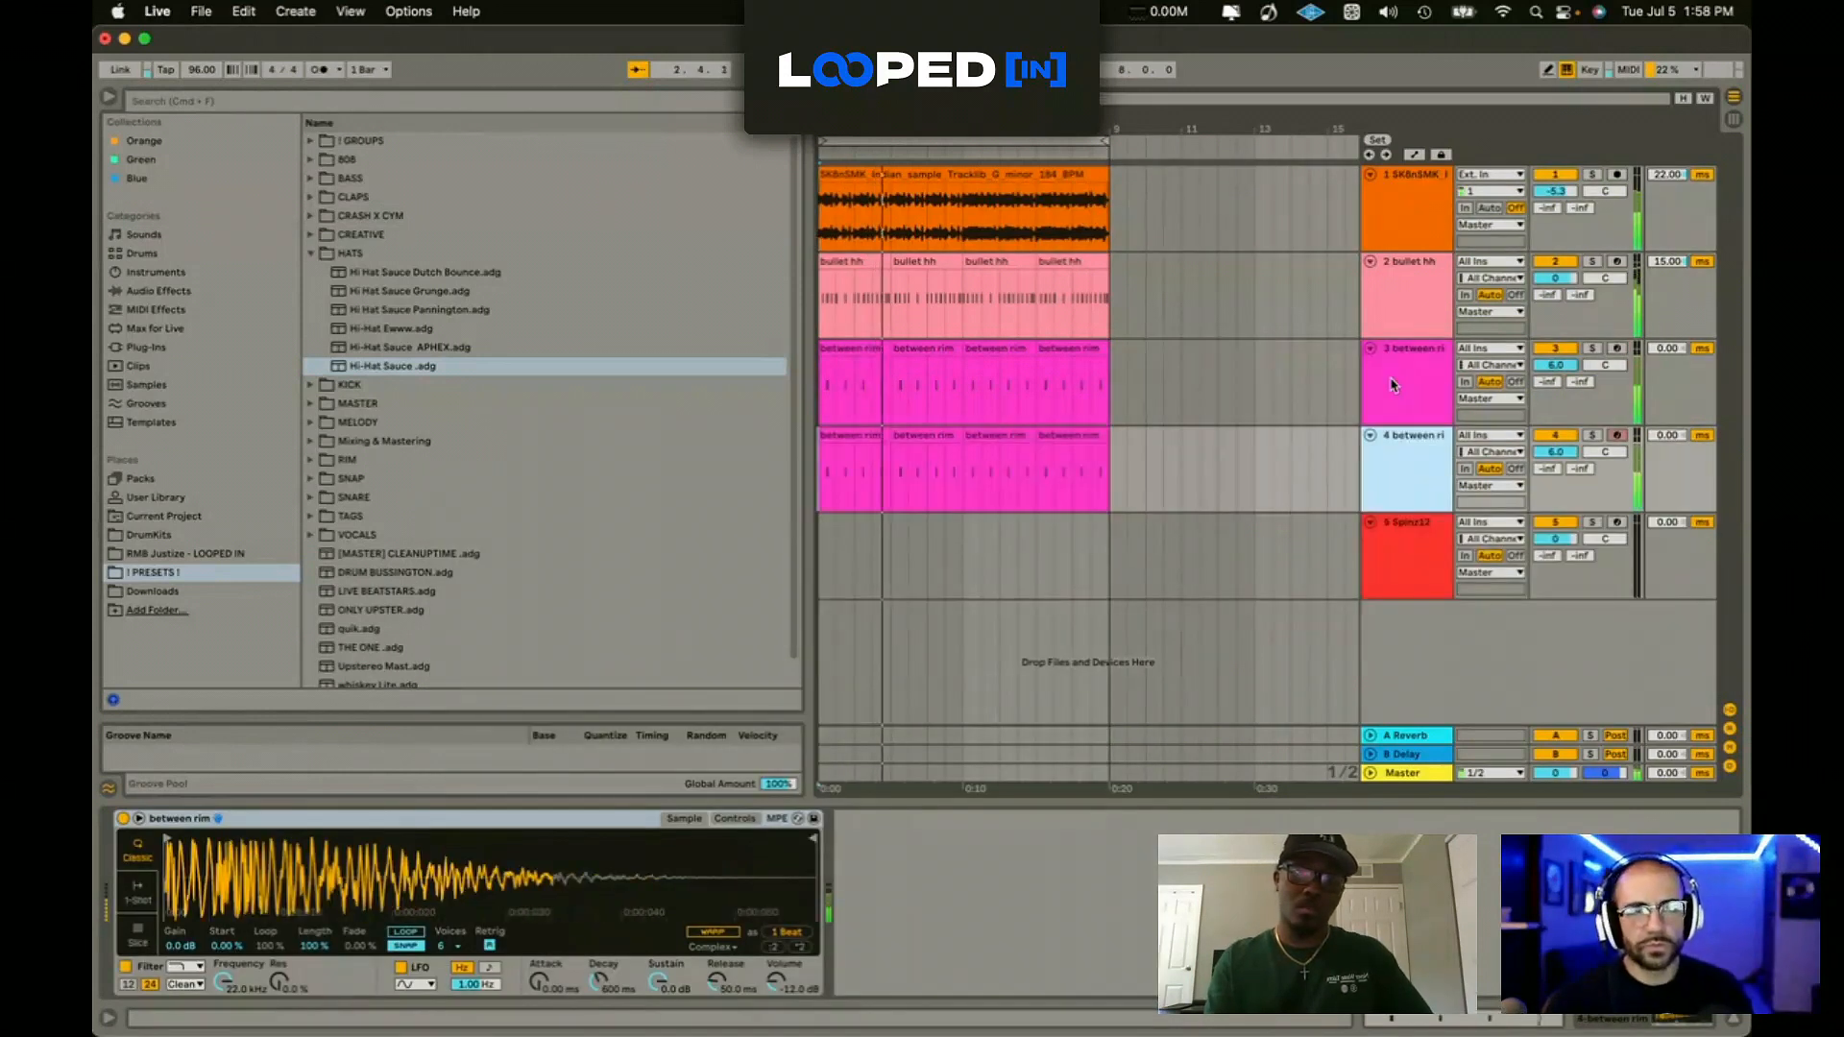
left_click(154, 534)
left_click(346, 186)
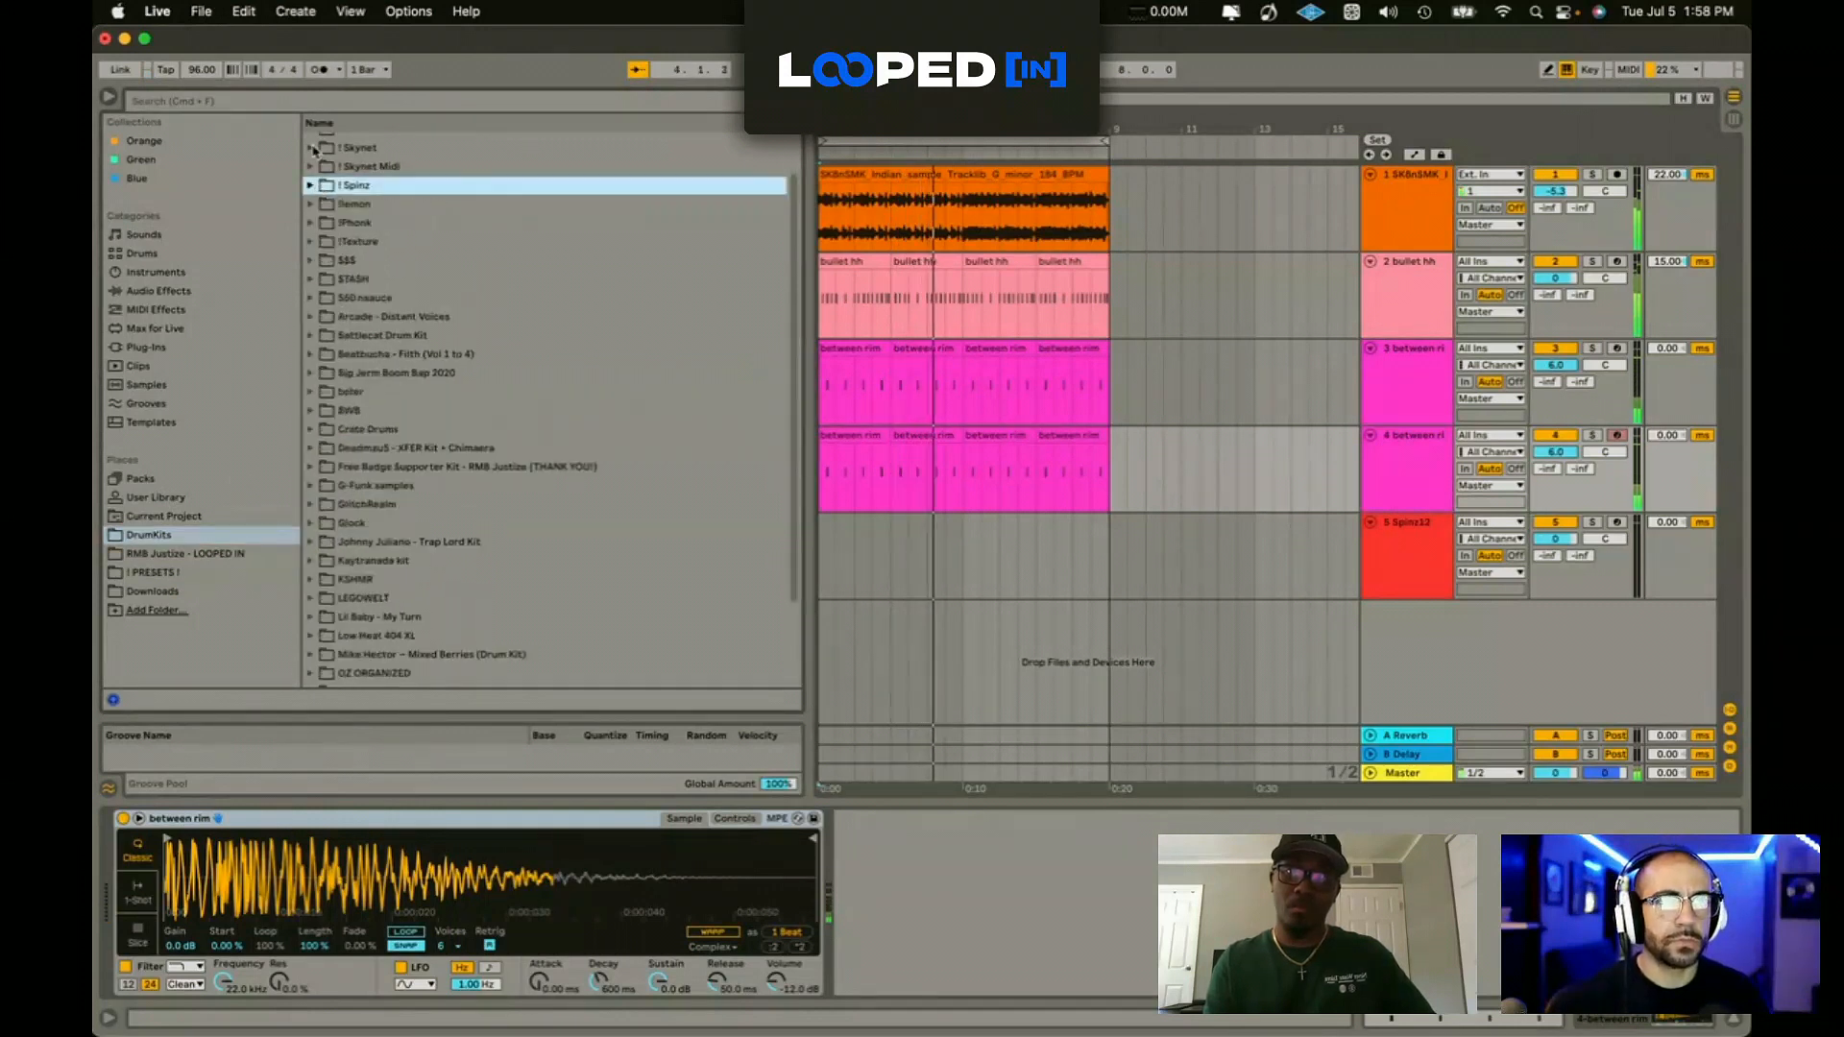
left_click(312, 149)
left_click(323, 355)
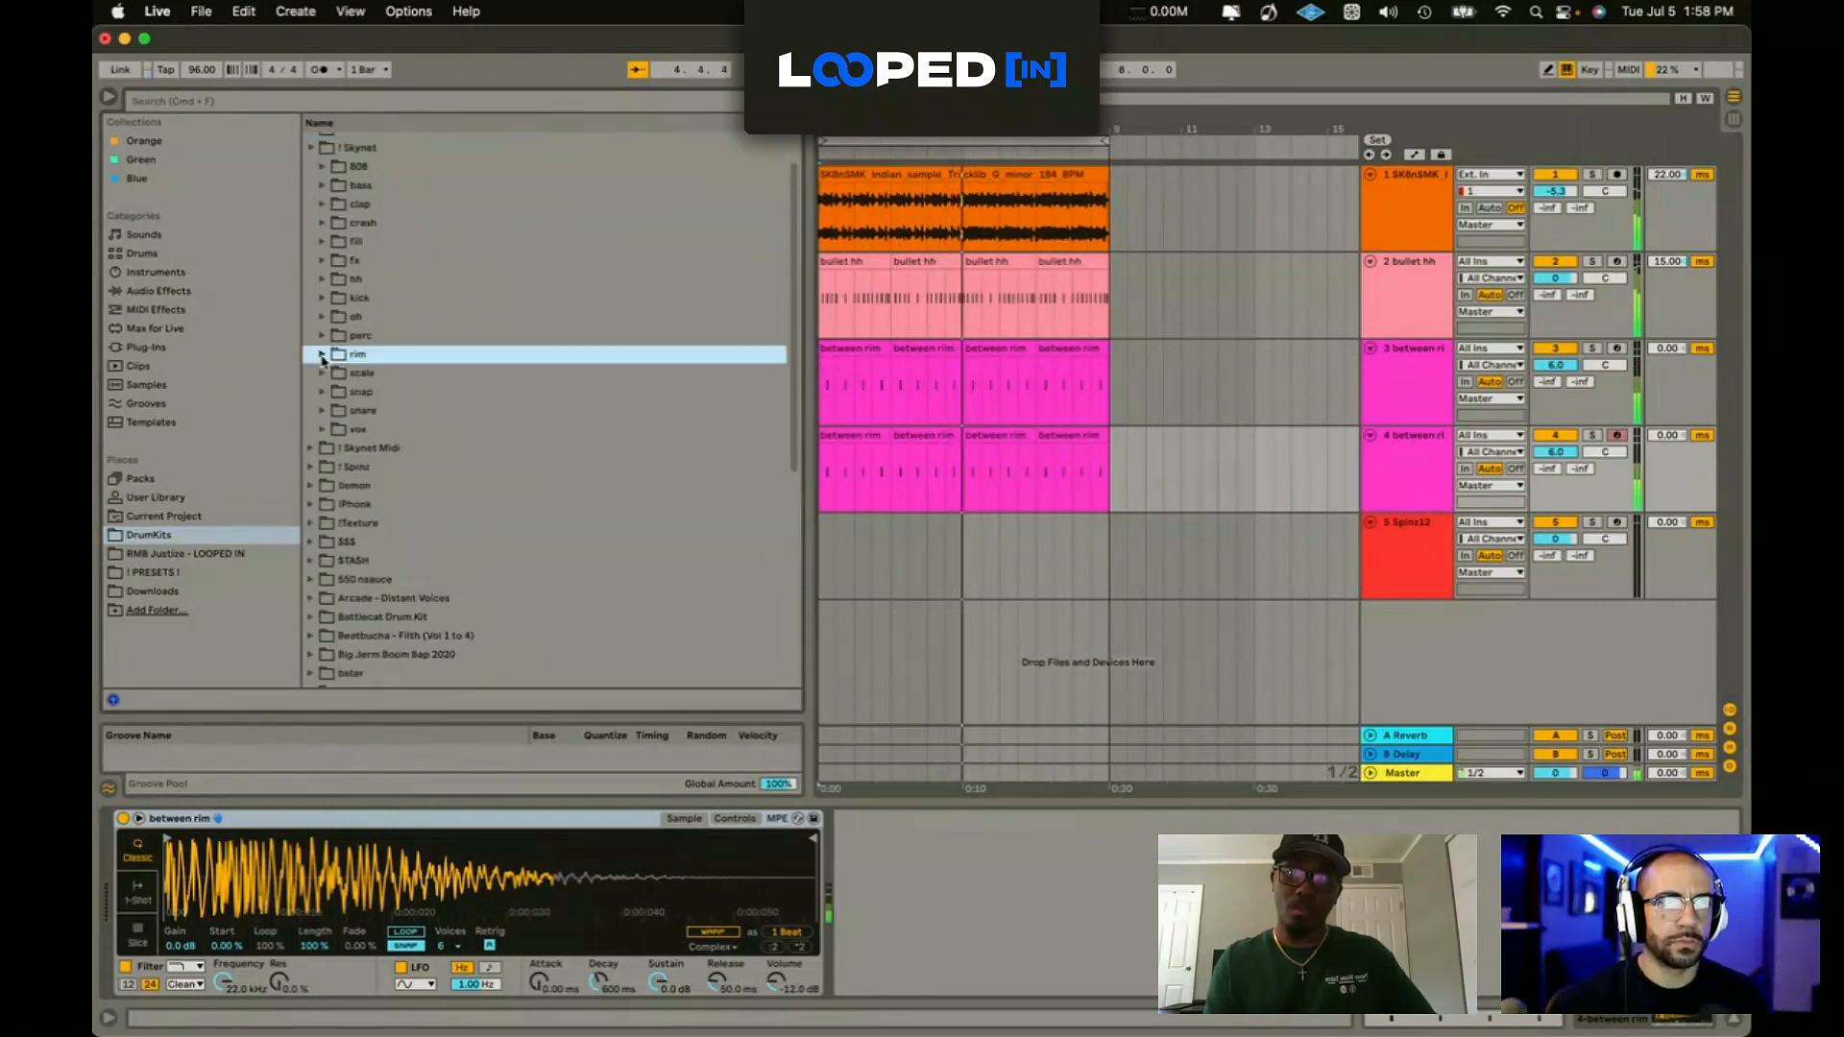
left_click(361, 393)
double_click(408, 449)
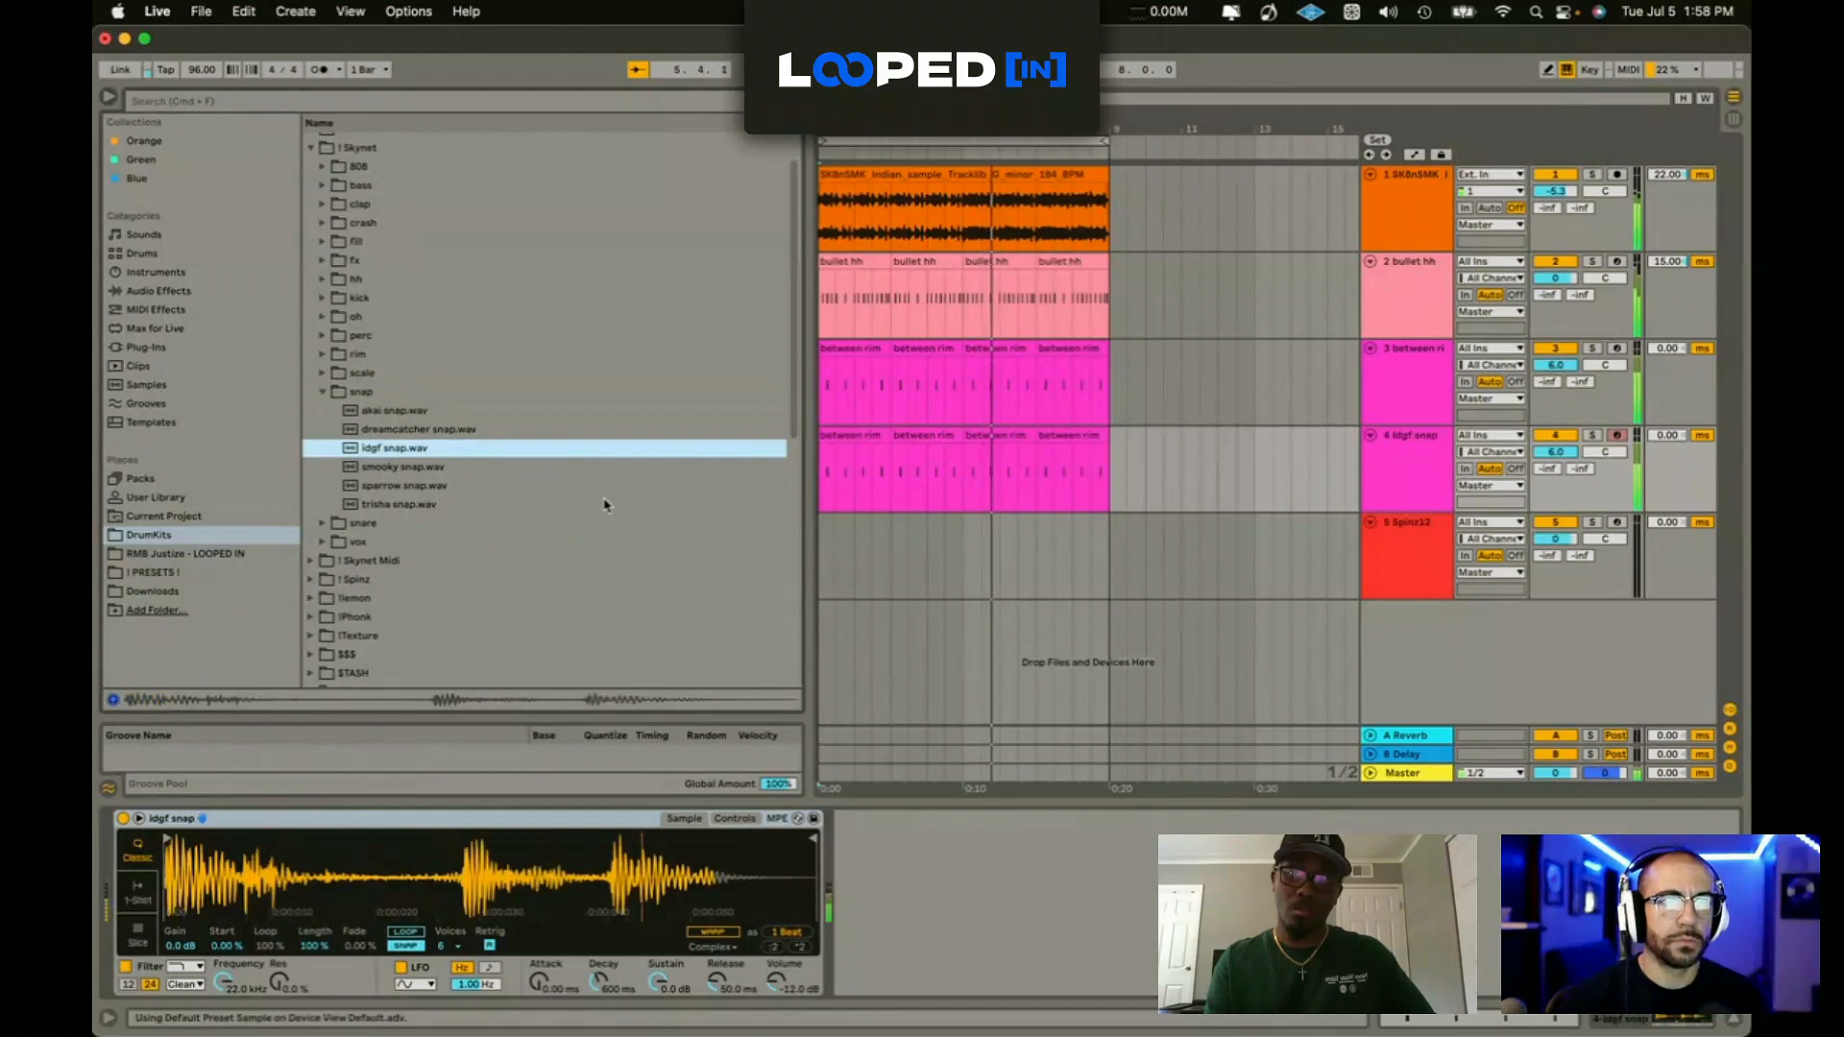
Step: Set the idgf snap track's delay to -21 ms
left_click(1666, 437)
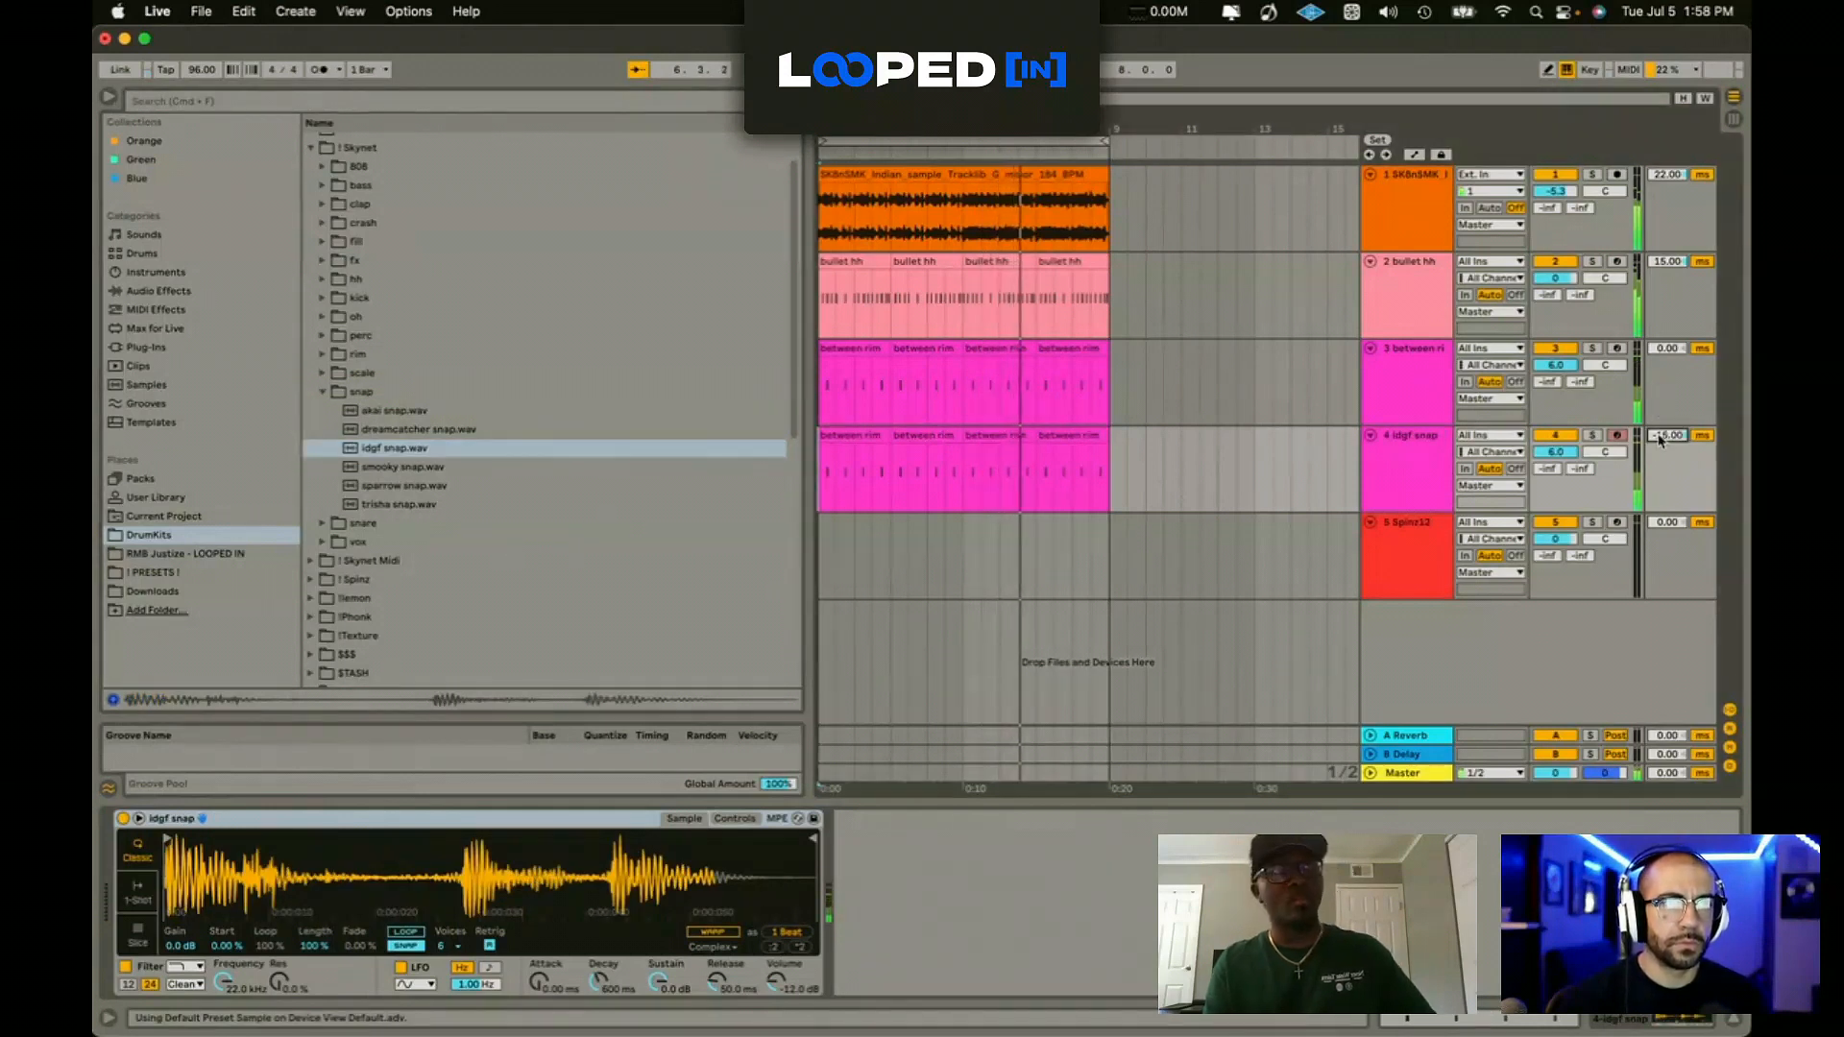
left_click_drag(1659, 440, 1659, 448)
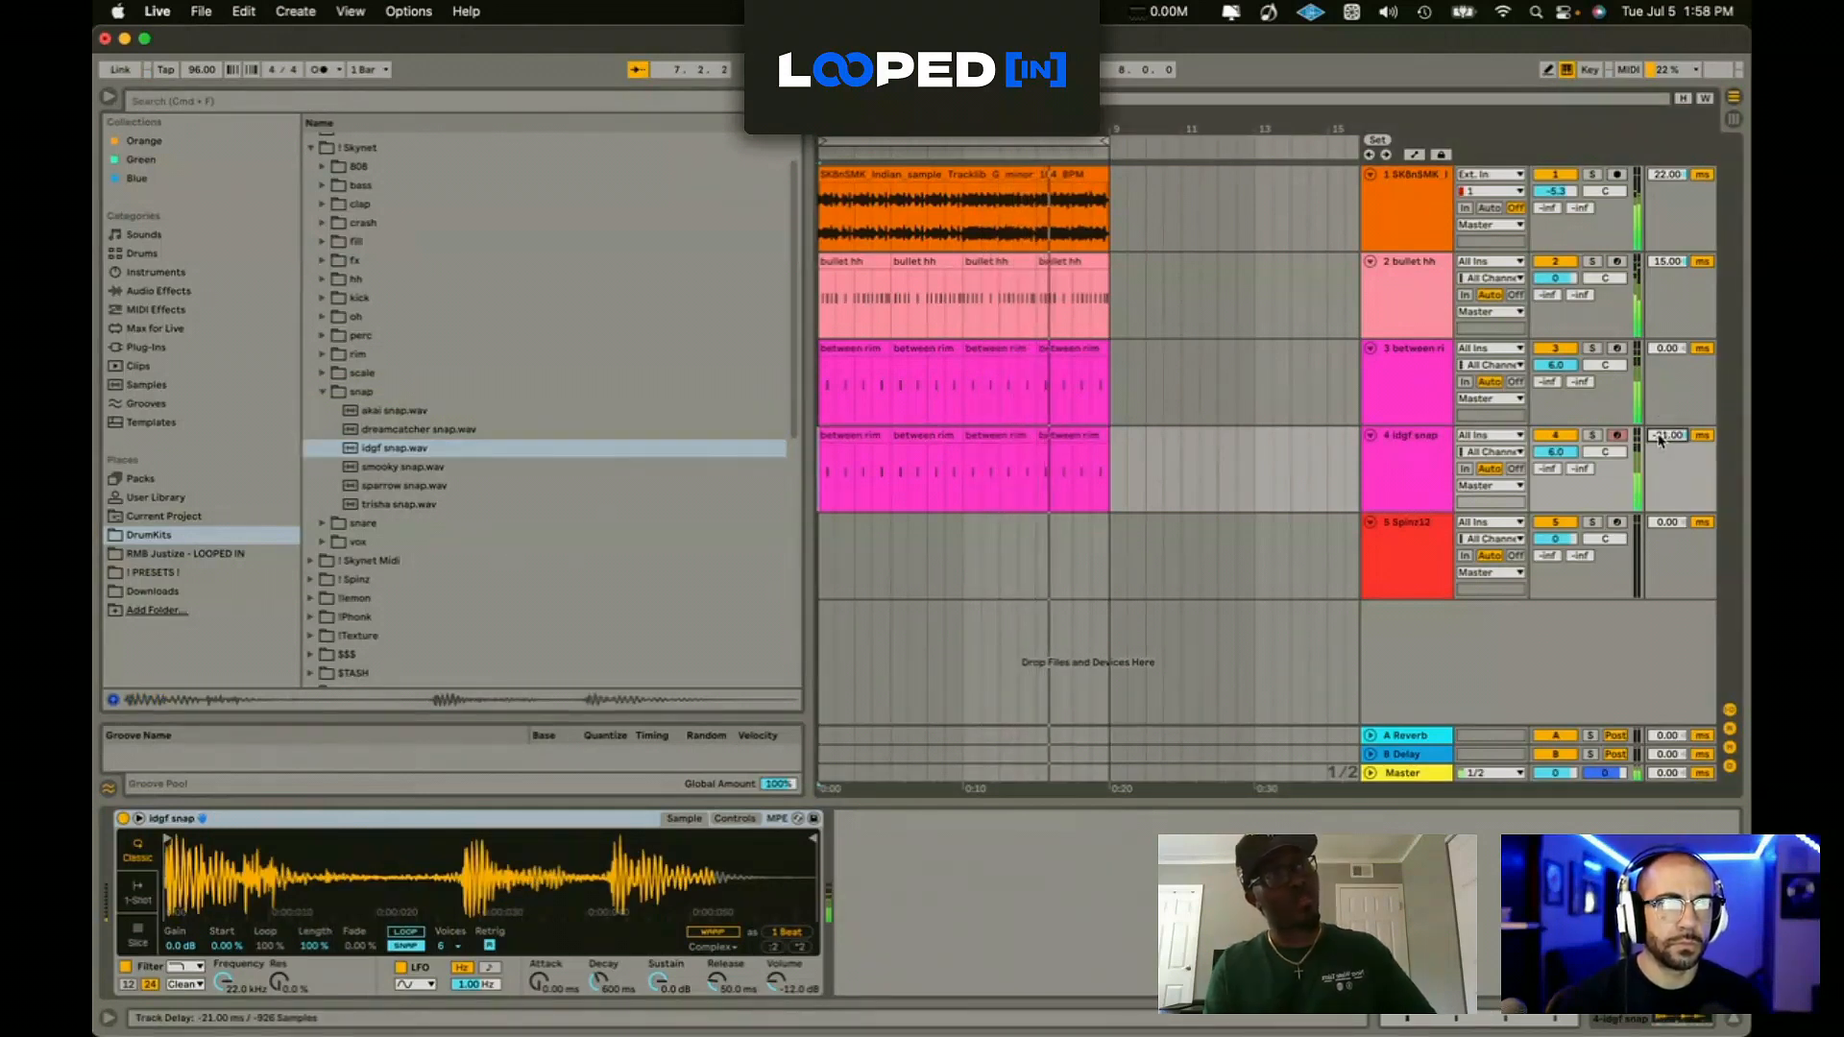
Step: Arm the Spinz12 track and record a bass pattern from the start of the loop
left_click(1537, 527)
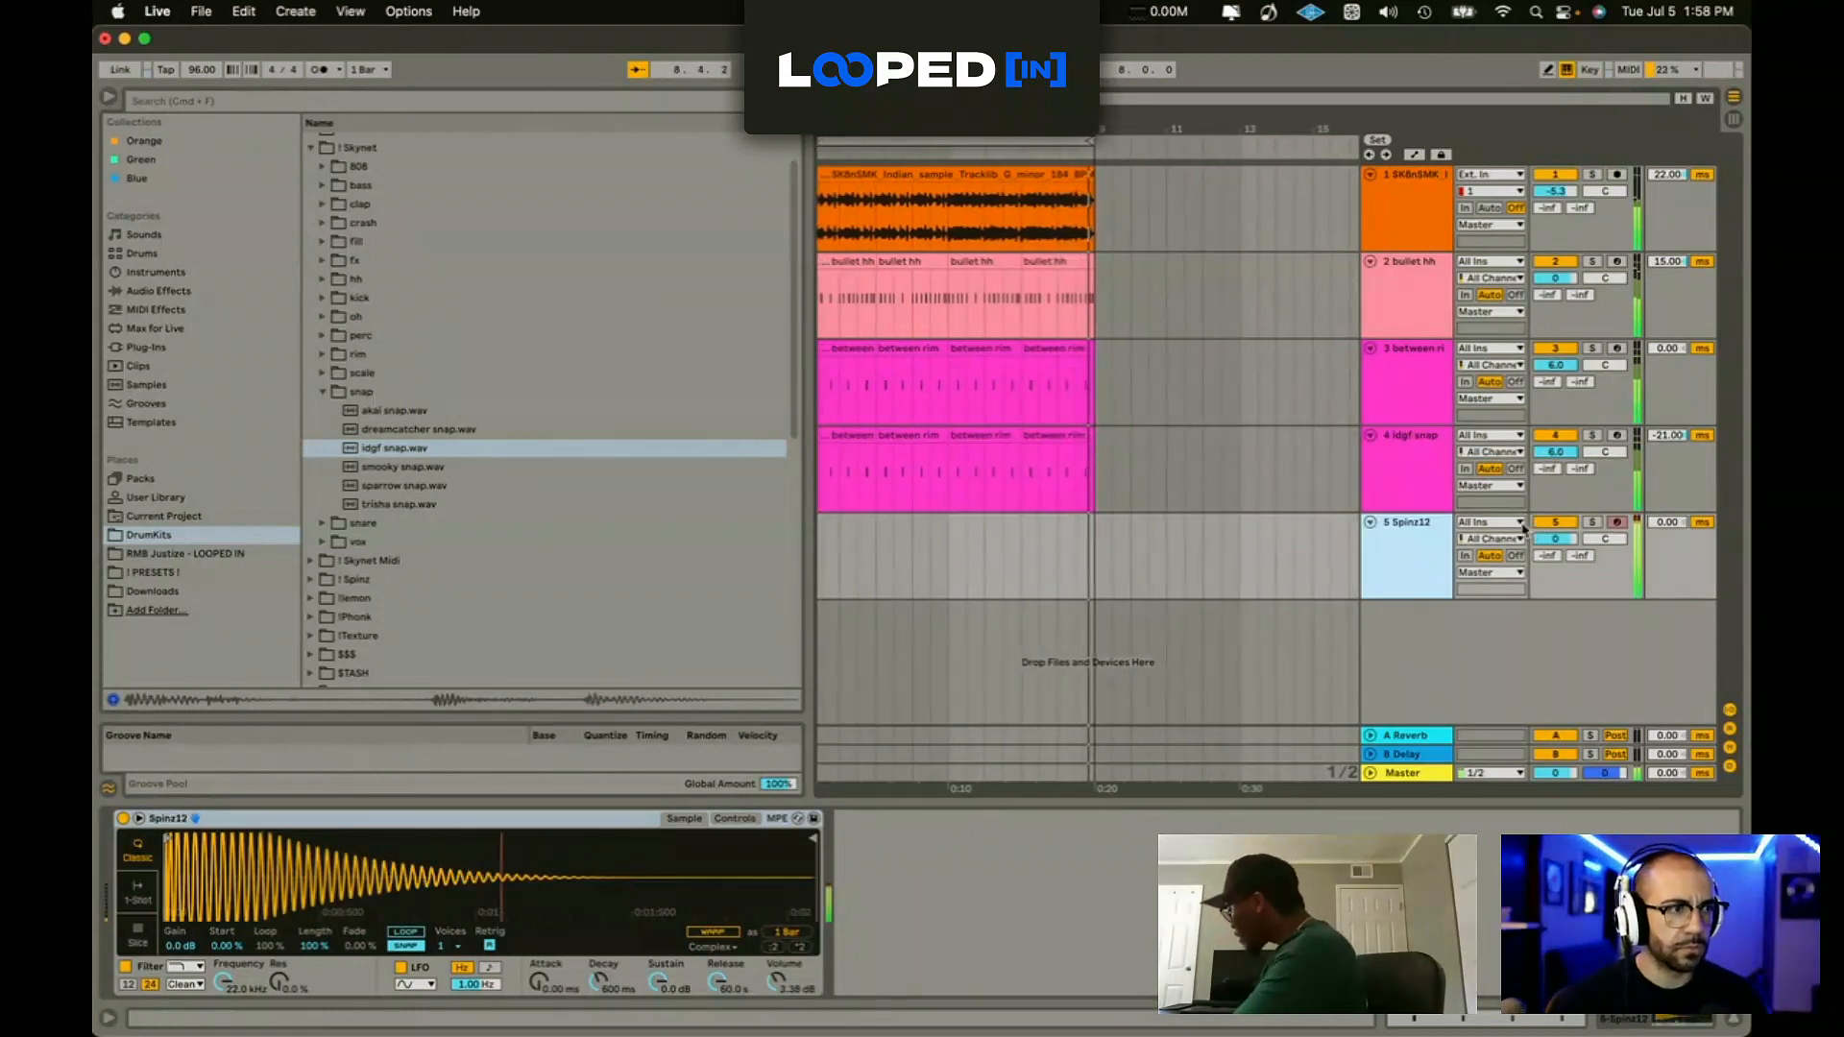
key("F9")
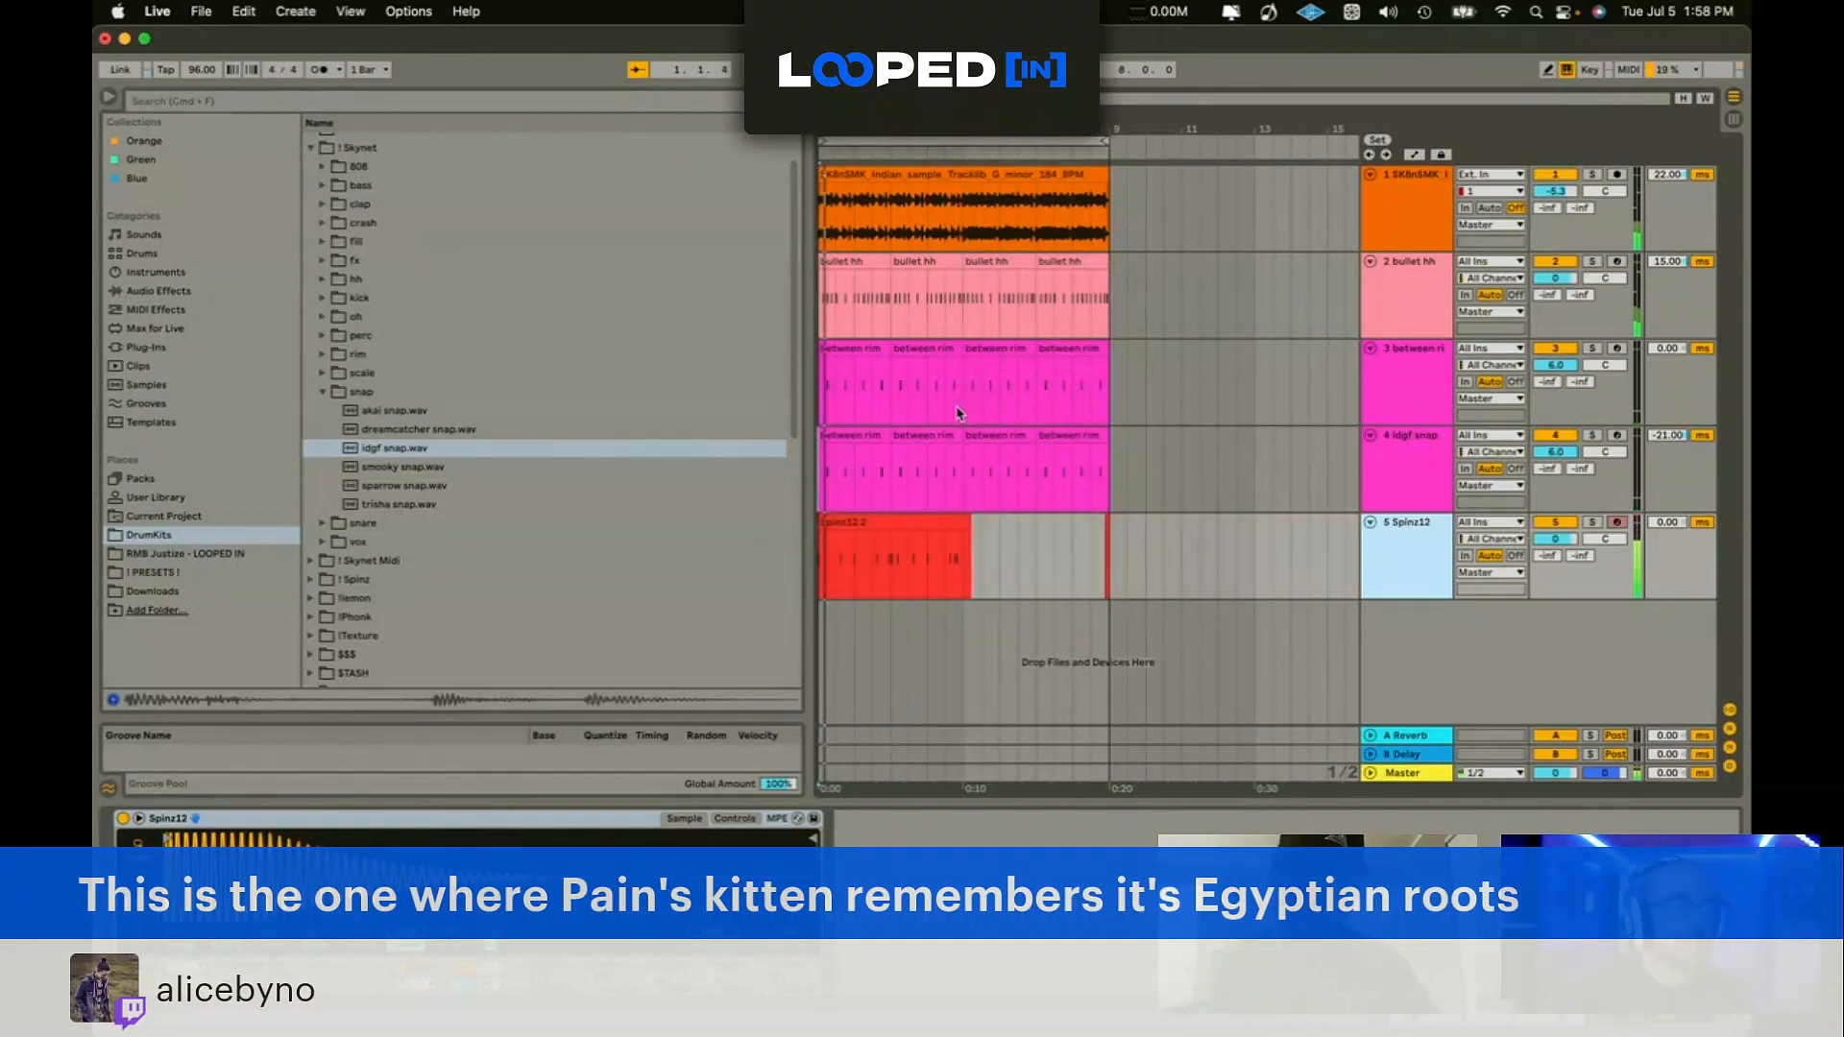
Step: Quantize all notes in the recorded Spinz12 clip and clear the track's excess recording from bar 5 onward
left_click(897, 536)
double_click(898, 522)
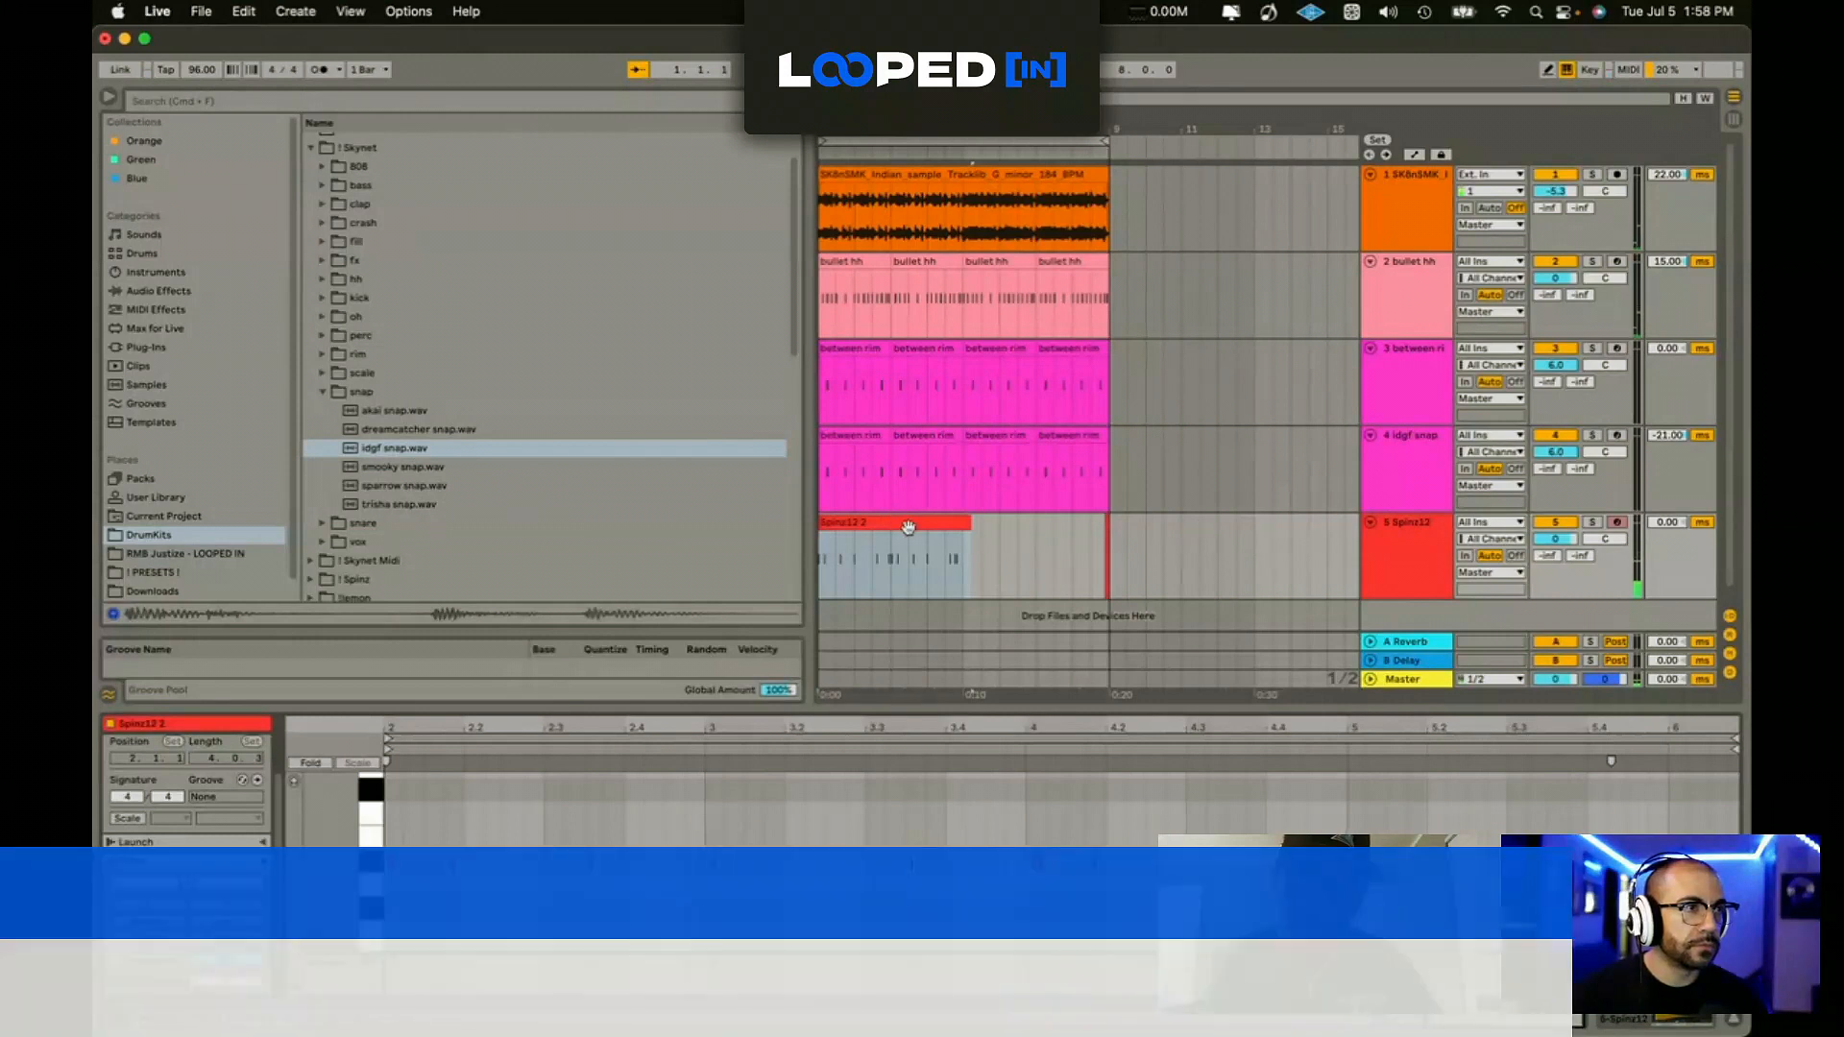
key("super+a")
key("super+u")
left_click_drag(1145, 557, 965, 558)
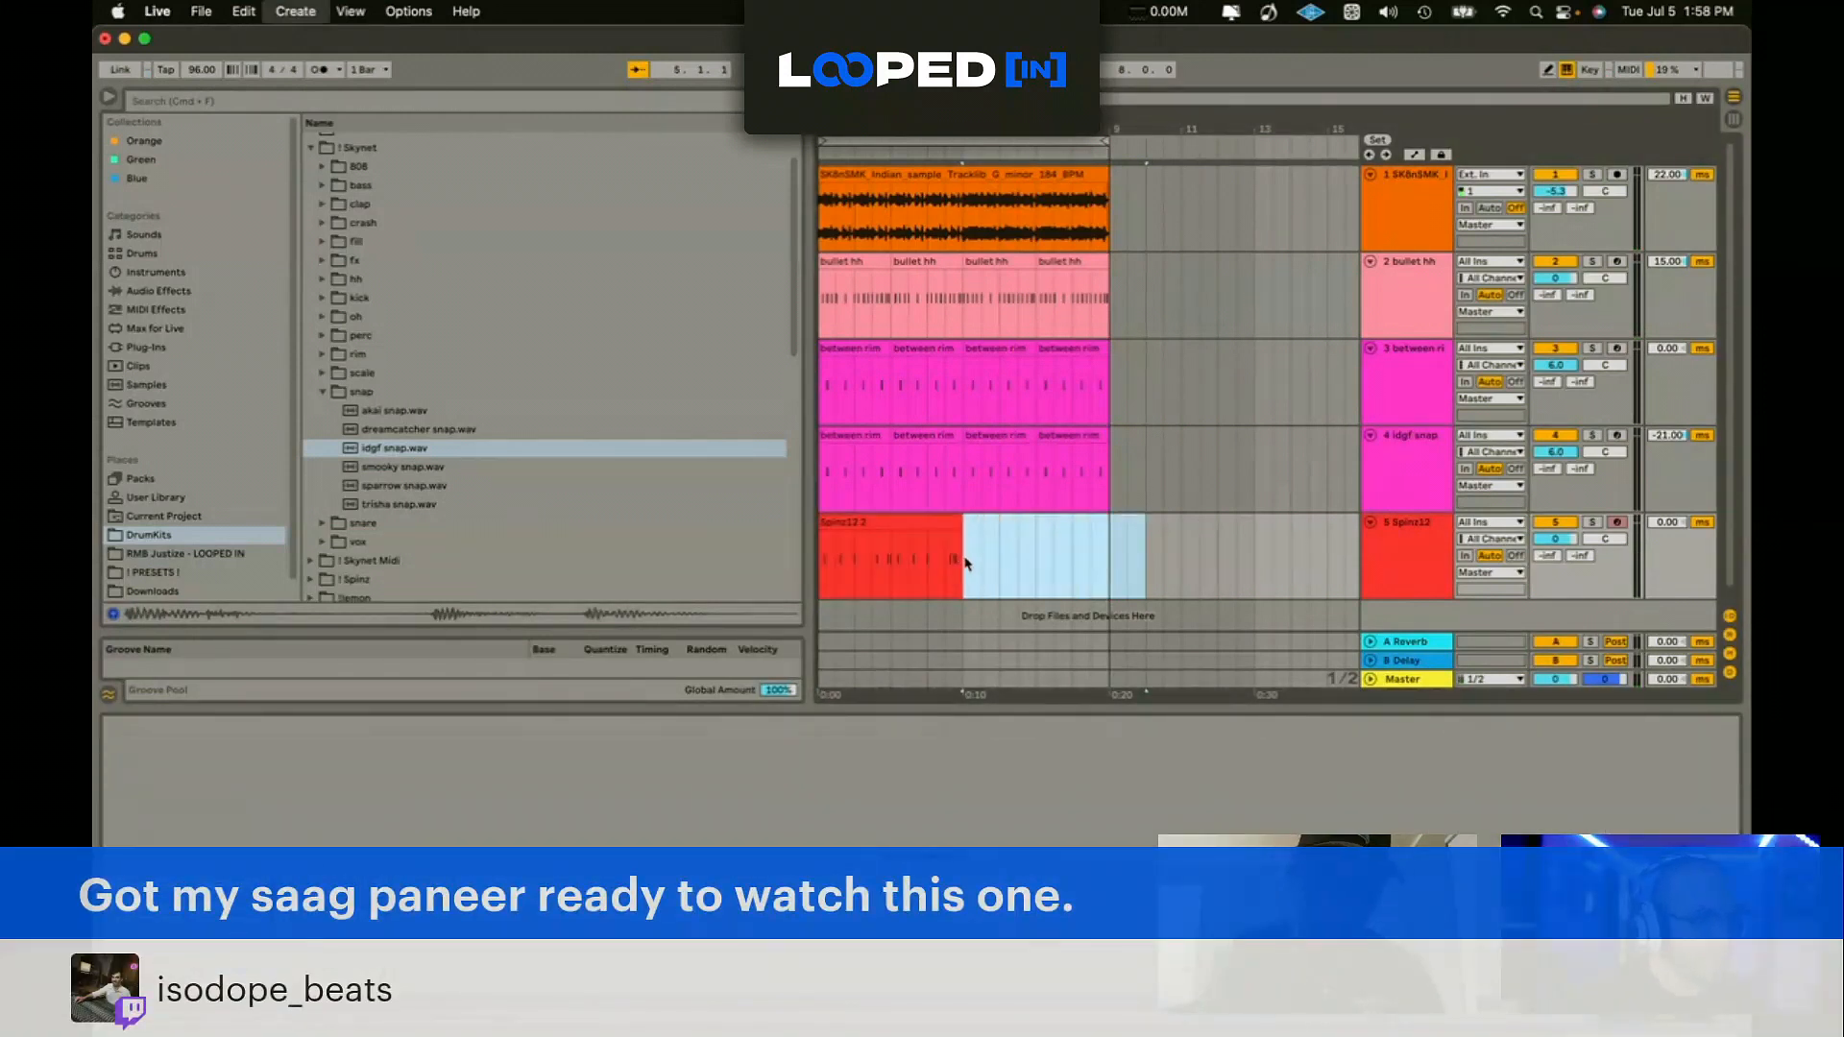
Step: Insert a new MIDI track below the Spinz12 track
key("super+shift+t")
left_click(1418, 488)
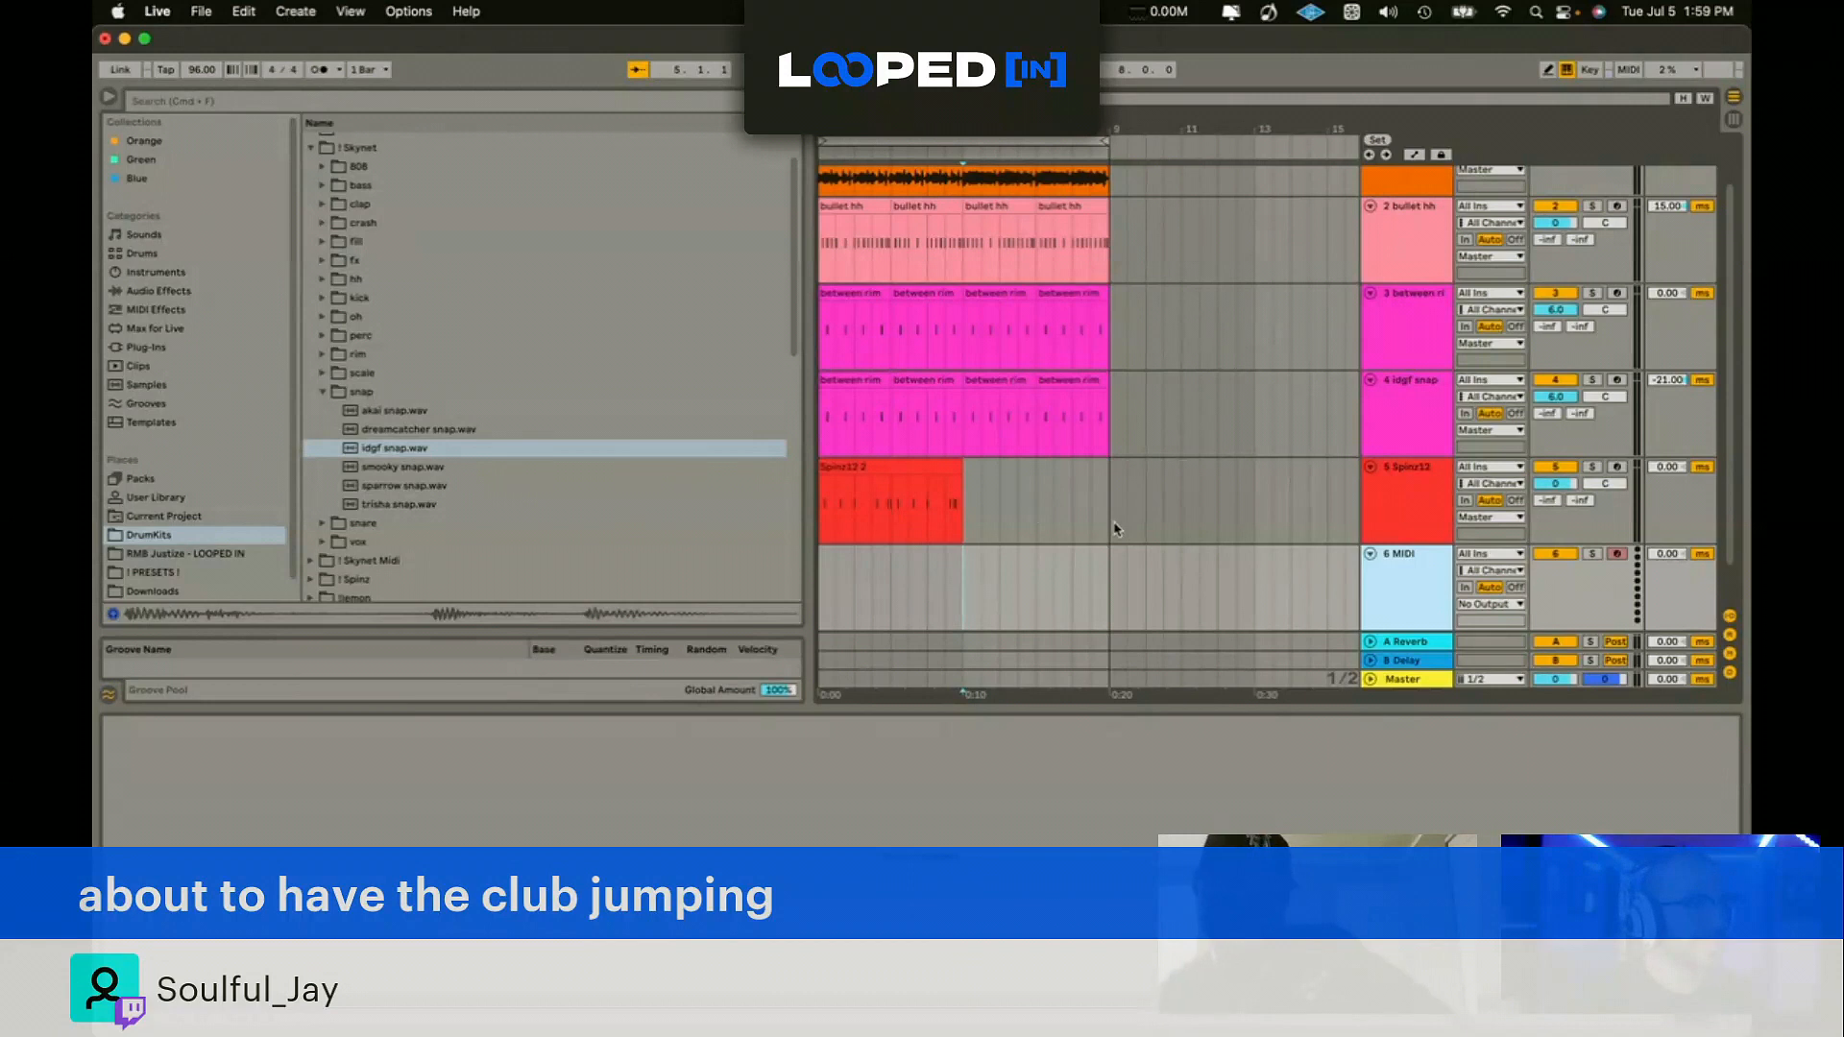
scroll(157, 565, "down", 1)
left_click(953, 536)
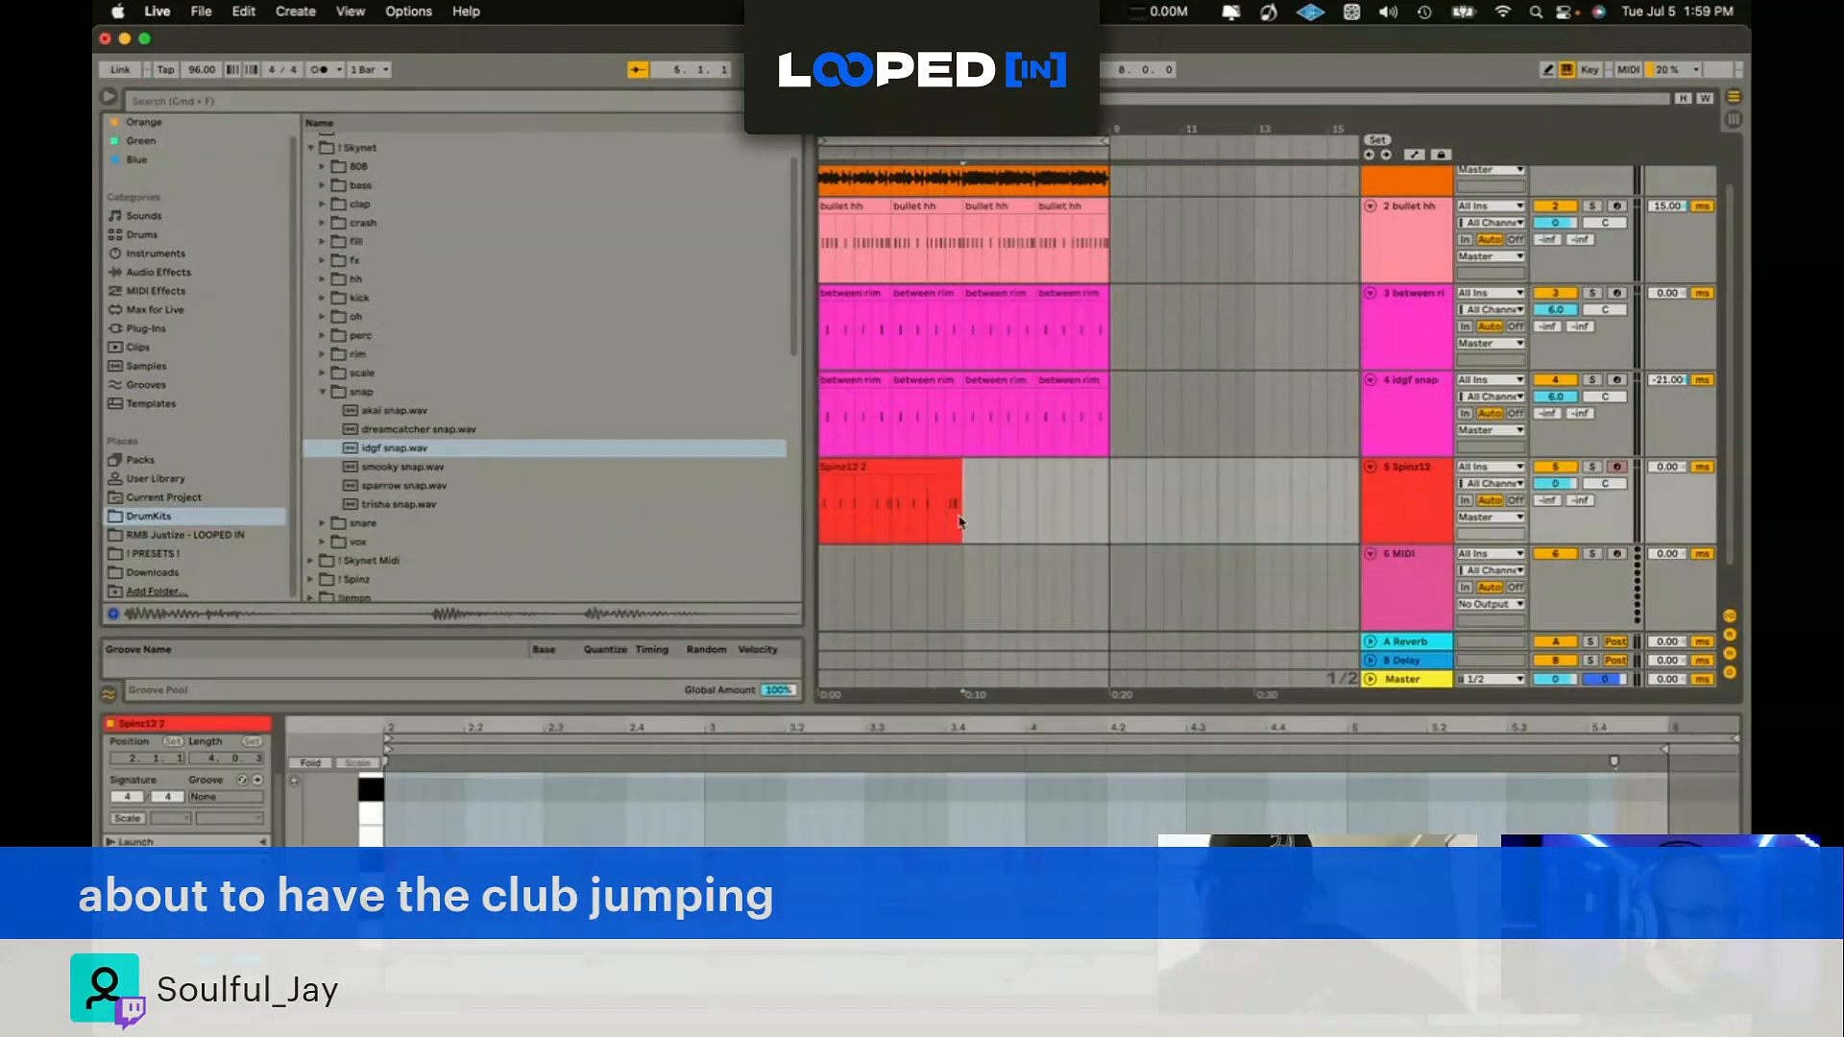
Step: Collapse the snap folder and place the insert point at bar 1 of the new MIDI track
left_click(325, 392)
left_click(321, 413)
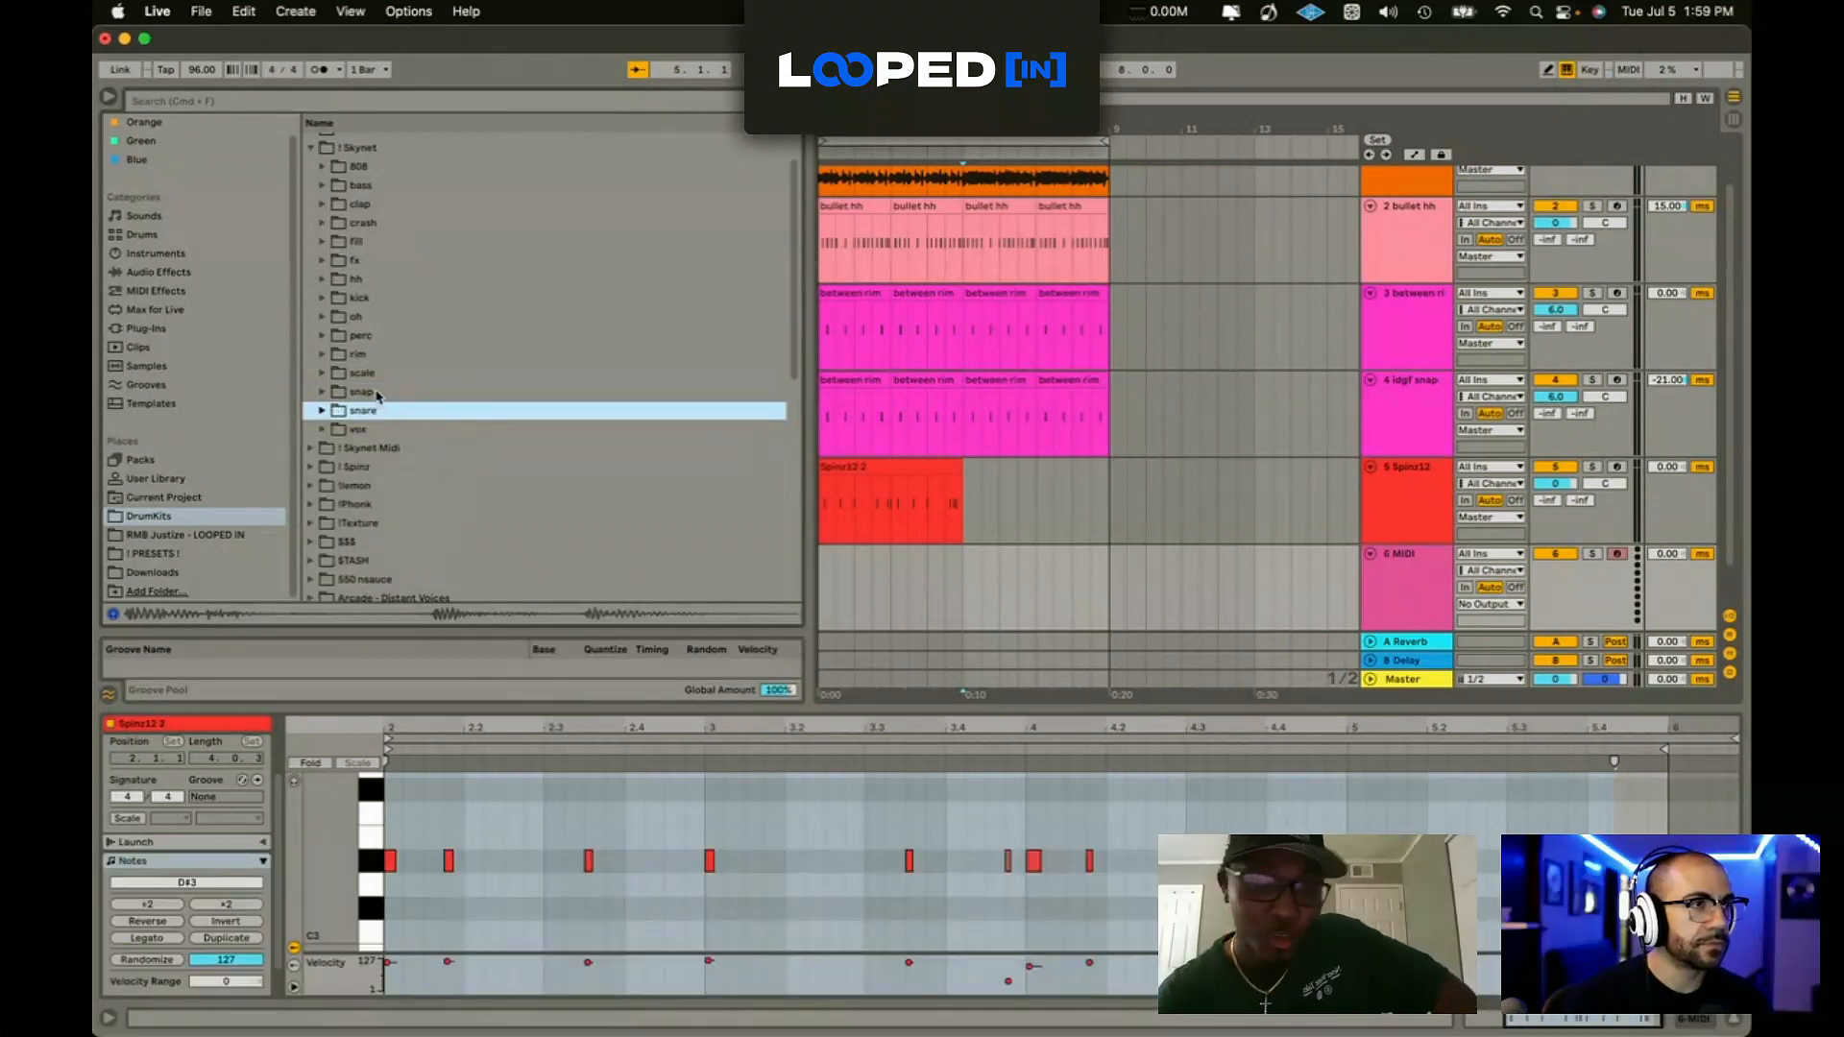
left_click(387, 394)
left_click(419, 375)
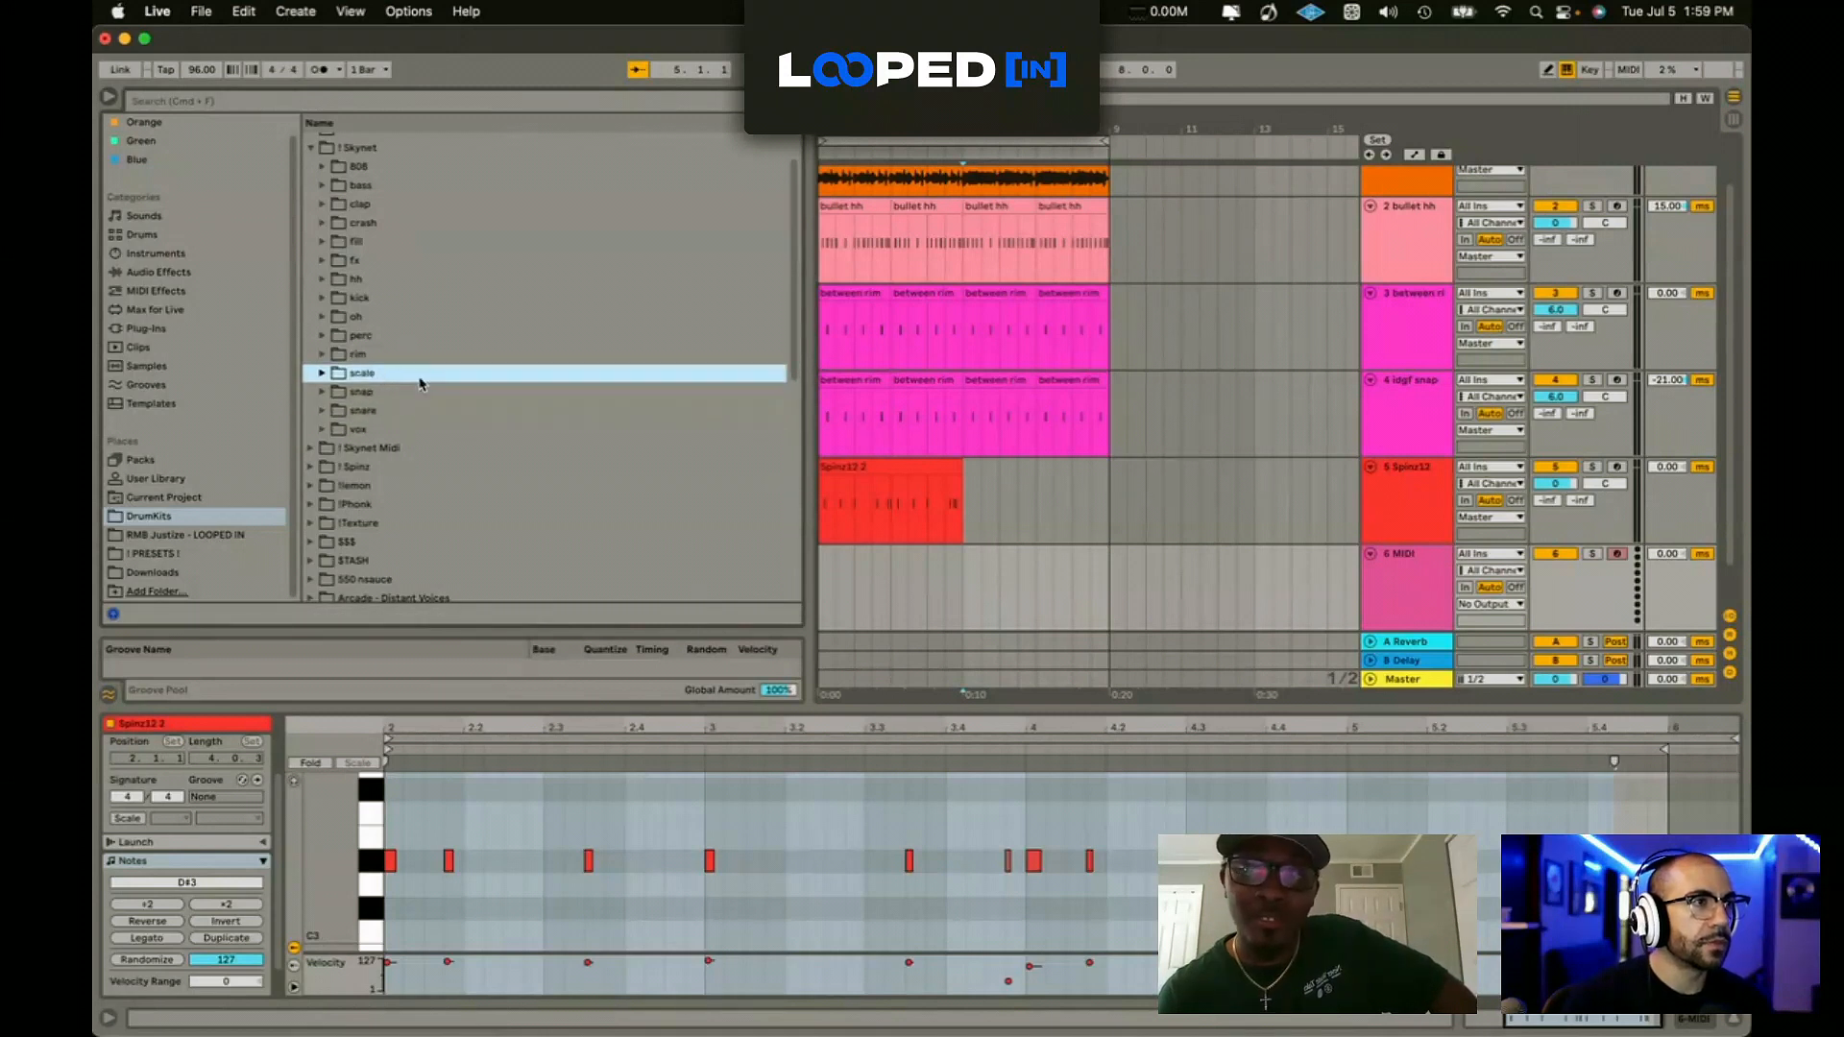
left_click(915, 470)
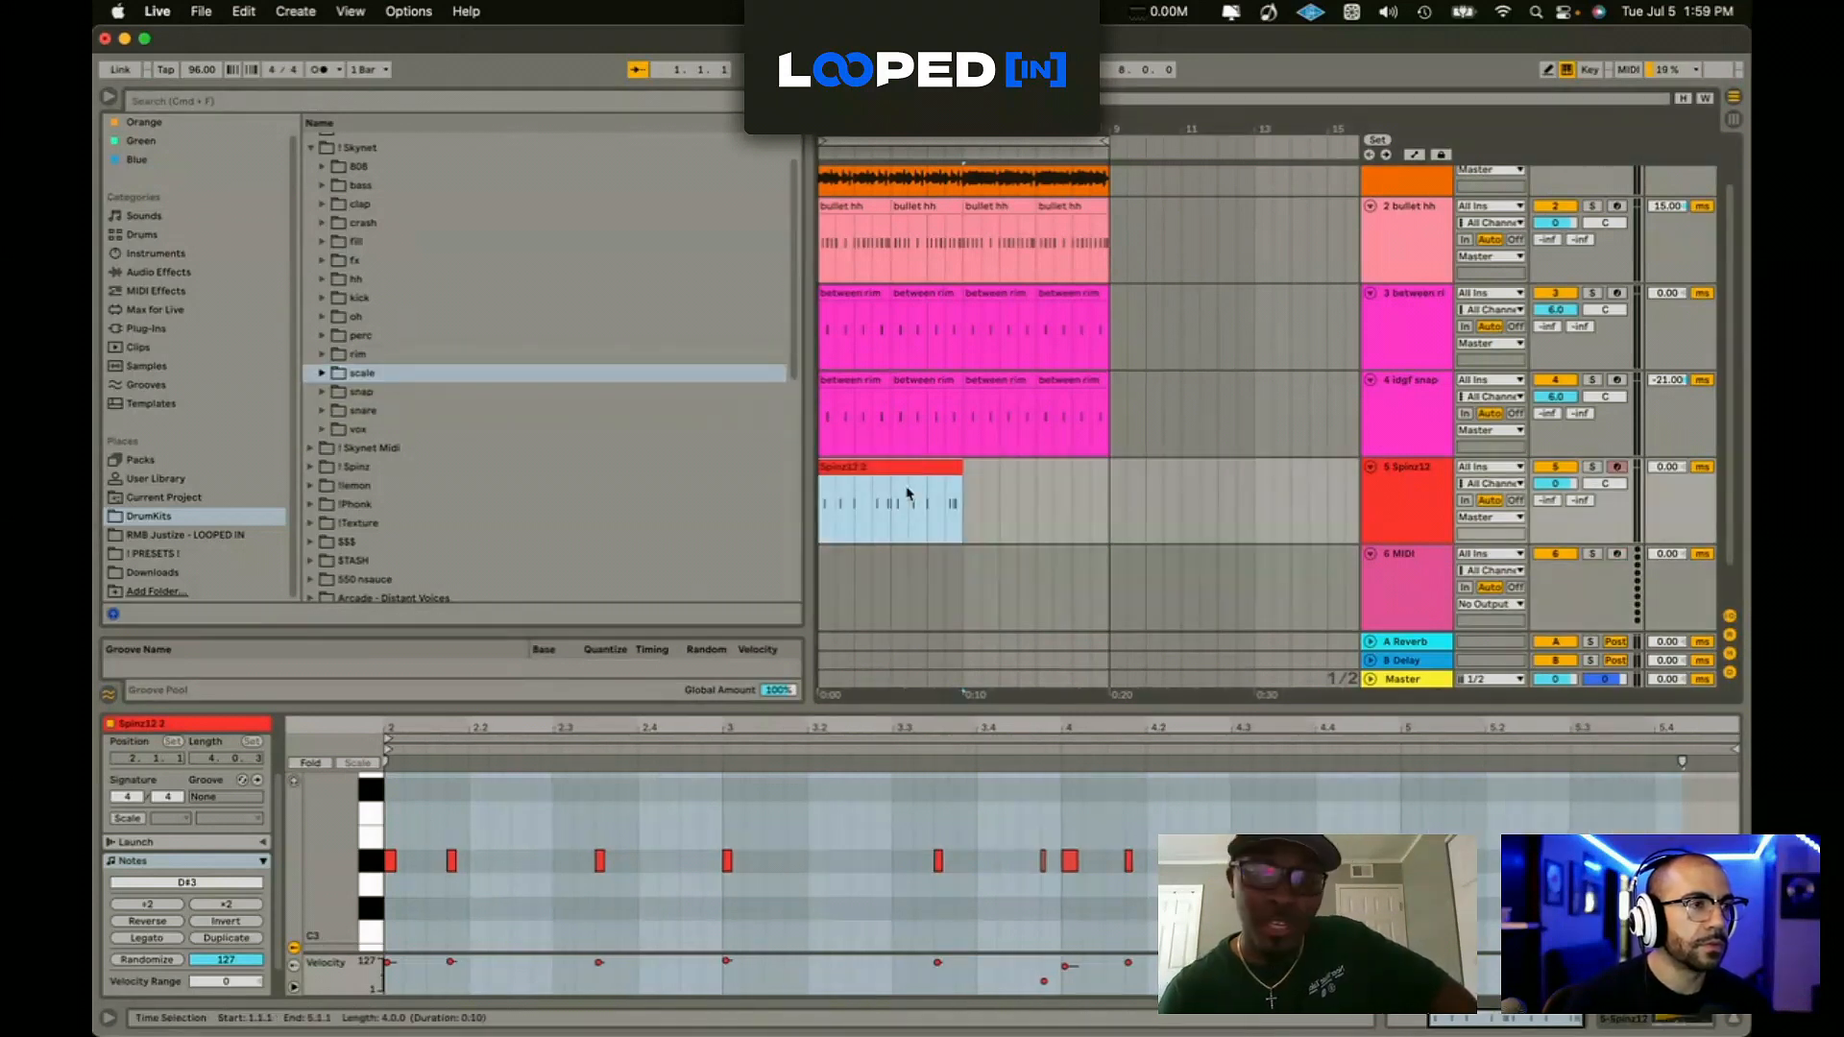
left_click(898, 583)
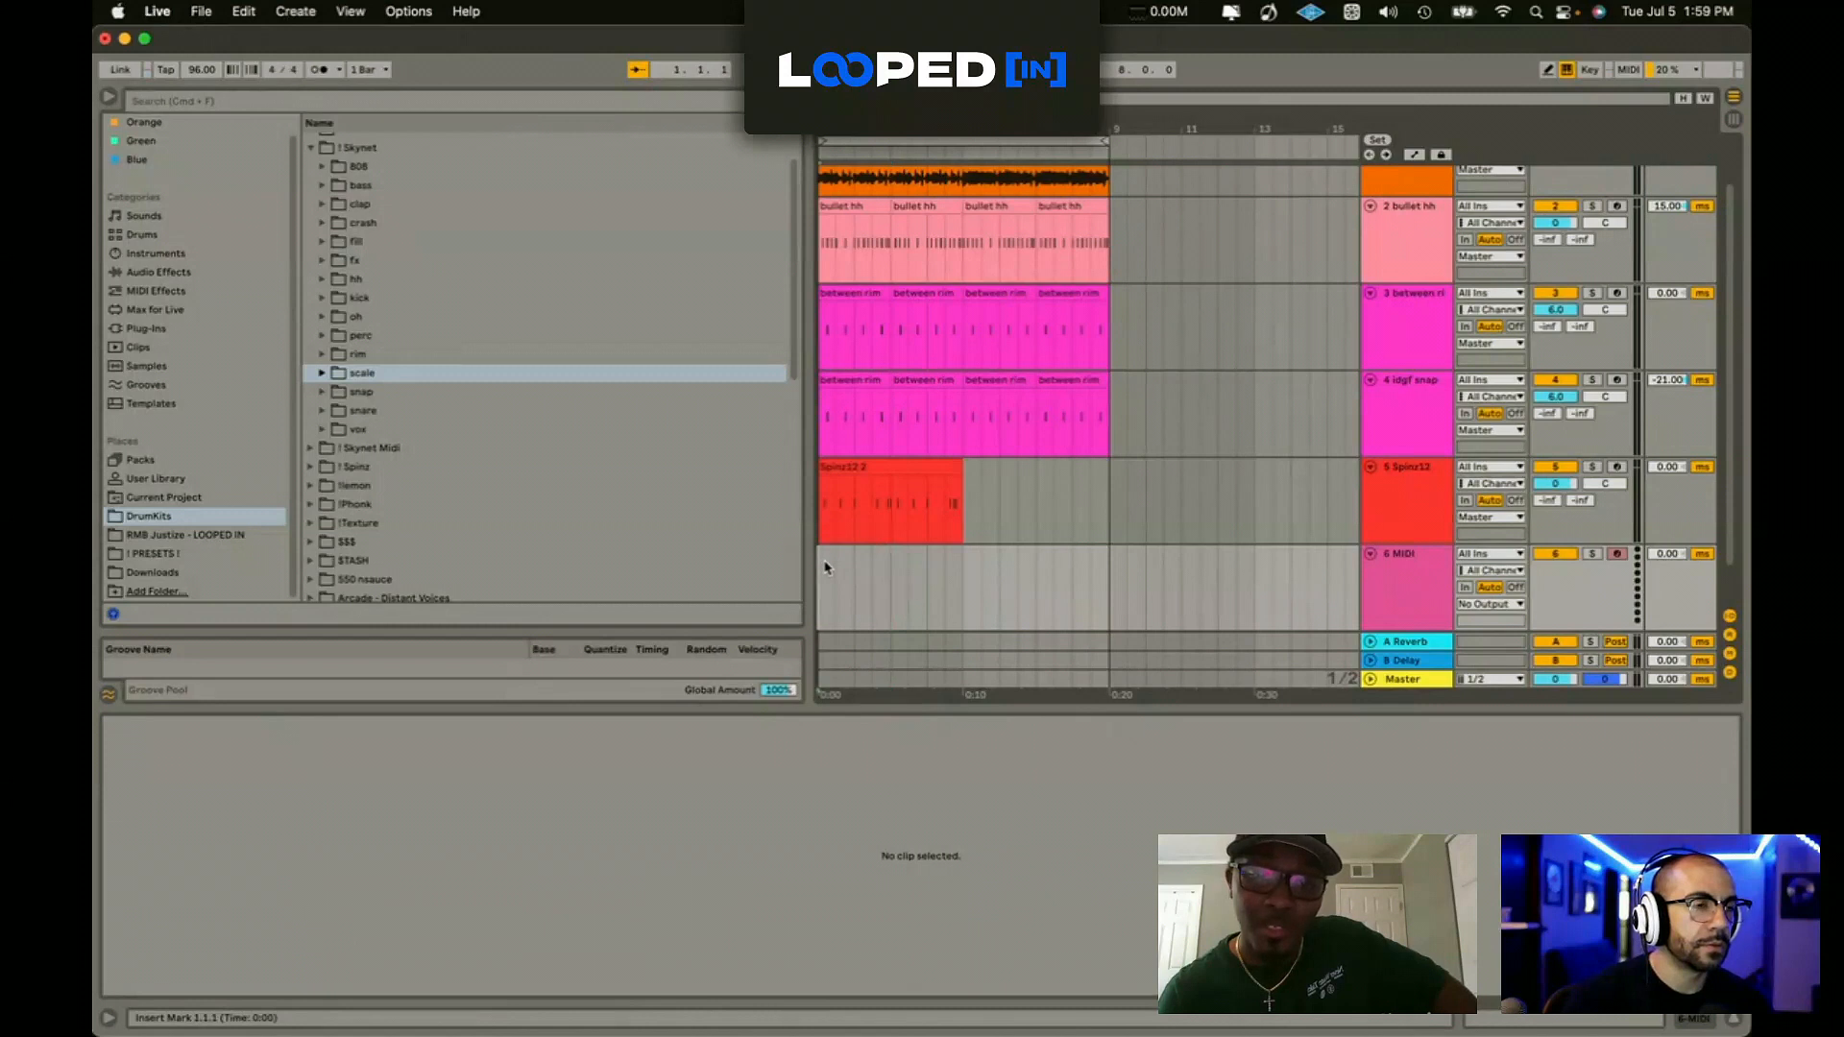
left_click(371, 280)
left_click(380, 338)
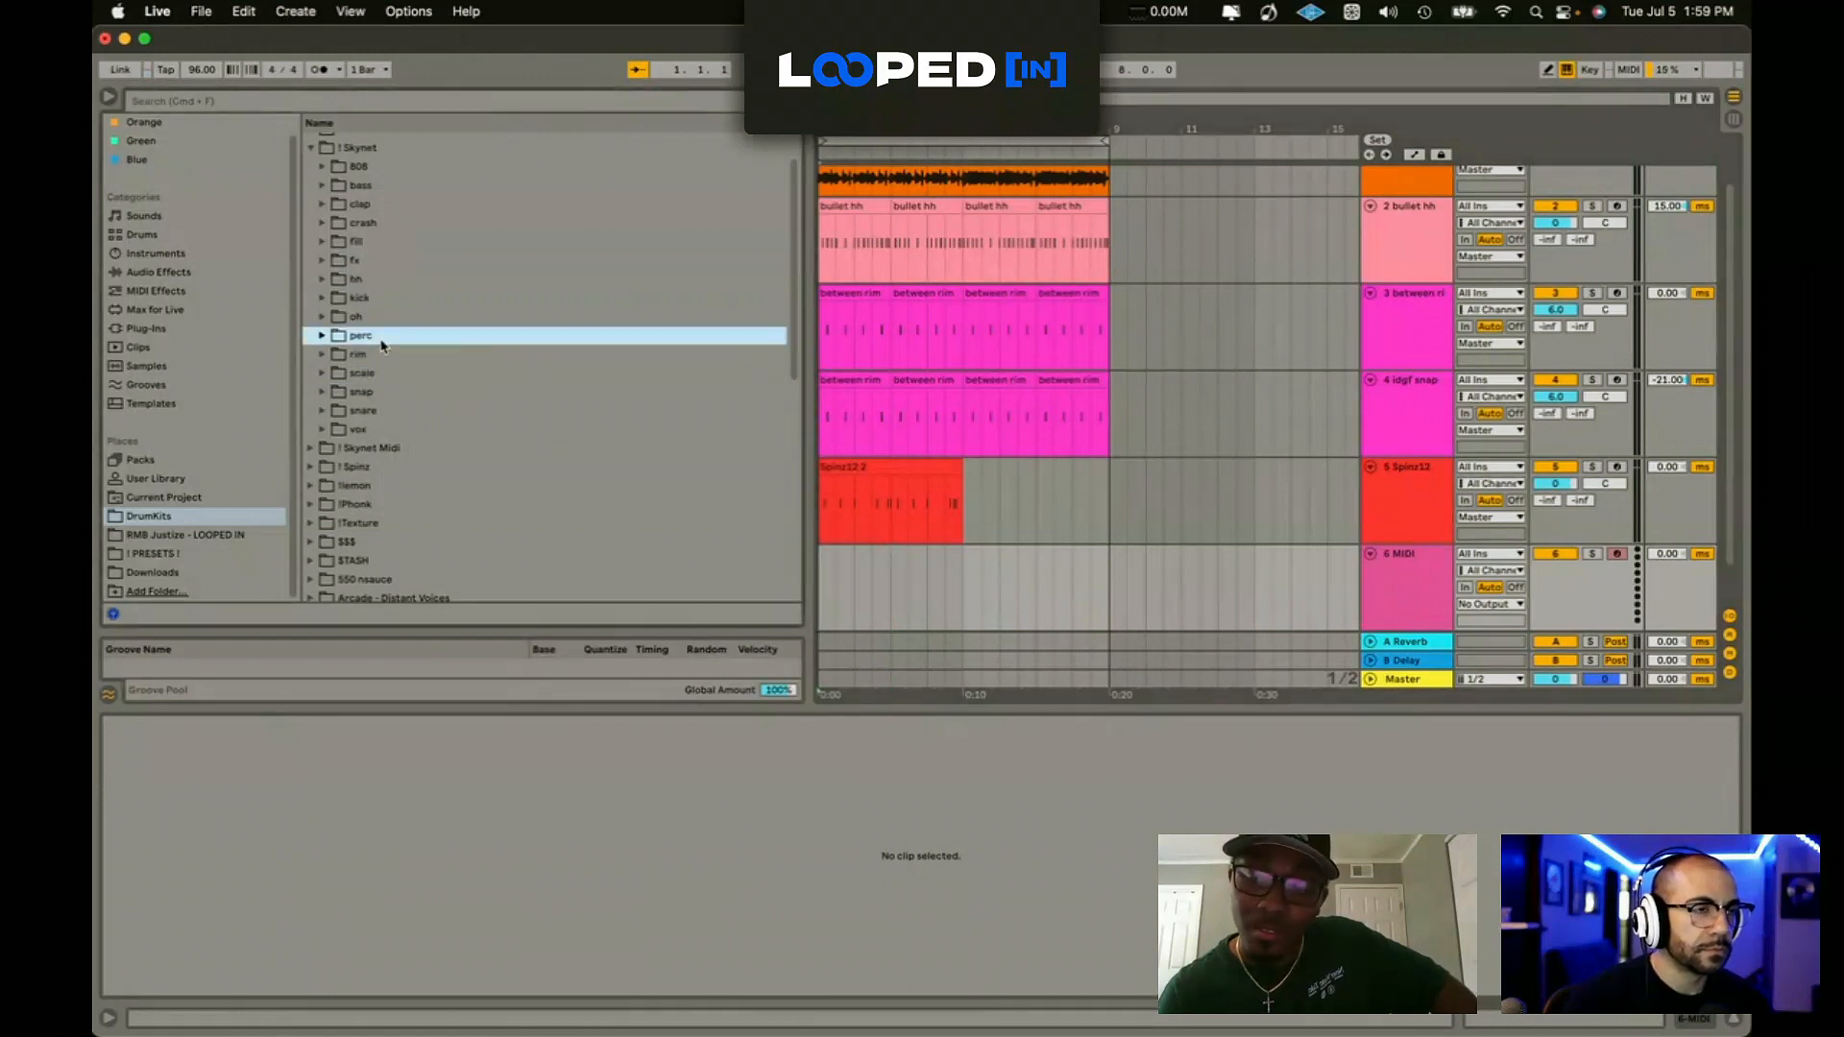
double_click(380, 339)
left_click(474, 449)
double_click(426, 395)
left_click(437, 431)
left_click(458, 491)
left_click(458, 507)
scroll(458, 509, "down", 2)
left_click(456, 498)
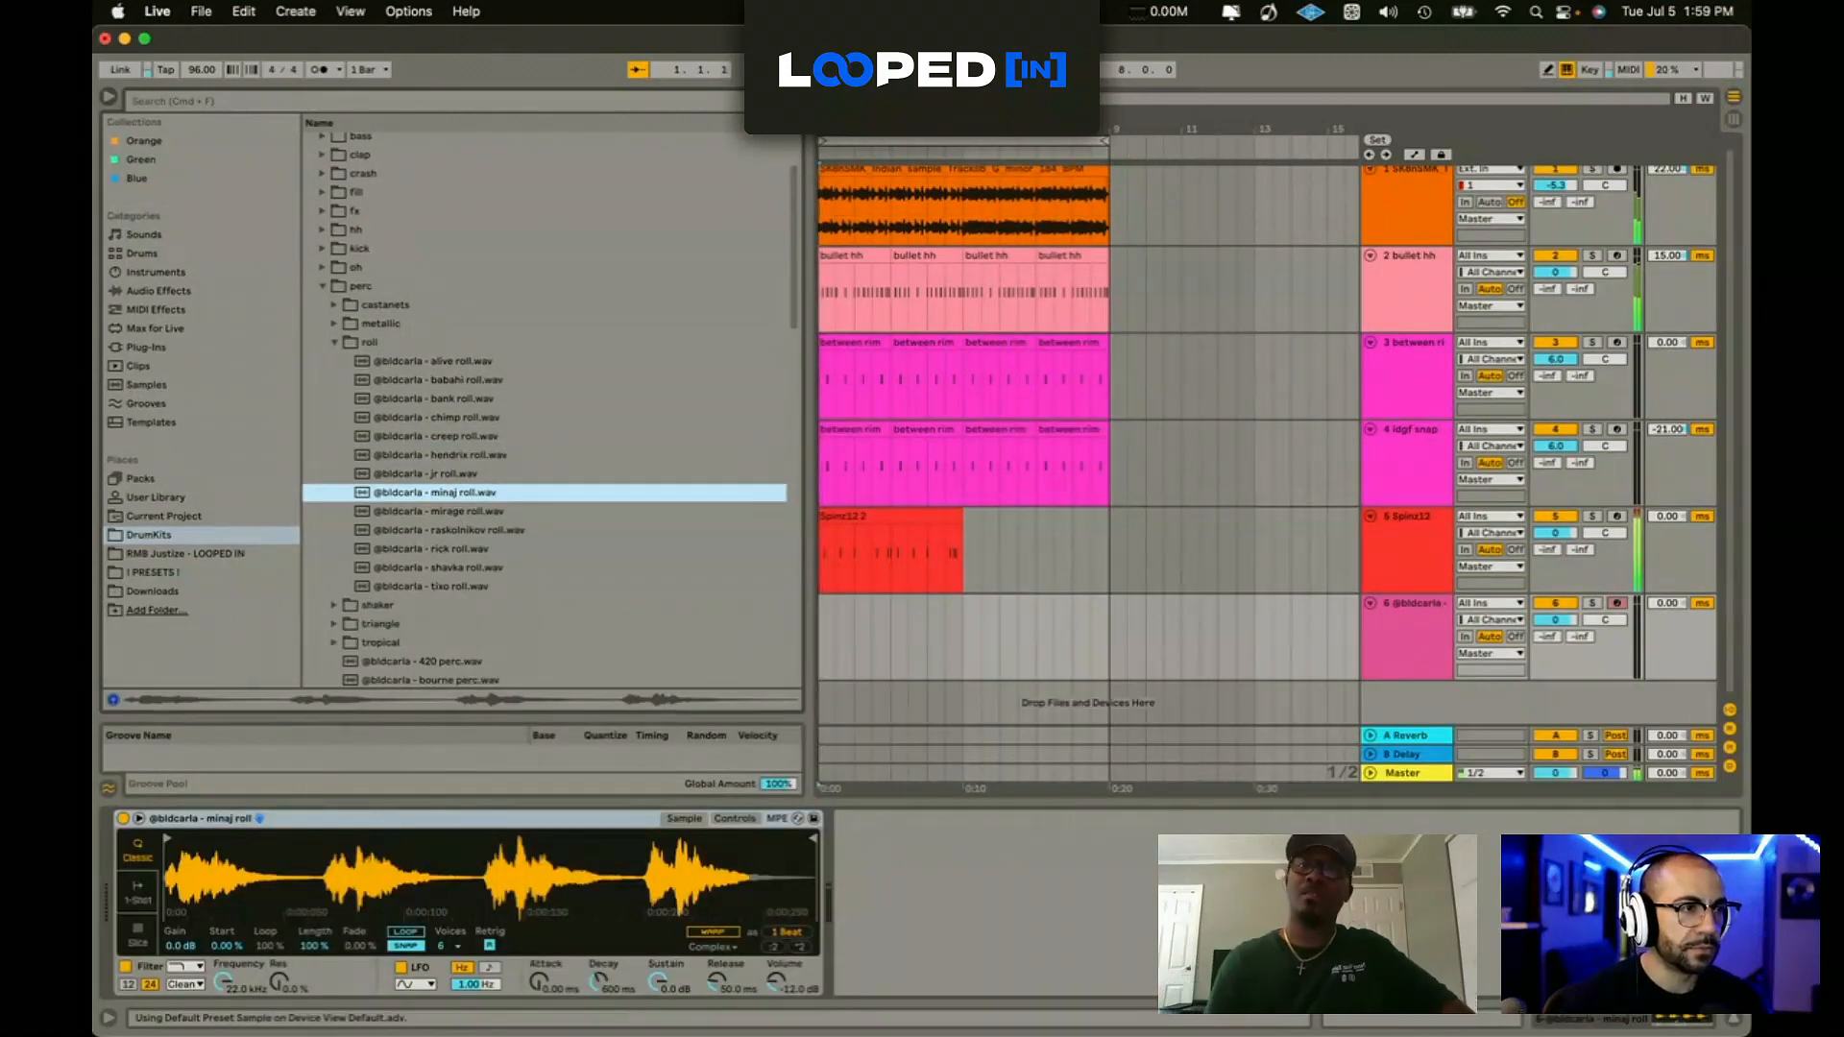
Step: Record a short minaj roll part on its track and lower the Spinz12 track volume to -8.4
key("F9")
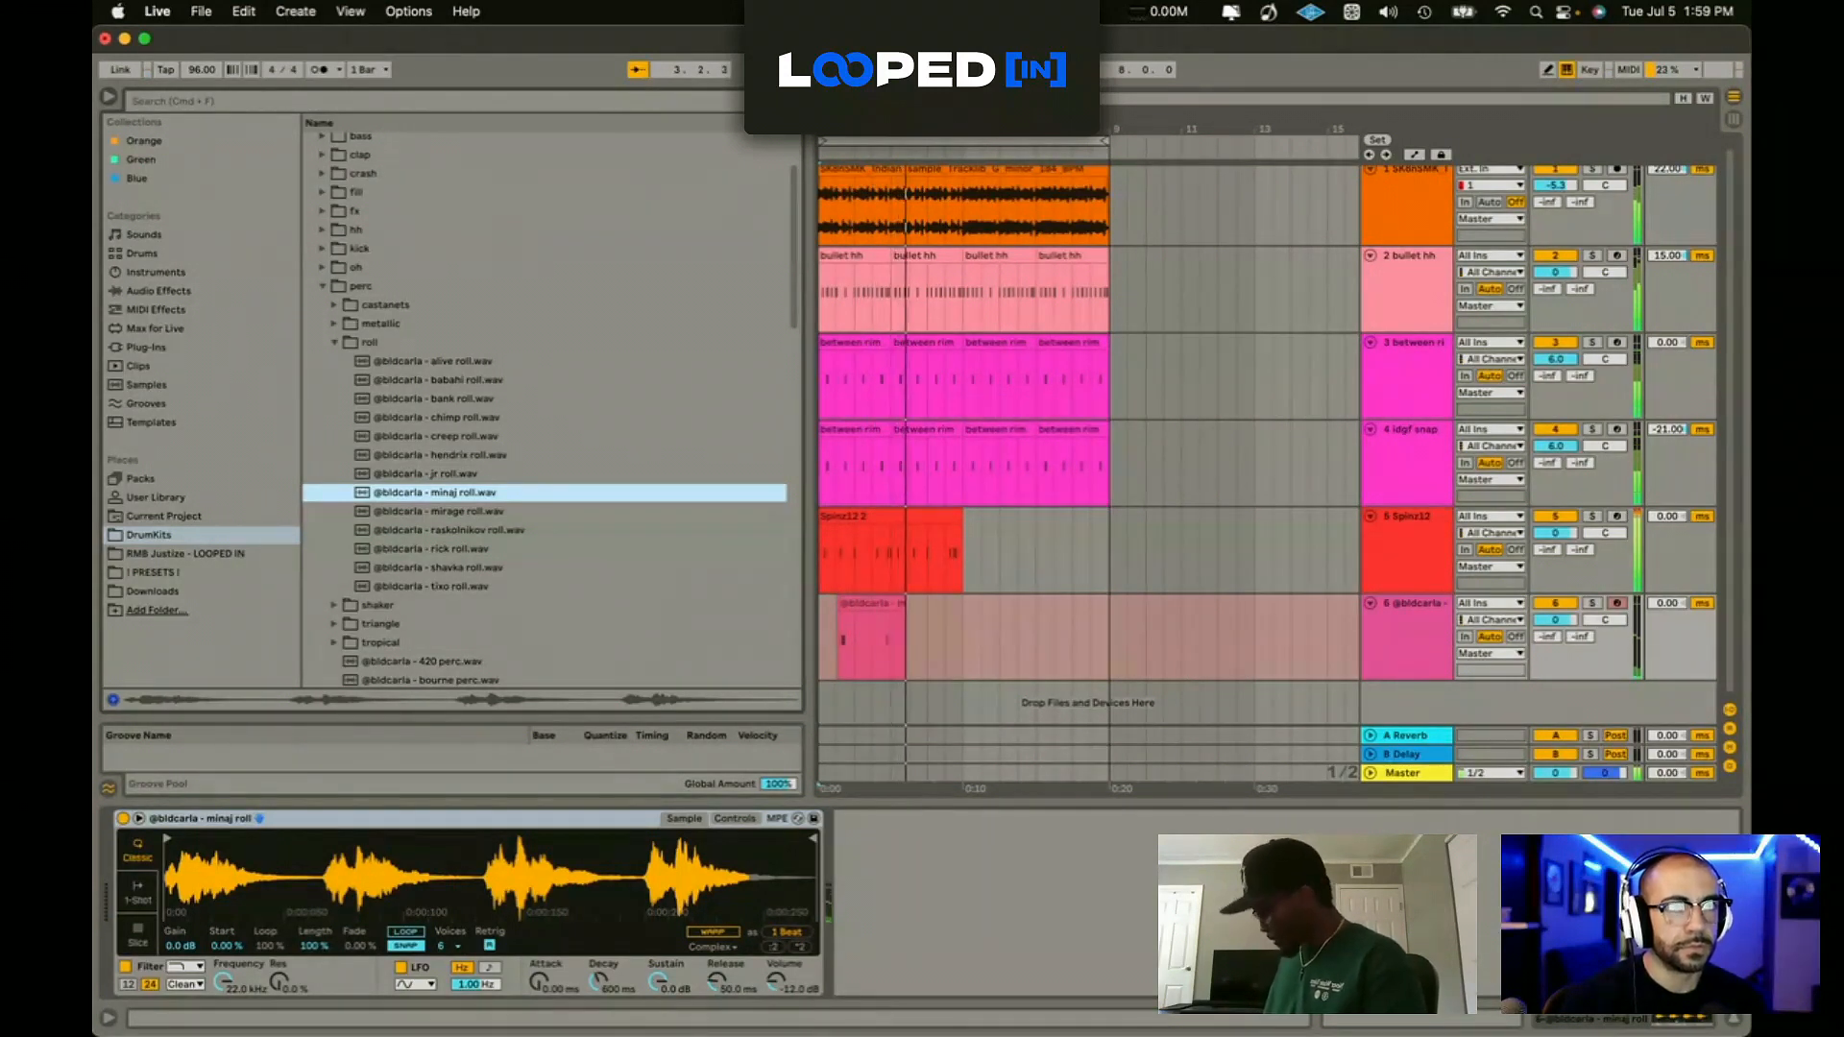
key("F9")
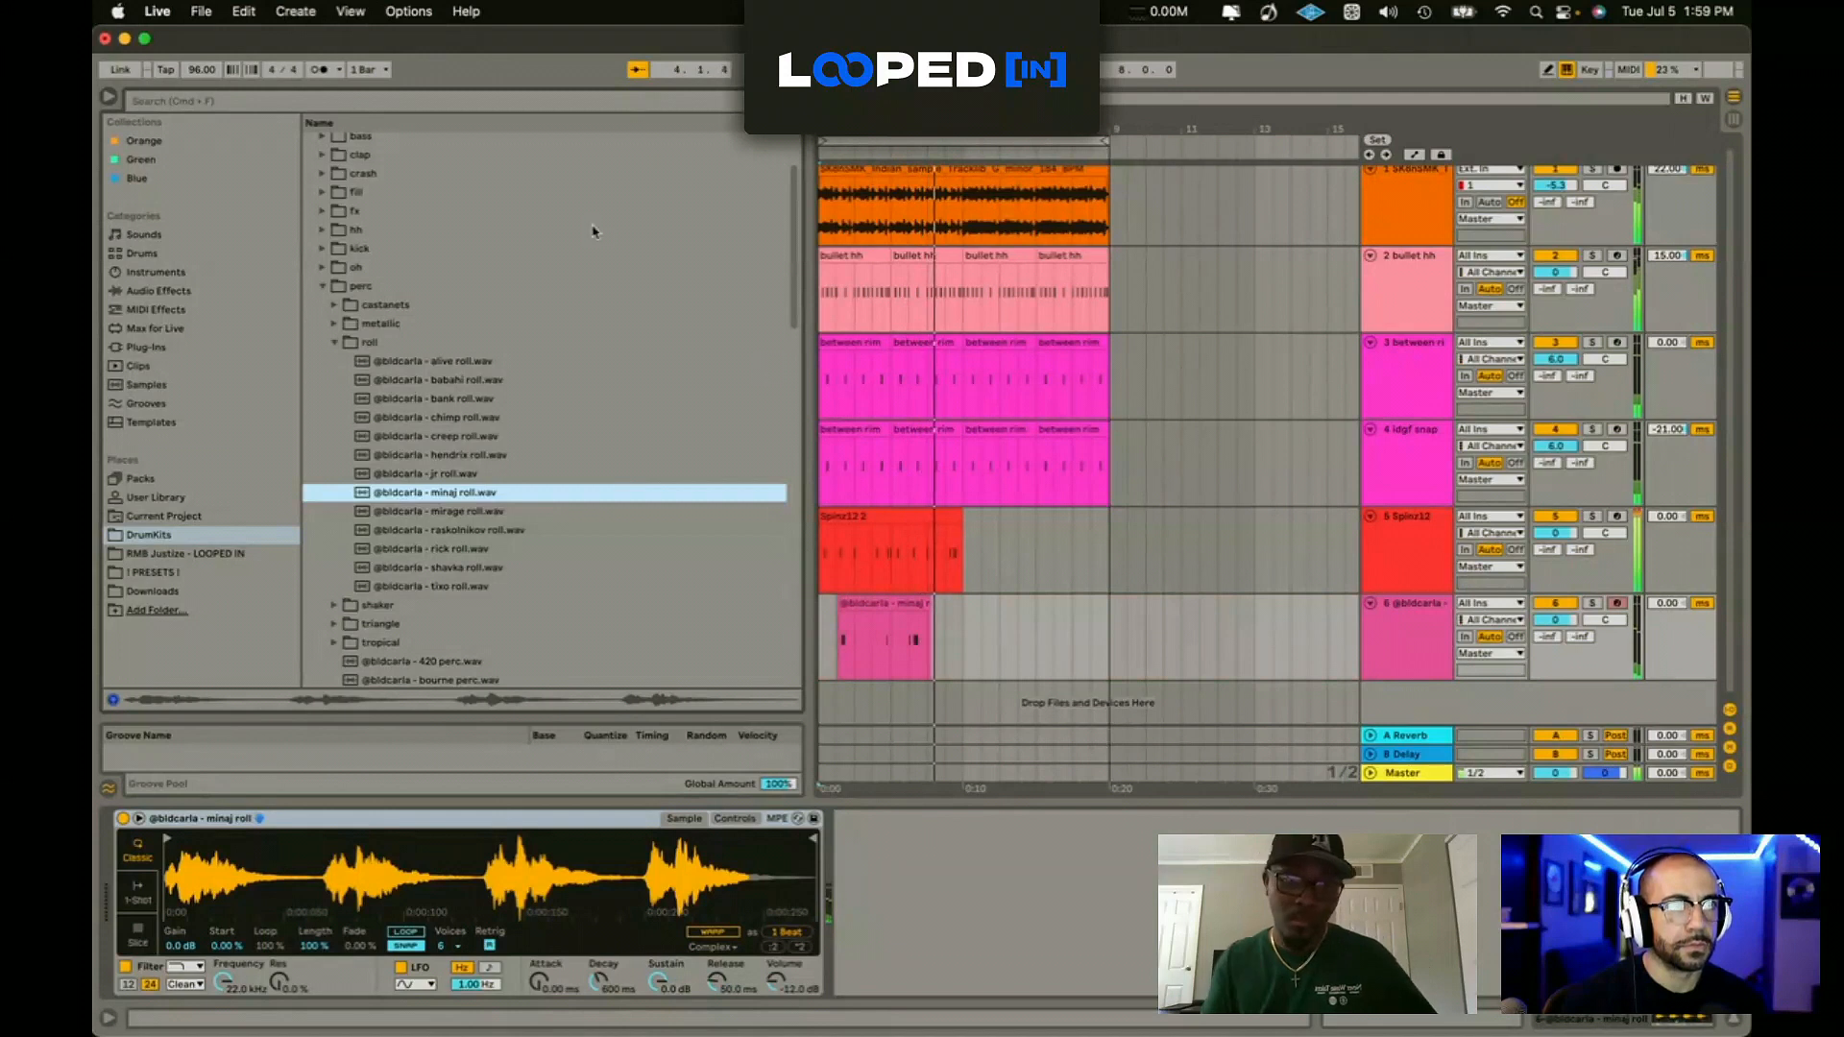
left_click_drag(1554, 533, 1554, 538)
key("space")
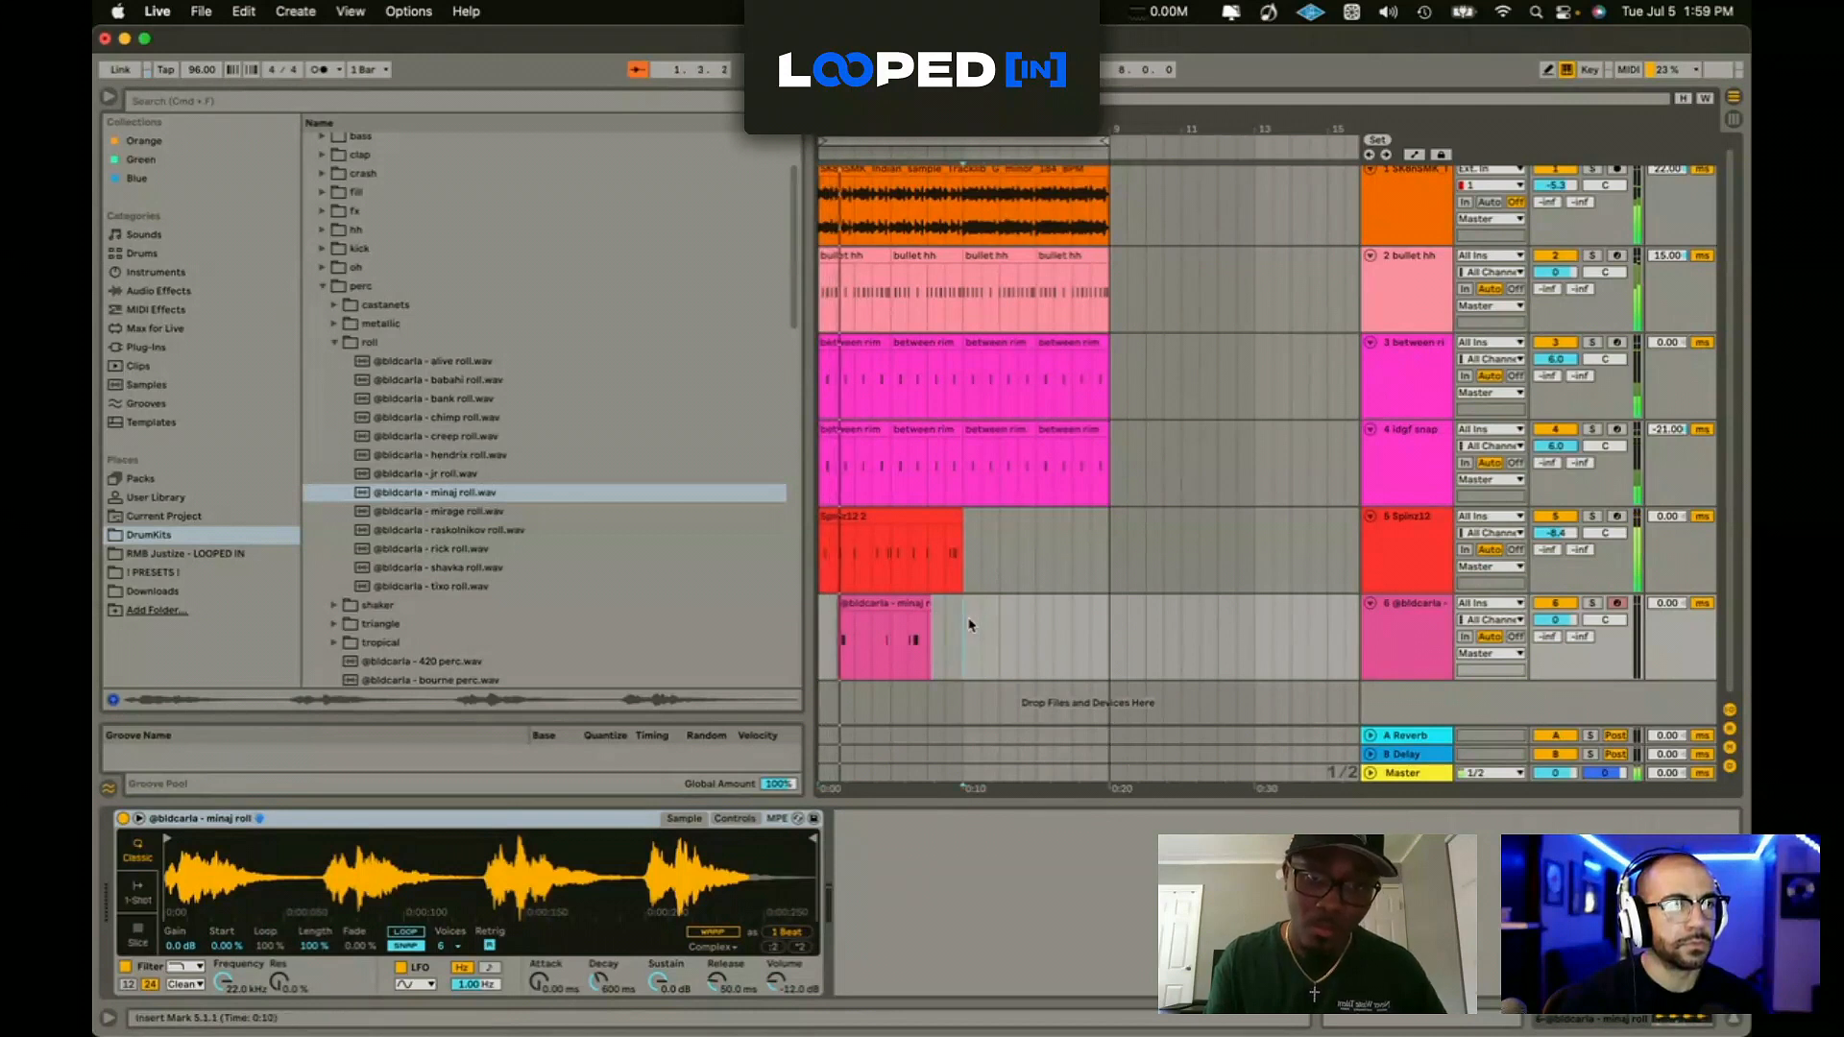
Step: Consolidate the minaj roll part into a four-bar clip starting at bar 1 and duplicate it once
left_click_drag(970, 626, 705, 640)
key("super+j")
key("super+d")
Step: Add a MIDI track below the minaj roll track and open the KSHMR_Hand_Clap_Loops folder in KSHMR Volume 3's solo drum loops
key("super+shift+t")
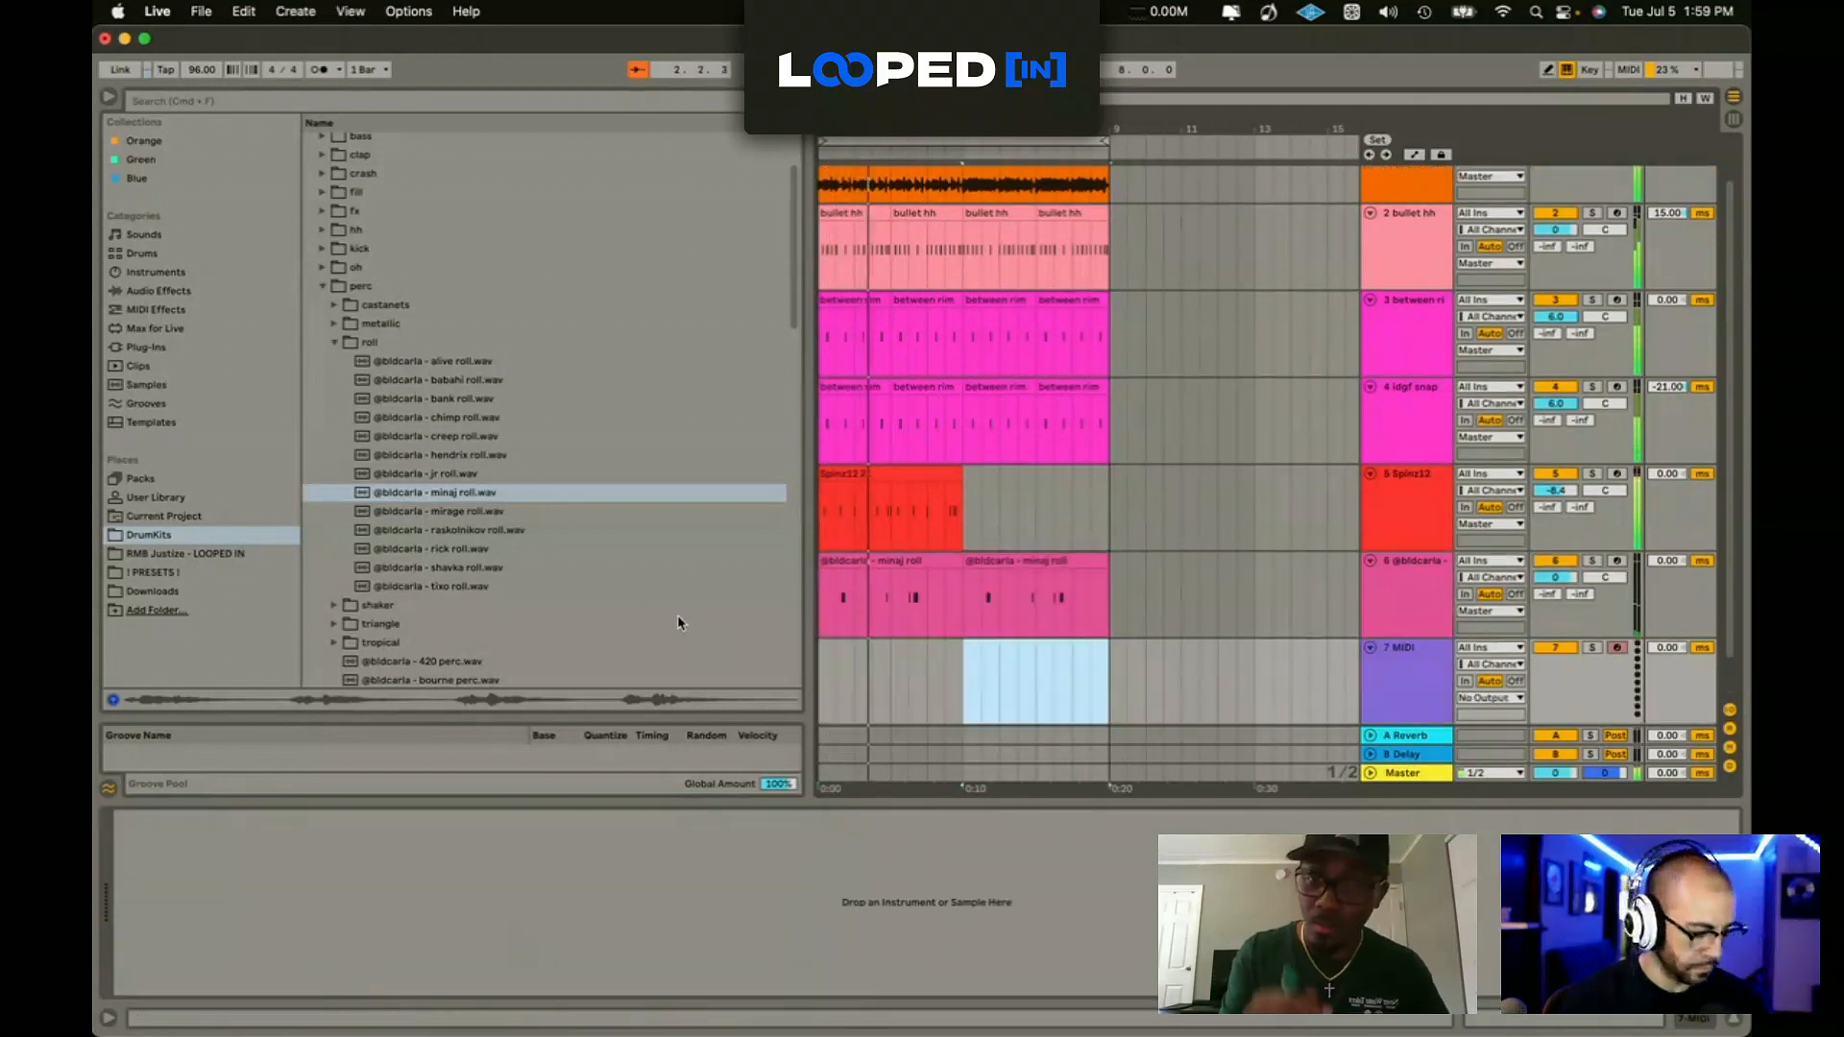
scroll(452, 543, "down", 10)
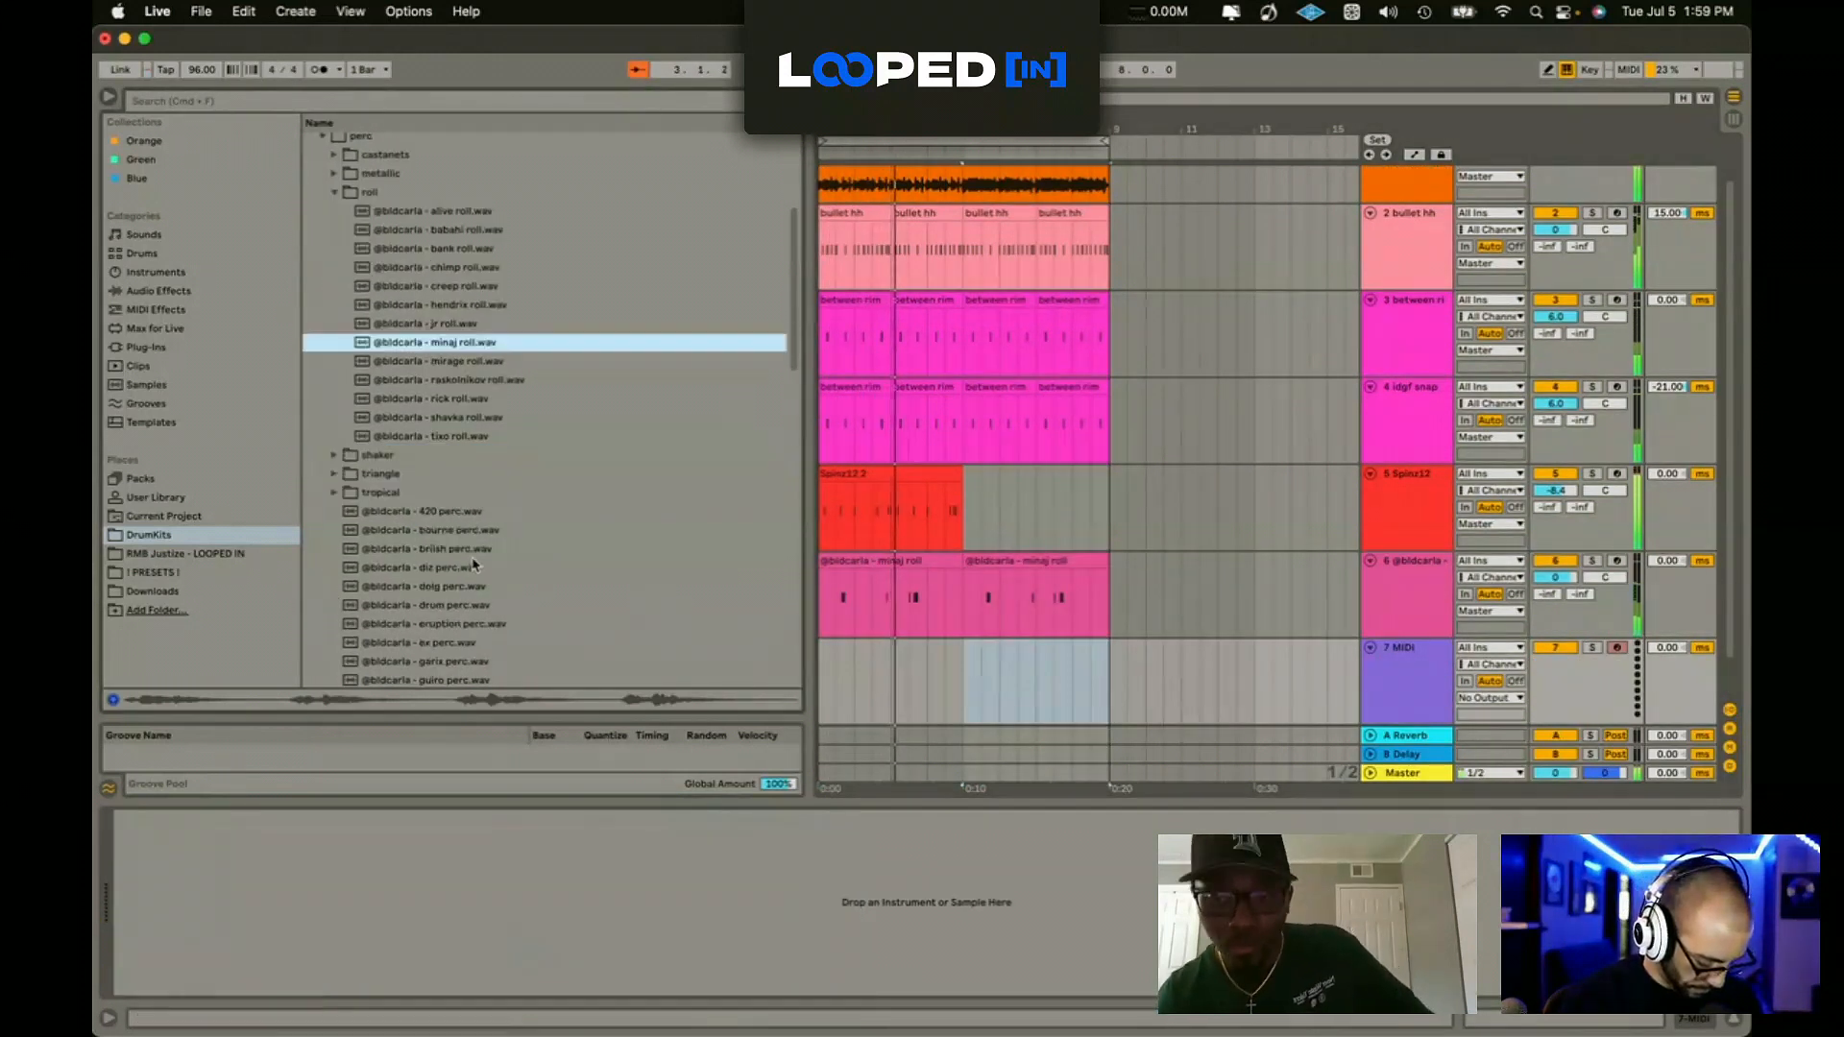
double_click(376, 472)
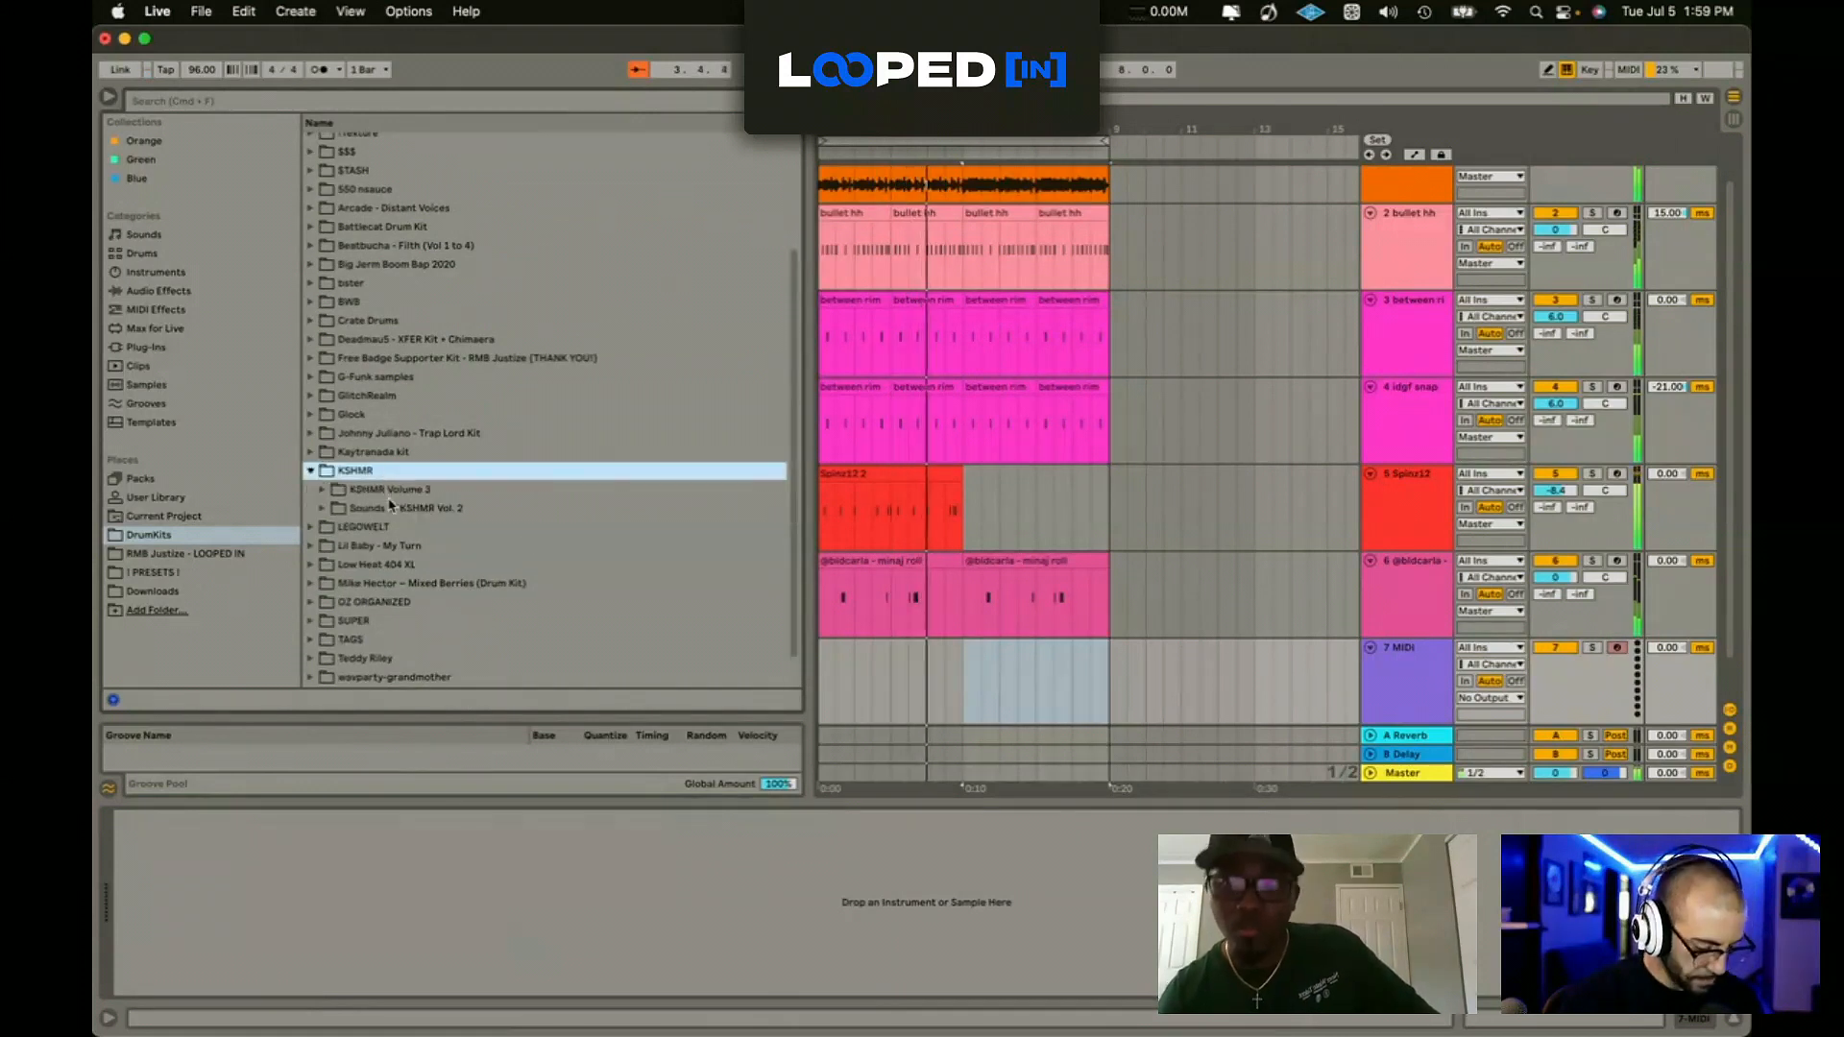
double_click(379, 492)
scroll(392, 503, "down", 5)
double_click(437, 303)
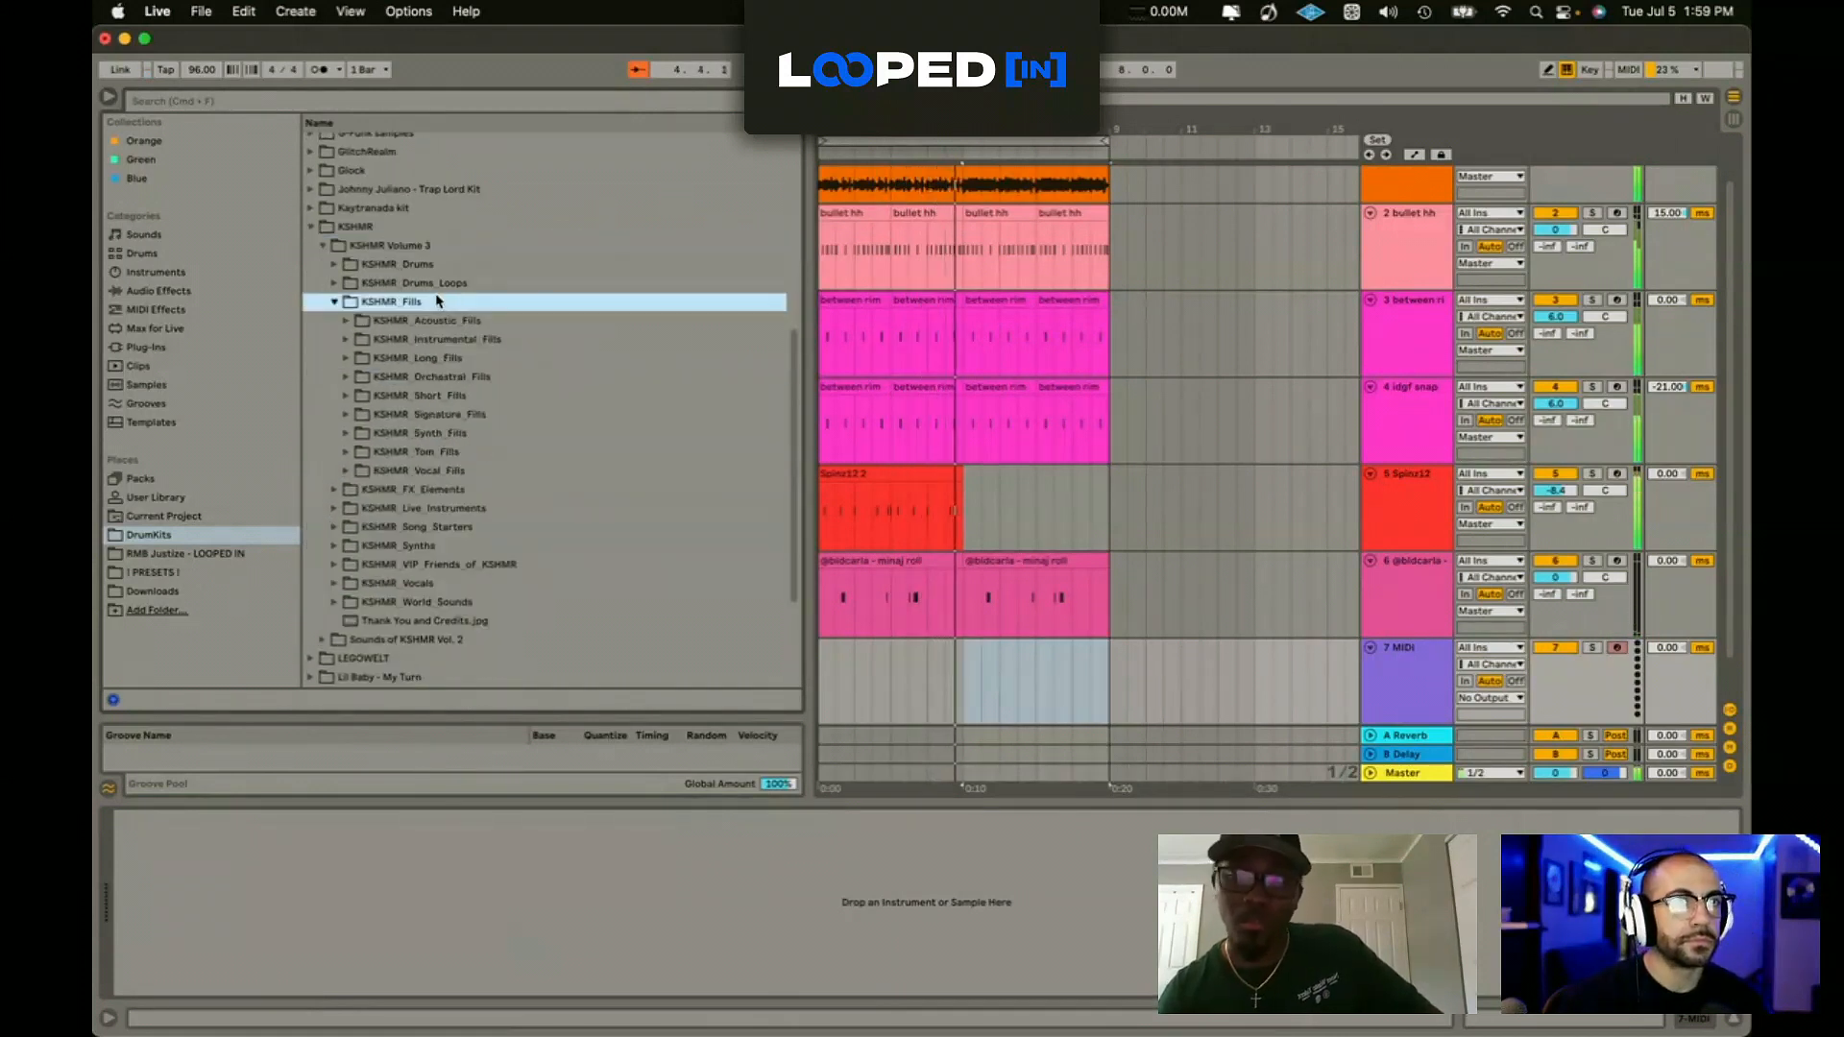
double_click(438, 285)
left_click(437, 320)
double_click(437, 320)
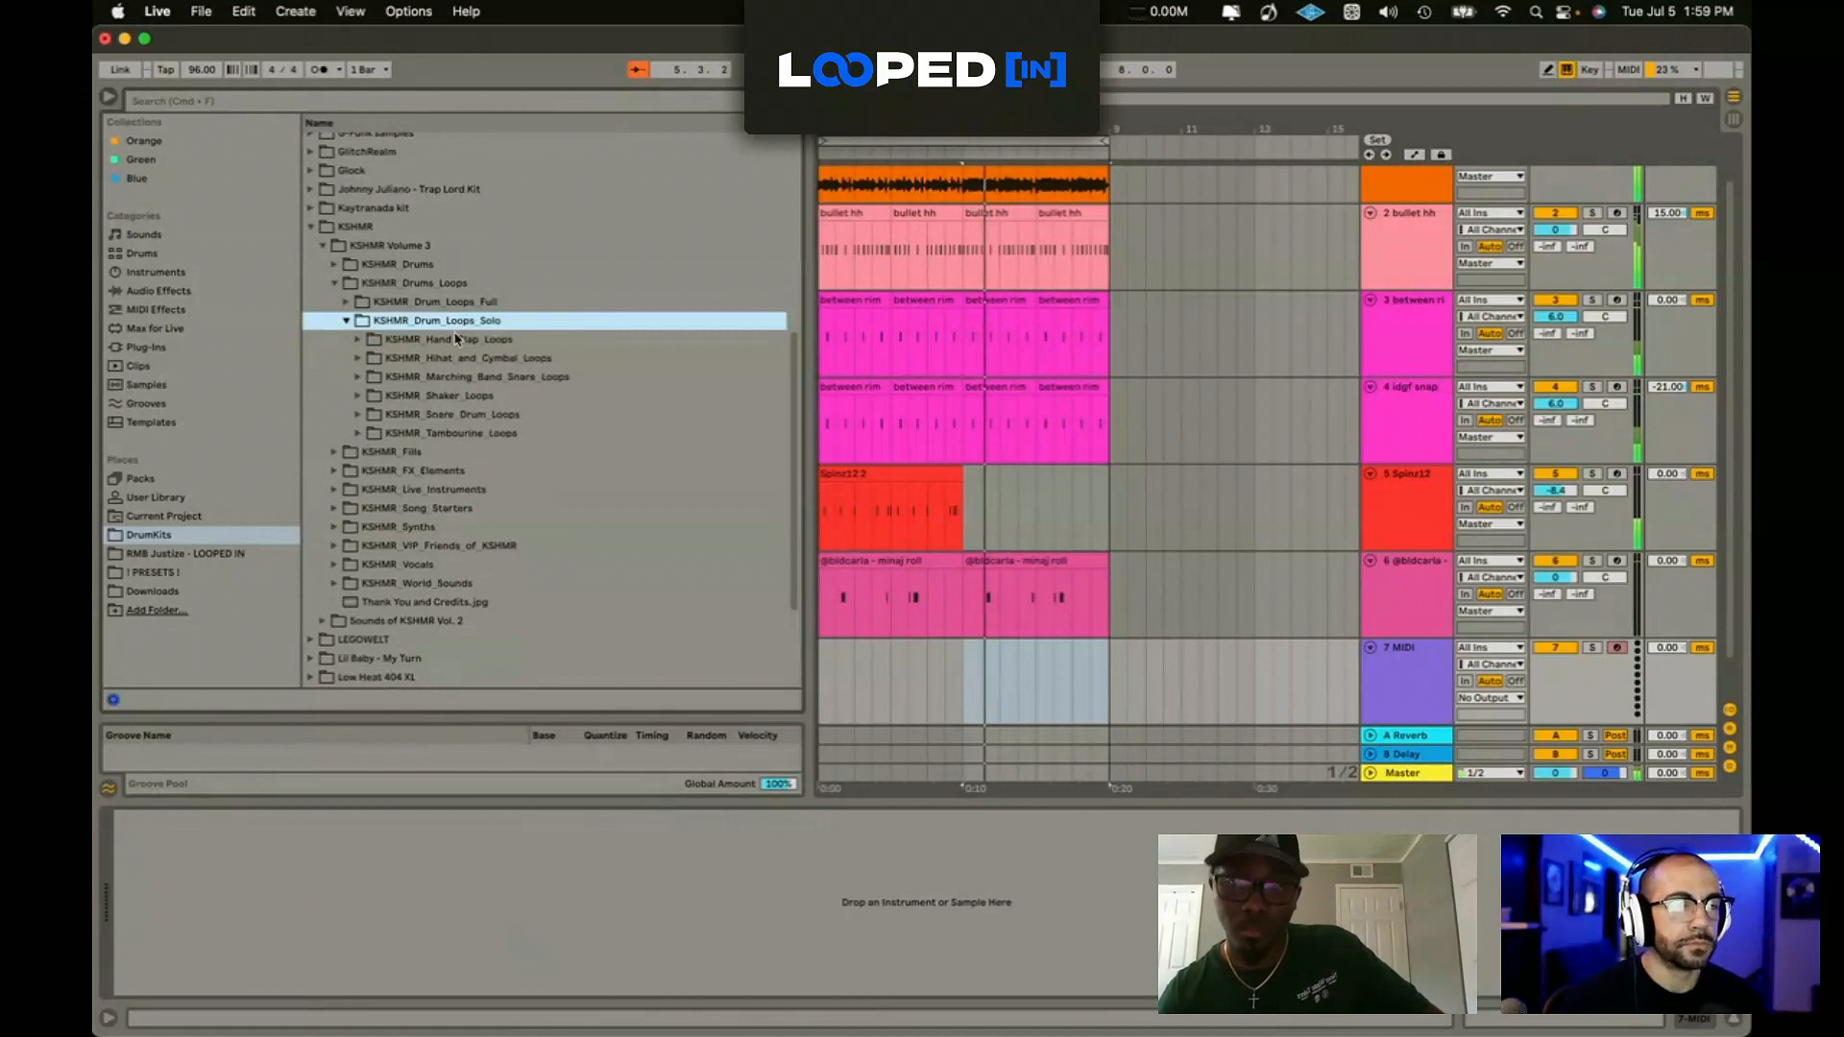
left_click(451, 339)
double_click(468, 339)
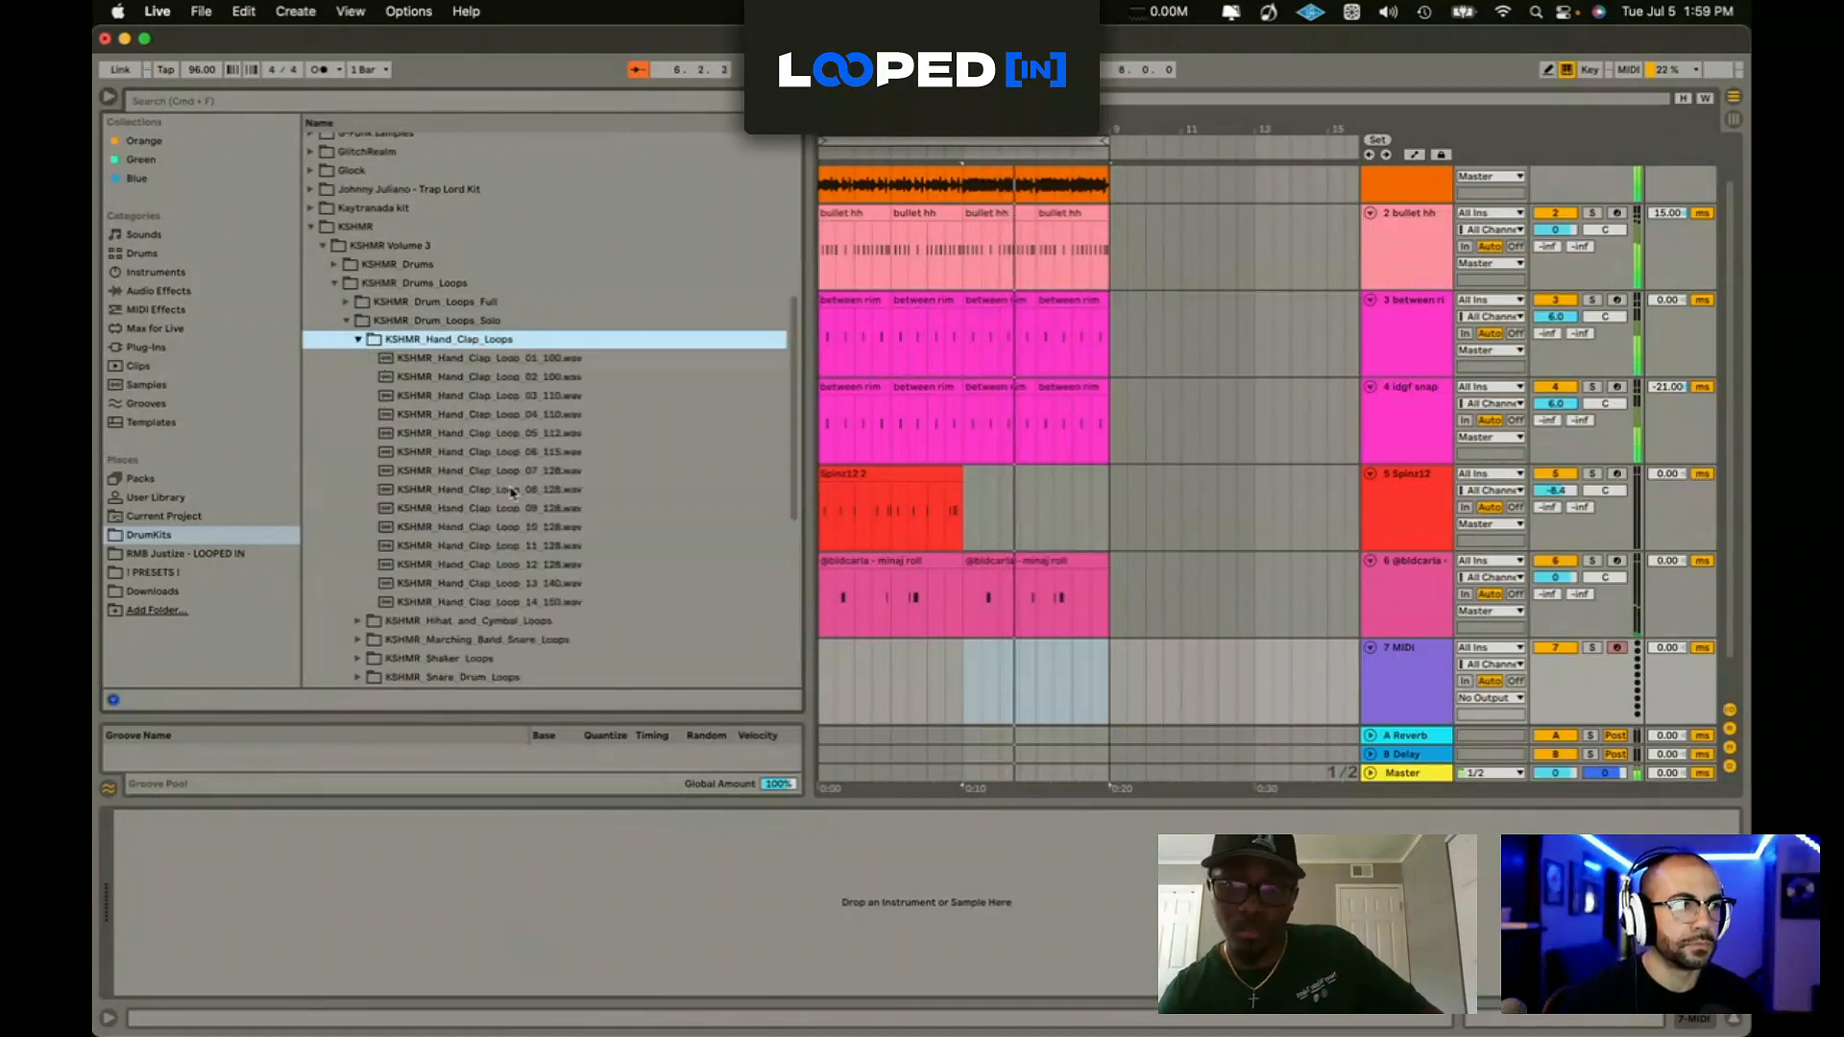
Step: Audition the hand clap loops, place KSHMR_Hand_Clap_Loop_10_128.wav at bar 5 on the new track and set the track volume to 2.3
left_click(500, 490)
left_click(504, 527)
left_click_drag(504, 524, 975, 661)
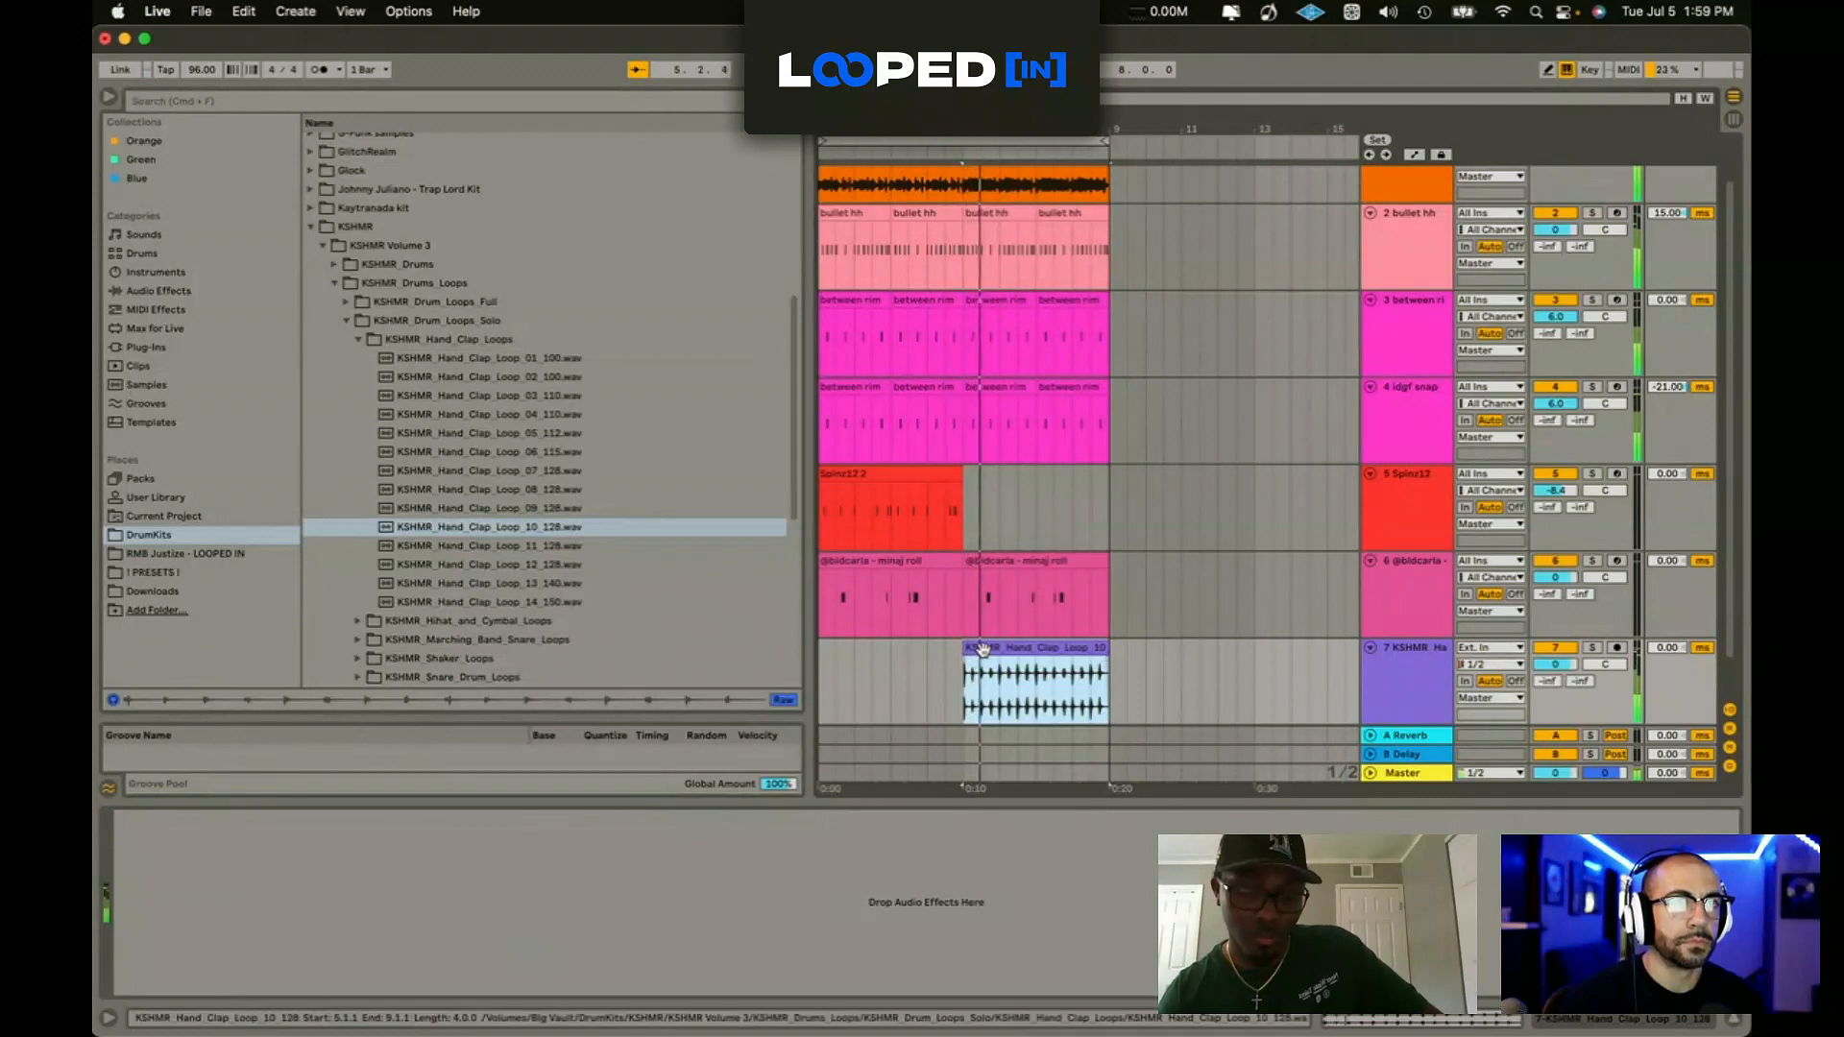
left_click_drag(1555, 664, 1555, 651)
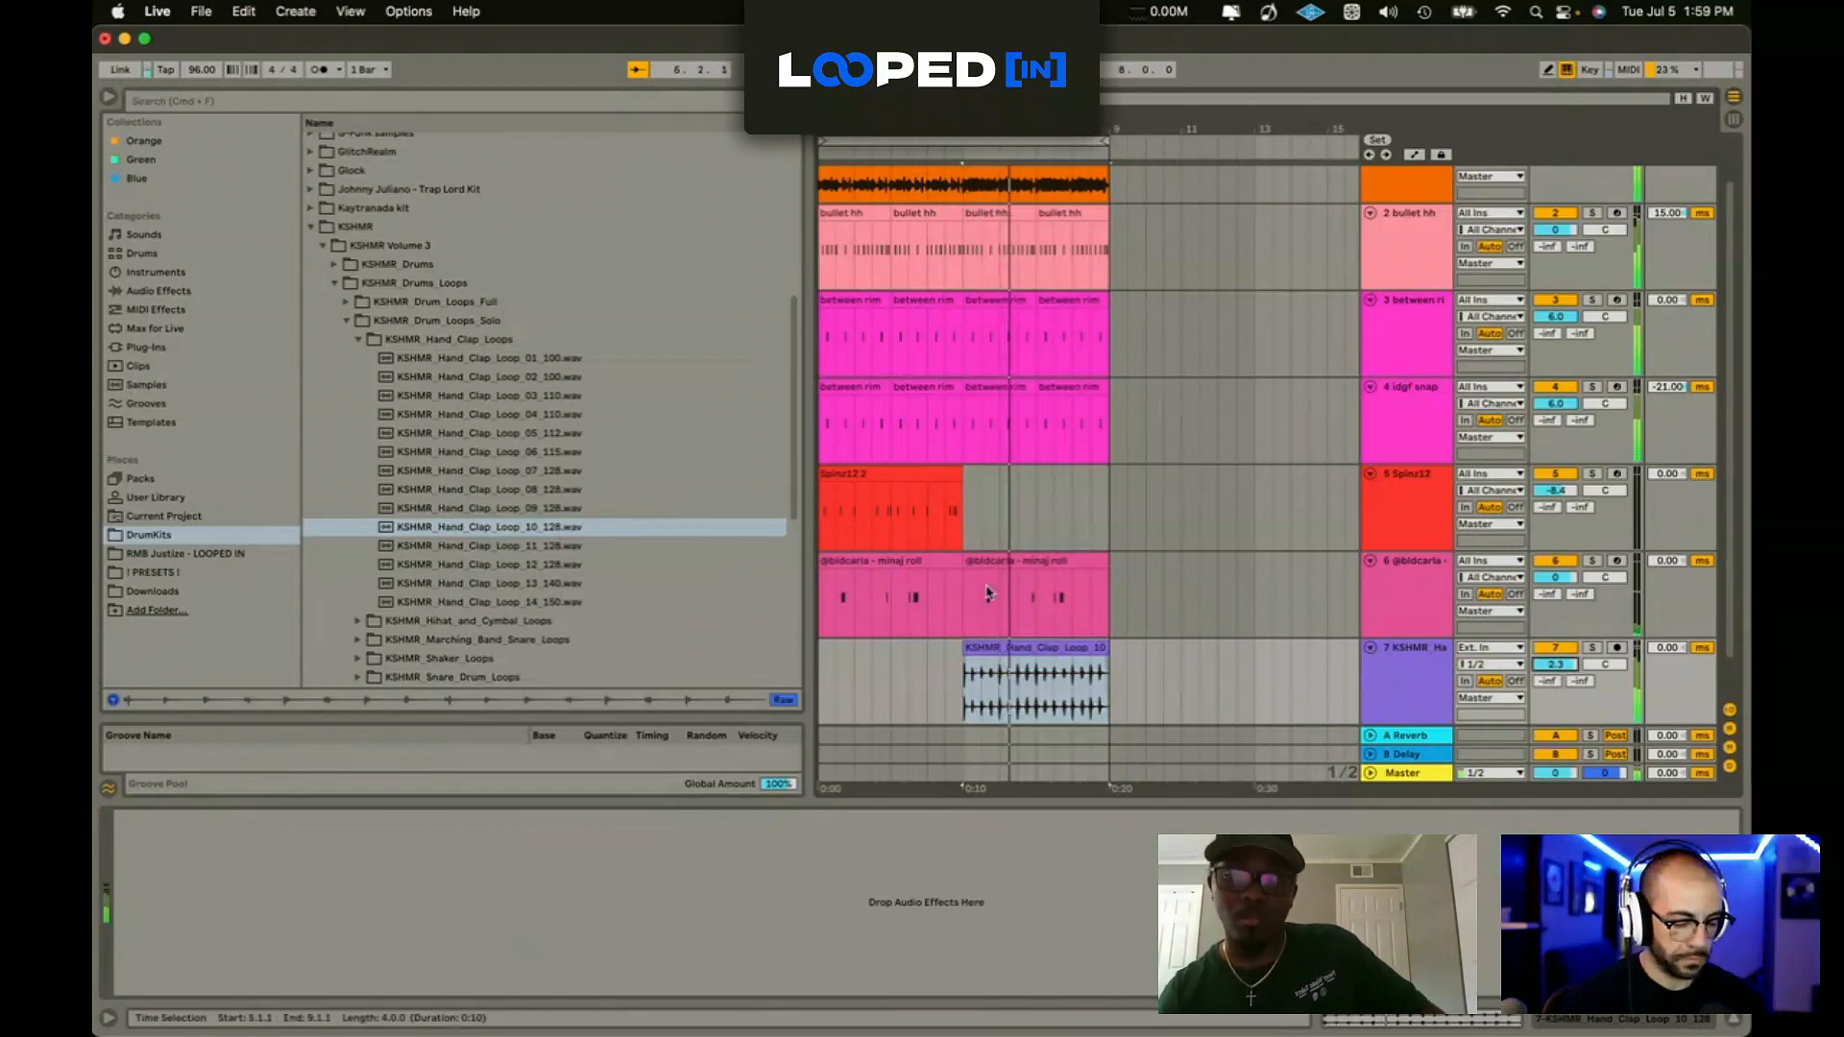
Step: Add the Drum Buss audio effect to the hand clap track and set its Transients to -0.68
left_click(159, 290)
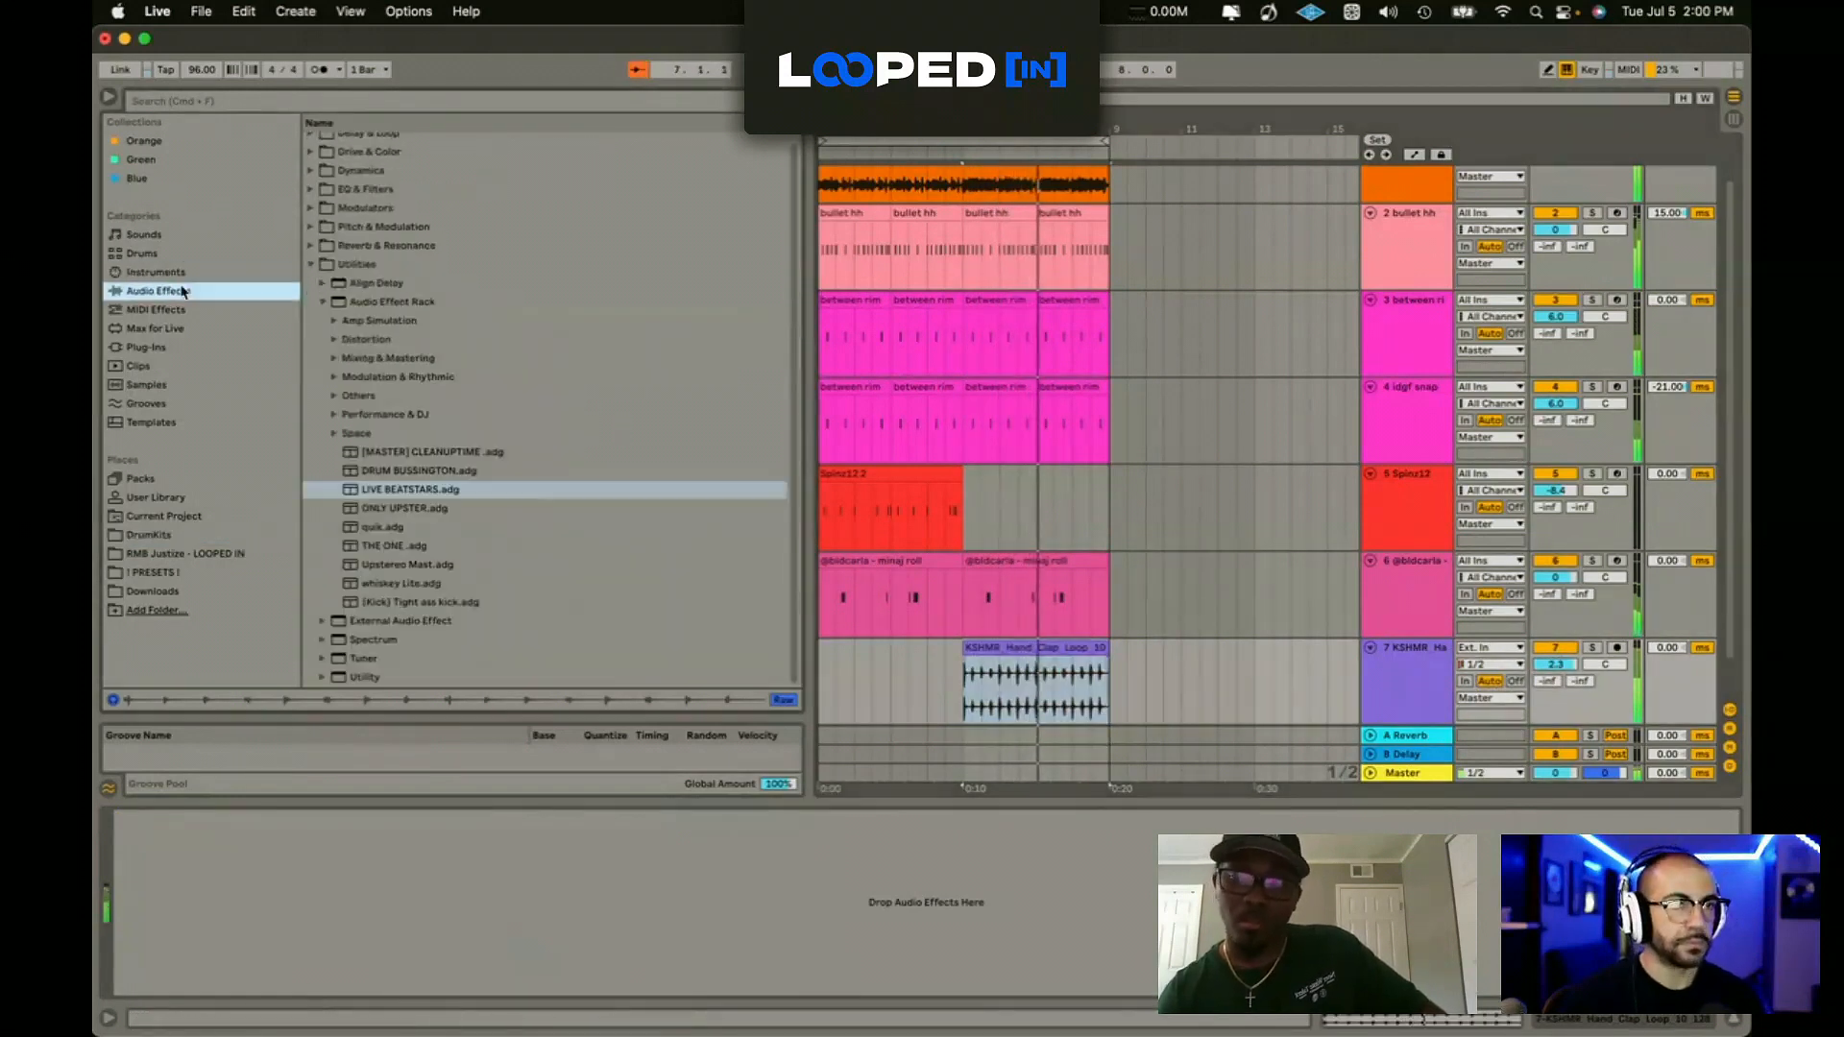
left_click(311, 152)
double_click(355, 216)
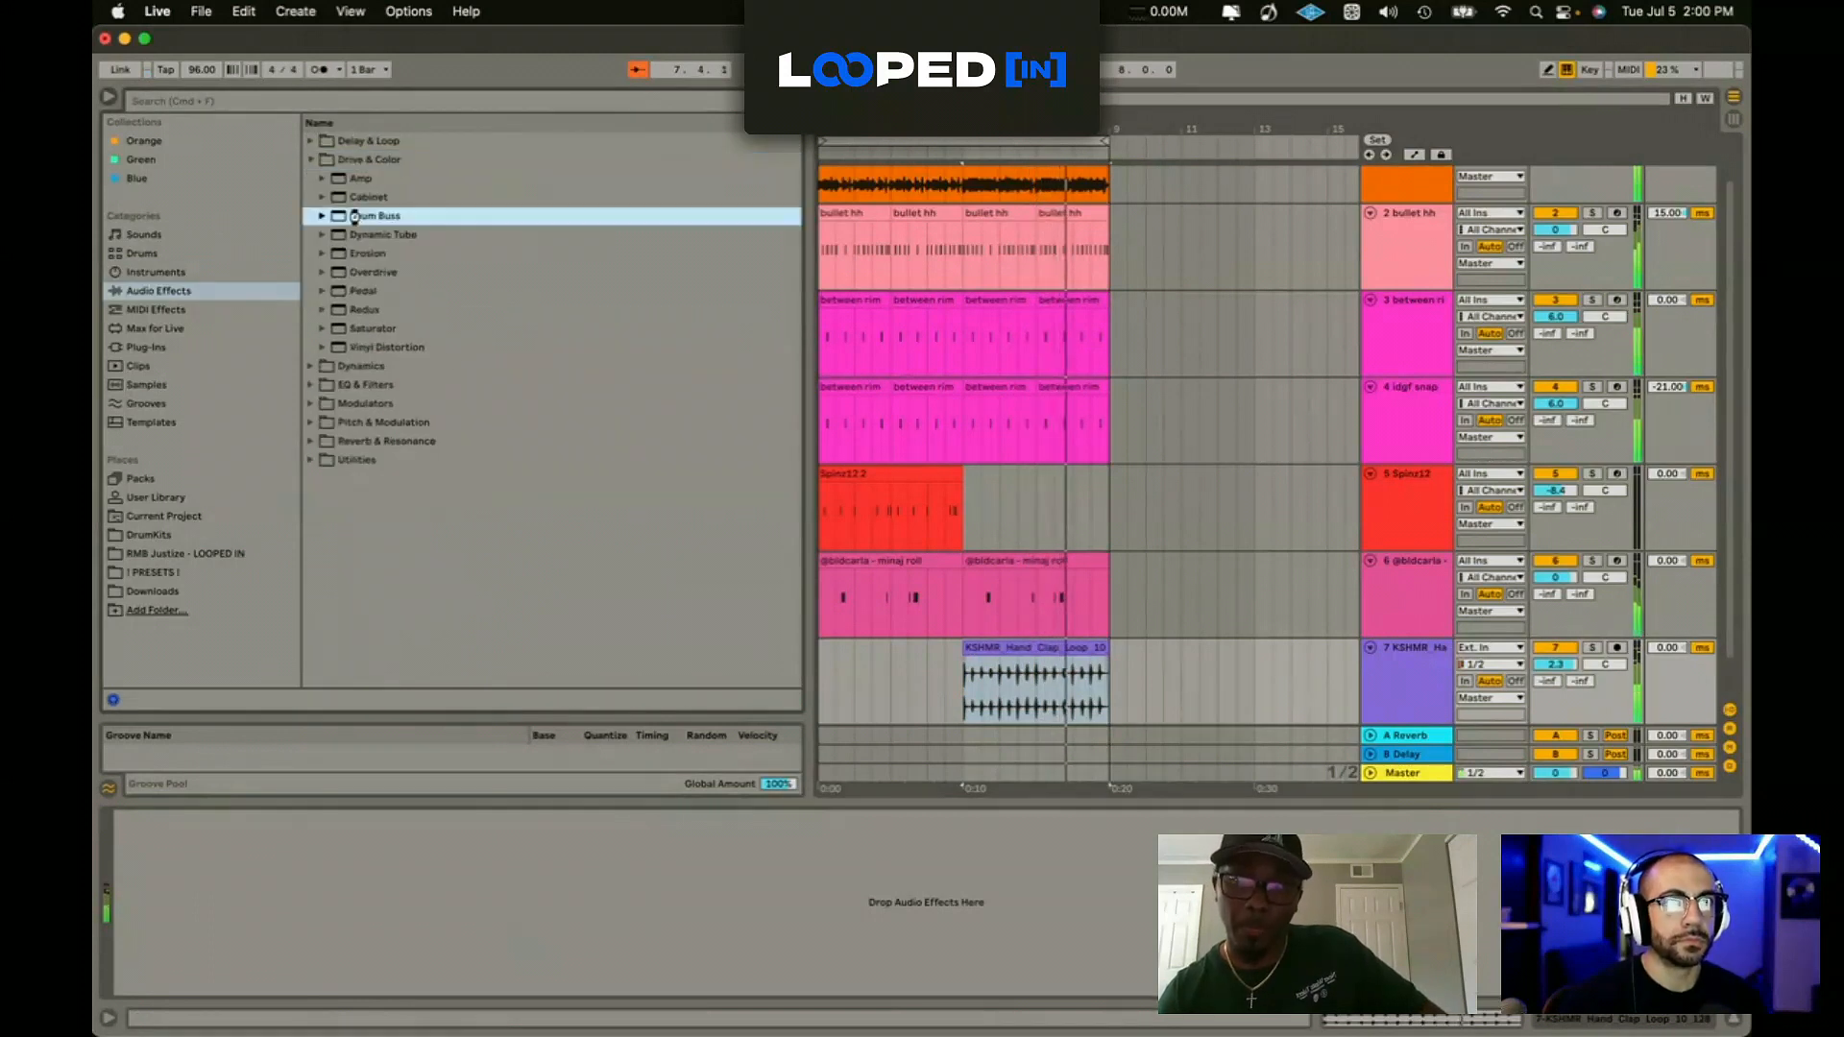
left_click_drag(201, 966, 201, 1009)
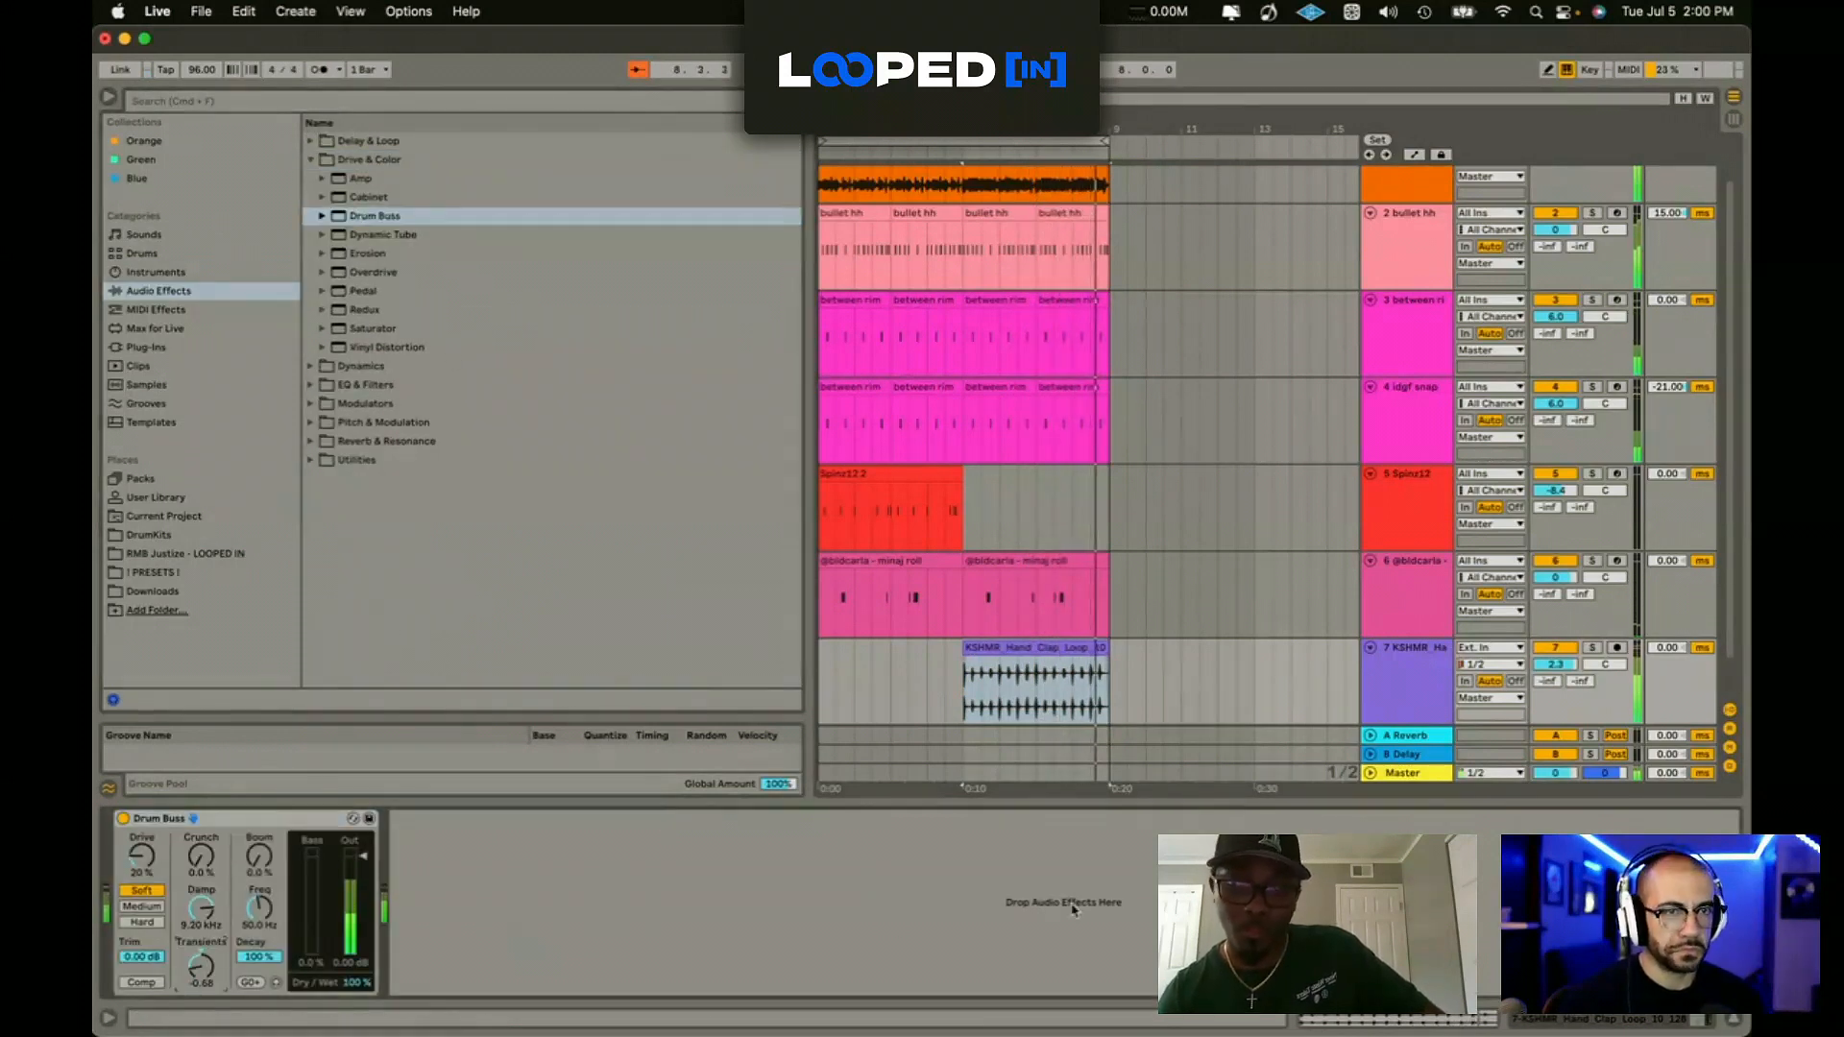
Step: Copy the hand clap loop clip from bar 5 to bar 1 on the same track
left_click(1035, 647)
left_click_drag(1042, 650, 899, 665)
left_click(841, 676)
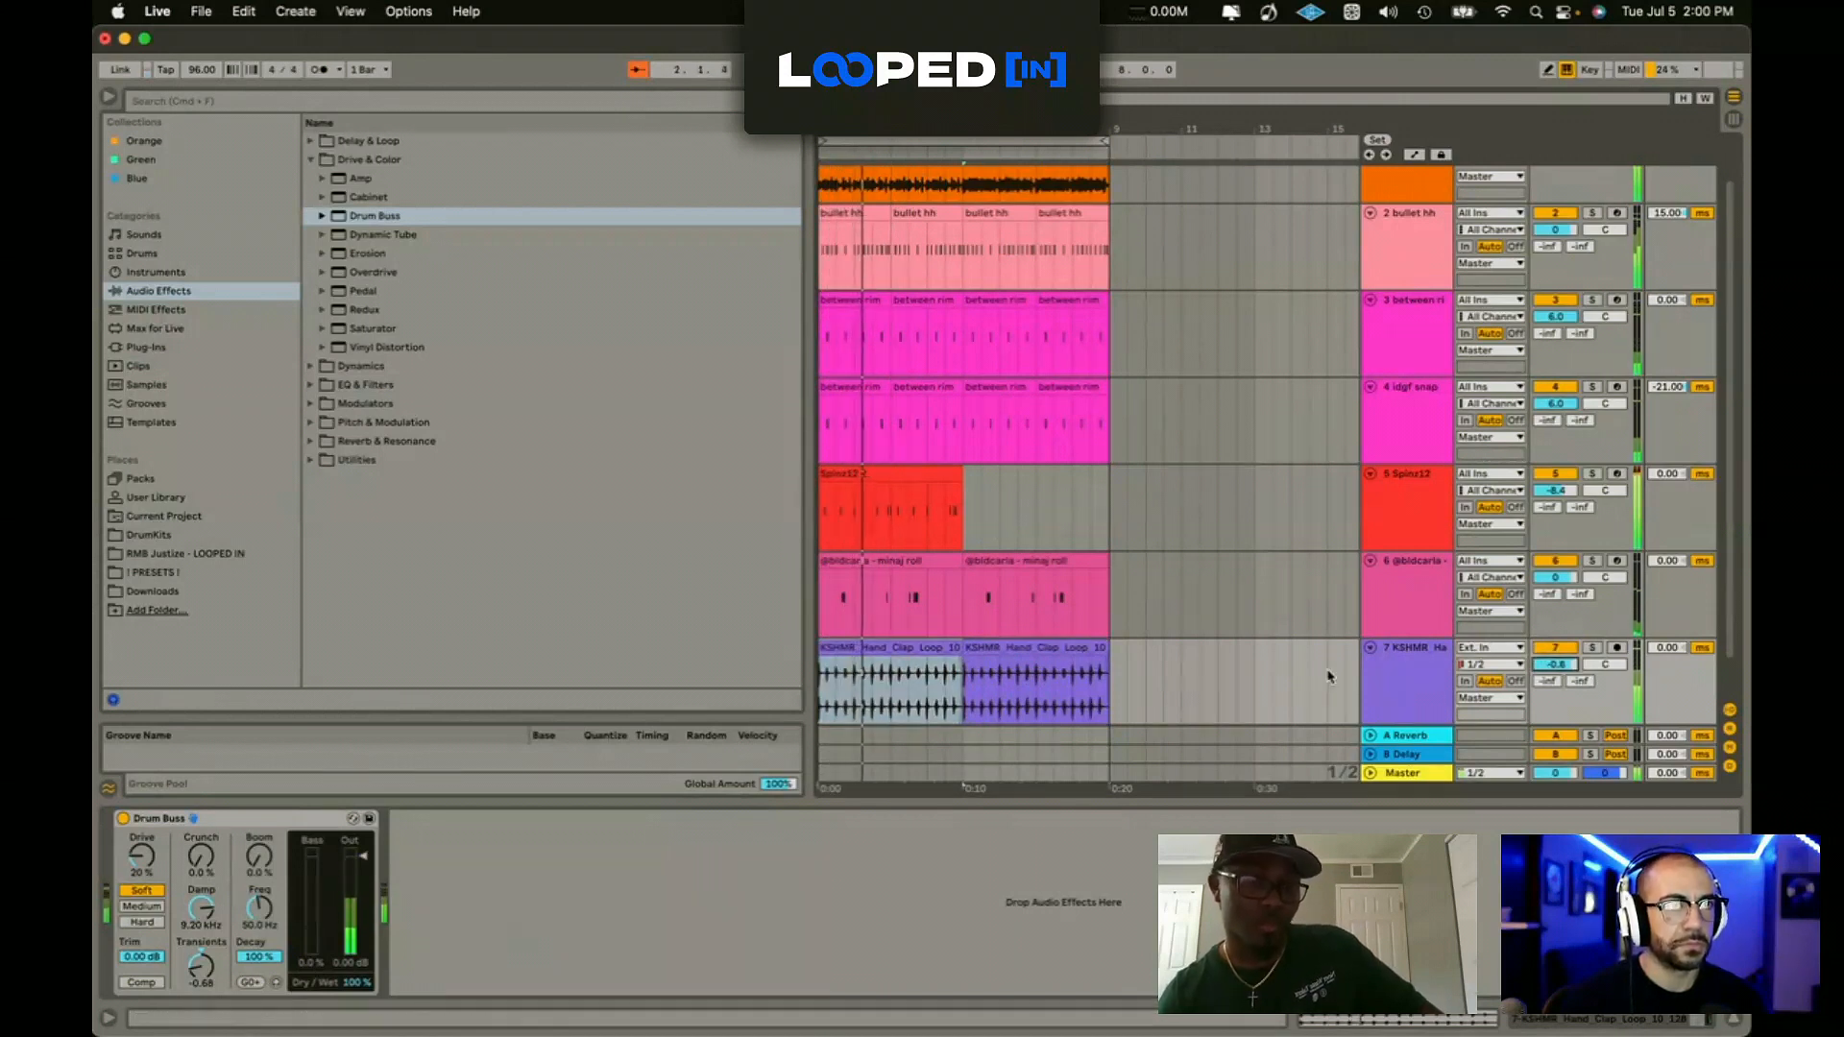
Step: Duplicate the first half bar of the hand clap loop repeatedly until it fills the track up to bar 9
left_click_drag(843, 675, 804, 674)
key("super+d")
key("super+d")
key("super+d")
key("super+d")
key("super+d")
key("super+d")
key("super+d")
key("super+d")
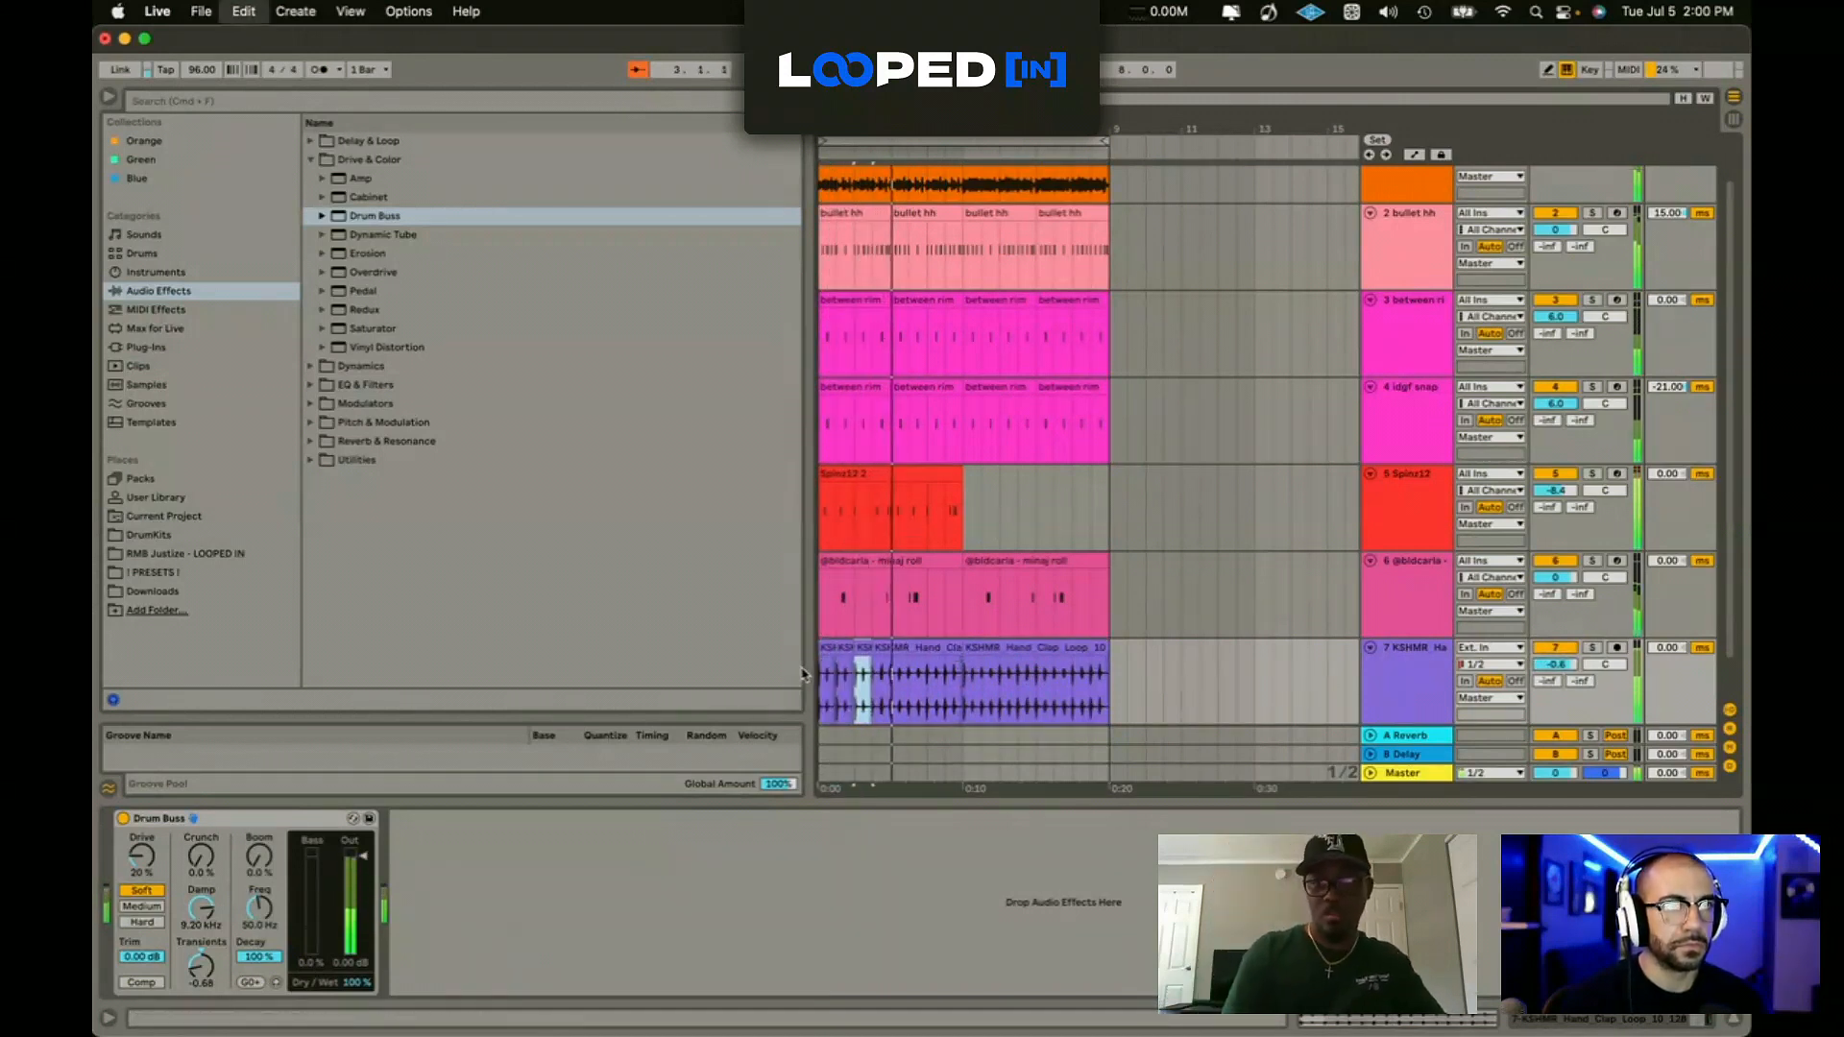
key("super+d")
key("super+d")
key("super+d")
key("super+d")
key("super+d")
key("super+d")
key("super+d")
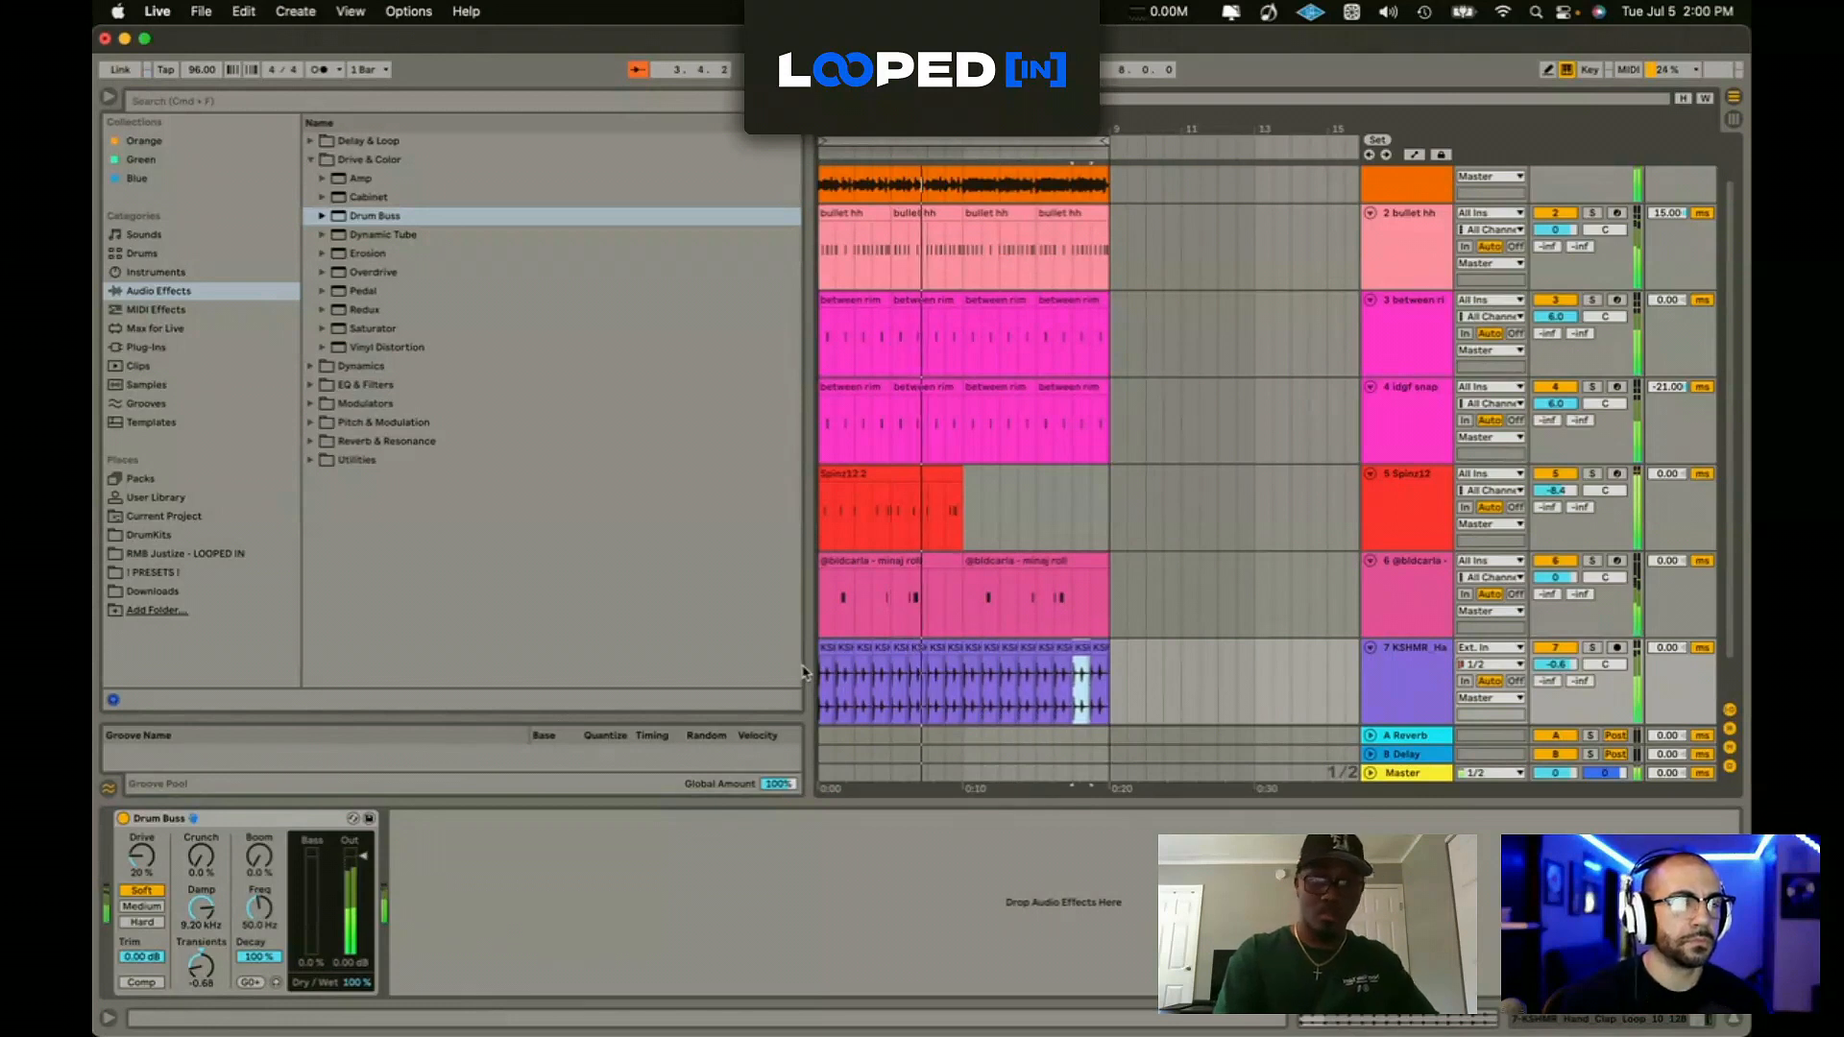
Step: Add a MIDI track below the hand clap track and lower the hand clap track volume to -6.0
key("shift+super+t")
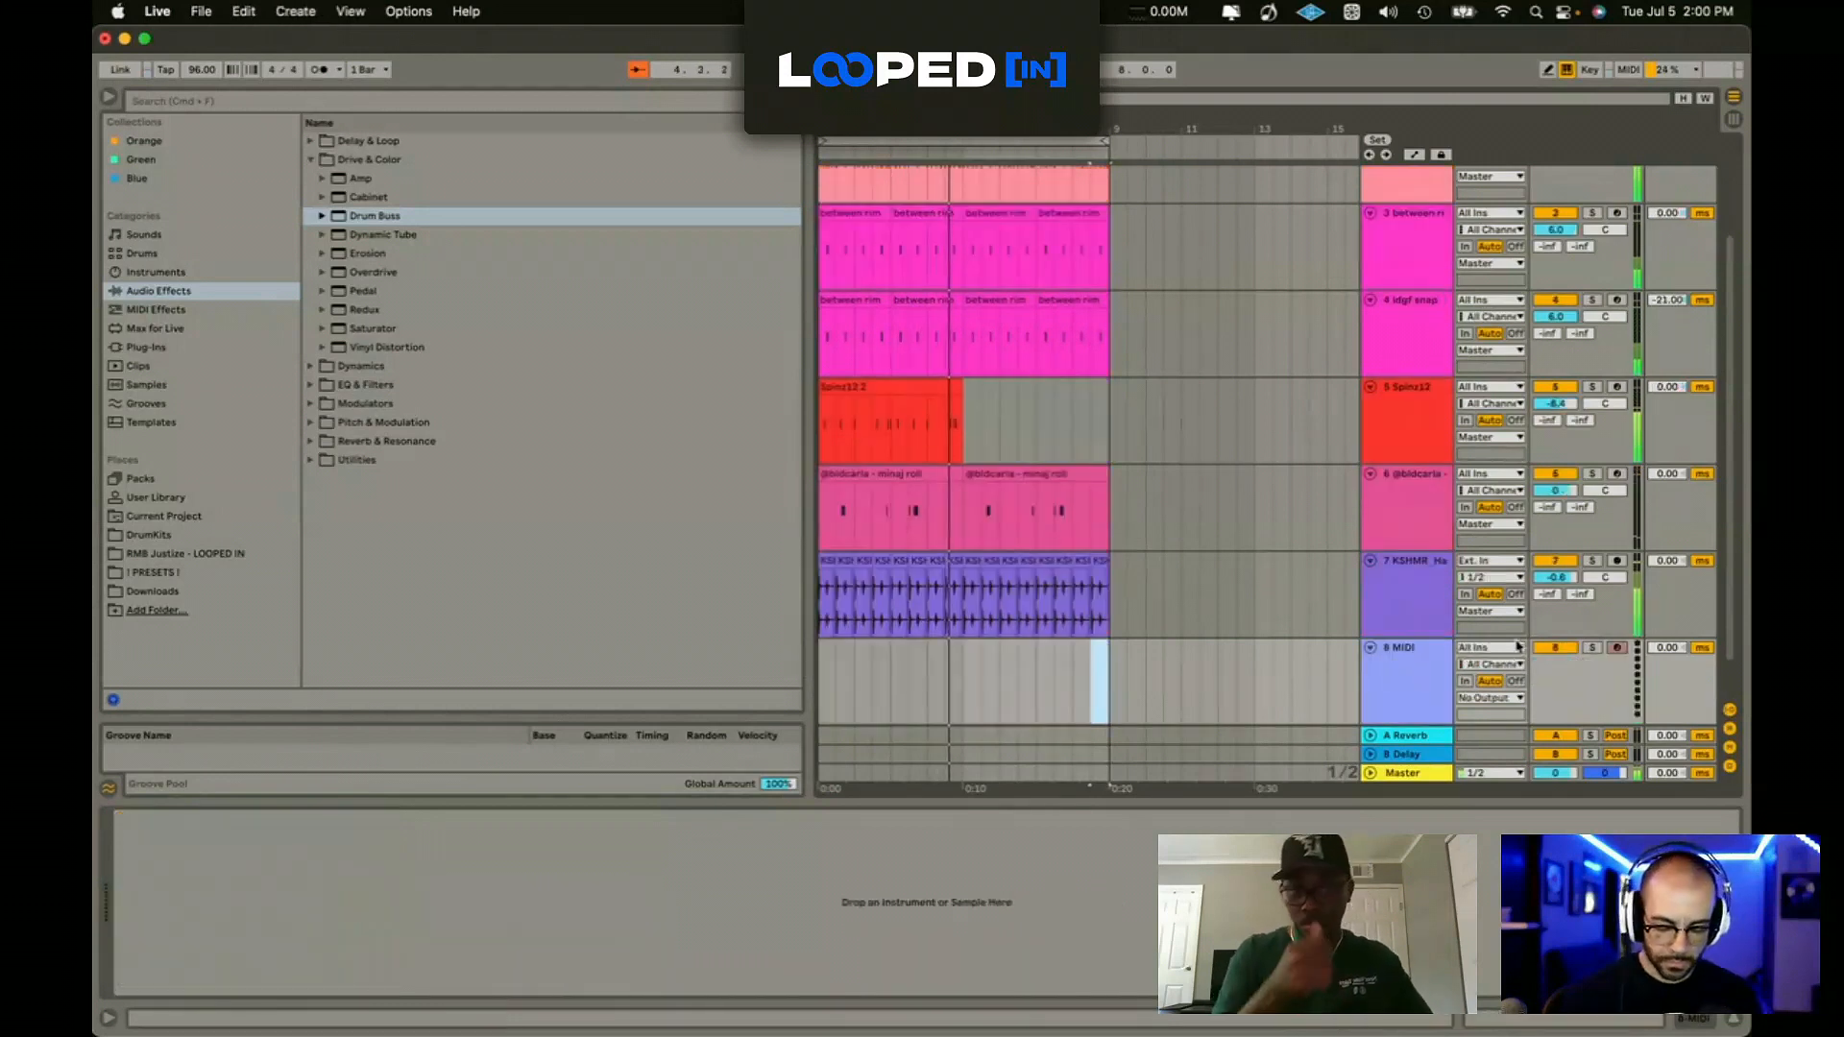
left_click_drag(1555, 579, 1555, 600)
left_click(1412, 669)
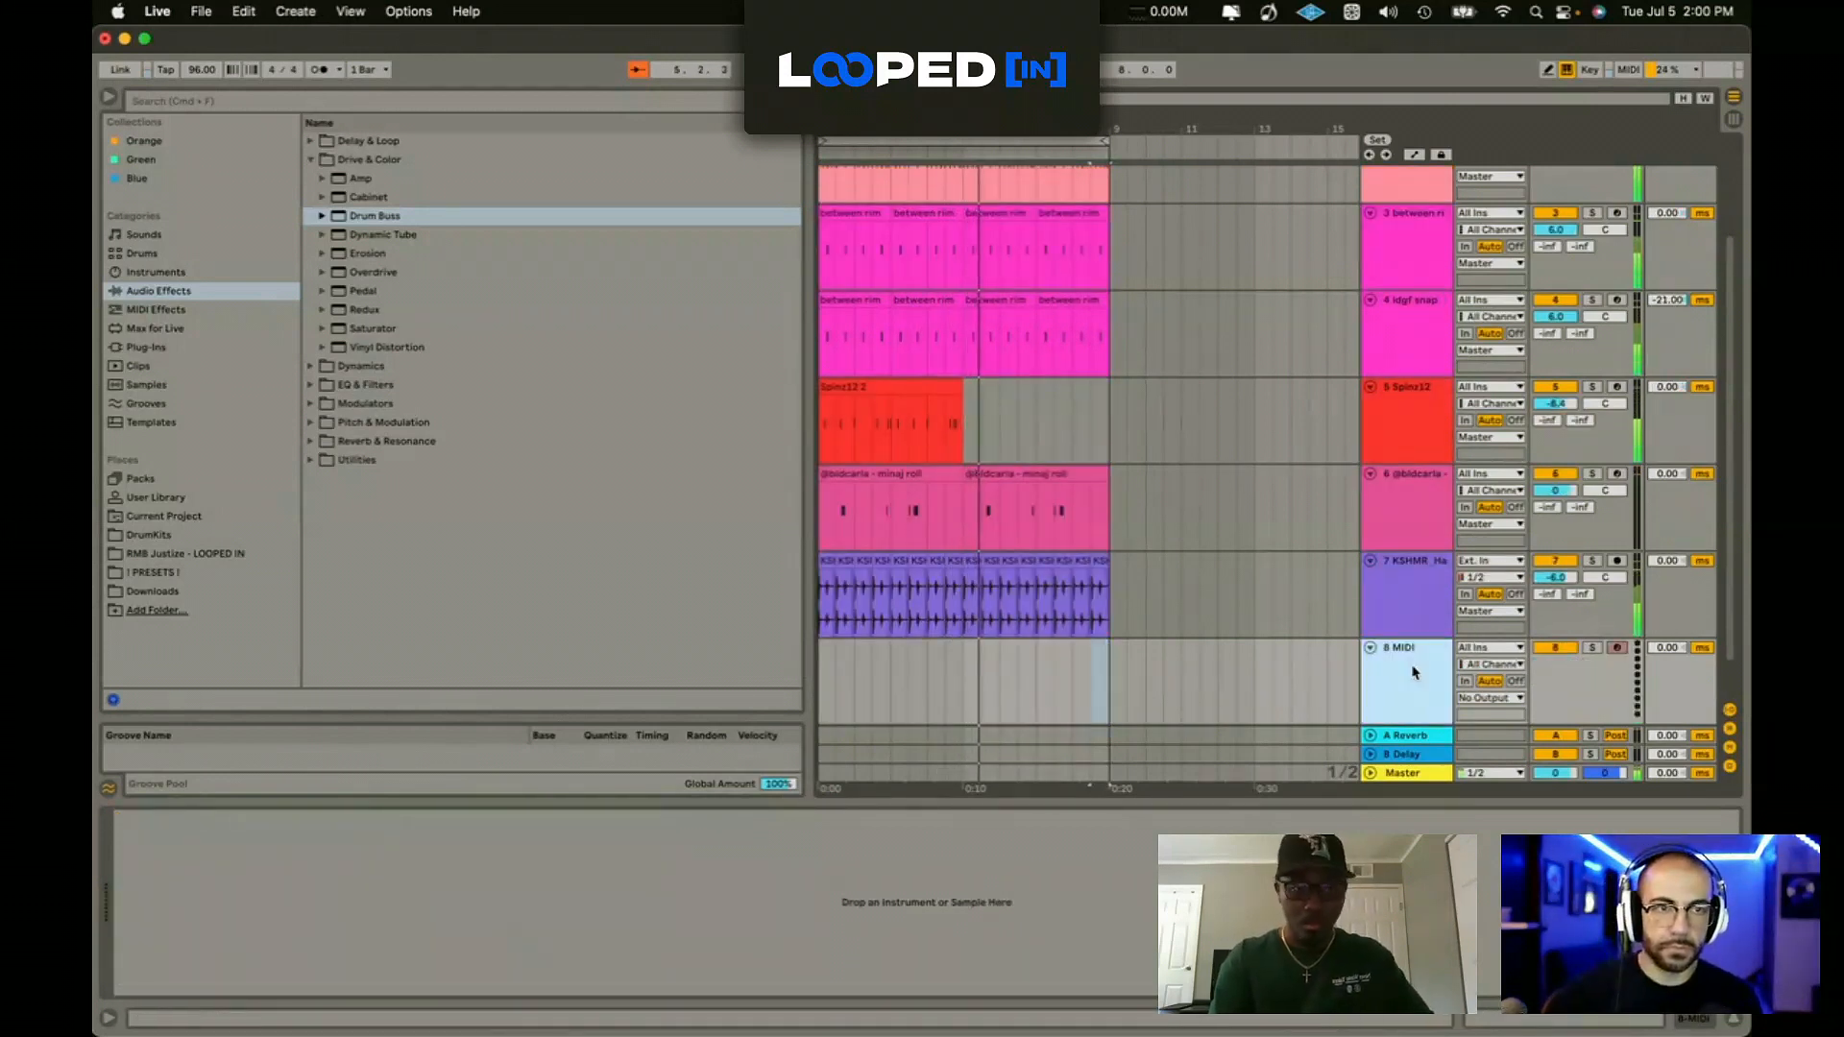
Step: Insert a MIDI track directly below the Spinz12 track and show the DrumKits folder in the browser
left_click(965, 410)
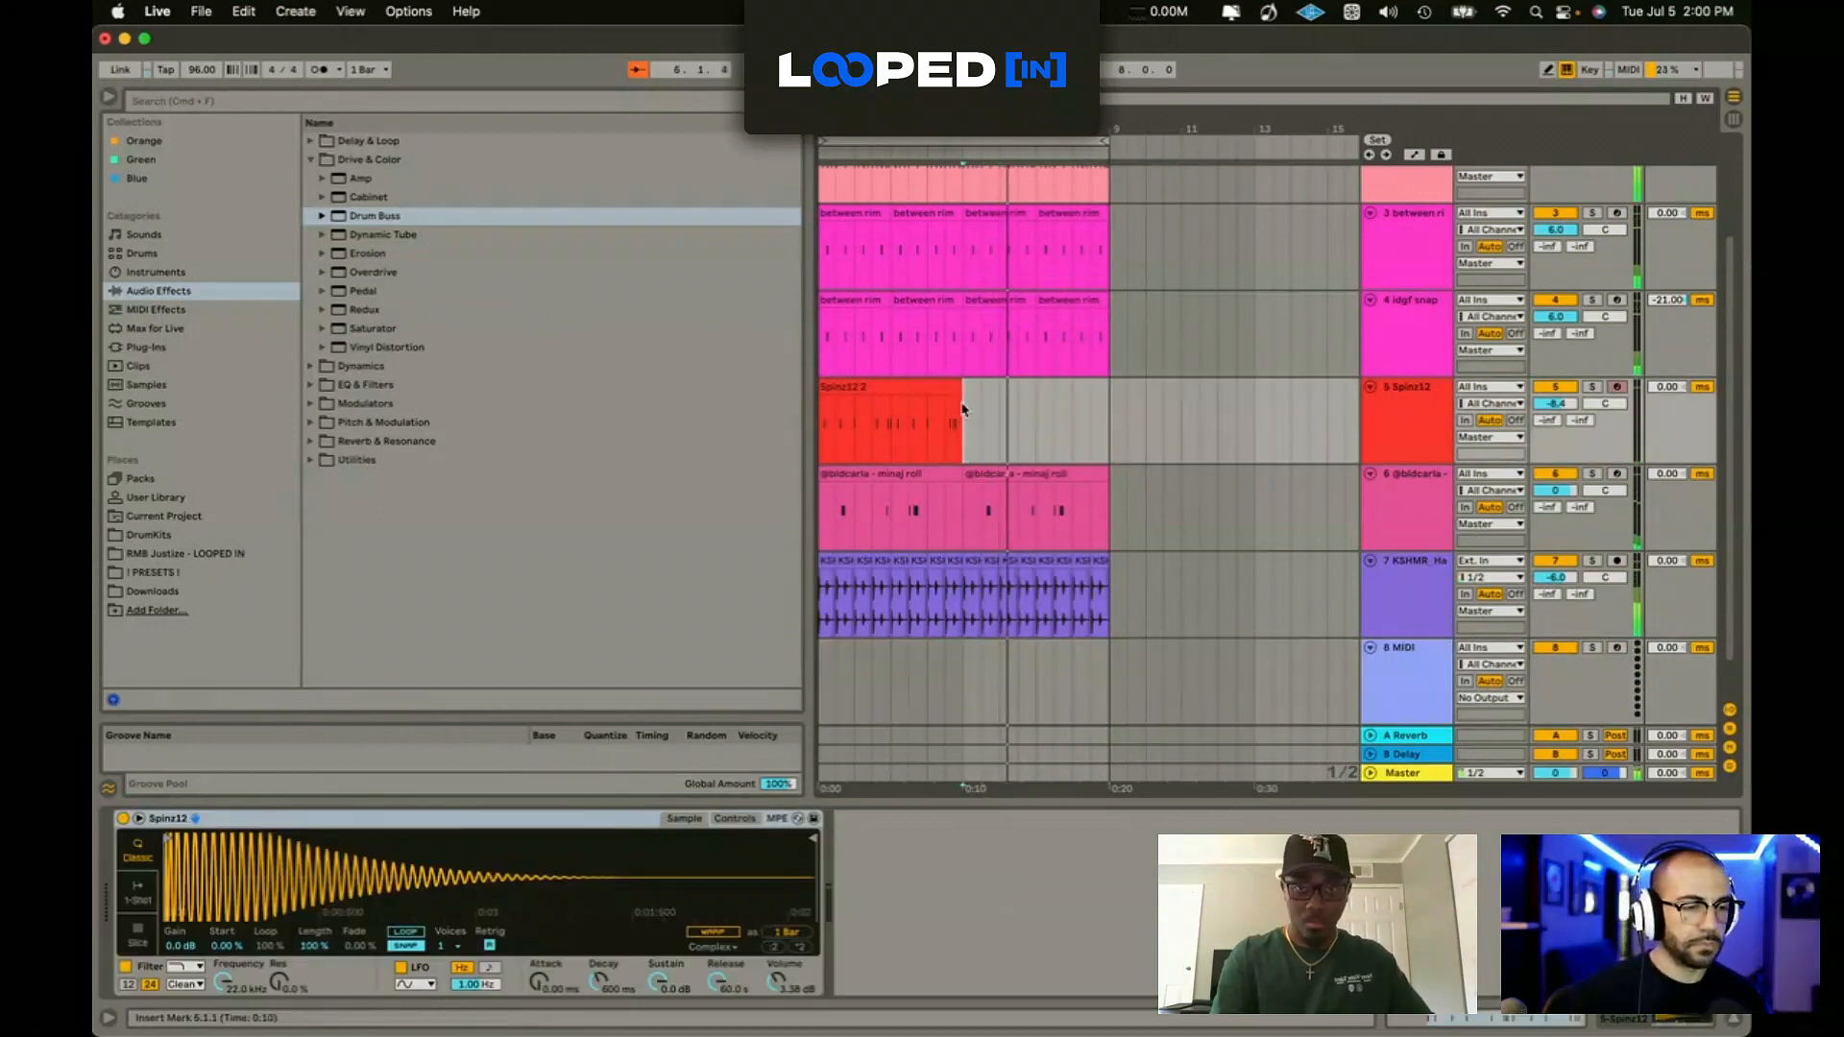
key("shift+super+t")
left_click(149, 535)
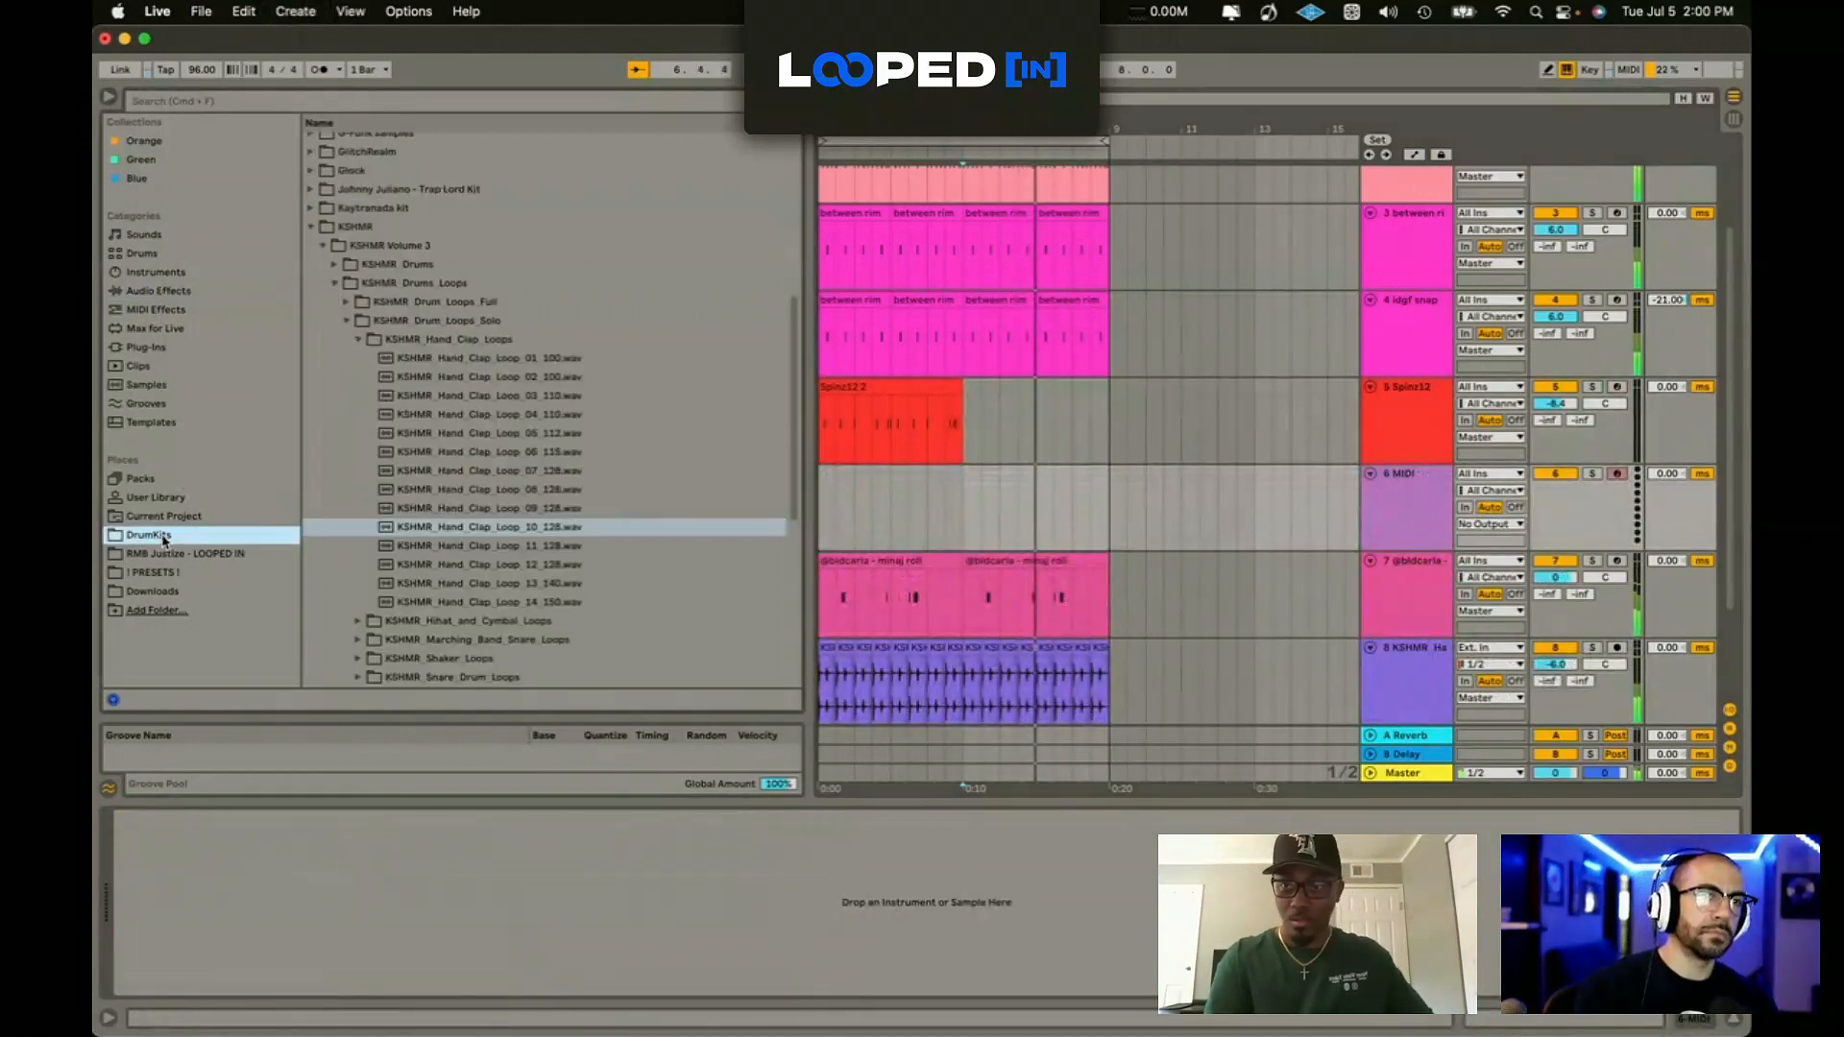
Step: Play back the second half of the loop and delete the section from 6.4.3 to 7.1.1 on all tracks below the sample
left_click(960, 196)
key("space")
key("space")
scroll(962, 198, "up", 4)
scroll(964, 248, "up", 6)
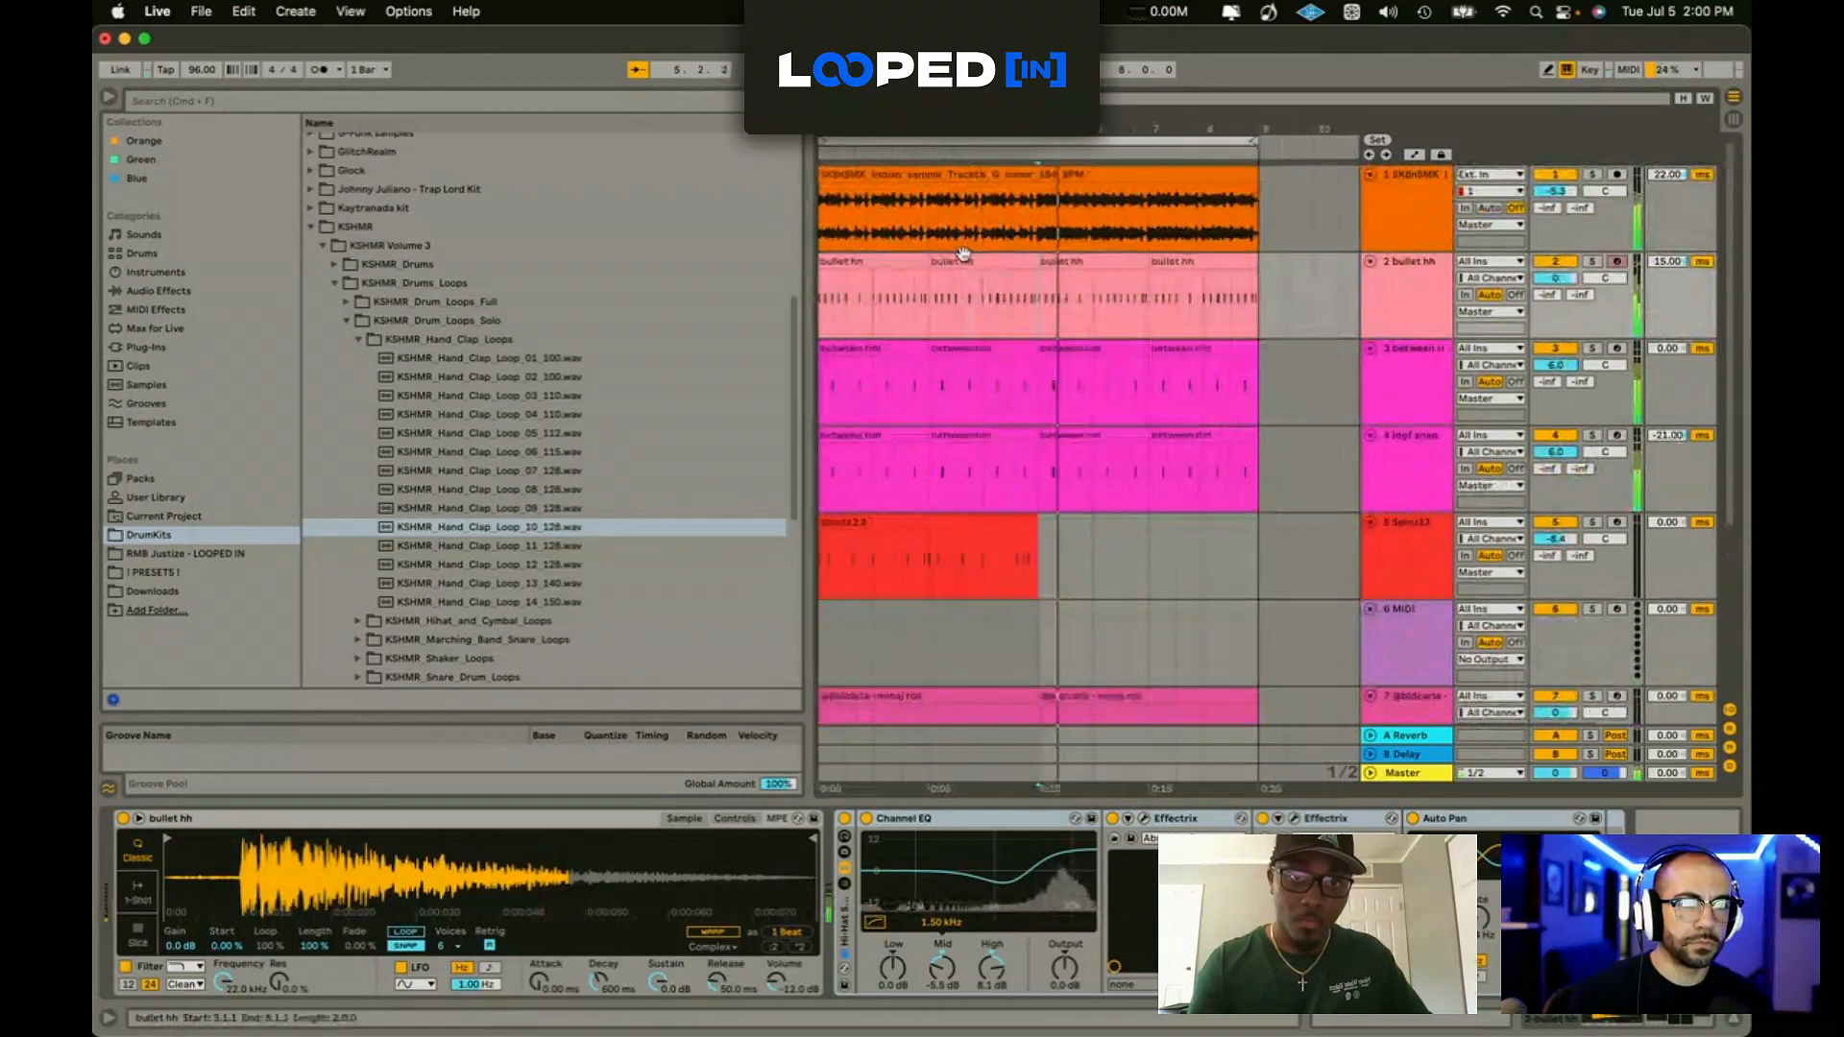
scroll(1071, 231, "up", 3)
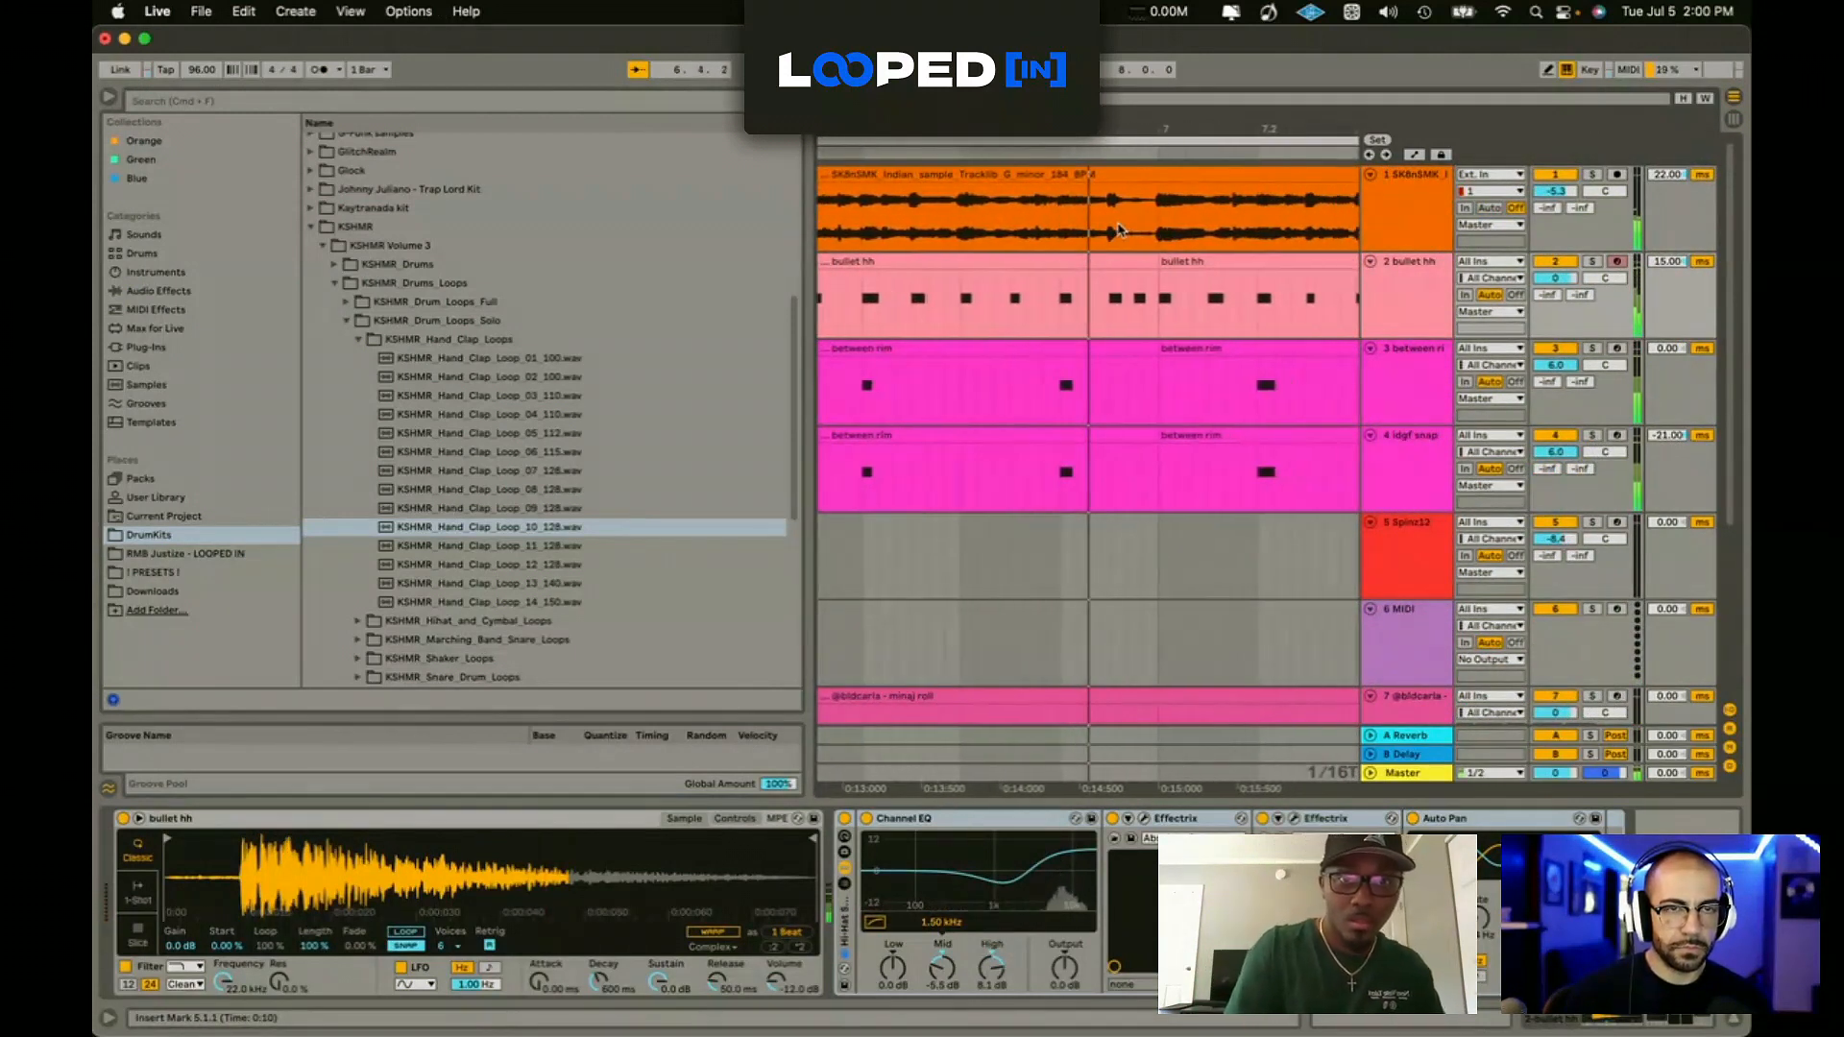
left_click_drag(1112, 298, 1160, 774)
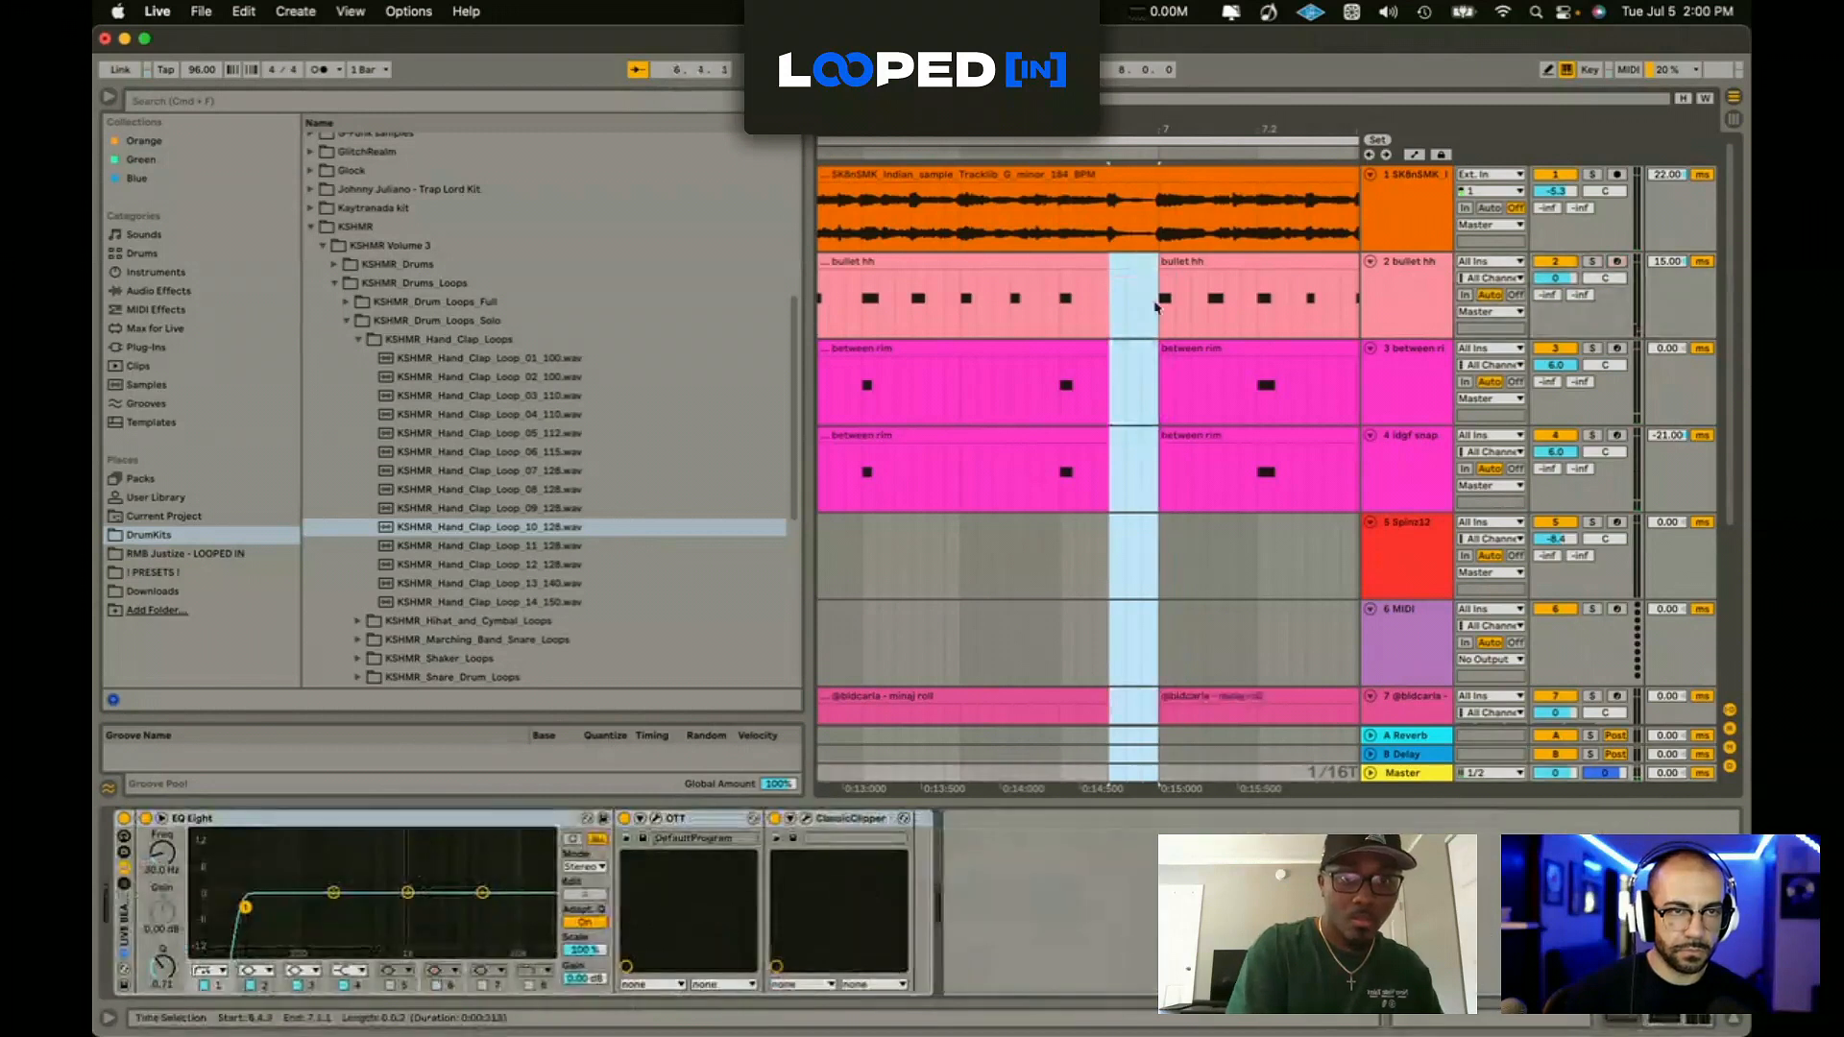
key("Delete")
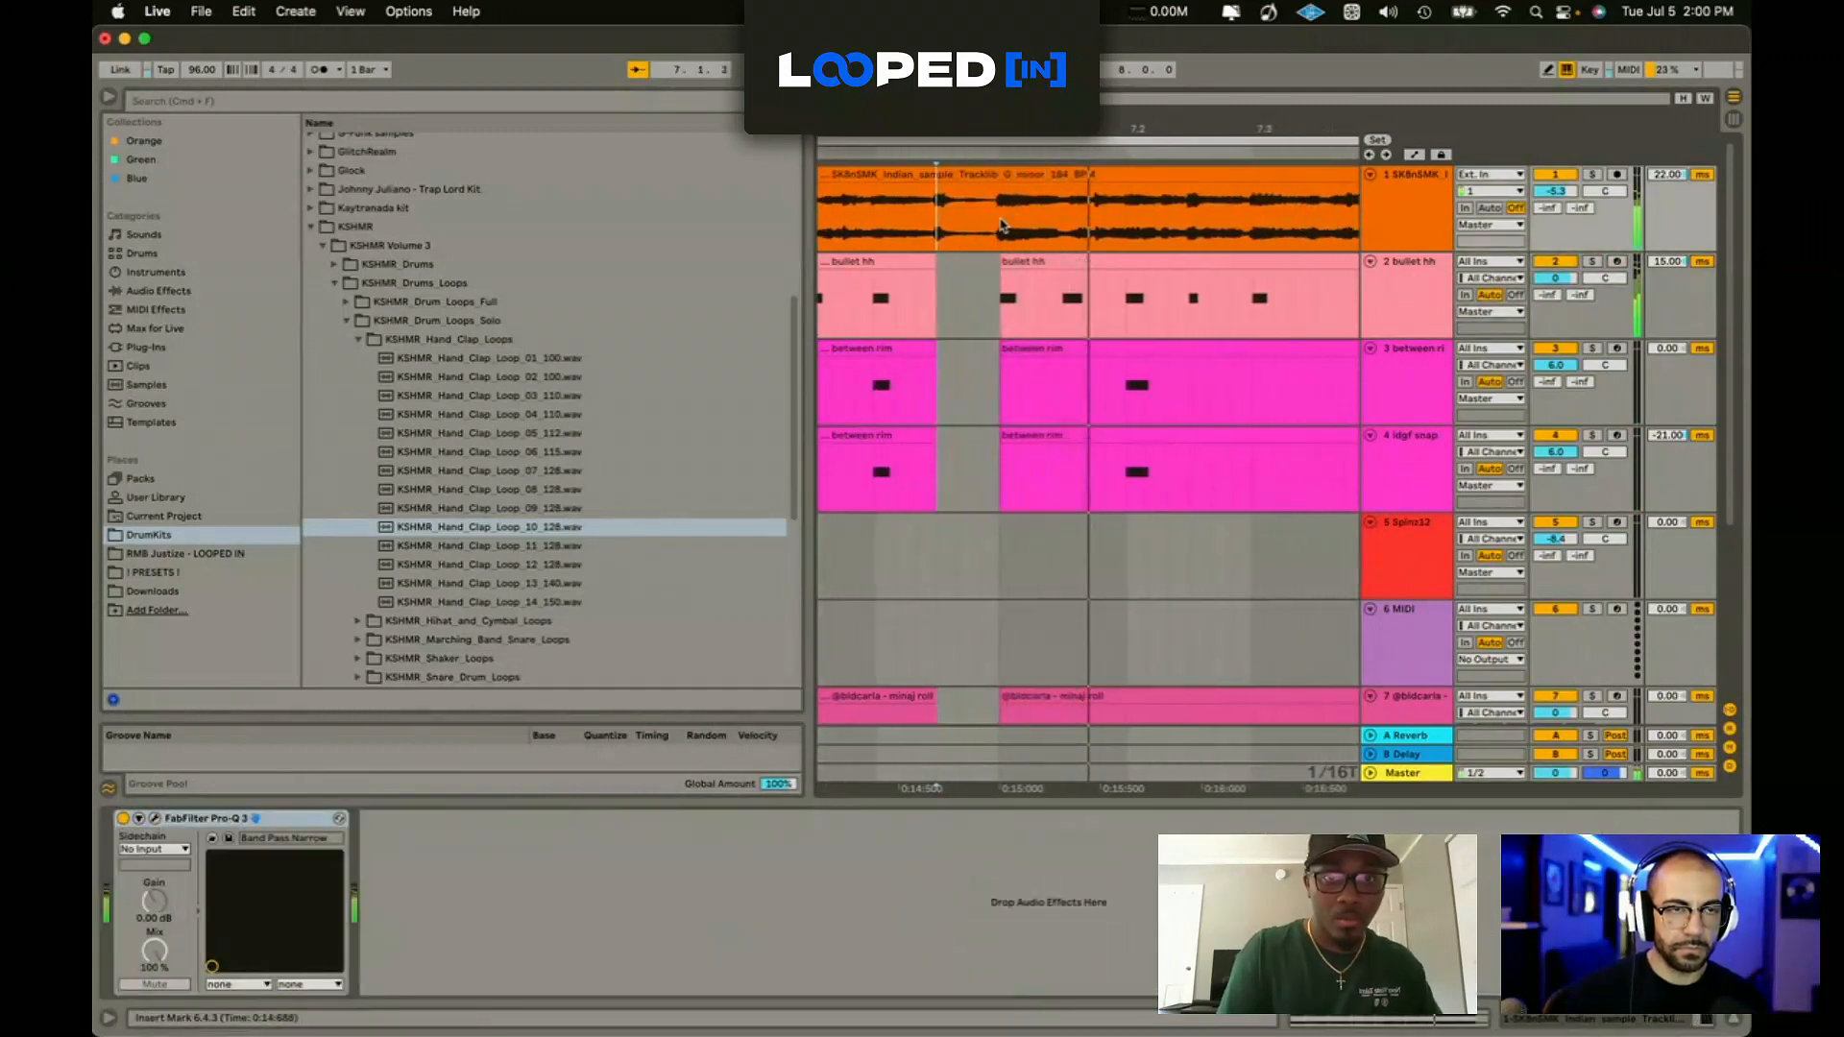
Step: Cut three 1/32-note gaps into the sample between 6.4.3 and 7.1.1 for a stutter, and play the passage back
key("plus")
key("plus")
left_click_drag(954, 225, 972, 214)
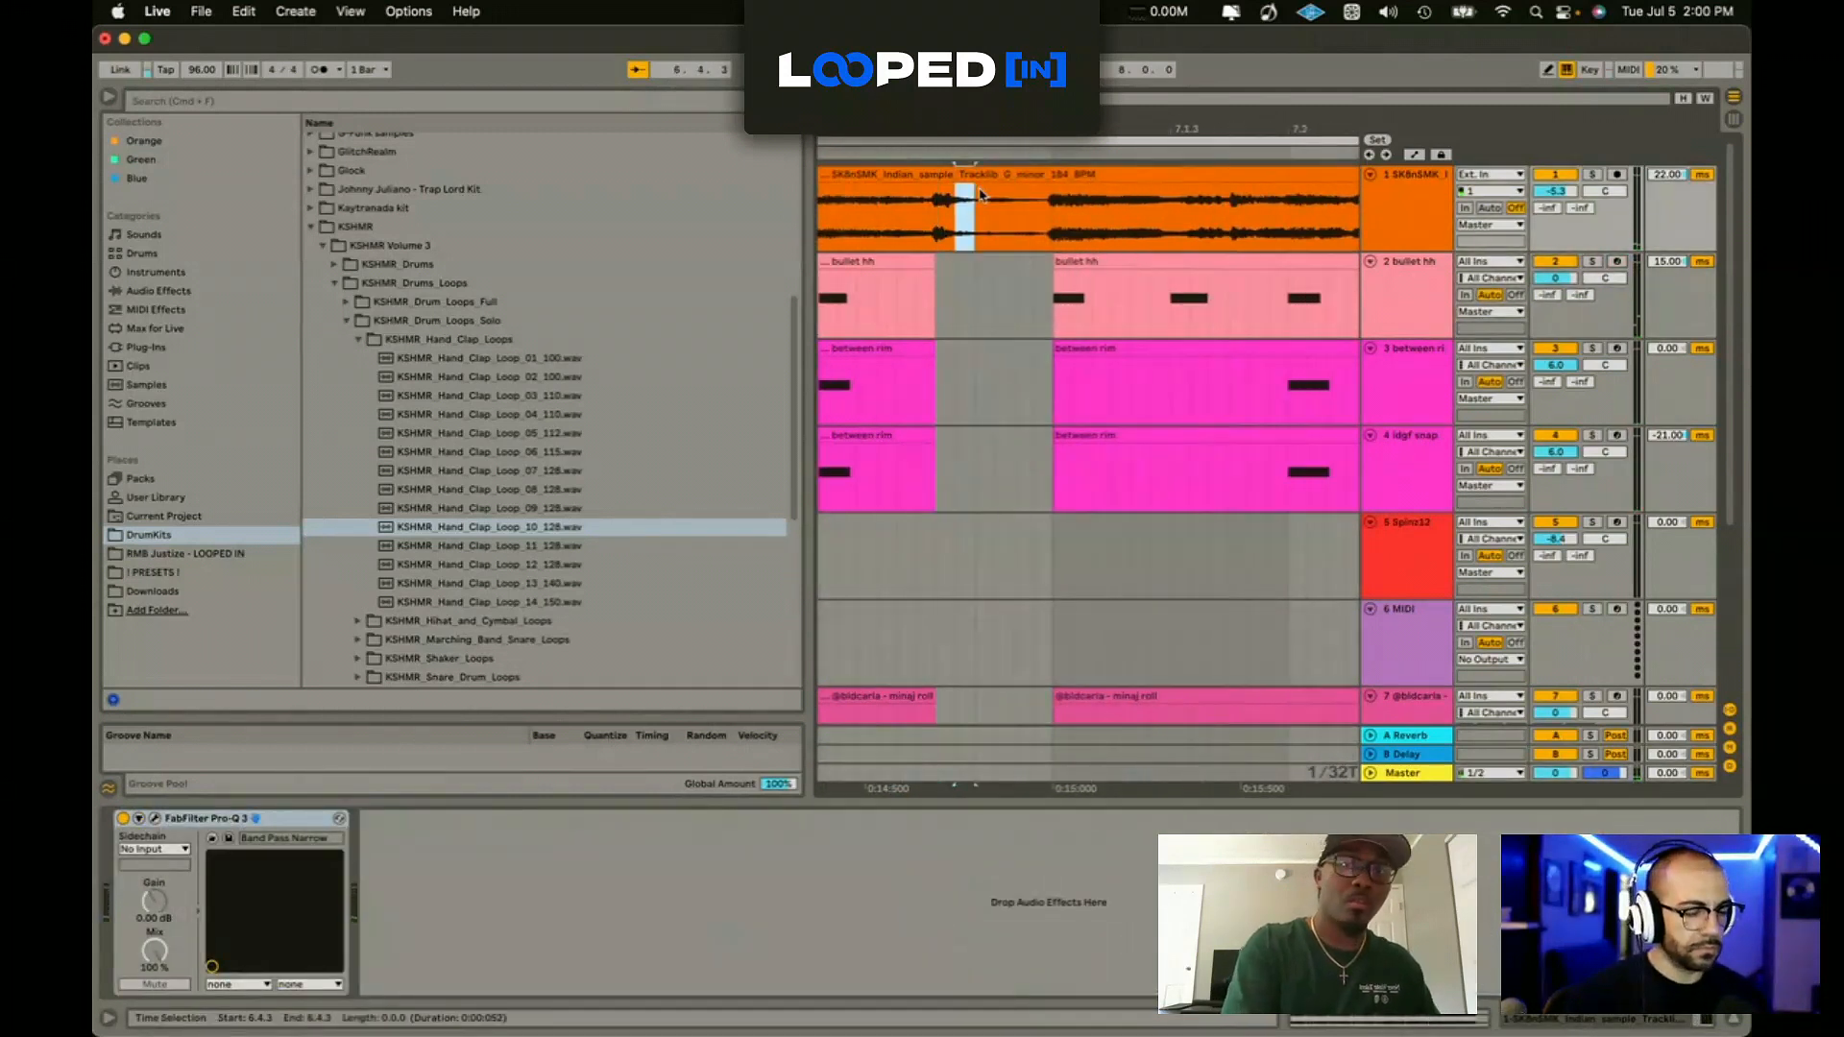
left_click(1033, 200)
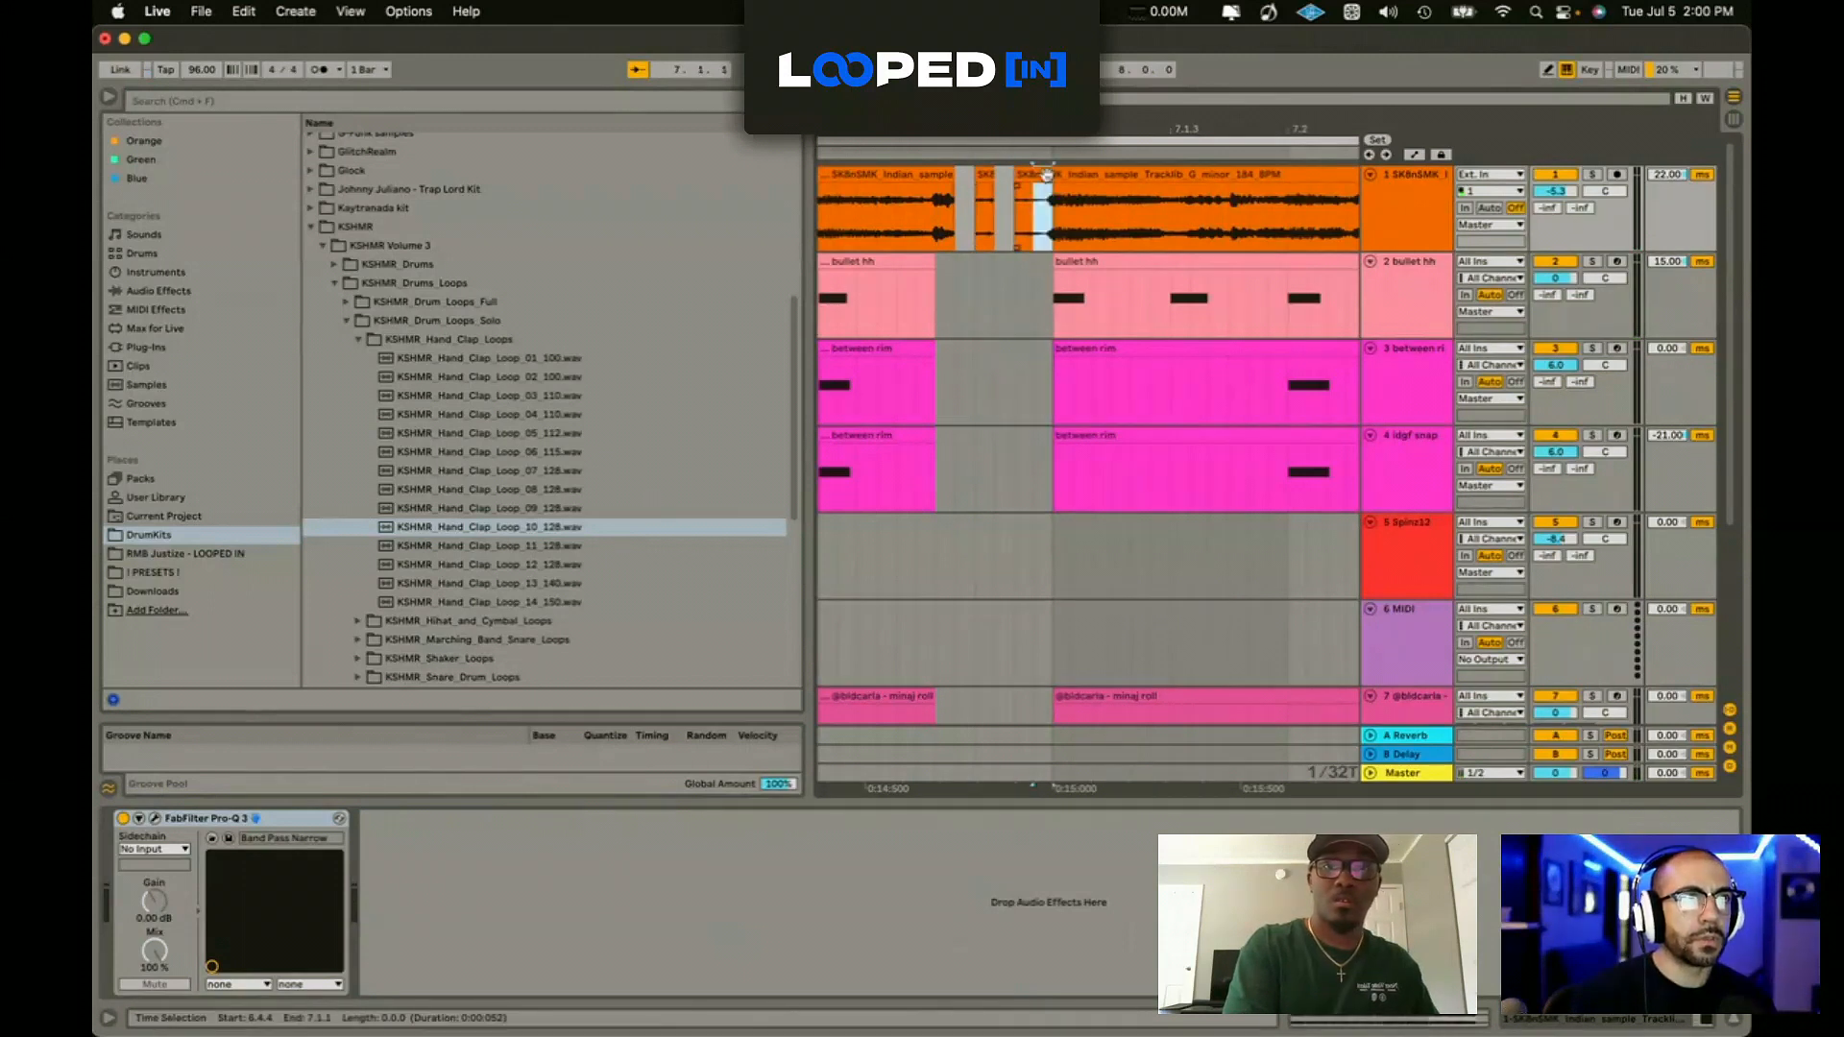
left_click(832, 205)
key("space")
Step: Move the whole arrangement two bars later so that all clips start at bar 3
scroll(1029, 247, "down", 10)
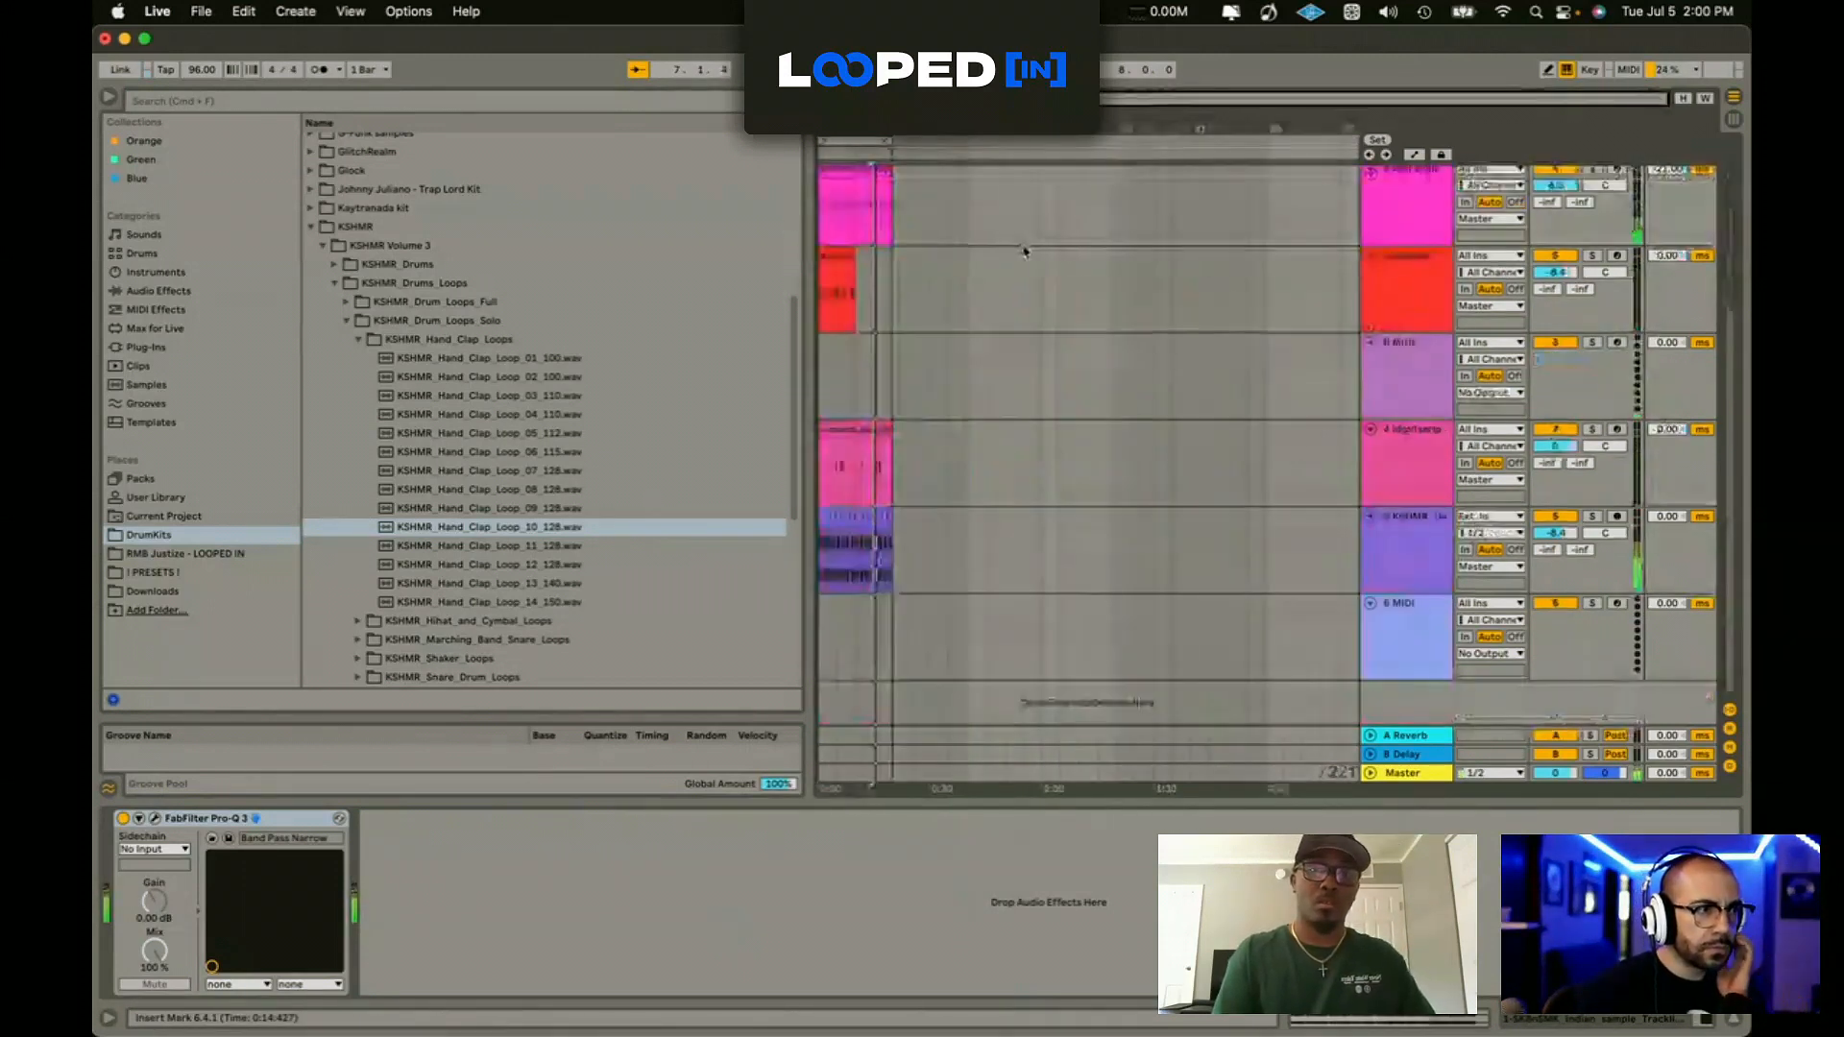
scroll(924, 257, "up", 3)
scroll(824, 205, "up", 5)
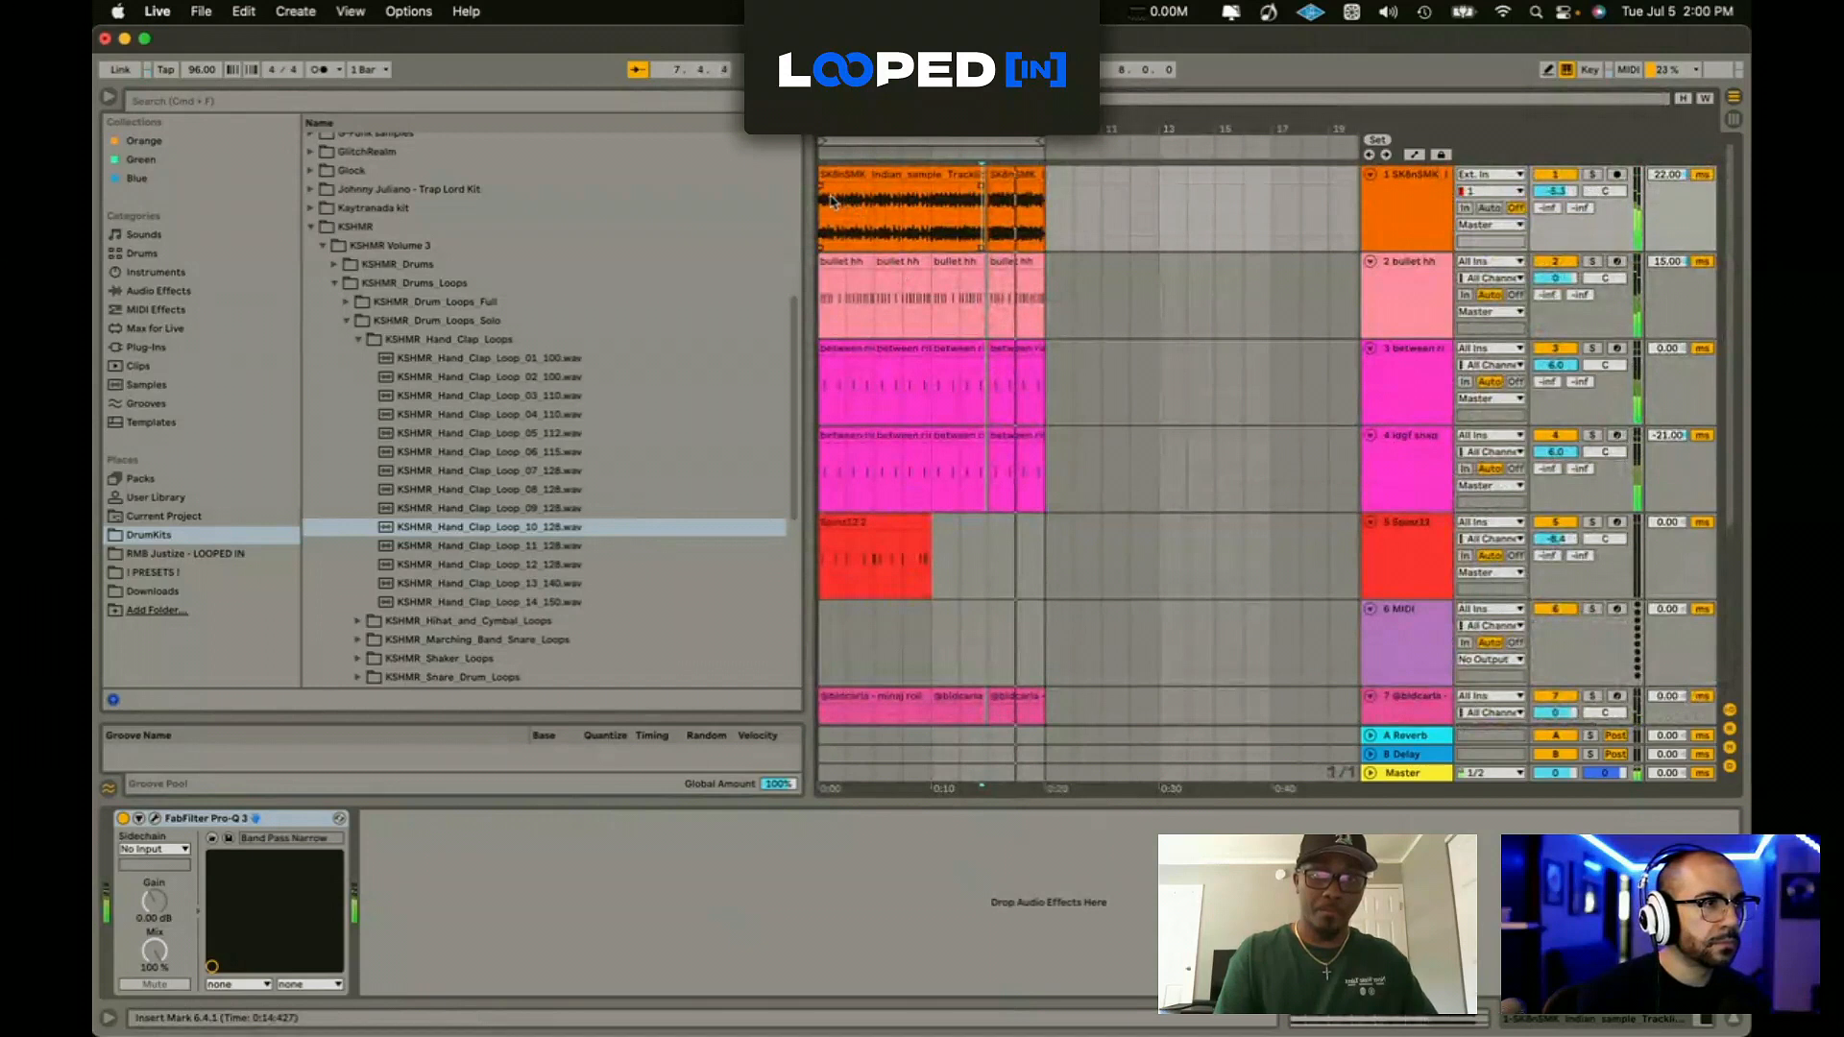
key("super+a")
left_click_drag(826, 206, 895, 205)
left_click(857, 225)
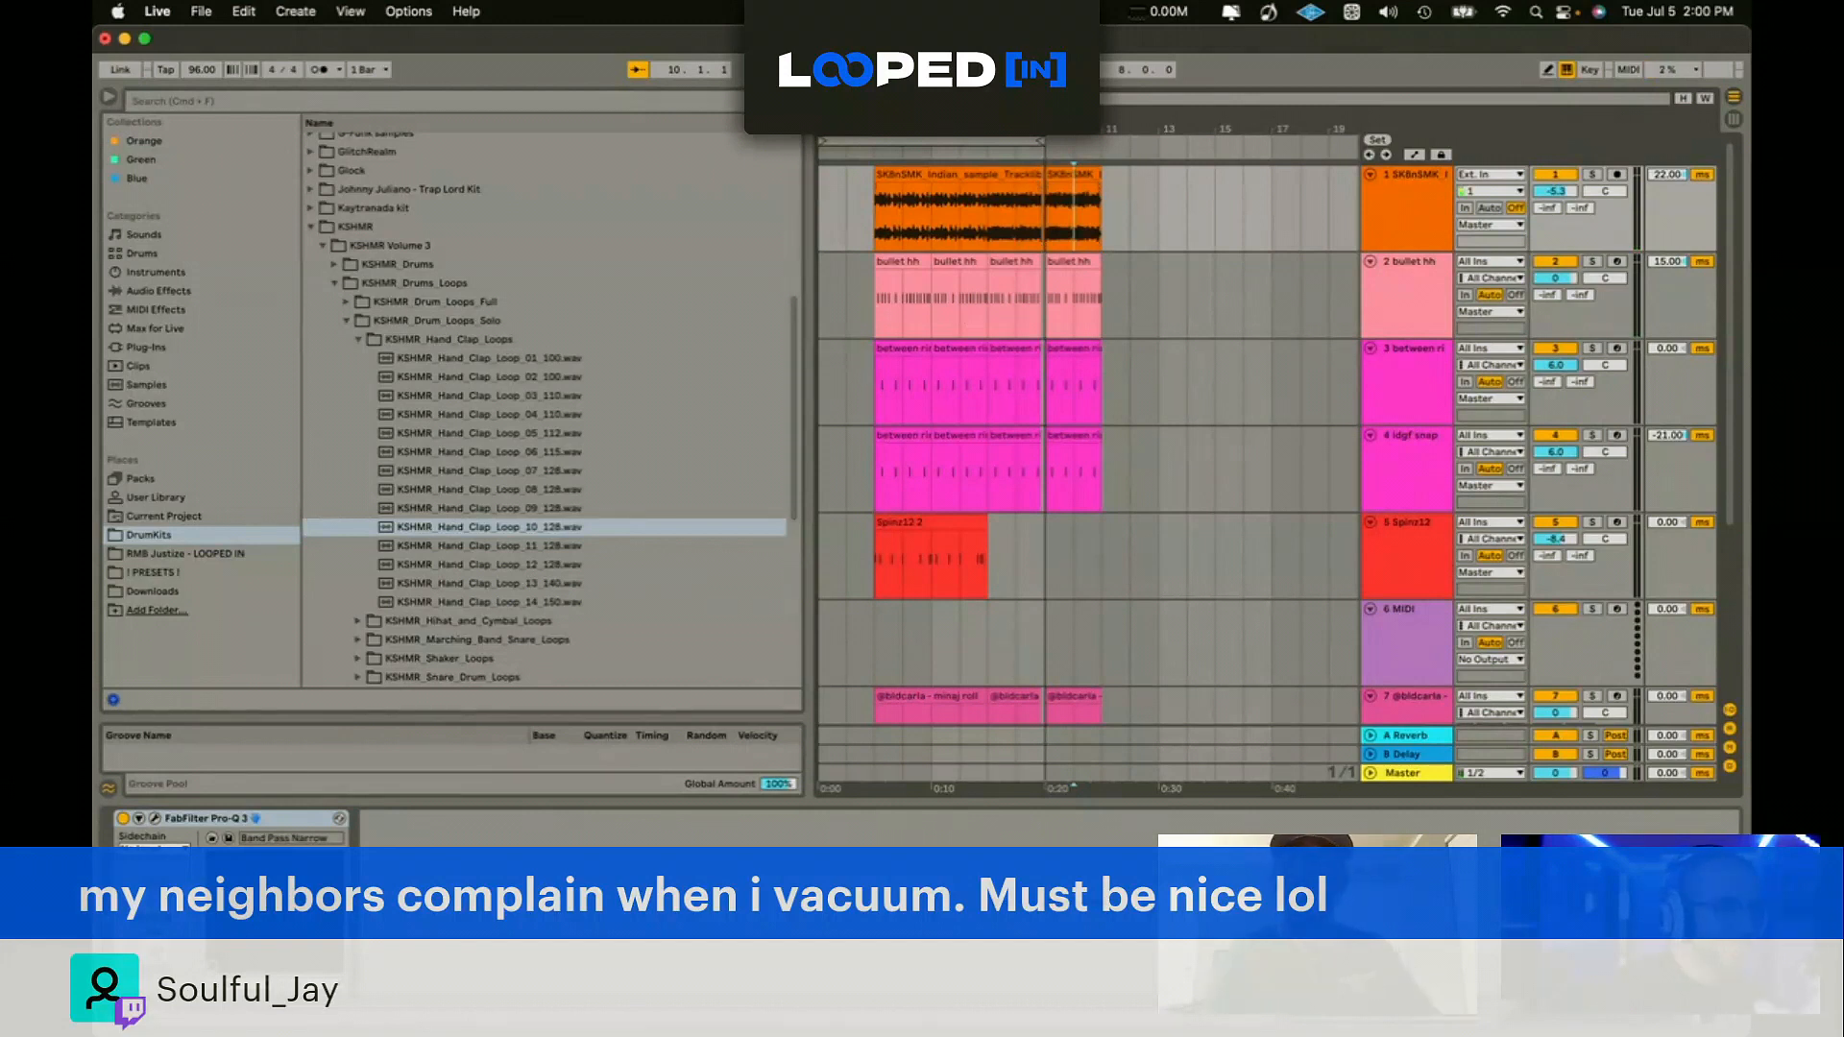
Step: Copy the sample's last two-bar clip to bar 1 on a separate audio track directly below the sample track
left_click(844, 227)
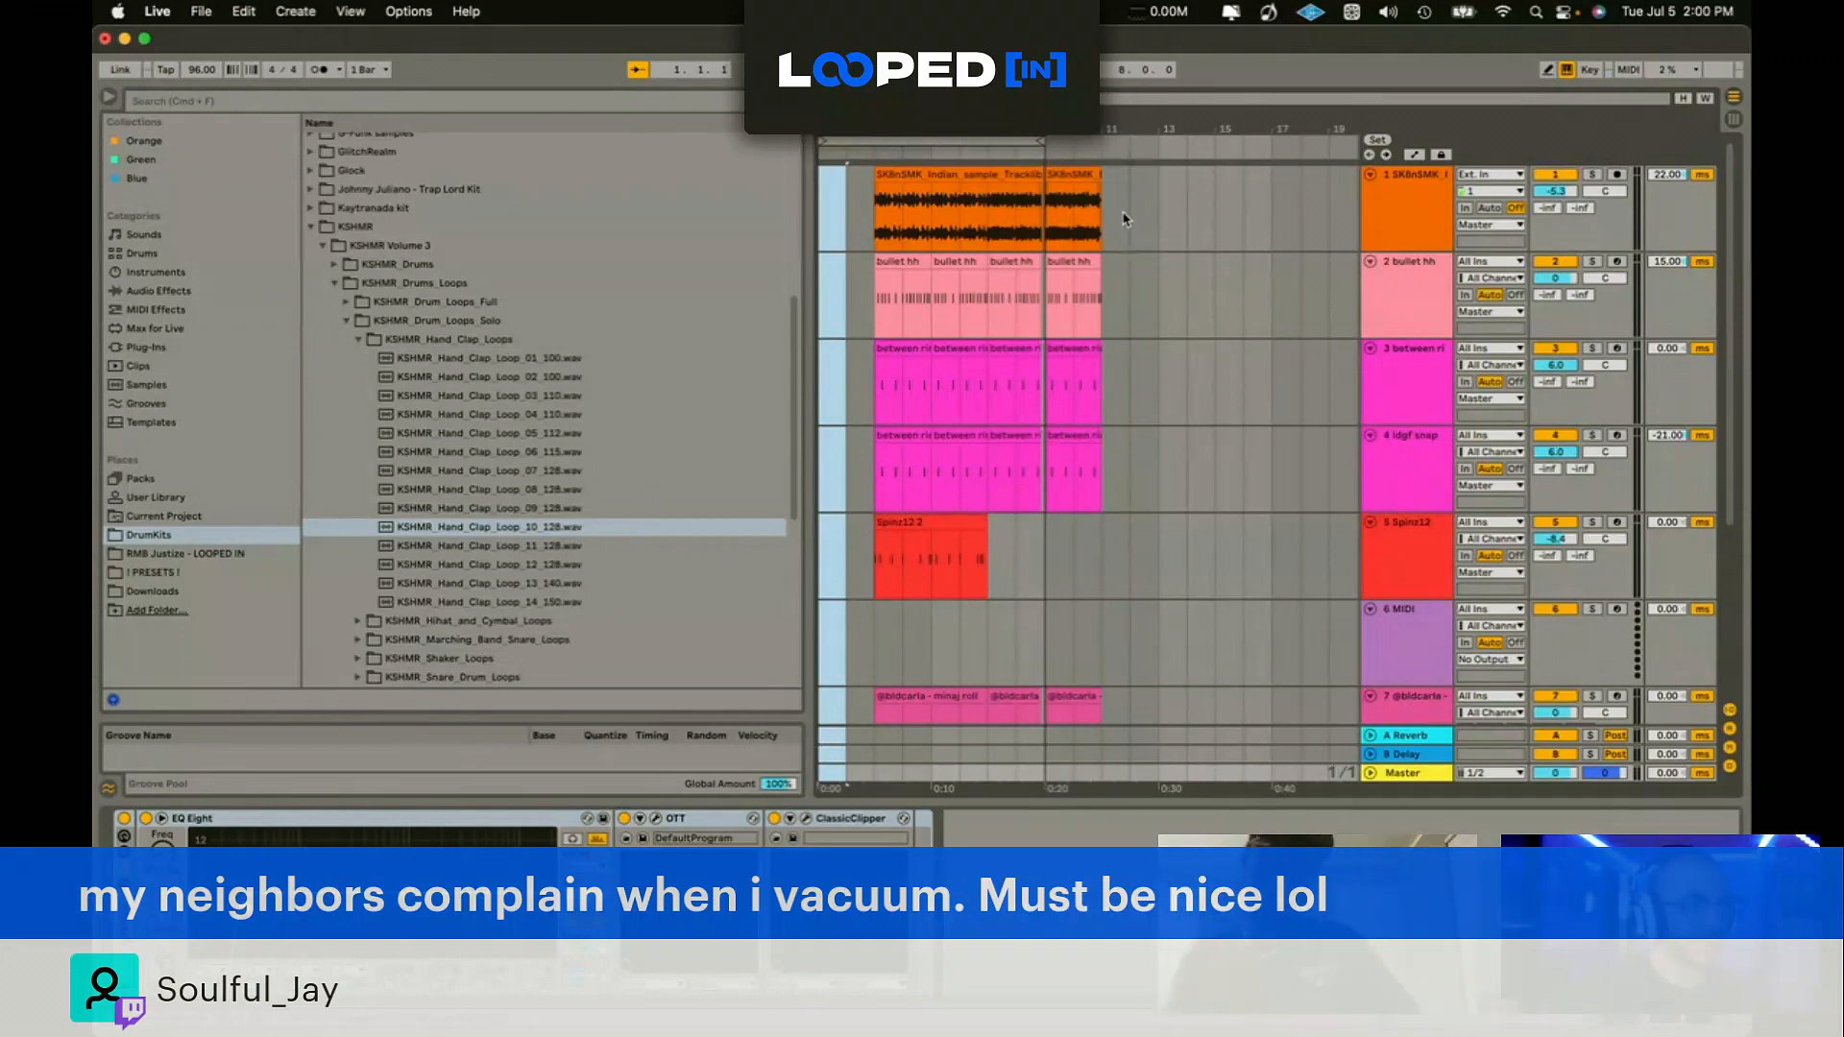
left_click(1082, 174)
left_click_drag(1078, 174, 845, 264)
key("super+t")
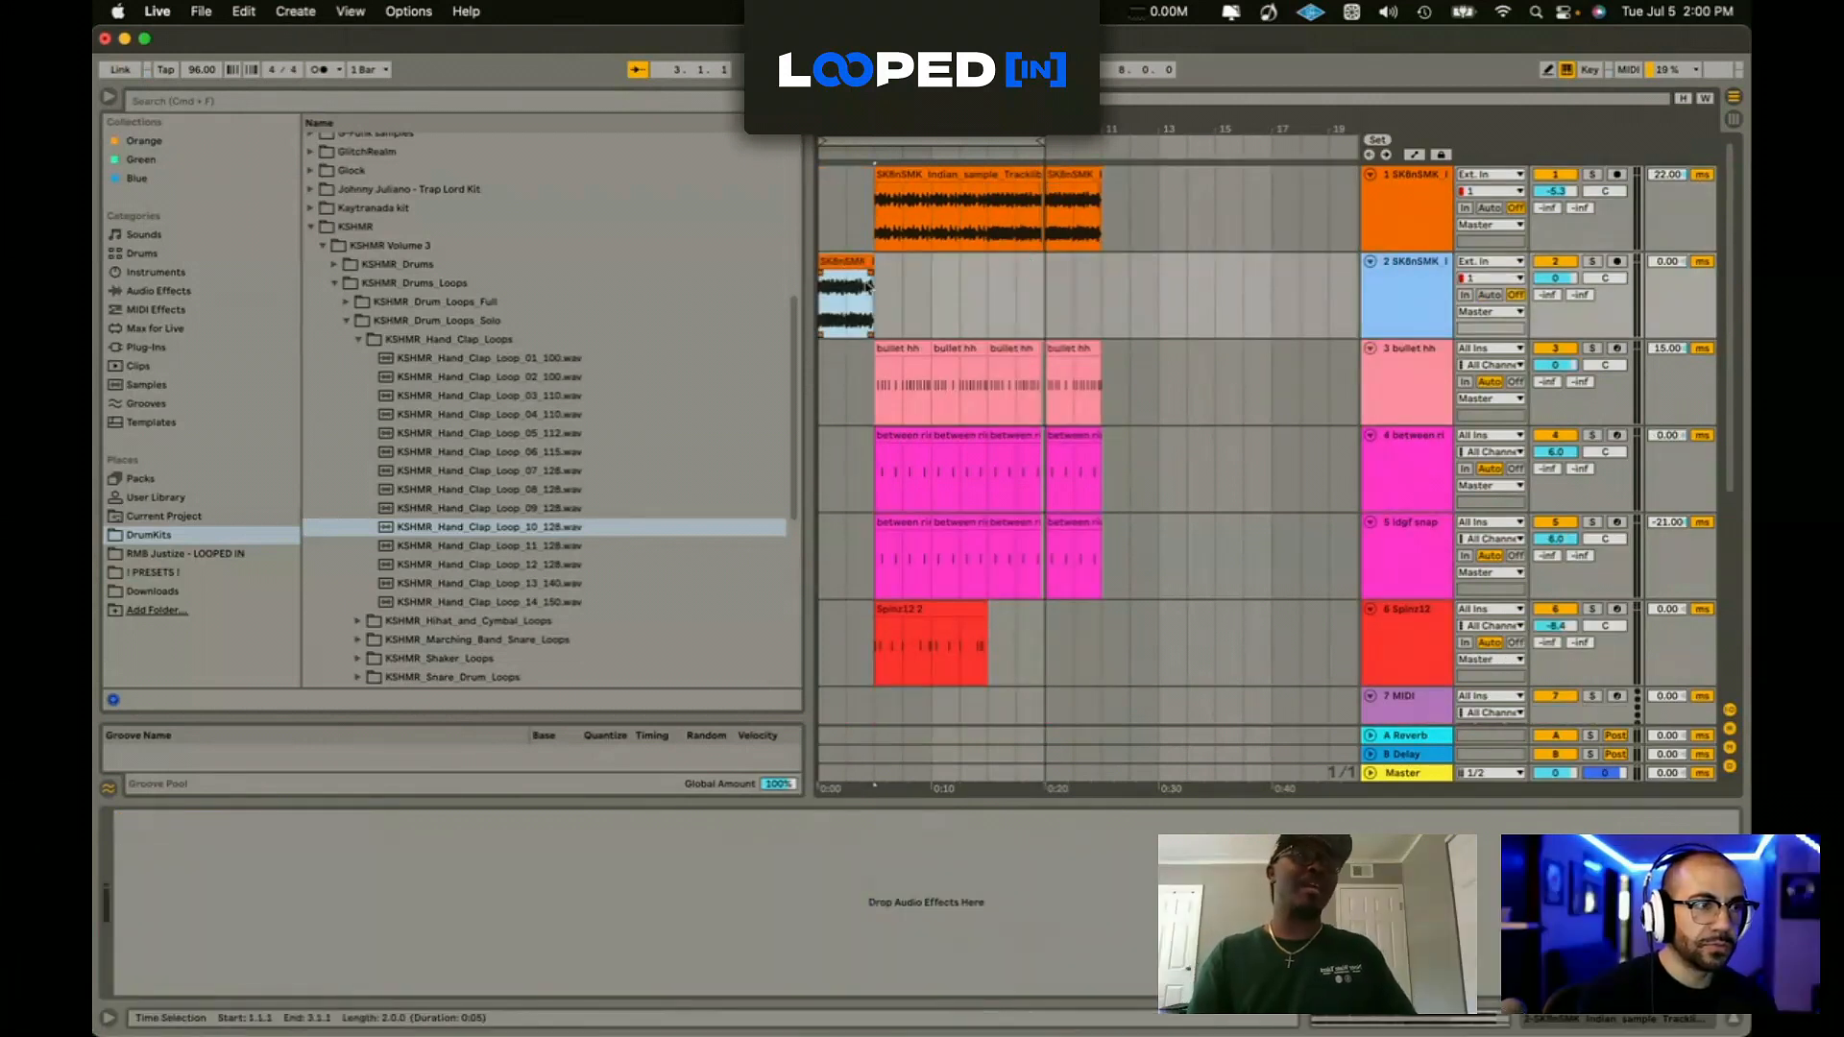
Step: Play back the two-bar intro clip, show its clip settings and bring up the plug-ins list for a search
left_click(834, 279)
key("space")
double_click(837, 269)
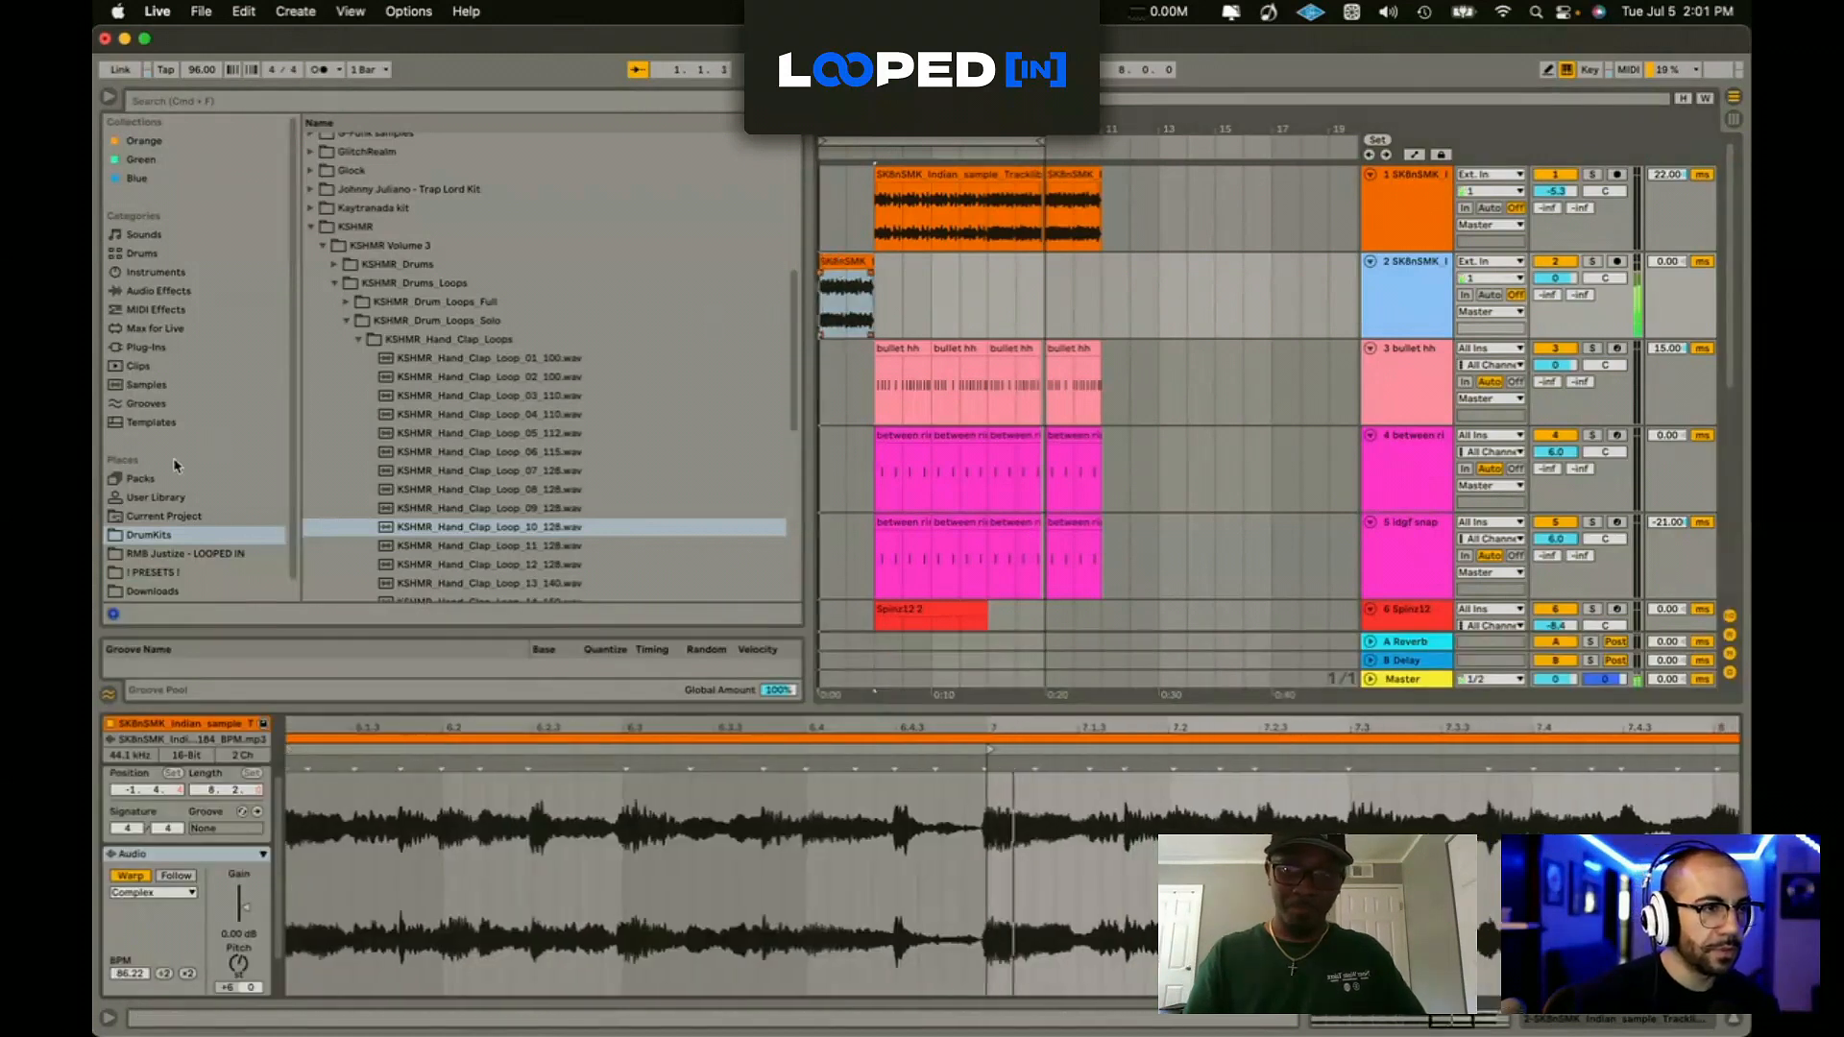
left_click(146, 347)
left_click(280, 99)
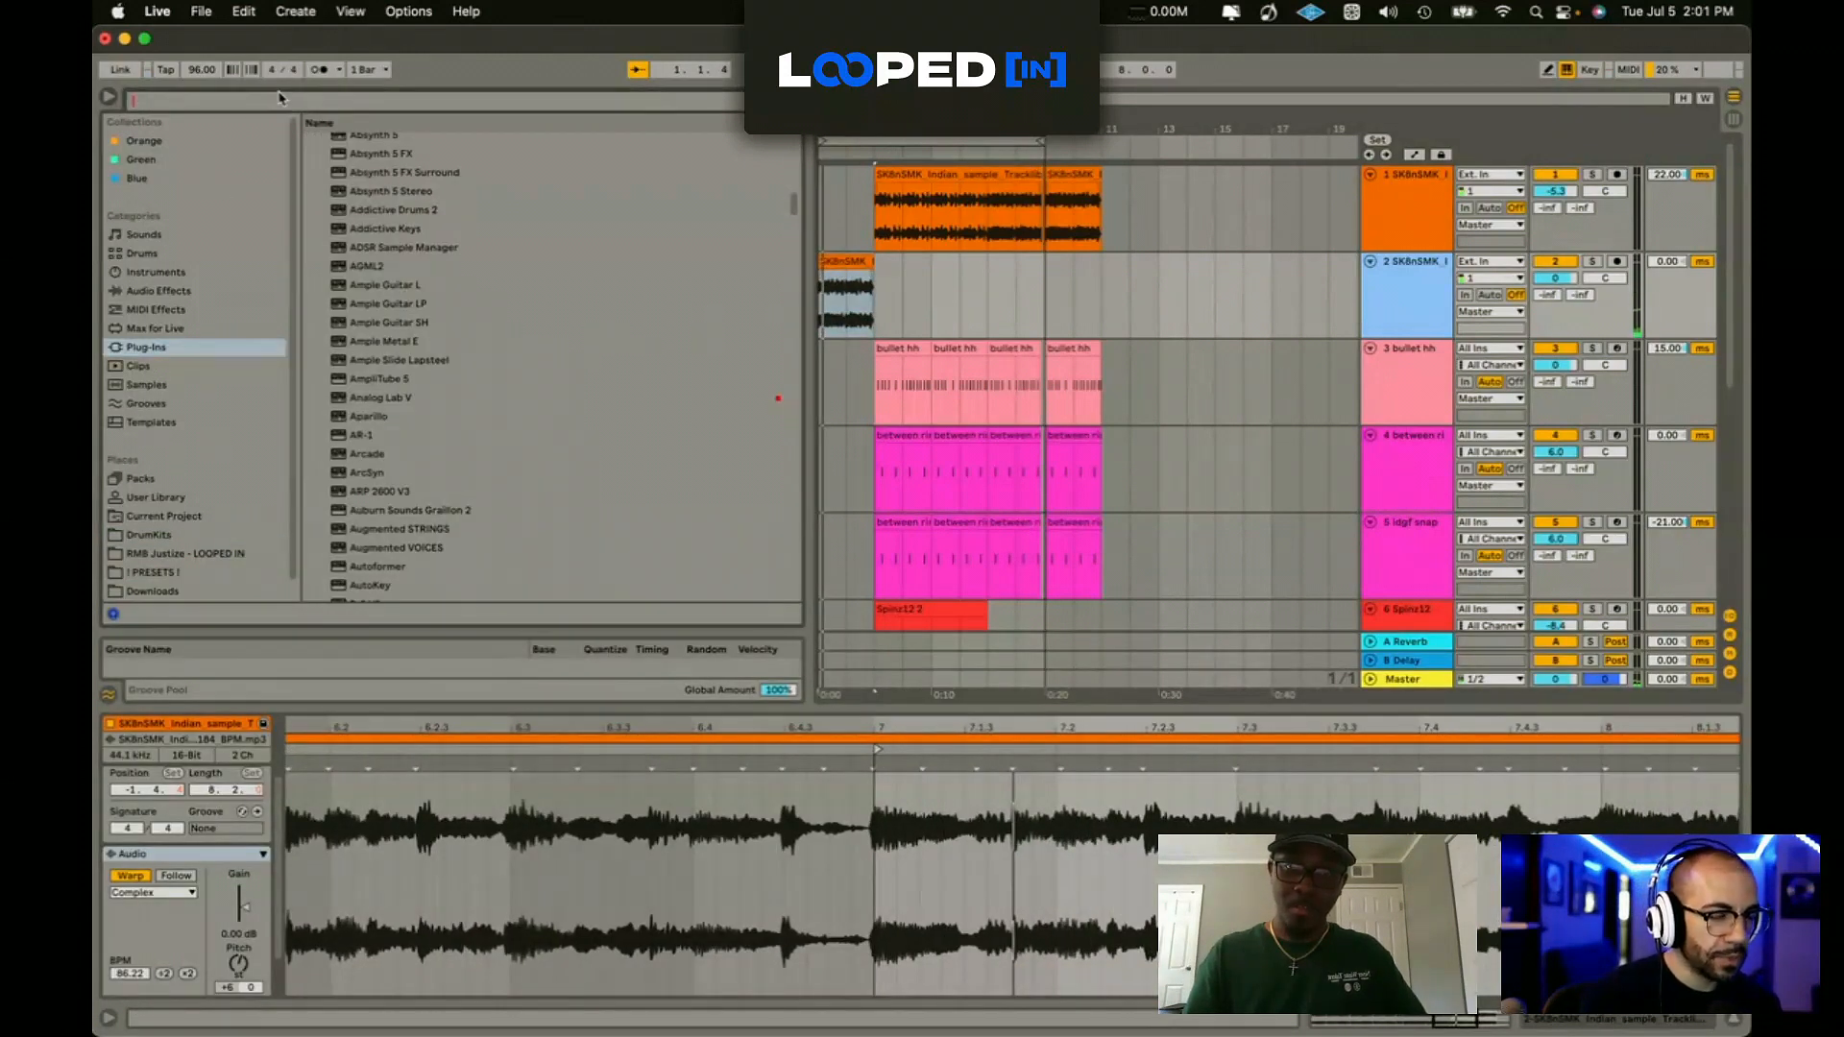
Step: Listen to the intro clip on track 2 again from bar 1
left_click(839, 261)
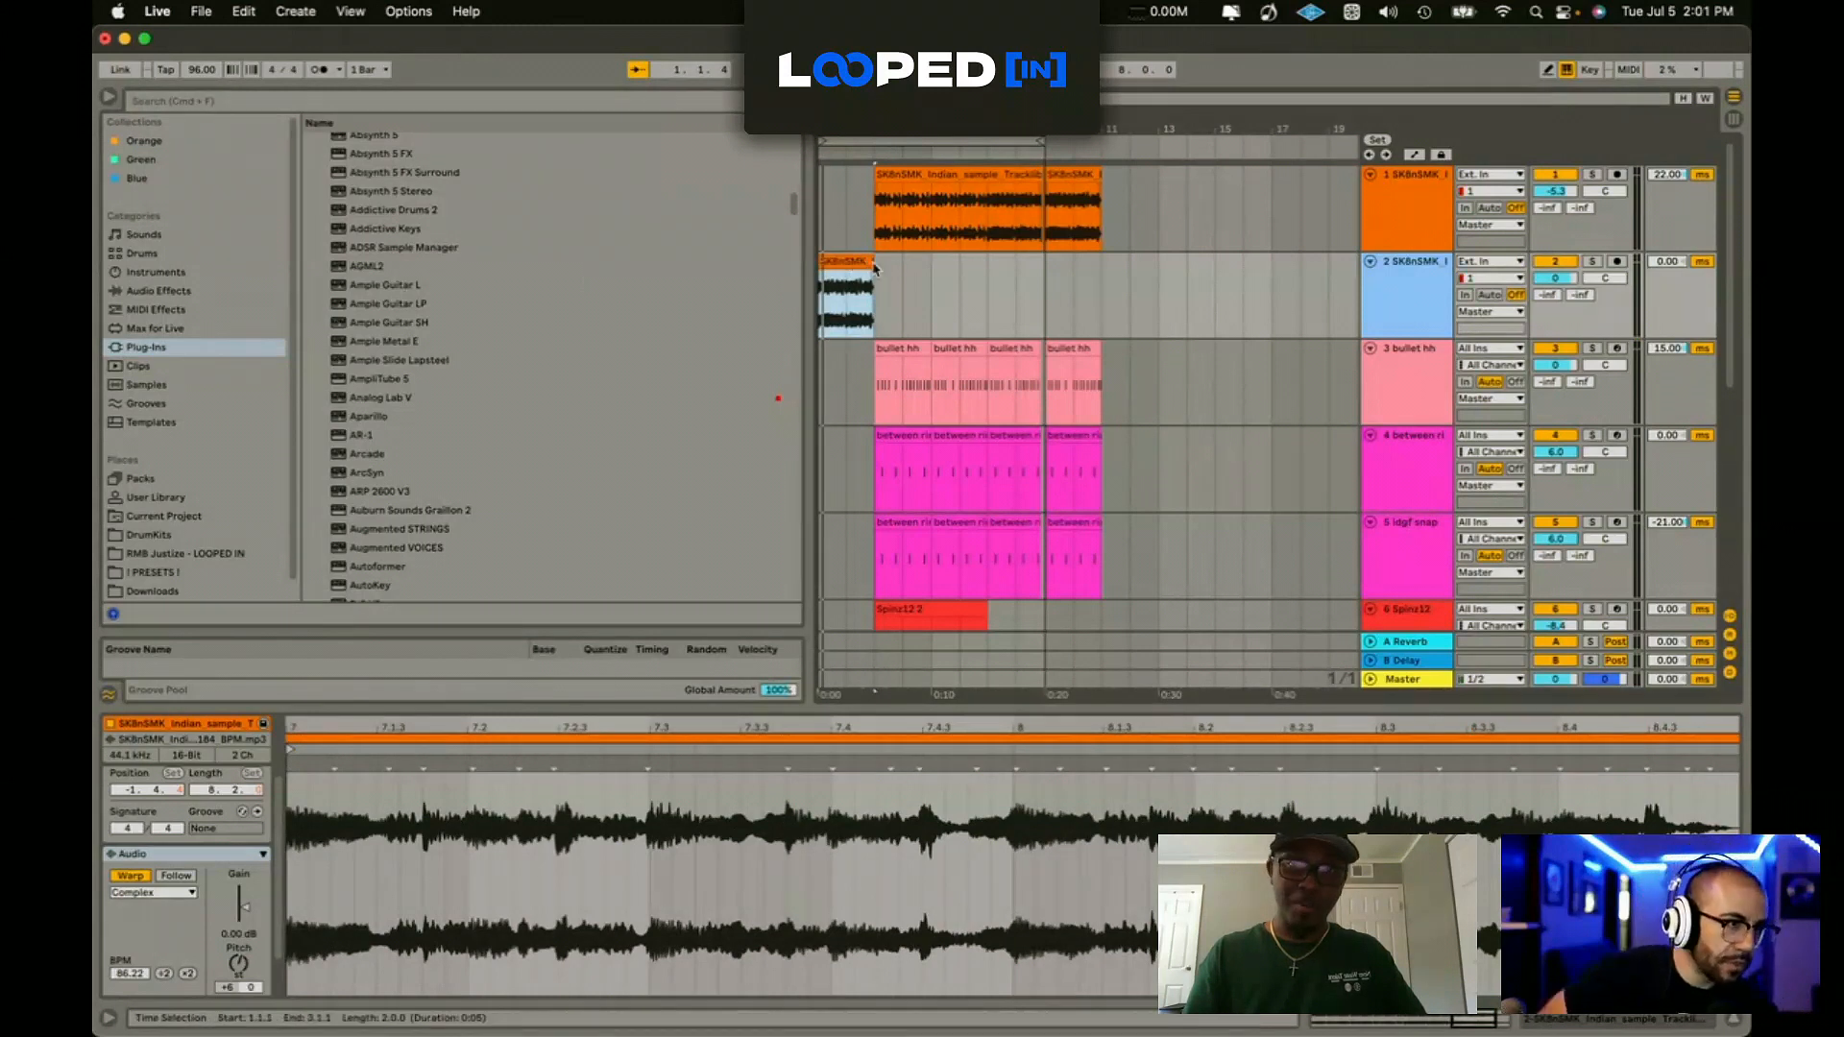
left_click(846, 284)
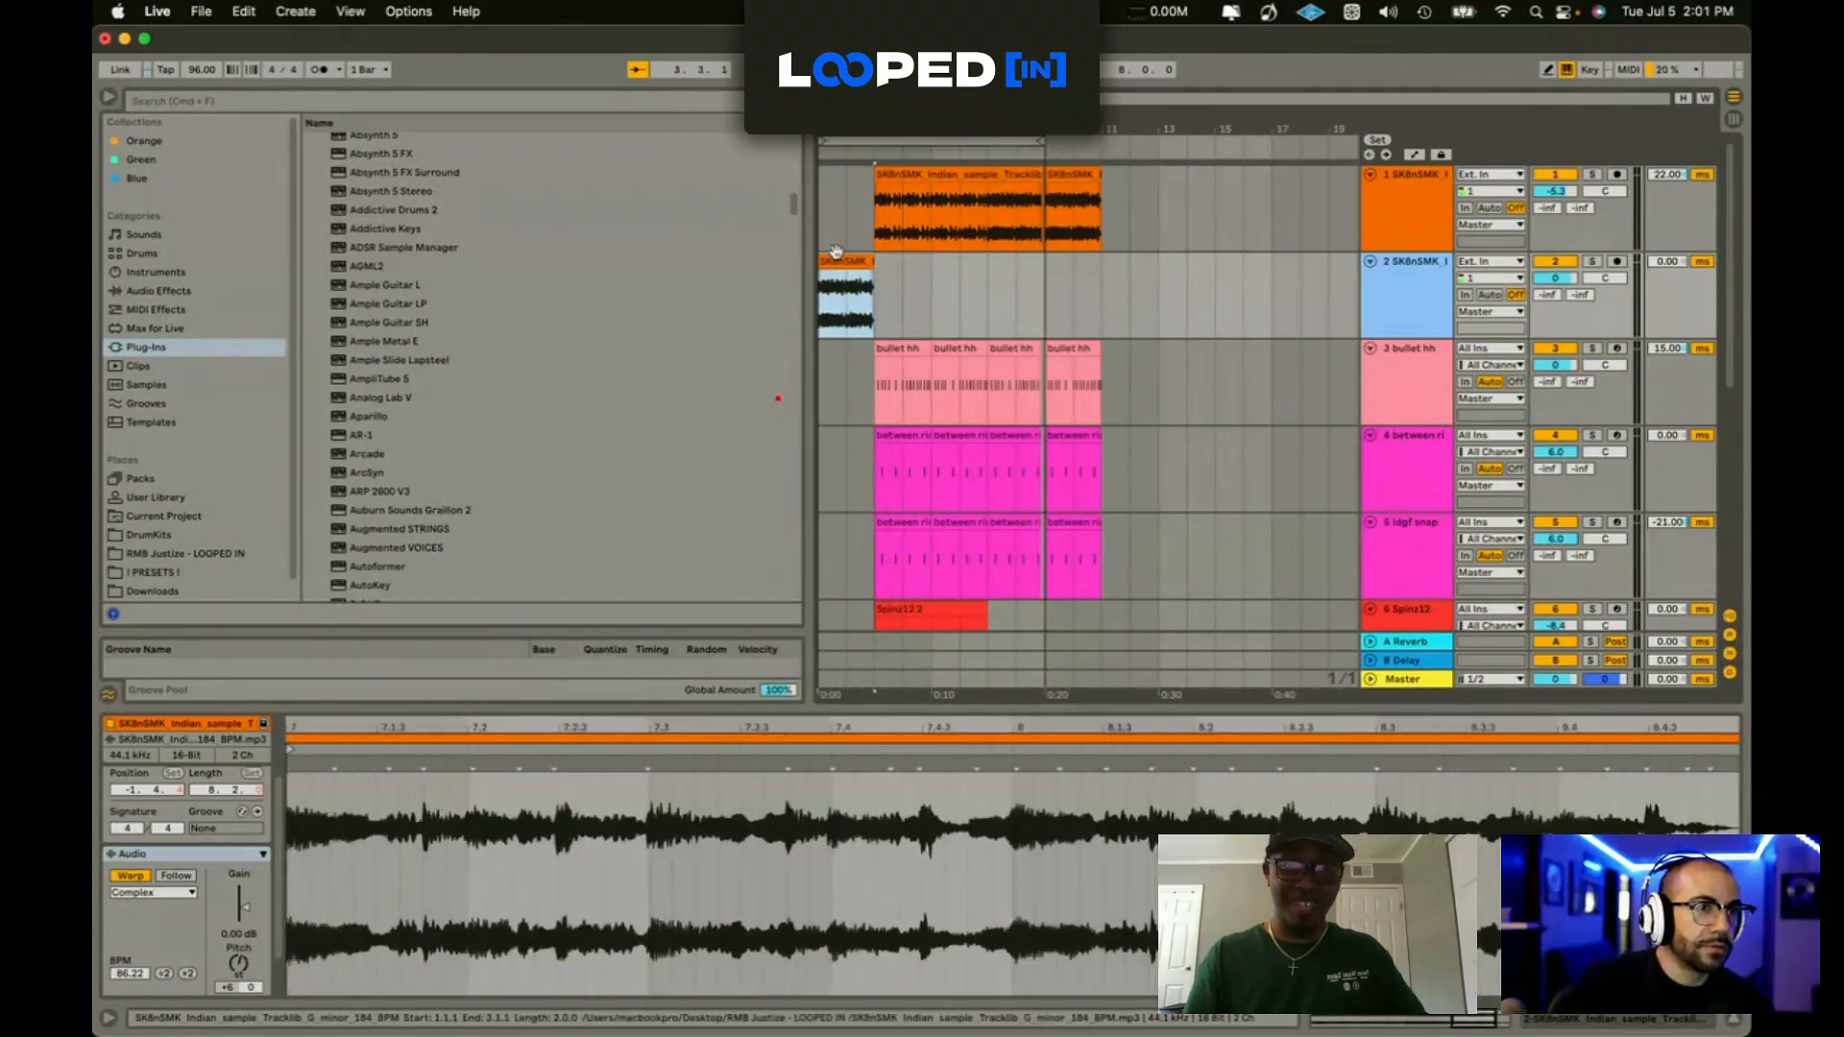
key("space")
key("space")
key("space")
left_click(884, 305)
left_click(845, 261)
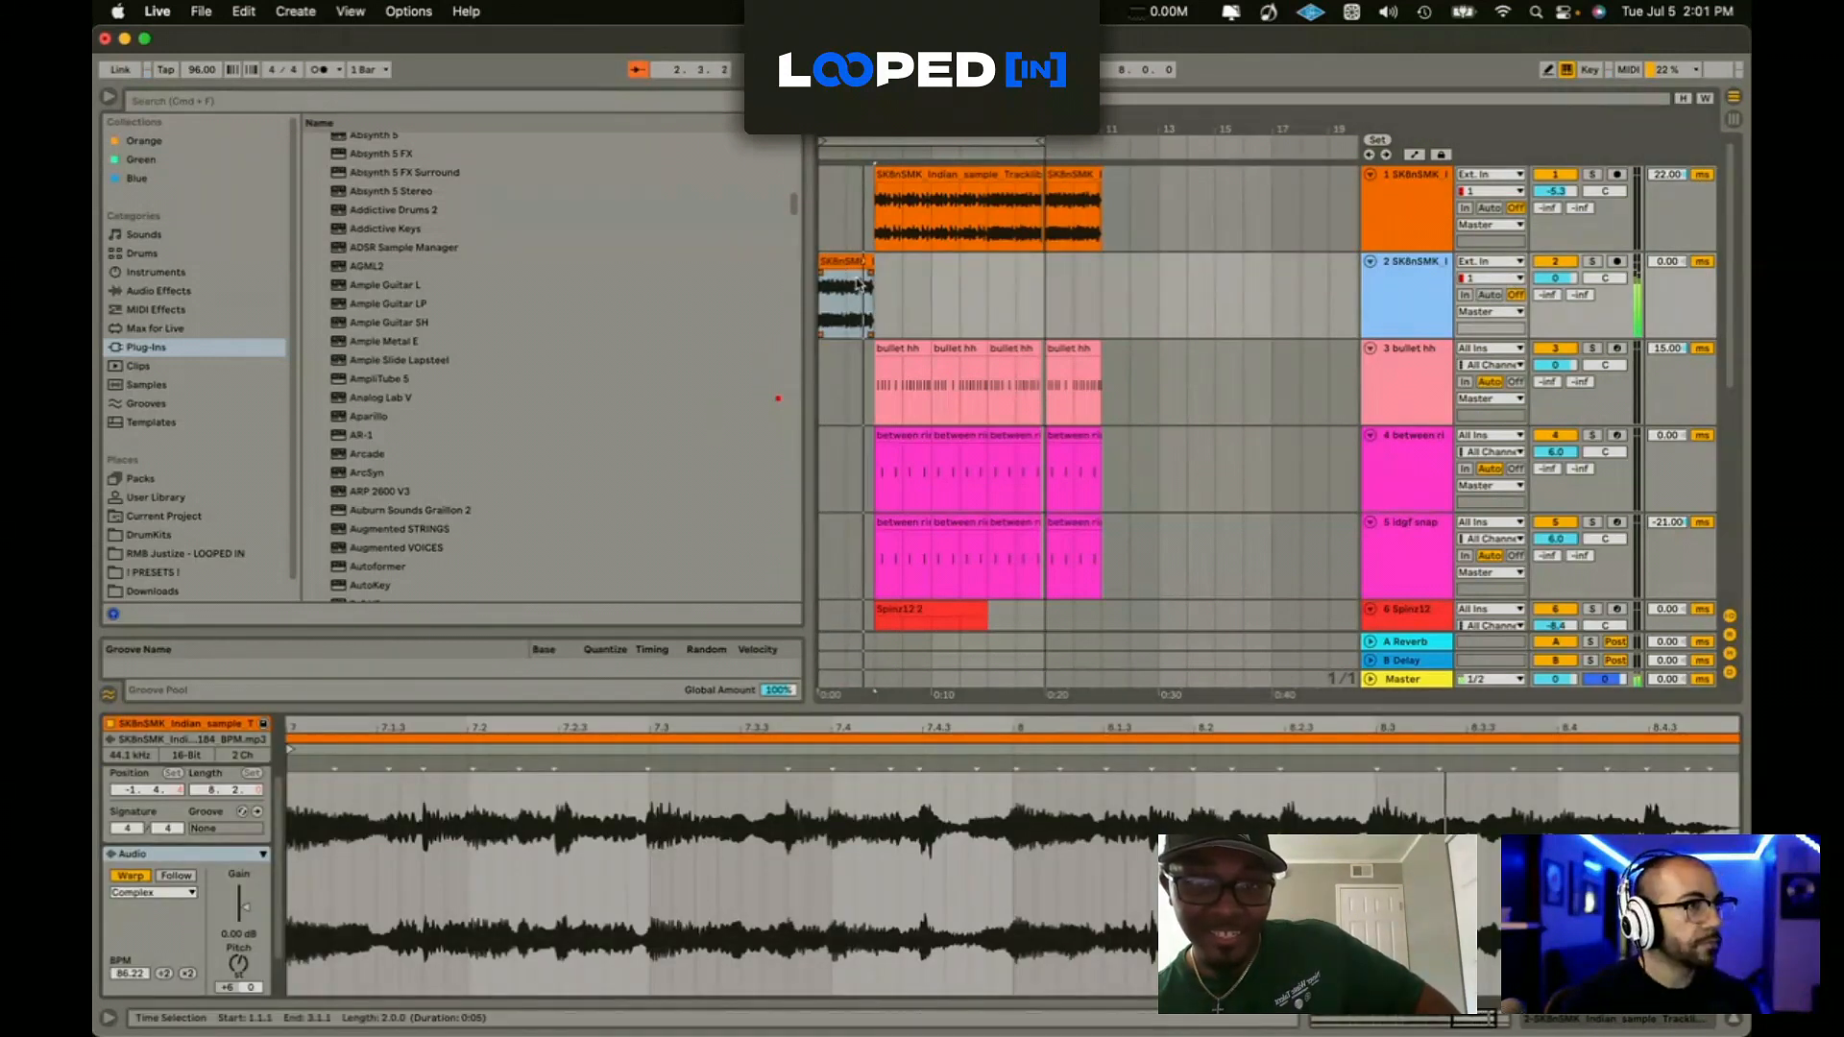
key("space")
Step: Shift the whole arrangement another two bars later to bar 5, and return the intro clip to bar 1
left_click(895, 176)
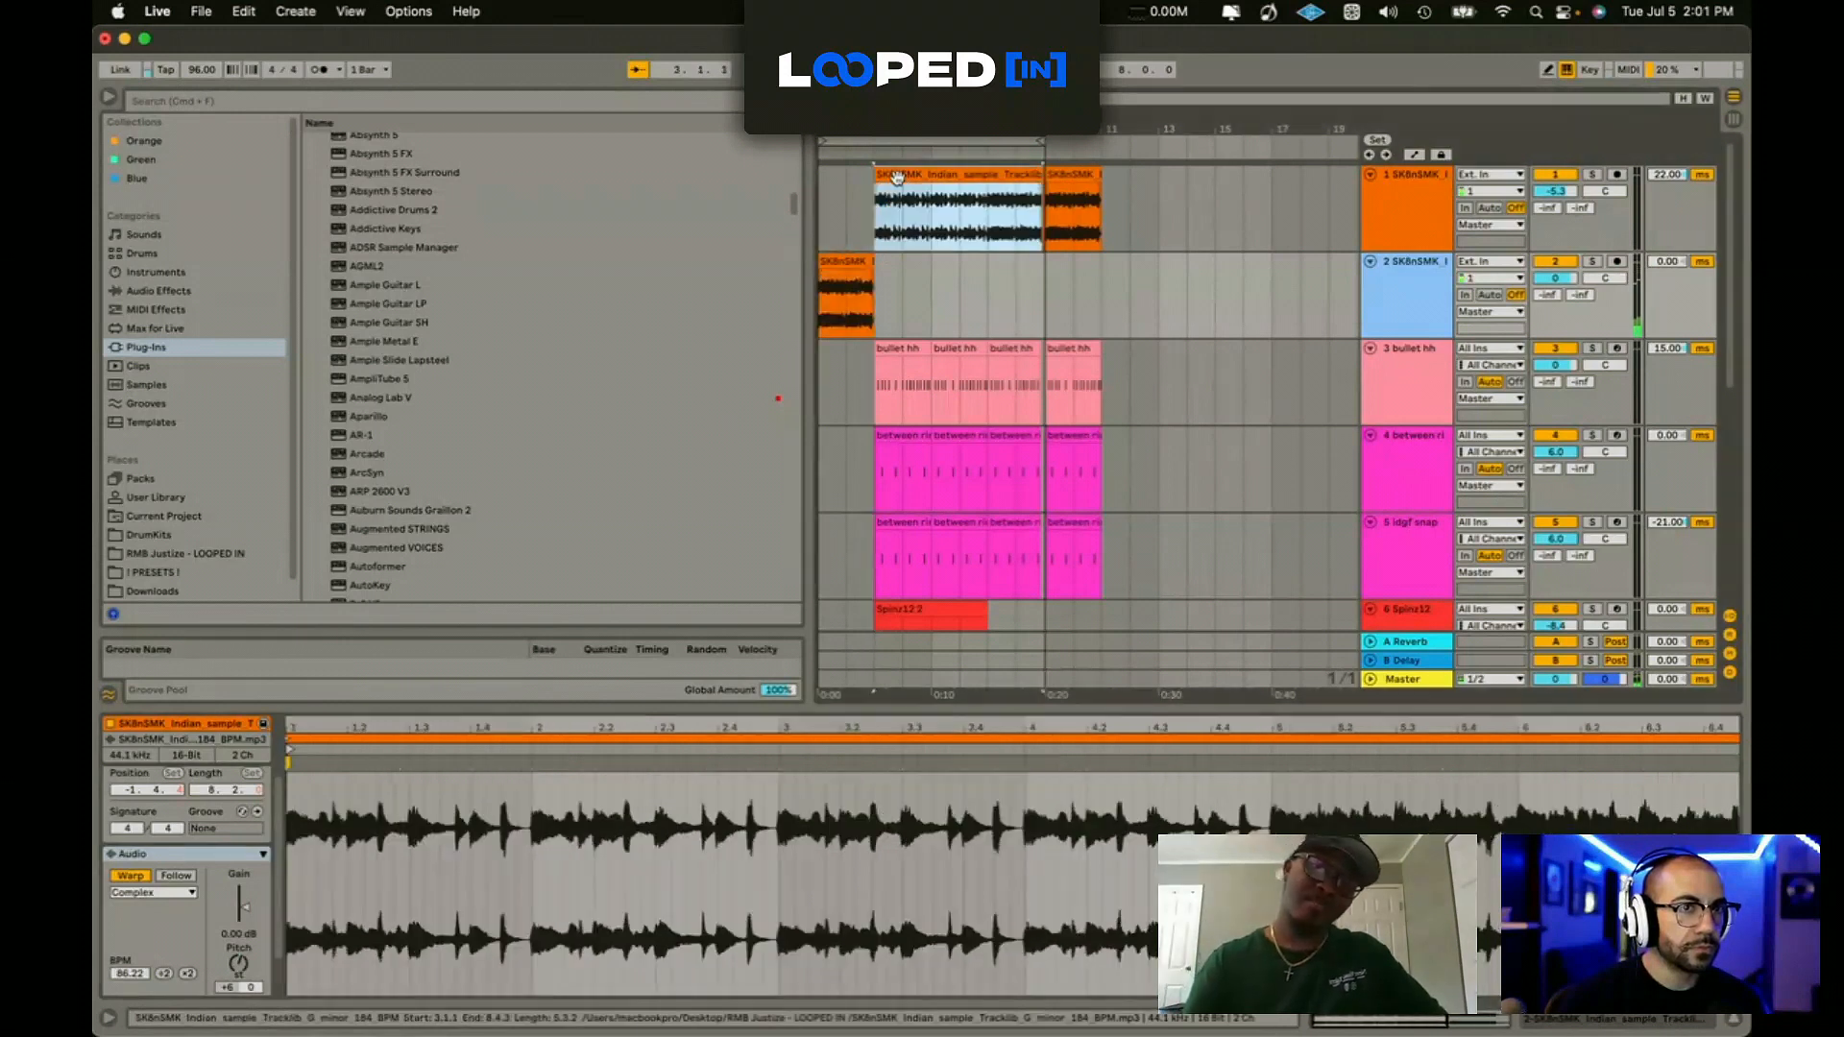
key("super+a")
left_click_drag(895, 175, 951, 195)
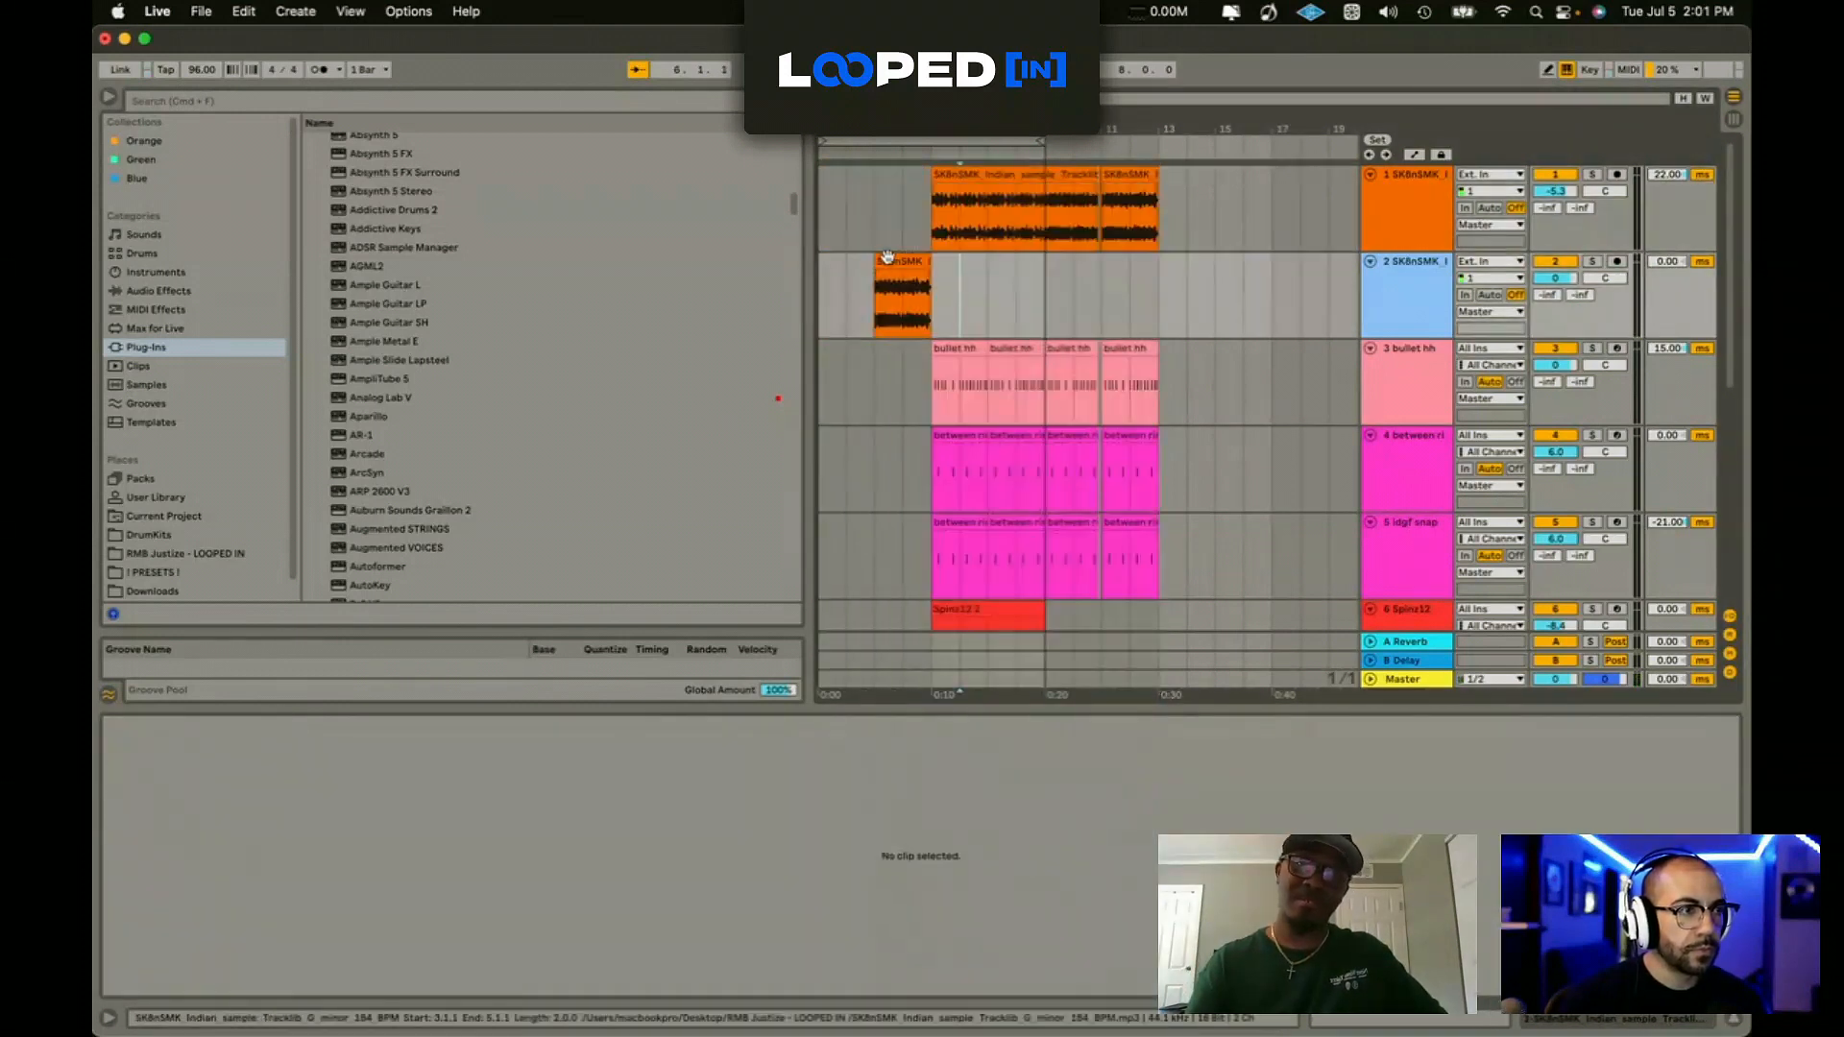
left_click_drag(895, 261, 843, 261)
Step: Stretch the intro clip to double length so that it ends at 5.1.1
left_click(832, 306)
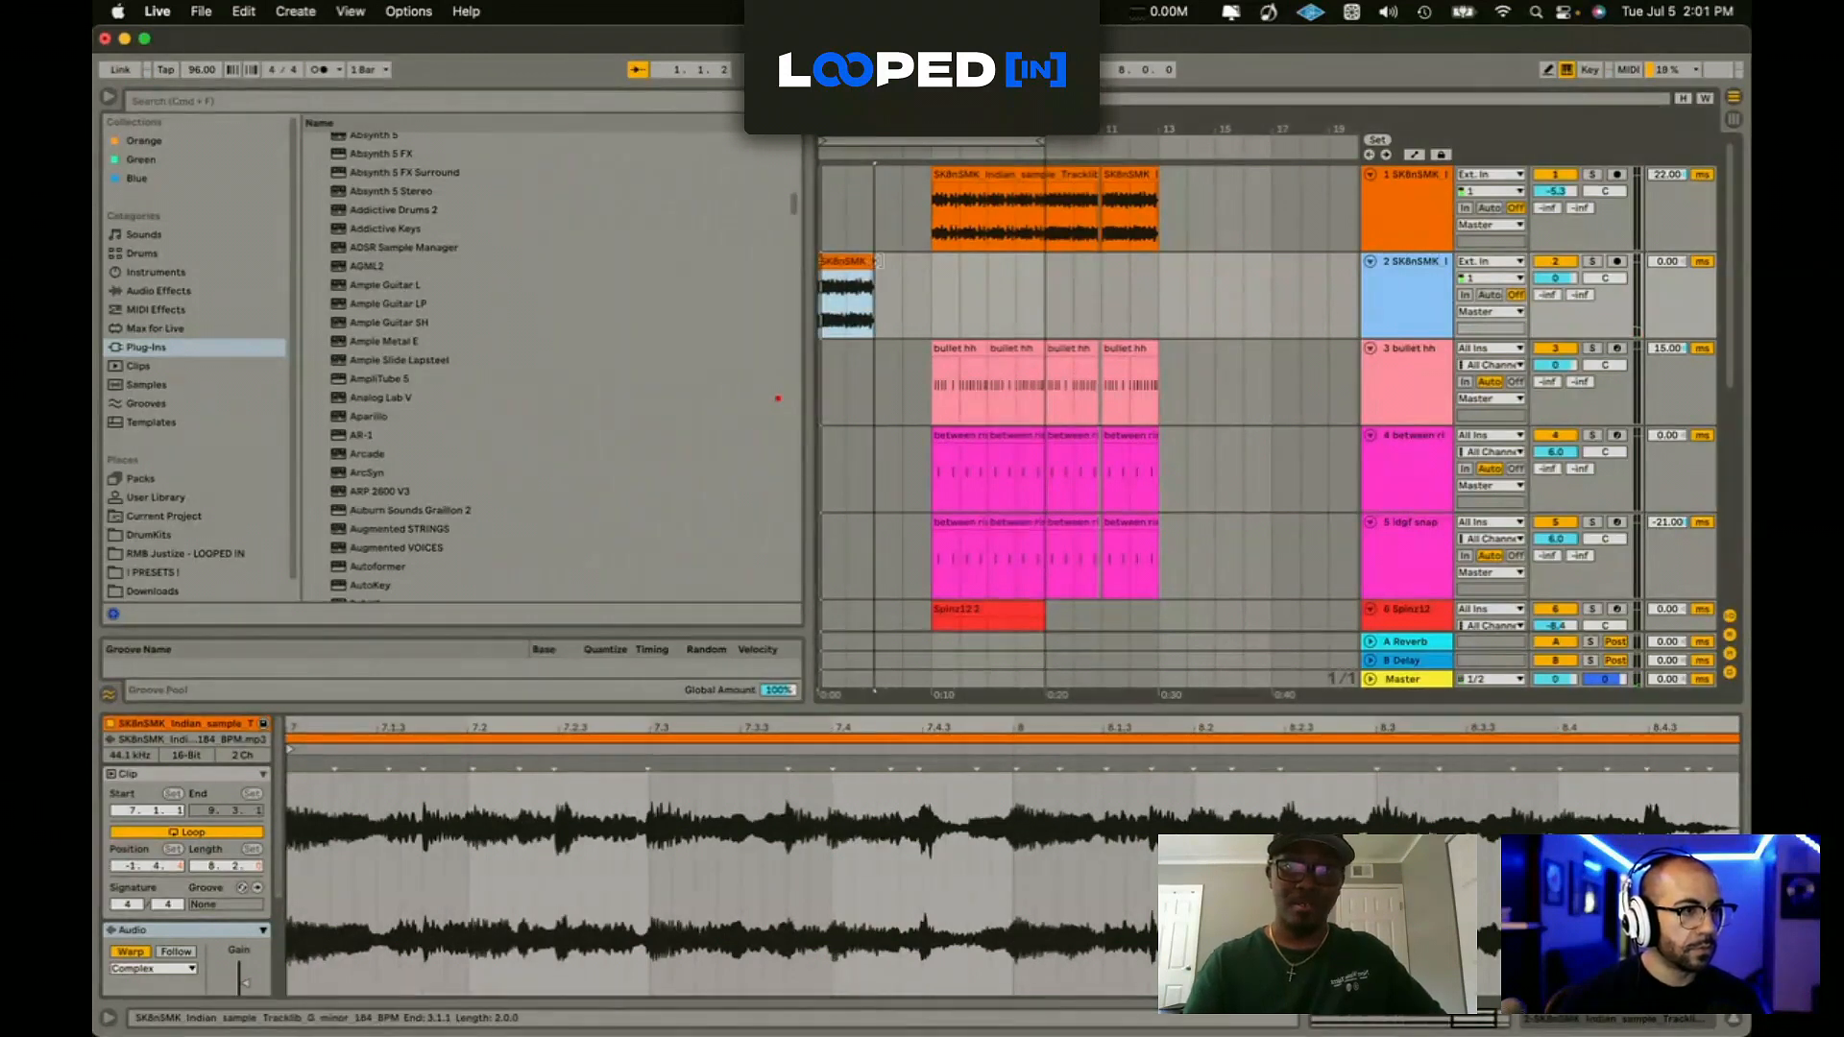
left_click_drag(869, 258, 930, 258)
scroll(177, 972, "down", 1)
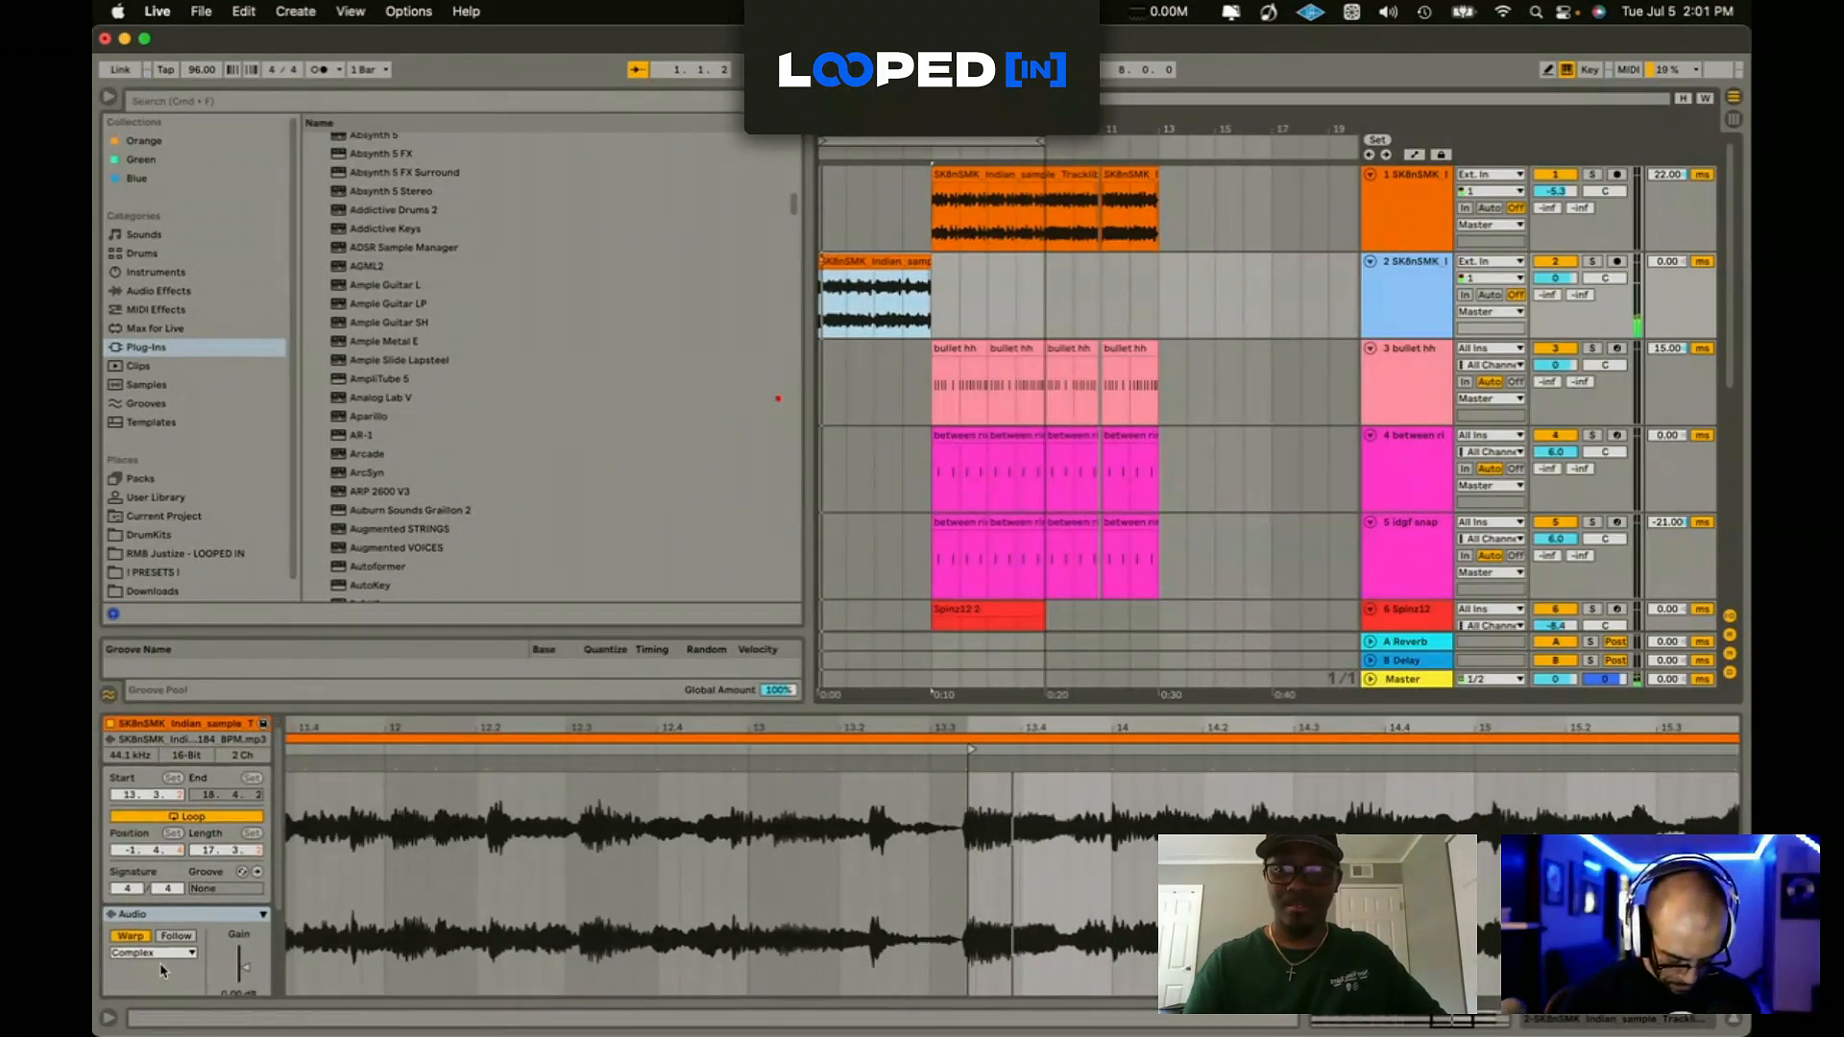
Step: Set the intro clip's warp mode to Complex Pro and its pitch to -6, and lower track 2's volume to -5.0
left_click(160, 955)
left_click(161, 943)
scroll(199, 996, "down", 5)
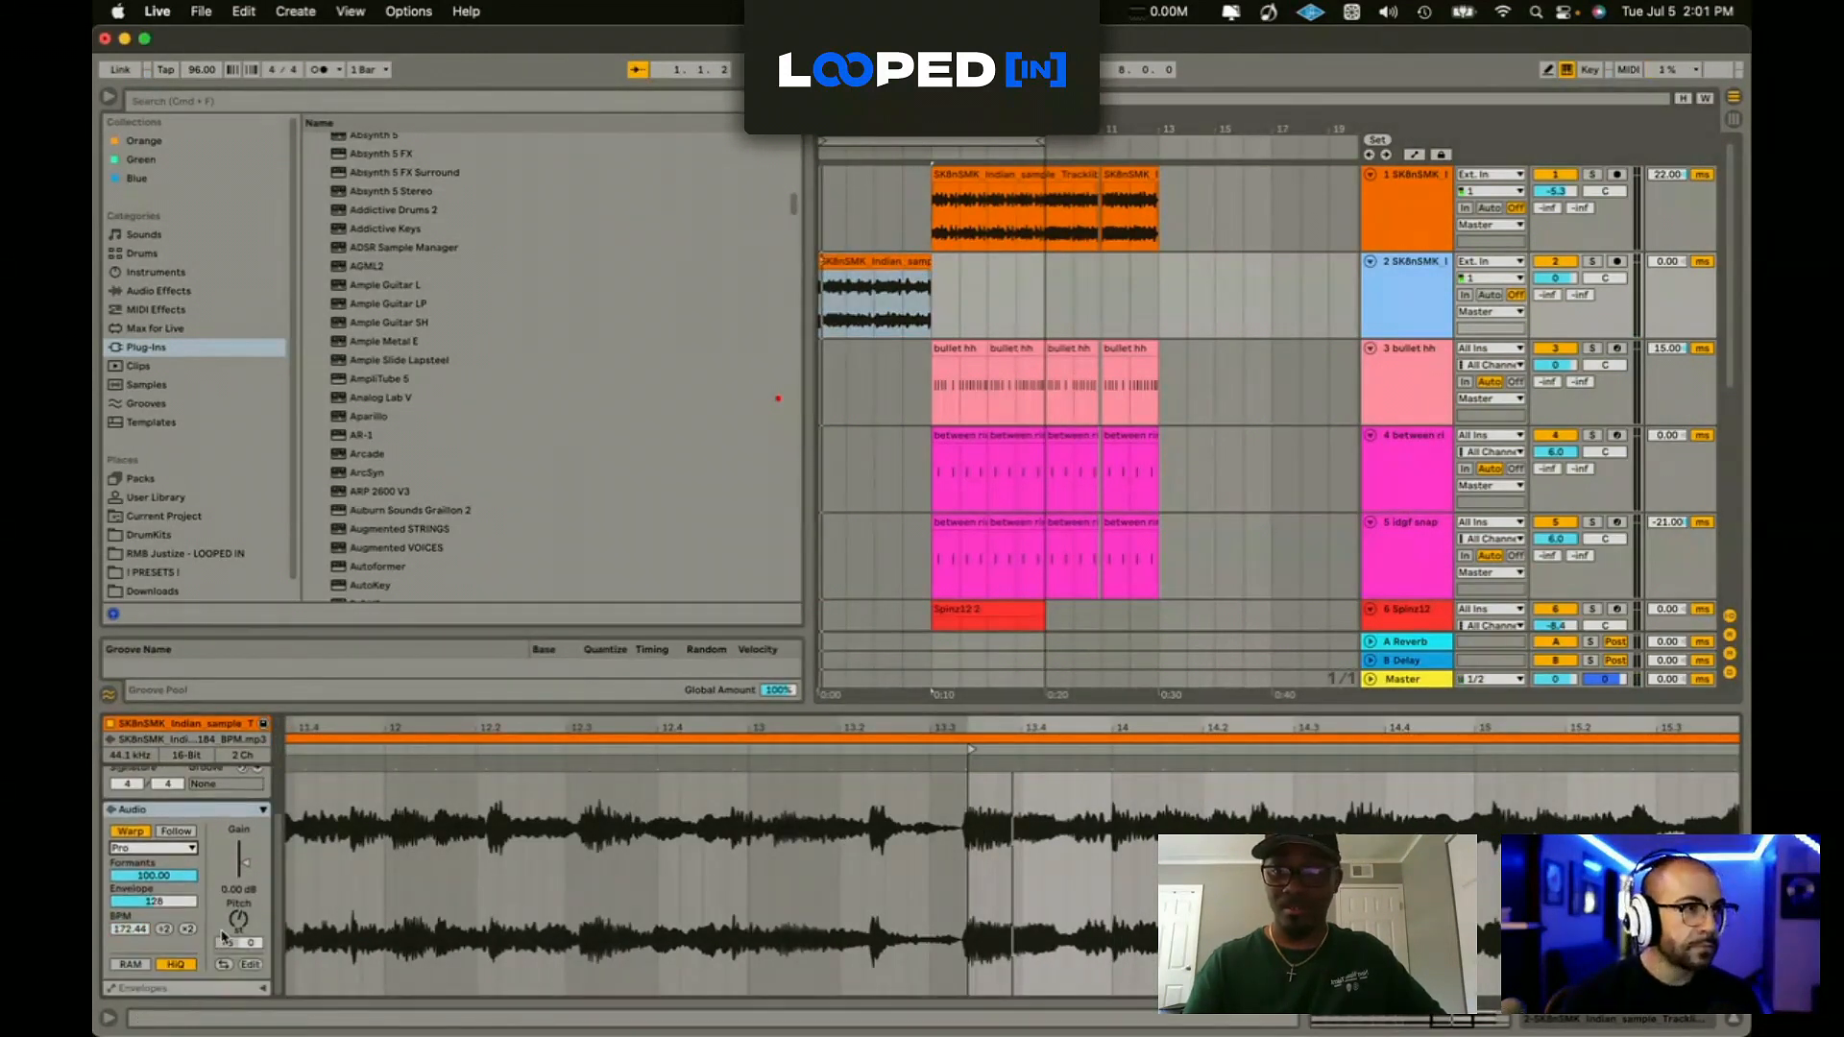
key("space")
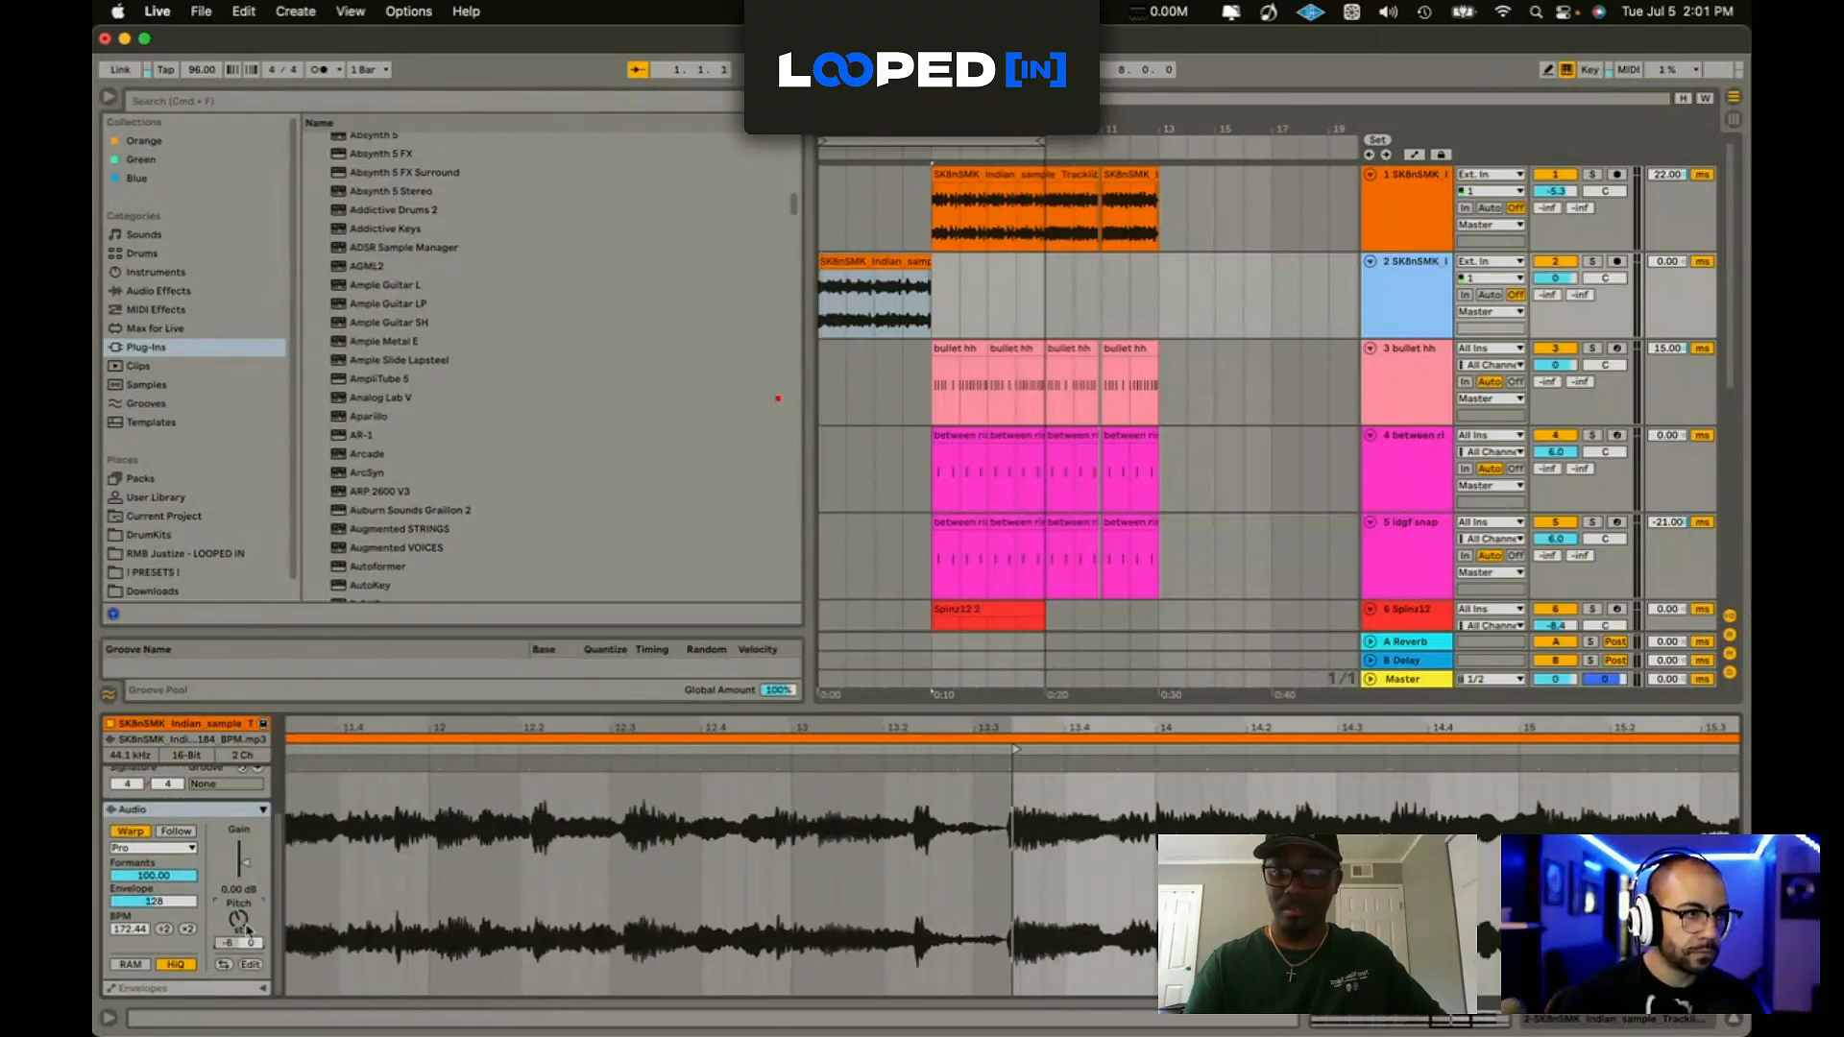
left_click_drag(1549, 273, 1549, 287)
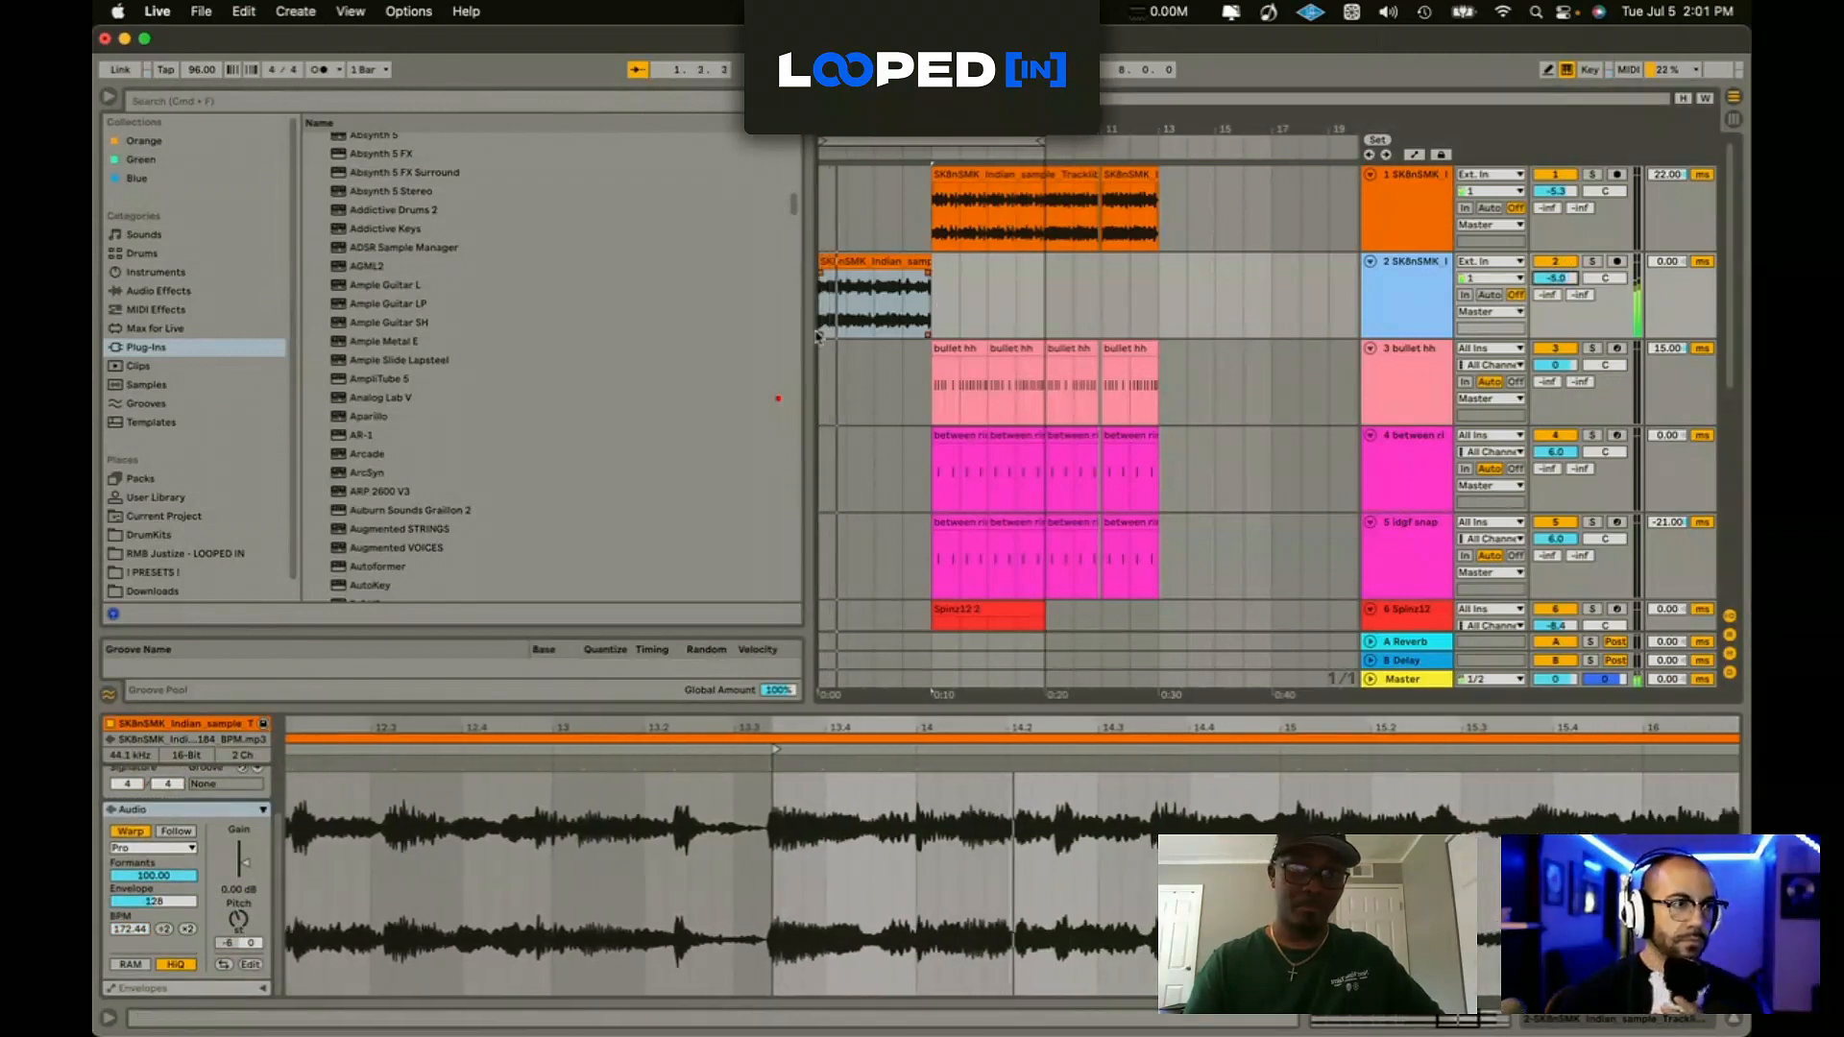
Step: Delete the last bar of the stretched intro clip, from 4.1.1 to 5.1.1
left_click(886, 306)
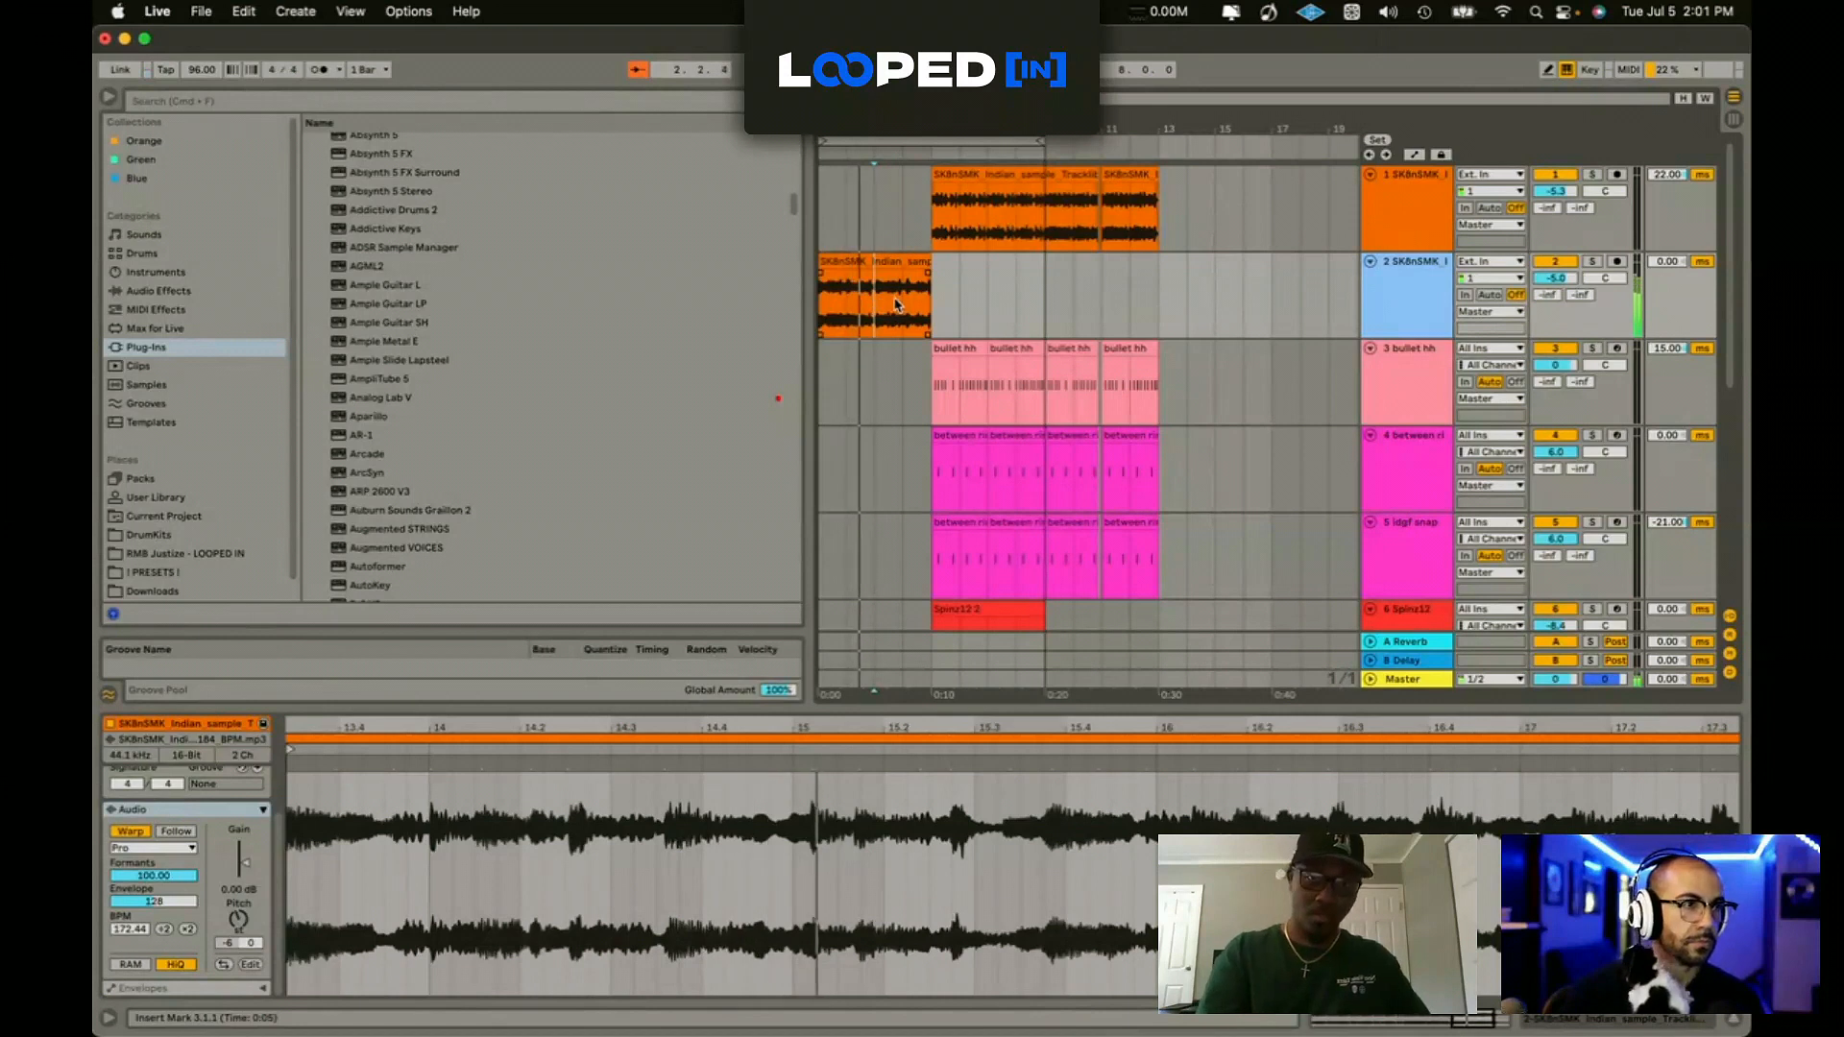
left_click(900, 308)
key("Delete")
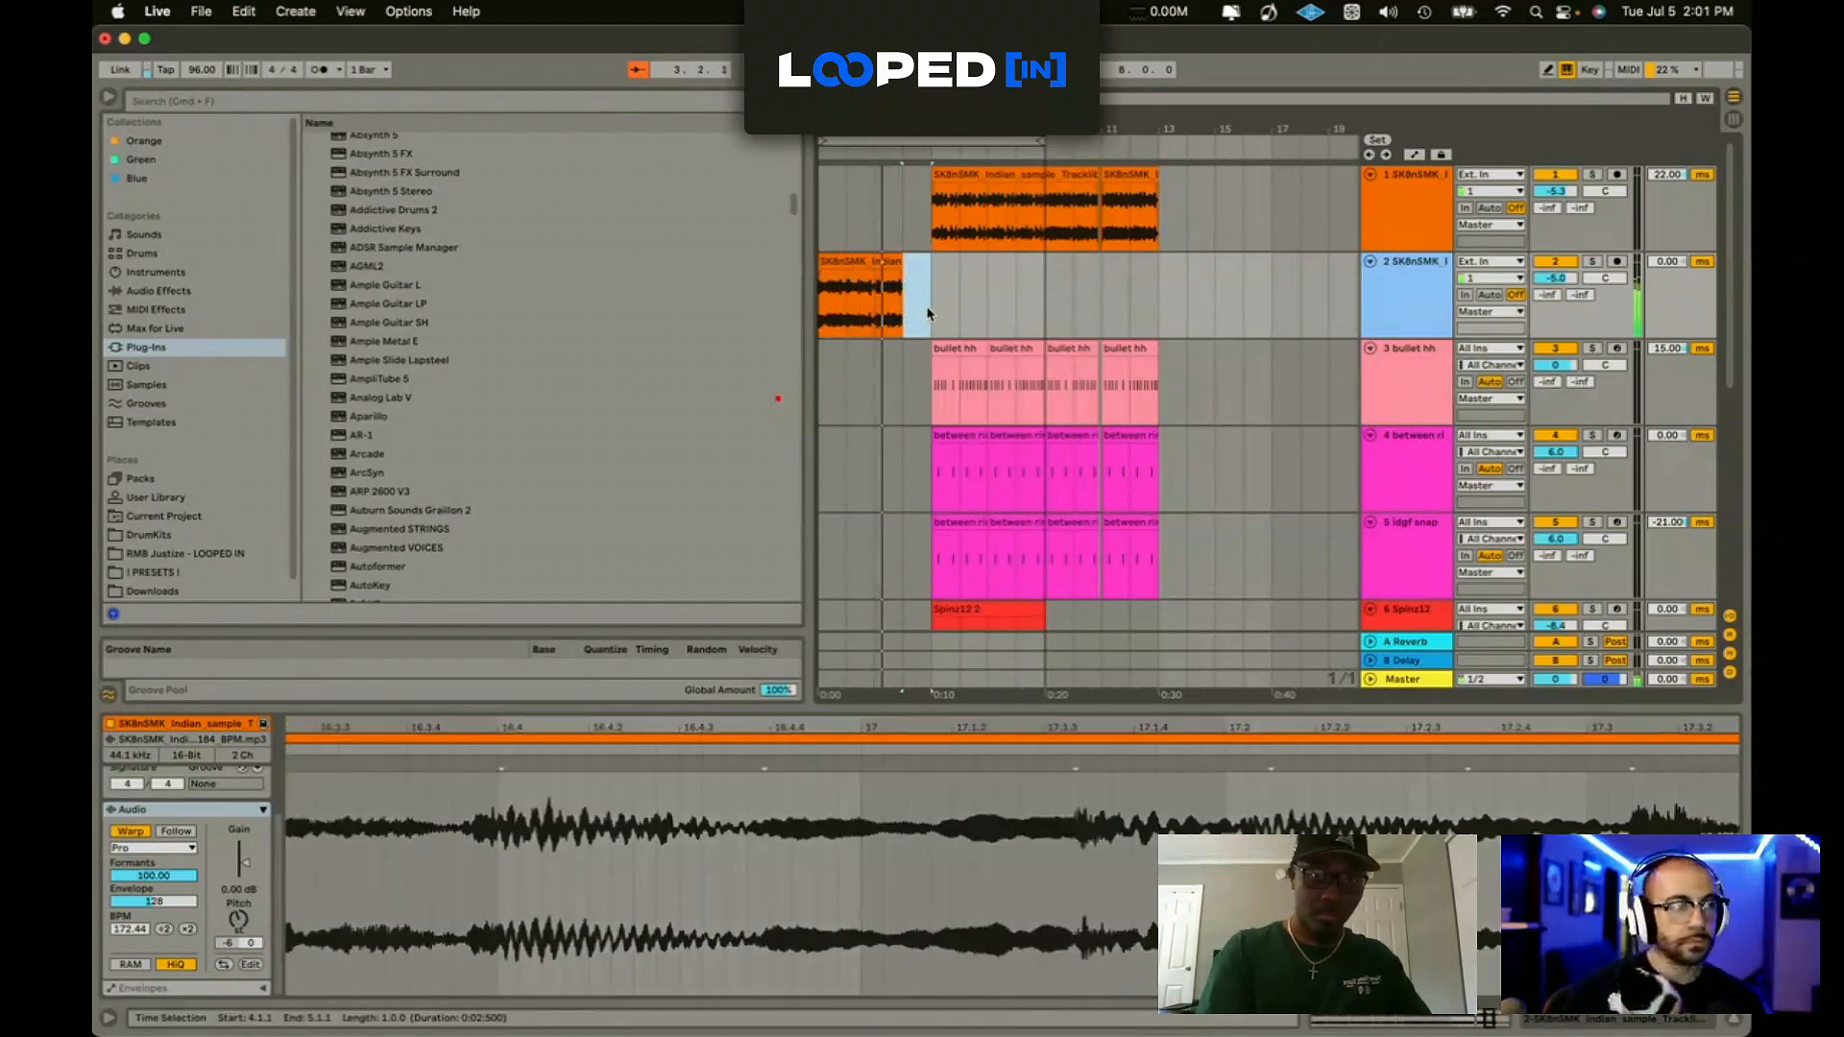
Step: Copy the first beat at 5.1.1 on all tracks to 4.1.1 and duplicate it twice, leaving the fourth beat empty
scroll(929, 312, "up", 3)
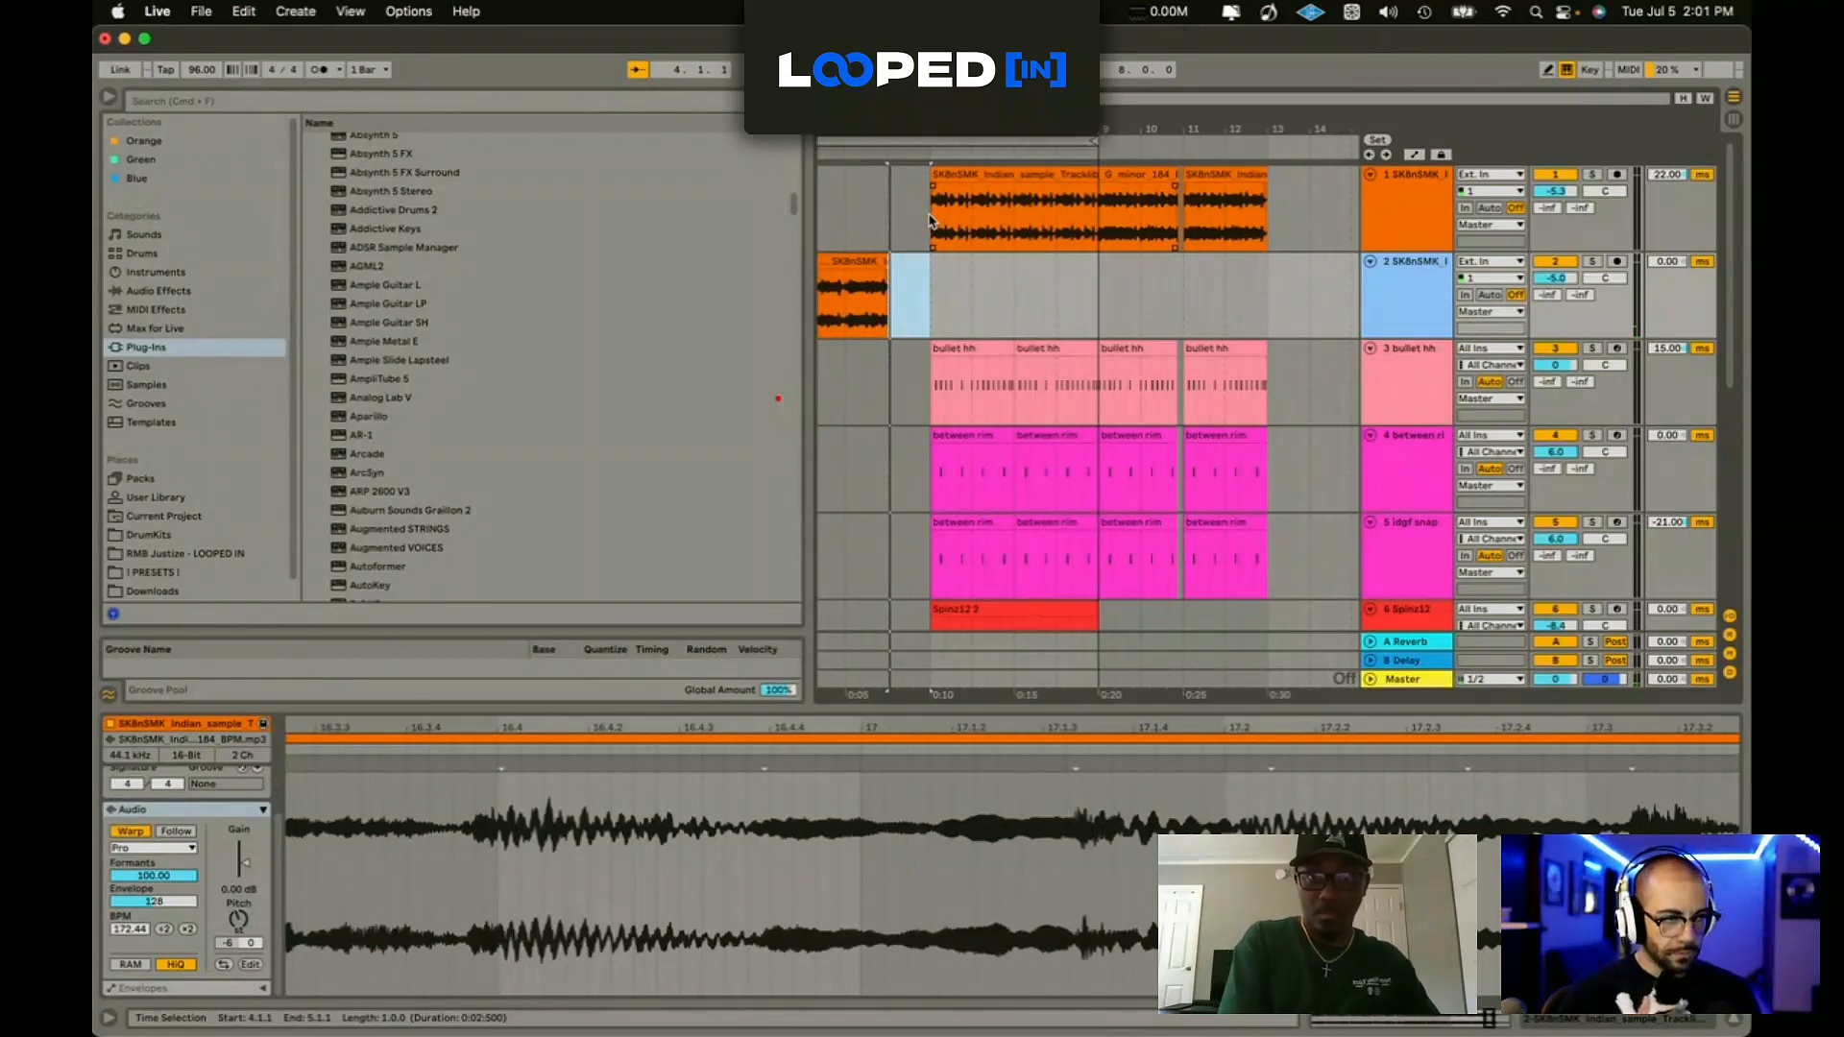
scroll(907, 225, "up", 2)
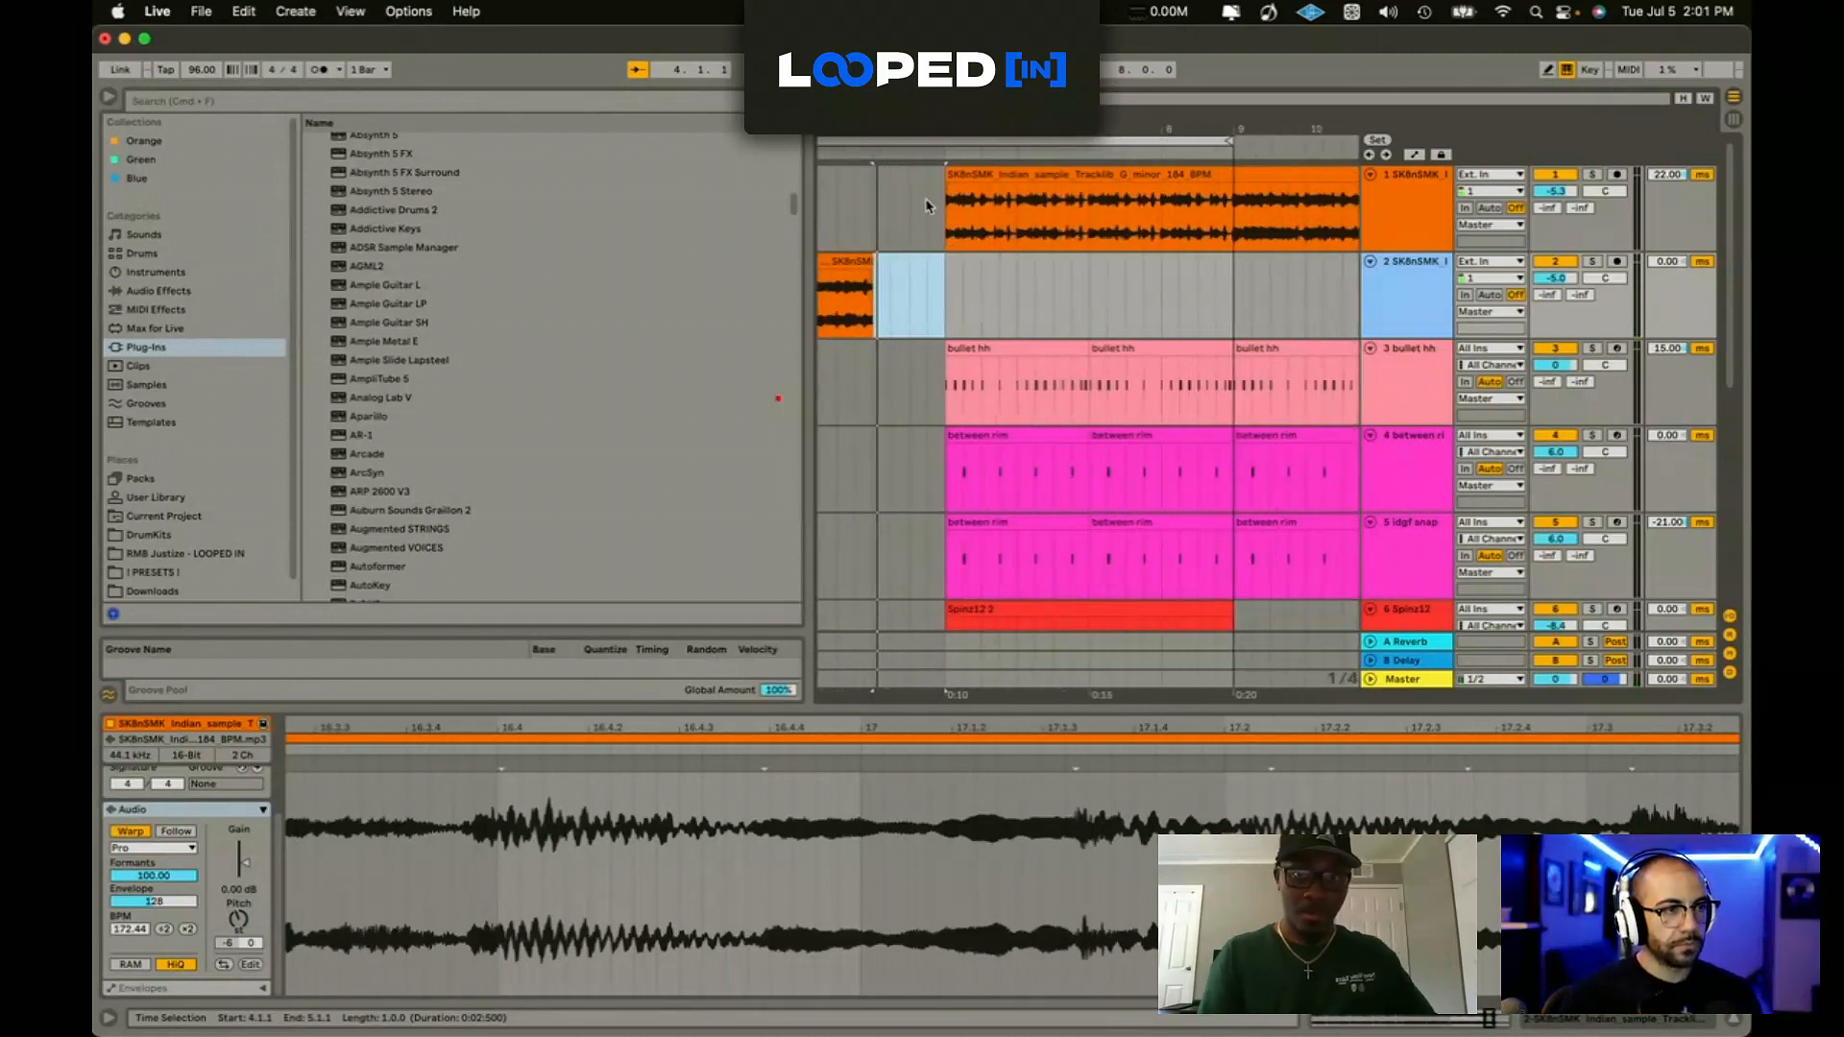
left_click(945, 198)
left_click_drag(946, 799, 958, 801)
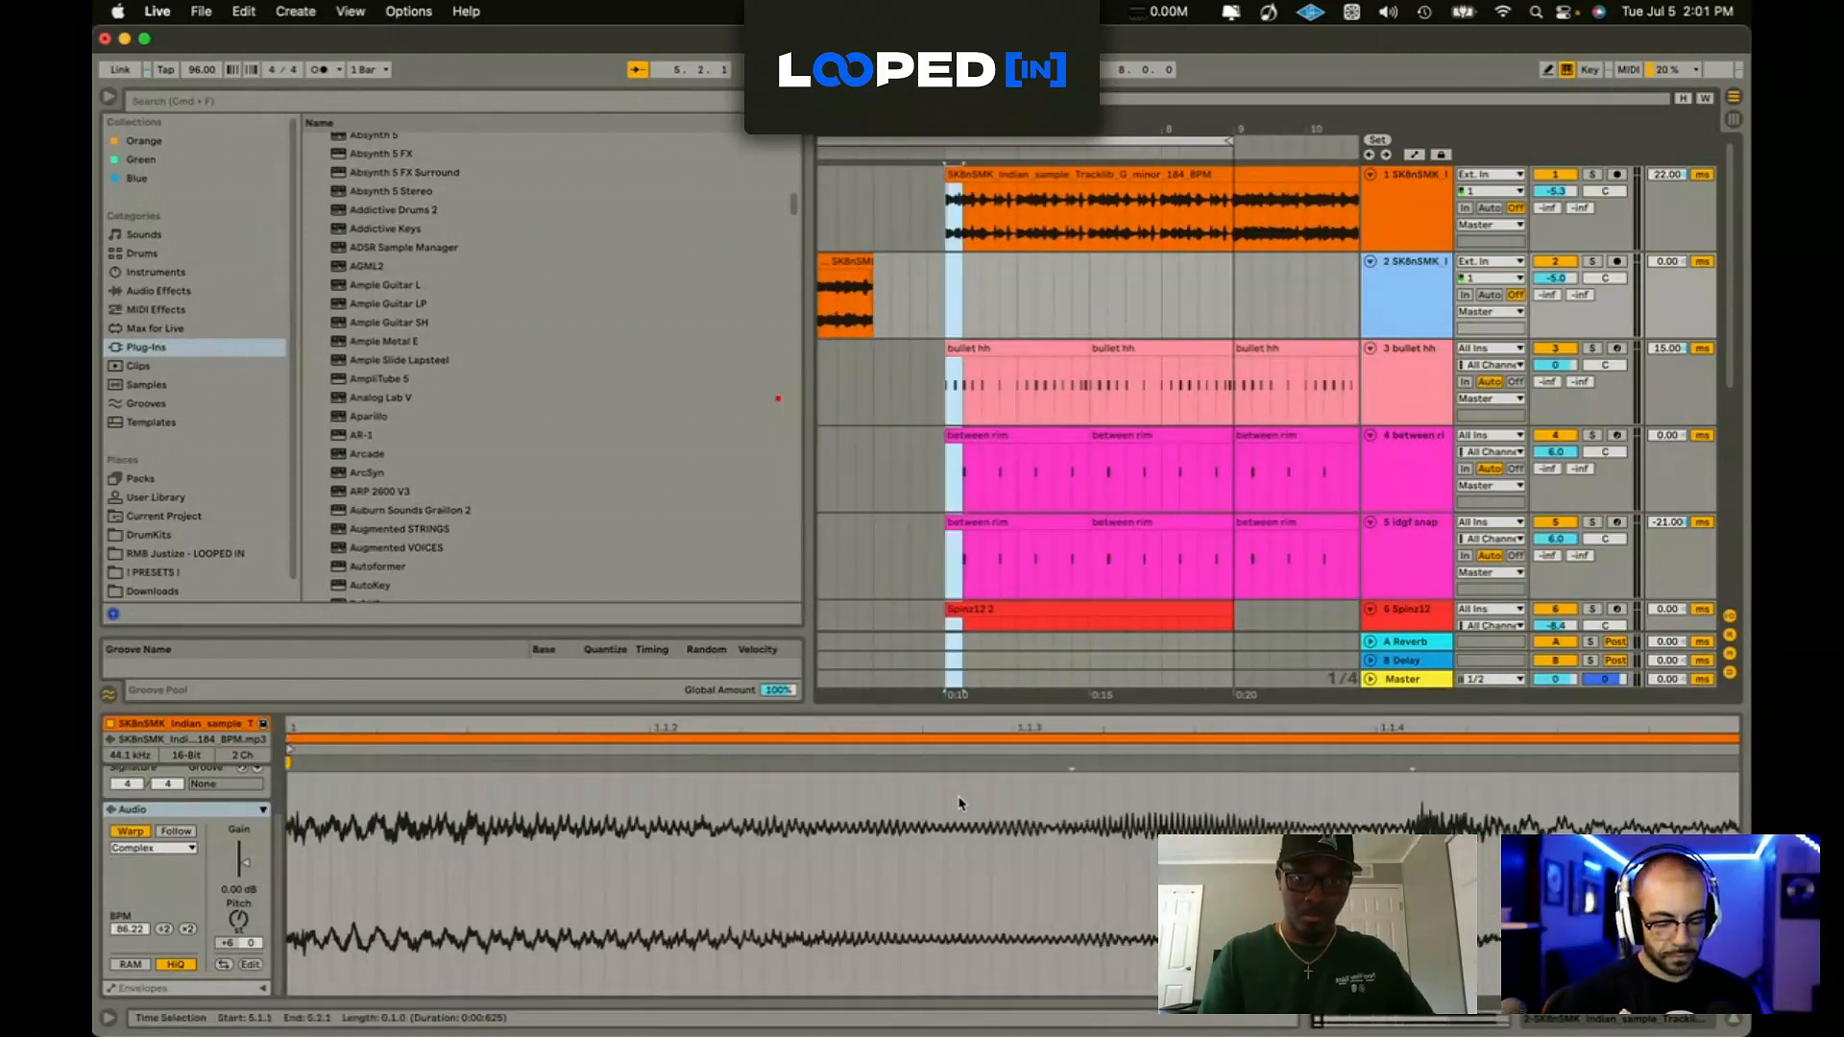
left_click_drag(958, 611, 885, 610)
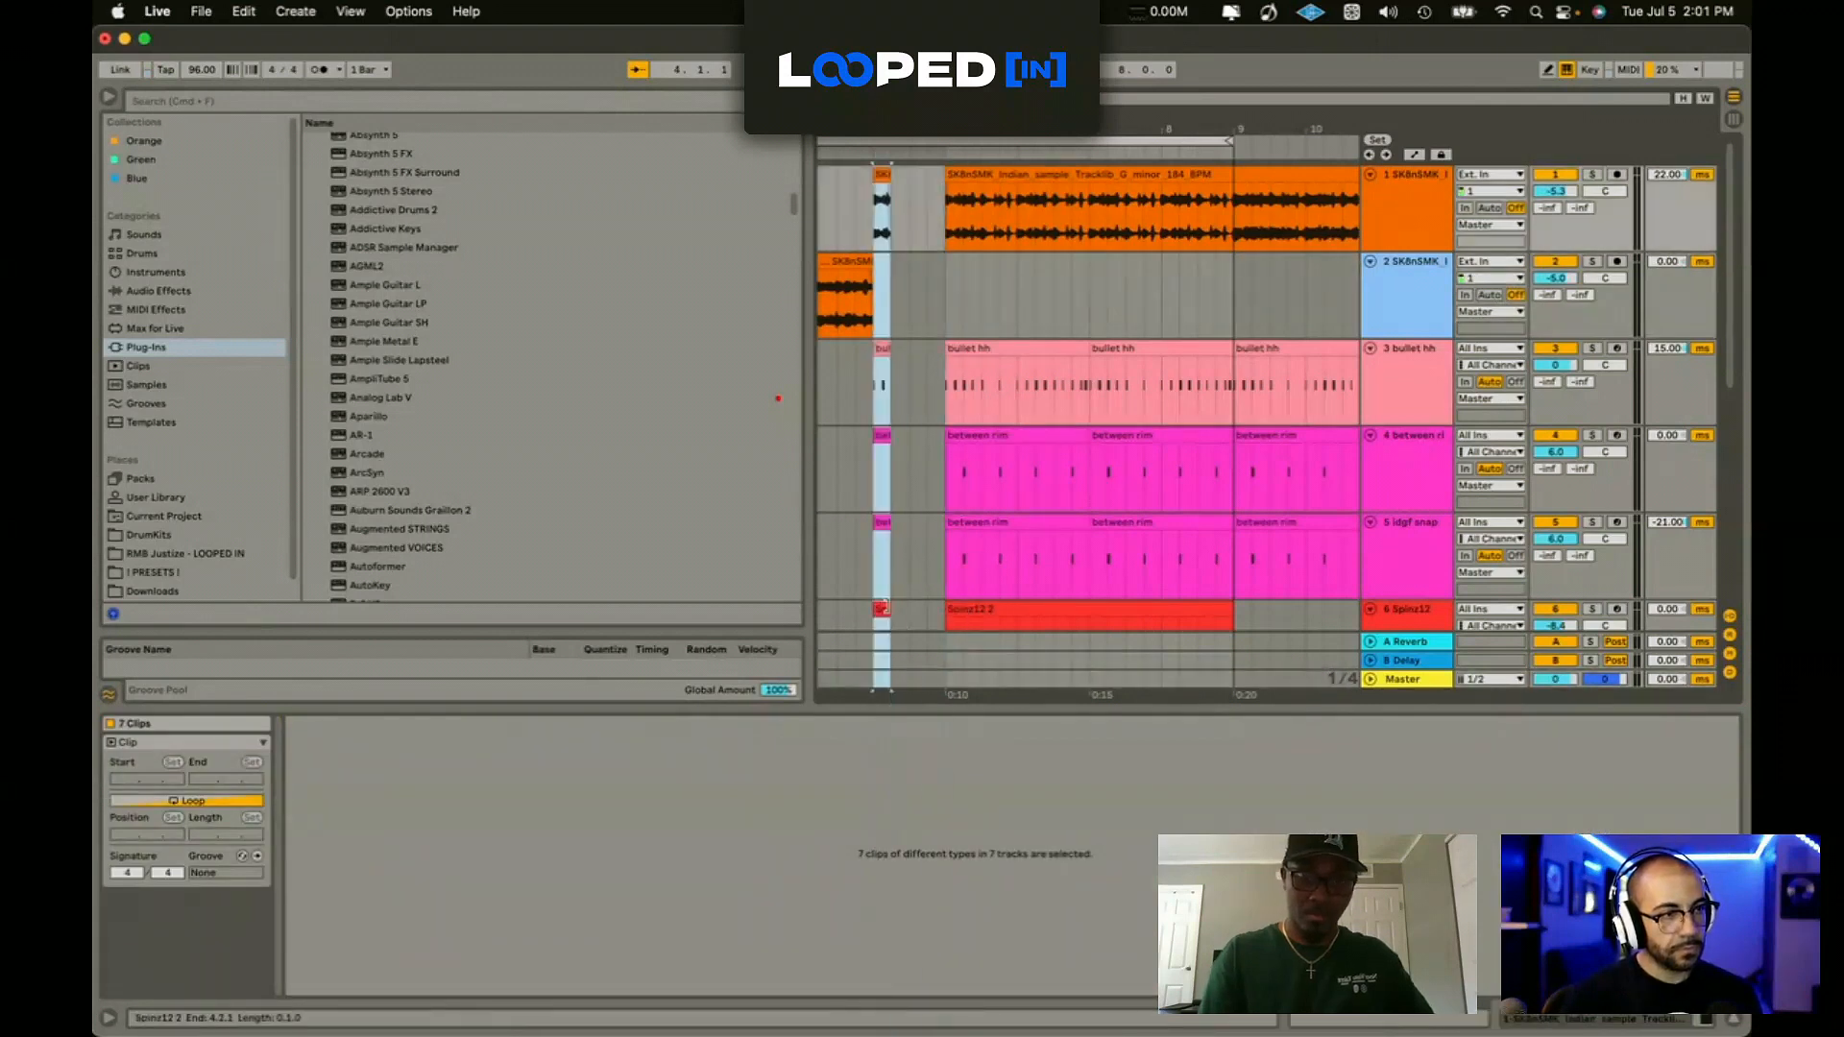
key("super+d")
key("super+d")
key("Home")
Step: Insert an audio track directly below the hand clap track
scroll(995, 478, "down", 5)
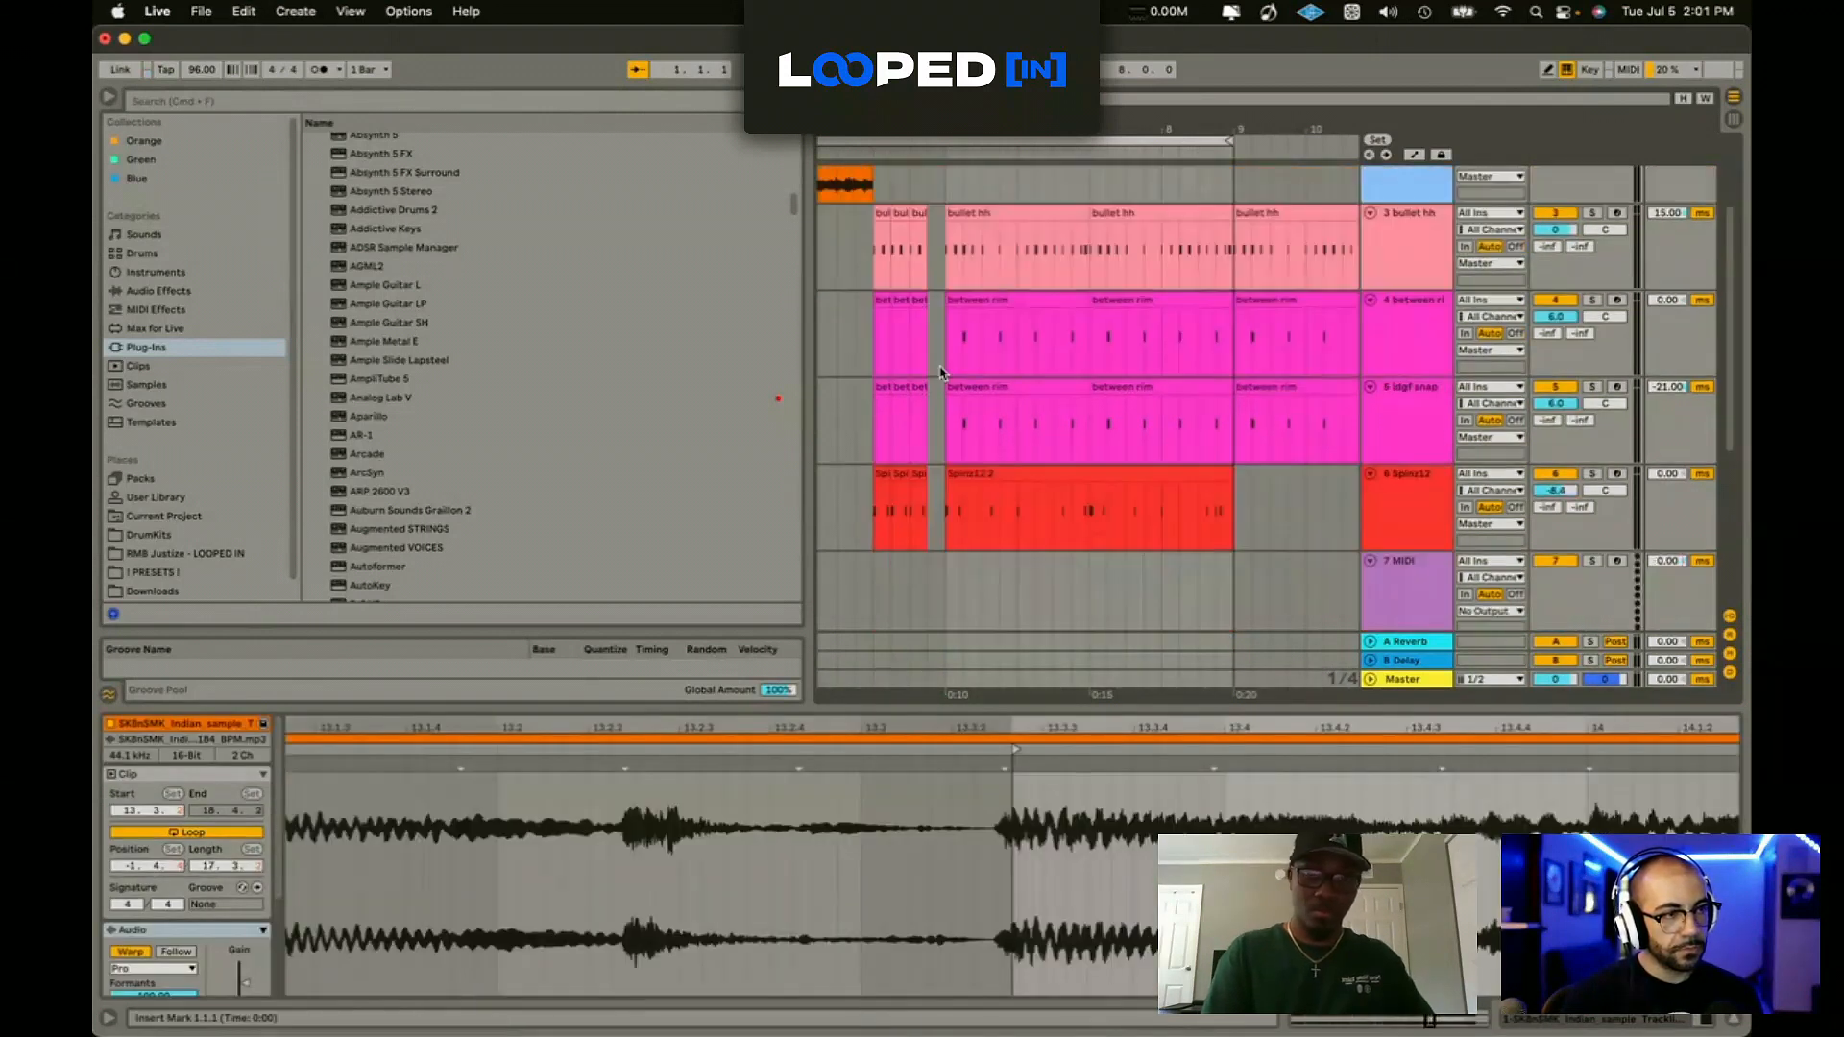
left_click(1402, 461)
key("super+t")
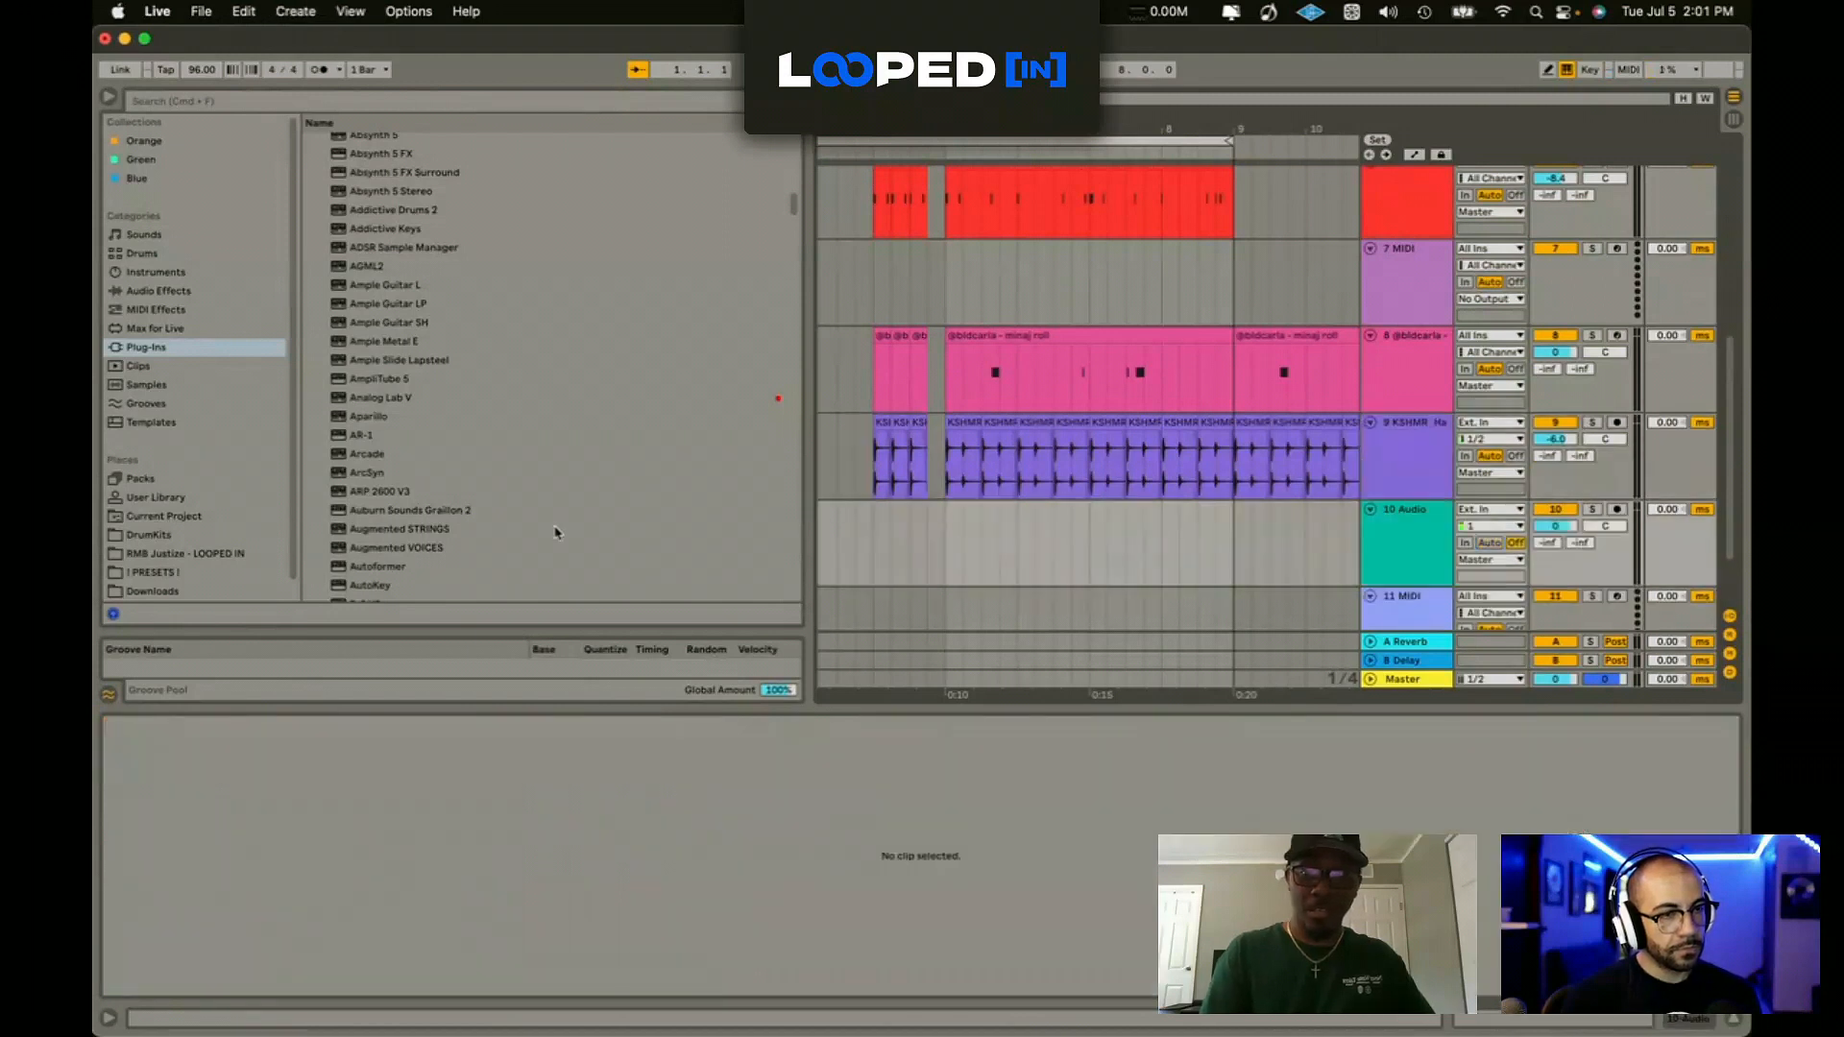
Step: Browse the DrumKits folder to the ZeroG AfterShock kit's Acidized Wav Files and open its reverse samples
scroll(210, 547, "down", 1)
left_click(200, 552)
left_click(191, 518)
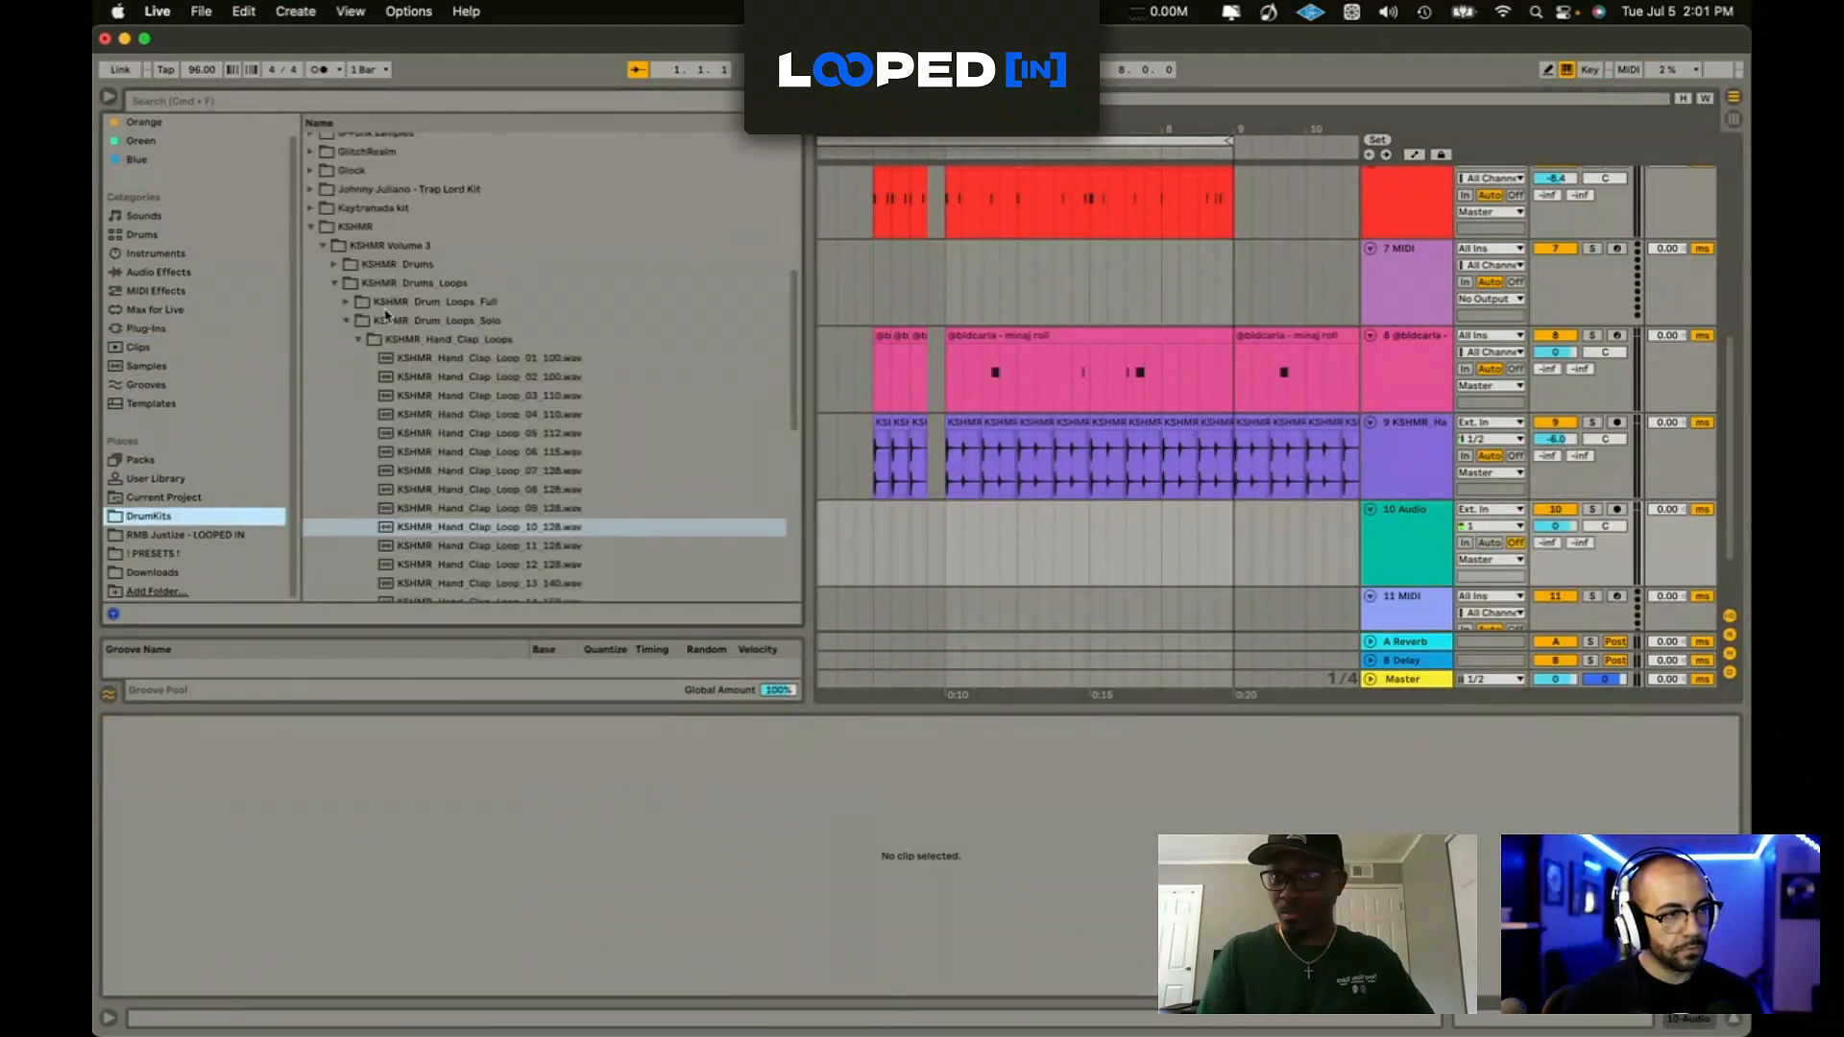
scroll(365, 242, "up", 10)
scroll(390, 351, "down", 15)
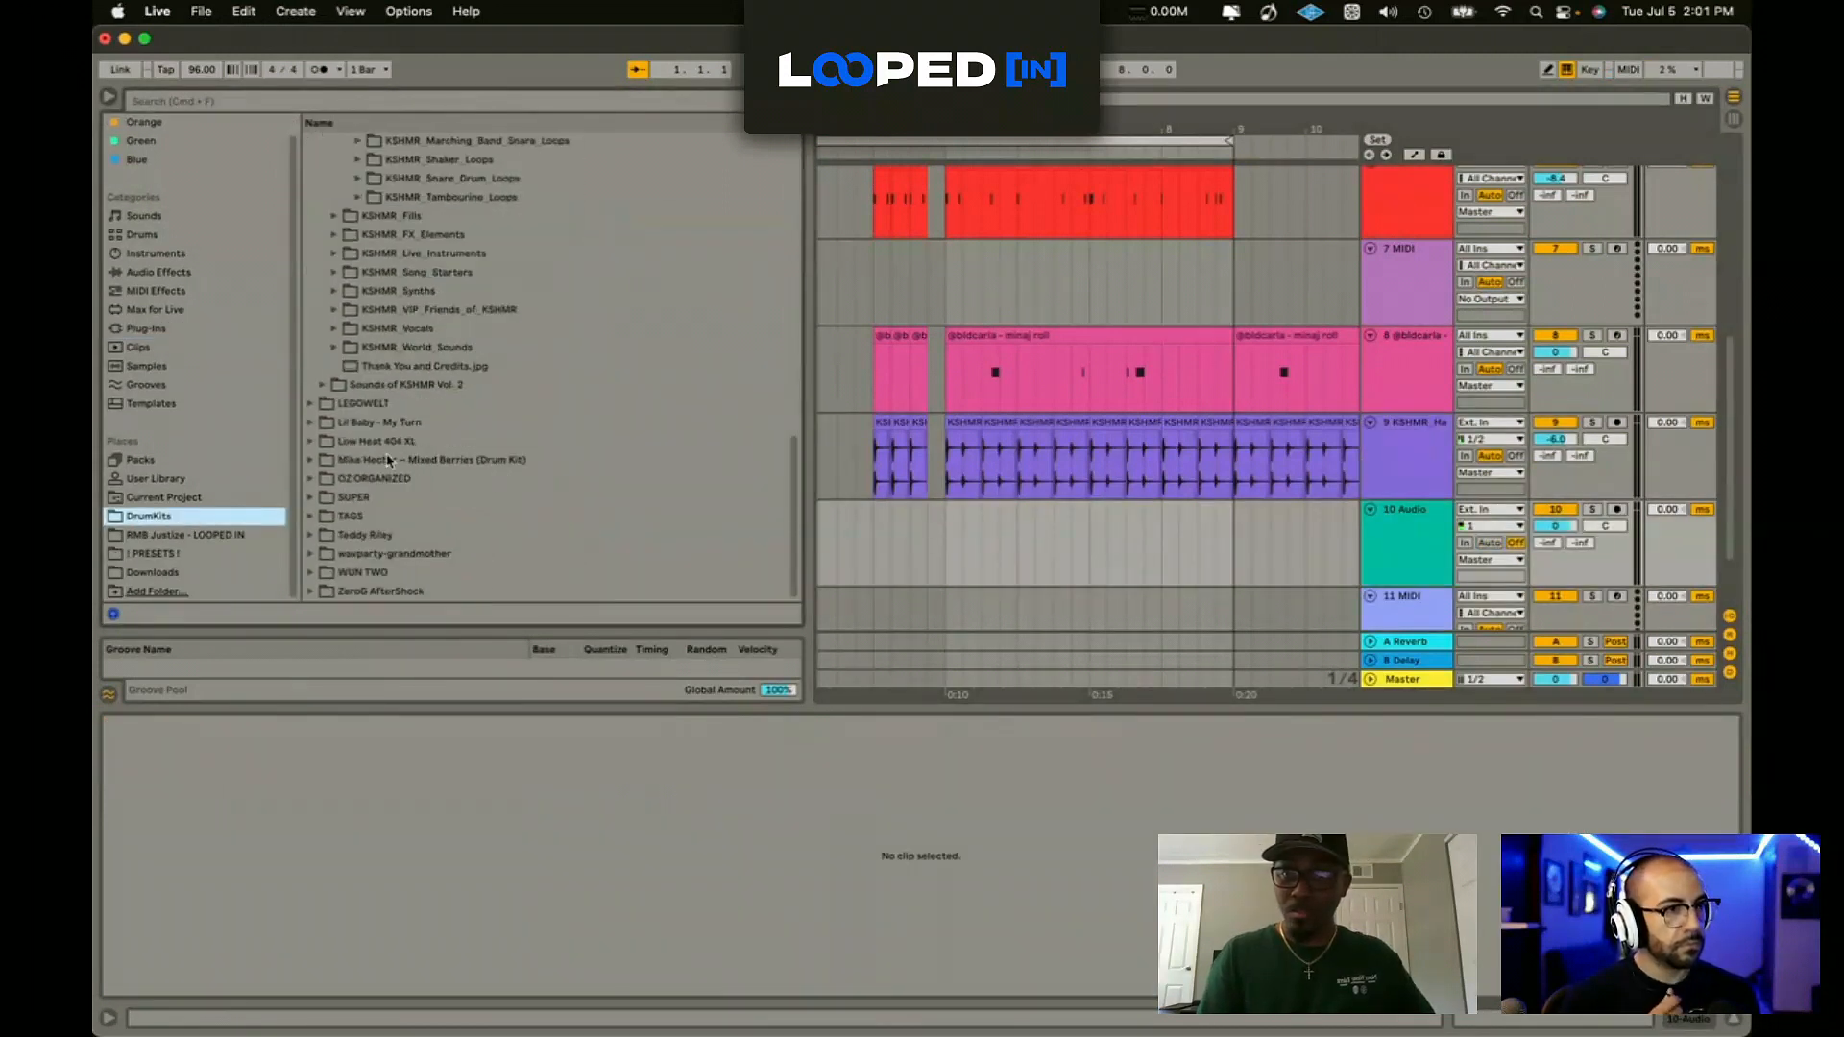
left_click(387, 593)
left_click(400, 592)
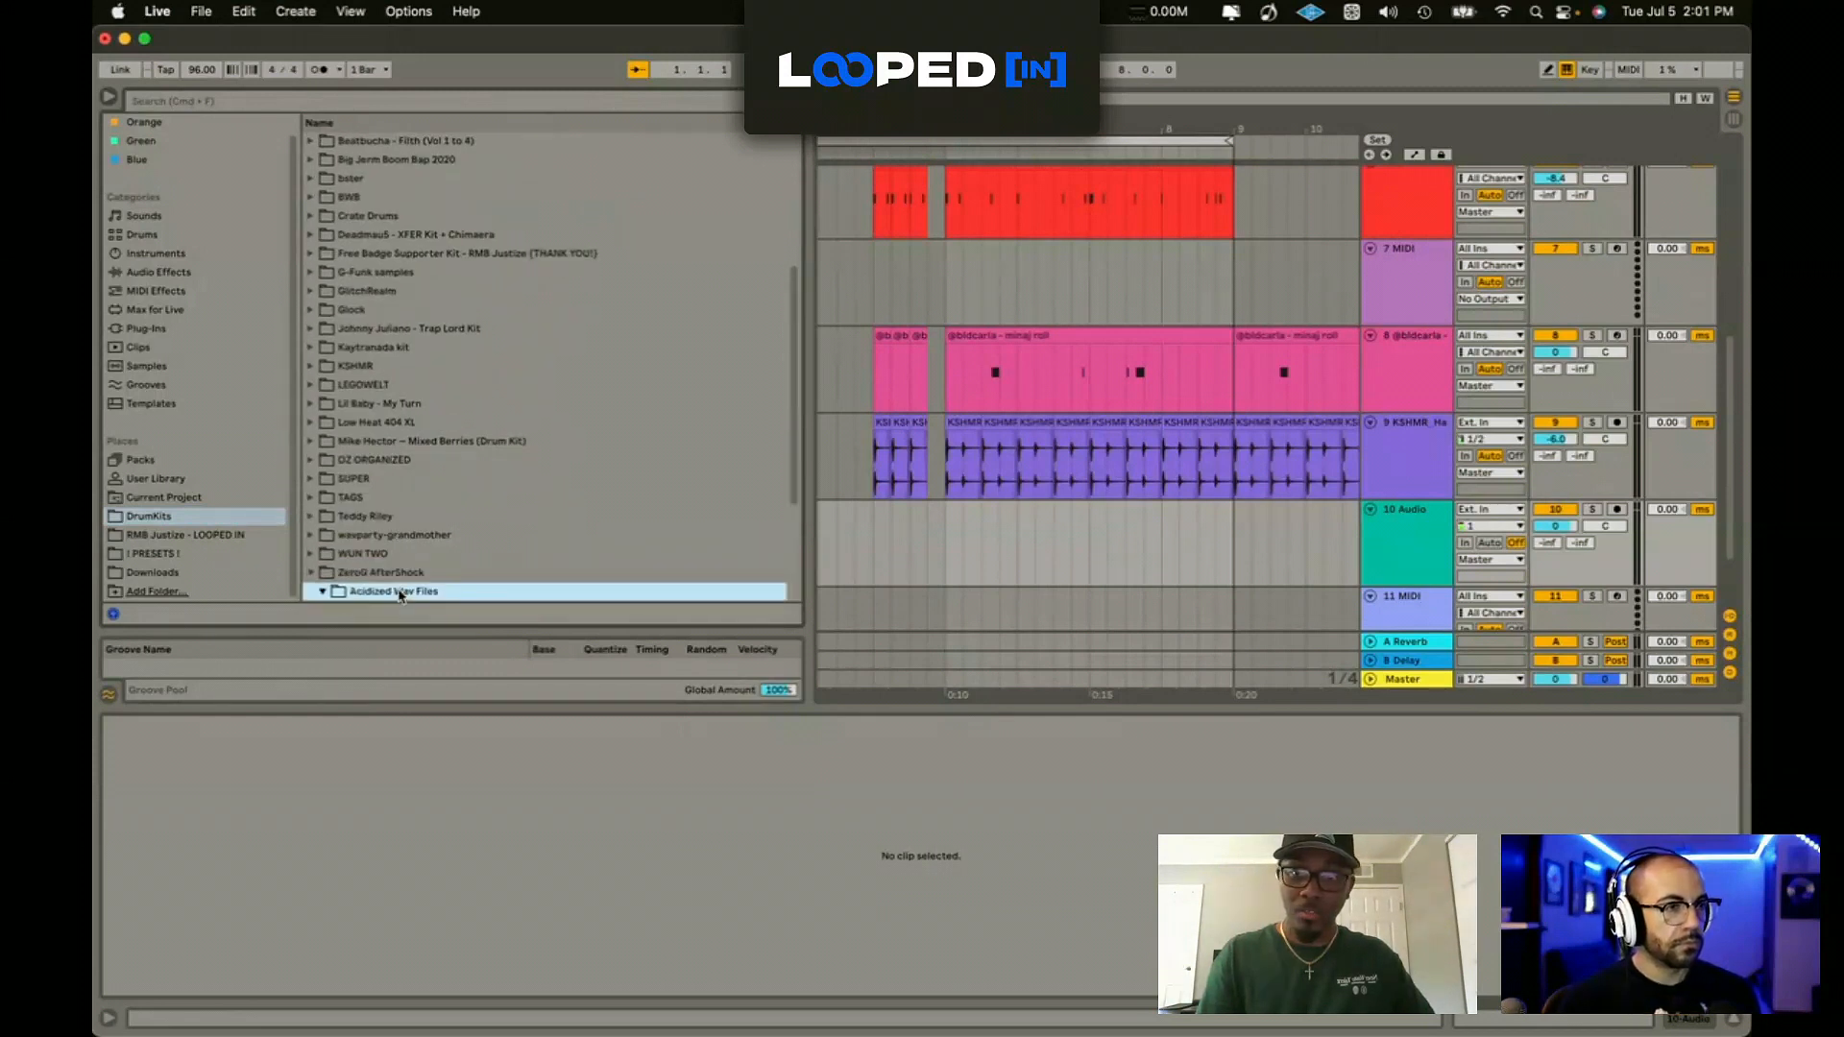
left_click(413, 519)
scroll(415, 522, "down", 5)
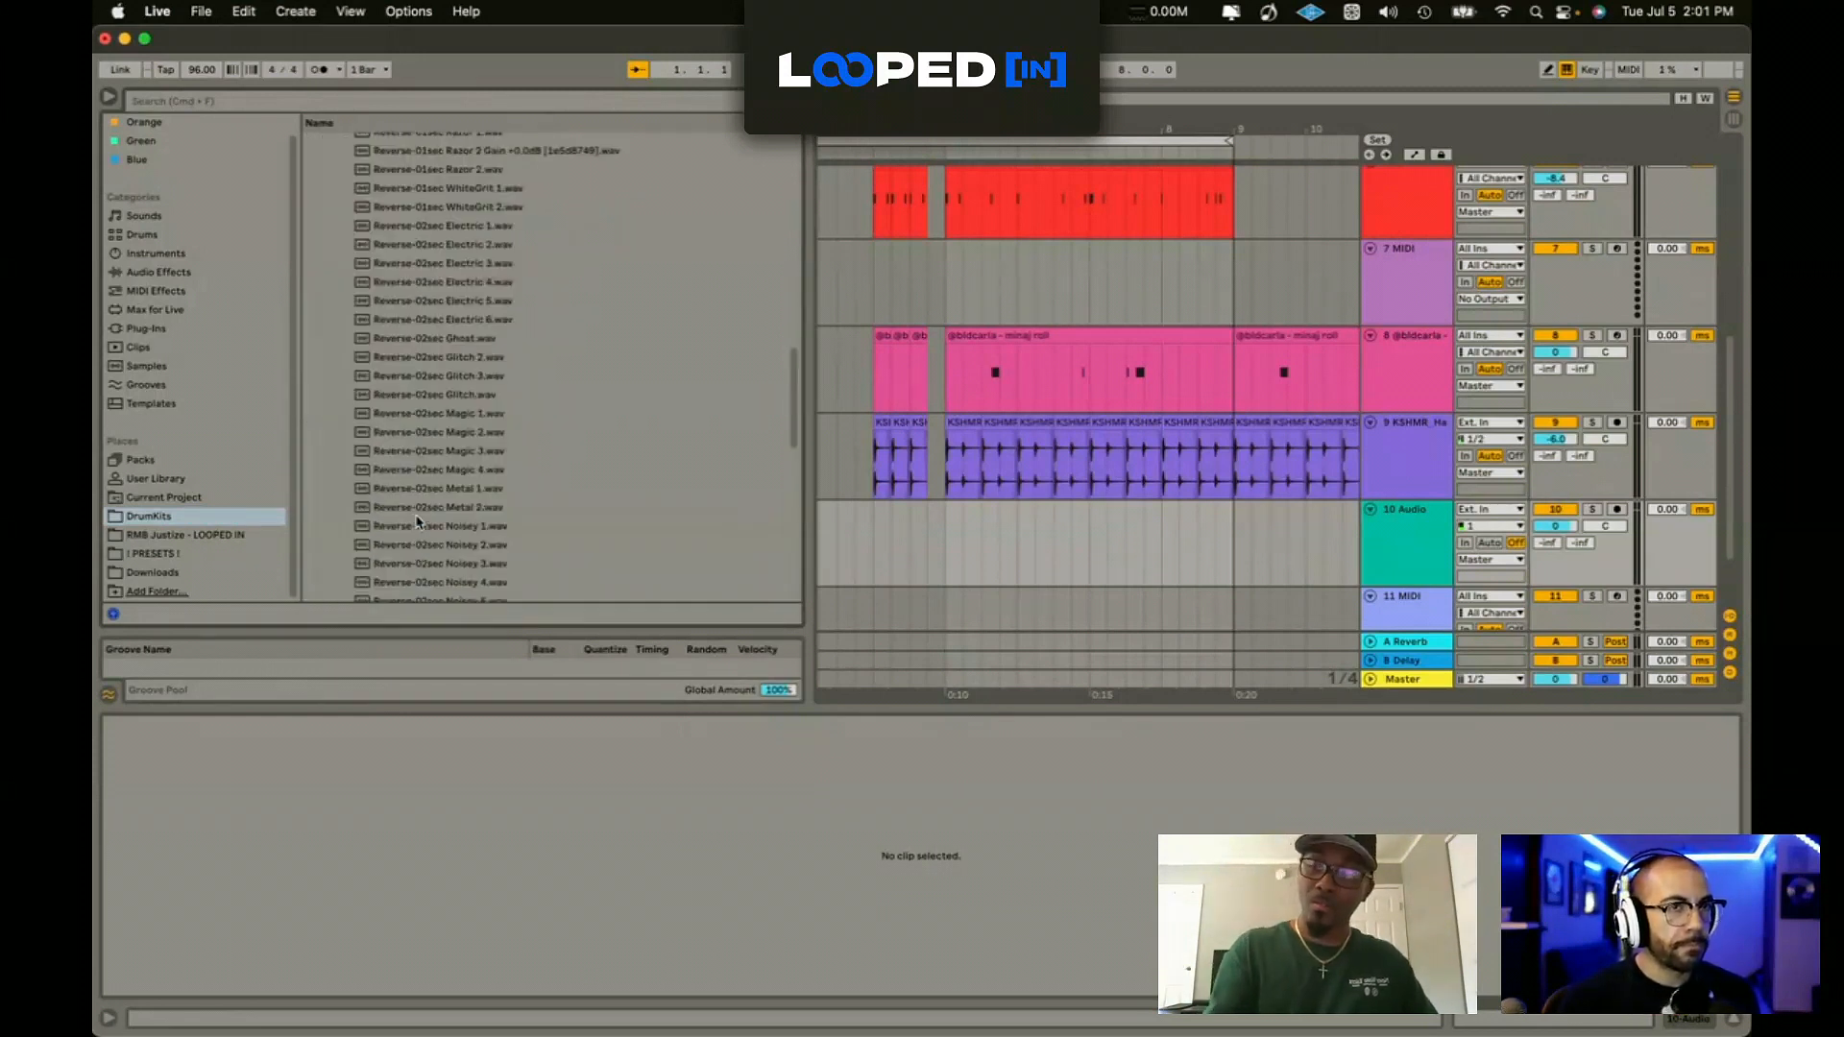
Step: Audition the reverse samples and place Reverse-02sec Magic 4.wav on the empty audio track, trimmed to the gap from 4.4.1 to 5.1.1
left_click(419, 509)
left_click(448, 470)
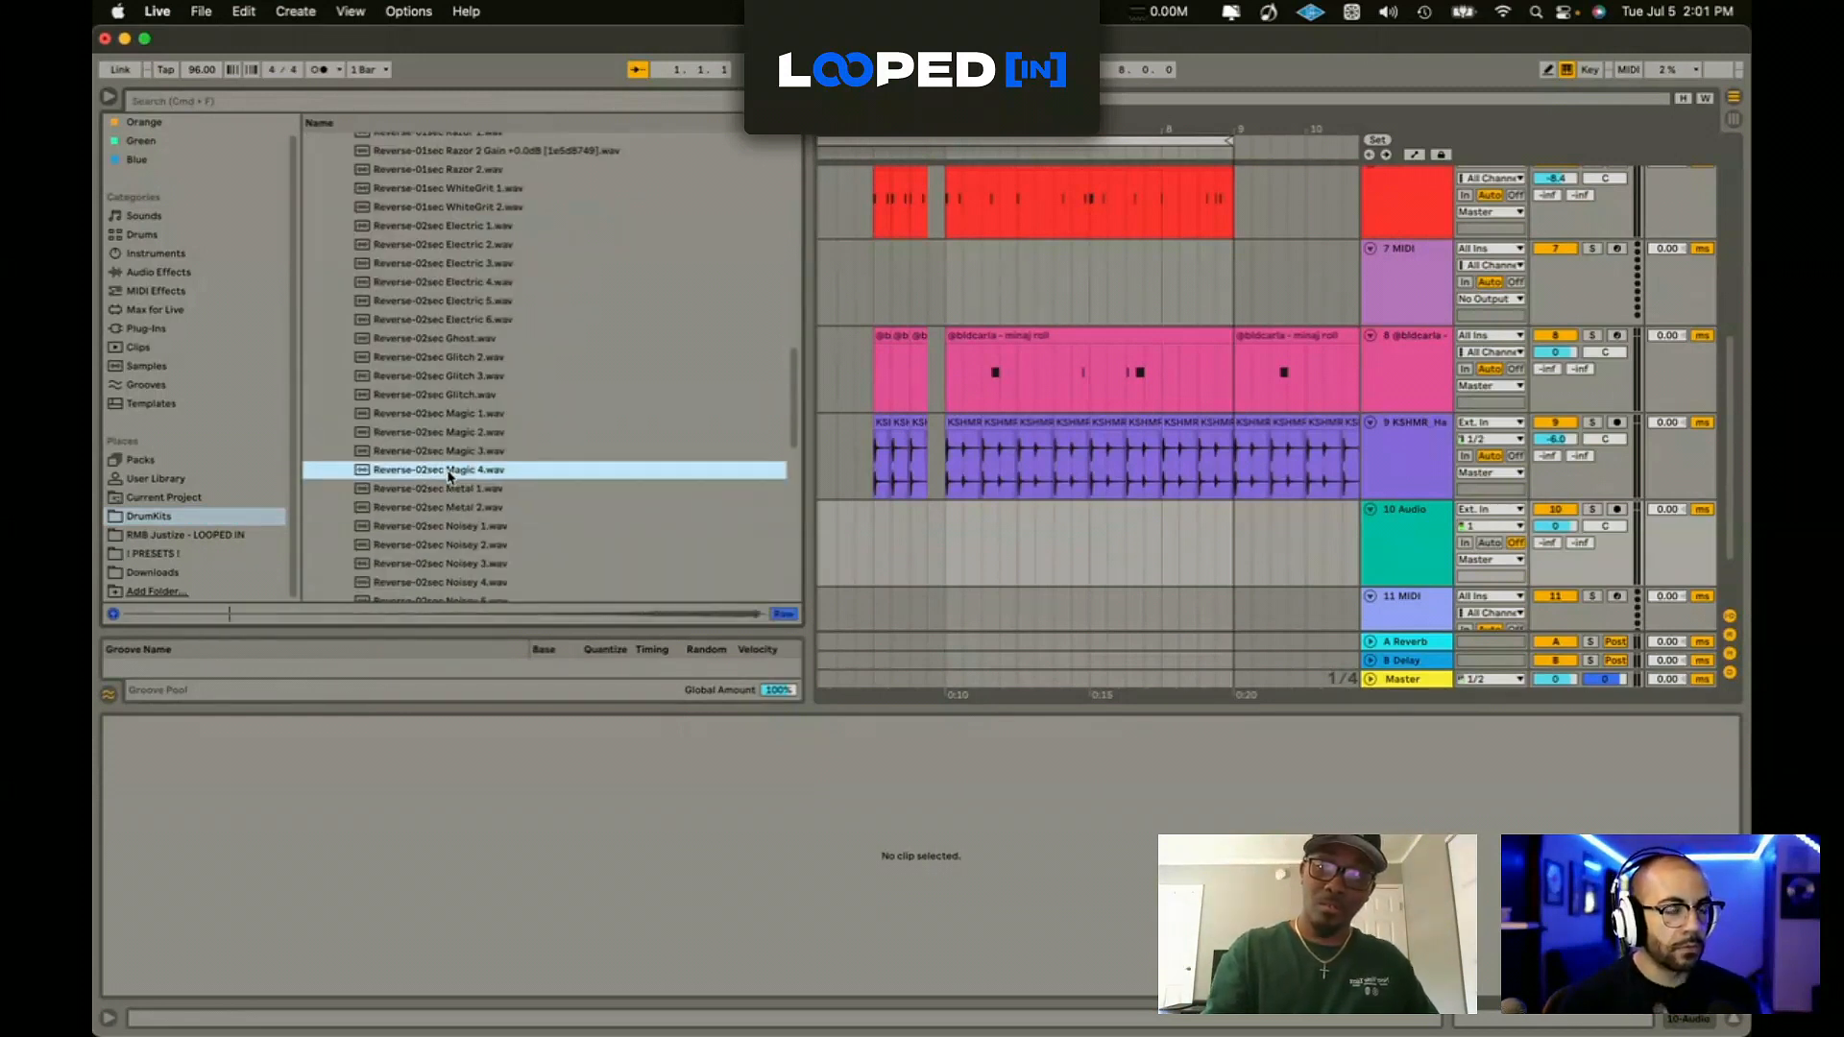
left_click_drag(866, 561, 961, 523)
key("Delete")
Step: Play the arrangement from the start and add a fade-in to the reverse clip at 4.4.1
key("Home")
key("space")
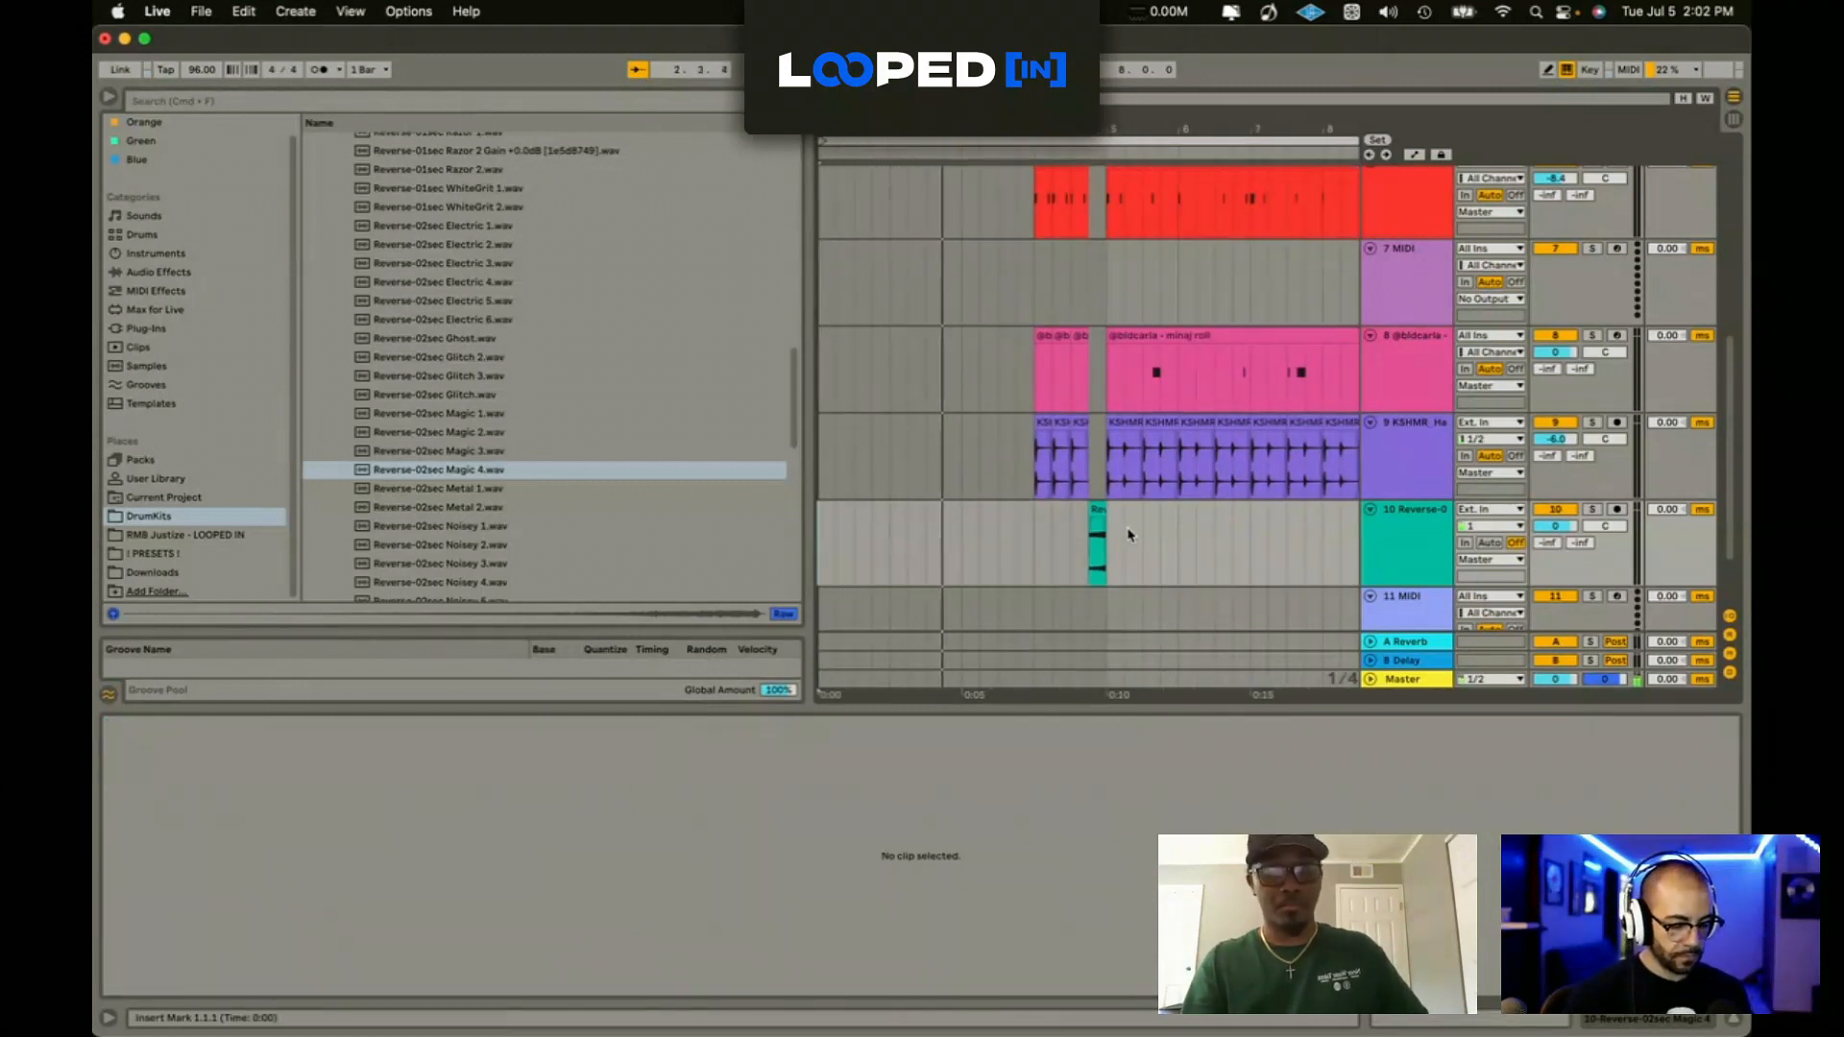
scroll(1102, 529, "up", 3)
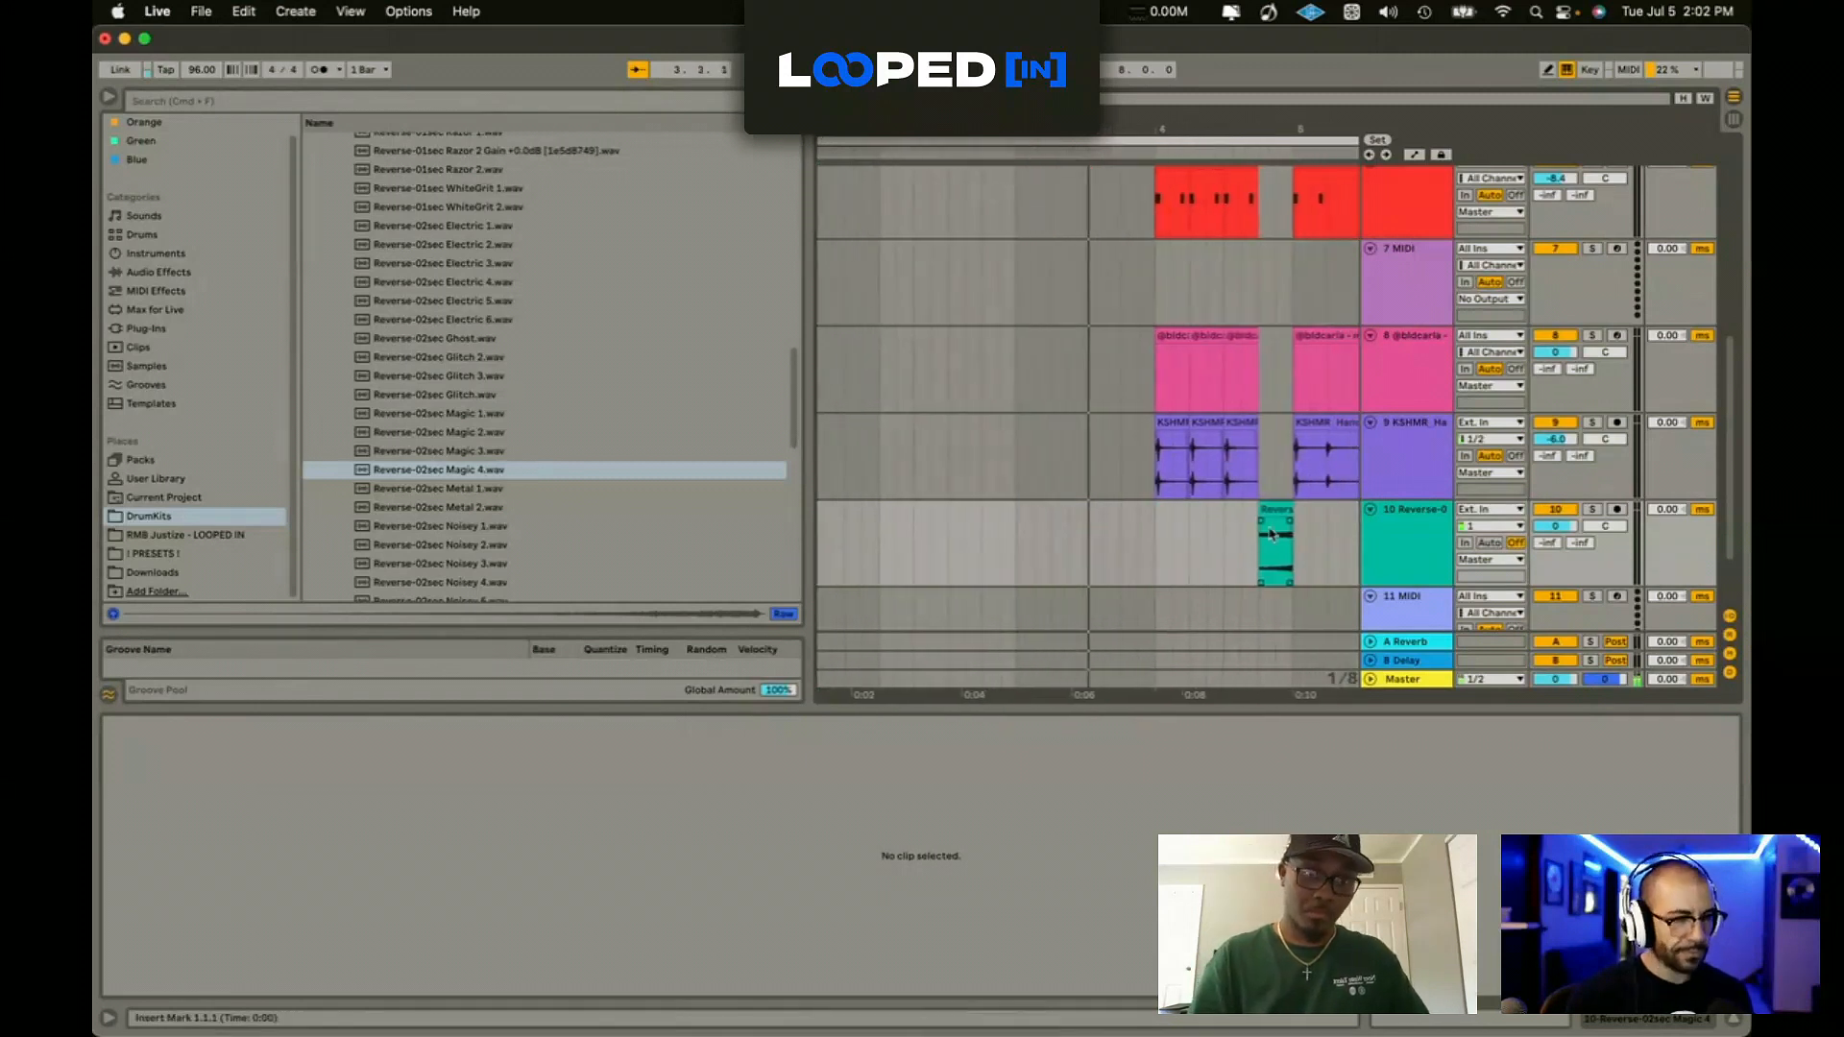
left_click(1270, 534)
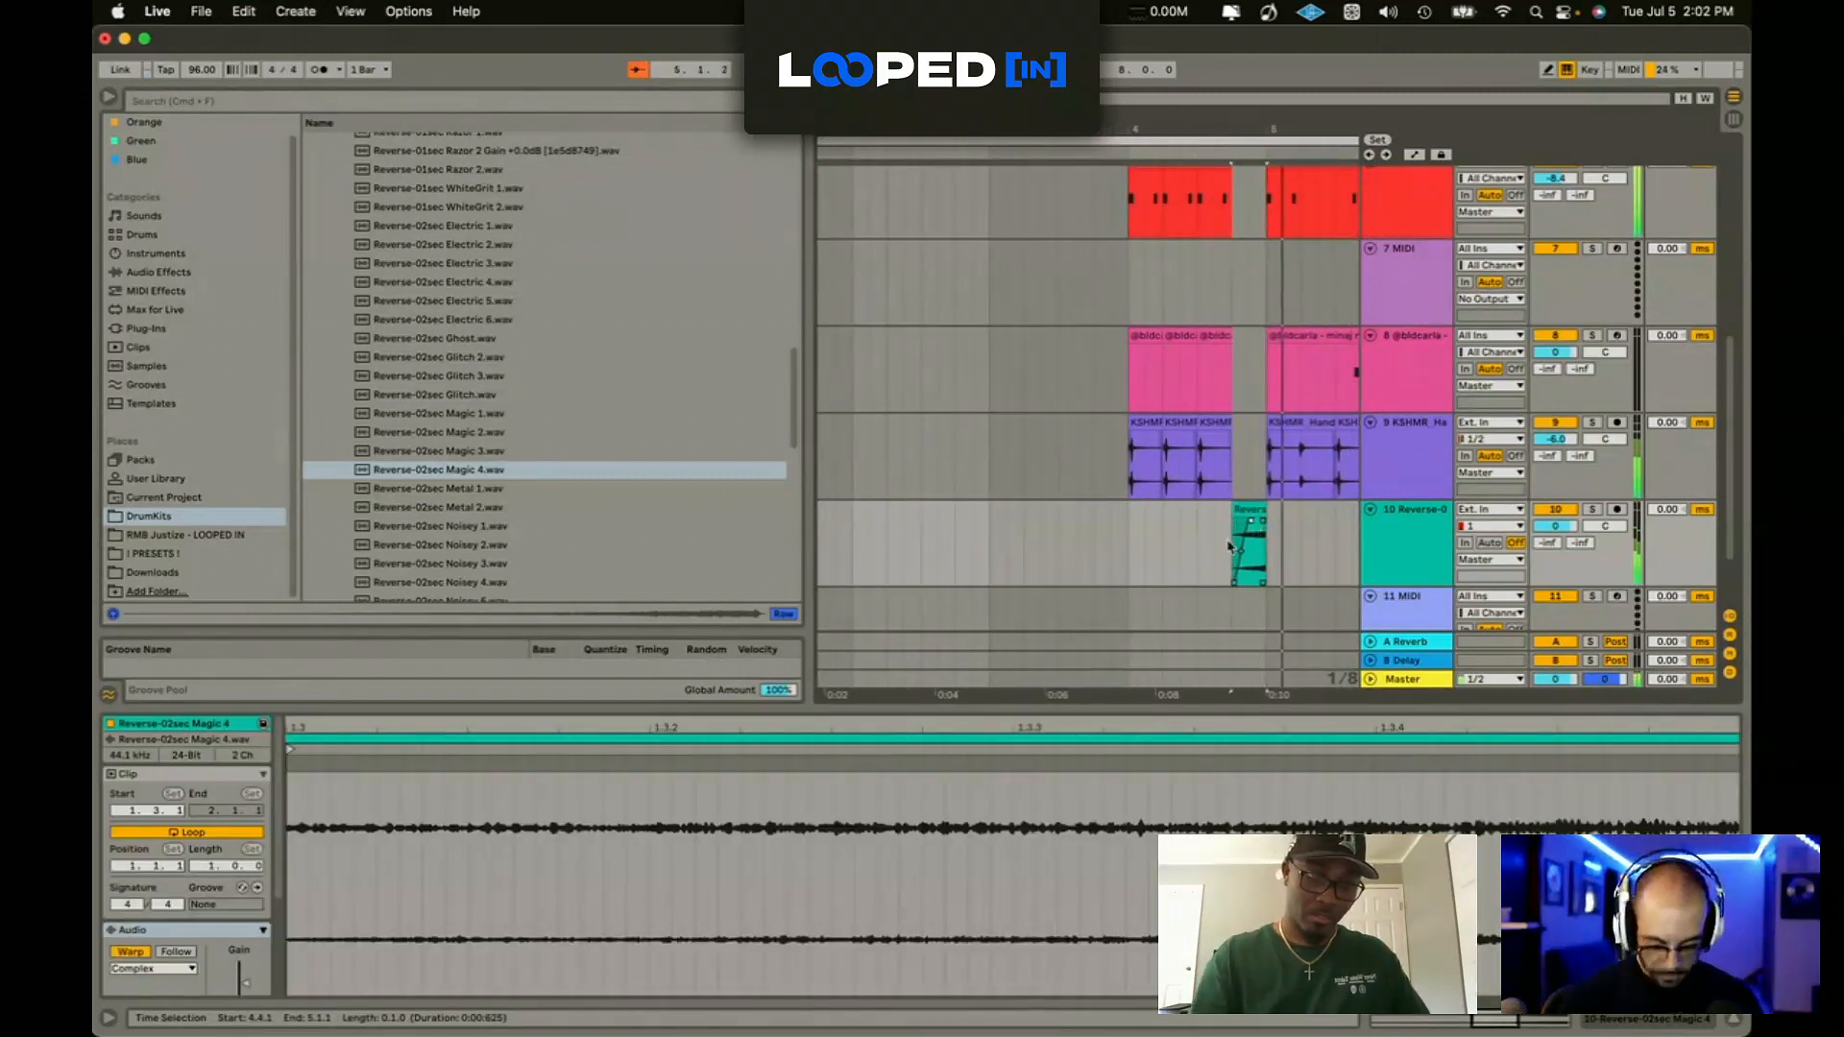
Step: Play the slowed intro sample clip from the start with the metronome on to check its timing
scroll(1228, 546, "down", 10)
scroll(960, 518, "up", 10)
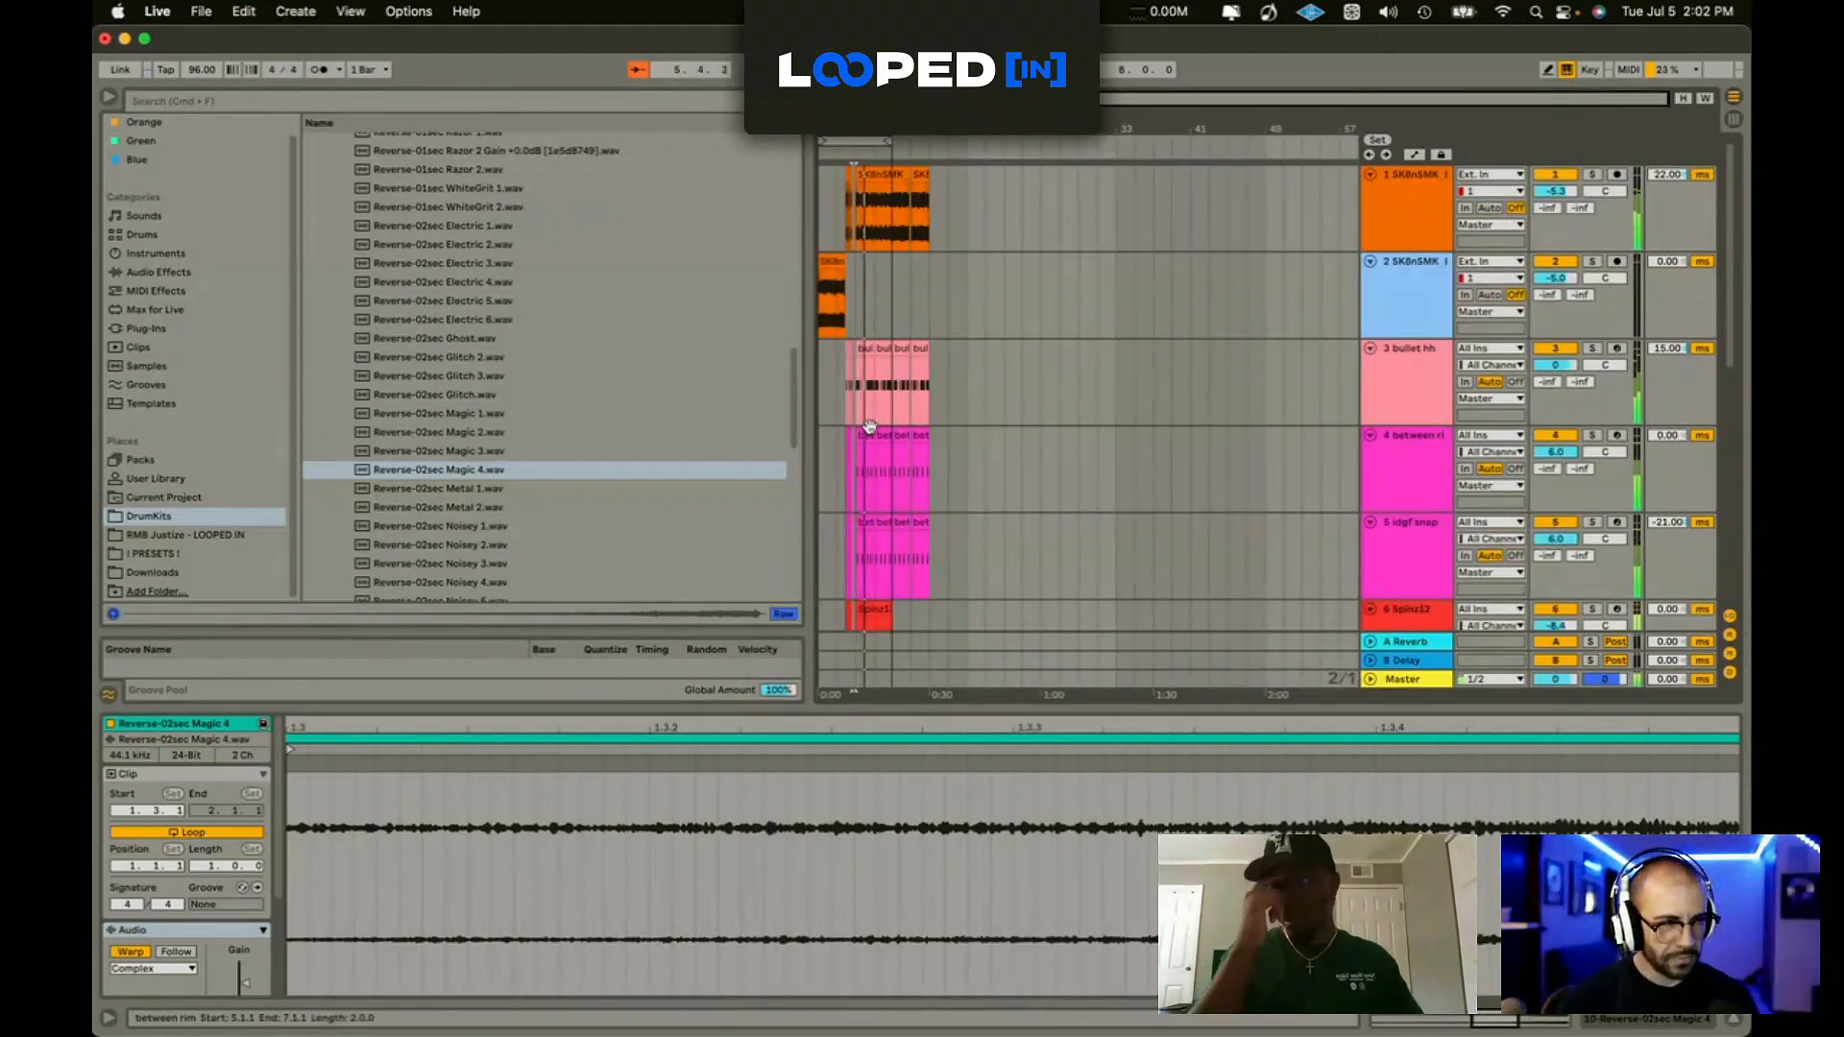
left_click(832, 307)
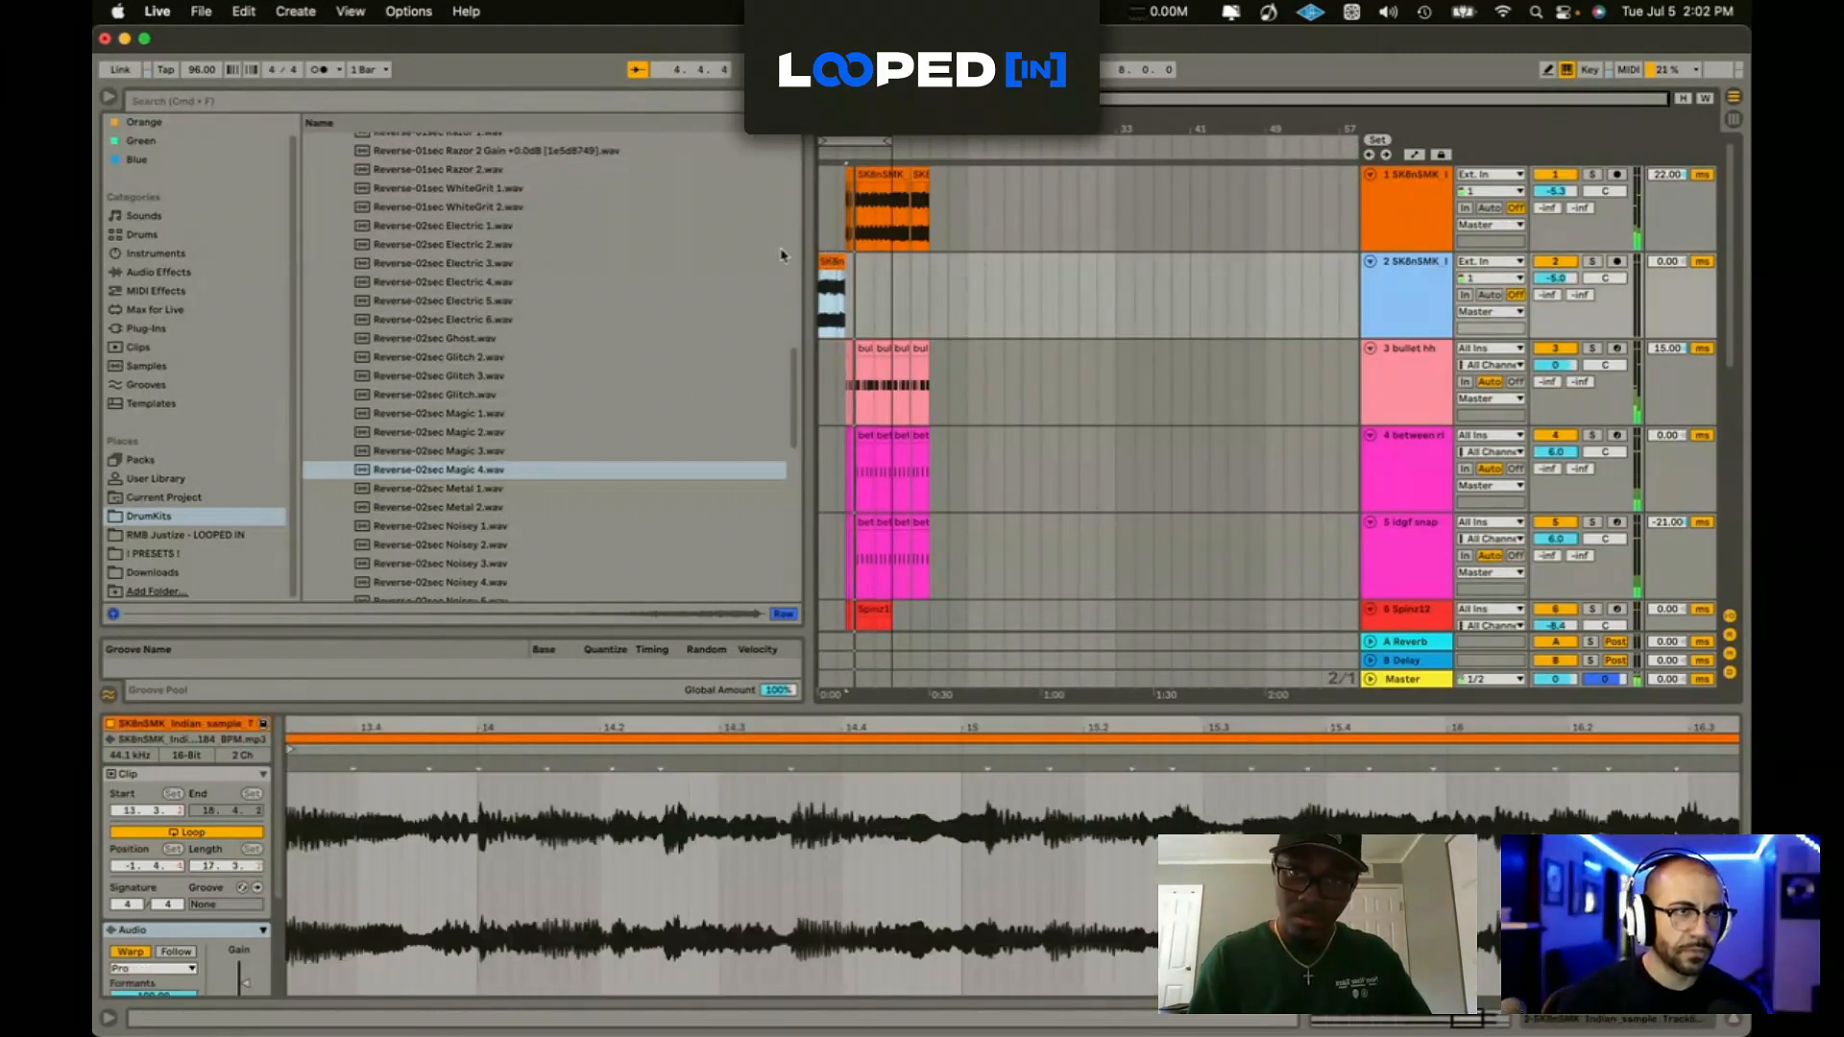
key("space")
left_click(321, 70)
key("space")
scroll(831, 293, "up", 10)
scroll(832, 294, "up", 2)
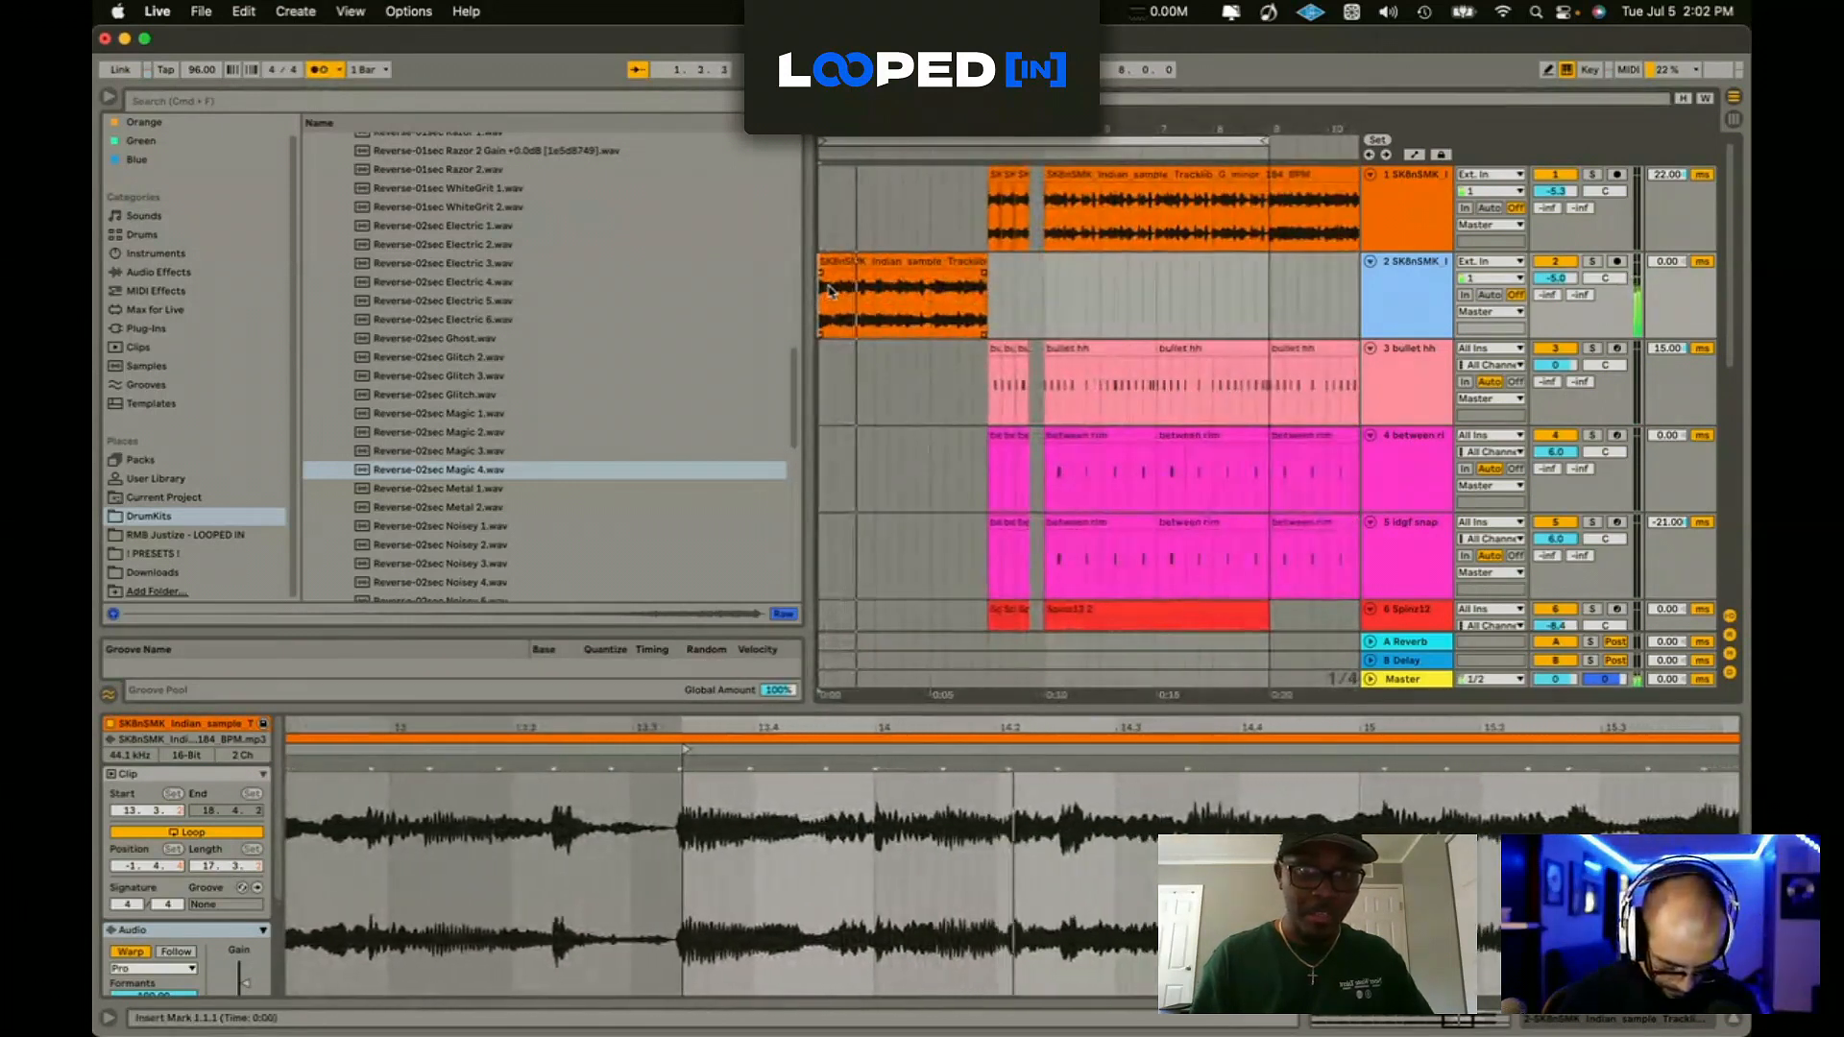
Step: Repeat the first bar of the intro sample clip twice, filling the intro track up to 4.1.1
left_click_drag(875, 293, 786, 275)
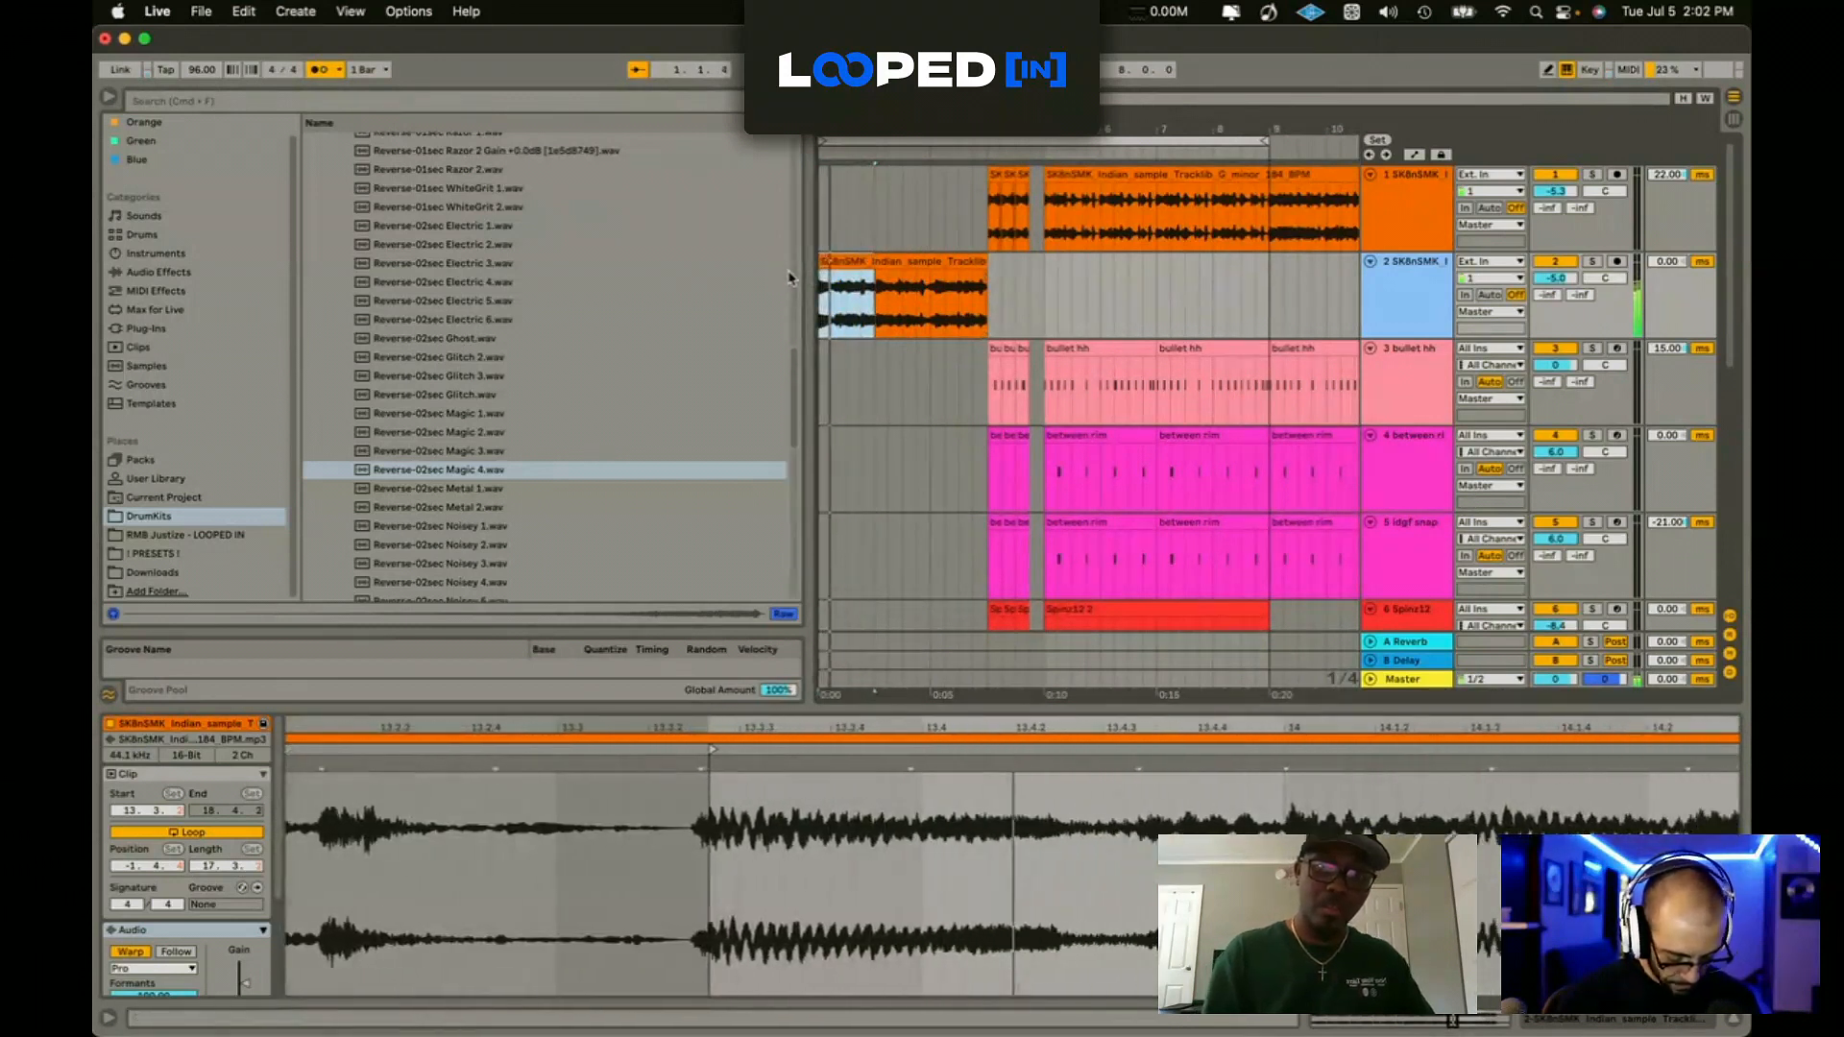
key("super+d")
key("super+d")
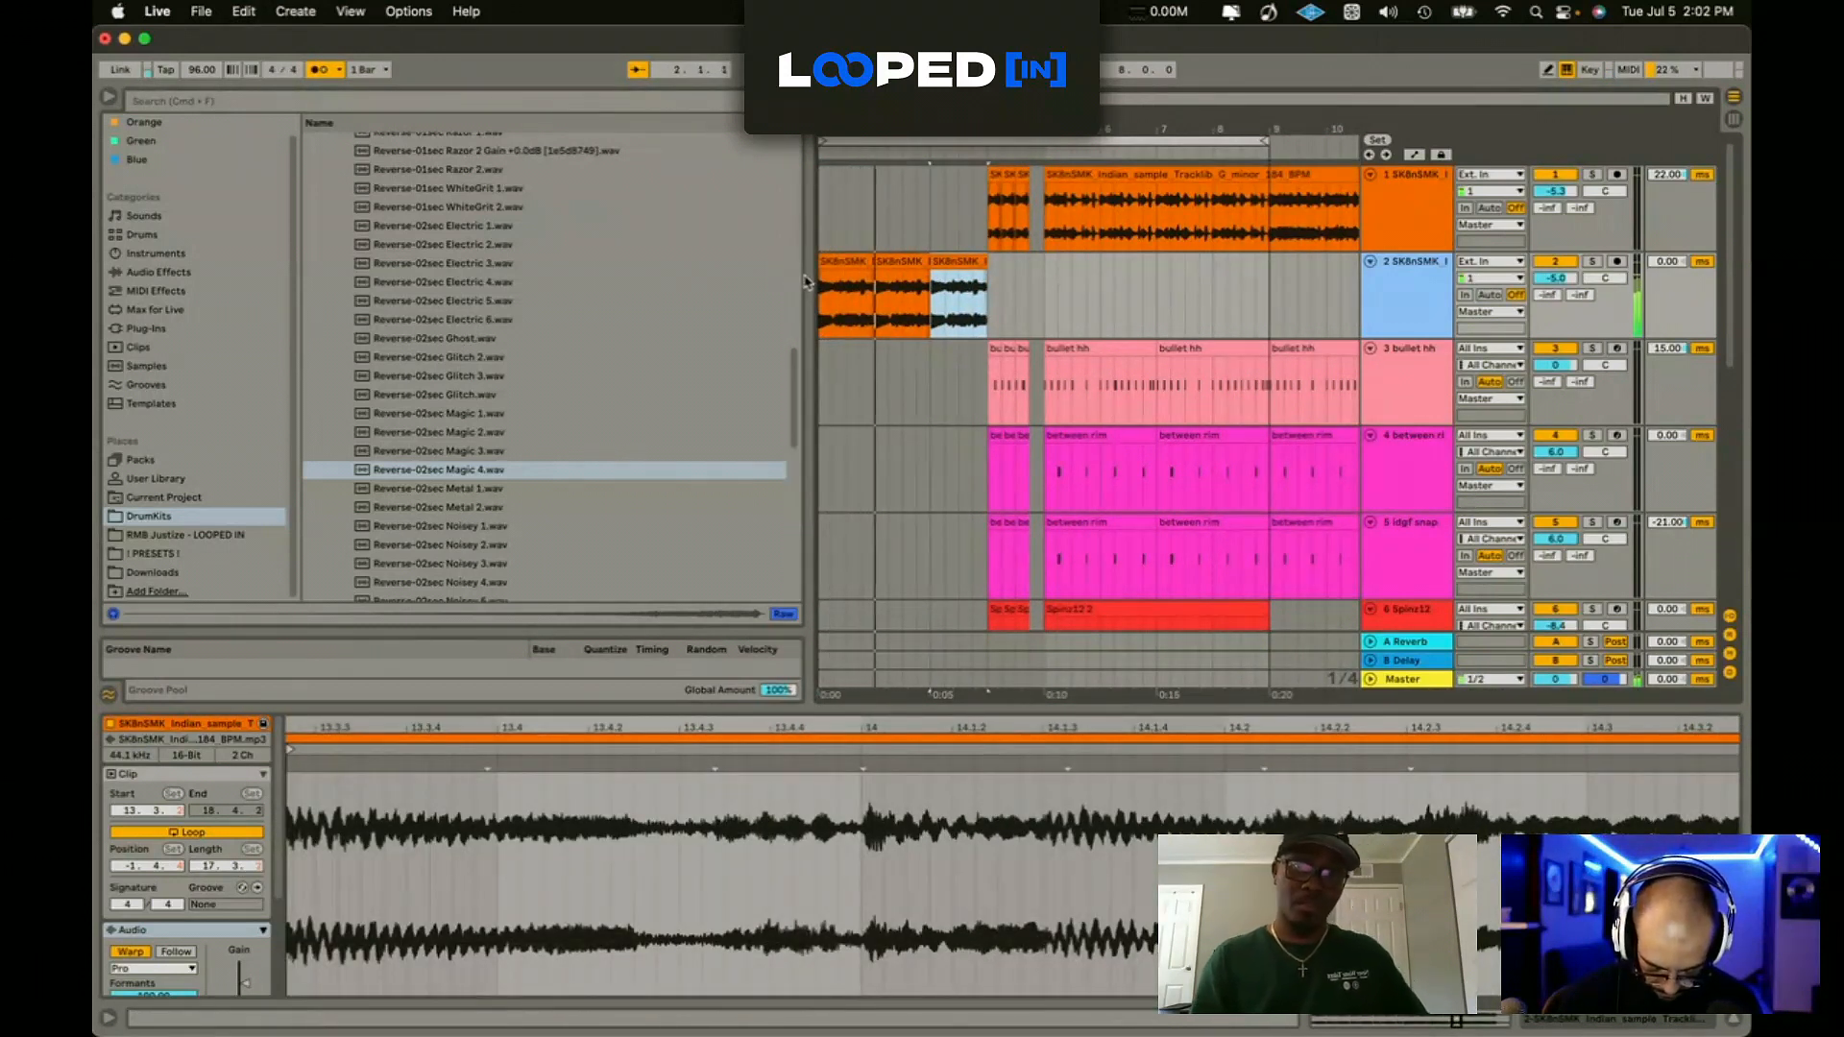
Step: In the first intro clip, set 1.1.1 at the transient near 13.3.3 and warp the sample from there
left_click(853, 262)
key("space")
key("space")
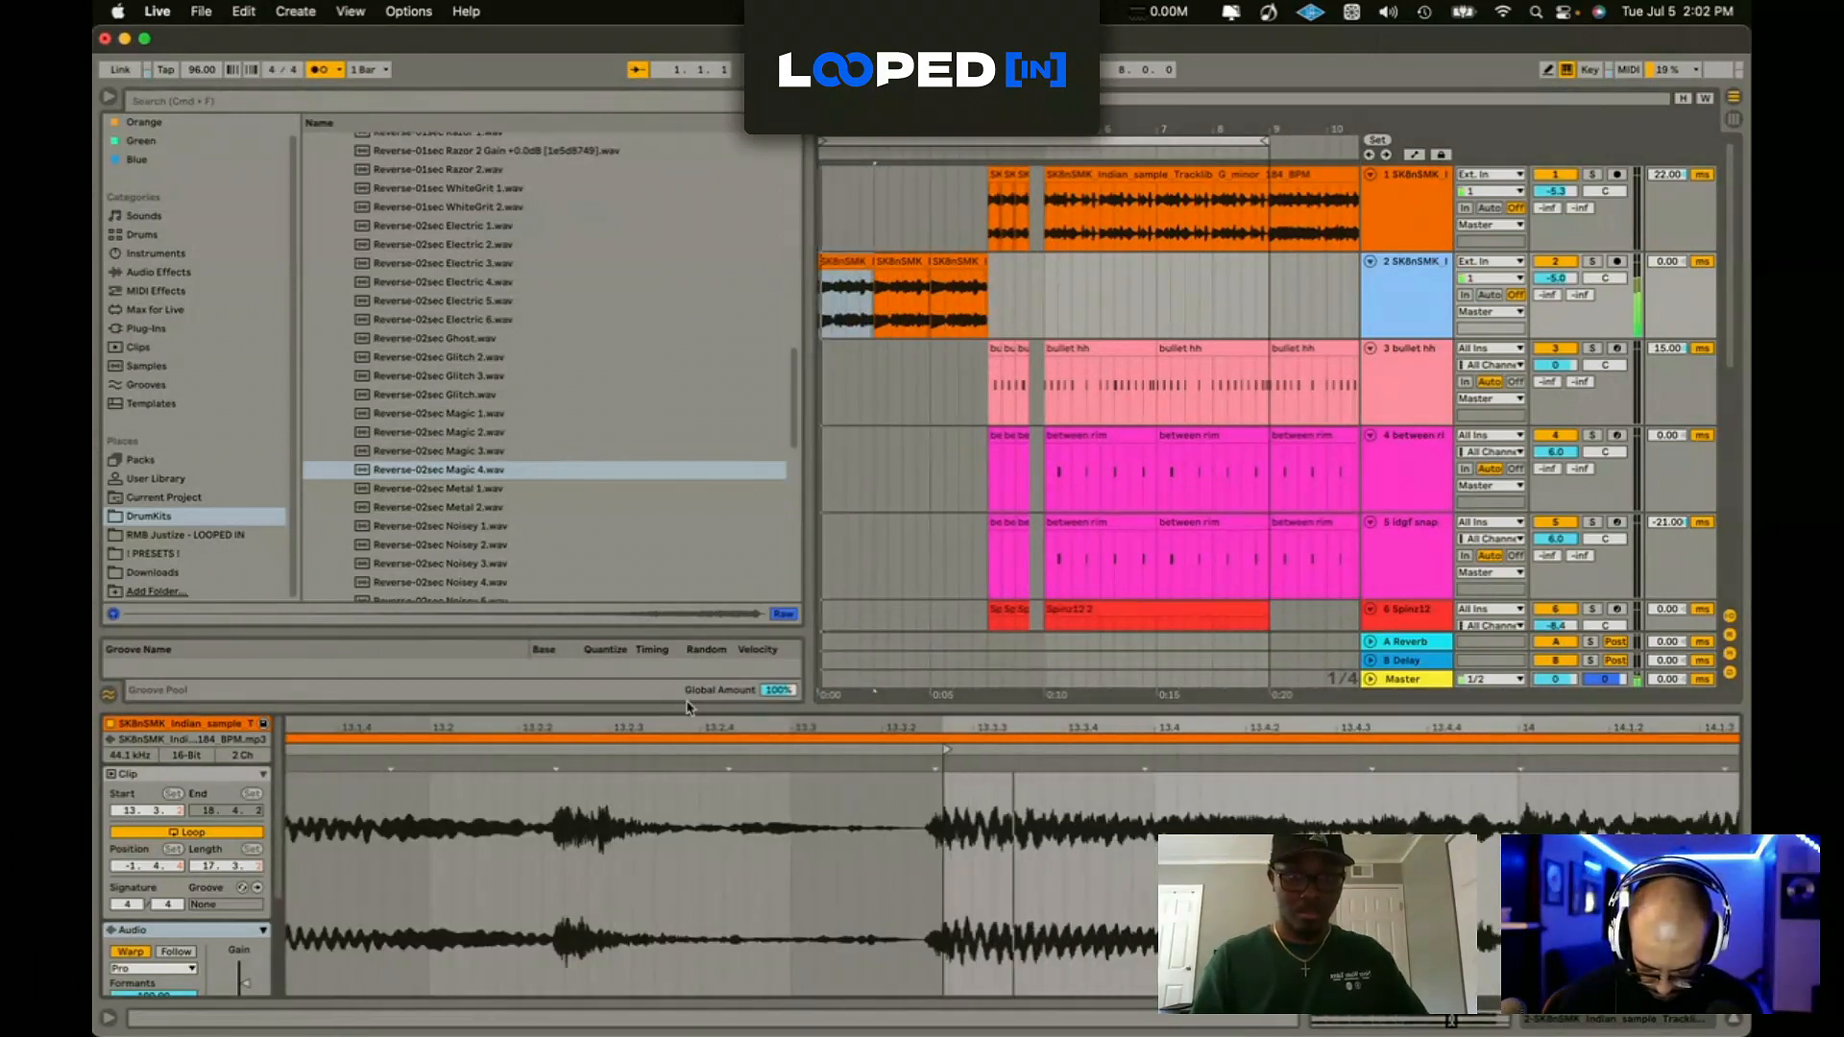
right_click(740, 795)
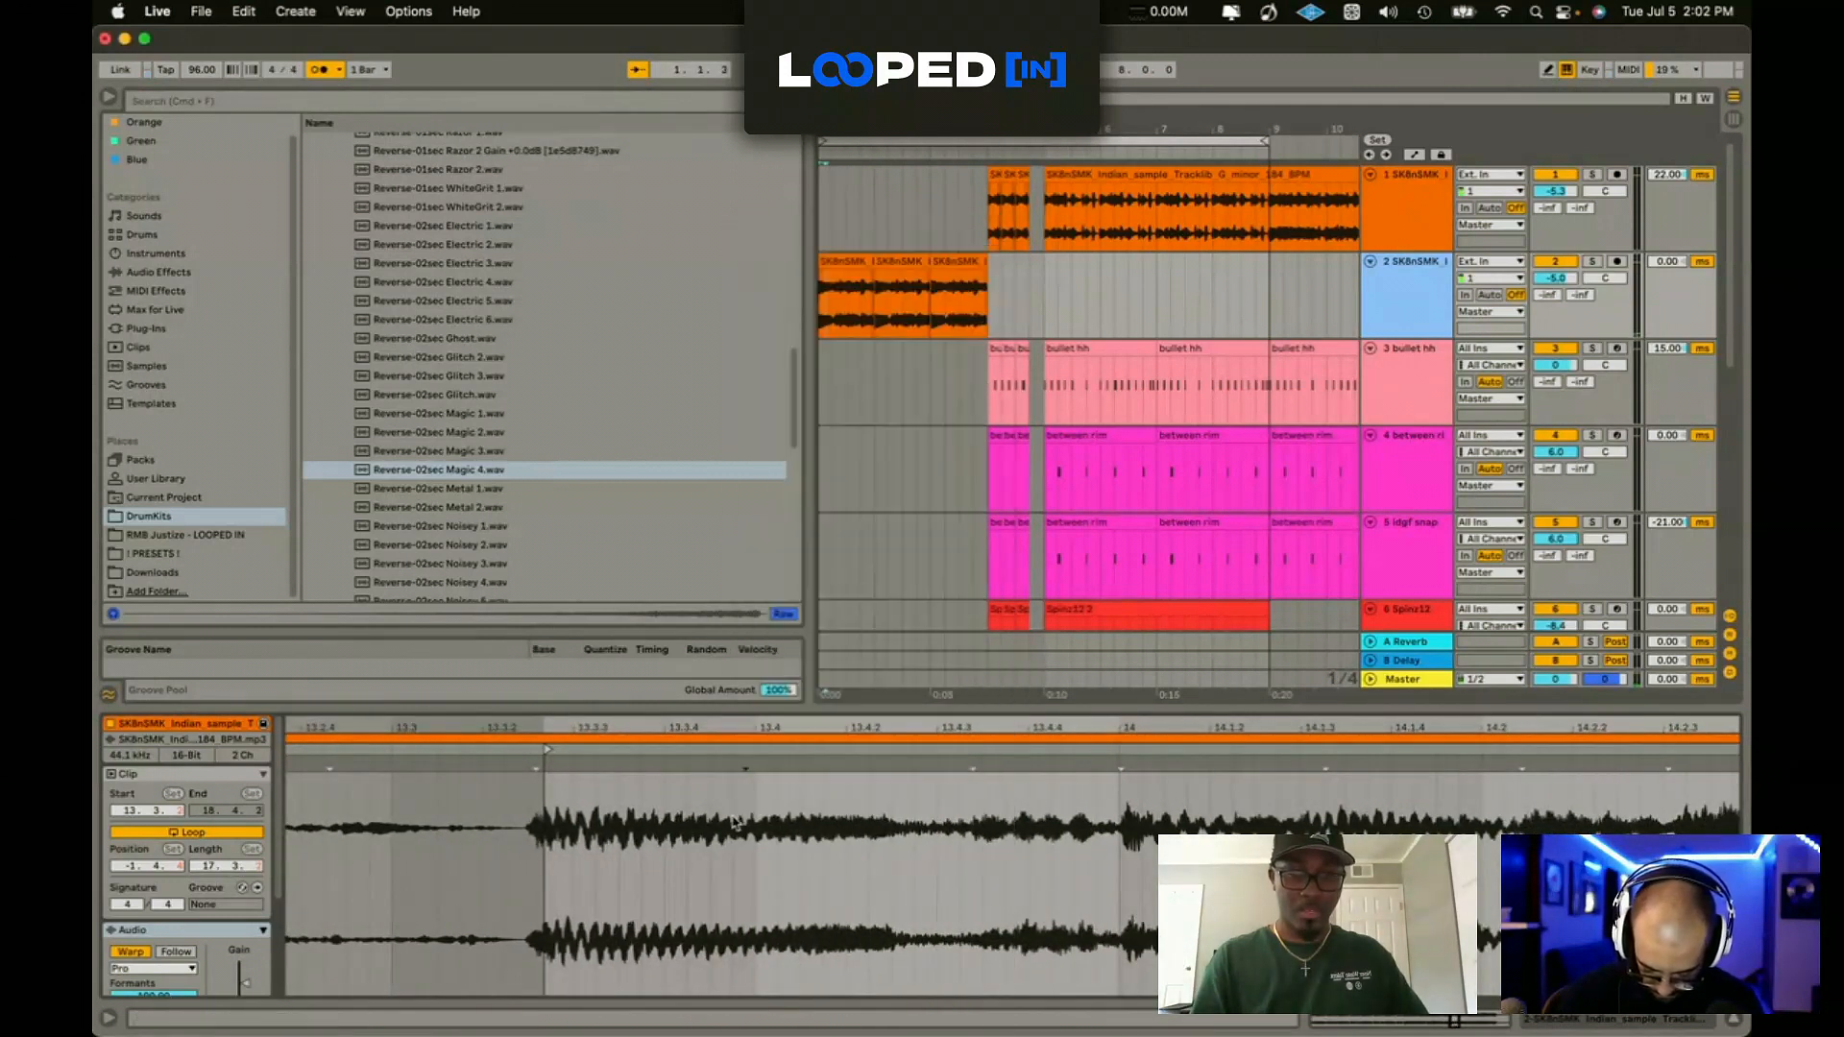
key("Escape")
key("space")
key("space")
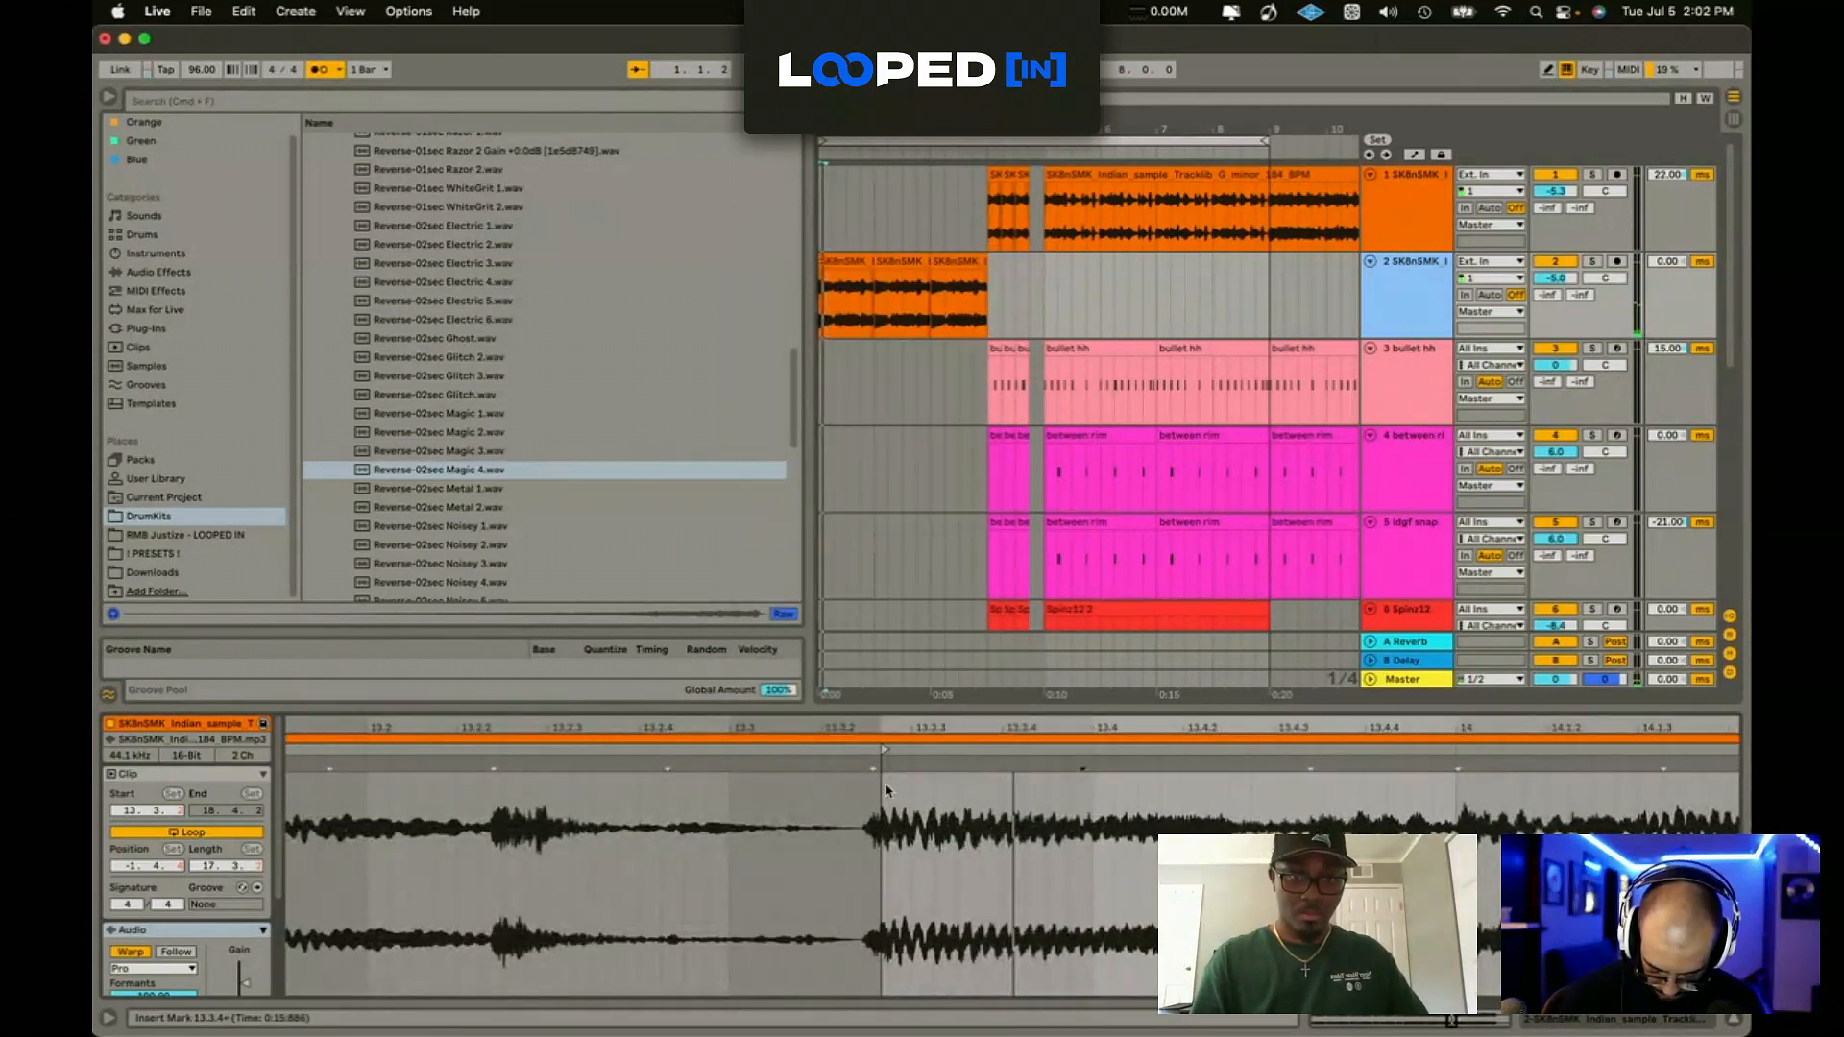
left_click(832, 281)
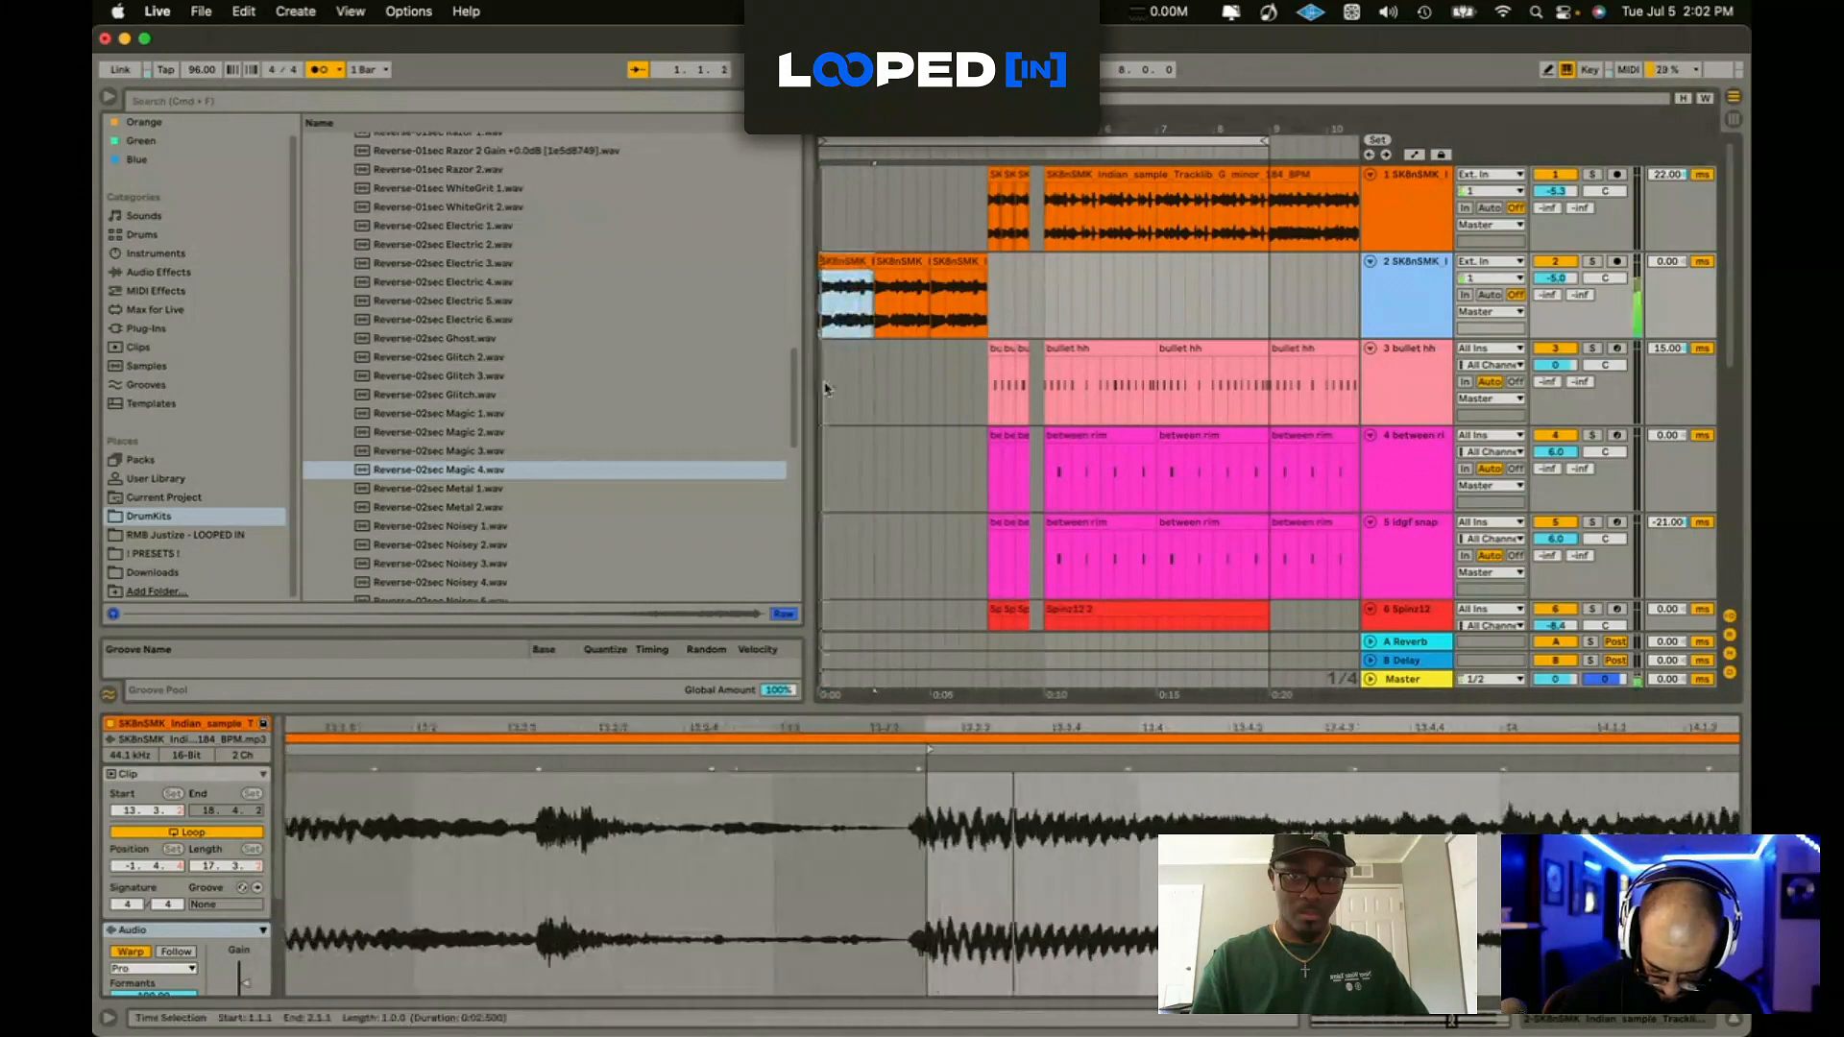
right_click(885, 764)
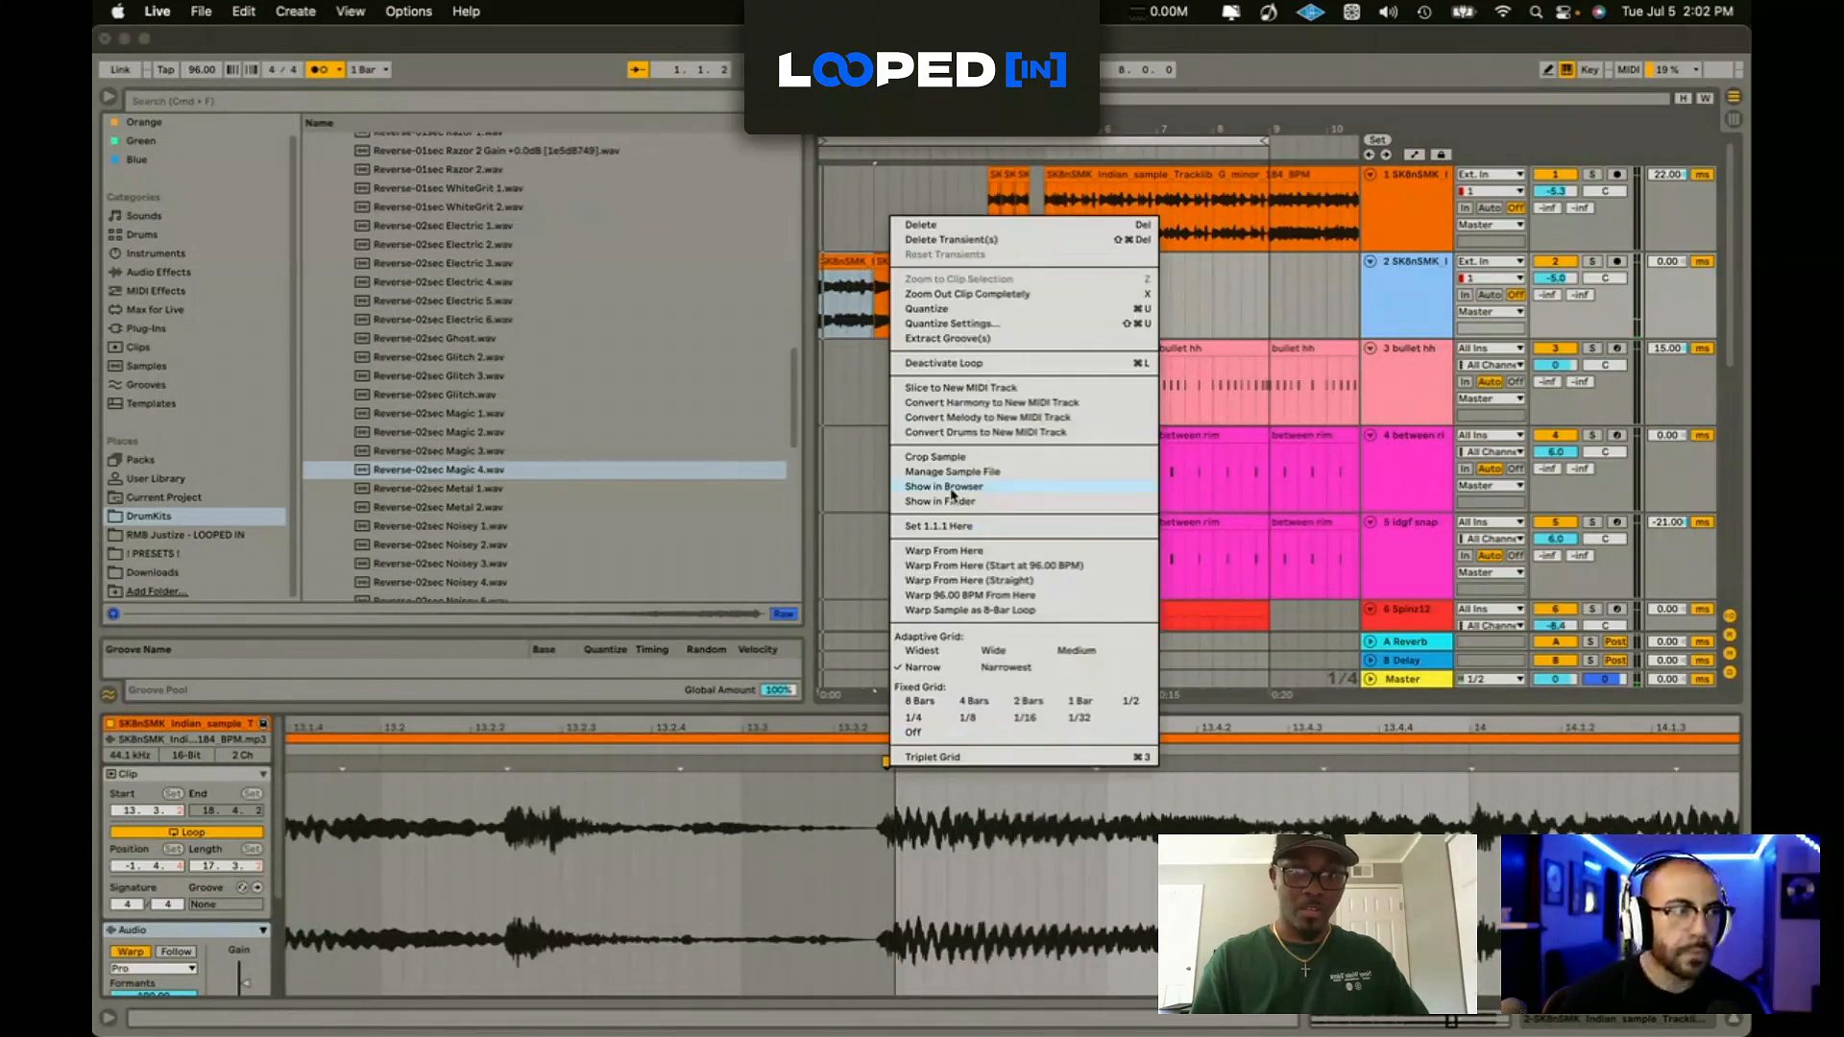
left_click(949, 526)
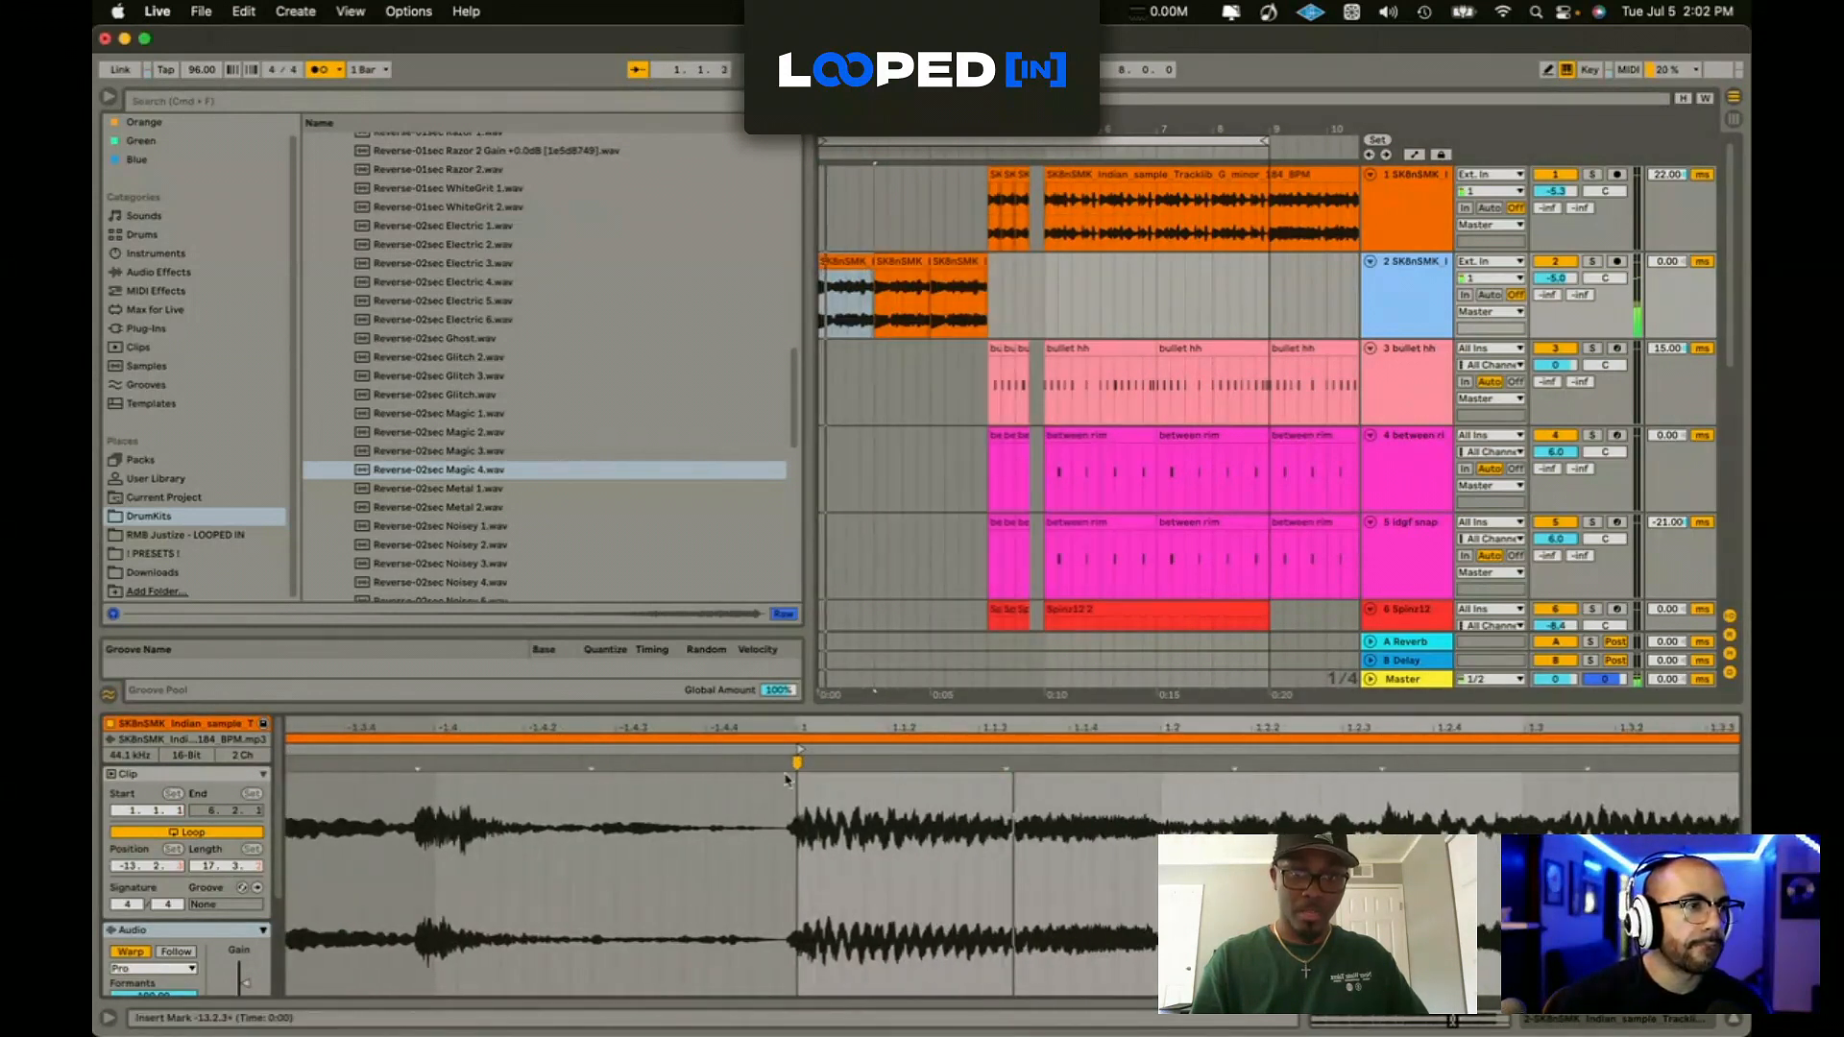
right_click(802, 785)
left_click(898, 549)
Step: Delete the second and third intro clips, extend the first clip to 4.1.1 and play it from the start
left_click(893, 257)
key("Delete")
left_click(948, 262)
key("Delete")
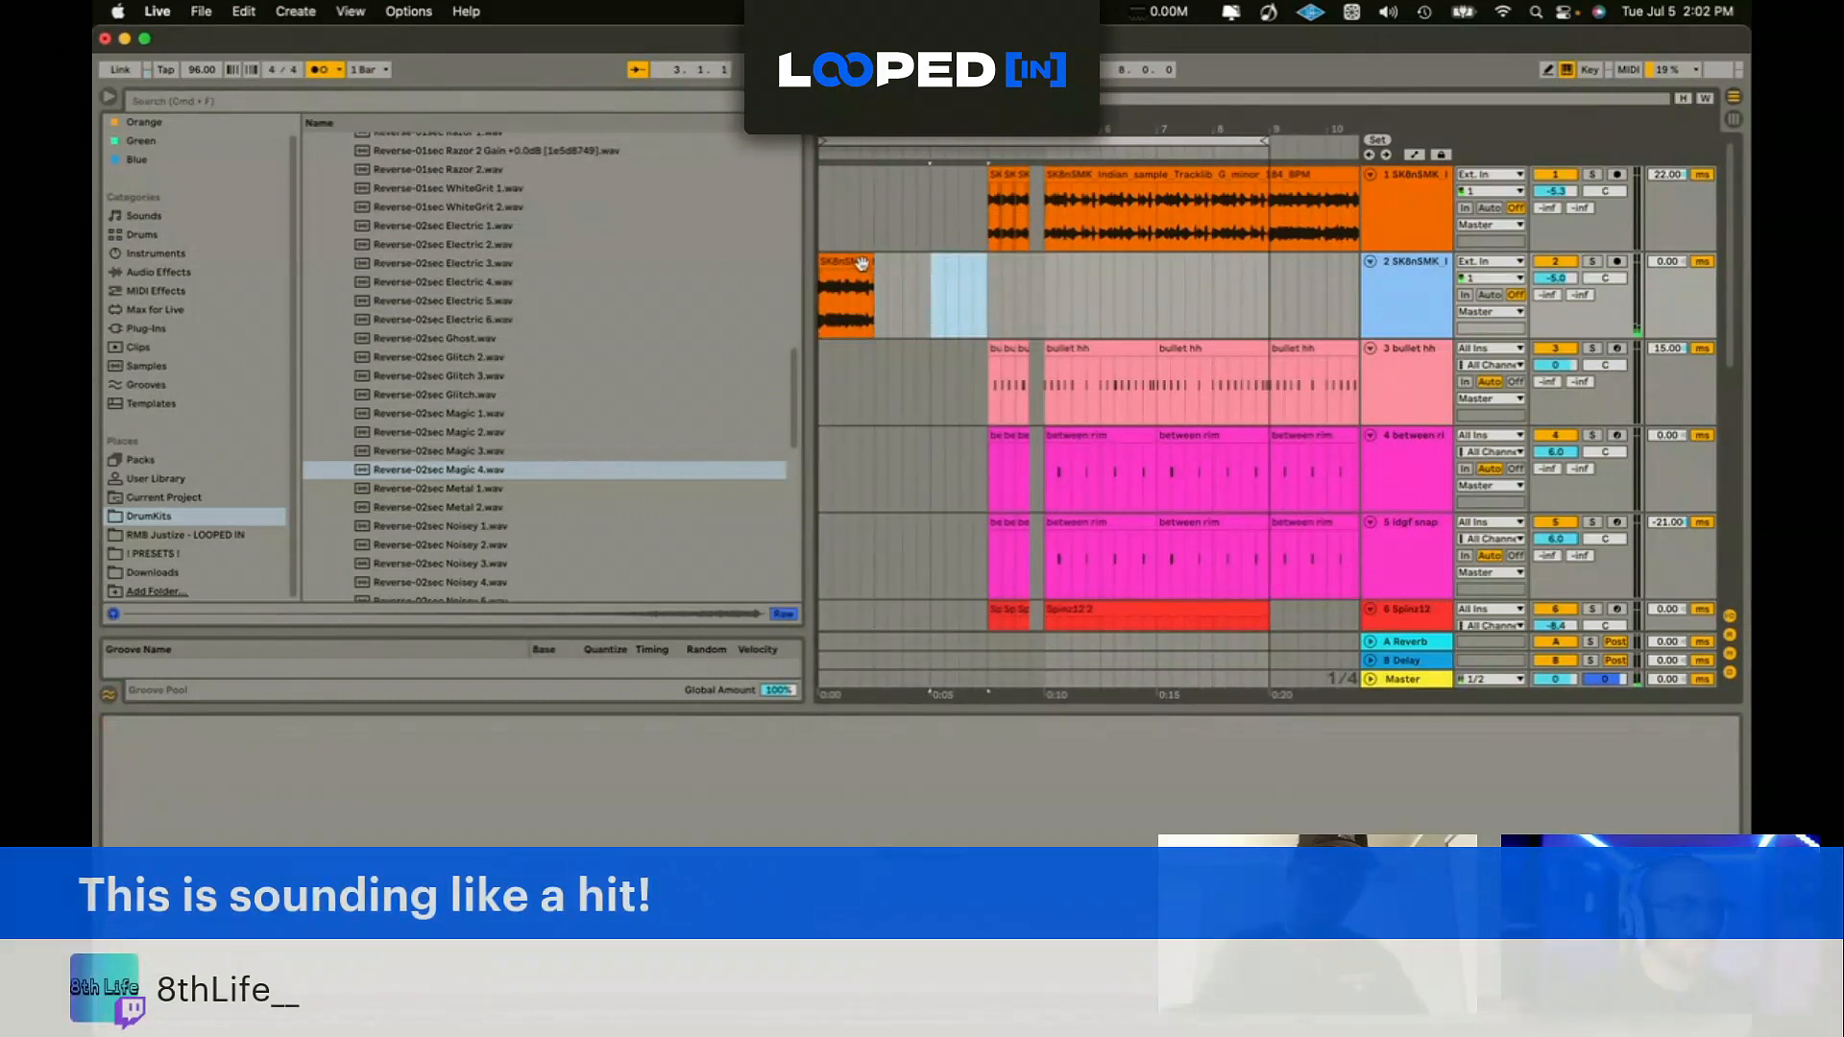
left_click_drag(871, 263, 924, 275)
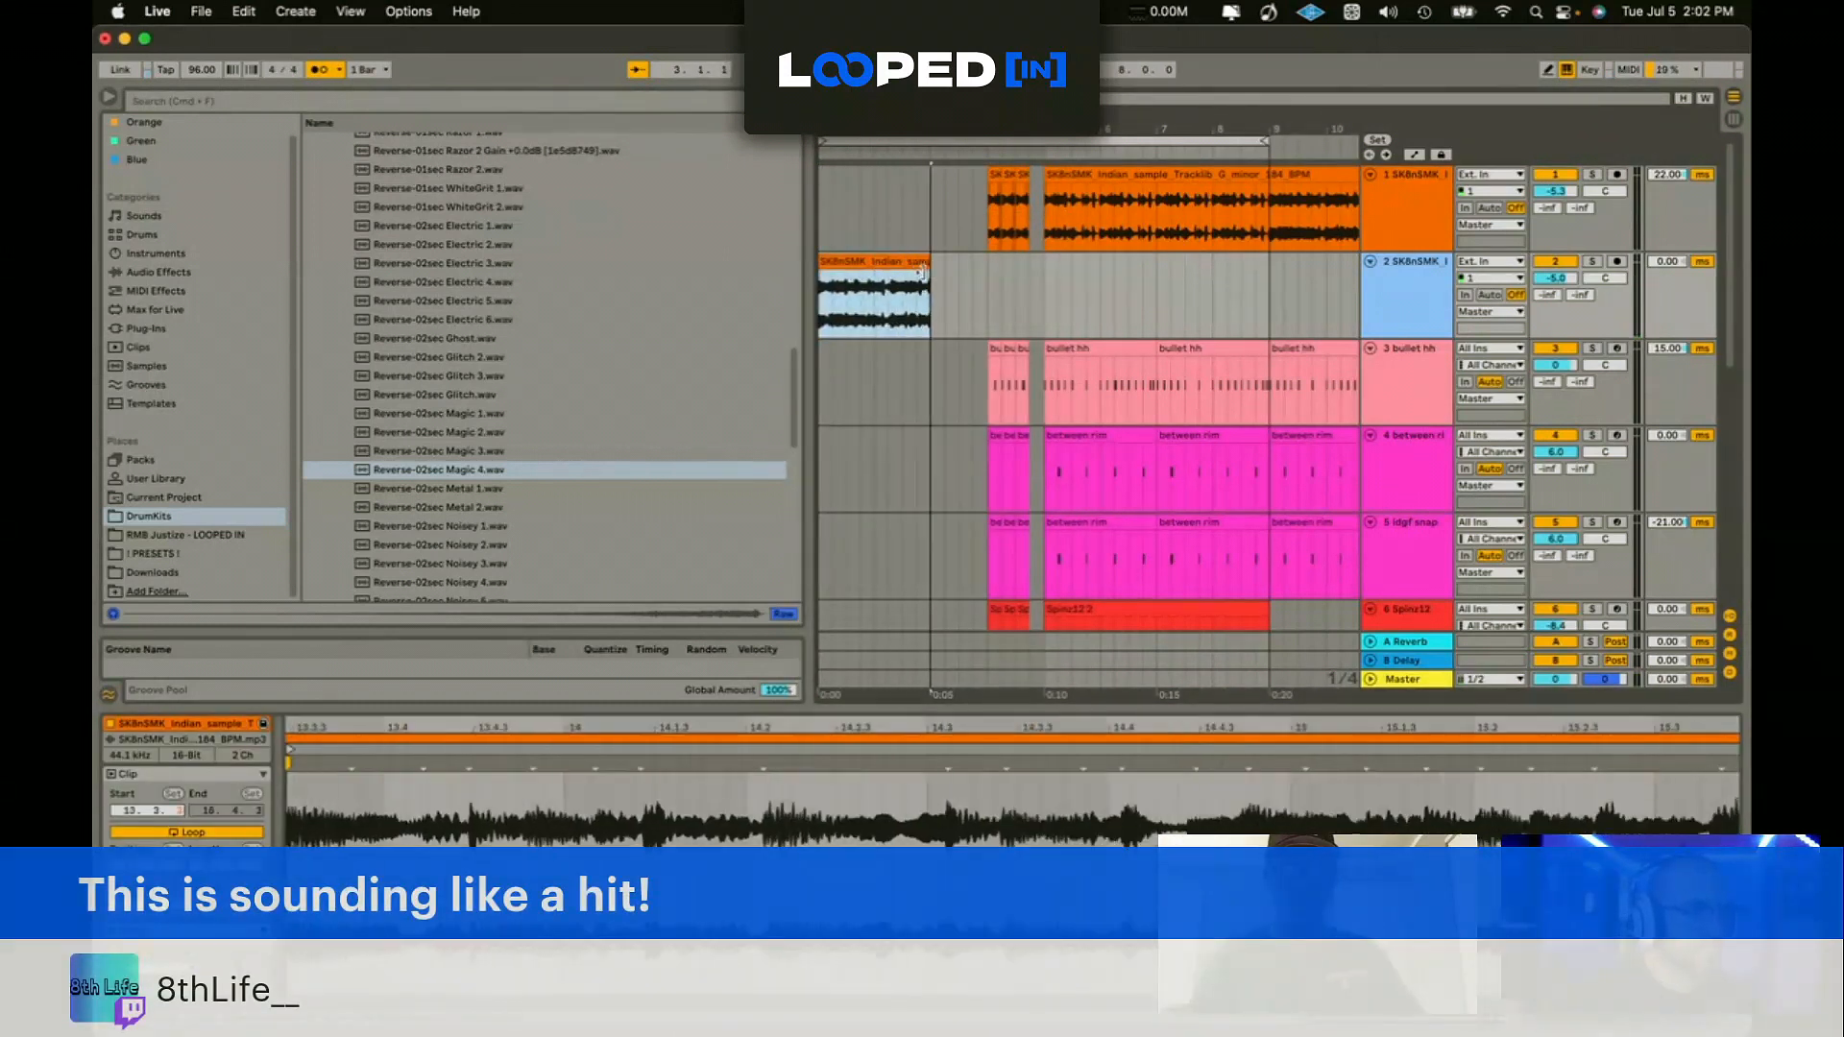
key("space")
key("space")
left_click_drag(929, 263, 981, 265)
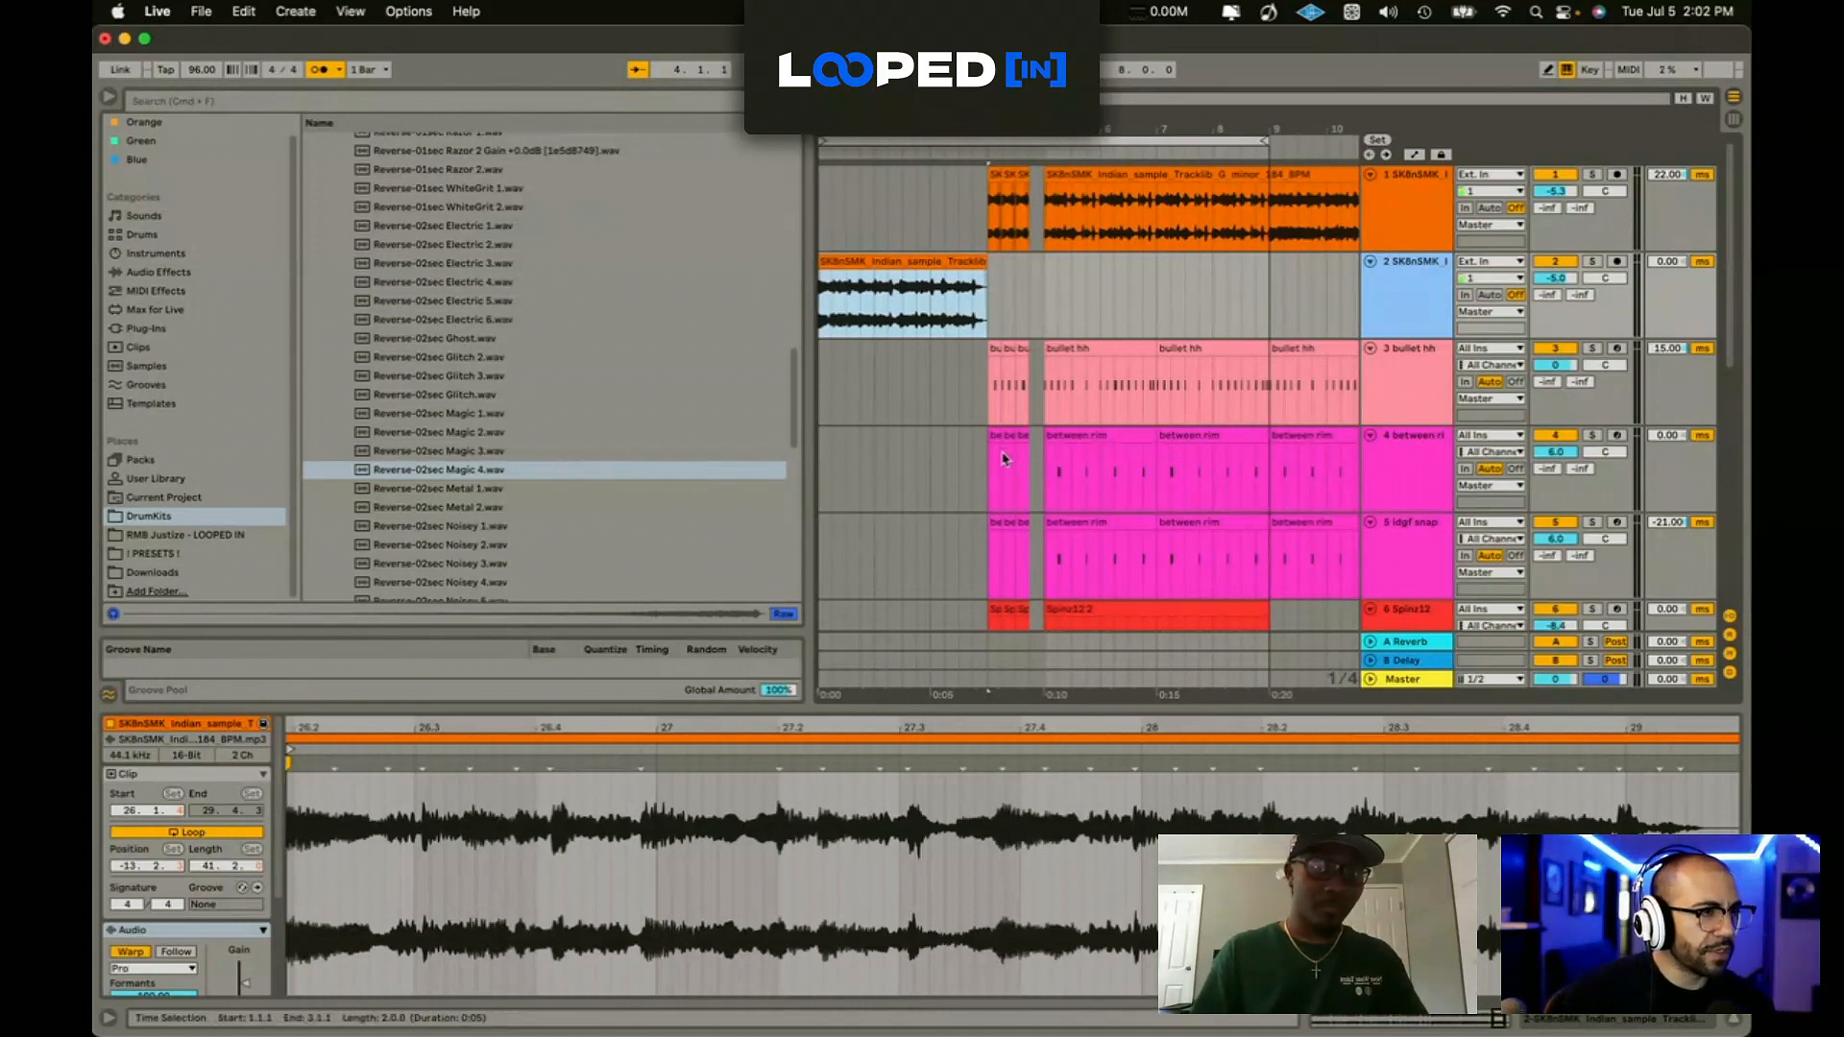
scroll(548, 384, "up", 10)
left_click(823, 294)
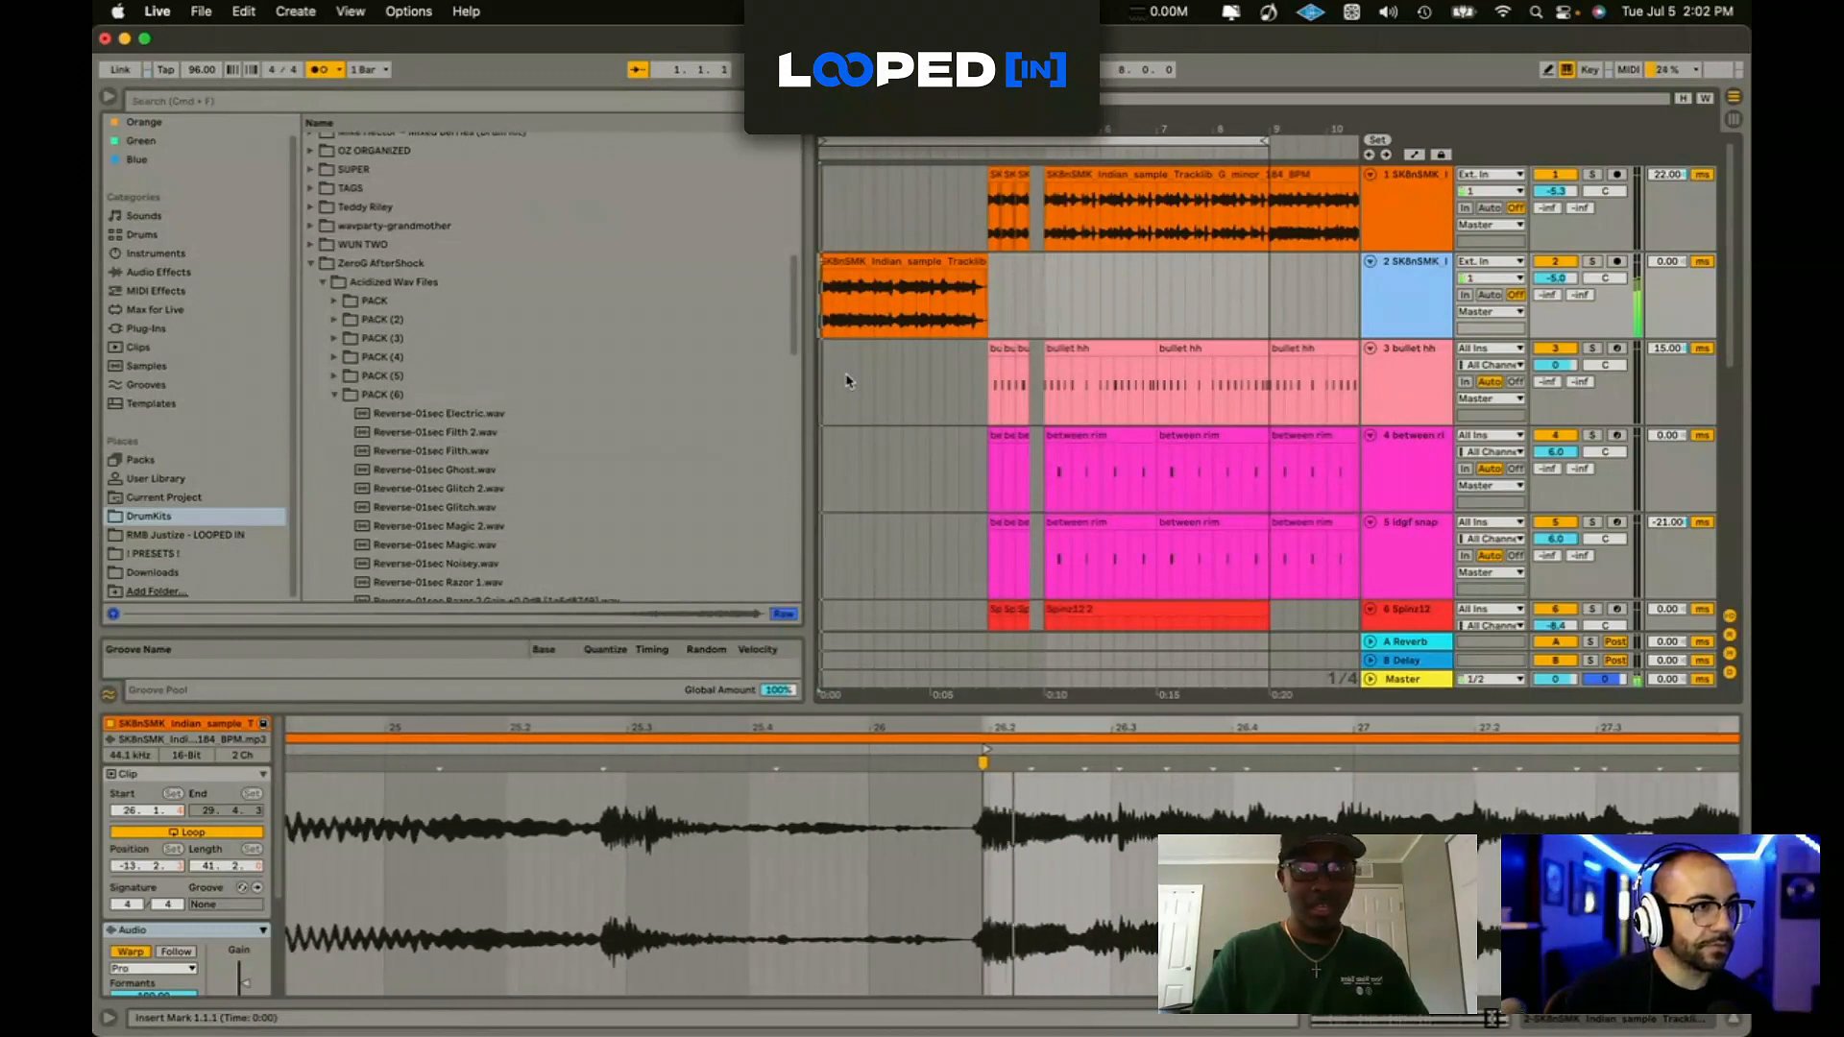
key("space")
Step: Undo the extension of the first intro clip and the deletion of the two repeated clips
key("super+z")
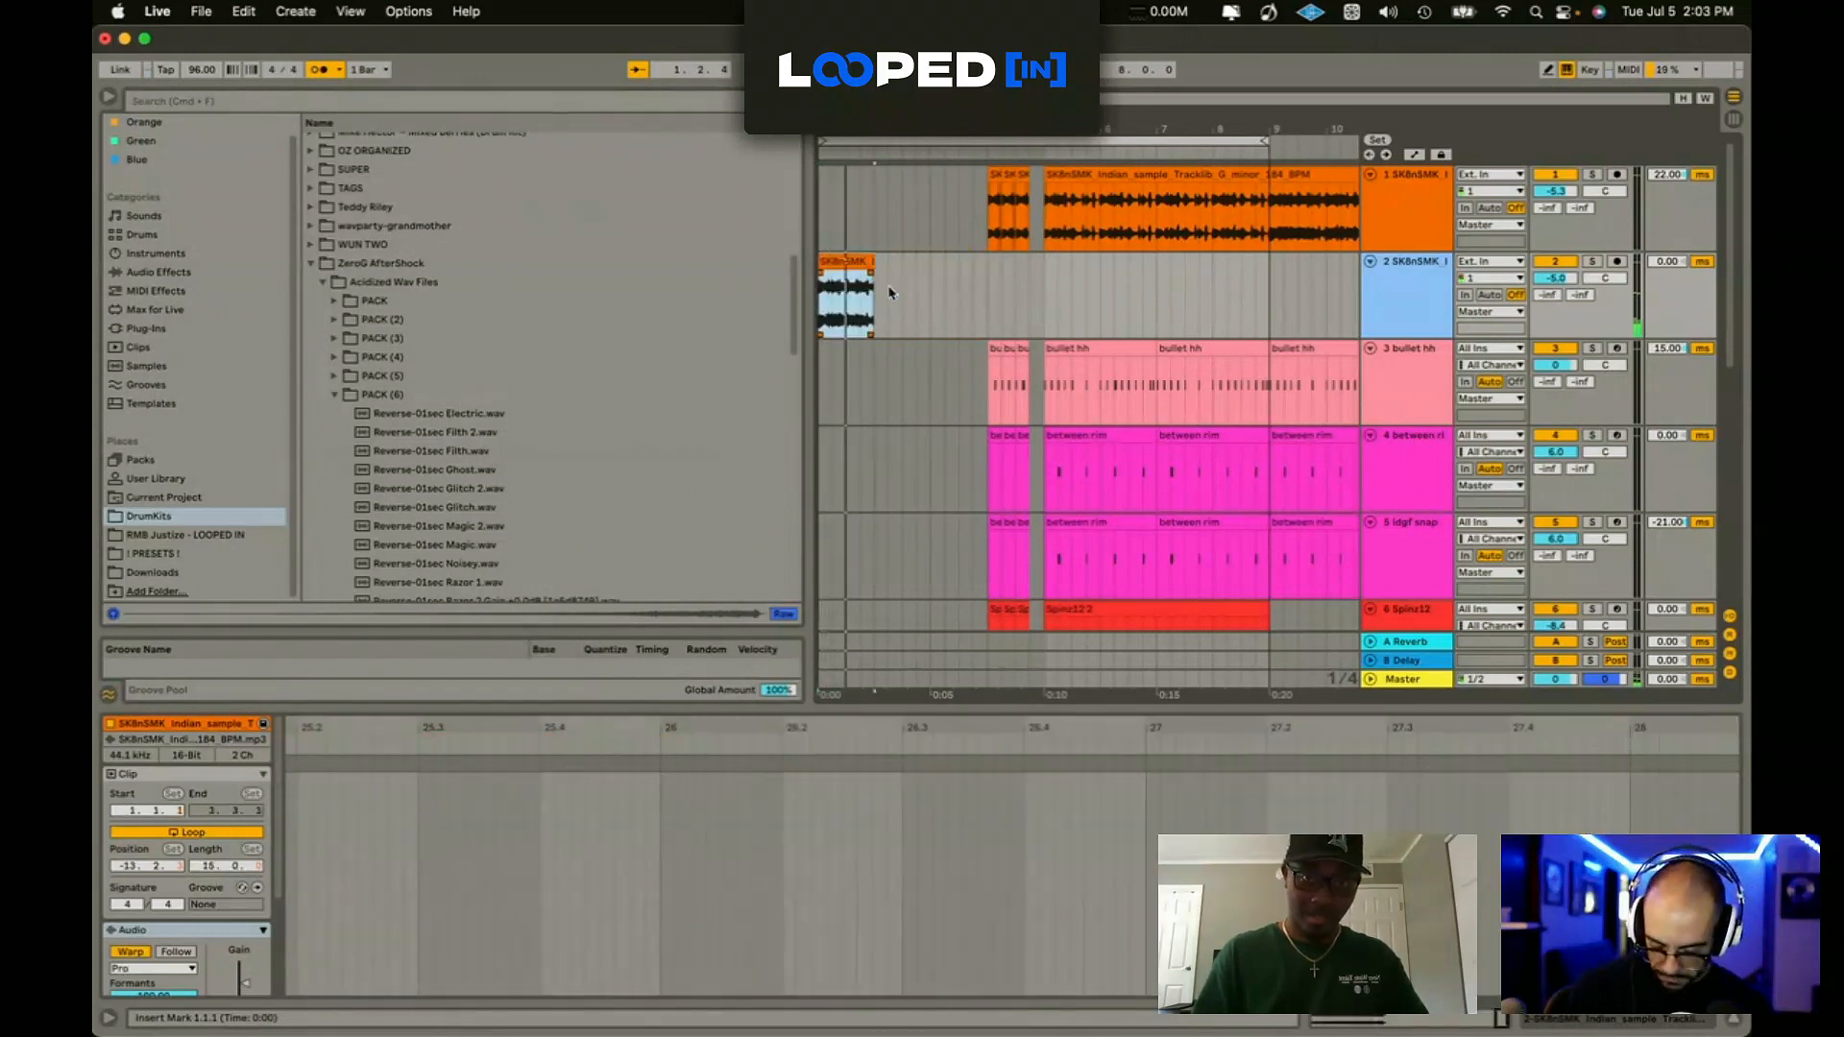
key("super+z")
key("super+z")
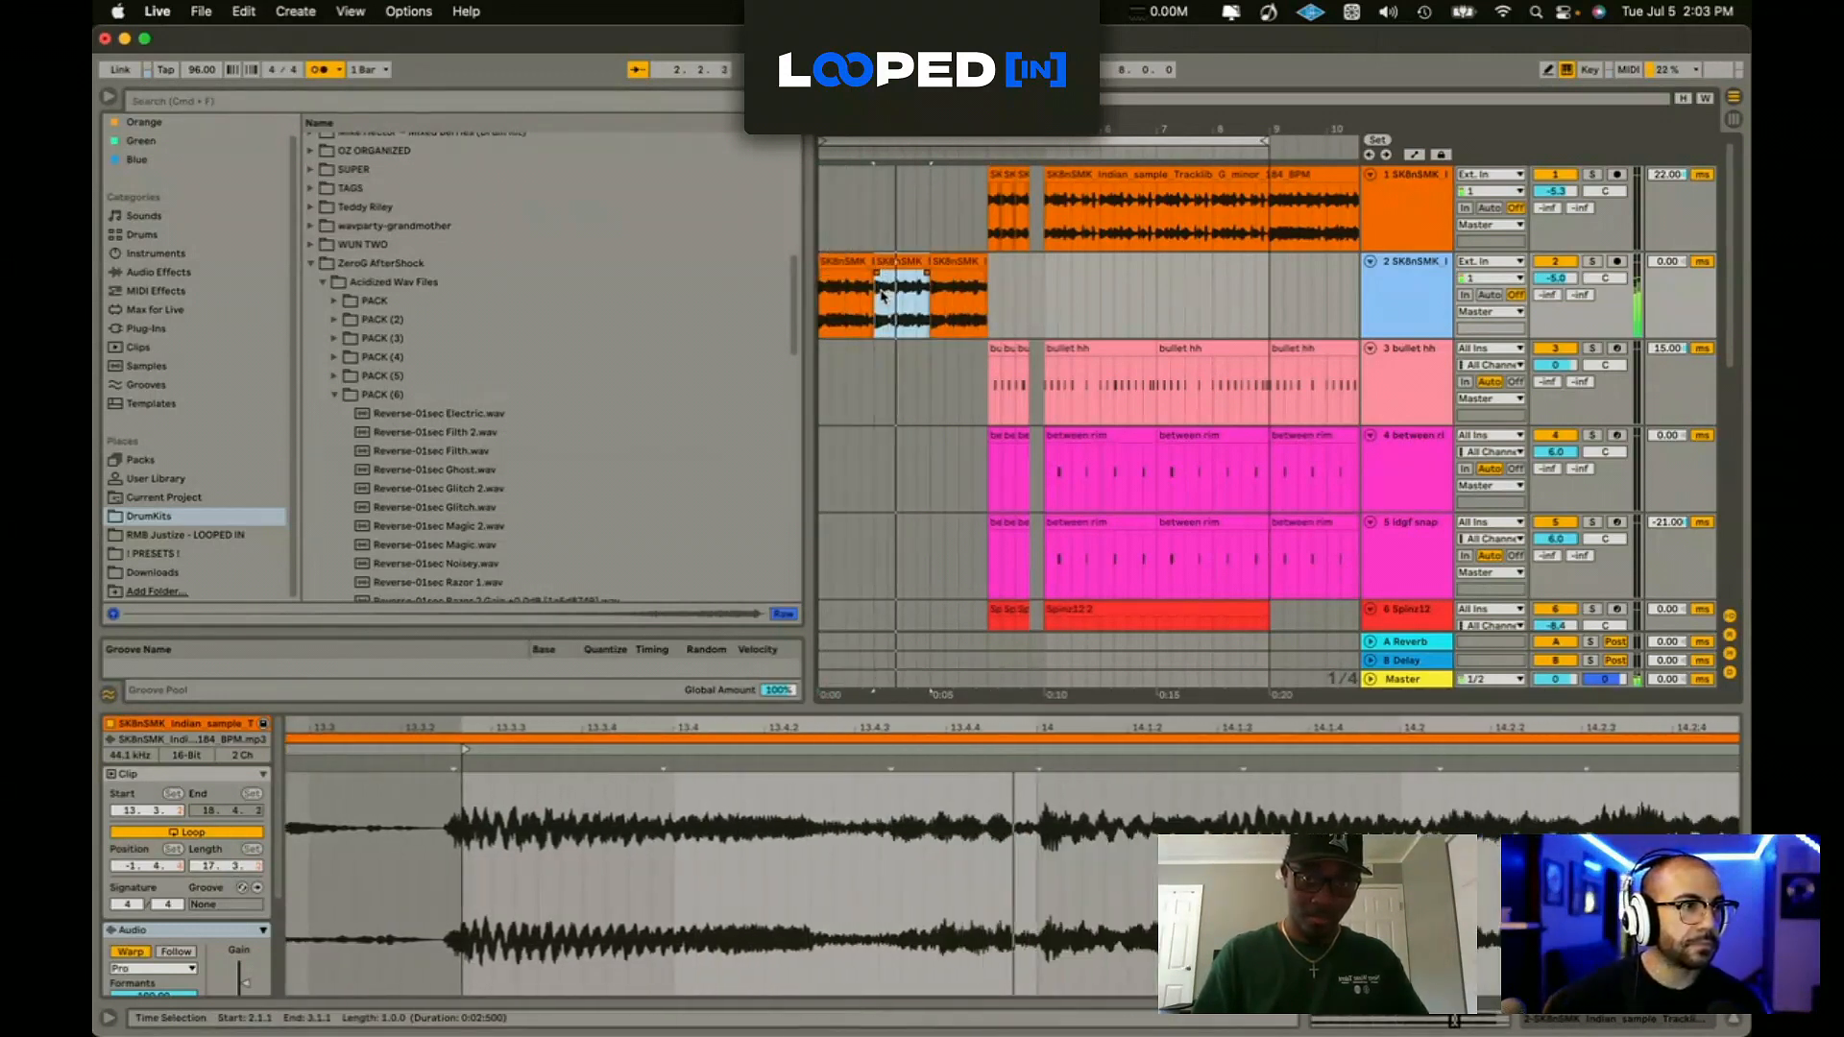
Step: Fill the intro track up to 4.1.1 with half-bar repeats of the first clip's opening from 1.1.1 to 1.3.1
left_click_drag(844, 292, 795, 294)
key("space")
key("space")
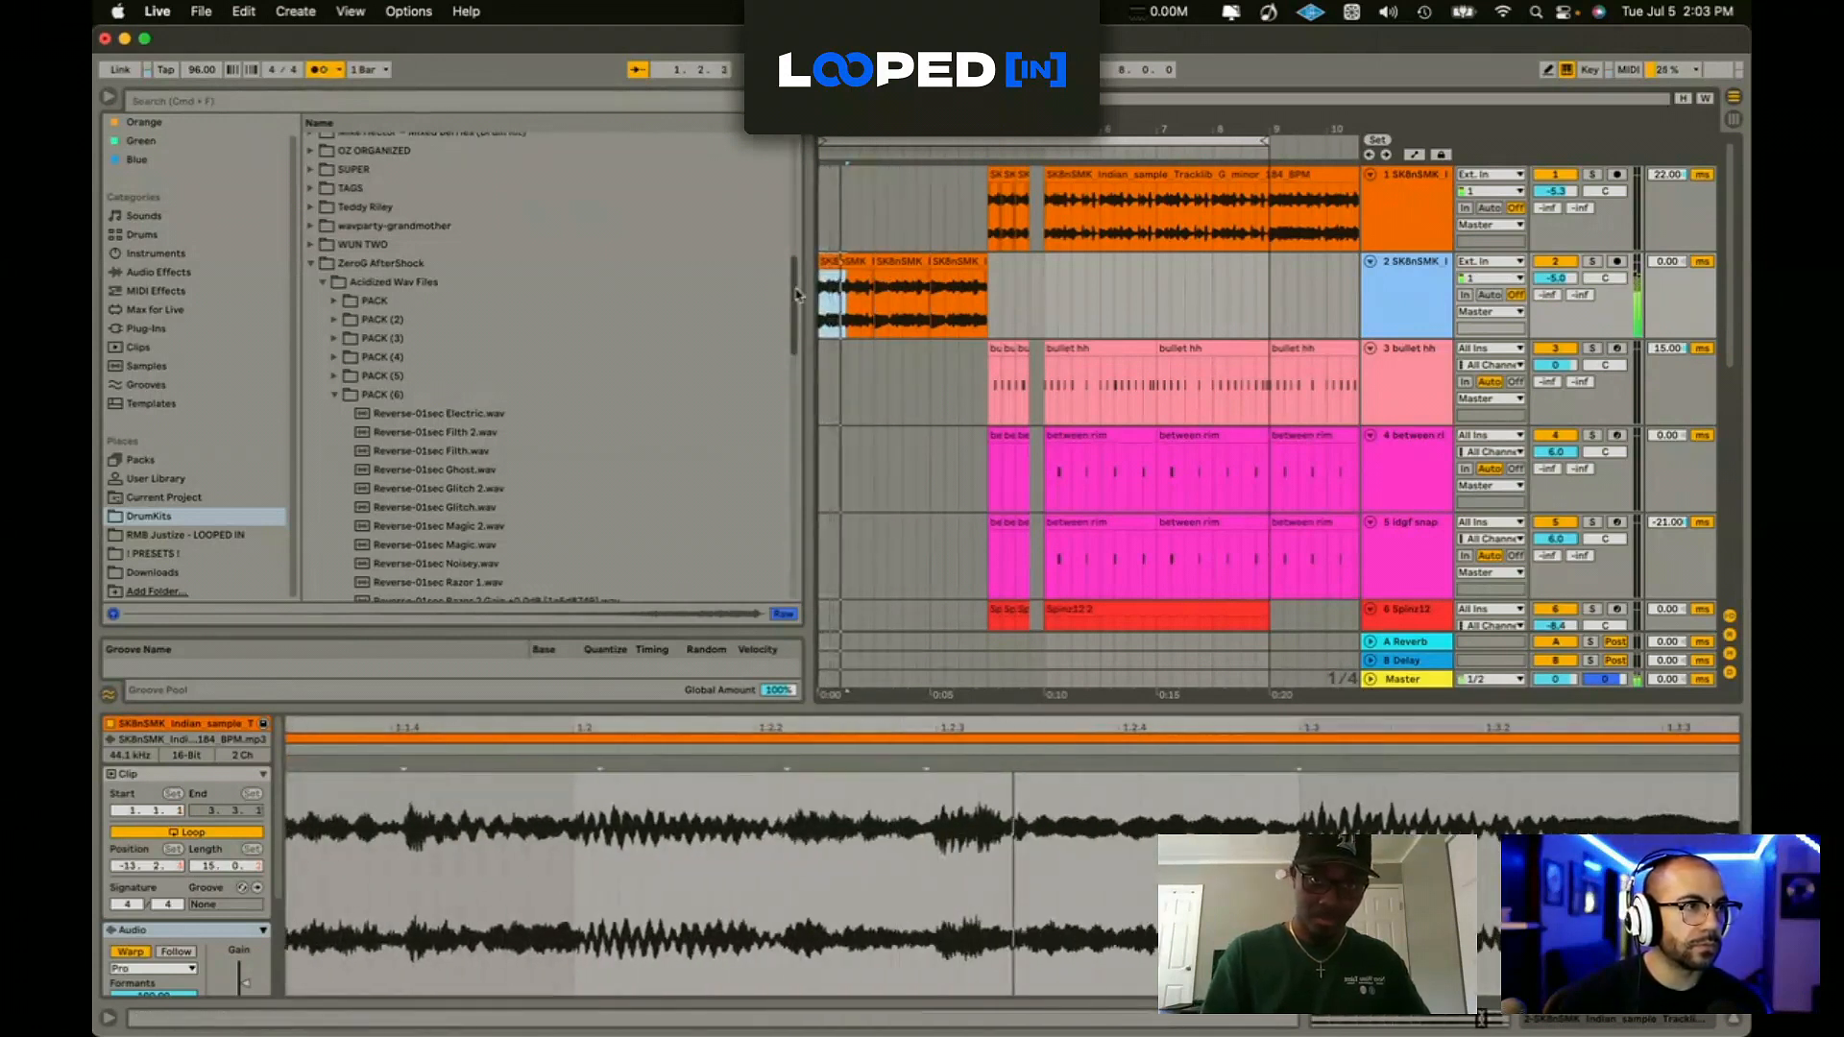
left_click(891, 259)
left_click_drag(891, 259, 834, 298)
key("super+z")
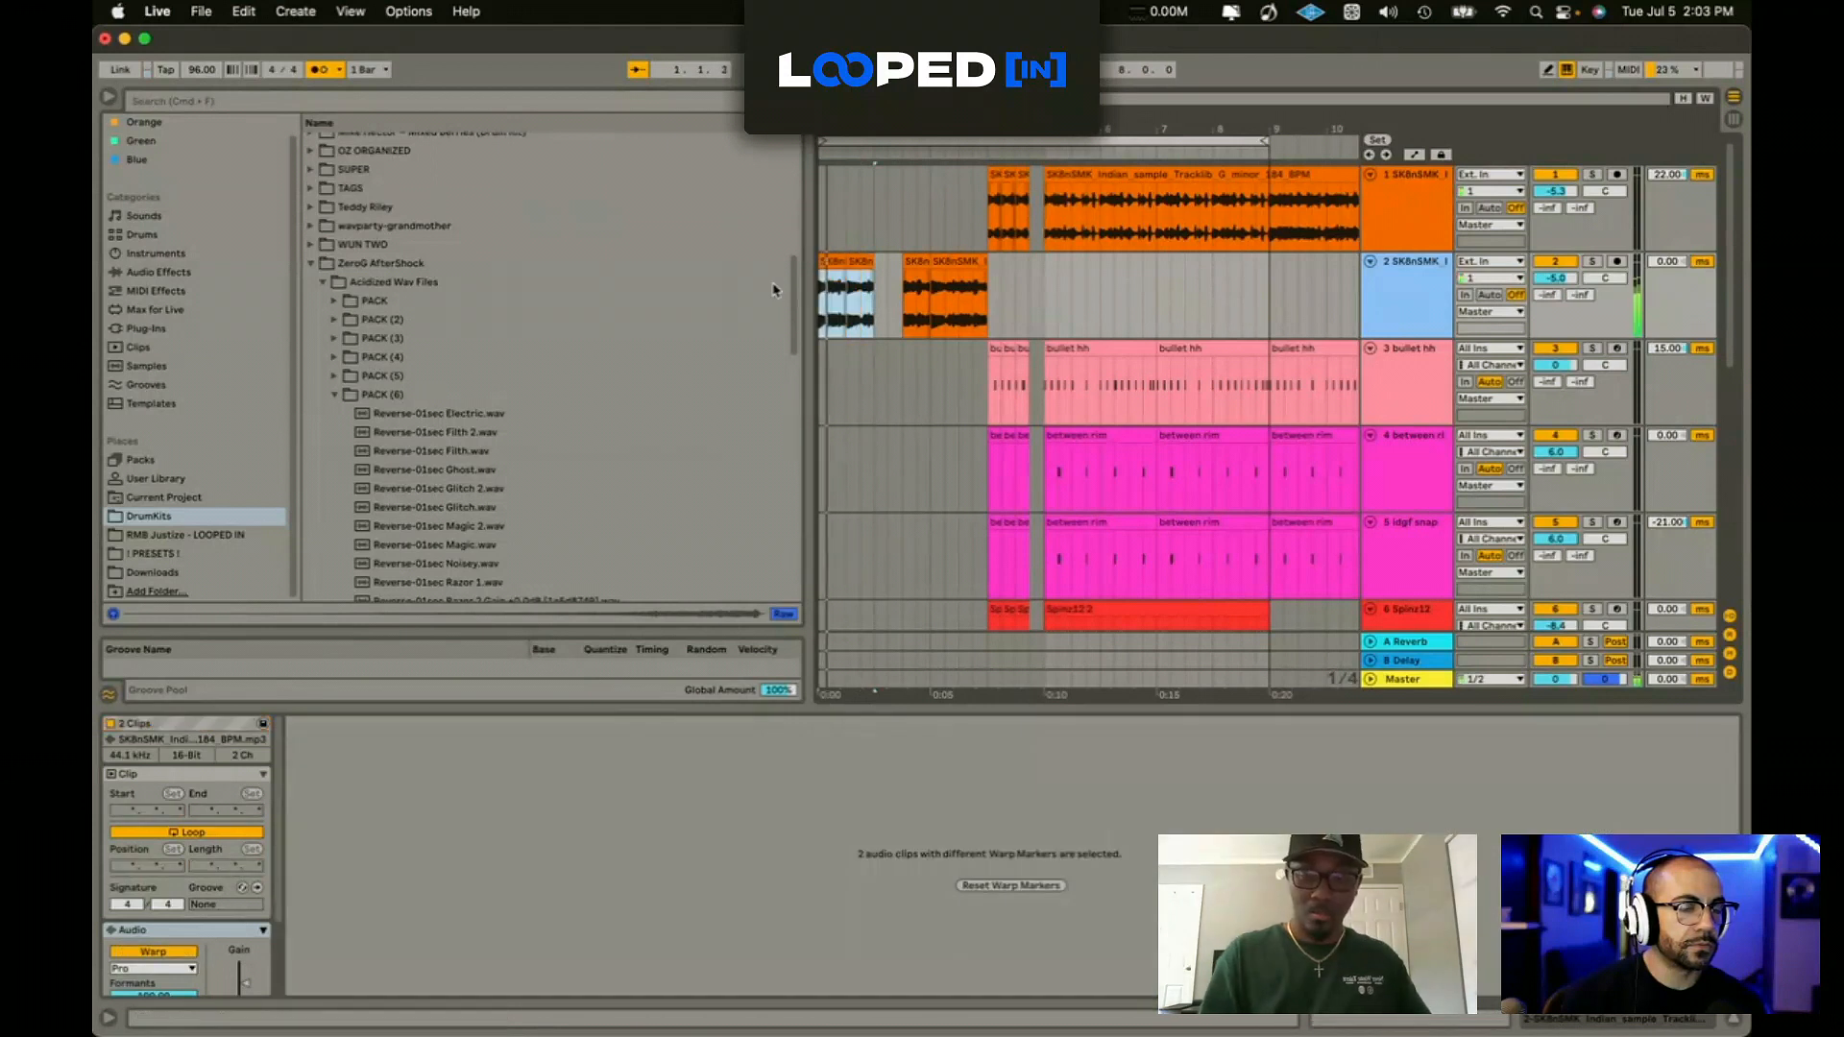
key("super+d")
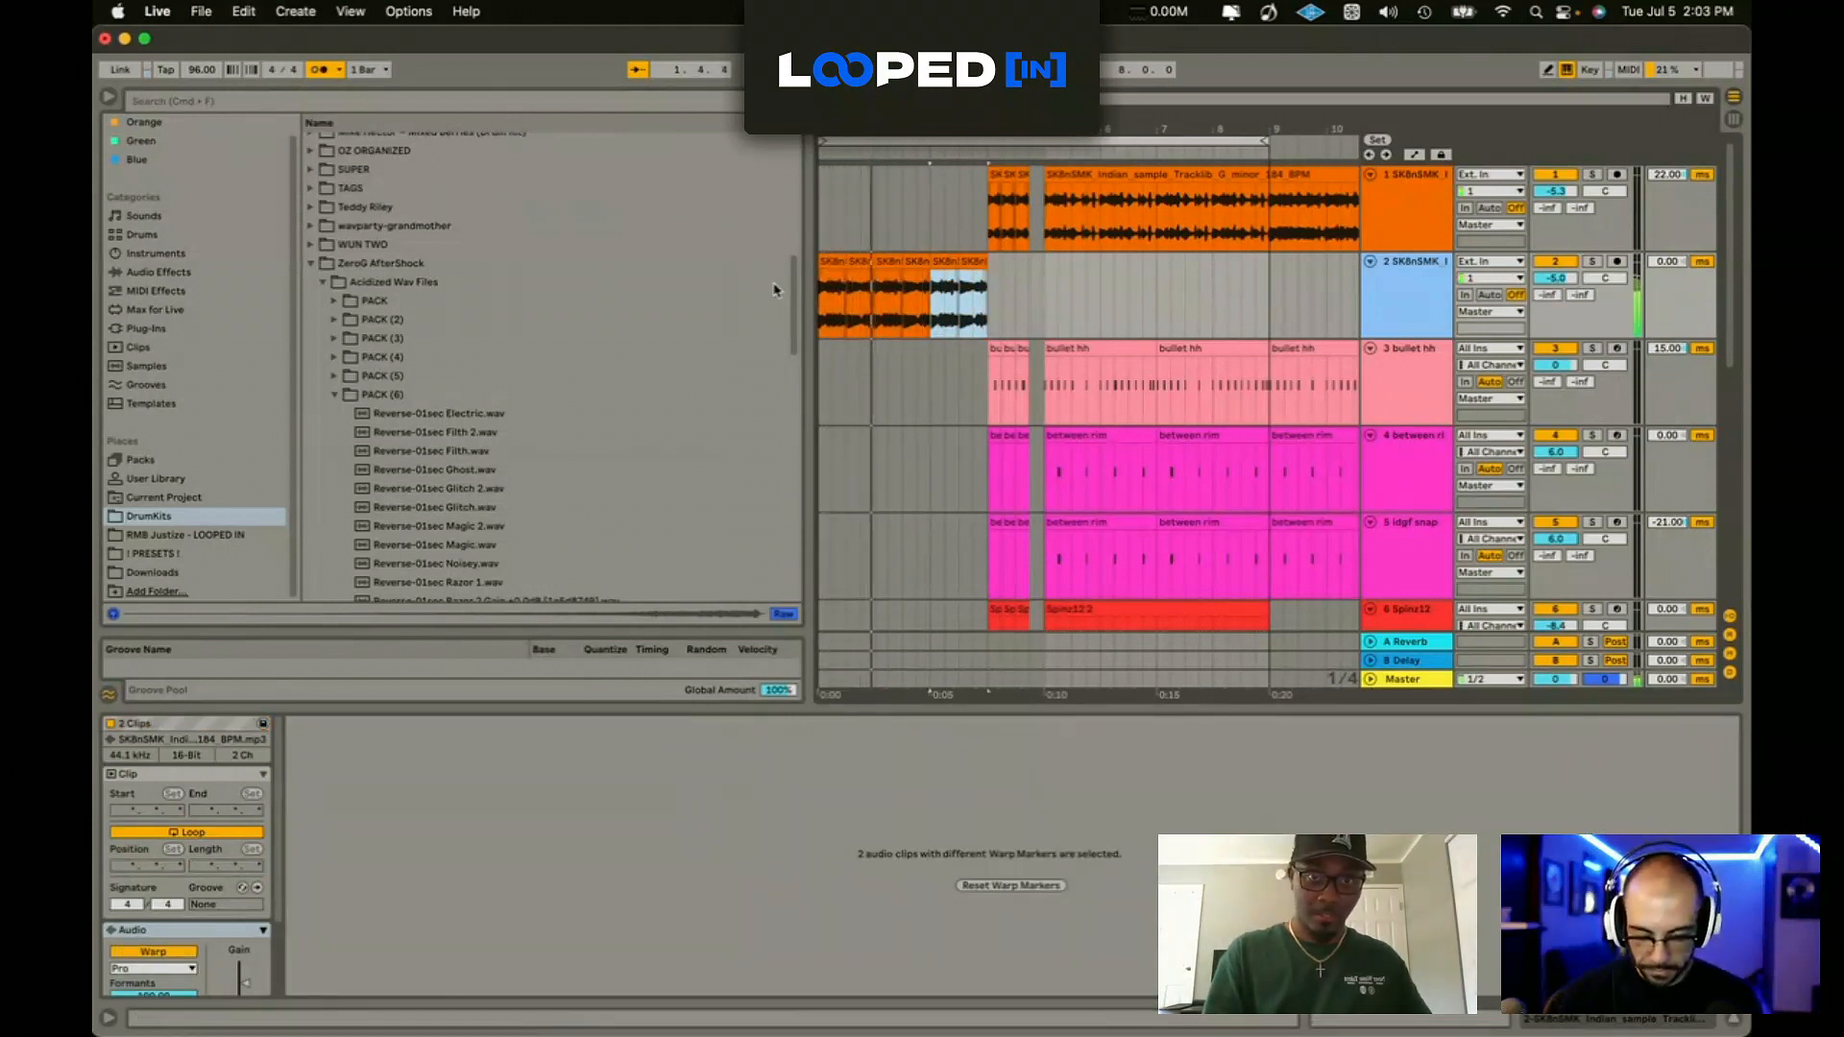
Step: Search the plug-ins for "volcano" and load the VST FabFilter Volcano 3 on the intro sample track
left_click(1419, 315)
left_click(187, 273)
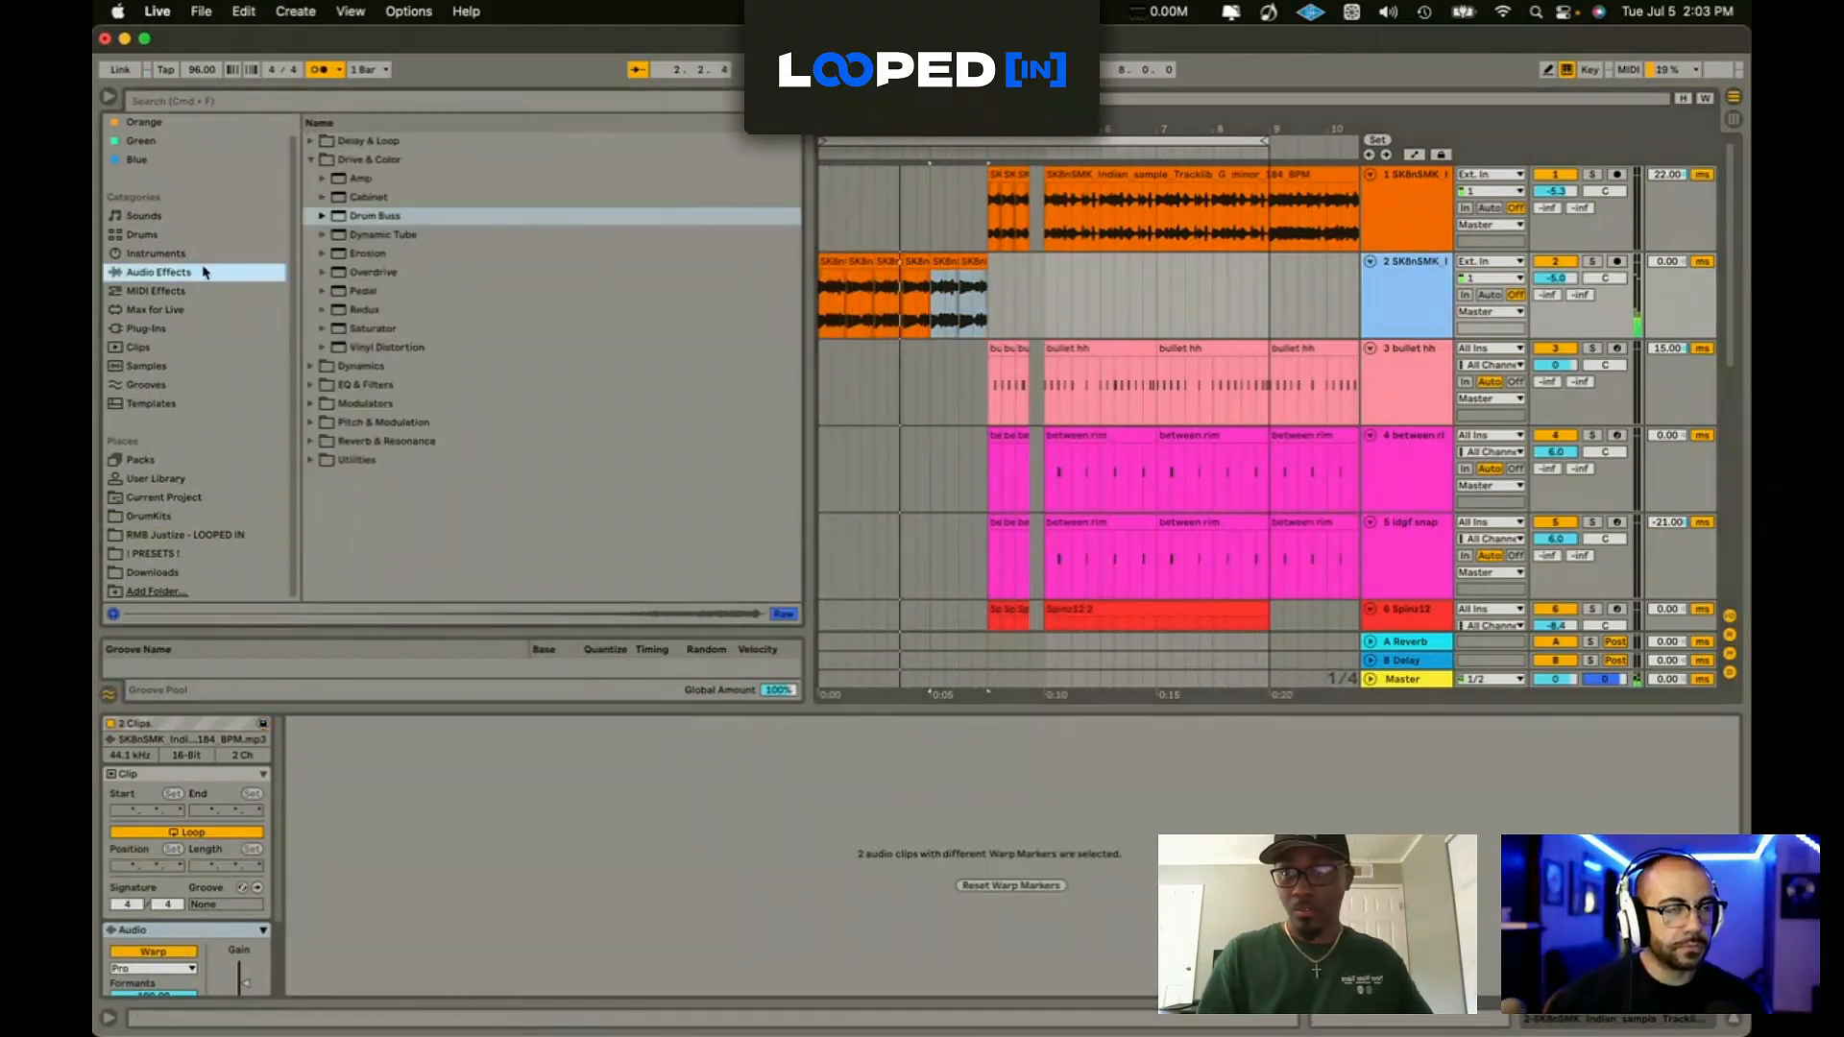
left_click(292, 106)
type("voice")
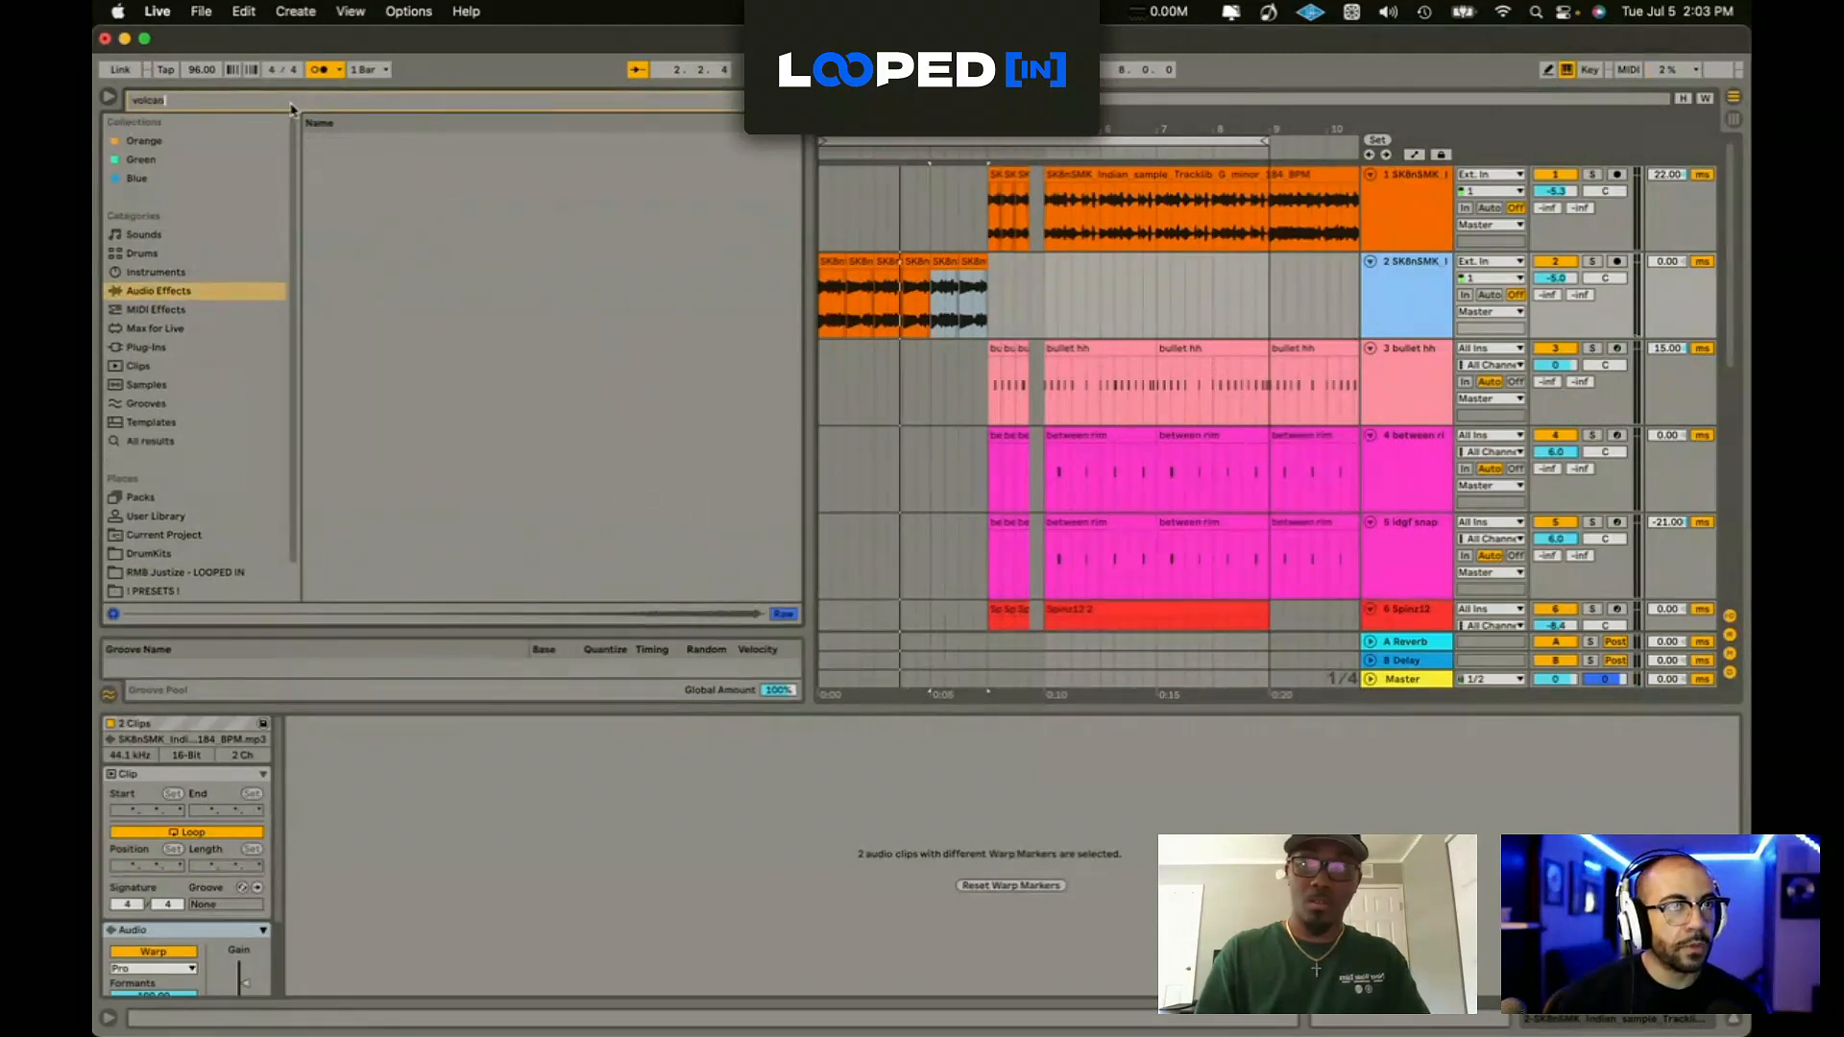
left_click(125, 348)
double_click(396, 253)
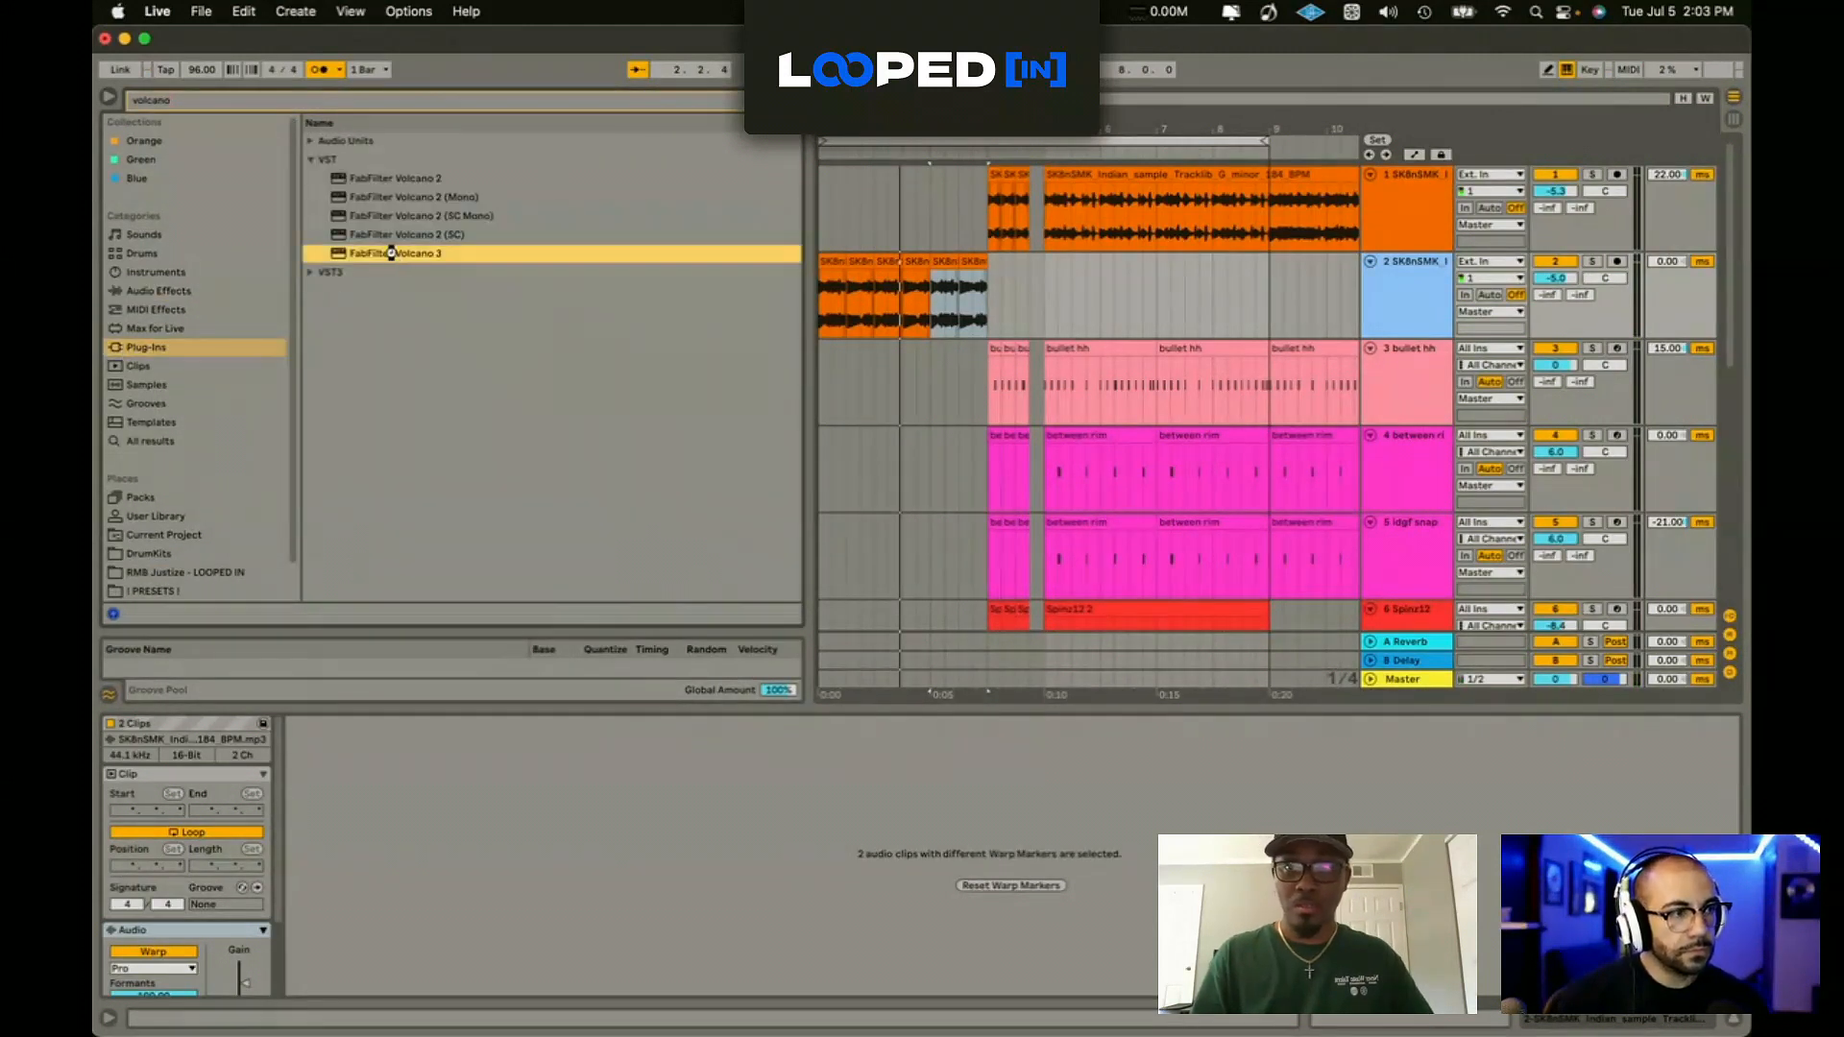
Step: Look through Volcano 3's Modulation presets, turn off the metronome and close the plug-in window
left_click(1018, 535)
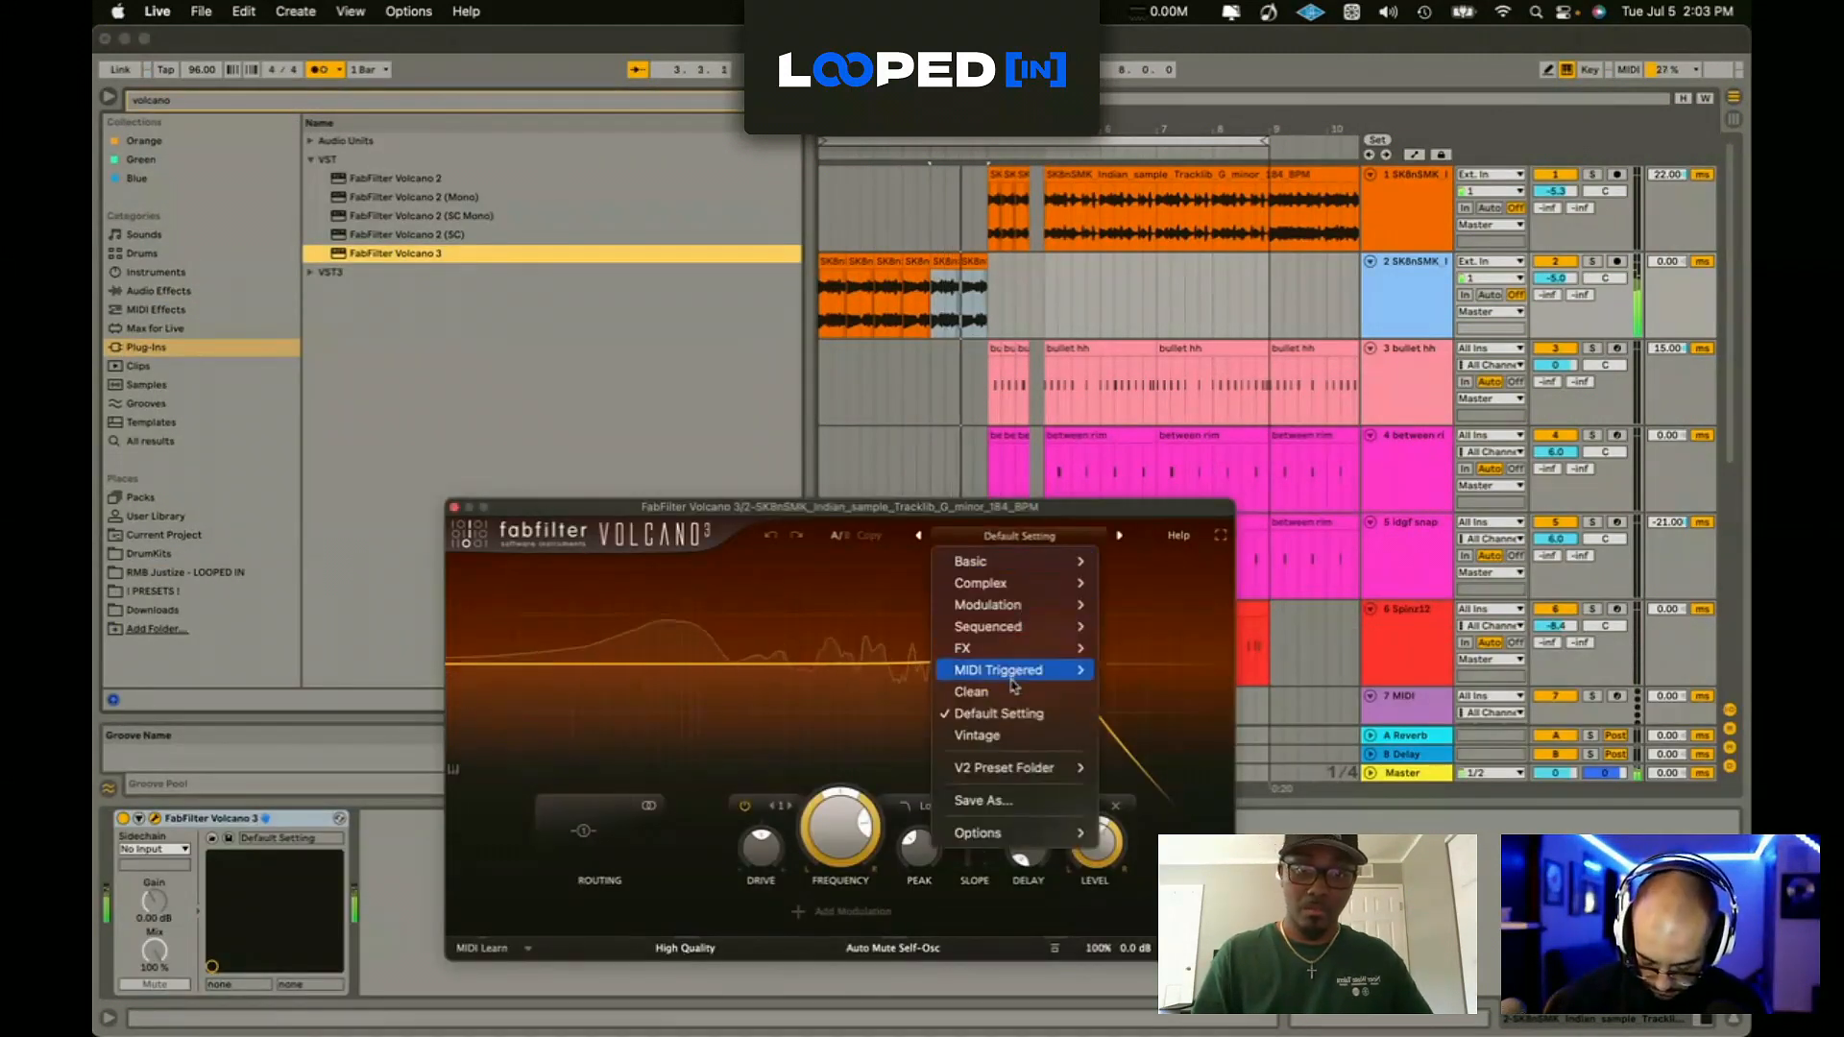
mouse_move(1018, 605)
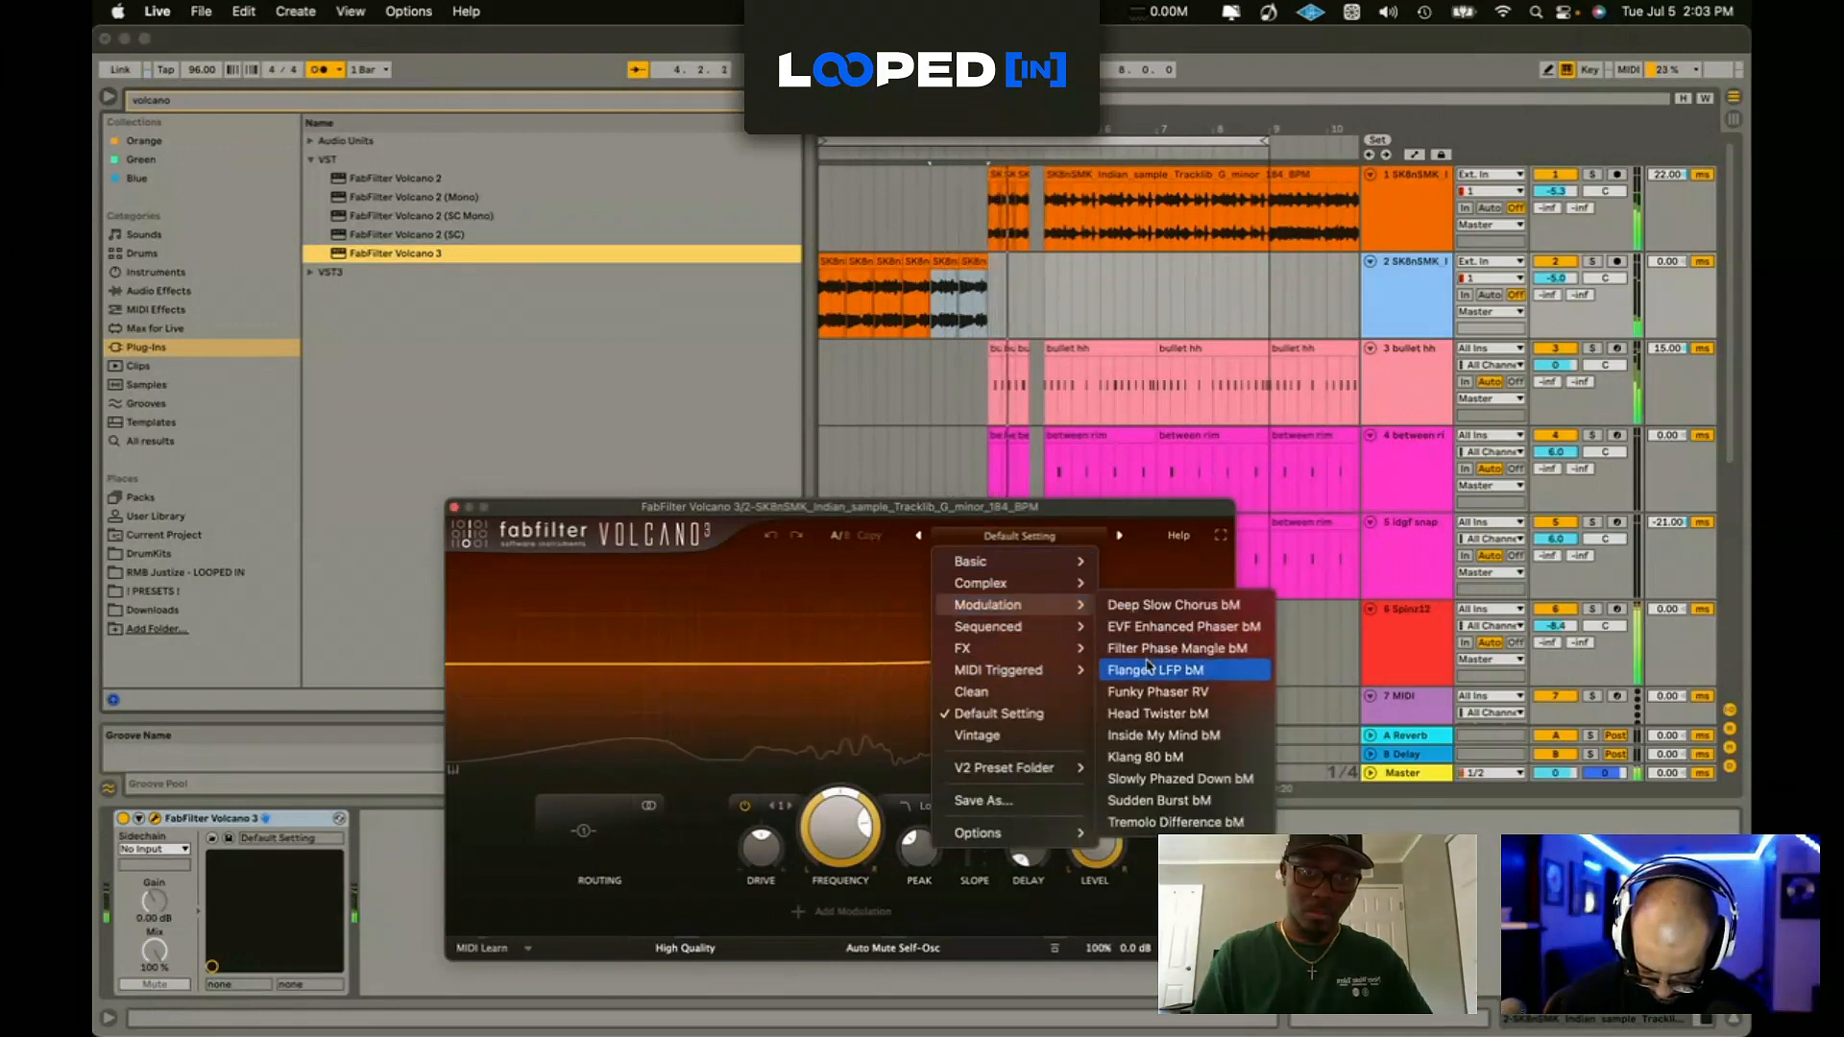
left_click(943, 306)
left_click(321, 70)
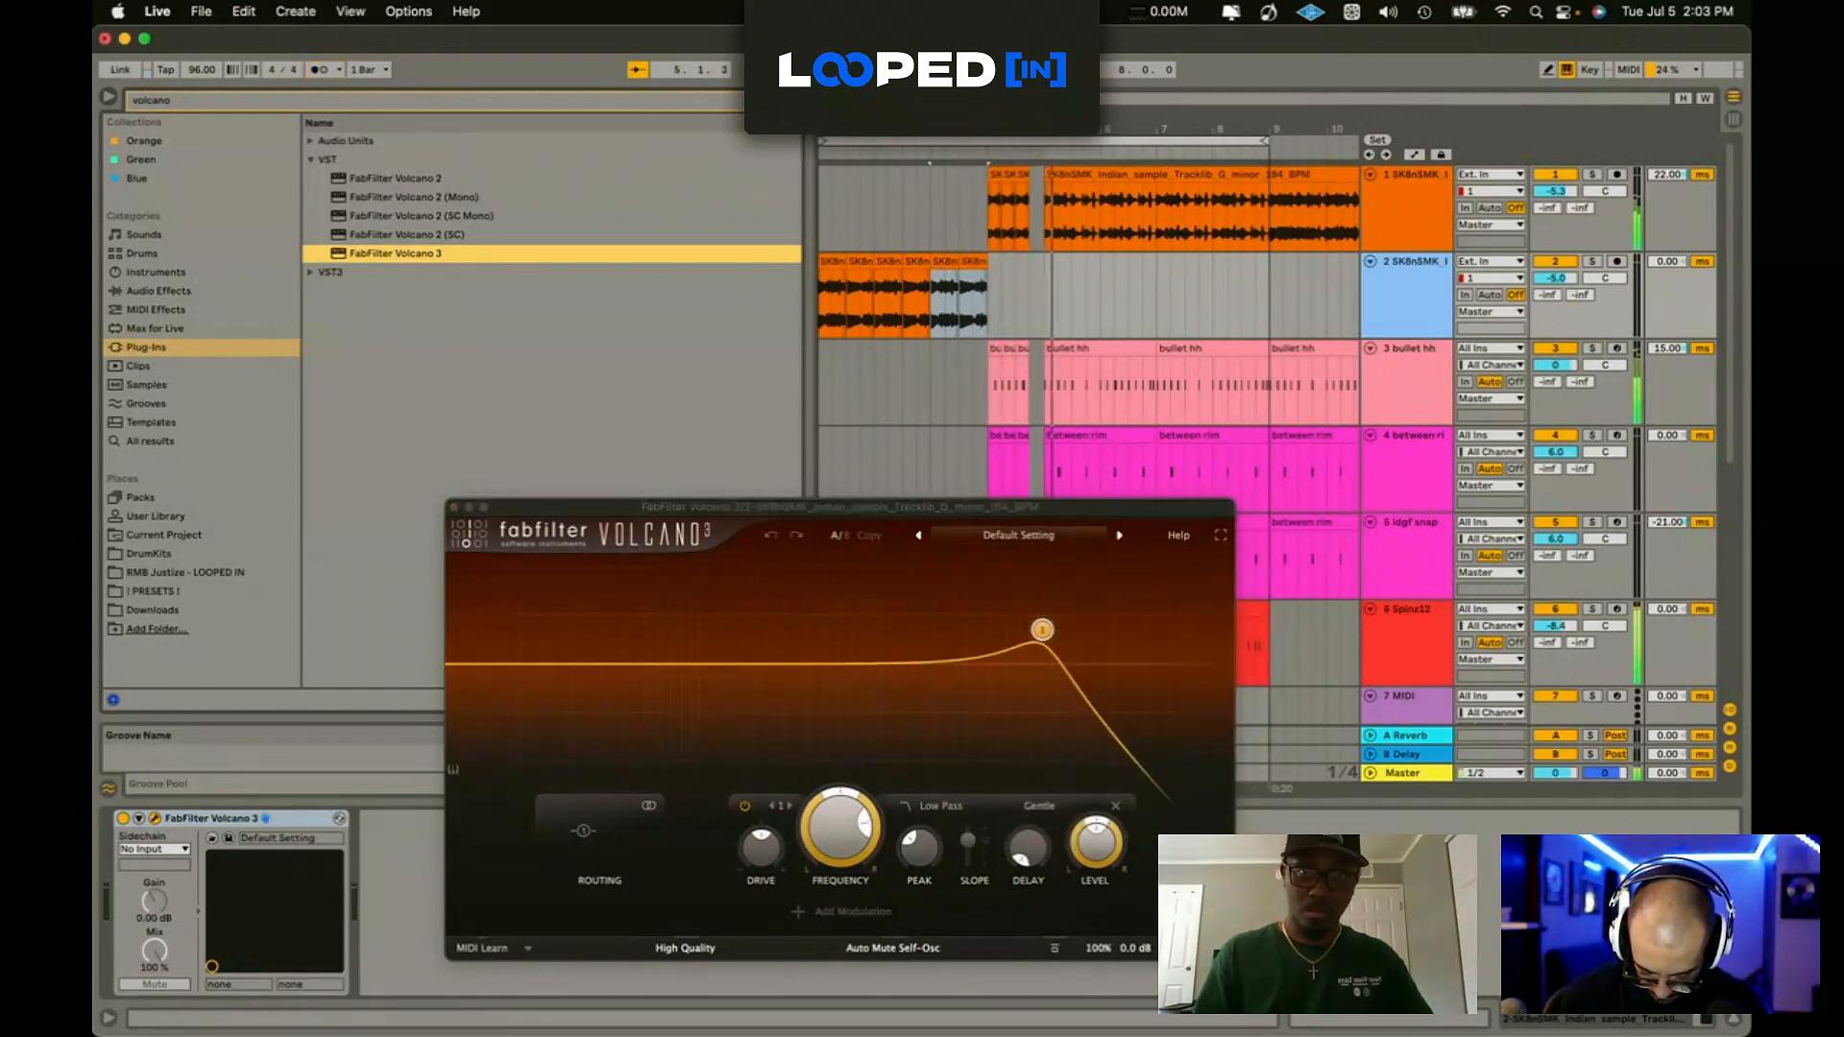
left_click(1074, 70)
key("minus")
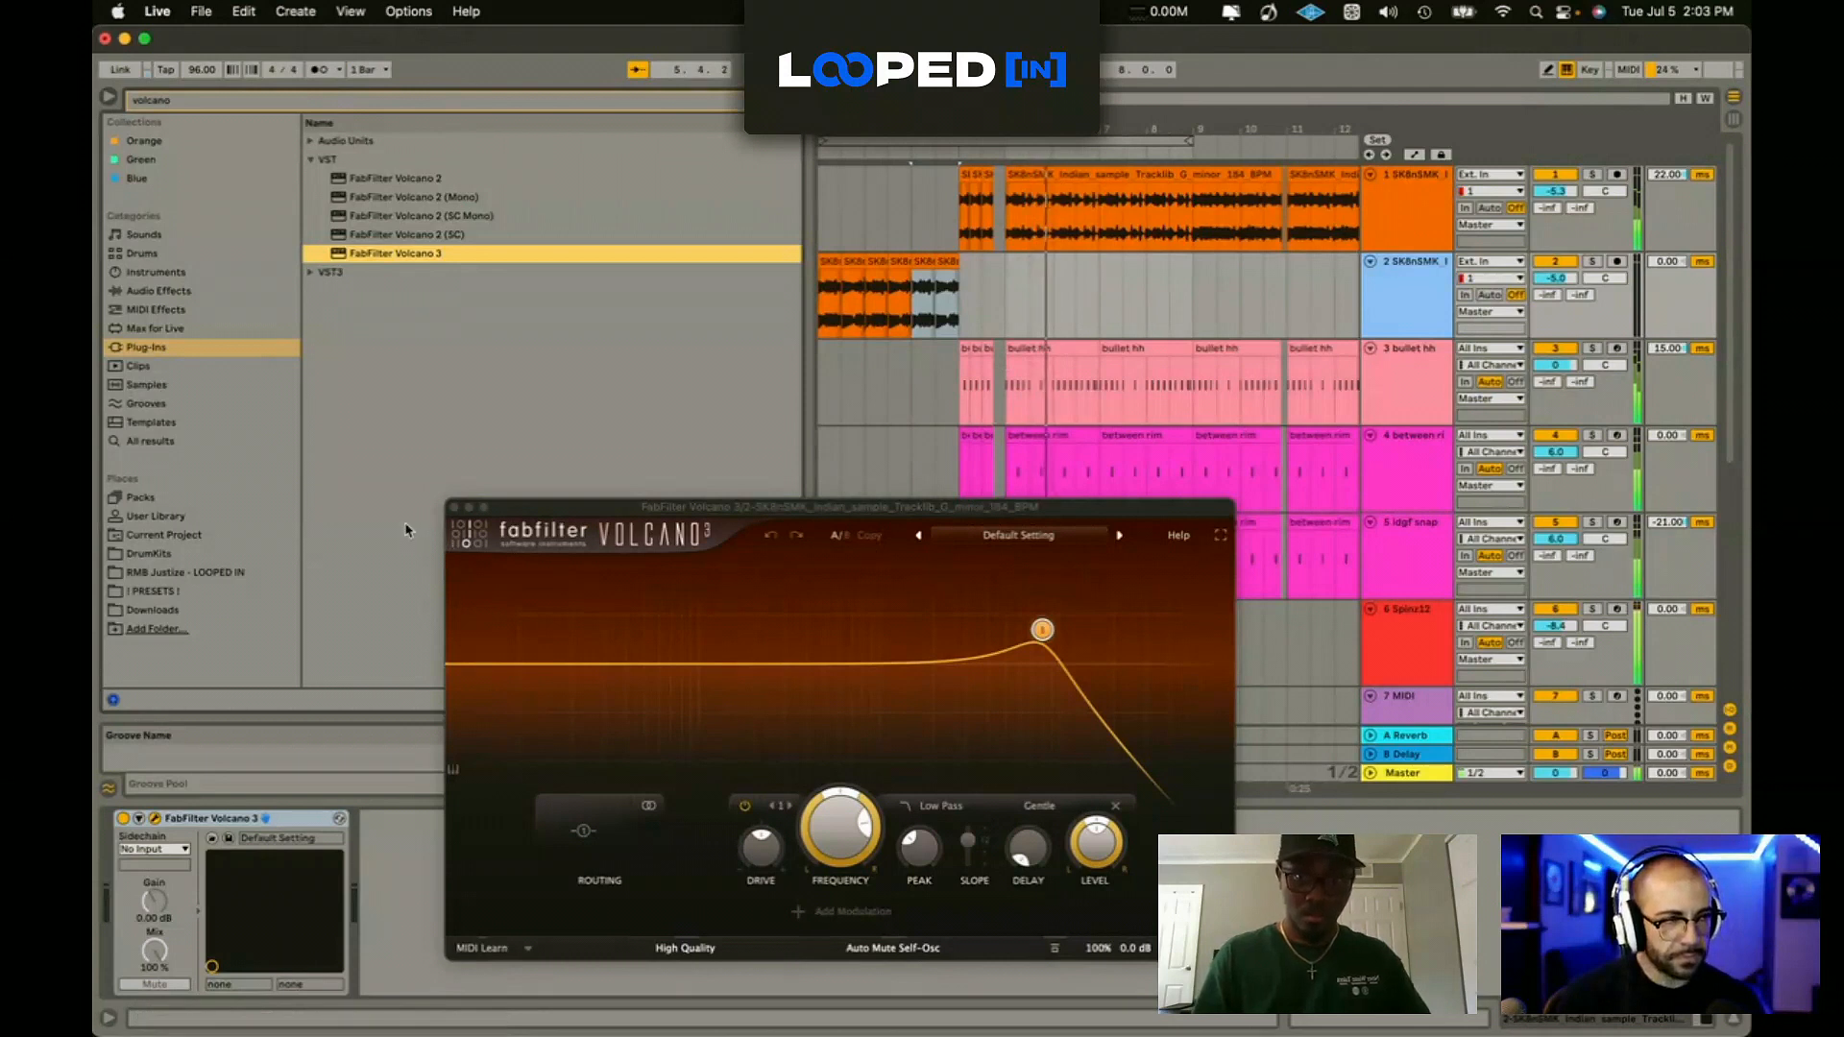
left_click(453, 508)
Step: Copy the Spinz12 pattern to bars 11.1.1 to 13.1.1, and duplicate the section from 5.1.1 to 13.1.1 across all tracks
left_click(1005, 317)
key("minus")
key("minus")
scroll(1001, 310, "down", 3)
scroll(986, 374, "up", 3)
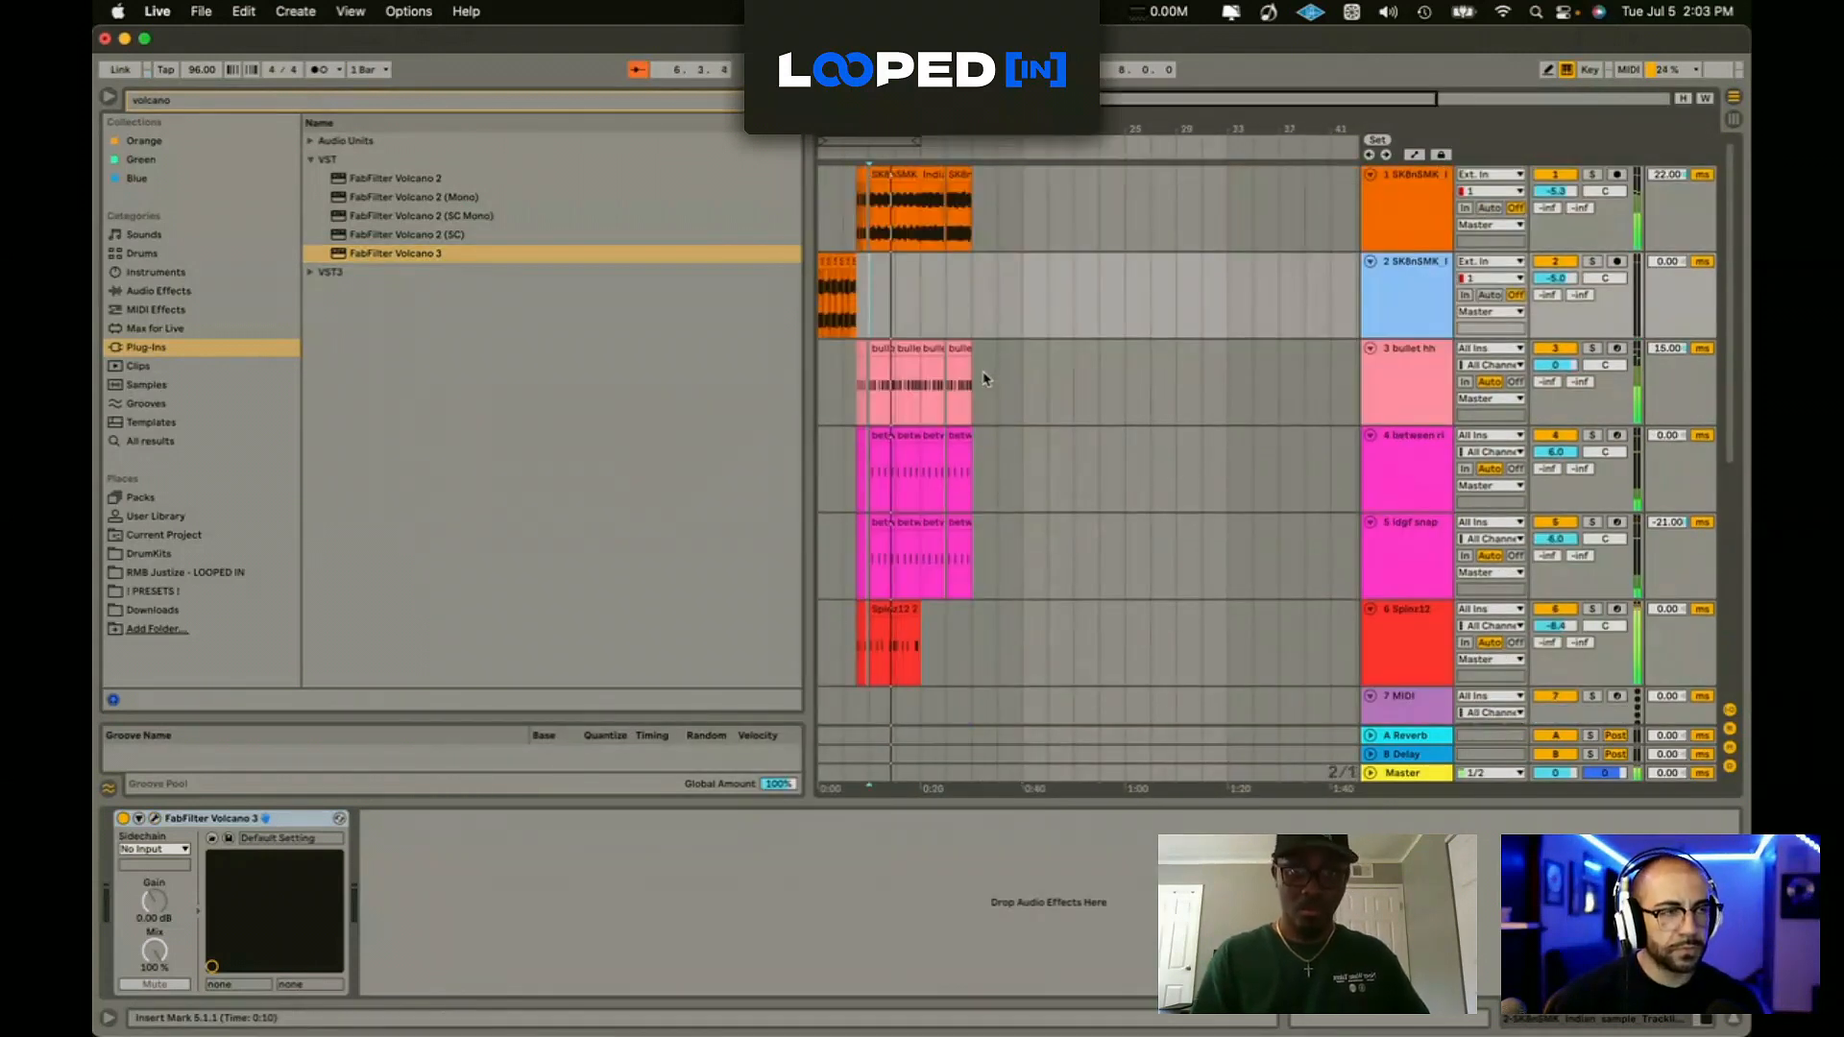
key("plus")
key("plus")
key("plus")
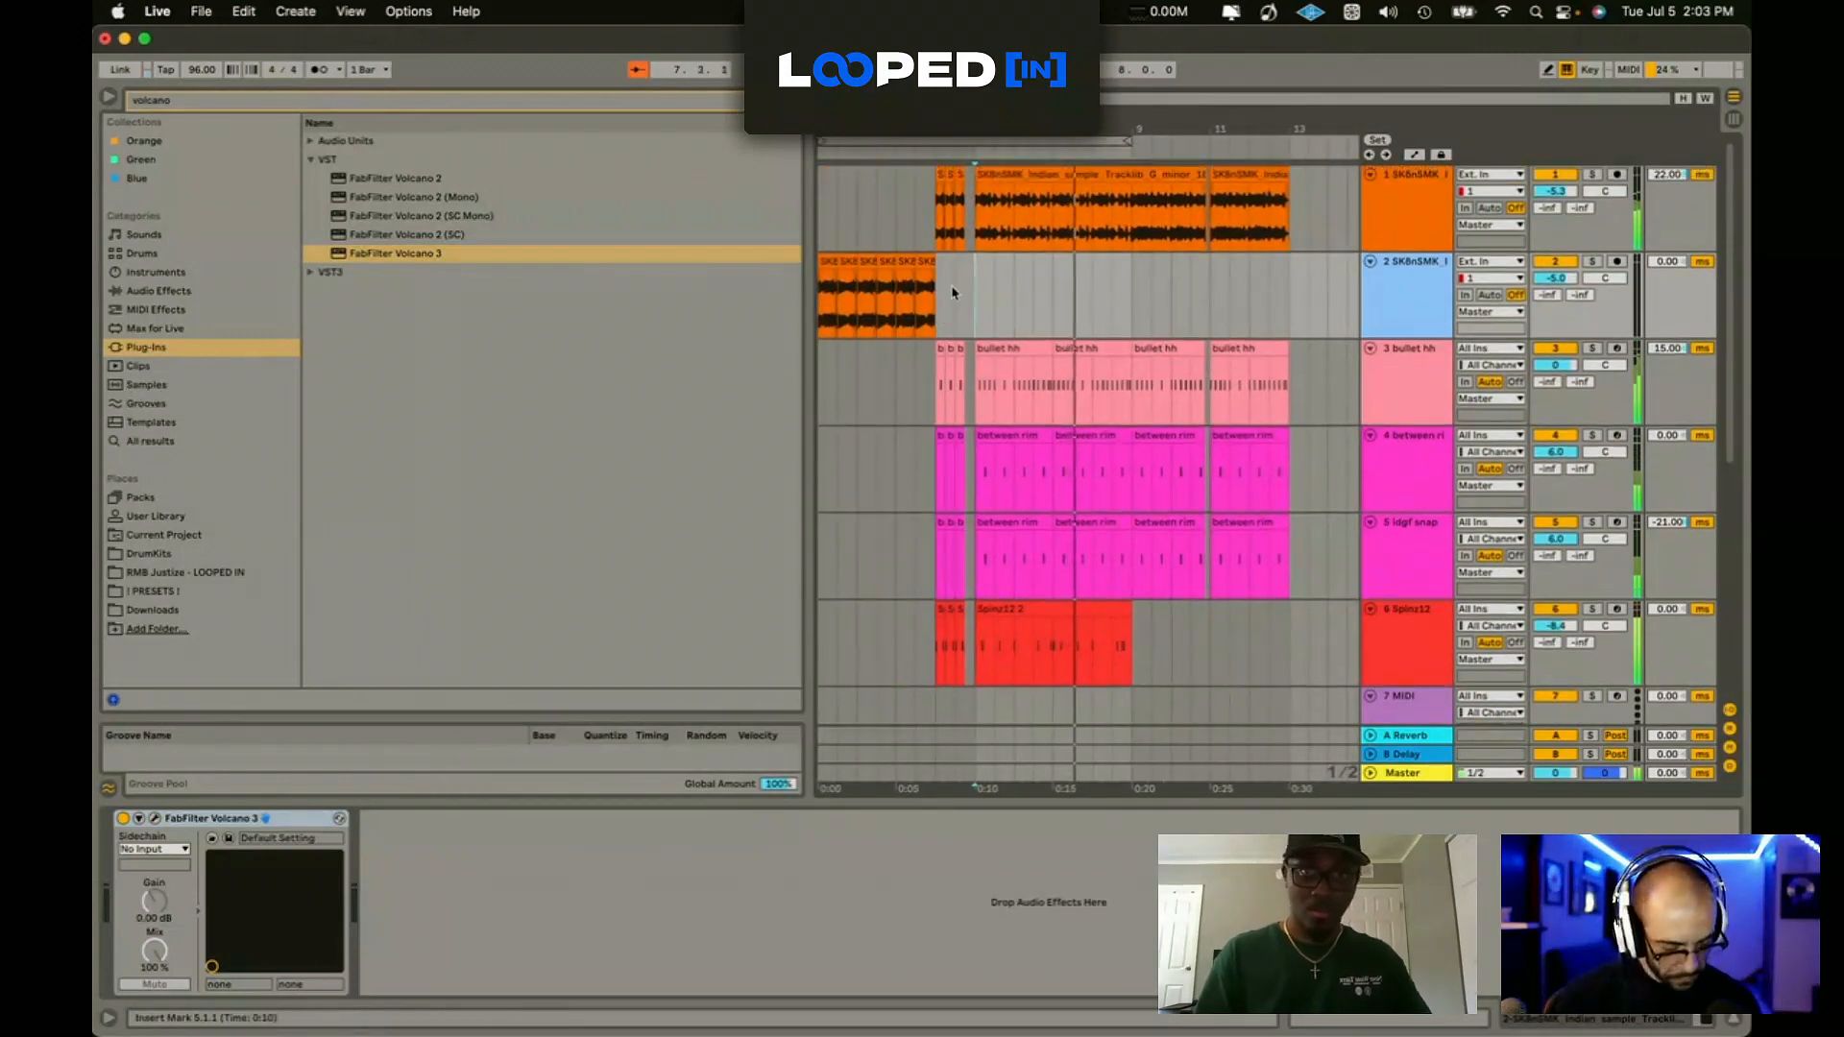
left_click(1104, 611)
left_click_drag(1054, 645, 1280, 639)
left_click_drag(1304, 210, 991, 903)
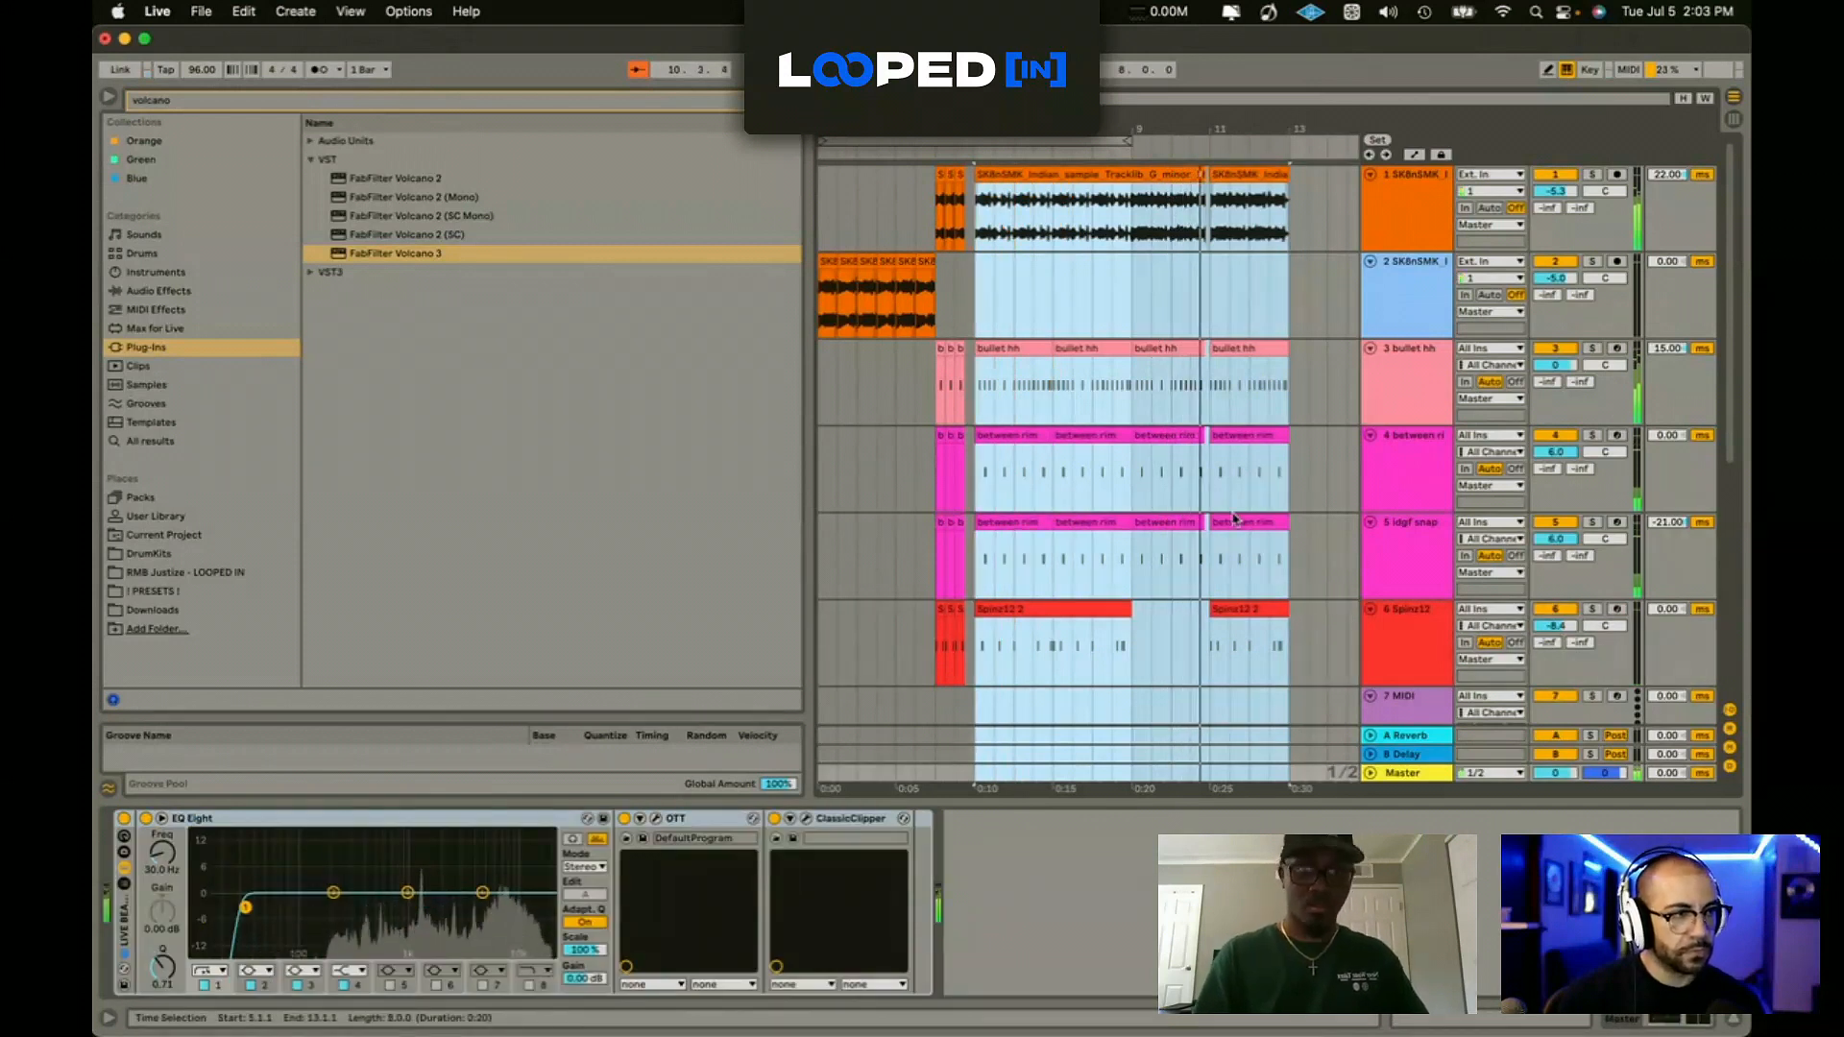
key("super+d")
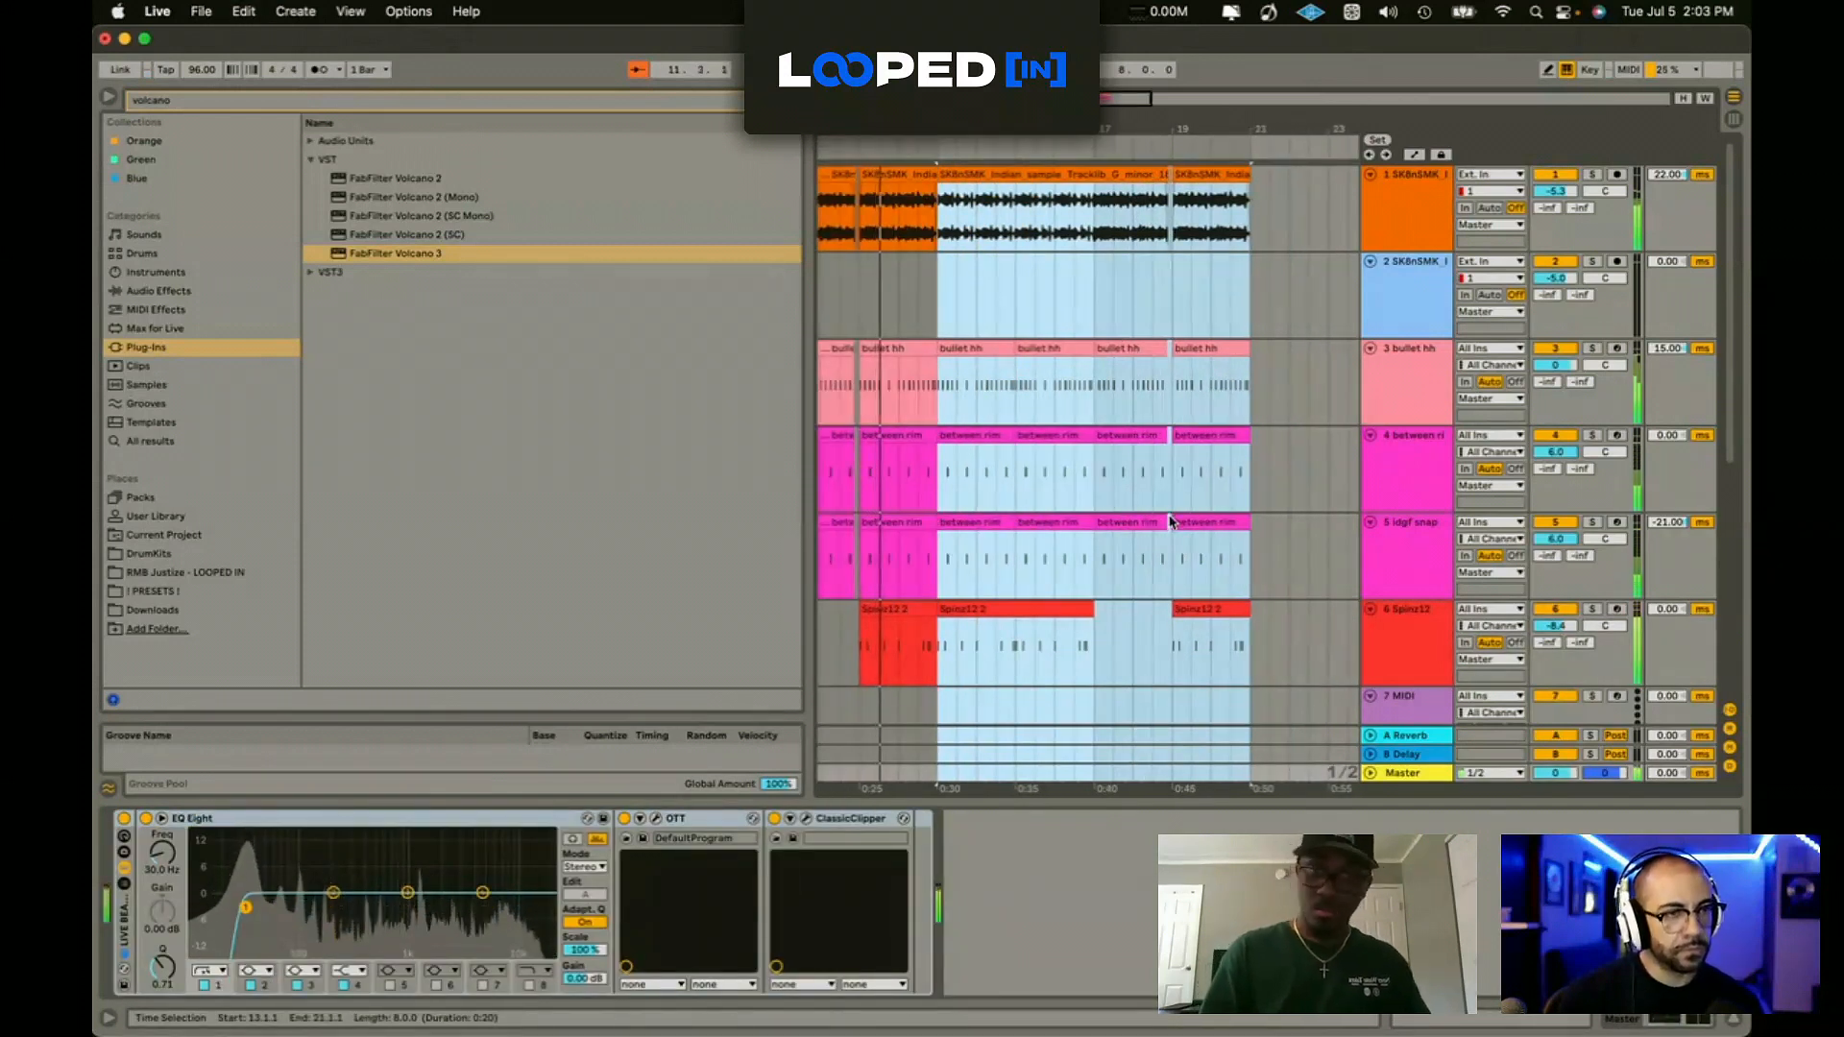
Step: Insert a new audio track directly below the first sample track
left_click_drag(937, 200, 1250, 199)
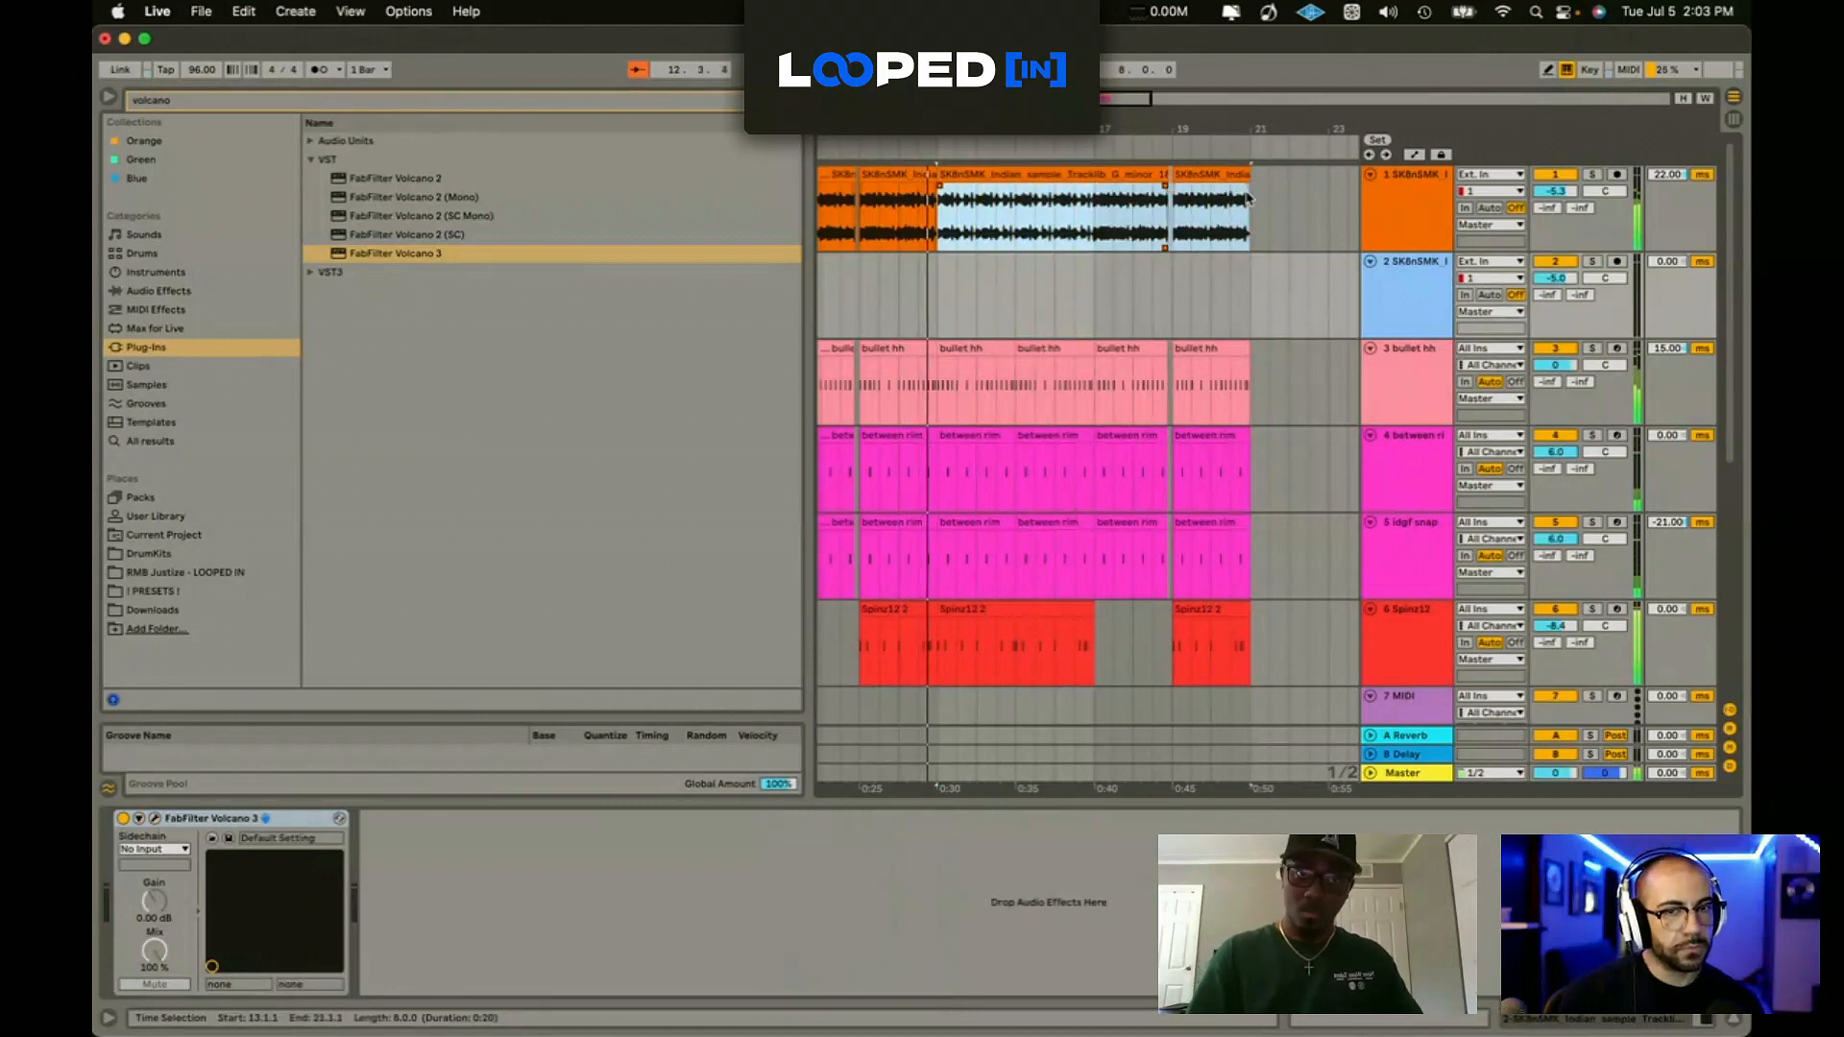
left_click(1037, 176)
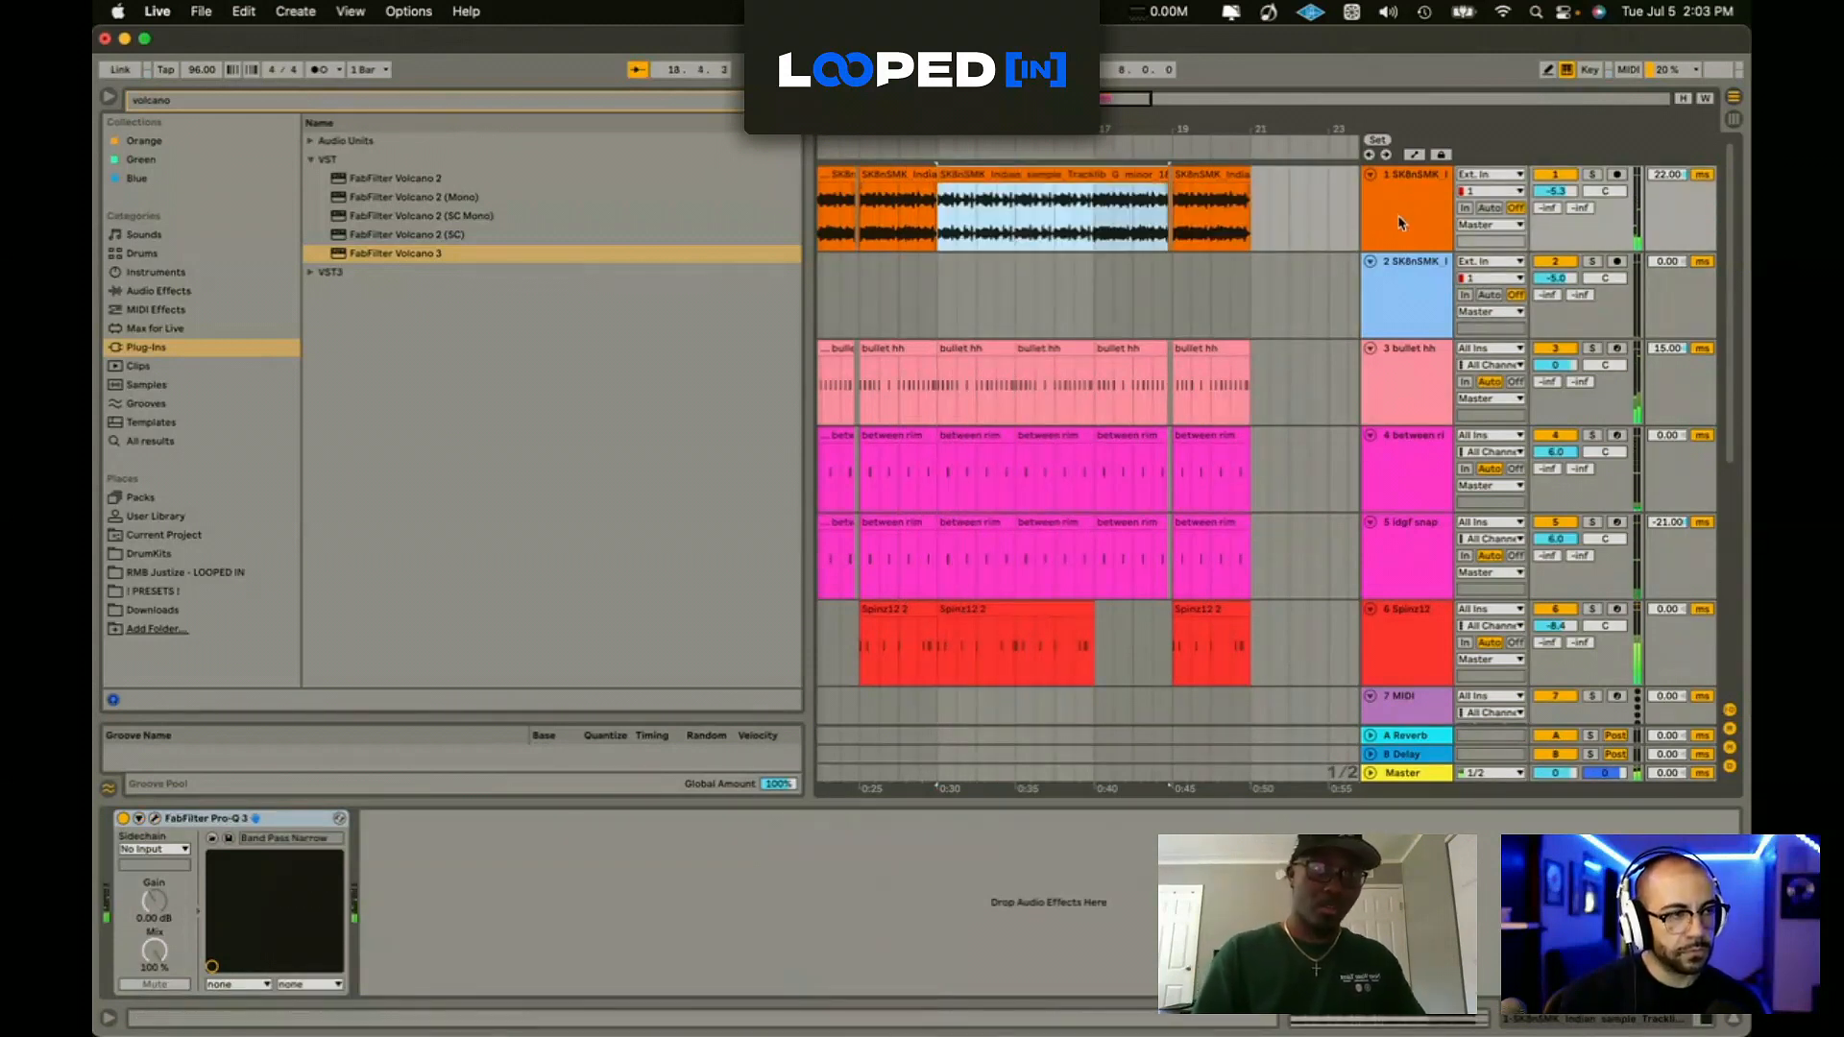
key("super+t")
left_click(989, 171)
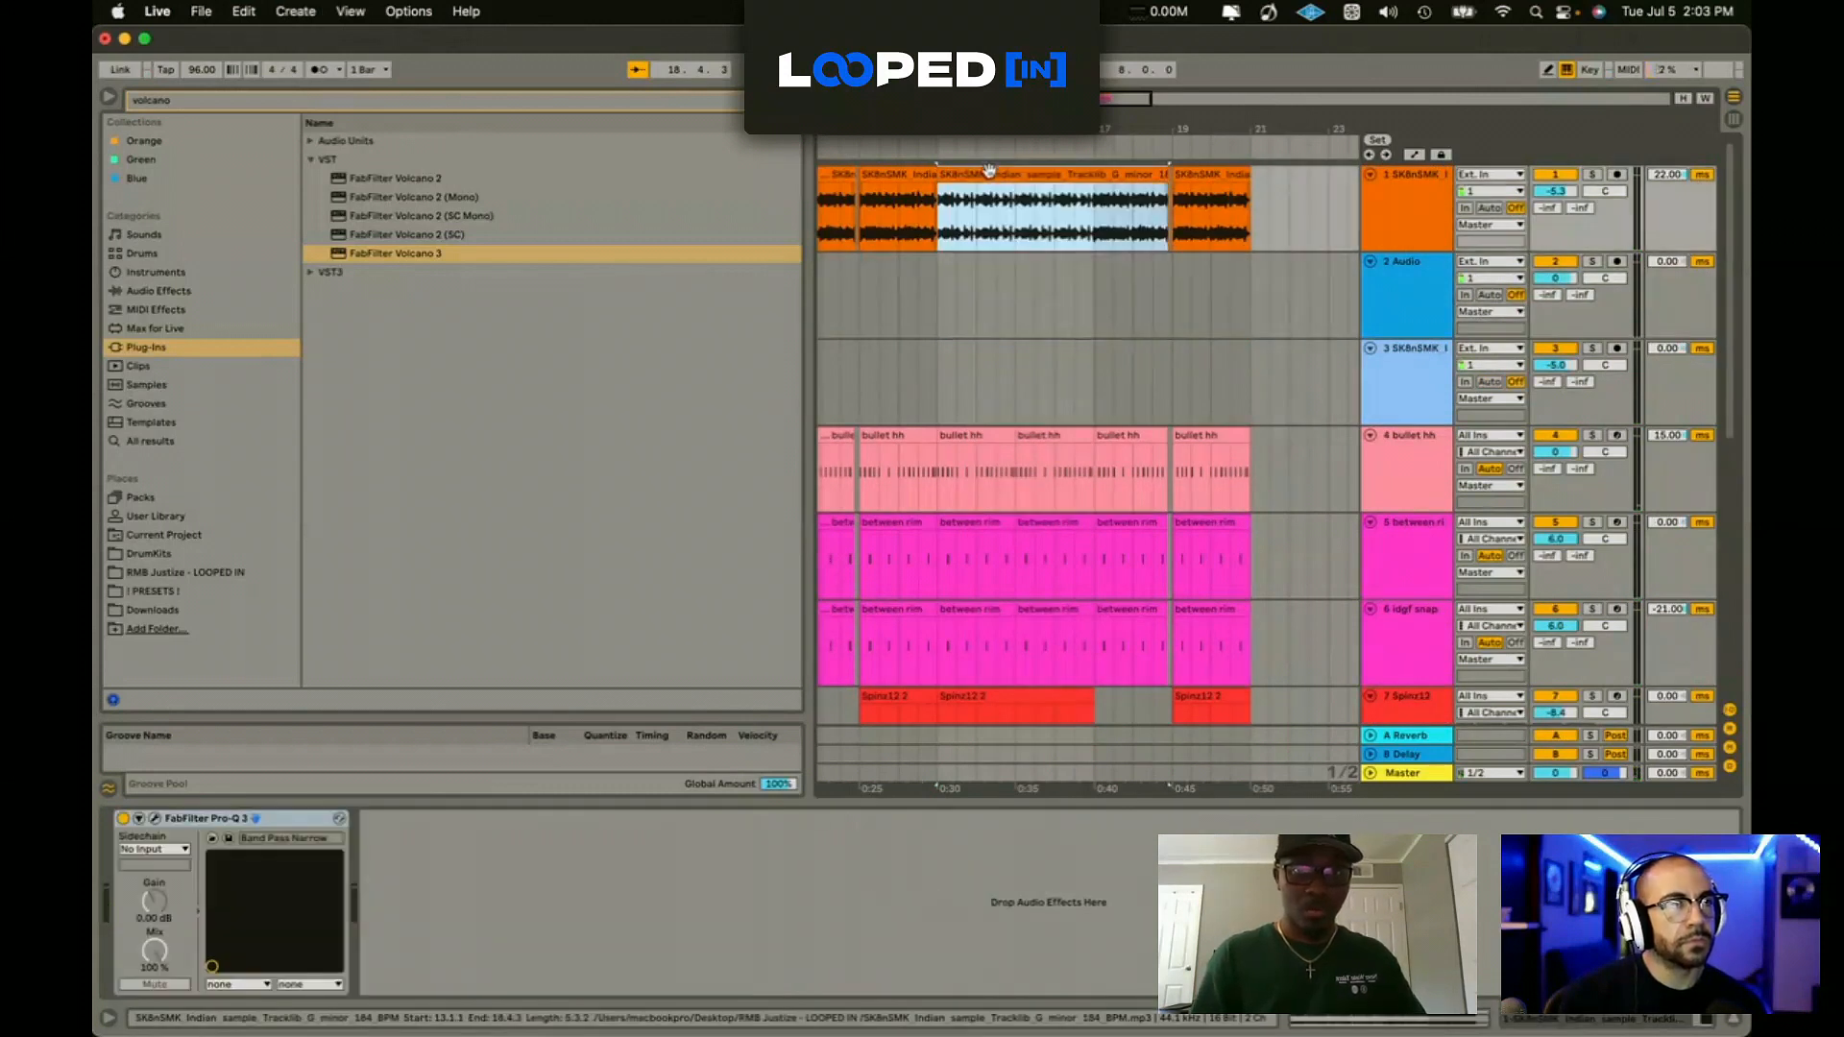
Step: Move the sample section from 13.1.1 to 17.1.1 off the first track onto the new audio track
left_click_drag(1092, 207, 969, 259)
key("super+z")
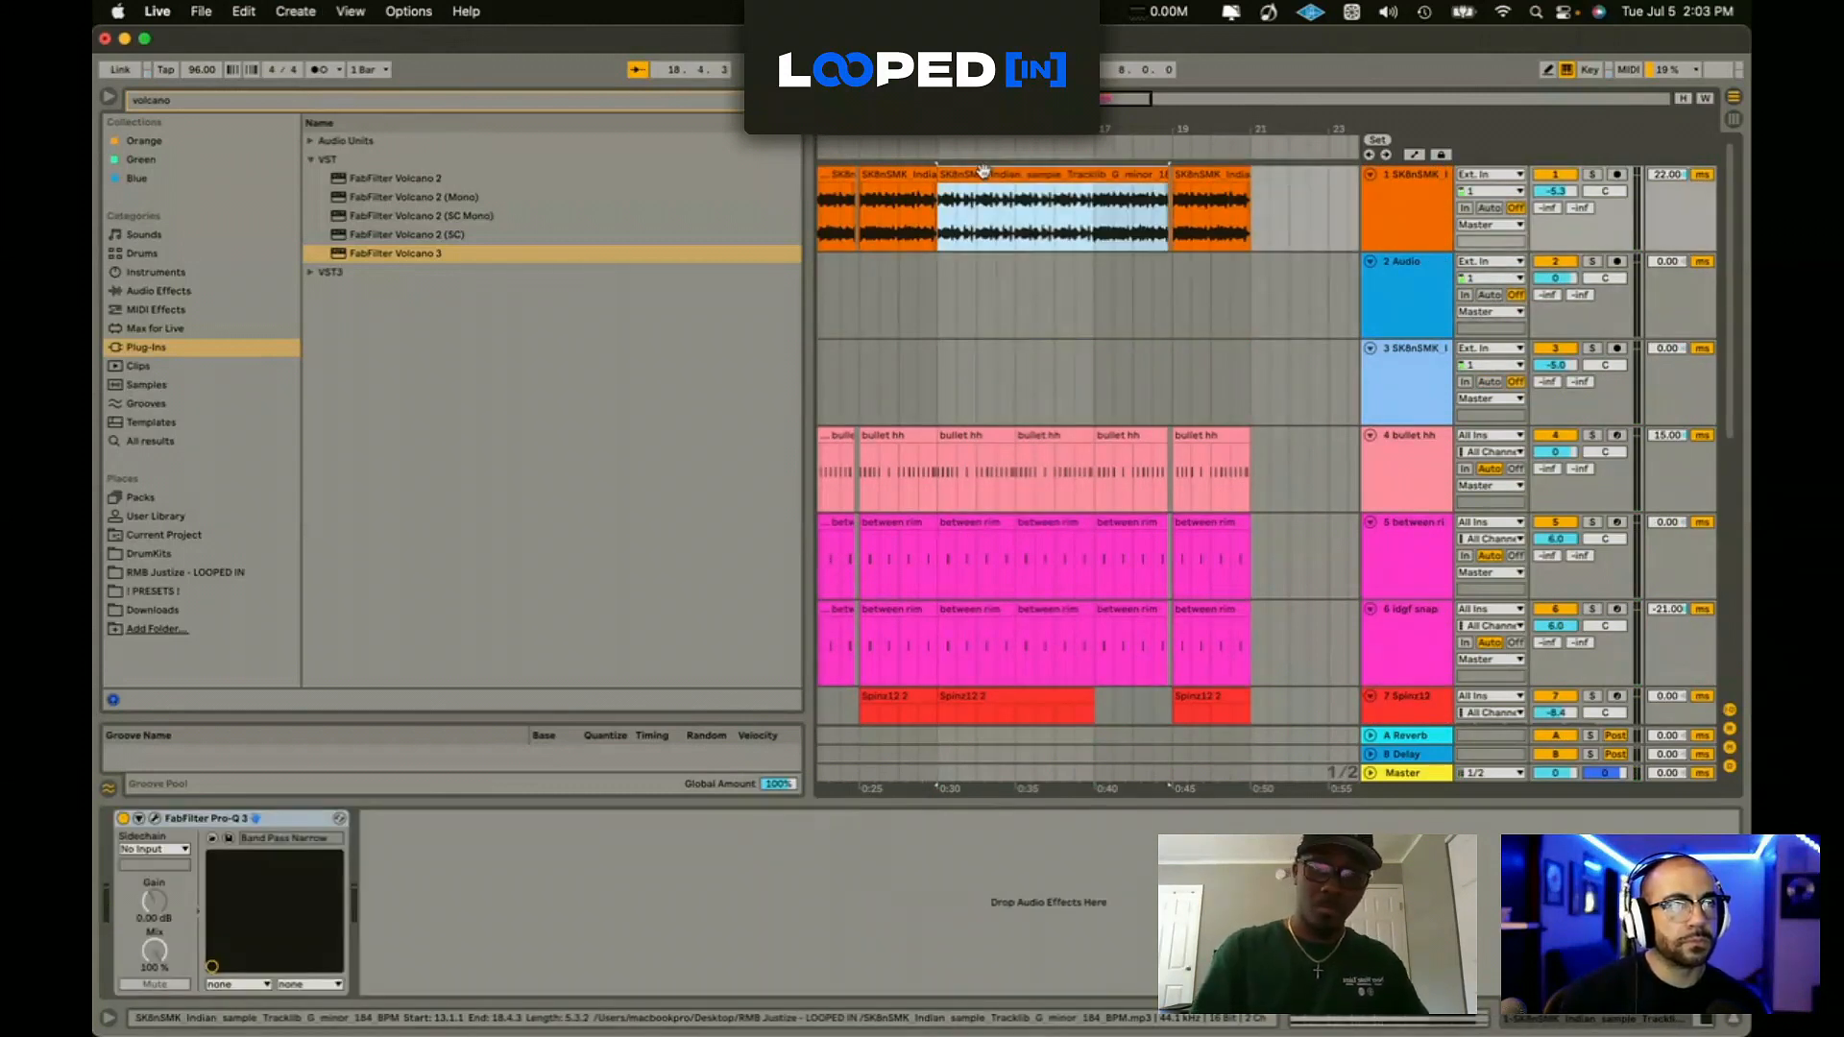
key("super+shift+z")
left_click_drag(1094, 209, 940, 201)
key("Delete")
left_click(988, 261)
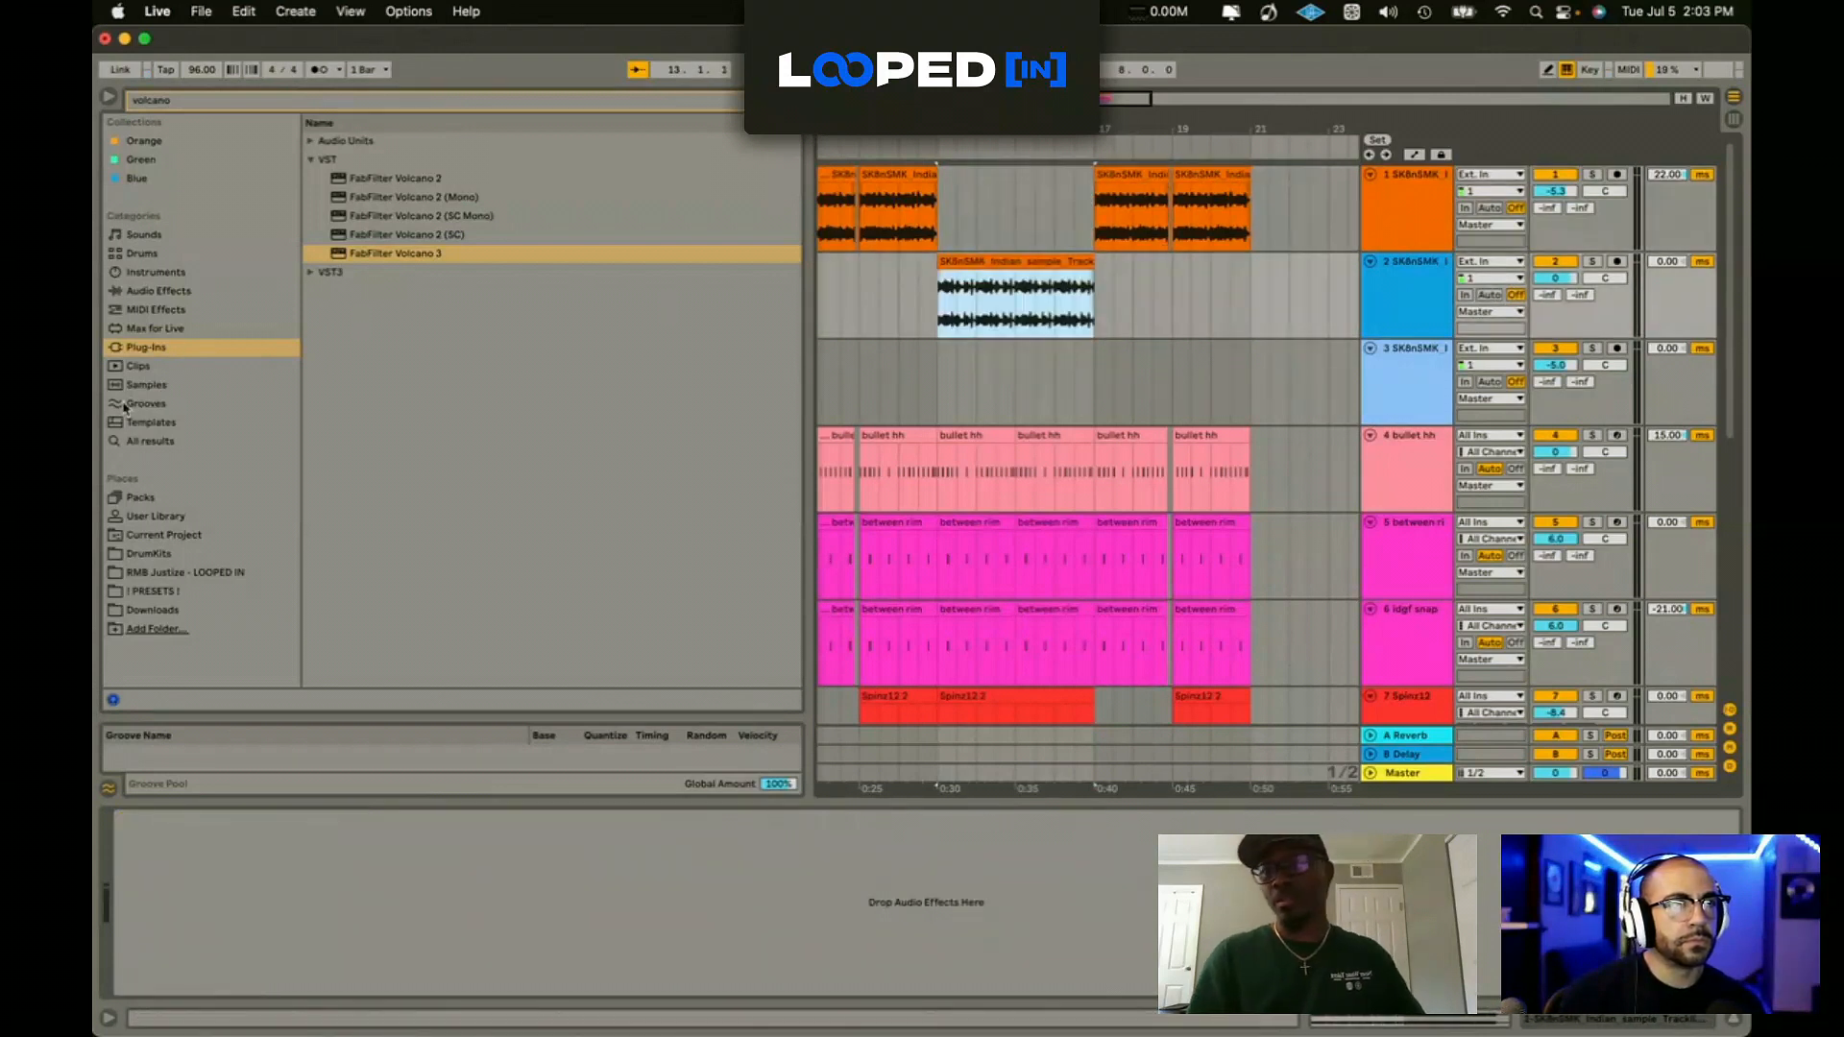
Step: Search the plug-ins for "looperator" and load the VST Looperator on the new audio track
left_click(165, 101)
key("super+a")
type("loop")
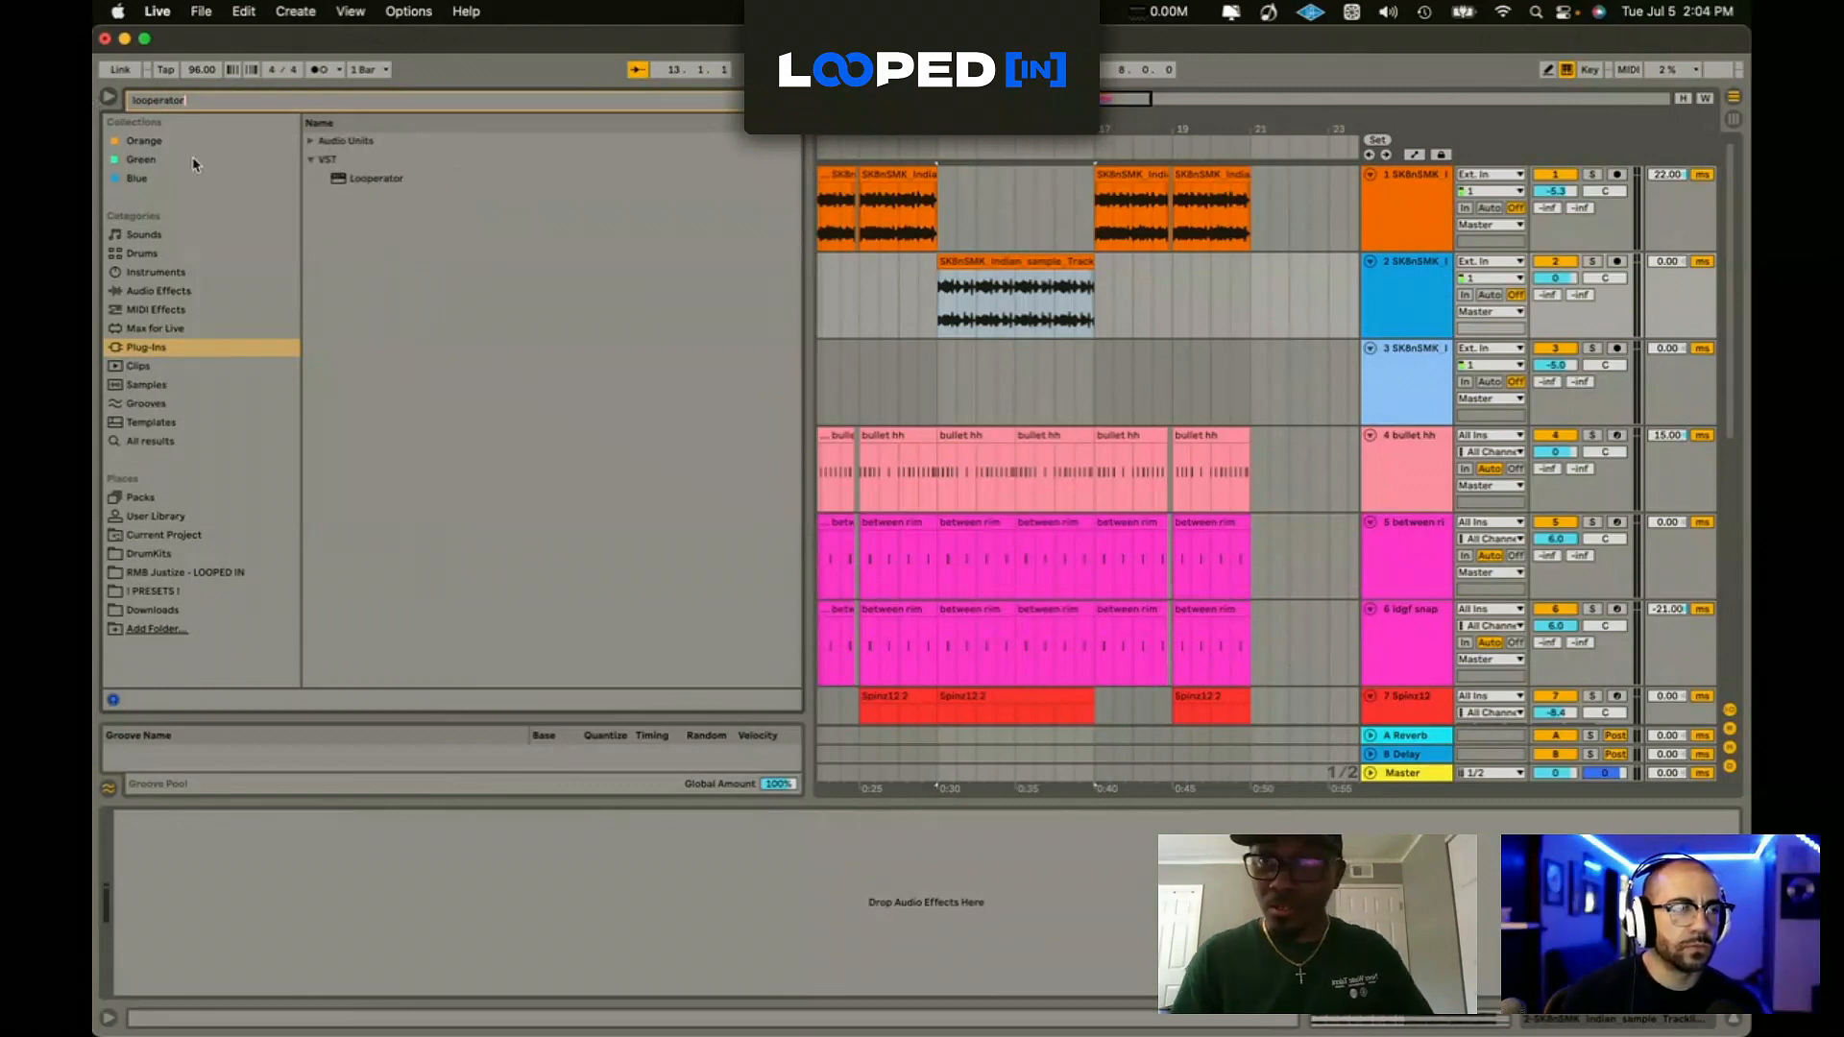
left_click(382, 184)
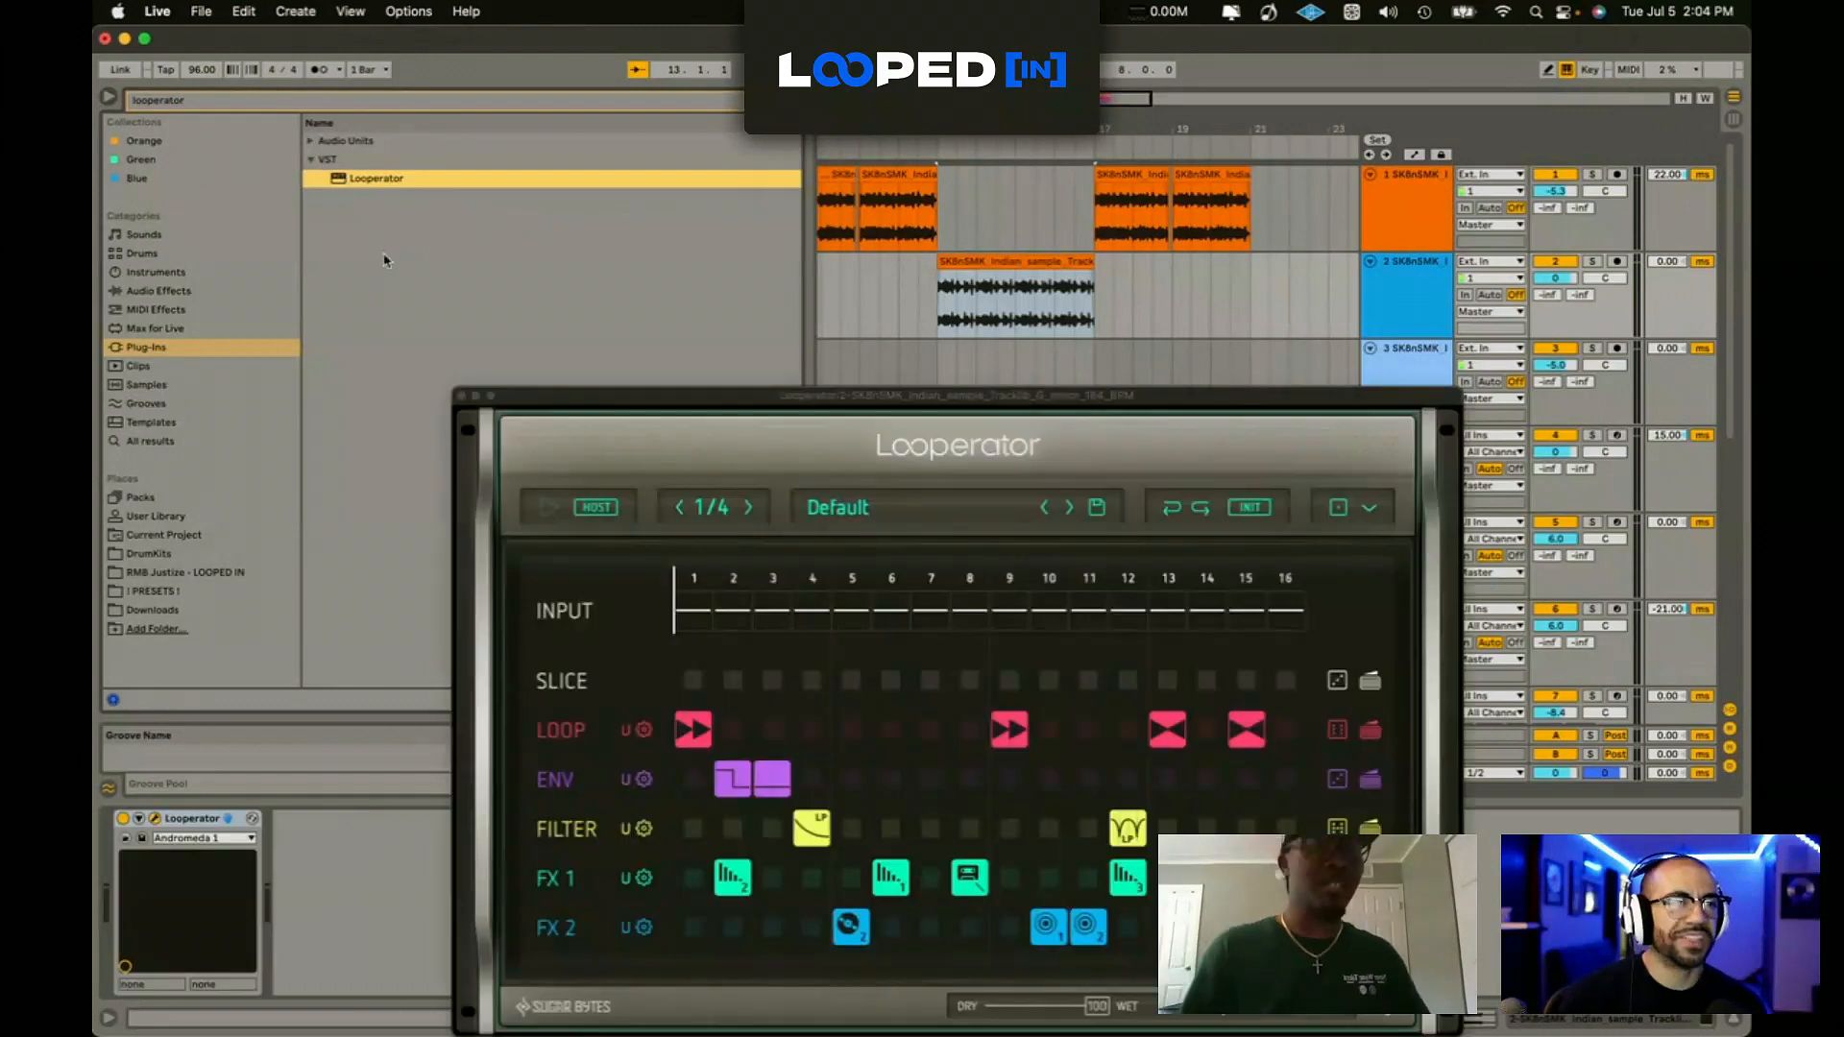
Step: Load Looperator's Smart Arrange preset from the Rearrange folder, set its rate to 1/2 and close the plug-in window
left_click(816, 523)
left_click(809, 749)
scroll(1020, 817, "down", 5)
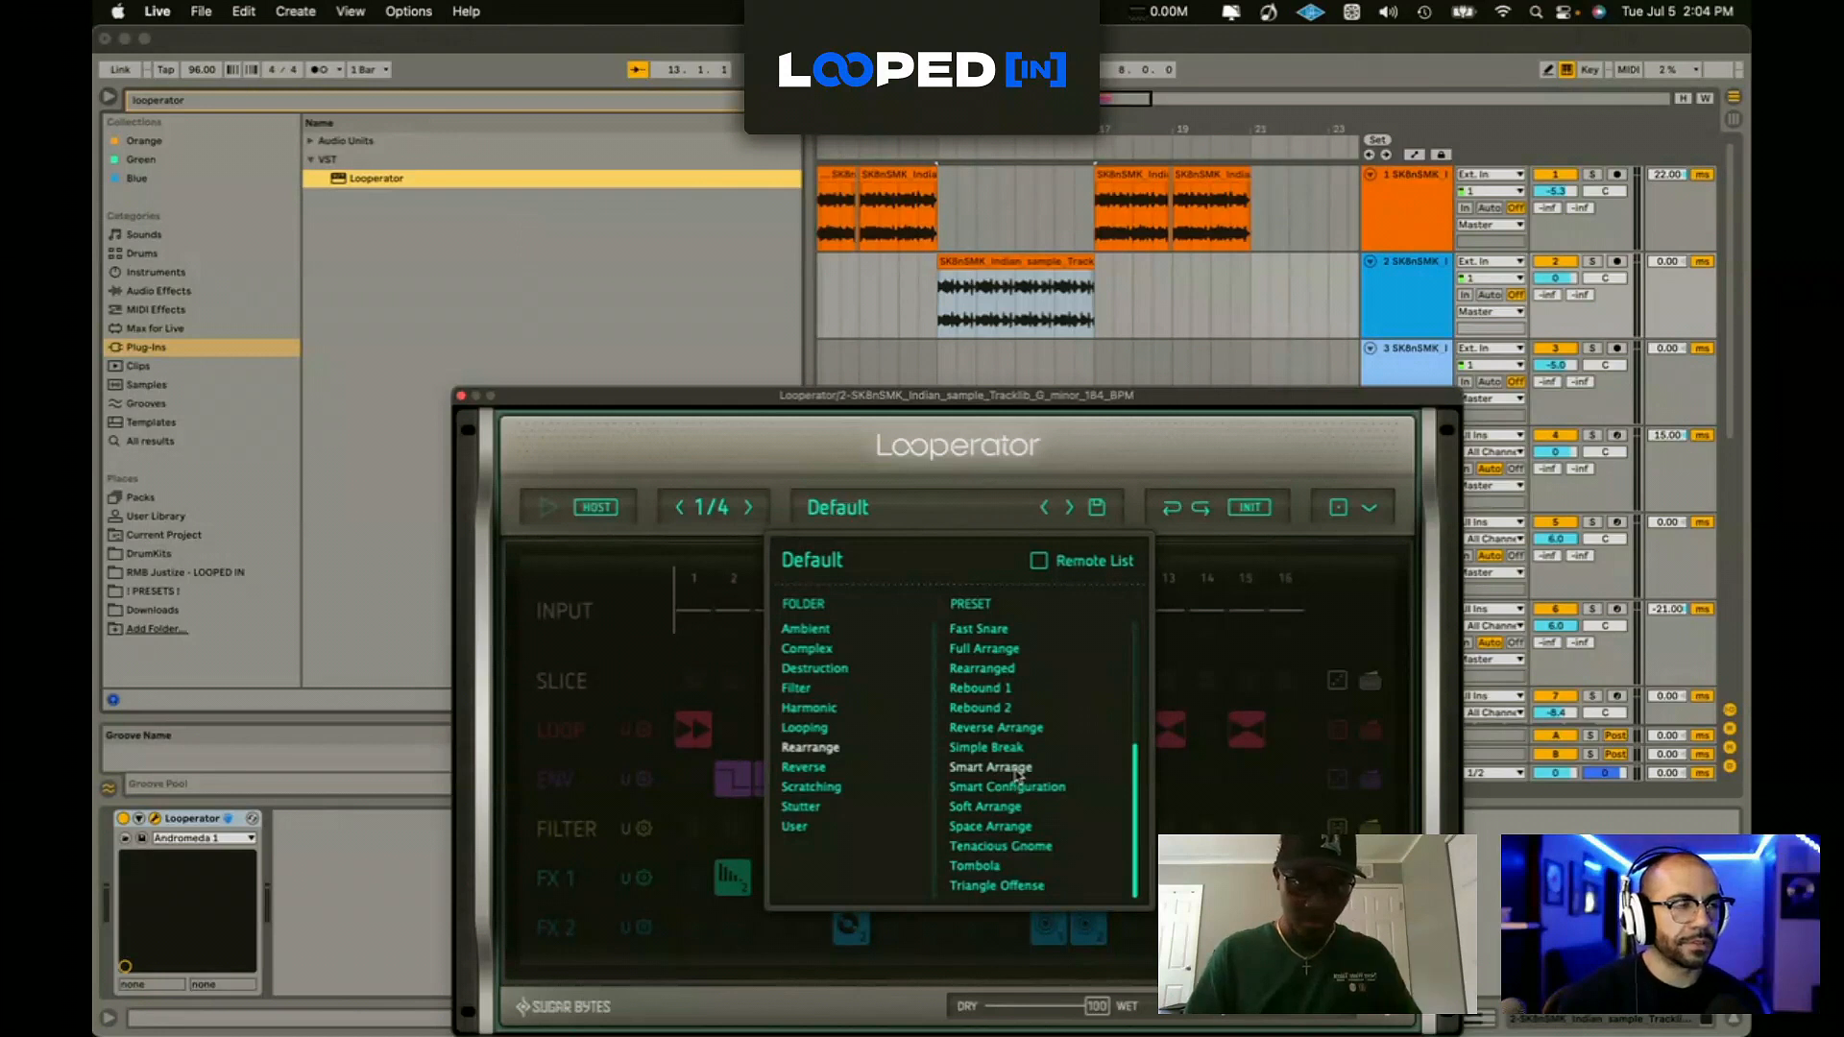
left_click(1018, 769)
left_click(745, 507)
left_click(745, 507)
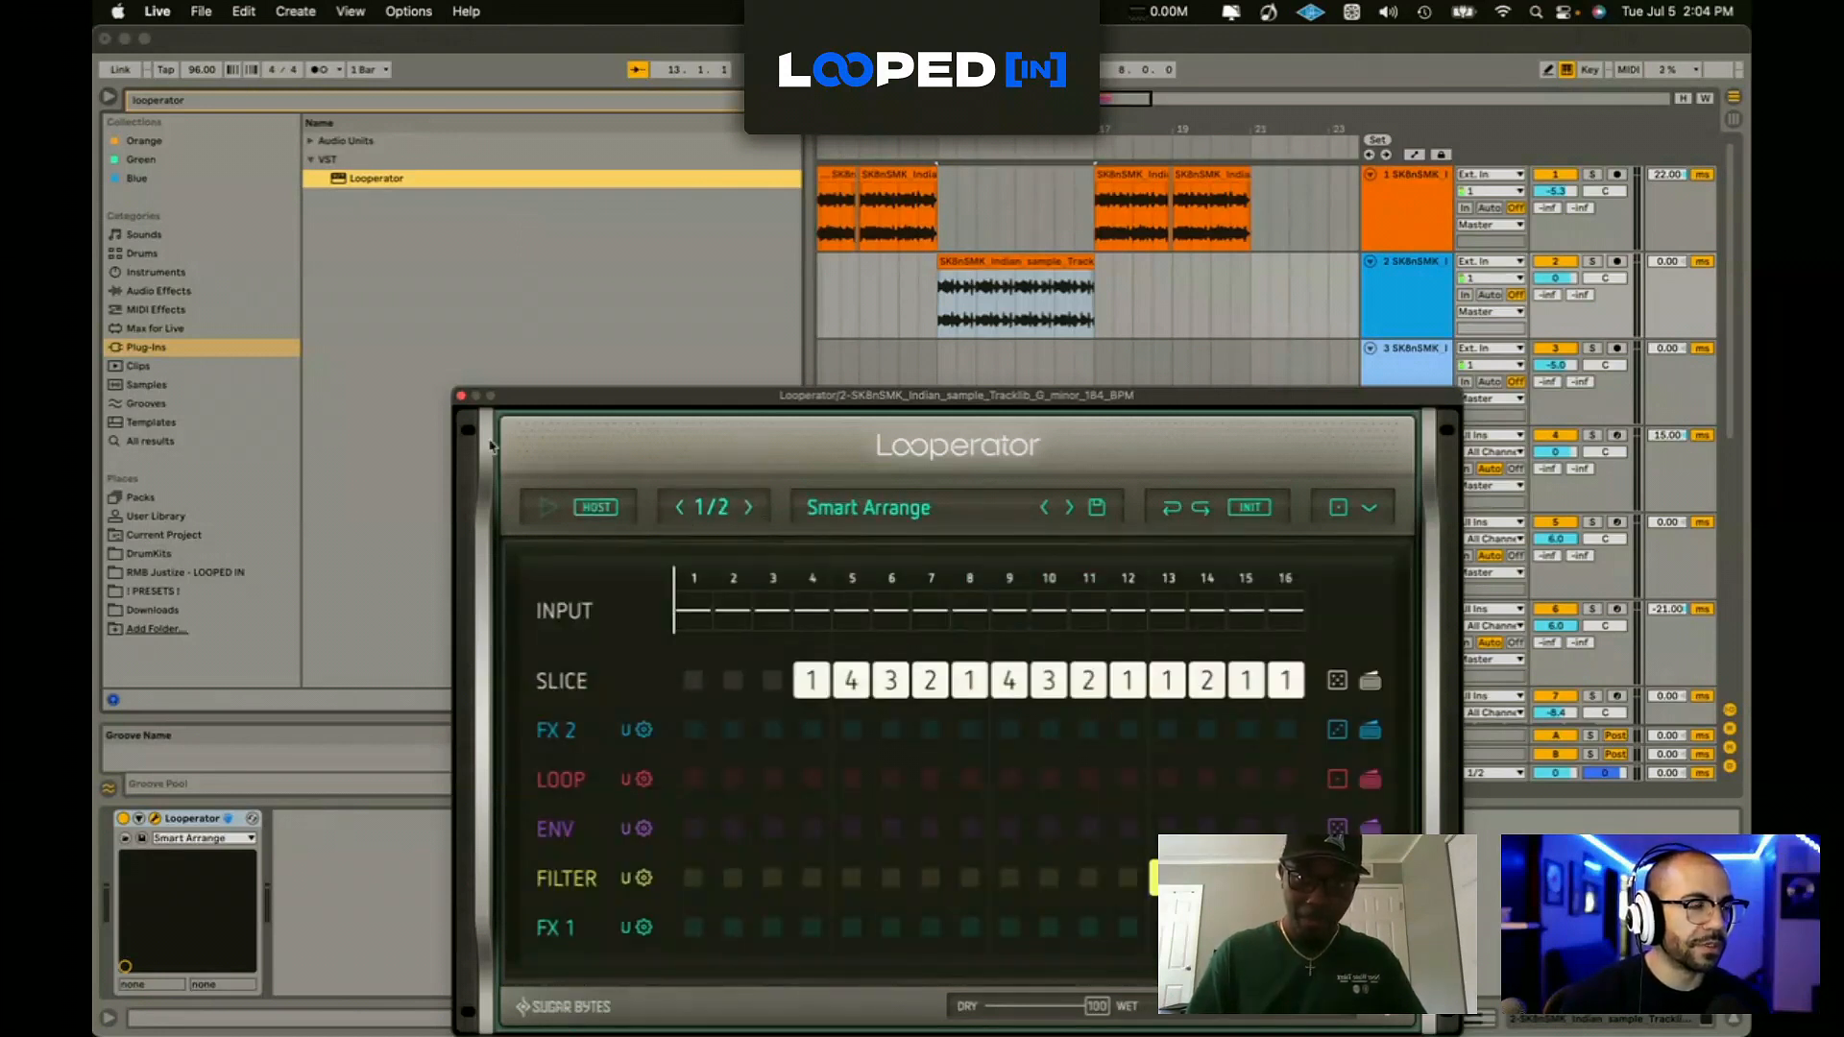
left_click(461, 396)
Step: Play back from just before 13.1.1 and lower the second track's volume to -2.7 dB
left_click(948, 312)
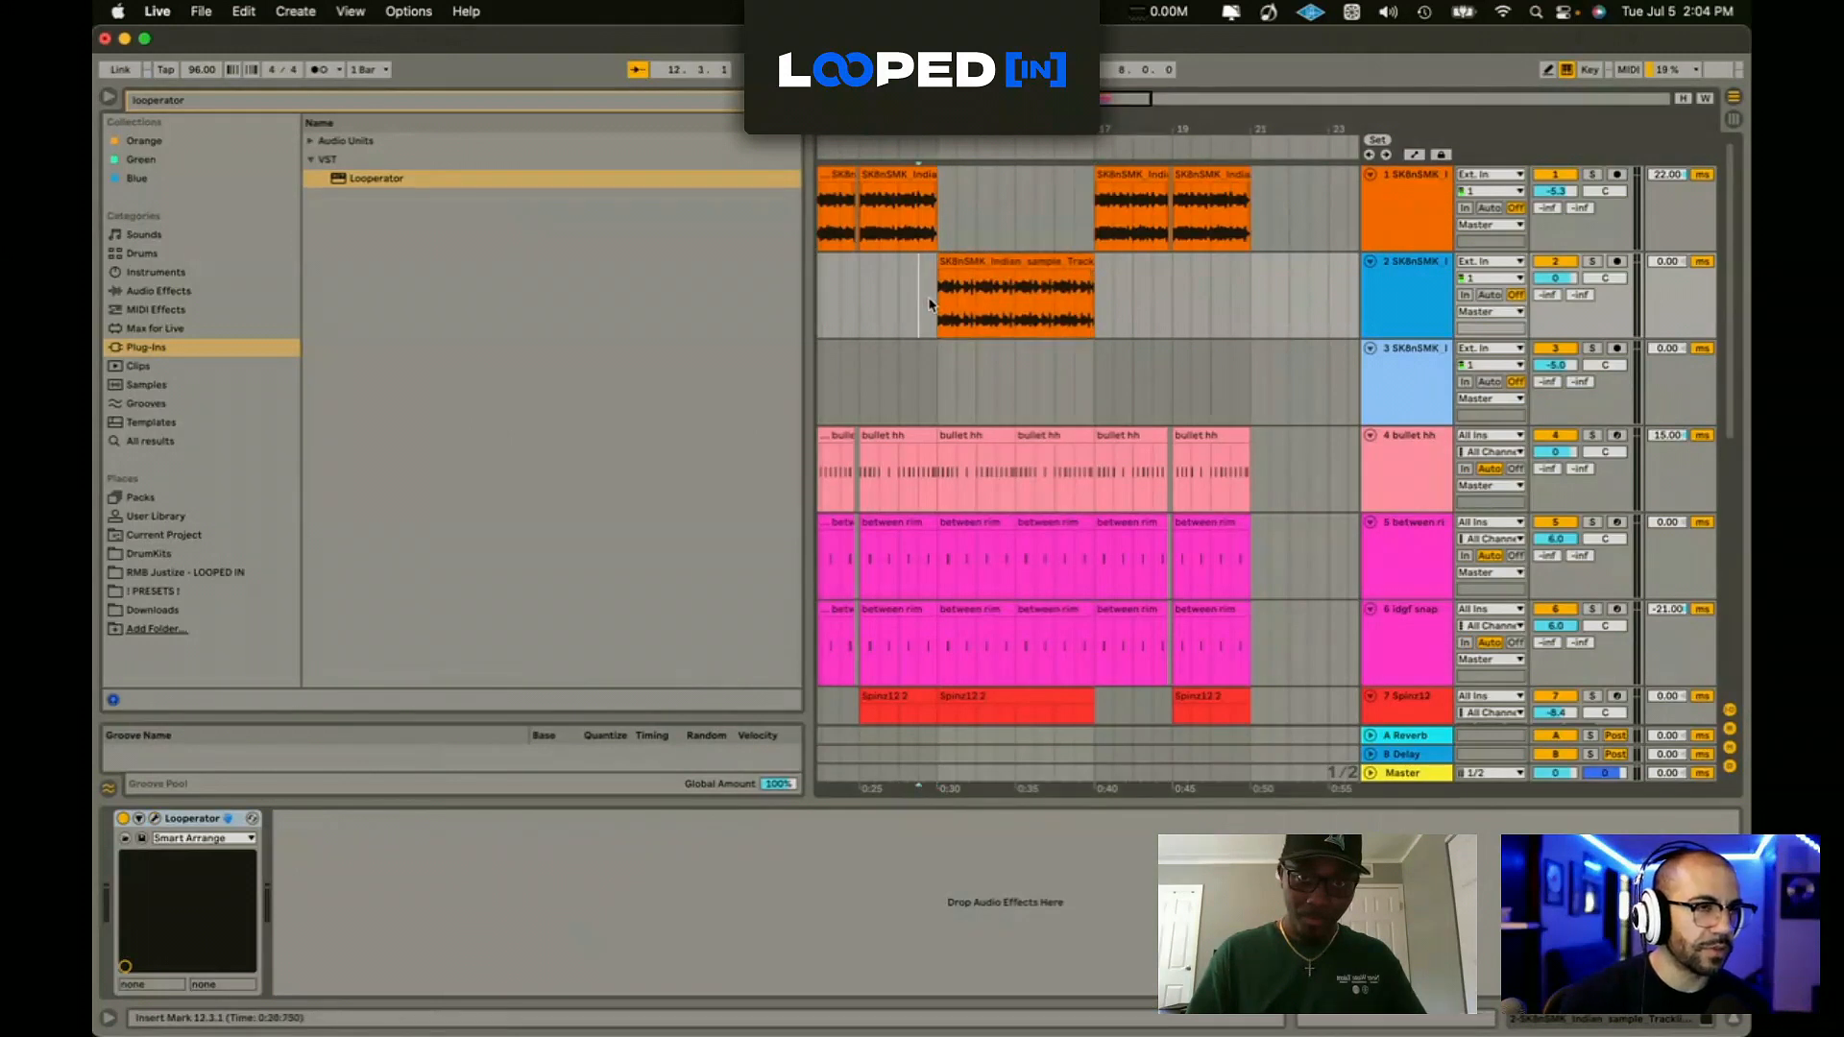
scroll(938, 305, "down", 5)
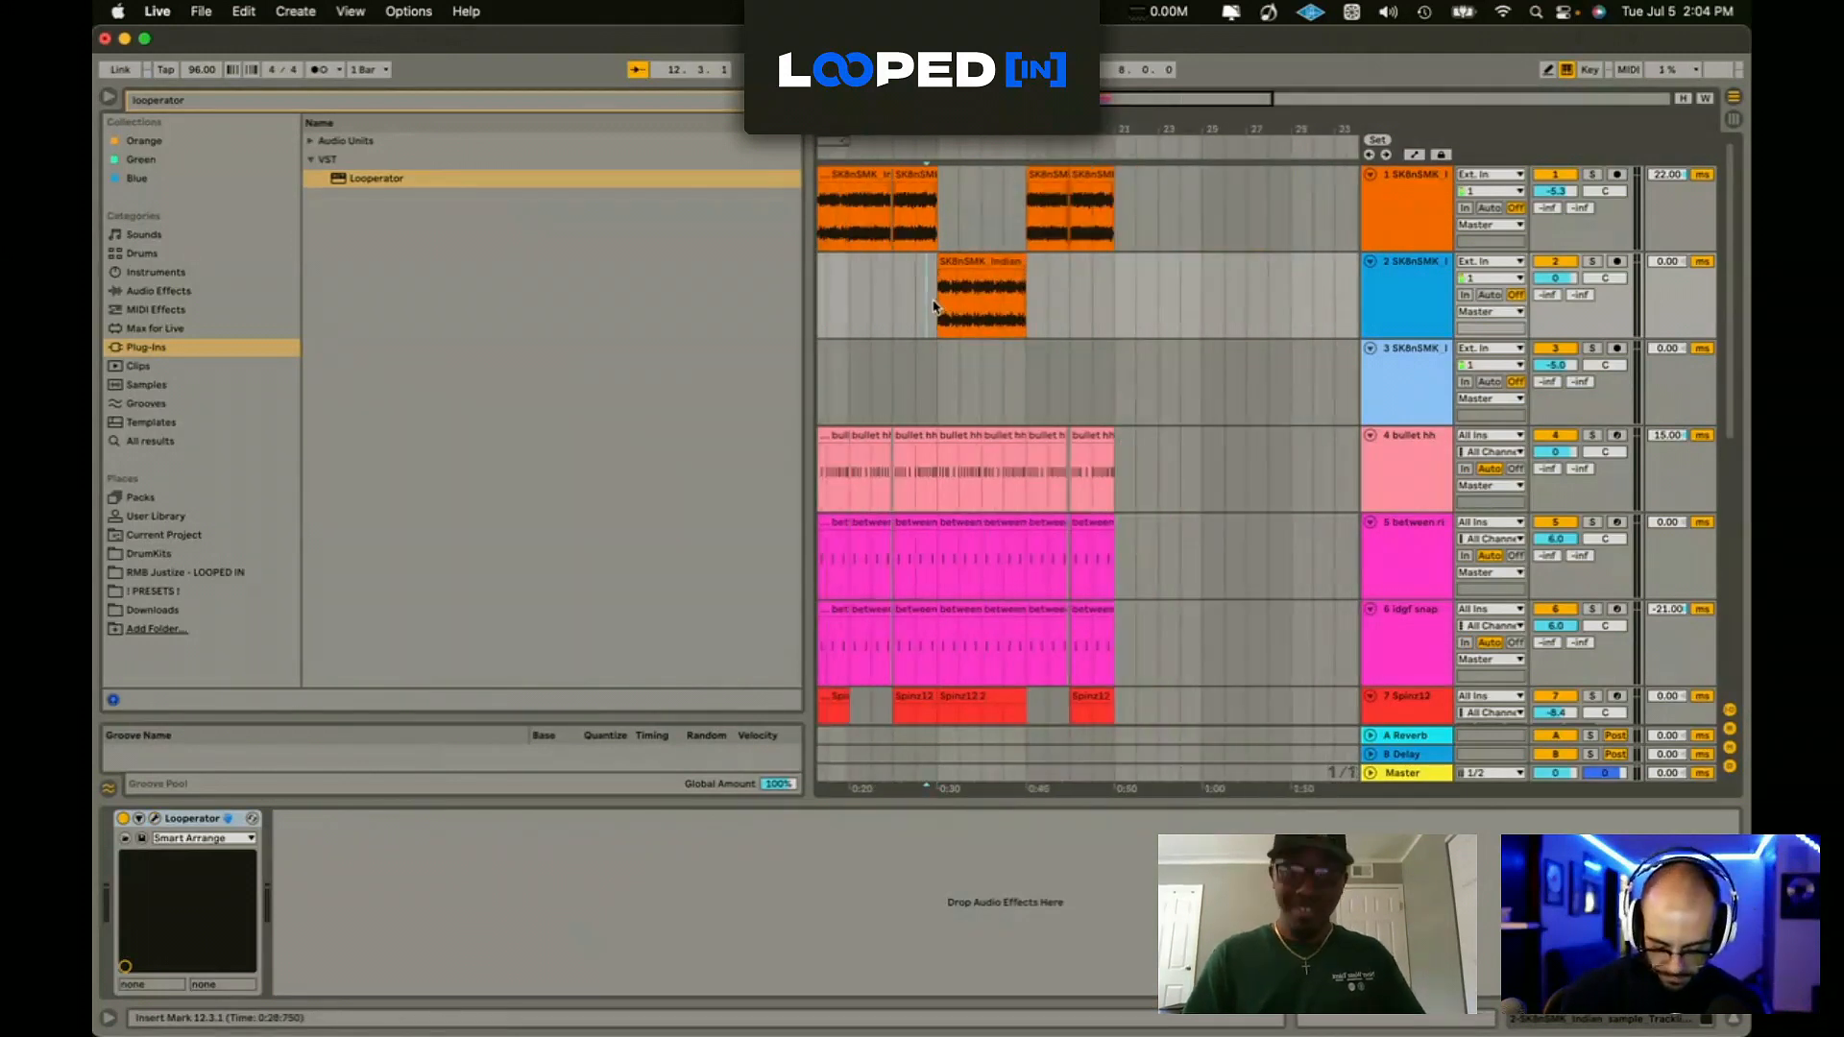
key("space")
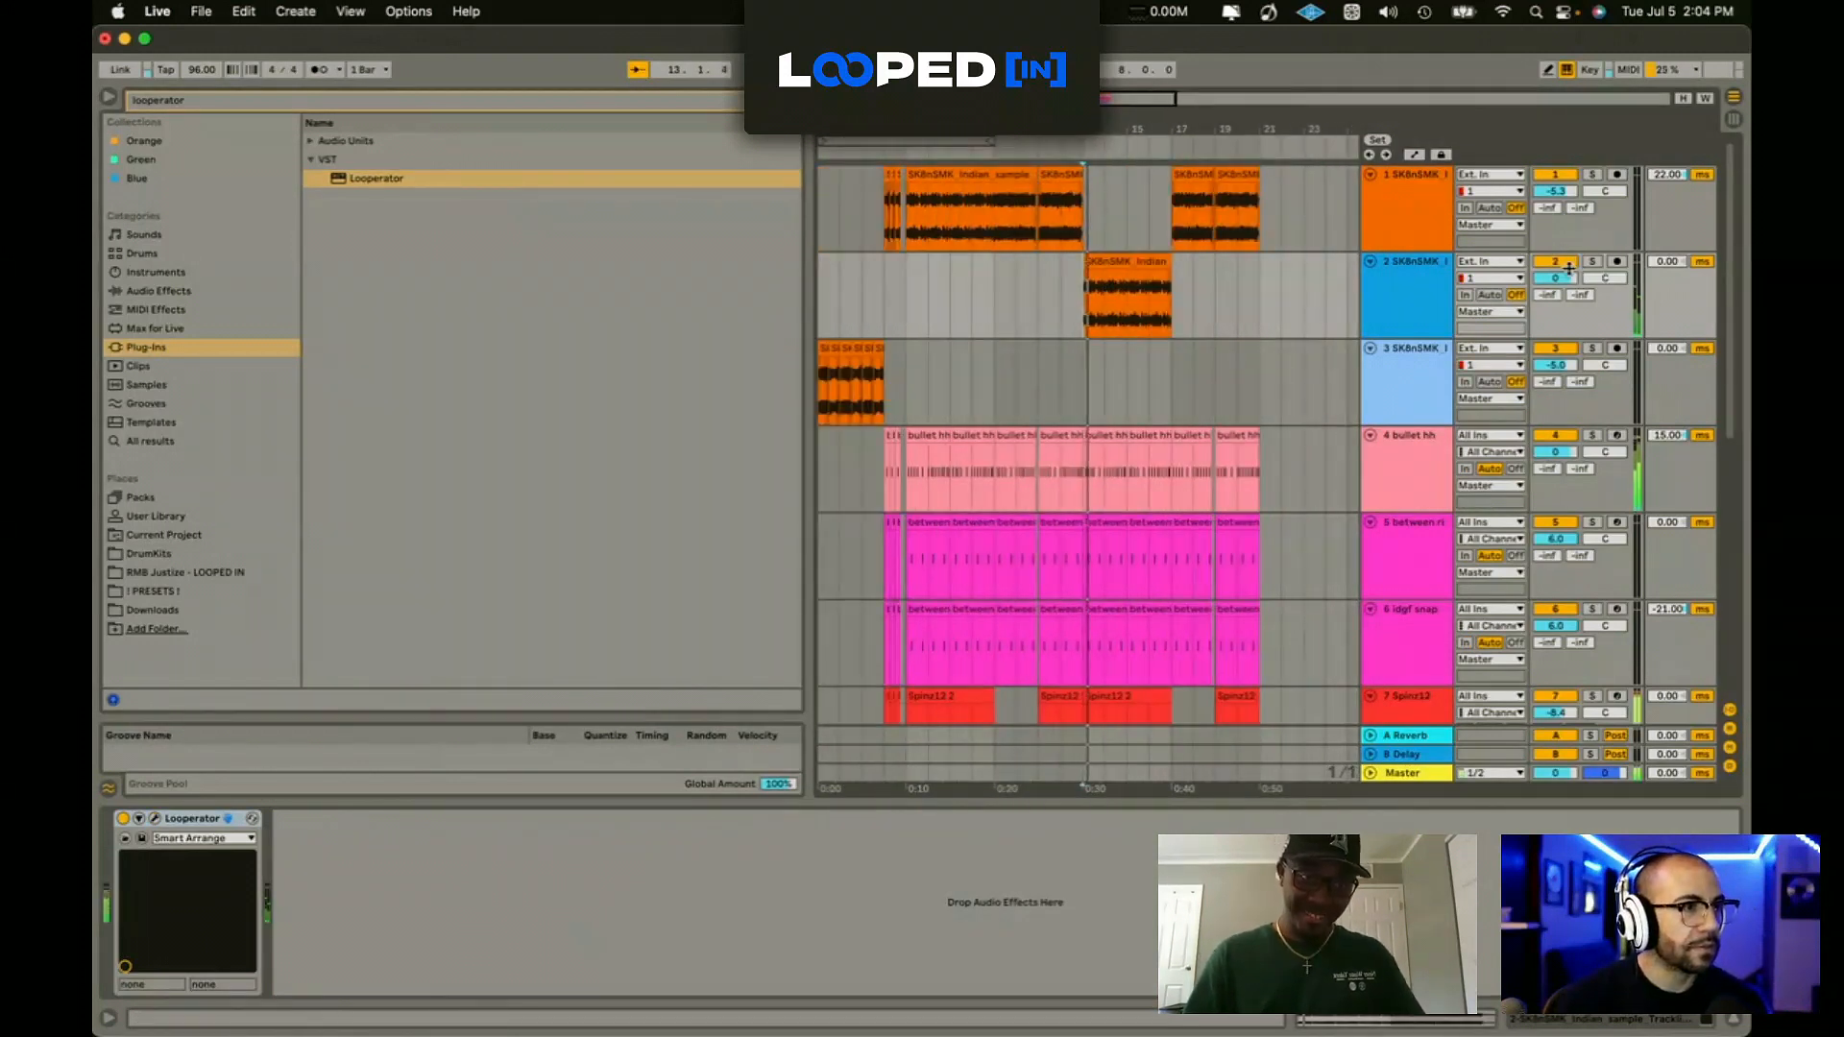
left_click_drag(1569, 278, 1569, 296)
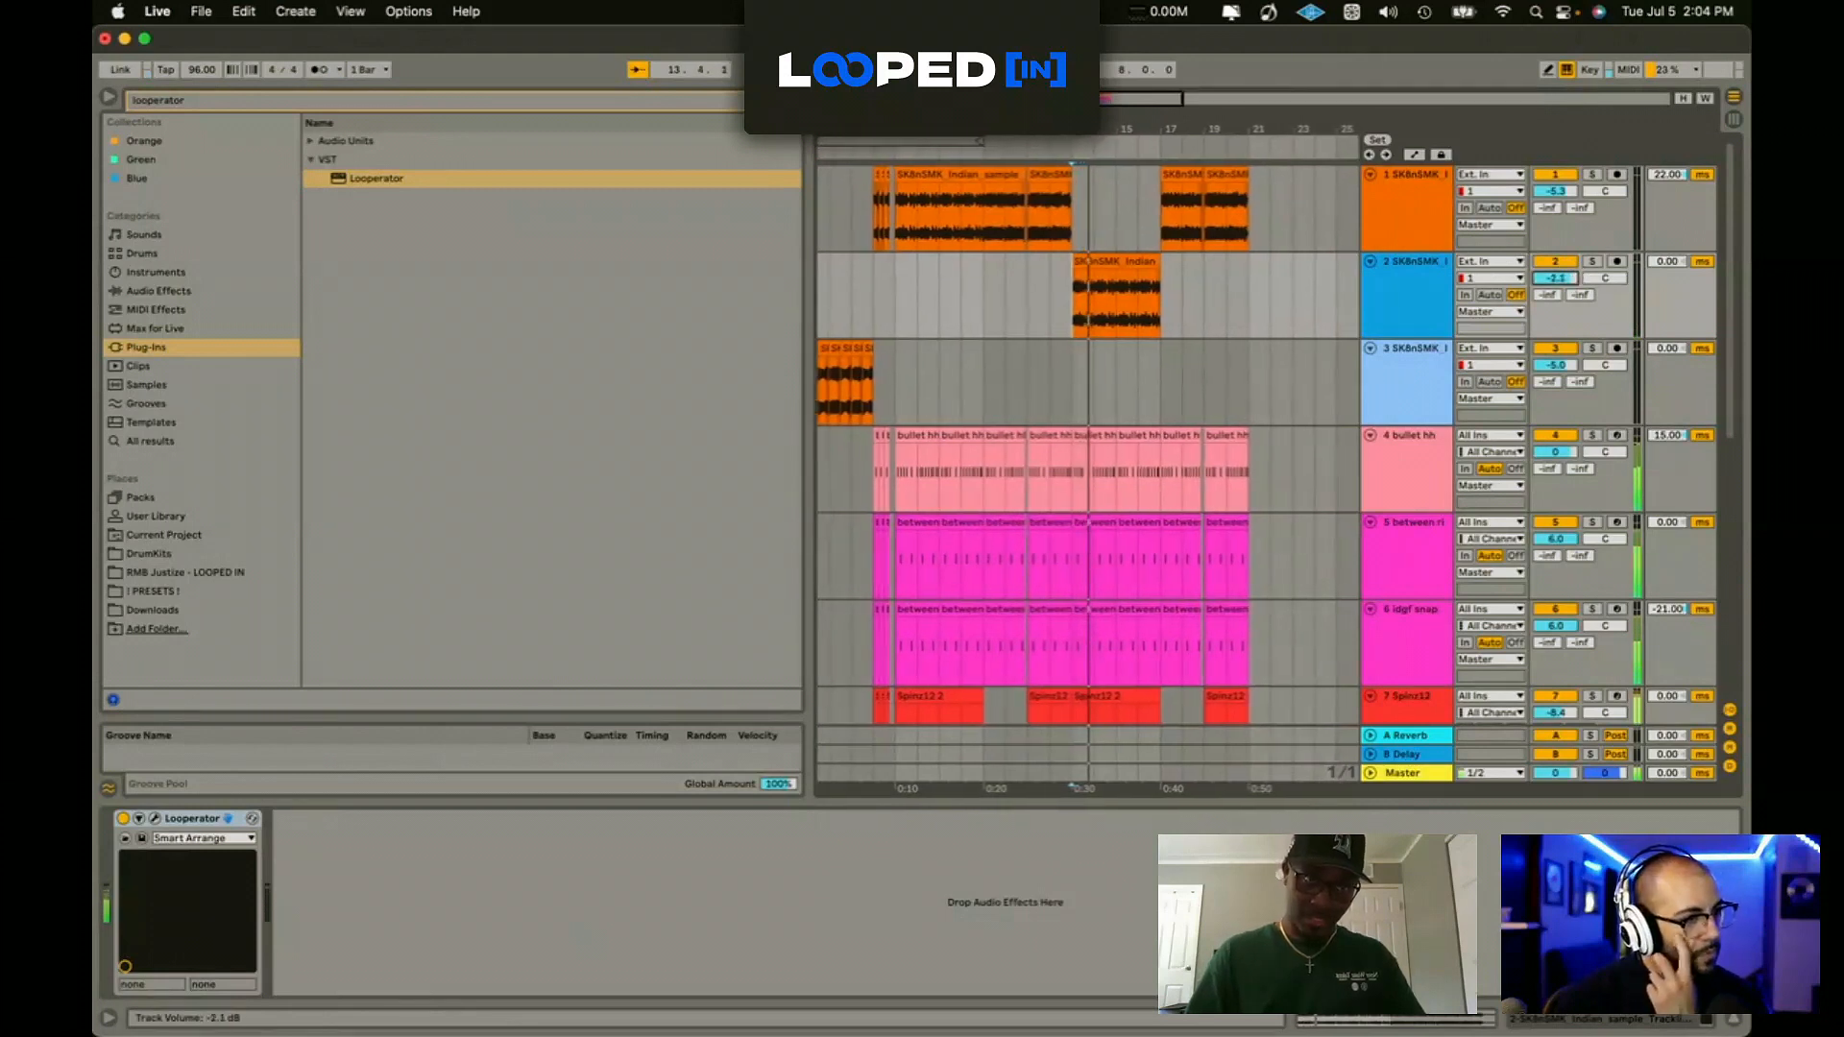
Step: Reopen Looperator, advance through the presets to Soft Arrange and close the plug-in window
left_click(154, 818)
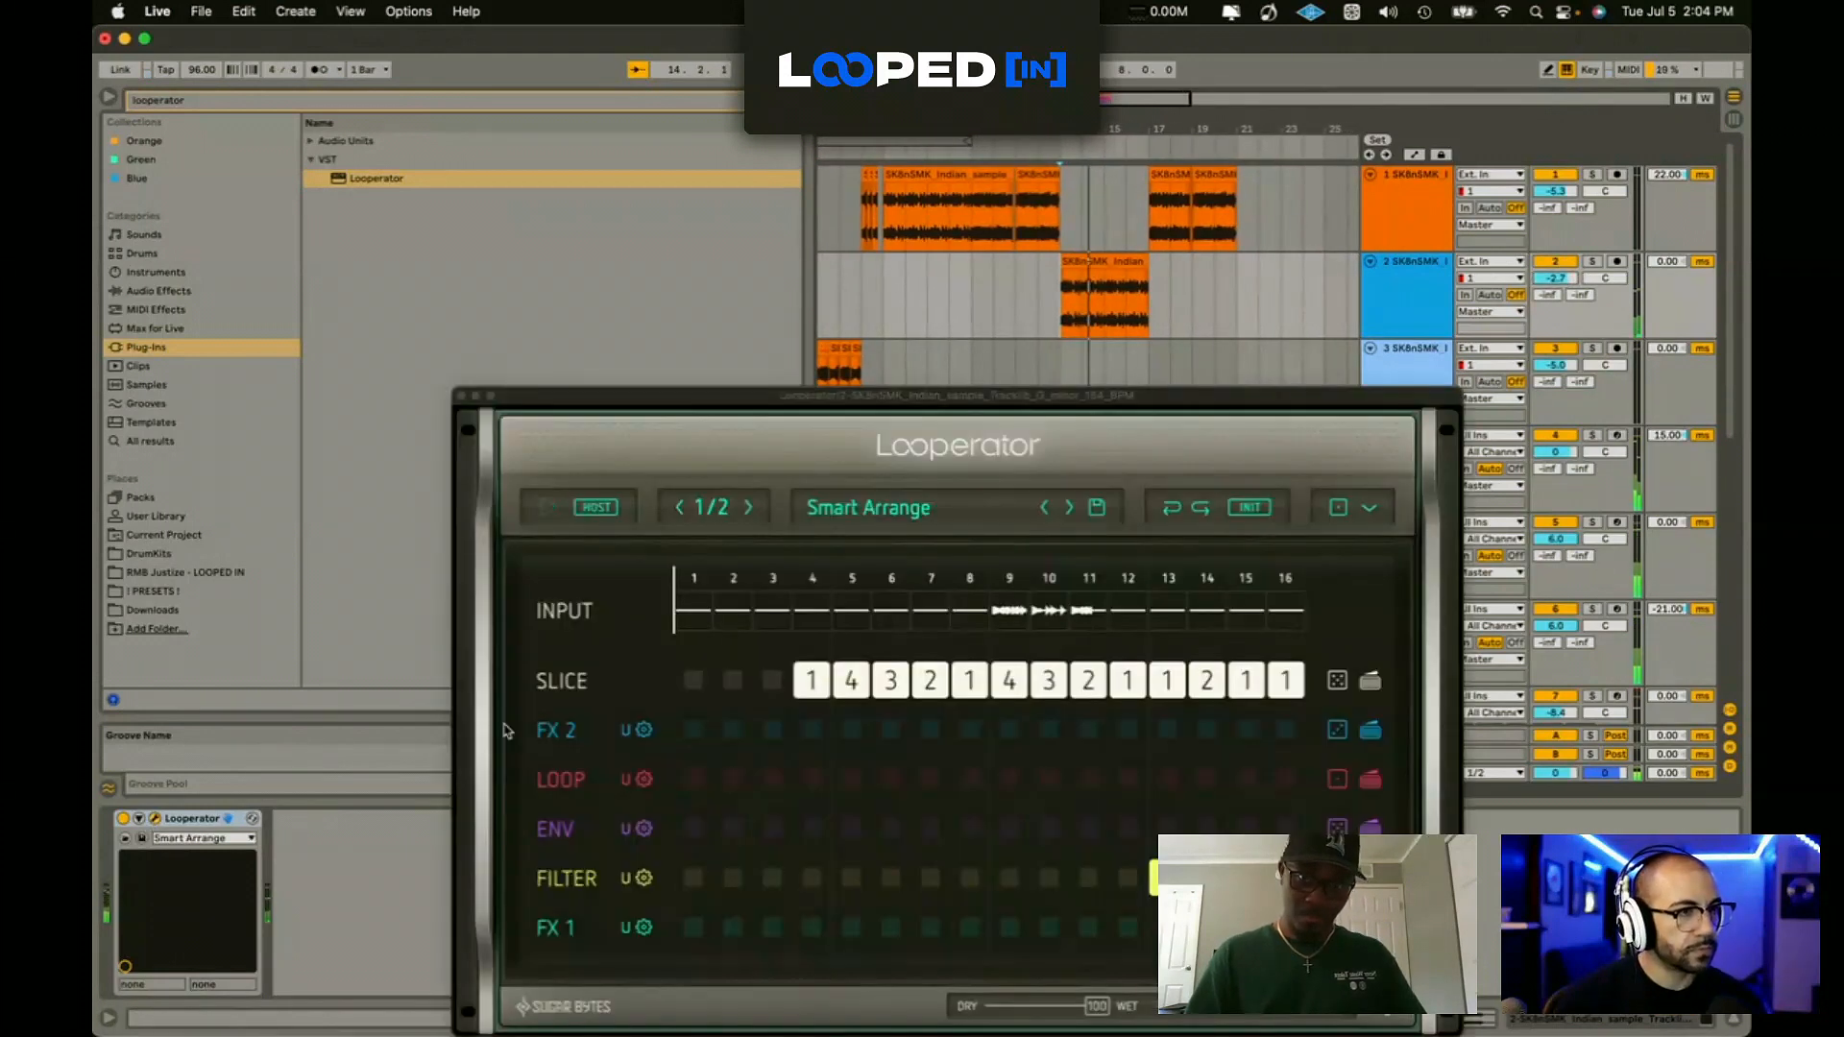
left_click(1071, 509)
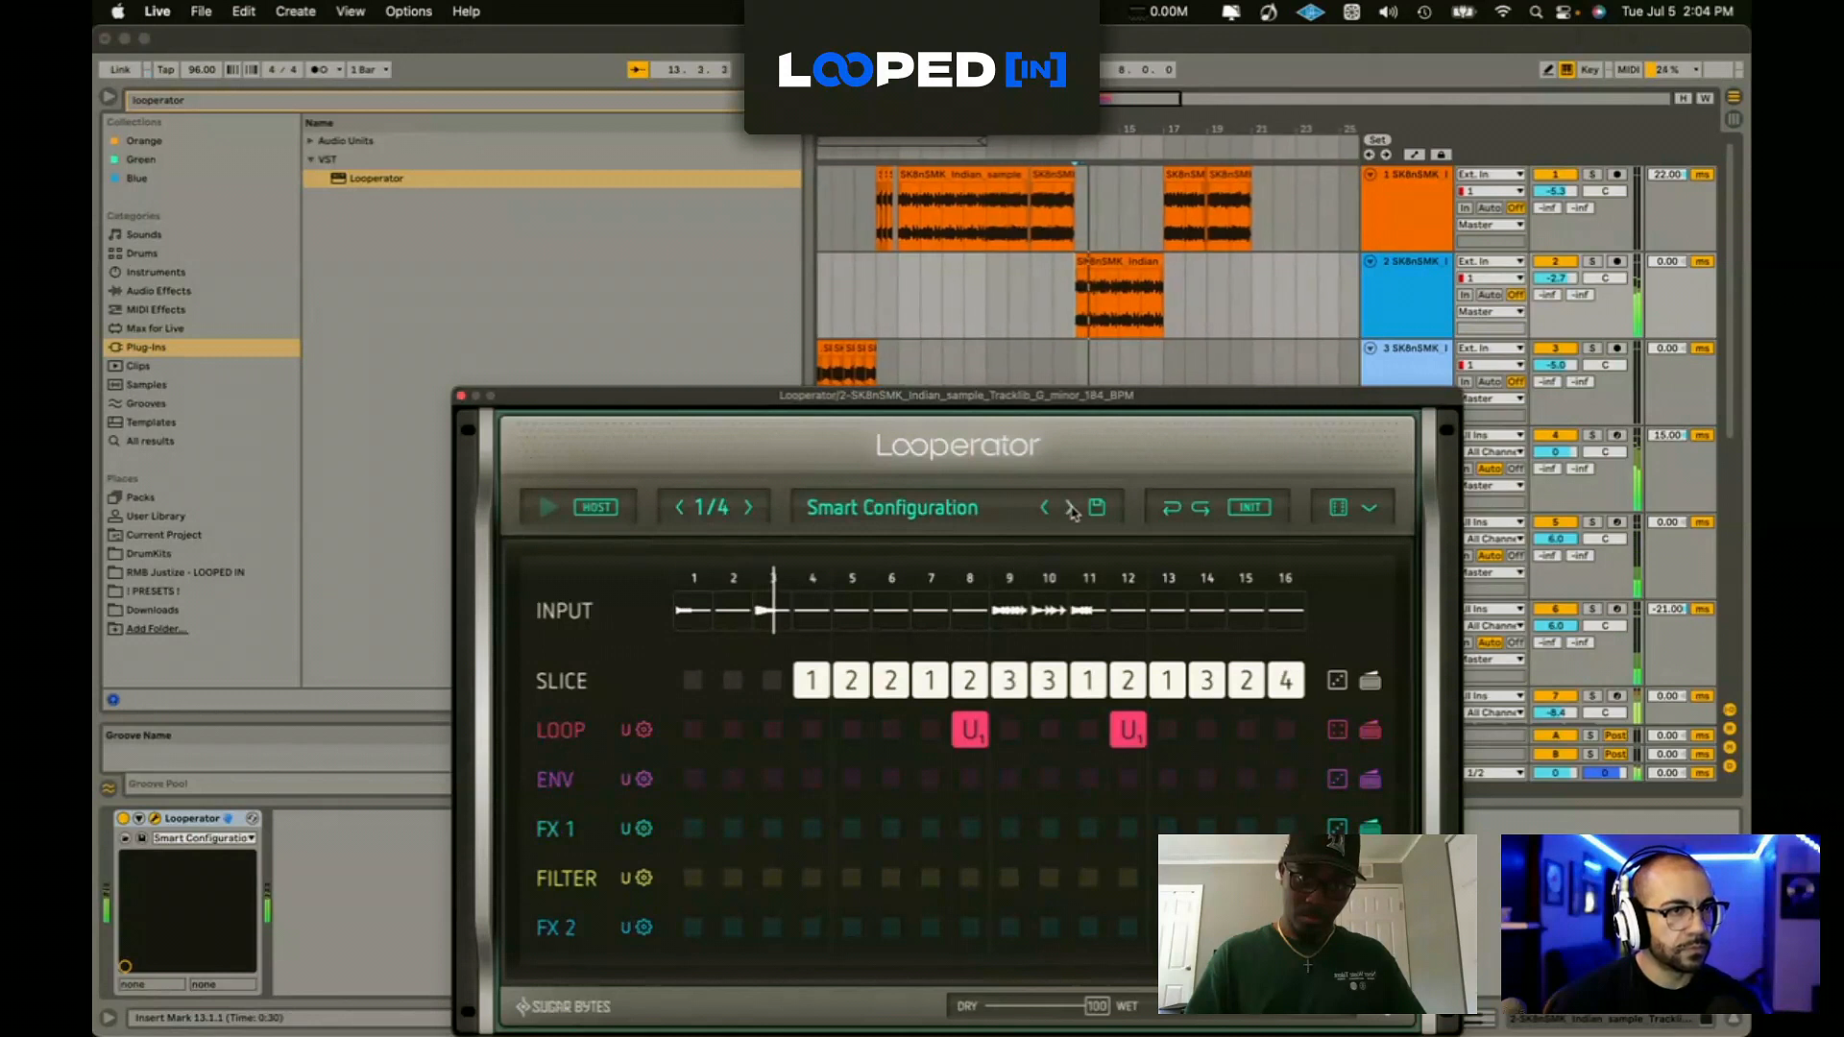
left_click(1071, 509)
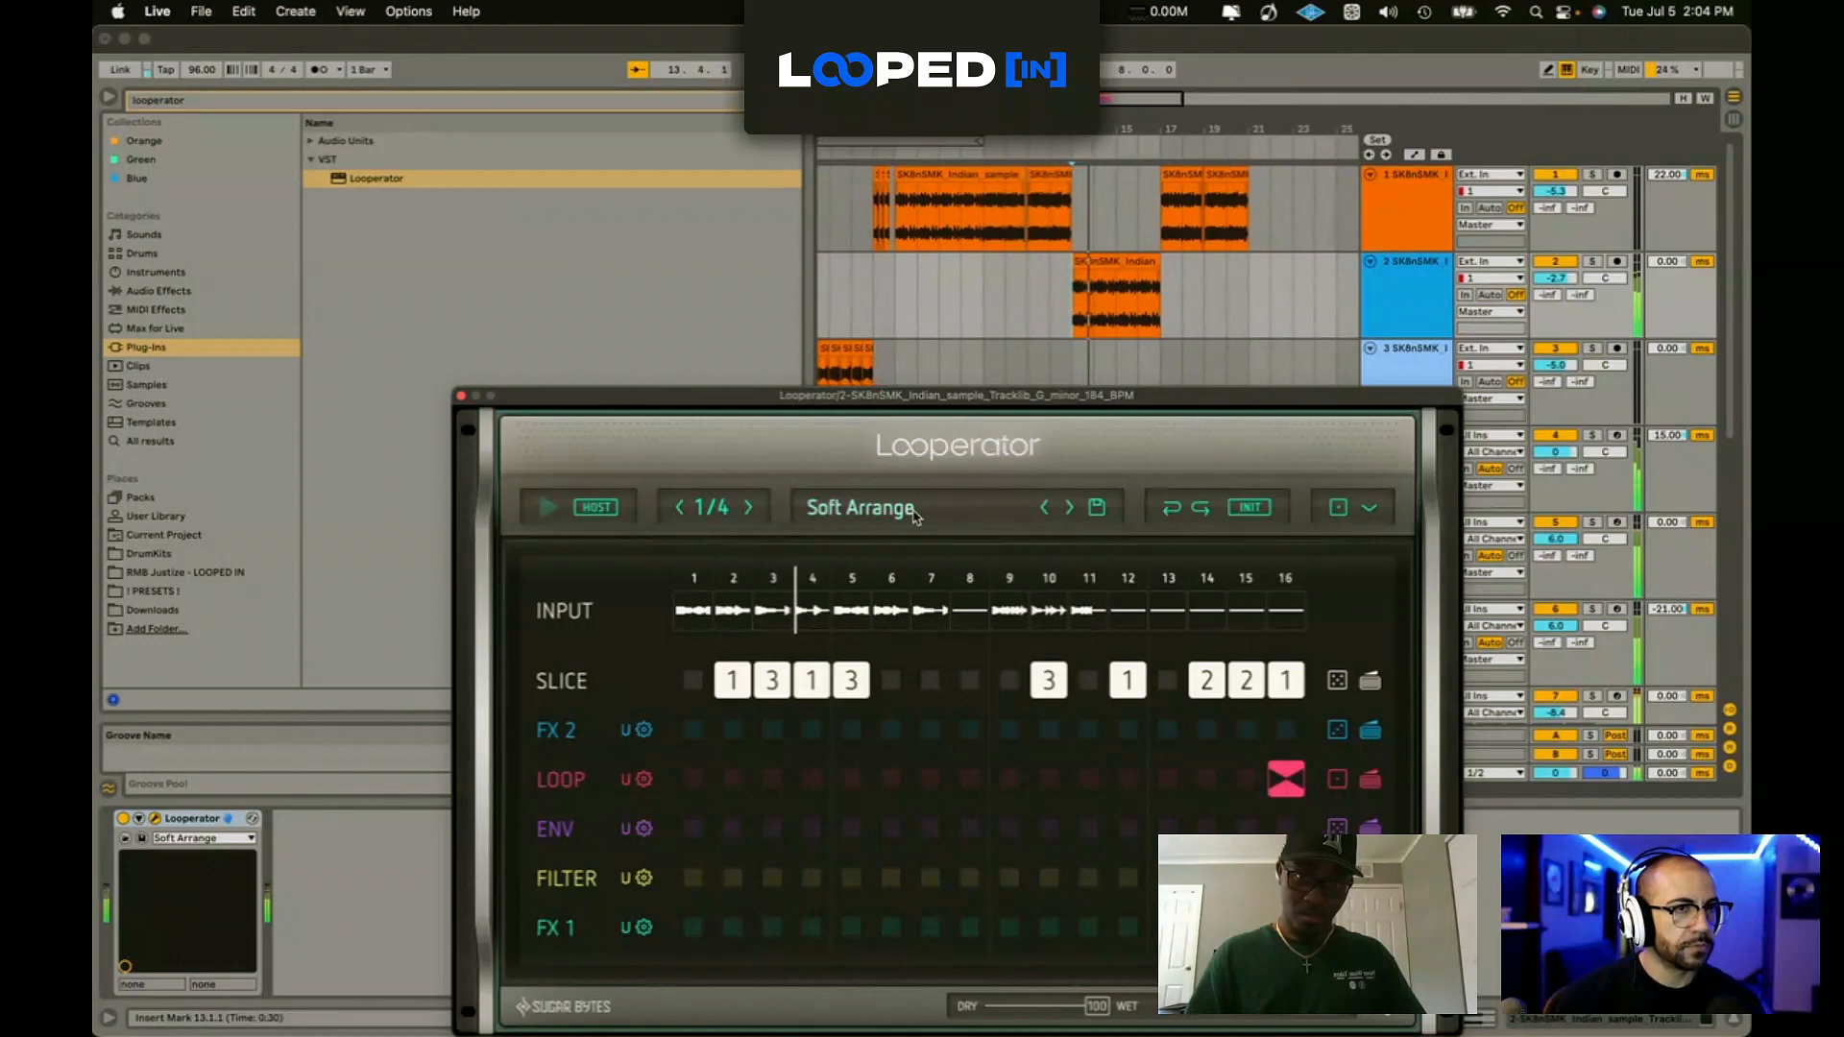
left_click(461, 396)
Step: Search the plug-ins for "fab" and load FabFilter Pro-Q 3 after Looperator on the second track
left_click(247, 104)
type("fab")
left_click(451, 517)
left_click(448, 538)
left_click(454, 464)
left_click(454, 480)
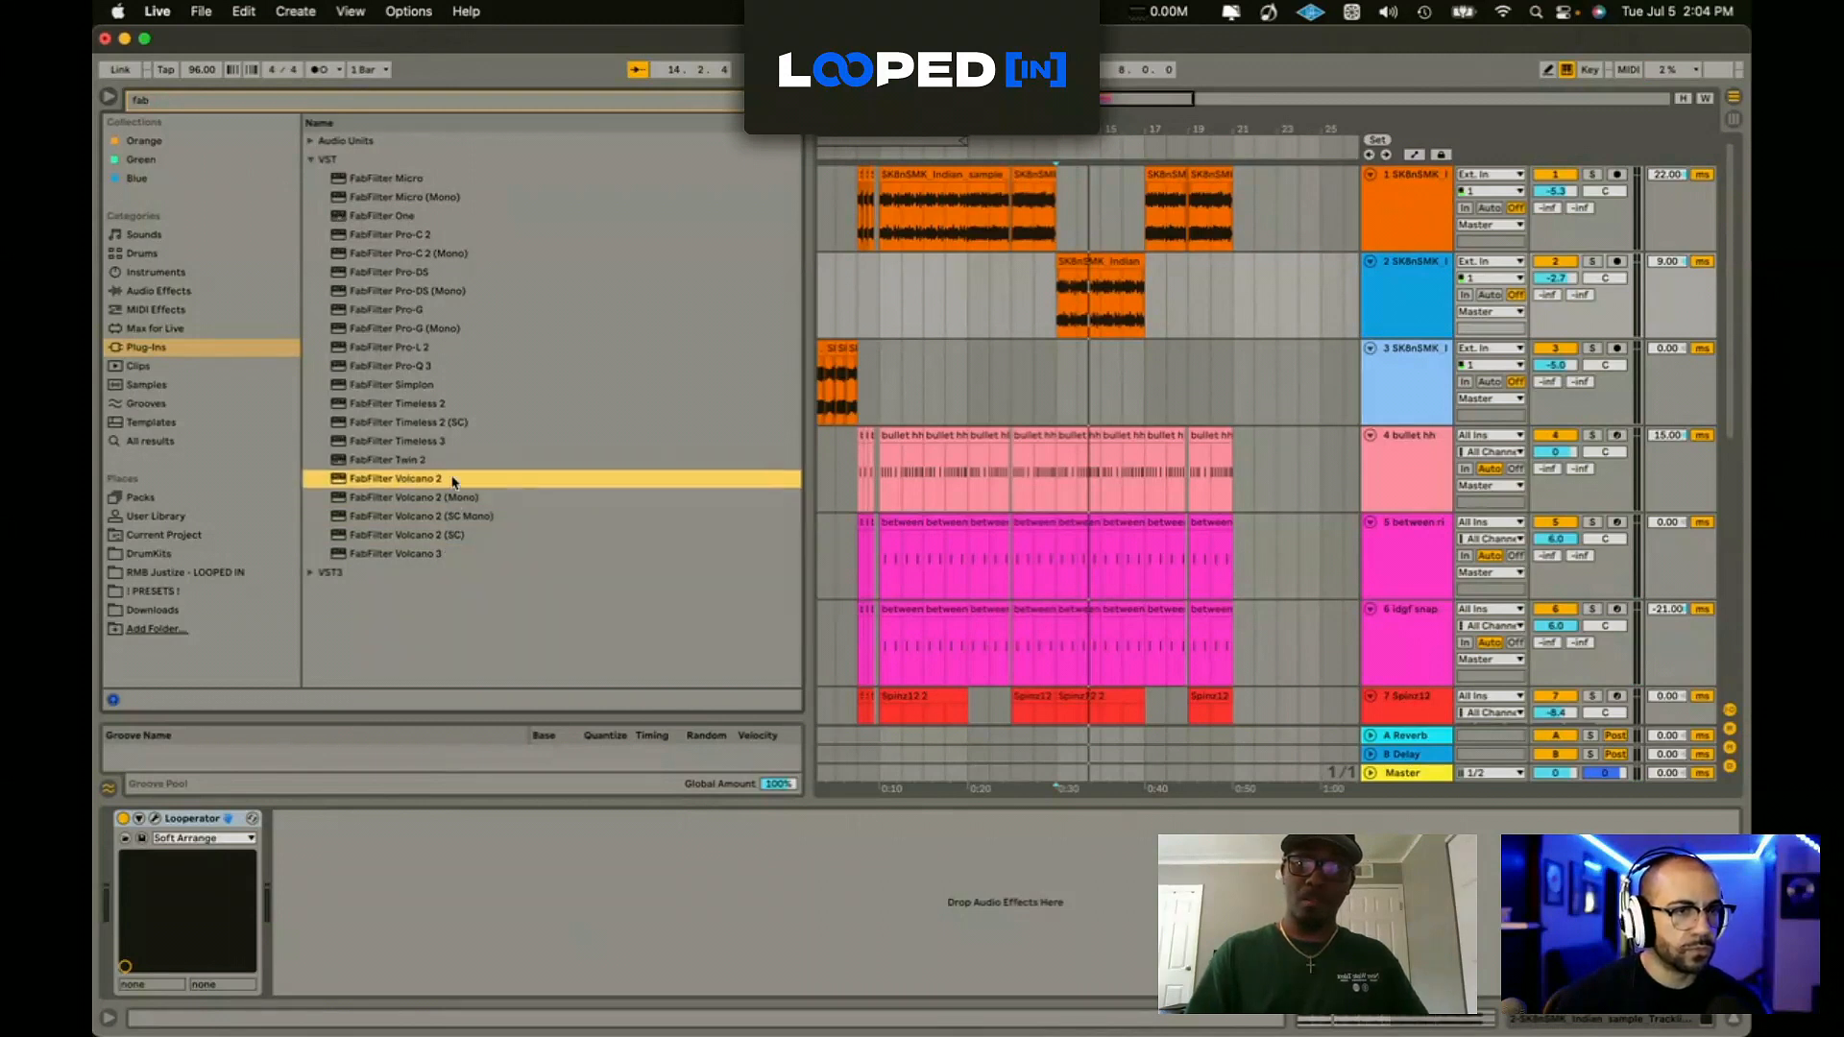
double_click(446, 366)
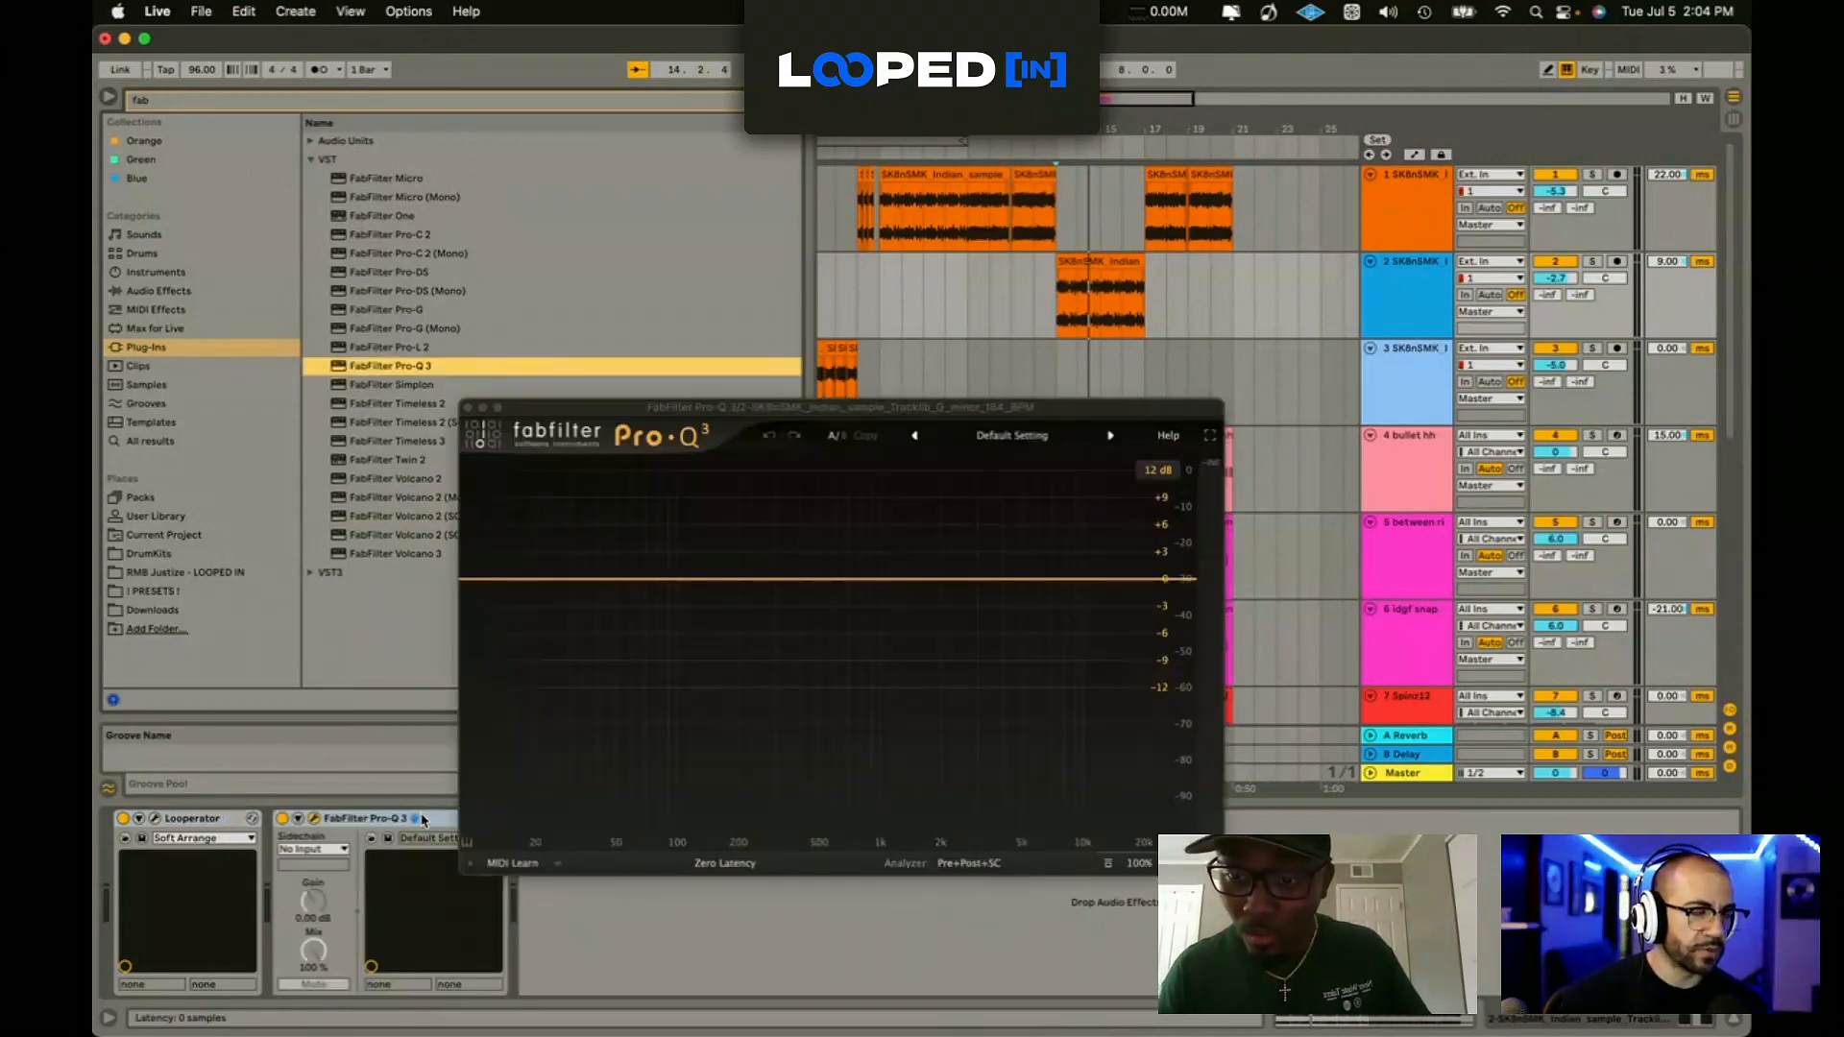
Step: Apply Pro-Q 3's Band Pass Narrow preset and shift the band's centre to about 1173 Hz during playback
left_click(1018, 444)
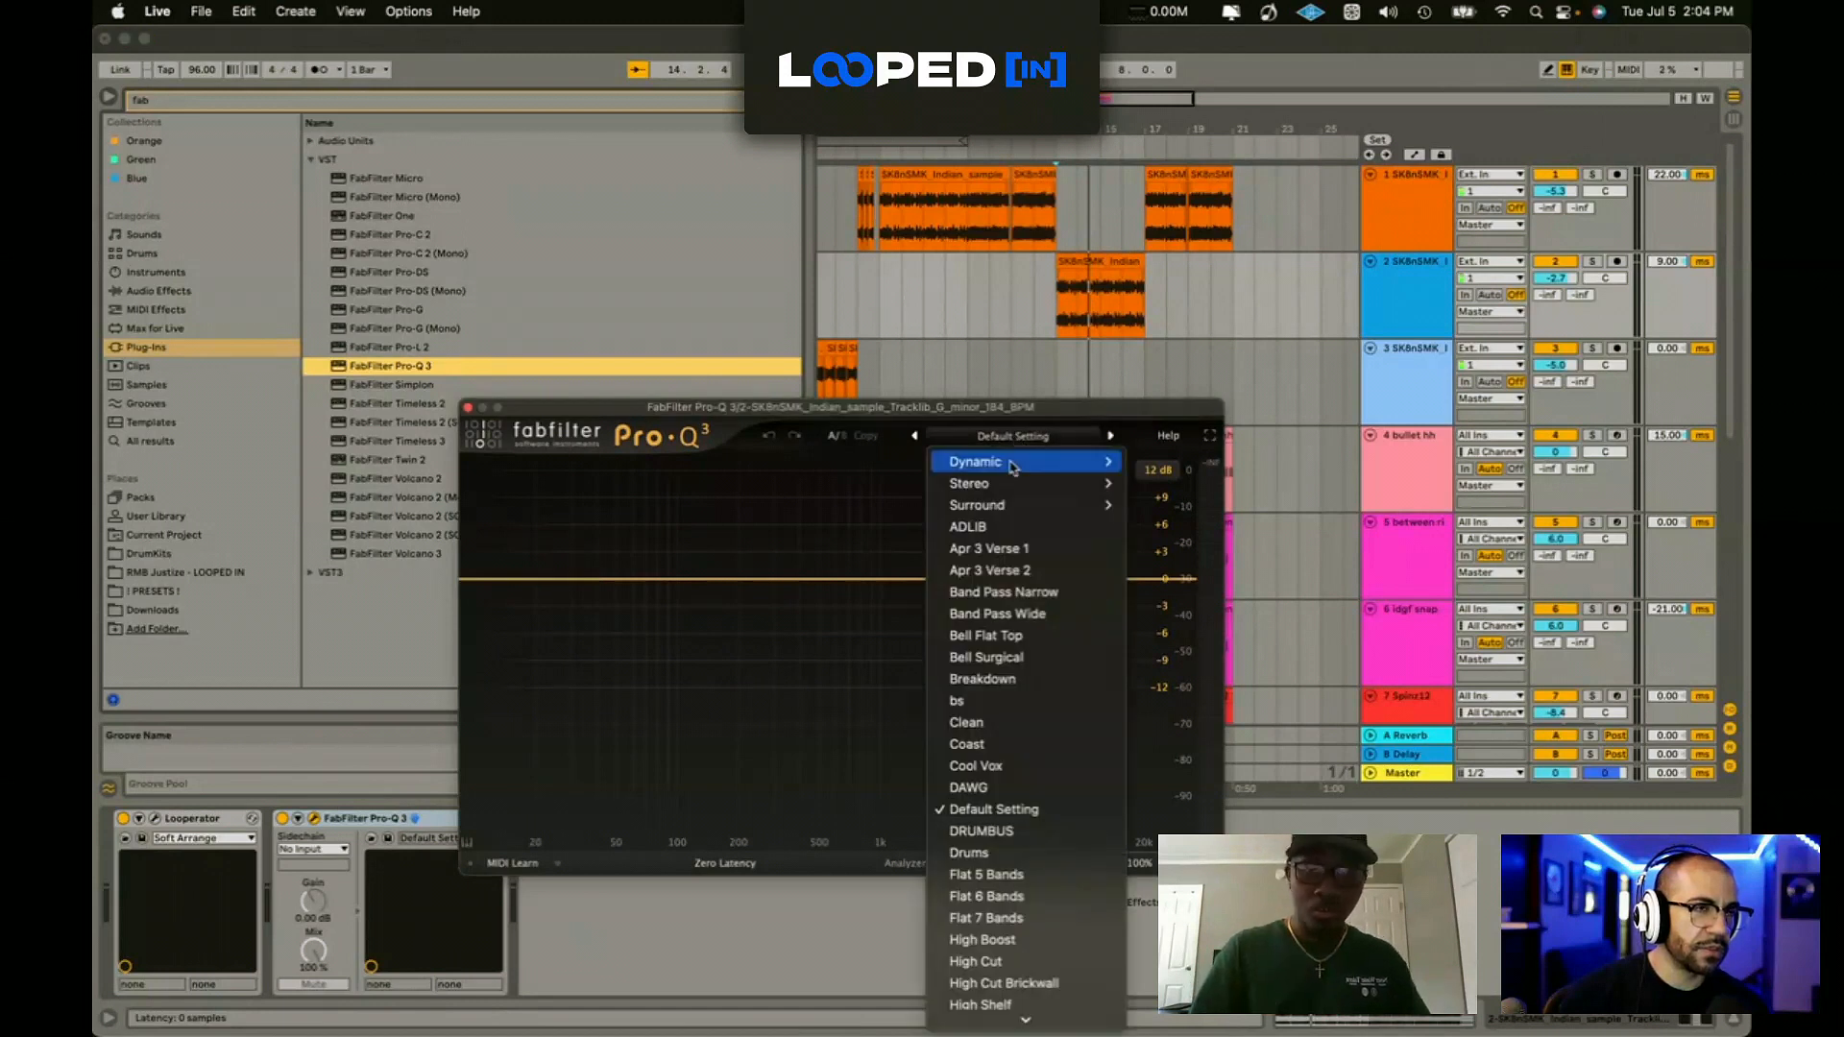
left_click(1053, 594)
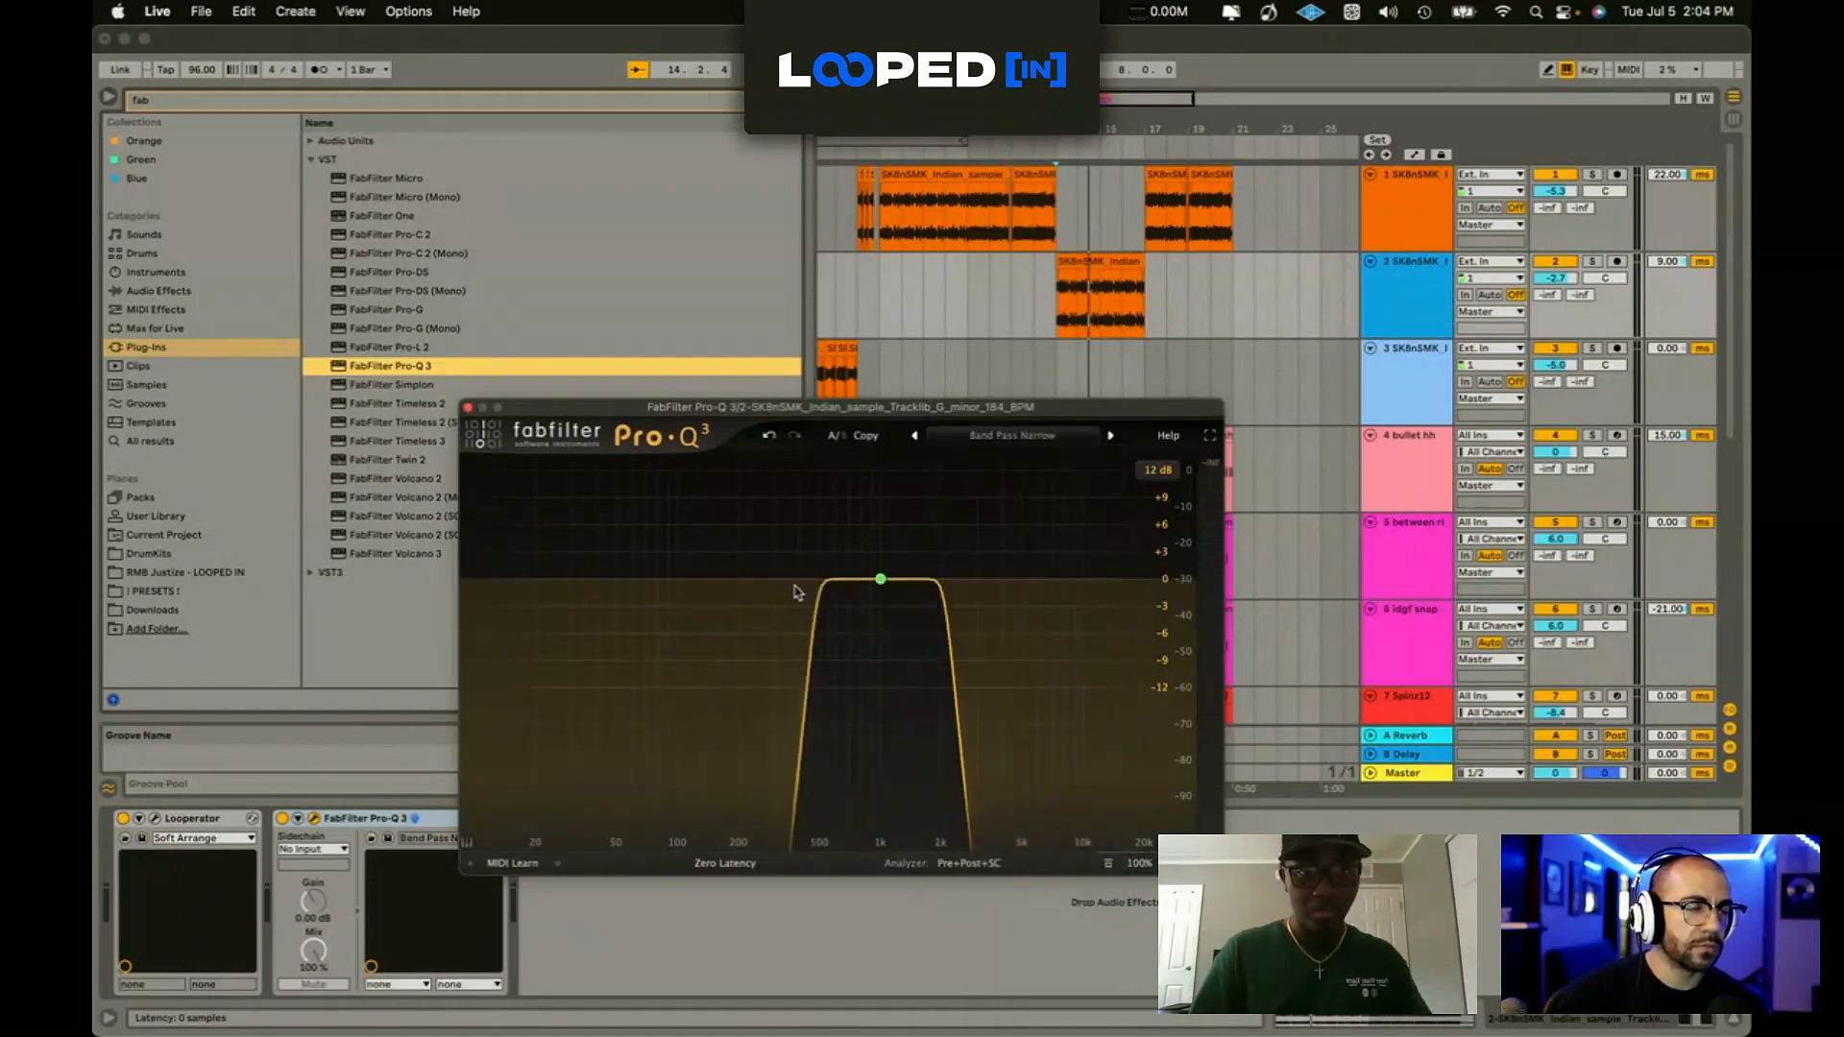
left_click(1062, 307)
key("space")
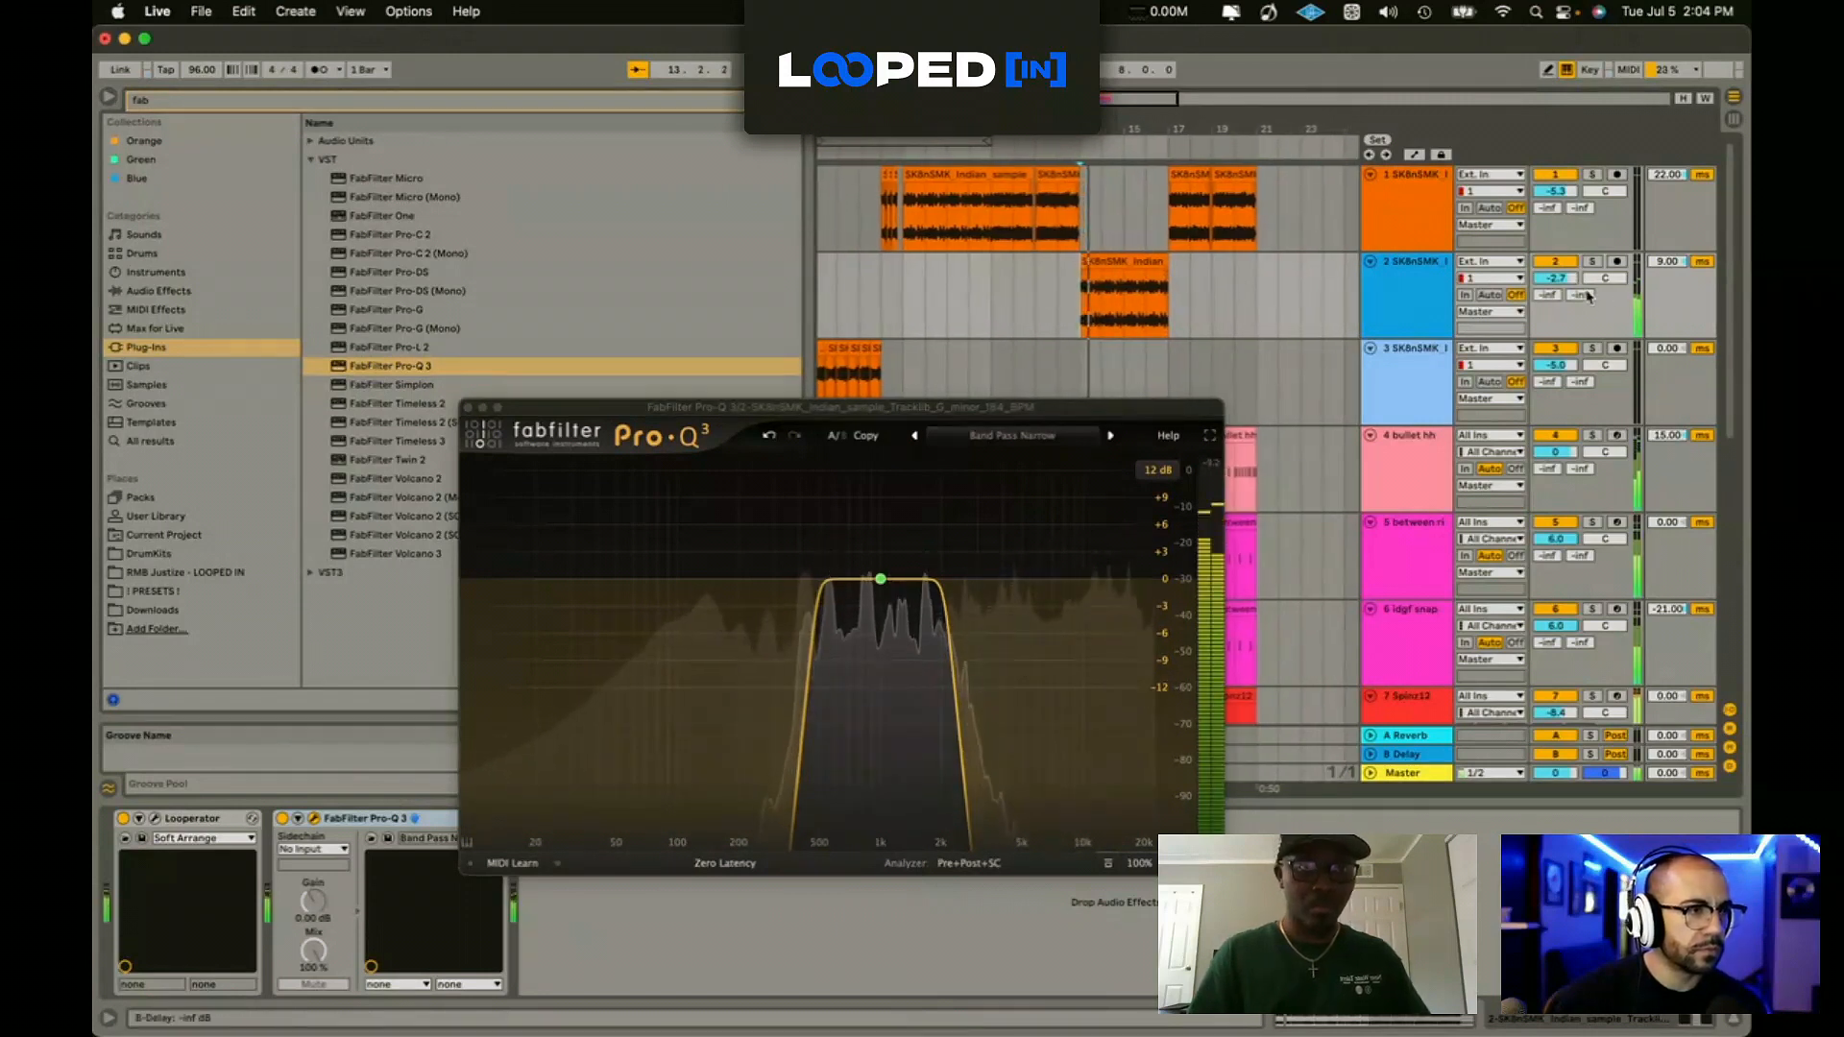
left_click(894, 581)
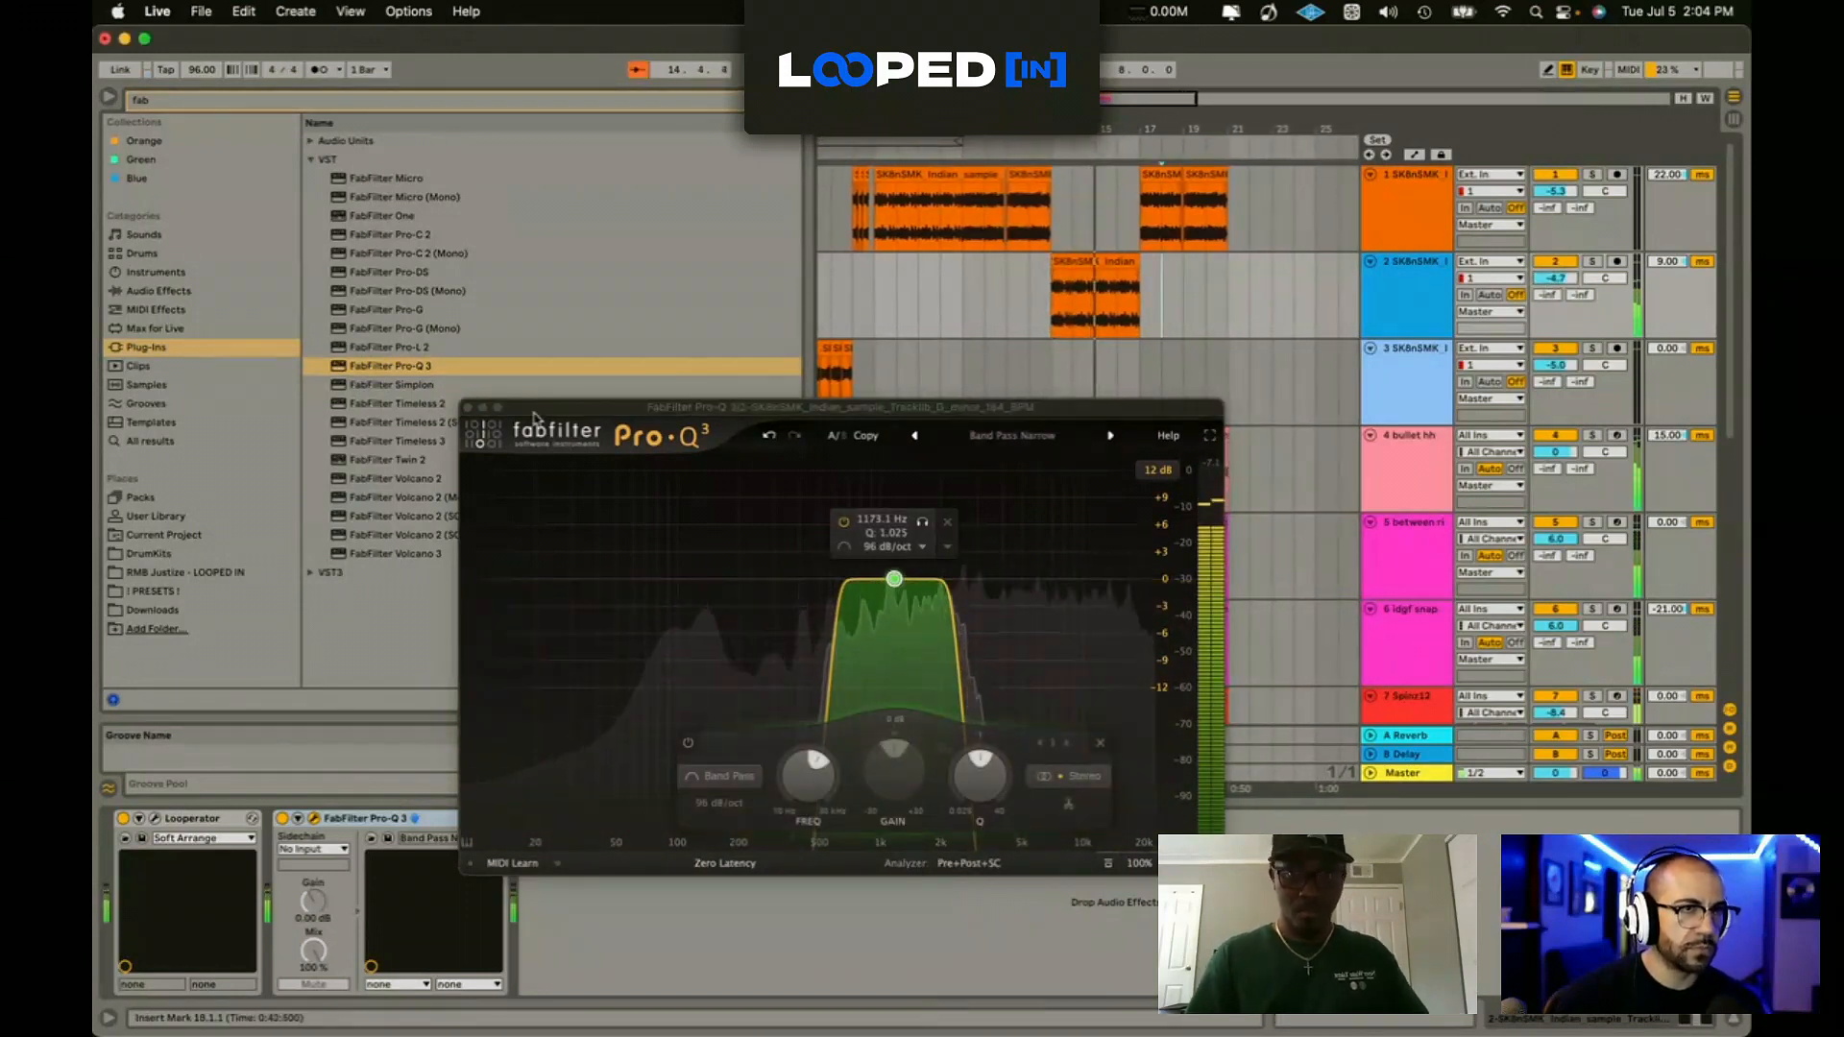
left_click(468, 408)
Step: Play back from 14.1.1 and set the second track's delay to 36 ms
left_click(1072, 315)
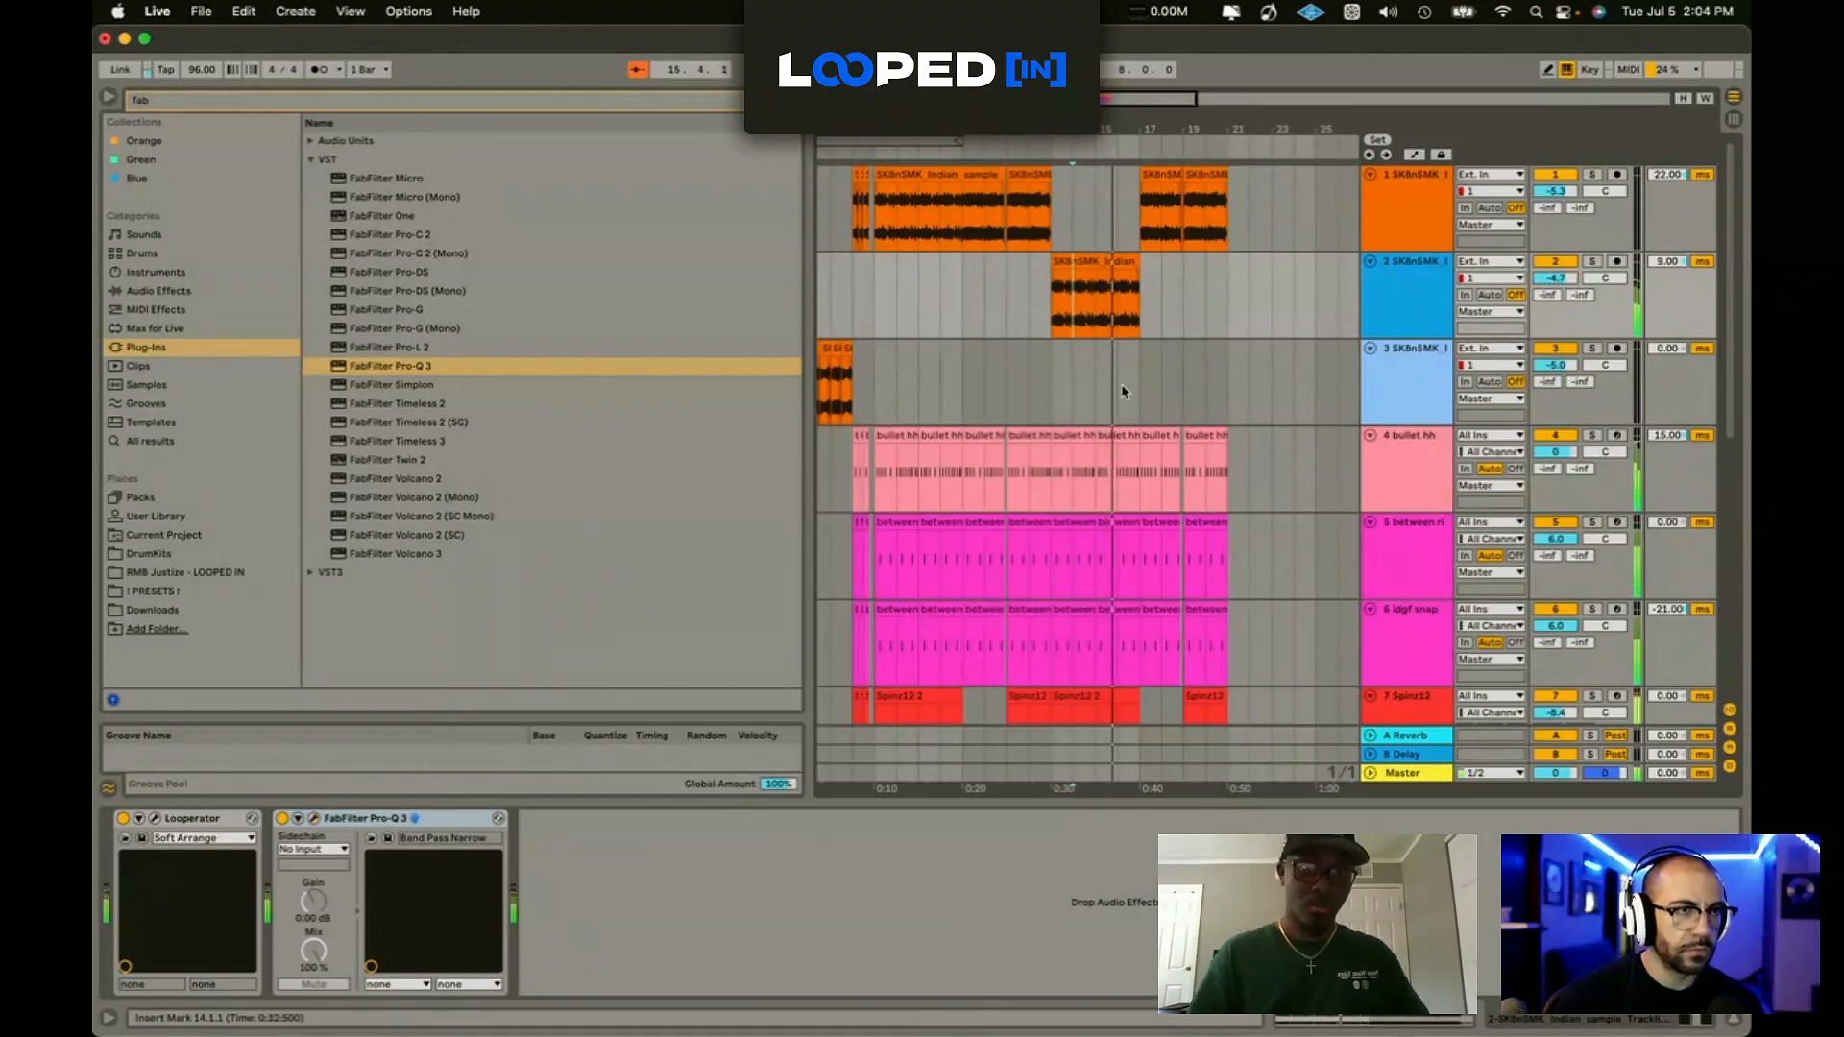
scroll(1120, 385, "up", 3)
left_click_drag(1658, 261, 1659, 236)
scroll(1212, 381, "down", 3)
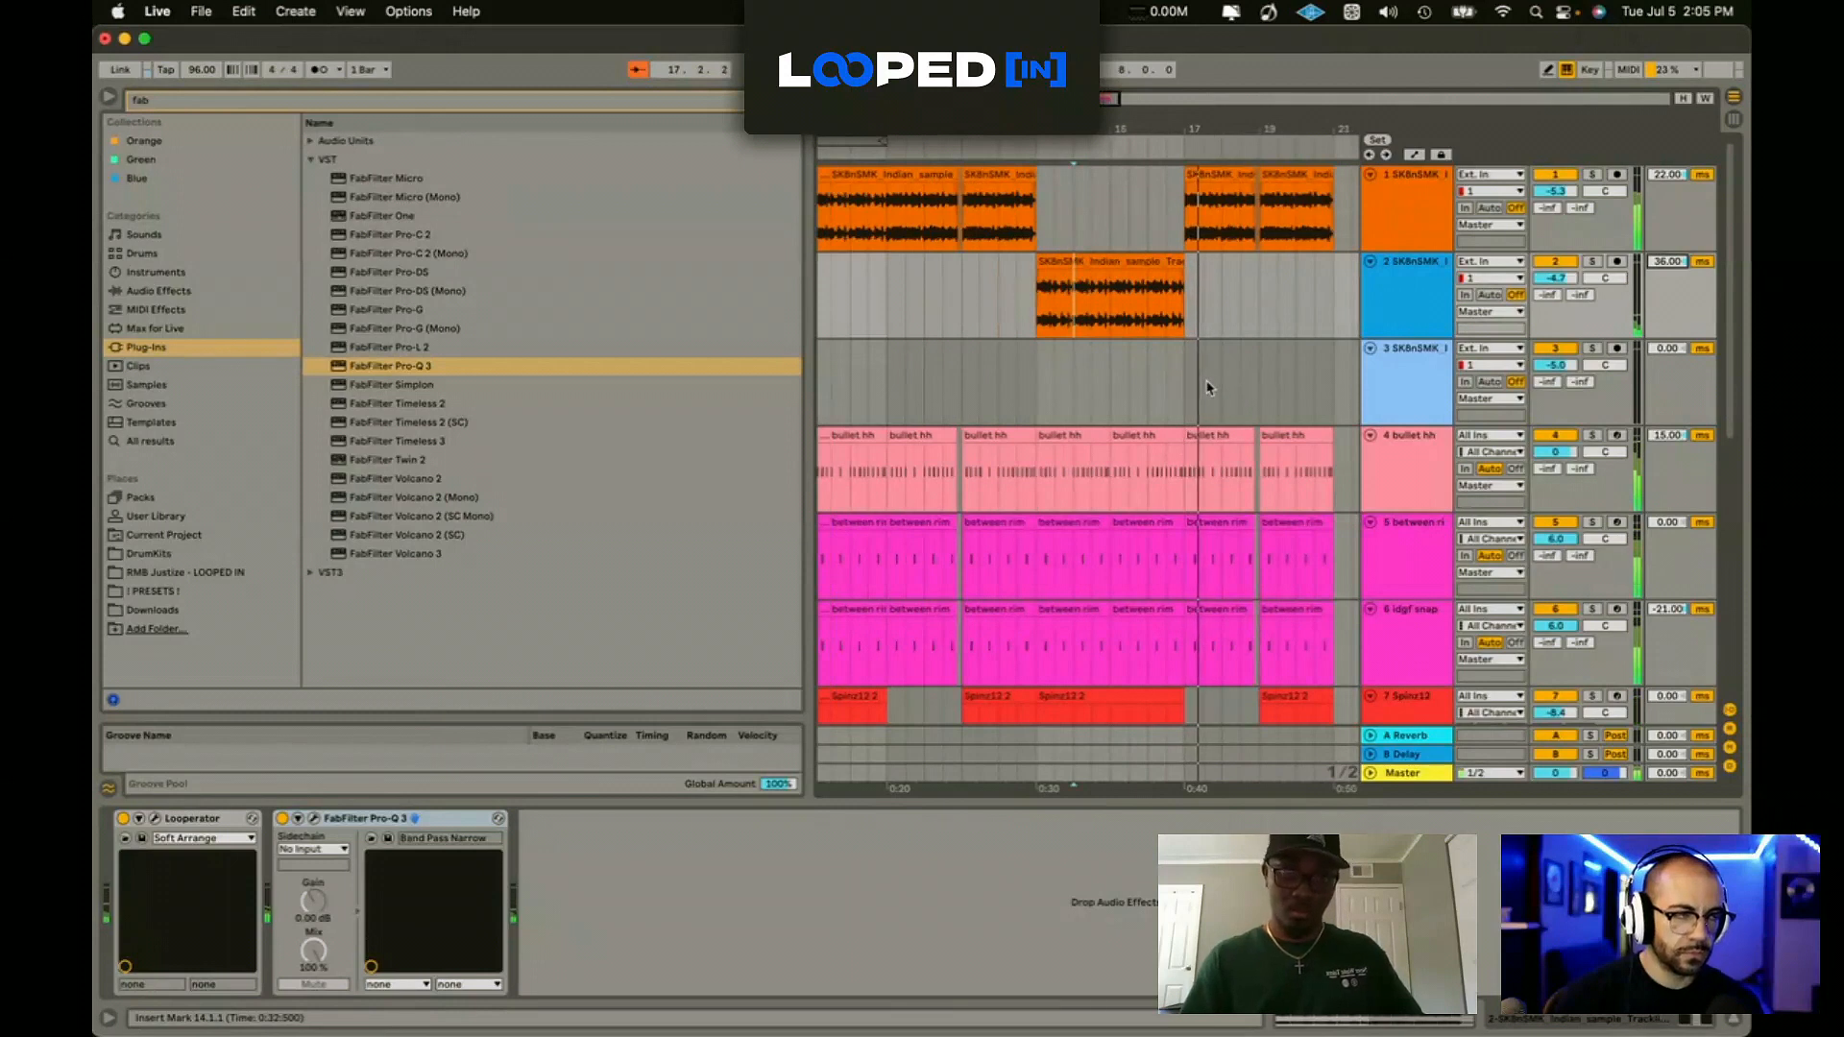
Step: Duplicate the 20-bar arrangement twice across all tracks and loop the full 60 bars
scroll(1212, 383, "down", 5)
left_click_drag(1011, 209, 812, 780)
key("super+d")
key("super+d")
key("super+a")
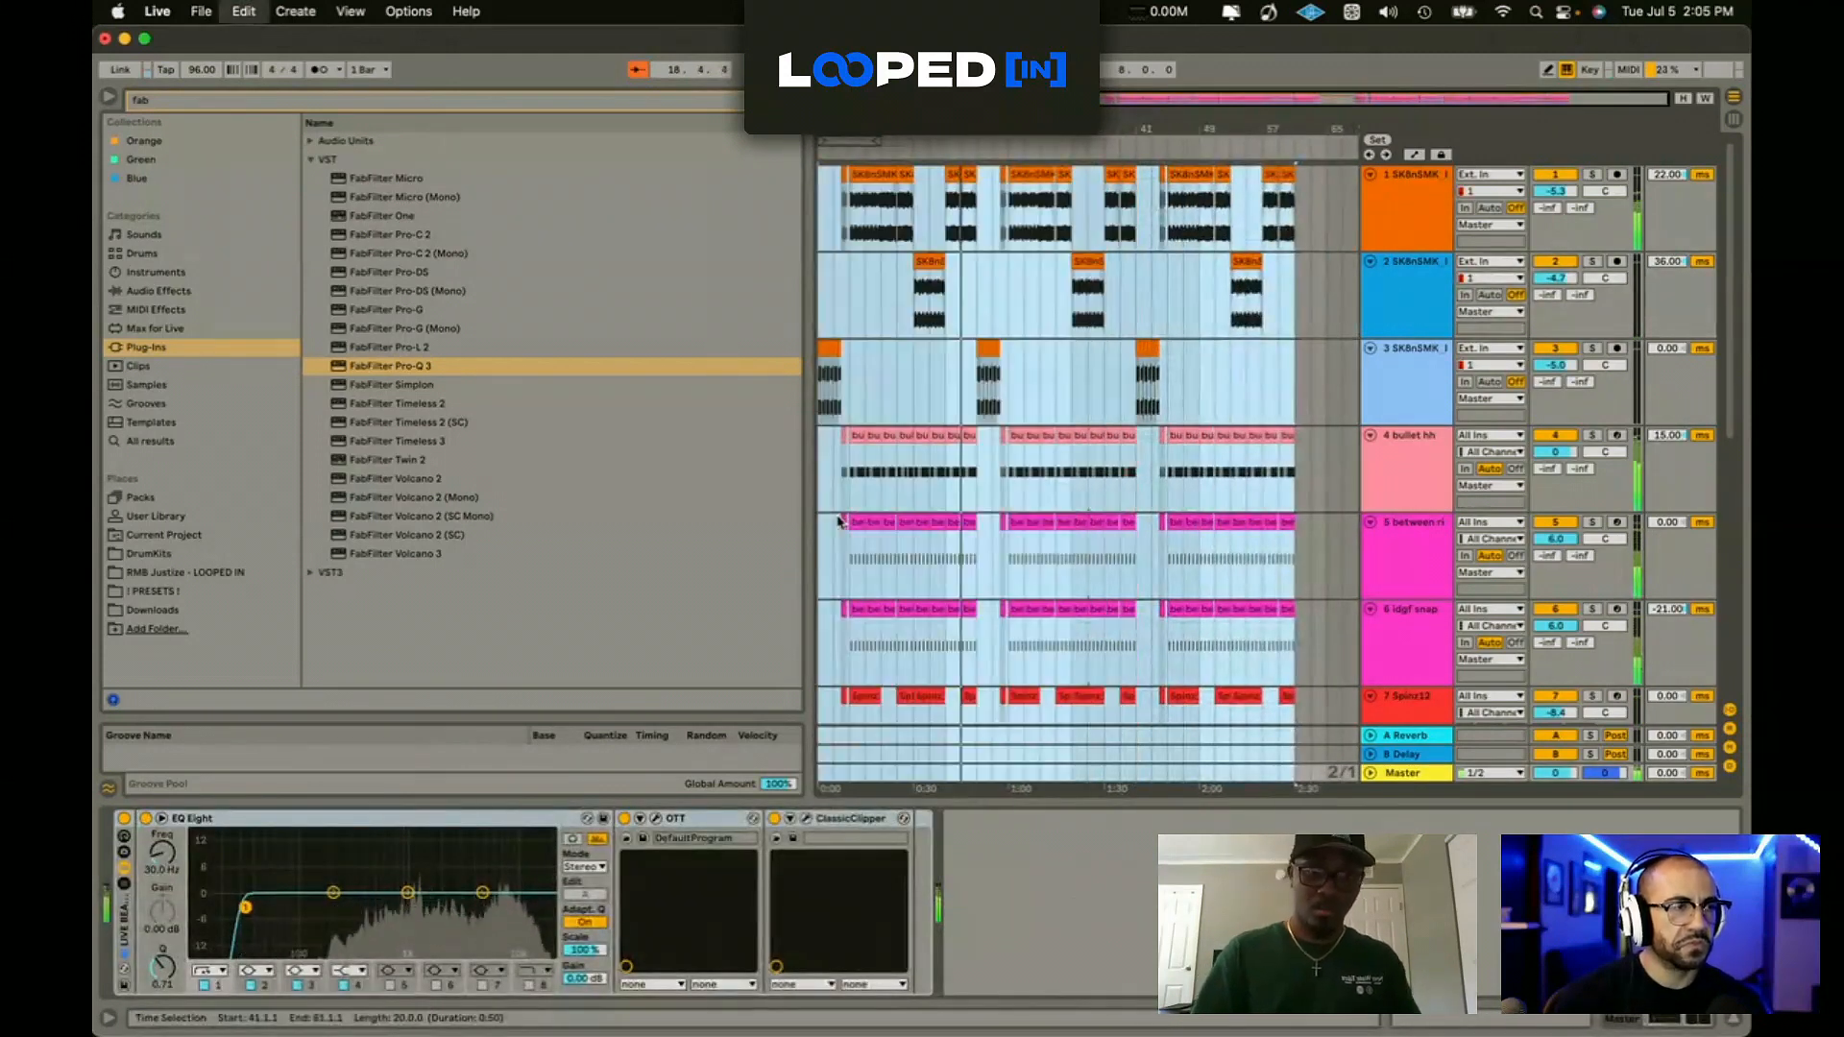
key("super+l")
Step: Select the empty MIDI track 12 and open the KSHMR_Shaker_Loops folder within the DrumKits place
scroll(1264, 594, "down", 6)
left_click(1264, 595)
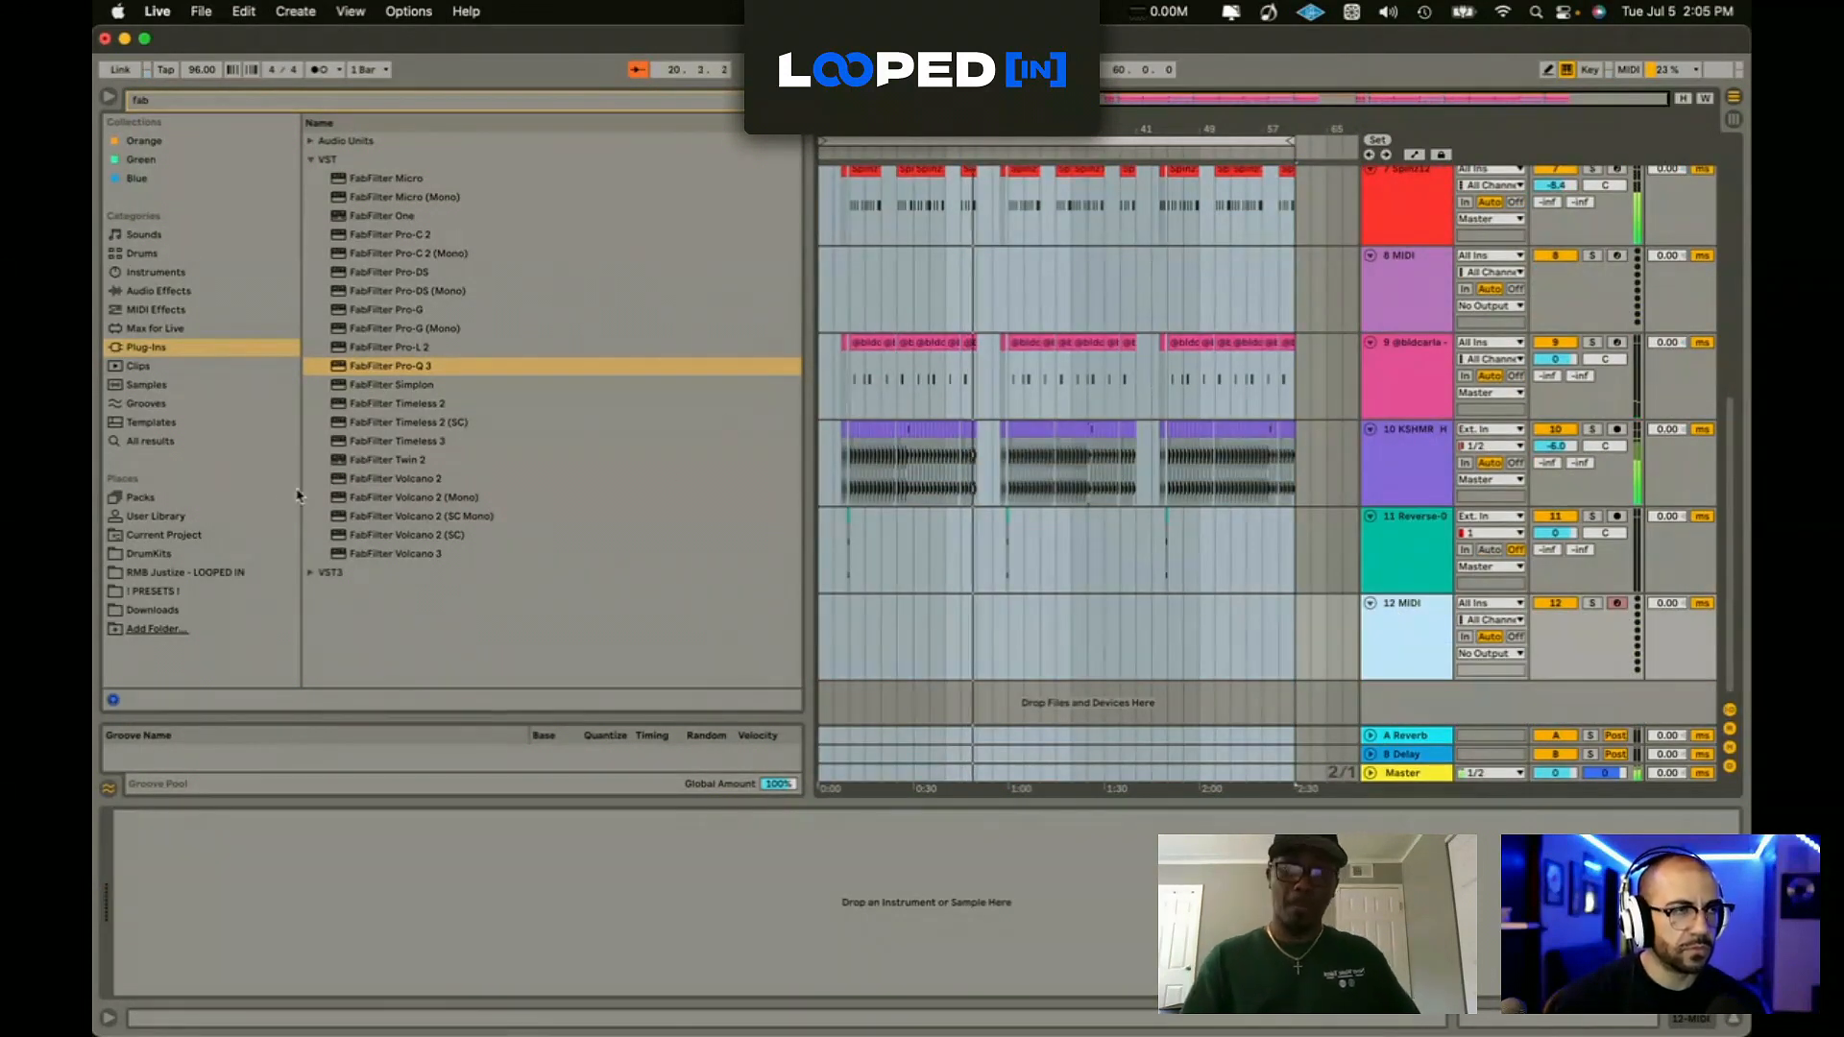
left_click(185, 539)
left_click(186, 553)
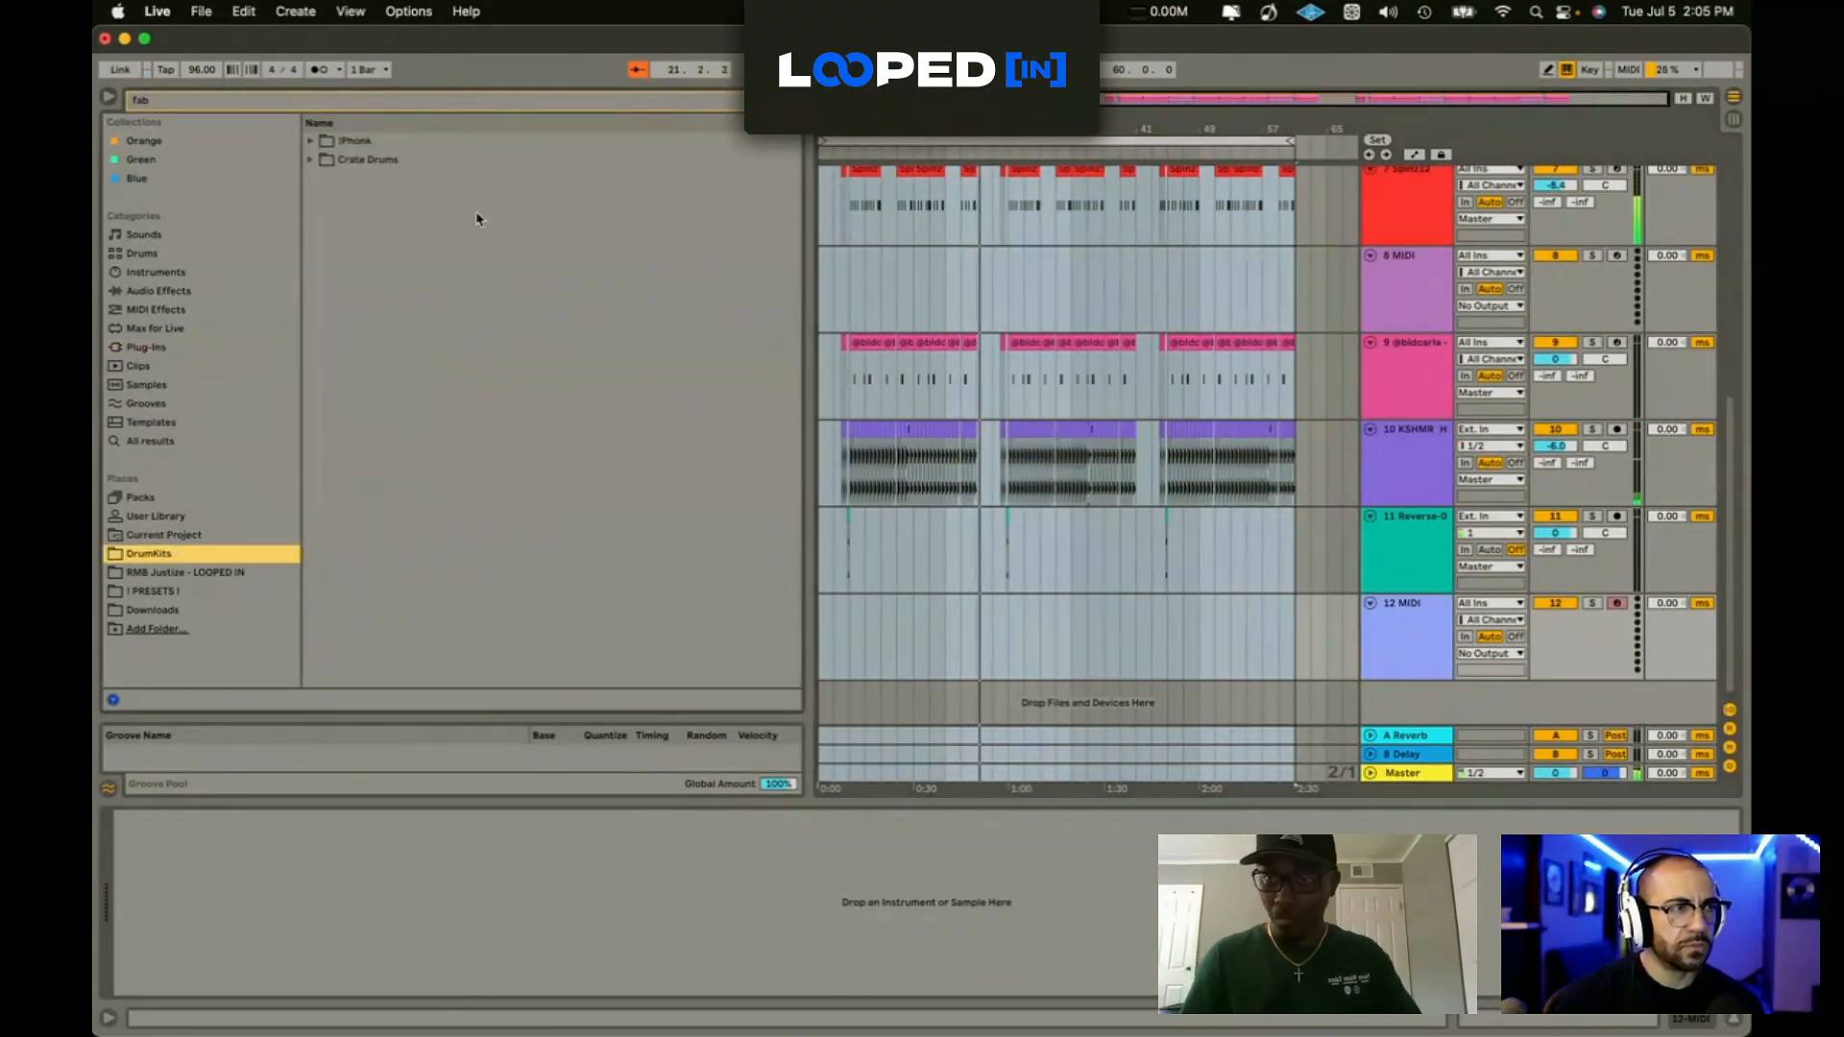
left_click(790, 100)
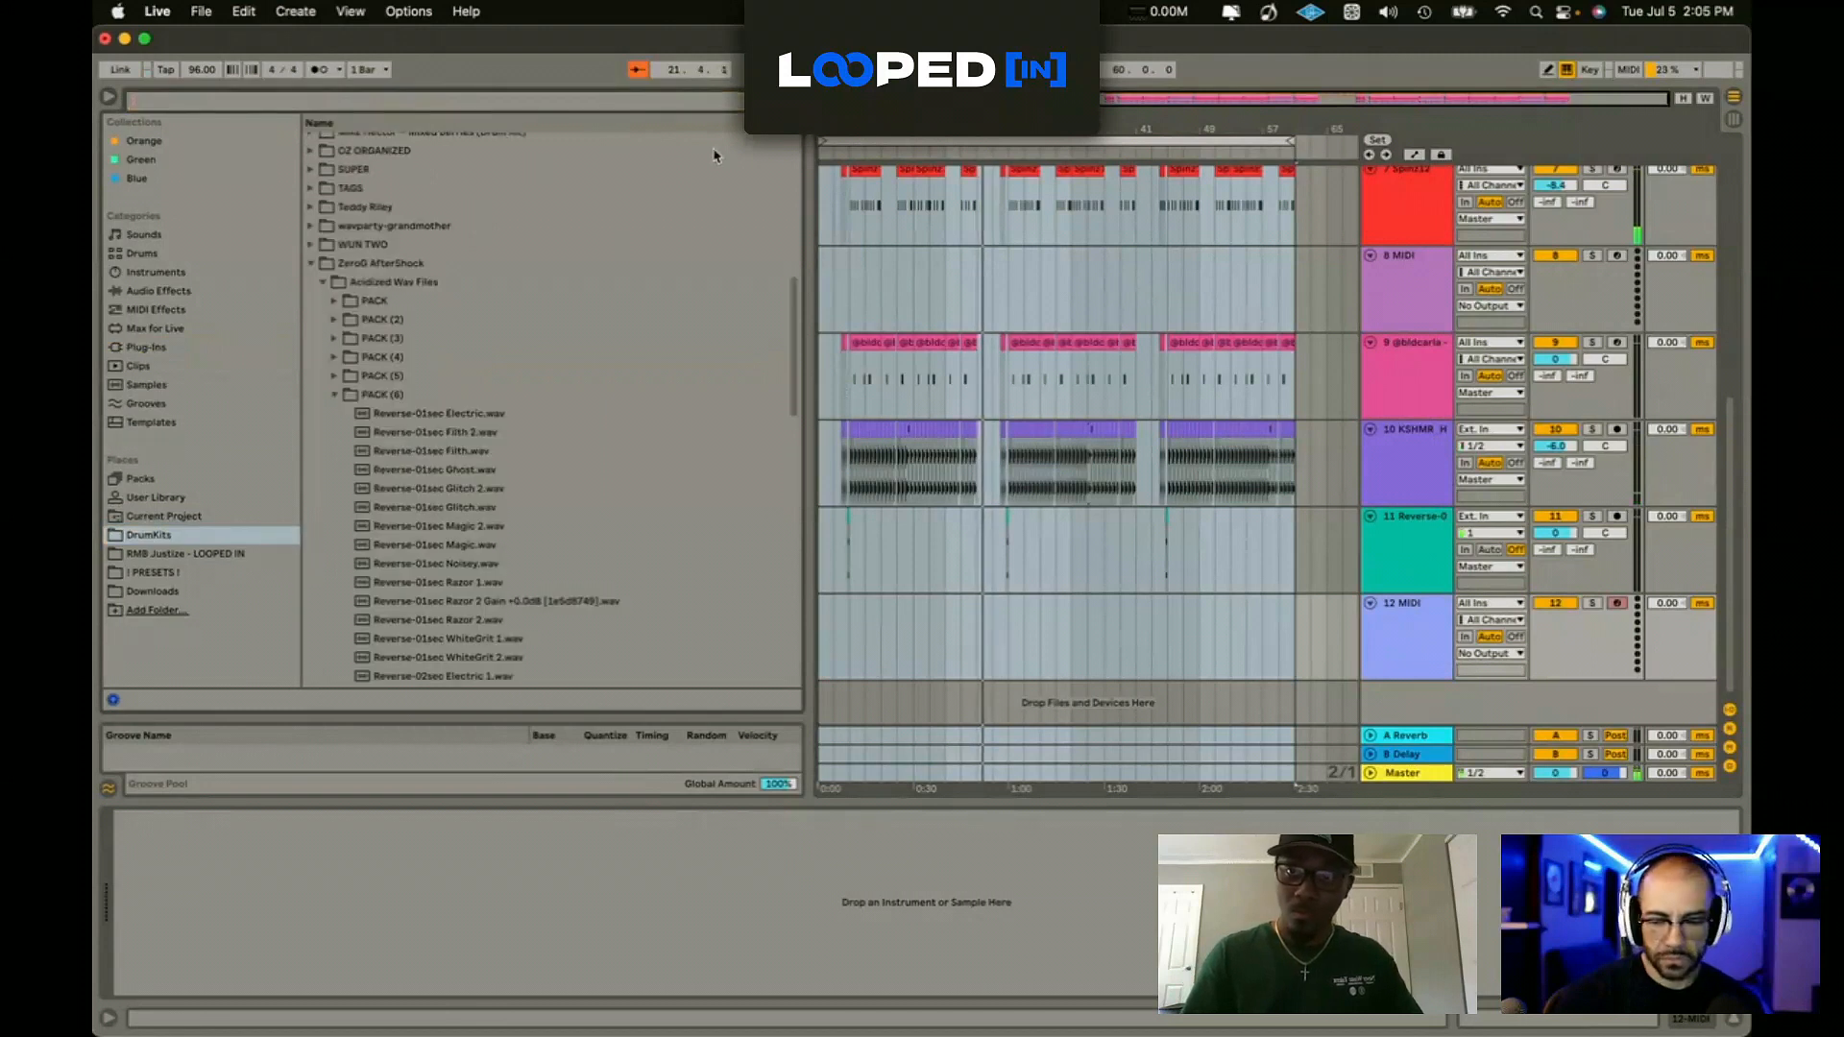
left_click(312, 262)
scroll(340, 294, "up", 2)
scroll(343, 301, "down", 3)
left_click(378, 476)
scroll(393, 514, "down", 8)
left_click(442, 510)
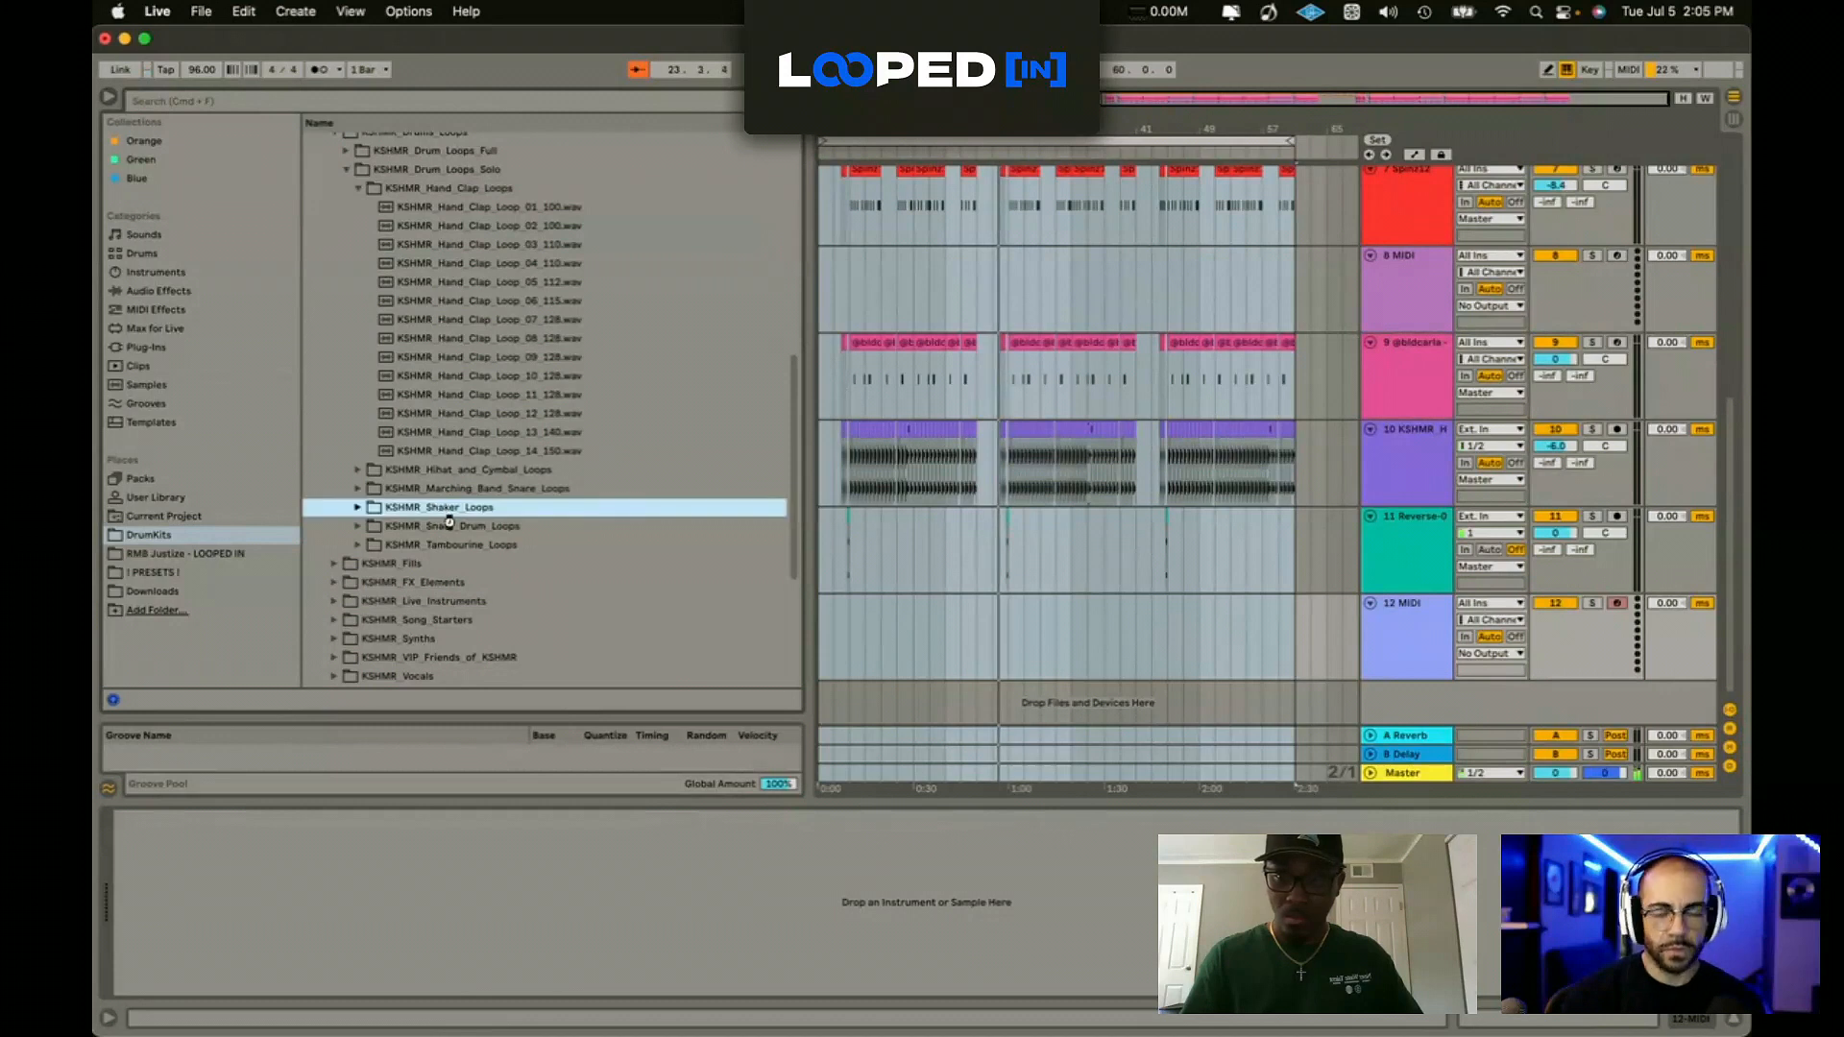
Step: Place KSHMR_Shaker_Loop_16_128.wav on track 12 at 5.1.1, audition it and open the clip's details
scroll(462, 538, "down", 1)
left_click_drag(462, 534, 848, 647)
key("z")
key("space")
key("space")
double_click(1144, 599)
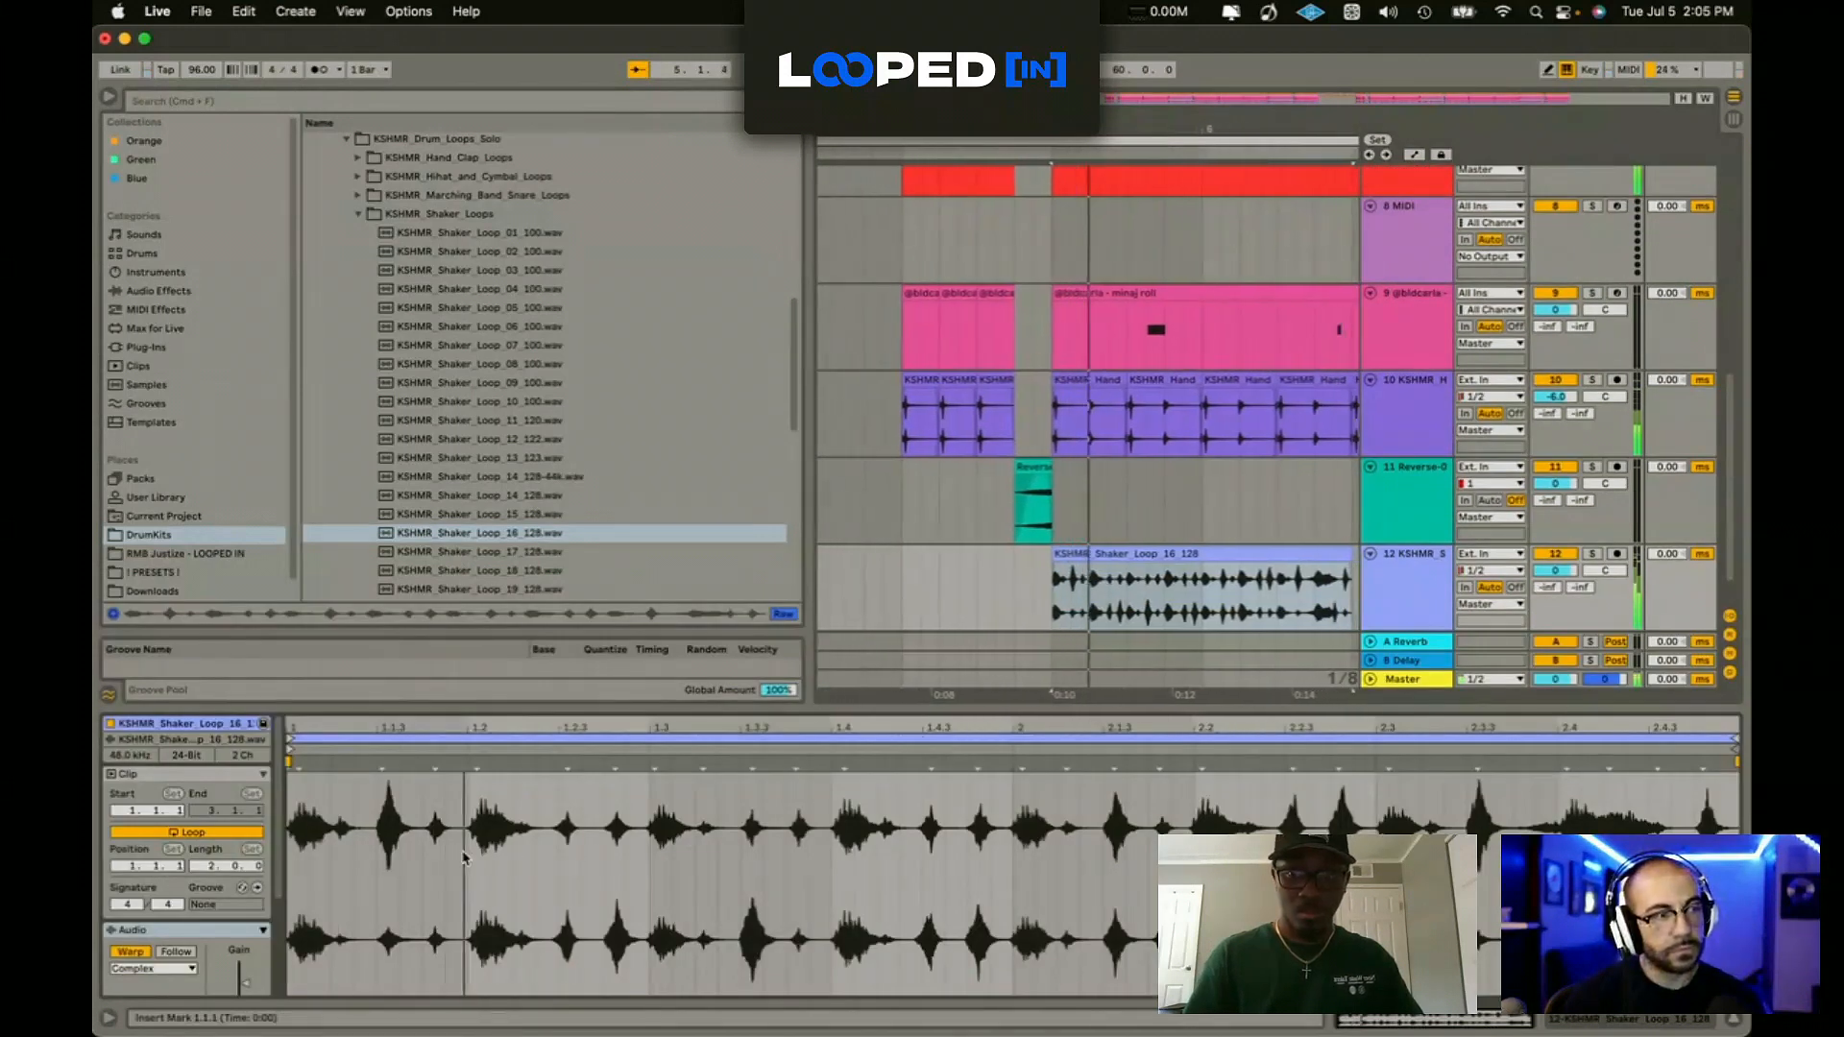
Step: Set the shaker track's volume to -3.2 dB and its delay to -2 ms while auditioning the loop
left_click(1666, 554)
type("10")
key("Return")
left_click_drag(1554, 570, 1555, 589)
key("space")
key("space")
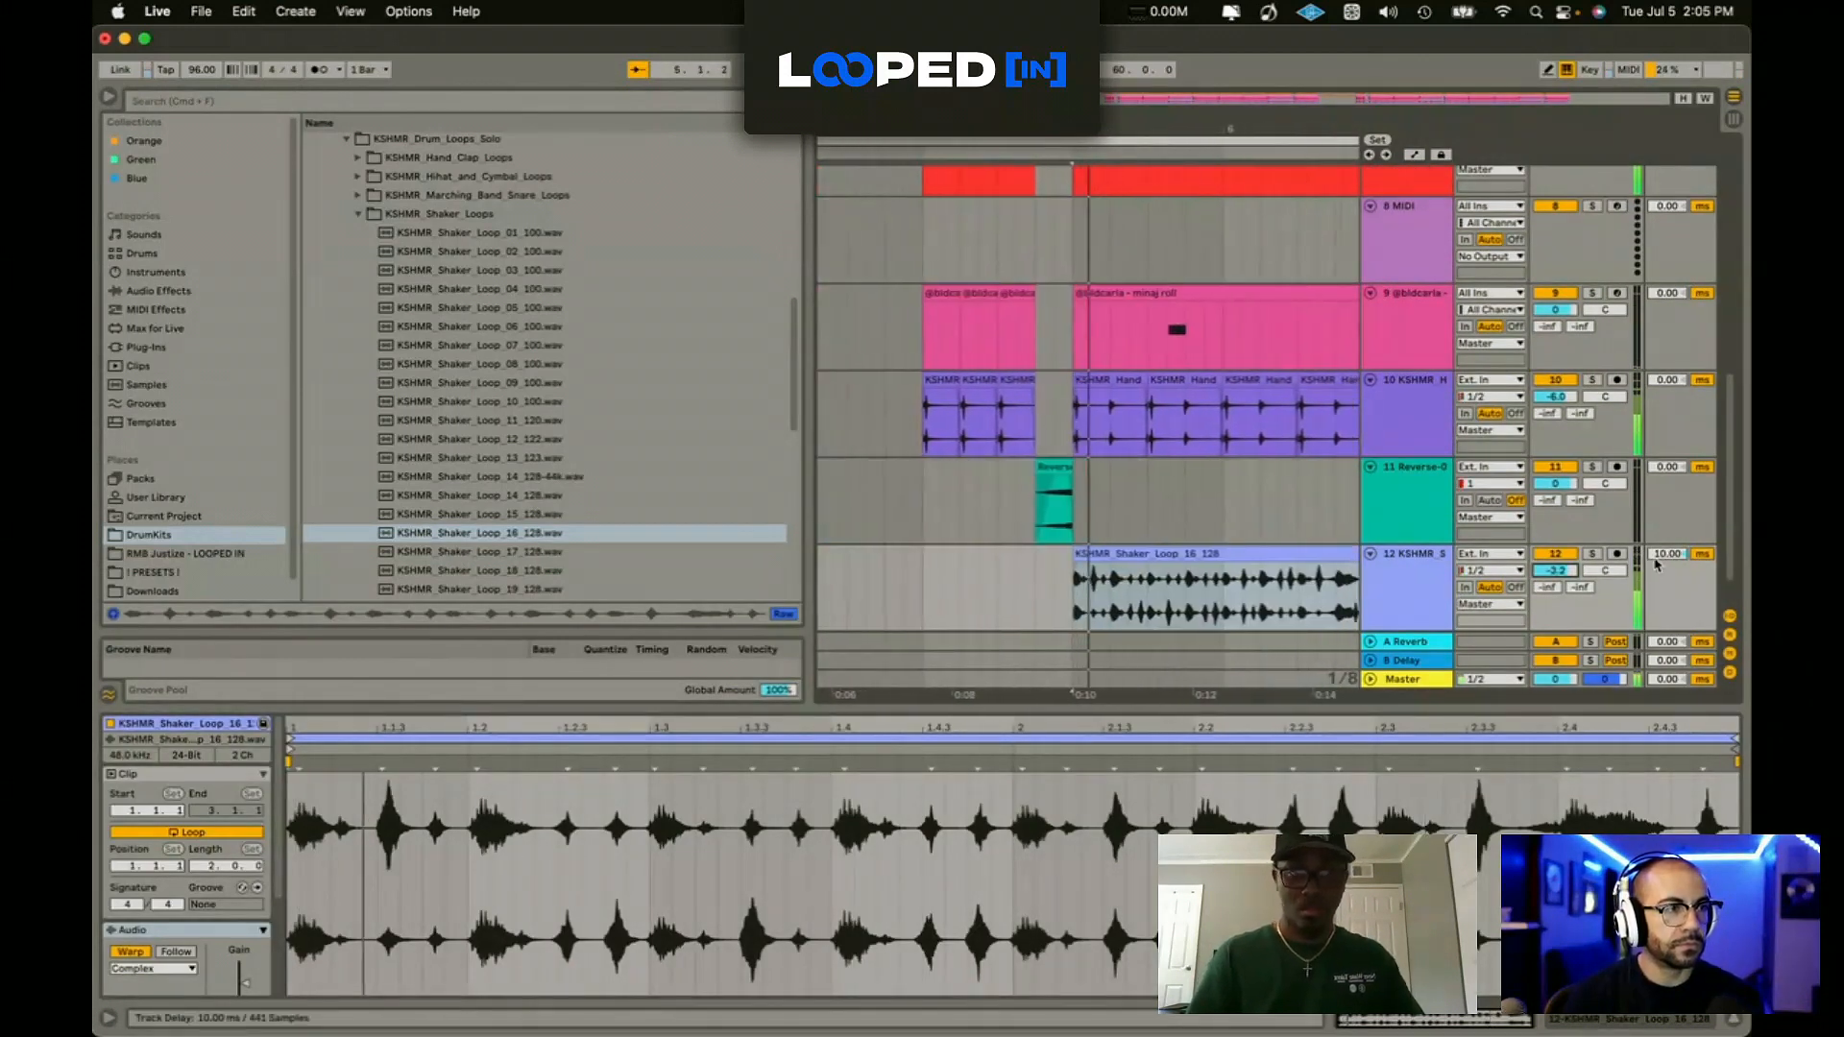
left_click_drag(1664, 557, 1663, 580)
key("space")
scroll(1097, 605, "up", 3)
key("space")
Step: Delete the unwanted shaker hits between 5.1.1 and 5.3.1 and consolidate that half bar into one clip
left_click_drag(1097, 605, 1069, 596)
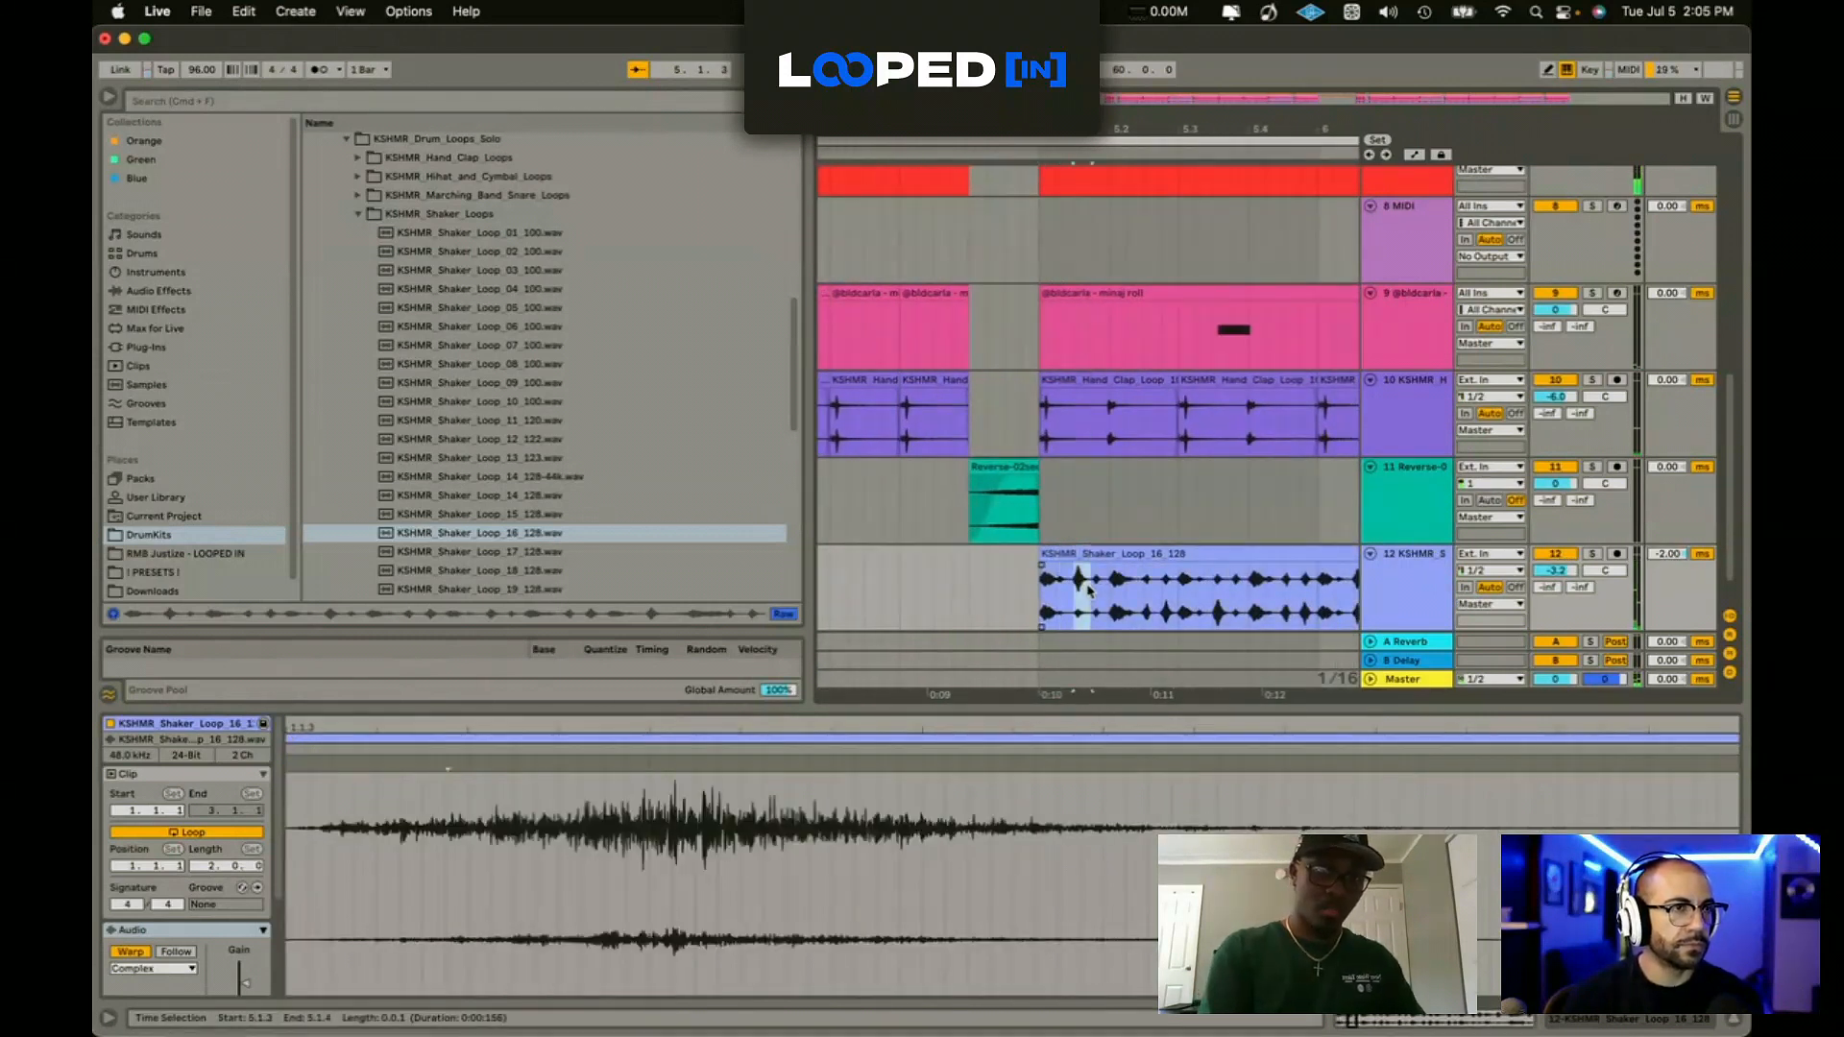
key("Delete")
left_click(1047, 580)
left_click_drag(1128, 588, 1178, 584)
key("Delete")
key("Delete")
left_click_drag(1043, 586, 1174, 554)
key("super+j")
Step: Duplicate the half-bar shaker clip three times up to 7.1.1 and set the shaker track's delay to 1 ms
scroll(1074, 617, "down", 4)
key("super+d")
key("super+d")
key("super+d")
left_click(1062, 607)
key("space")
left_click_drag(1660, 567, 1661, 544)
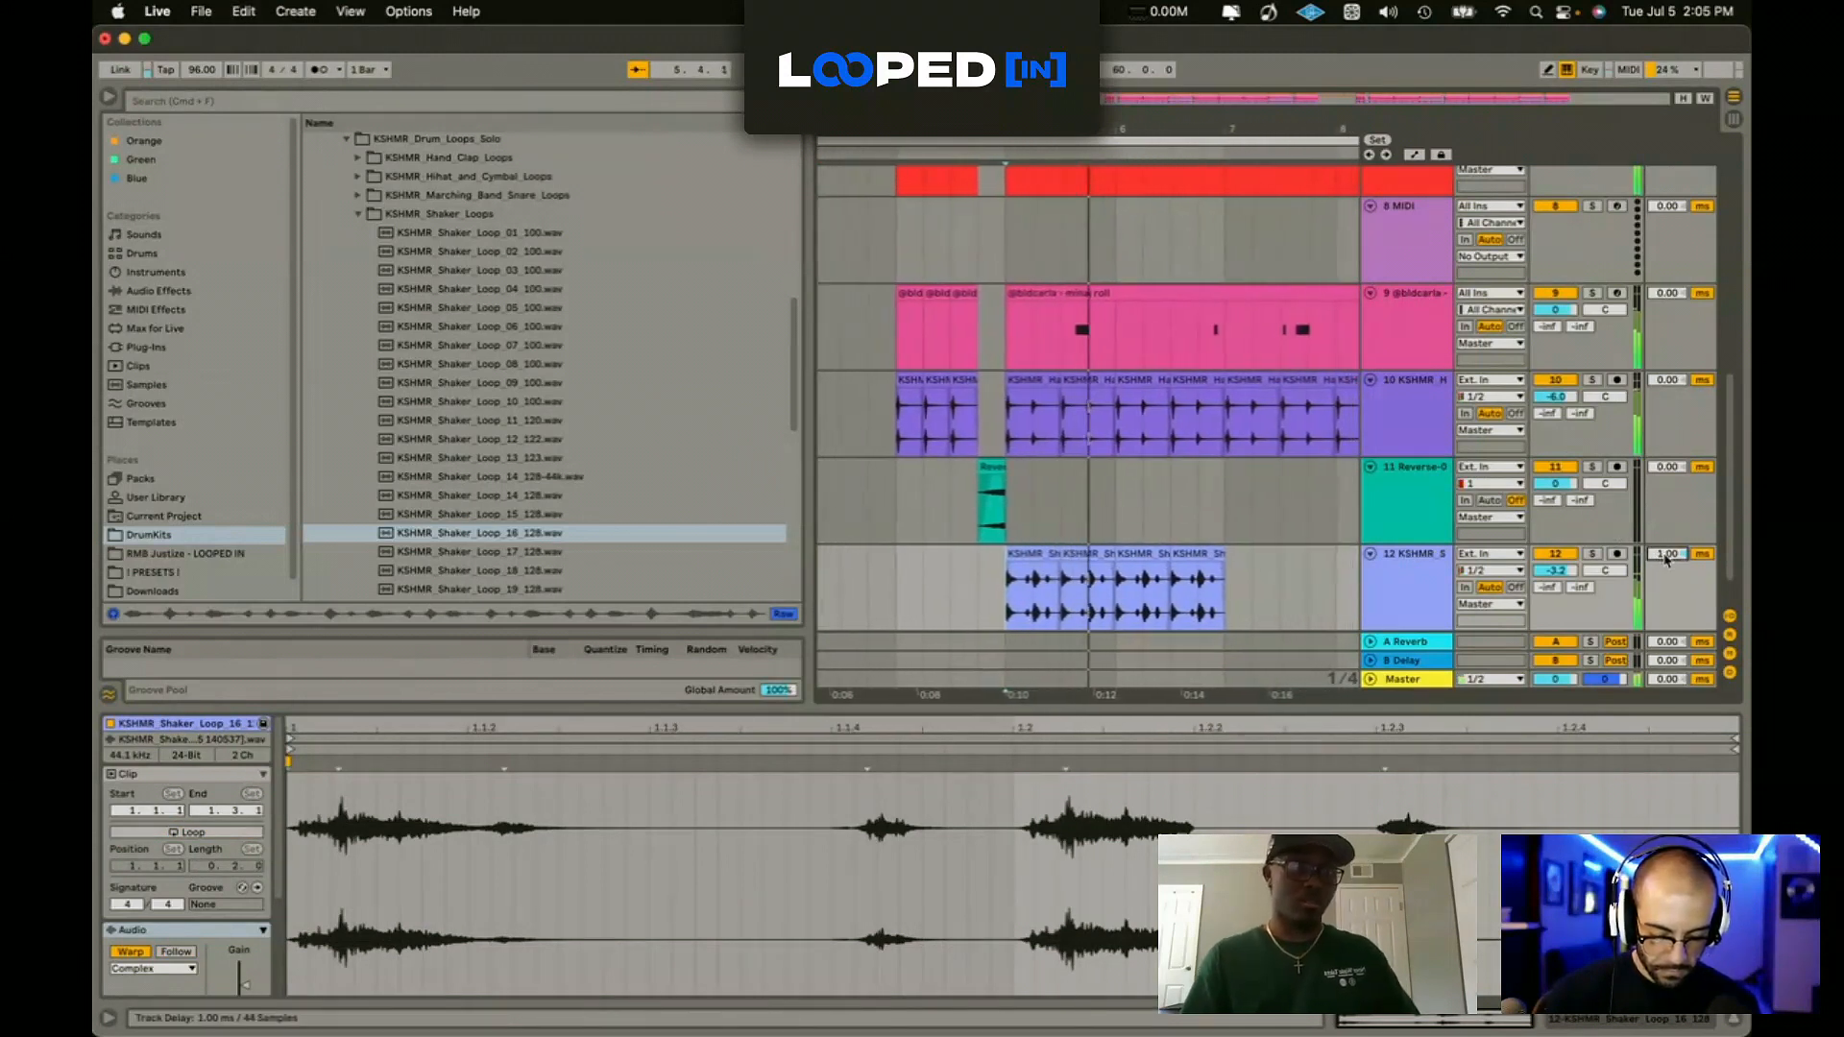
Step: Continue the half-bar shaker repeats up to 10.3.1 and set the shaker track's delay to 24 ms
left_click(1121, 554)
key("super+d")
scroll(1121, 557, "down", 4)
key("super+d")
key("super+d")
key("super+d")
key("super+d")
key("super+d")
key("super+d")
left_click_drag(1667, 554, 1667, 500)
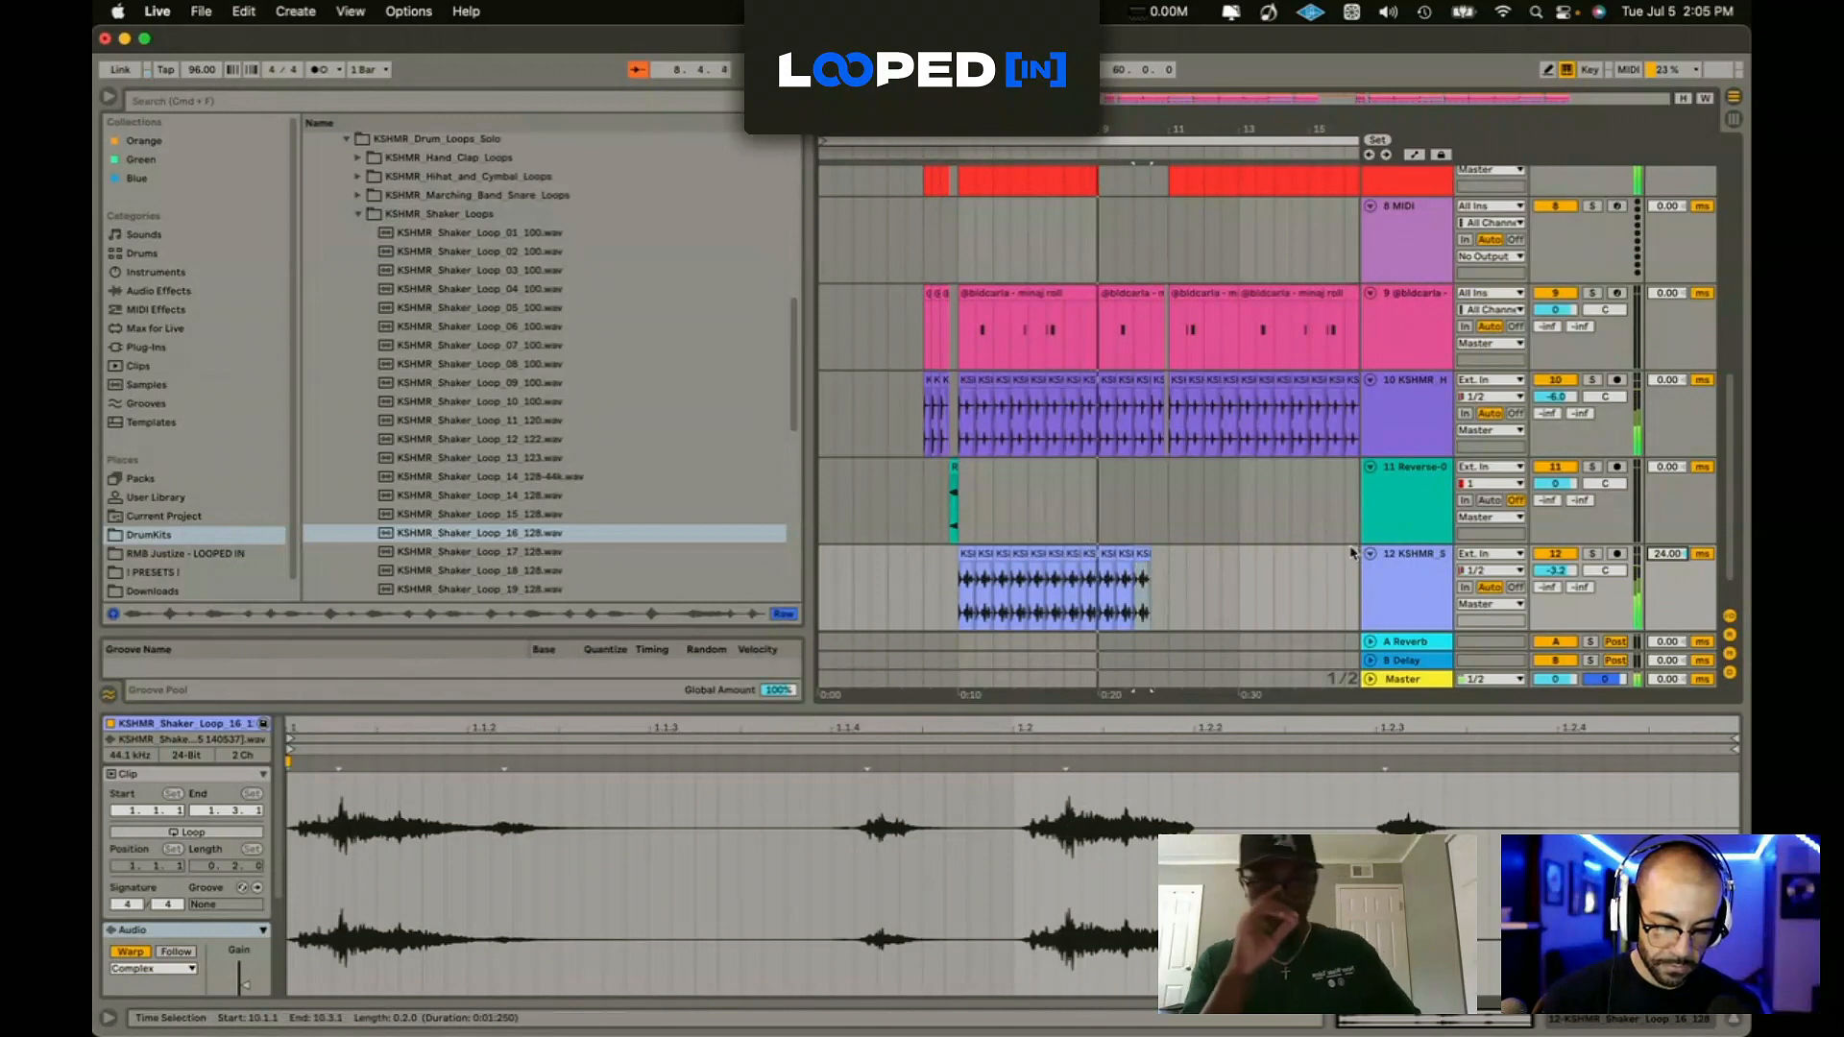
Step: Copy the reverse effect clip before 5.1.1 to 10.3.1 and set that track's volume to 1.7 dB
left_click(938, 506)
left_click_drag(937, 507, 958, 505)
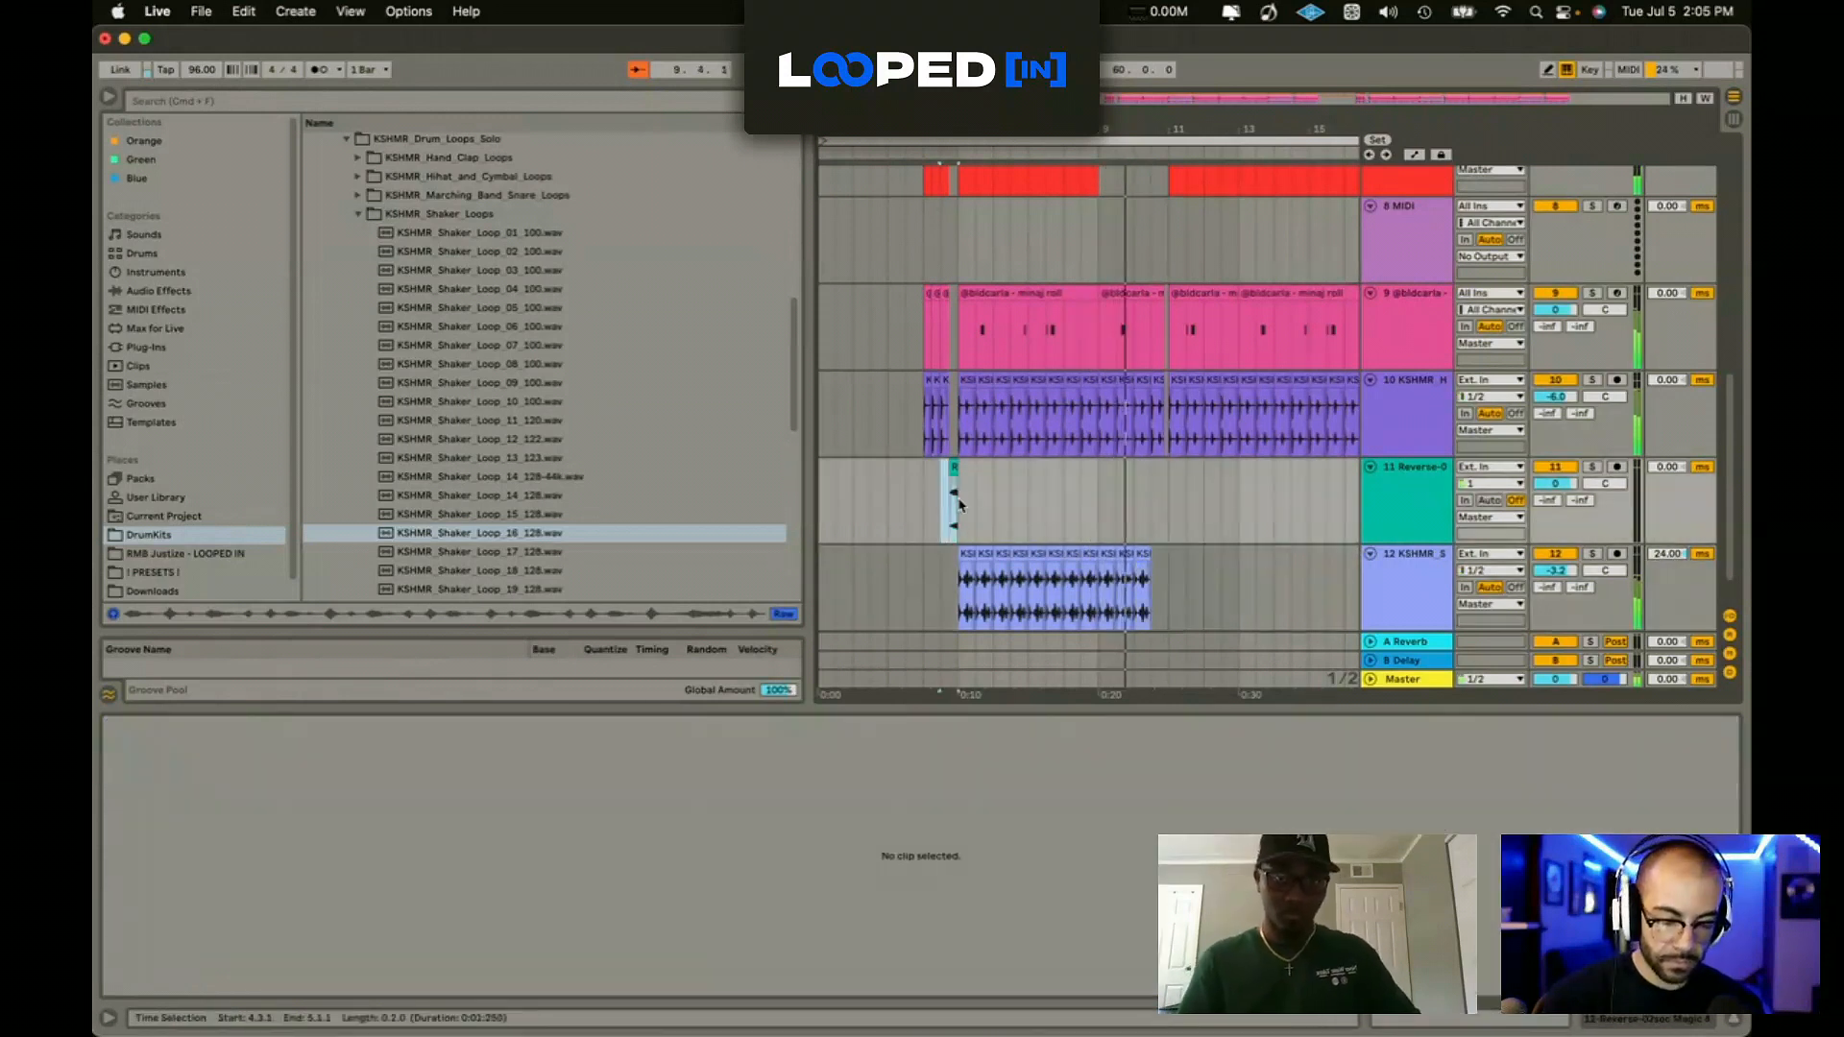
left_click(1152, 501)
key("super+v")
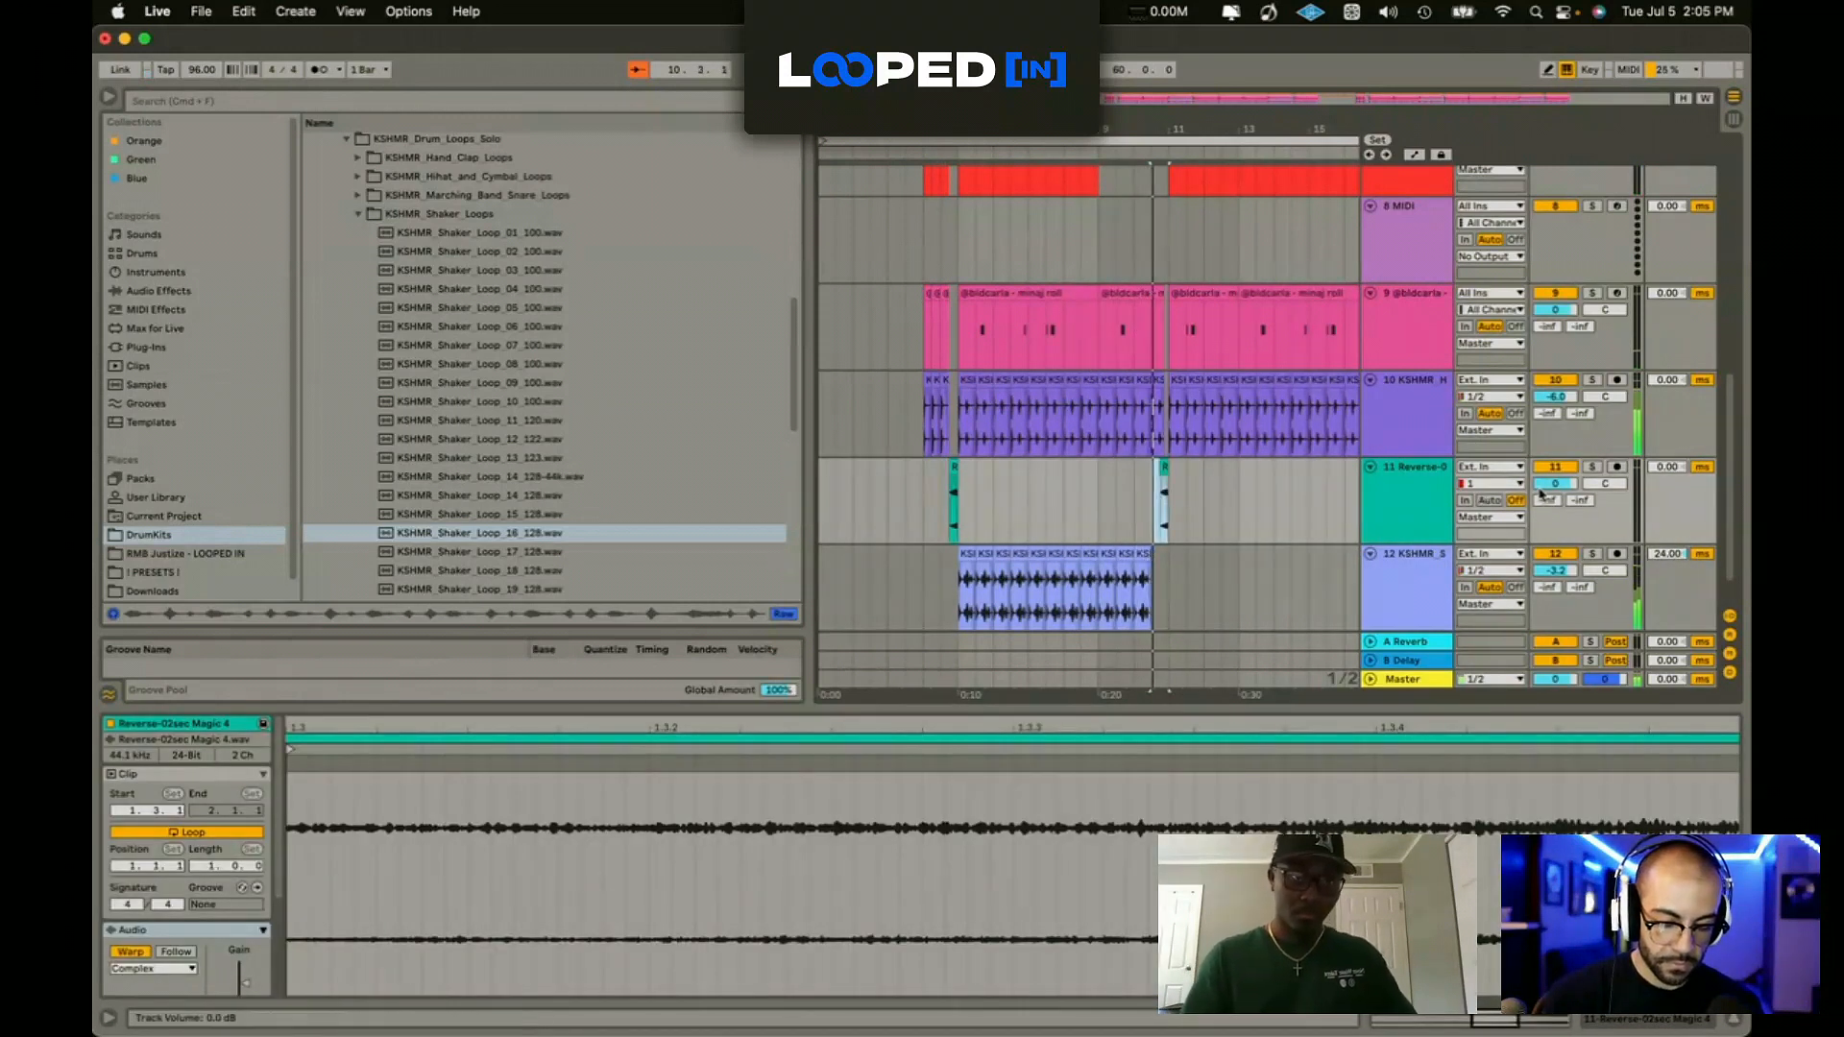
Step: Repeat the half-bar shaker clip from 10.3.1 until the shaker part ends with the first section's other drum parts at 21.1.1
left_click(1139, 551)
key("super+d")
key("super+d")
key("super+d")
key("super+d")
key("super+d")
key("super+d")
key("super+d")
key("super+d")
key("super+d")
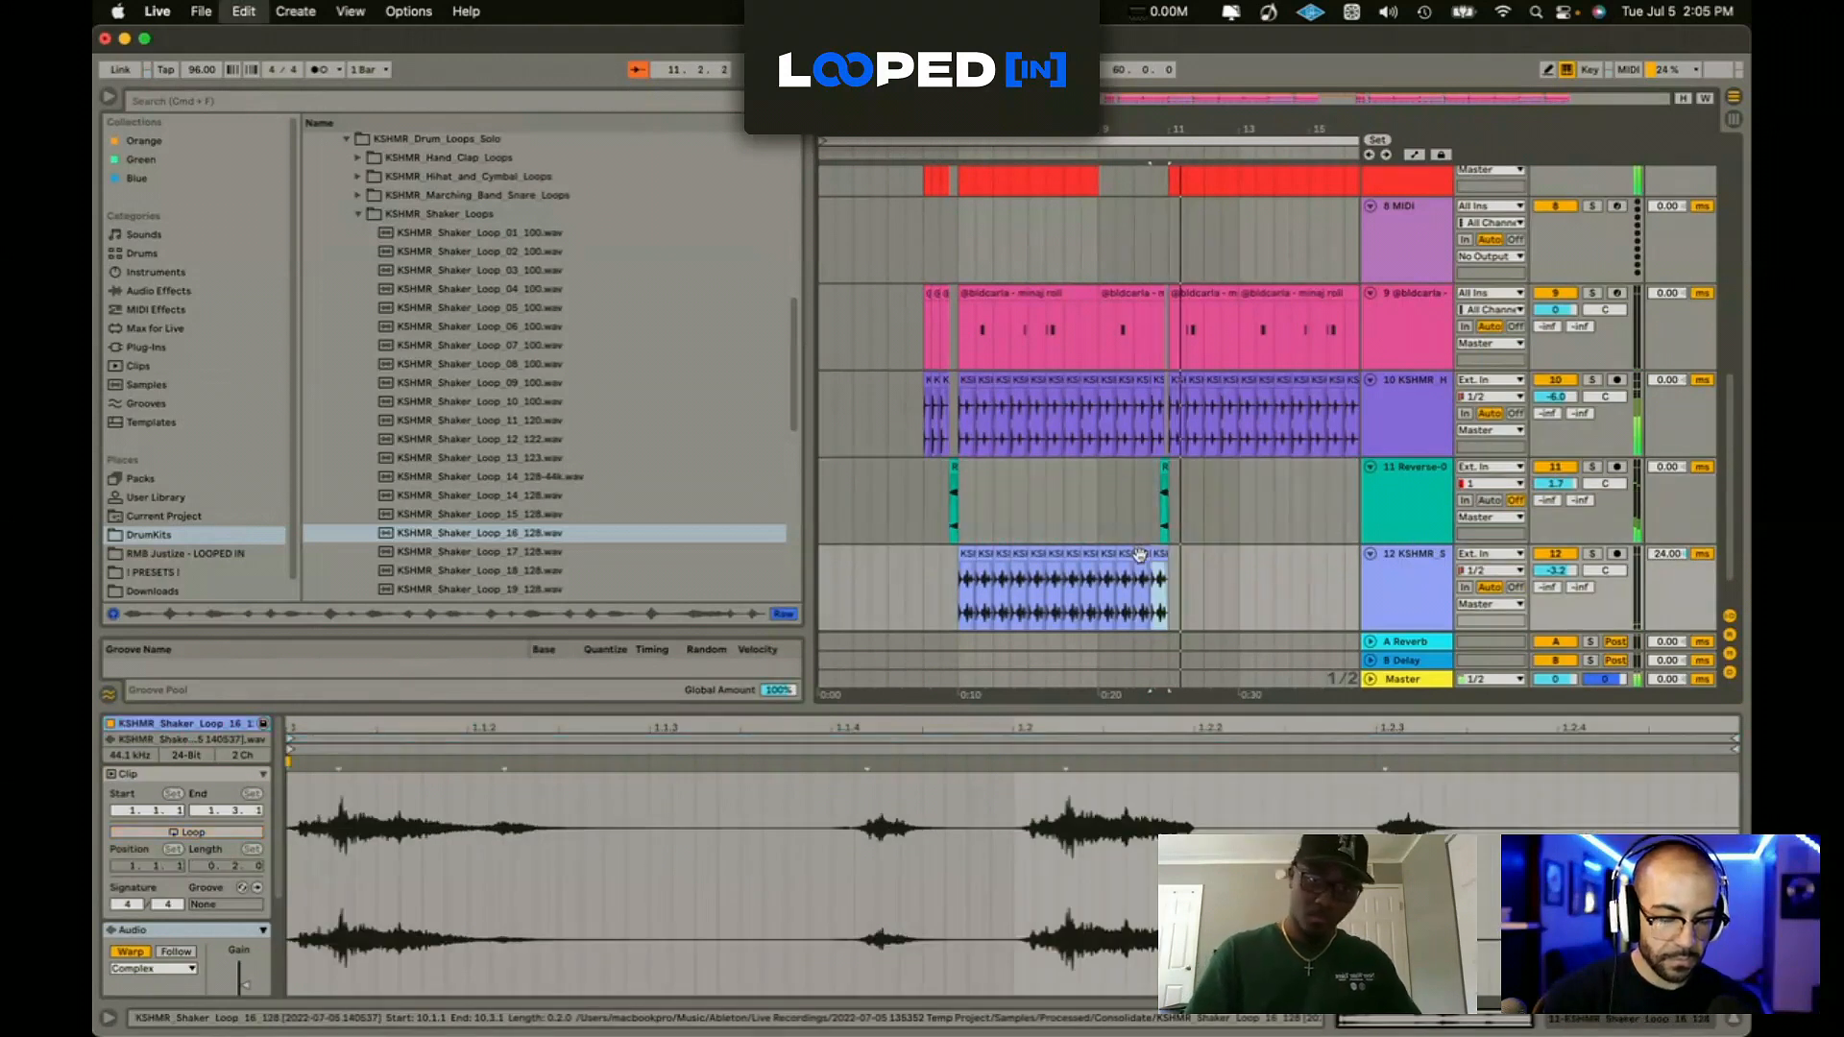
key("super+d")
scroll(1133, 577, "down", 5)
key("super+d")
key("super+d")
key("super+d")
key("super+d")
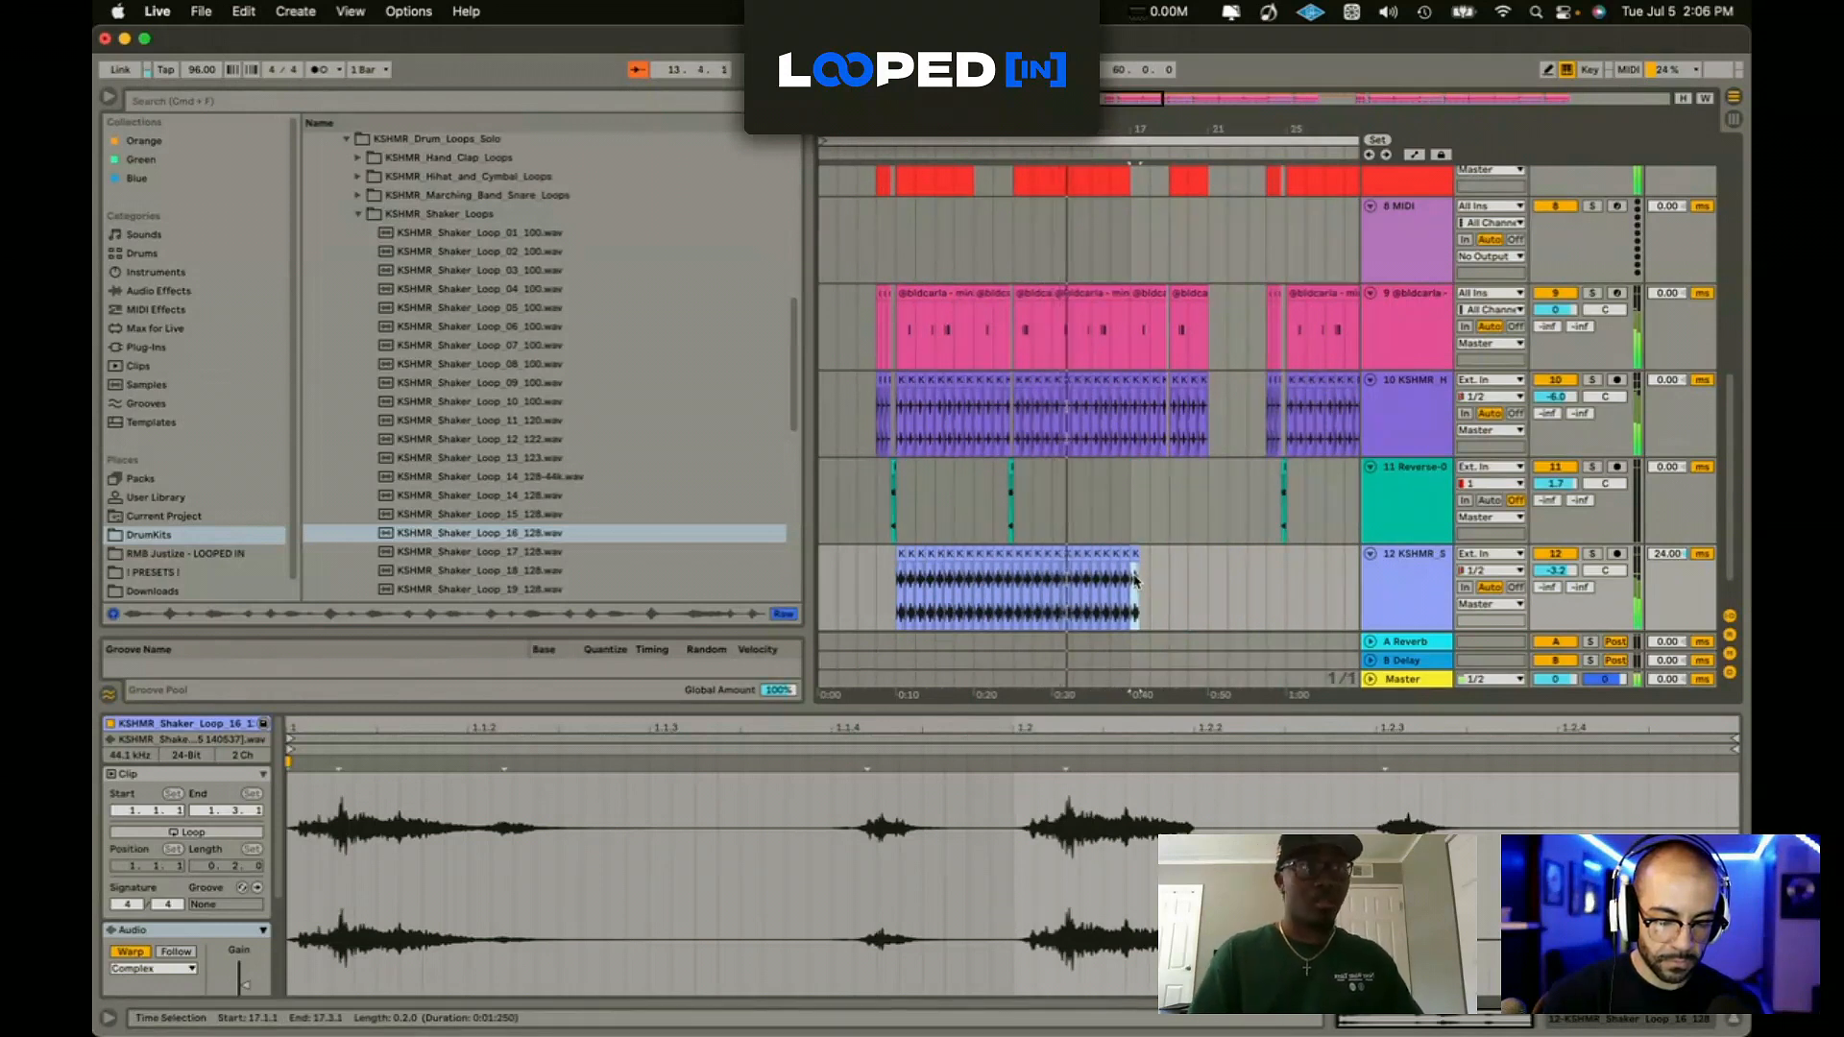
scroll(1133, 586, "down", 2)
key("super+d")
key("super+d")
key("super+d")
key("super+d")
key("super+d")
key("super+d")
key("super+d")
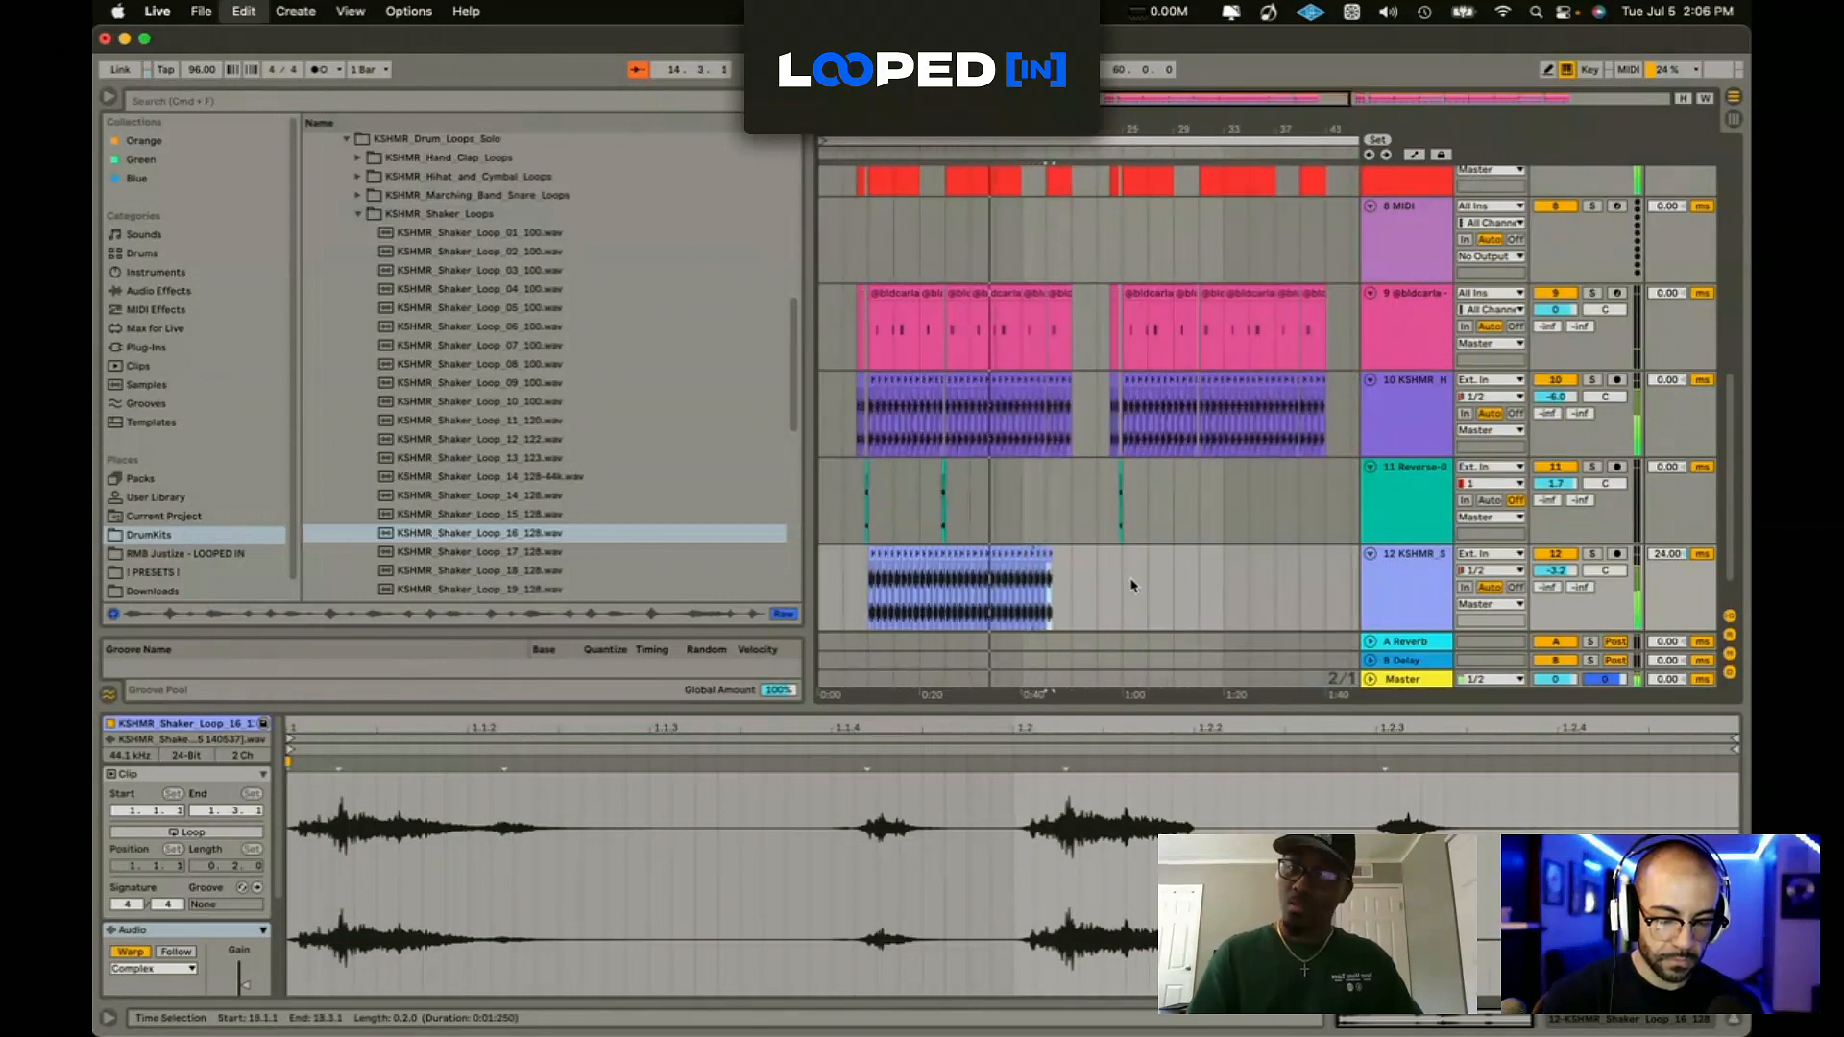
Step: Duplicate the shaker track's full 20-bar section from 1.1.1 to 21.1.1 twice to cover the second and third sections
left_click_drag(1074, 583, 552, 592)
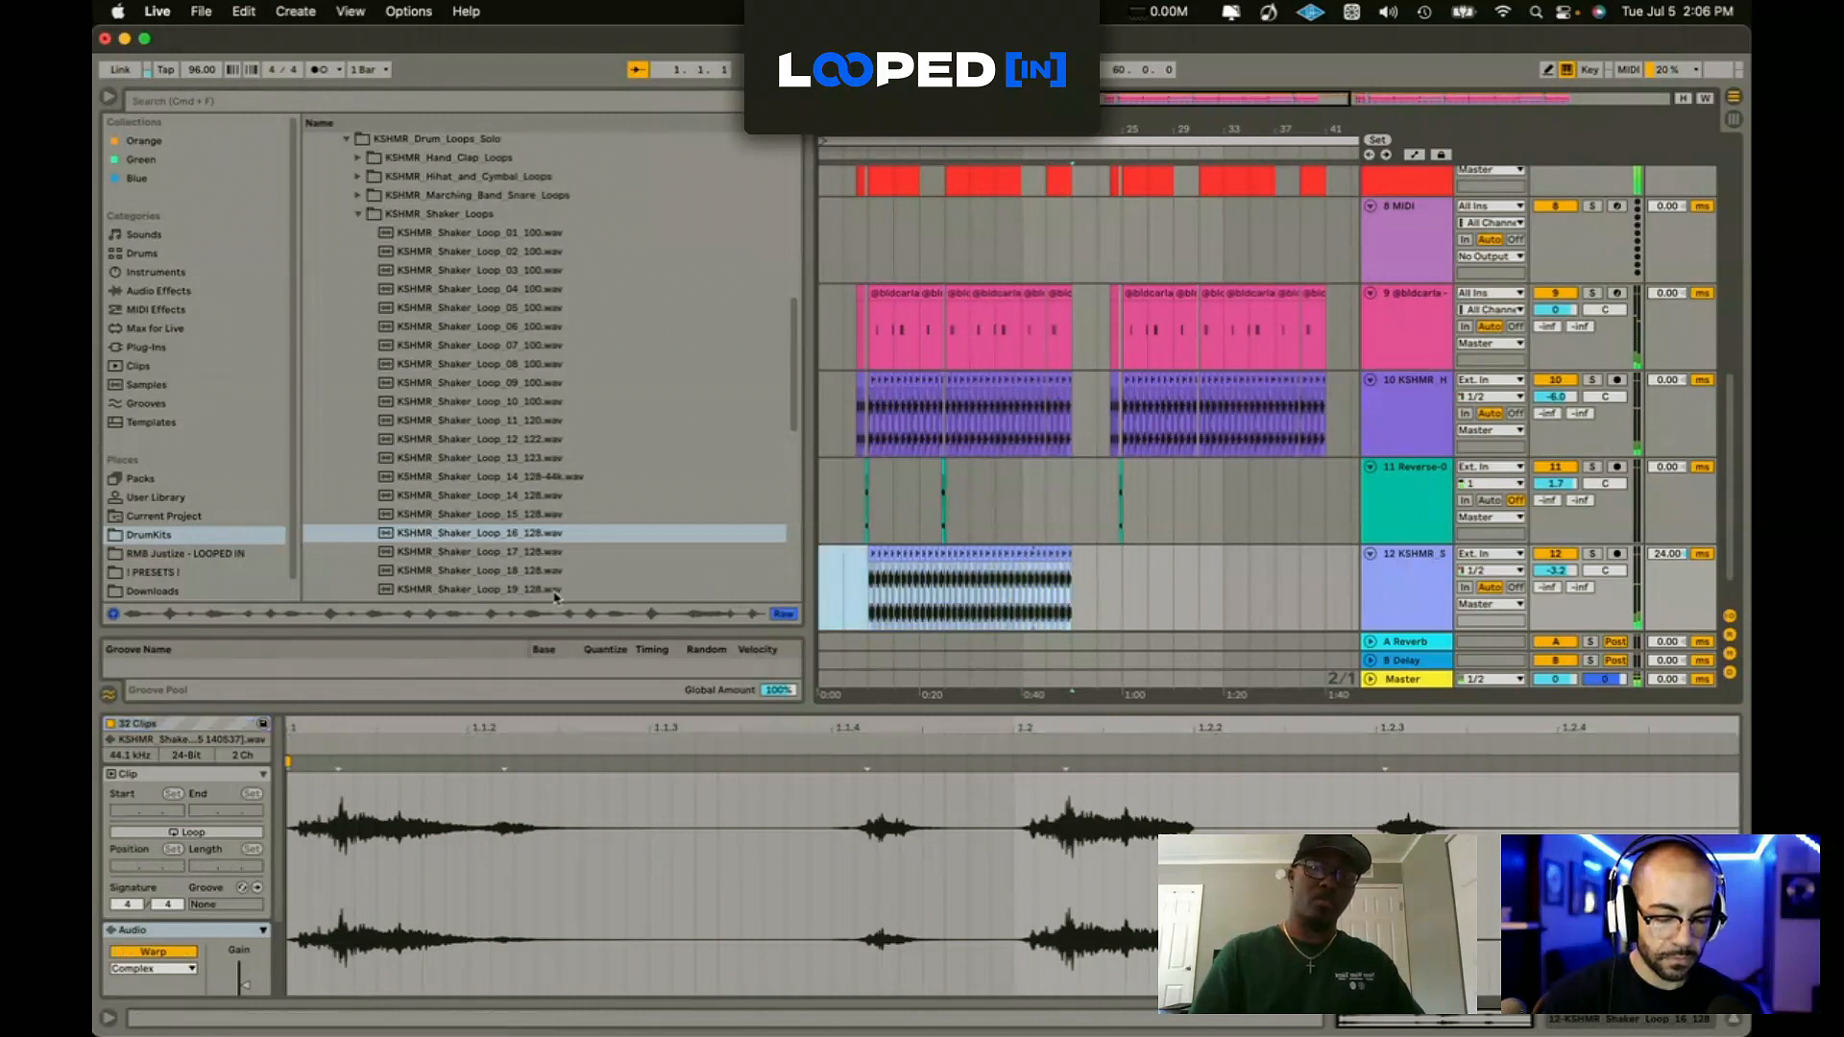
key("super+d")
key("space")
scroll(987, 494, "down", 3)
key("super+d")
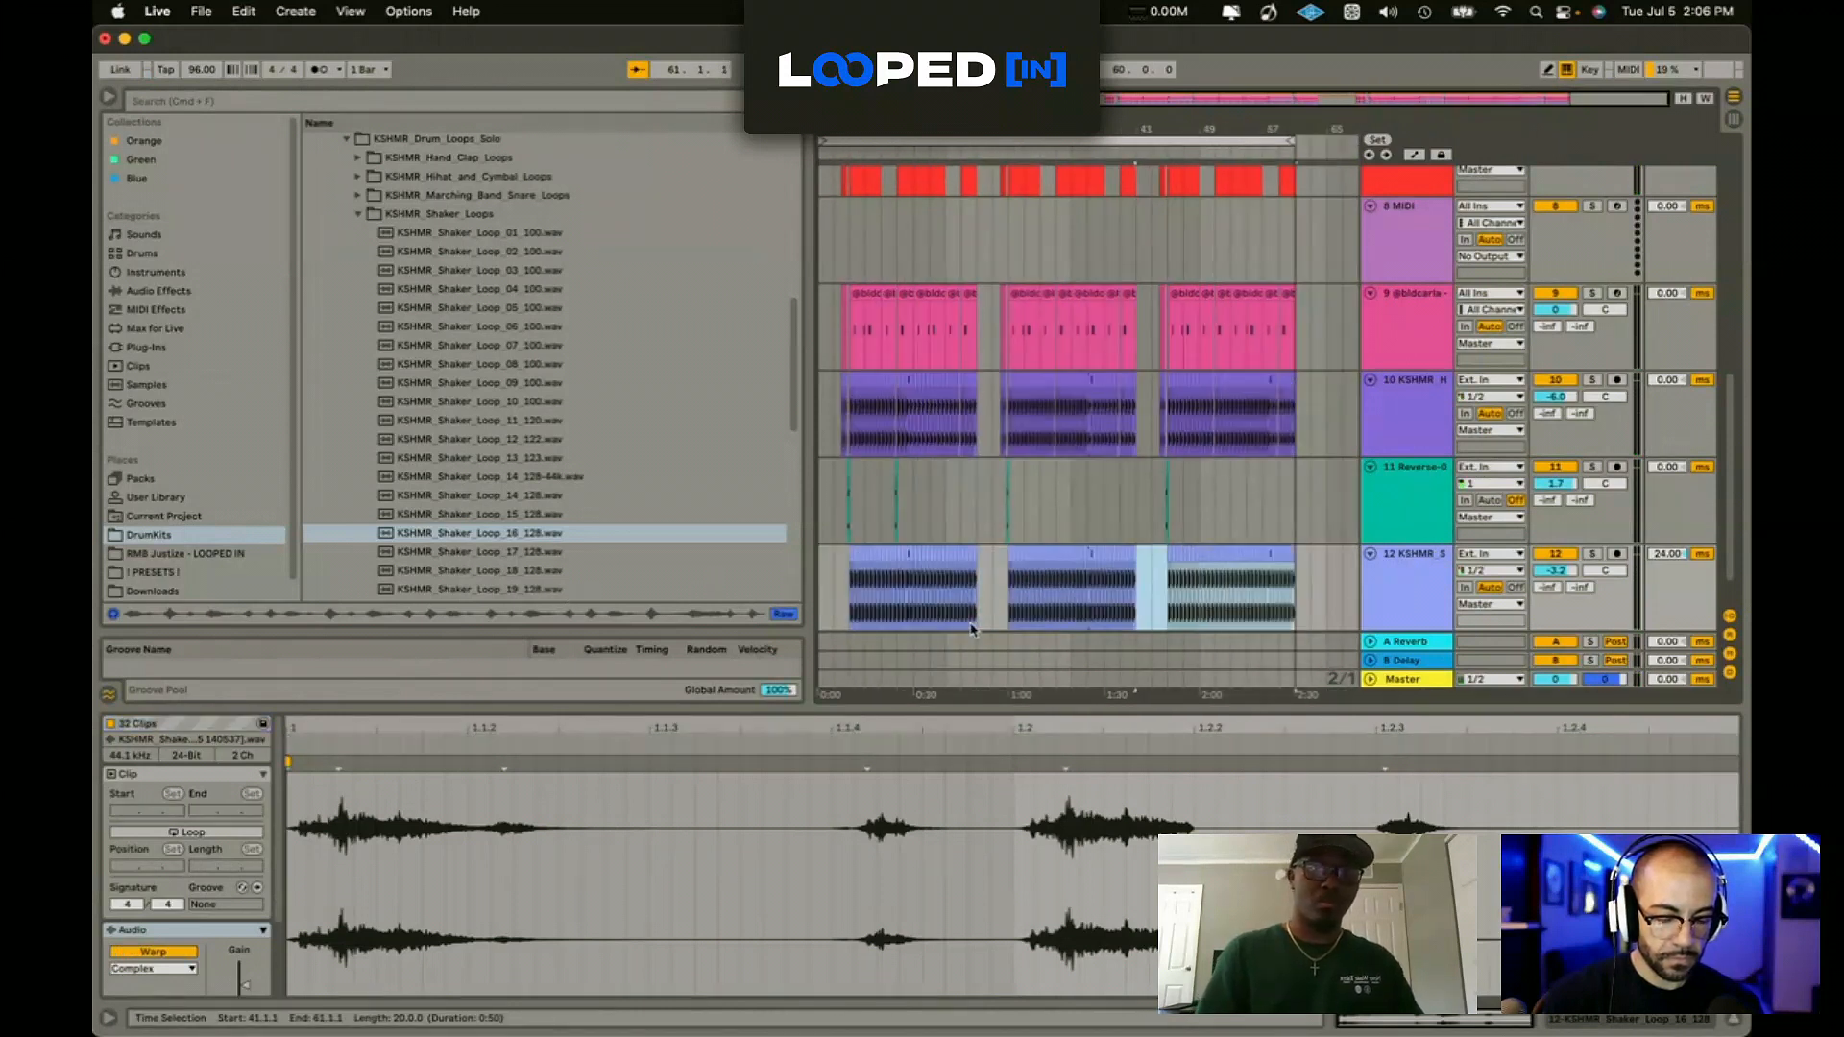
Step: Insert a MIDI track below the shaker track and play the arrangement from the beginning
key("super+shift+t")
key("Home")
key("space")
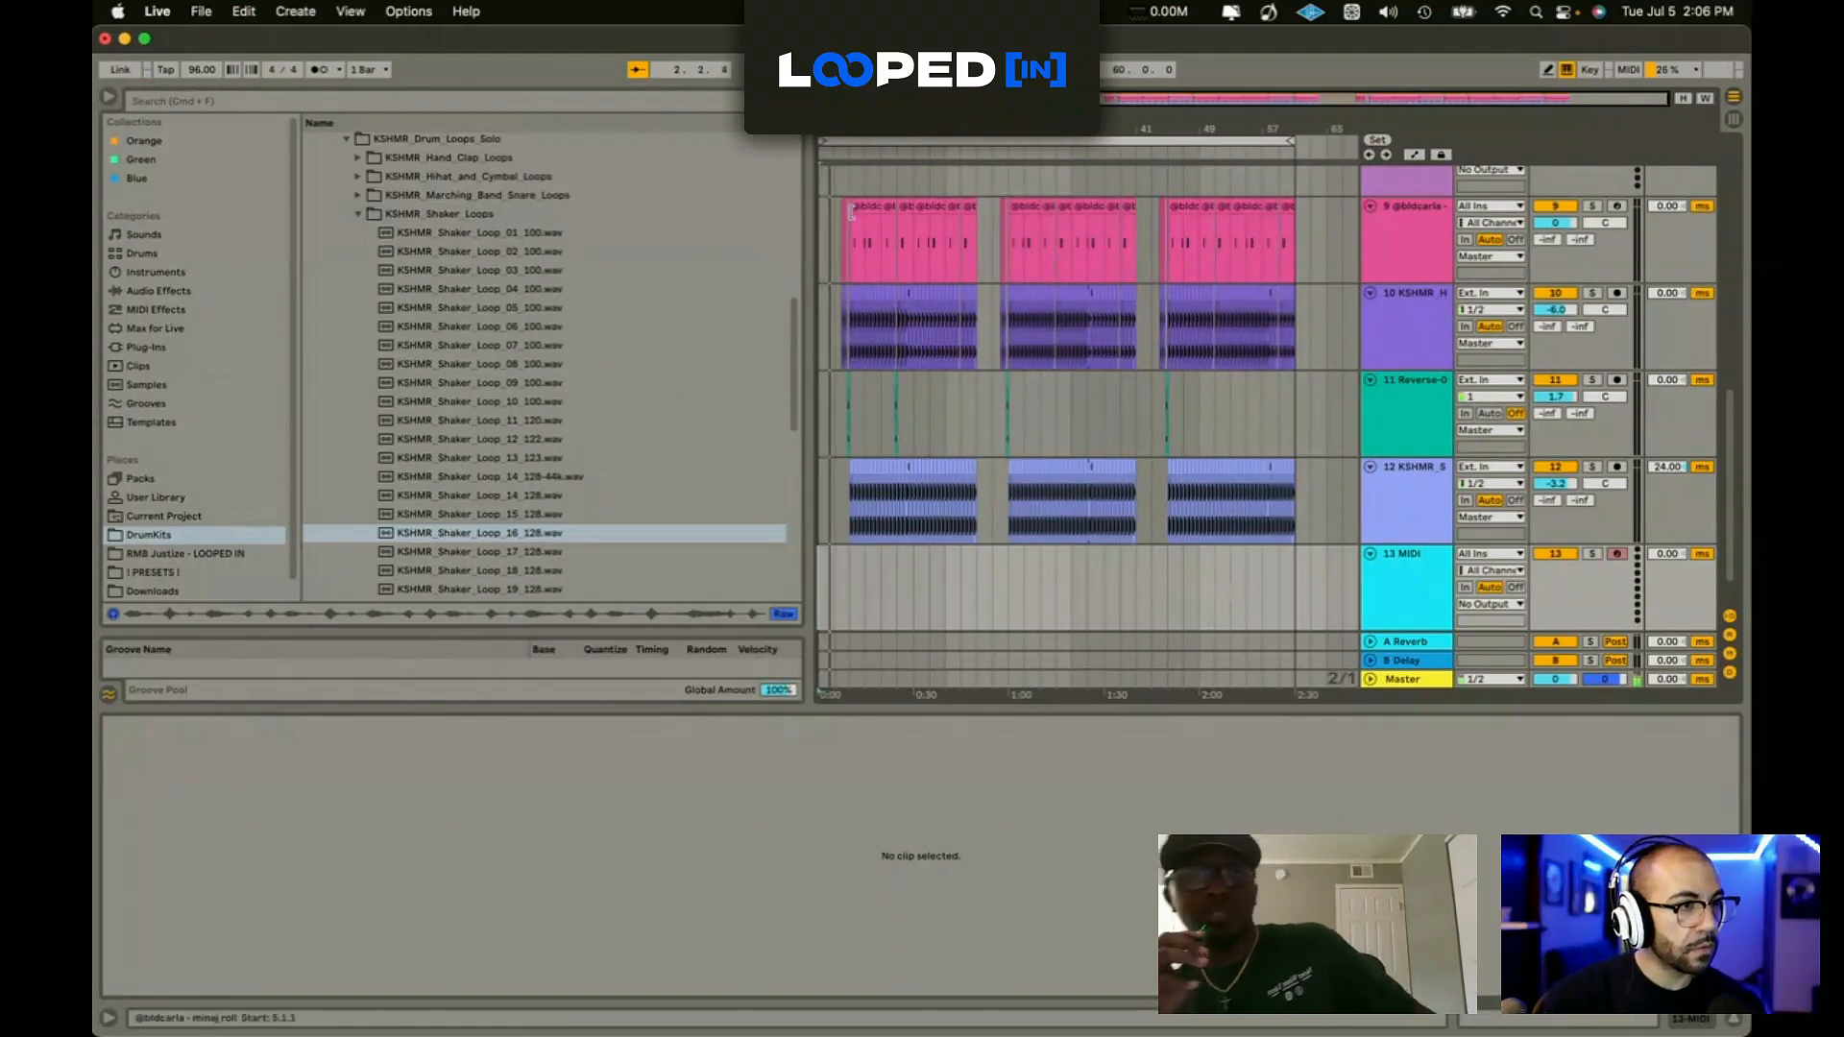
Step: Examine the intro sample track's effect chain and look through the available plug-ins and audio effects
scroll(858, 379, "up", 5)
scroll(858, 378, "up", 5)
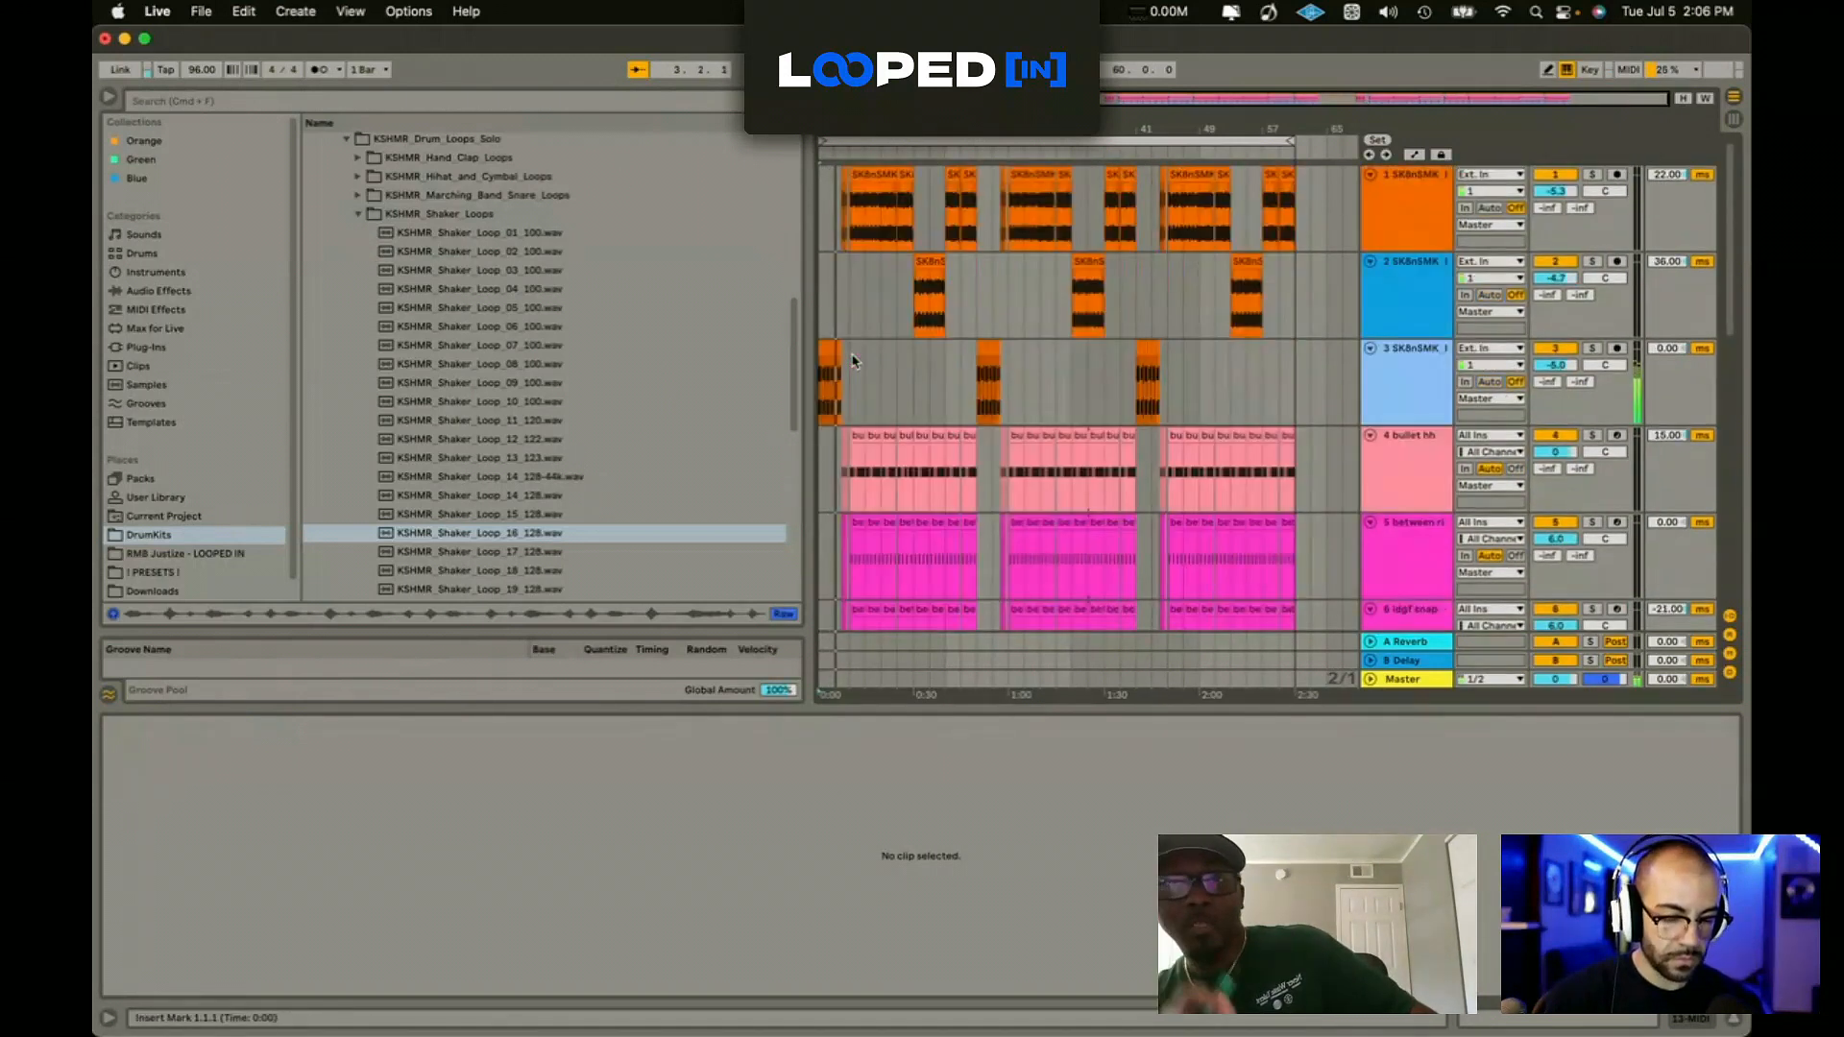
left_click(1362, 398)
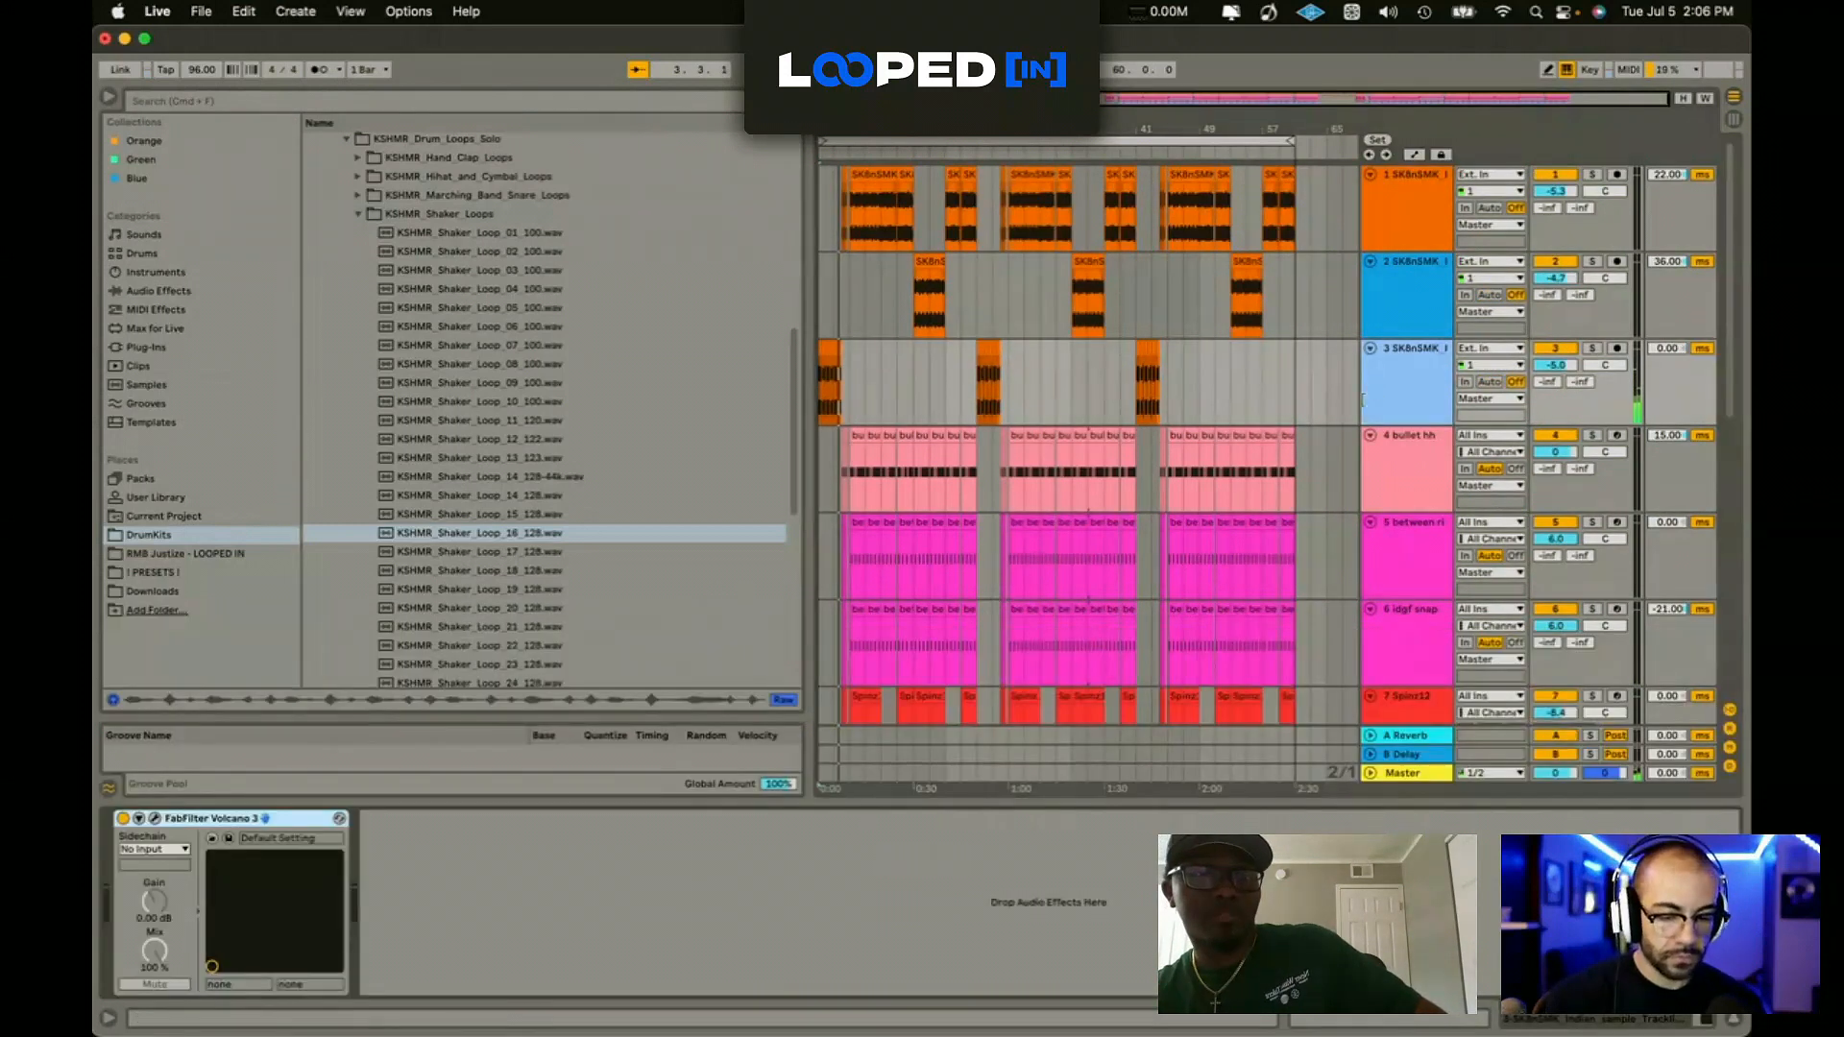
left_click(190, 366)
left_click(288, 348)
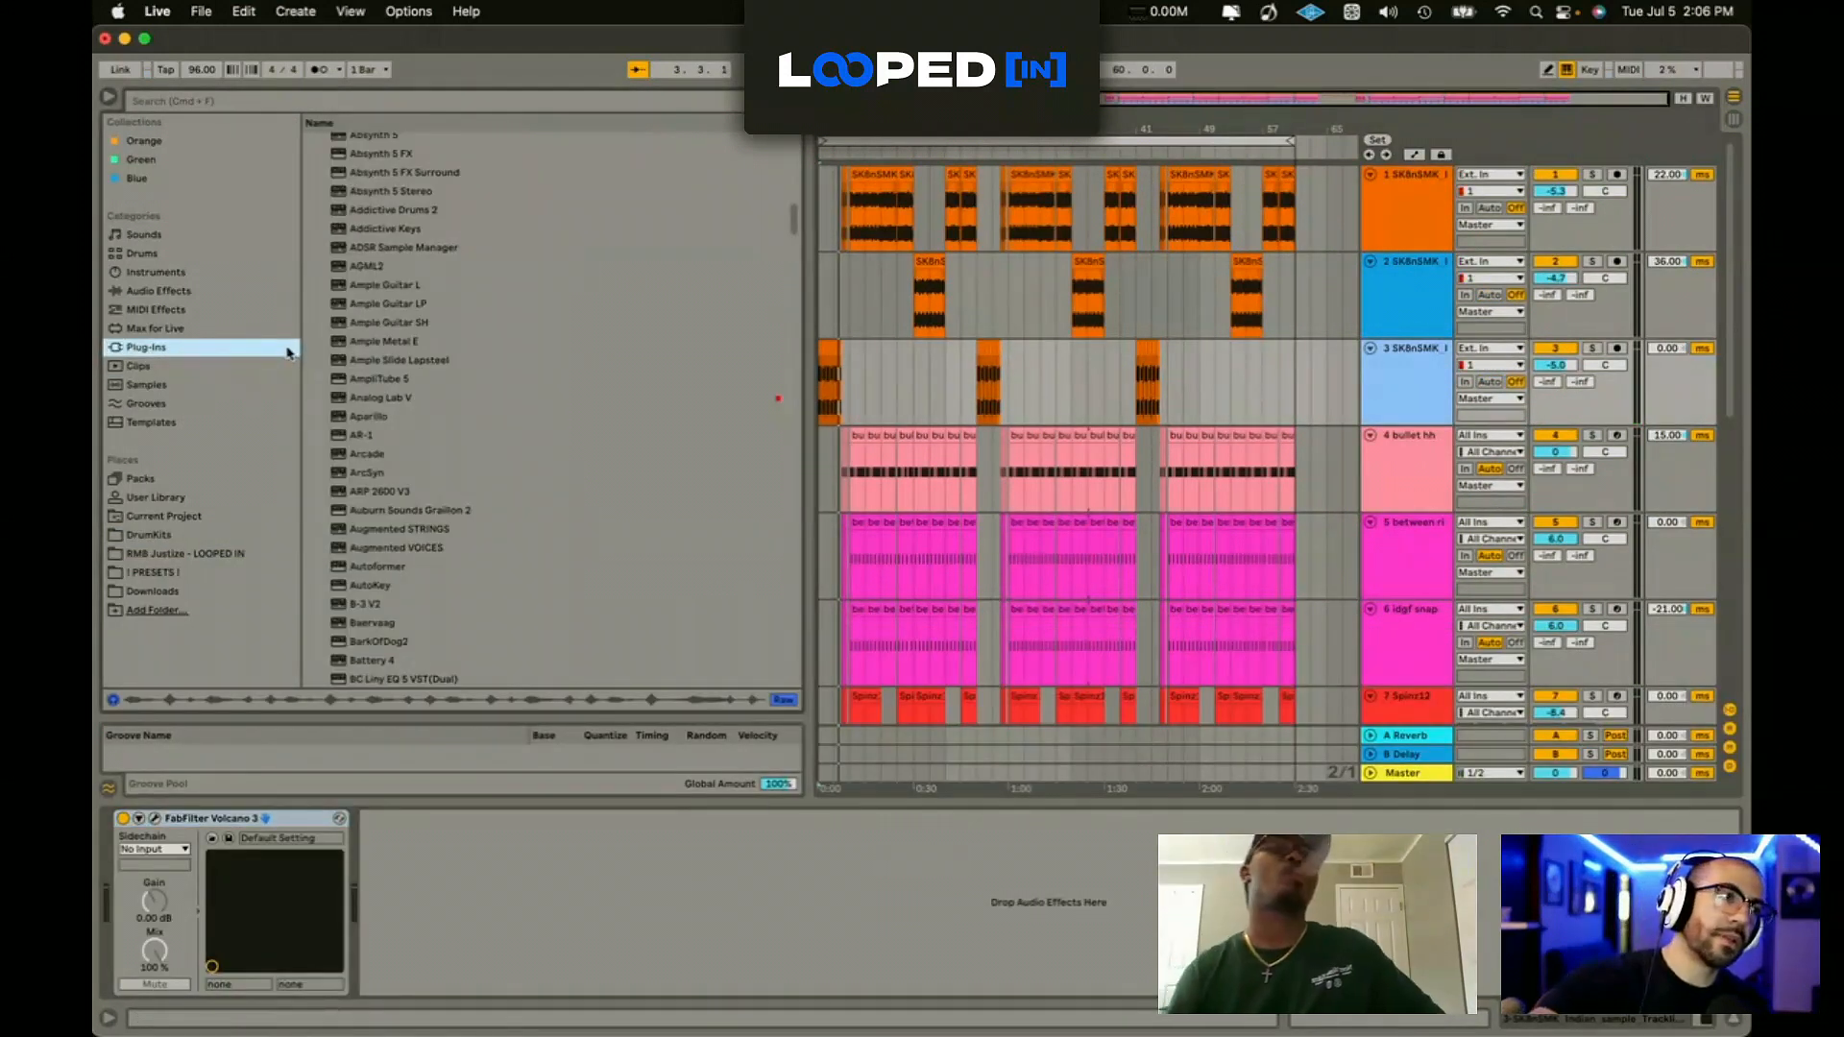
left_click(822, 443)
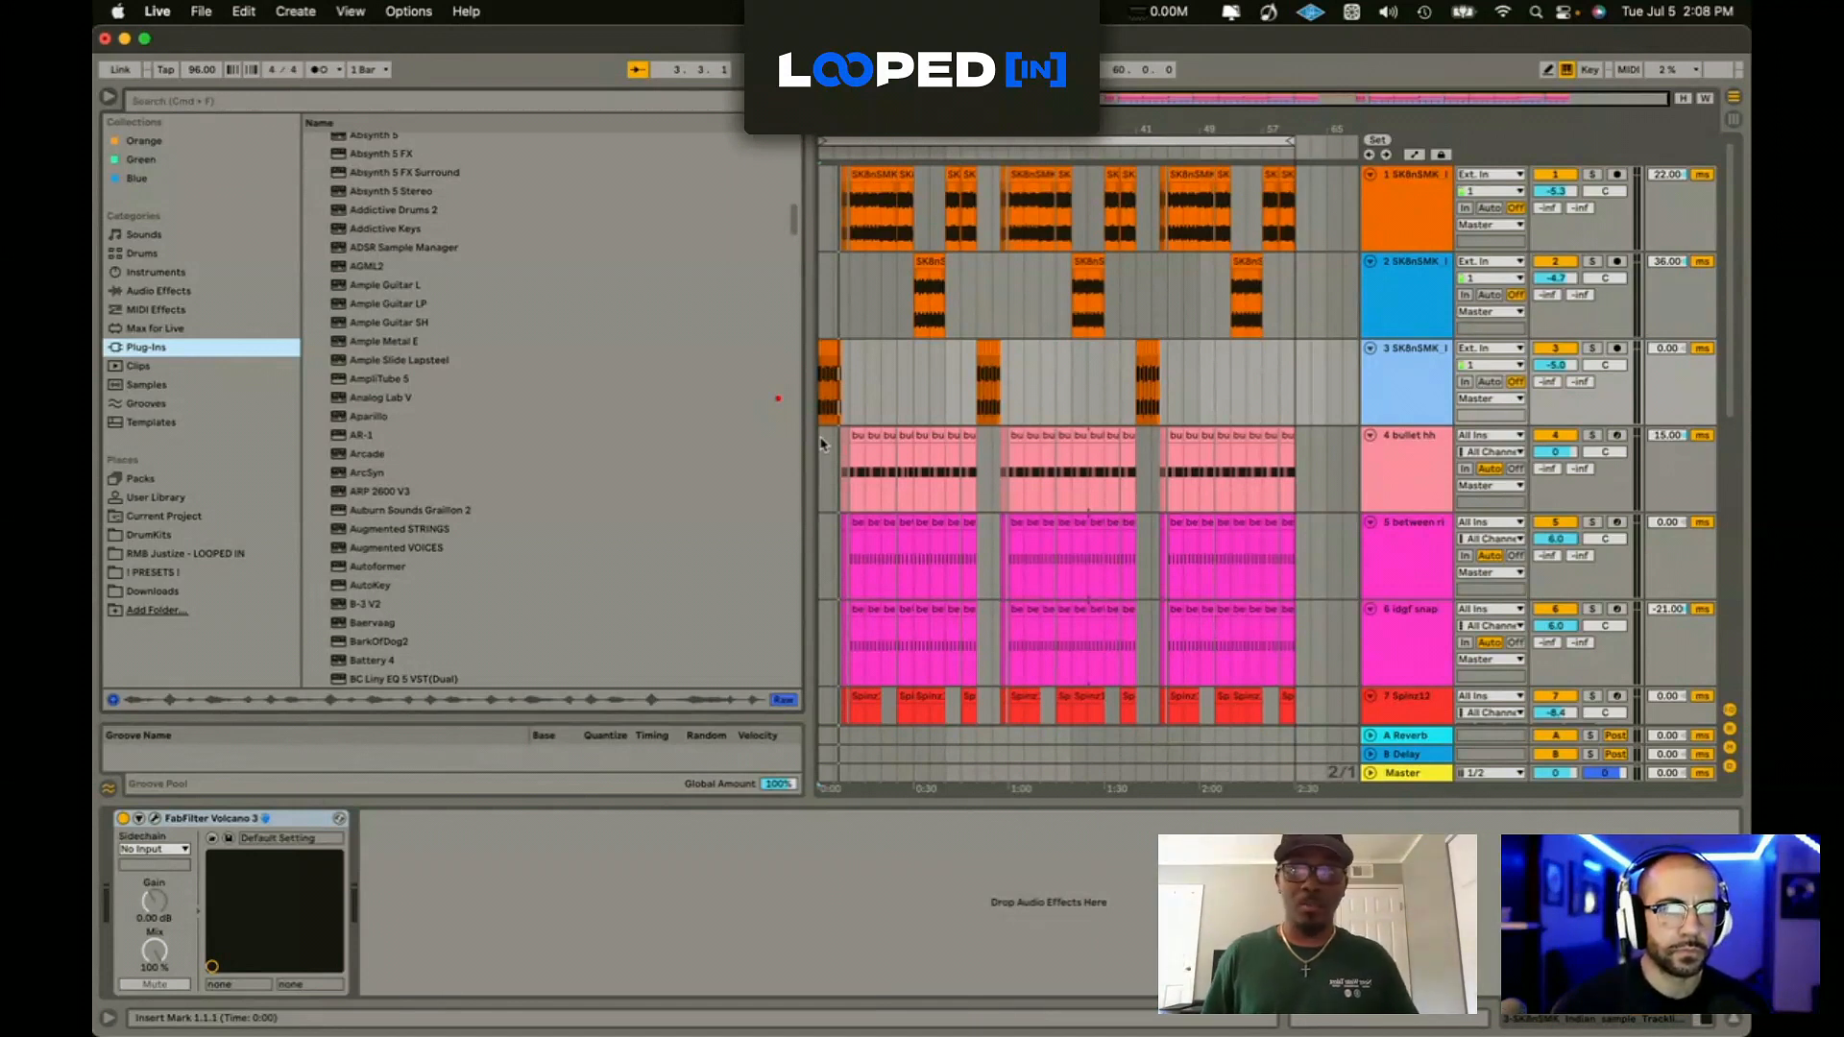
left_click(199, 292)
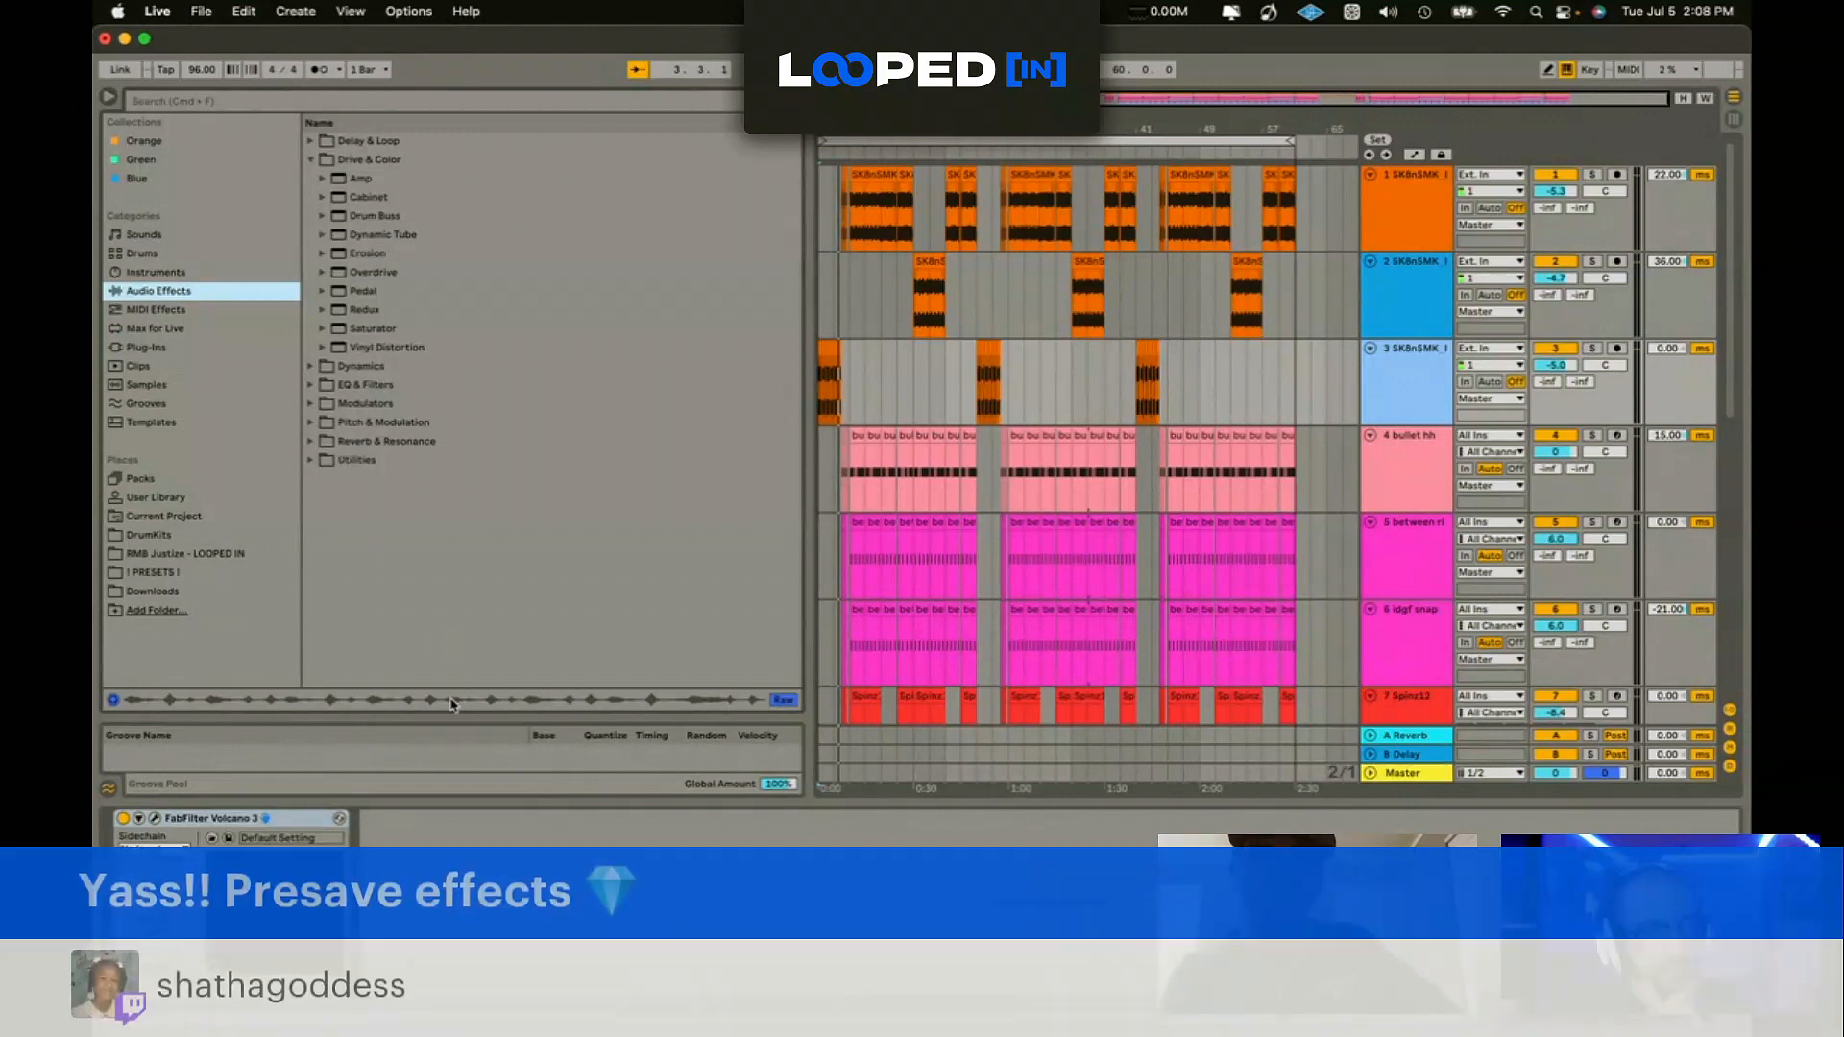
Step: Delete the empty MIDI track between the Spinz 808 track and the minaj roll track
left_click(829, 236)
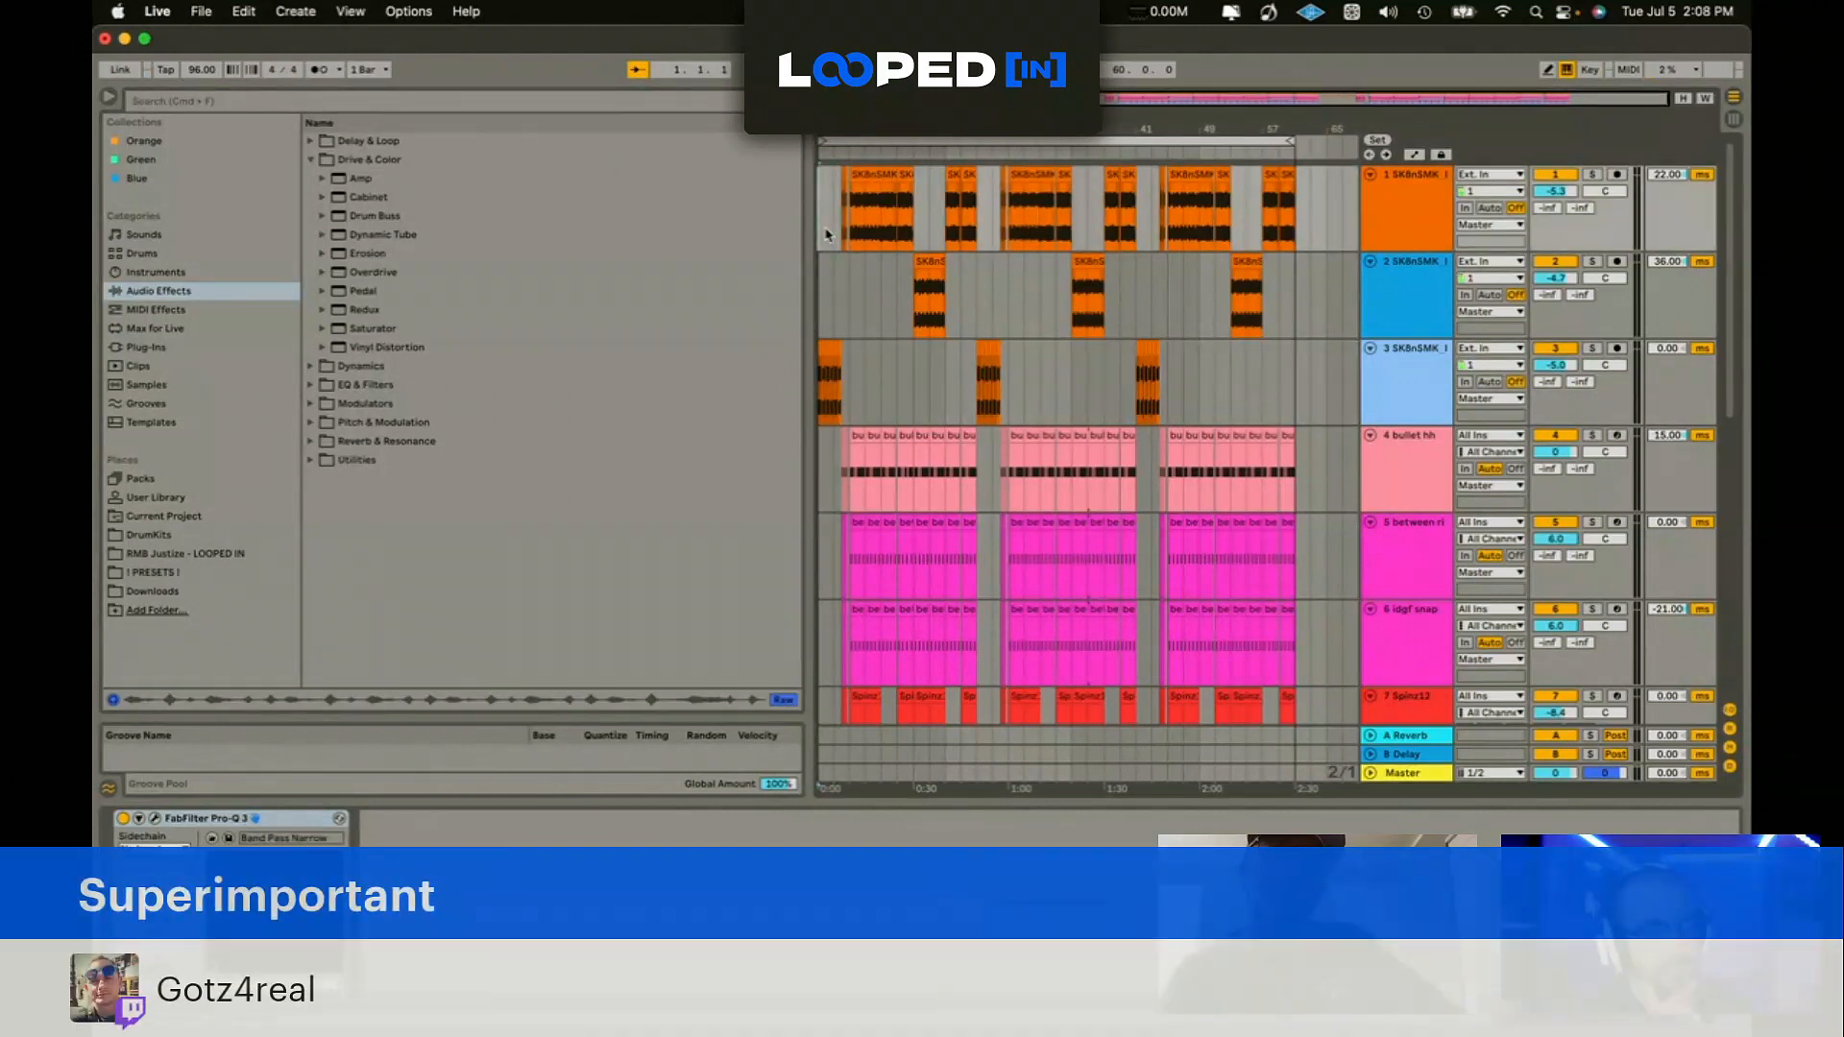
scroll(826, 235, "down", 1)
scroll(826, 235, "down", 15)
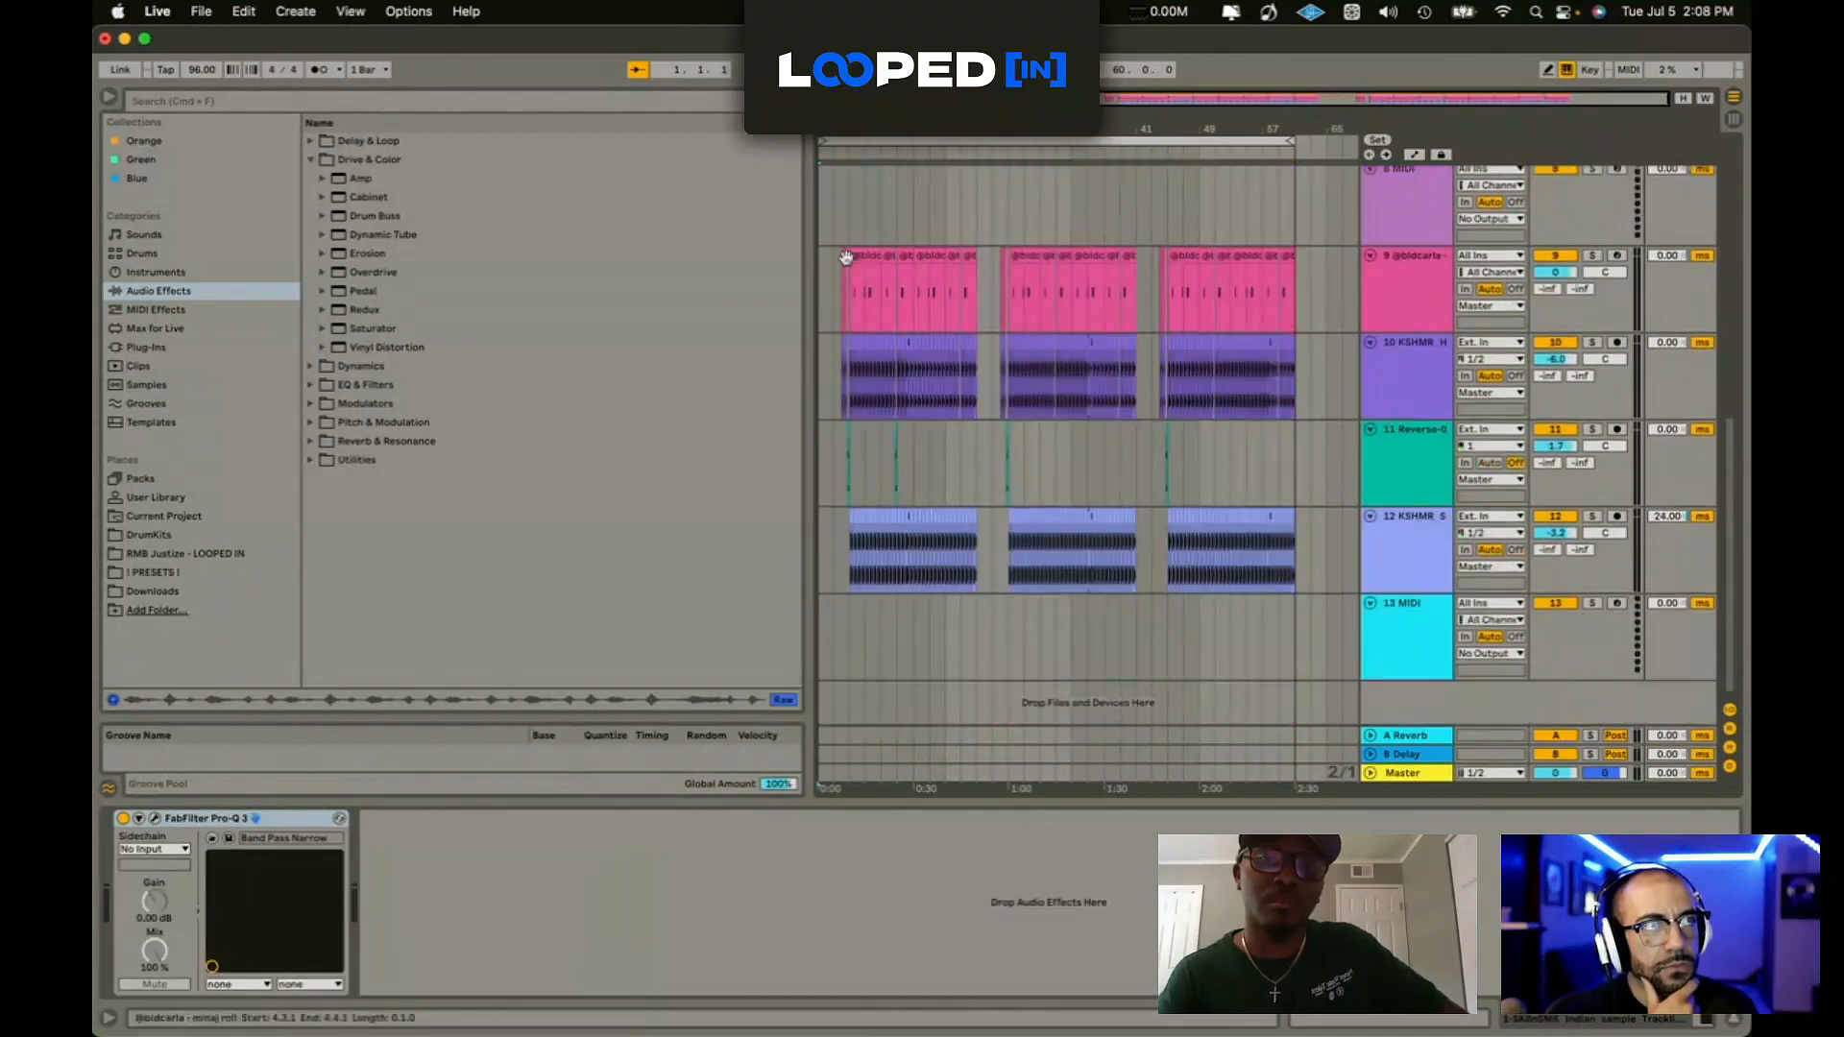
scroll(850, 273, "up", 3)
left_click(1407, 312)
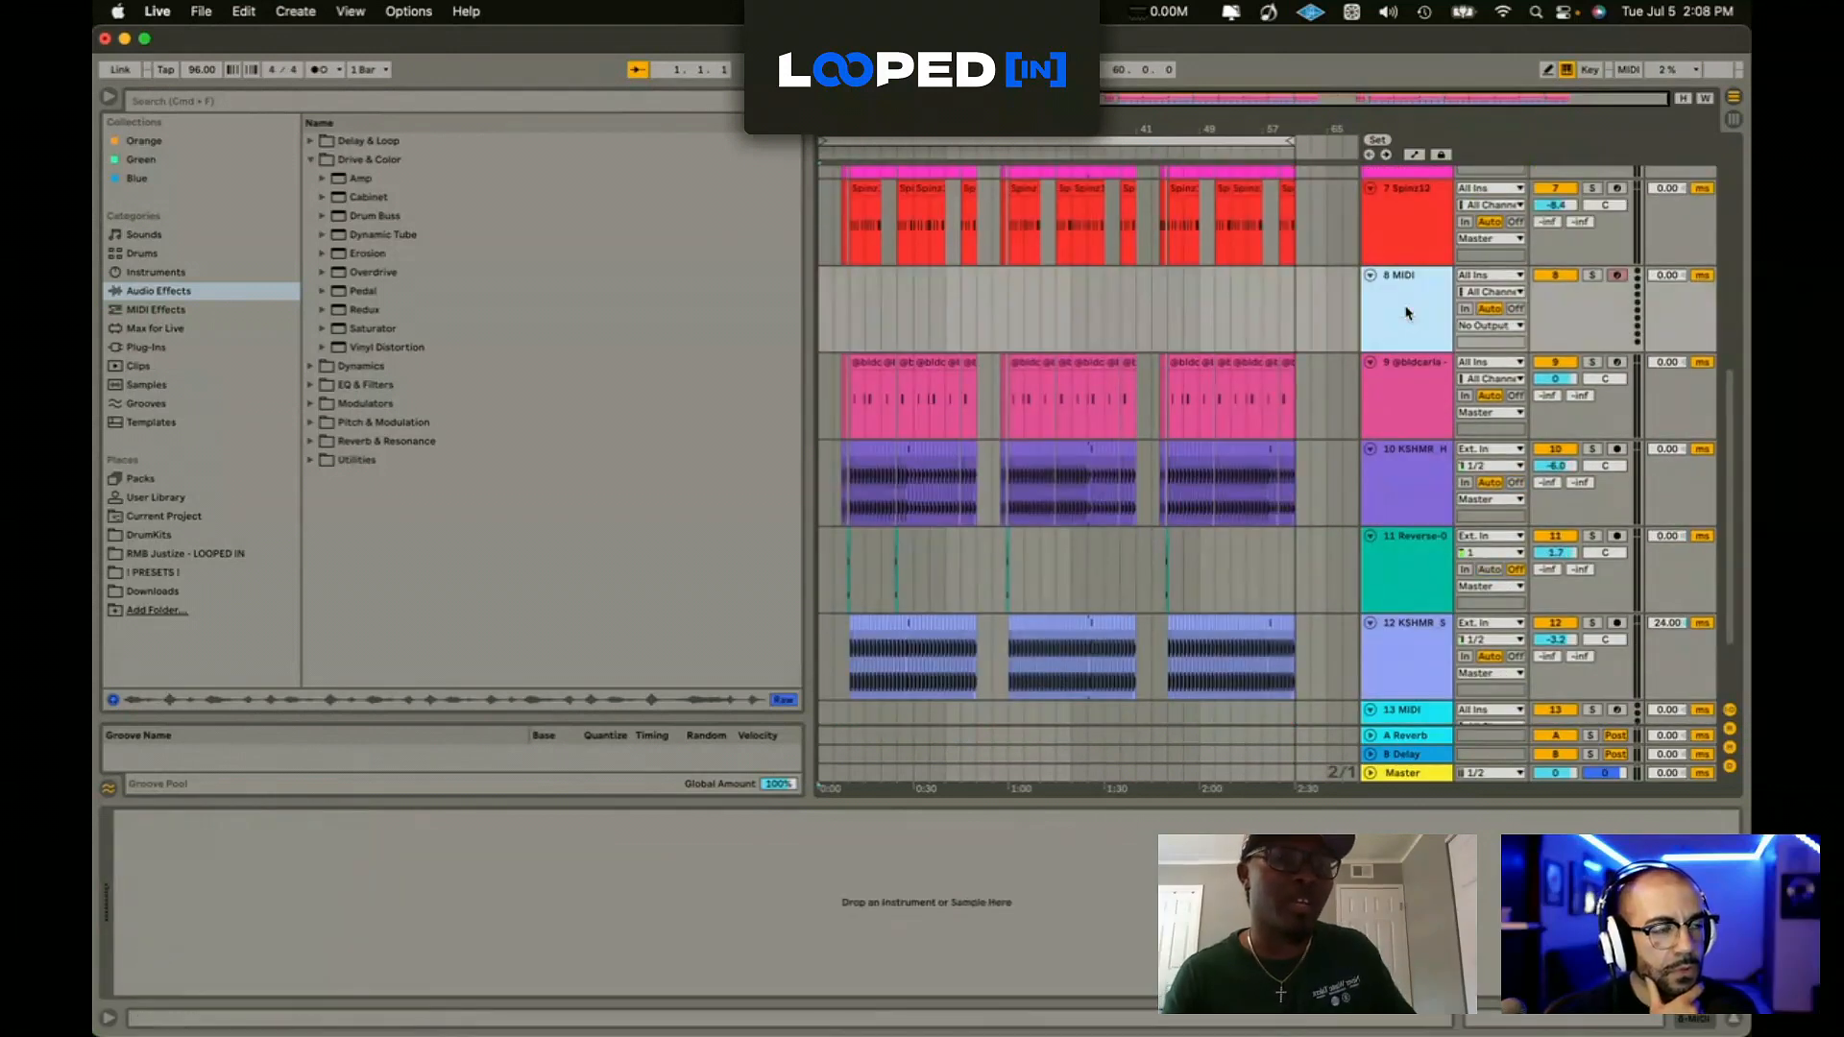
key("Delete")
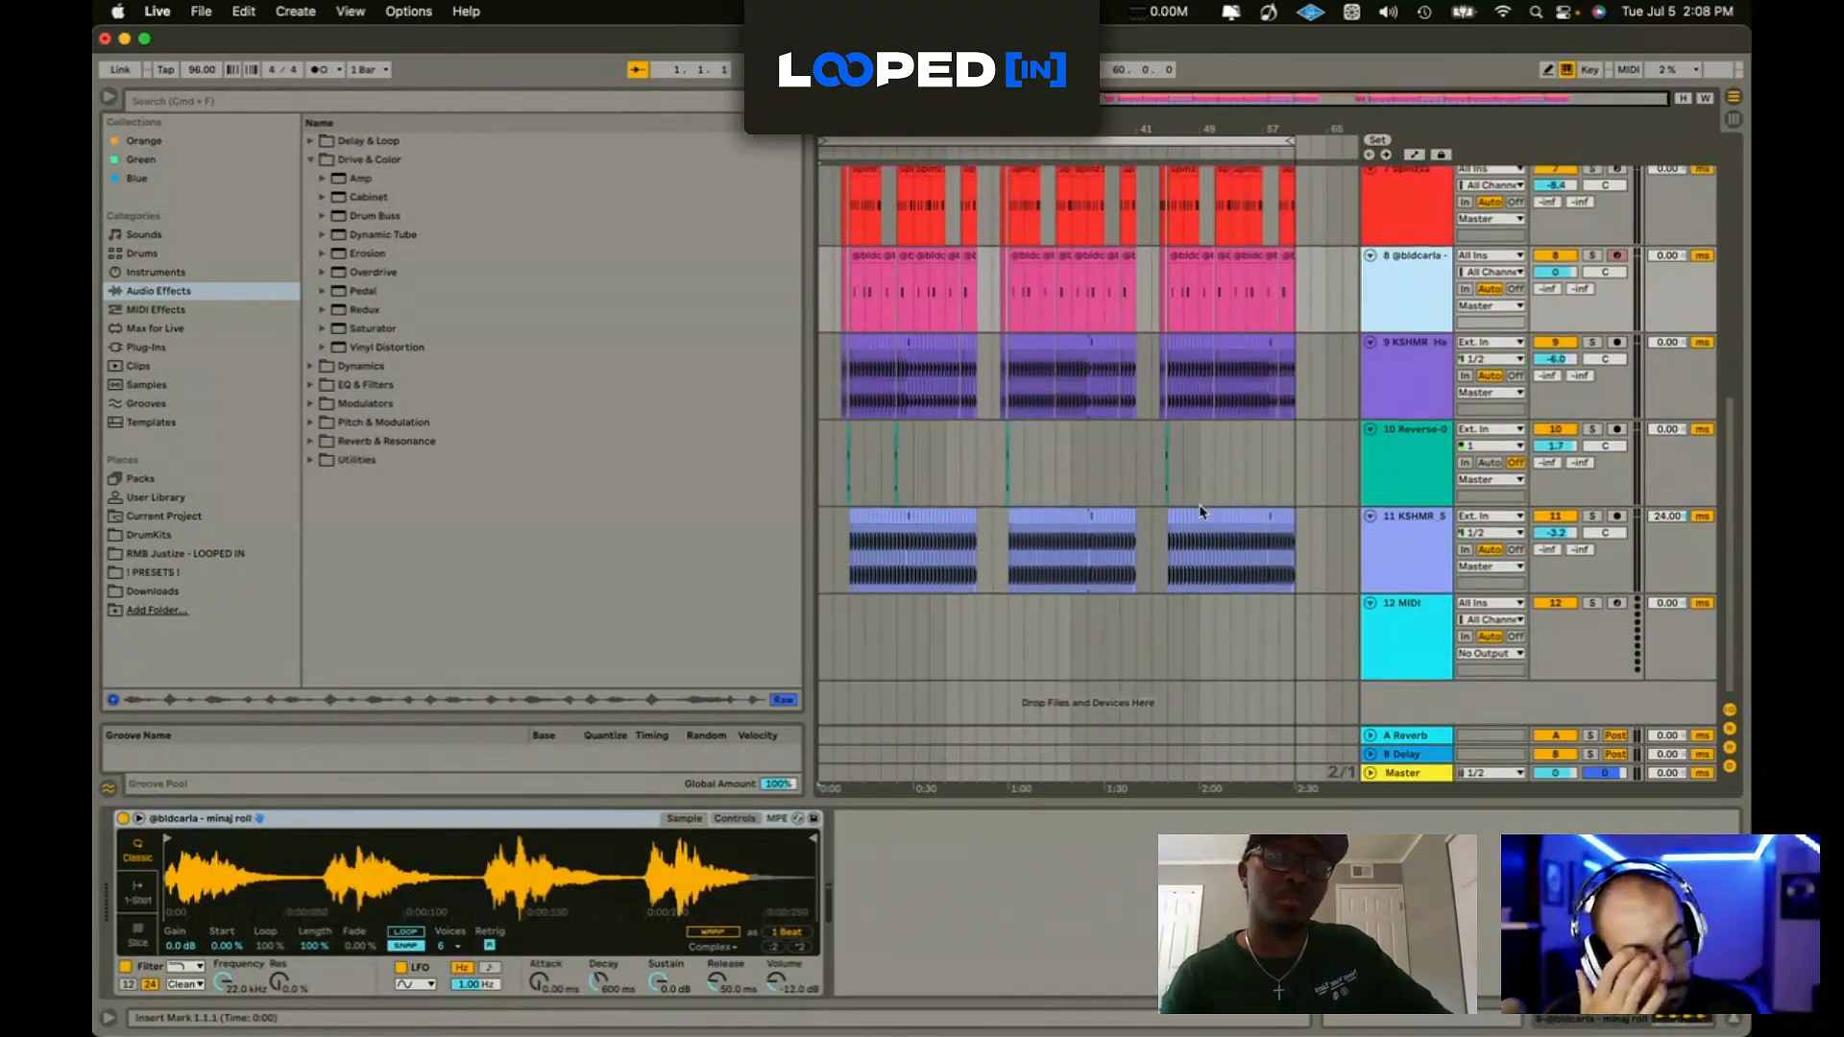
Step: Insert a MIDI track below the first sample track and play the arrangement from the beginning
scroll(1307, 508, "up", 15)
left_click(1304, 501)
scroll(1304, 503, "down", 15)
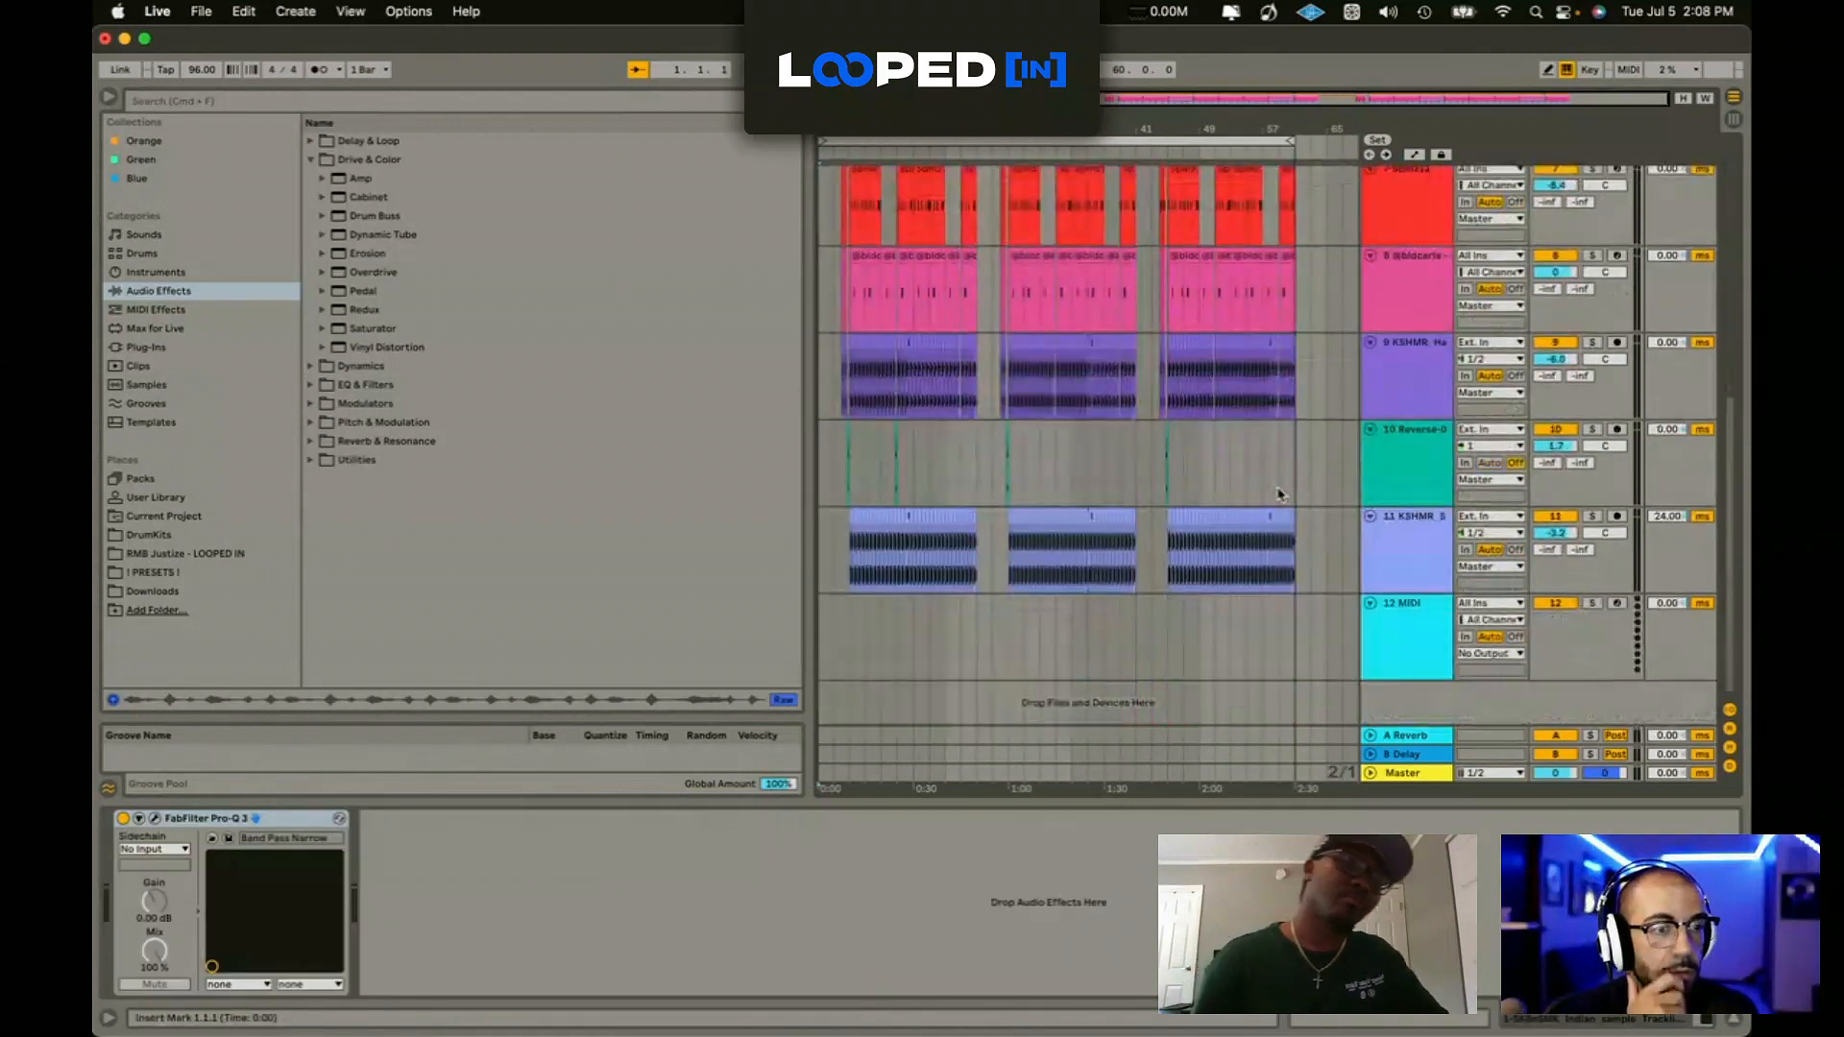
key("super+shift+t")
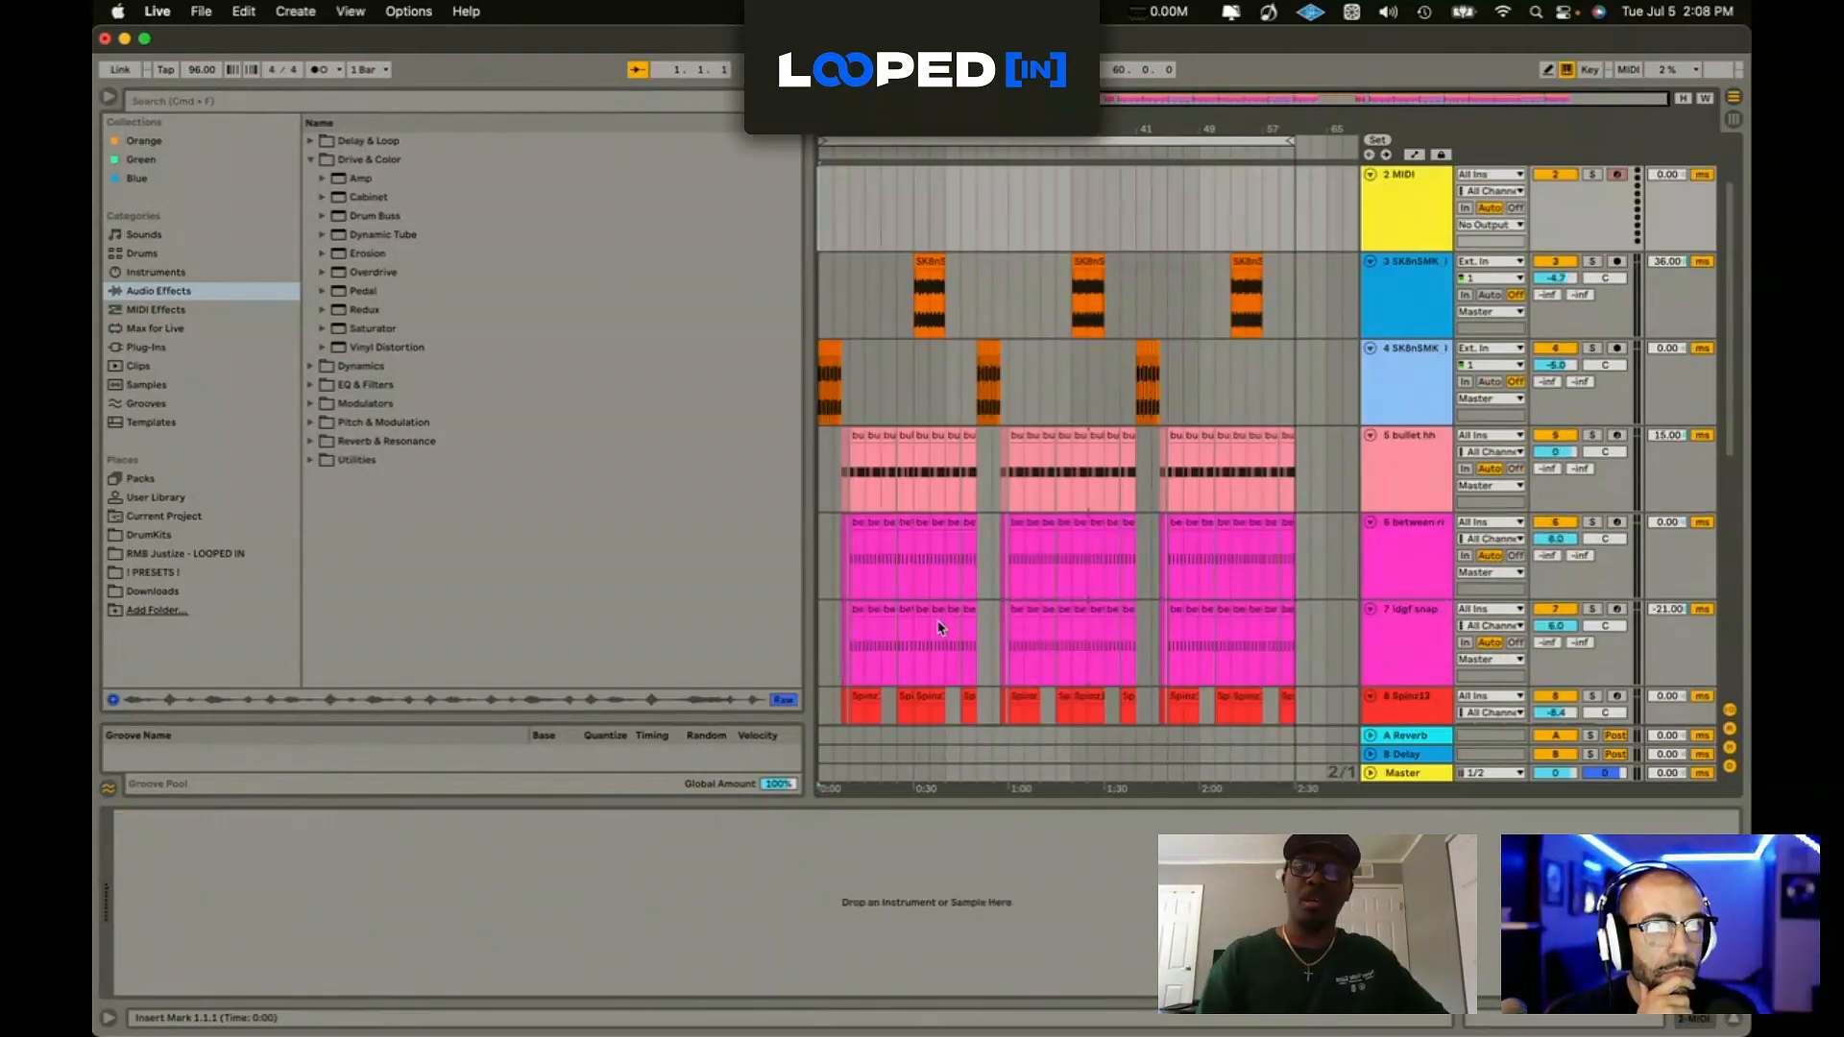
left_click(819, 218)
key("space")
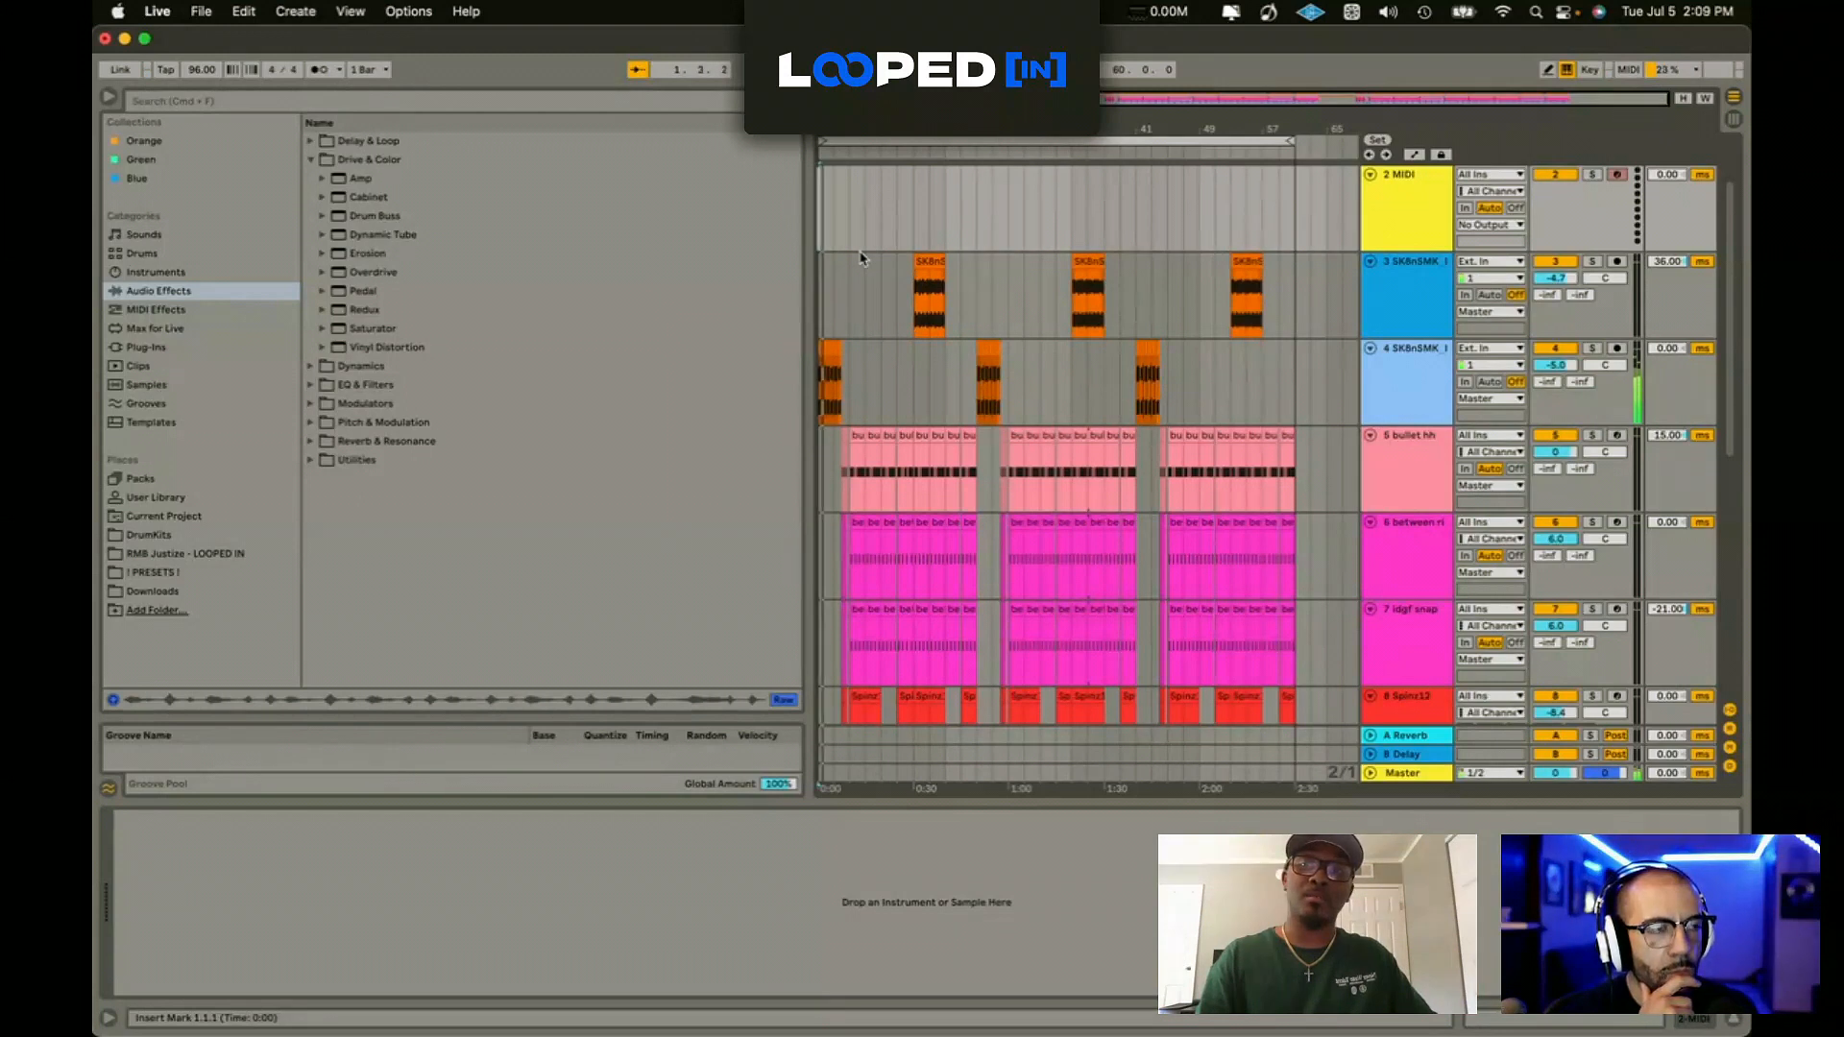
Step: Insert a new audio track directly below the stuttered intro sample track
left_click(1367, 386)
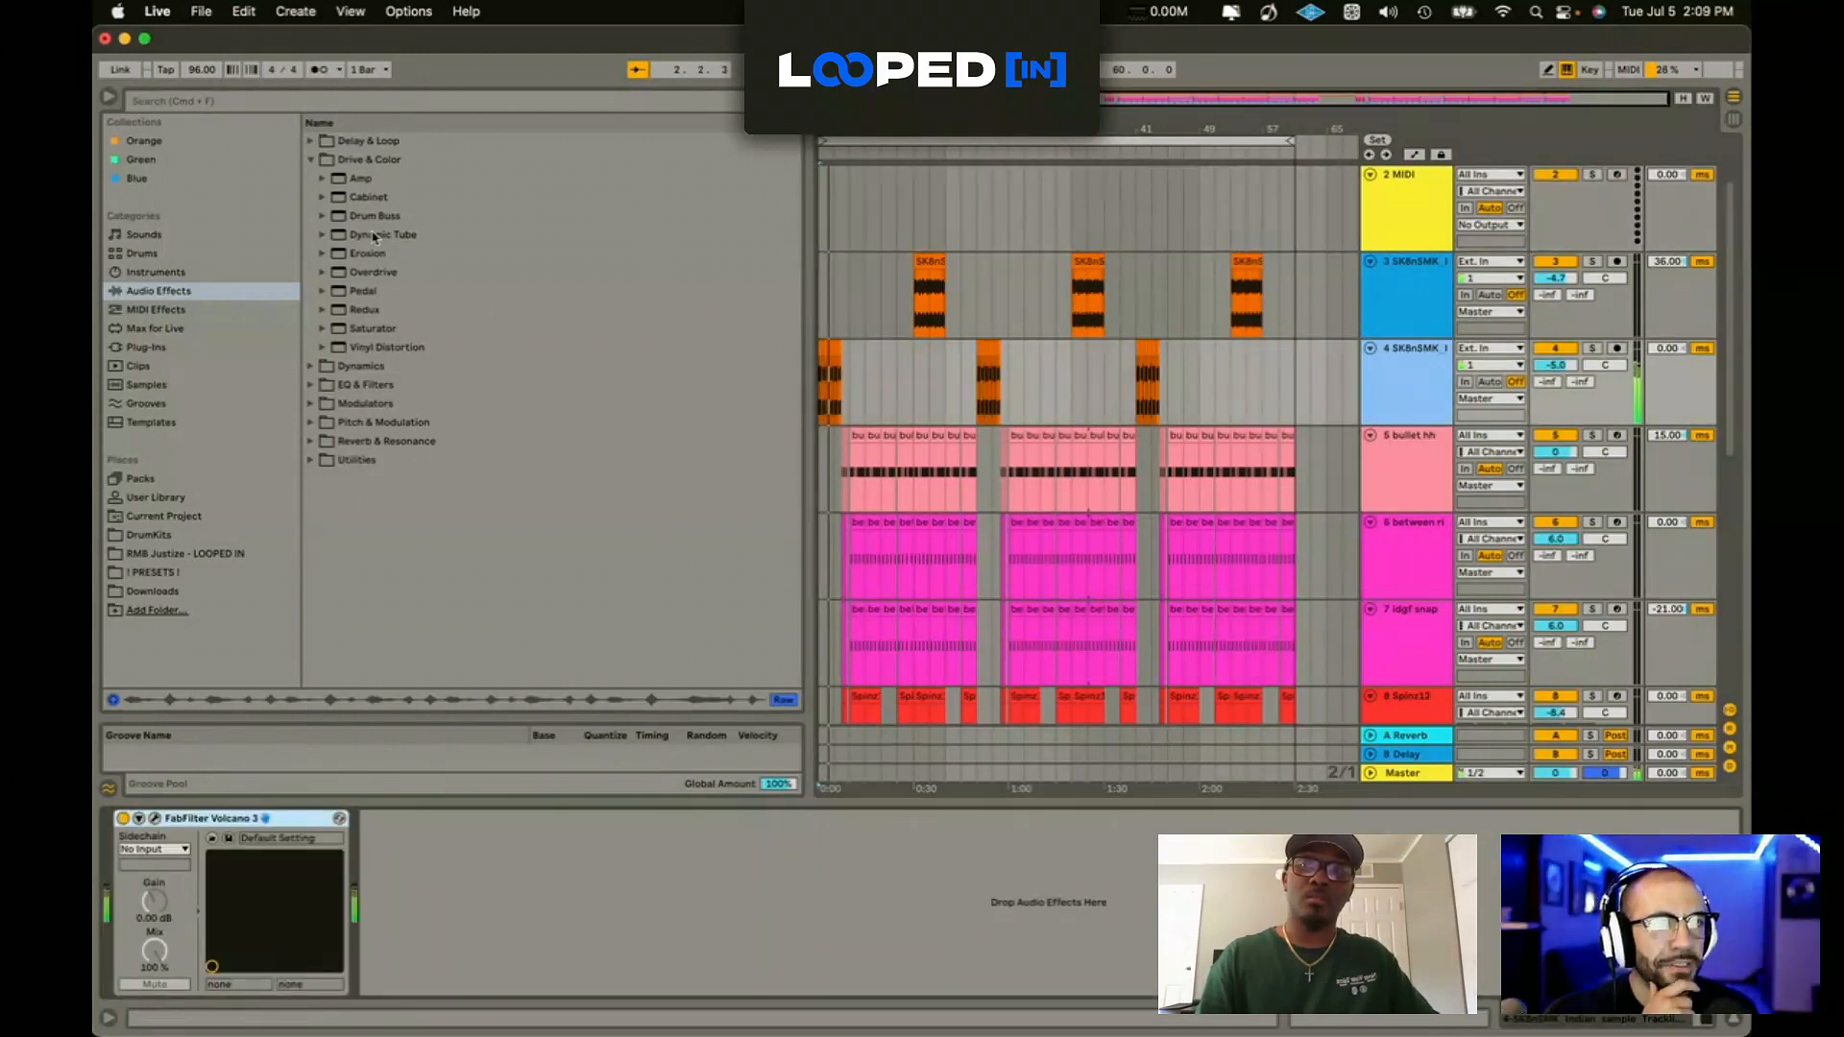
left_click(172, 293)
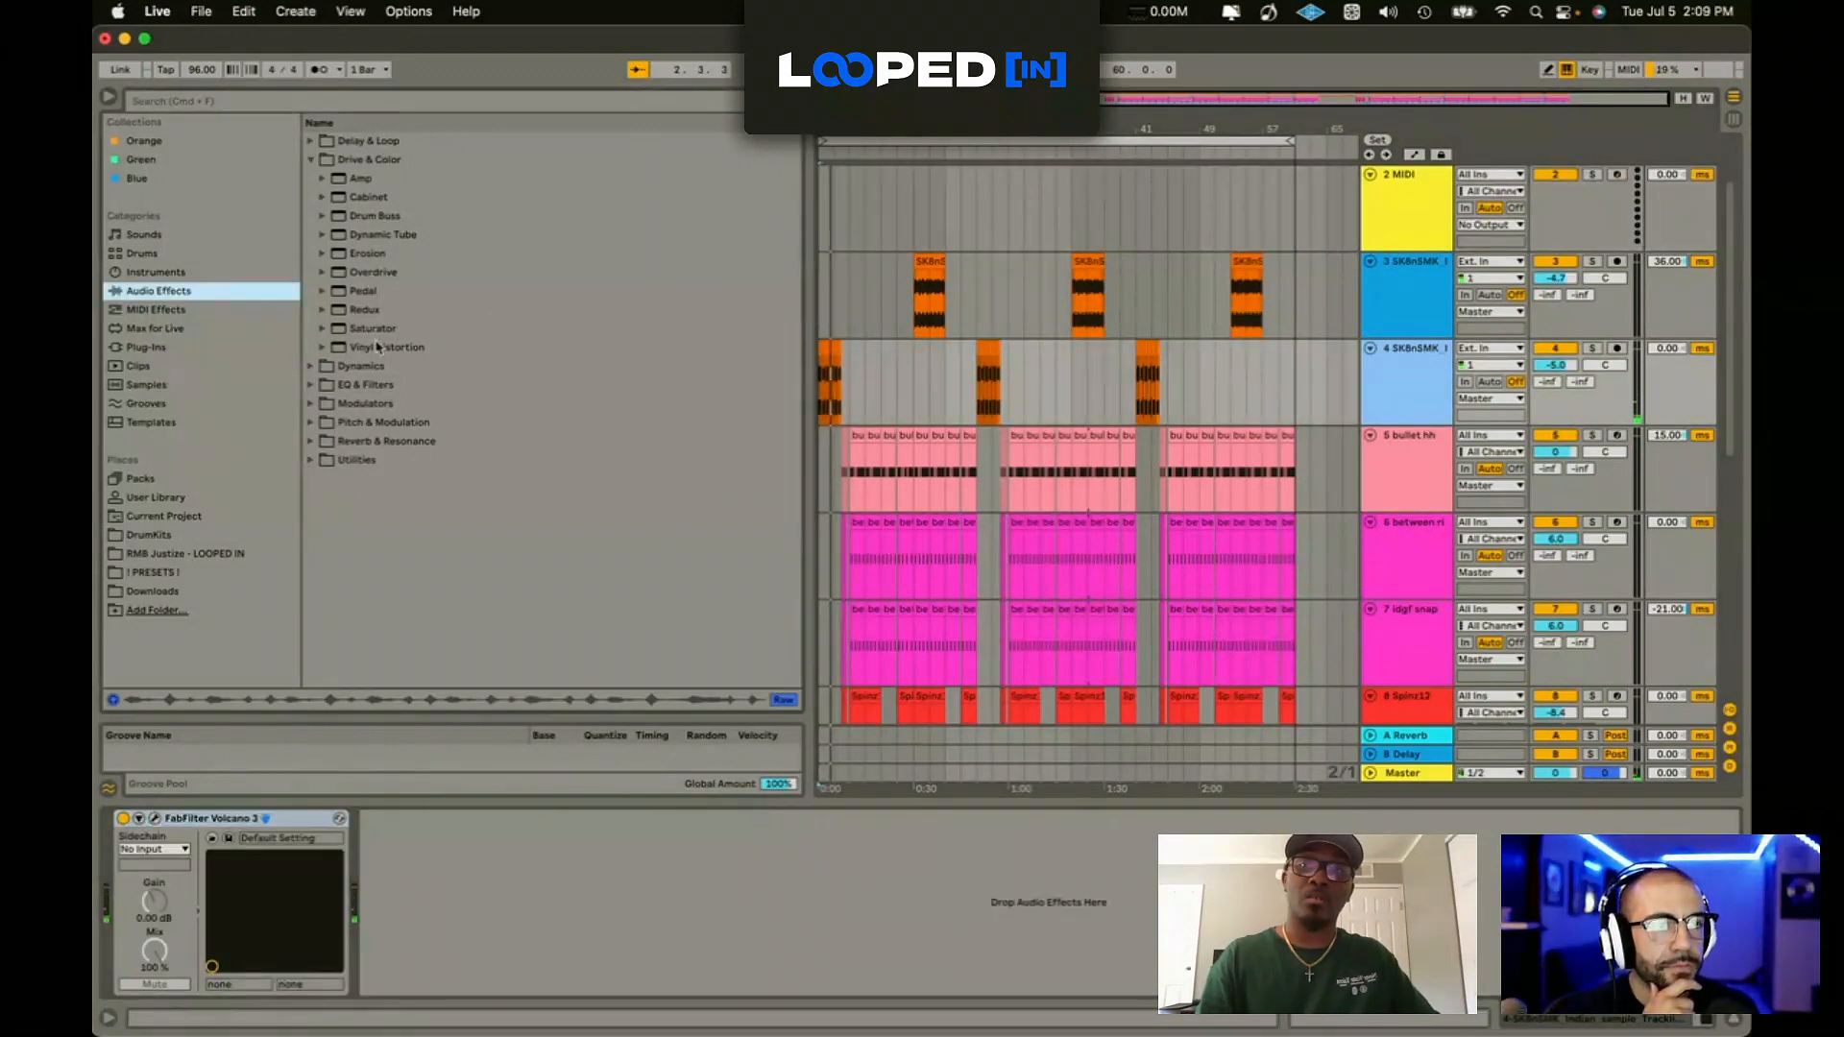
key("space")
key("super+t")
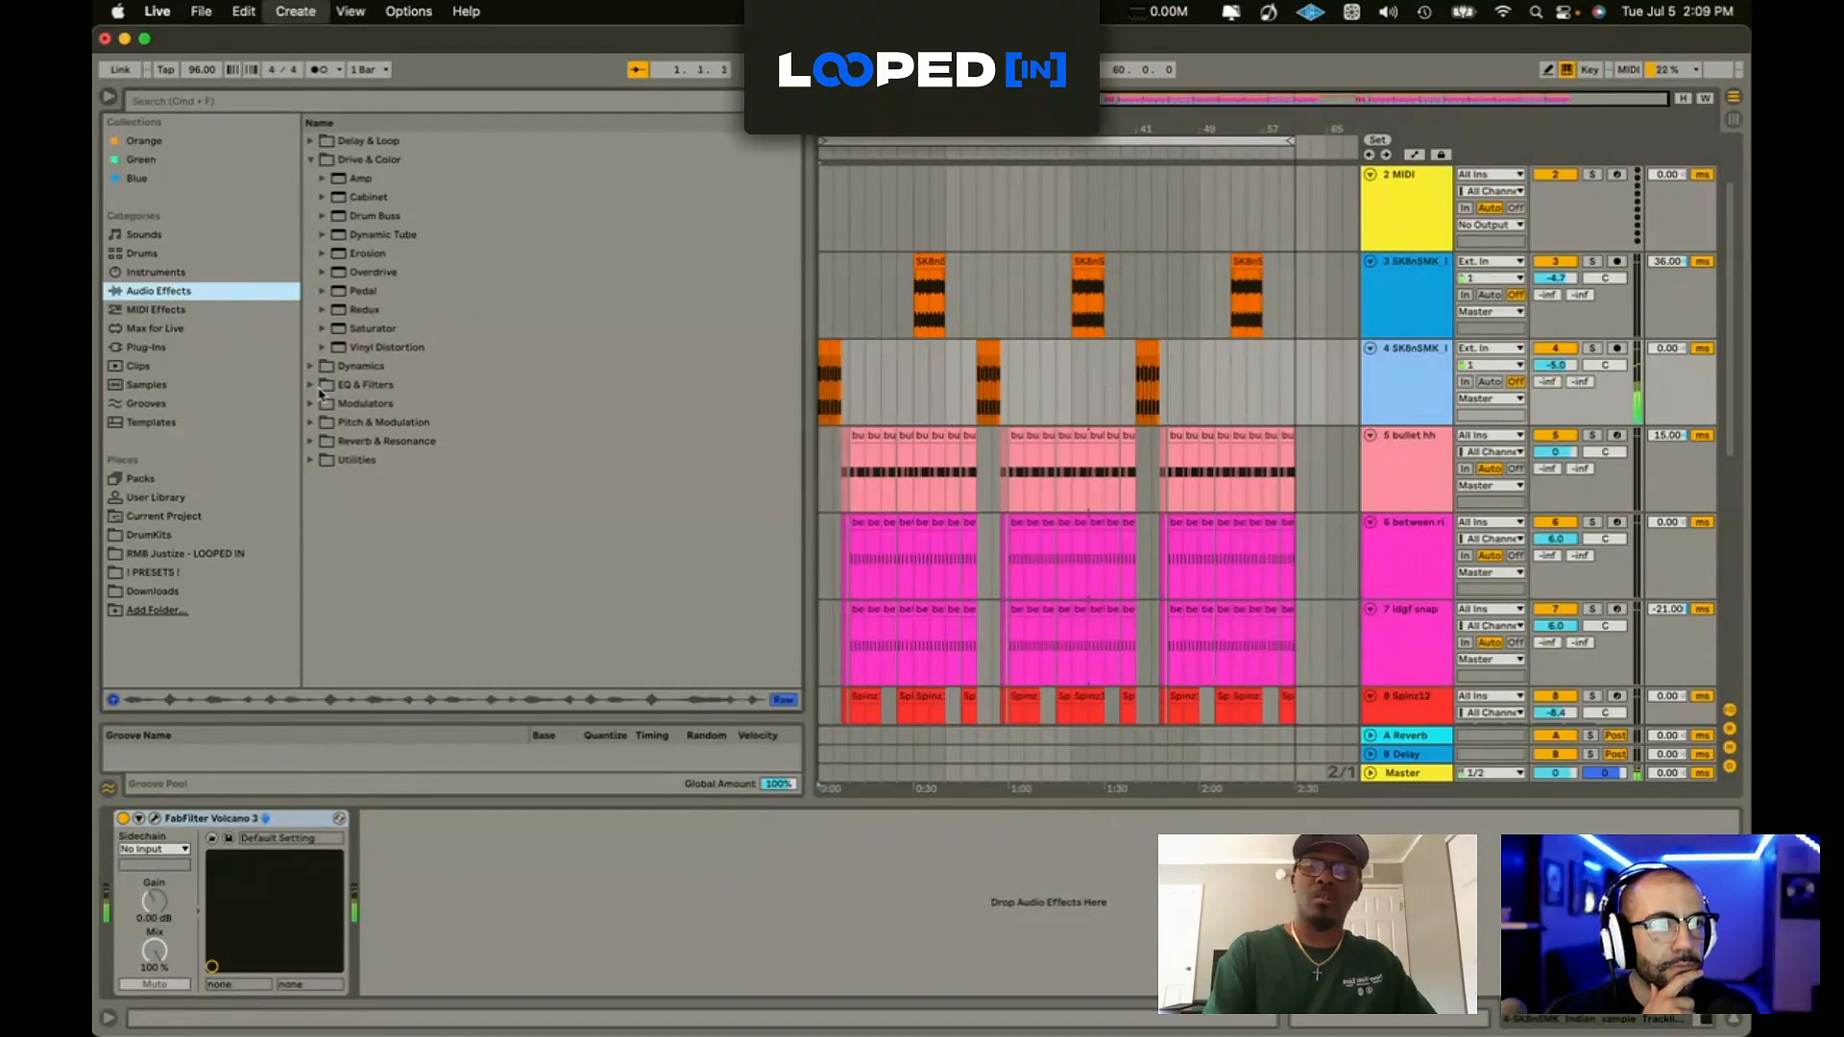
Step: Add an Auto Filter after FabFilter Volcano 3 on the intro sample track and audition it
left_click(1379, 360)
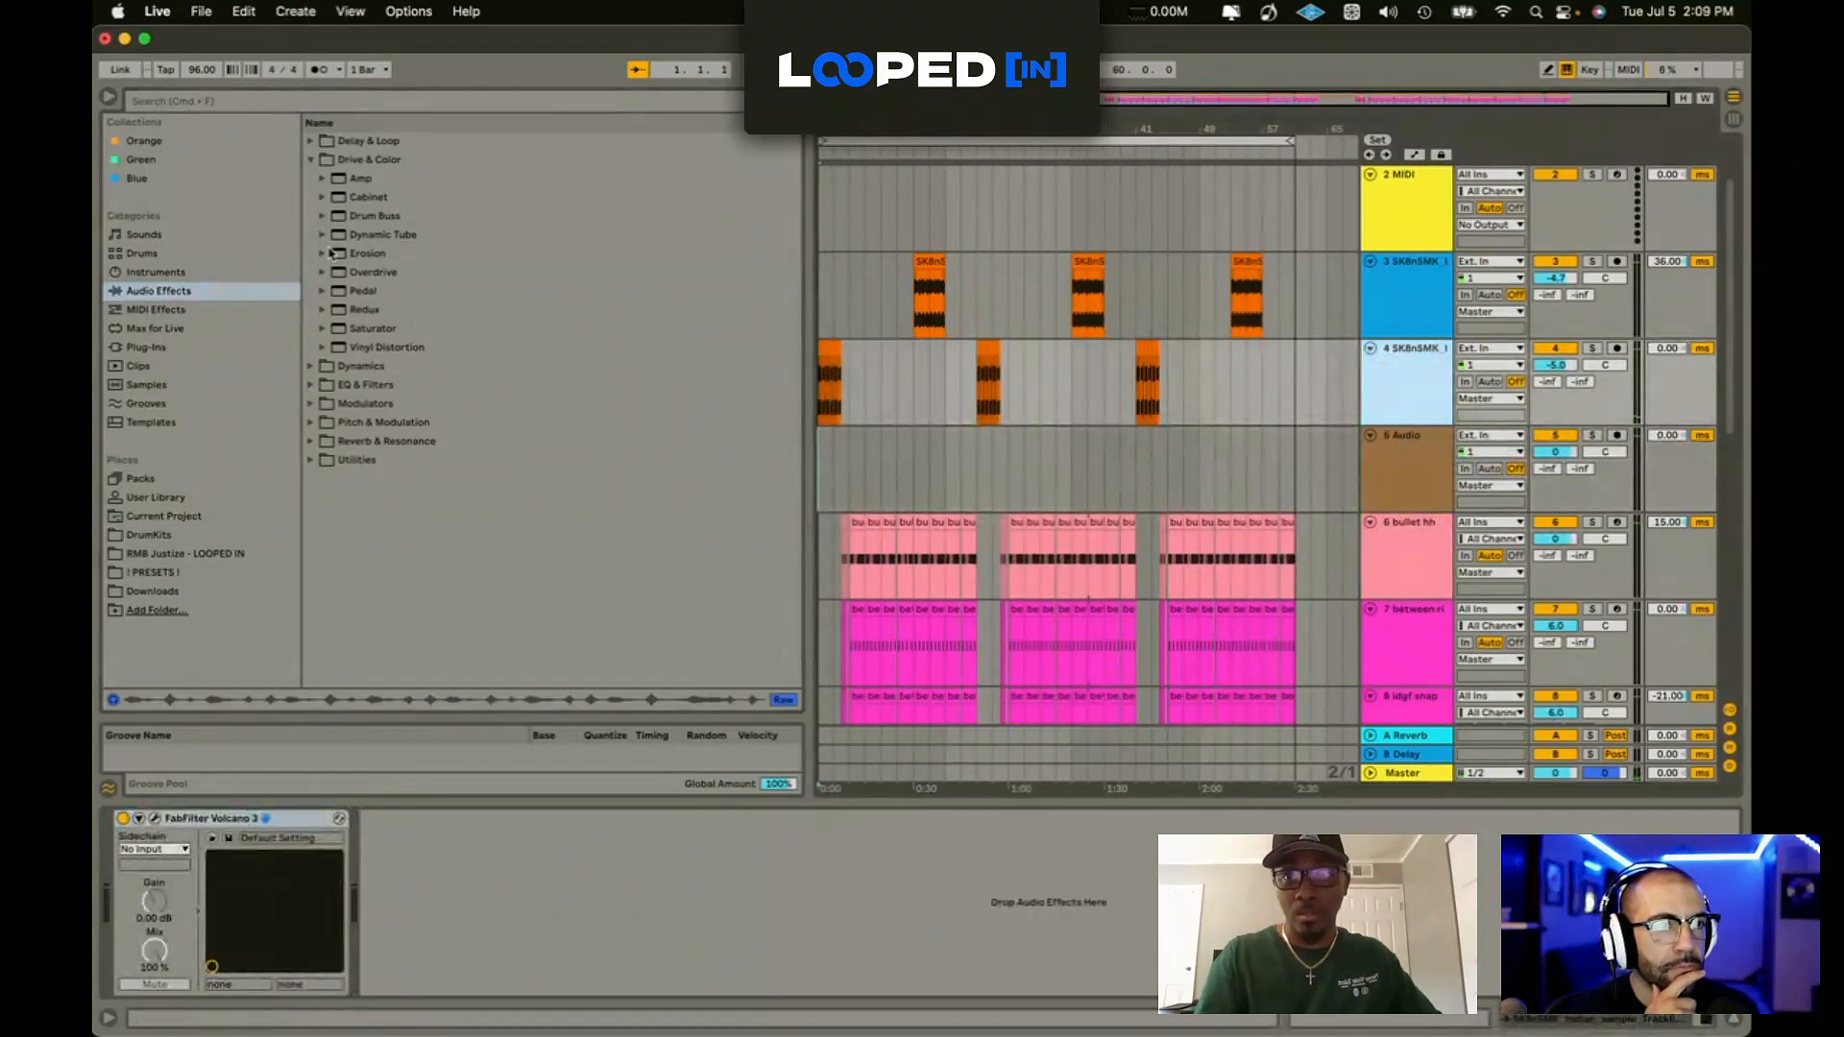
left_click(375, 215)
left_click(320, 385)
double_click(400, 255)
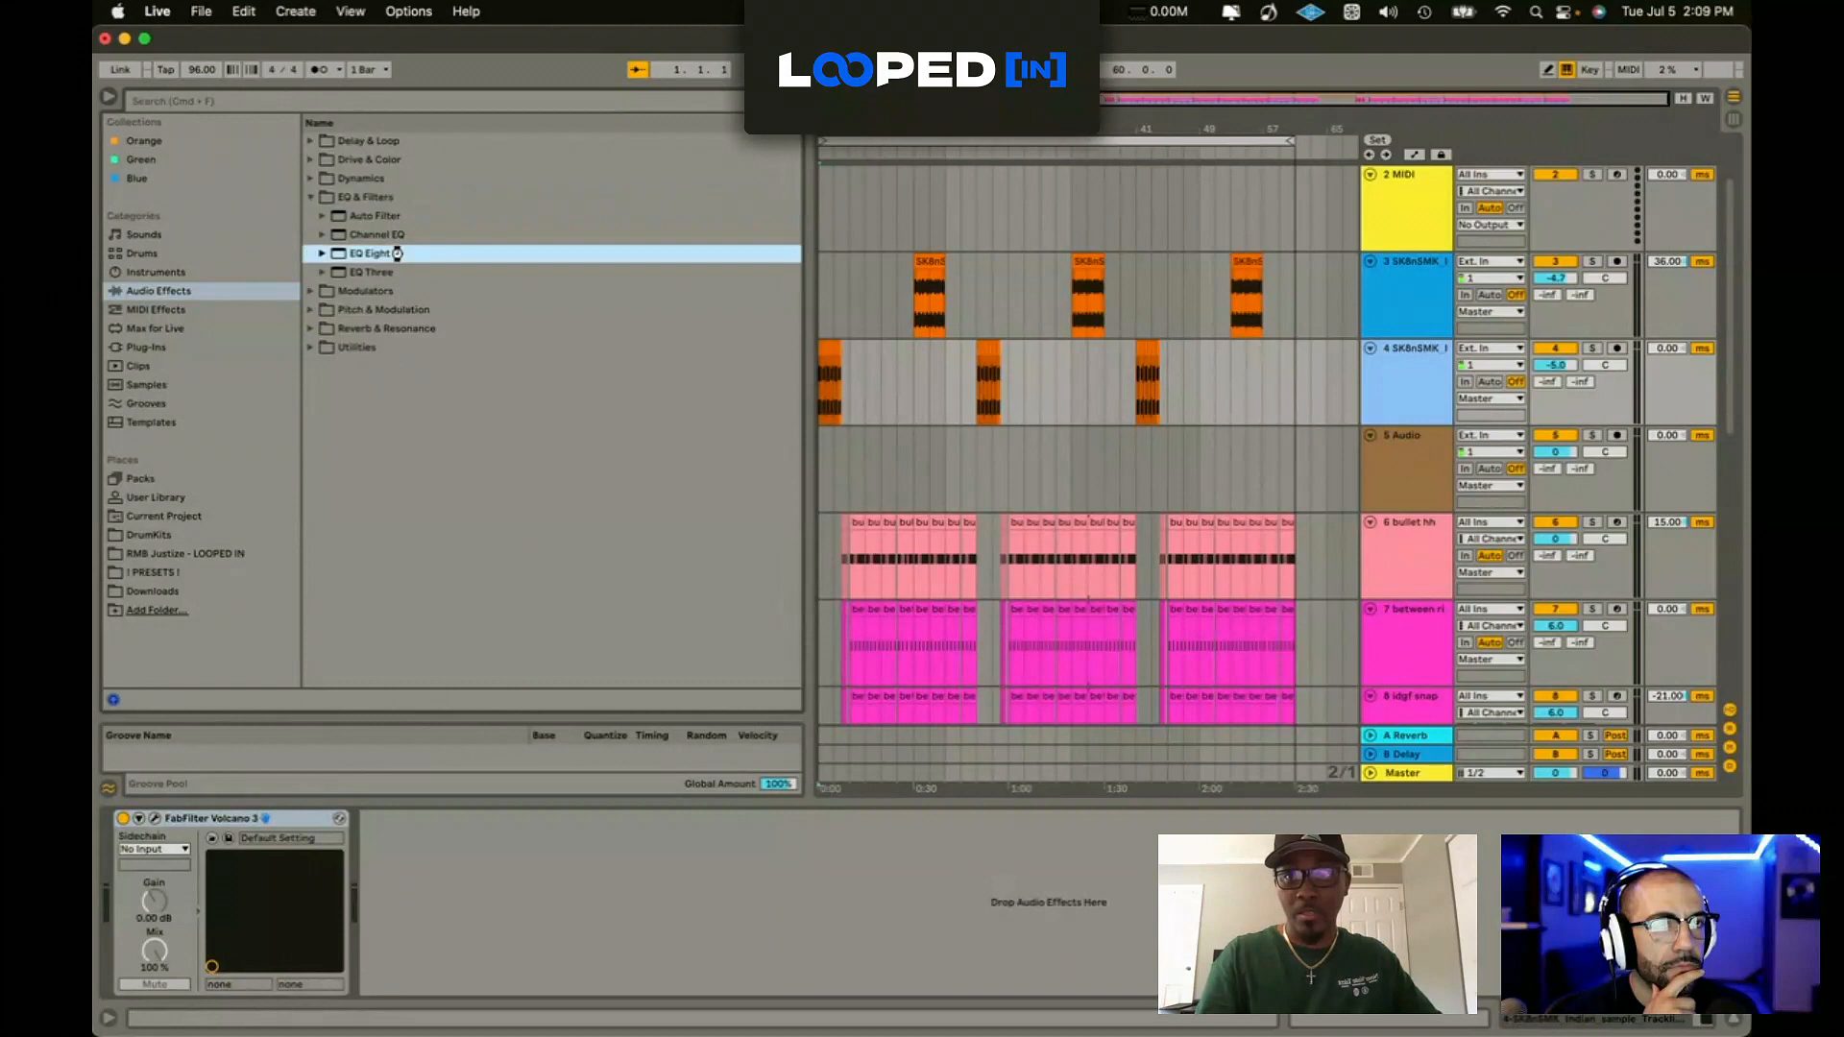
key("super+z")
double_click(376, 216)
key("space")
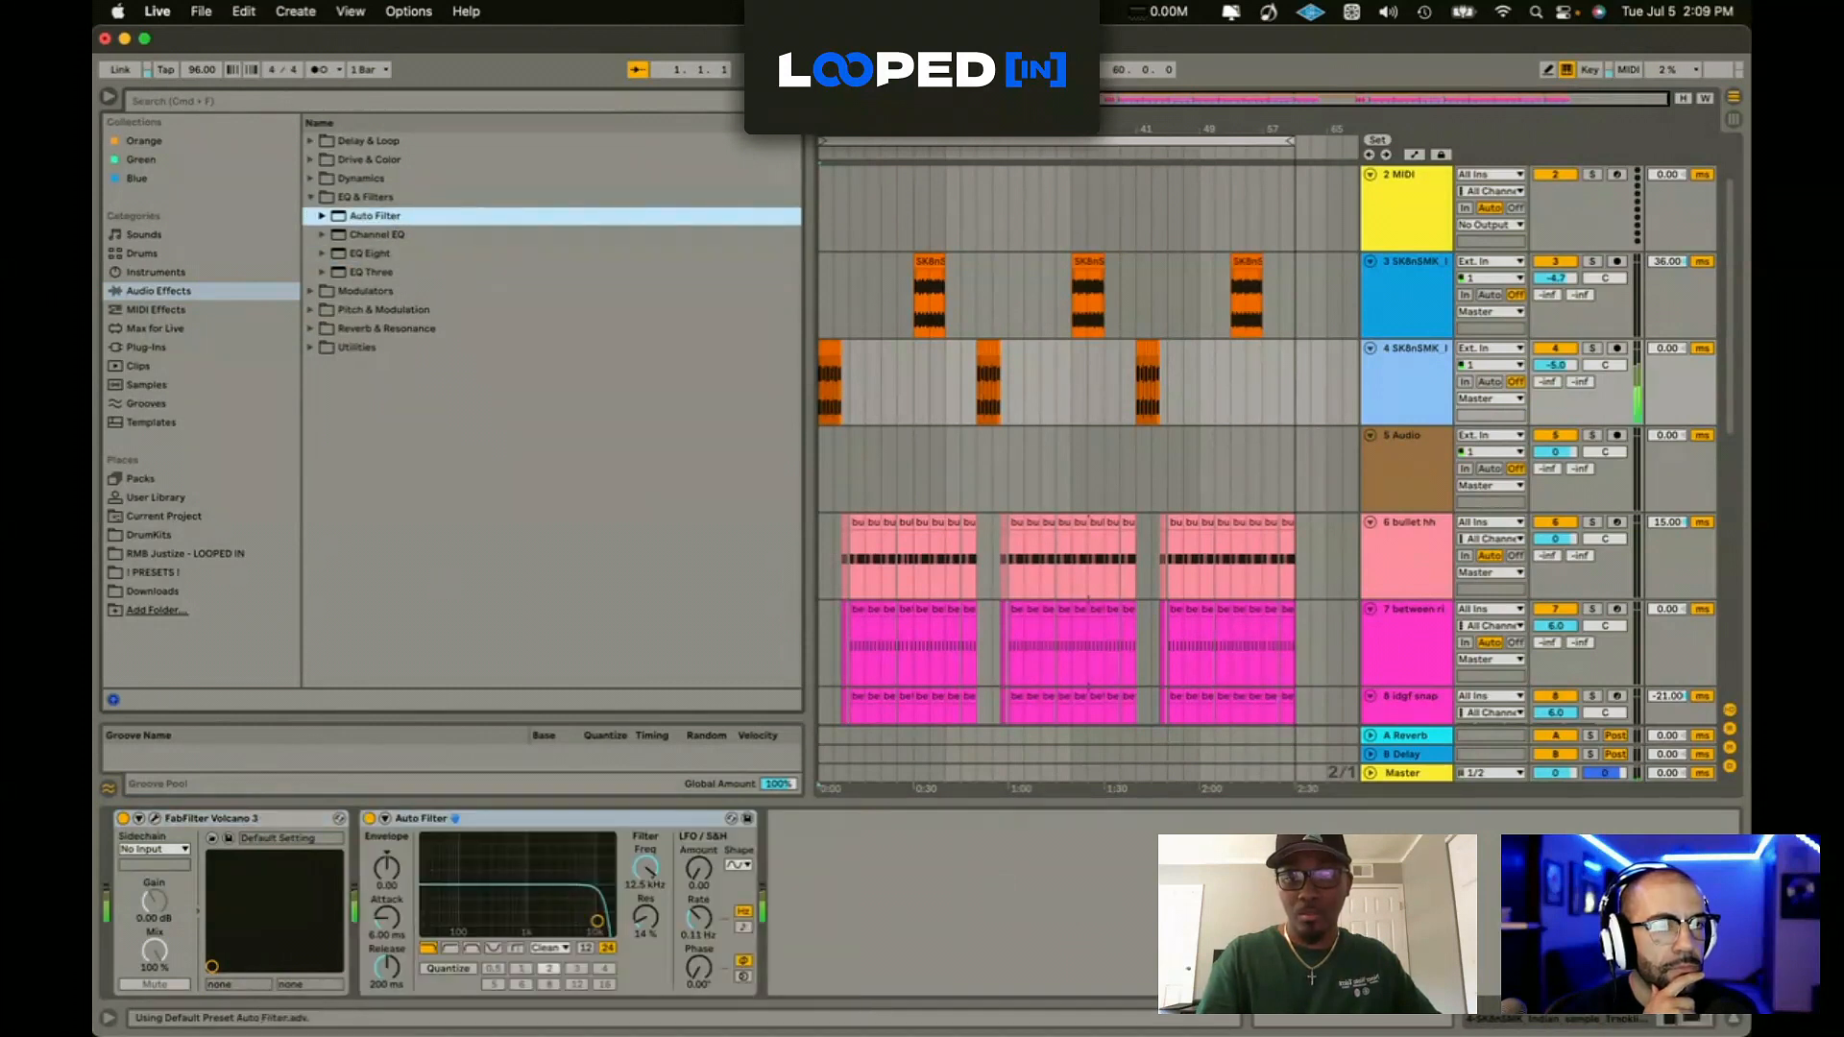
Step: Select the new audio track and go back to the KSHMR pack's folder list in DrumKits, collapsing the solo drum loop folders
key("Down")
left_click(190, 537)
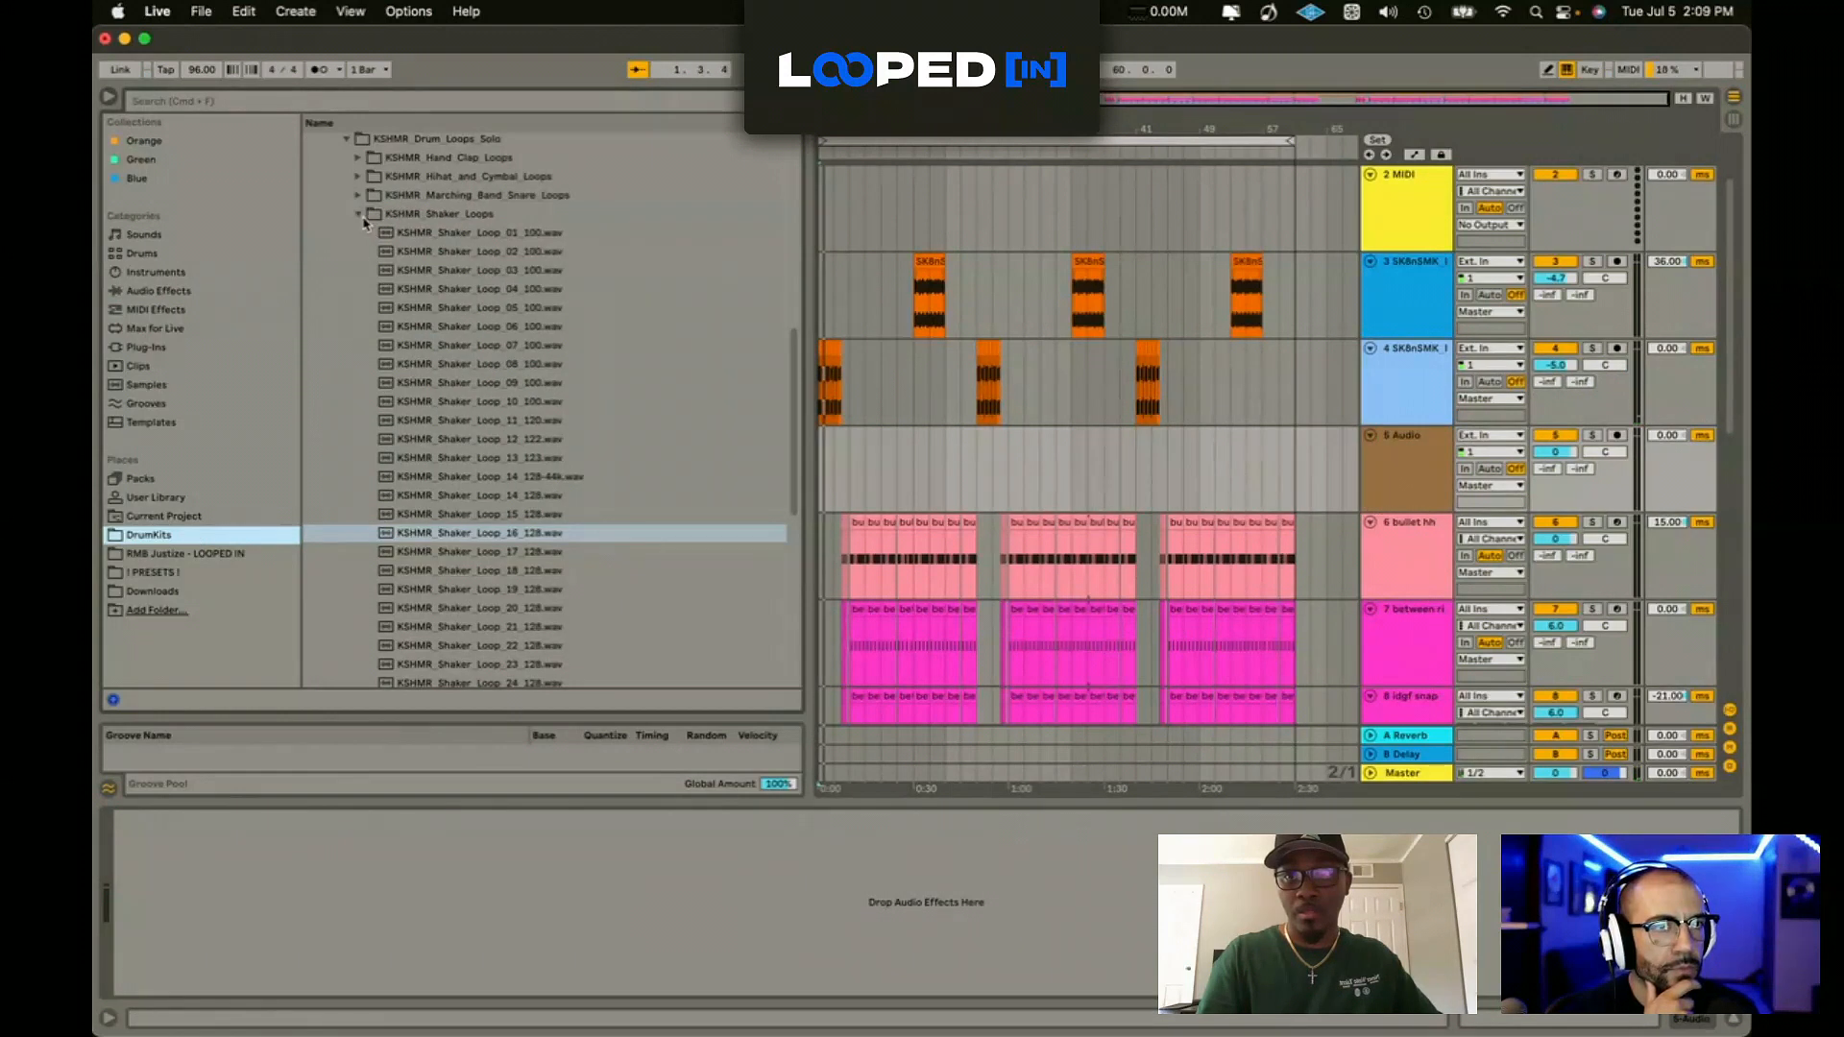
left_click(359, 214)
scroll(340, 187, "up", 1)
left_click(348, 189)
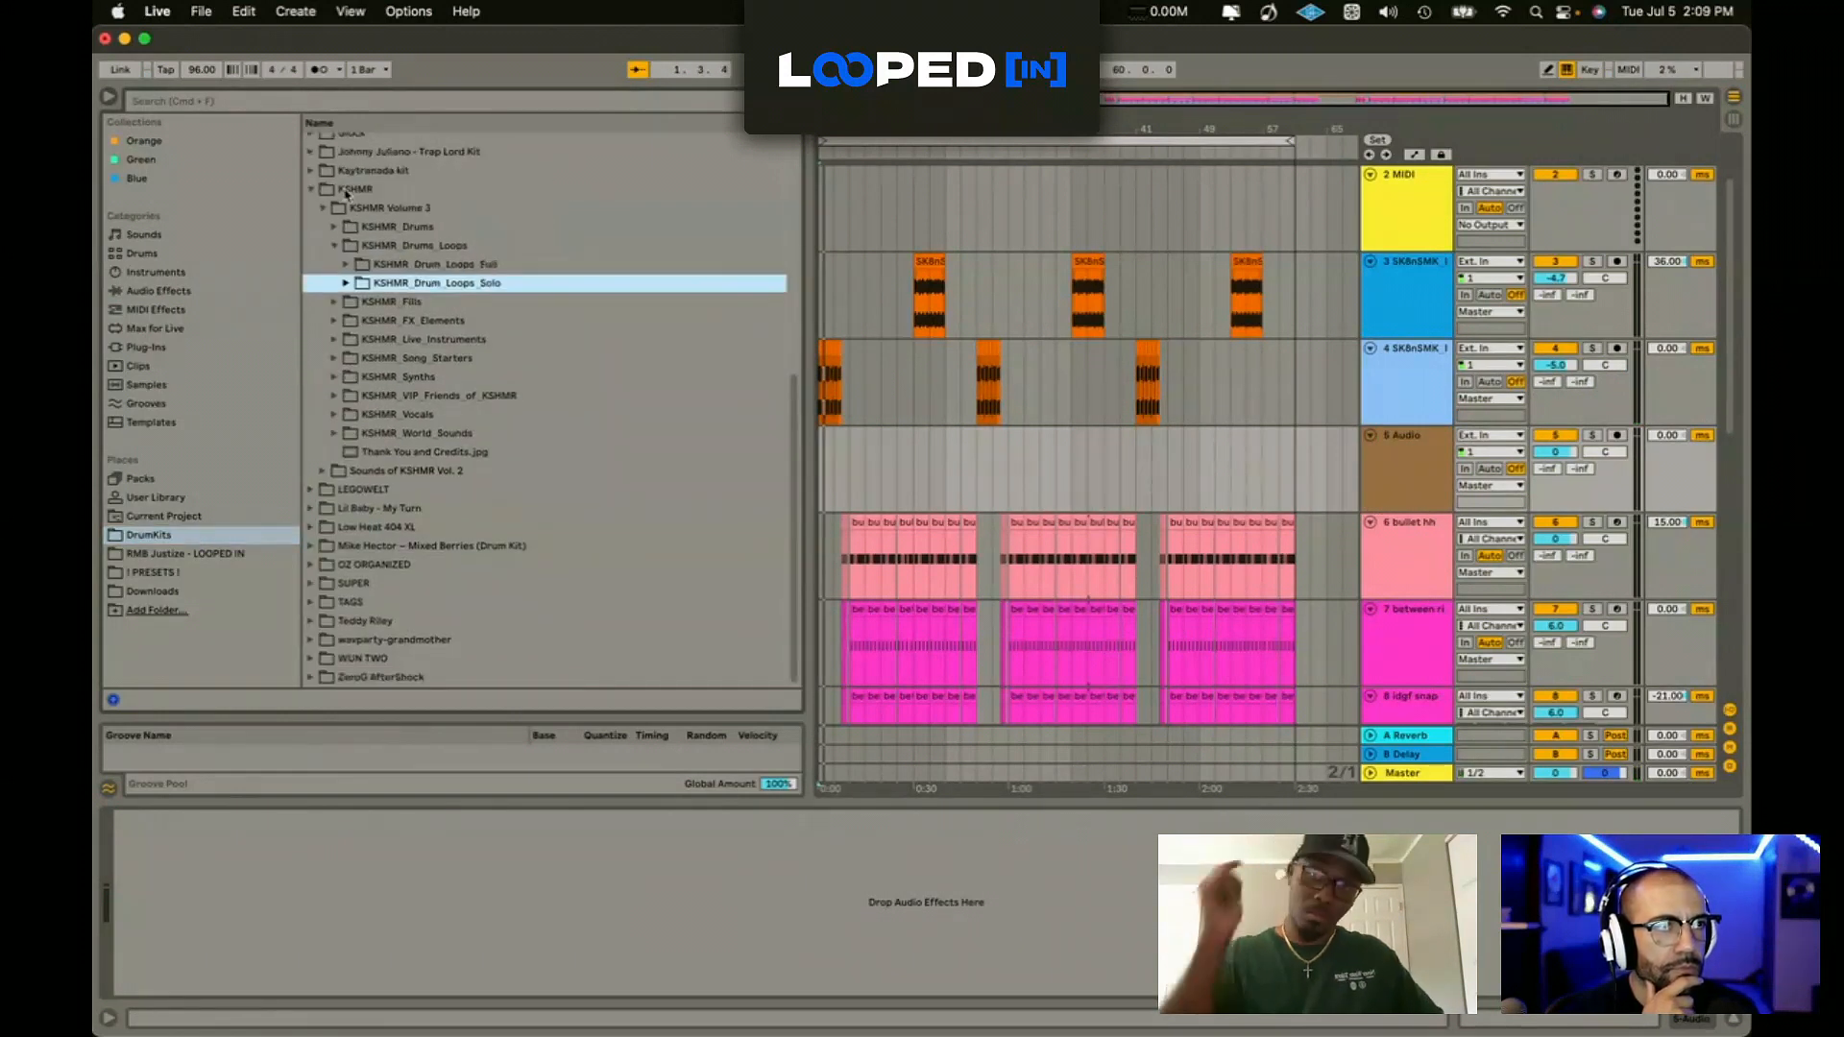
left_click(440, 434)
left_click(446, 284)
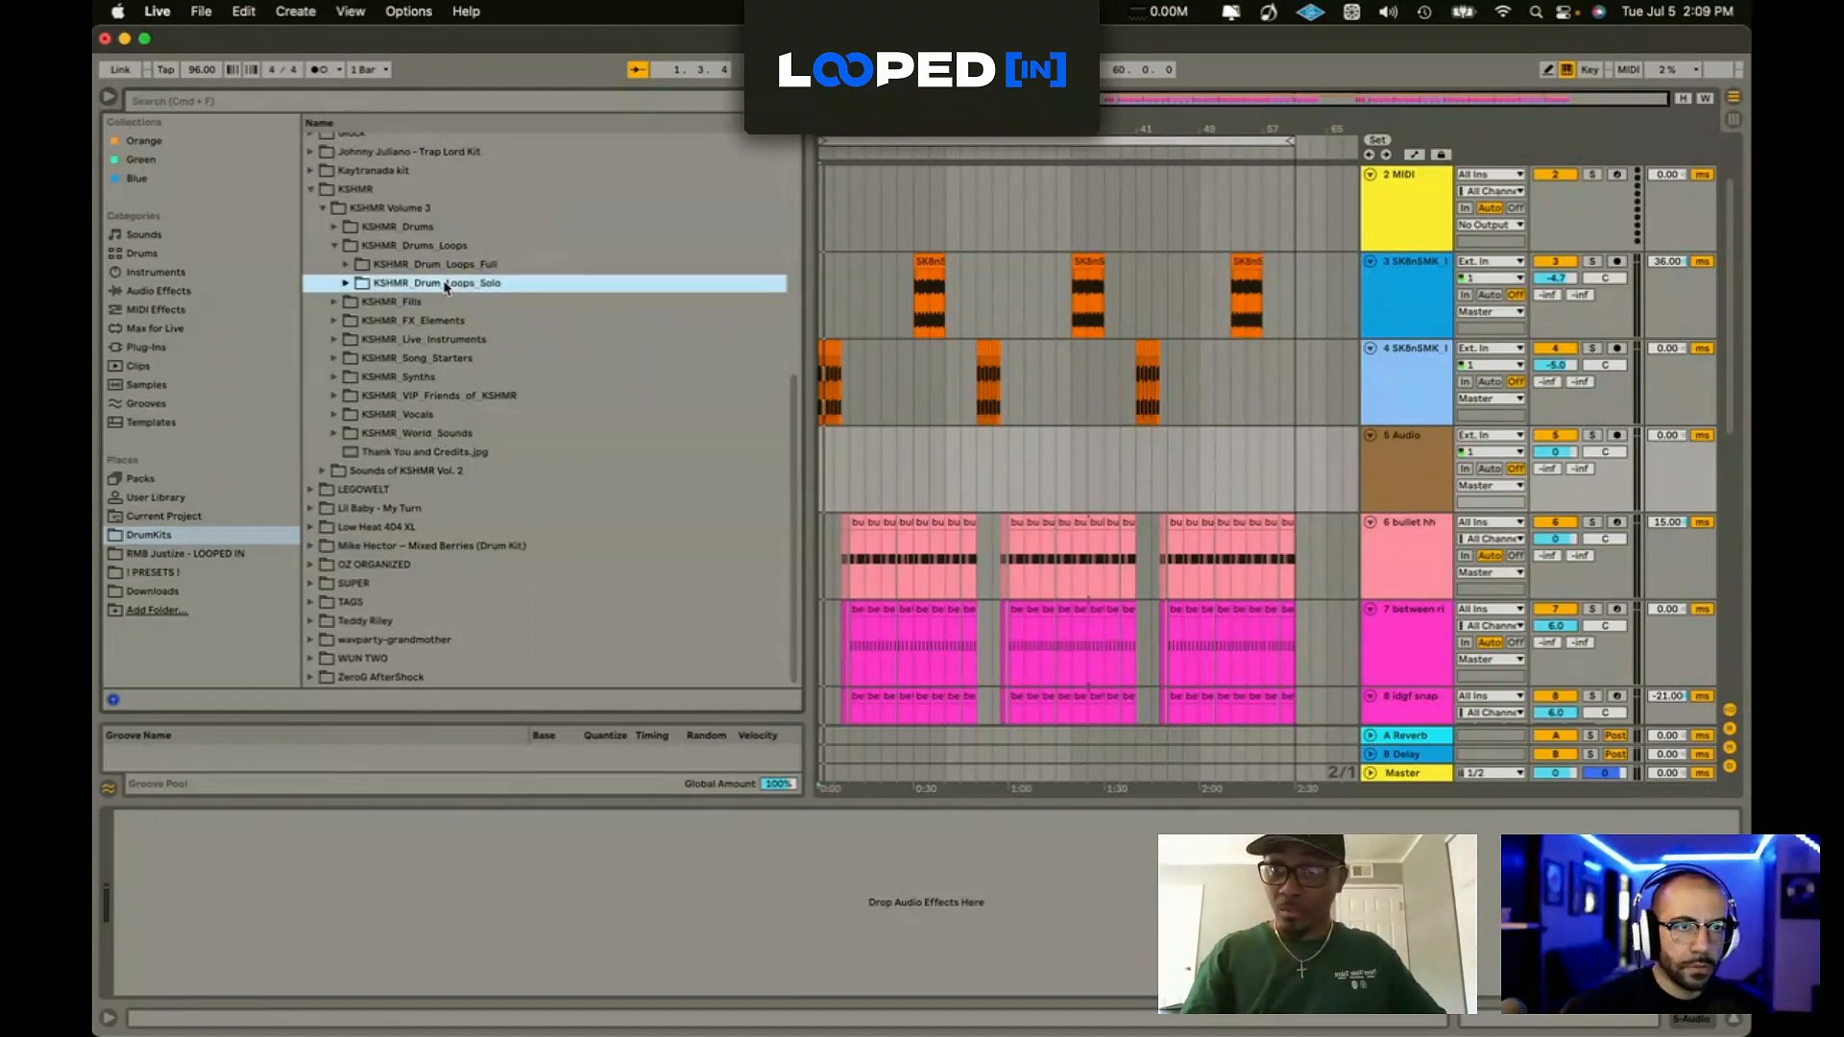
Step: Open the War Horns samples inside the KSHMR FX Elements folder's War Horns and Alarms collection
double_click(441, 323)
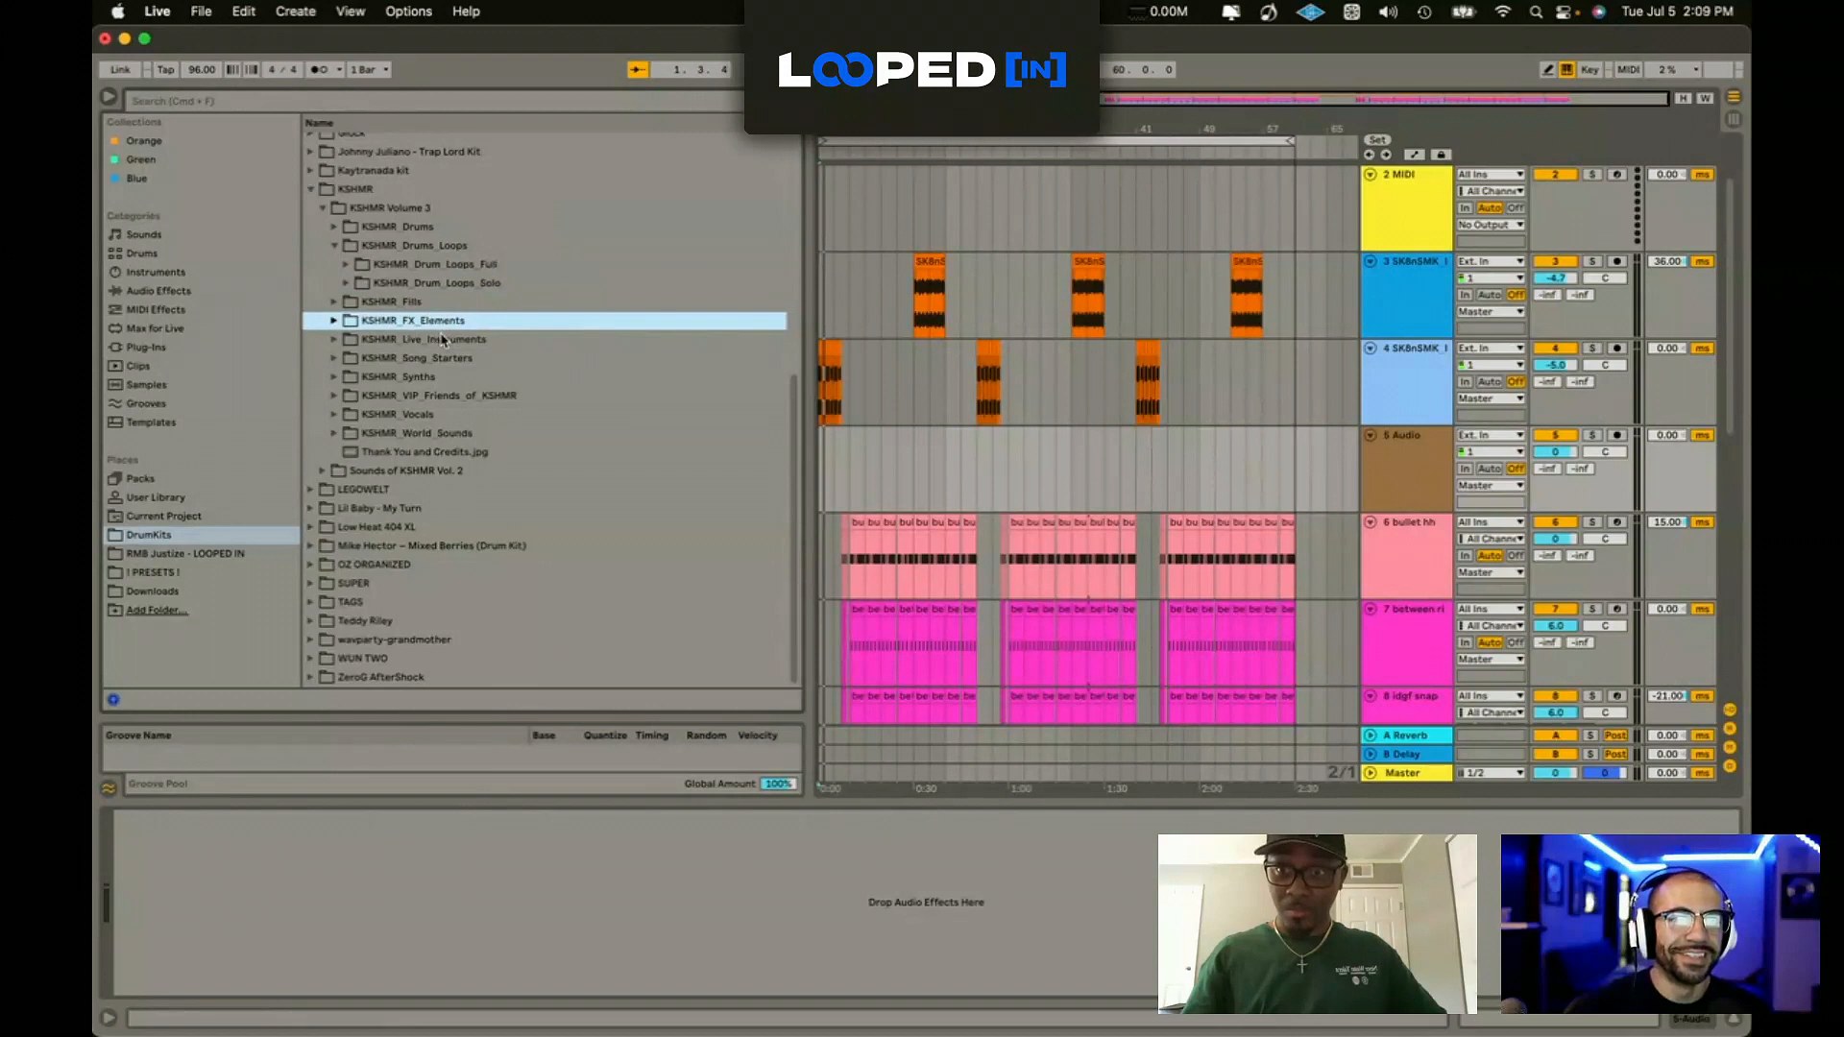
scroll(446, 463, "down", 2)
double_click(447, 465)
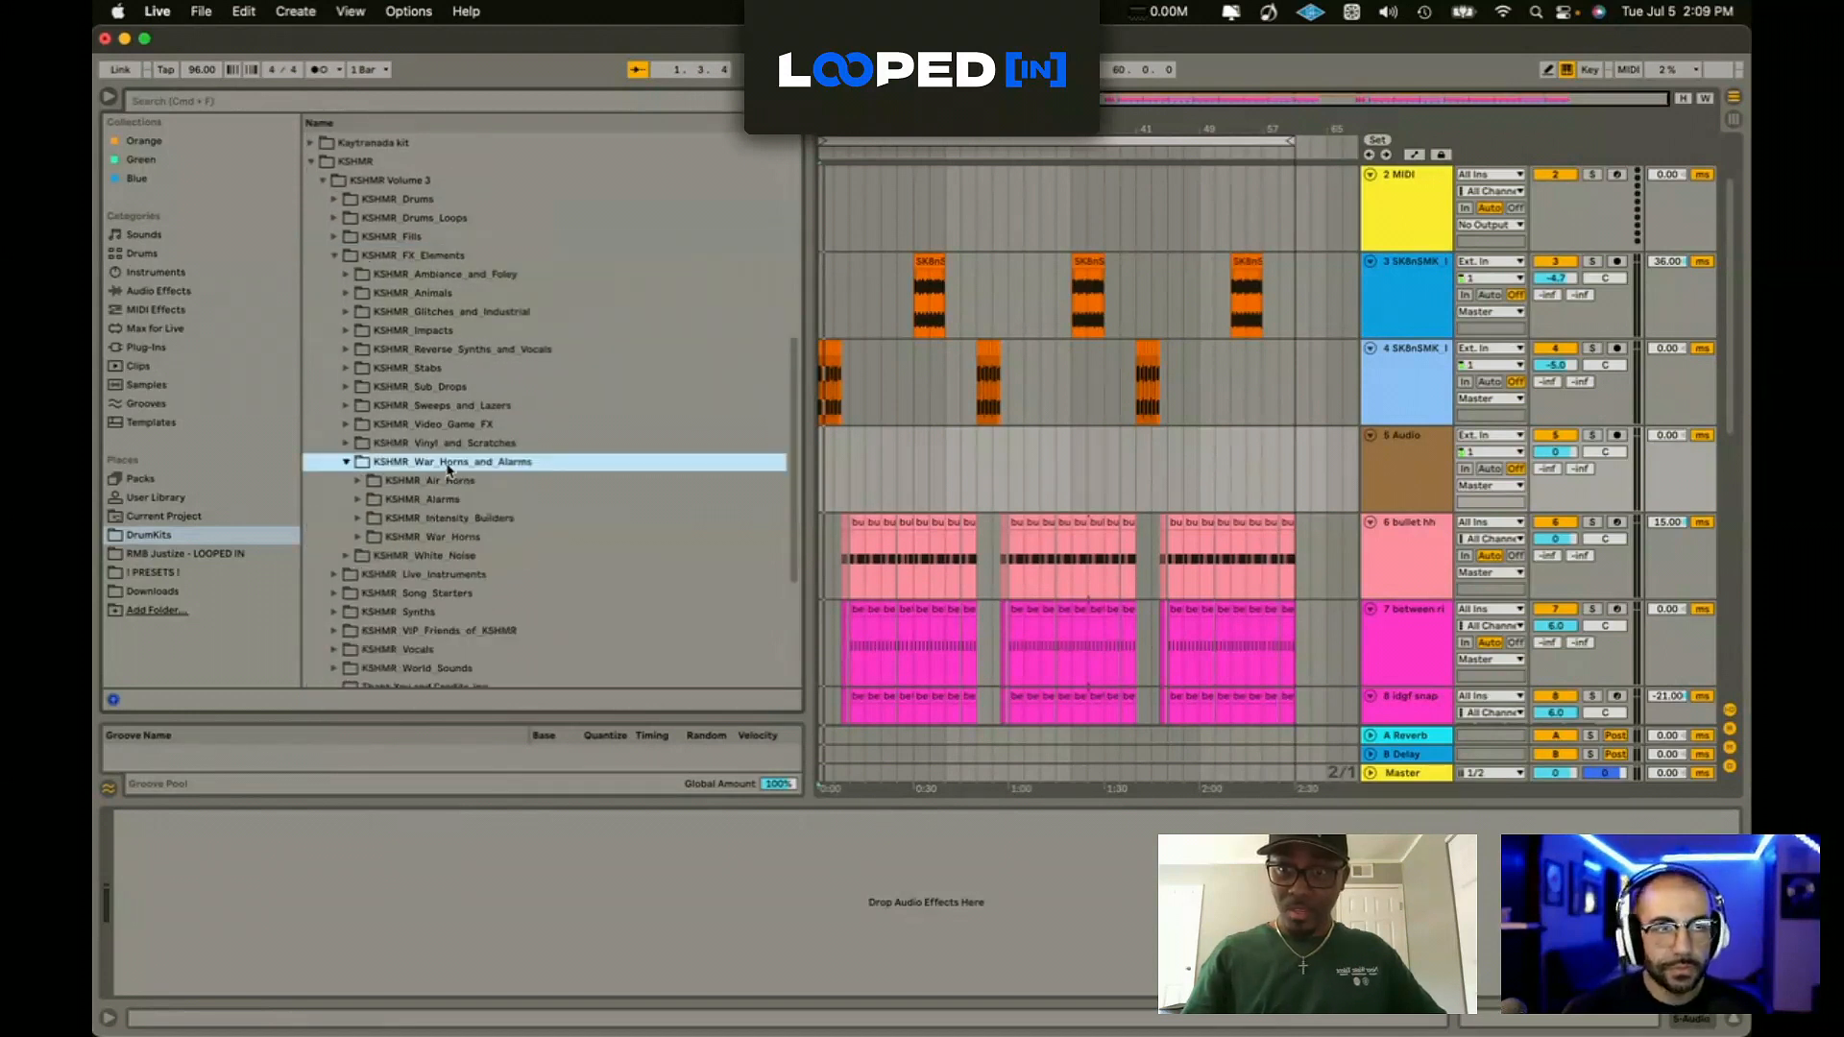
left_click(467, 543)
double_click(465, 540)
Step: Audition KSHMR_War_Horn_09_D#.wav and place it on the new audio track at 1.1.1
scroll(467, 533, "down", 3)
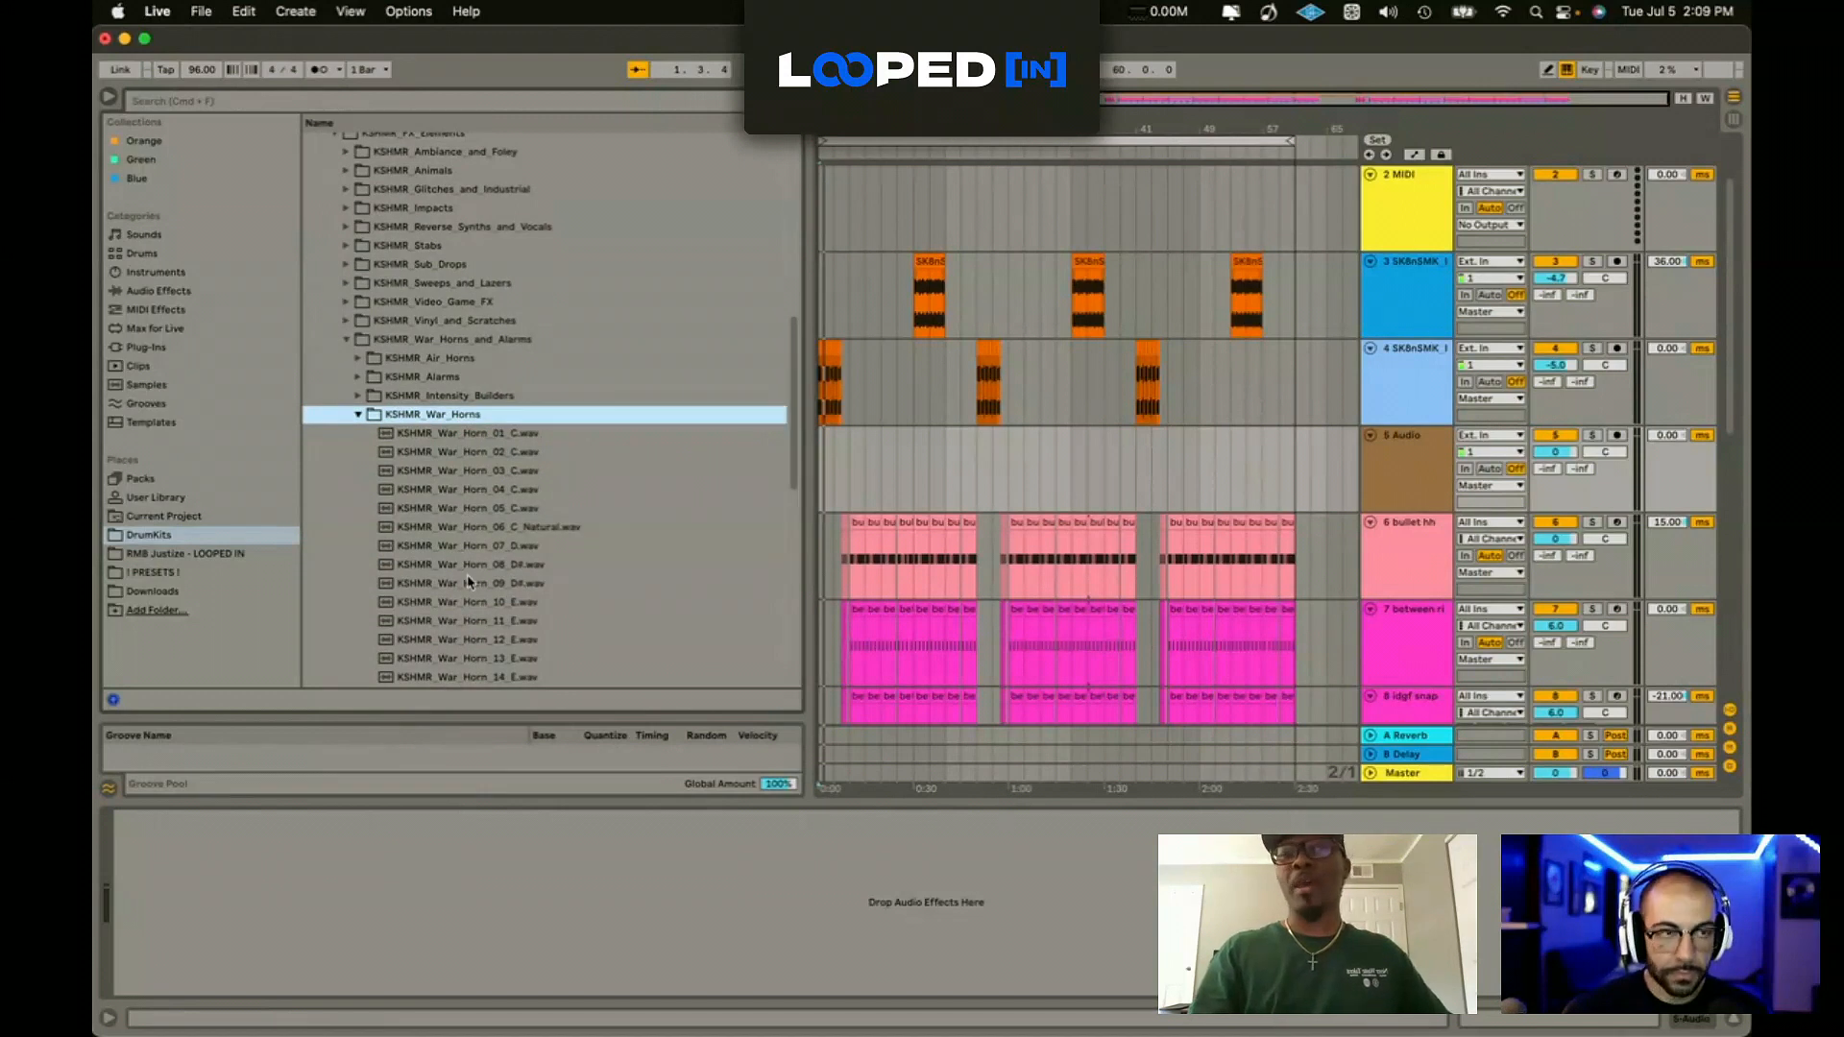
left_click(469, 584)
left_click_drag(475, 589, 828, 464)
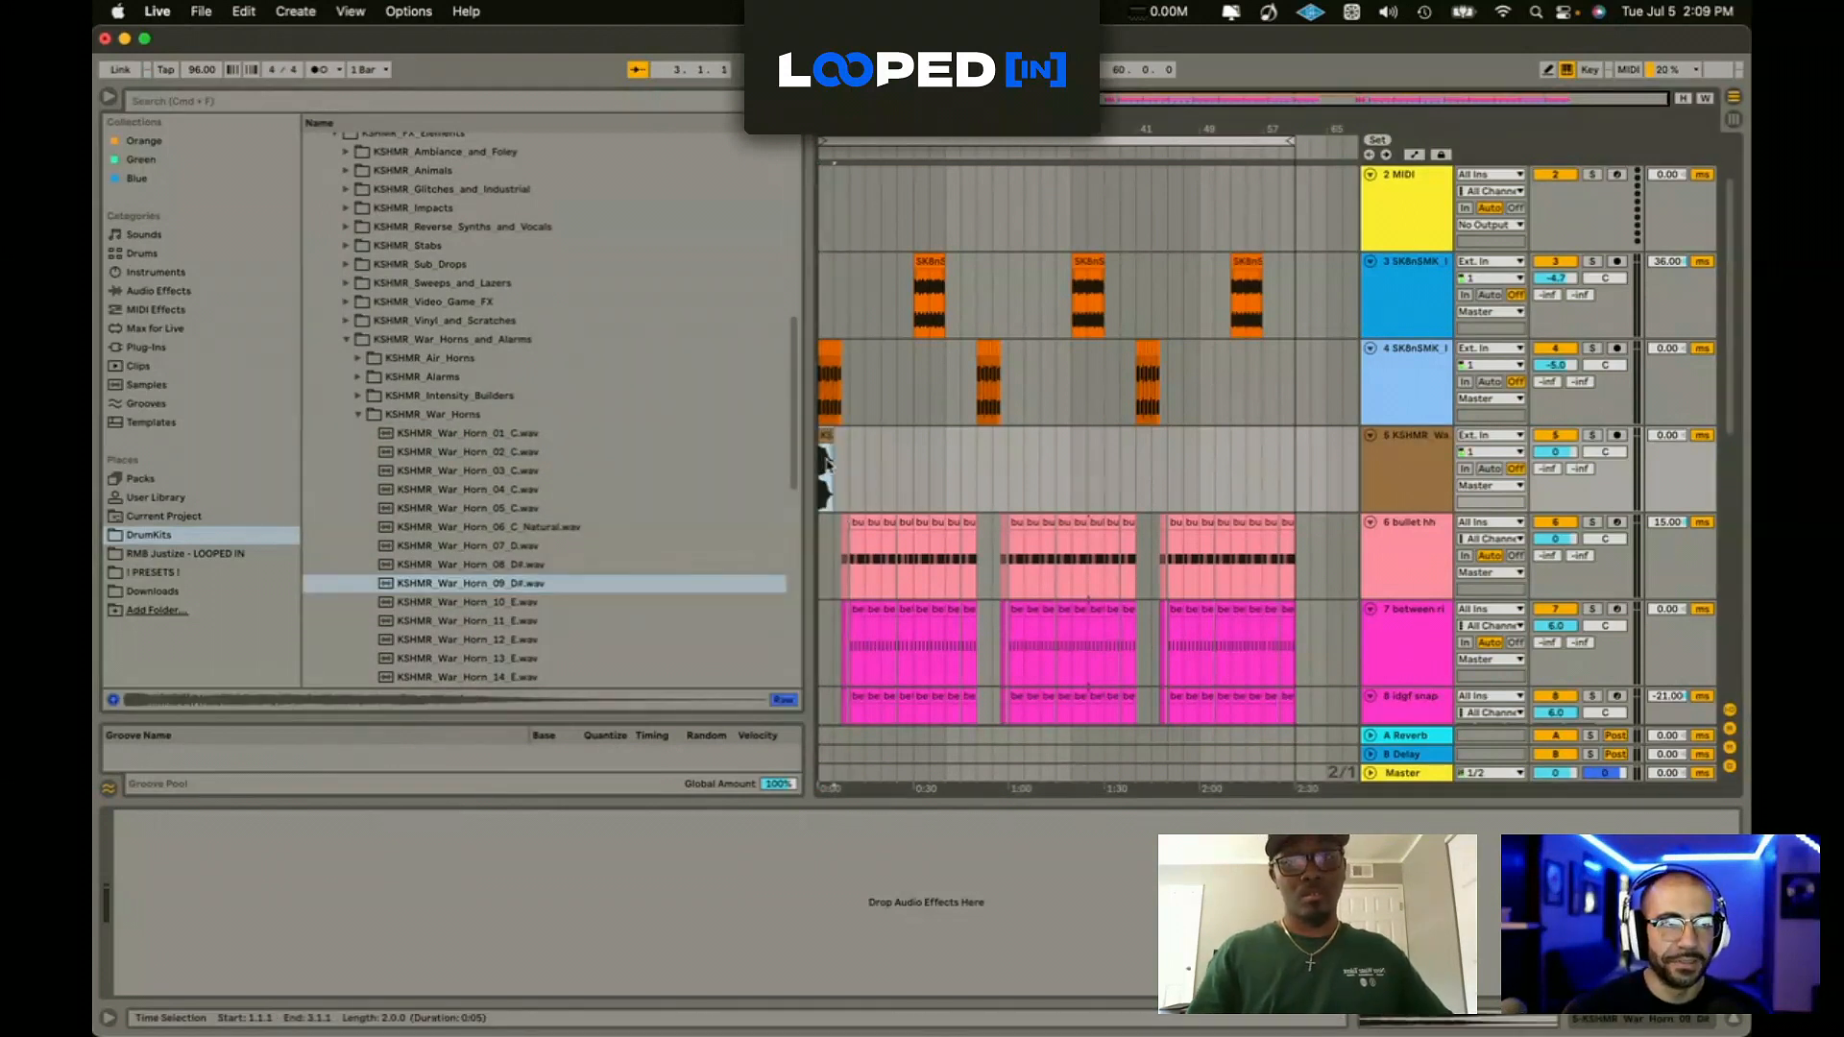
Step: Transpose the war horn clip by -2 semitones, set its track volume to -11.8 dB, and play the intro
double_click(825, 462)
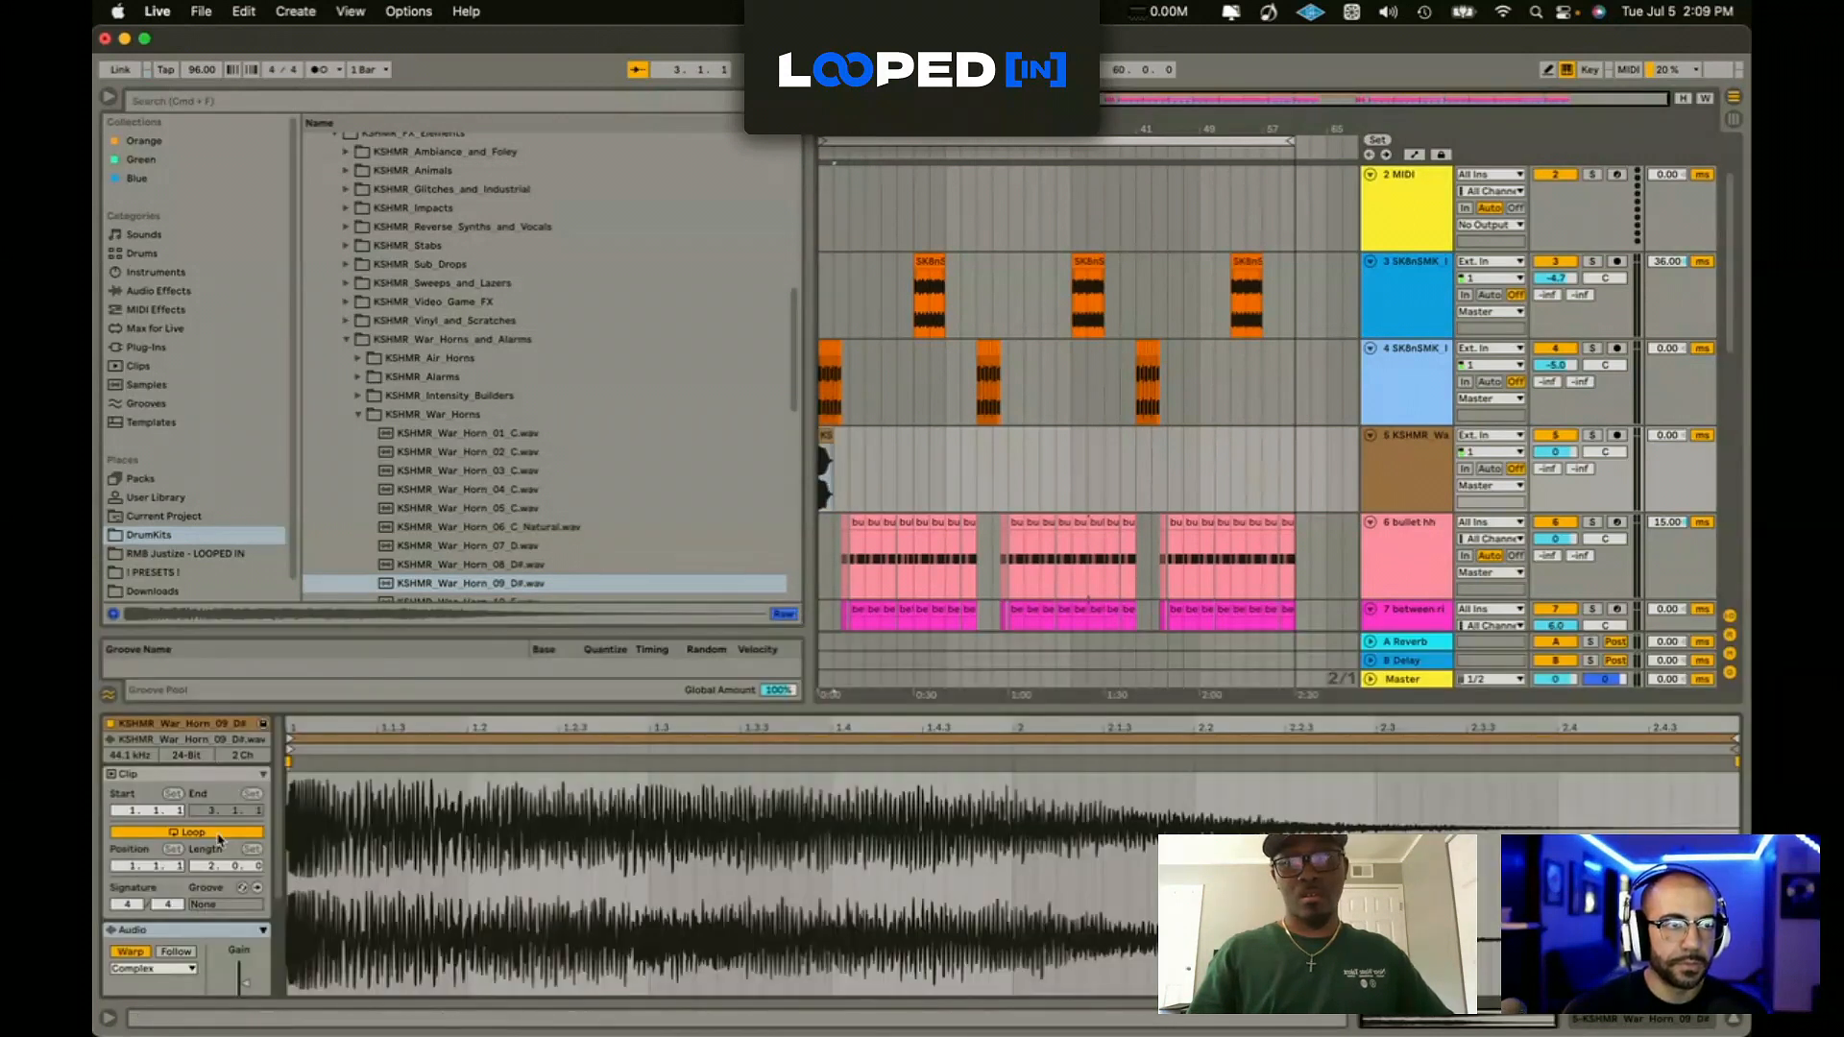
scroll(201, 898, "down", 3)
left_click_drag(1555, 452, 1555, 493)
key("space")
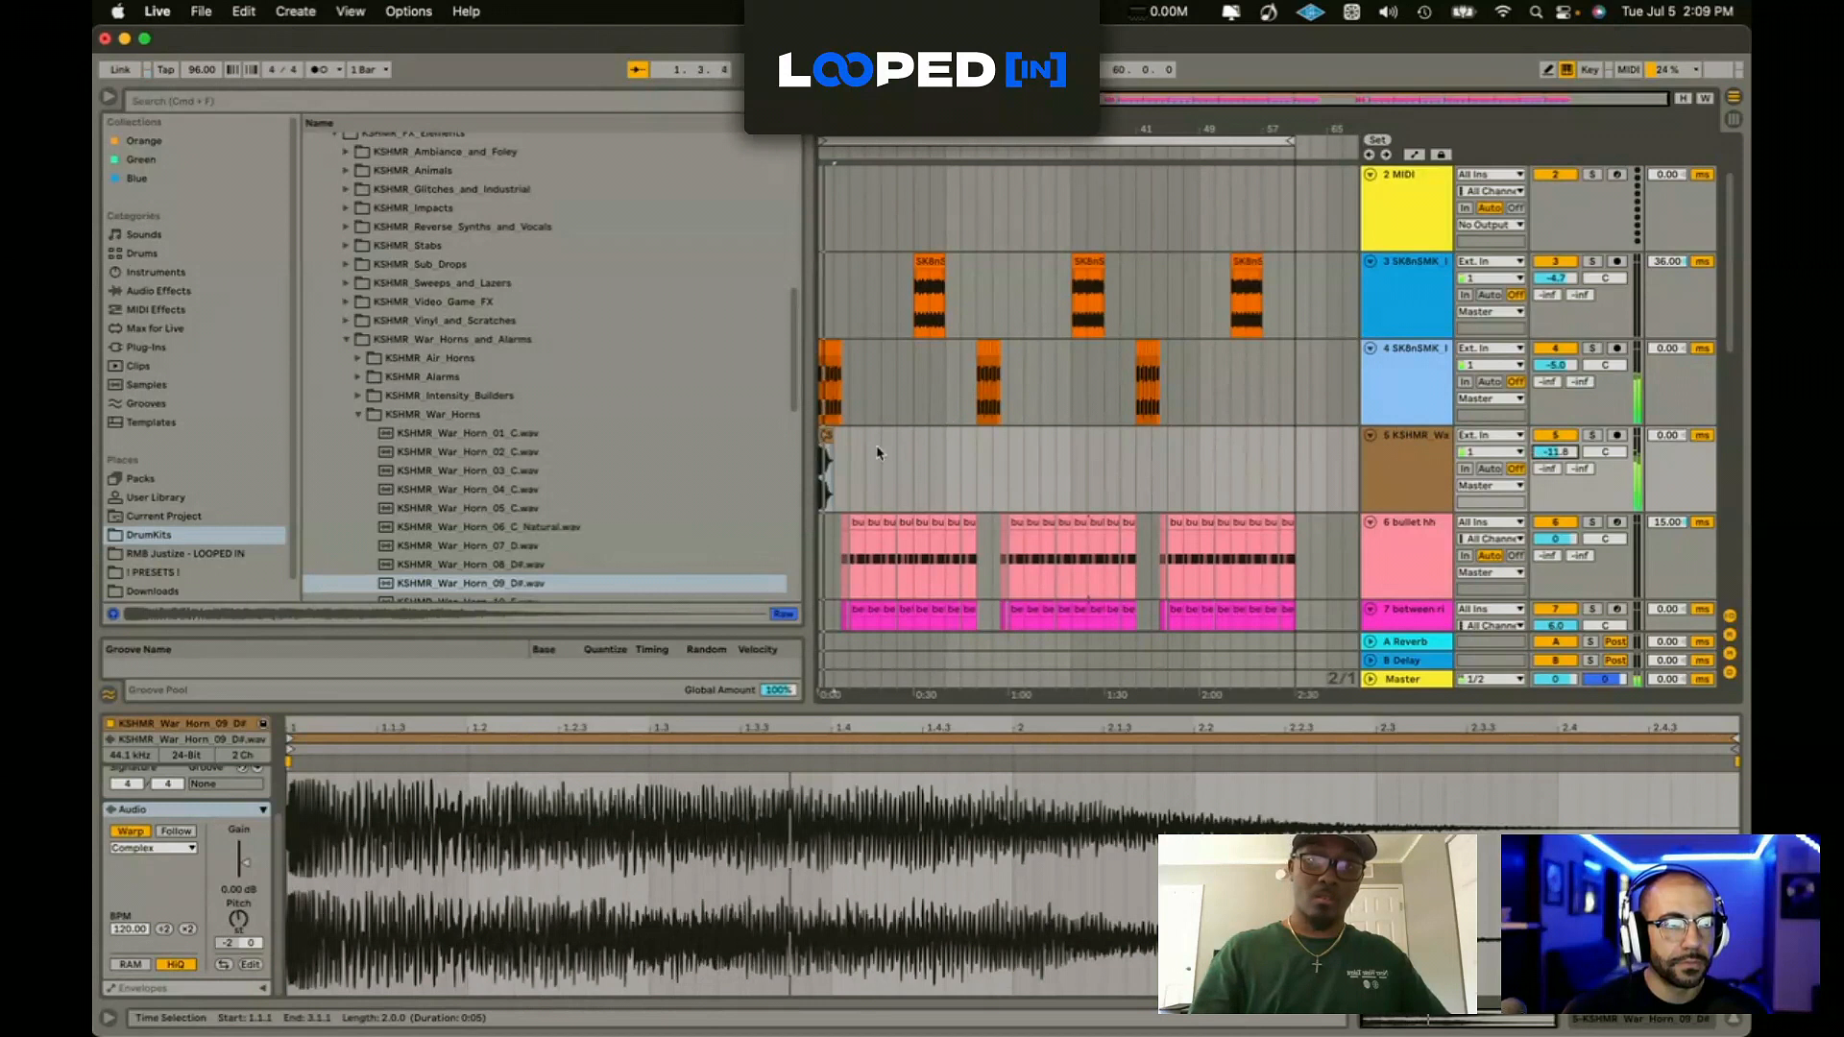
Step: Add a second copy of the war horn clip at 3.1.1 and lower its track volume to -15.6 dB
left_click(842, 450)
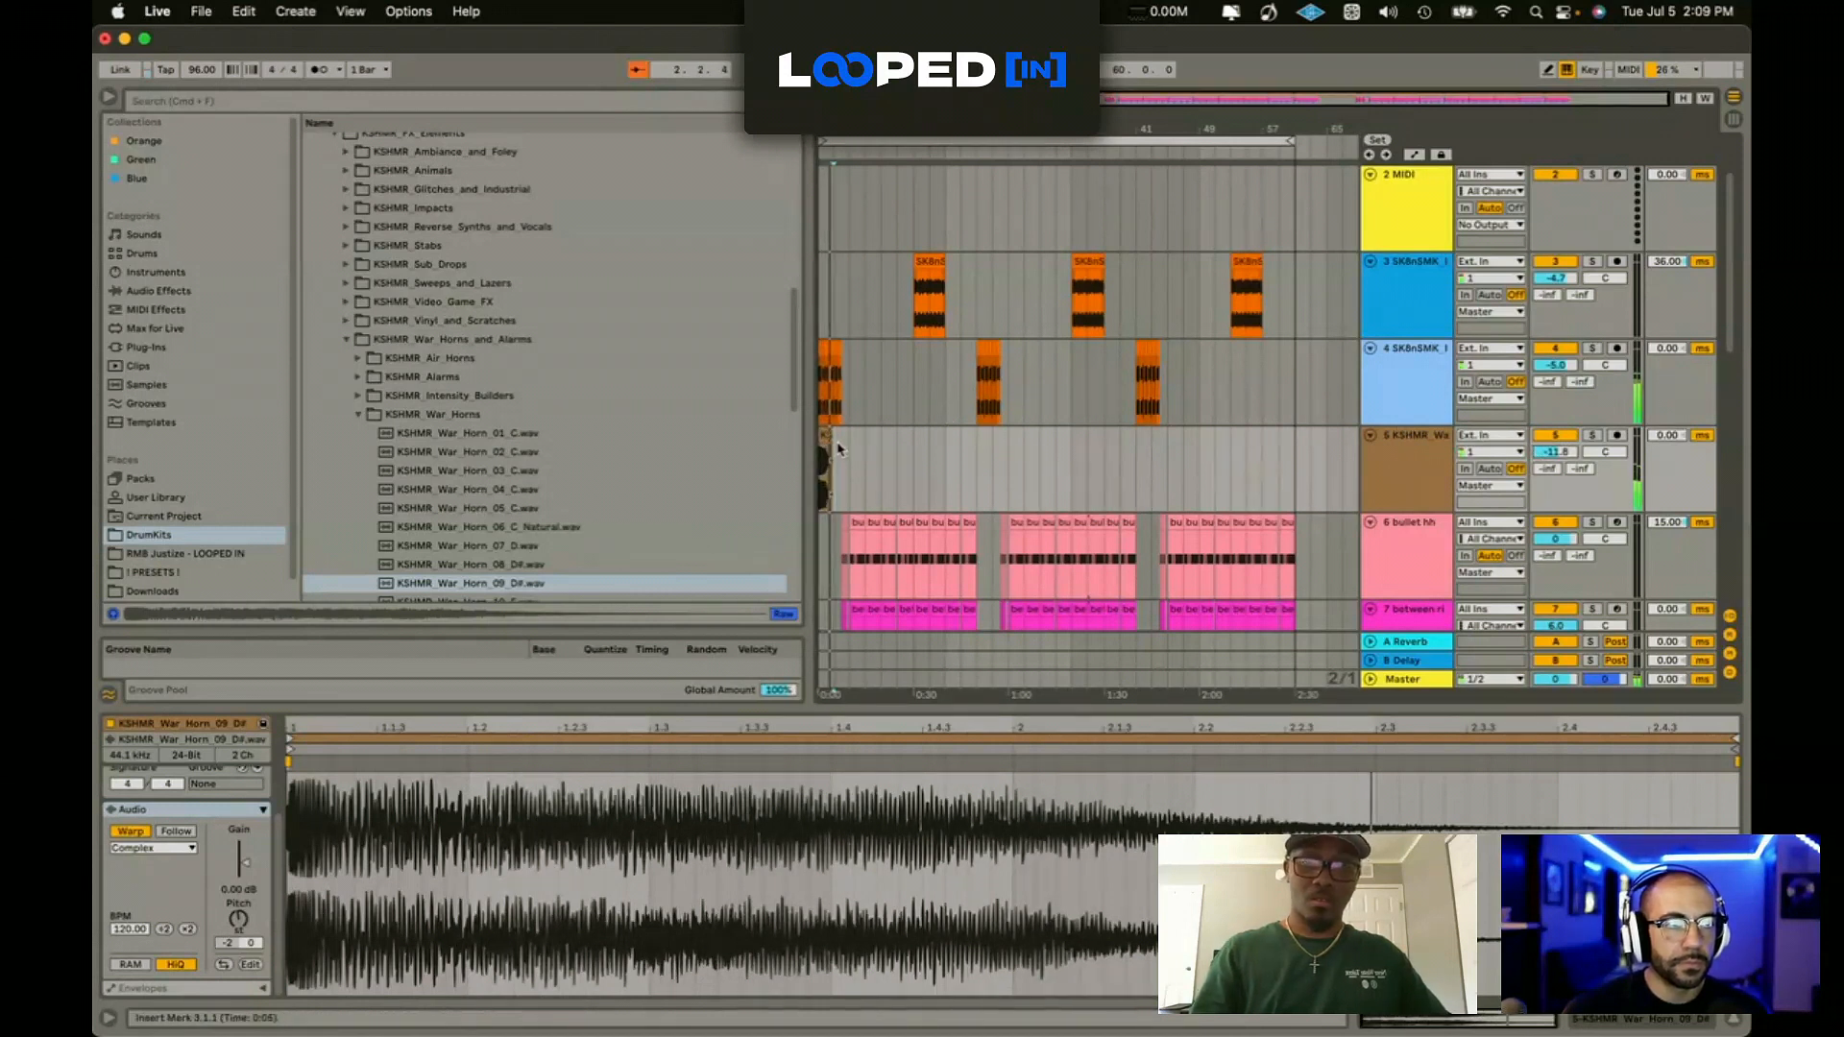
left_click(831, 437)
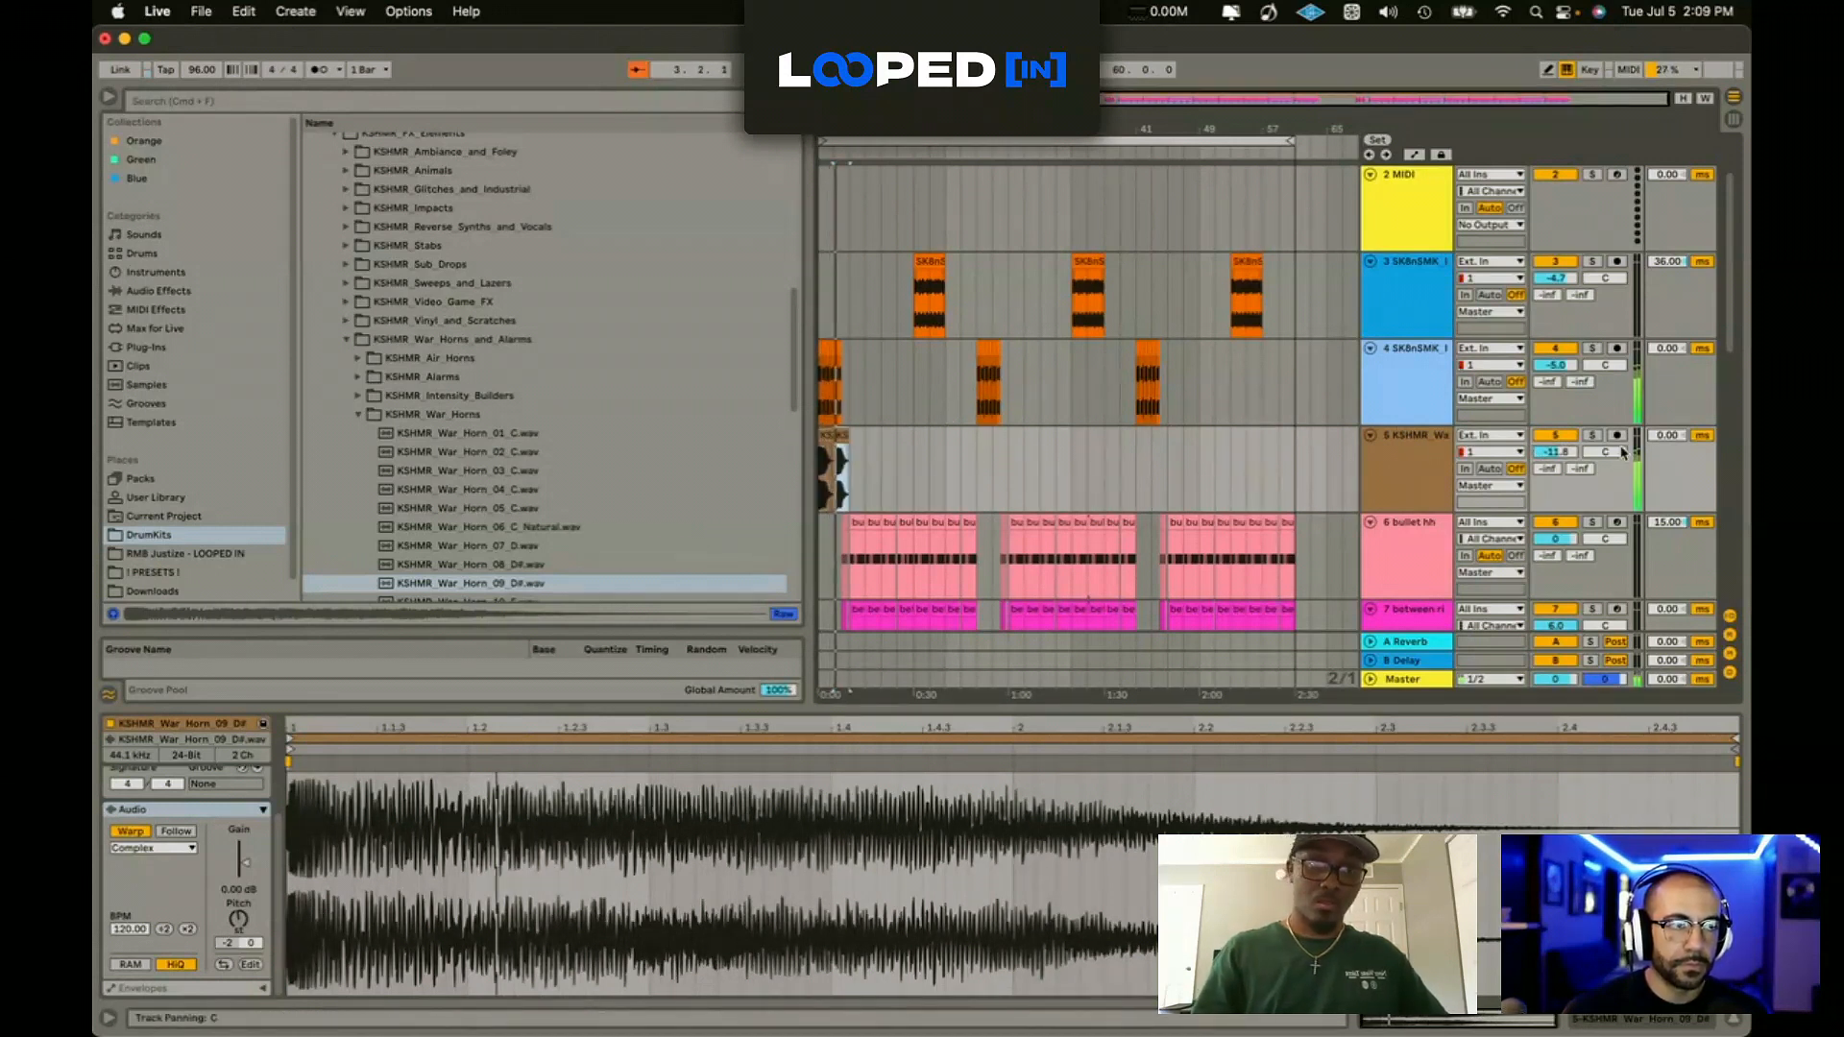
left_click_drag(1562, 446, 1561, 452)
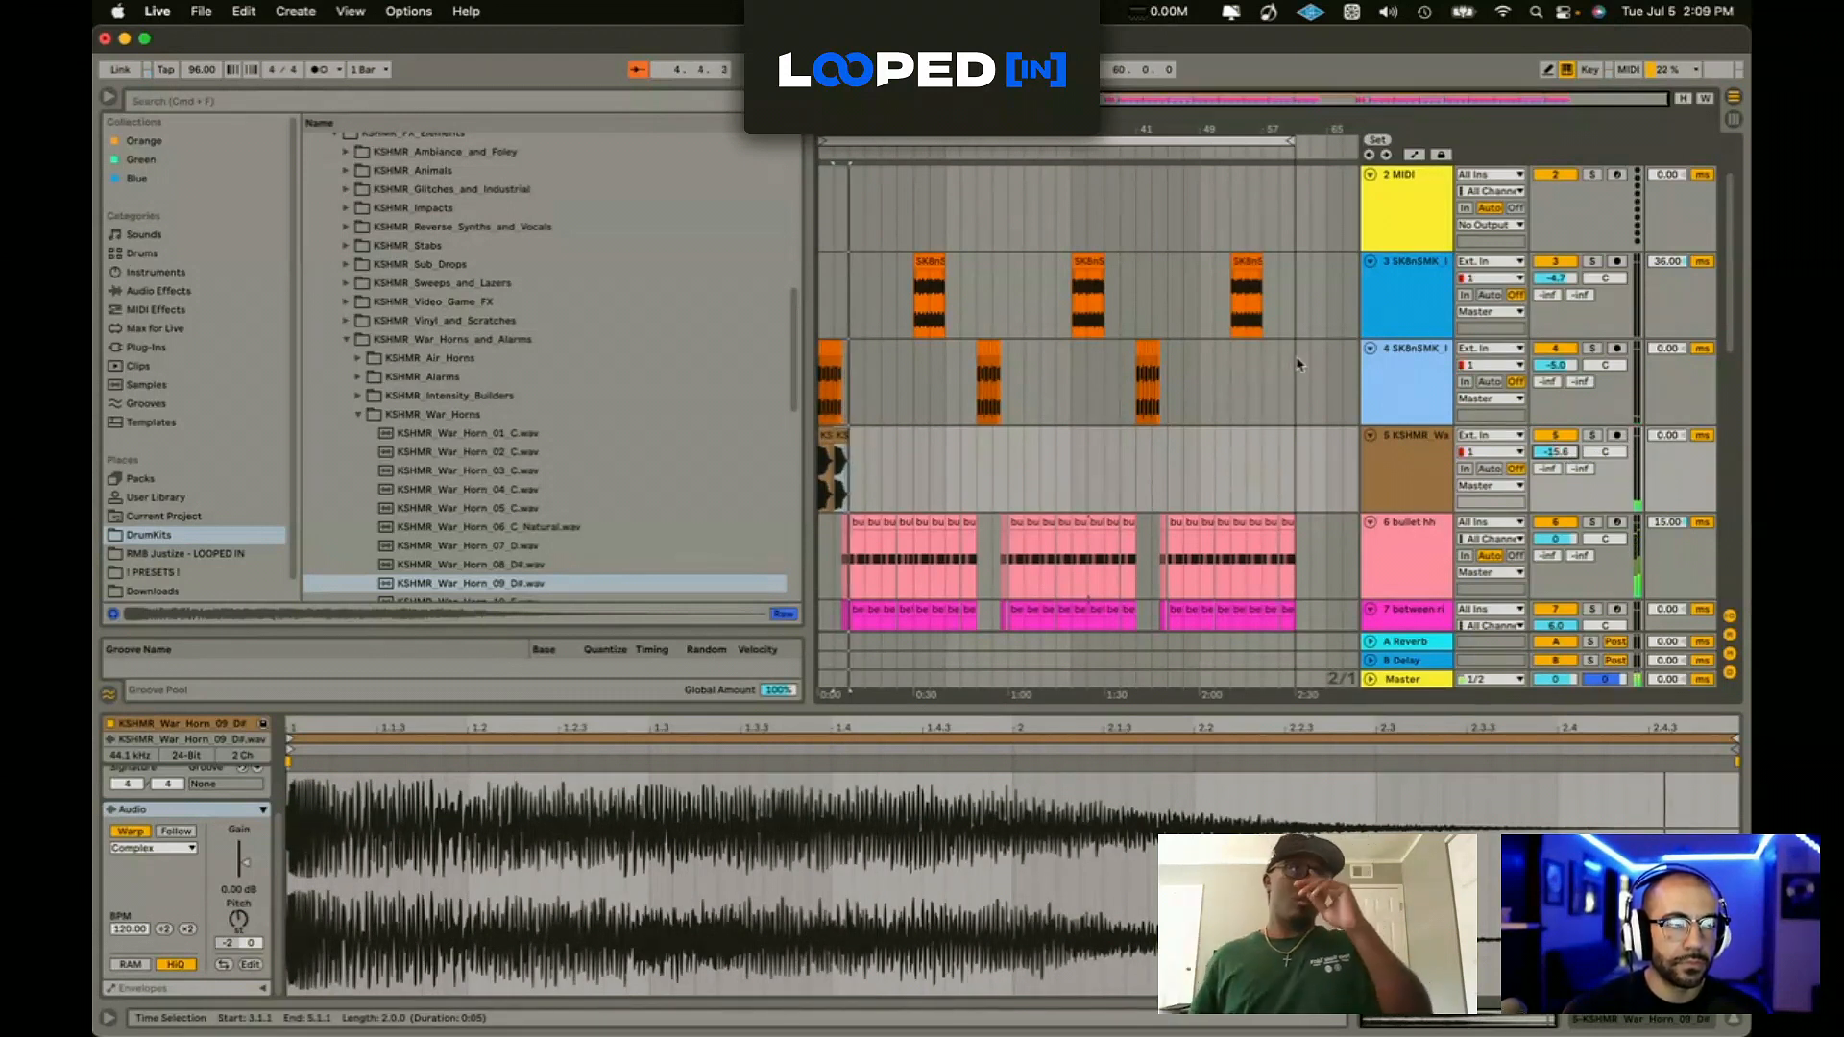
Step: Check the levels across all tracks during playback and briefly solo the first Indian sample track
scroll(887, 515, "down", 5)
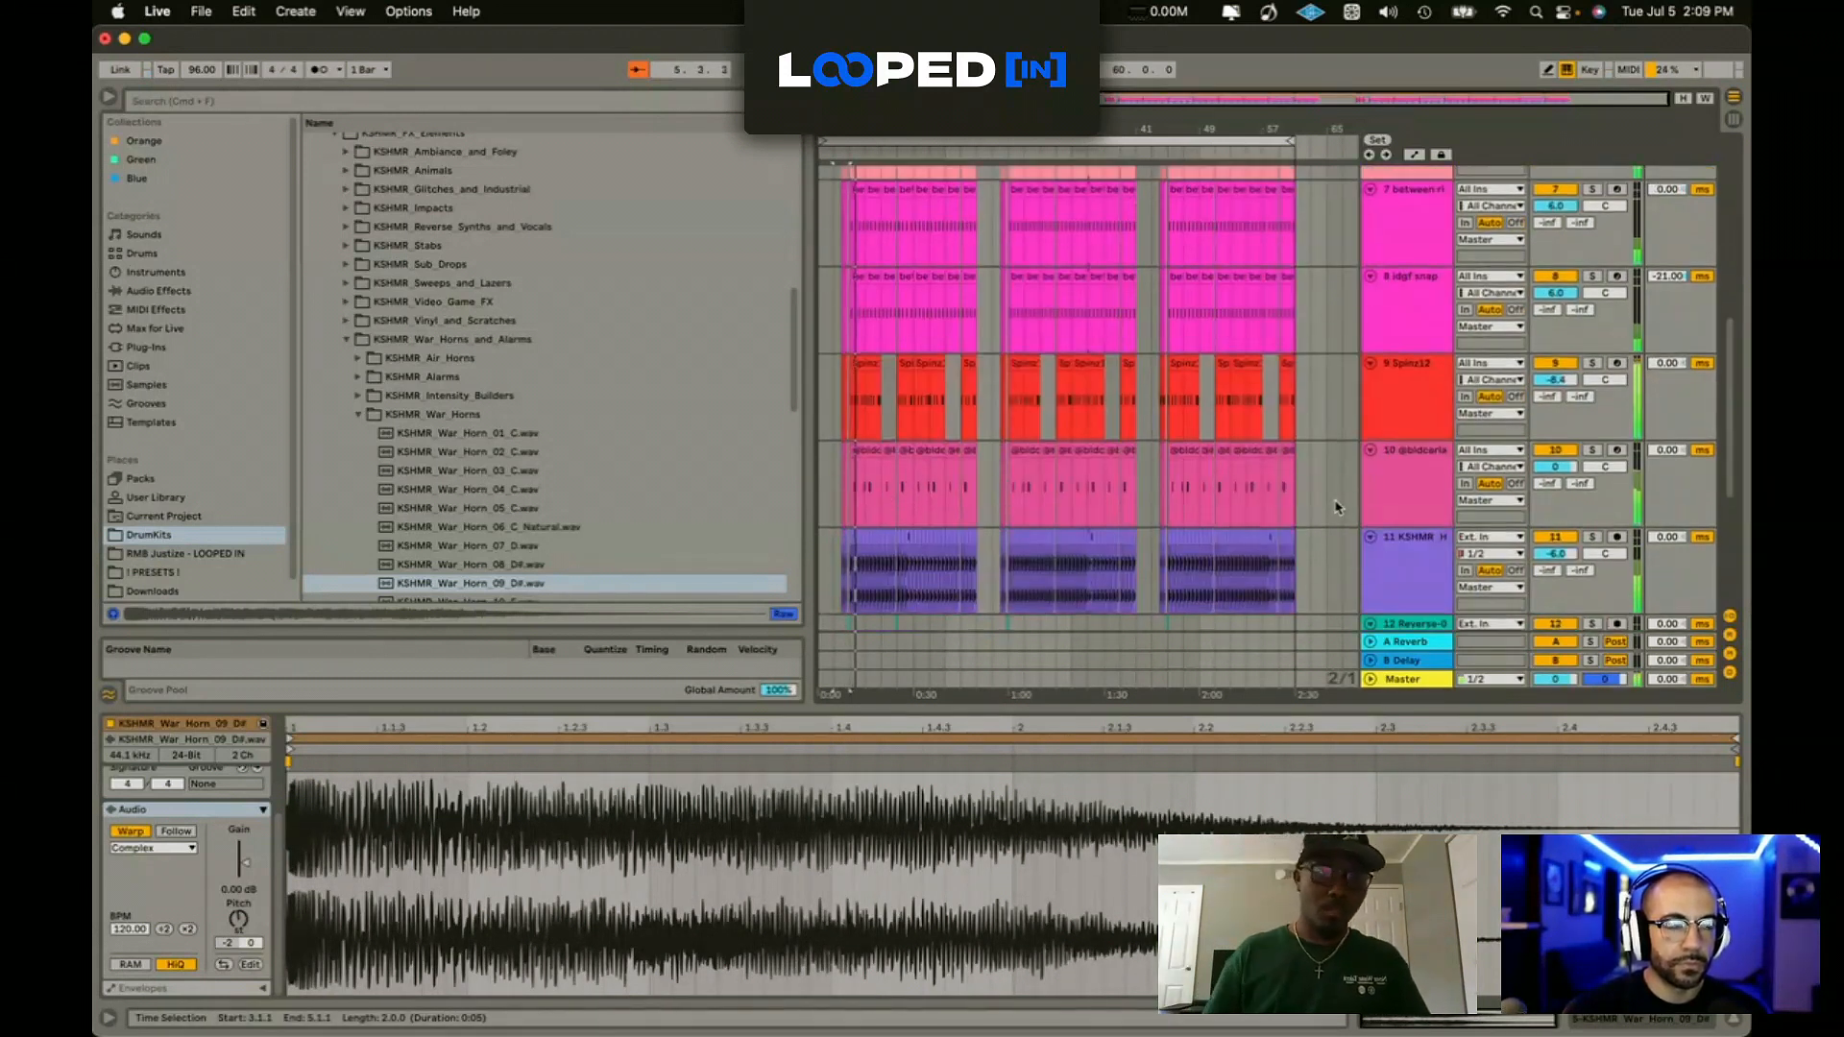
scroll(888, 514, "down", 4)
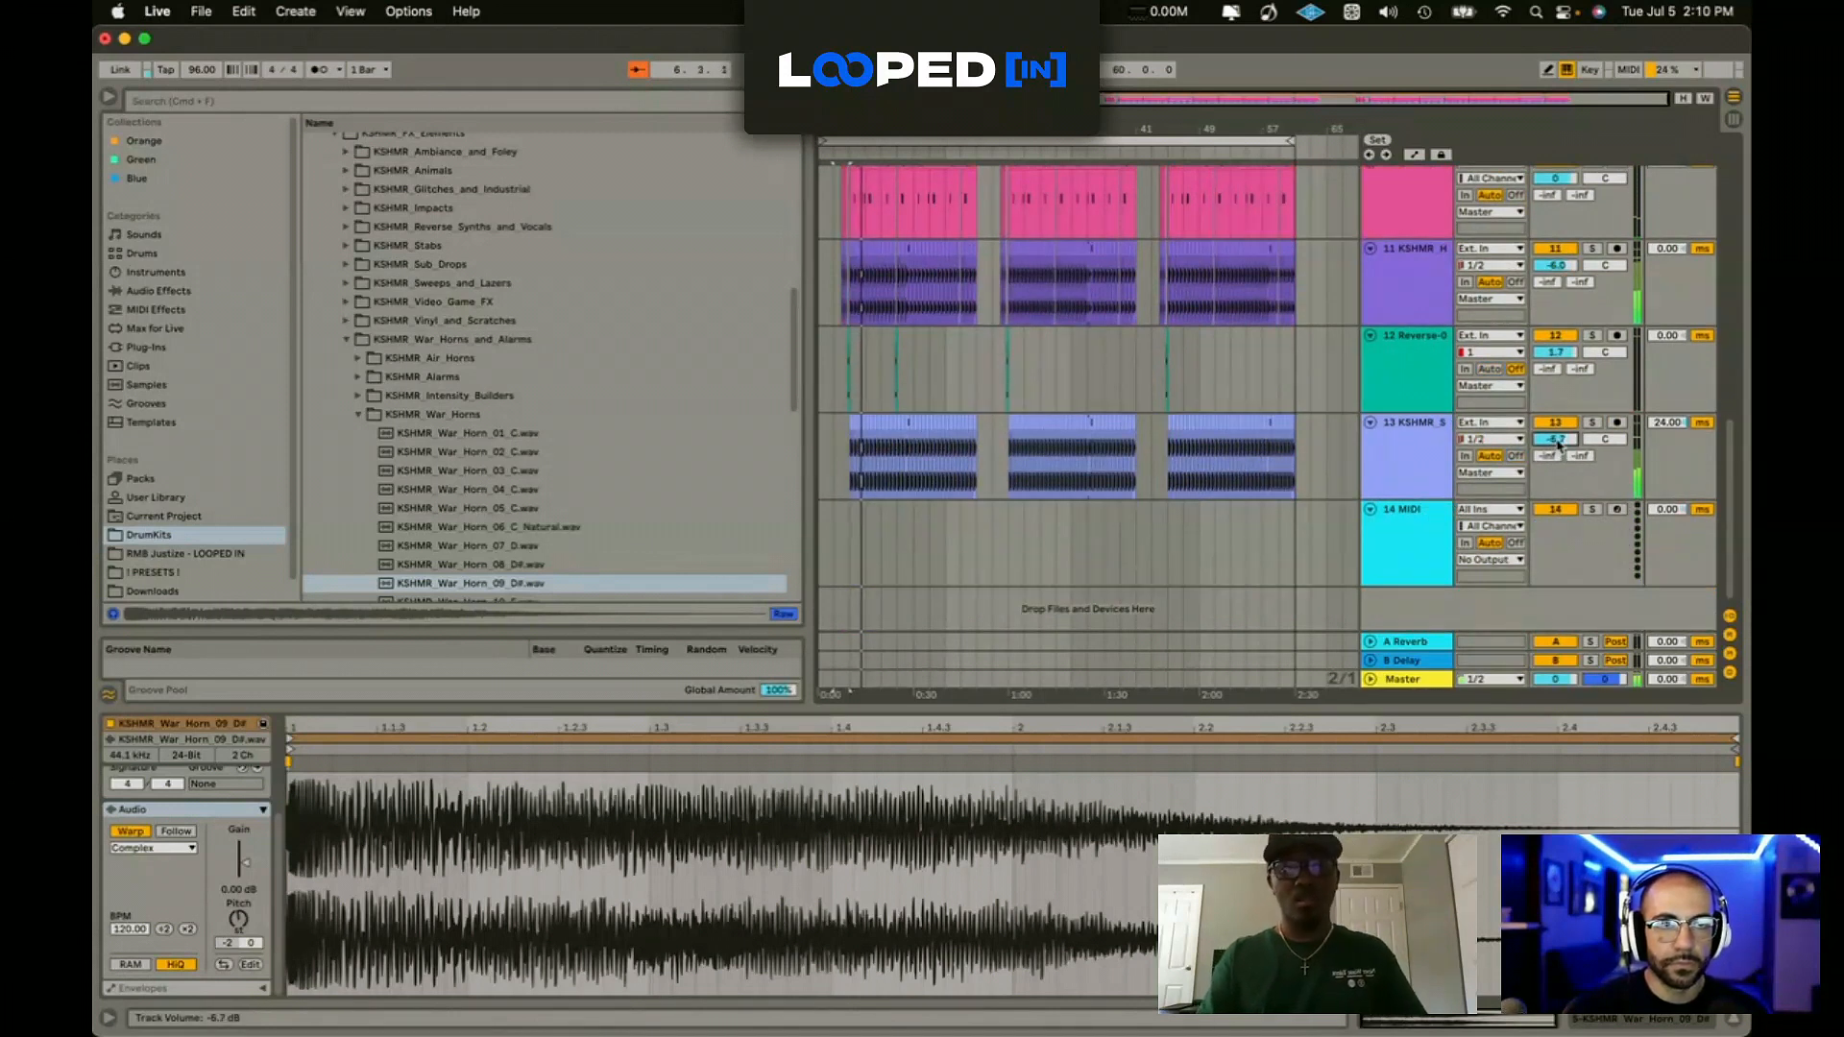
scroll(1207, 426, "up", 8)
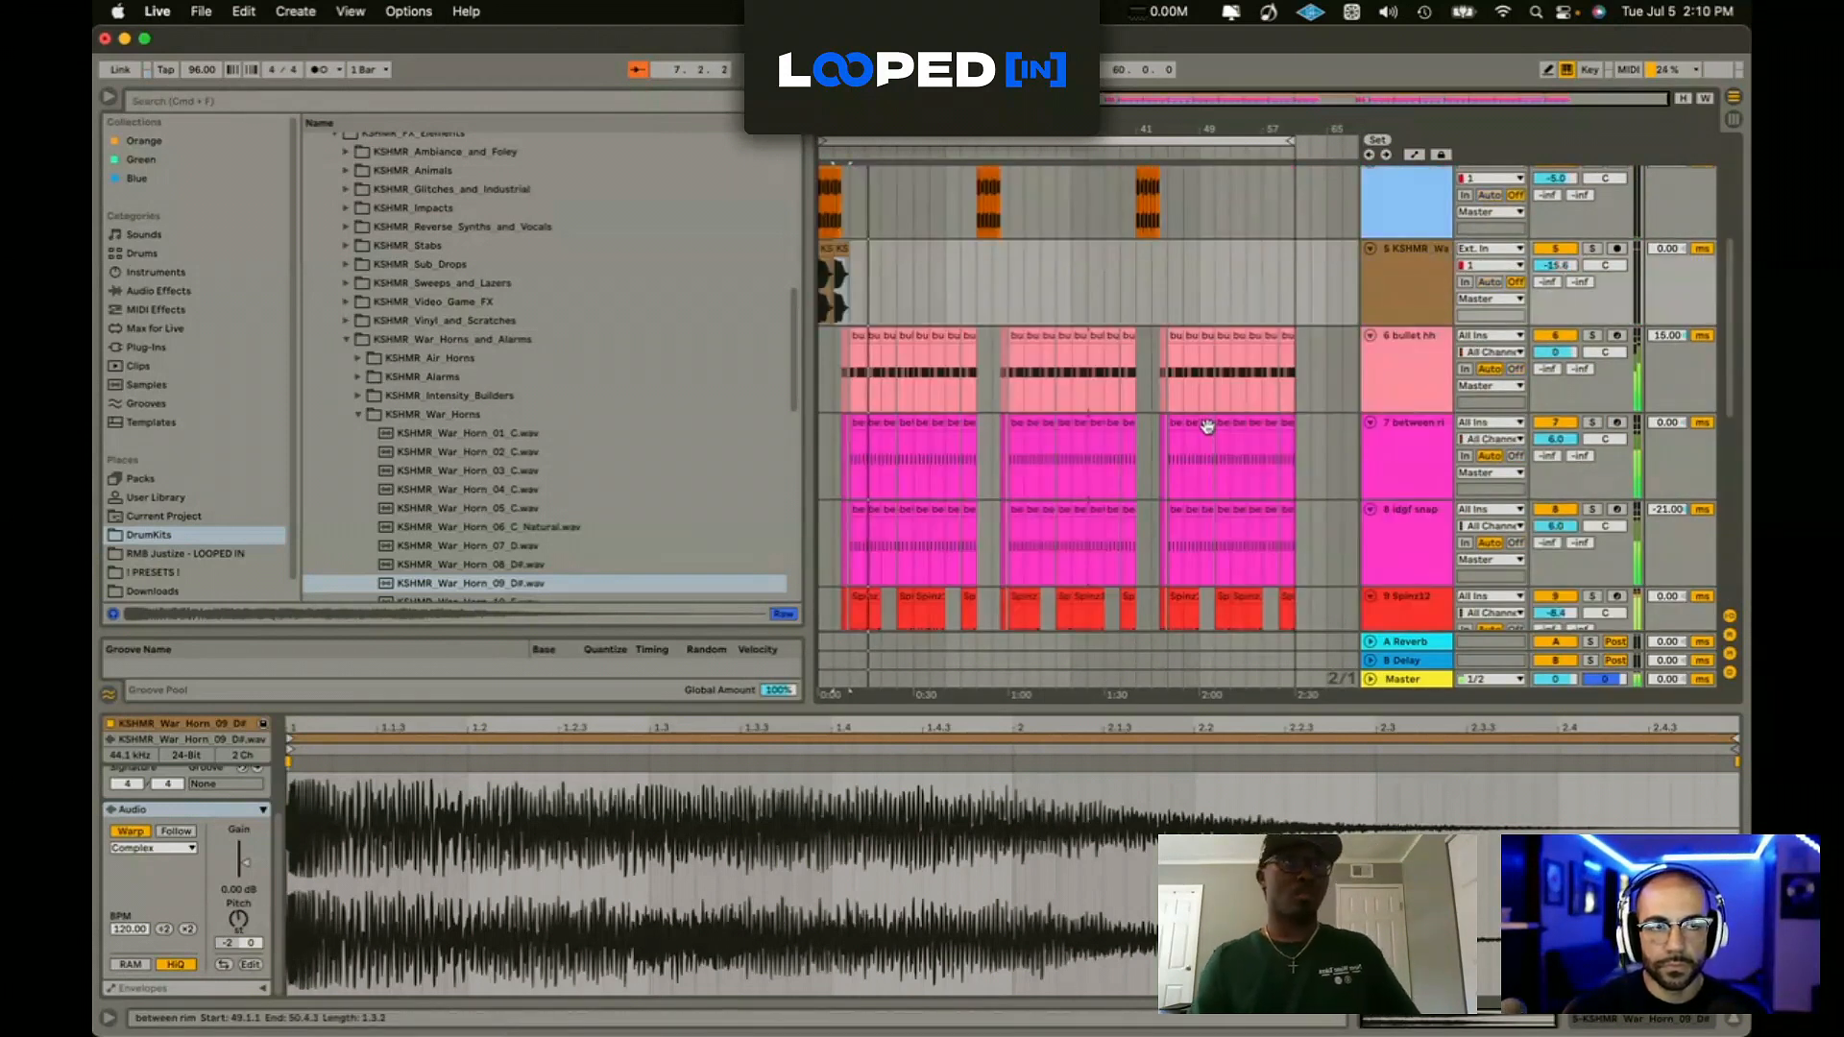
scroll(1207, 423, "up", 4)
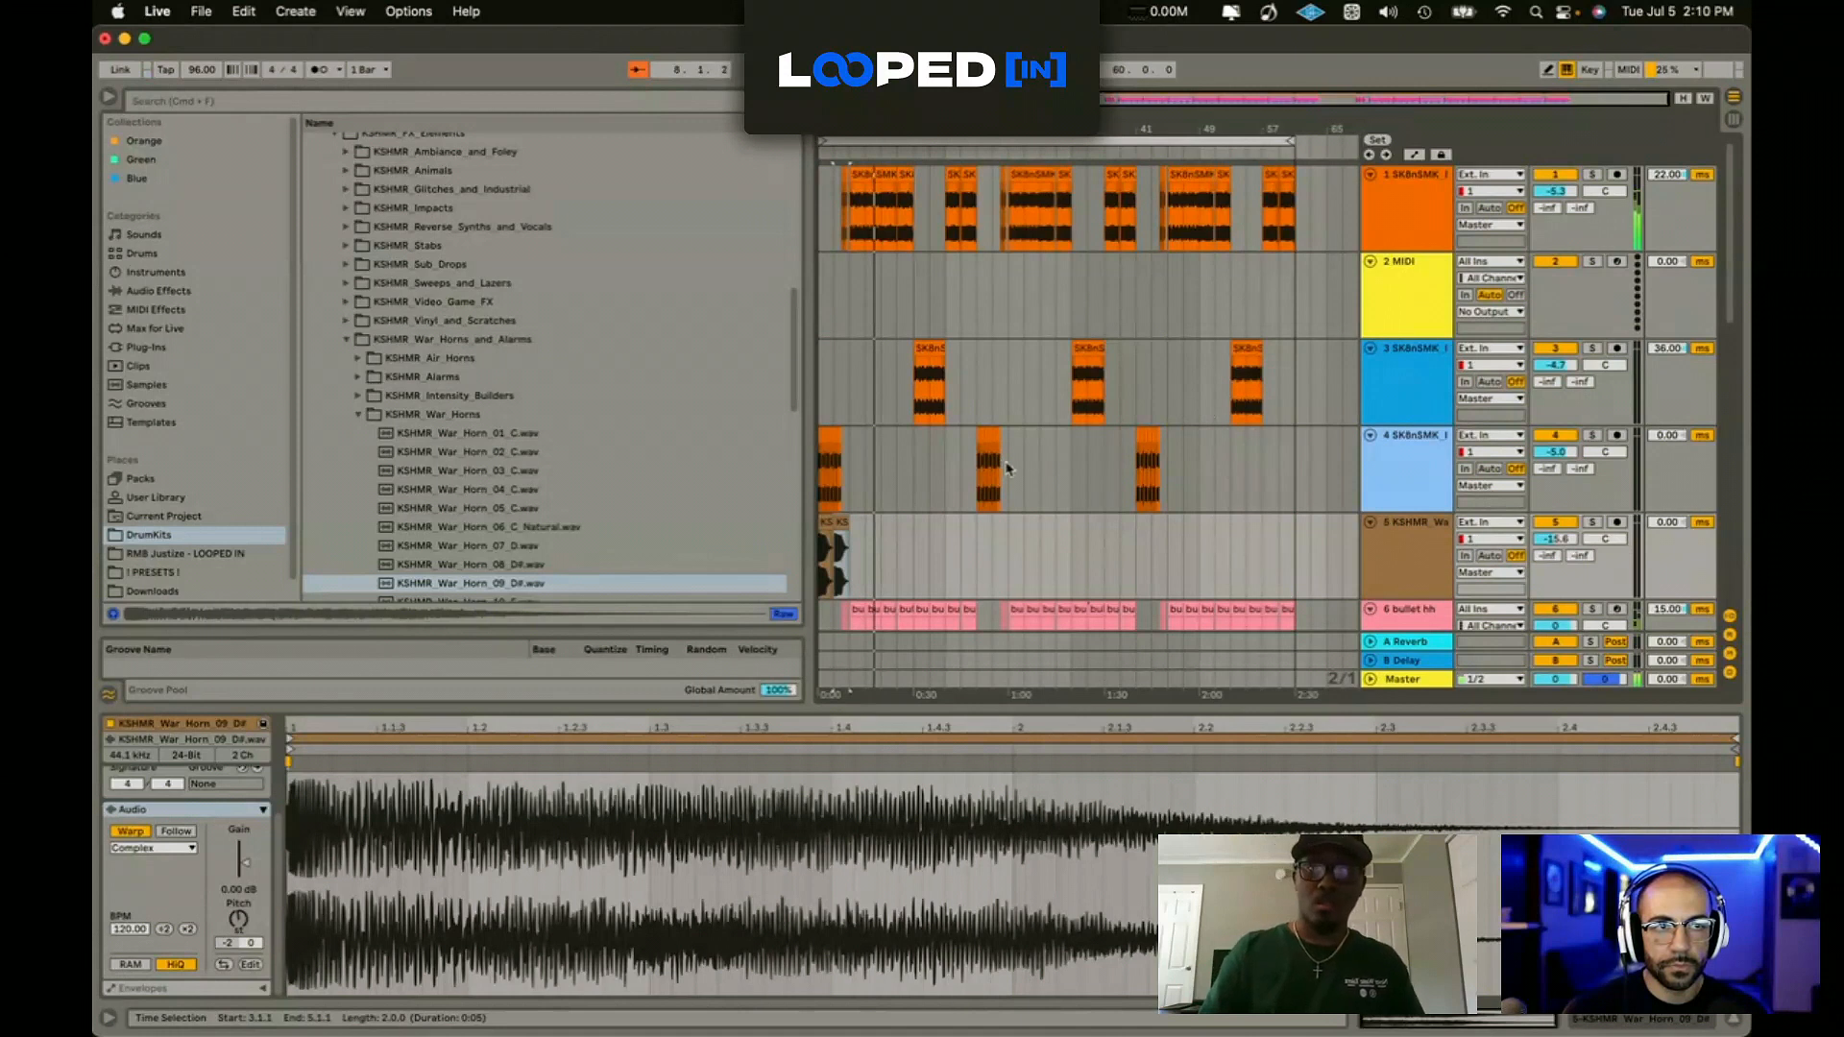
left_click(1591, 174)
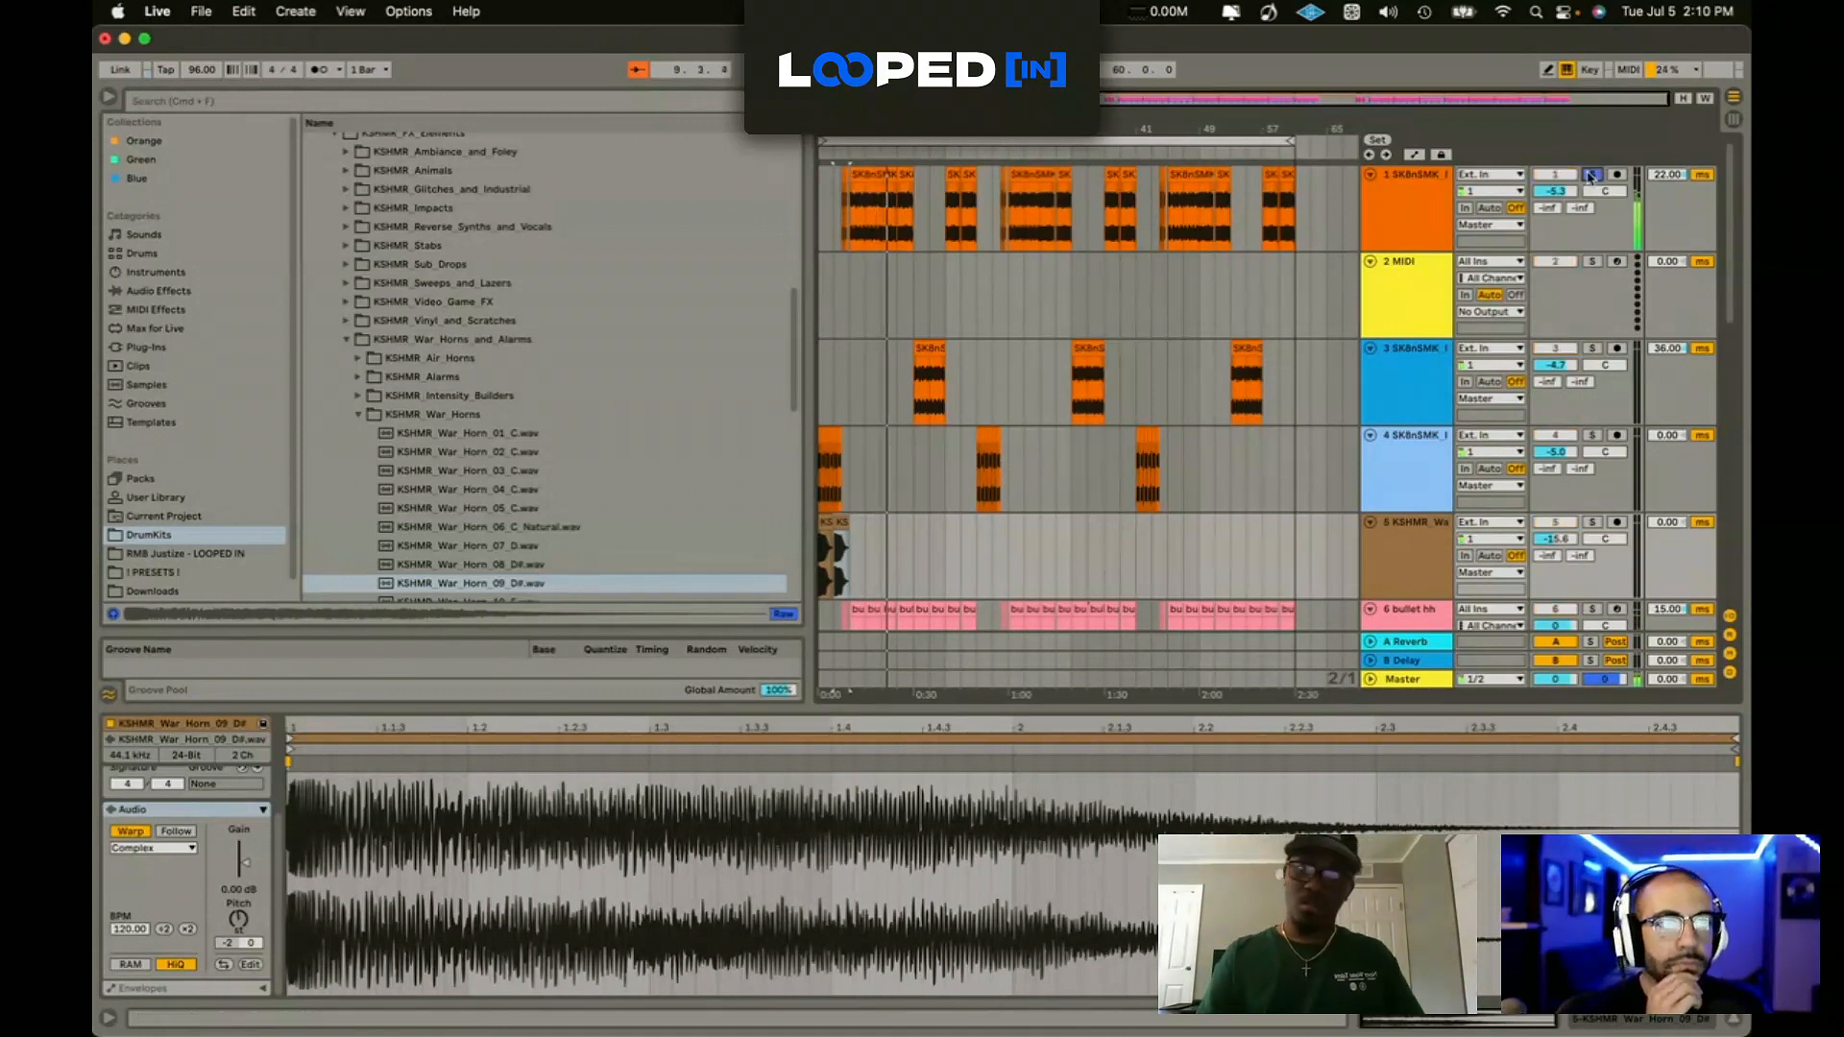
left_click(1591, 174)
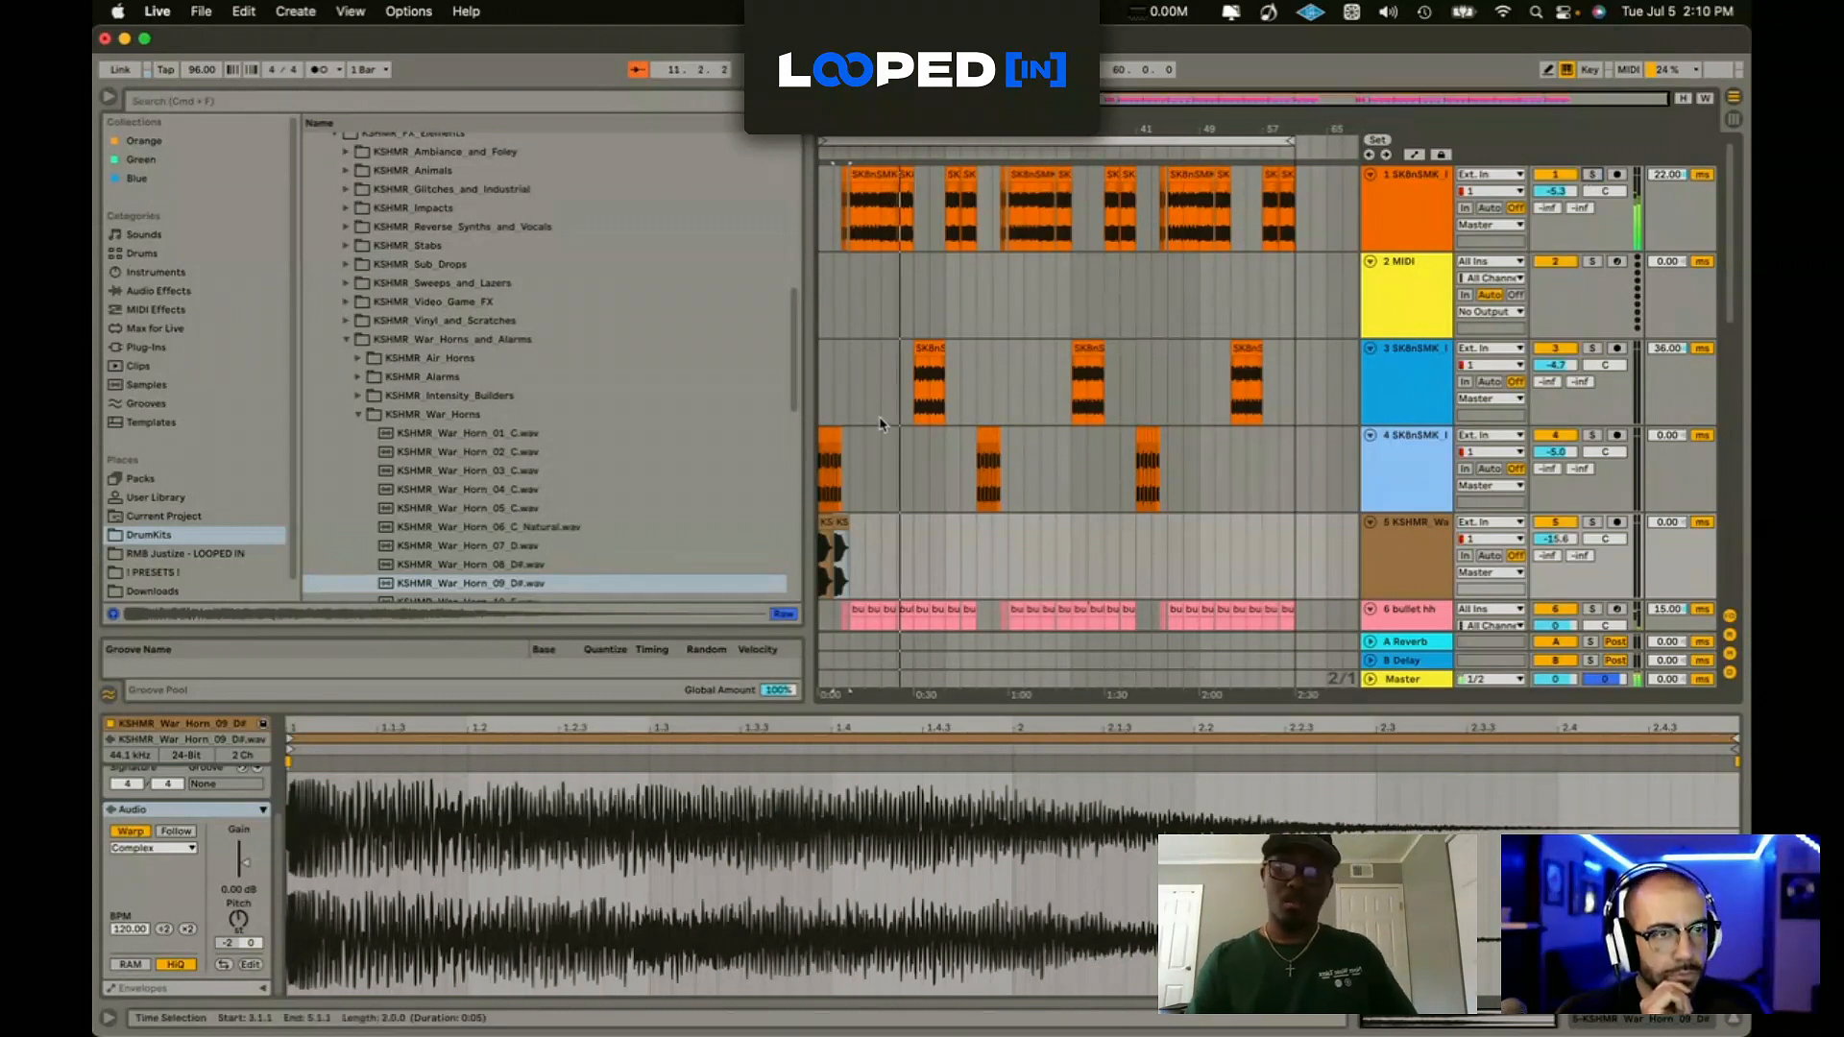
Step: Delete the two empty MIDI tracks, one below the first sample track and one at the end of the track list
left_click(1427, 306)
scroll(1428, 306, "down", 10)
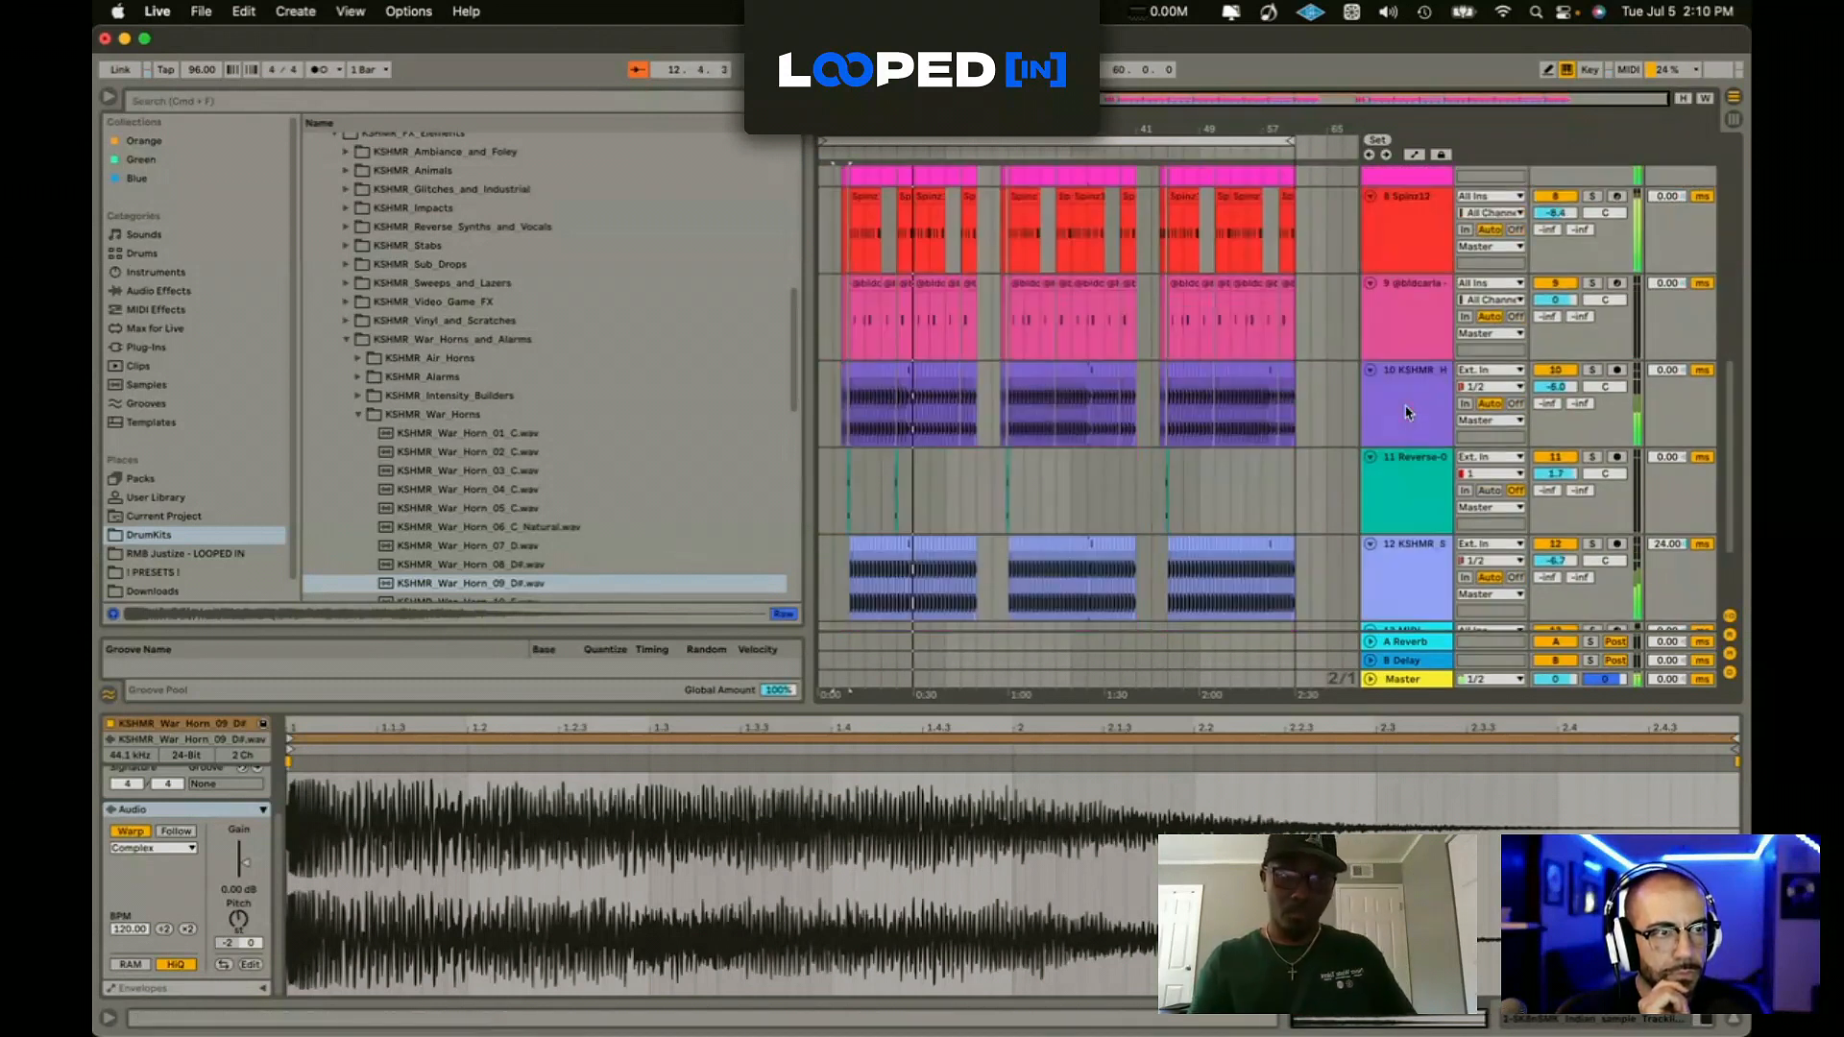
scroll(1407, 413, "down", 3)
left_click(1397, 527)
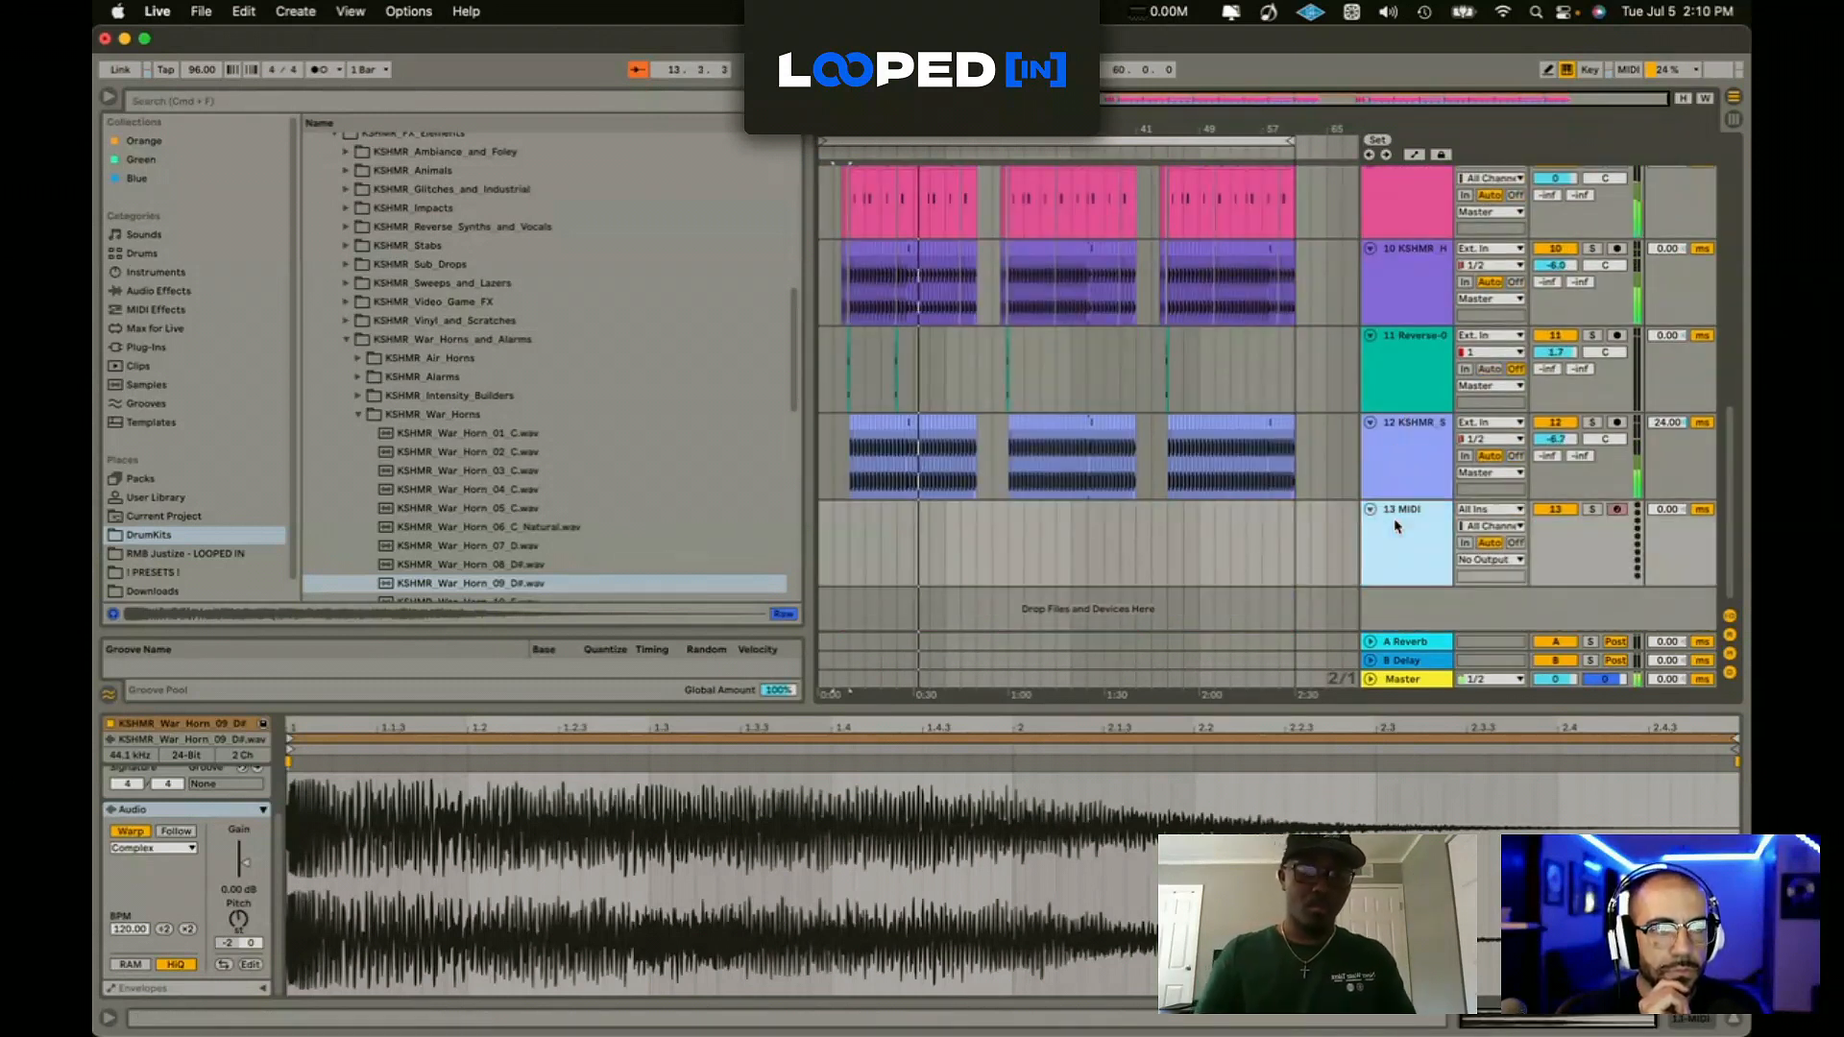
key("Delete")
Step: Group all remaining tracks from the last one up to the first Indian sample track
scroll(1411, 336, "up", 15)
left_click(1426, 200, "shift")
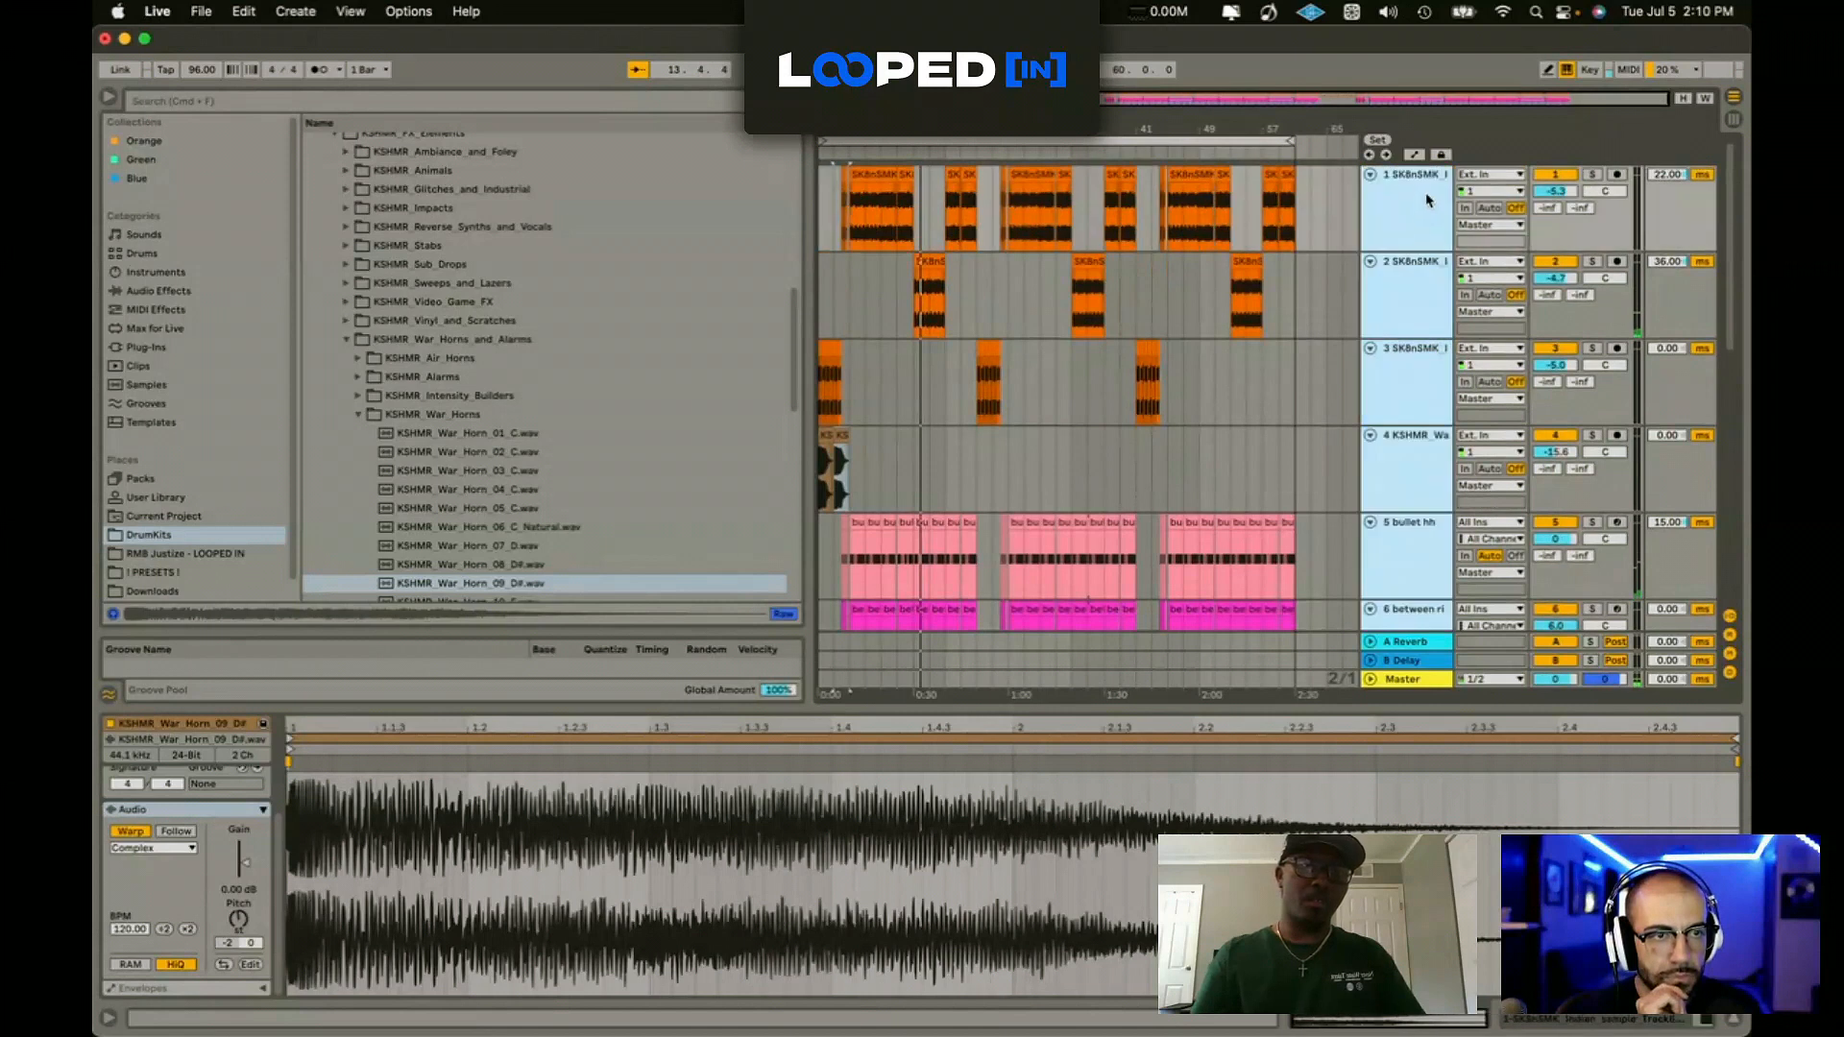
key("super+g")
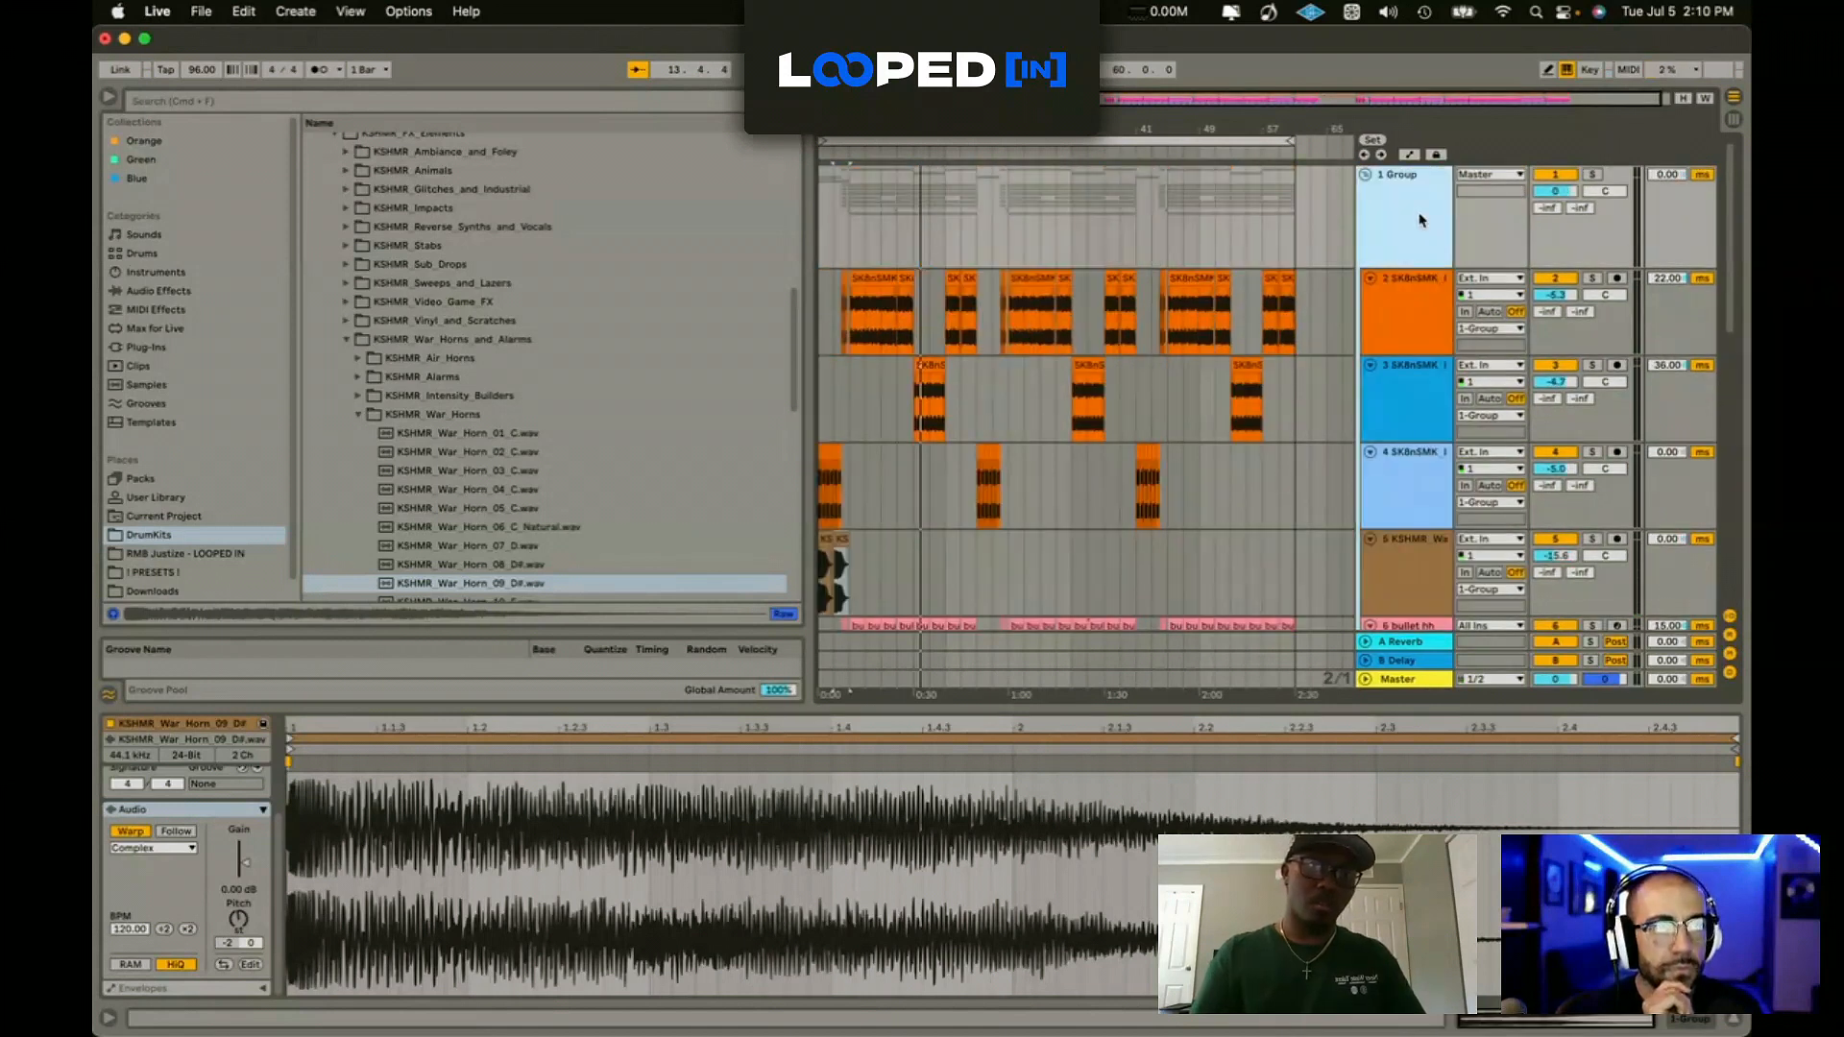
Step: Show the group's track volume automation and fade it out to -inf over about the last eight bars
right_click(1567, 192)
left_click(1588, 205)
left_click(1230, 226)
left_click_drag(1295, 225, 1295, 266)
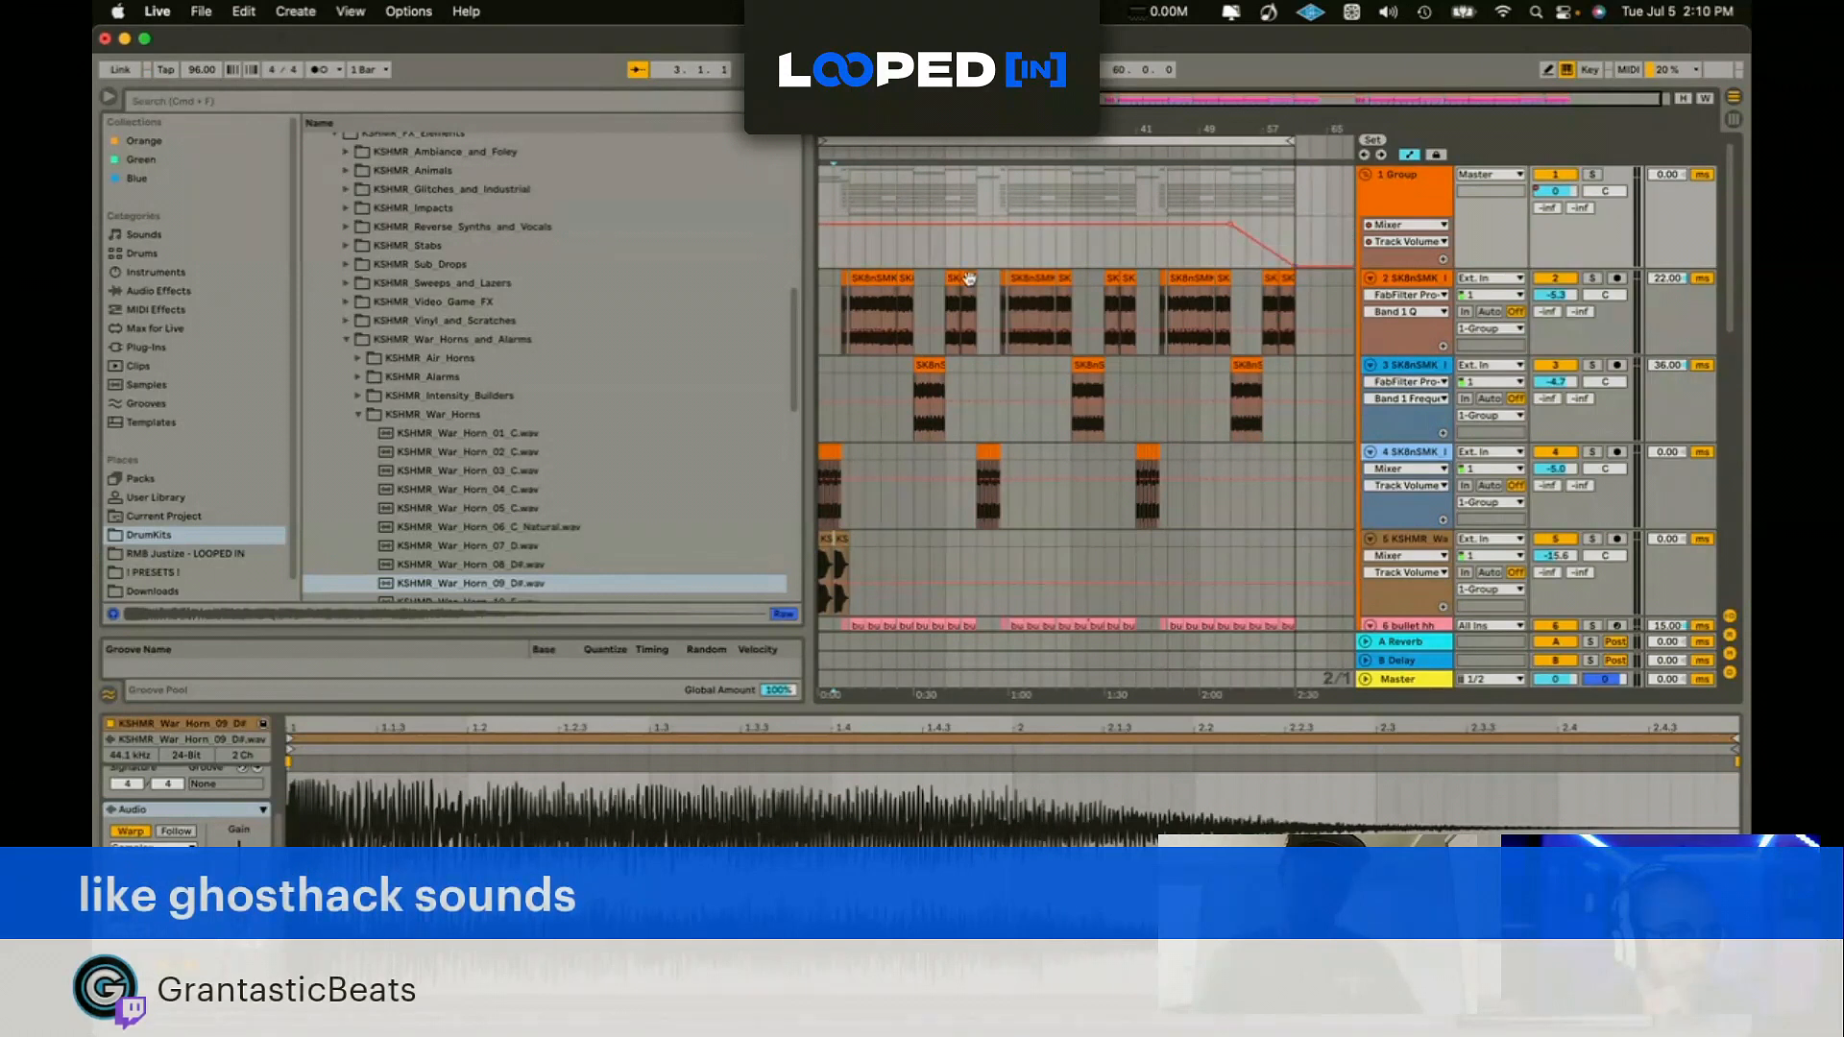
scroll(844, 316, "up", 5)
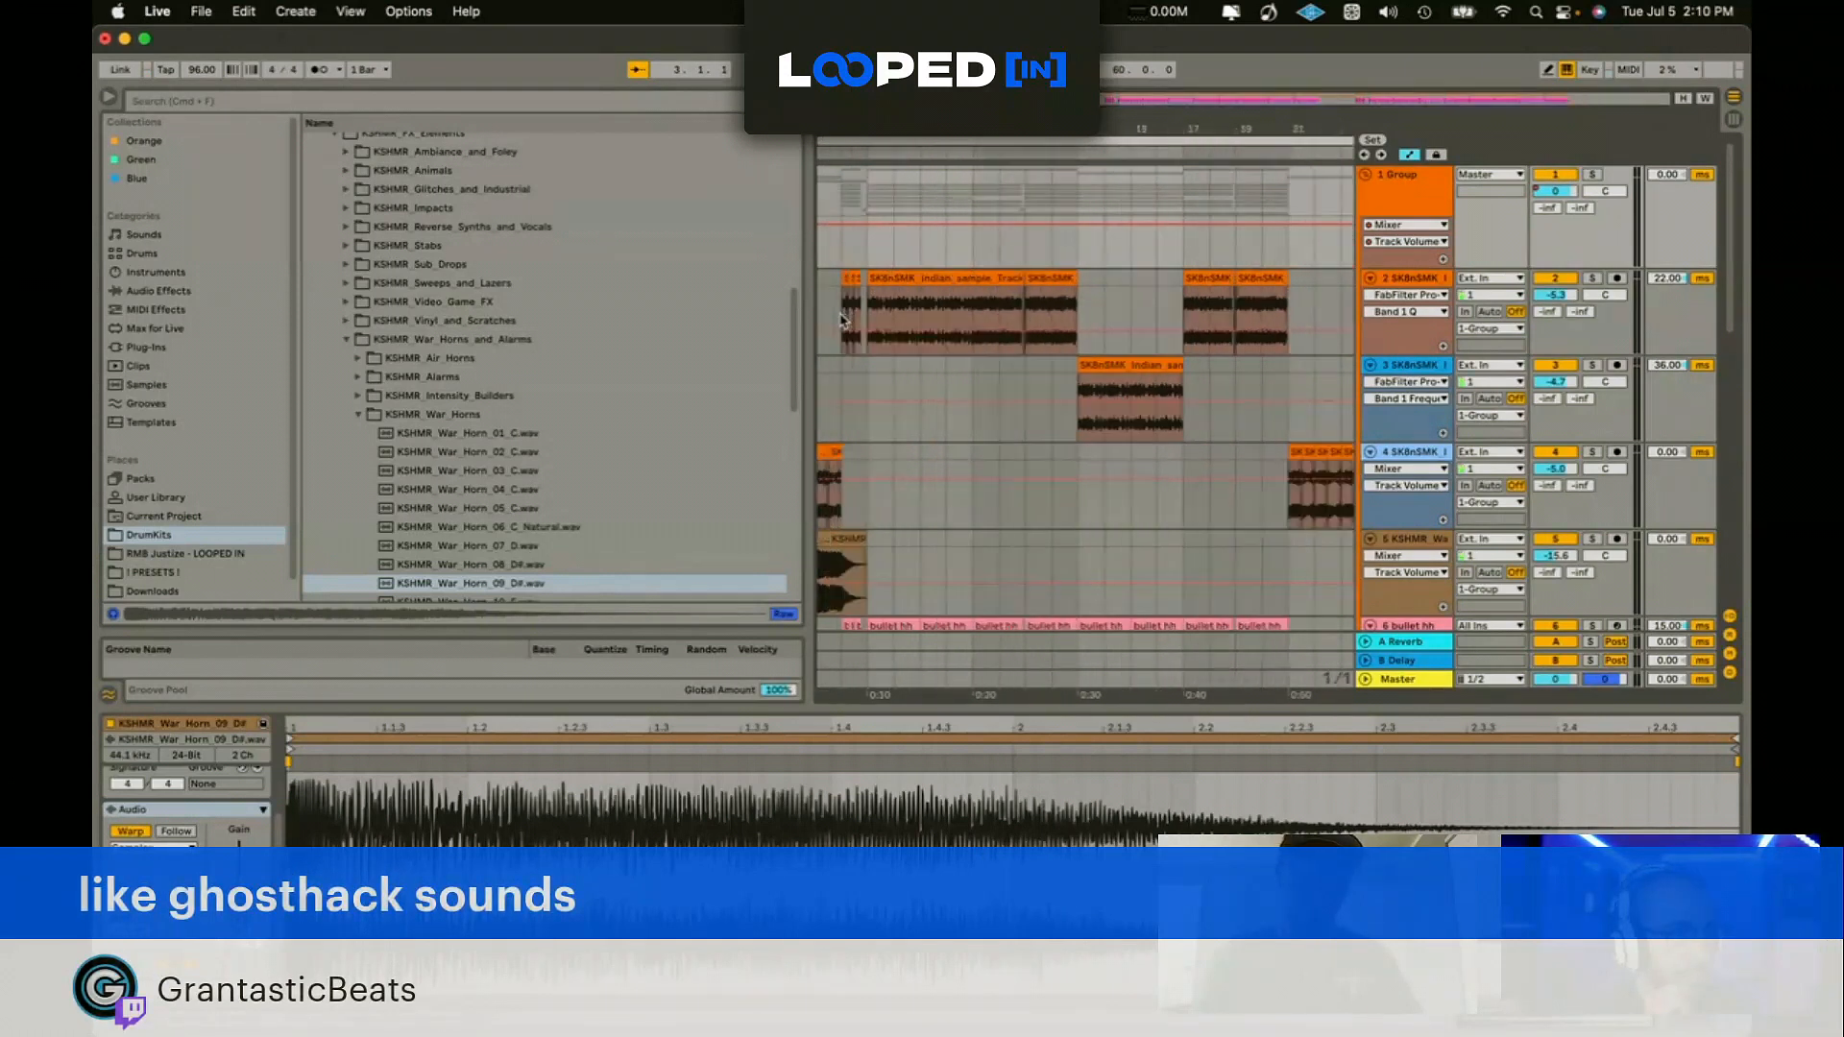
scroll(844, 320, "down", 5)
left_click(1287, 196)
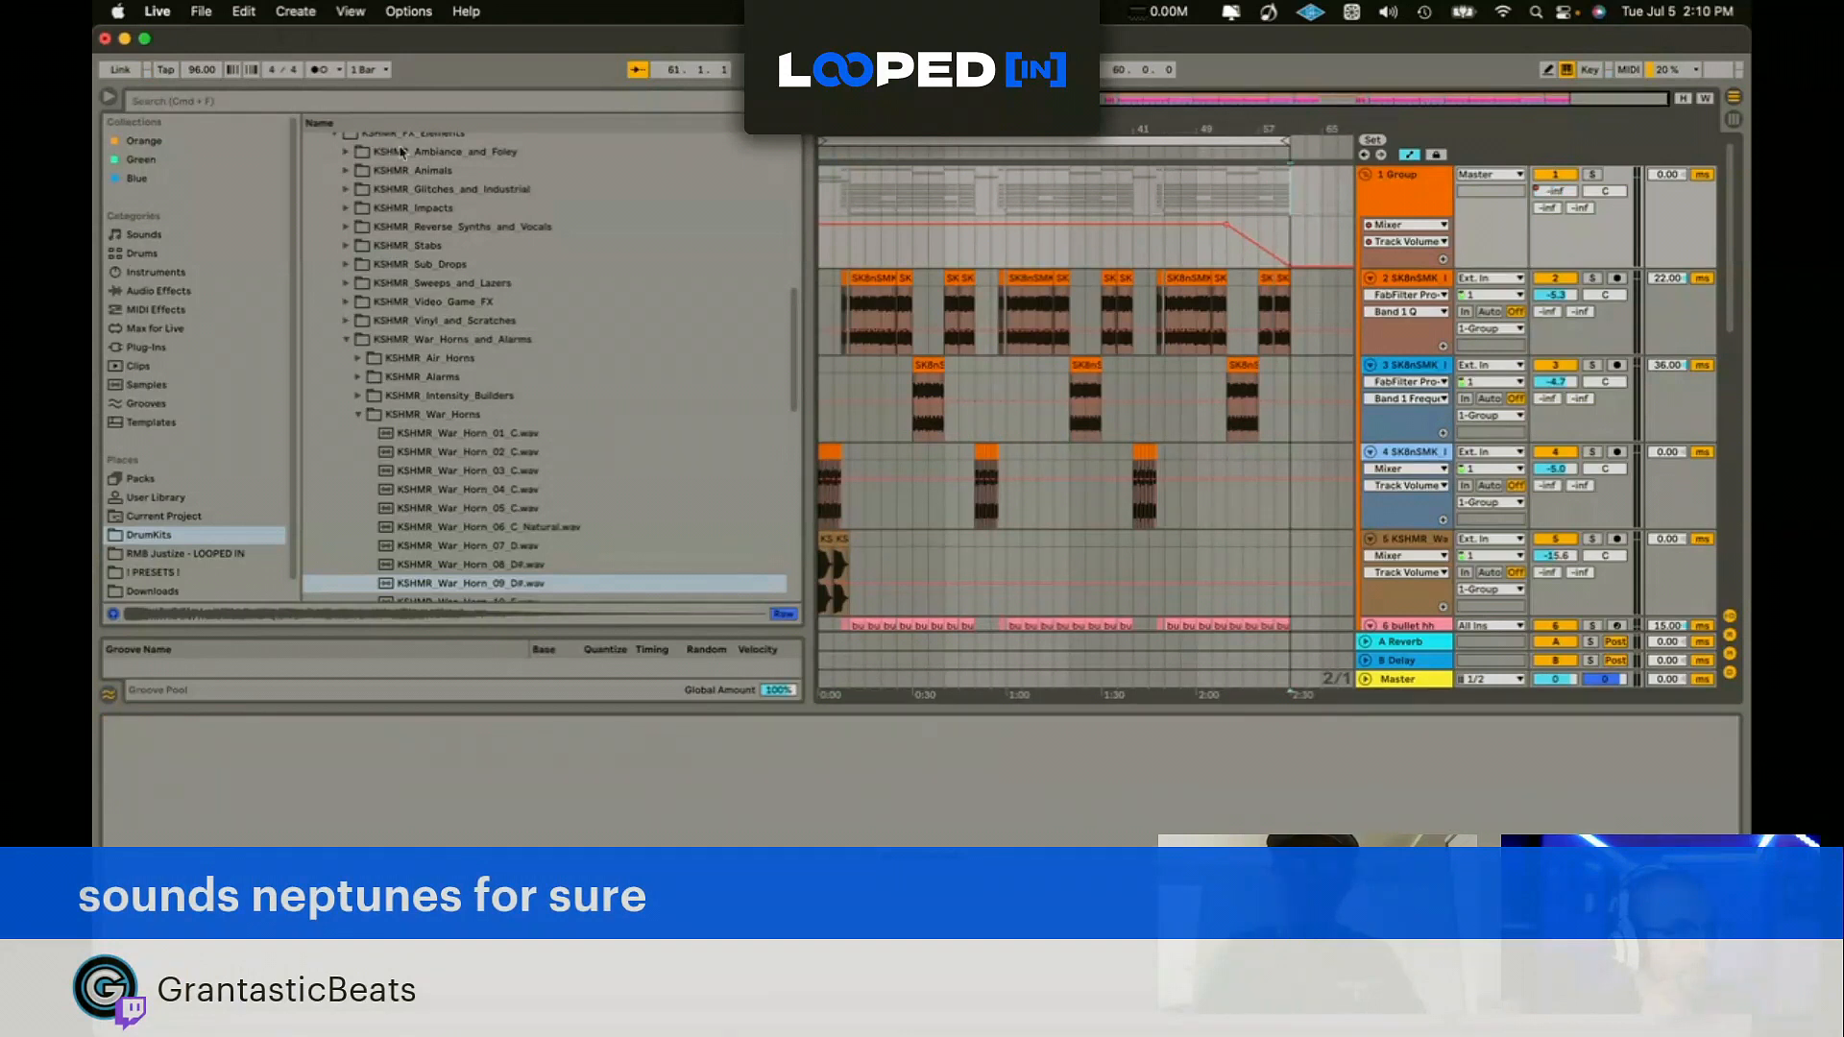
Step: Save the Live Set under the new name Beat 3 Sk8Smk in the Cookup 1 Live Project folder
left_click(201, 10)
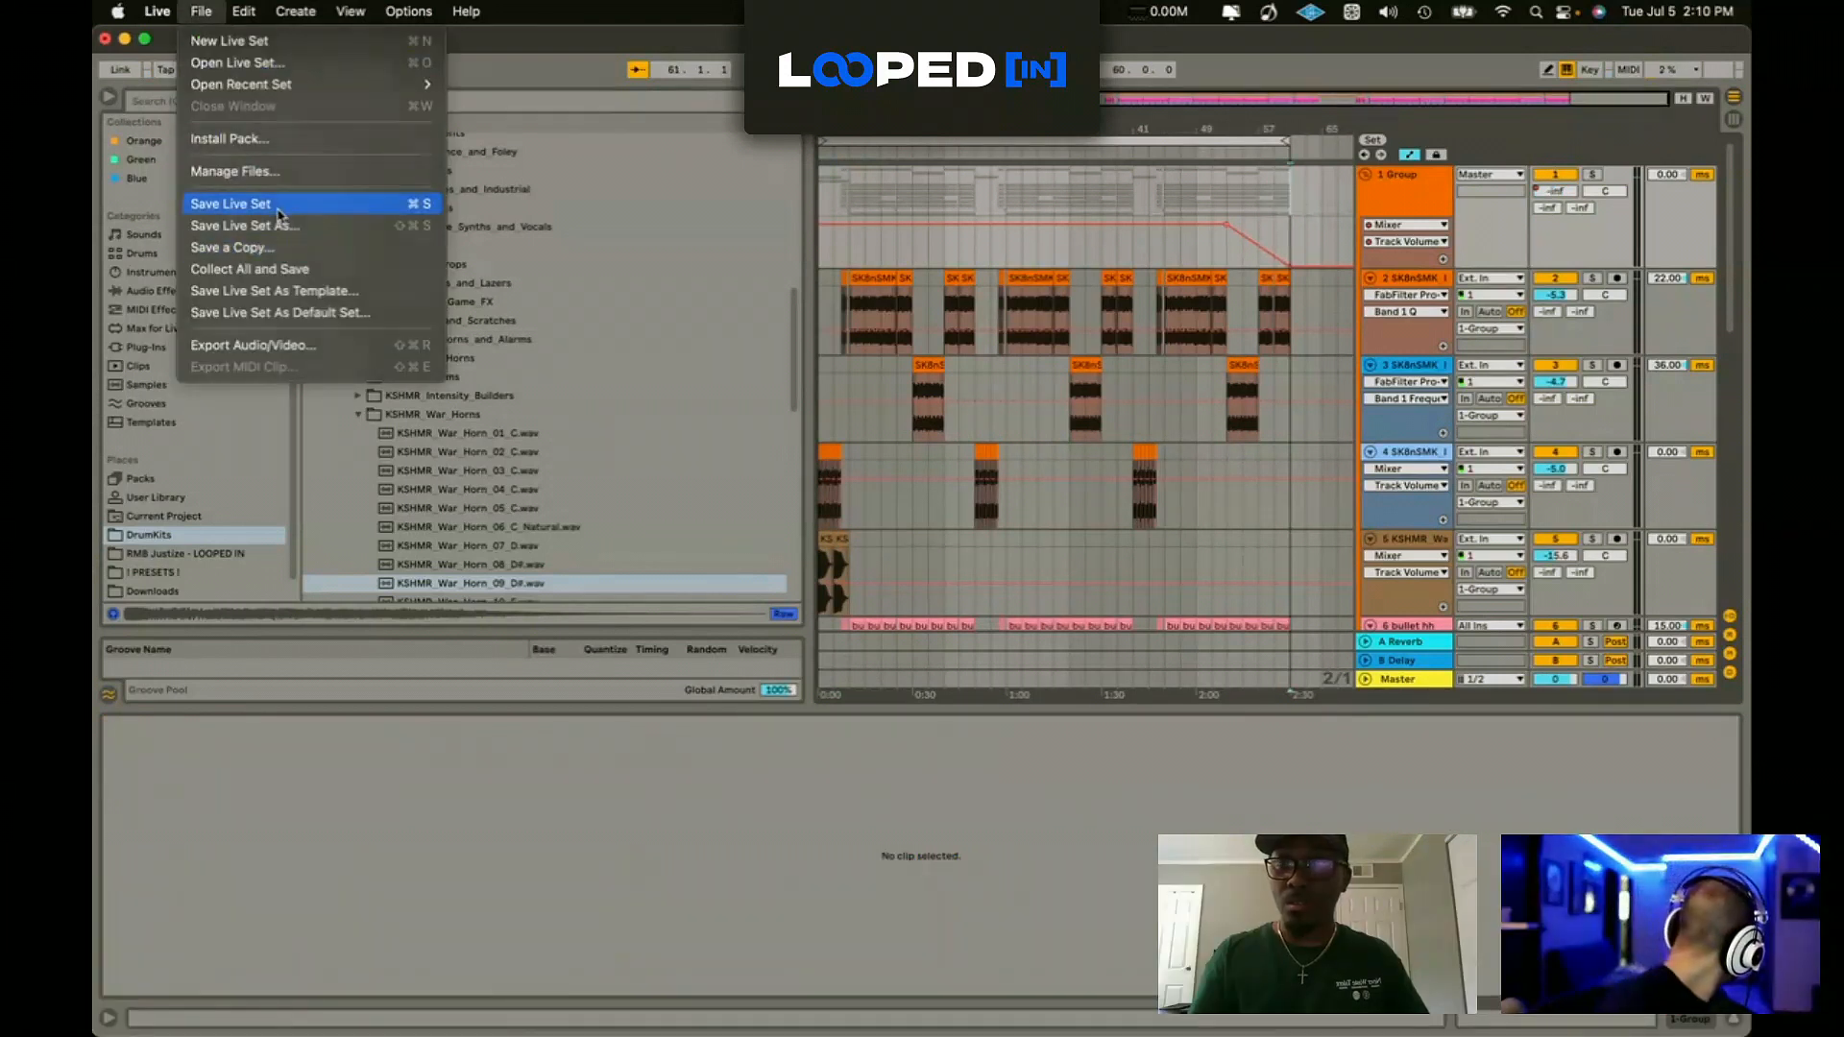
left_click(280, 213)
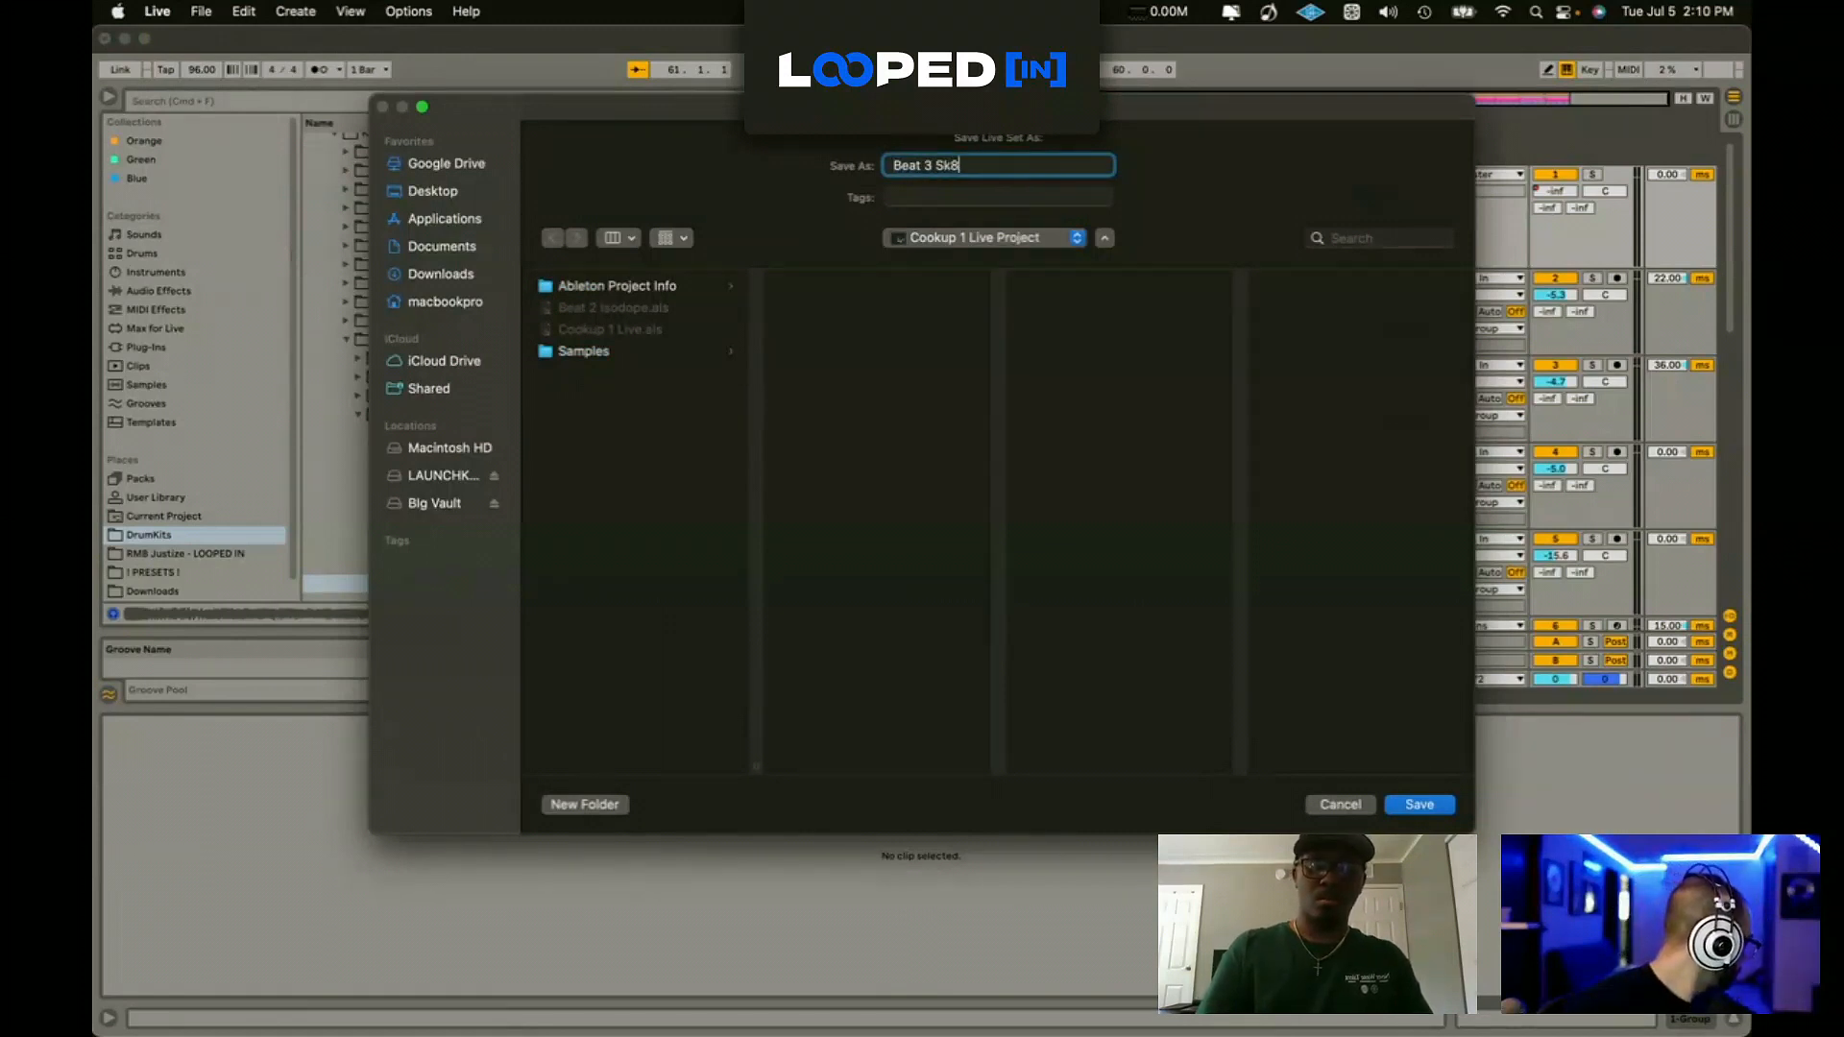
type("Beat 3 Sk8Smk")
key("Return")
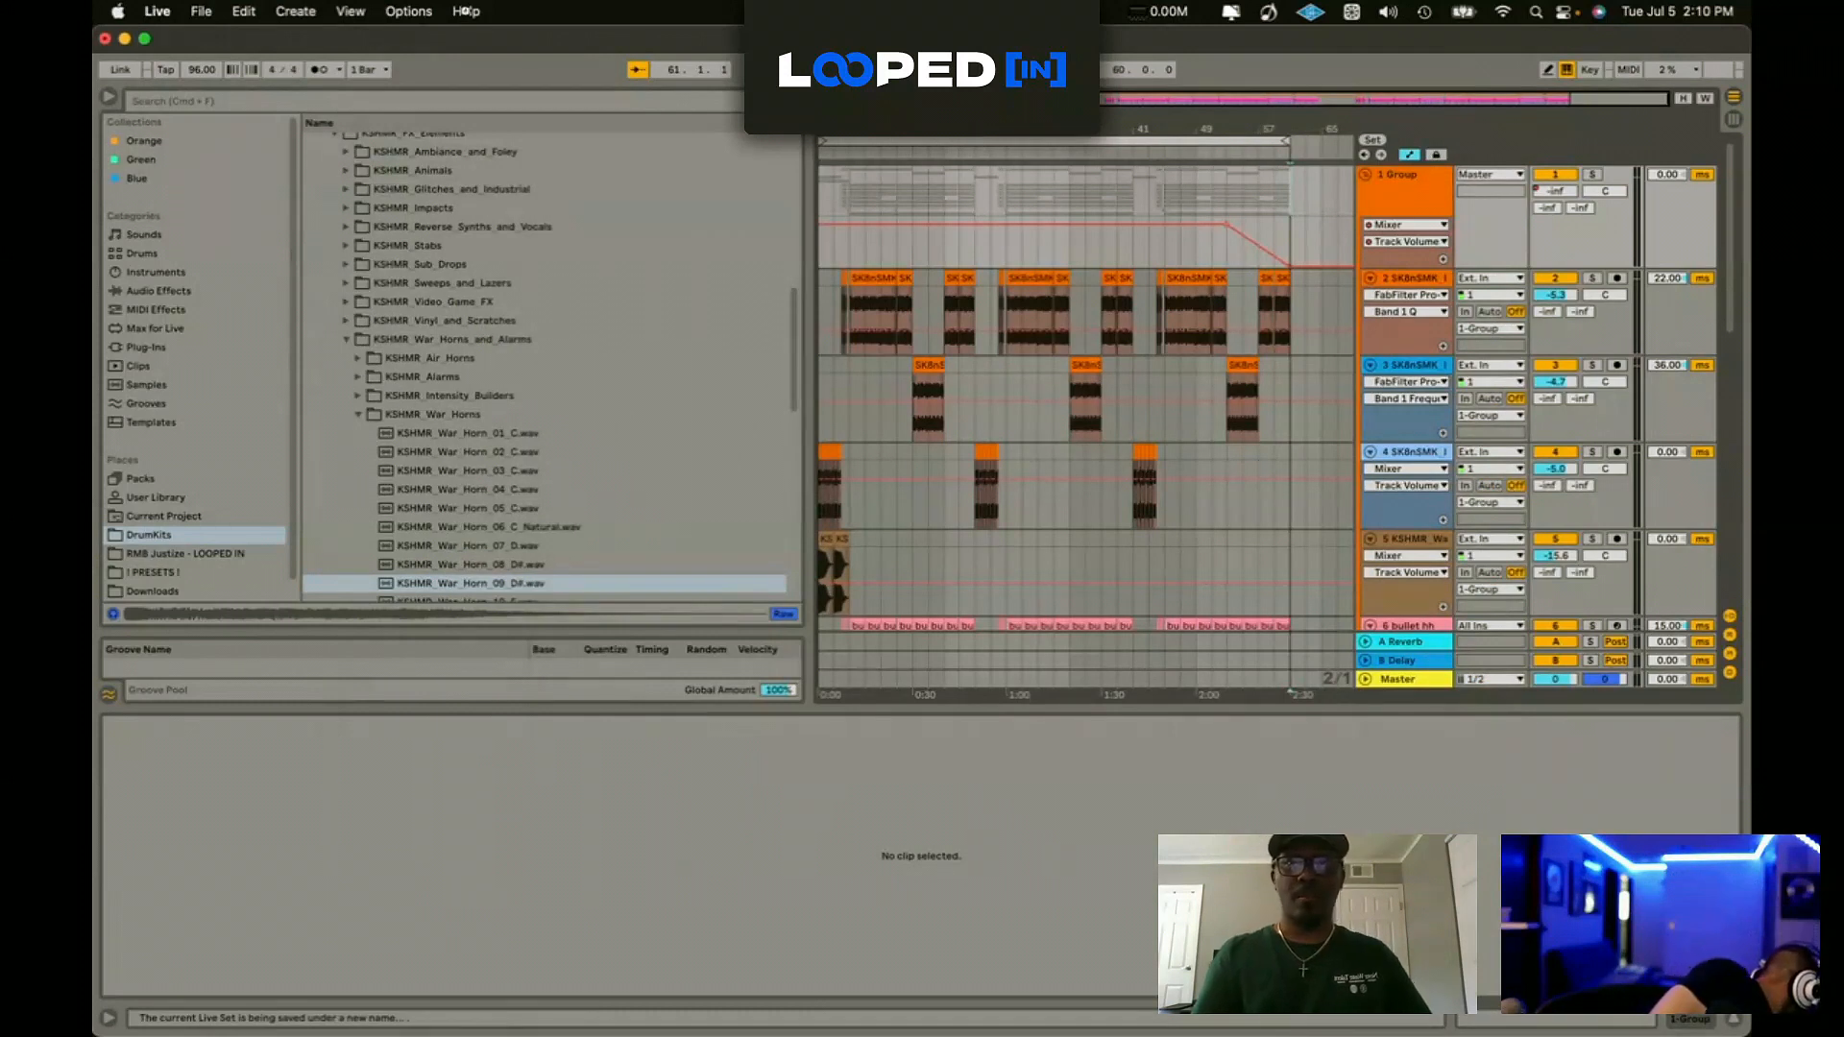
Step: Create a new Live Set, switch to Arrangement View, and open the LOOPED IN sample folder
left_click(201, 10)
left_click(226, 37)
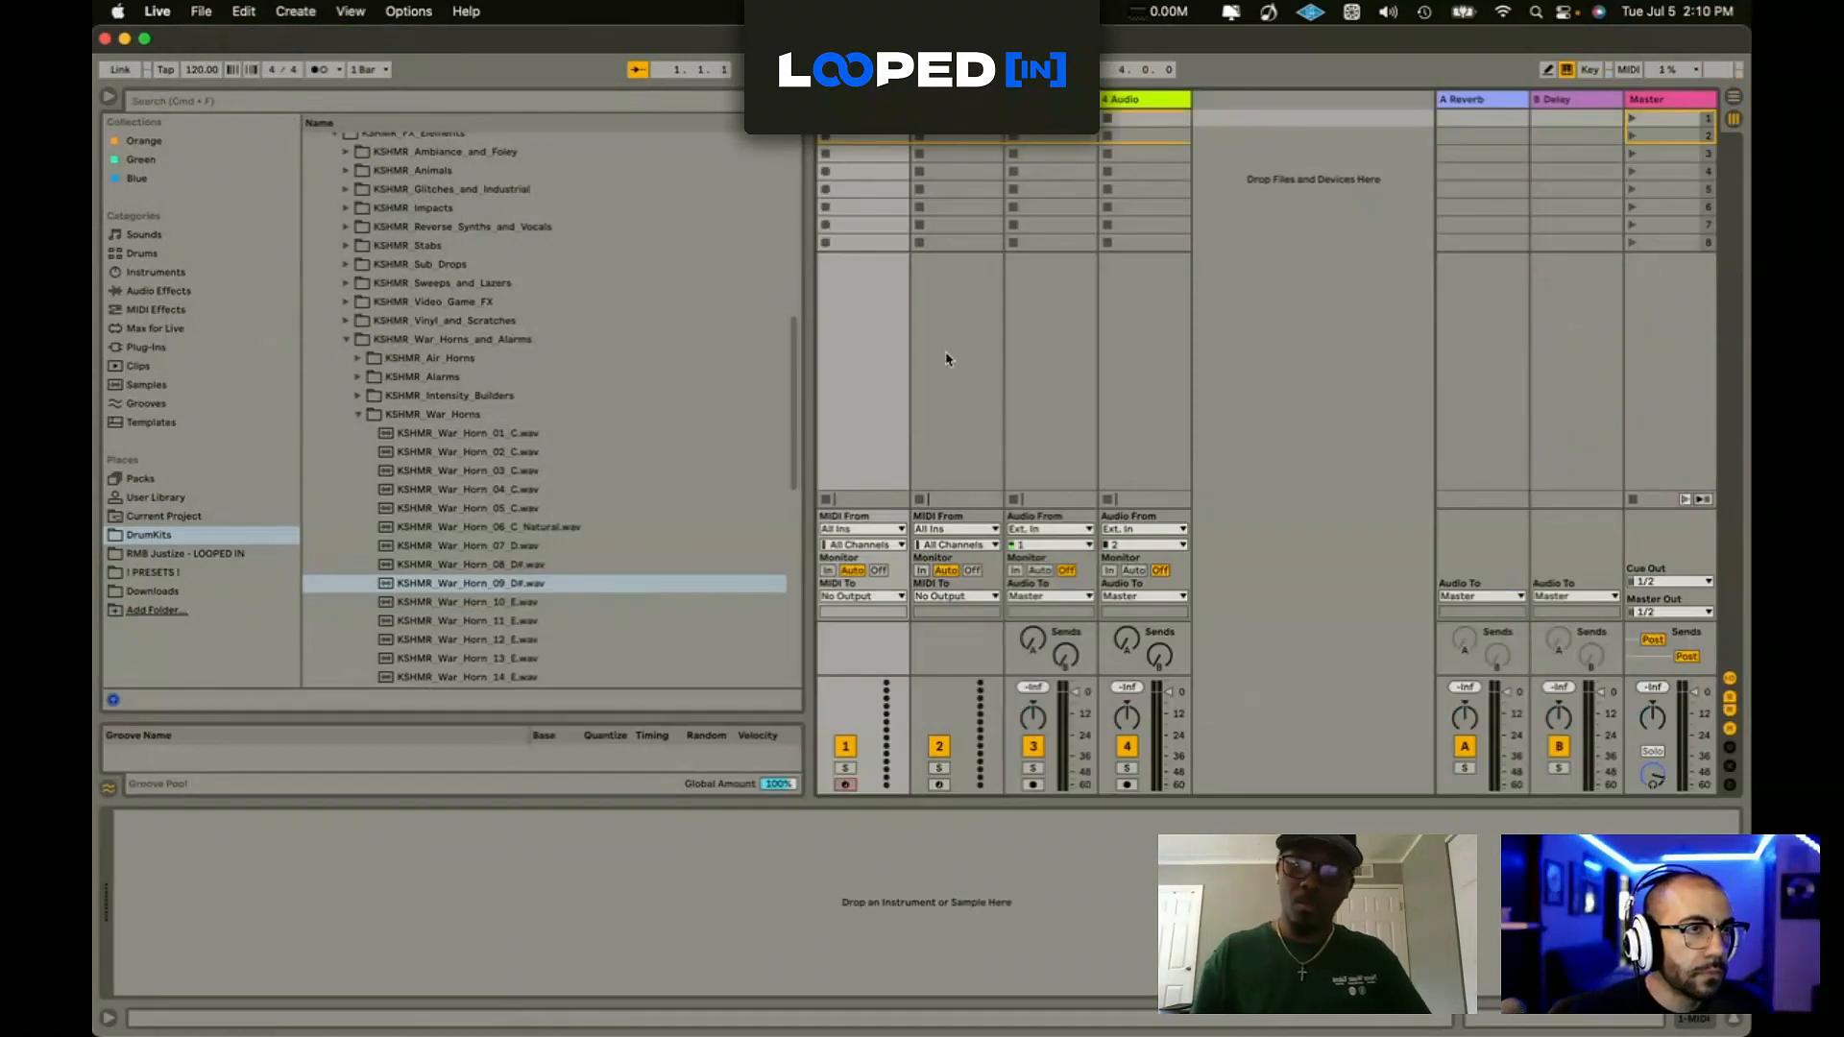
key("Tab")
left_click(161, 554)
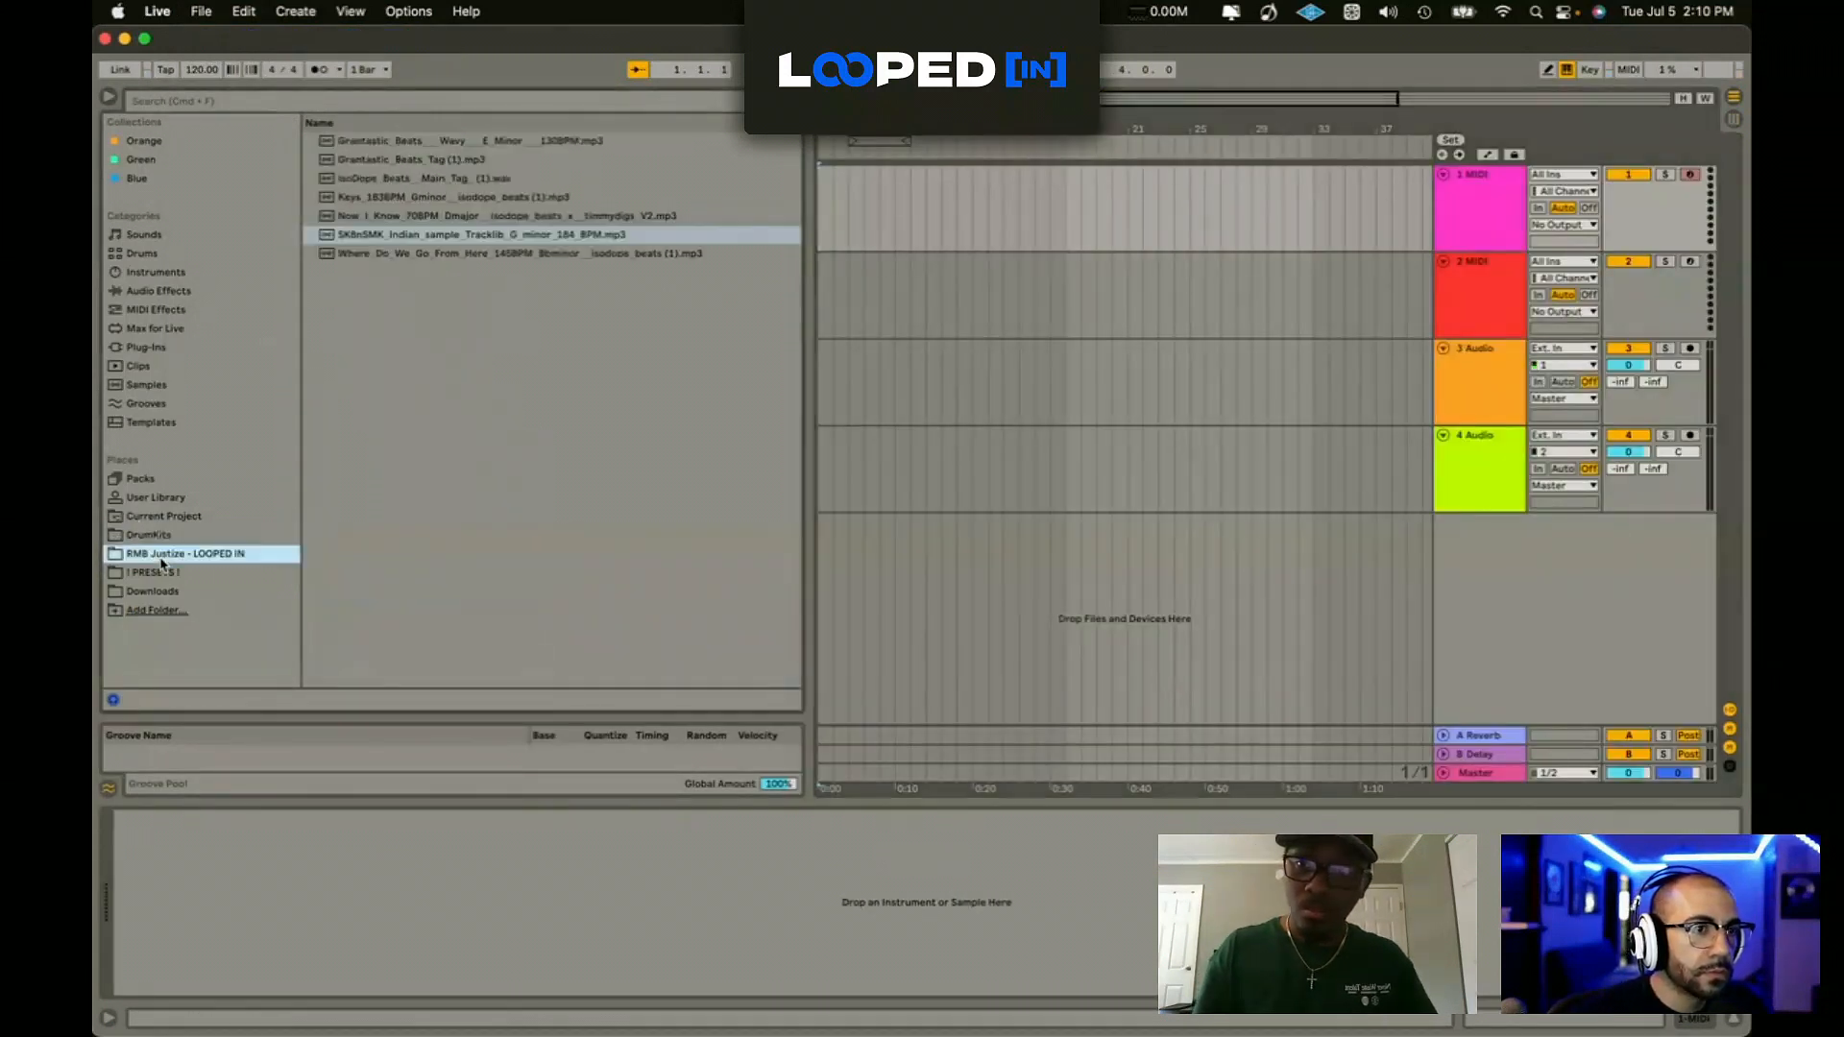
left_click(1479, 772)
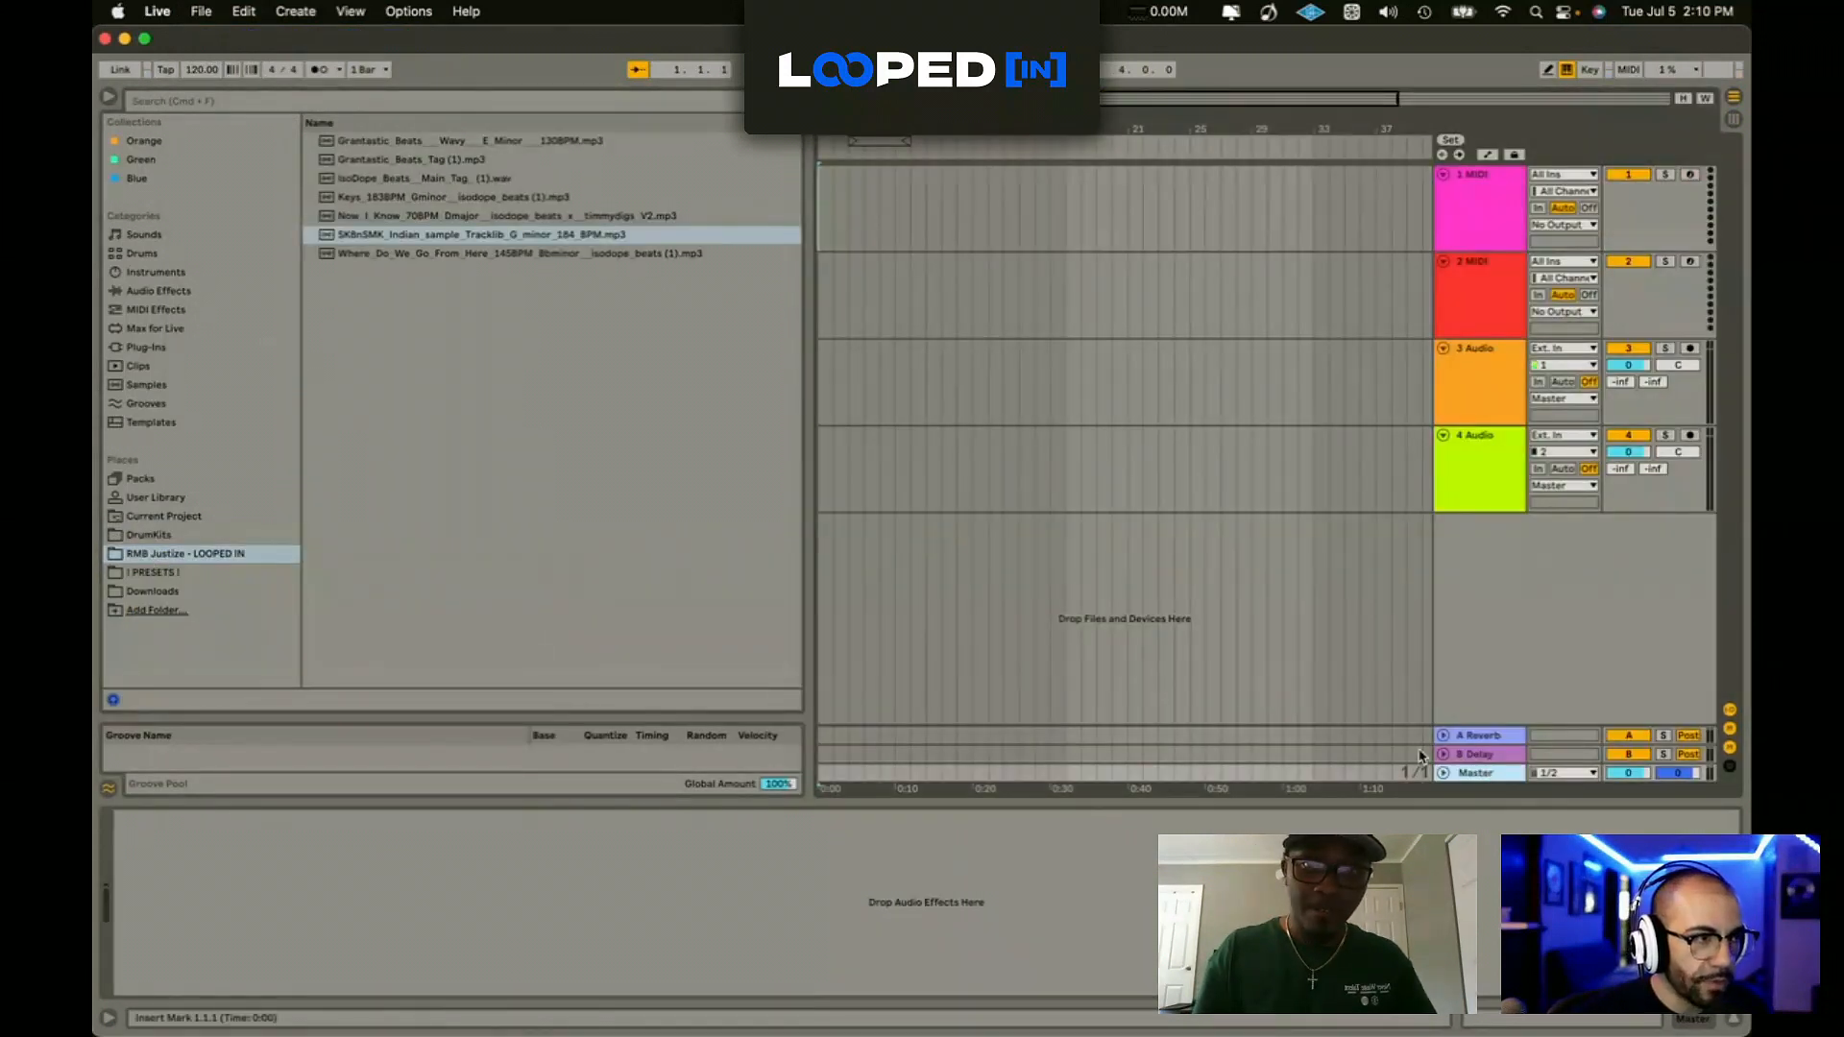
Step: Audition the LOOPED IN loops and place the Keys_183BPM_Gminor sample on a new audio track at the arrangement's start
left_click(424, 198)
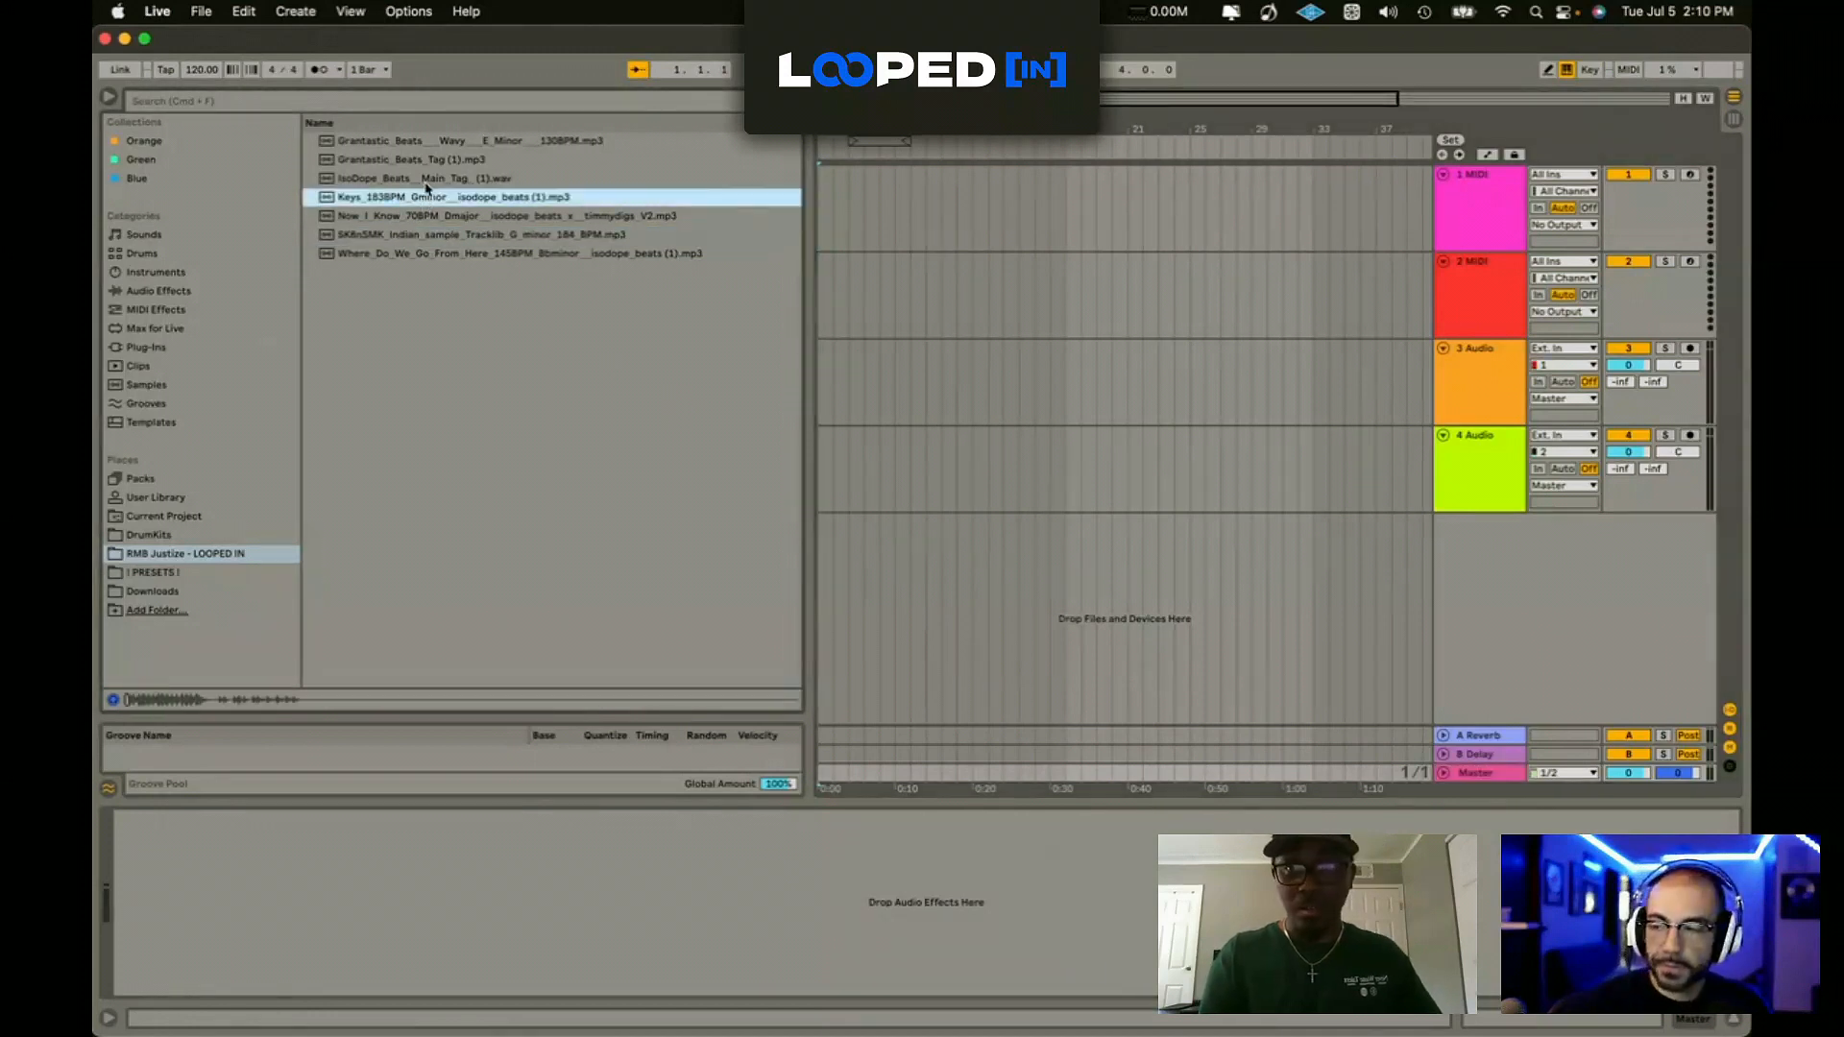
left_click(429, 221)
left_click(423, 200)
left_click(422, 181)
left_click(420, 202)
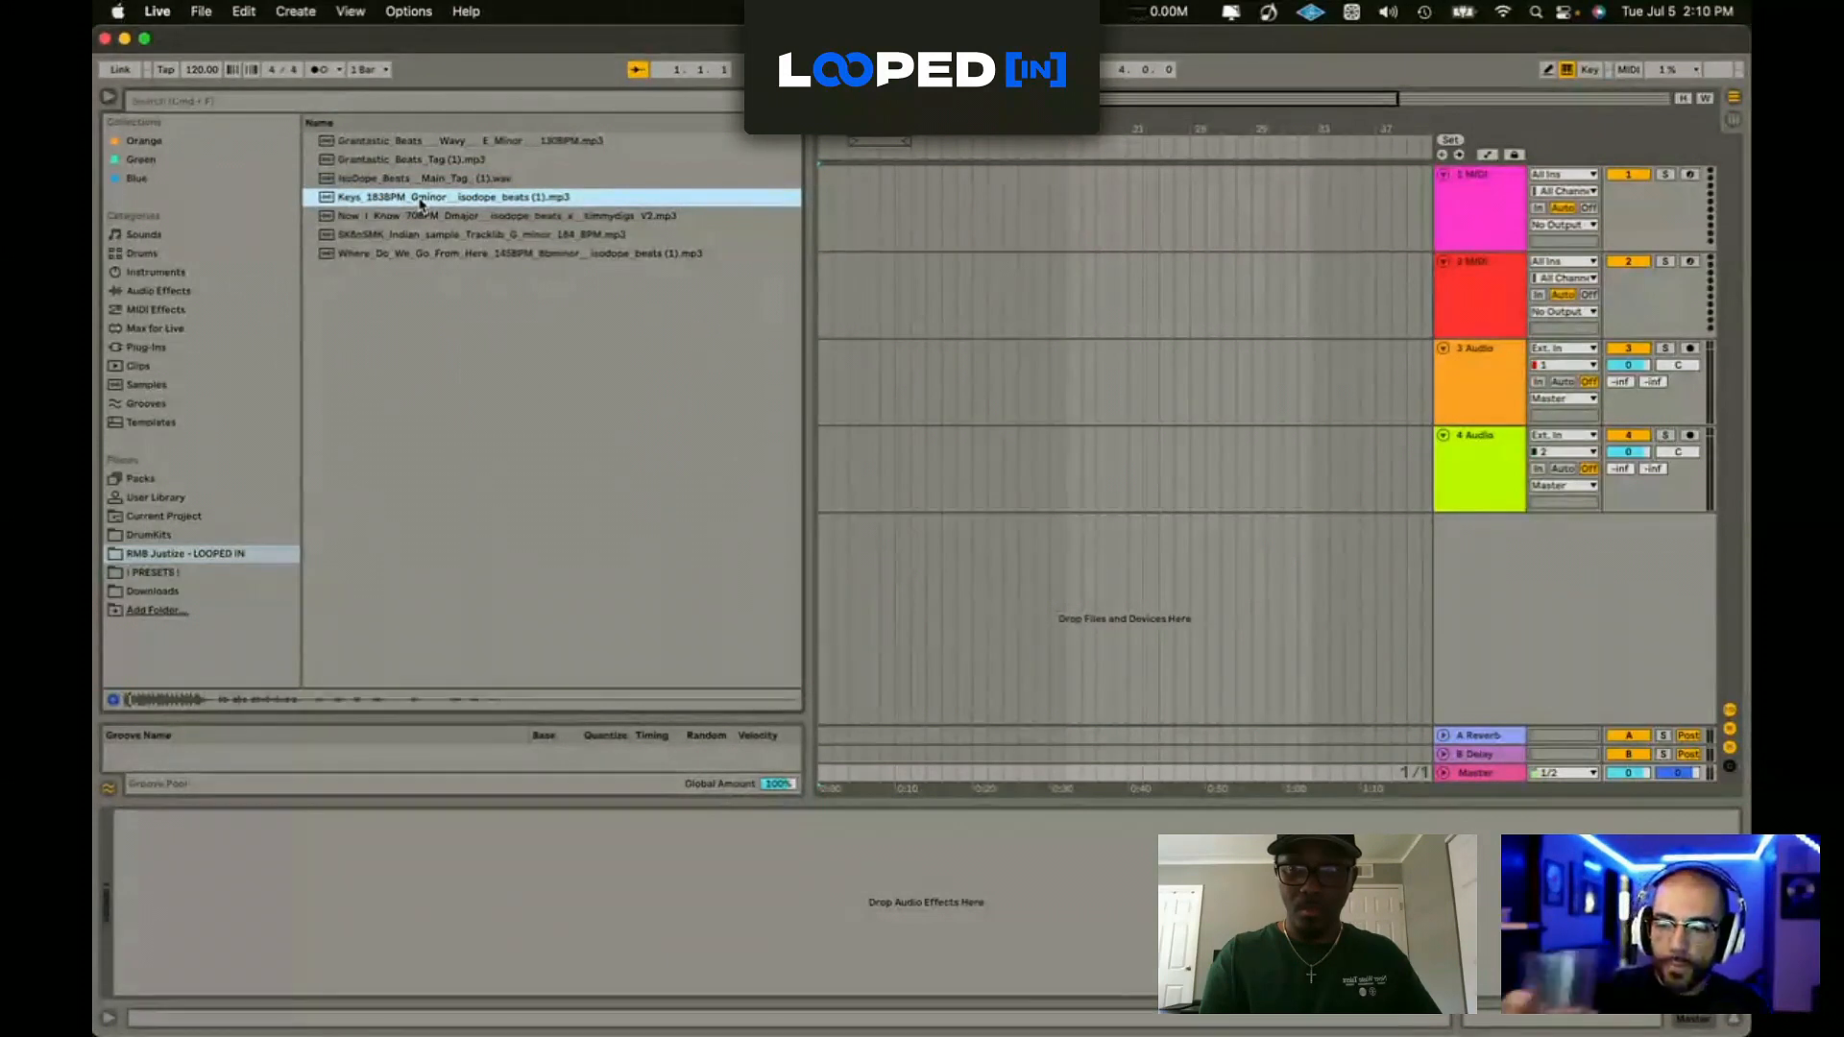
left_click(422, 216)
left_click(415, 199)
left_click_drag(415, 202, 827, 539)
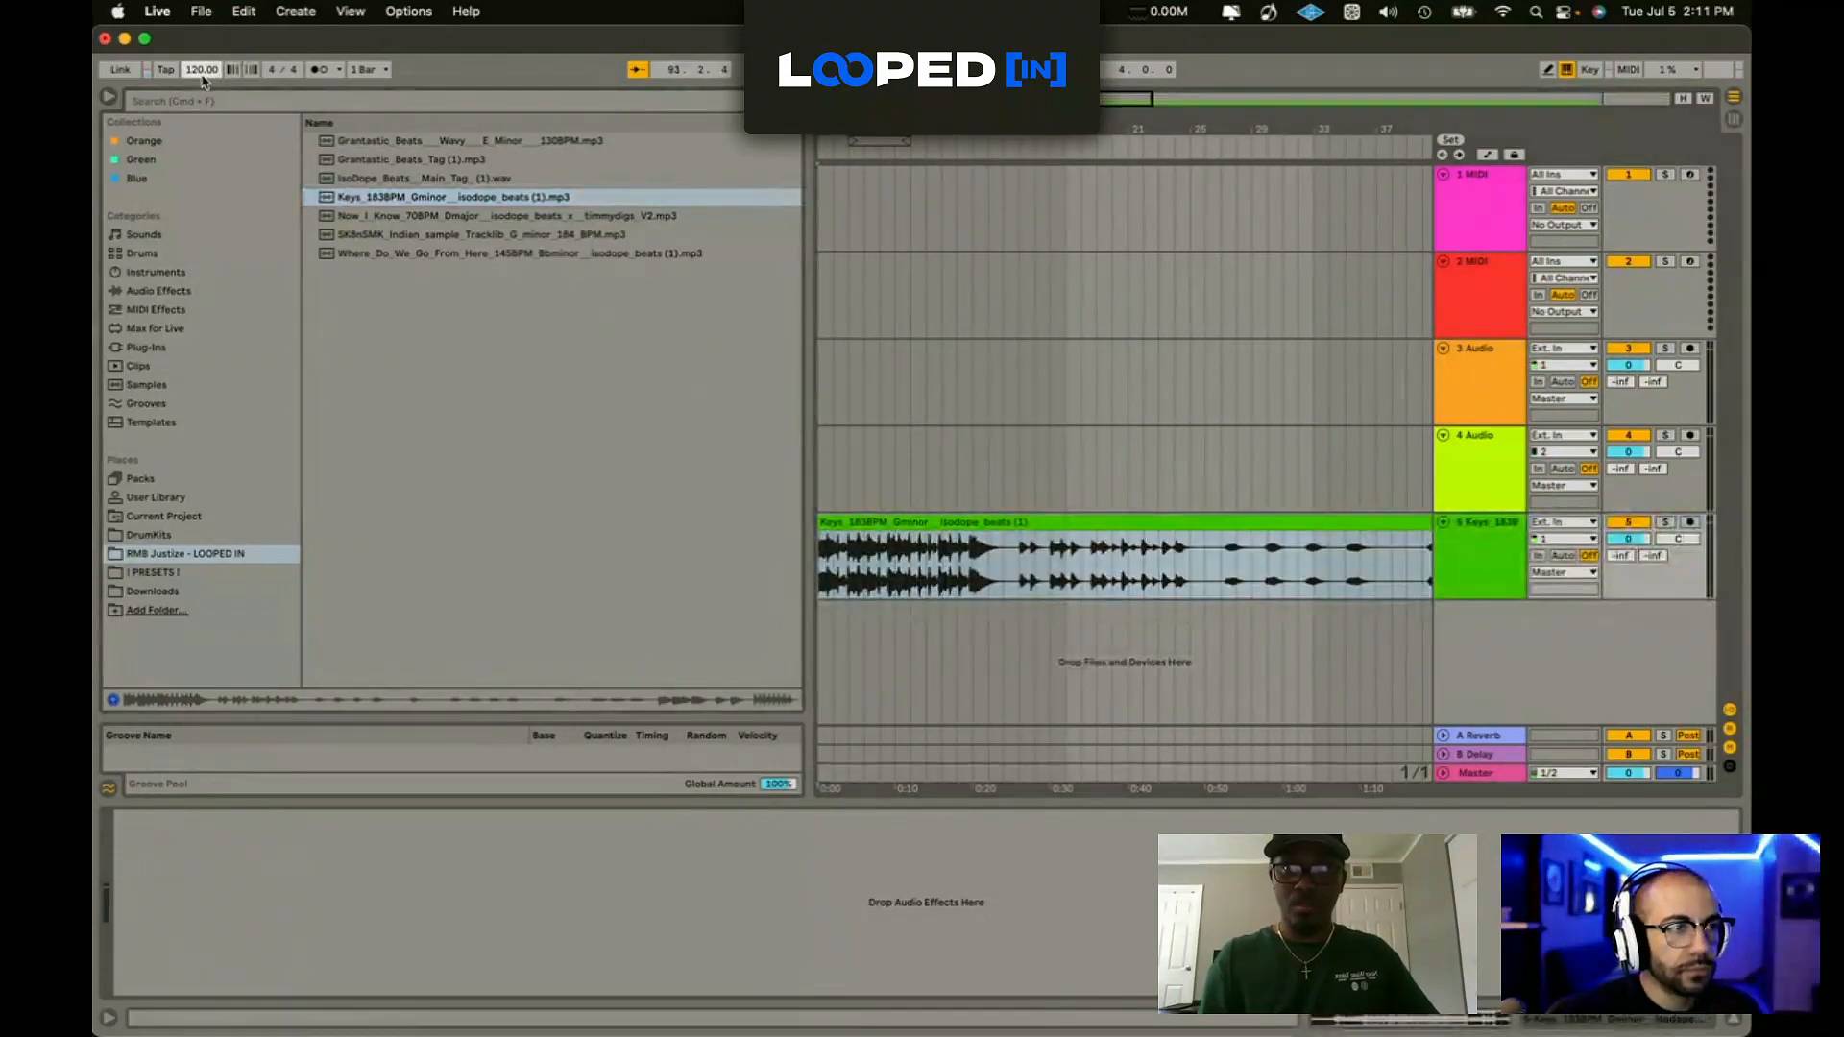
Step: Set the project tempo to 183 BPM and play the keys sample
left_click(201, 70)
type("183")
key("Return")
key("space")
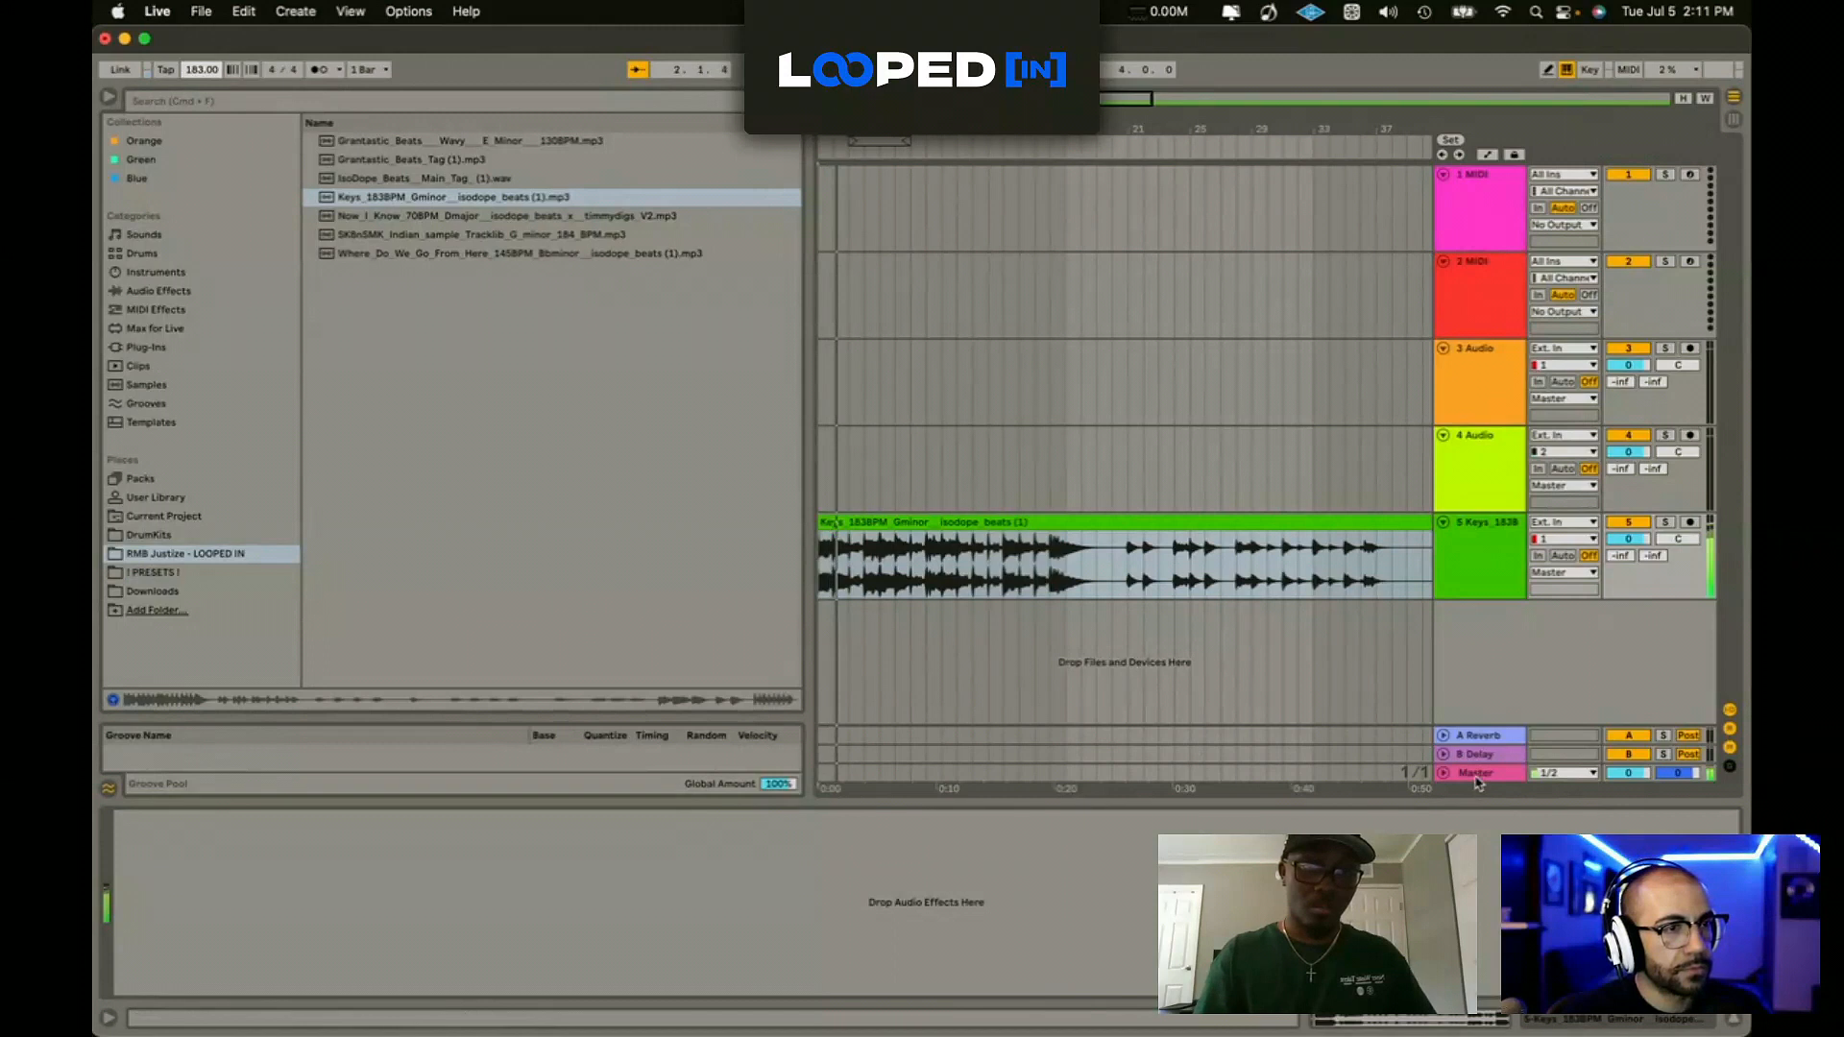
Step: Select the Master track and browse to the Audio Effect Rack presets under the Utilities audio effects
left_click(158, 290)
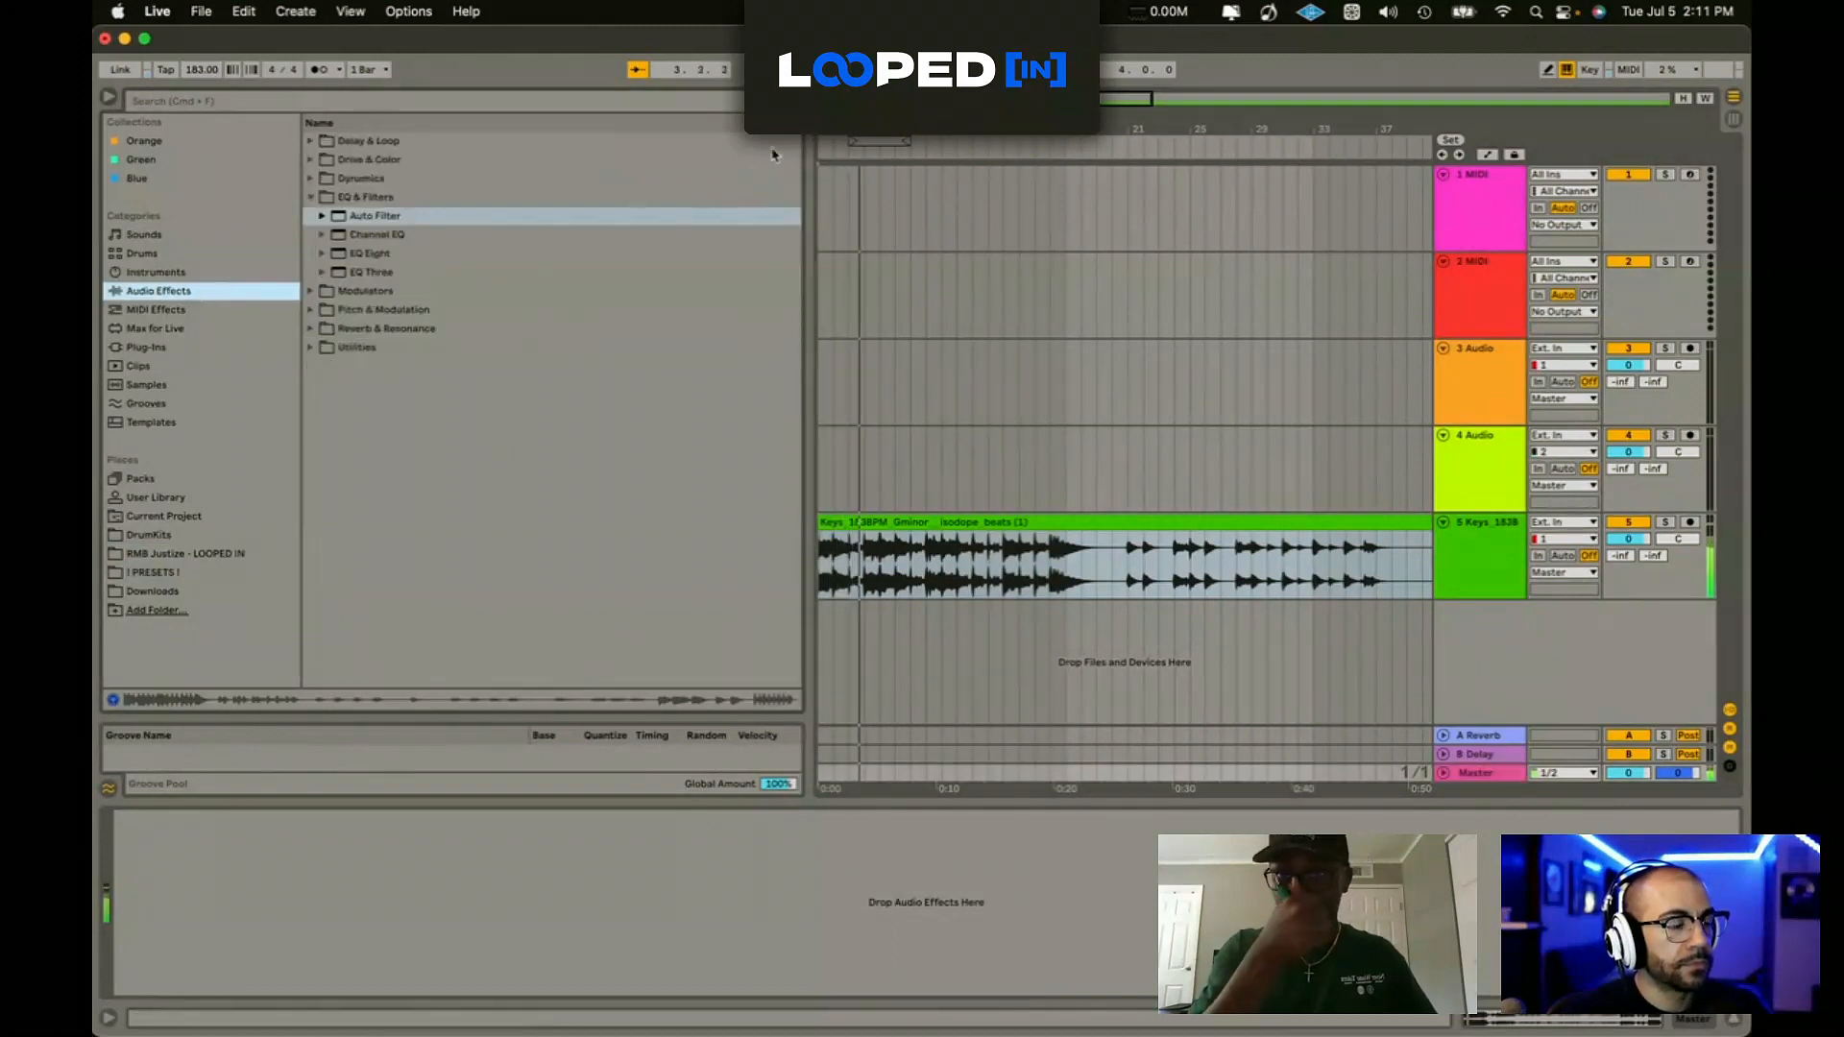
left_click(356, 347)
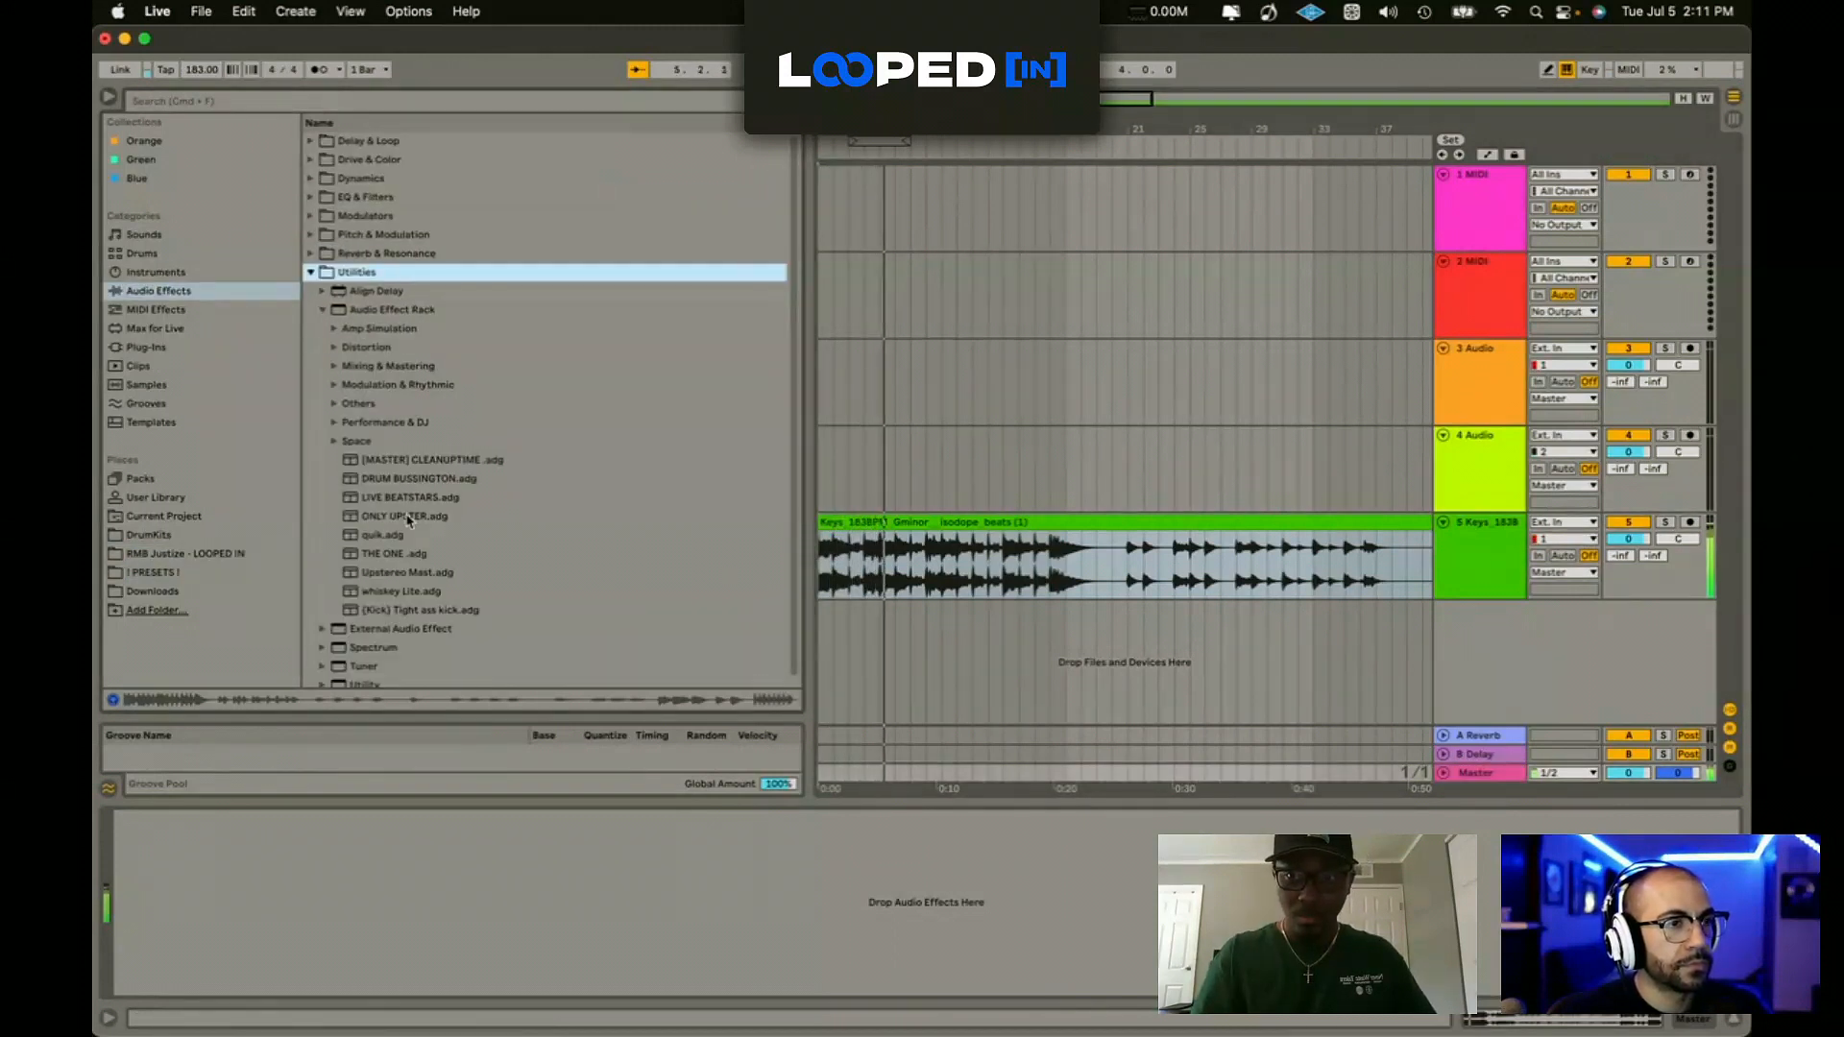
left_click(425, 480)
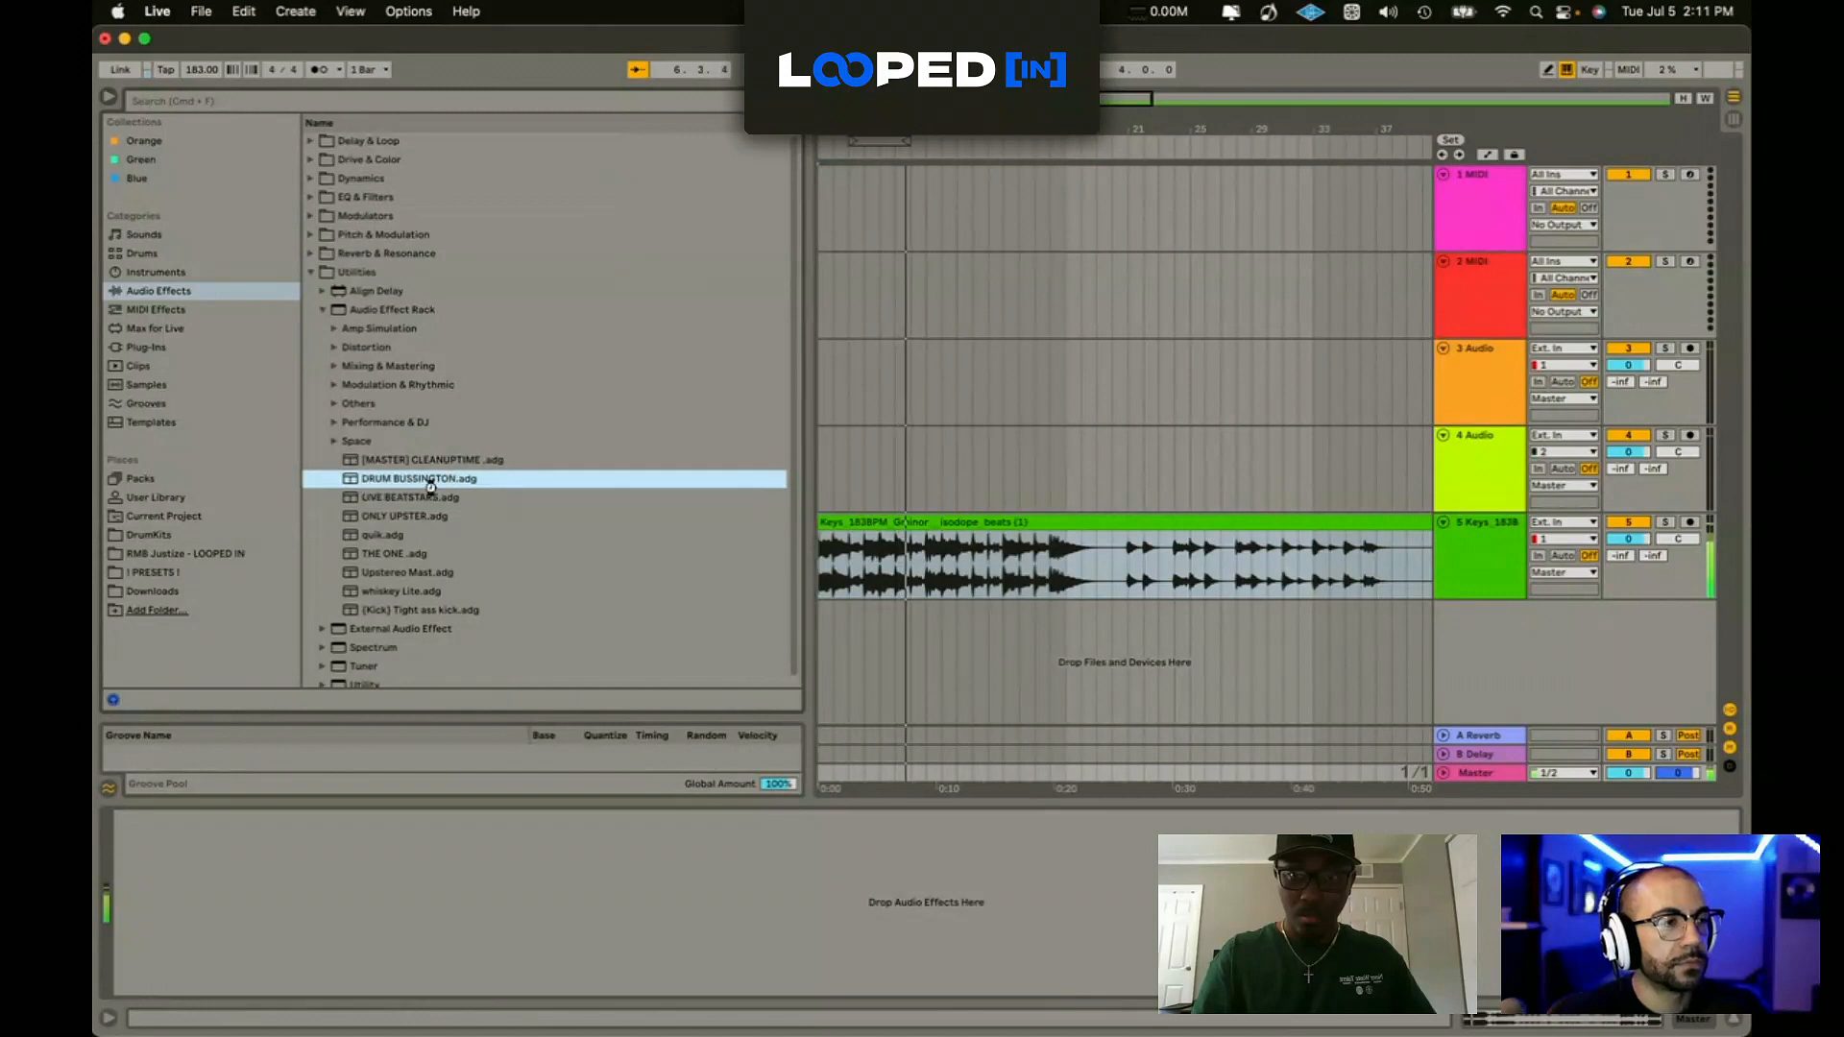
double_click(430, 485)
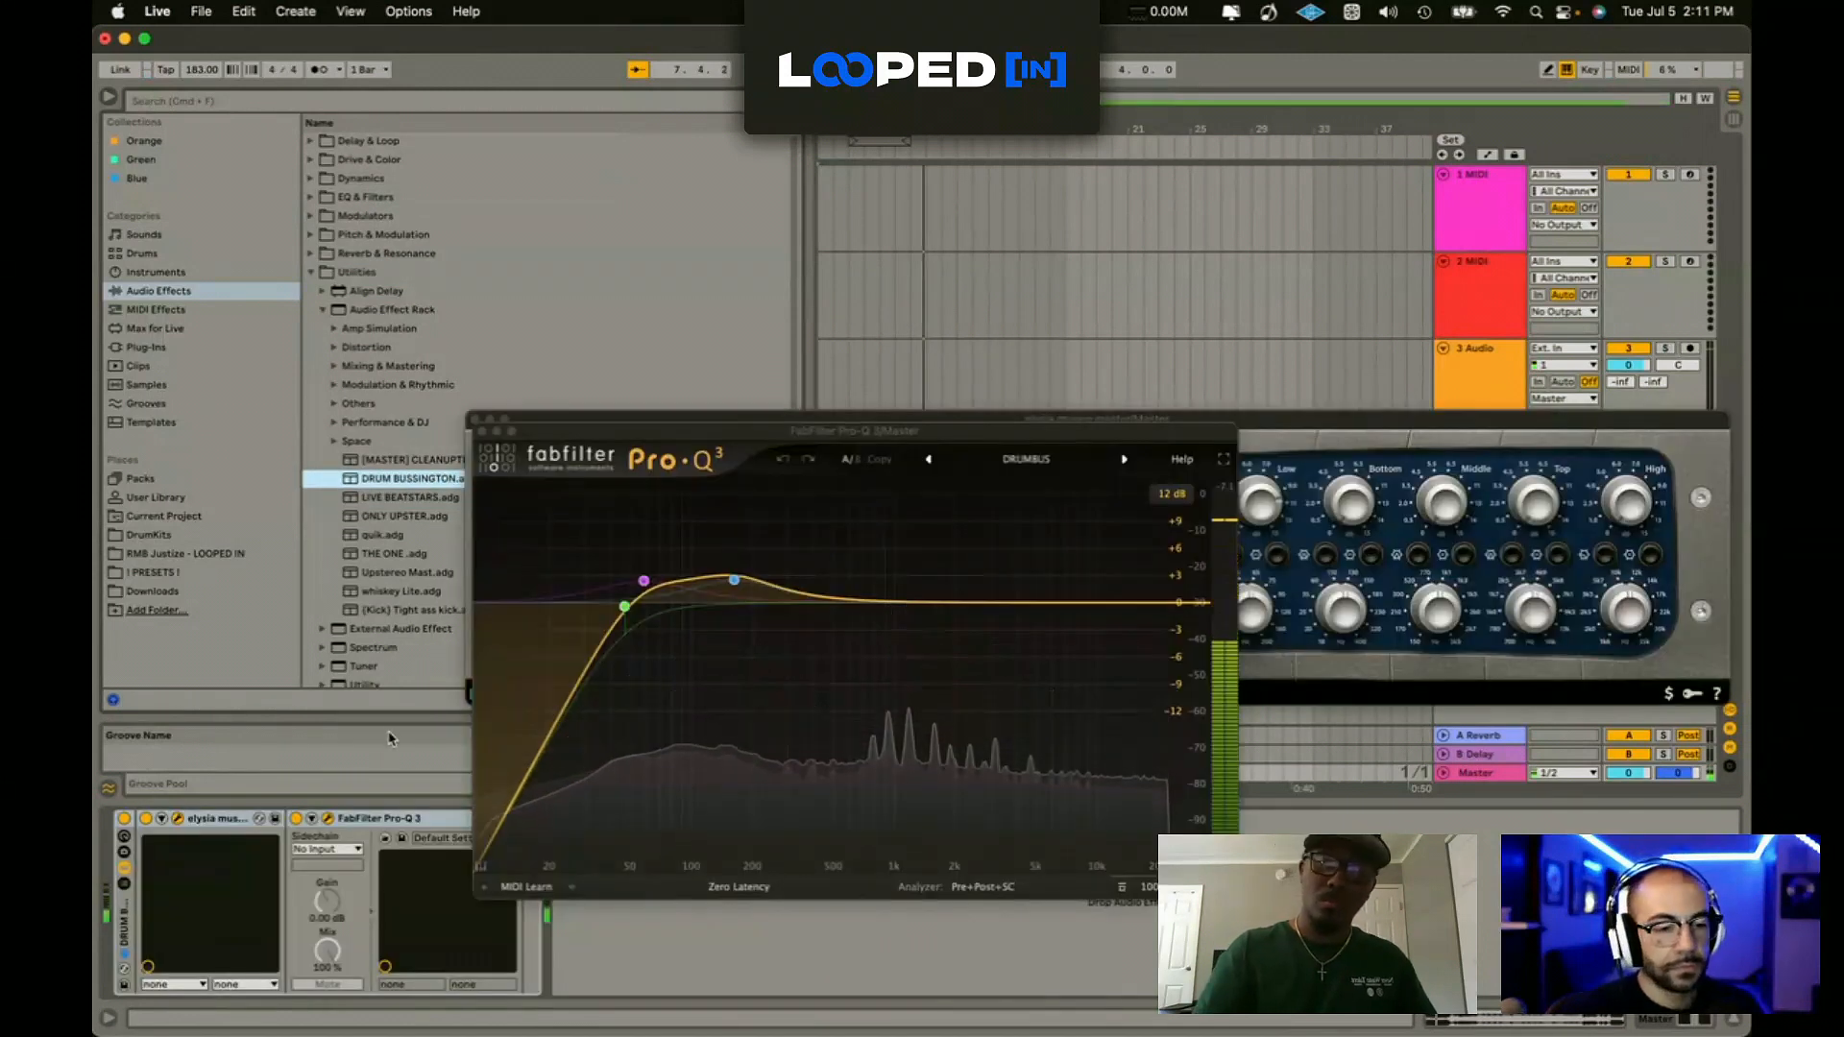
key("super+z")
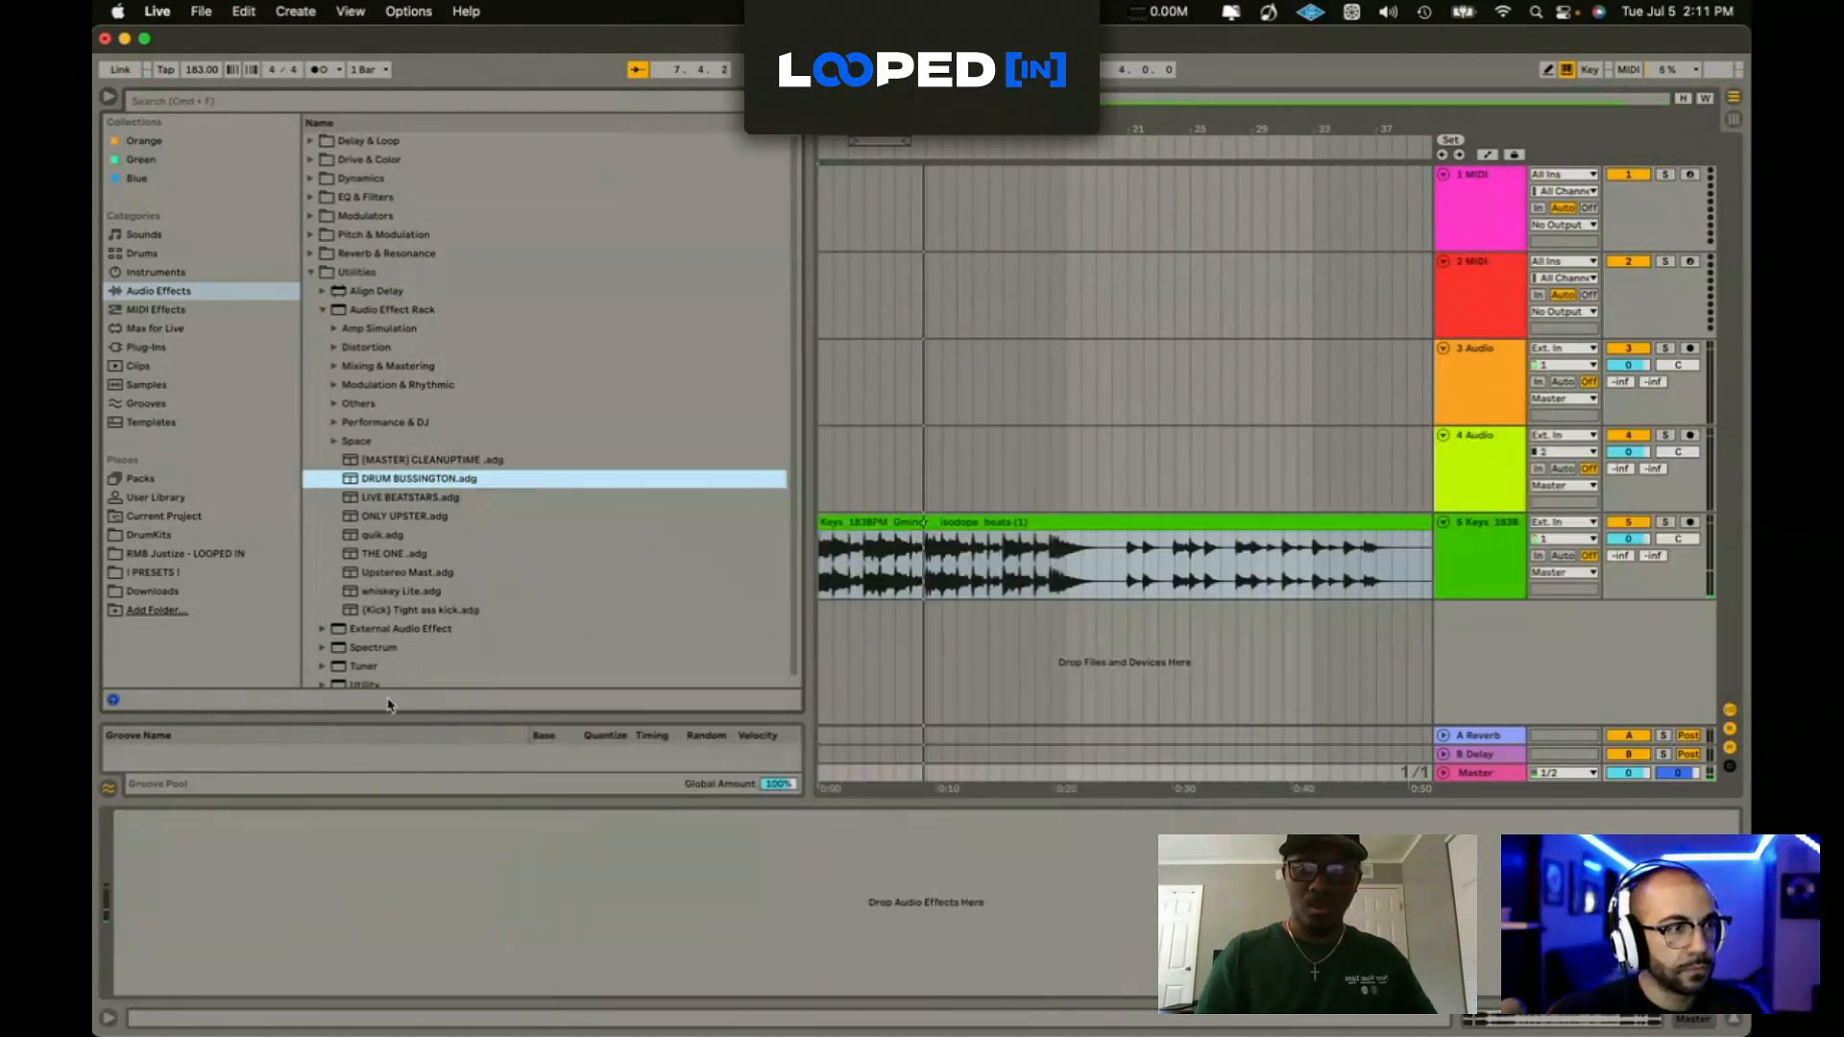
Step: Load the LIVE BEATSTARS.adg rack onto the Master track and close its plug-in windows
double_click(415, 497)
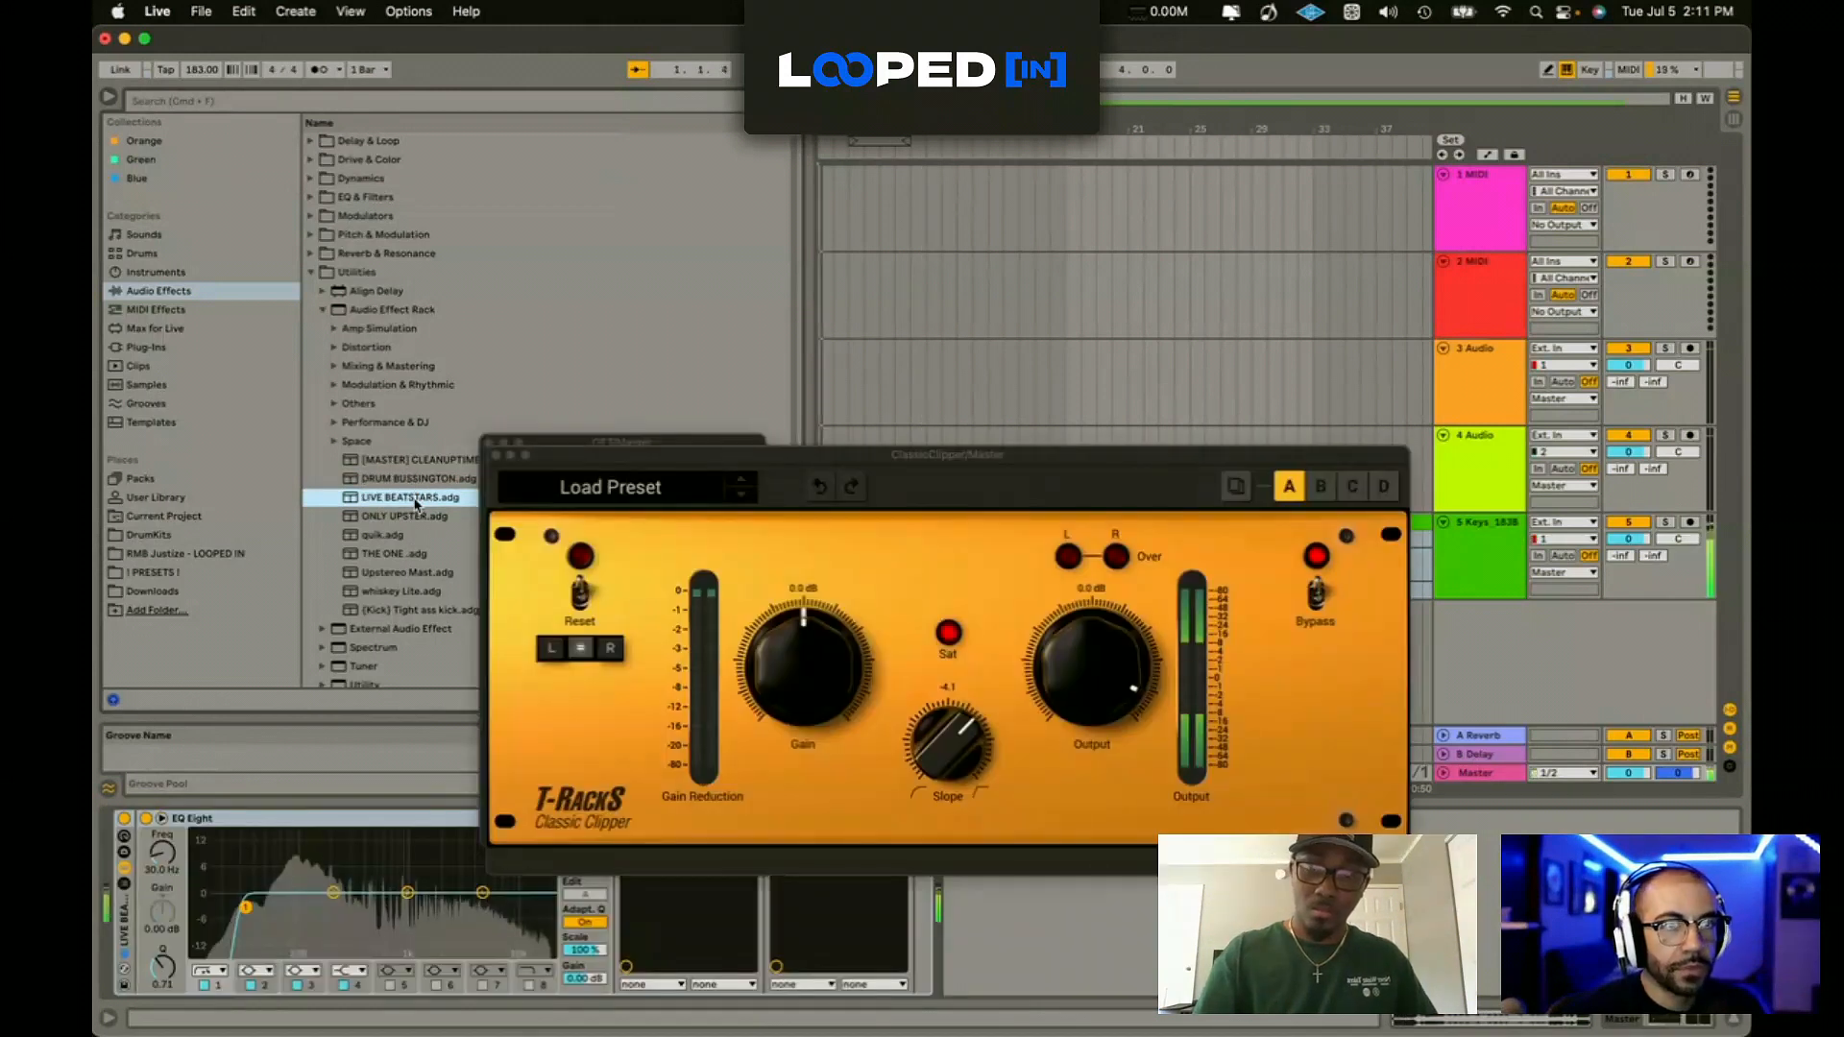
left_click(493, 456)
left_click(490, 444)
left_click(495, 456)
Step: Open the keys clip, enable Warp on it, and turn on the metronome
double_click(870, 523)
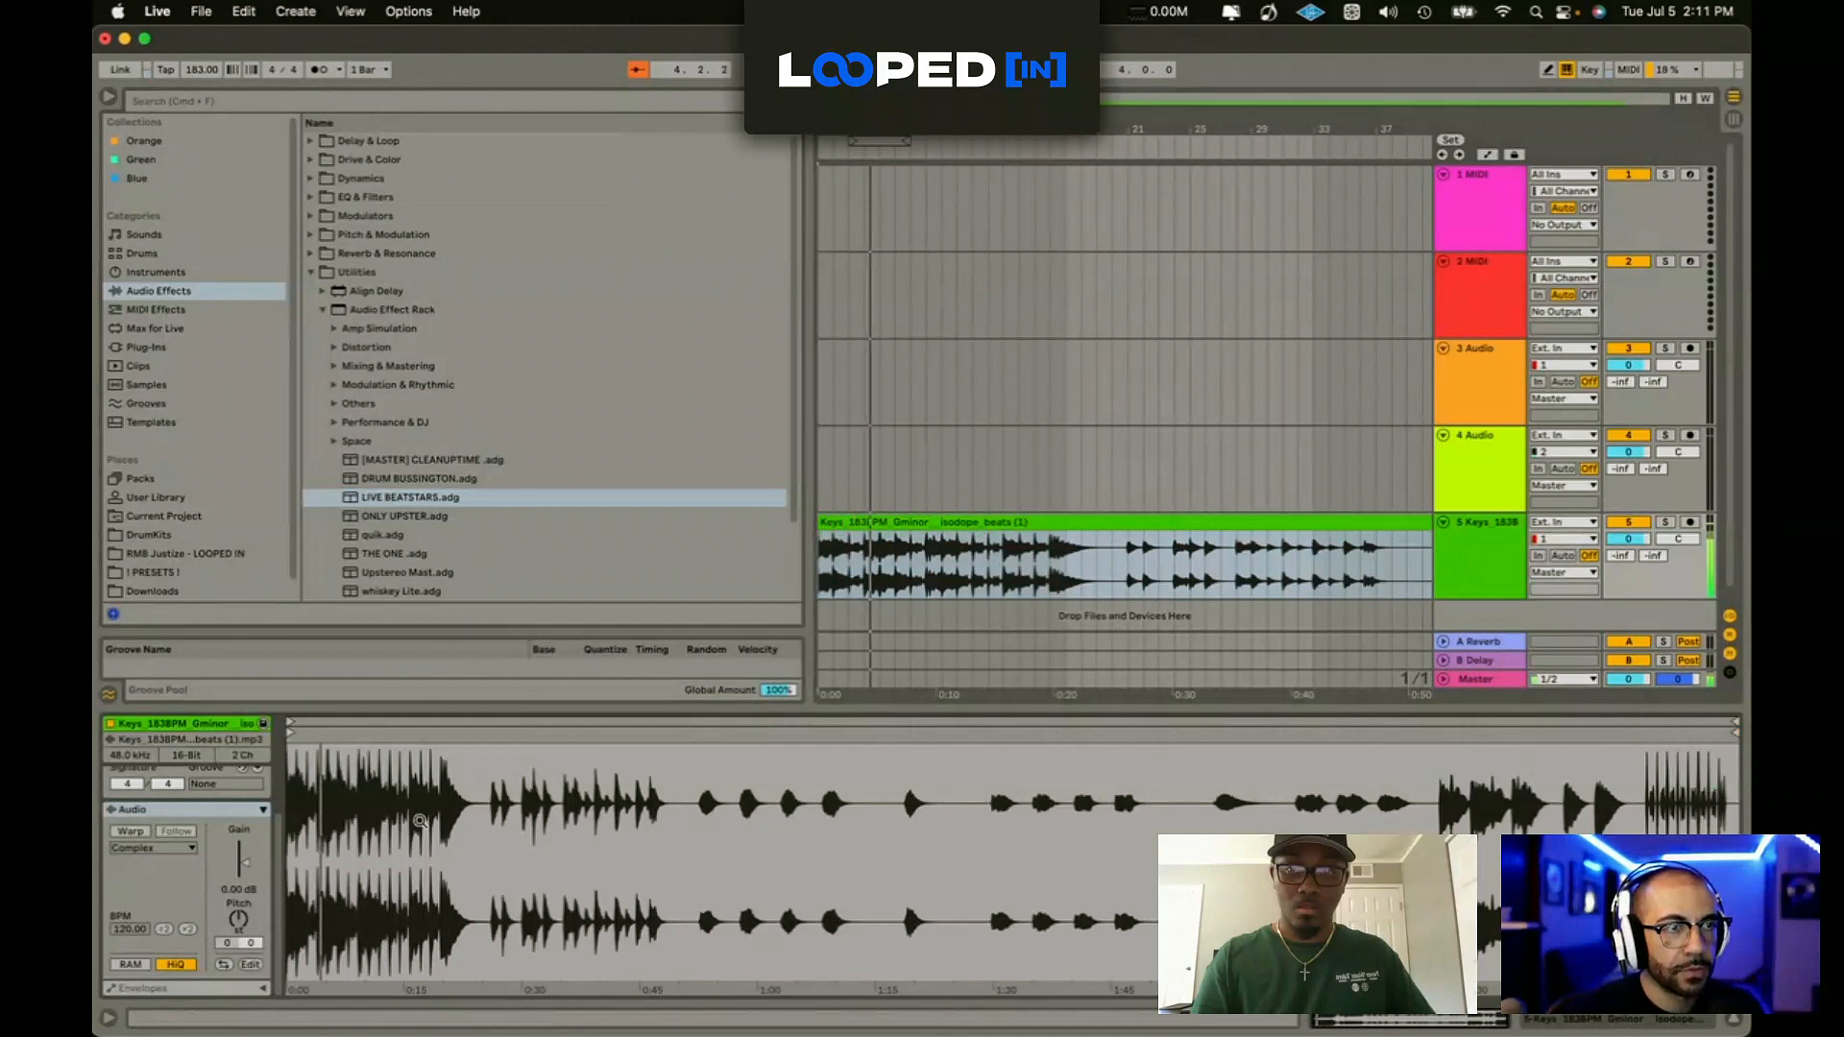
left_click(130, 832)
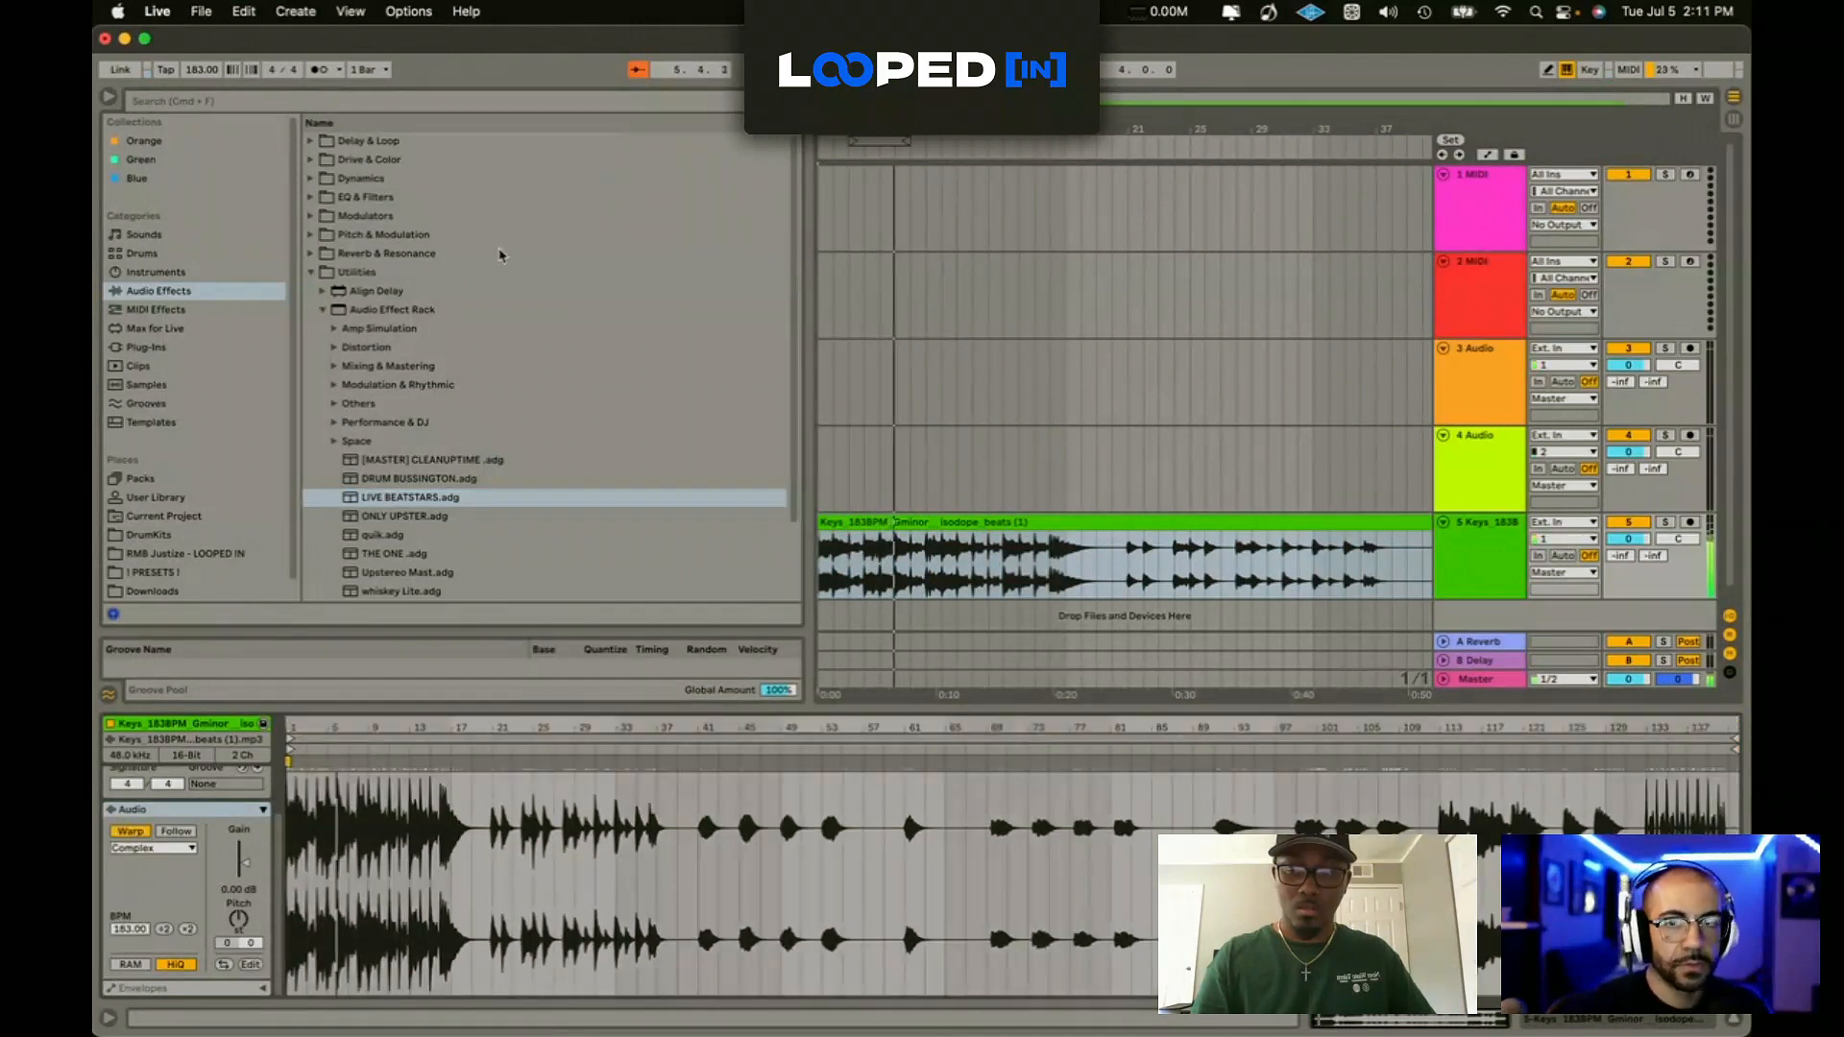
left_click(320, 71)
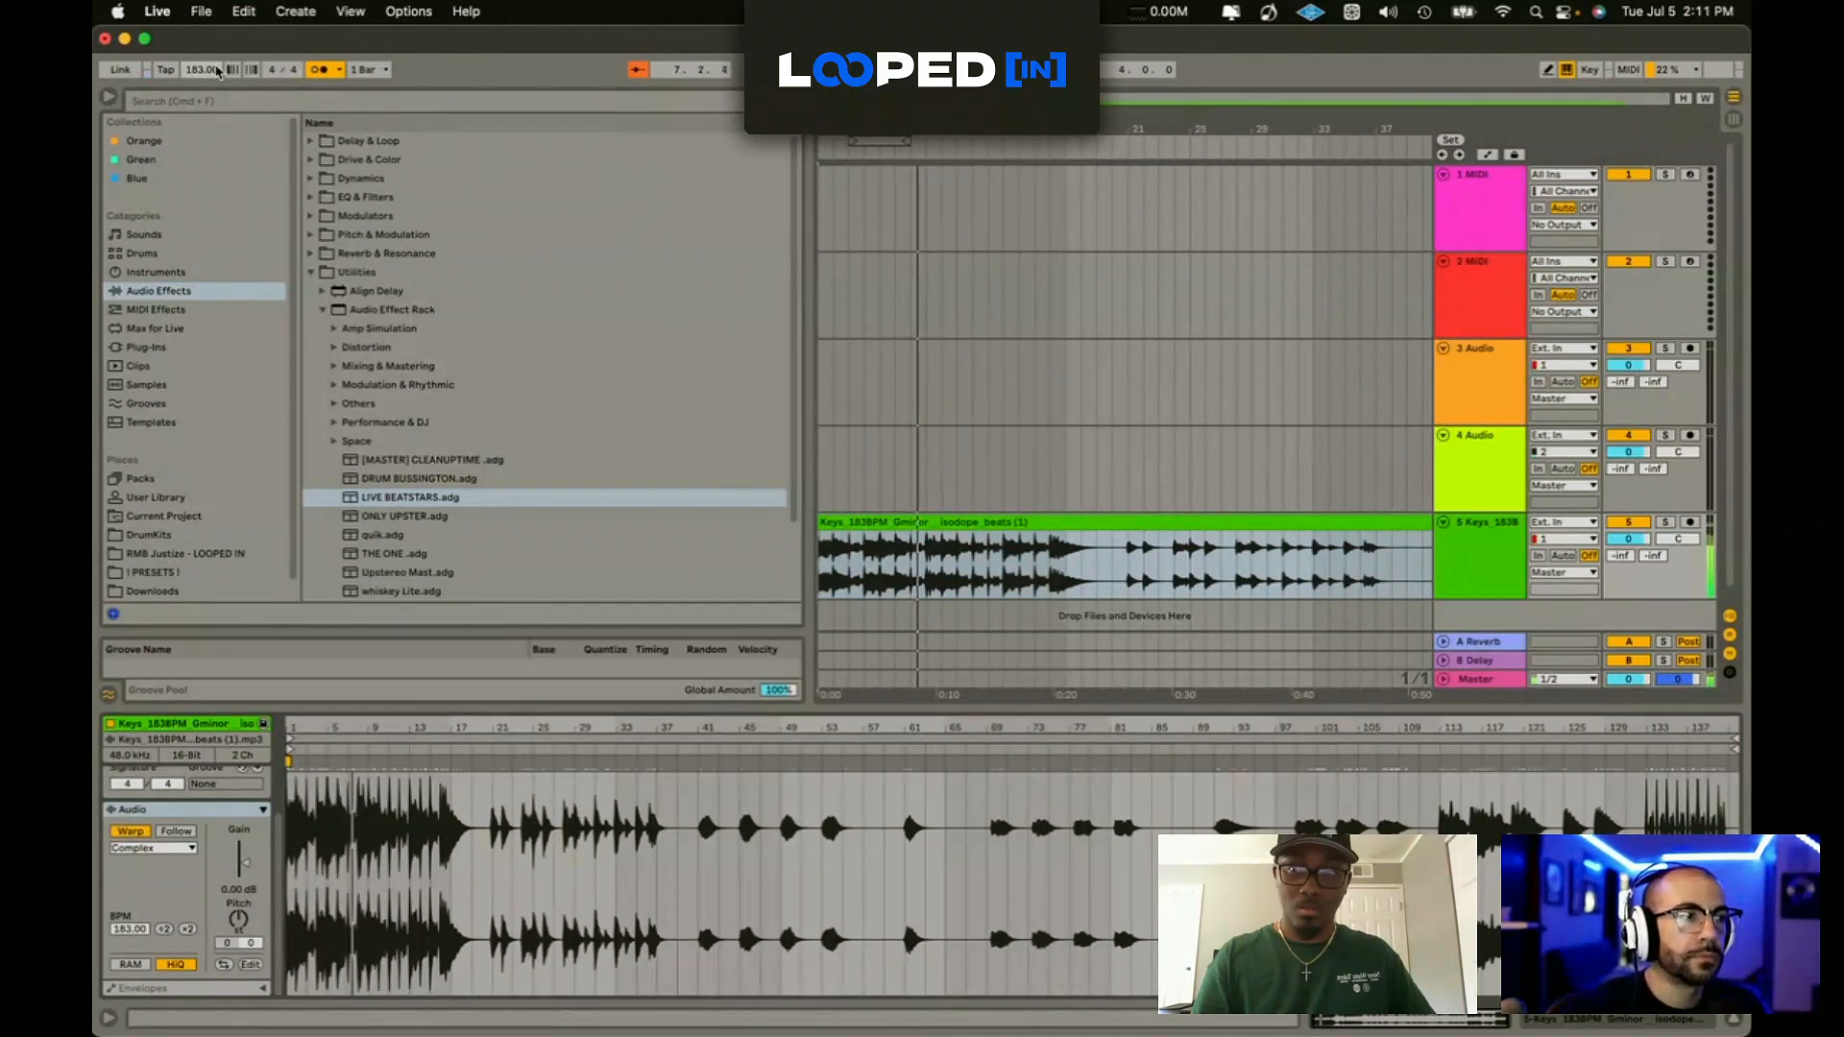
Step: Set the project tempo to 174 BPM and delete everything in the keys clip after its first 16 bars
left_click_drag(217, 71, 217, 91)
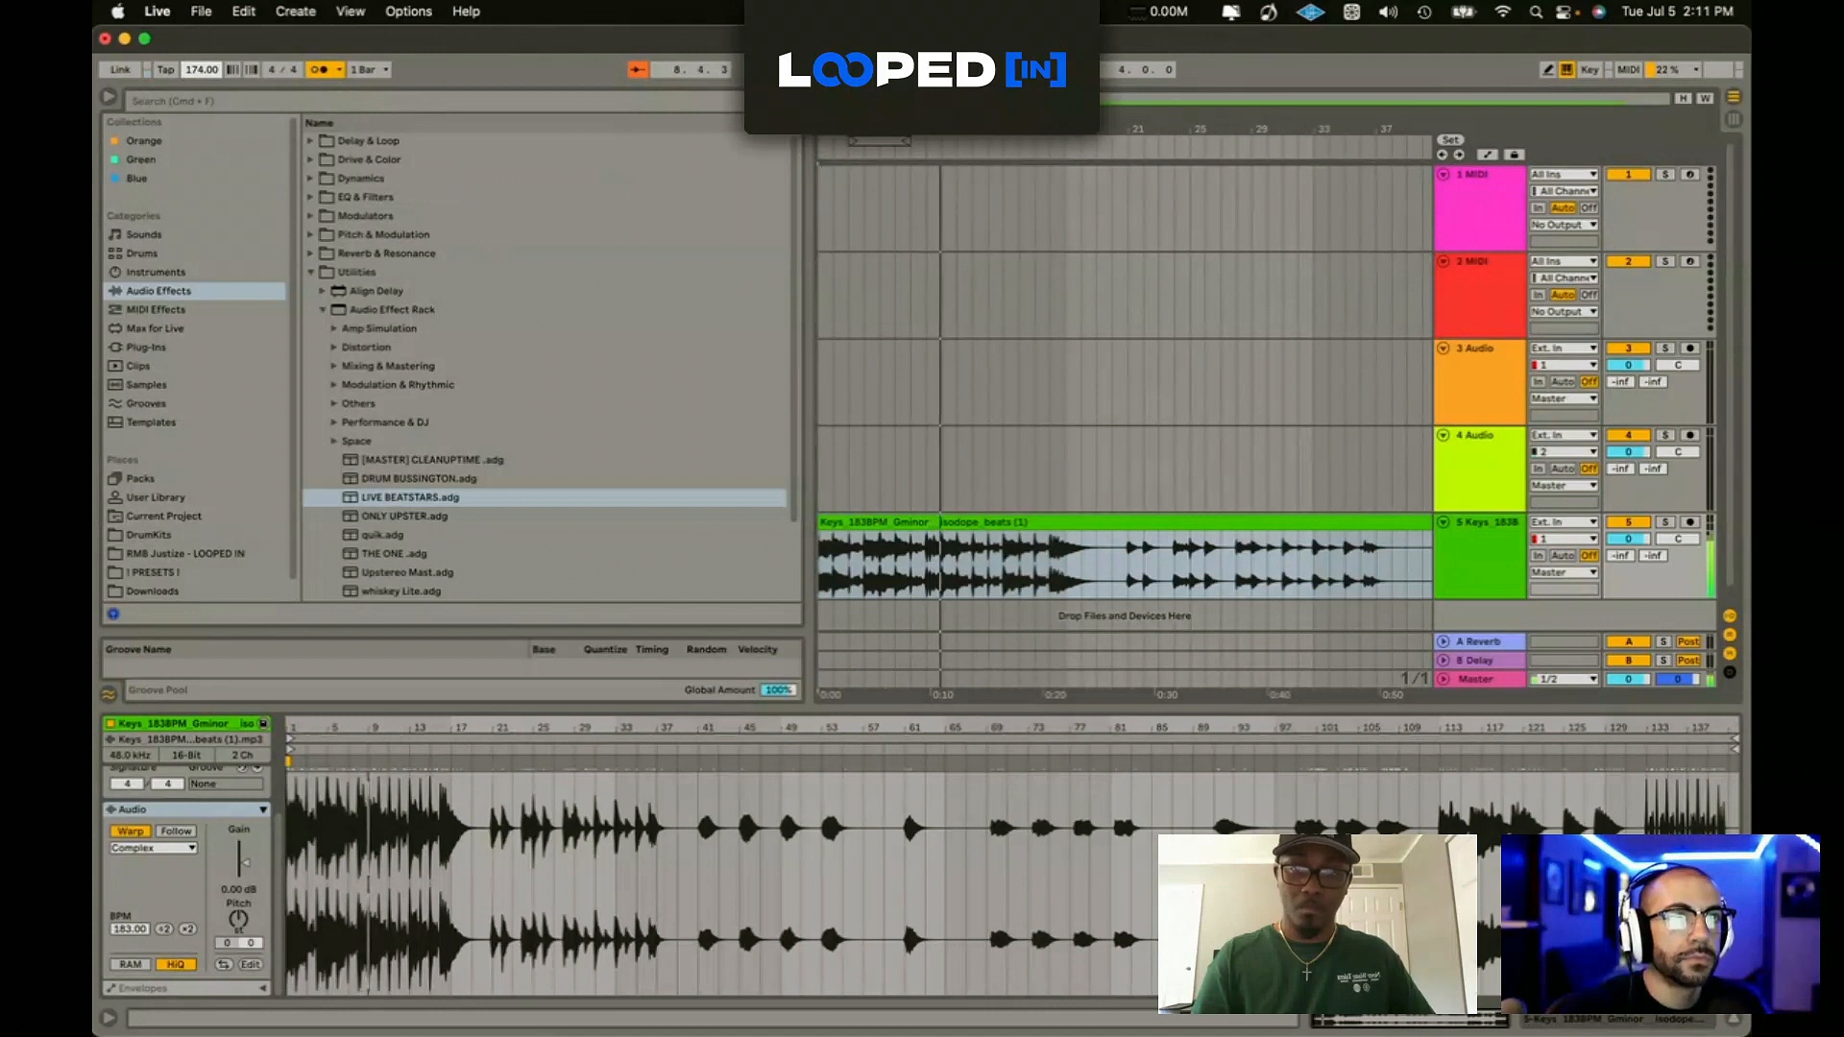
left_click(1083, 543)
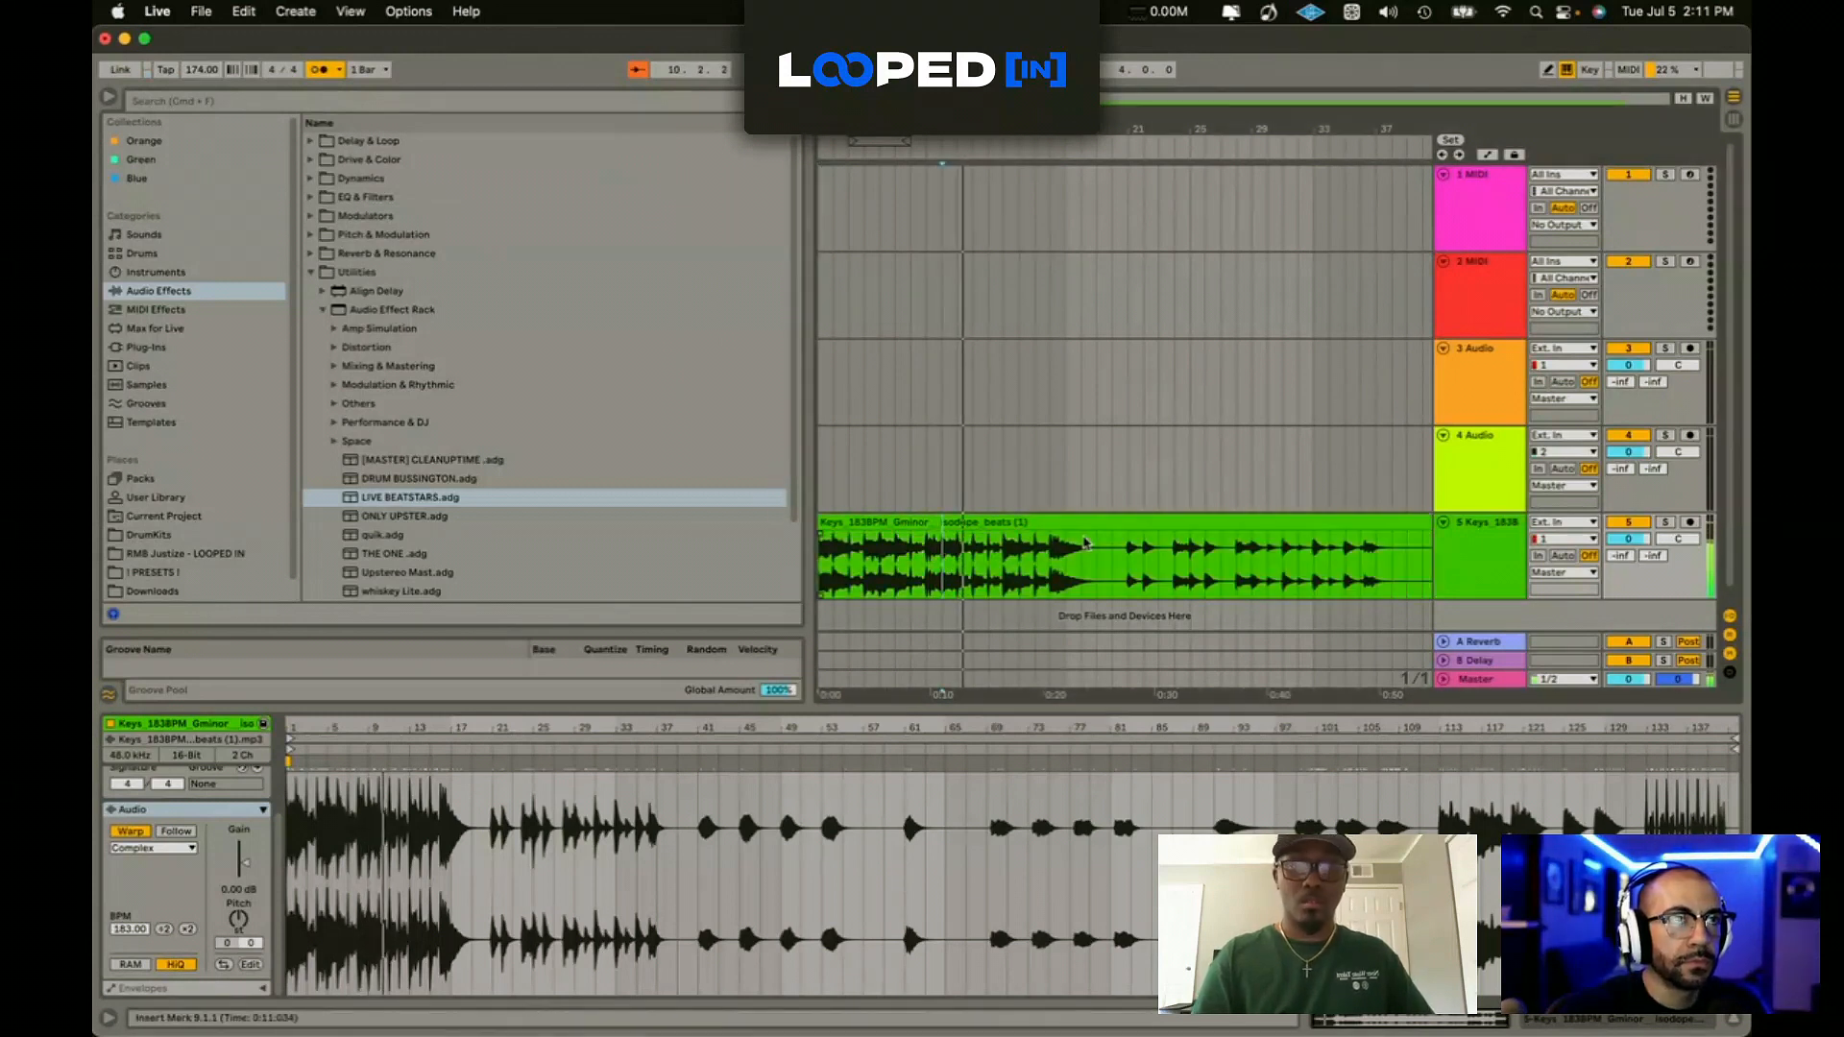
left_click_drag(1084, 543, 1383, 516)
key("Delete")
left_click(1386, 523)
key("Delete")
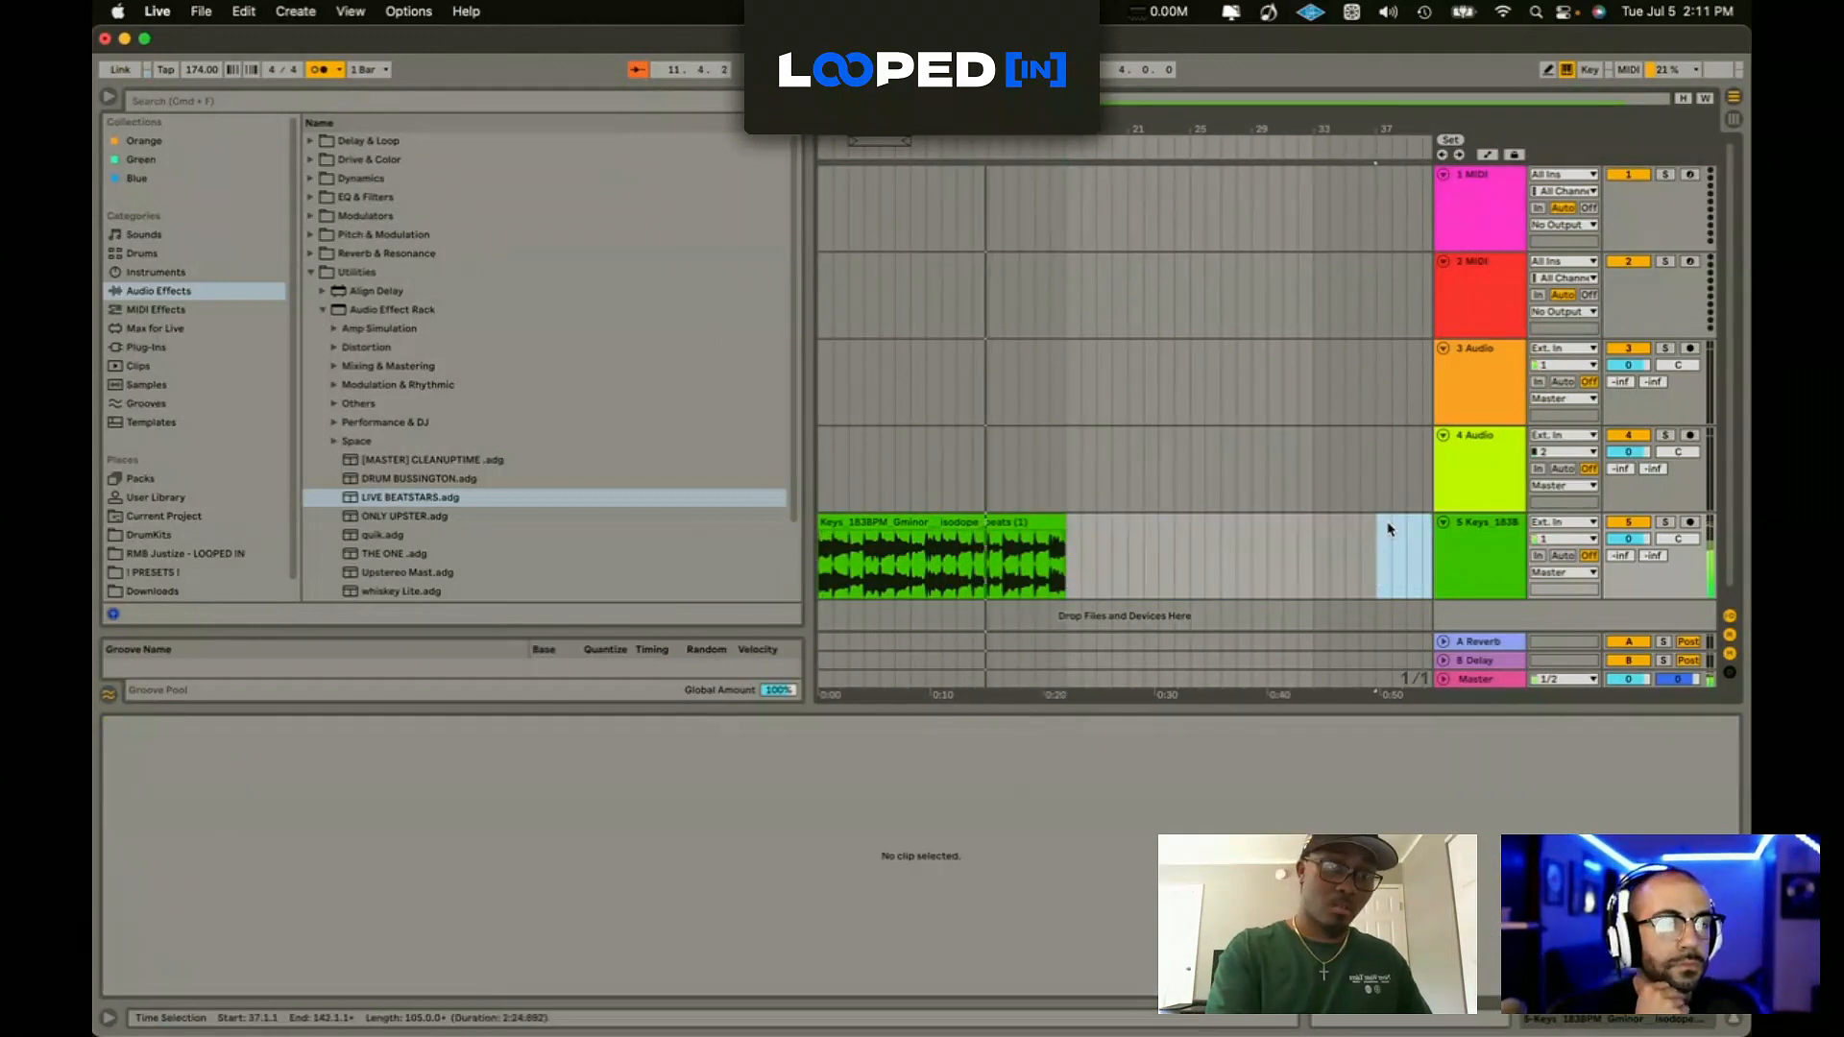
Step: Loop the 16-bar keys clip and add a new MIDI track below the keys track
left_click(1037, 522)
key("super+shift+t")
left_click(318, 69)
left_click(868, 482)
key("super+l")
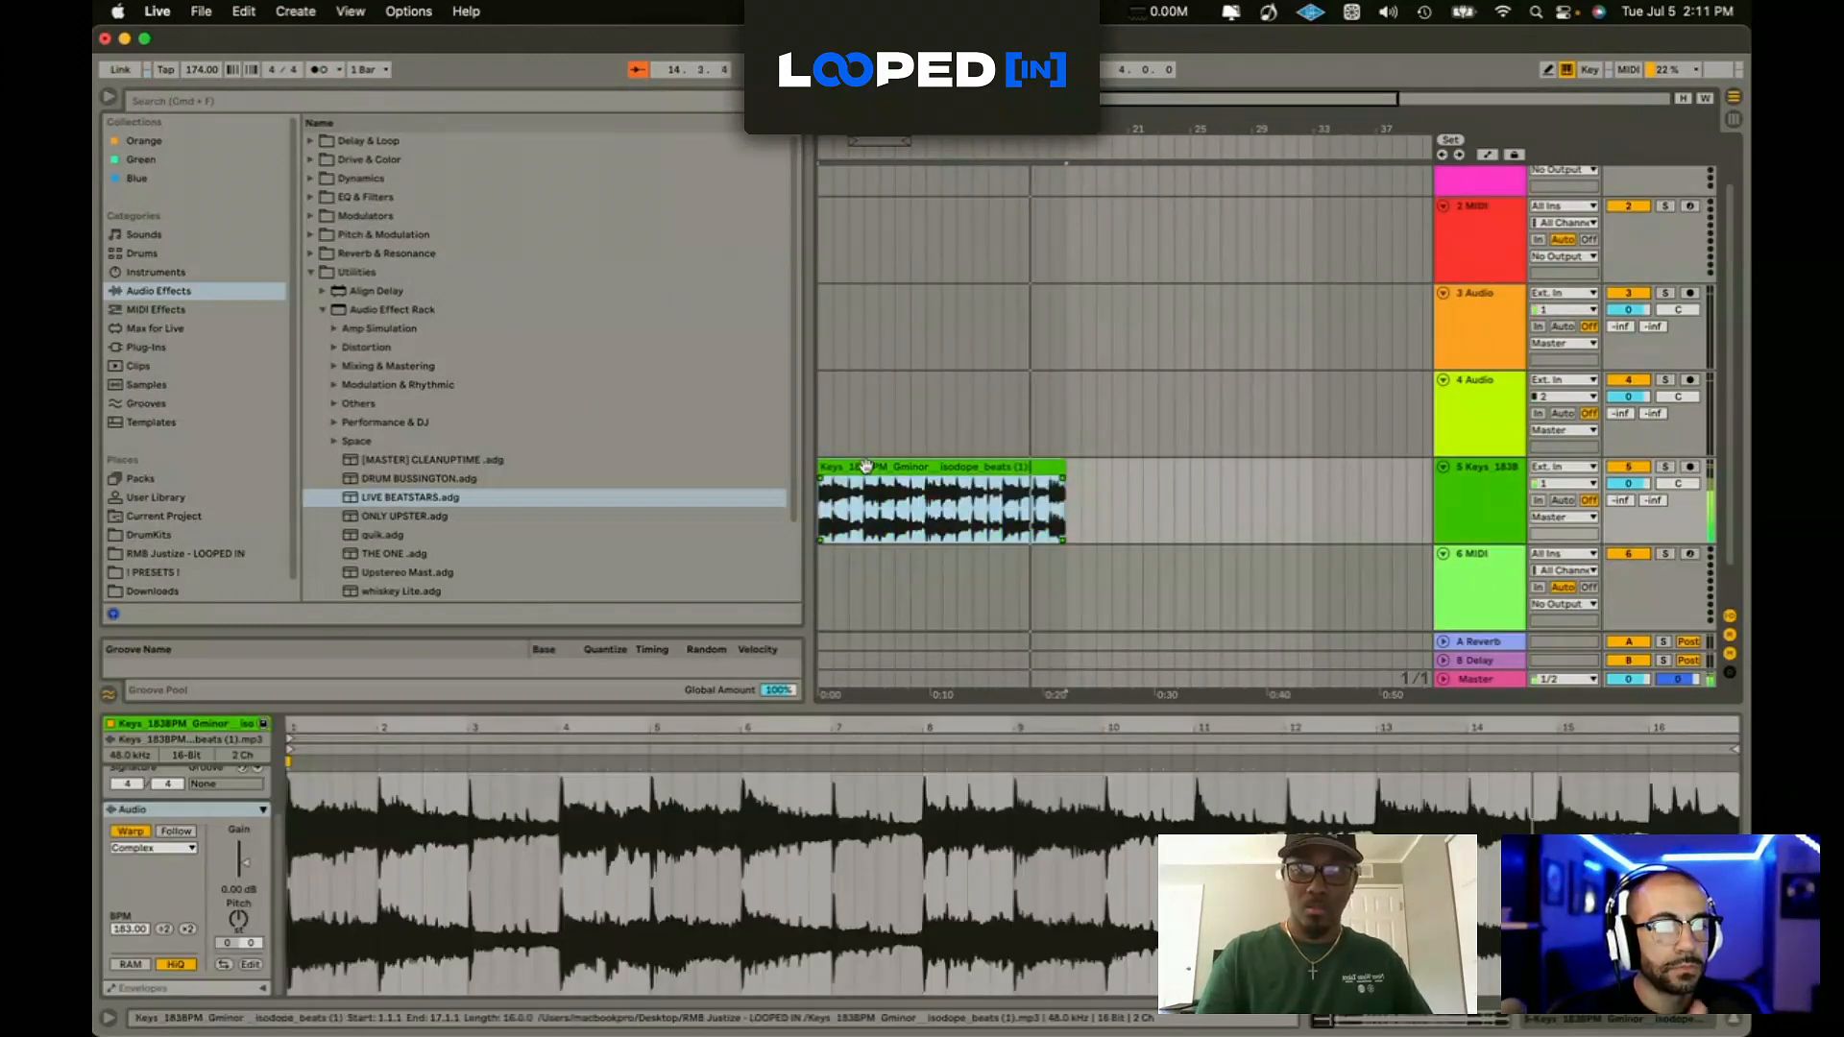
left_click(318, 70)
key("super+shift+t")
Step: Load hh atnw 2.wav from the Hi Hats folder of the Big Jerm Boom Bap 2020 drum kit onto the new MIDI track
left_click(192, 534)
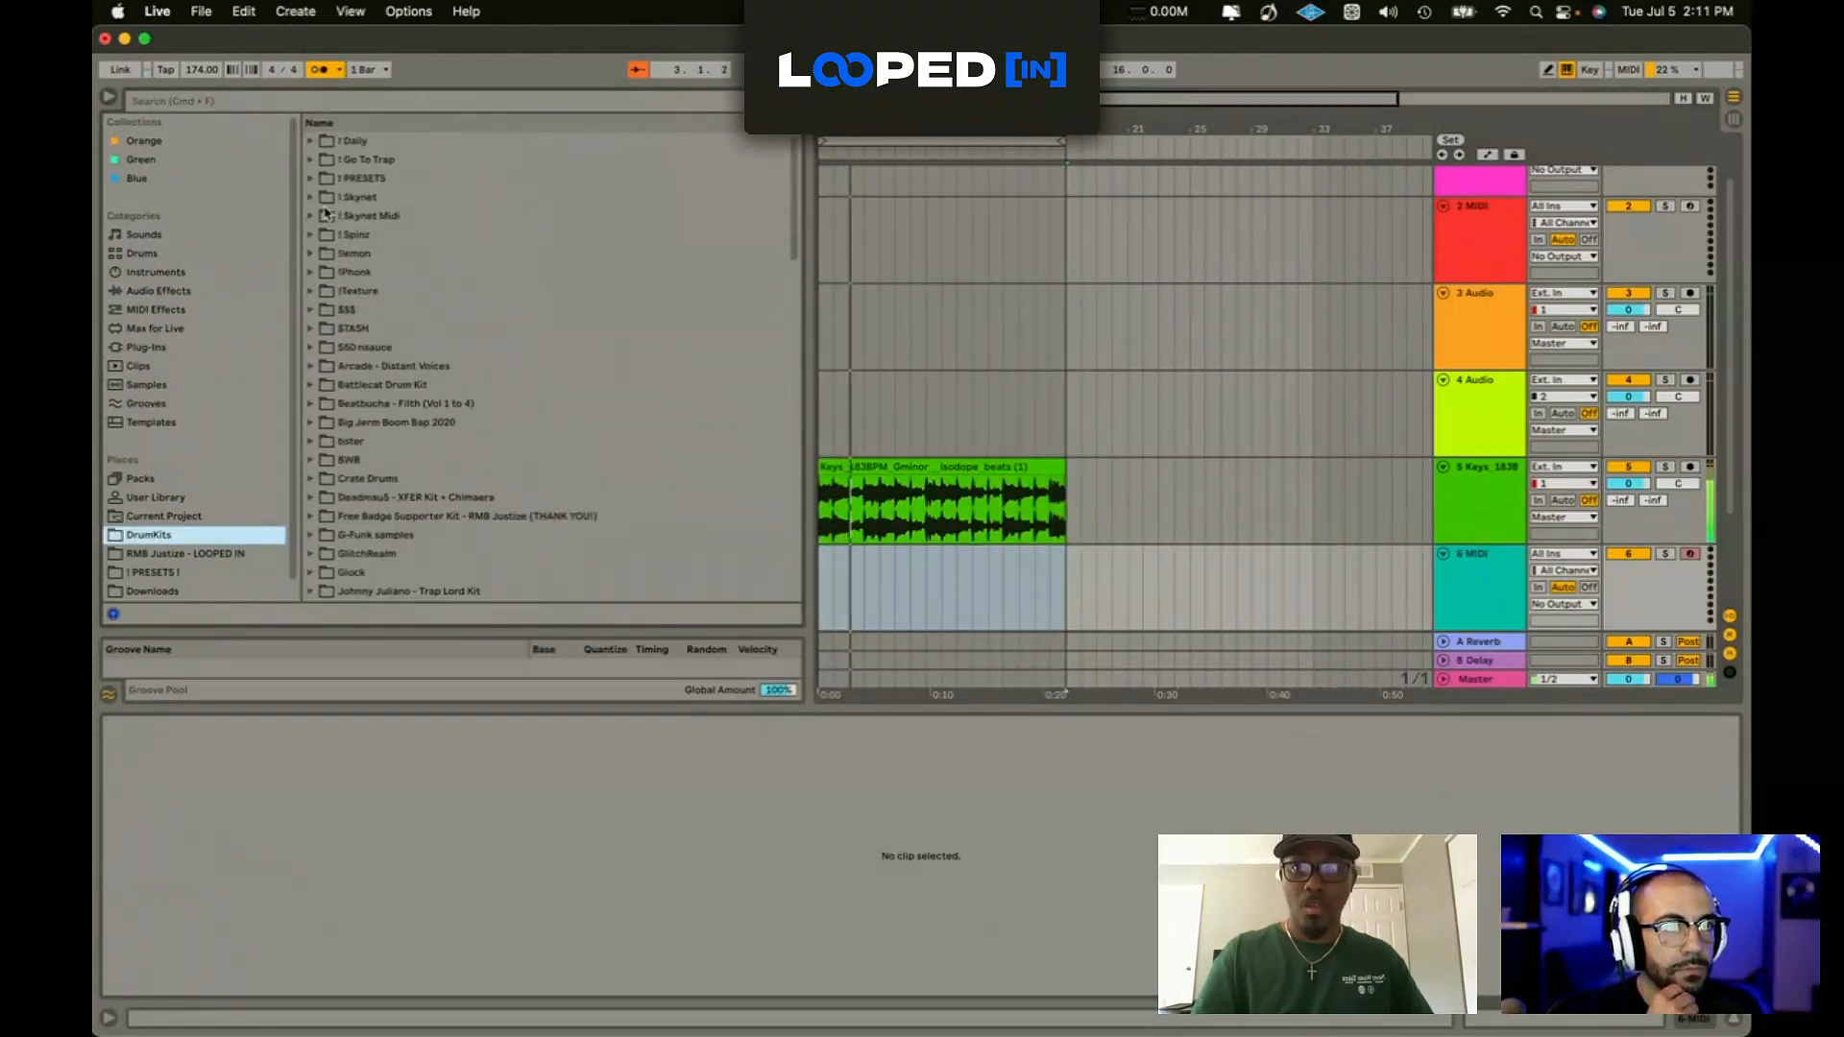
left_click(378, 422)
left_click(417, 477)
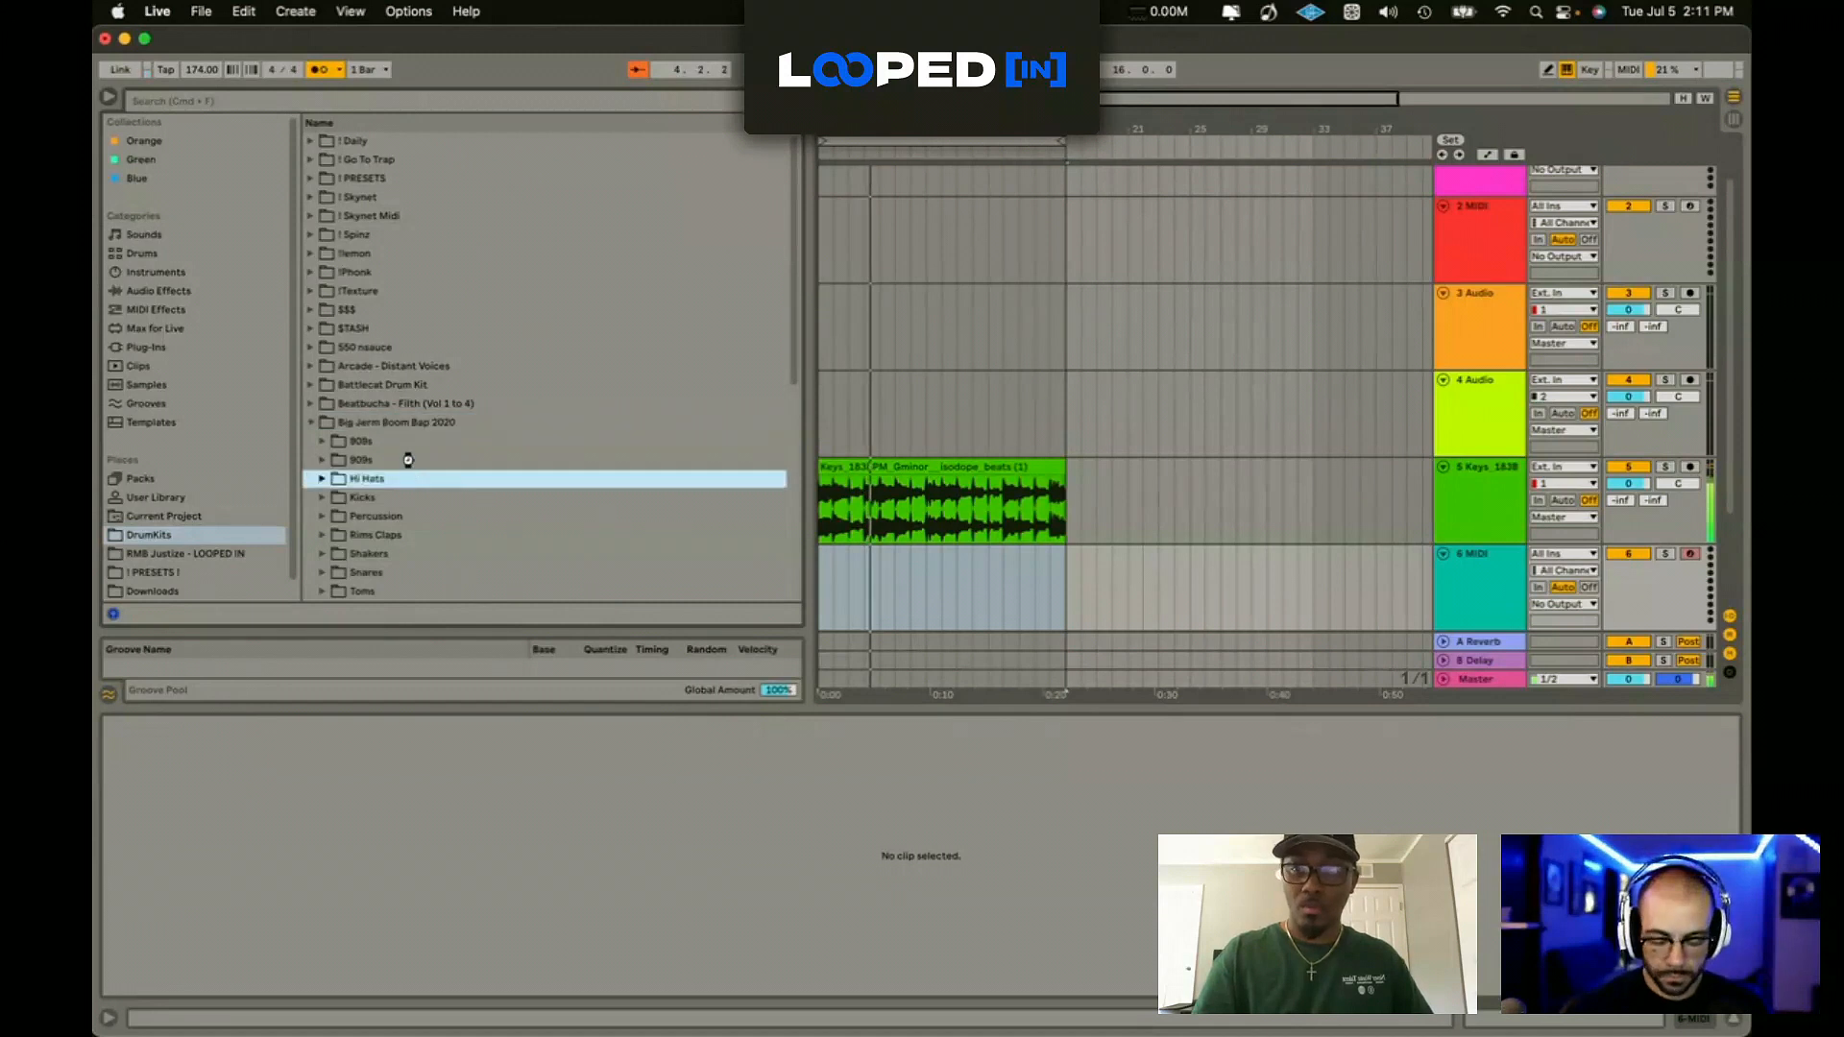
left_click(417, 465)
left_click(416, 499)
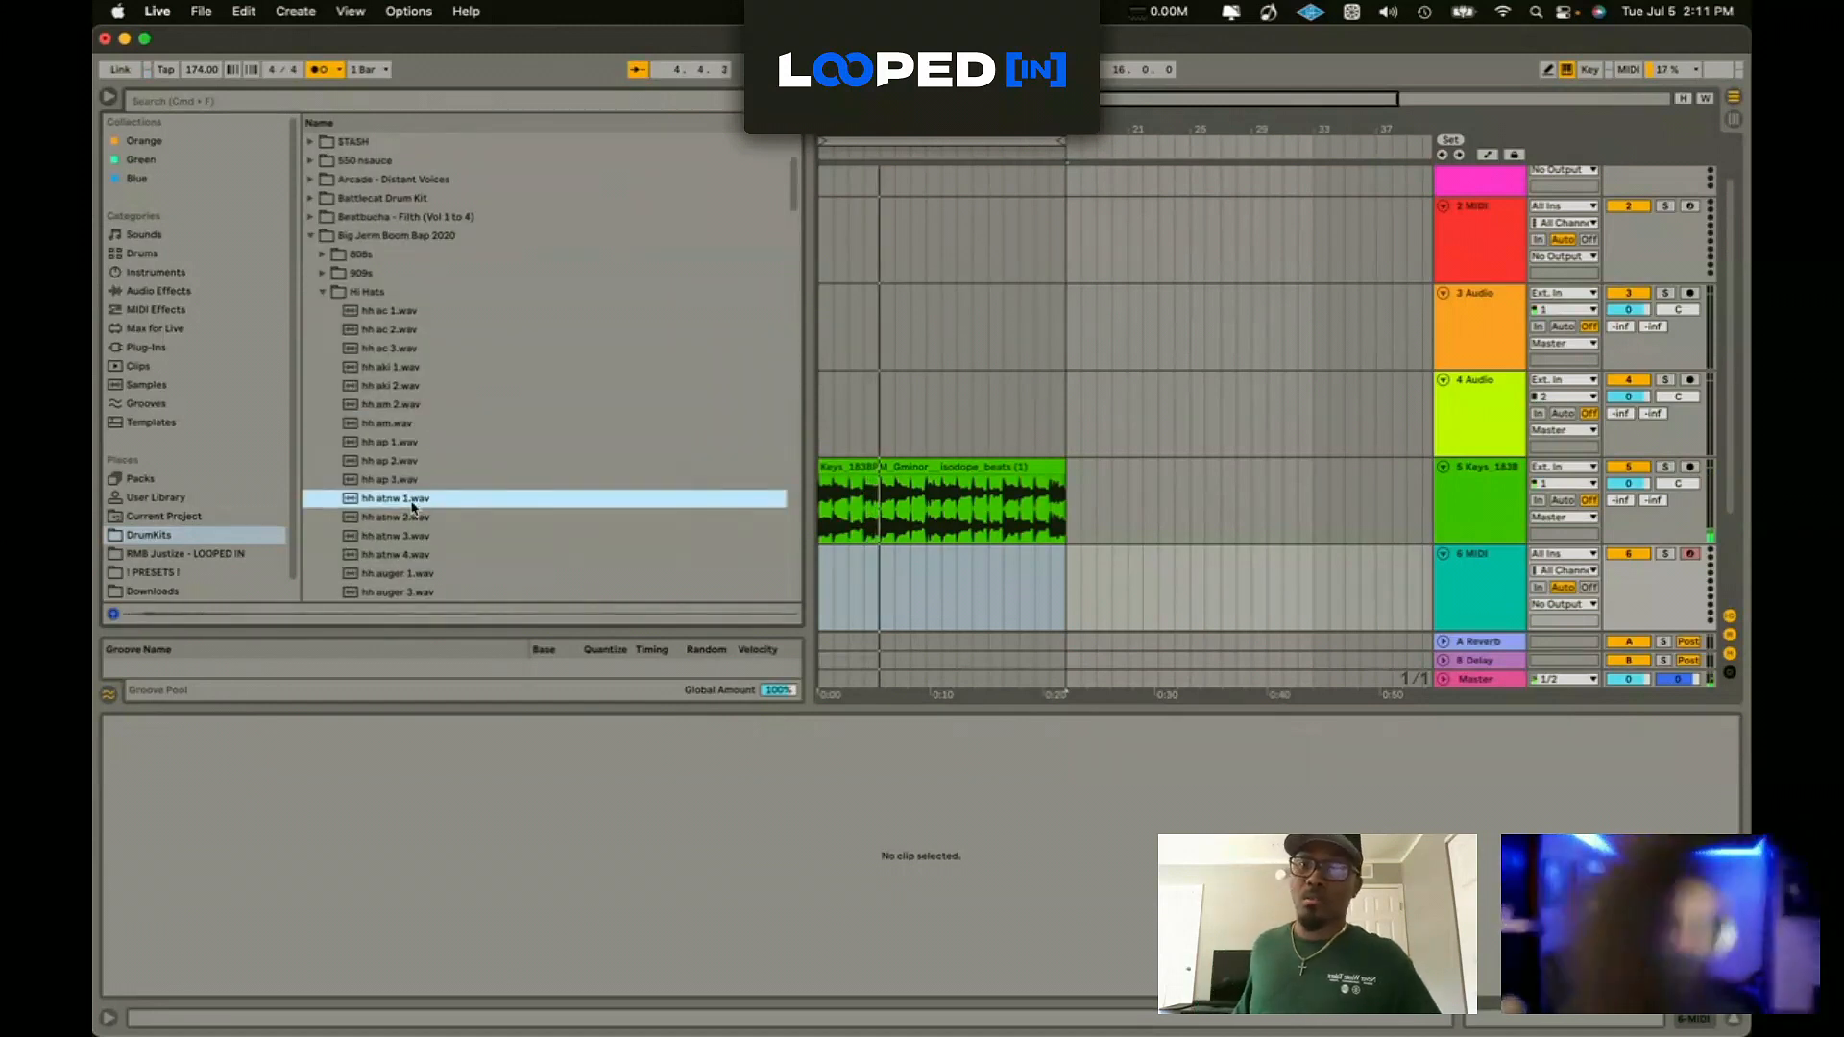
left_click(423, 518)
double_click(415, 512)
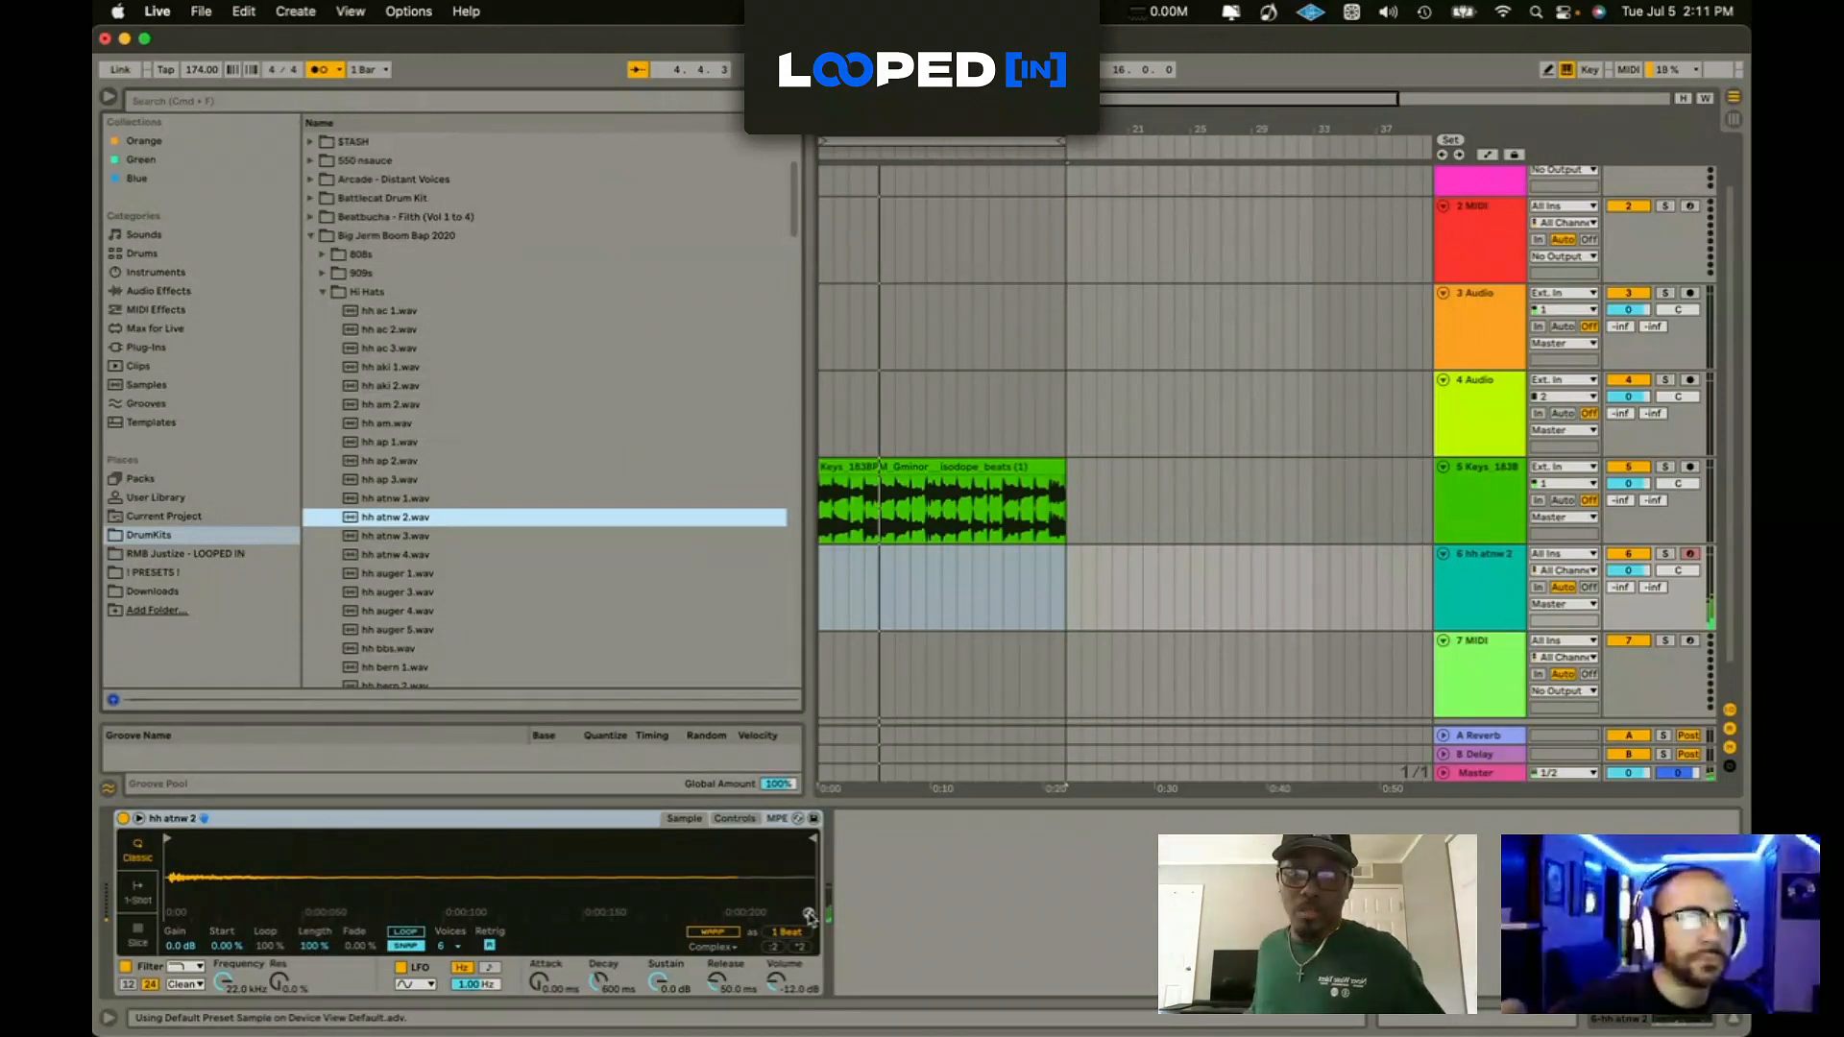
Step: Raise the hi-hat sample's gain to 17 dB and record a four-bar hi-hat pattern from bar 1
left_click_drag(179, 946, 180, 893)
key("space")
left_click(793, 70)
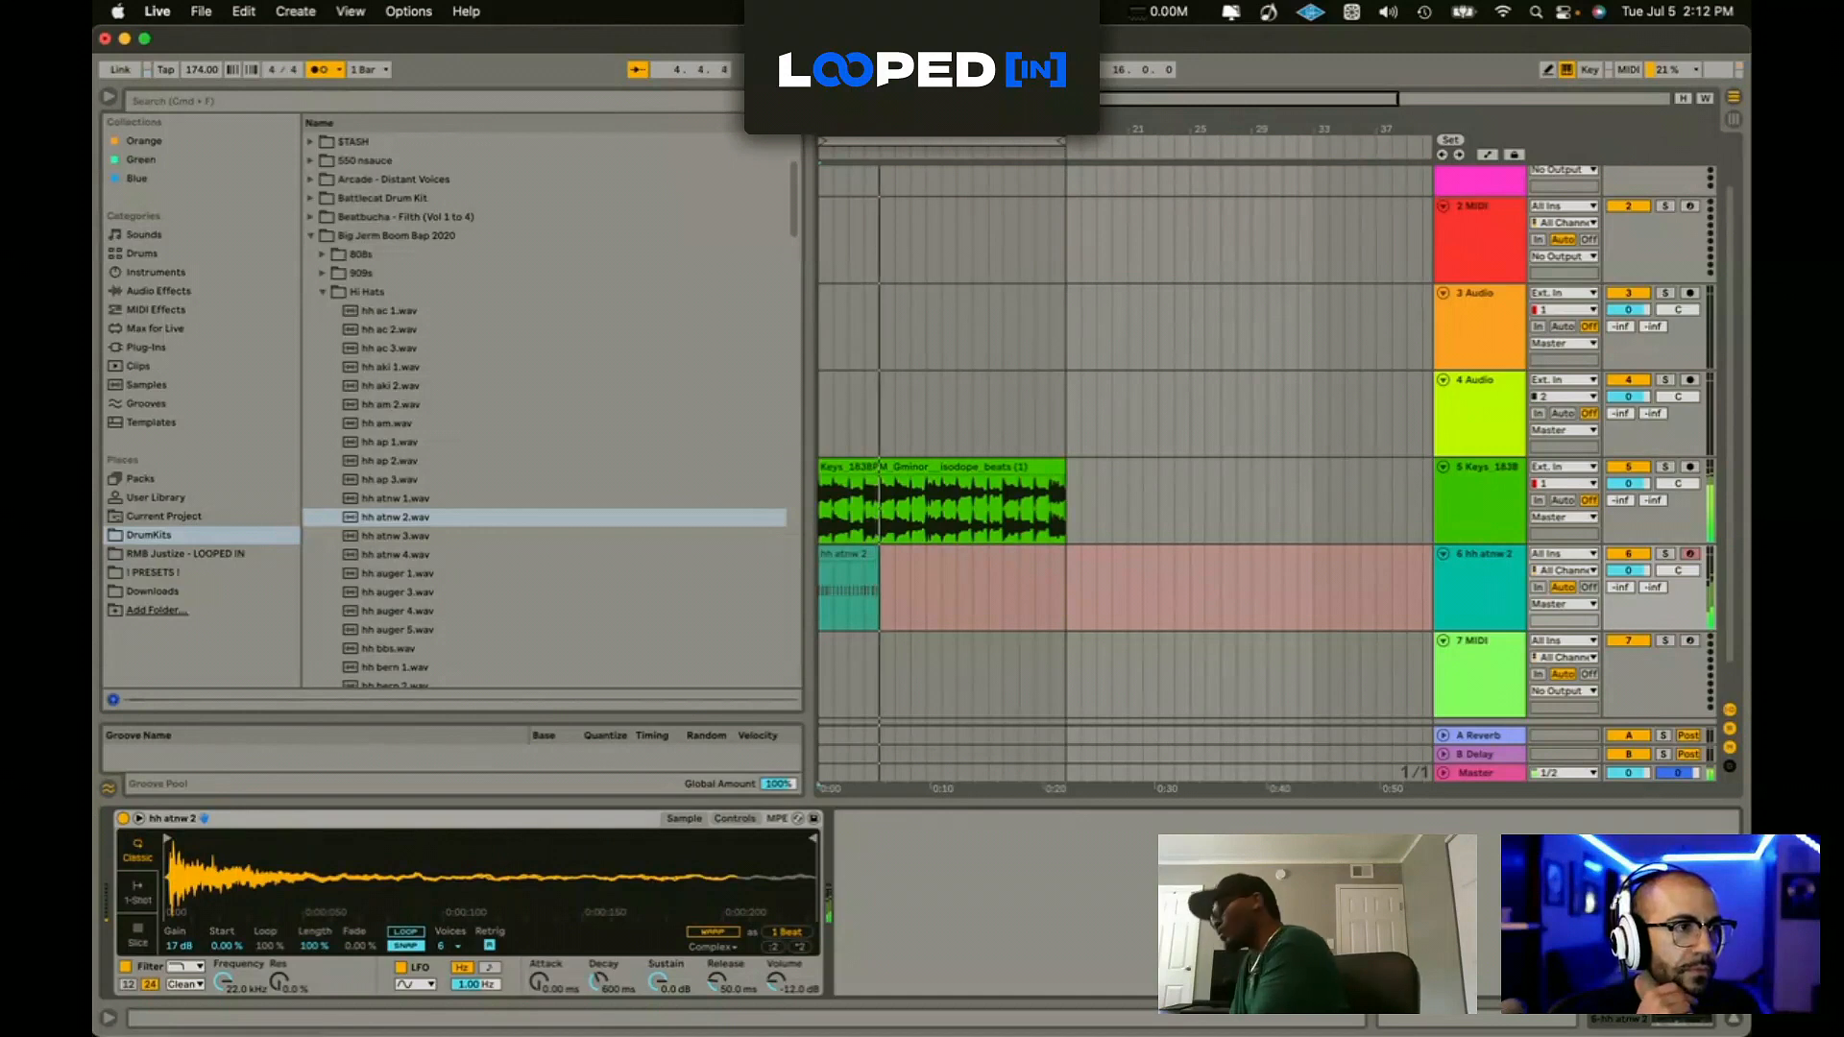
key("space")
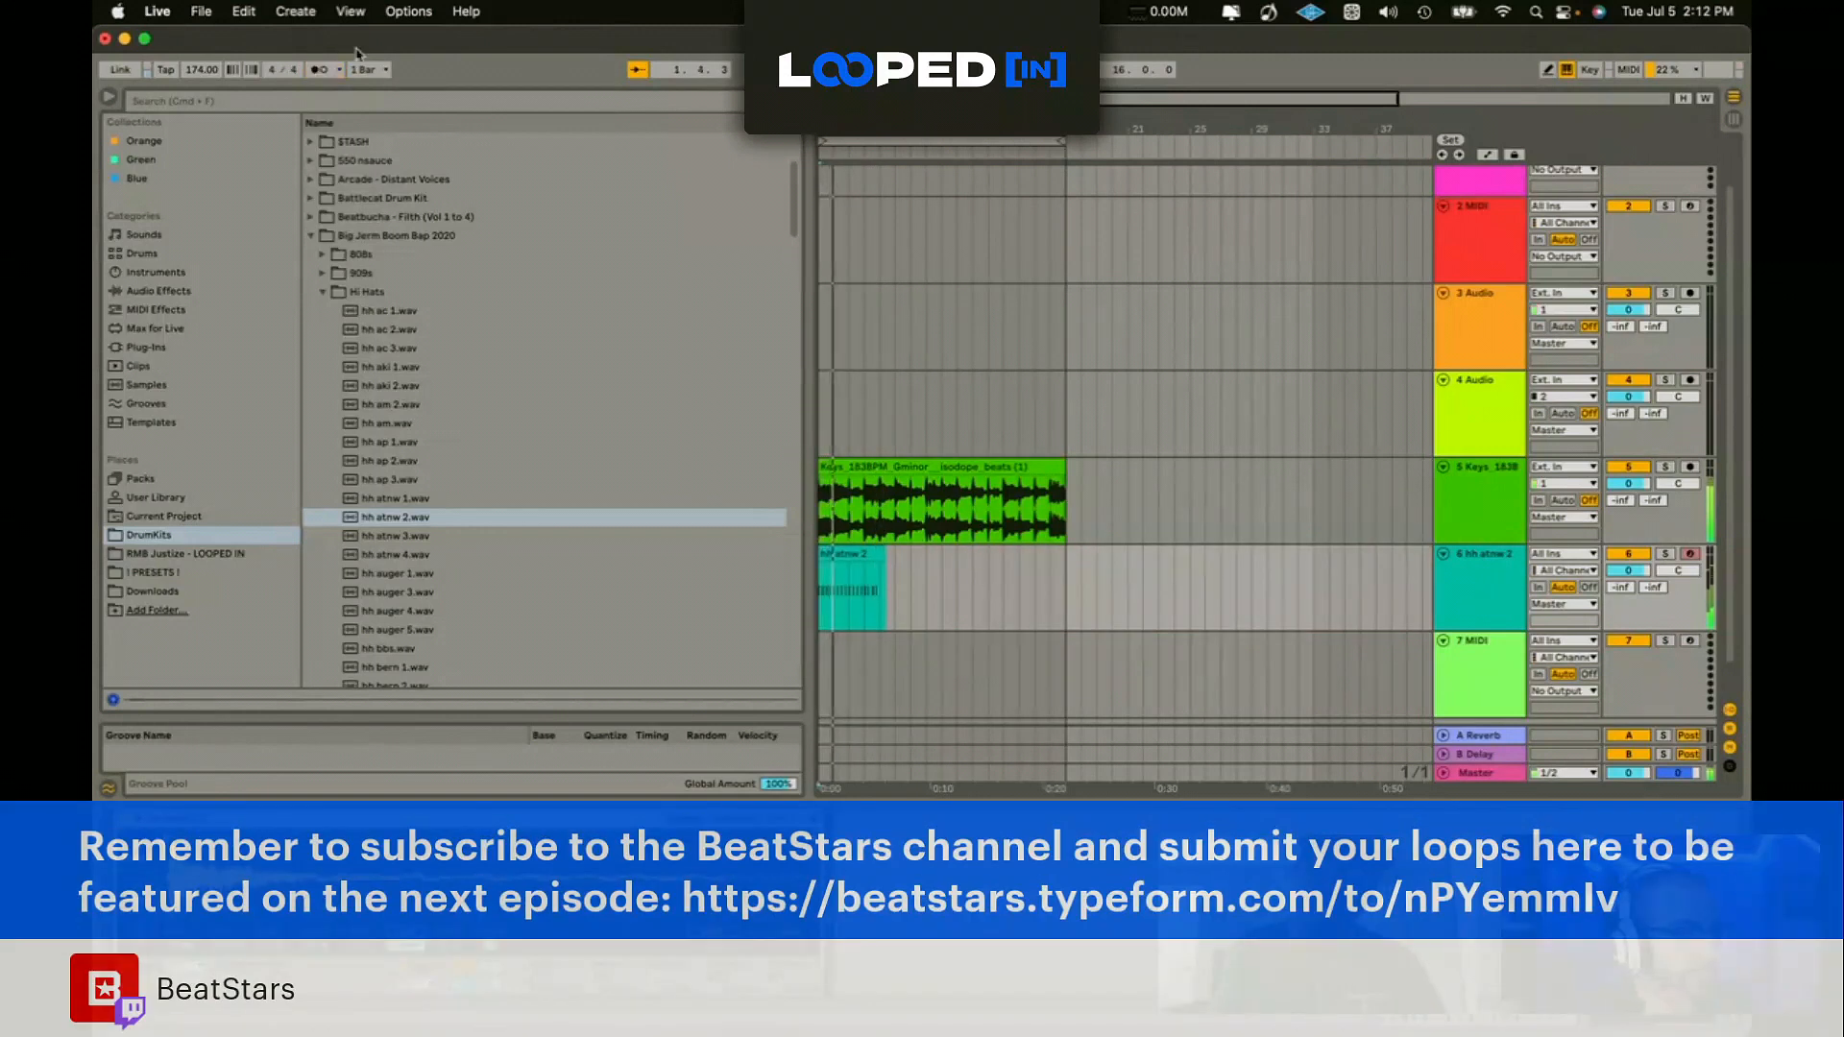
Step: Lower the keys track volume to -1.9 dB and duplicate the first four bars of hi-hats to fill the 16-bar loop
left_click_drag(1627, 484, 1628, 490)
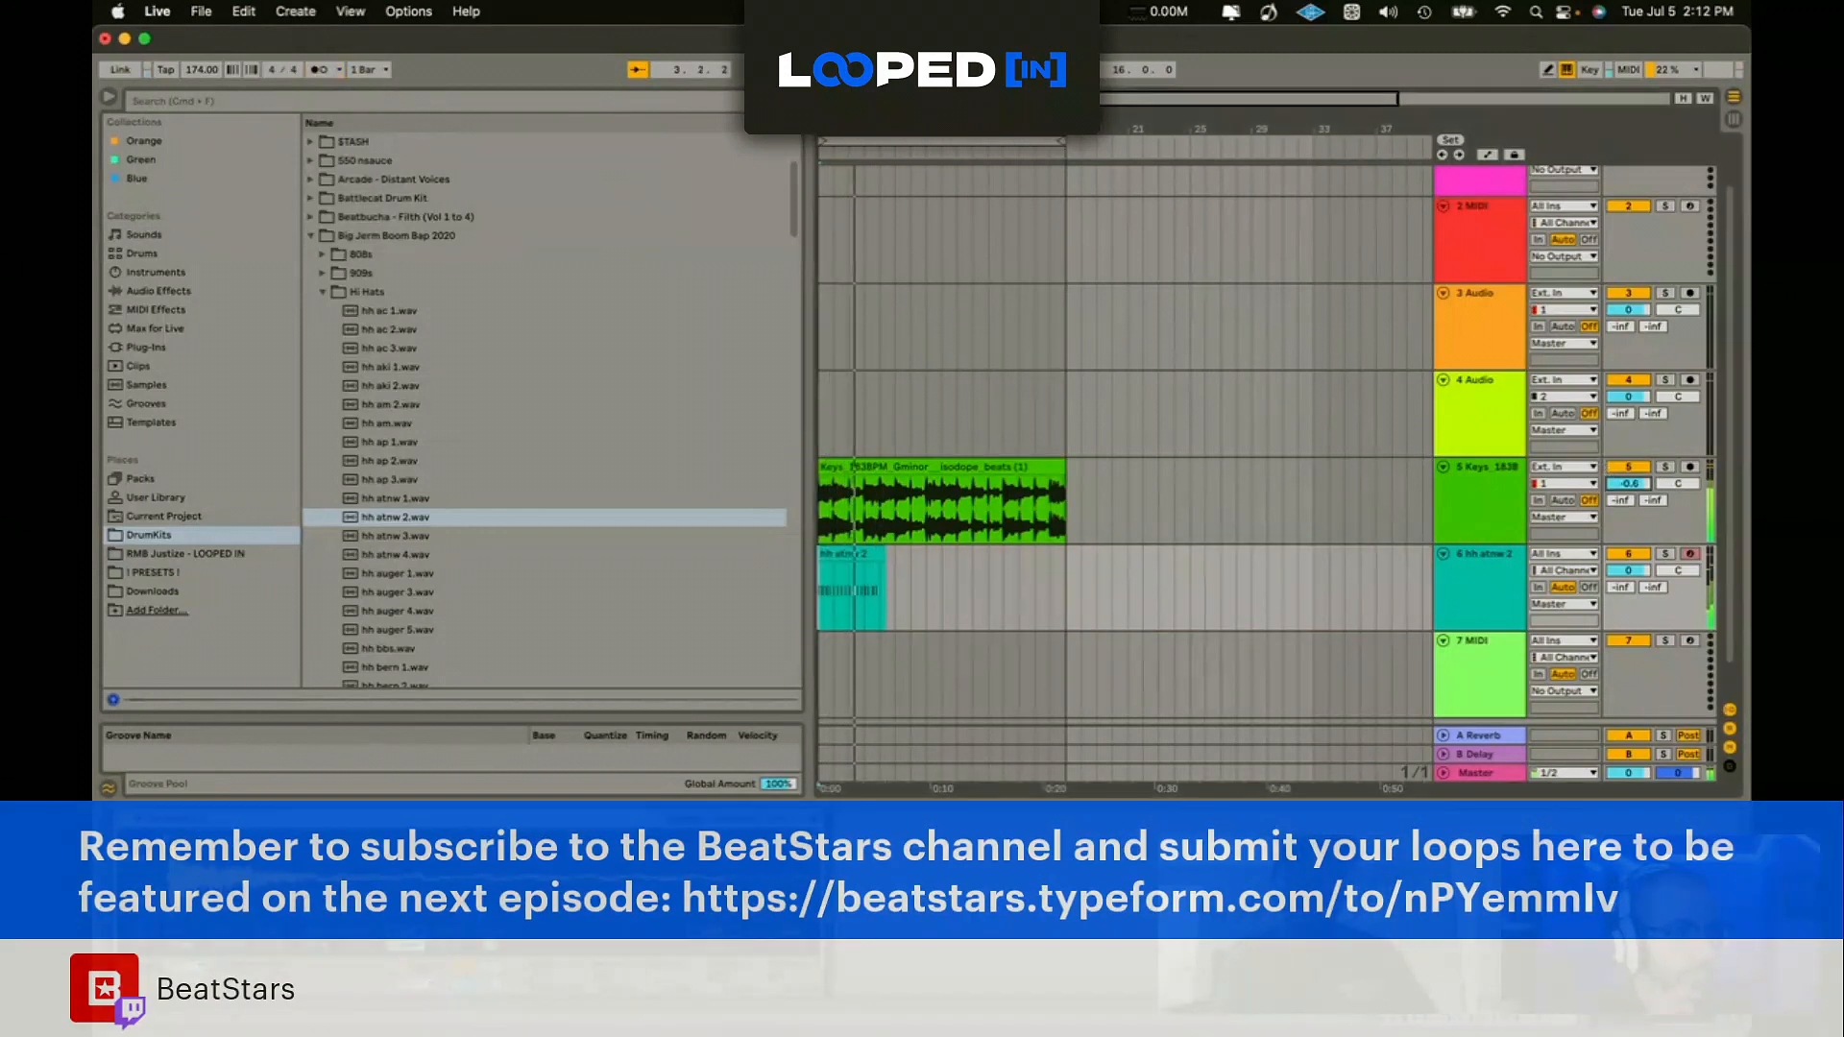
left_click_drag(879, 592, 738, 592)
key("super+d")
key("super+d")
key("super+d")
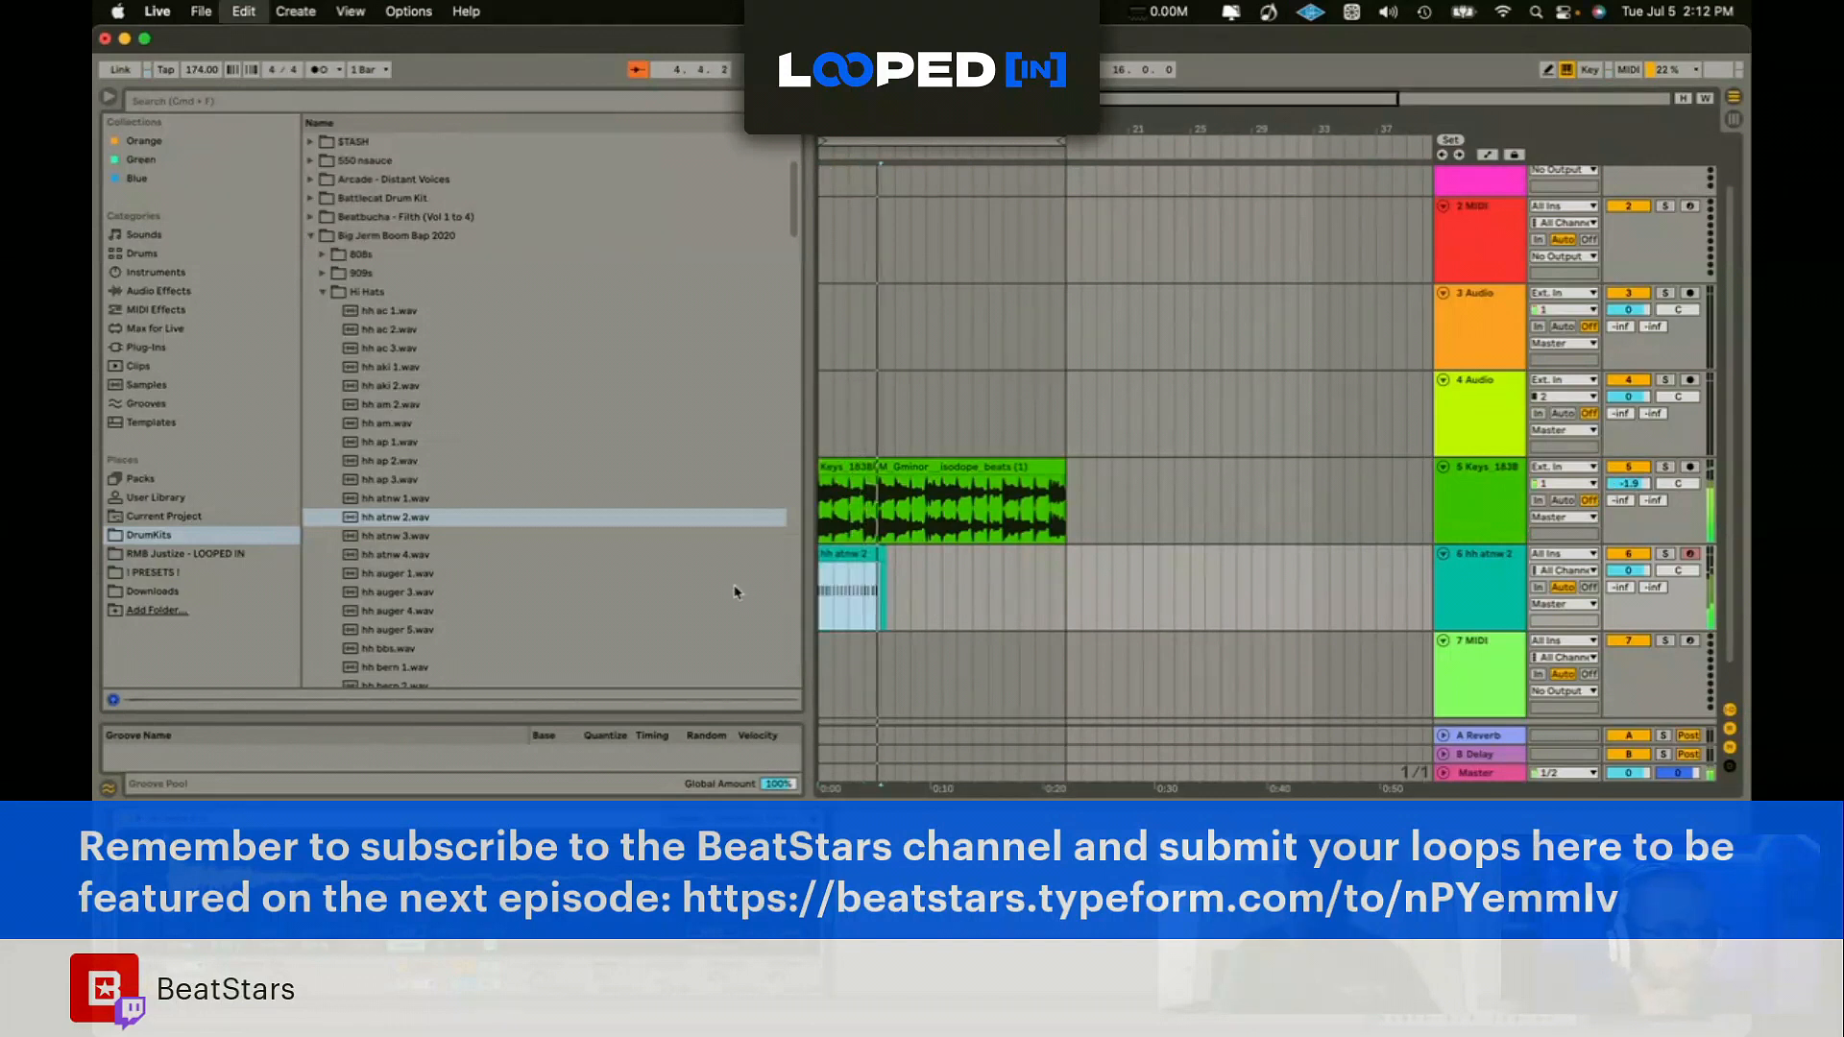
Step: Add a MIDI track below the hi-hats and open the Snares folder of the Big Jerm Boom Bap 2020 kit
key("super+shift+t")
left_click(325, 293)
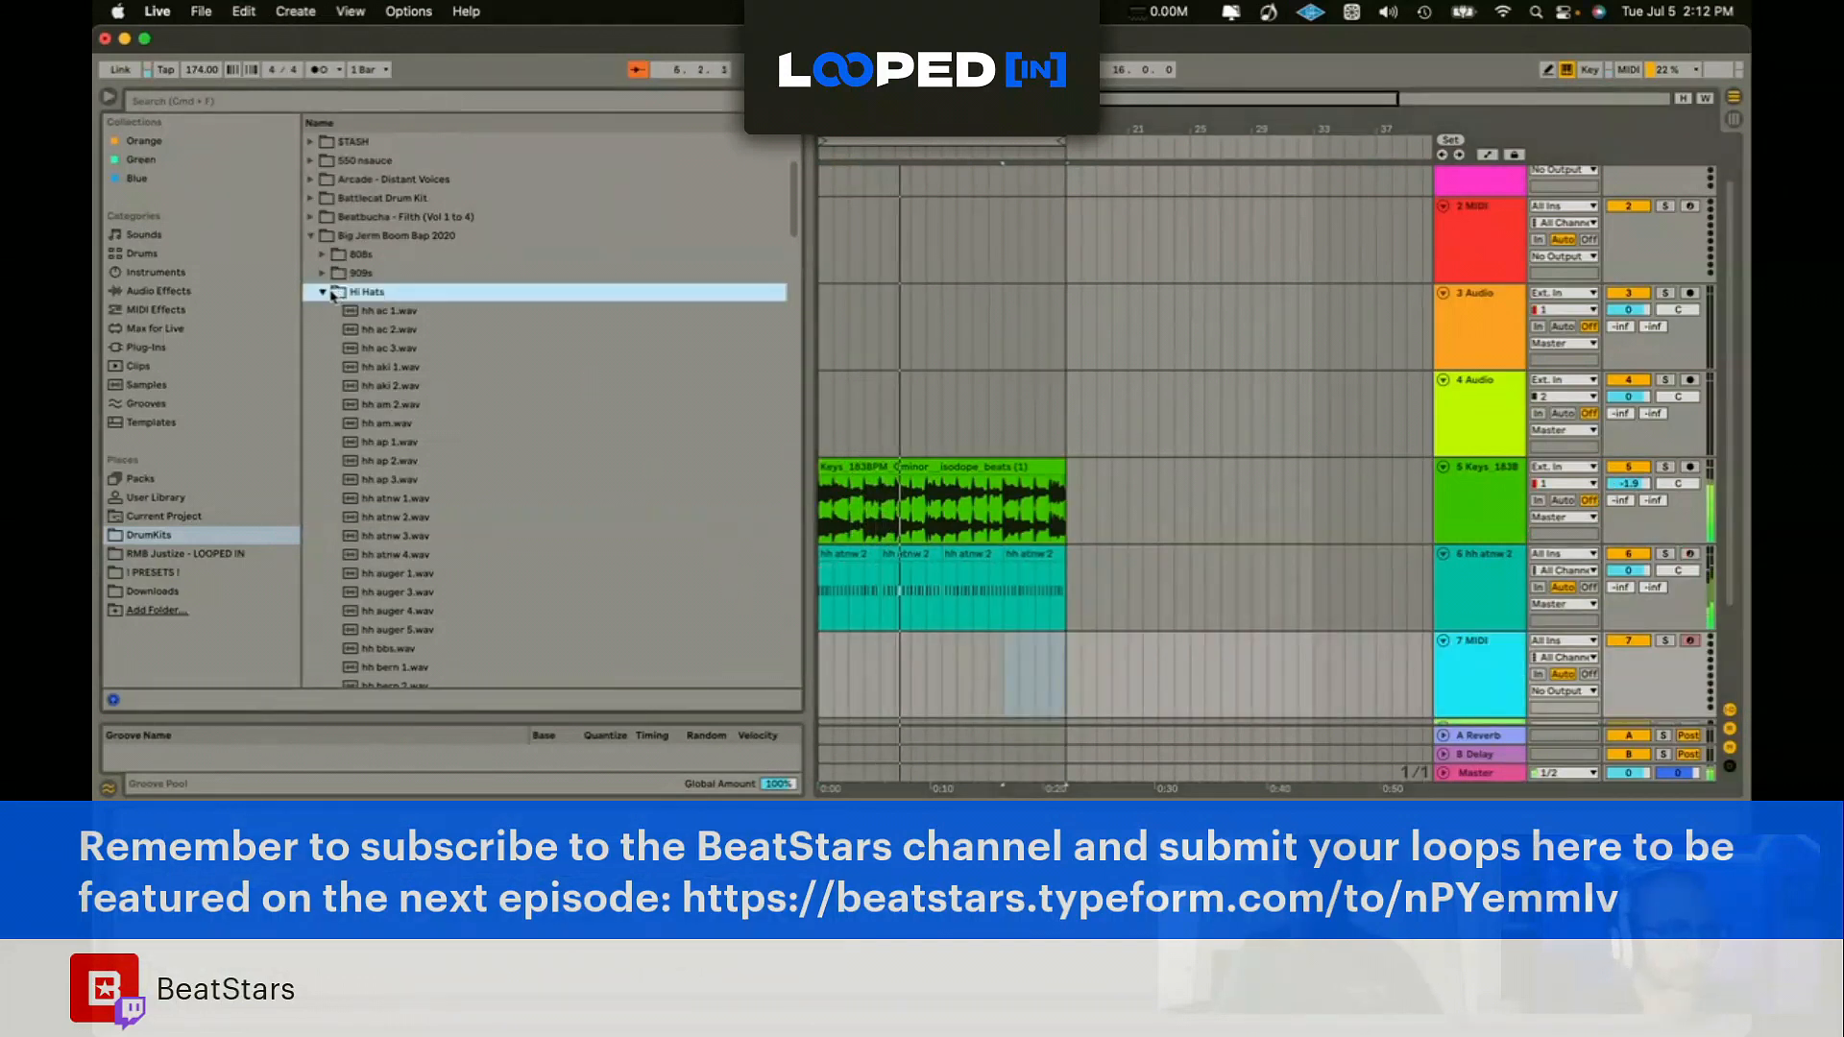
scroll(333, 304, "down", 3)
double_click(365, 248)
scroll(451, 461, "down", 2)
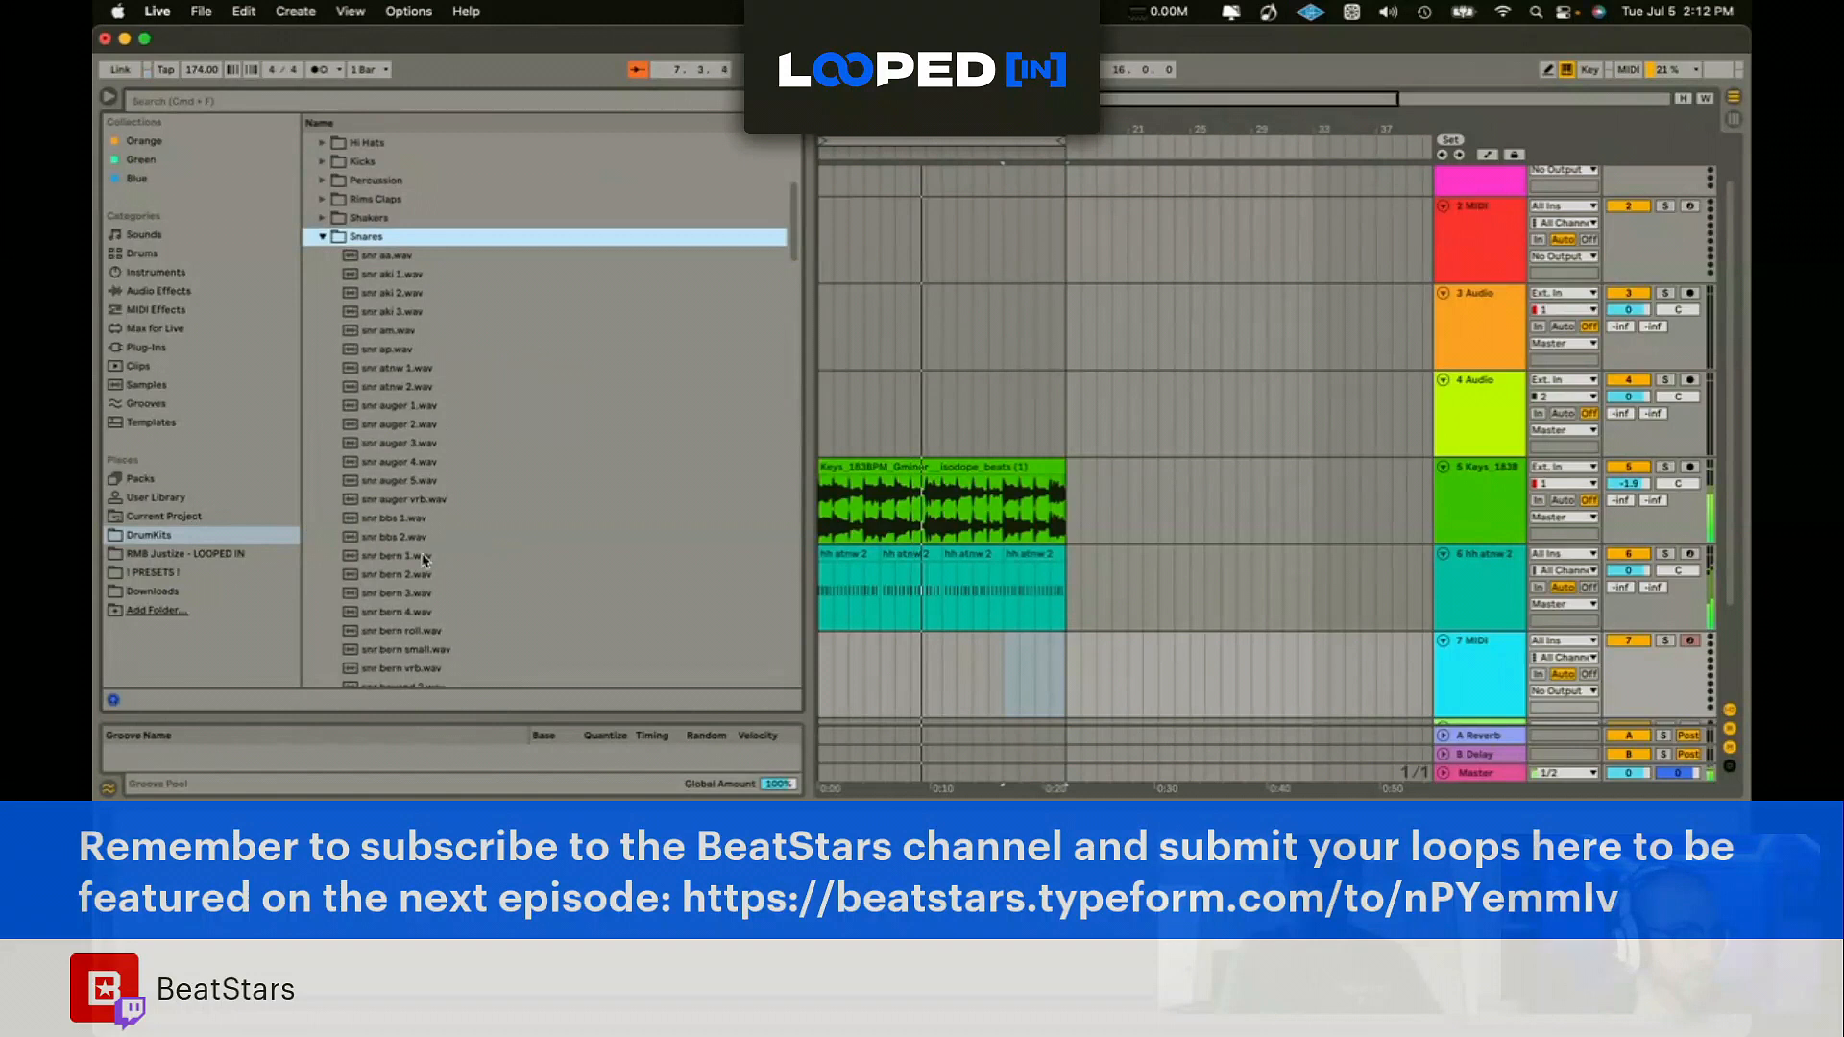
Step: Audition the snare samples and load snr candy 1.wav onto the new MIDI track
scroll(437, 403, "up", 3)
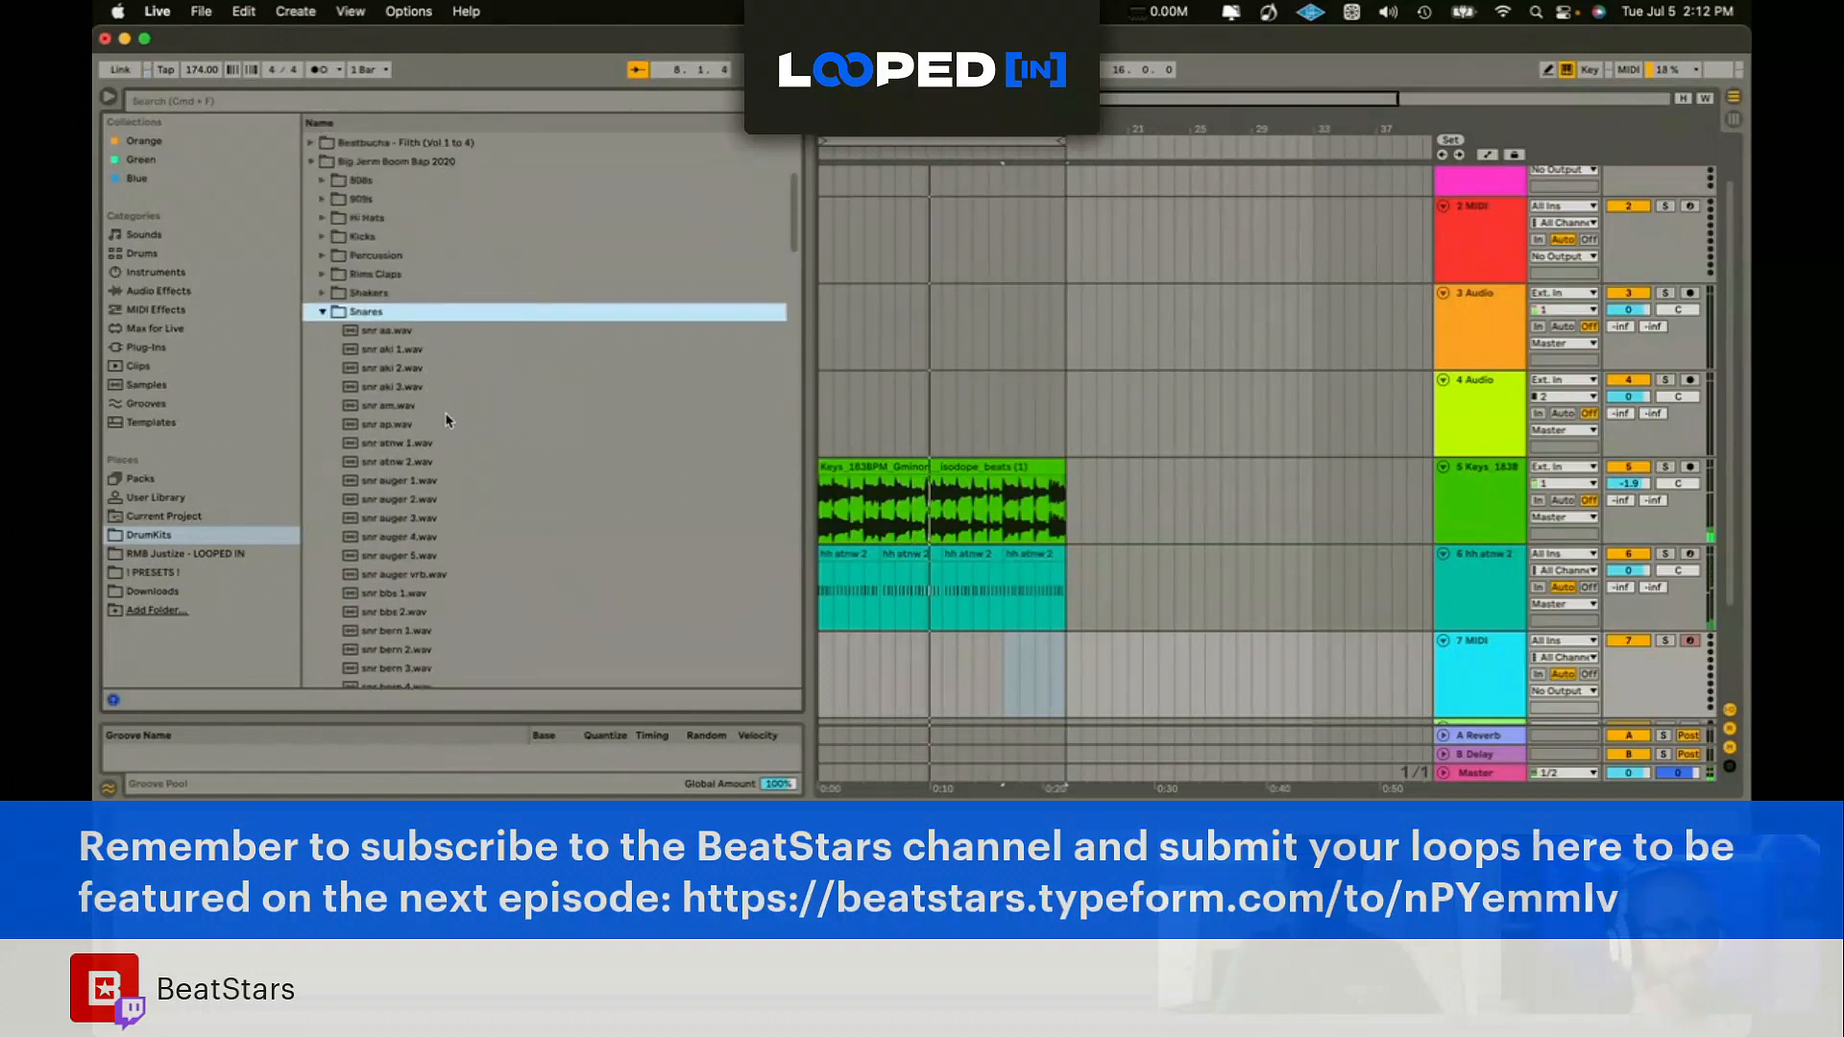
scroll(446, 472, "down", 1)
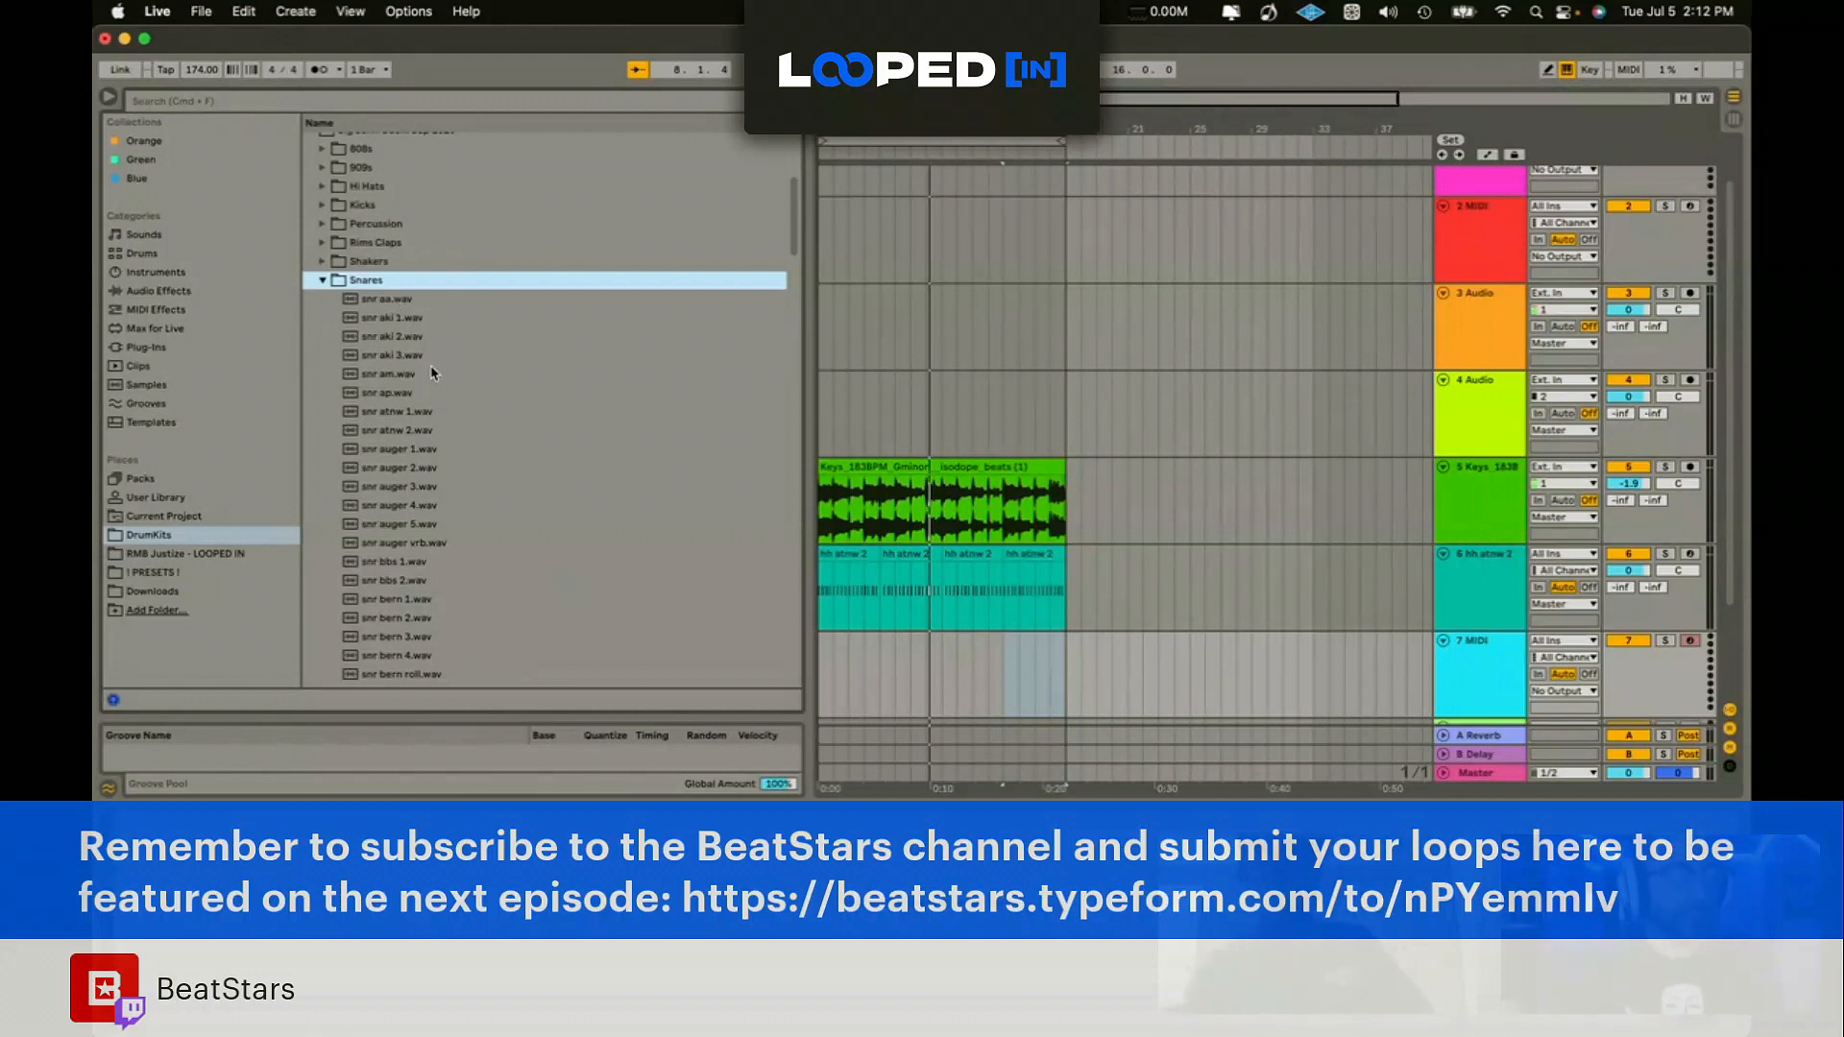
scroll(395, 422, "down", 3)
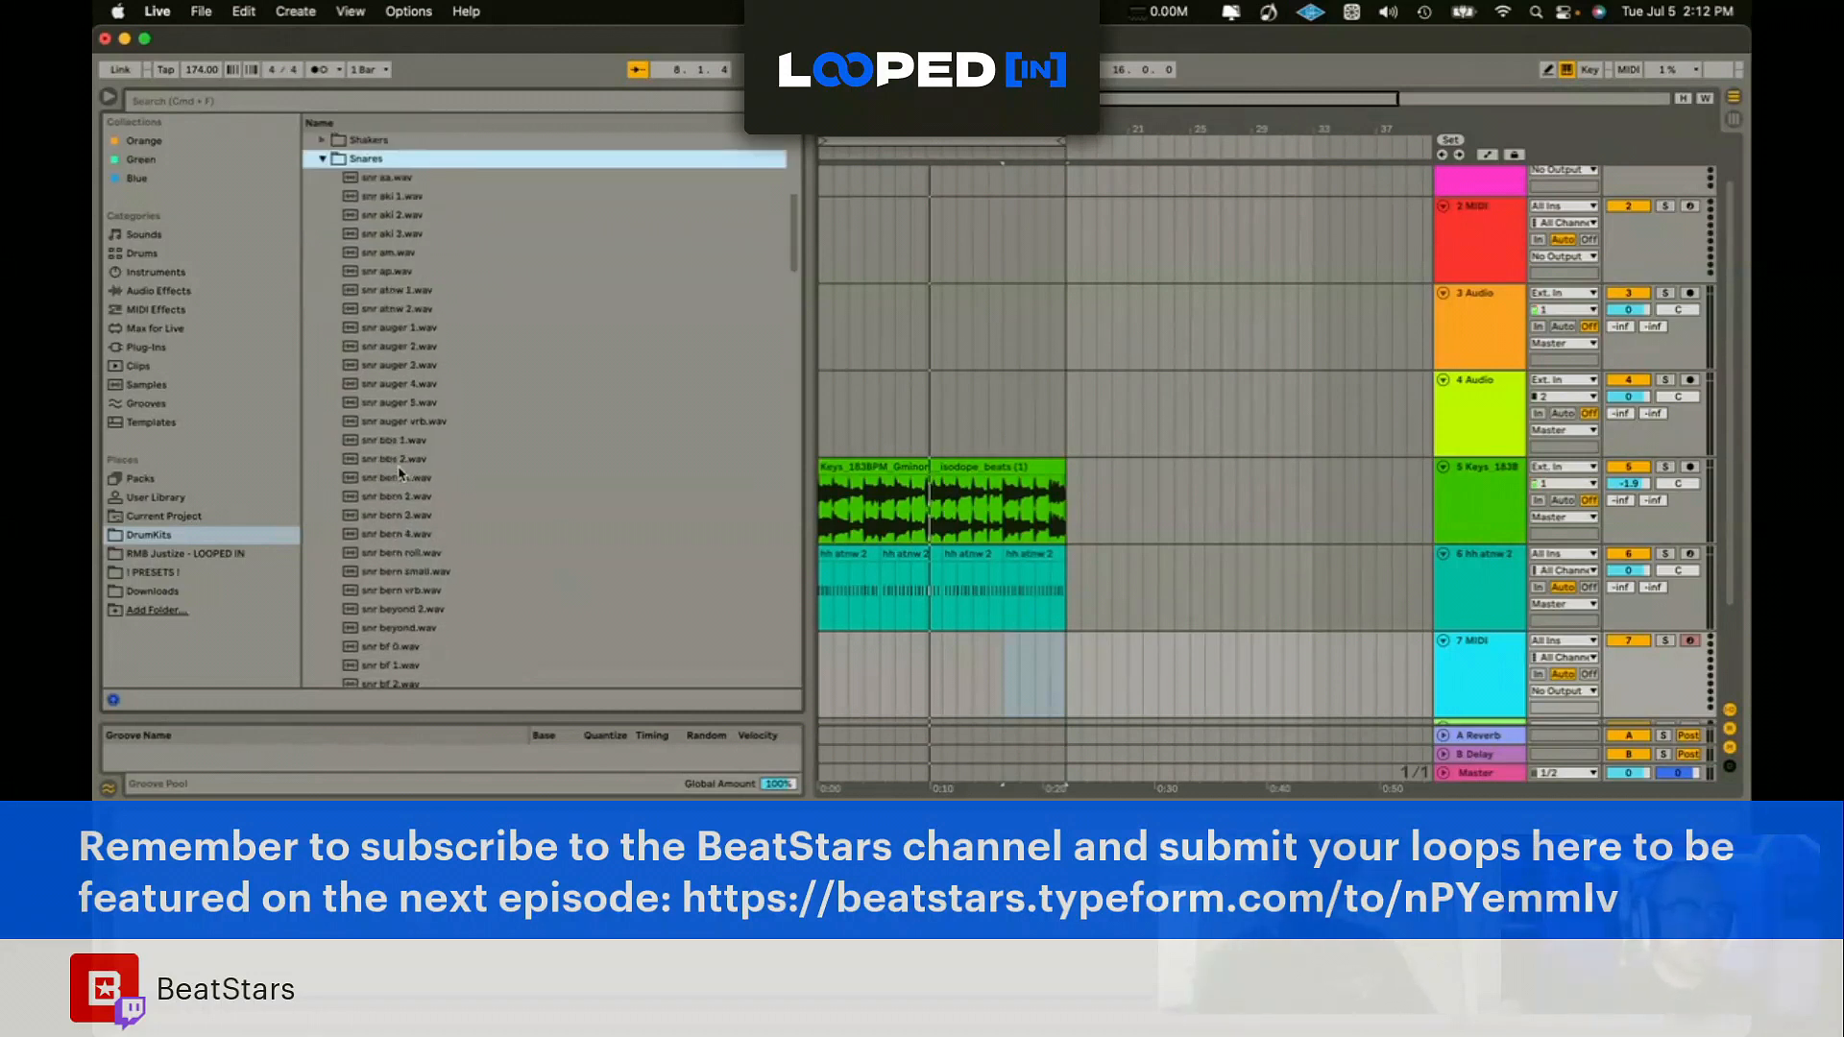
scroll(410, 519, "down", 10)
left_click(403, 556)
key("Up")
key("Up")
key("Up")
key("Return")
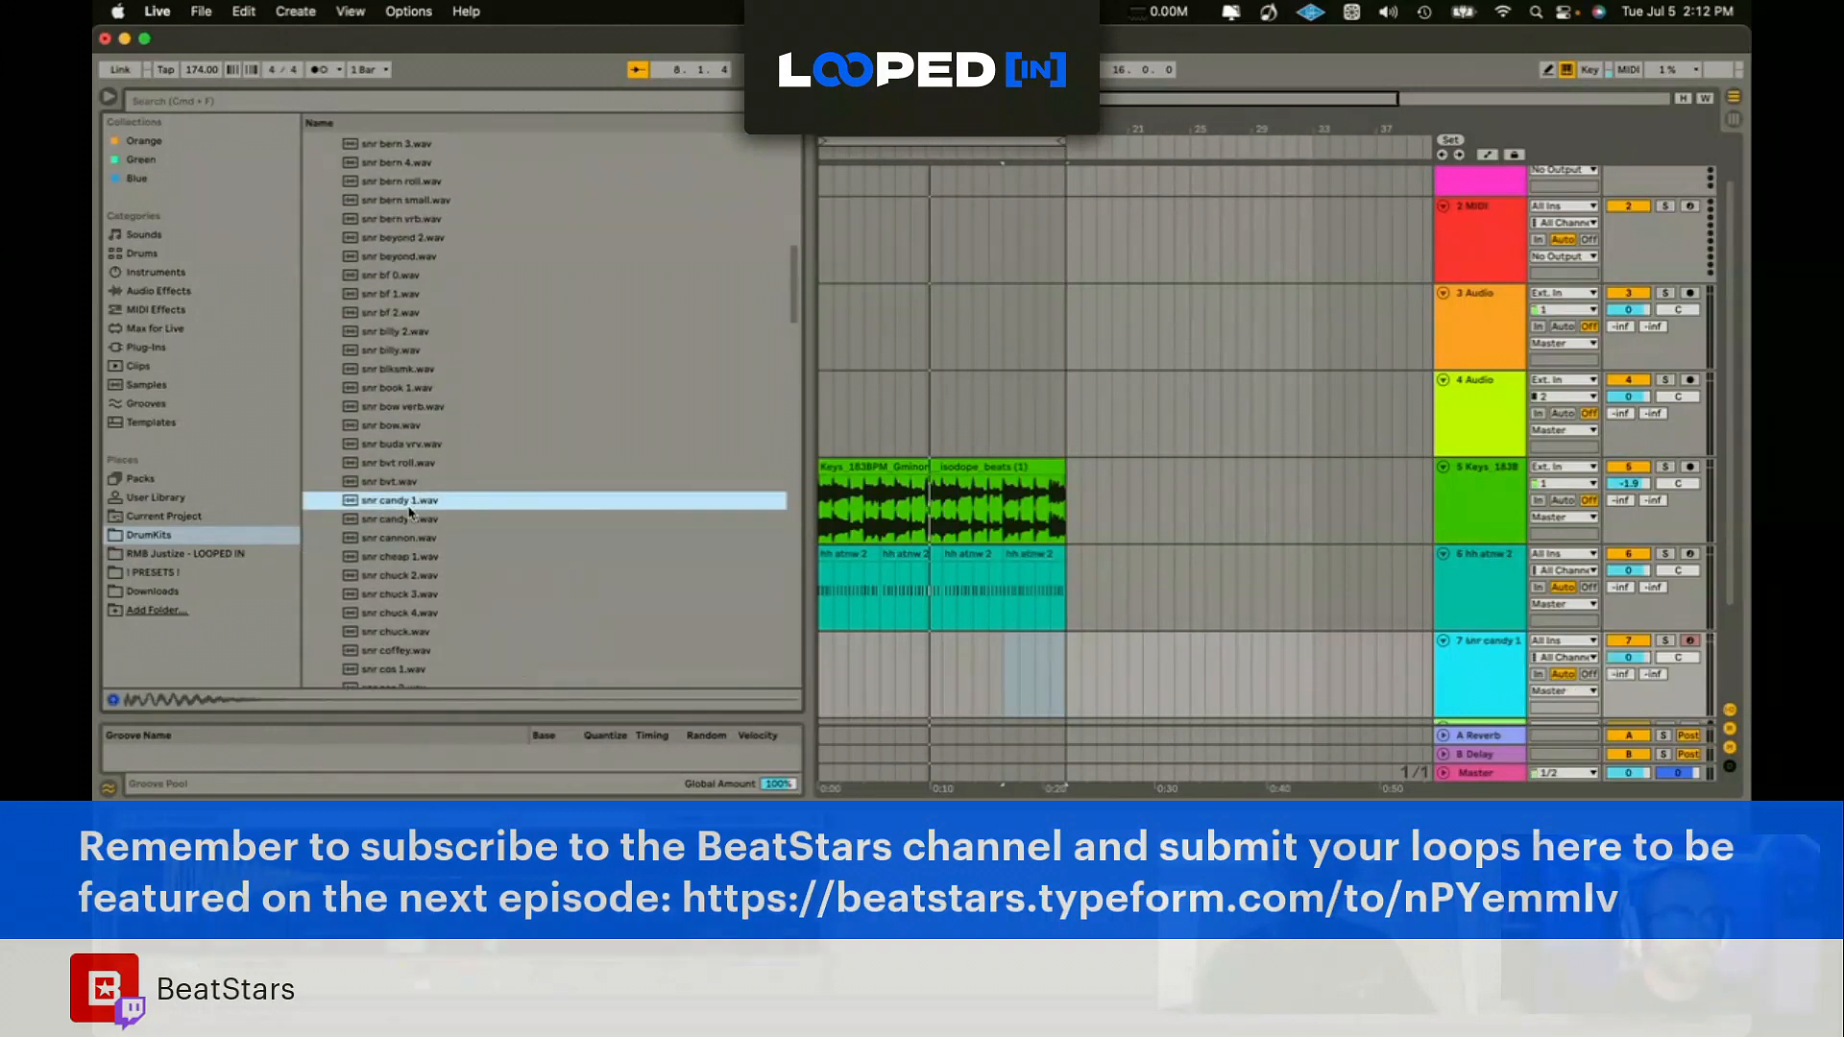
Step: Record a snare pattern over the first eight bars on the snr candy 1 track, re-recording its ending with a variation
left_click(862, 642)
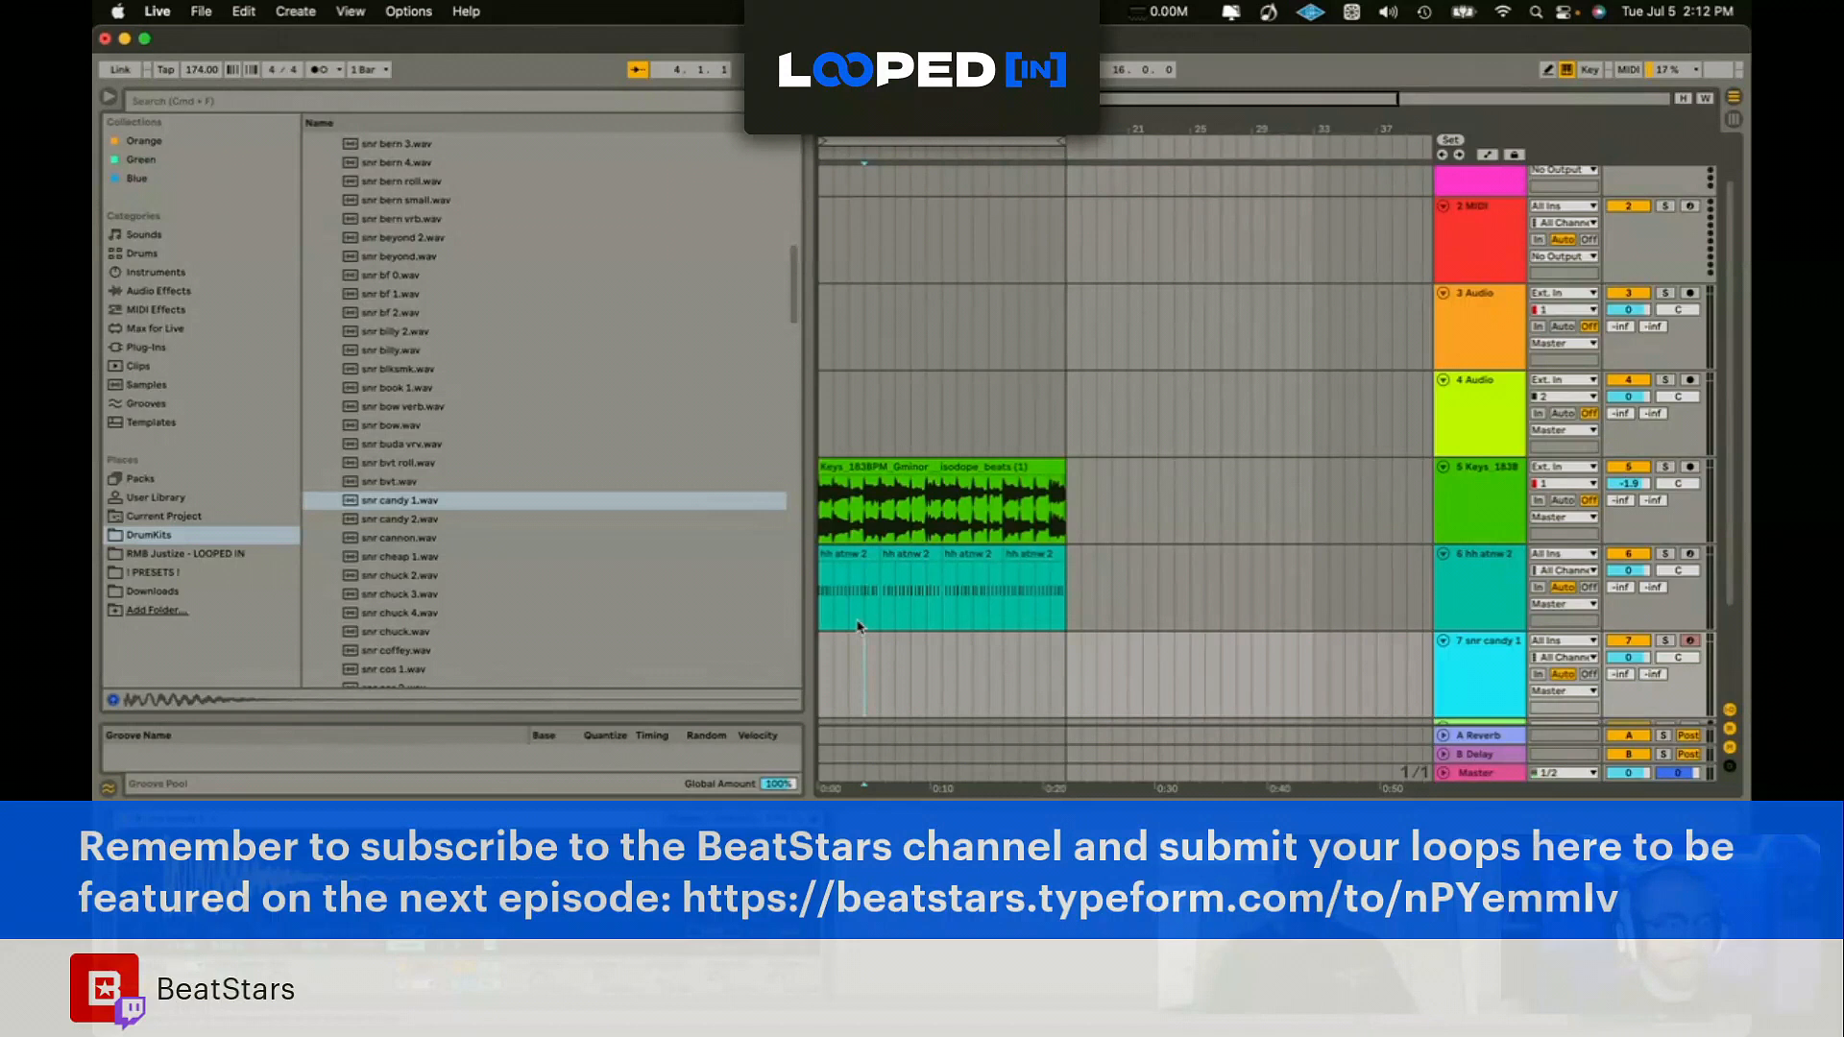
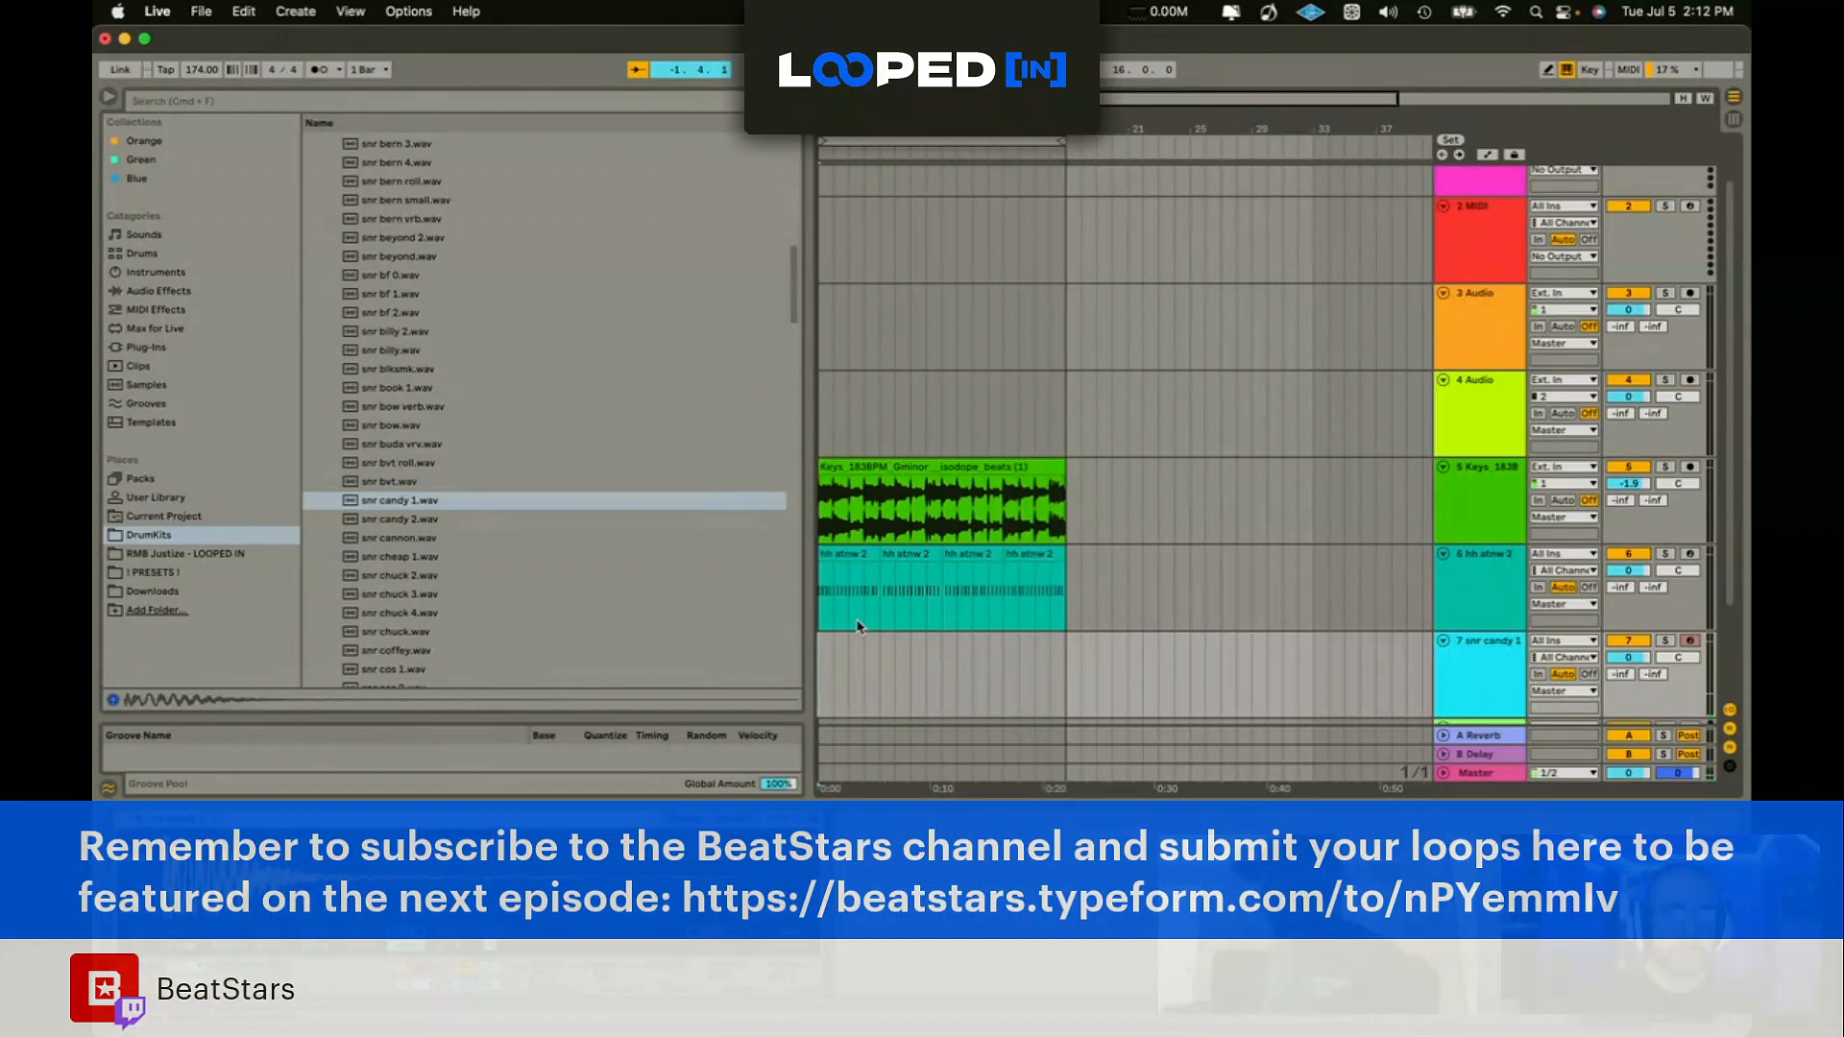
key("space")
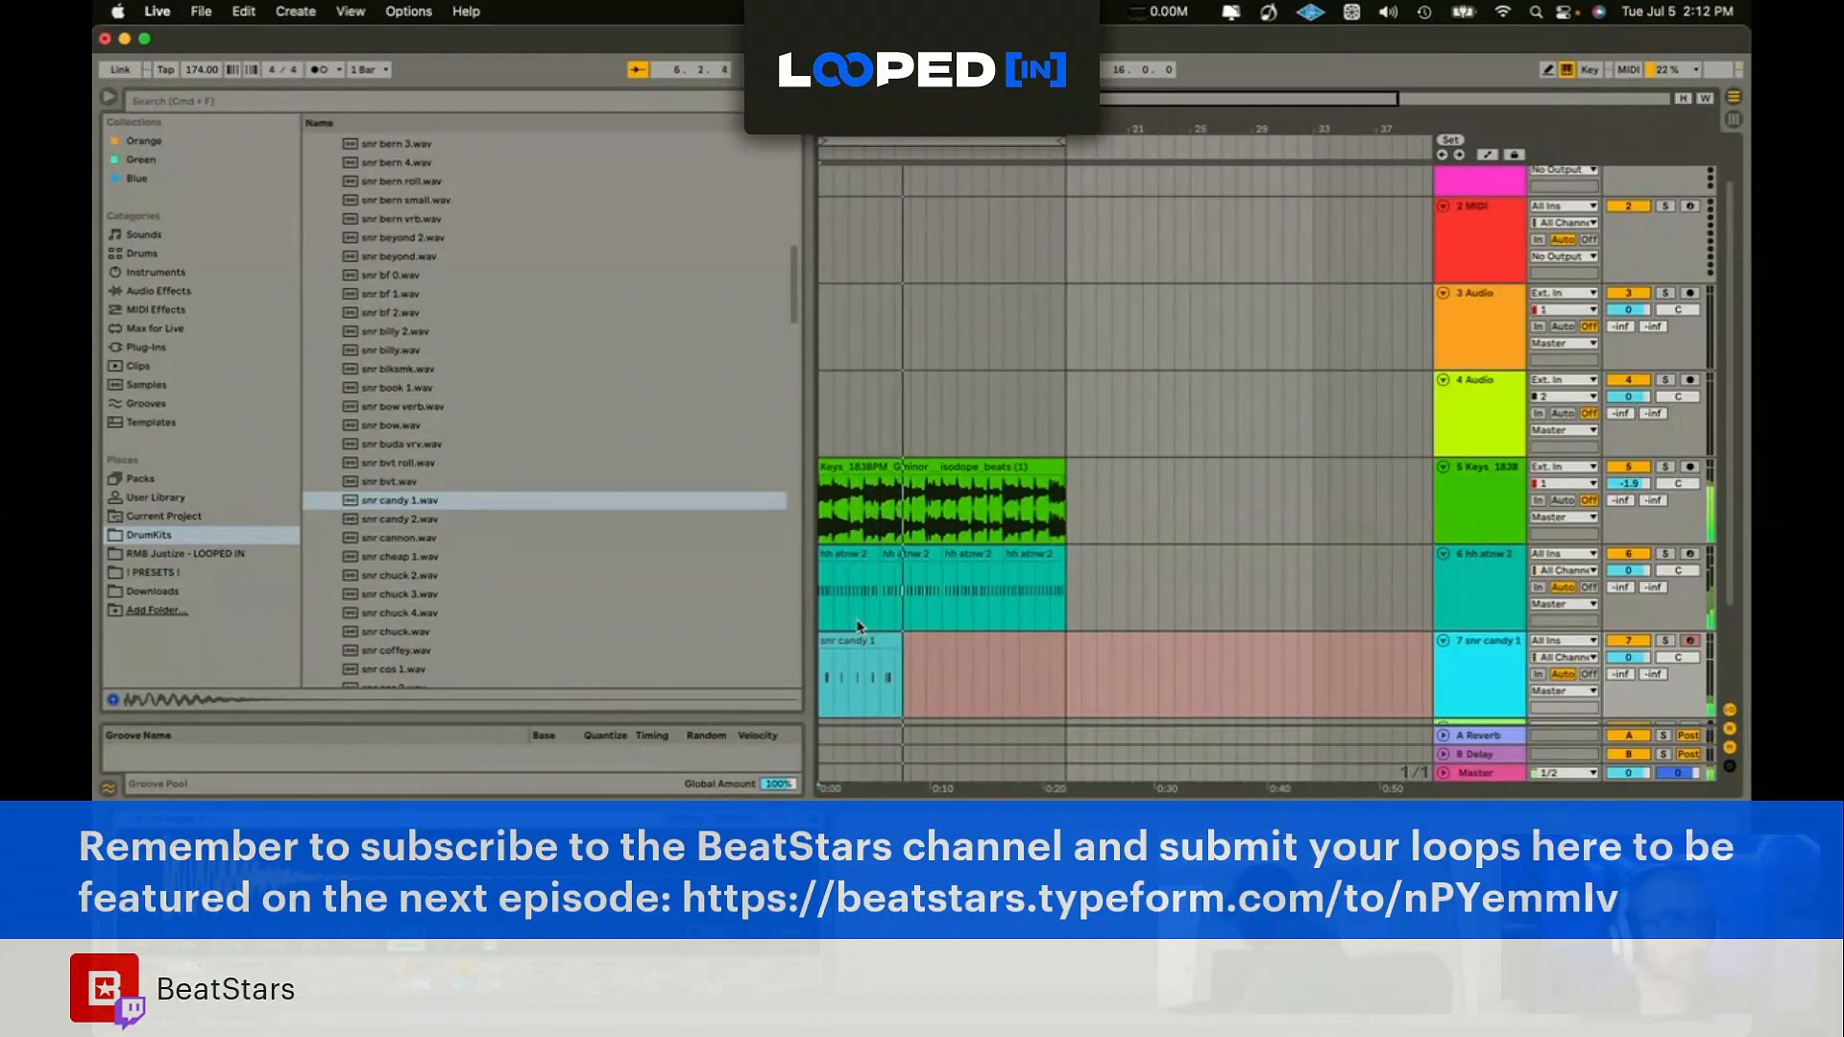
key("space")
key("space")
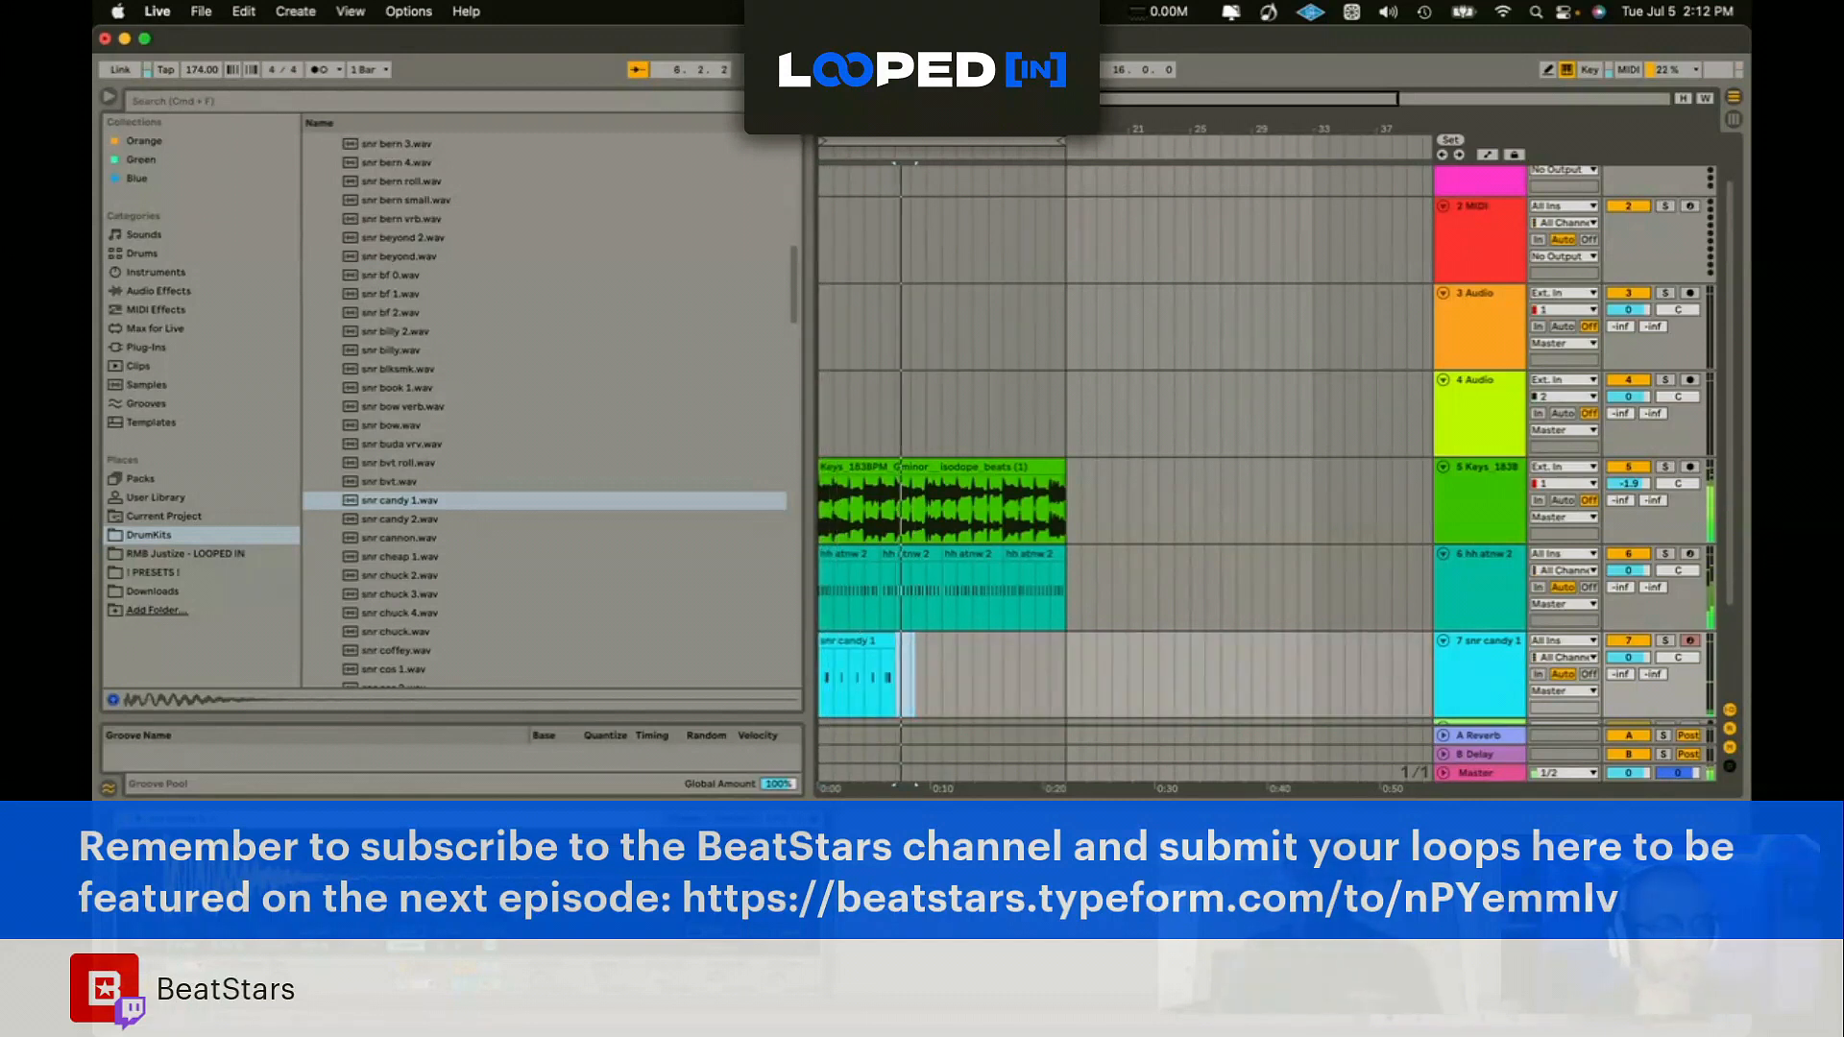
key("F9")
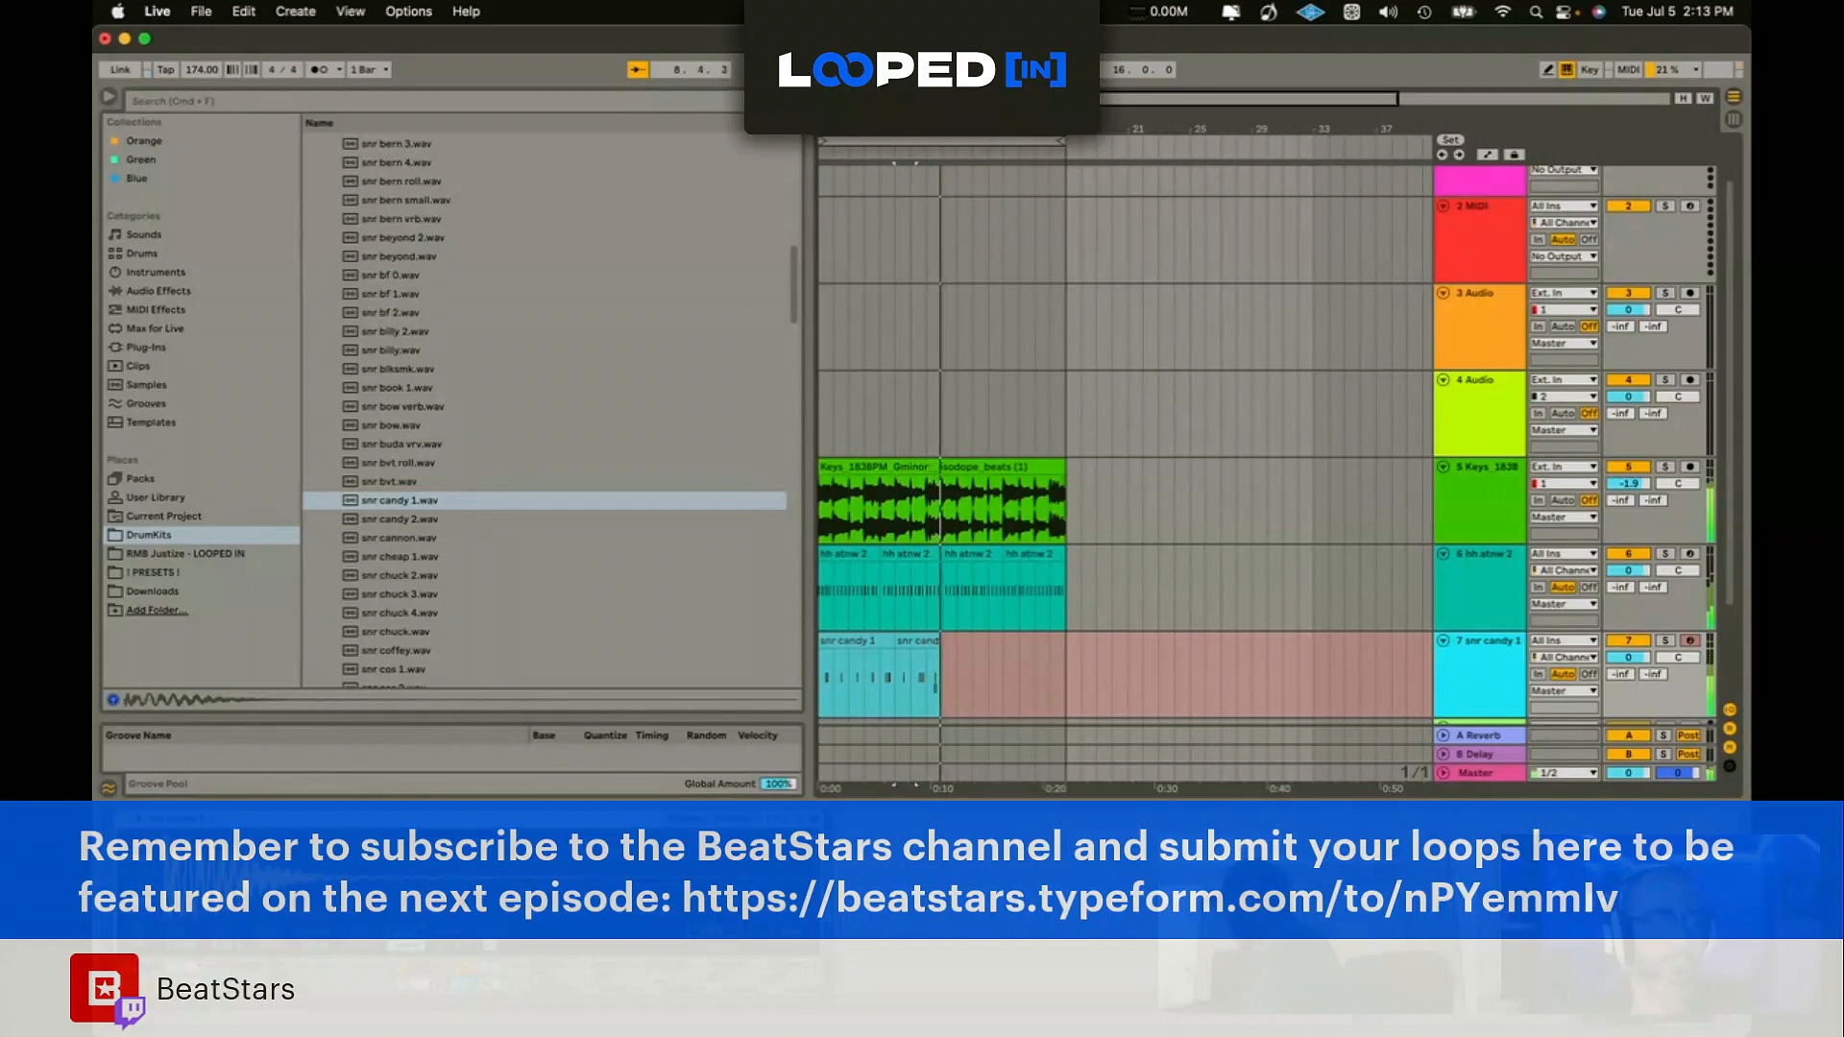
Step: Duplicate a short snare section near bar 7, and duplicate the eight-bar snare pattern to fill all 16 bars
left_click(988, 672)
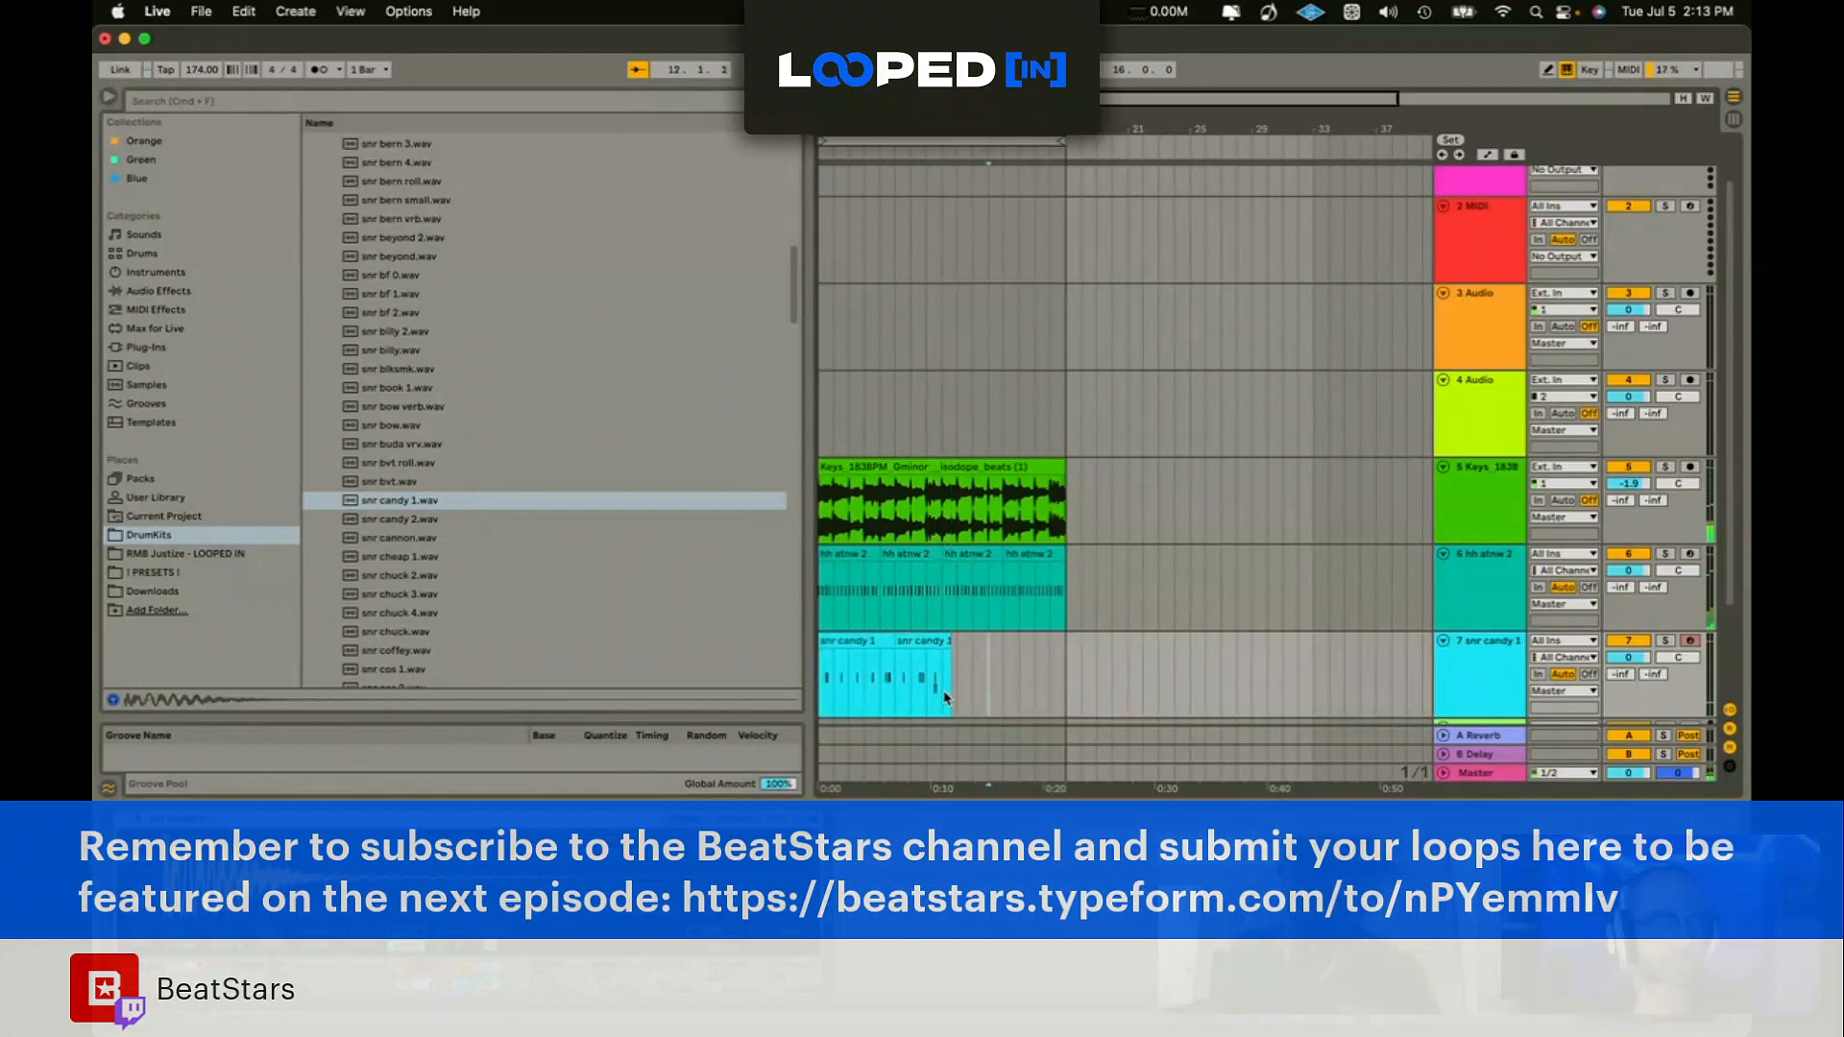
key("super+d")
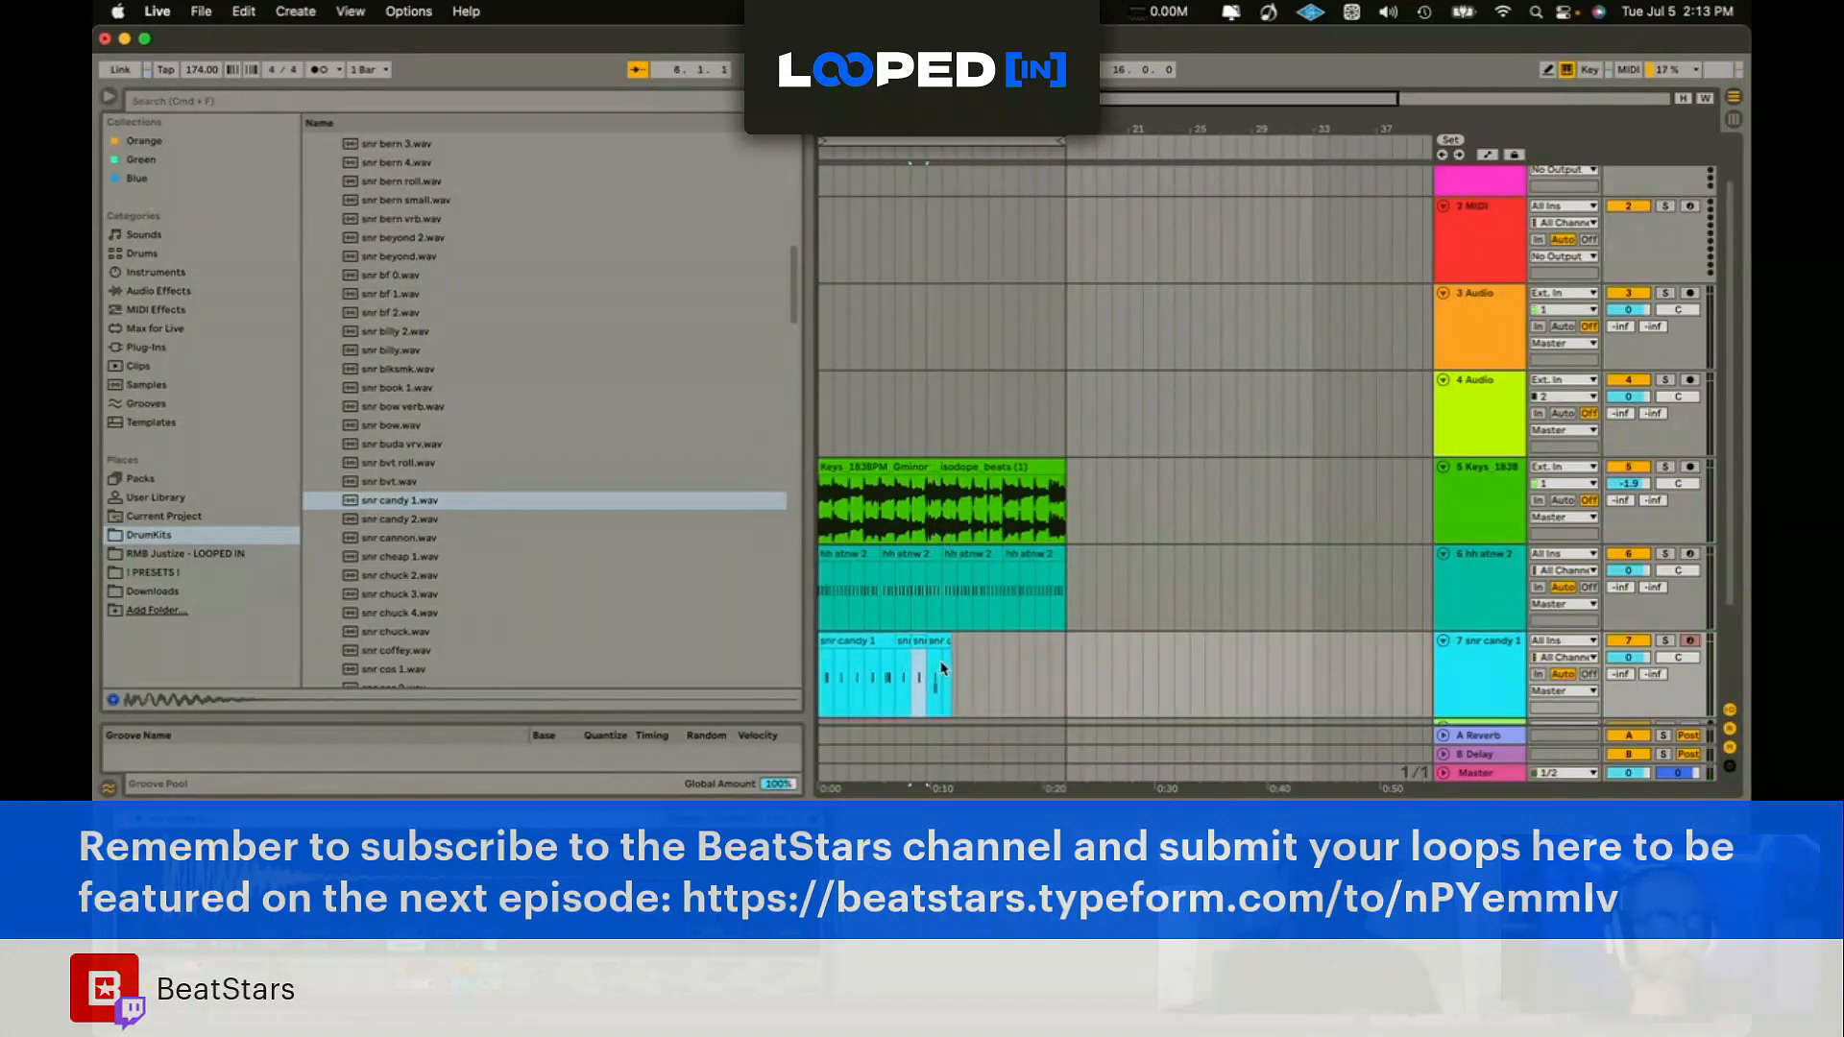
left_click_drag(941, 669, 730, 658)
key("super+d")
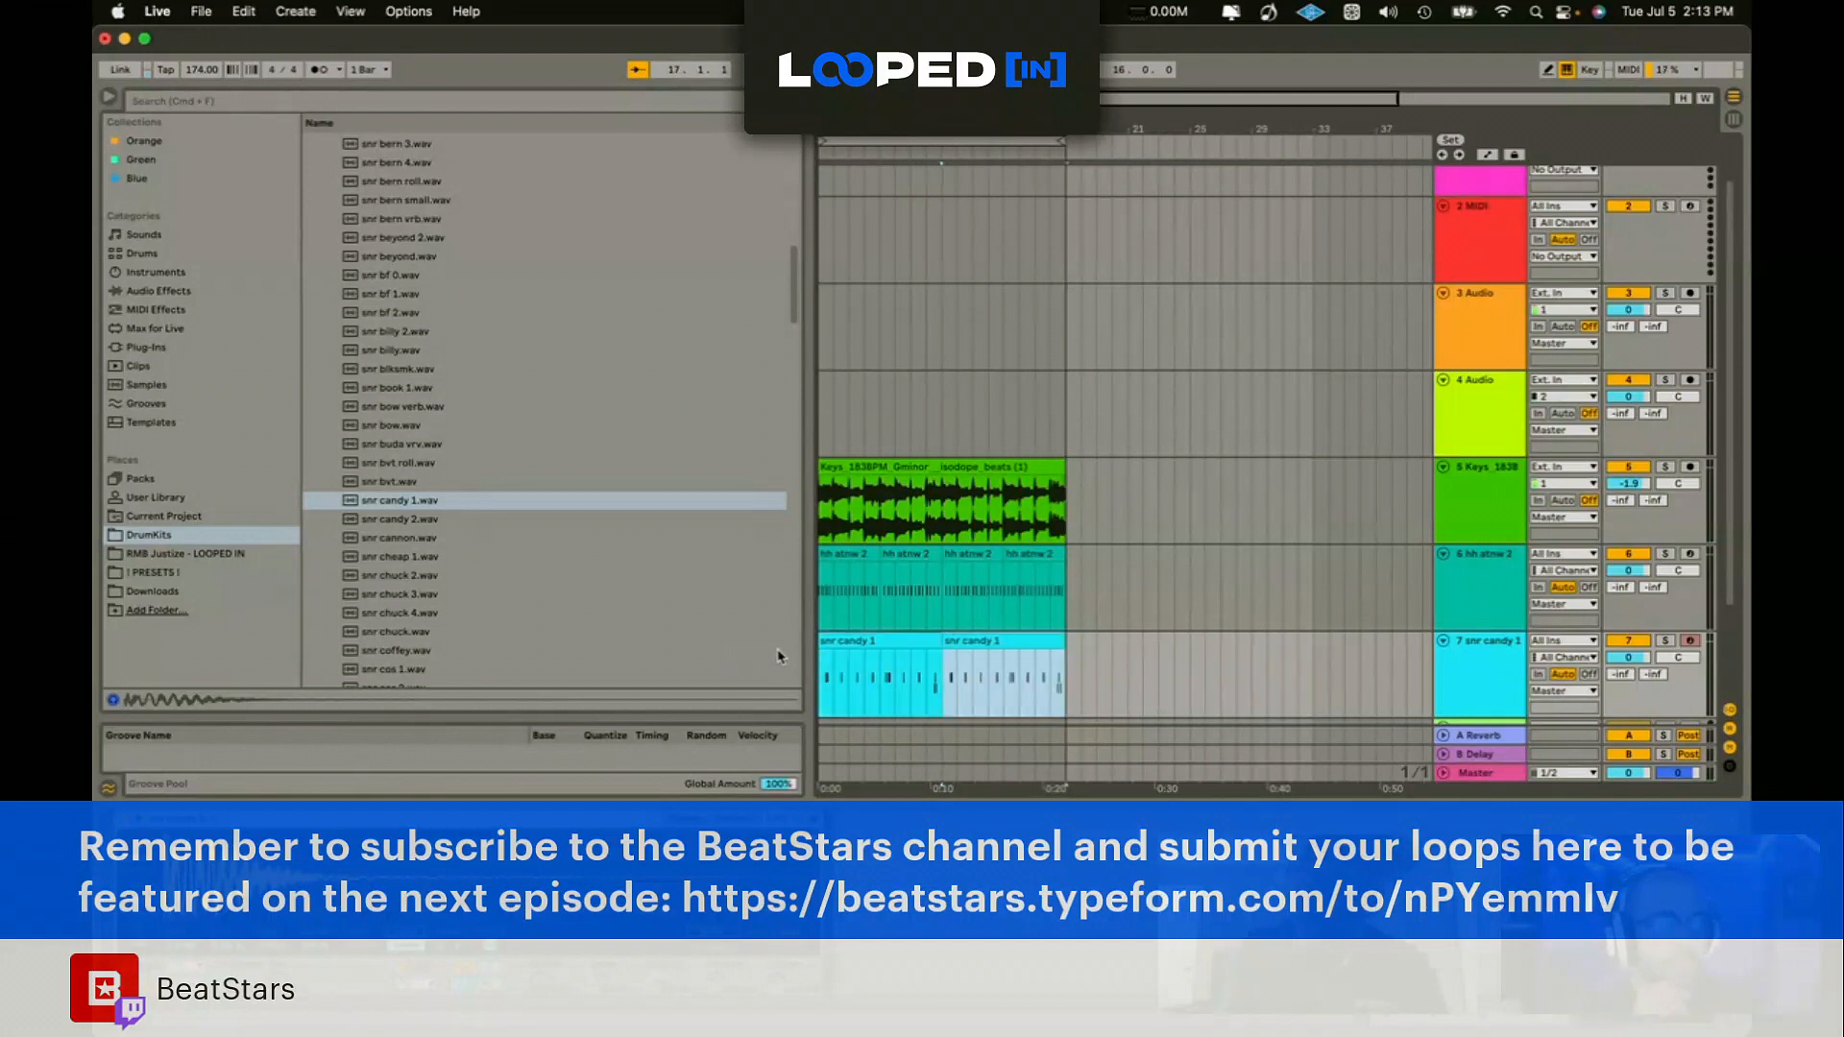
Step: Add a MIDI track below the snare track and lower the hi-hat track volume to -0.5 dB
key("super+shift+t")
left_click(1506, 517)
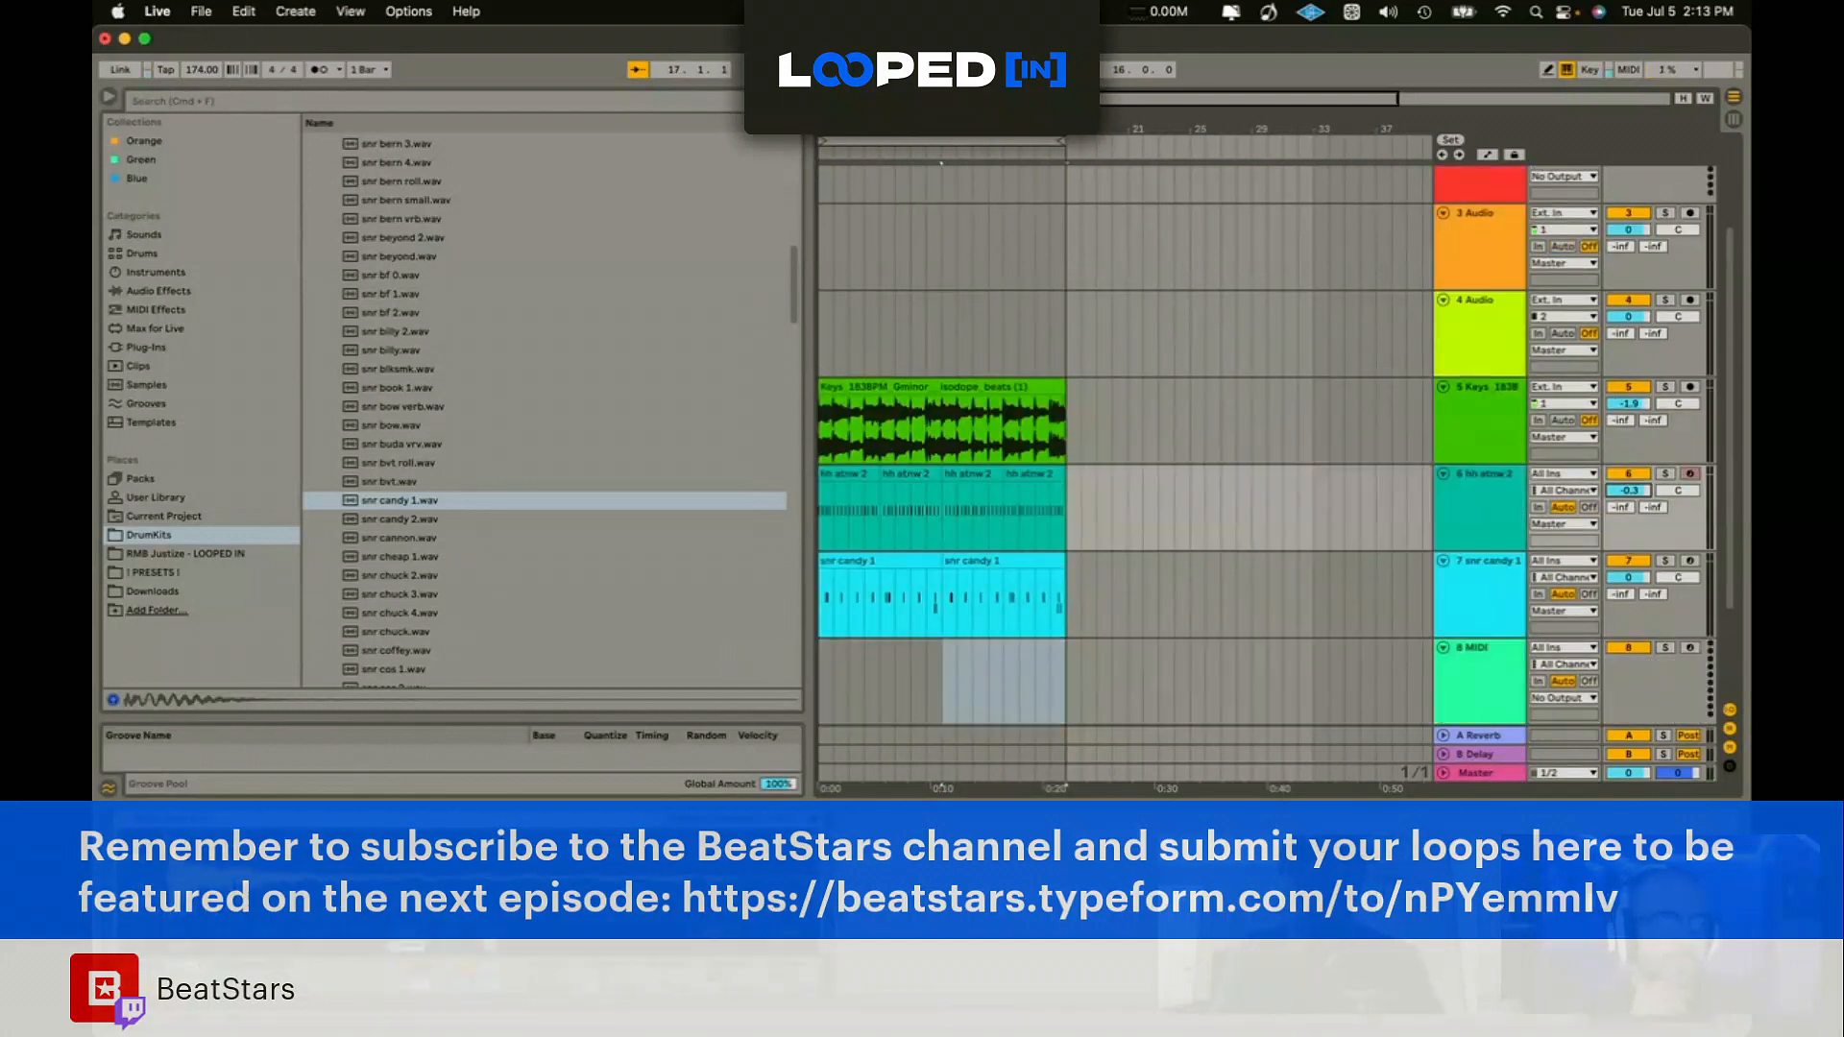
left_click(1514, 444)
Step: Set the project tempo to 169 BPM
left_click(142, 294)
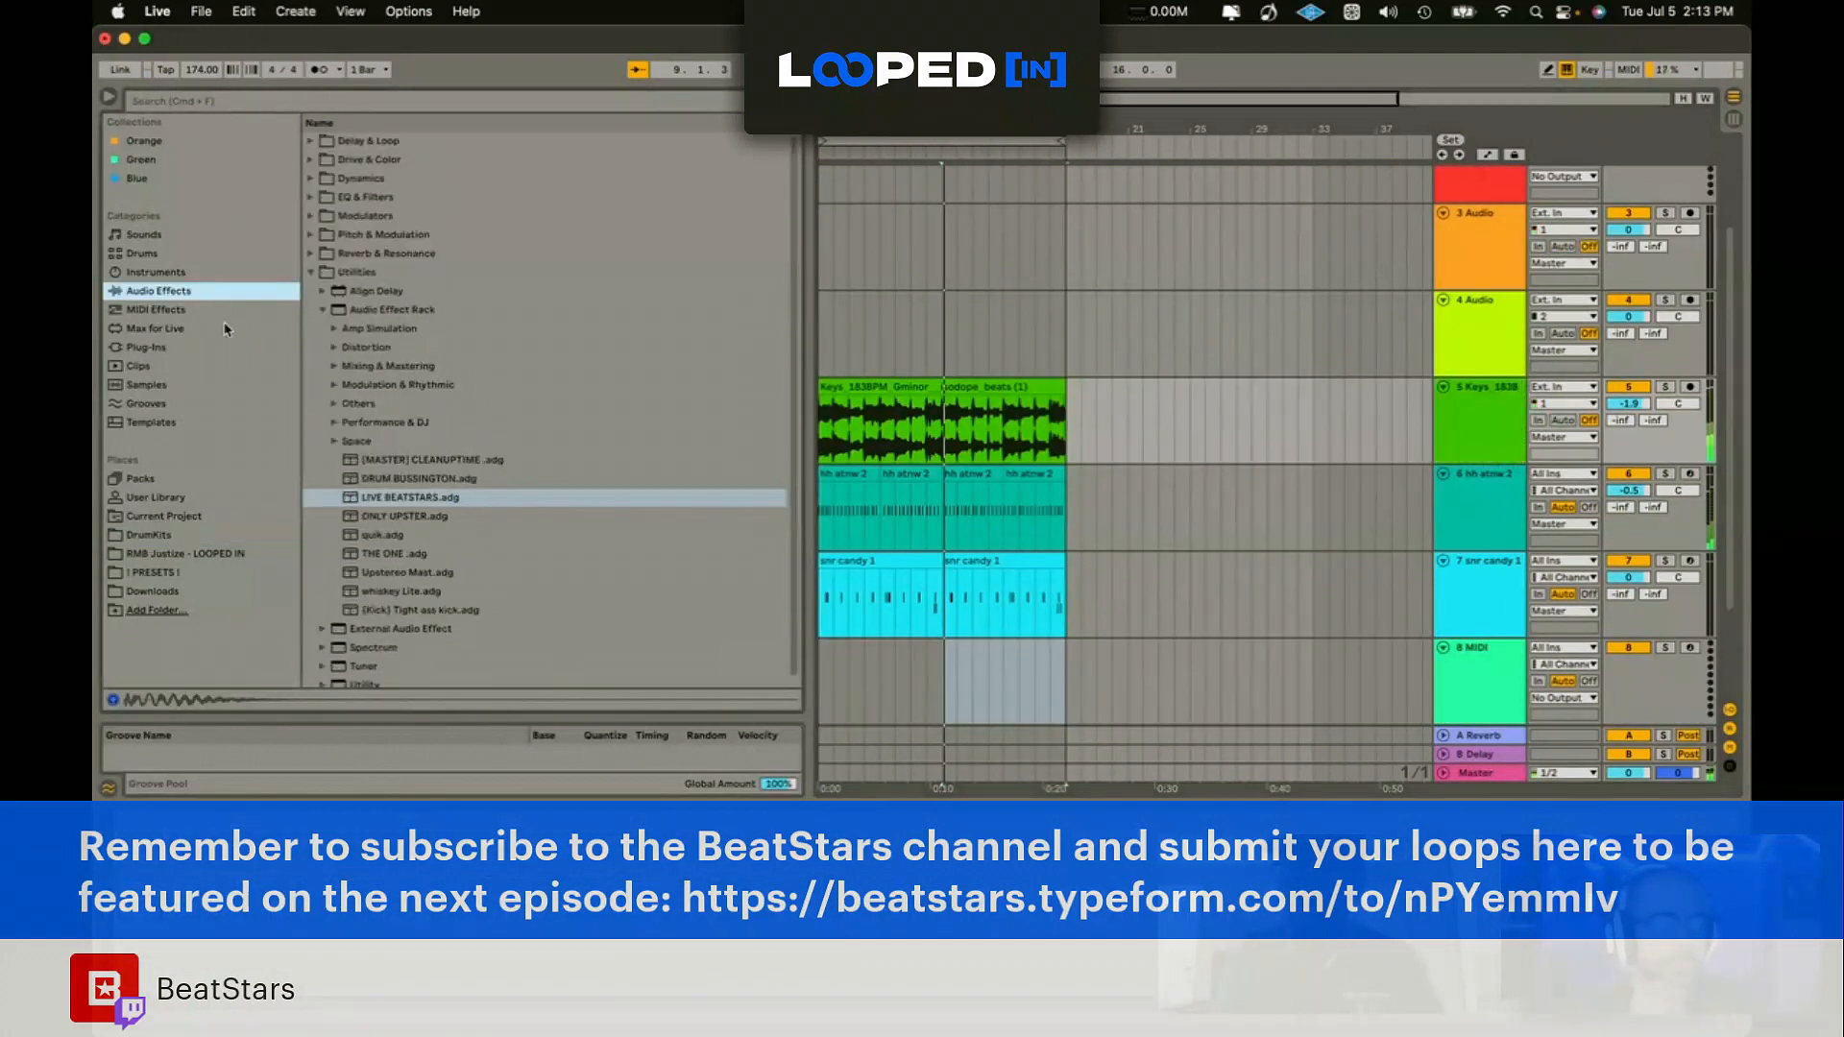
left_click(193, 76)
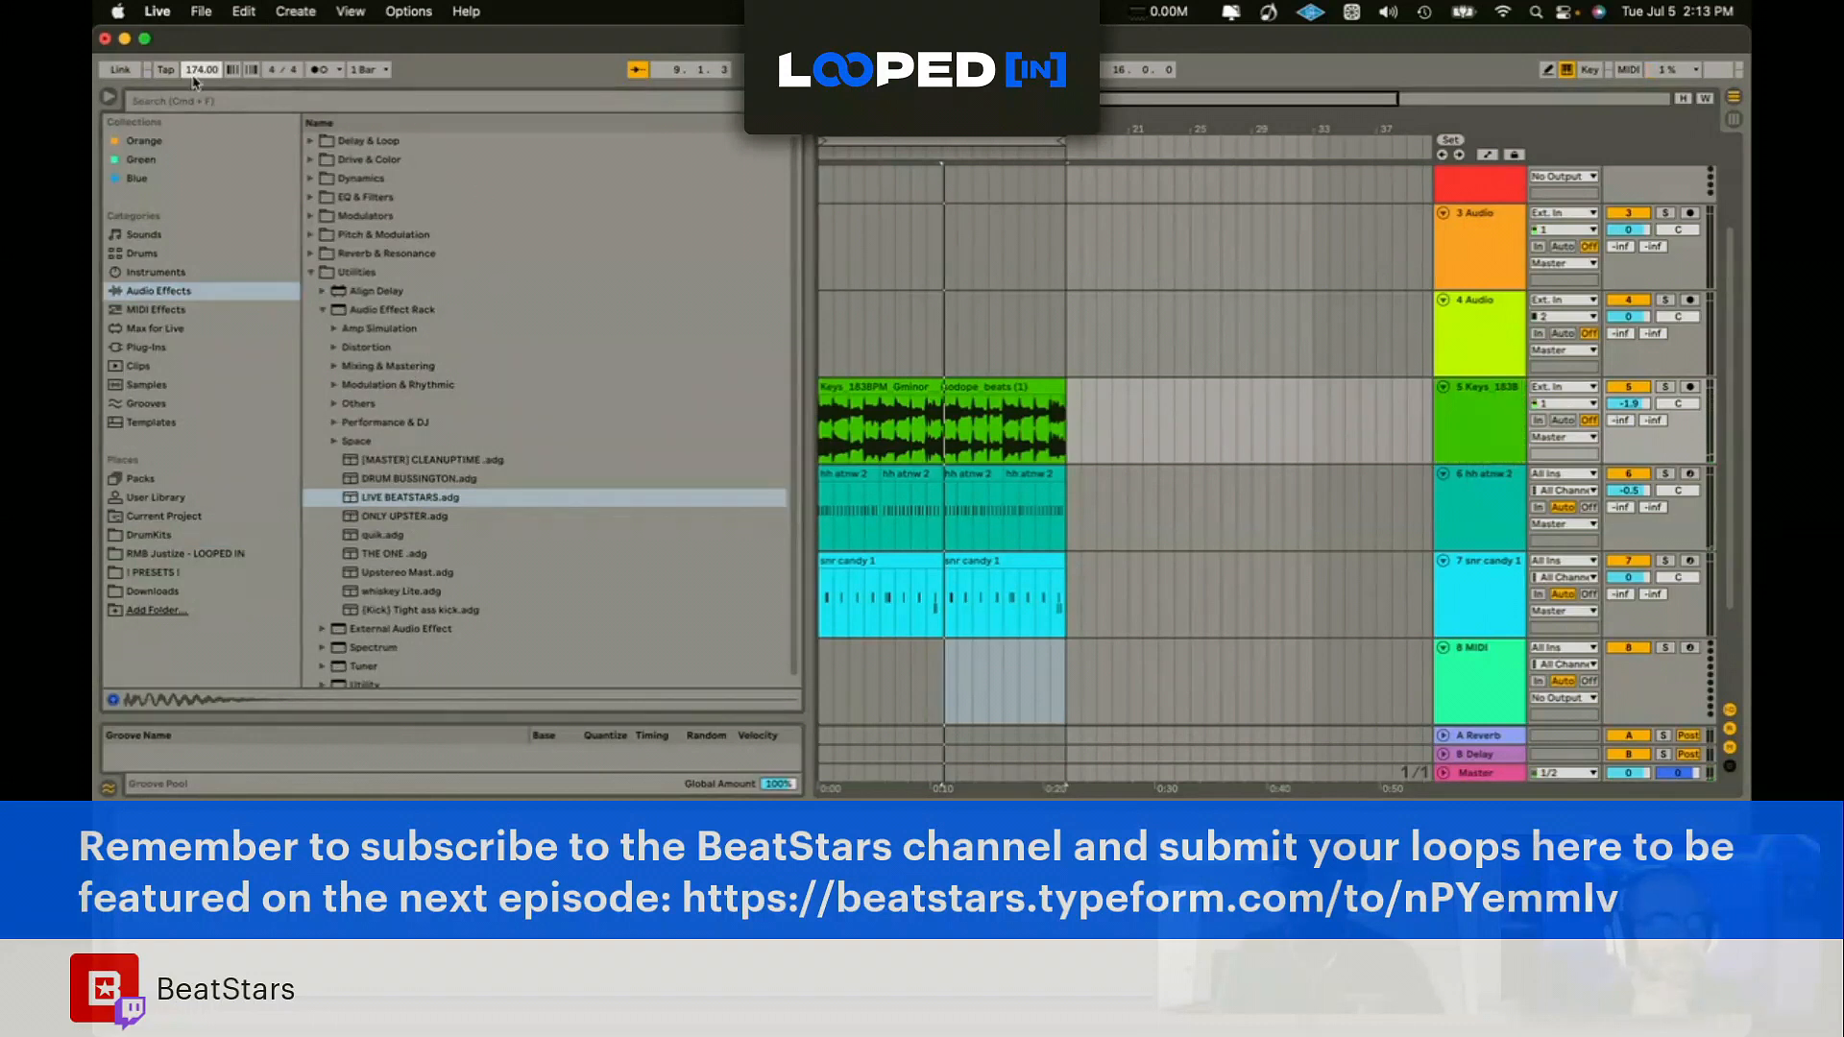
left_click_drag(193, 77, 193, 86)
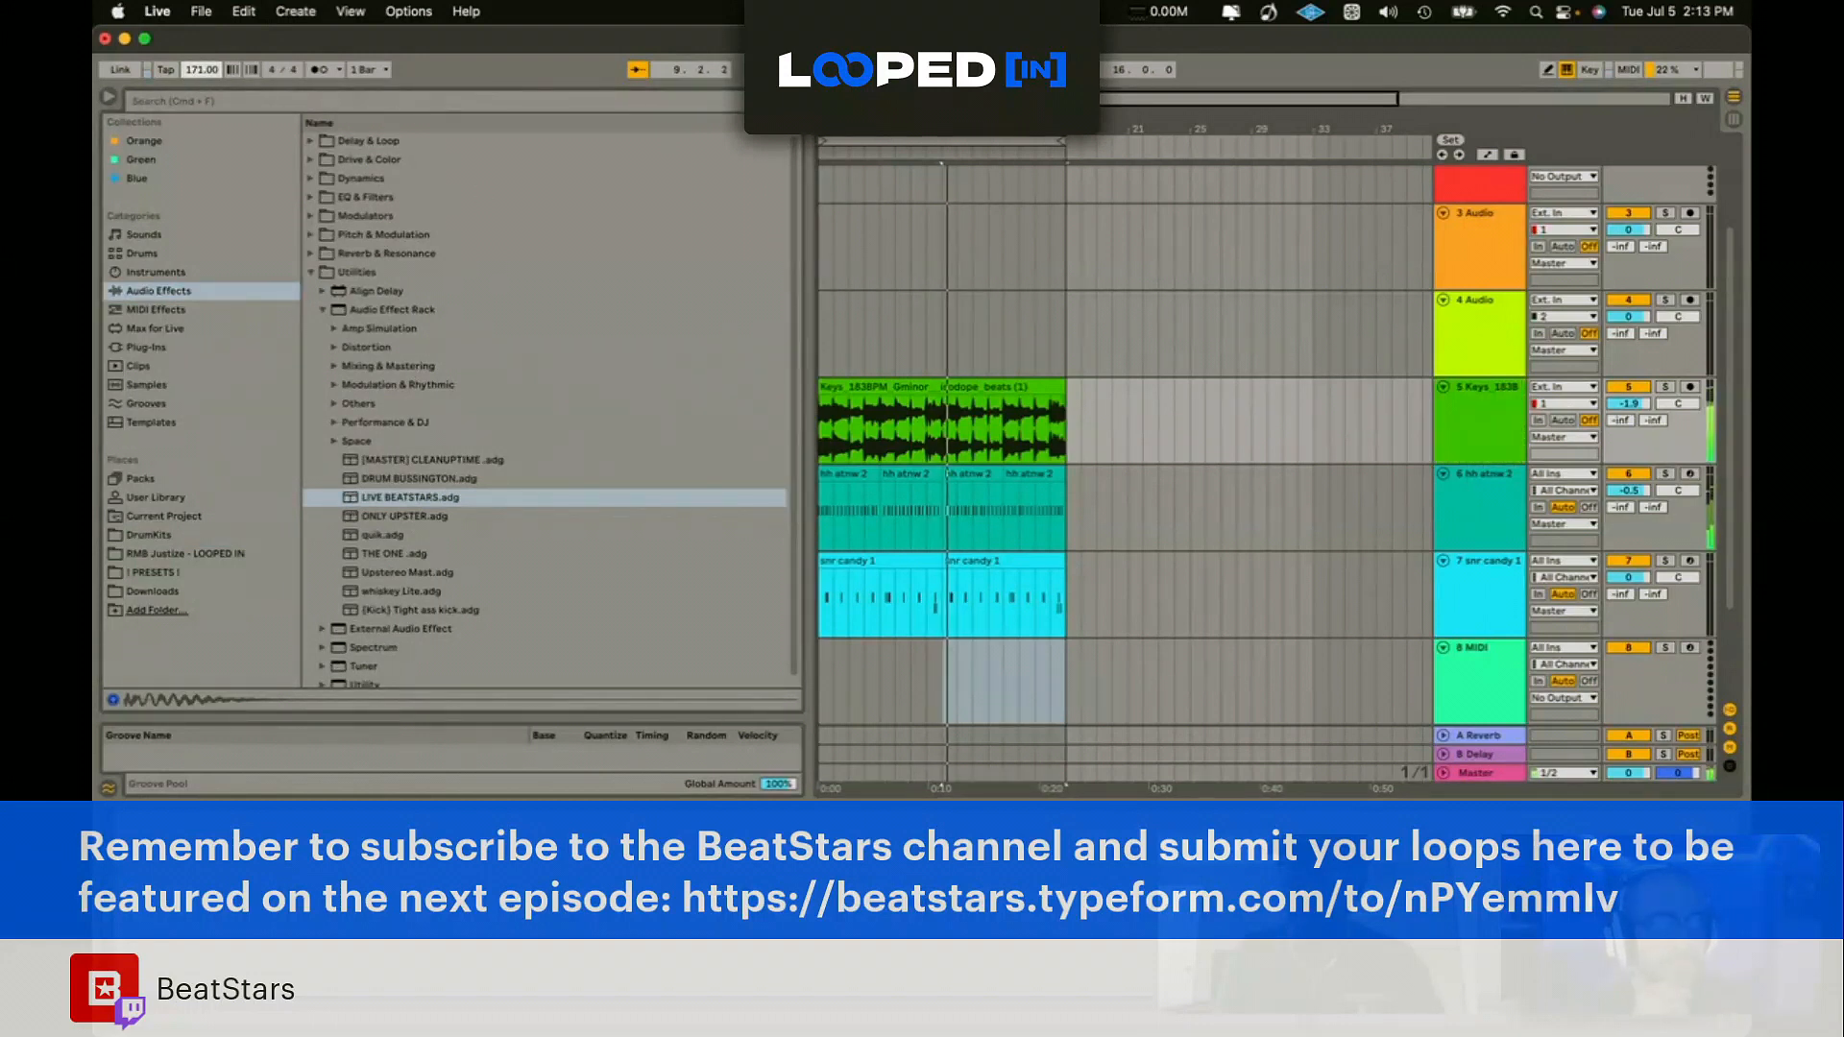
Step: Search the plug-ins for "reels", load the Reels VST onto the keys track, and close its window
left_click(1476, 429)
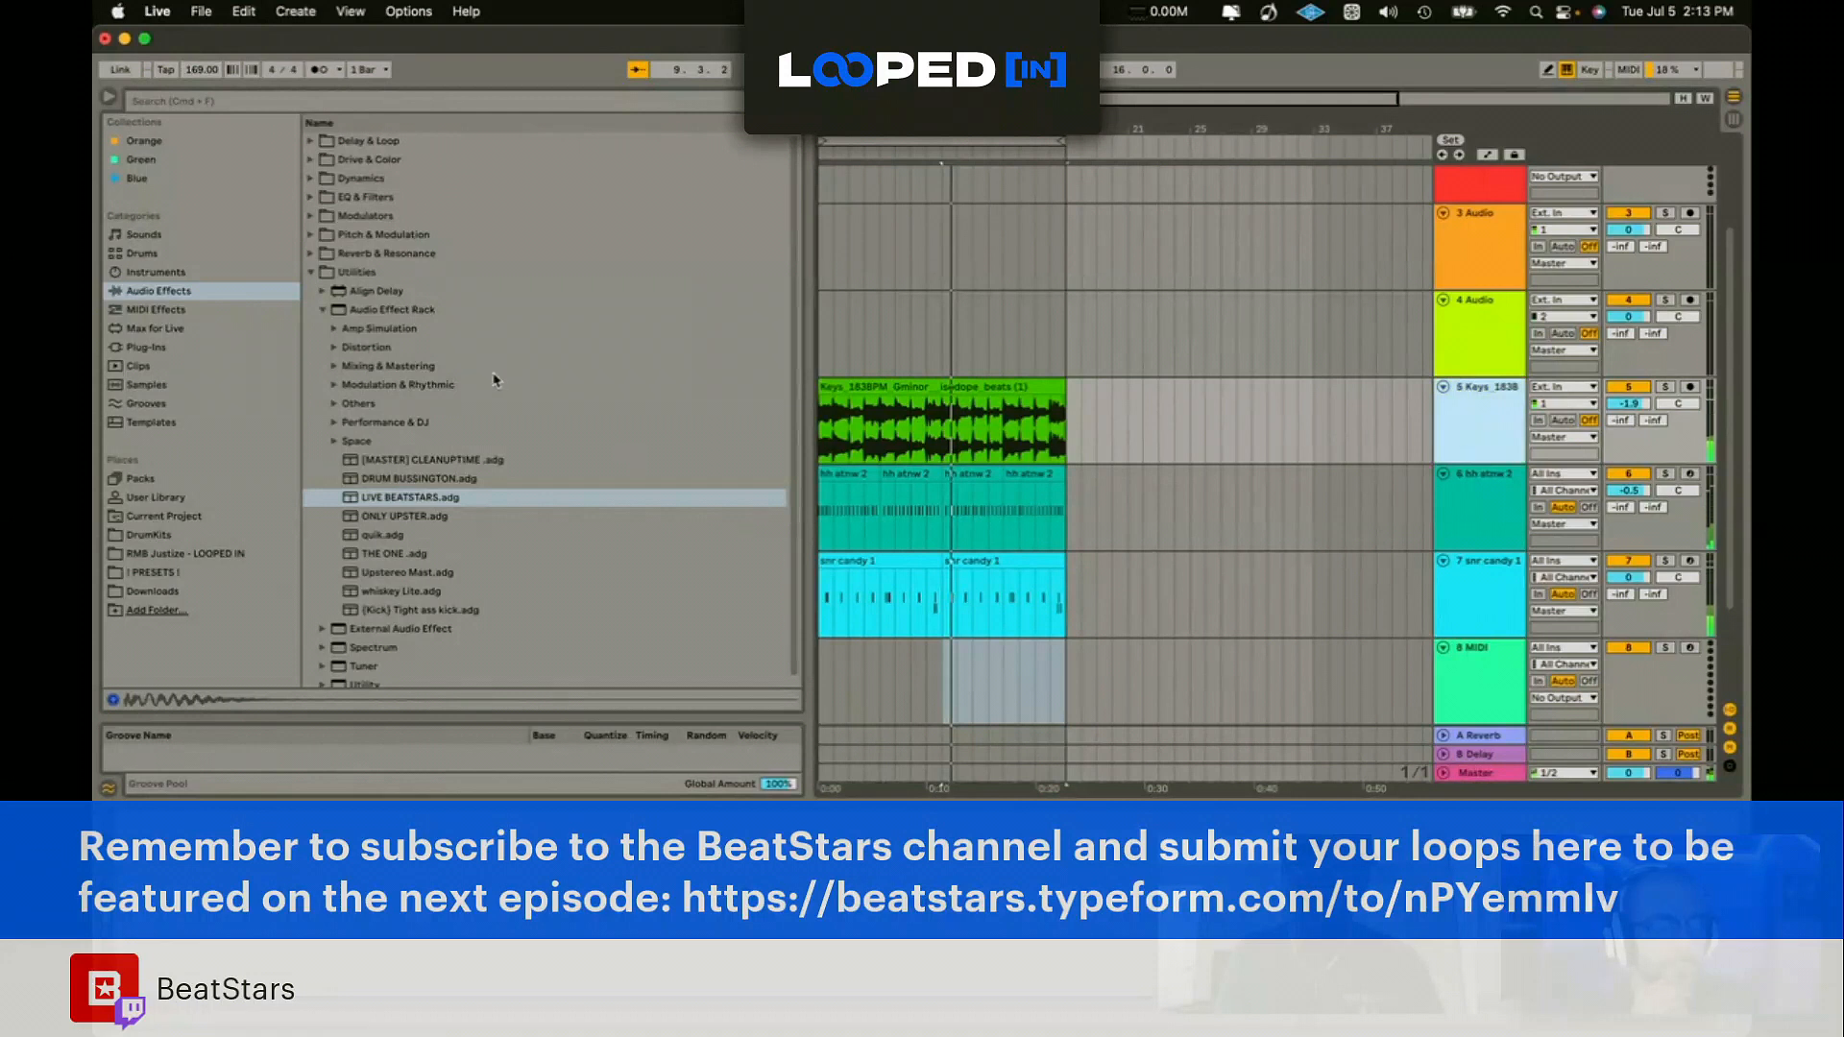
left_click(220, 348)
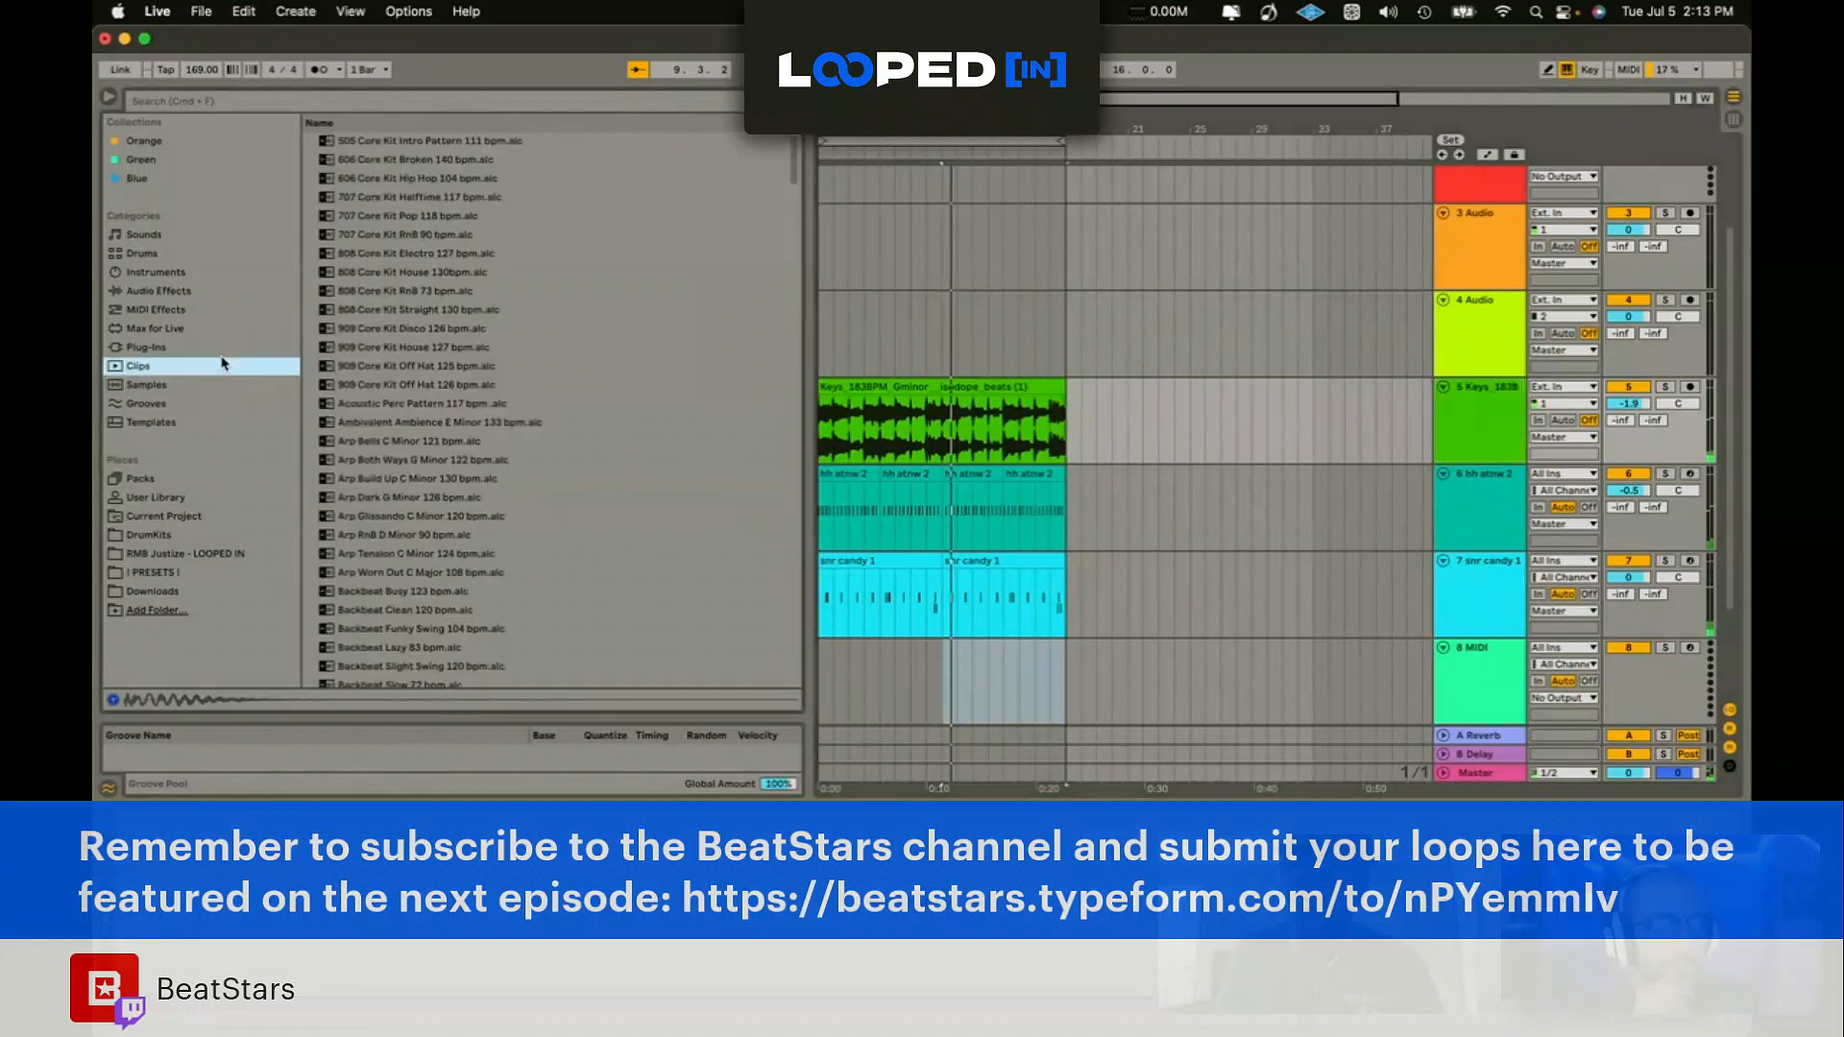
left_click(288, 98)
type("reels")
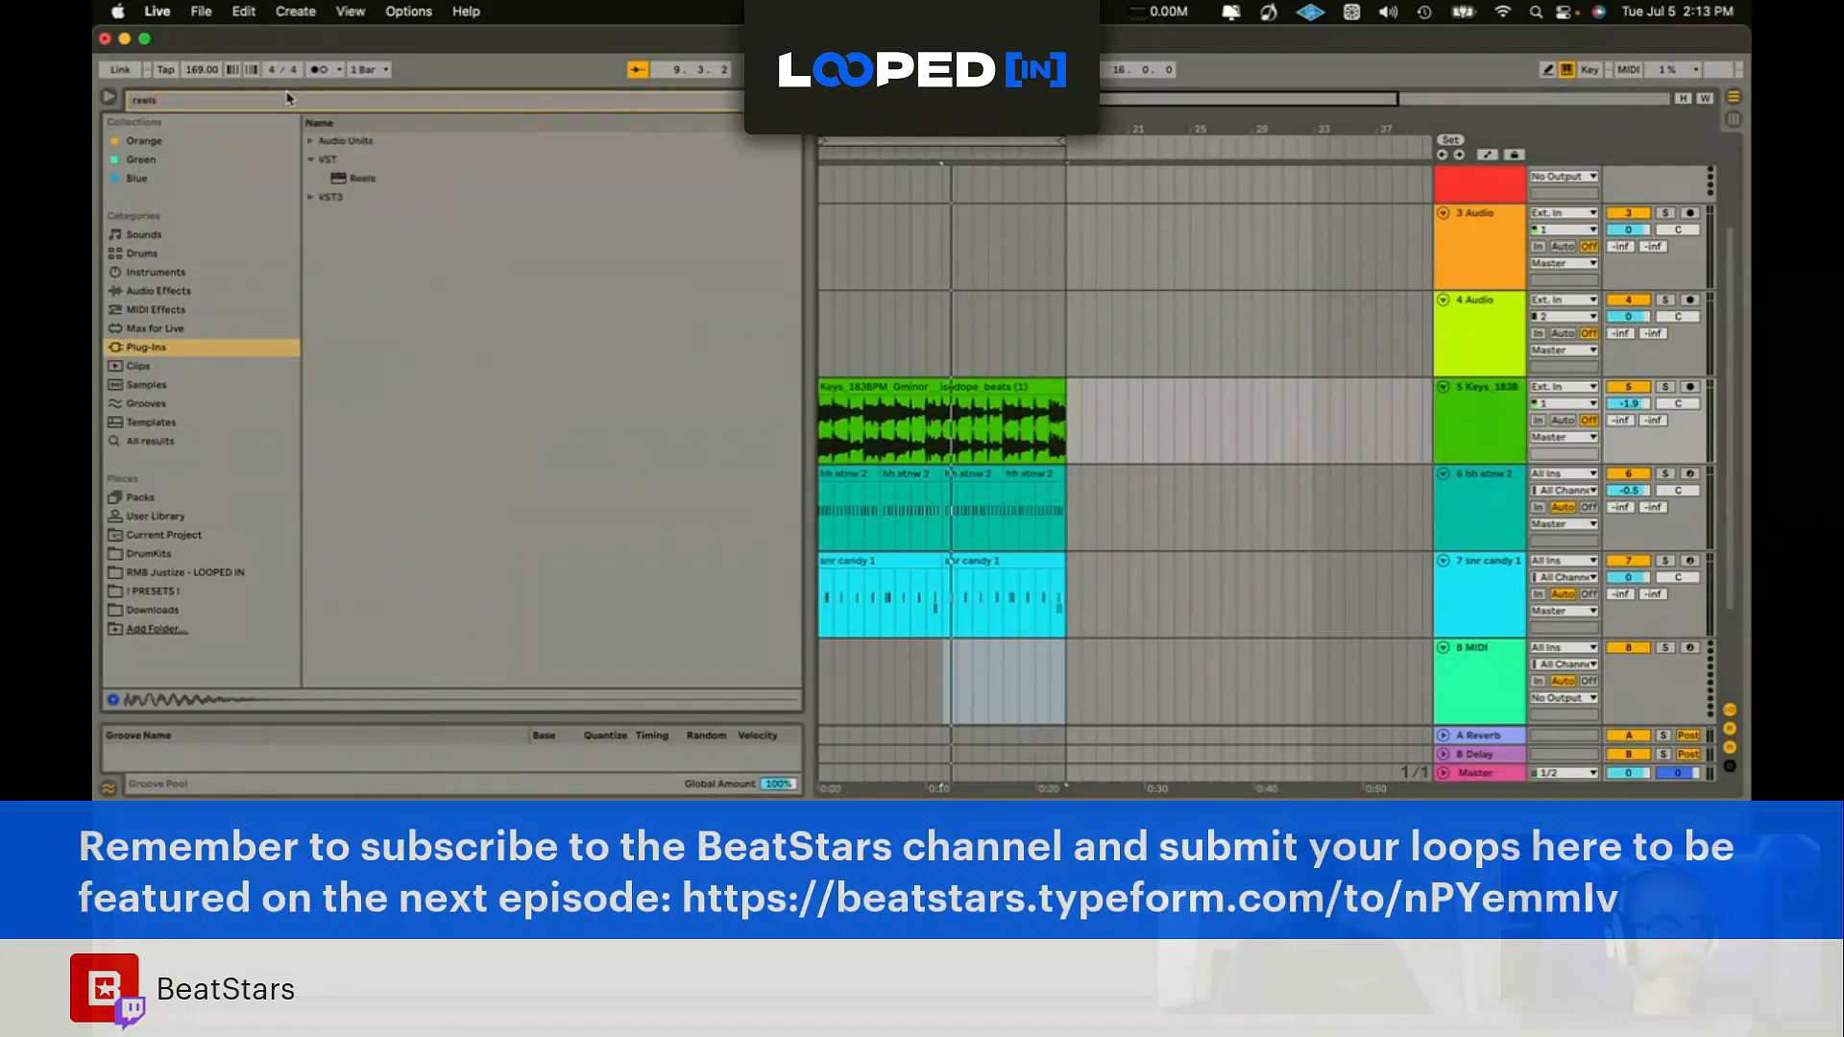
left_click(364, 184)
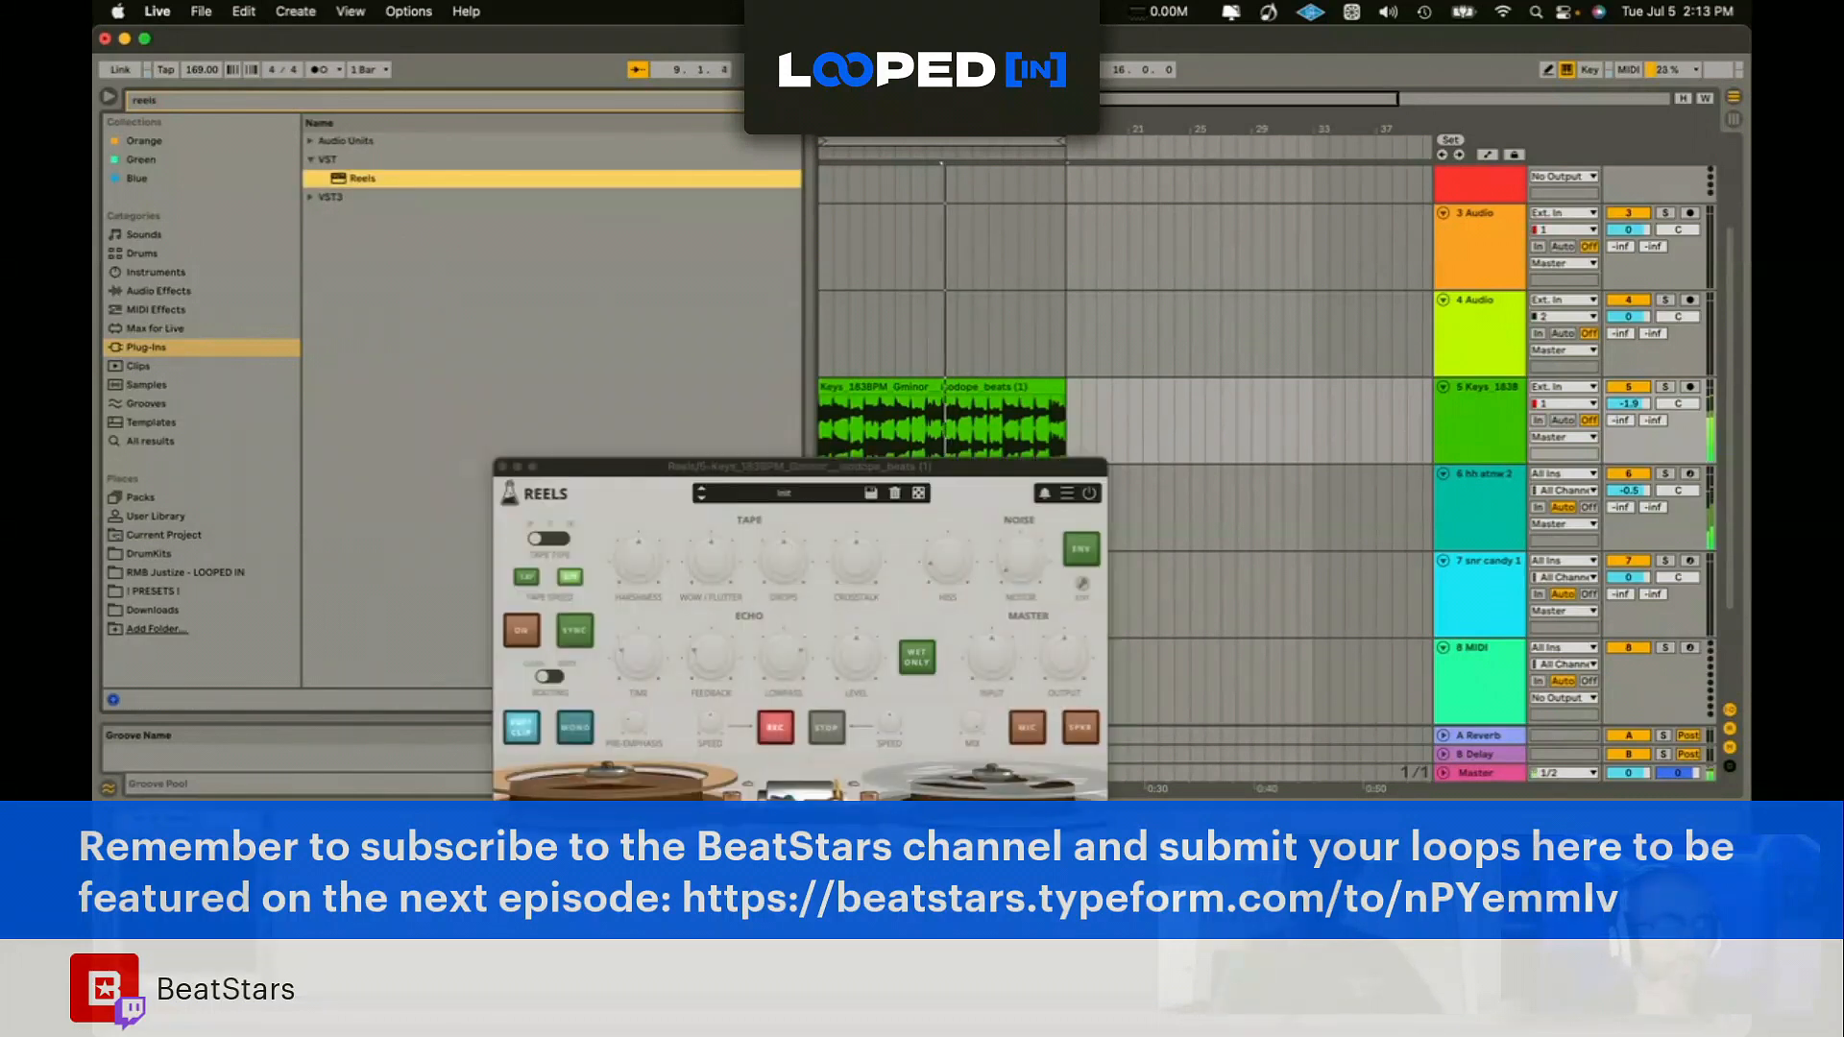
left_click(502, 468)
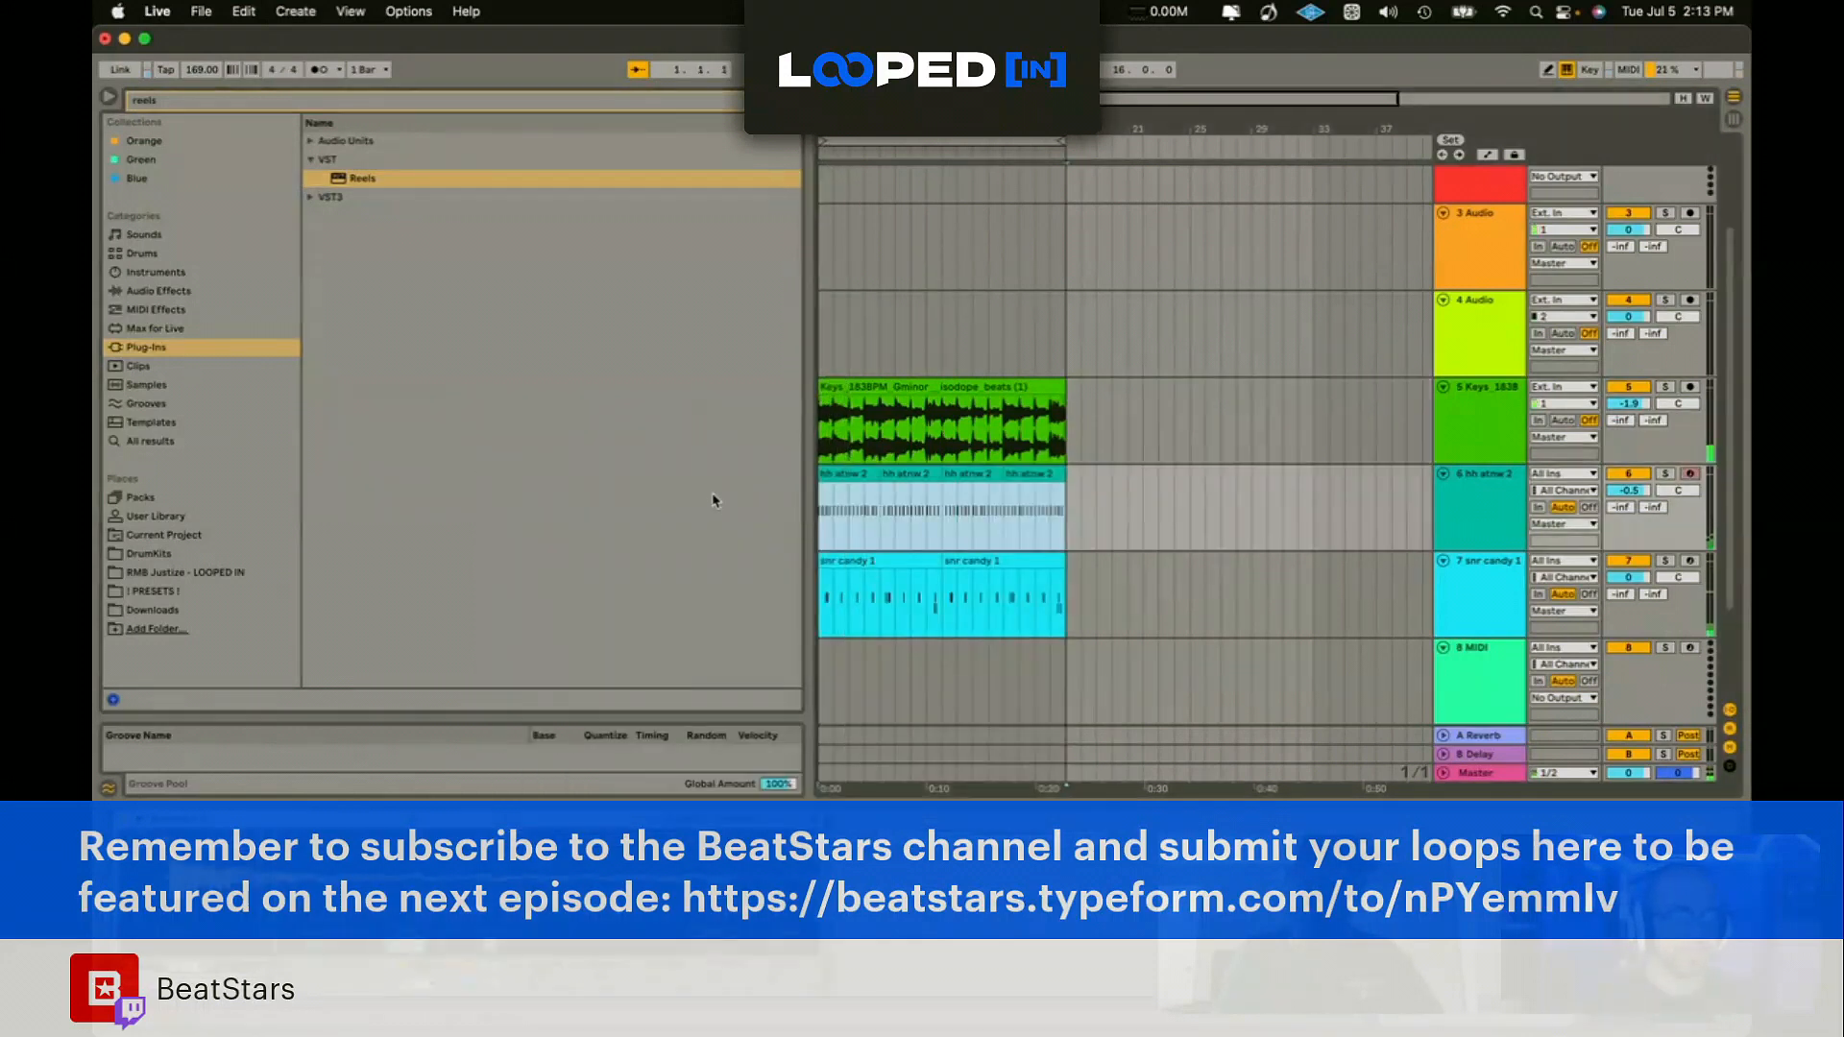
Step: Quantize the notes of the 16-bar hi-hat clip to 1/8 and start playback
double_click(885, 478)
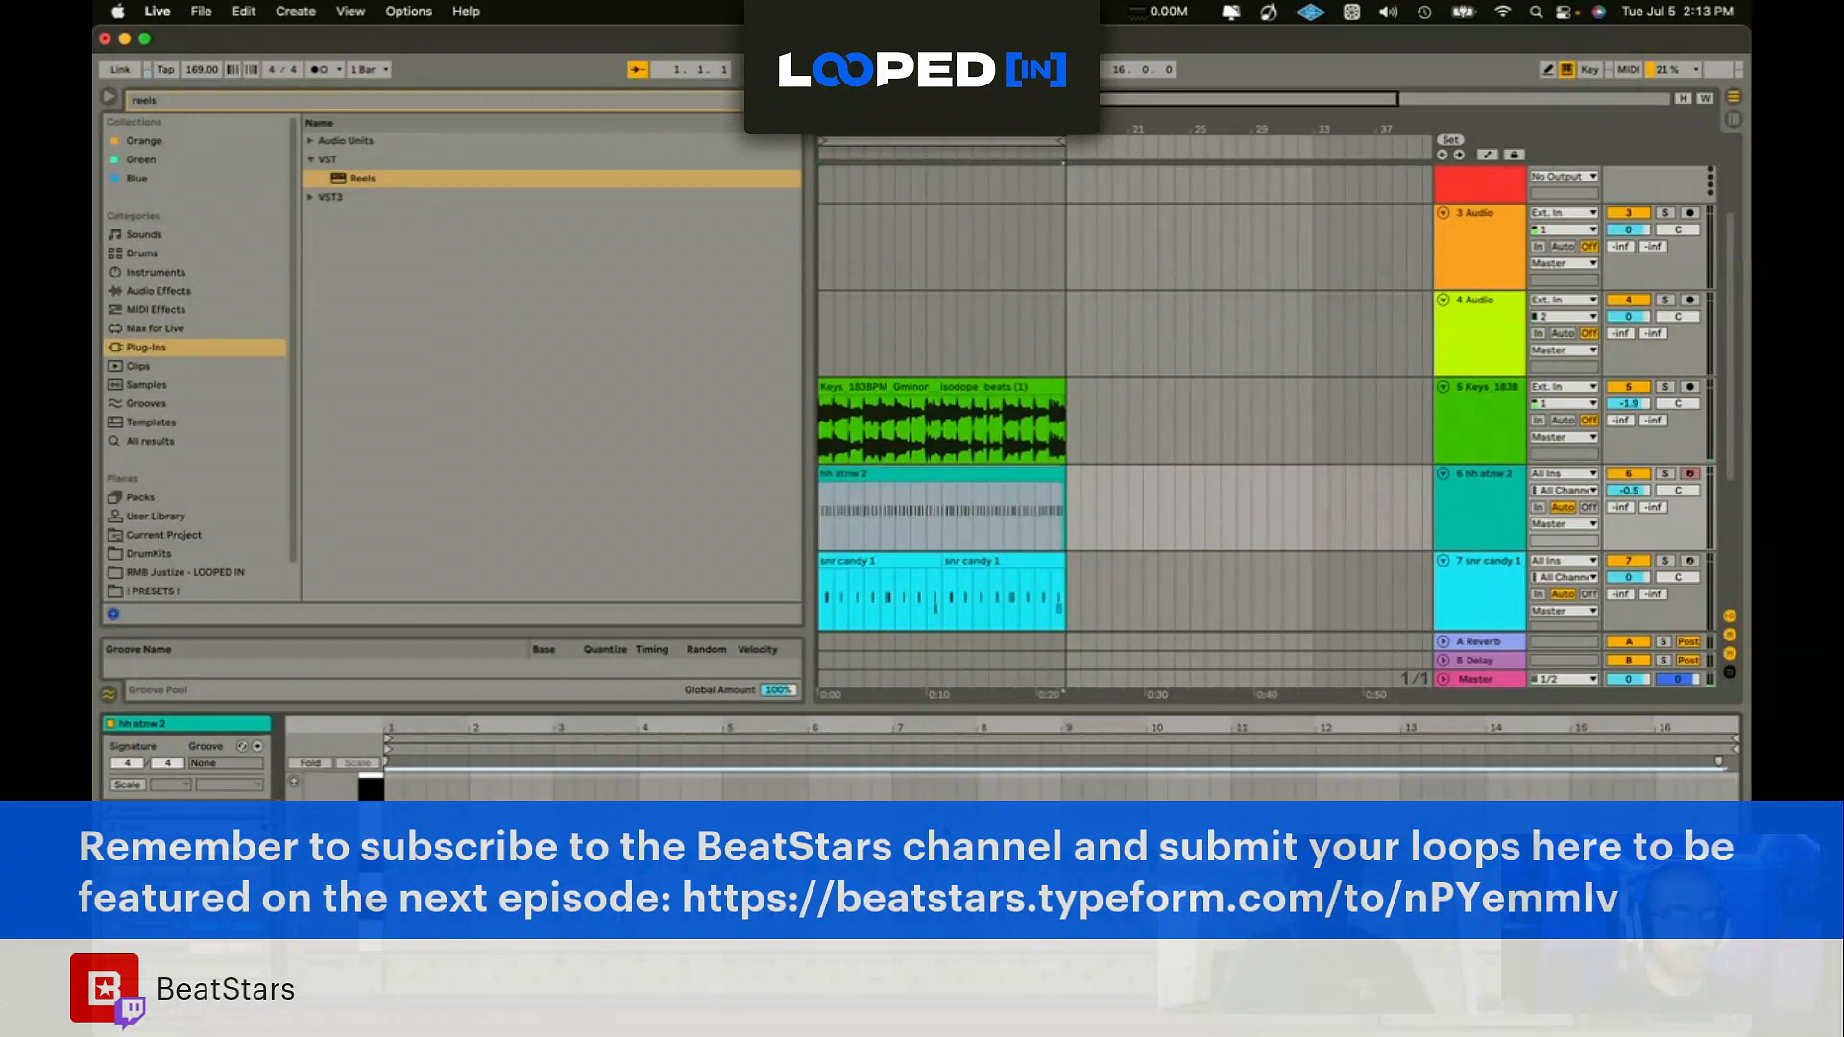
key("space")
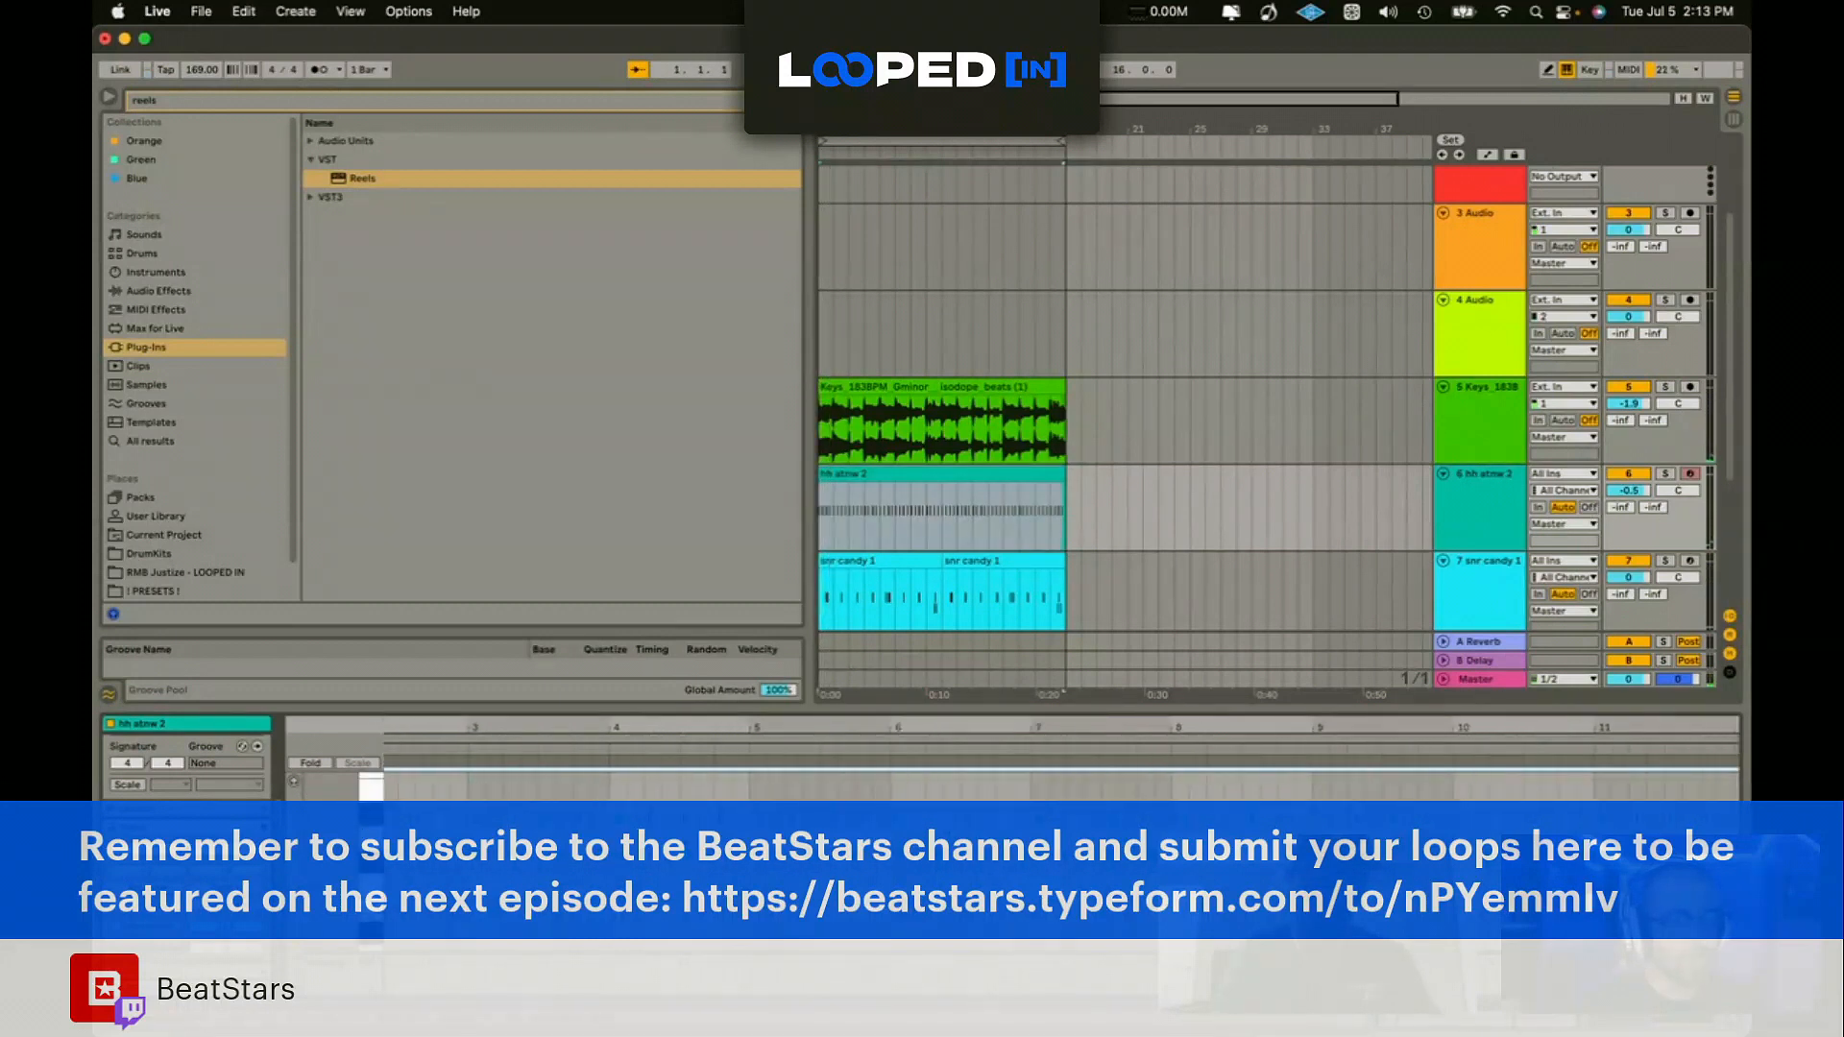
key("super+shift+u")
left_click(976, 504)
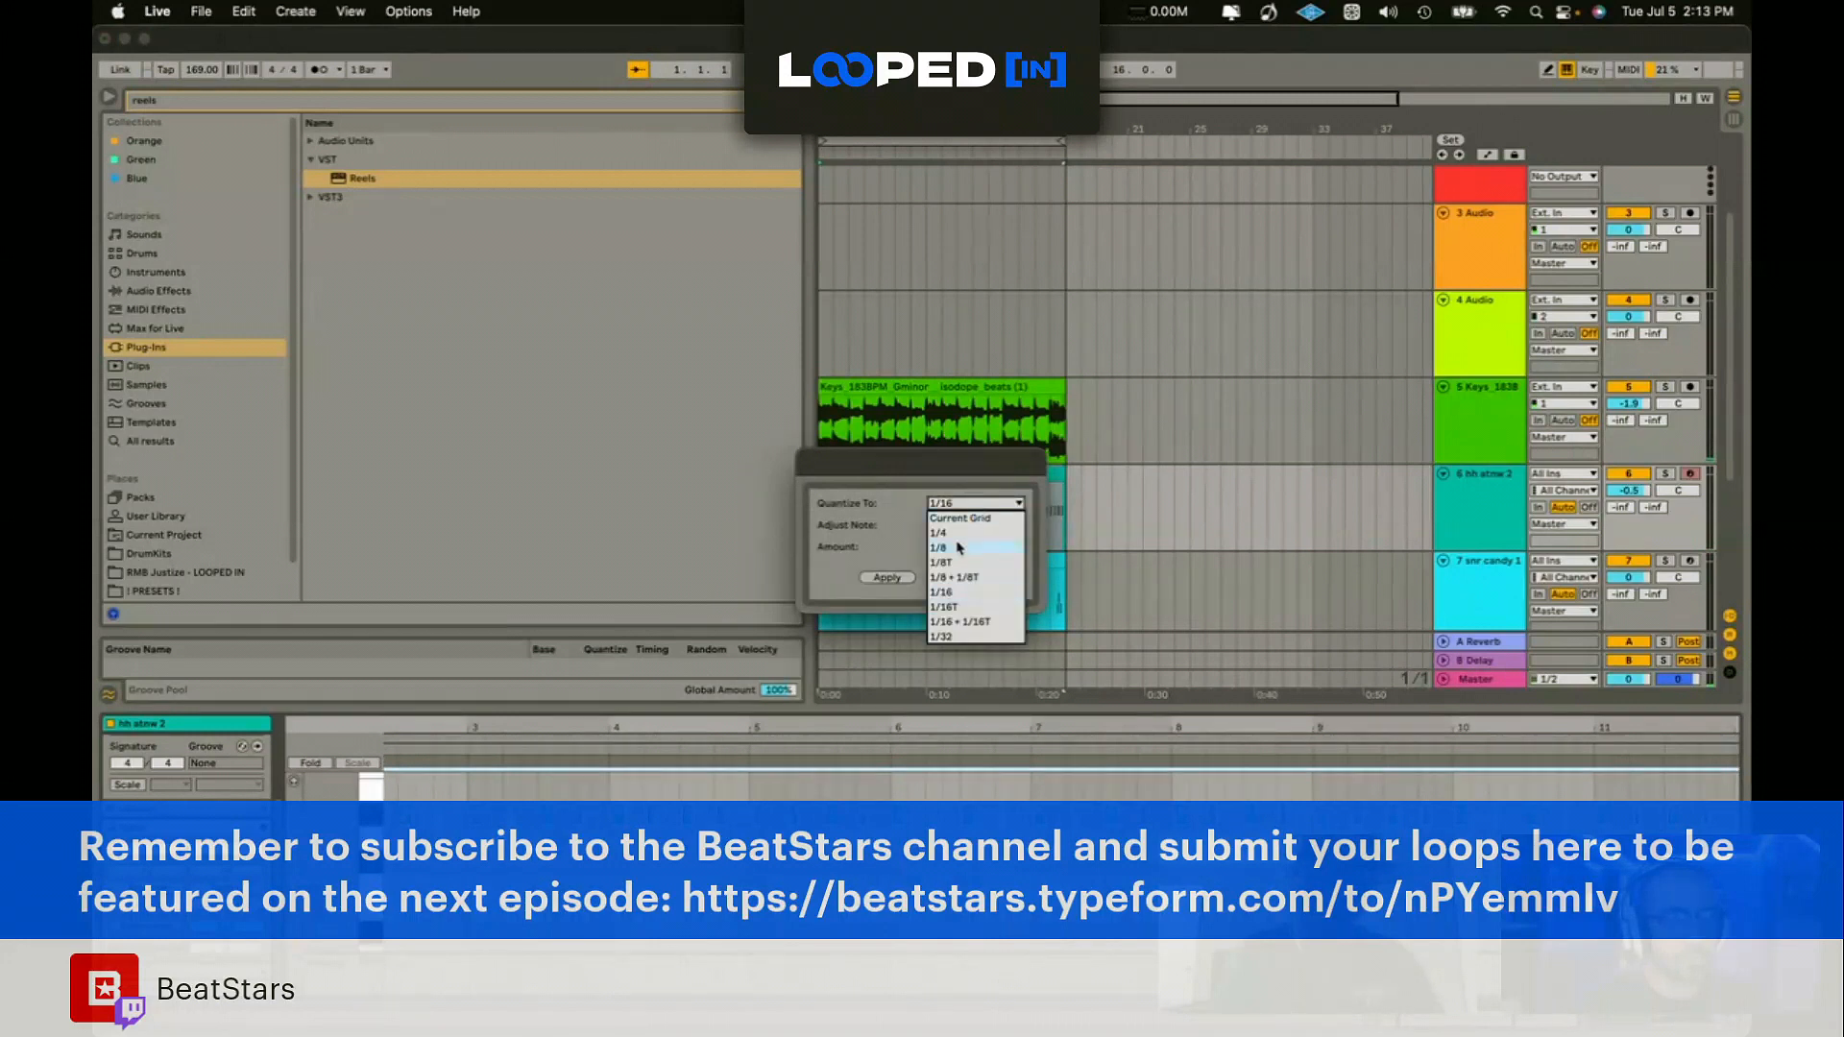
left_click(958, 546)
left_click(889, 578)
key("space")
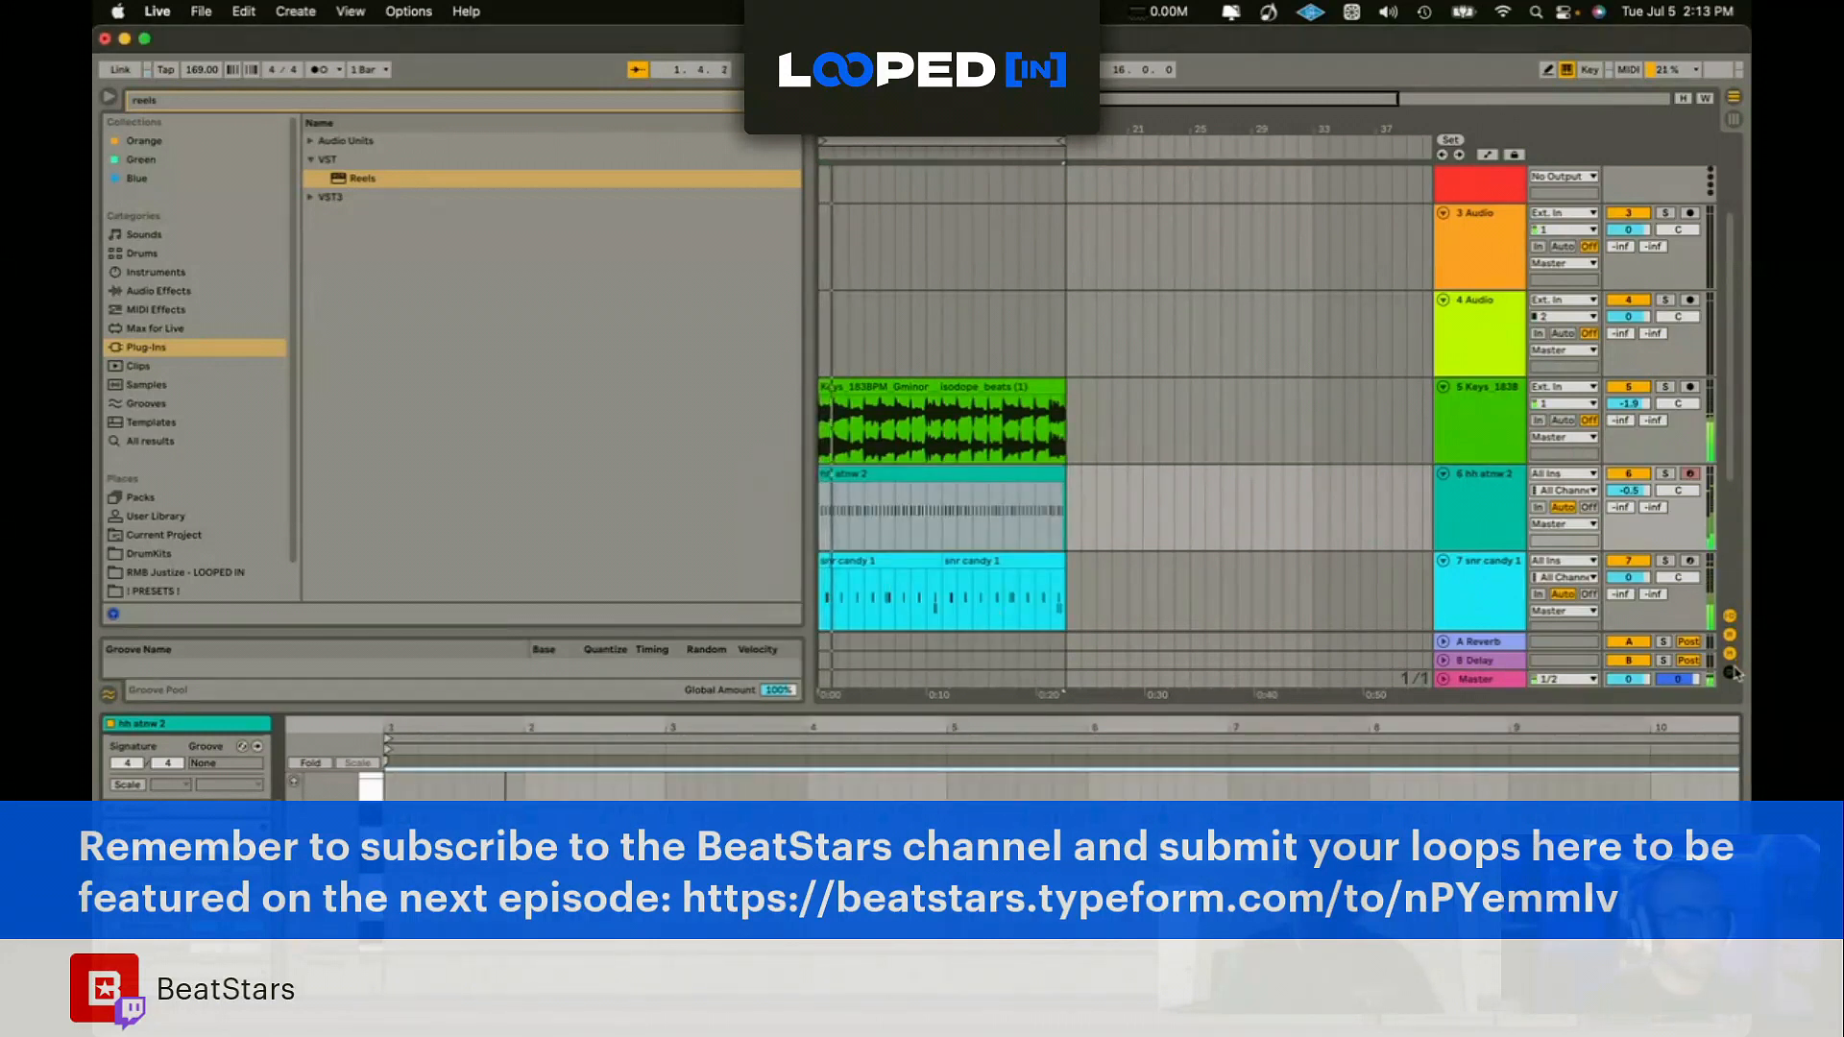
Step: Consolidate the two snare clips into one 16-bar clip, select all its notes, and play the beat
left_click_drag(1057, 581, 822, 597)
key("super+j")
left_click(945, 597)
key("space")
key("super+a")
key("space")
scroll(1674, 413, "down", 2)
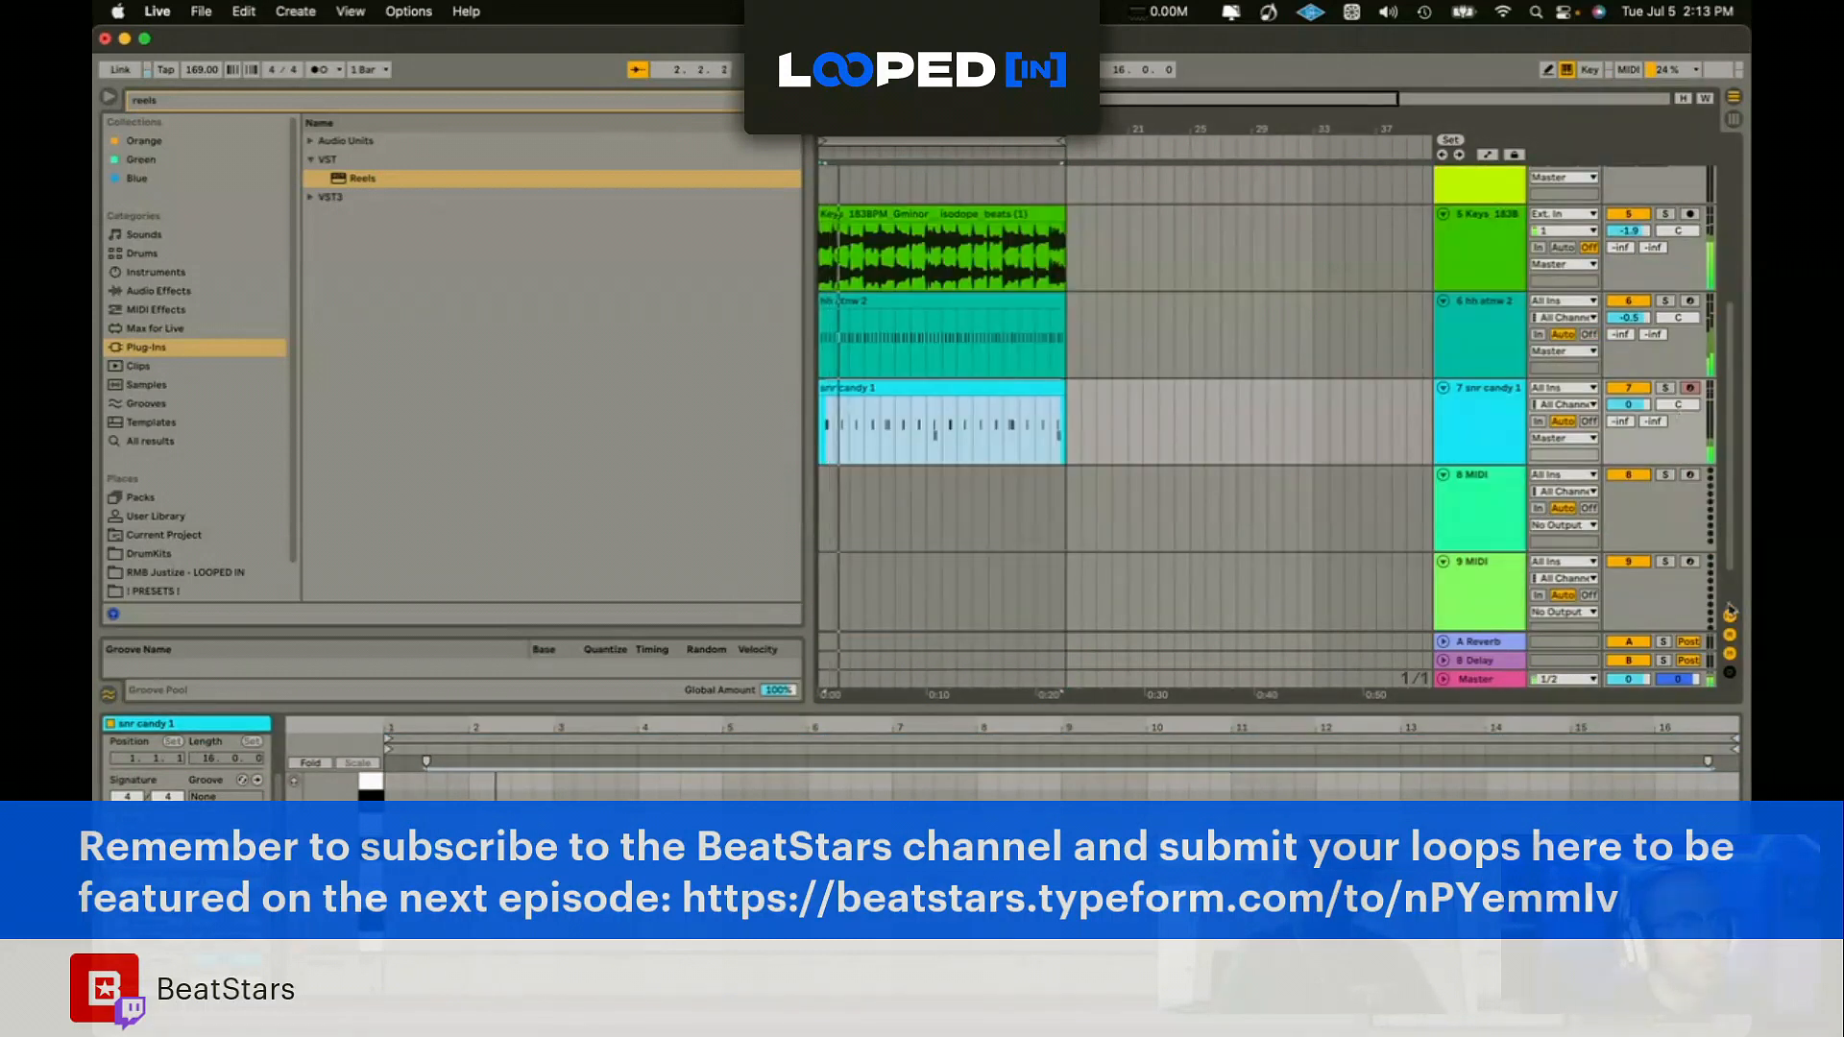
Step: Show the track delay controls and set the hi-hat track's delay to 12 ms
left_click(1729, 672)
left_click(1660, 303)
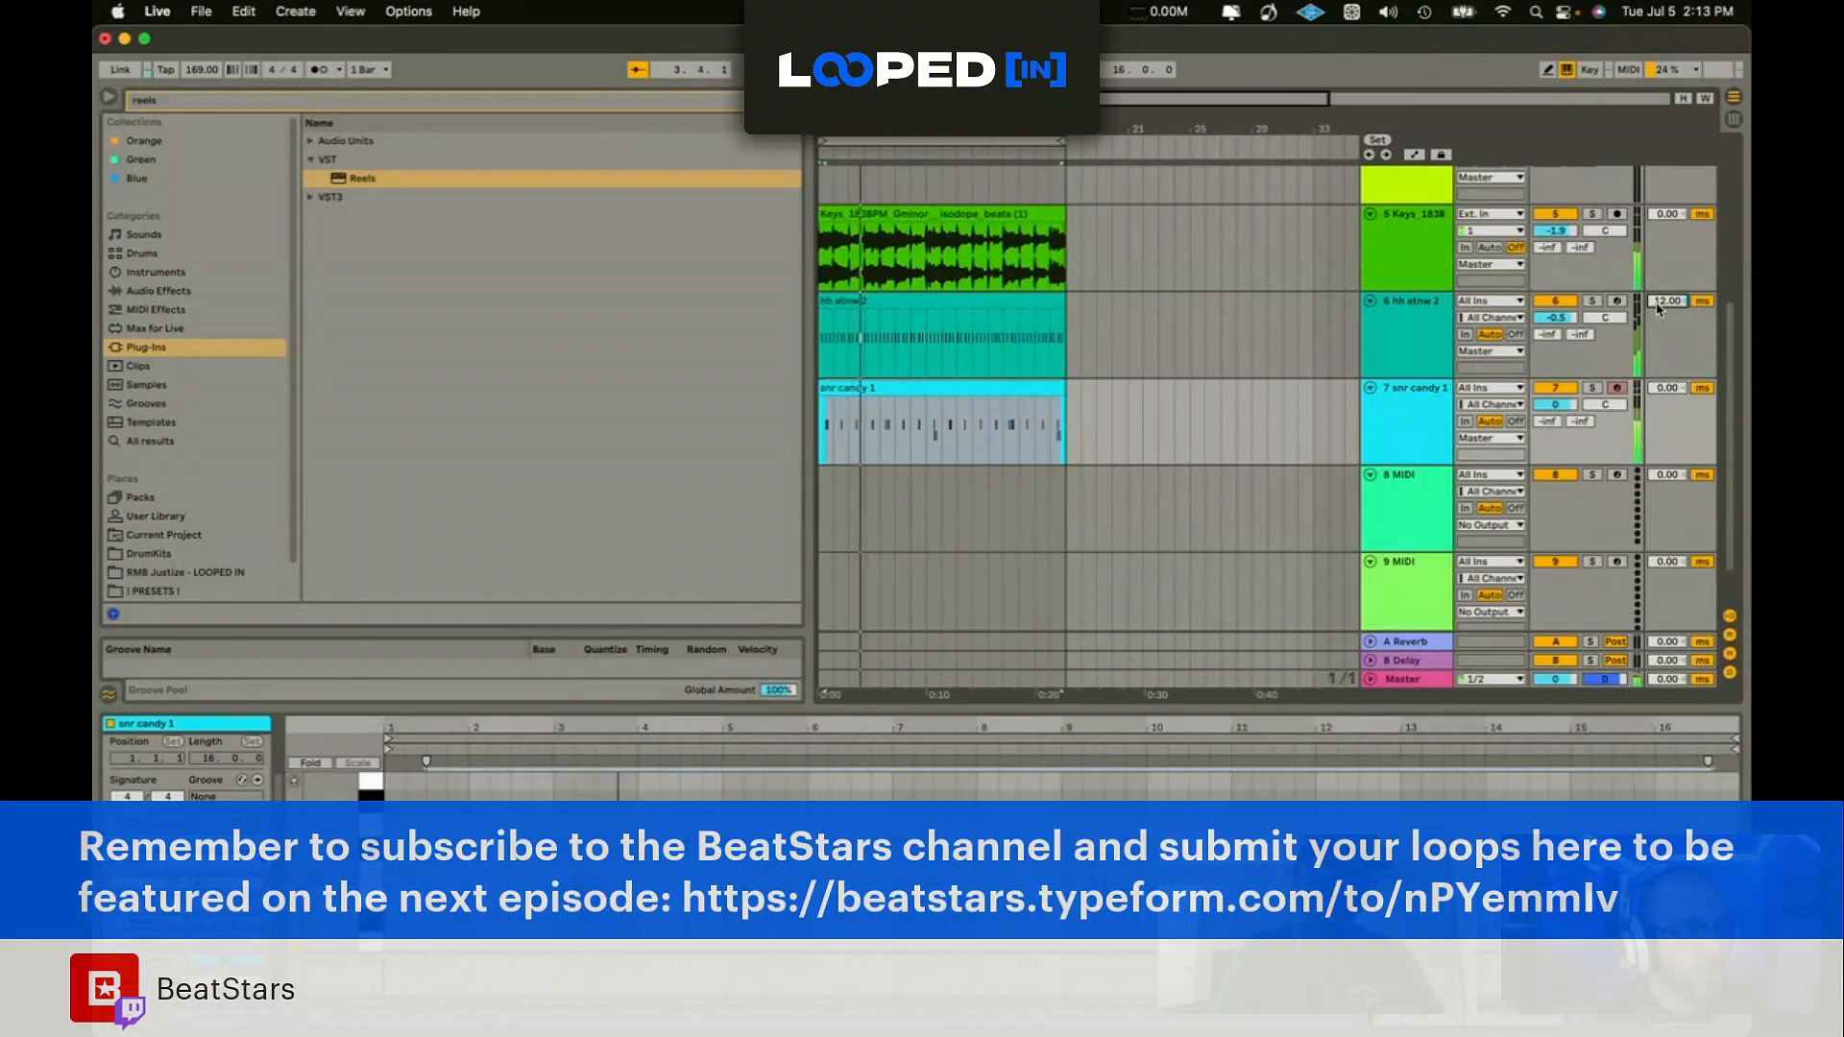
left_click(964, 254)
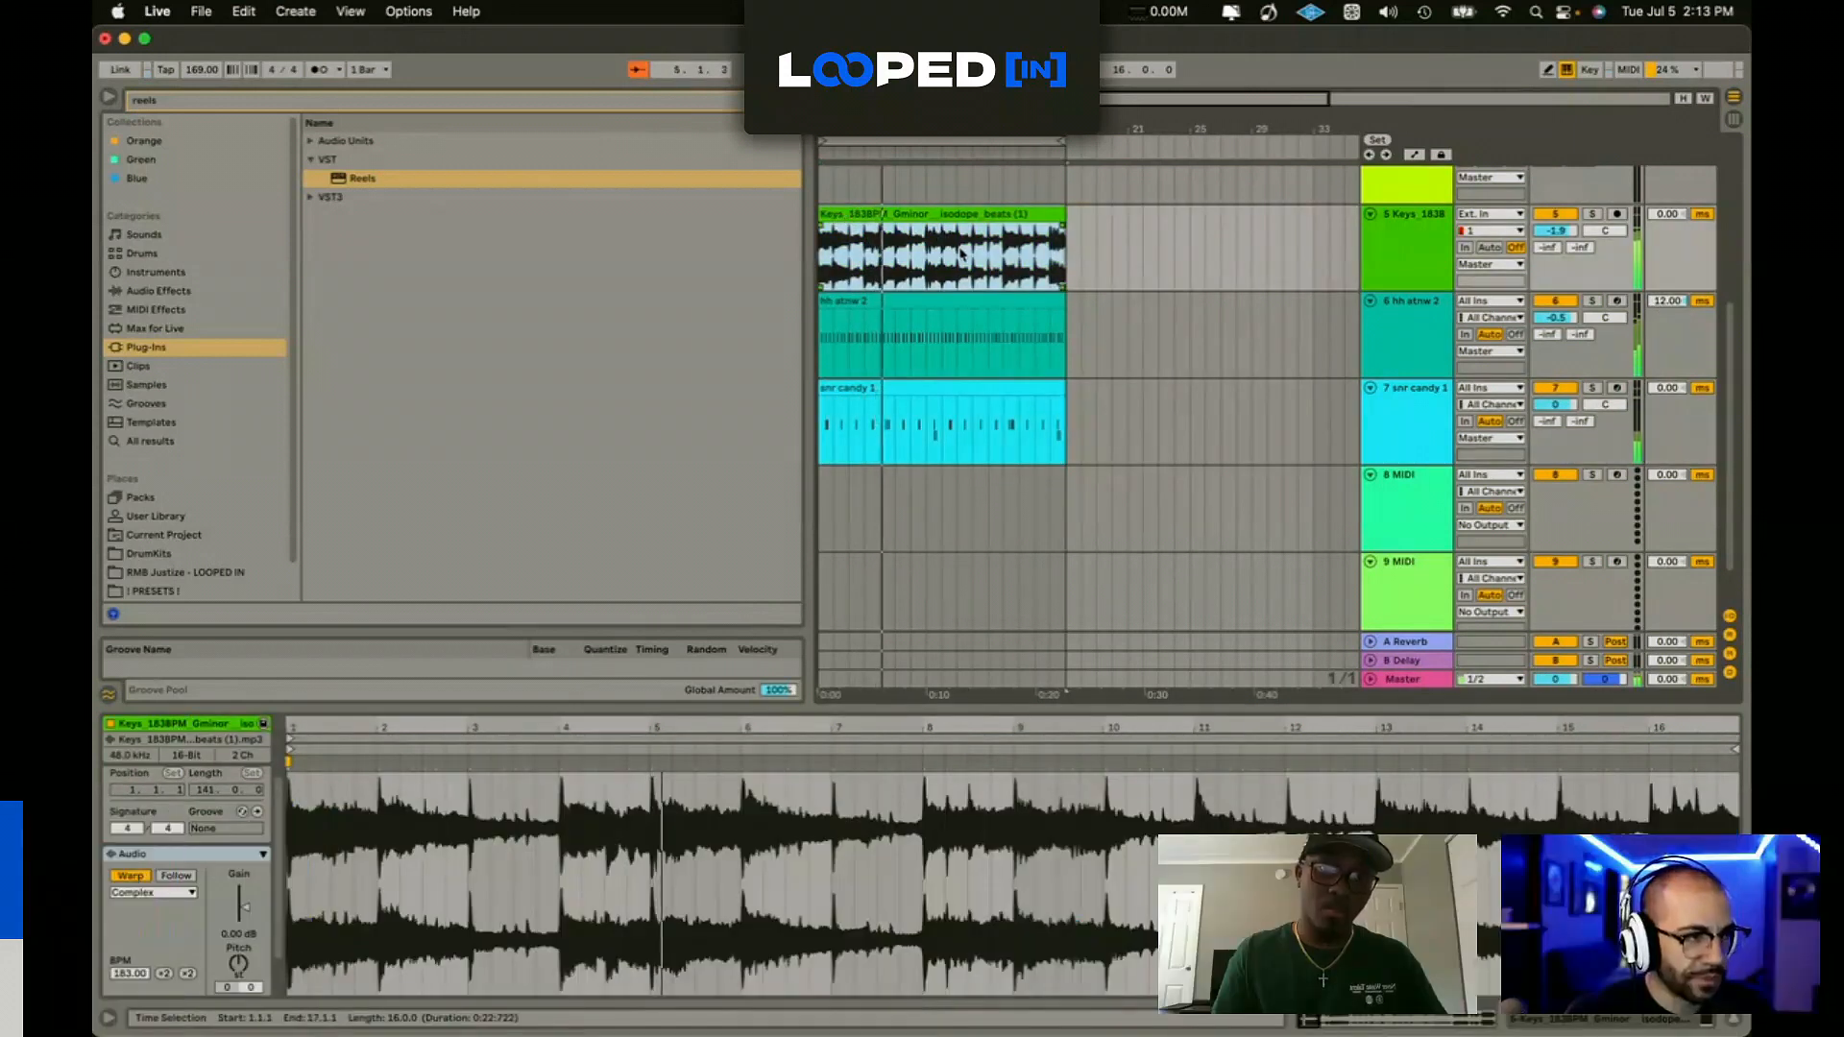
Step: Insert a MIDI track between the hi-hat and snare tracks, clear the browser search, and play from the start
left_click(1004, 413)
key("super+shift+t")
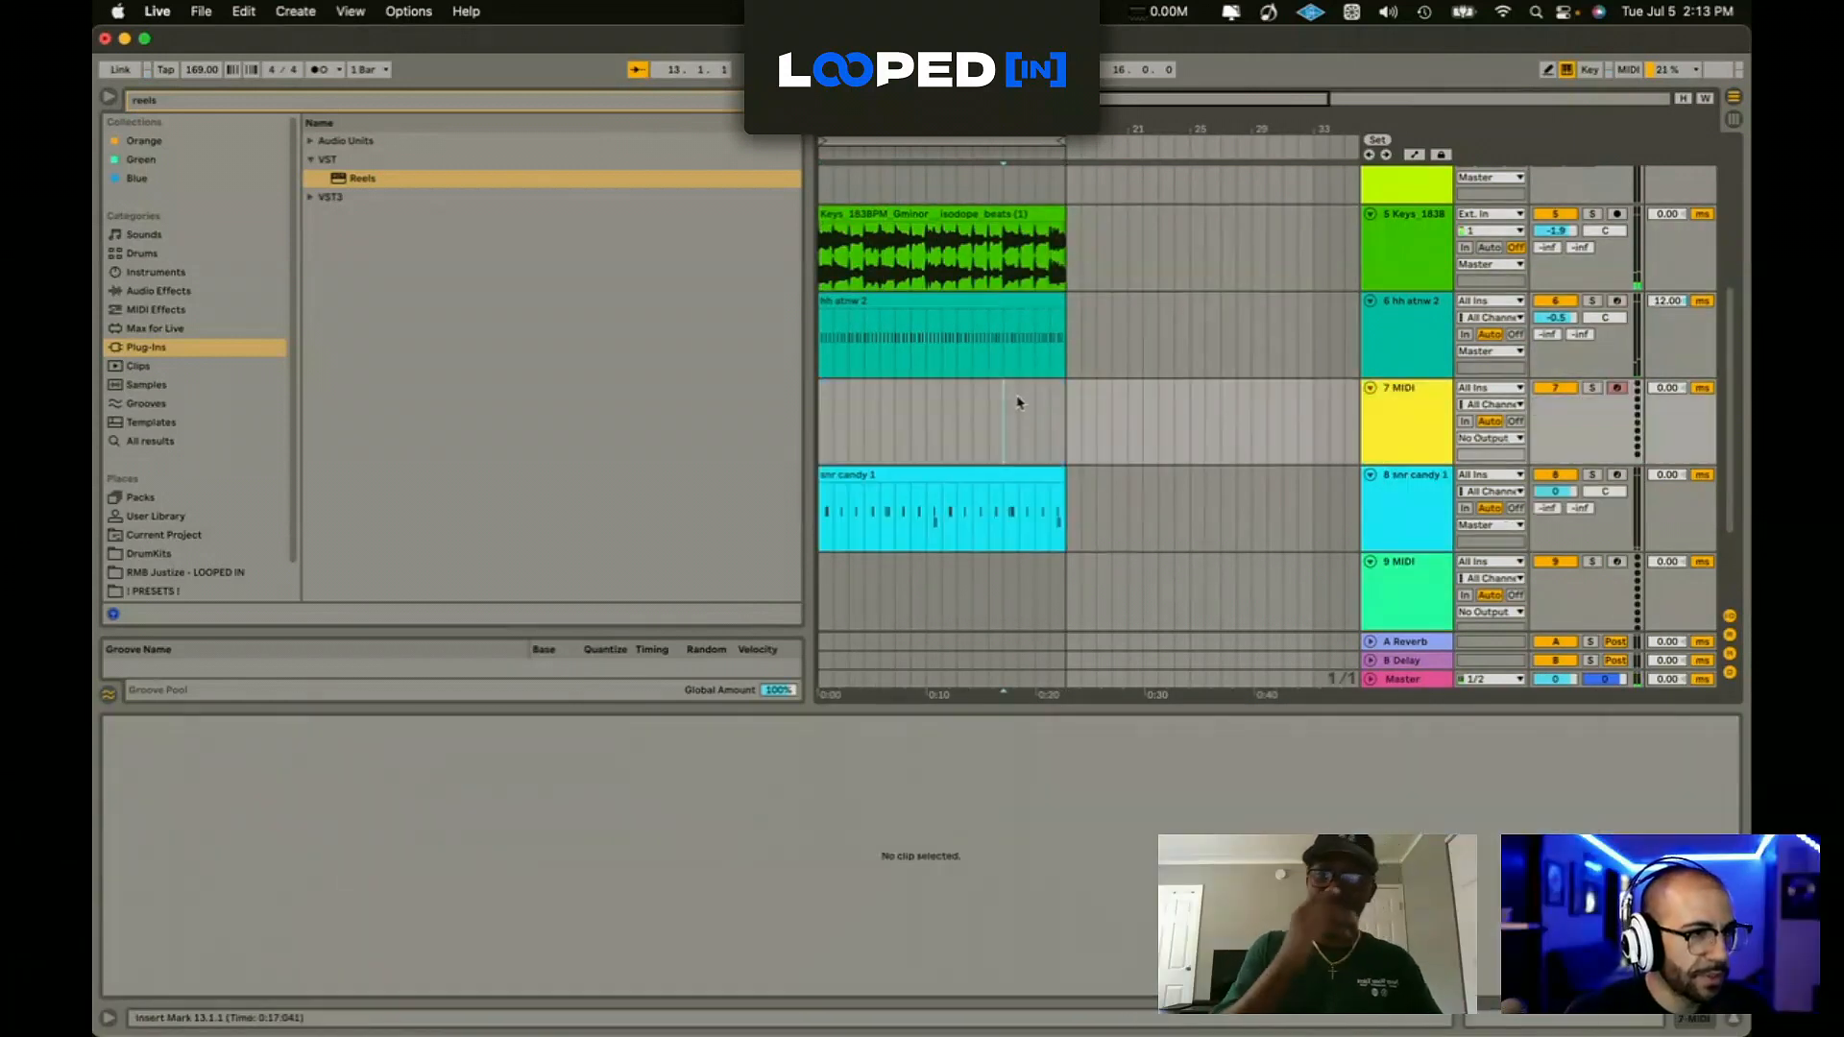
left_click(793, 100)
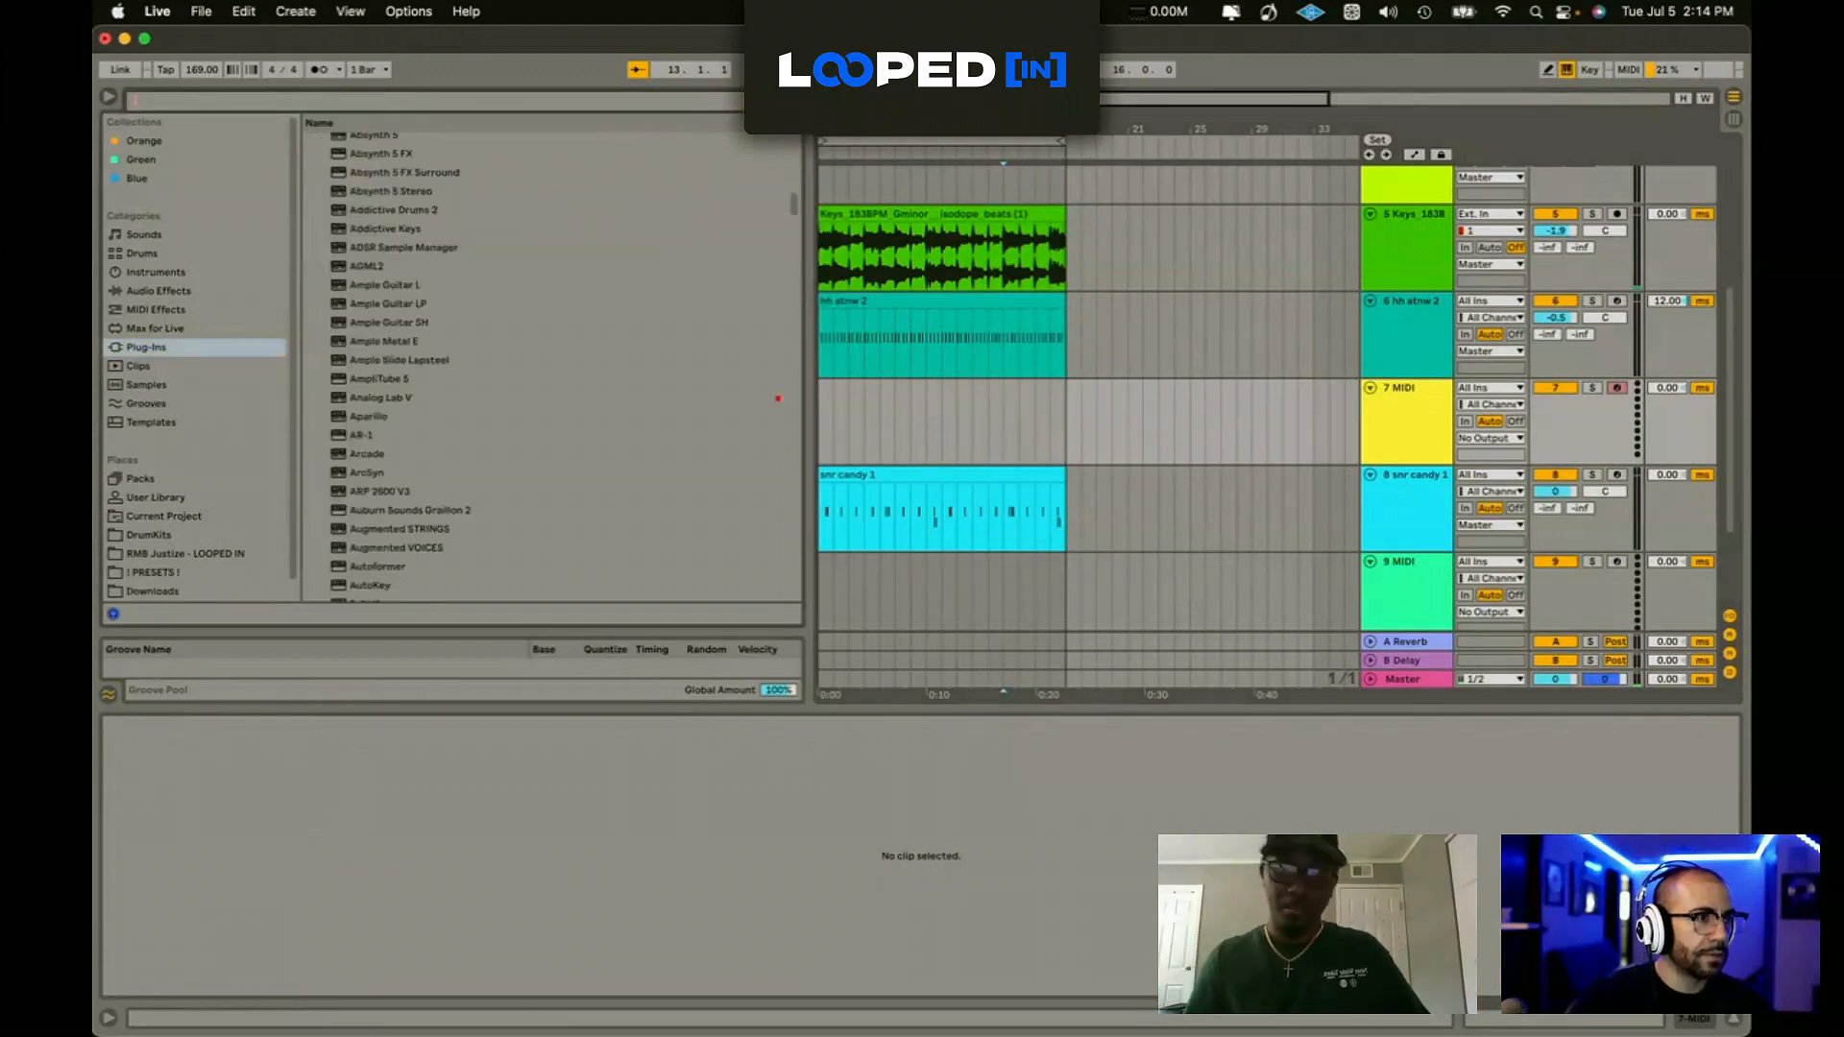
left_click(823, 408)
key("space")
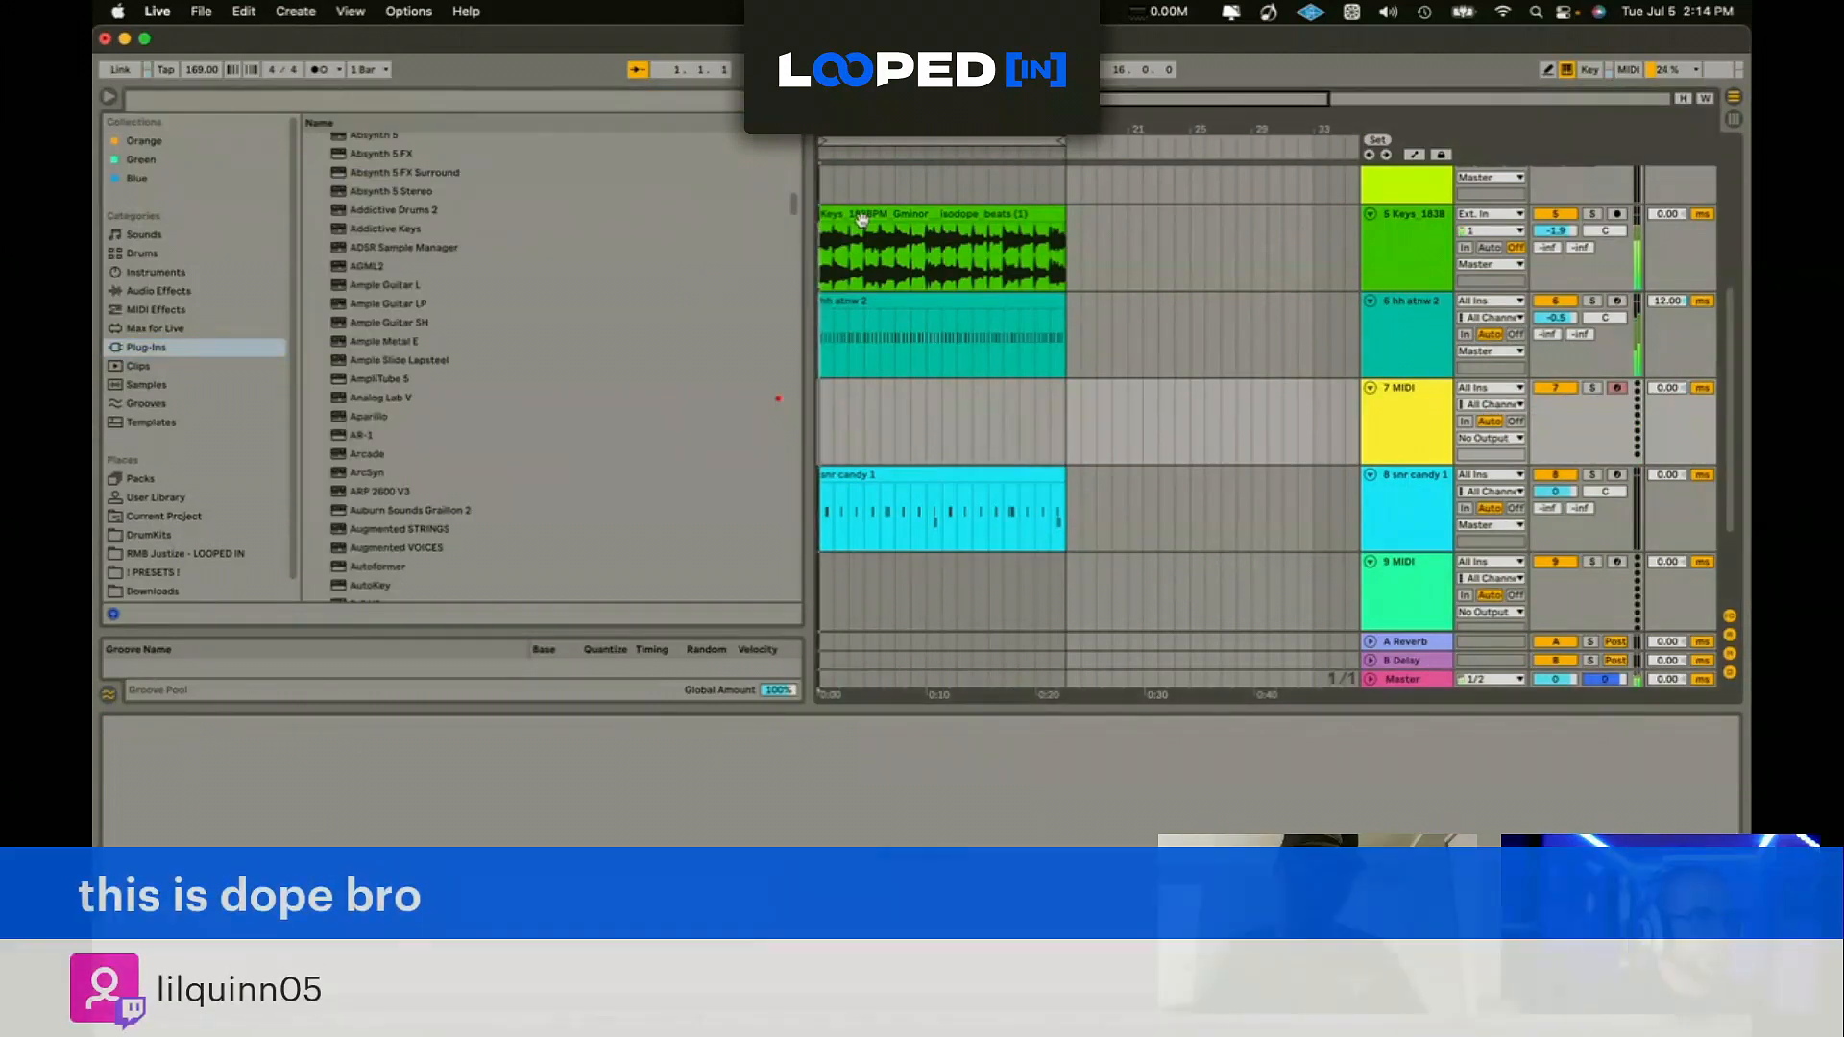
Step: Search the plug-ins for "half", load the HalfTime VST onto the keys track, and close its window
left_click(862, 219)
left_click(176, 102)
type("half")
left_click(445, 240)
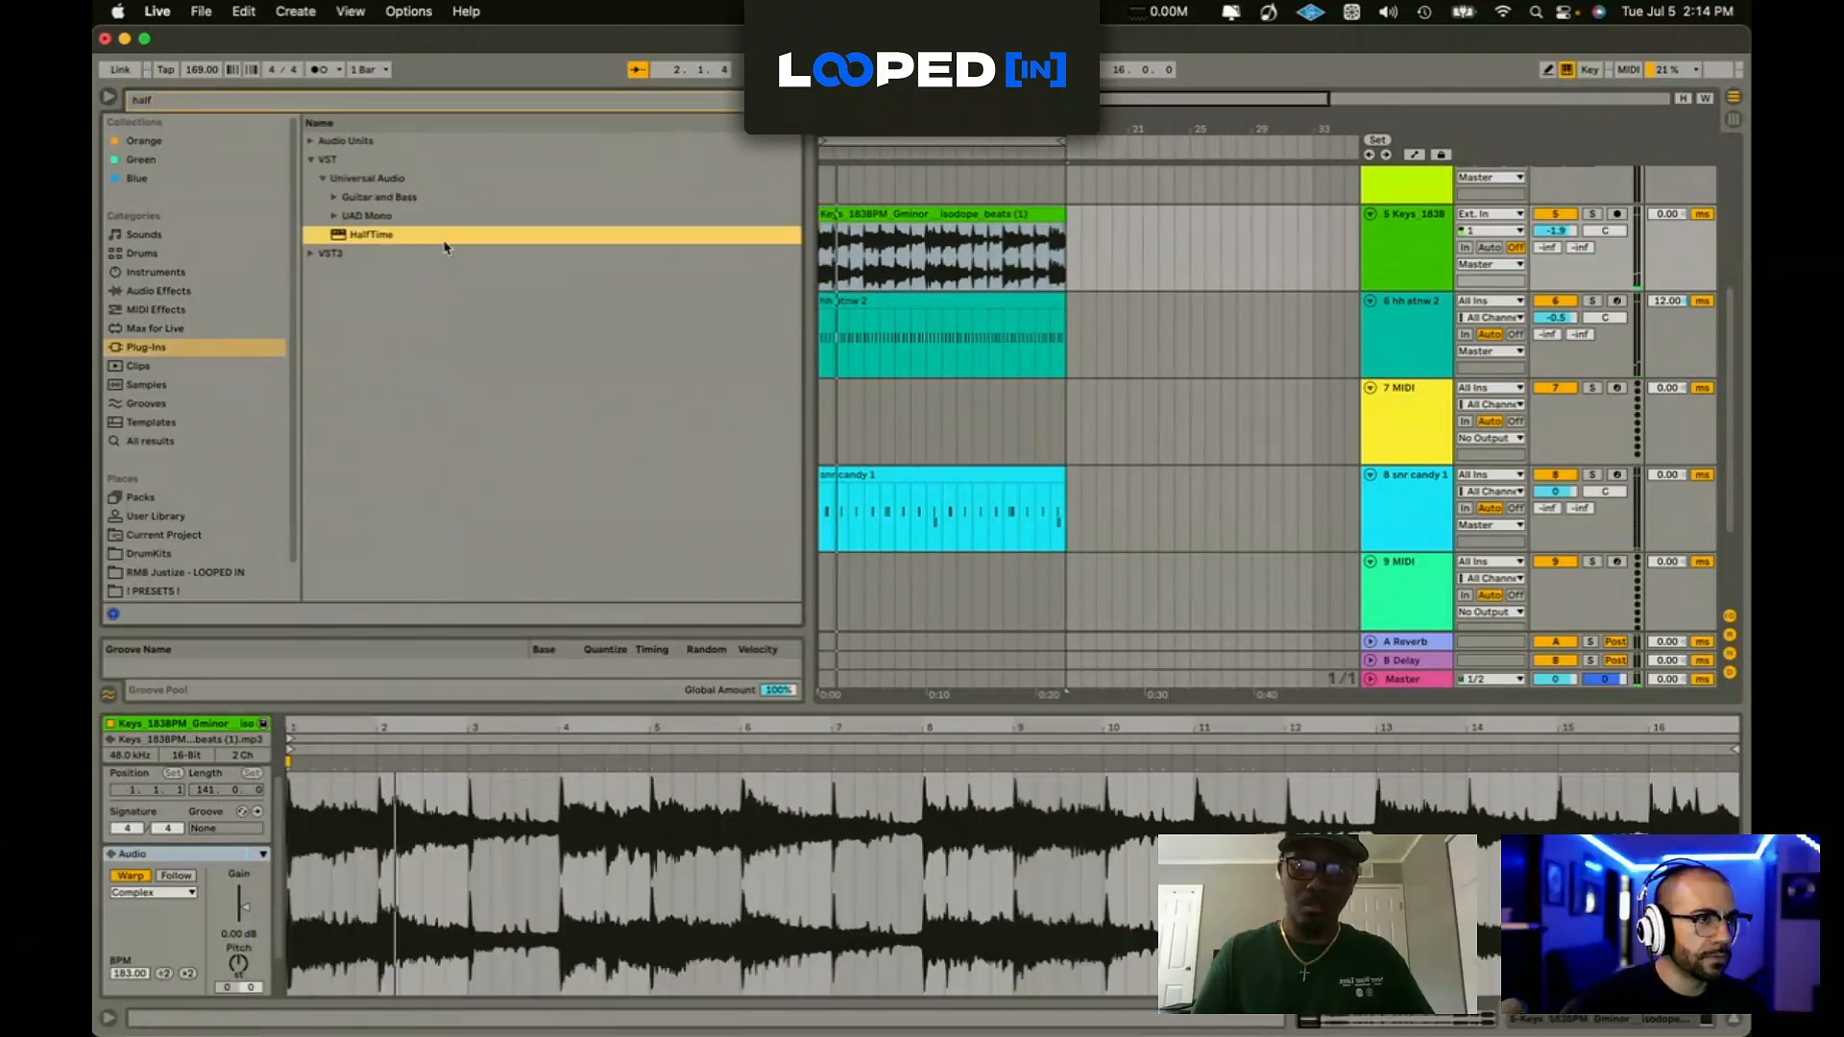
double_click(444, 240)
left_click(646, 660)
left_click(606, 547)
left_click(509, 479)
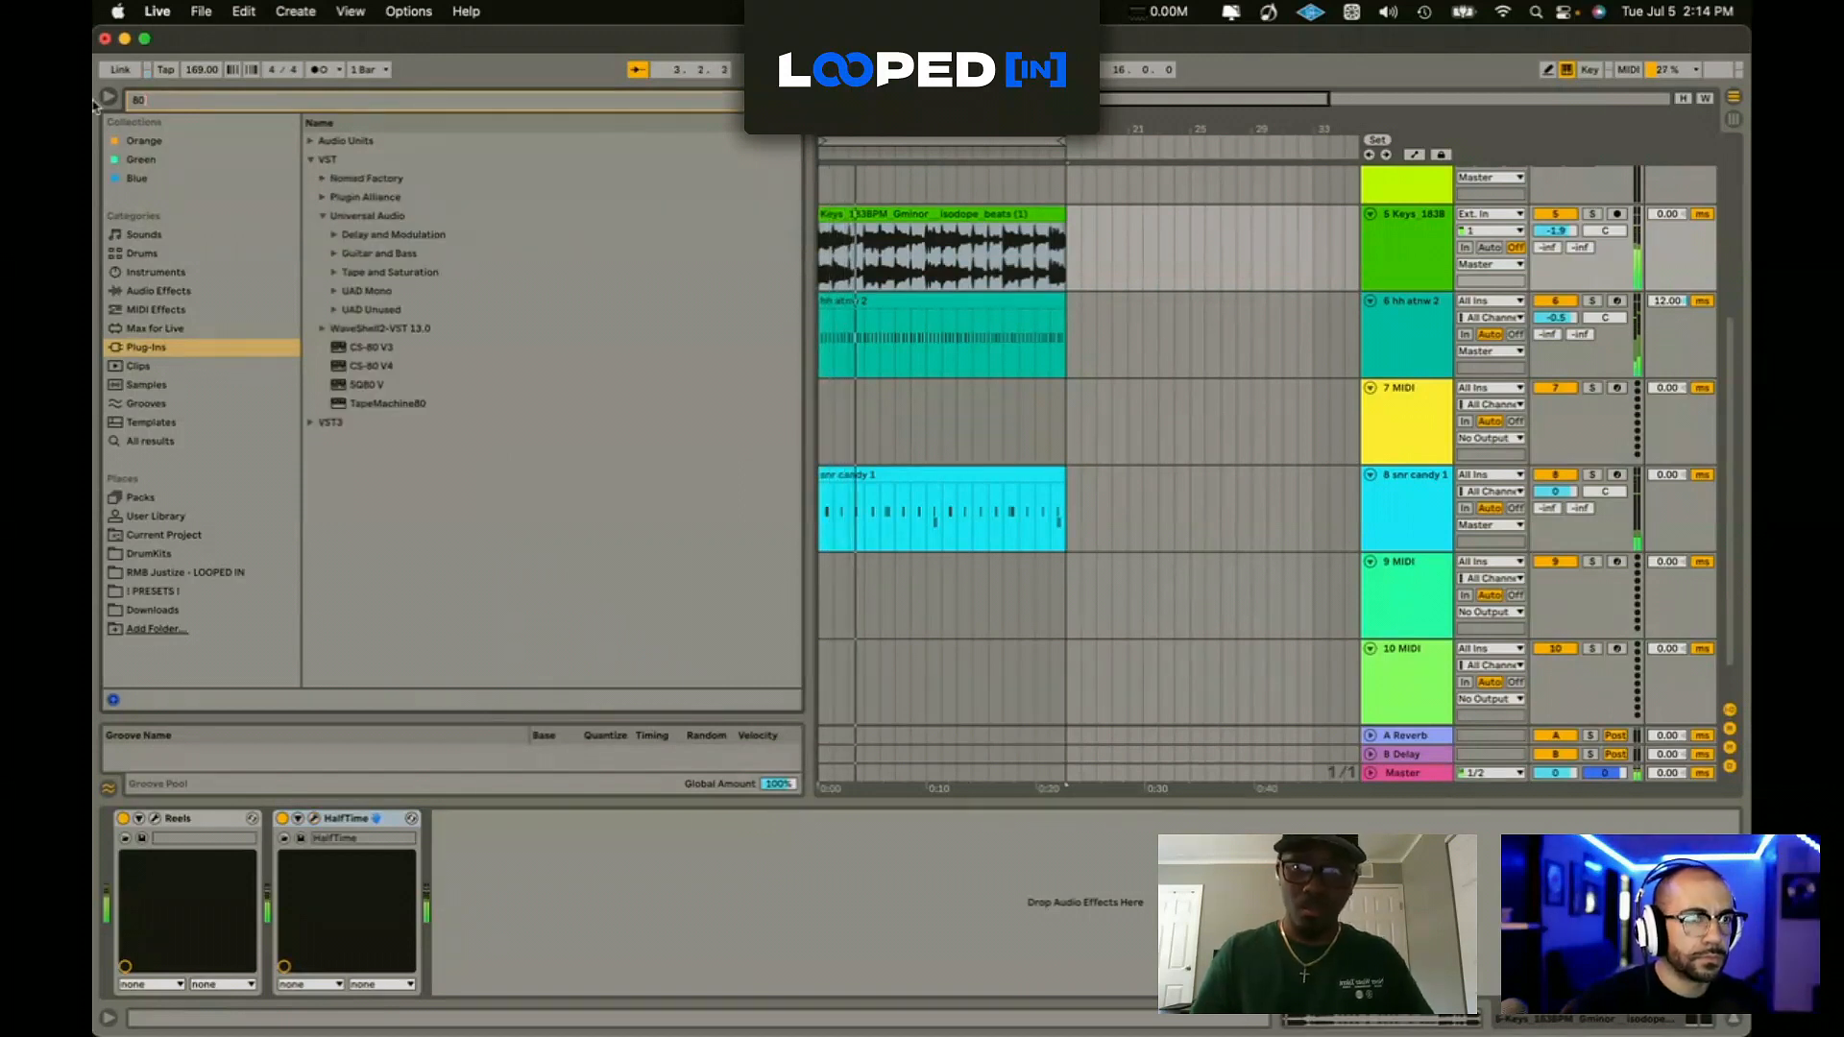
Step: Set the hi-hat track's delay to 19 ms and its volume to -1.7 dB
left_click_drag(1666, 304, 1666, 291)
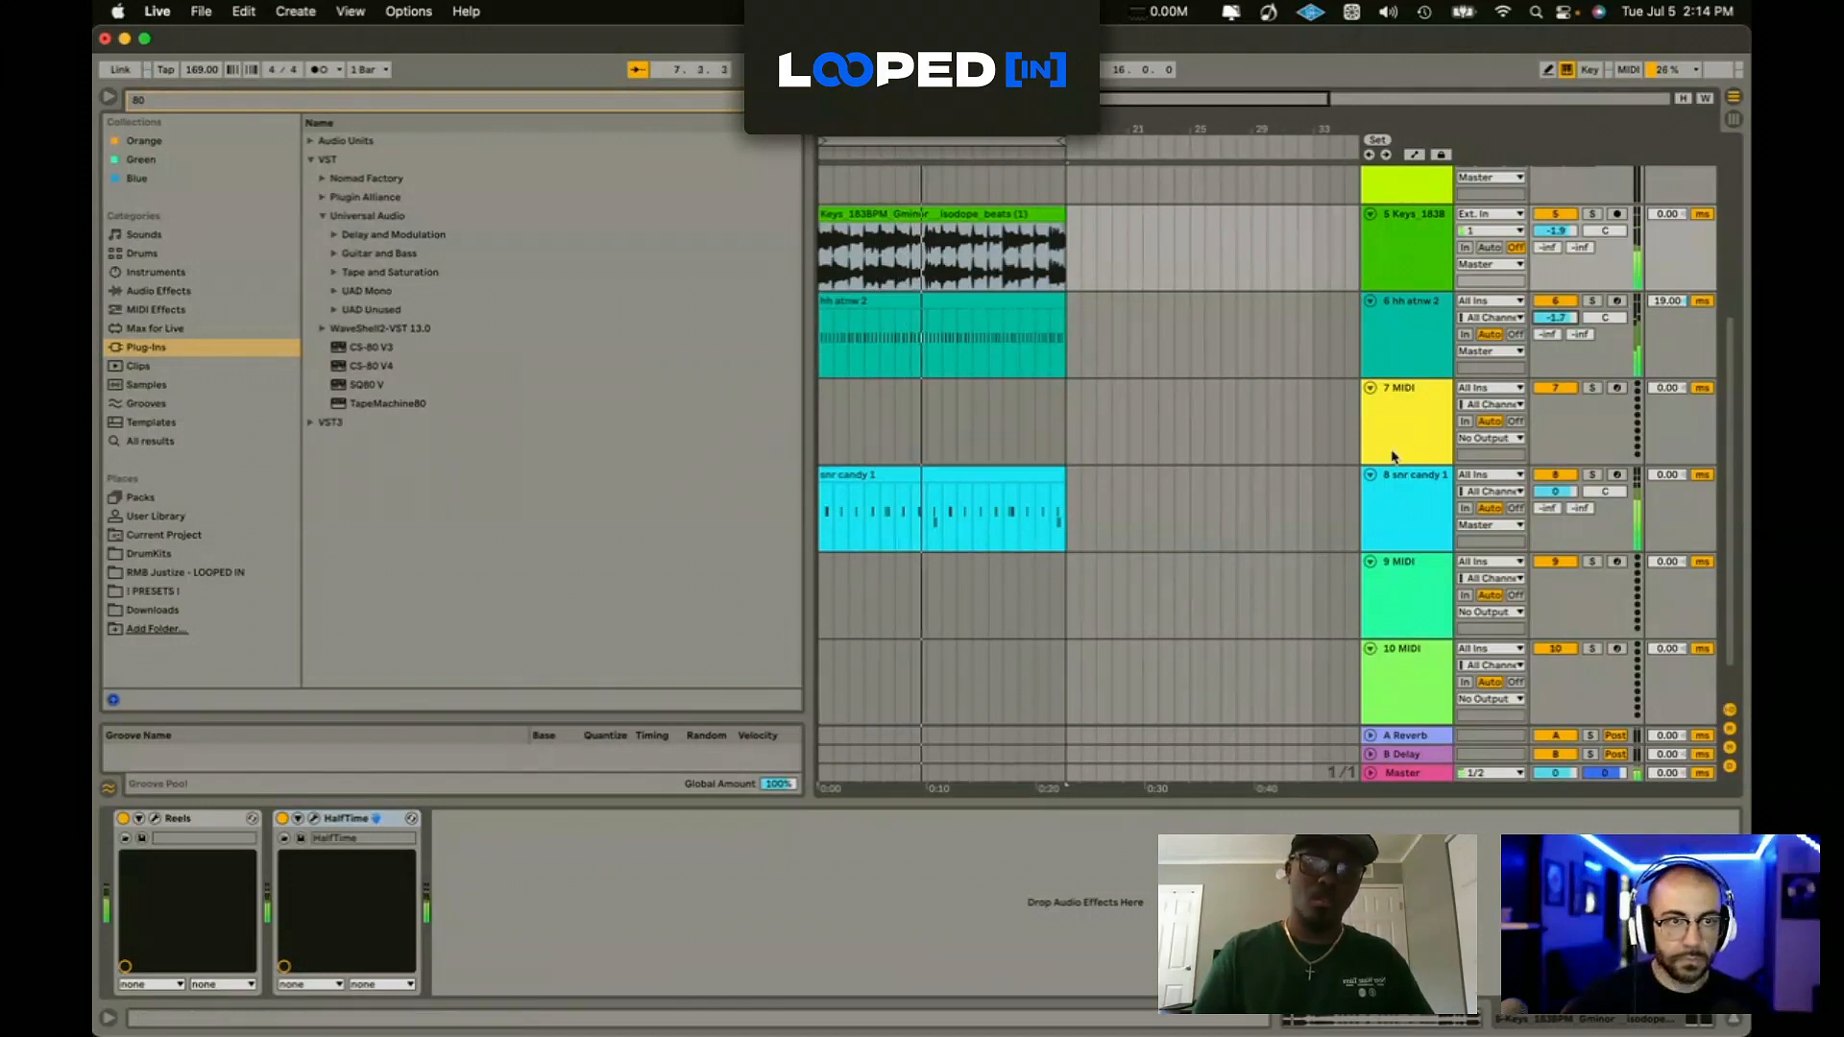
Step: Audition kicks in the Big Jerm Boom Bap 2020 kit and load kik ds 1.wav onto the empty MIDI track above the snares
left_click(1215, 423)
left_click(166, 551)
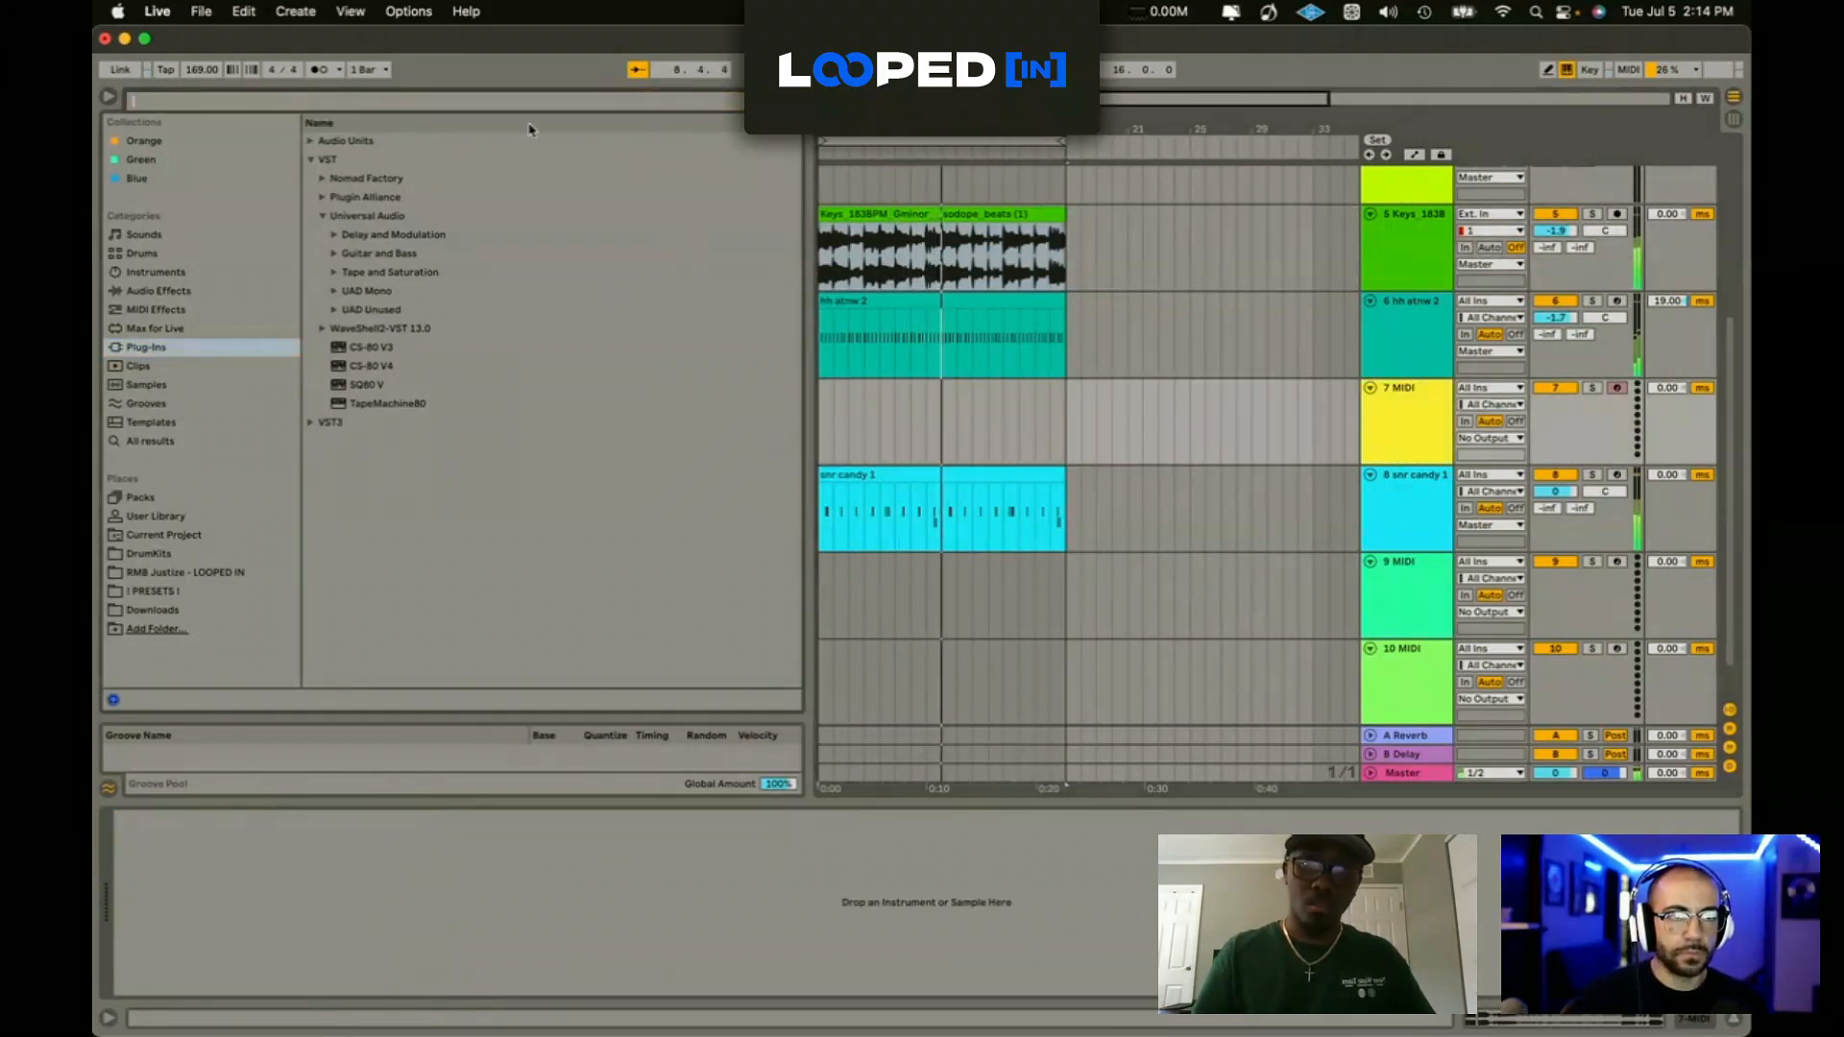
scroll(384, 481, "up", 10)
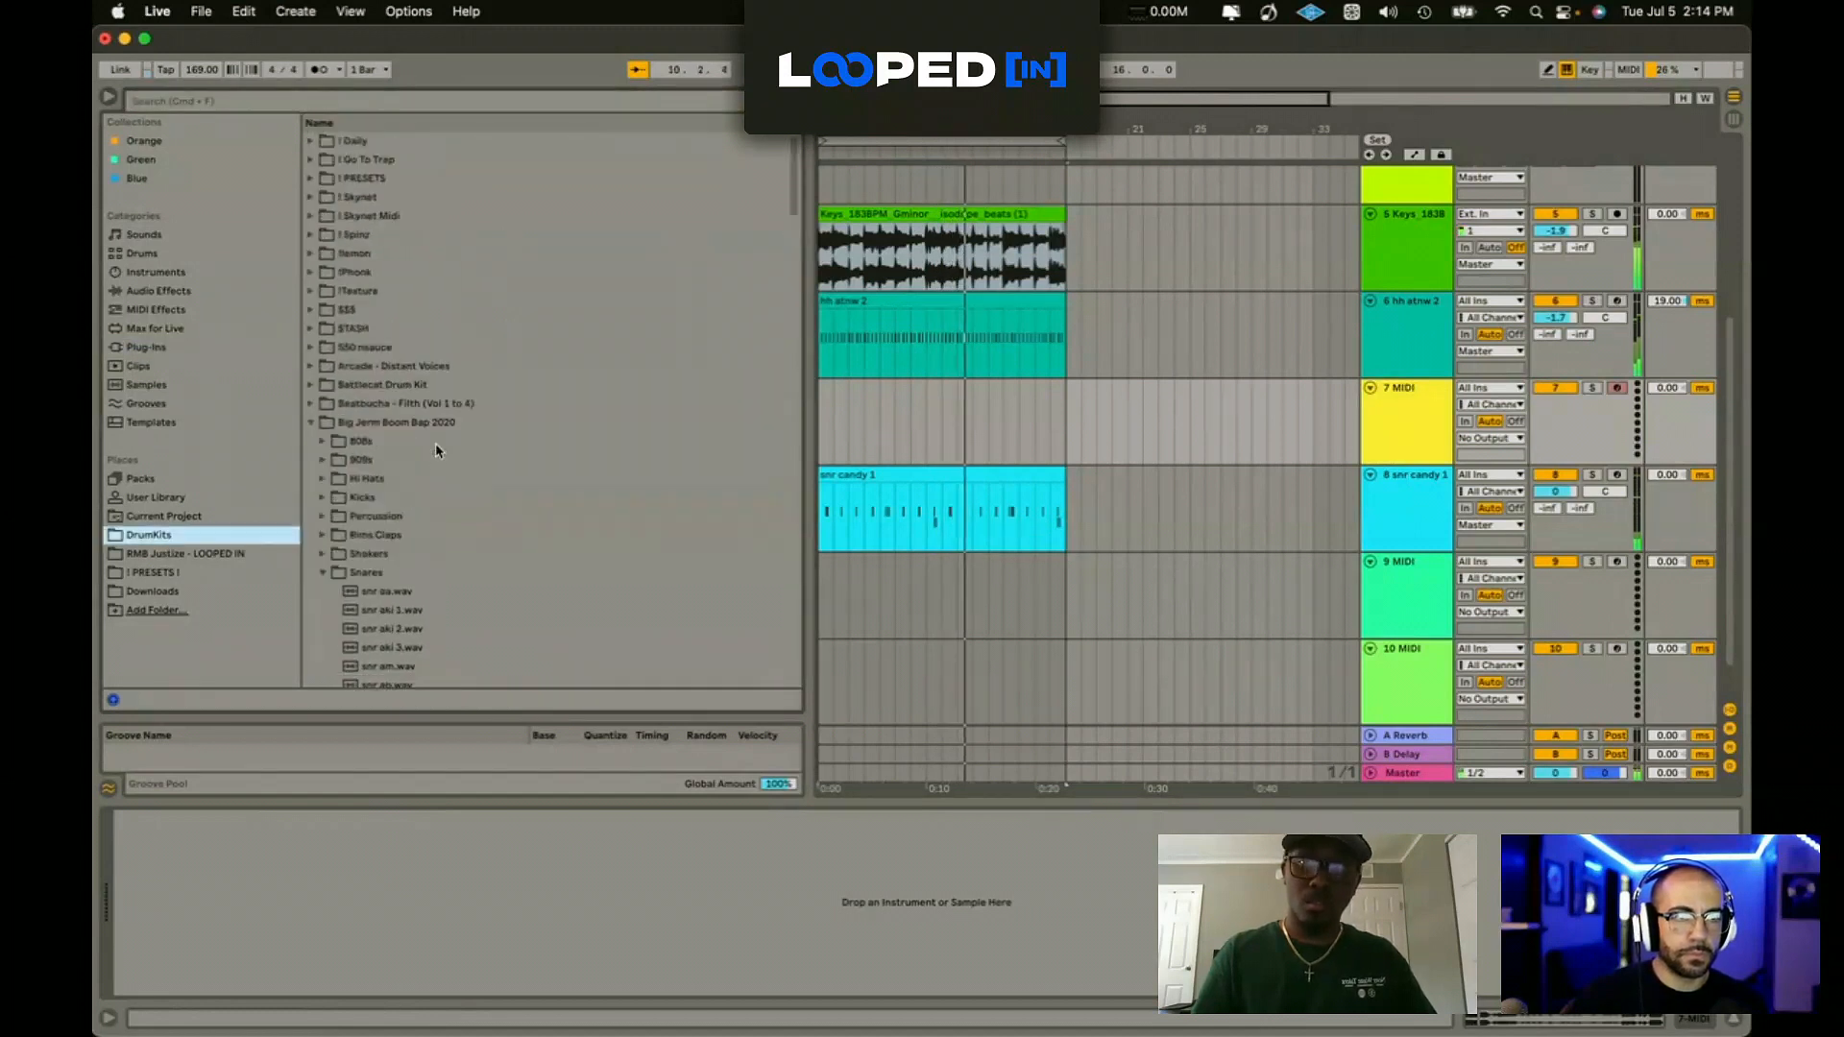
left_click(363, 498)
scroll(371, 504, "down", 10)
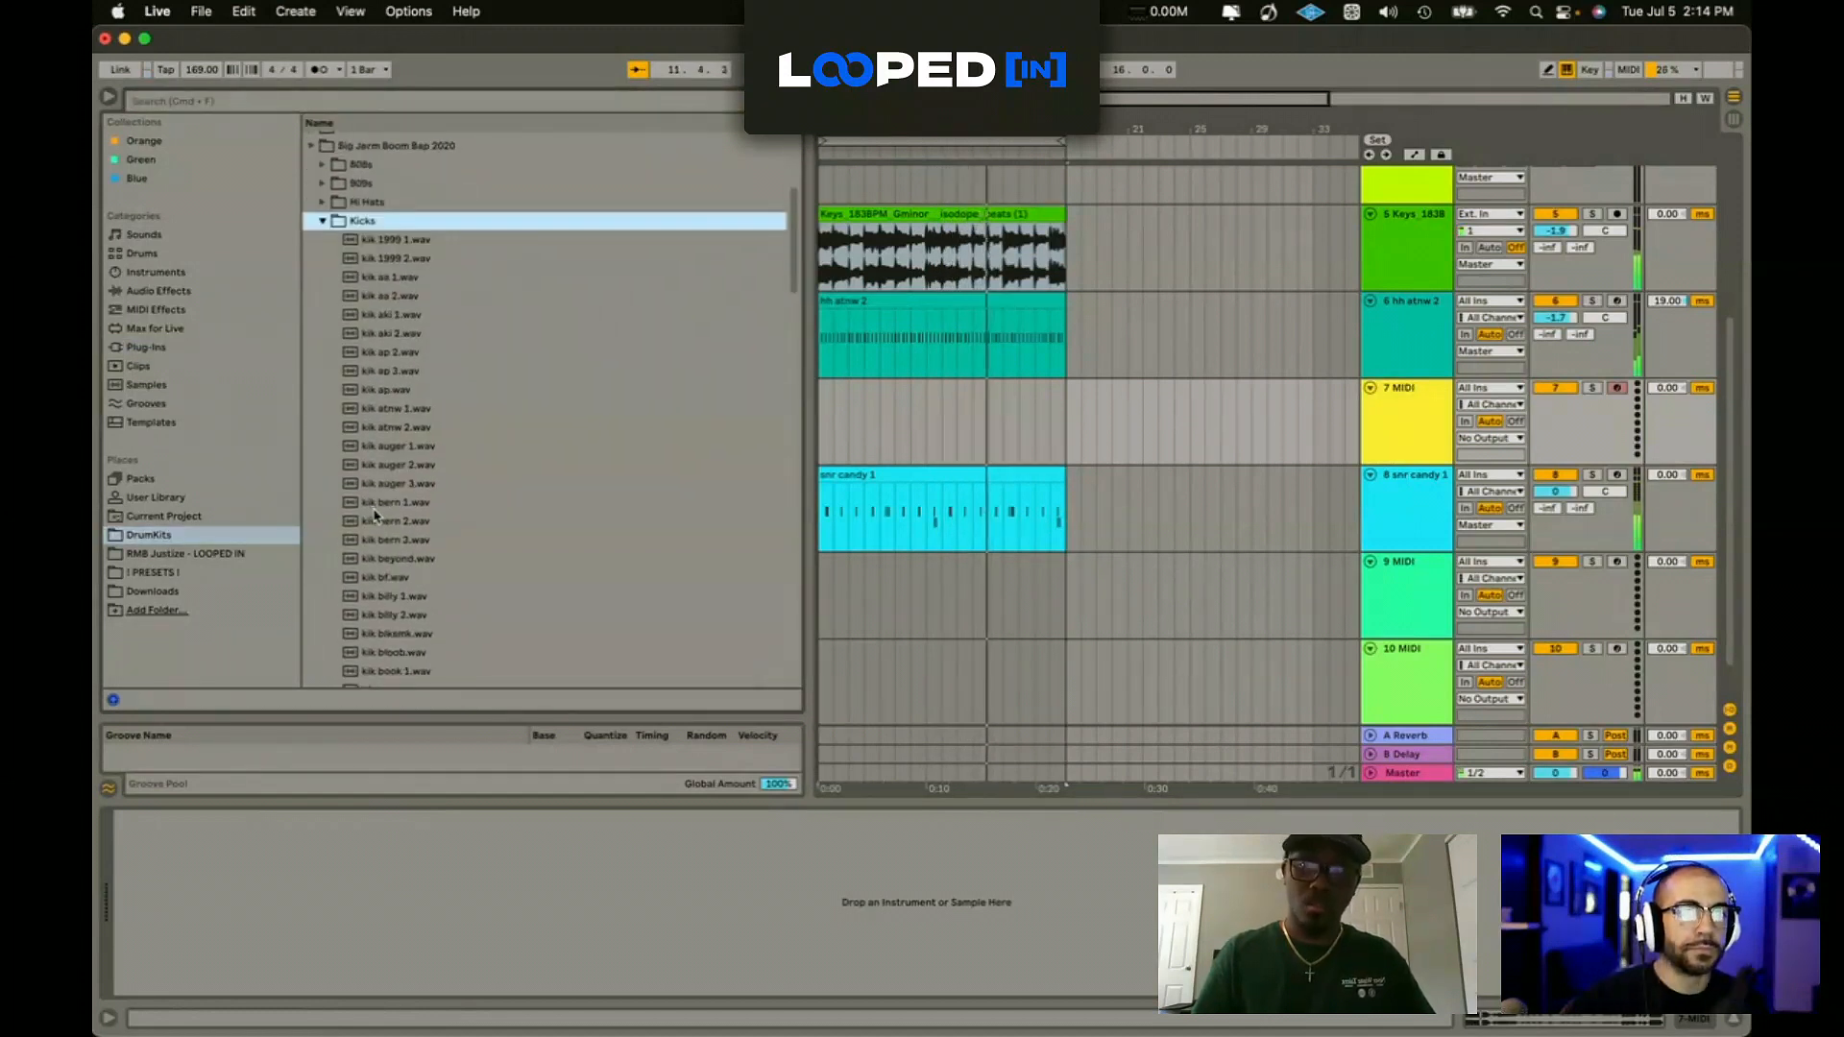
left_click(387, 498)
left_click(393, 625)
left_click(394, 438)
left_click(399, 475)
double_click(389, 457)
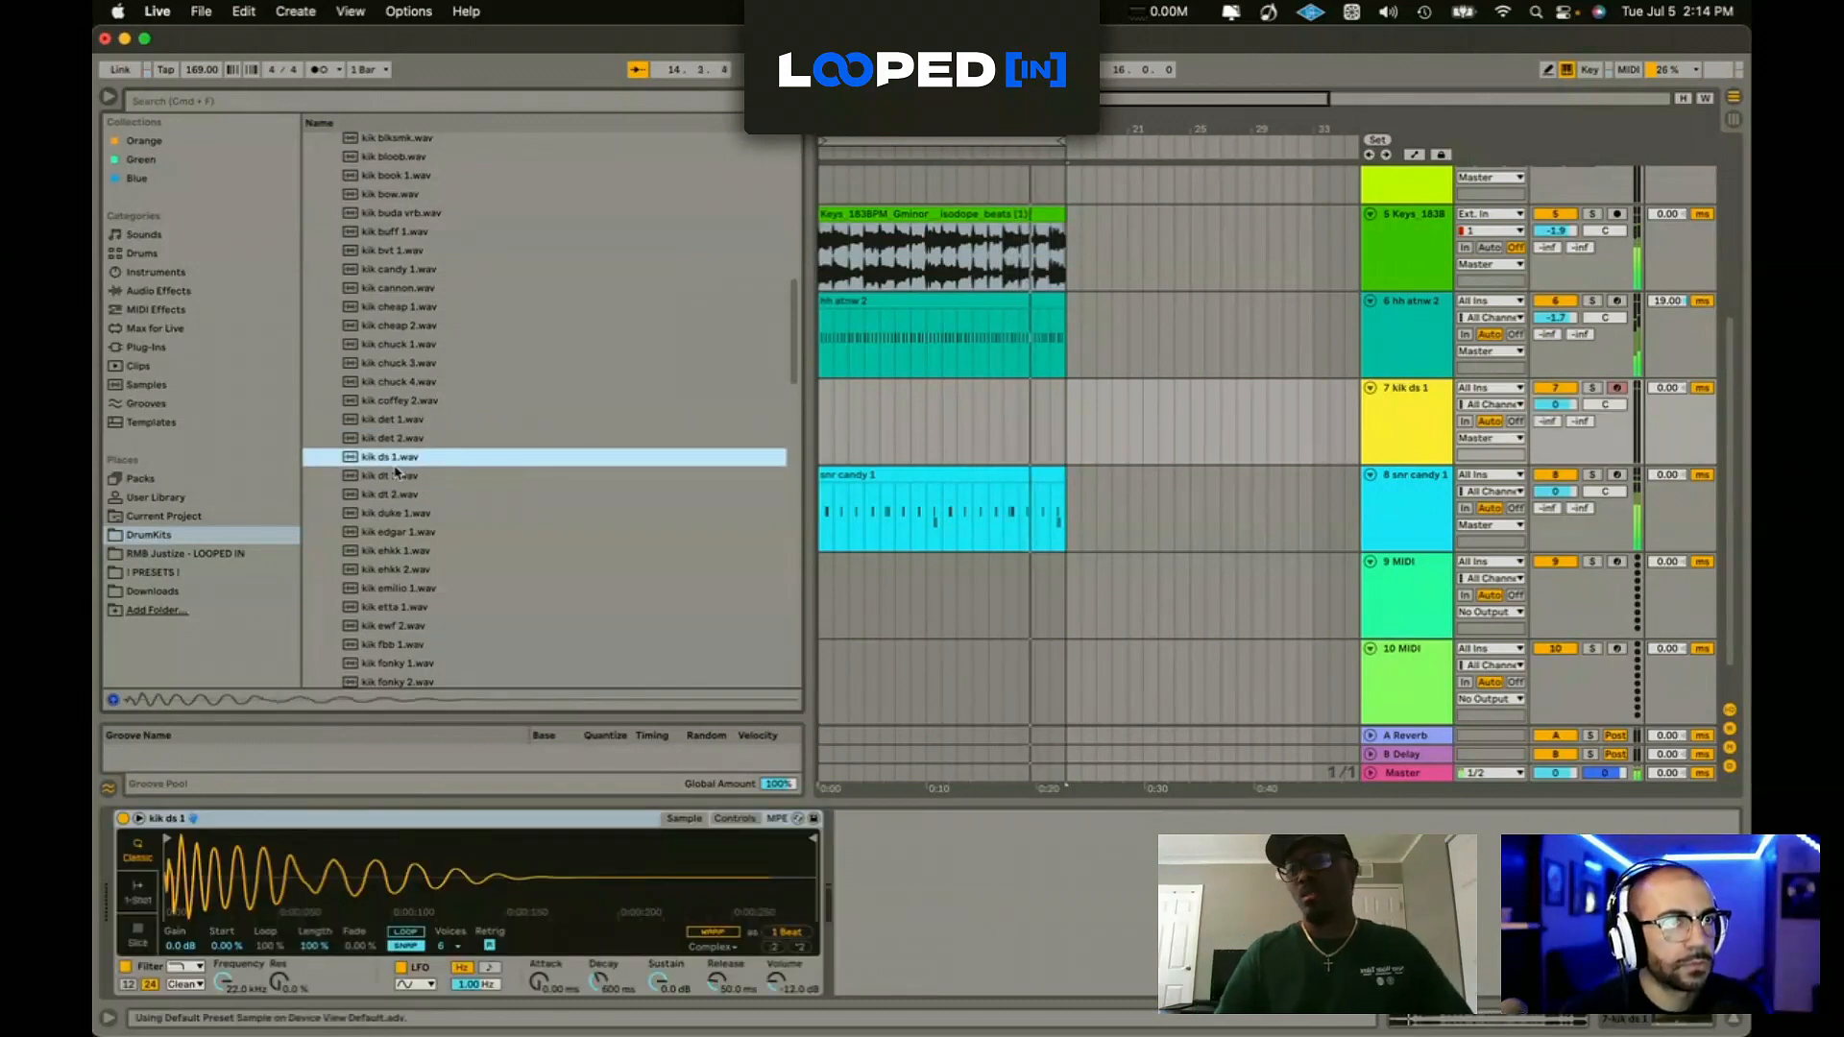
Step: Raise the kick sampler's volume to -1.14 dB, record a 16-bar kick pattern, and open its clip
left_click_drag(776, 981, 776, 951)
key("F9")
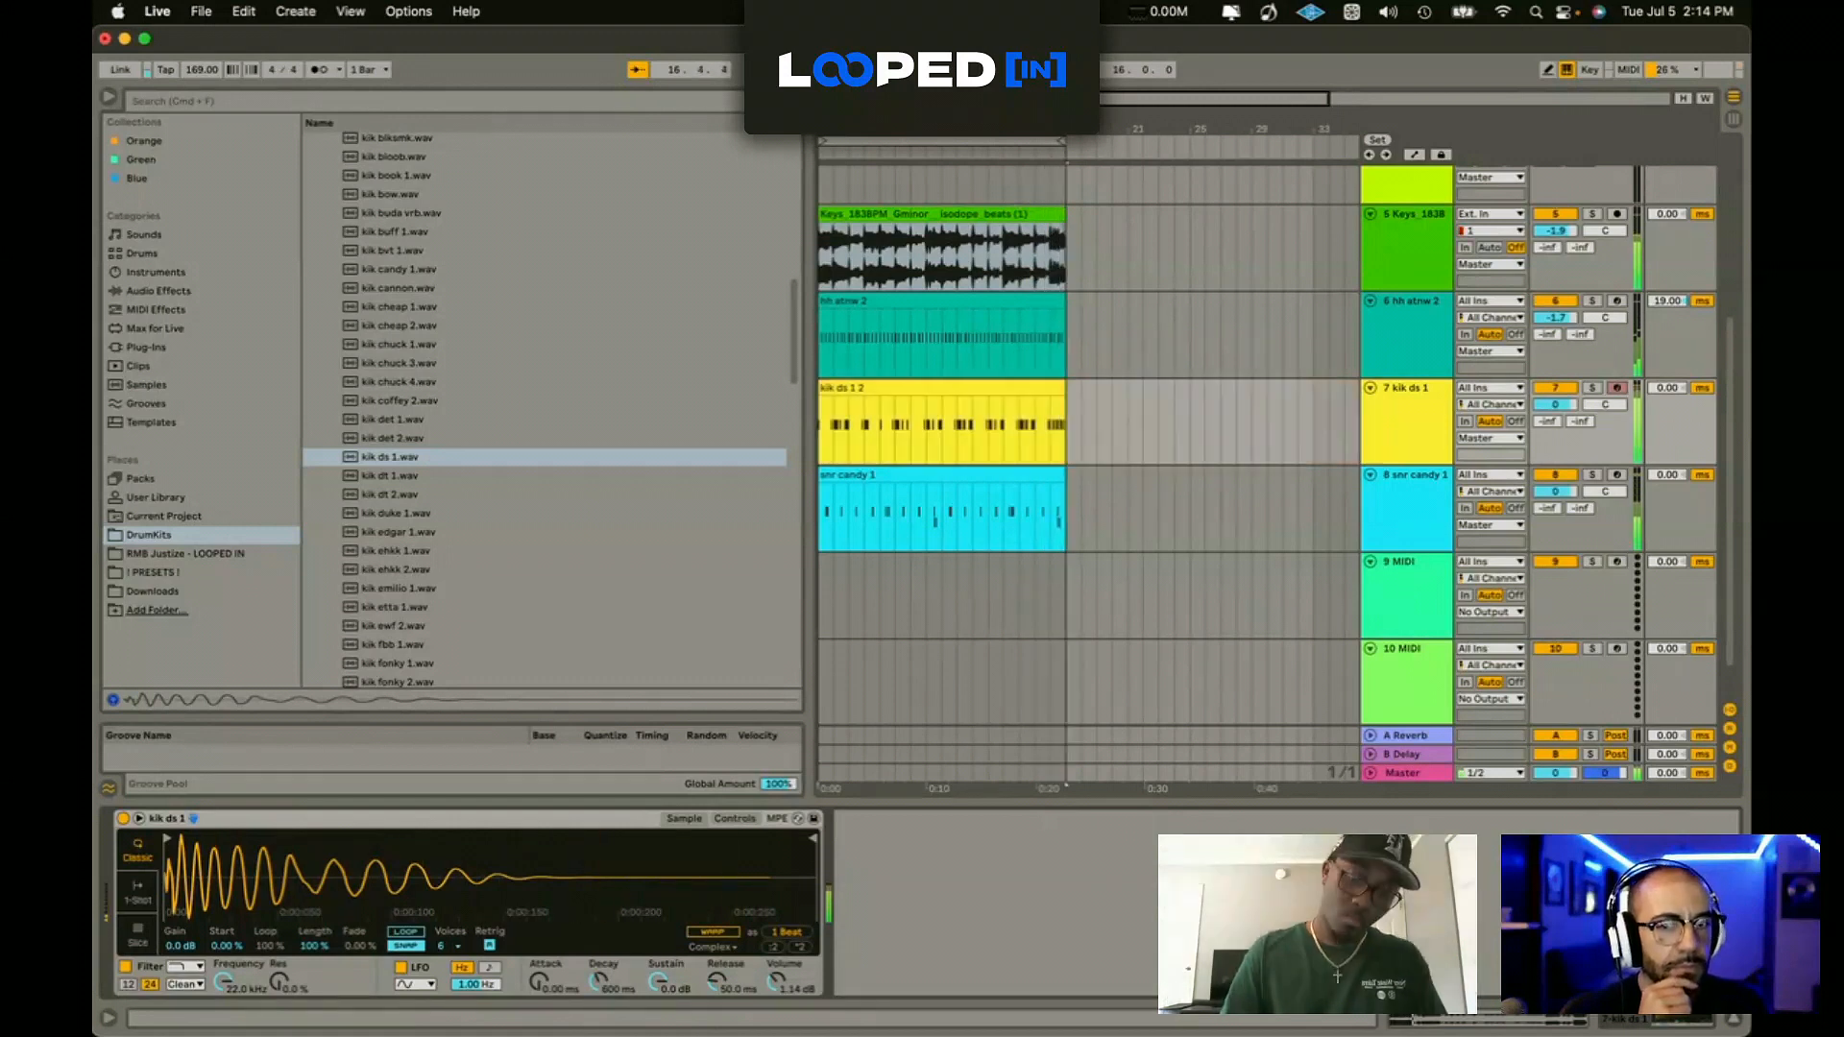
left_click(900, 386)
double_click(900, 386)
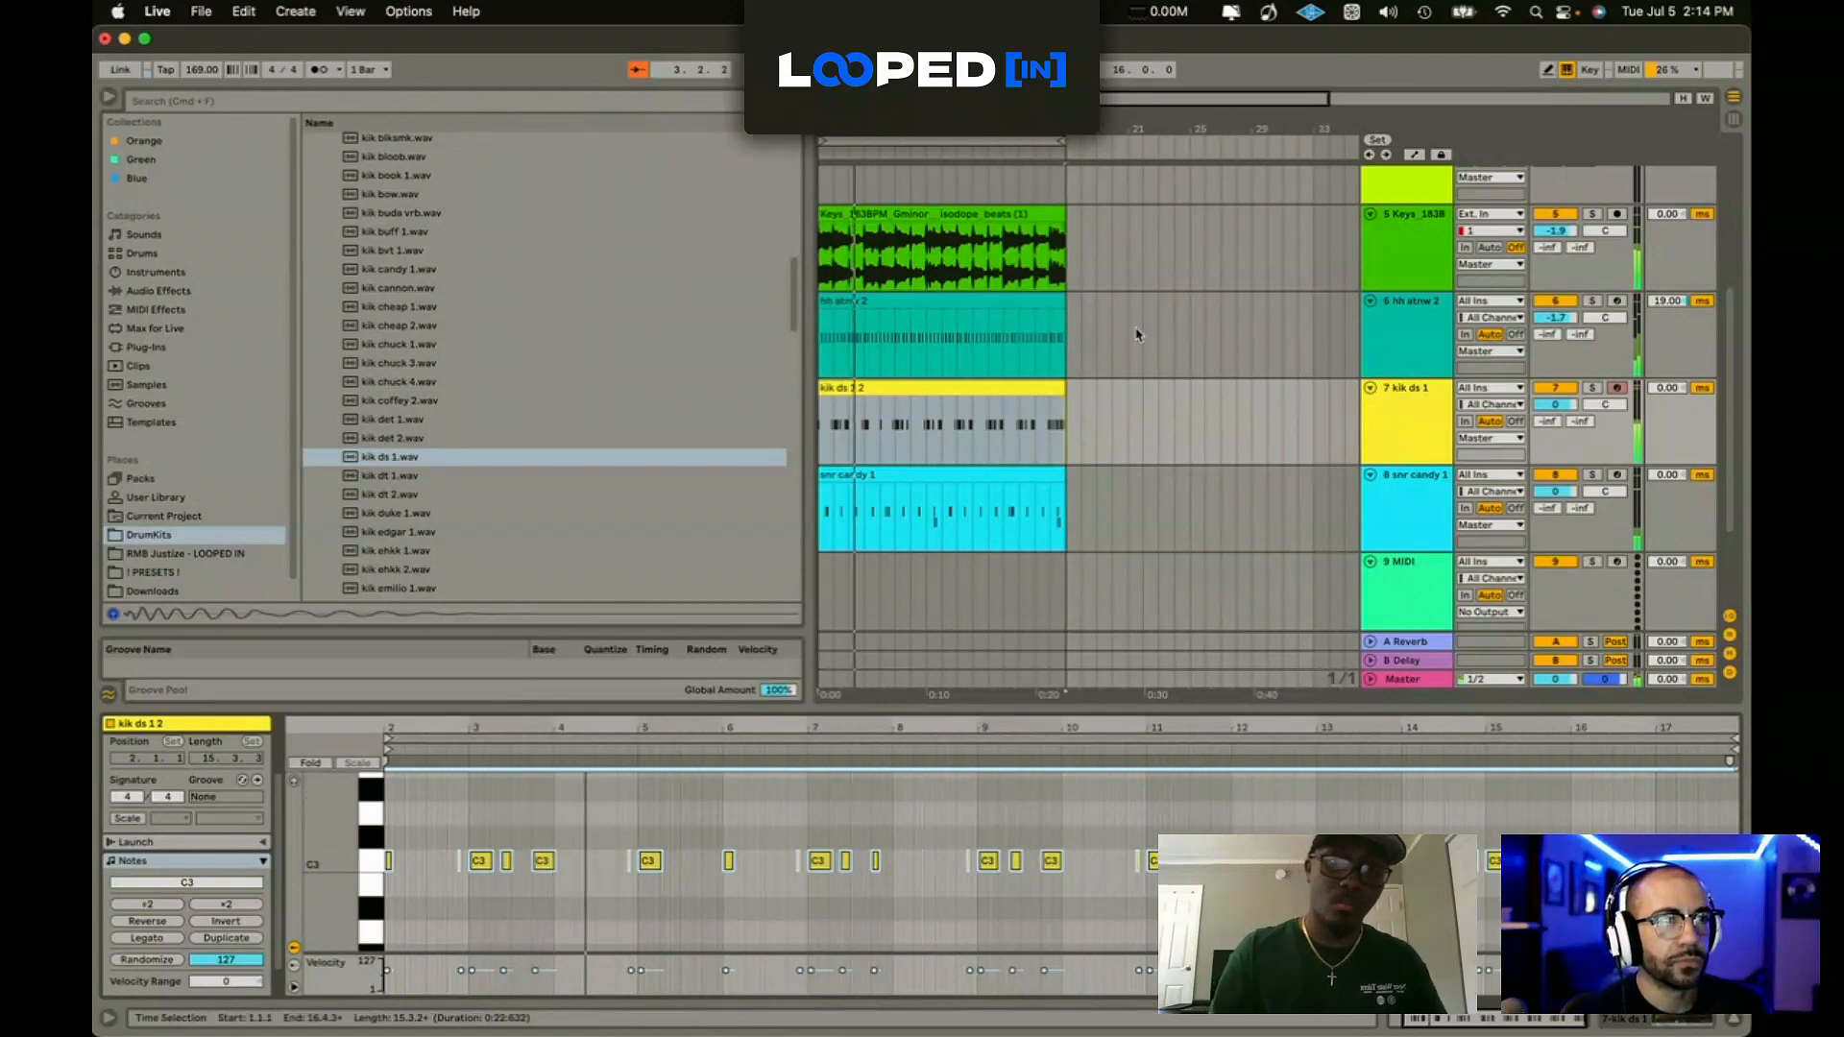
Step: Set the hi-hat track's delay to 16 ms and remove the Reels effect from the keys track
left_click_drag(1667, 301, 1668, 304)
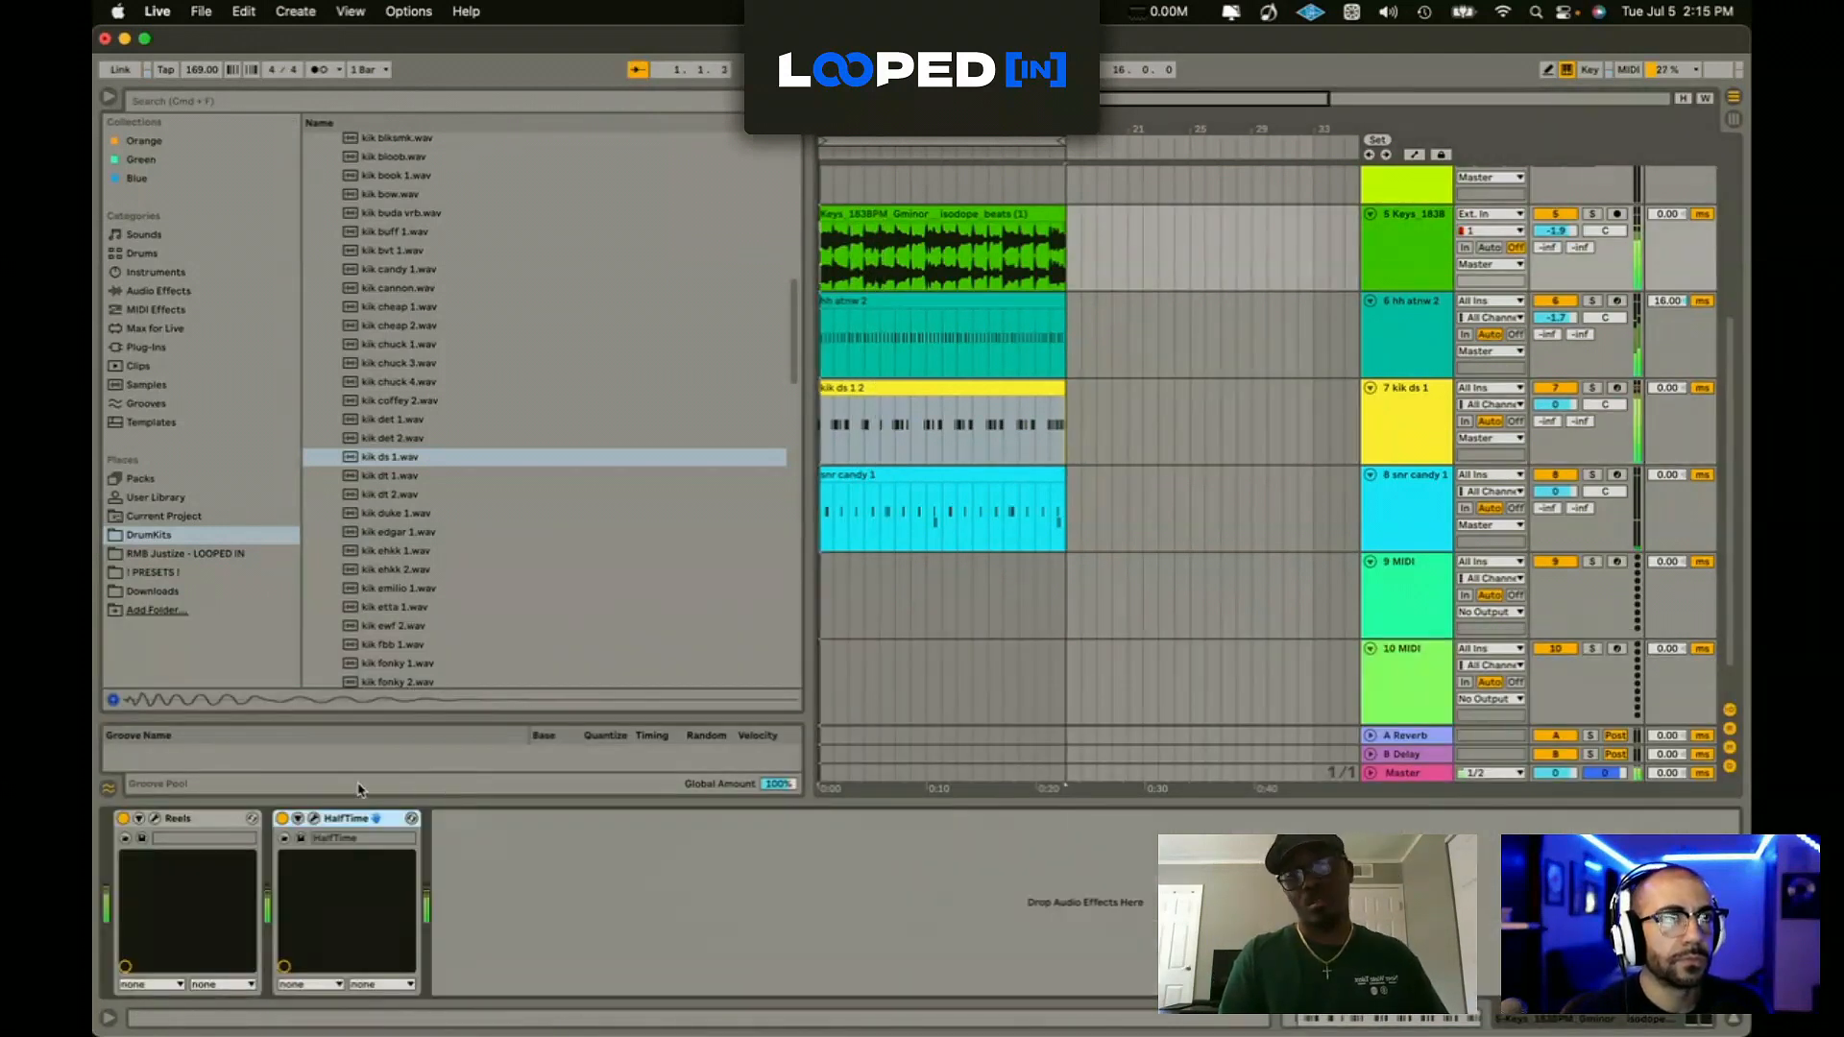
left_click(189, 821)
key("Delete")
key("space")
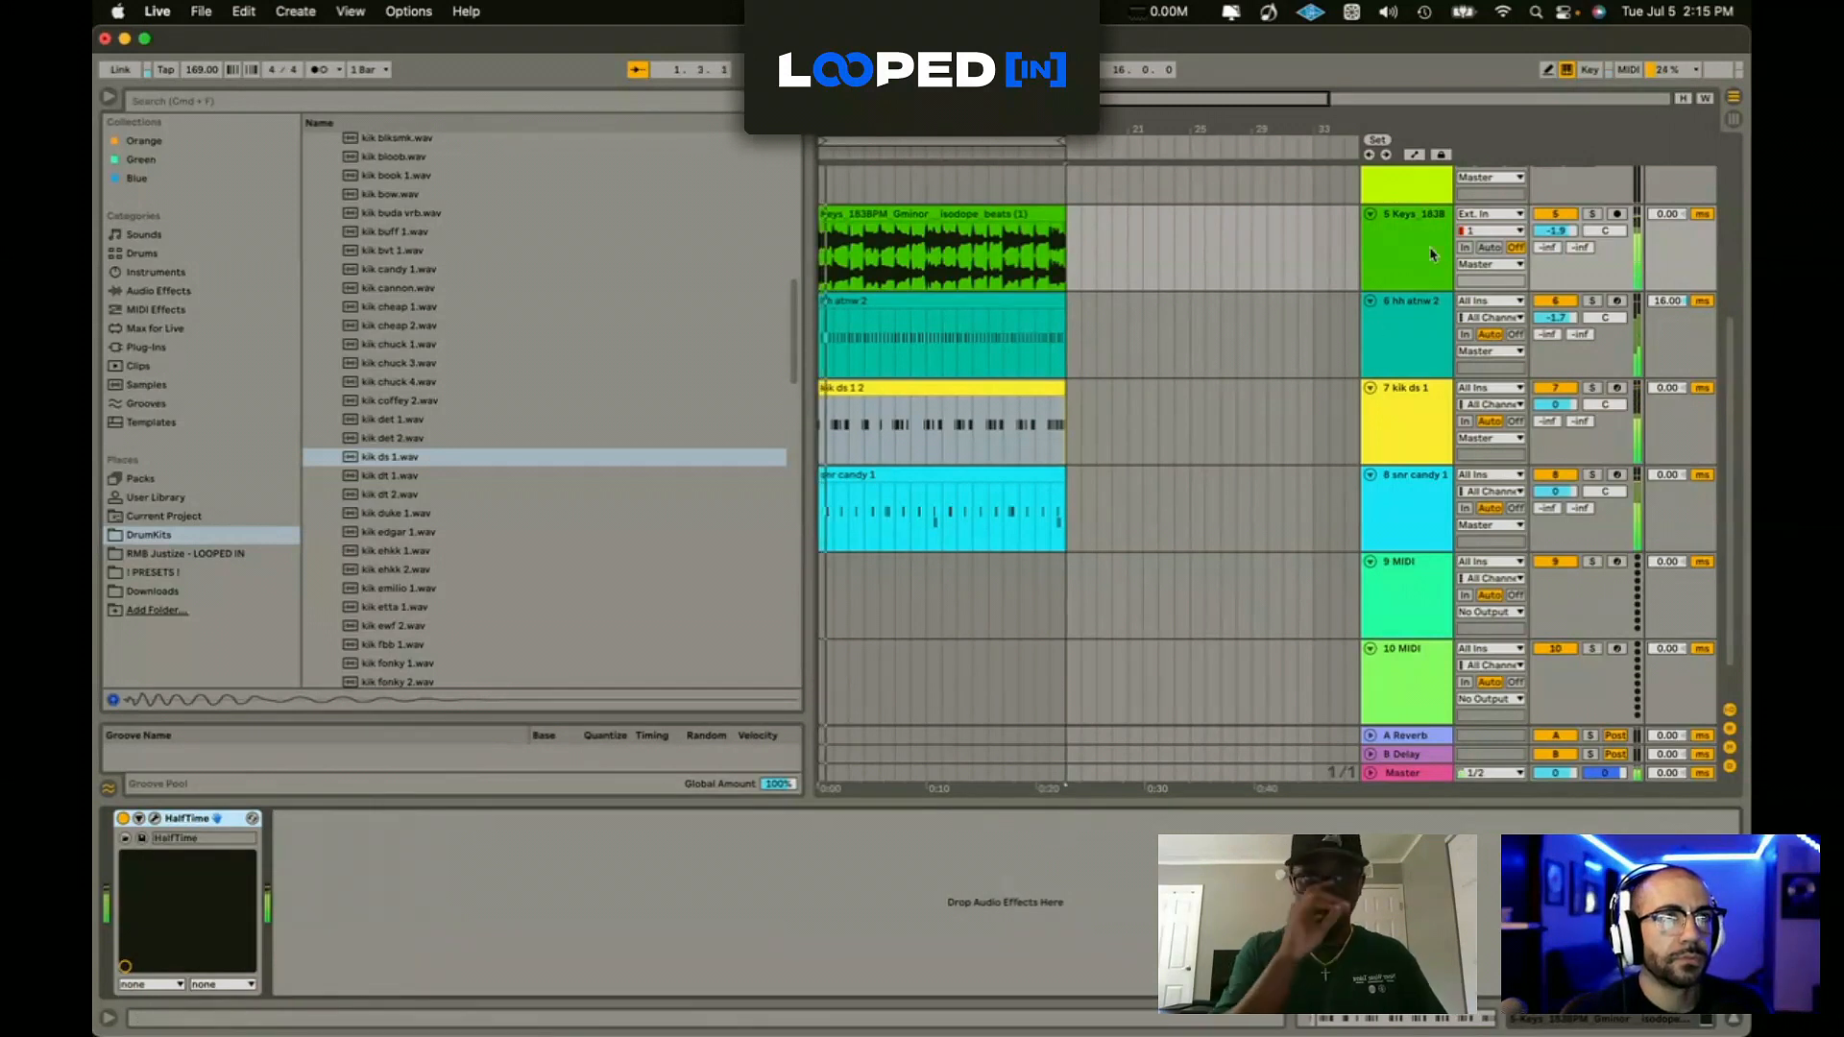
Step: Try a keys track volume of -5.3 dB and undo the change
left_click_drag(1536, 230, 1537, 241)
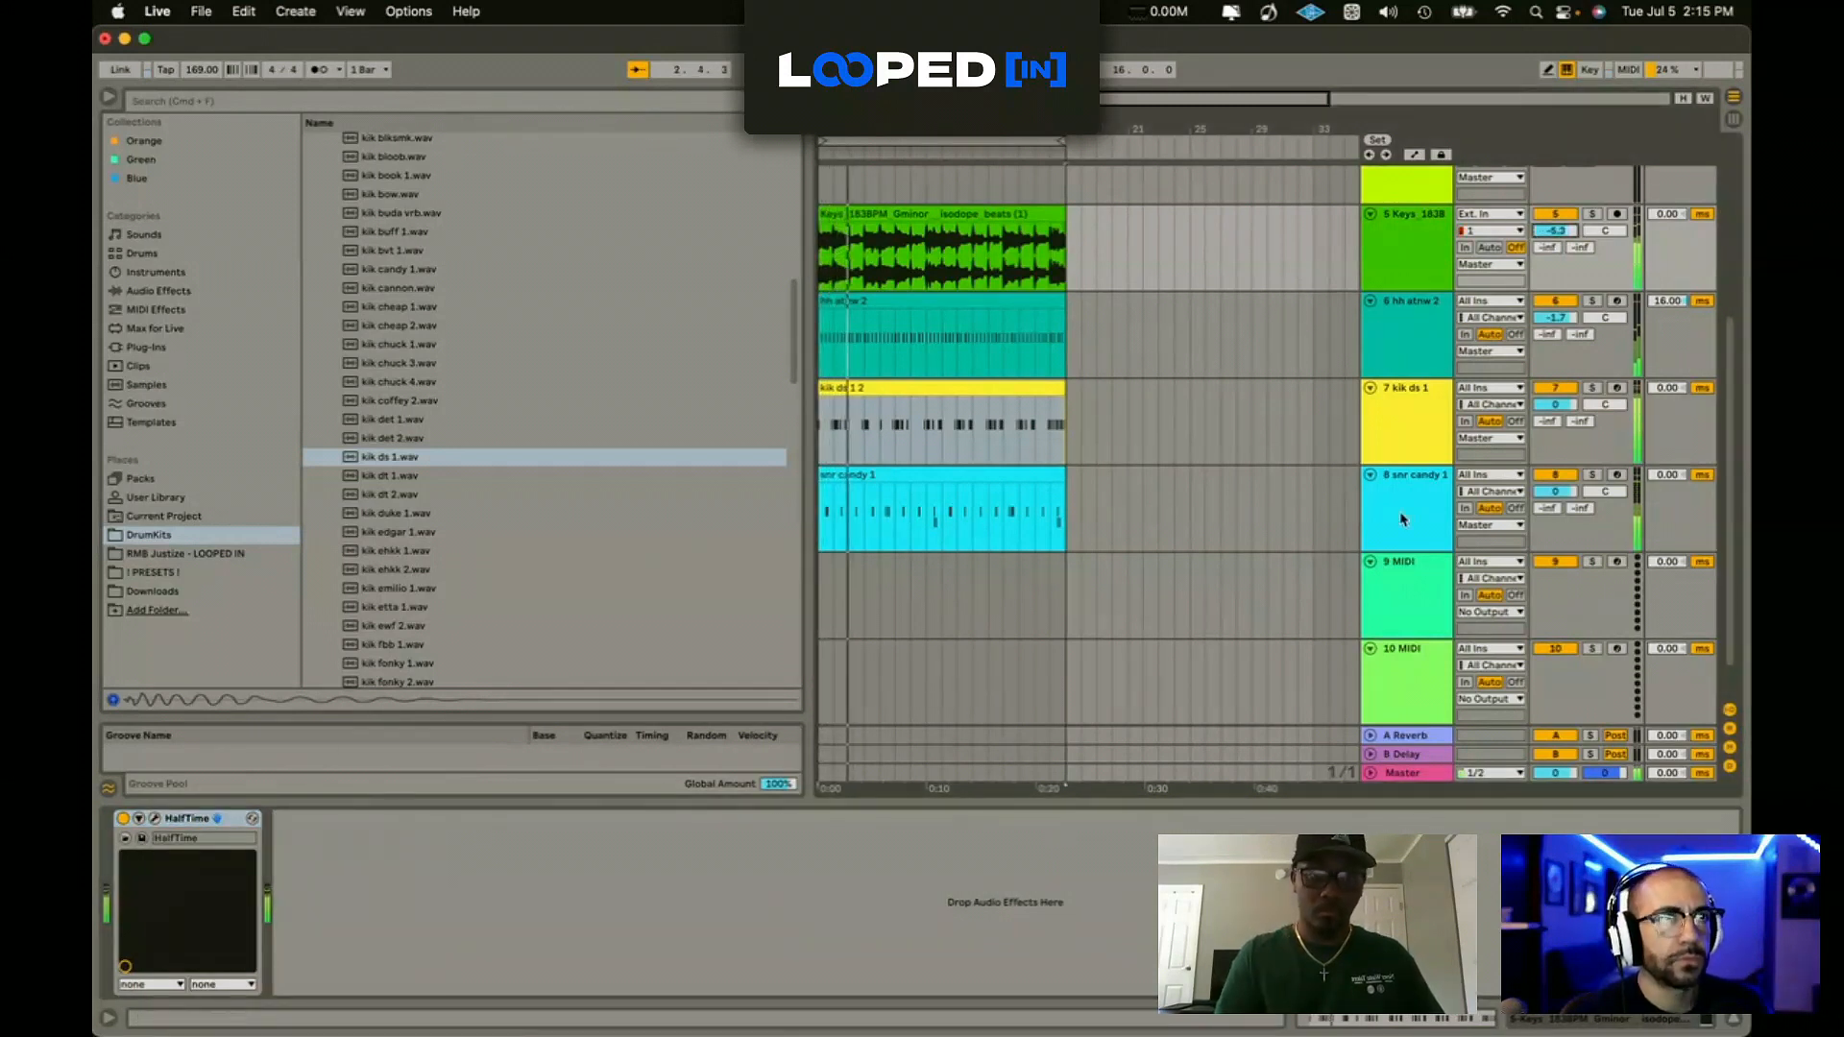
key("super+z")
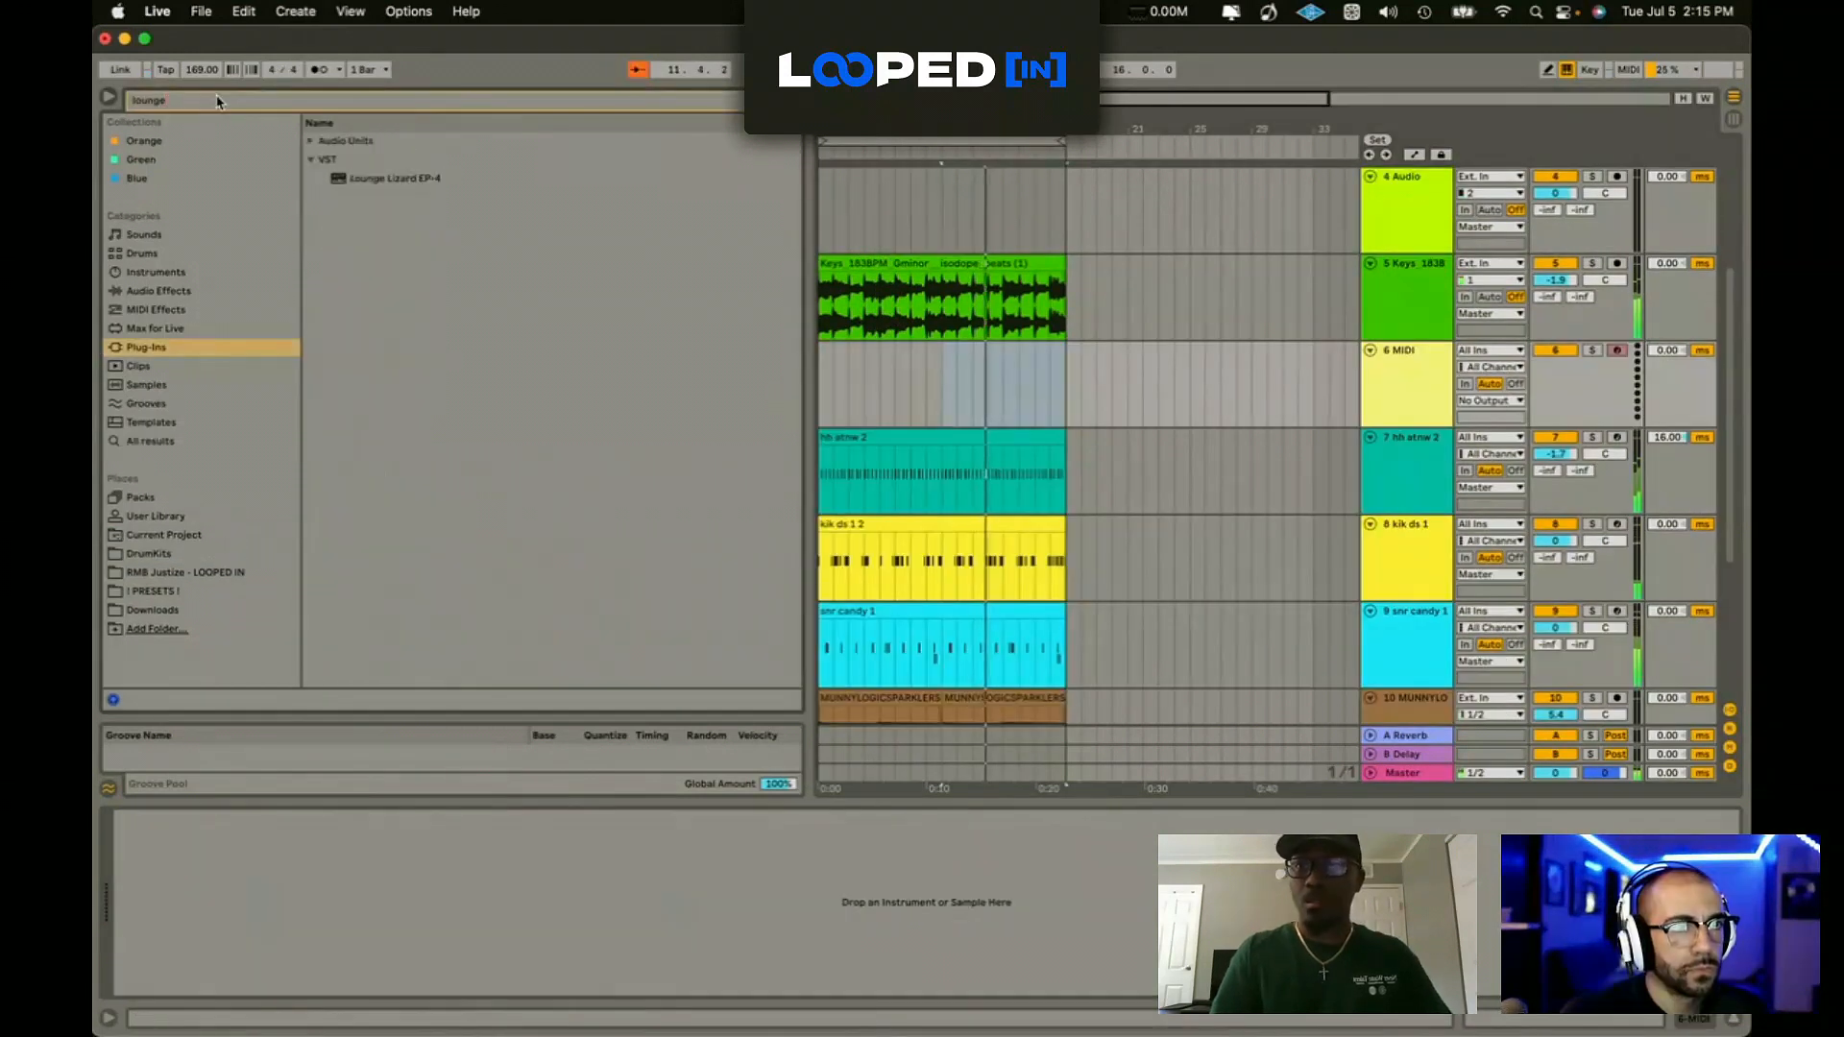
Step: Load the Lounge Lizard EP-4 instrument onto the empty MIDI track below the keys
left_click(339, 177)
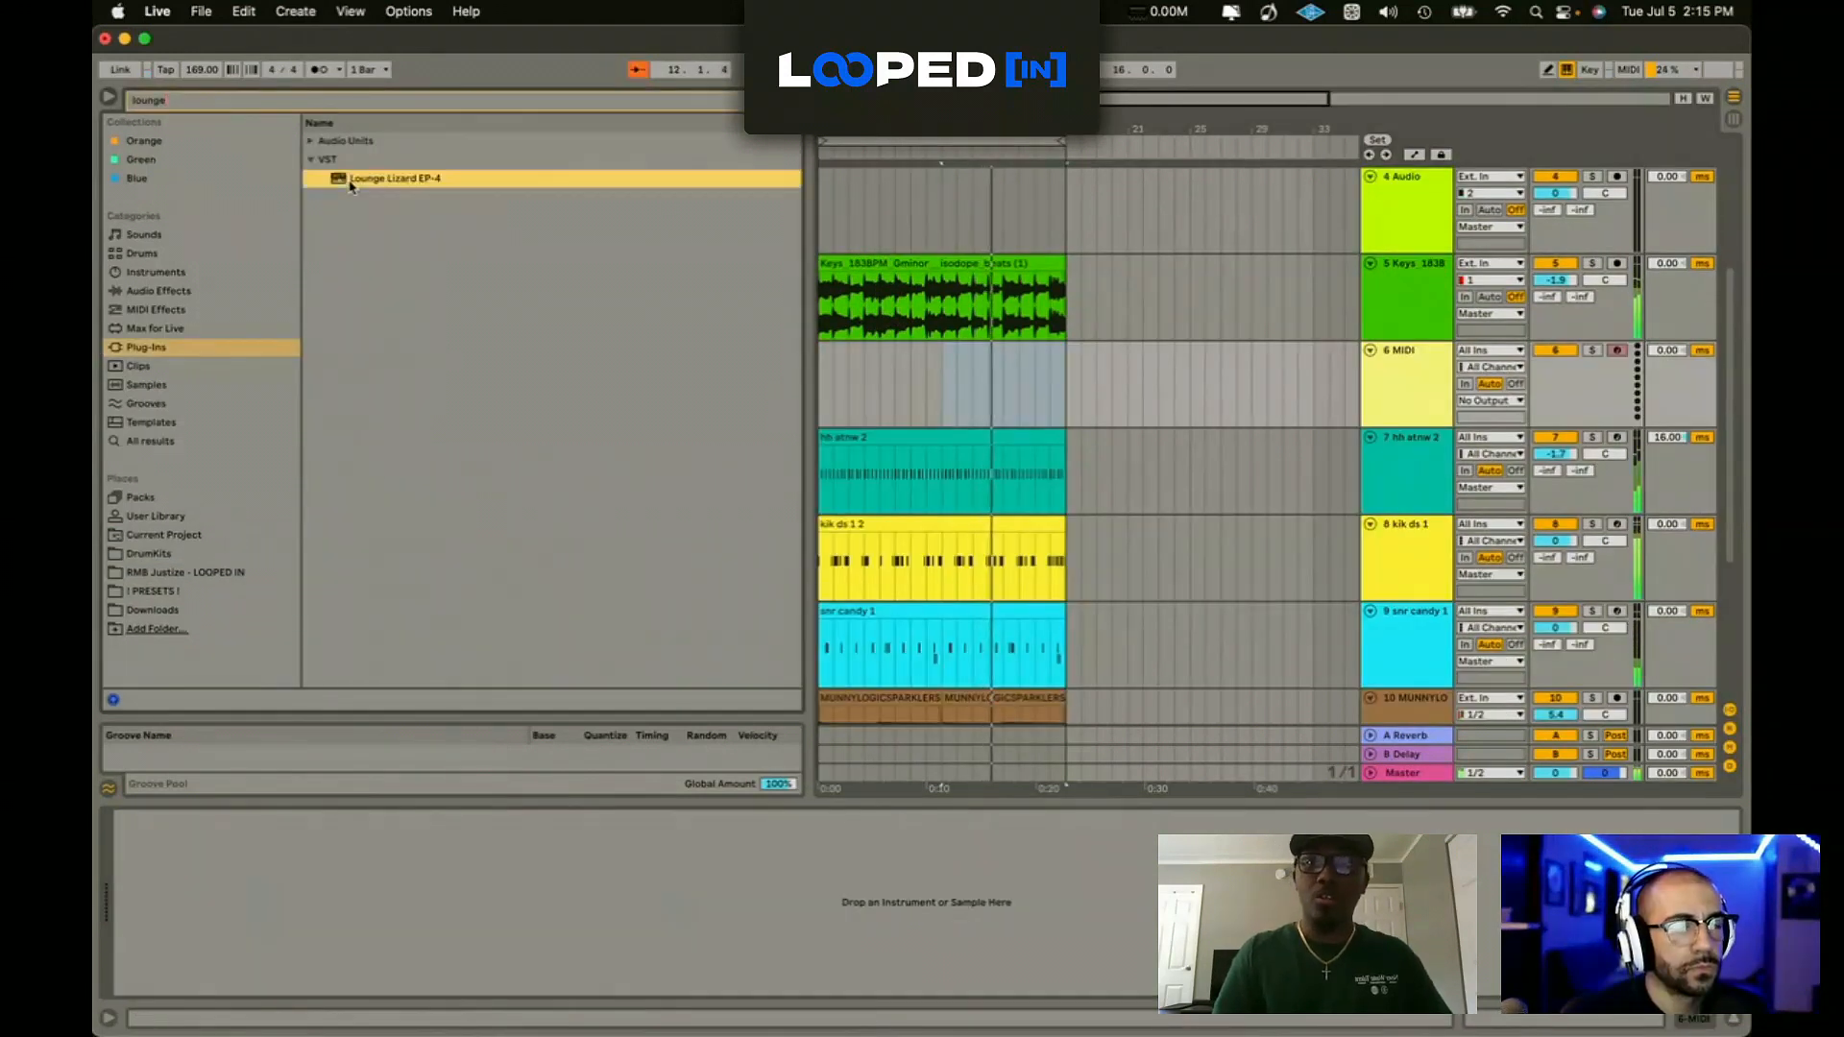
double_click(339, 178)
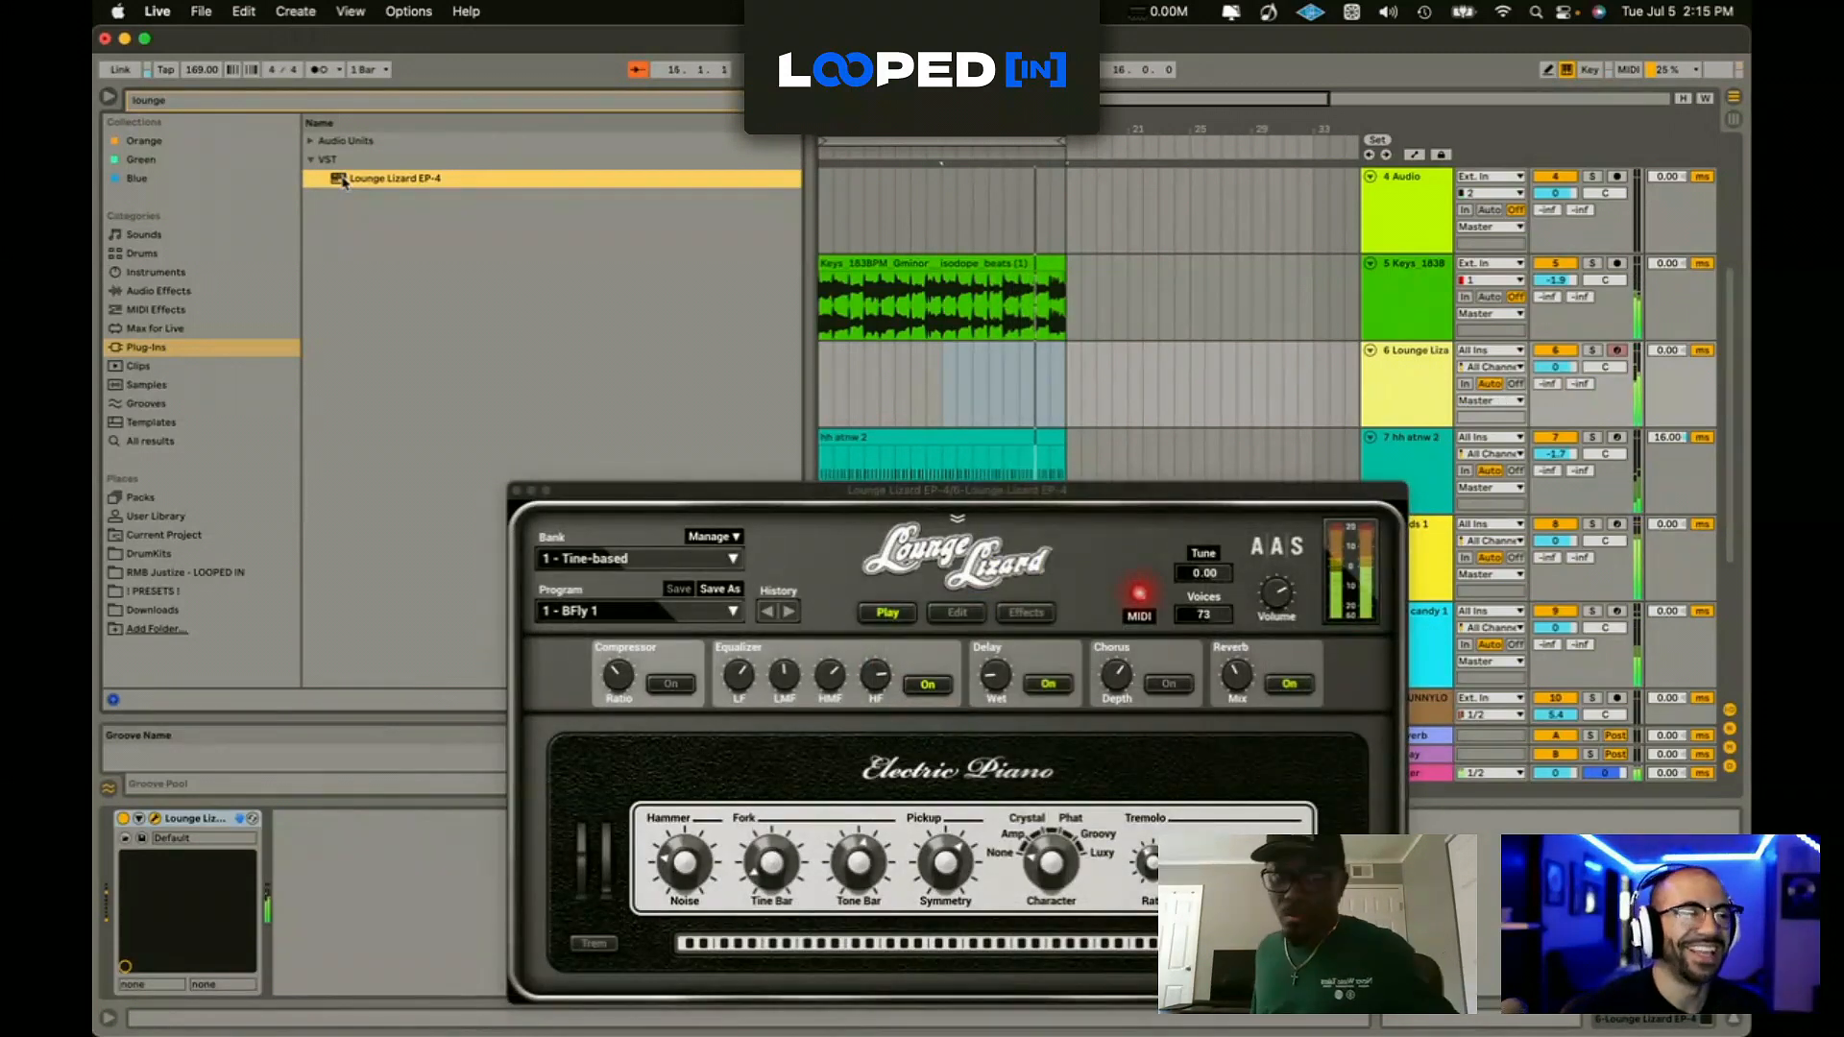
Step: Set Lounge Lizard's tune to -1.00 and record a 16-bar electric piano part on its track
left_click(1196, 578)
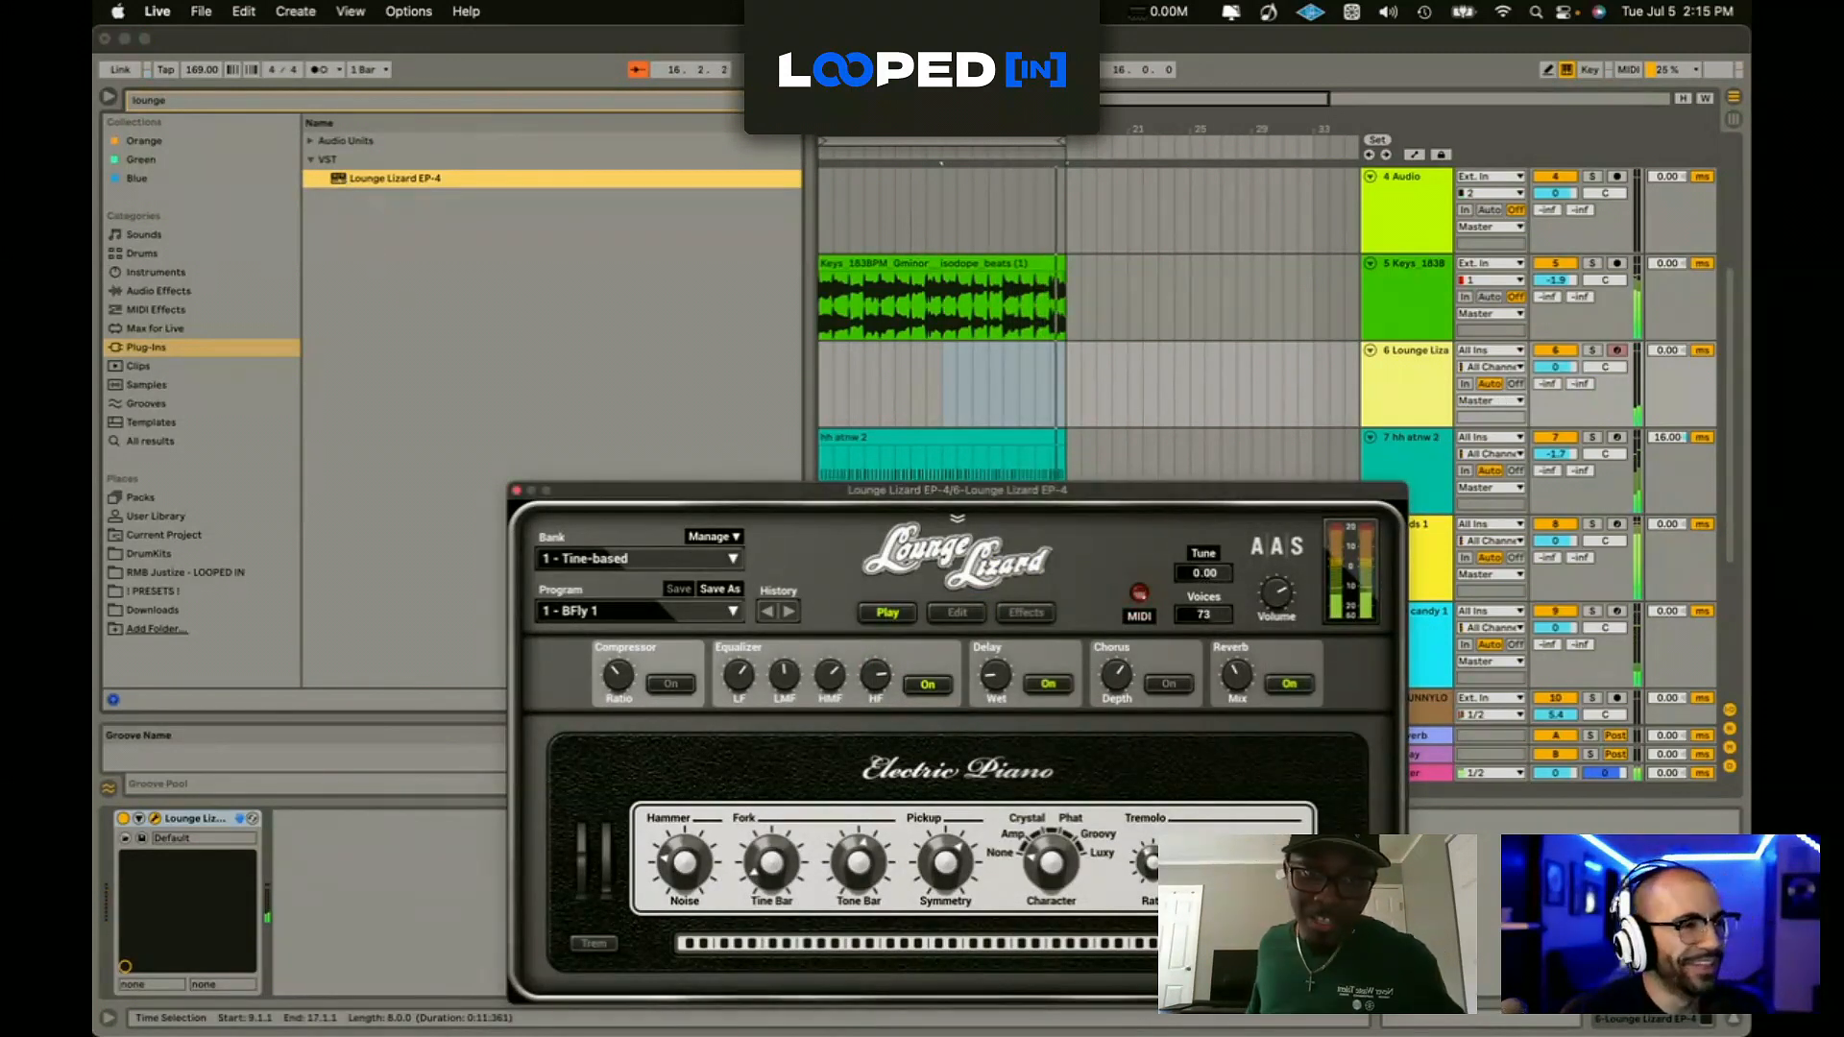
left_click_drag(1195, 577, 1196, 573)
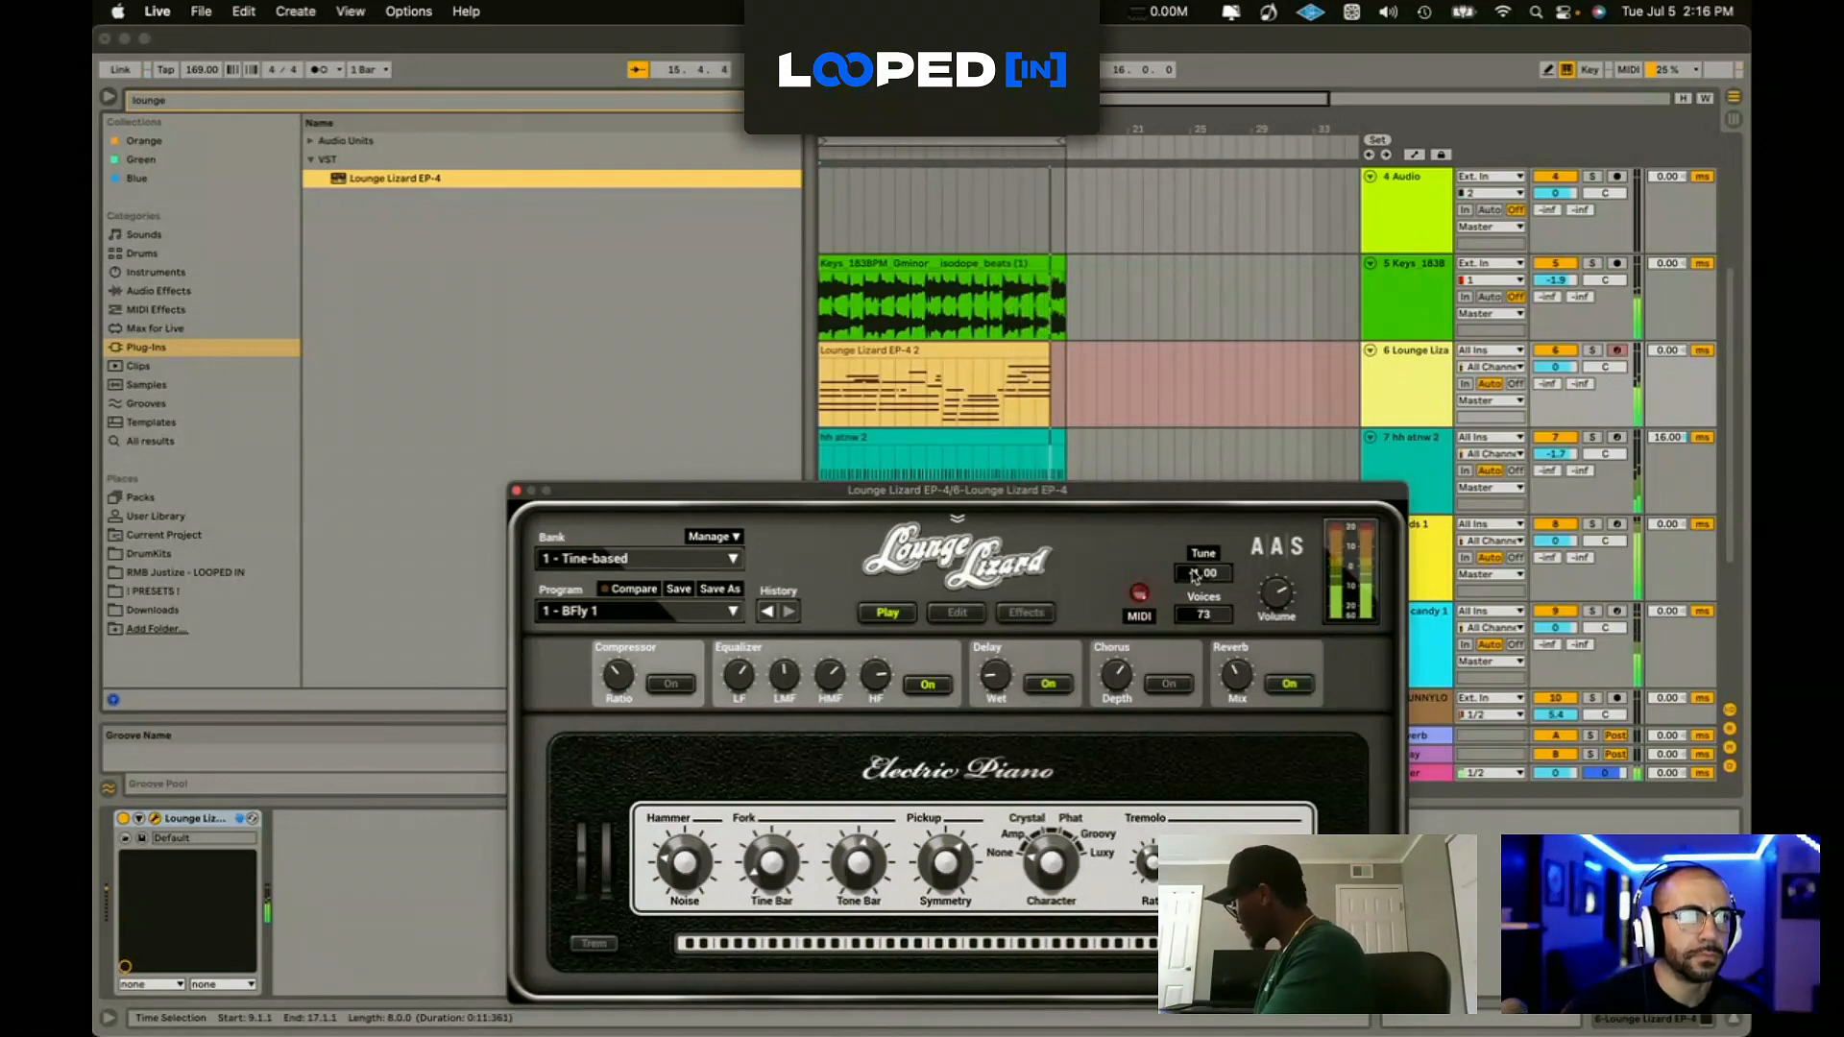
key("space")
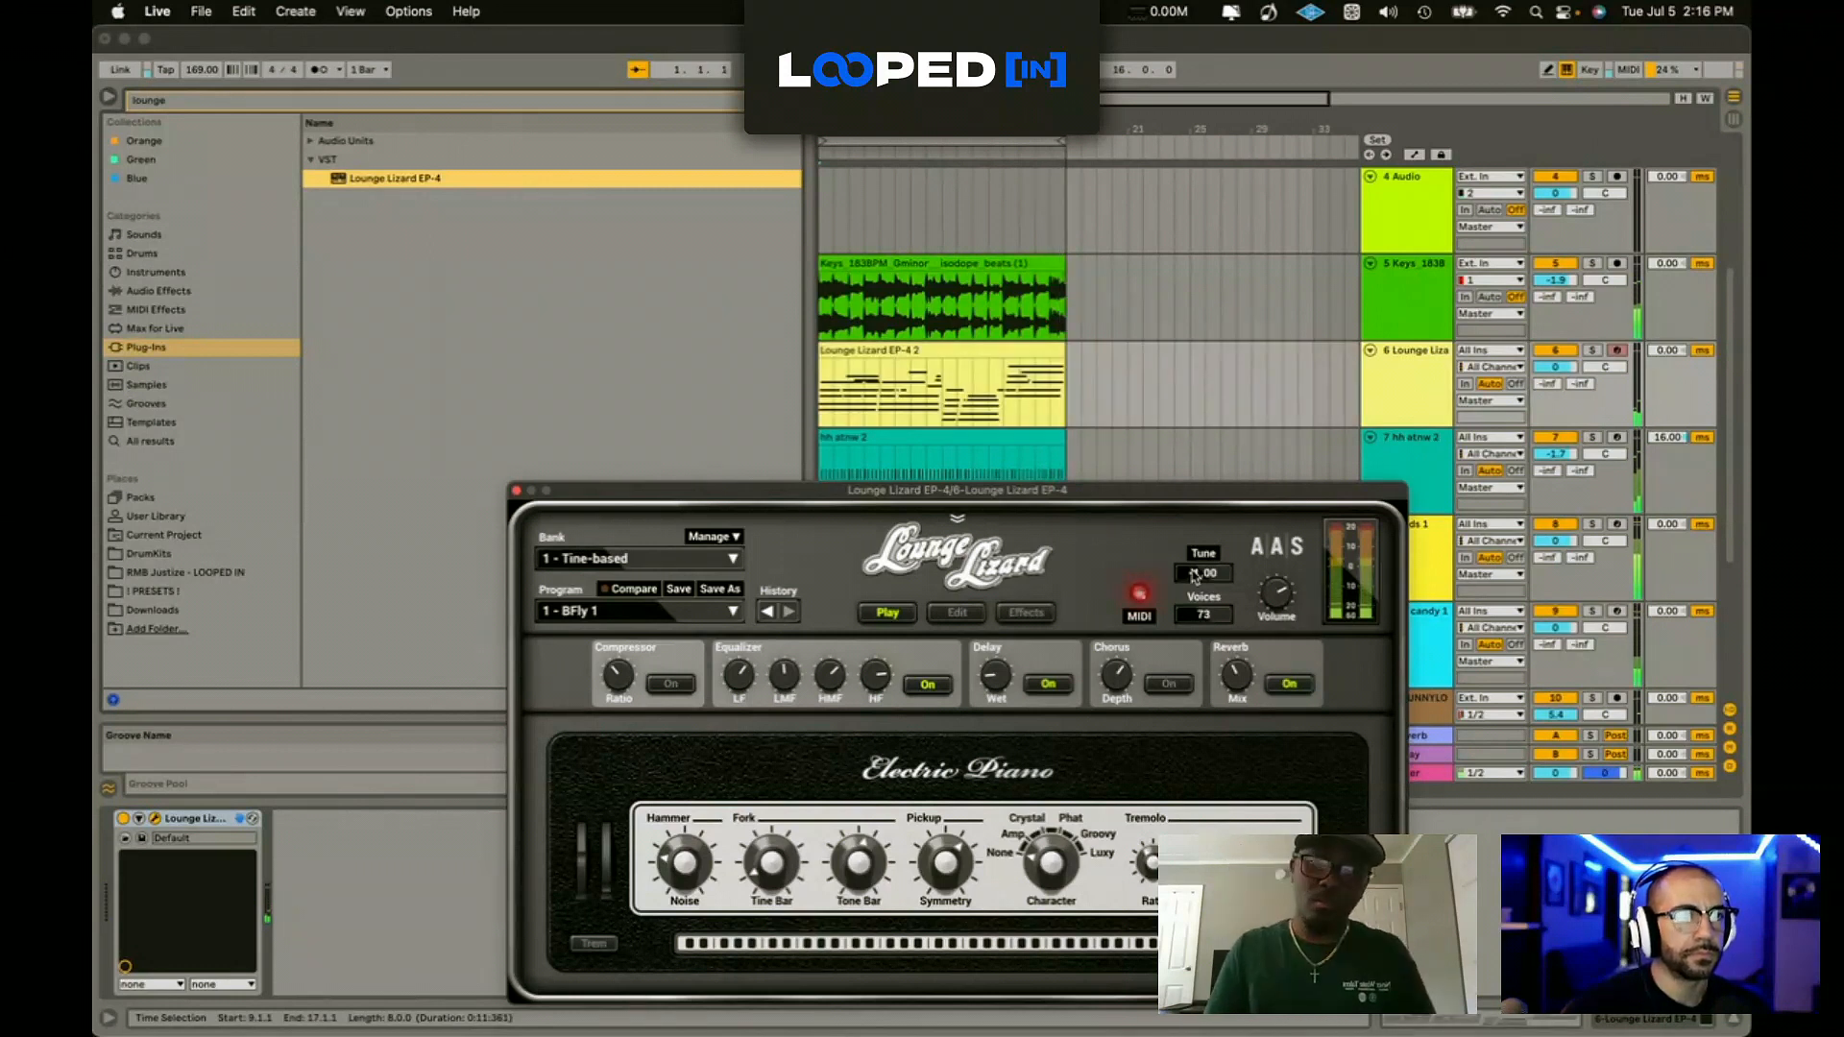
Step: Turn on Lounge Lizard's chorus and lower the keys track's volume to -4.3 dB
left_click(1168, 685)
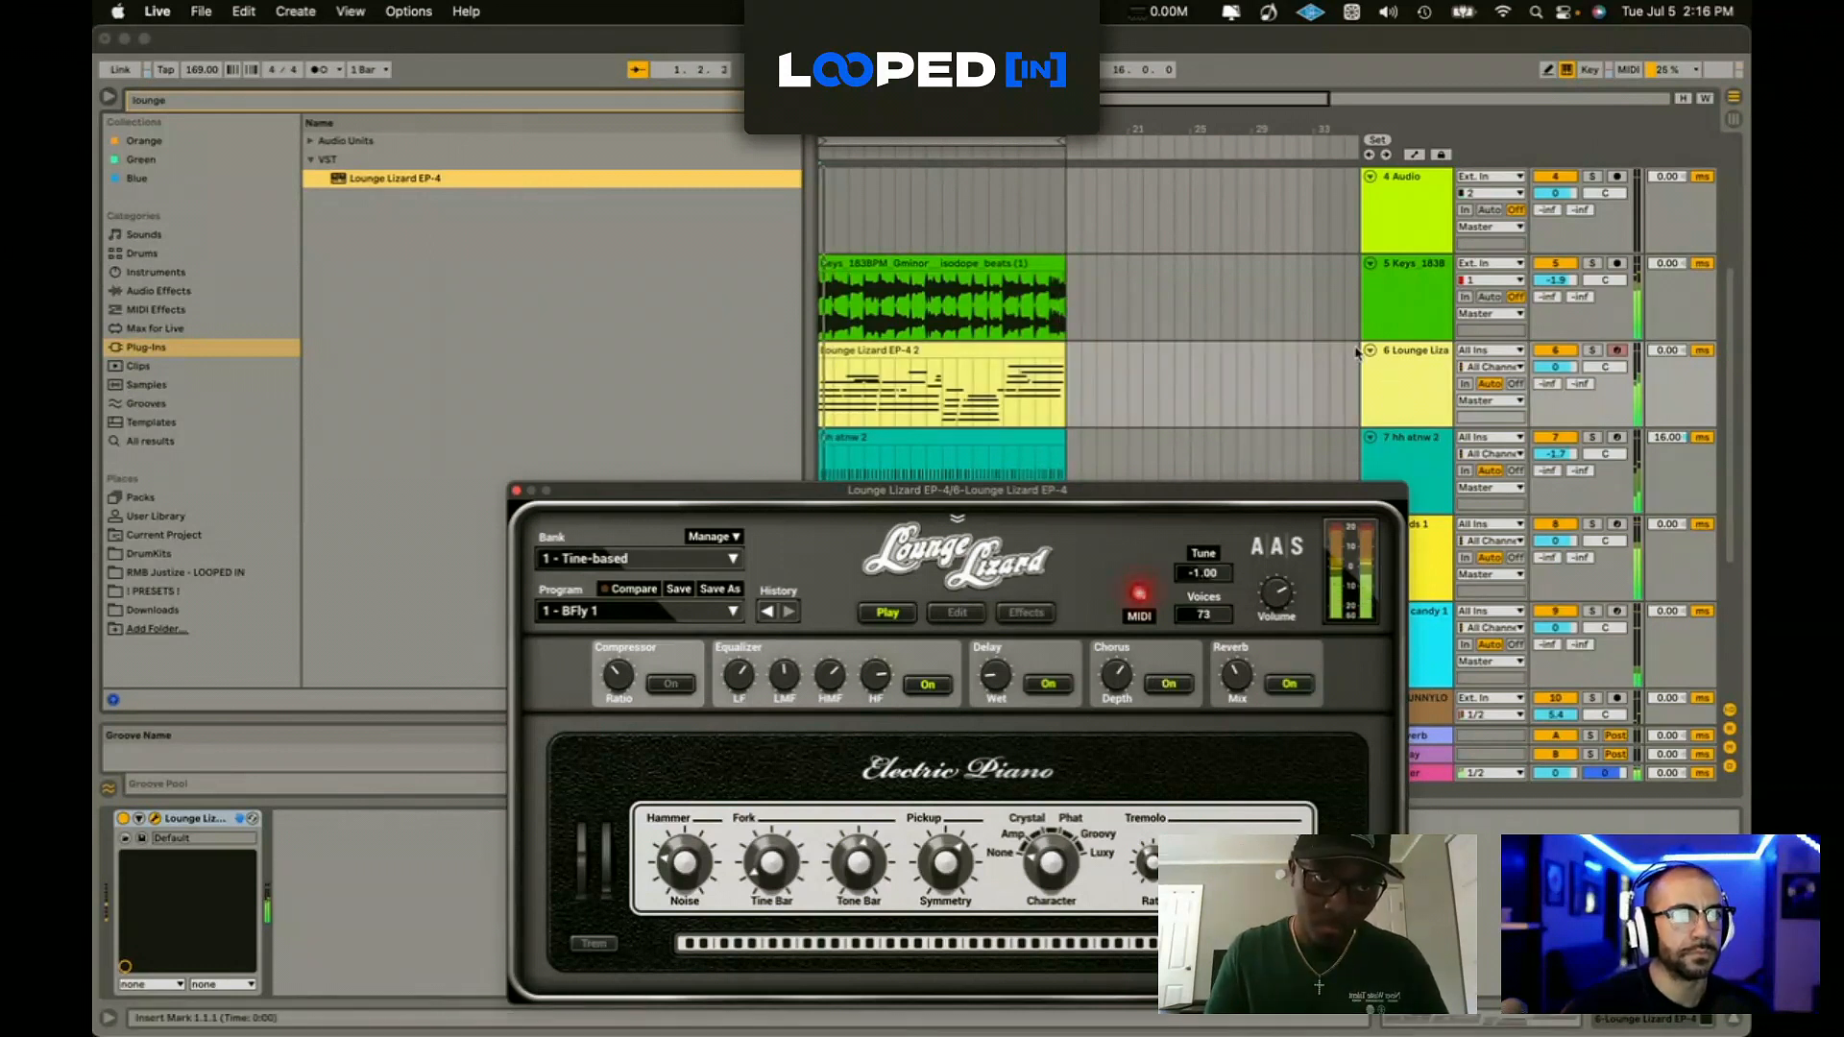
left_click_drag(1554, 280, 1554, 285)
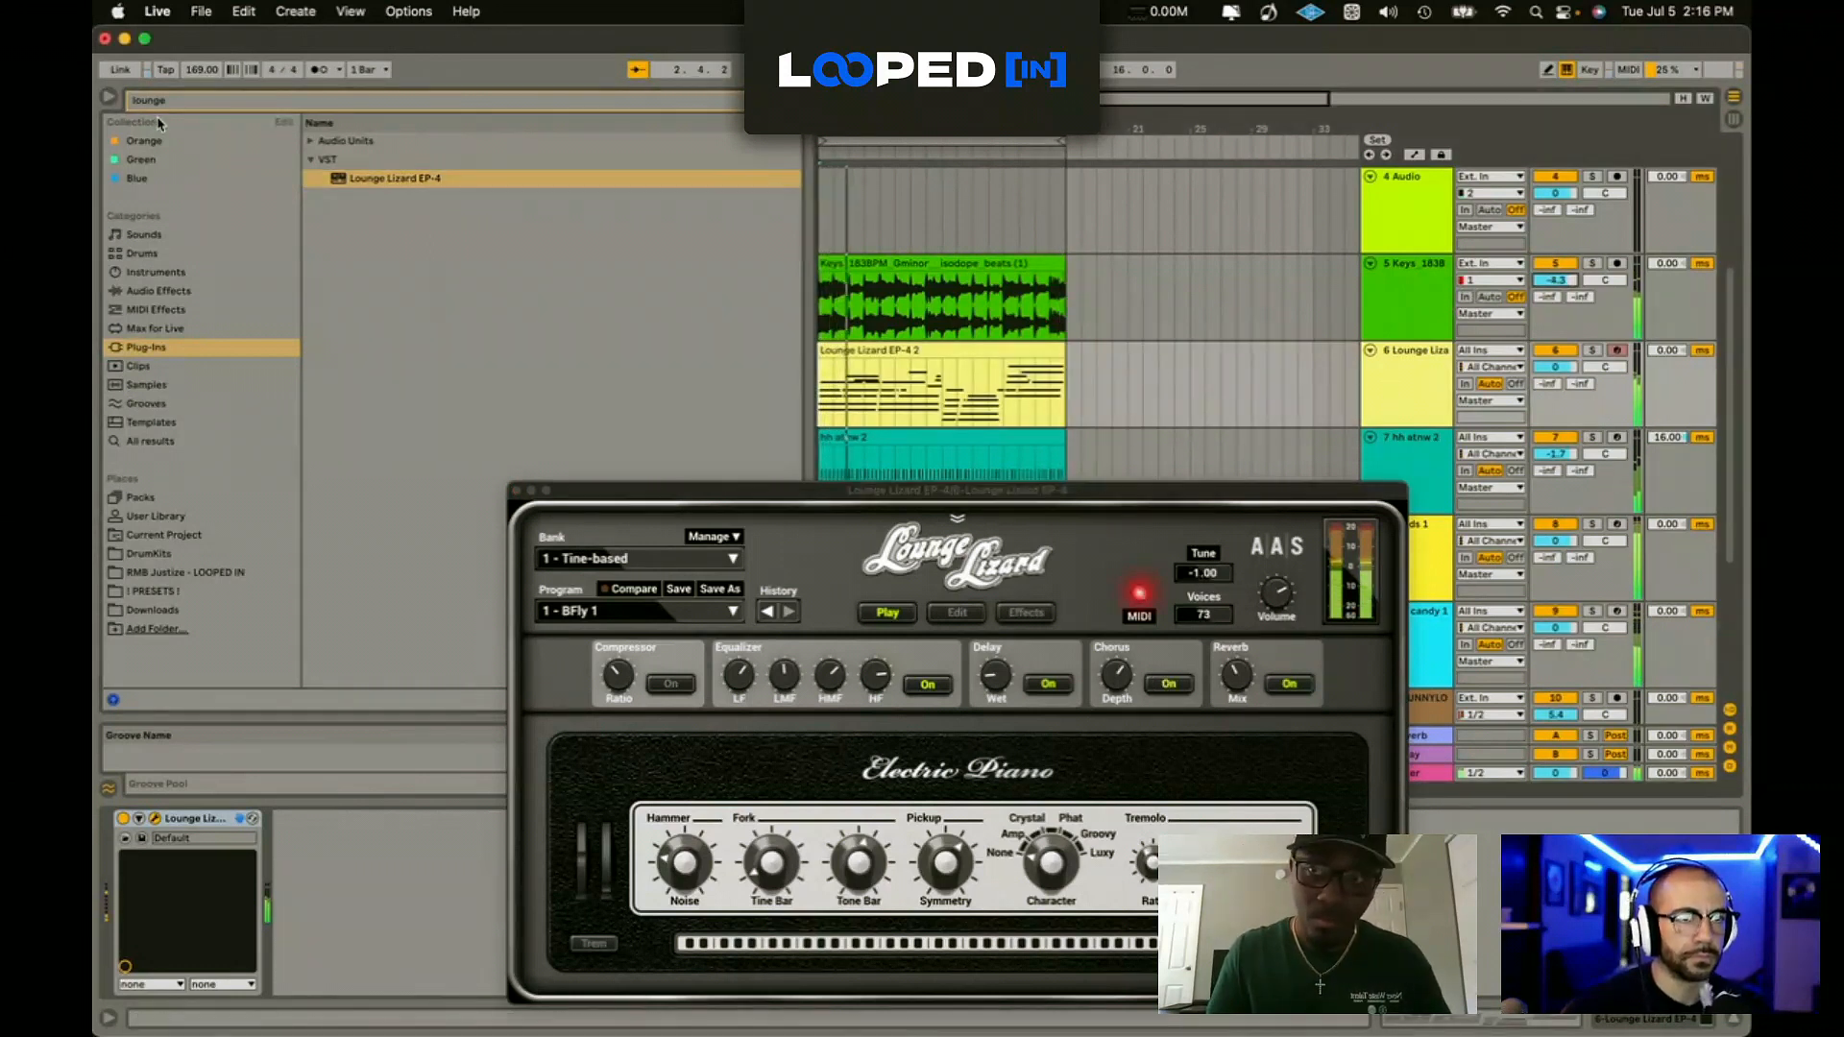
Step: Set the project tempo to 154 BPM, play the beat, and close the Lounge Lizard window
left_click_drag(198, 70, 190, 76)
key("space")
left_click(516, 491)
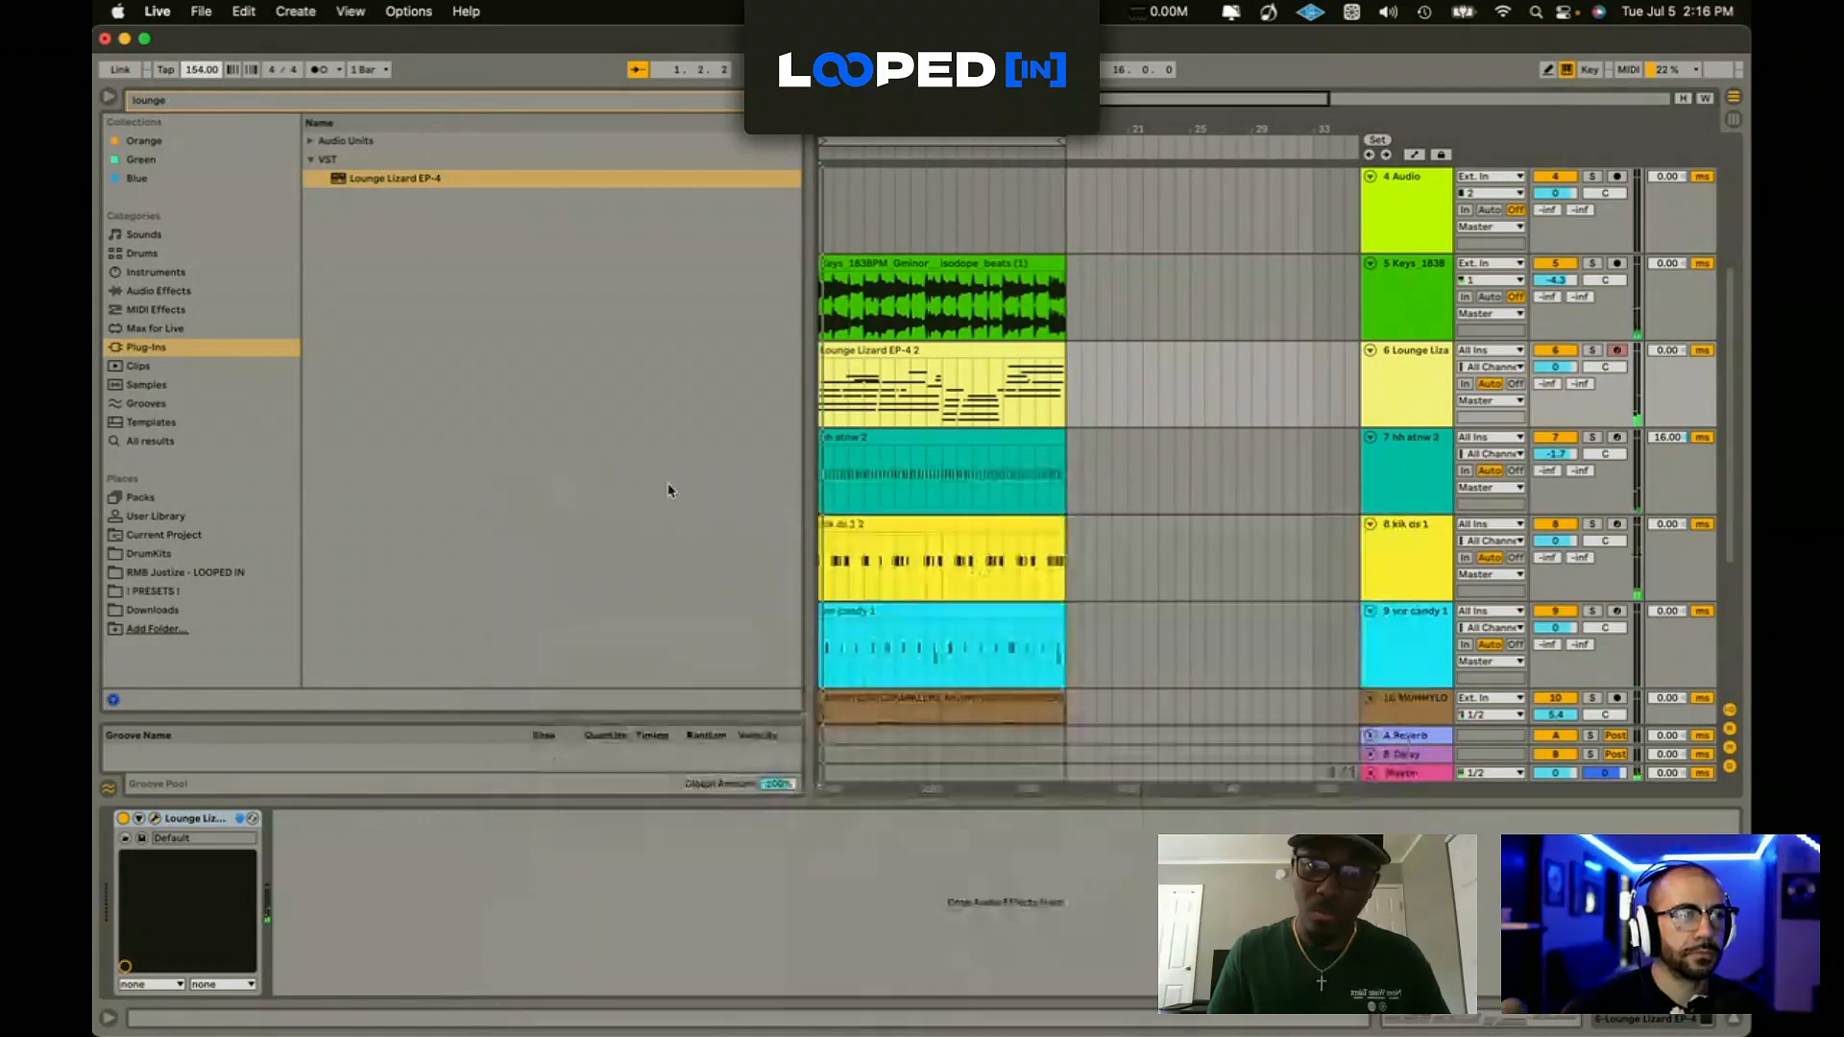
Step: Insert a MIDI track below the hi-hat track and open the DrumKits folder
left_click(912, 487)
key("super+shift+t")
left_click(152, 555)
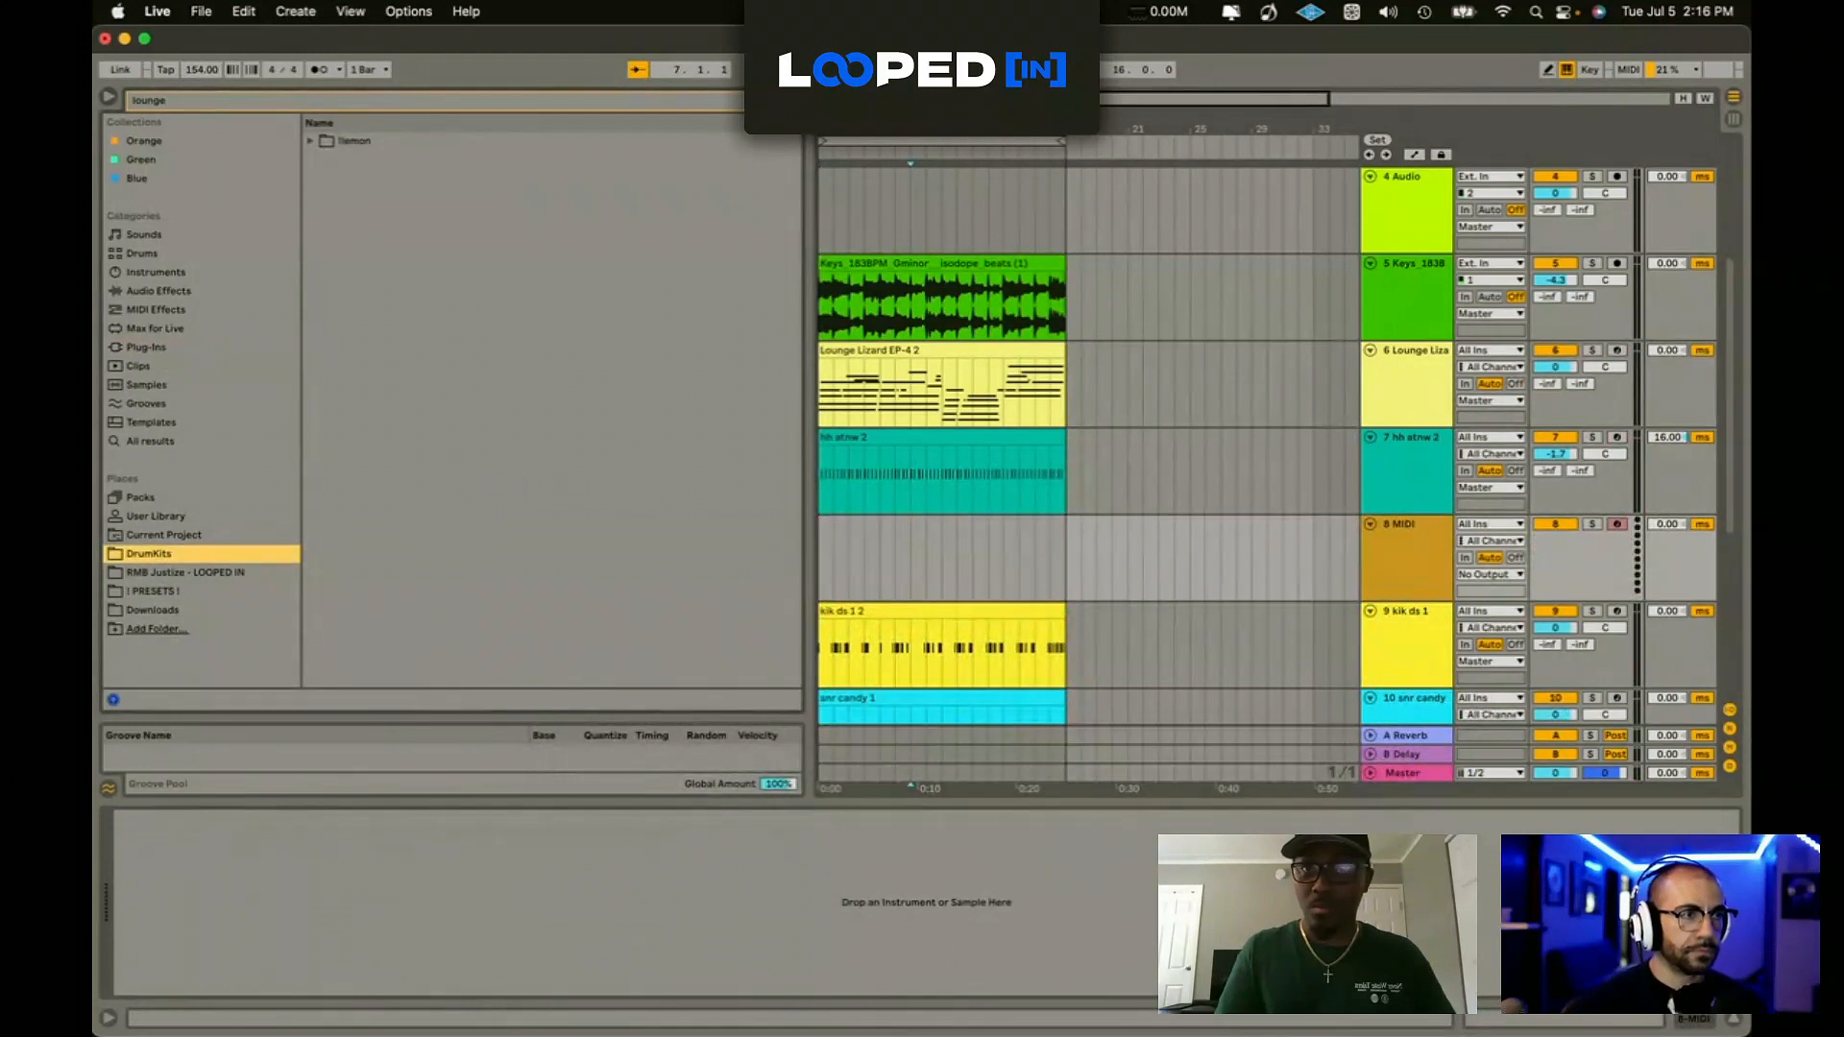
Step: Open the hats and percussion folder of Filth Vol. 2 inside the Beatbucha - Filth (Vol 1 to 4) kit
left_click(310, 328)
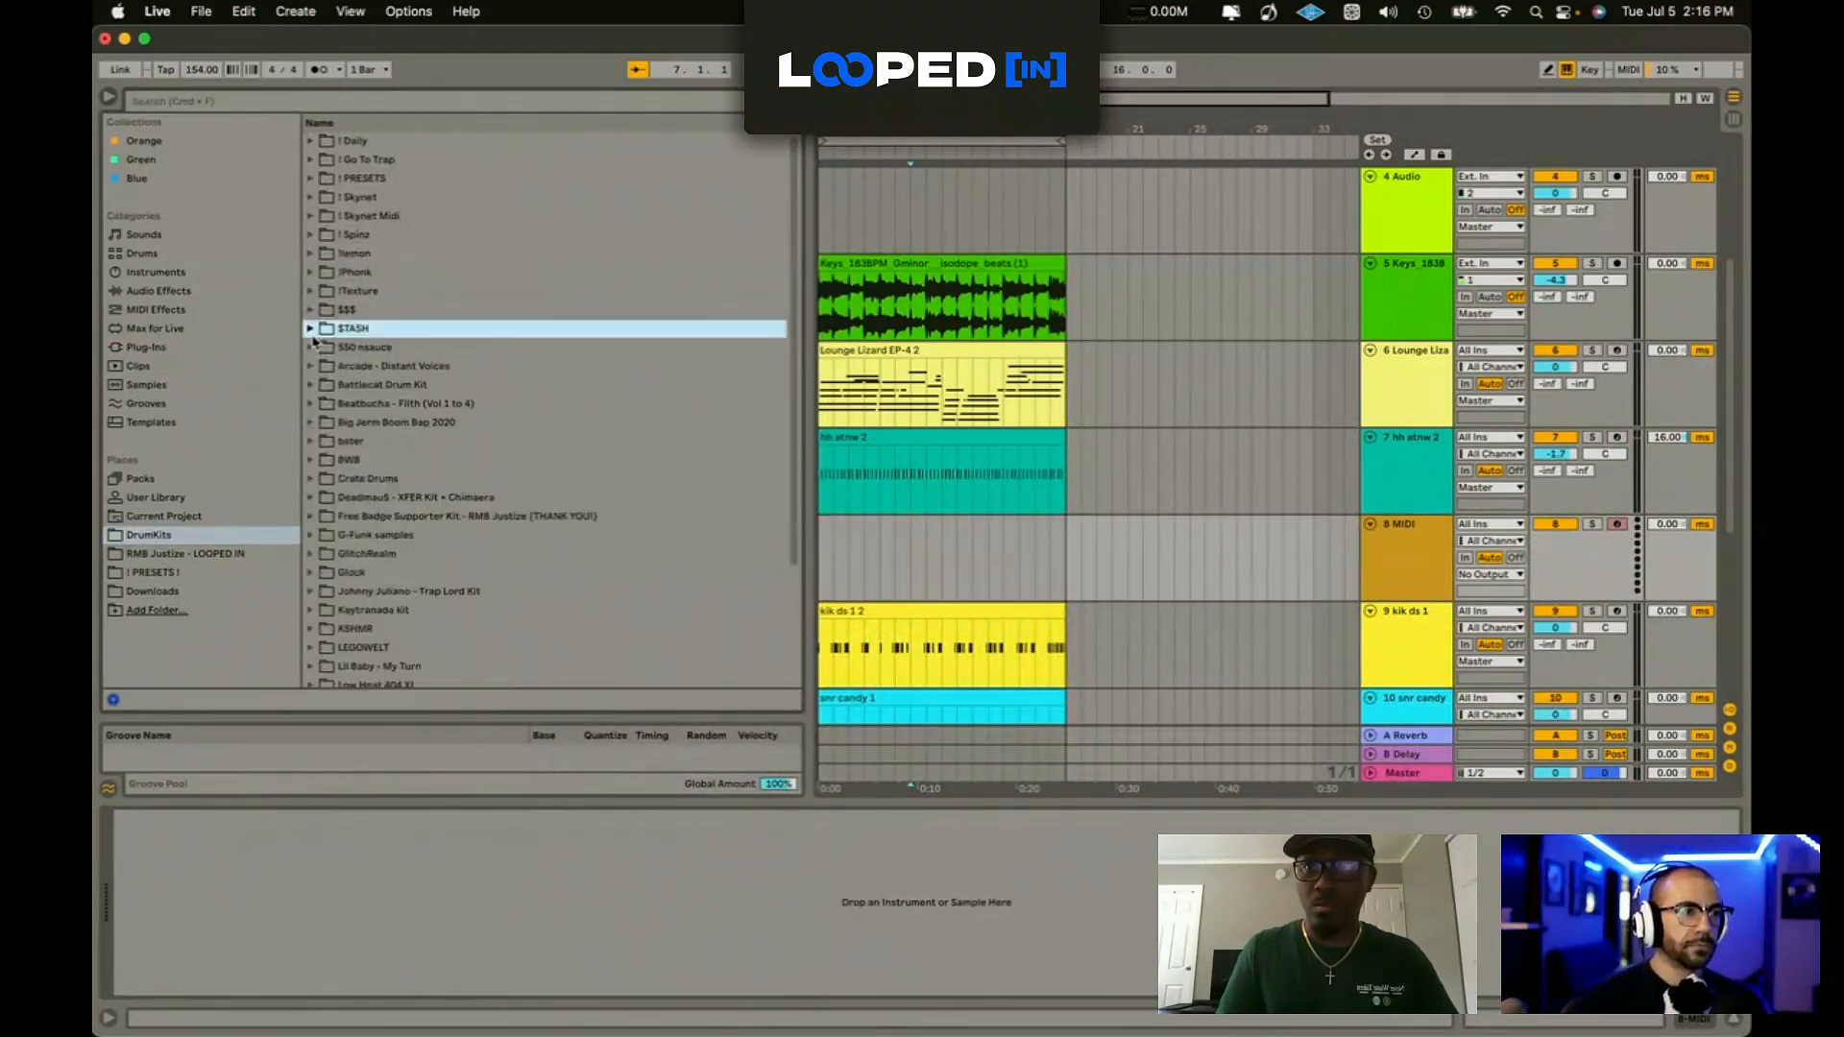
scroll(446, 470, "down", 1)
left_click(403, 388)
left_click(404, 467)
double_click(416, 396)
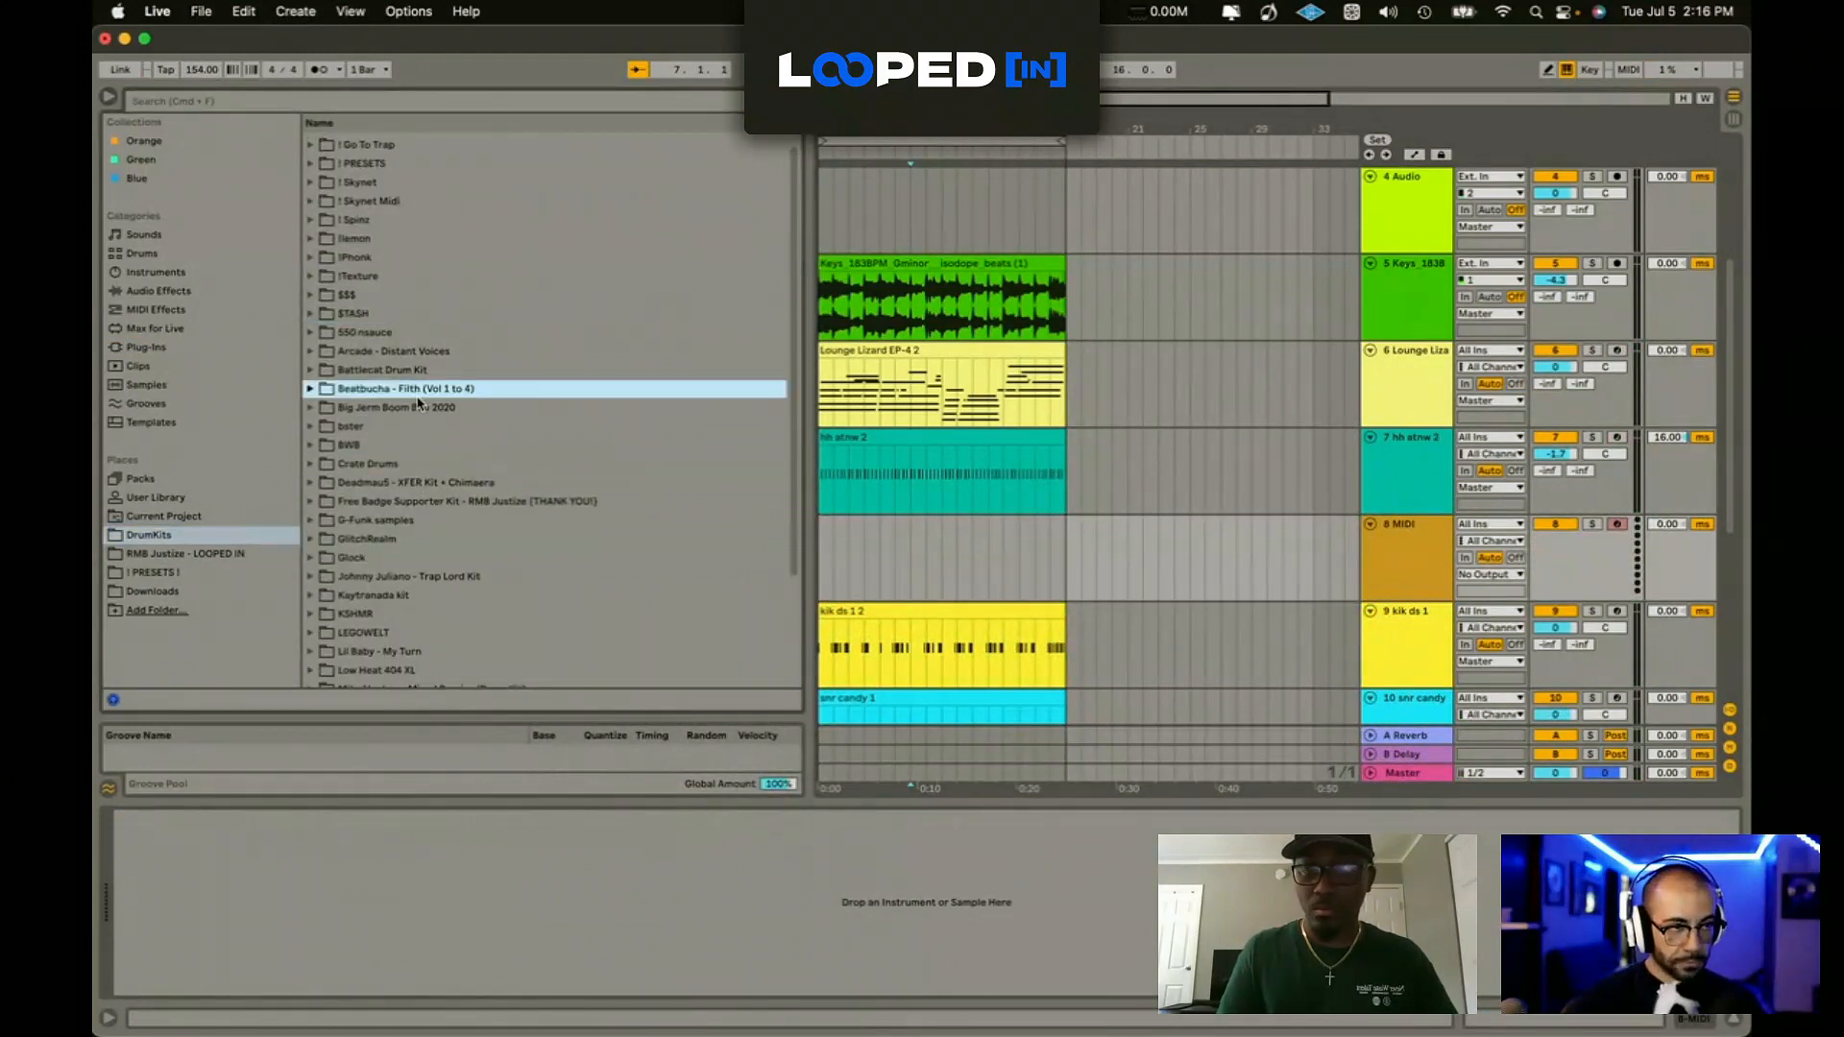
scroll(417, 467, "down", 4)
double_click(398, 210)
double_click(408, 246)
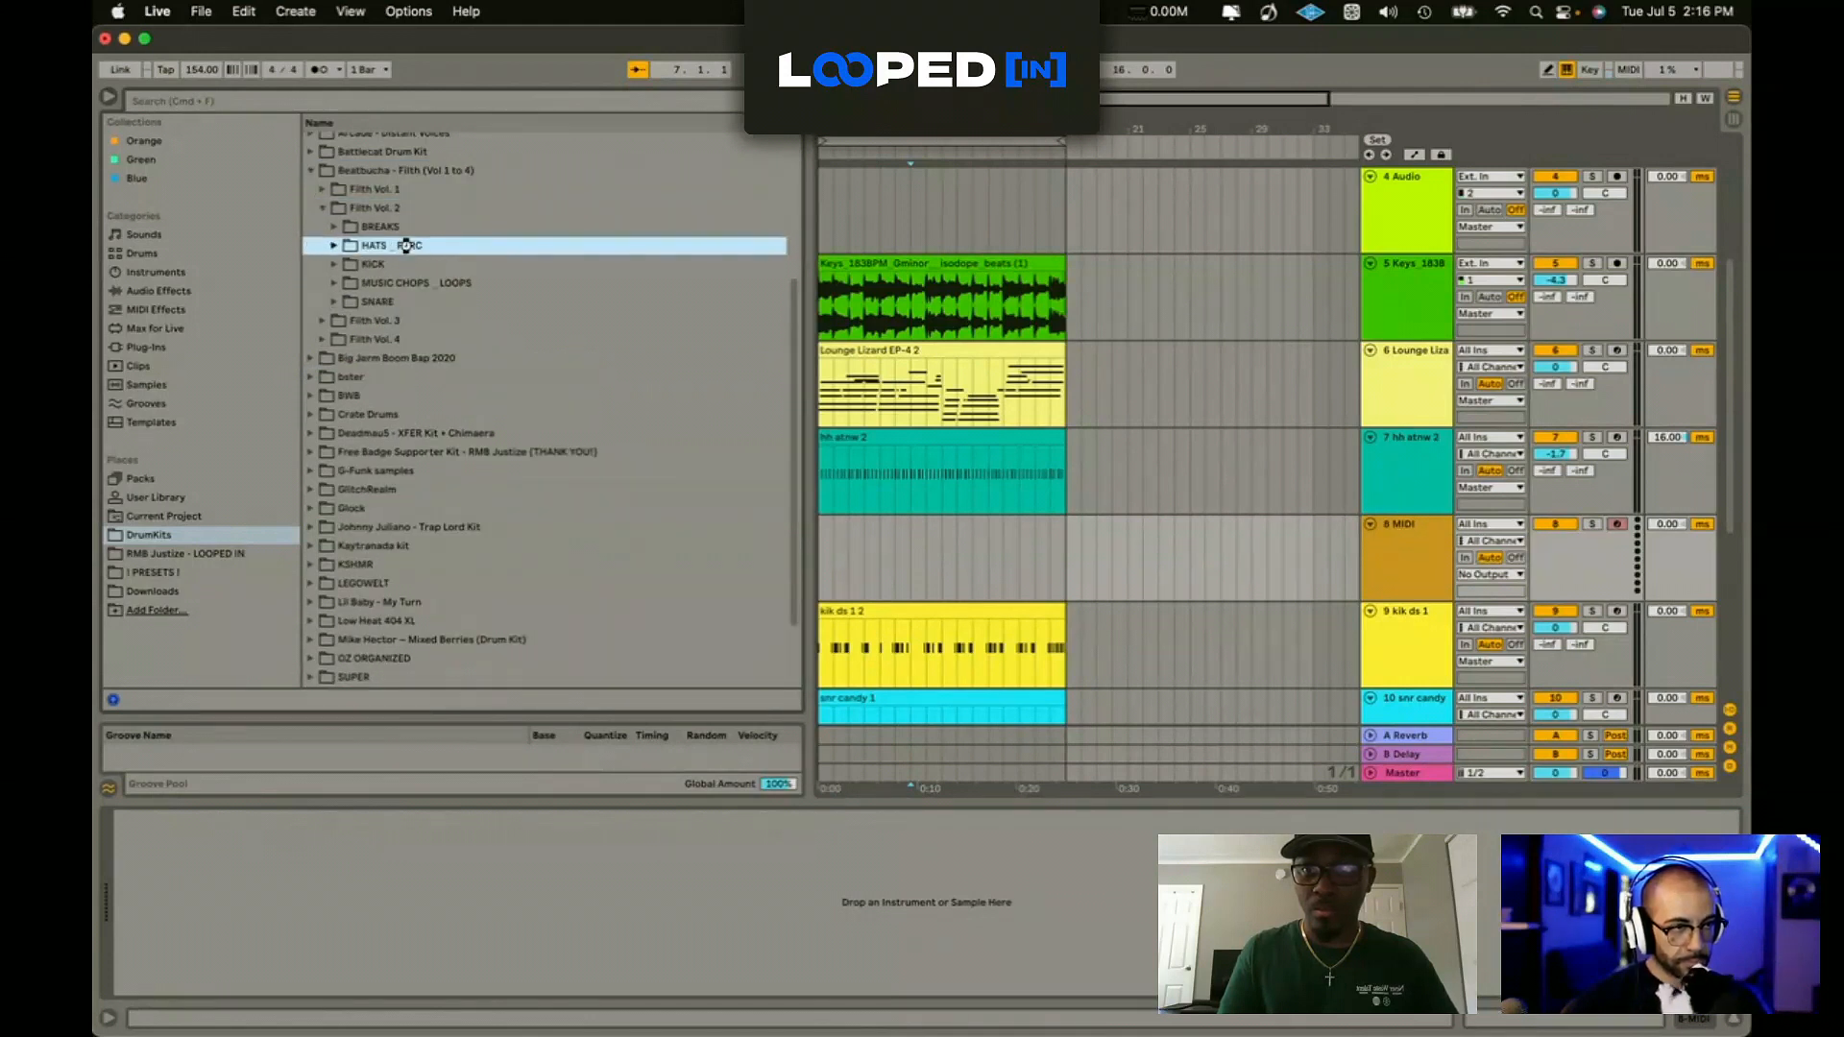
Step: Audition the hat samples and place Live Hats 2.wav at bar 1 on the empty track below the hi-hats
scroll(429, 488, "down", 5)
left_click(429, 480)
left_click(423, 330)
left_click_drag(418, 330, 828, 576)
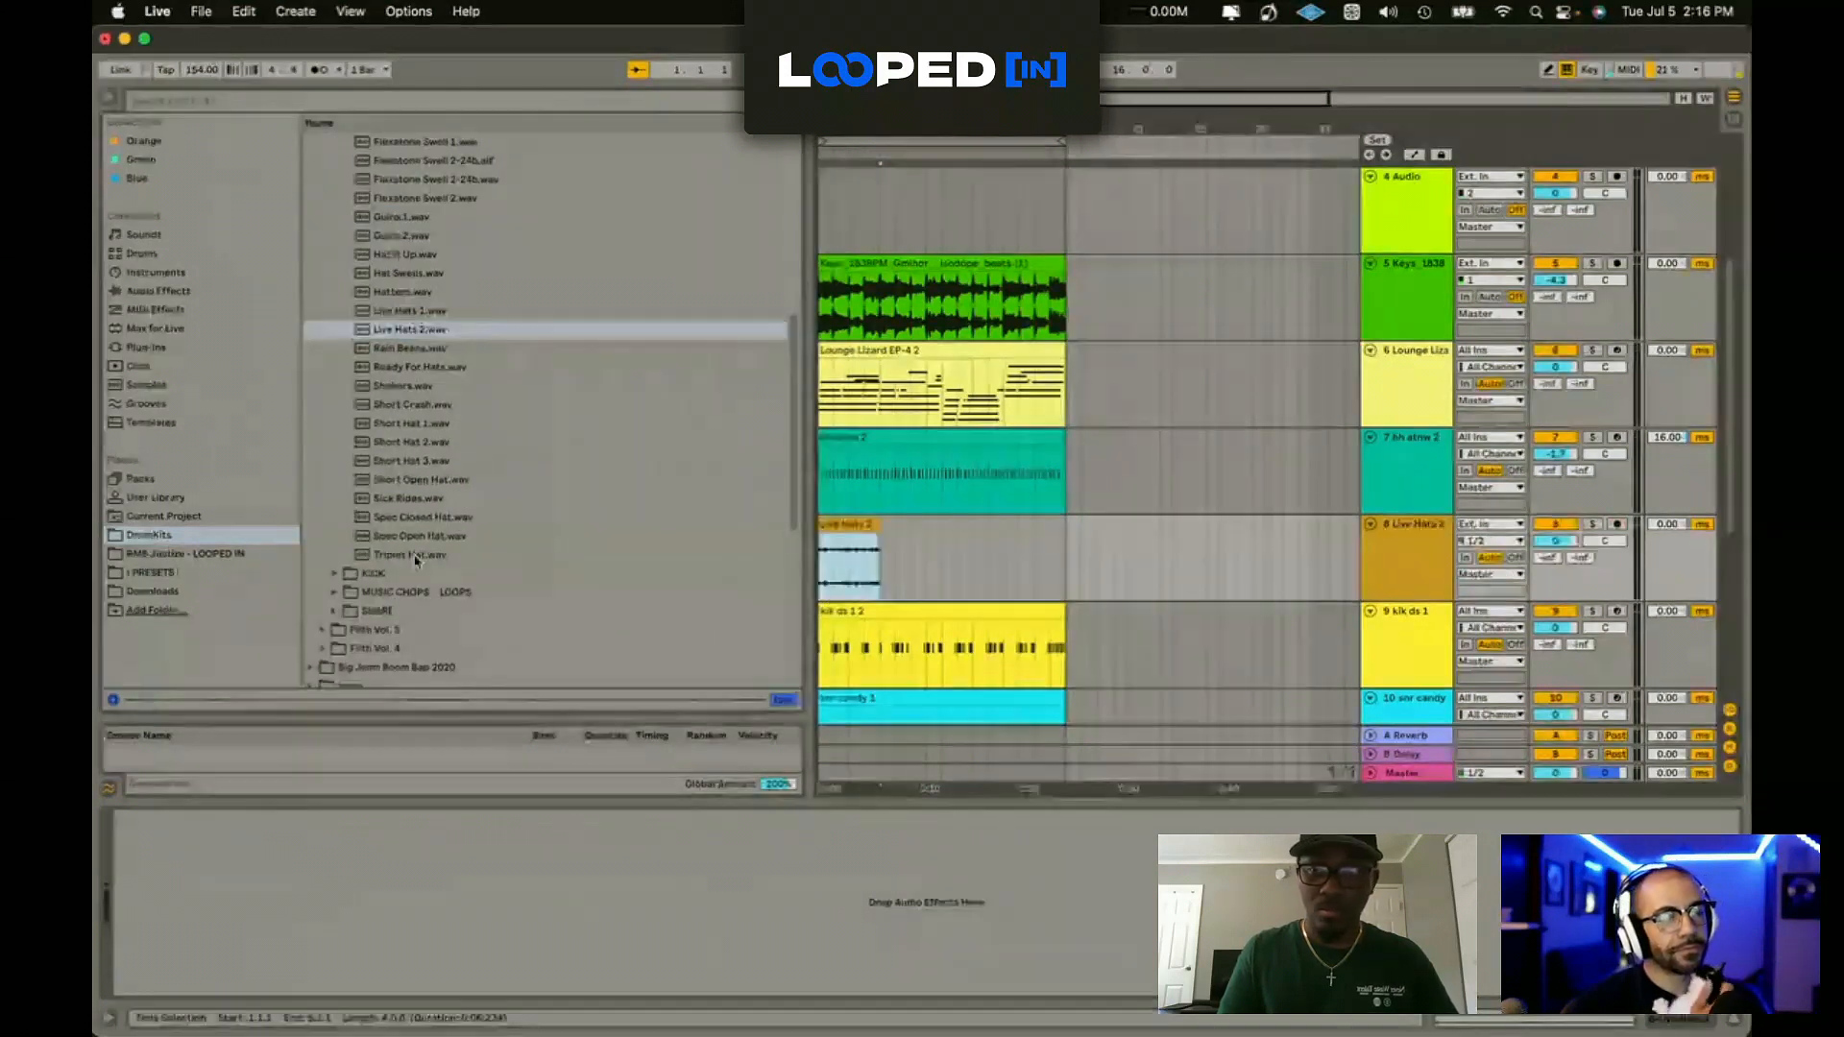
Step: Start playback and duplicate the Live Hats 2 clip three times to fill the 16-bar loop
left_click(186, 555)
key("space")
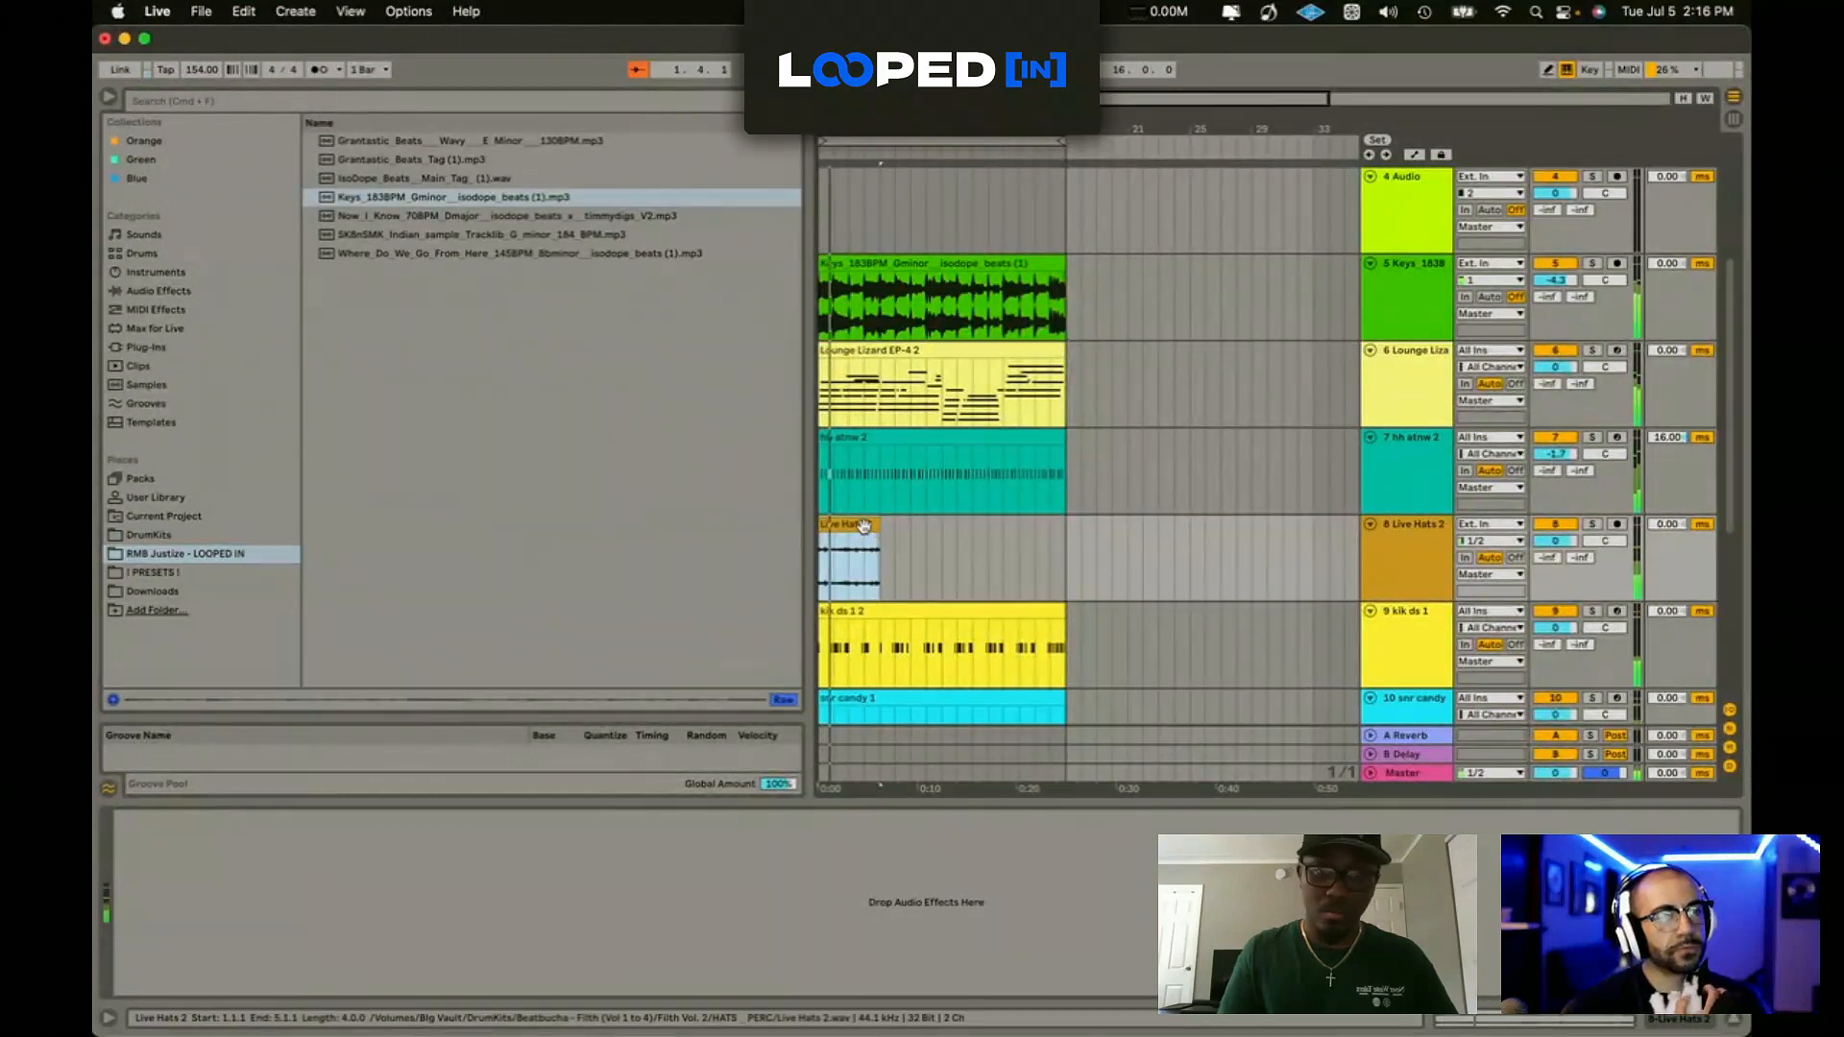
key("super+d")
key("super+d")
key("super+d")
Step: Add Channel EQ to the Live Hats 2 track with Mid at -3.6 dB and High at 5.2 dB
left_click(221, 290)
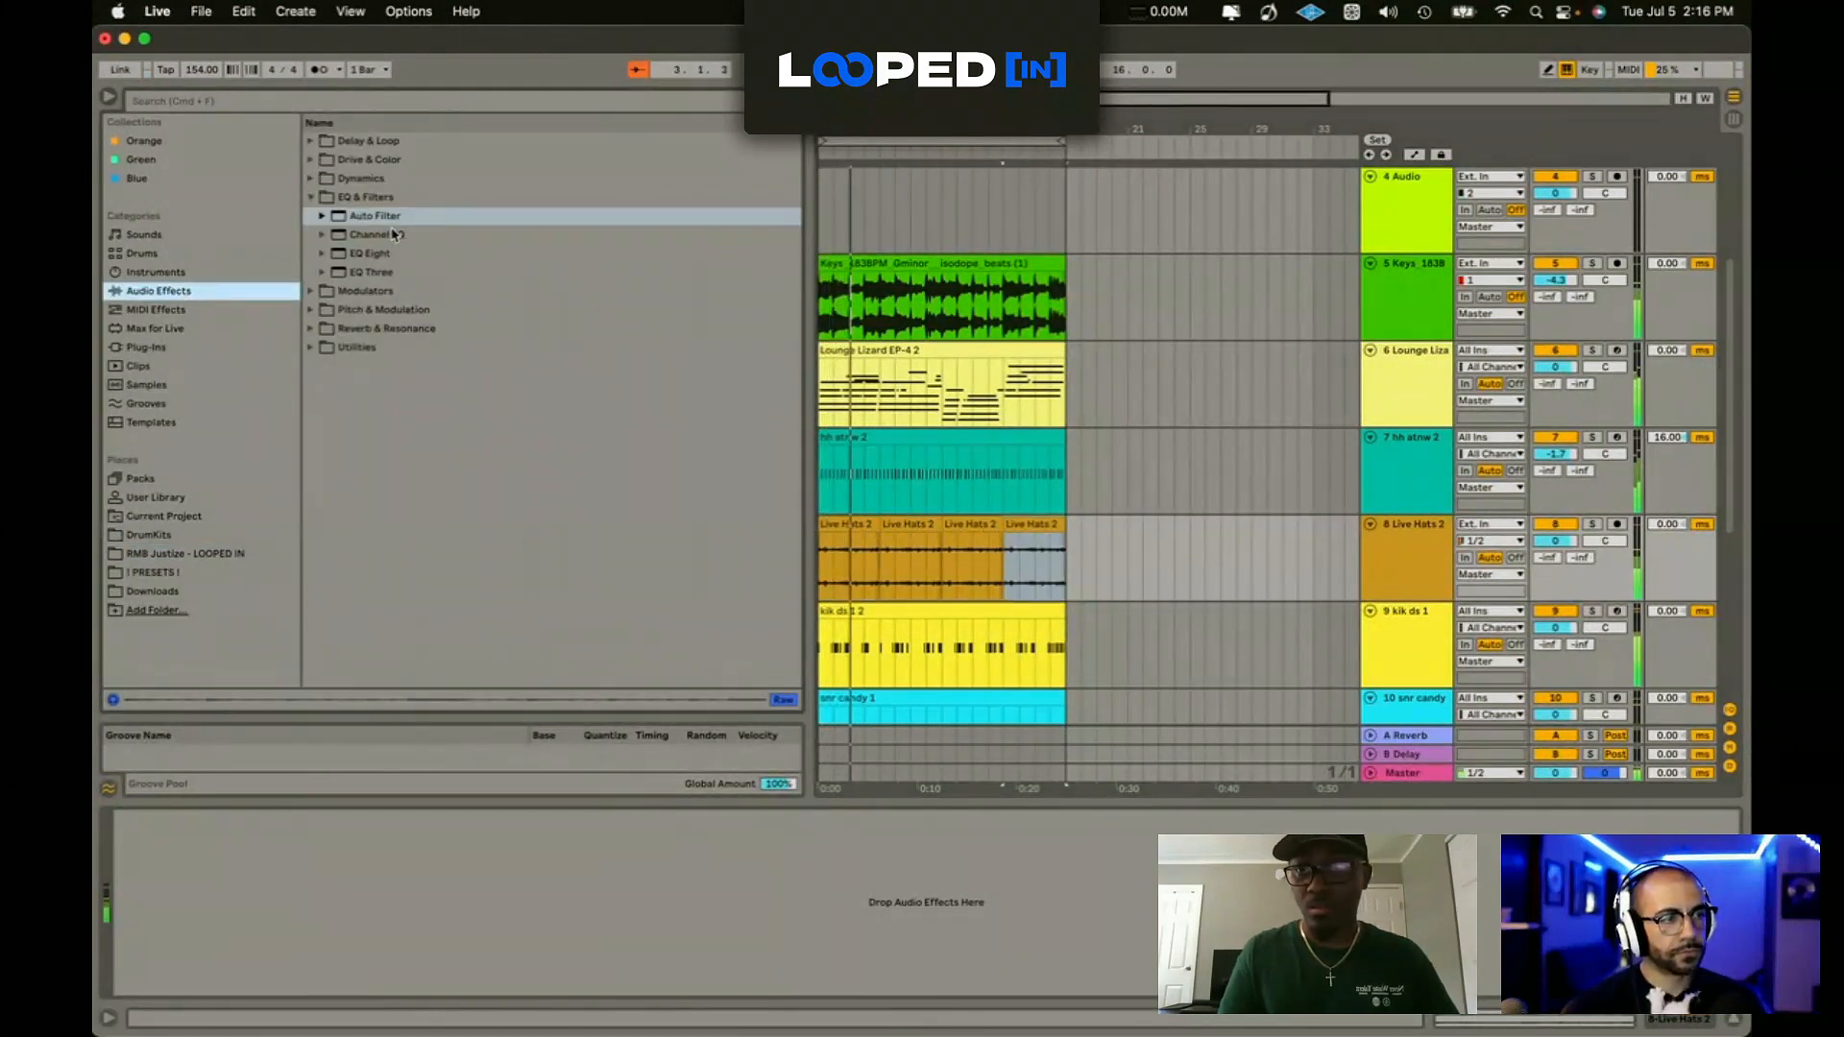
left_click_drag(392, 235, 509, 870)
left_click_drag(249, 967, 199, 990)
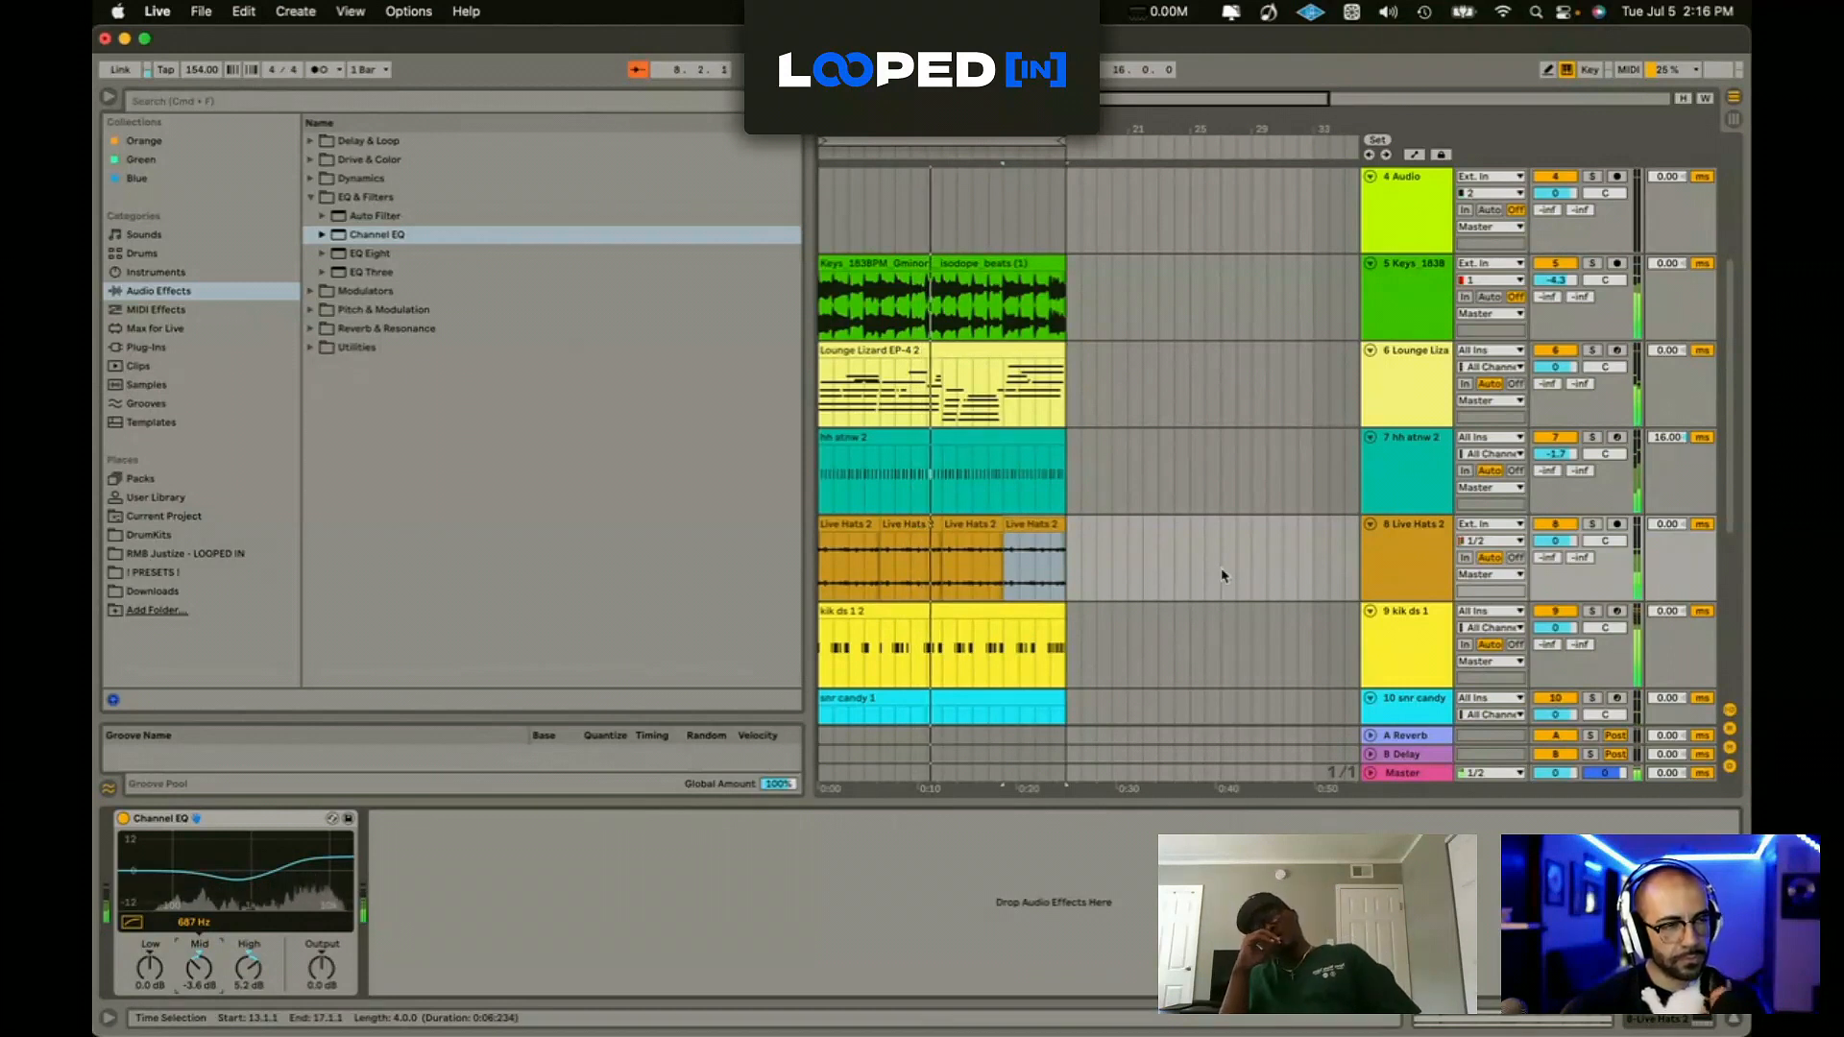
Step: Insert a MIDI track below the Live Hats 2 track and browse to the plug-ins
left_click(1250, 574)
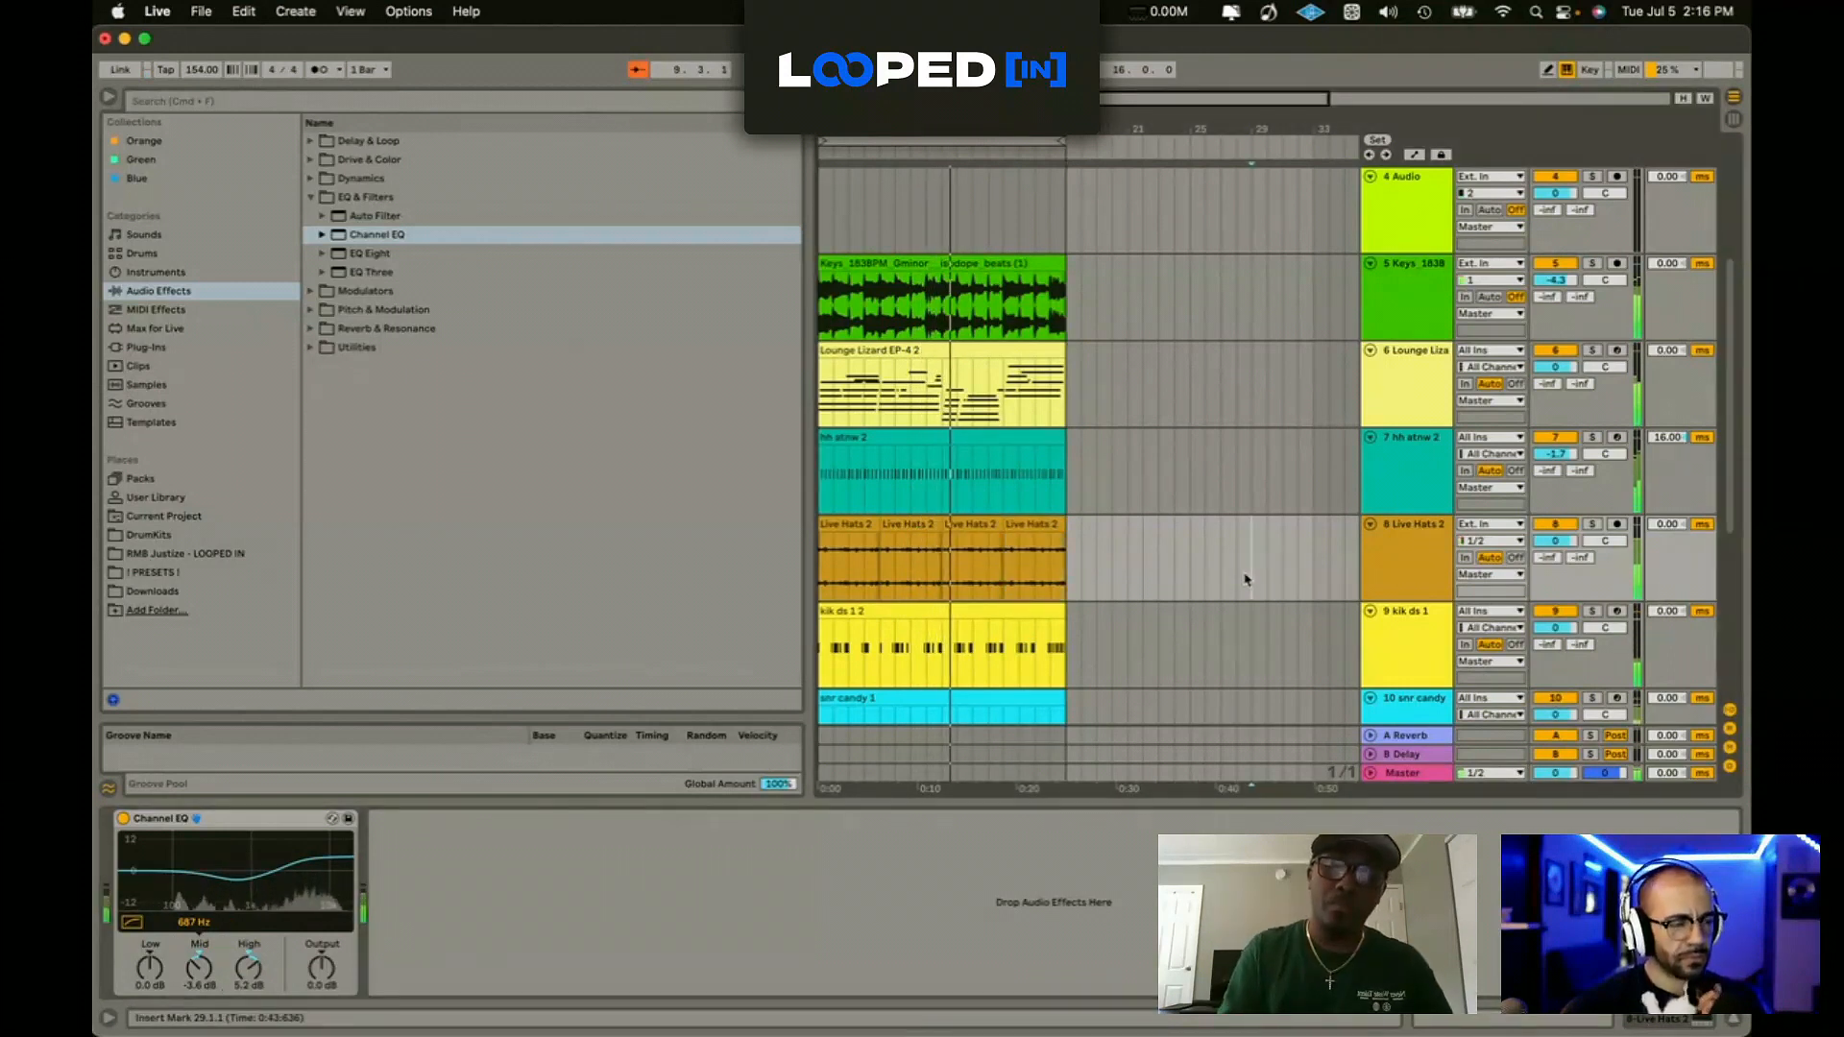
key("super+shift+t")
left_click(173, 328)
left_click(173, 364)
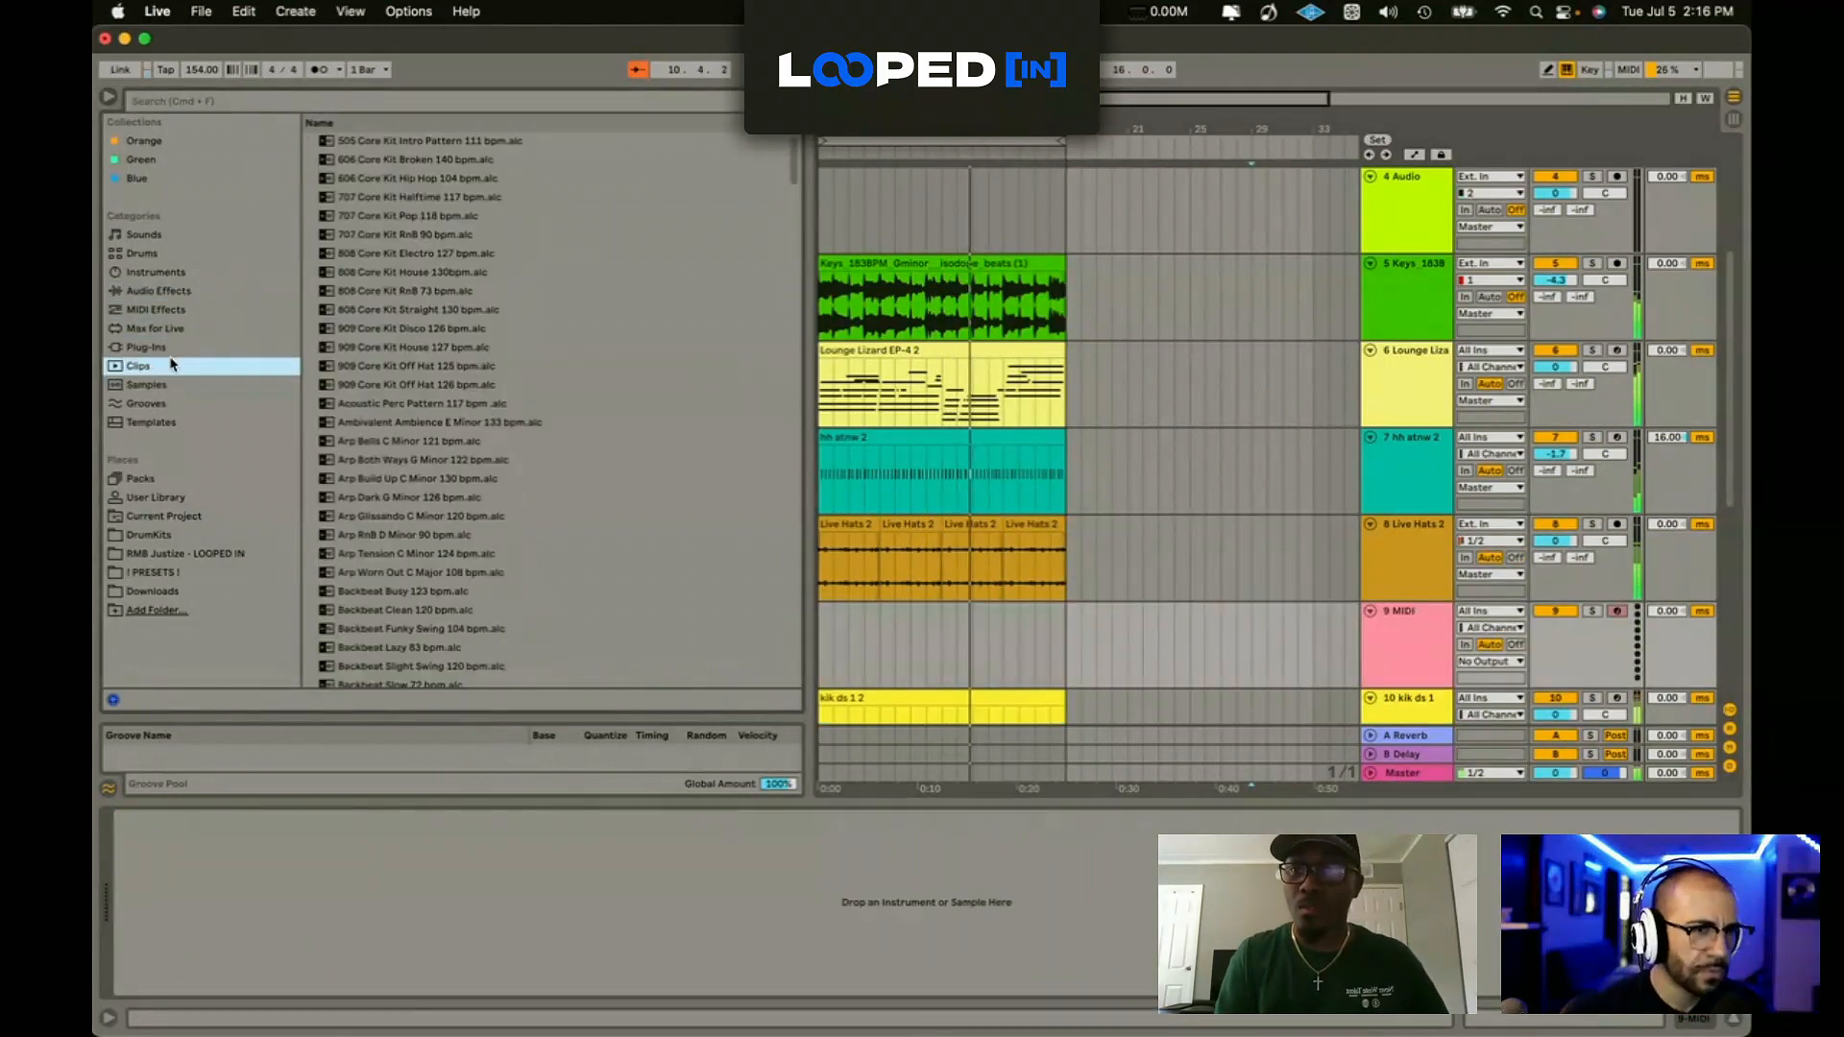
left_click(144, 347)
Step: Search the plug-ins for rc-20 and add RC-20 Retro Color after Auto Filter on the keys track
left_click(1407, 292)
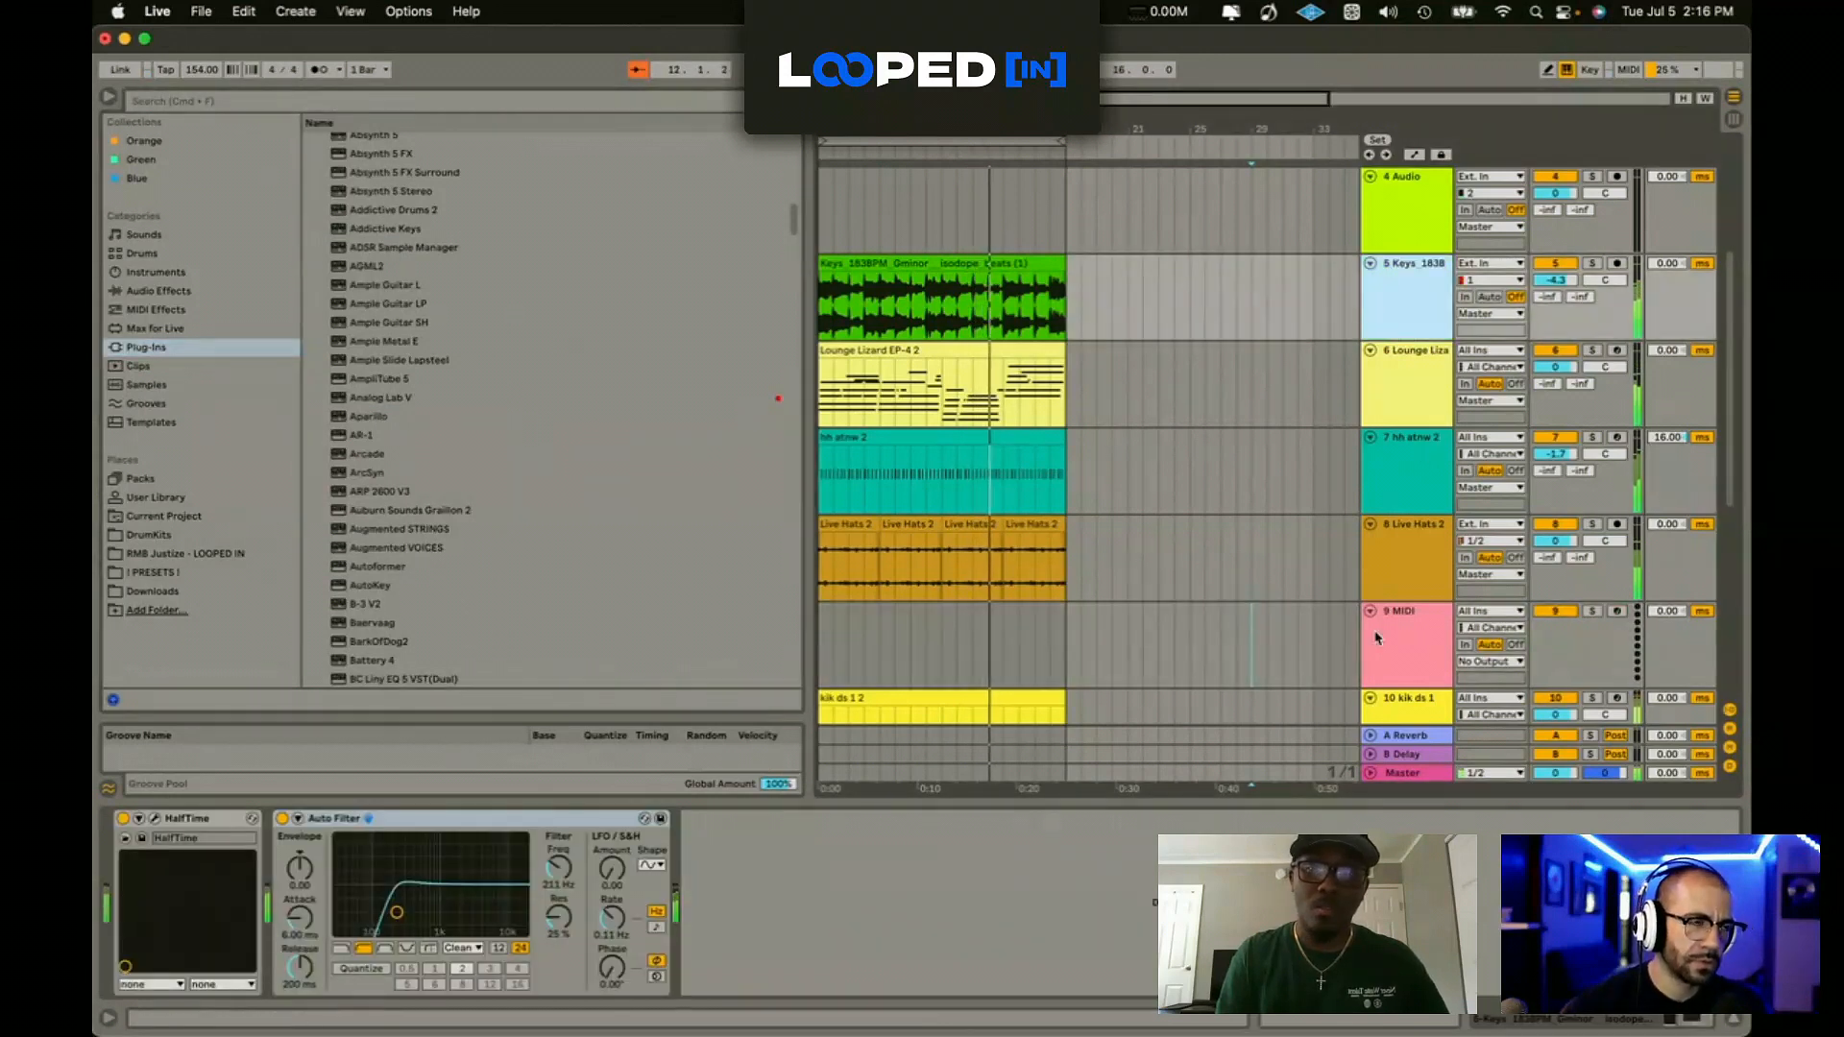
left_click(173, 101)
type("r")
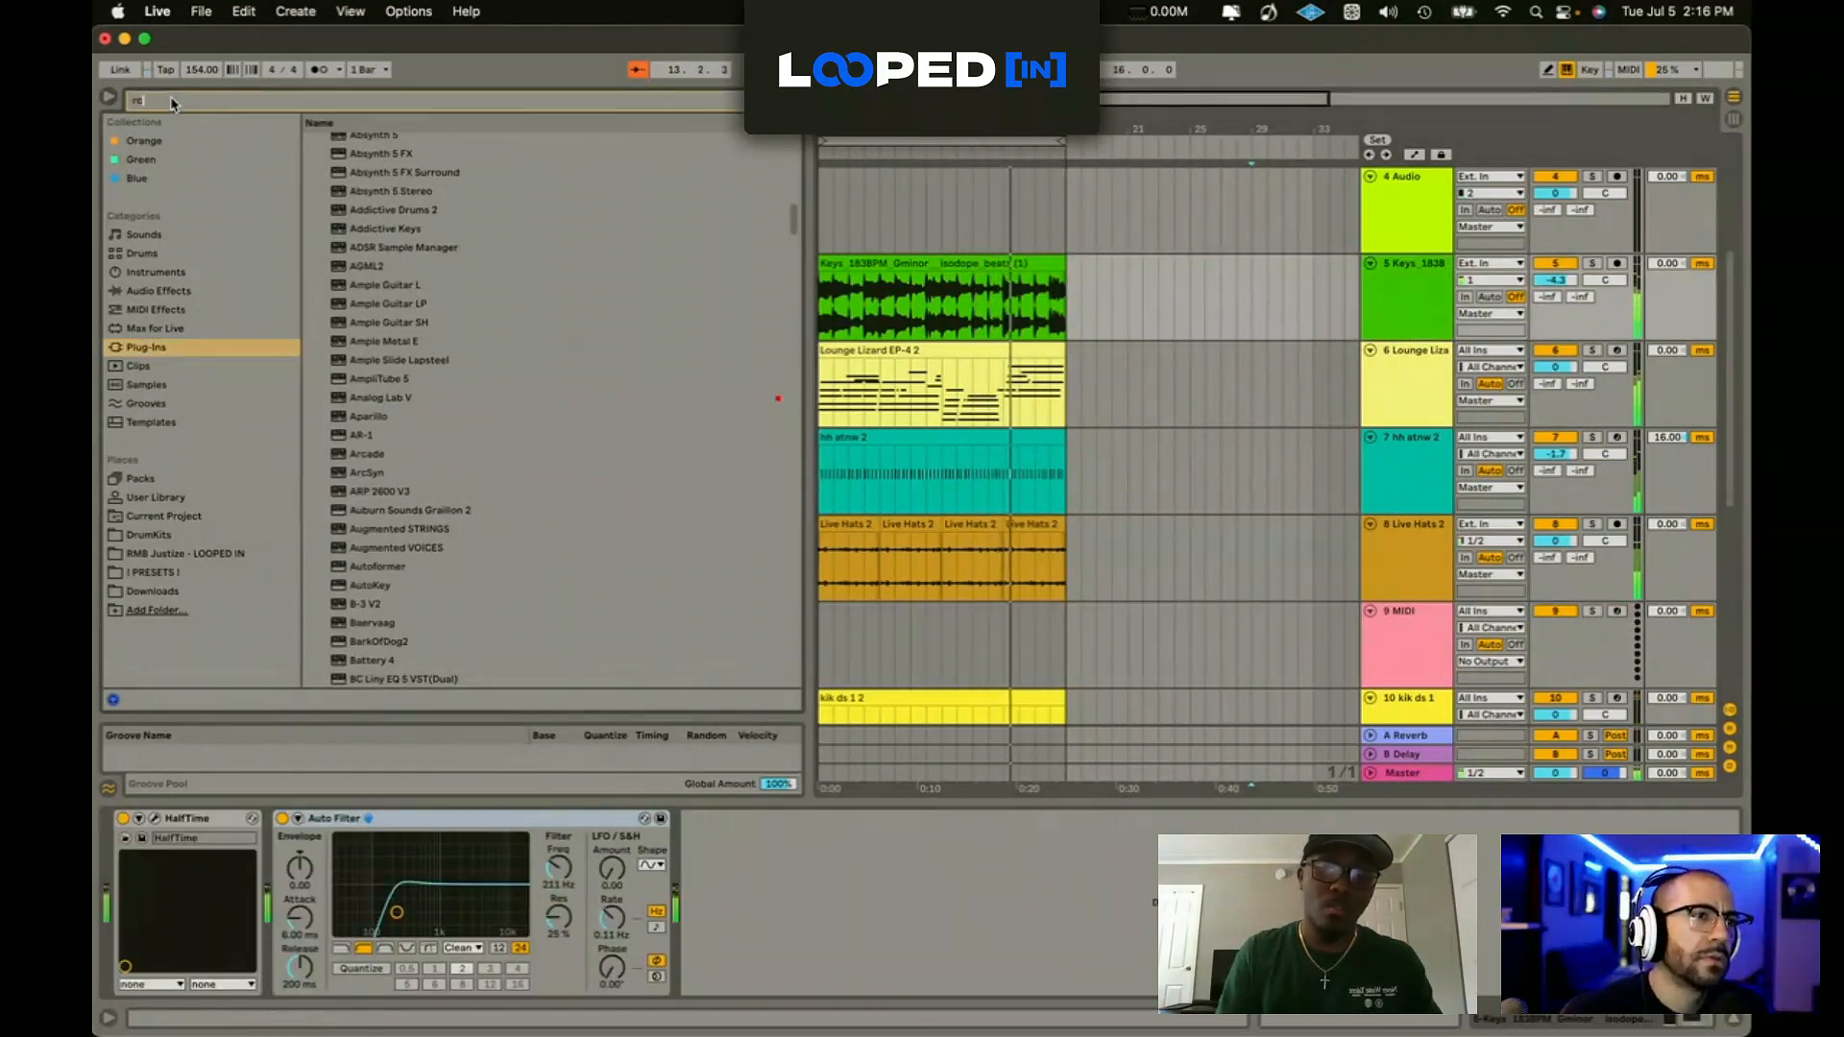
type("c-20")
left_click(350, 180)
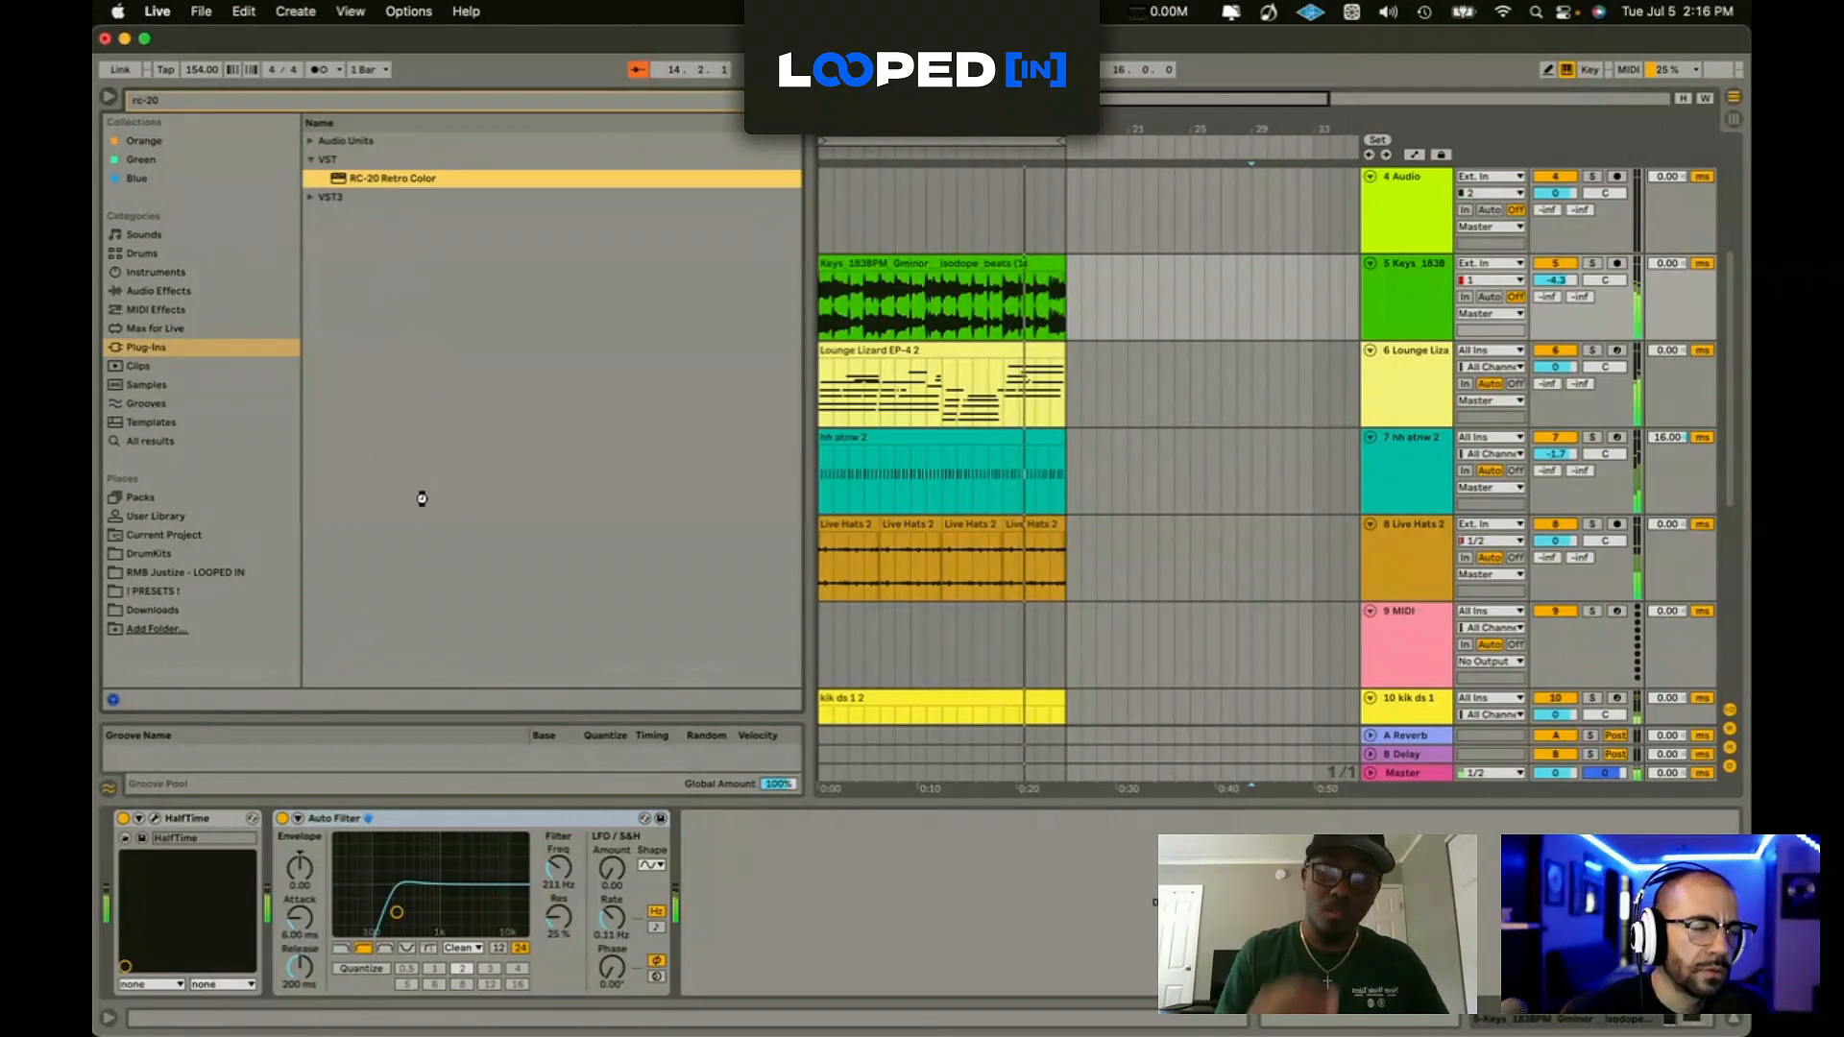
left_click_drag(928, 635, 925, 837)
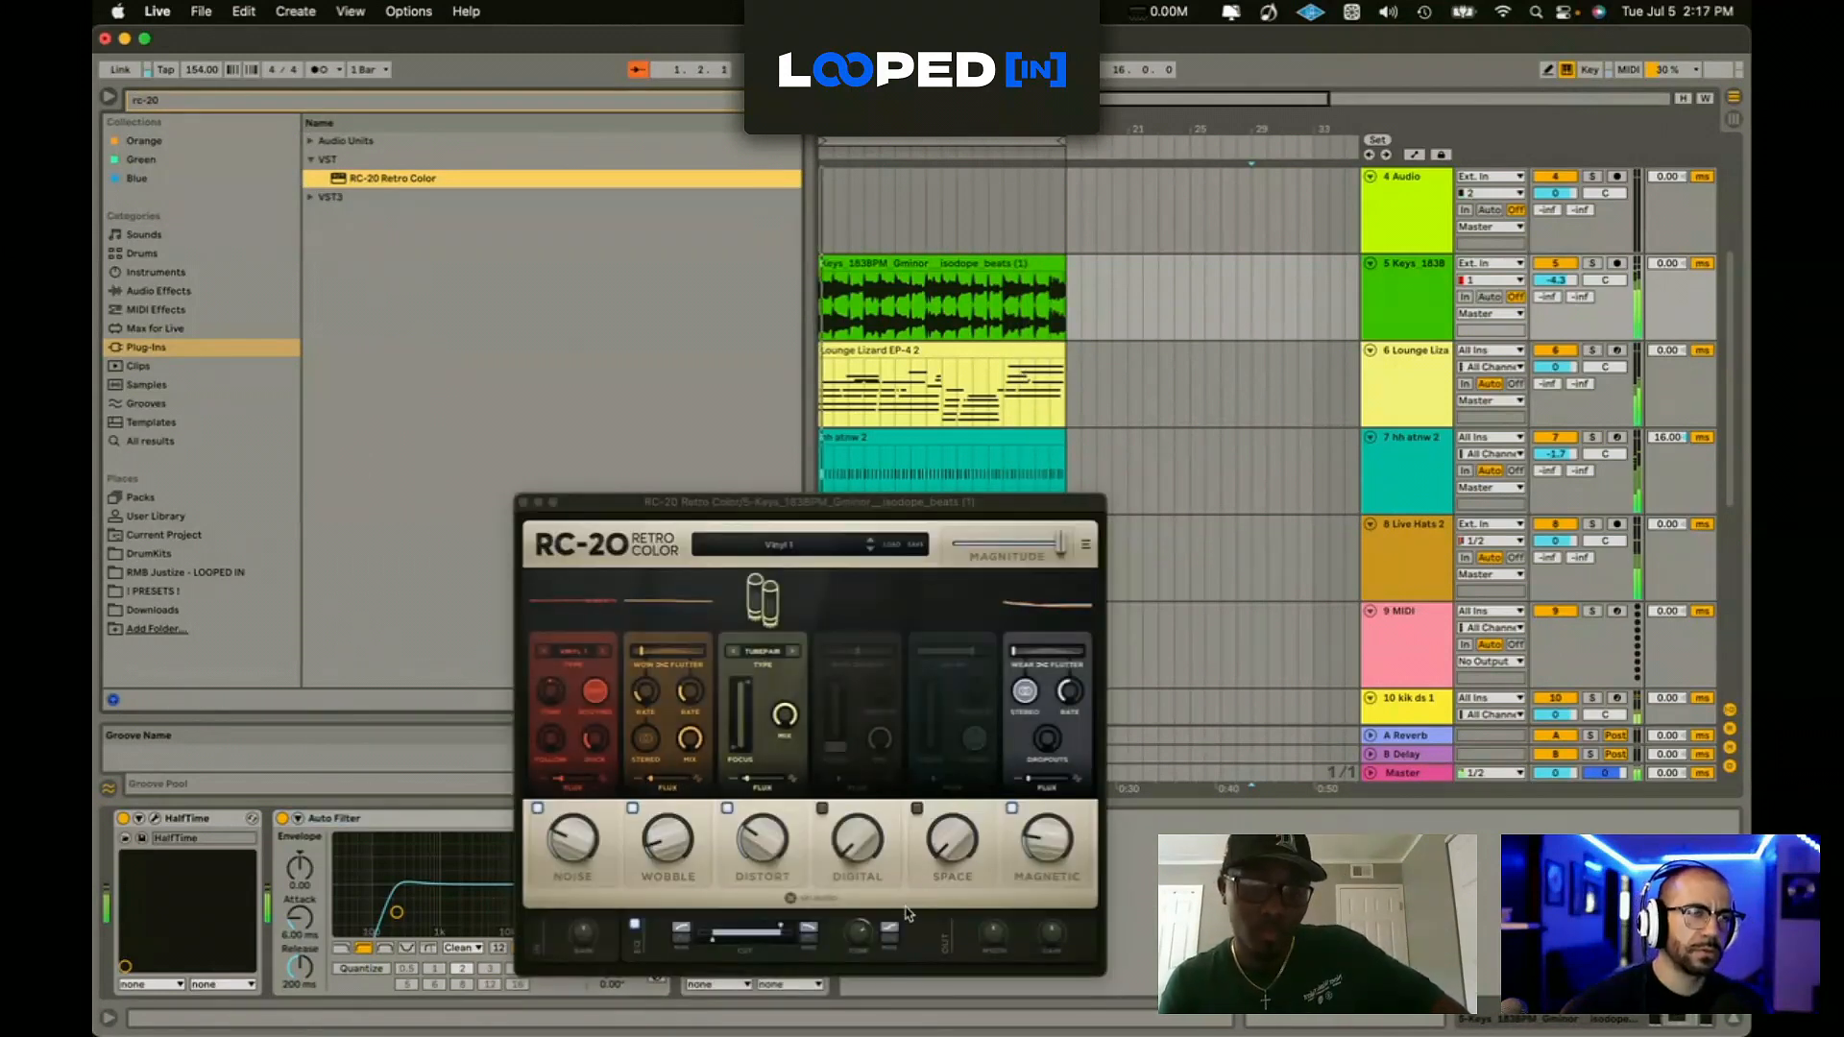
Step: Adjust the cut range and Wobble amount of RC-20's Vinyl 1 preset and close the plug-in window
left_click_drag(766, 930, 776, 930)
key("super+w")
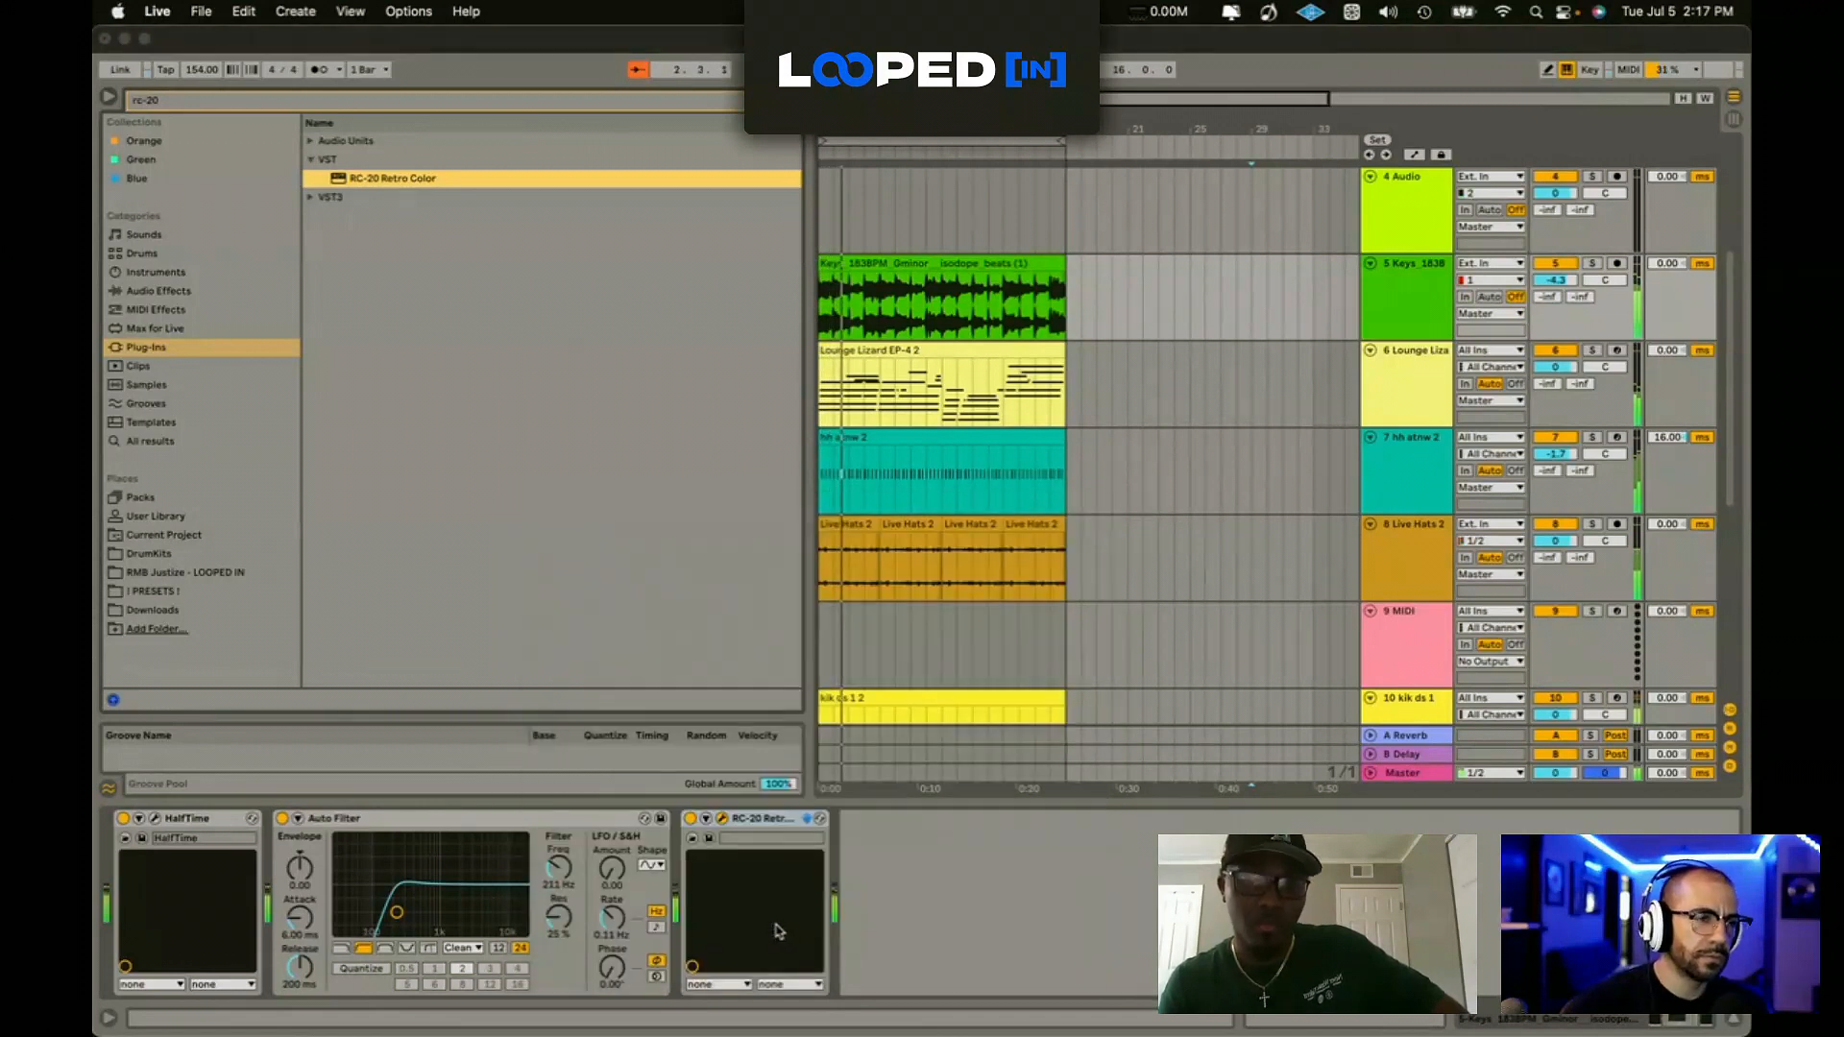
left_click(723, 819)
left_click_drag(676, 850, 675, 817)
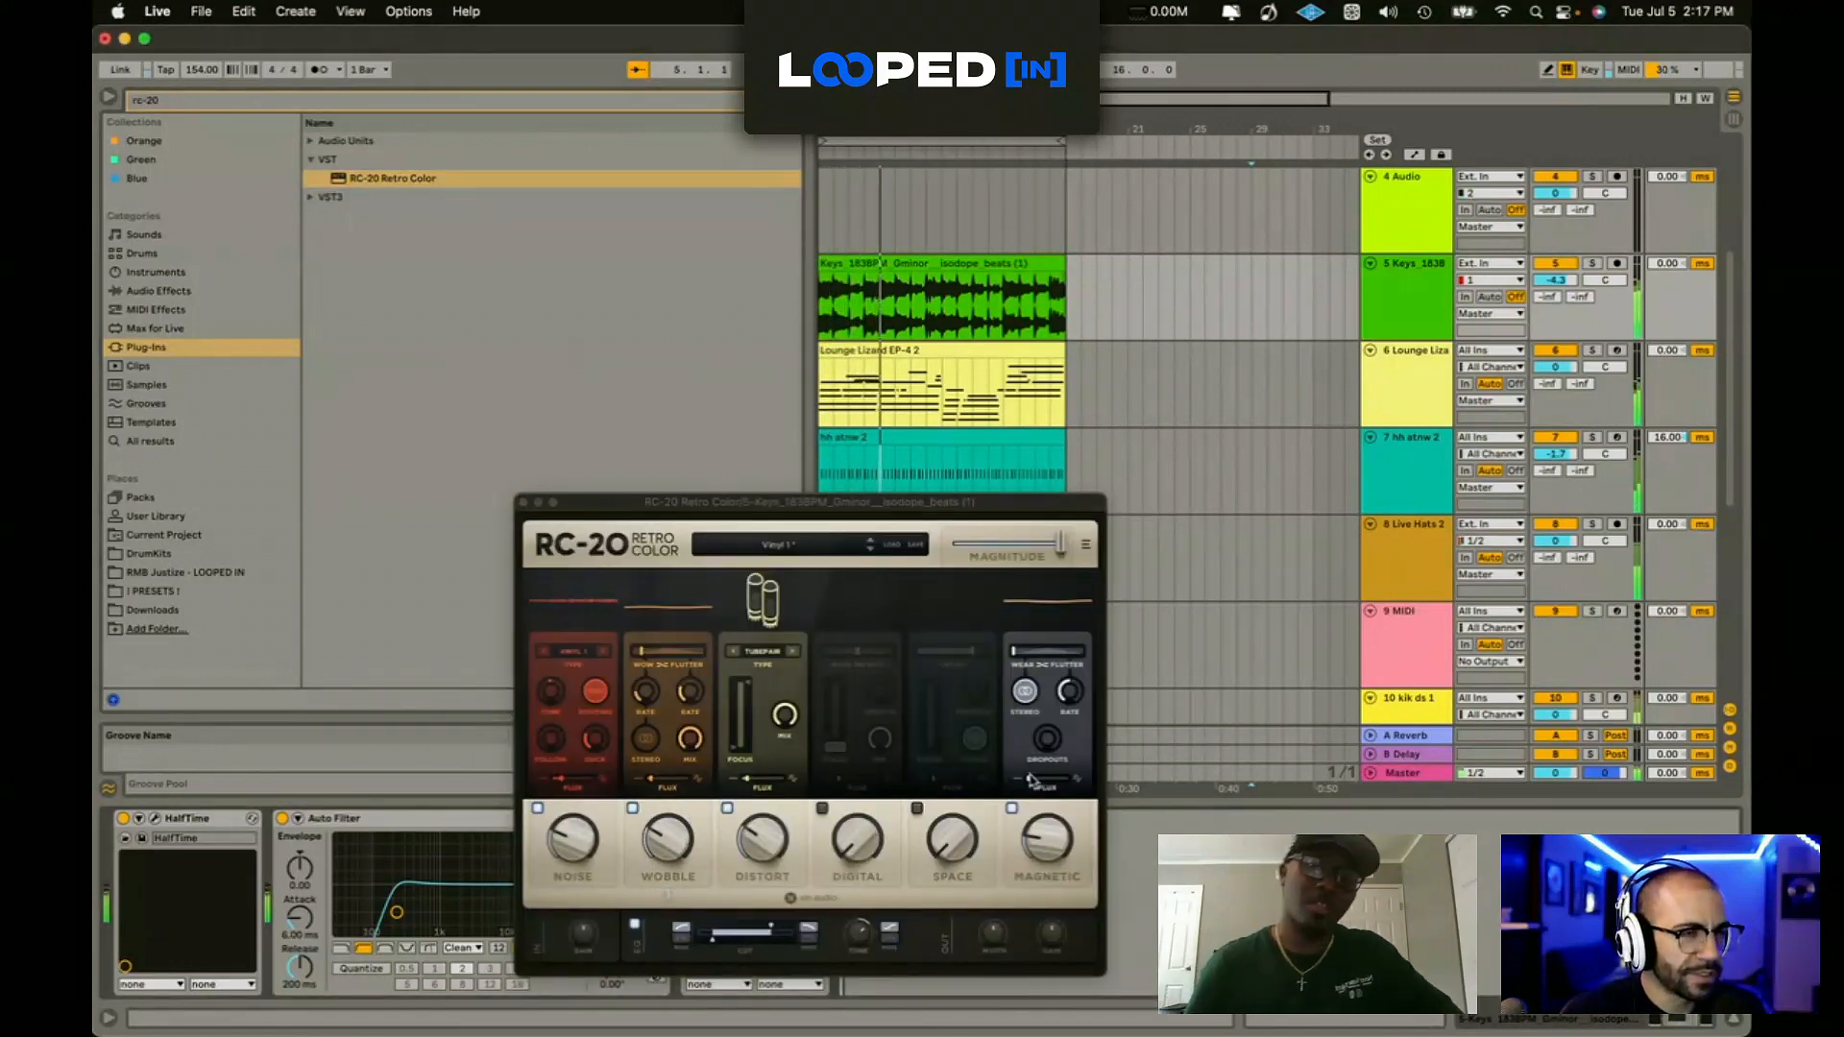
left_click(524, 502)
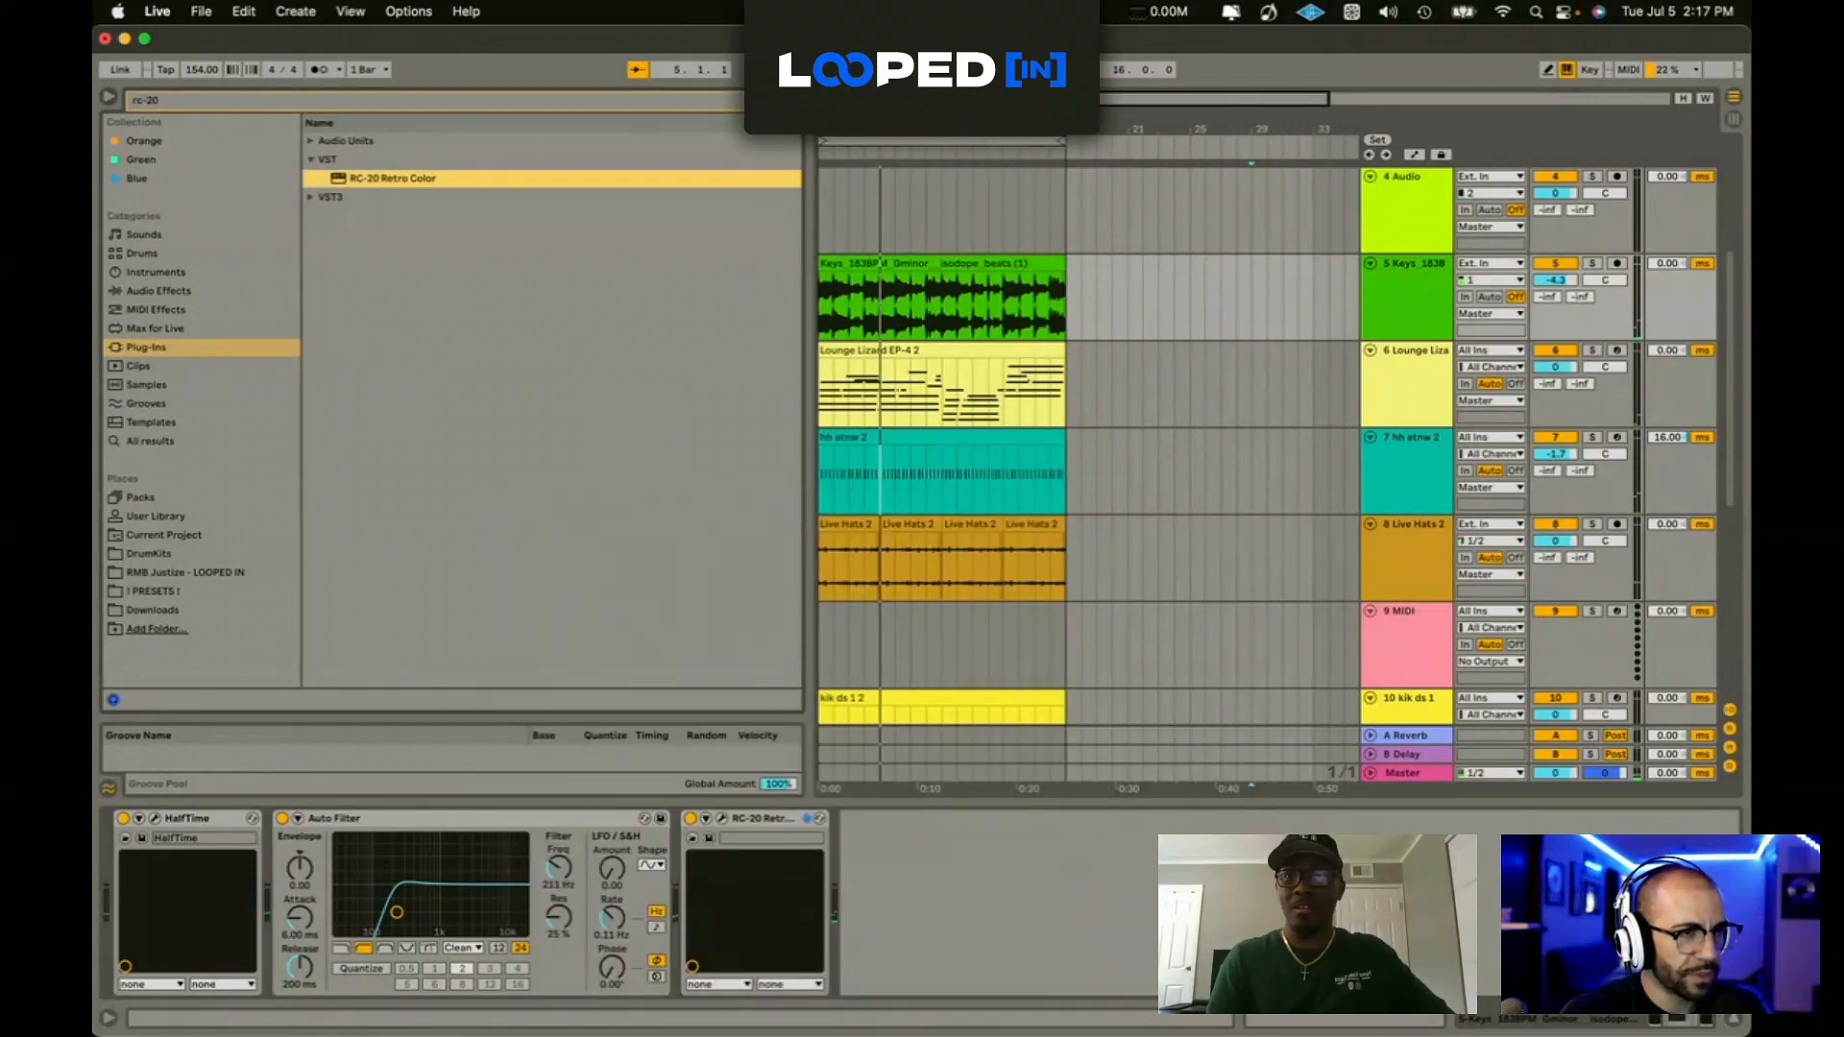
Step: Add a second Auto Filter after RC-20 on the keys track and lower its low-pass cutoff frequency
left_click(159, 292)
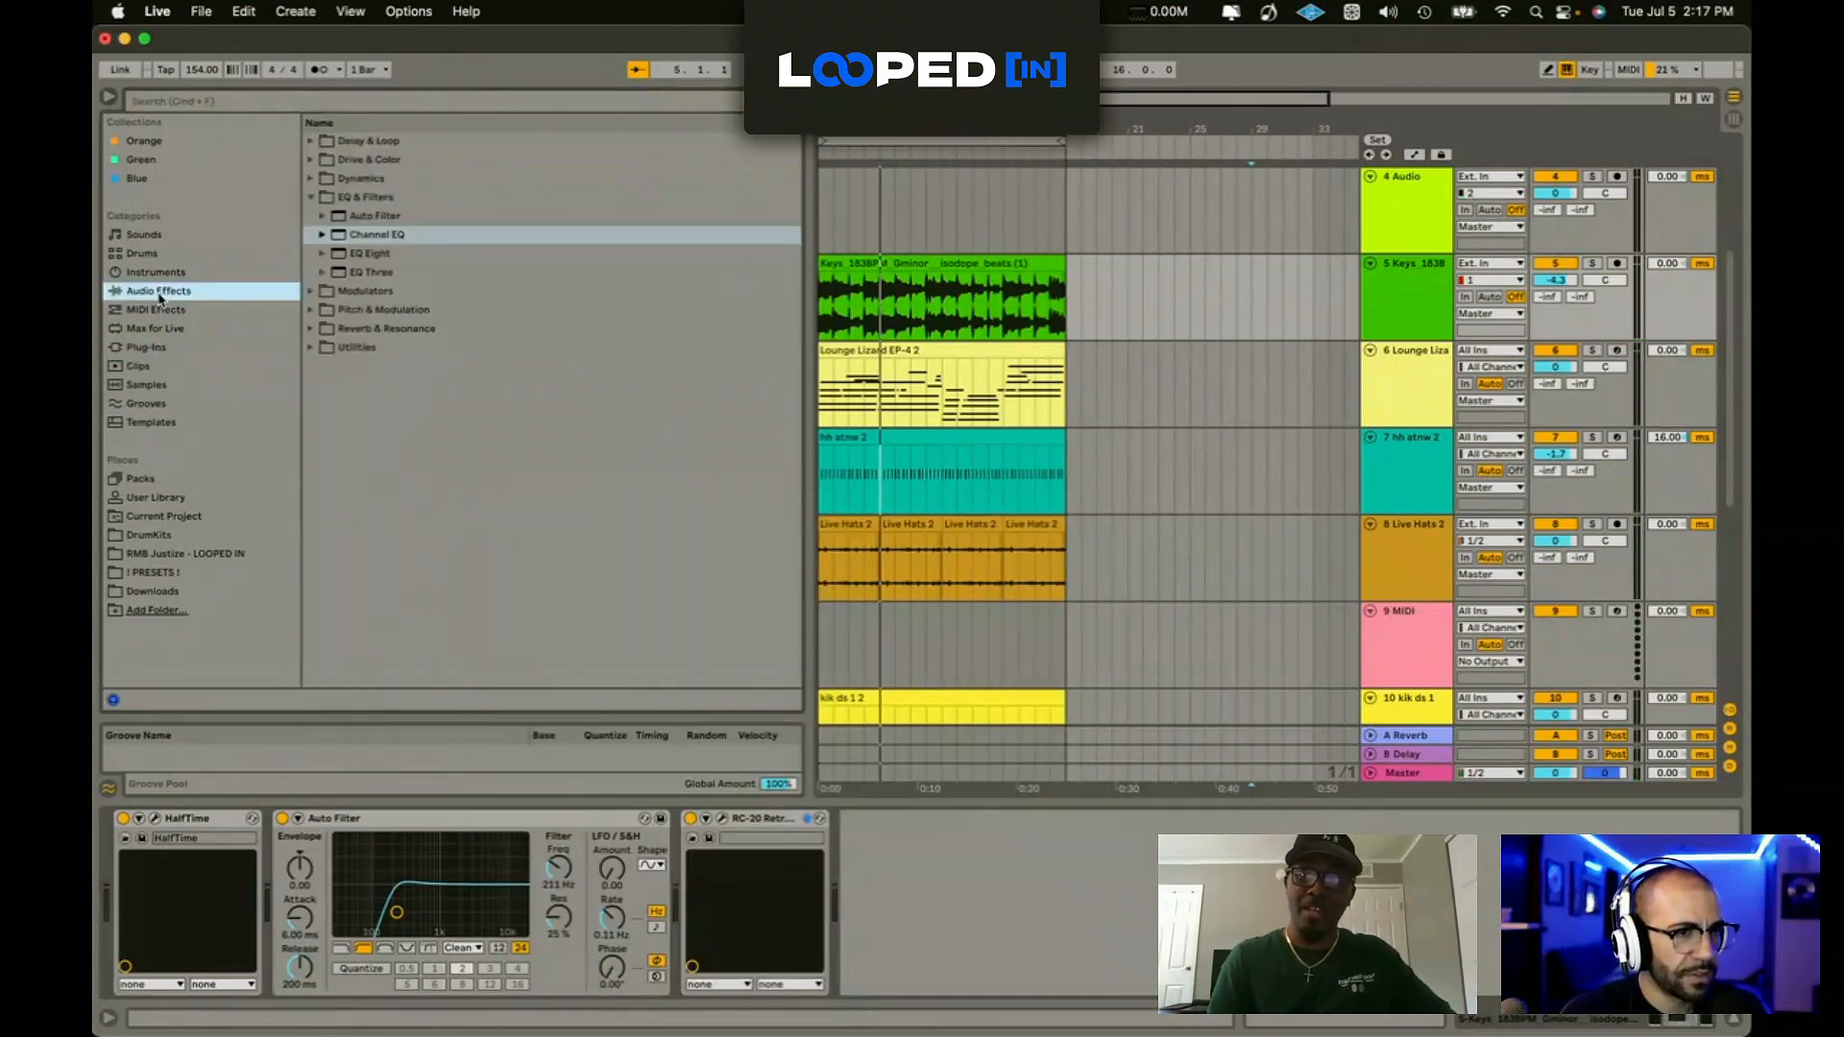
left_click(385, 216)
double_click(385, 216)
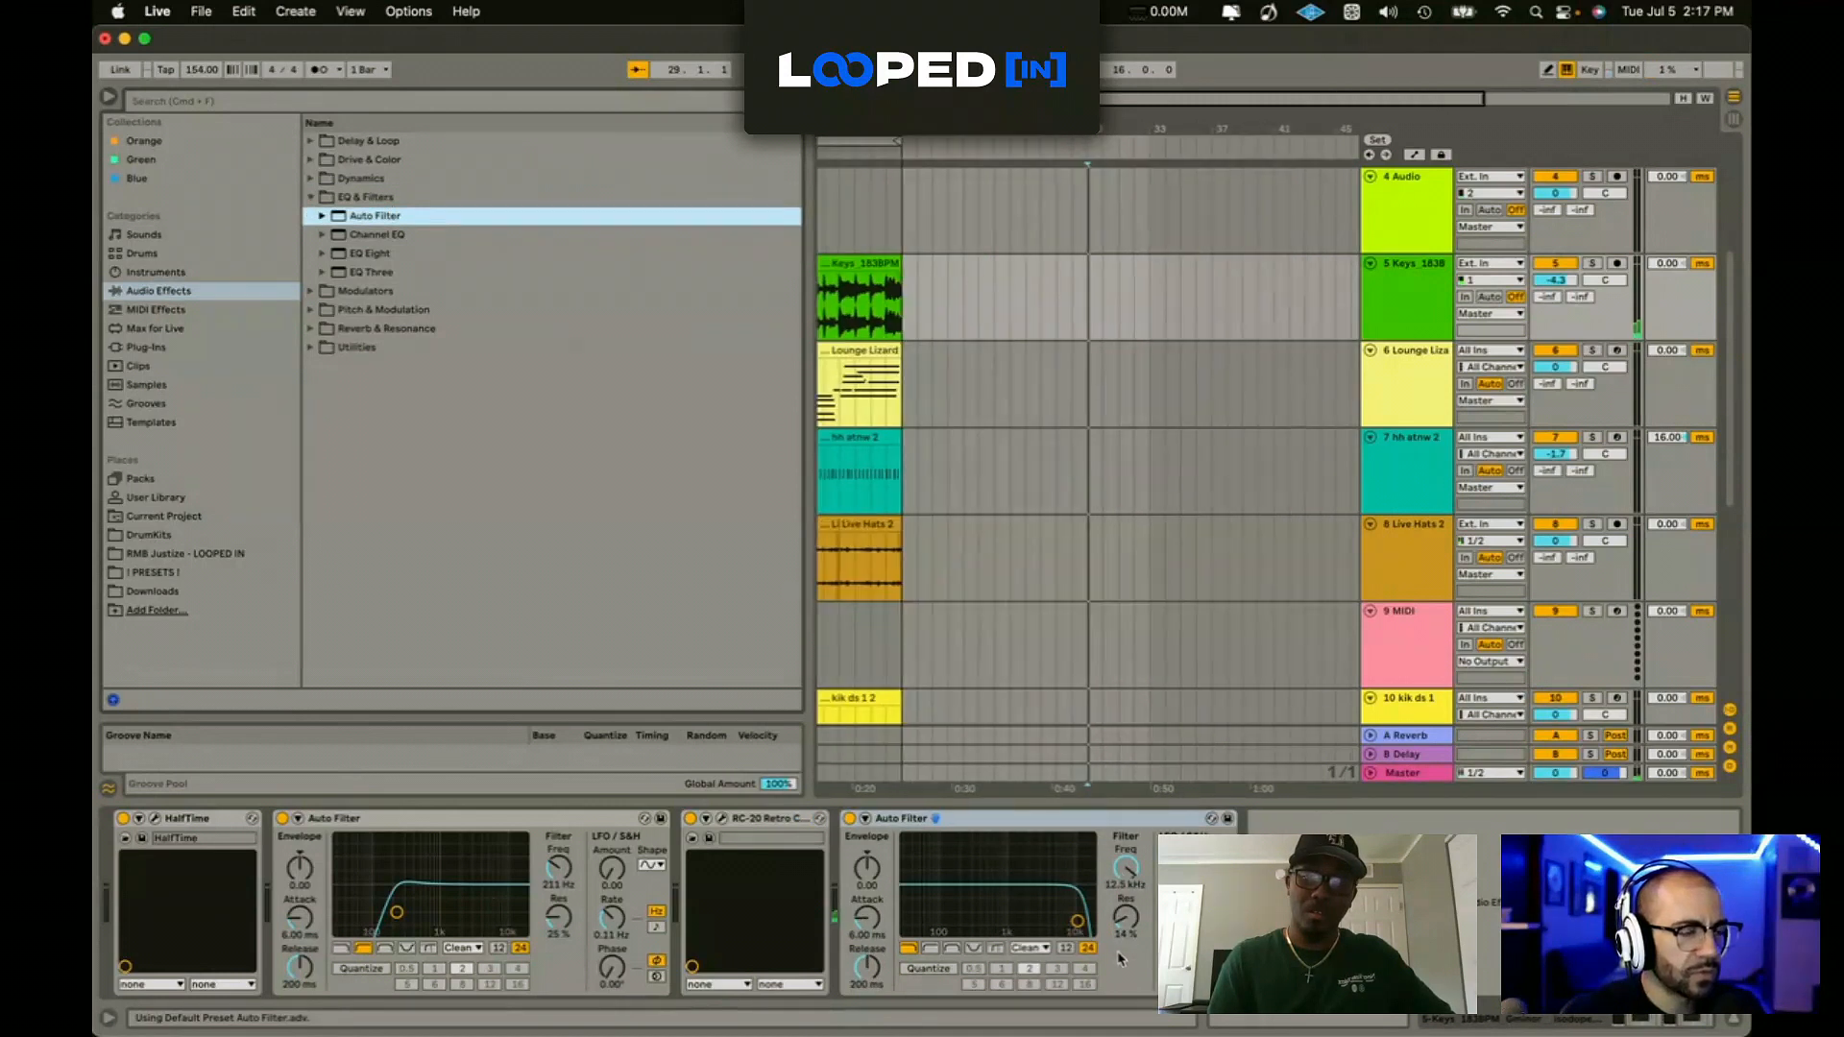
key("space")
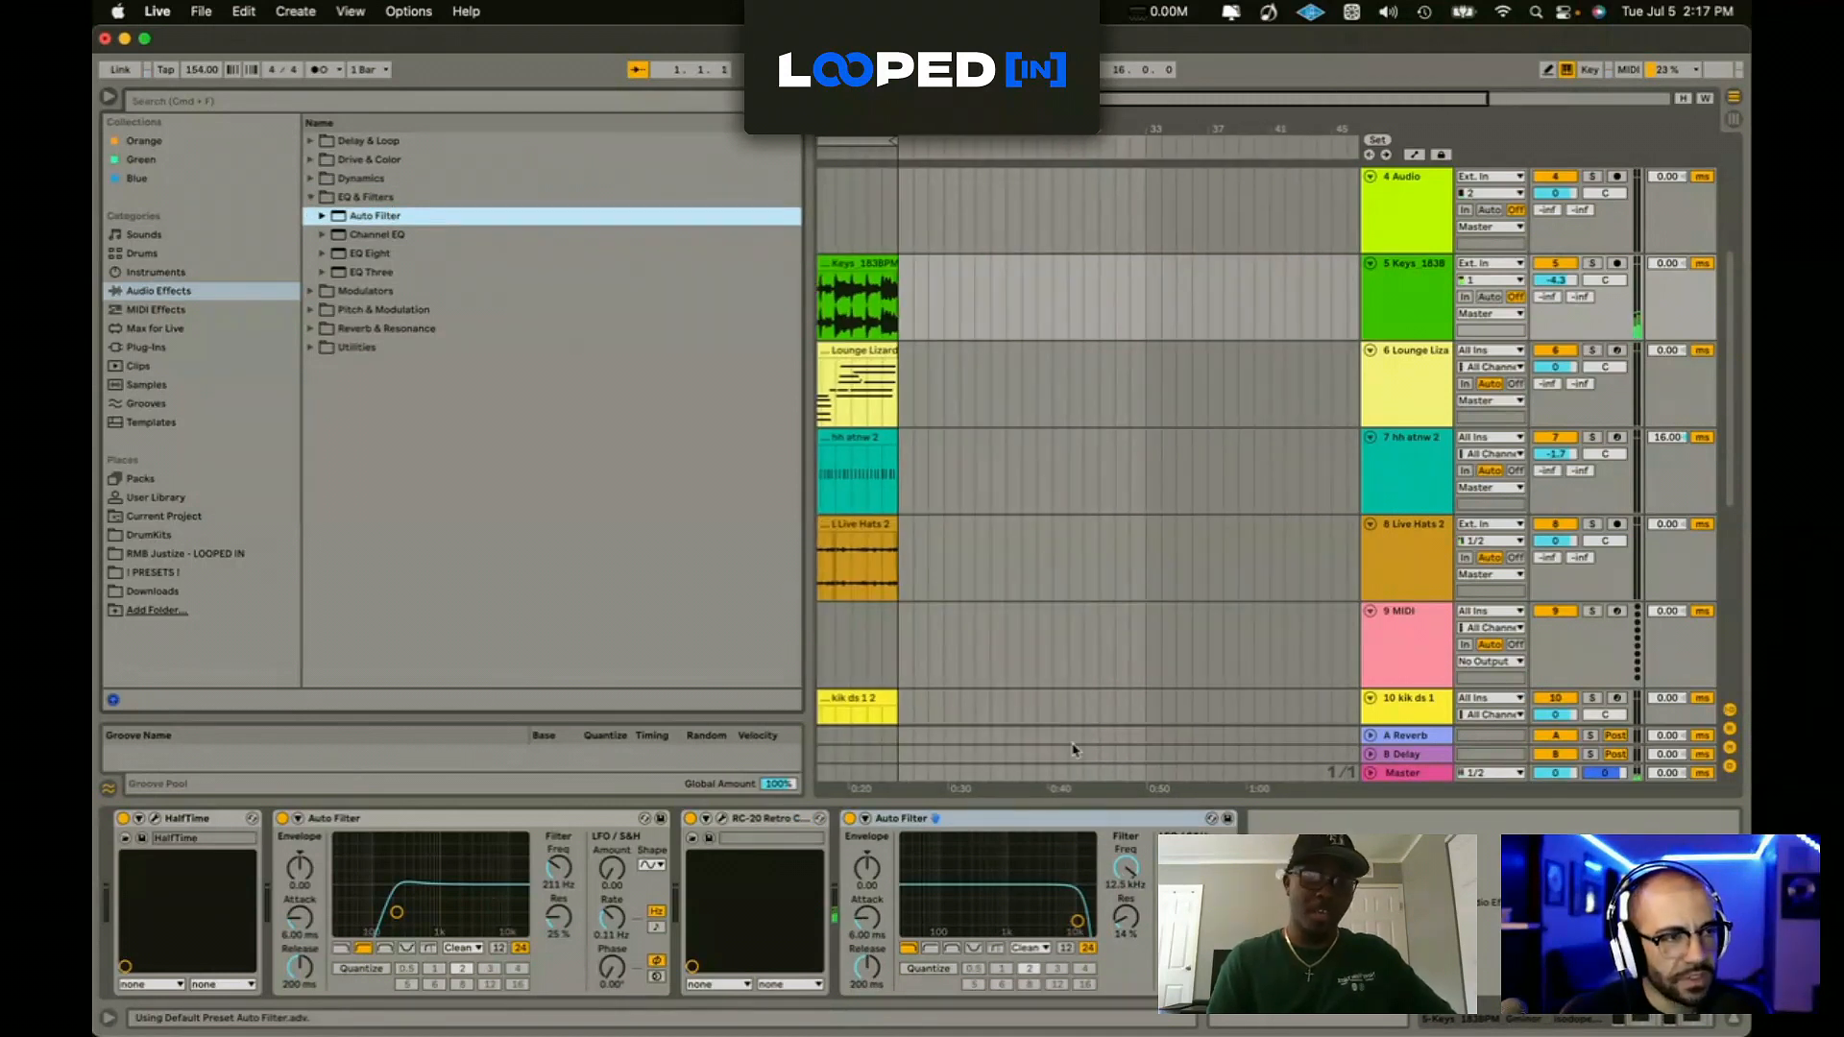
left_click_drag(1066, 914, 1051, 919)
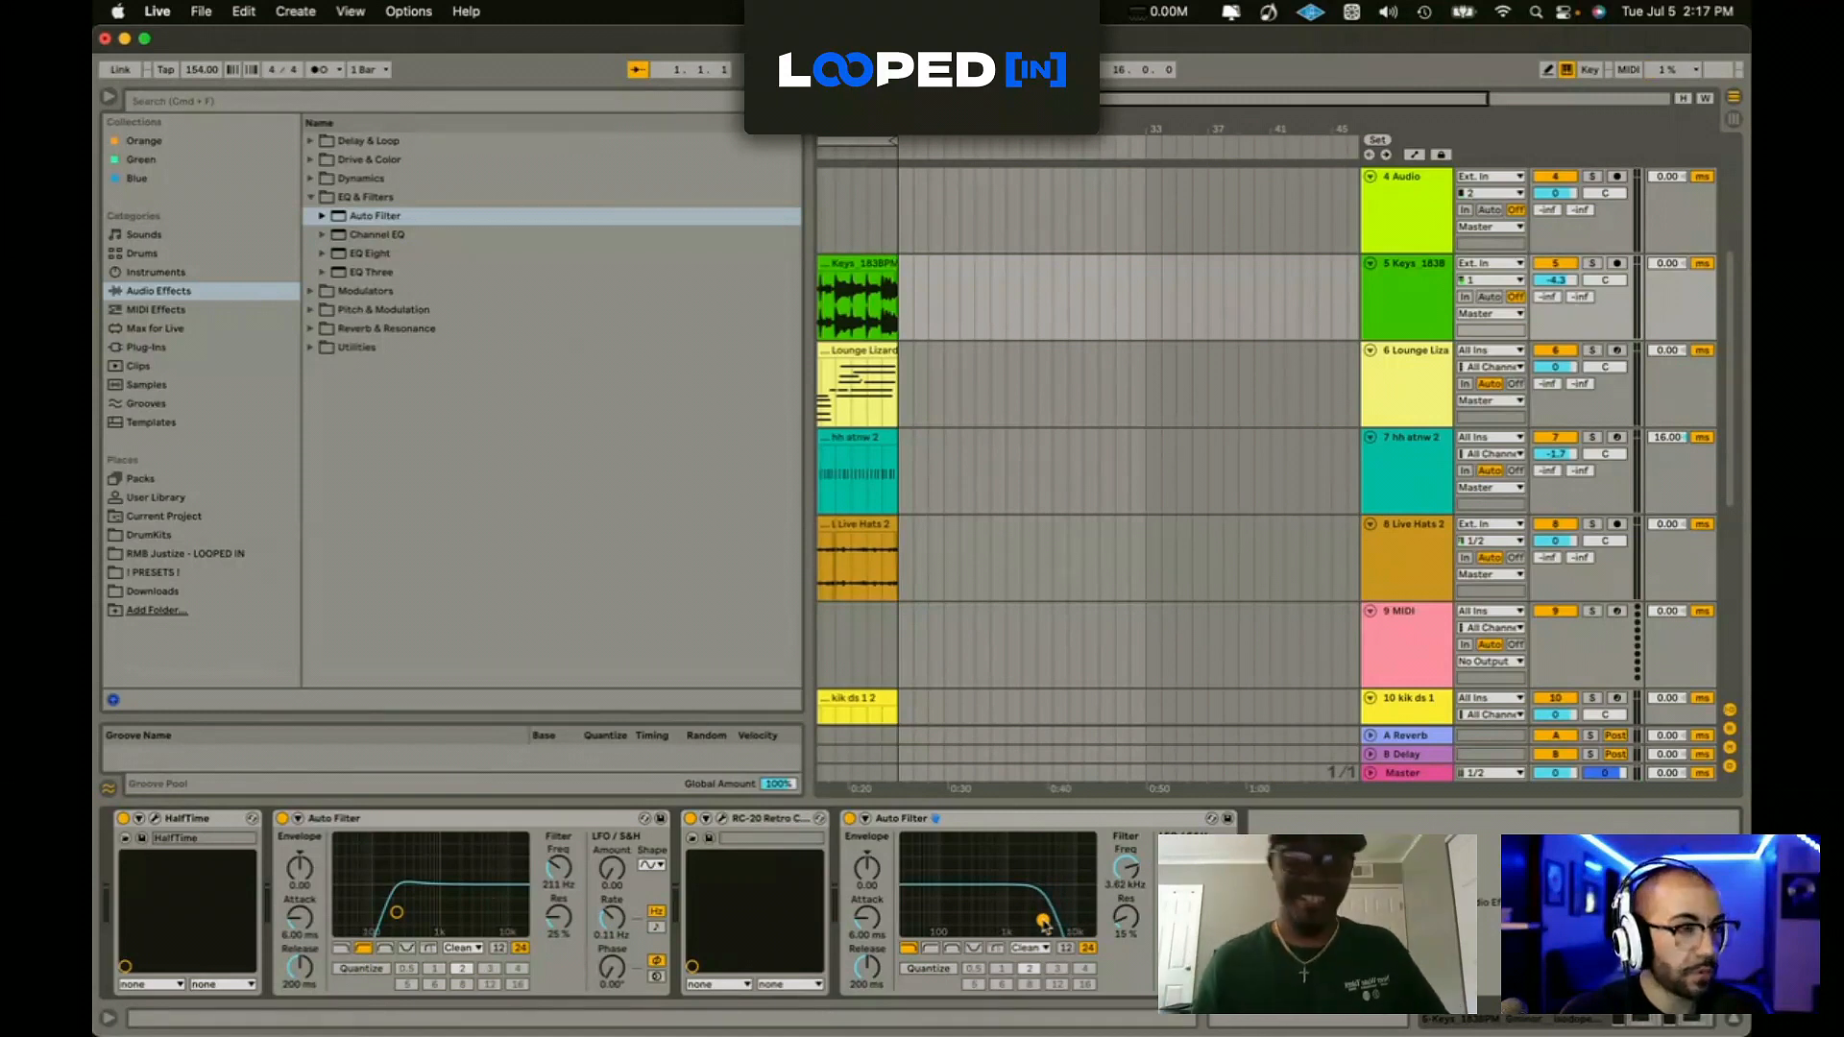
key("space")
left_click_drag(1026, 929, 1004, 921)
Step: Search the plug-ins for kontakt and load Kontakt on the empty MIDI track below Live Hats 2
left_click(1409, 683)
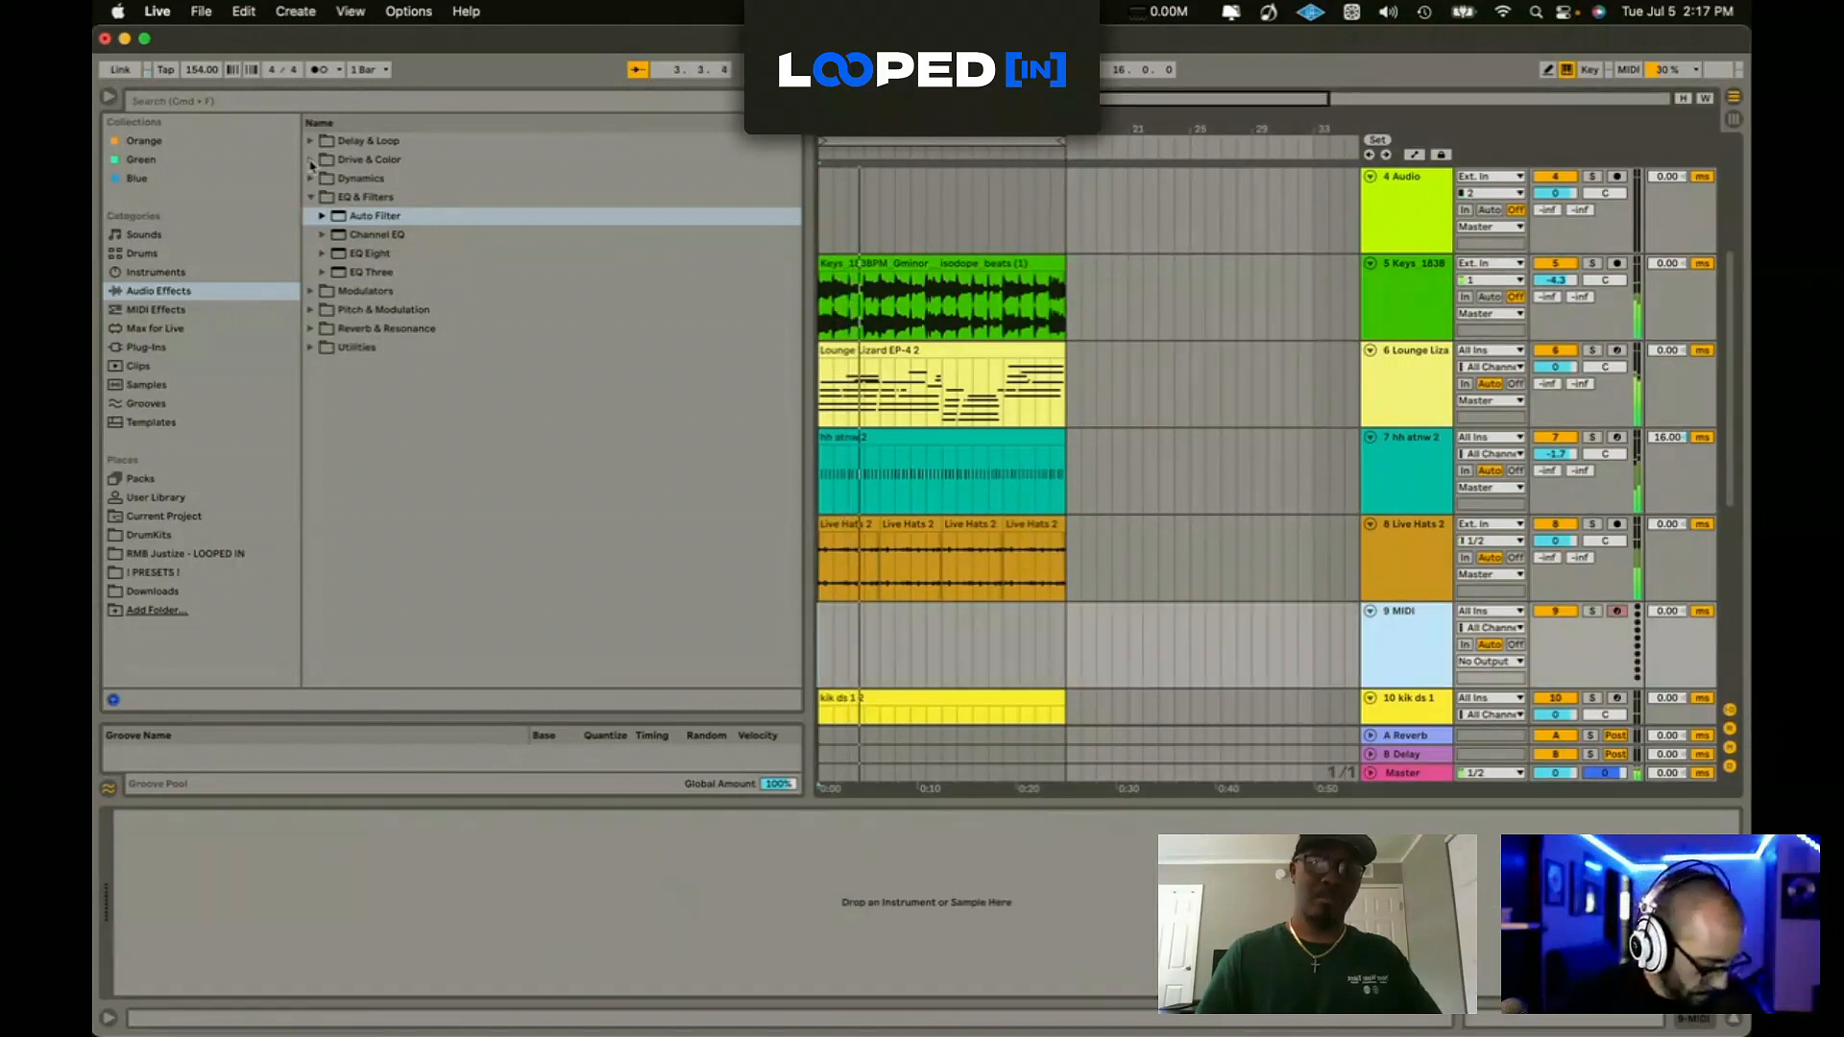
left_click(146, 347)
key("super+f")
type("kontakt")
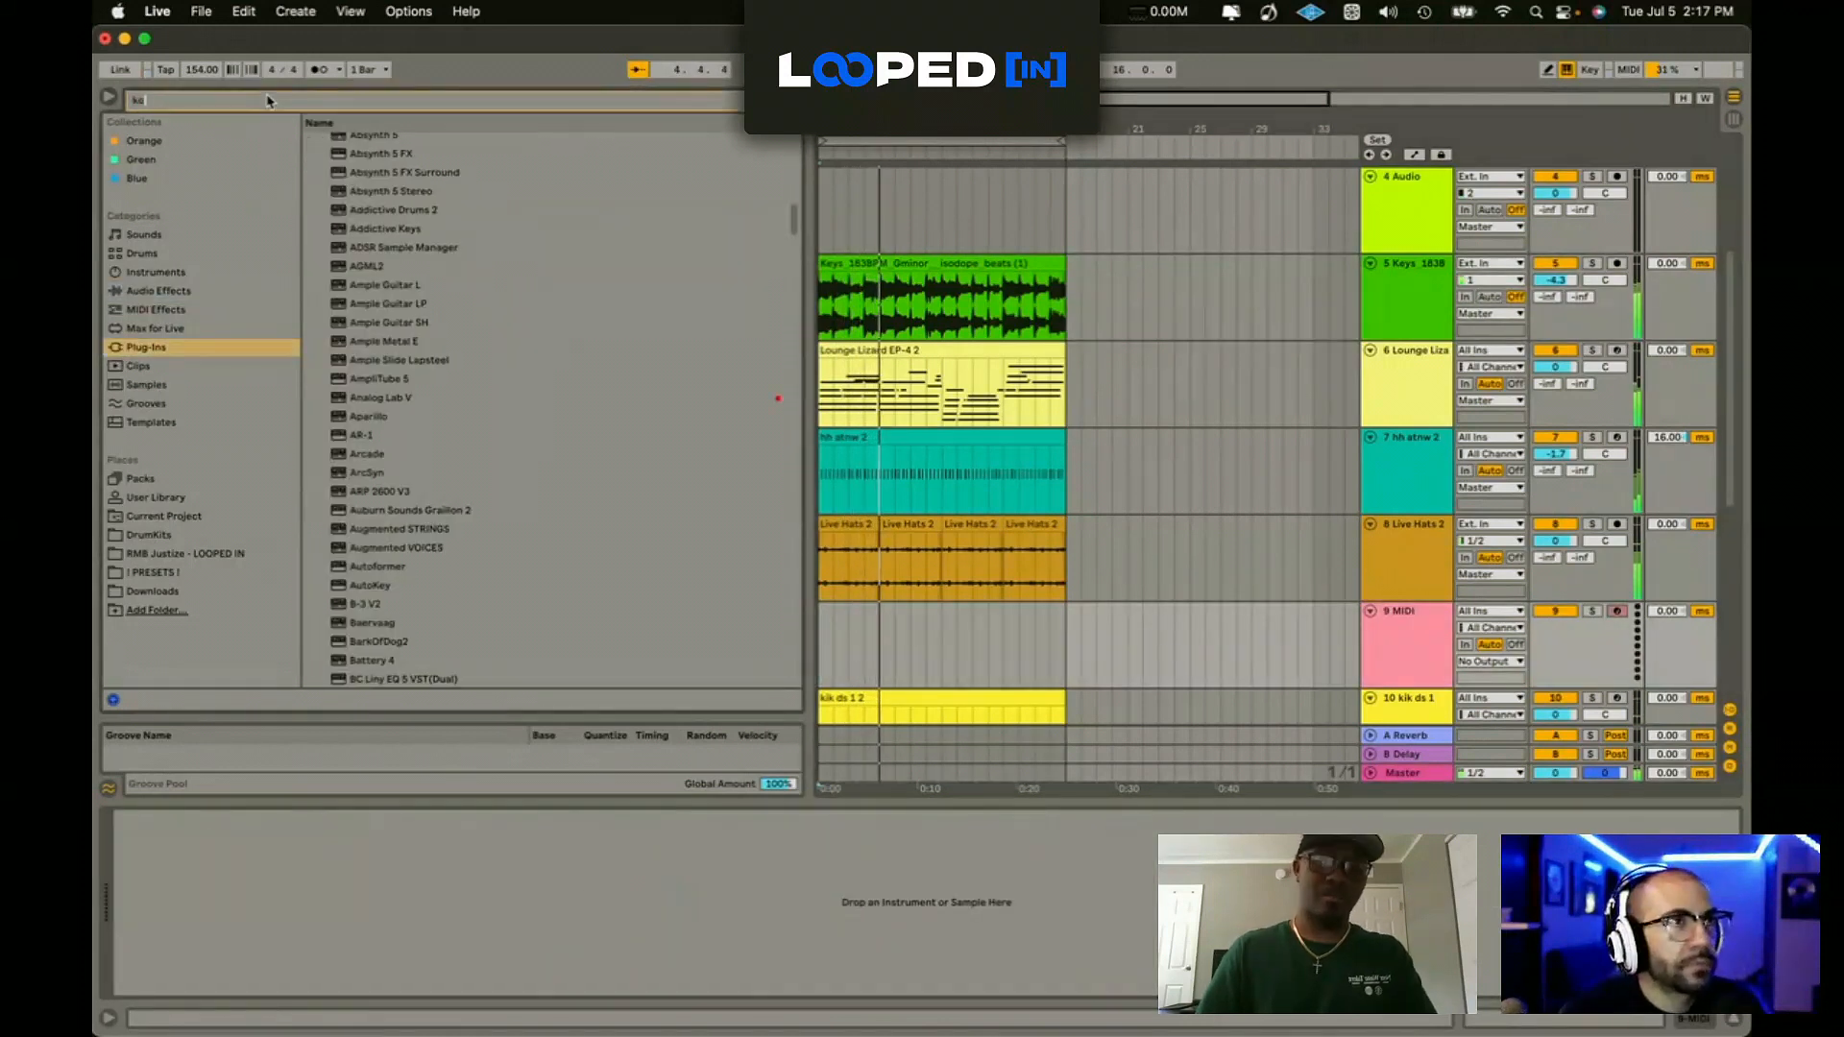
left_click(367, 182)
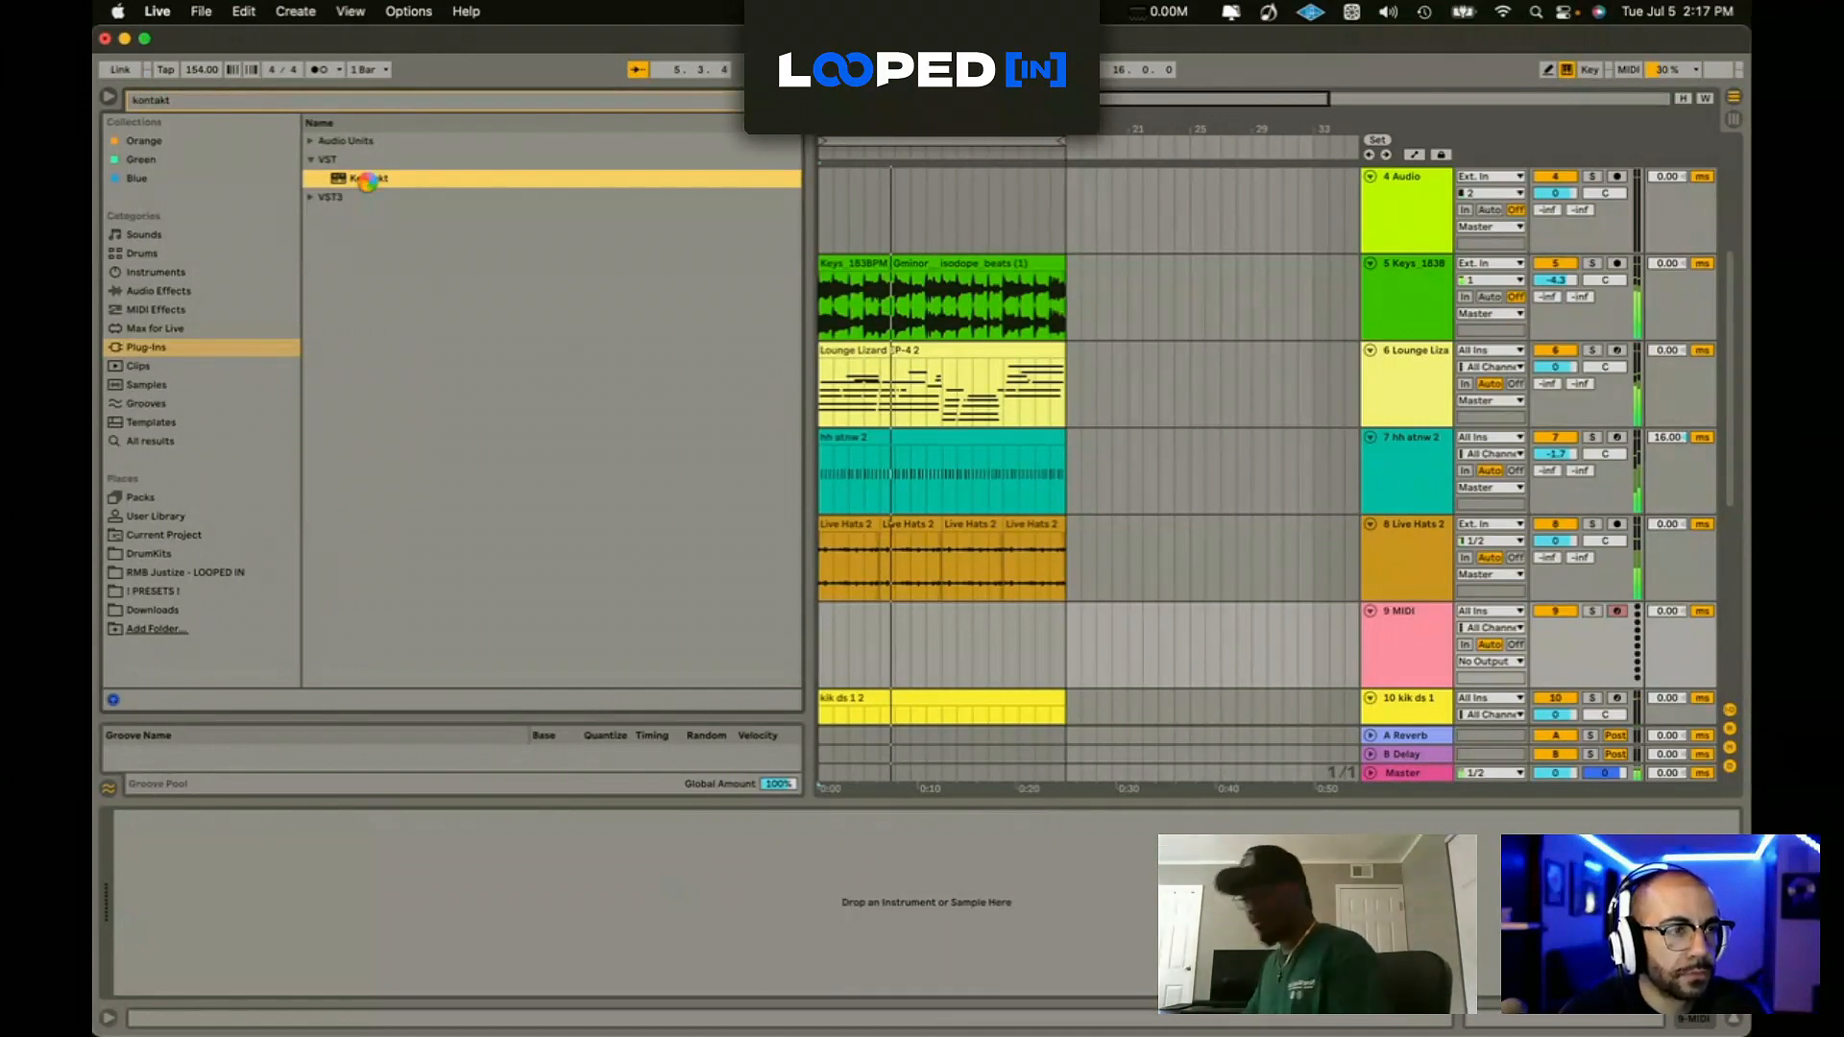
double_click(367, 180)
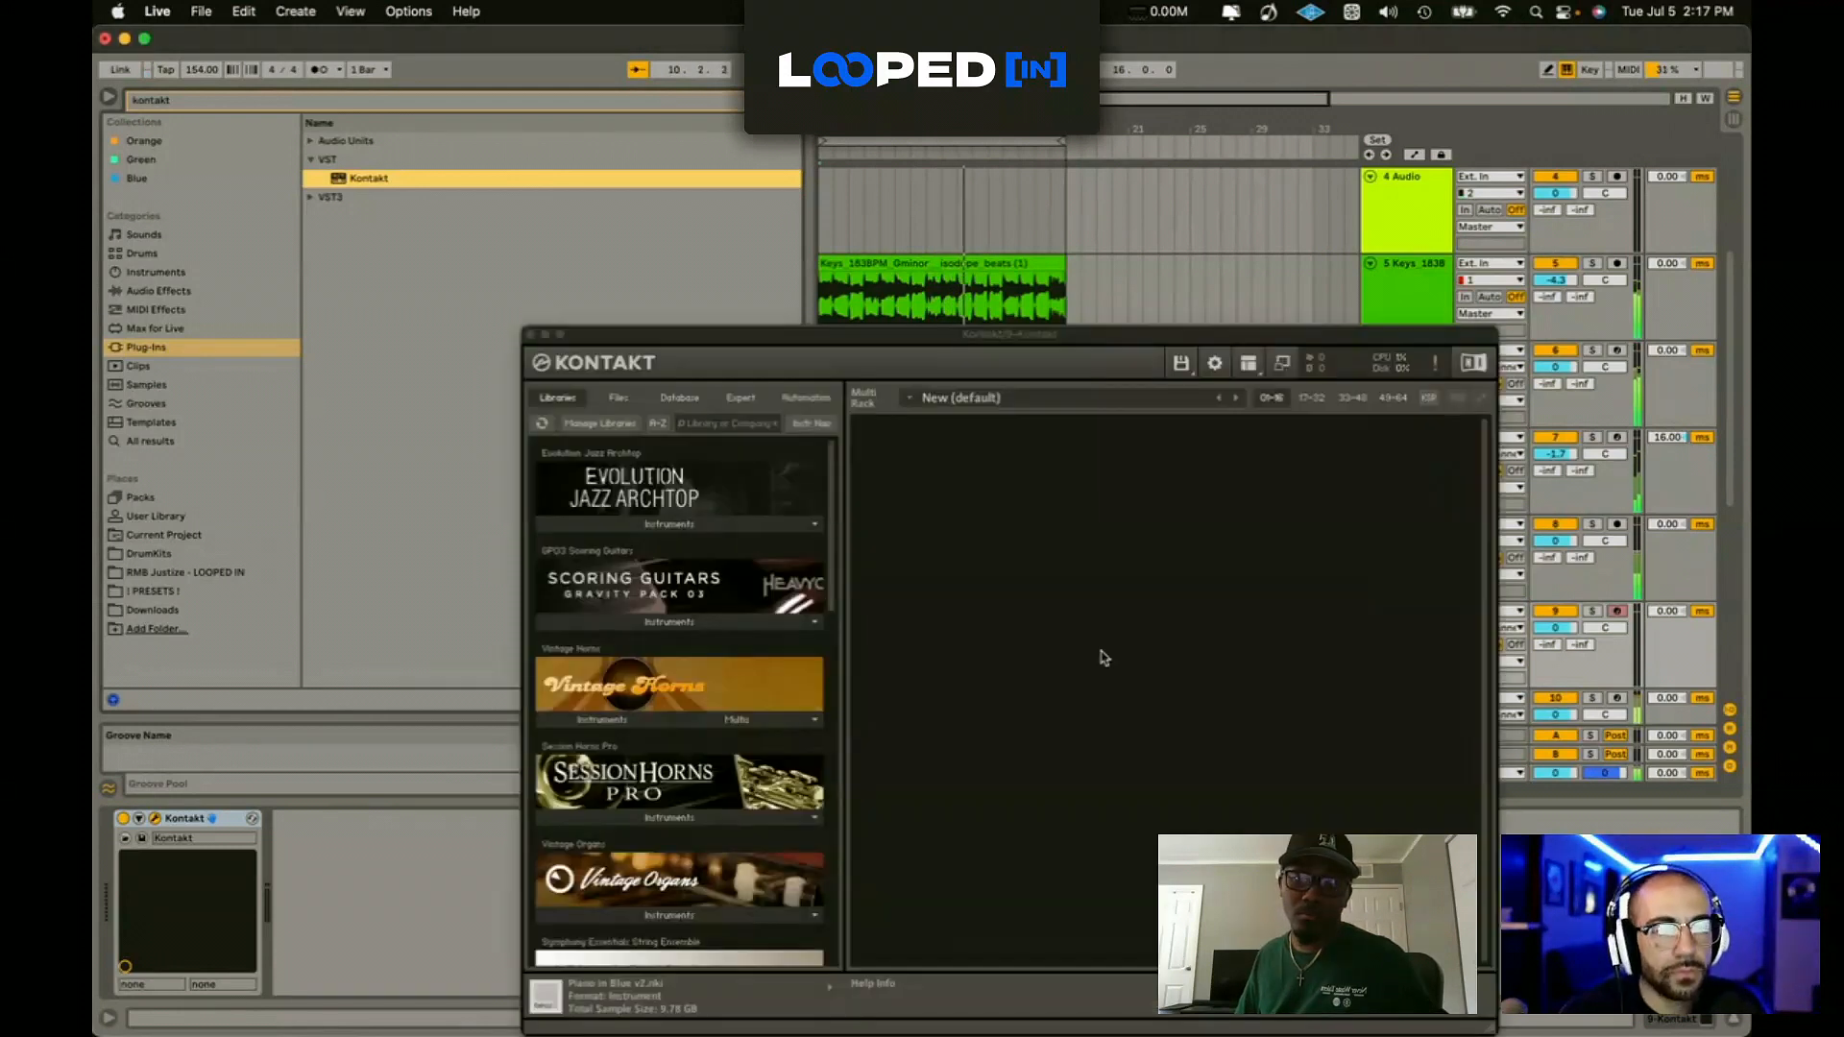
Step: Load Scarbee Rickenbacker Bass - Palm Muted in Kontakt with its tune at -1.00 and record a 16-bar bass part
scroll(671, 784, "down", 10)
left_click(671, 760)
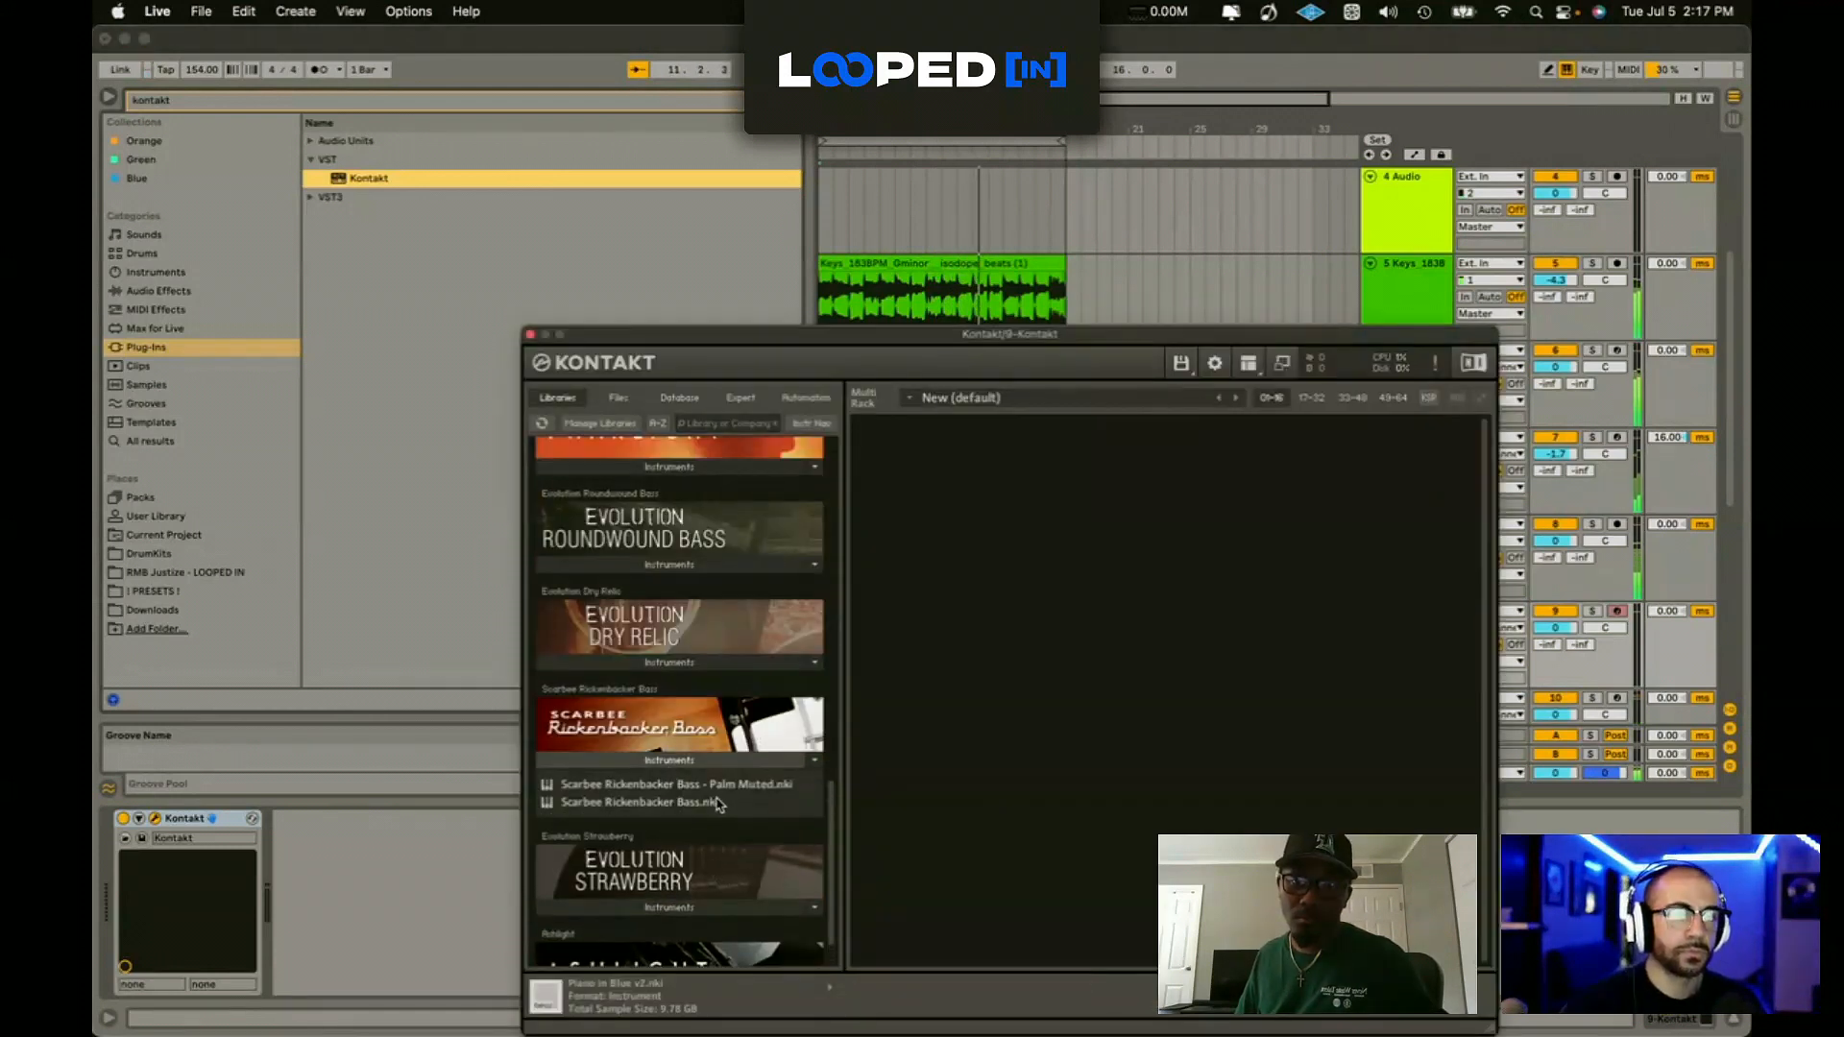
double_click(716, 785)
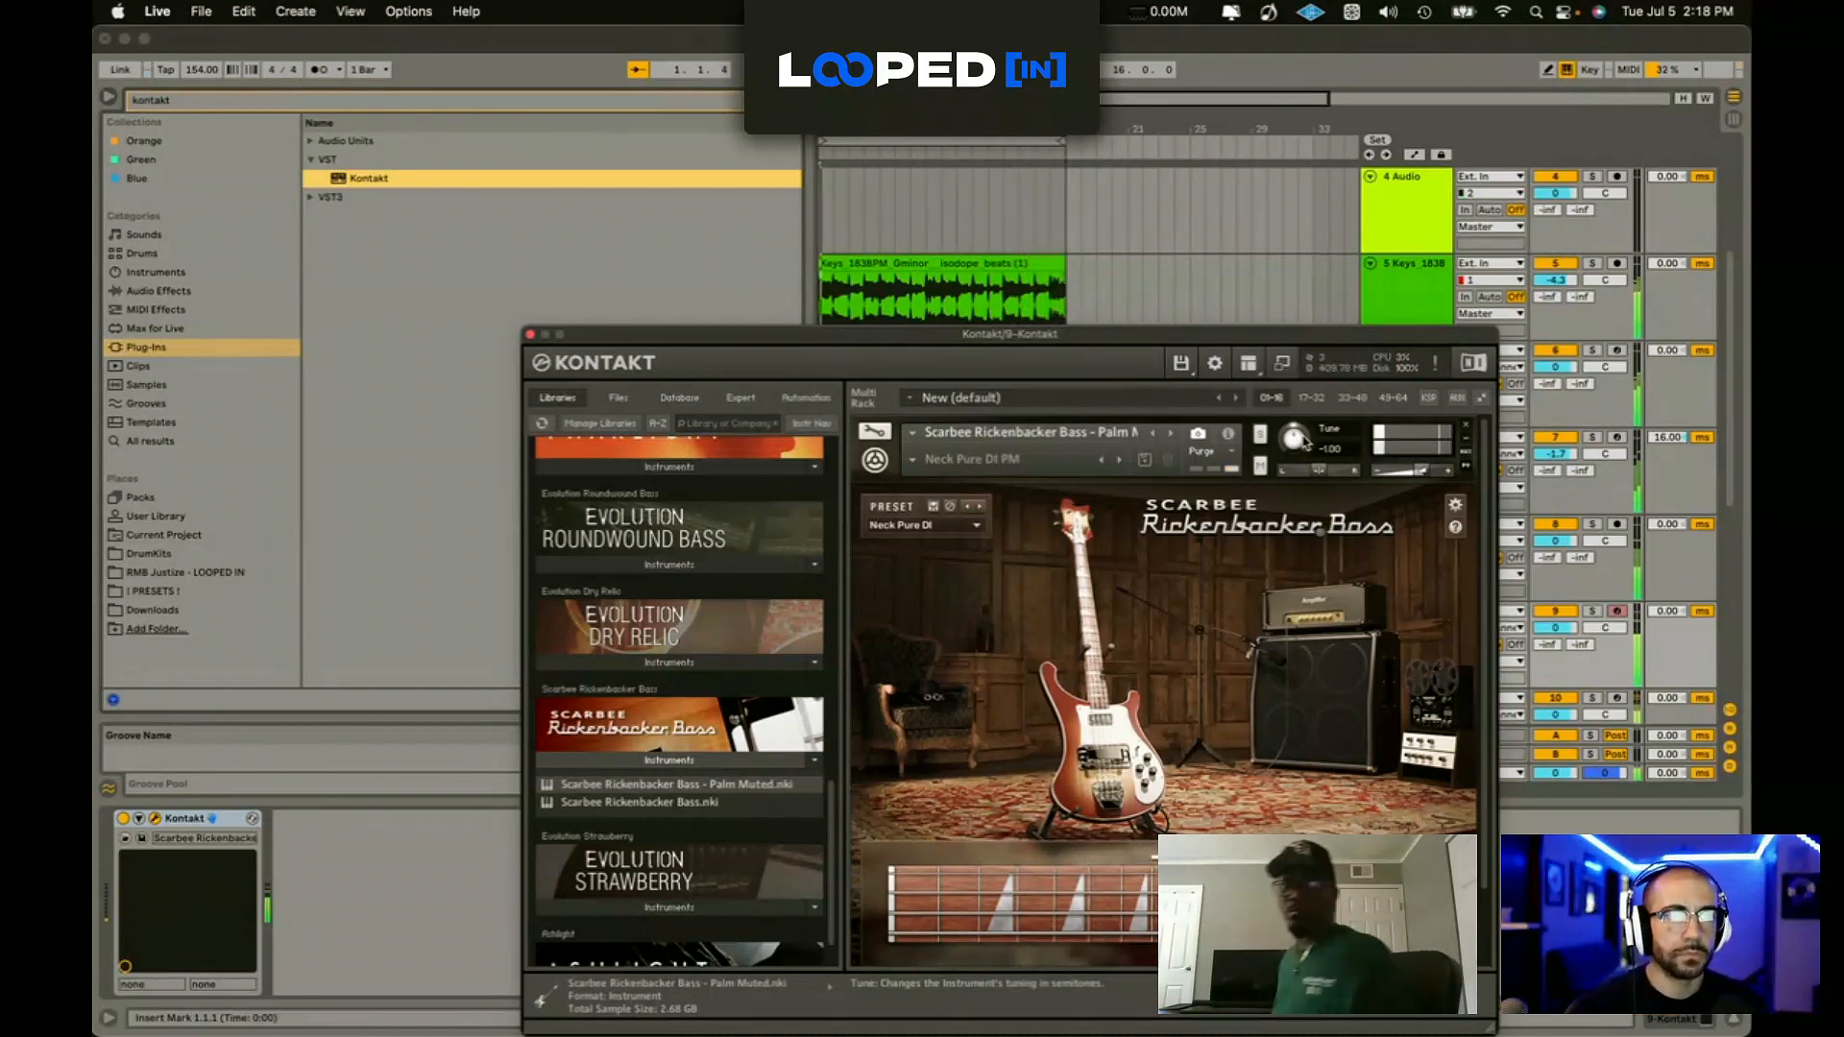
Step: Close Kontakt, extend the bass clip's start back to bar 1, and lower the bass track's volume to -4.3 dB
left_click(529, 334)
left_click(1007, 588)
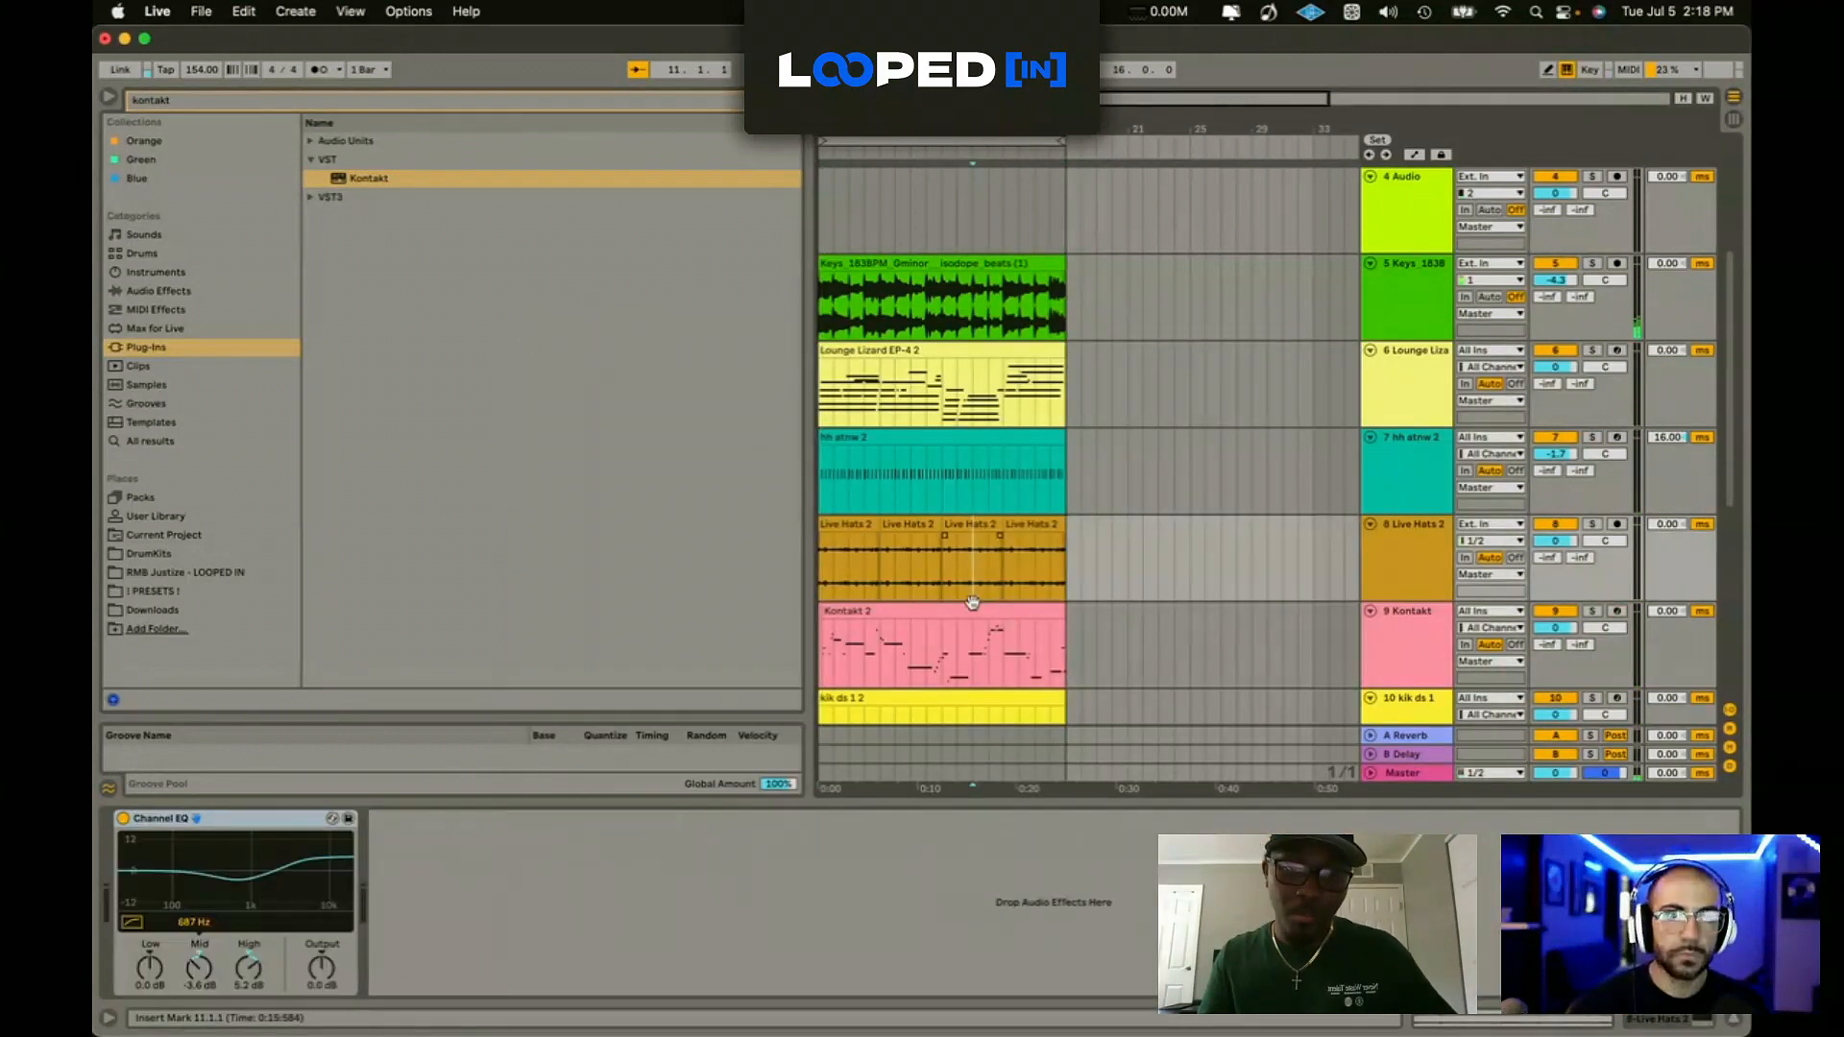
left_click(827, 612)
left_click_drag(827, 609, 809, 610)
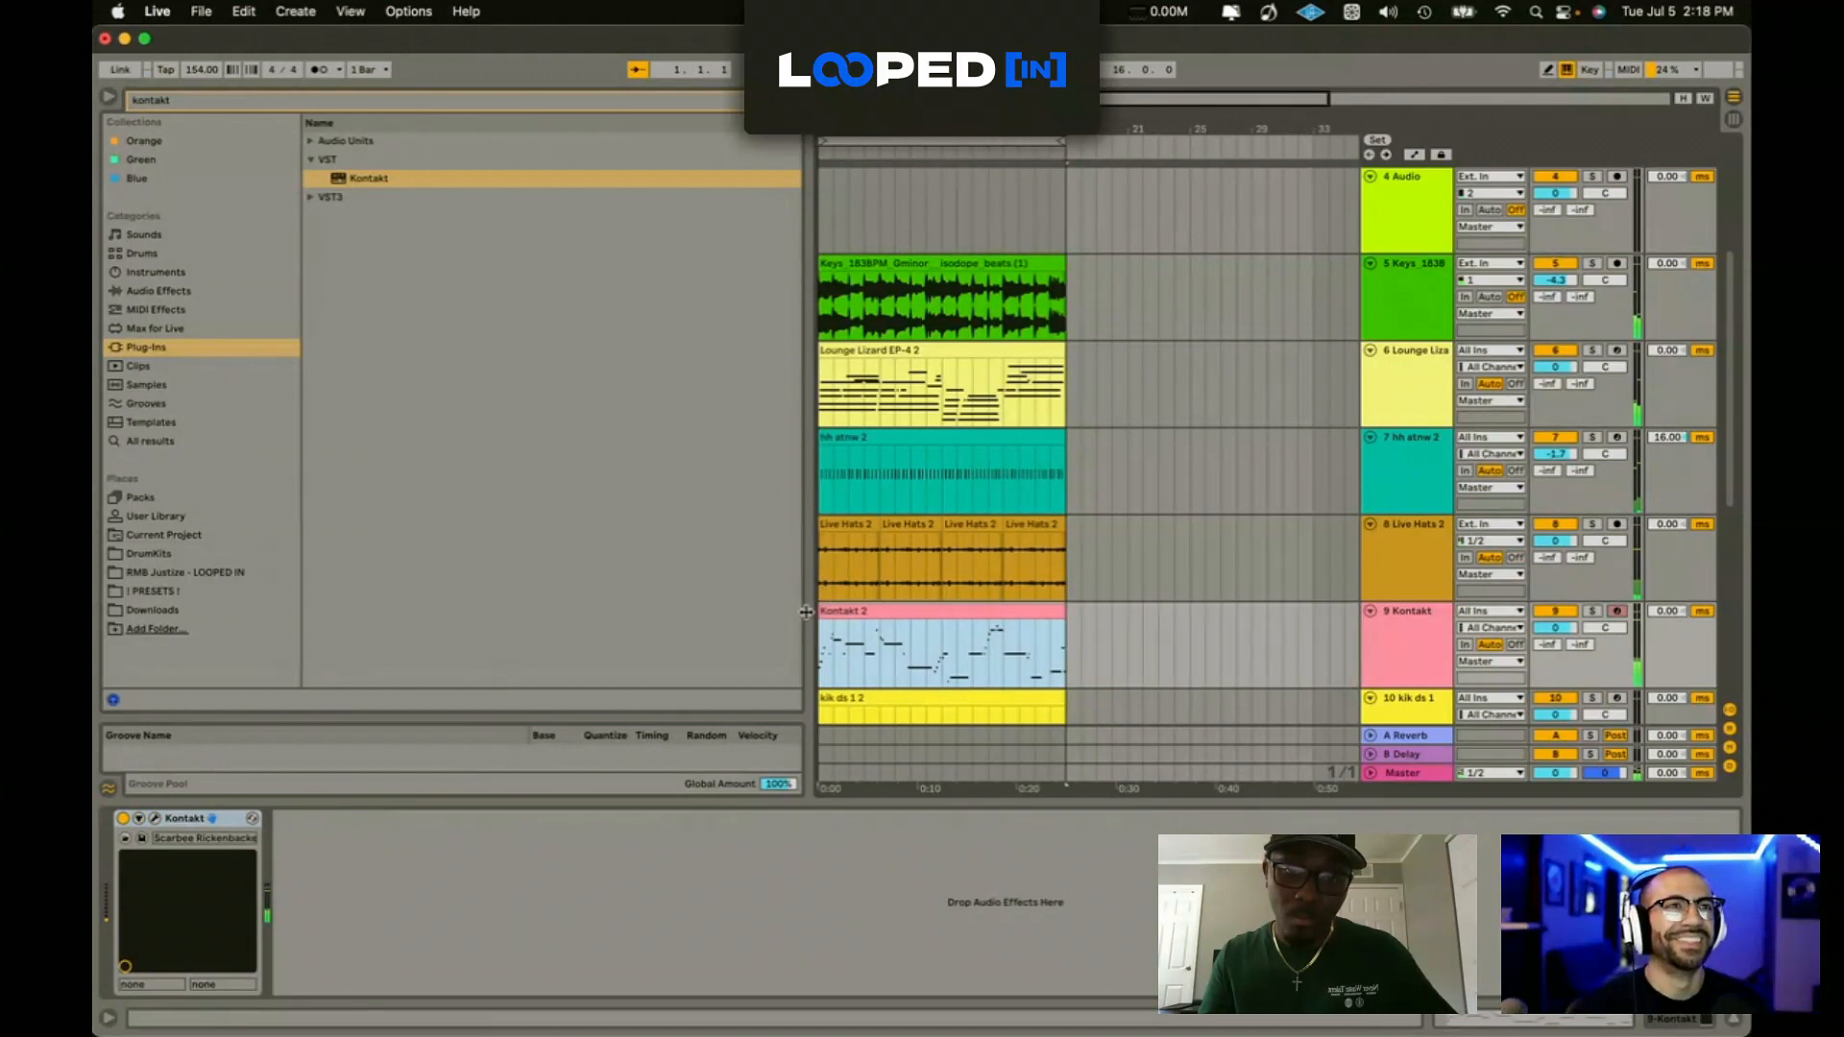
key("super+f")
left_click_drag(1554, 629, 1555, 649)
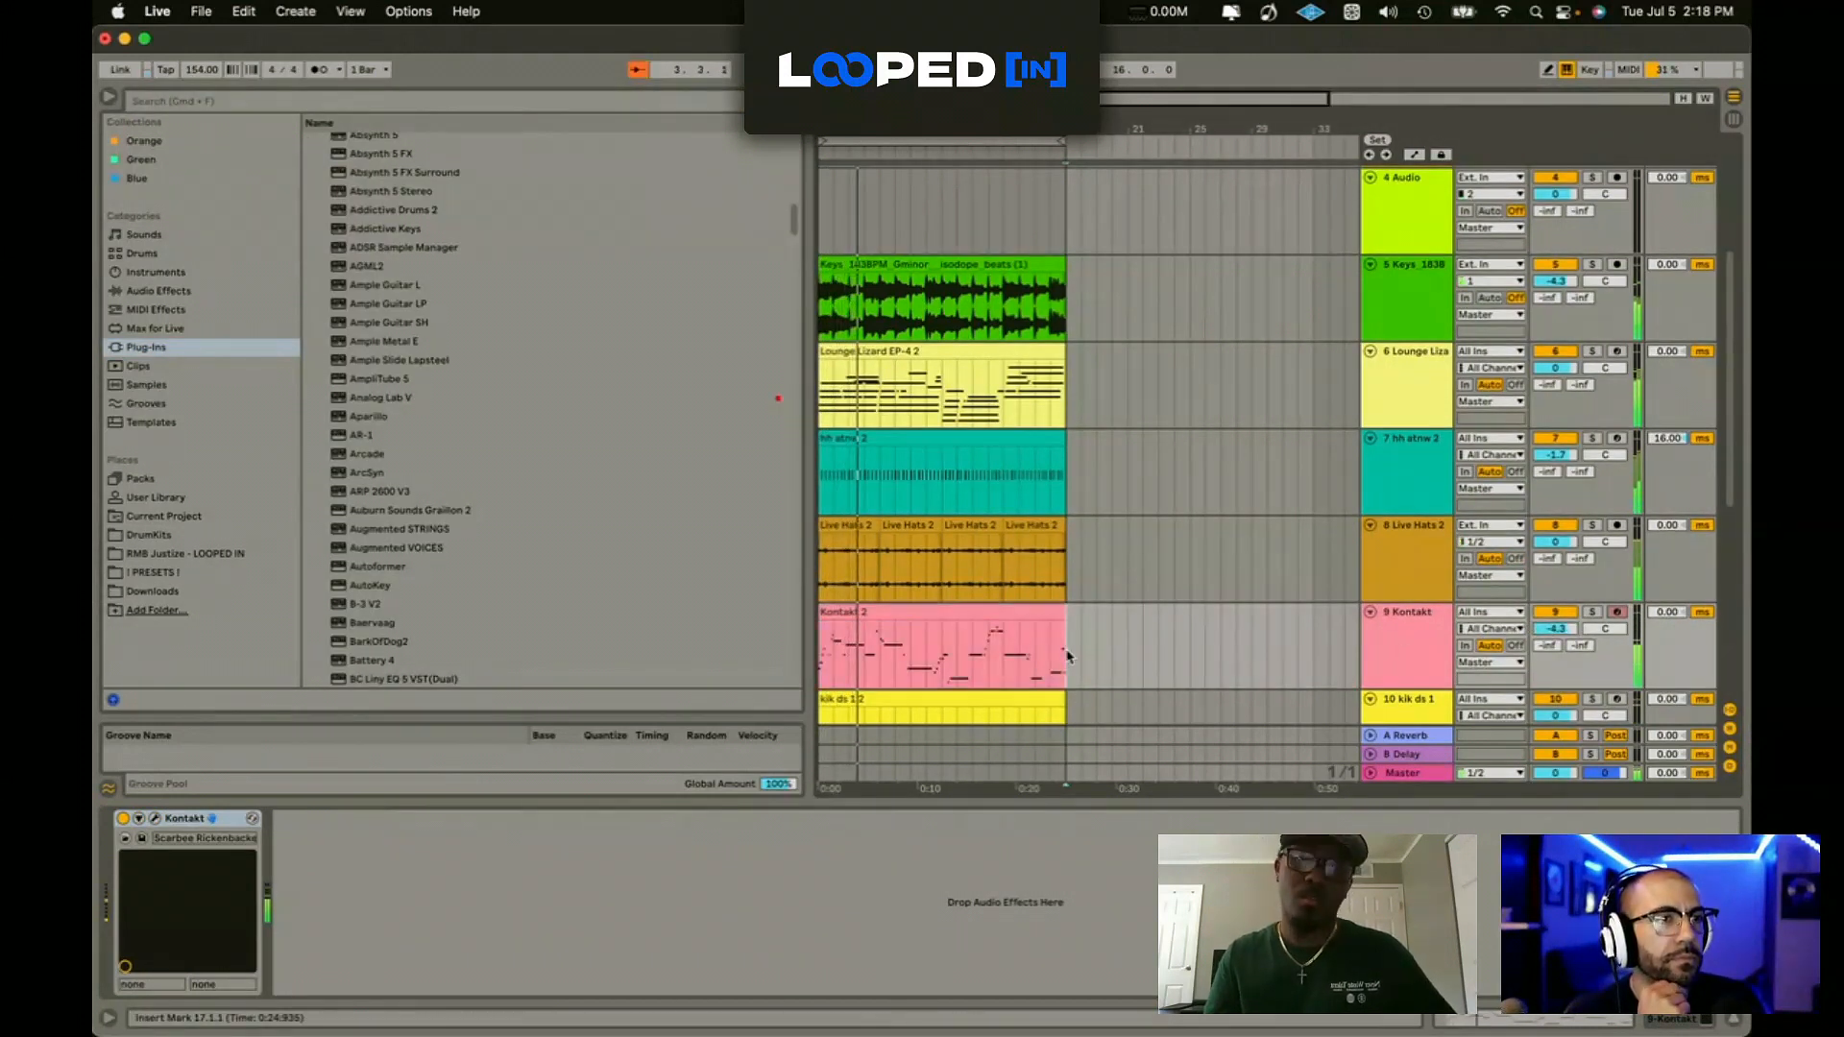
Step: Insert a MIDI track below the bass track and load another Kontakt instance on it
key("super+shift+t")
left_click(248, 100)
type("kontakt")
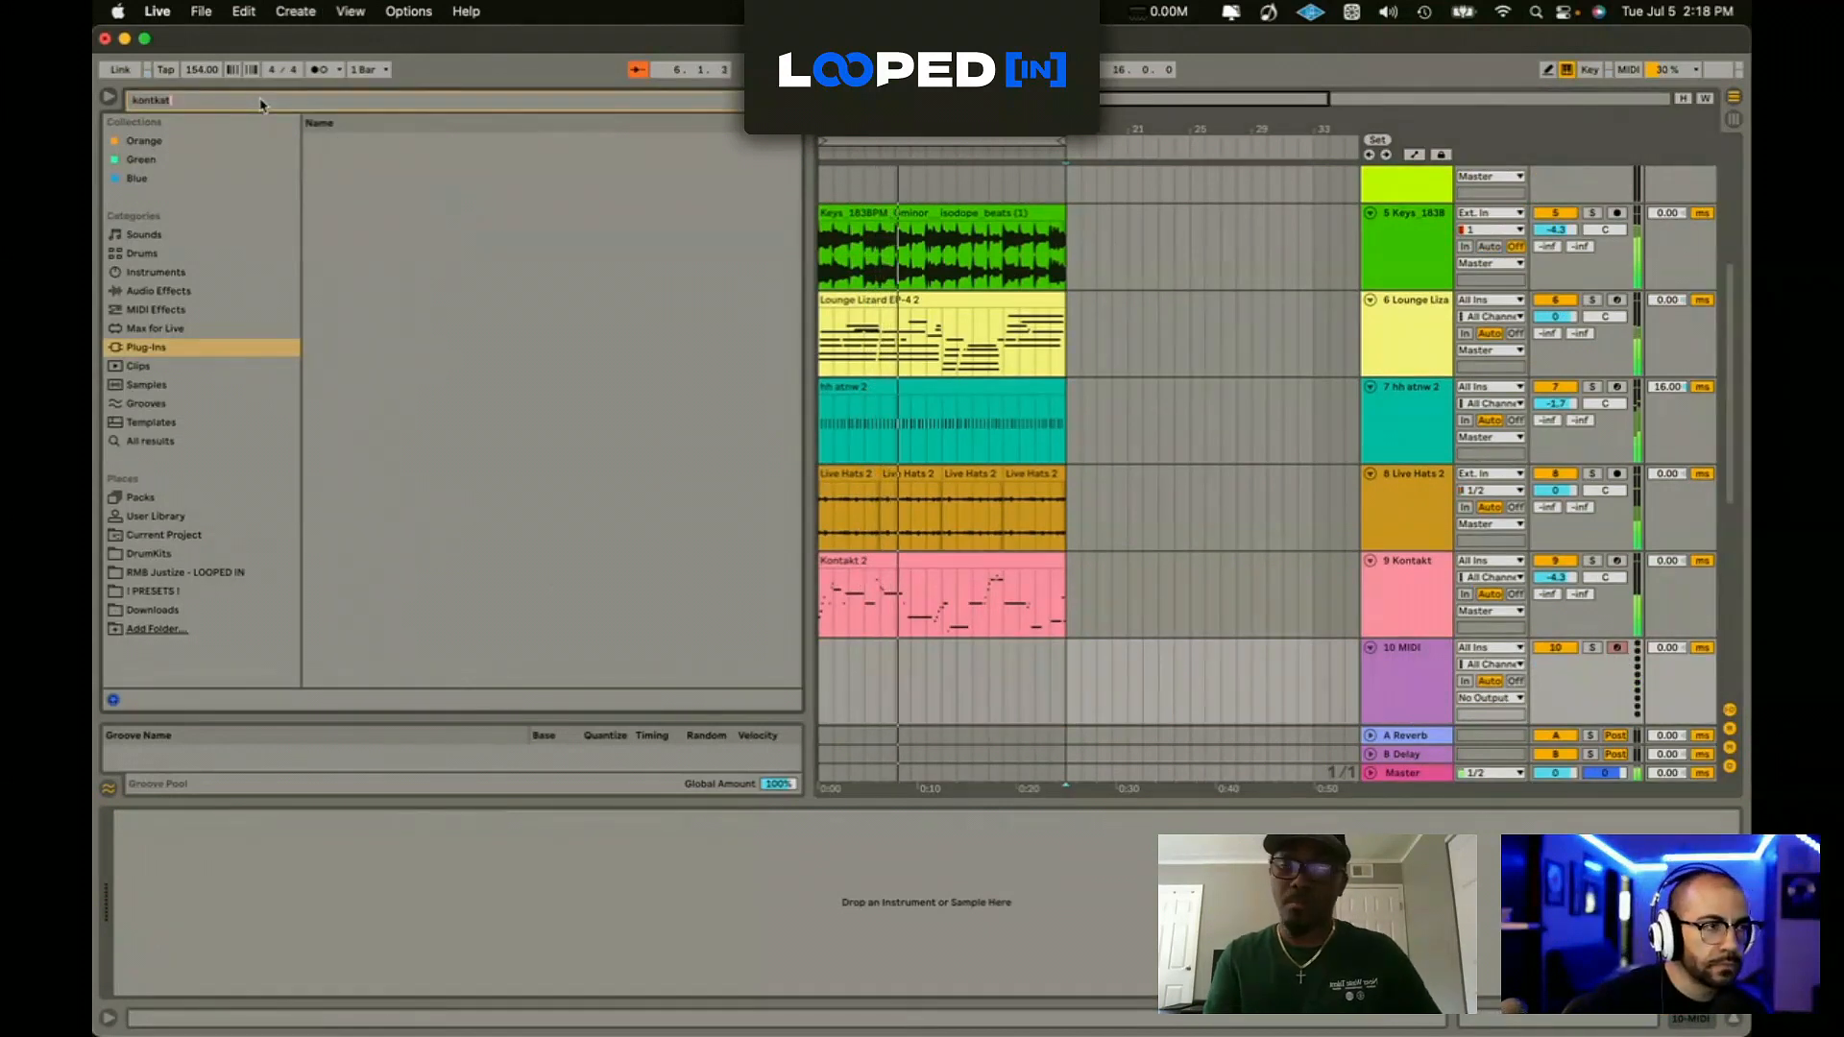
left_click_drag(384, 182, 515, 359)
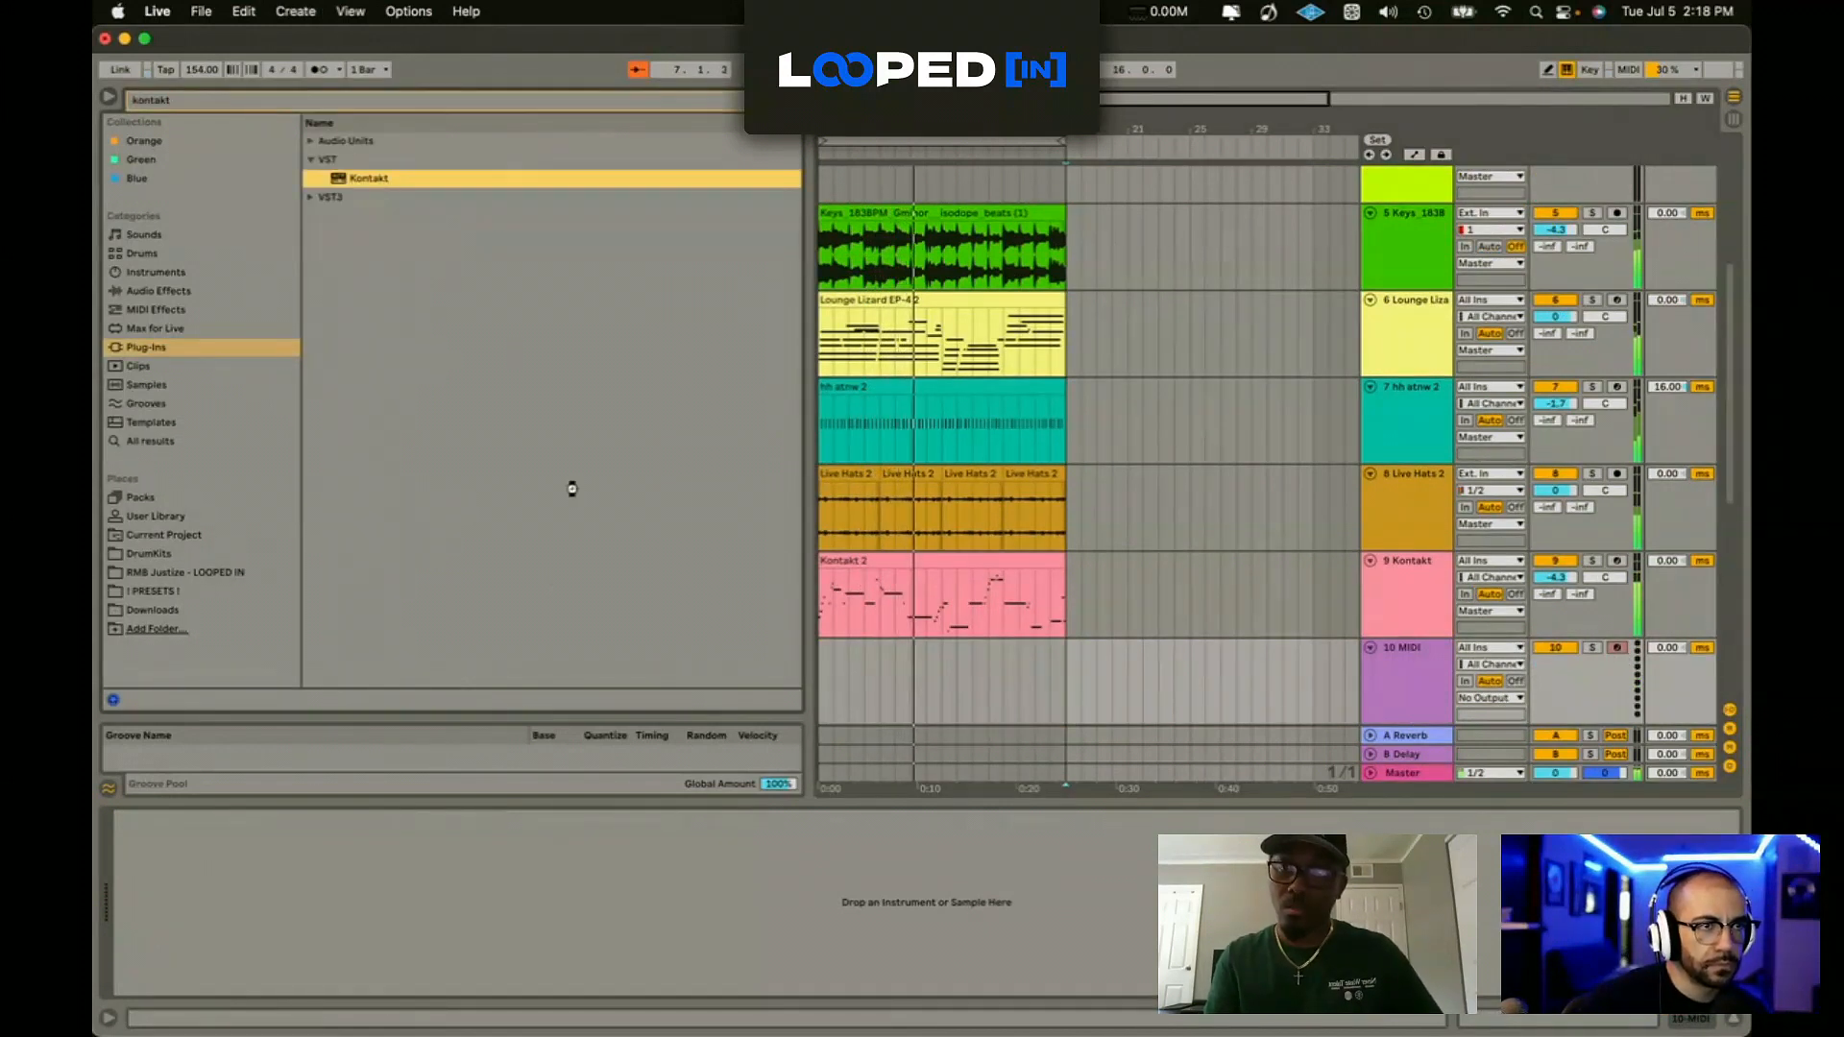
left_click_drag(559, 829, 565, 827)
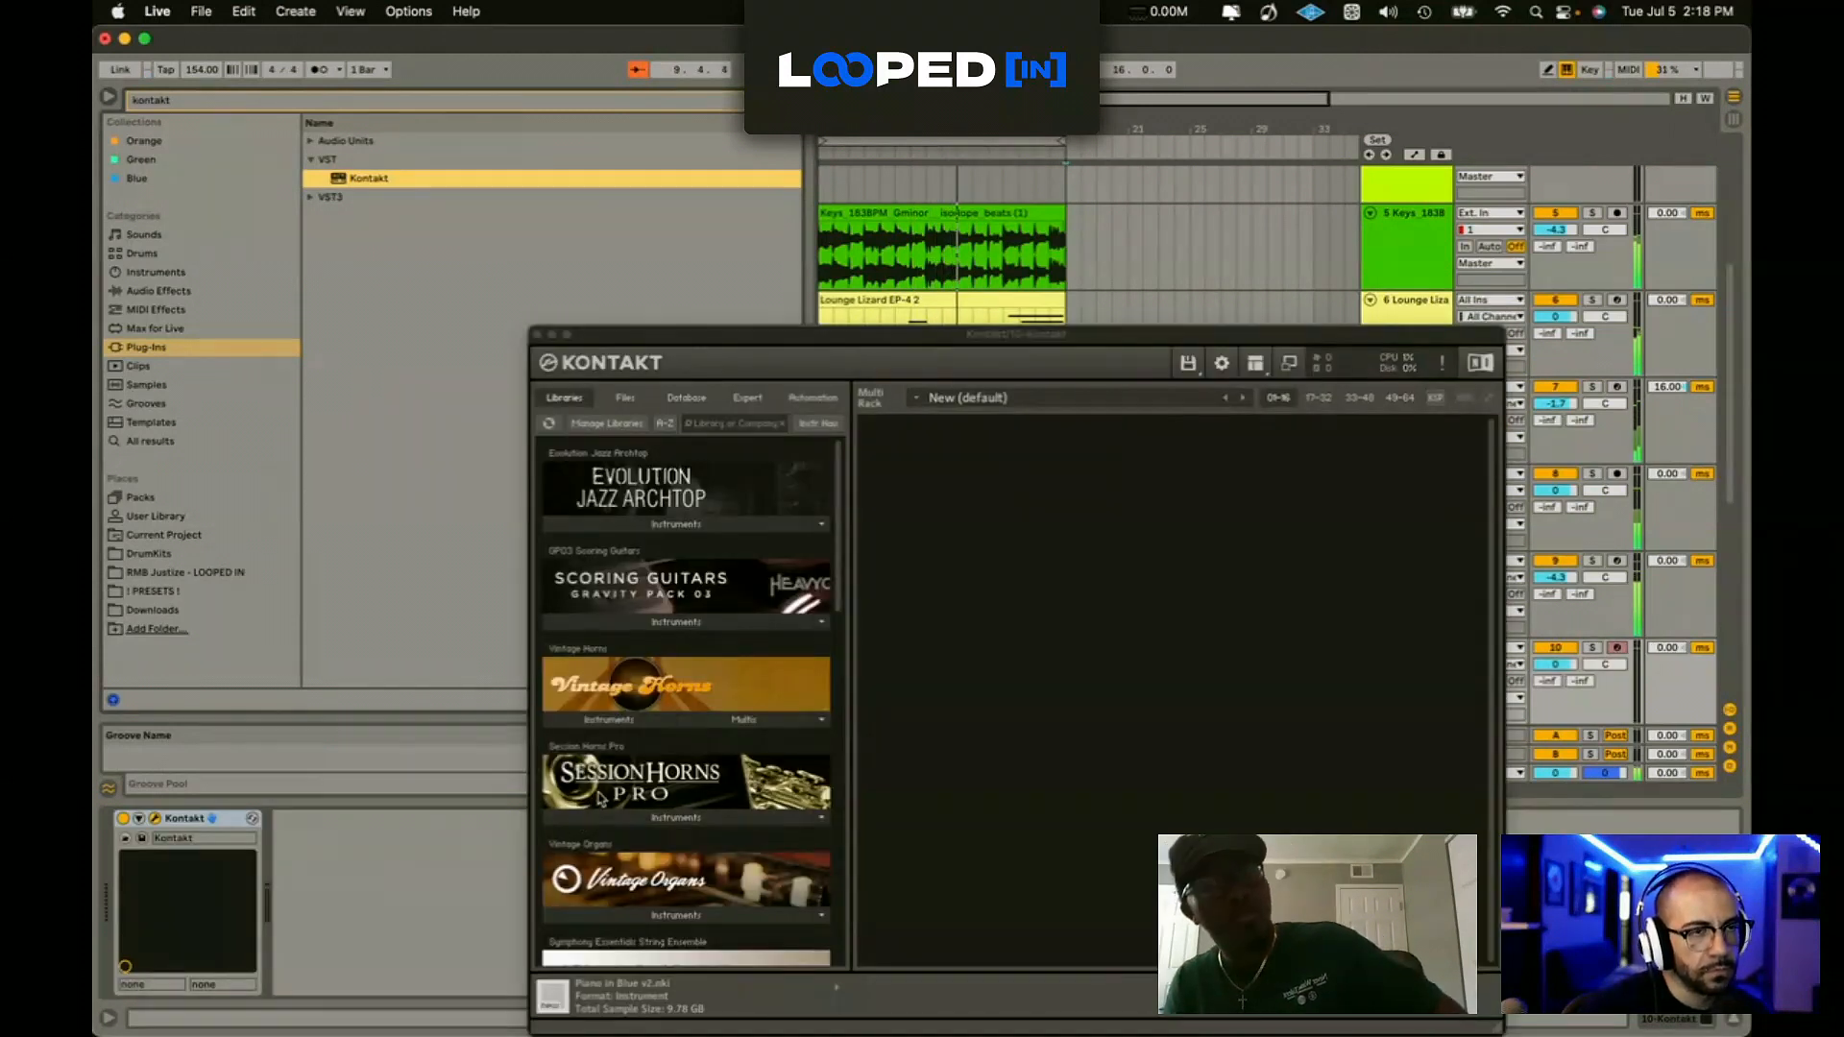
Step: Load the Session Horns Pro - Performance instrument in the new Kontakt instance
scroll(686, 692, "down", 5)
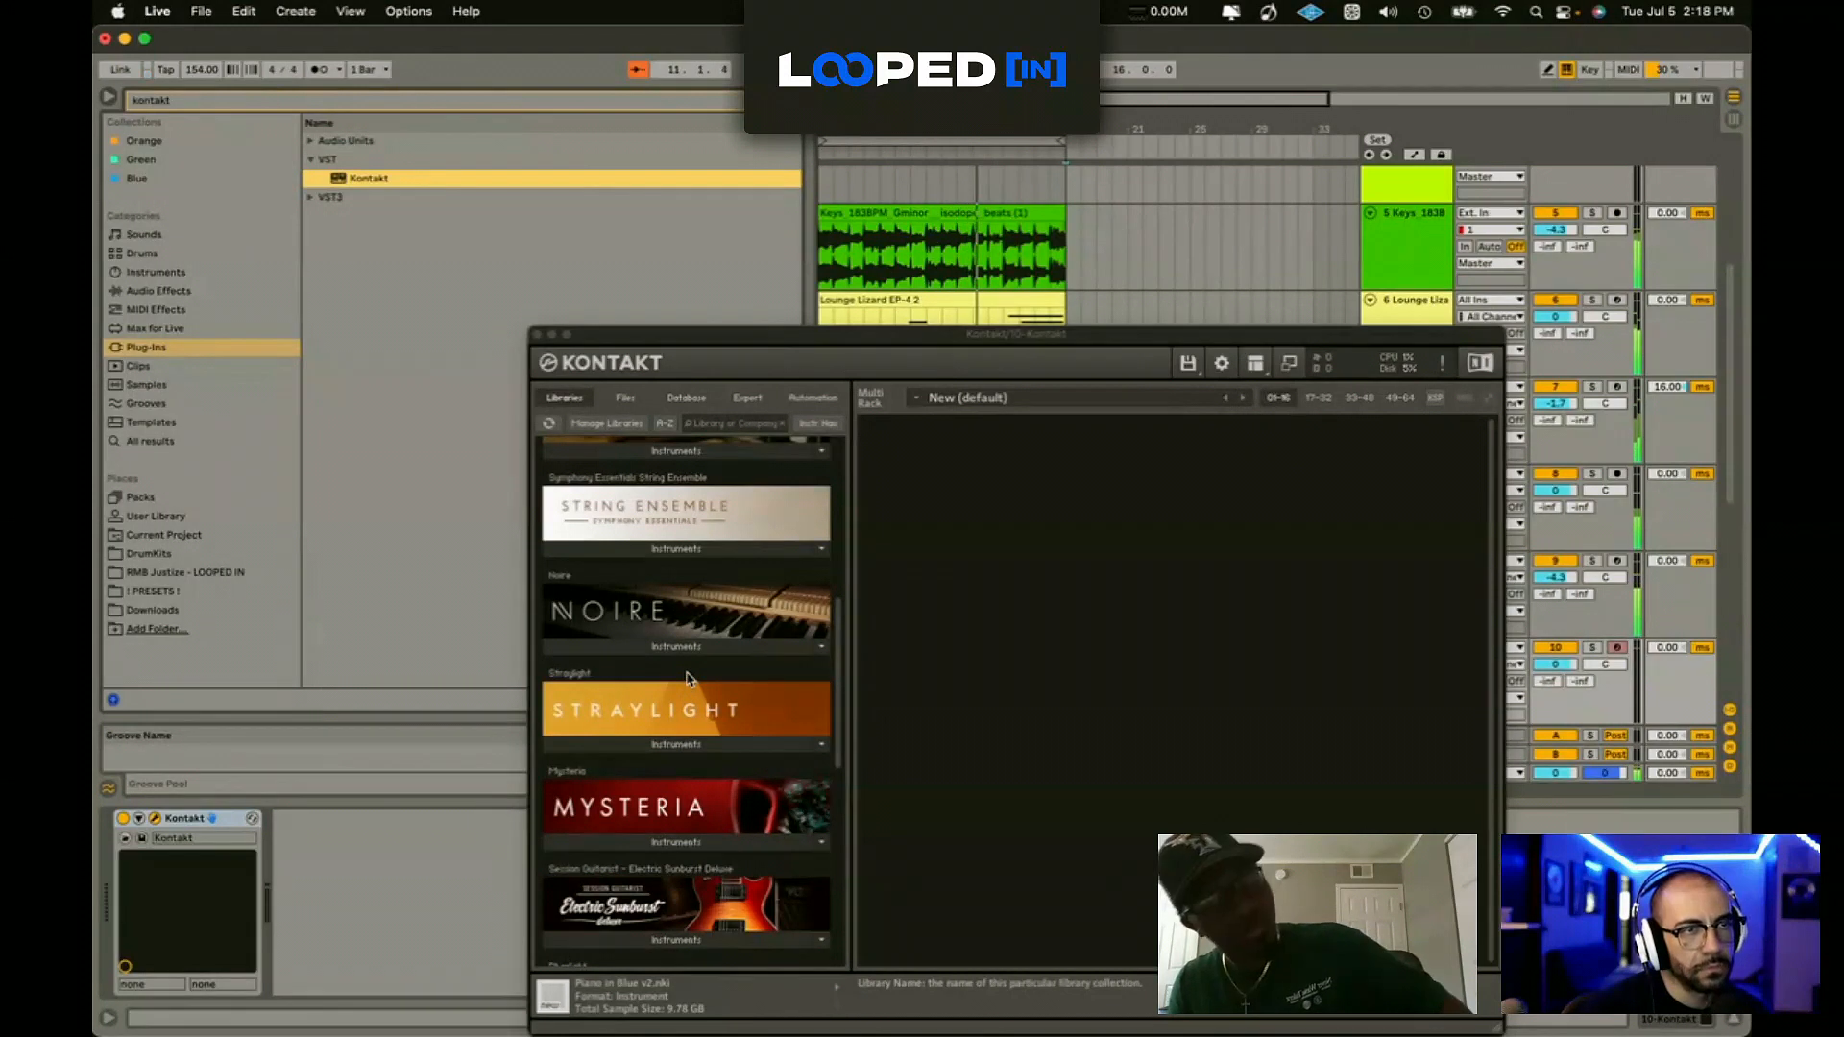
scroll(693, 549, "up", 2)
left_click(682, 580)
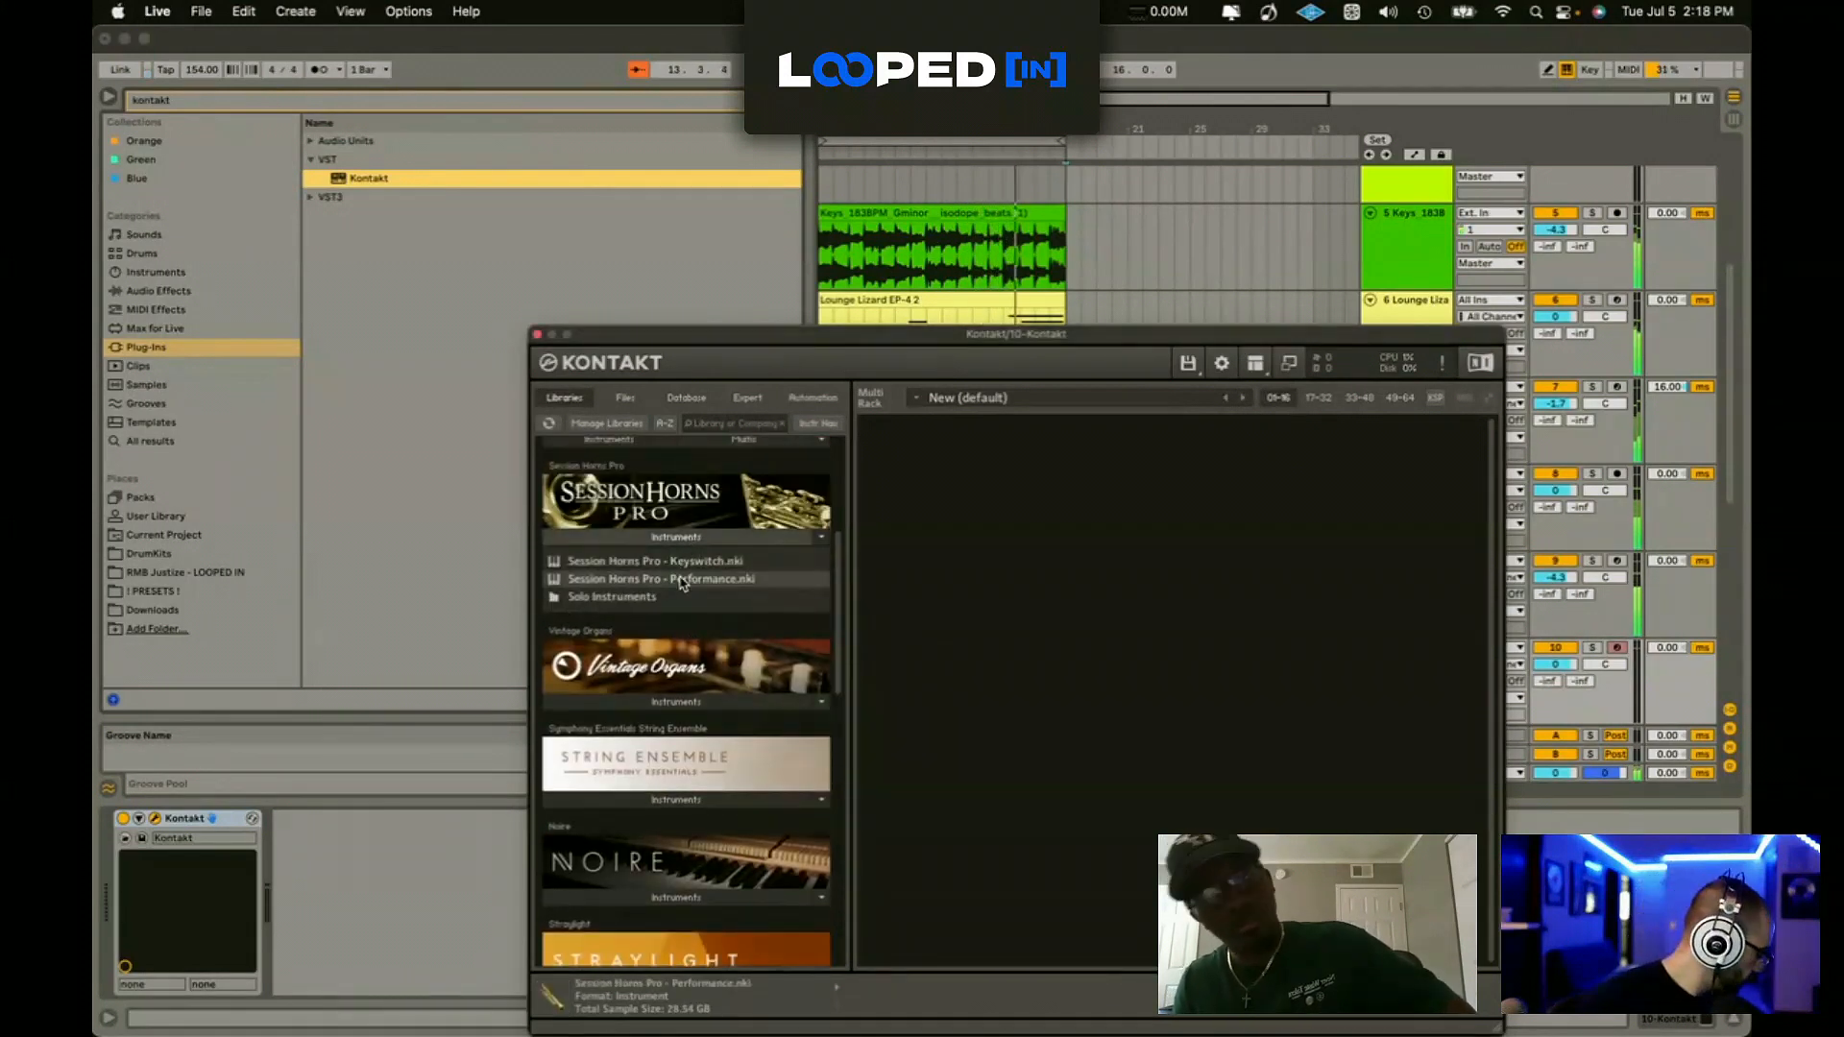
double_click(679, 581)
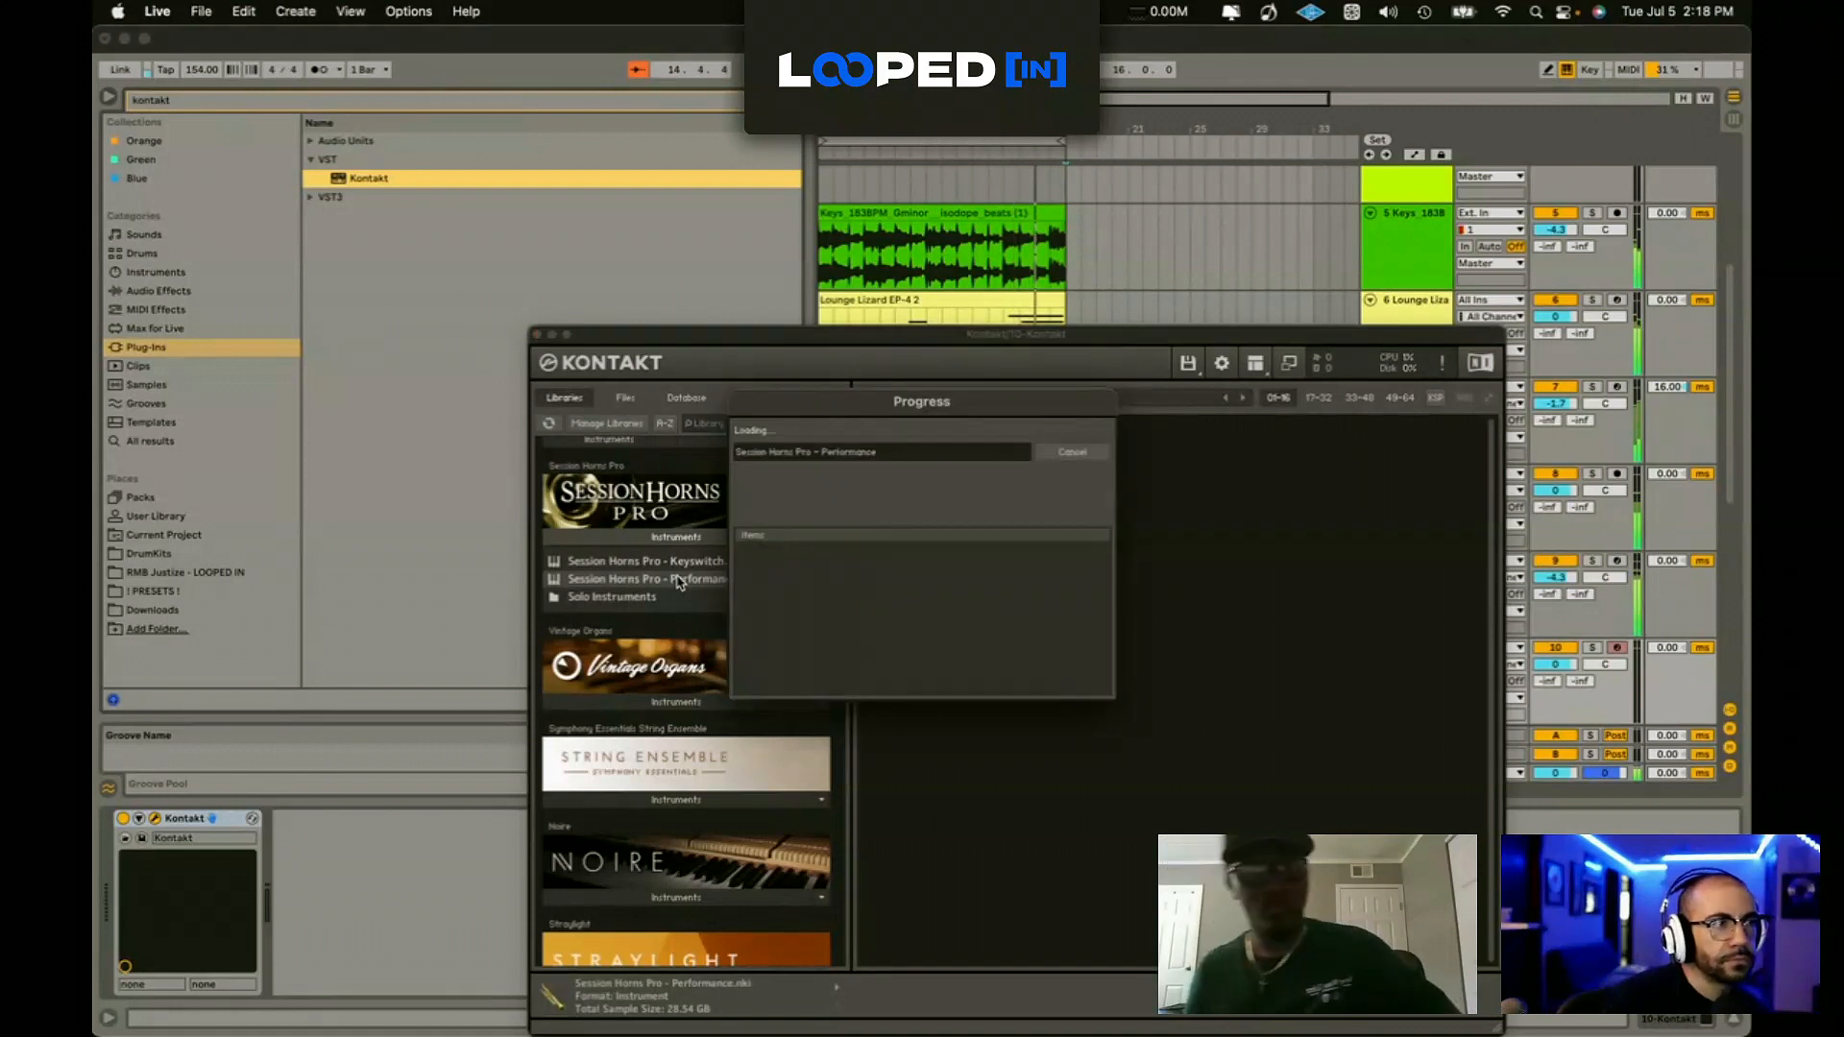